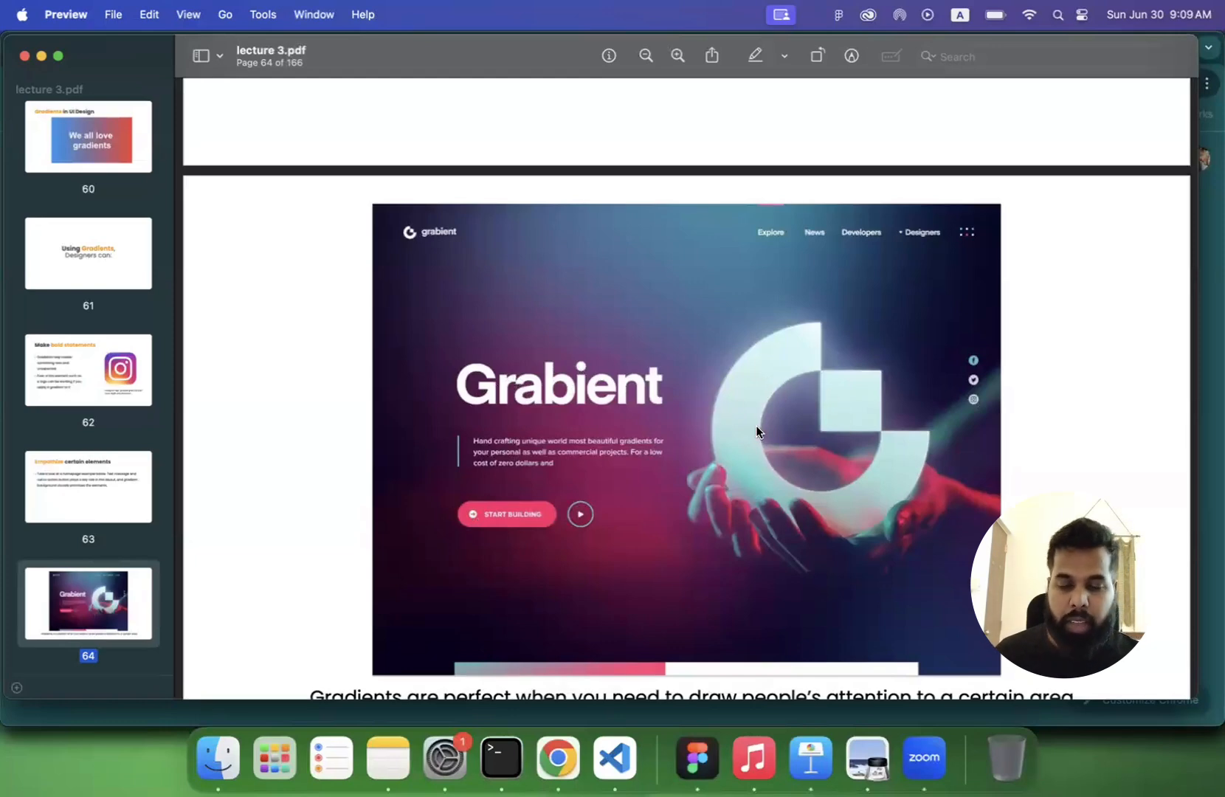
- Review the lecture slides on emphasizing elements with gradients and on the basic gradient types
scroll(554, 328, up, 10)
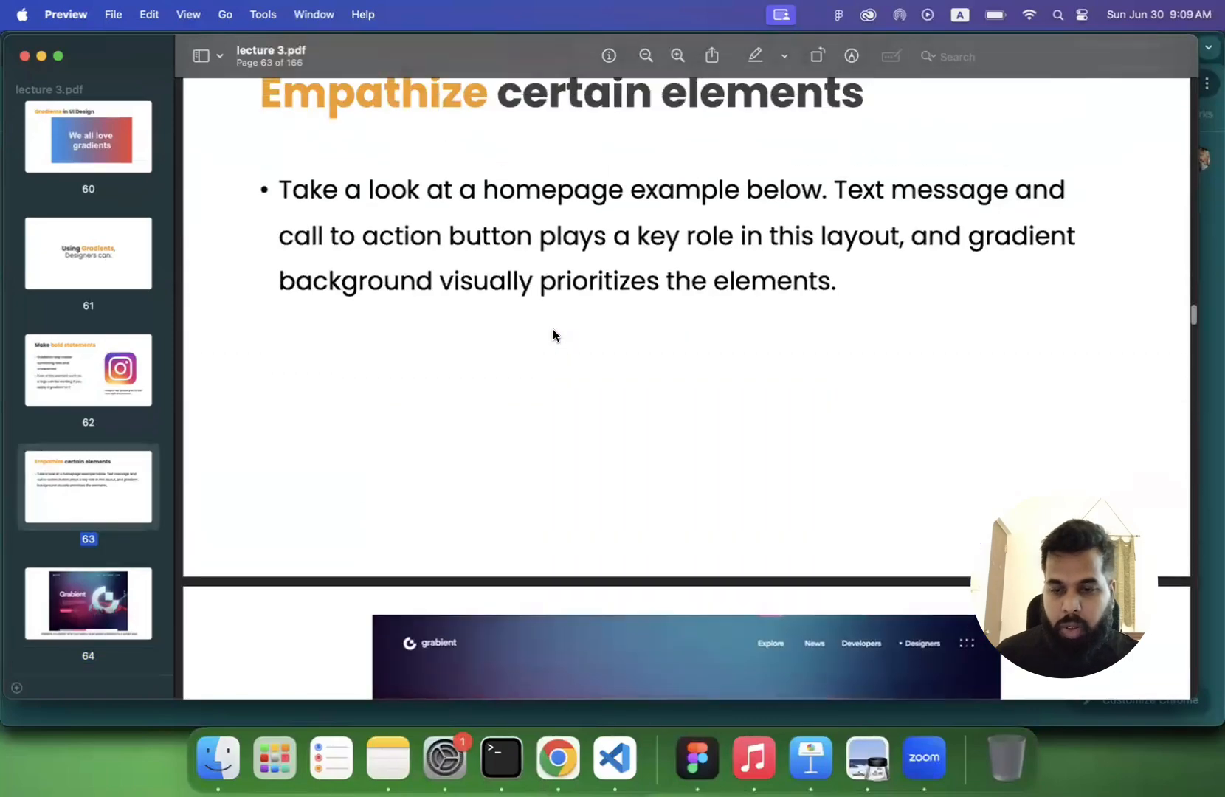
scroll(553, 332, down, 10)
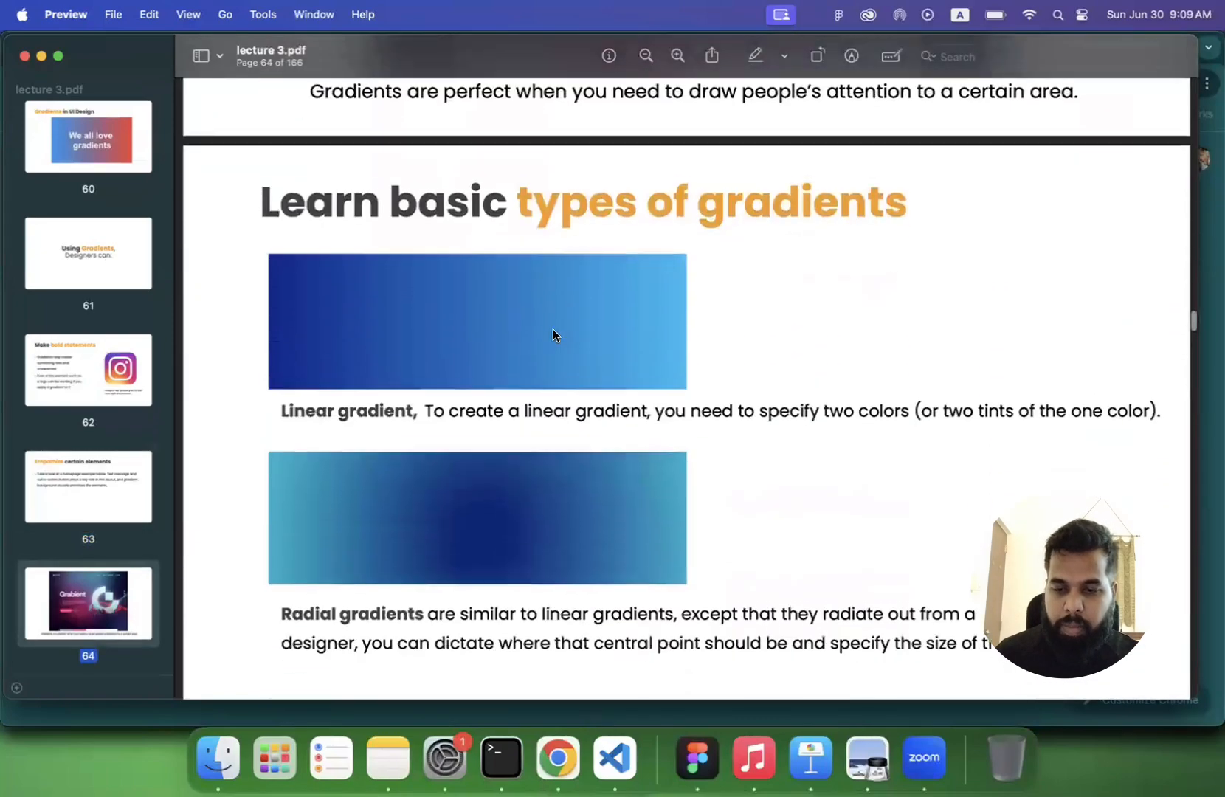
scroll(554, 335, down, 1)
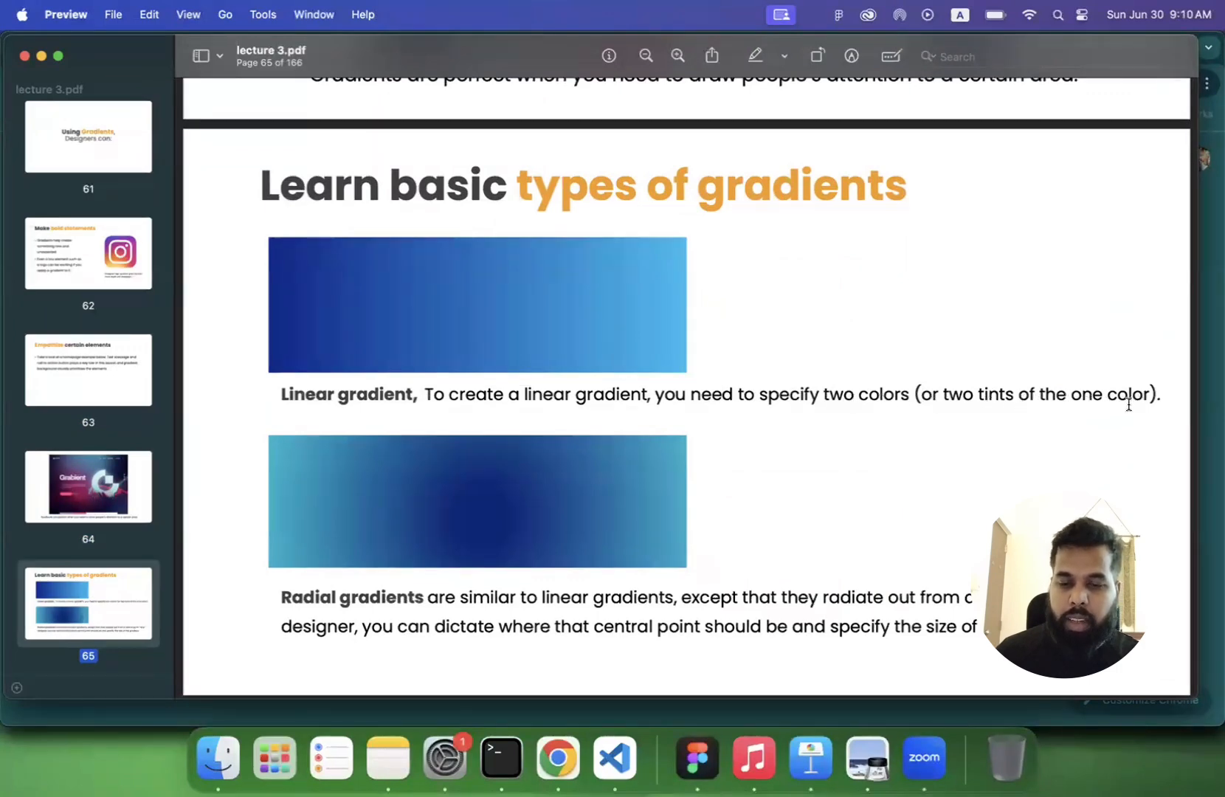
- Switch to Figma, dismiss the UI kits tip, and draw a frame about 1687 × 499 in an empty area of the canvas
click(696, 751)
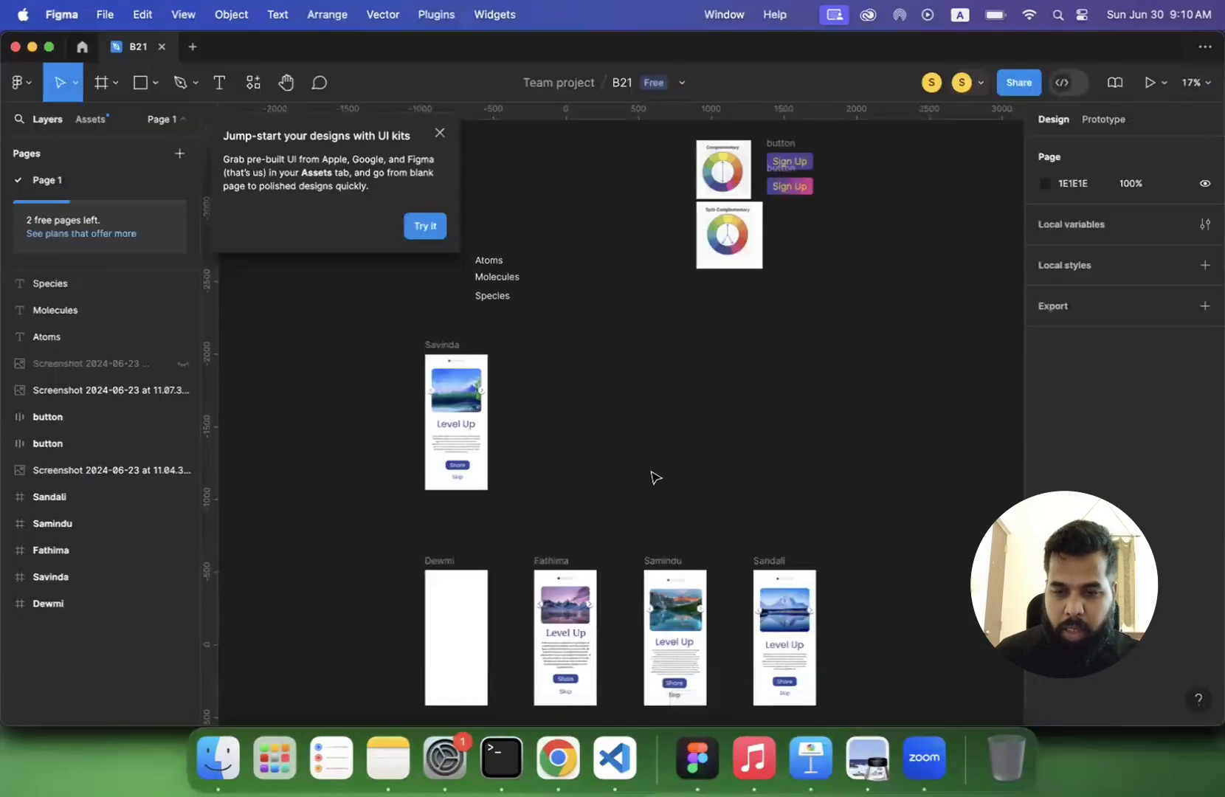
click(440, 135)
scroll(580, 221, up, 15)
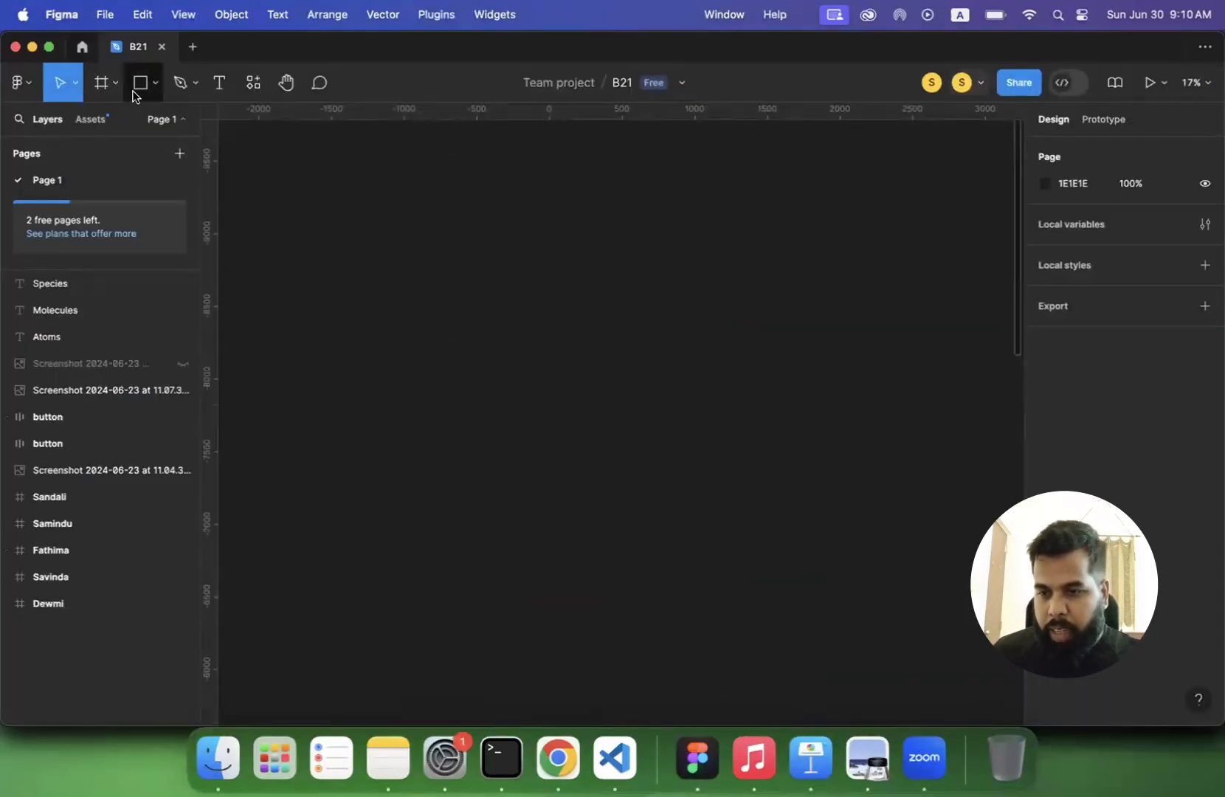
click(103, 85)
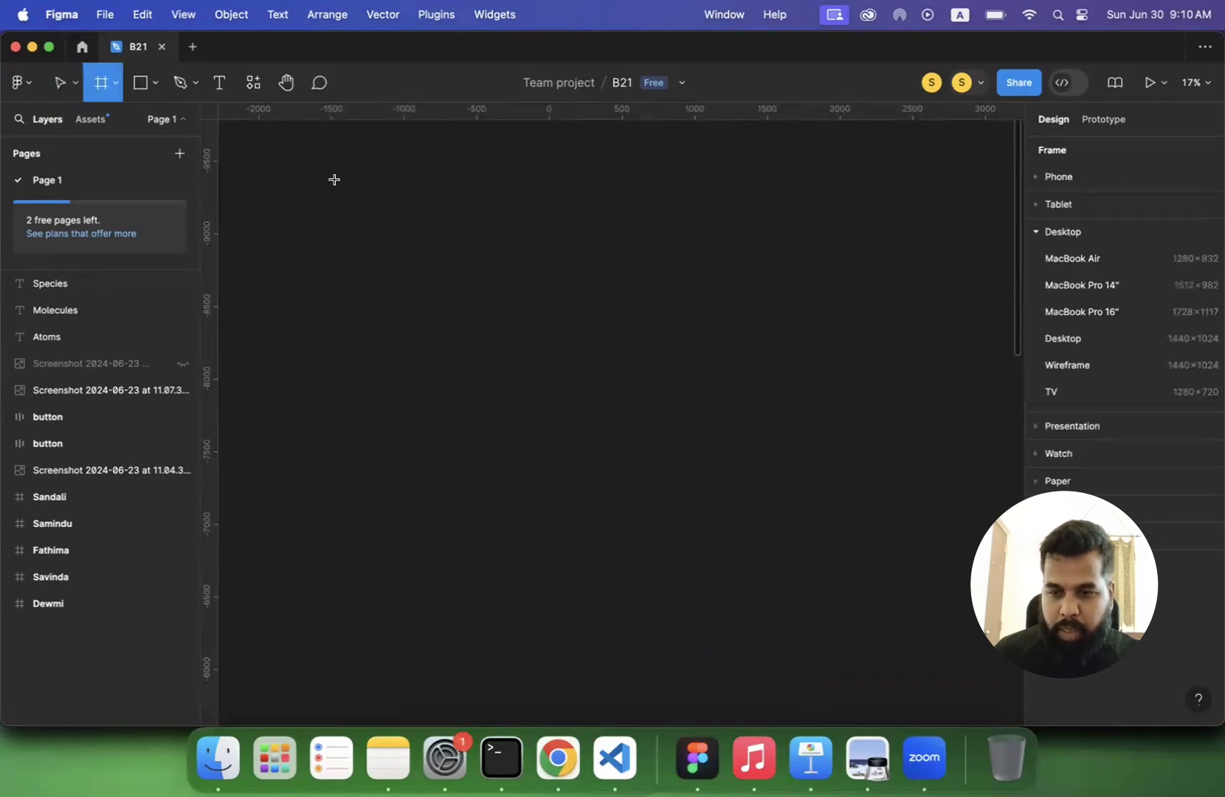
drag(328, 184, 573, 256)
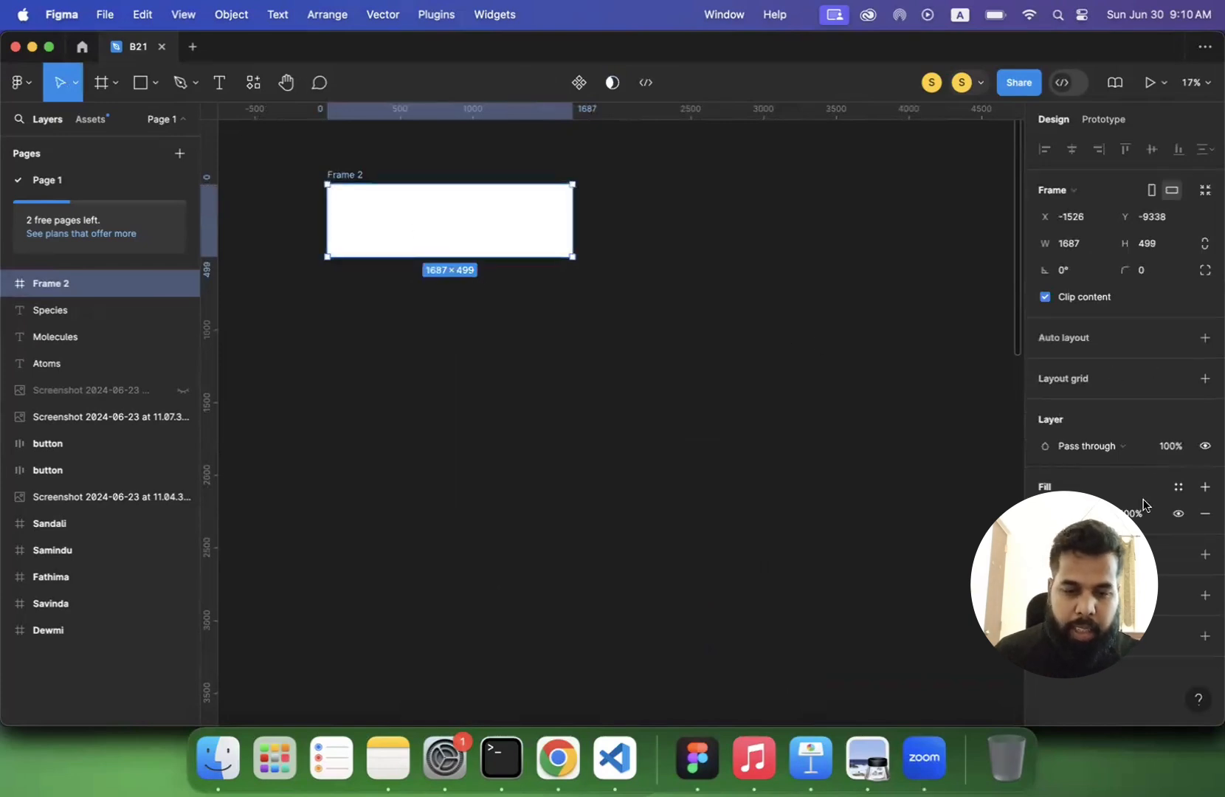
- Give the new frame a linear gradient fill and set its 0% stop to dark blue 2B4B99
click(1045, 513)
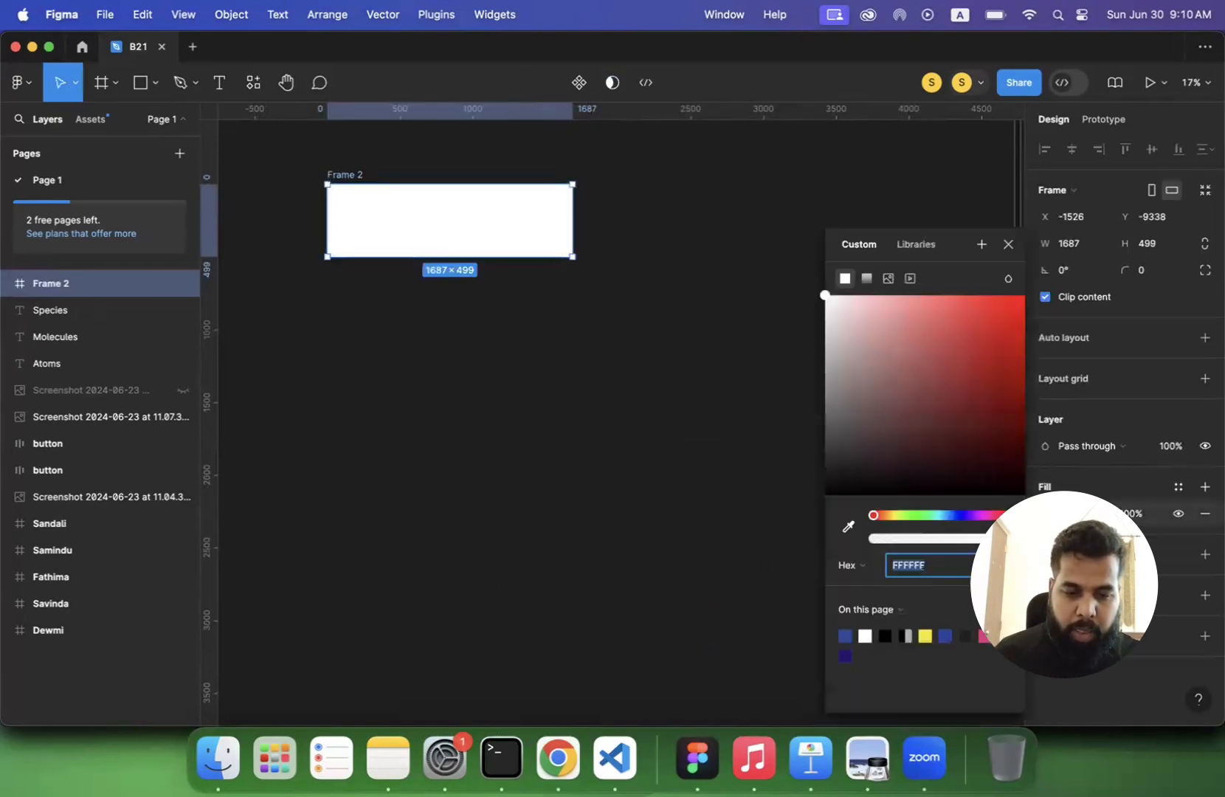
click(867, 280)
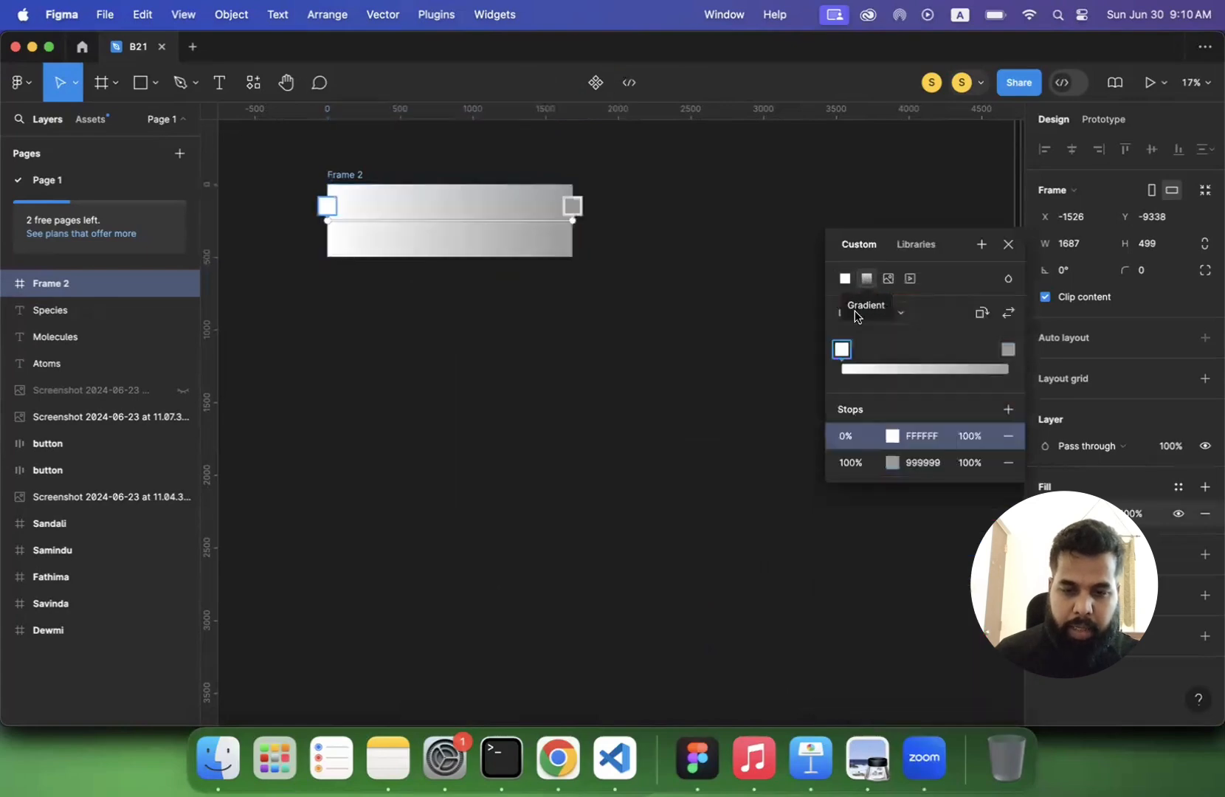
click(888, 432)
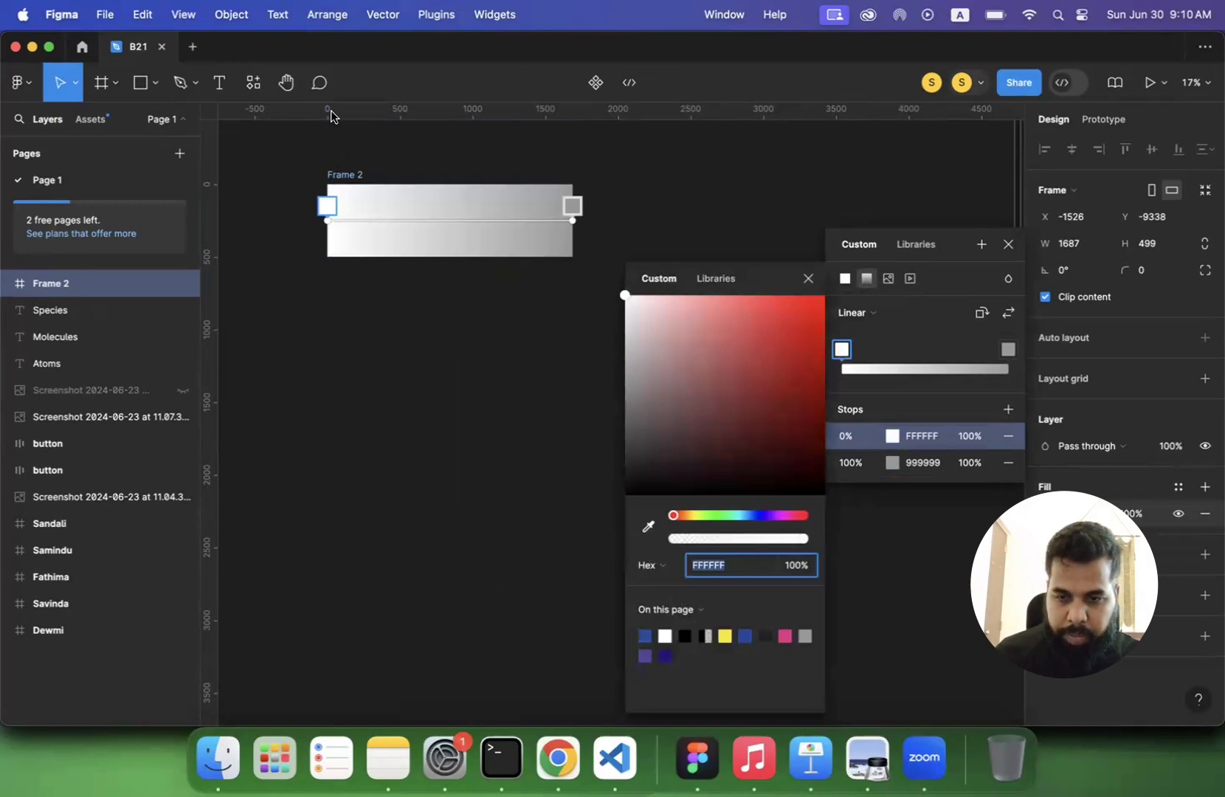
click(644, 635)
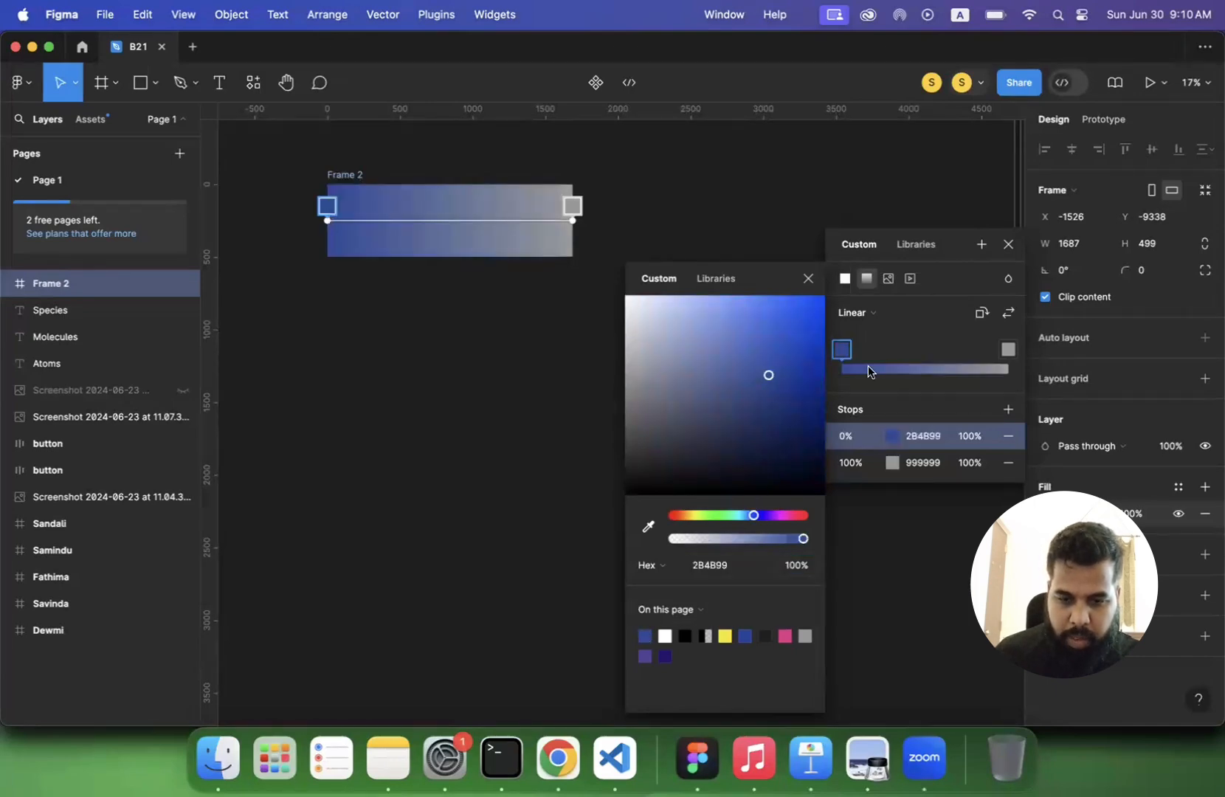
- Set the gradient's 100% stop to light blue 00D1FF and move the frame to about X -889, Y -9189
click(1011, 352)
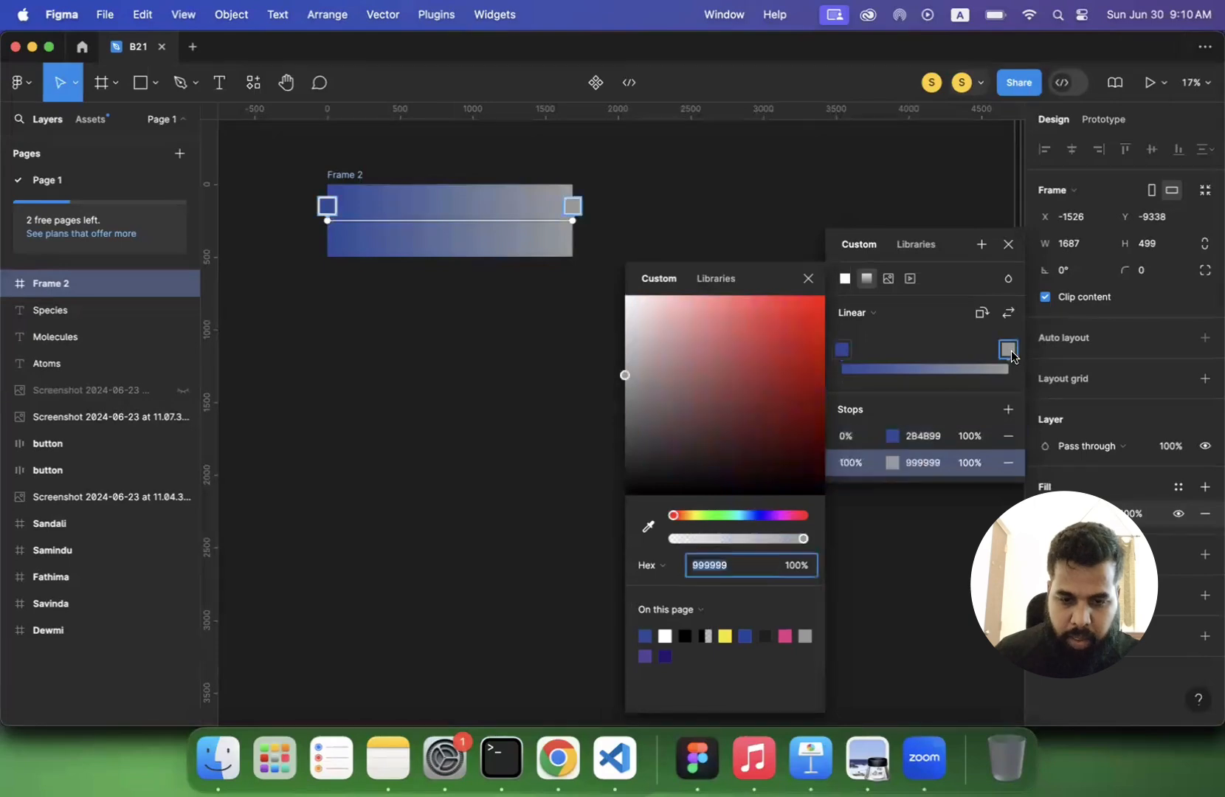
click(741, 513)
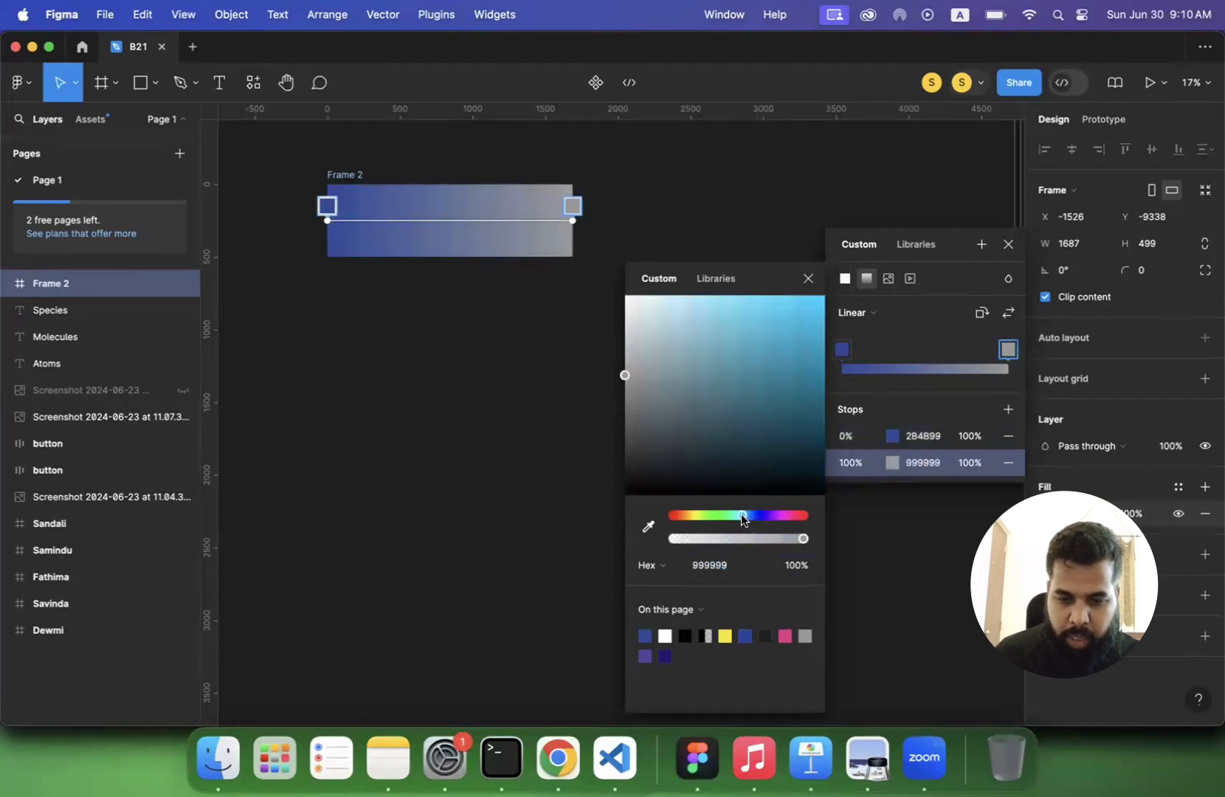
drag(778, 350, 825, 296)
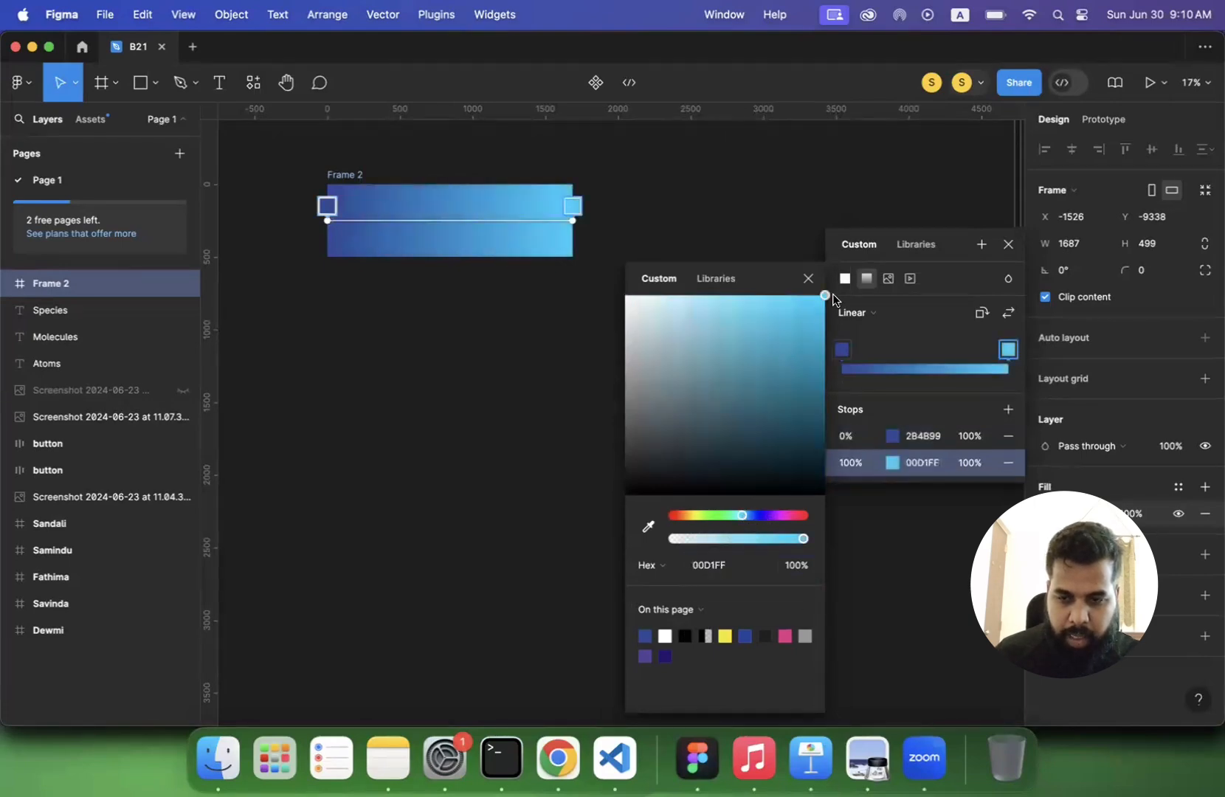
click(499, 382)
drag(357, 180, 450, 202)
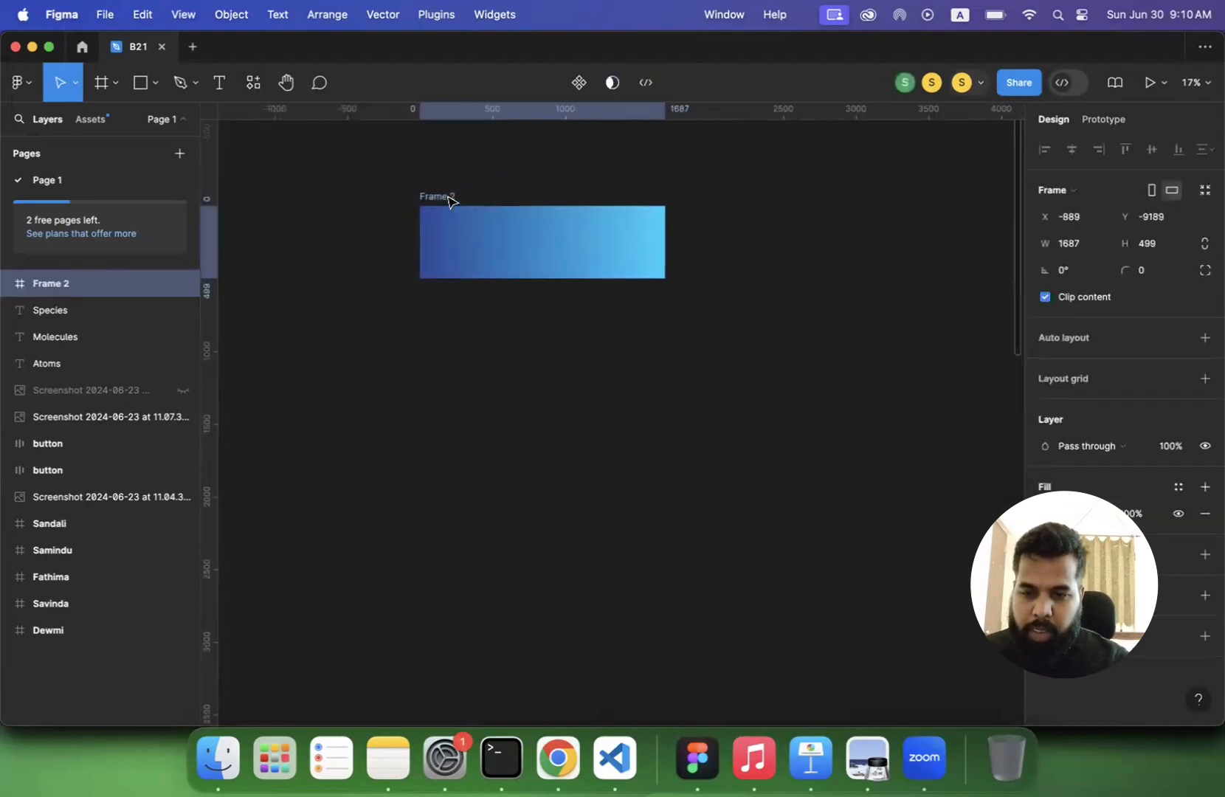
- Try turning the frame's linear gradient to run vertically, and undo both changes to its end points
click(1046, 514)
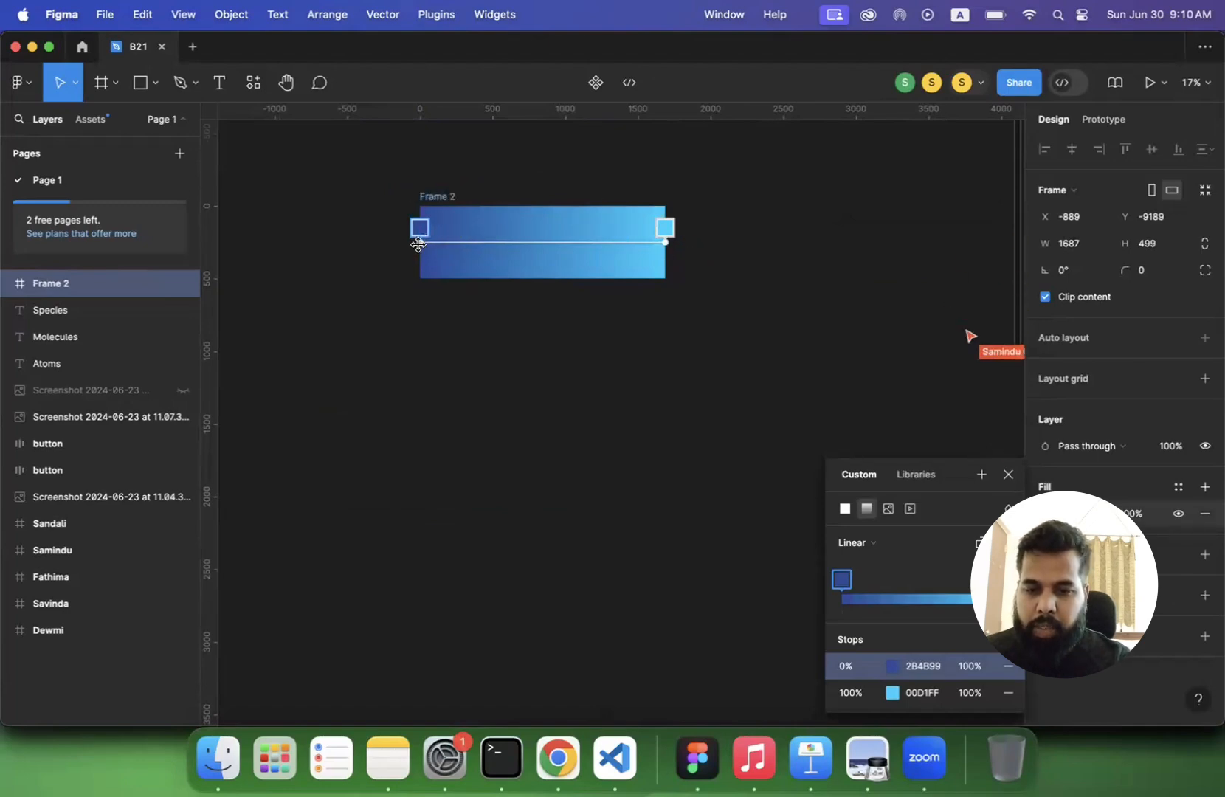
drag(418, 244, 534, 209)
drag(665, 241, 534, 289)
key(super+z)
key(super+z)
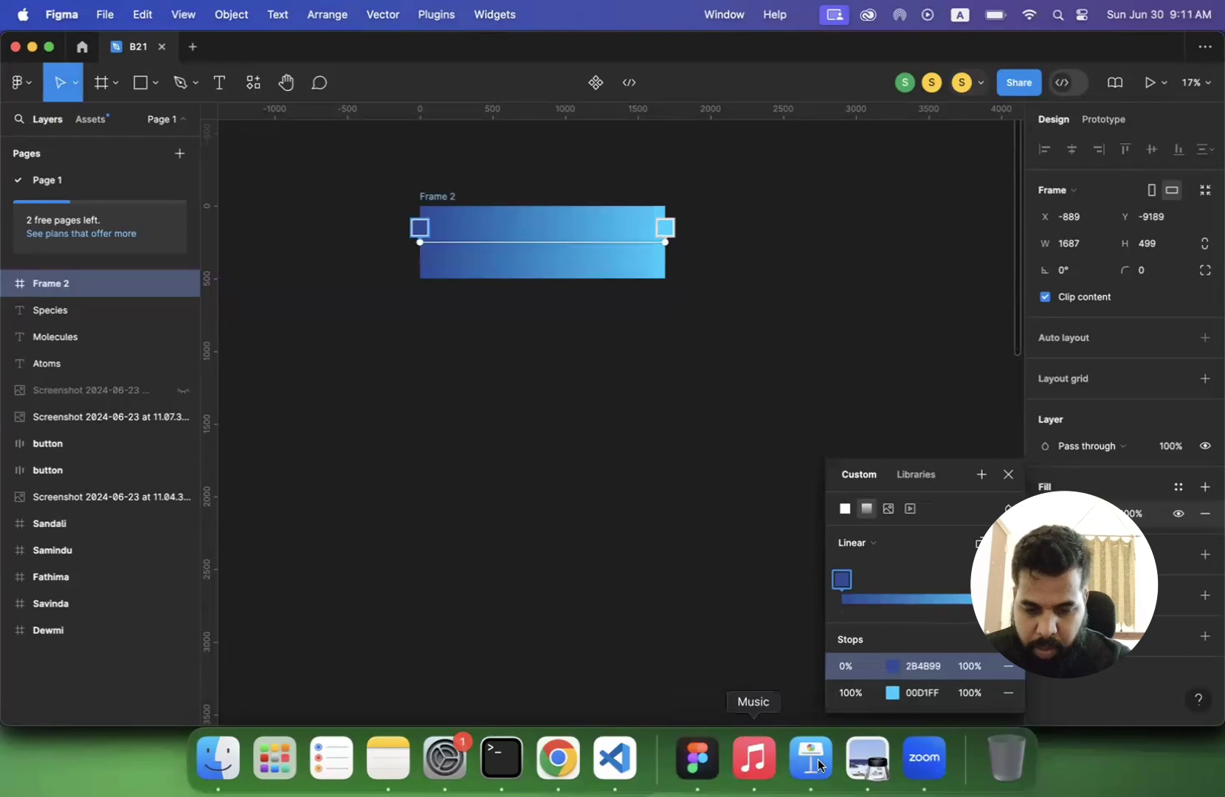
- Switch to Preview to read the radial gradient description in lecture 3.pdf, and return to Figma
click(867, 758)
scroll(642, 537, down, 2)
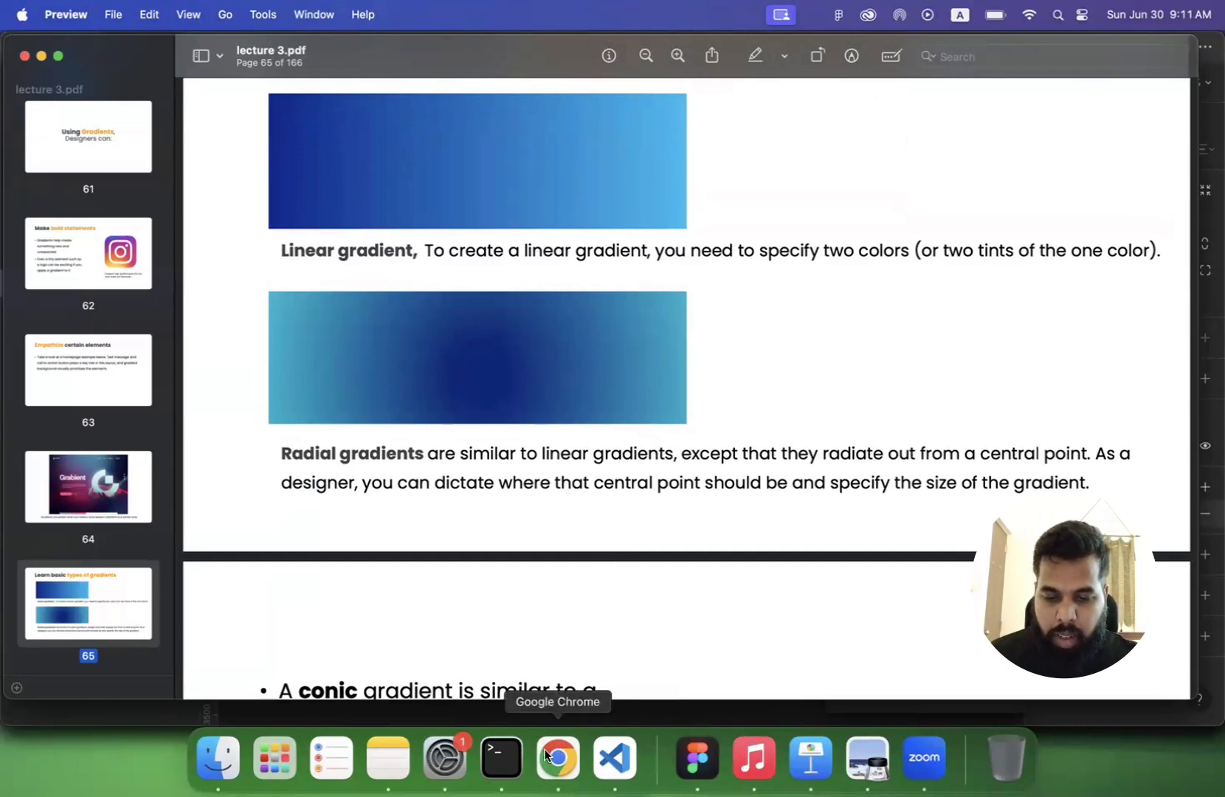
click(697, 758)
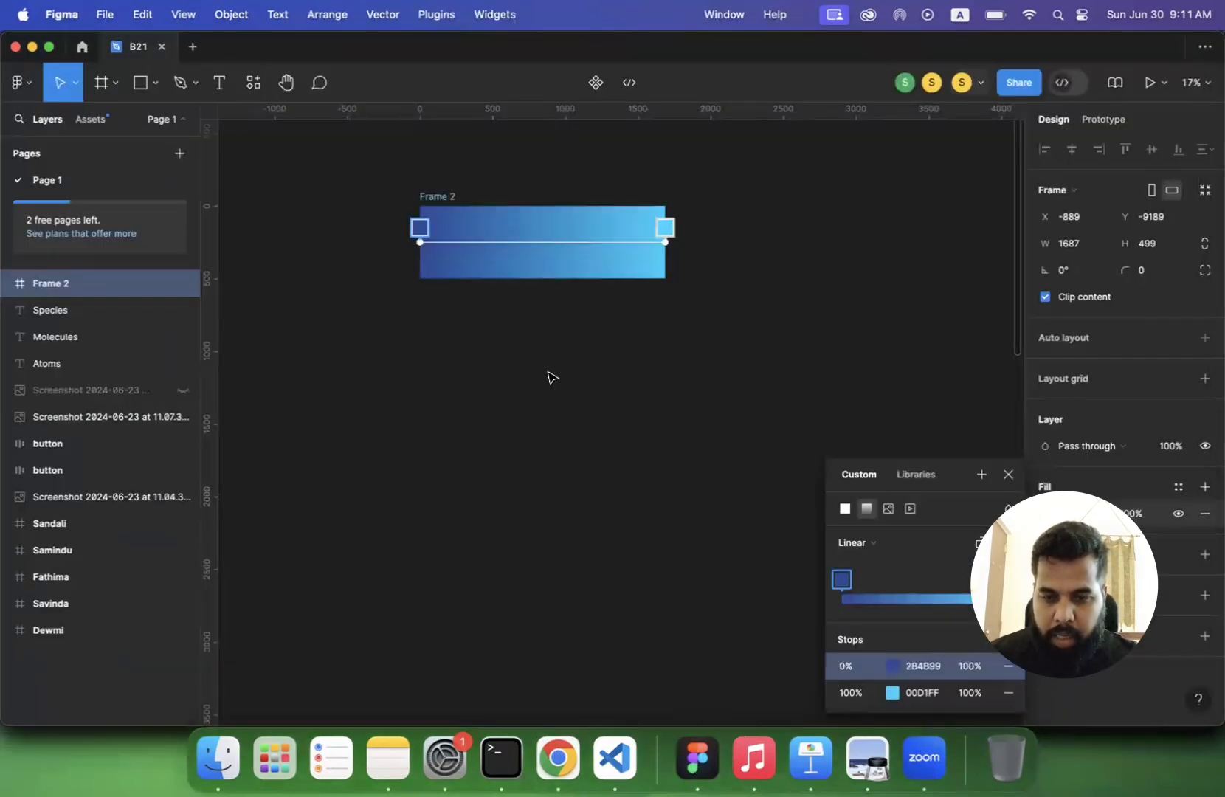
- Duplicate the gradient frame and stretch the copy downward to a height of about 1589
click(552, 377)
click(426, 202)
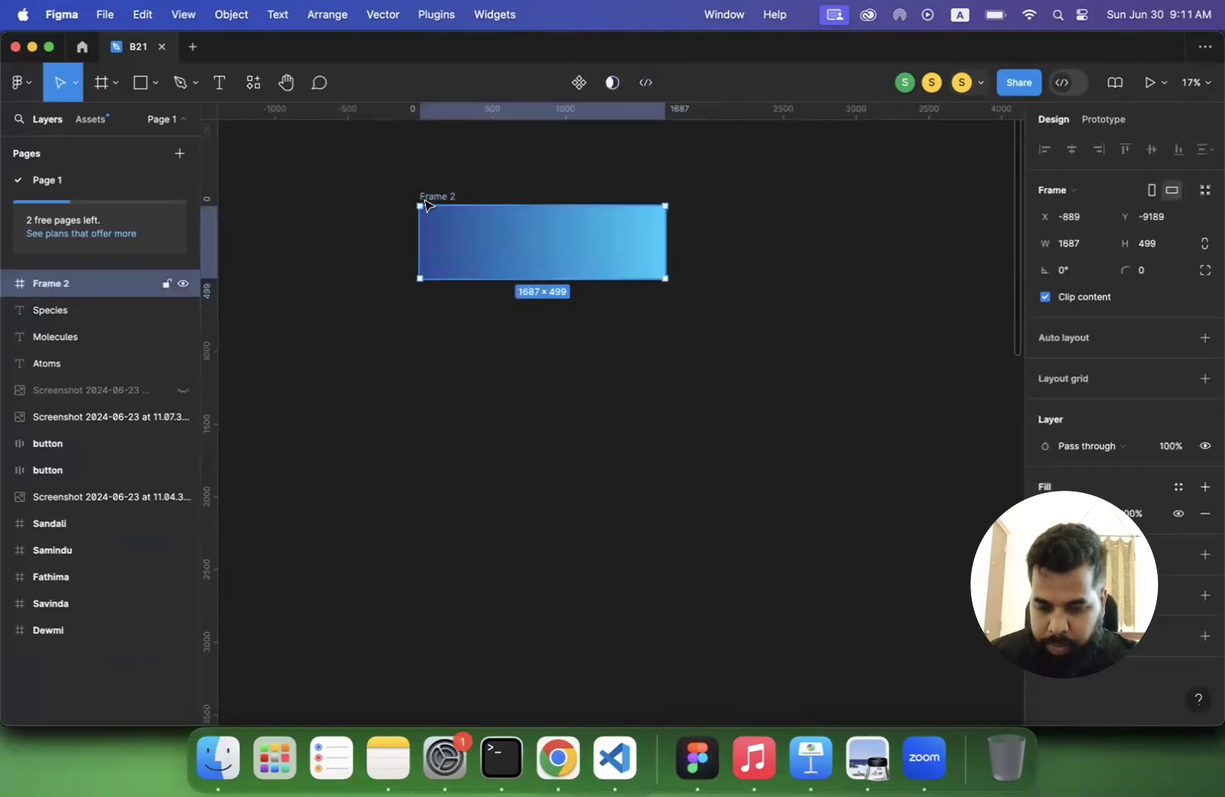
key(super+d)
drag(733, 278, 726, 437)
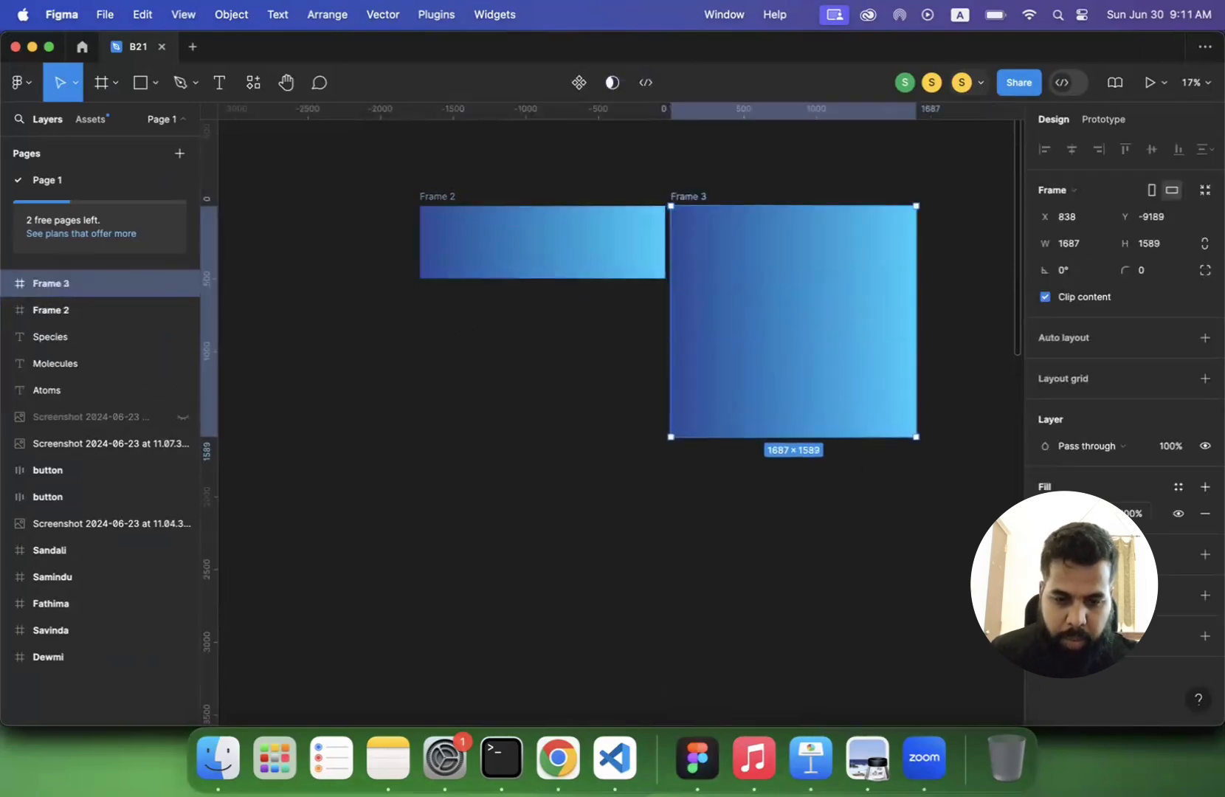
- Change the duplicated frame's fill to a radial gradient and set its 0% stop to pink FC007A
click(1046, 513)
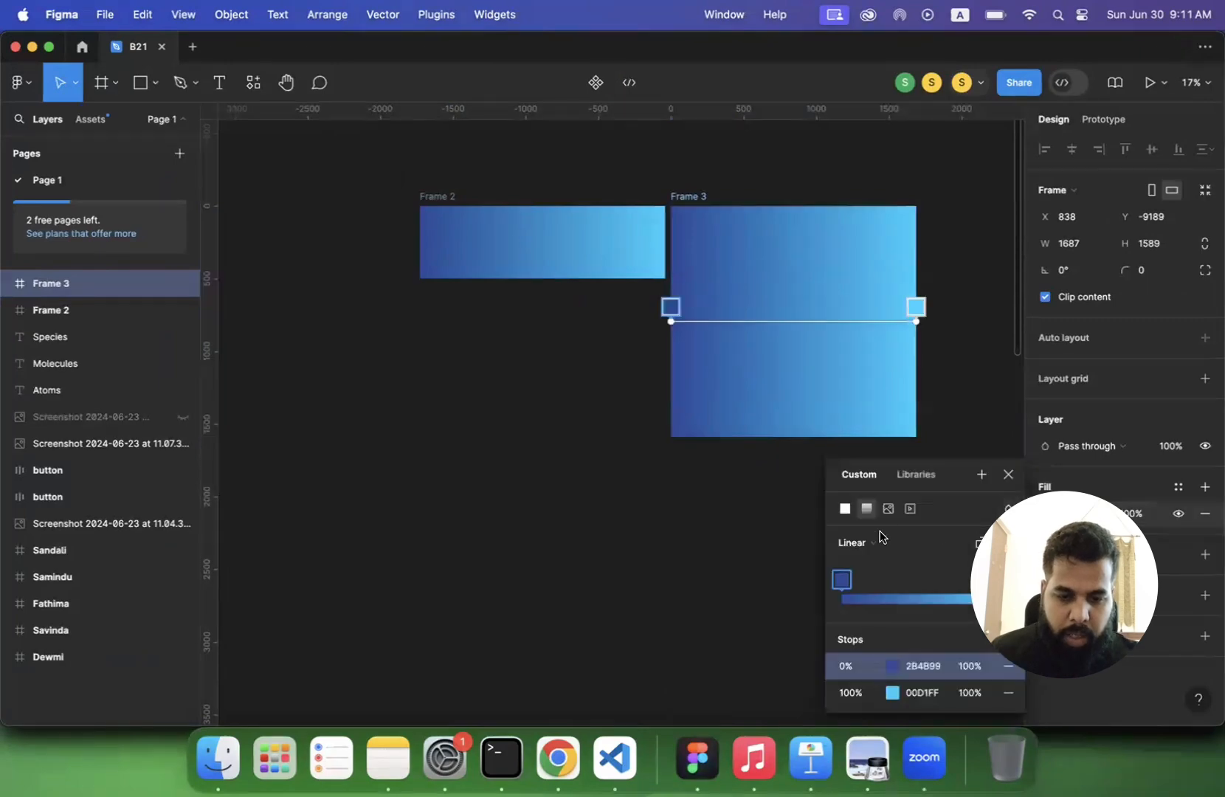
click(869, 547)
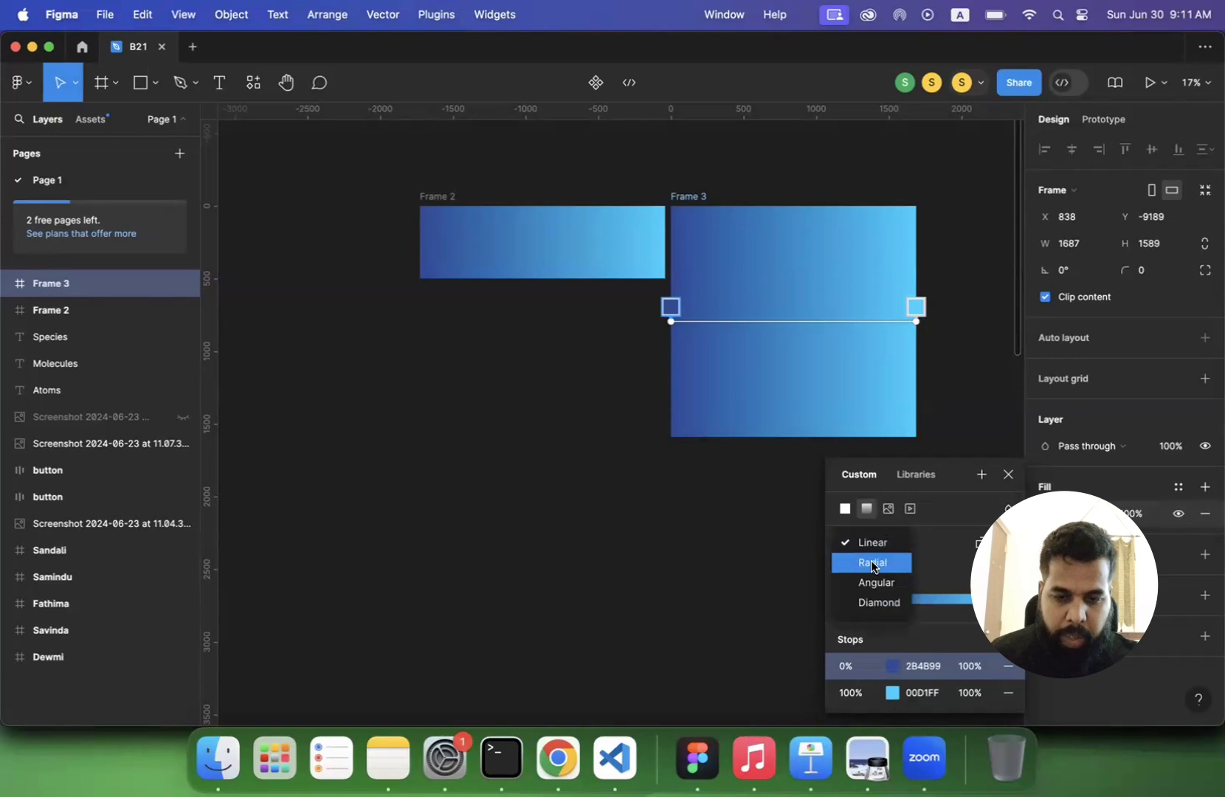
click(872, 562)
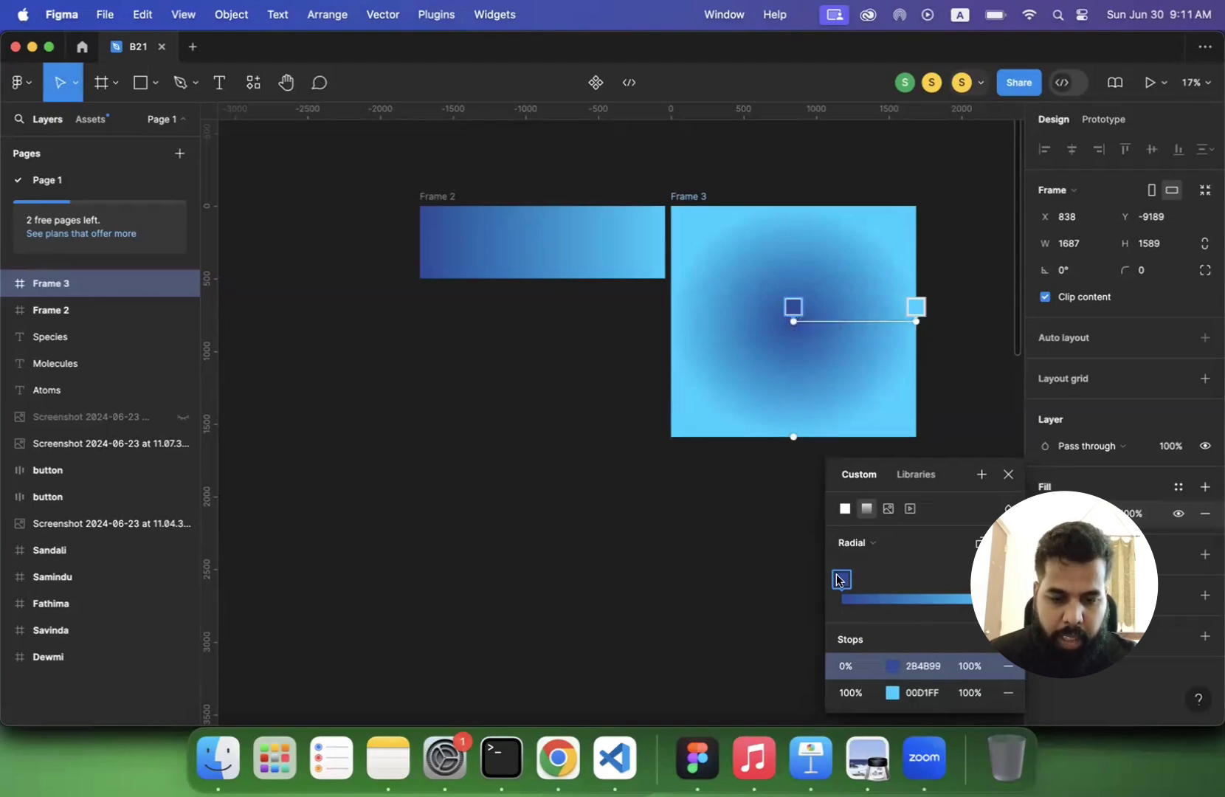
click(895, 668)
click(806, 635)
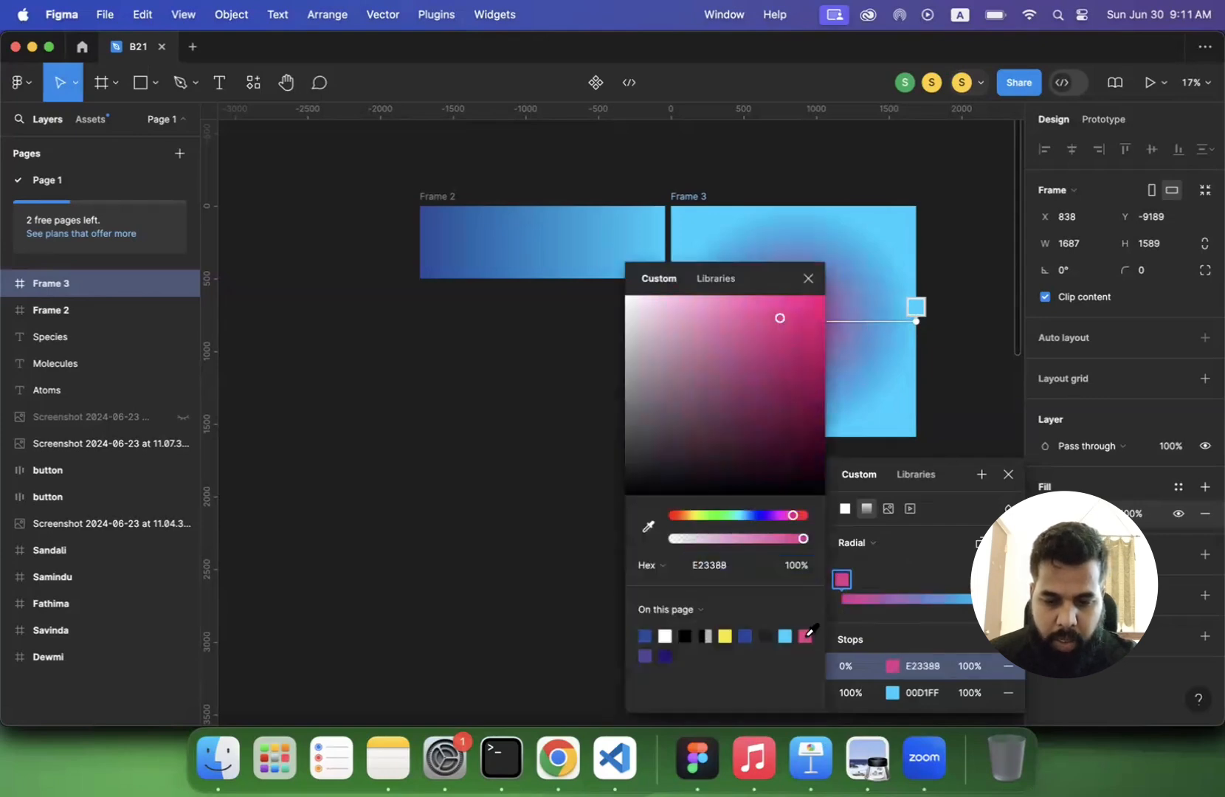
drag(779, 318, 826, 297)
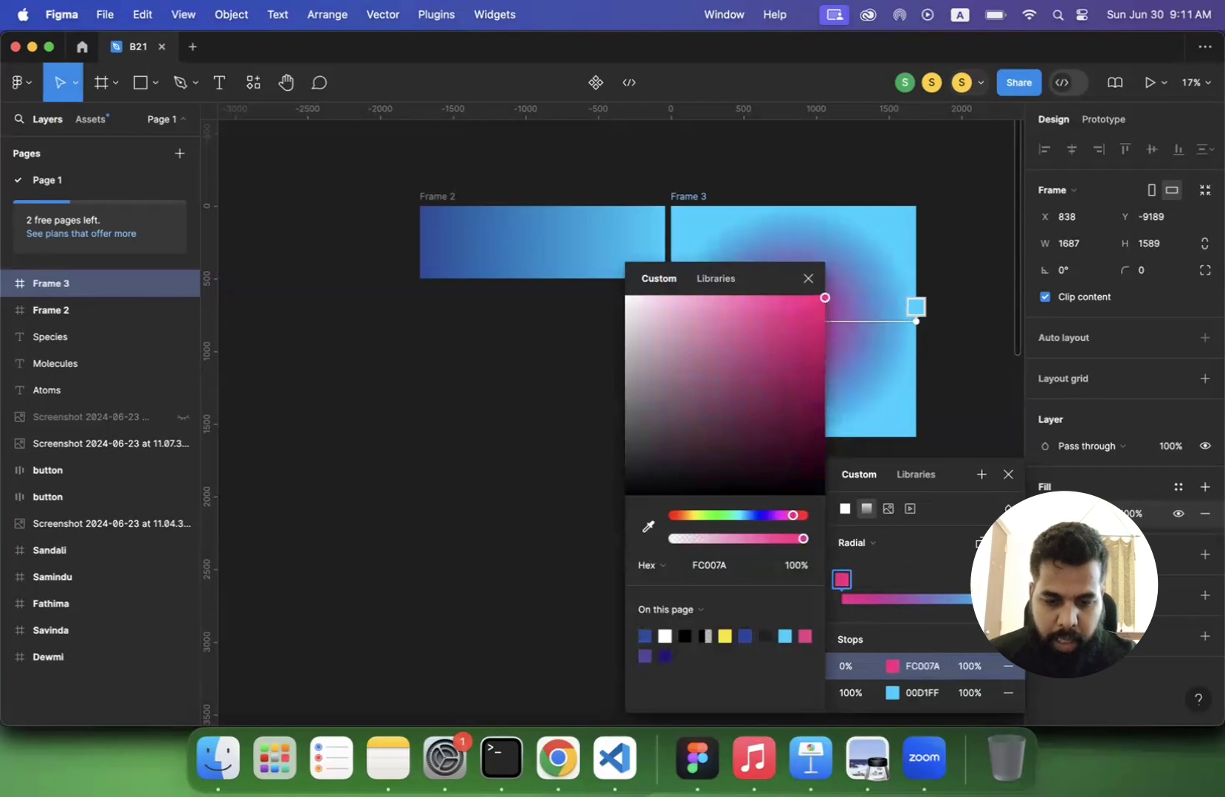
- Set the radial gradient's 100% stop to purple 8F00FF and deselect the frame
click(893, 693)
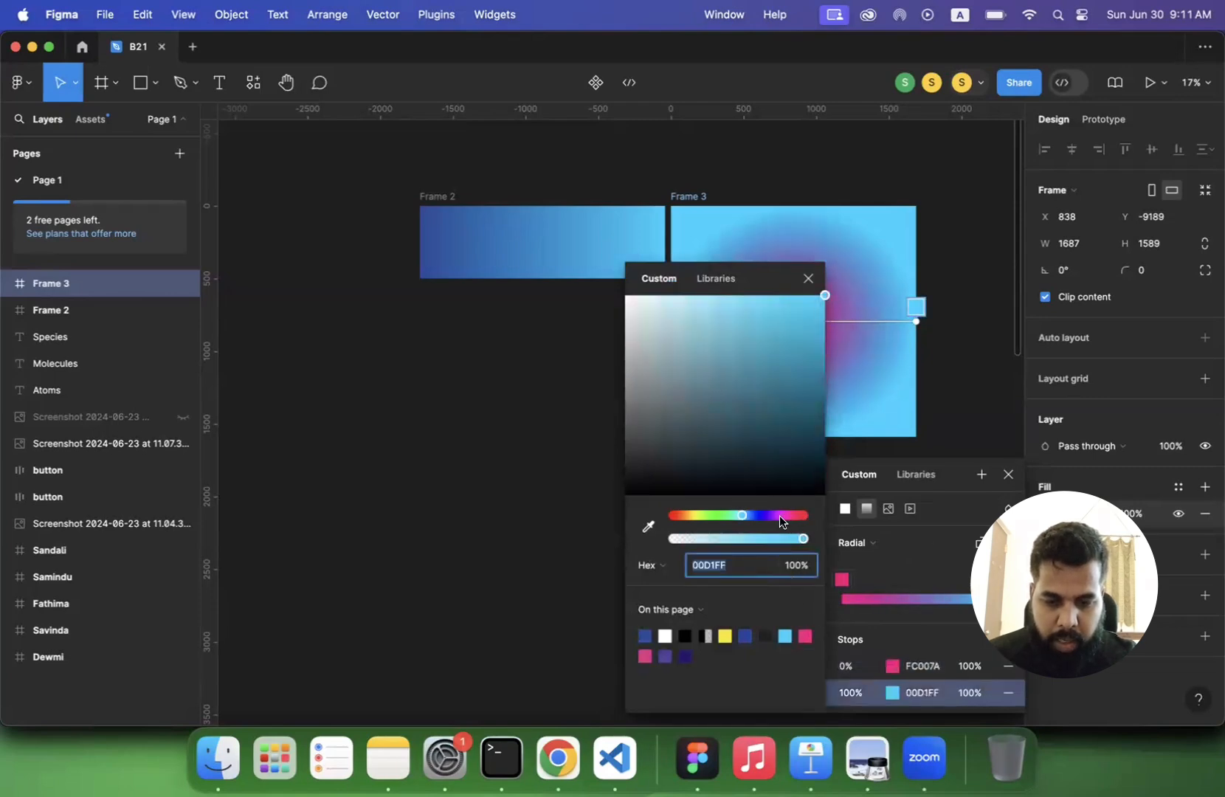
drag(779, 515, 762, 515)
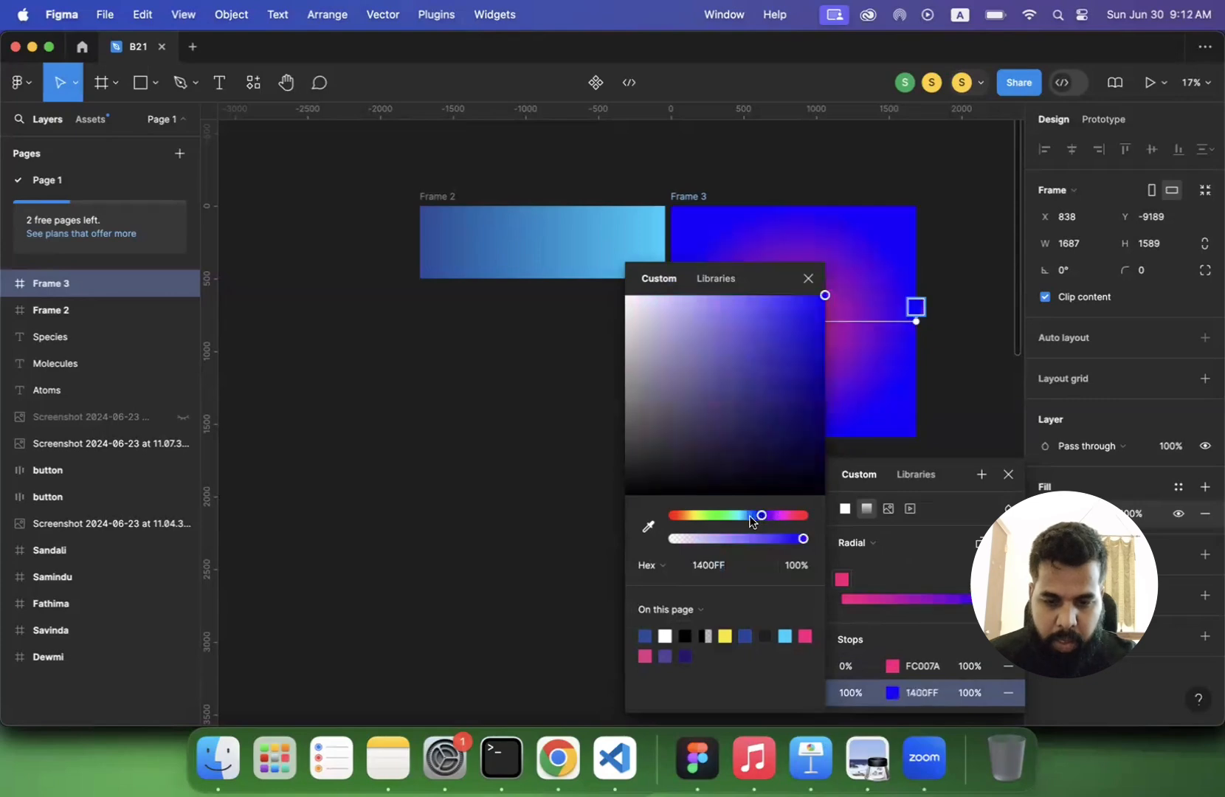
click(733, 515)
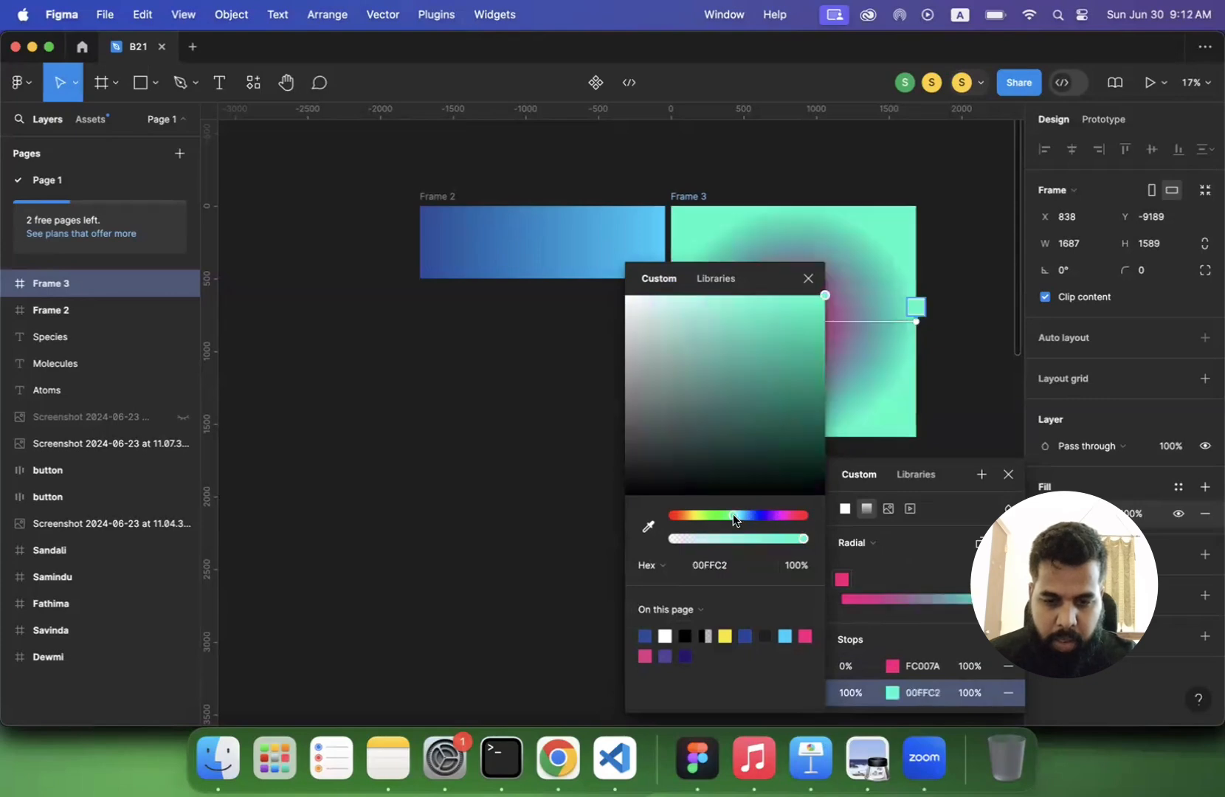
click(771, 515)
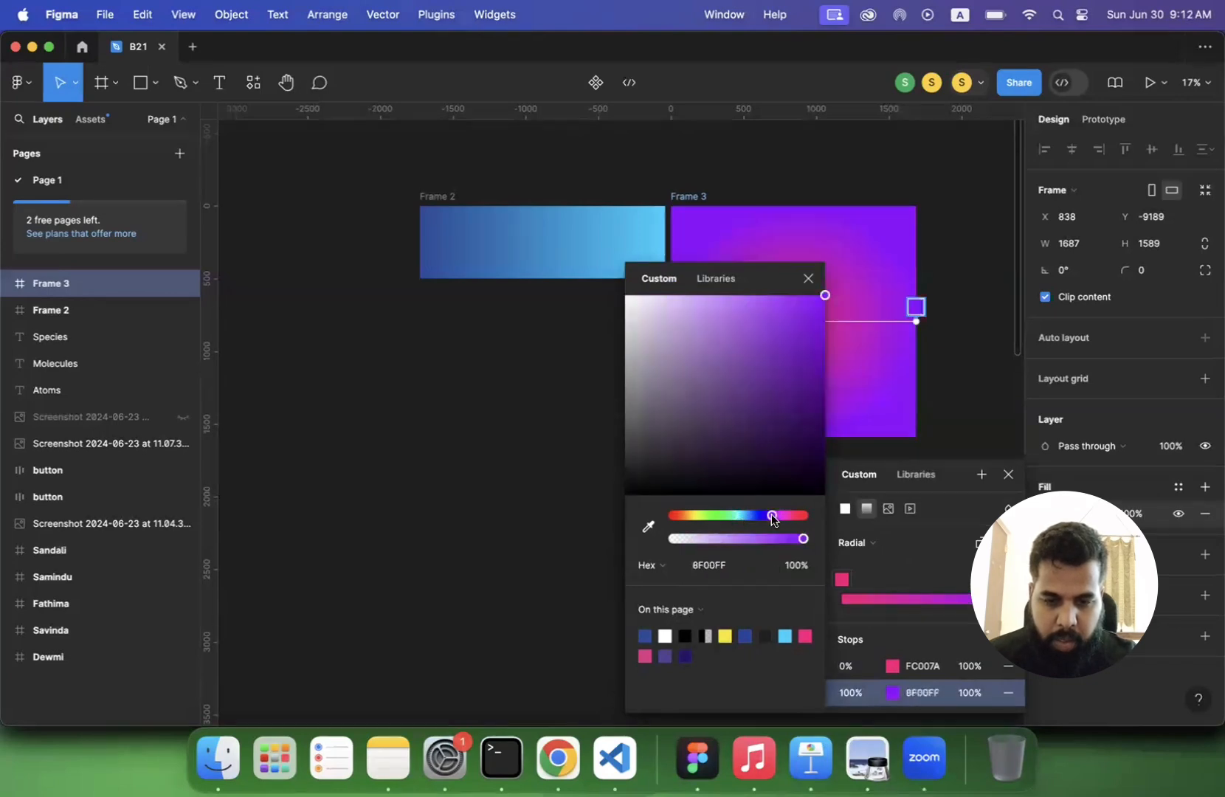
click(501, 501)
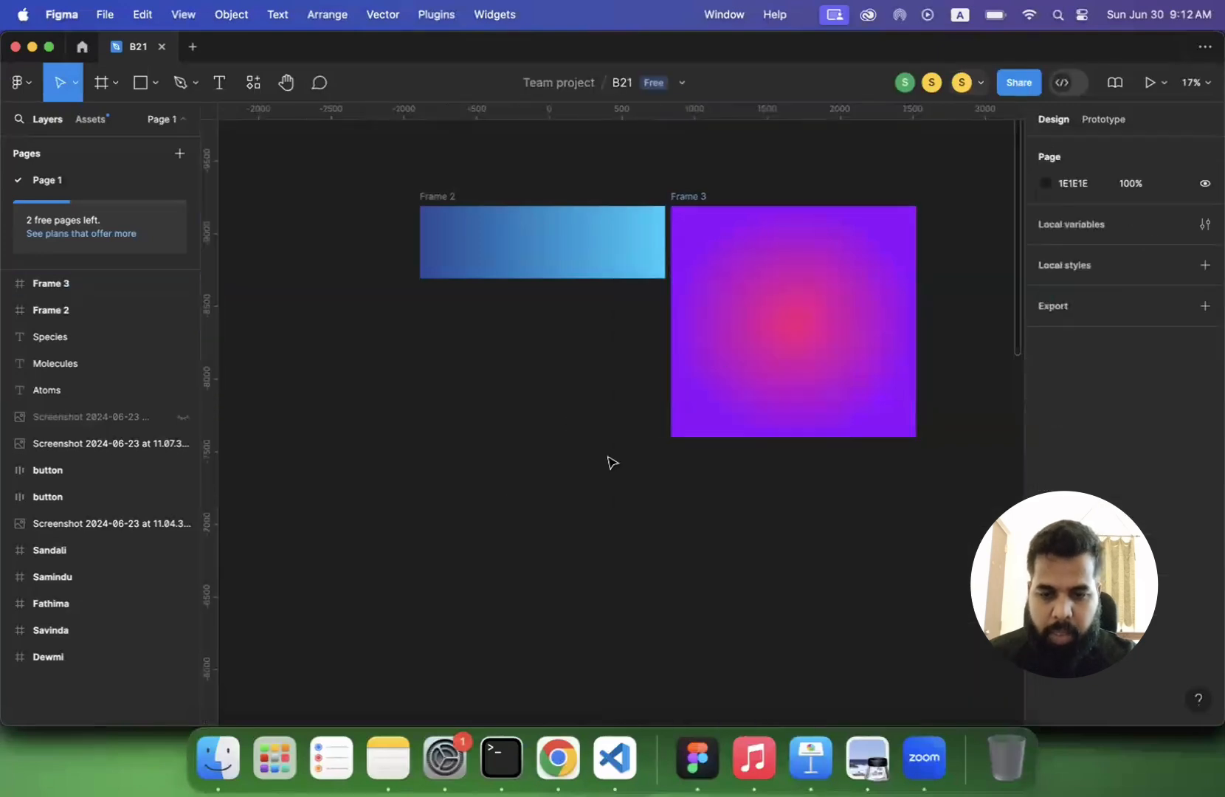
- Shrink the radial gradient in the taller frame by moving its outer end point inward, toward the pink centre
click(784, 323)
click(1046, 513)
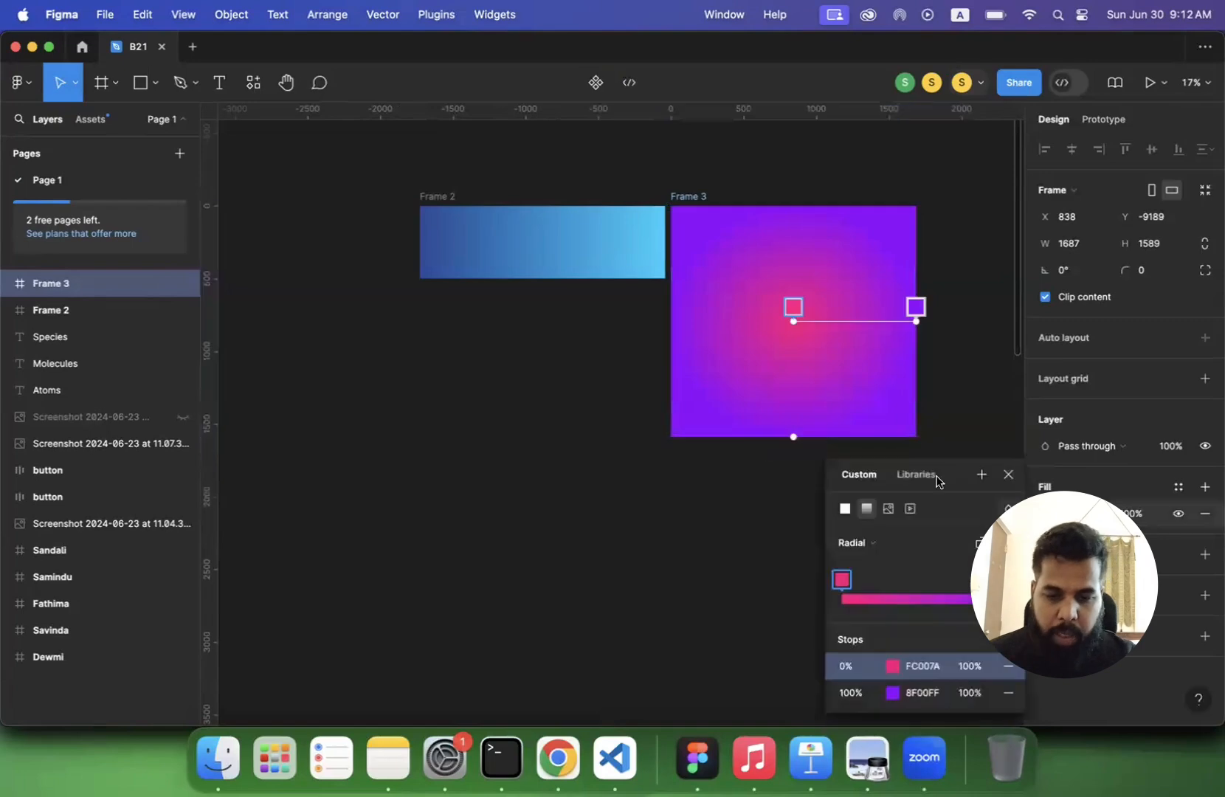
mouse_move(794, 310)
mouse_down()
mouse_move(775, 338)
mouse_move(806, 320)
mouse_move(793, 301)
mouse_move(795, 319)
mouse_up()
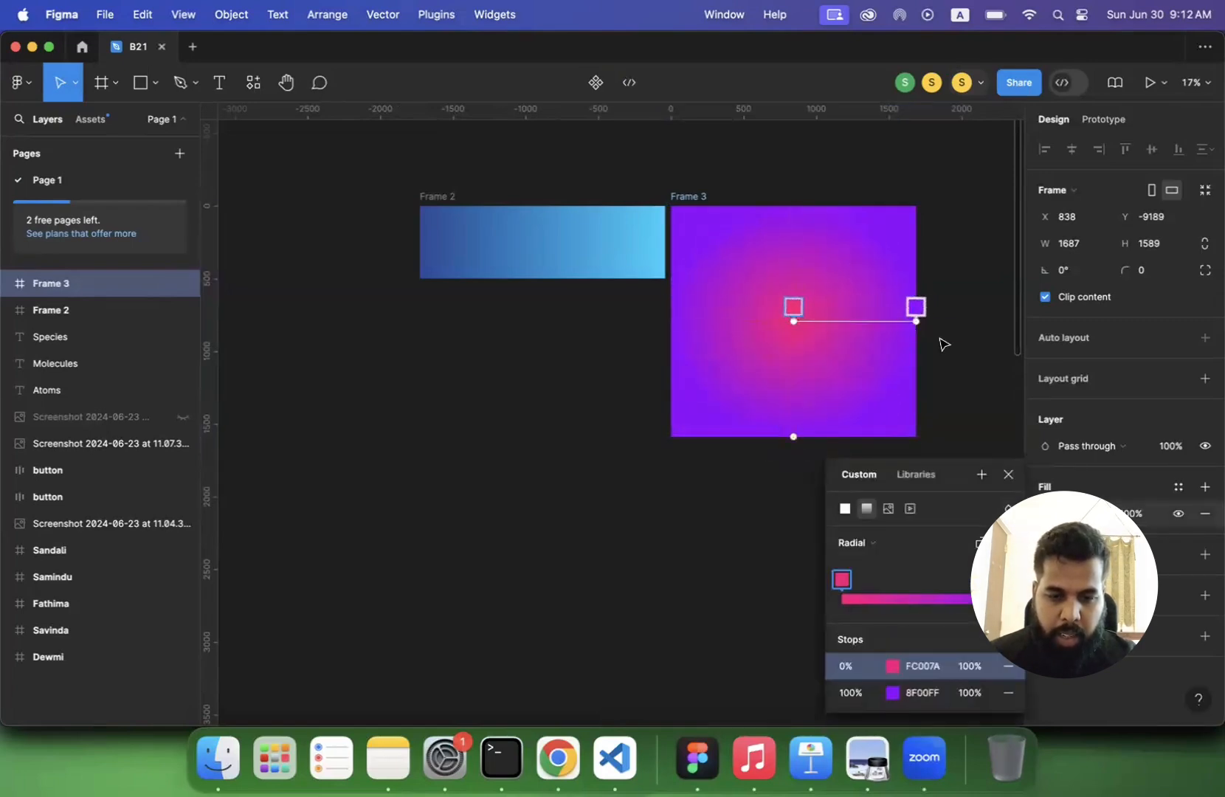
mouse_move(792, 418)
mouse_down()
mouse_move(803, 369)
mouse_move(794, 437)
mouse_up()
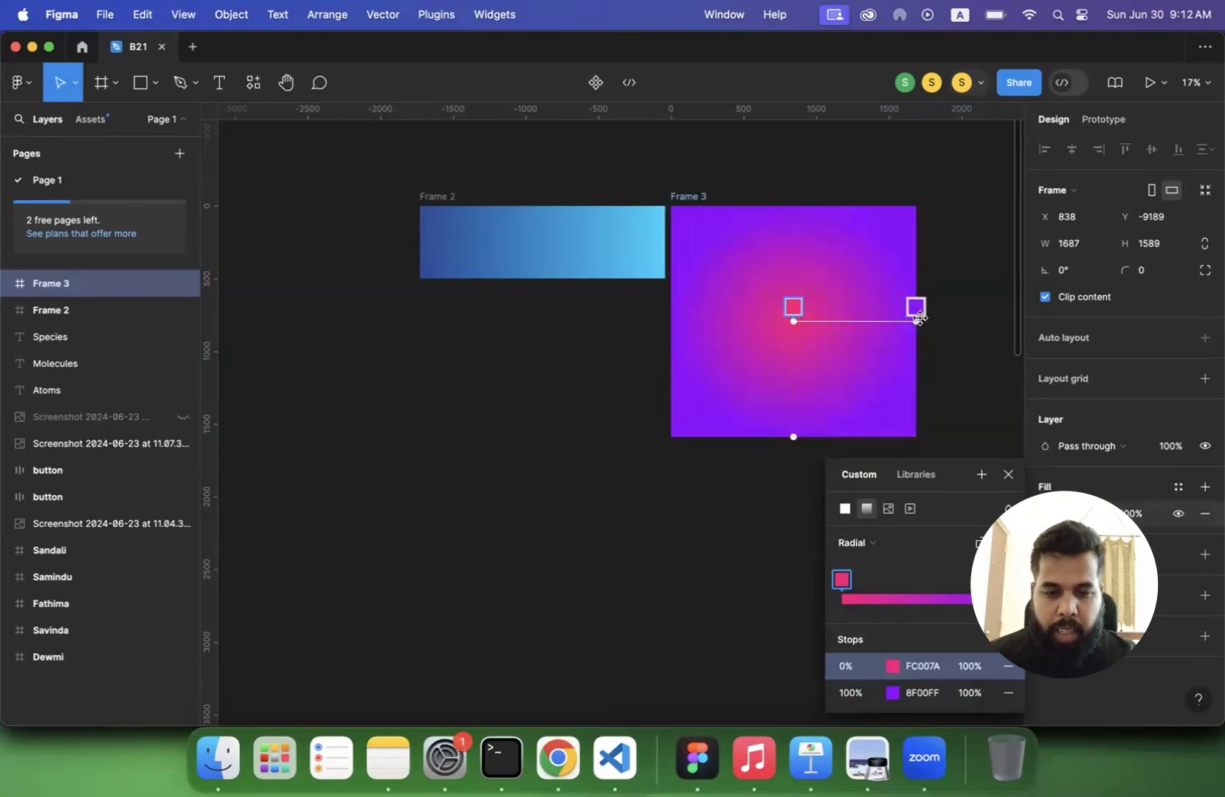
drag(915, 321, 869, 331)
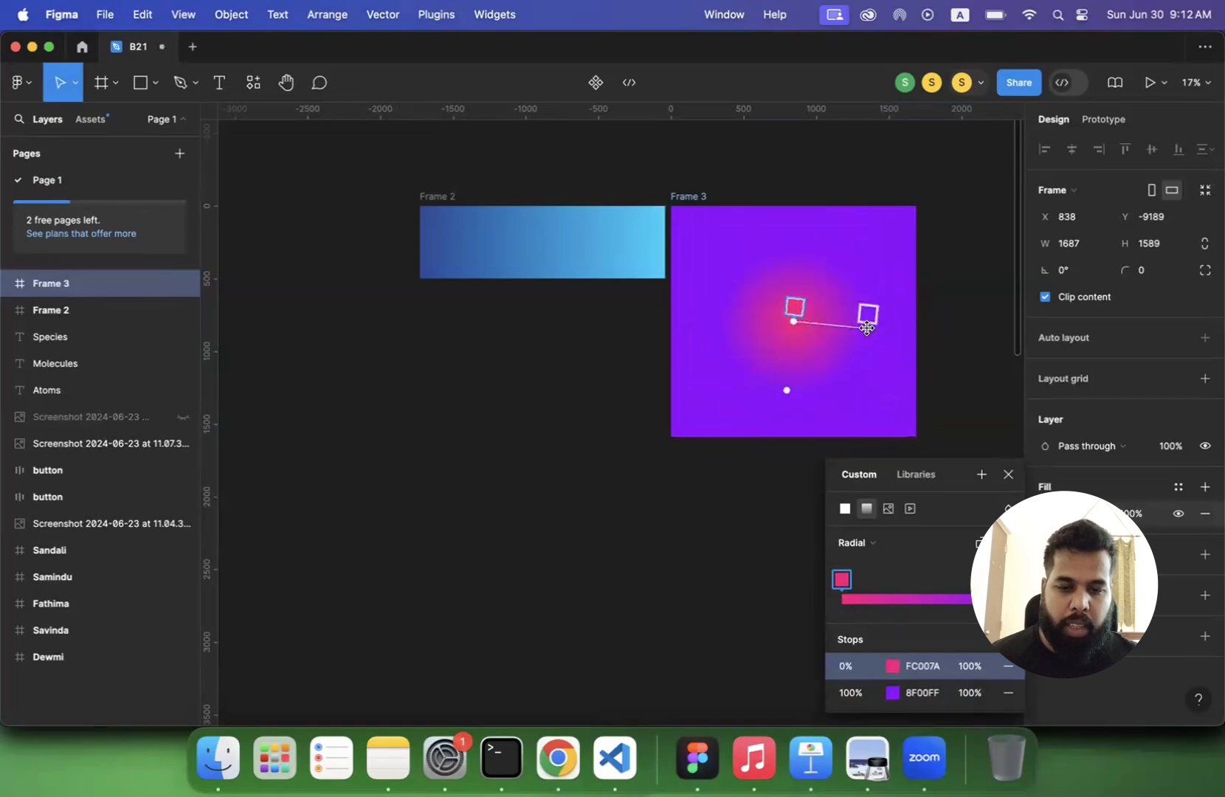
- Undo the radial gradient's shrink and give its fill purple 8F00FF stops at 47% and 94%
key(super+z)
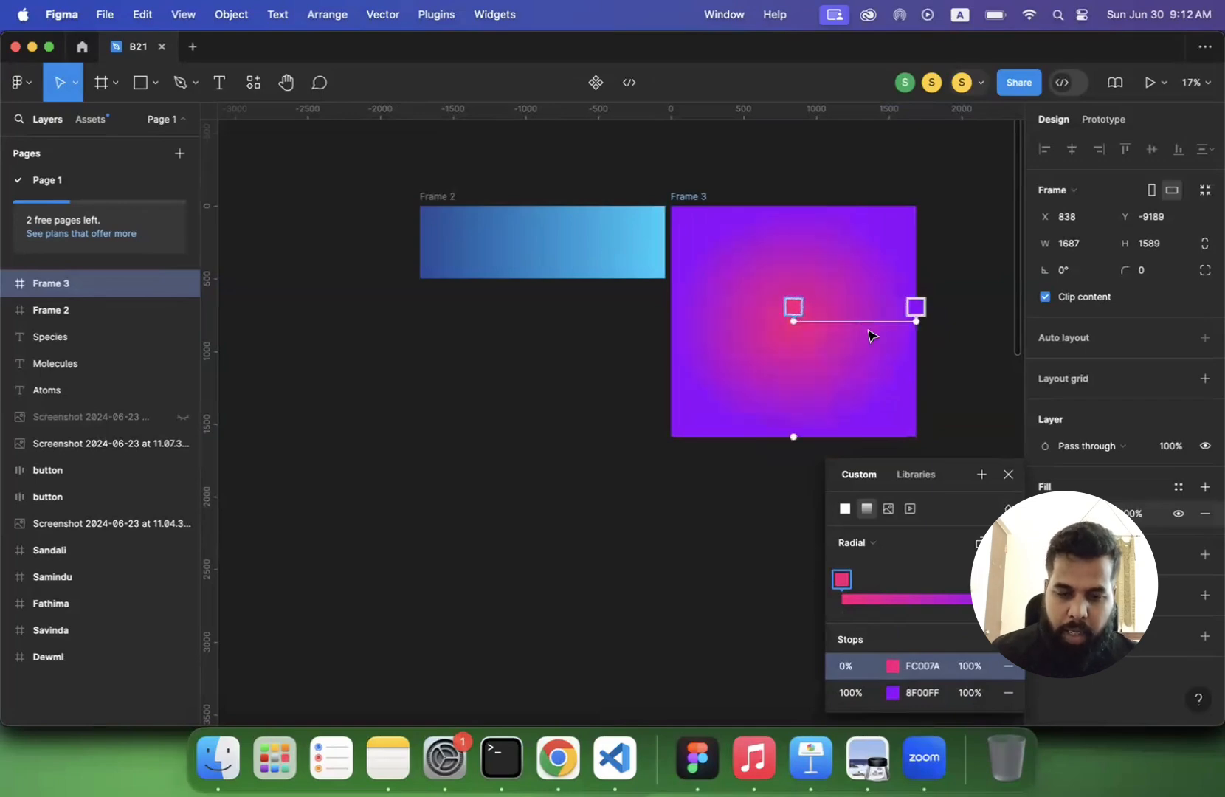
click(921, 600)
click(1000, 600)
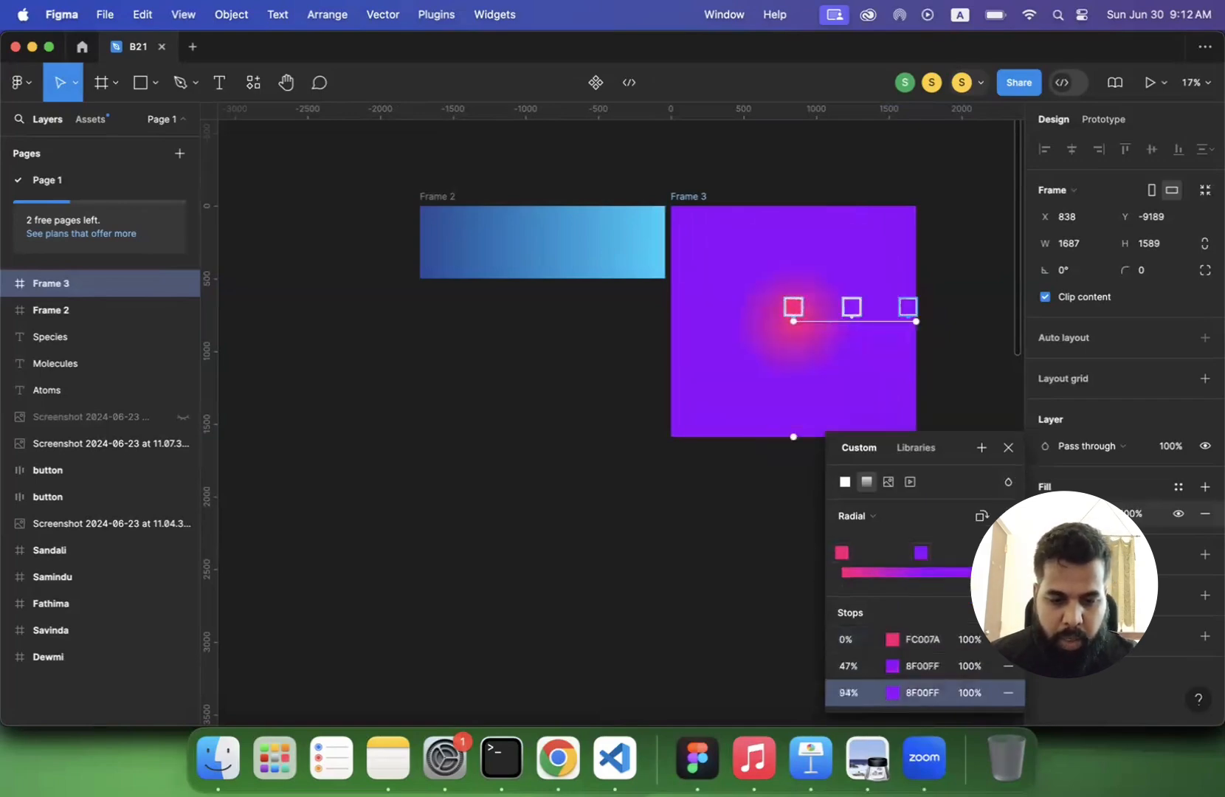
- Recolour the radial gradient's 47% stop to yellow F6E51A using the page's colour swatches
click(915, 553)
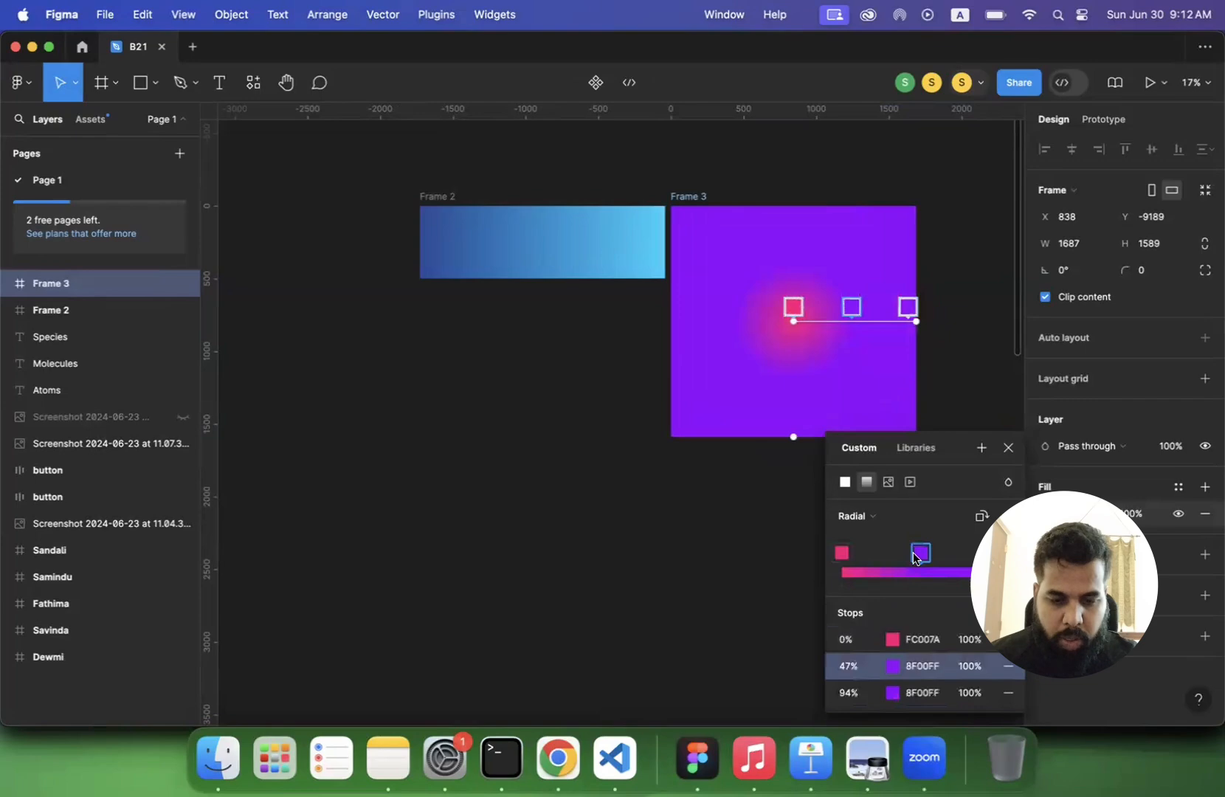
click(891, 667)
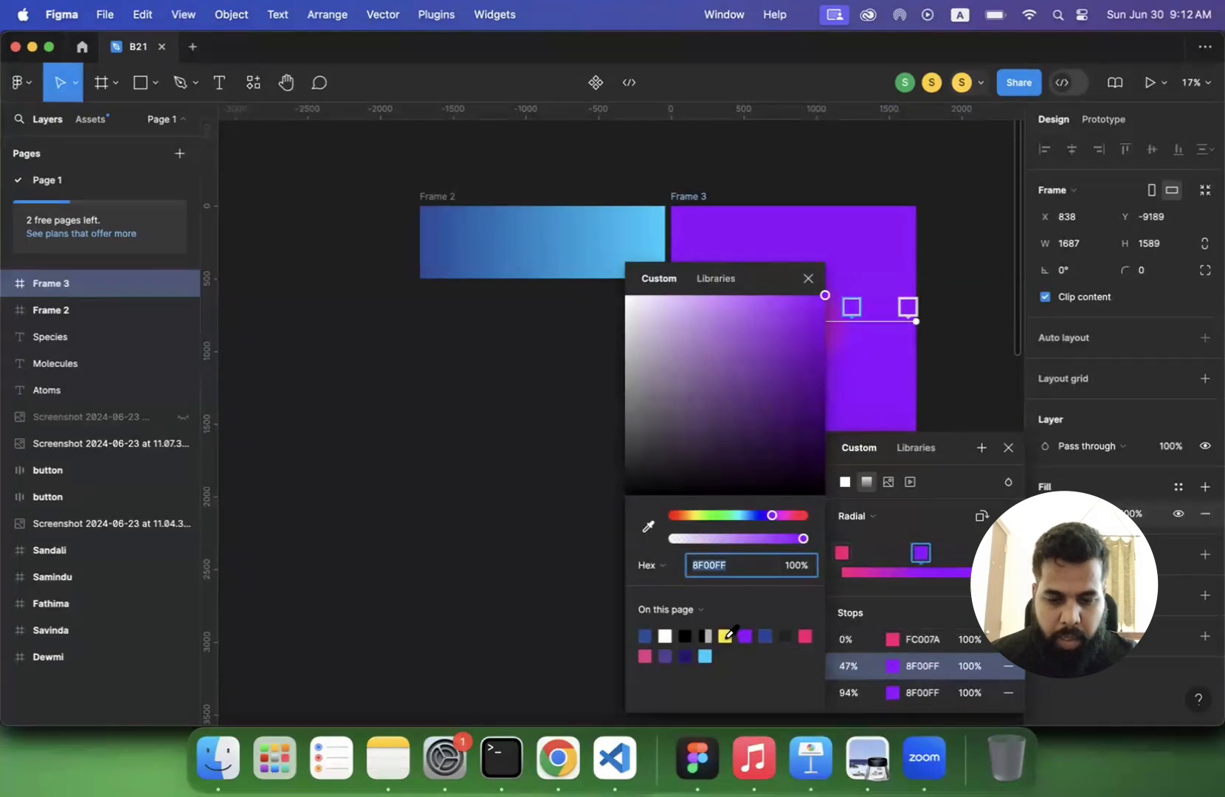
click(727, 635)
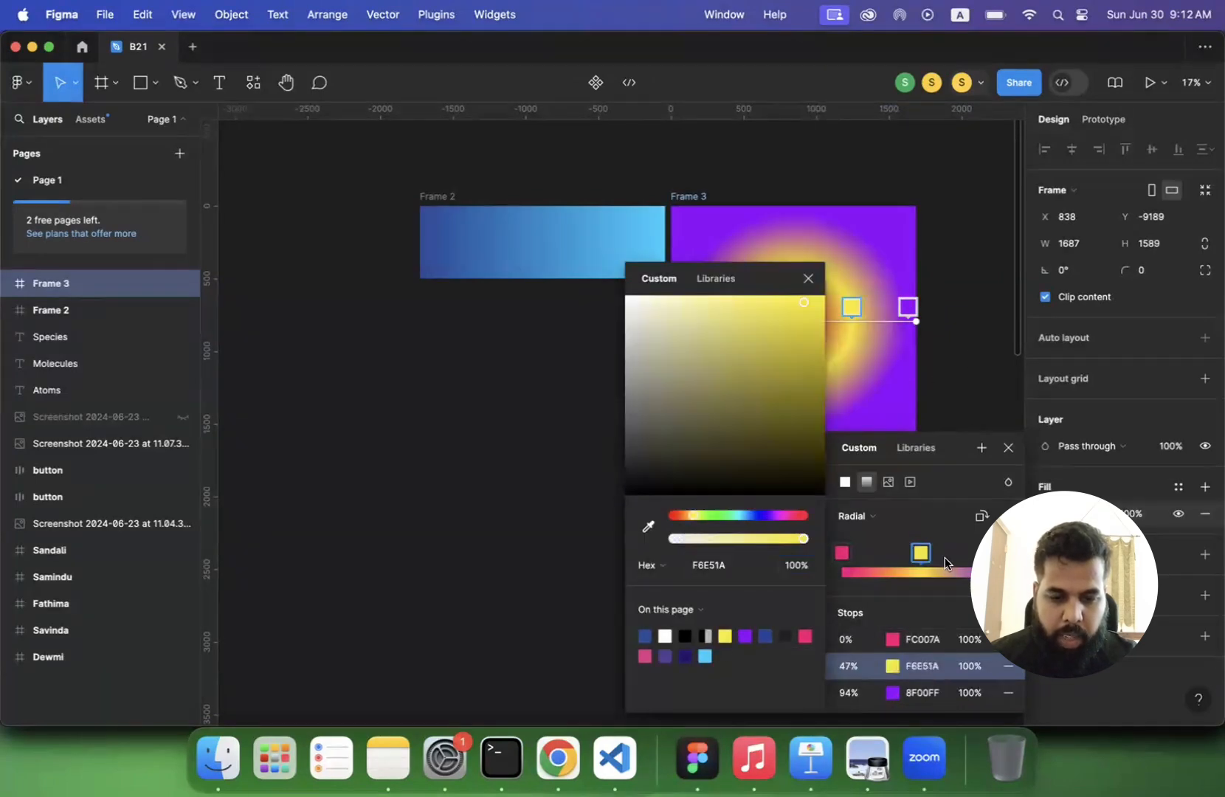
click(968, 402)
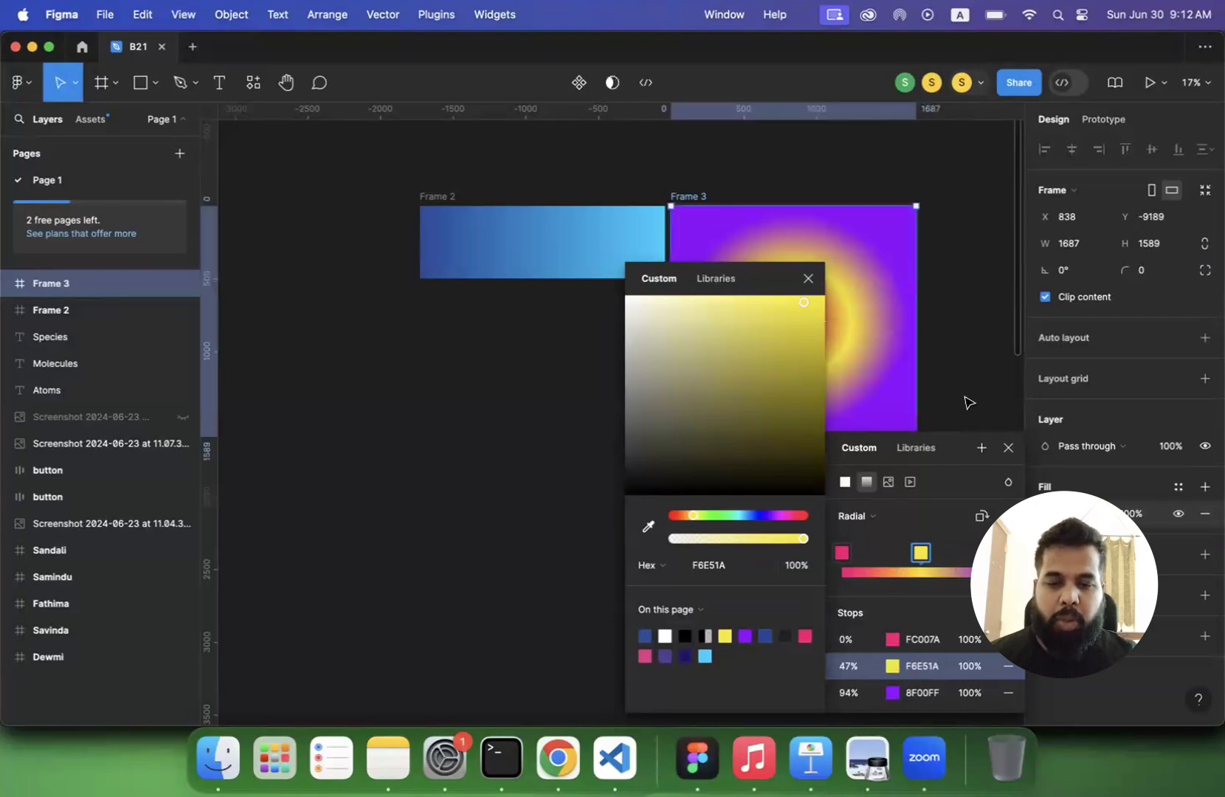
- Undo the yellow recolouring of the radial gradient's middle stop and leave gradient editing
key(super+z)
key(super+z)
key(super+z)
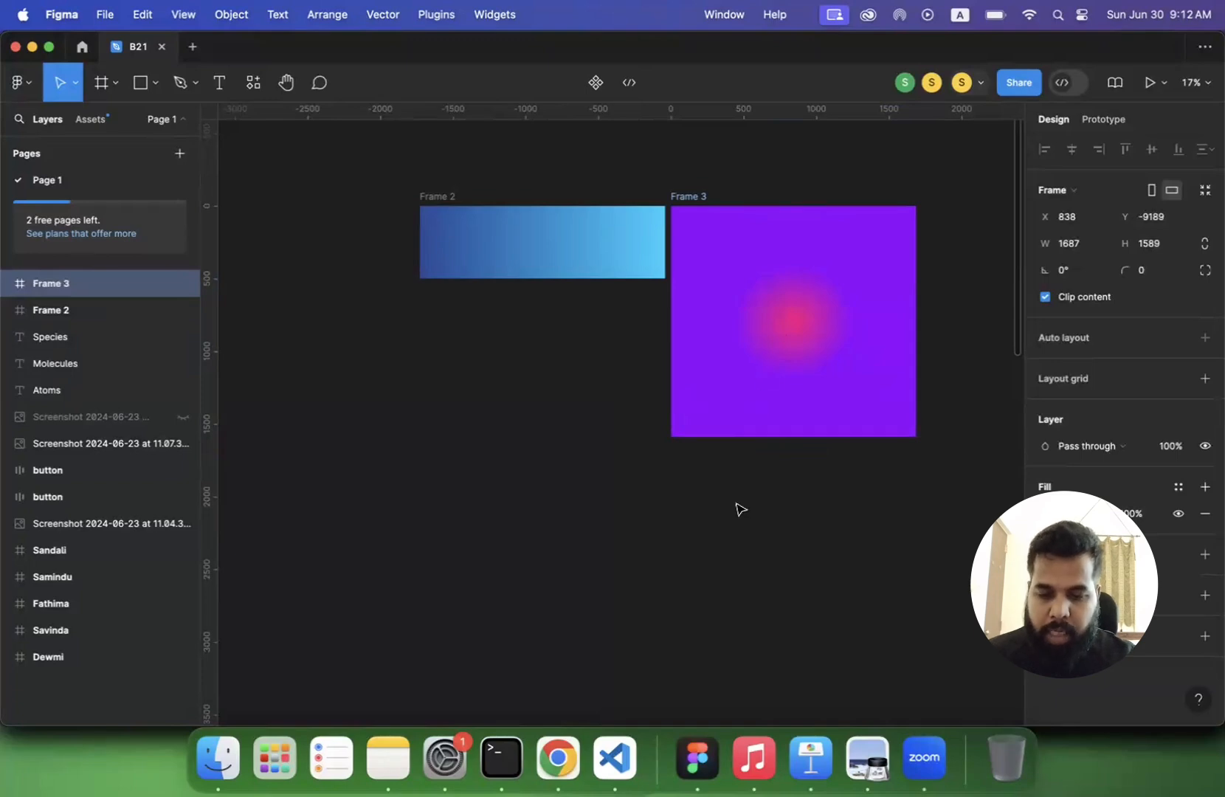
- Switch to lecture 3.pdf in Preview and read the slide explaining conic gradients
click(860, 771)
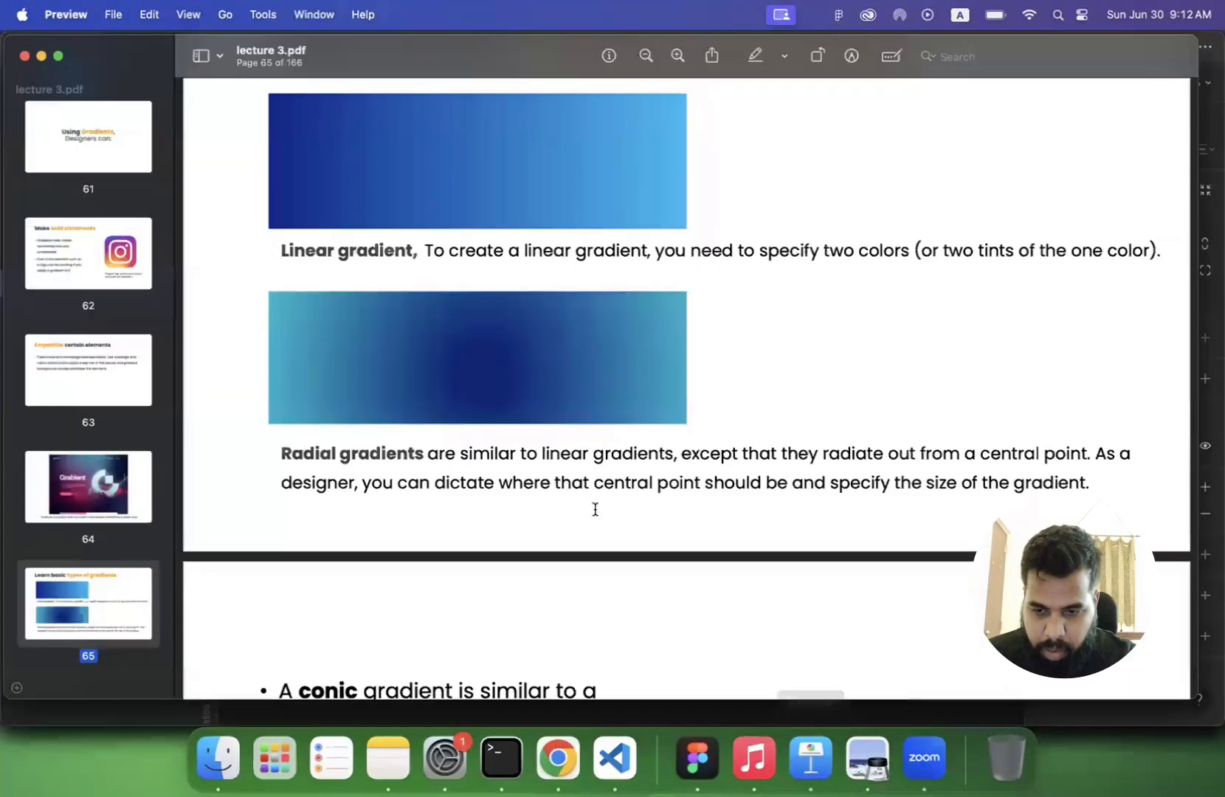
scroll(594, 509, down, 5)
scroll(595, 509, down, 3)
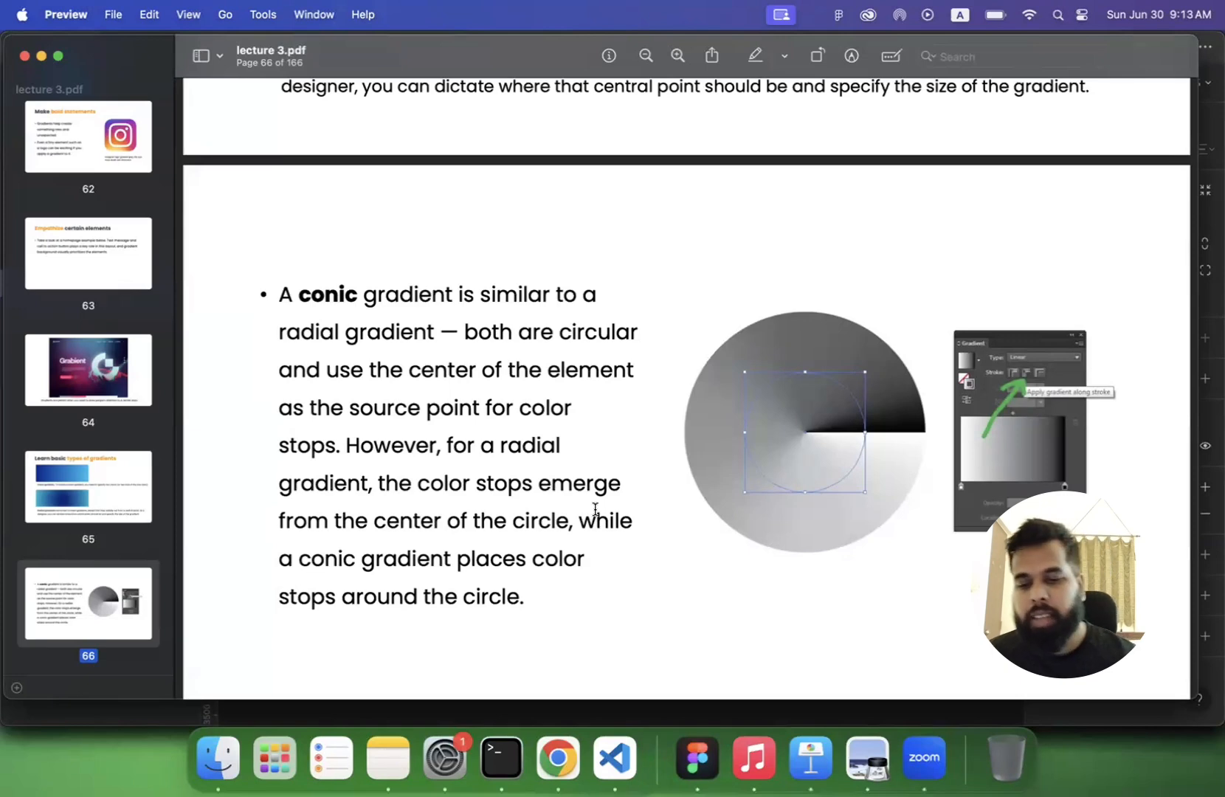
- Switch back to Figma and rename the blue linear gradient frame as "linear"
click(707, 758)
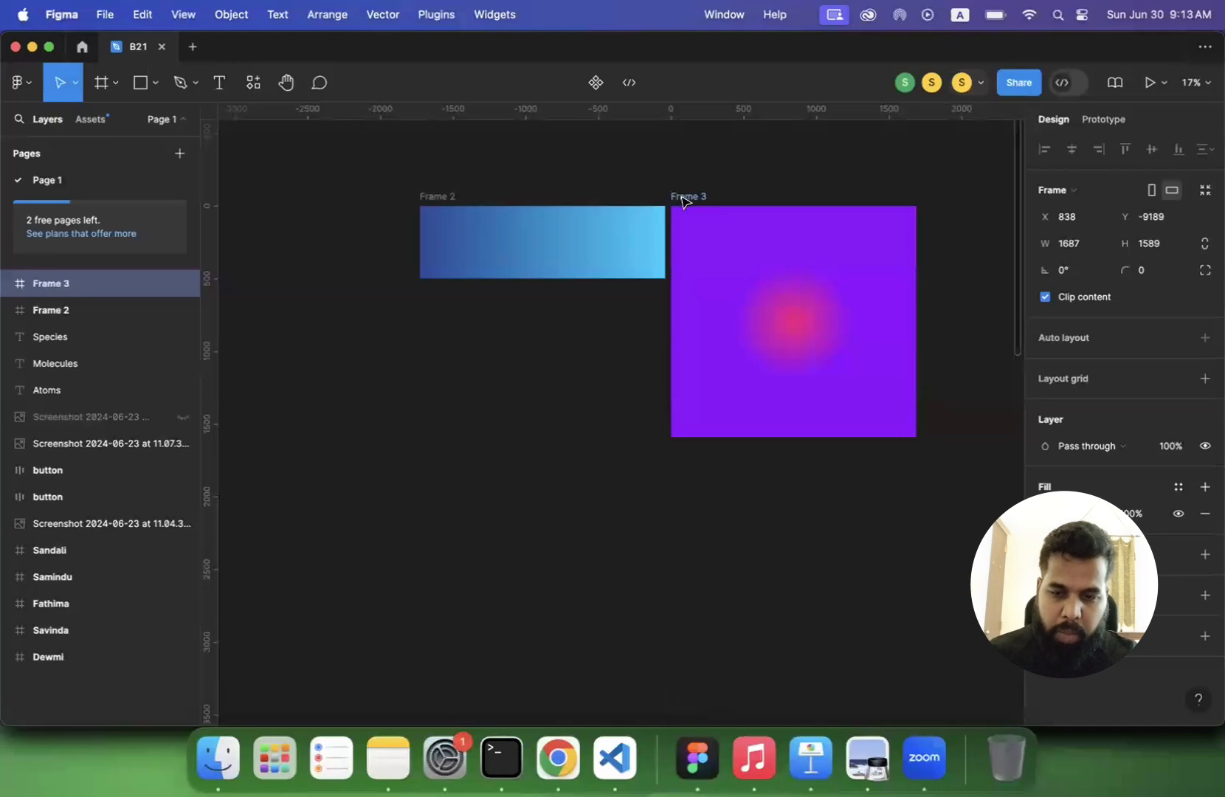
click(437, 197)
double_click(438, 197)
text(l)
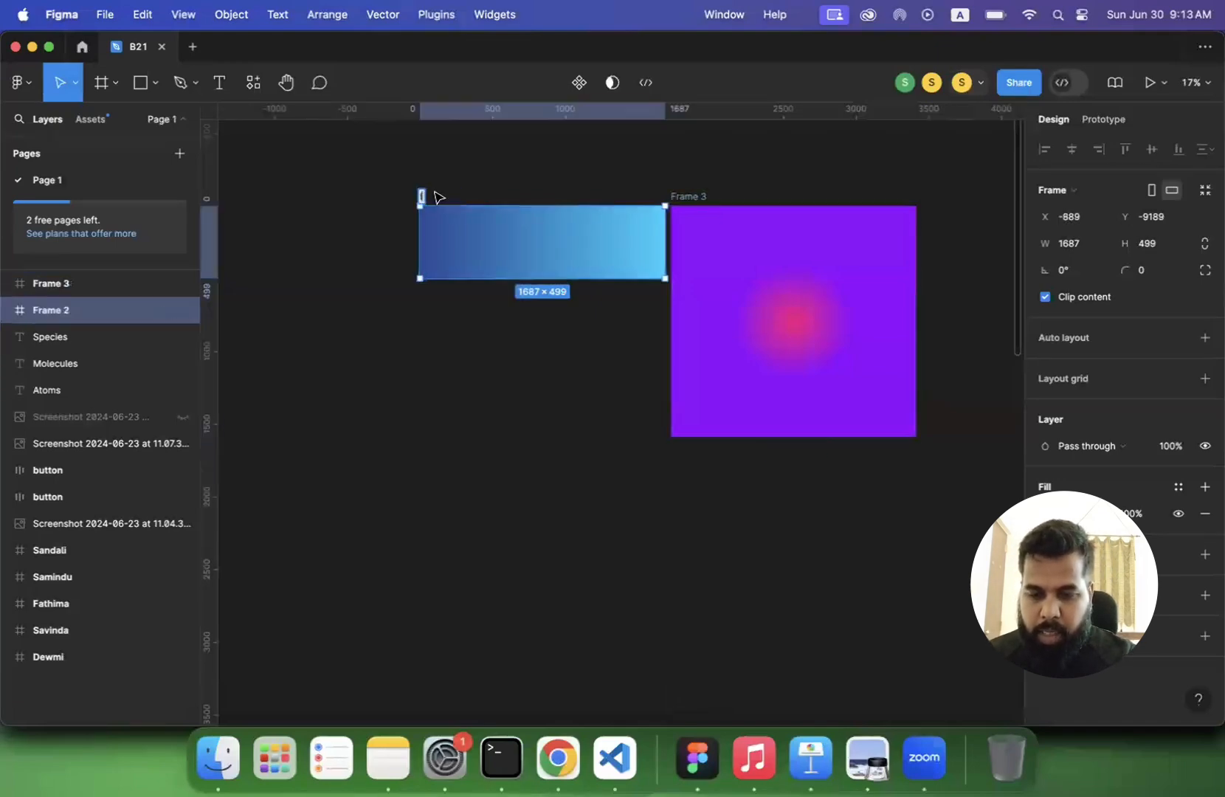
text(inerr)
key(Return)
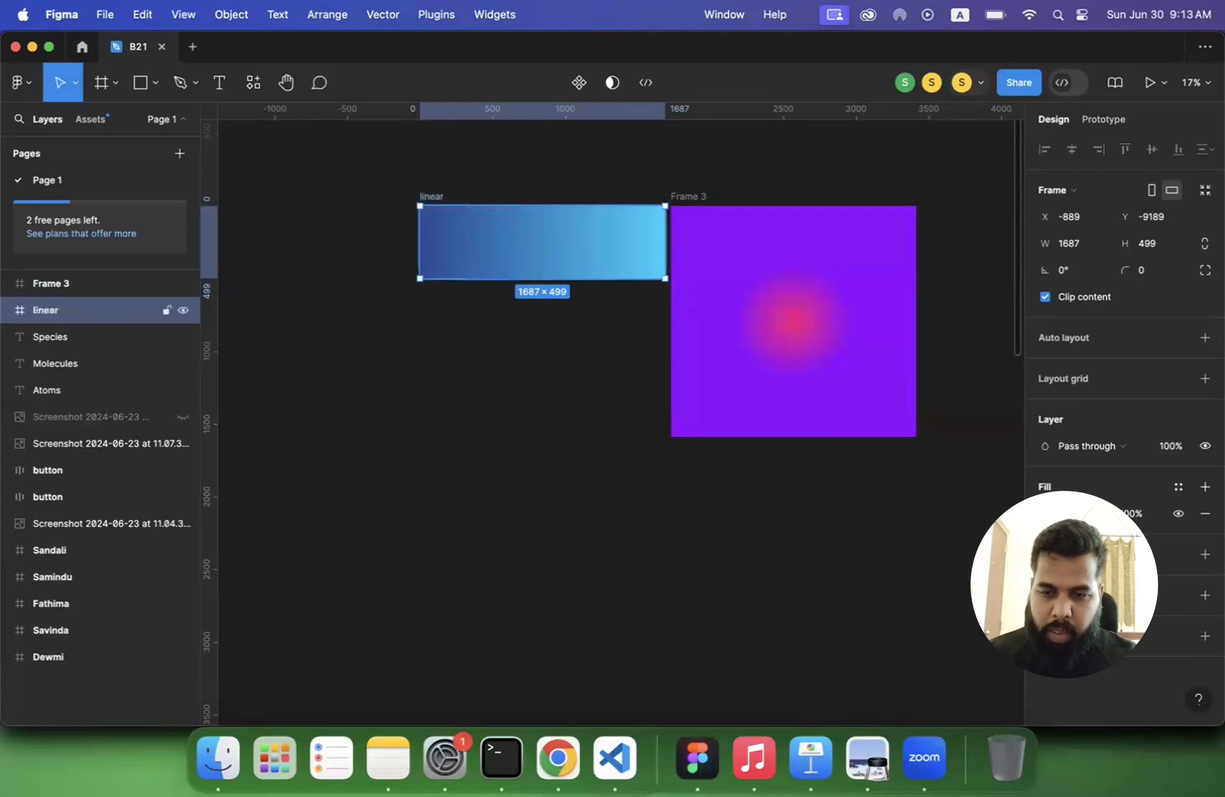
- Rename the purple and pink radial gradient frame as "radial"
click(697, 197)
text(radia)
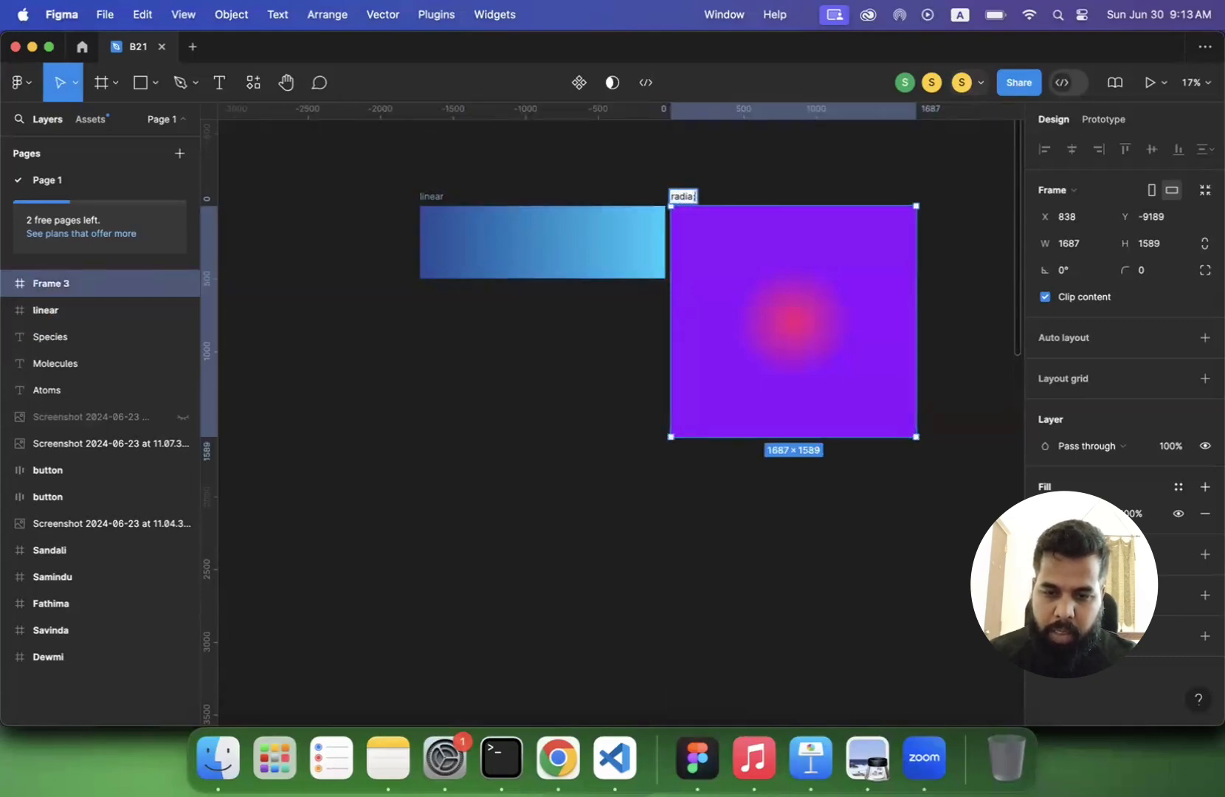
text(l)
key(Return)
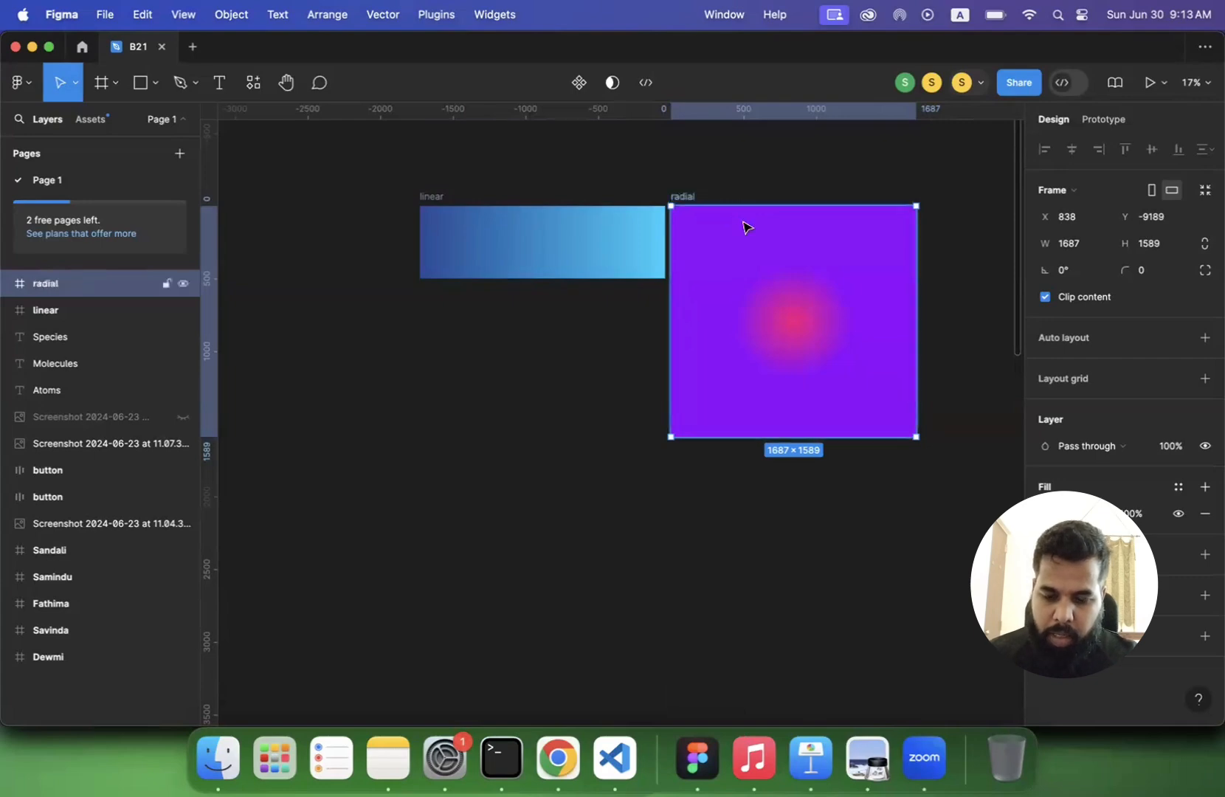
- Duplicate the radial frame and change the copy's fill from a radial to an Angular gradient
key(super+d)
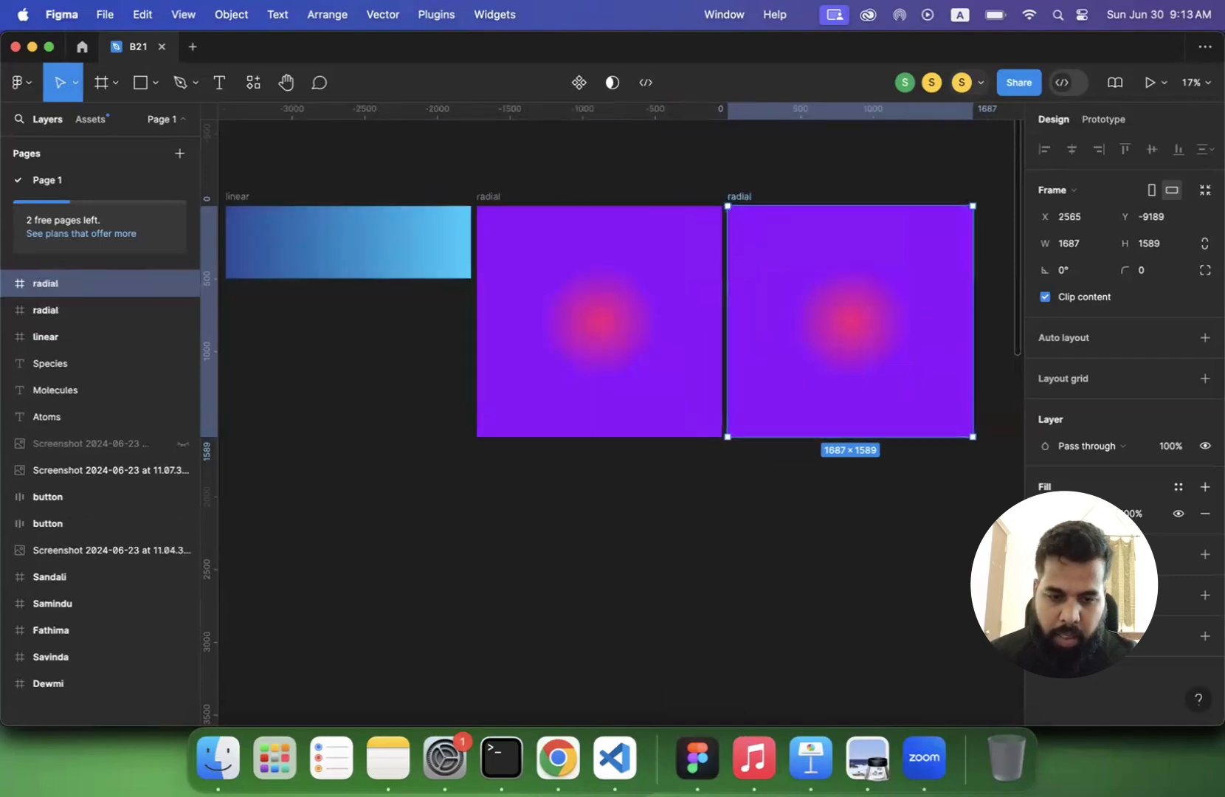
click(1046, 514)
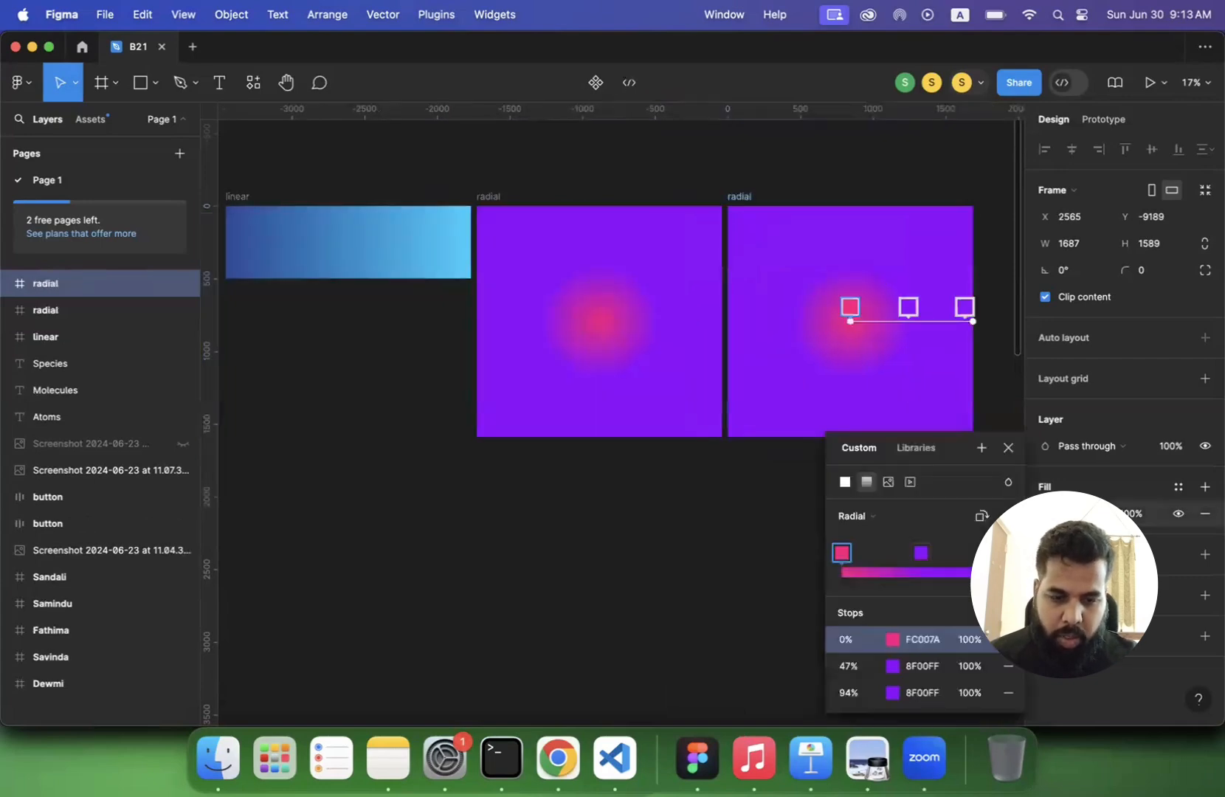
click(875, 518)
click(875, 533)
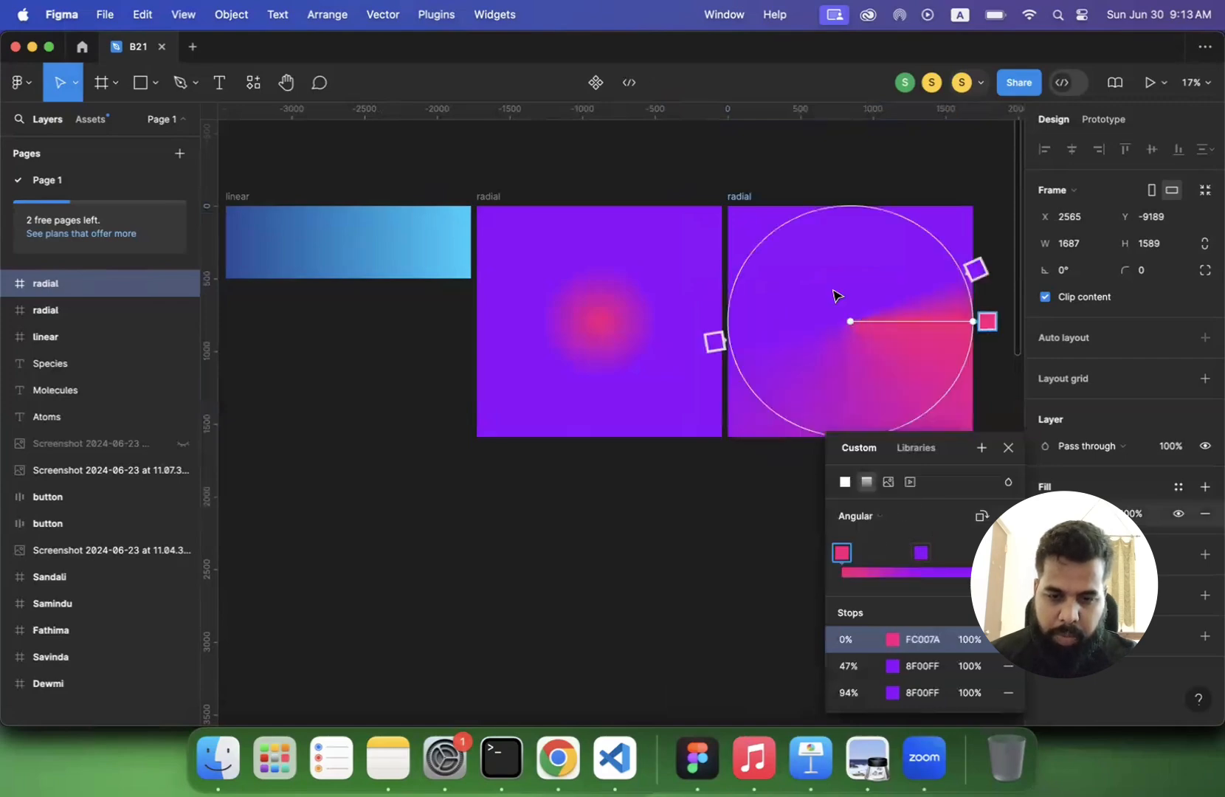
- Rename the duplicated frame with the angular gradient as "conic - angular"
scroll(834, 292, right, 3)
click(541, 218)
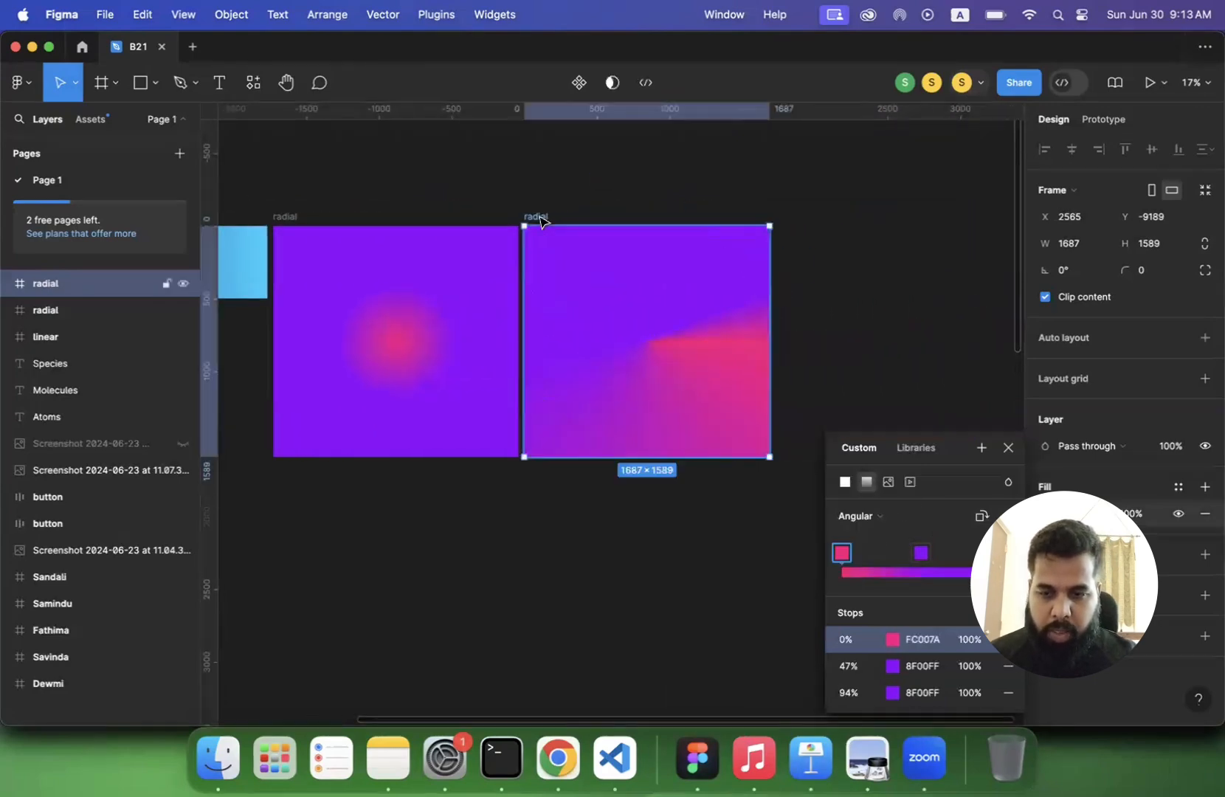
key(c)
key(Escape)
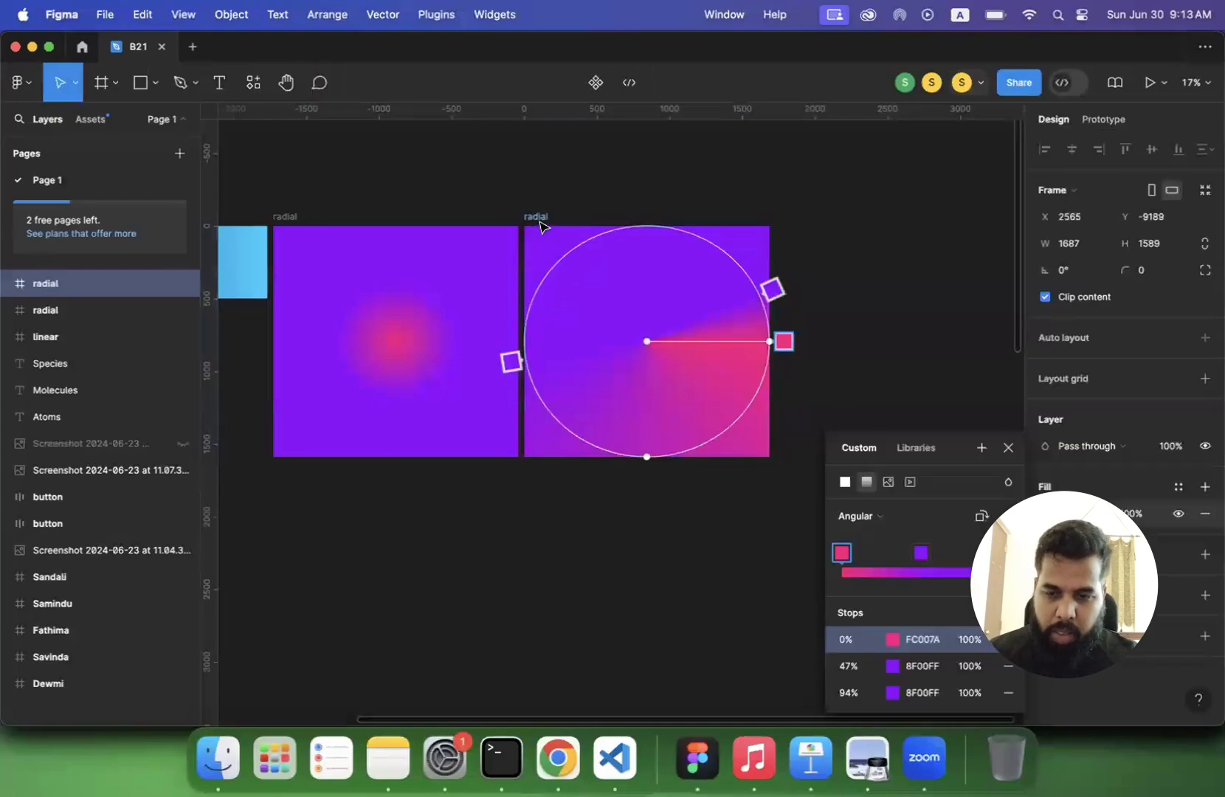
click(540, 221)
click(537, 216)
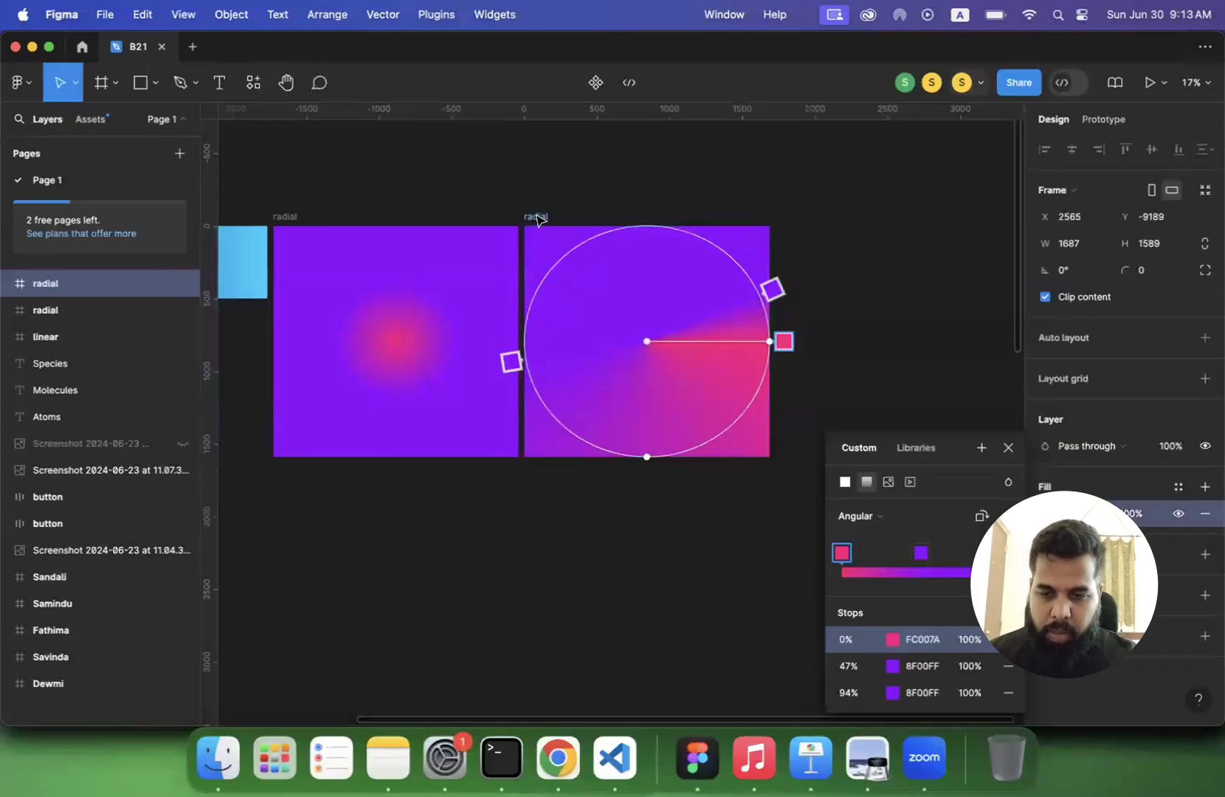
click(537, 217)
double_click(538, 217)
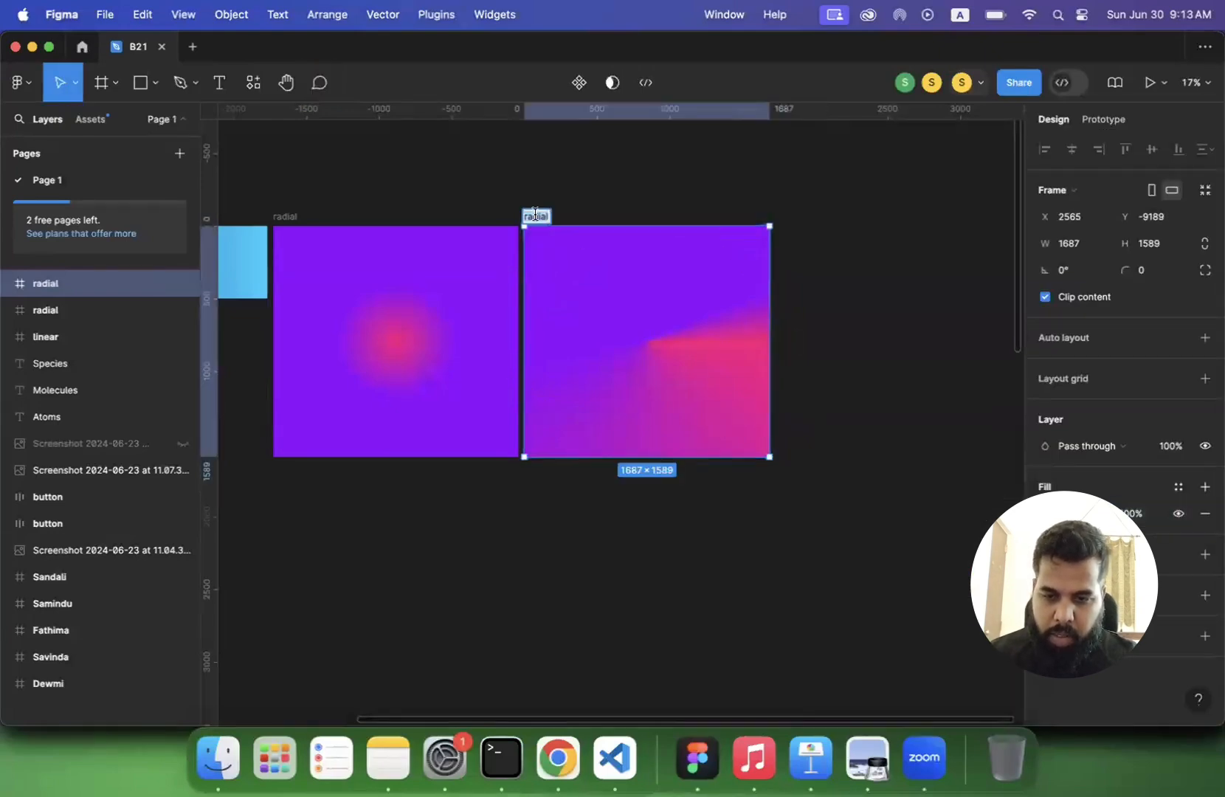
text(conic - angular)
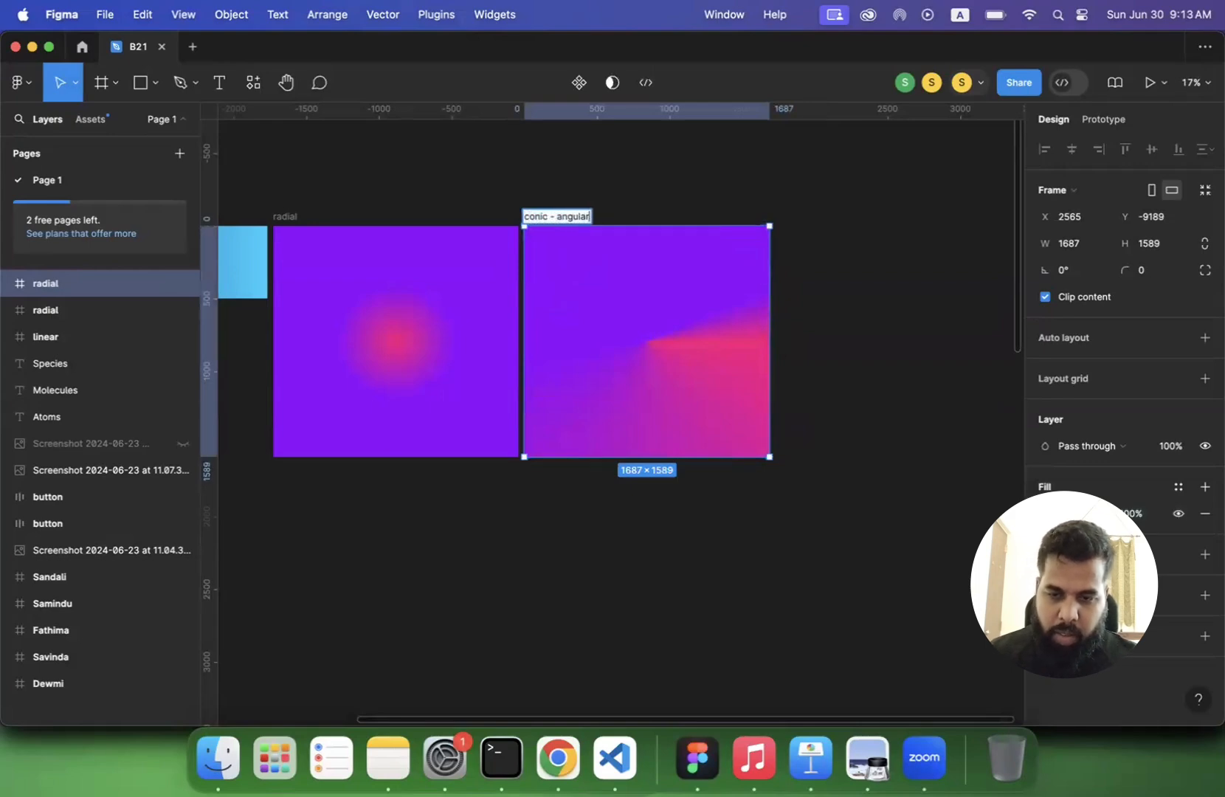
key(Return)
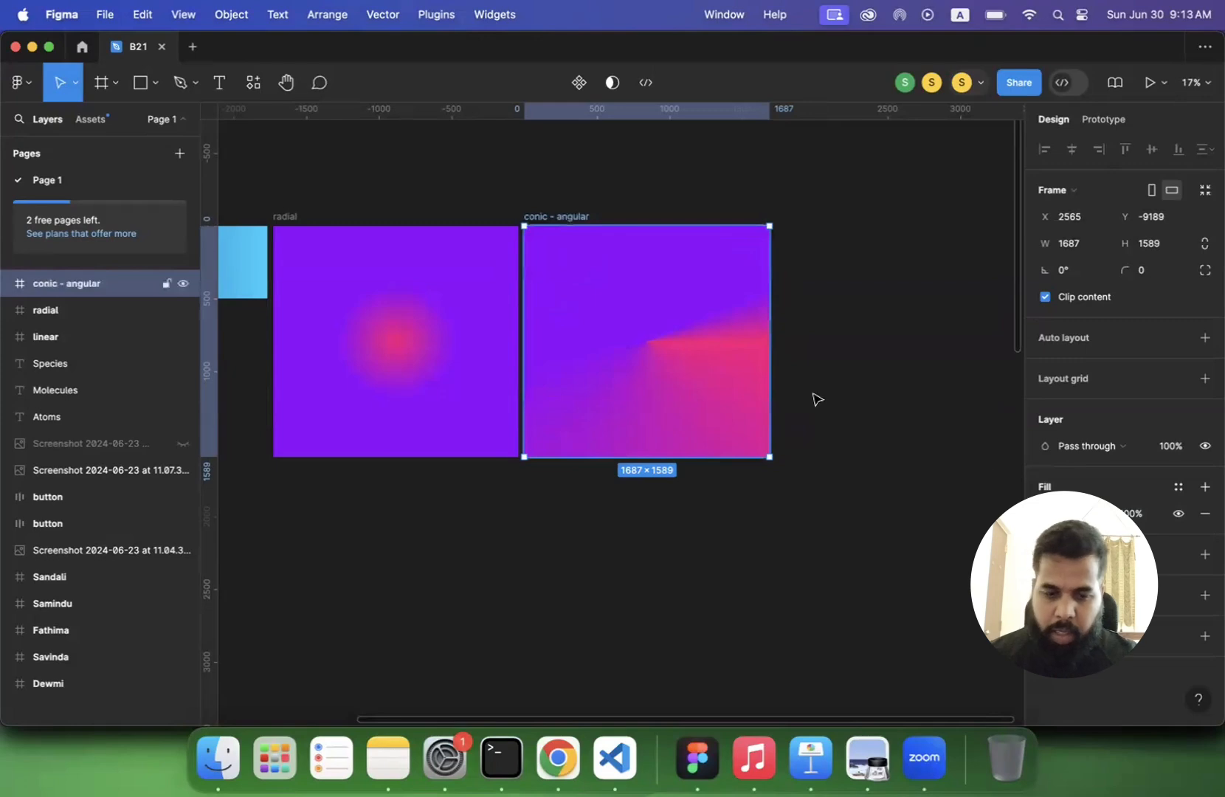
- Delete the 47% purple stop from the conic - angular frame's gradient fill
click(1046, 514)
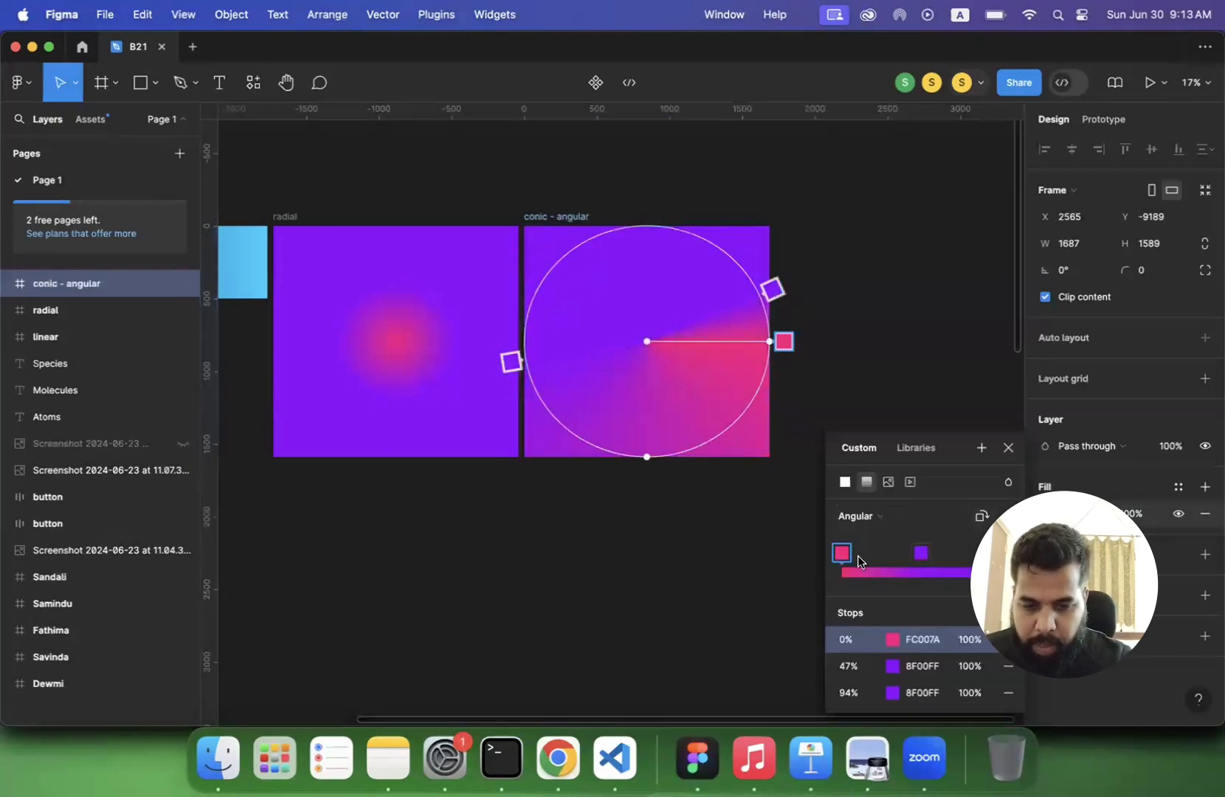
click(922, 553)
key(Delete)
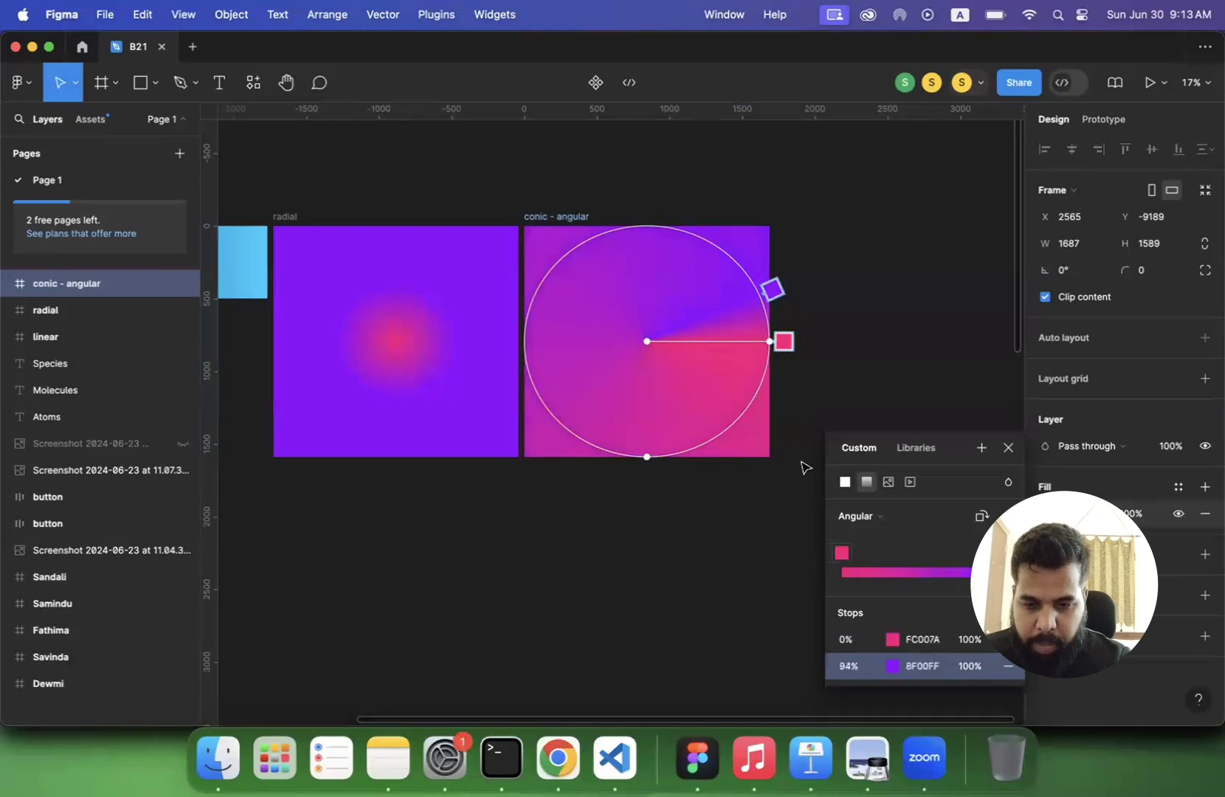
- Shift the angular gradient's centre slightly up and left, and slide the pink stop around the circle to 92%
drag(783, 341, 711, 429)
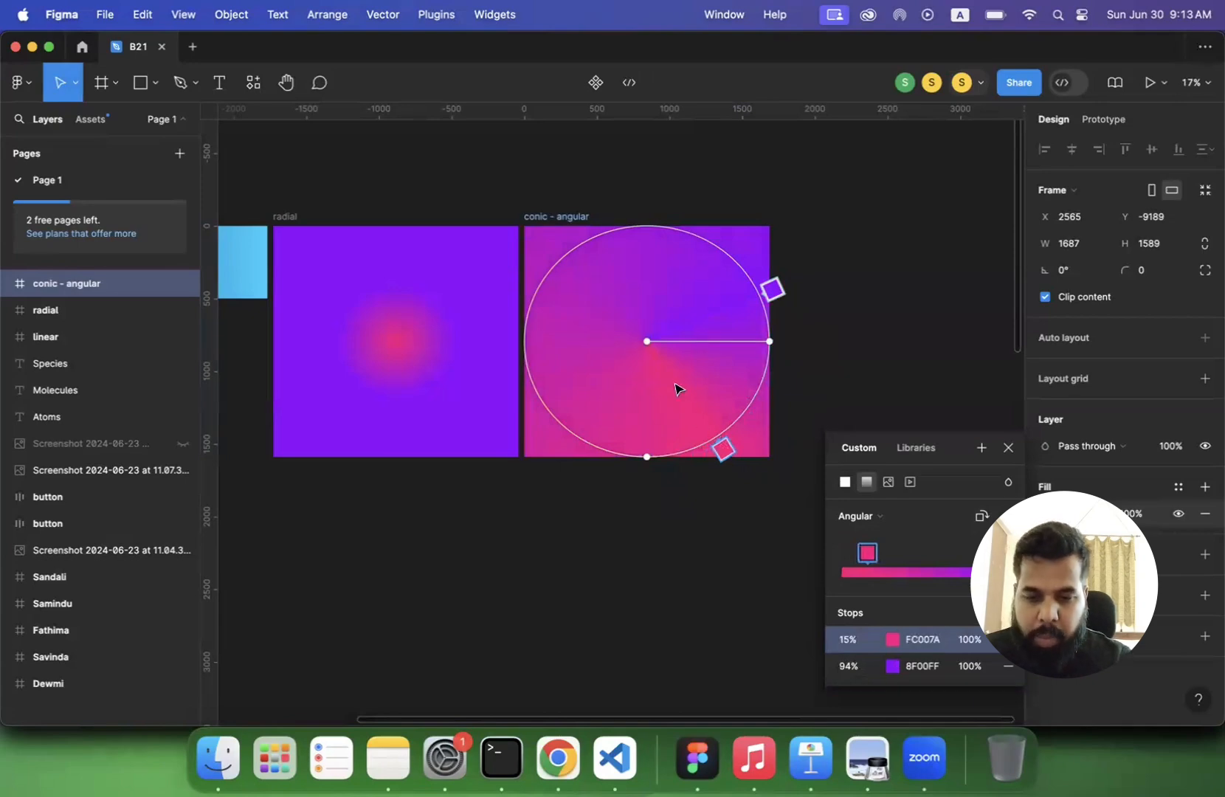
drag(647, 341, 635, 313)
drag(691, 448, 690, 304)
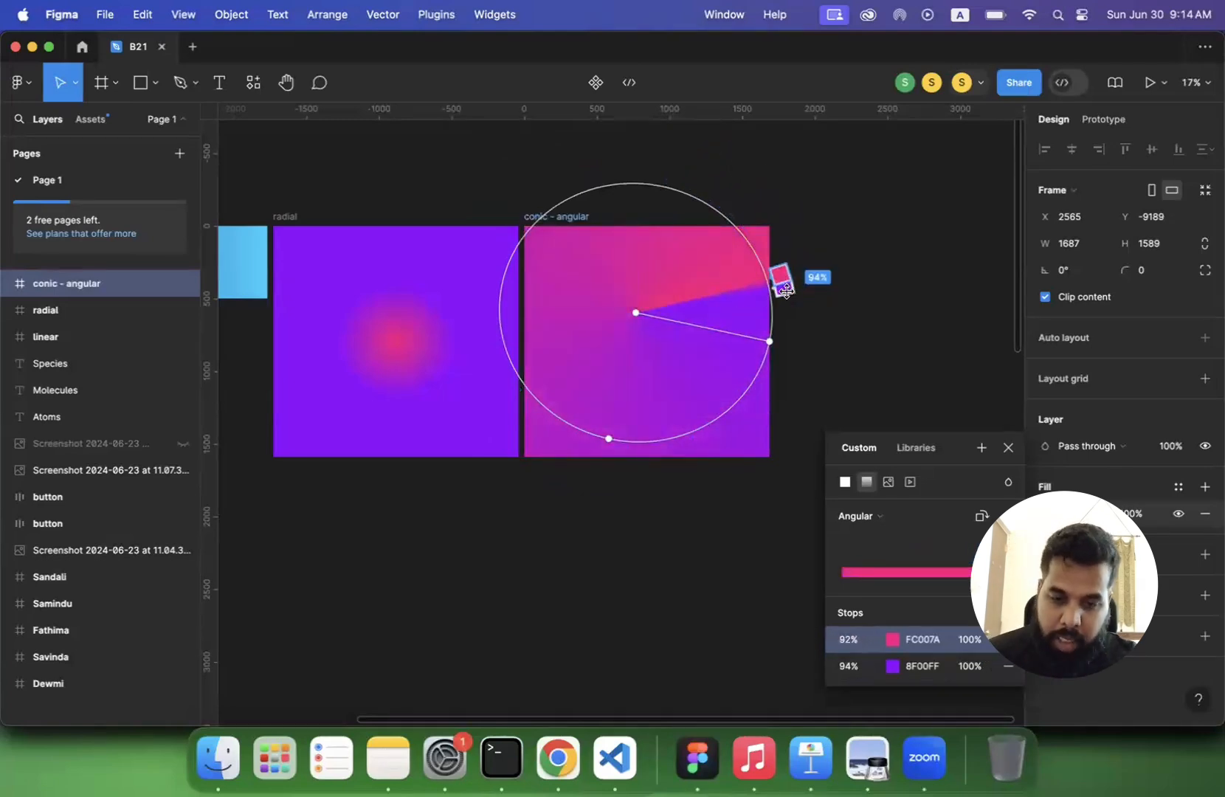
- Slide the angular gradient's purple stop around the circle to 12% and leave gradient editing with the frame selected
drag(786, 285, 721, 433)
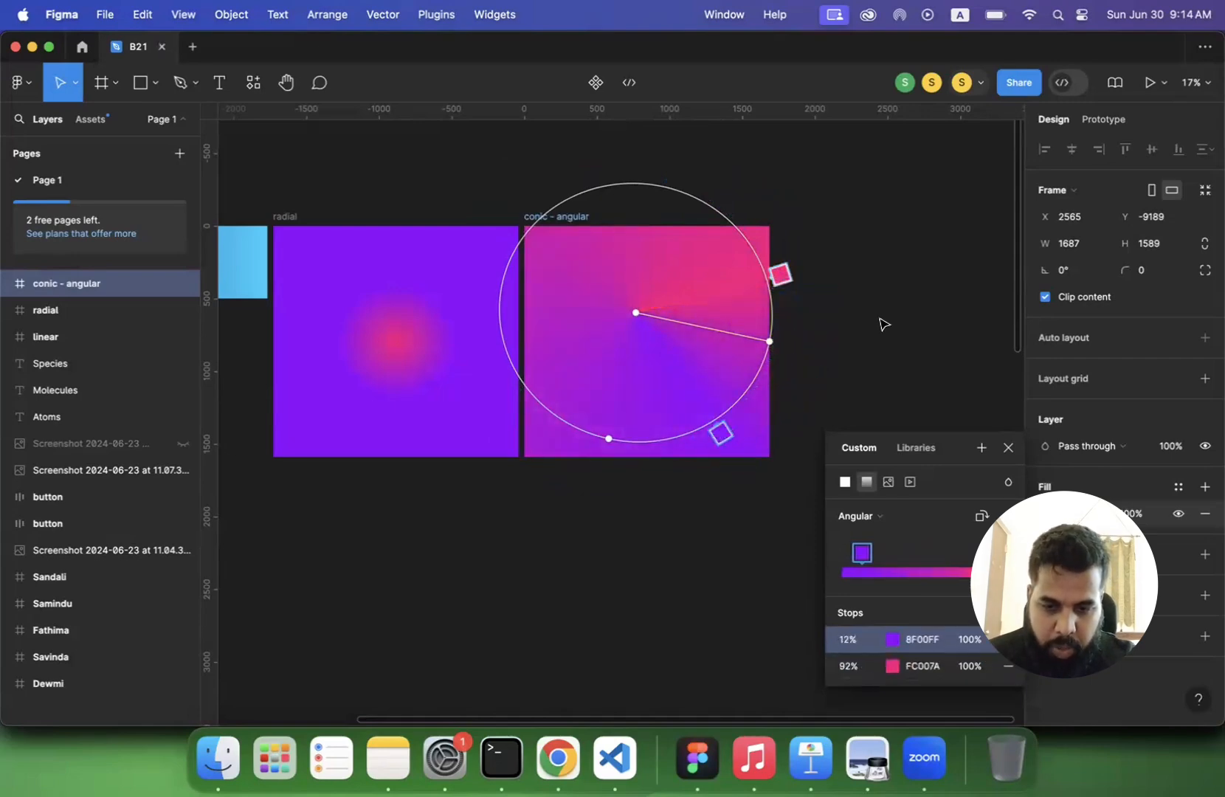
key(Escape)
key(Escape)
click(644, 319)
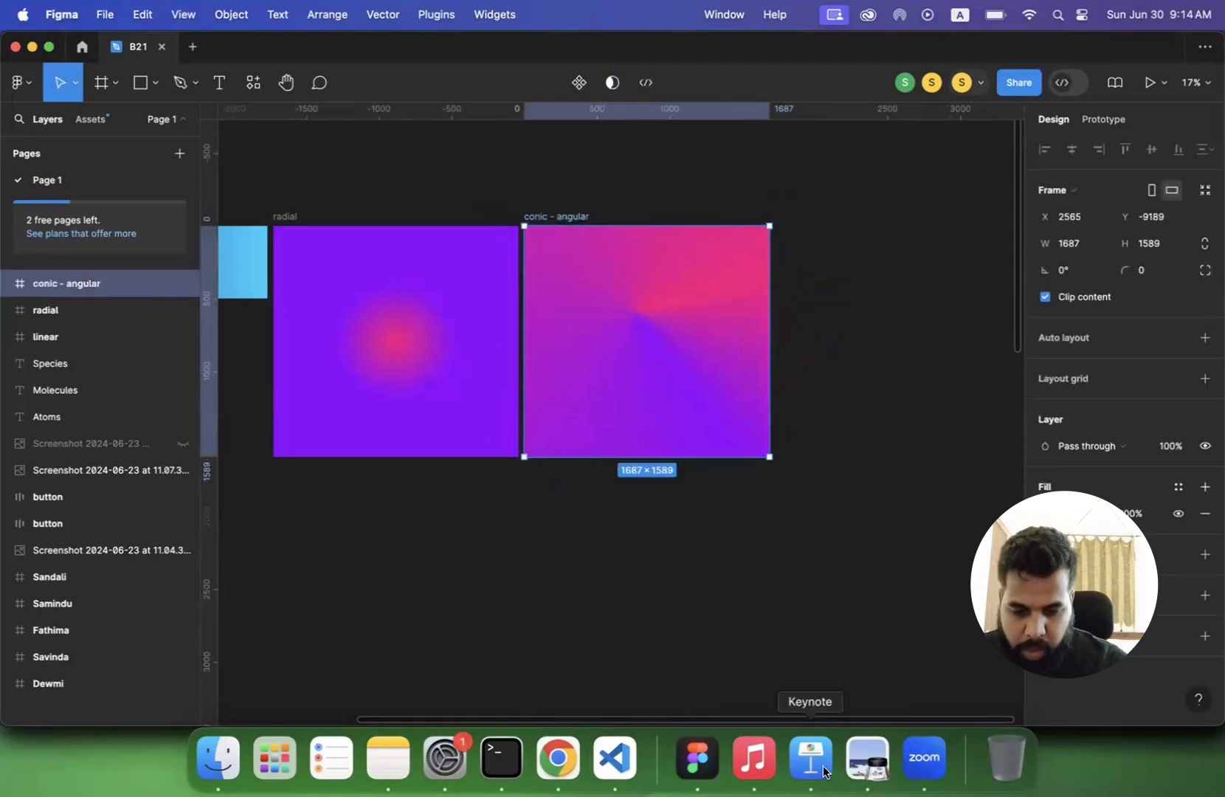
- Switch to the lecture PDF in Preview and look over the conic gradient slide and the one following it
click(867, 760)
scroll(680, 575, down, 5)
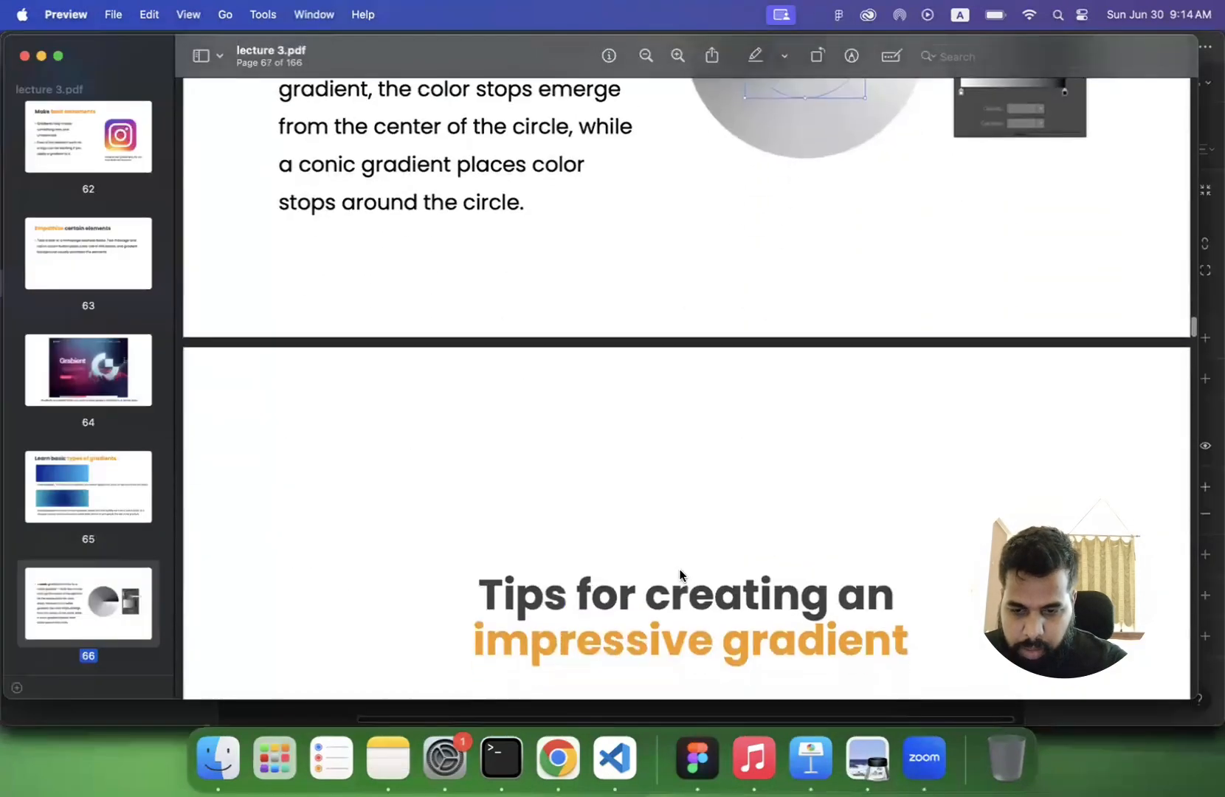
scroll(681, 575, up, 10)
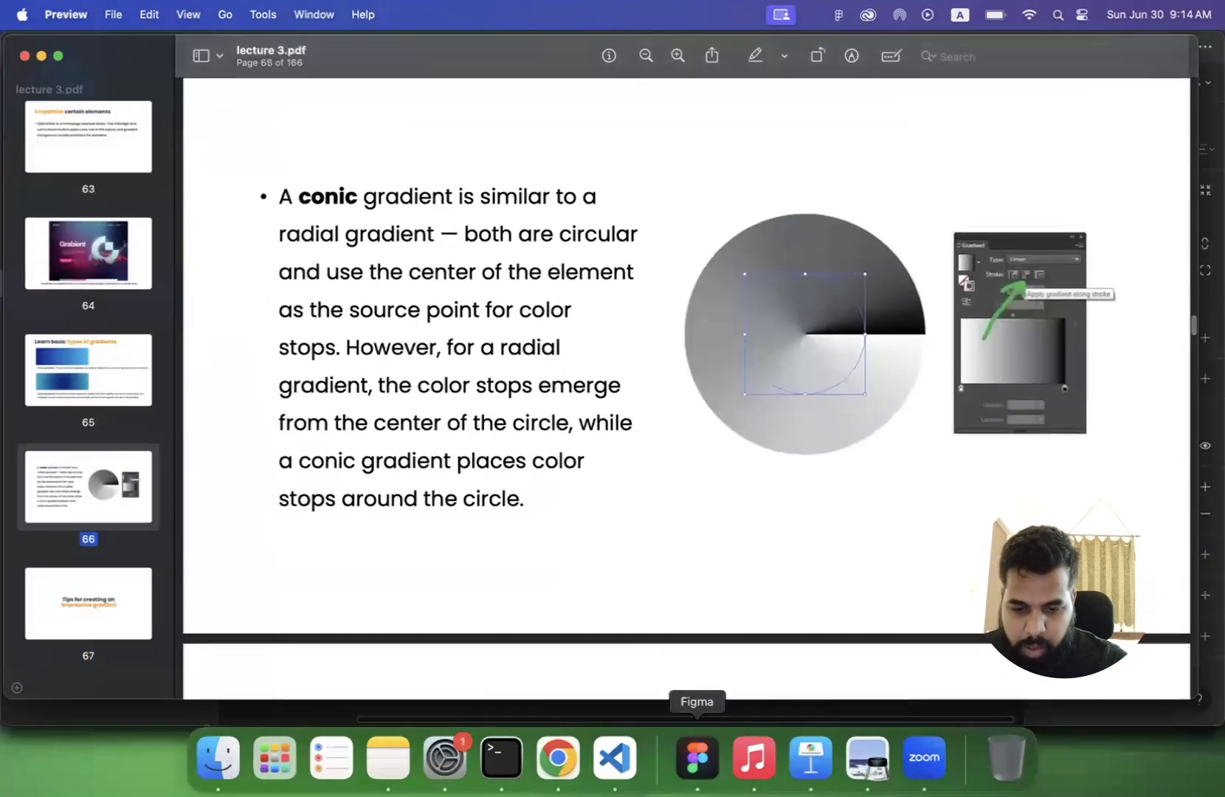
- Return to Figma and check the gradient types available for the conic - angular frame's fill, keeping Angular
click(696, 756)
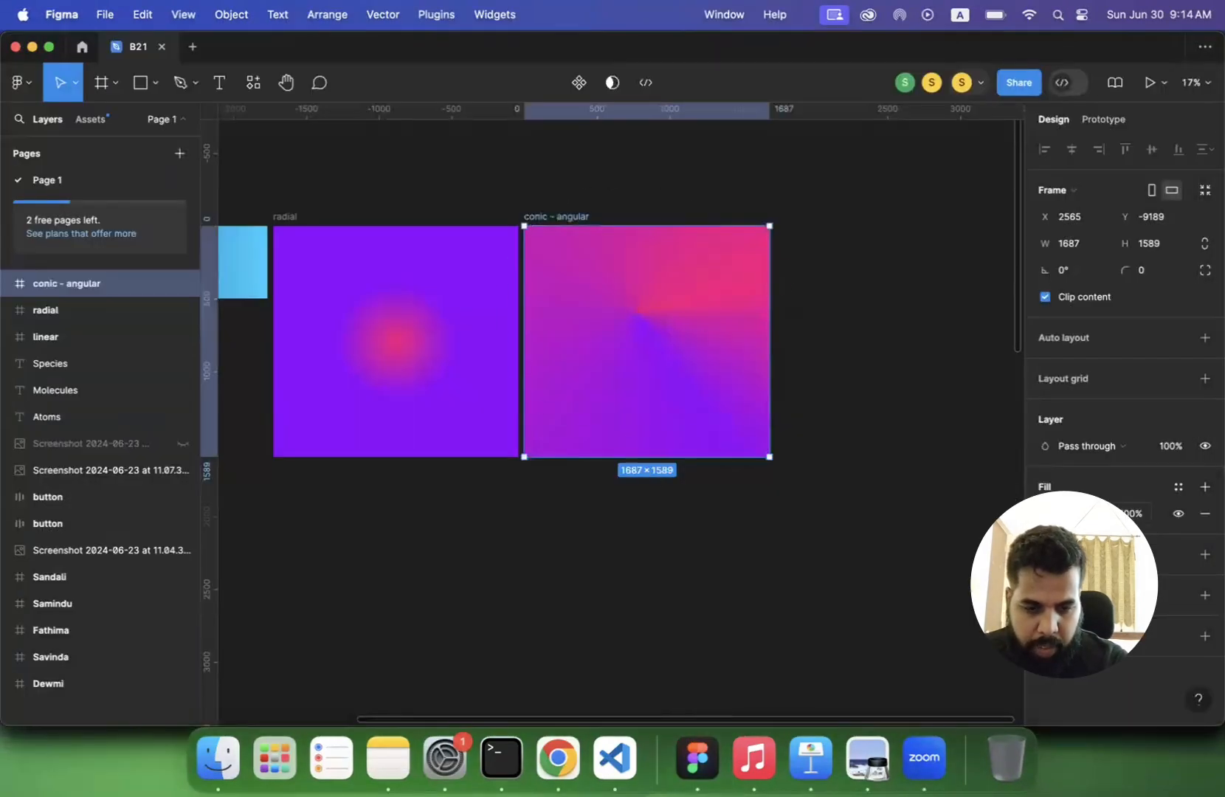
click(1046, 513)
click(892, 509)
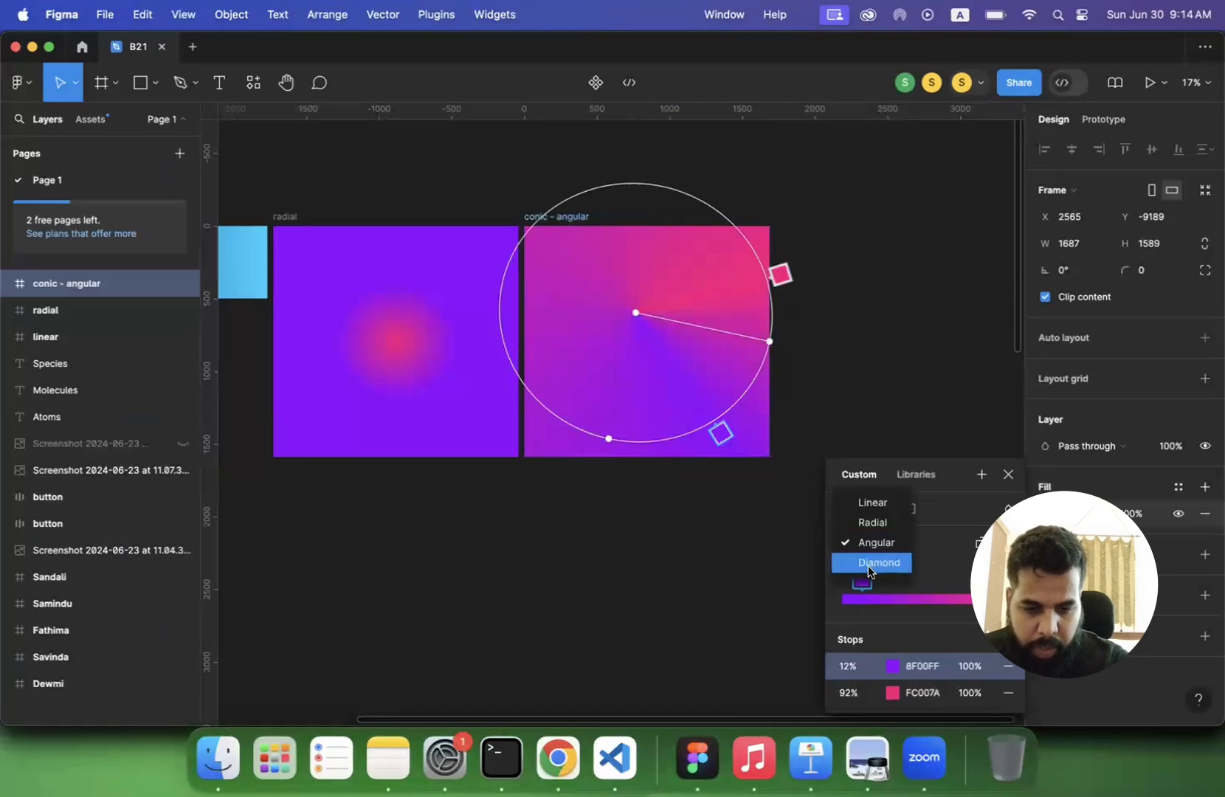
click(666, 454)
key(Escape)
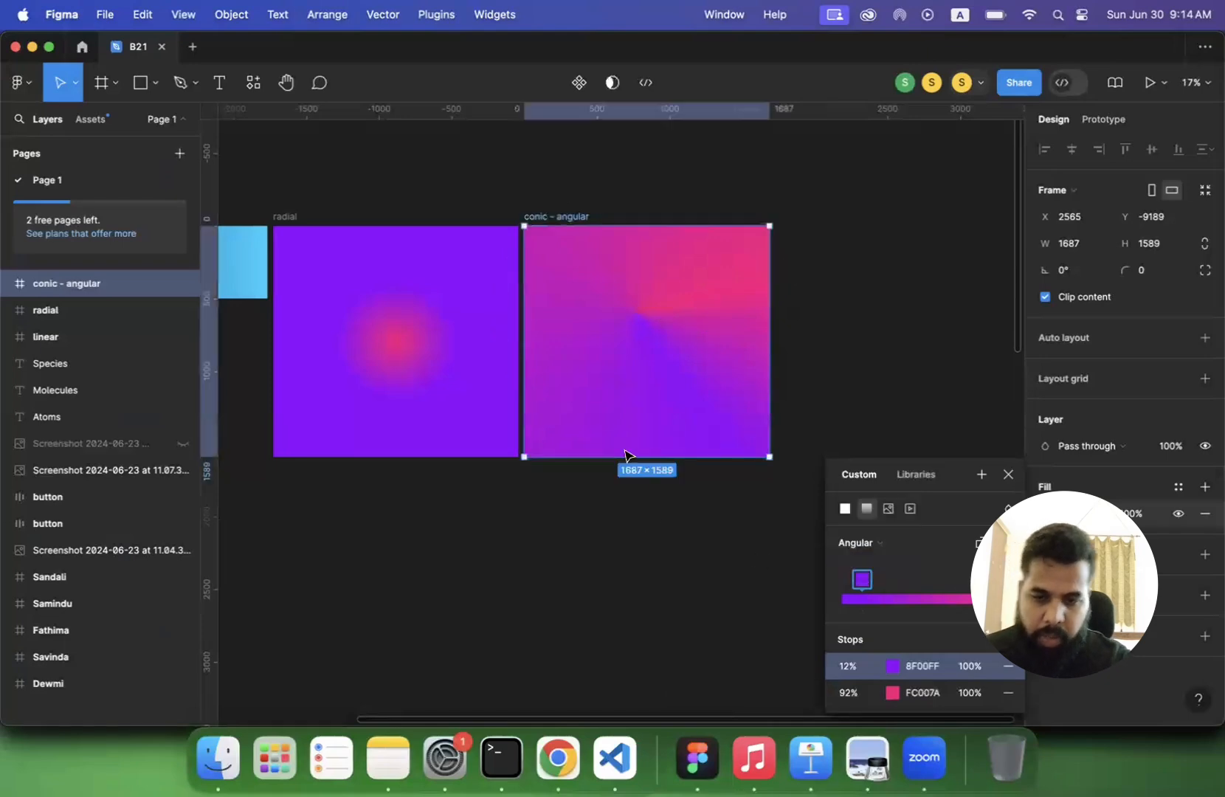
key(Escape)
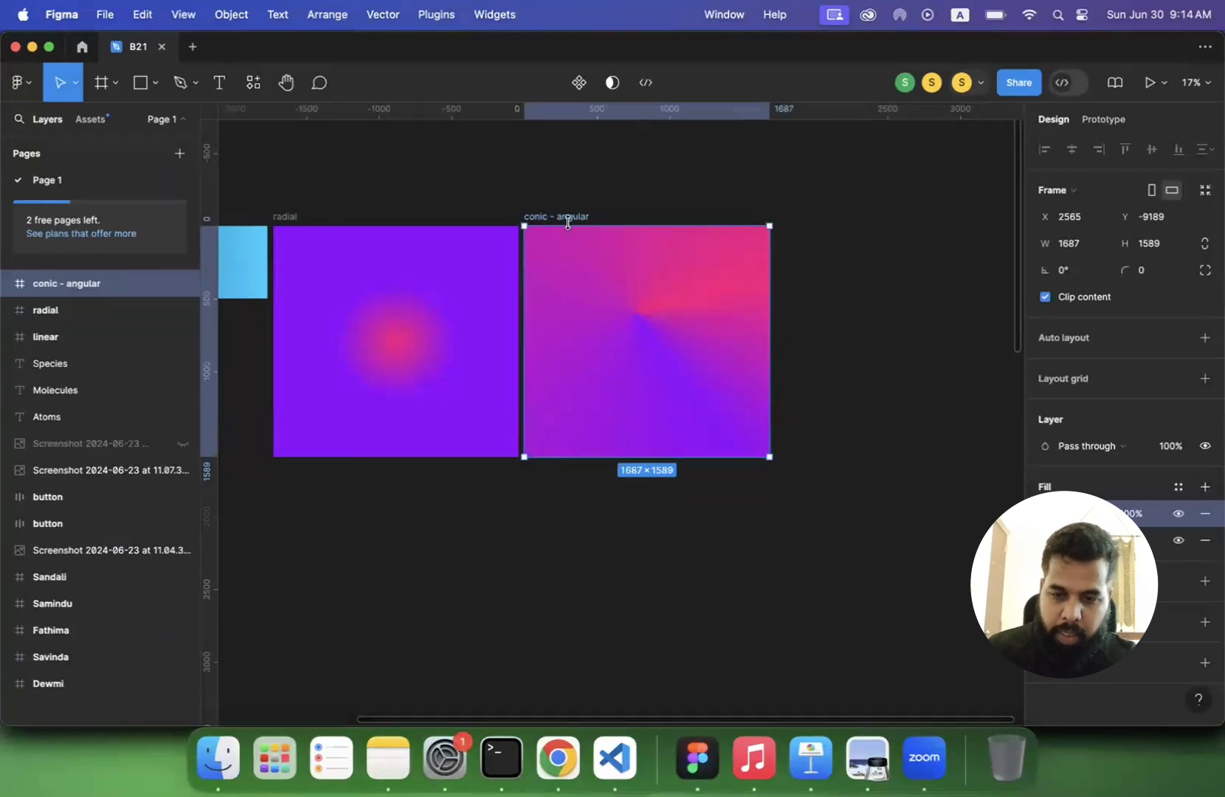
- Duplicate the conic - angular frame beside the original and rename the copy "diamond"
click(602, 211)
click(599, 214)
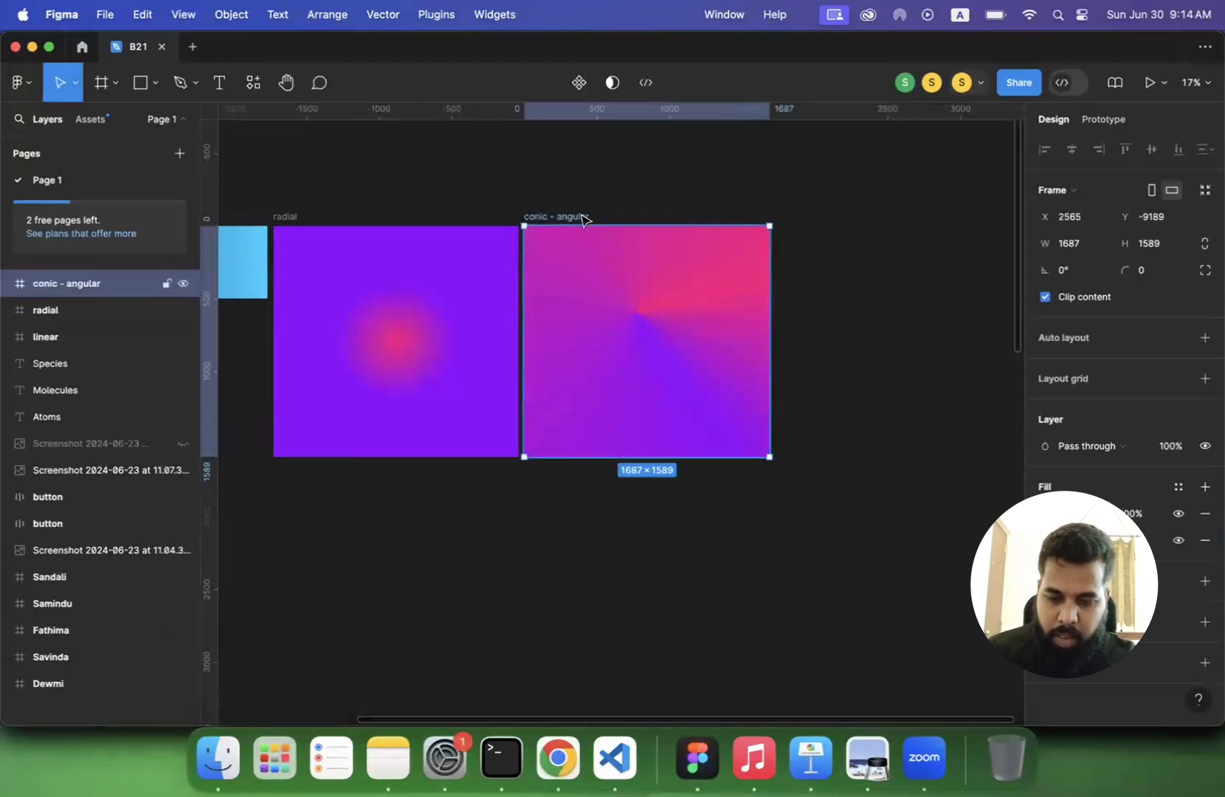
key(super+d)
double_click(750, 217)
text(d)
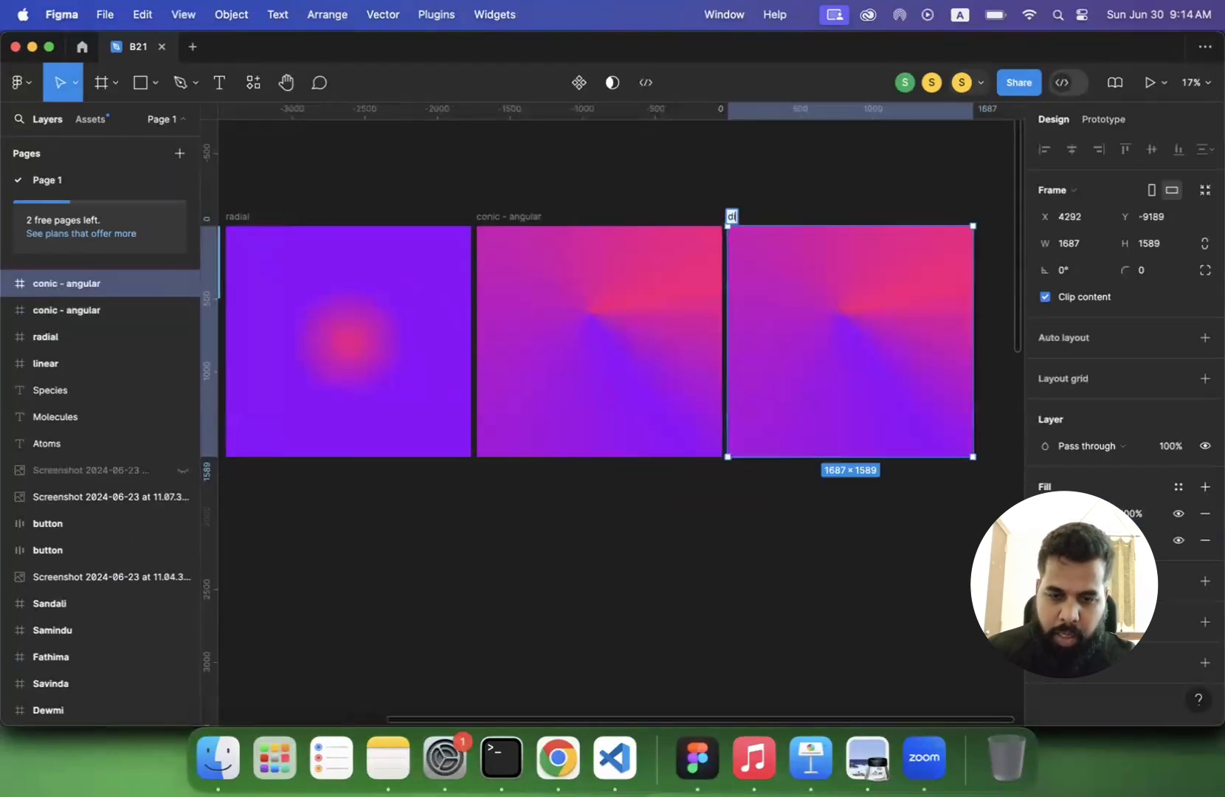
text(iamond)
key(Return)
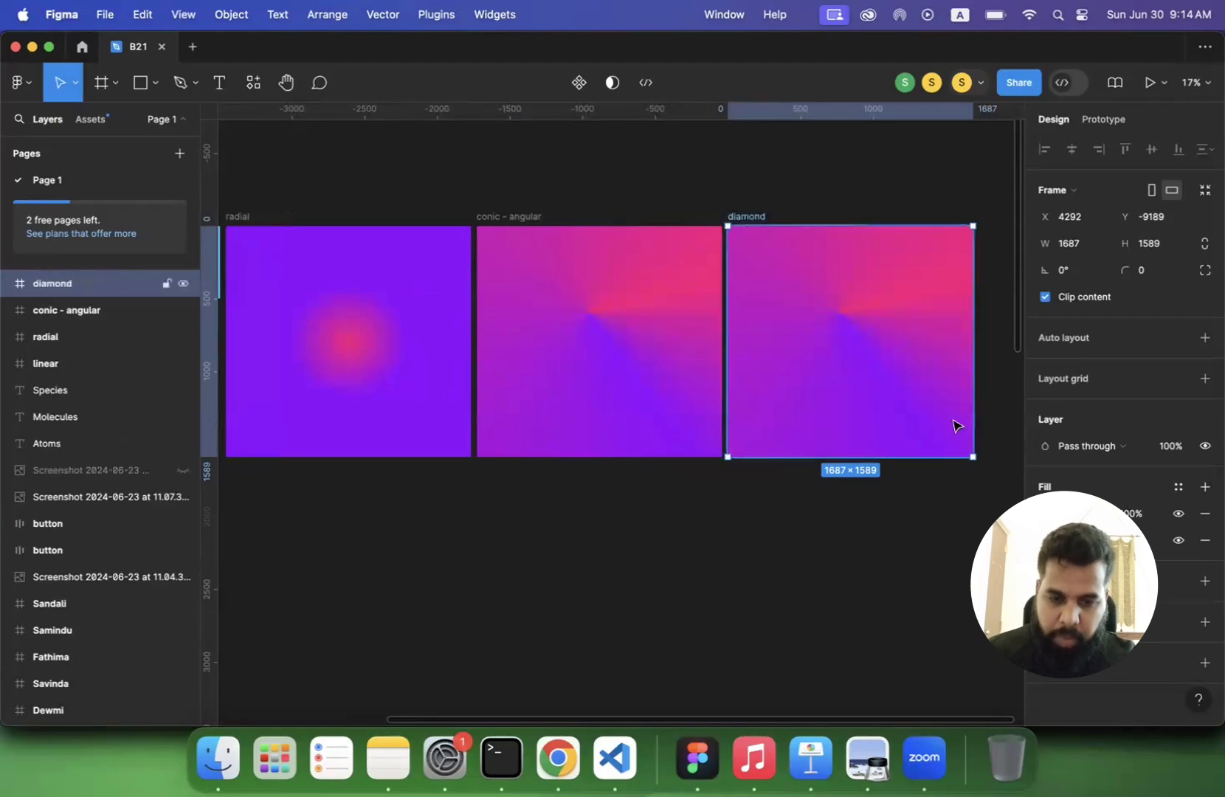
- Remove the second fill from the diamond frame and change its remaining gradient from Angular to Diamond
click(1205, 541)
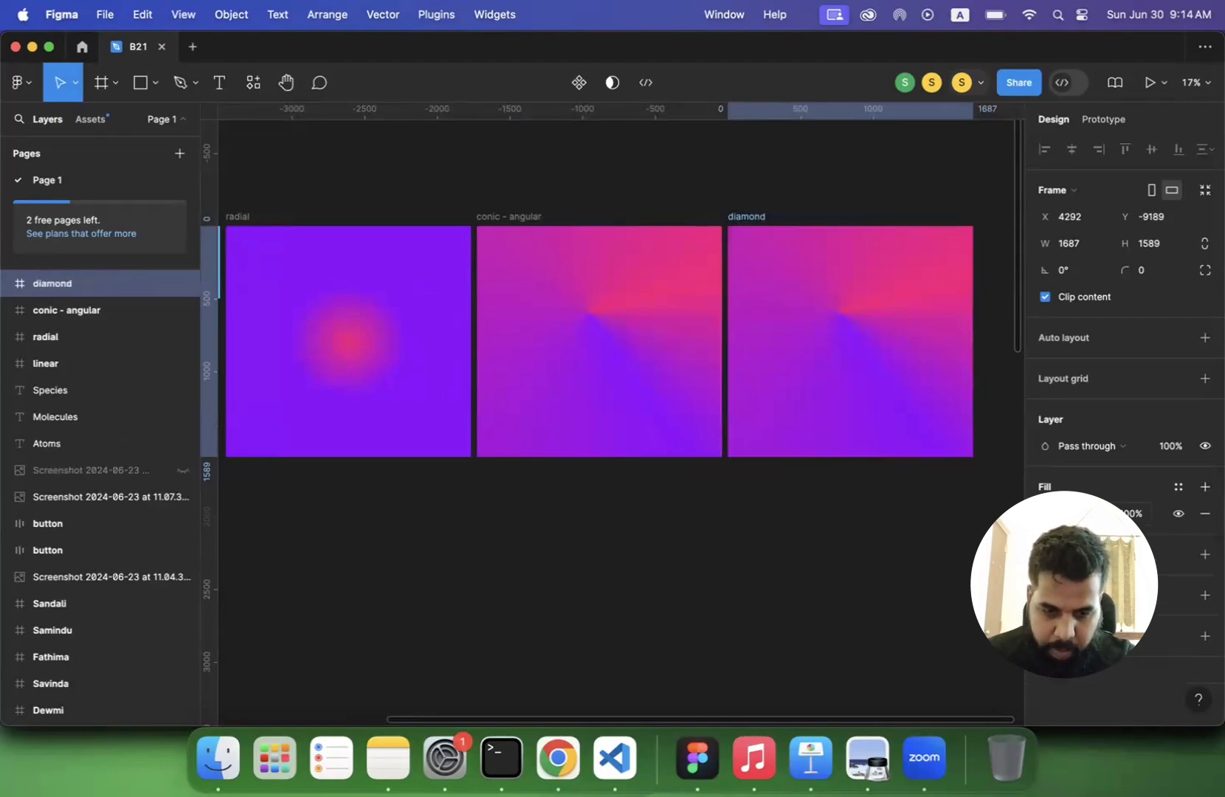
click(1046, 514)
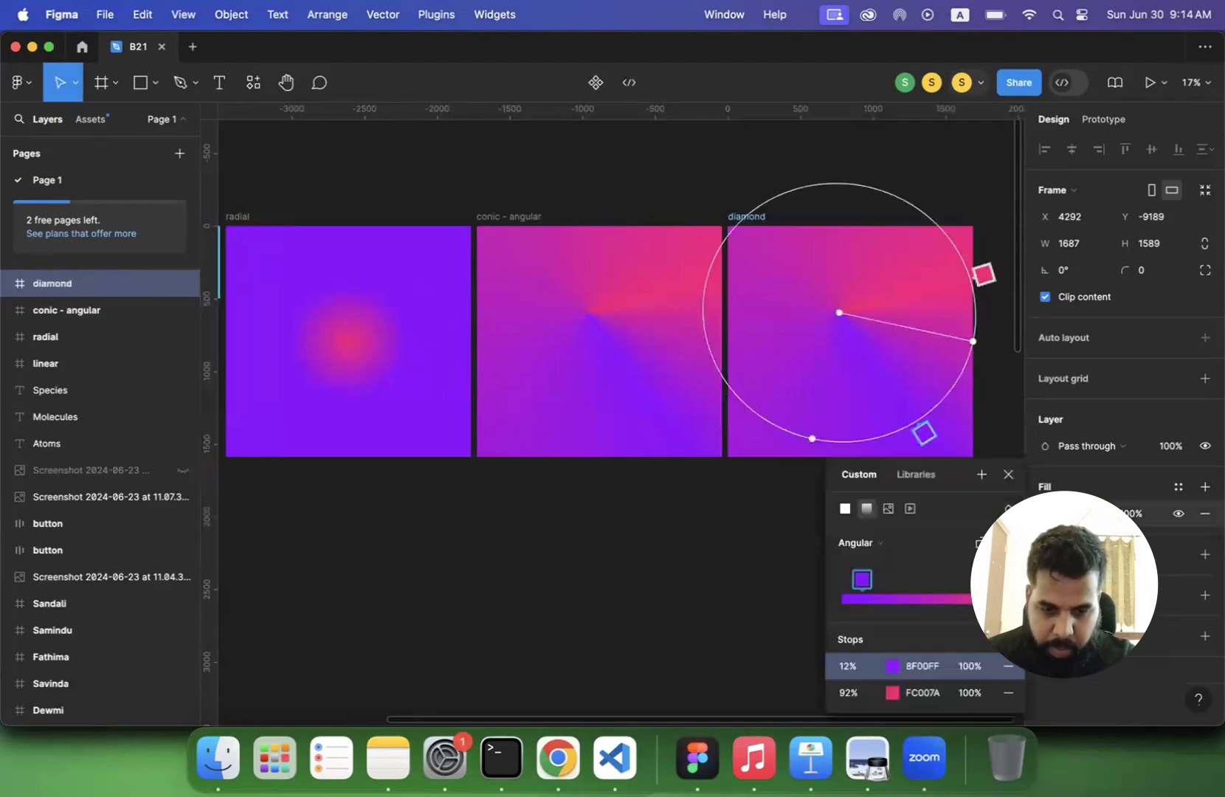
click(874, 548)
click(874, 559)
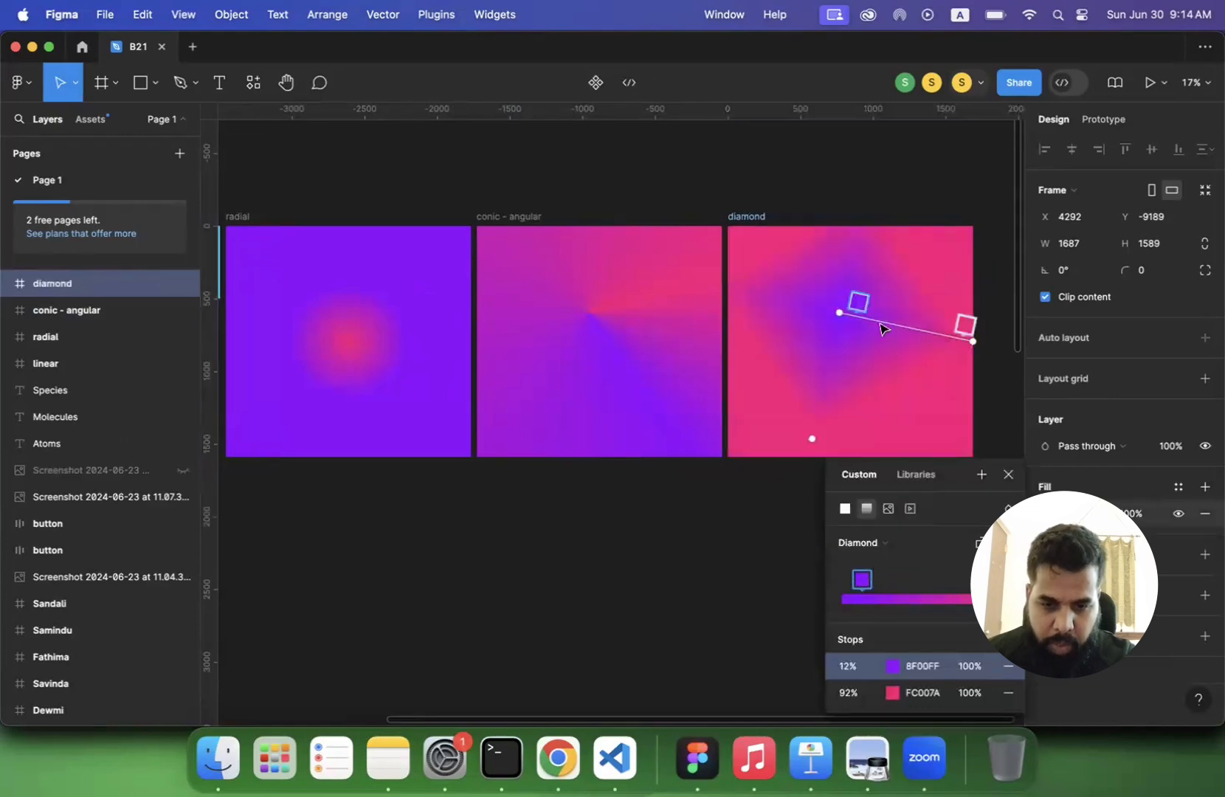
- Shift the diamond gradient's centre slightly down and right, stretch its handles beyond the frame's right and bottom edges, and finish gradient editing
mouse_move(838, 314)
mouse_down()
mouse_move(858, 339)
mouse_move(850, 322)
mouse_up()
mouse_move(831, 437)
mouse_down()
mouse_move(817, 518)
mouse_move(831, 411)
mouse_up()
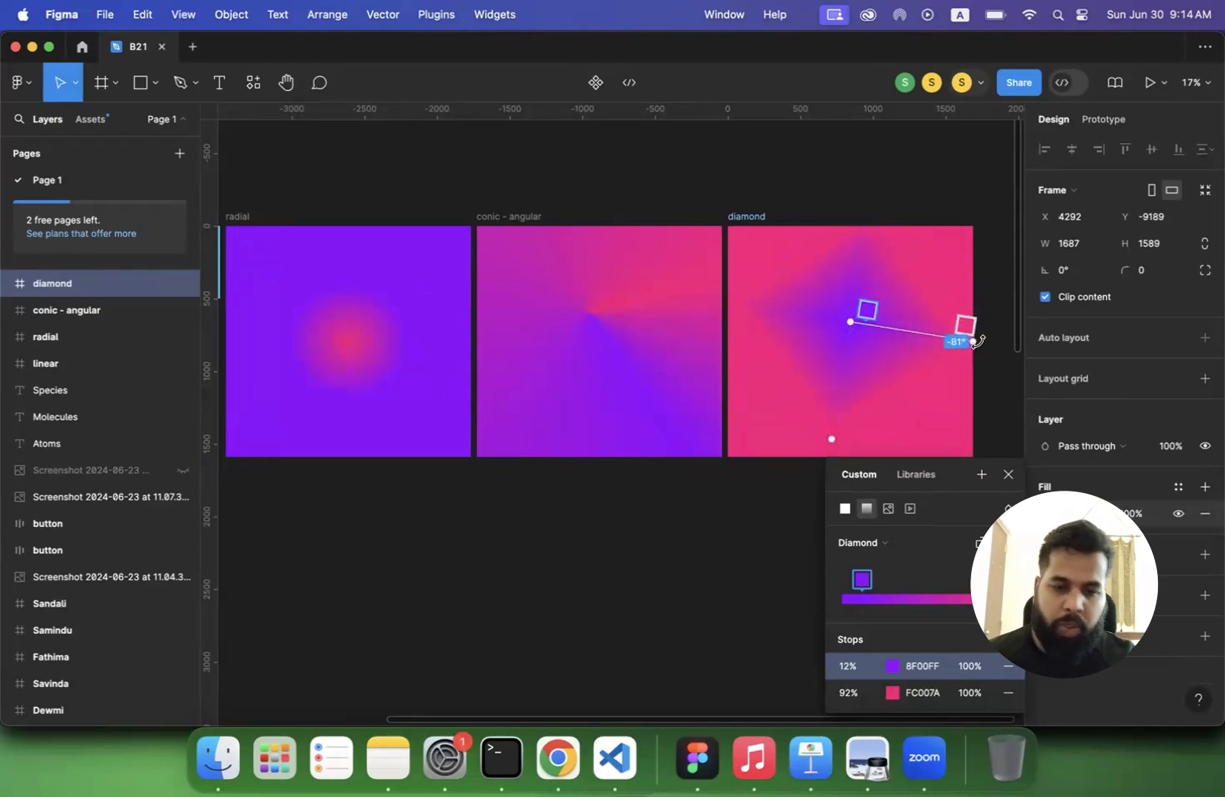
mouse_move(973, 341)
mouse_down()
mouse_move(947, 338)
mouse_move(959, 343)
mouse_up()
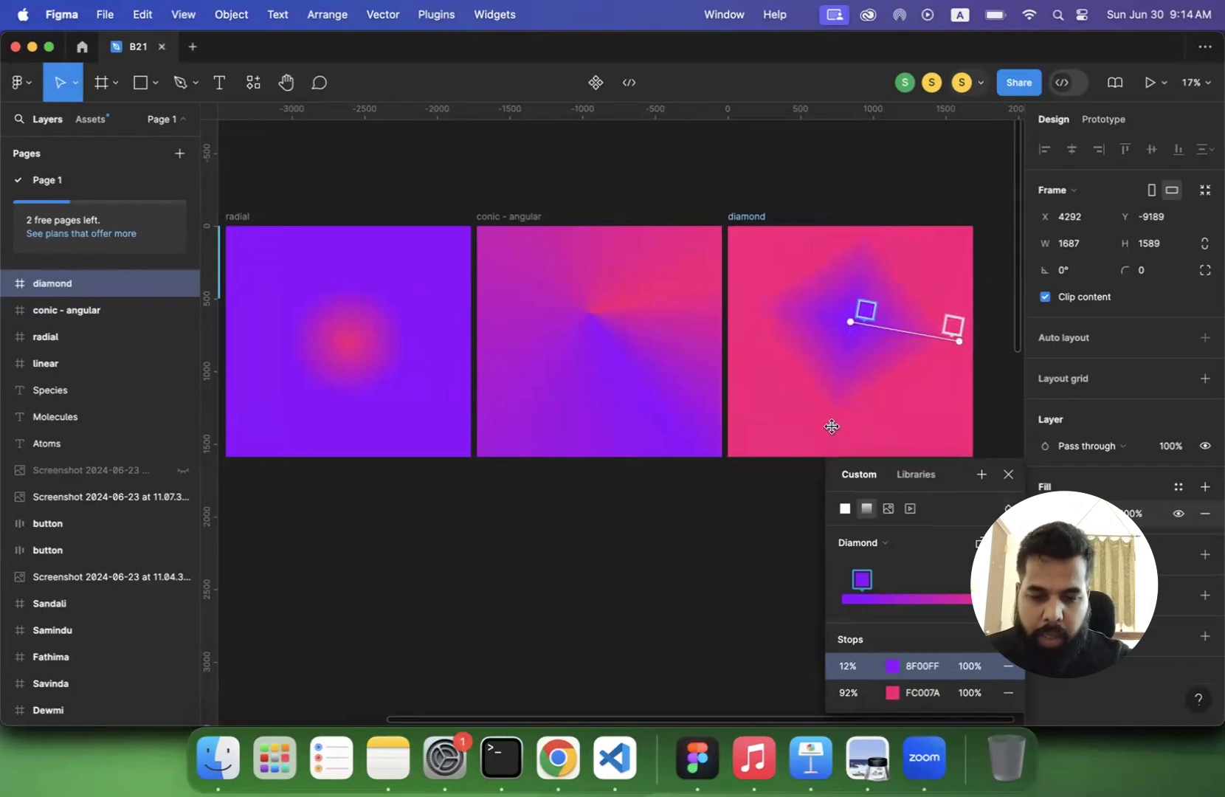
drag(832, 426, 820, 465)
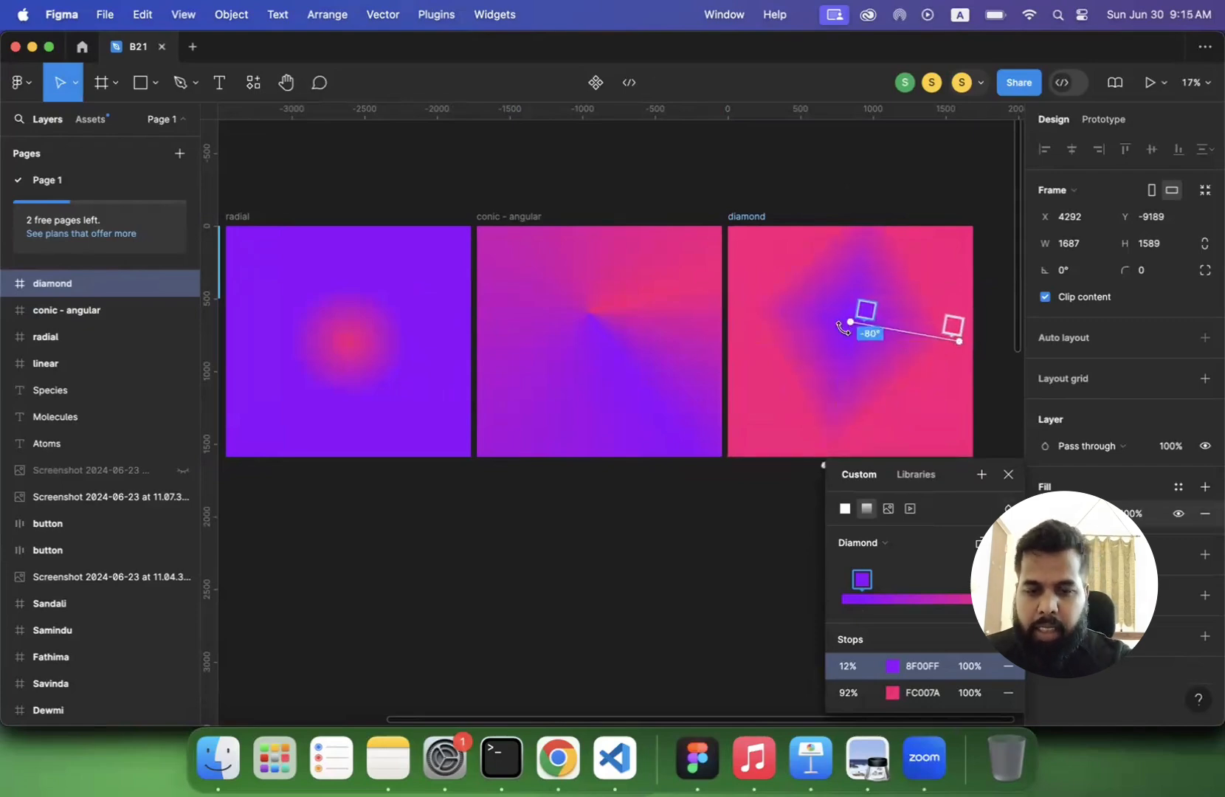
drag(977, 345, 1016, 352)
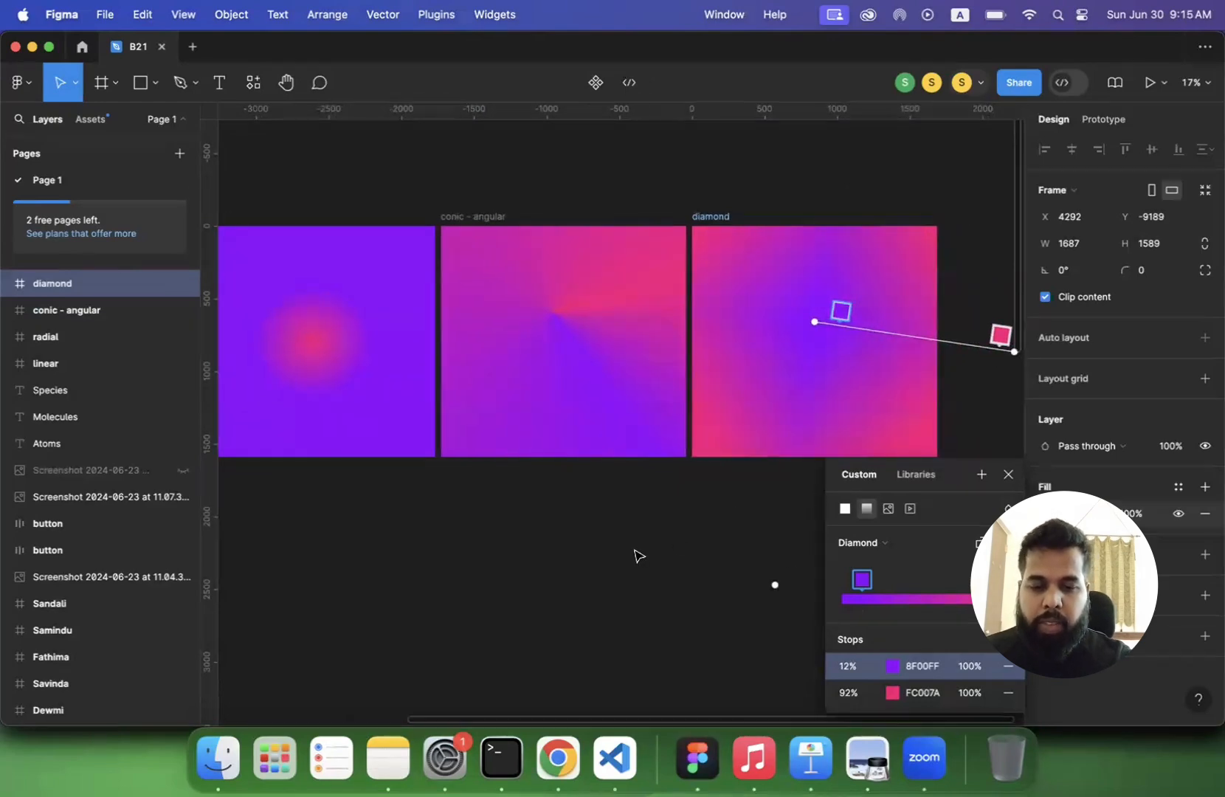
click(1008, 475)
- Review the linear, radial, conic - angular and diamond frames together by selecting all four, and clear the selection
scroll(654, 531, down, 5)
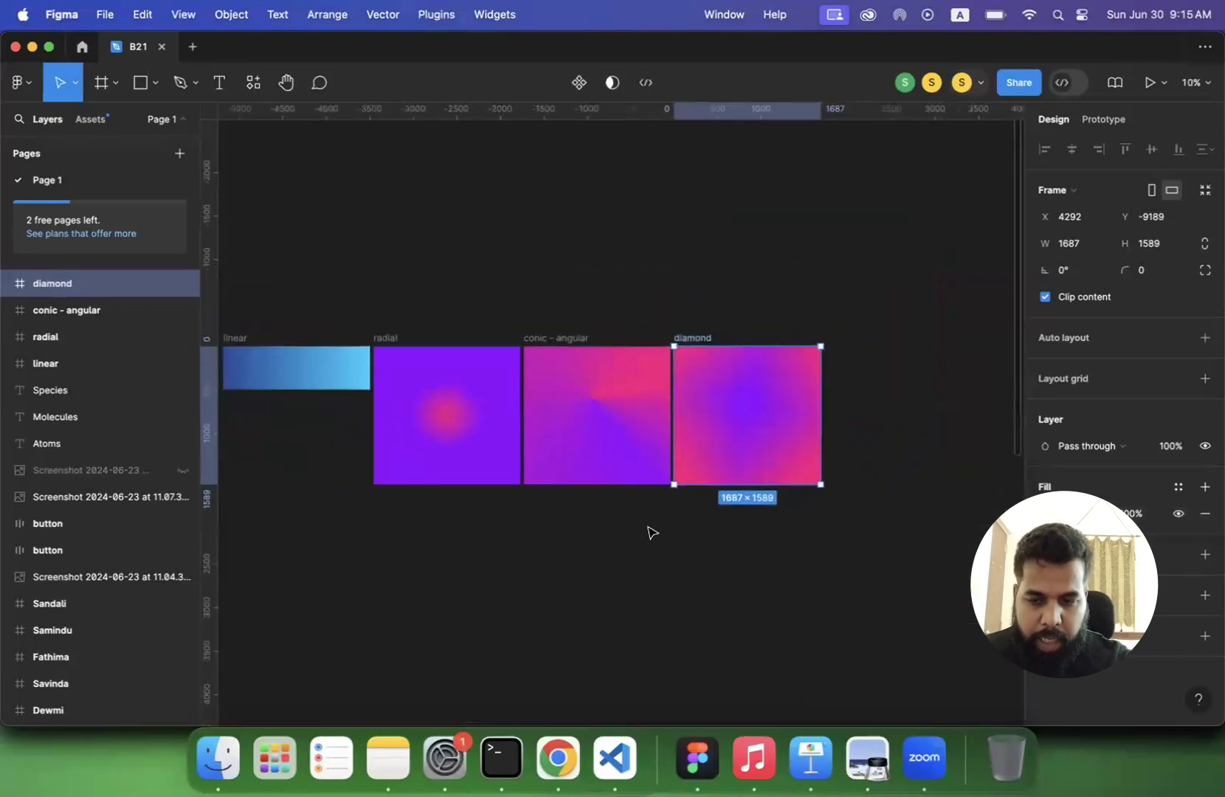
click(519, 565)
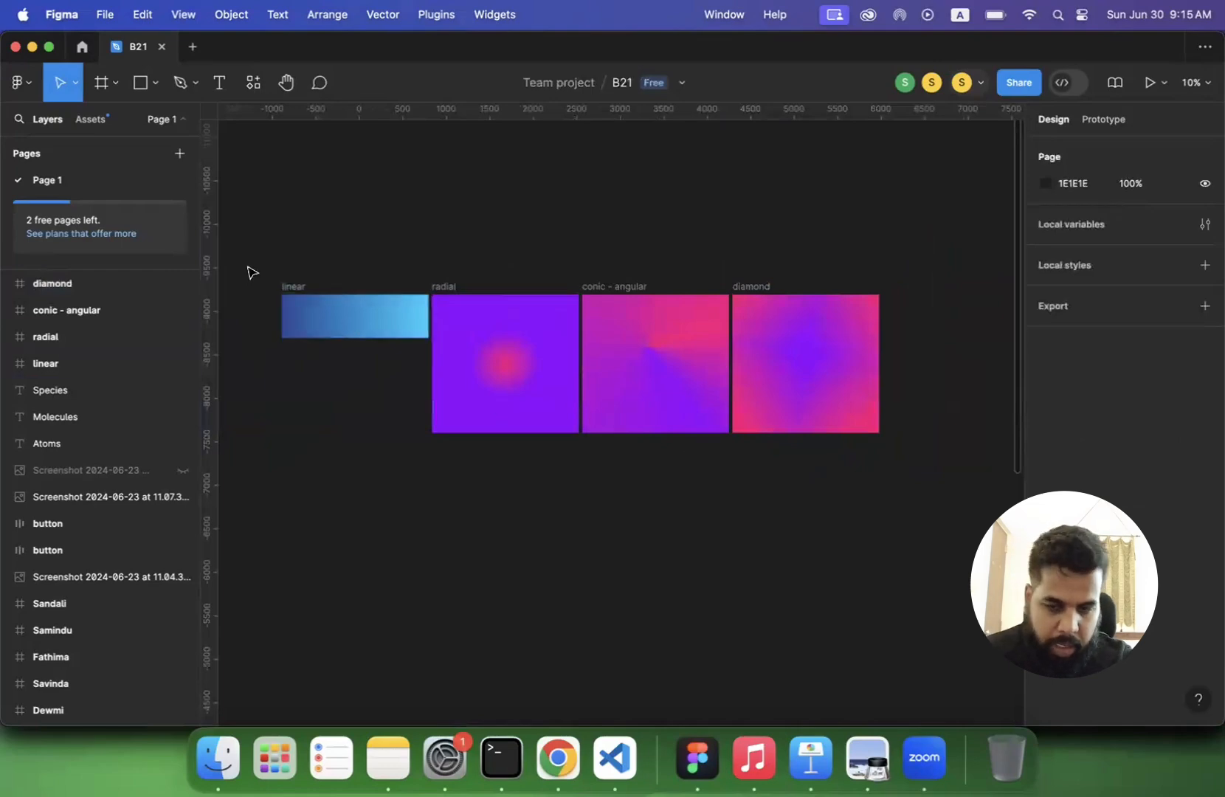
drag(251, 273, 762, 502)
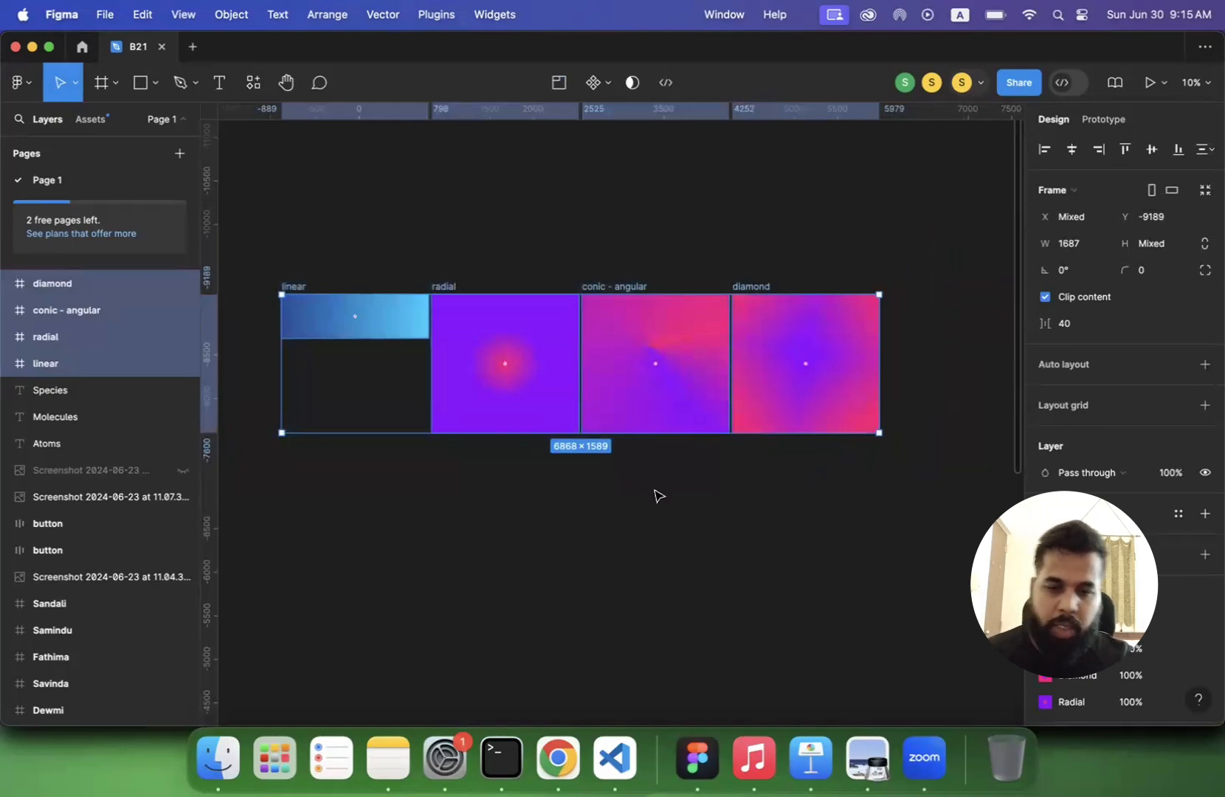
key(Escape)
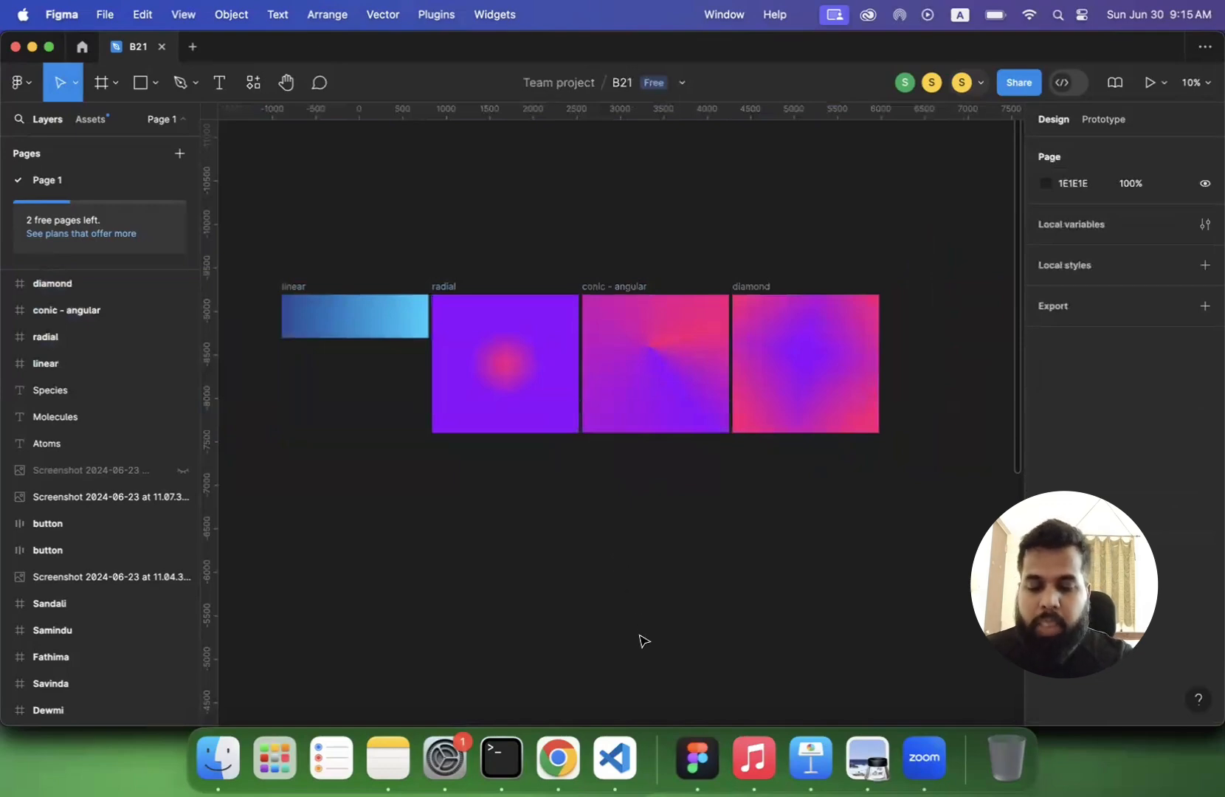
- Switch to the lecture PDF in Preview and read on to the "Don't choose color randomly!" slide
click(857, 768)
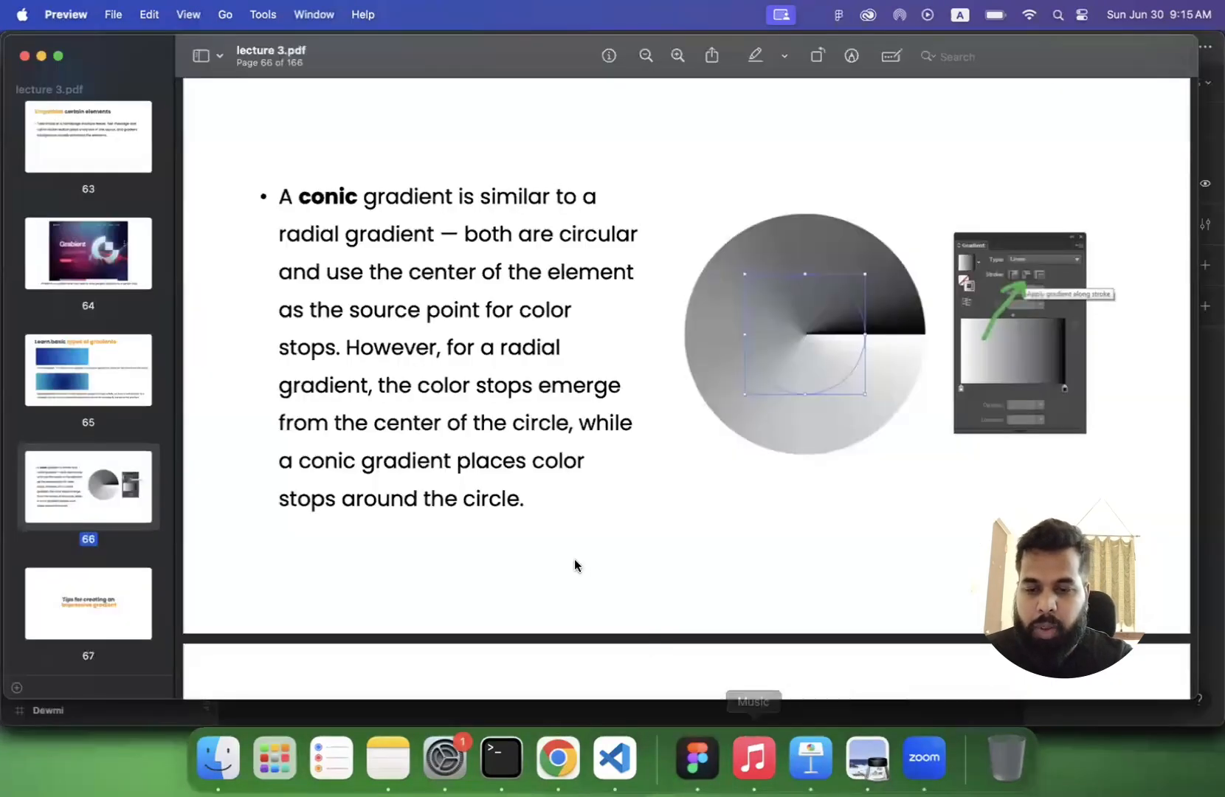
scroll(574, 566, down, 10)
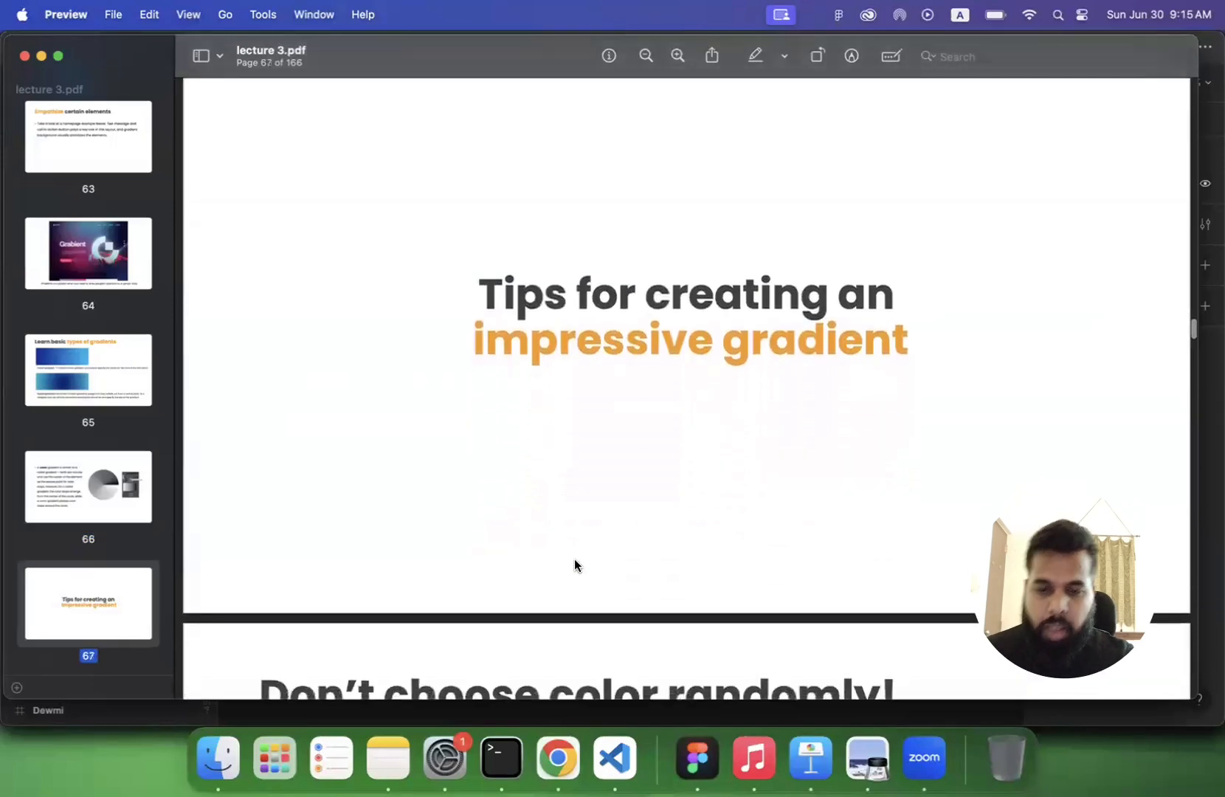
scroll(575, 561, down, 2)
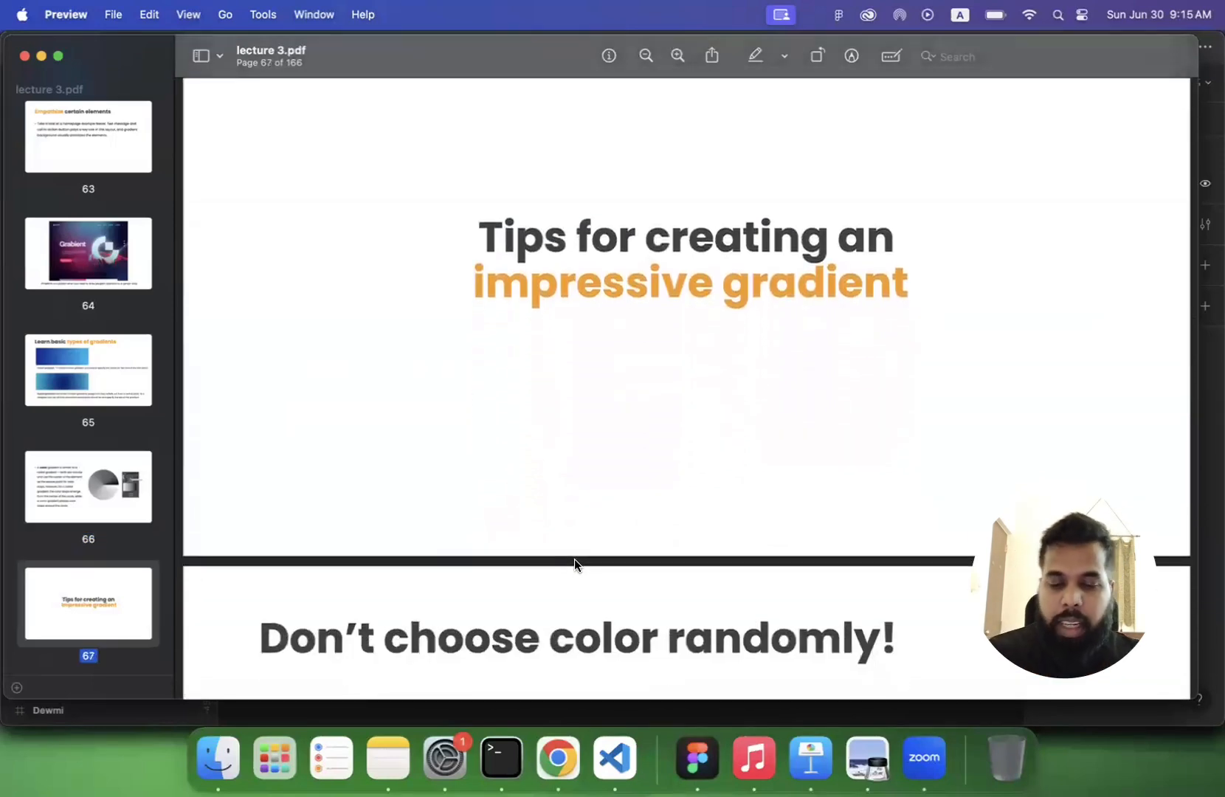
scroll(574, 560, down, 10)
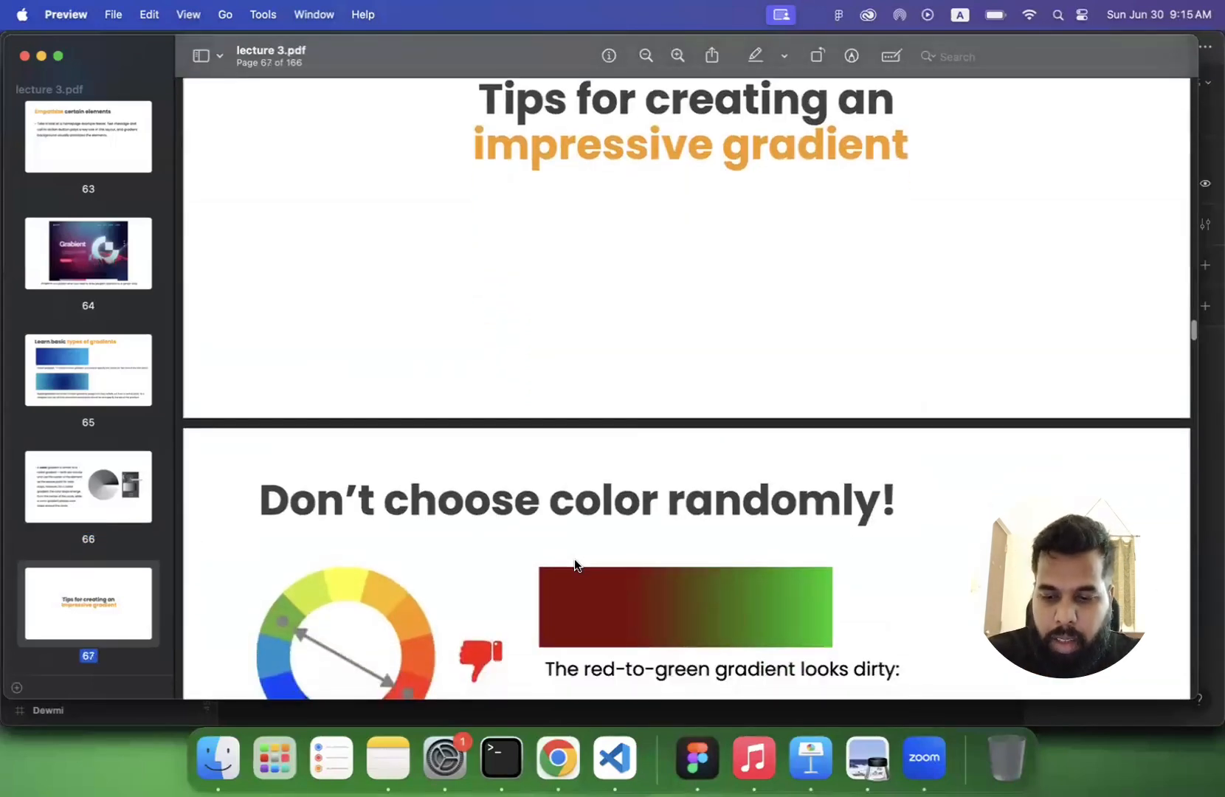
scroll(575, 565, down, 1)
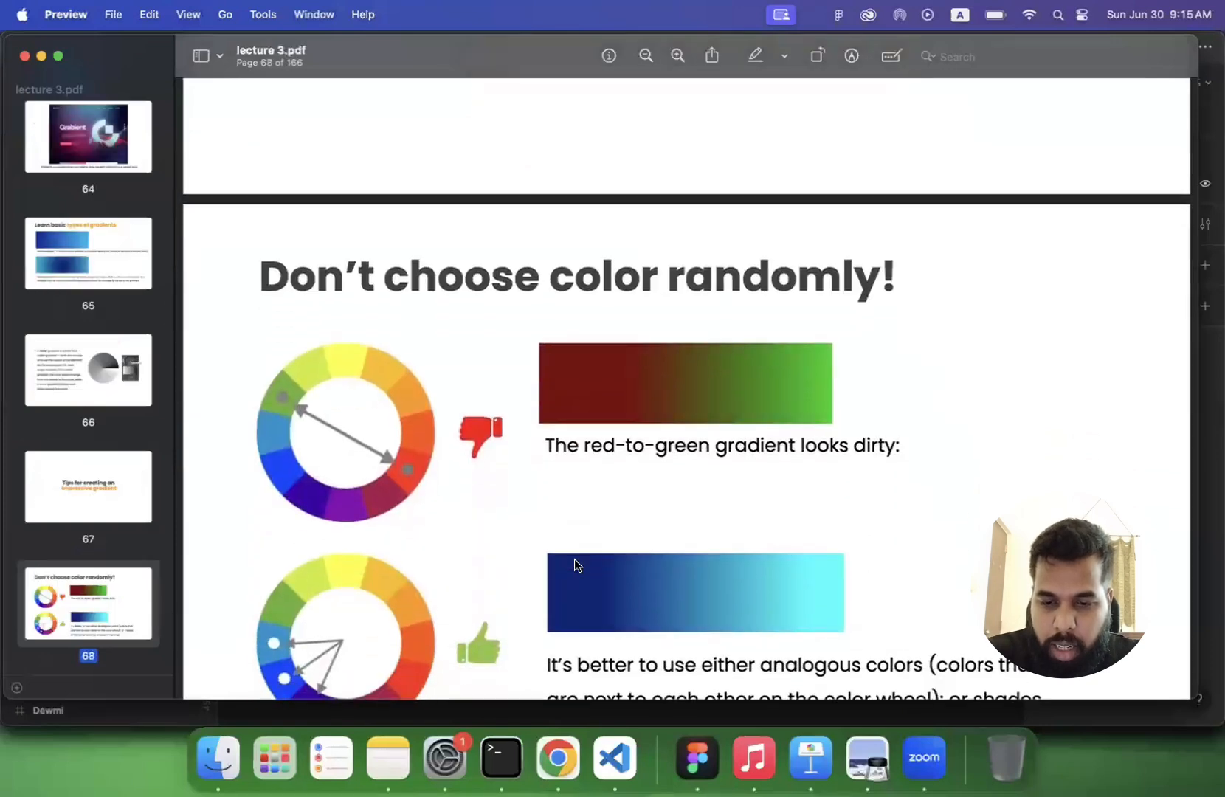
scroll(575, 565, down, 1)
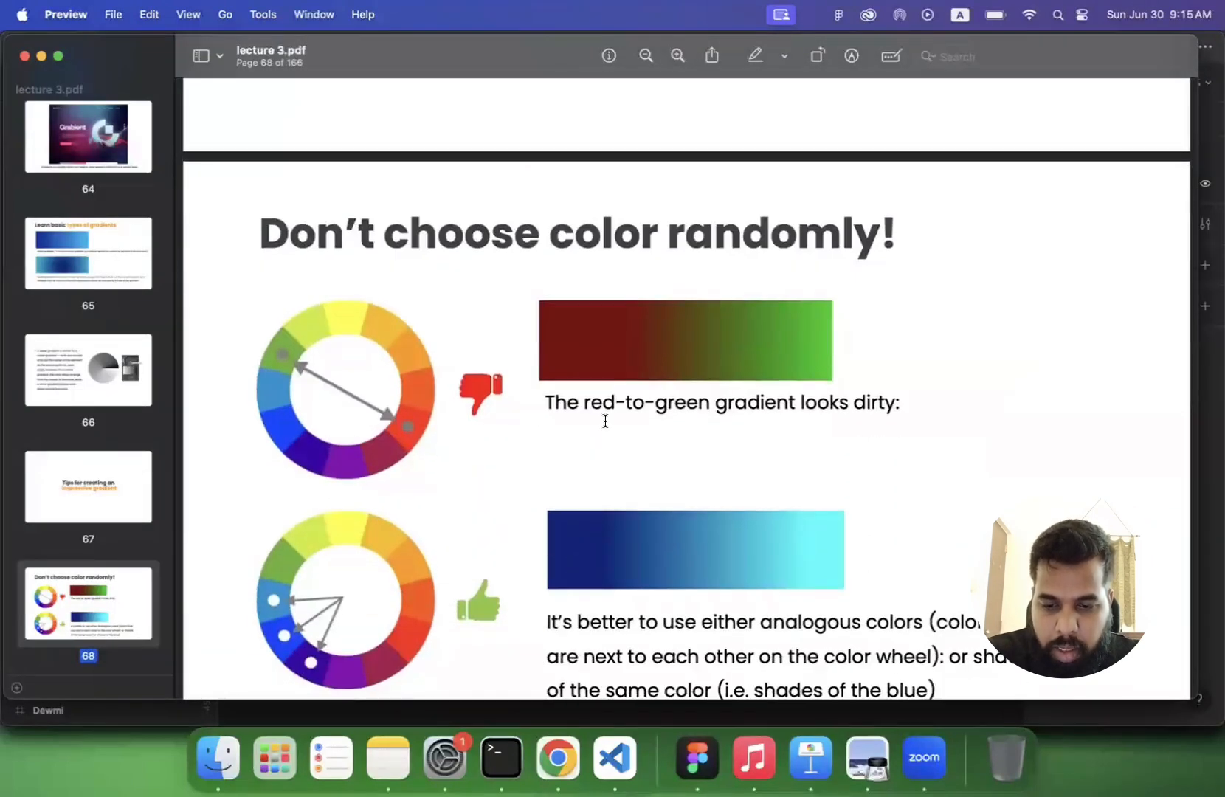
scroll(763, 421, down, 1)
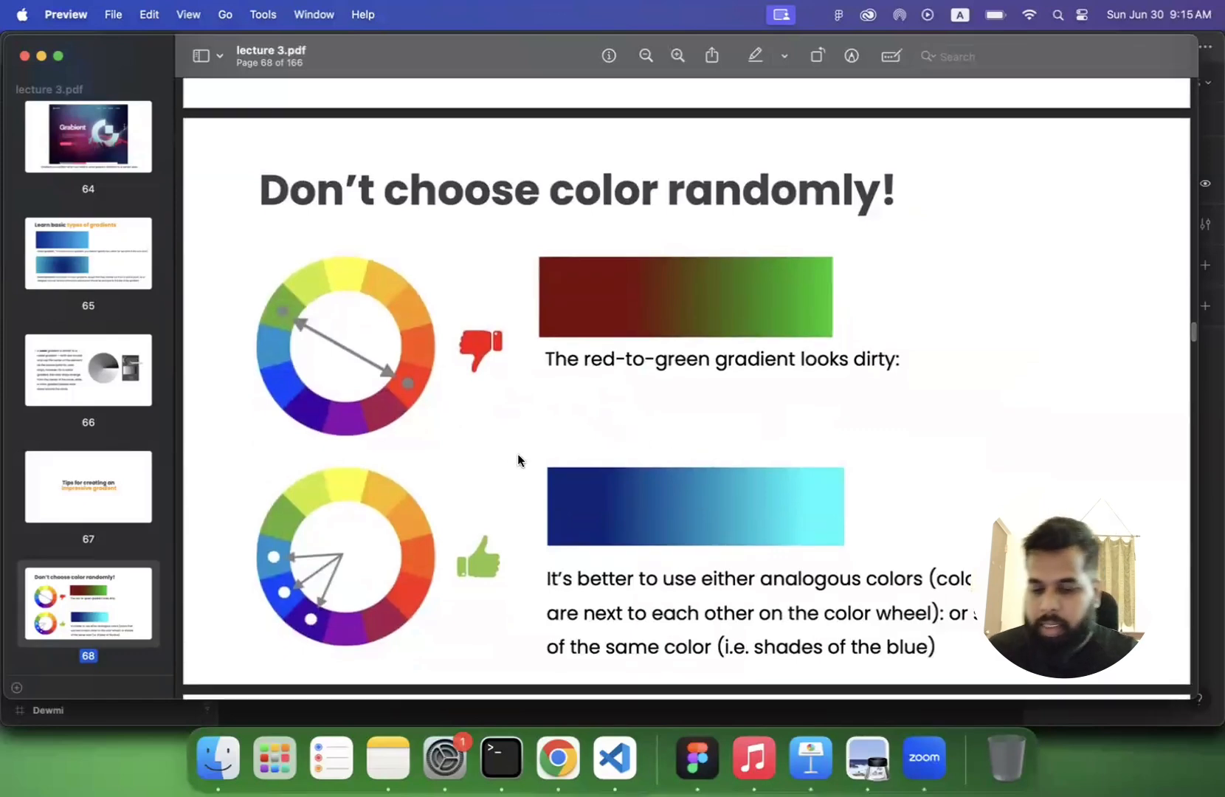
- Take a screenshot of the slide's upper colour wheel and place it in the Figma file below the diamond frame
key(super+shift+4)
drag(244, 264, 456, 450)
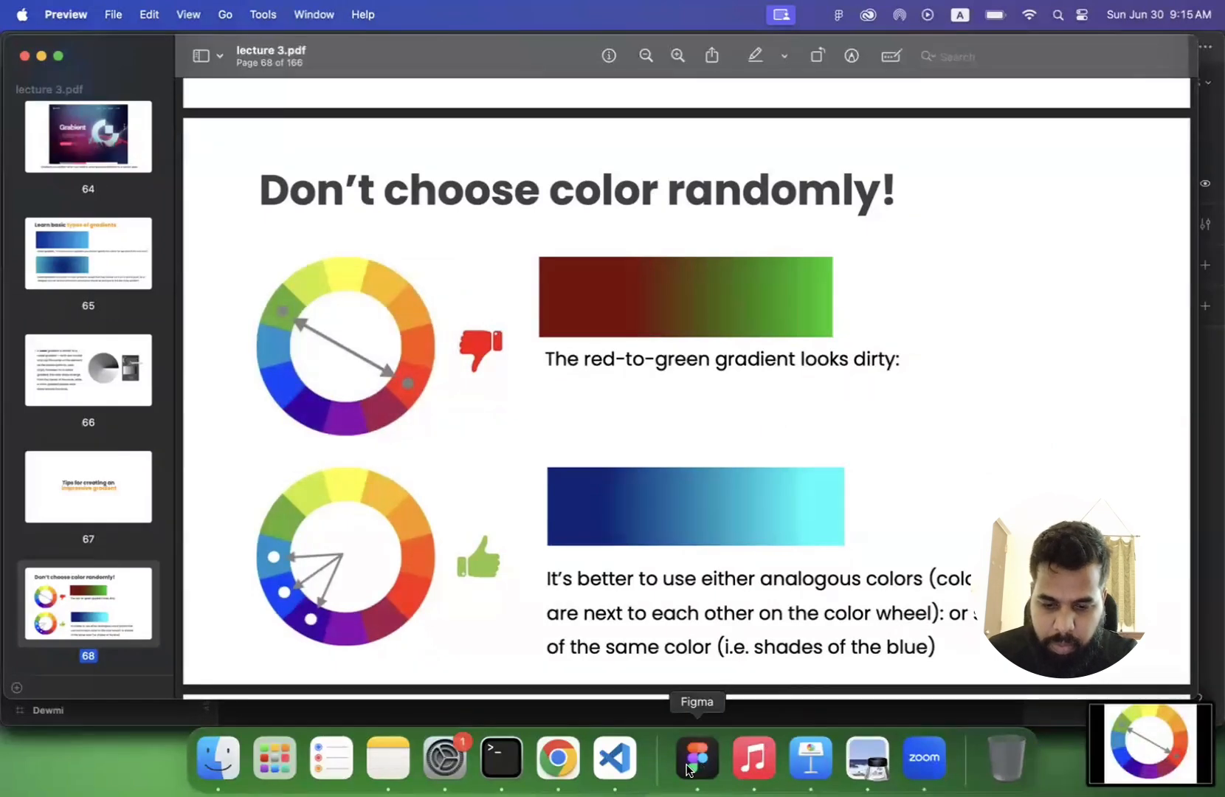
click(697, 758)
drag(1116, 730, 881, 358)
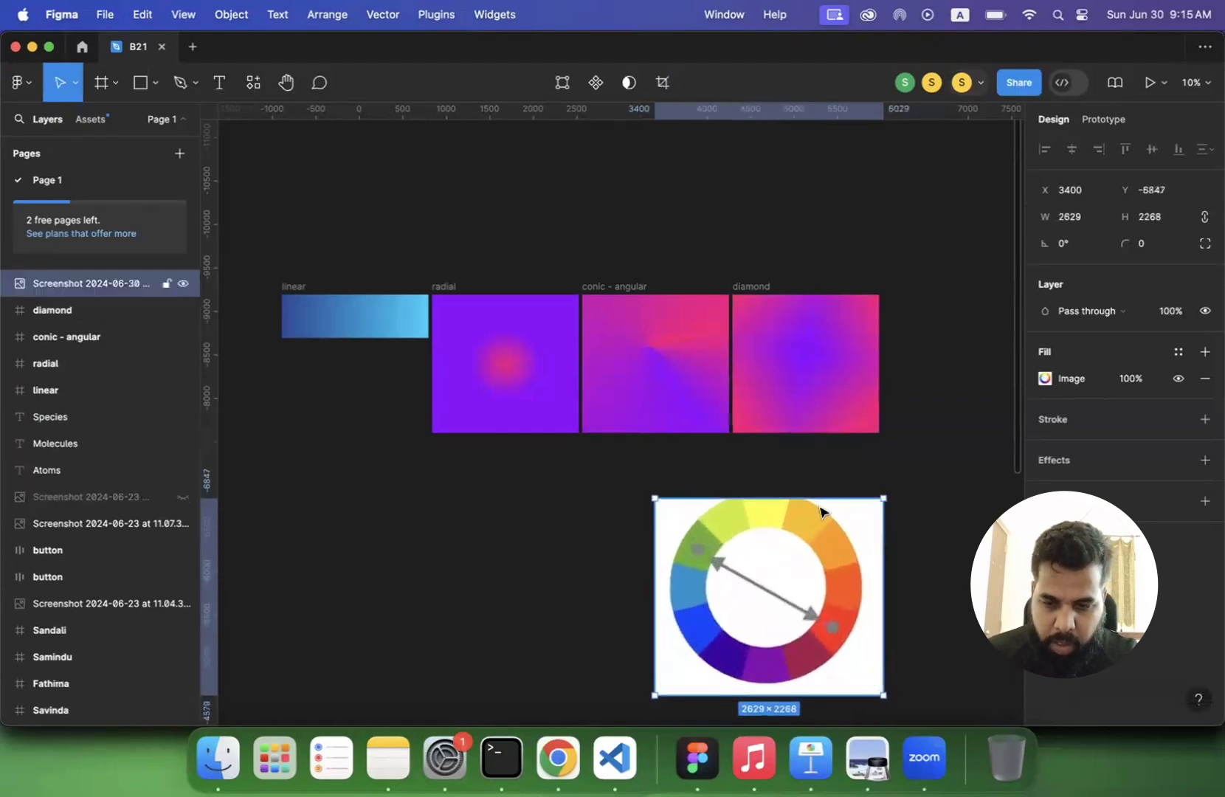
- Duplicate the linear frame and move the copy into the empty area below the gradient row, at X 268, Y -5441
click(294, 286)
key(super+d)
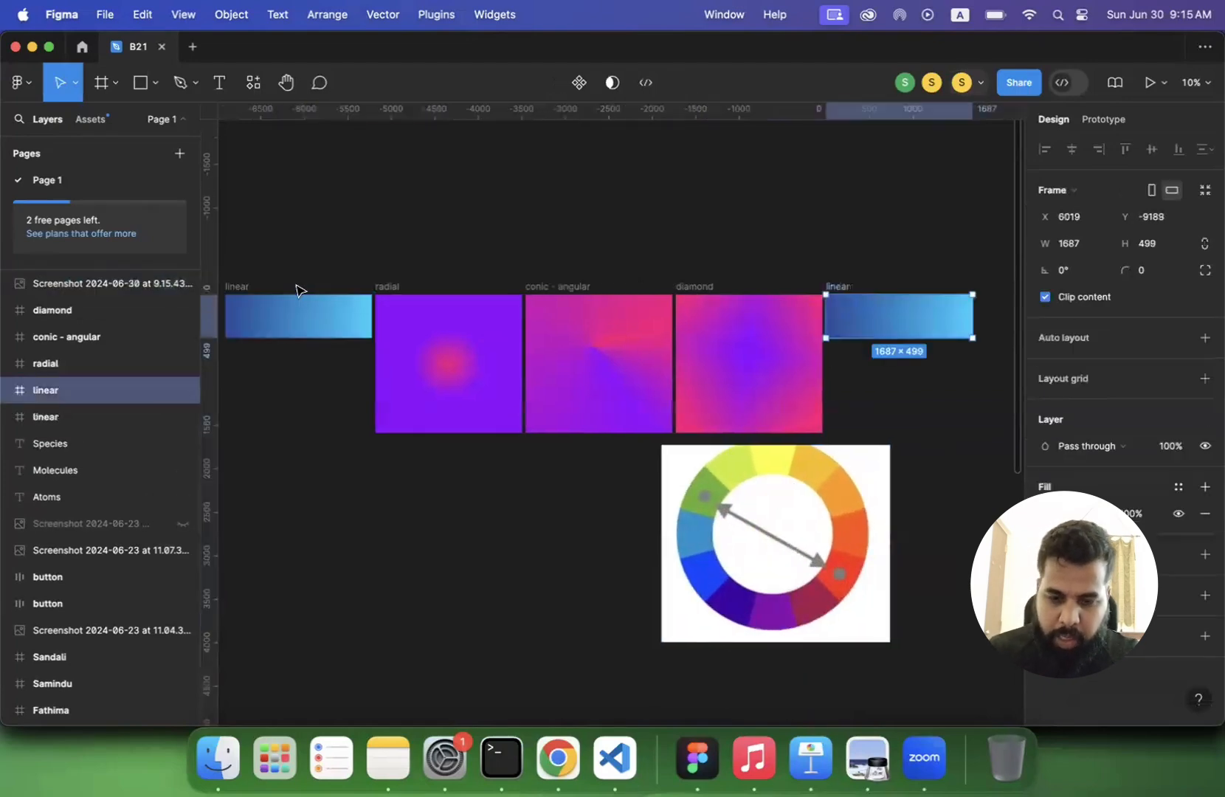
drag(834, 284, 337, 615)
- Set the copied linear gradient's 0% stop to A7194A, sampled from the colour wheel's dark crimson segment
click(1047, 513)
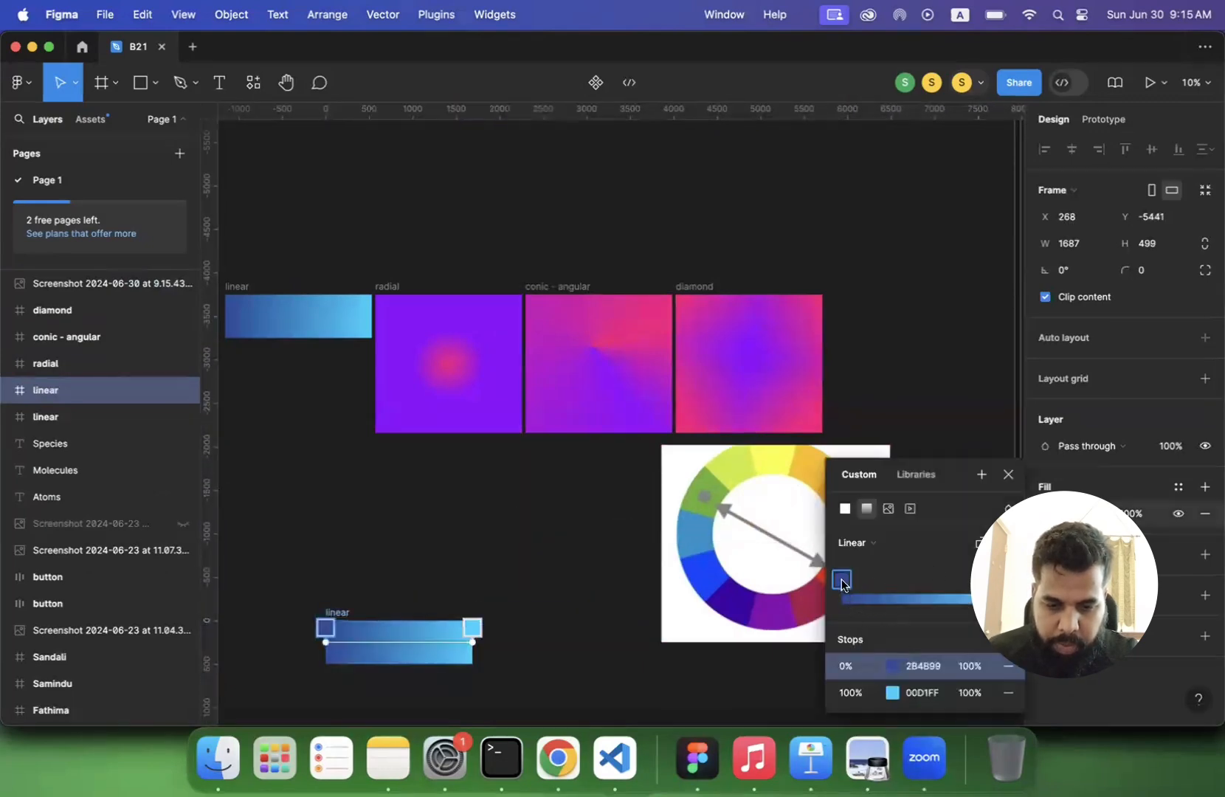
click(891, 666)
scroll(536, 493, right, 3)
scroll(536, 492, down, 2)
scroll(530, 497, right, 2)
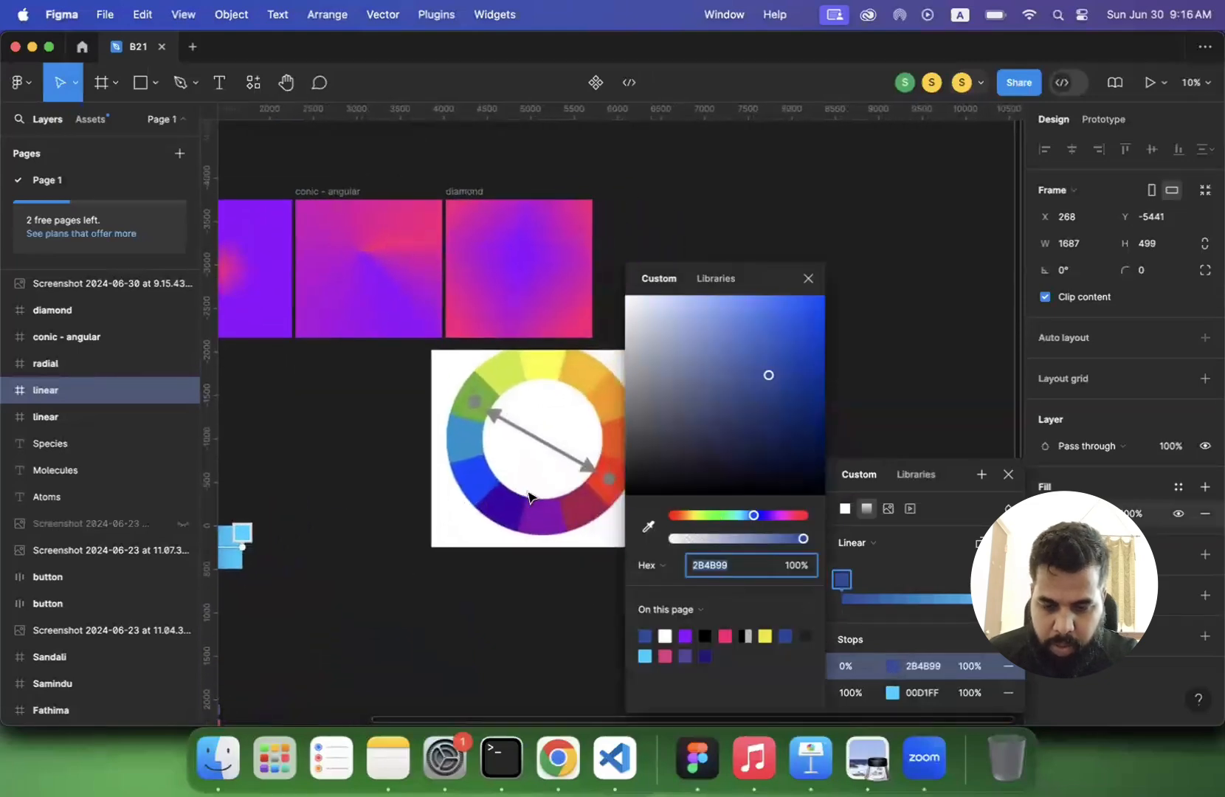
click(648, 527)
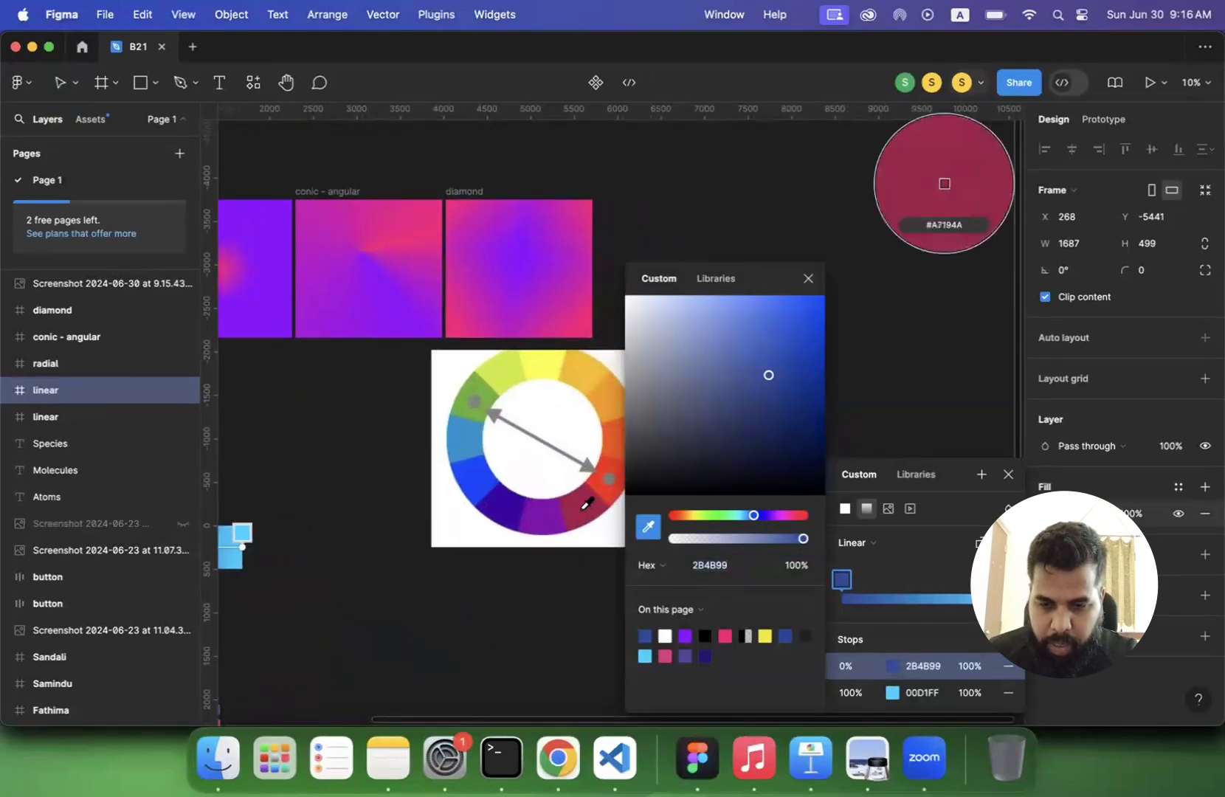
click(581, 516)
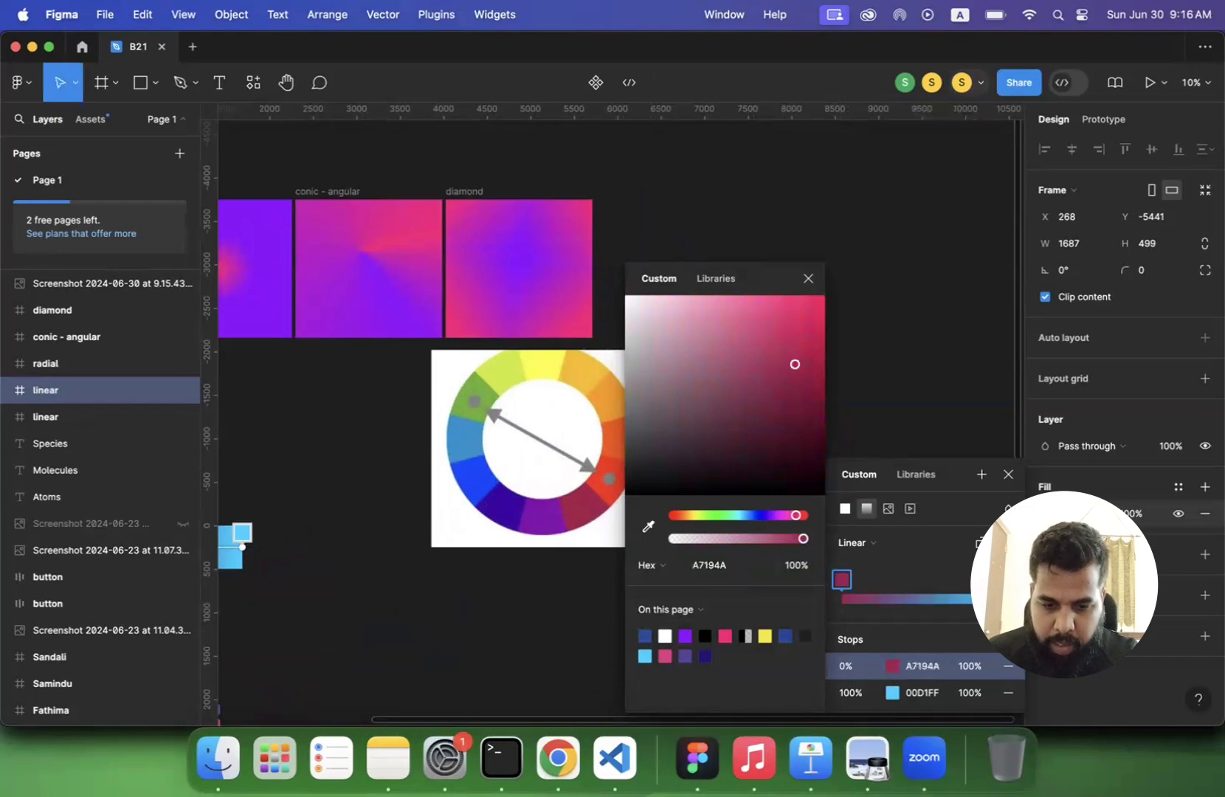
- Set the copied gradient's 100% stop to D0EB2B, sampled from the wheel's yellow-green segment, and deselect the frame
click(891, 692)
click(648, 526)
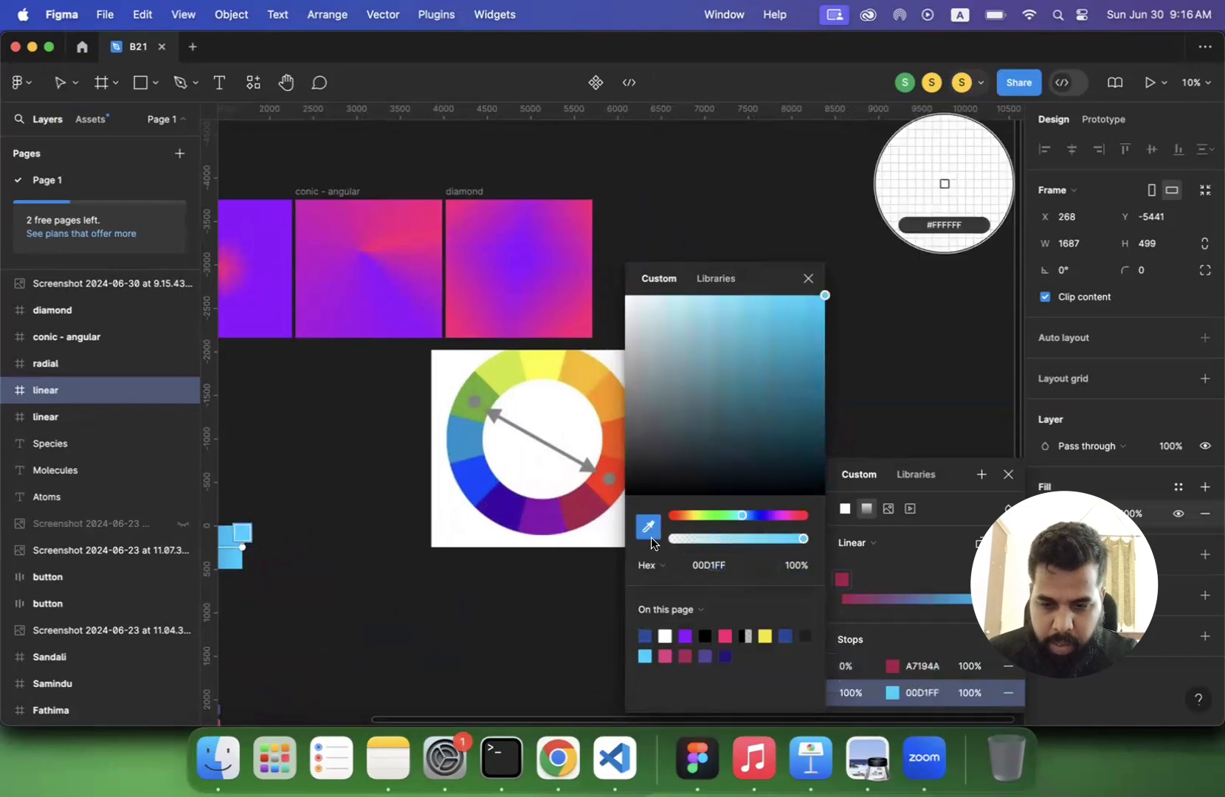
click(519, 367)
scroll(456, 606, left, 1)
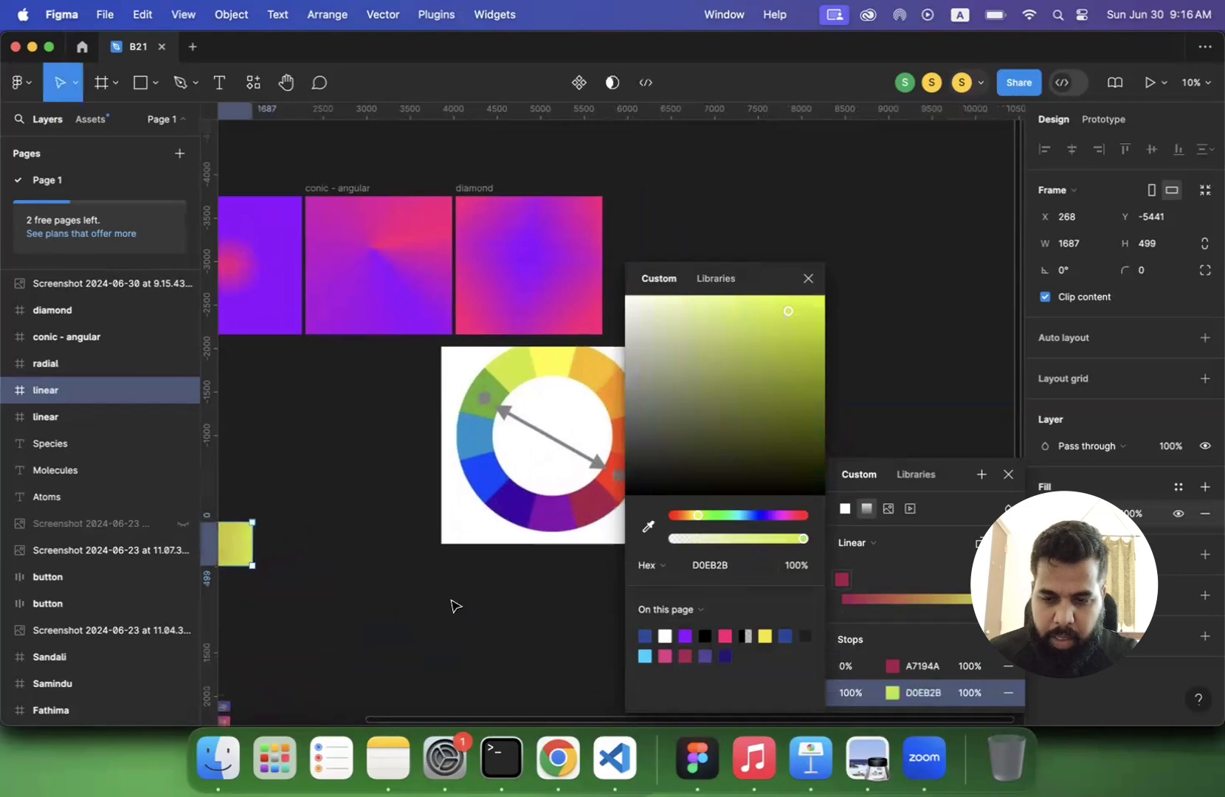
scroll(456, 606, left, 5)
scroll(452, 604, right, 1)
click(363, 585)
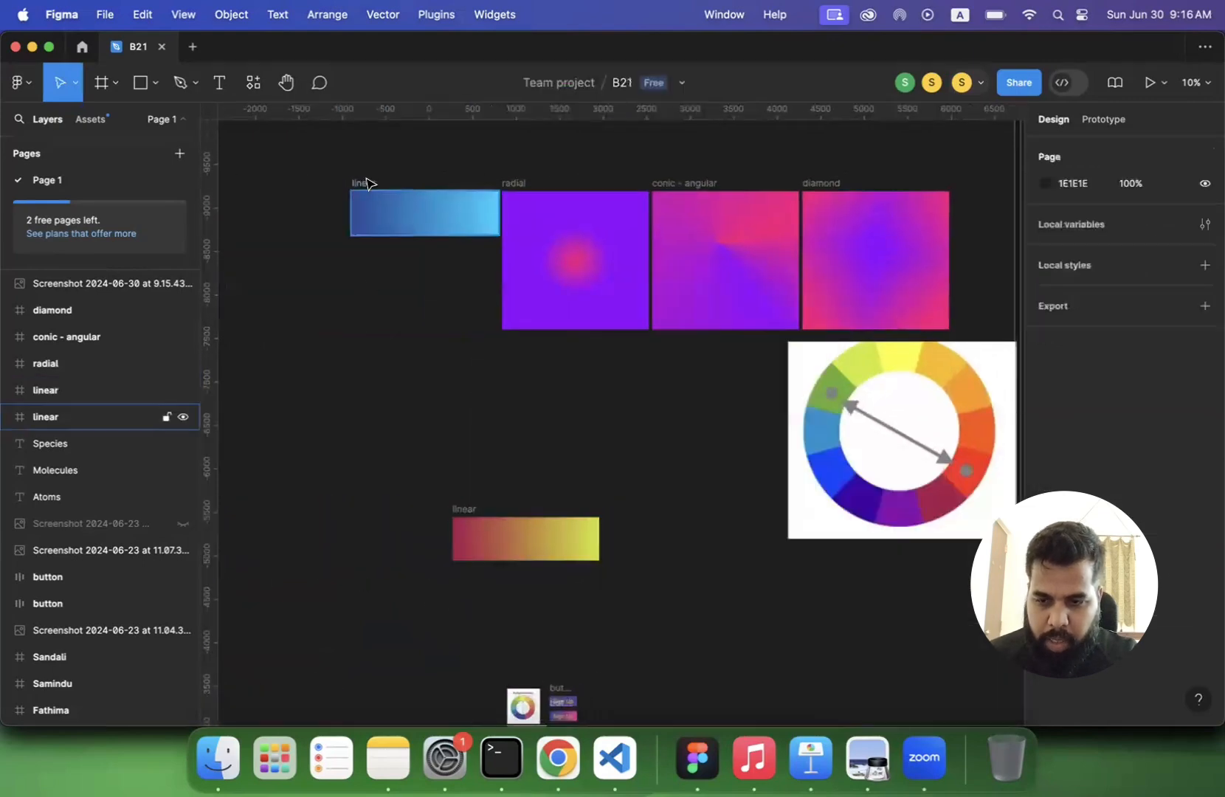
- Move the original blue linear frame directly above the crimson-to-yellow one, at X 268, Y -6161, and delete the colour wheel screenshot
mouse_move(367, 183)
mouse_down()
mouse_move(385, 396)
mouse_move(459, 429)
mouse_move(465, 446)
mouse_up()
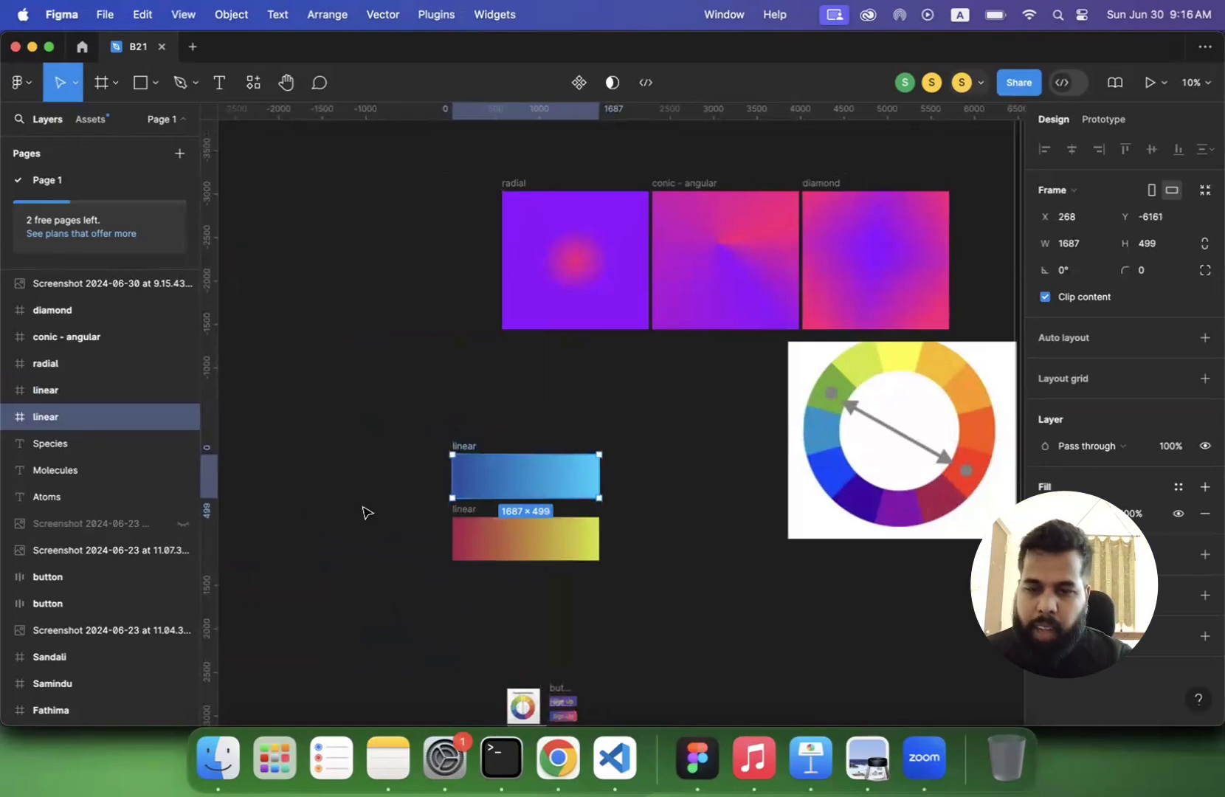
click(383, 480)
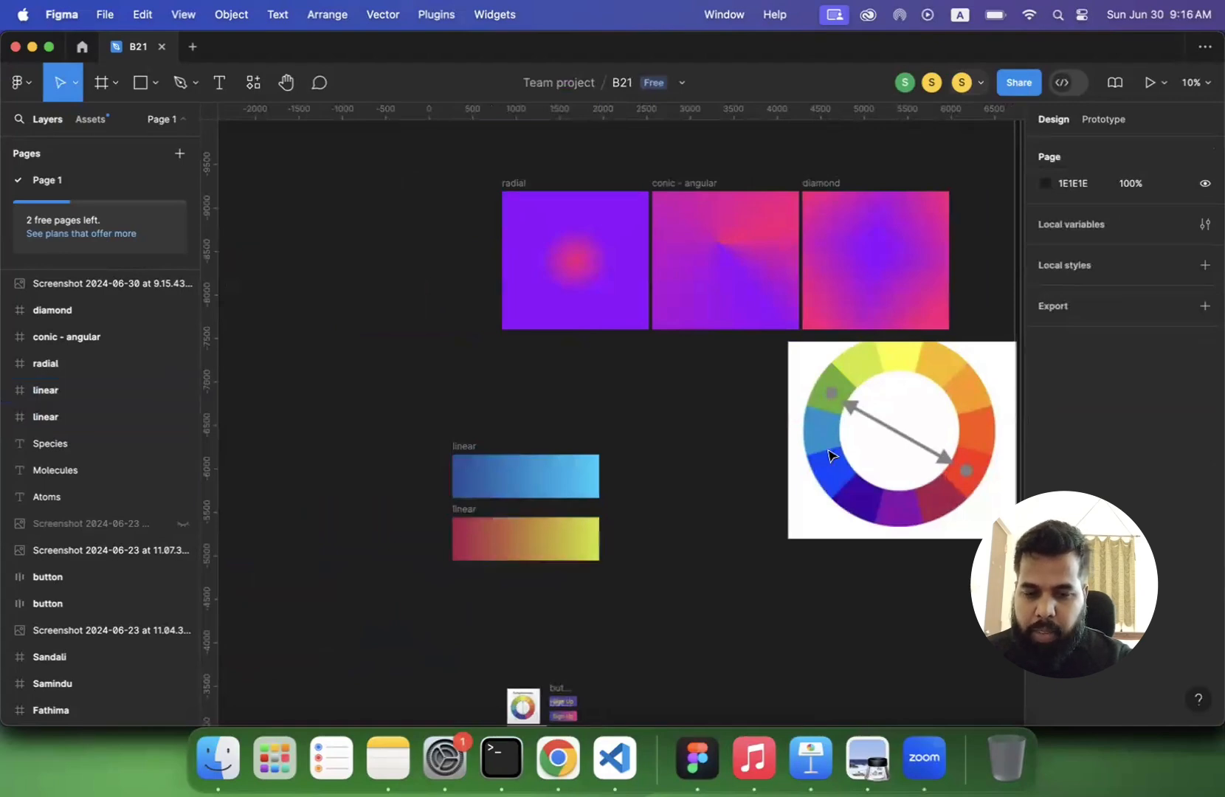
click(865, 452)
key(Delete)
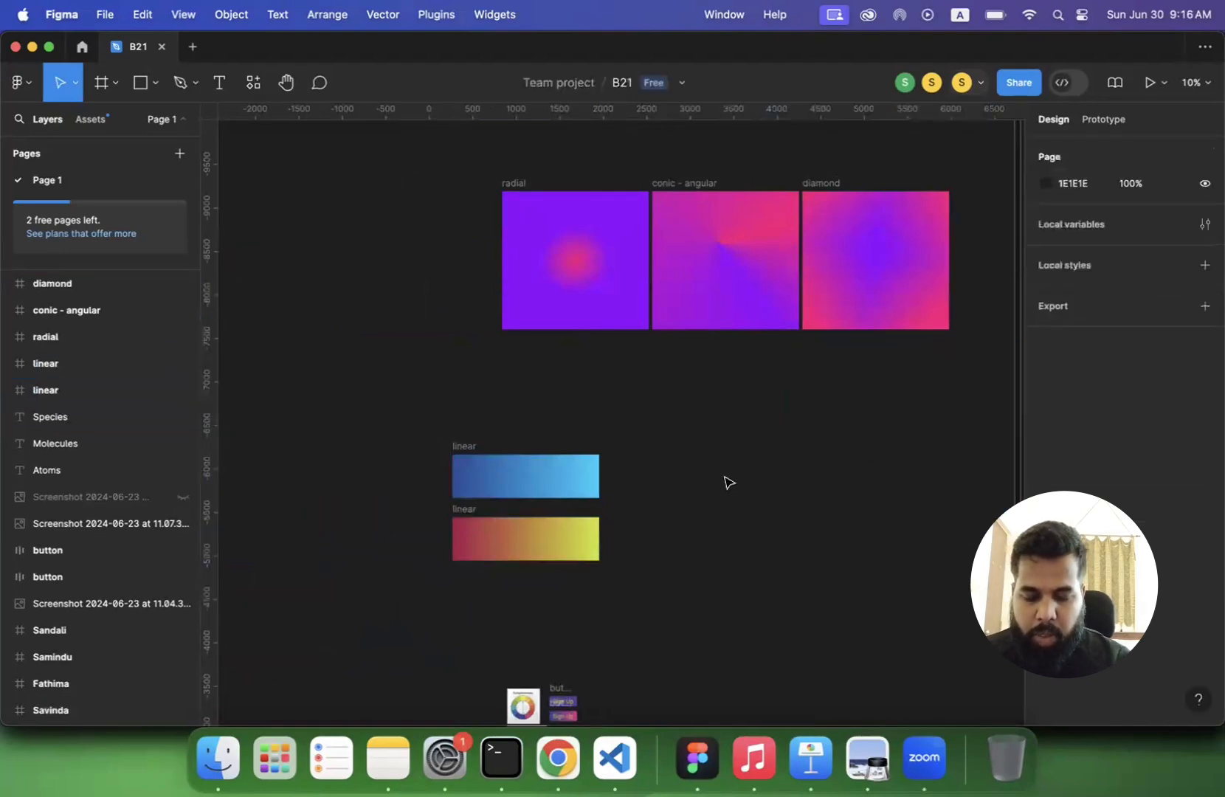
scroll(724, 482, up, 5)
scroll(730, 482, up, 6)
scroll(729, 483, right, 3)
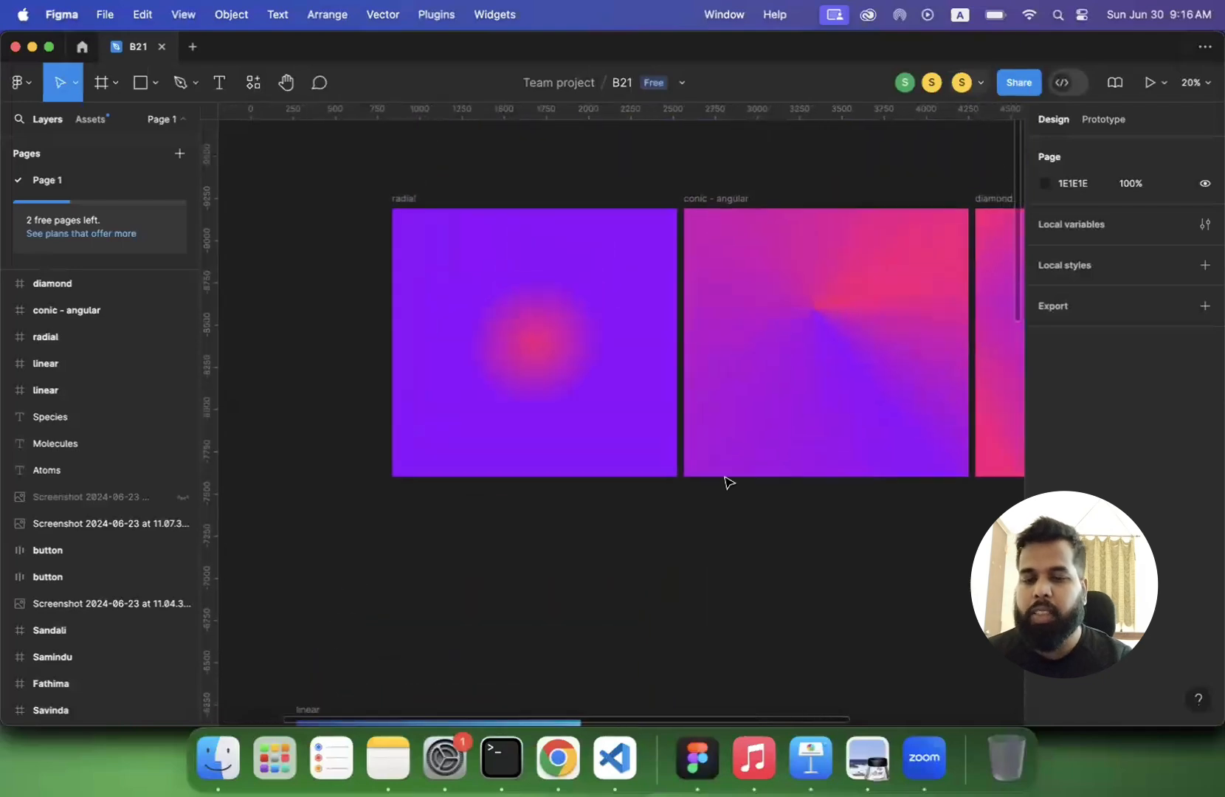
- Delete the crimson-to-yellow linear frame and move the blue linear frame back beside the radial frame, top-aligned at the start of the gradient row
scroll(727, 482, down, 8)
scroll(727, 482, left, 1)
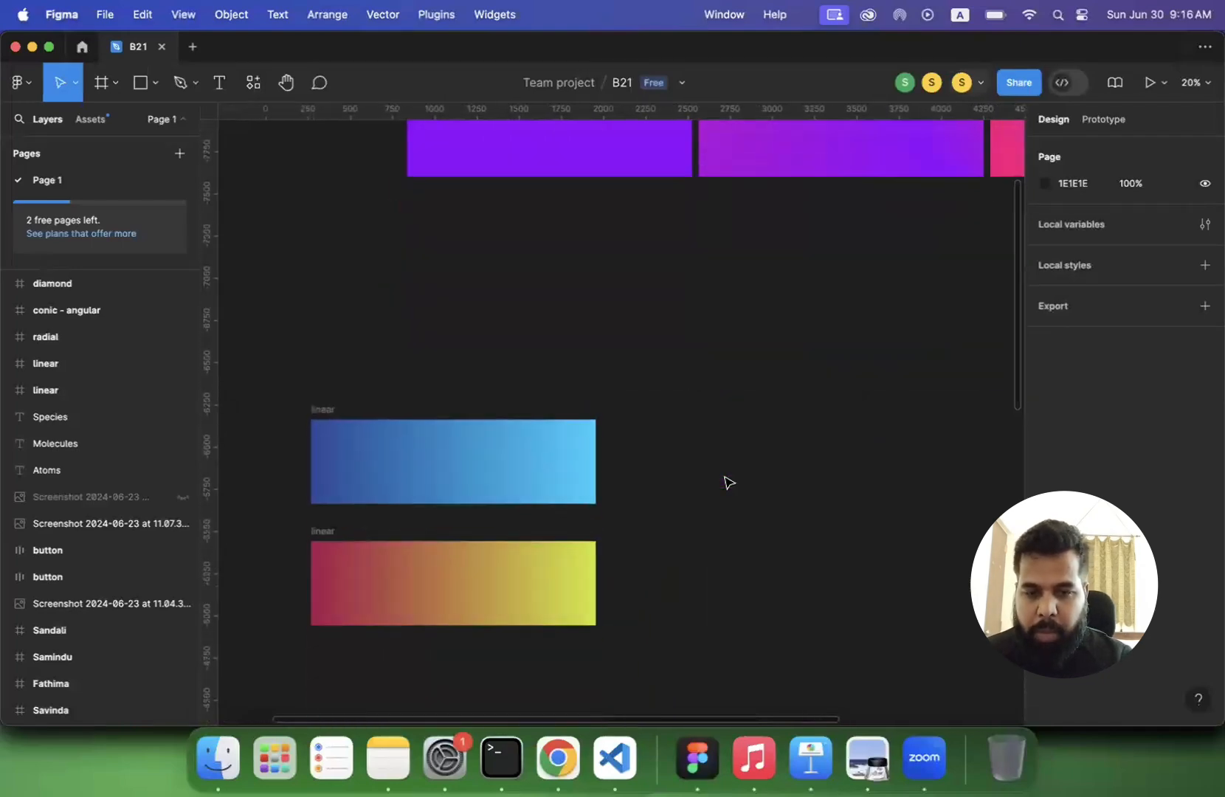
scroll(462, 490, down, 3)
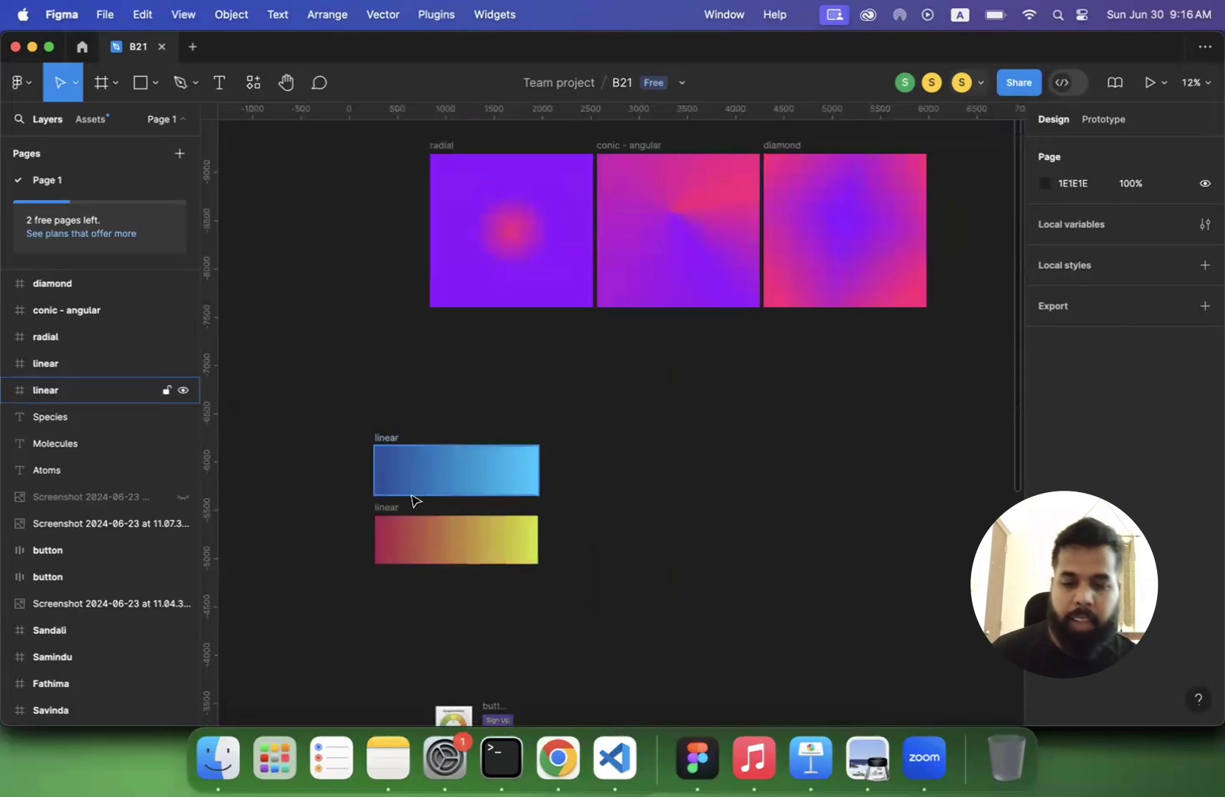
click(403, 518)
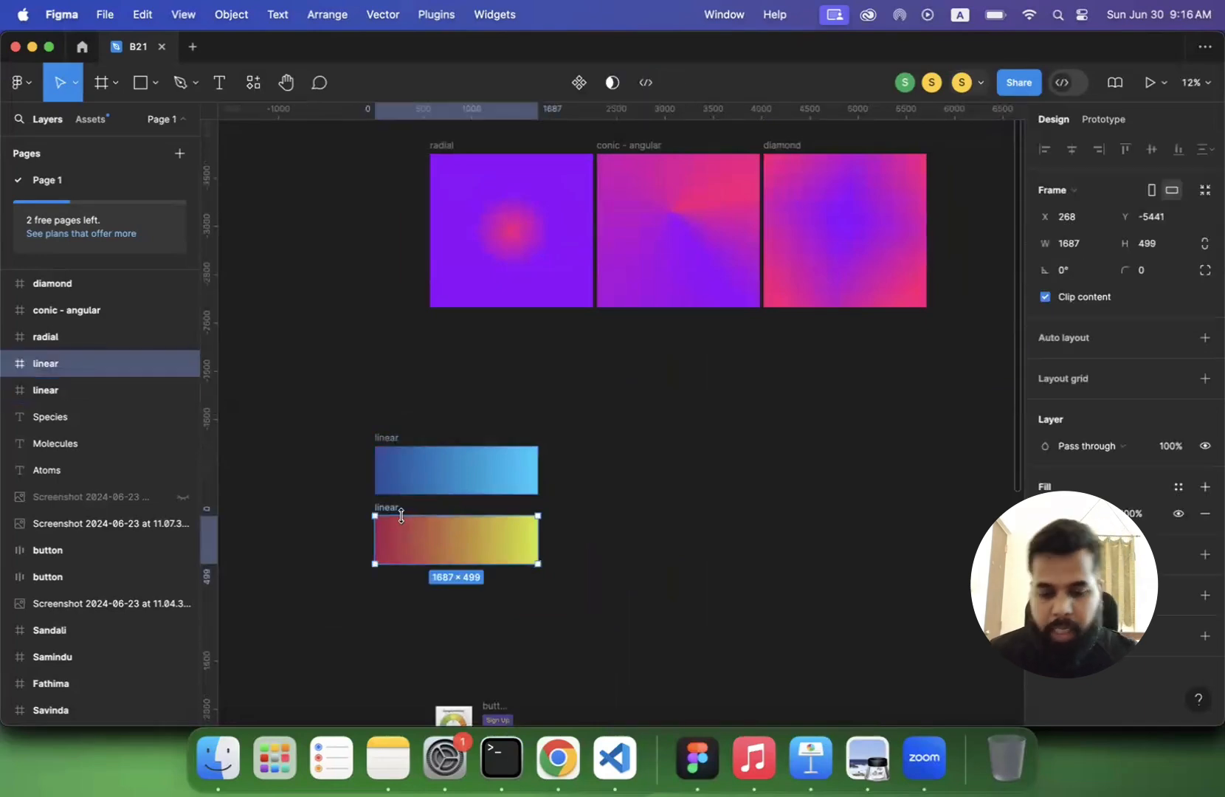
key(Delete)
drag(386, 437, 273, 143)
click(467, 445)
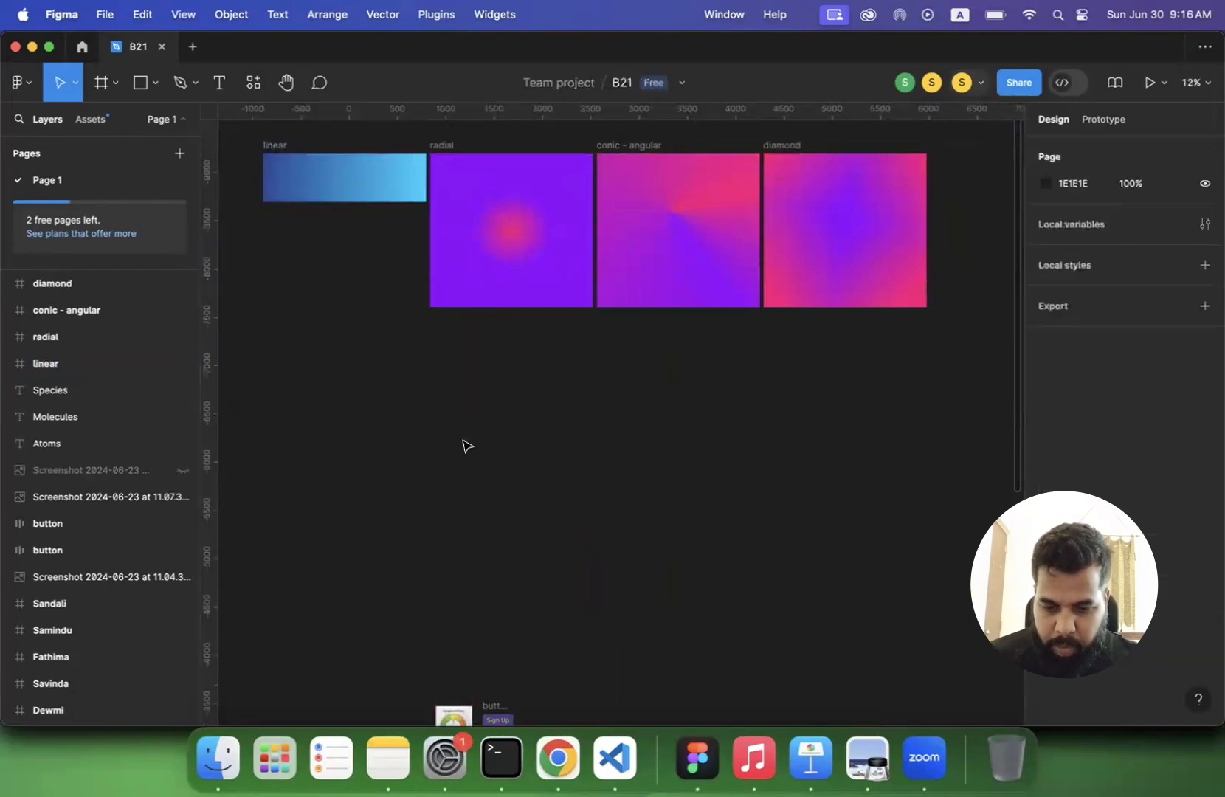
- Switch to lecture 3.pdf in Preview and review page 68's advice on choosing gradient colours, continuing towards the smooth transition slide
click(857, 754)
scroll(636, 553, down, 3)
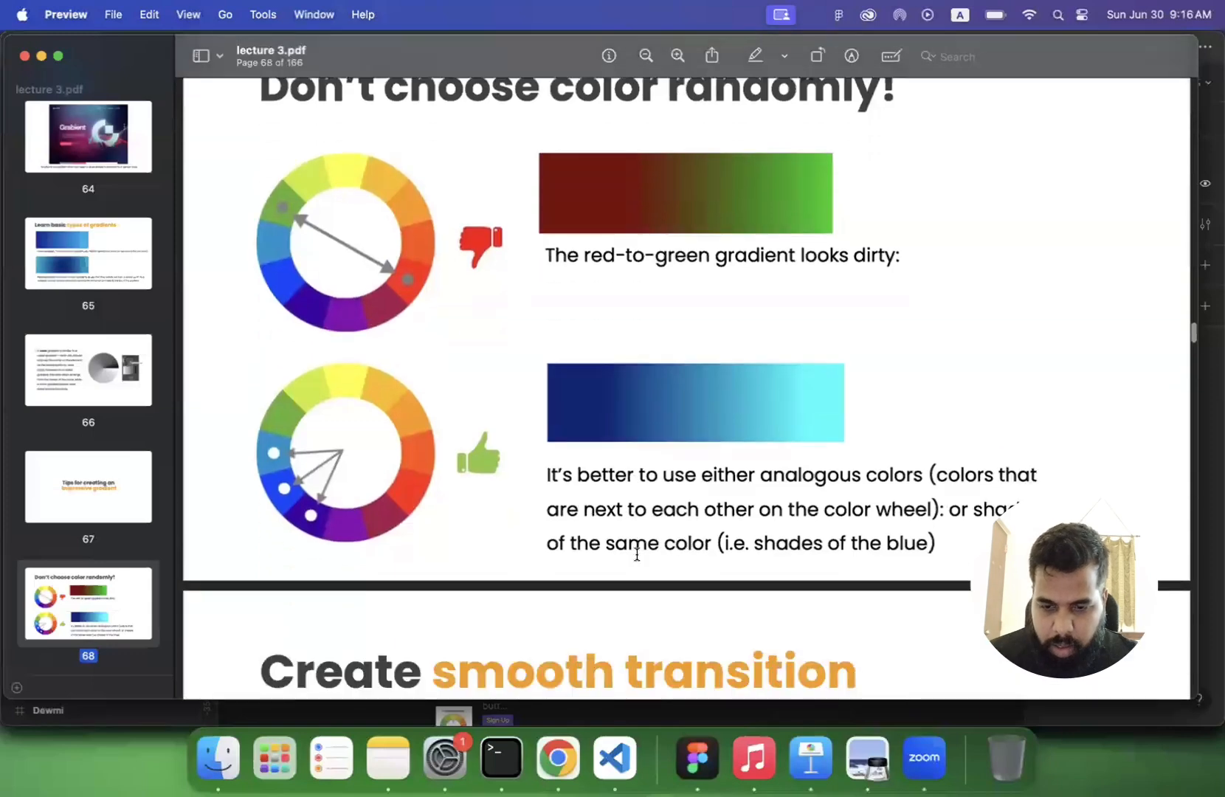
scroll(637, 553, down, 1)
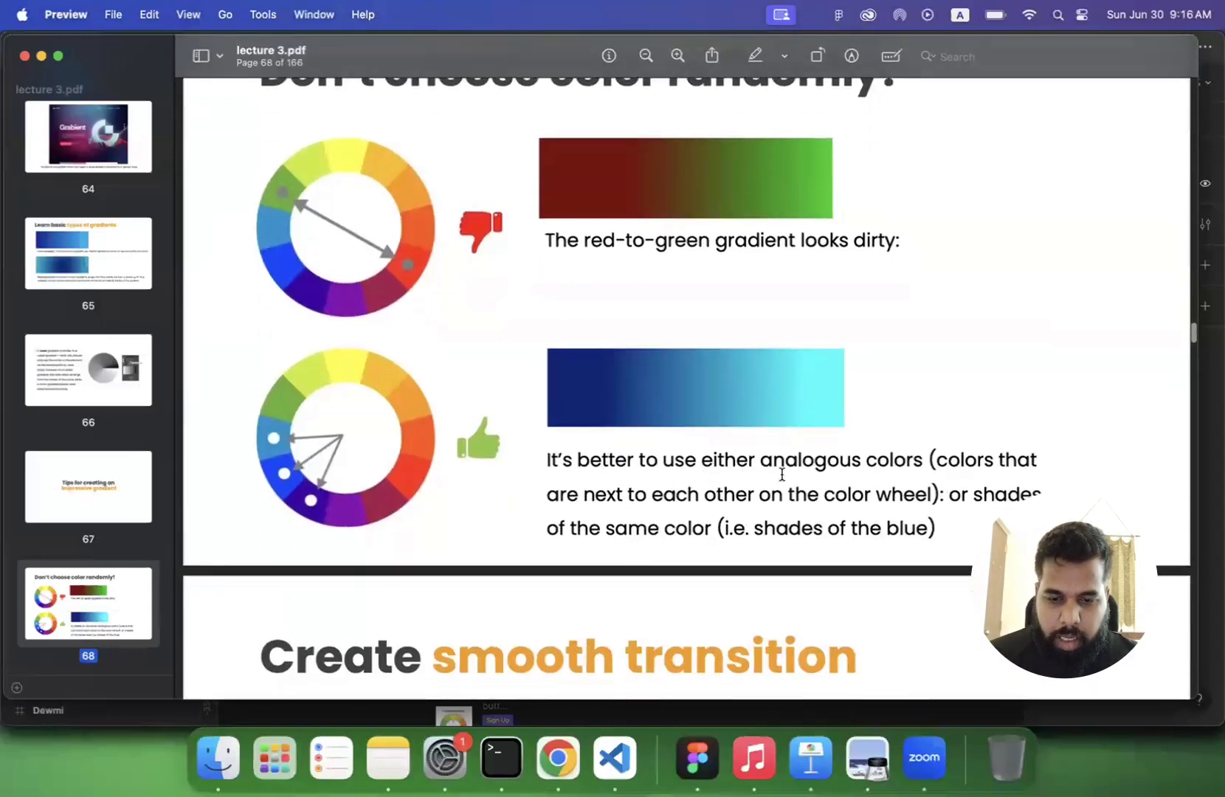
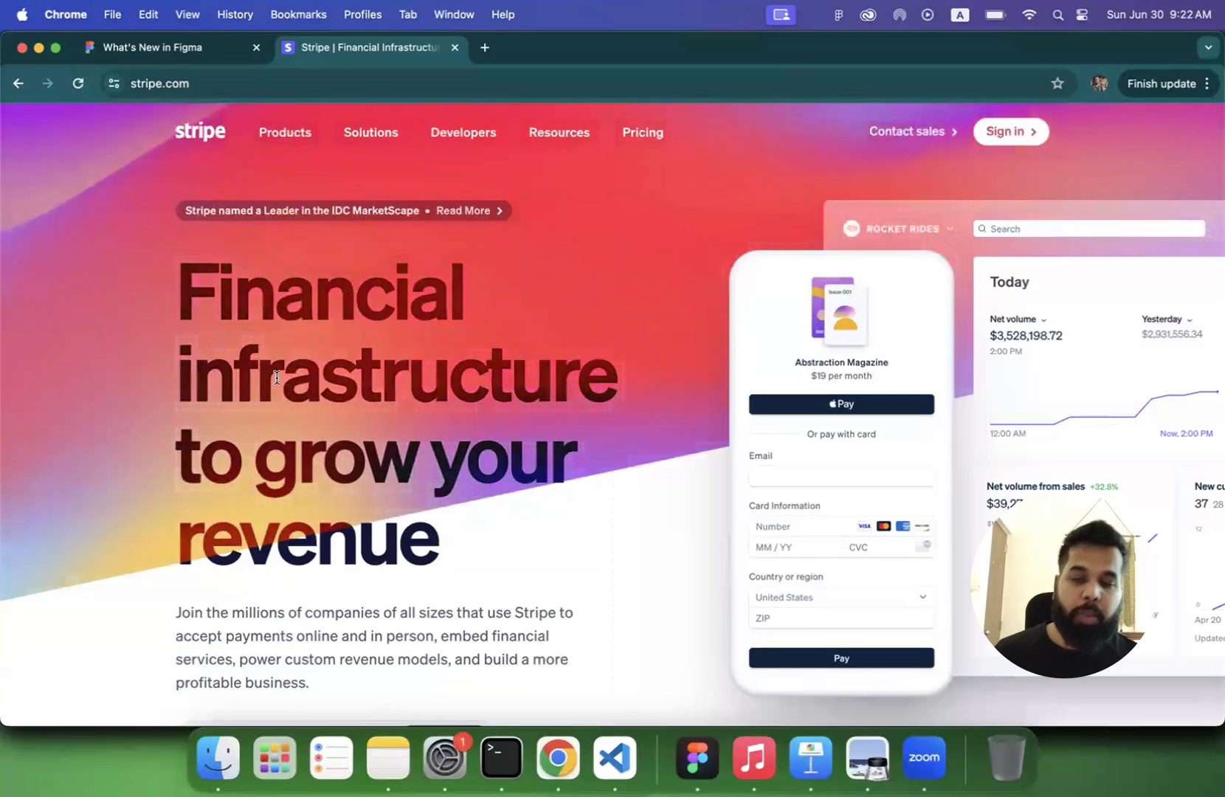
- Examine stripe.com's hero section for how its headline and paragraph read against the multicolour gradient background
scroll(259, 387, down, 2)
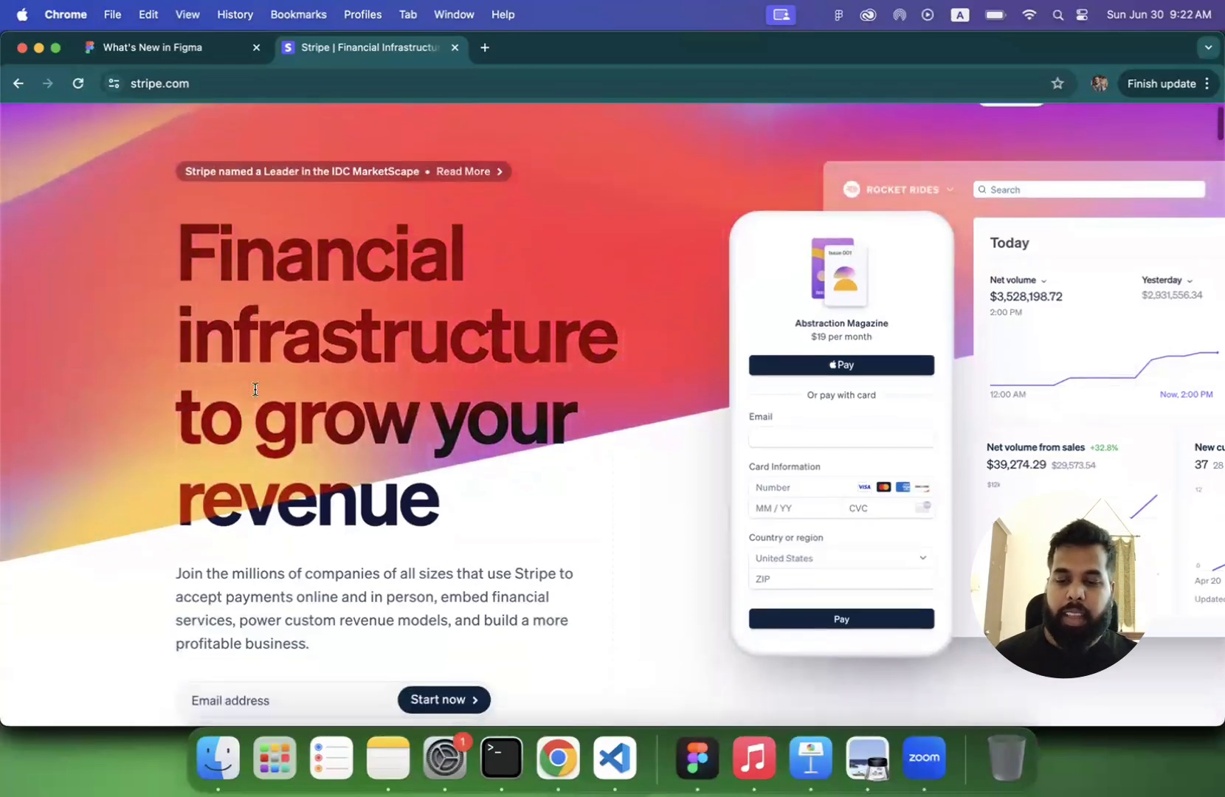
scroll(251, 403, down, 2)
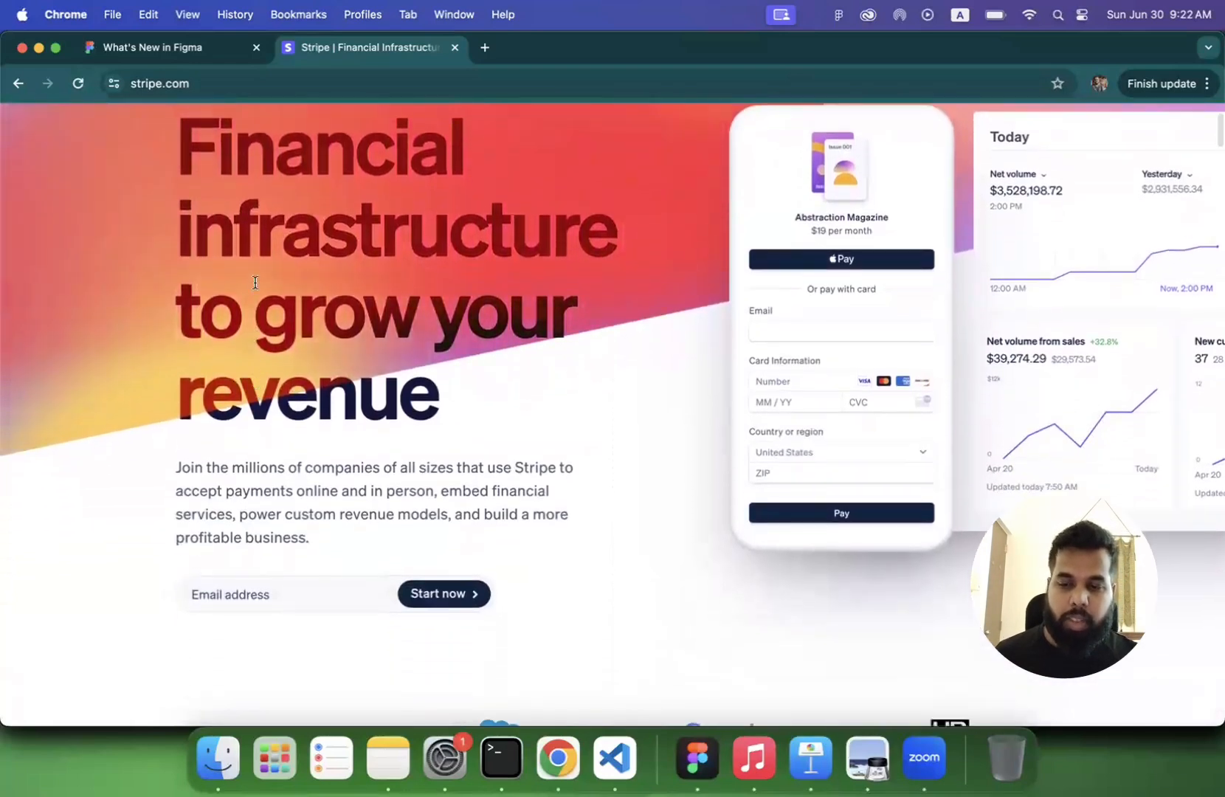
drag(227, 181, 394, 426)
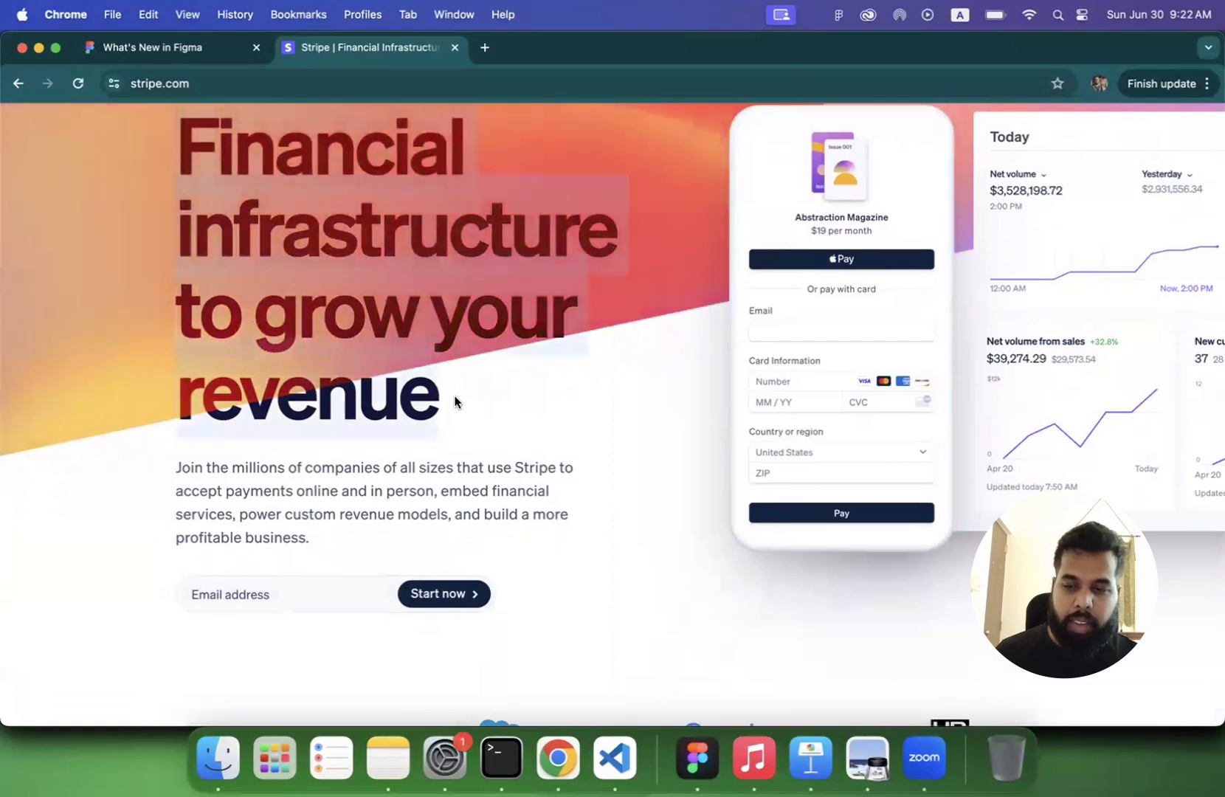
triple_click(323, 492)
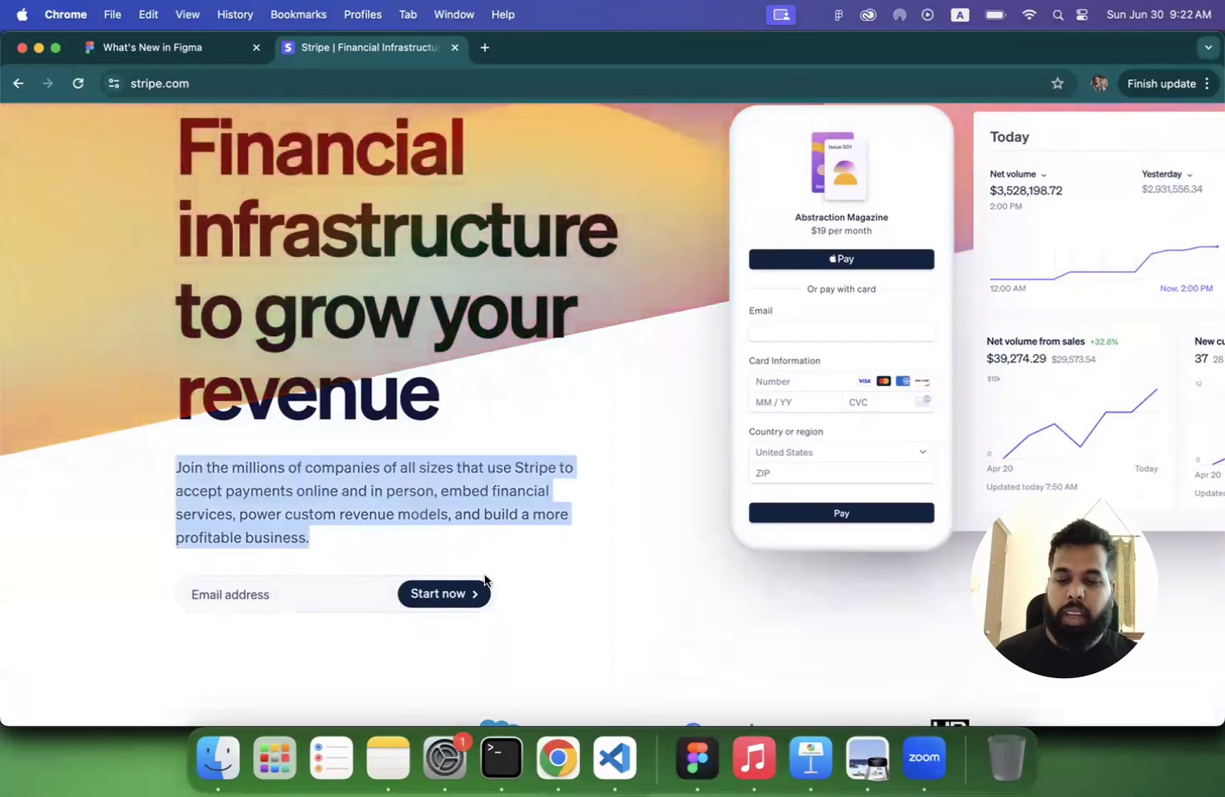
scroll(500, 515, up, 4)
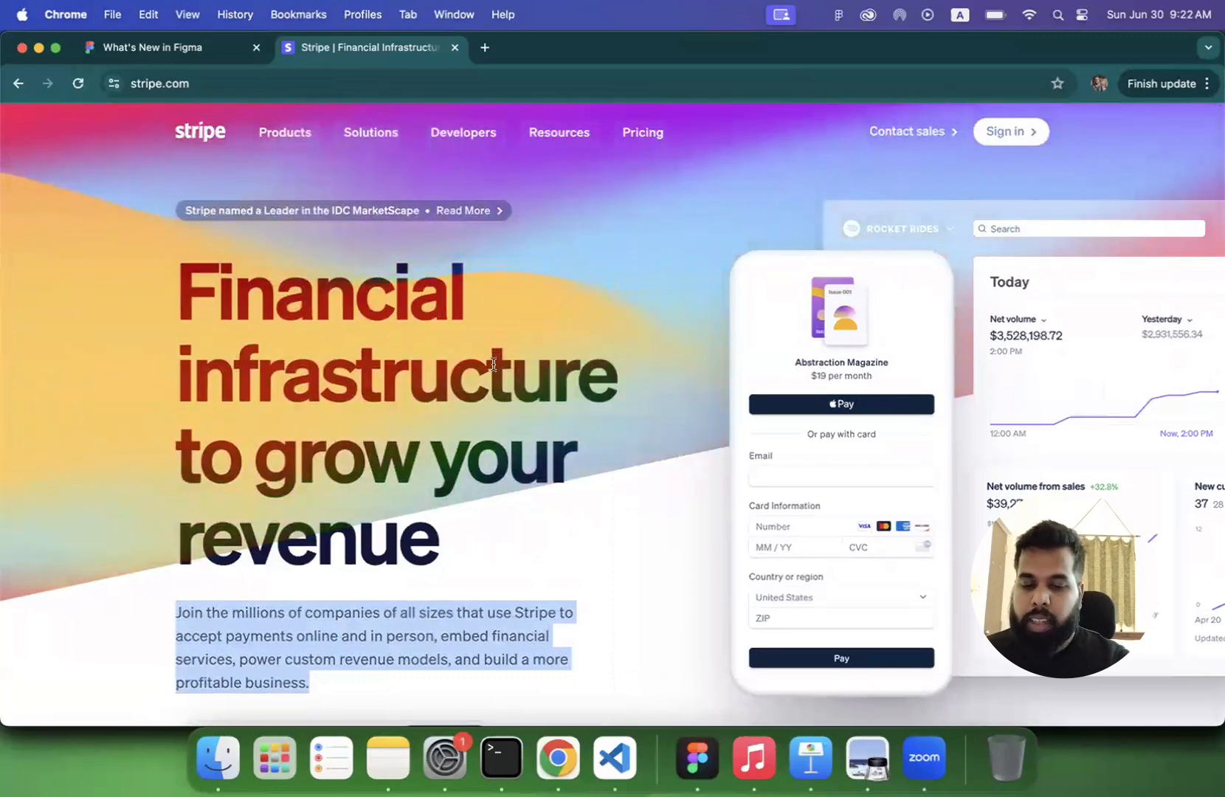
- Switch to lecture 3.pdf in Preview and review pages 75 to 77 on focal-point gradients and color contrast
click(881, 771)
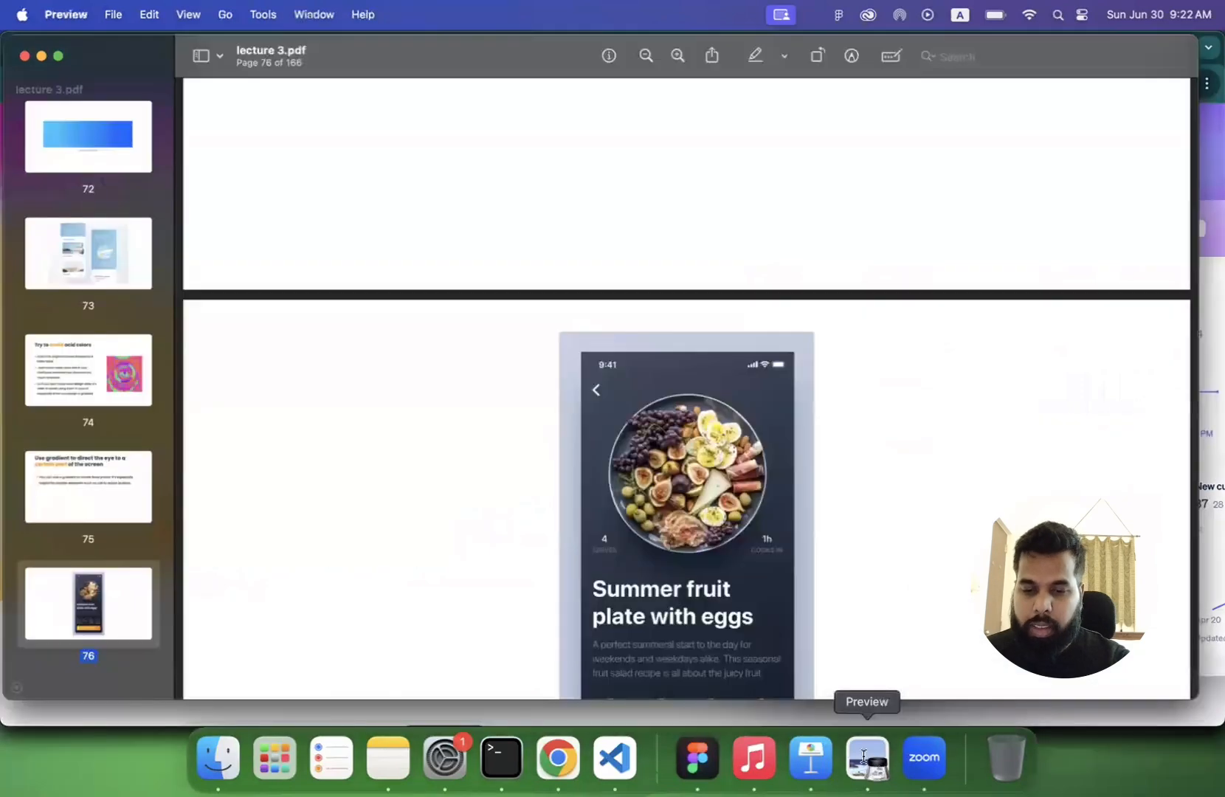
scroll(655, 533, down, 5)
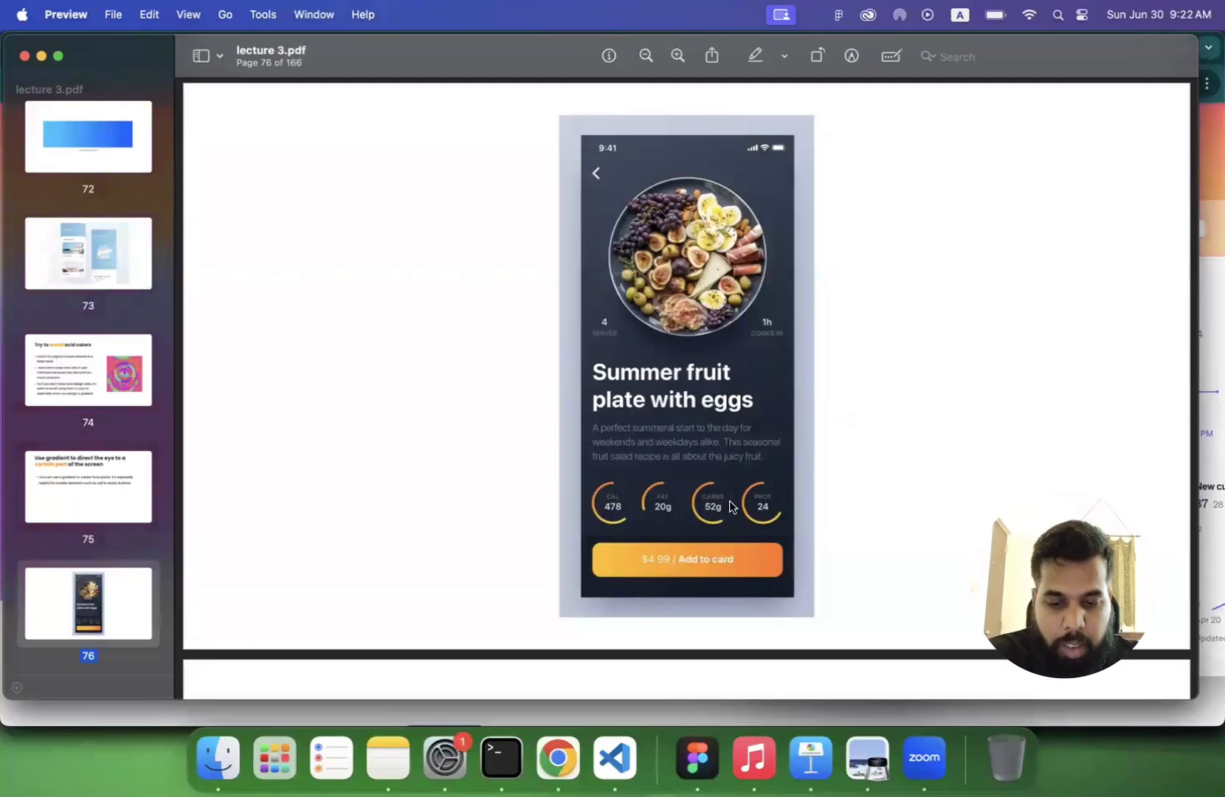
scroll(653, 489, up, 10)
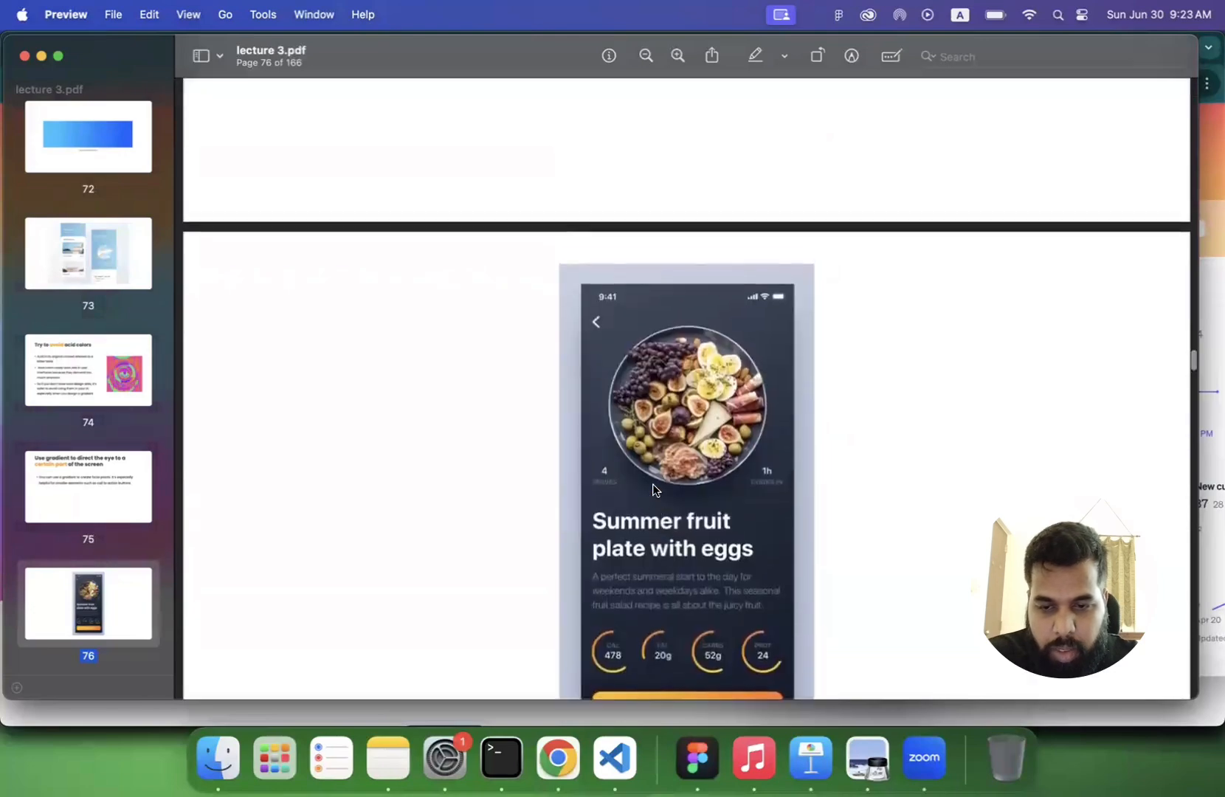
scroll(653, 483, down, 2)
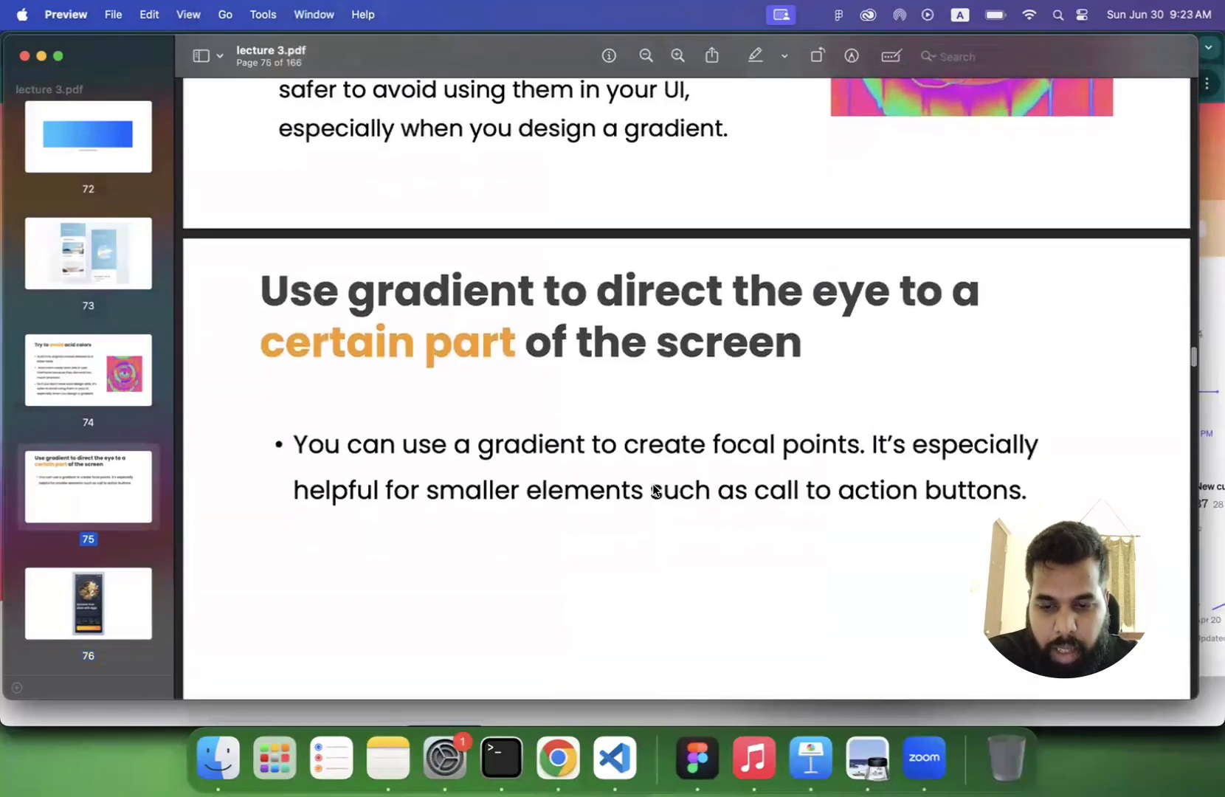
scroll(646, 537, down, 5)
scroll(646, 544, down, 1)
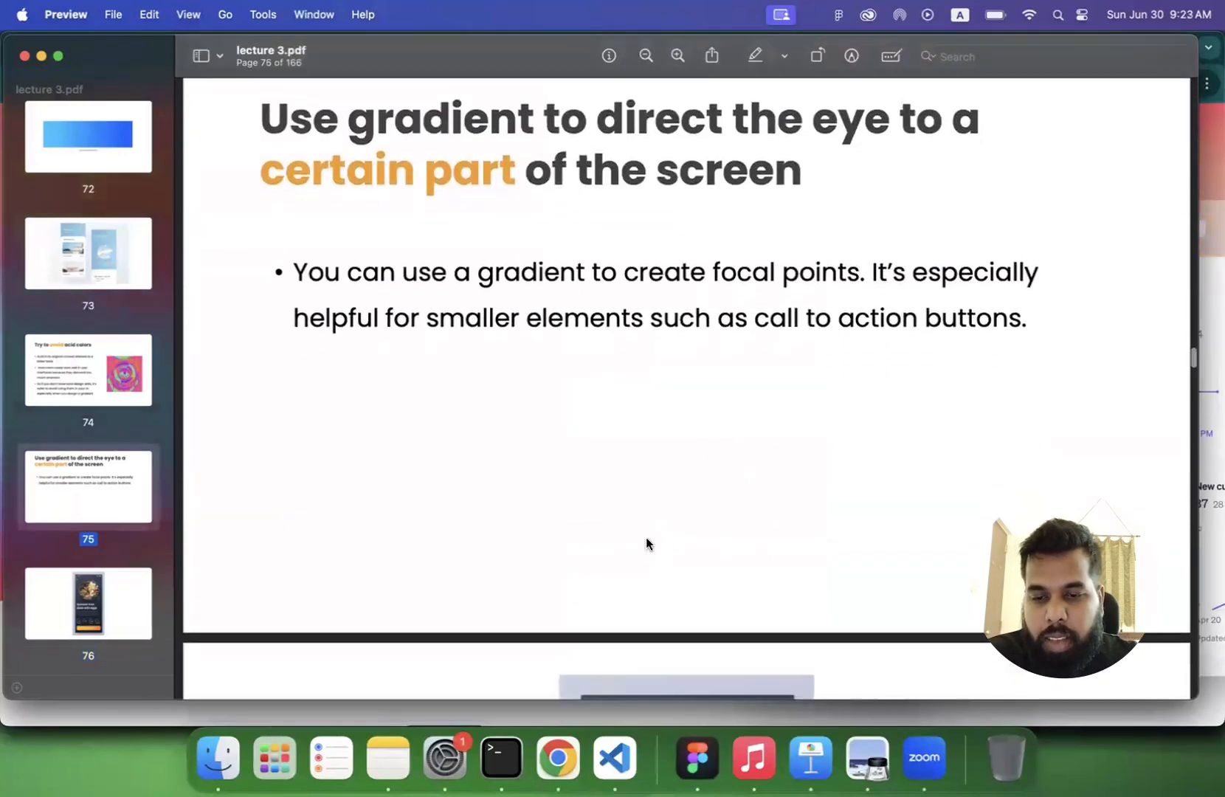
scroll(646, 544, up, 1)
scroll(646, 544, down, 10)
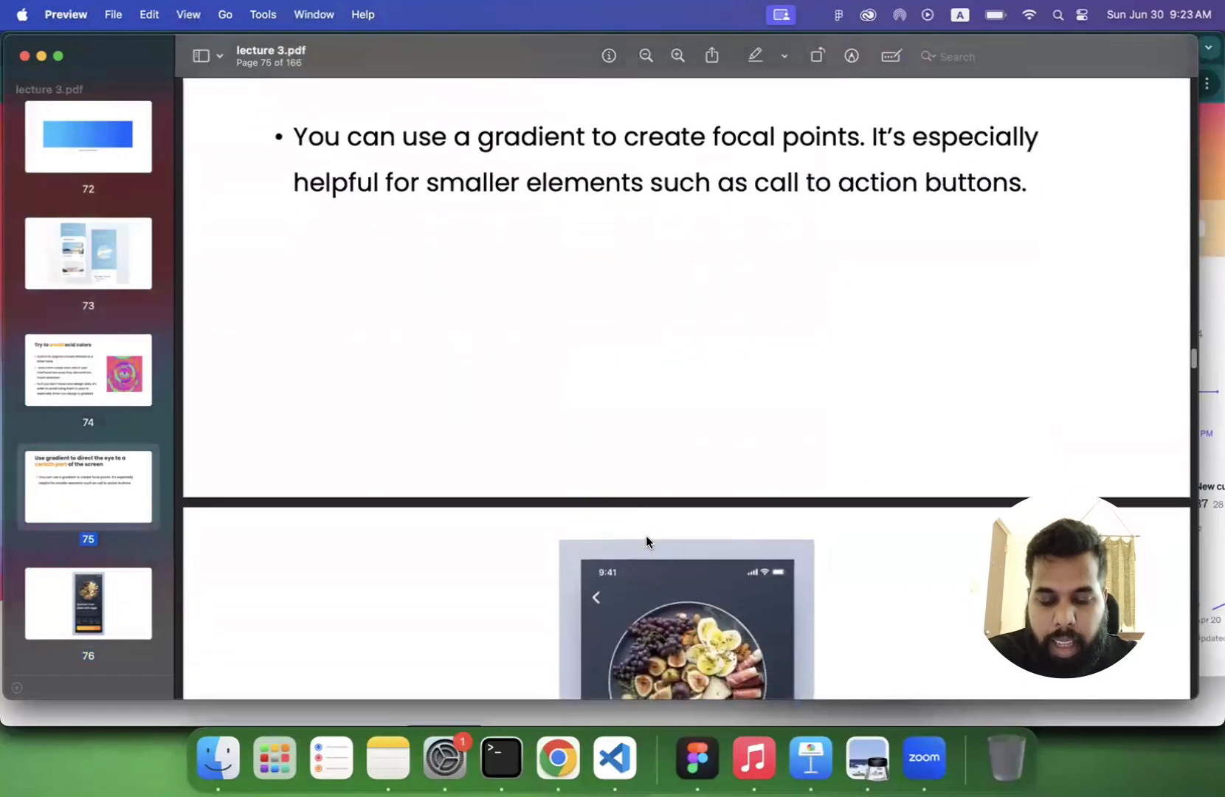
scroll(646, 541, down, 10)
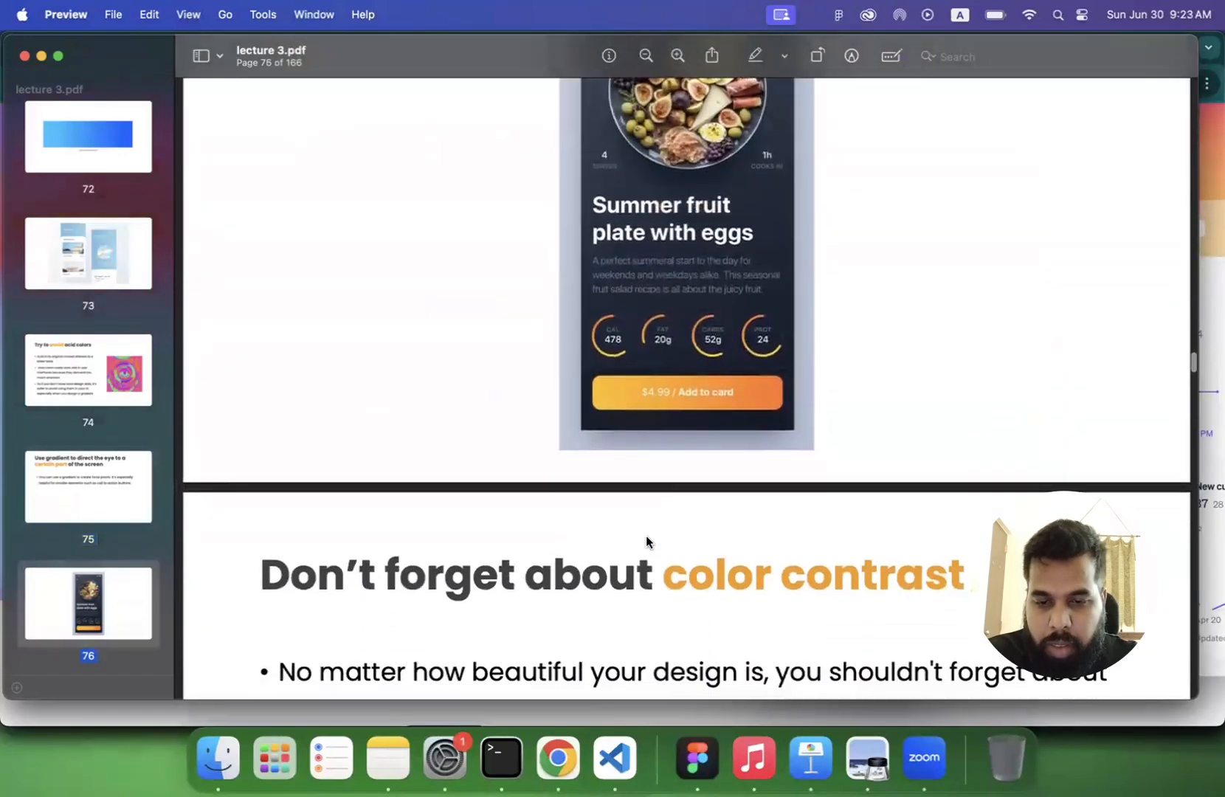
scroll(646, 537, down, 10)
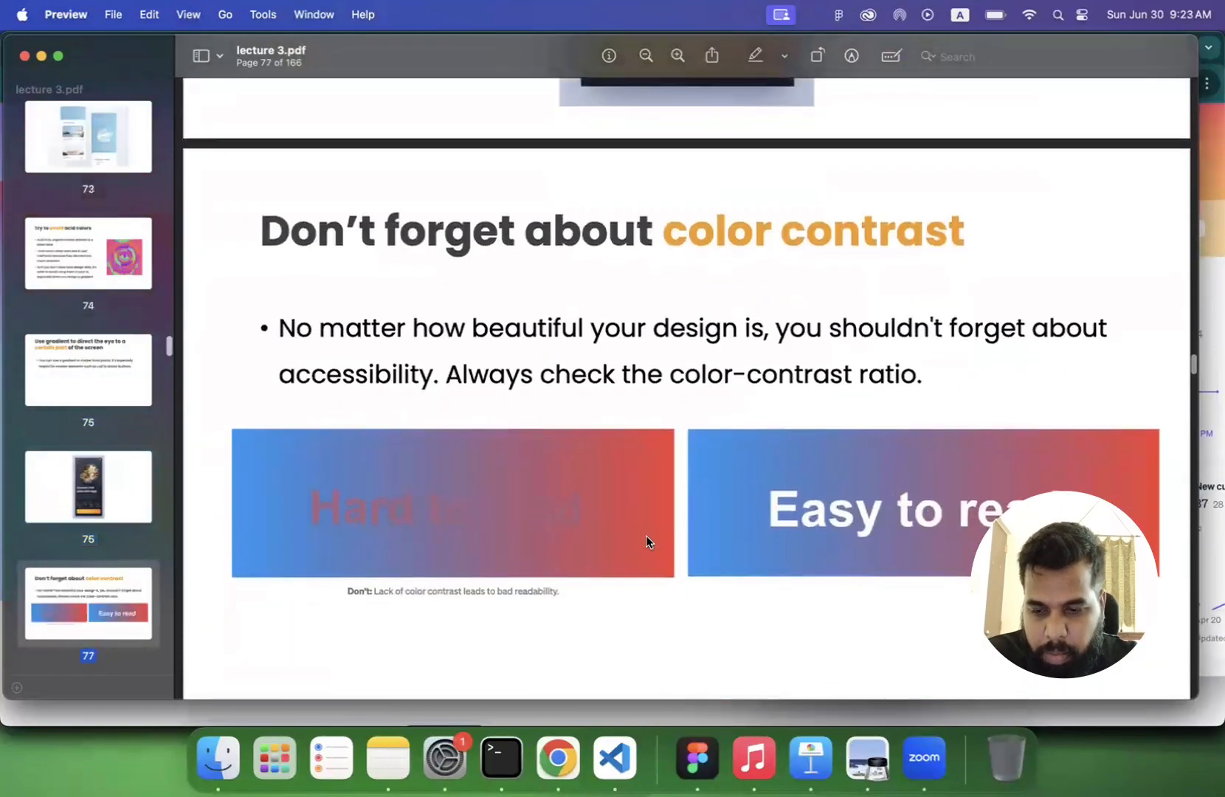
scroll(646, 536, up, 1)
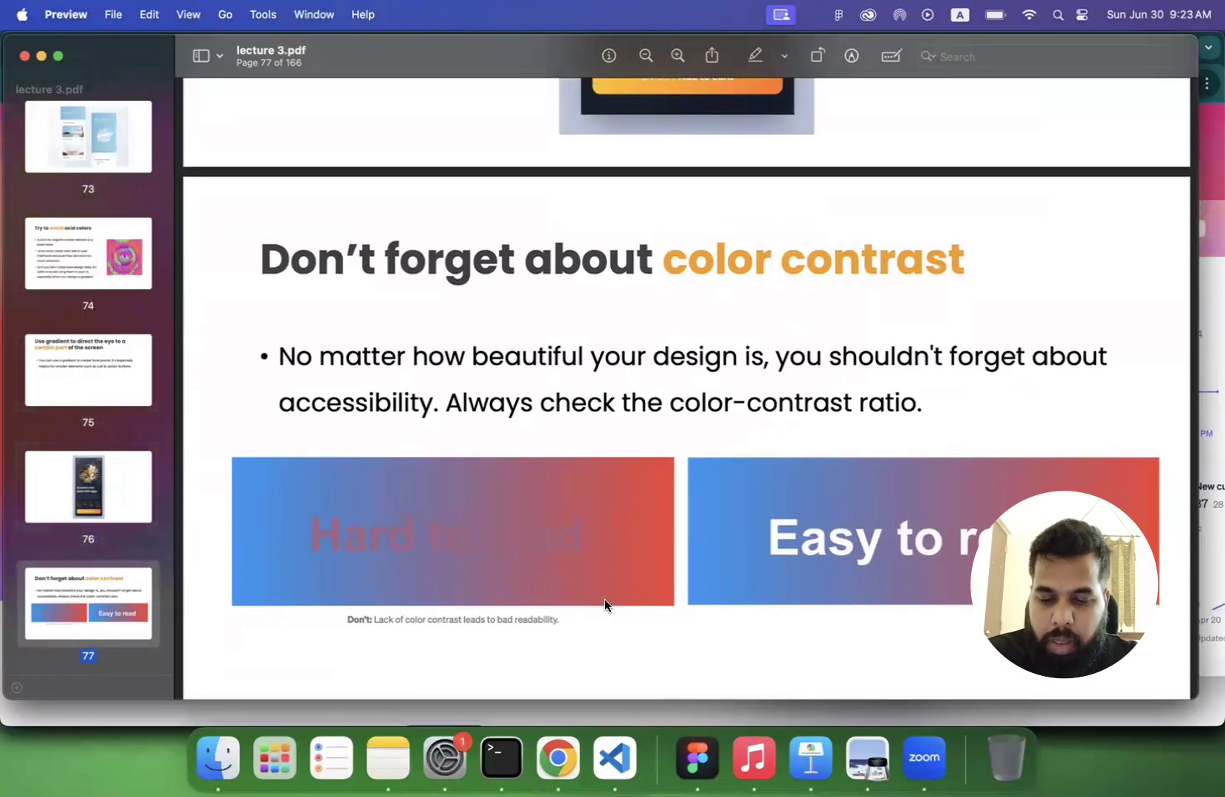
- Switch to Figma and add the text "Sign Up" at font size 48 in the empty area below the blue linear frame
click(697, 758)
scroll(561, 509, up, 3)
click(220, 82)
scroll(384, 317, down, 3)
scroll(392, 391, down, 5)
scroll(399, 424, up, 2)
click(407, 399)
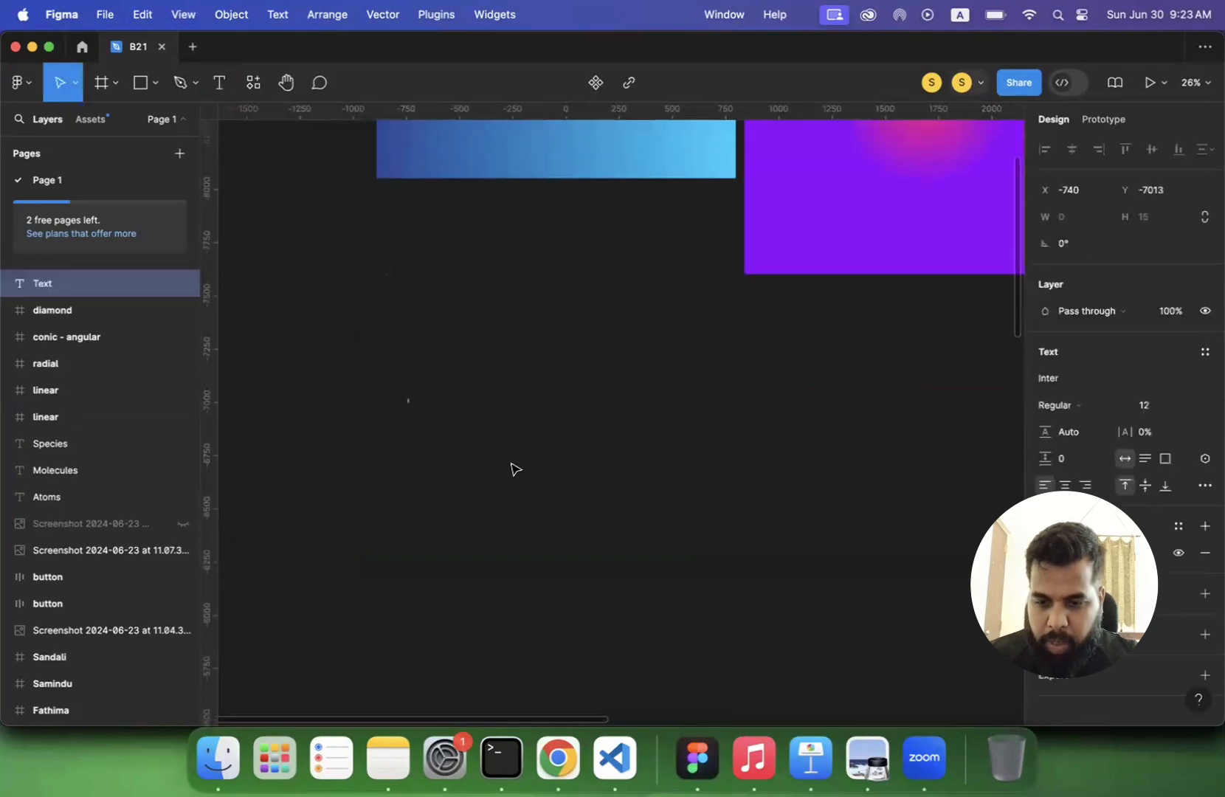
click(1190, 412)
click(1172, 596)
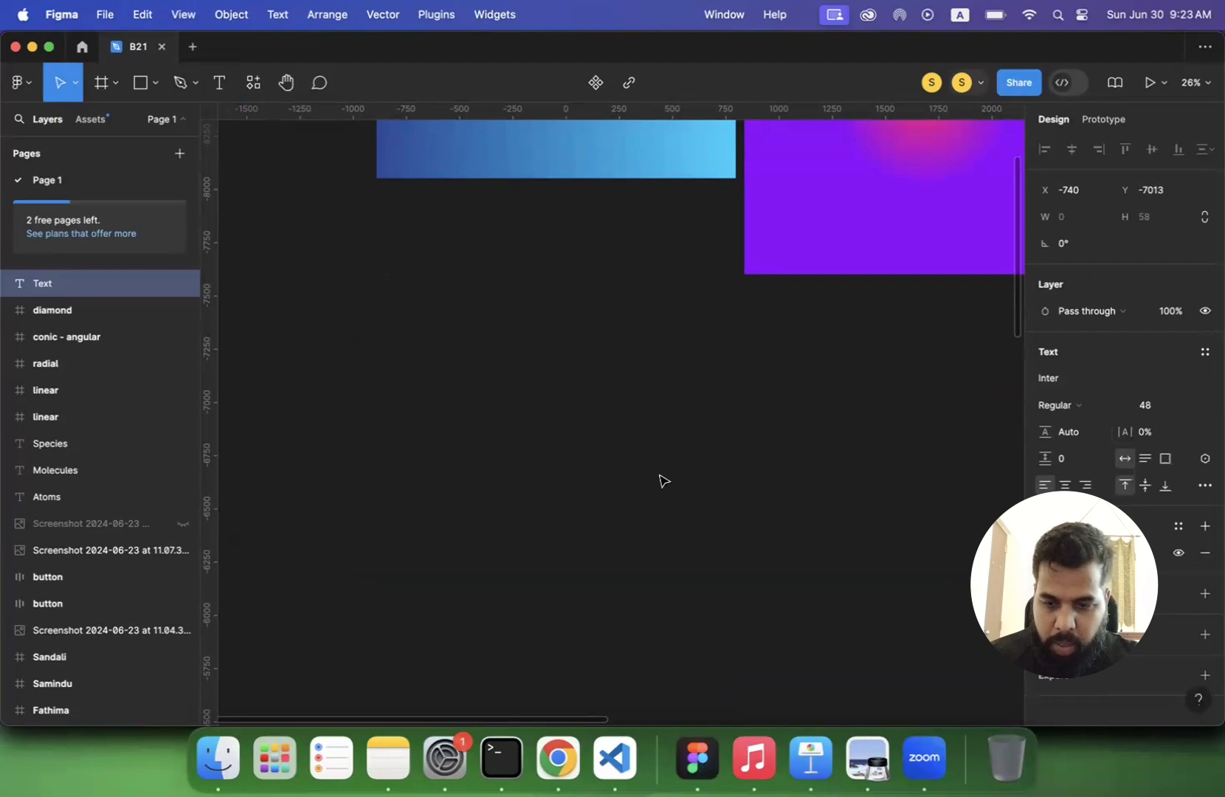
text(Sign U)
key(BackSpace)
key(BackSpace)
text(Up)
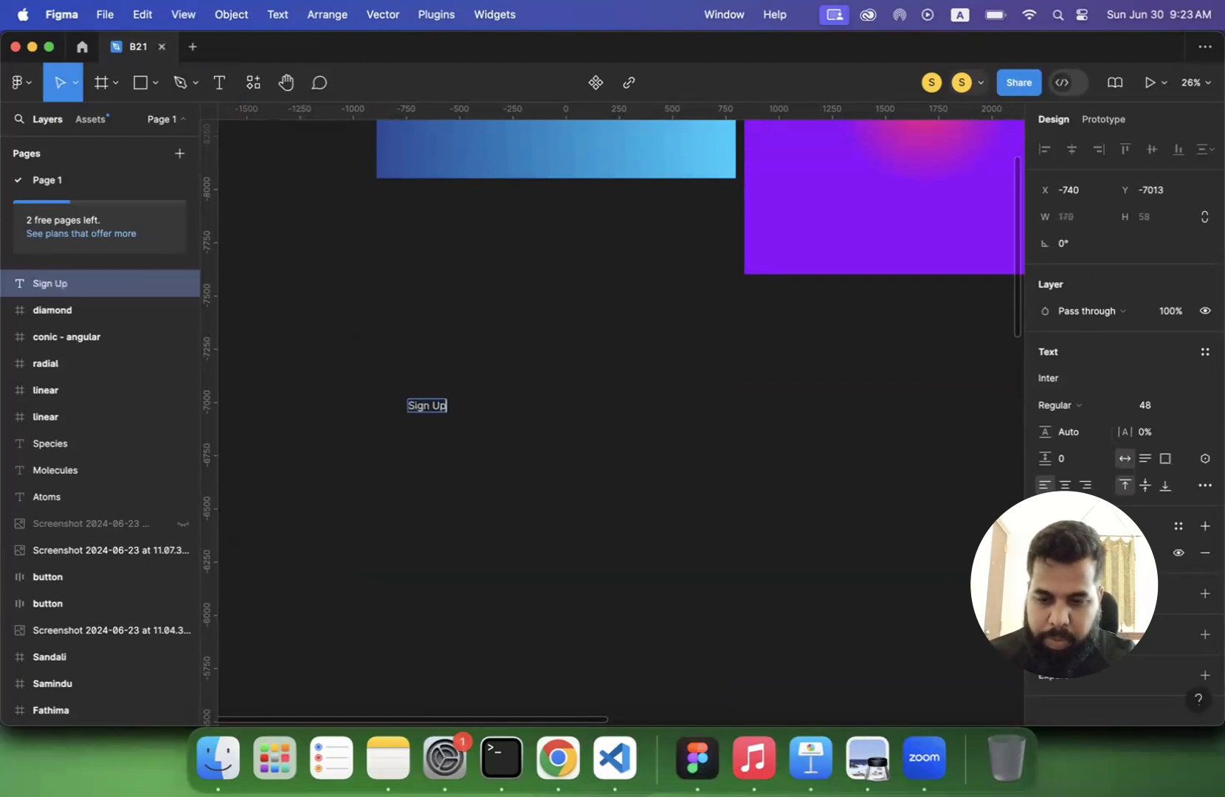
- Set the Sign Up text's font size to 100
click(1155, 405)
text(10)
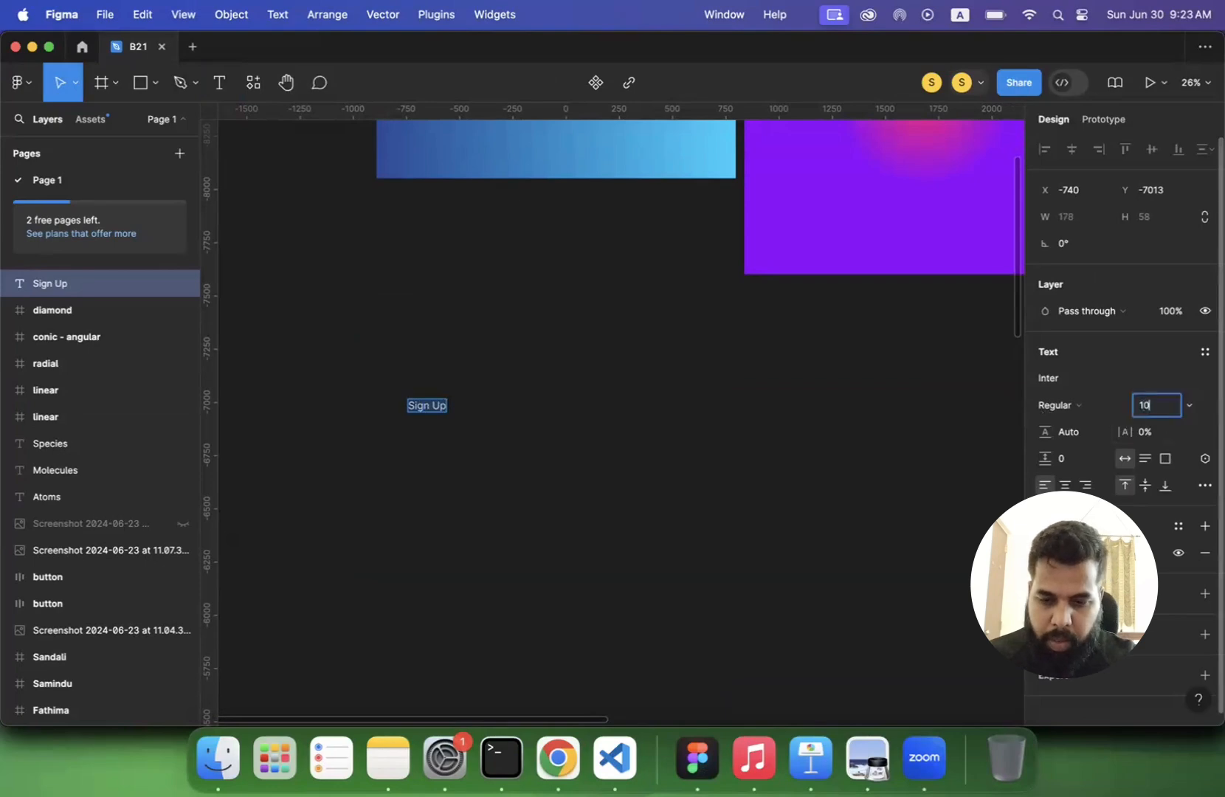
text(0)
key(Return)
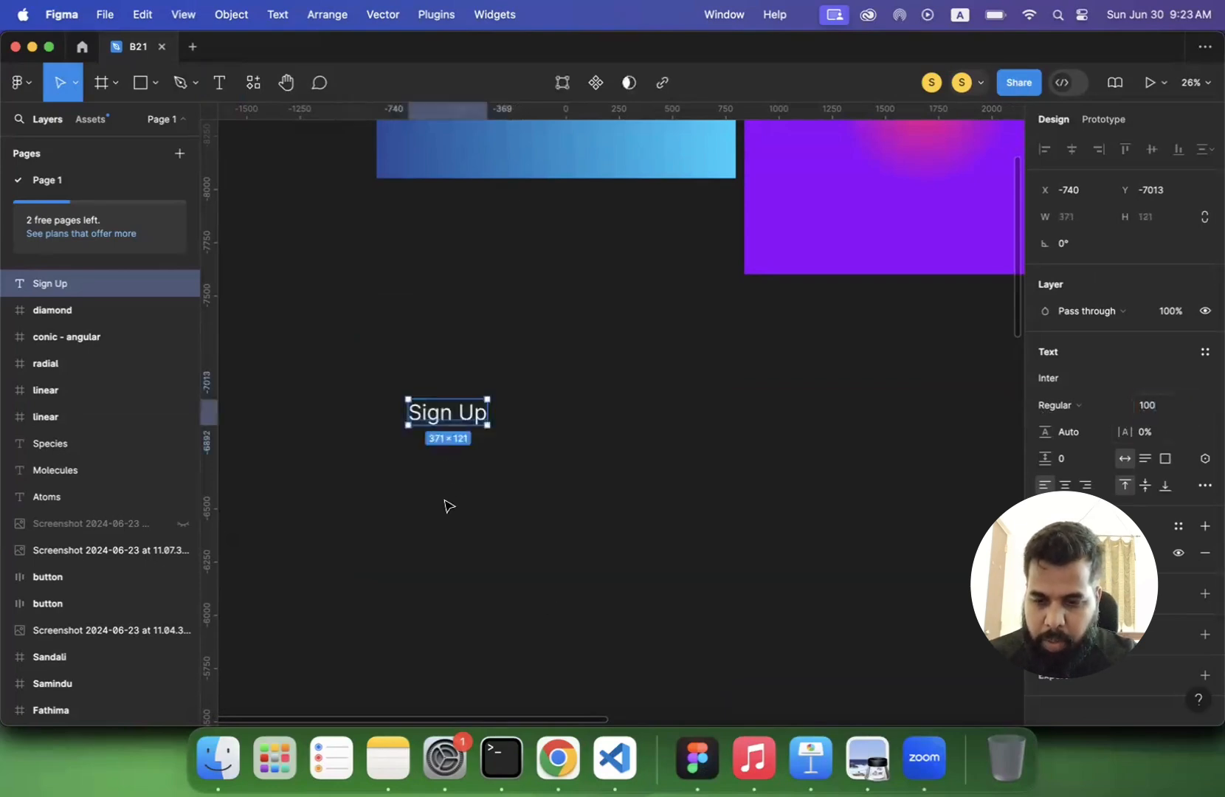
- Wrap the Sign Up text in a frame and rename that frame "button"
right_click(452, 412)
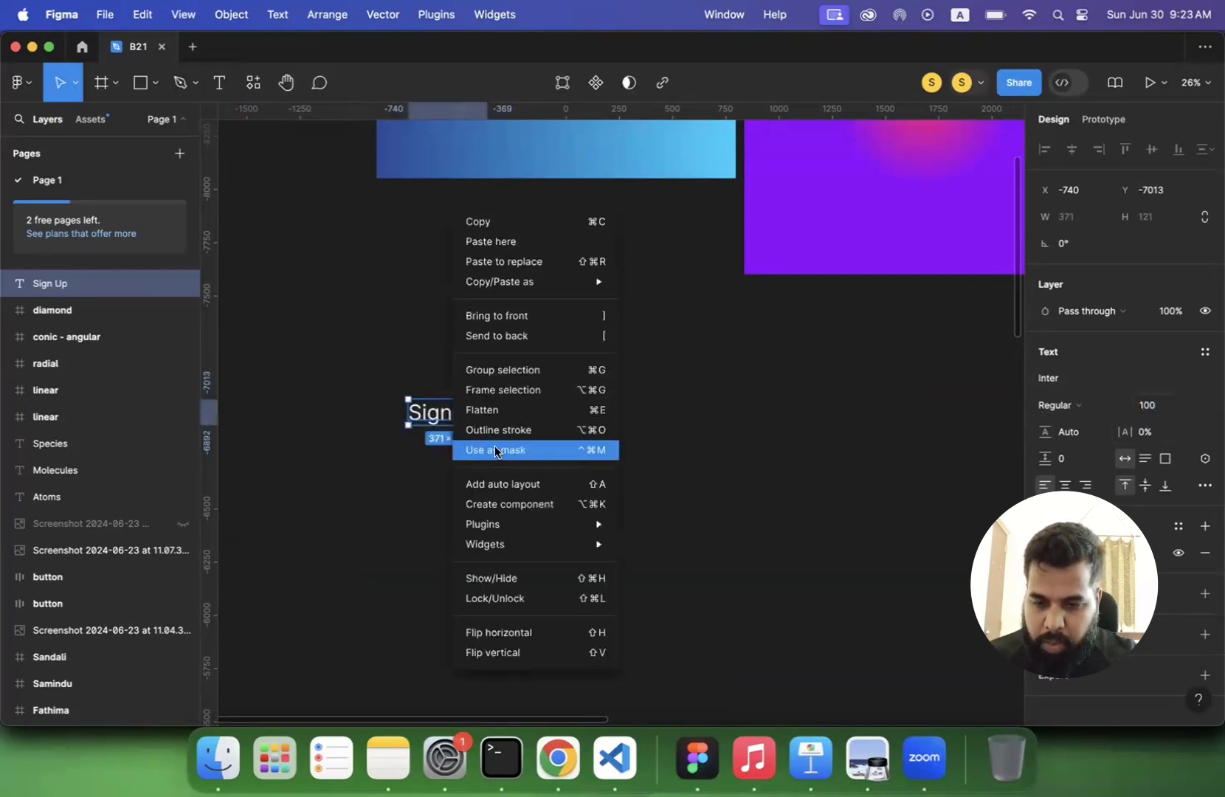
click(511, 397)
double_click(119, 283)
text(vu)
key(BackSpace)
key(BackSpace)
text(but)
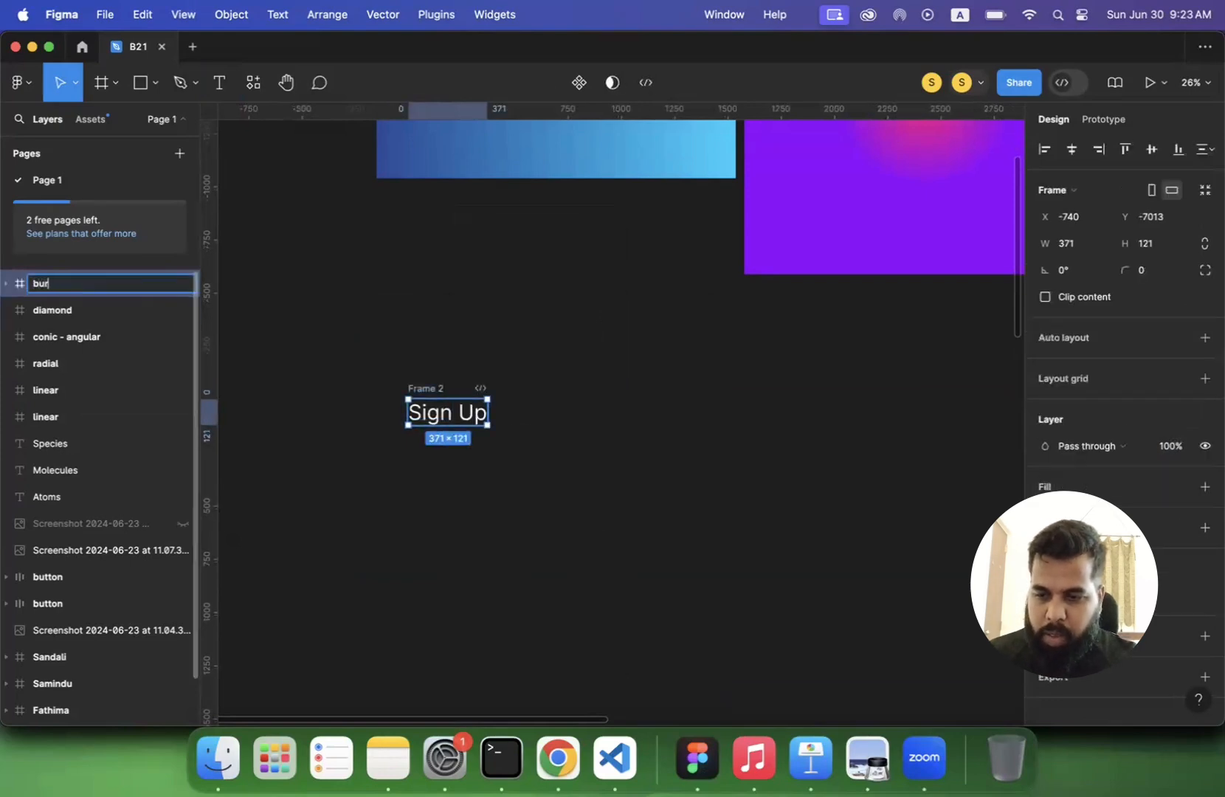
text(ton)
key(Return)
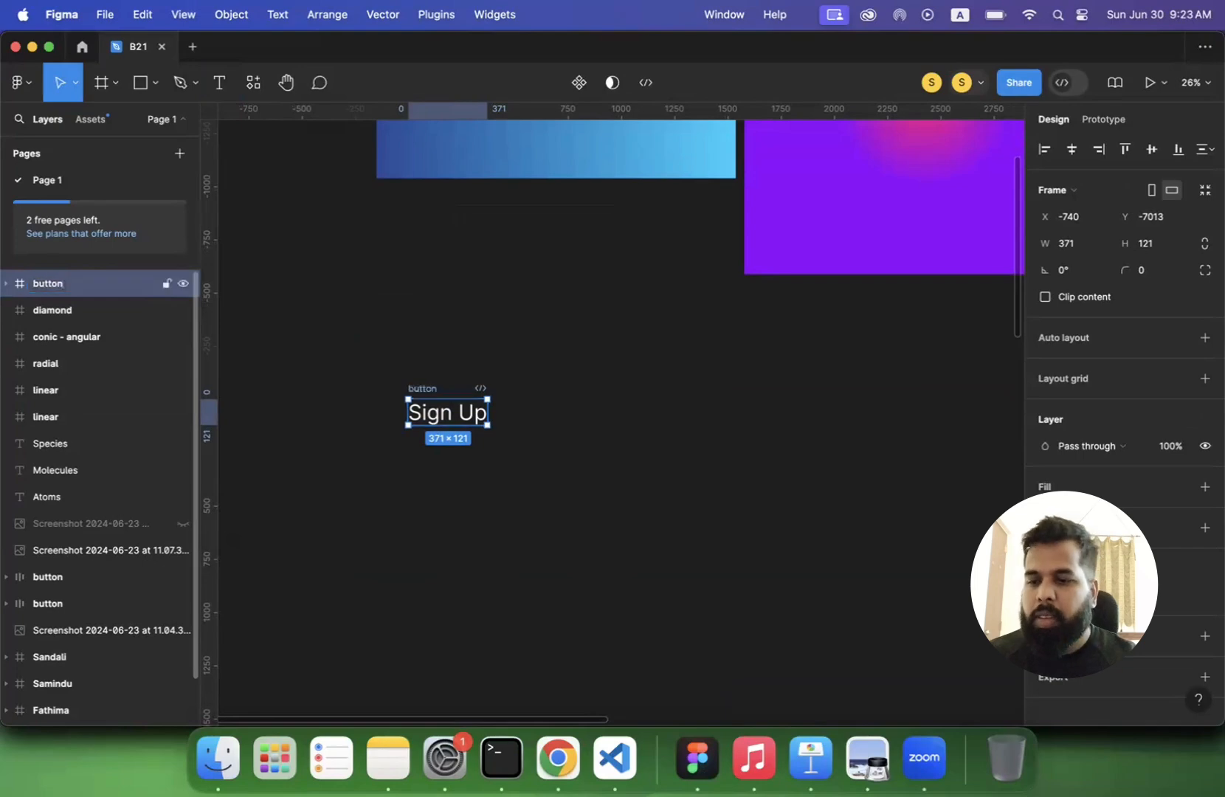
- Add a fill to the button frame and open the fill's colour settings
scroll(1137, 465, down, 1)
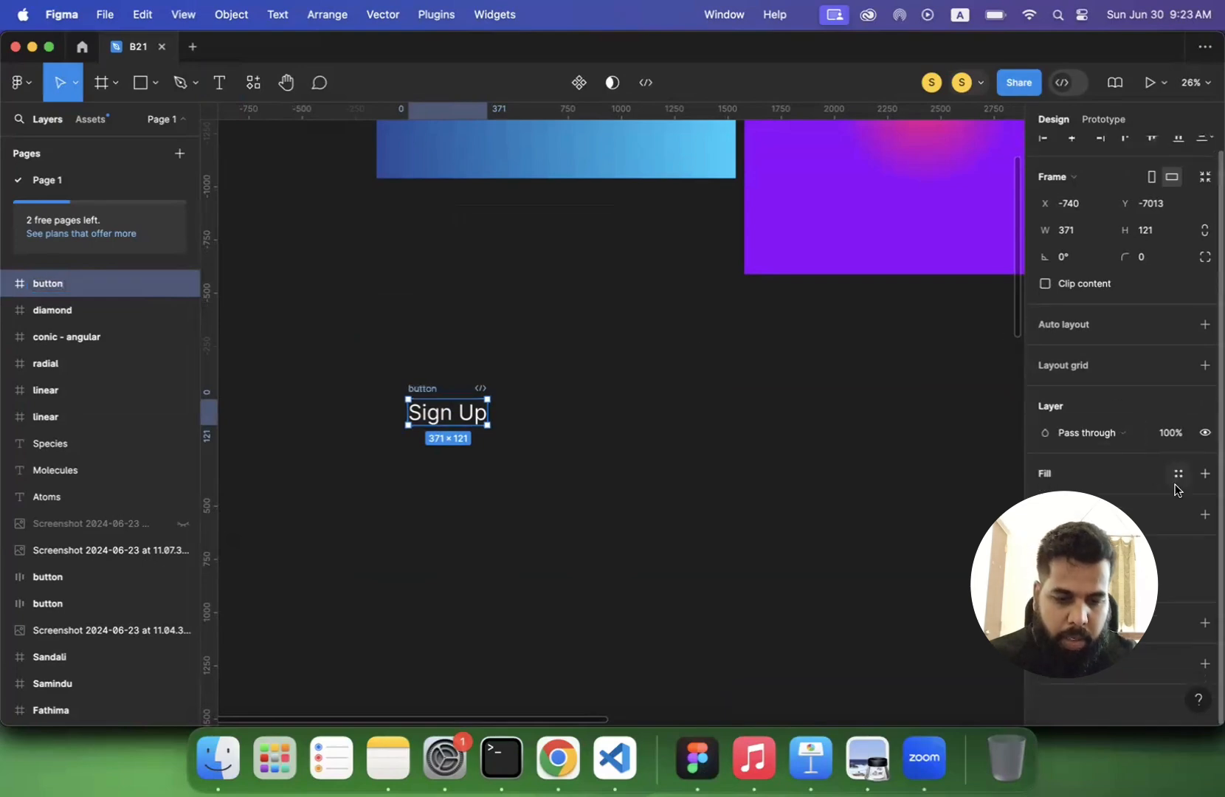
click(1204, 474)
click(1046, 500)
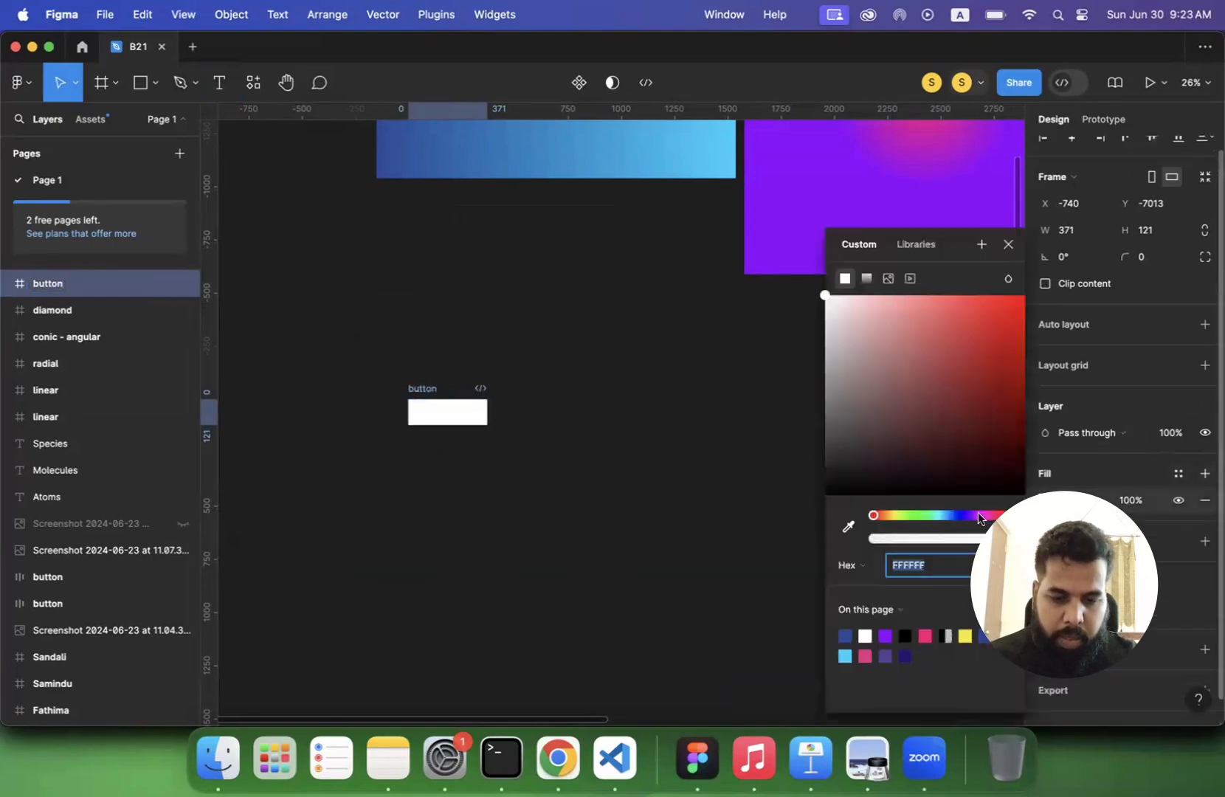
- Check stripe.com in Chrome and the color contrast slide in Preview, and return to Figma
click(570, 765)
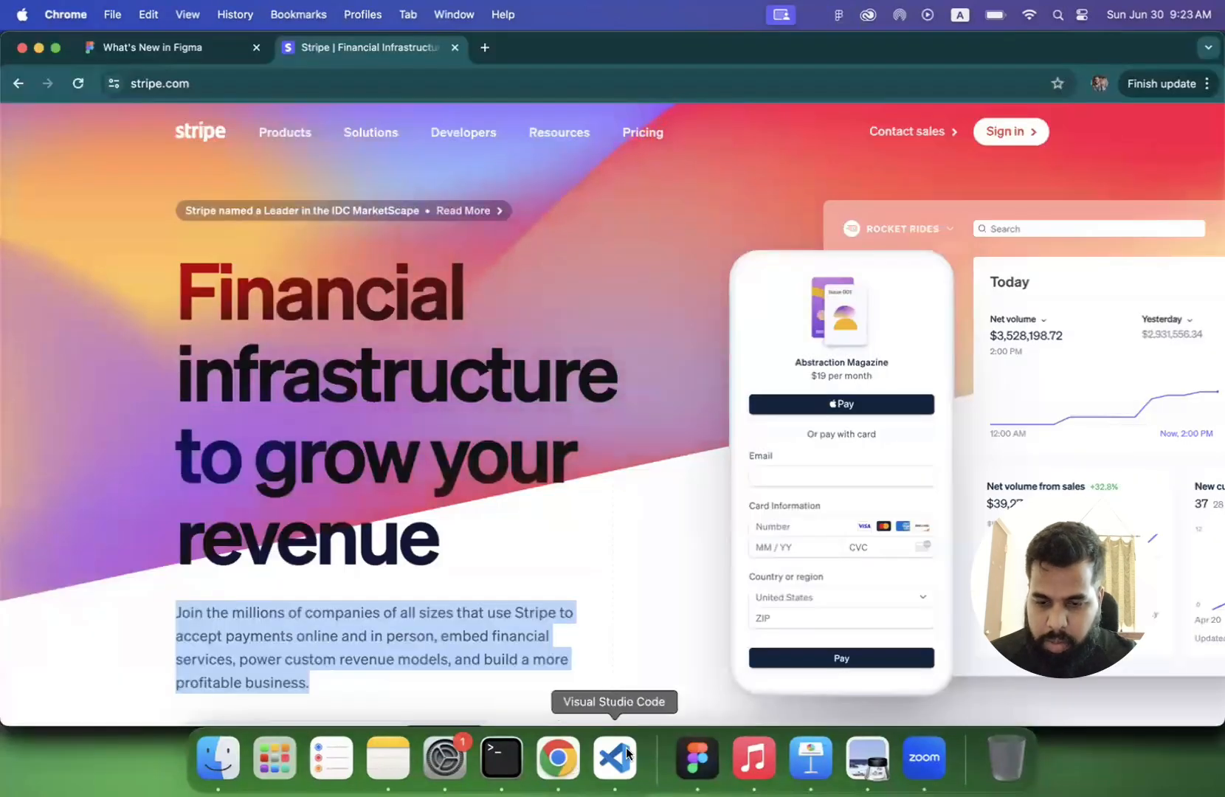
click(867, 764)
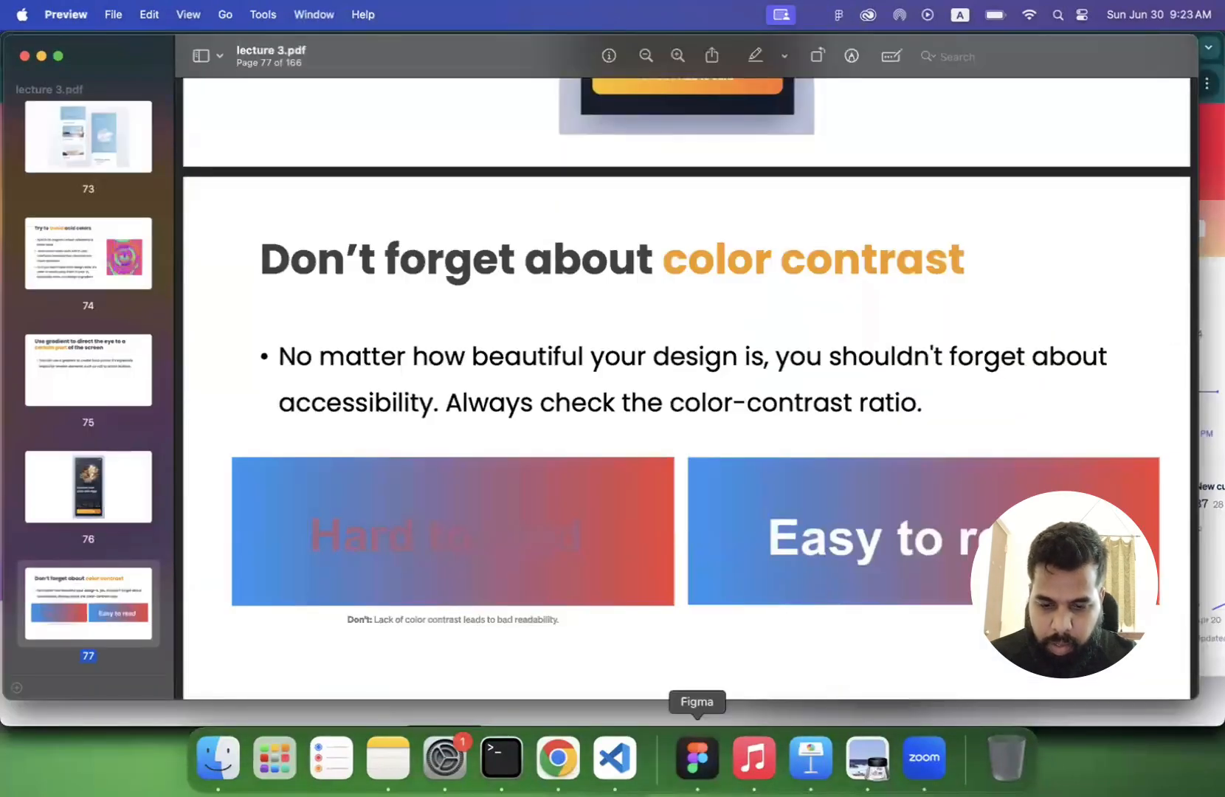
click(700, 766)
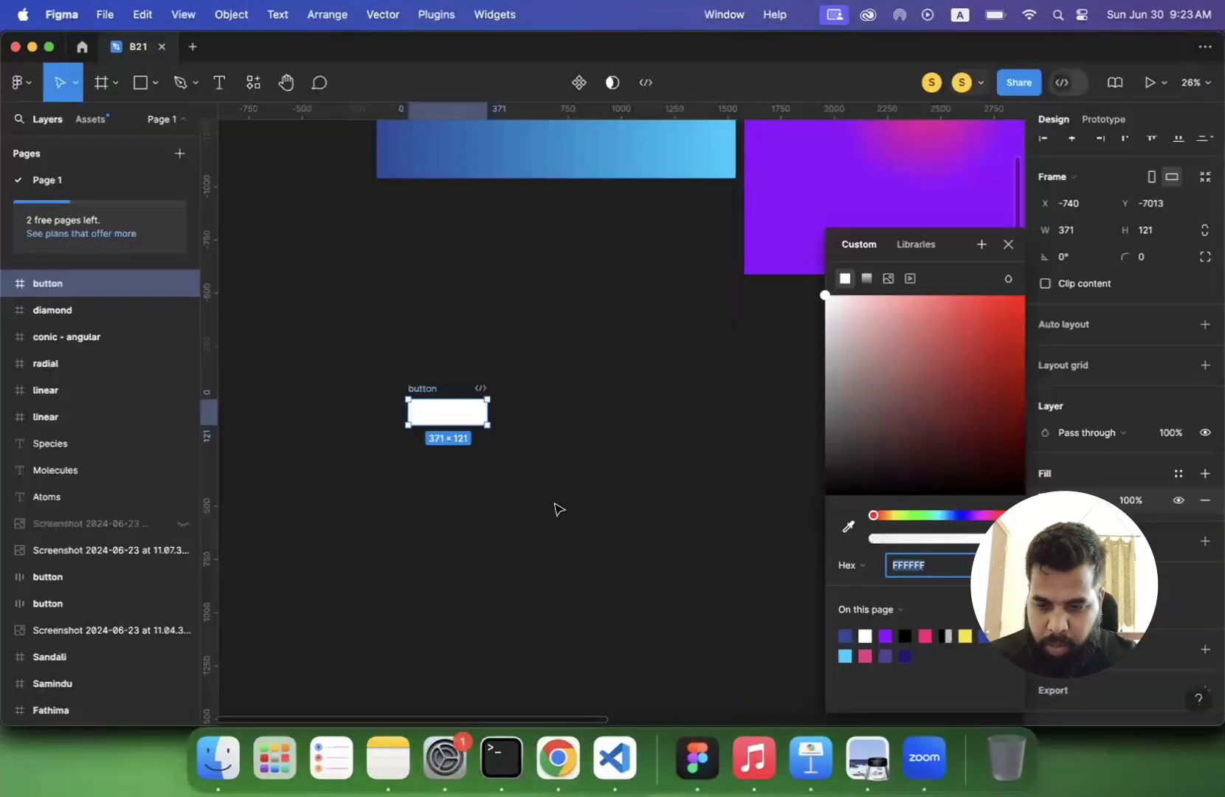
- Set the button's fill to the page's purple 8F00FF and convert it to a linear gradient
click(884, 635)
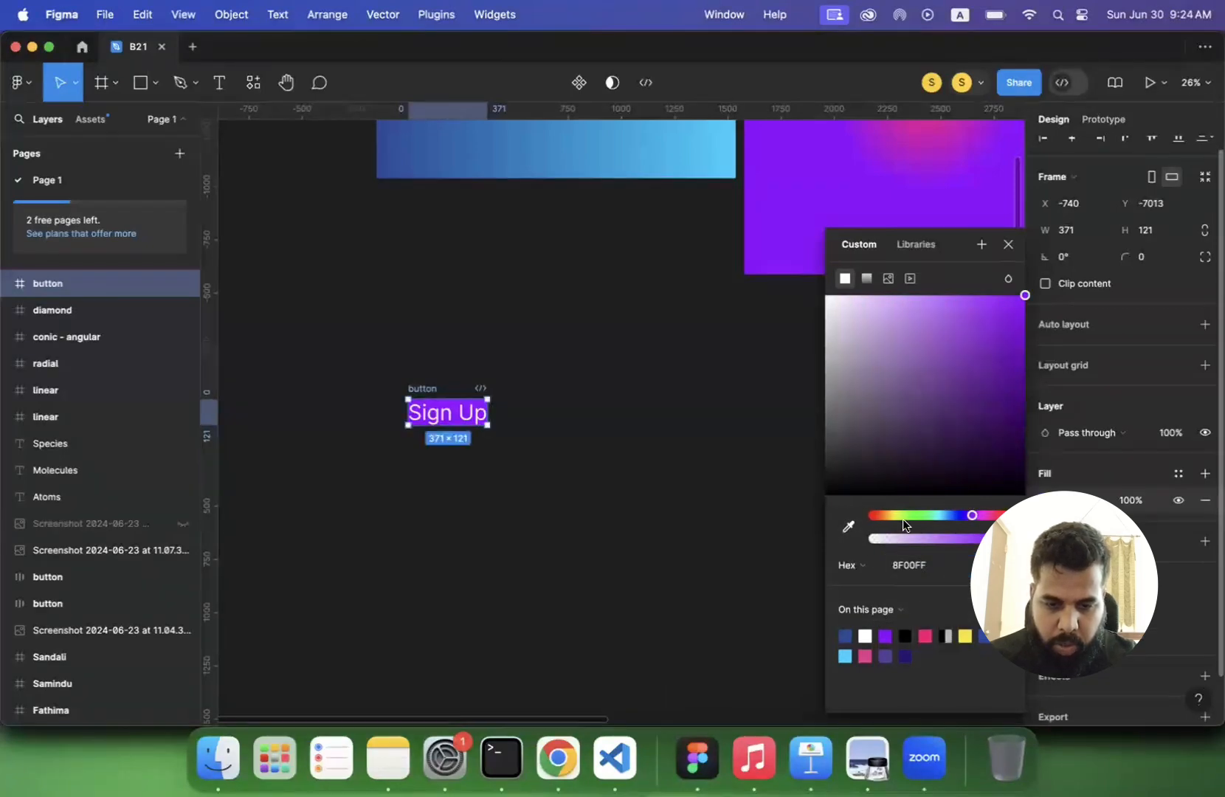
click(867, 278)
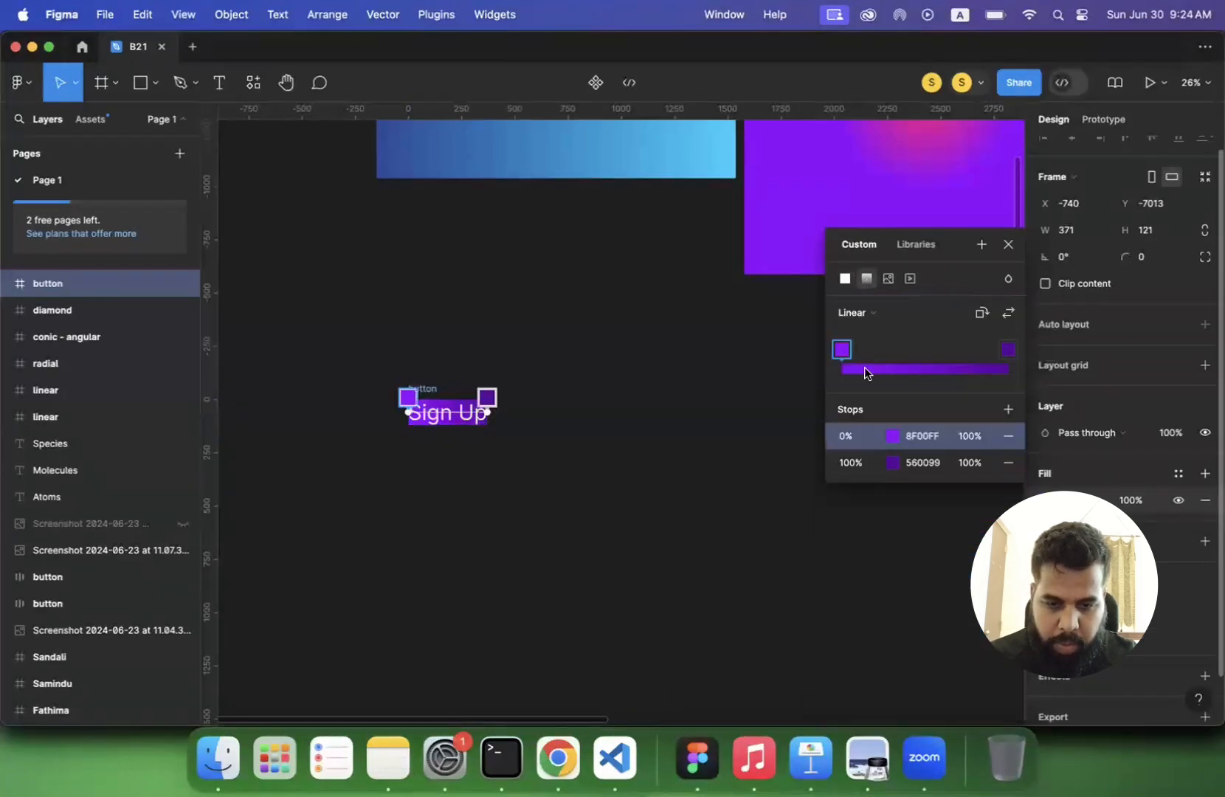
click(865, 305)
click(868, 327)
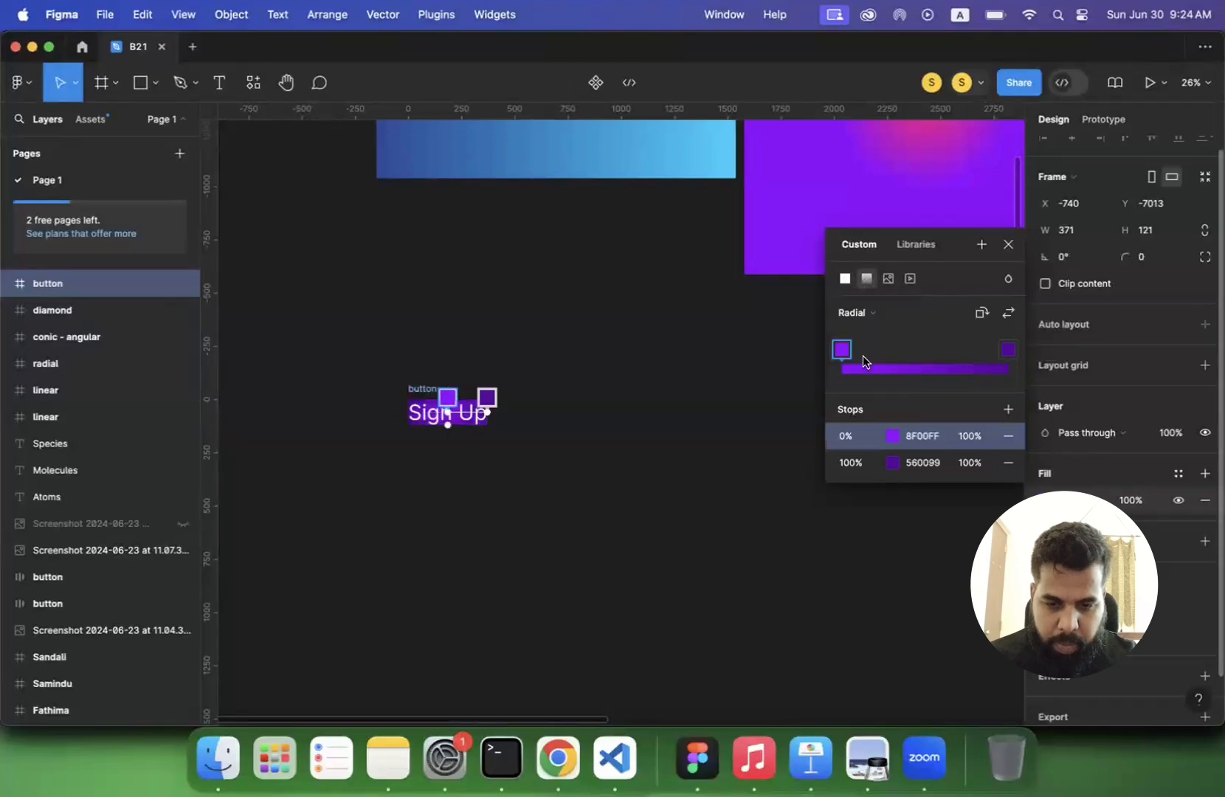
click(856, 313)
click(862, 291)
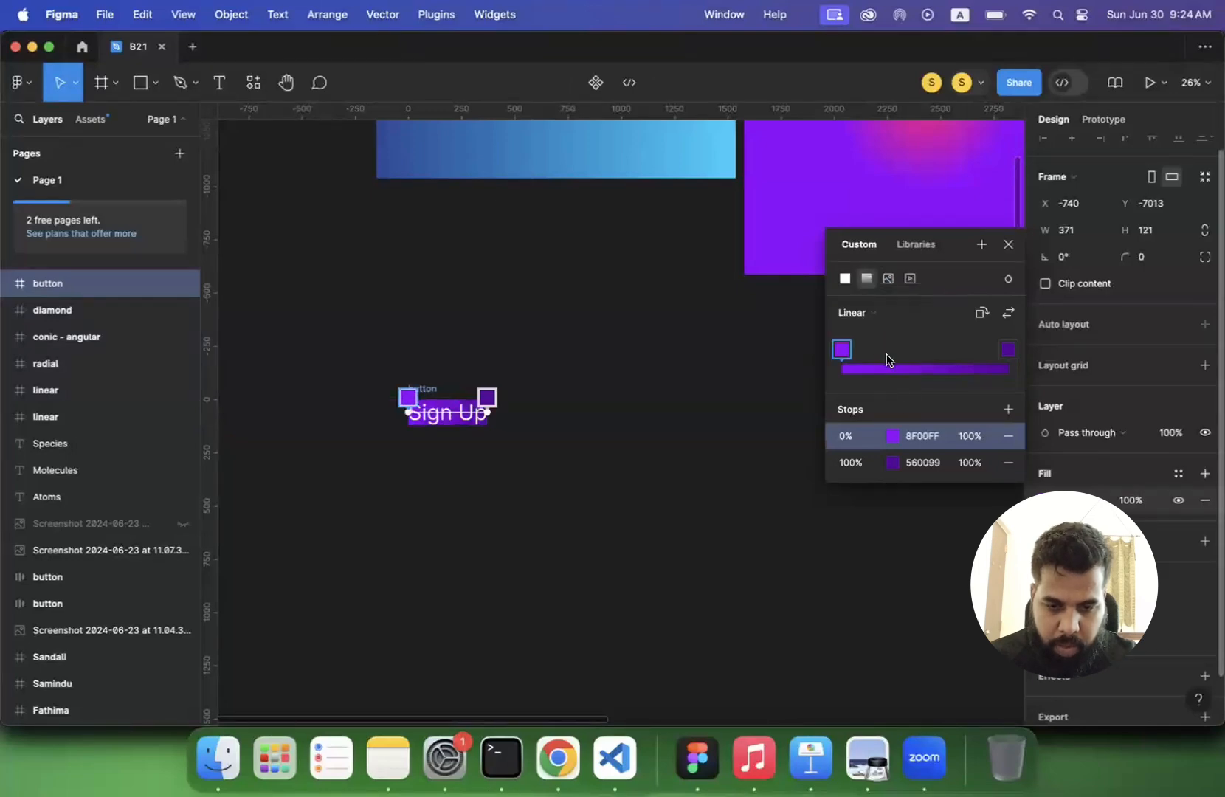
- Set the button gradient's 100% stop to the page's pink FC007A
click(1008, 350)
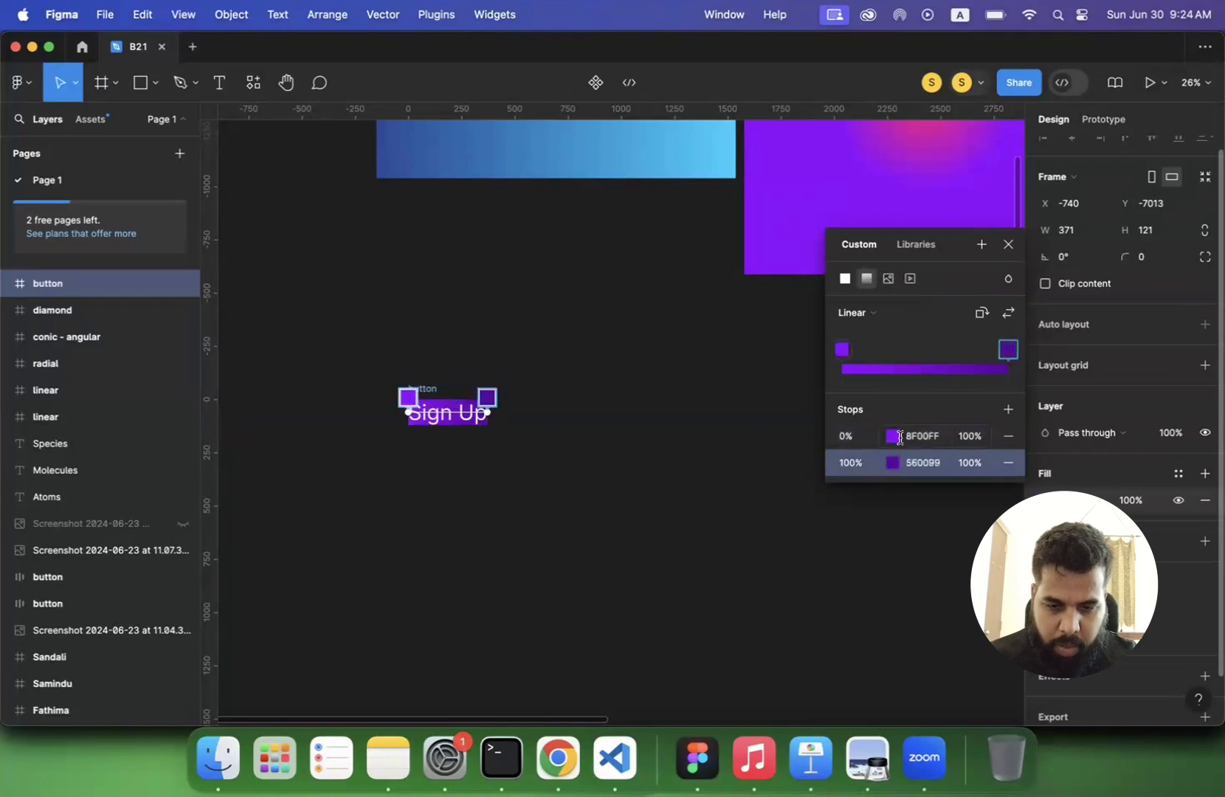
click(895, 462)
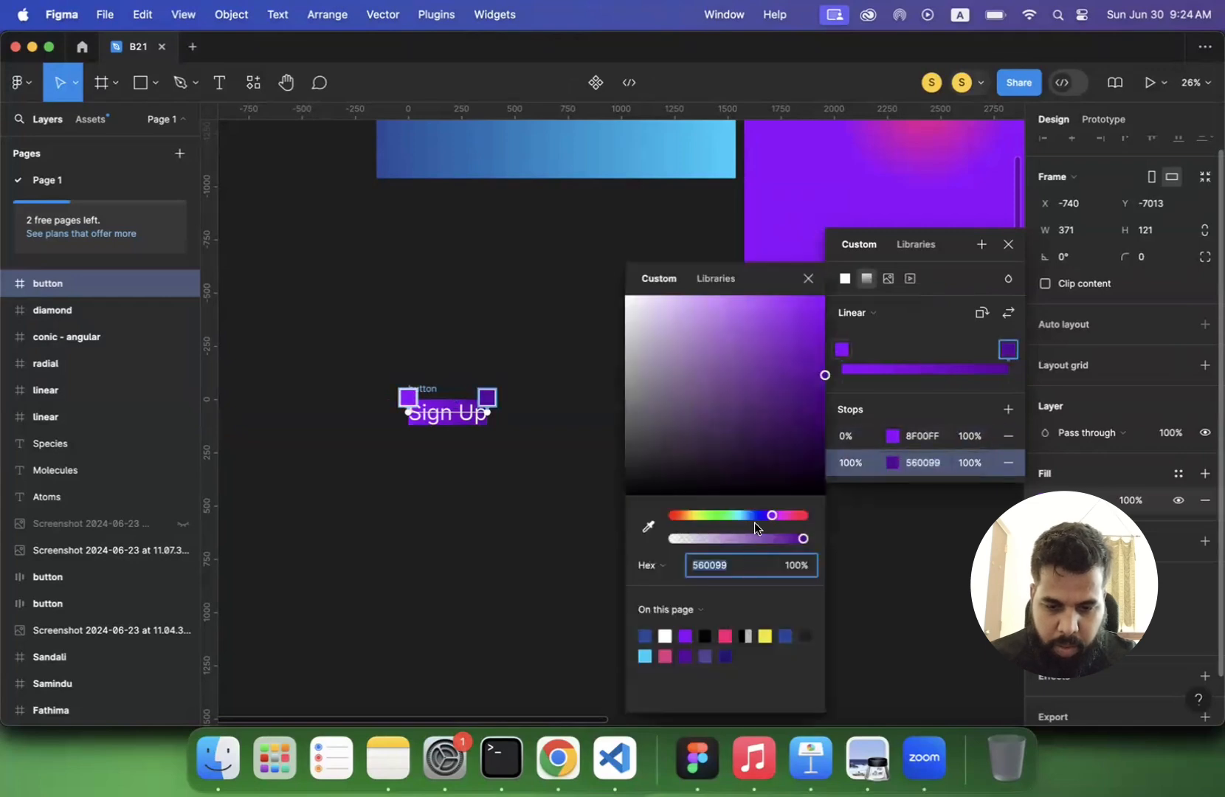
mouse_move(767, 514)
mouse_down()
mouse_move(721, 520)
mouse_move(778, 521)
mouse_up()
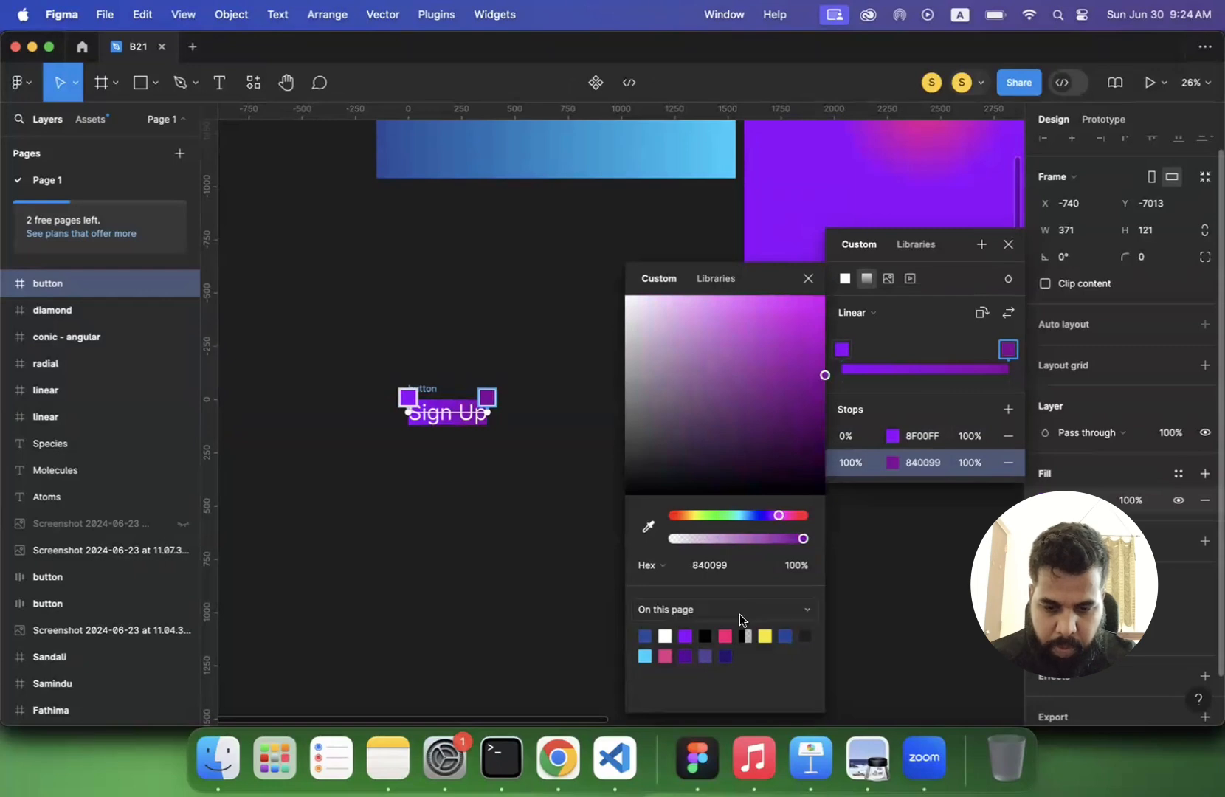
click(726, 636)
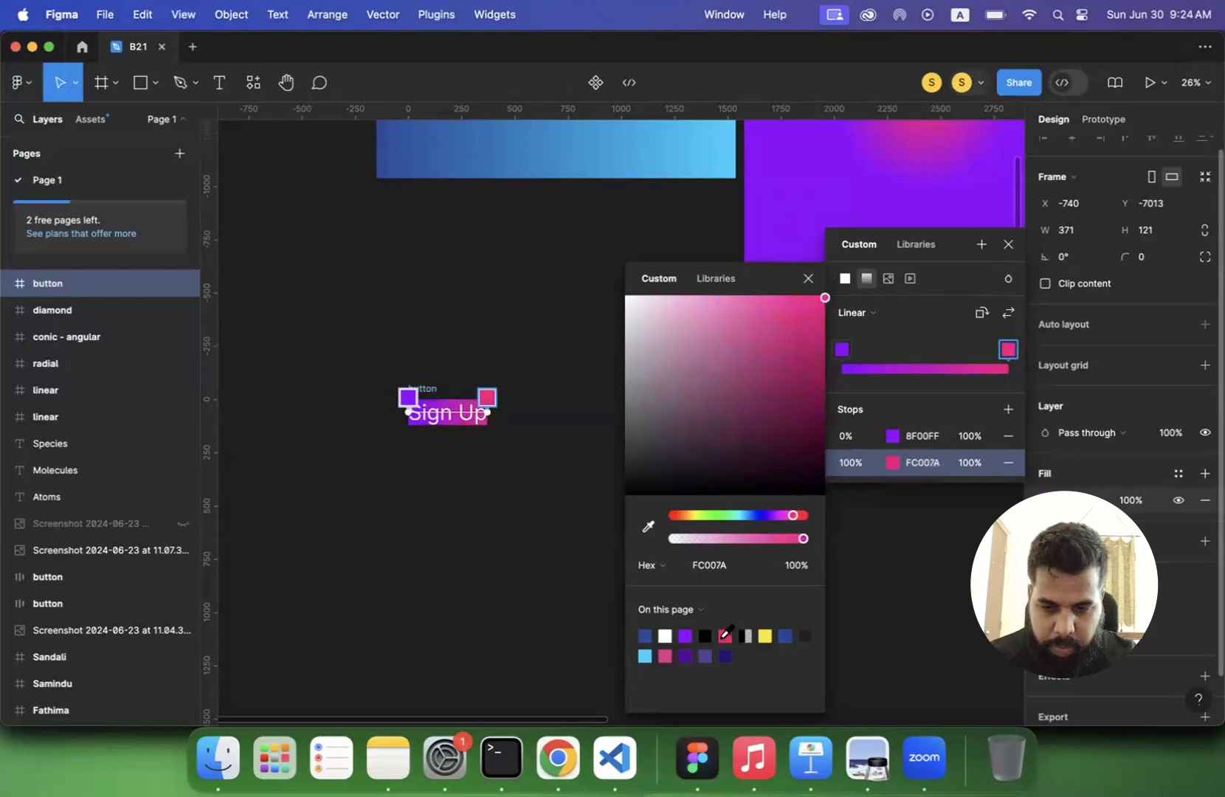
- Add auto layout to the Sign Up button frame with 50 horizontal padding and 20 vertical padding
click(448, 529)
scroll(449, 529, up, 3)
scroll(449, 530, up, 2)
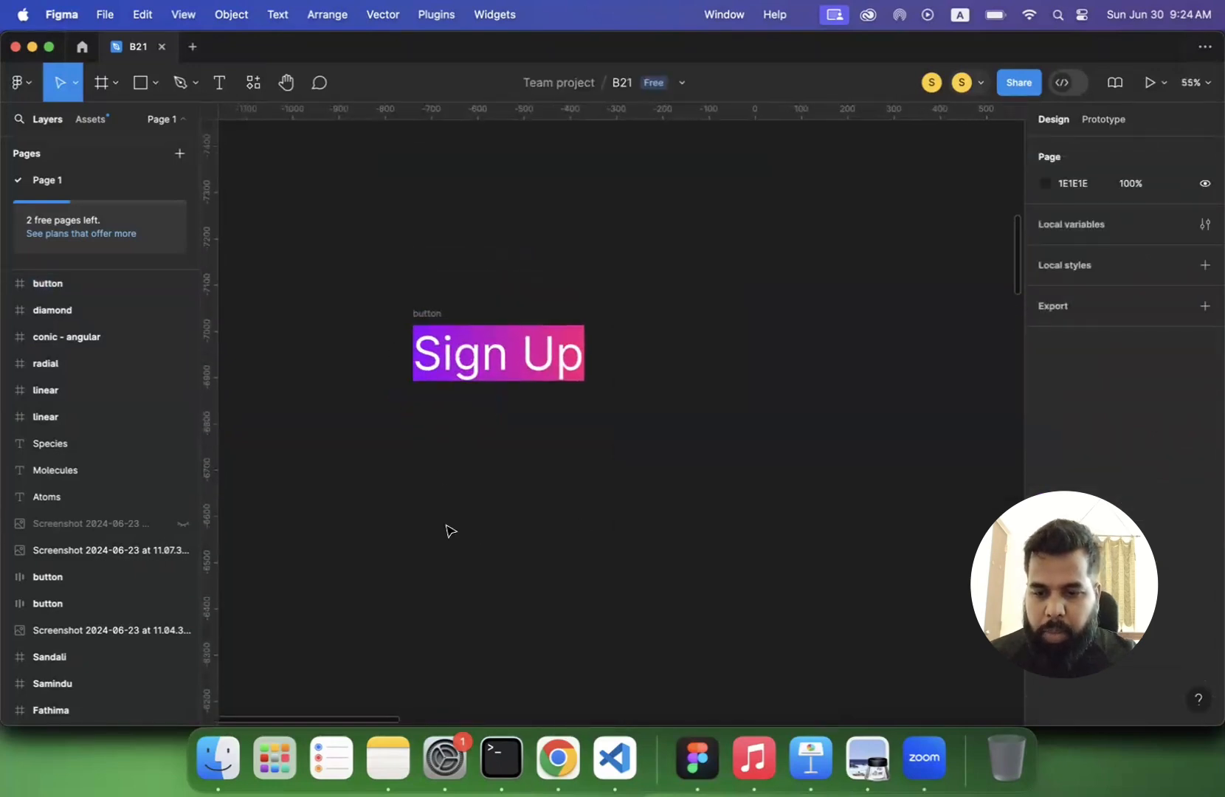
click(428, 313)
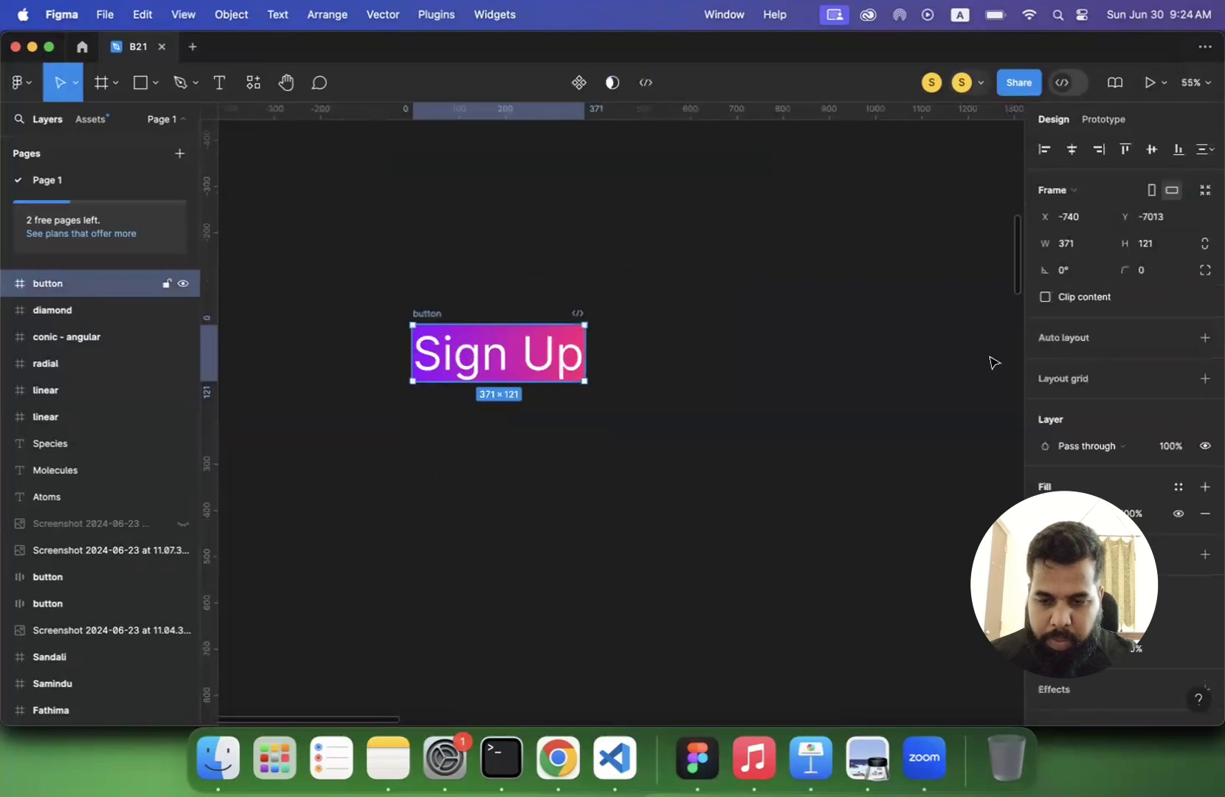
click(1205, 337)
click(1069, 450)
text(50)
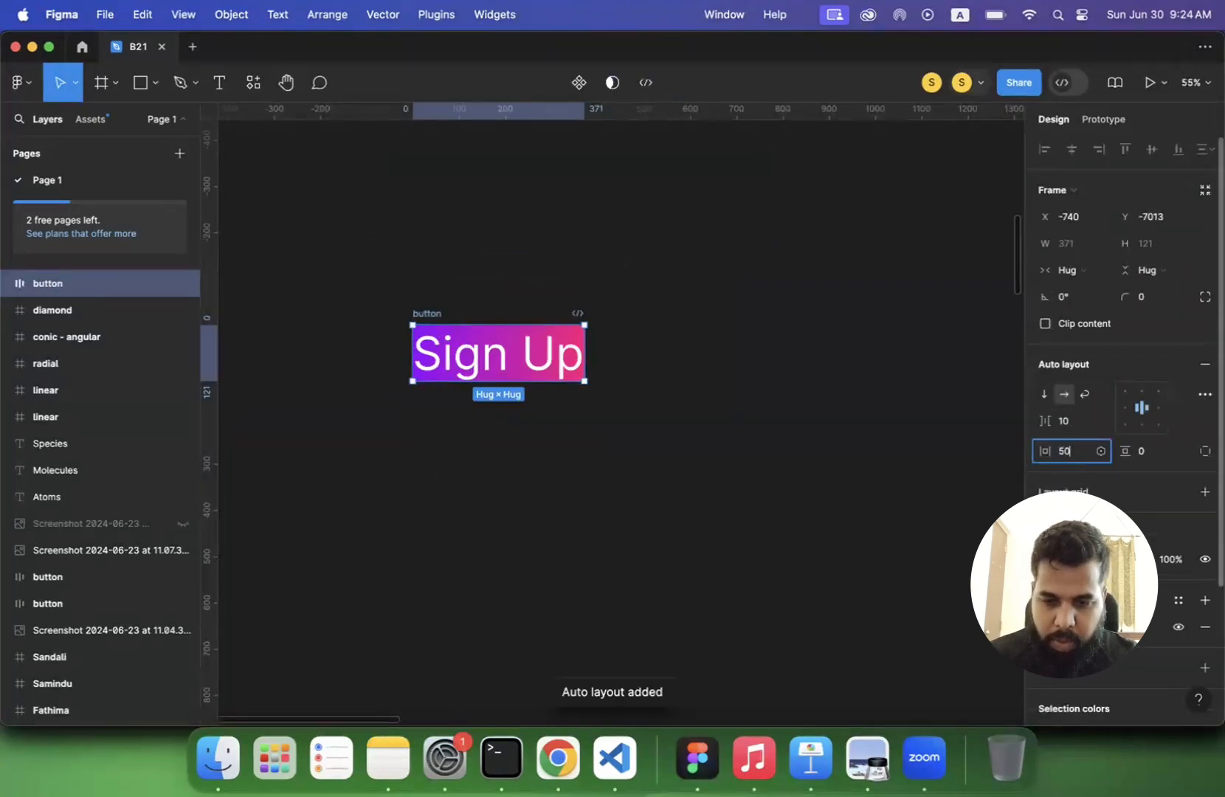
key(Return)
click(1141, 451)
text(20)
key(Return)
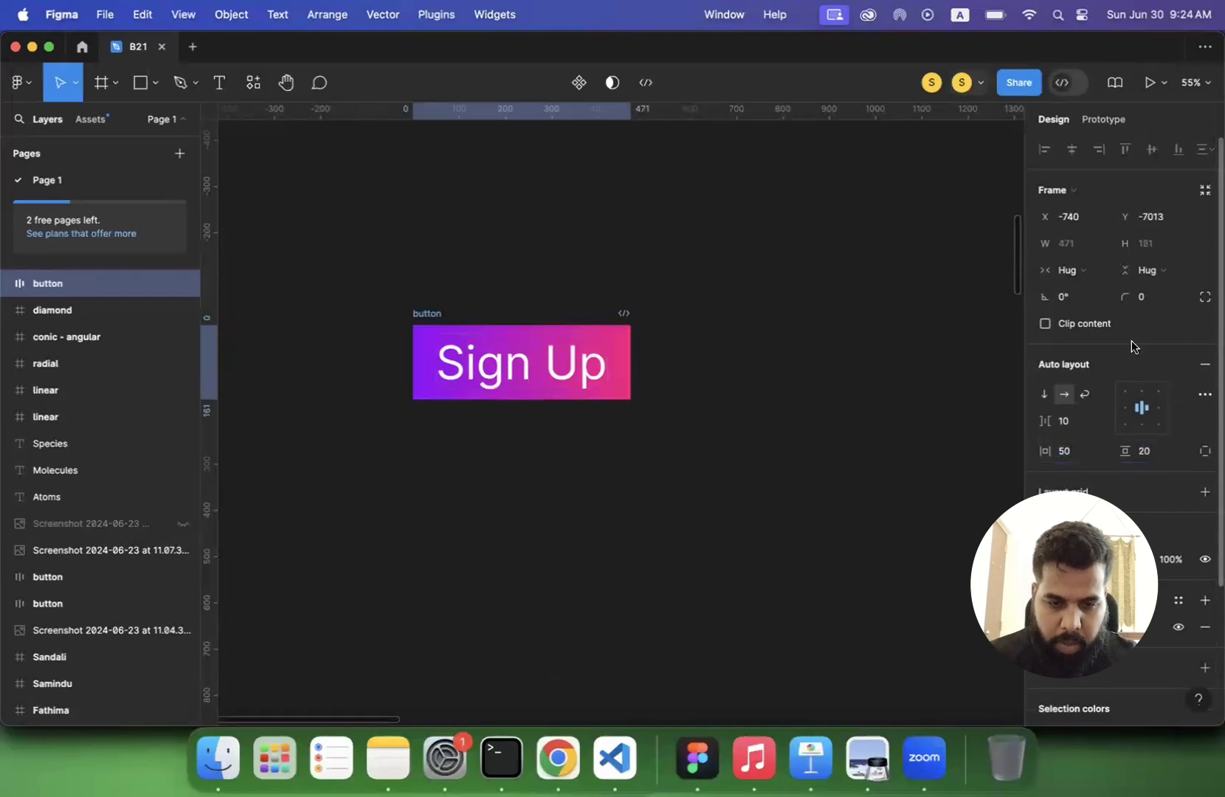
- Round the Sign Up button's corners with a radius of 20 and deselect it
click(1146, 298)
text(20)
key(Return)
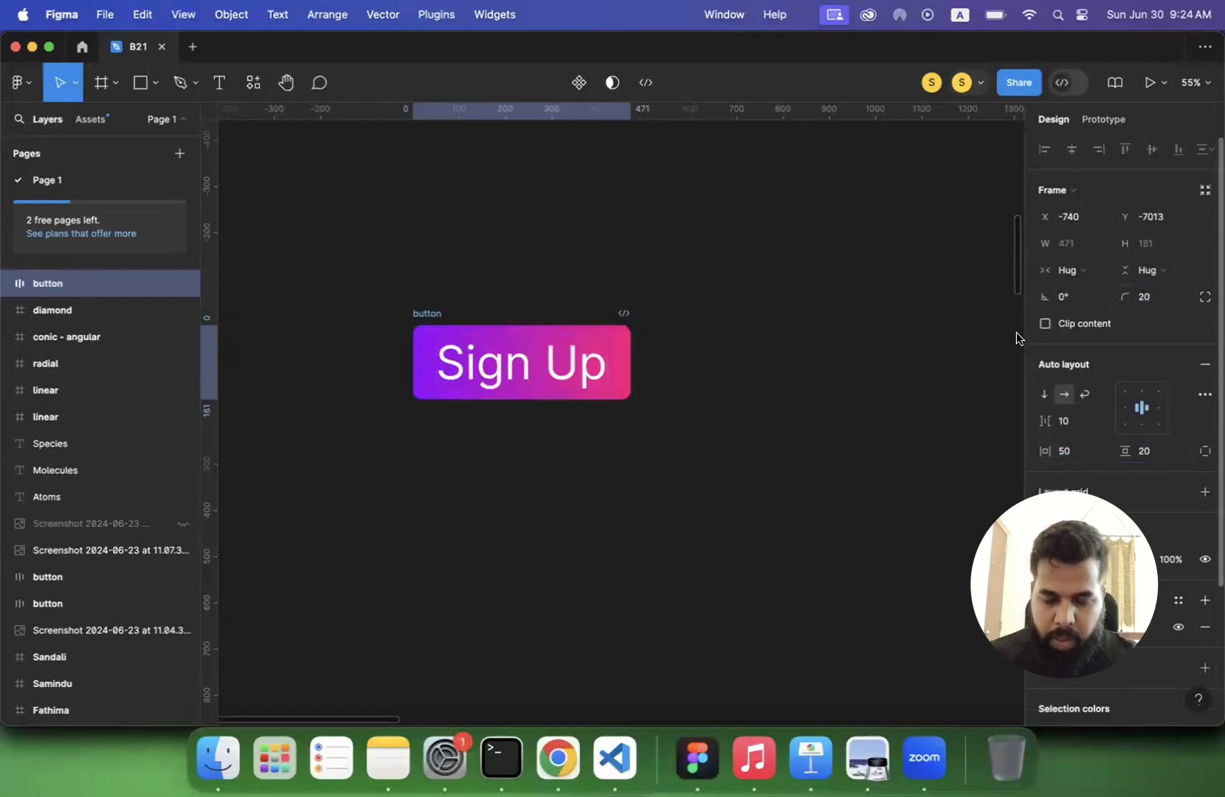
click(749, 391)
- Duplicate the gradient Sign Up button
scroll(749, 391, up, 1)
click(450, 338)
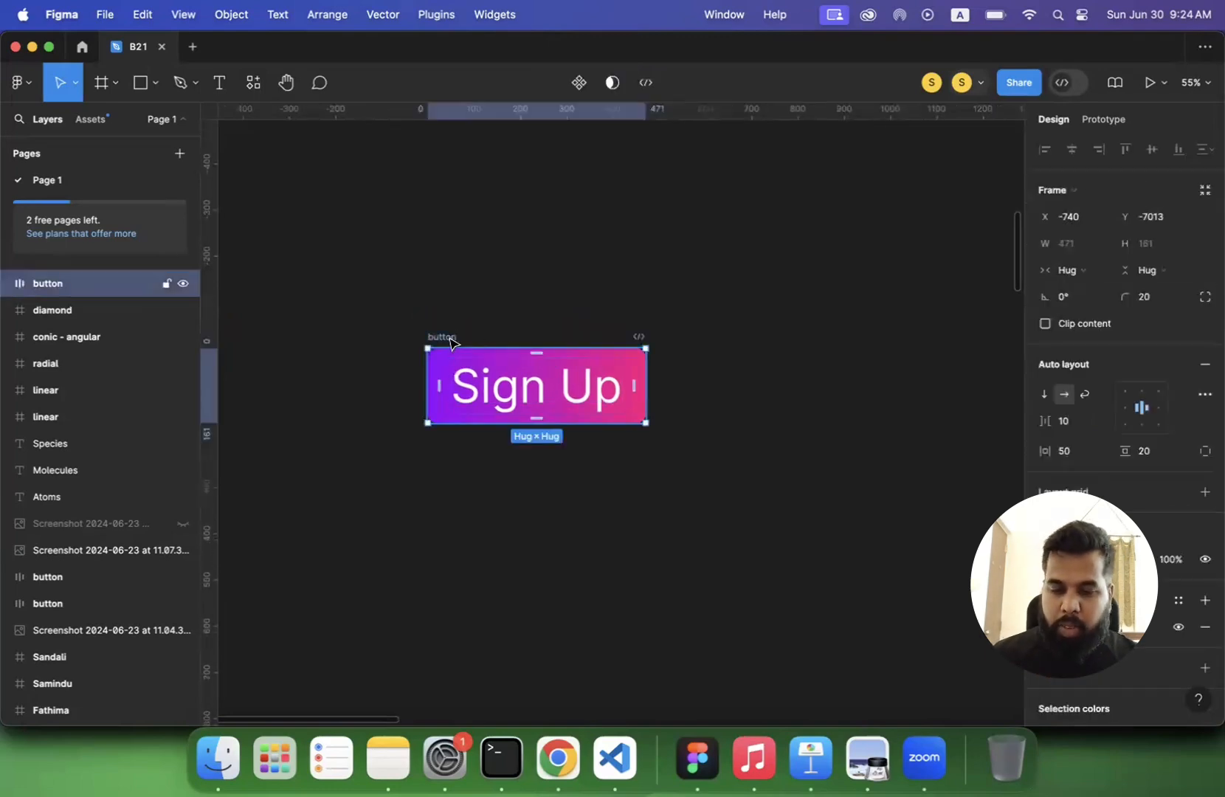
key(super+d)
- Recolour the duplicate button's Sign Up text to a light, low-contrast tint of the page's purple 8F00FF
double_click(783, 410)
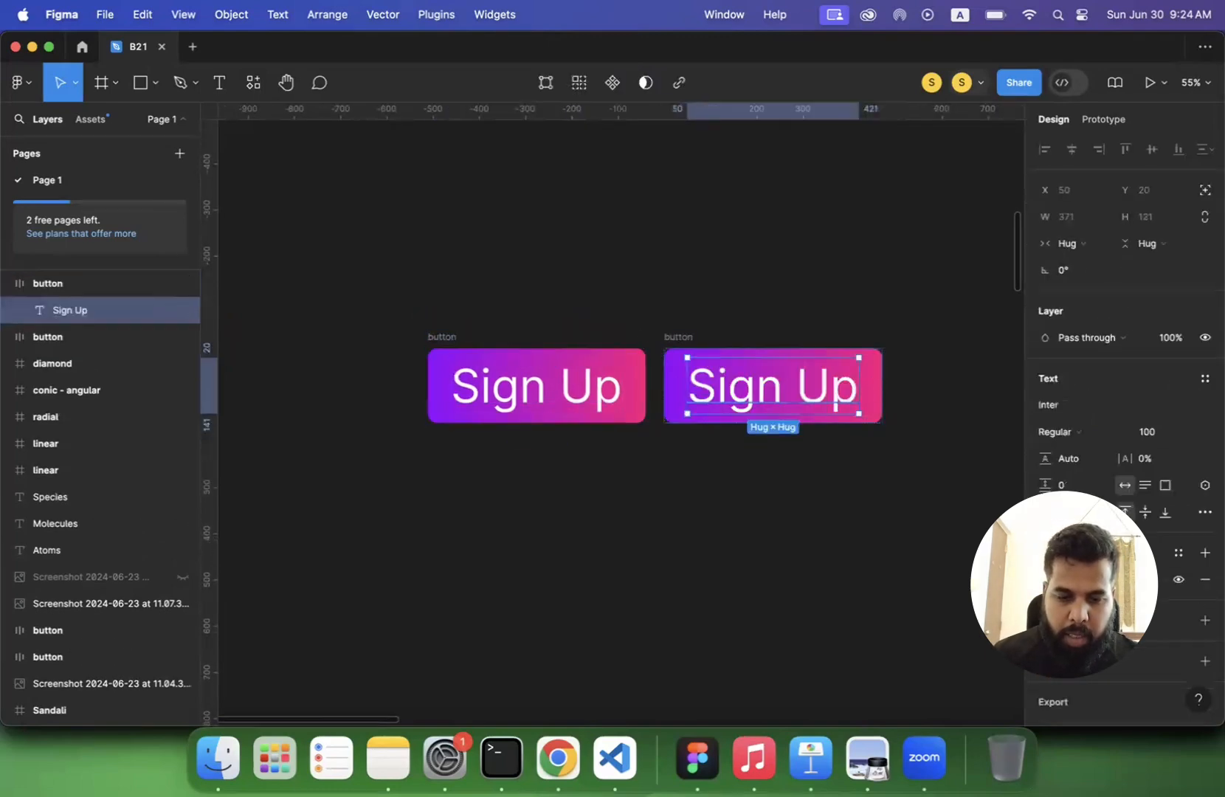
click(1045, 579)
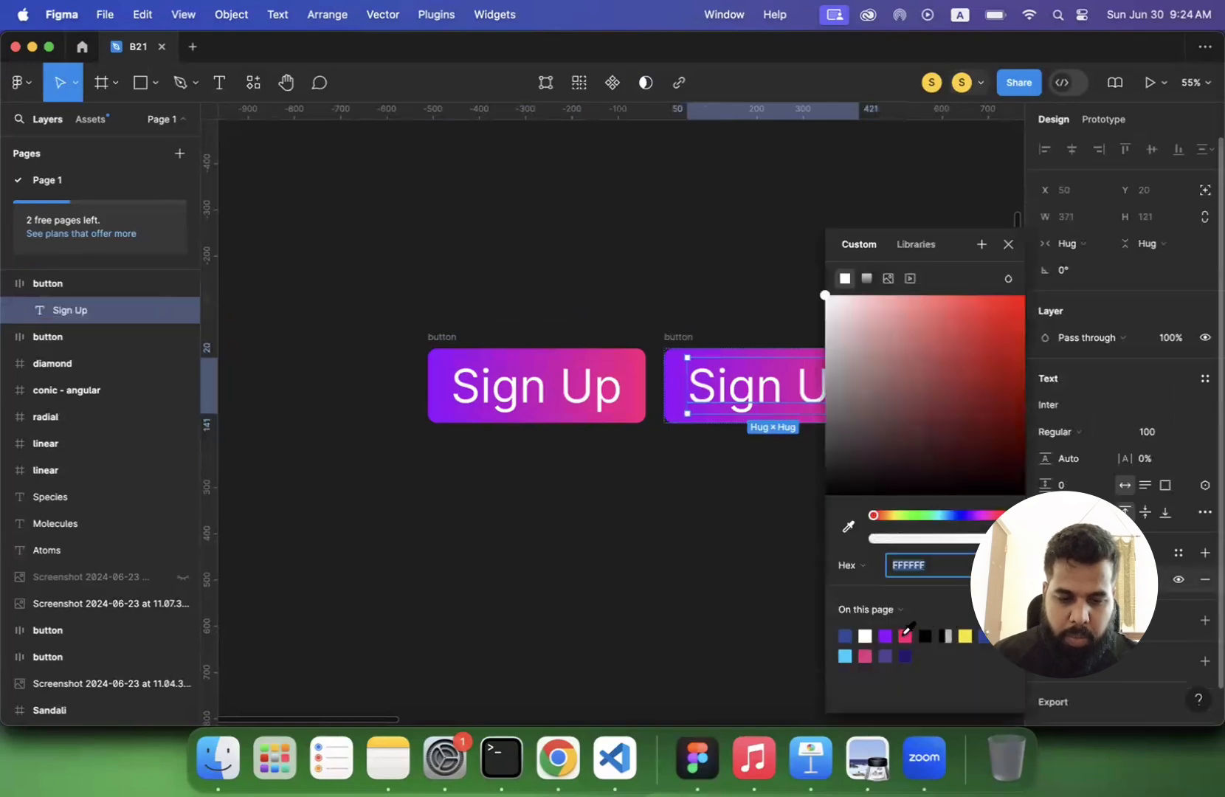
click(888, 633)
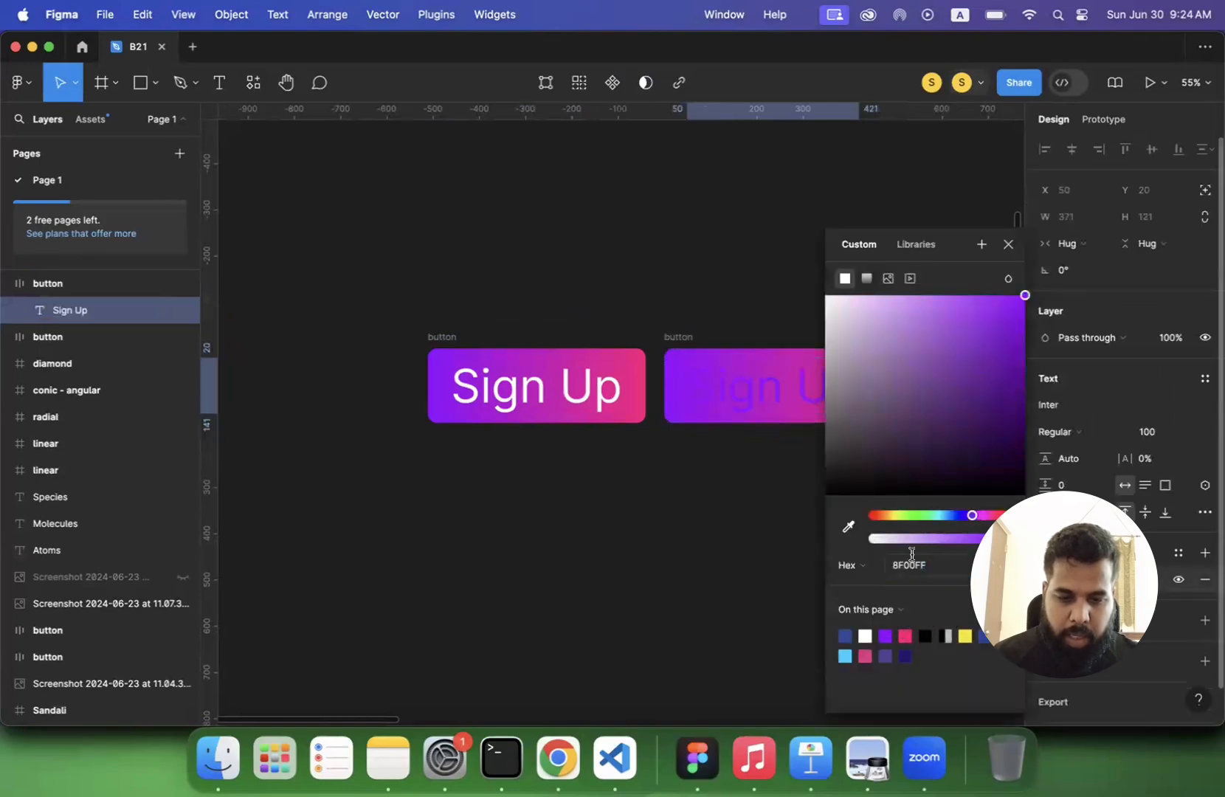
mouse_move(967, 465)
mouse_down()
mouse_move(945, 319)
mouse_move(959, 297)
mouse_move(934, 298)
mouse_up()
click(674, 518)
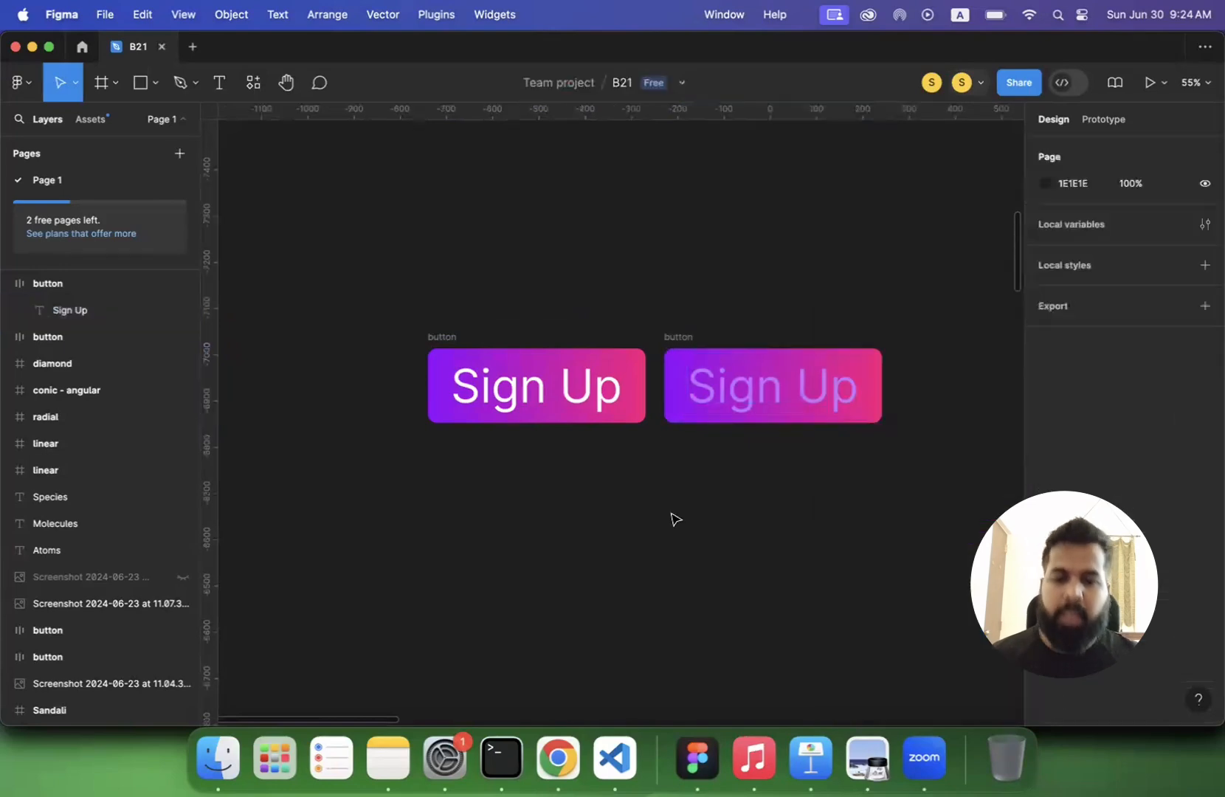
- Compare the text readability of both Sign Up buttons, and review the color contrast slide of lecture 3.pdf in Preview
scroll(579, 498, right, 3)
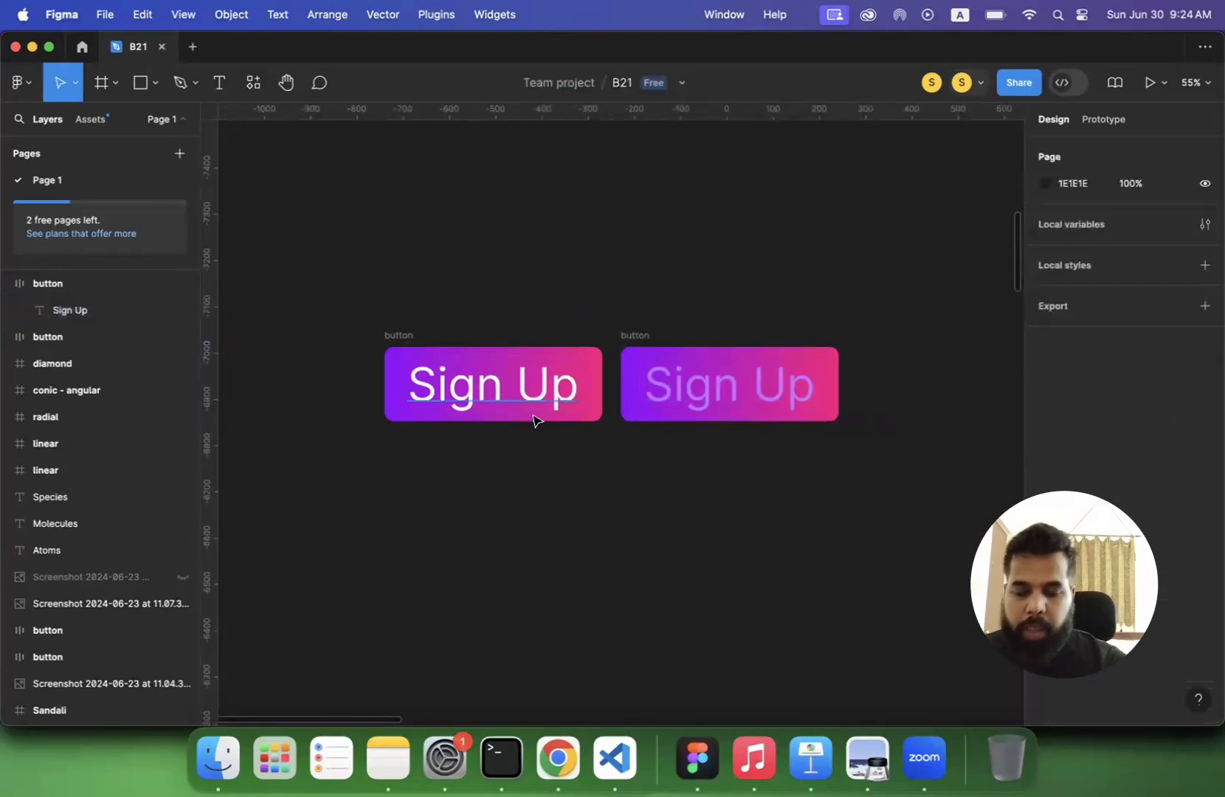
scroll(433, 391, down, 3)
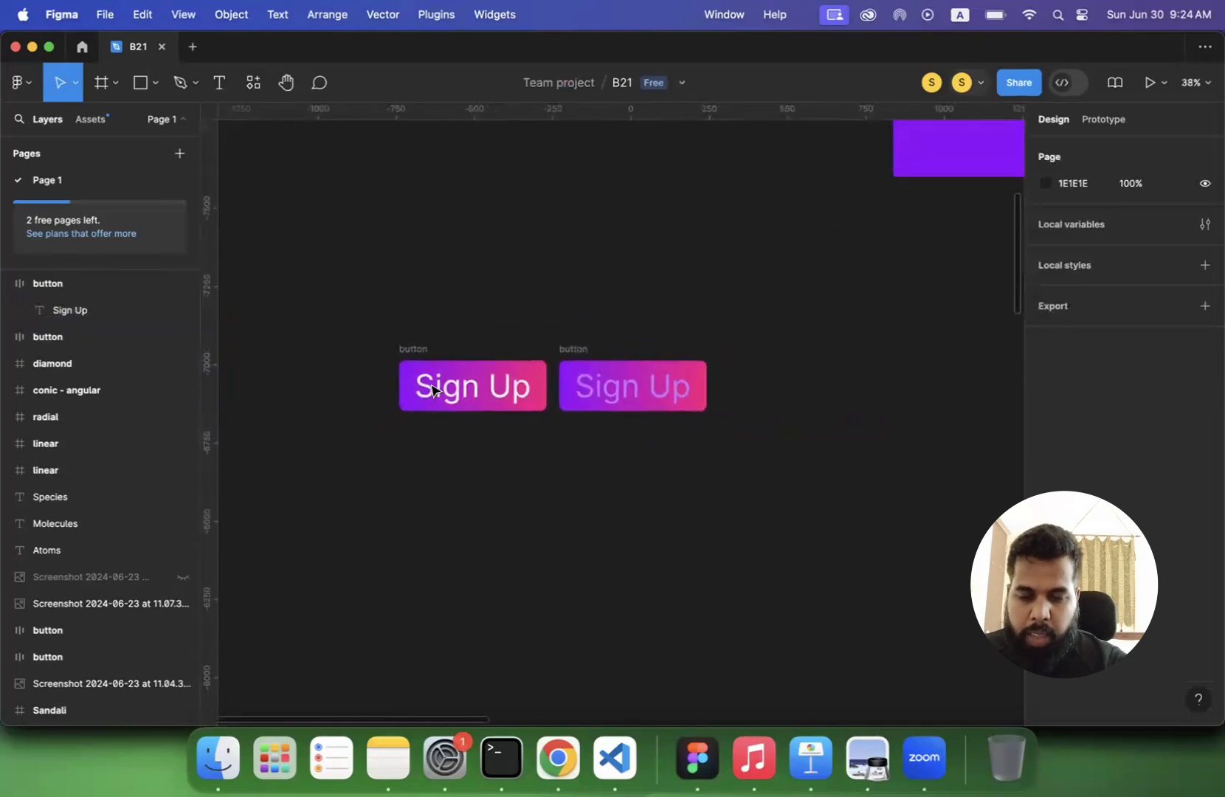
scroll(433, 391, up, 2)
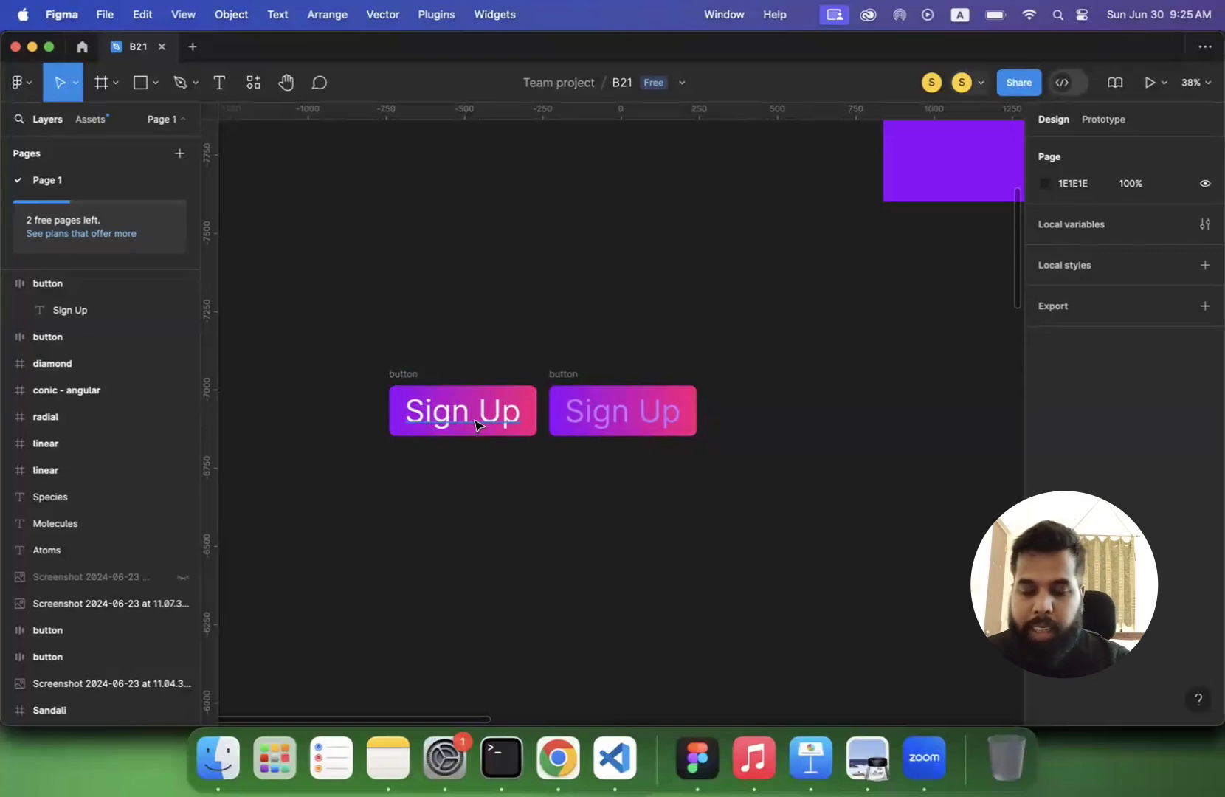
scroll(476, 426, up, 5)
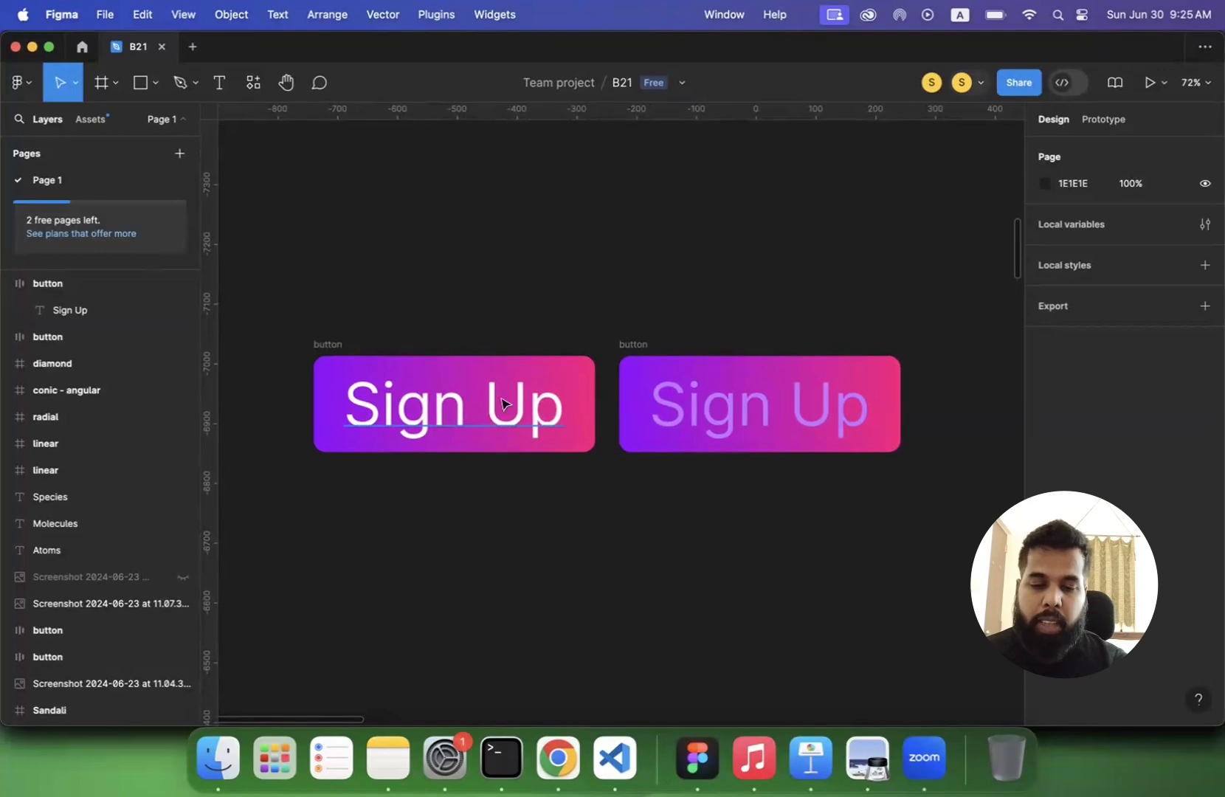
click(763, 426)
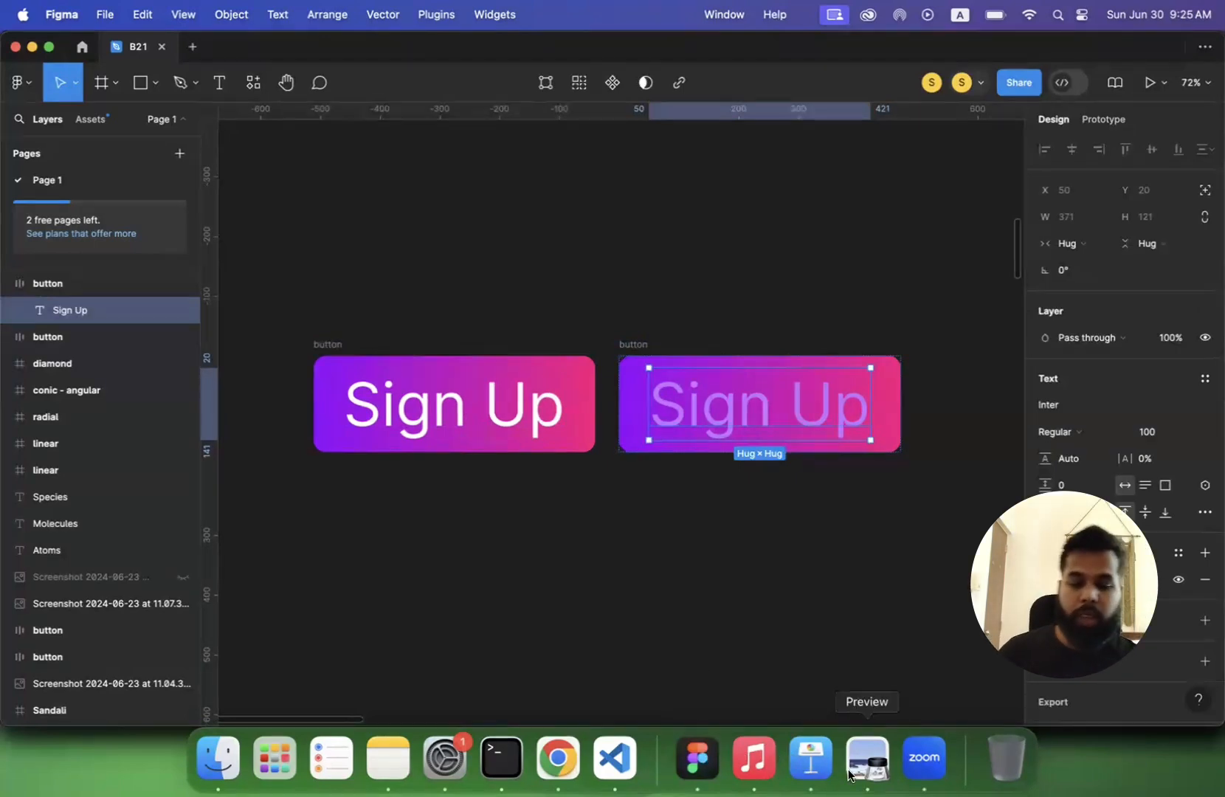
click(877, 771)
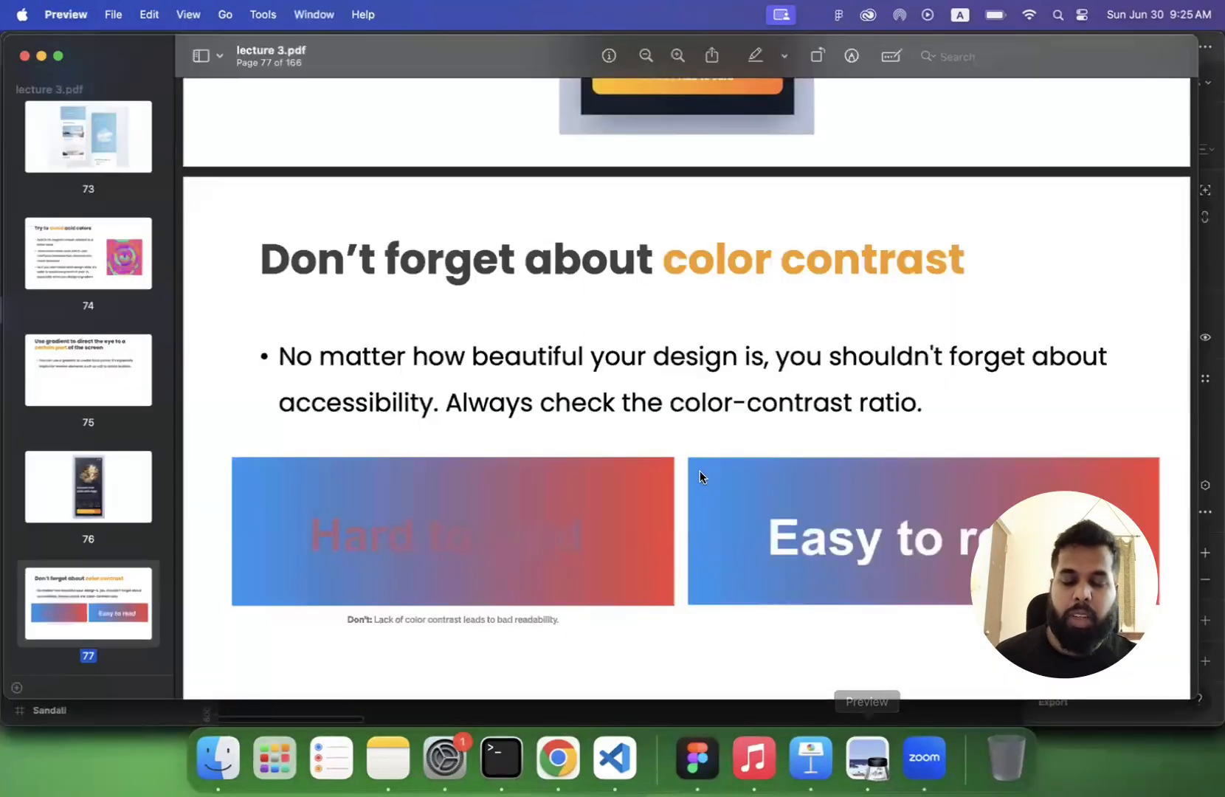
triple_click(500, 362)
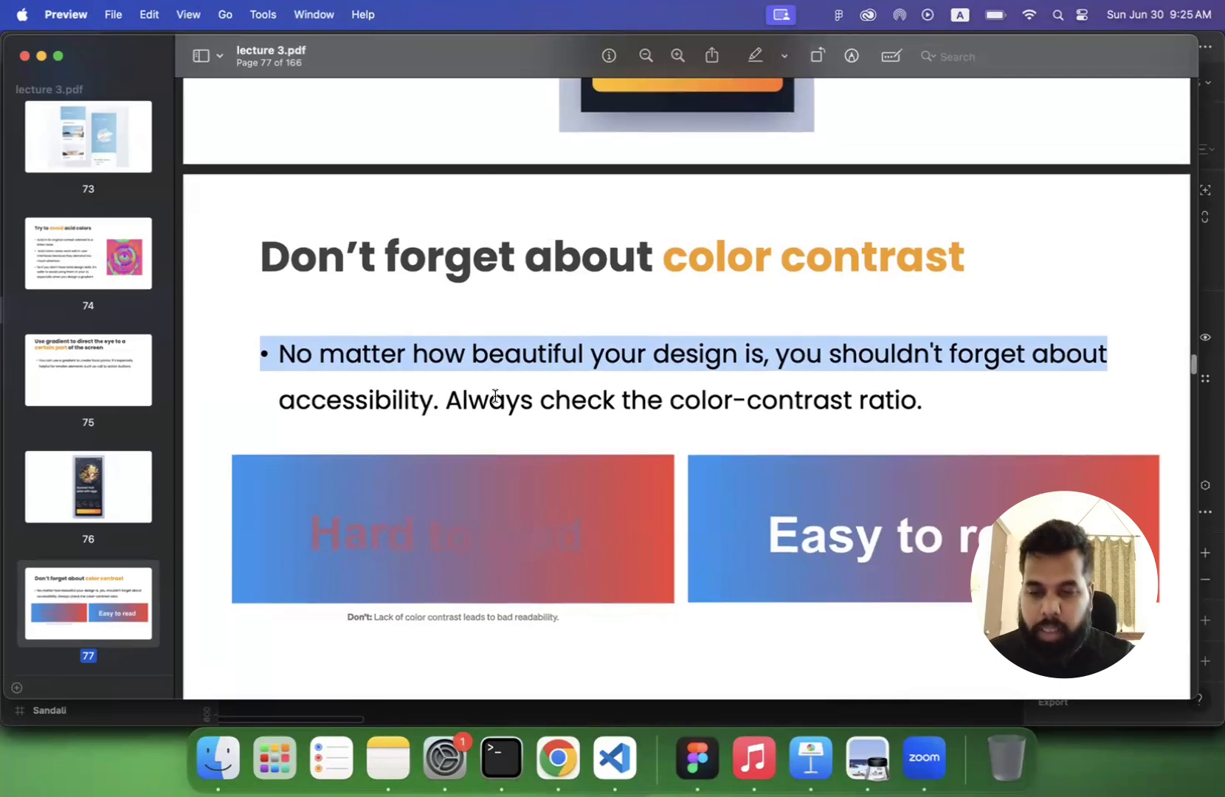
- Open the uxpro.cc colors and uigradients.com links from the lecture's special tools slide in Google Chrome
scroll(496, 397, down, 3)
scroll(495, 396, down, 10)
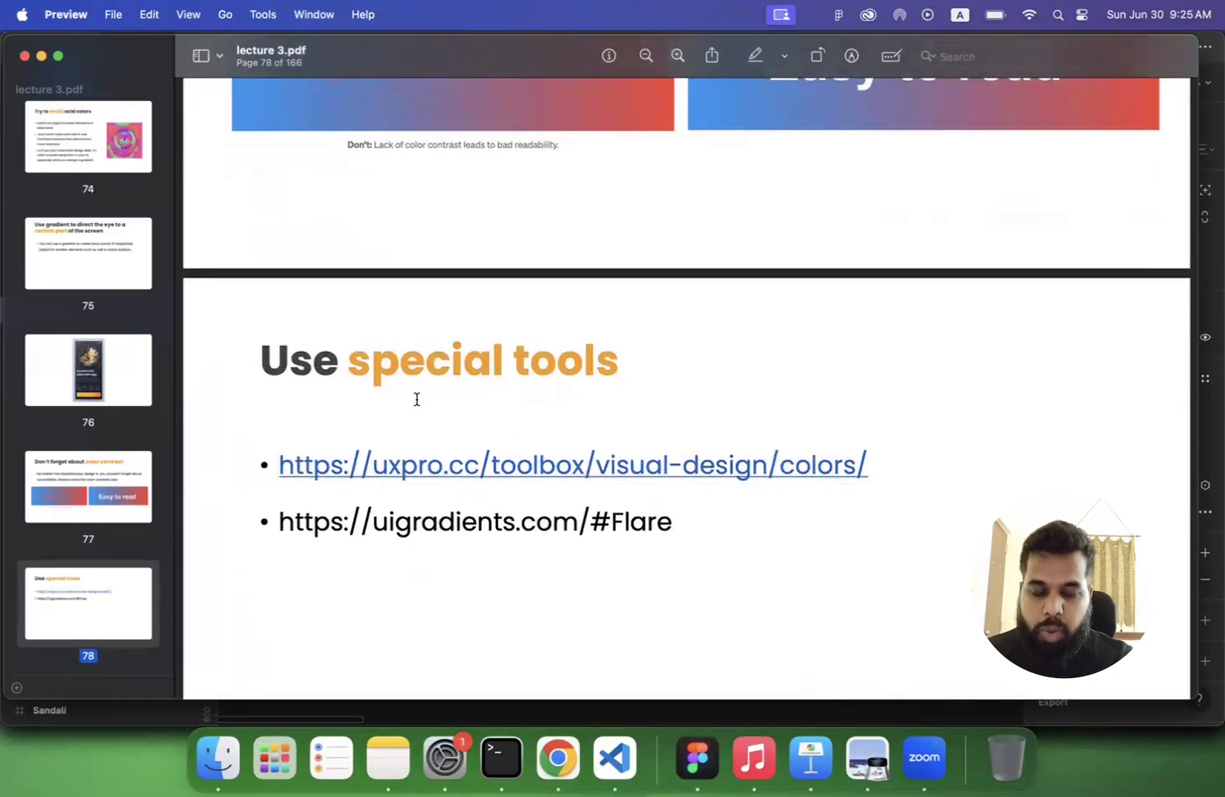
click(410, 470)
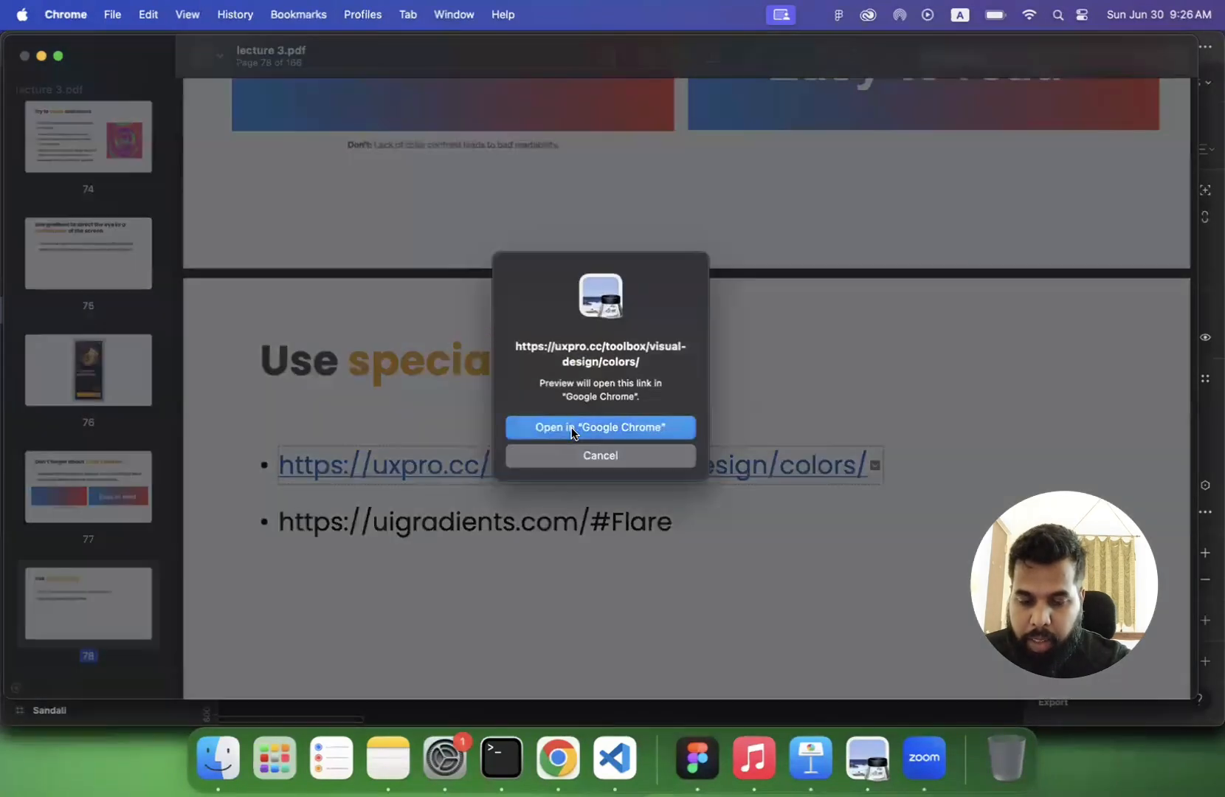
click(573, 432)
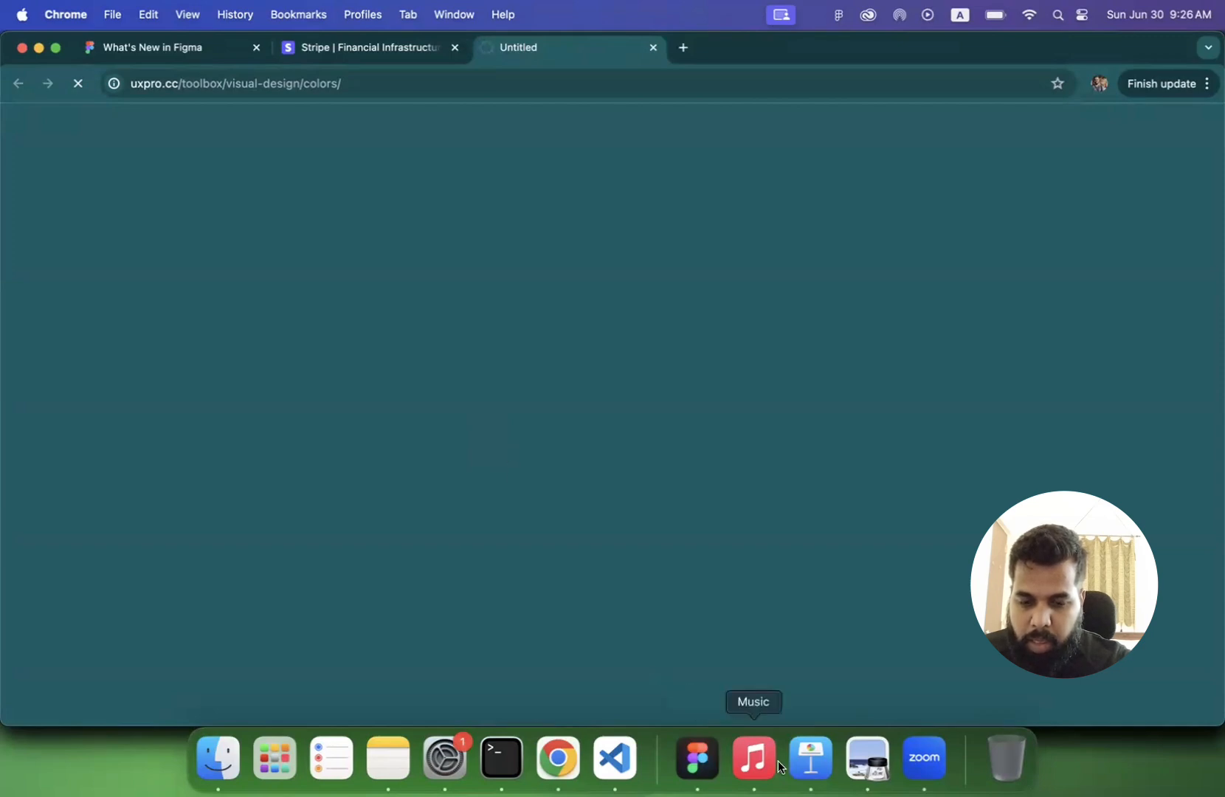
click(867, 759)
click(500, 521)
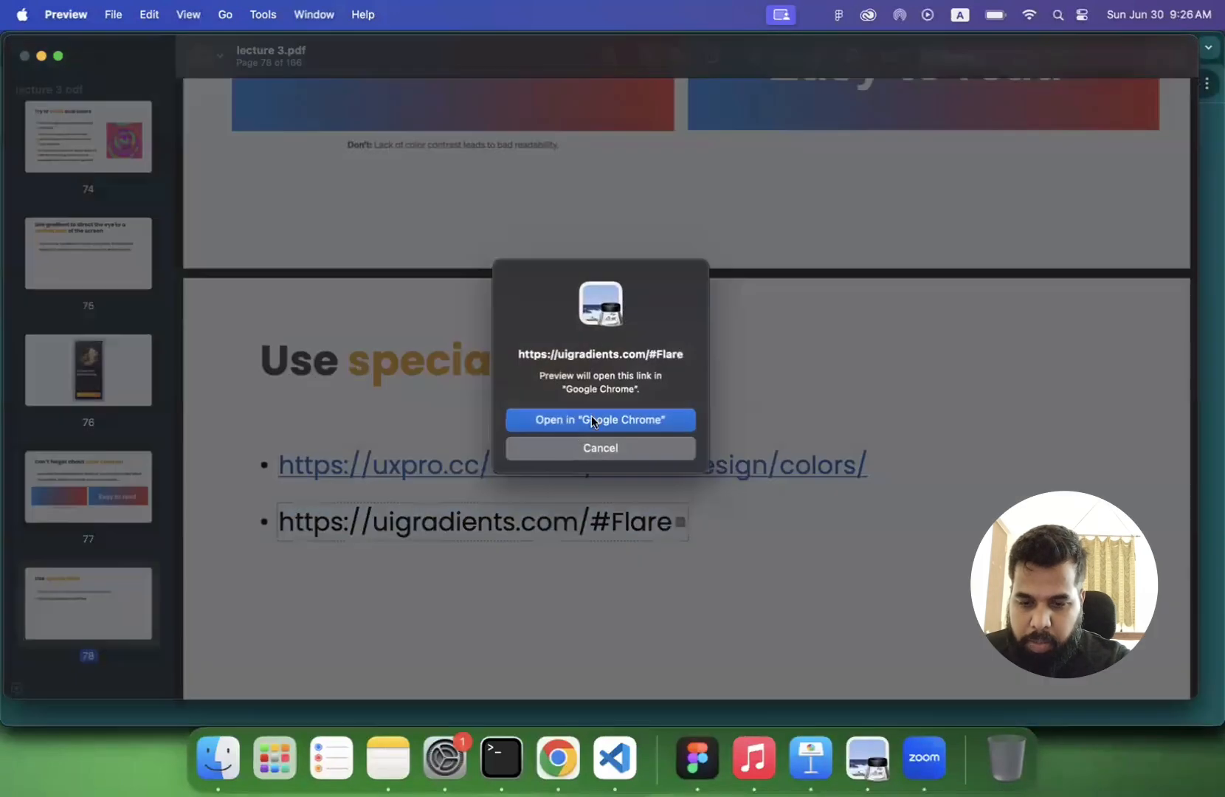
click(591, 419)
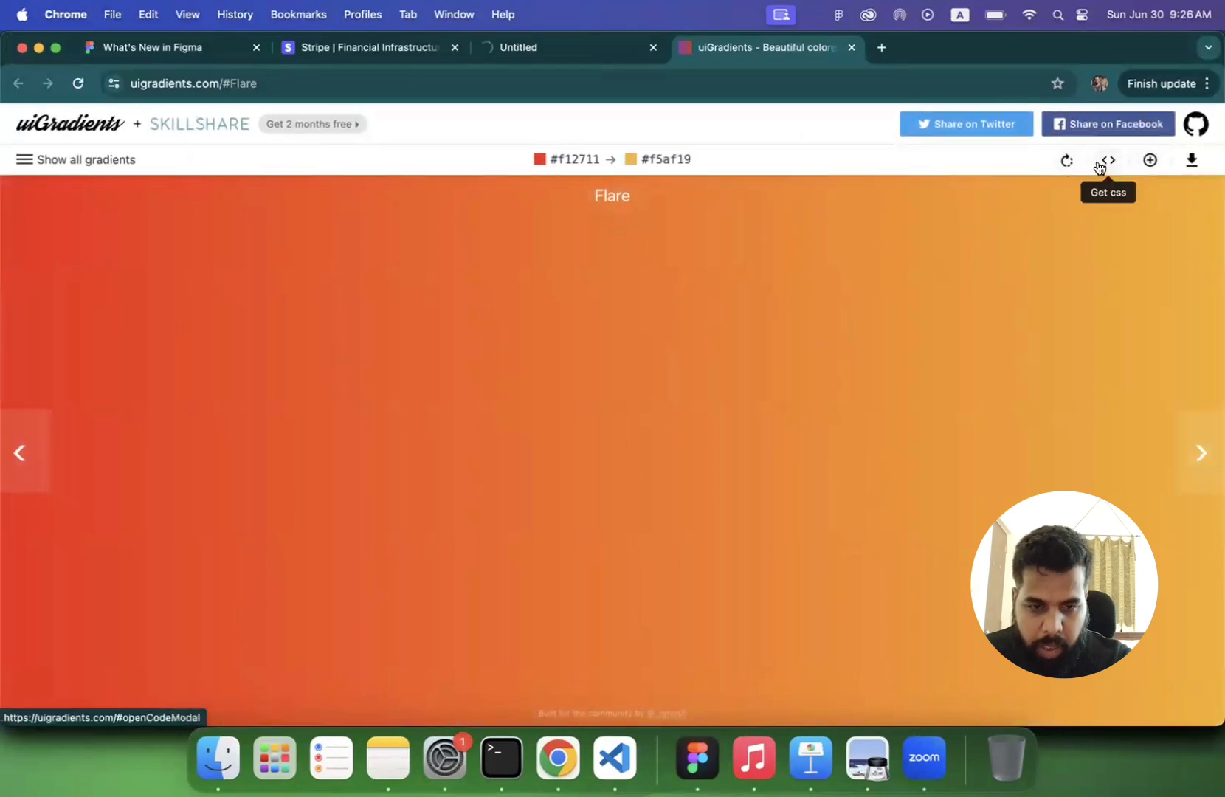
- Rotate the Flare gradient repeatedly through its directions, ending with the yellow-orange at the bottom
click(1063, 161)
click(1064, 163)
click(1064, 164)
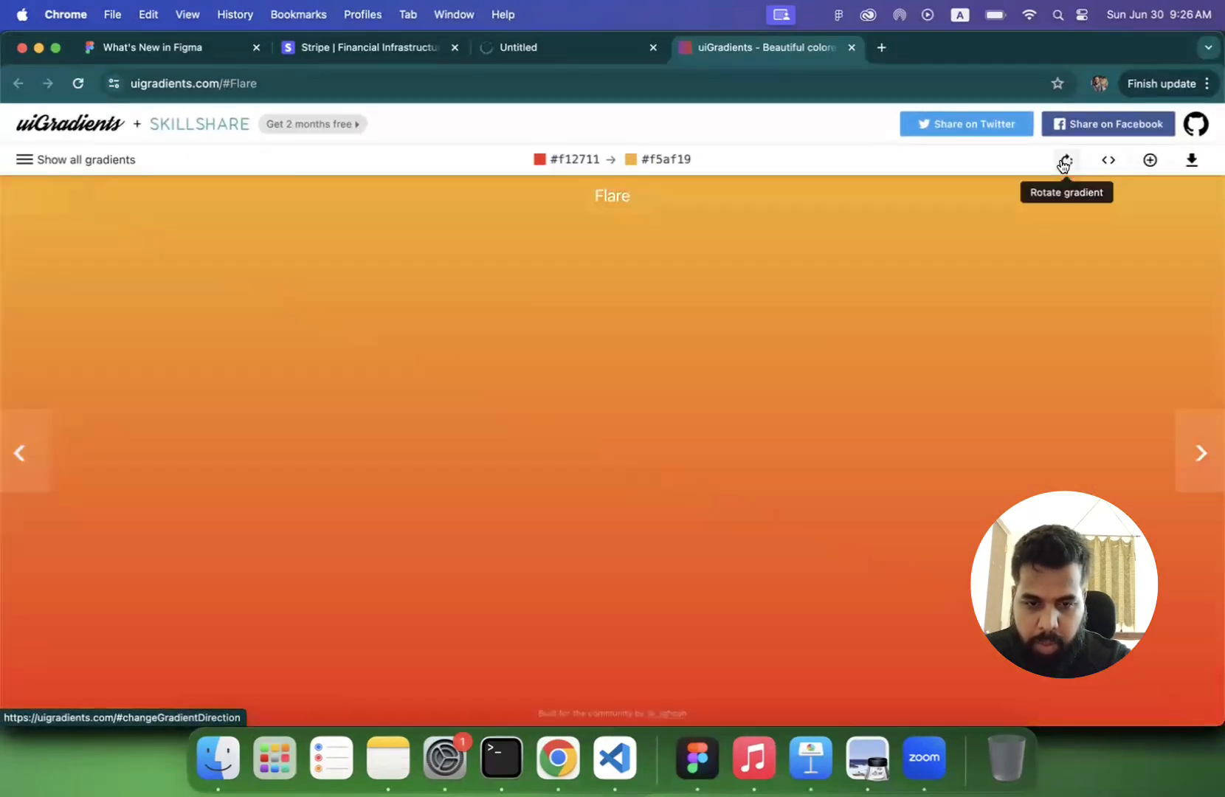
click(1064, 164)
click(1063, 164)
click(1064, 164)
click(1063, 164)
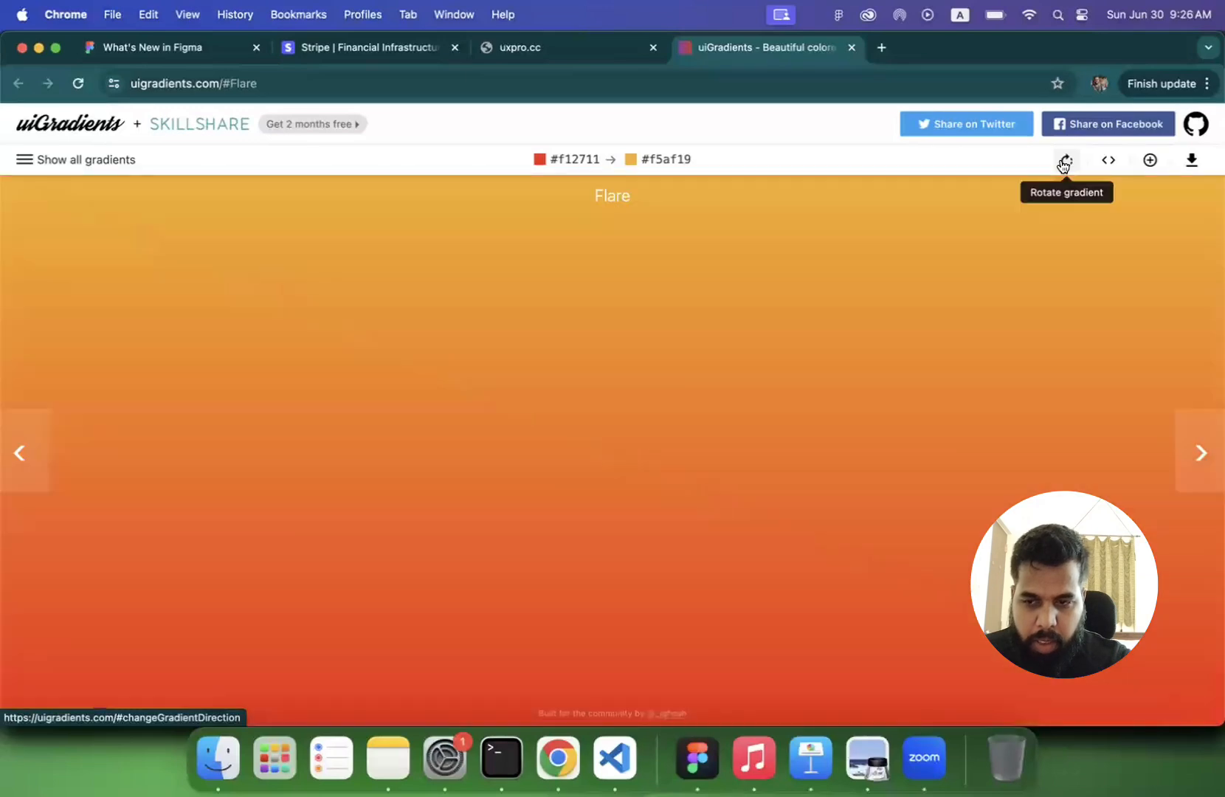
click(1063, 164)
click(1064, 164)
- Browse the full list of gradients on uiGradients and open Sweet Morning
click(25, 161)
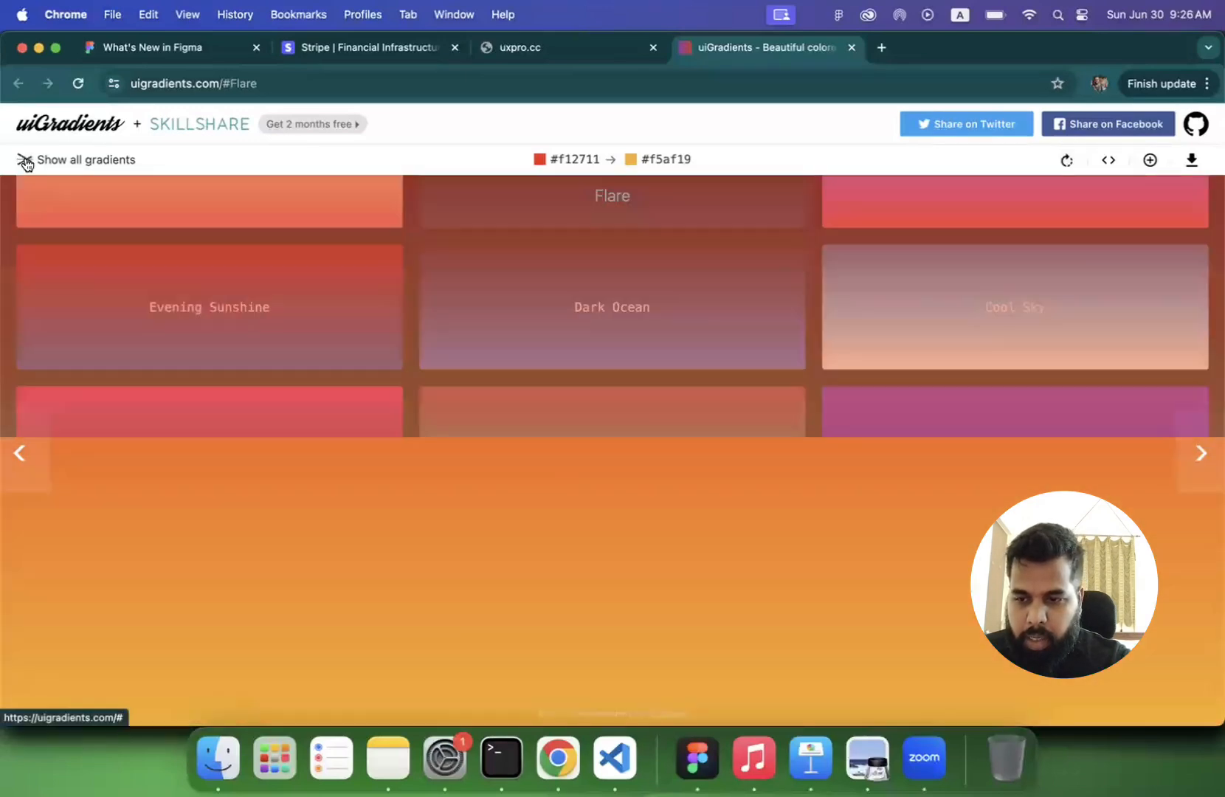
scroll(286, 339, down, 10)
scroll(286, 340, down, 15)
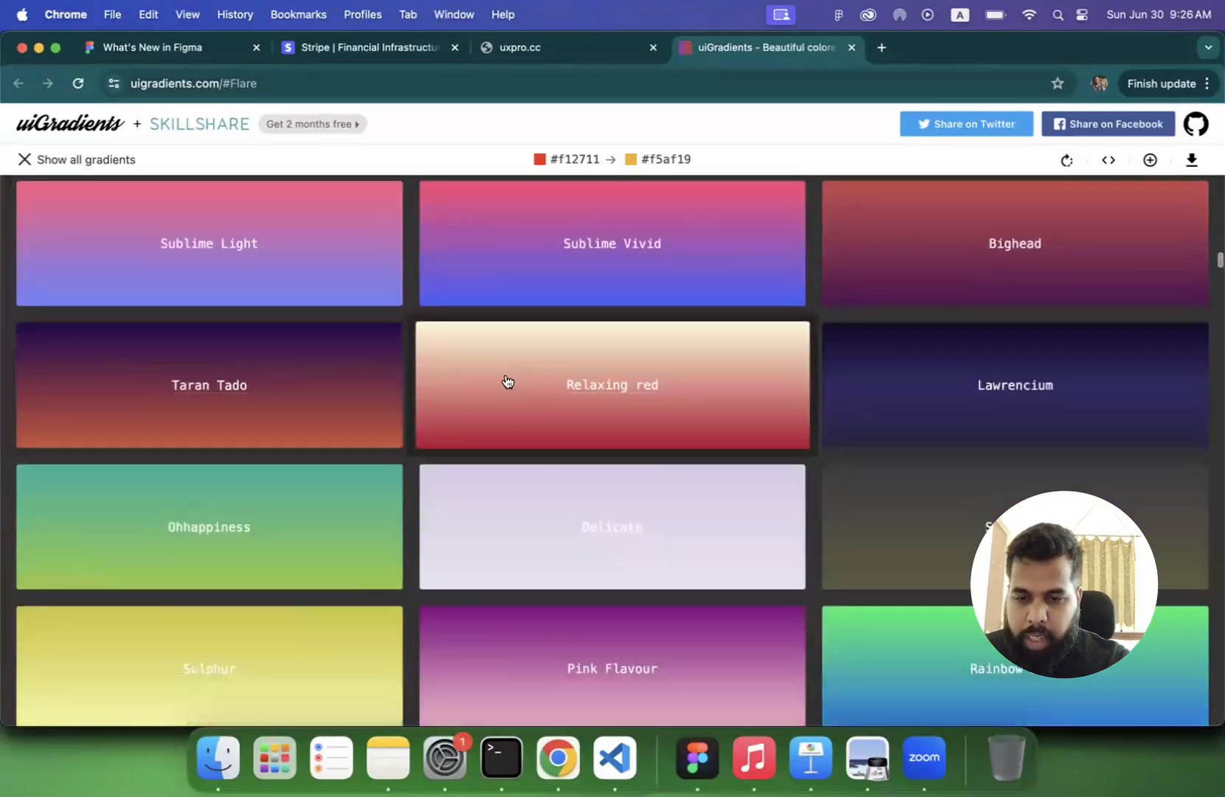
scroll(539, 404, down, 5)
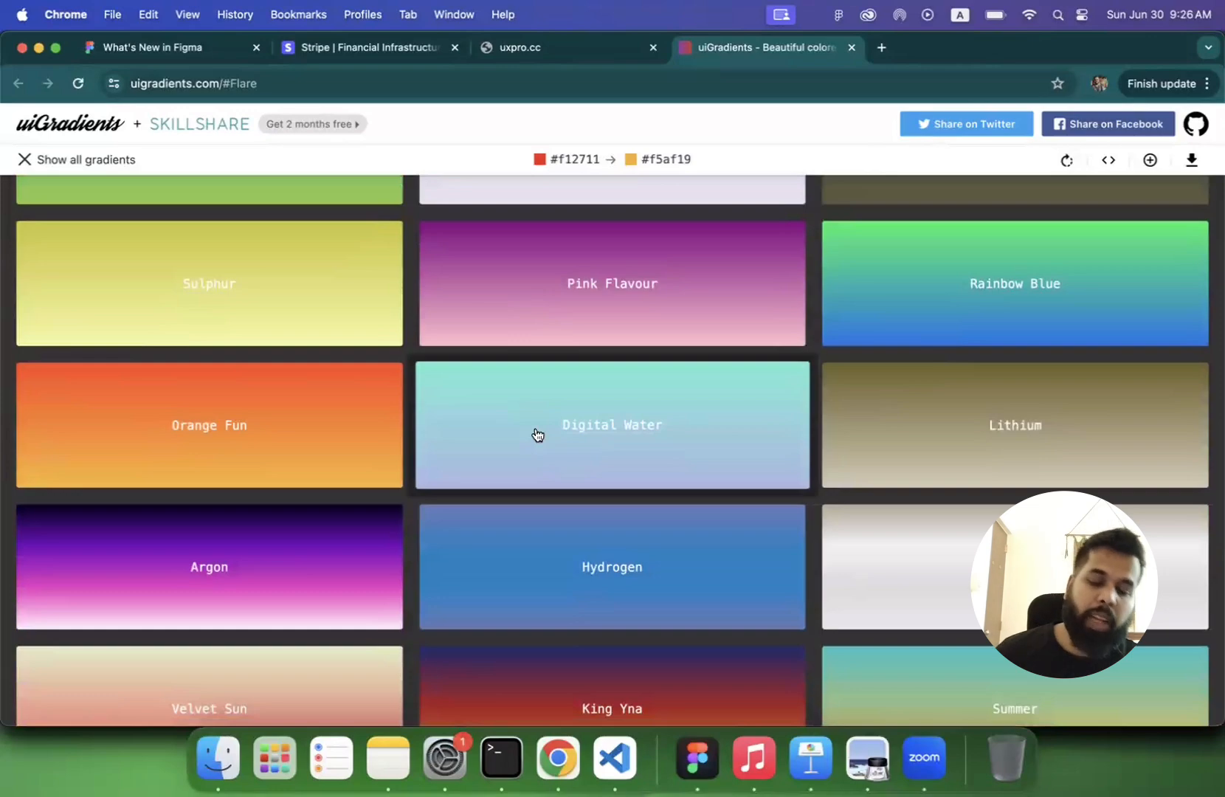
scroll(538, 434, down, 7)
scroll(538, 434, down, 15)
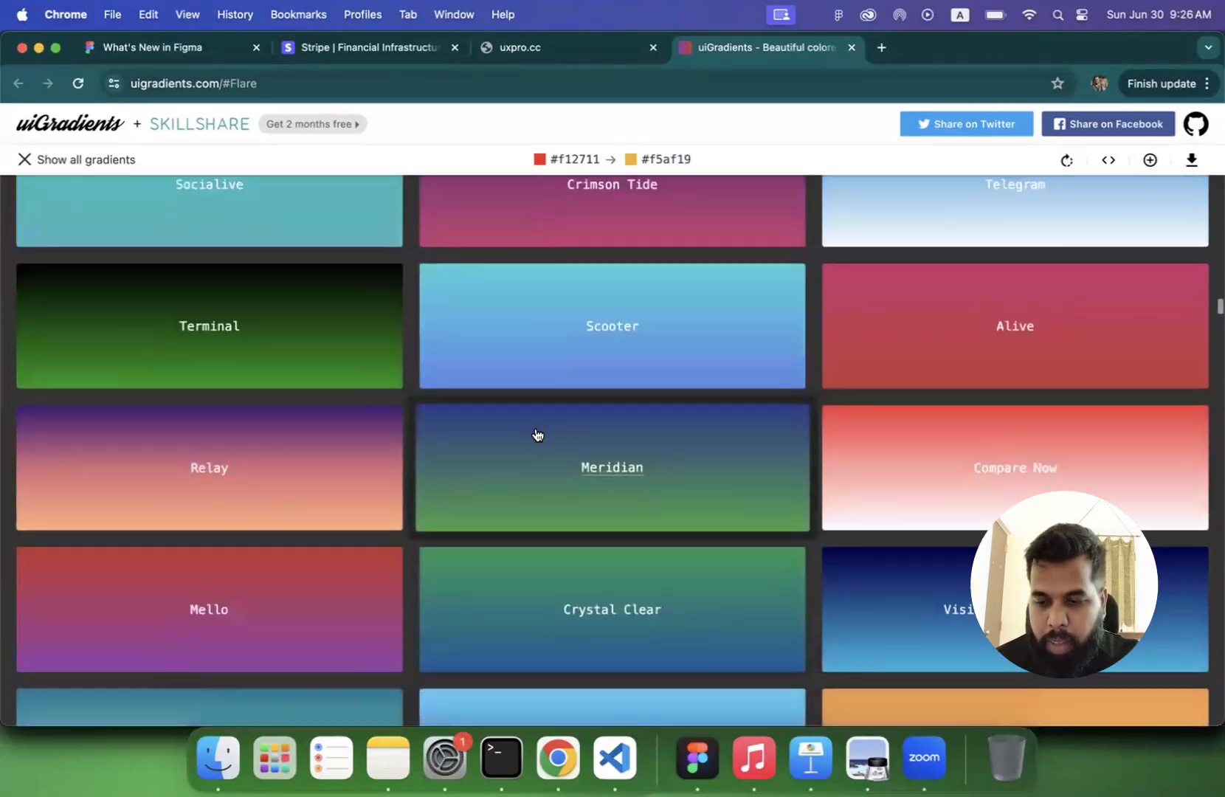
scroll(538, 434, down, 15)
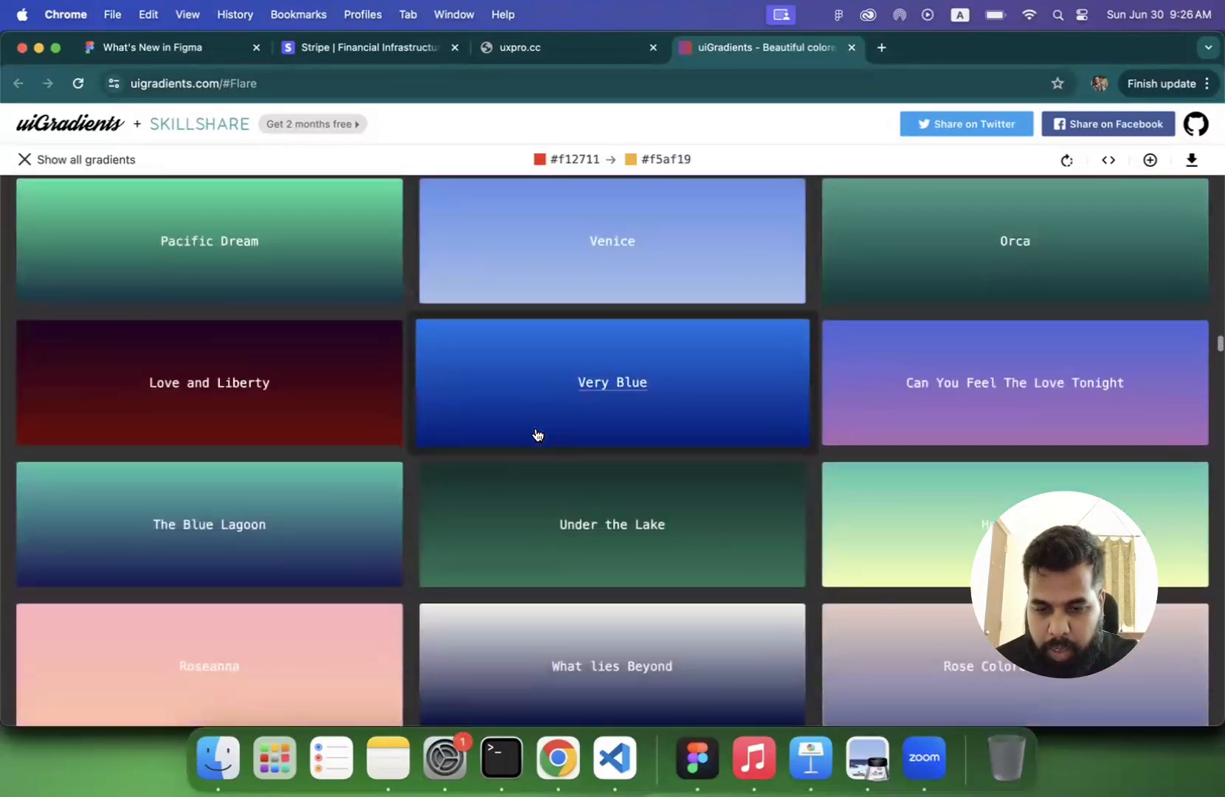
scroll(538, 435, down, 15)
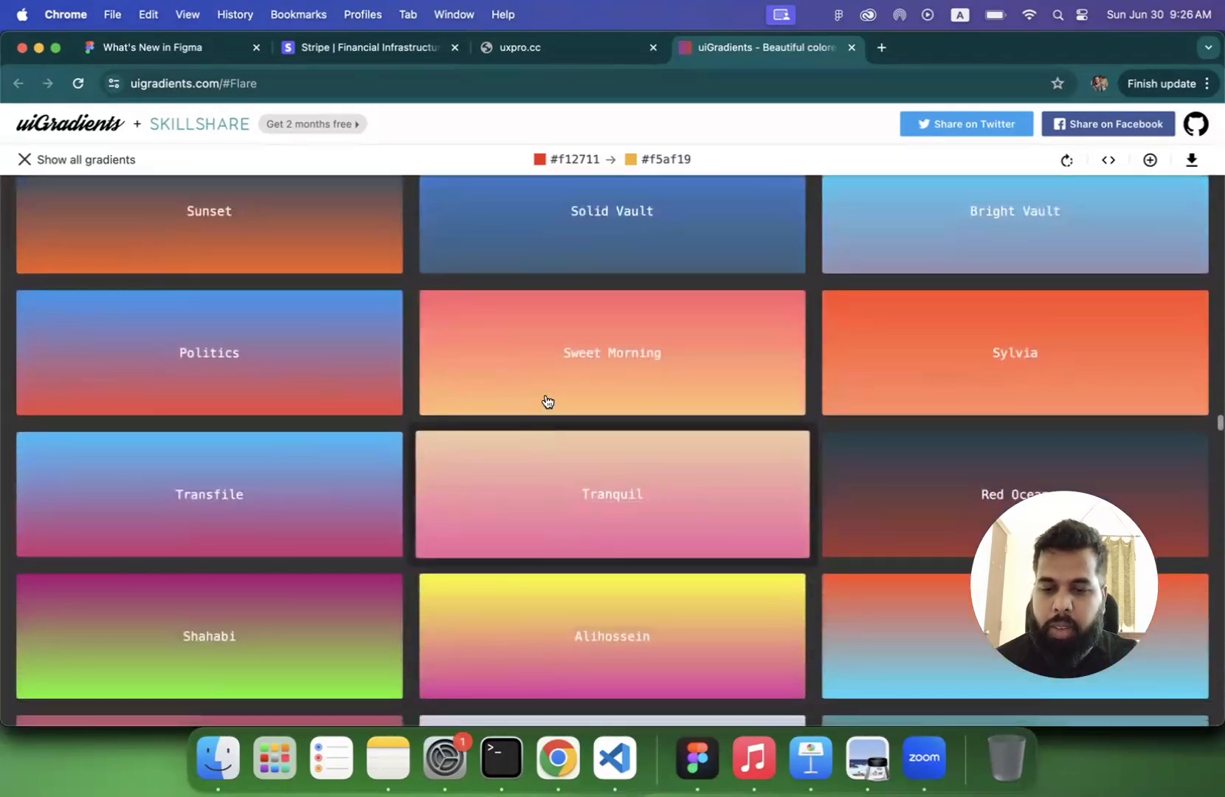
click(558, 356)
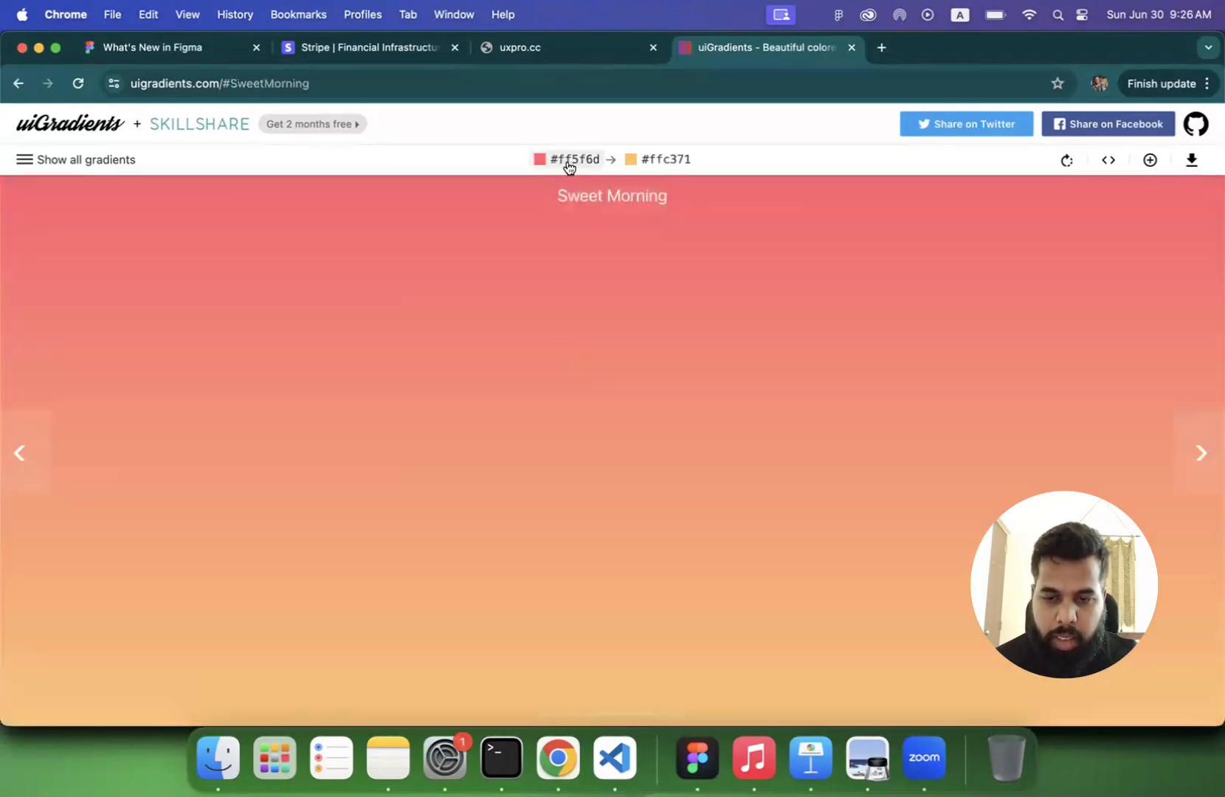
- Copy Sweet Morning's start colour #ff5f6d from uiGradients, switch to Figma and select the Sign Up button with white text
click(571, 164)
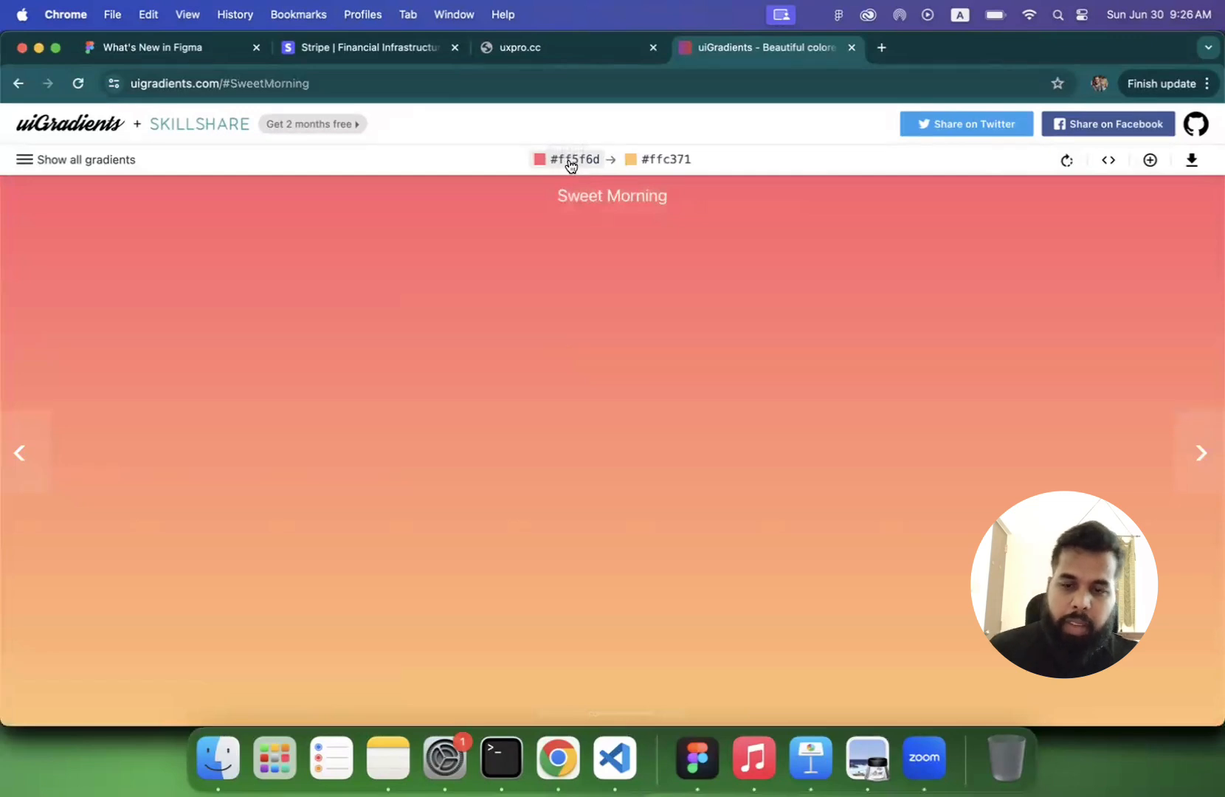
click(698, 758)
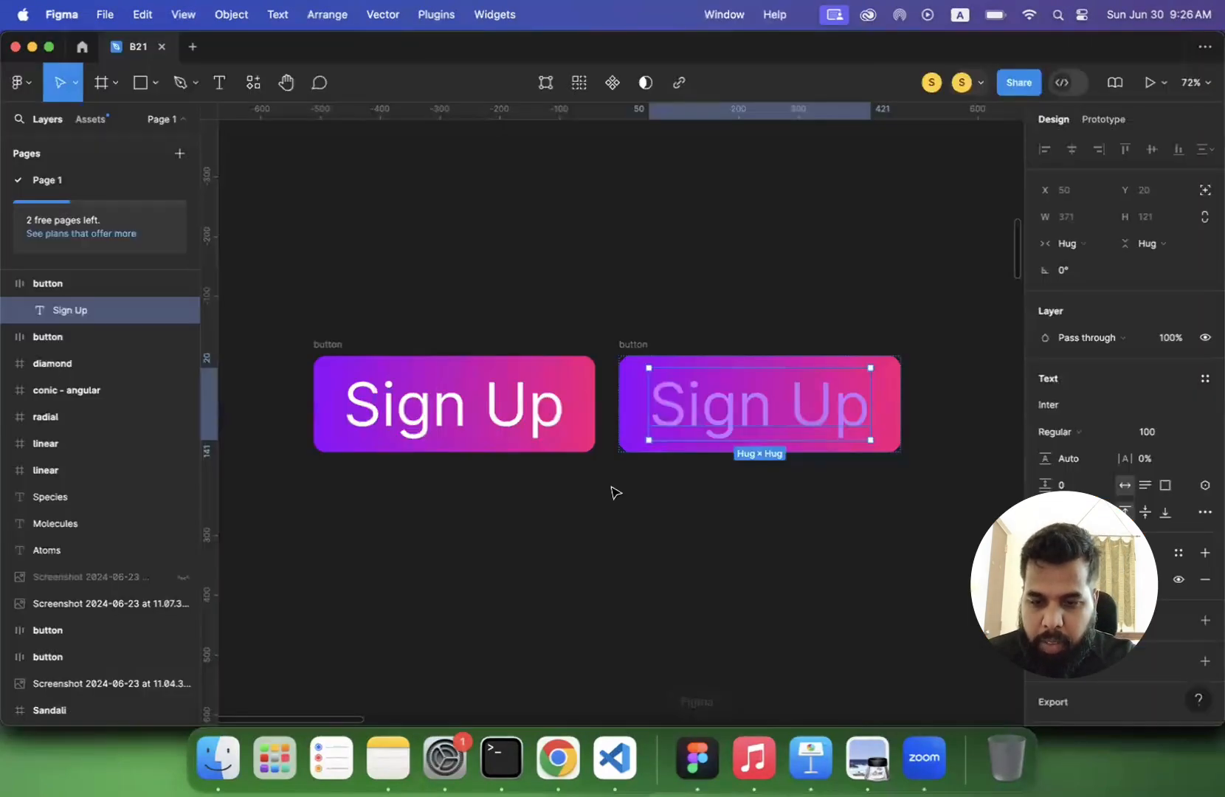
click(332, 351)
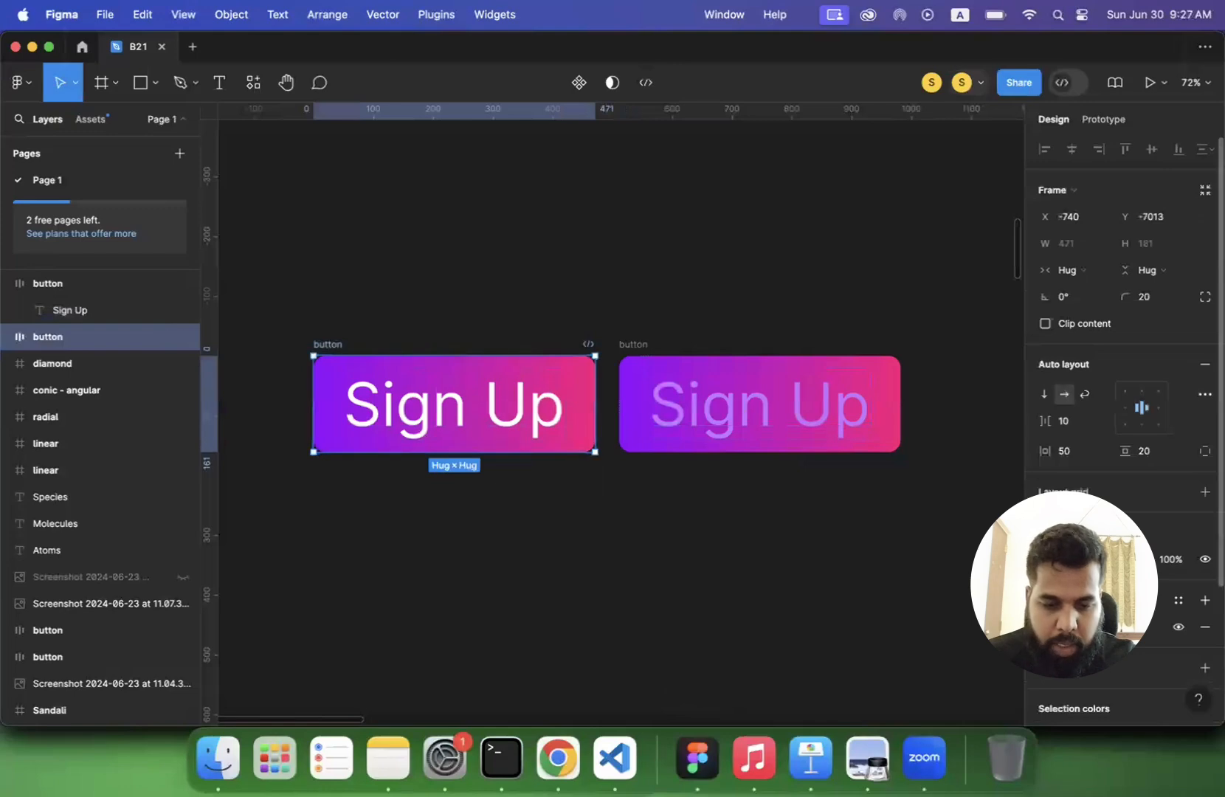
click(1045, 627)
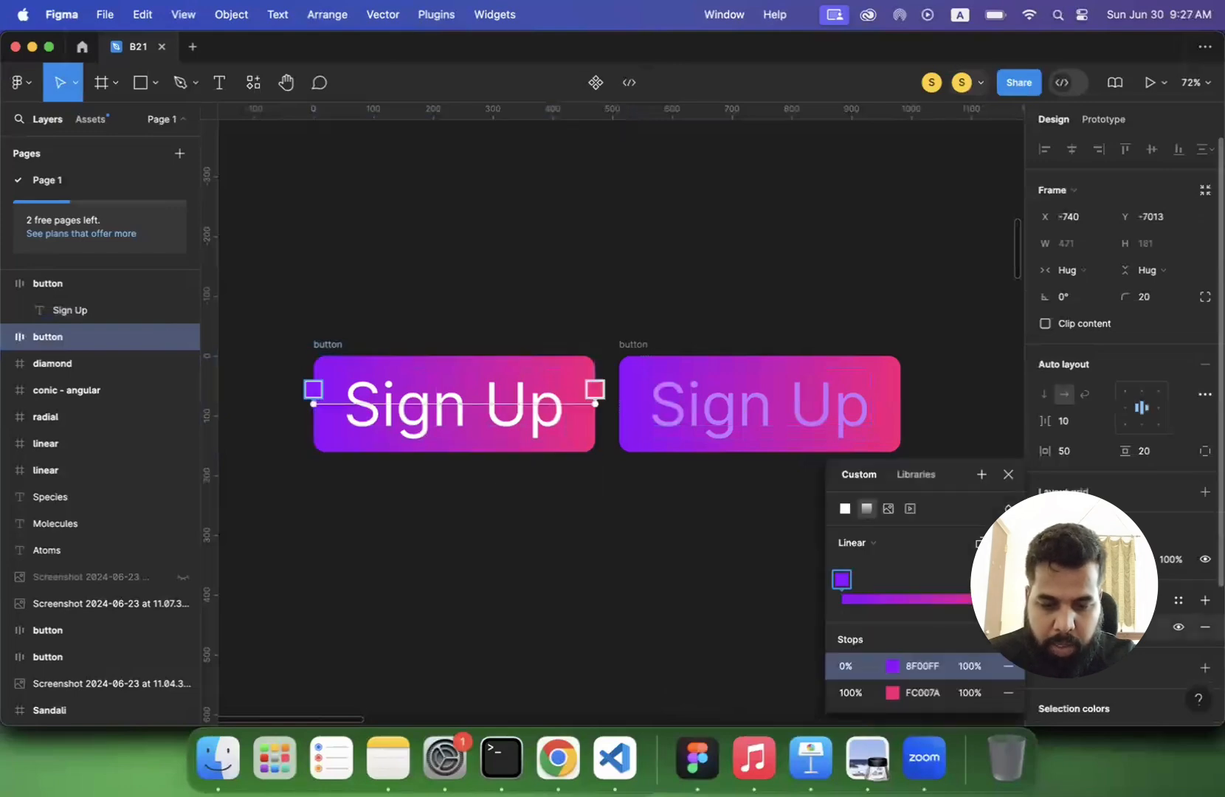
click(932, 472)
drag(944, 385, 941, 339)
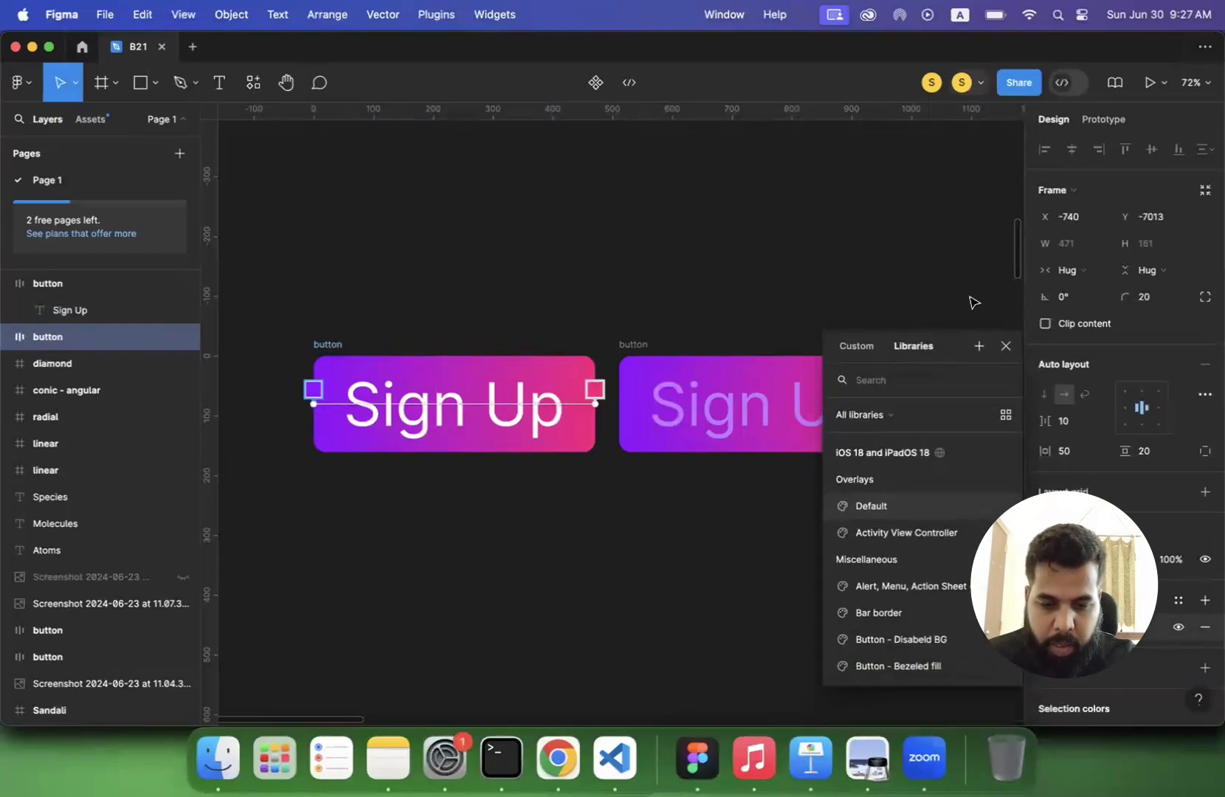
click(1006, 346)
- Set the 0% stop of the selected Sign Up button's linear gradient fill to the copied colour FF5F6D
click(1046, 628)
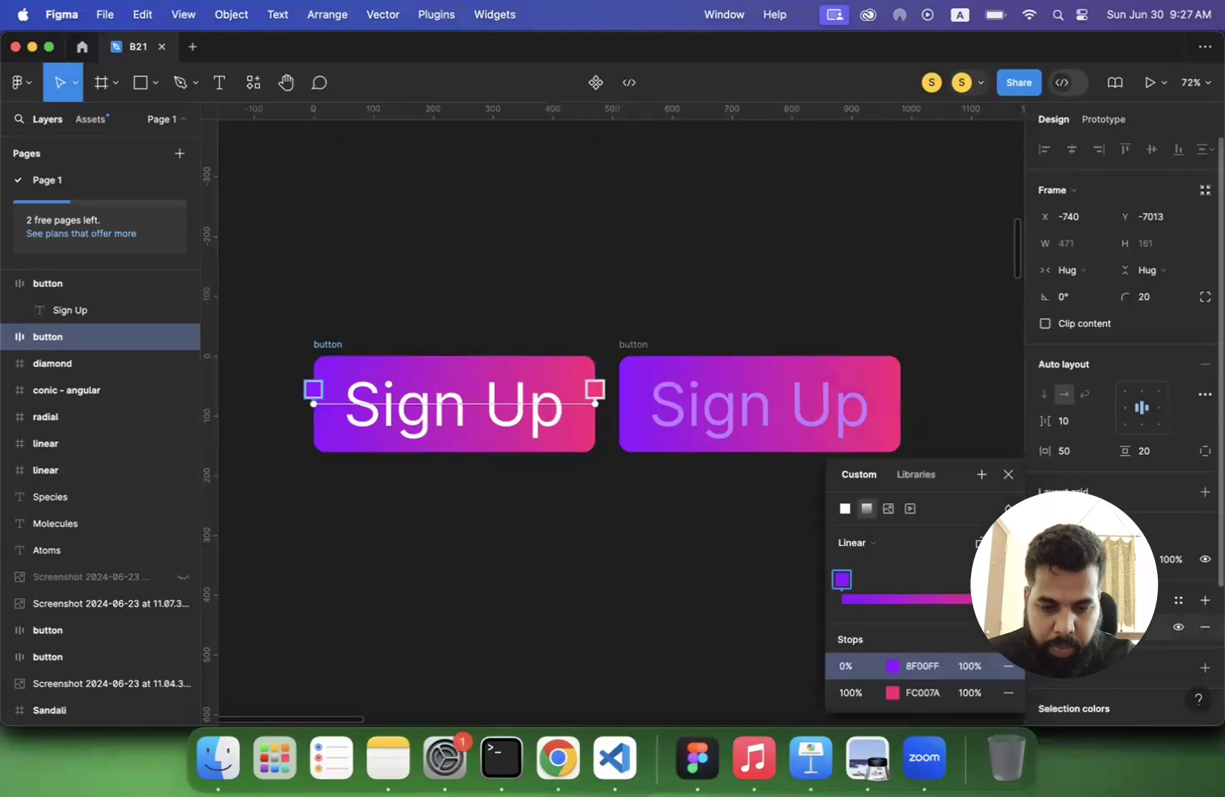
click(924, 663)
text(#FE6F6D)
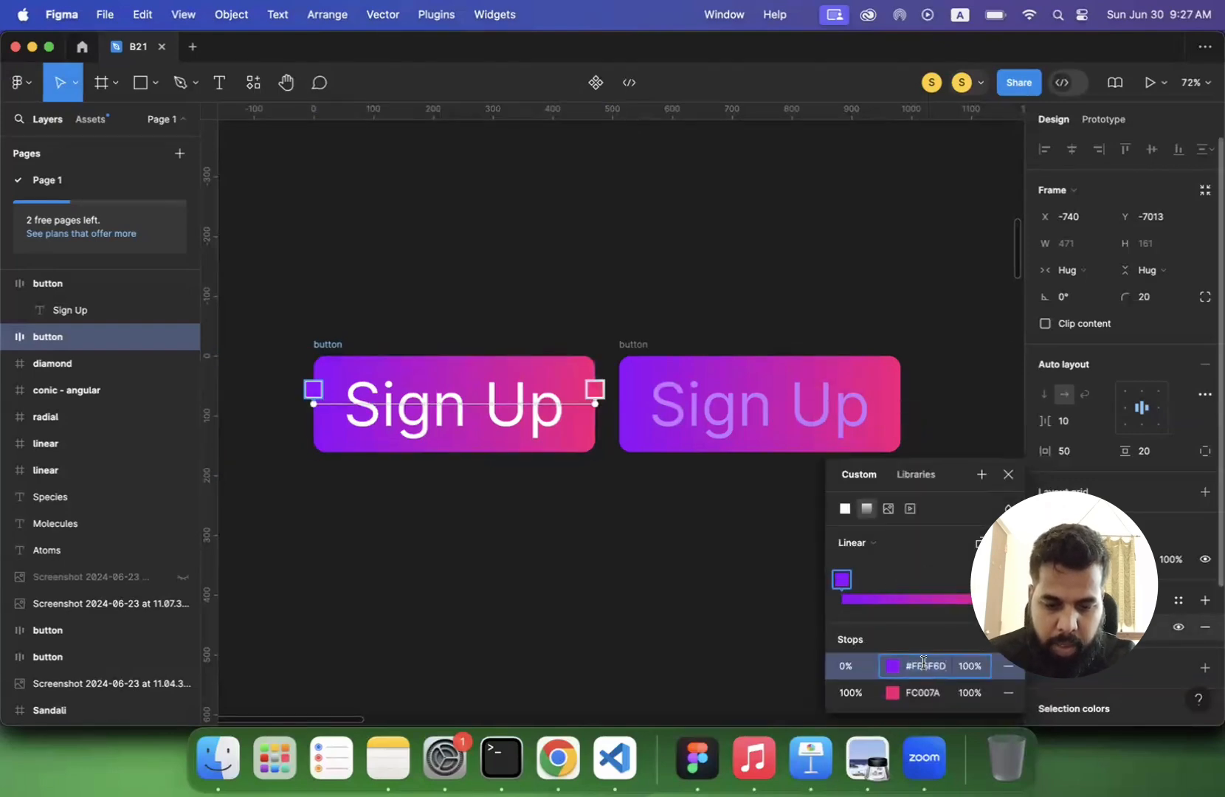
key(Return)
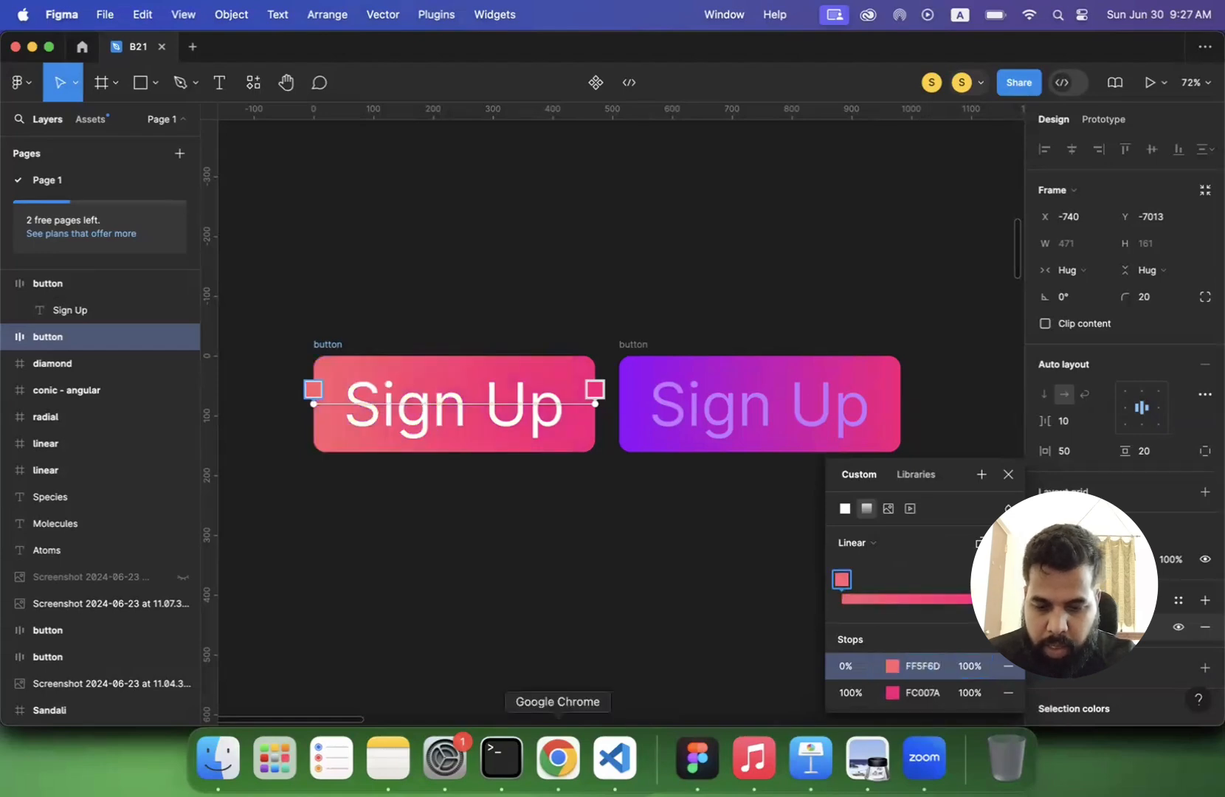
- Copy Sweet Morning's end colour #ffc371 from uiGradients in Chrome and apply it to the 100% stop of the Figma button's gradient
click(558, 758)
click(669, 162)
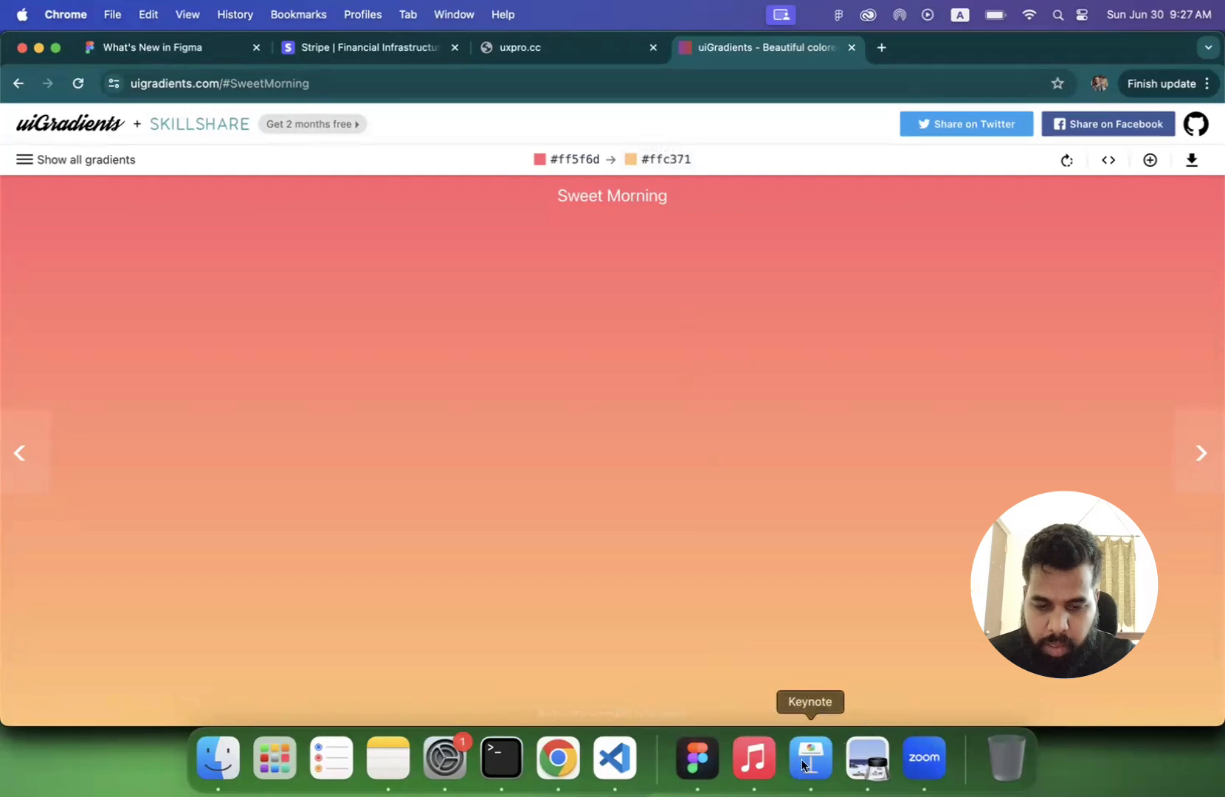
click(698, 758)
click(917, 697)
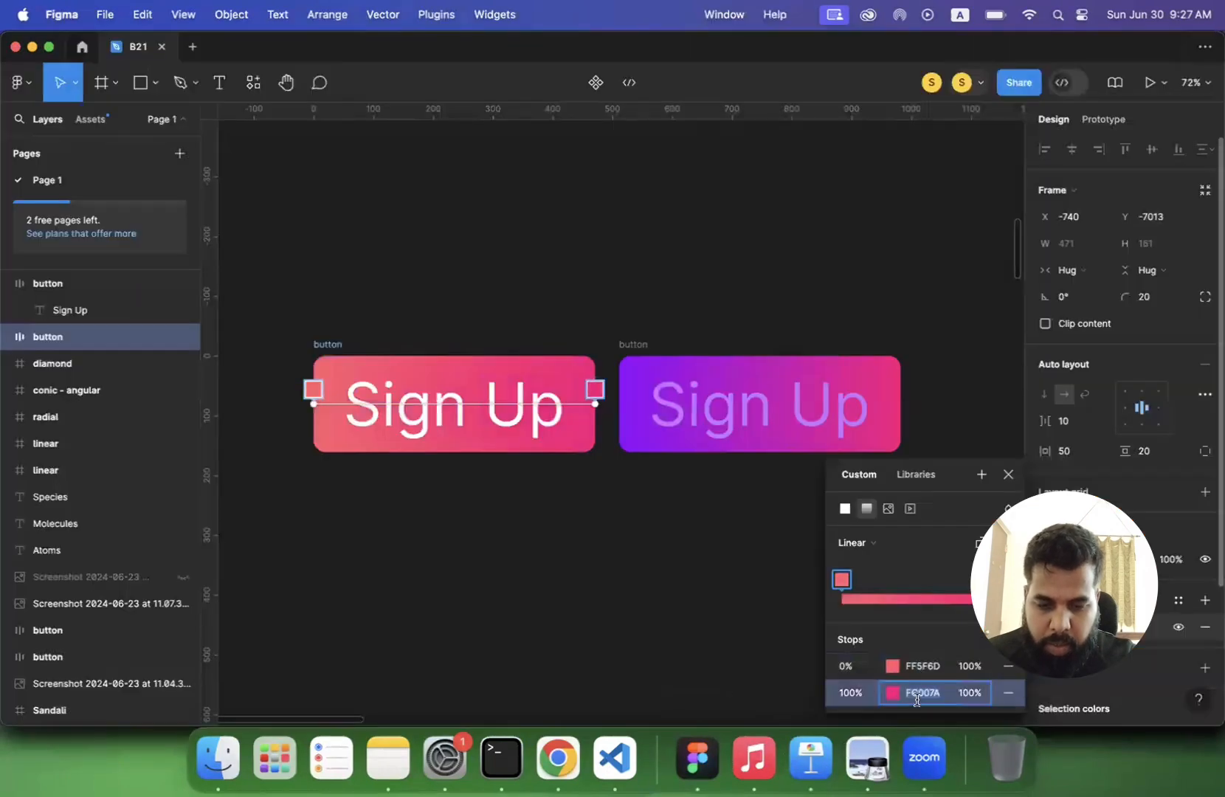
text(#ffc371)
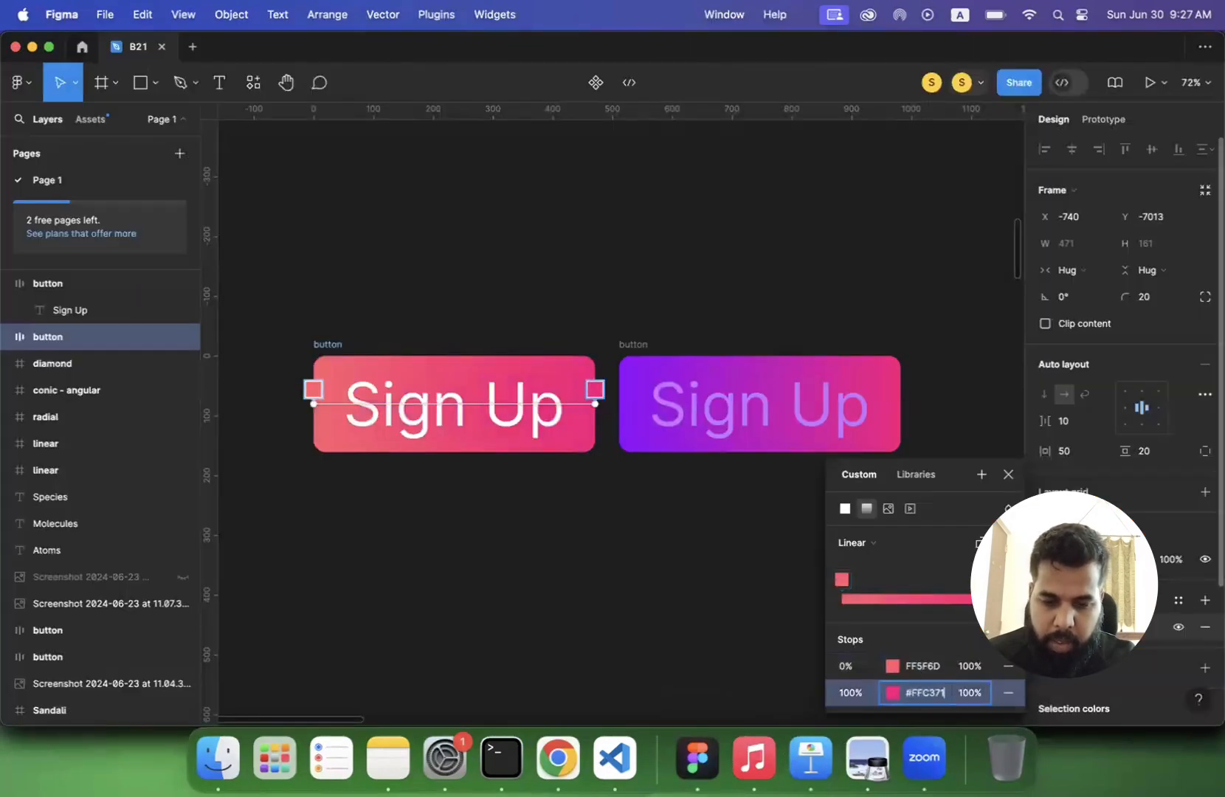
key(Return)
click(541, 532)
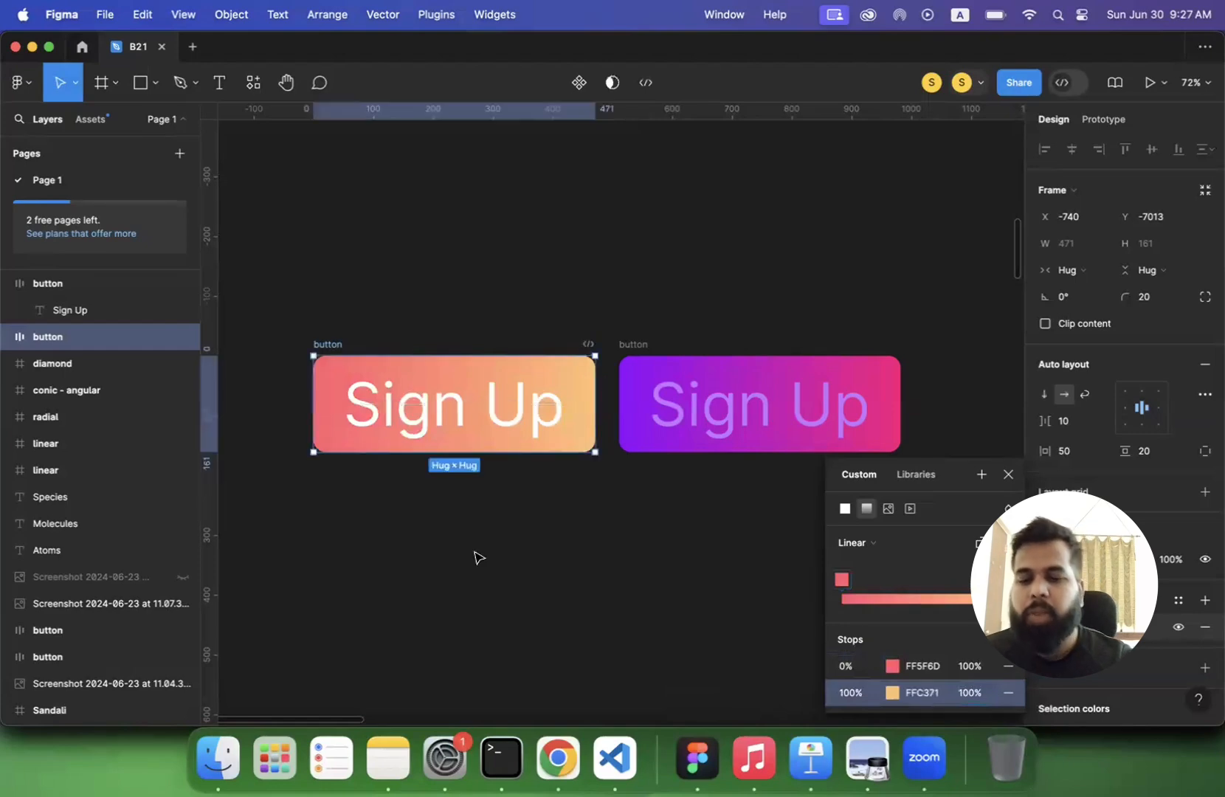
- Switch to Chrome and show the CSS code for the Sweet Morning gradient on uiGradients
click(558, 758)
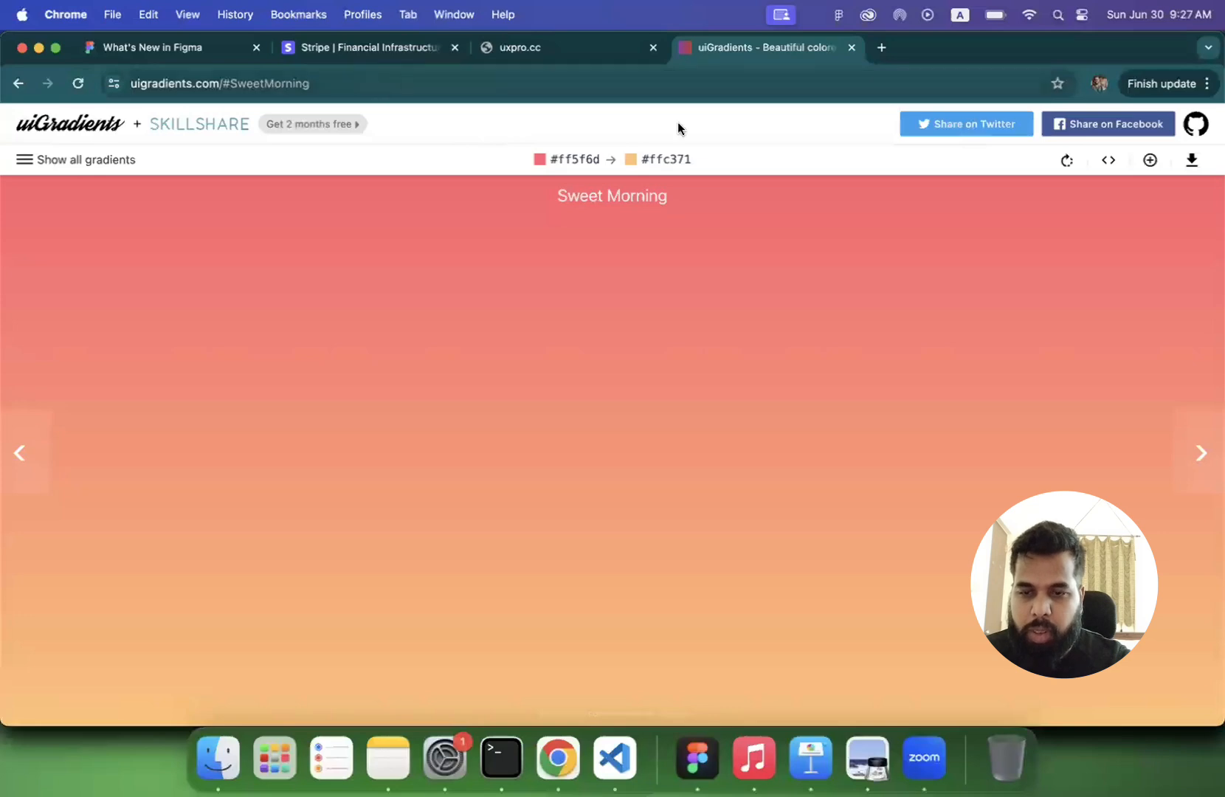
click(1109, 162)
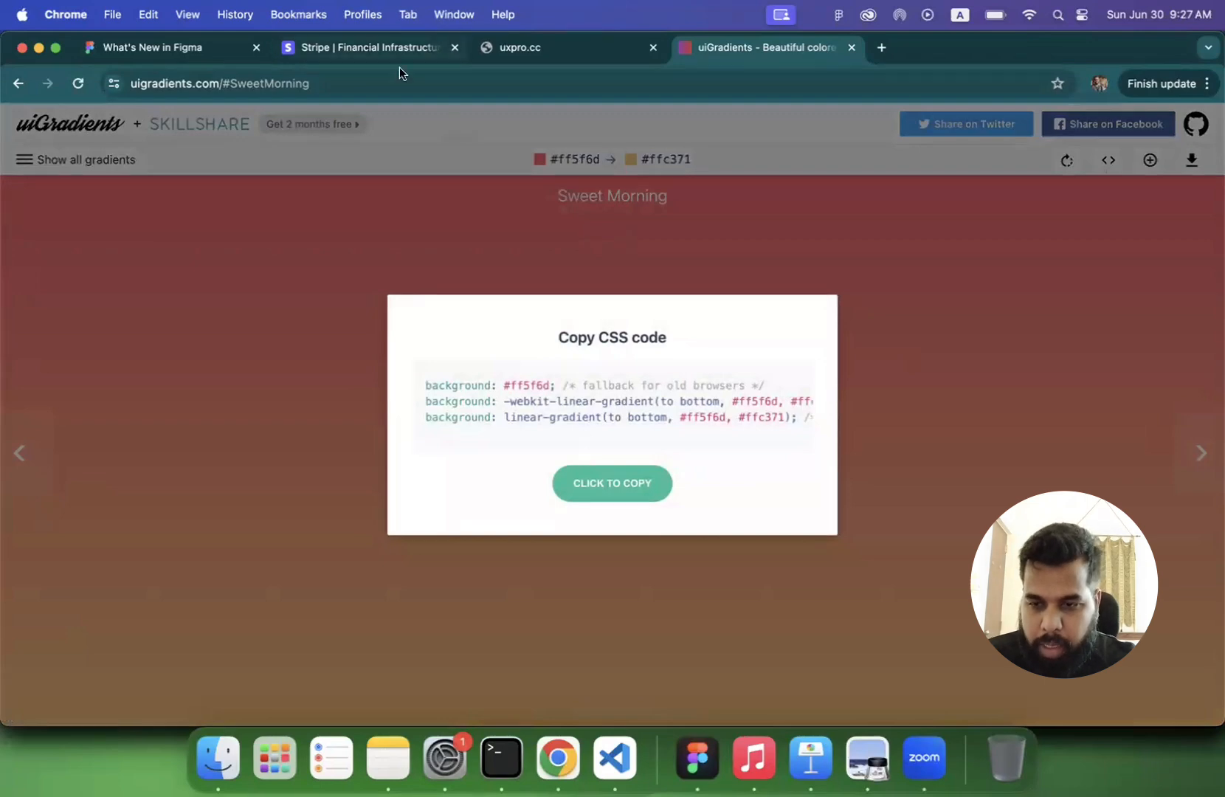
- Check the uxpro.cc page, close it, and show the Stripe homepage
click(551, 62)
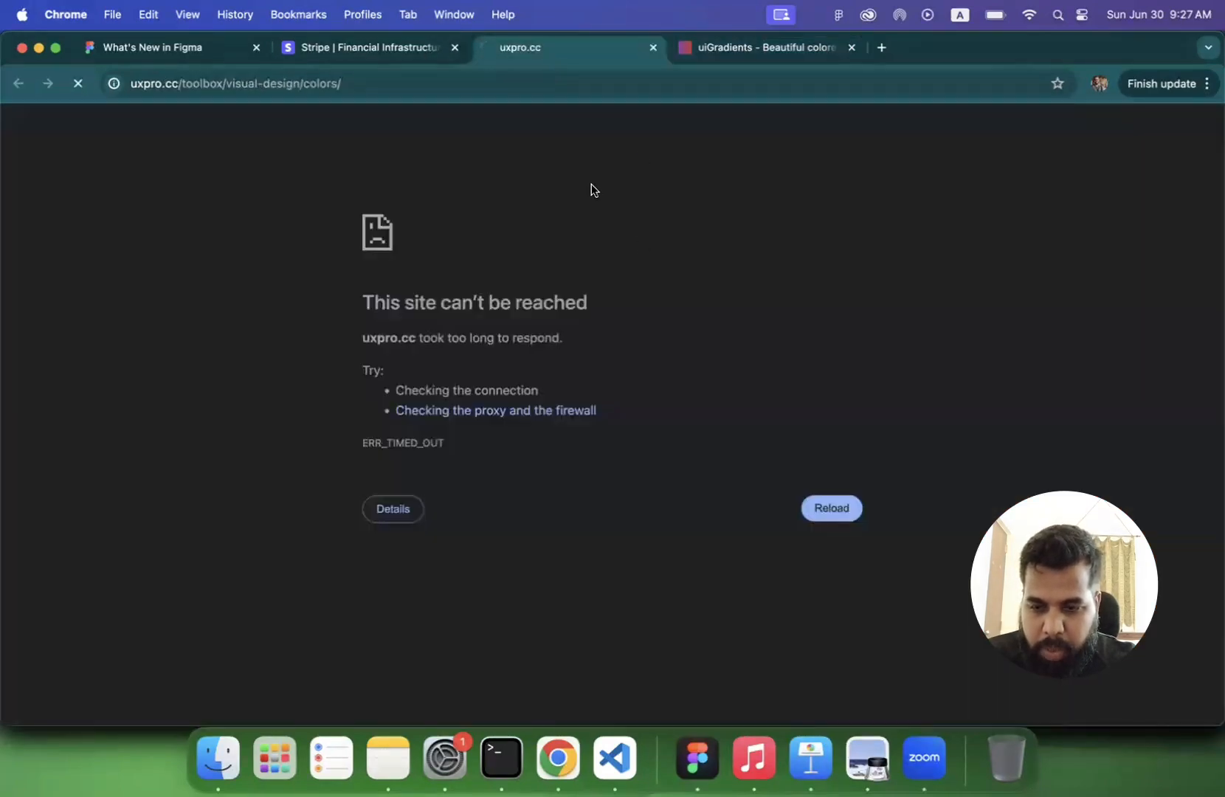
click(654, 50)
click(325, 48)
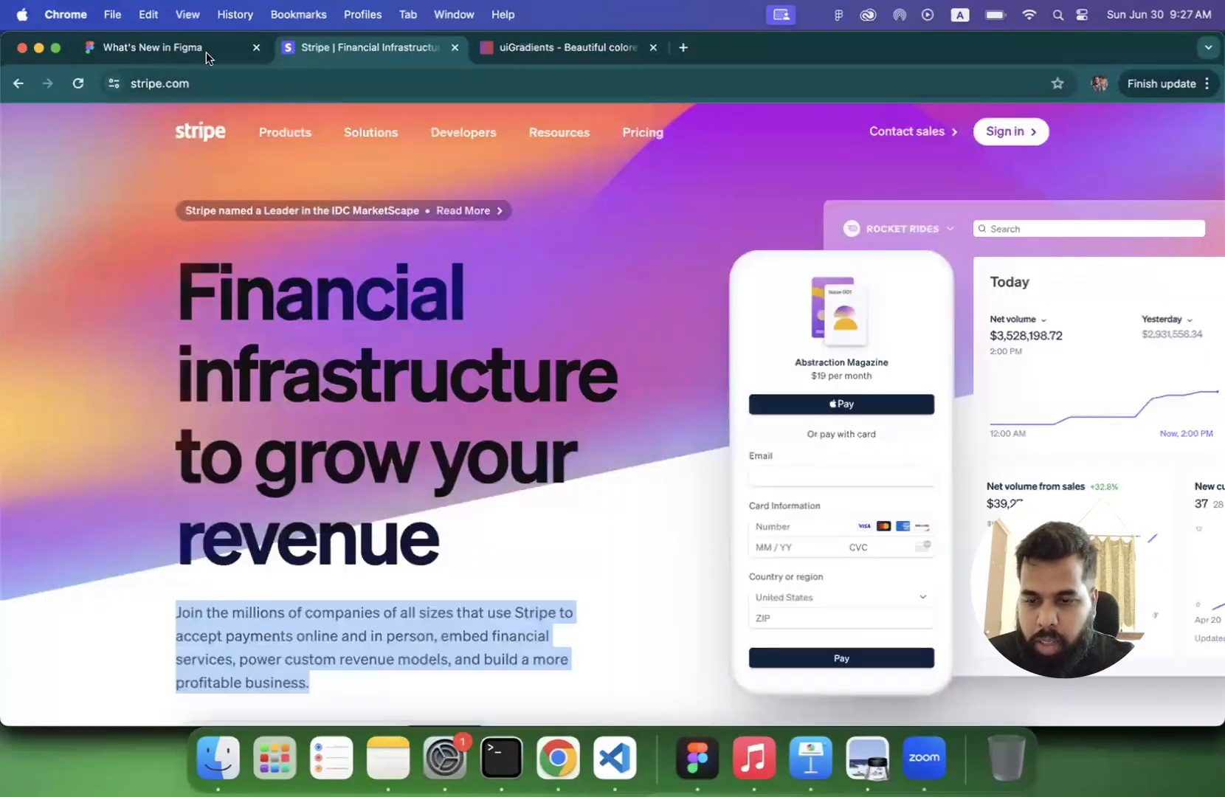
- Switch to lecture 3.pdf in Preview and go to the Dark Mode slide on page 79
click(867, 758)
scroll(662, 549, down, 5)
scroll(662, 550, down, 5)
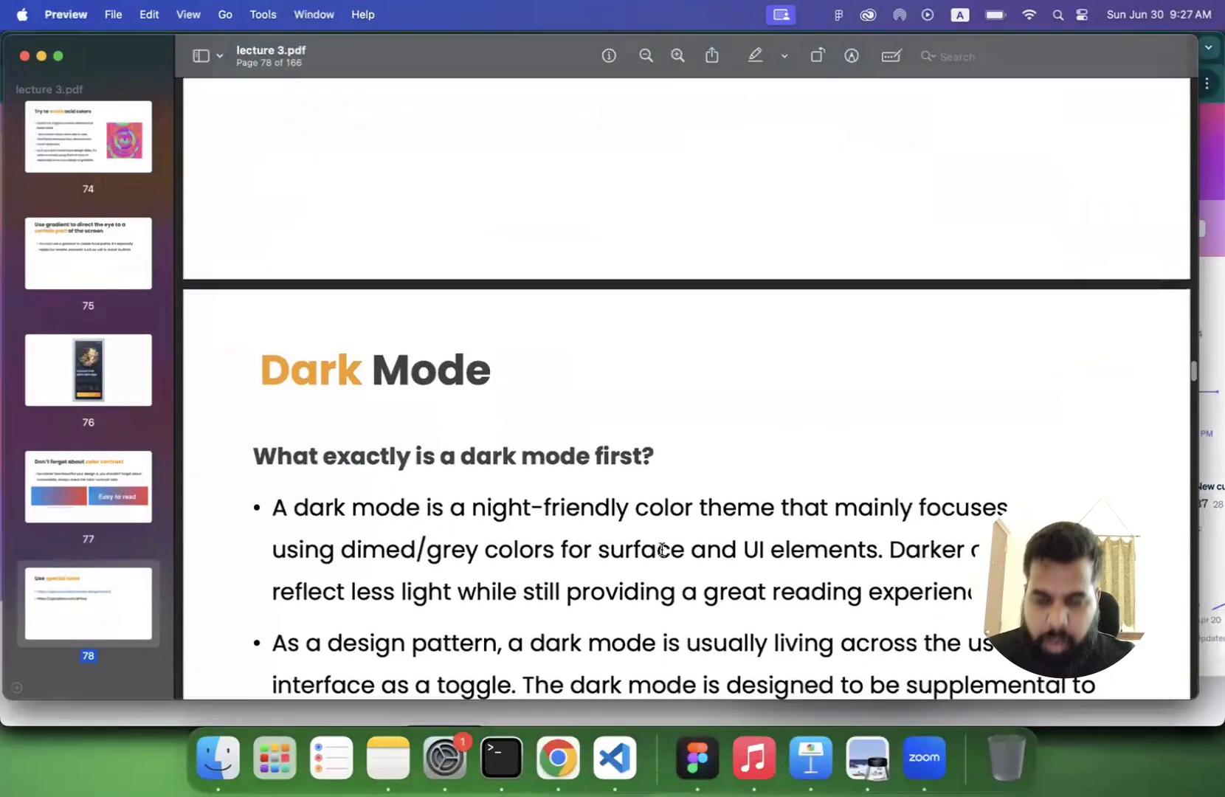
scroll(662, 549, down, 1)
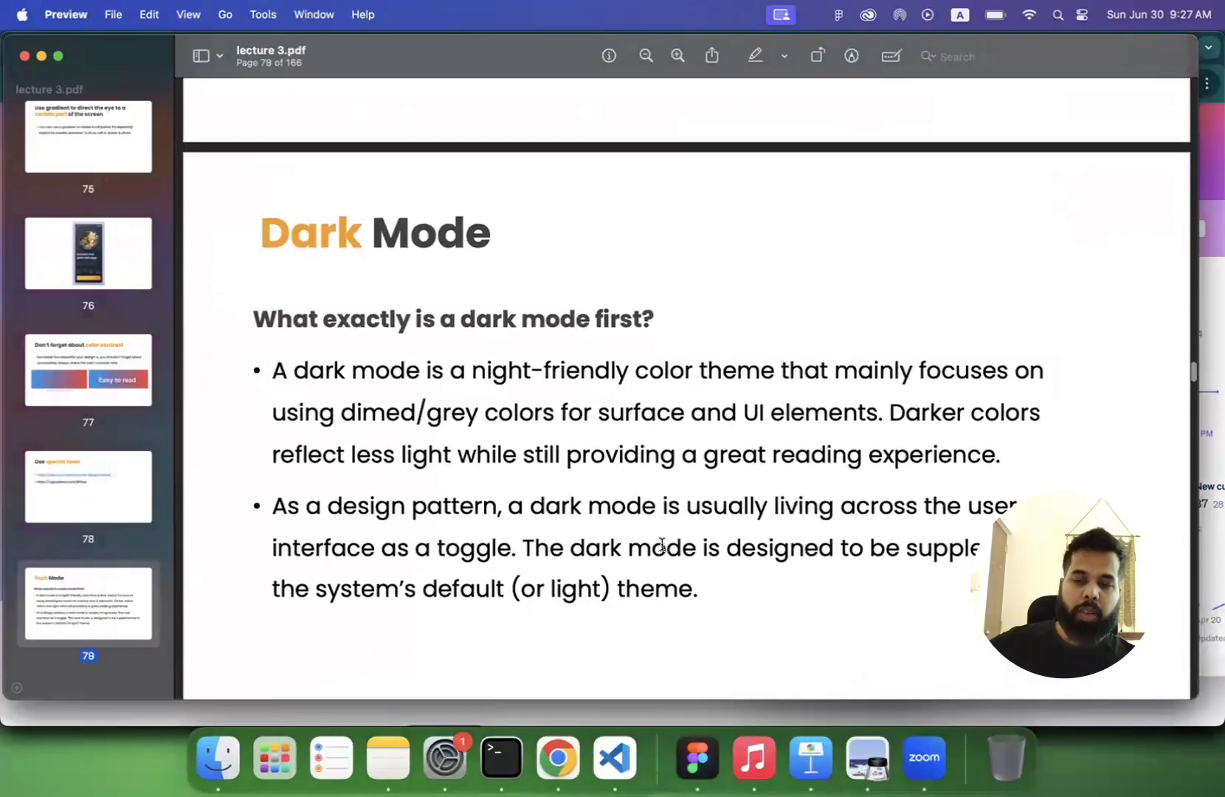
scroll(609, 400, down, 1)
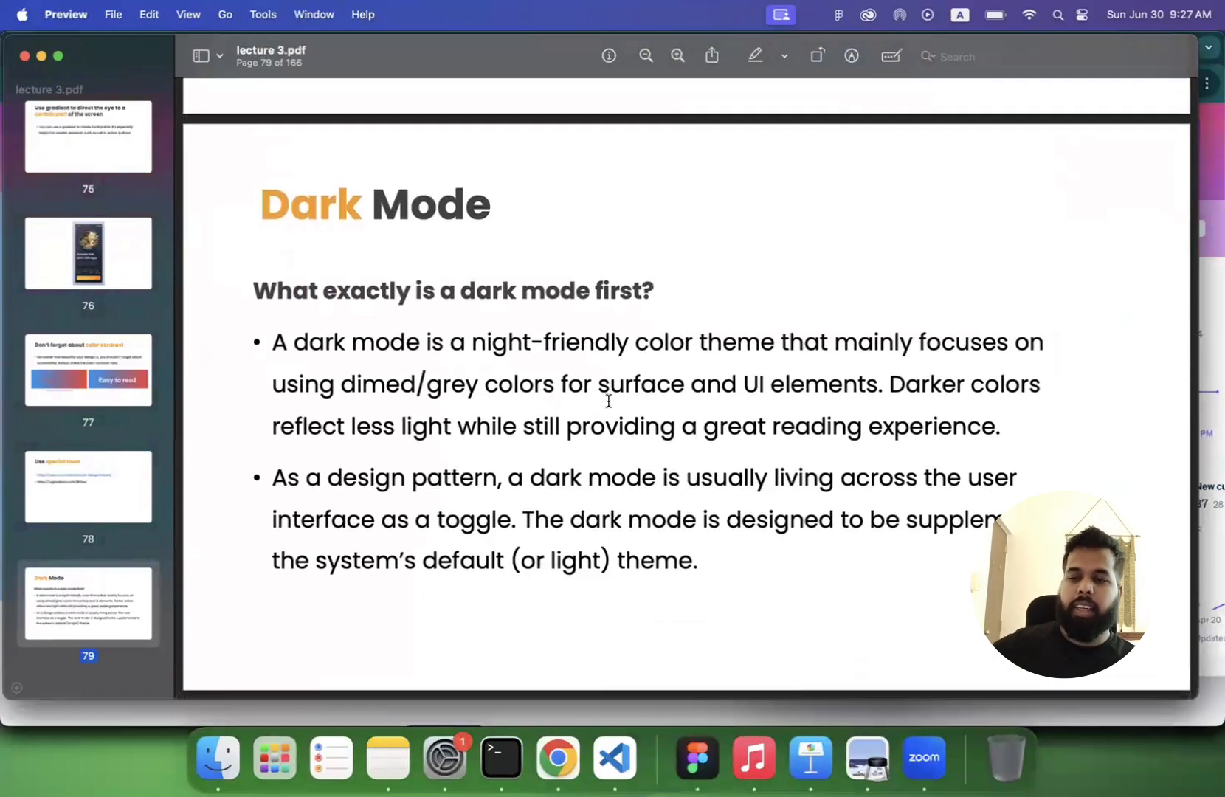
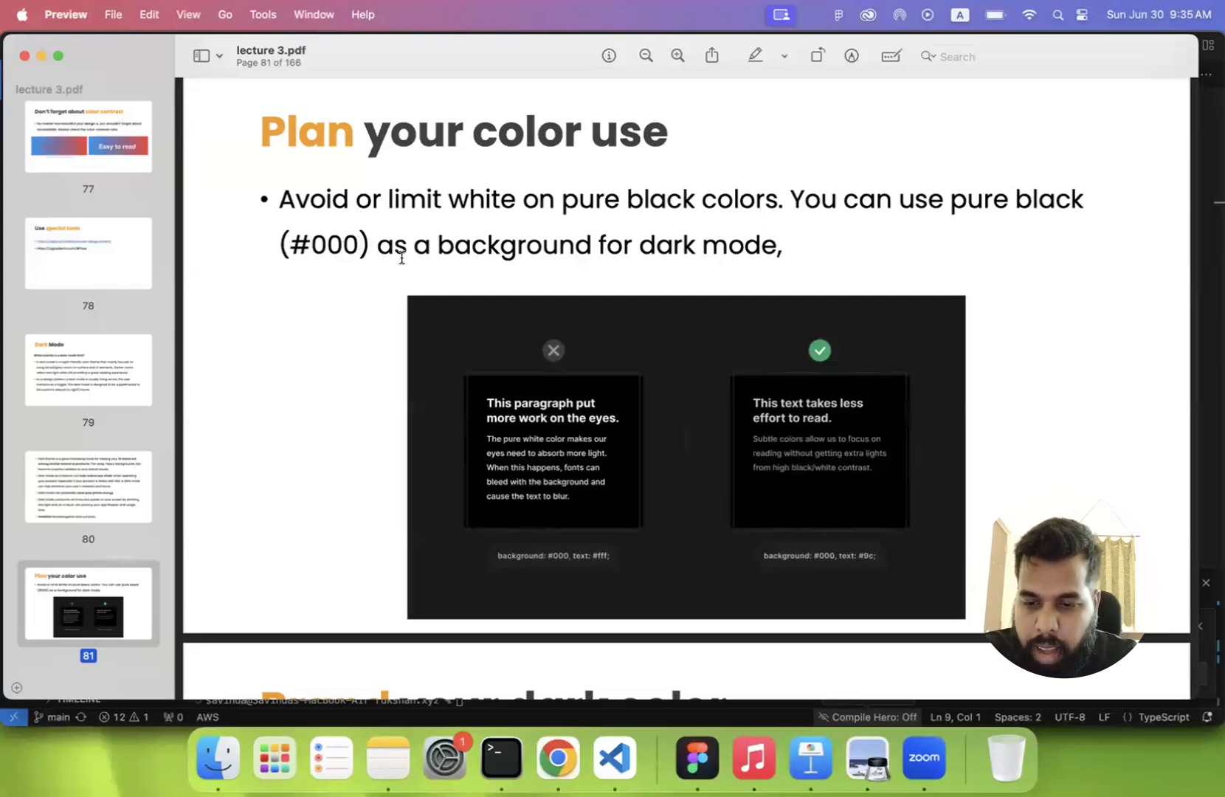
- Examine the white-on-black and softer grey text examples on the "Plan your color use" slide, page 81
scroll(605, 258, down, 2)
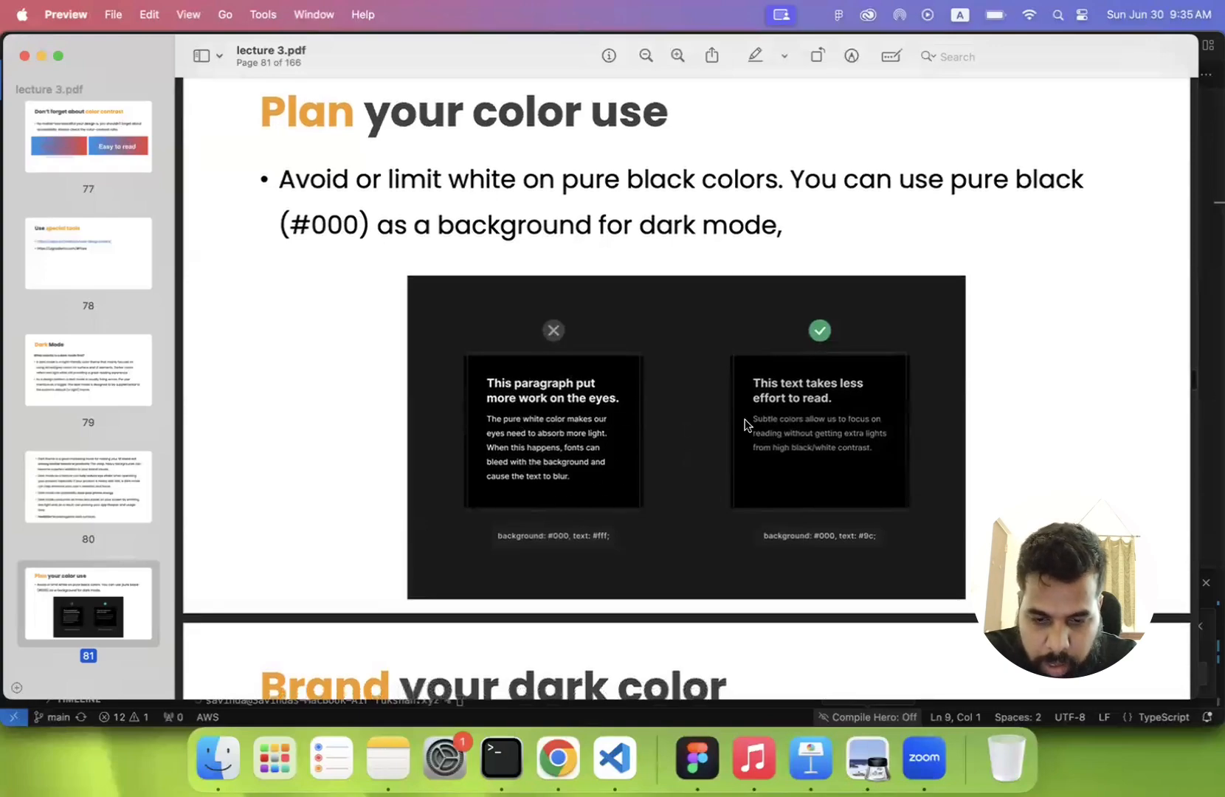
scroll(580, 410, up, 5)
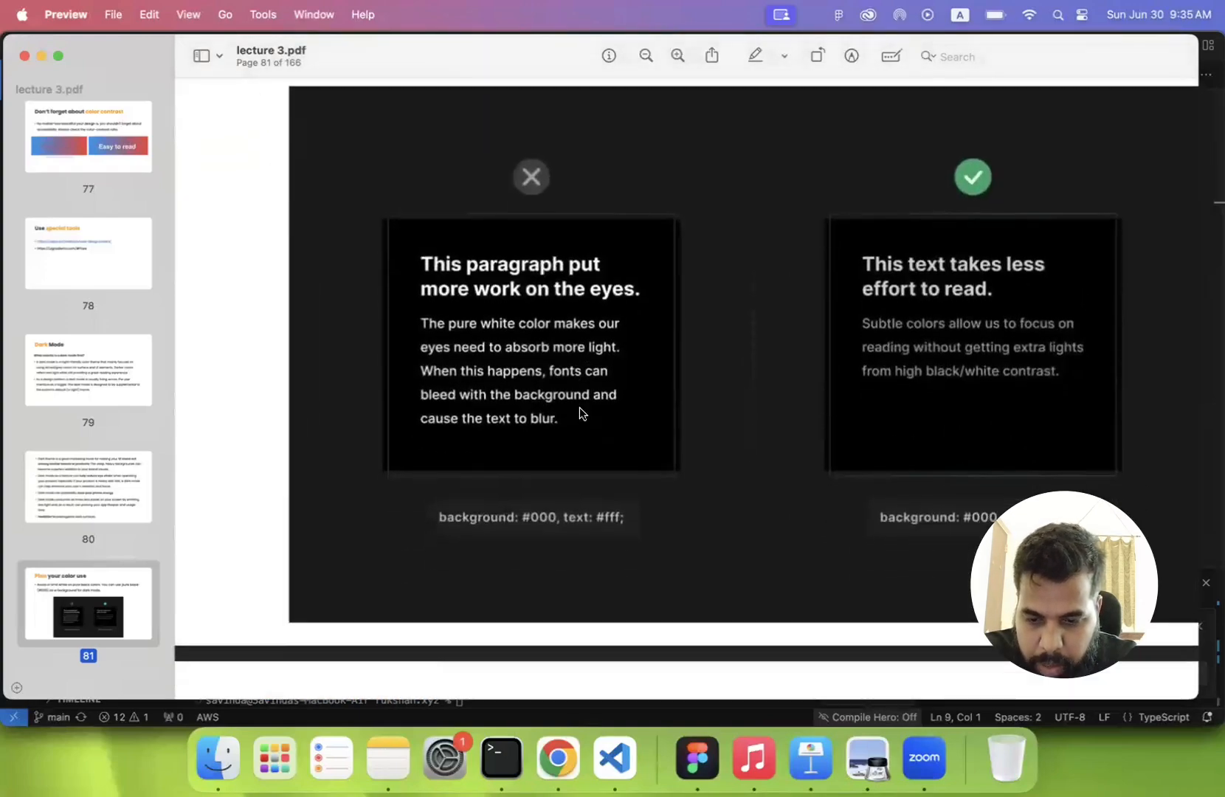
scroll(583, 411, down, 1)
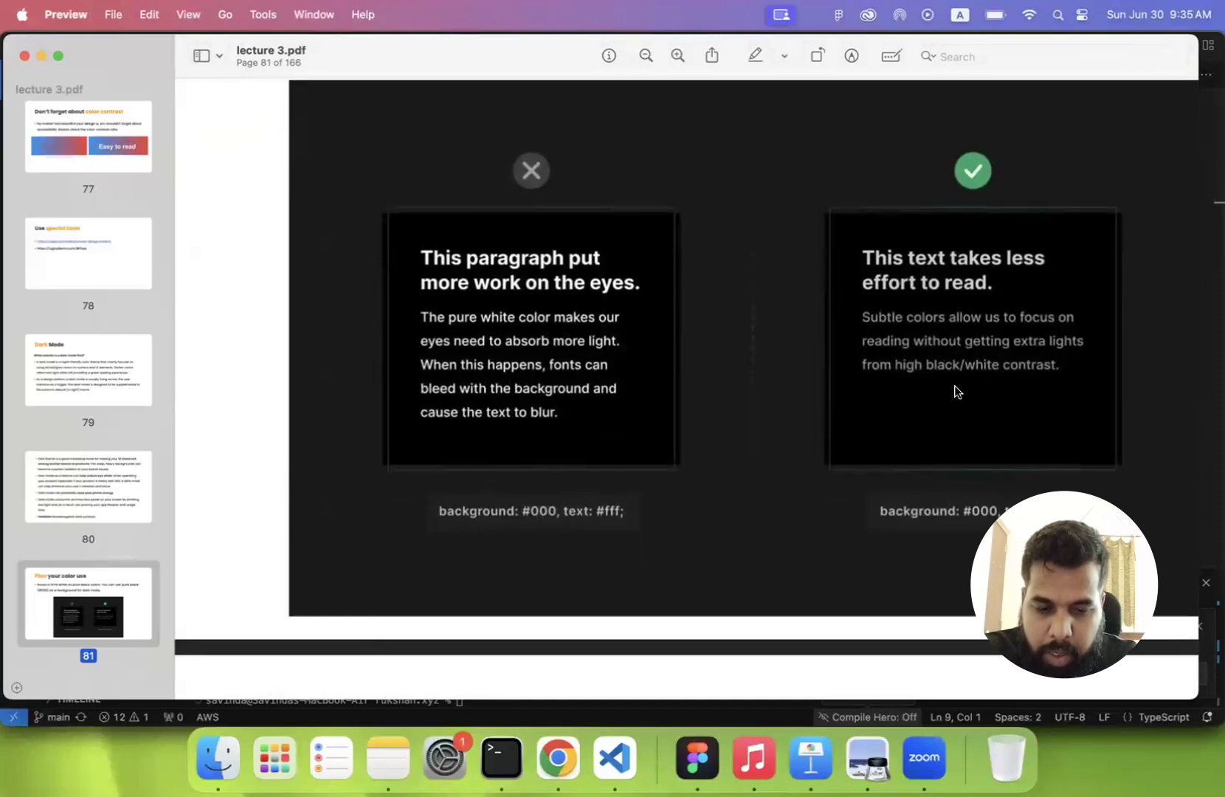
scroll(931, 347, down, 3)
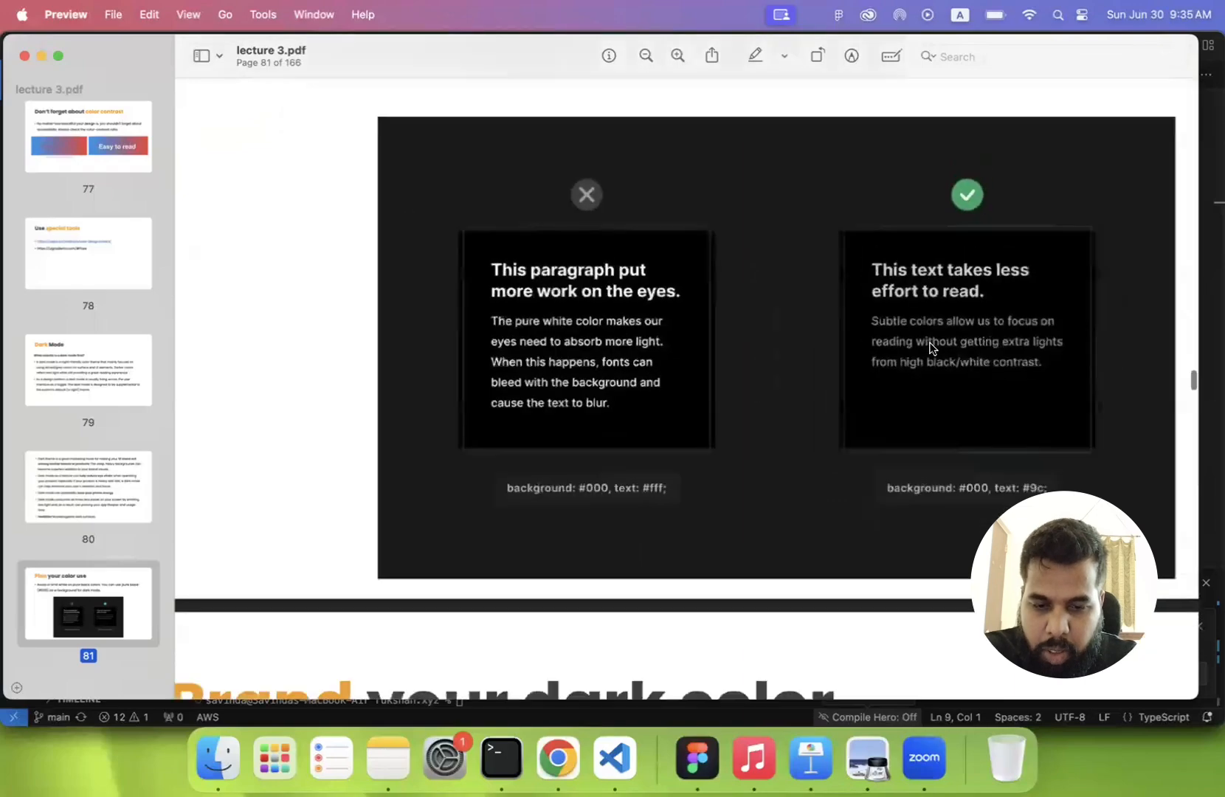
scroll(932, 347, down, 5)
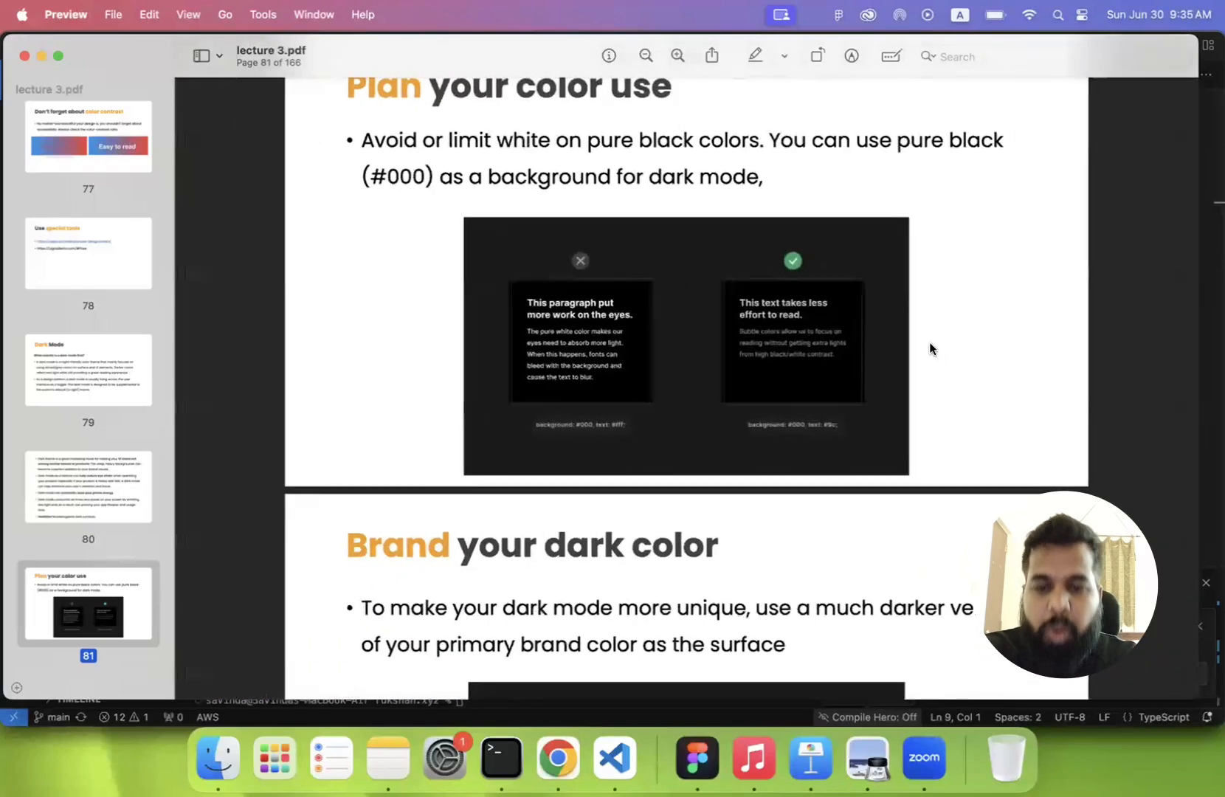
scroll(785, 331, up, 5)
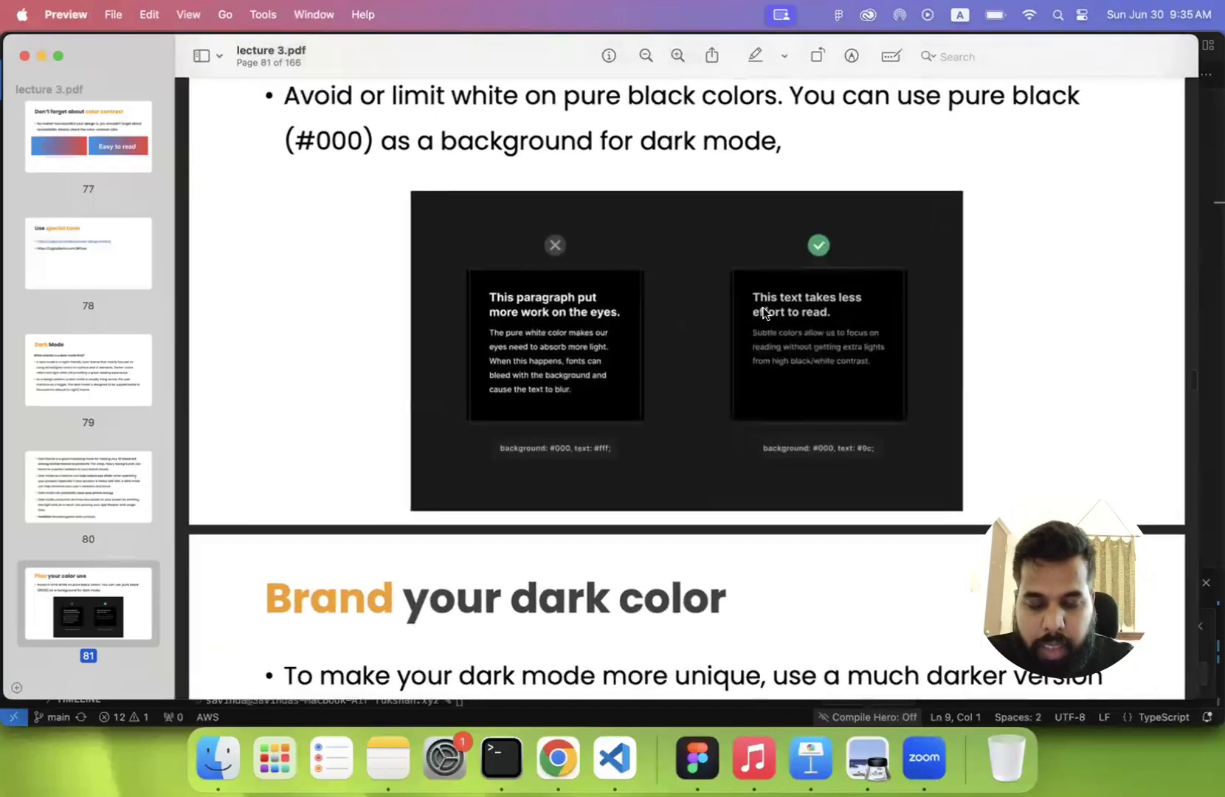
scroll(763, 313, up, 3)
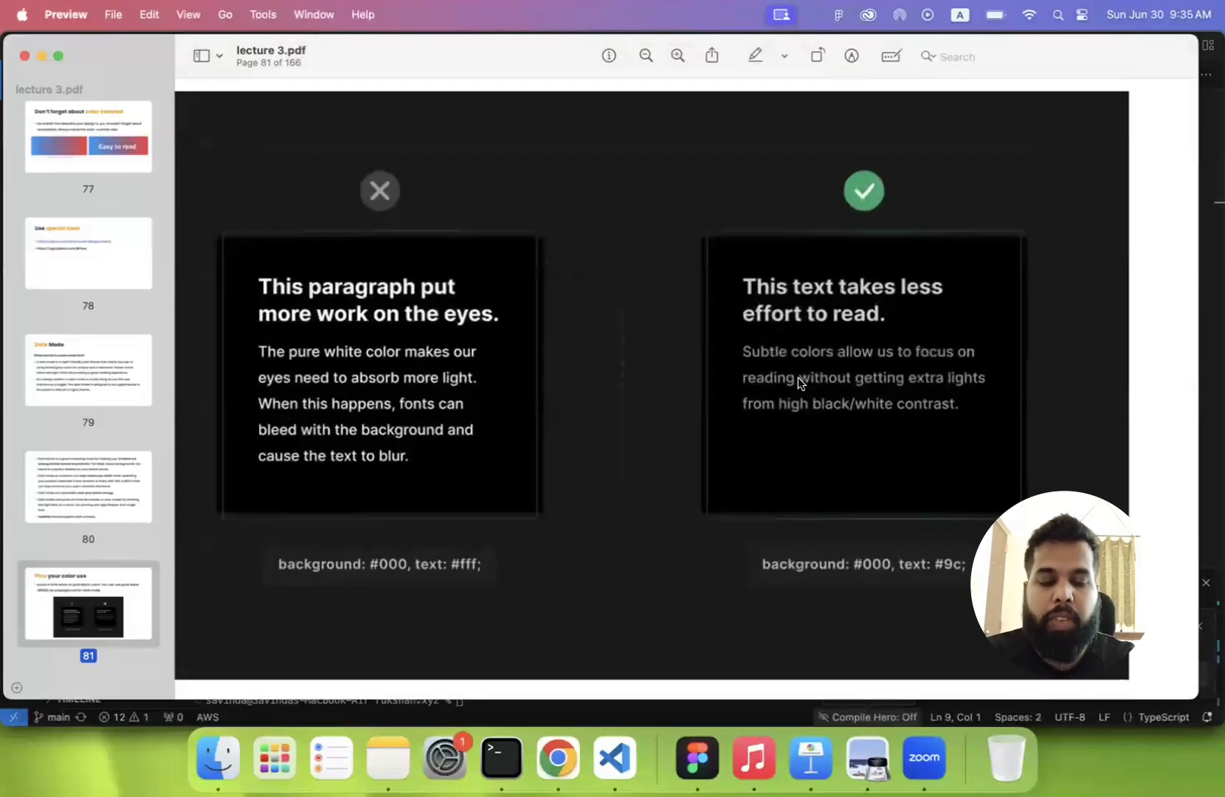
scroll(798, 377, down, 3)
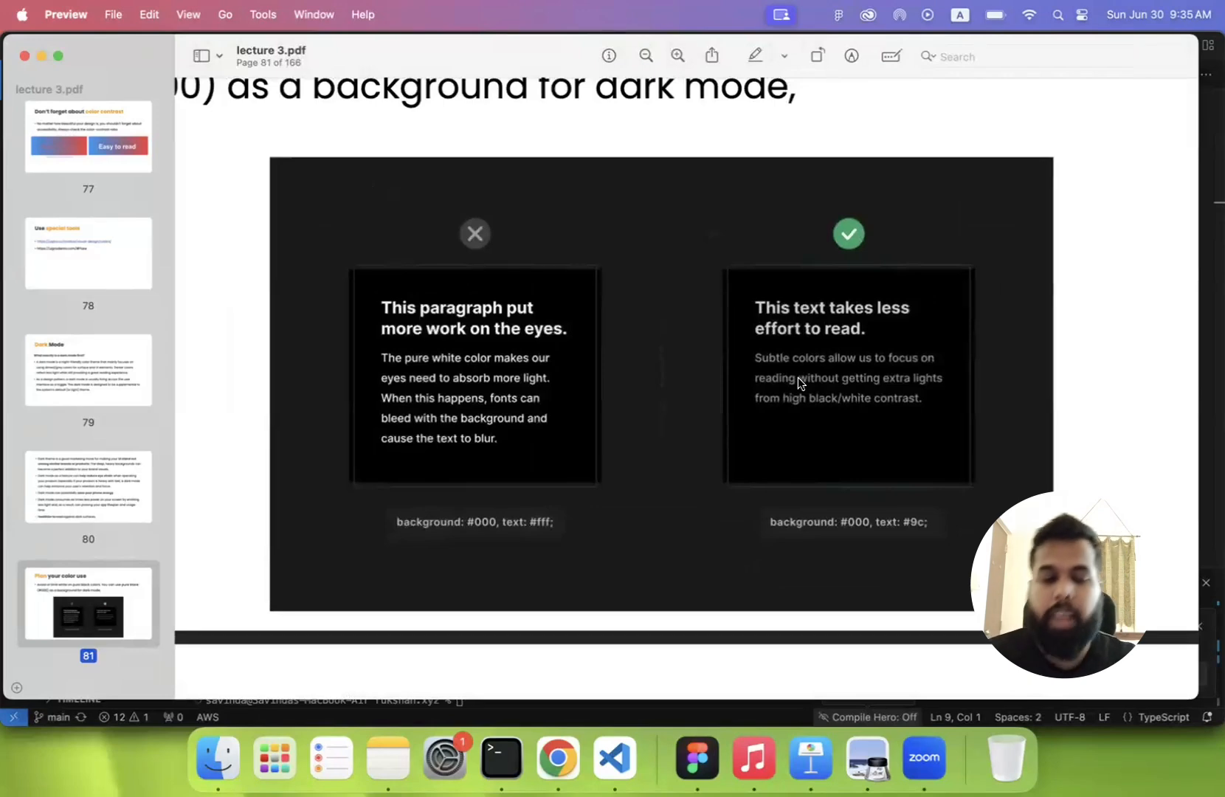
scroll(799, 377, down, 3)
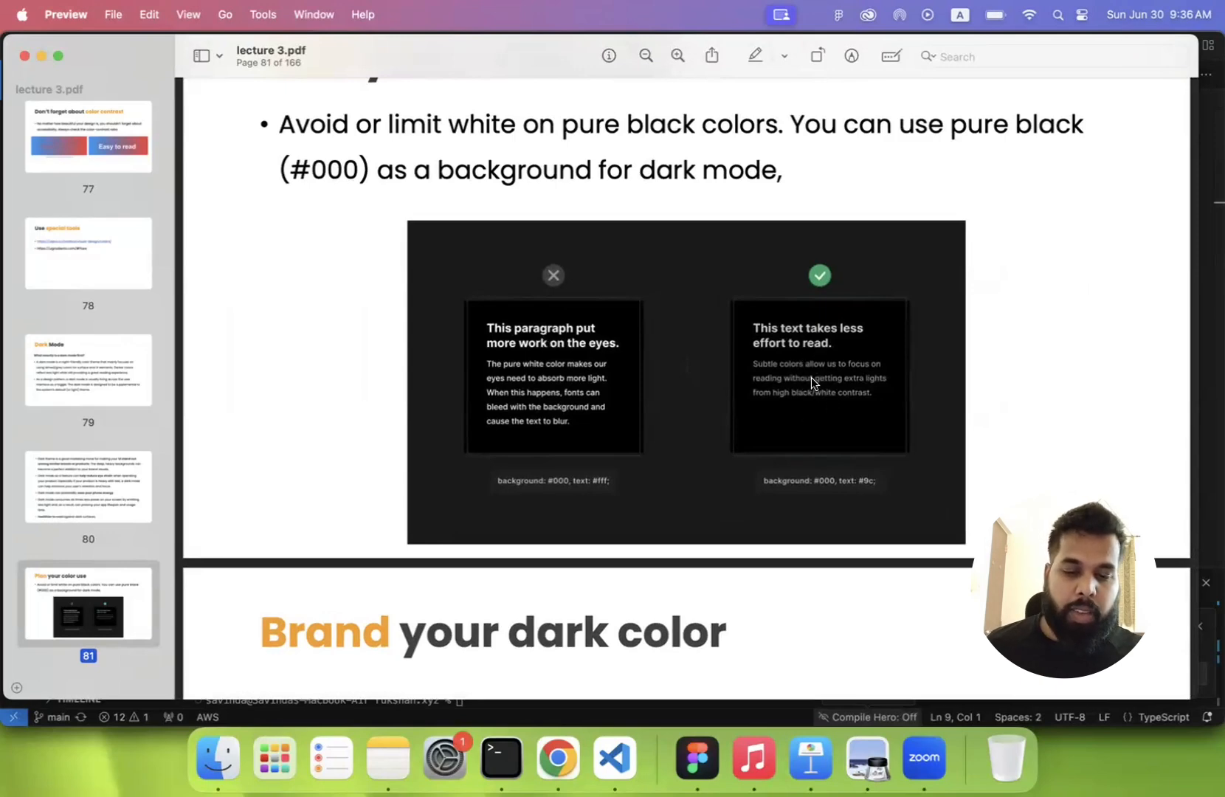
scroll(812, 380, up, 3)
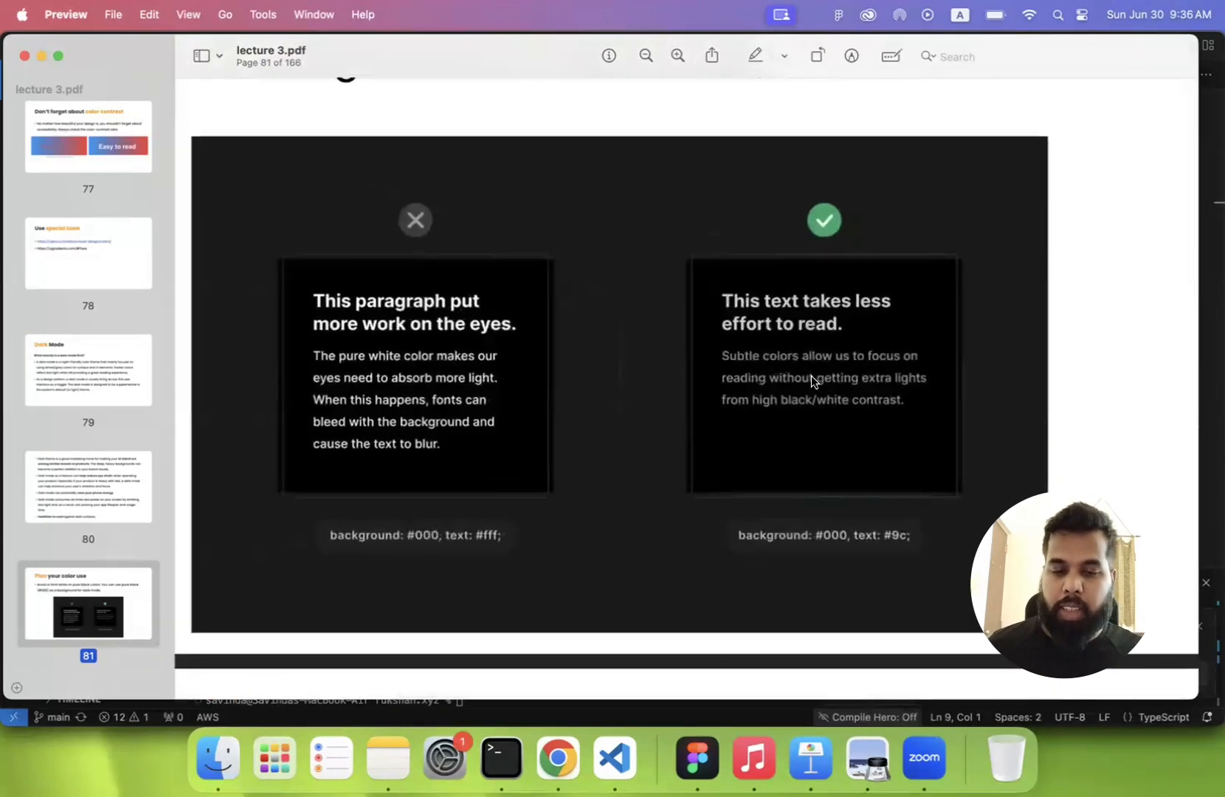
- Go to the "Brand your dark color" slide on page 82 and compare its neutral and branded dark surface examples
scroll(811, 380, down, 3)
scroll(811, 380, down, 5)
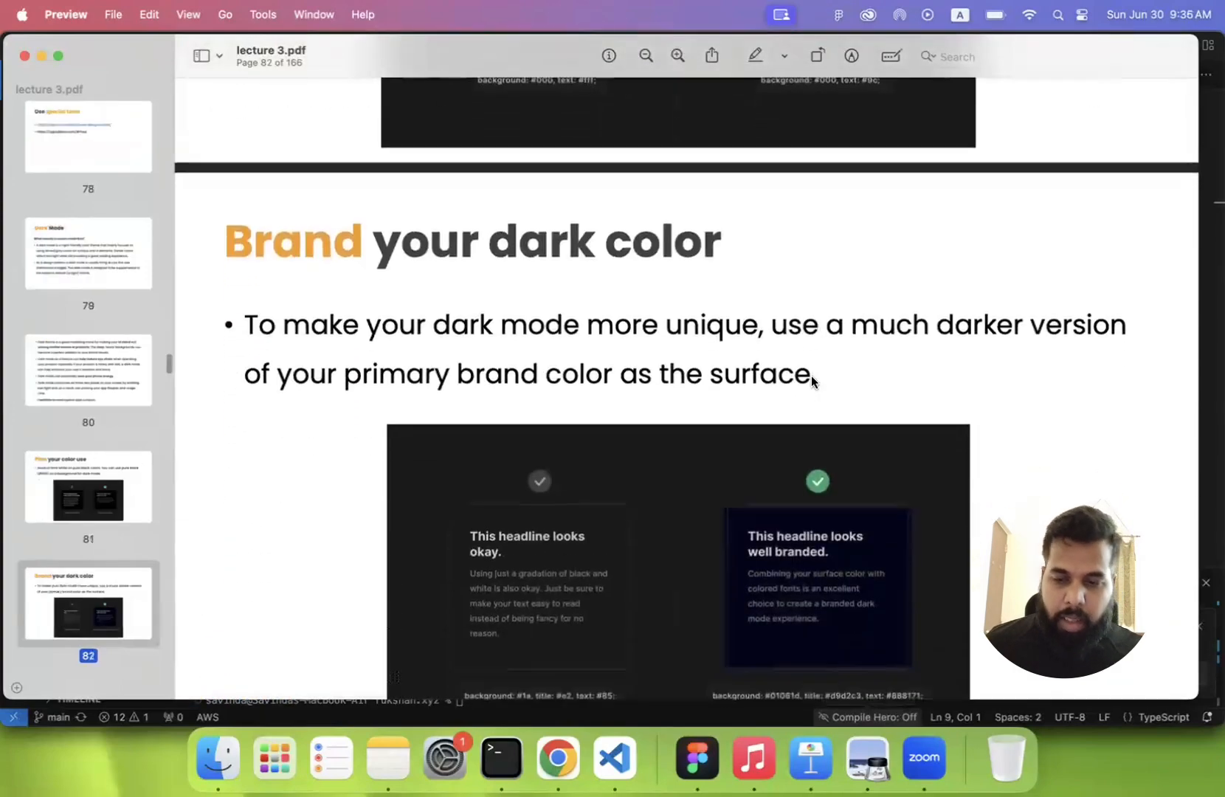
scroll(810, 375, down, 3)
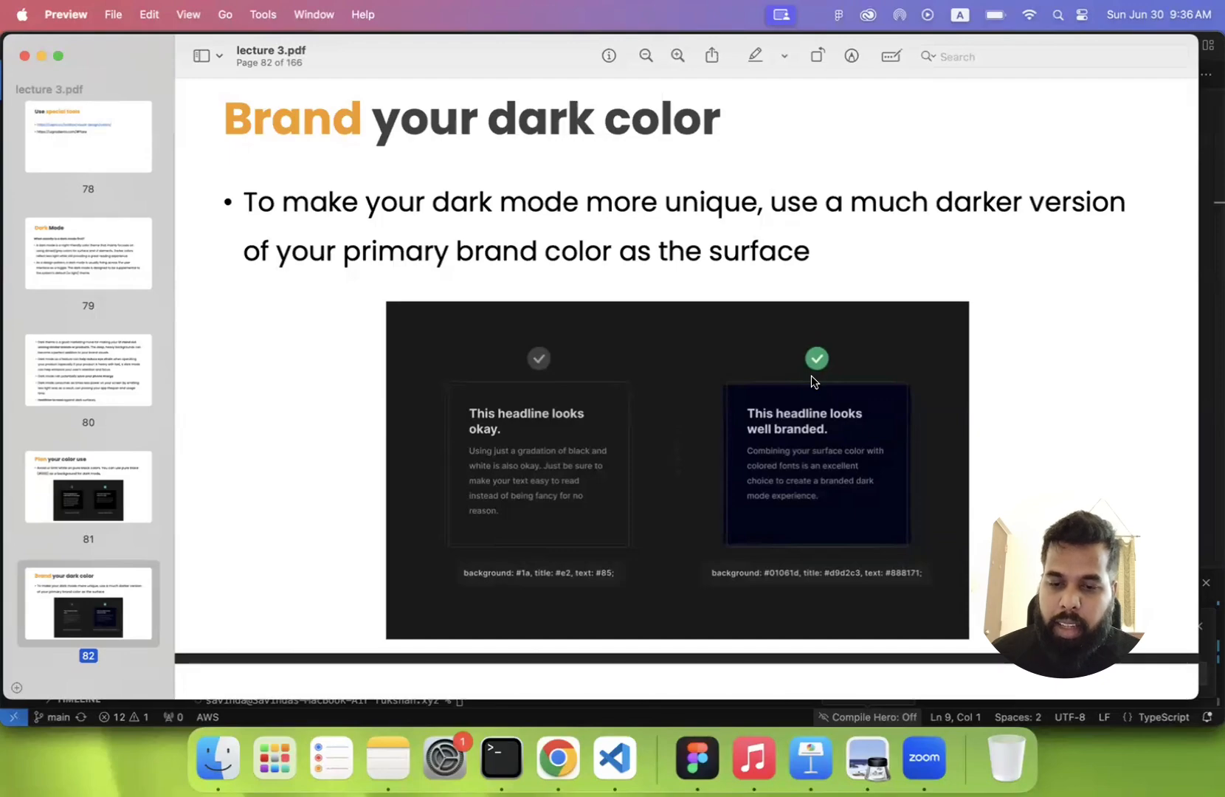
scroll(684, 483, up, 5)
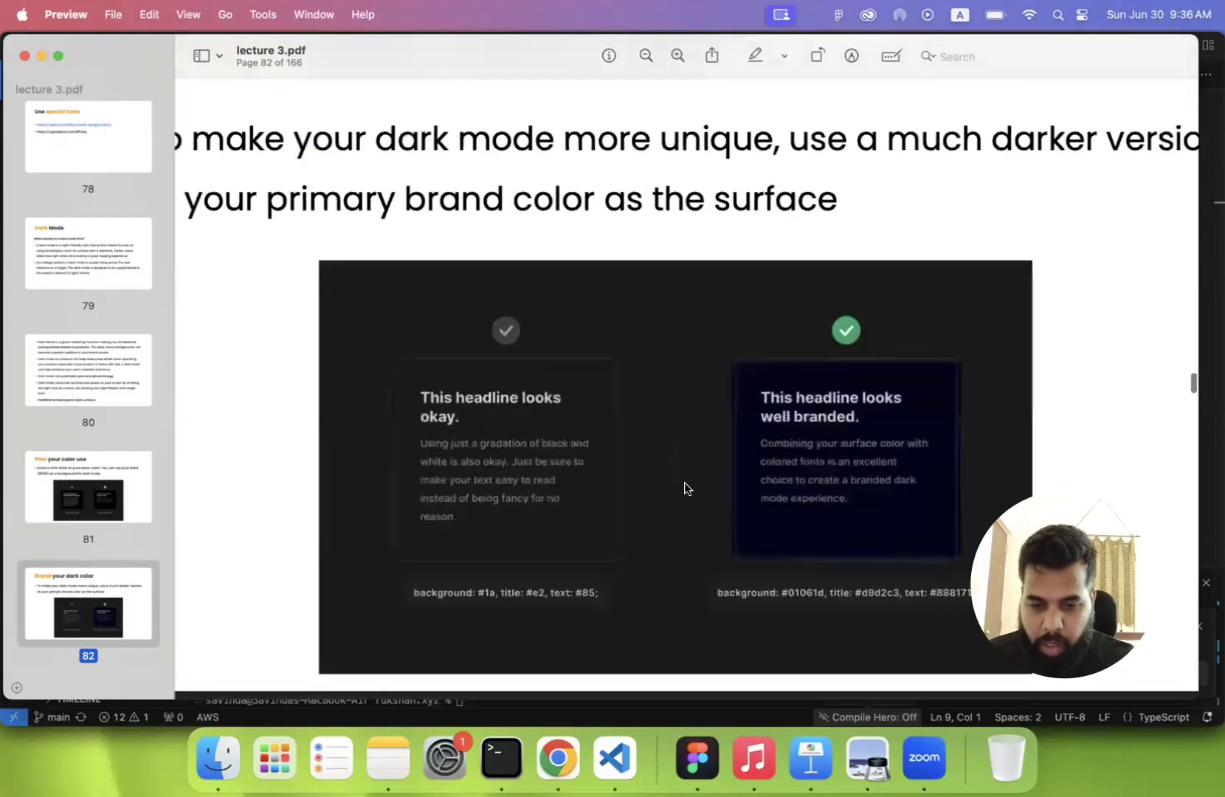
scroll(685, 482, down, 3)
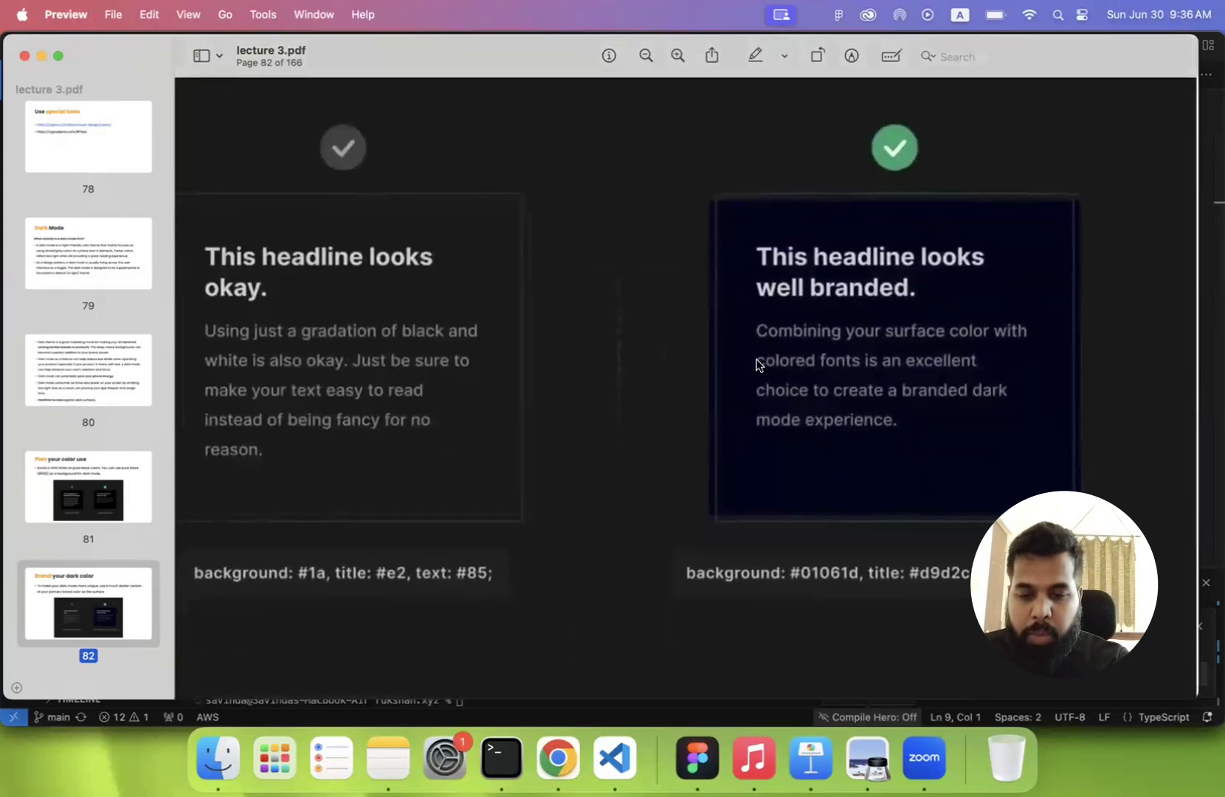
scroll(758, 363, down, 5)
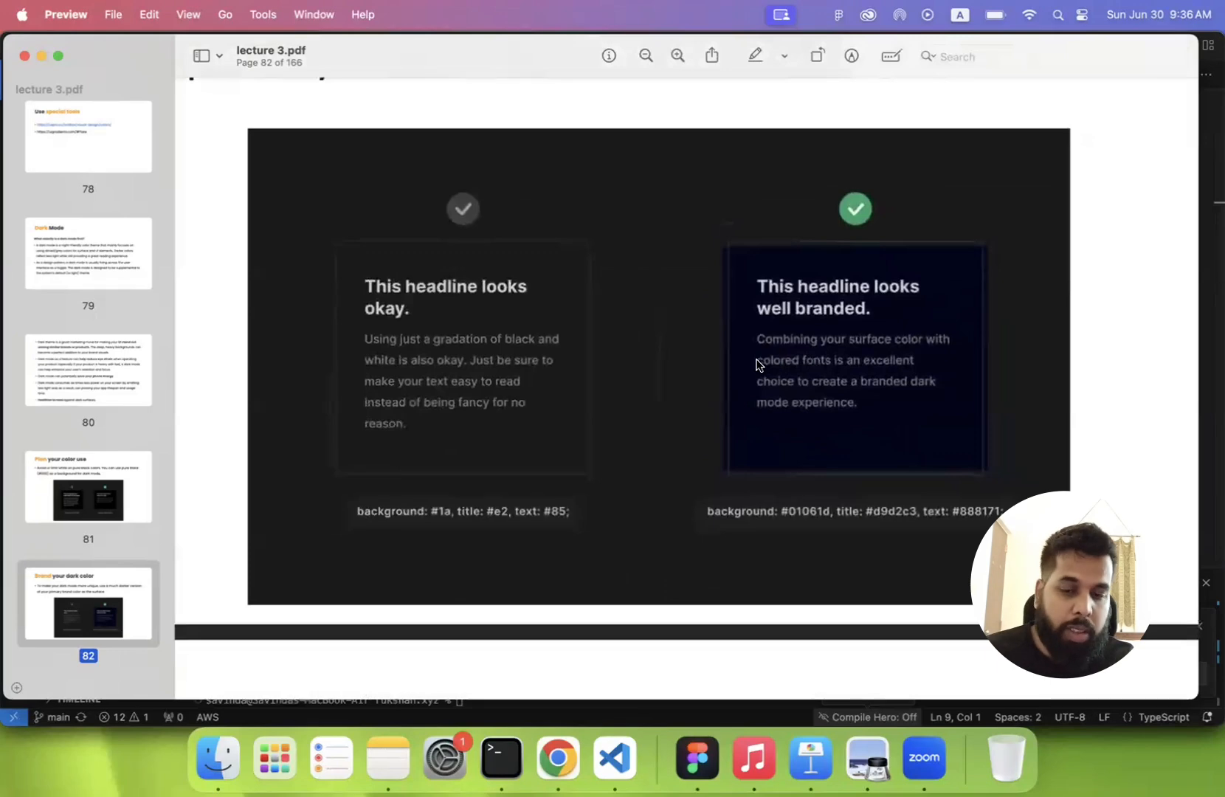
scroll(710, 343, up, 5)
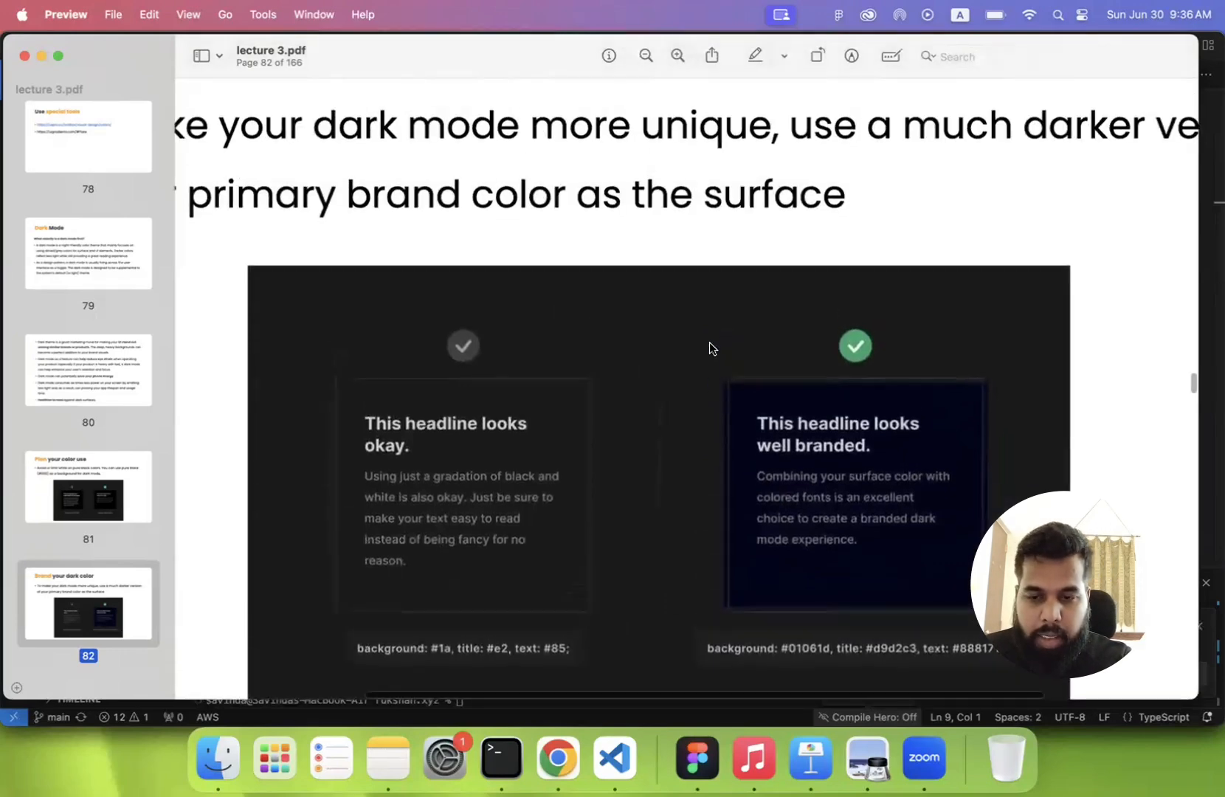
scroll(709, 343, down, 3)
scroll(709, 349, down, 4)
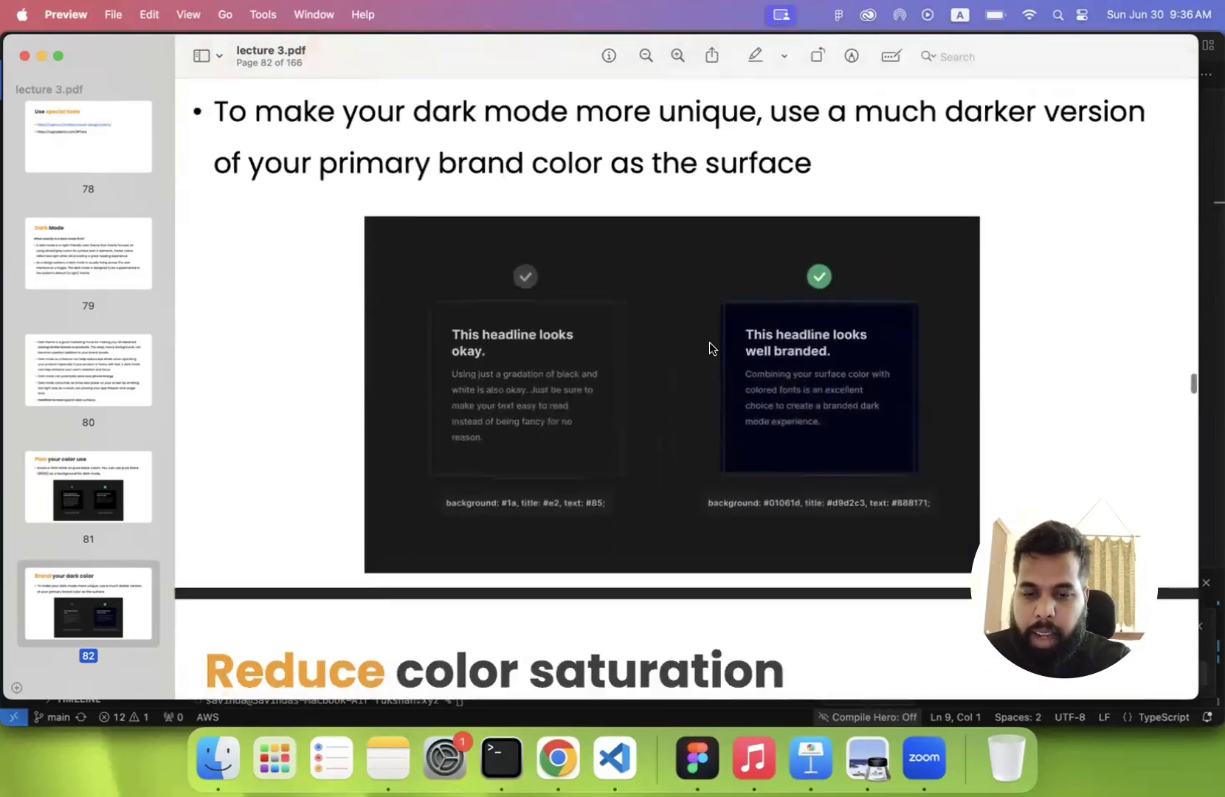
scroll(761, 365, up, 5)
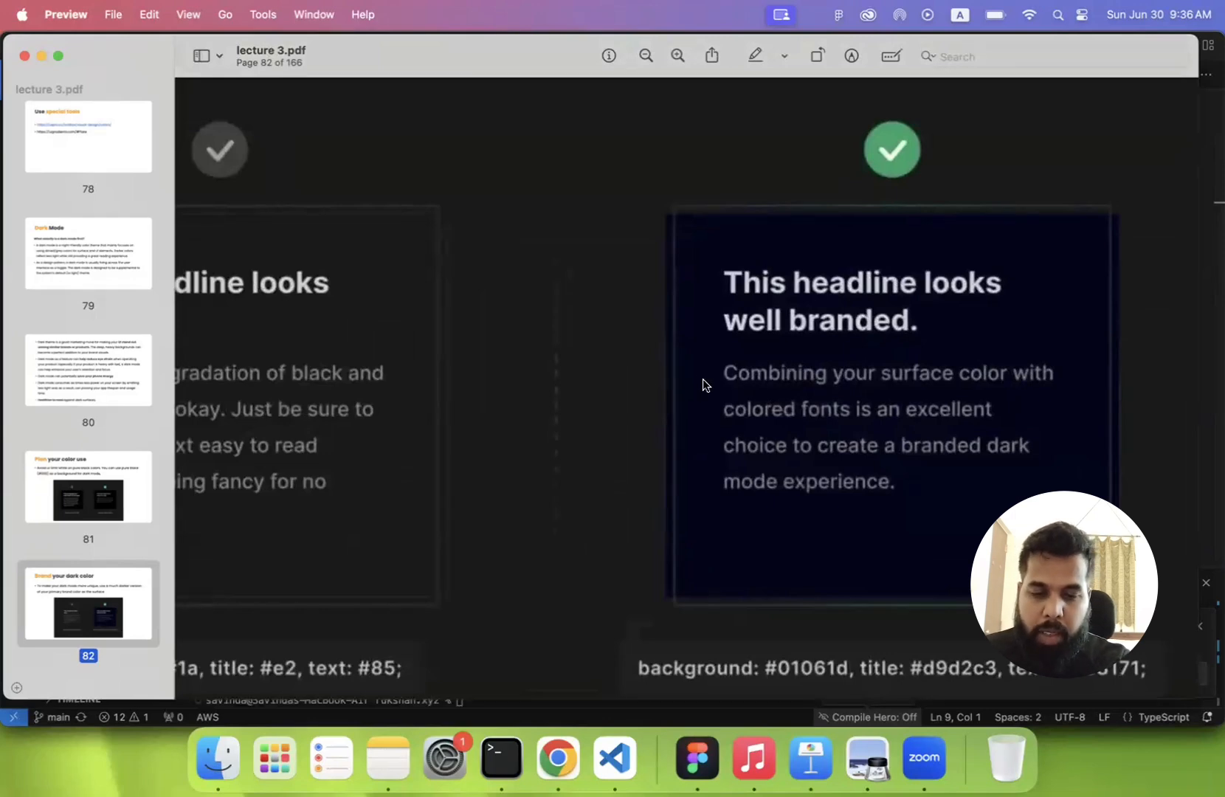
scroll(705, 378, down, 5)
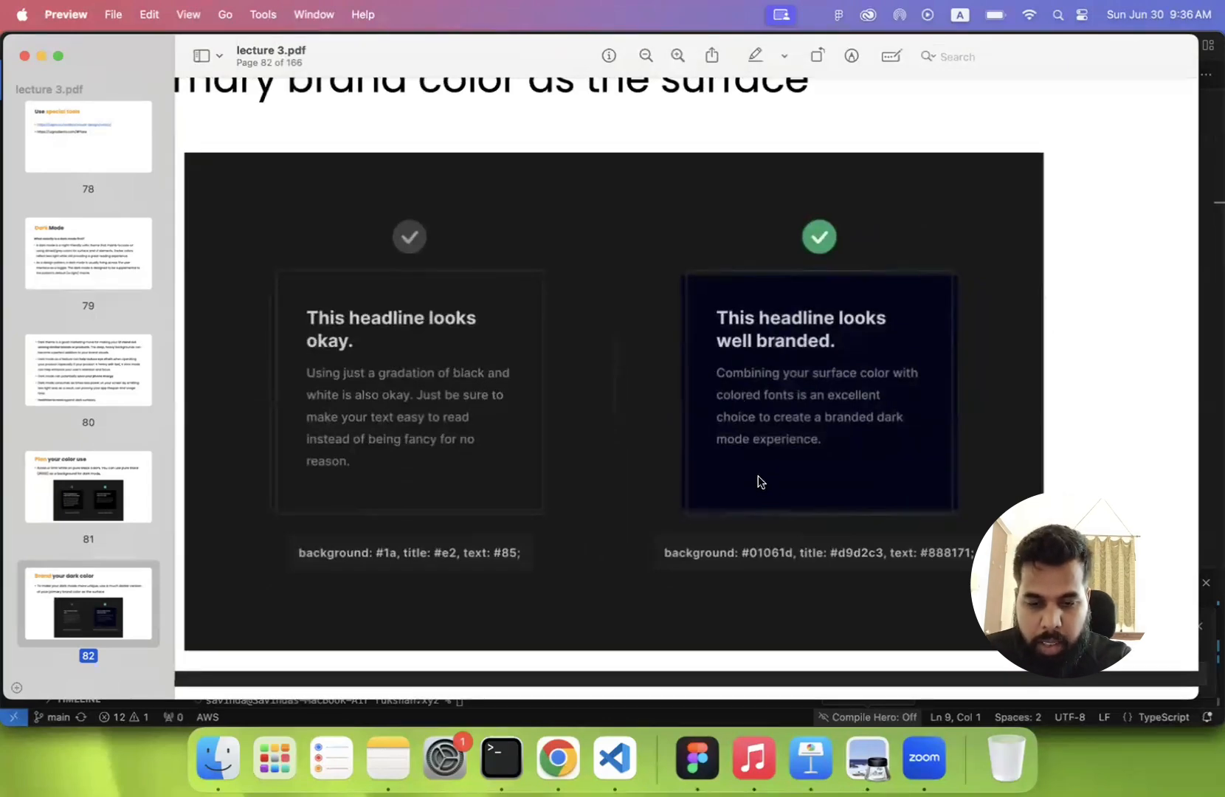
scroll(758, 482, down, 3)
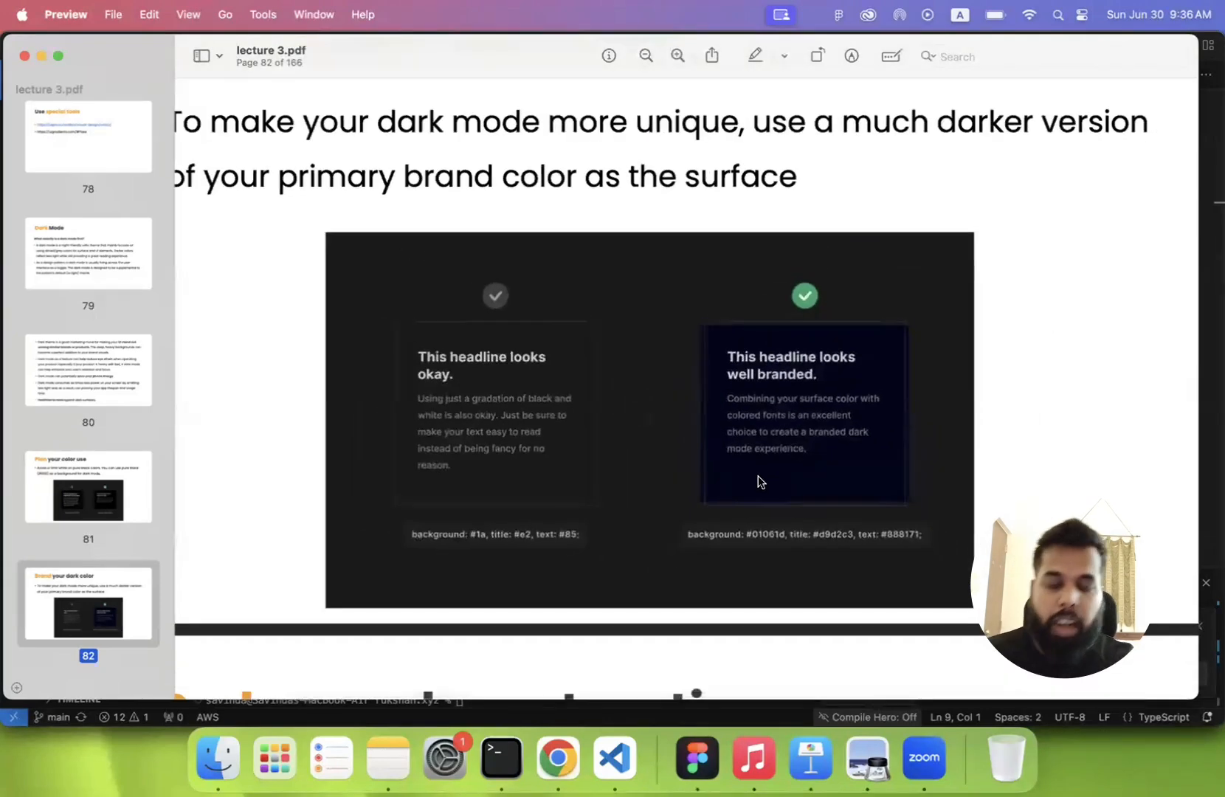
scroll(759, 481, down, 3)
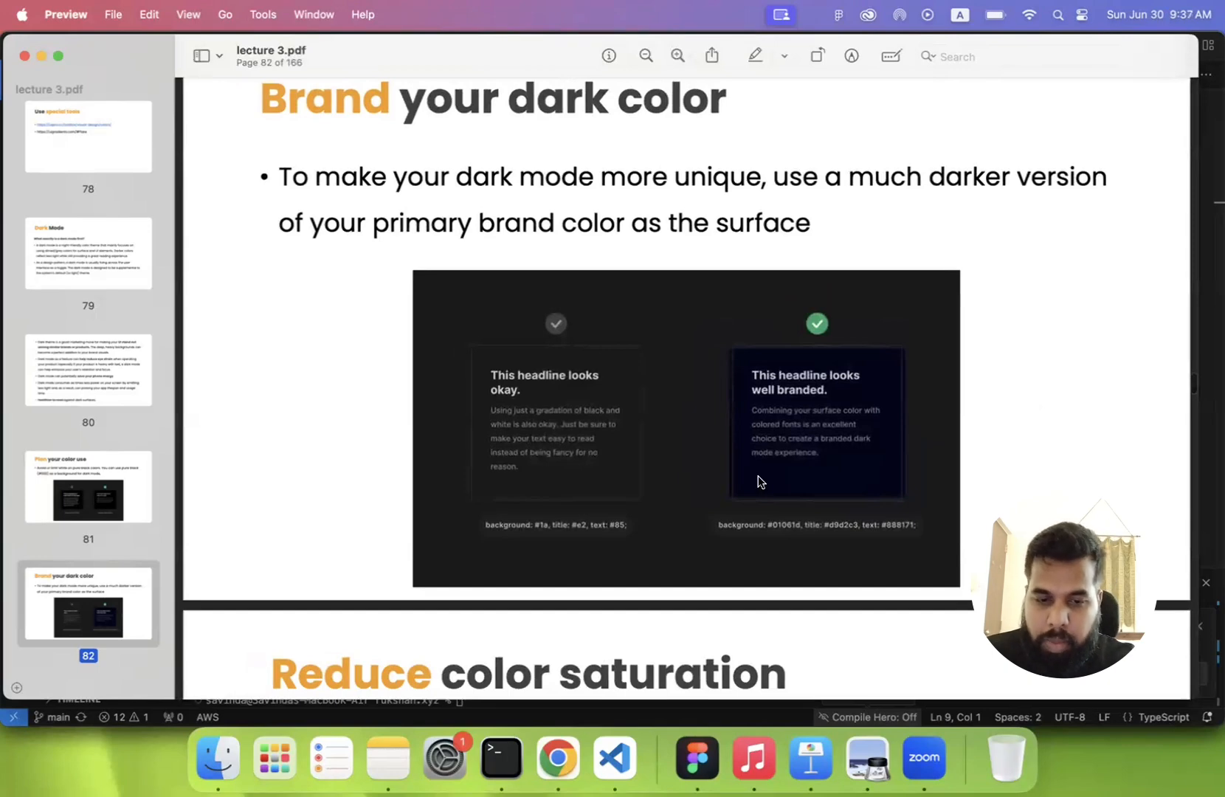
scroll(759, 481, up, 1)
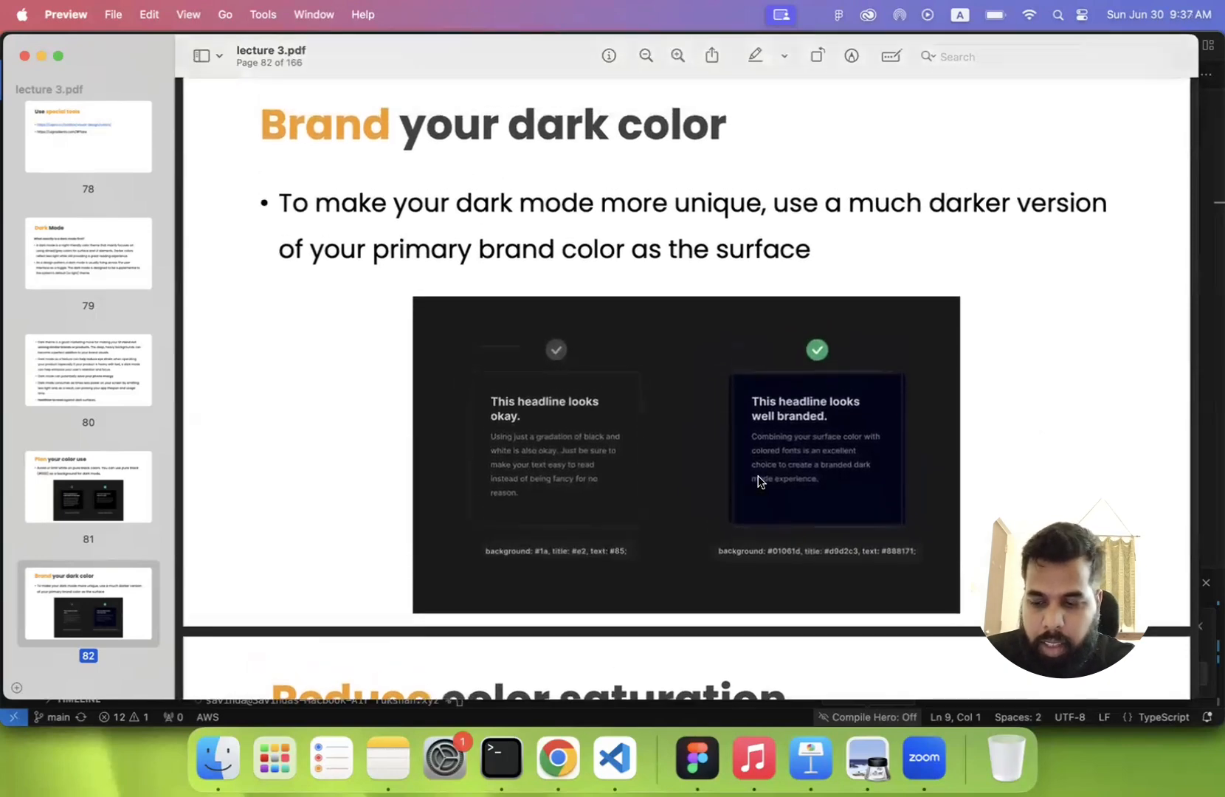
- Go to the "Reduce color saturation" slide on page 83 and compare the Calls button accents in both dark mode examples
scroll(759, 481, down, 1)
scroll(758, 482, down, 3)
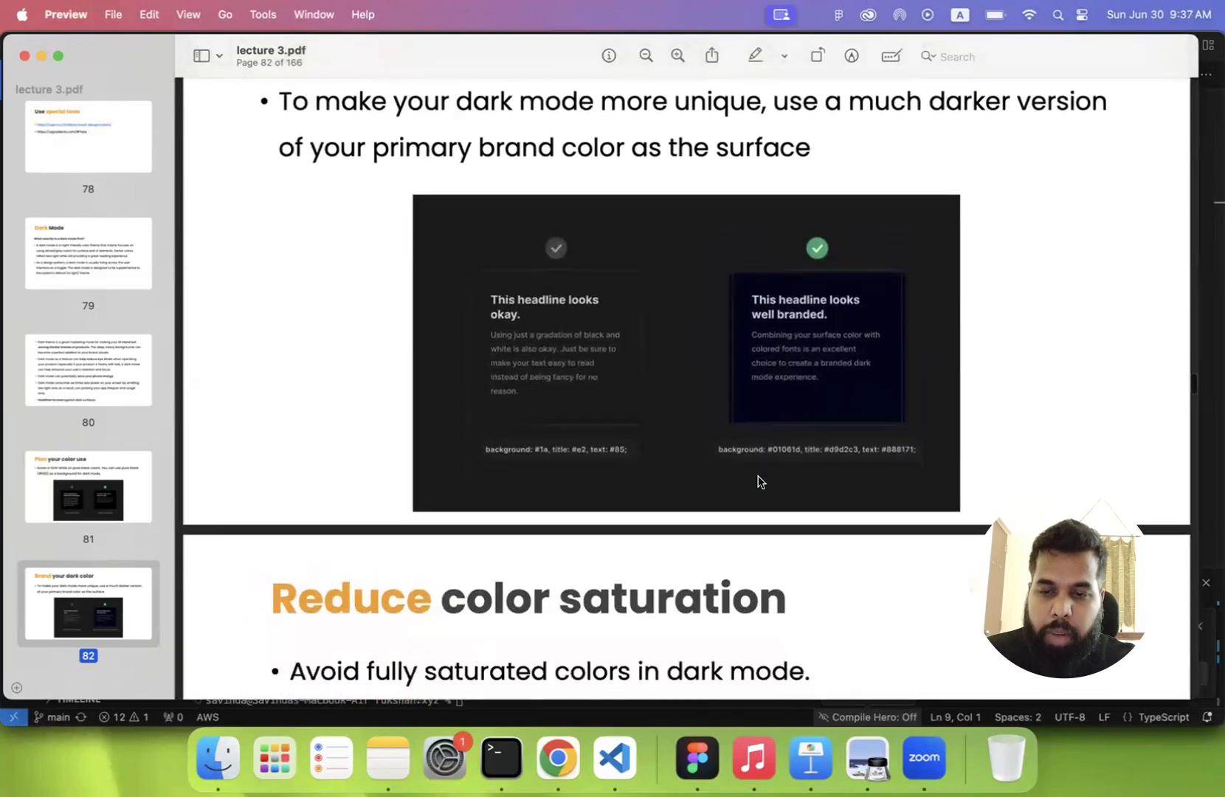
scroll(758, 481, down, 10)
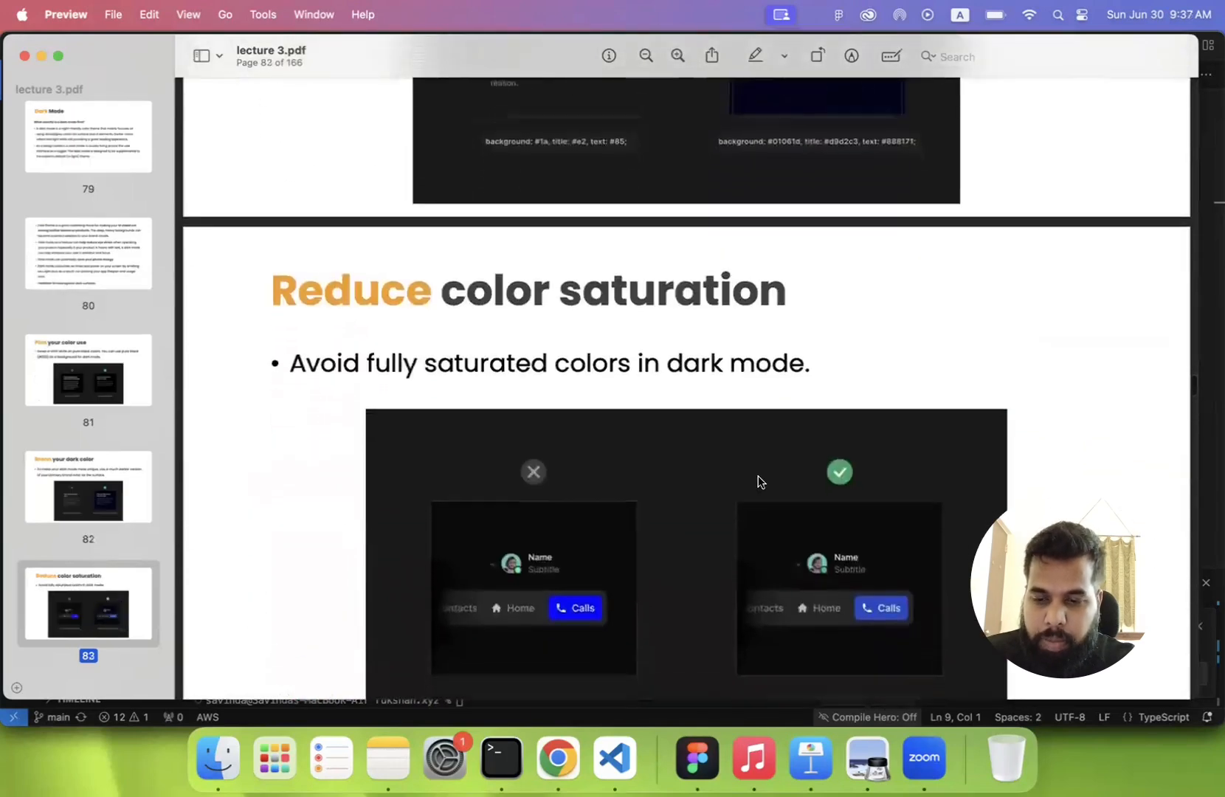
scroll(760, 481, down, 4)
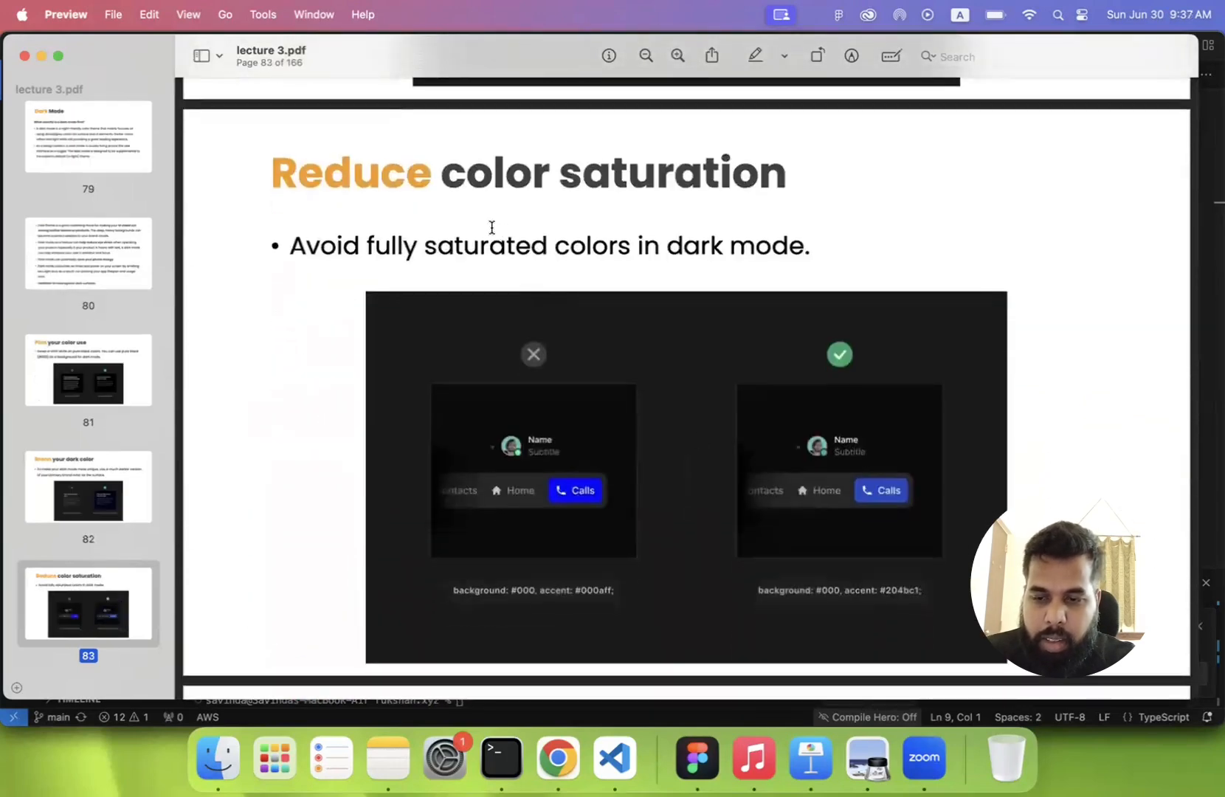
scroll(467, 223, up, 2)
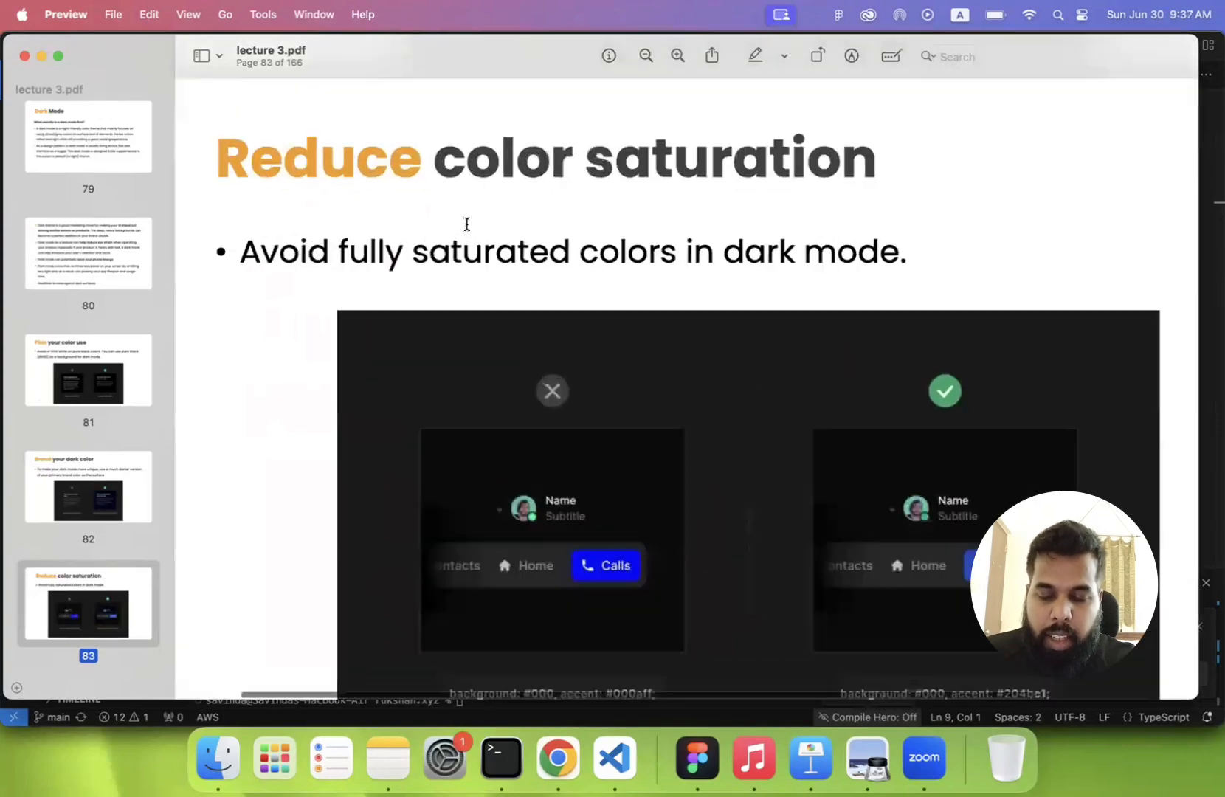
scroll(466, 224, up, 2)
scroll(467, 224, down, 4)
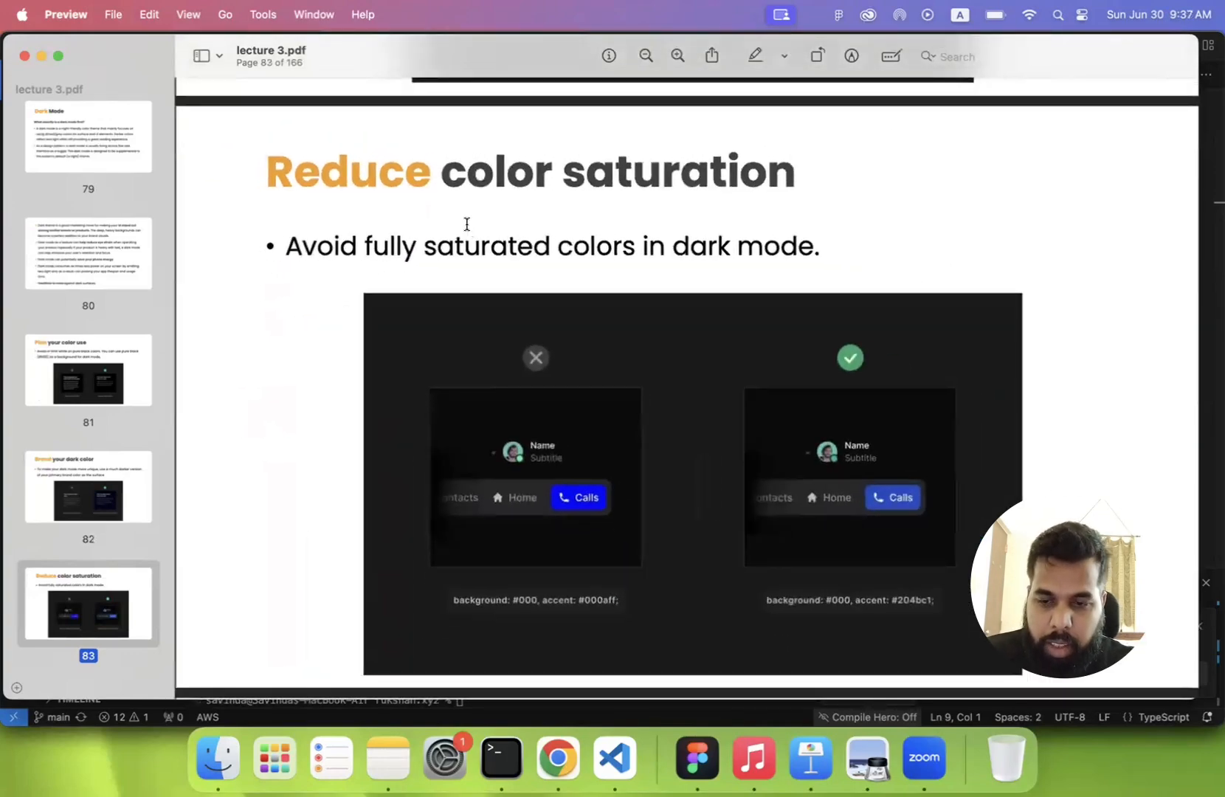
scroll(466, 224, down, 1)
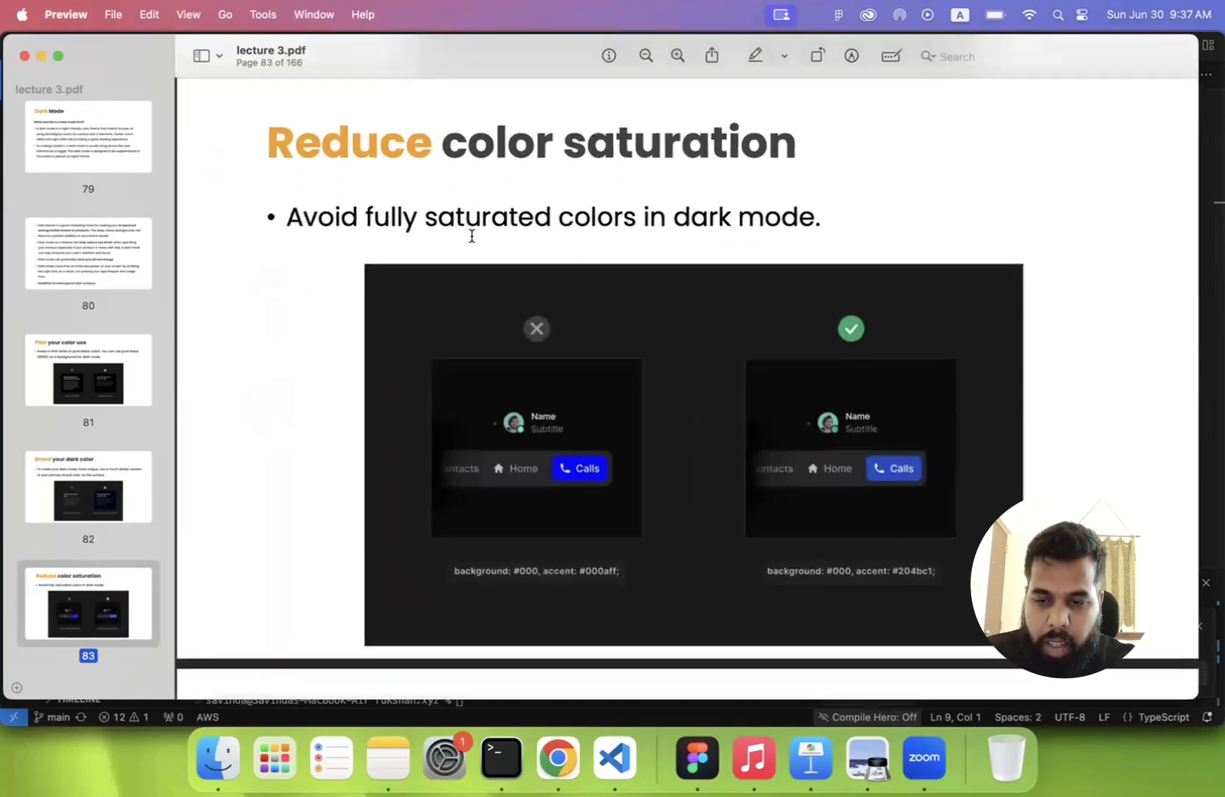
scroll(667, 236, up, 3)
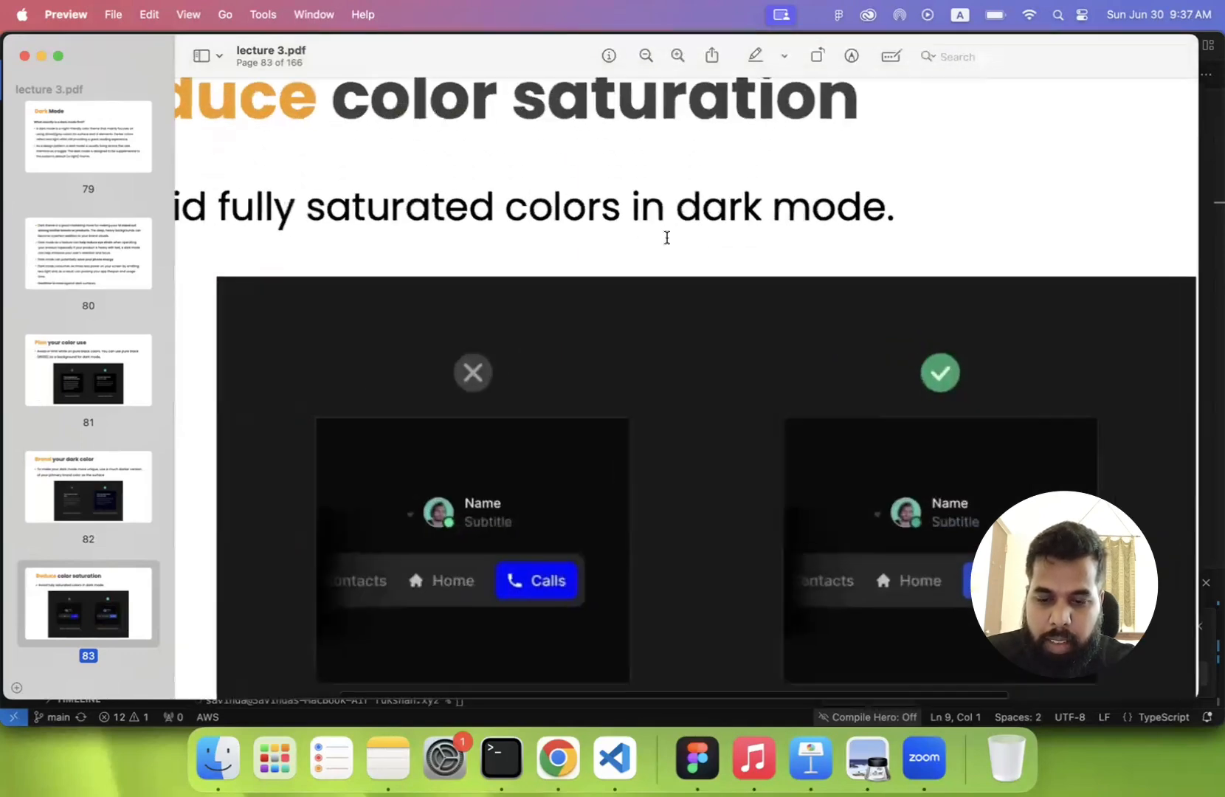
scroll(531, 402, down, 5)
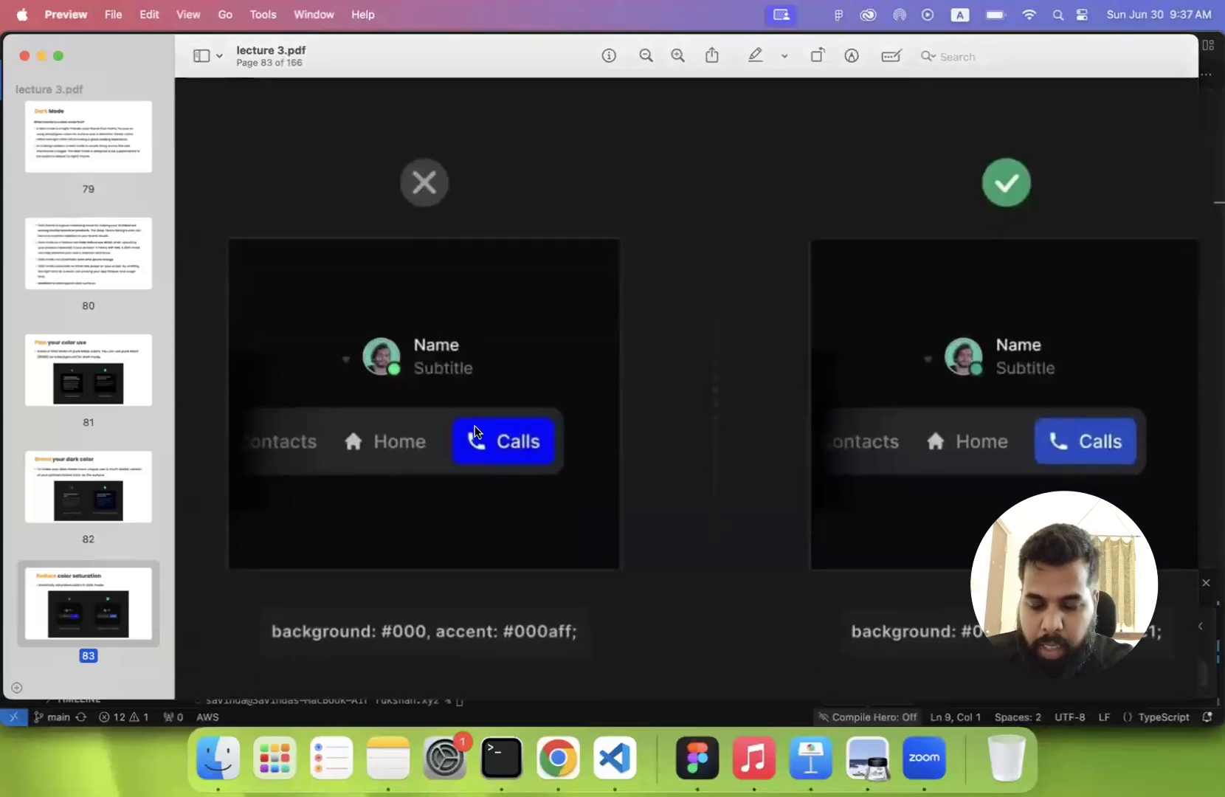
scroll(502, 449, up, 3)
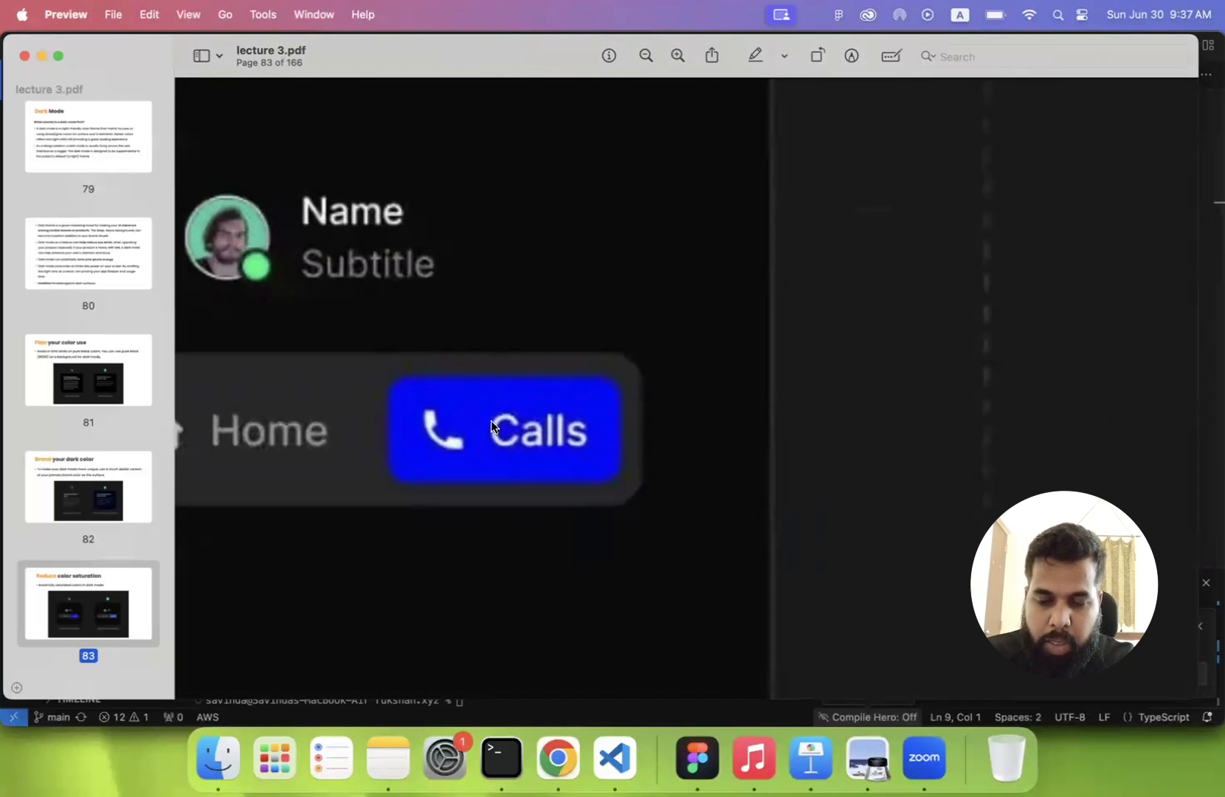
scroll(491, 420, down, 5)
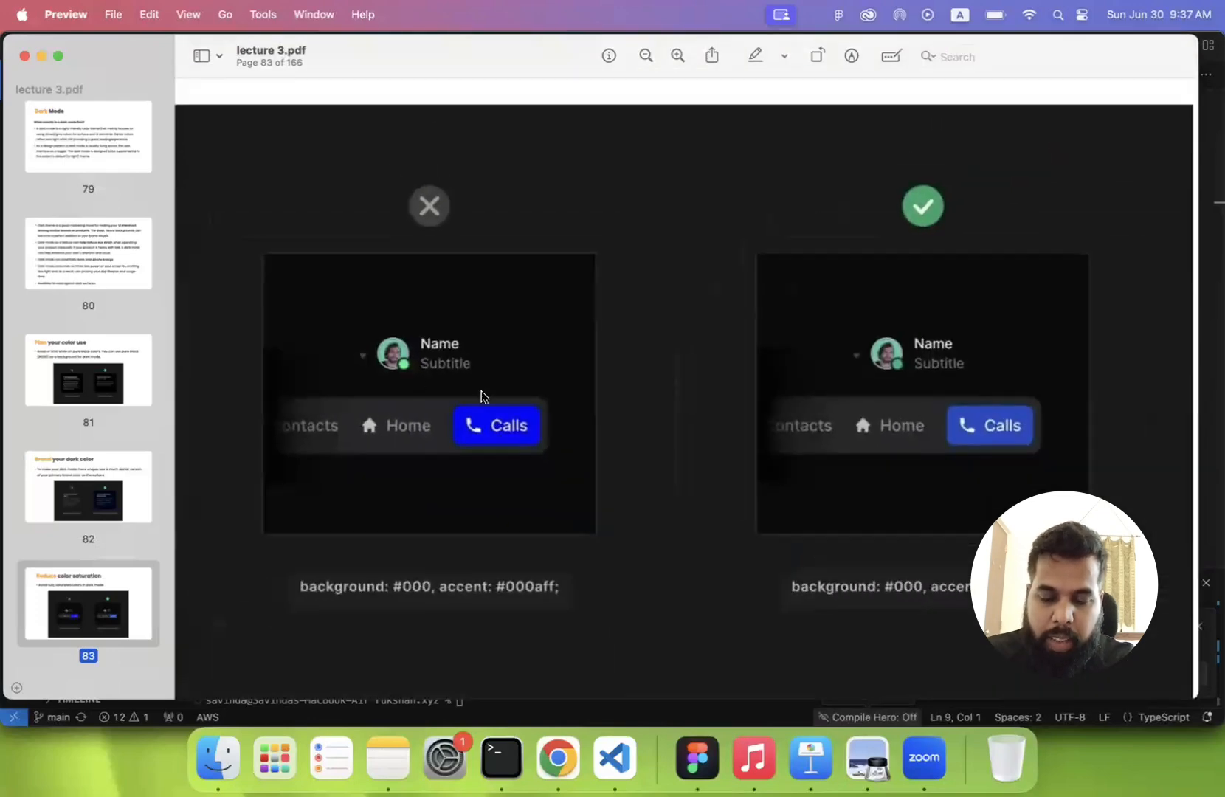
scroll(480, 396, down, 3)
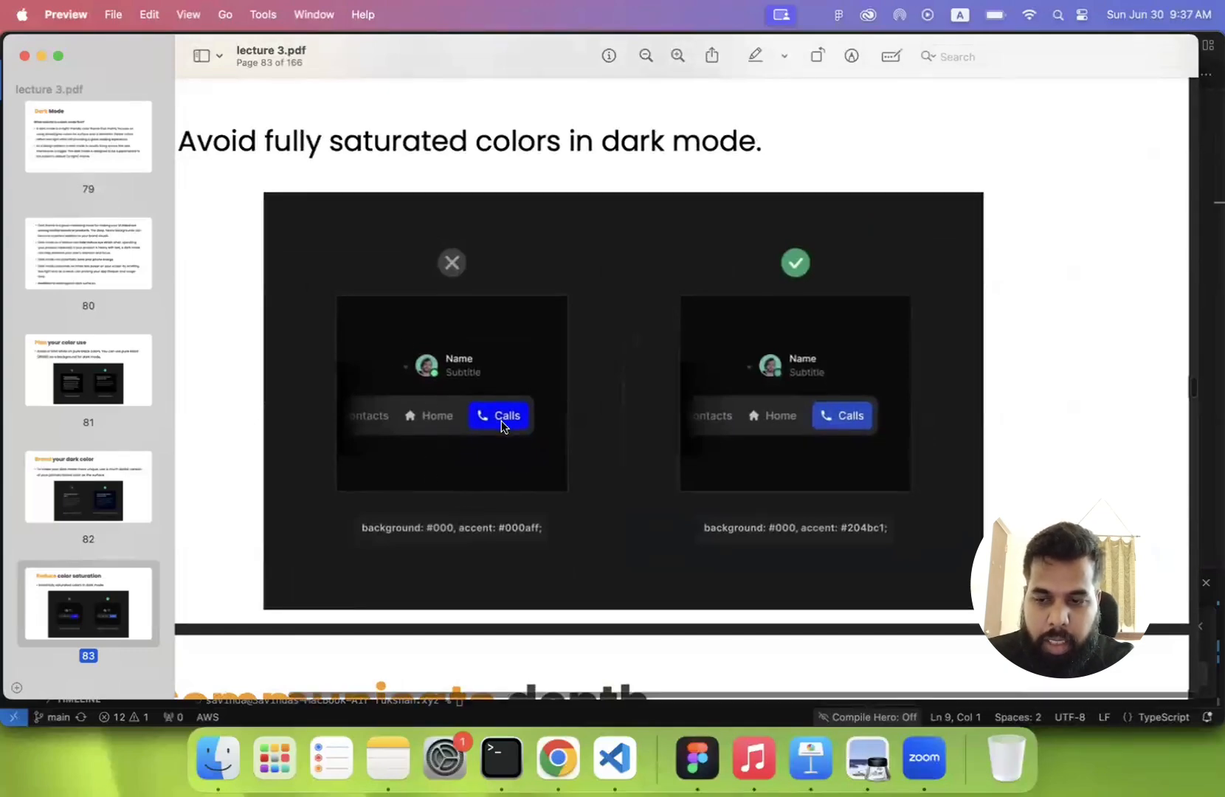
scroll(501, 426, down, 3)
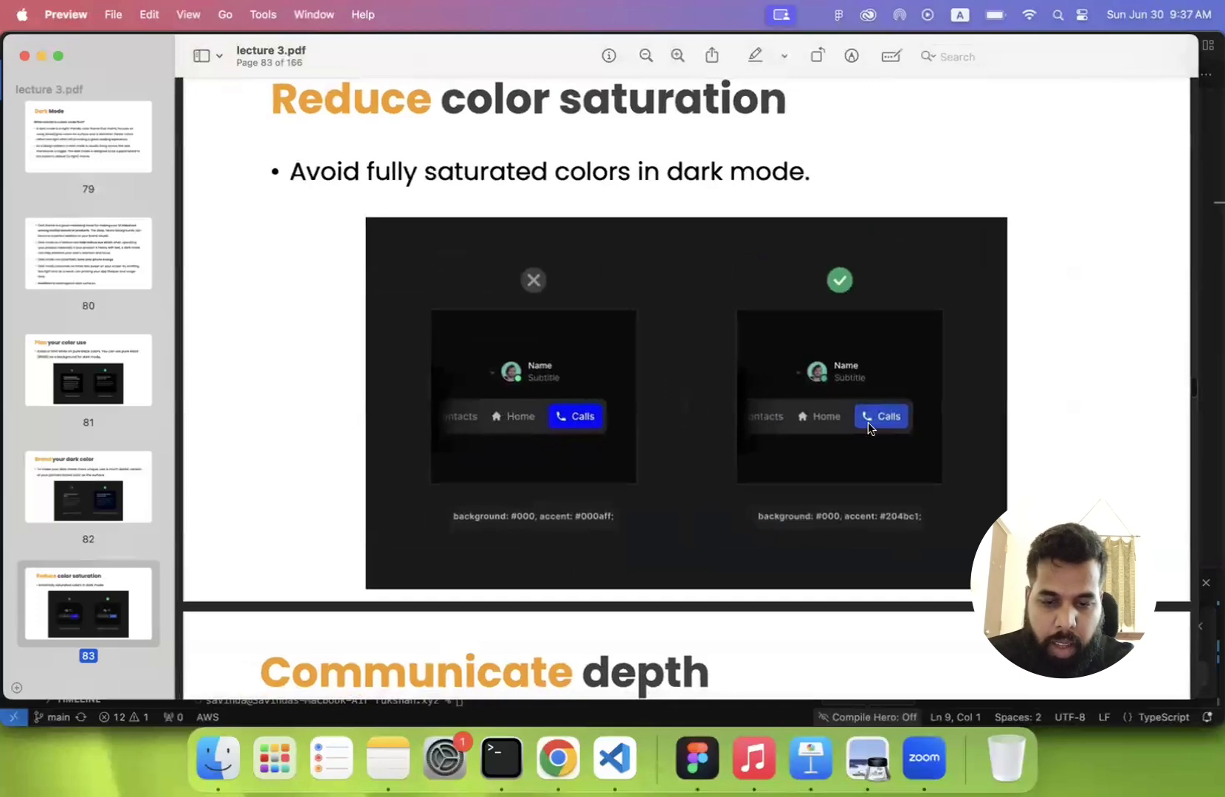
scroll(868, 422, up, 5)
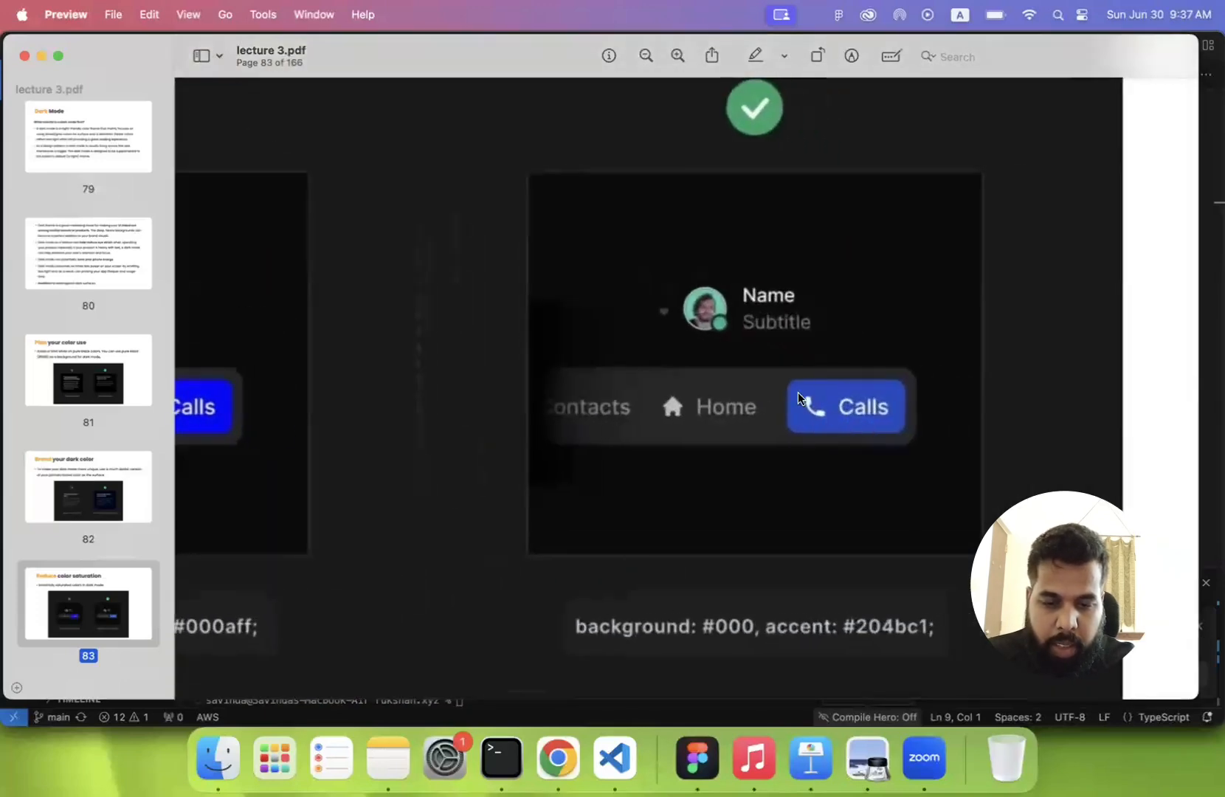
- Examine the softer blue #204bc1 Calls button in the recommended example on the "Reduce color saturation" slide, page 83
scroll(845, 388, up, 5)
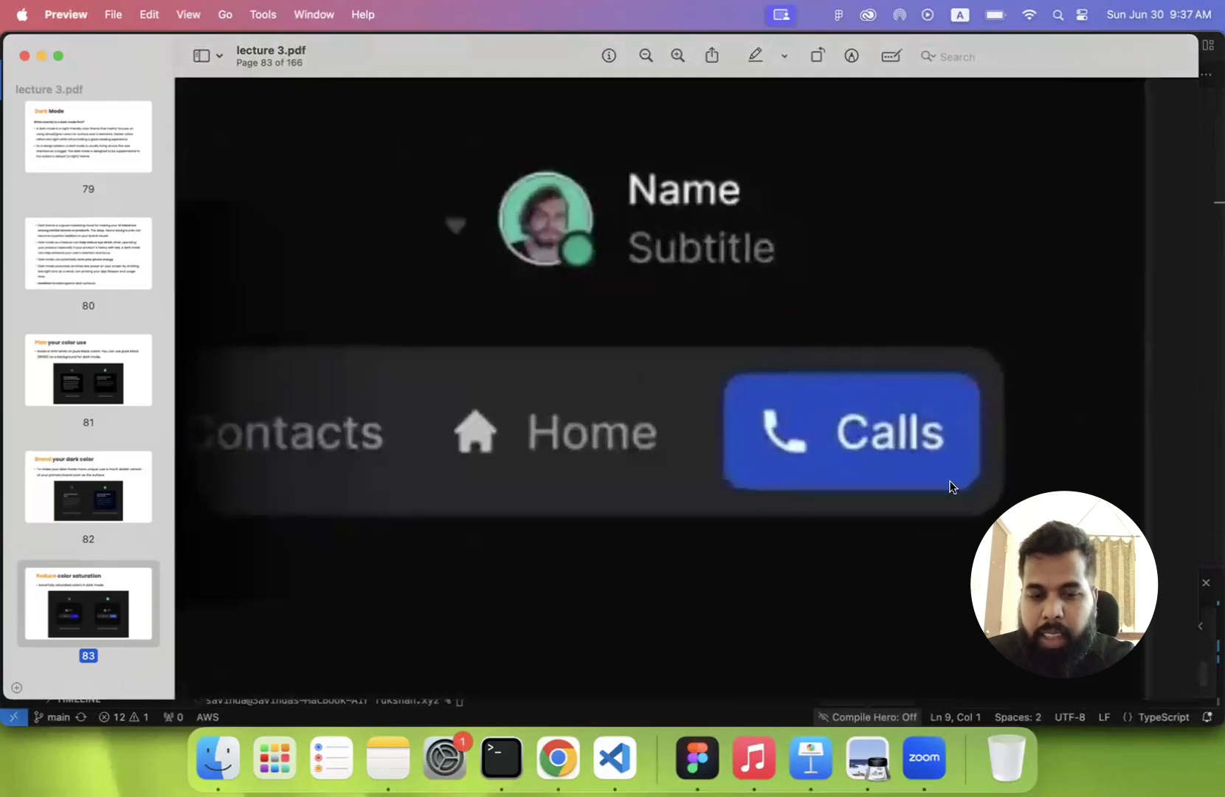
scroll(819, 405, down, 3)
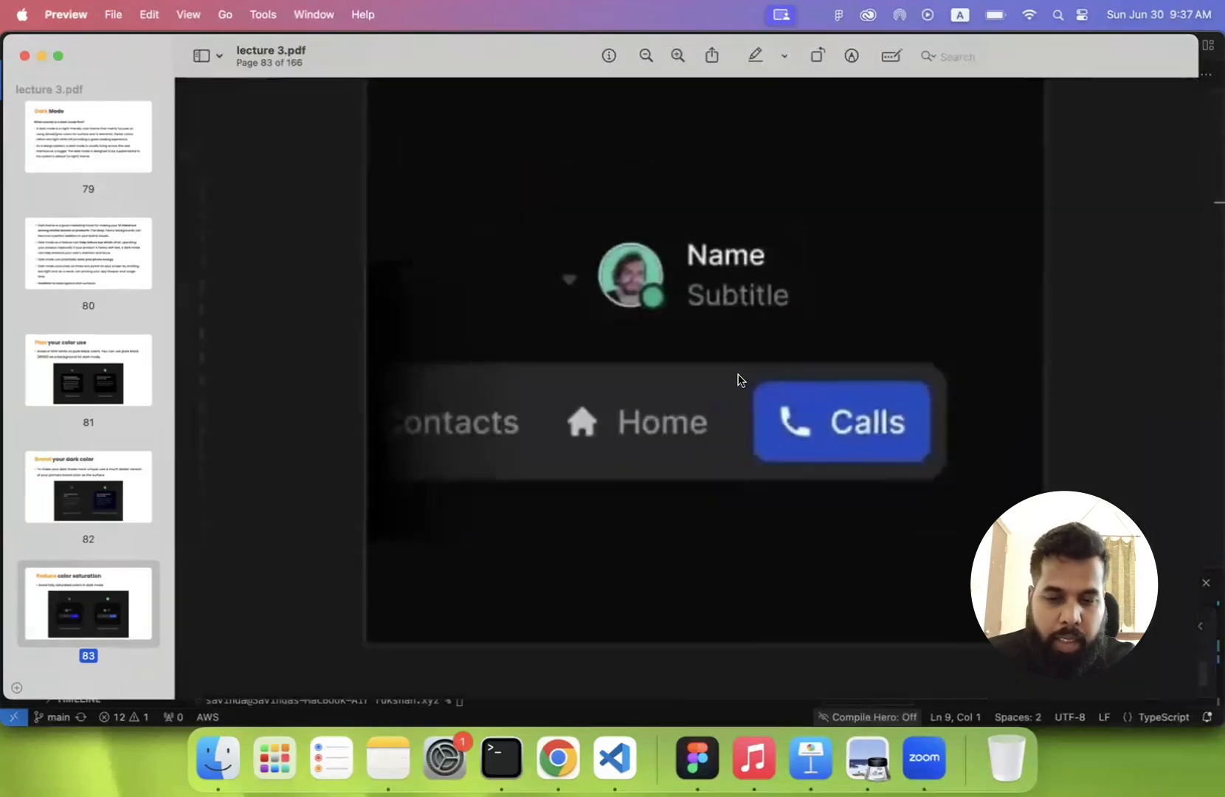
scroll(858, 420, up, 2)
scroll(858, 415, up, 2)
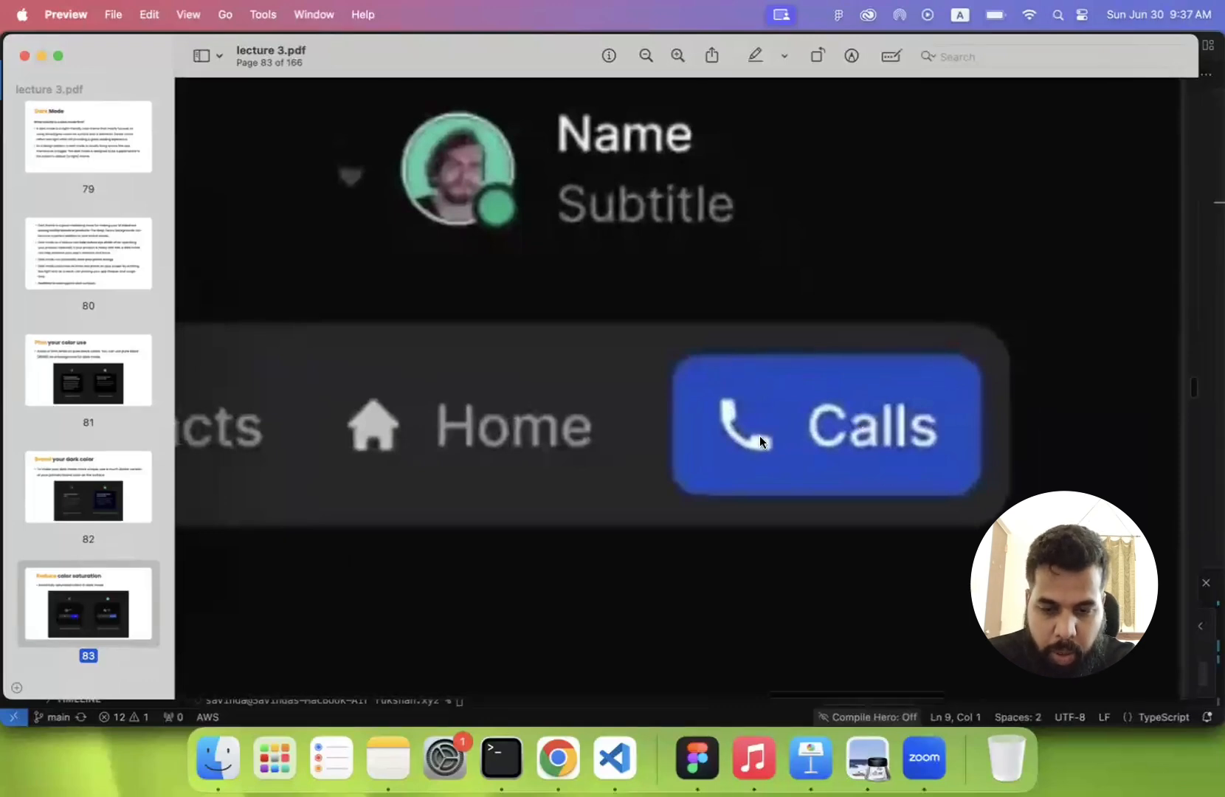
scroll(759, 436, down, 6)
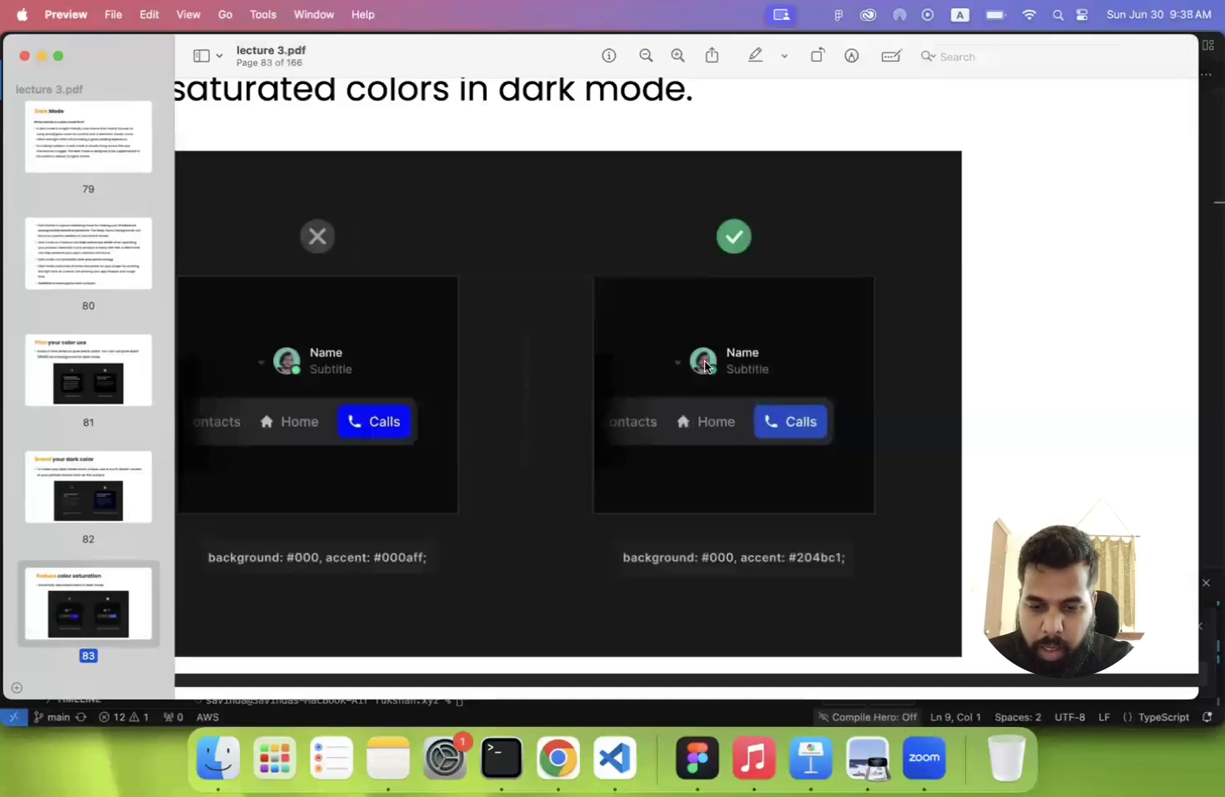
scroll(733, 387, down, 3)
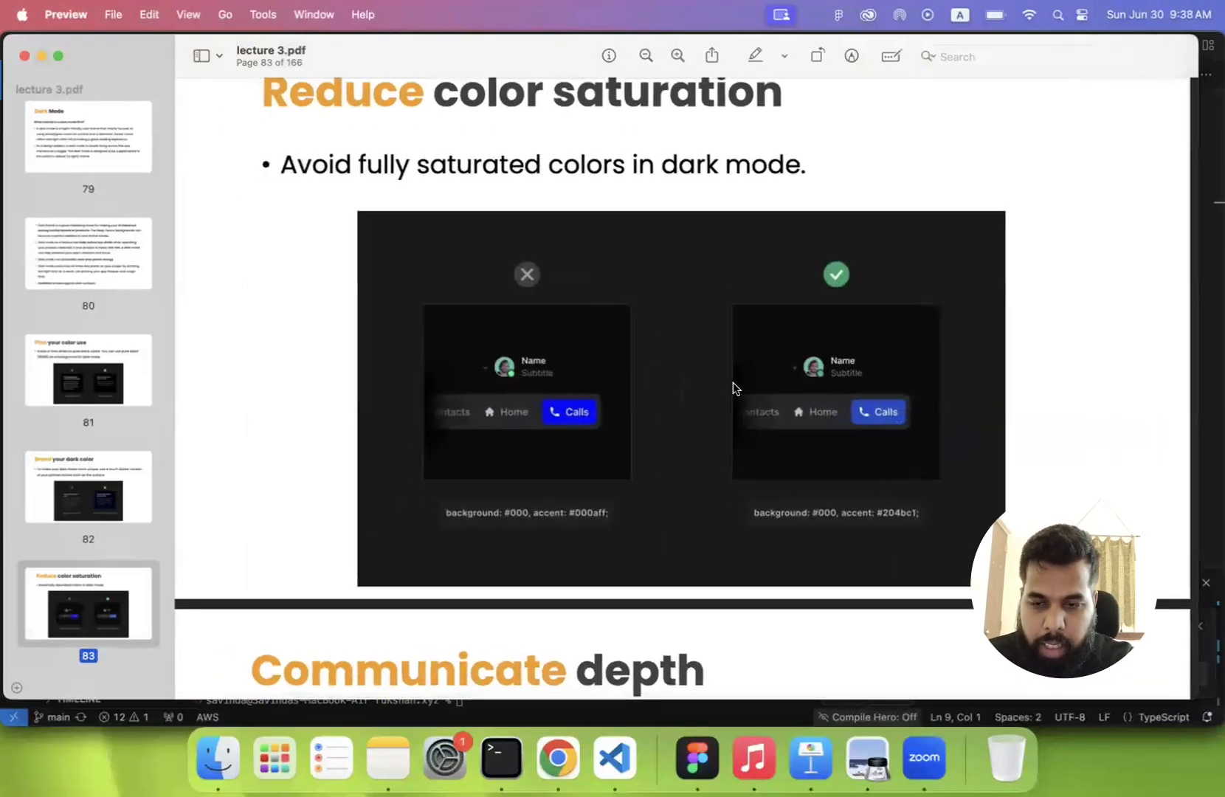
scroll(733, 387, down, 5)
scroll(733, 386, up, 5)
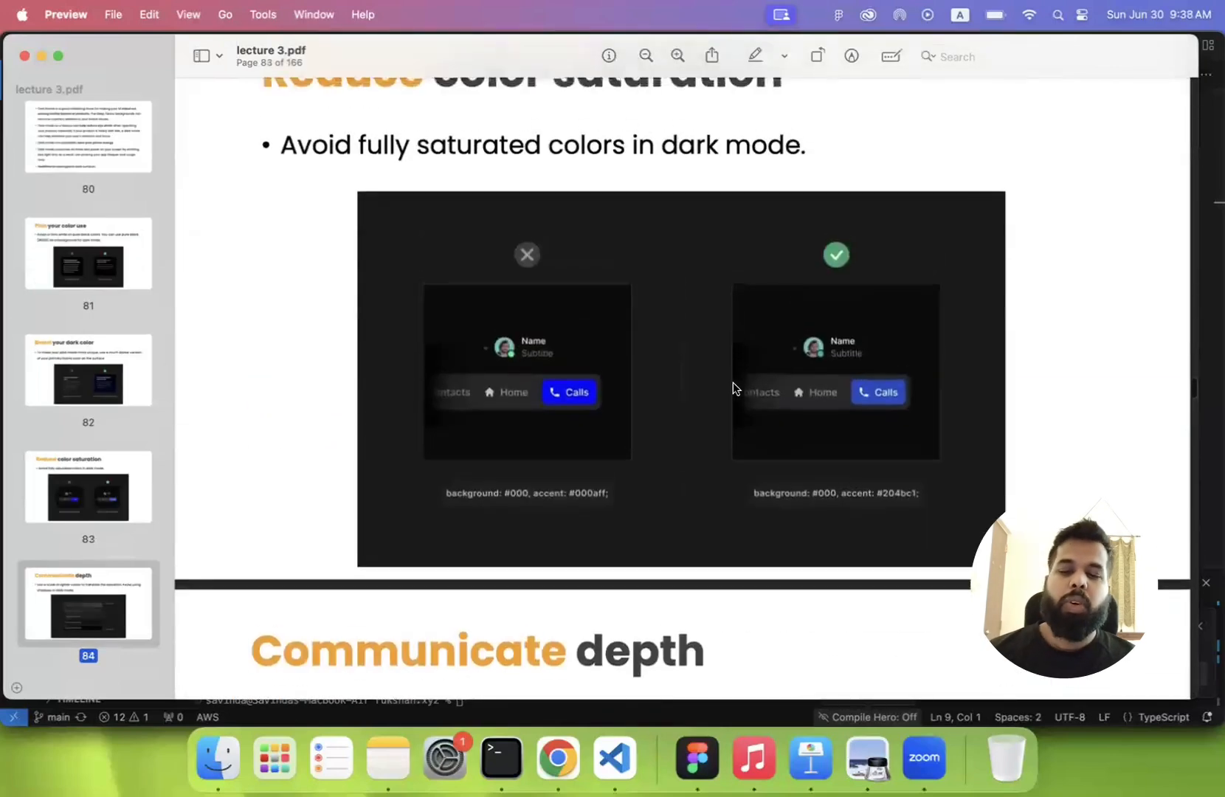
- Go to the "Communicate depth" slide on page 84 and examine its lighter-to-darker elevation scale
scroll(733, 387, down, 5)
scroll(657, 286, down, 1)
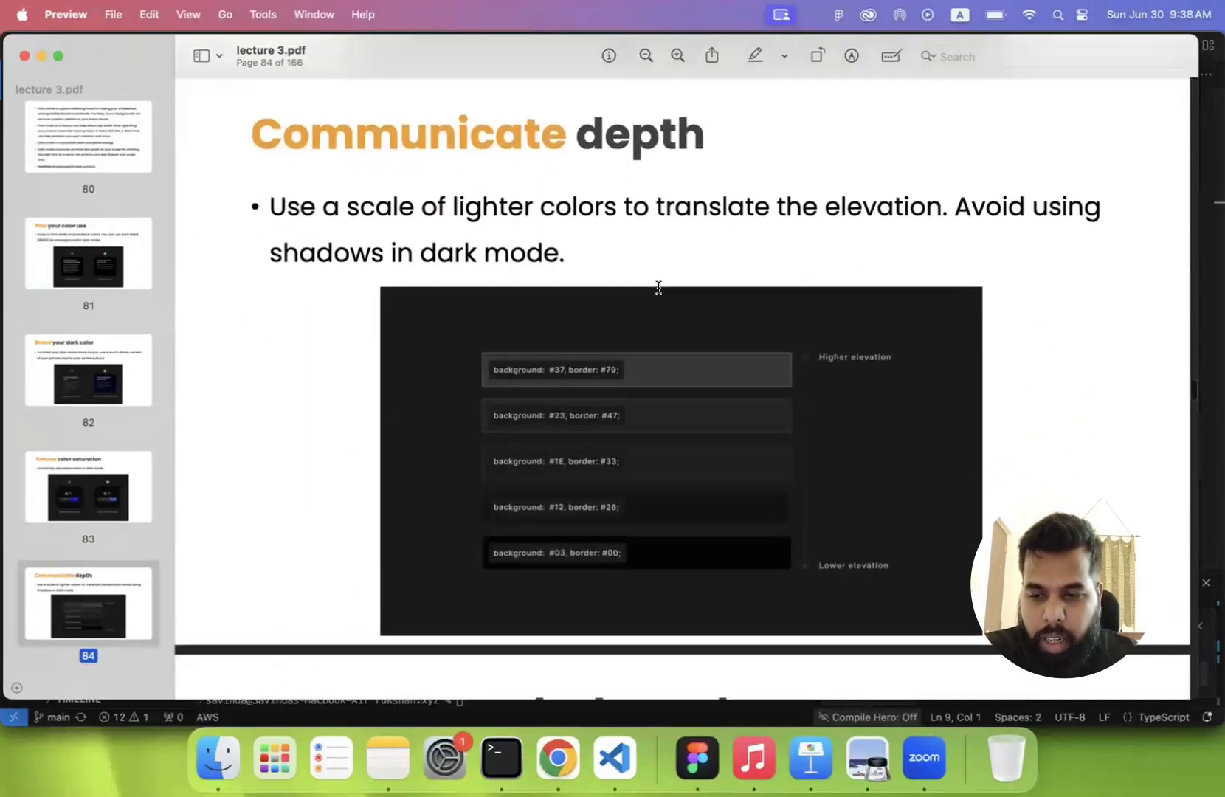
scroll(657, 285, down, 1)
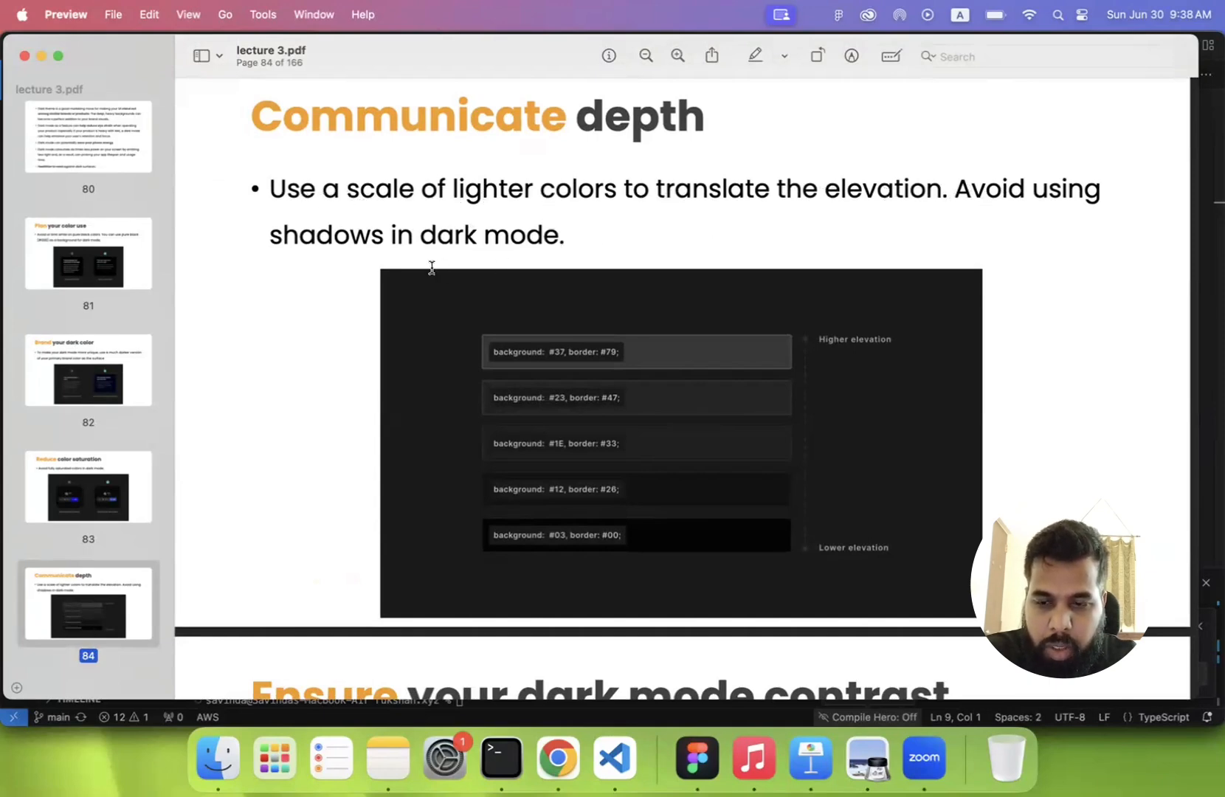
scroll(432, 267, down, 1)
scroll(432, 268, down, 2)
scroll(482, 313, up, 5)
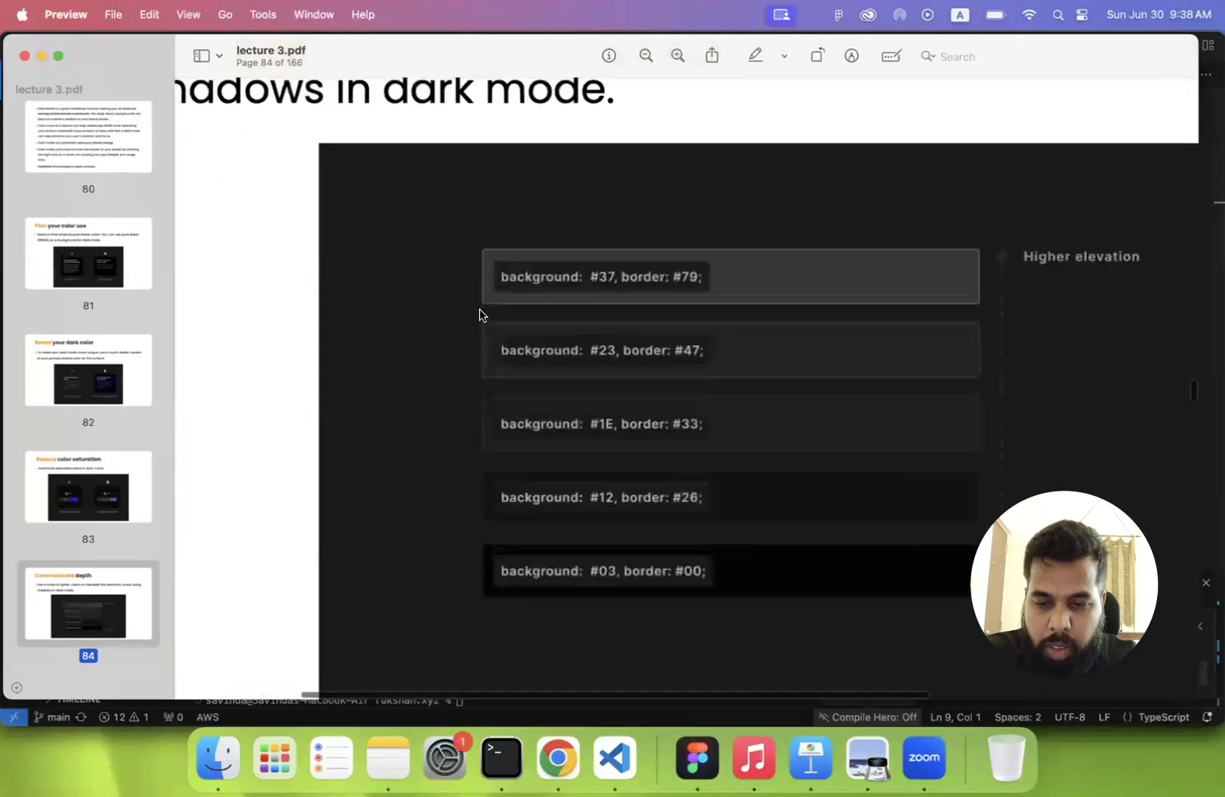
- Switch to Figma, add an Android Large phone frame and place it on the empty canvas at about X 1250, Y -6601
click(698, 758)
scroll(659, 473, down, 5)
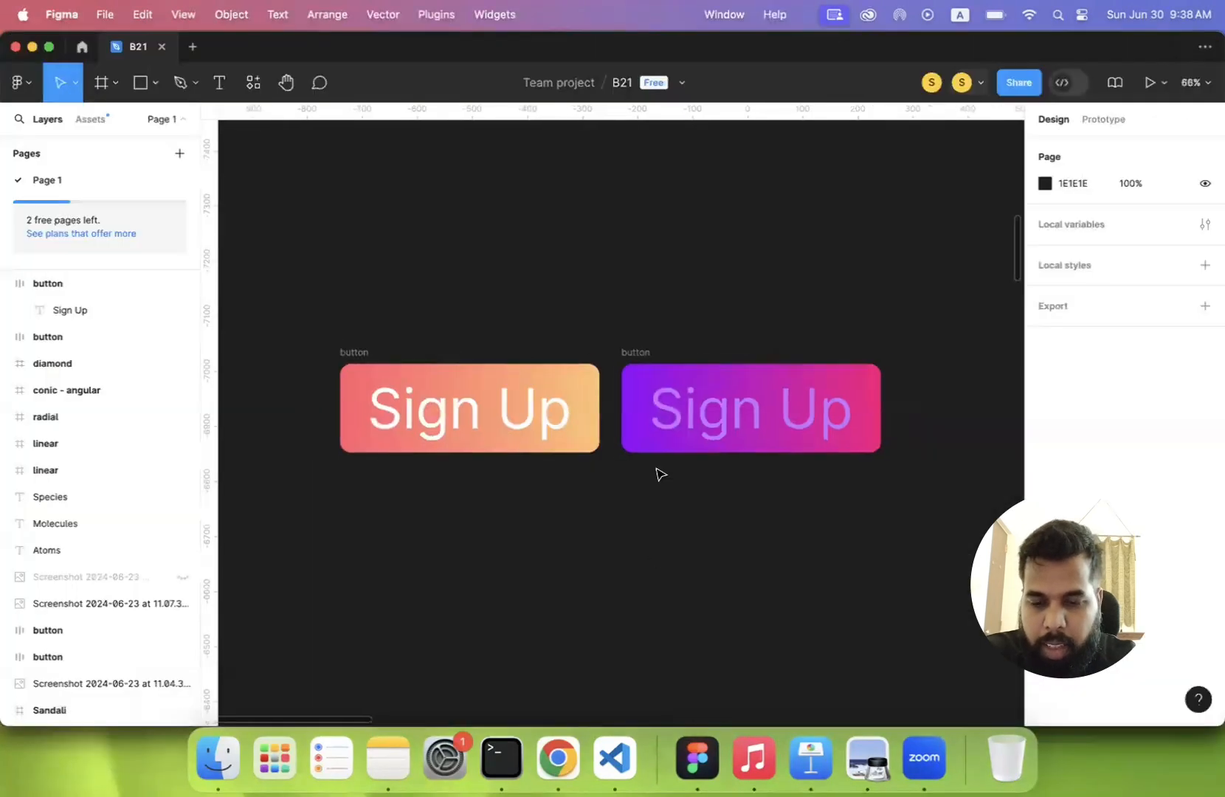
scroll(660, 473, down, 2)
scroll(659, 473, down, 3)
scroll(659, 474, right, 3)
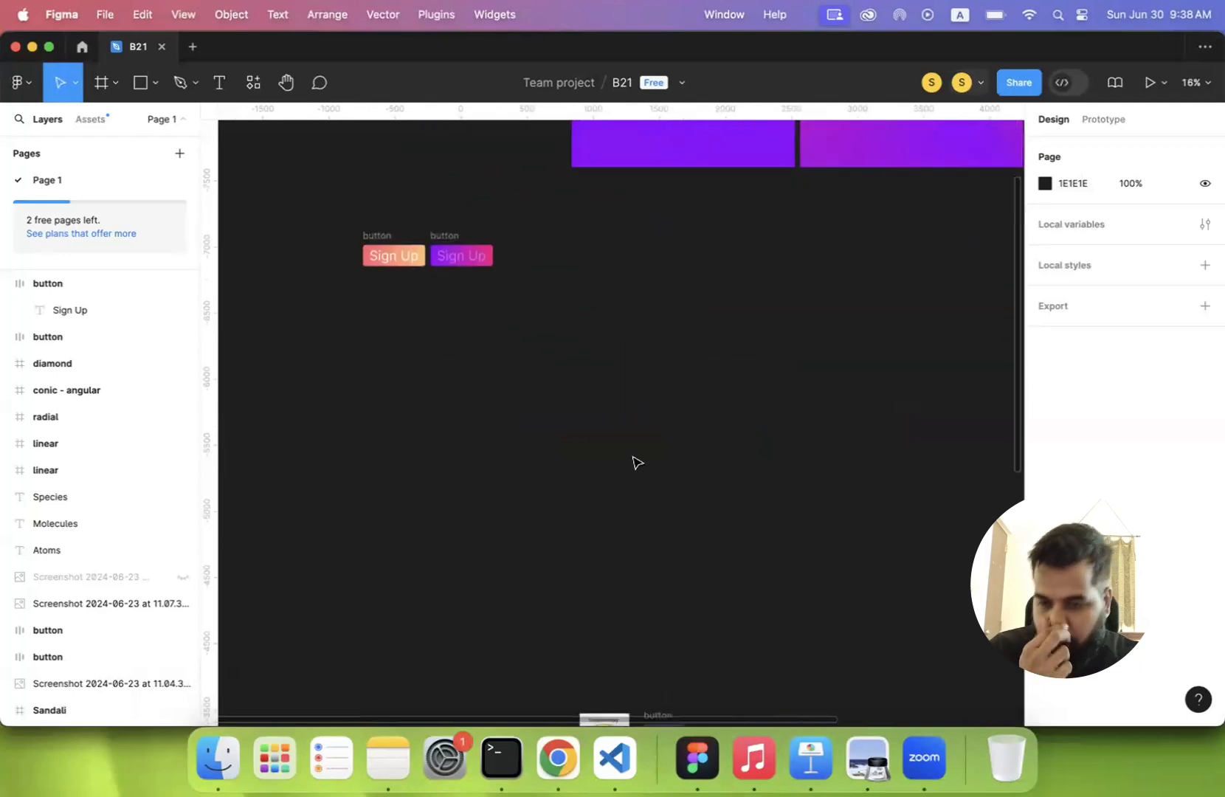
scroll(595, 391, down, 2)
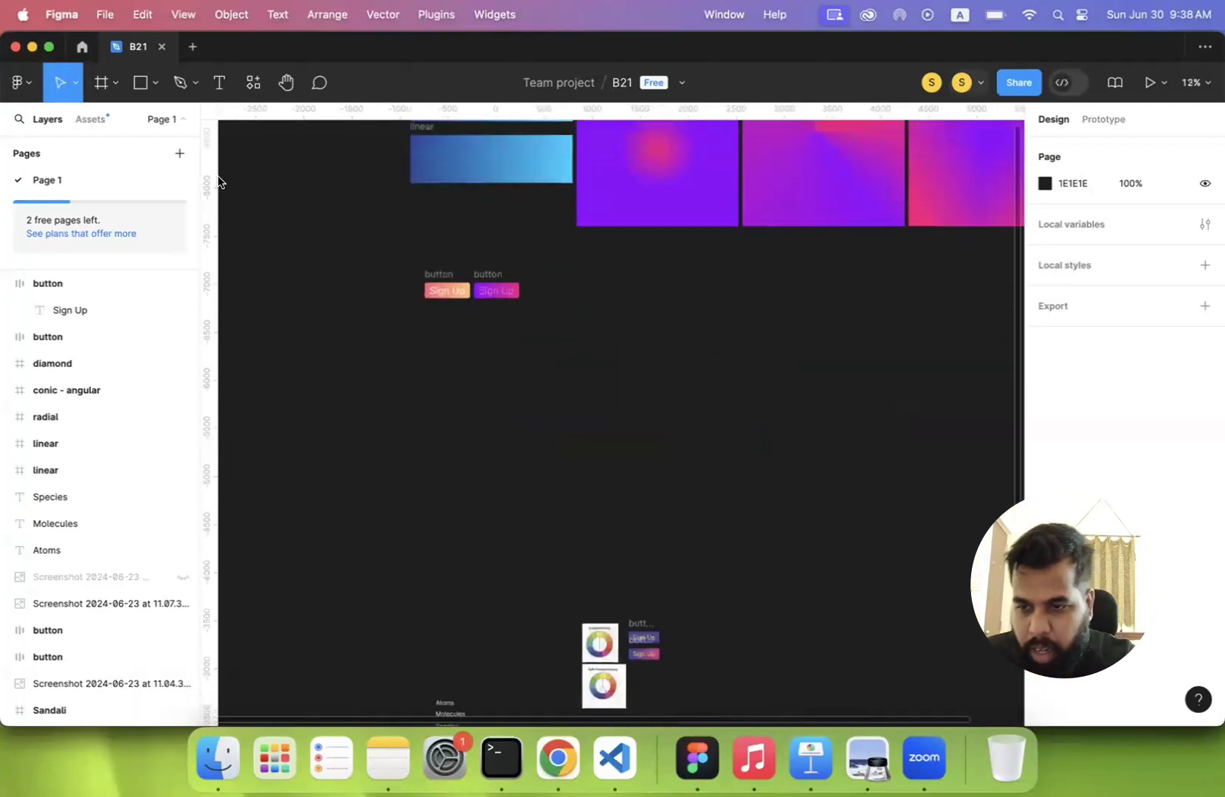
click(104, 83)
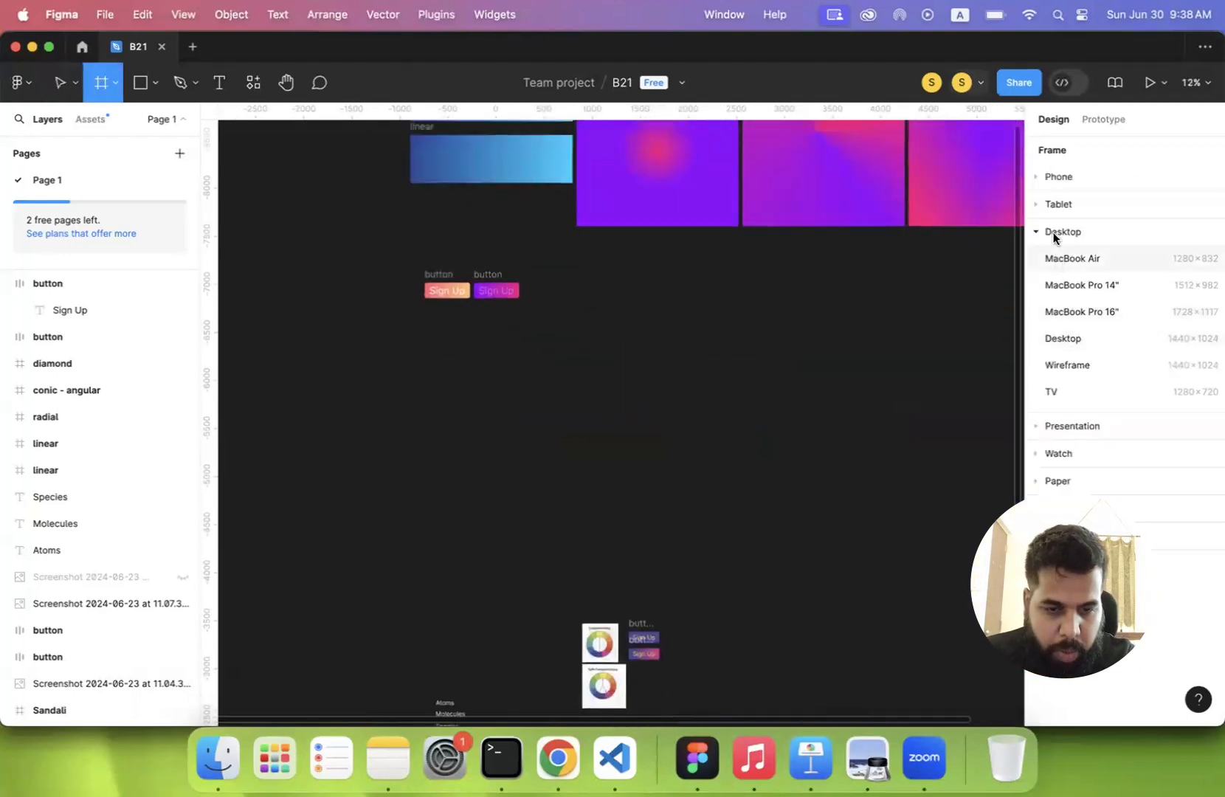
click(1053, 177)
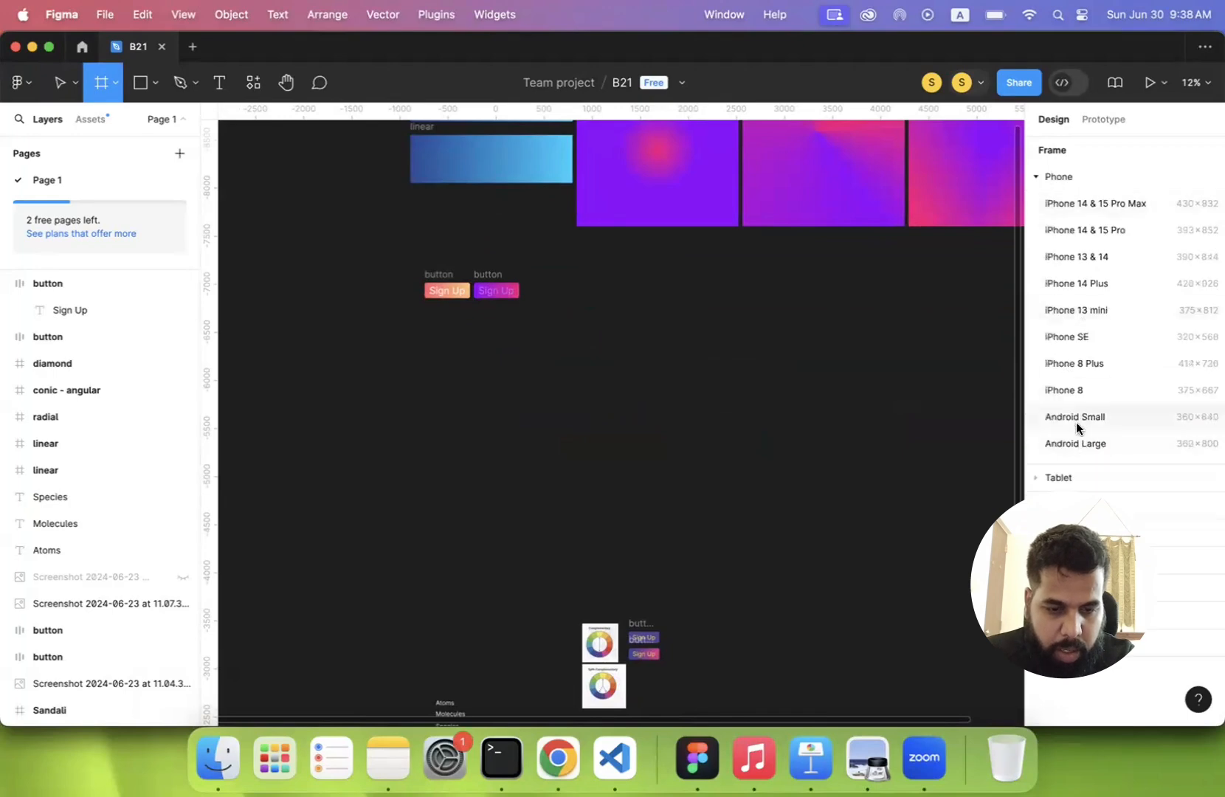
click(1079, 446)
scroll(659, 385, up, 5)
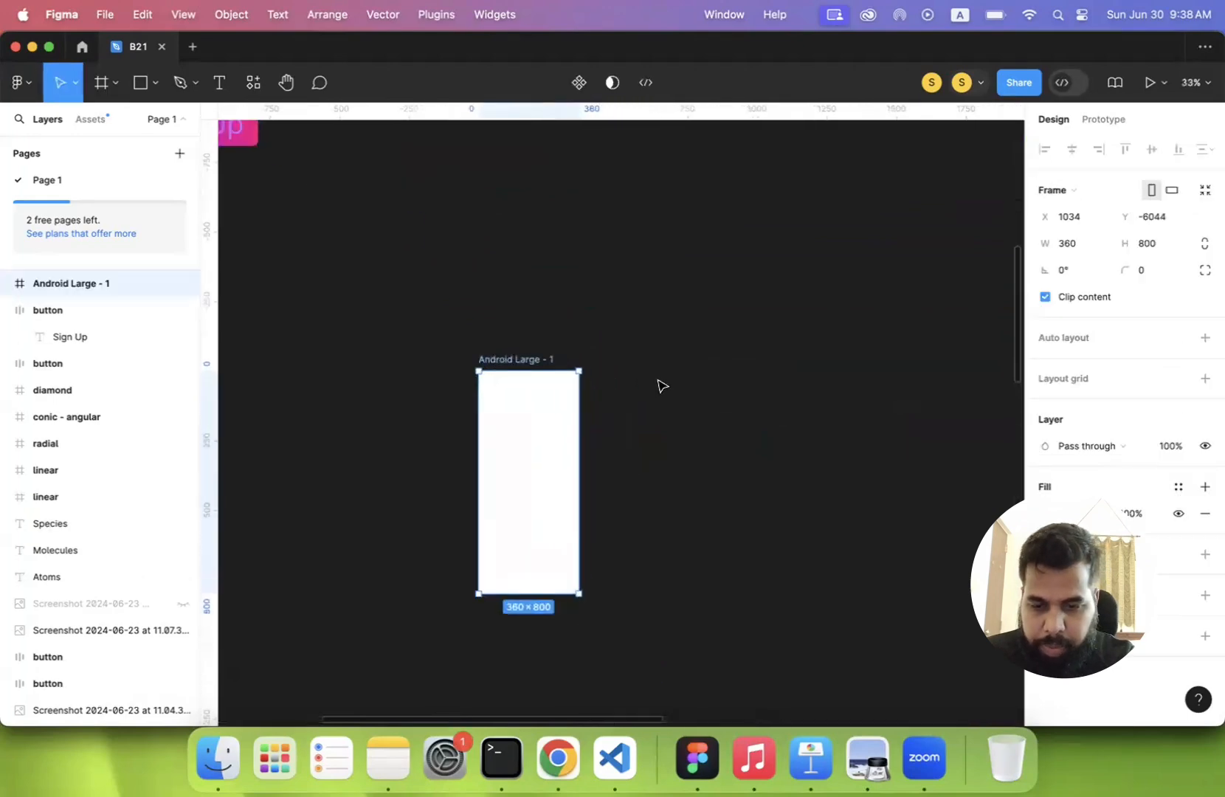
drag(537, 355, 582, 210)
scroll(582, 211, up, 5)
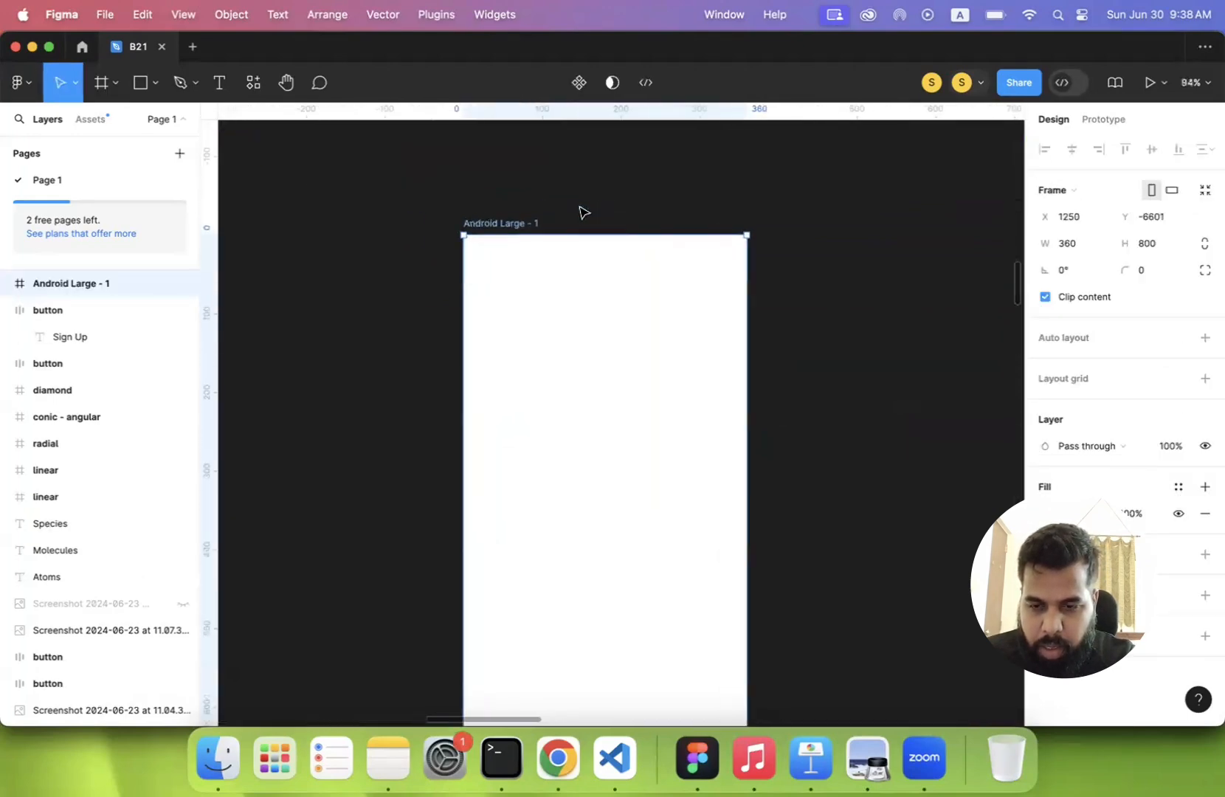
- Rename the Android Large frame as "Light Mode"
double_click(507, 223)
text(Light Mode)
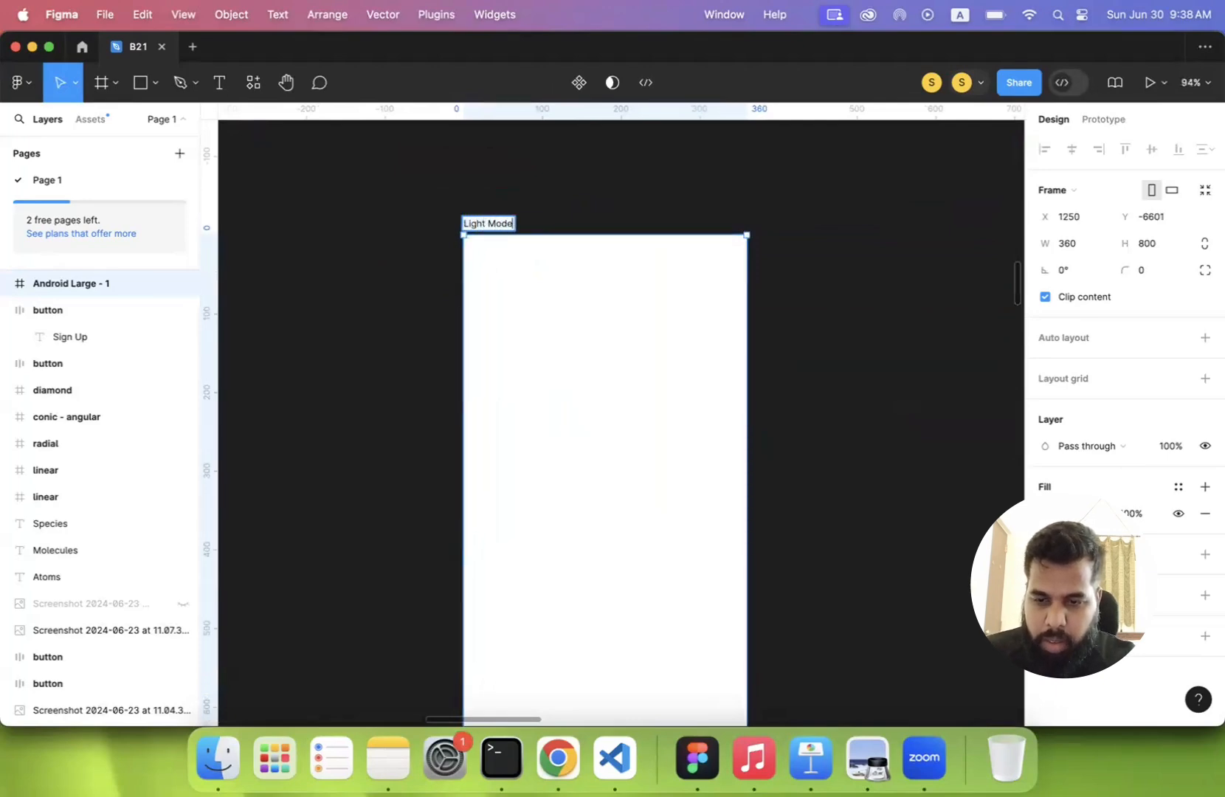
key(Return)
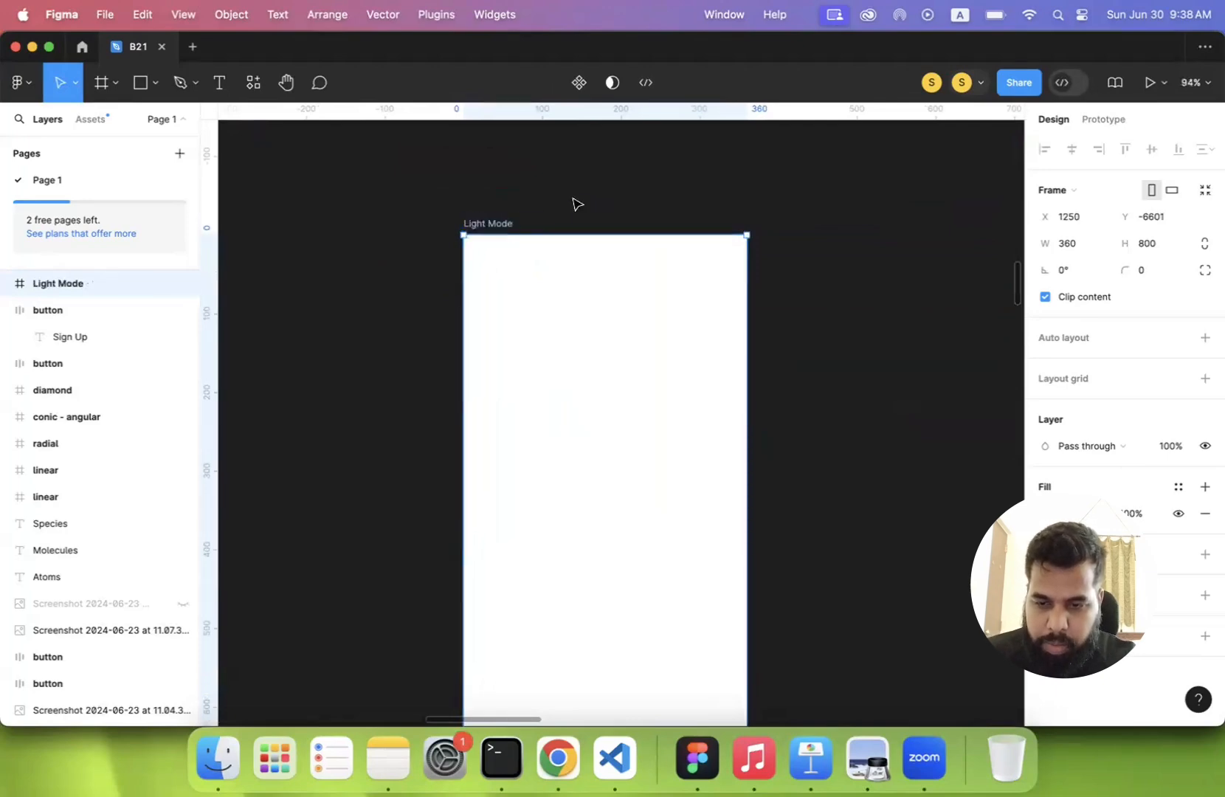
- Duplicate the Light Mode frame and name the copy "Dark Mode Mode"
key(super+d)
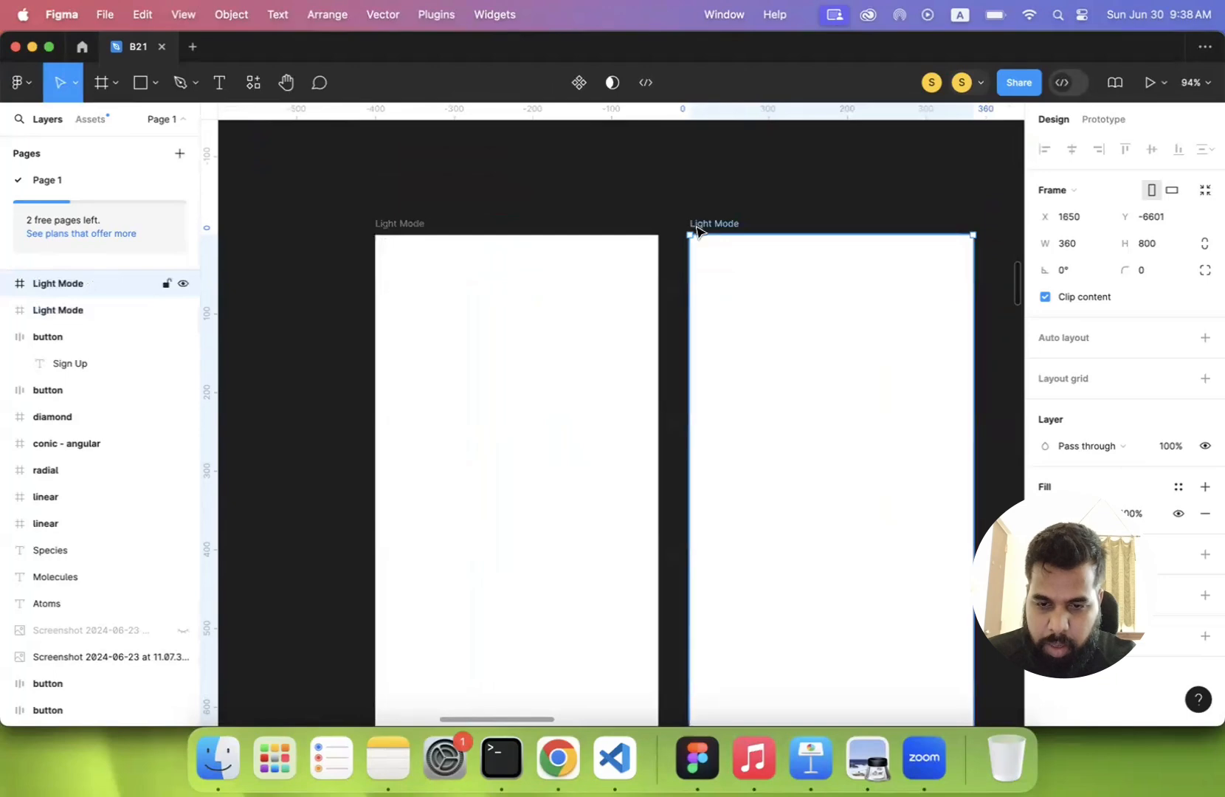
double_click(702, 224)
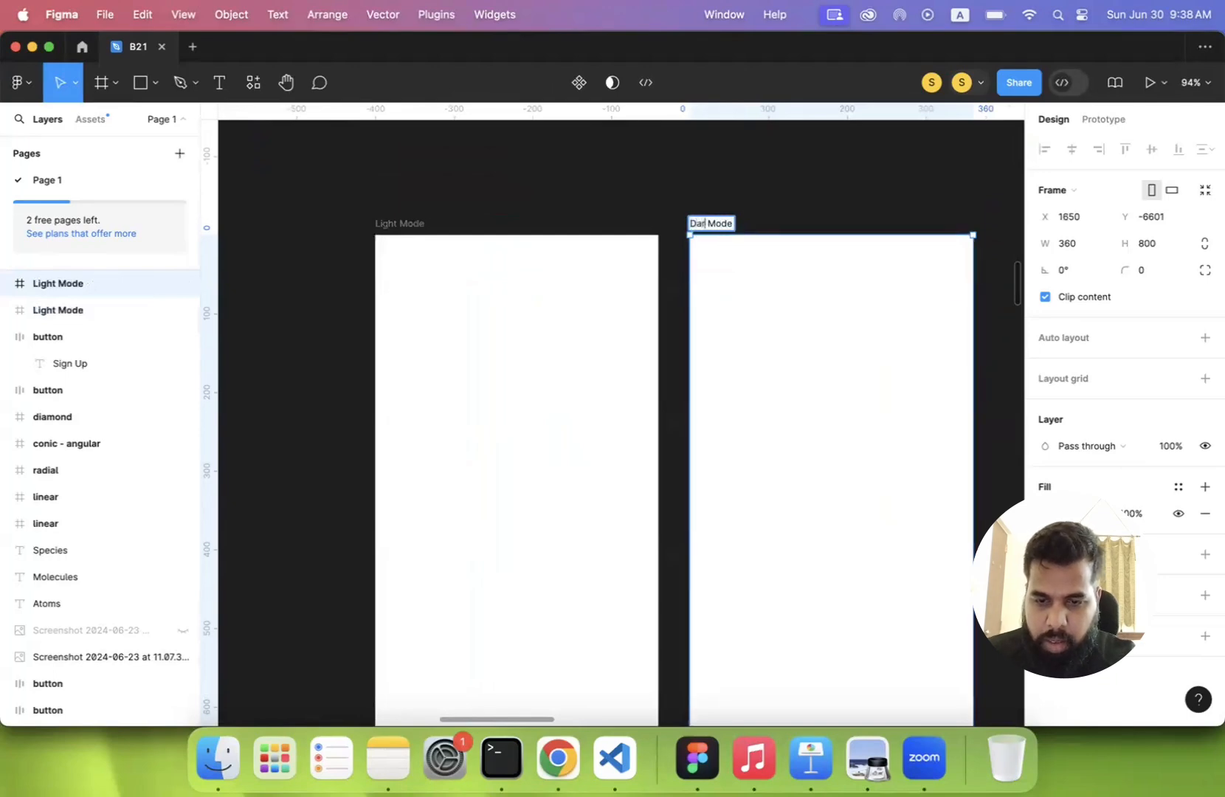
text(Dark Mode)
key(Return)
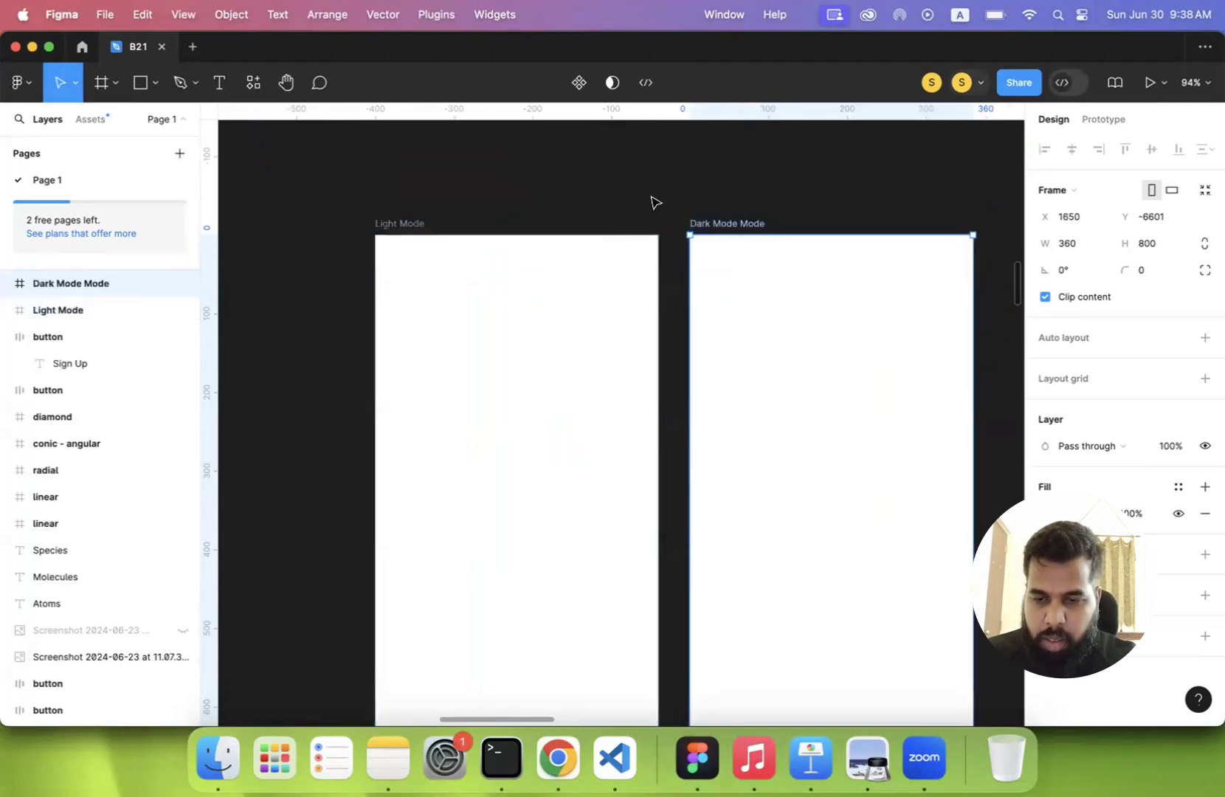
click(557, 202)
key(shift+1)
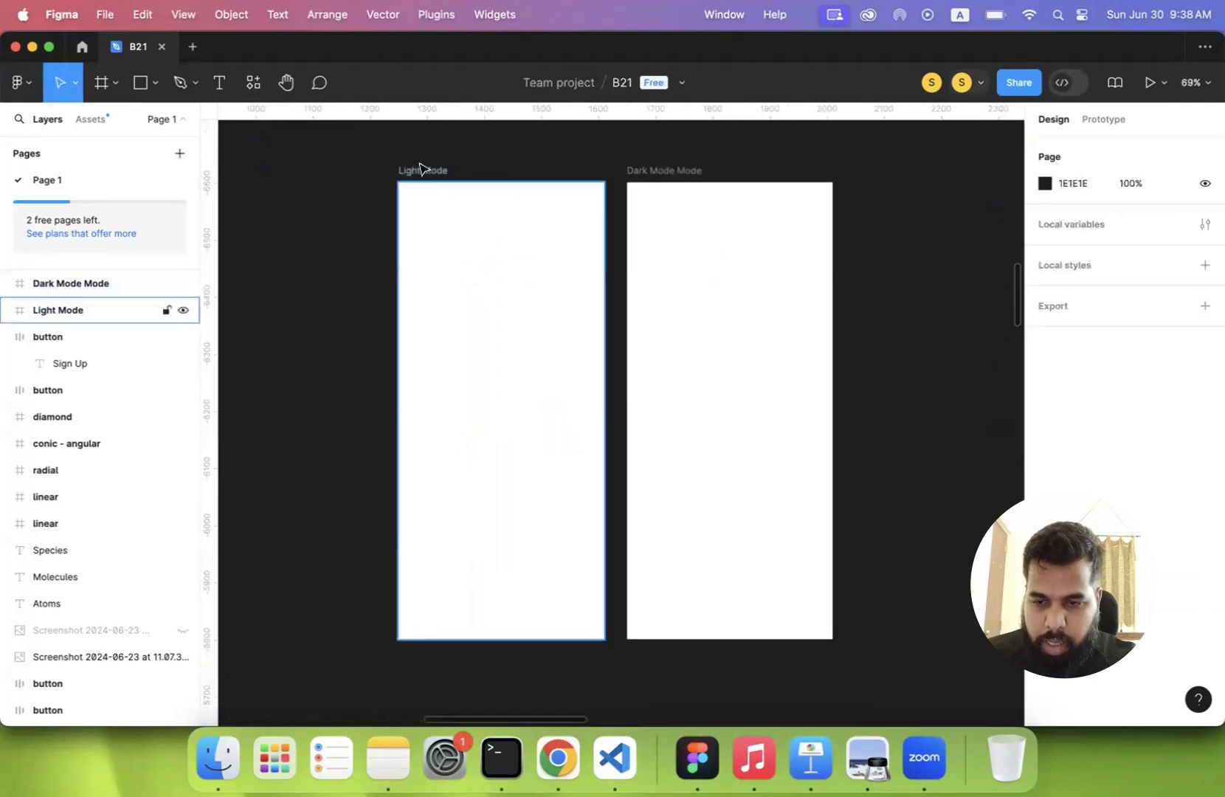
- Switch to Chrome and search Google Images for "landscape" in a new tab
click(558, 758)
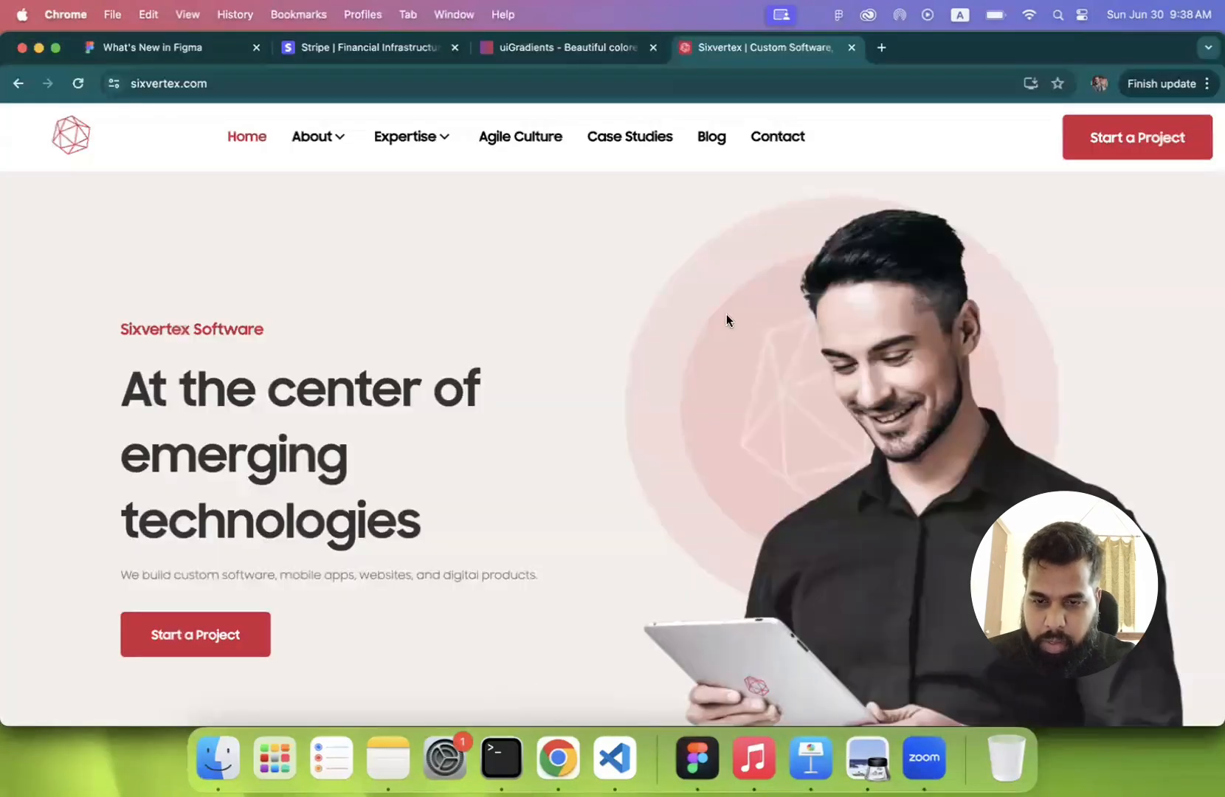
click(880, 48)
text(lan)
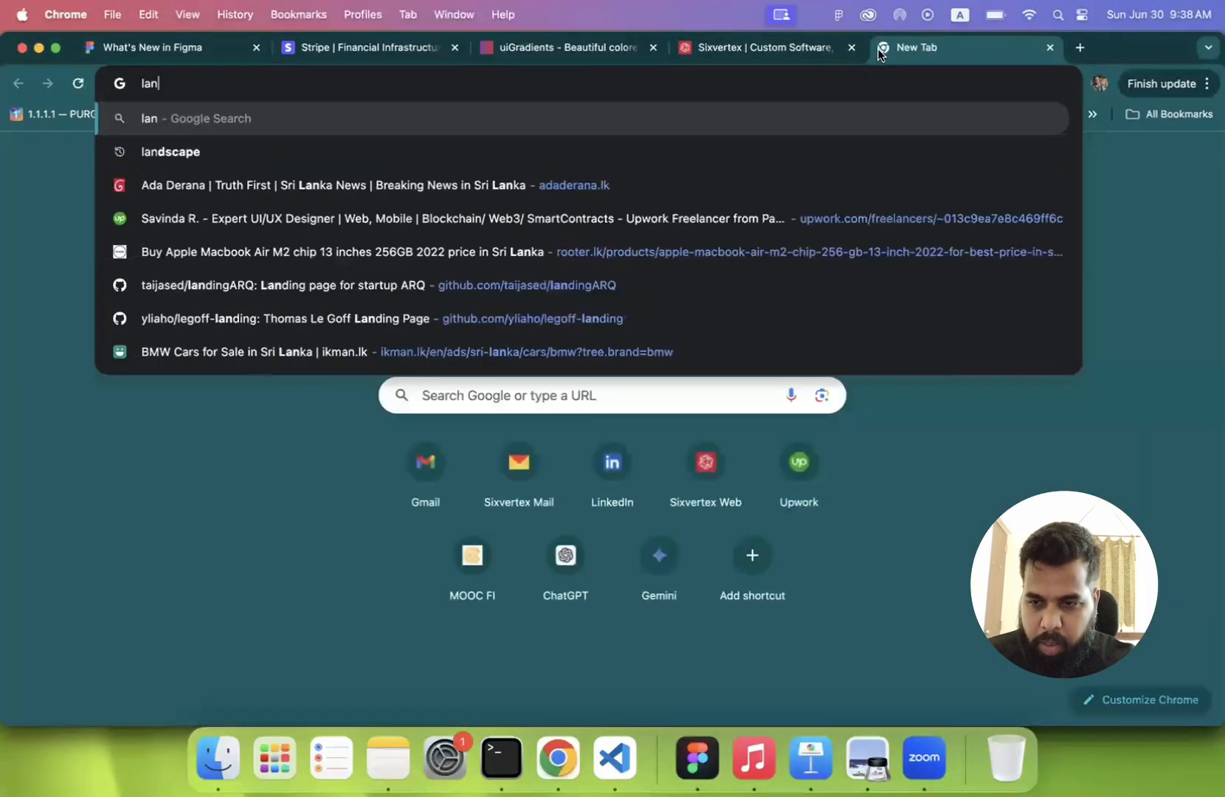
text(dscape)
key(Return)
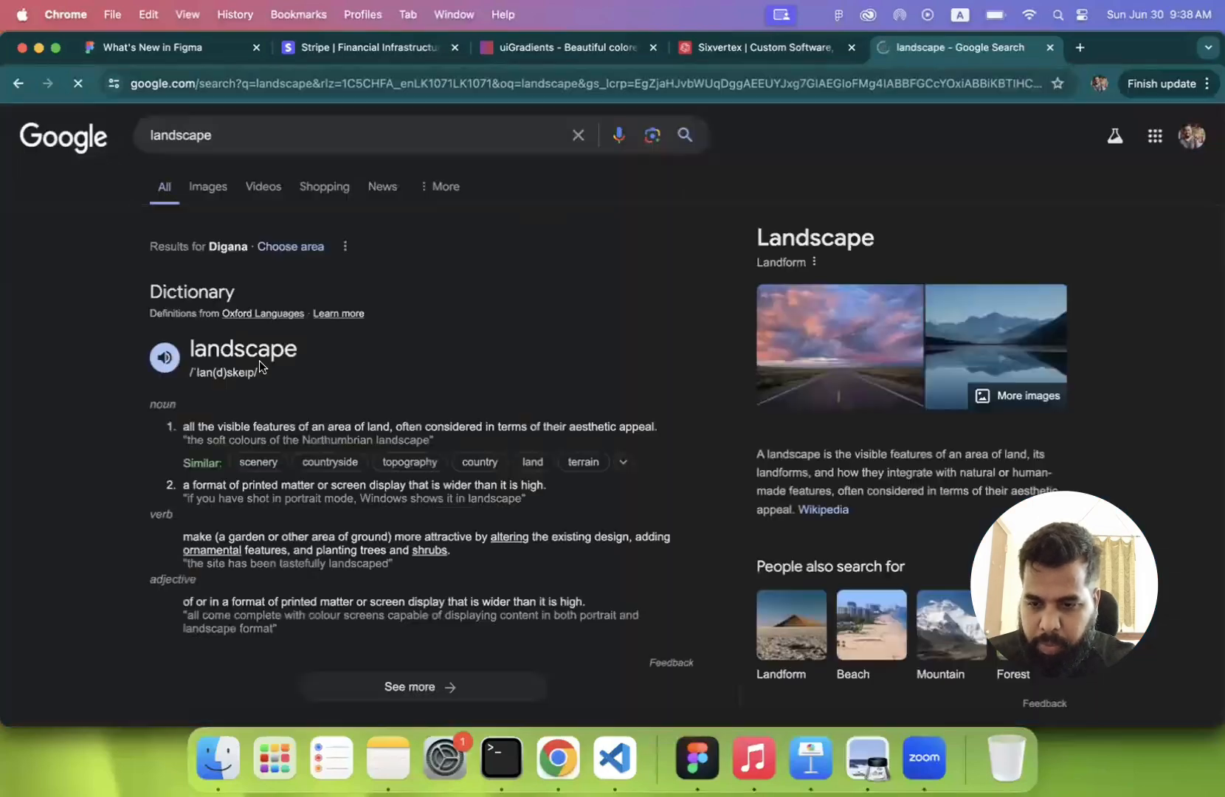
click(207, 187)
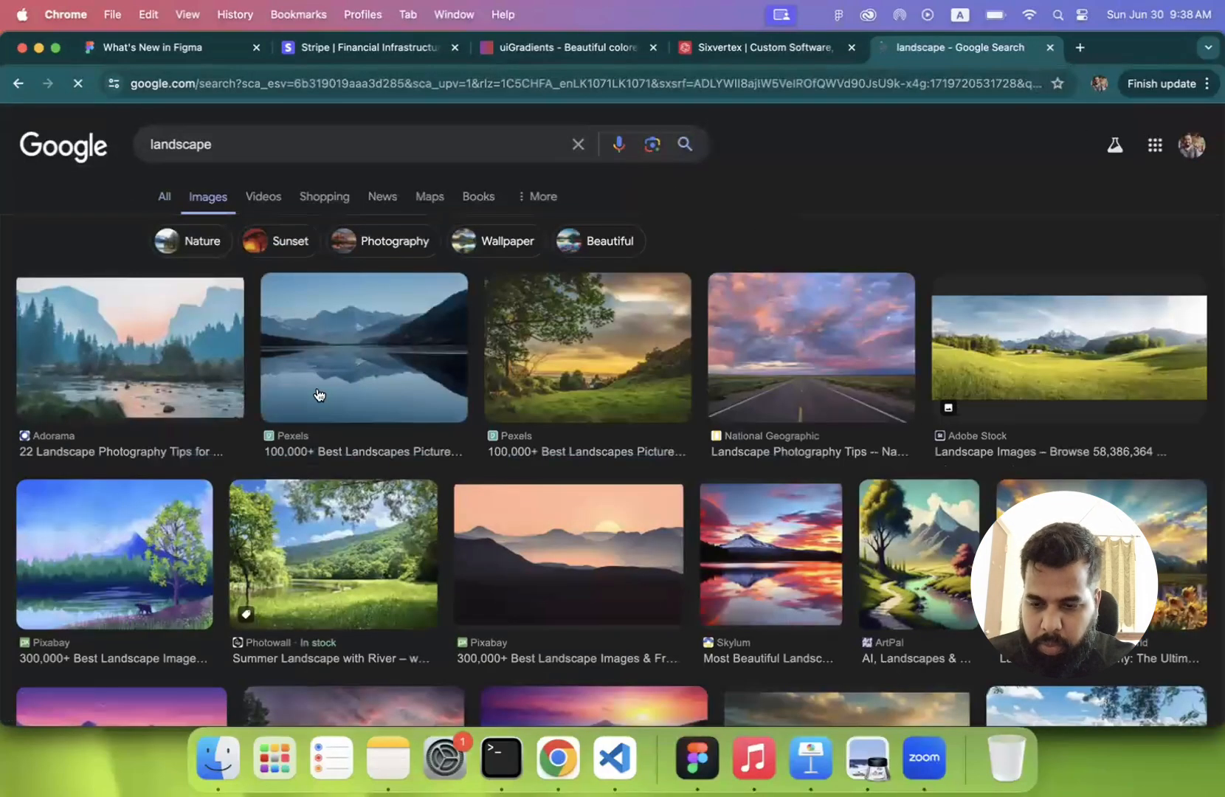
- Find the red sunset seascape with dark rocks among the landscape image results and copy the image
scroll(319, 395, down, 3)
scroll(319, 395, down, 10)
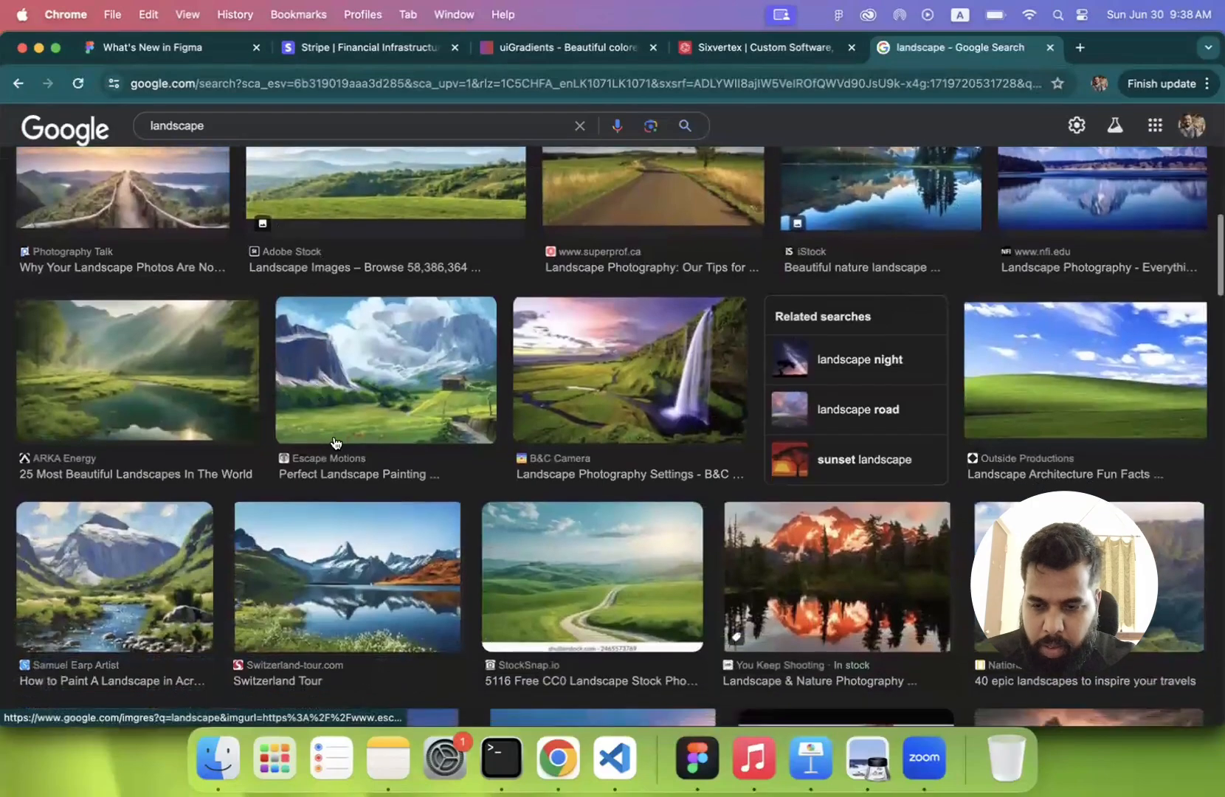
scroll(334, 487, down, 5)
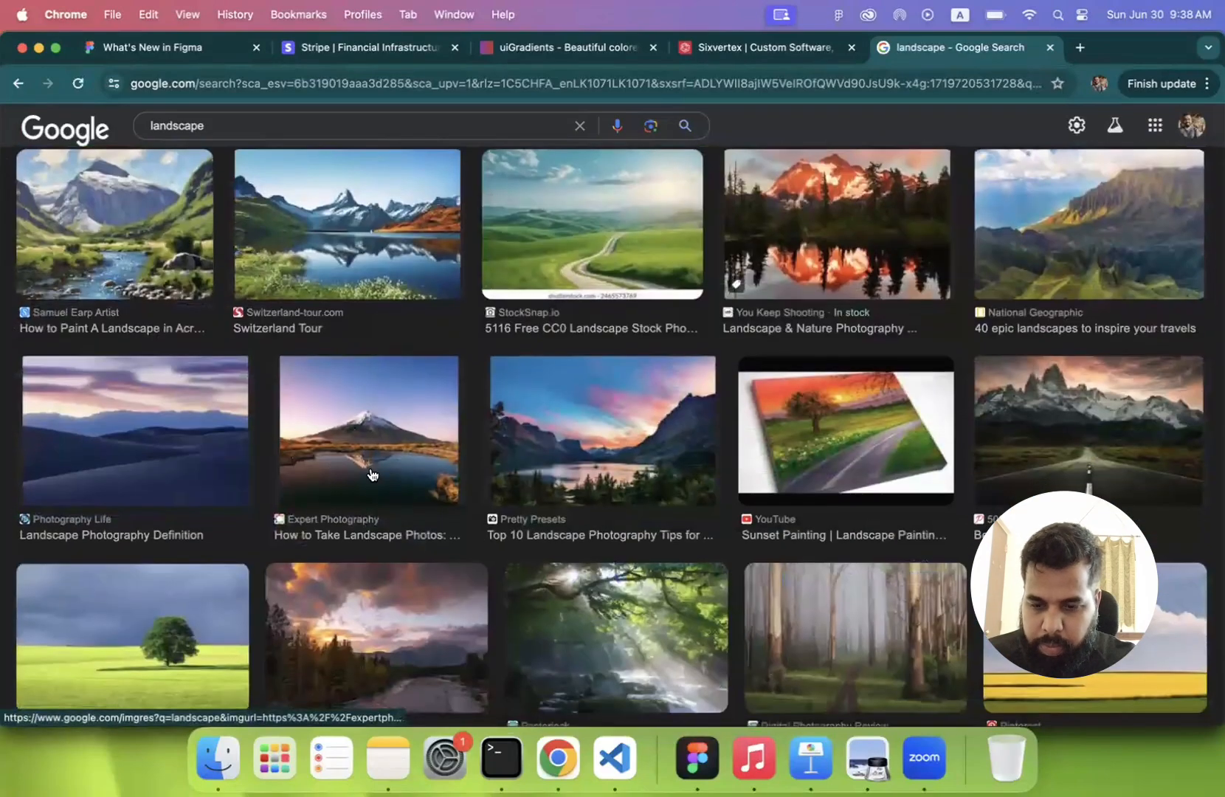
scroll(373, 475, down, 5)
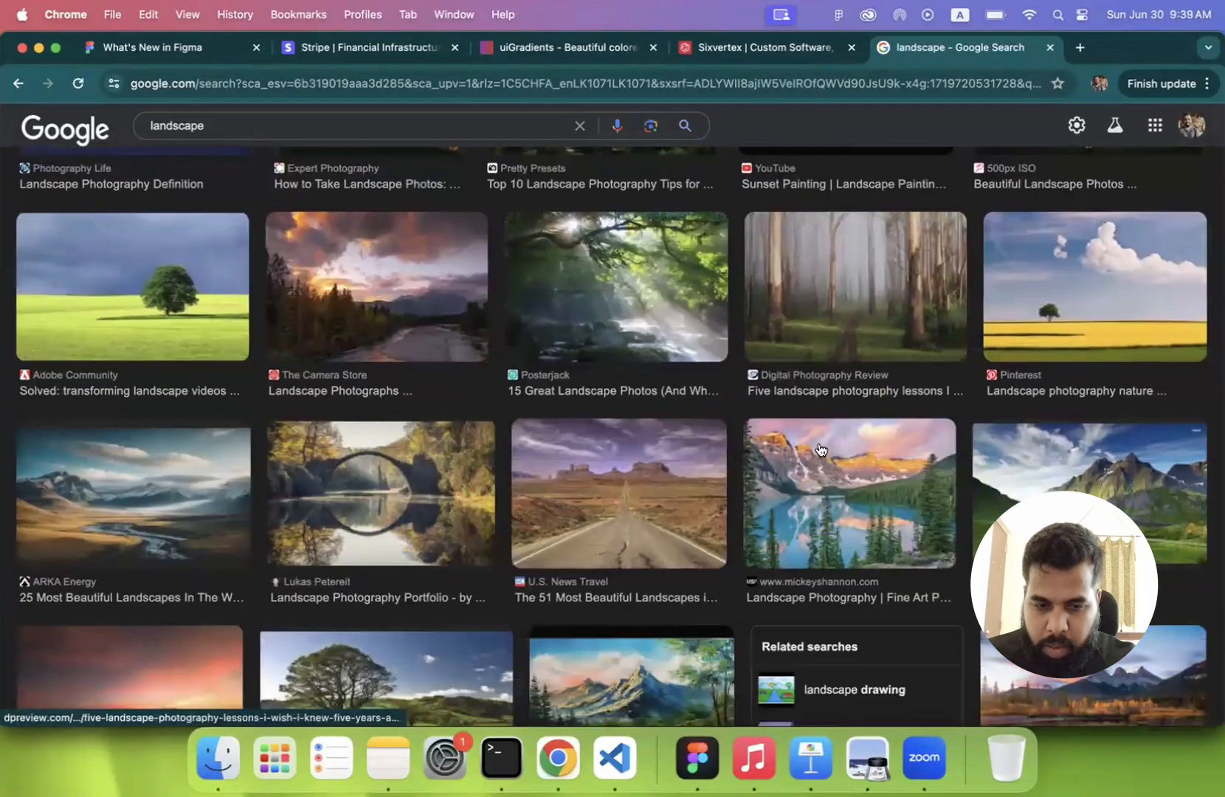
scroll(819, 449, down, 6)
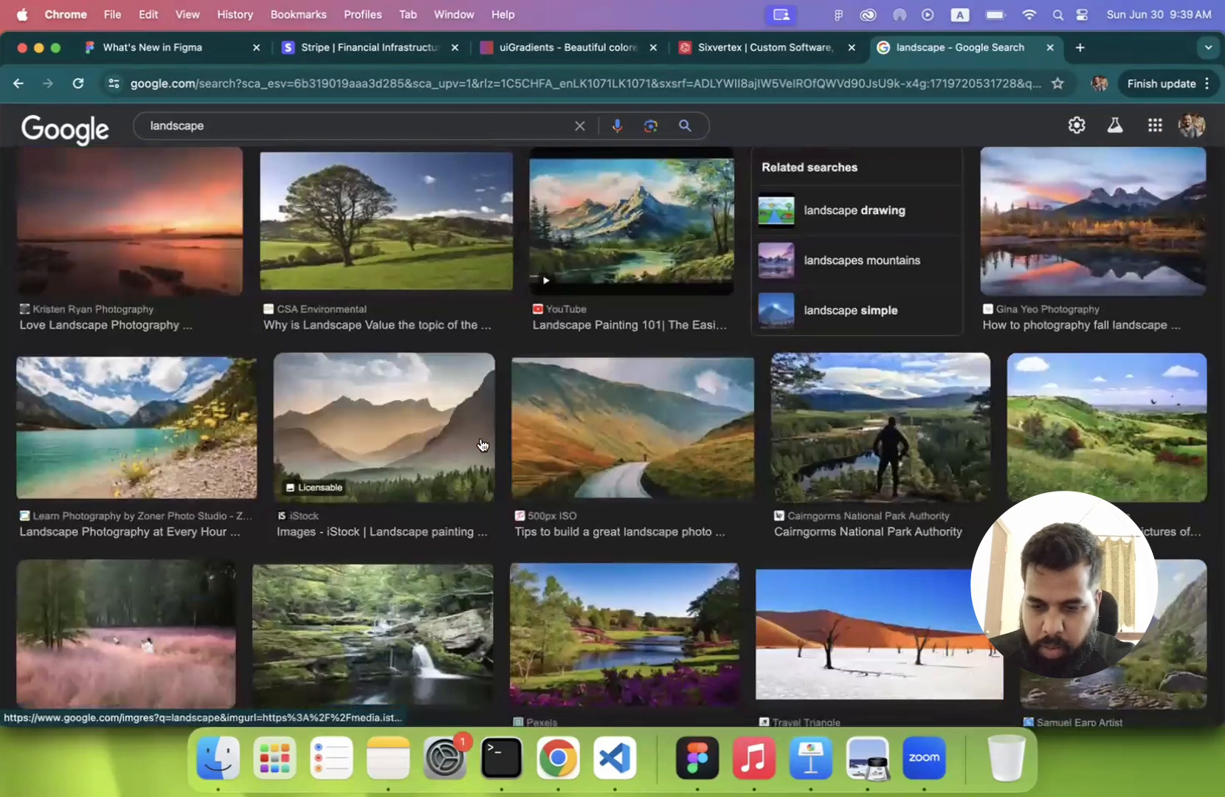
click(146, 225)
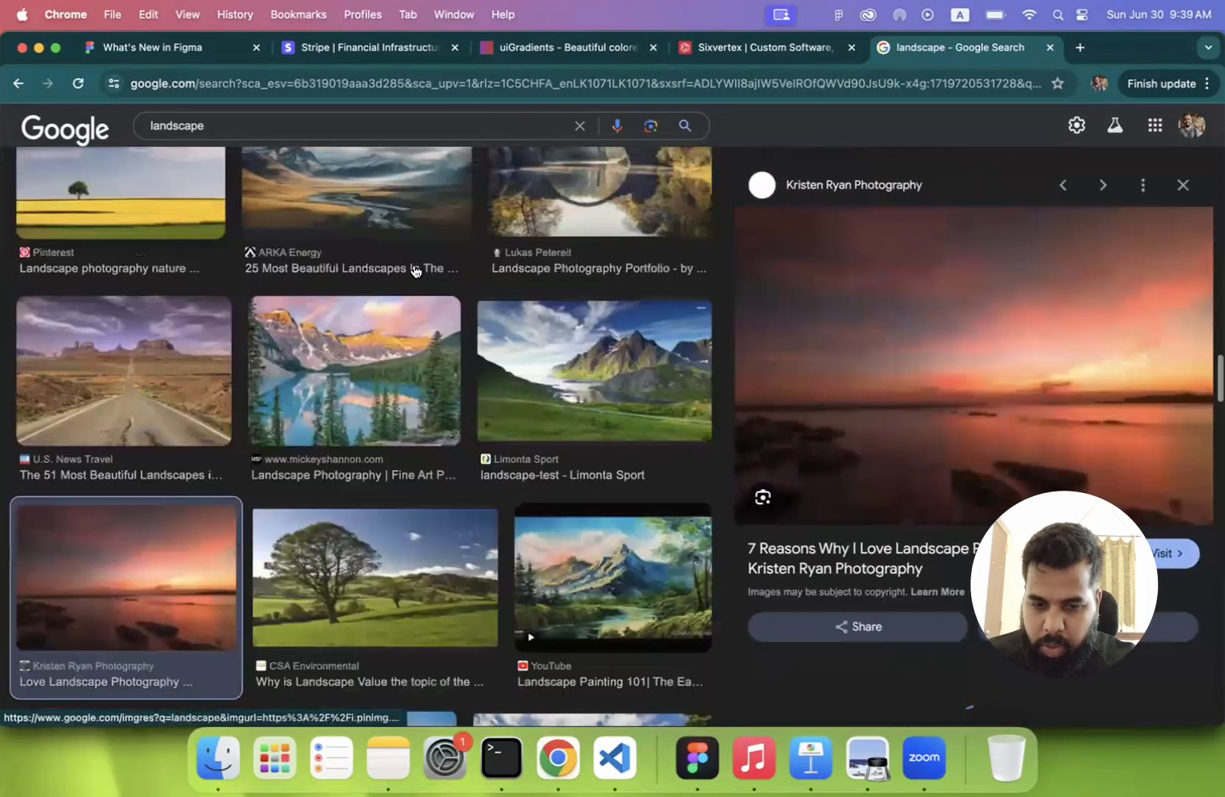
right_click(959, 319)
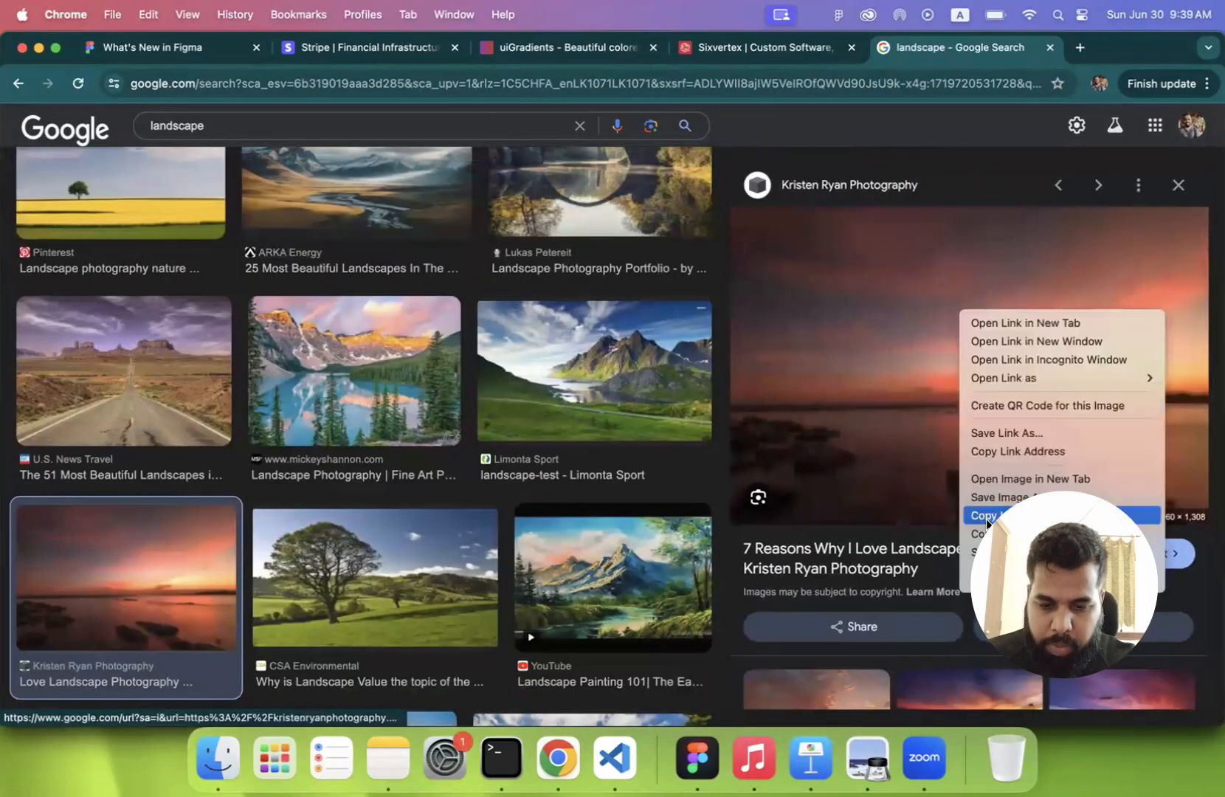
click(987, 516)
- Switch to Figma and draw a full-width frame of 360 × 462 across the upper part of the Light Mode frame
click(696, 757)
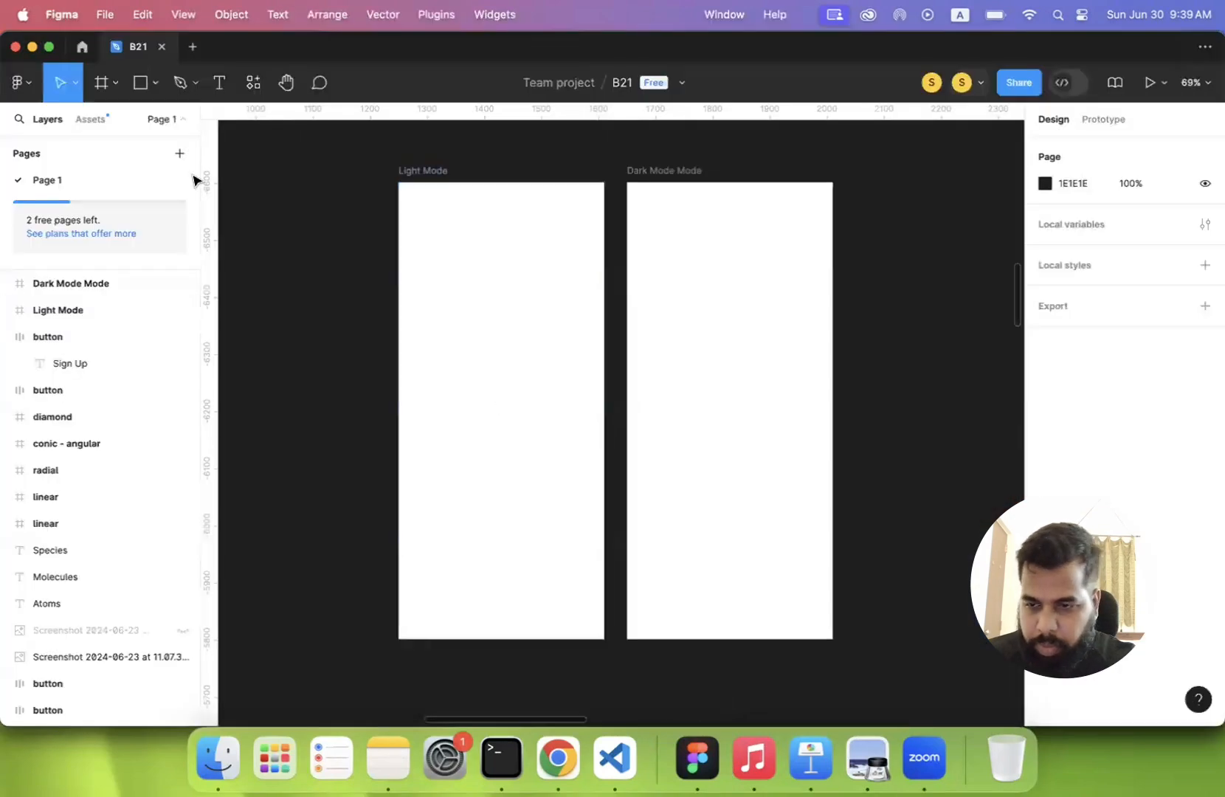
click(102, 87)
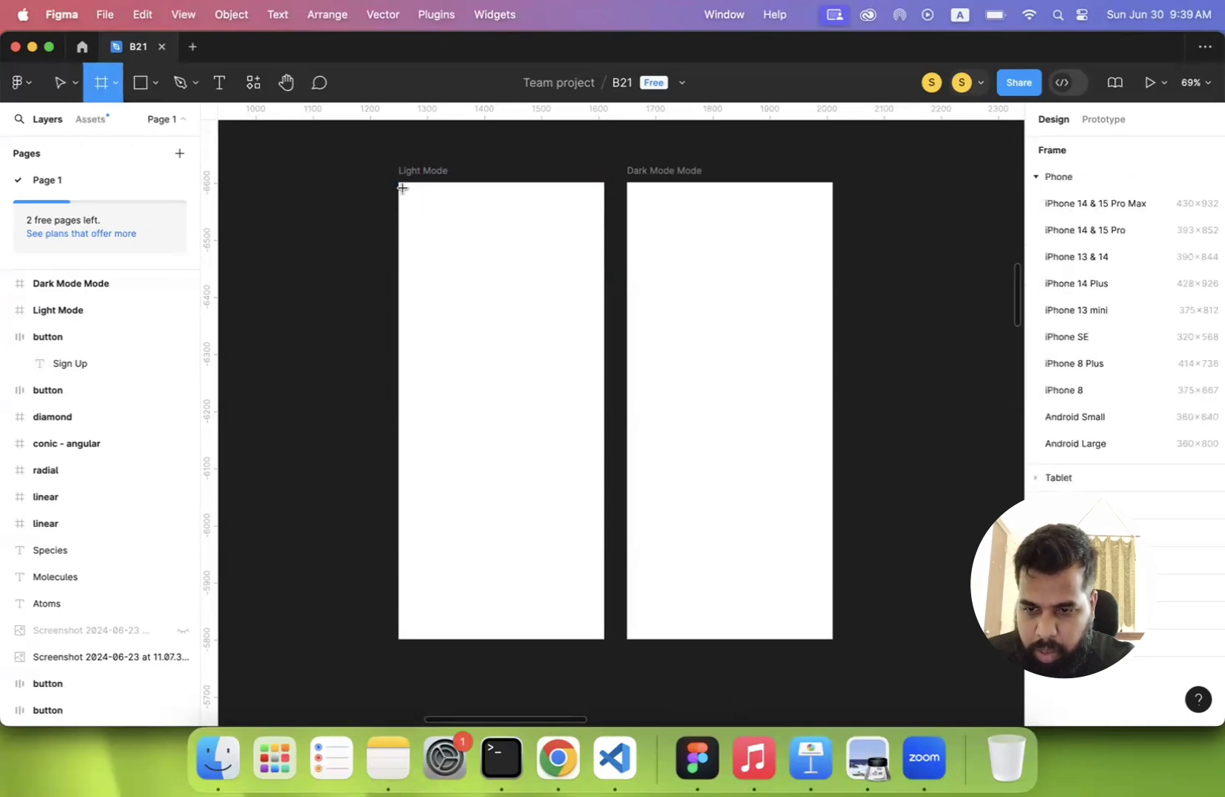
mouse_move(398, 182)
mouse_down()
mouse_move(615, 426)
mouse_move(605, 446)
mouse_up()
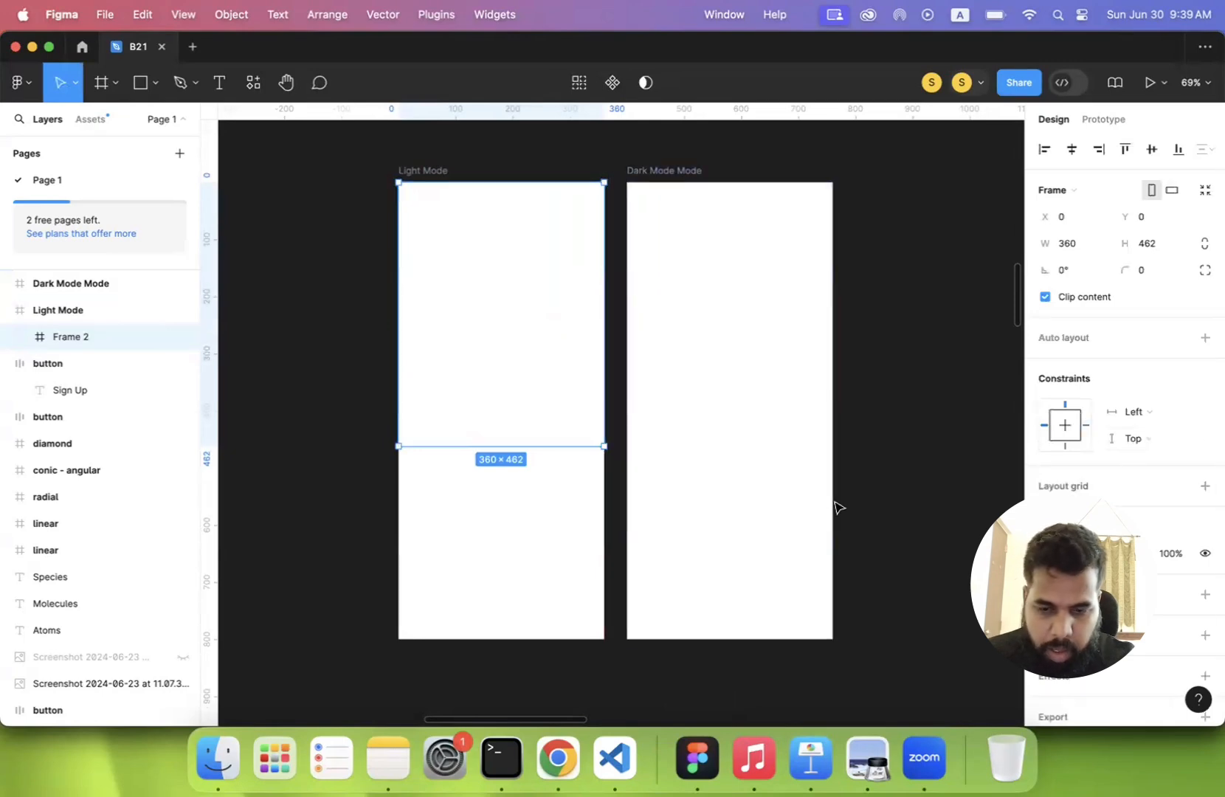
- Paste the copied sunset image into the 360 × 462 frame and scale it to about 710 × 472 so it fills the frame
key(super+v)
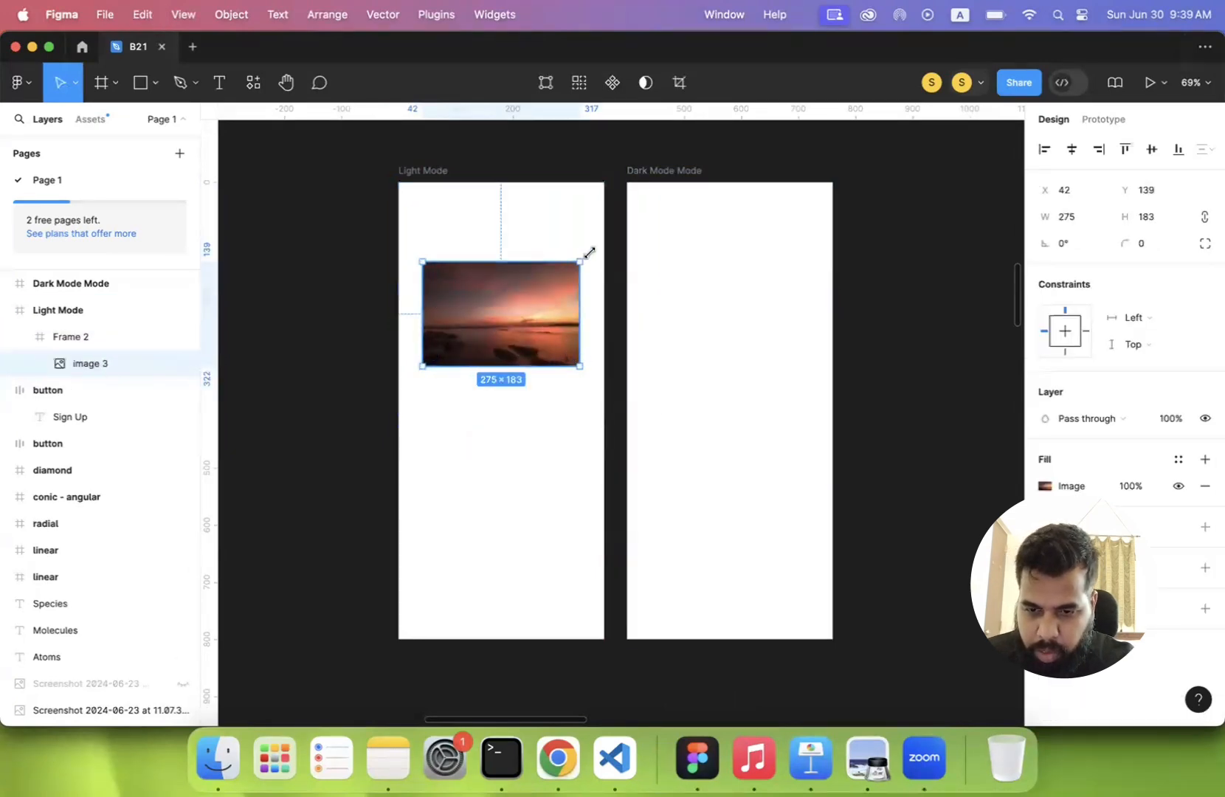
drag(589, 253, 764, 139)
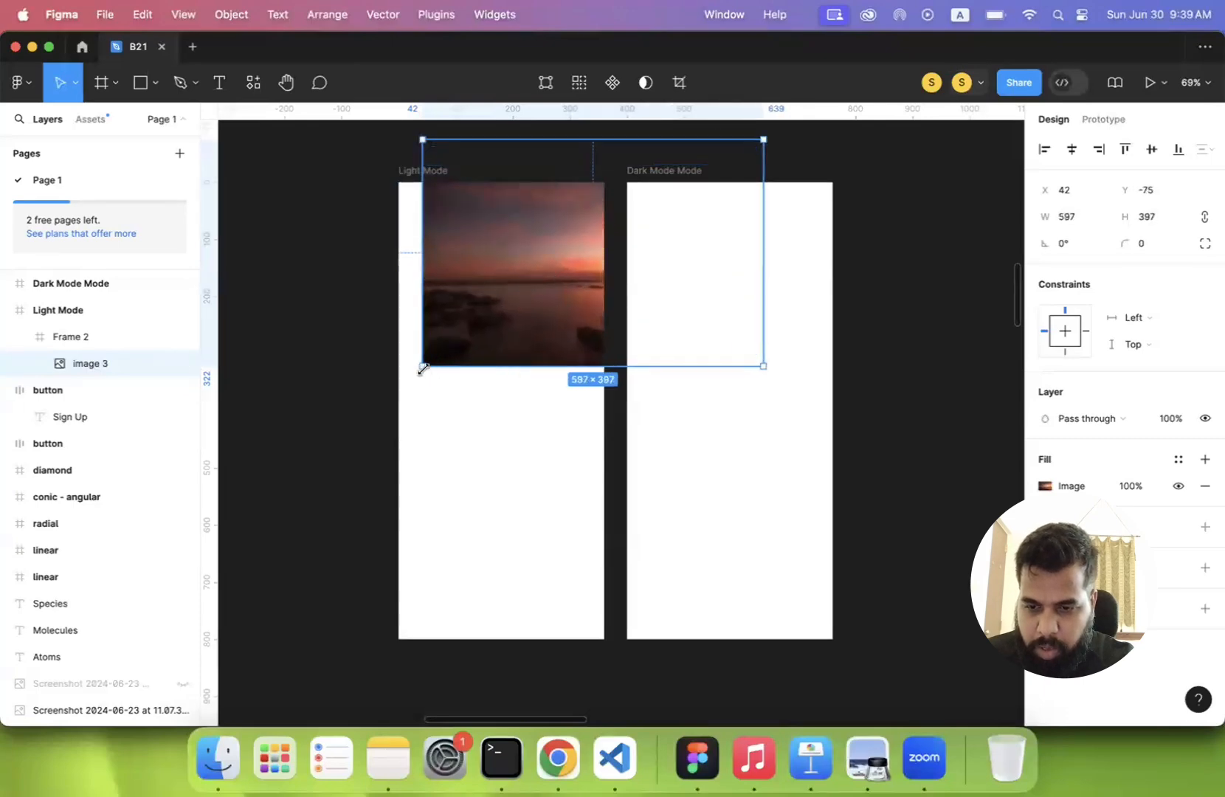
drag(422, 370, 302, 446)
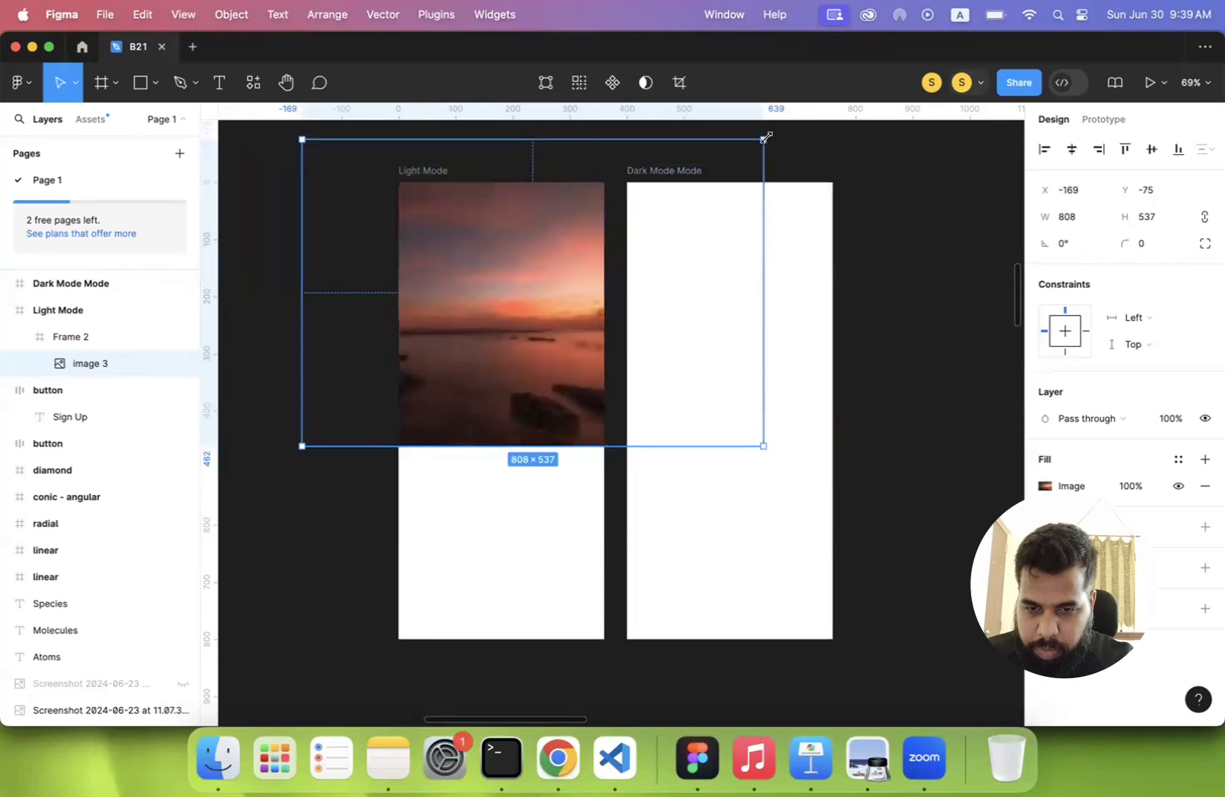
drag(766, 137, 707, 176)
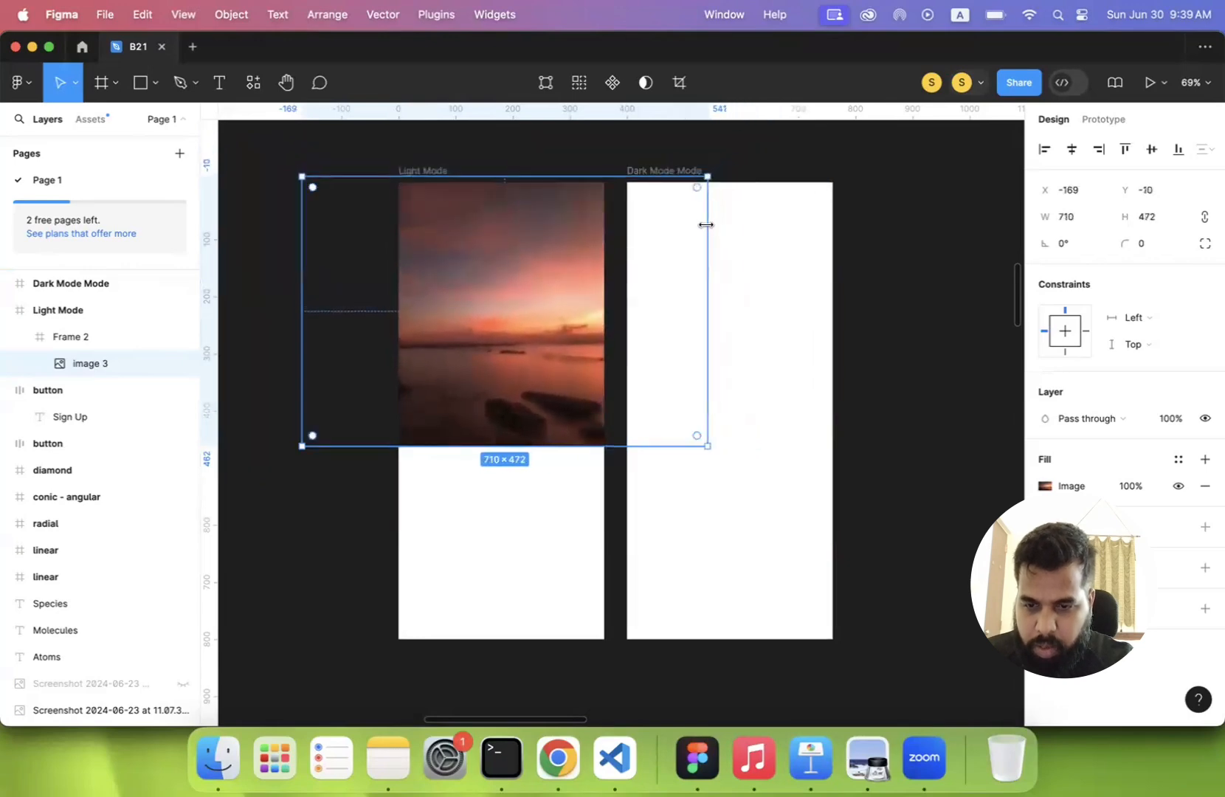
click(497, 154)
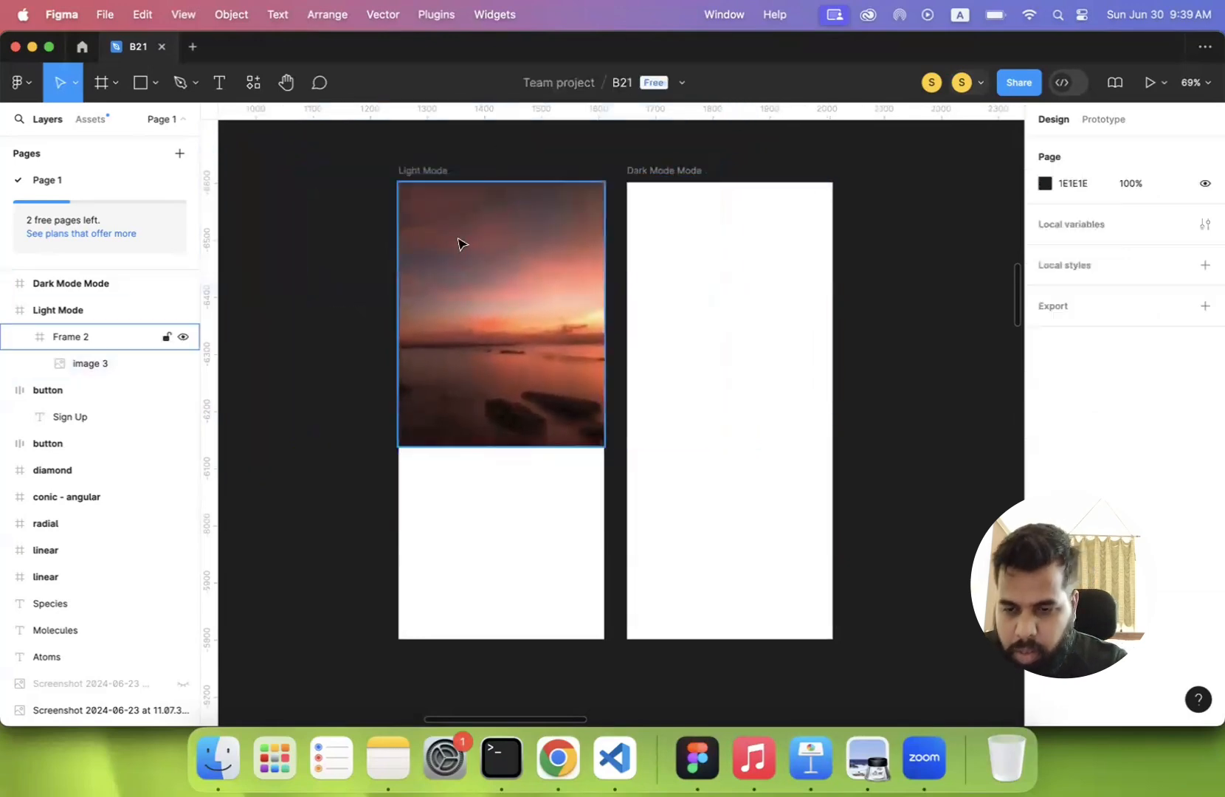
click(458, 243)
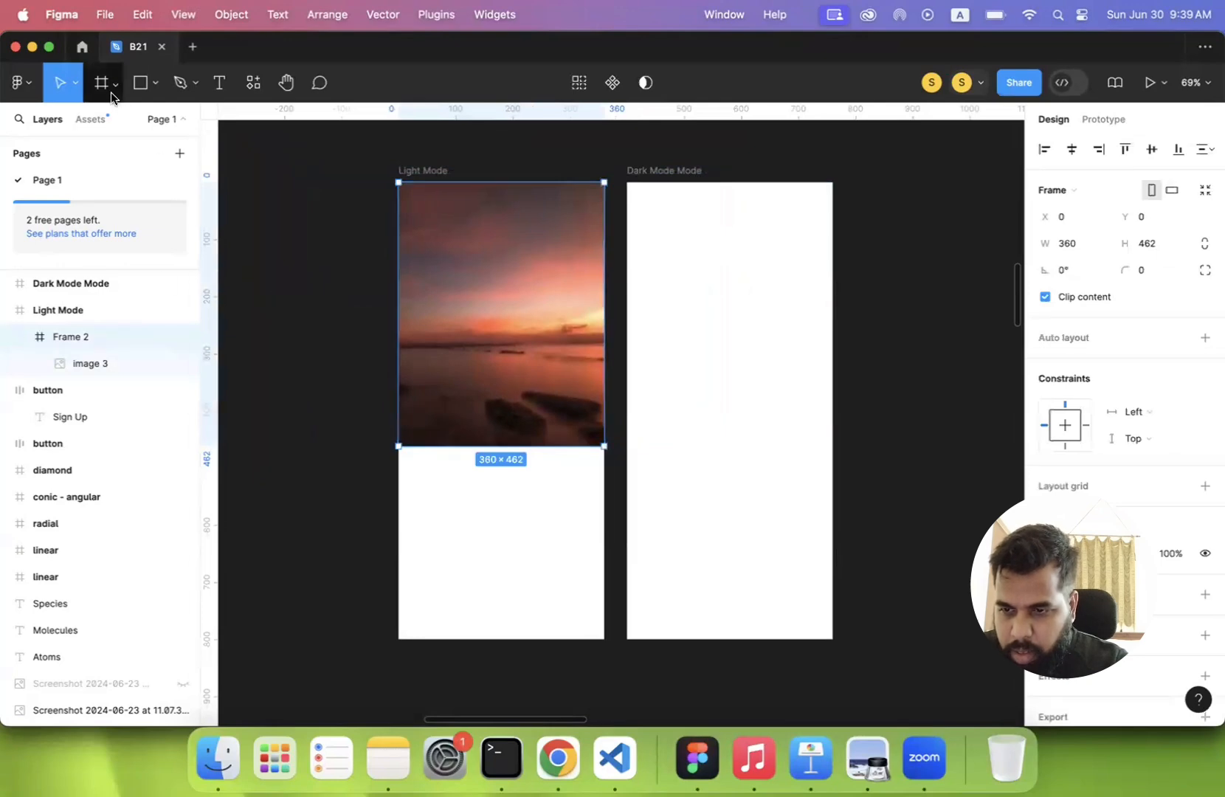
- Start a text layer below the sunset image, and switch to Chrome to search Google for "lorum ipsum" in the Sixvertex tab
click(223, 88)
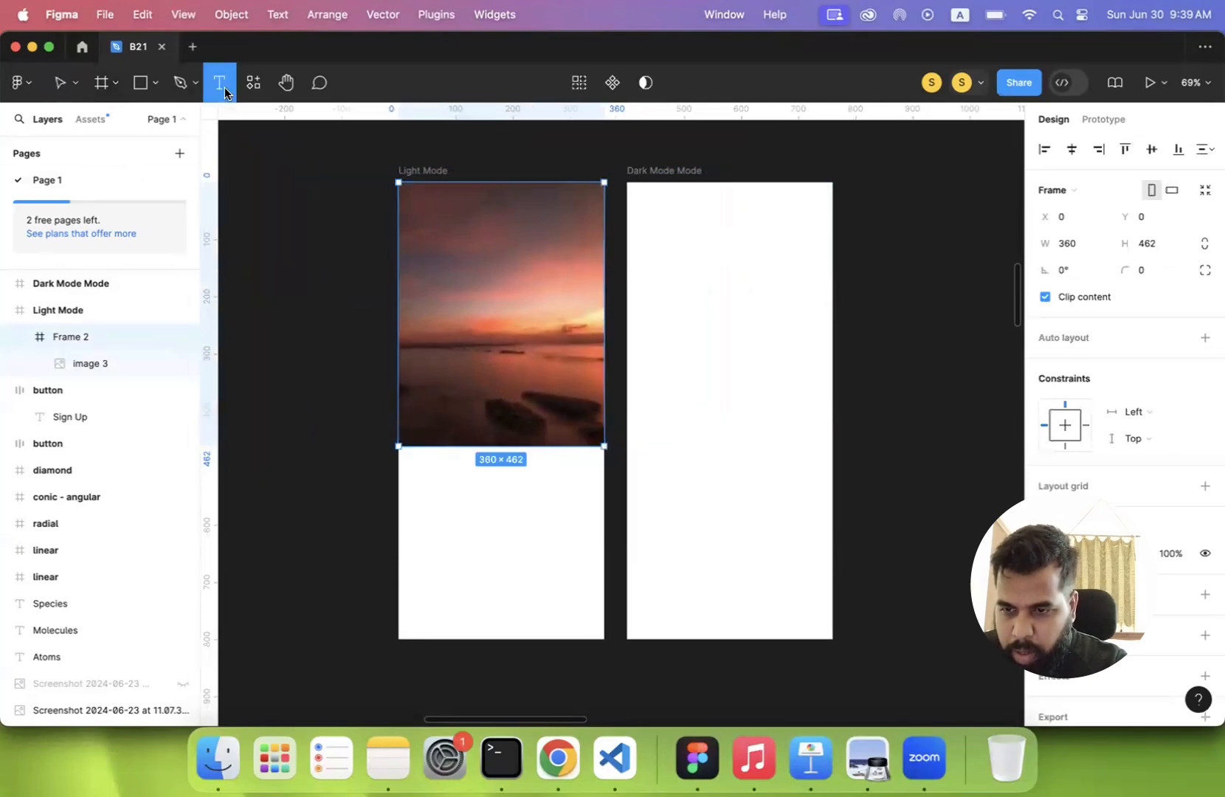
click(415, 472)
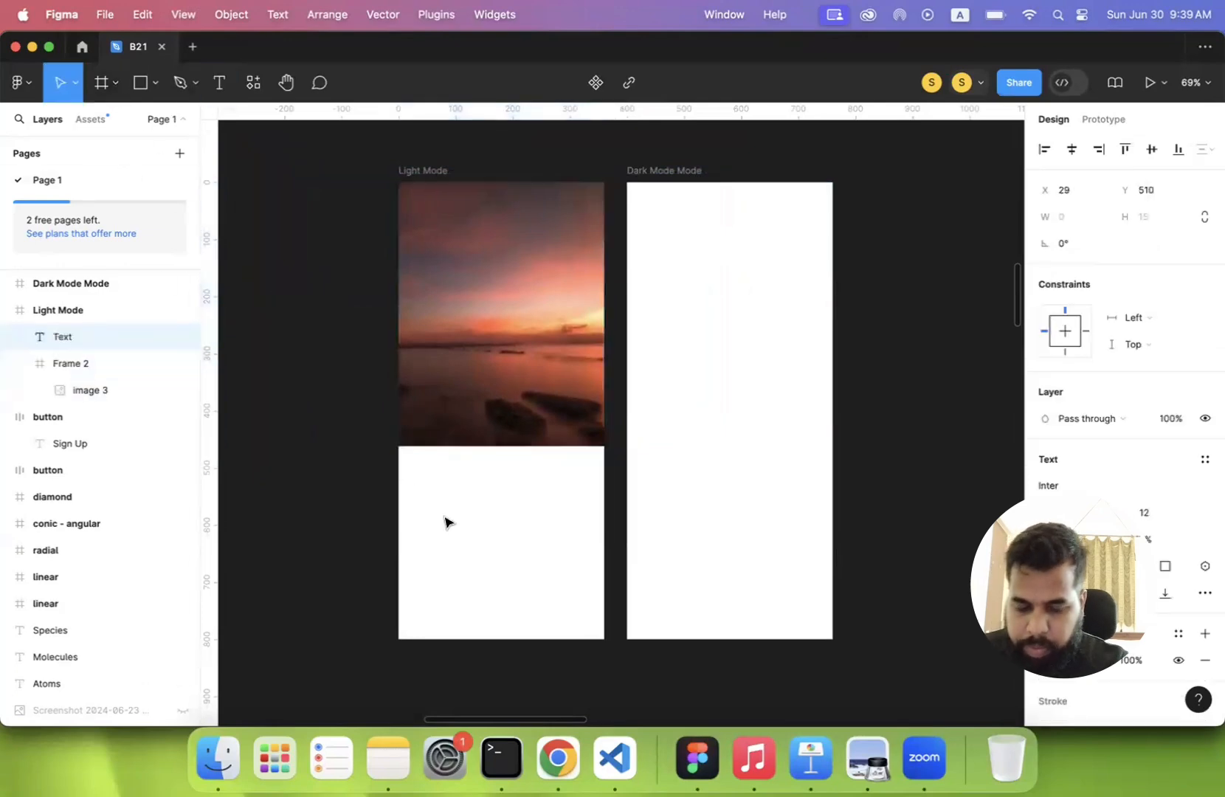
click(558, 758)
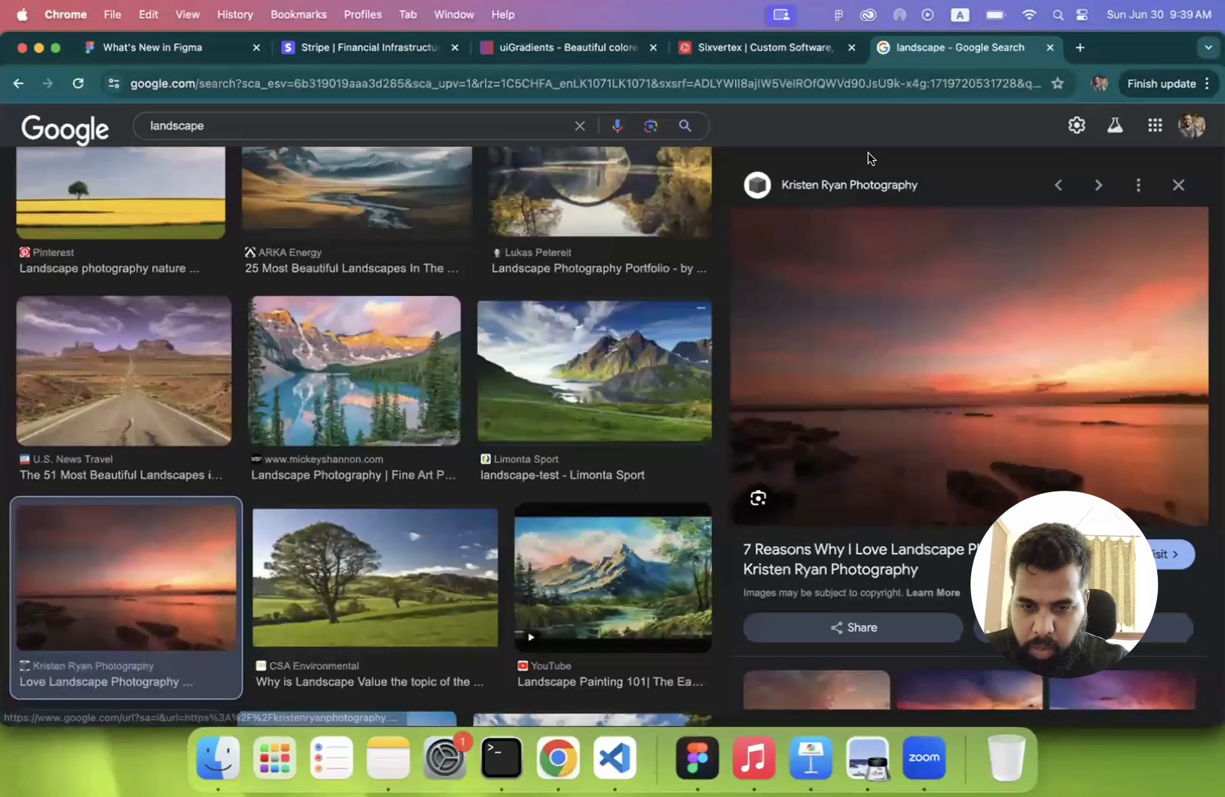
click(739, 45)
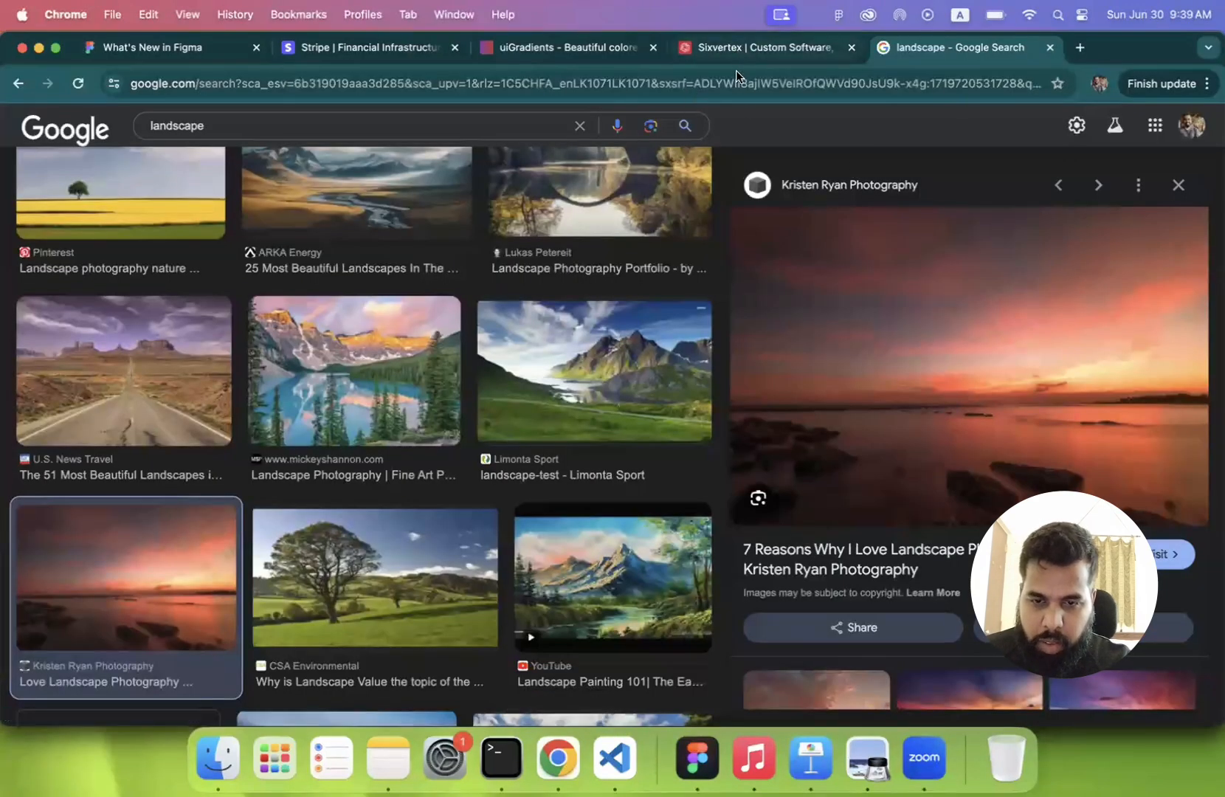
click(736, 77)
text(Iro)
key(BackSpace)
key(BackSpace)
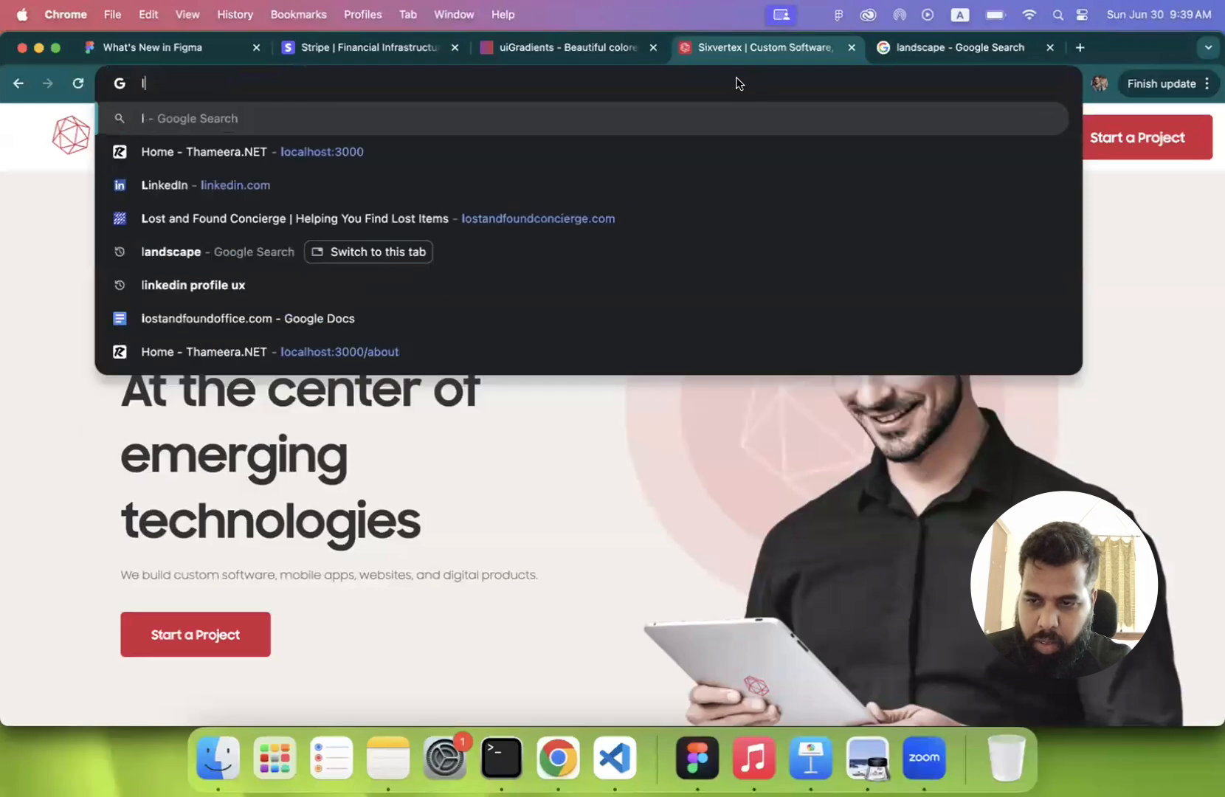
text(orum ipsum)
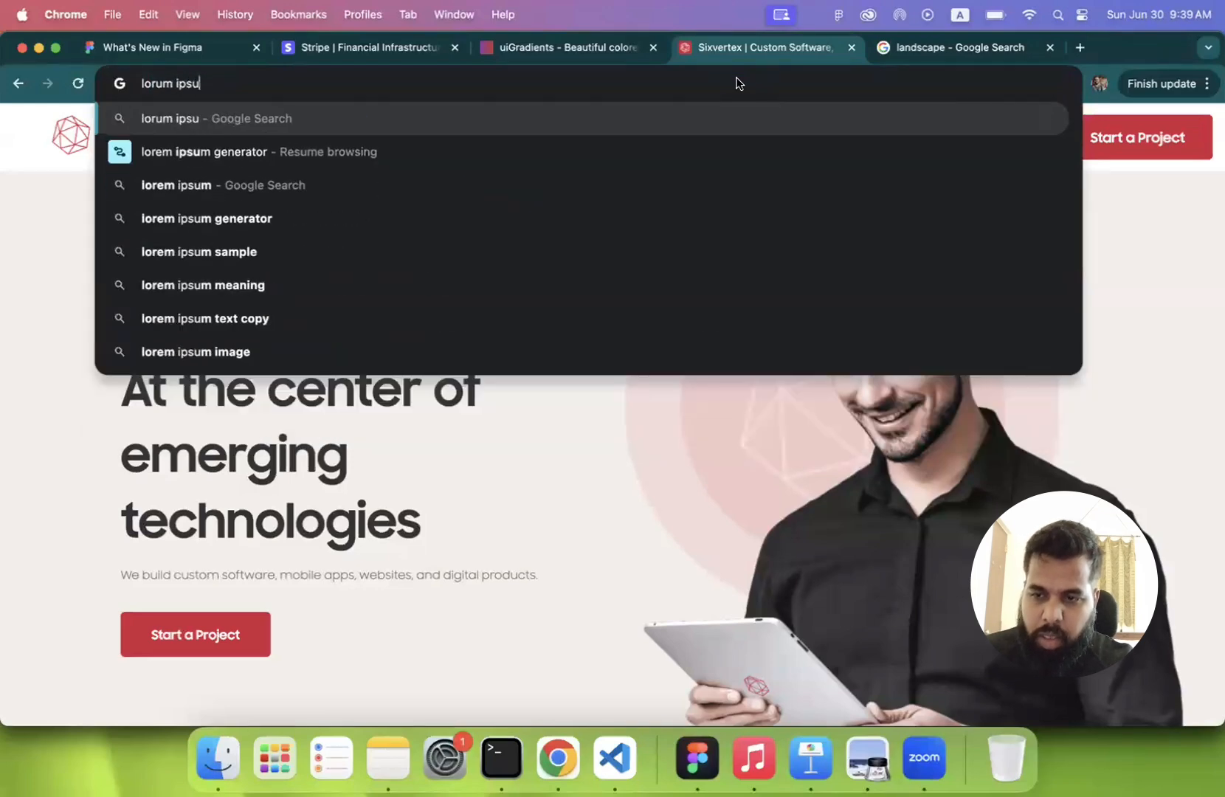
key(Return)
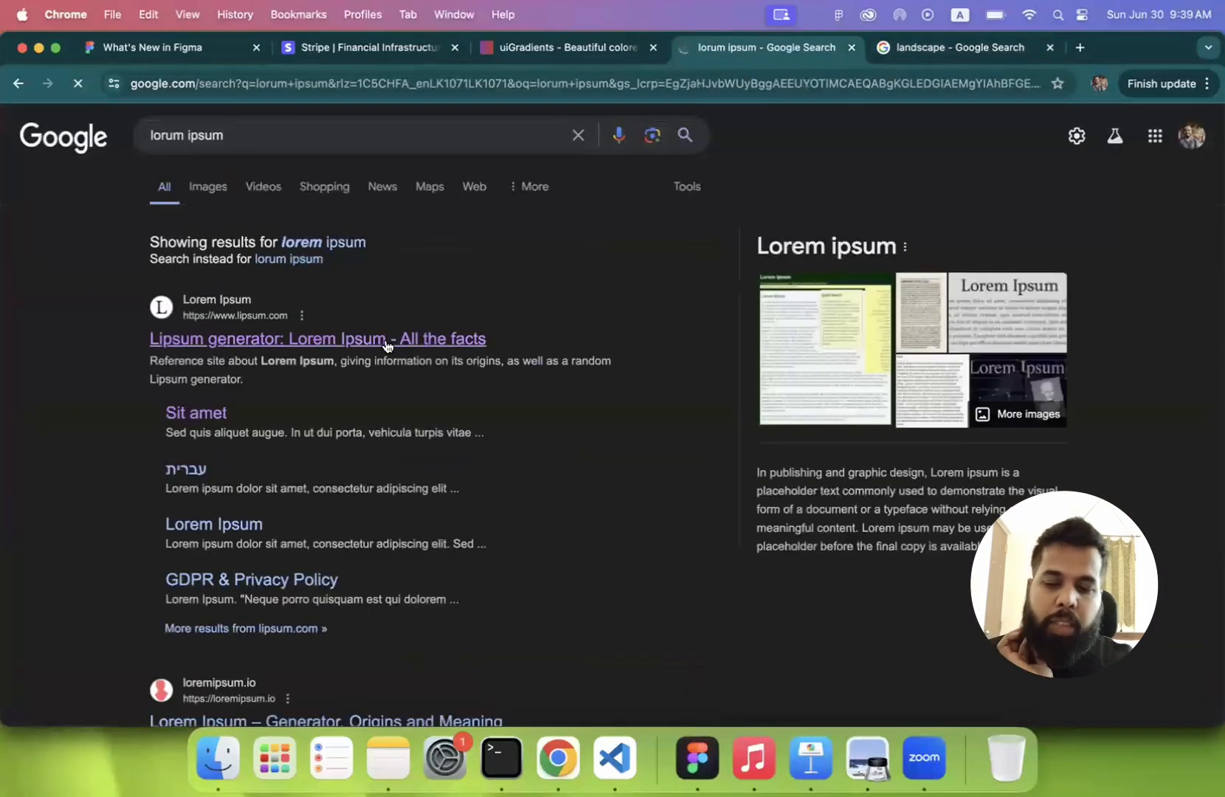
- Open the lipsum.com generator from the search results and generate 5 paragraphs of Lorem Ipsum
click(385, 345)
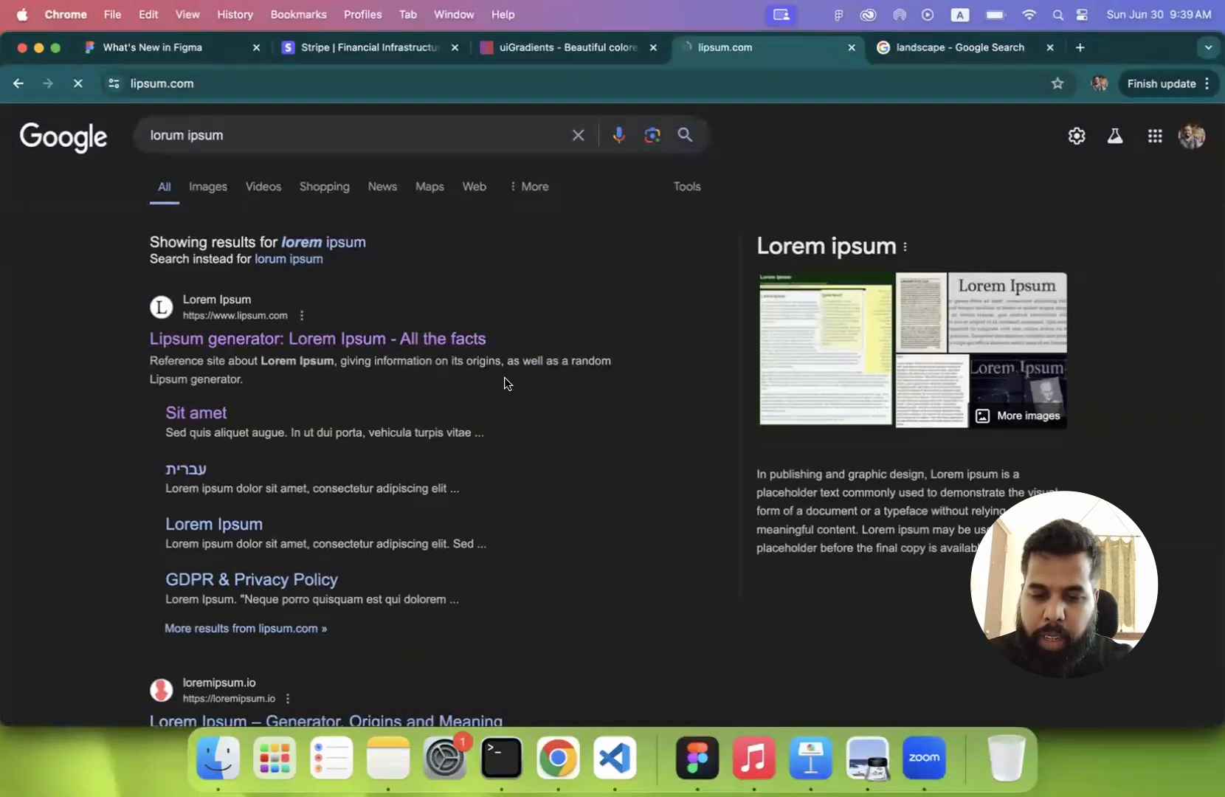
scroll(592, 389, down, 5)
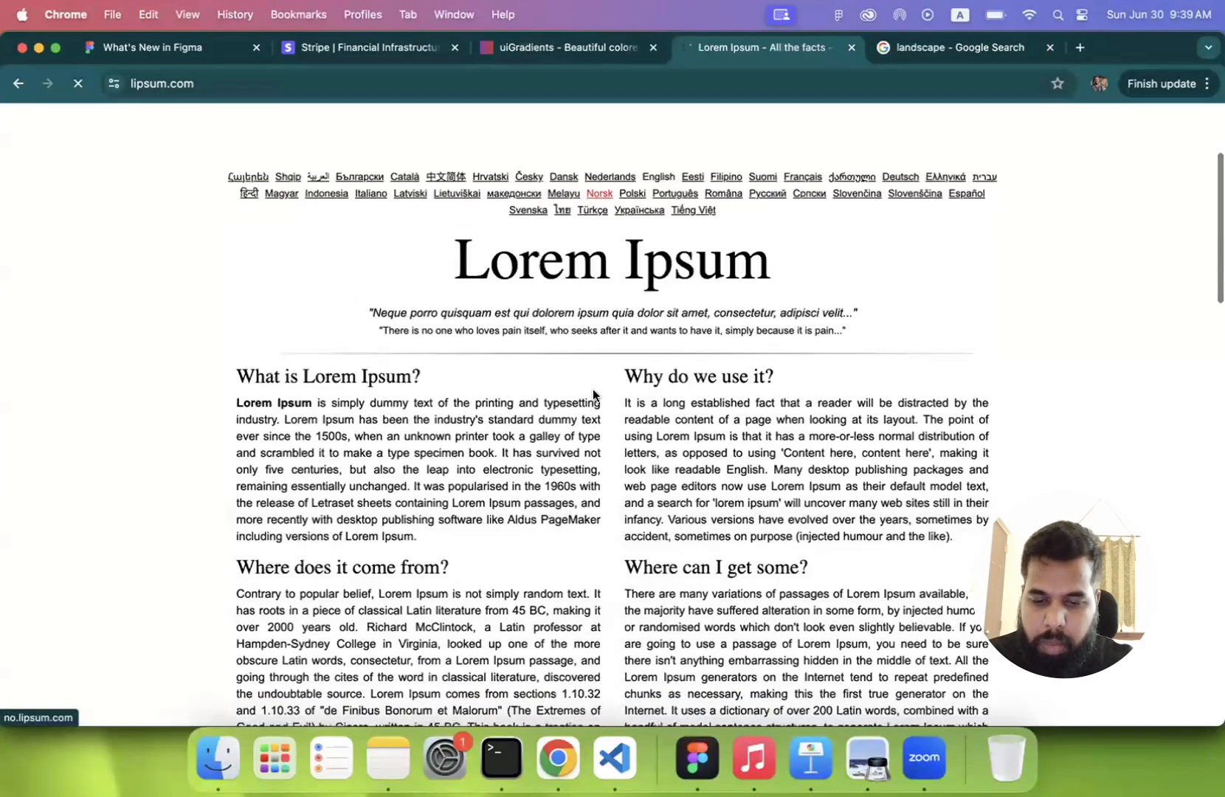
scroll(812, 303, down, 5)
click(848, 282)
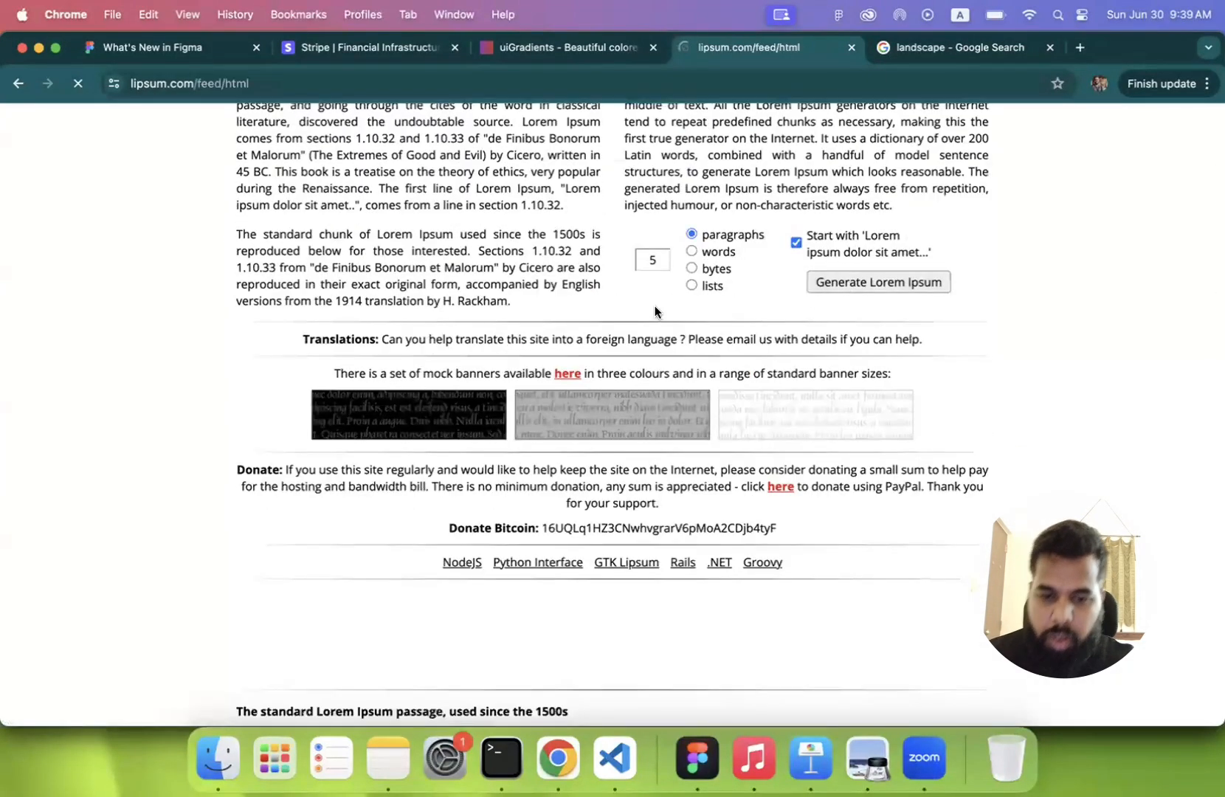
scroll(288, 221, down, 4)
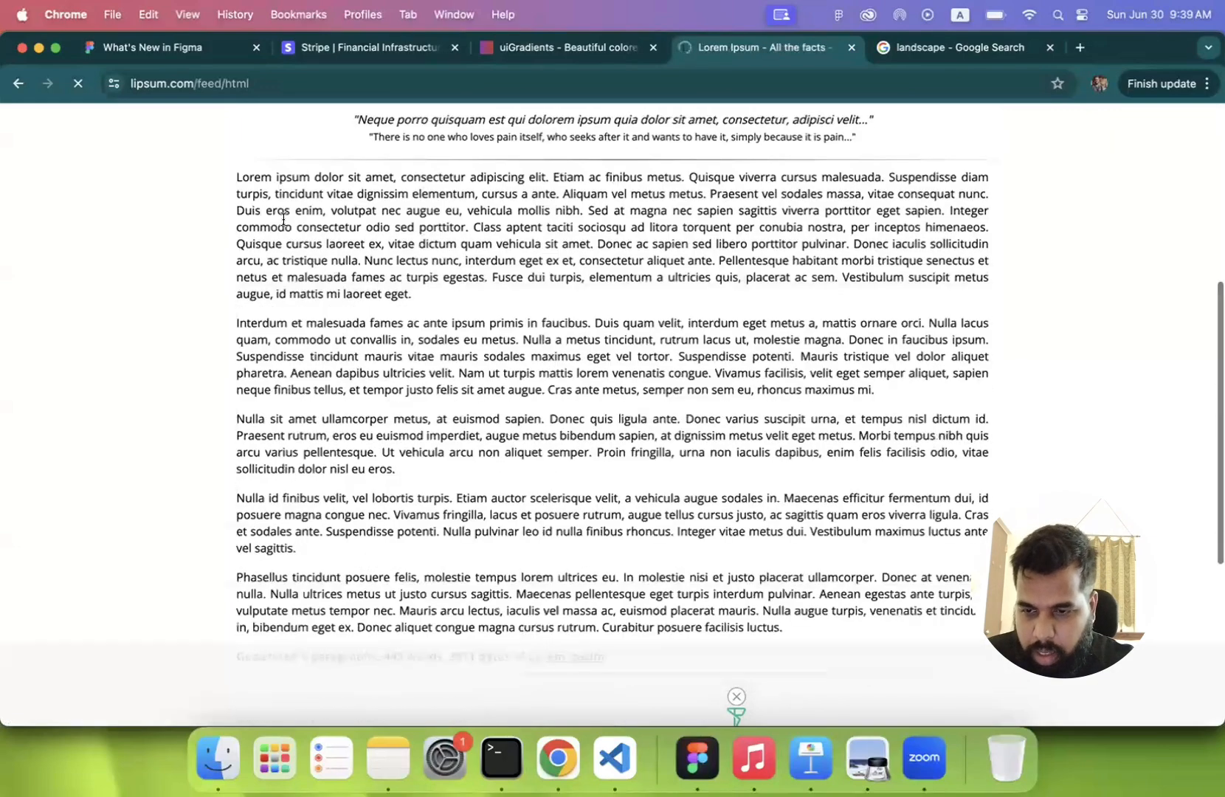
- Copy the sentence "Lorem ipsum dolor sit amet, consectetur adipiscing elit." and paste it into the empty Light Mode text layer in Figma
drag(236, 223, 550, 225)
key(super+c)
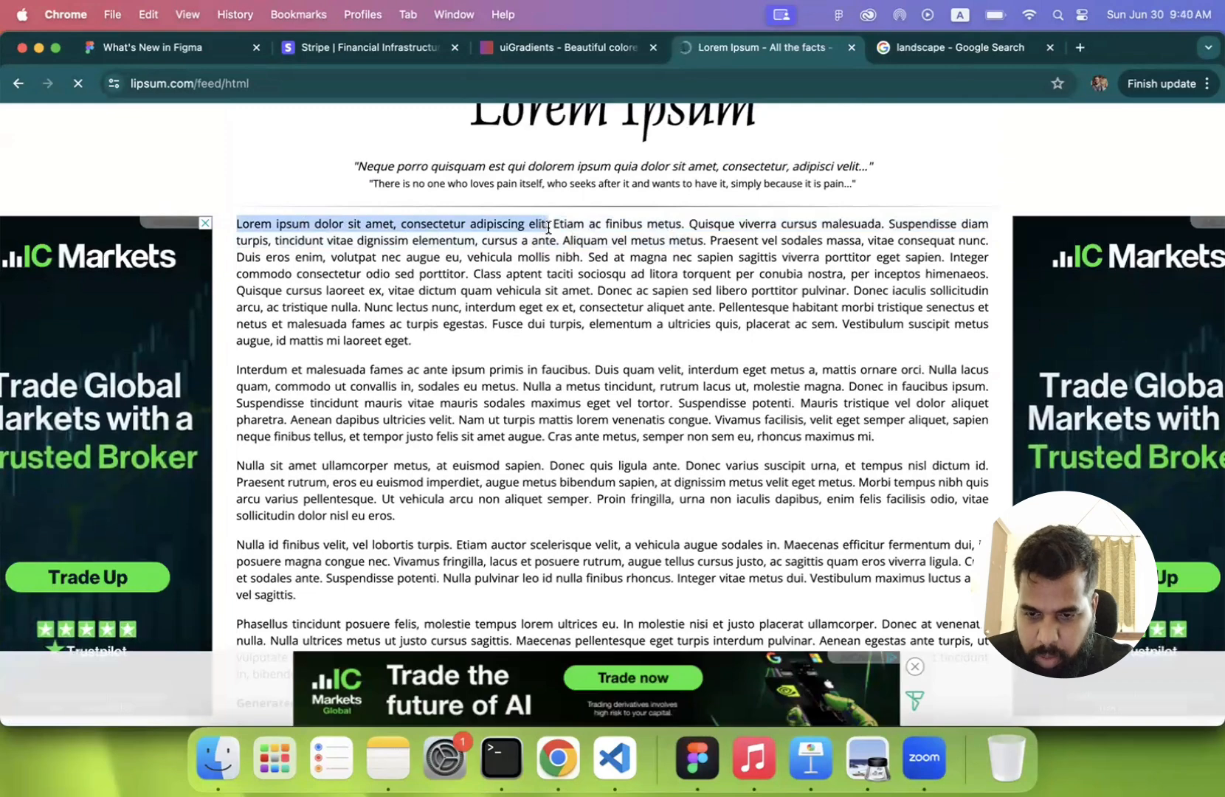
click(696, 757)
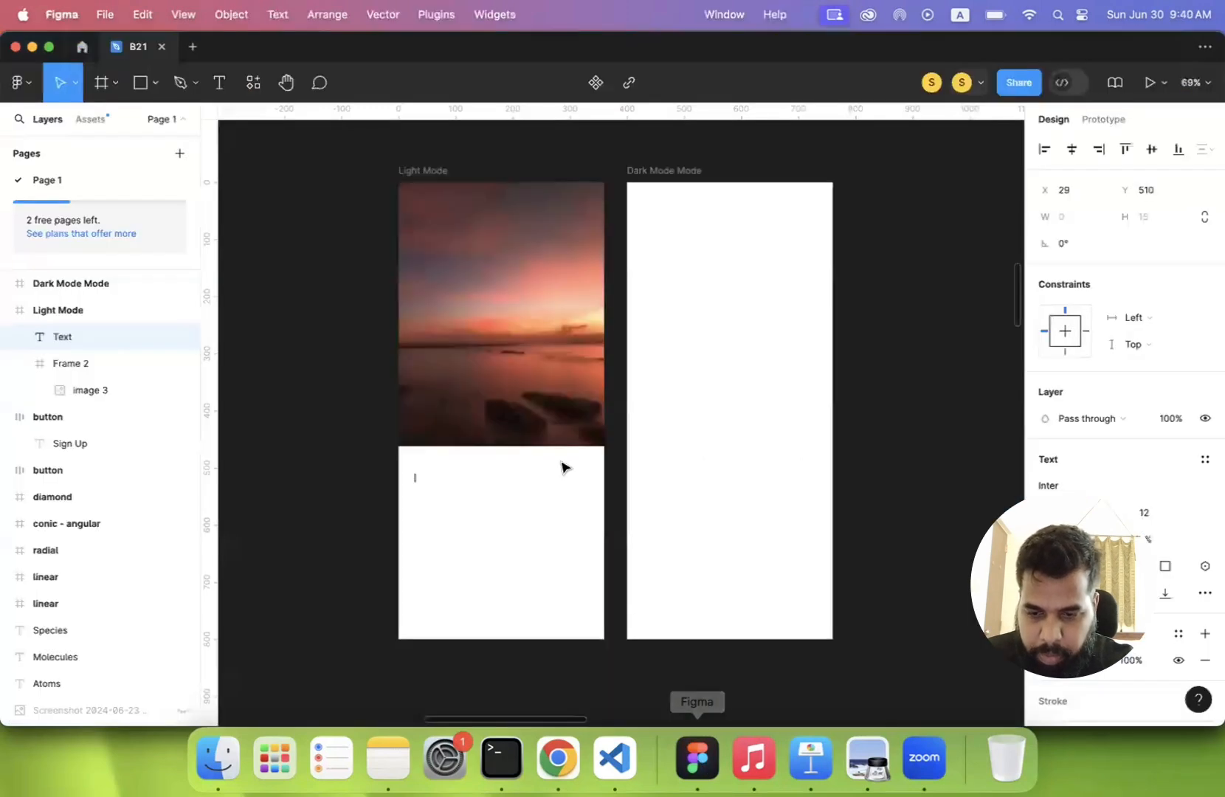
key(super+v)
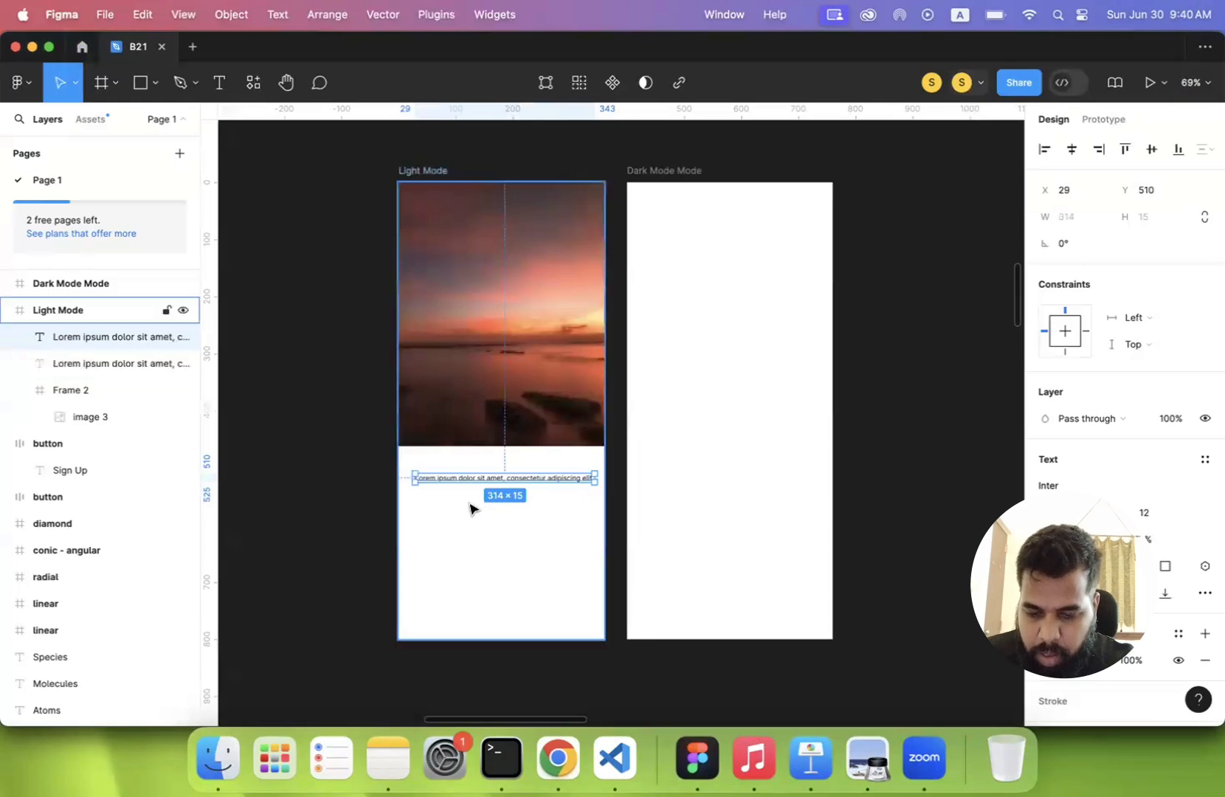
- Draw a text box of about 317 × 200 below the Lorem ipsum line and fill it with the second generated paragraph copied from Chrome
click(217, 85)
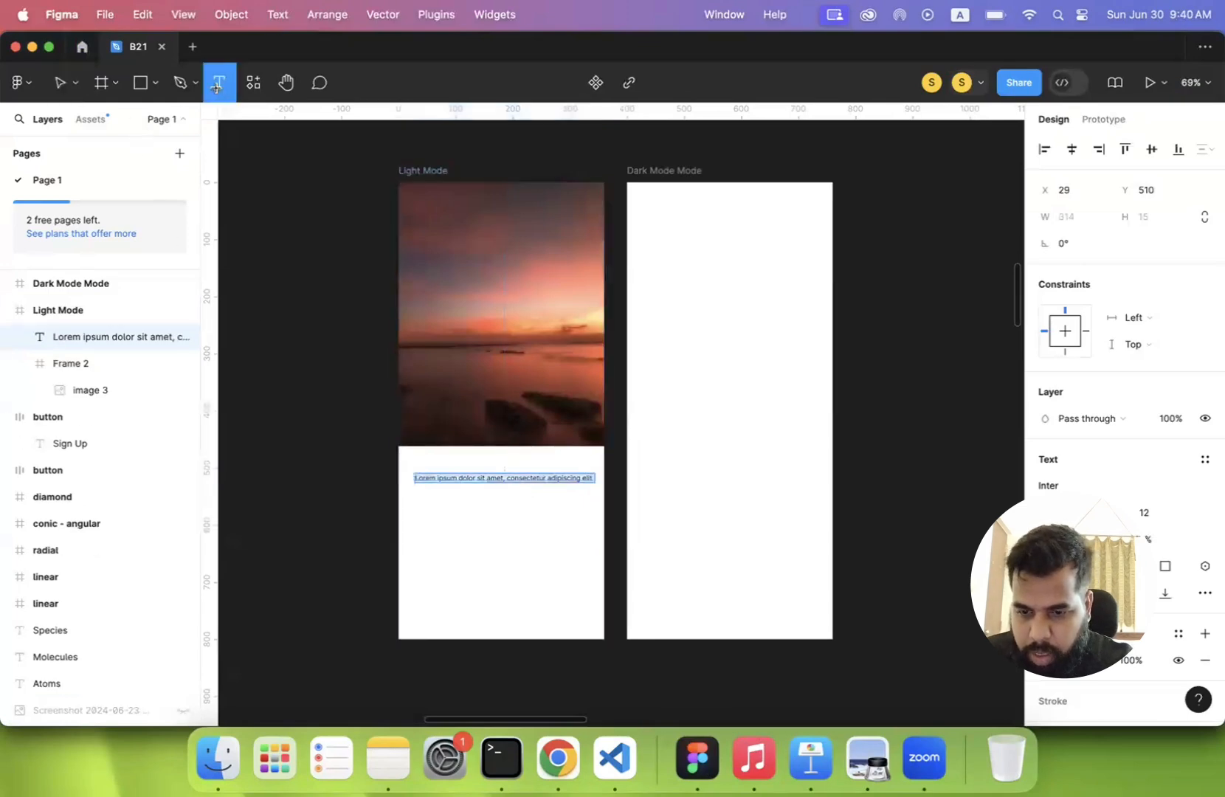
drag(414, 488, 592, 603)
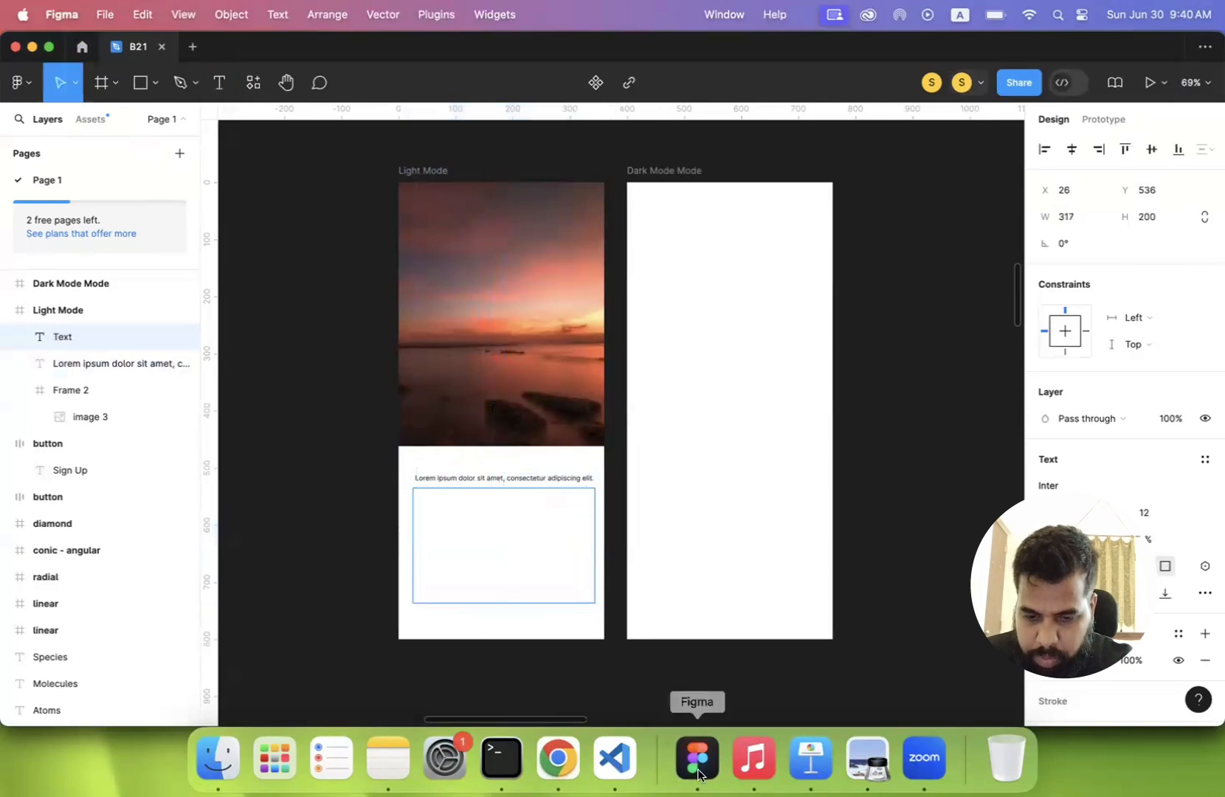
click(559, 760)
triple_click(614, 384)
key(super+c)
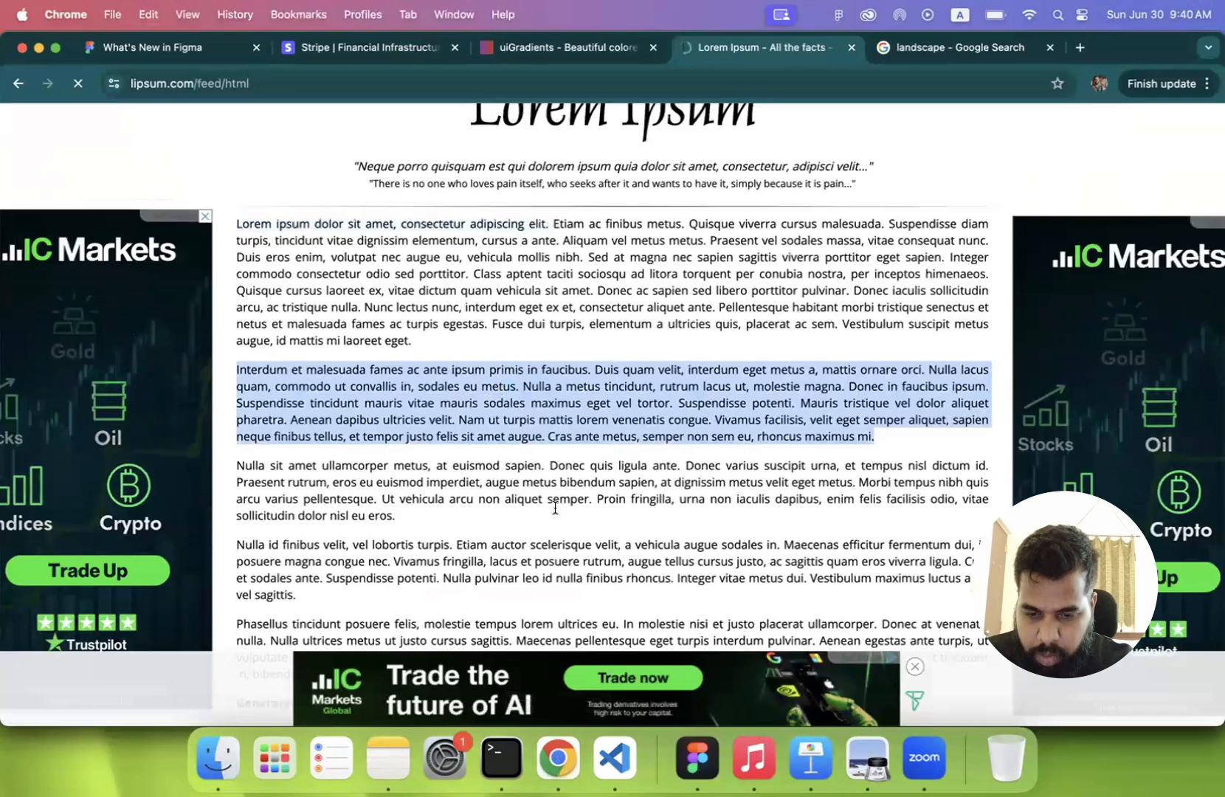
click(713, 752)
key(super+v)
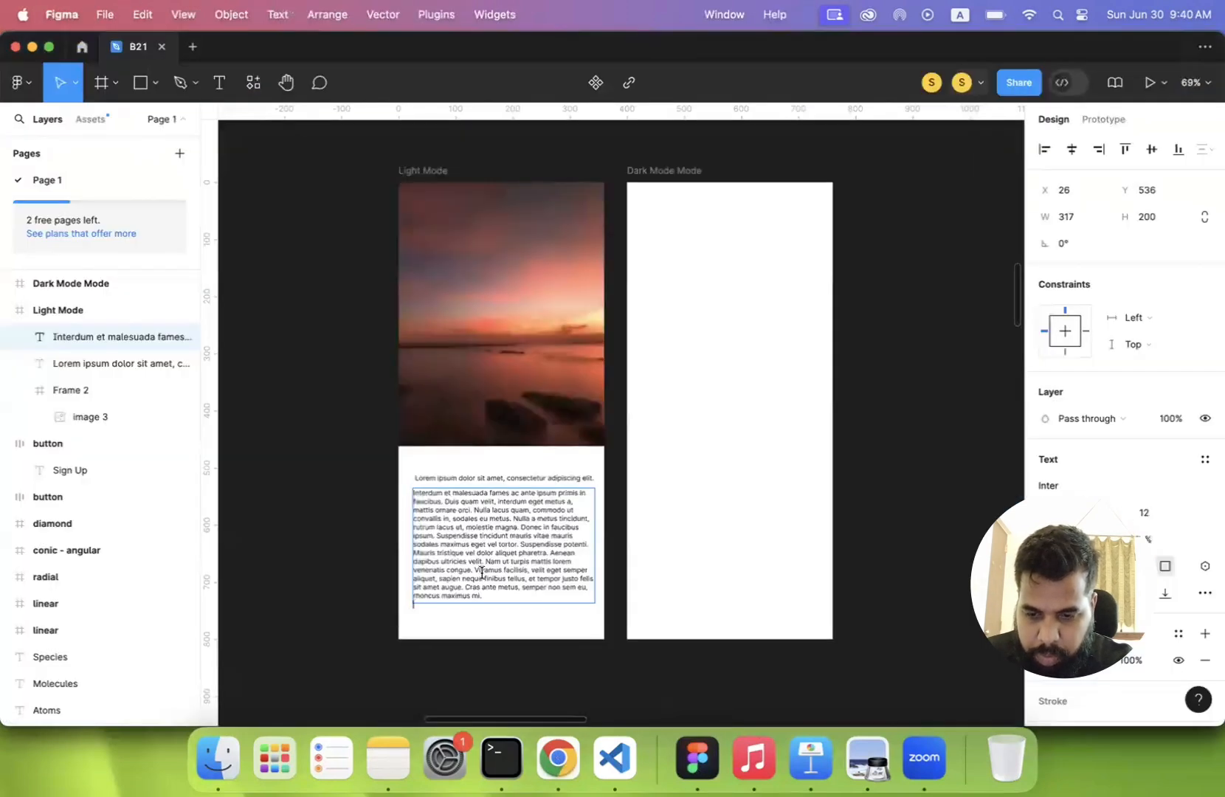
key(Escape)
click(345, 609)
- Add the text "Read More" below the paragraph in the Light Mode frame and set its font size to 16
scroll(347, 607, down, 3)
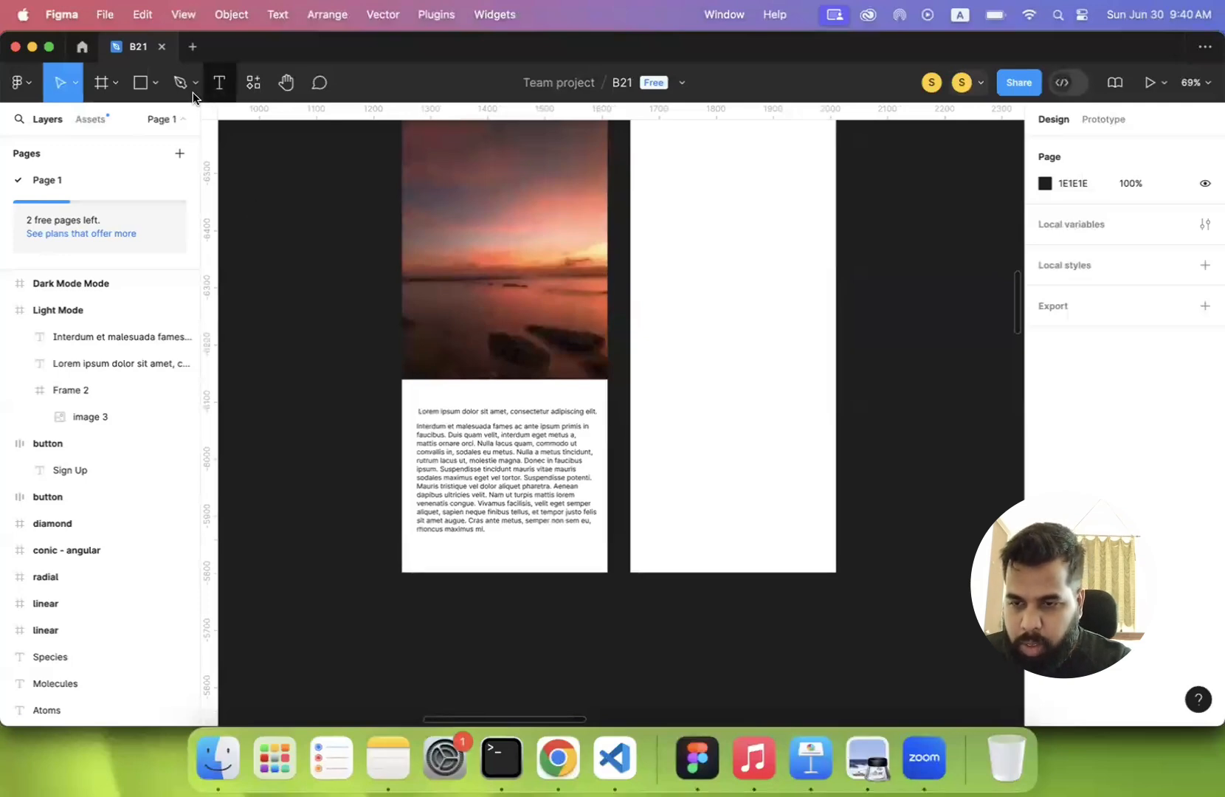
click(218, 82)
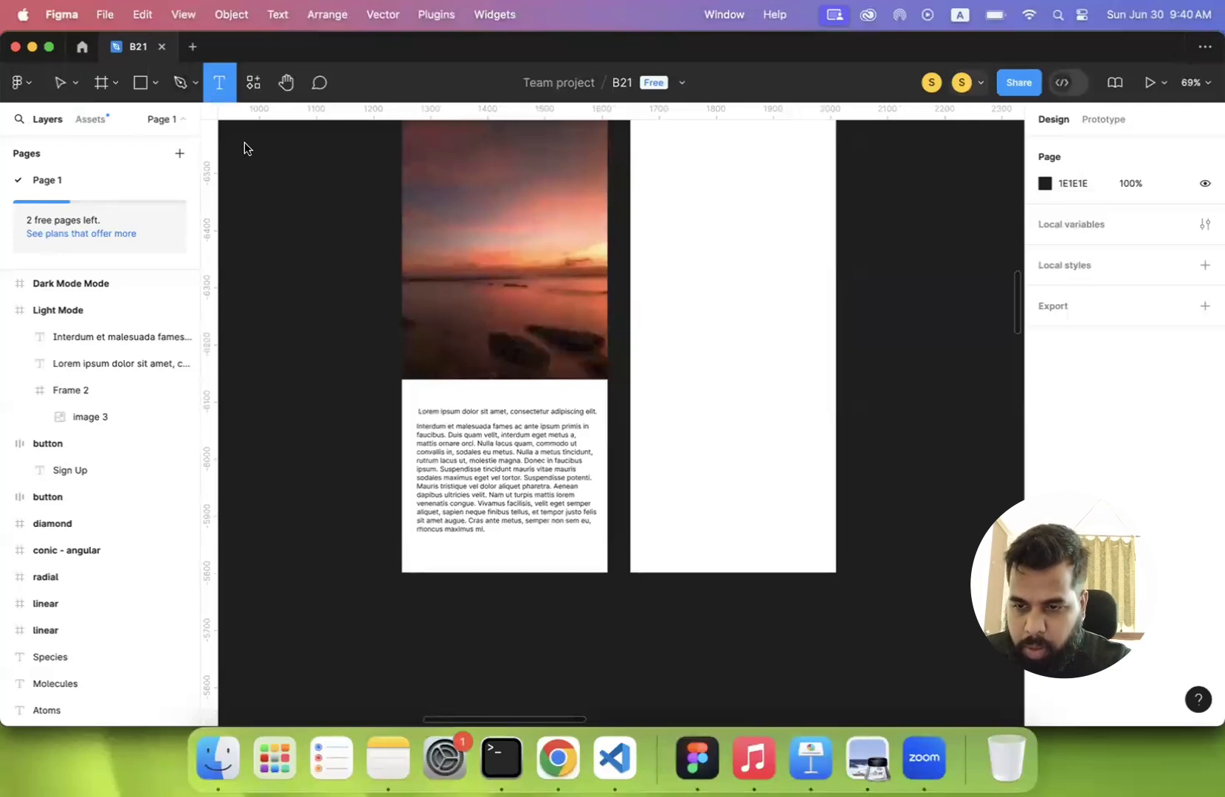
click(450, 554)
text(R)
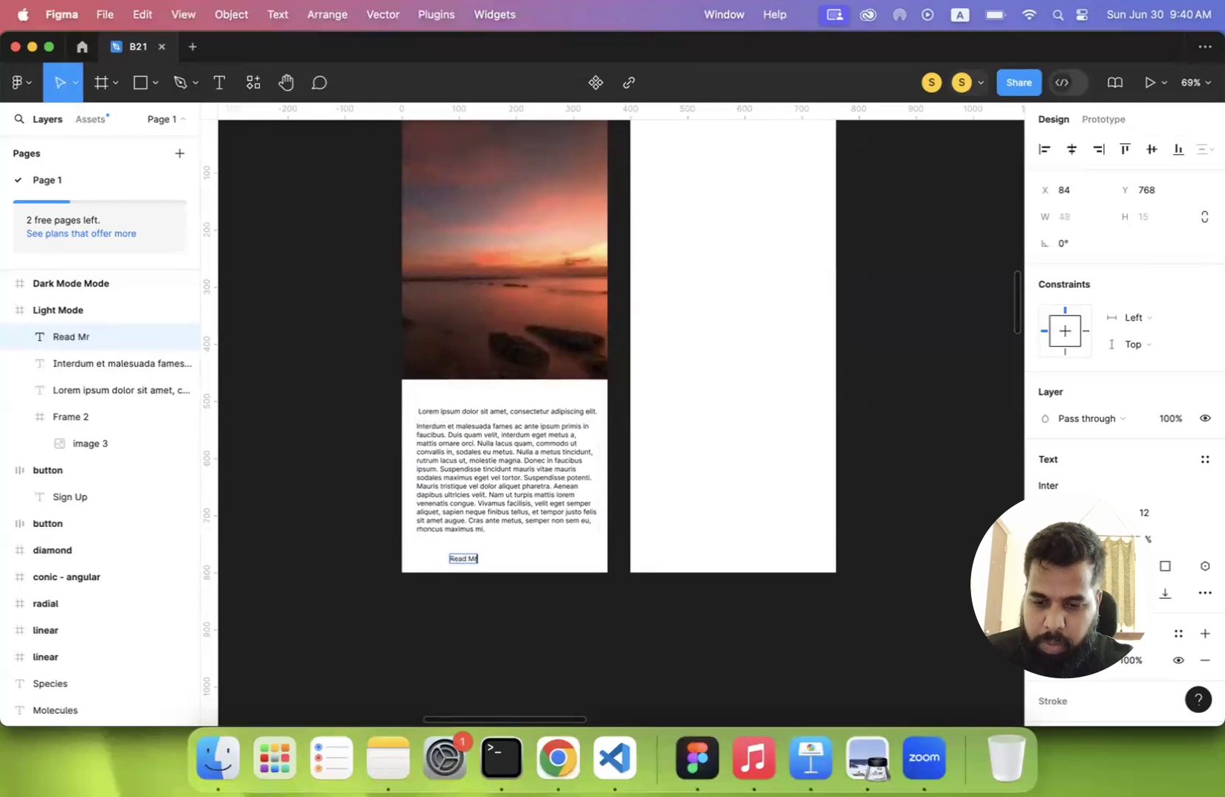
text(ead More)
key(super+a)
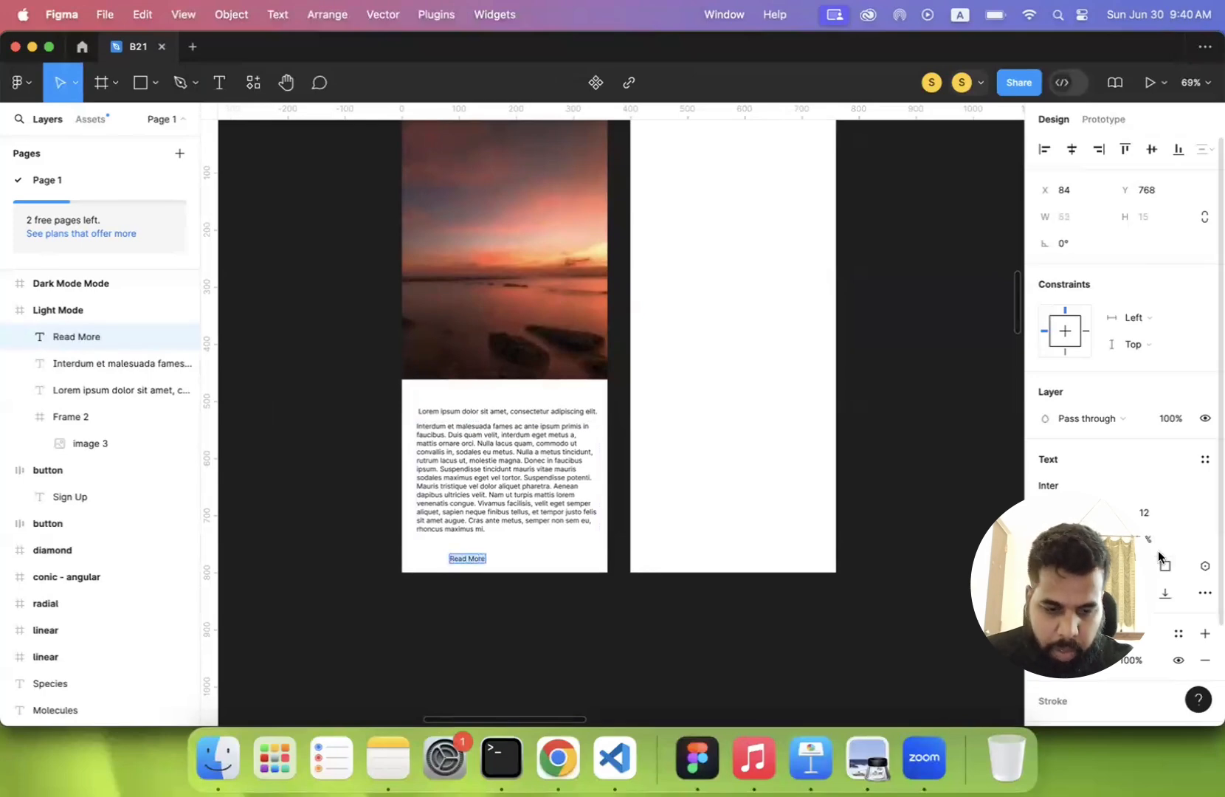
click(1189, 518)
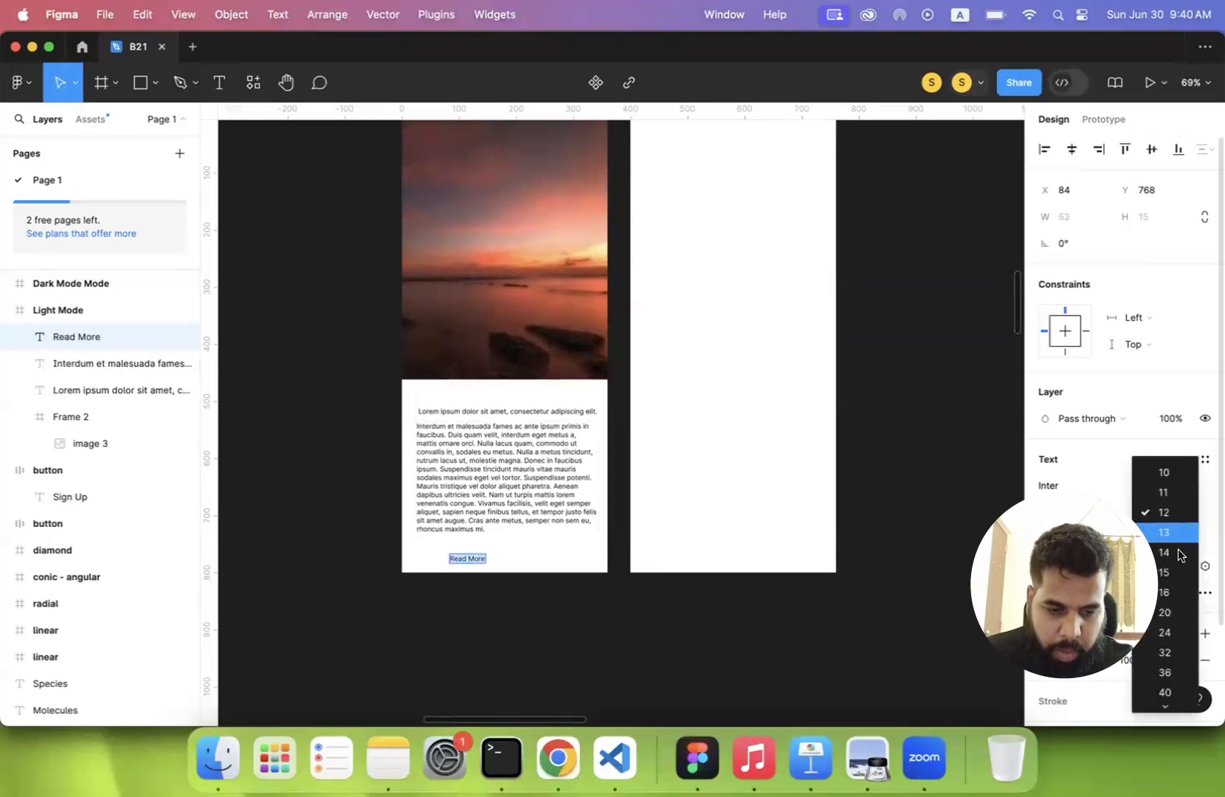
click(1164, 592)
key(Escape)
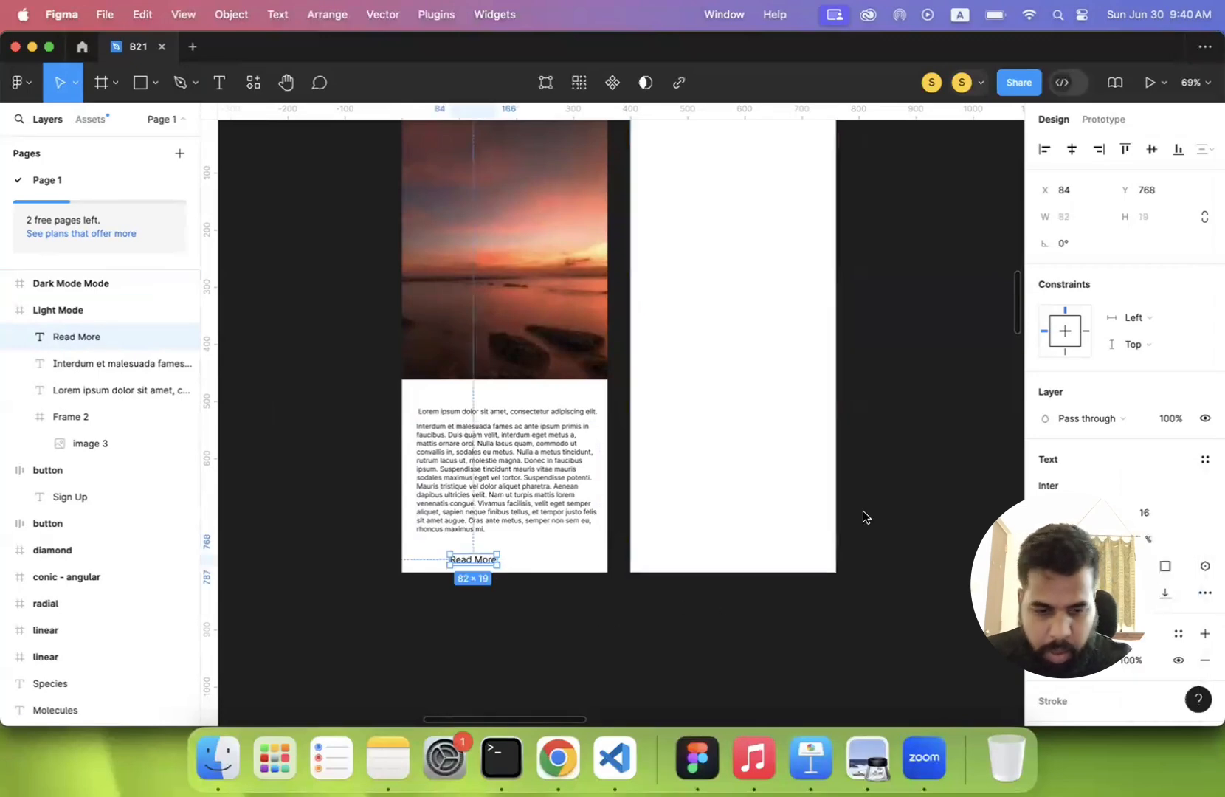
- Wrap the "Read More" text in its own frame and rename that frame "Button"
right_click(70, 346)
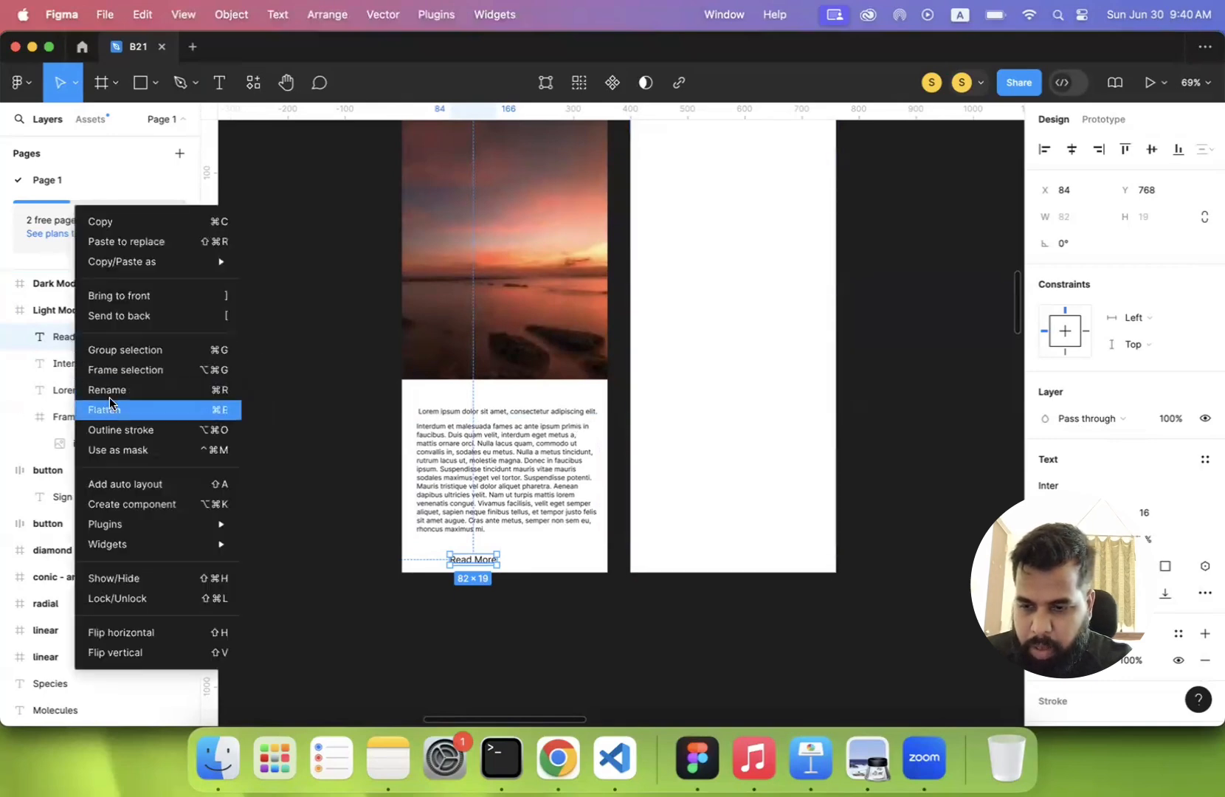
click(125, 370)
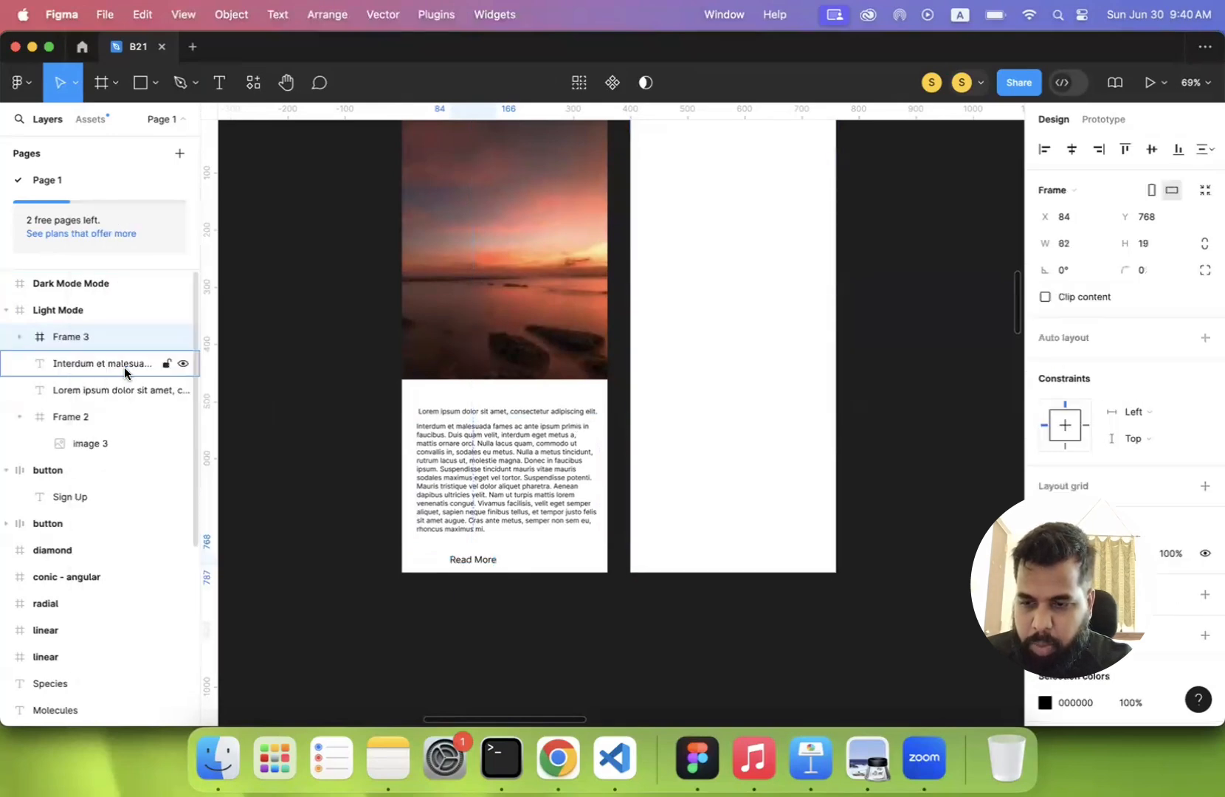
double_click(69, 337)
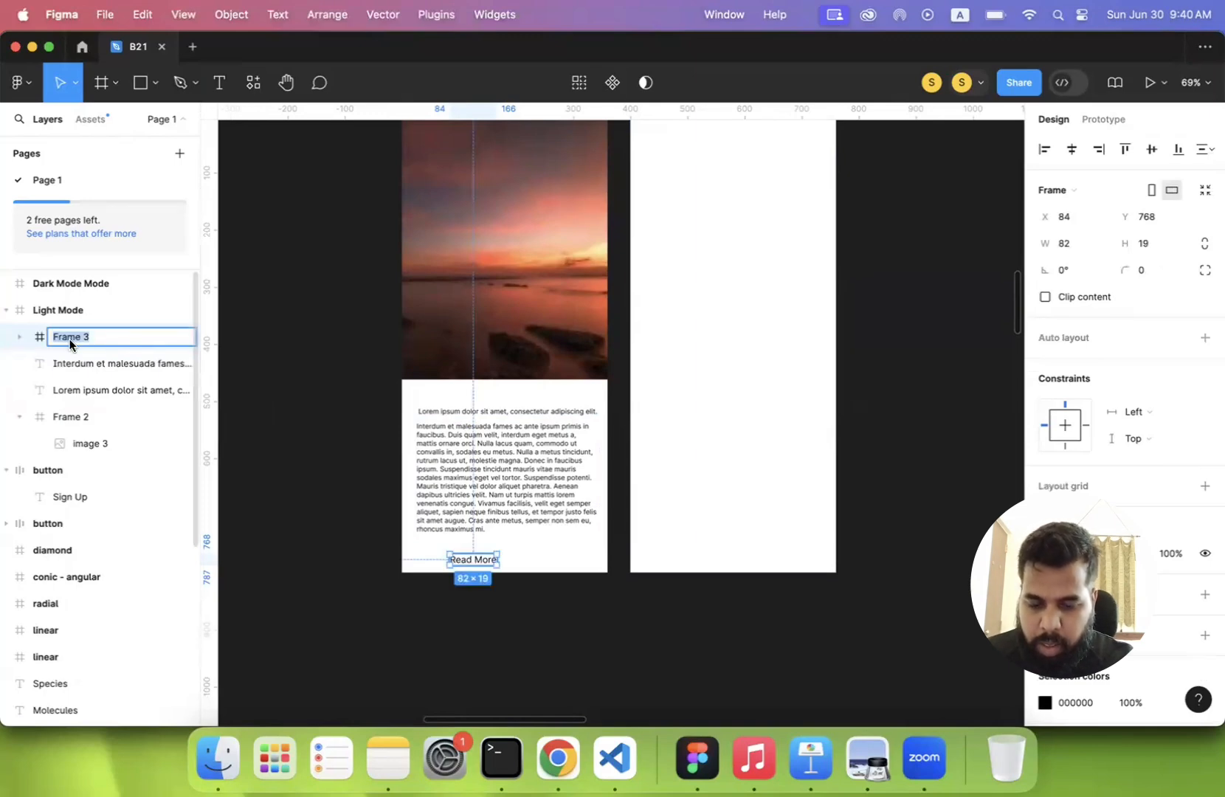
text(Buyy)
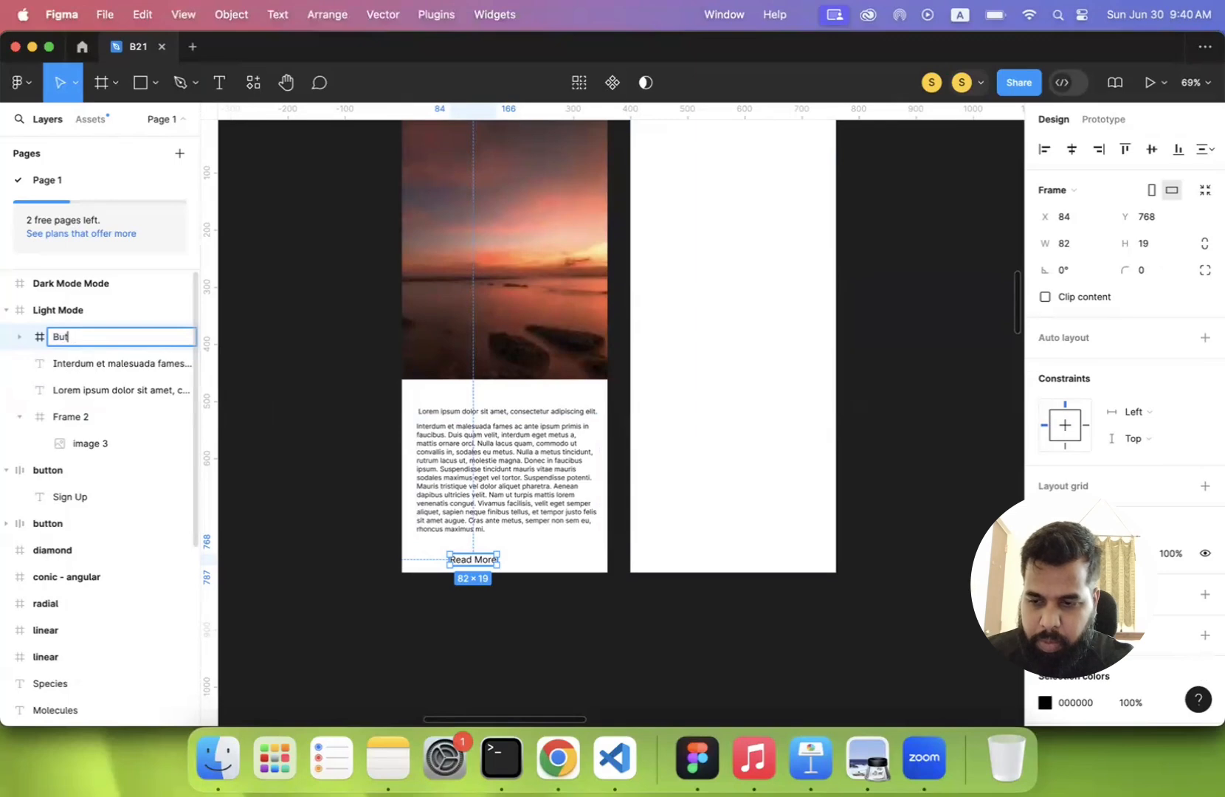
text(ton)
key(Return)
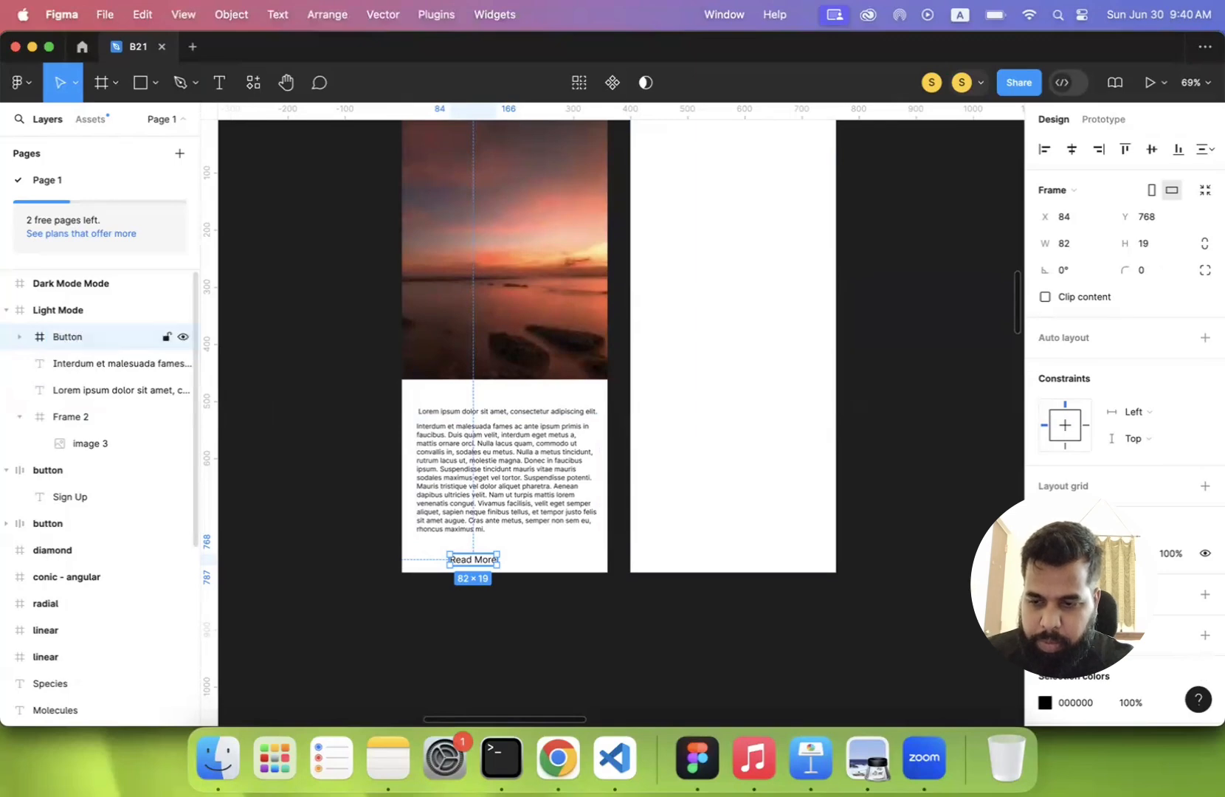
- Add a fill to the Button frame around "Read More" and make it a linear gradient
click(320, 580)
scroll(325, 577, up, 6)
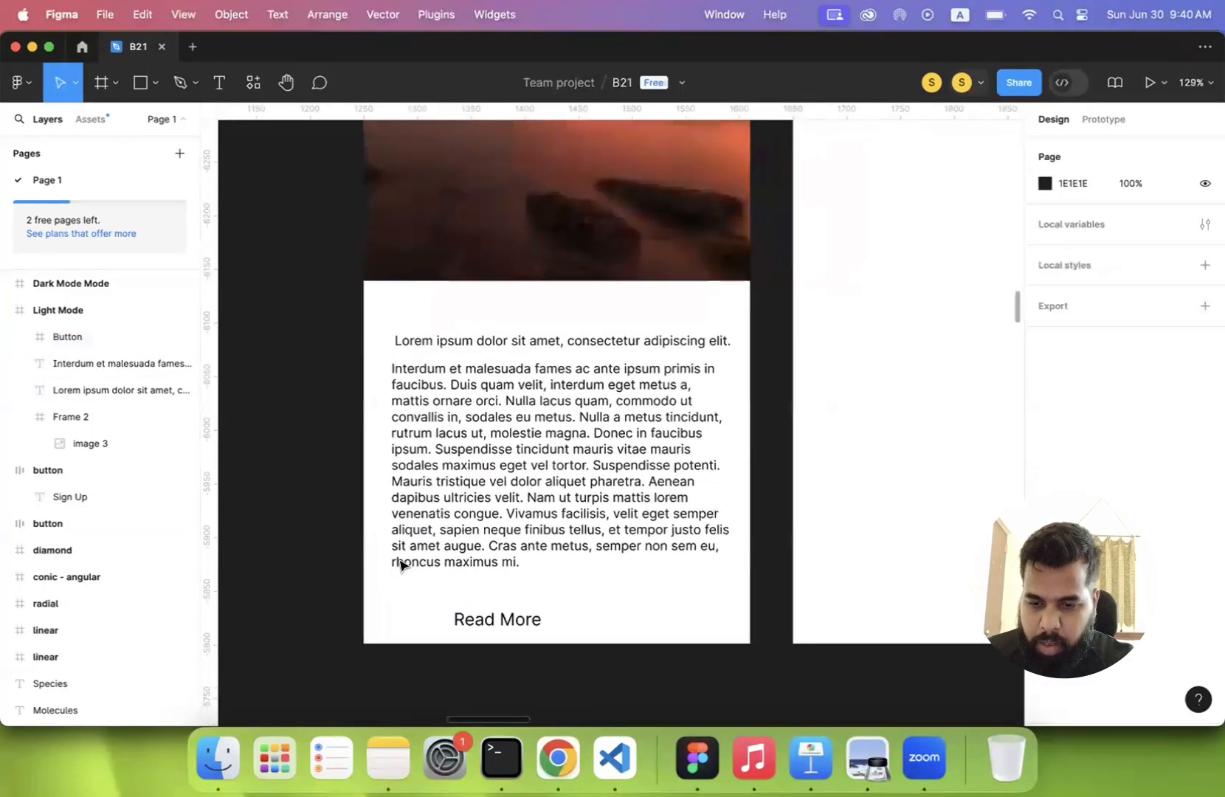
scroll(400, 566, right, 3)
scroll(401, 565, down, 2)
click(403, 555)
scroll(1165, 540, down, 2)
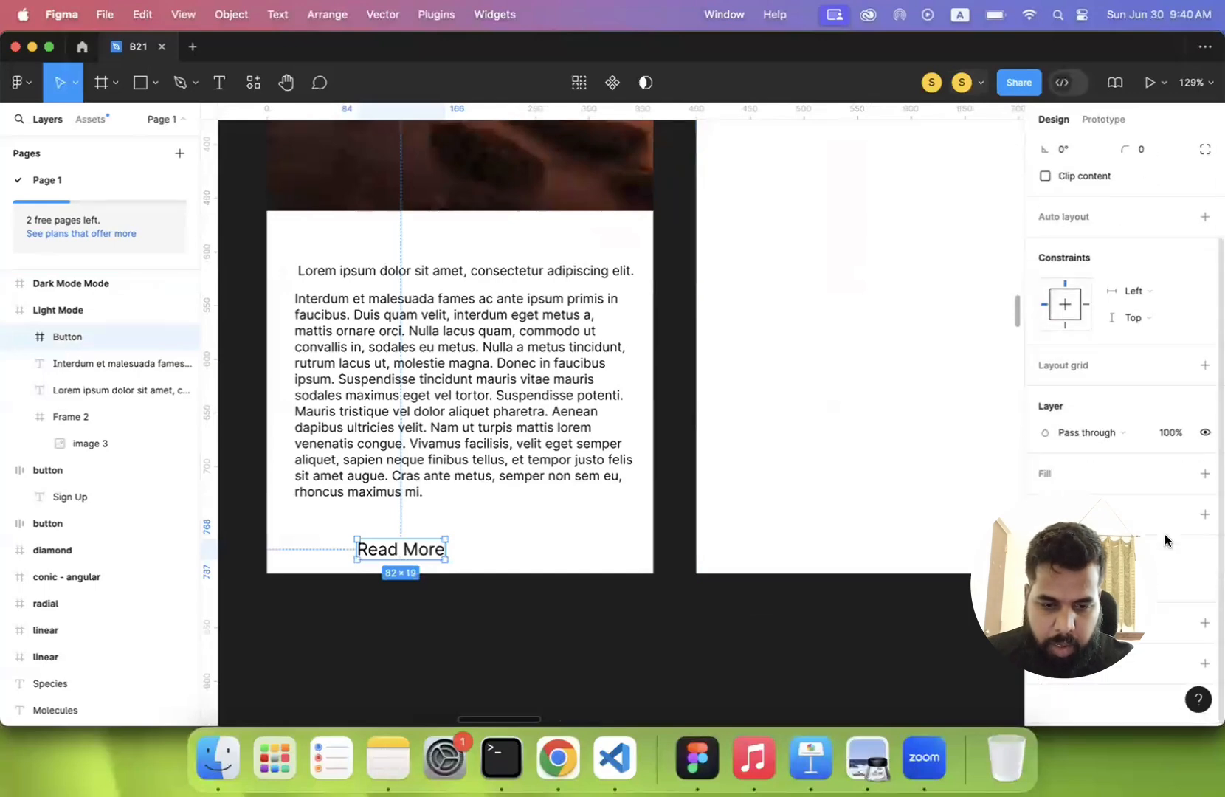
click(1204, 473)
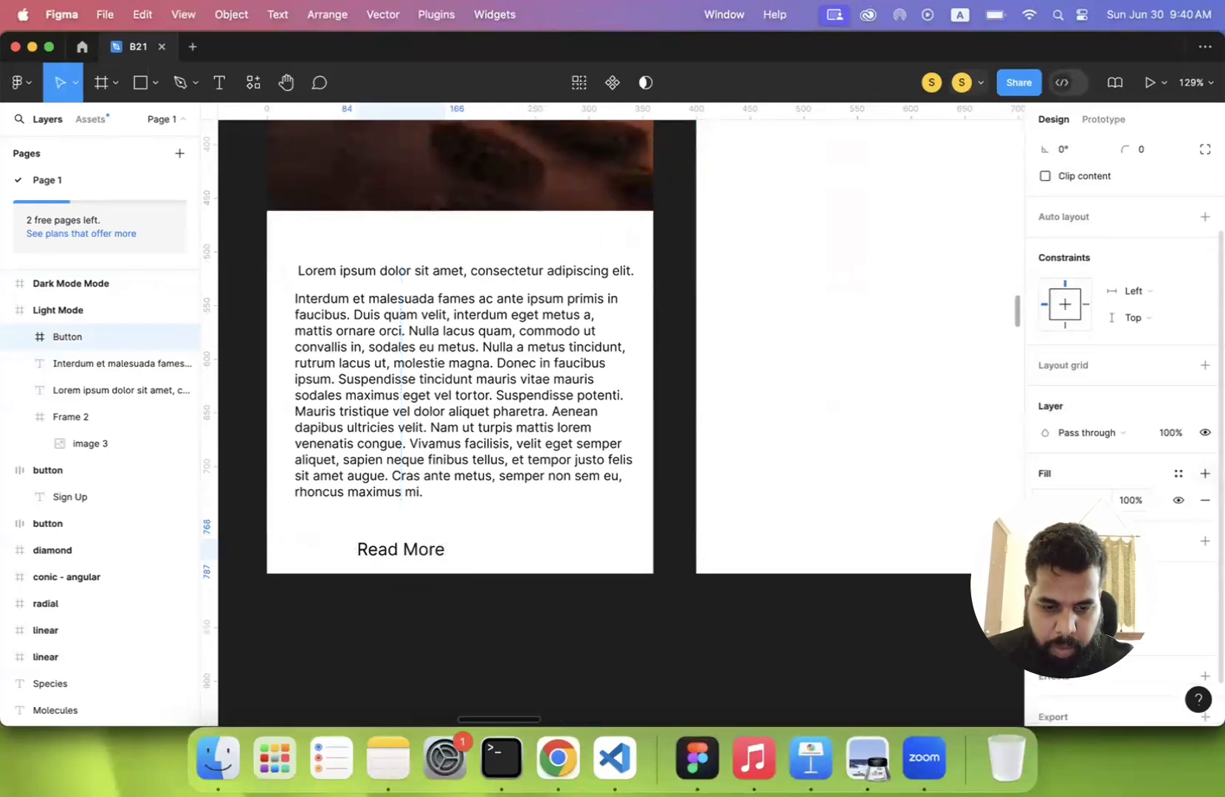
click(1046, 500)
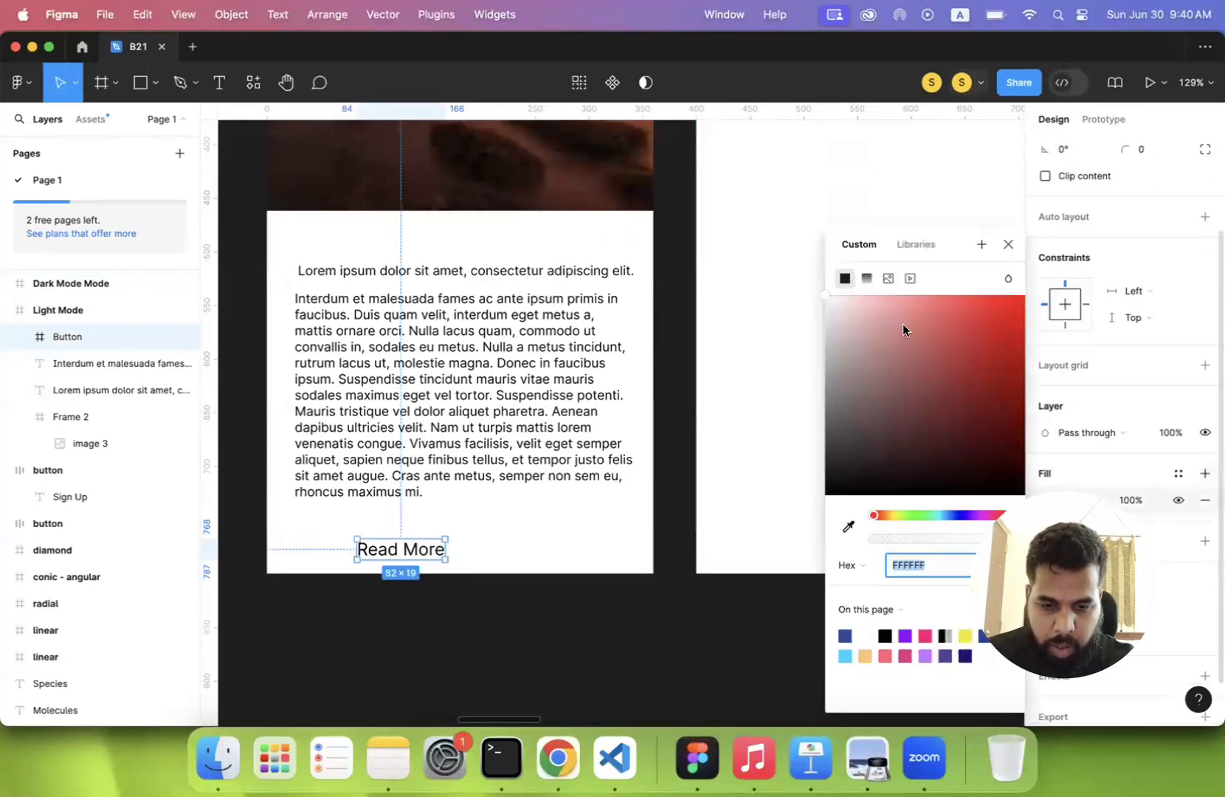
click(865, 278)
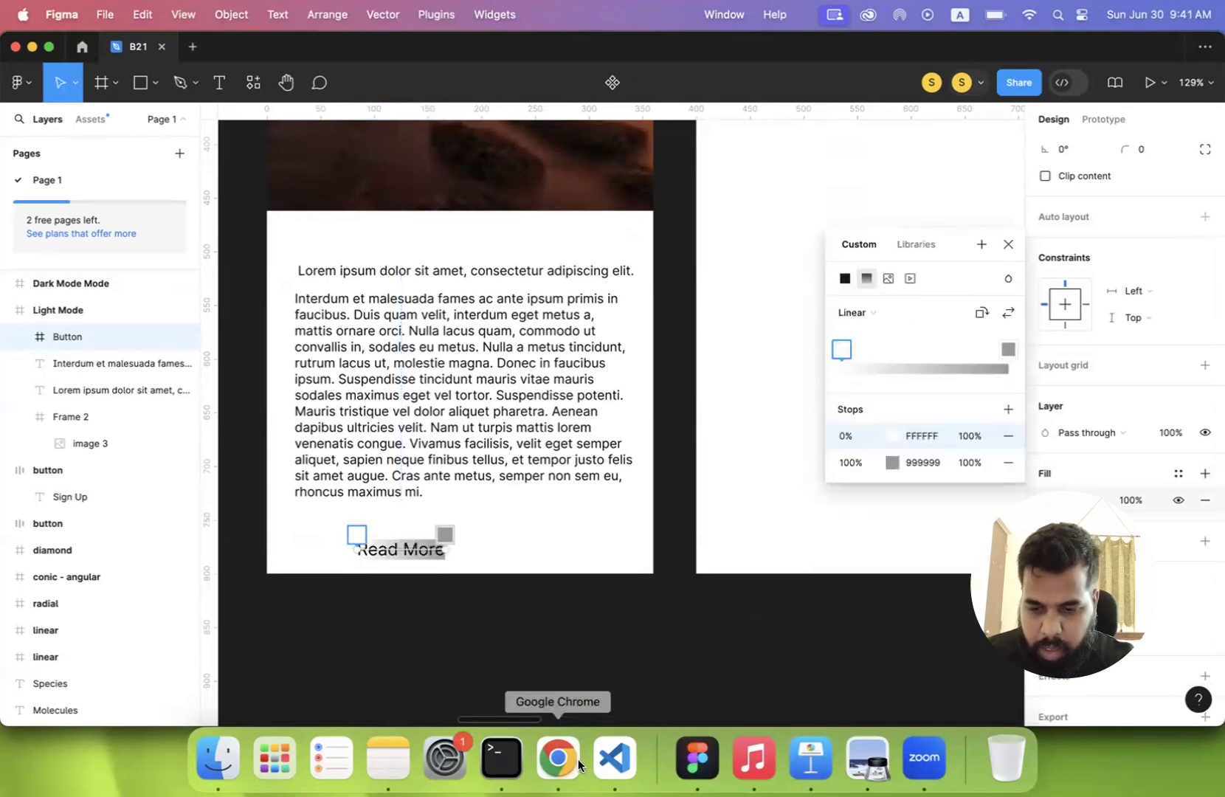
- Switch to System Settings, set the system appearance to Dark, and close the settings window
click(444, 758)
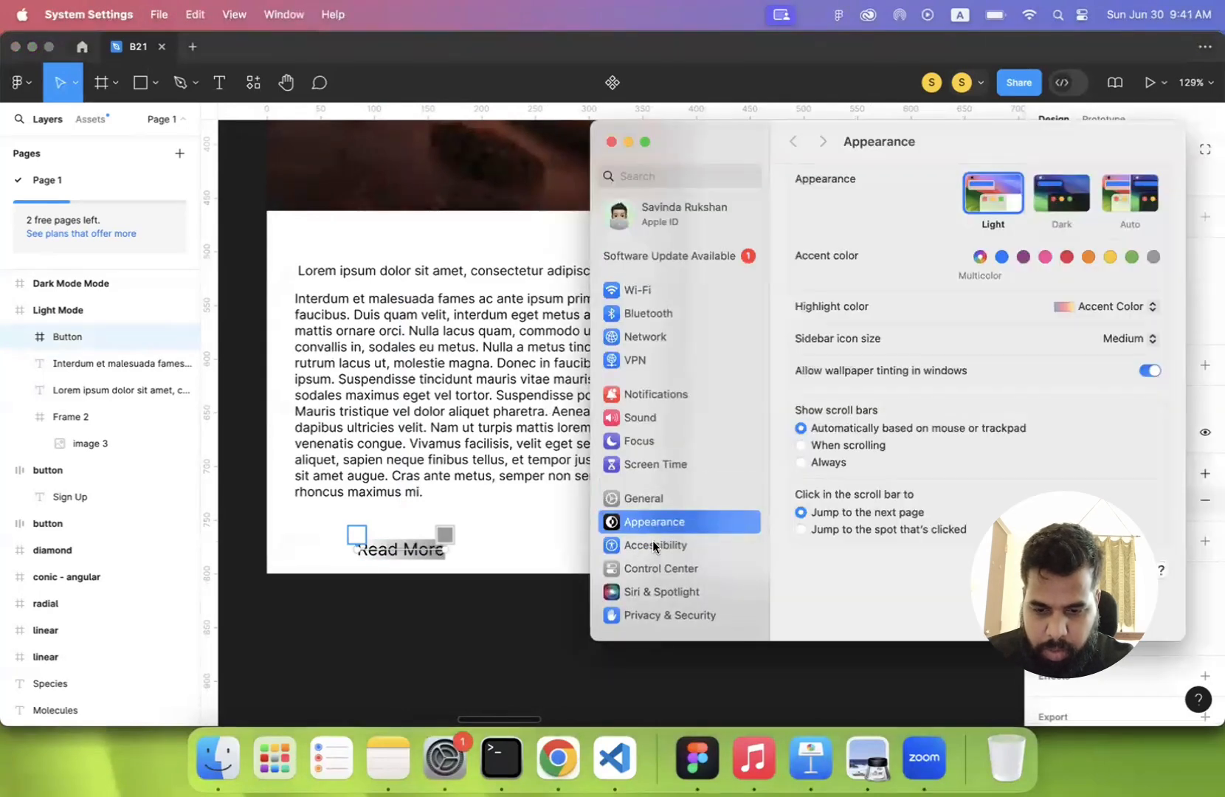
click(1043, 199)
click(608, 141)
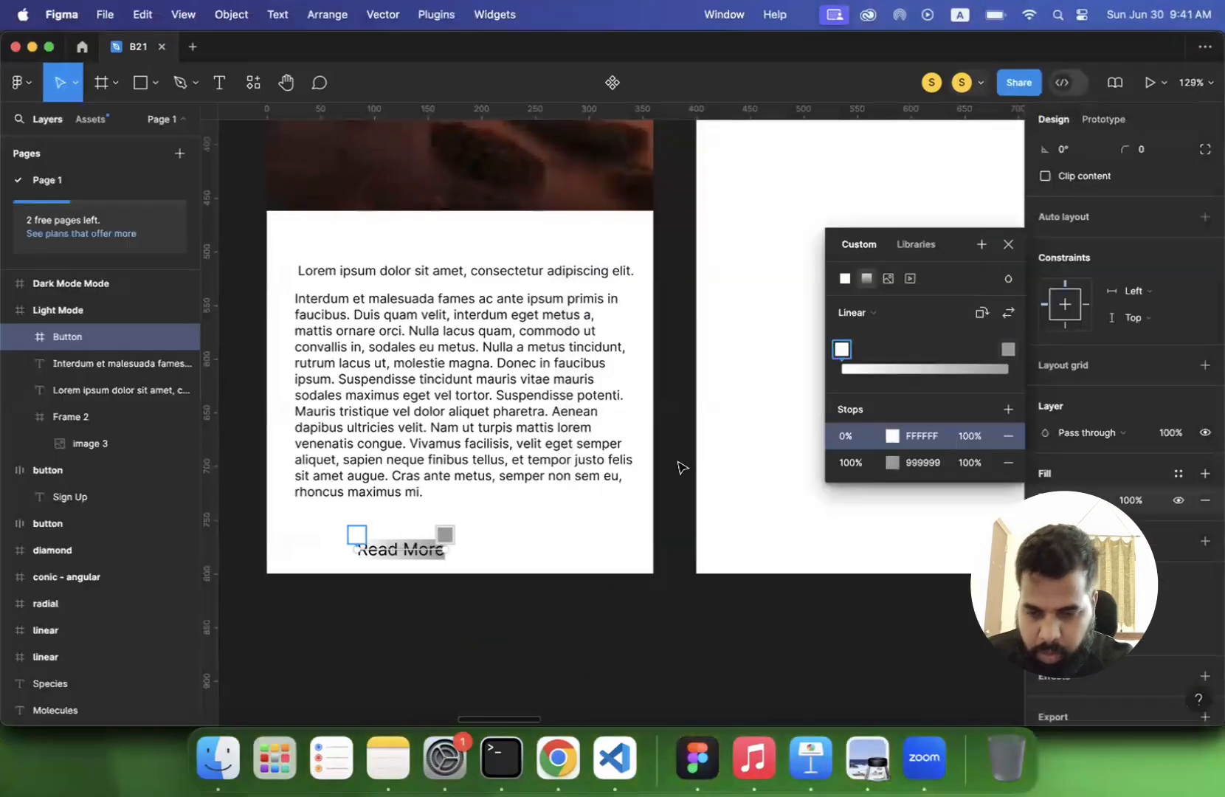
- Set the button gradient's 0% stop to pink E23388 and its 100% stop to coral FF5F6D using the page colors
click(892, 435)
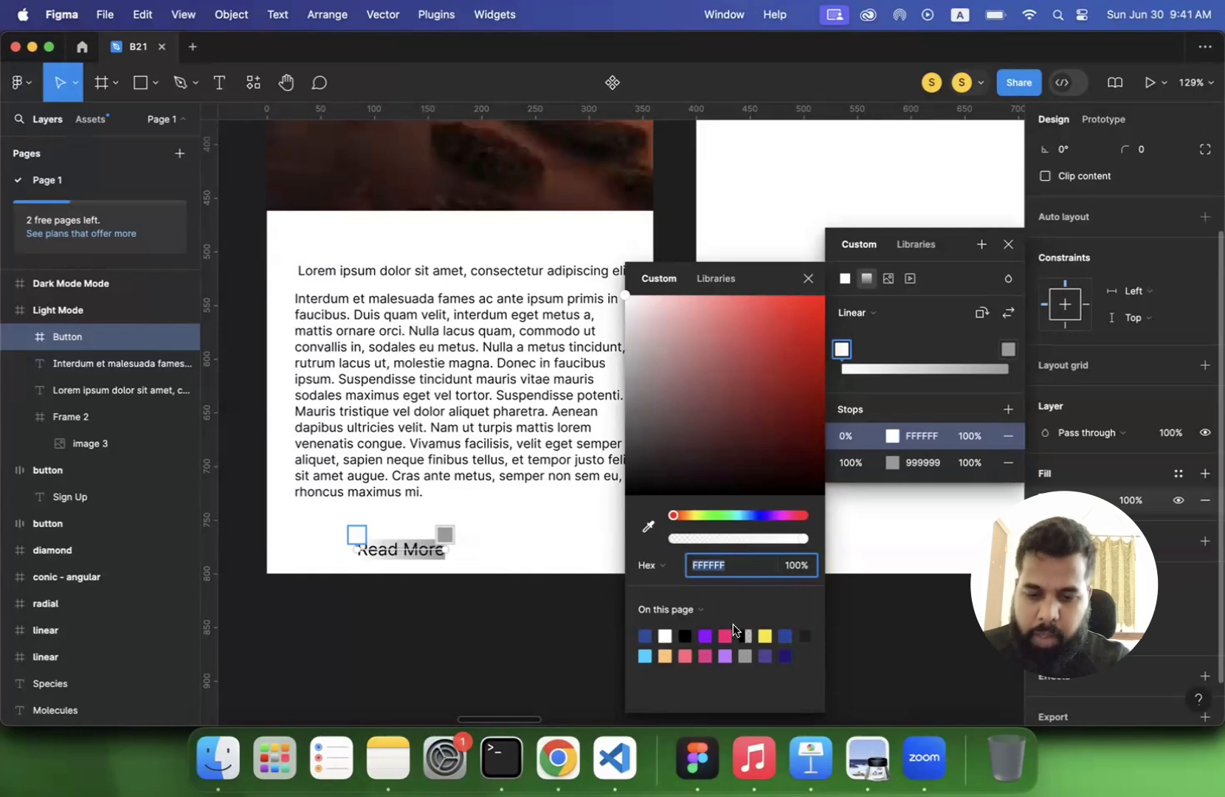
drag(753, 285, 841, 155)
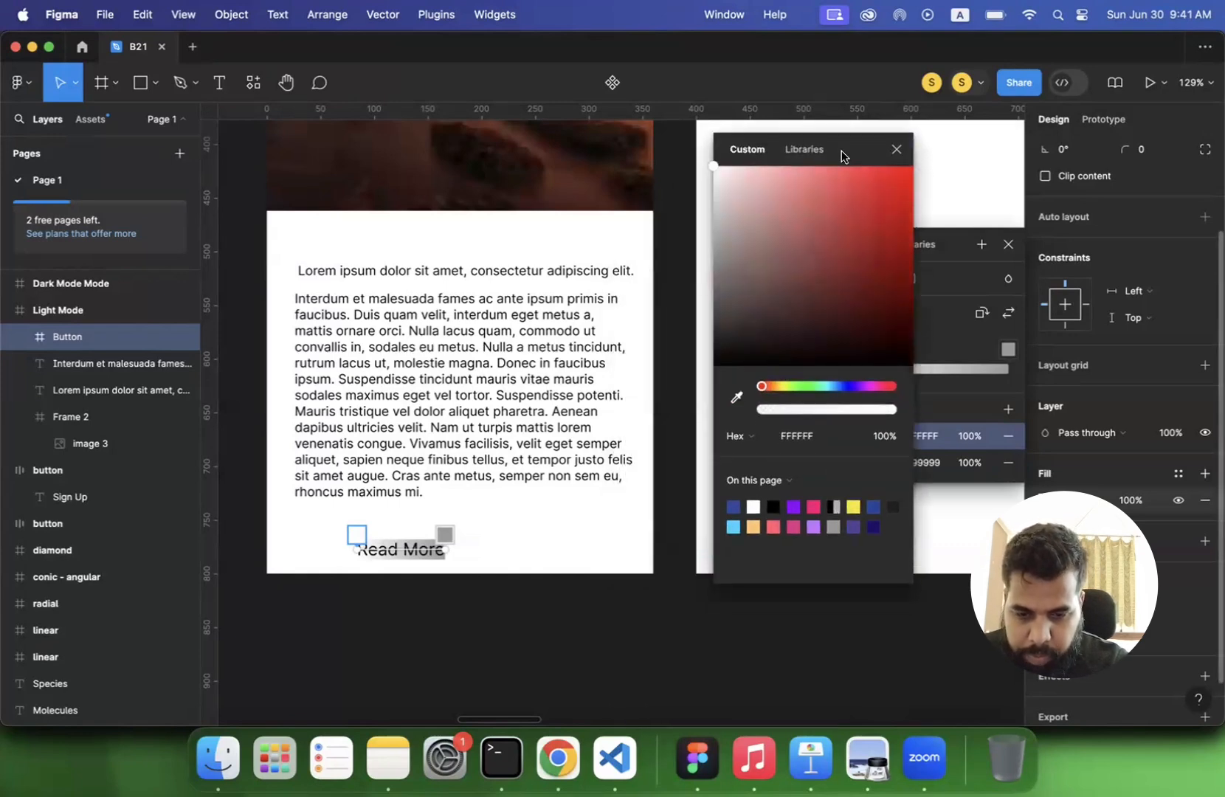
click(795, 526)
click(445, 533)
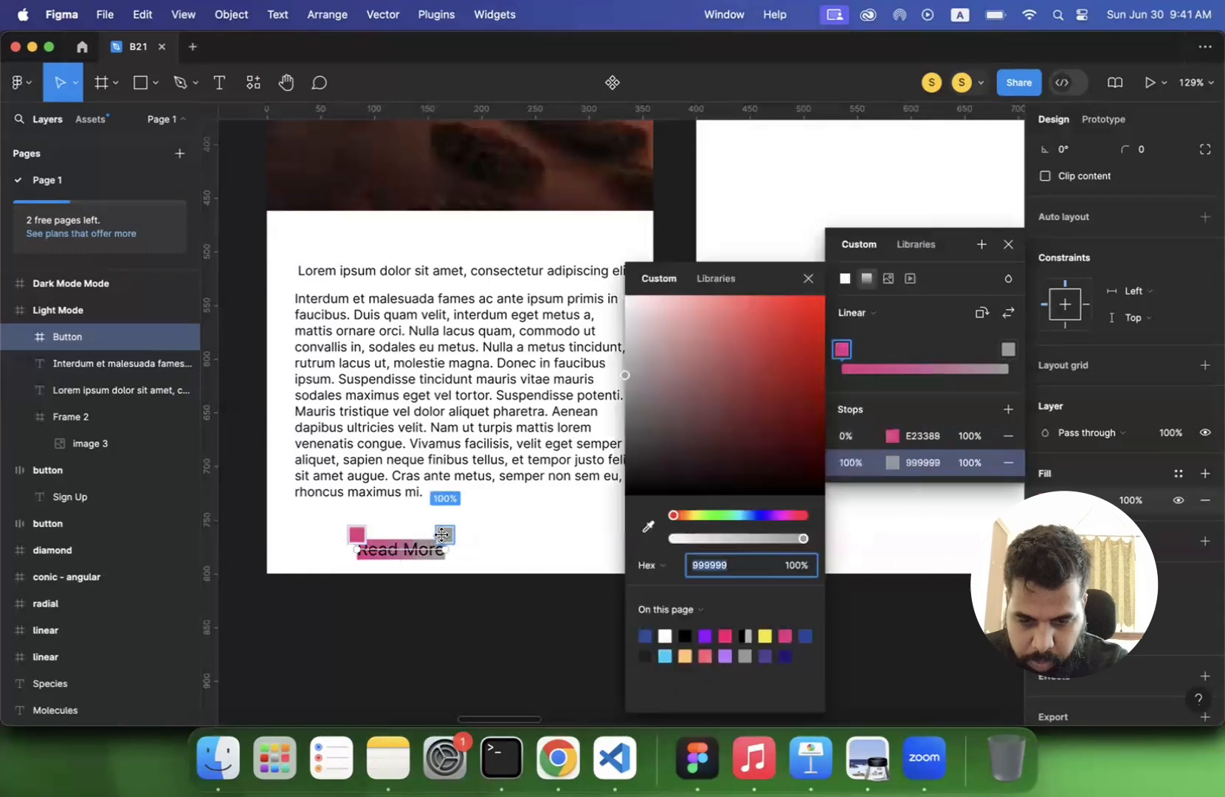
click(707, 654)
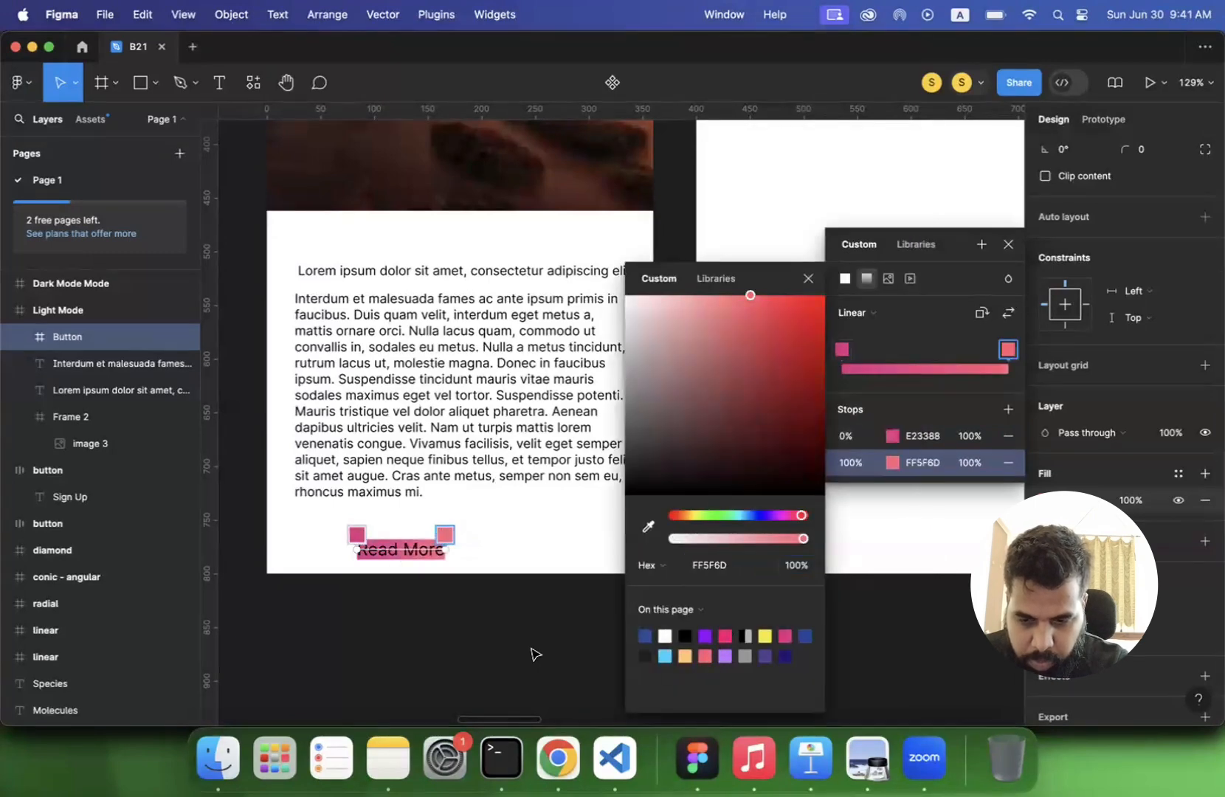
click(475, 629)
- Add auto layout to the Button frame and set its horizontal padding to 40
click(416, 552)
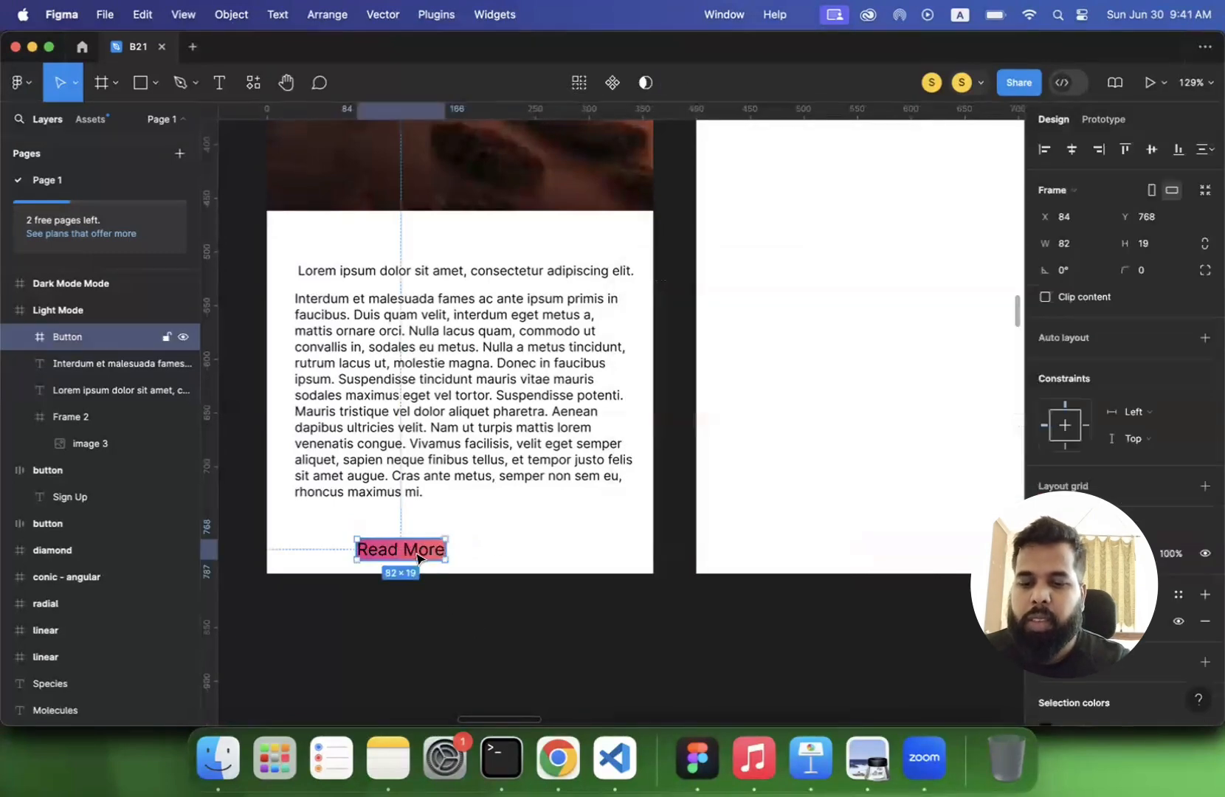
click(1204, 340)
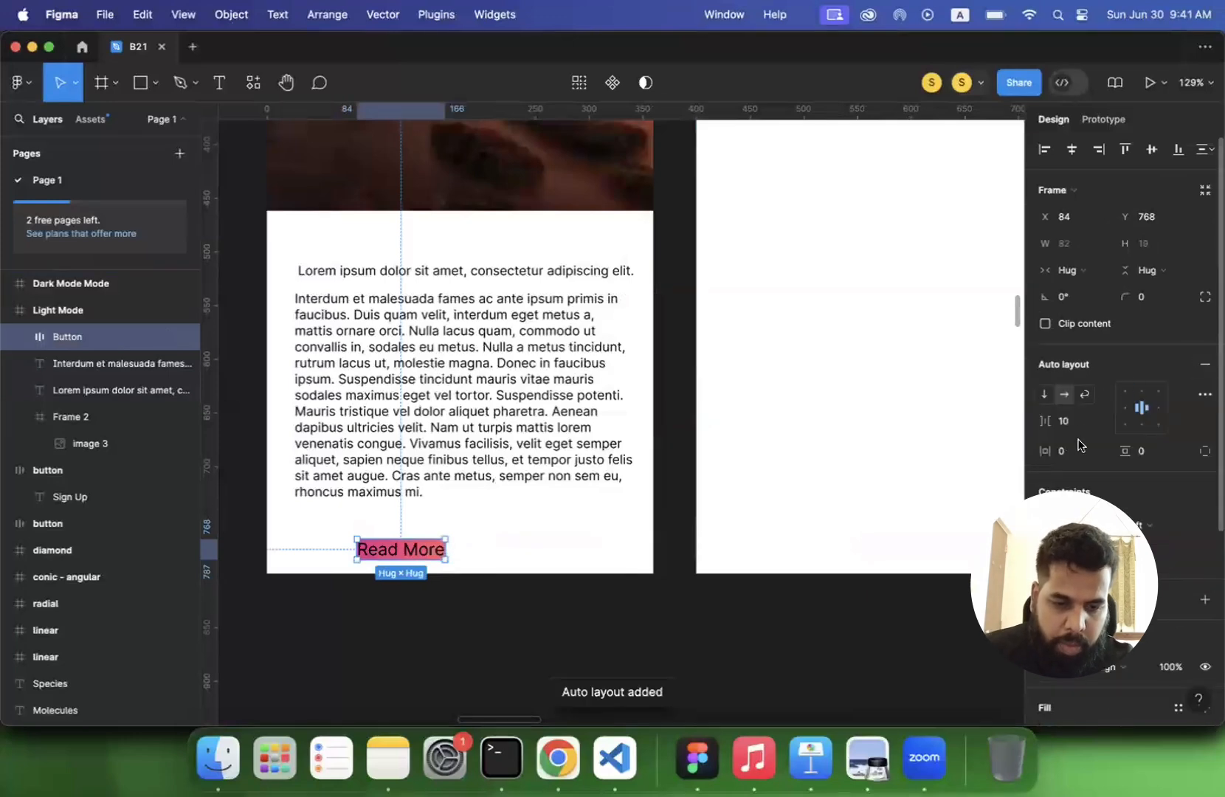
click(1078, 453)
text(4)
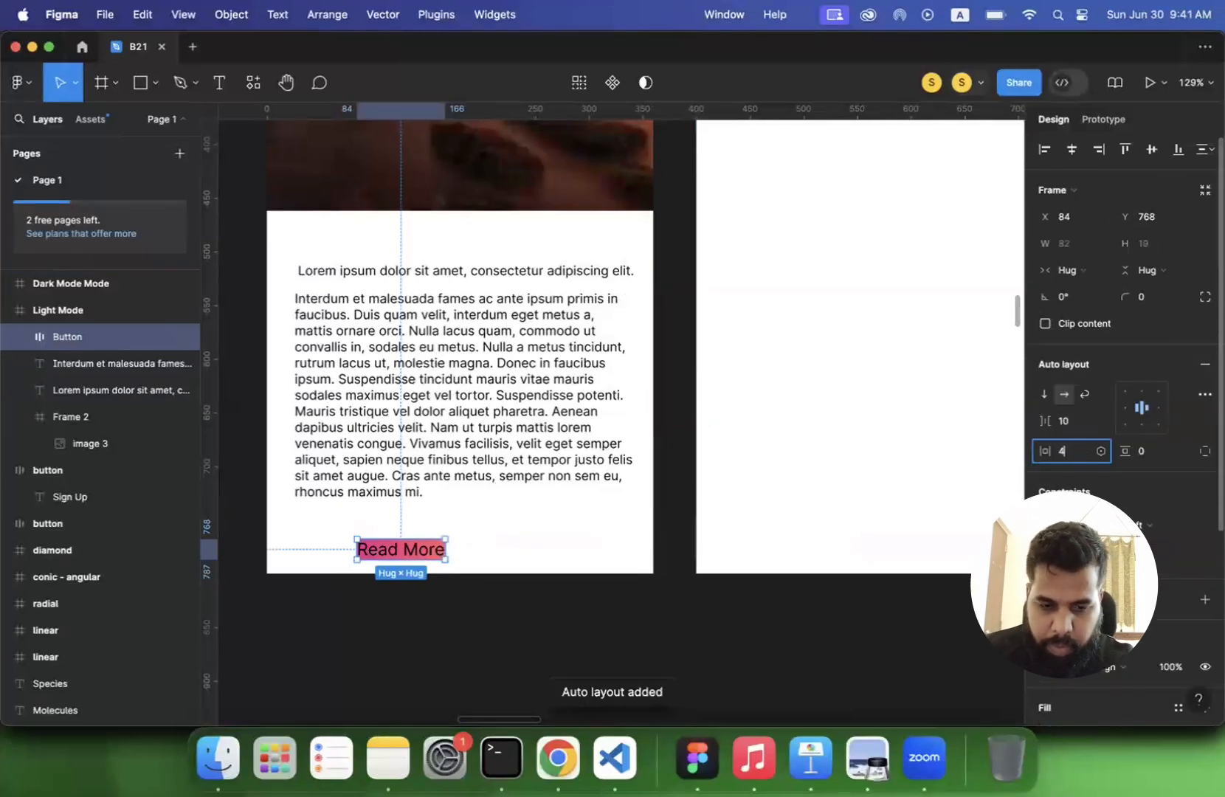
text(0)
key(Return)
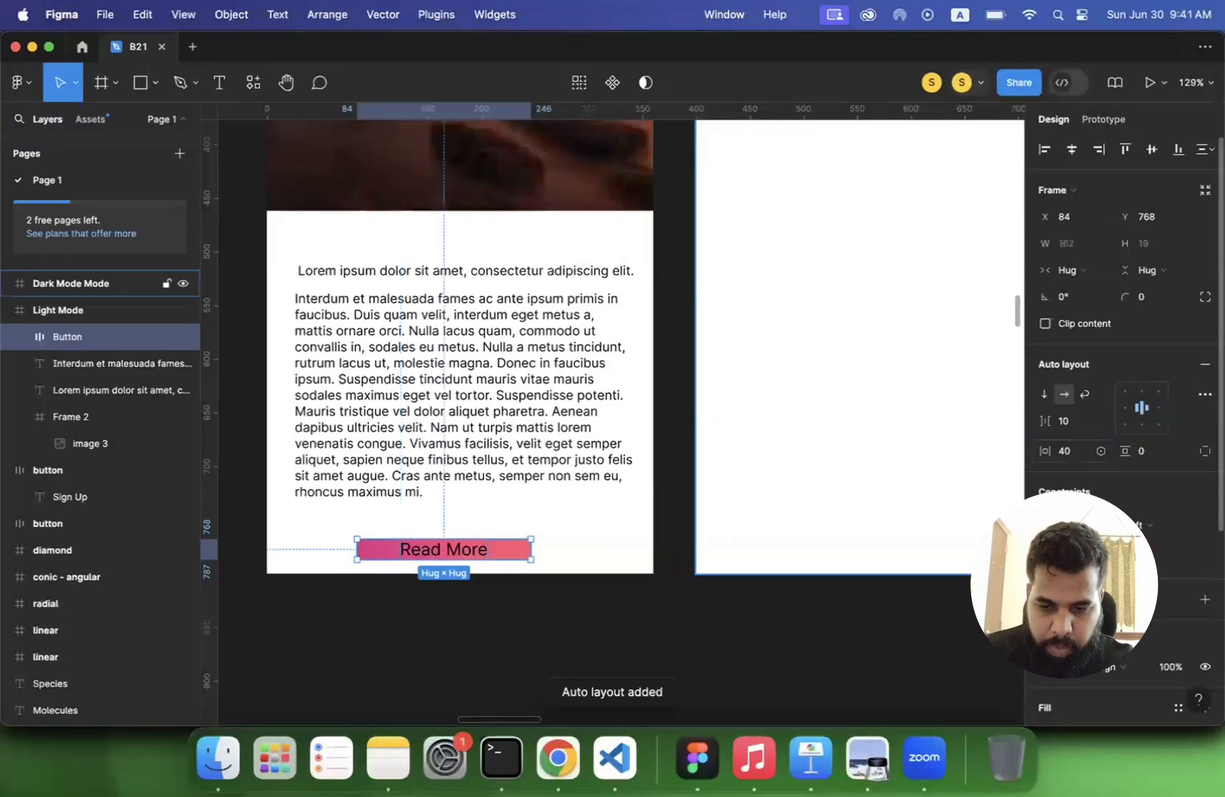
- Set the button's horizontal padding to 20 and its vertical padding to 10
click(1074, 454)
text(20)
key(Return)
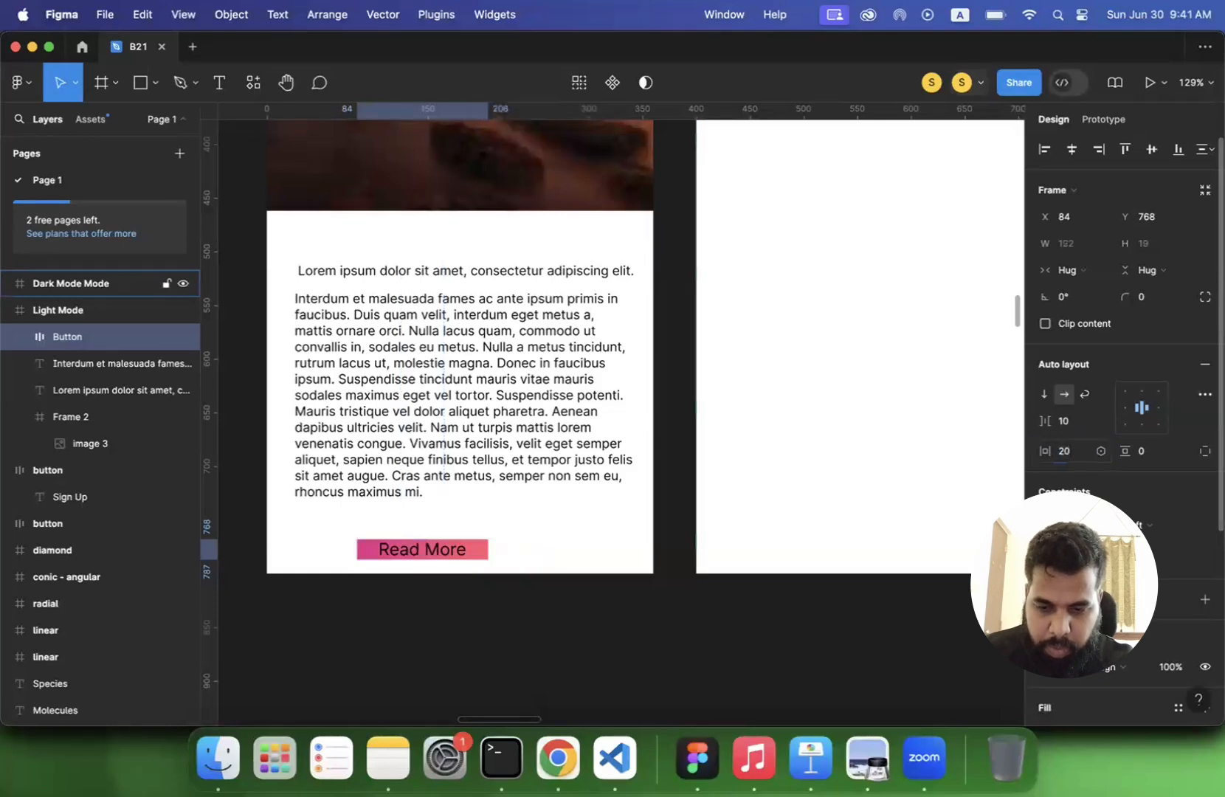
click(1145, 457)
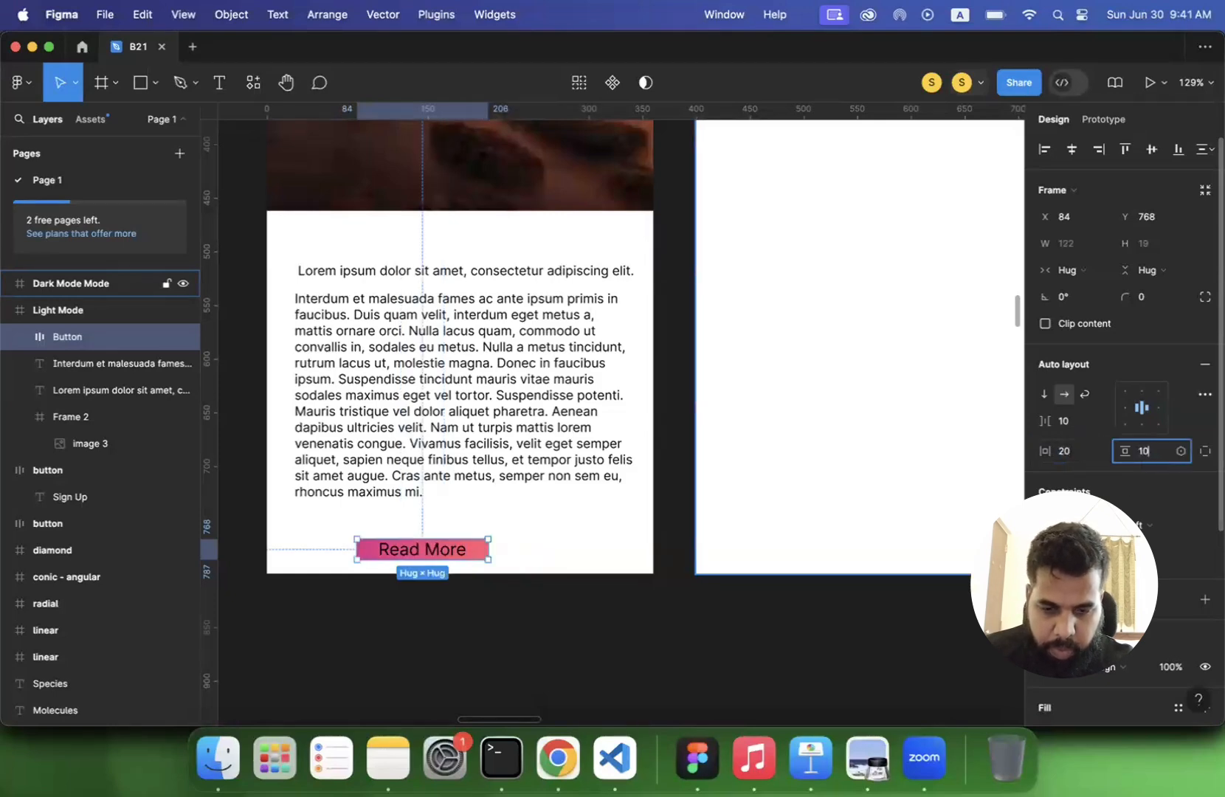
text(10)
key(Return)
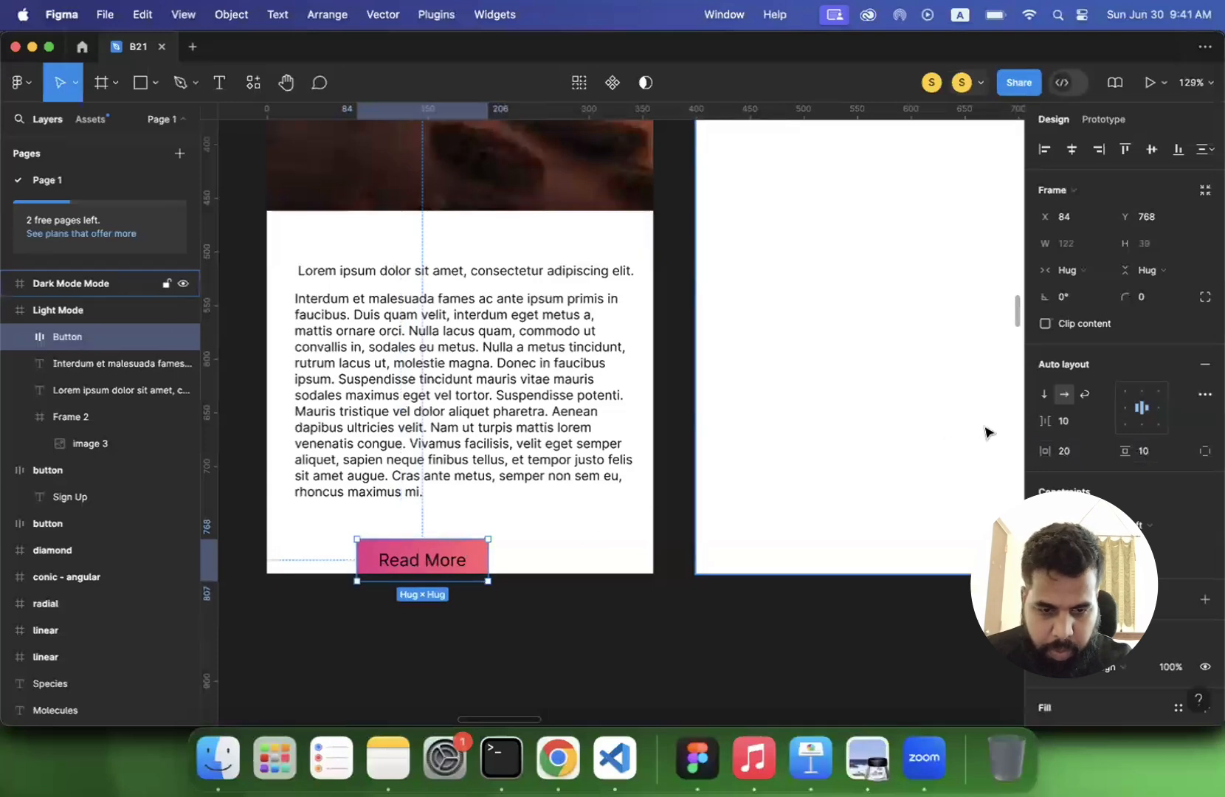
- Change the "Read More" text color inside the button to white, FFFFFF
double_click(421, 567)
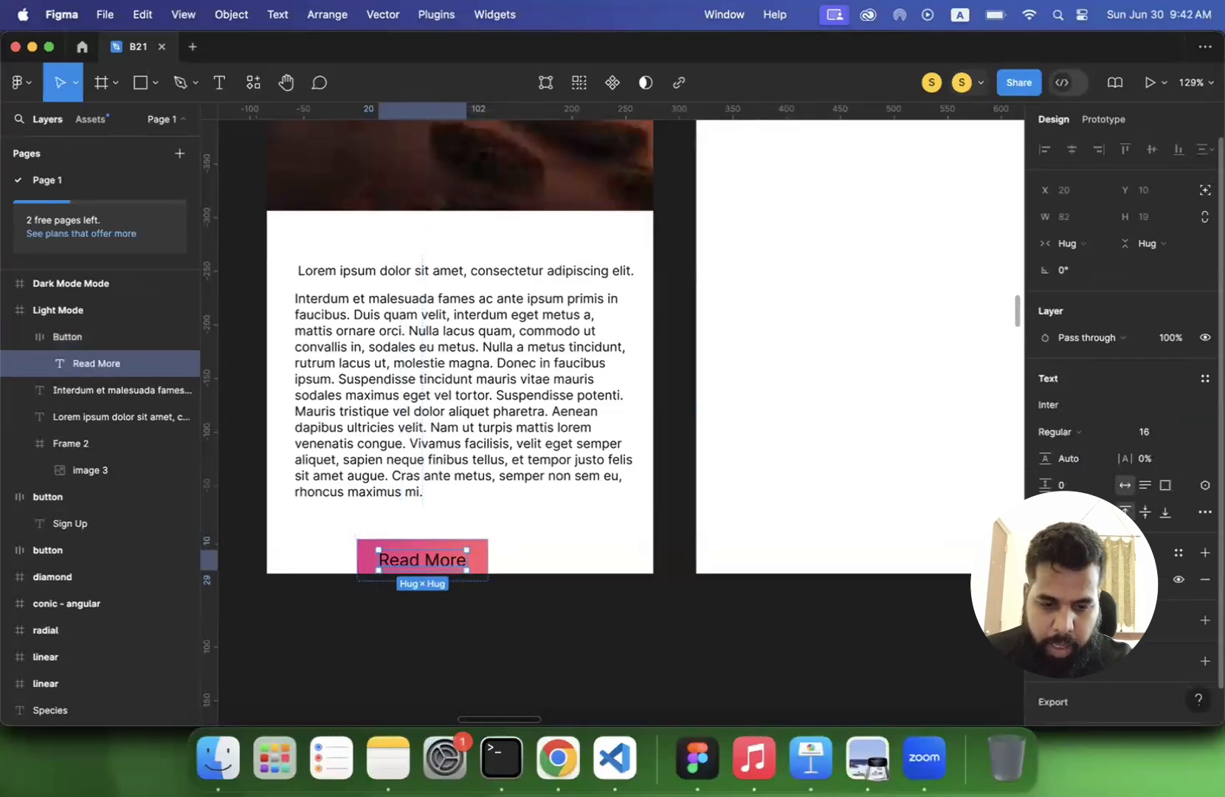
click(1046, 579)
drag(874, 375, 810, 199)
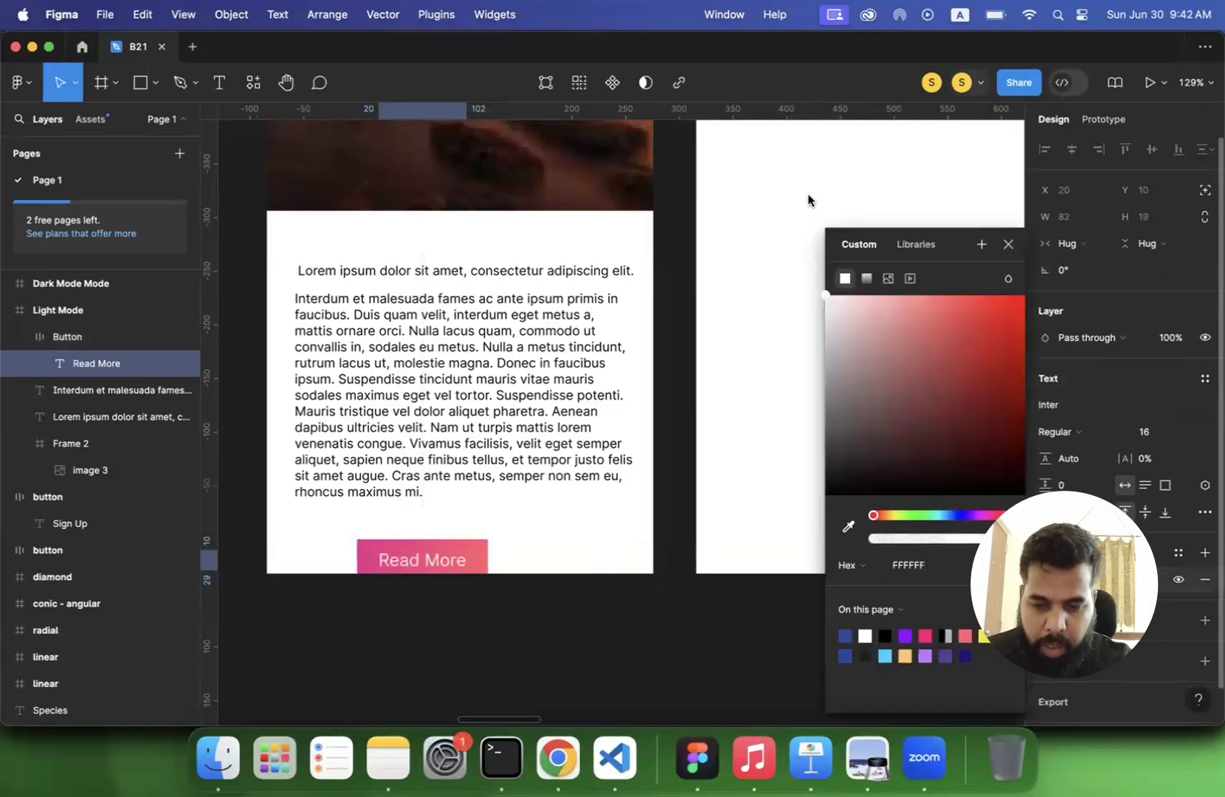
click(476, 641)
- Move the button to about X 114, Y 747 beneath the paragraph and set its corner radius to 15
mouse_move(479, 565)
mouse_down()
mouse_move(505, 542)
mouse_move(496, 558)
mouse_up()
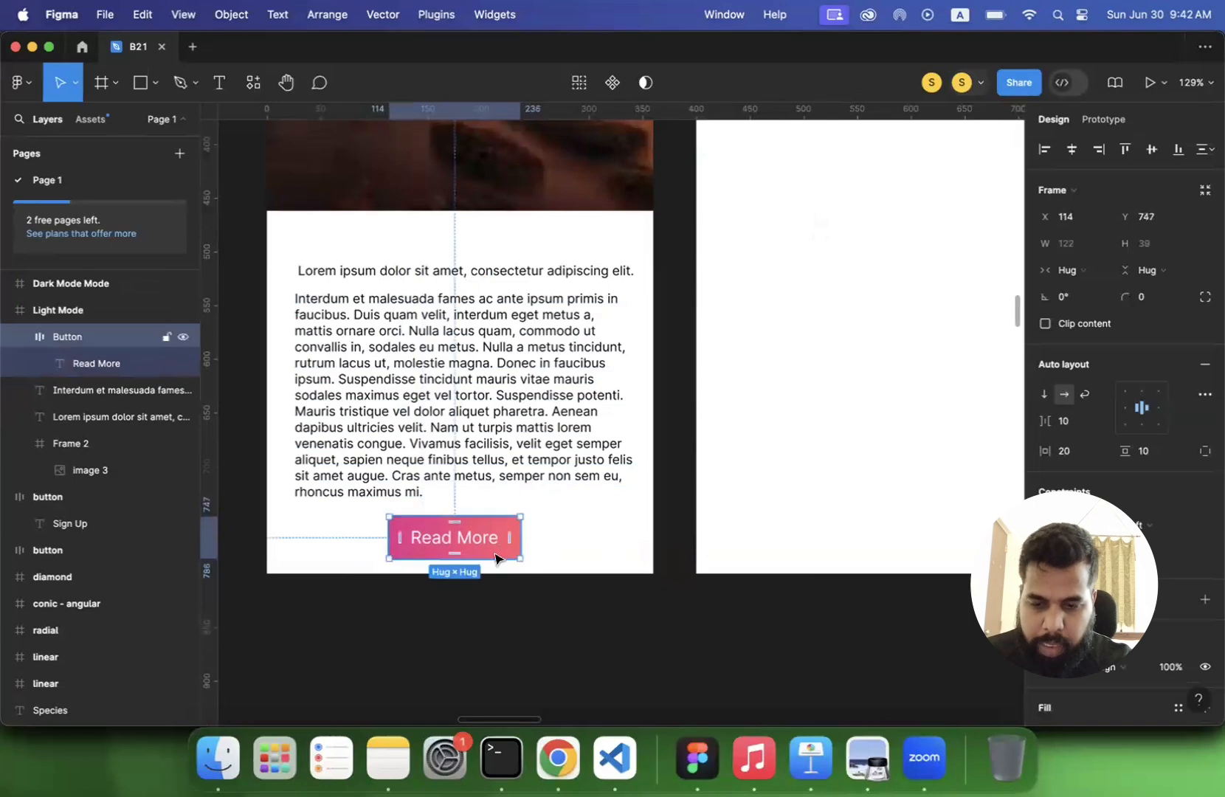
click(1153, 297)
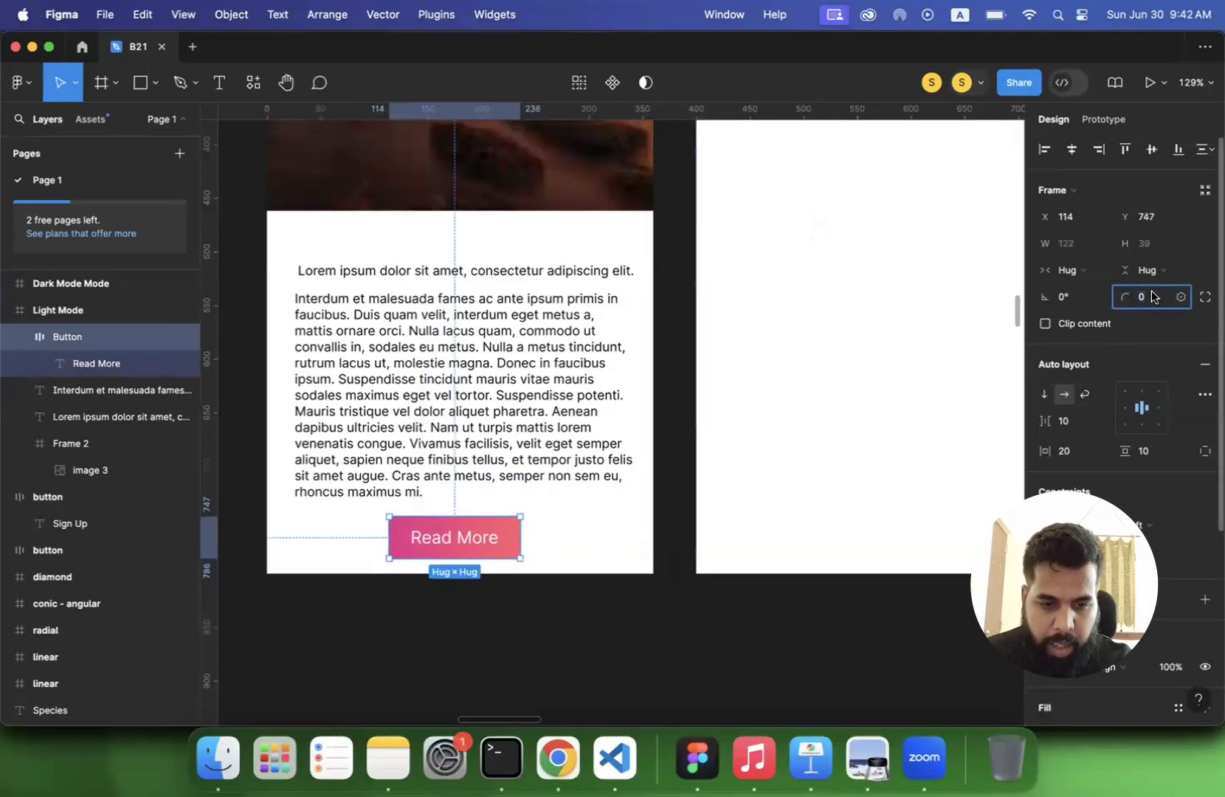
text(10)
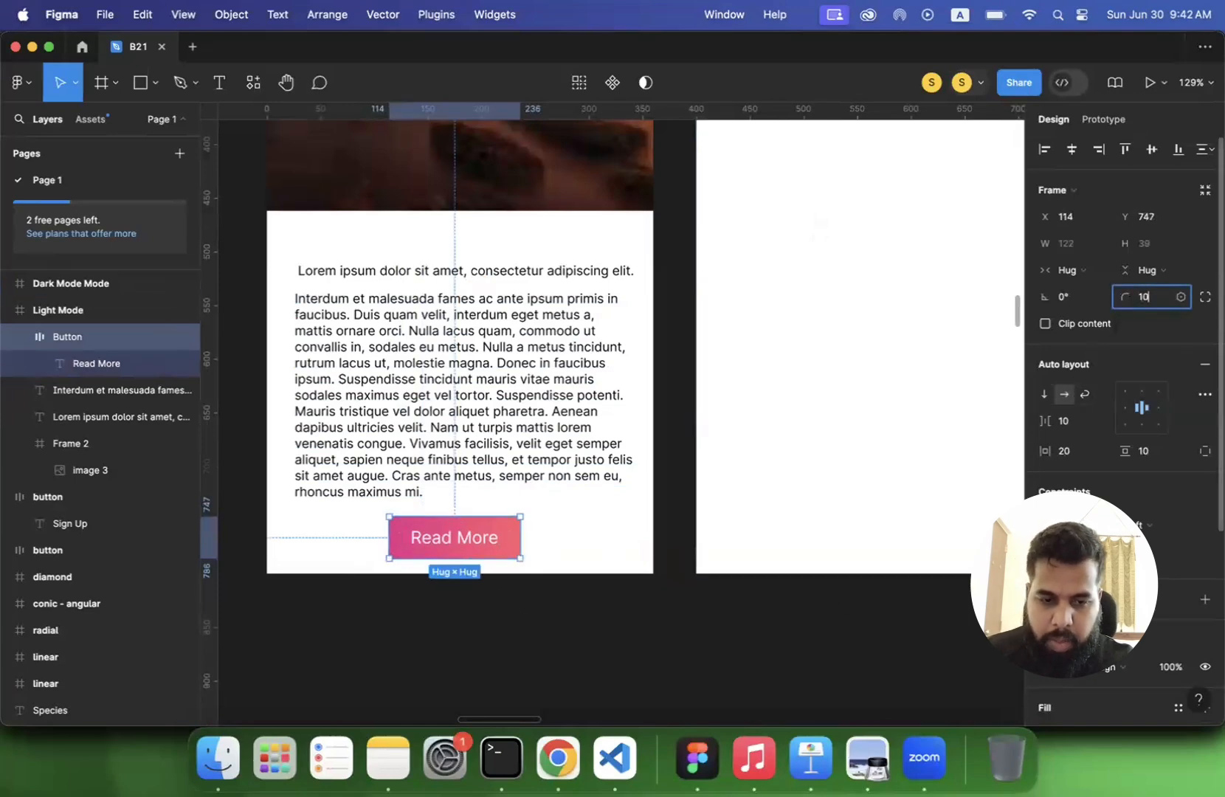
key(BackSpace)
text(5)
key(Return)
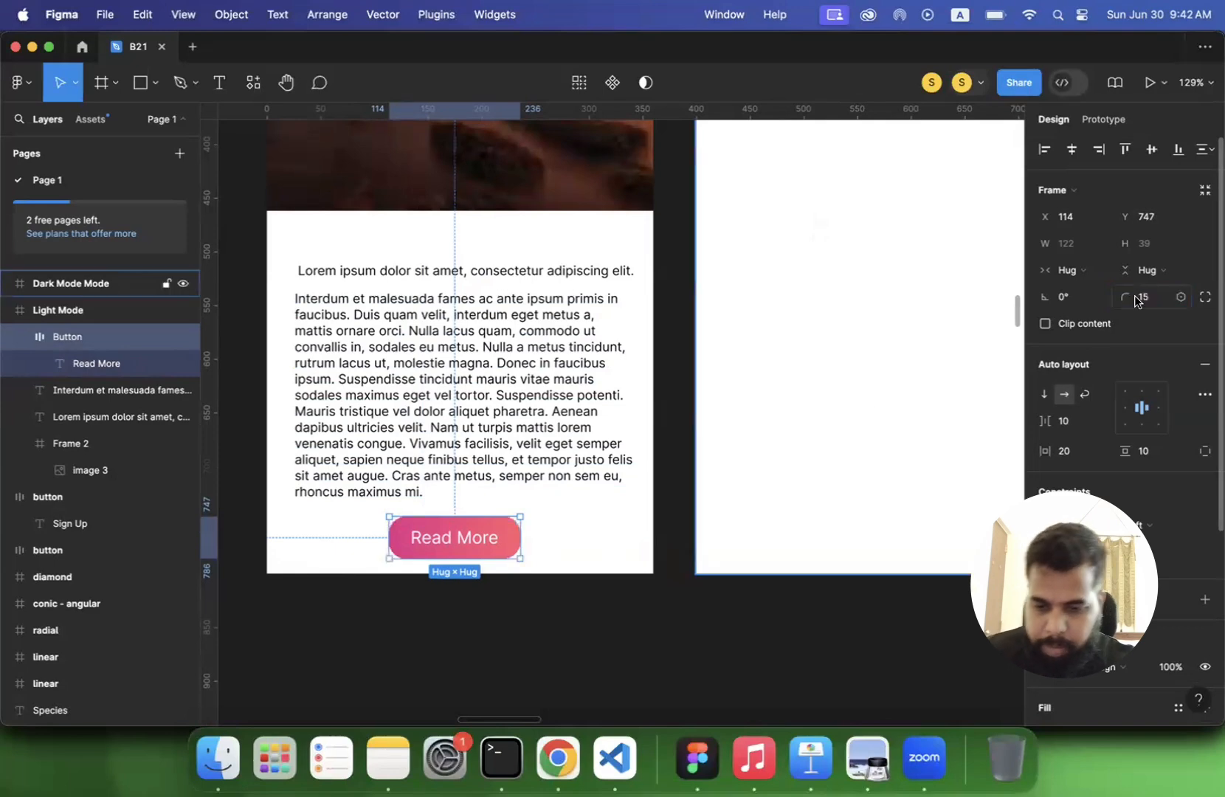
click(535, 621)
- Change the Lorem ipsum heading's font to Manrope with a bold weight
scroll(515, 638, down, 2)
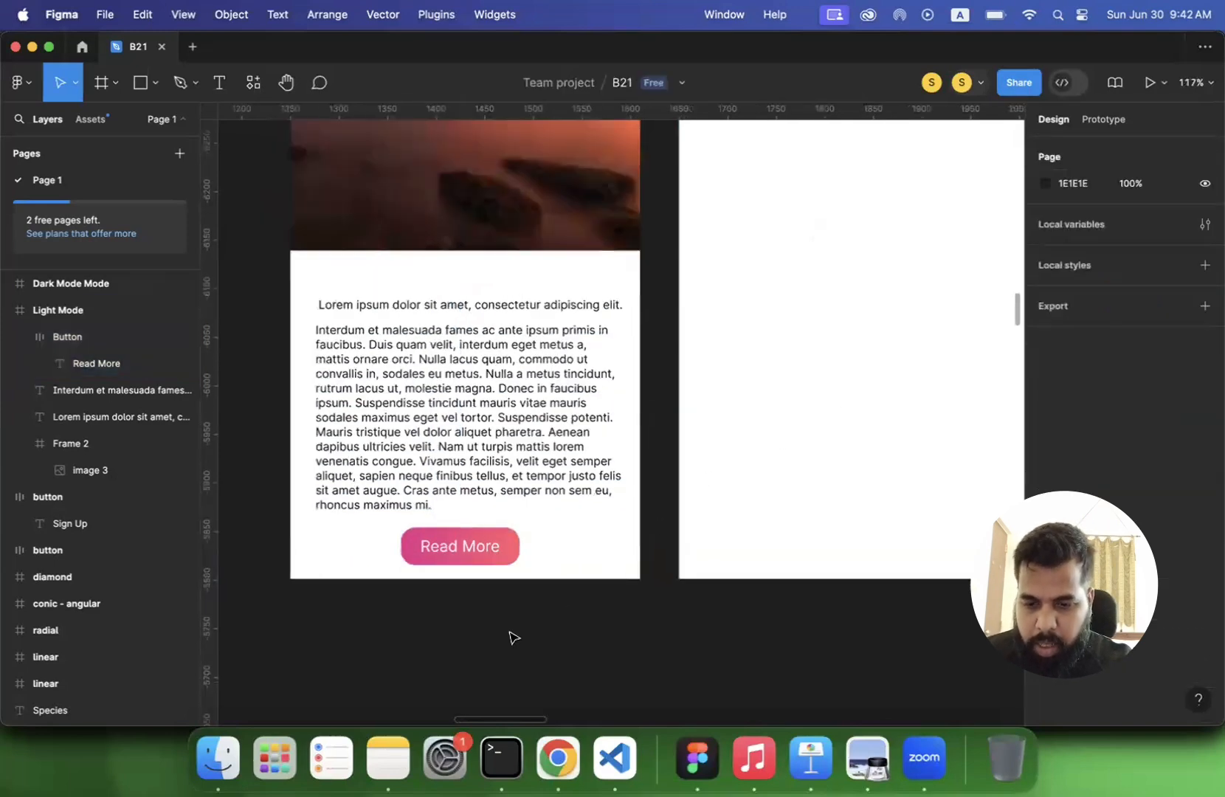
scroll(513, 636, down, 3)
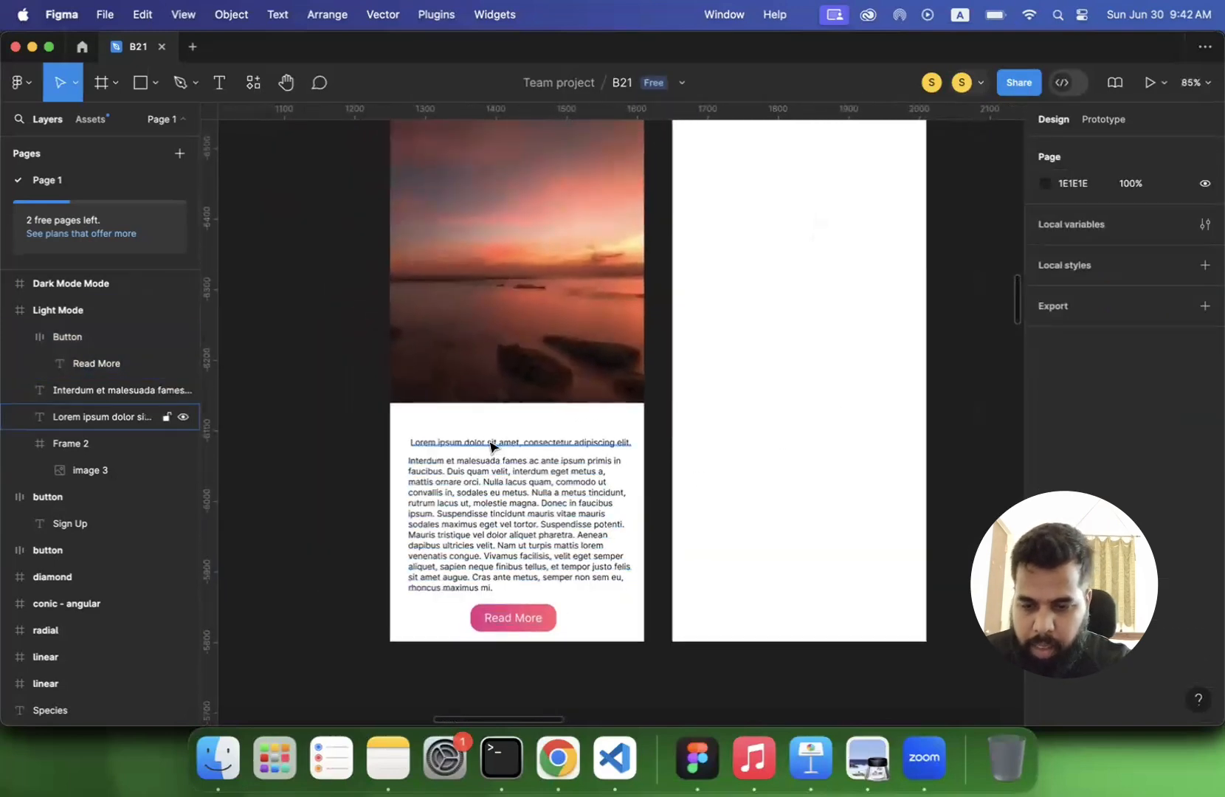
click(492, 445)
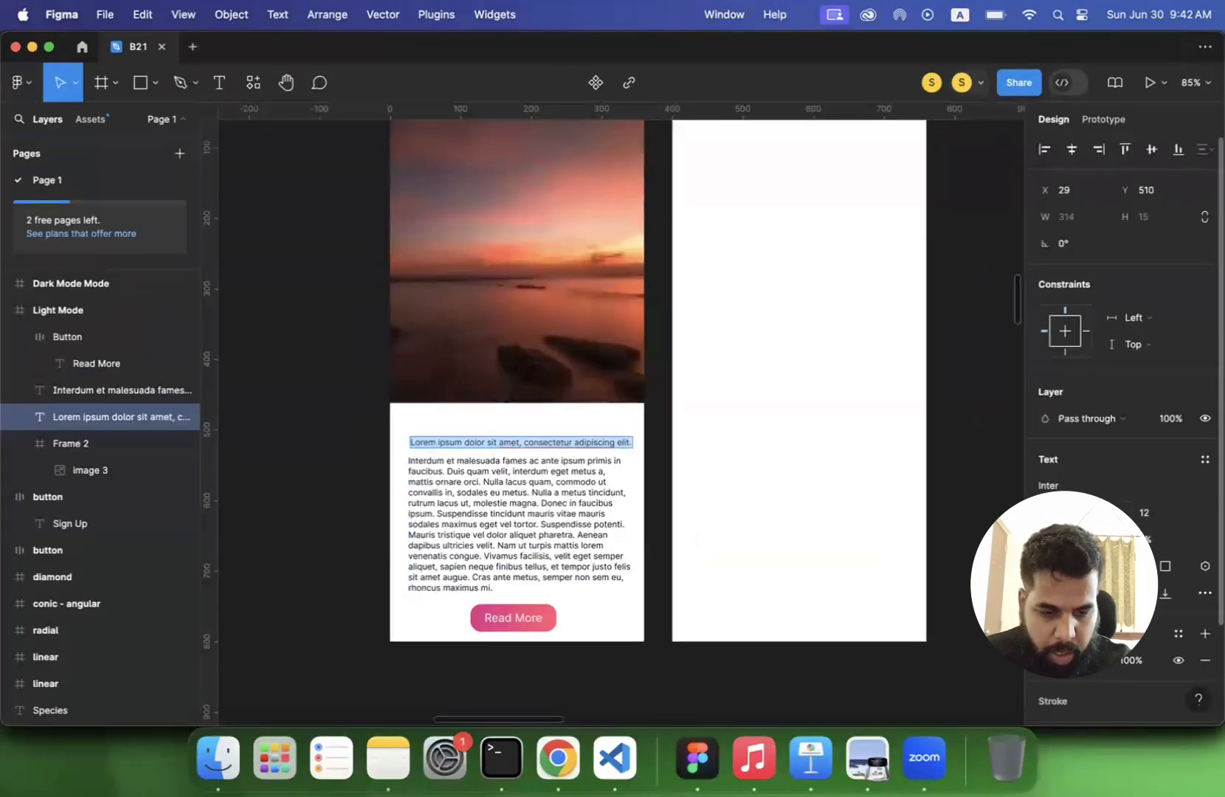
click(1057, 485)
text(man)
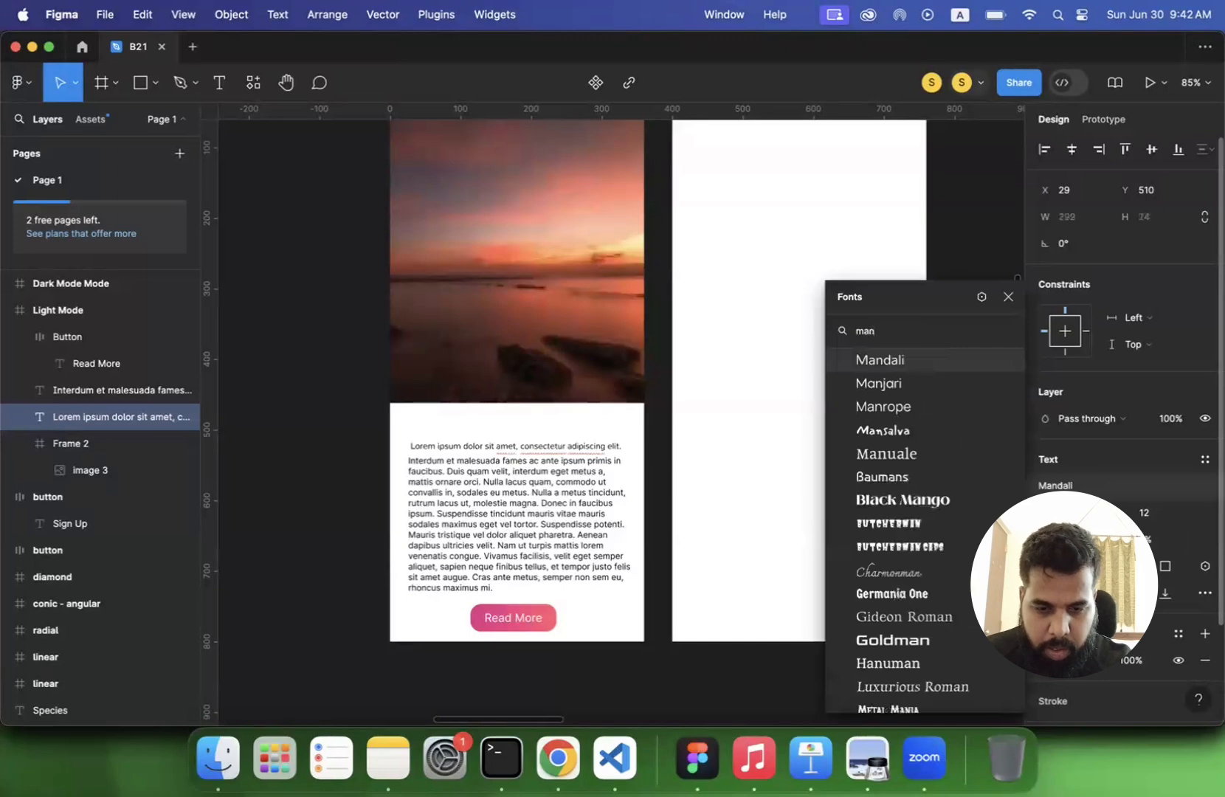
click(907, 408)
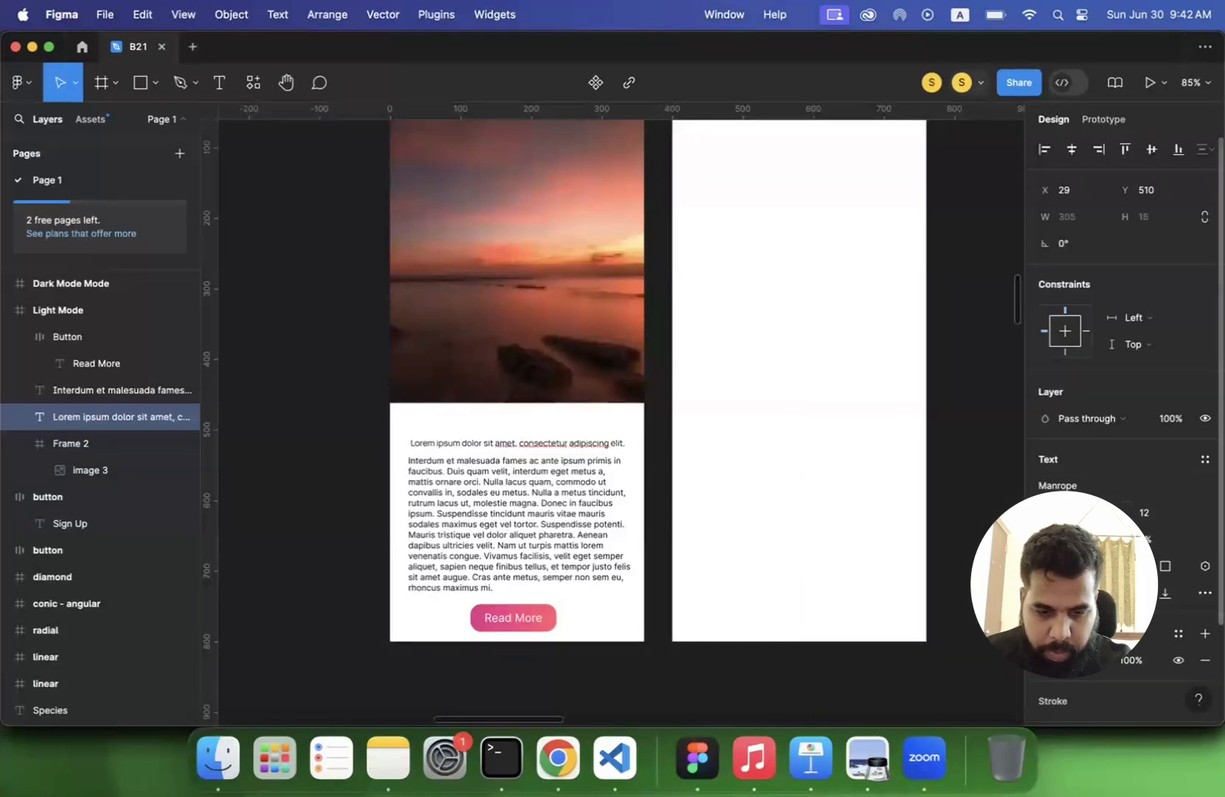
click(1093, 512)
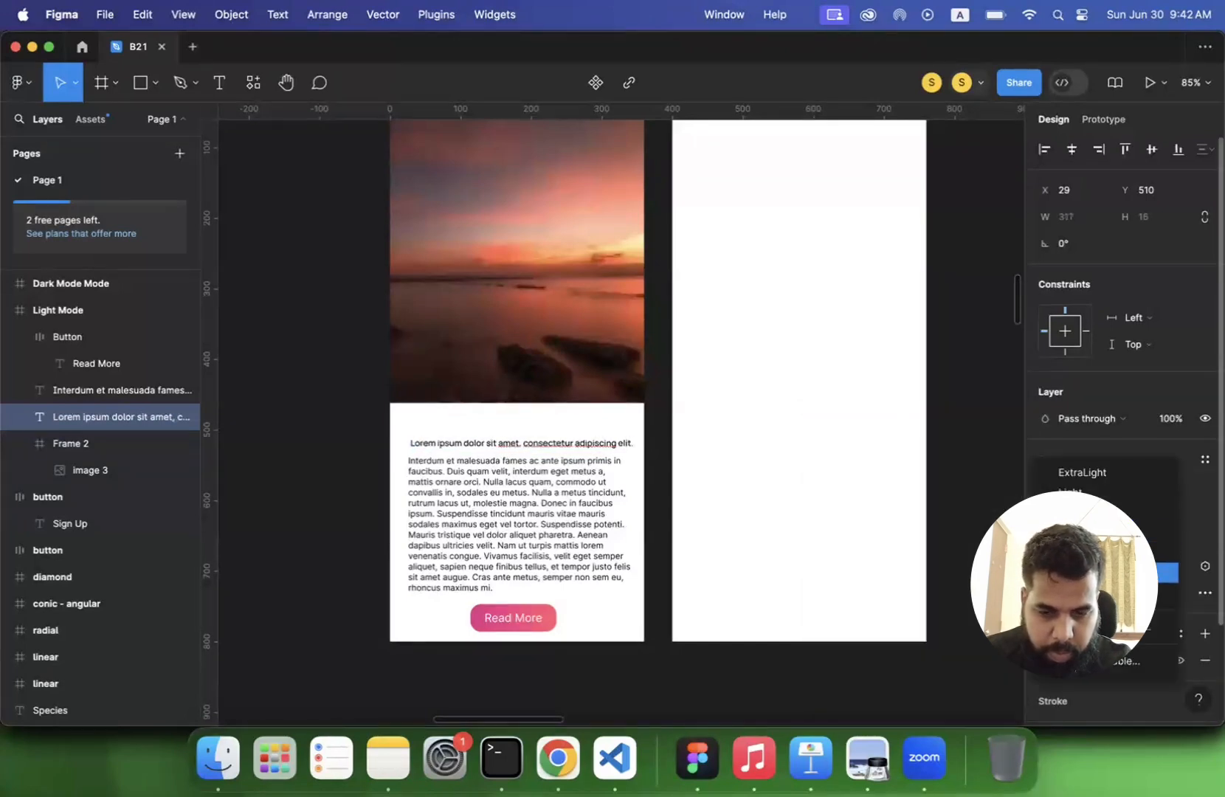
click(1093, 574)
- Set the Lorem ipsum heading's font size to 24 and break it onto a second line after "amet,"
click(1189, 519)
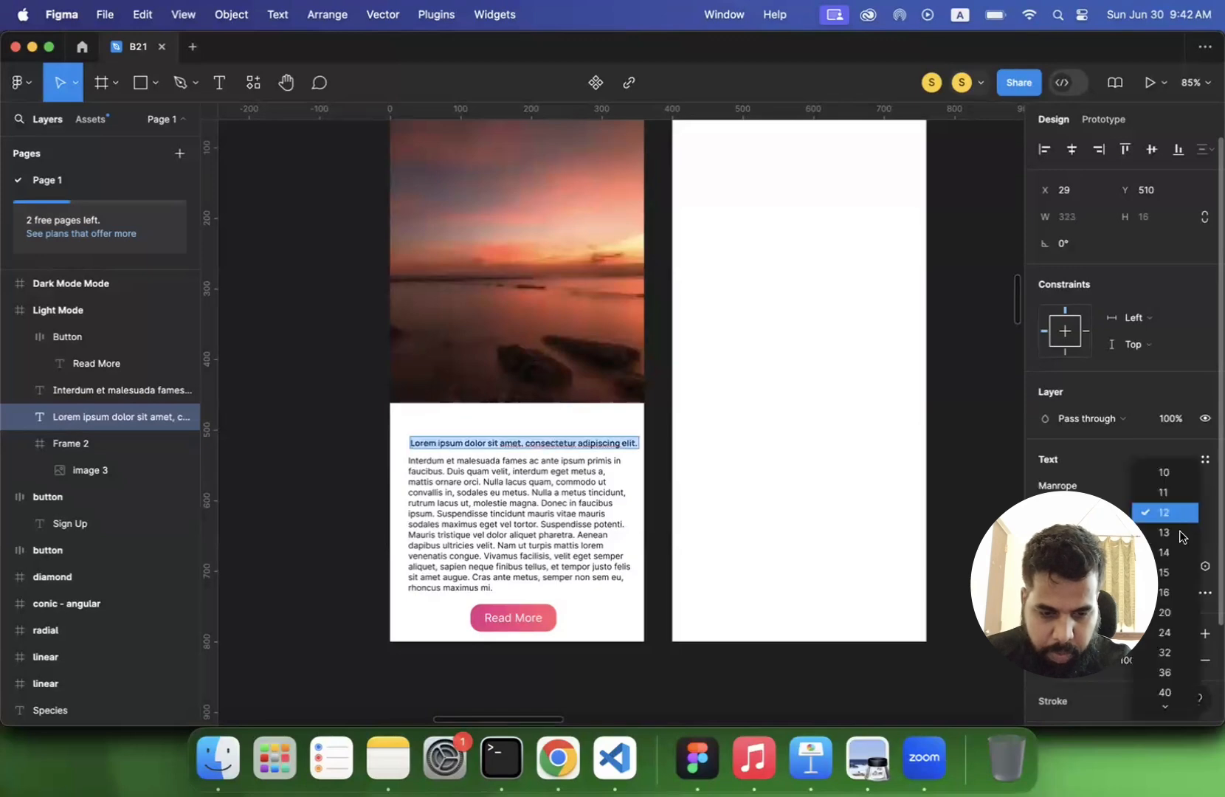
click(1165, 632)
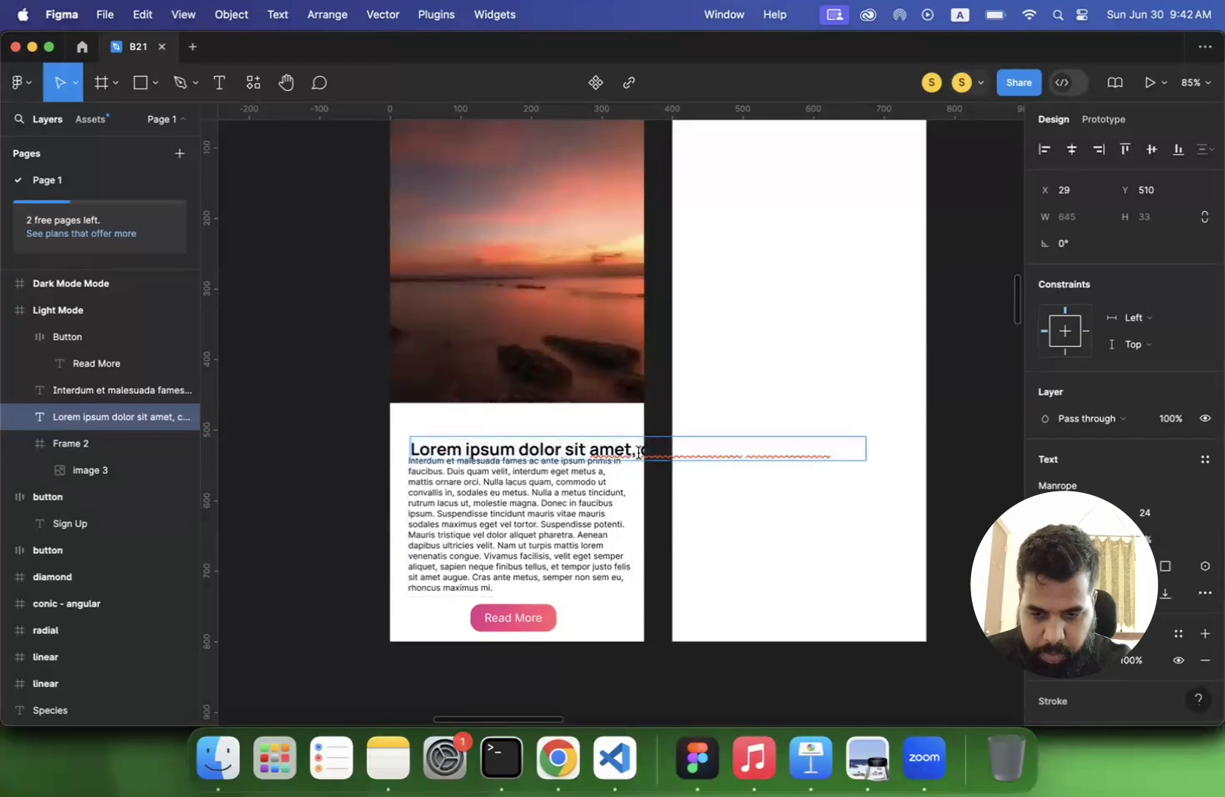
key(Return)
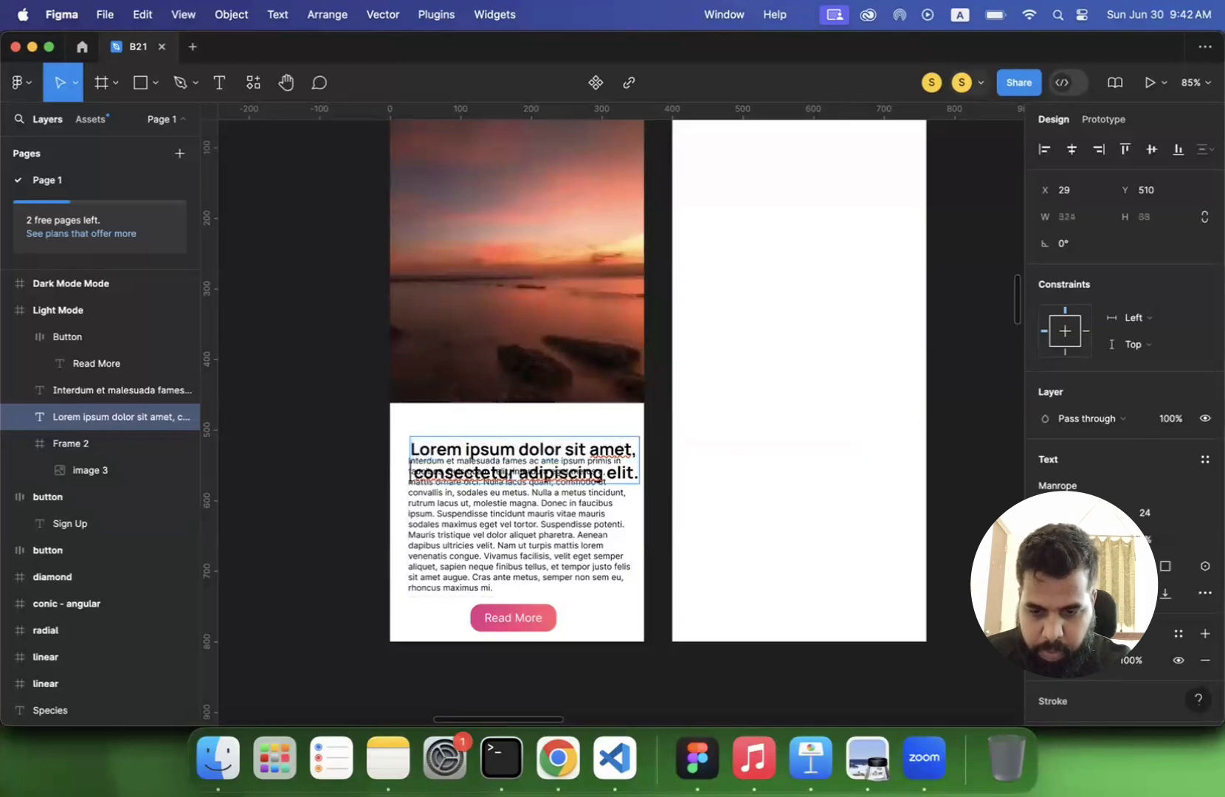
key(Escape)
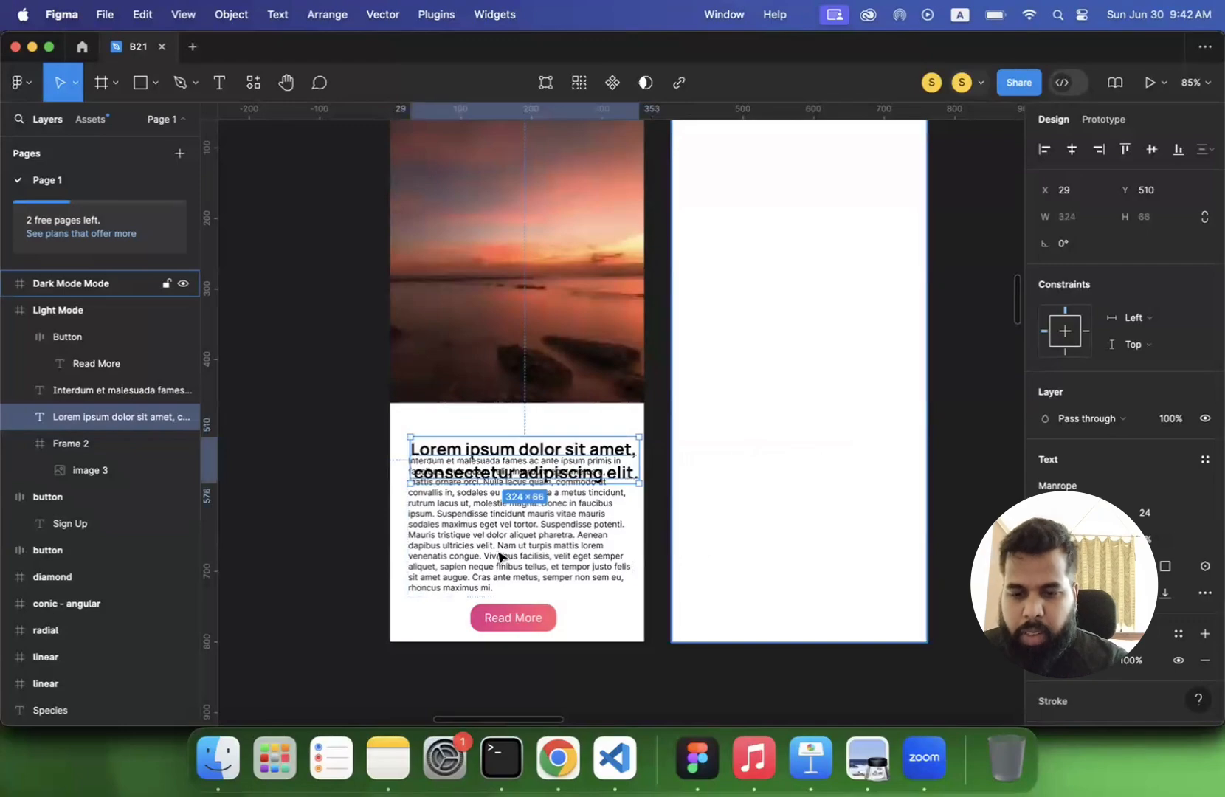
click(380, 523)
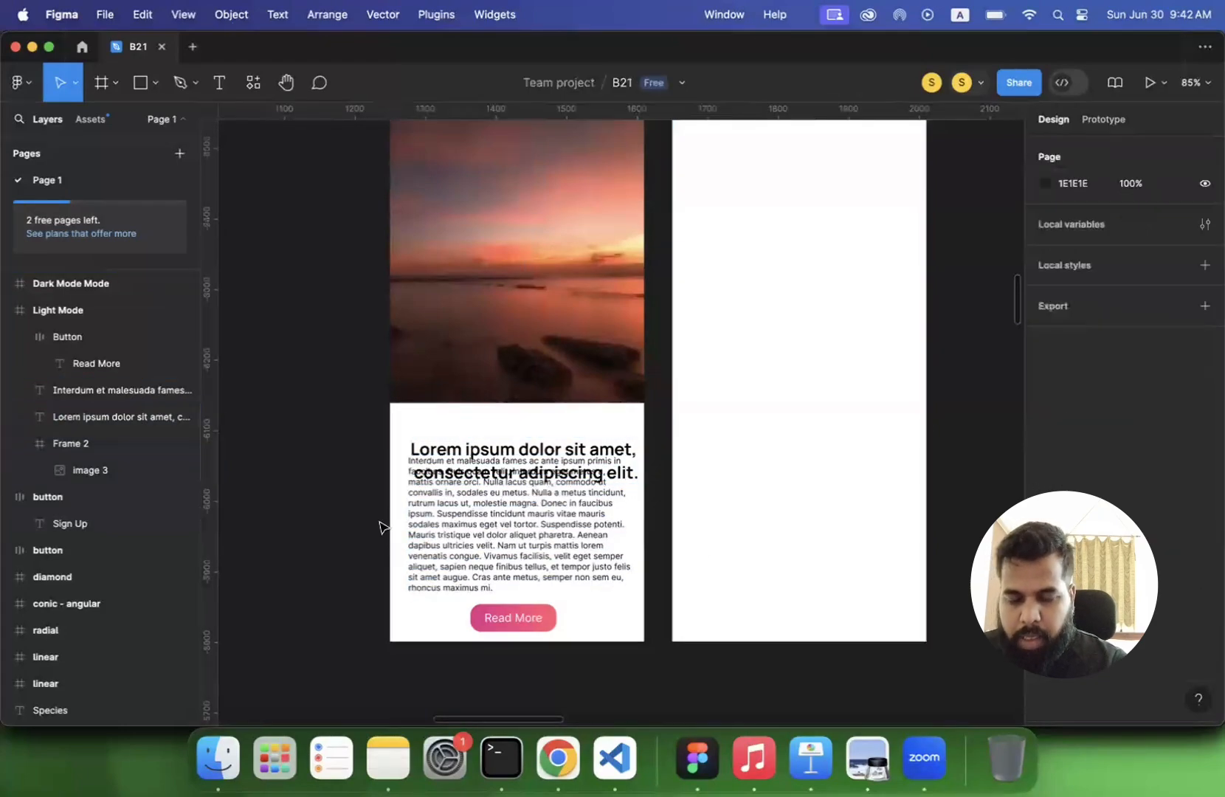
- Wrap the Lorem ipsum heading, the paragraph and the Read More button together in a new frame on the Light Mode screen
scroll(380, 523, up, 5)
scroll(509, 258, down, 3)
click(509, 262)
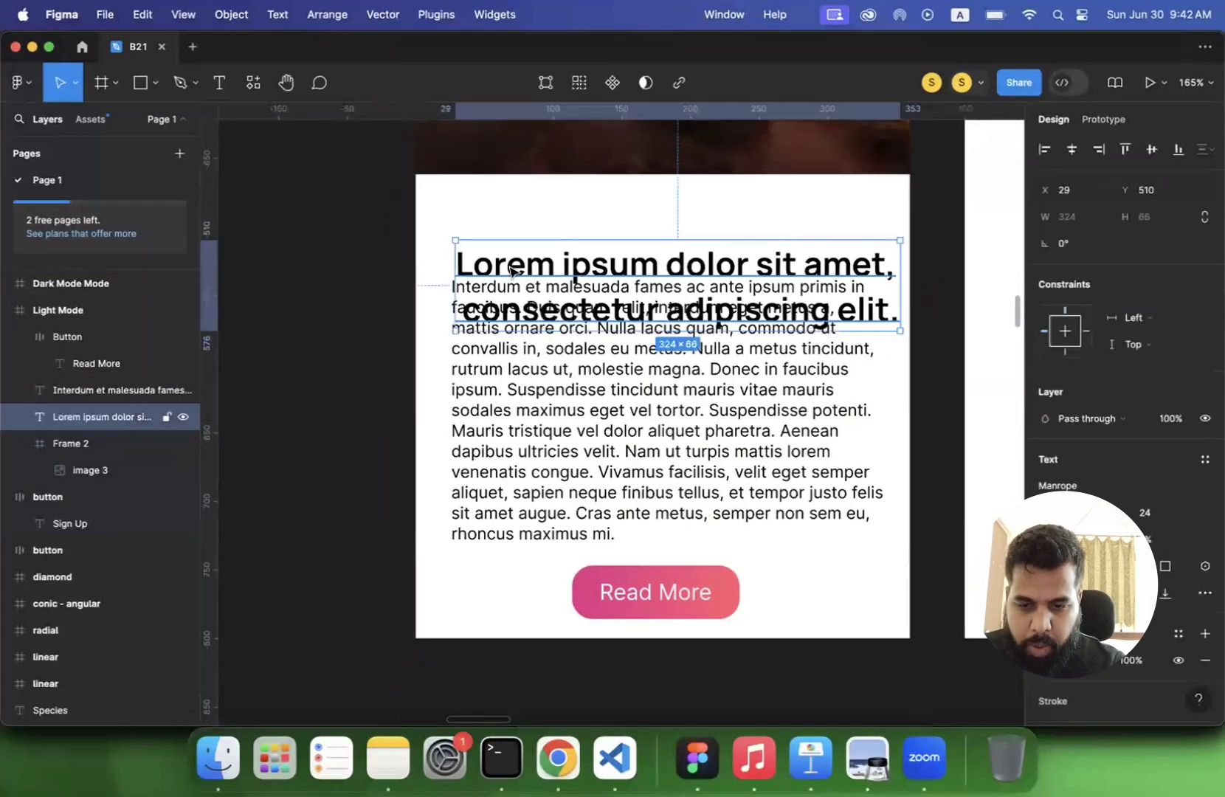
shift+click(489, 389)
drag(380, 238, 697, 569)
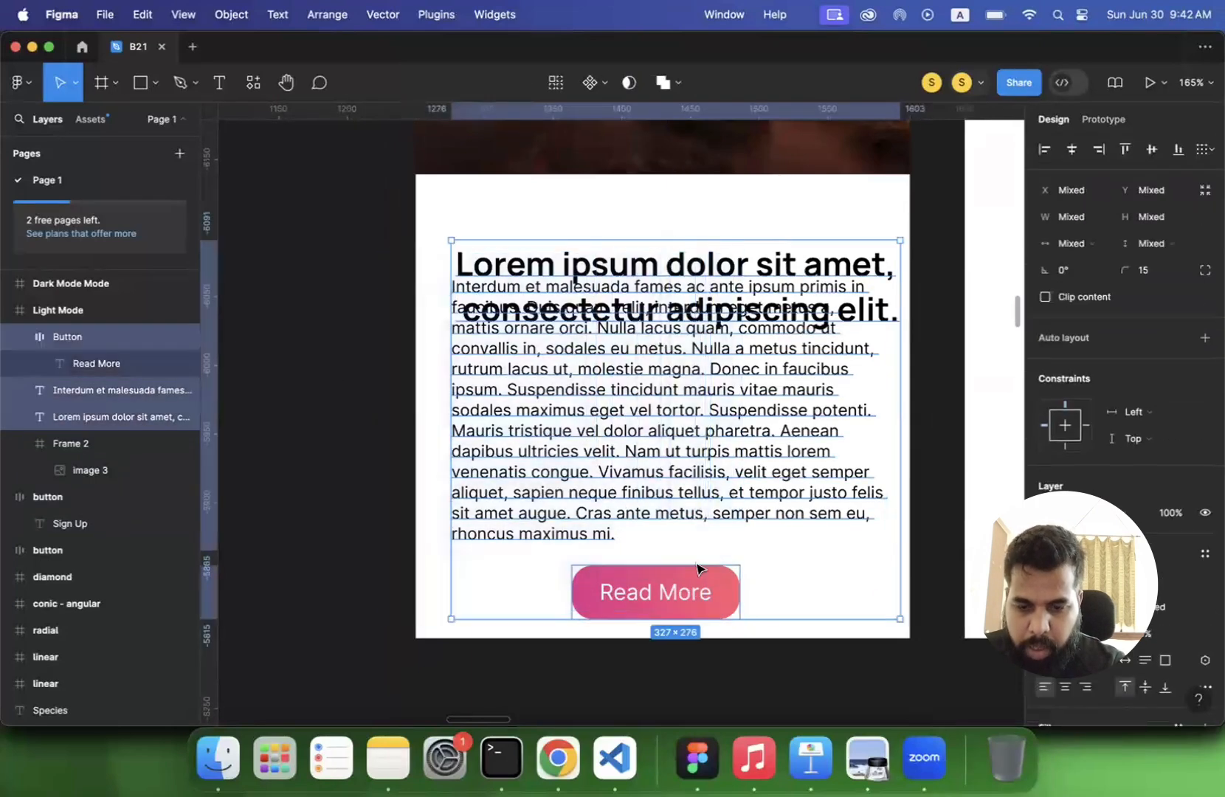
right_click(611, 432)
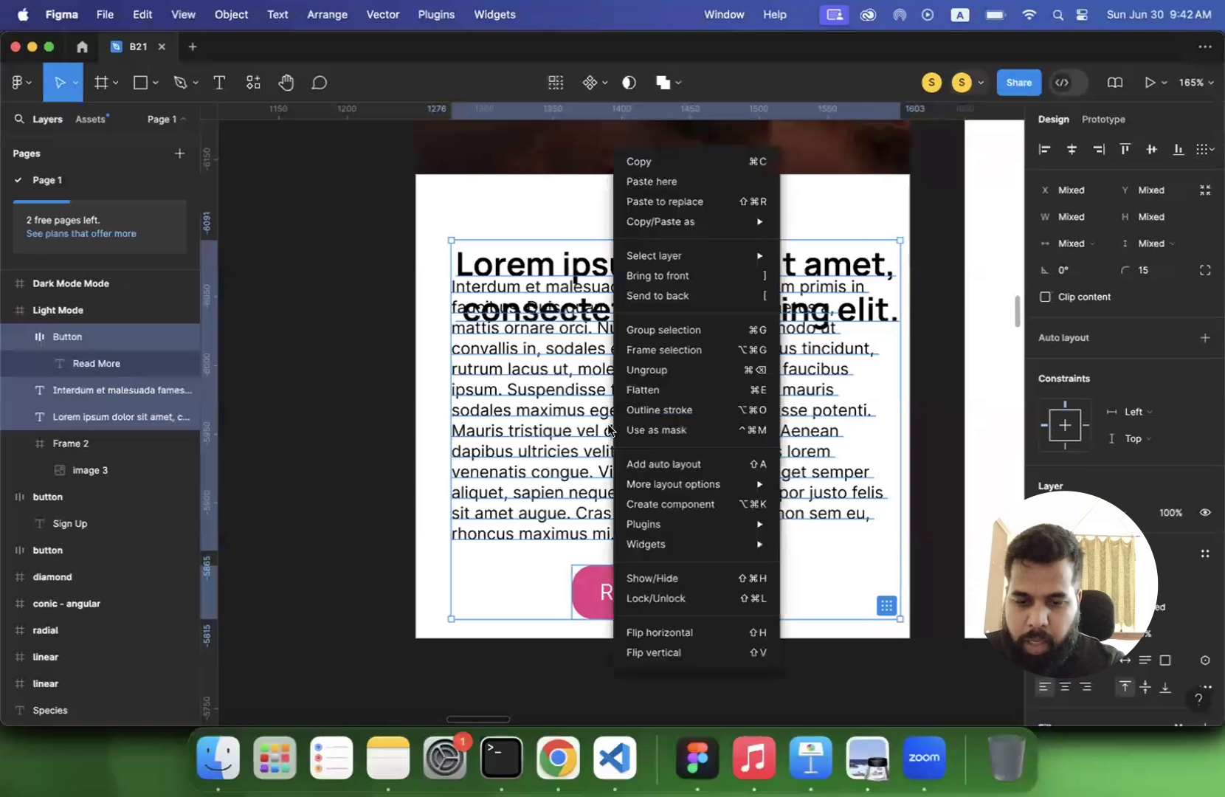
click(653, 350)
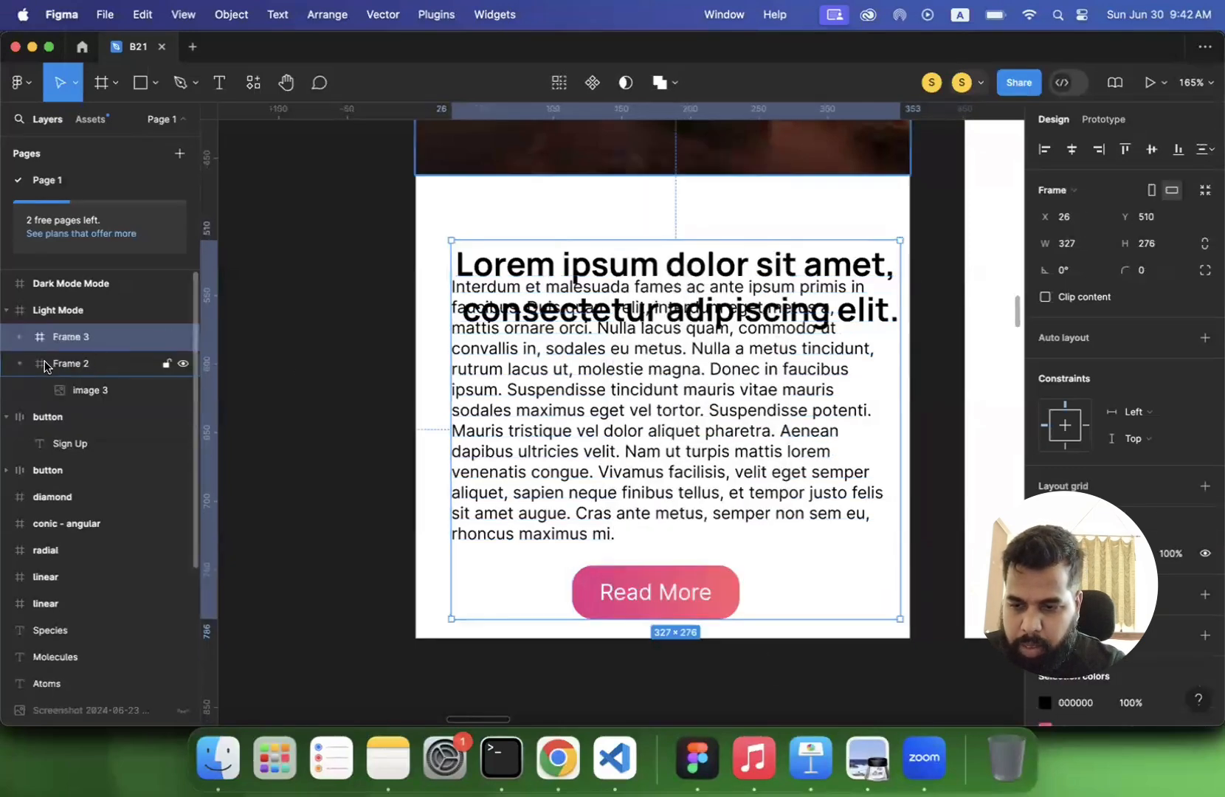
- Rename the Frame 2 layer that holds the sunset picture as "image"
click(18, 367)
click(61, 358)
double_click(60, 359)
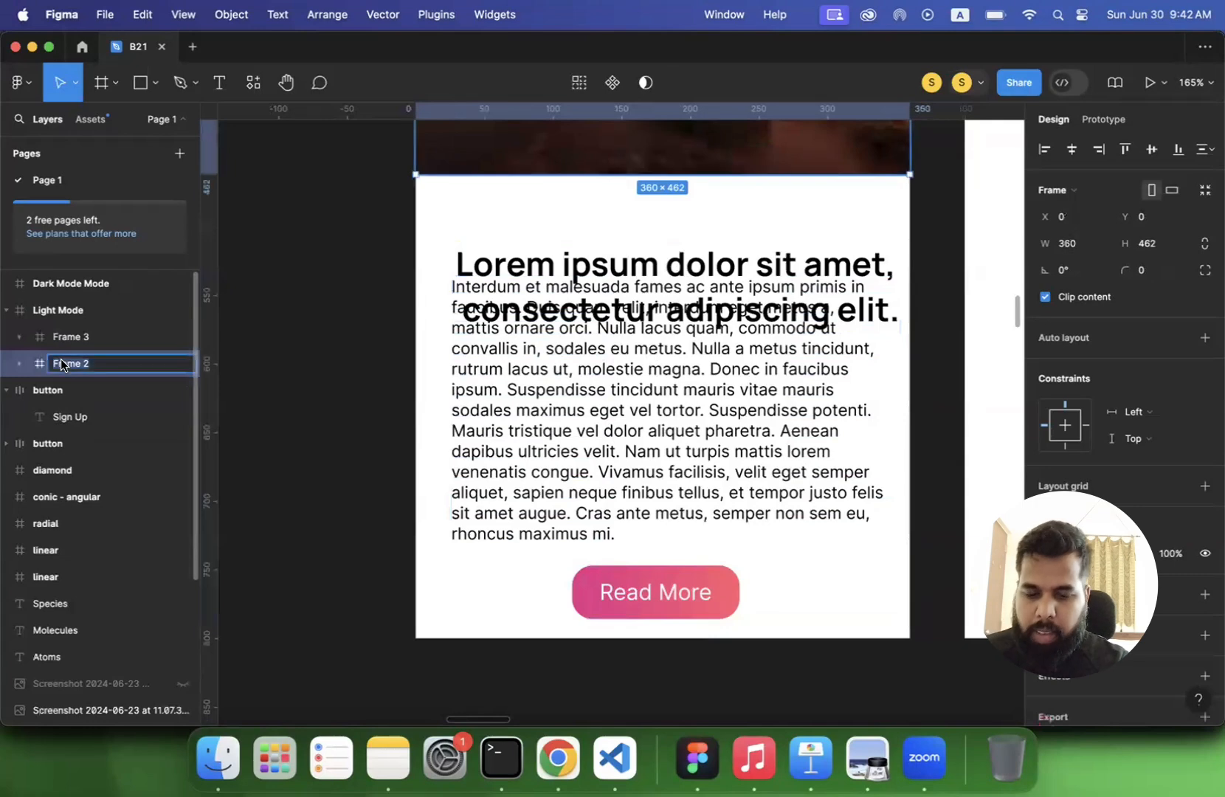
key(BackSpace)
text(imahege)
key(Return)
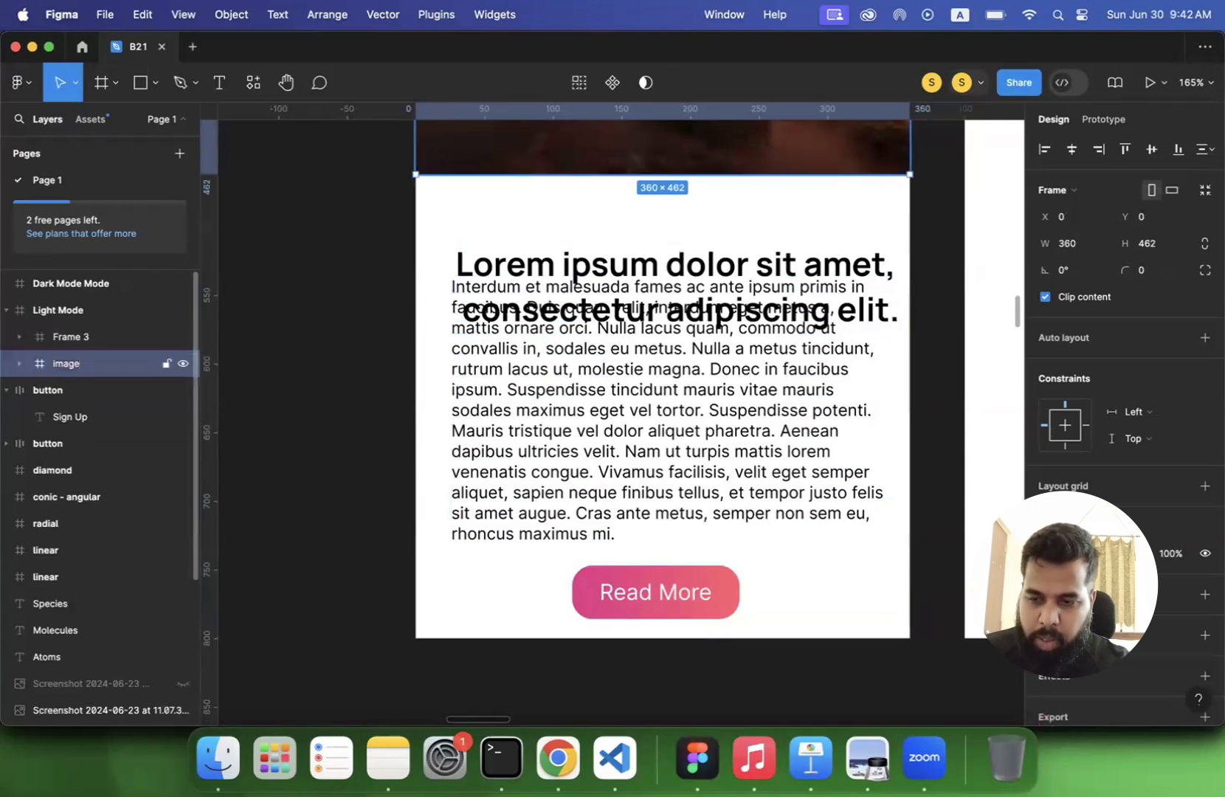
- Rename the Frame 3 layer that holds the heading, paragraph and button as "content"
scroll(287, 349, up, 10)
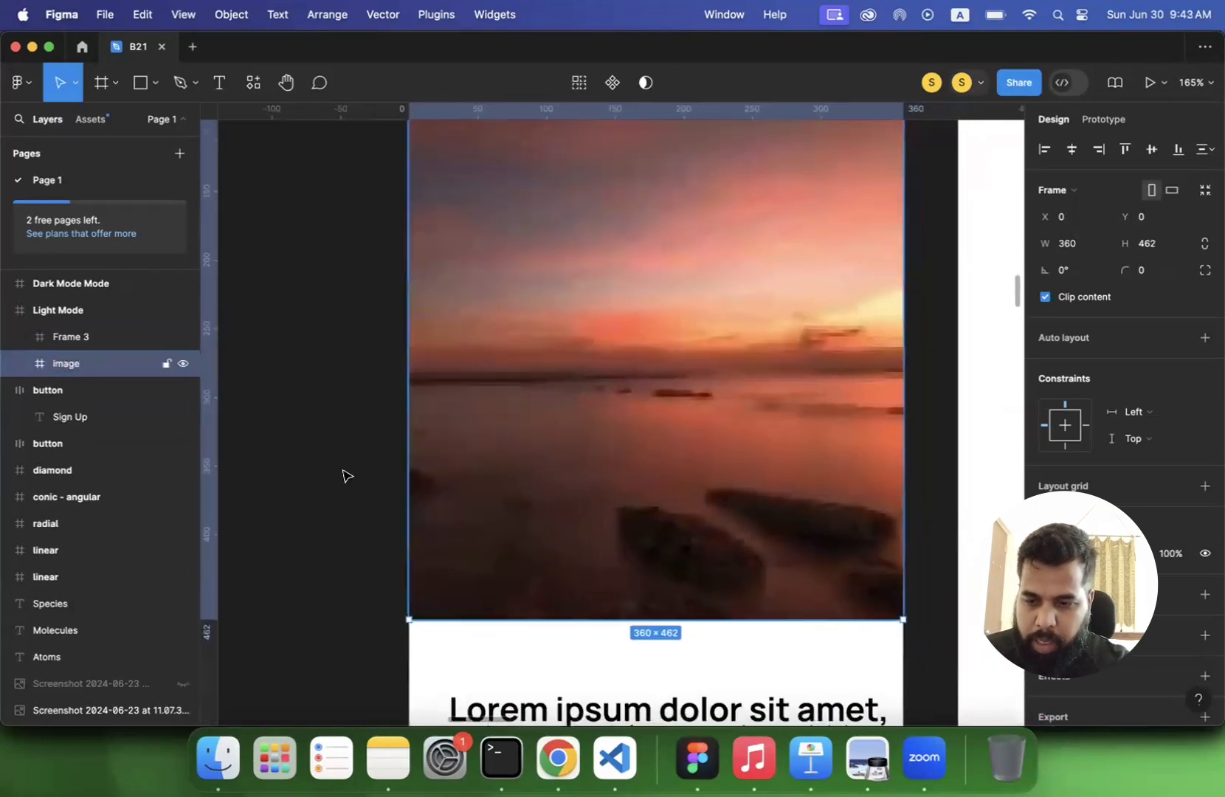
click(66, 337)
scroll(611, 418, down, 10)
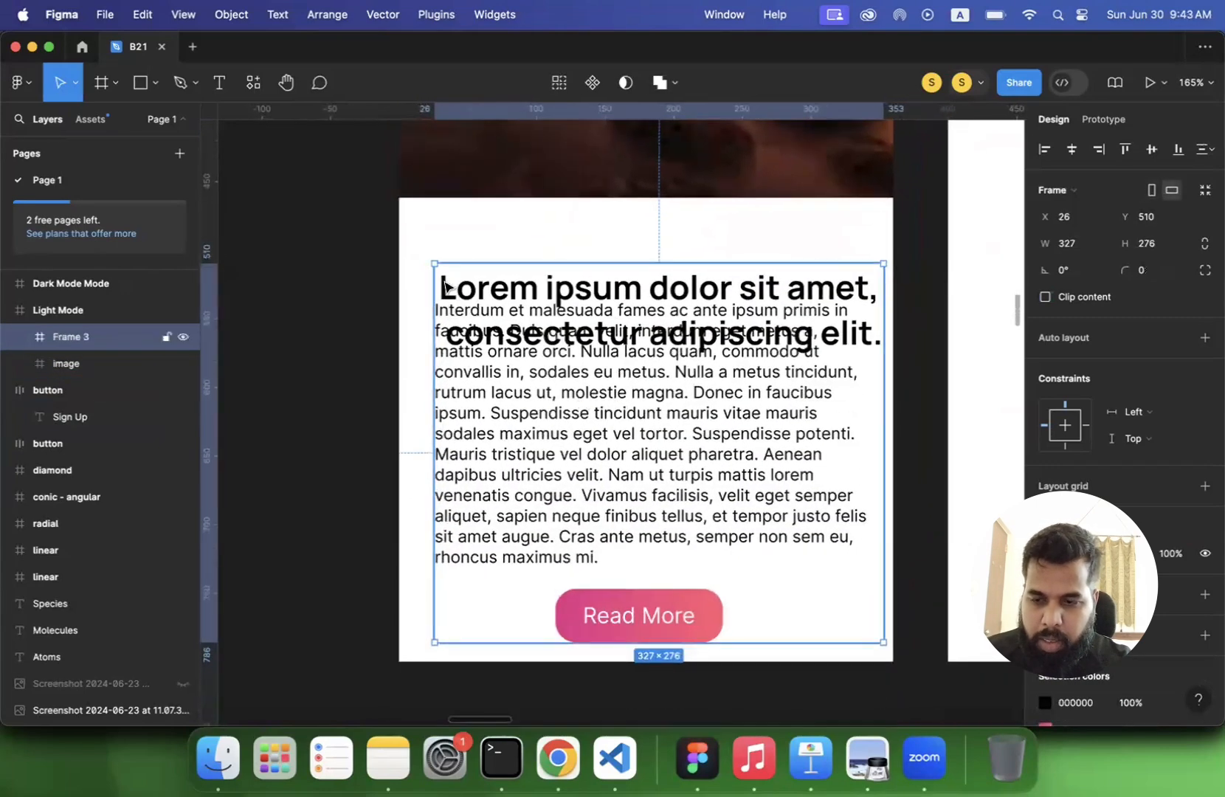
double_click(71, 337)
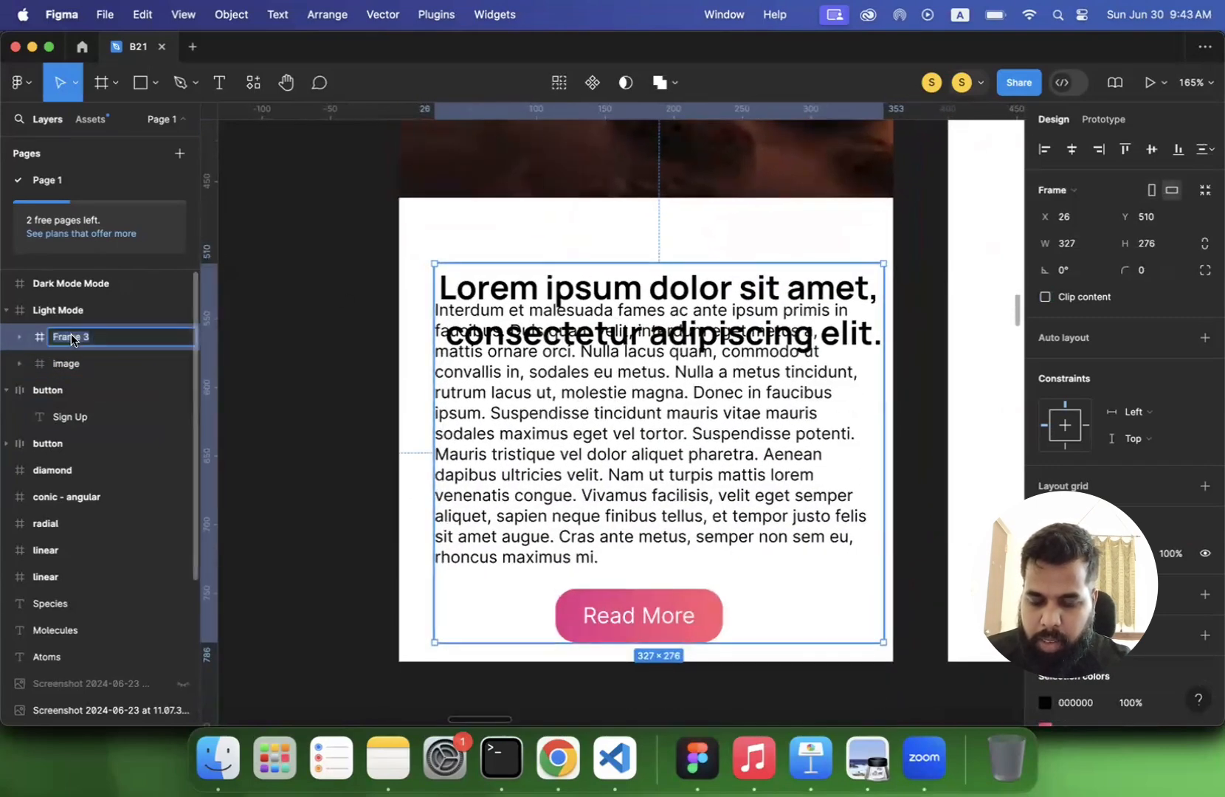
text(t)
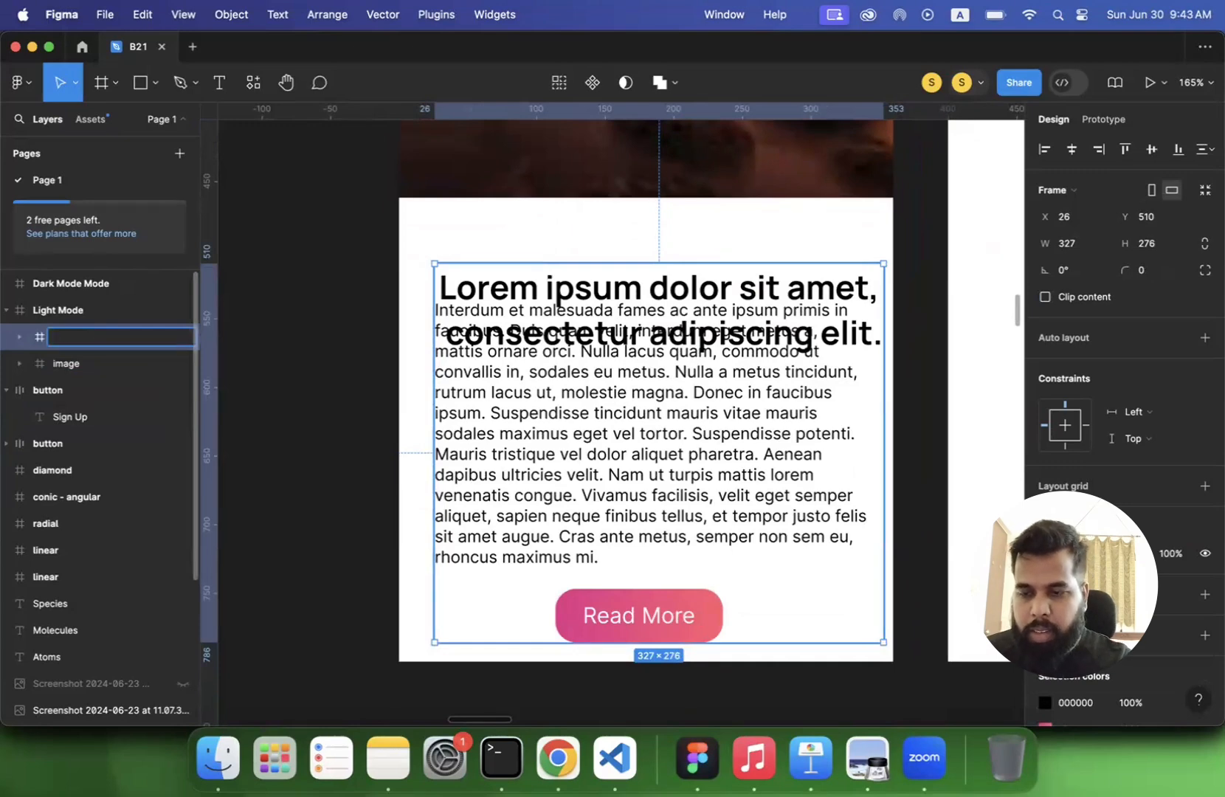
text(onte)
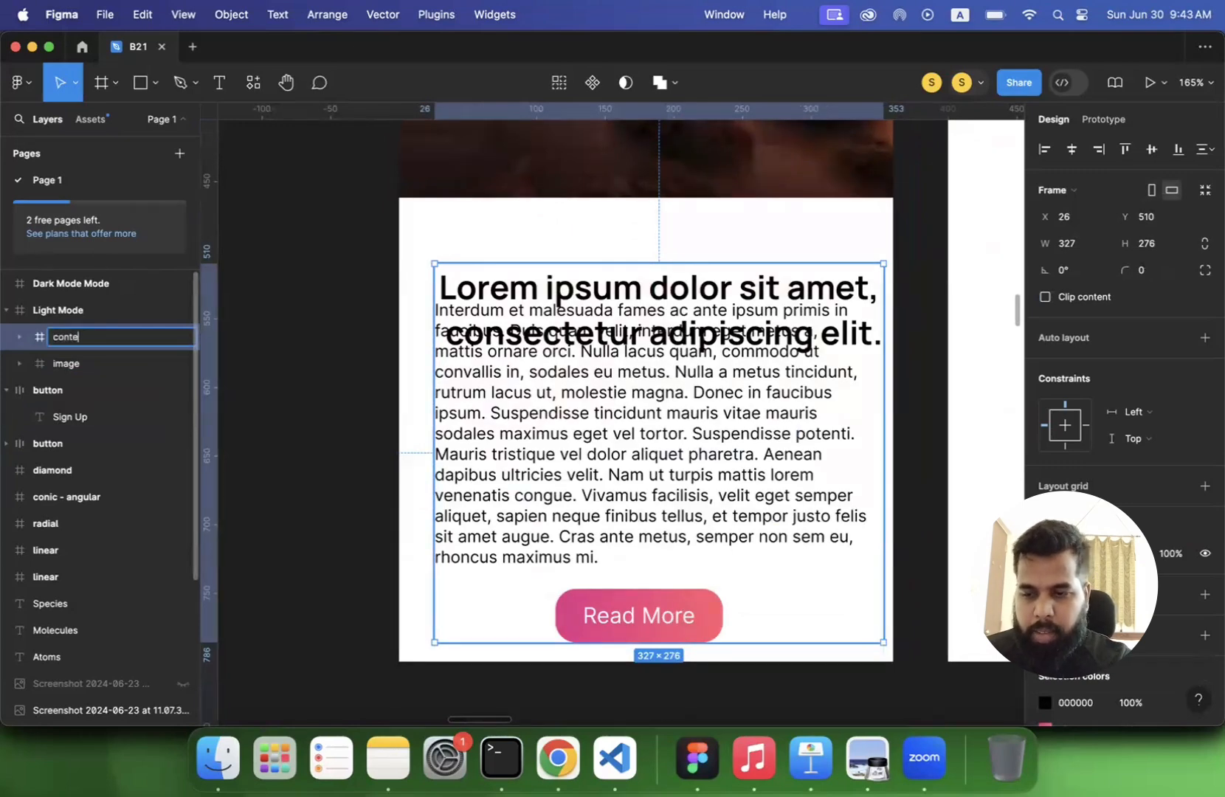
text(nt)
key(Return)
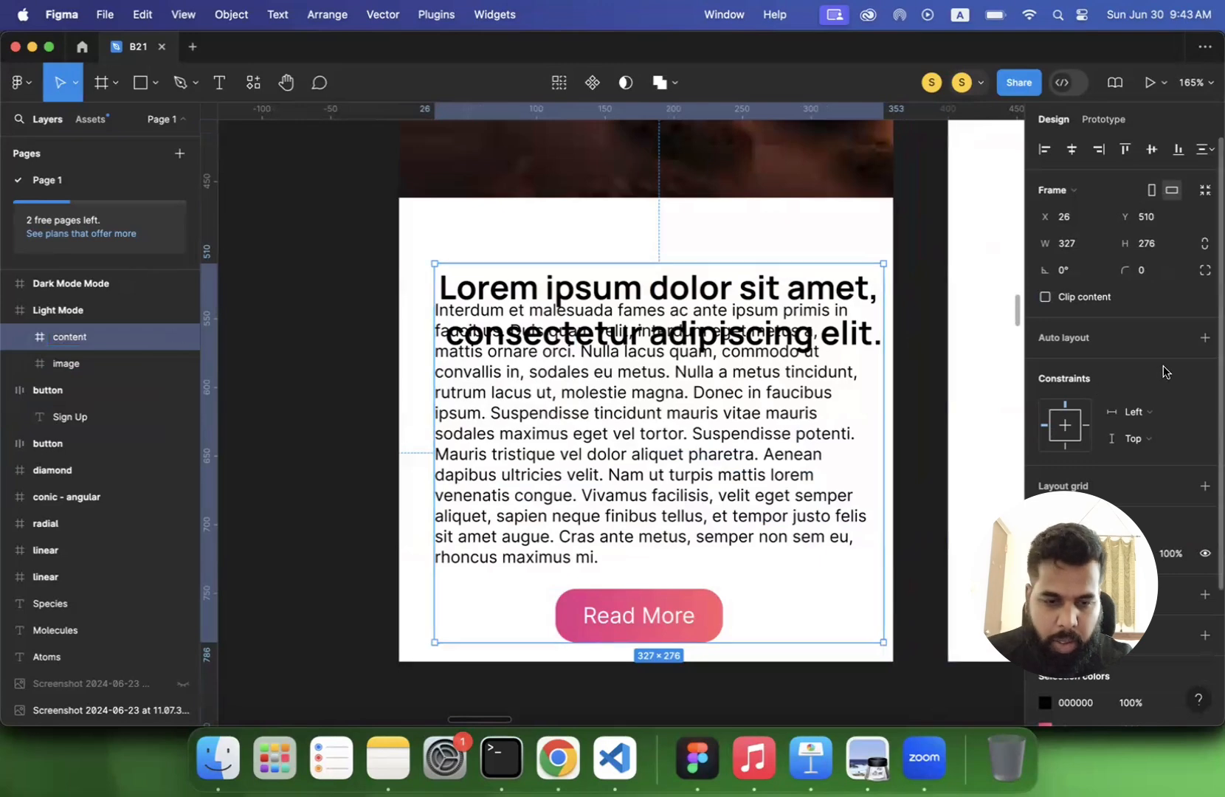
- Add auto layout to the content frame and set its direction to vertical
click(1203, 340)
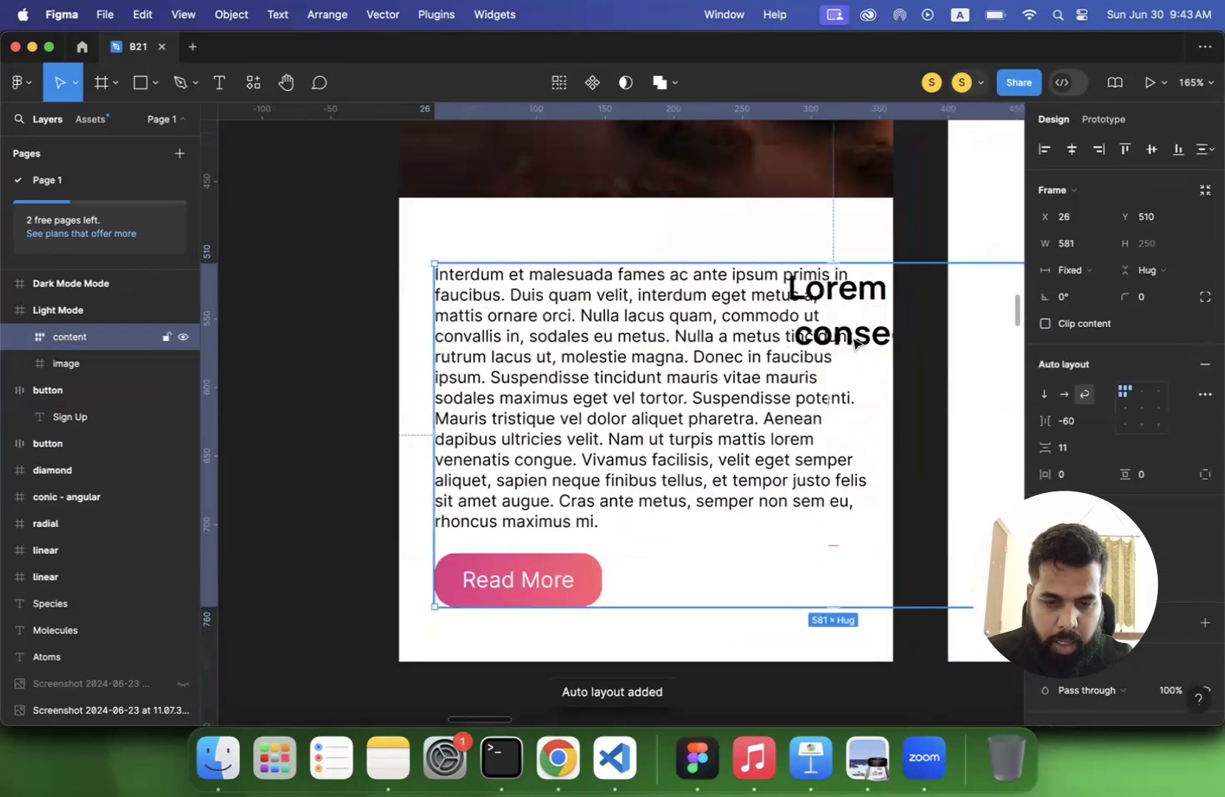
click(1042, 401)
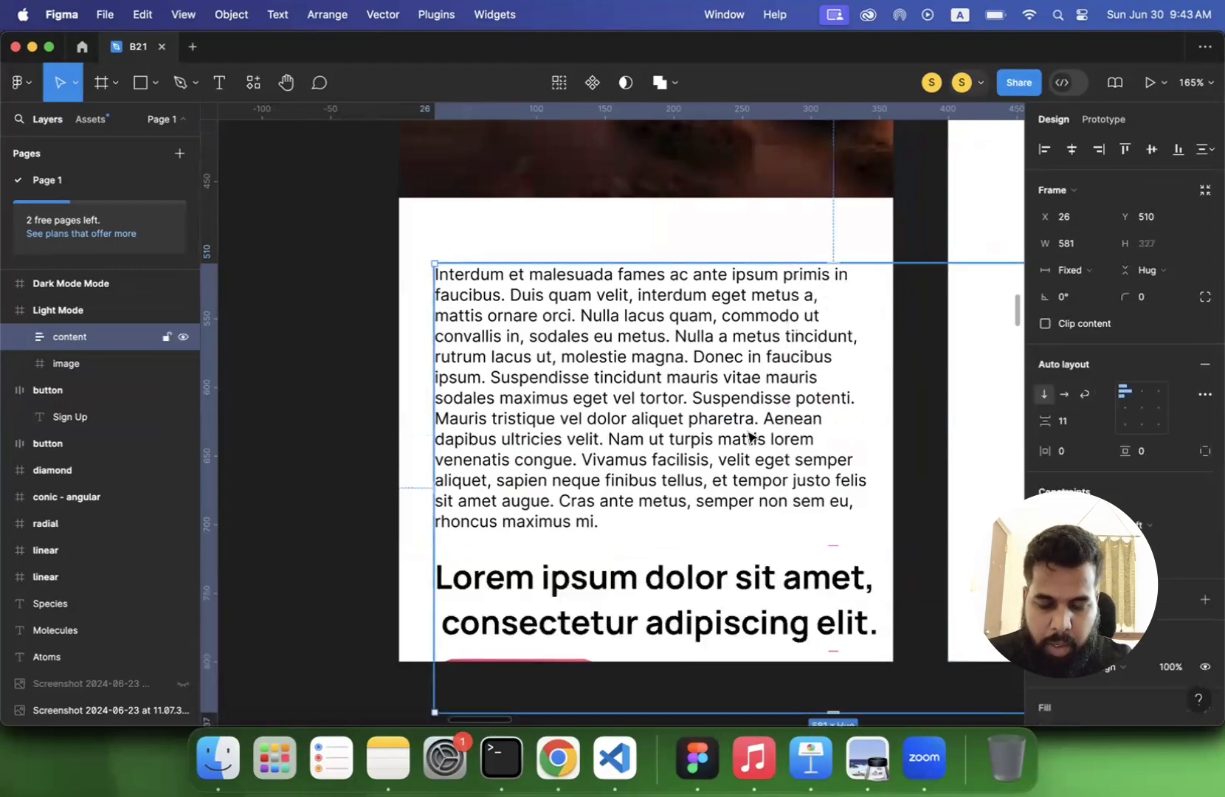
scroll(504, 419, down, 3)
scroll(491, 479, down, 5)
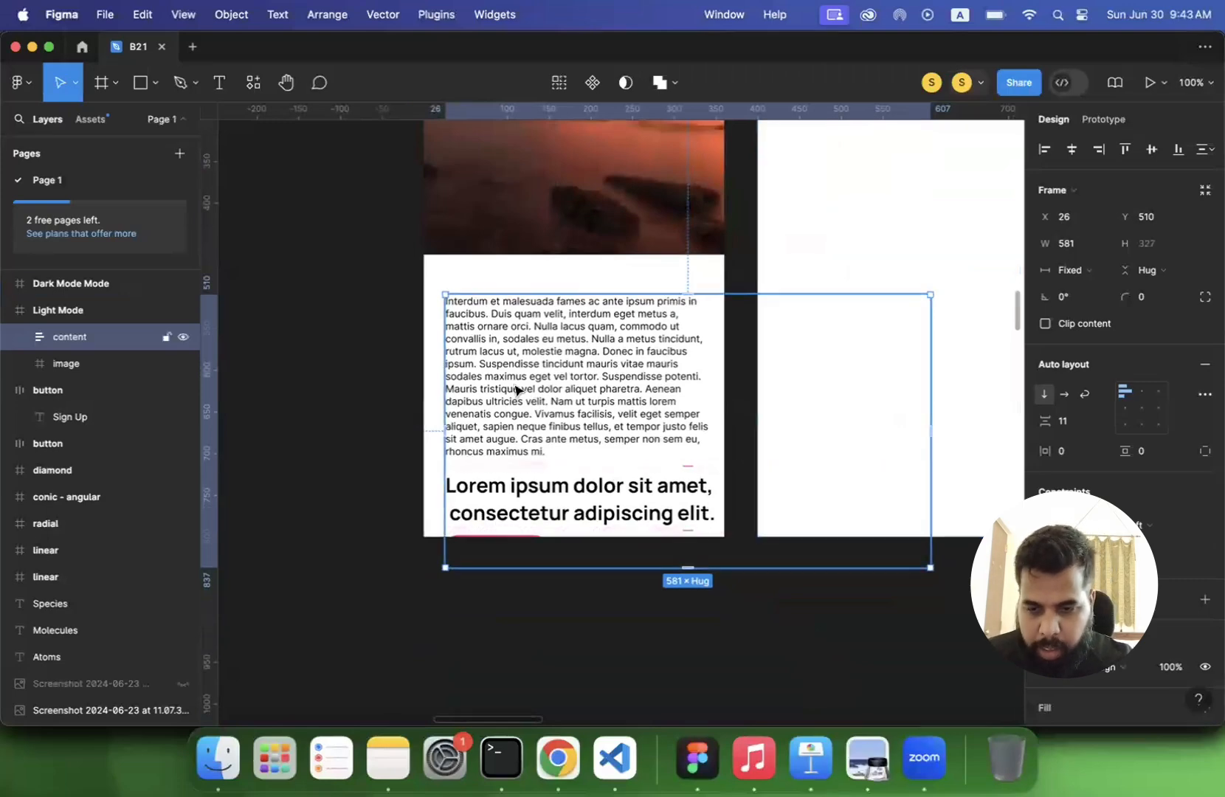
- Reorder the content frame so the Lorem ipsum heading sits above the Interdum paragraph
click(559, 512)
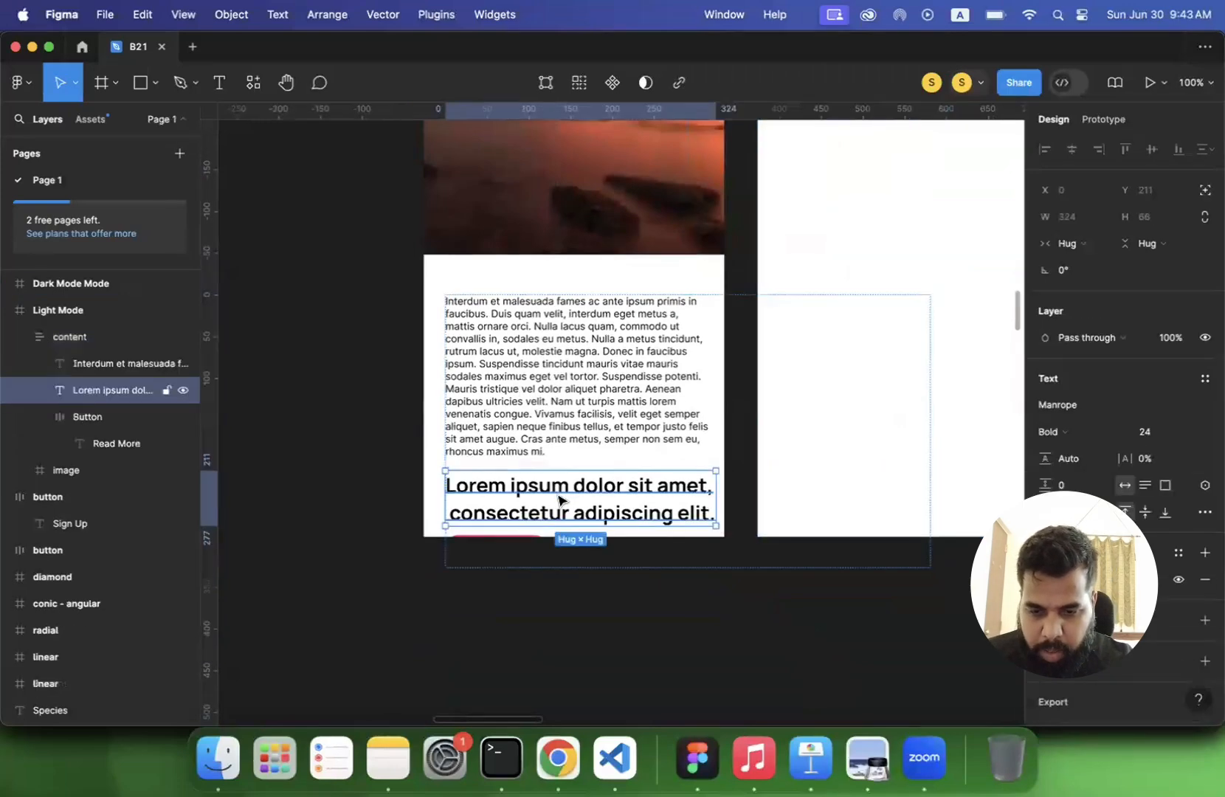
drag(558, 500, 558, 326)
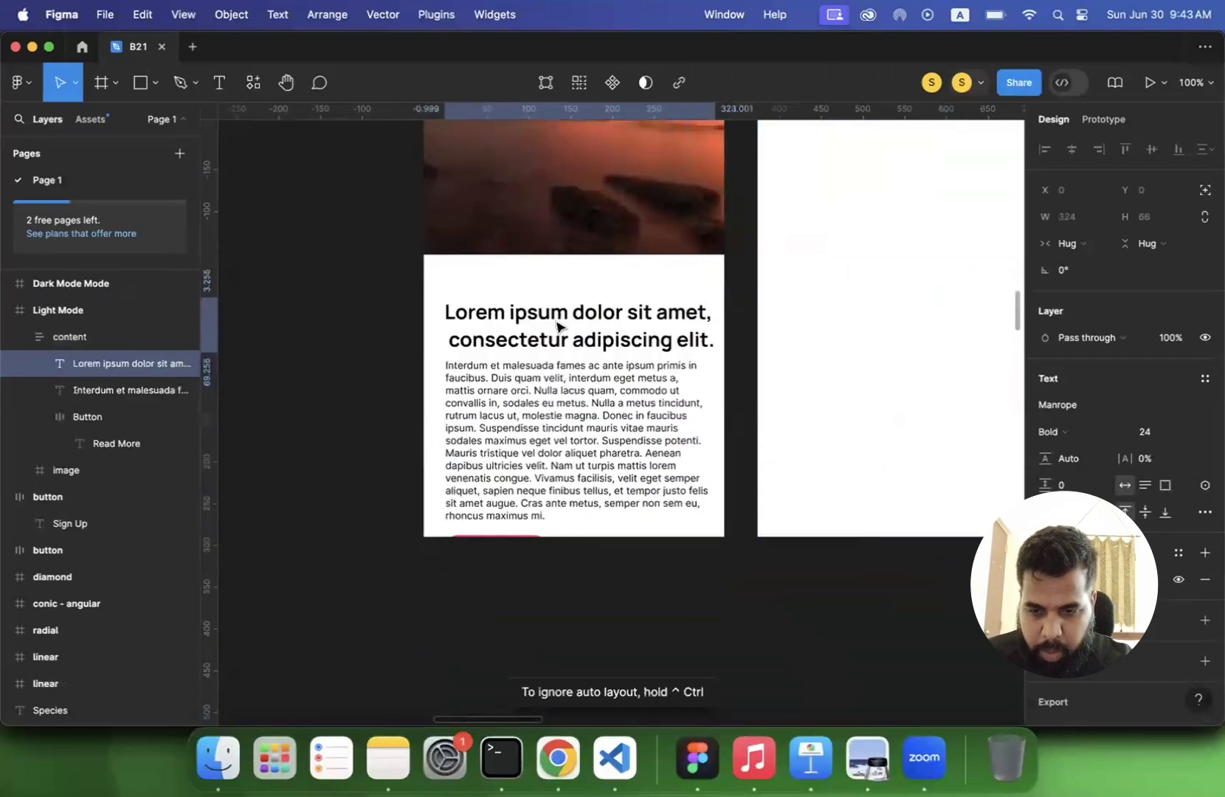
click(530, 480)
click(588, 648)
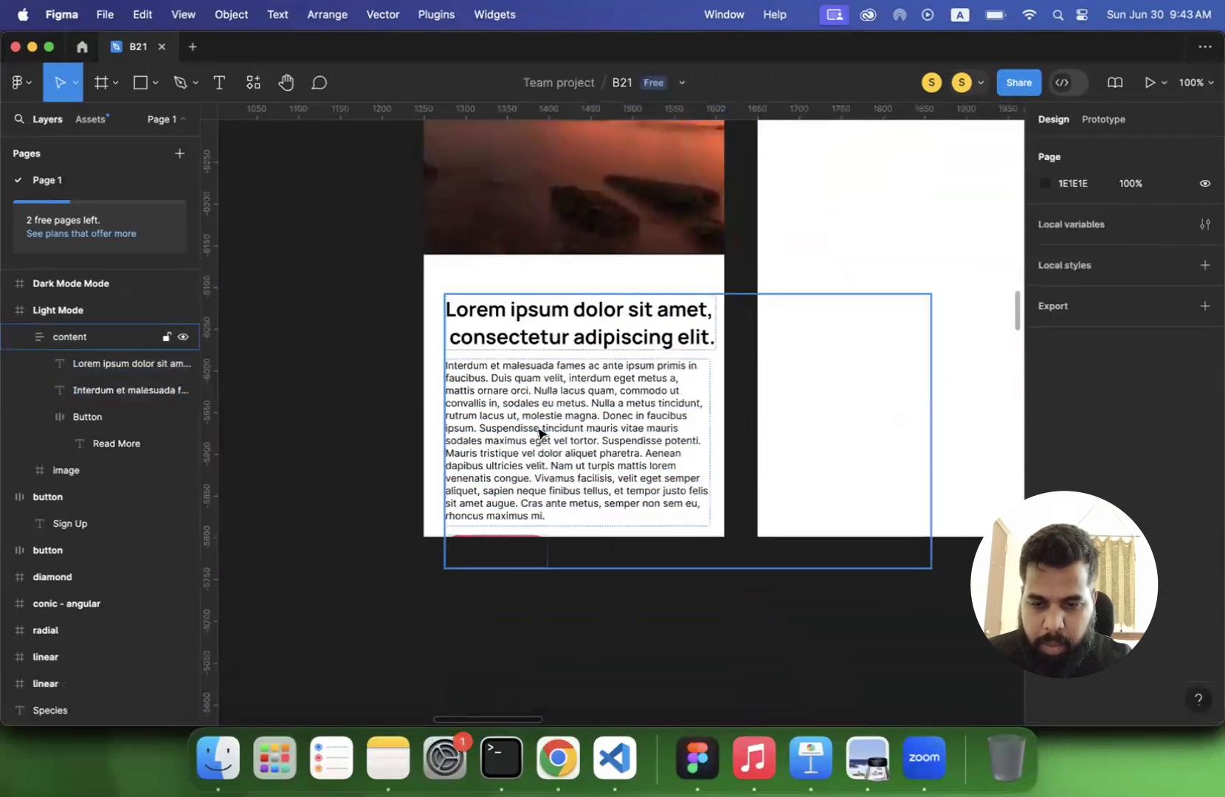
- Move the content frame to X 0, Y 462 directly below the image and resize it to 360 × 338
click(541, 434)
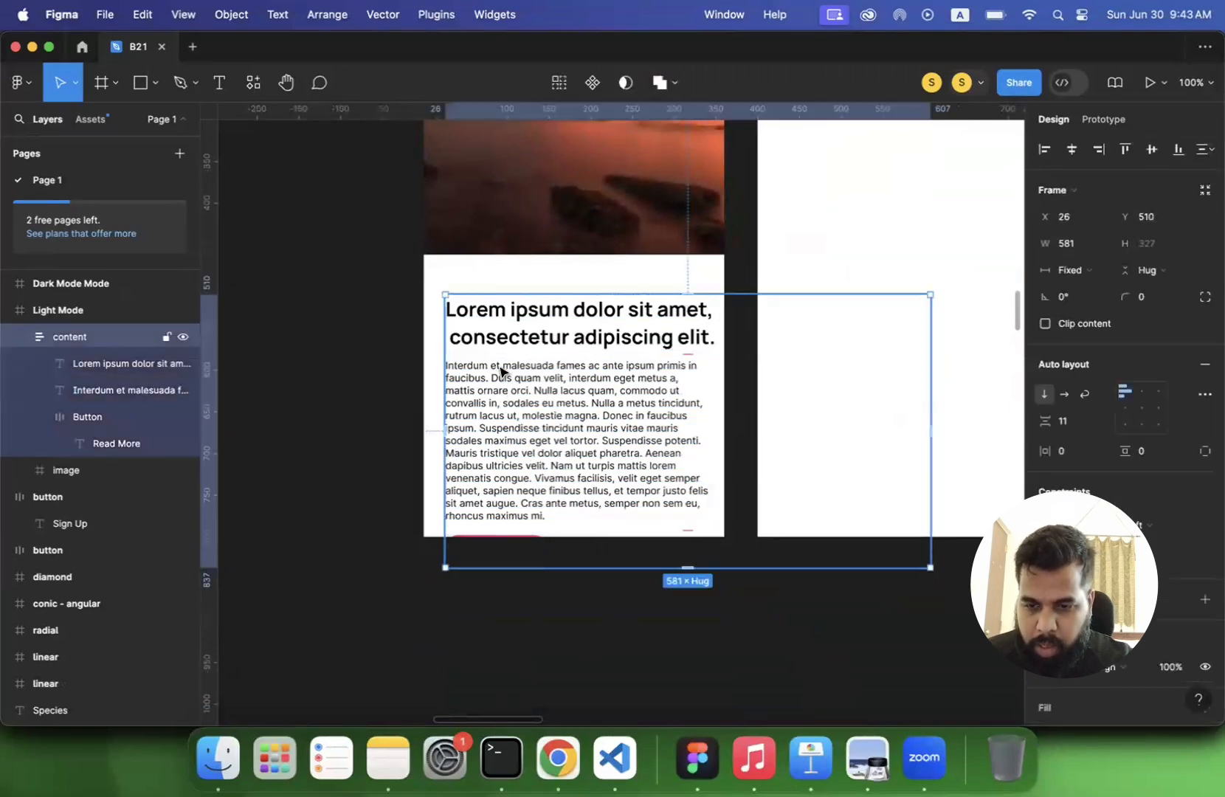
drag(500, 371, 479, 331)
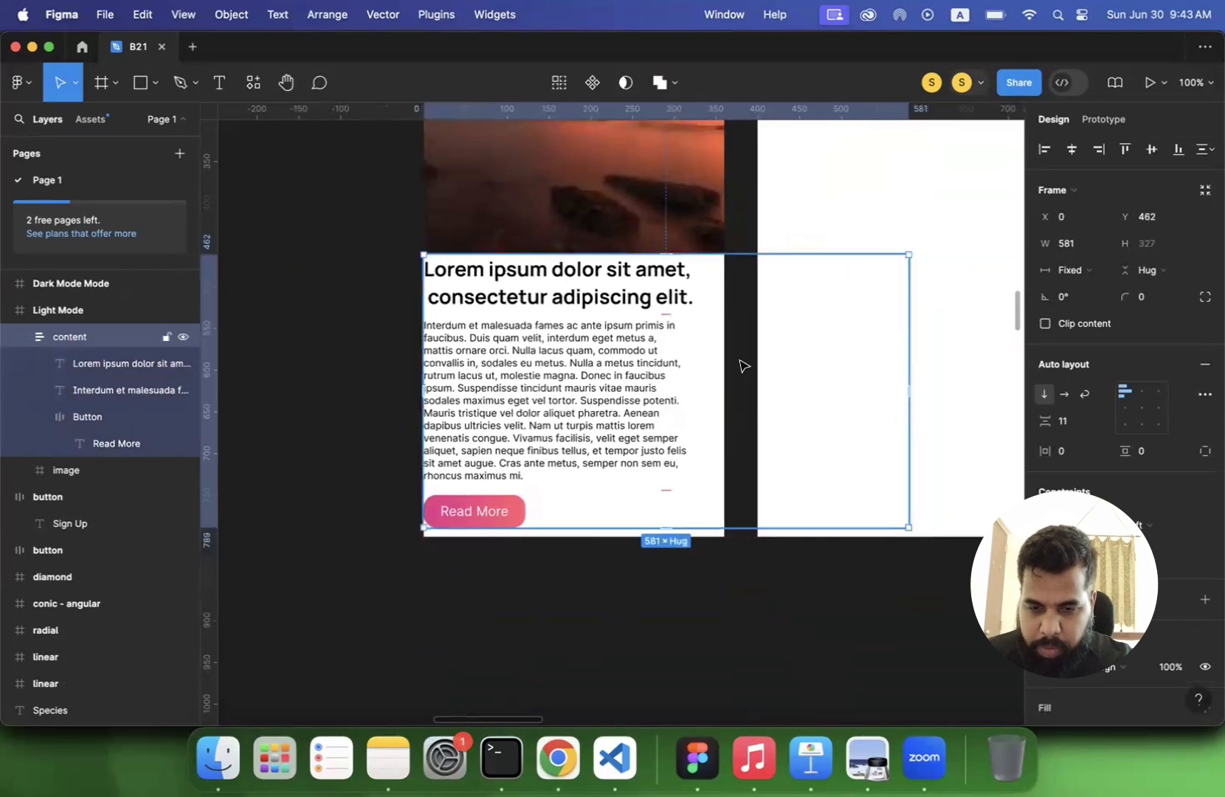
drag(910, 373, 723, 379)
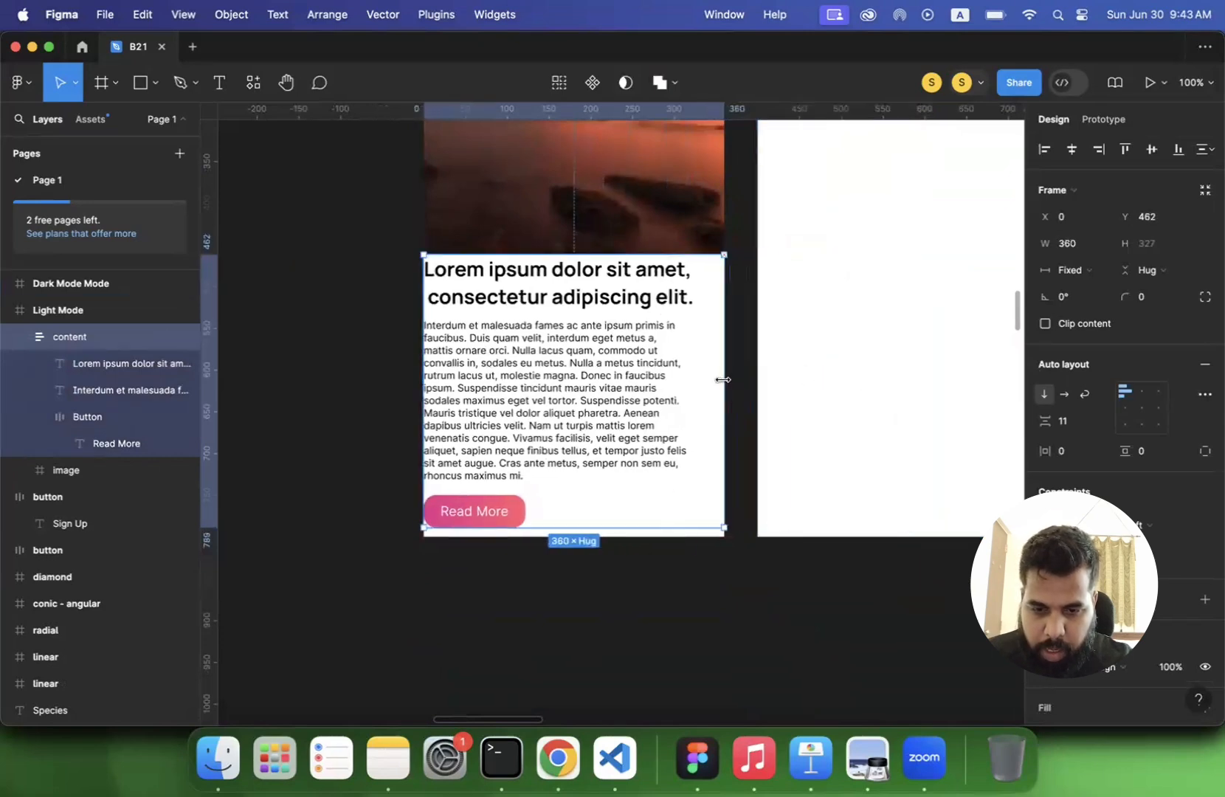
drag(617, 528, 617, 537)
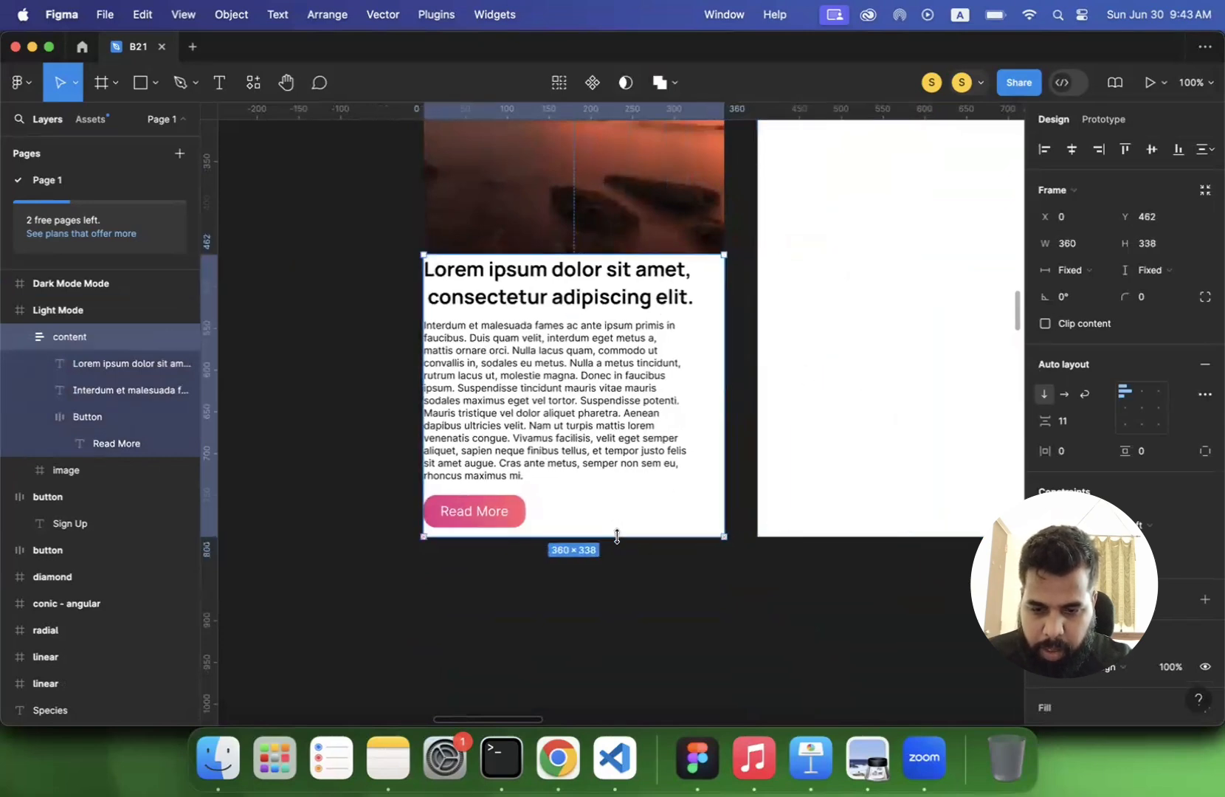
click(358, 449)
- Set the content frame's horizontal and vertical auto layout padding to 30 each
click(491, 358)
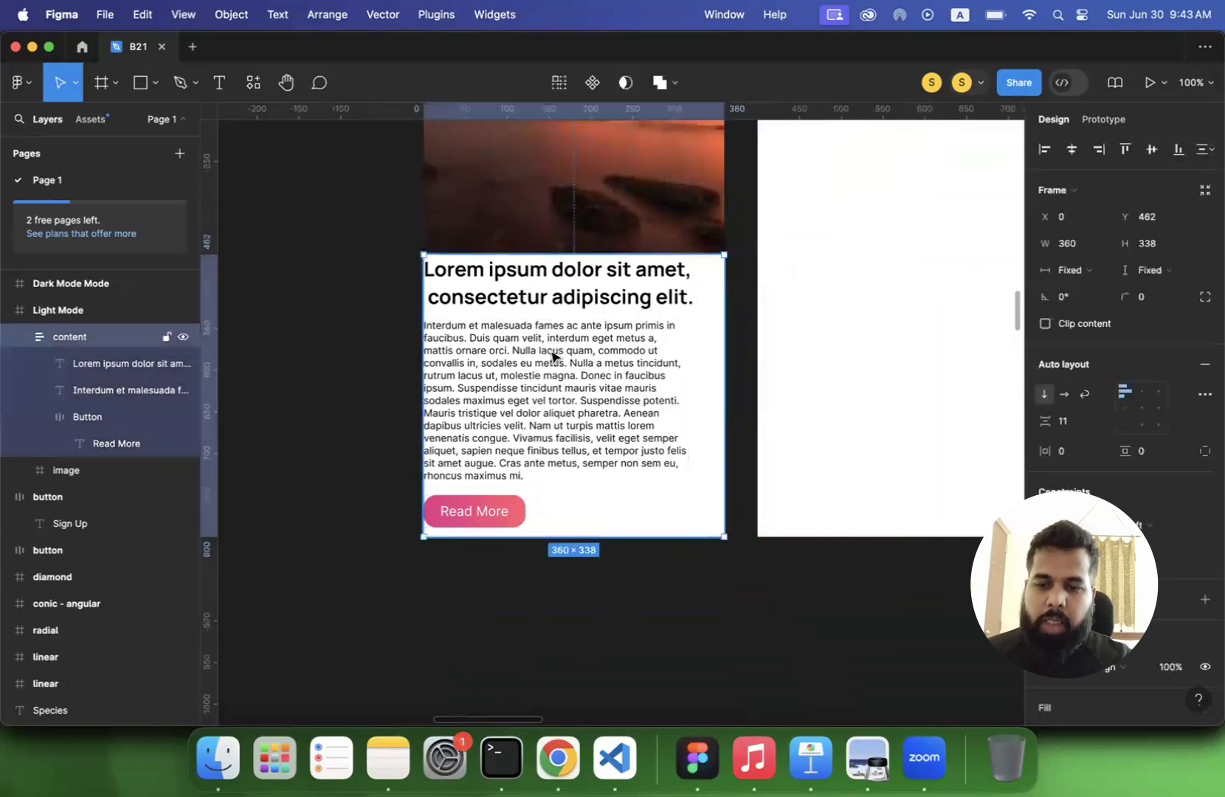
click(1076, 452)
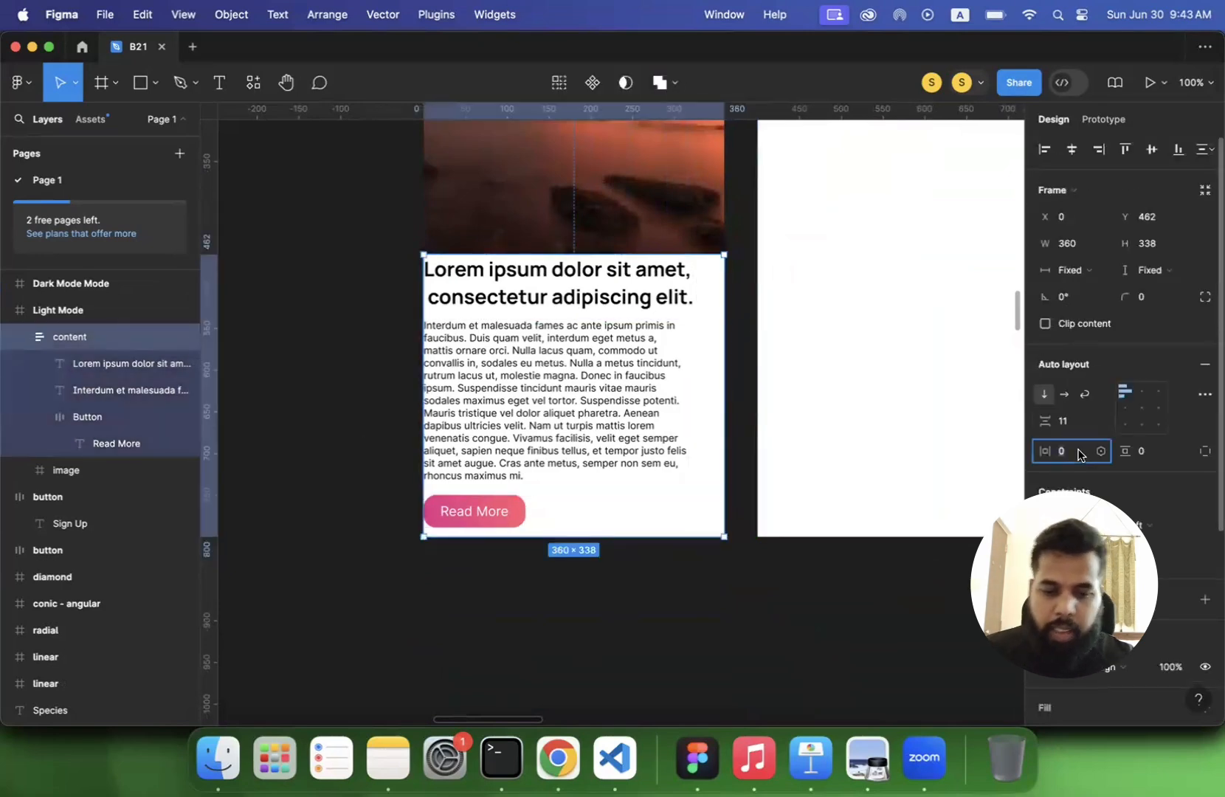
text(30)
key(Return)
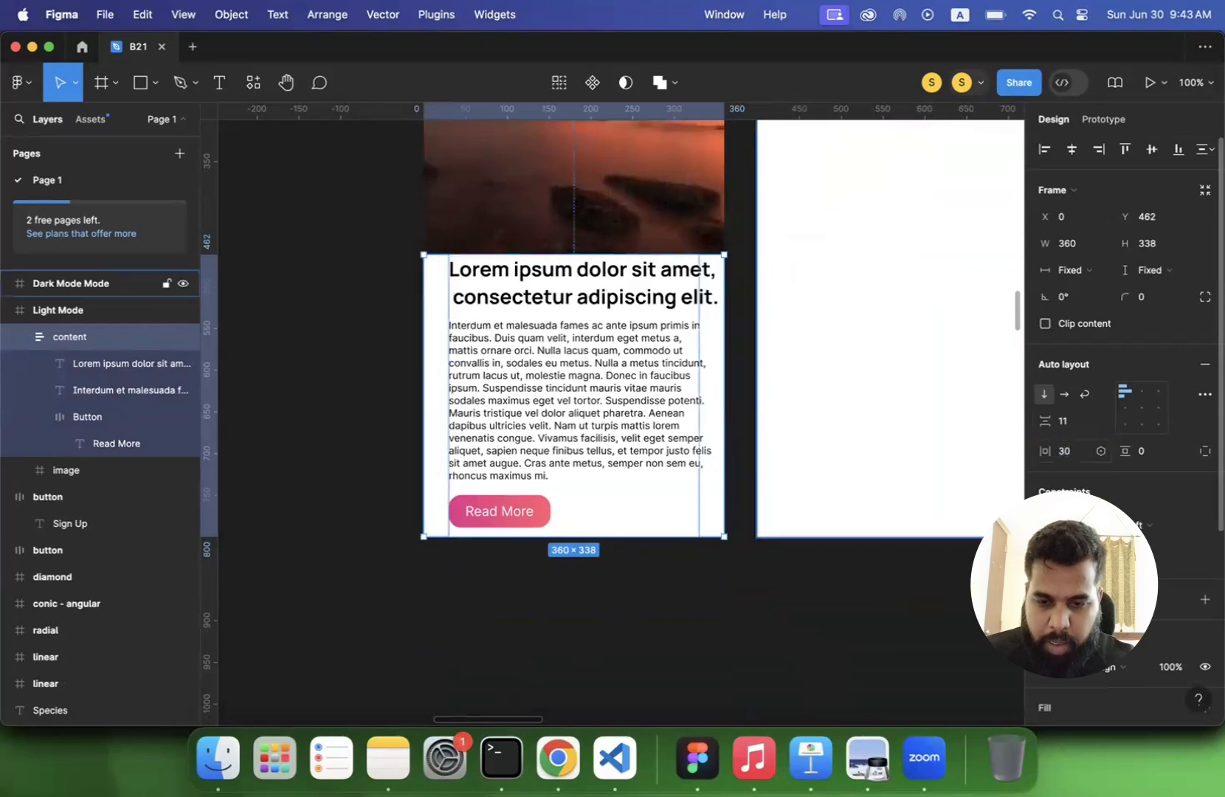
click(1145, 450)
text(30)
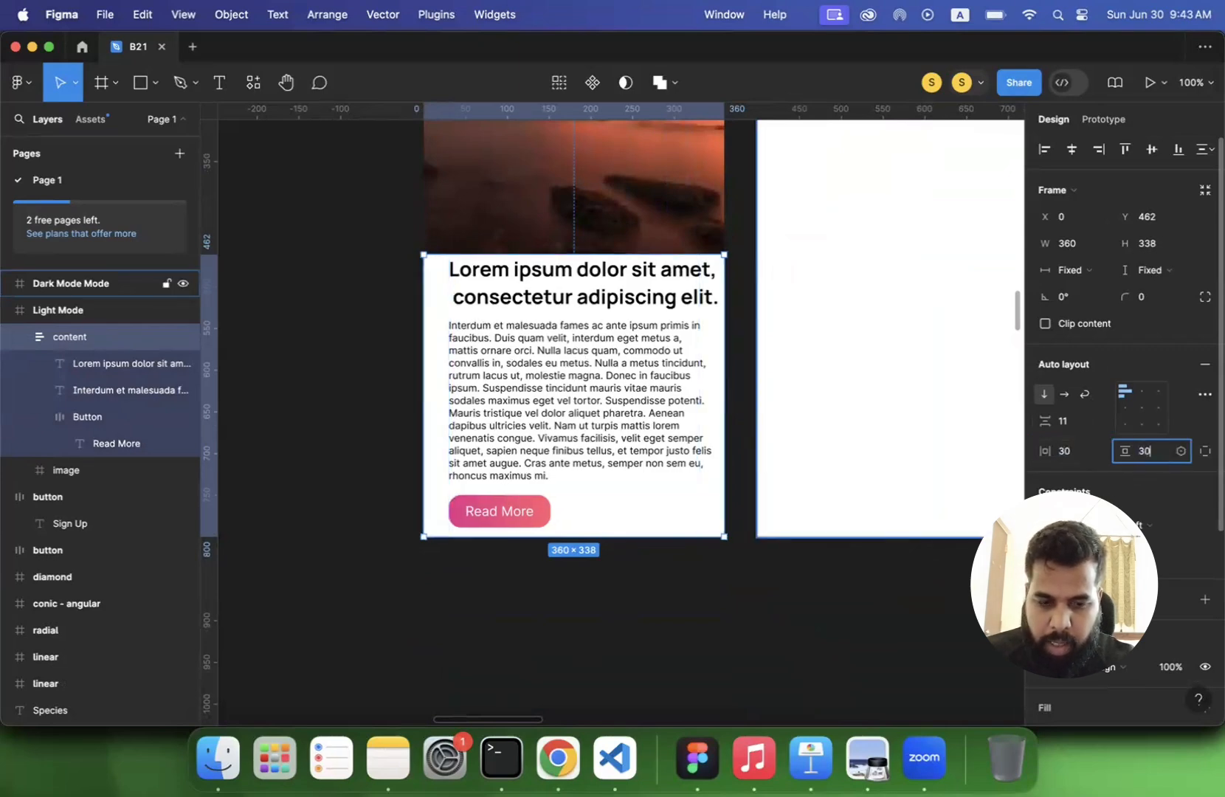
key(Return)
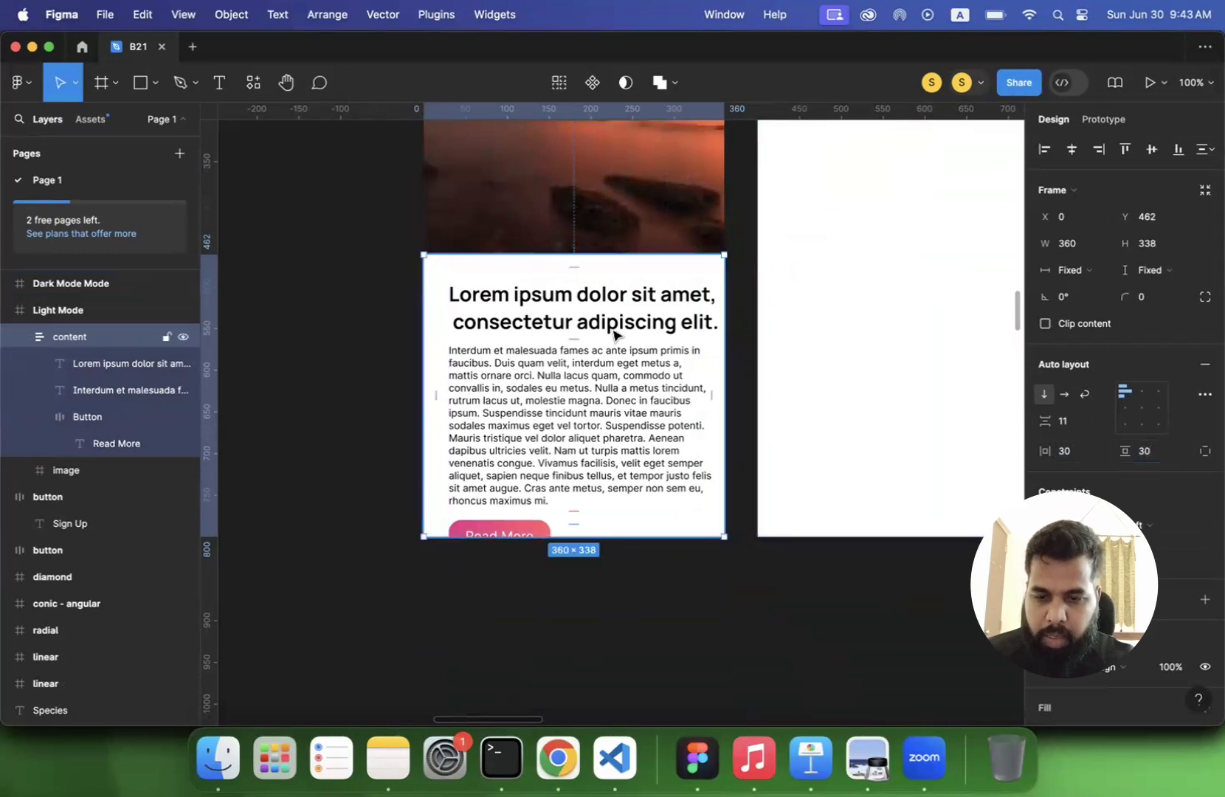
- Nudge the content frame upward over the image to Y 412
scroll(614, 332, up, 2)
scroll(612, 330, up, 2)
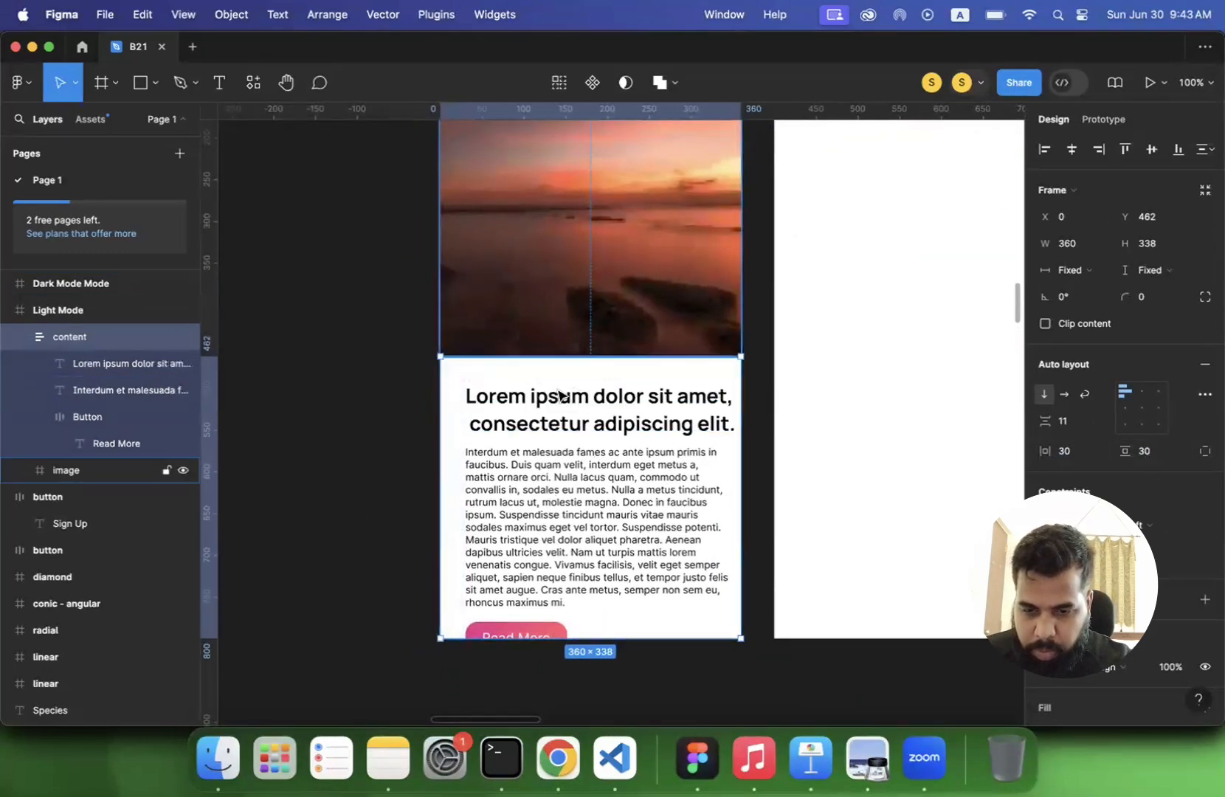
click(432, 504)
click(490, 514)
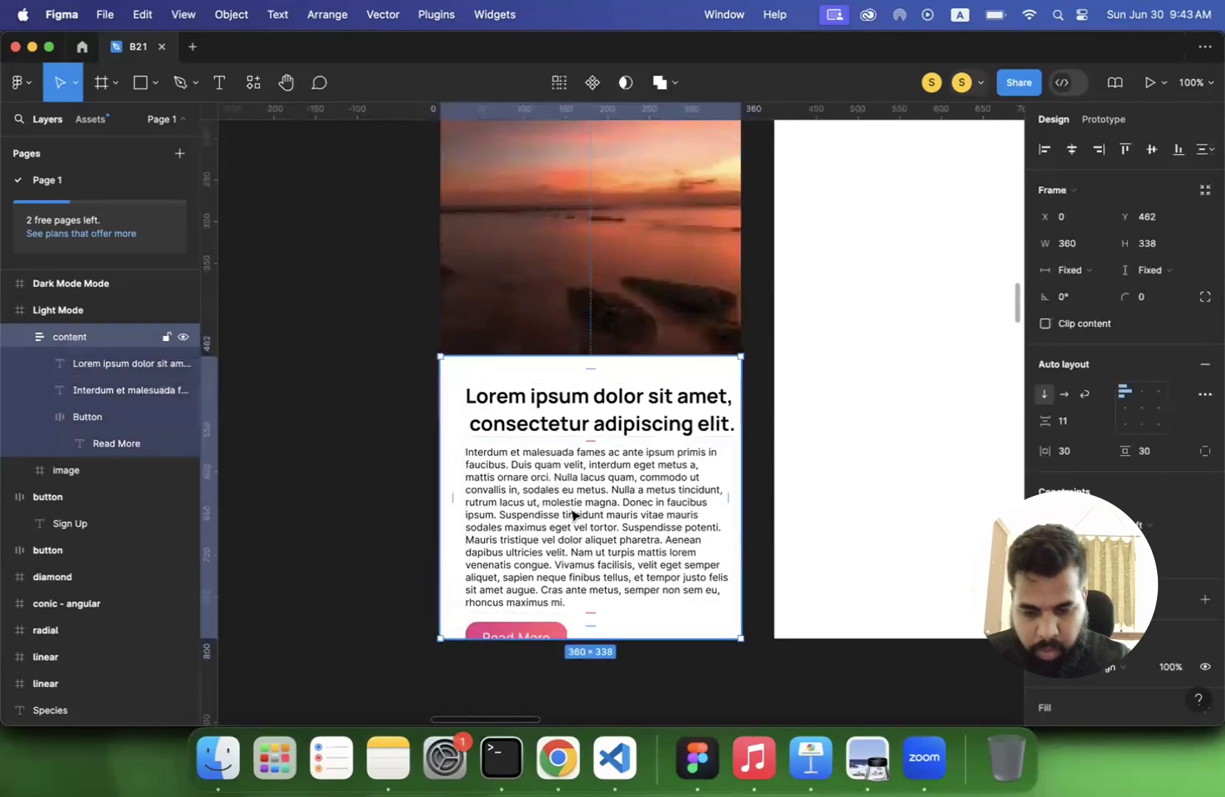
key(shift+Up)
key(shift+Up)
key(shift+Up)
key(shift+Up)
key(shift+Up)
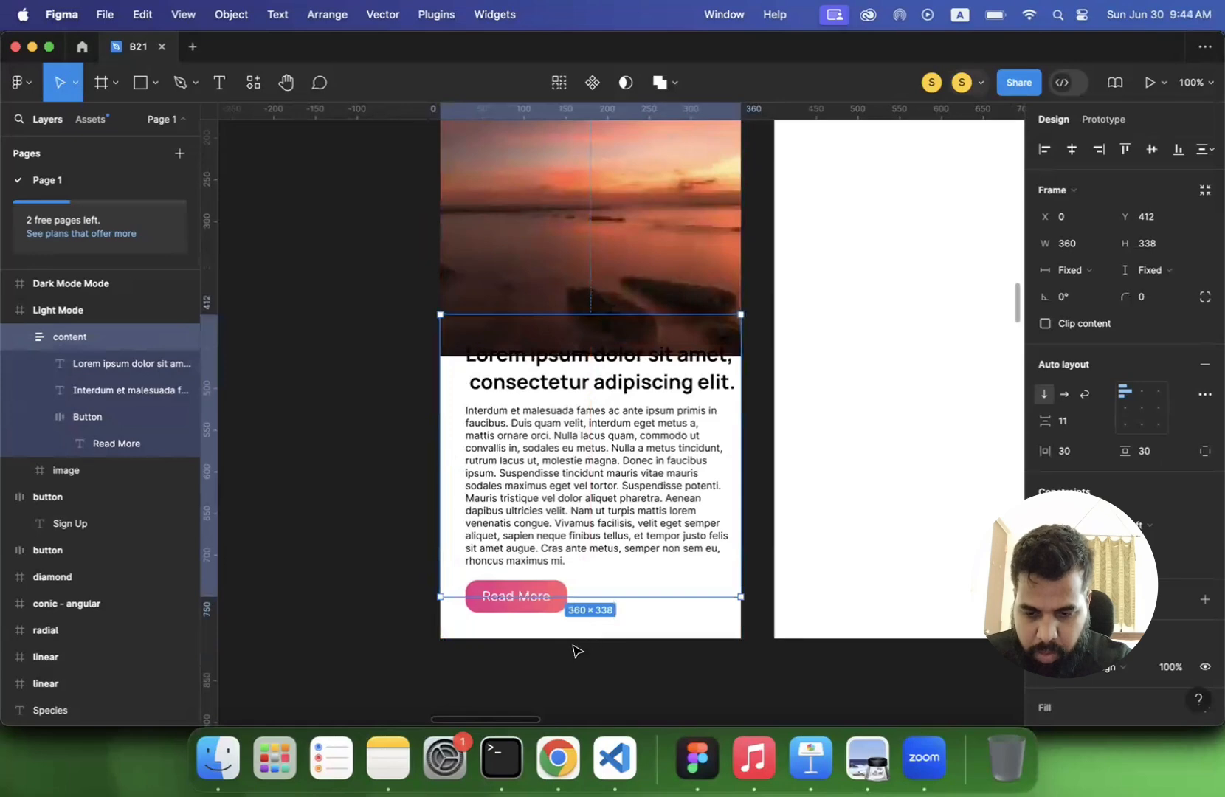
click(574, 651)
- Set the content frame's vertical resizing to Hug contents, leaving its width fixed
click(583, 550)
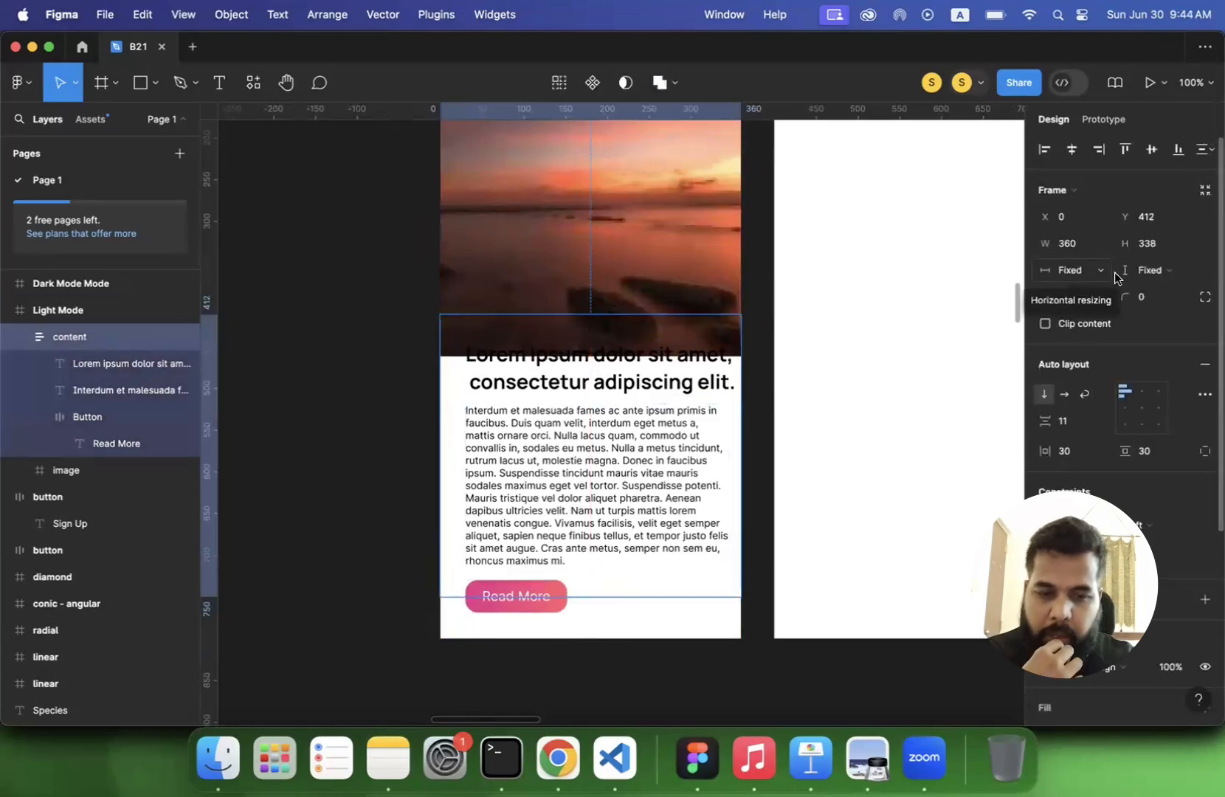
click(1082, 273)
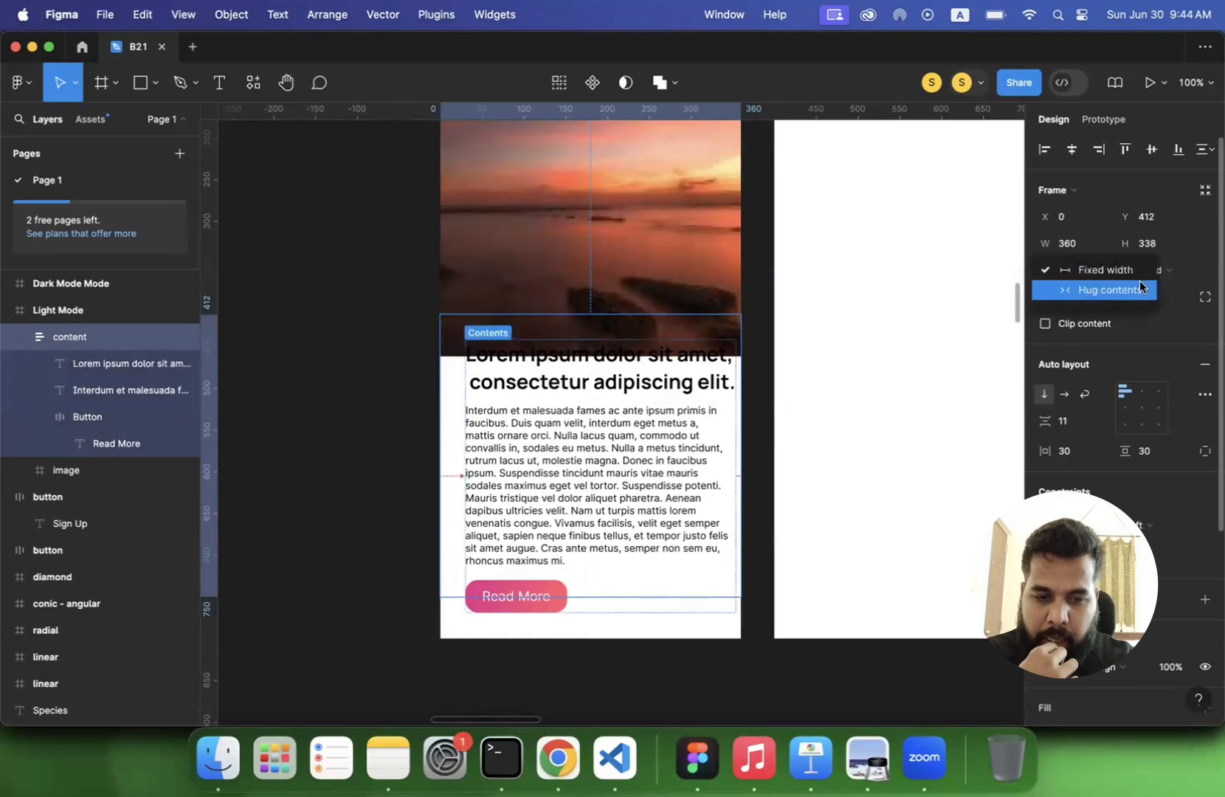
click(1177, 270)
click(1177, 270)
click(1172, 288)
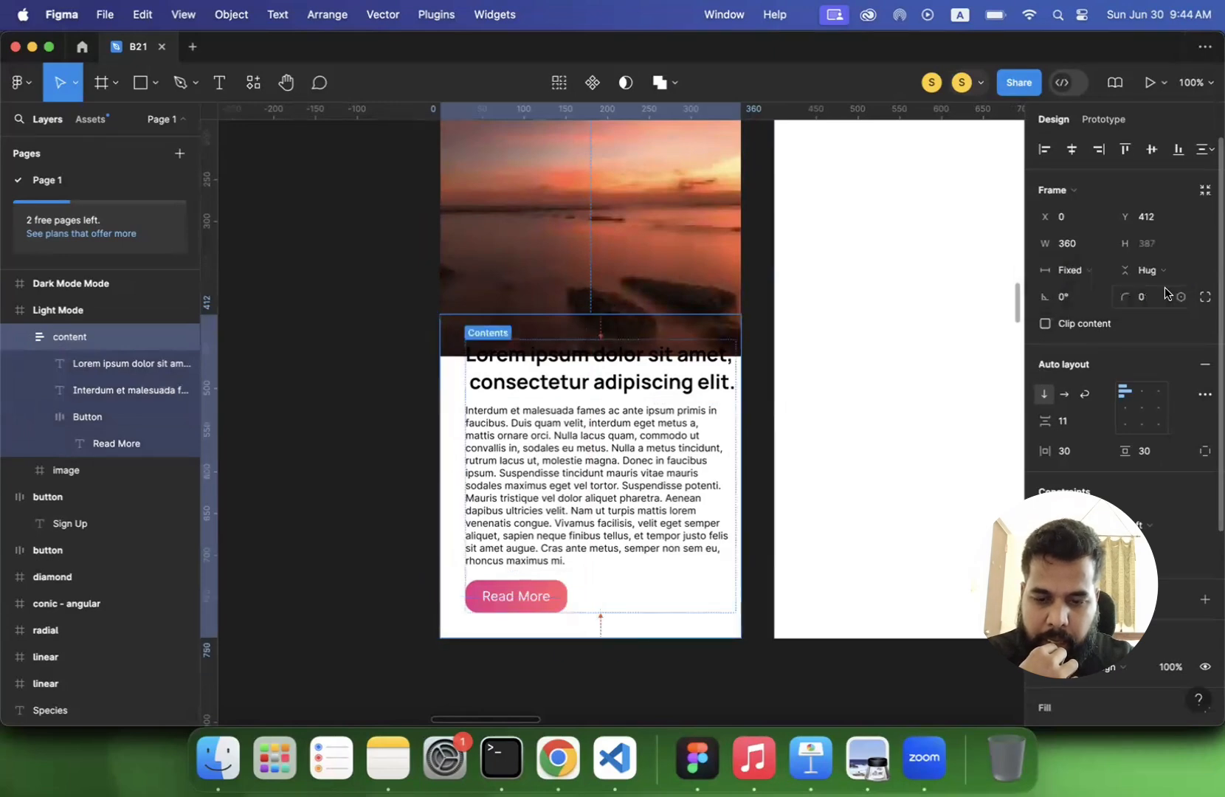
- Shorten the image frame from below so its lower edge meets the top of the content frame
click(392, 503)
scroll(391, 503, down, 2)
click(515, 327)
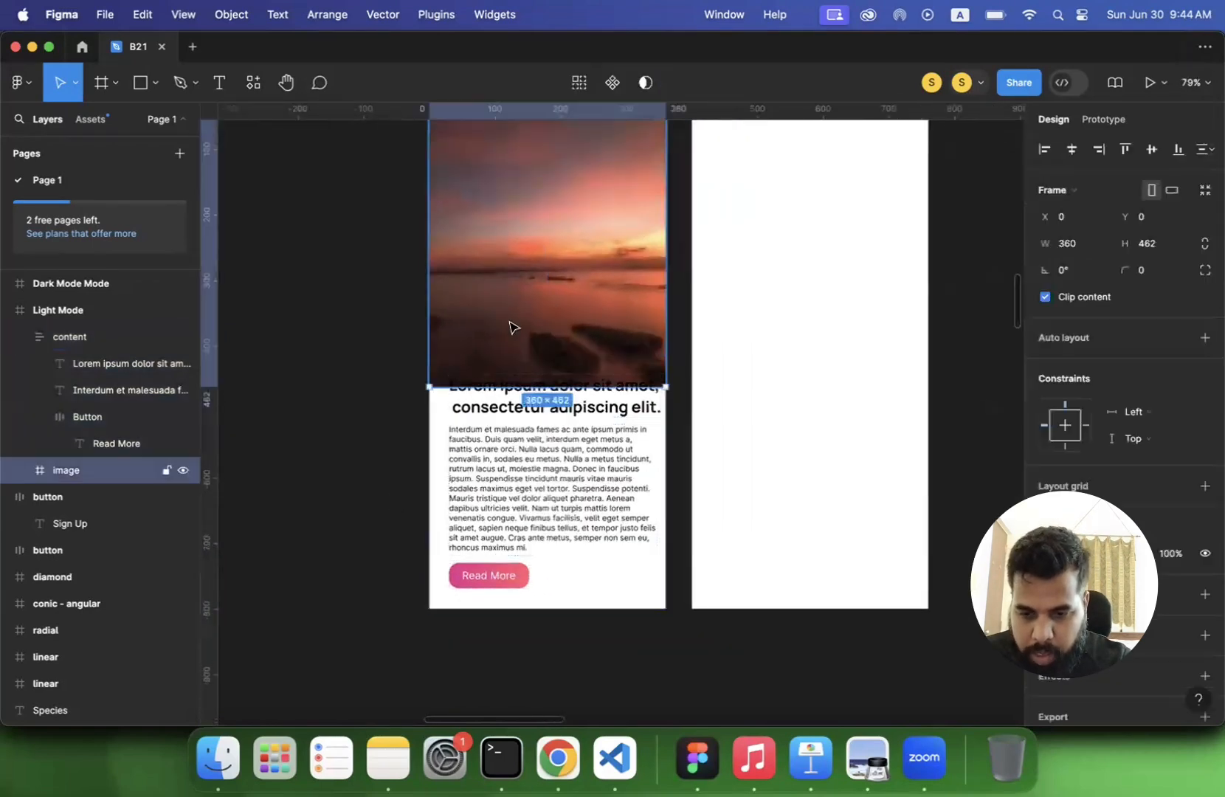
drag(506, 387, 507, 353)
click(501, 479)
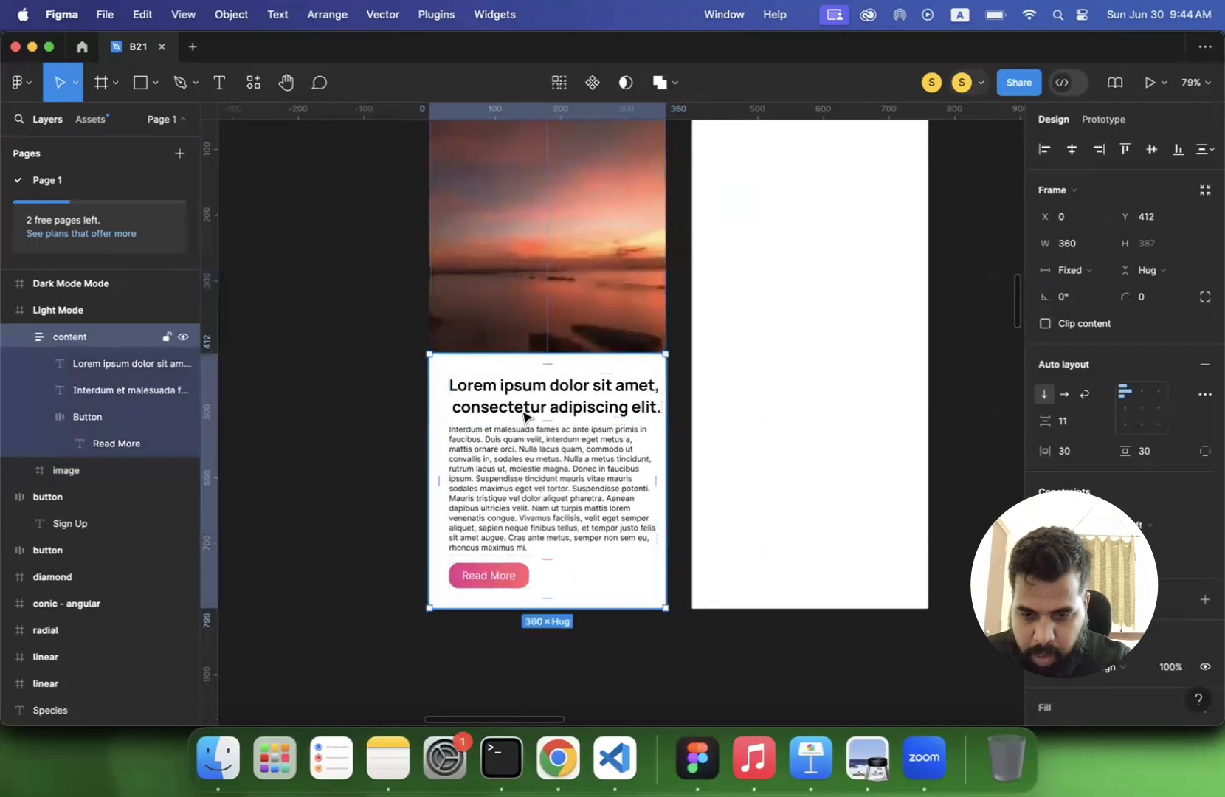
- Shorten the Light Mode content heading to "Lorem ipsum dolor sit" by removing the rest of its text
double_click(520, 405)
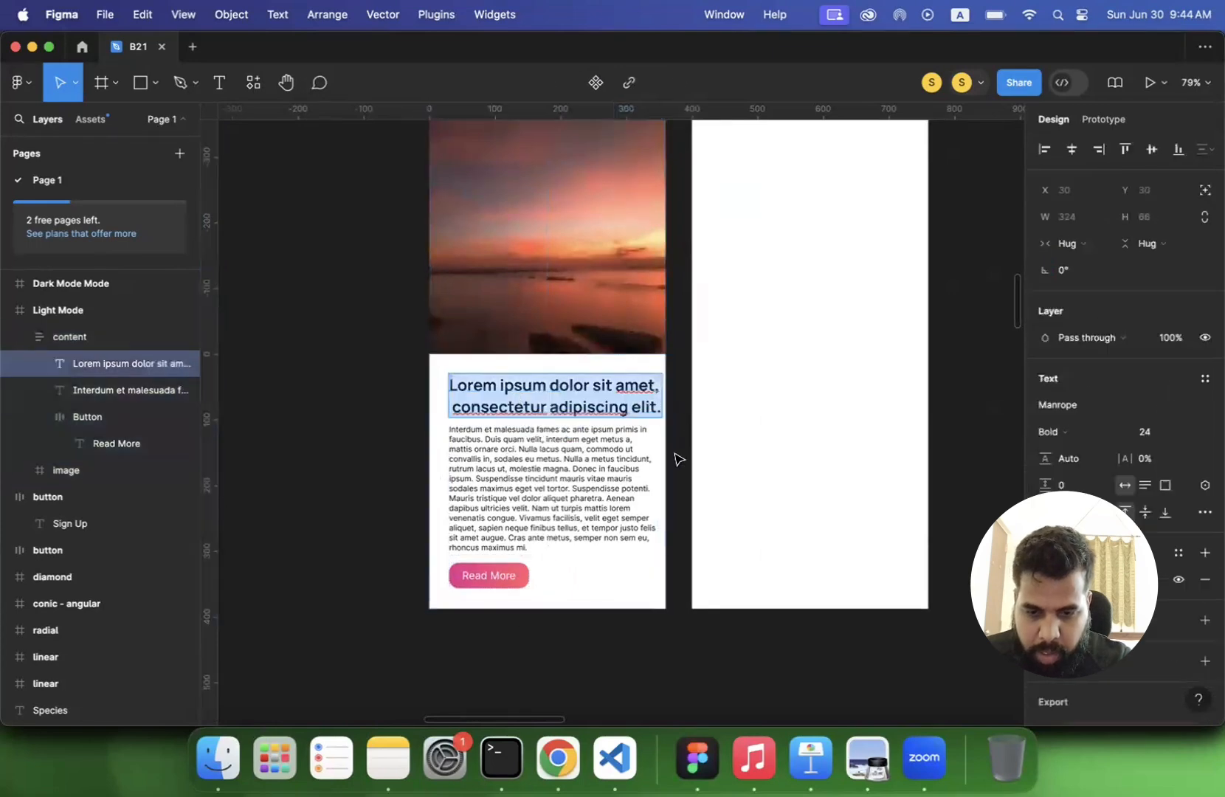
key(Escape)
double_click(609, 406)
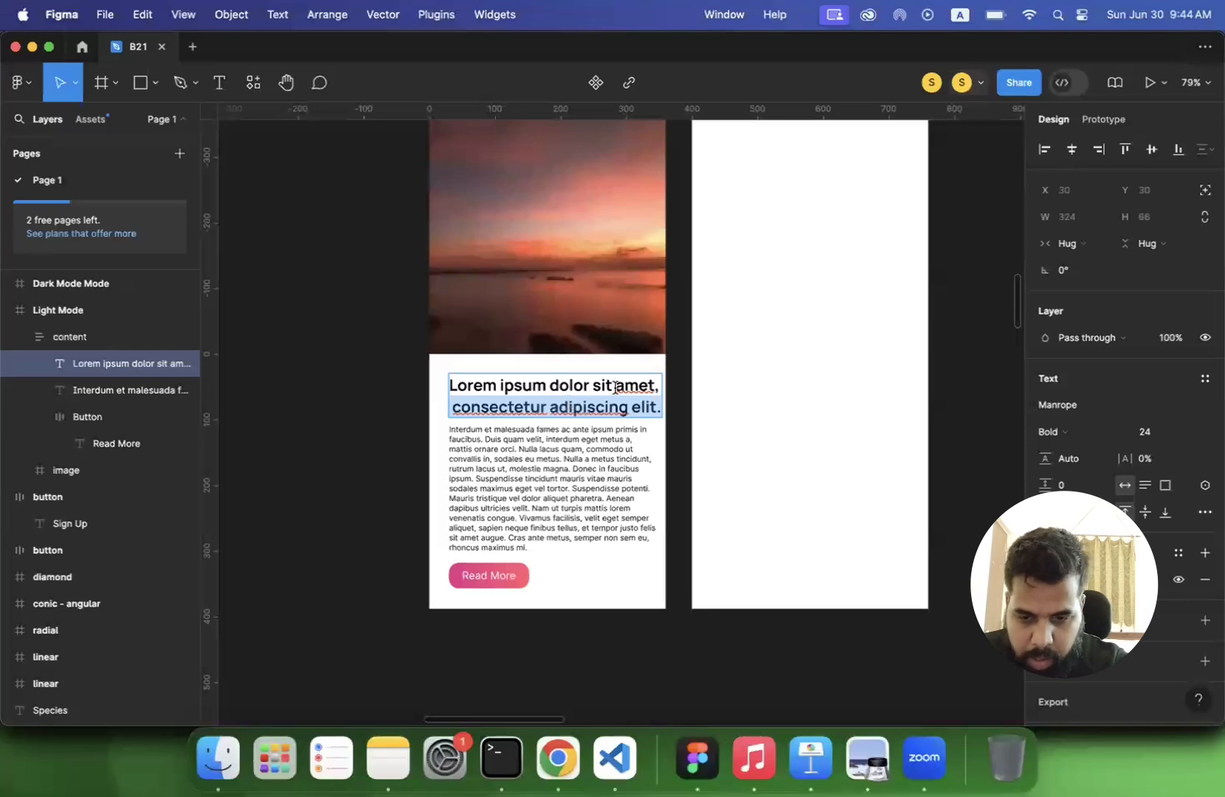
drag(615, 387, 643, 406)
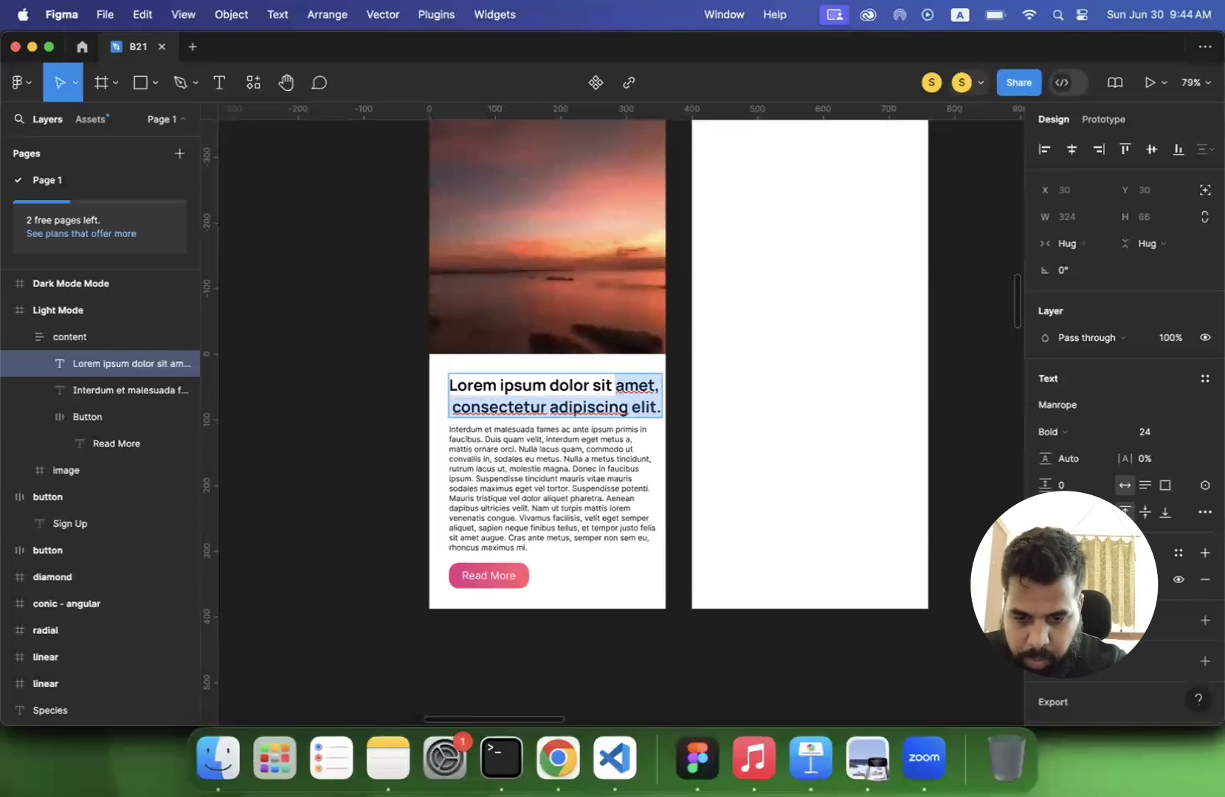
key(BackSpace)
click(355, 450)
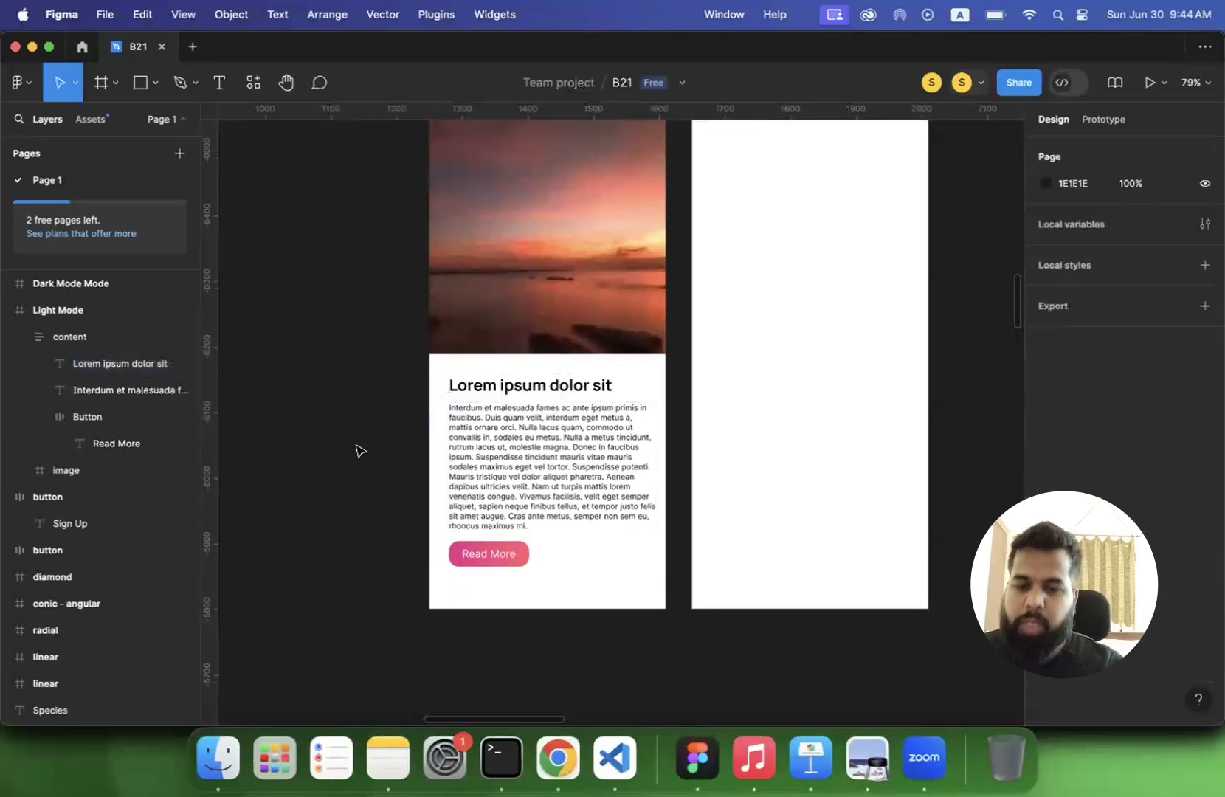
- Examine the layout of the Light Mode screen, including its content frame and Read More button
scroll(356, 450, up, 5)
scroll(356, 450, left, 3)
click(499, 139)
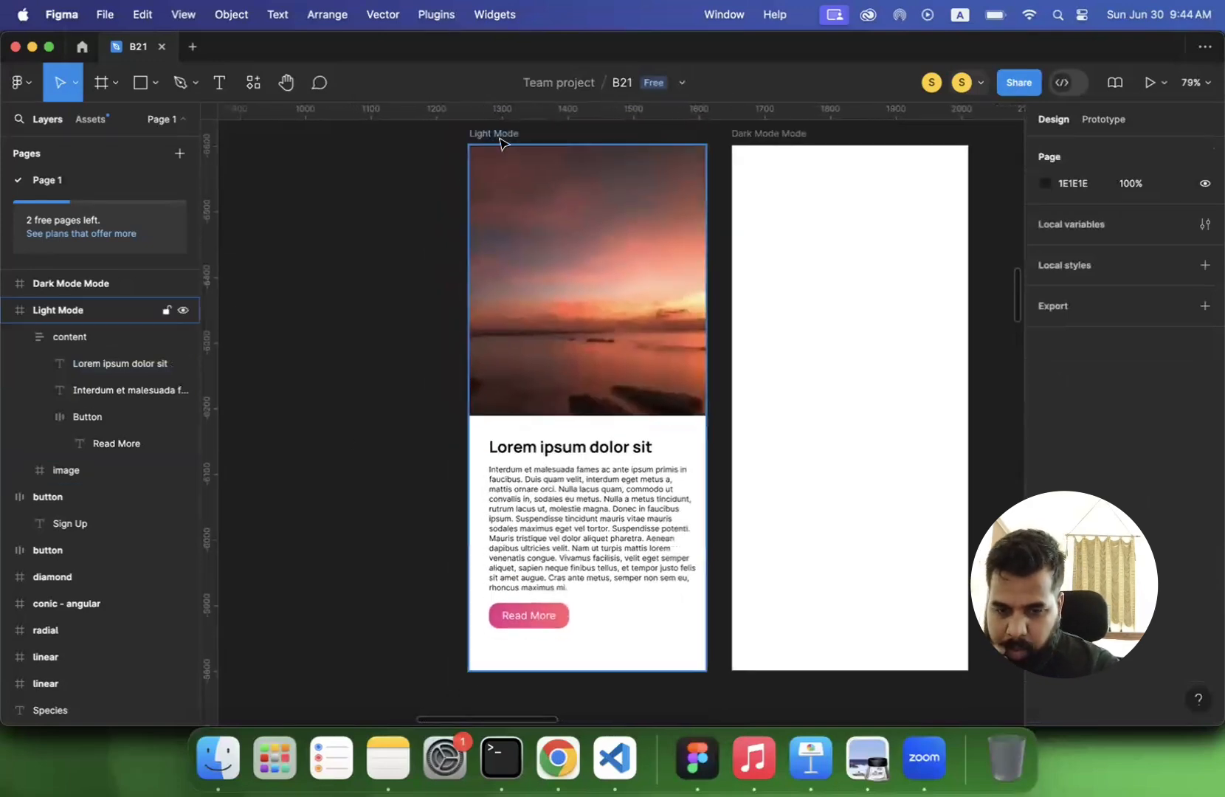
click(500, 140)
click(382, 452)
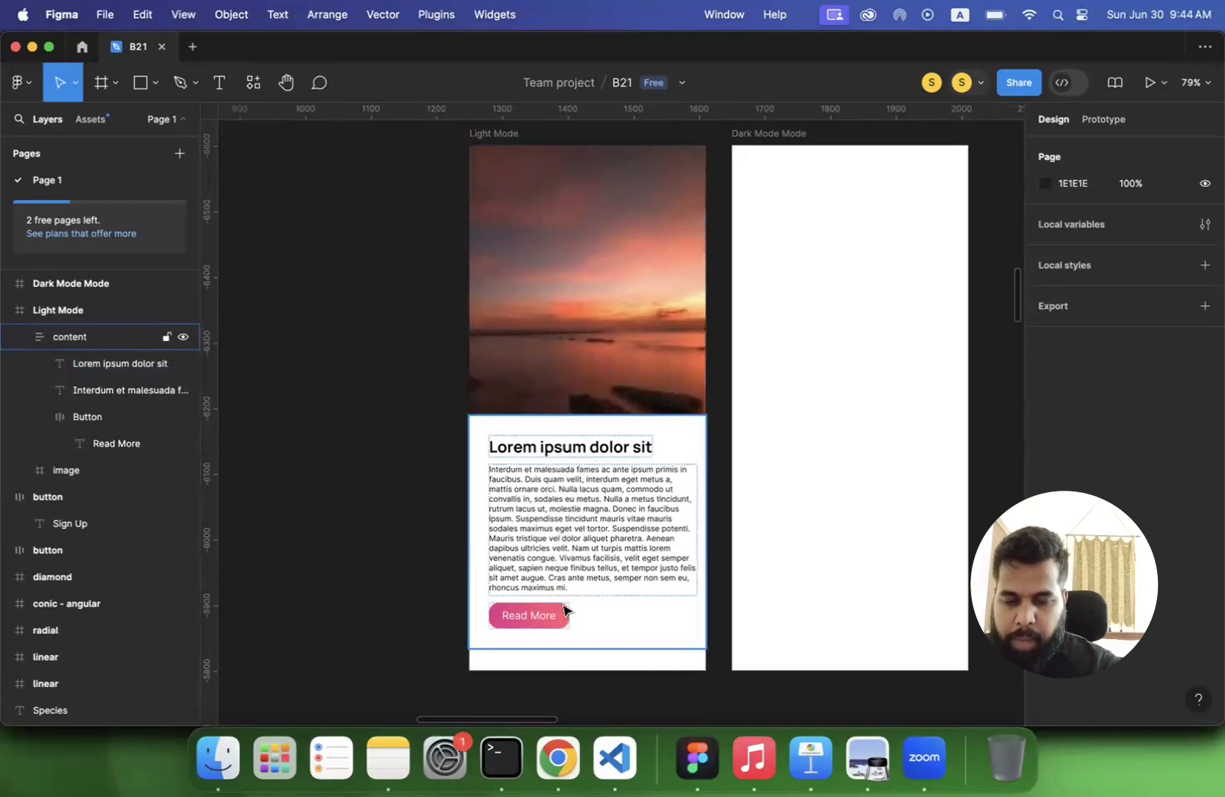
scroll(456, 619, down, 3)
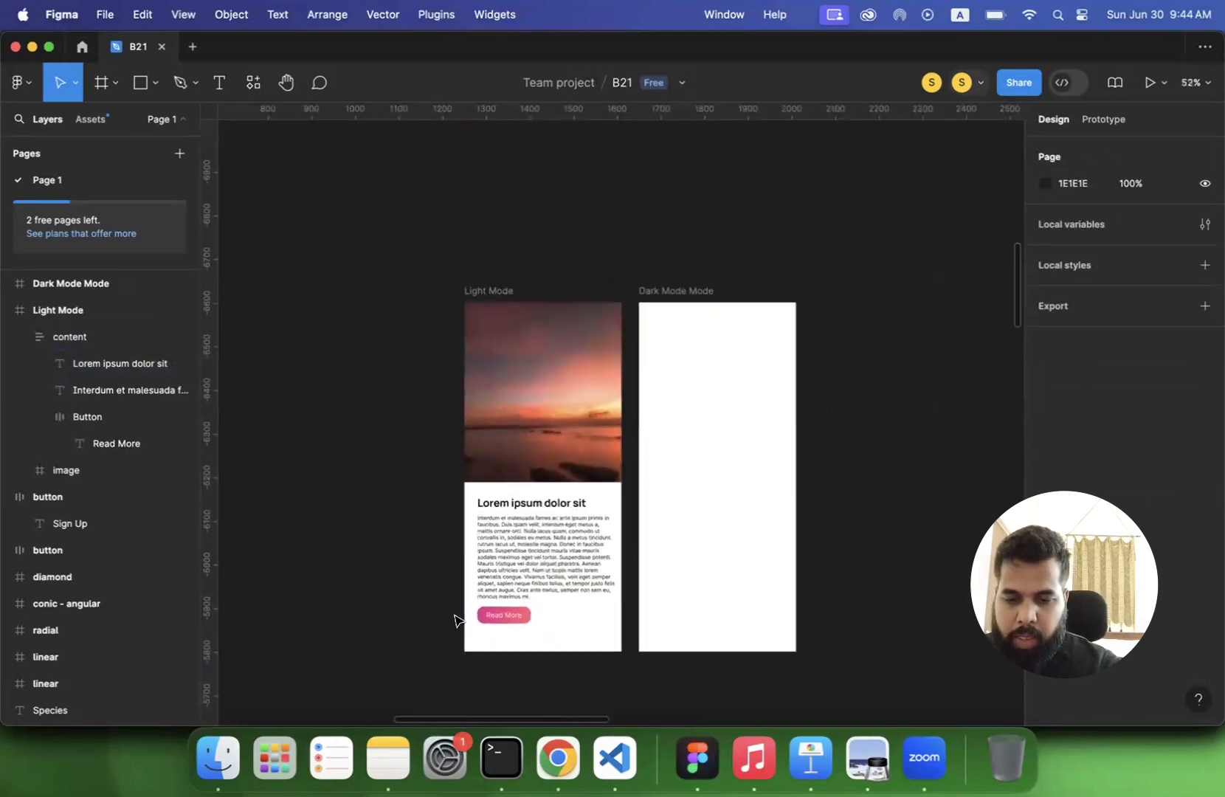
scroll(456, 619, down, 1)
scroll(541, 345, up, 5)
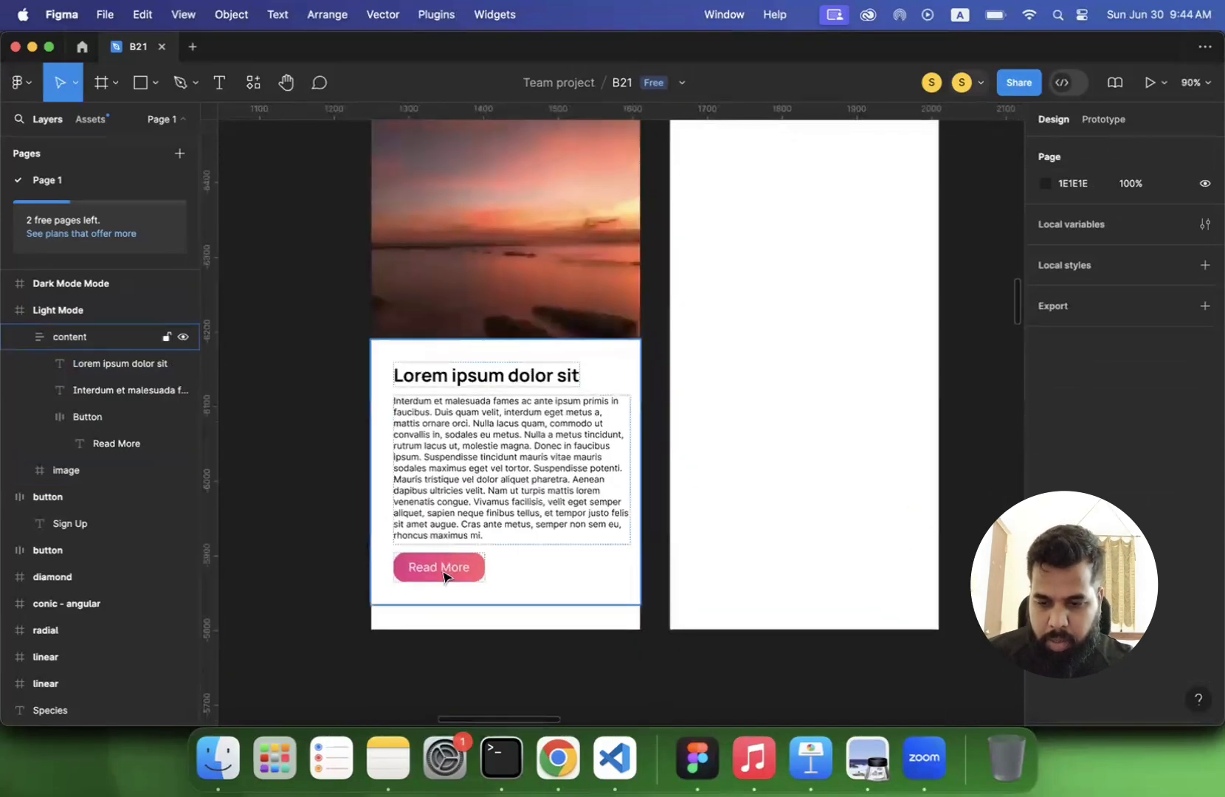
double_click(444, 576)
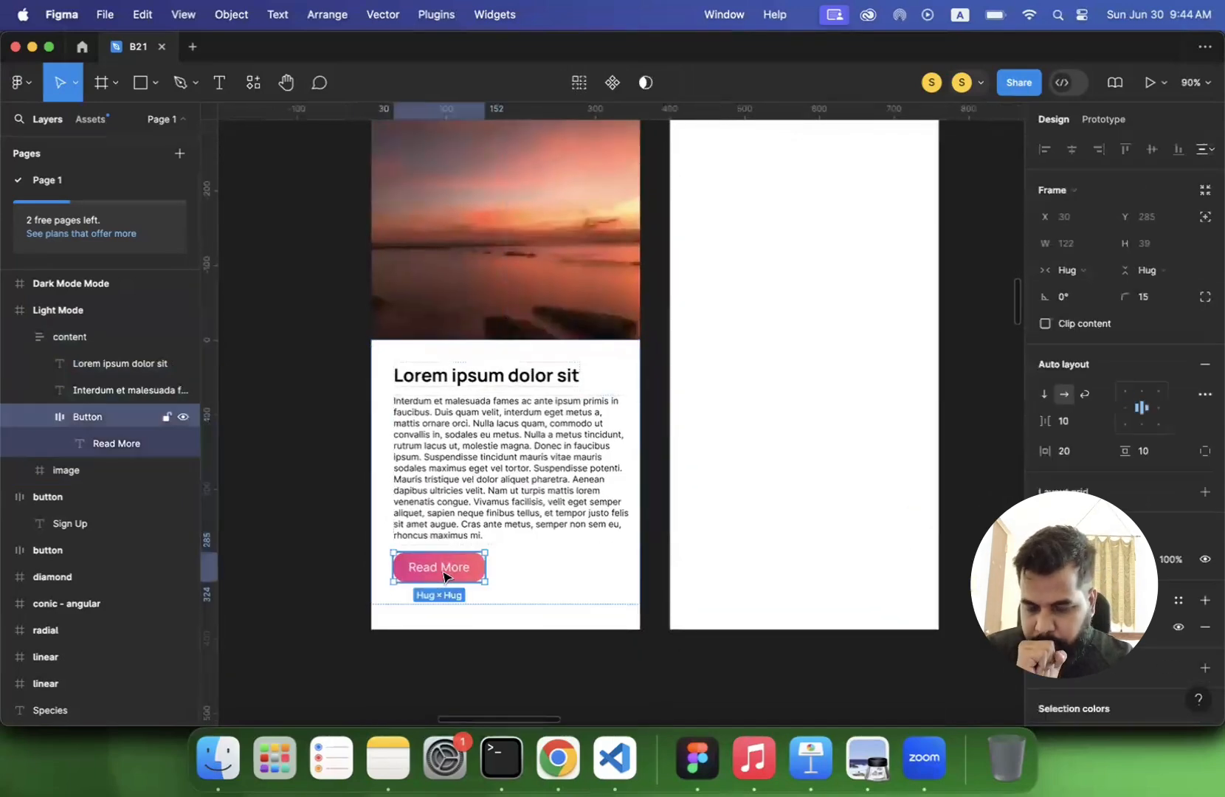
scroll(444, 576, down, 3)
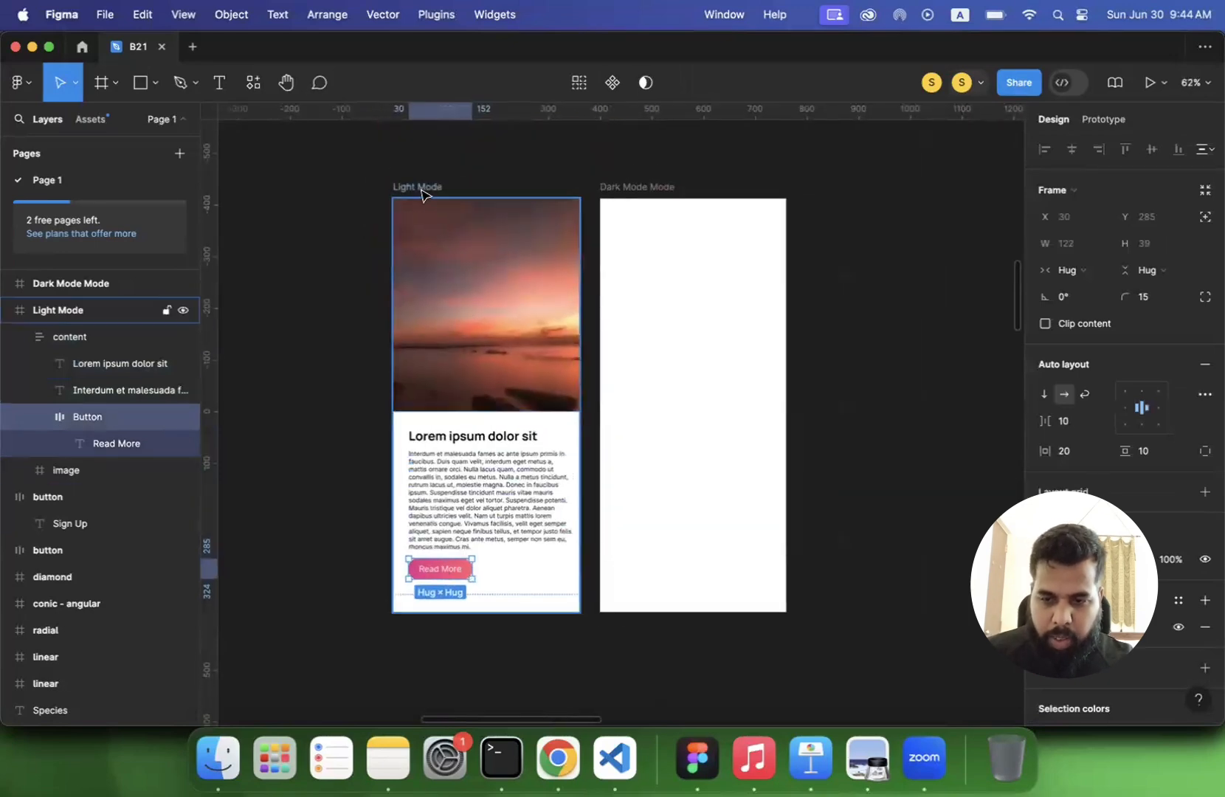
- Replace the blank Dark Mode Mode frame with a duplicate of the Light Mode frame renamed Dark Mode
drag(652, 190, 879, 174)
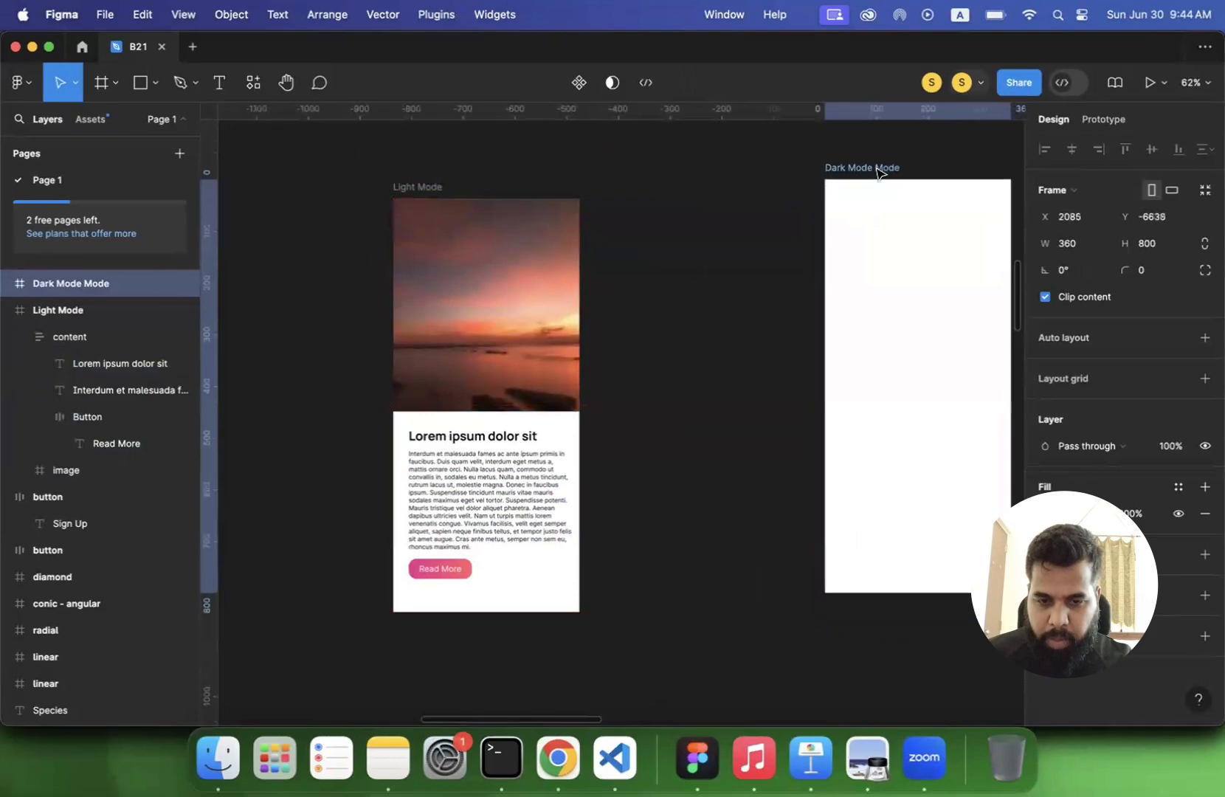
key(Delete)
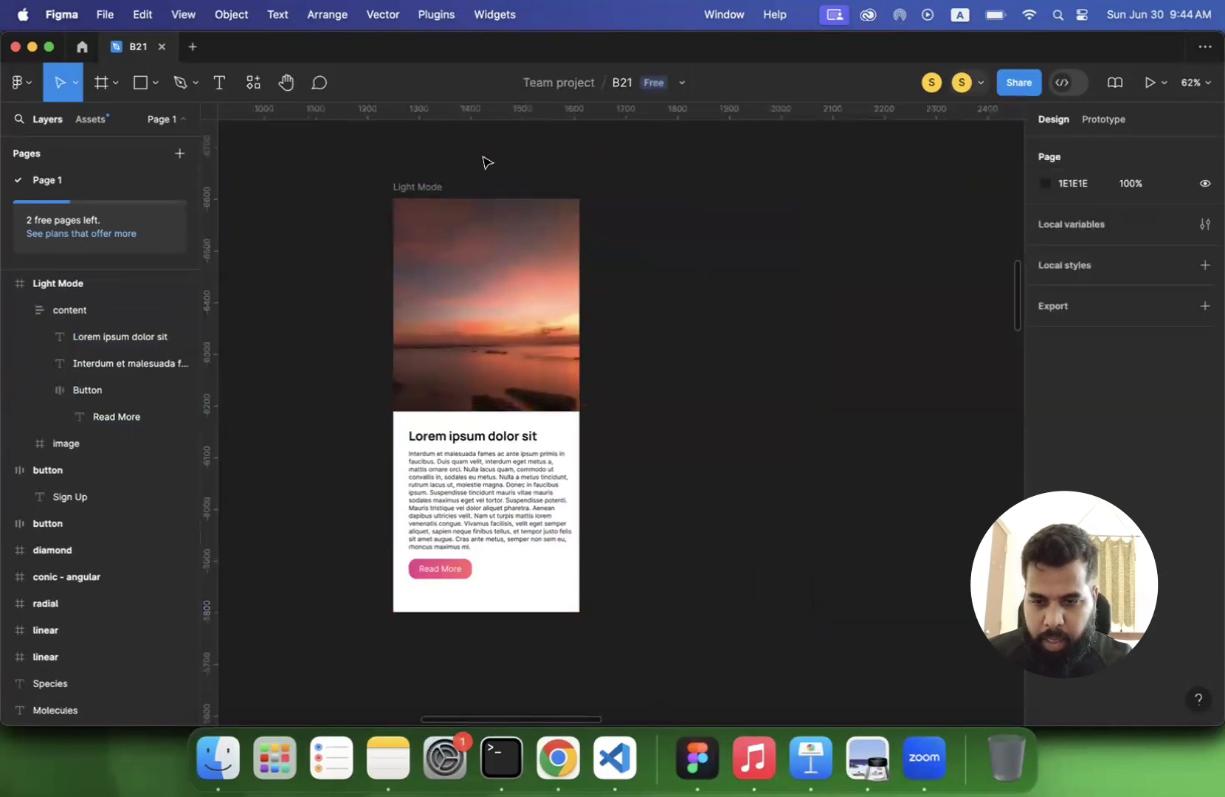
click(404, 190)
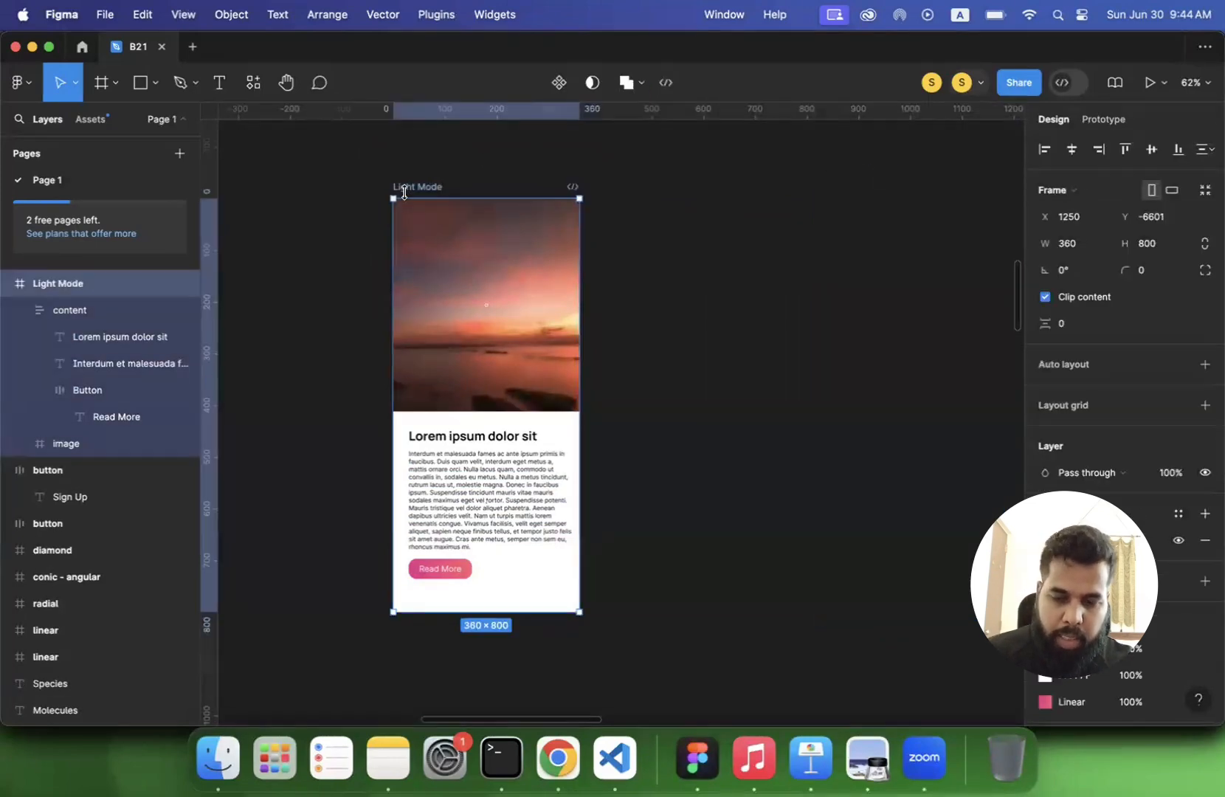
key(super+d)
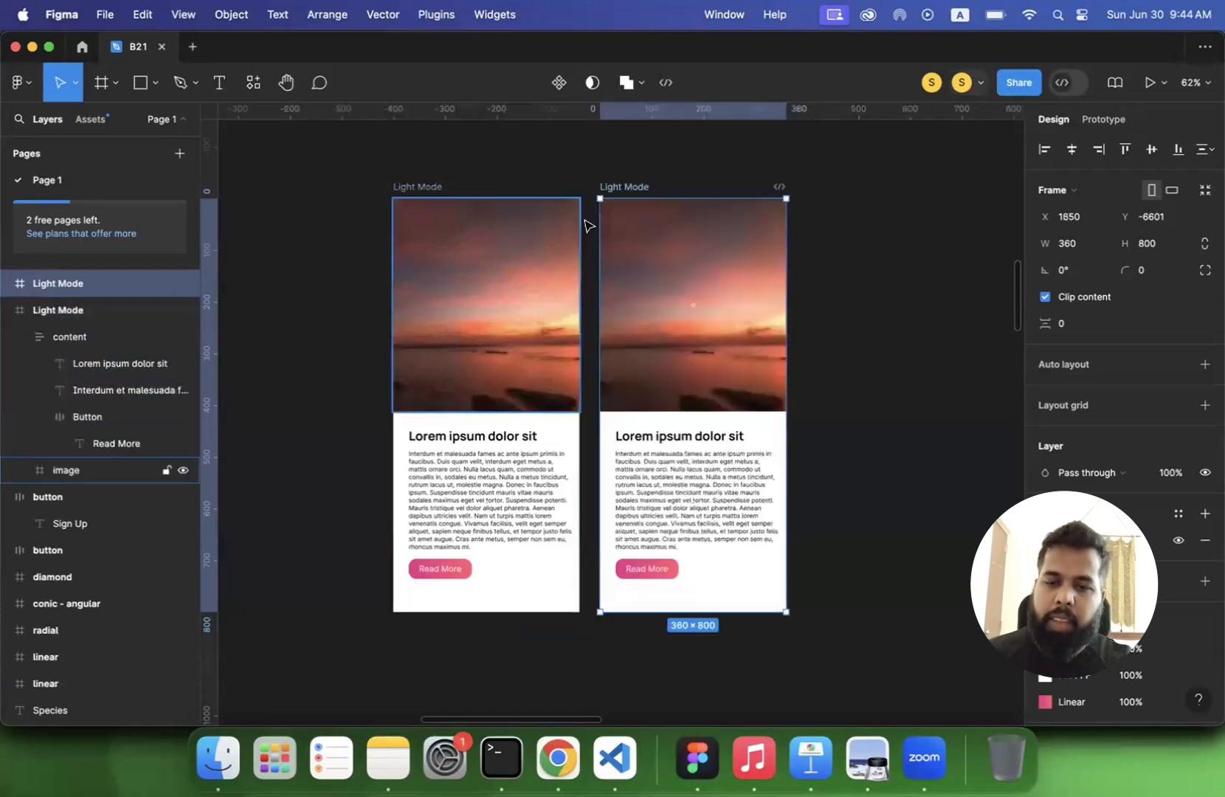
double_click(612, 184)
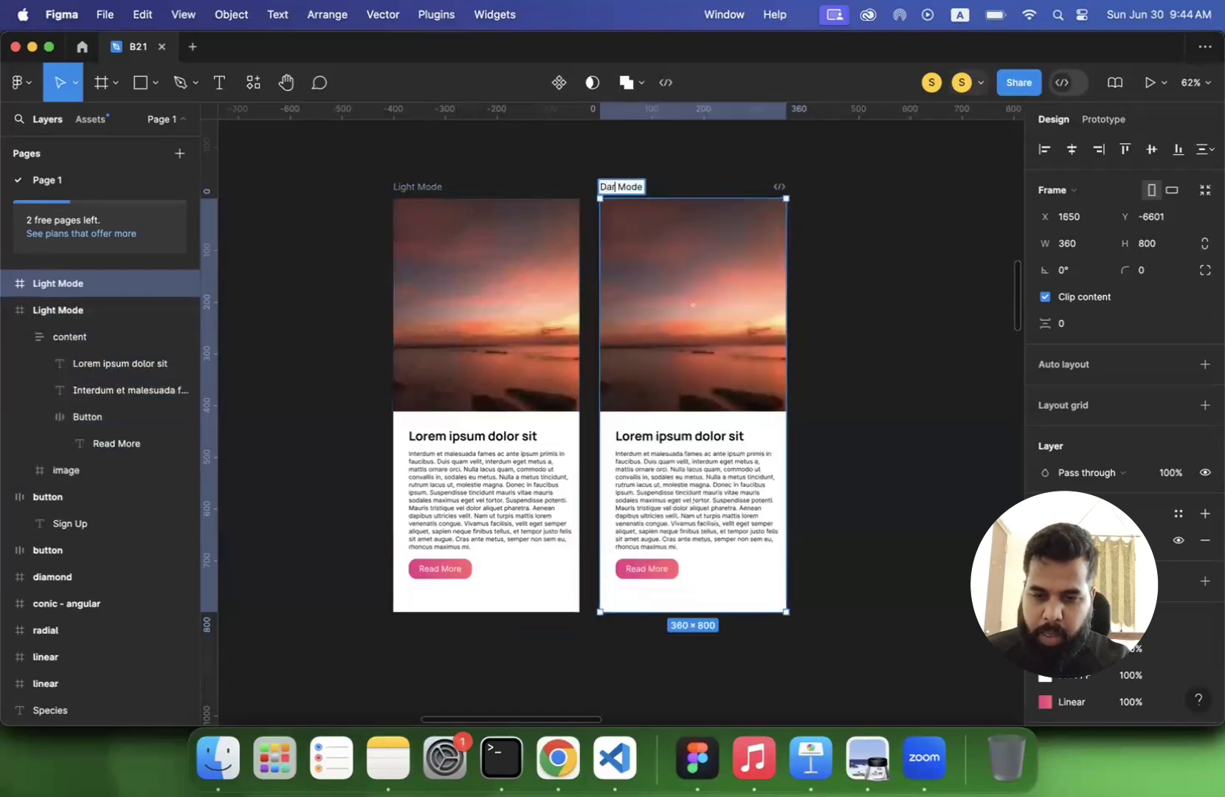
key(Return)
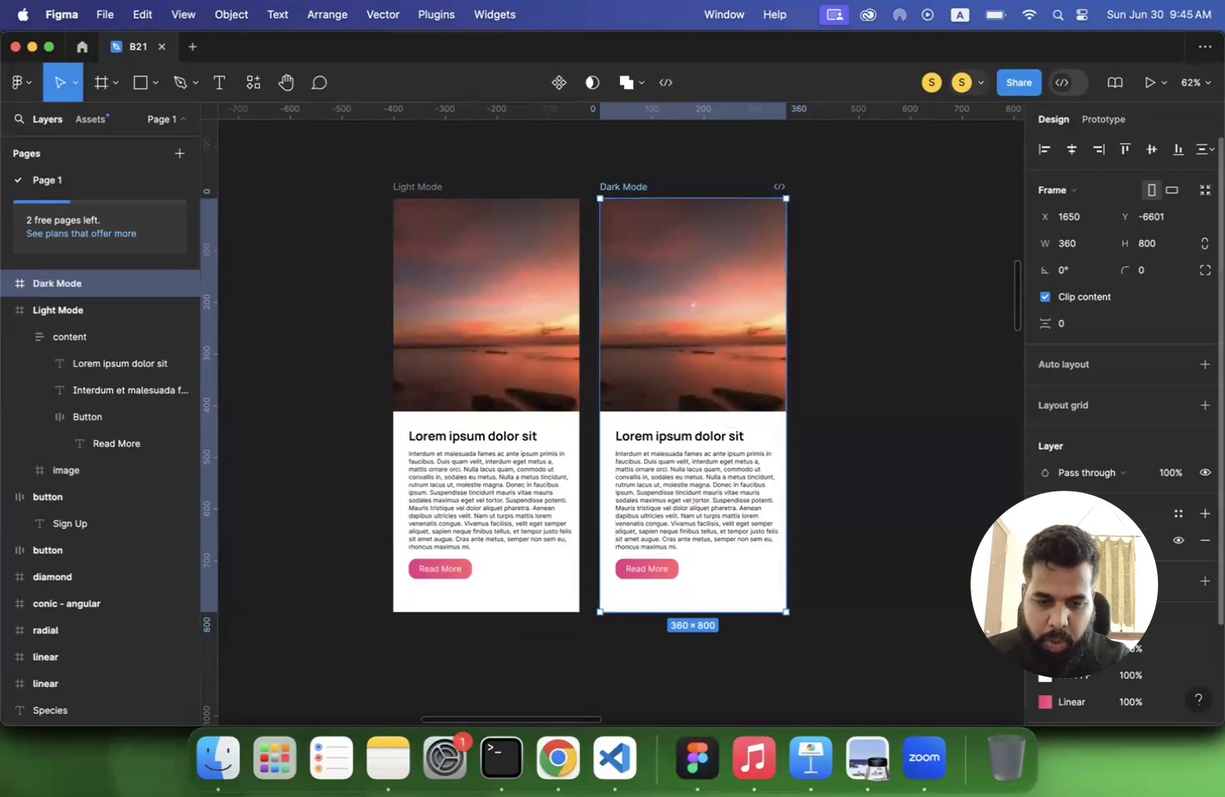
- Set the Dark Mode frame's fill to near-black 070707 at 100% opacity
click(1045, 540)
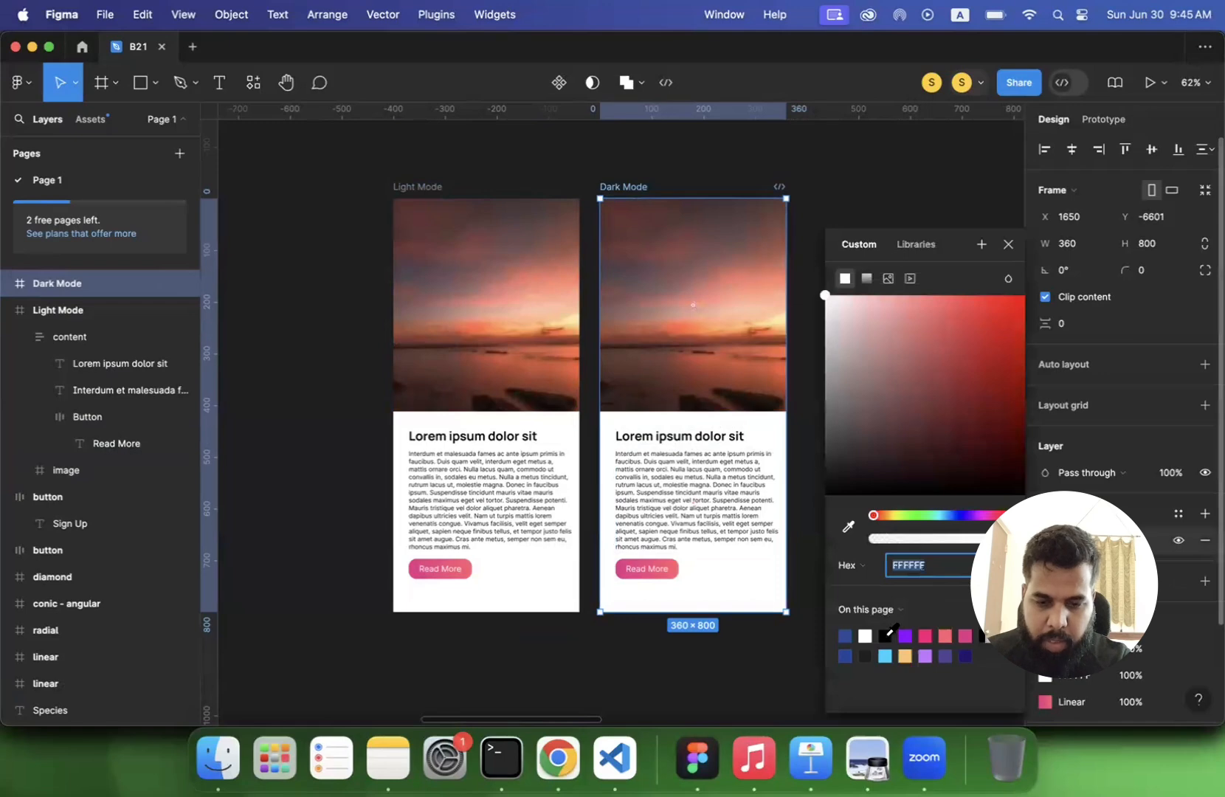
click(885, 636)
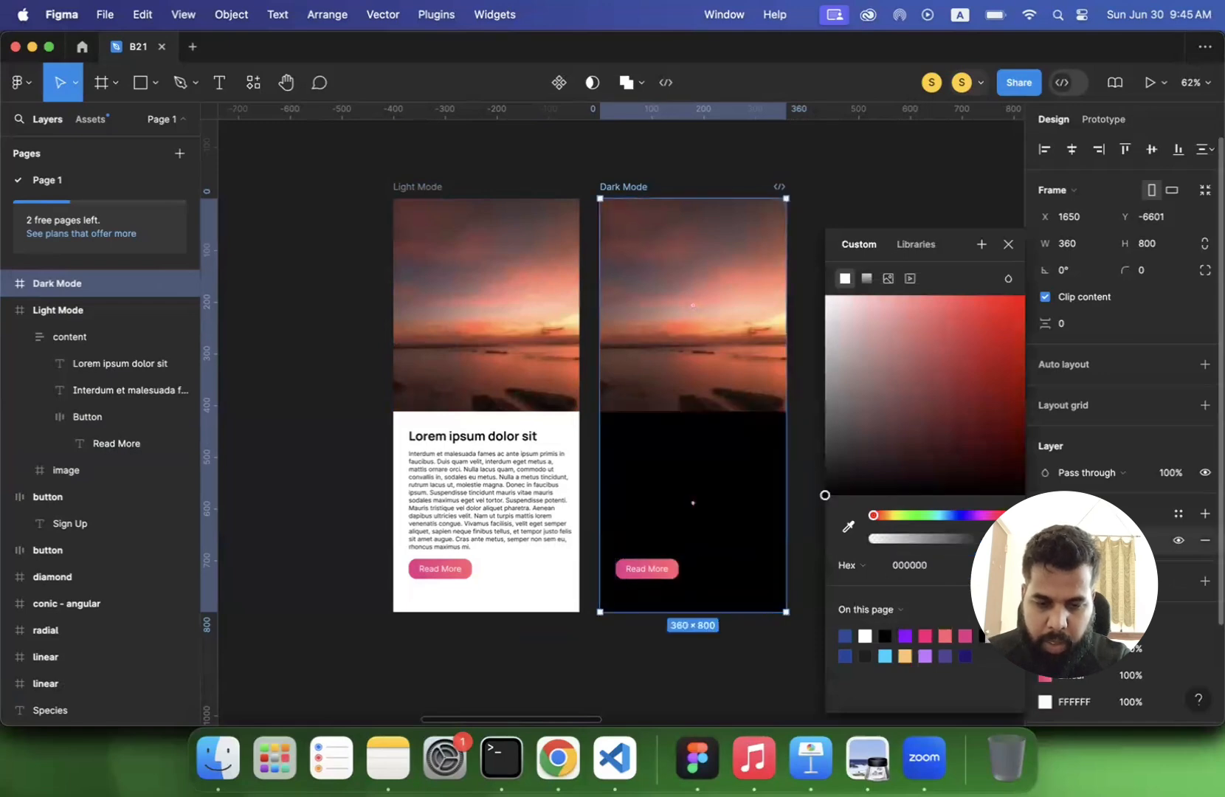
drag(1007, 539, 1001, 539)
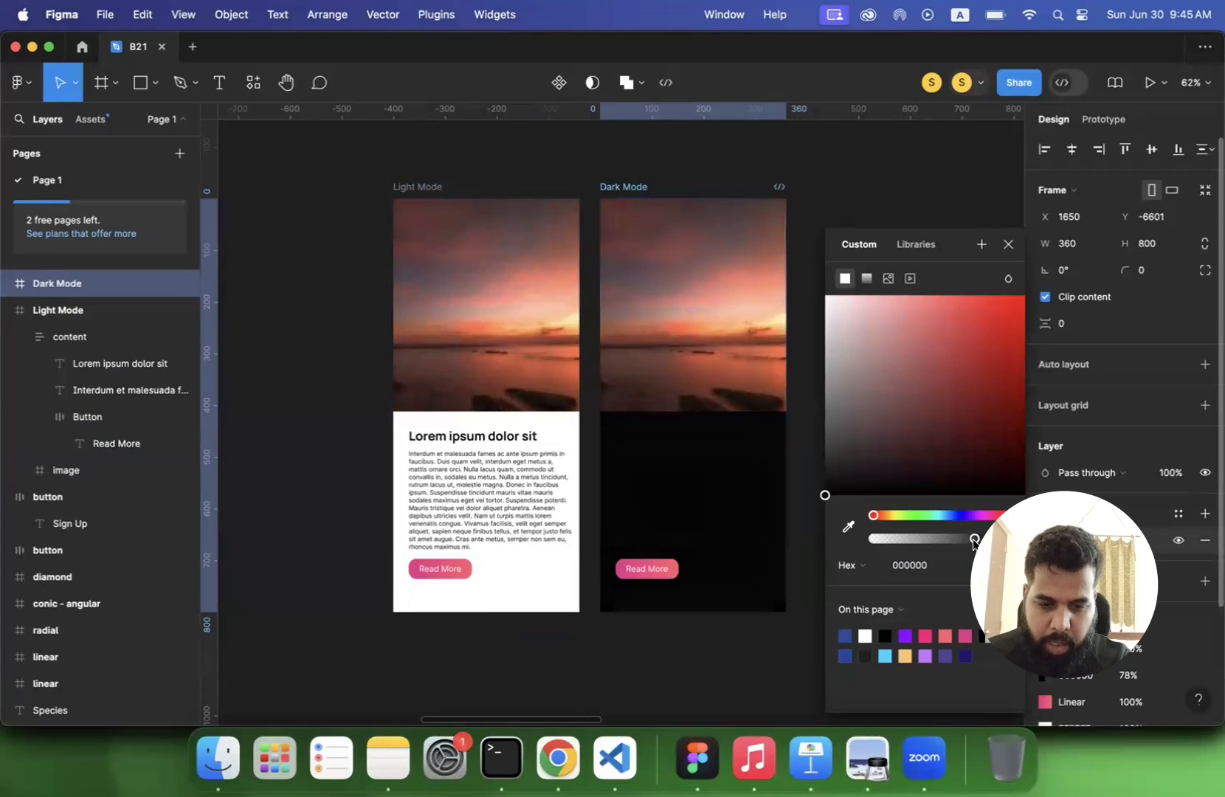
drag(828, 495, 823, 489)
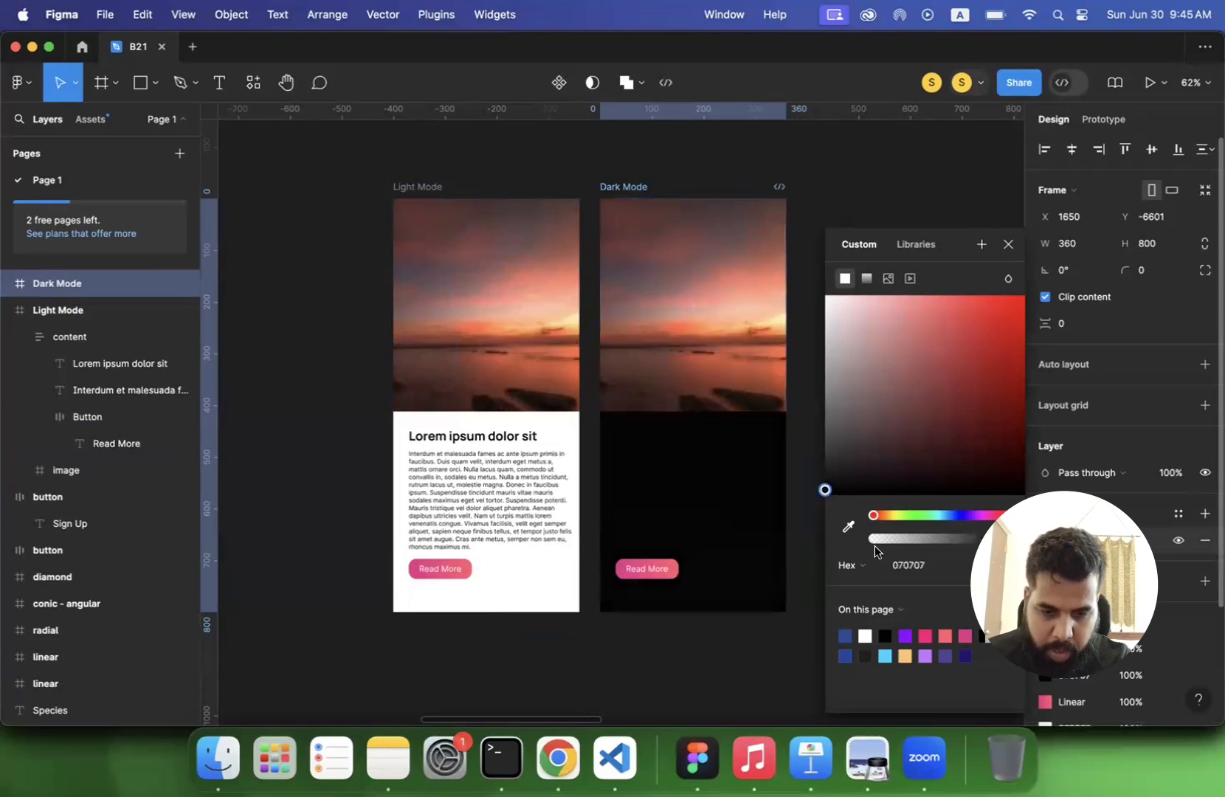
click(908, 566)
click(599, 647)
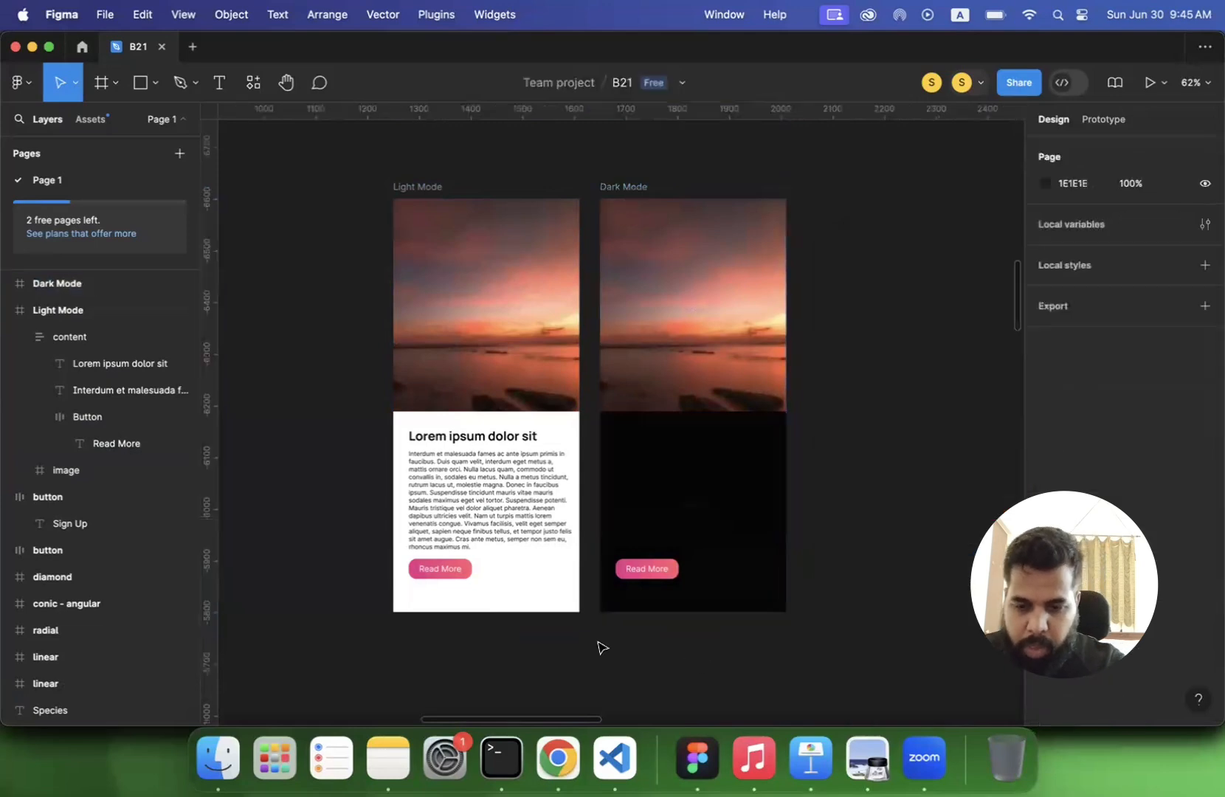
- Recolor the heading and body text in the Dark Mode content frame to white, FFFFFF
scroll(597, 647, up, 5)
click(662, 336)
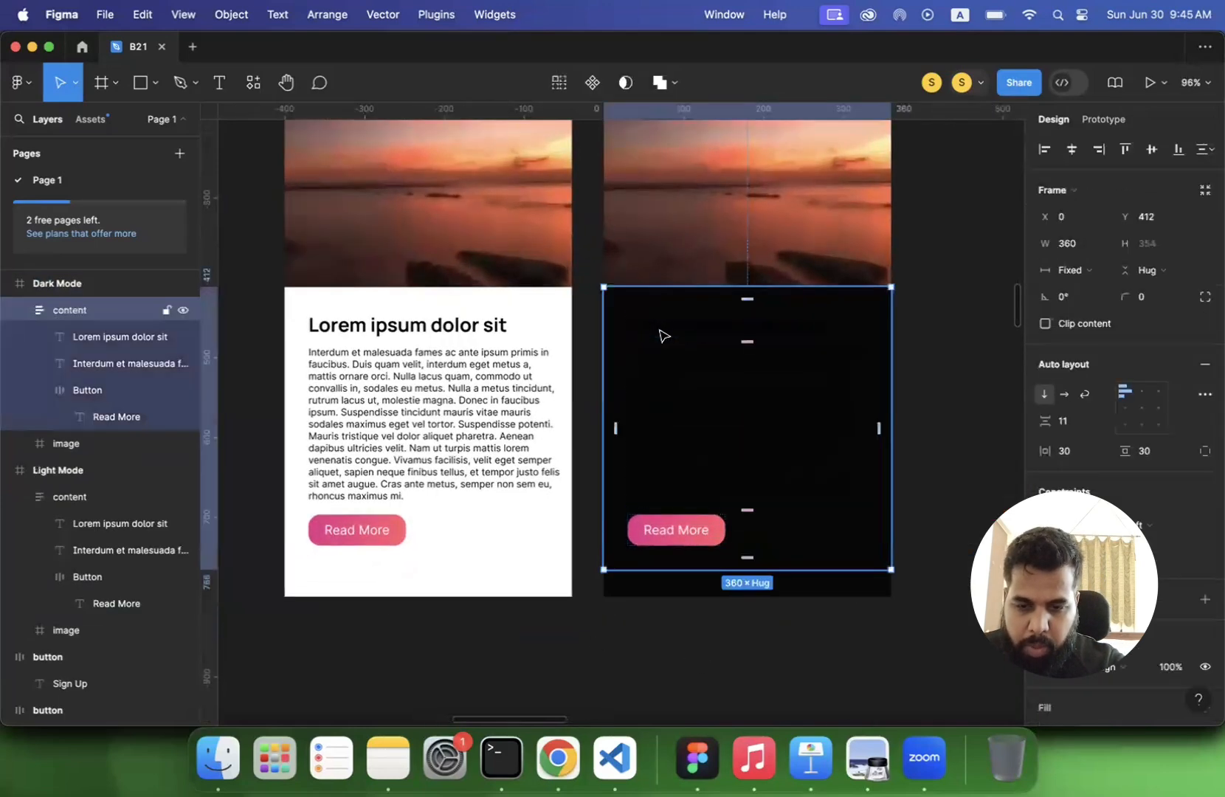
double_click(664, 331)
shift+click(667, 392)
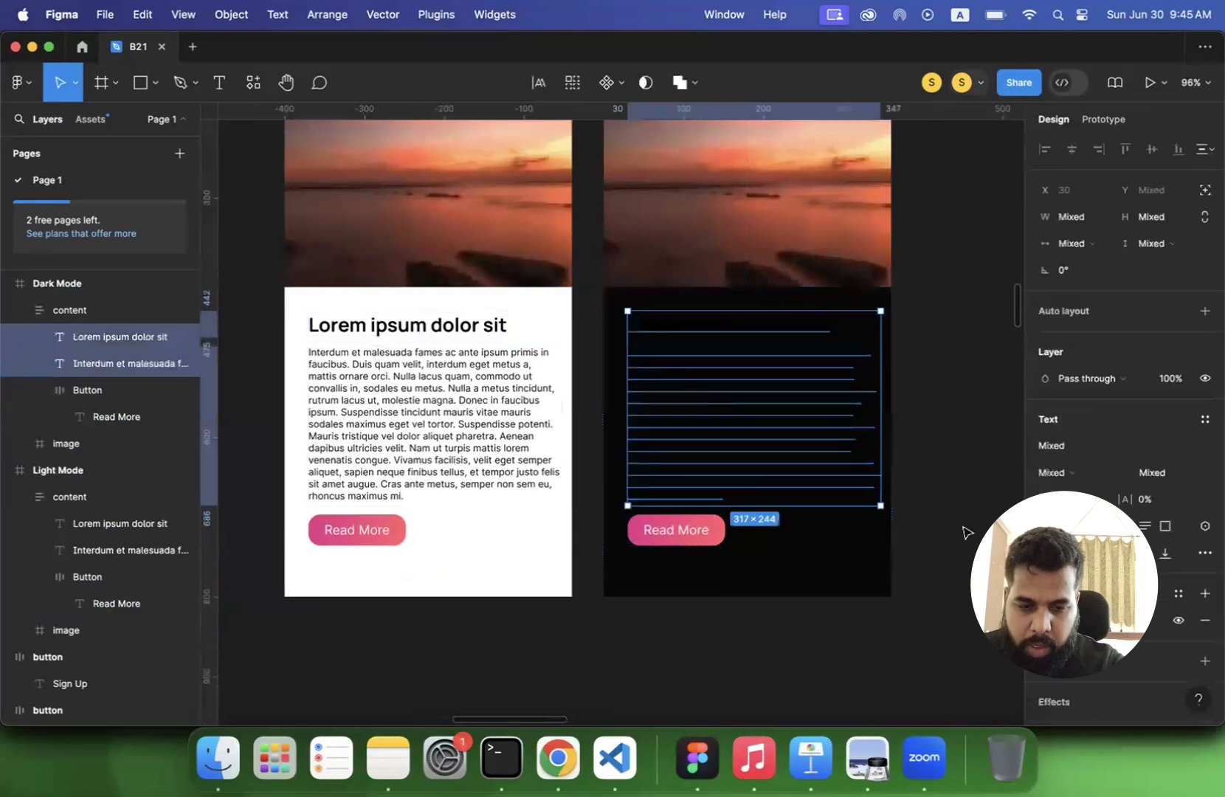
click(1046, 621)
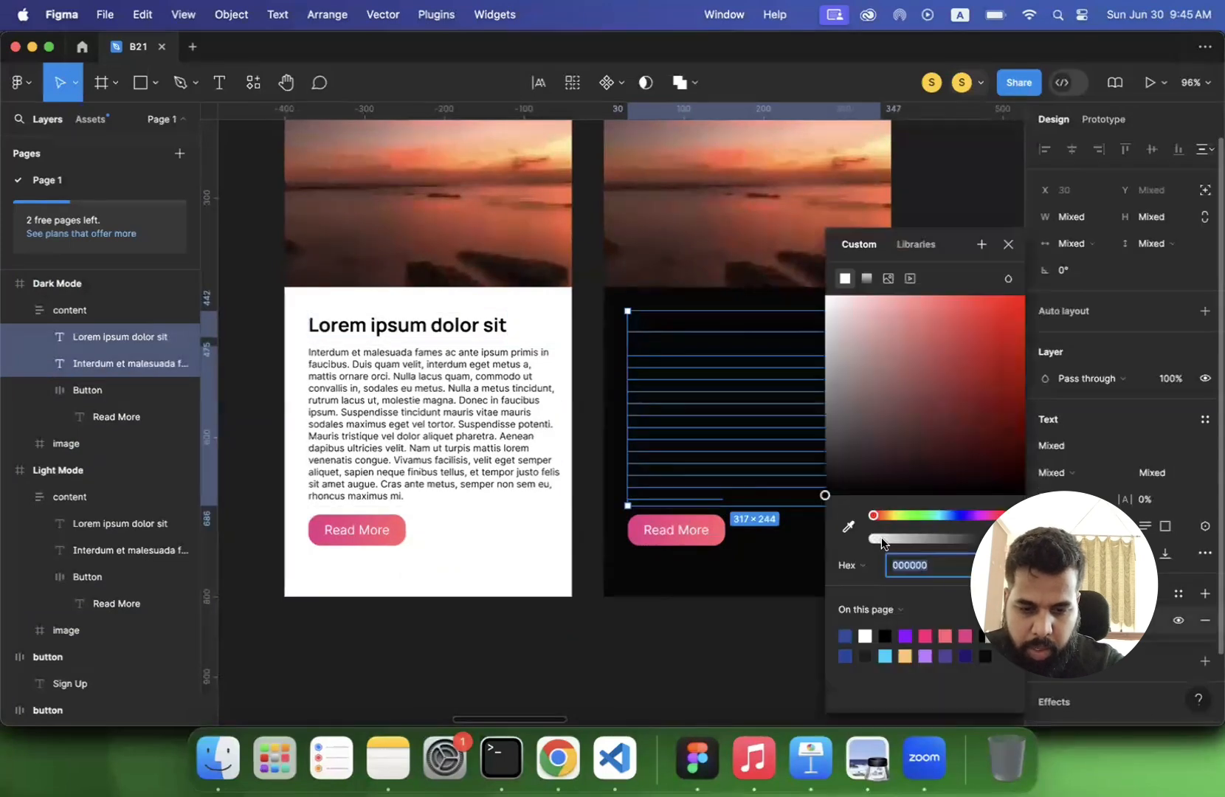
click(846, 389)
- Tone down the Dark Mode body paragraph's text color to light gray D0D0D0
double_click(731, 386)
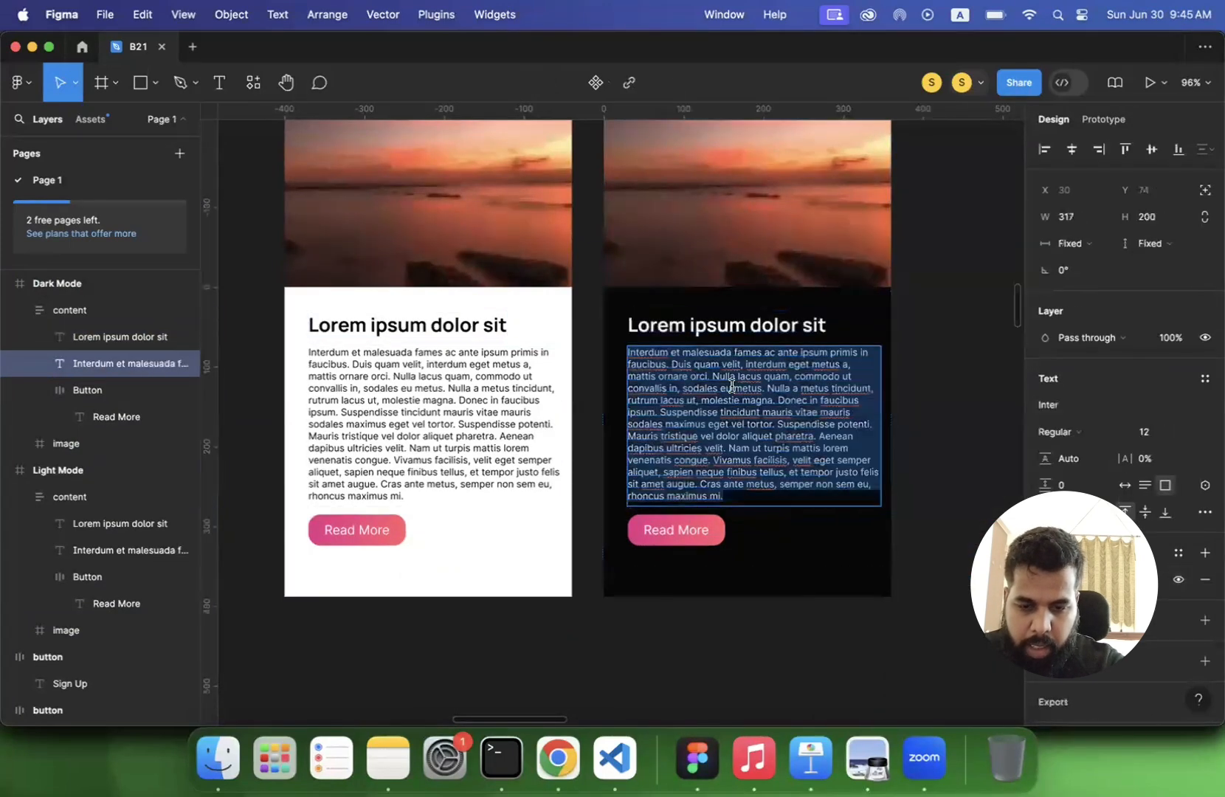
click(1046, 621)
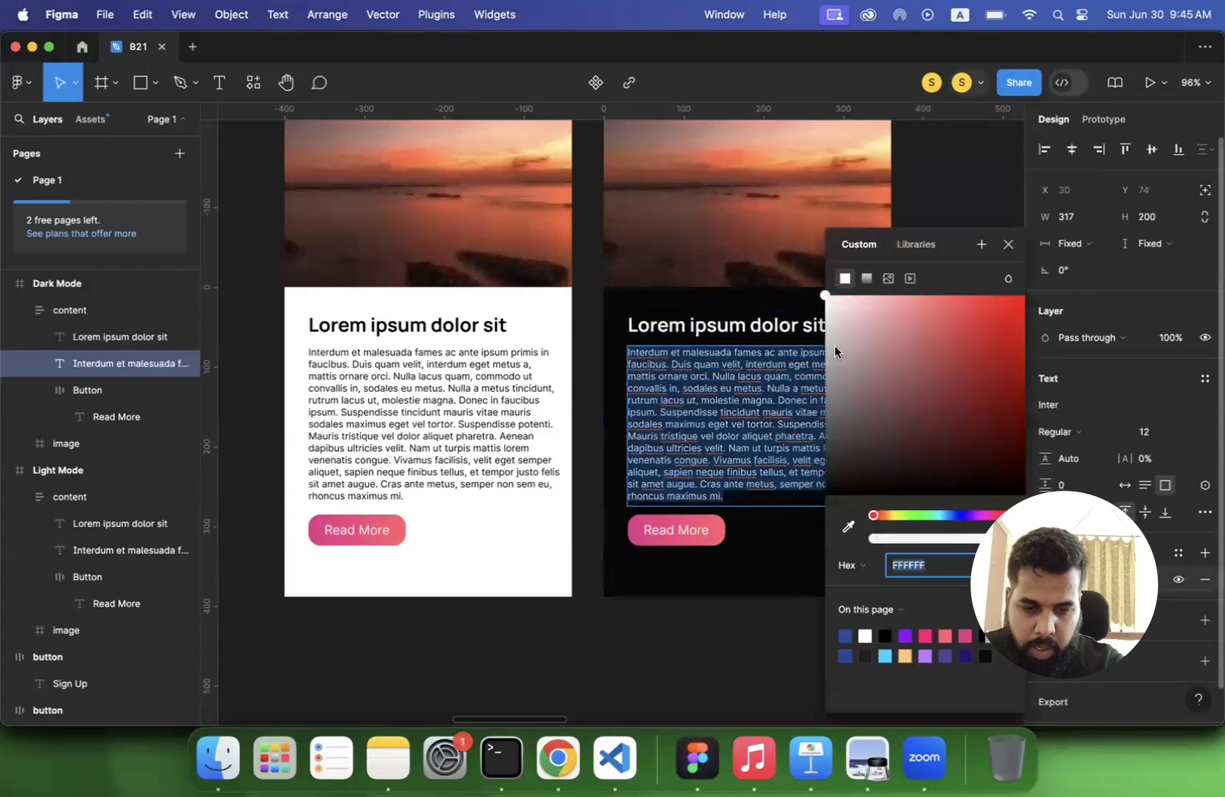
drag(835, 351, 807, 336)
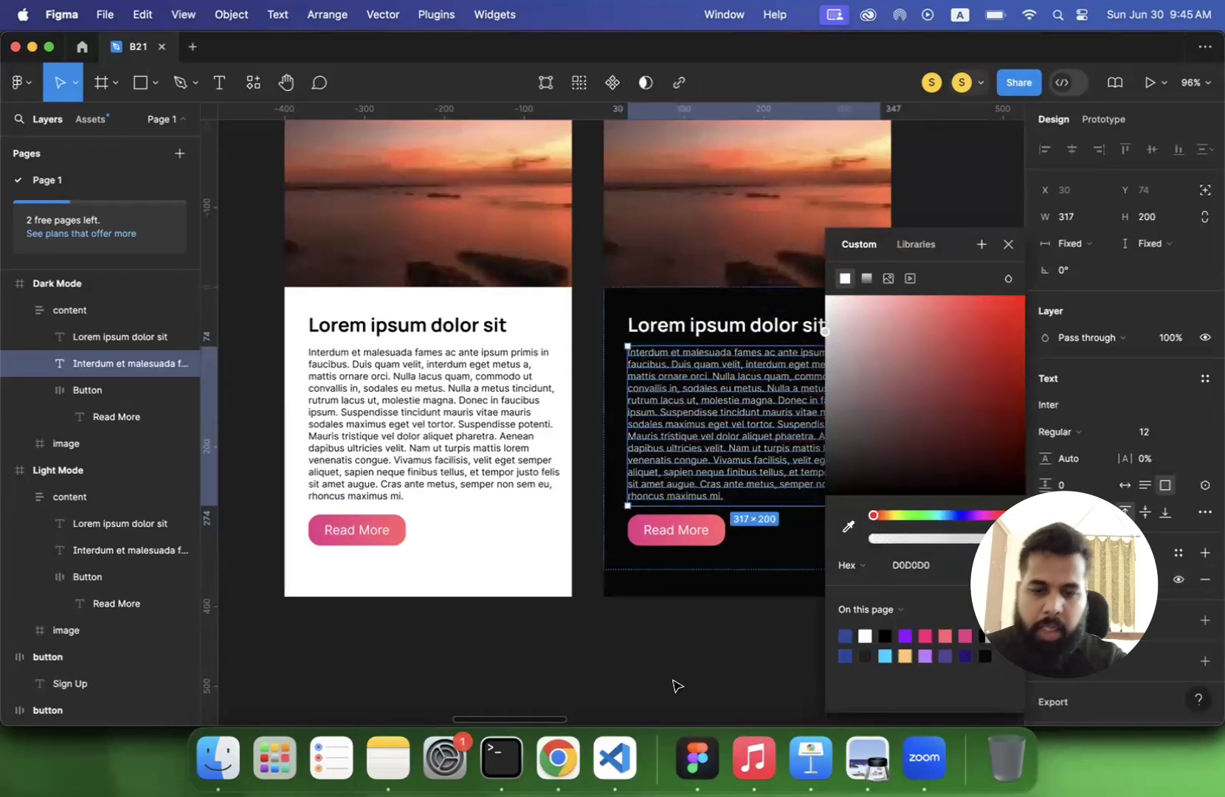
click(672, 687)
scroll(662, 691, down, 3)
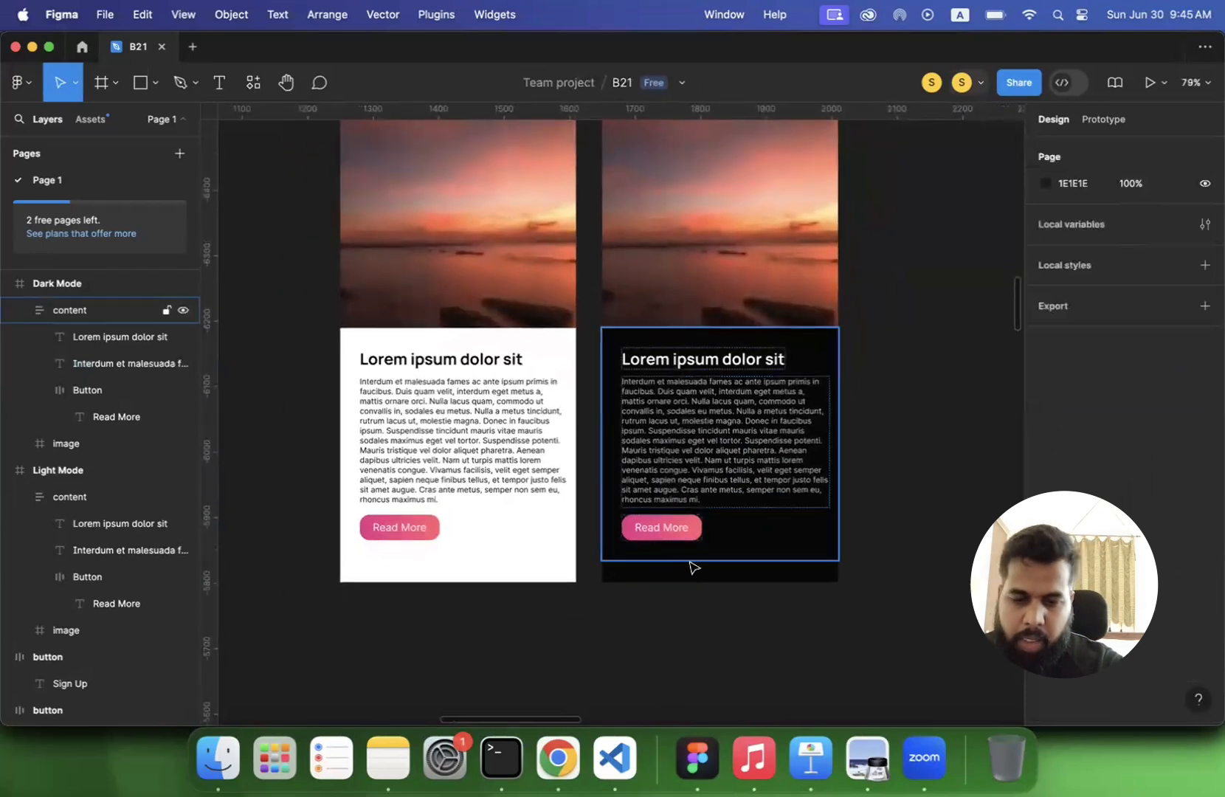
scroll(685, 626, down, 3)
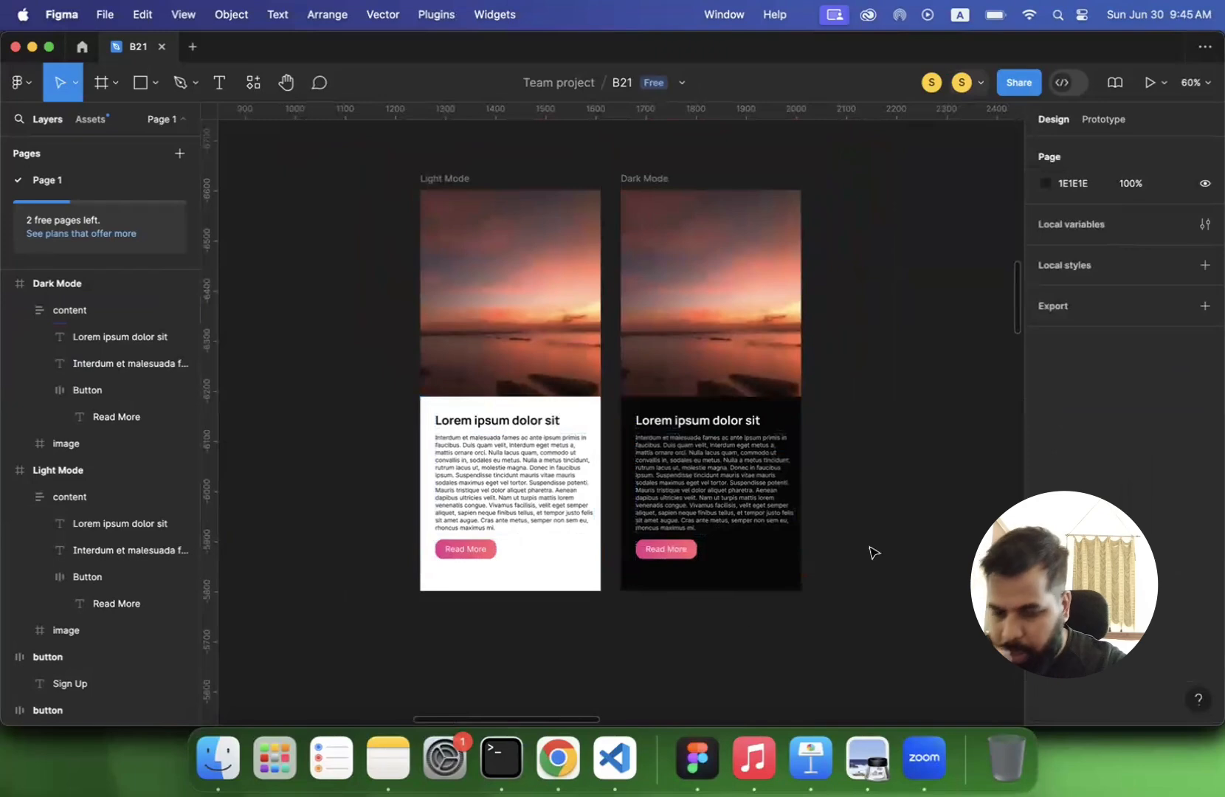
- Switch to Preview to check the dark mode depth slide in lecture 3.pdf and return to Figma
click(871, 766)
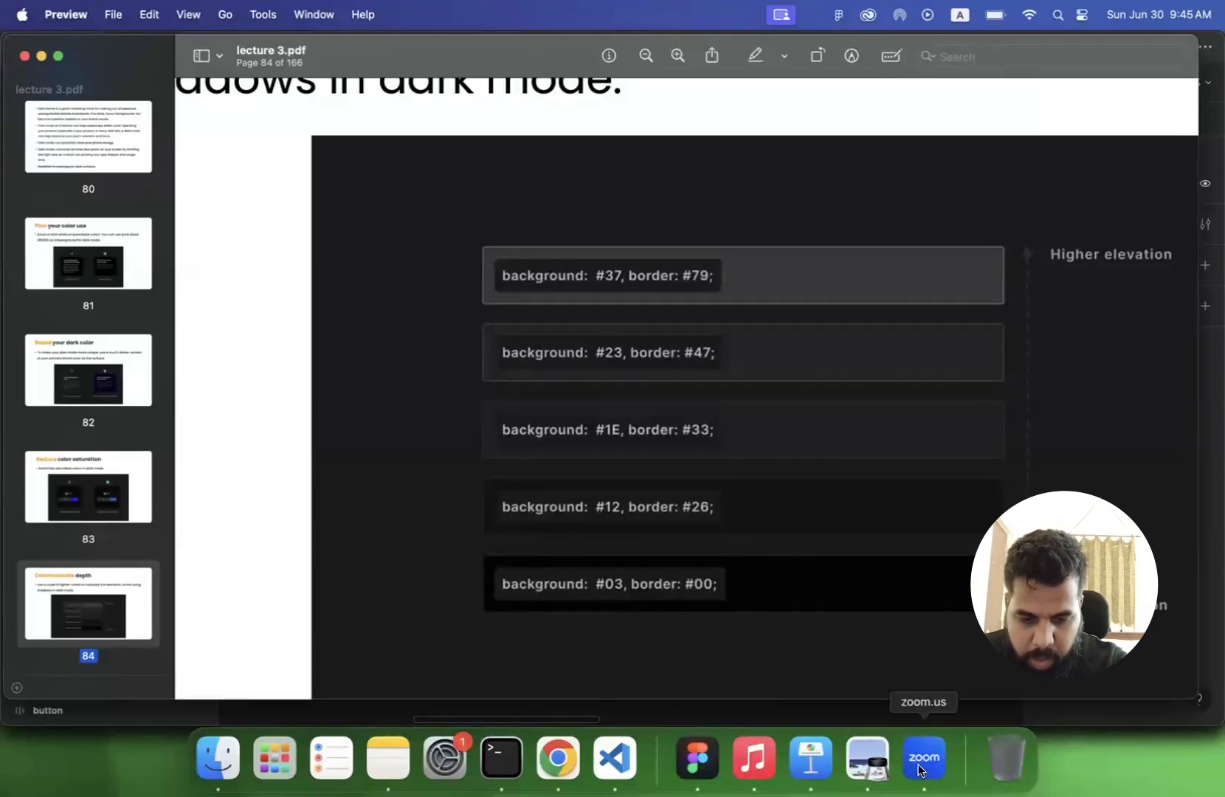
click(696, 757)
- Duplicate the Read More button within the Light Mode content frame
scroll(521, 578, up, 5)
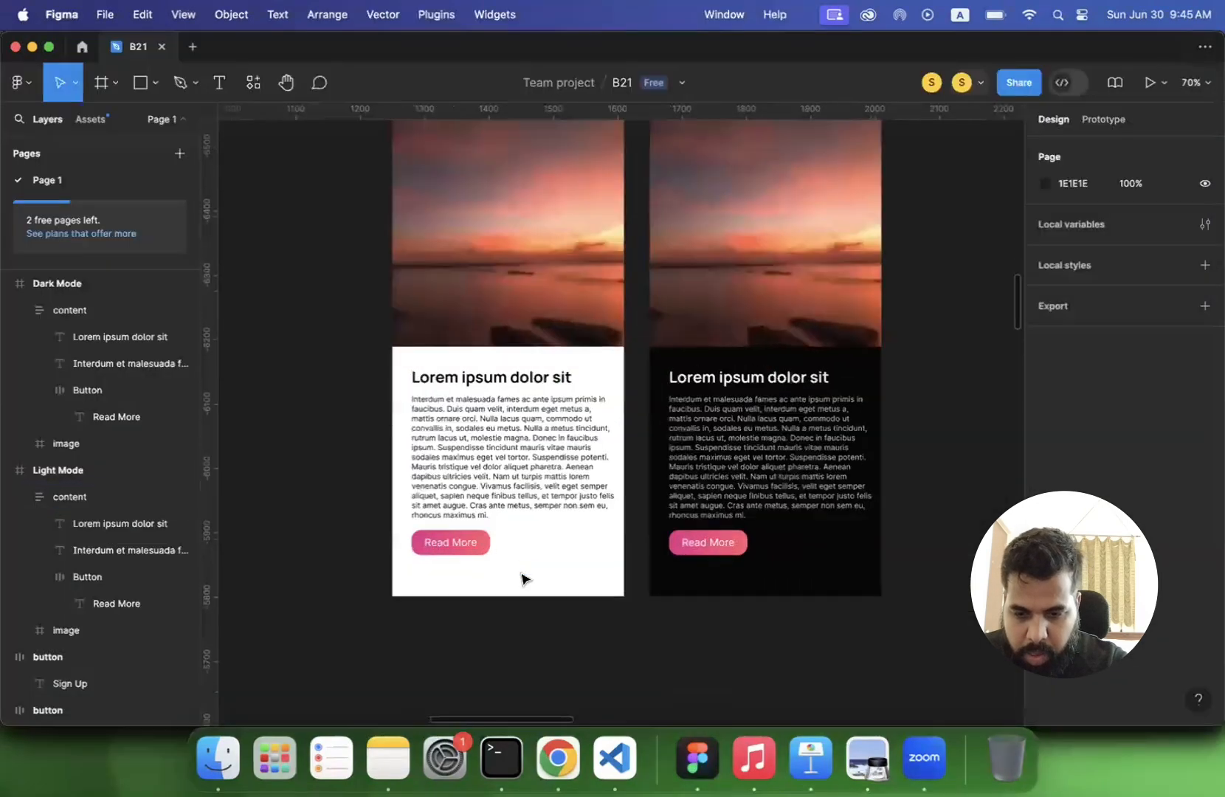
scroll(525, 578, down, 1)
click(466, 485)
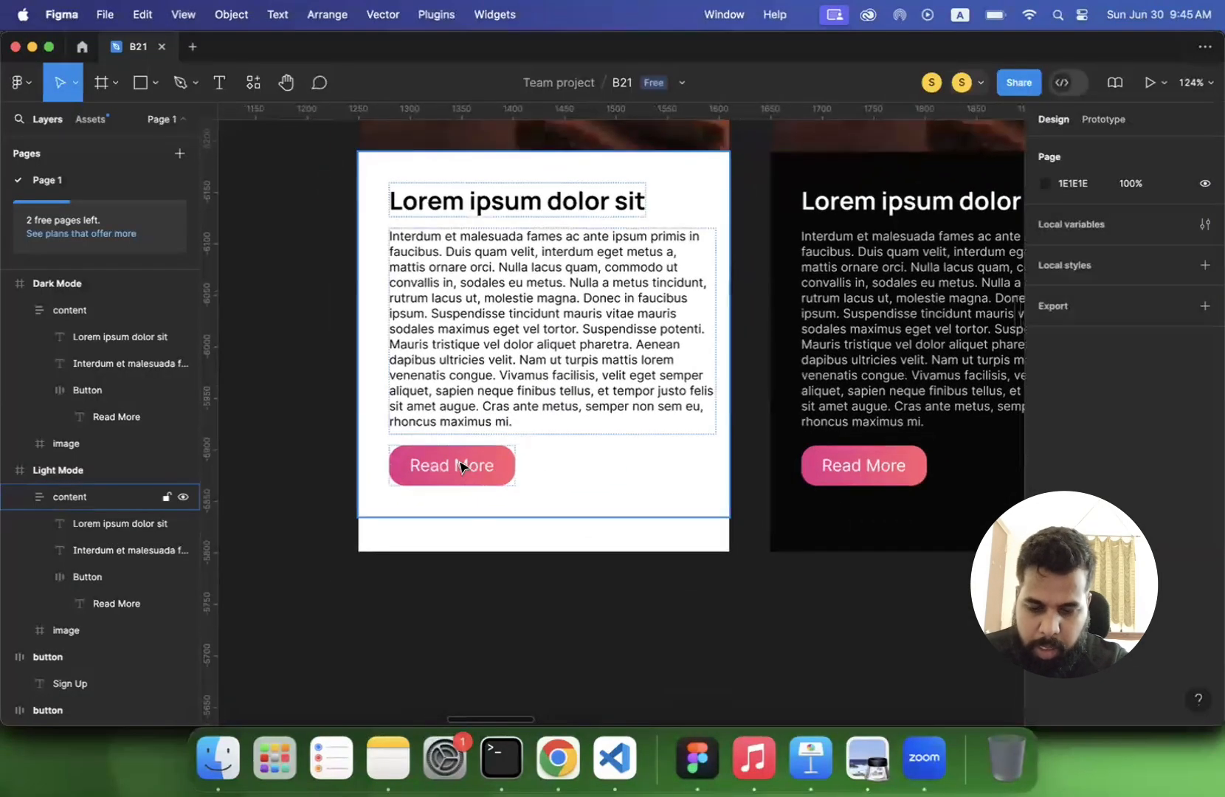
double_click(468, 476)
key(super+d)
- Wrap the two Read More buttons in the Light Mode content in one frame and name it cta
shift+click(468, 478)
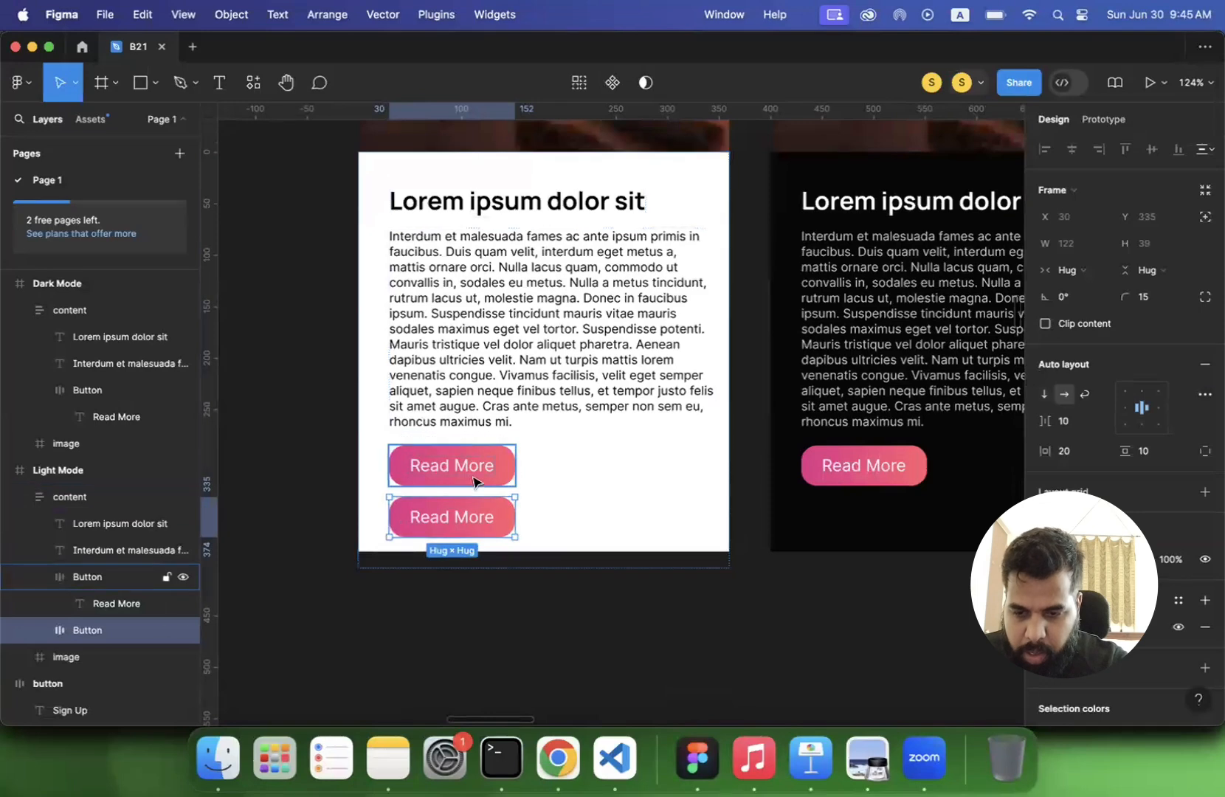
right_click(470, 474)
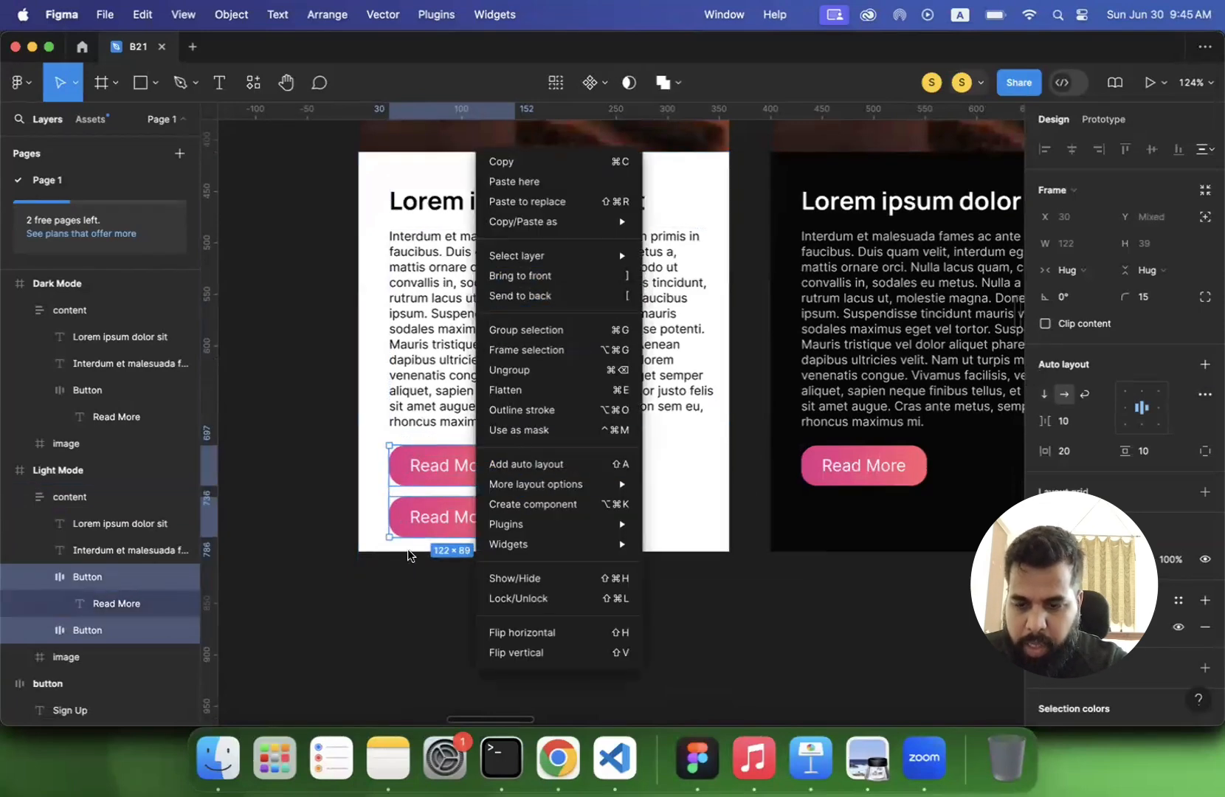
click(385, 597)
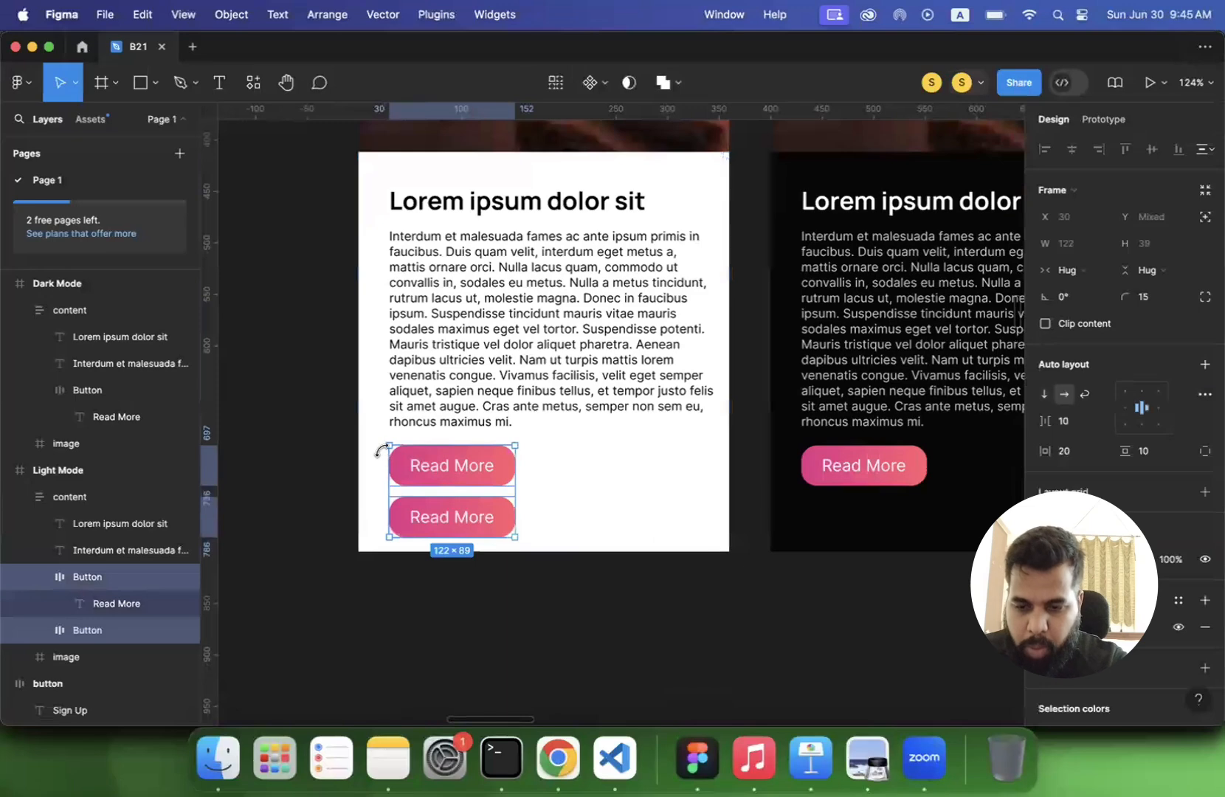
right_click(441, 481)
click(493, 350)
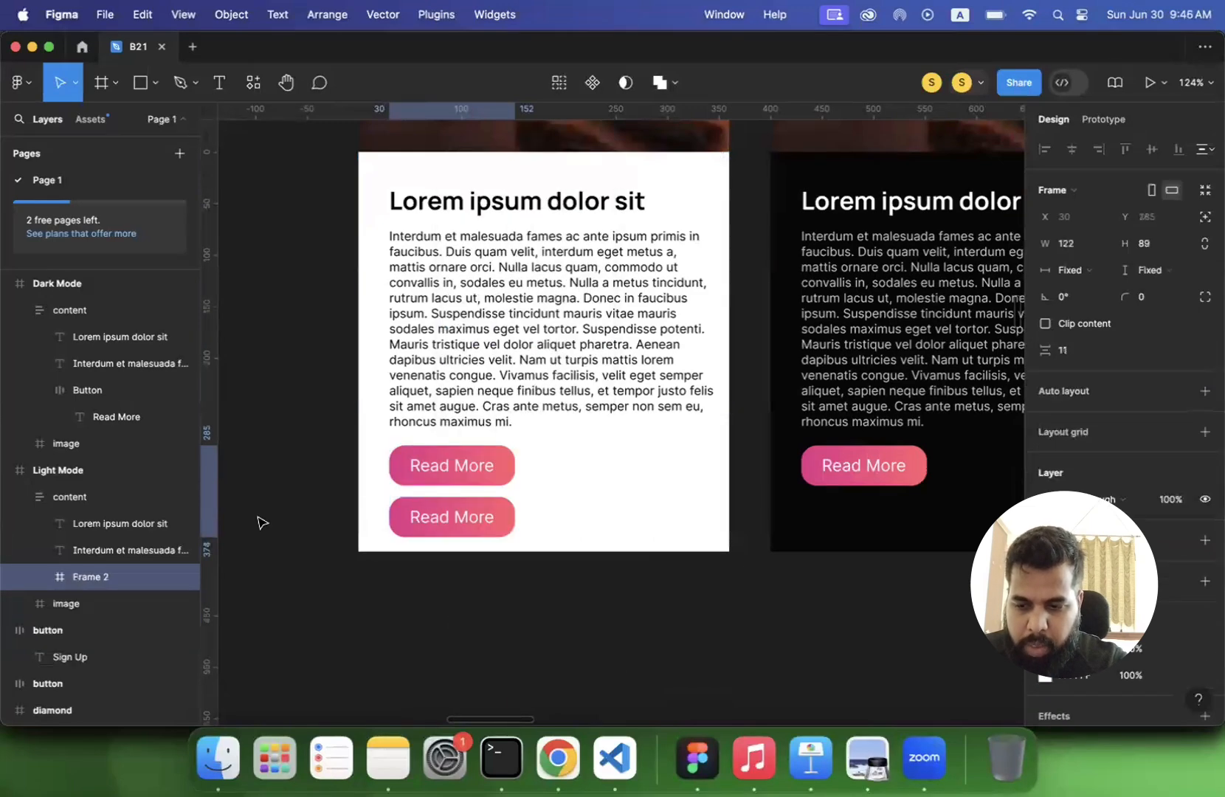
double_click(93, 577)
text(v)
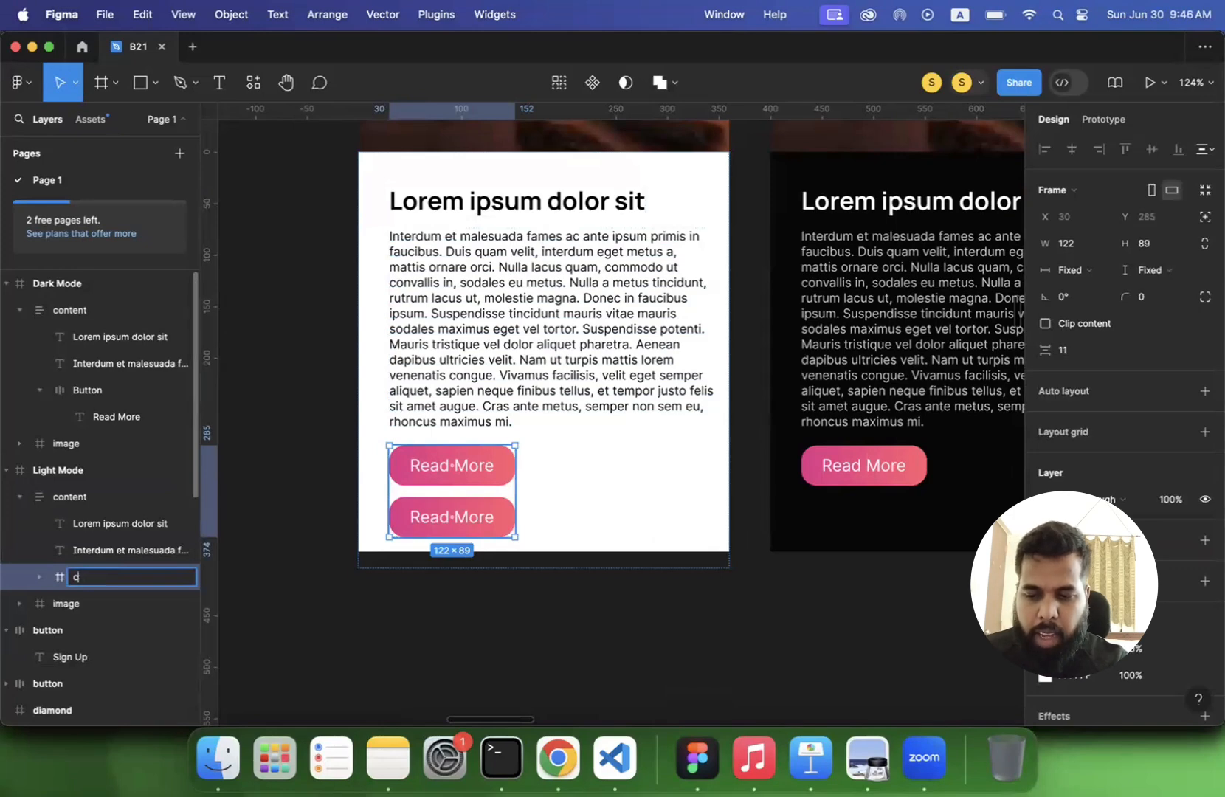
key(Return)
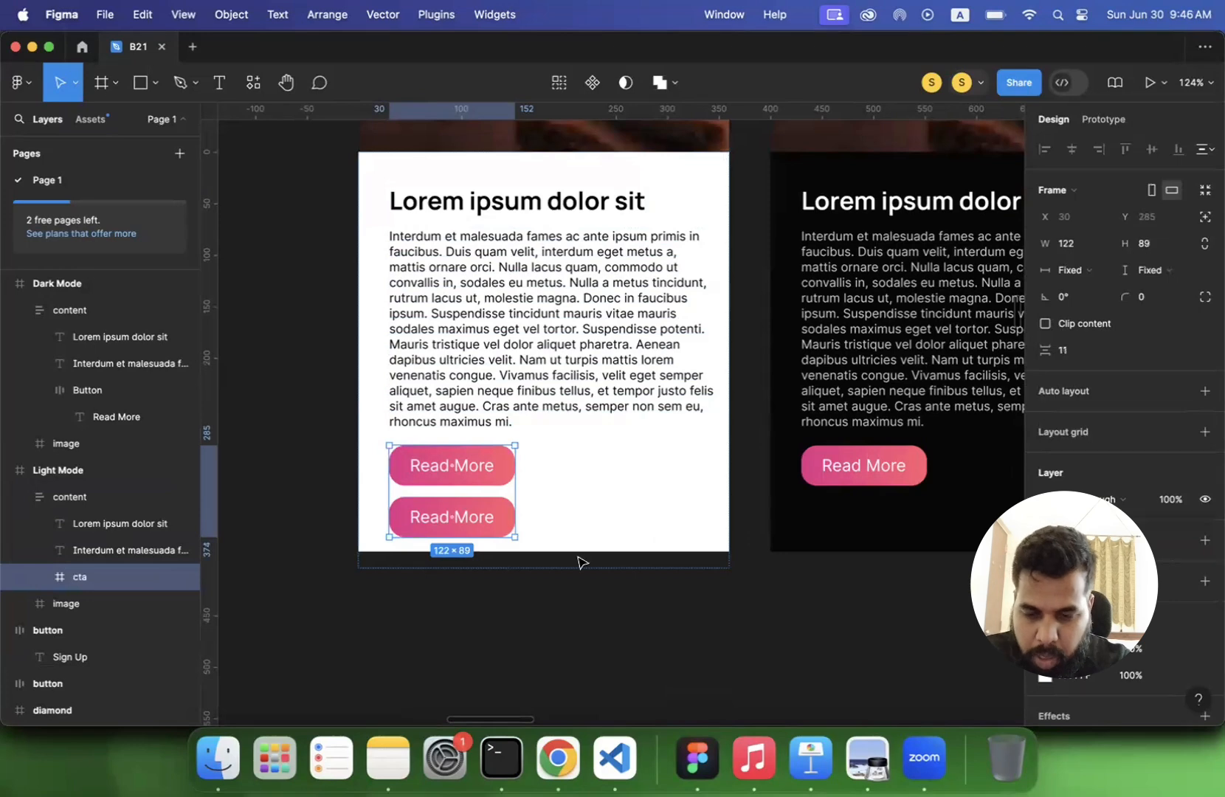
- Add auto layout to the cta frame and set its direction to horizontal so the buttons sit side by side
click(1204, 391)
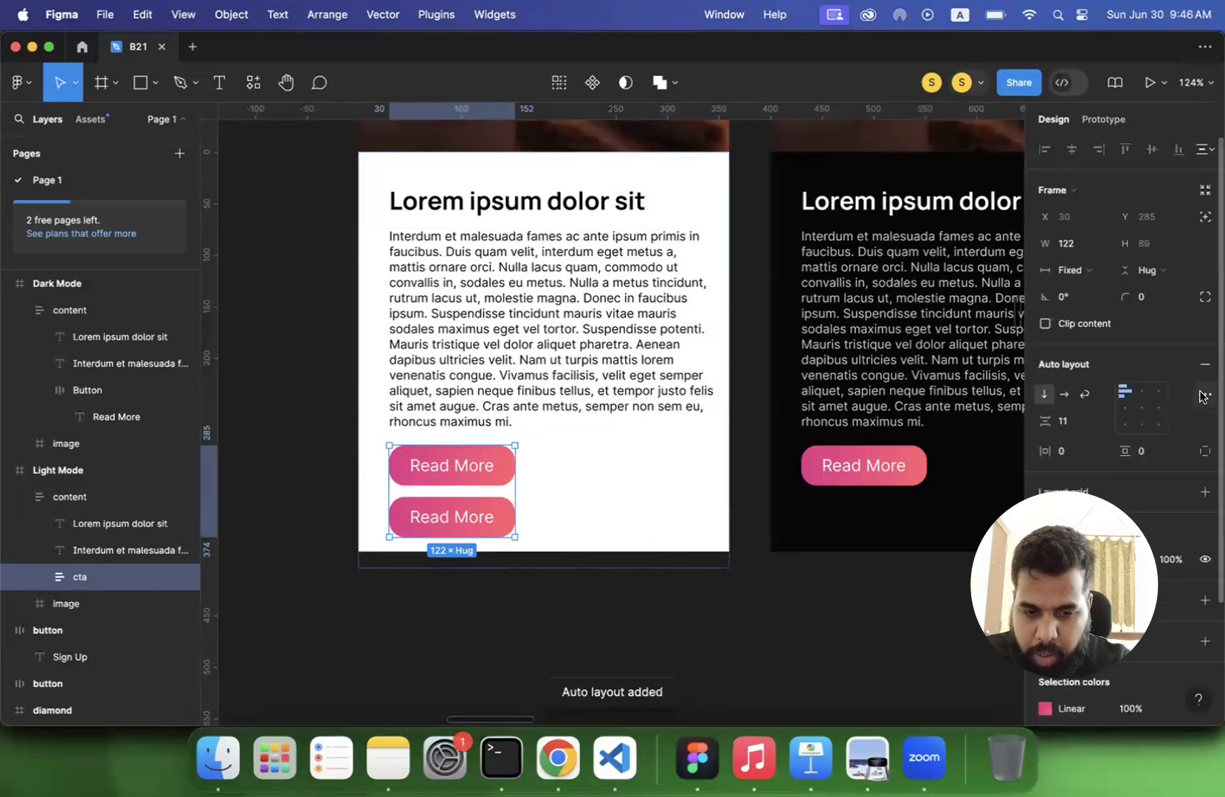
click(1065, 395)
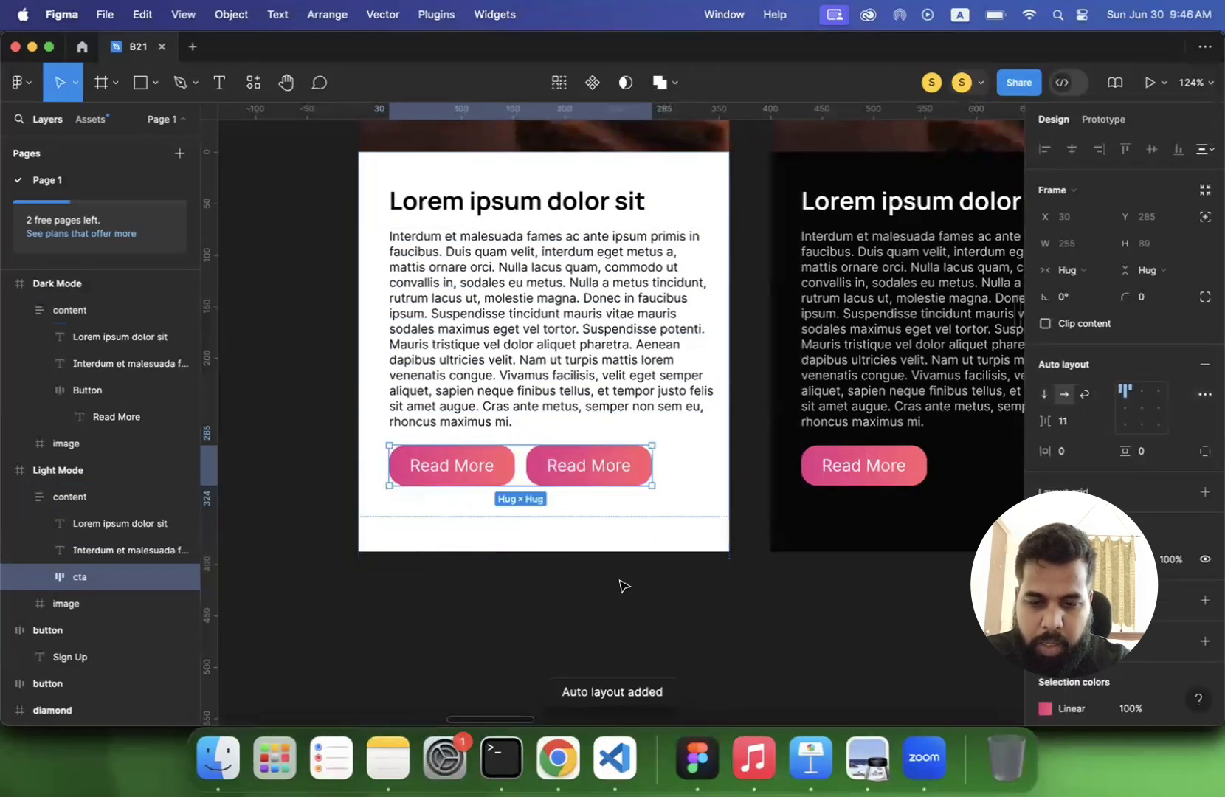
click(572, 634)
- Change the label of the first button in the Light Mode cta frame to Continue
scroll(554, 583, up, 3)
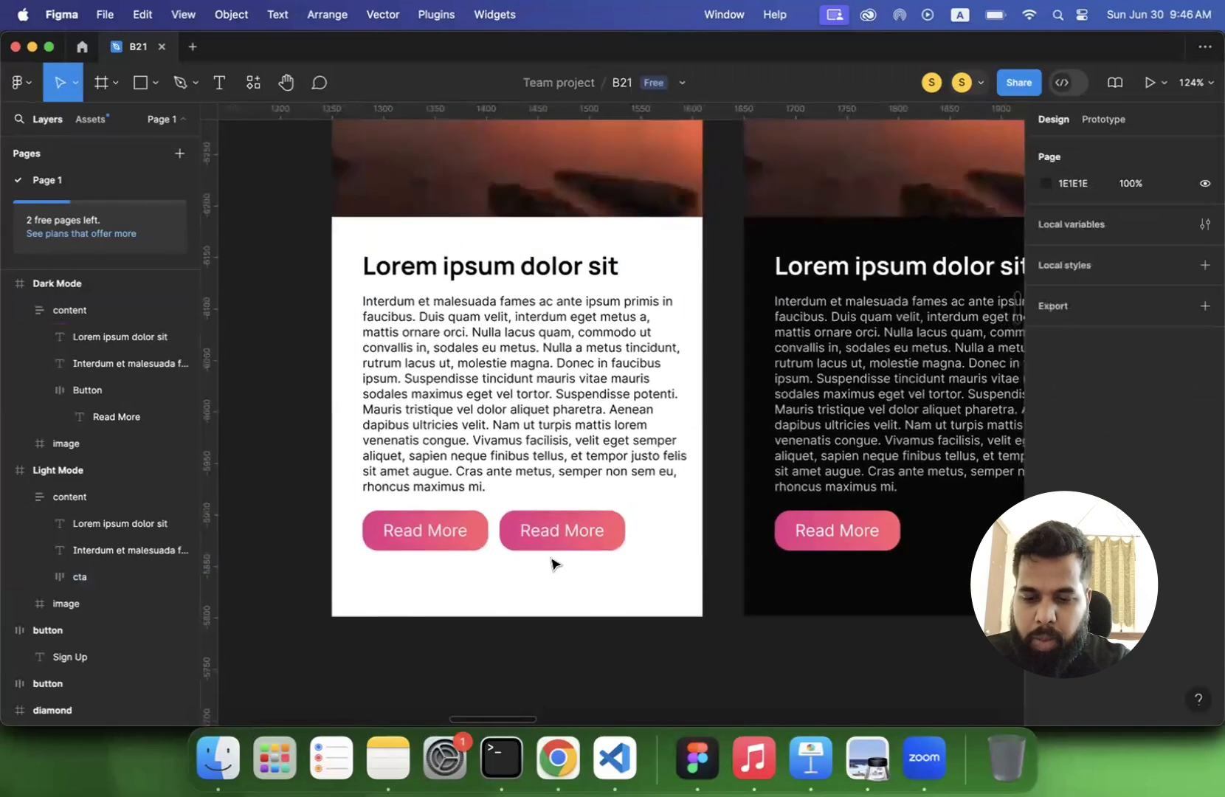
click(558, 542)
double_click(557, 542)
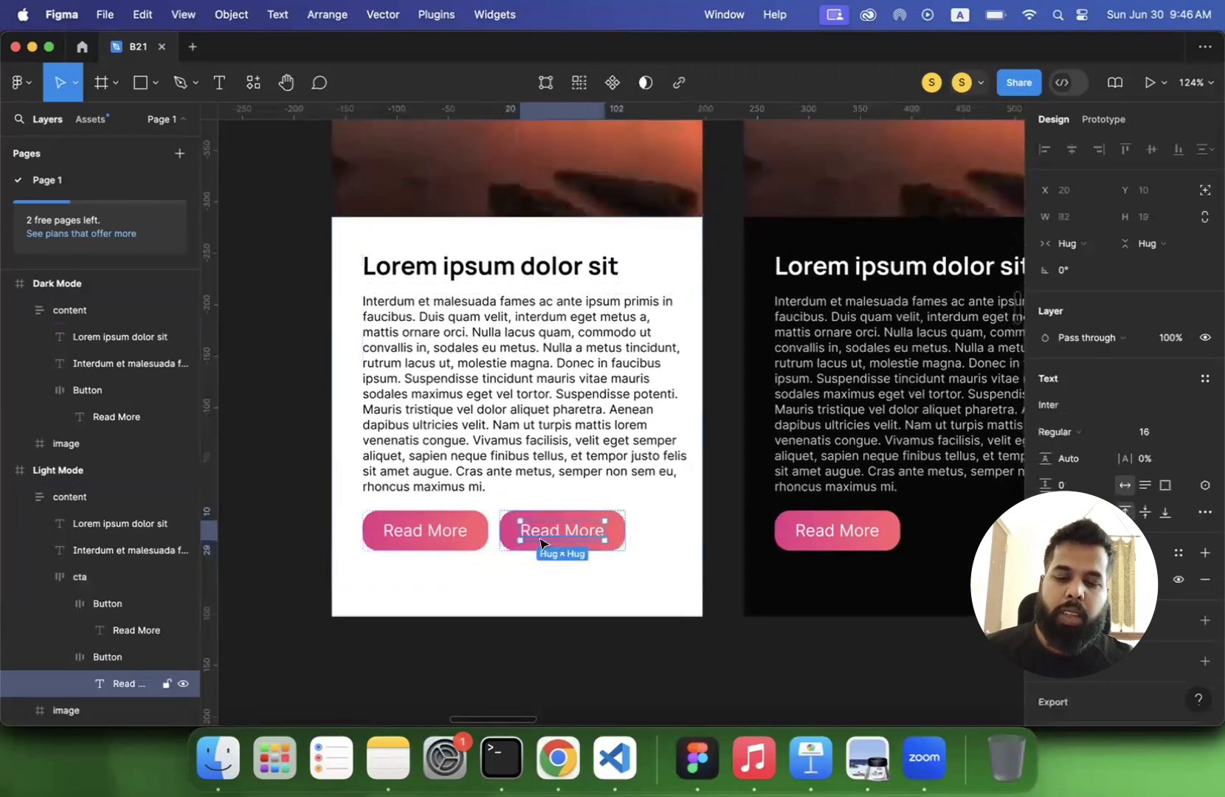
click(437, 541)
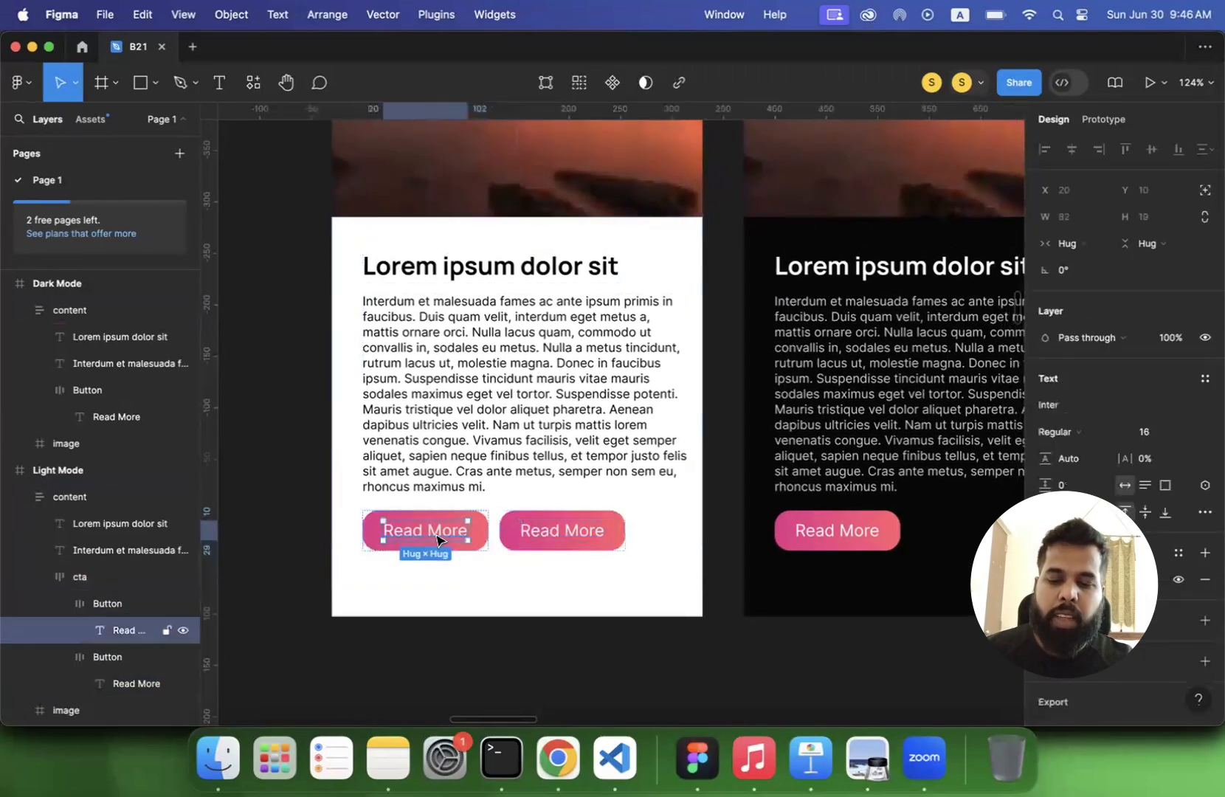
double_click(435, 535)
text(Continue)
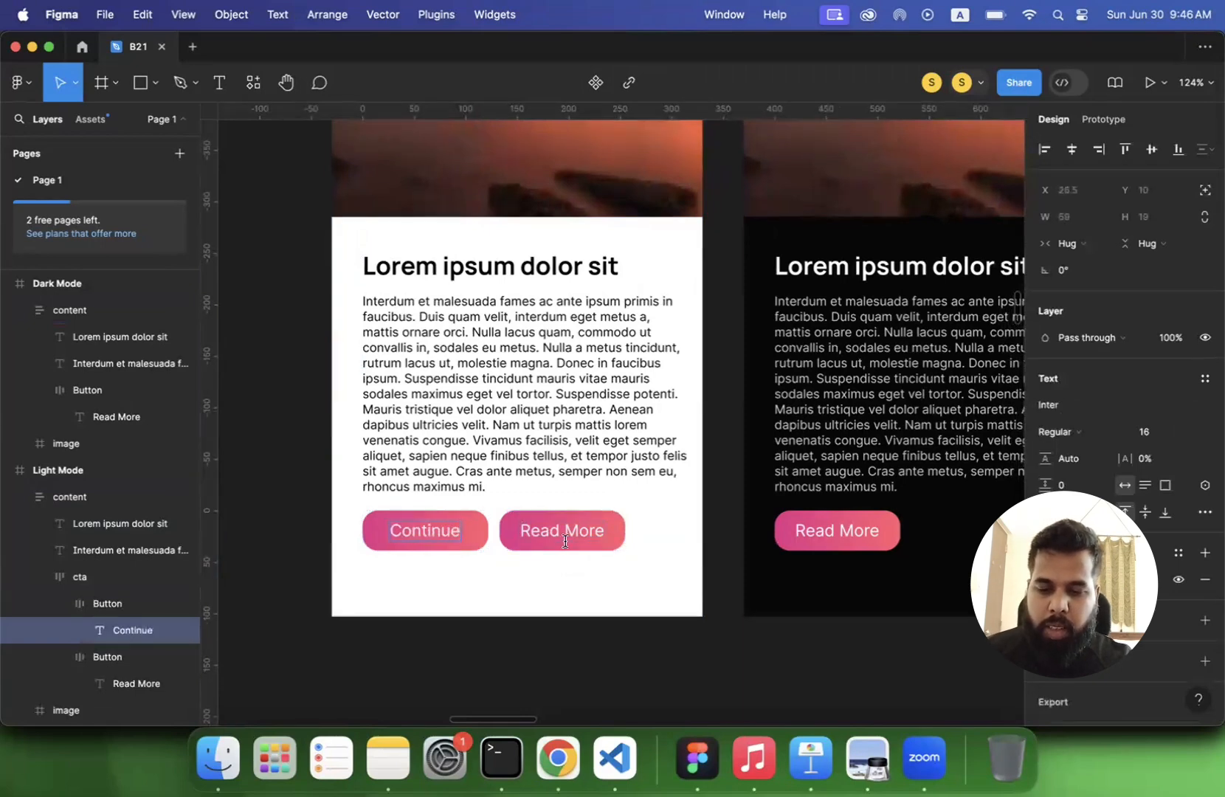
click(489, 708)
click(519, 656)
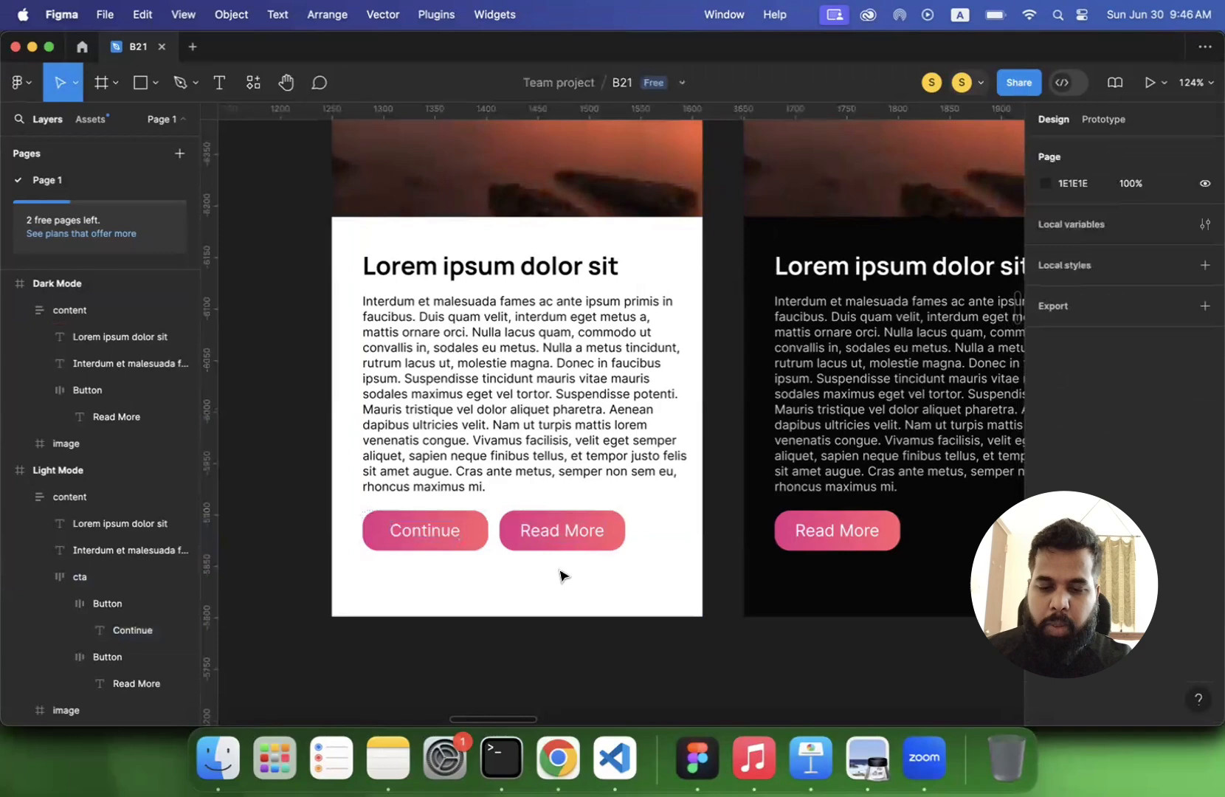
- Replace the Dark Mode Read More button with a copy of the Light Mode cta frame below the paragraph
double_click(591, 540)
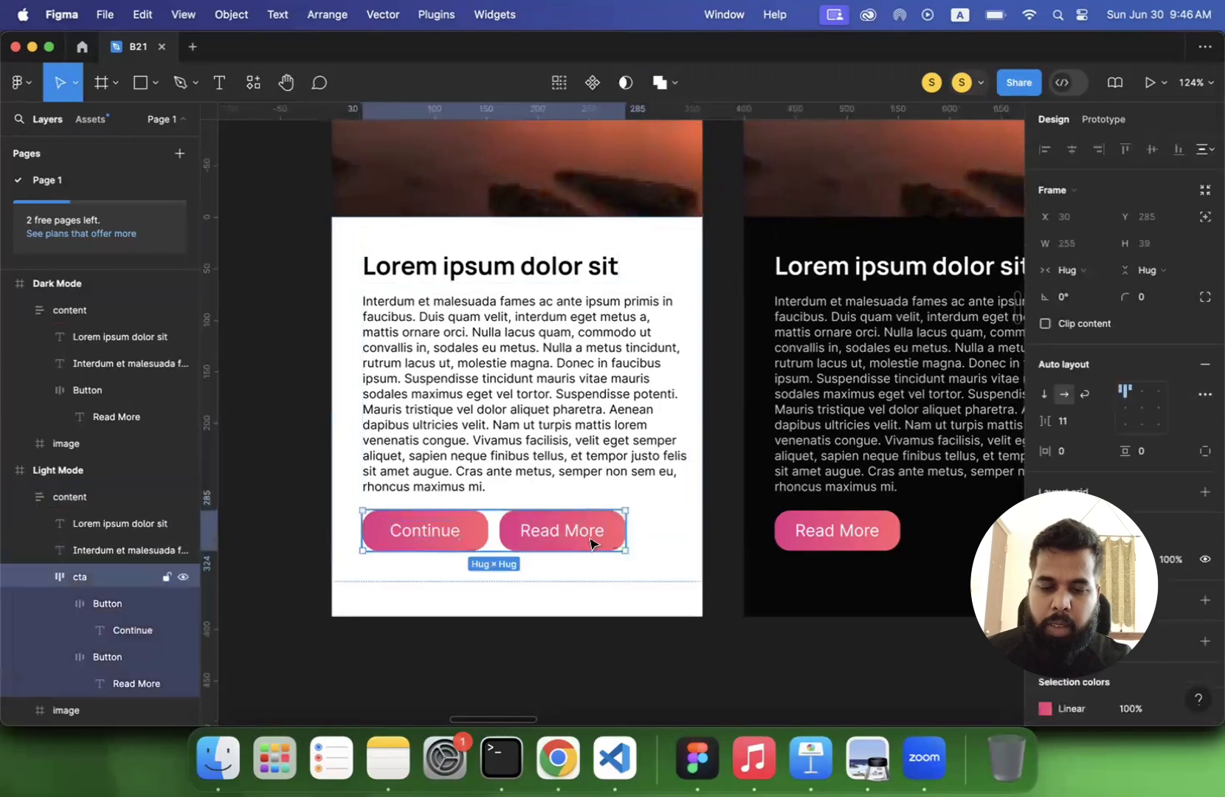
super+click(837, 519)
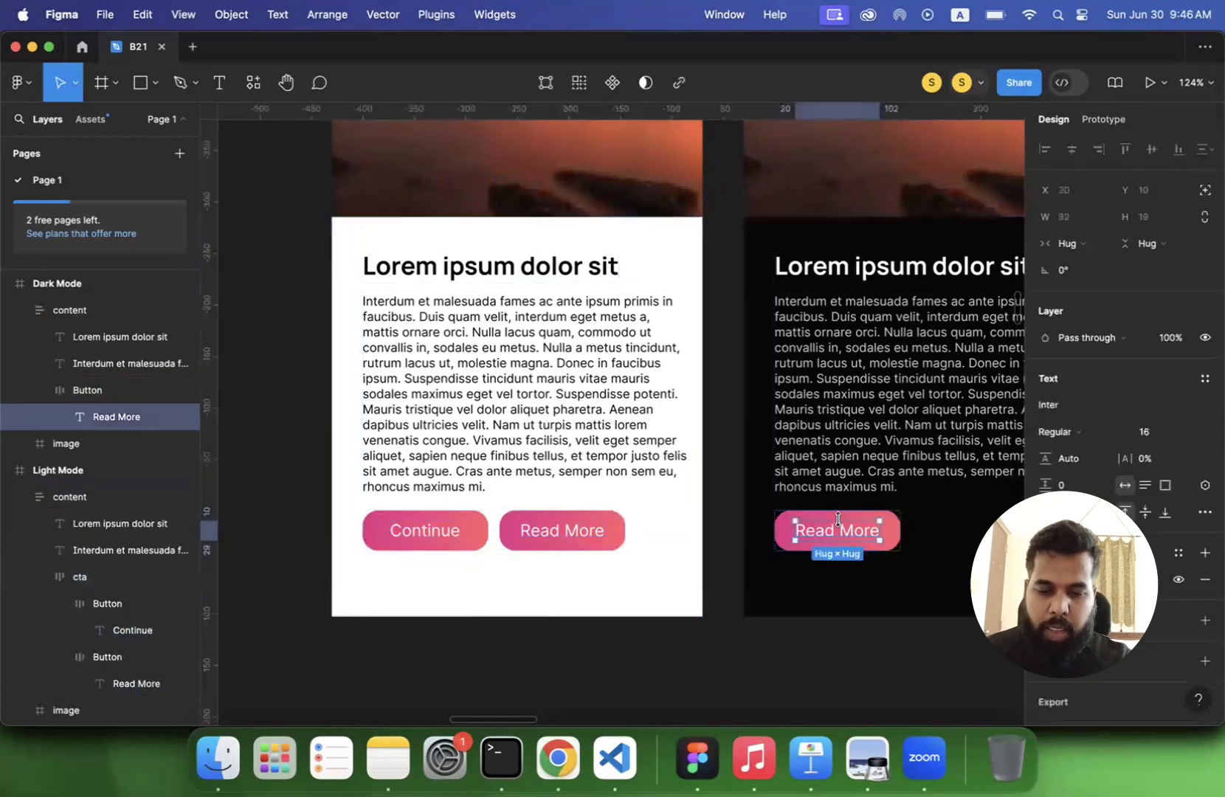
click(87, 390)
key(Delete)
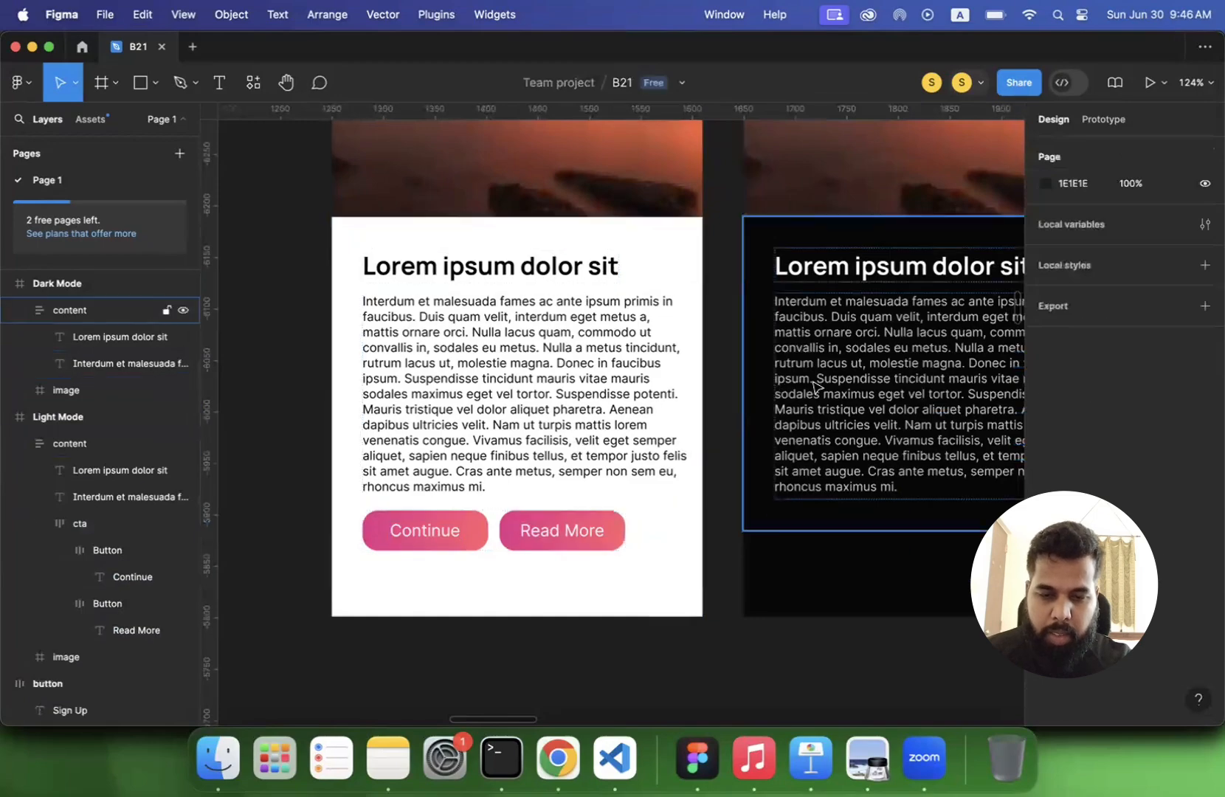
click(860, 392)
key(super+v)
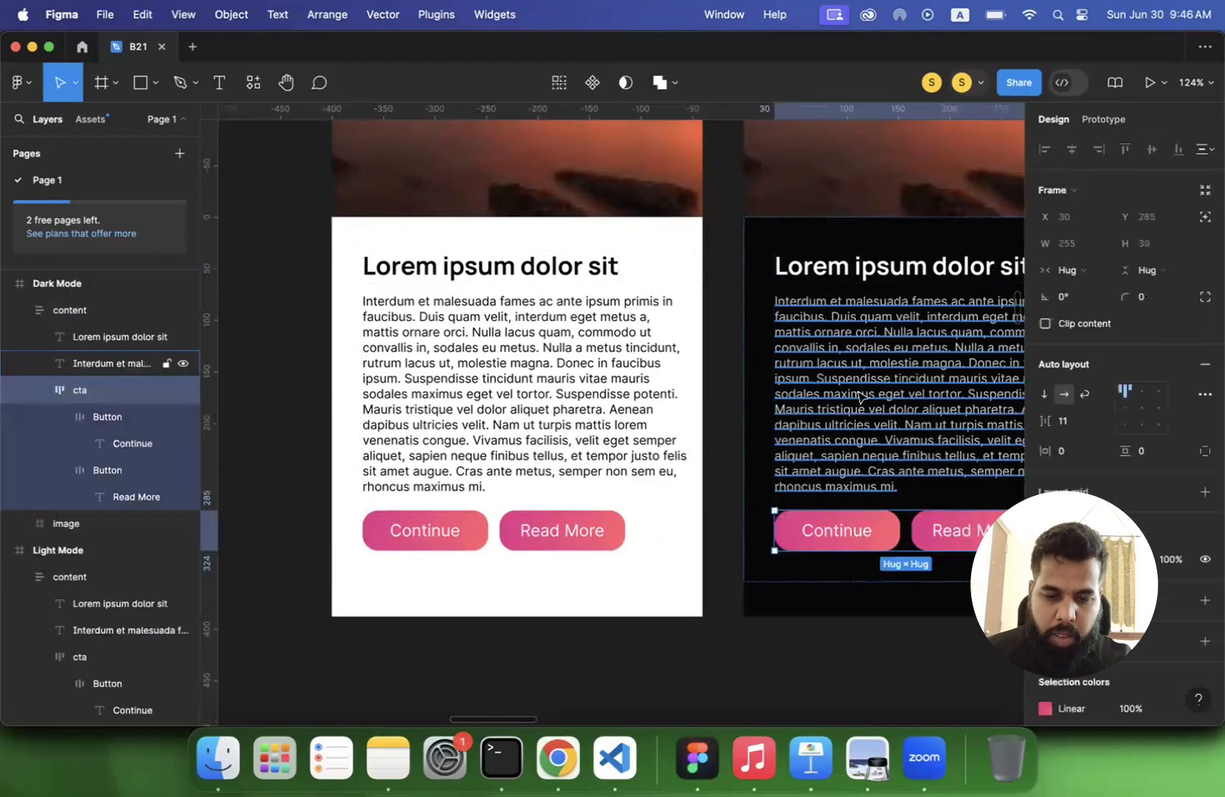
click(763, 657)
- Compare the Continue and Read More buttons across the Light Mode and Dark Mode screens
scroll(760, 656, down, 5)
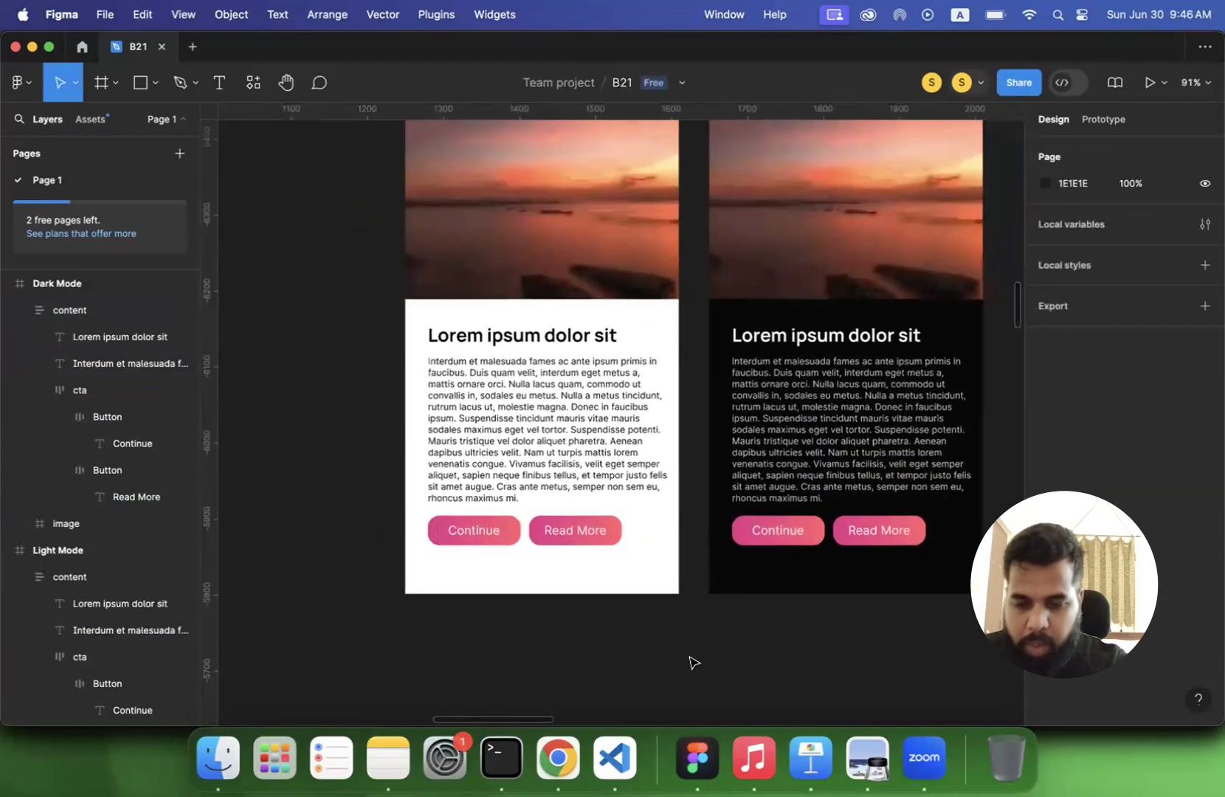
scroll(583, 644, up, 5)
double_click(466, 453)
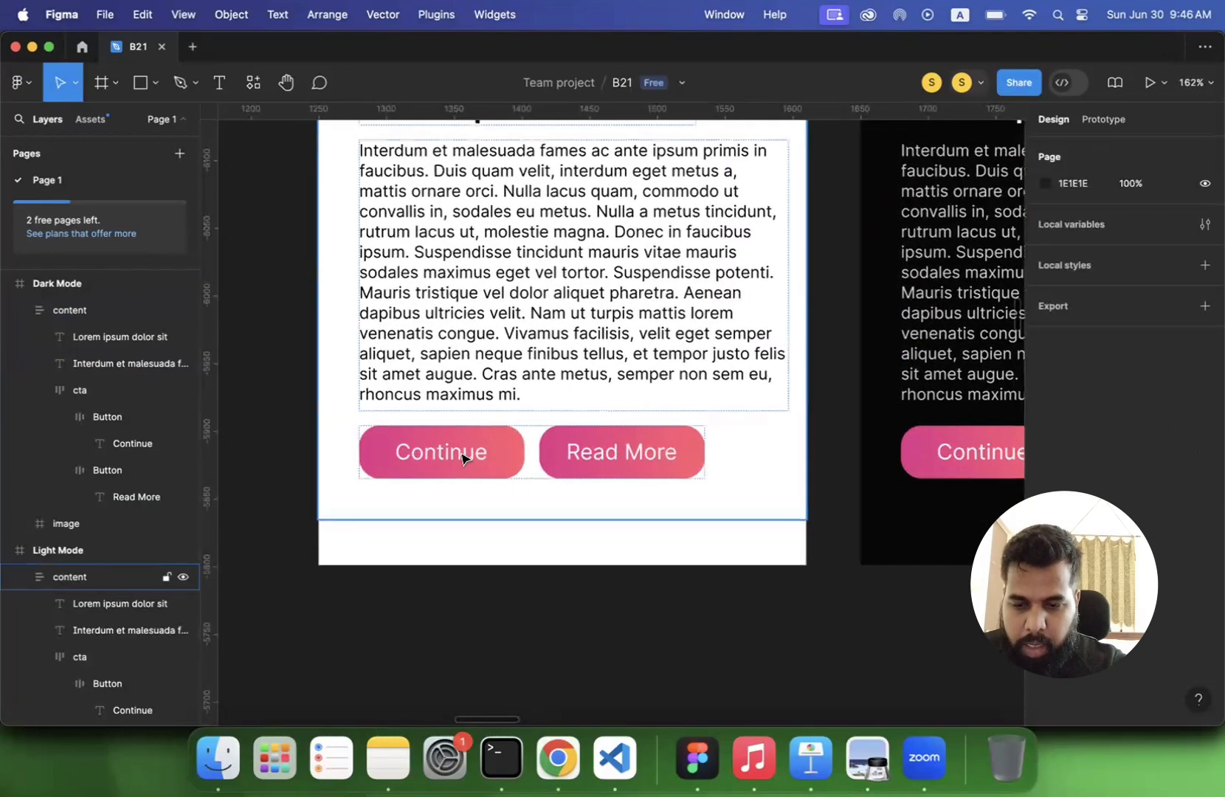
click(424, 577)
scroll(424, 577, down, 4)
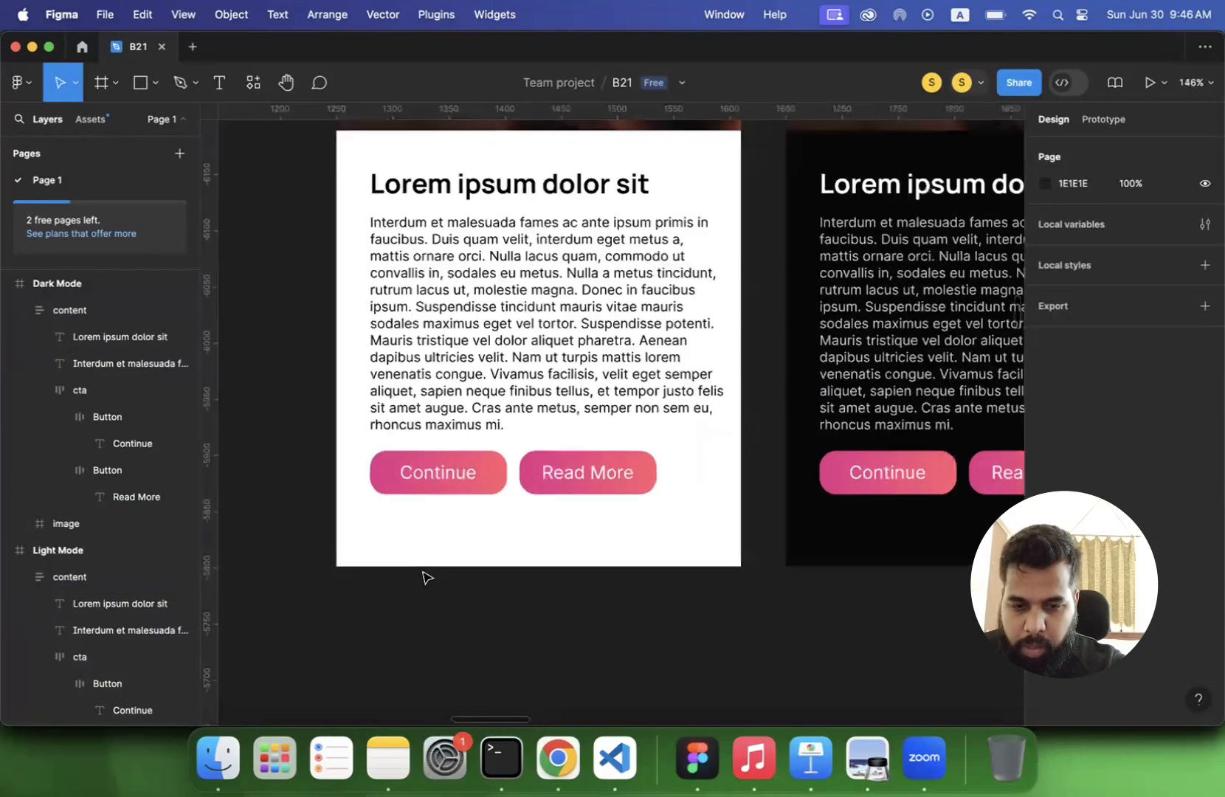
scroll(423, 577, down, 2)
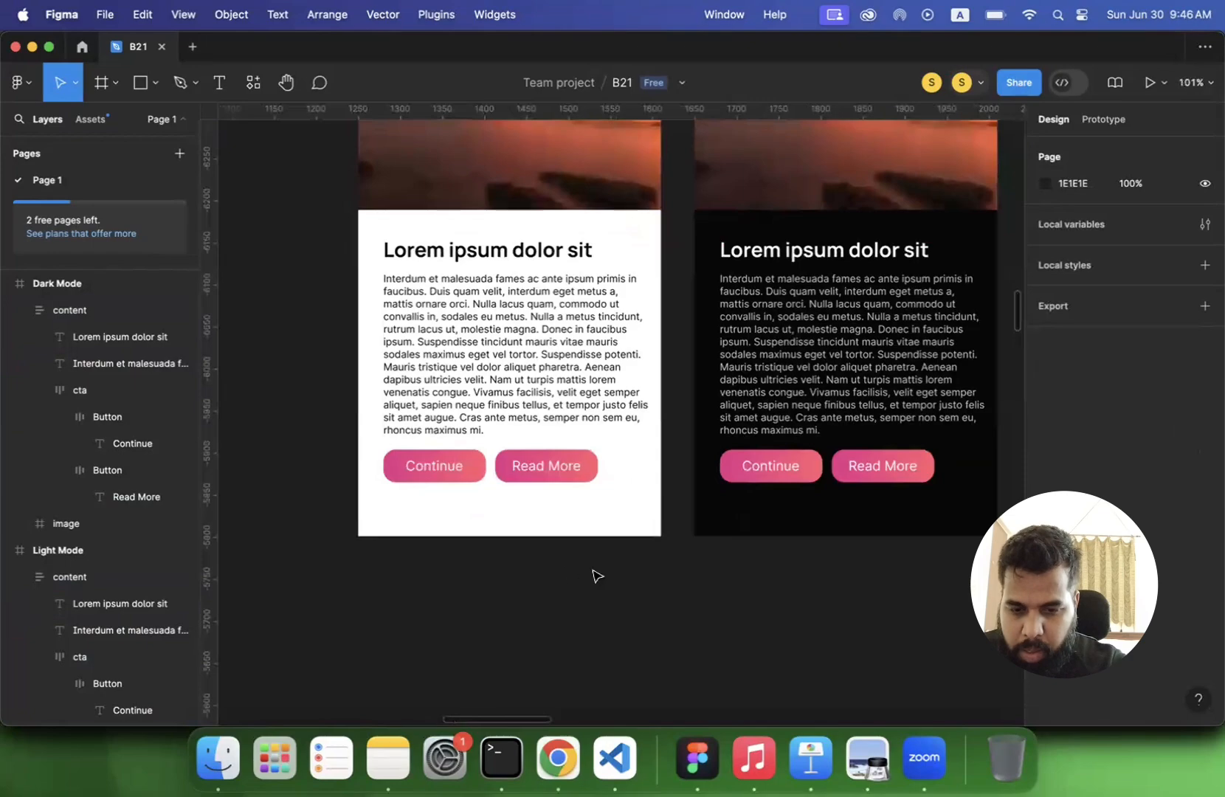
scroll(768, 516, up, 5)
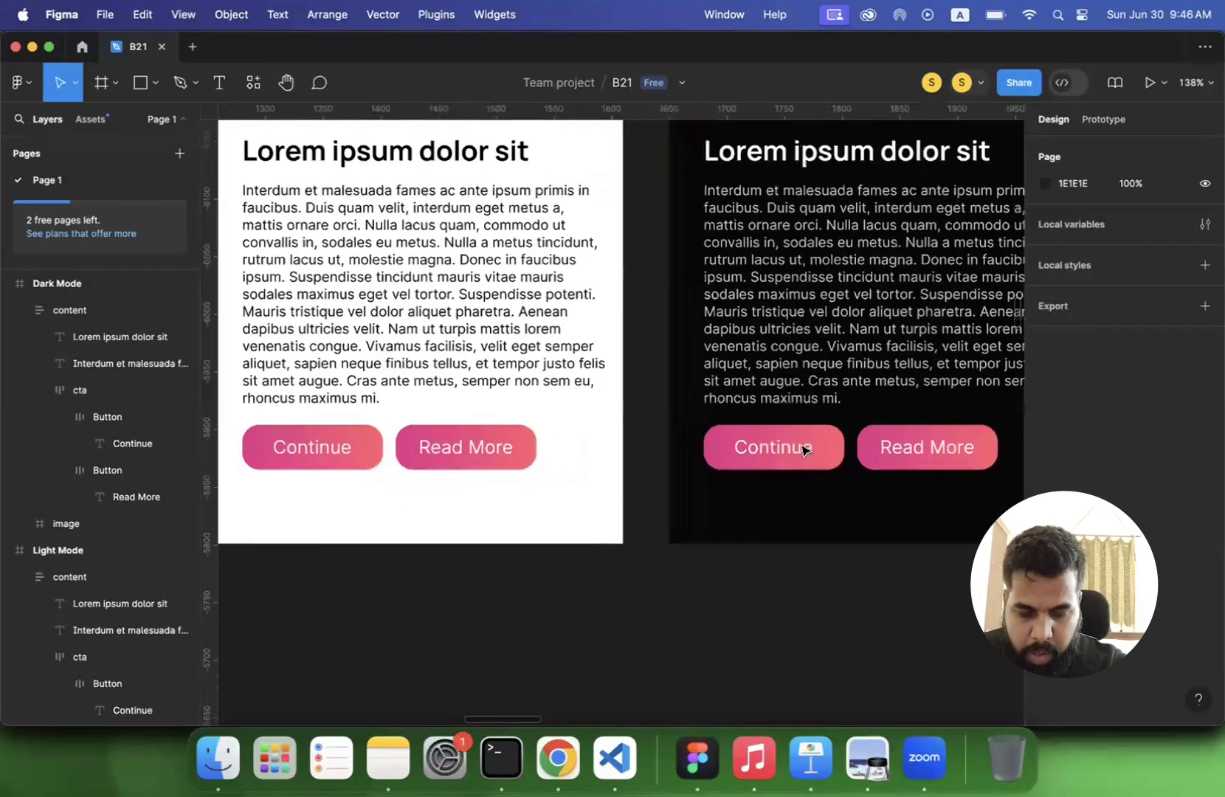
scroll(723, 354, down, 5)
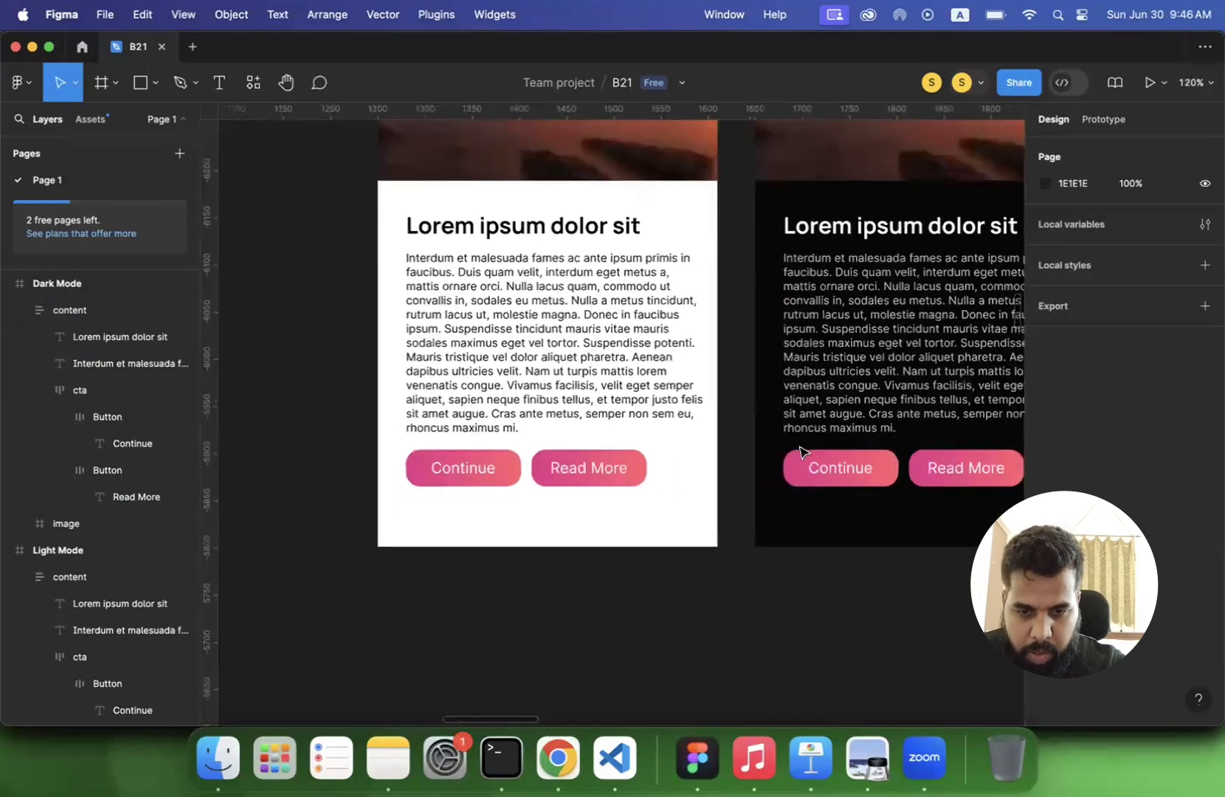
scroll(723, 354, right, 2)
scroll(723, 355, down, 1)
- Narrow the Light Mode body paragraph to a width of 300 so it fills the content frame
double_click(721, 351)
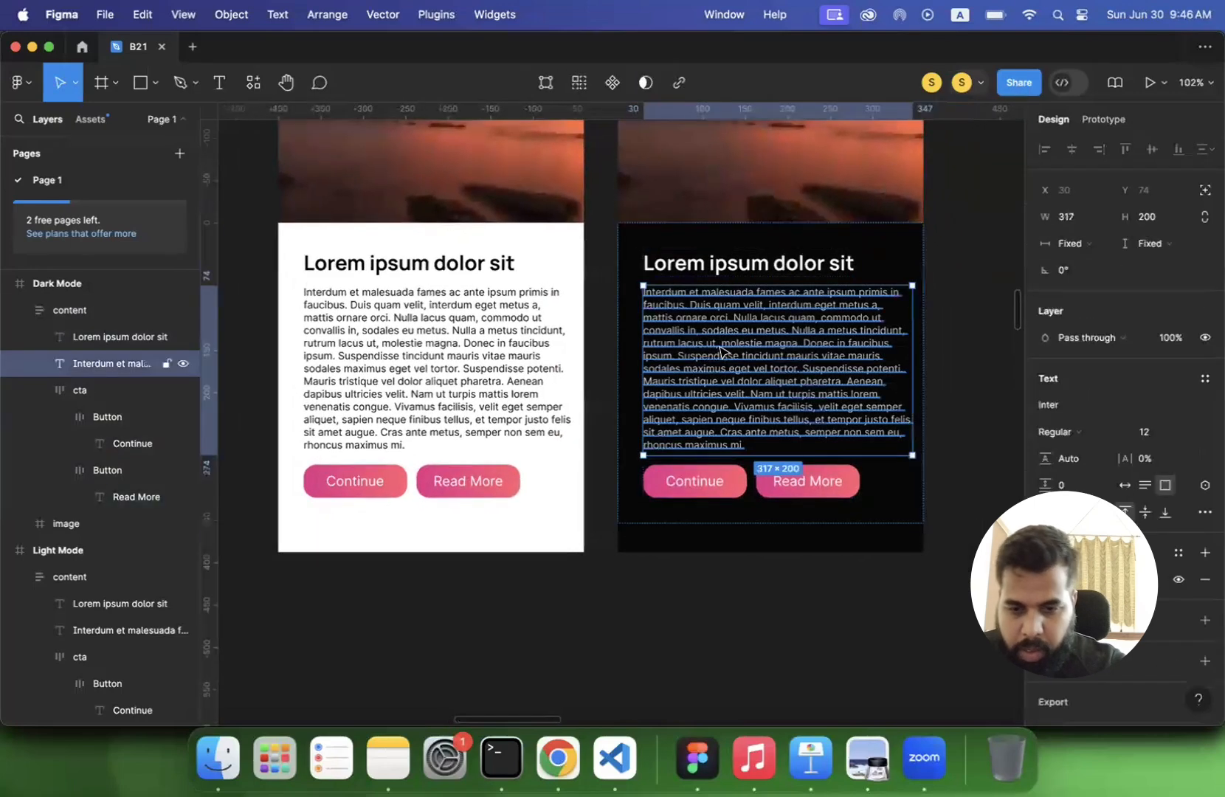
double_click(455, 344)
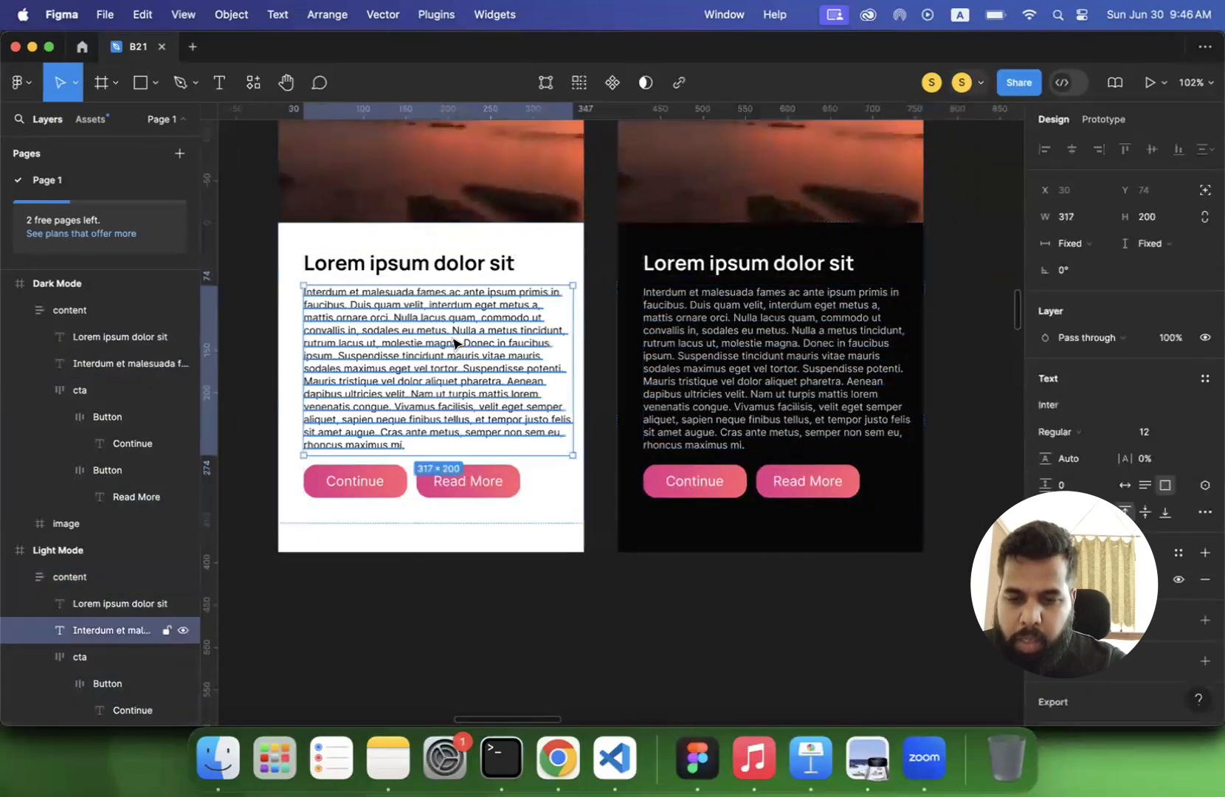
scroll(507, 360, up, 5)
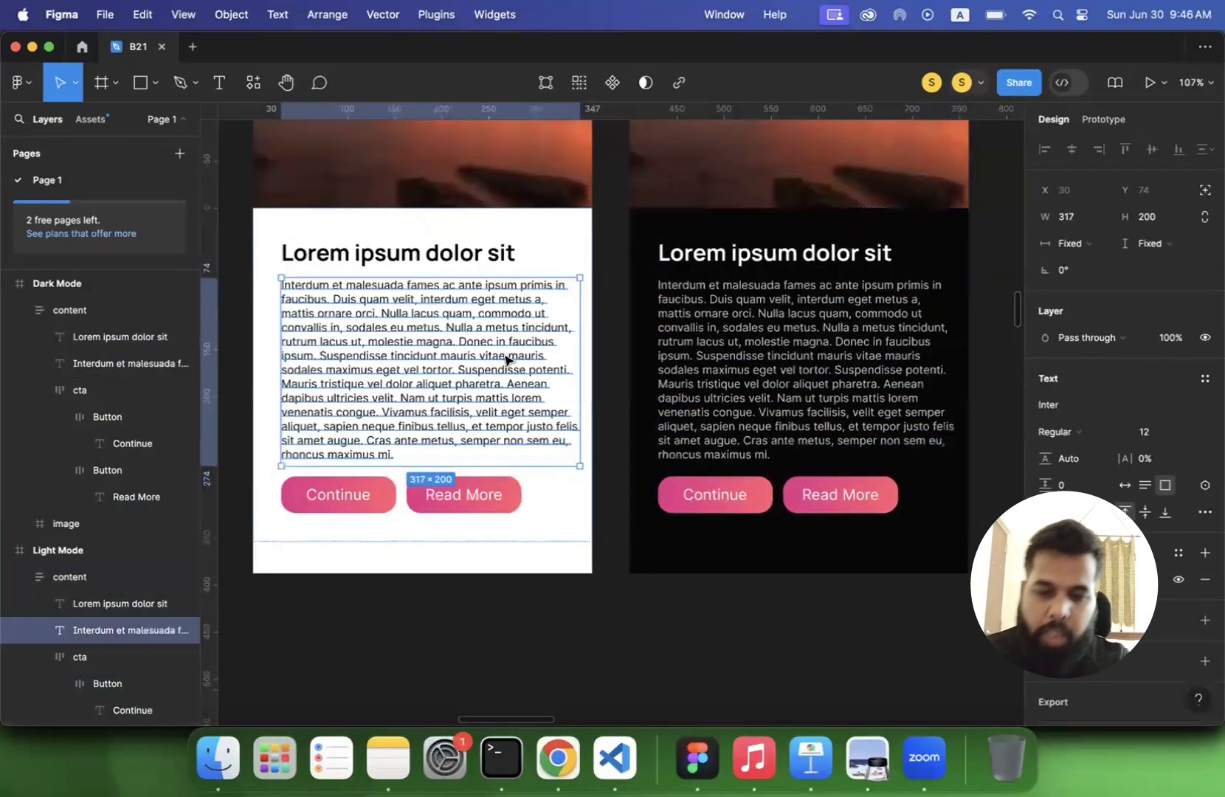
scroll(585, 371, left, 1)
scroll(585, 372, up, 1)
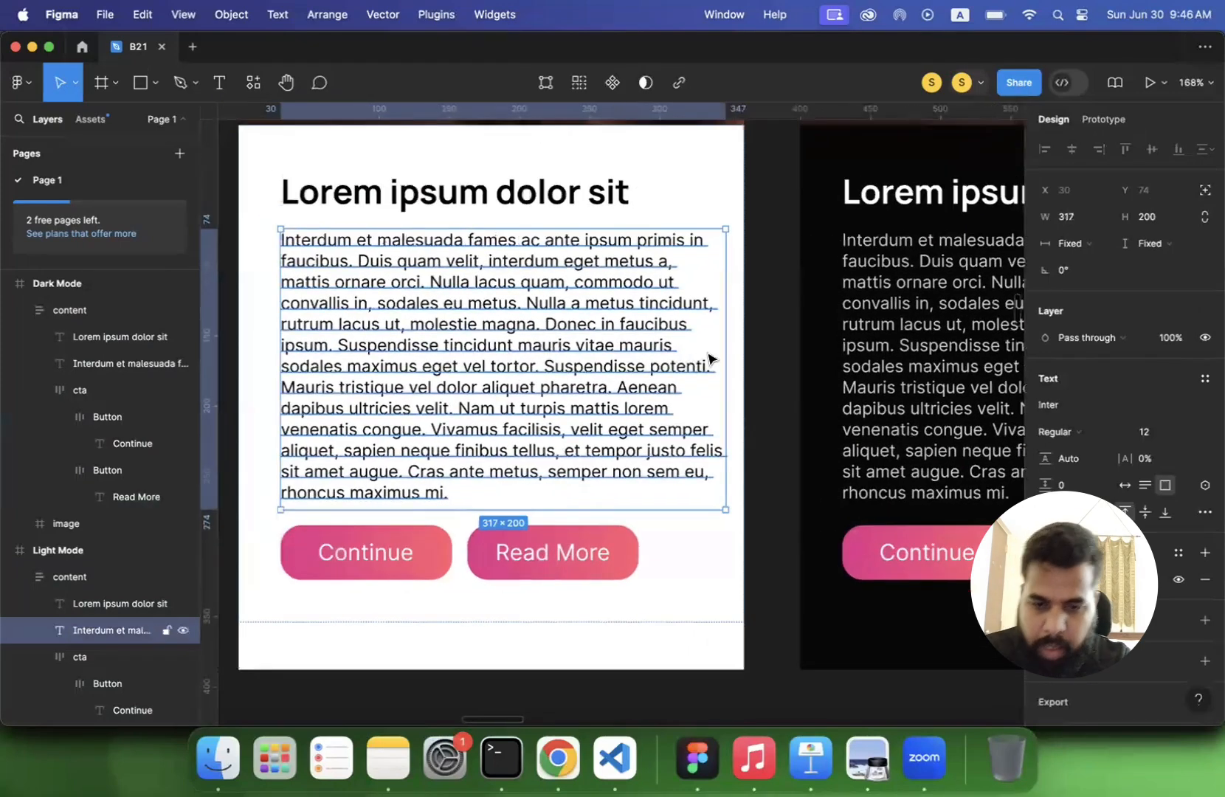
drag(724, 340, 701, 340)
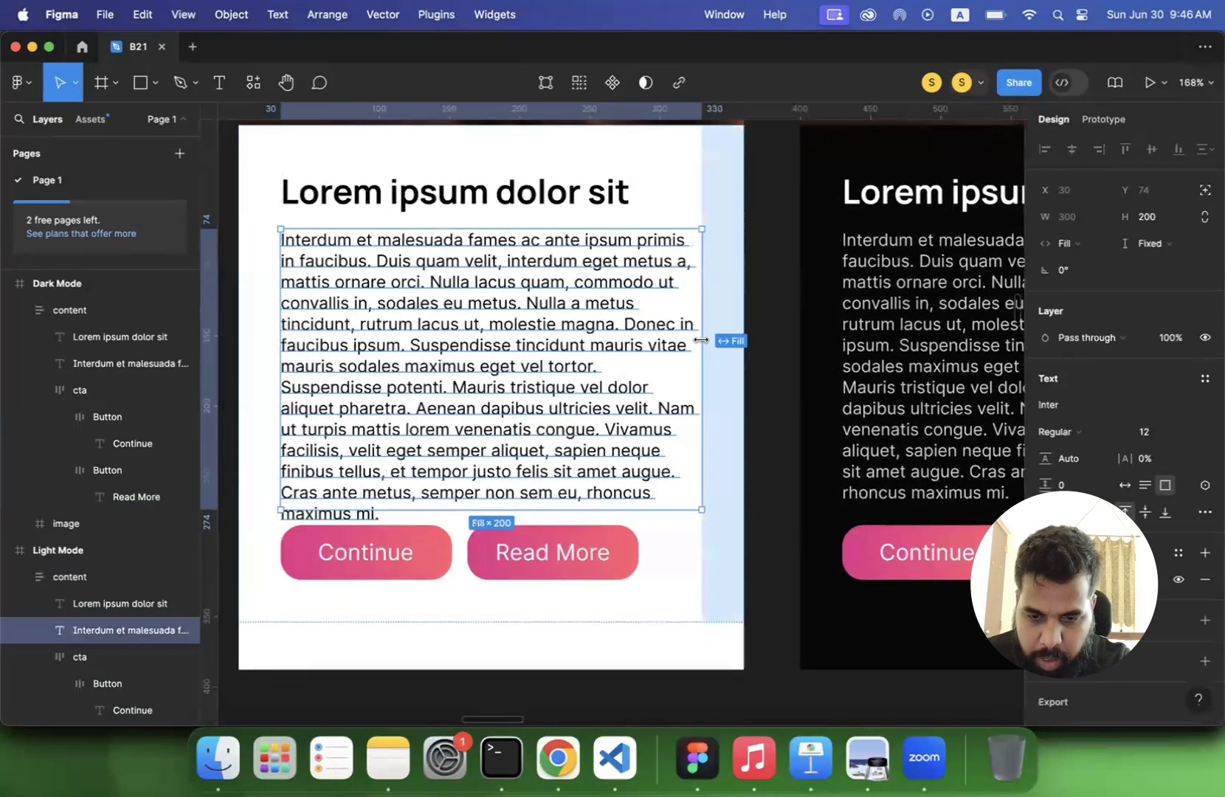
click(810, 352)
- Narrow the Dark Mode body paragraph to a width of 300 so it fills its content frame
scroll(810, 353, right, 5)
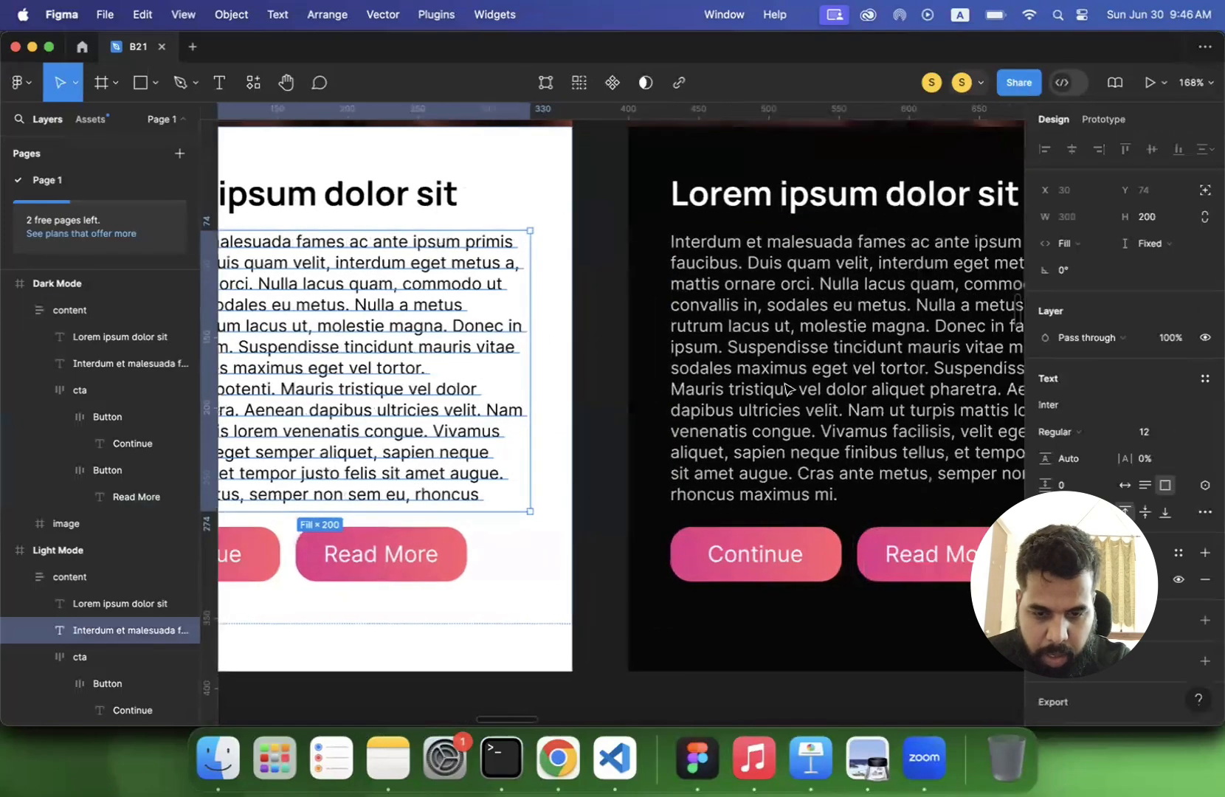
click(961, 336)
drag(960, 336, 938, 337)
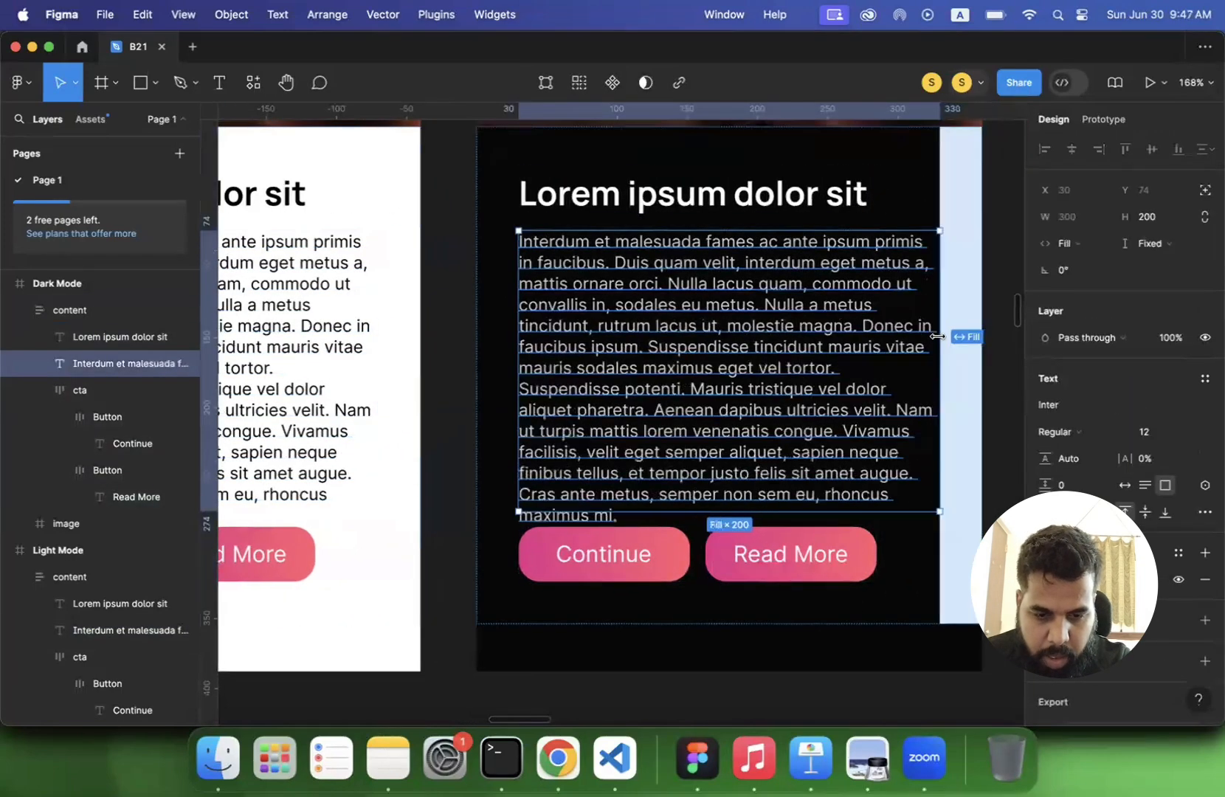
click(990, 351)
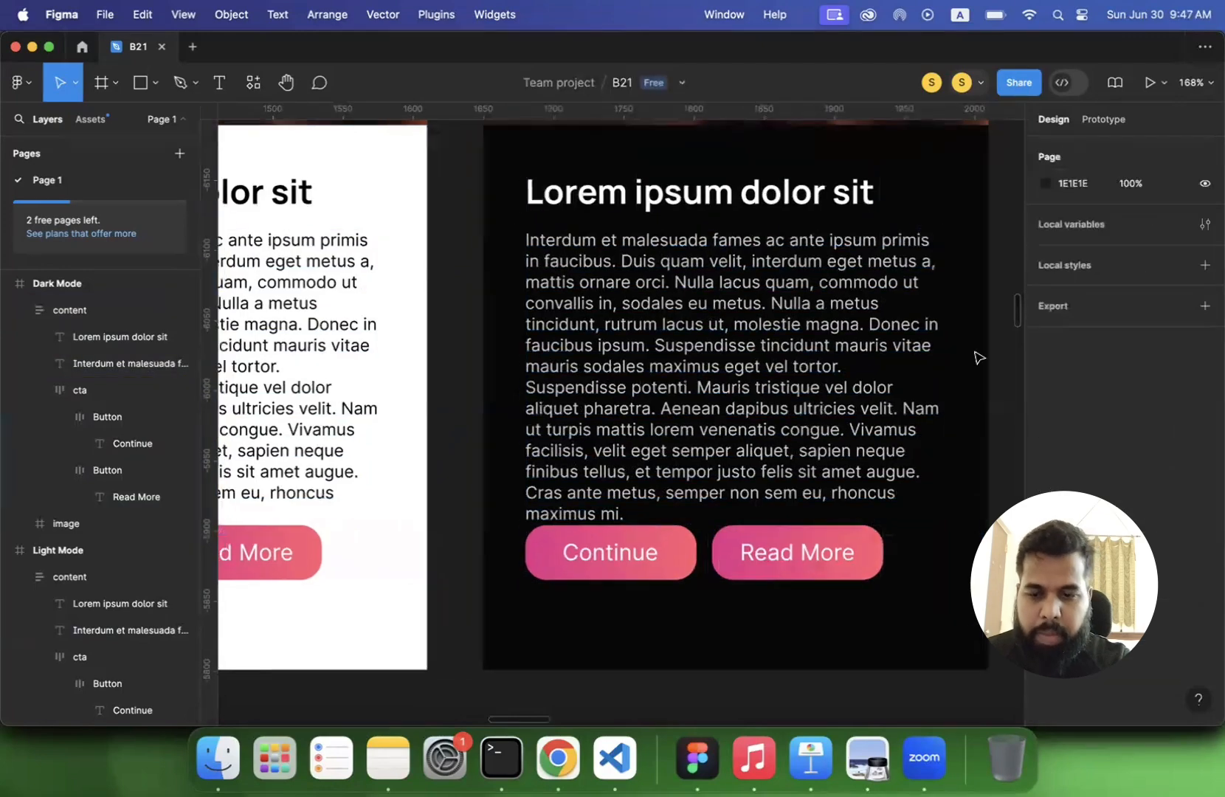
- Delete the closing sentence "Cras ante metus, semper non sem eu, rhoncus maximus mi." from the Light Mode and Dark Mode paragraphs
scroll(615, 338, left, 2)
scroll(616, 338, left, 4)
click(566, 331)
click(566, 336)
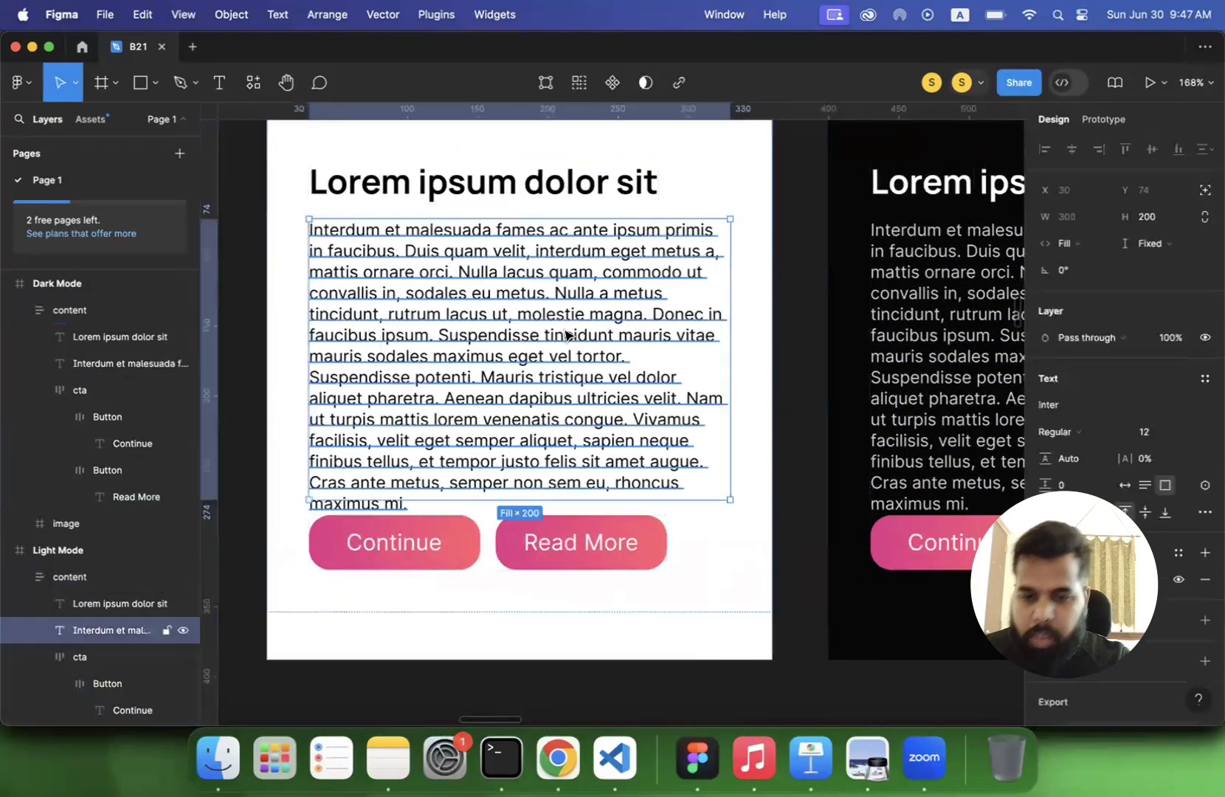
scroll(436, 363, down, 5)
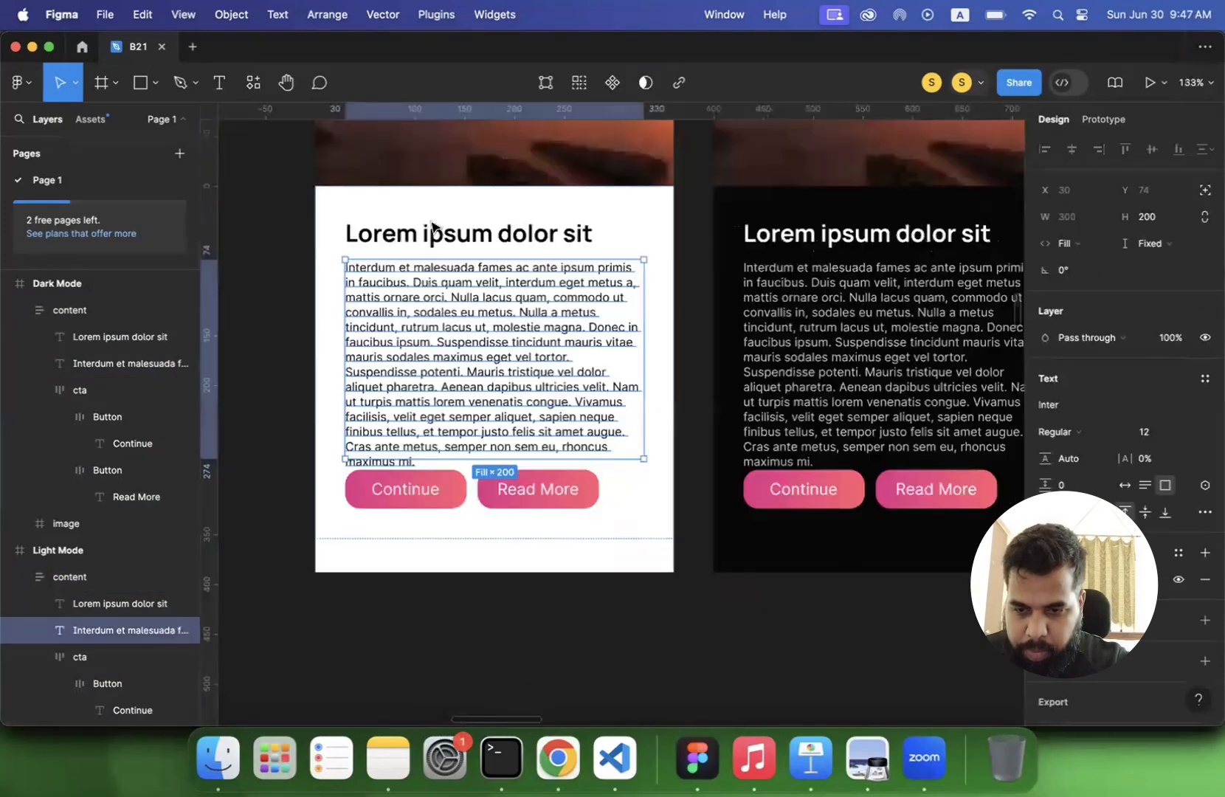
double_click(460, 393)
click(461, 429)
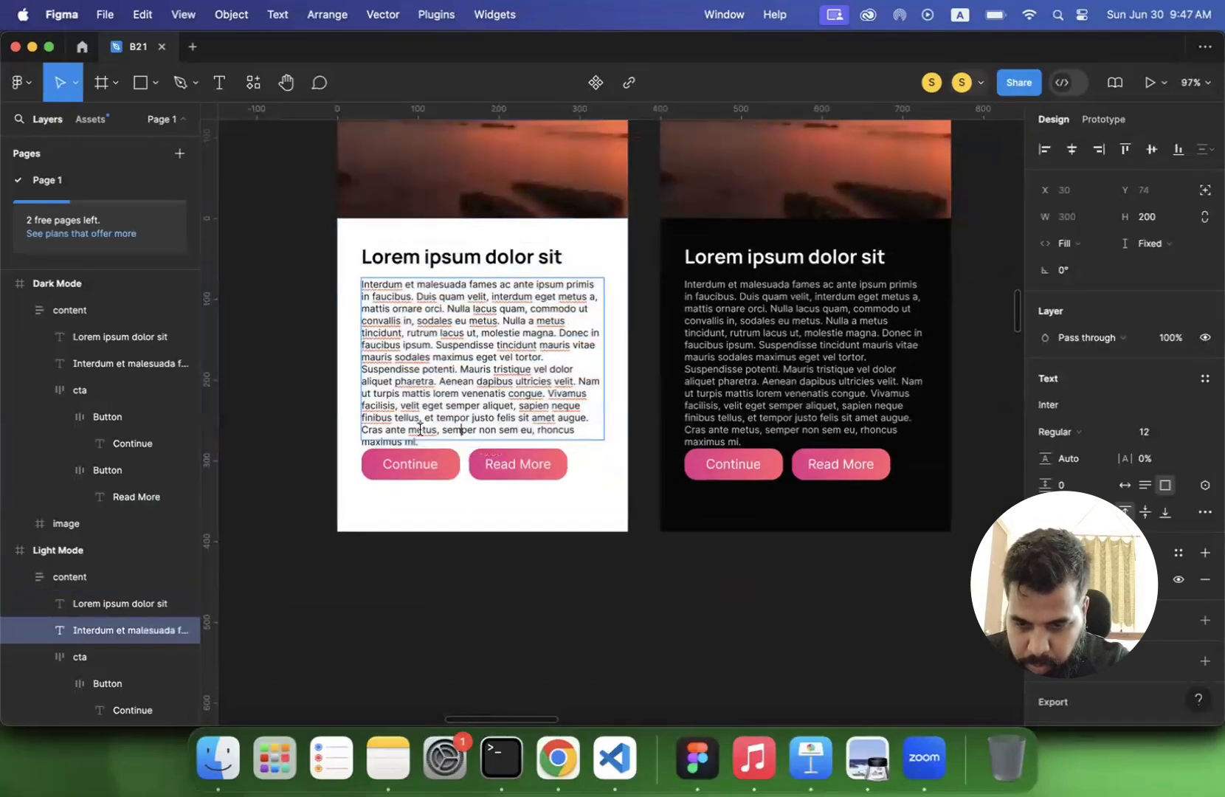
shift+click(442, 452)
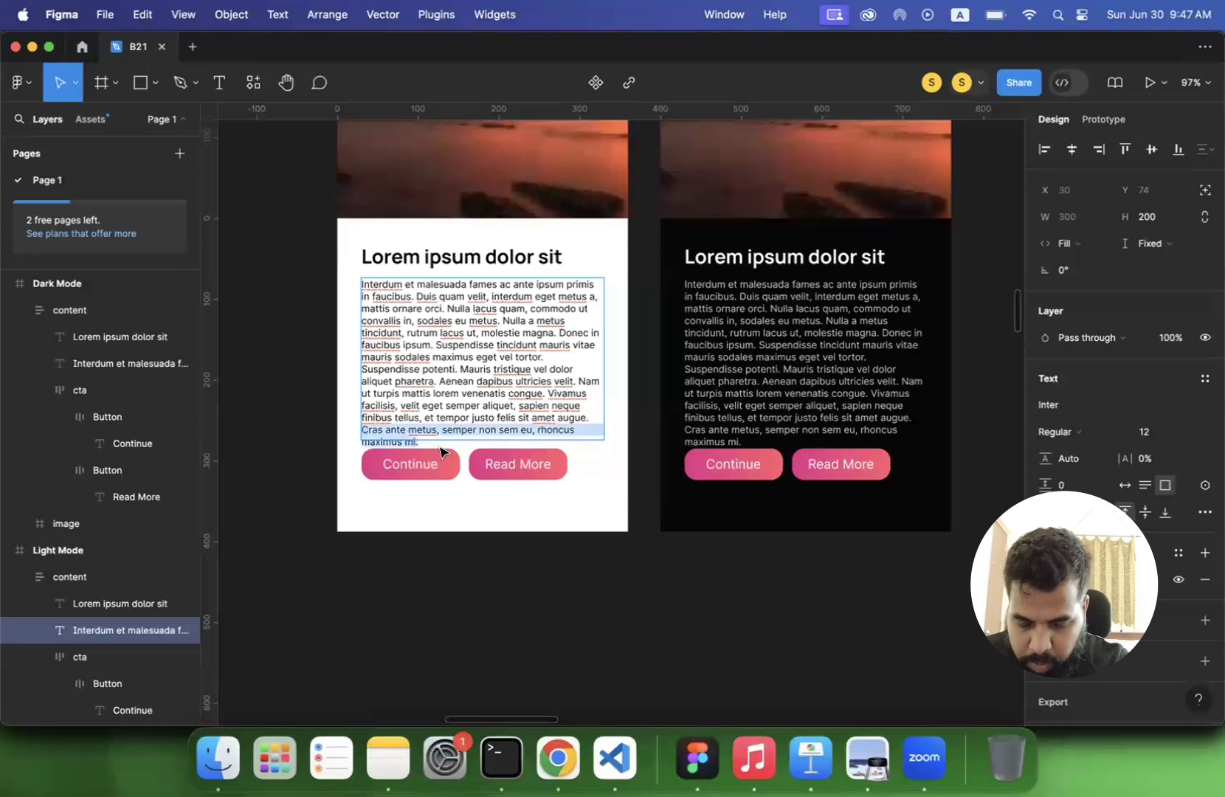
key(BackSpace)
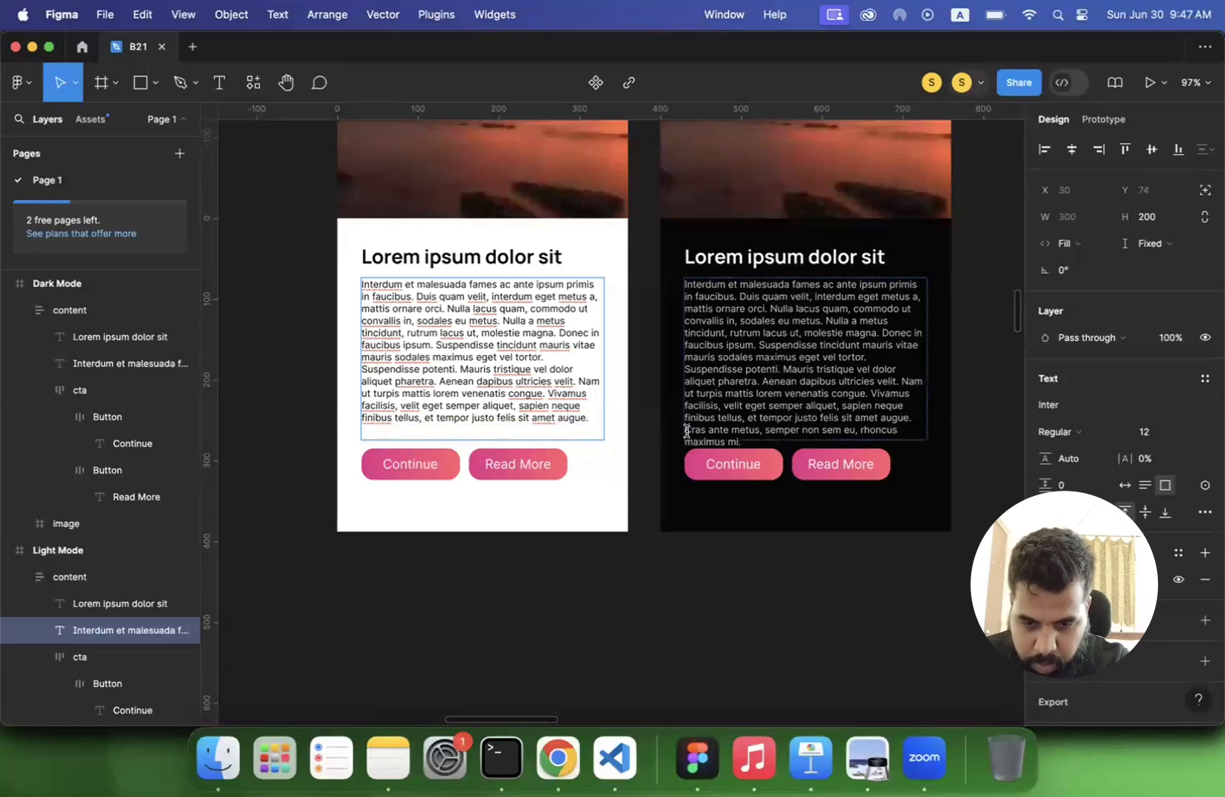
drag(694, 431, 743, 442)
key(BackSpace)
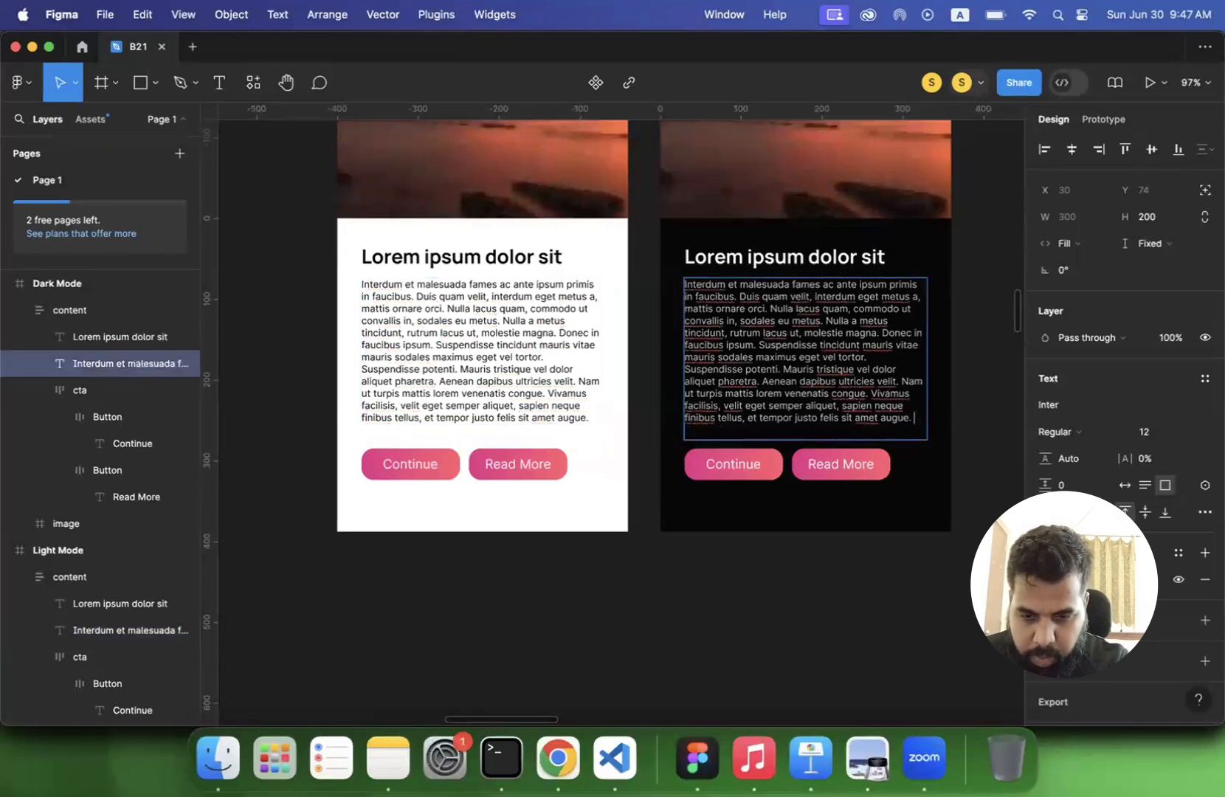
- Try a drop shadow effect directly on the Light Mode body paragraph text
click(478, 408)
click(479, 408)
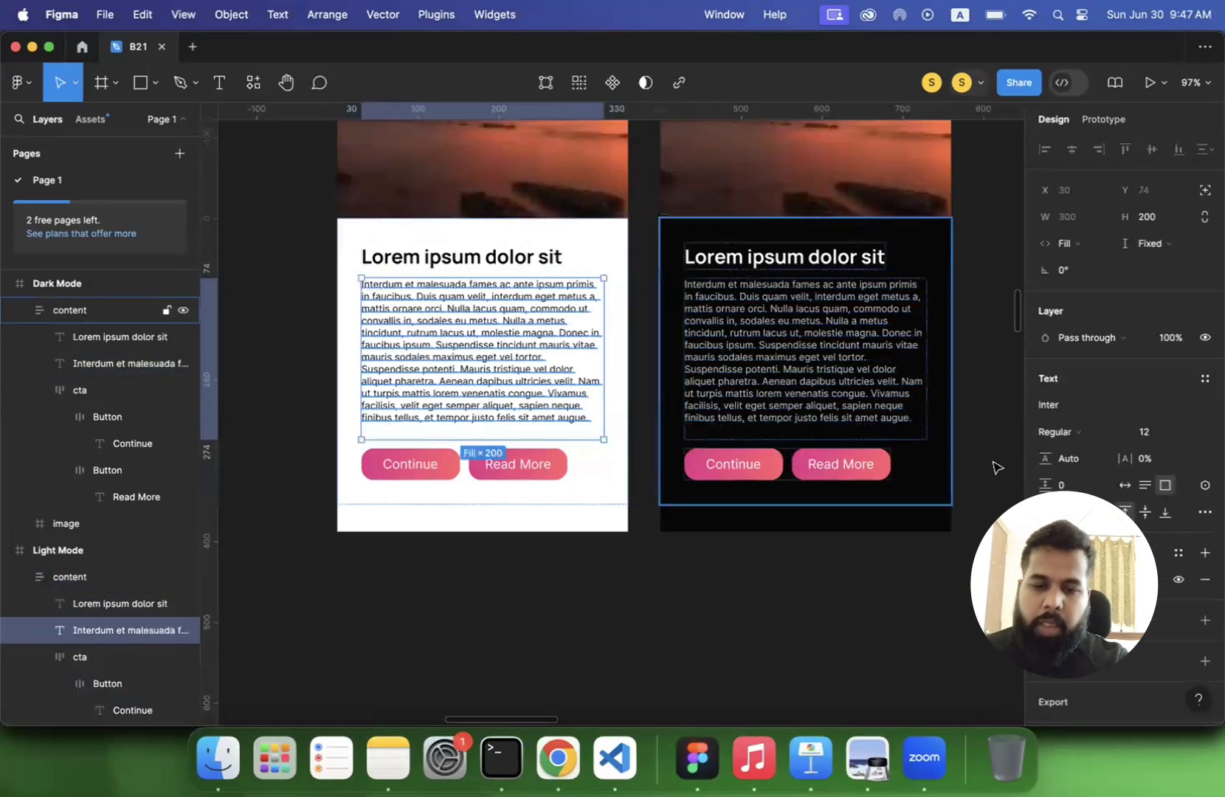
scroll(1153, 617, down, 2)
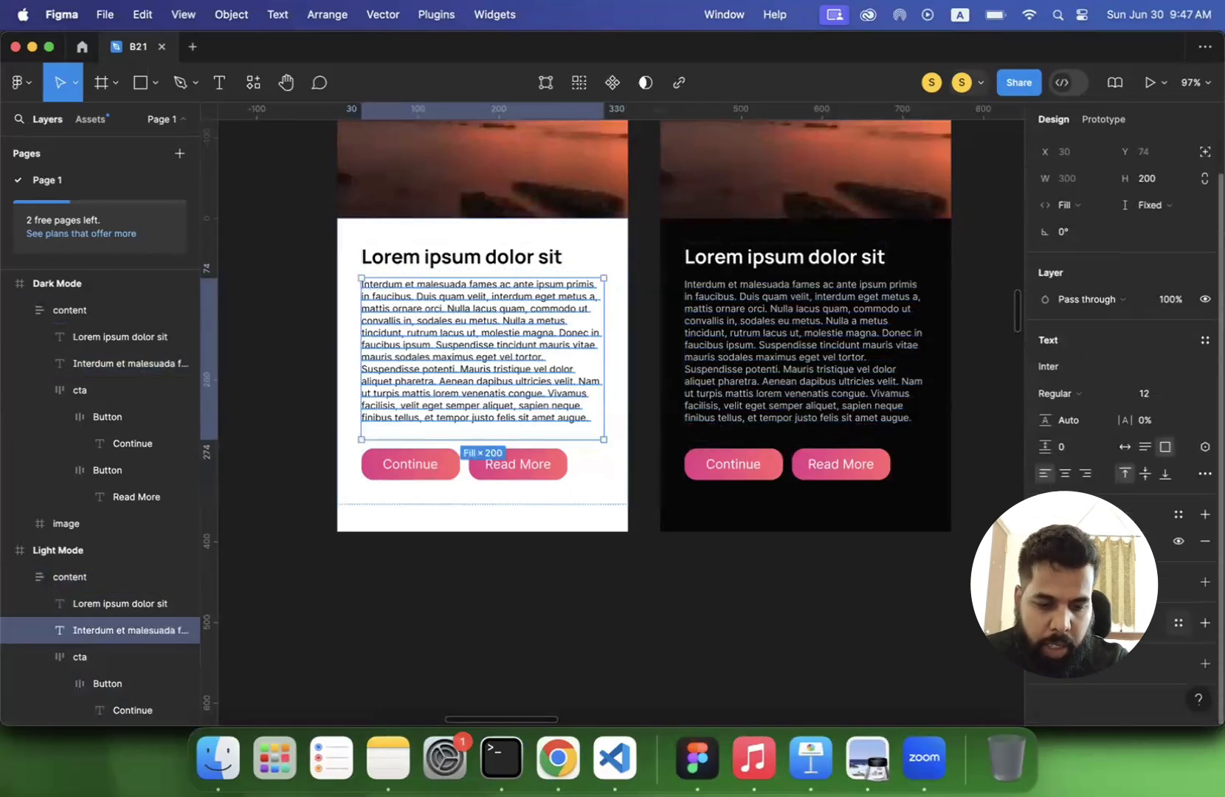
scroll(807, 574, up, 2)
scroll(807, 573, up, 4)
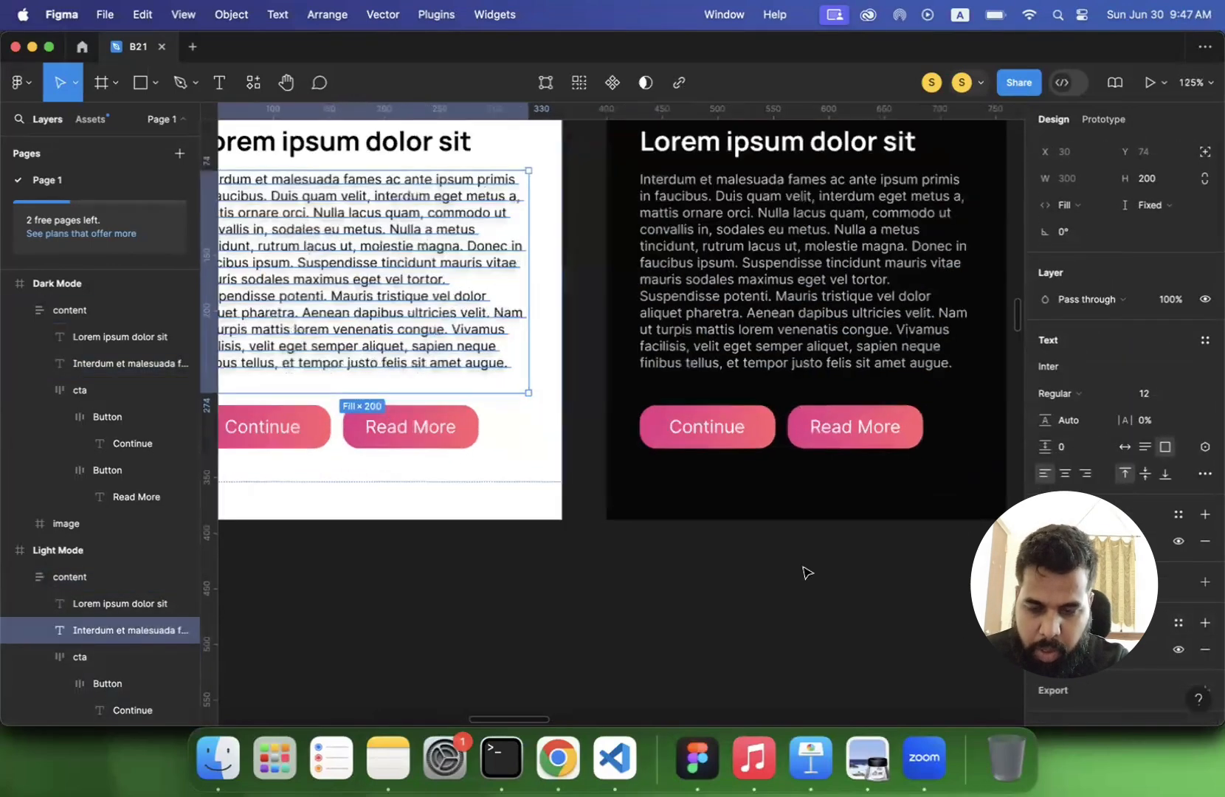
scroll(746, 631, up, 4)
scroll(746, 632, left, 2)
scroll(488, 311, up, 3)
scroll(487, 311, left, 3)
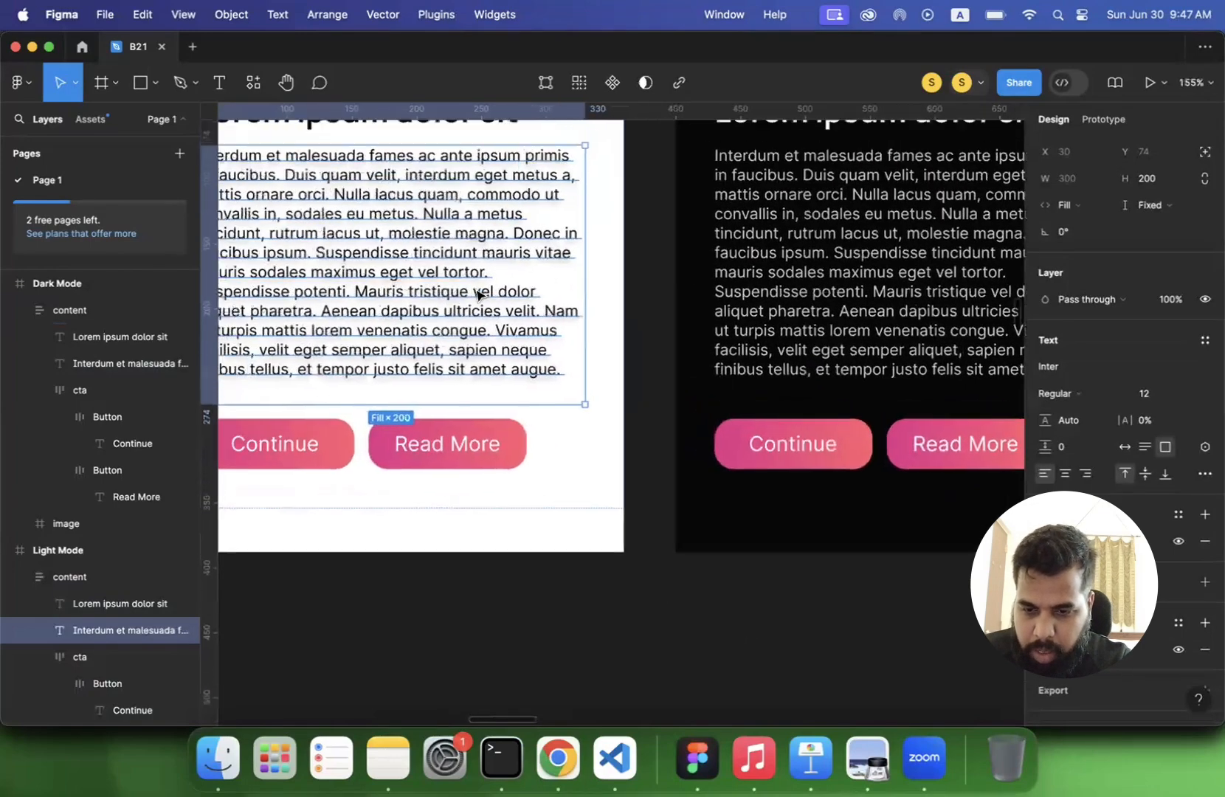
- Wrap the Light Mode body paragraph in its own frame and name the frame "paragraph"
right_click(530, 380)
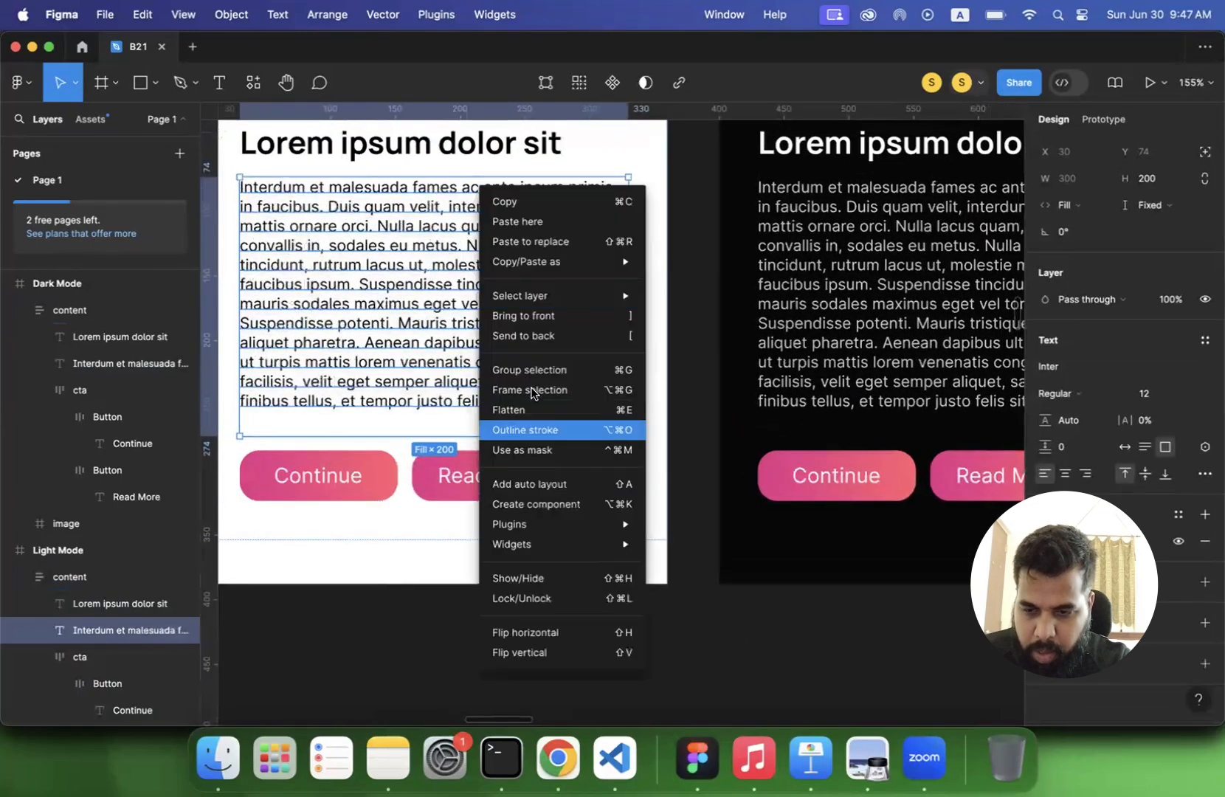
click(546, 392)
double_click(103, 627)
text(paragraph)
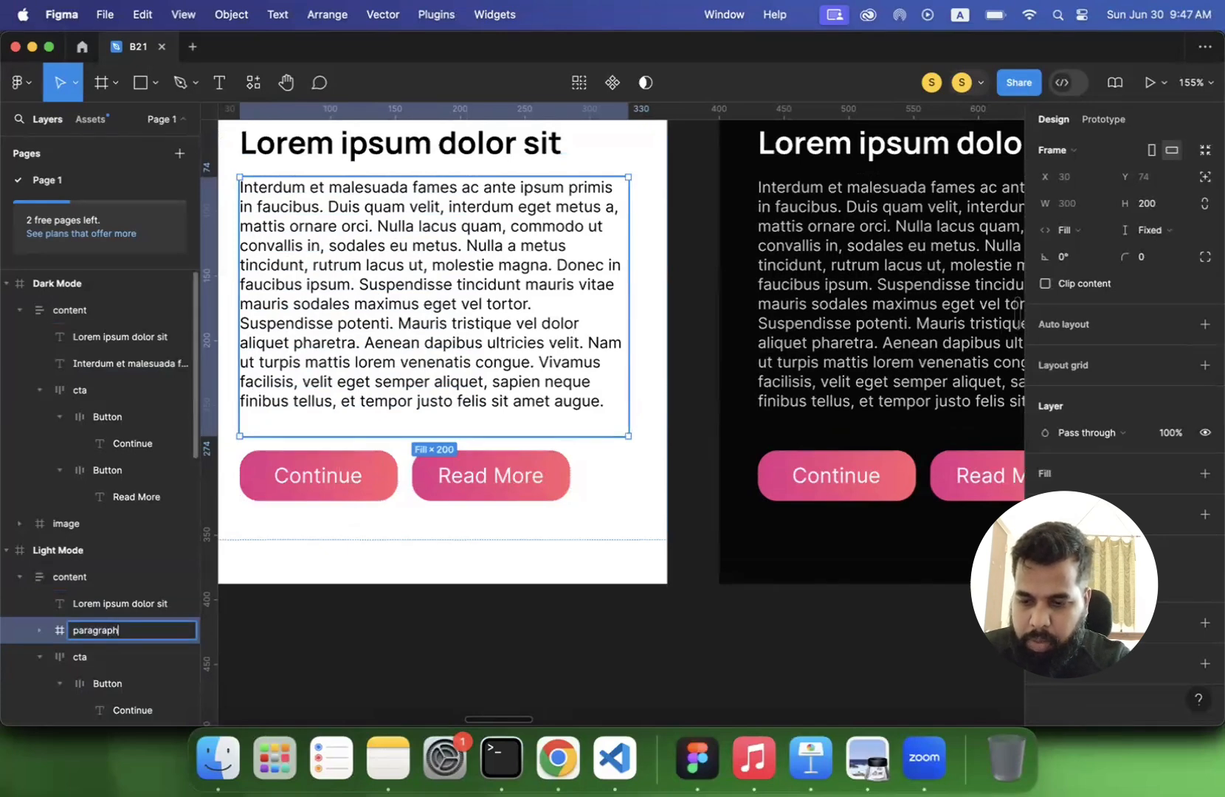
key(Return)
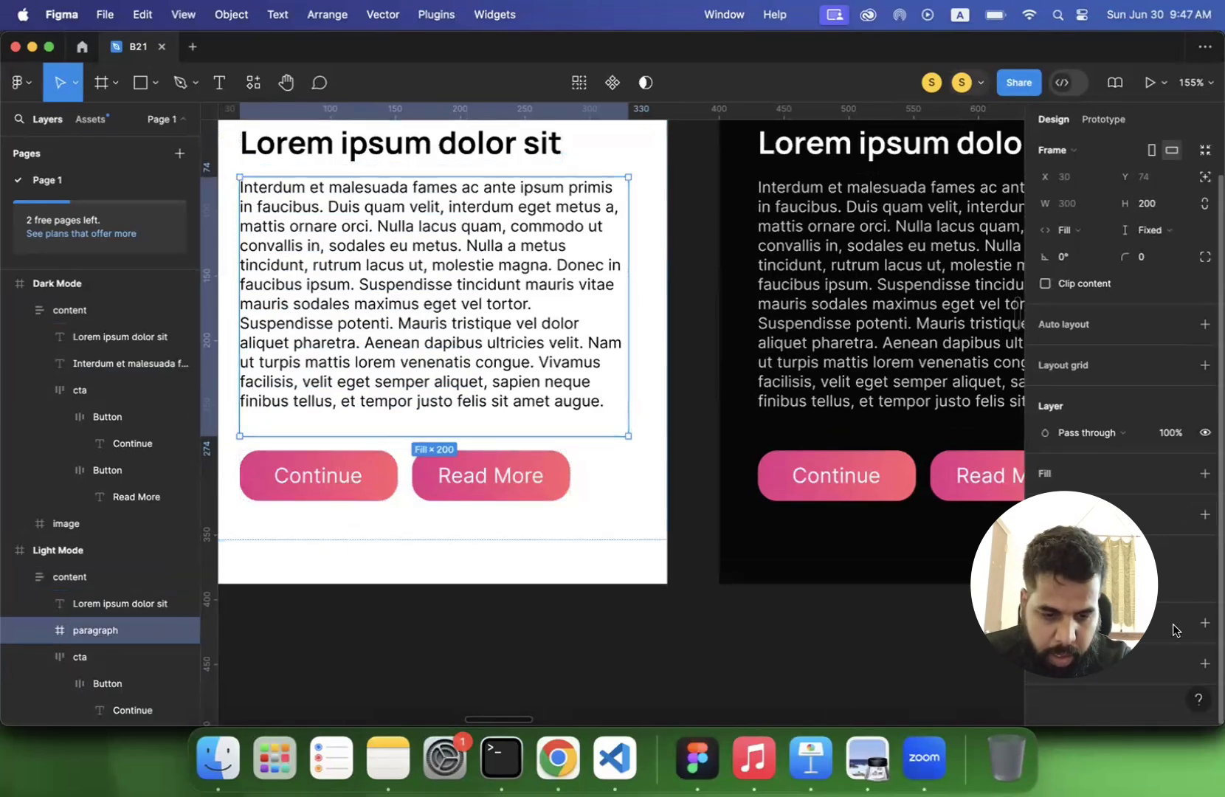
- Give the Light Mode paragraph frame a light grey F4F4F4 fill
click(1204, 623)
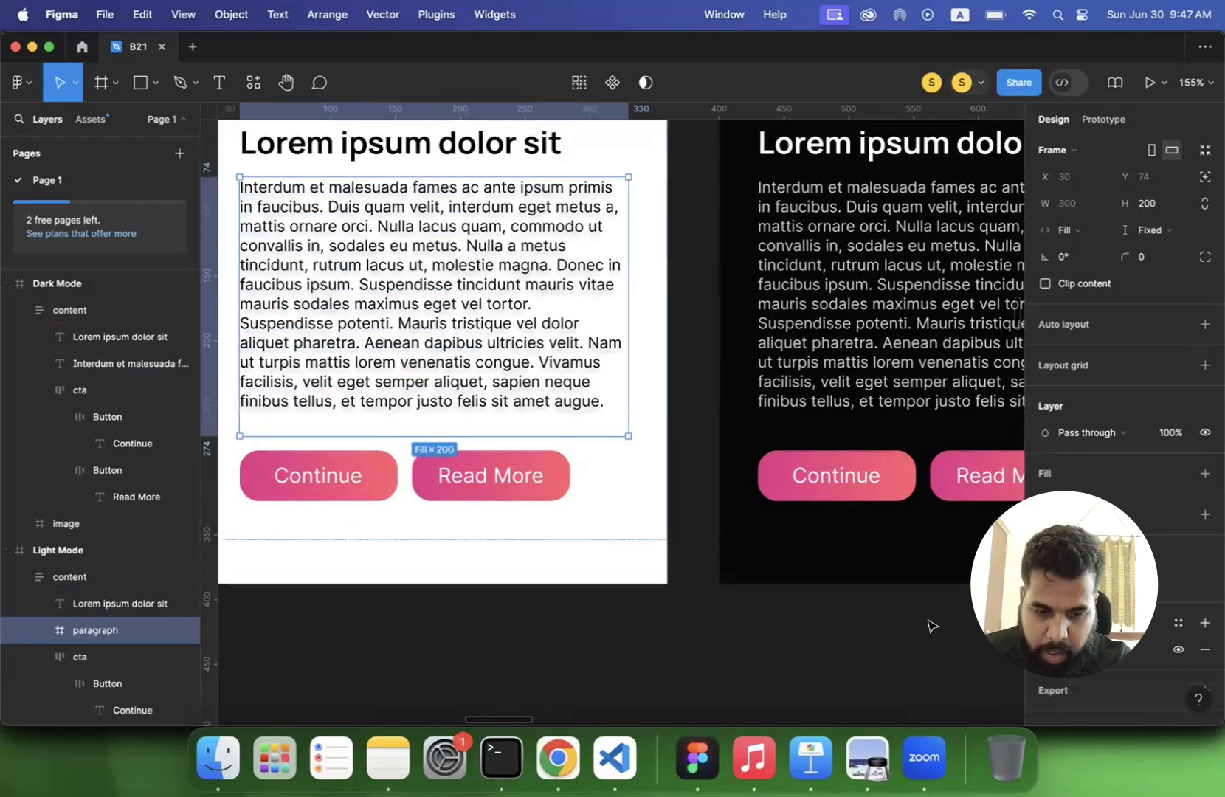
key(super+z)
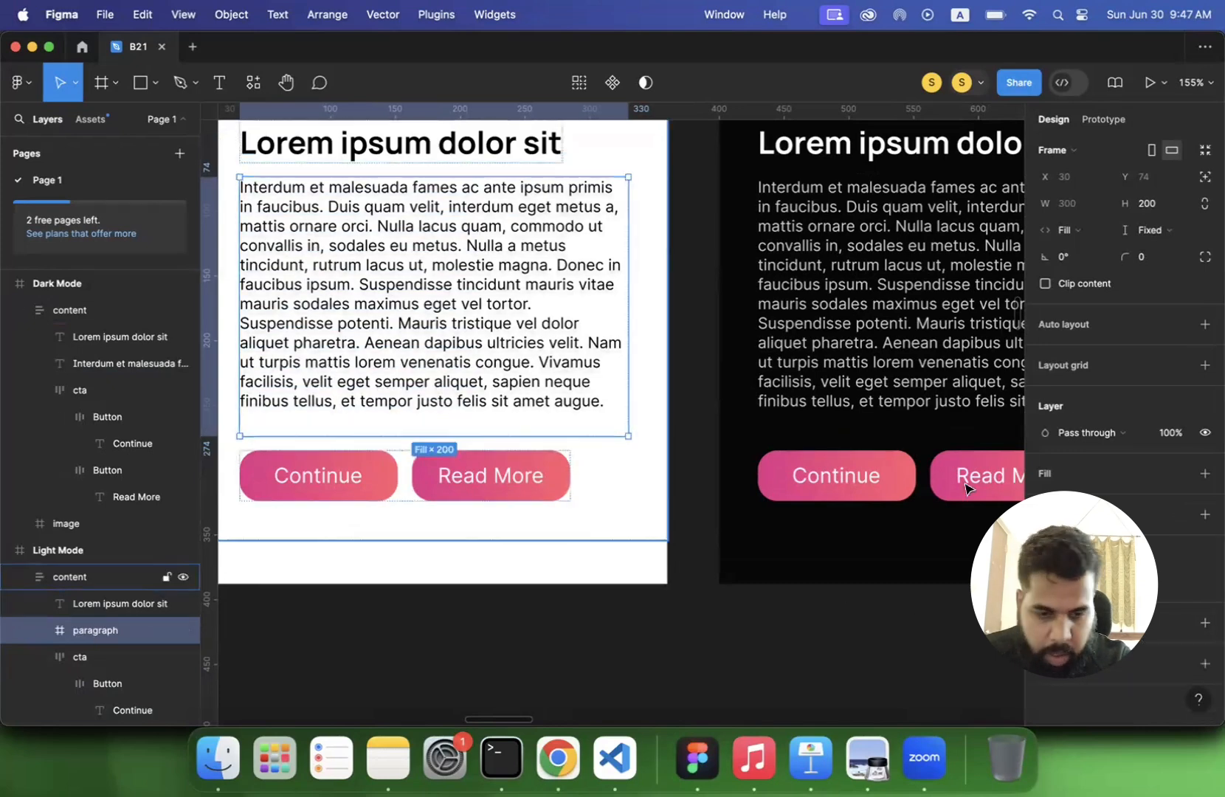
click(1205, 473)
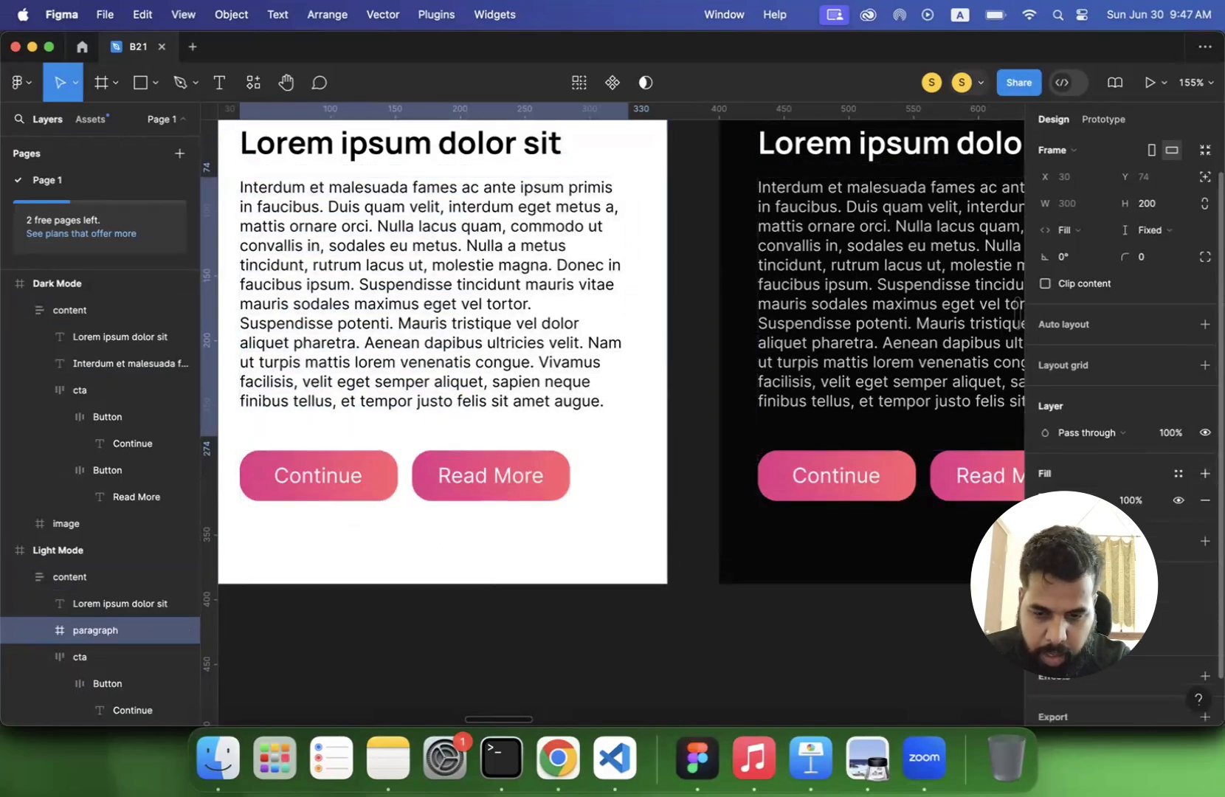
click(1046, 501)
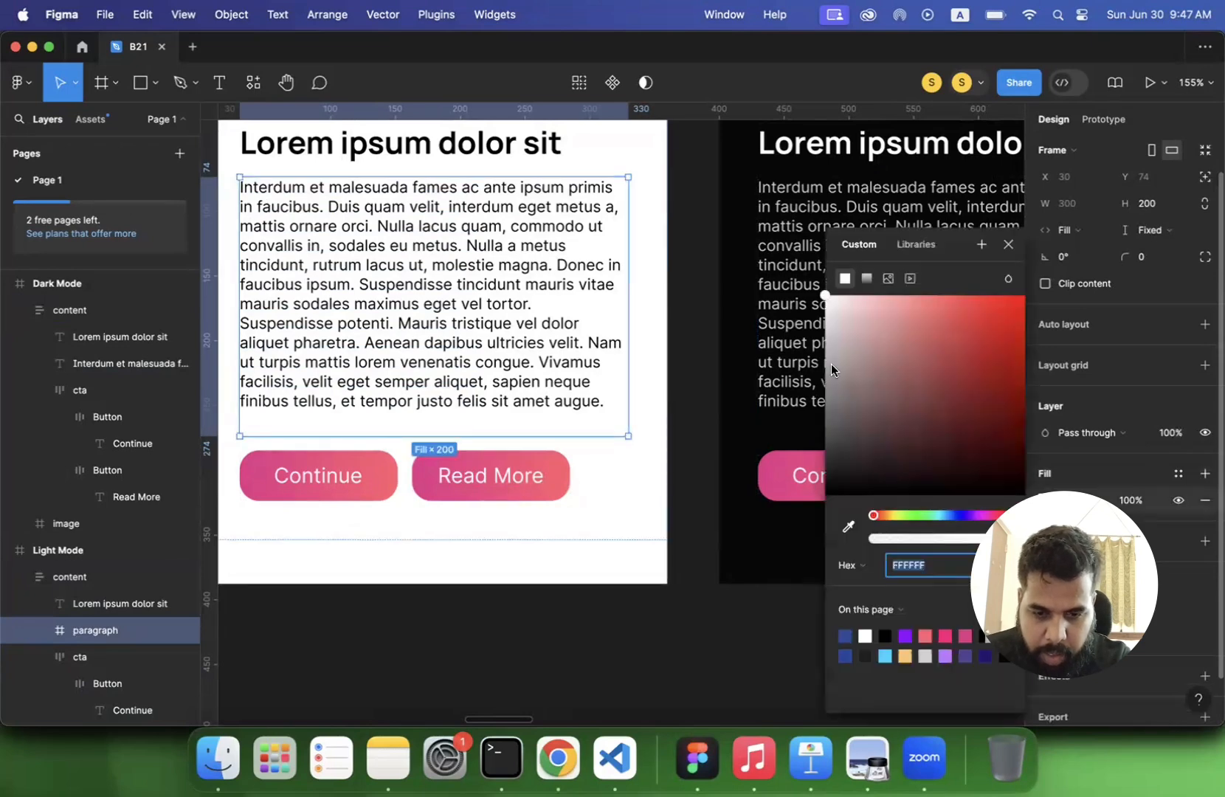
text(F5F5F5)
key(Return)
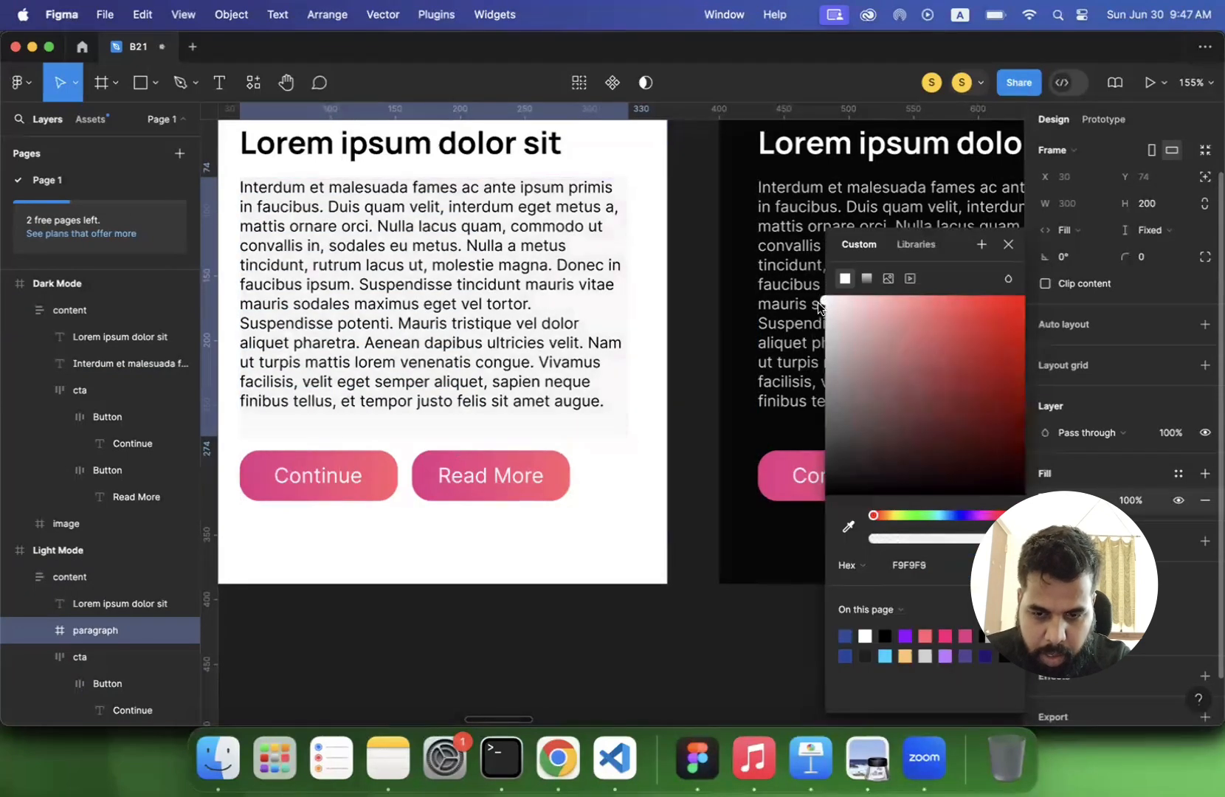
drag(817, 313, 817, 310)
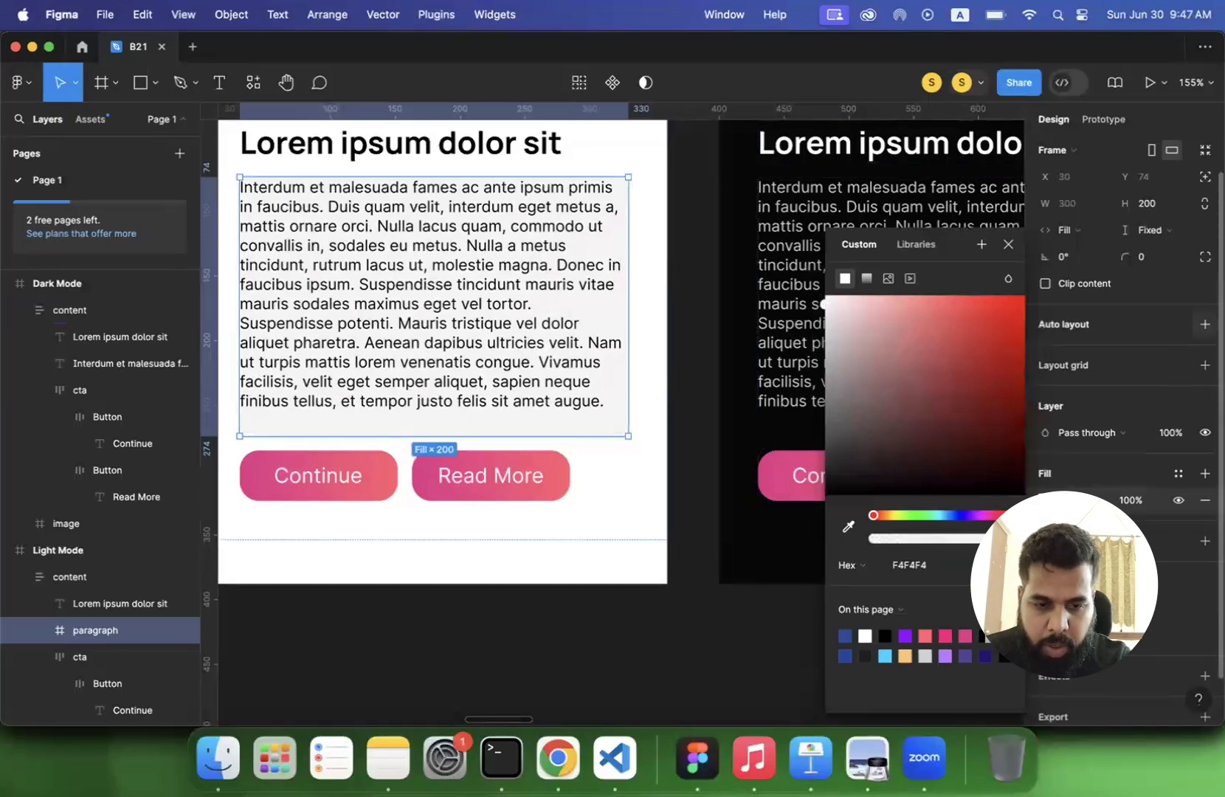
- Add auto layout to the Light Mode paragraph frame with horizontal and vertical padding of 10
click(1205, 324)
click(1081, 411)
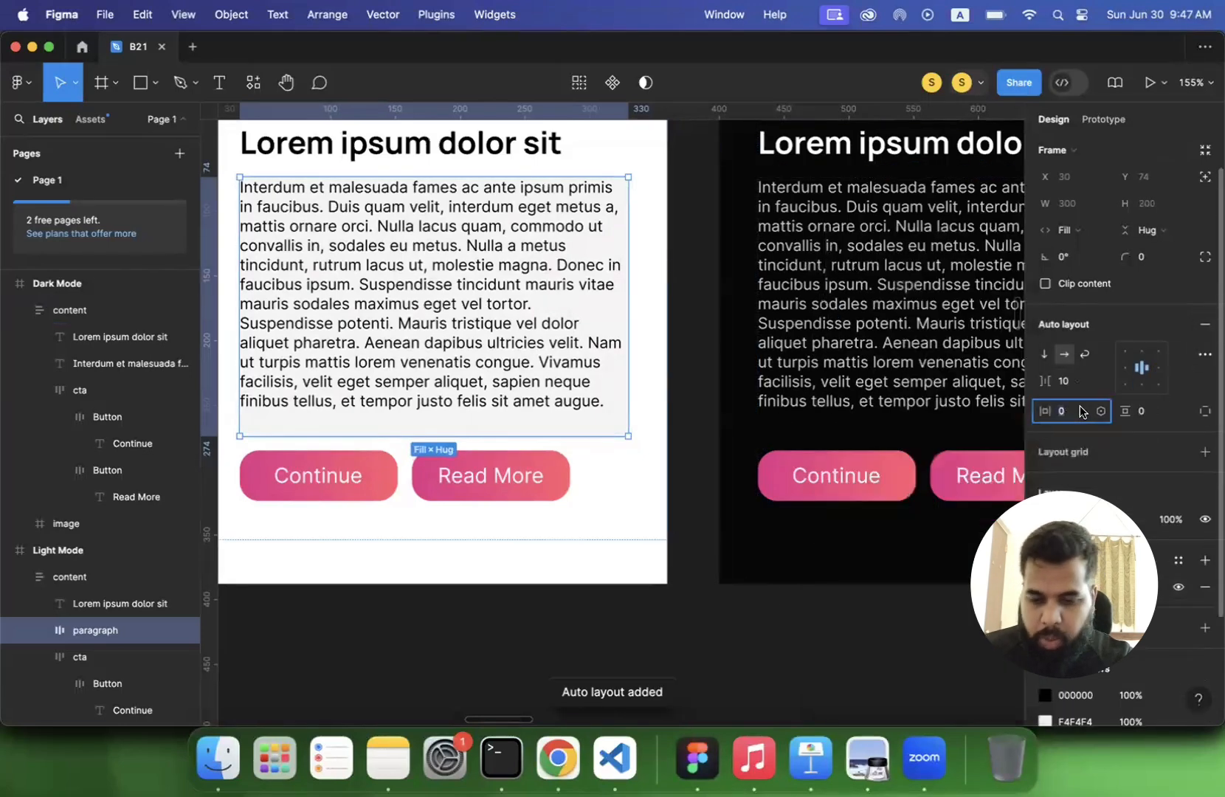
key(Return)
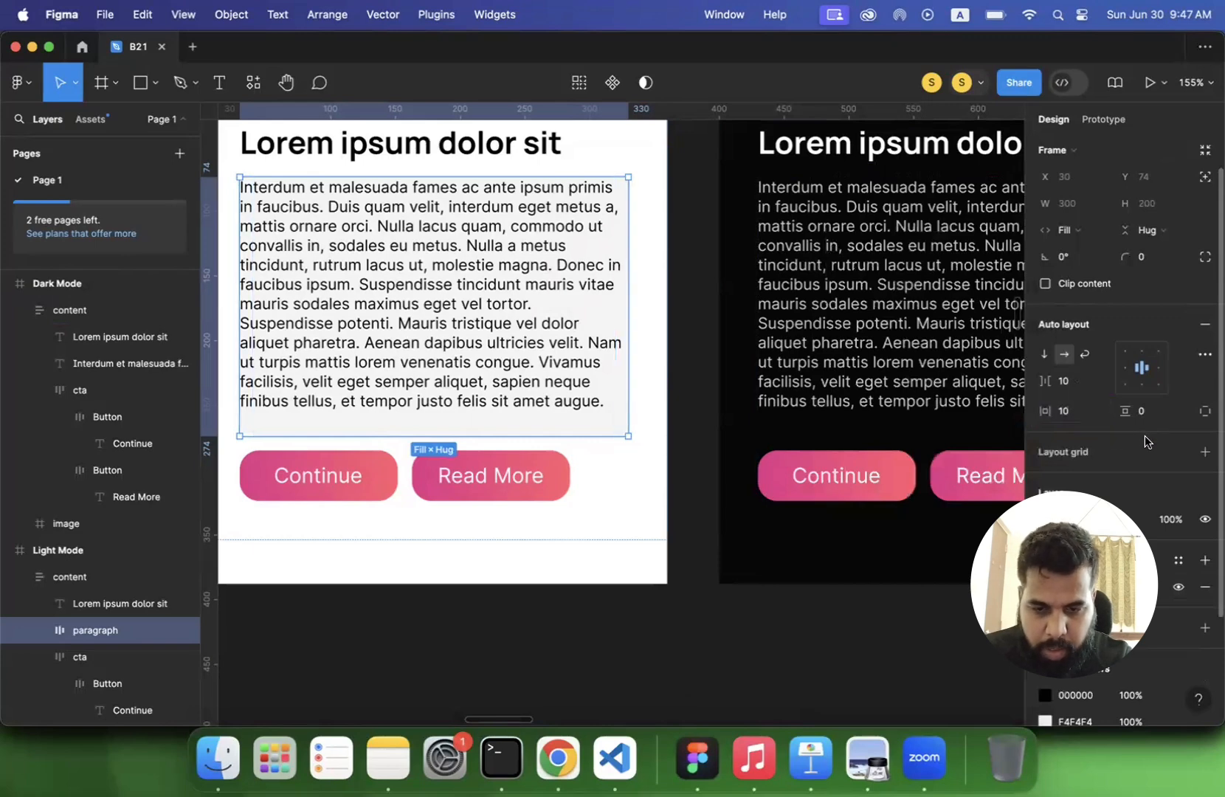
click(1146, 412)
text(1)
key(Return)
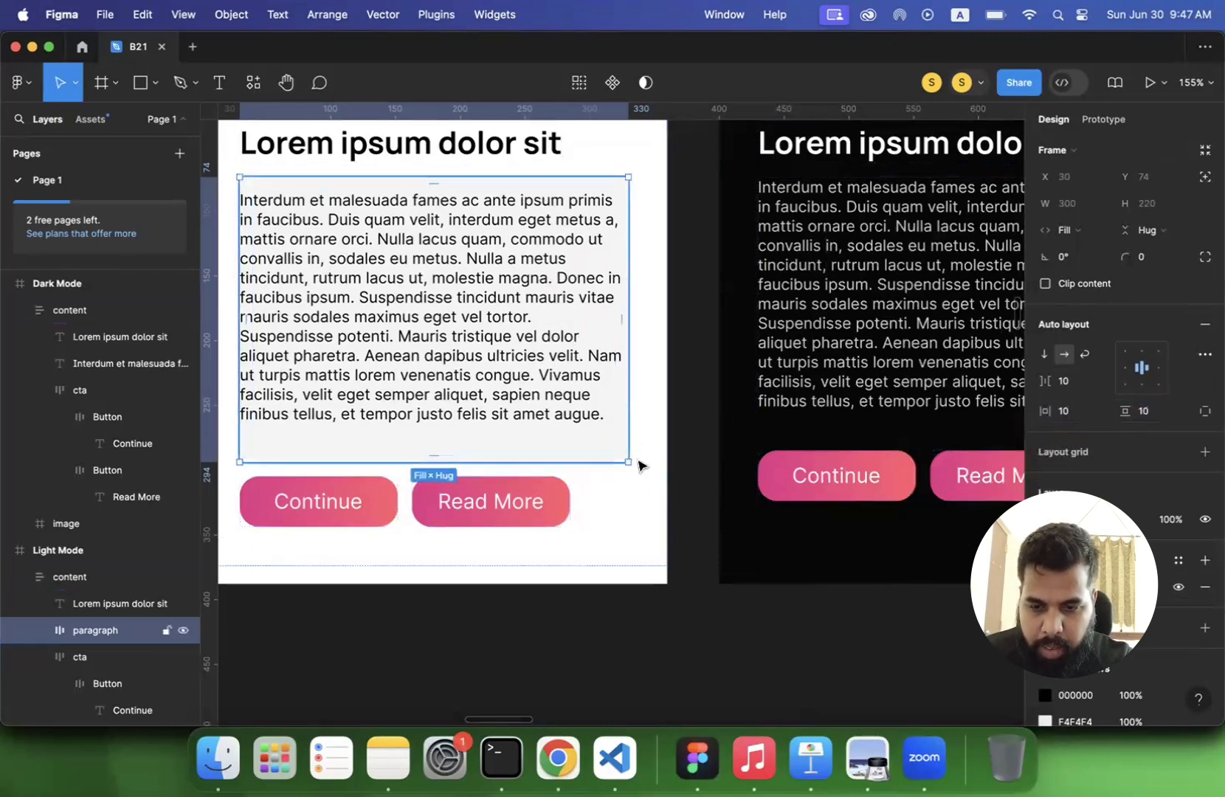
- Add a drop shadow effect to the Light Mode paragraph frame
scroll(1121, 369, down, 4)
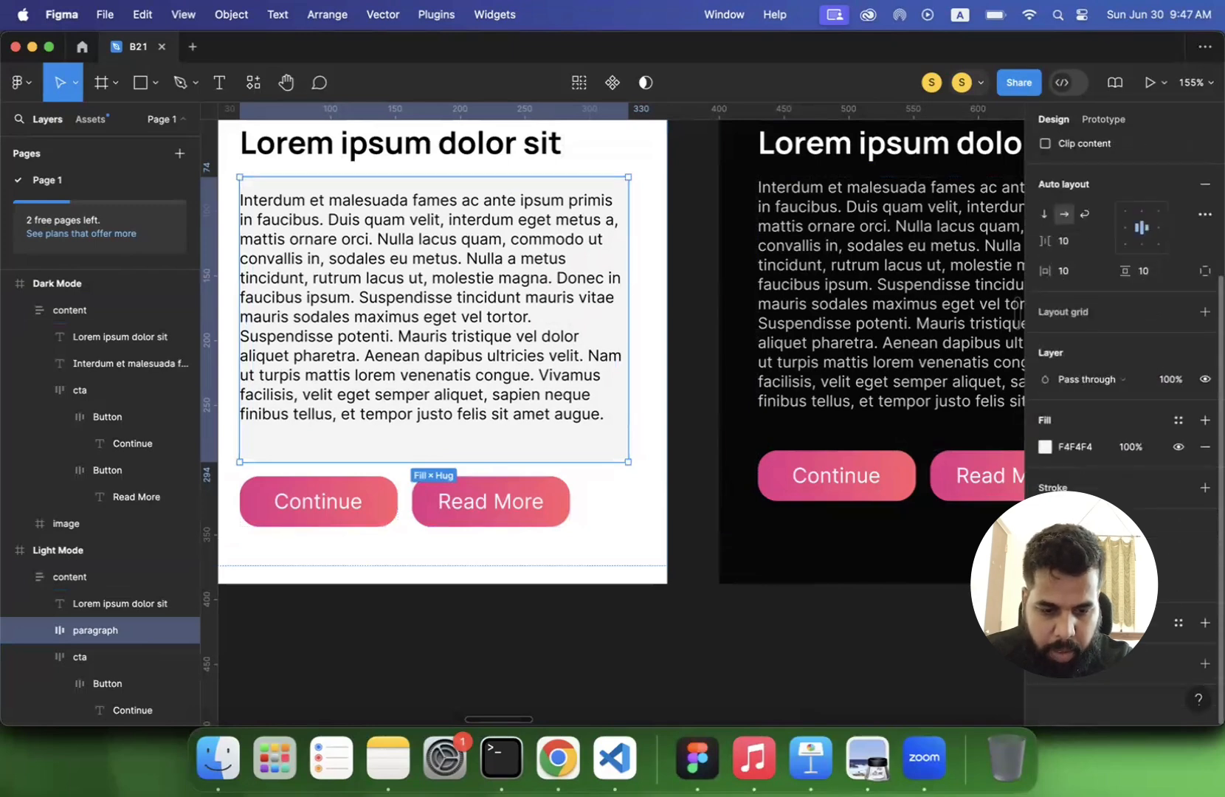
click(1205, 622)
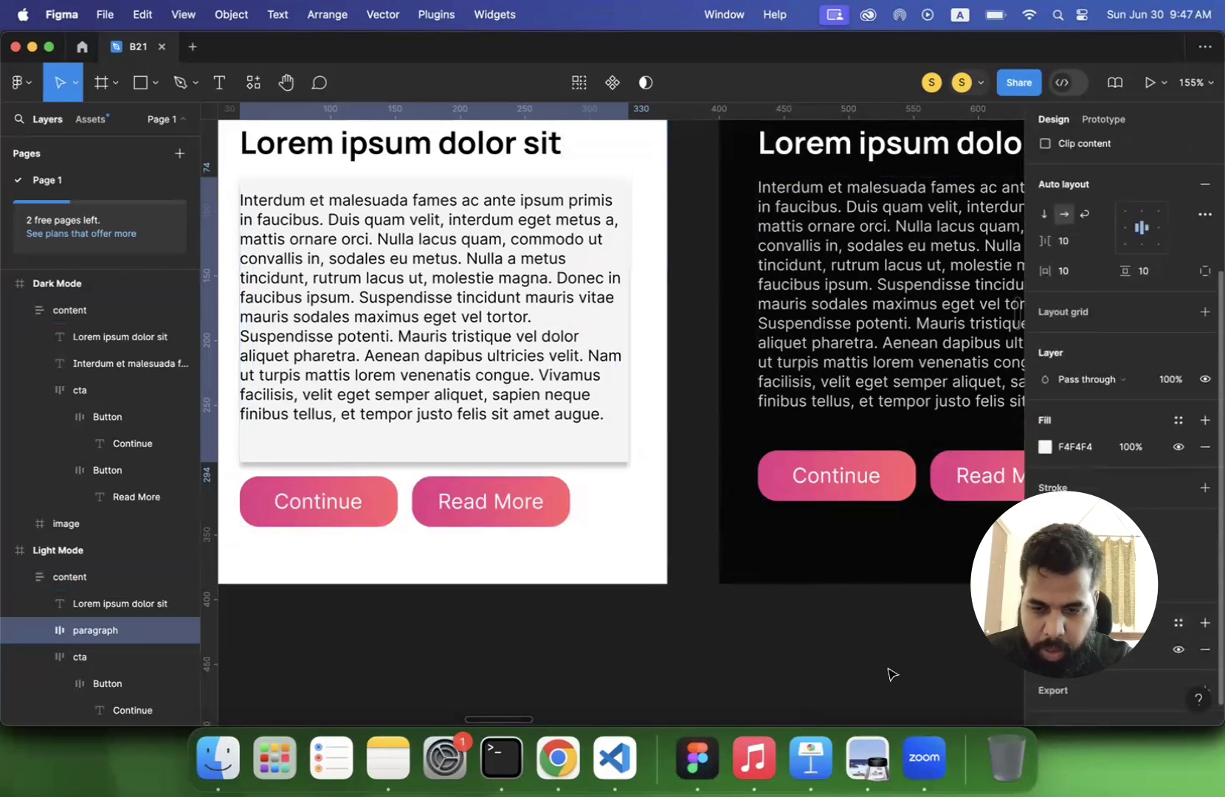
click(668, 675)
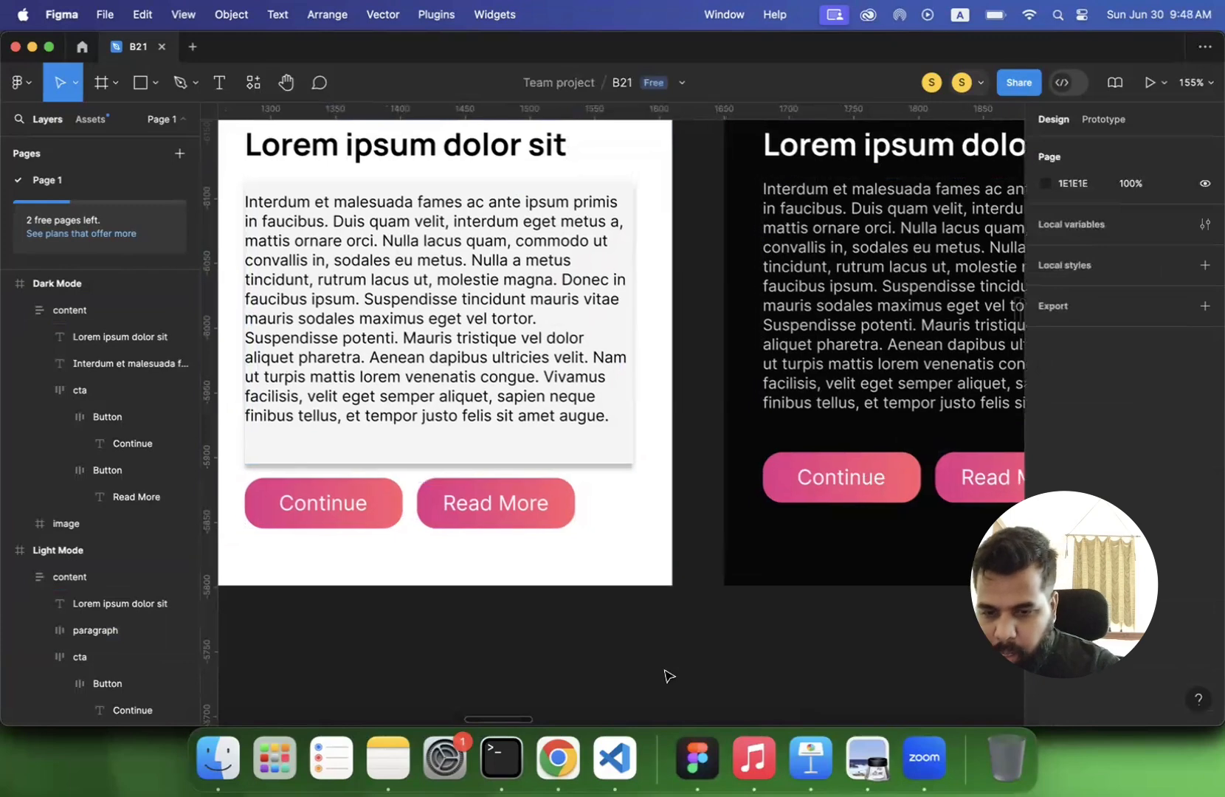
- Set the Light Mode paragraph frame's width to hug its contents so the horizontal padding applies
scroll(667, 673, left, 3)
scroll(667, 673, up, 2)
click(445, 399)
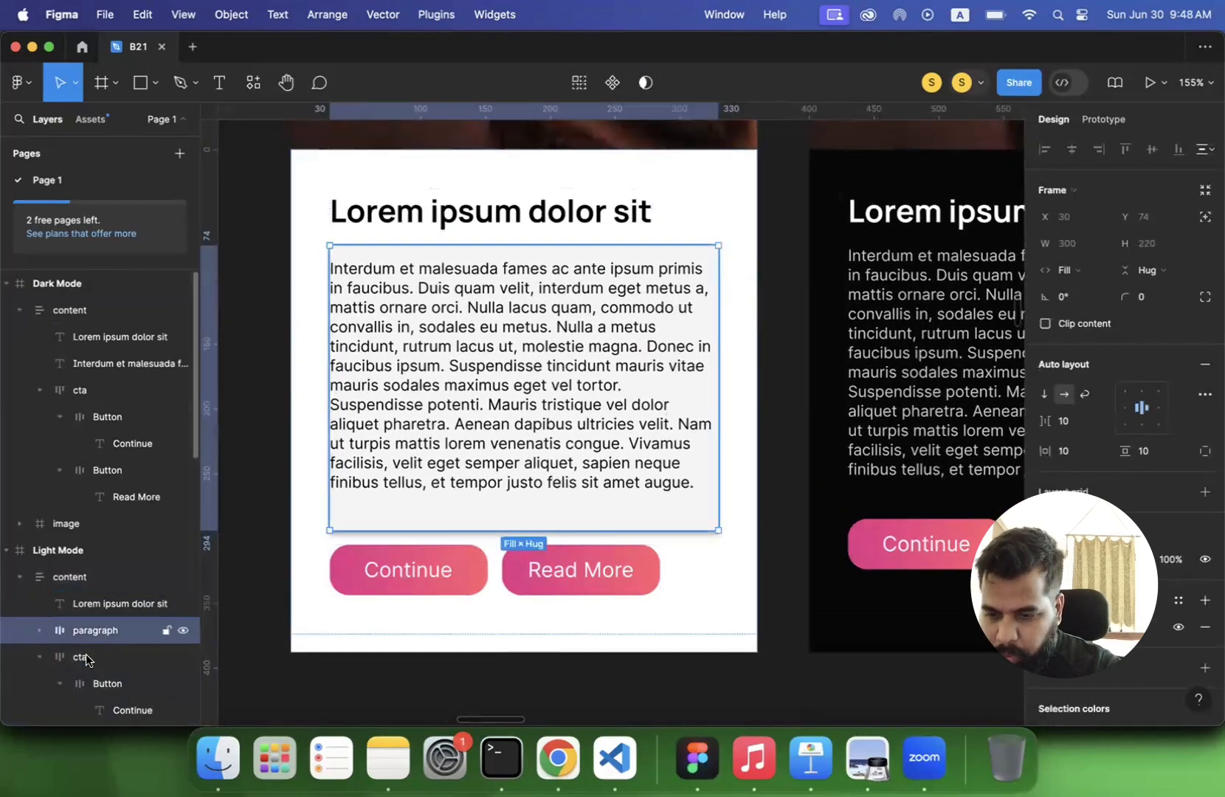
click(38, 633)
click(39, 633)
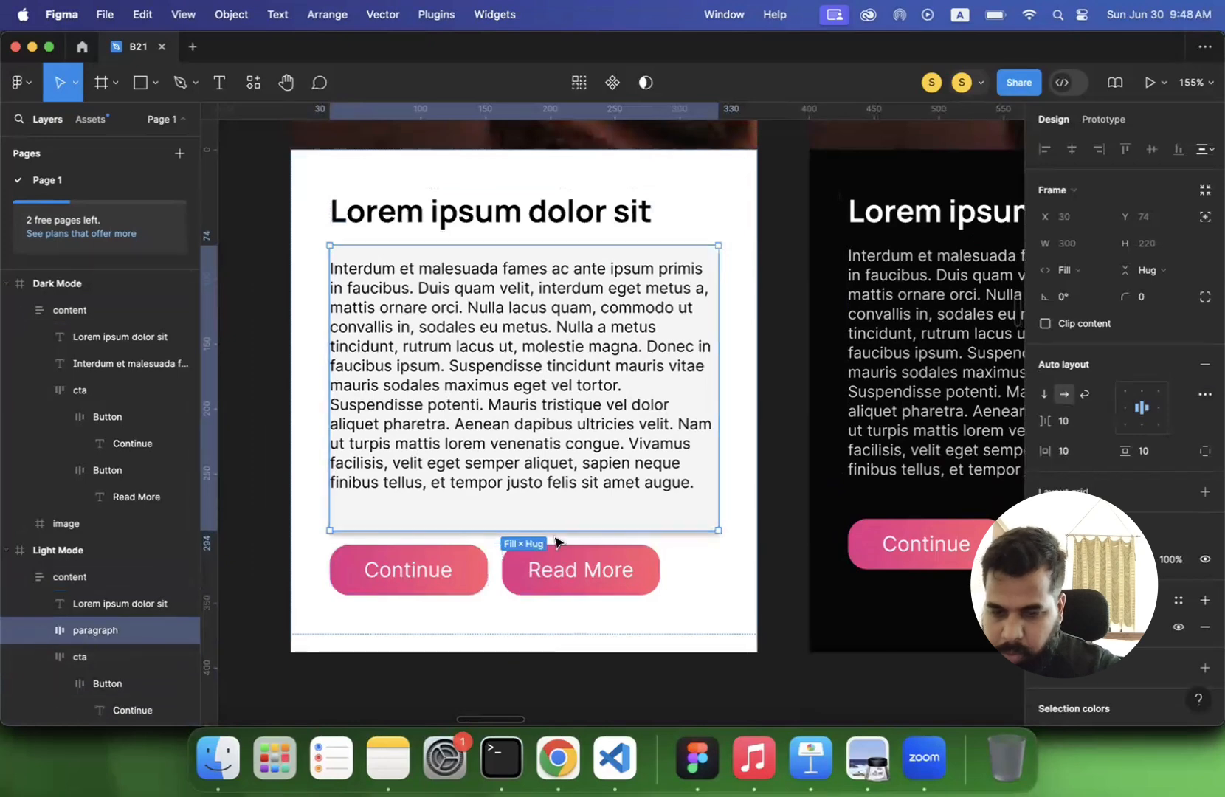
click(1085, 272)
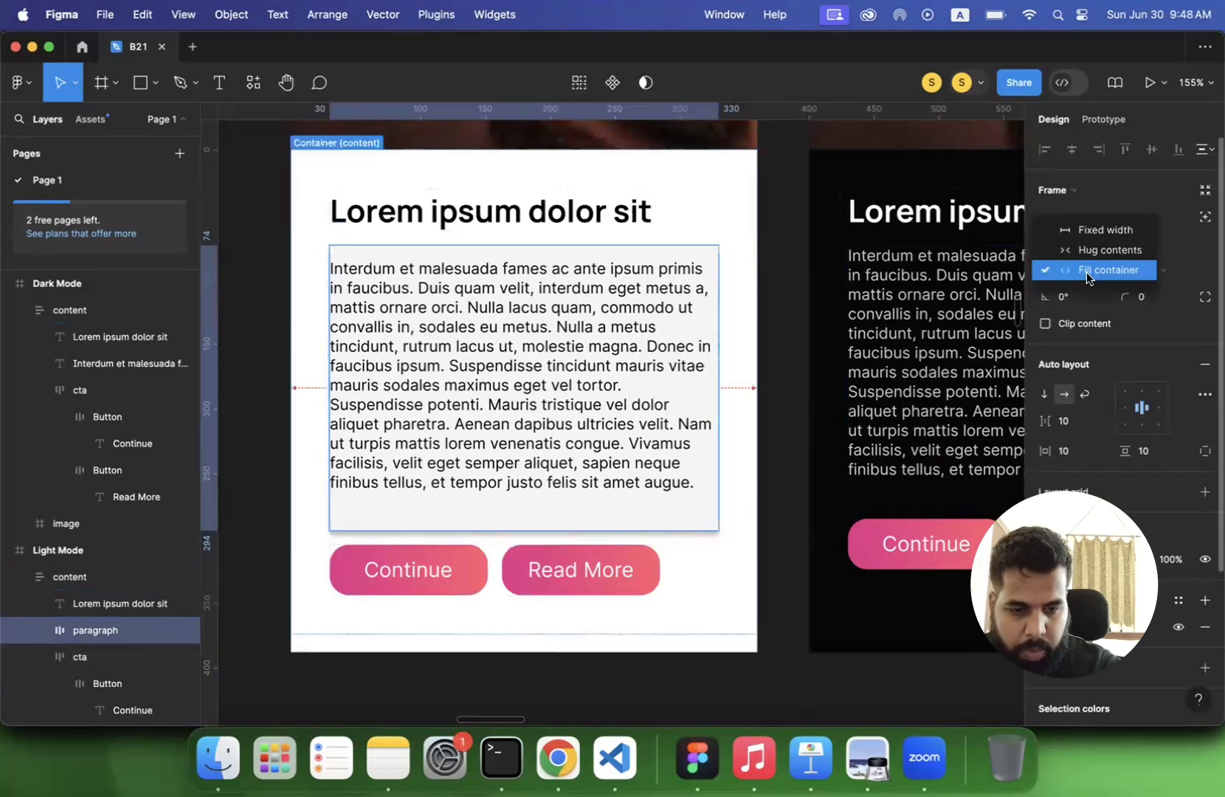
click(1090, 249)
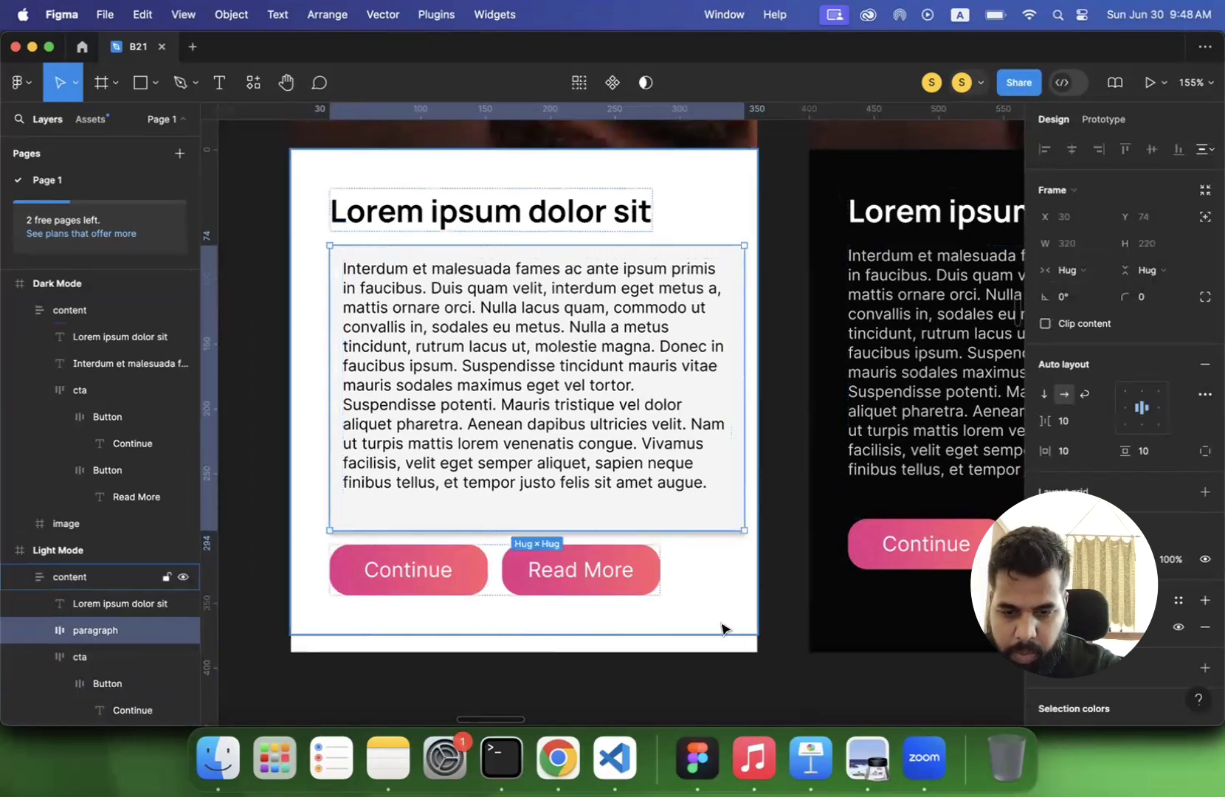
click(703, 698)
- Replace the Dark Mode body paragraph with a copy of the Light Mode paragraph frame, placed between the heading and the buttons
scroll(706, 694, down, 5)
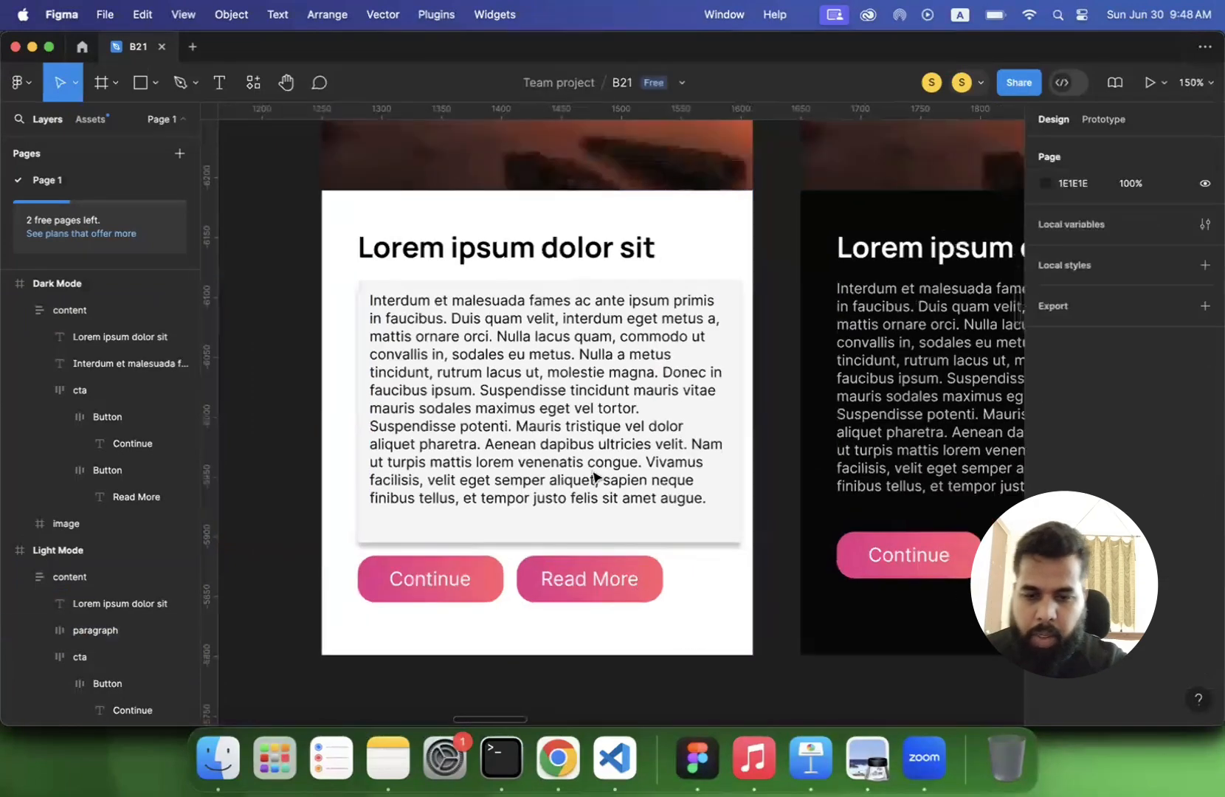
scroll(580, 574, down, 3)
scroll(564, 375, down, 3)
scroll(564, 375, right, 2)
click(564, 373)
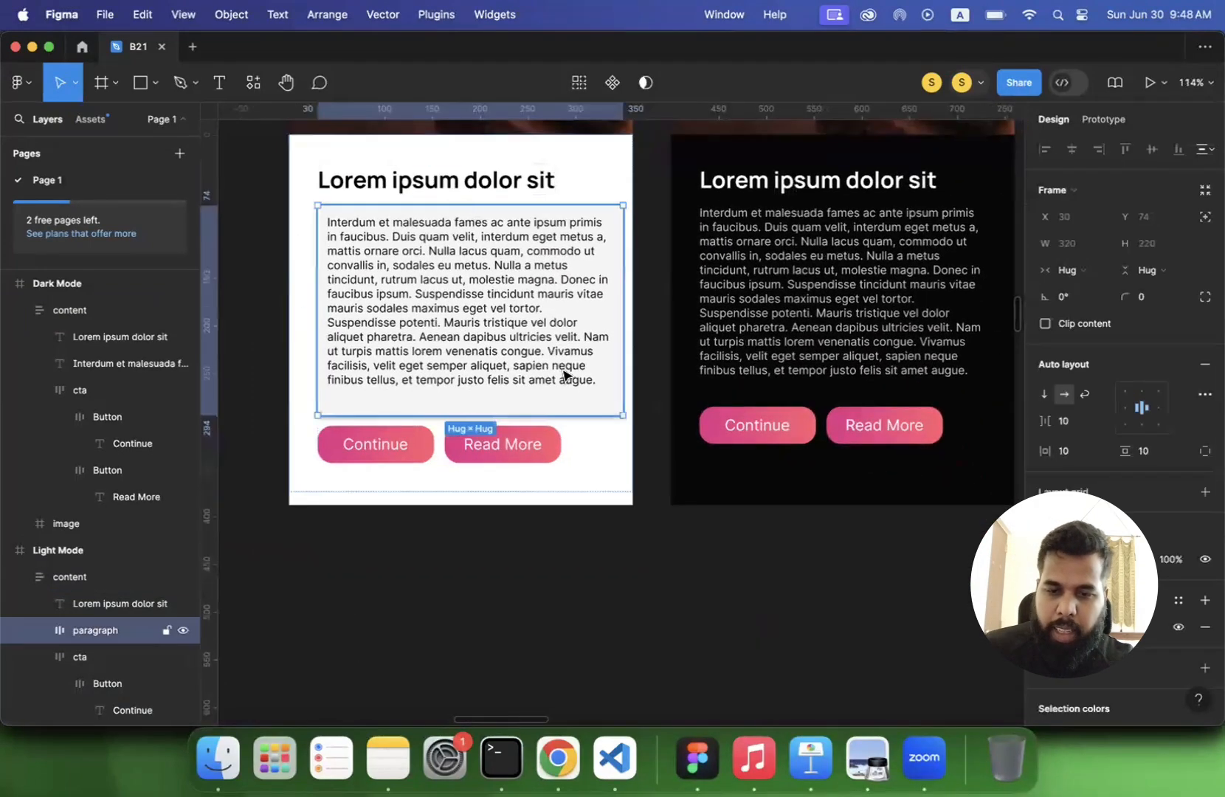
click(818, 371)
click(817, 371)
key(Delete)
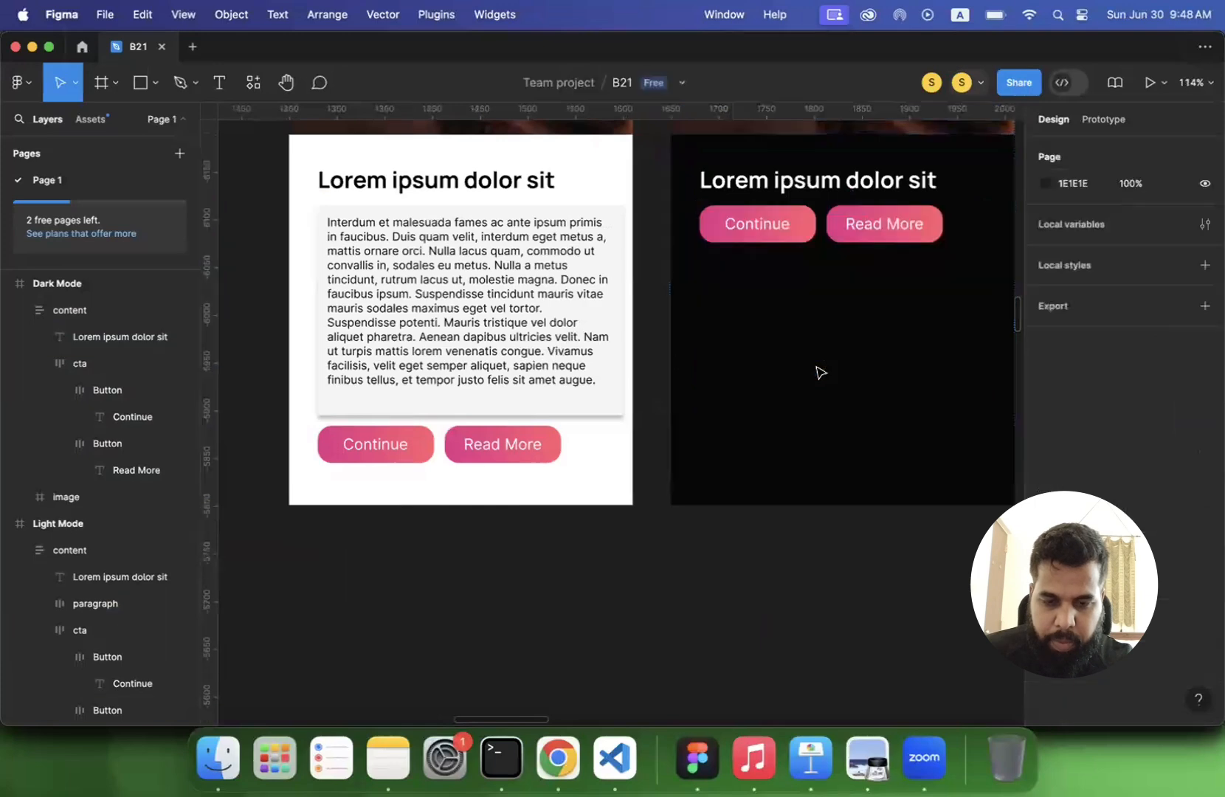
click(768, 194)
key(super+v)
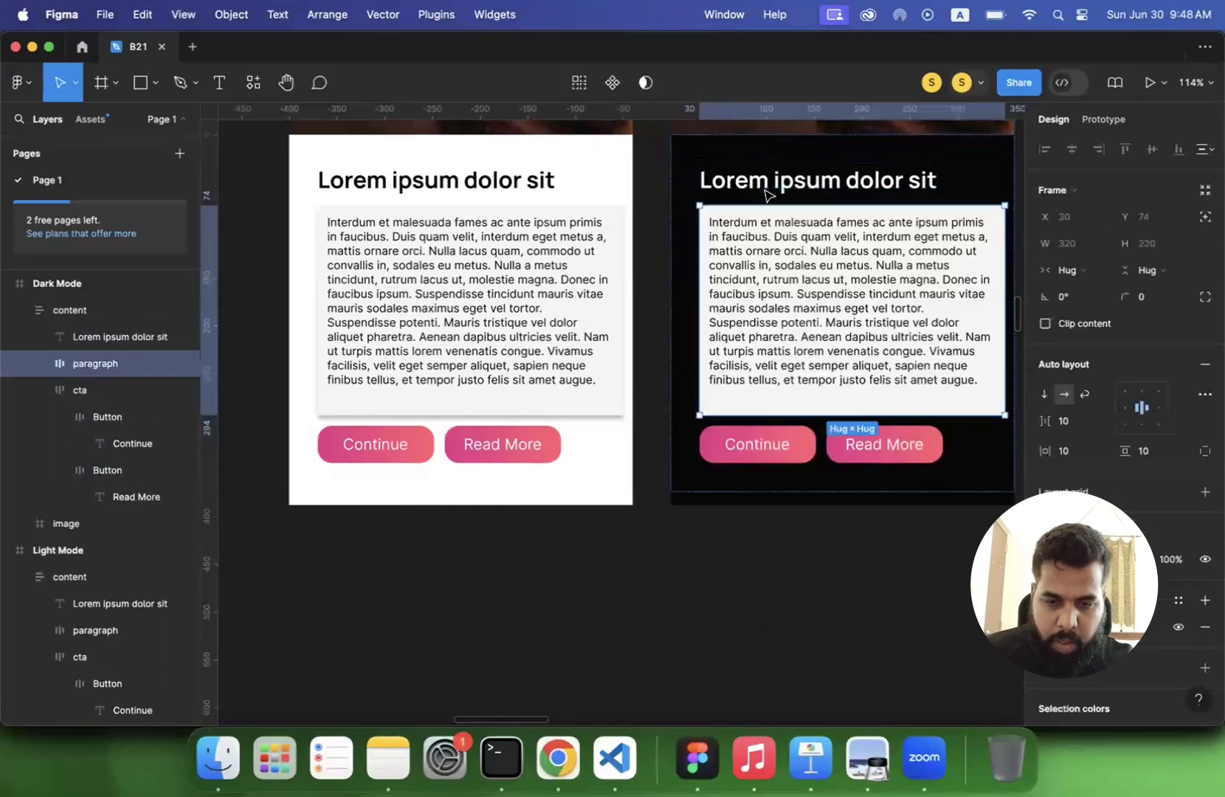
click(703, 588)
scroll(703, 589, up, 5)
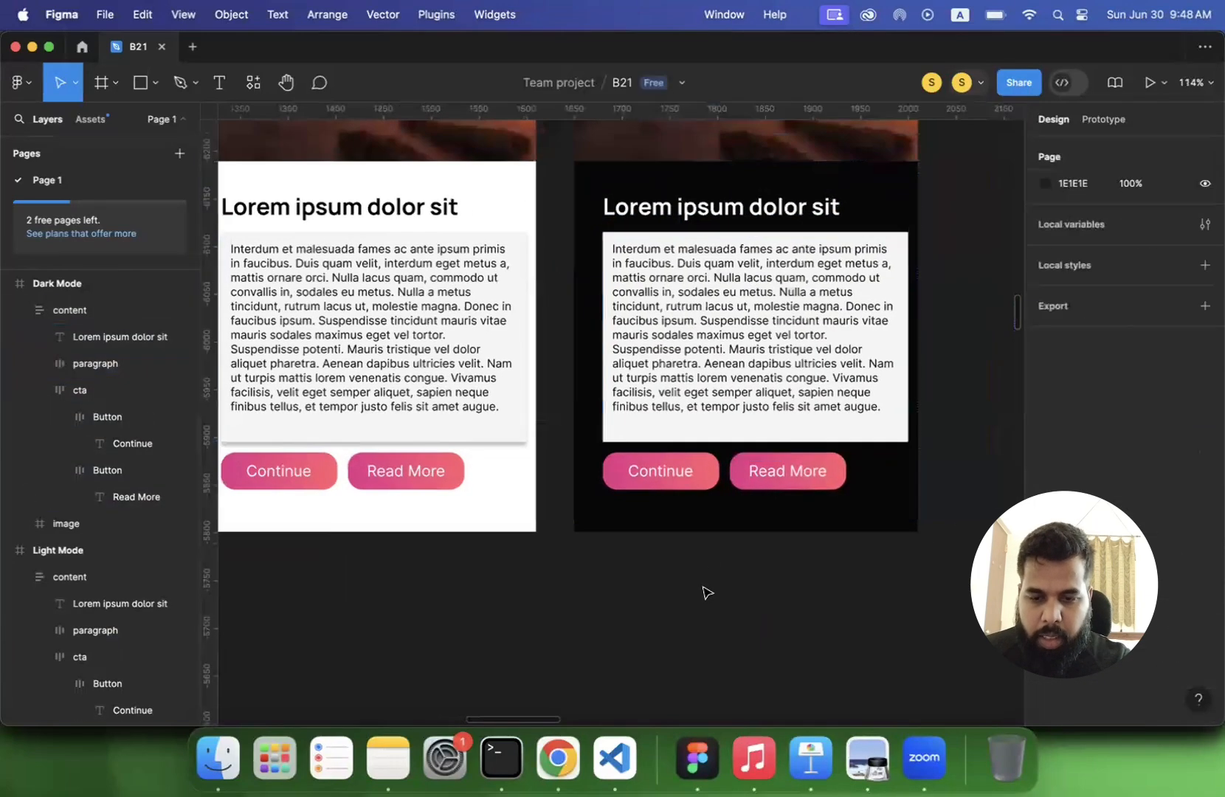
scroll(706, 588, up, 3)
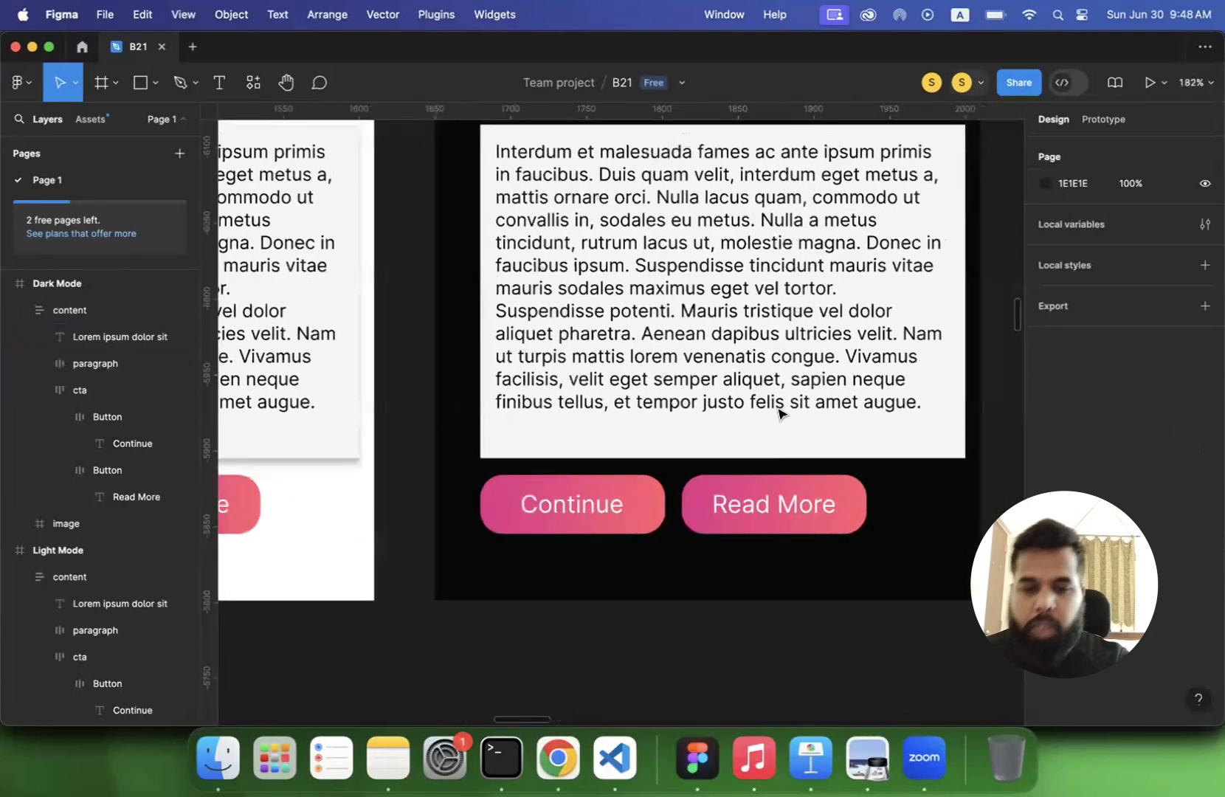
scroll(779, 410, right, 2)
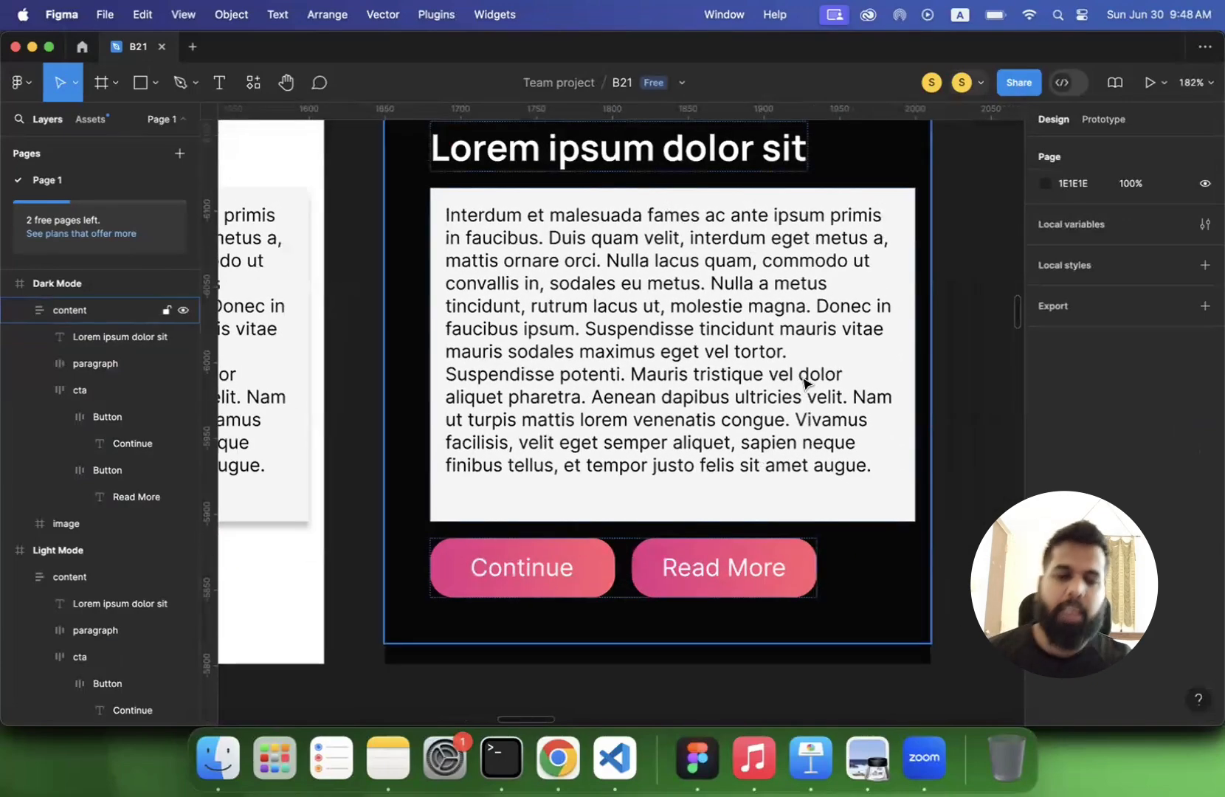
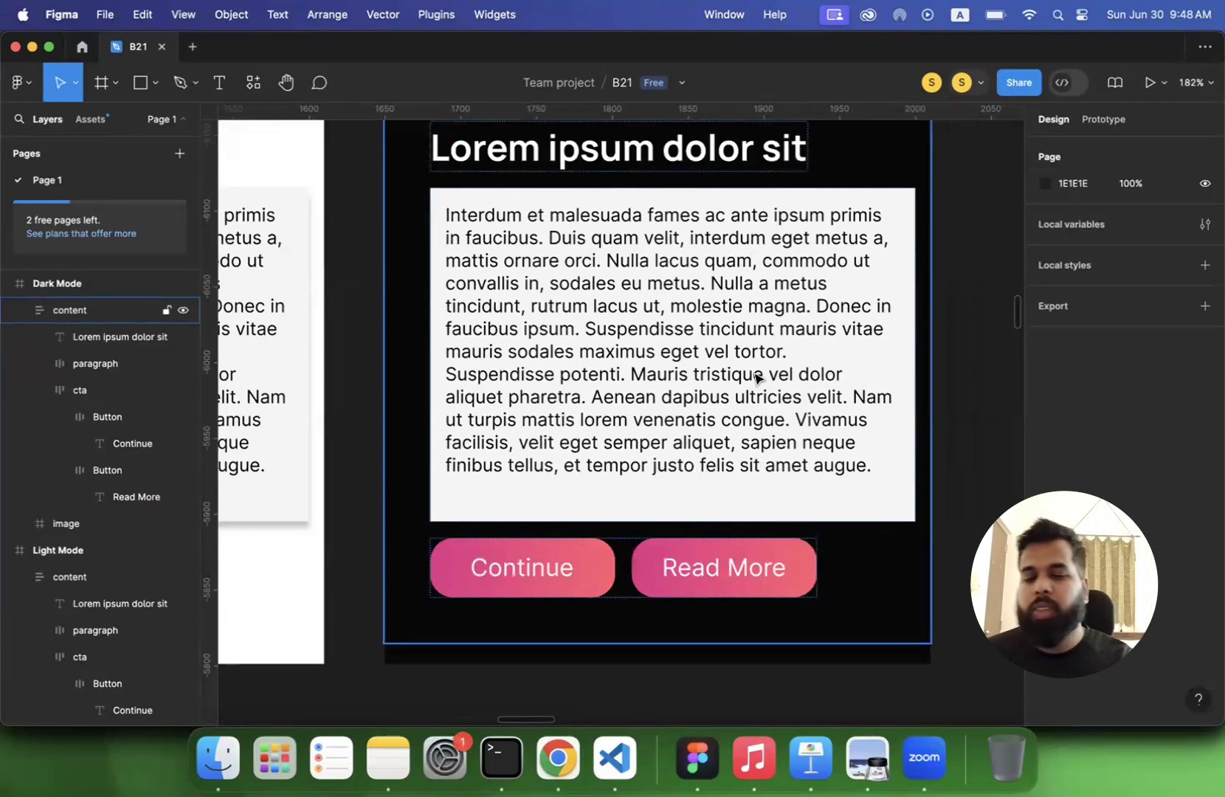
- Compare the drop shadow around the paragraph card on the Light Mode and Dark Mode screens
scroll(756, 379, down, 5)
click(692, 366)
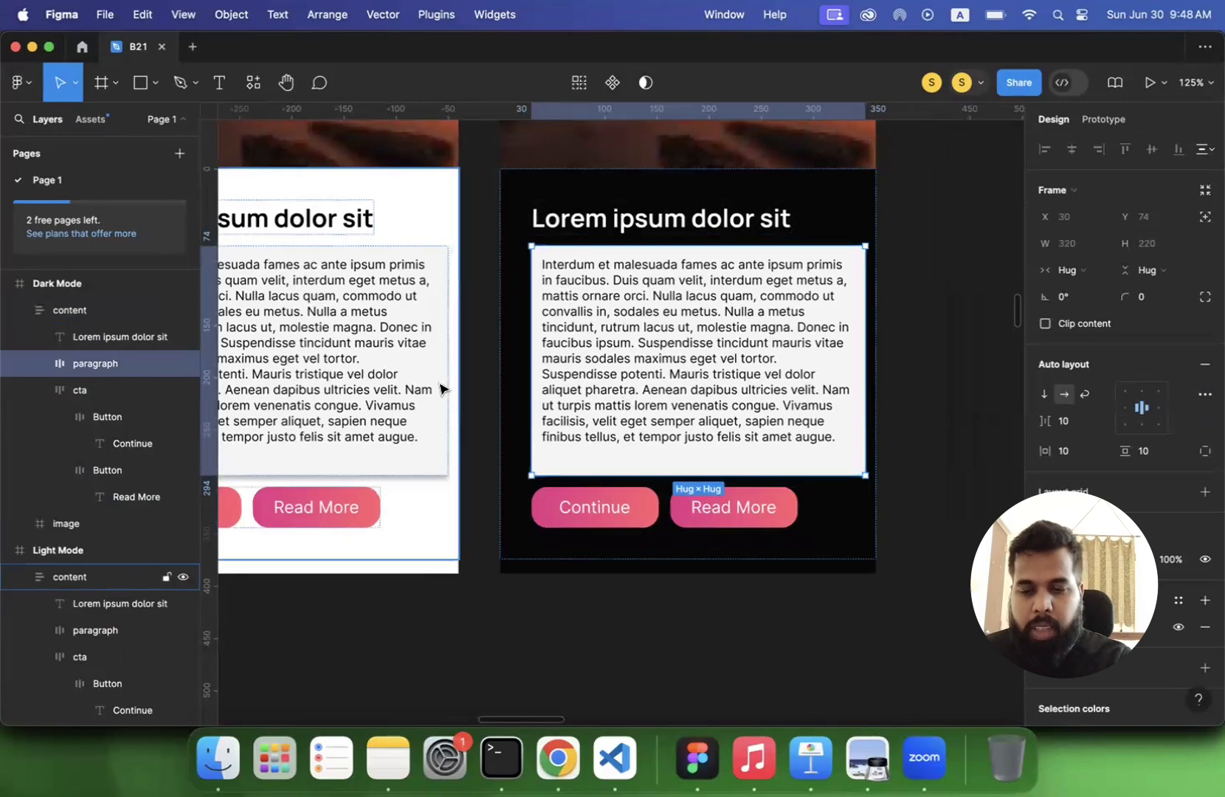
scroll(397, 397, up, 3)
scroll(397, 397, down, 2)
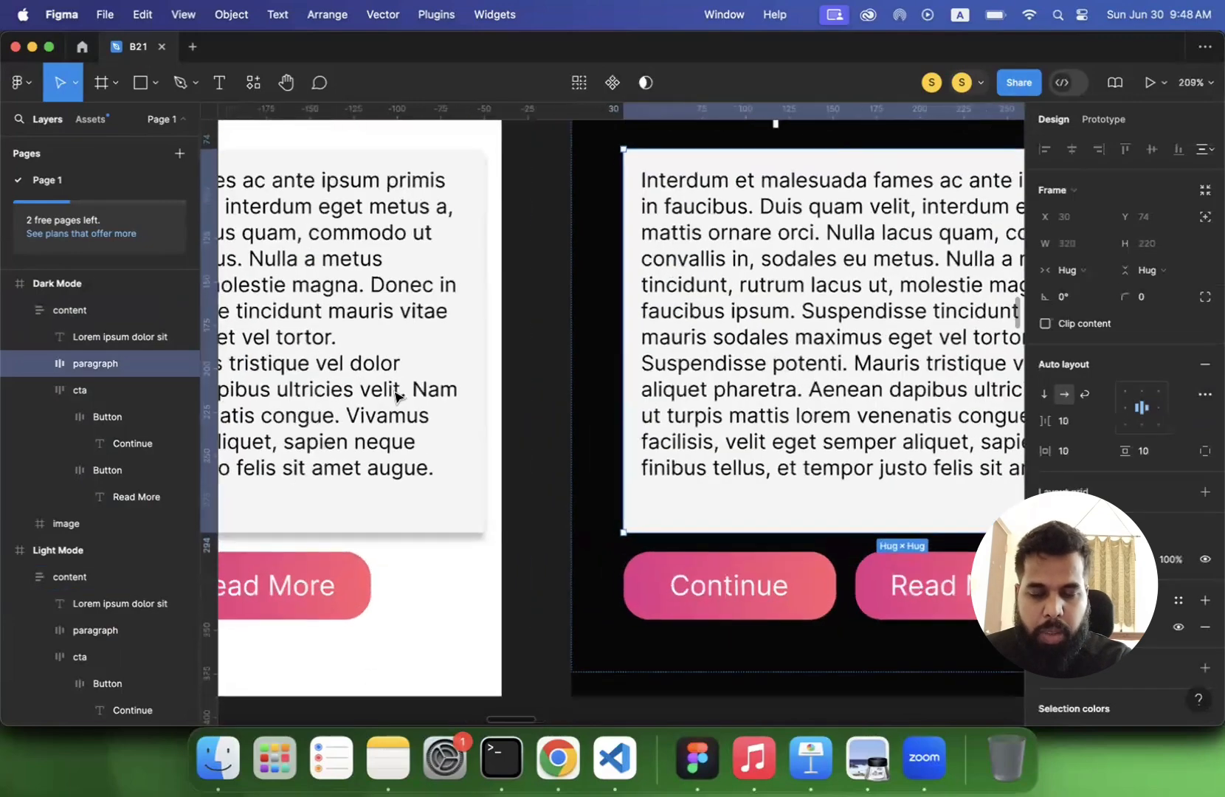
scroll(481, 392, up, 4)
scroll(464, 406, up, 3)
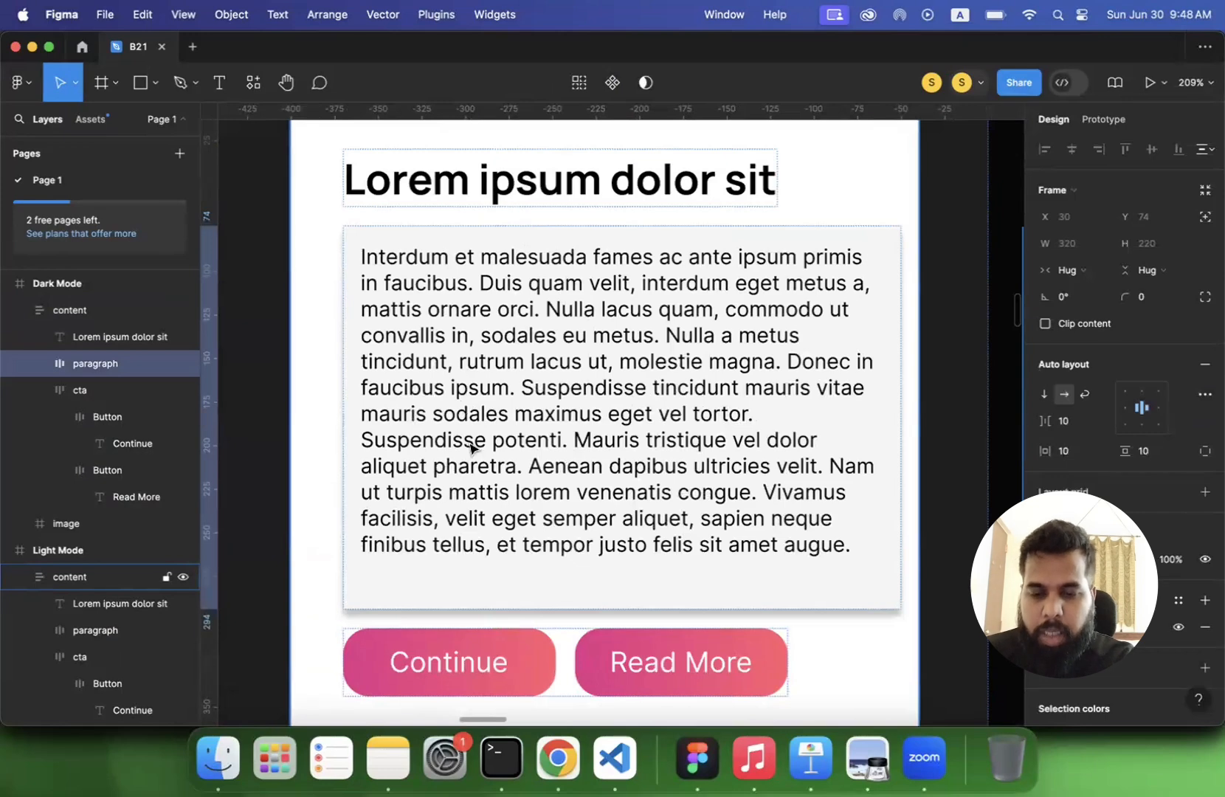
click(432, 457)
scroll(432, 457, right, 1)
scroll(432, 457, right, 10)
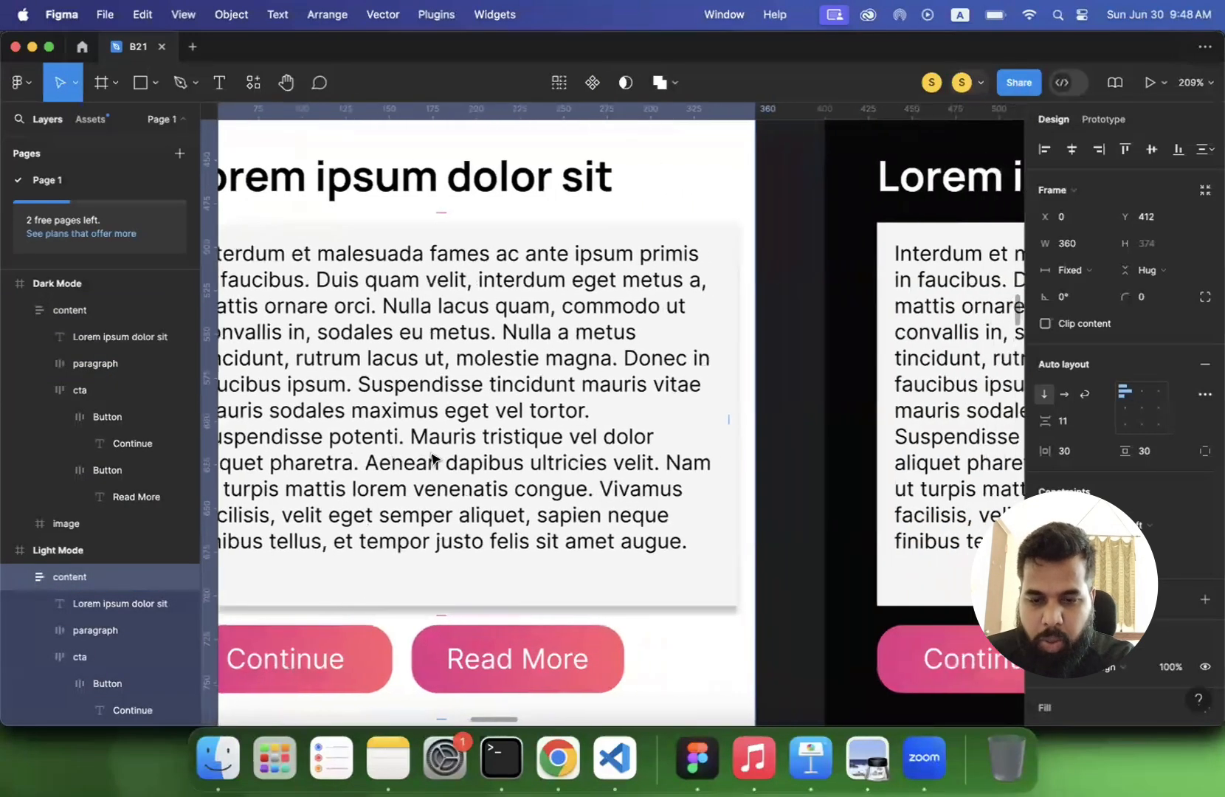
scroll(937, 429, right, 1)
- Remove the drop shadow effect from the Dark Mode paragraph frame
click(937, 429)
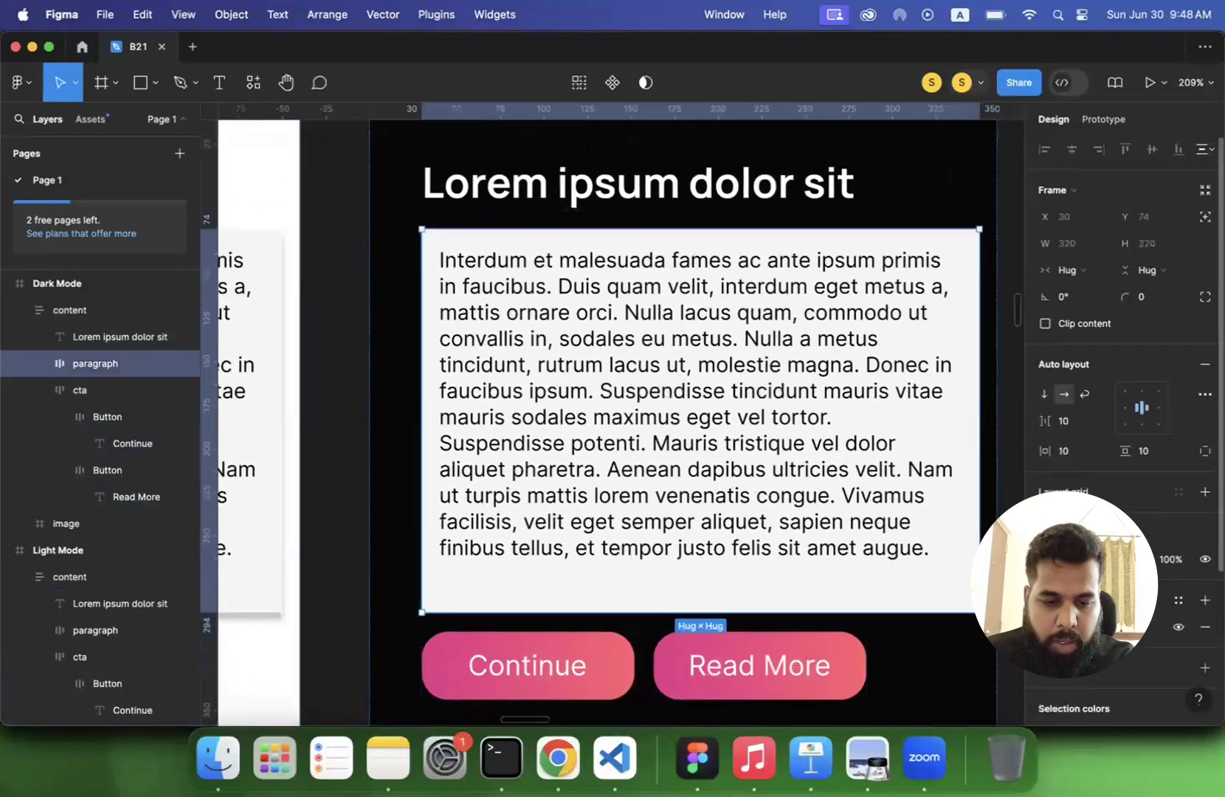
scroll(1177, 517, down, 4)
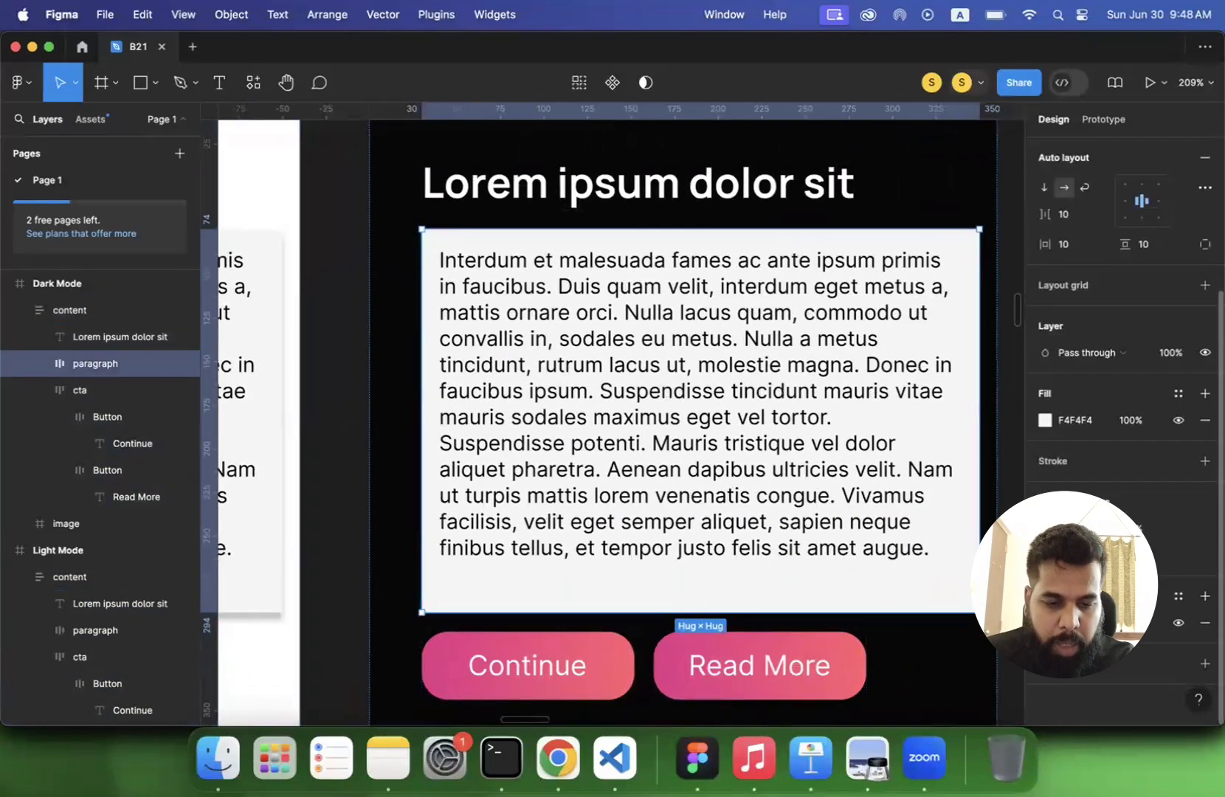
click(1206, 623)
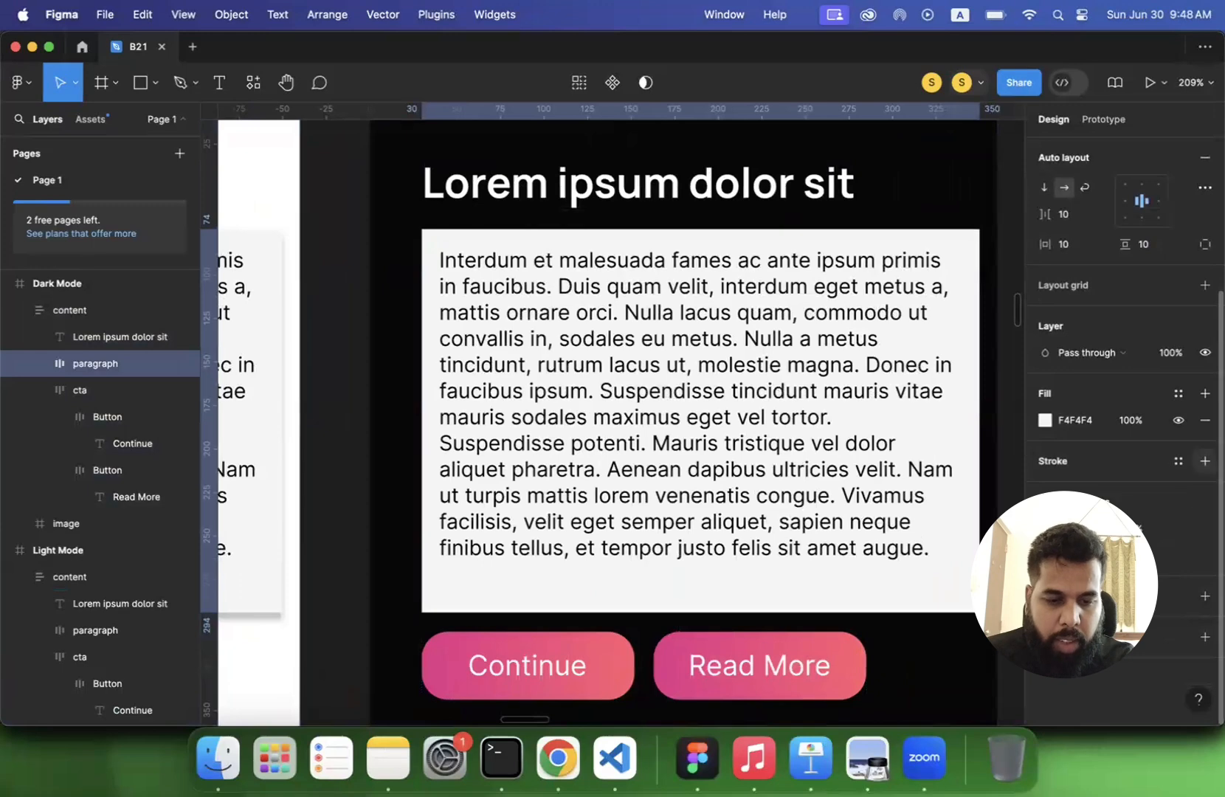
- Add a stroke to the Dark Mode paragraph frame and set its colour to light grey BABABA
click(1205, 461)
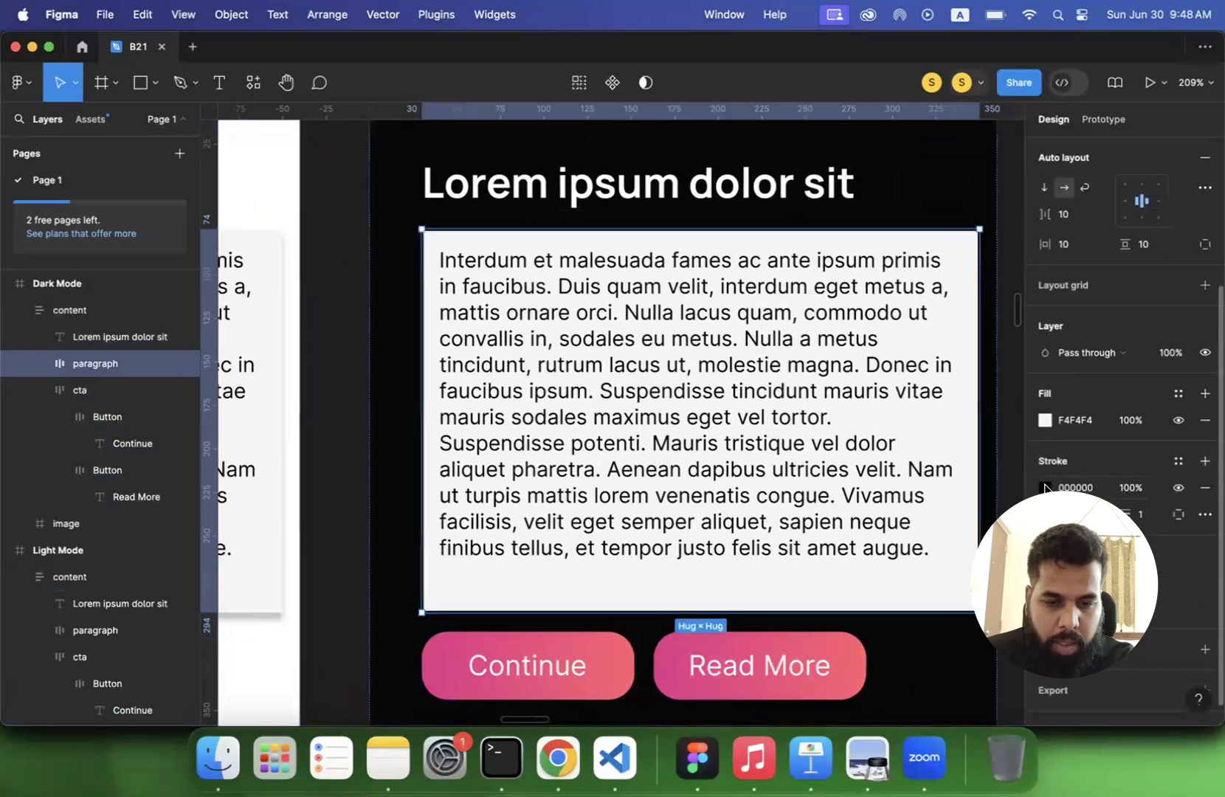
click(1045, 487)
scroll(751, 449, right, 2)
scroll(751, 449, down, 1)
scroll(751, 448, right, 2)
scroll(752, 449, down, 1)
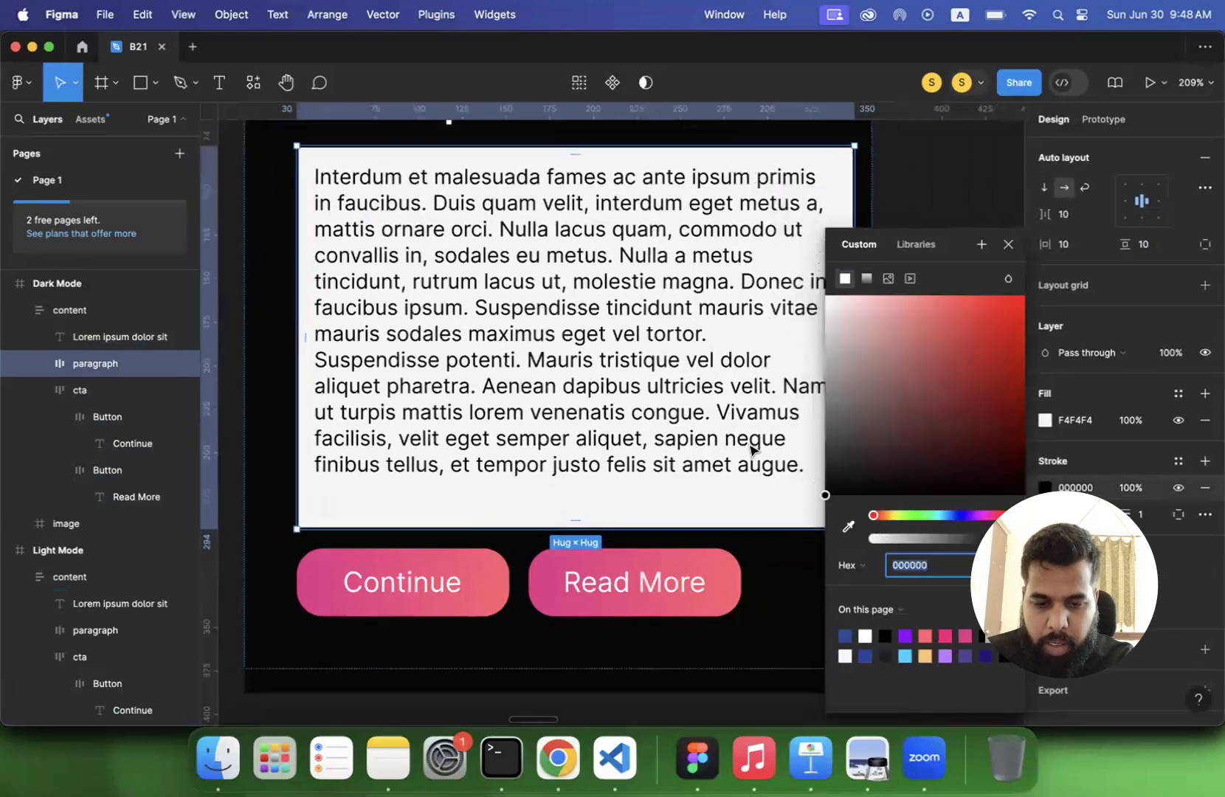
scroll(840, 406, up, 3)
scroll(828, 370, up, 1)
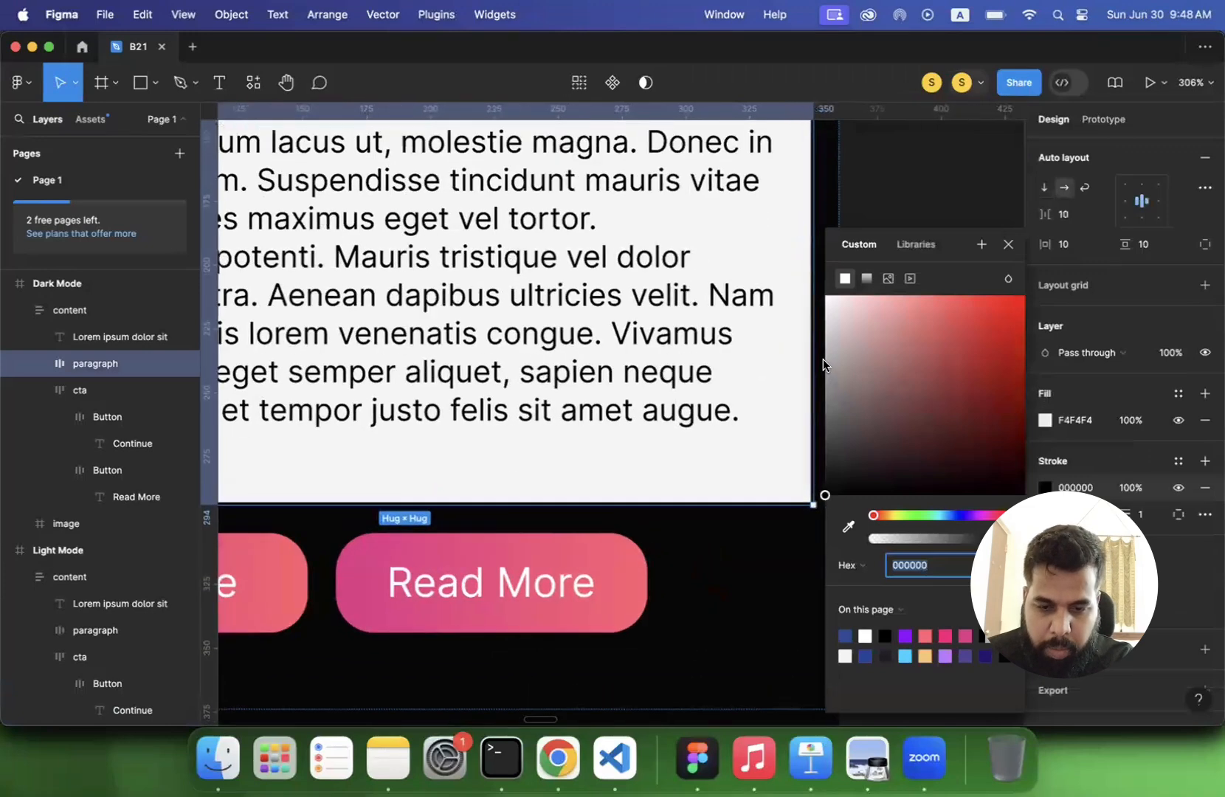
click(824, 350)
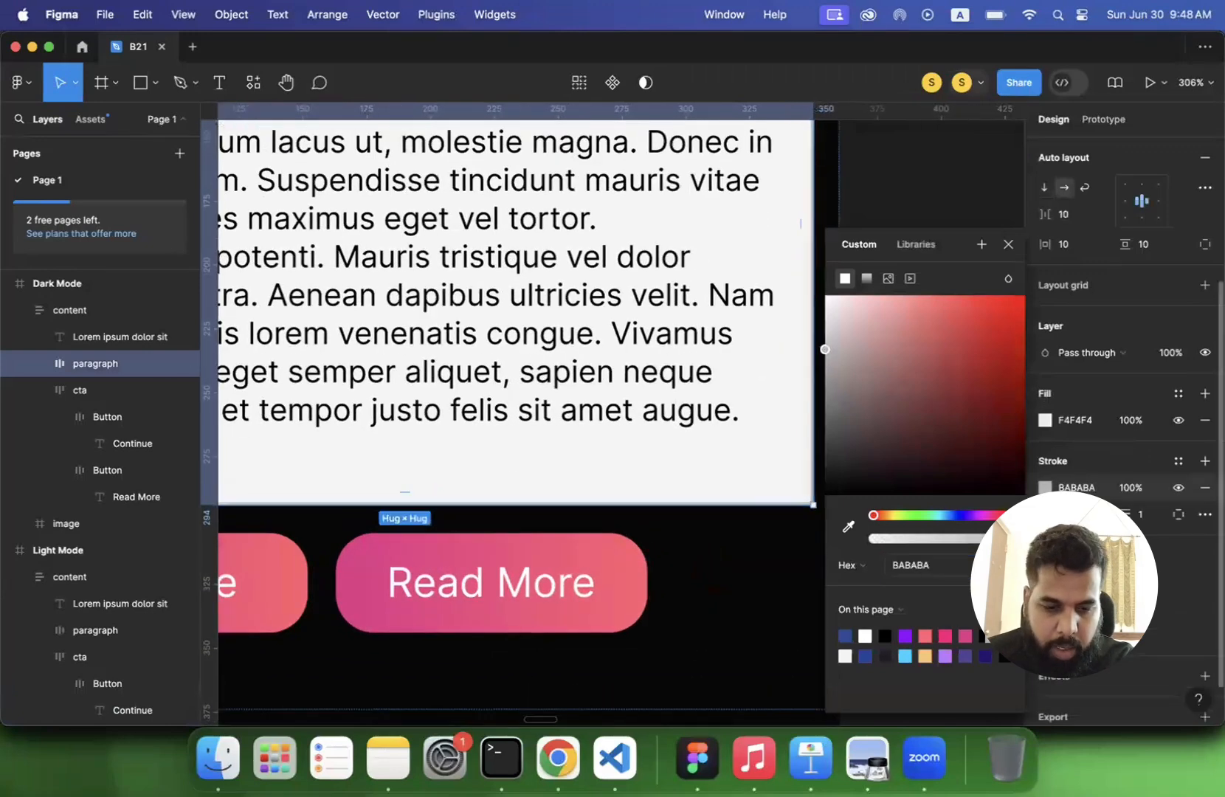
- Change the Dark Mode paragraph frame's fill to the near-black colour 151515
click(1044, 418)
click(1044, 418)
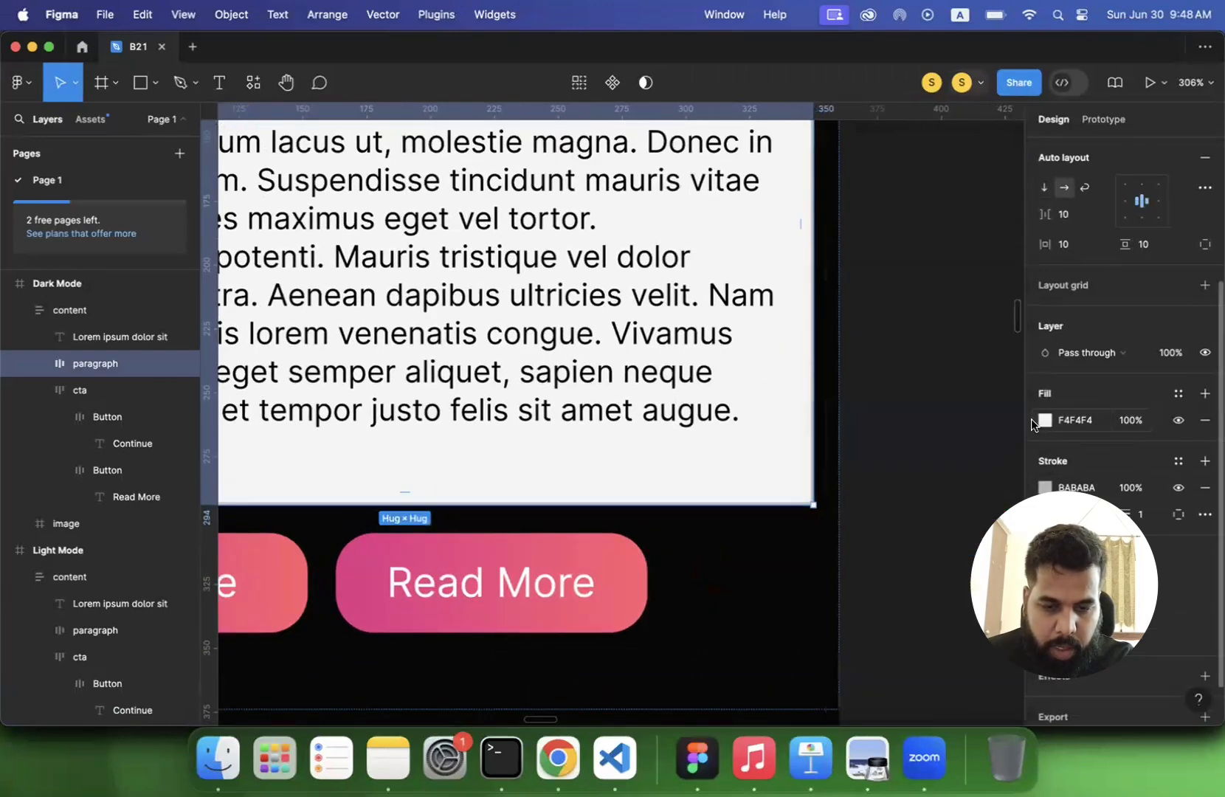
click(1045, 420)
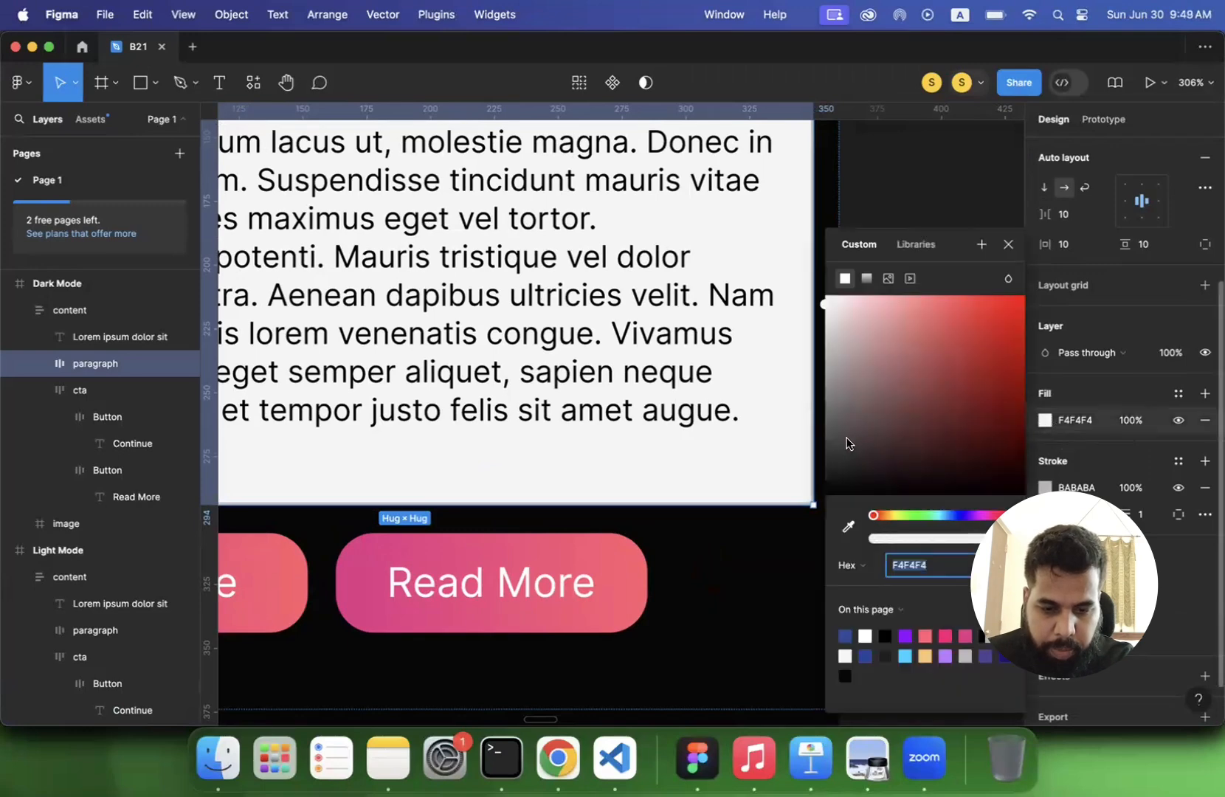
click(826, 440)
drag(803, 457, 798, 480)
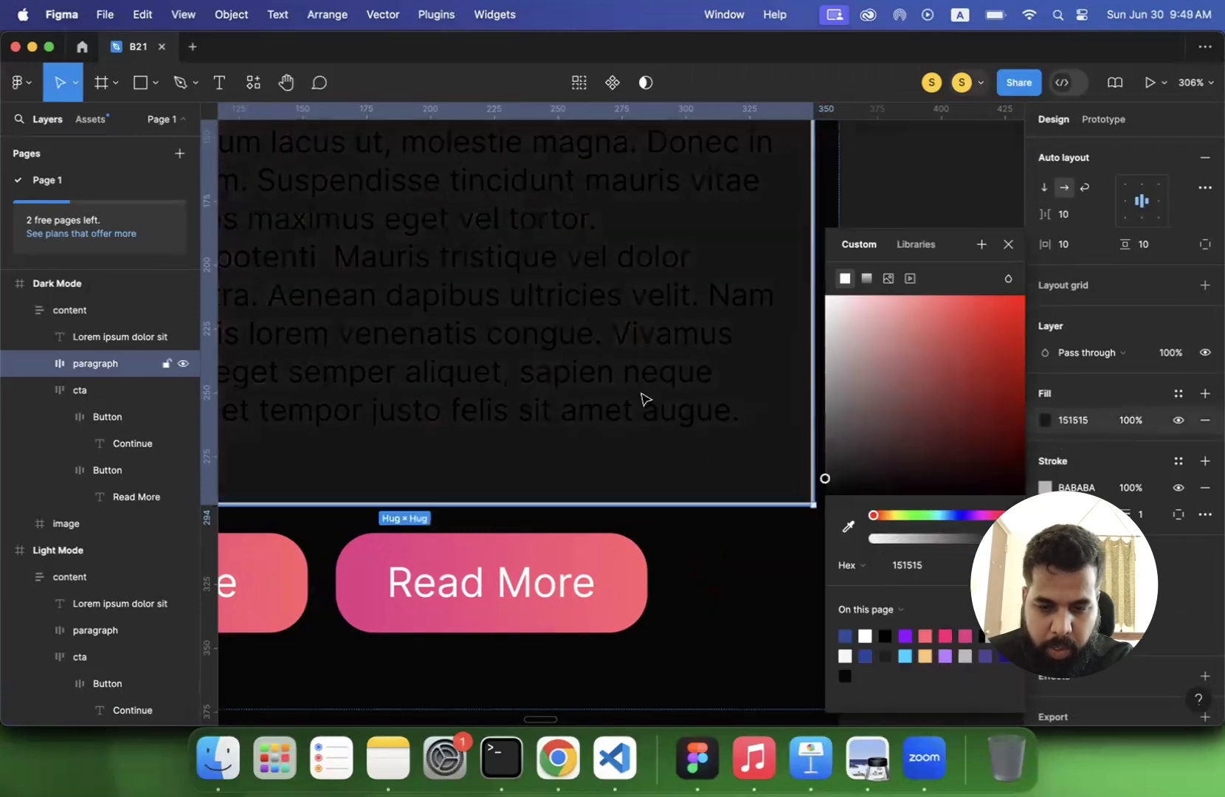
- Set the text colour inside the Dark Mode paragraph frame to white FFFFFF
double_click(640, 393)
click(1045, 541)
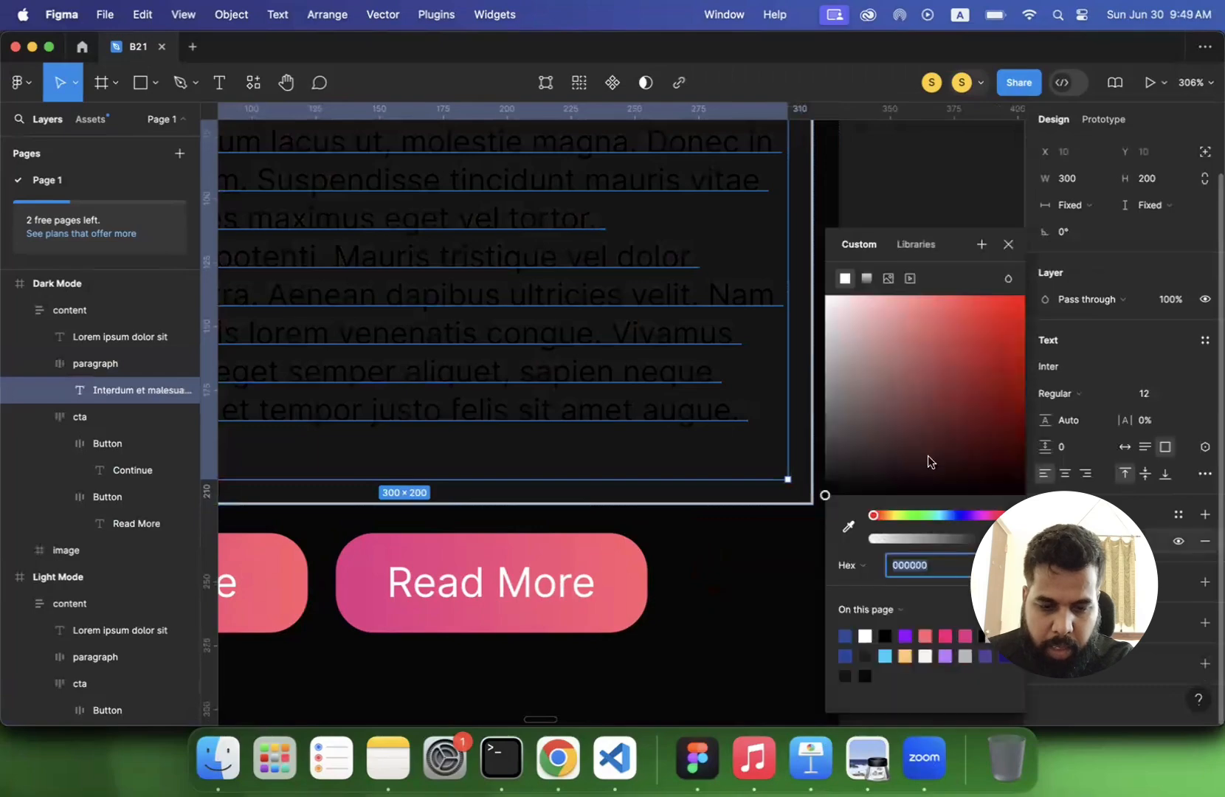
drag(821, 335, 771, 211)
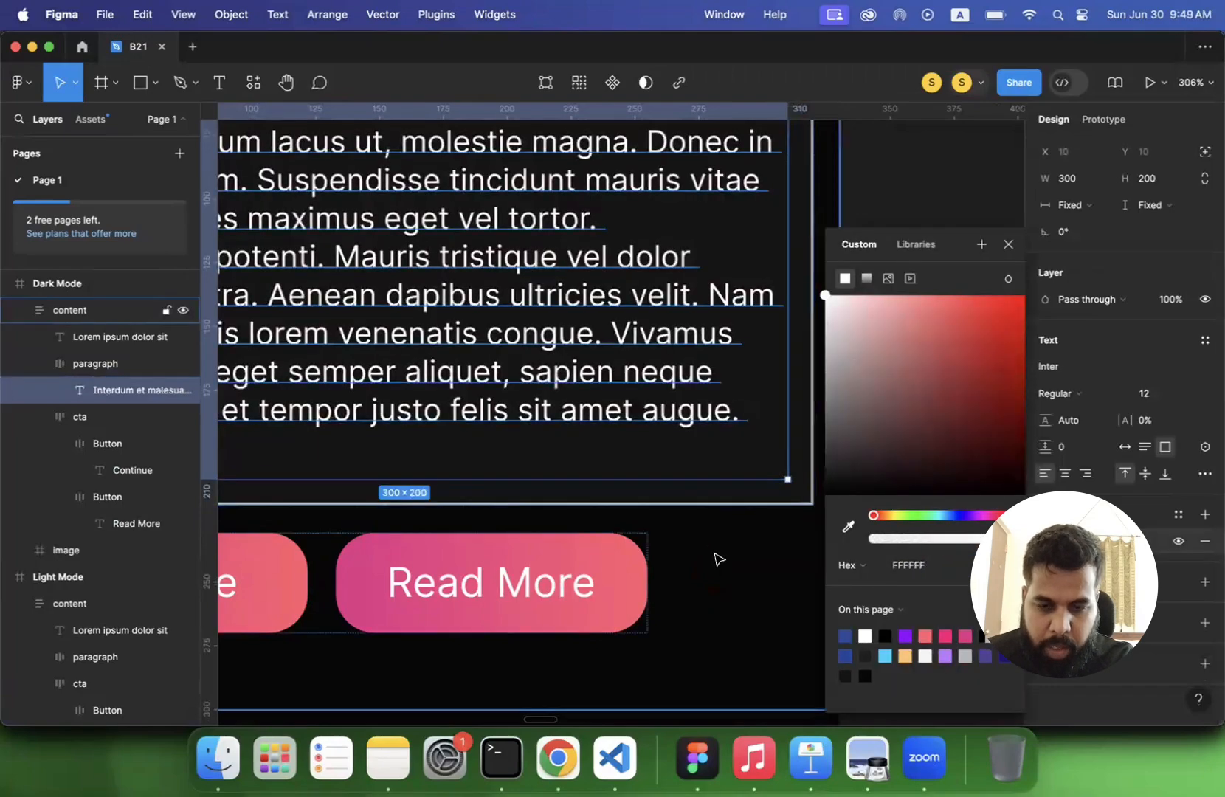
click(717, 555)
scroll(717, 555, down, 2)
scroll(719, 559, down, 3)
click(992, 459)
- Darken the Dark Mode paragraph frame's stroke to 252525 and inspect the subtle border up close
scroll(705, 495, down, 1)
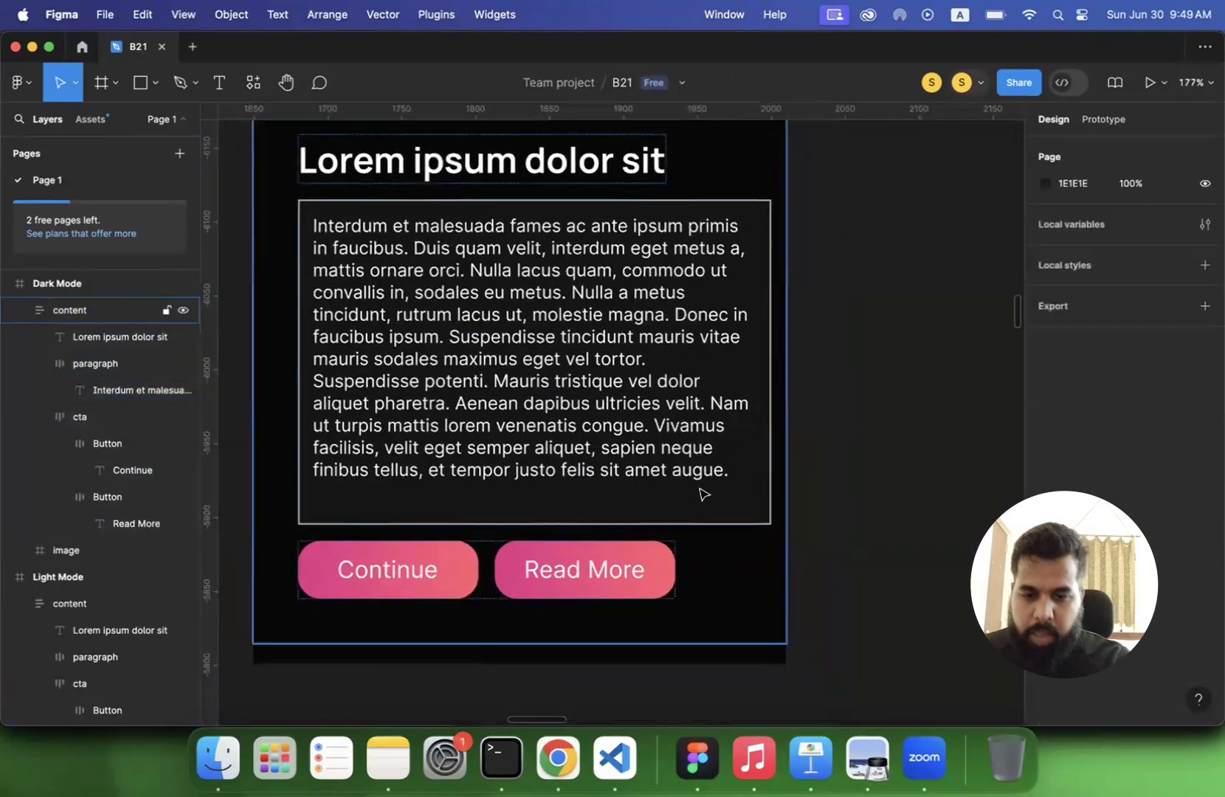
double_click(708, 502)
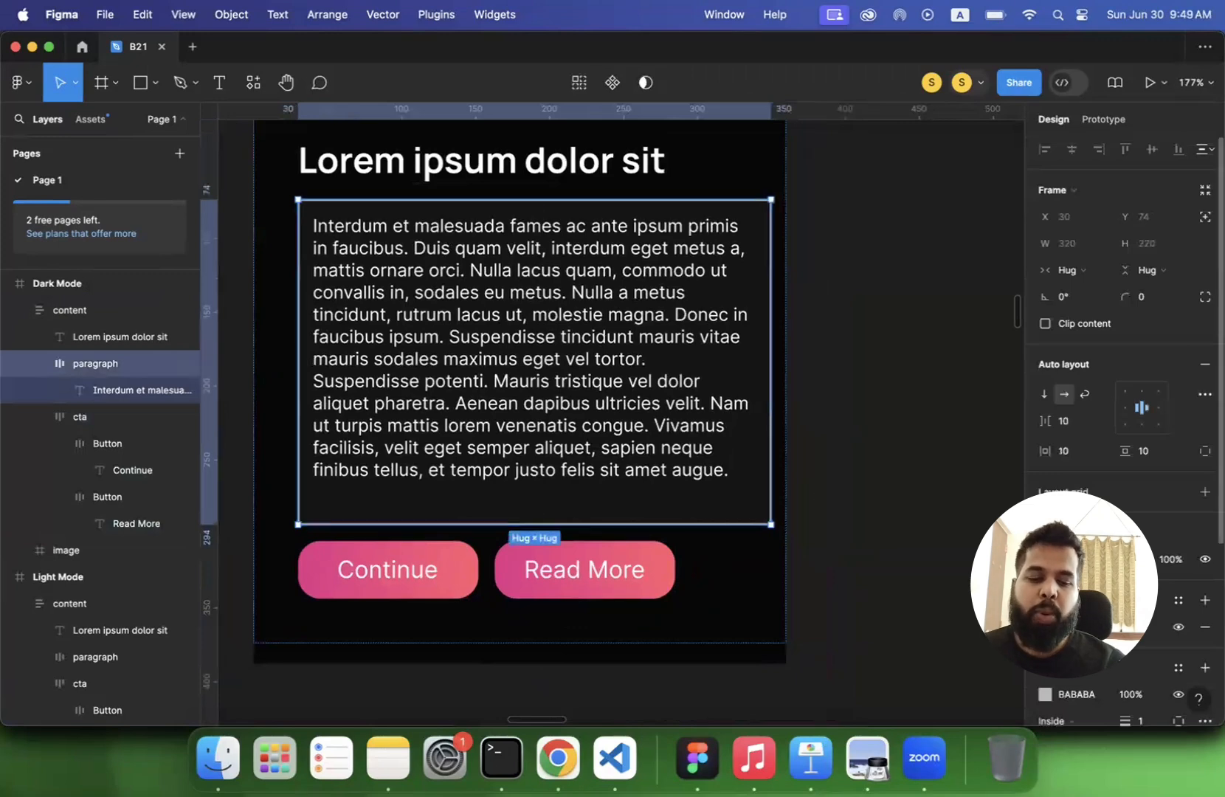
scroll(1122, 369, down, 4)
click(1045, 554)
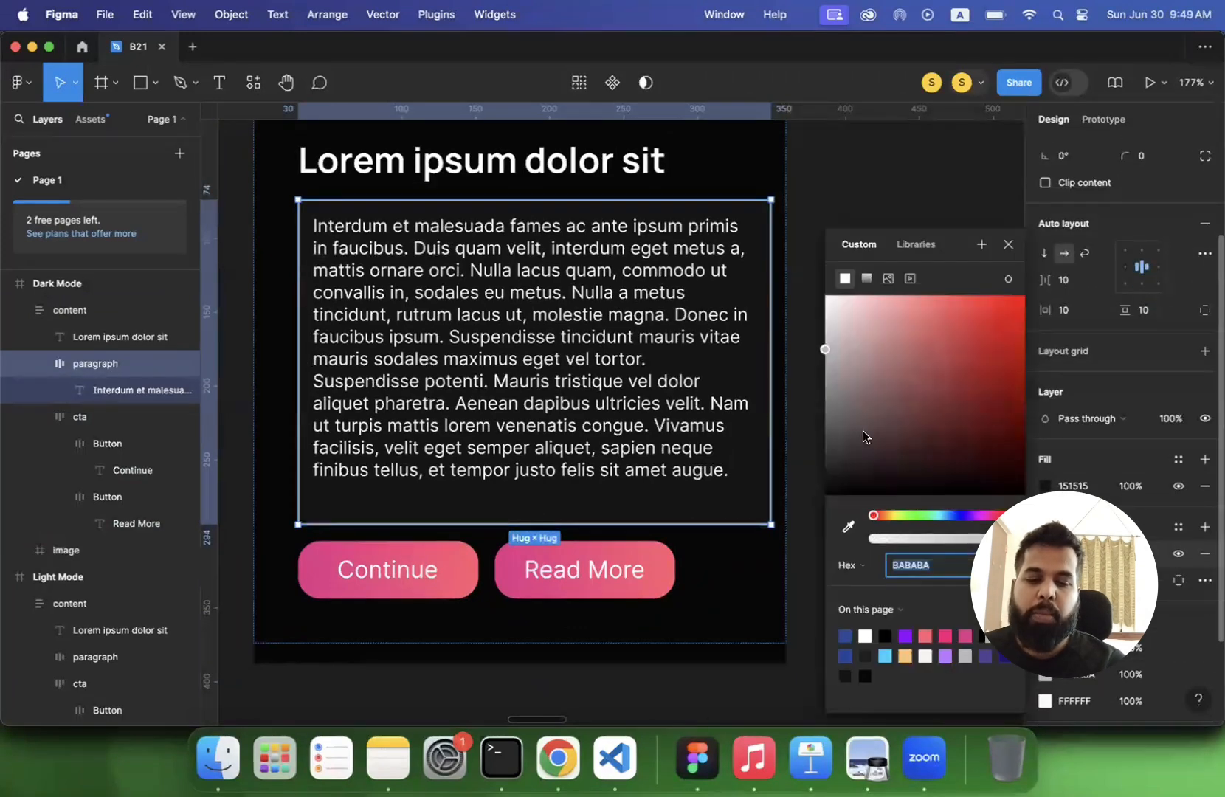
drag(828, 411, 810, 468)
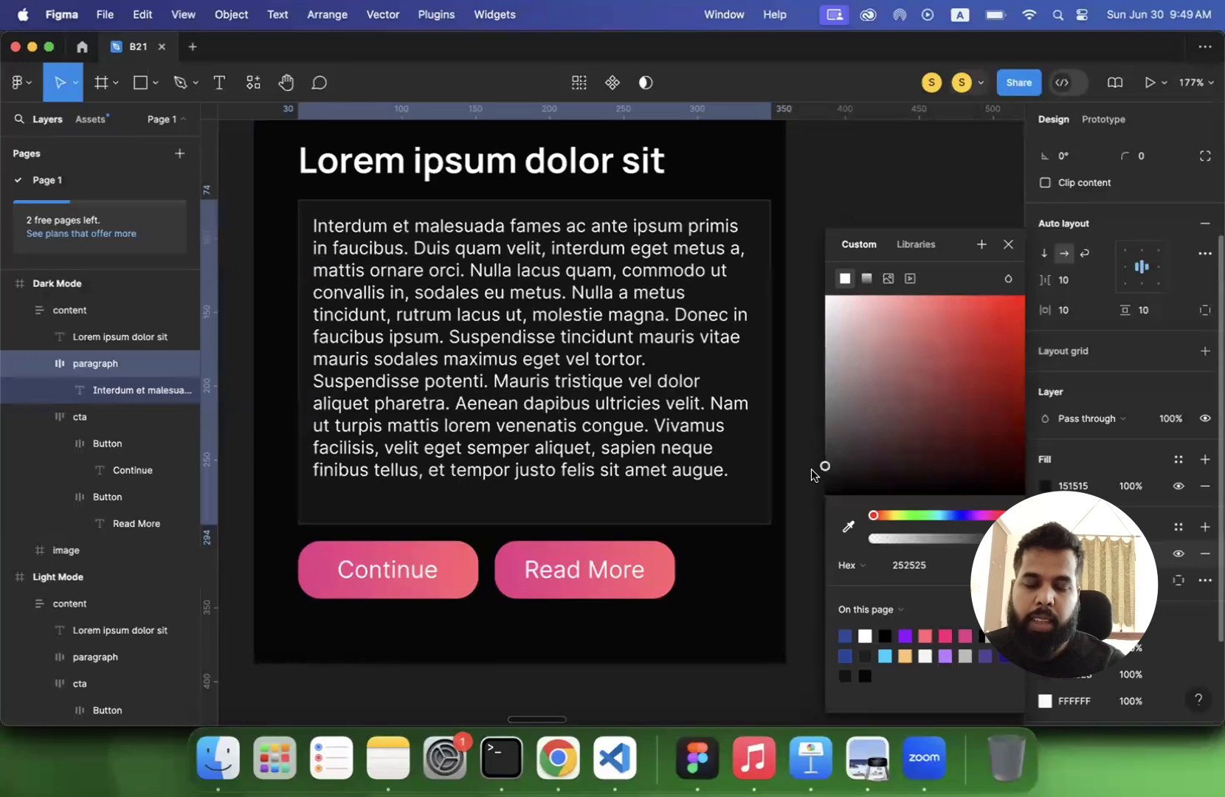
click(896, 186)
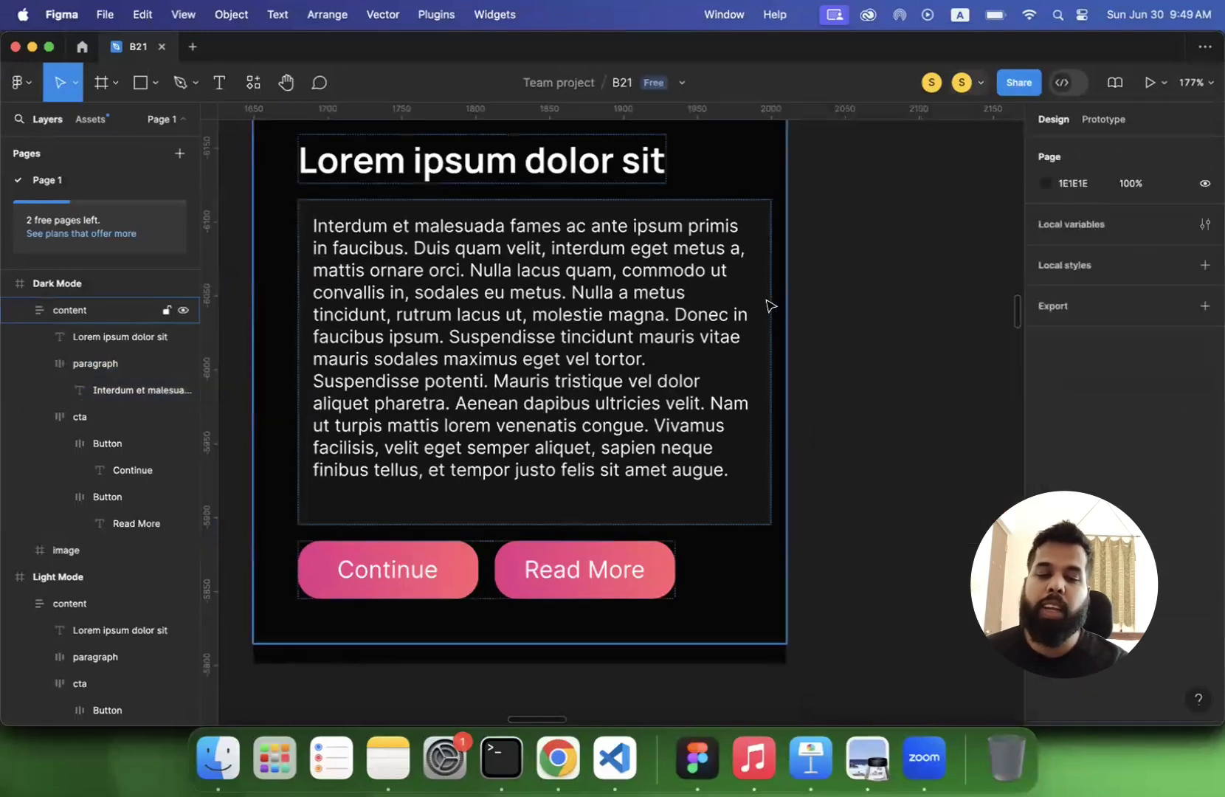
scroll(769, 306, up, 10)
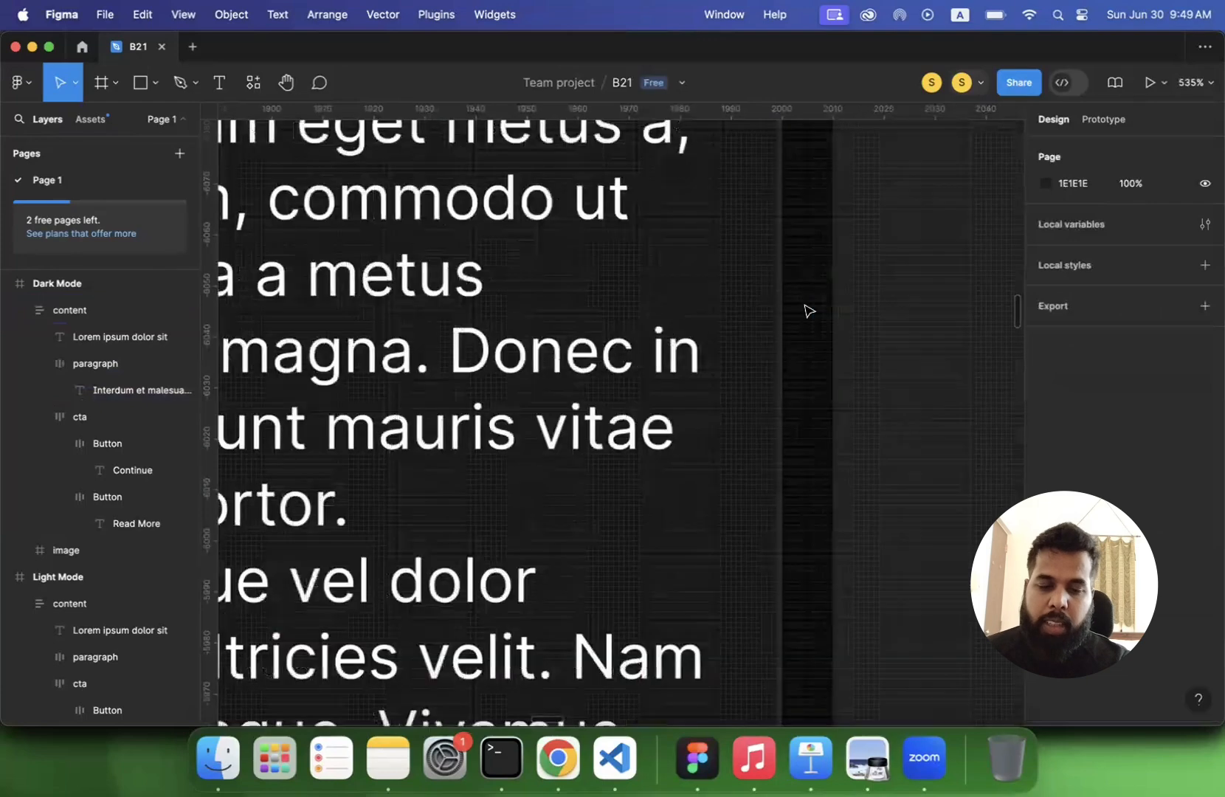
scroll(807, 309, up, 5)
scroll(806, 310, down, 4)
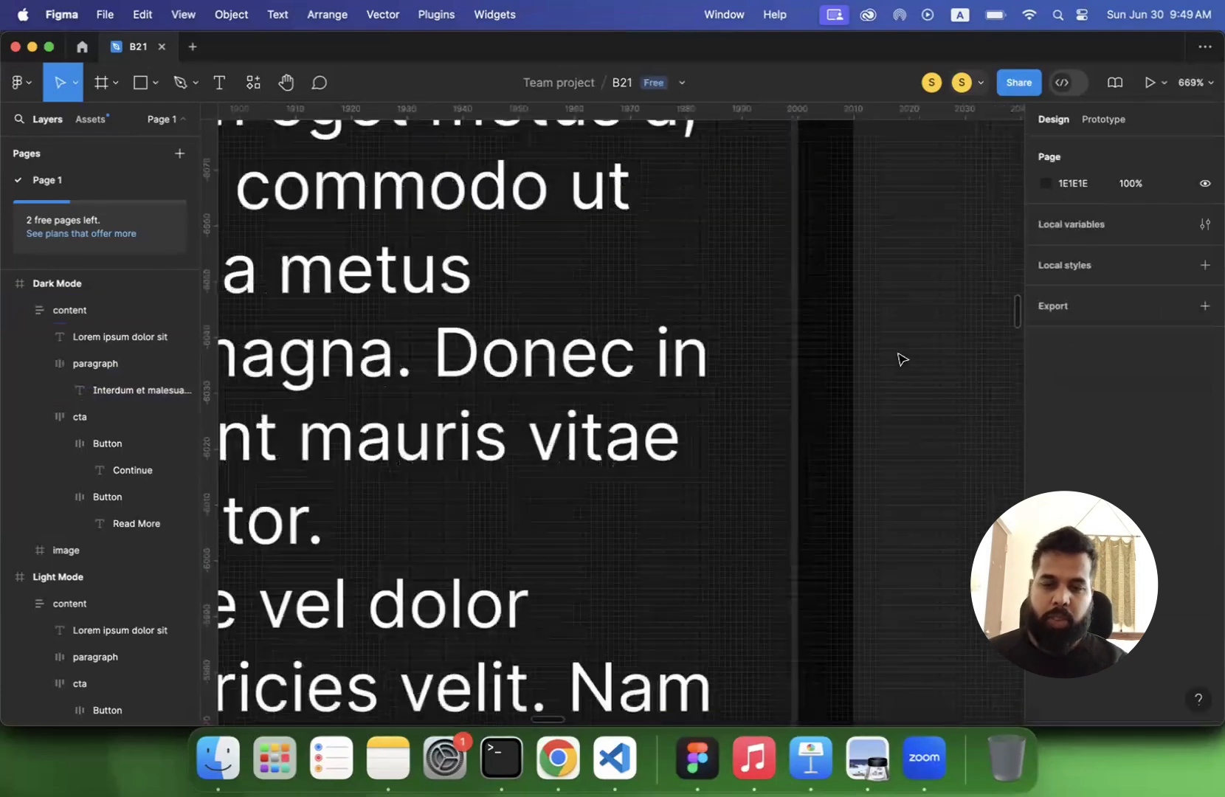
scroll(901, 360, down, 10)
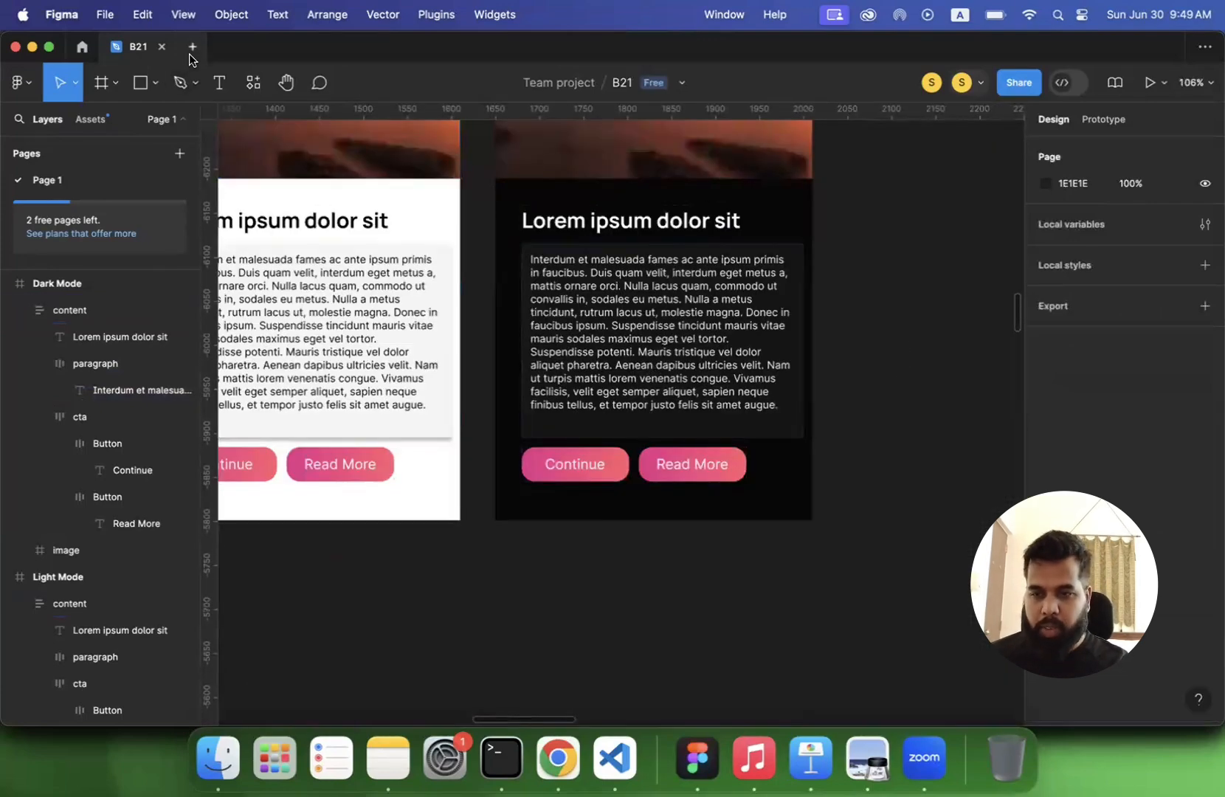
click(192, 48)
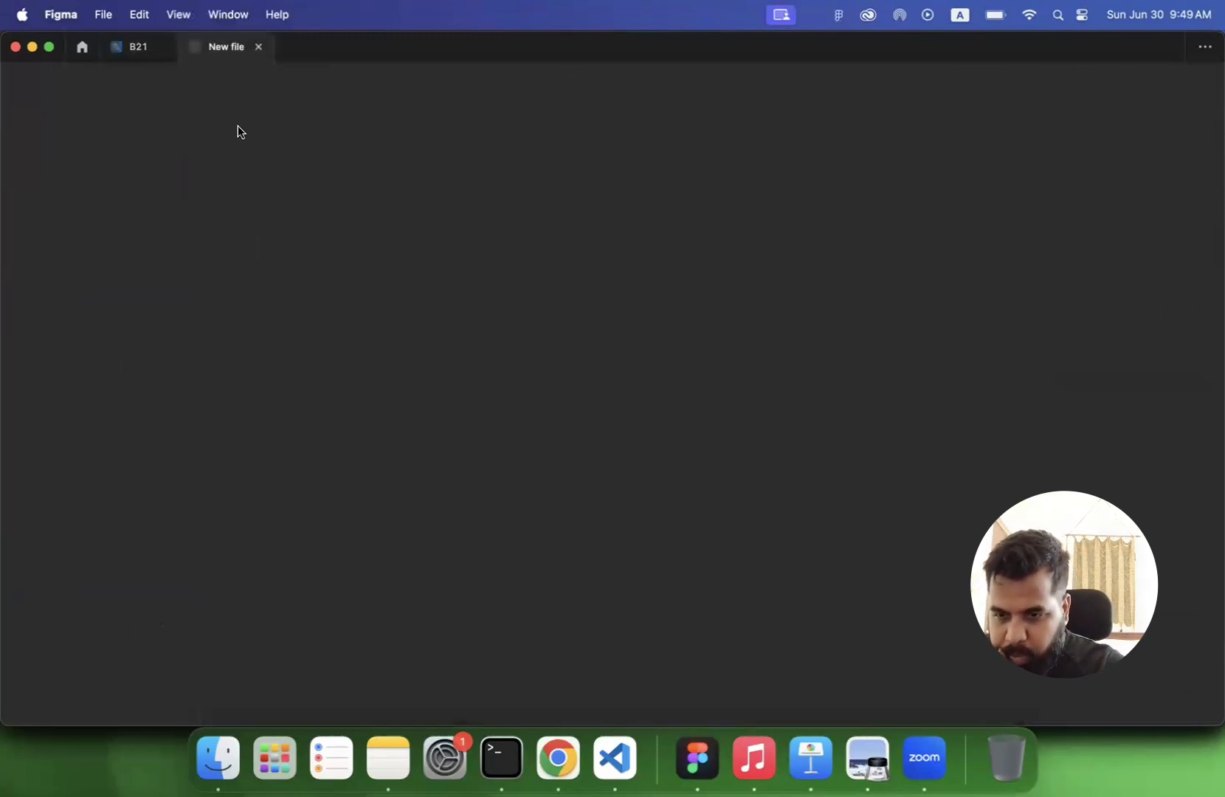
click(119, 47)
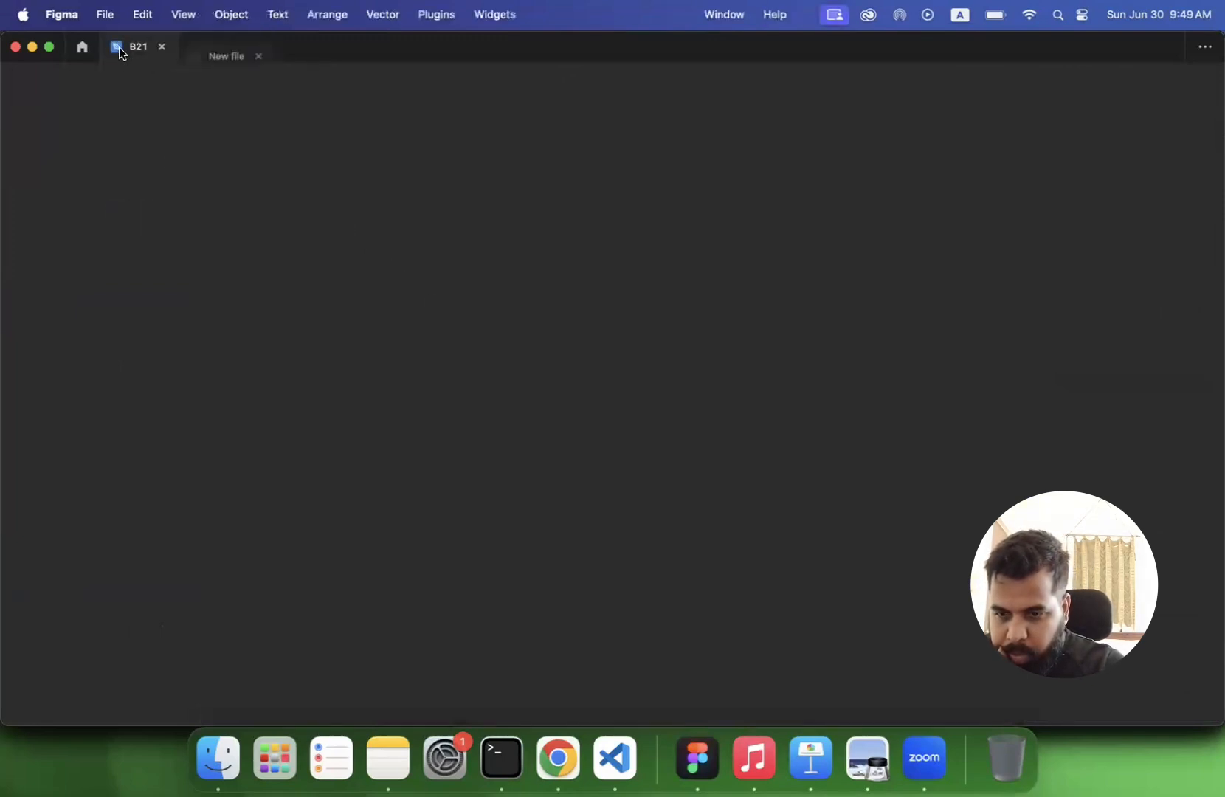
click(192, 47)
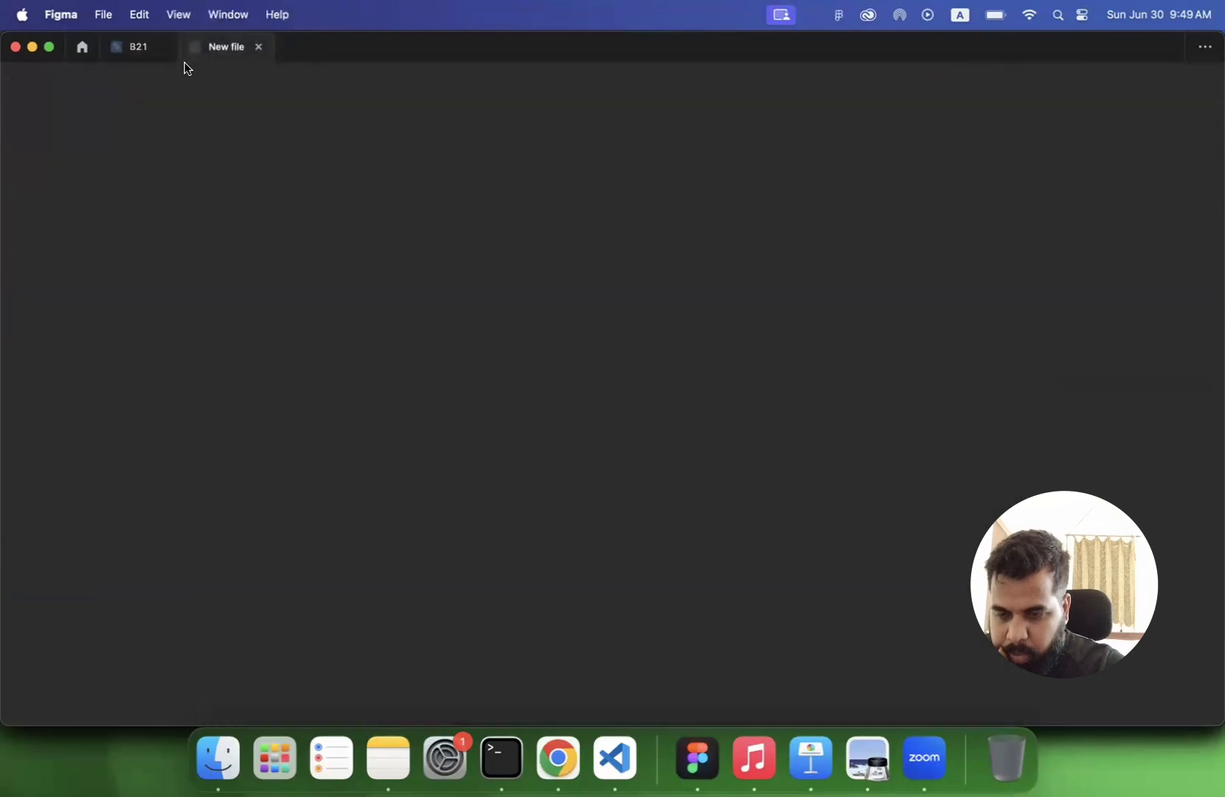
click(142, 47)
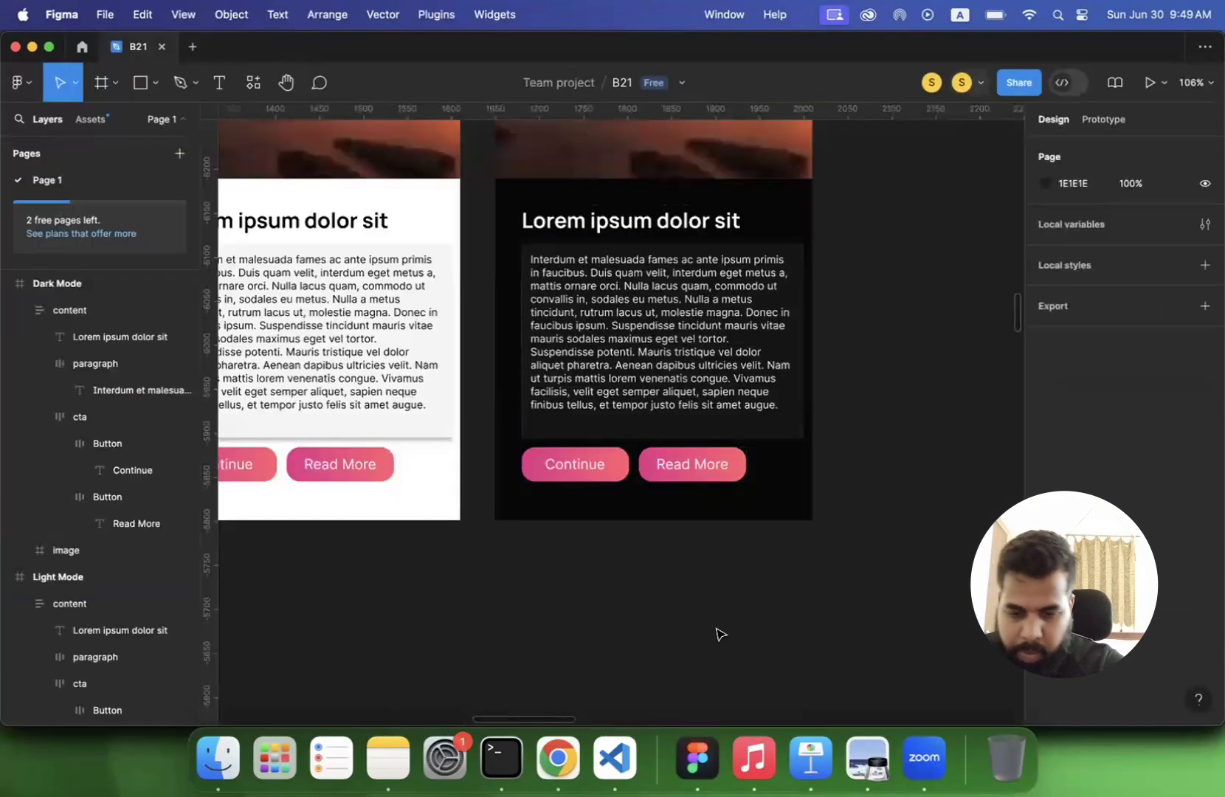
- Switch to Preview and examine the background and border colour pairs by elevation on page 84 of lecture 3.pdf
click(870, 768)
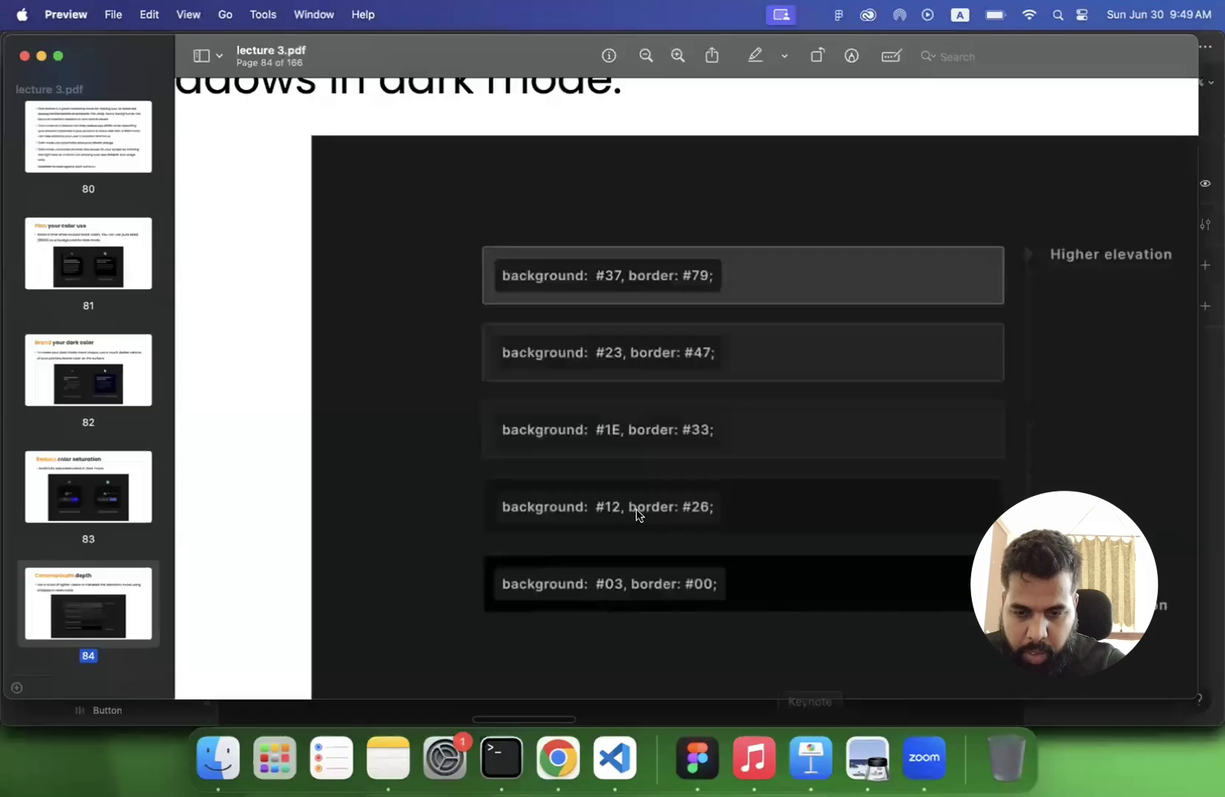
scroll(559, 433, up, 2)
scroll(558, 433, down, 2)
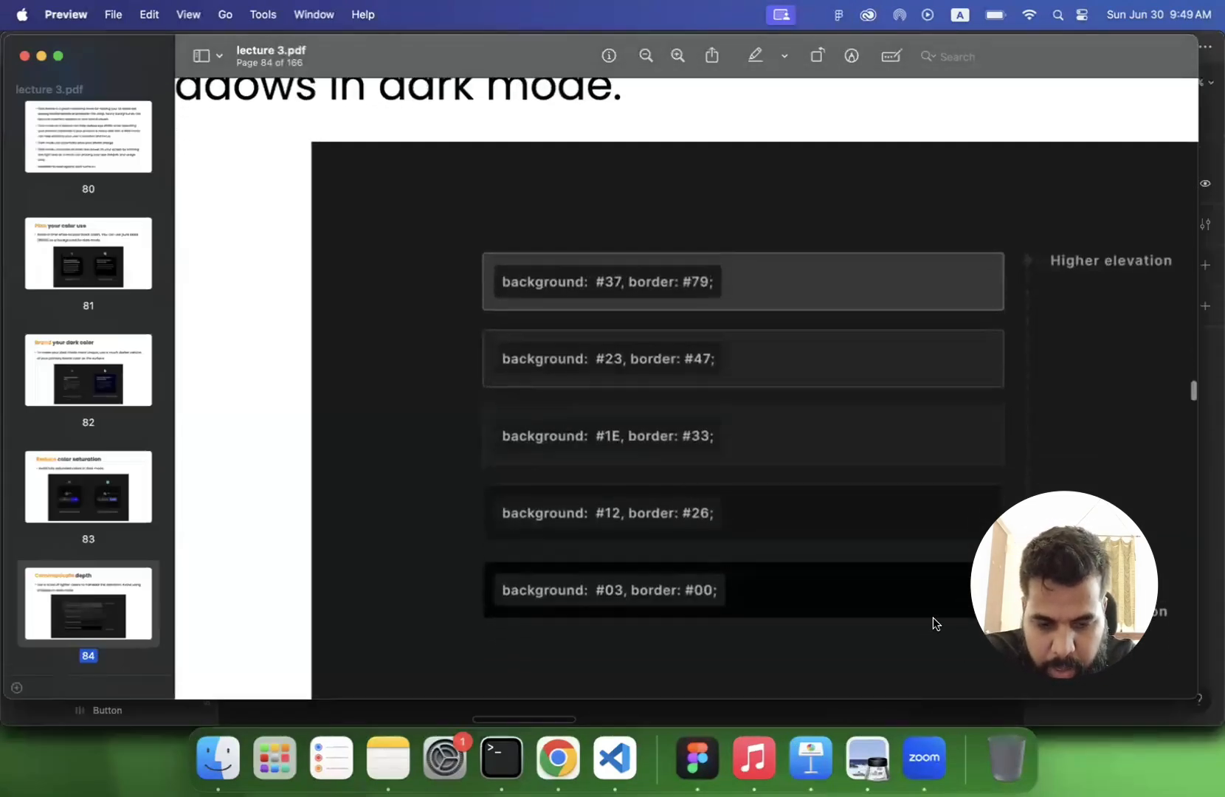
scroll(968, 596, up, 5)
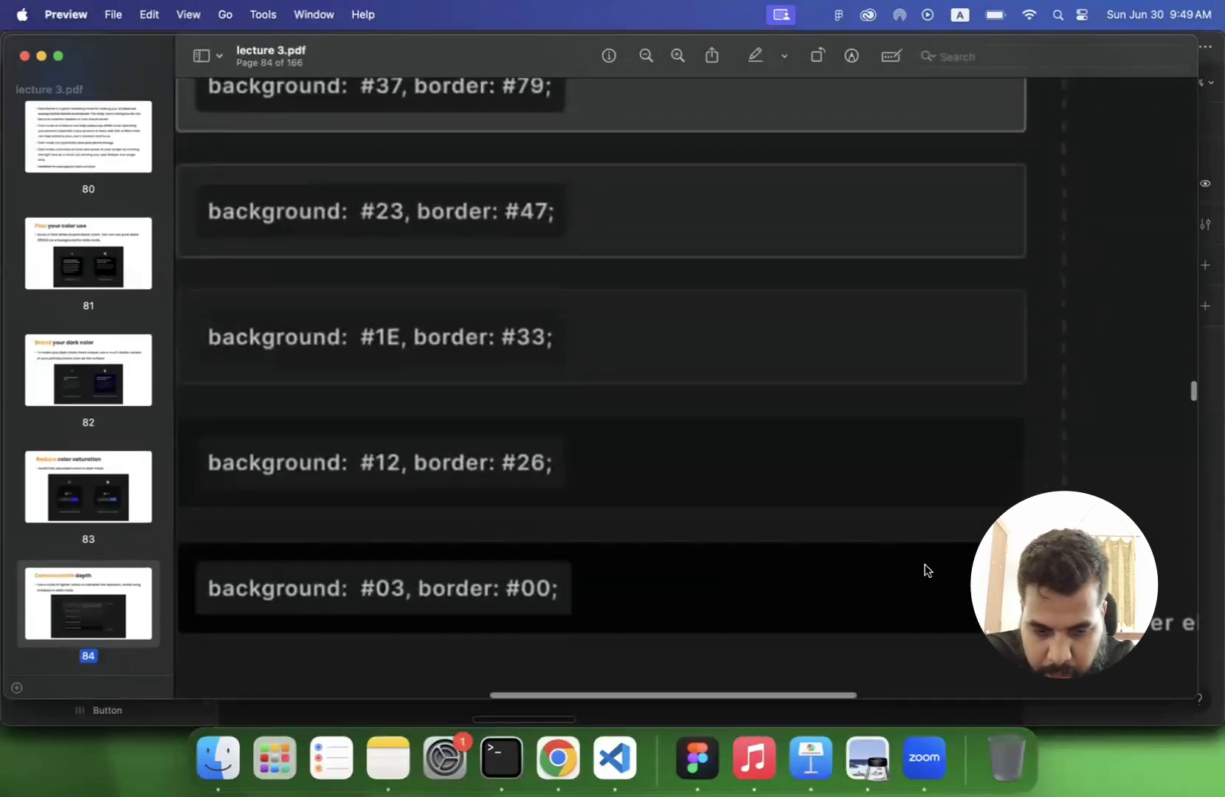
scroll(927, 570, down, 3)
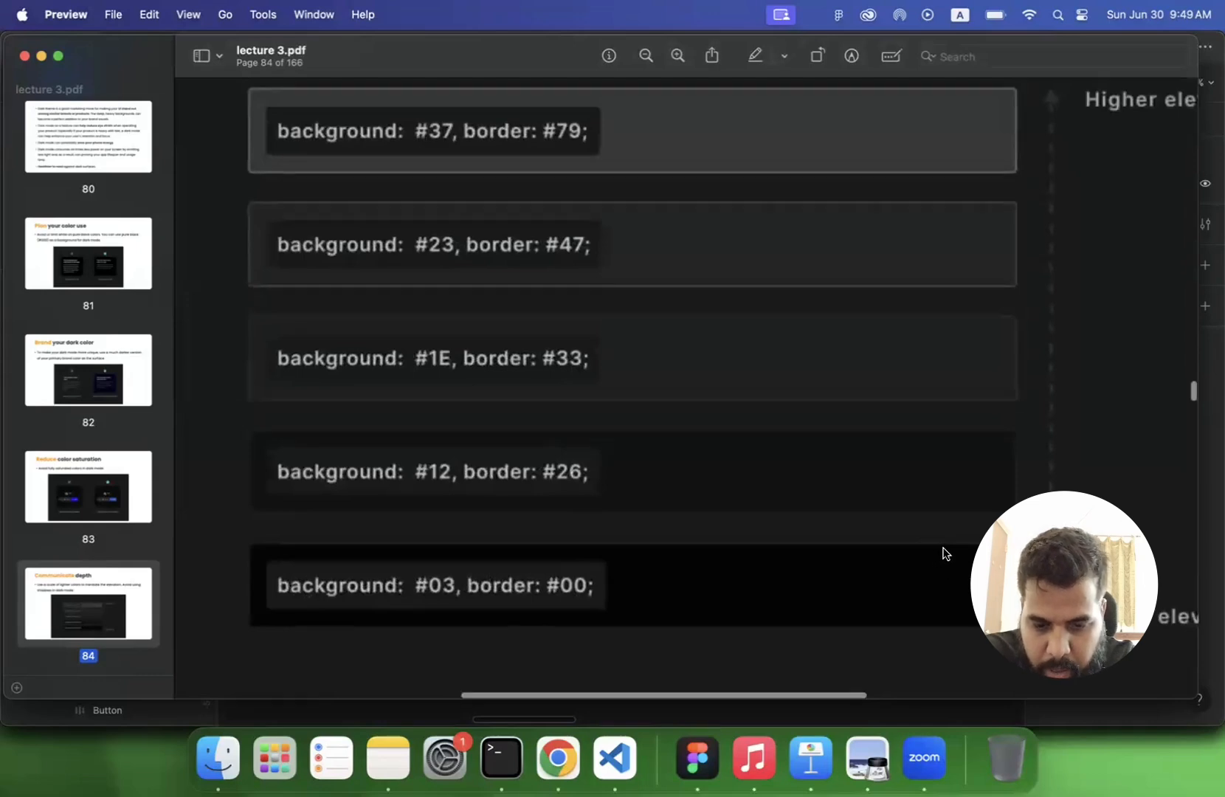
scroll(945, 553, down, 3)
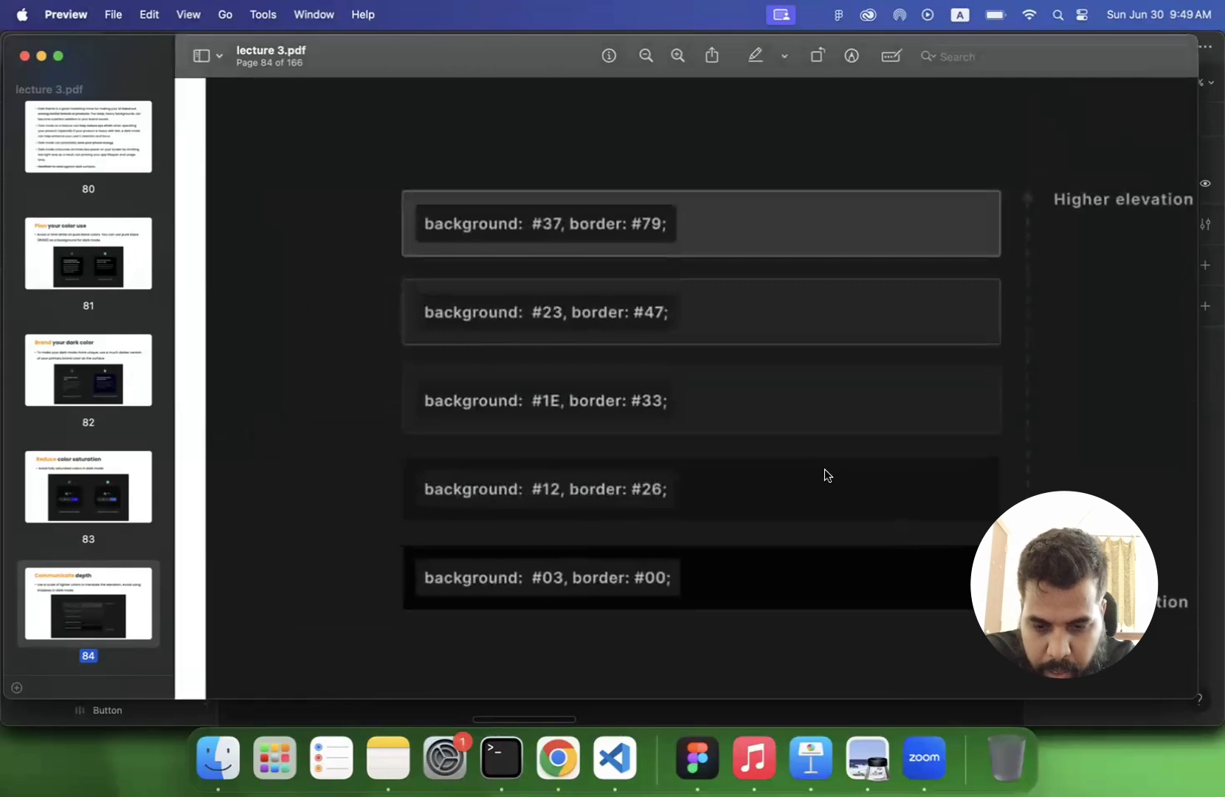
scroll(832, 463, up, 3)
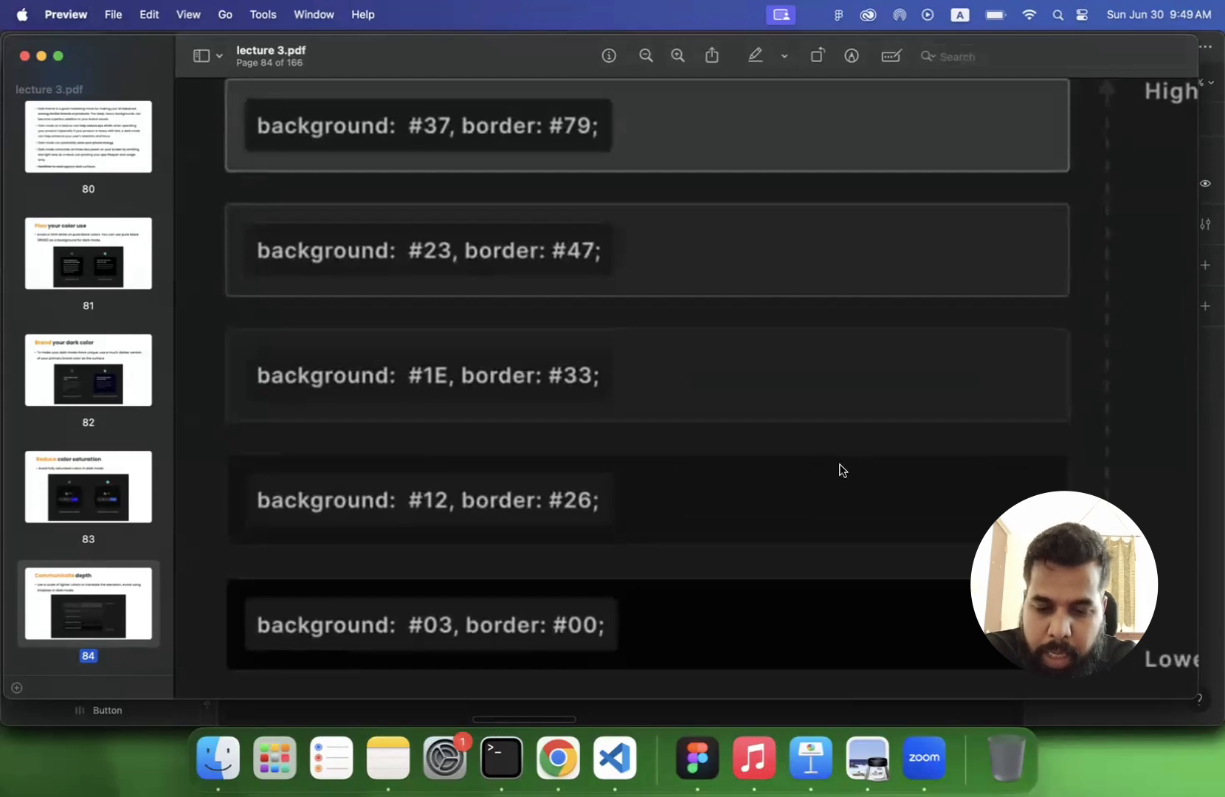
scroll(831, 465, down, 2)
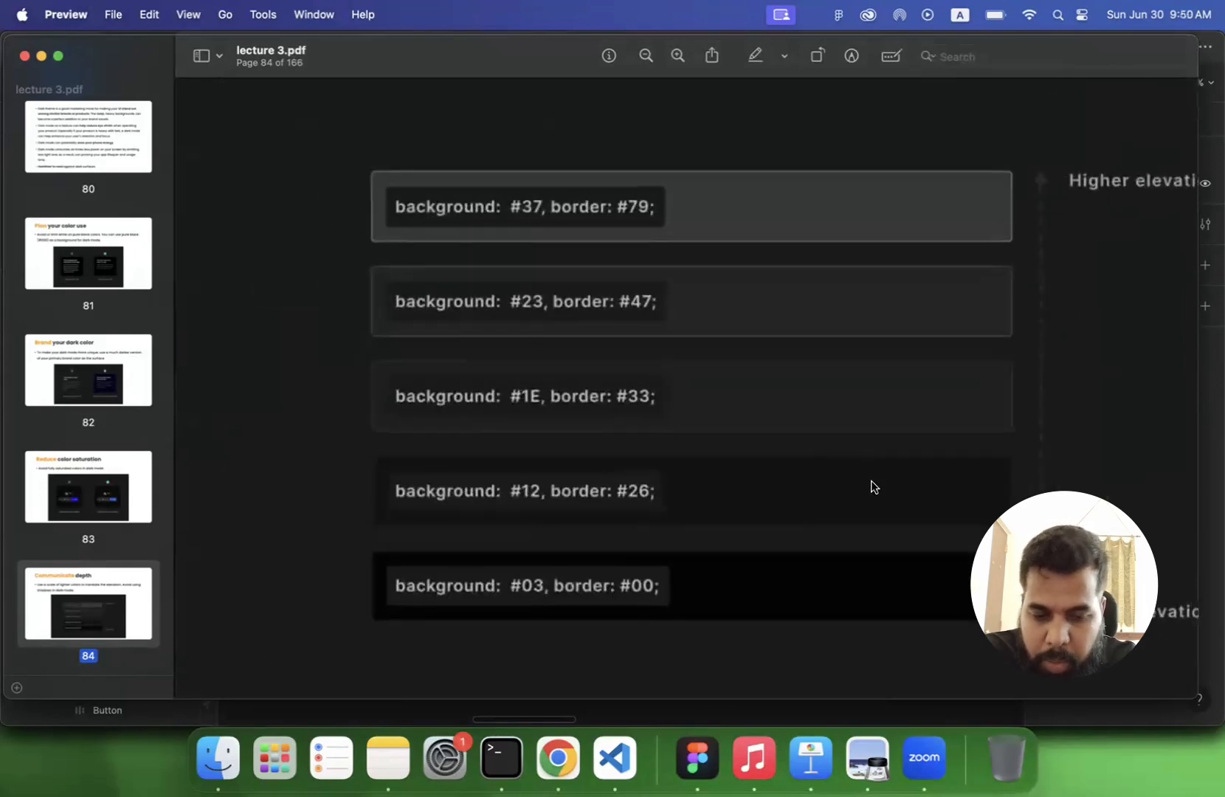
- Zoom back out to the whole Communicate depth slide and review its guideline together with the lower-to-higher elevation scale
scroll(873, 487, down, 2)
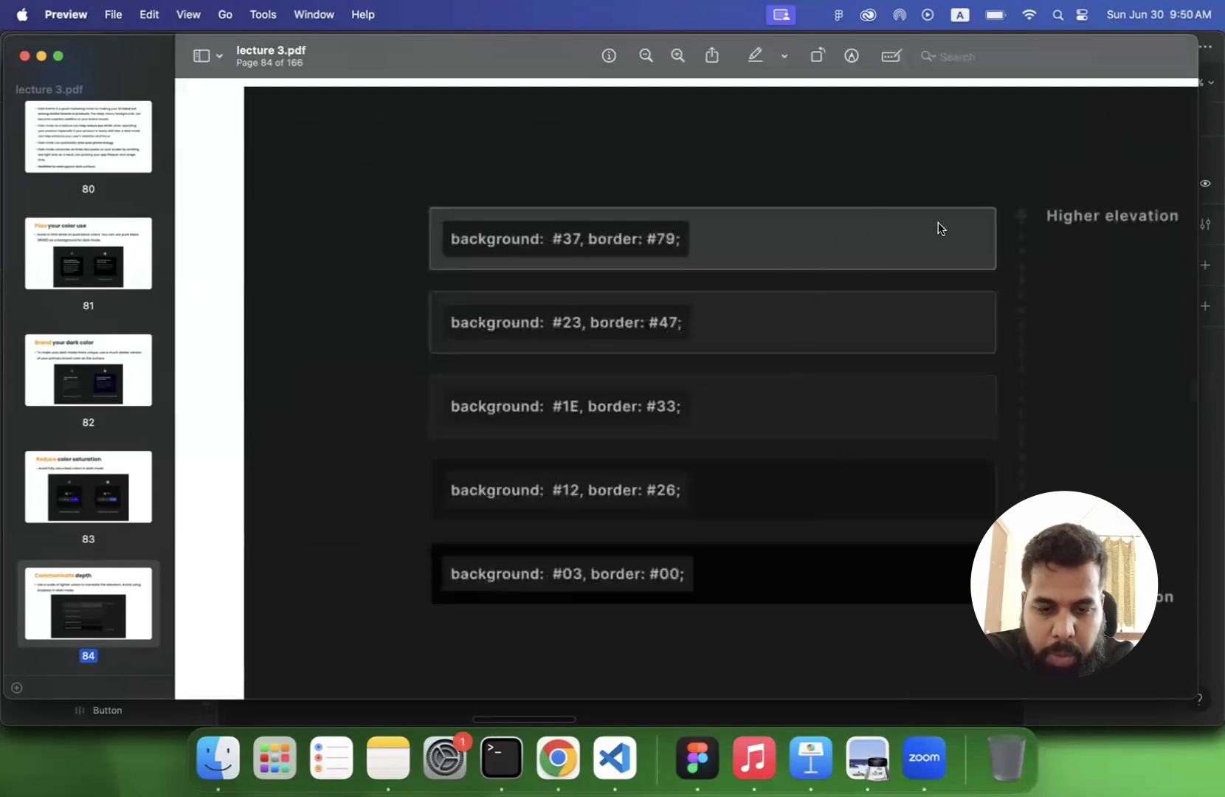
scroll(941, 232, down, 2)
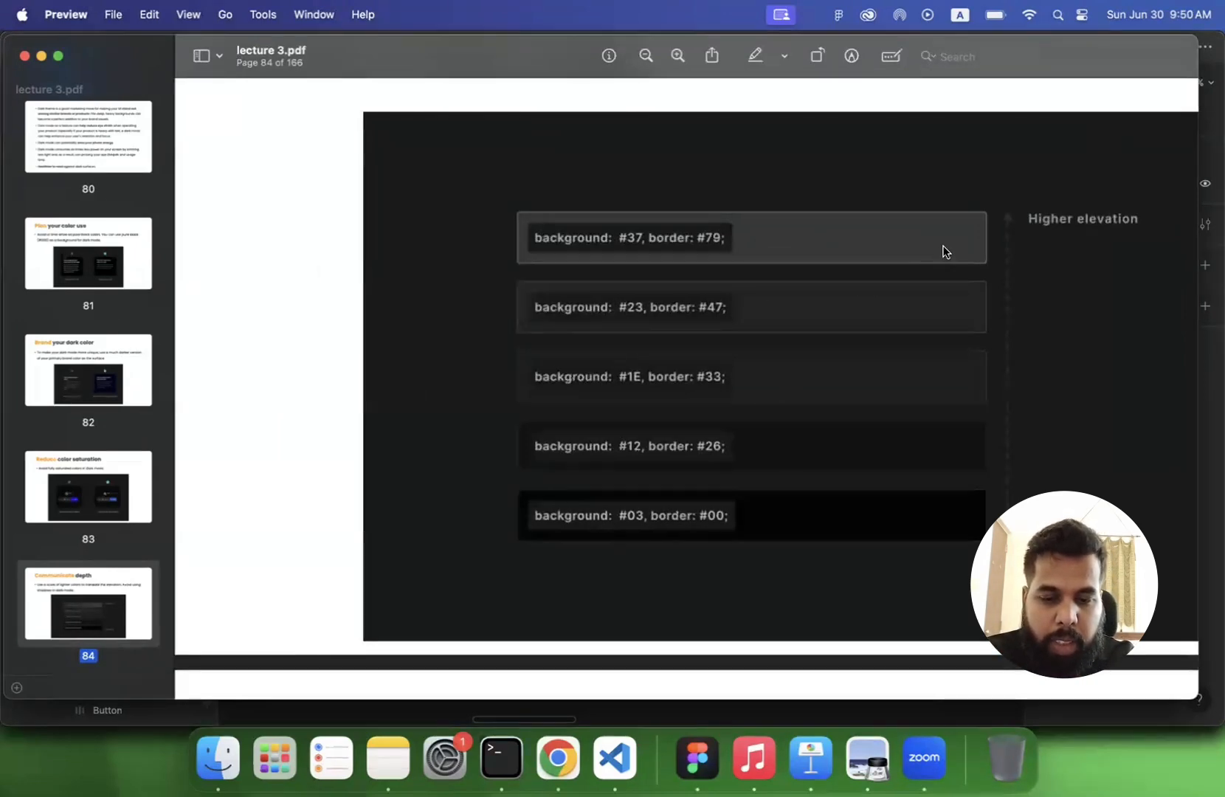
scroll(949, 298, down, 5)
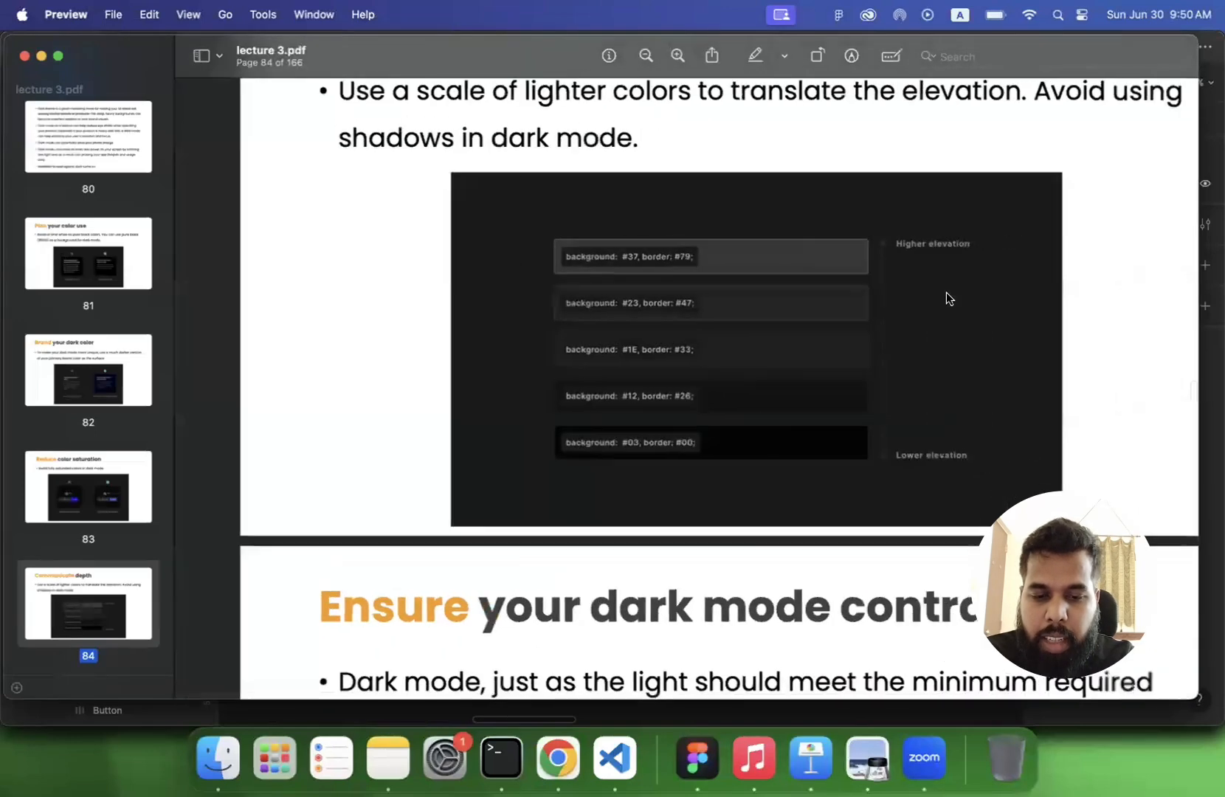
scroll(864, 319, down, 3)
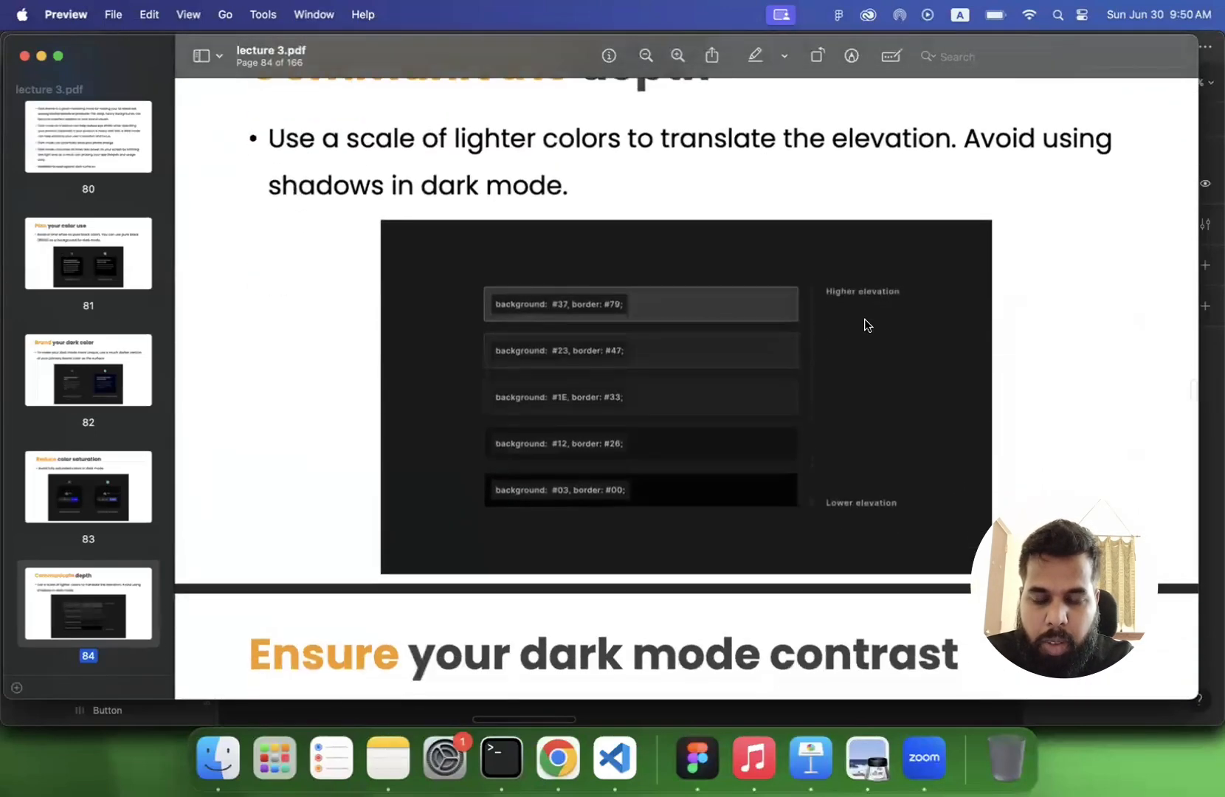
scroll(865, 325, up, 5)
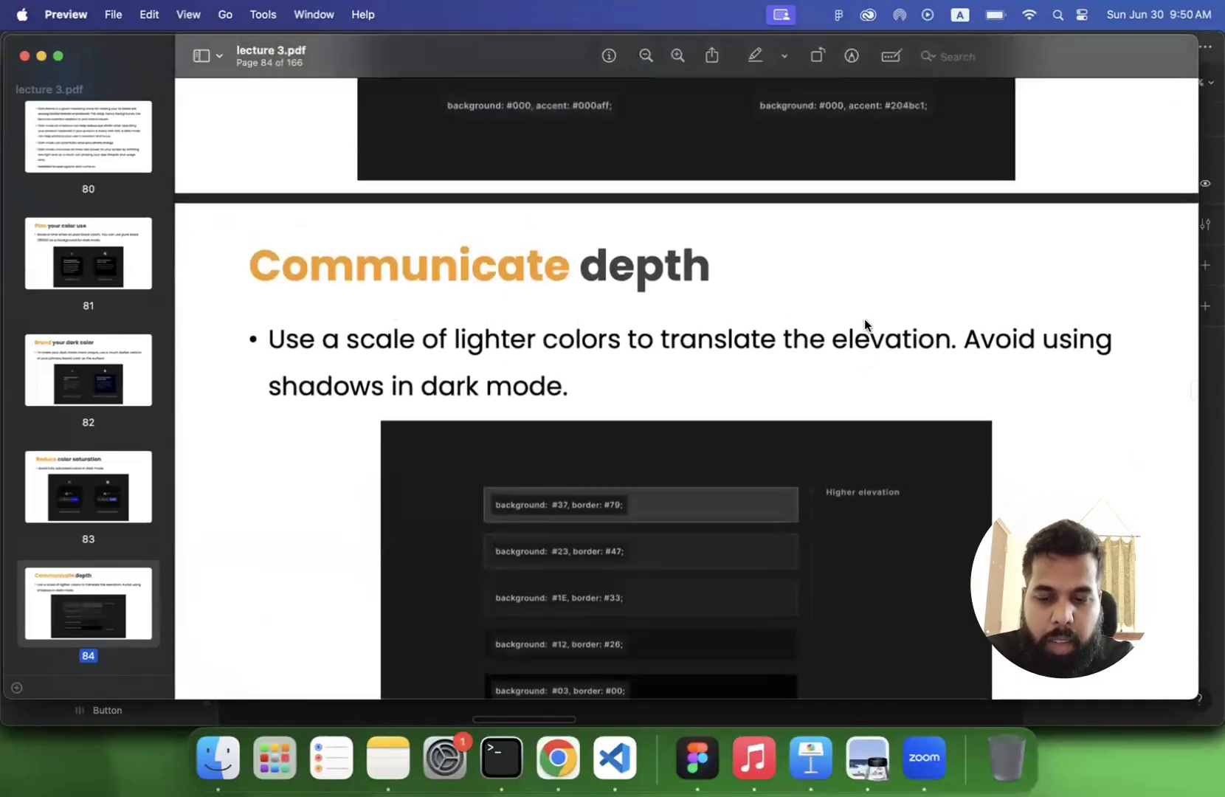
scroll(865, 325, down, 3)
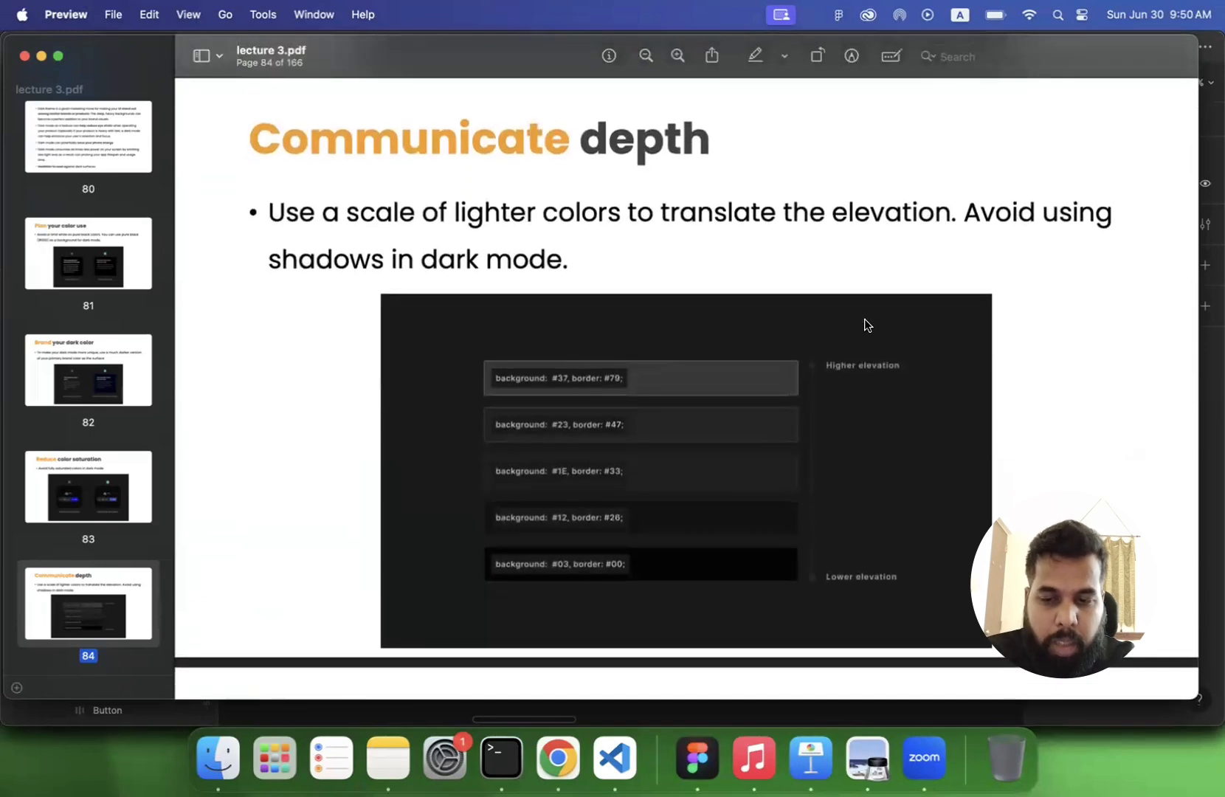
- Move on to page 85 and examine the dark mode contrast guideline with its WCAG advice and the two text contrast examples
scroll(867, 325, down, 3)
scroll(867, 323, down, 4)
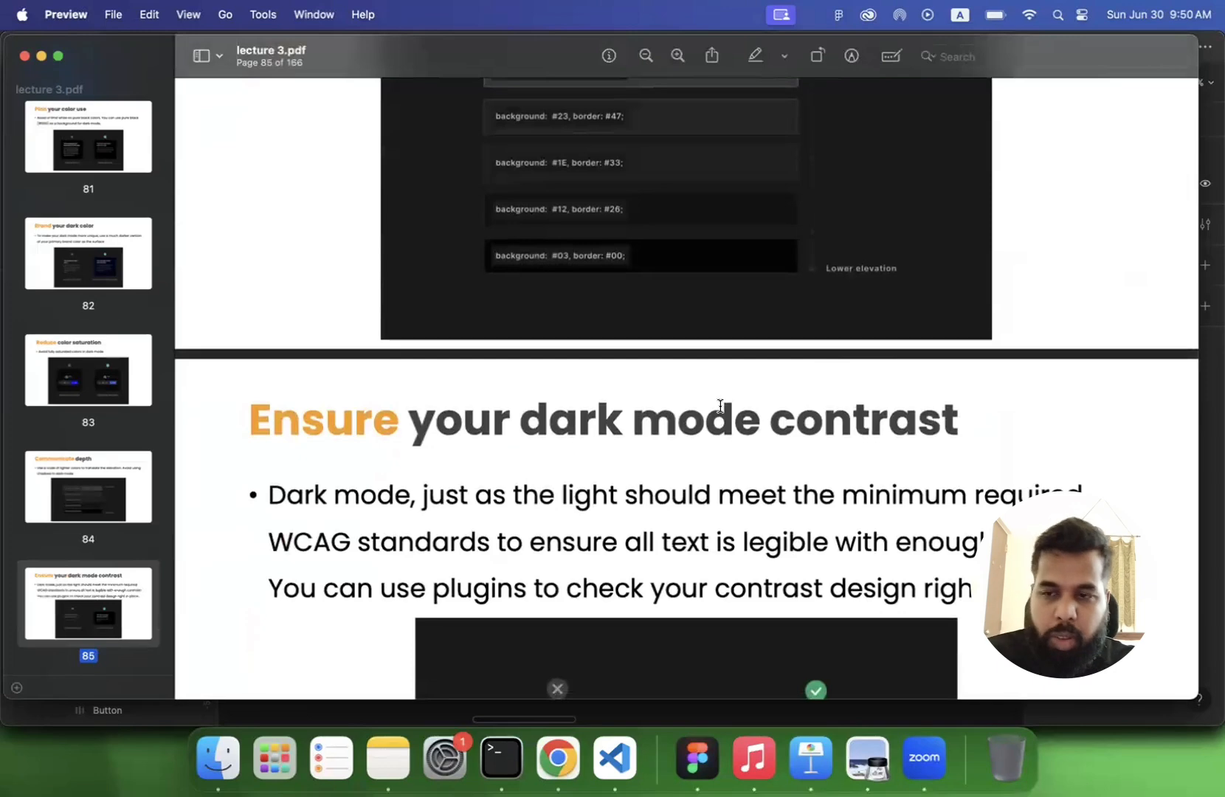
scroll(721, 405, up, 3)
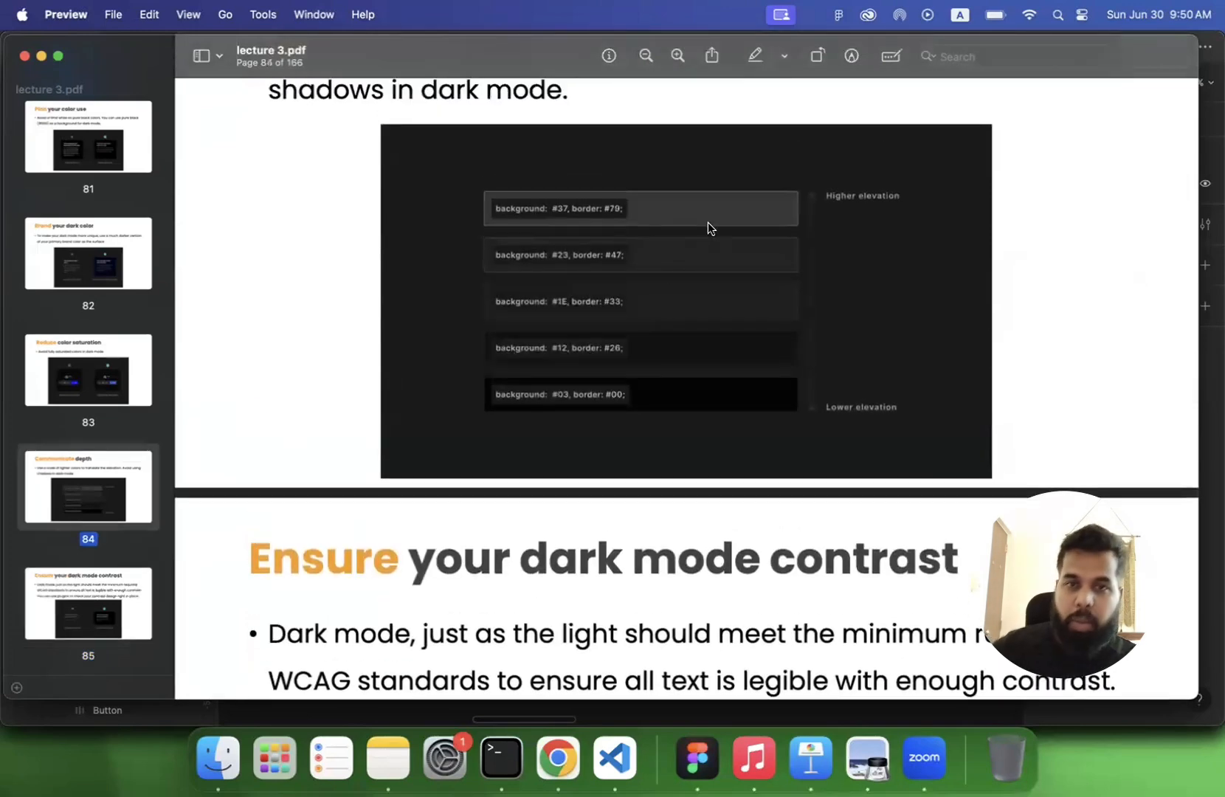
scroll(707, 222, down, 8)
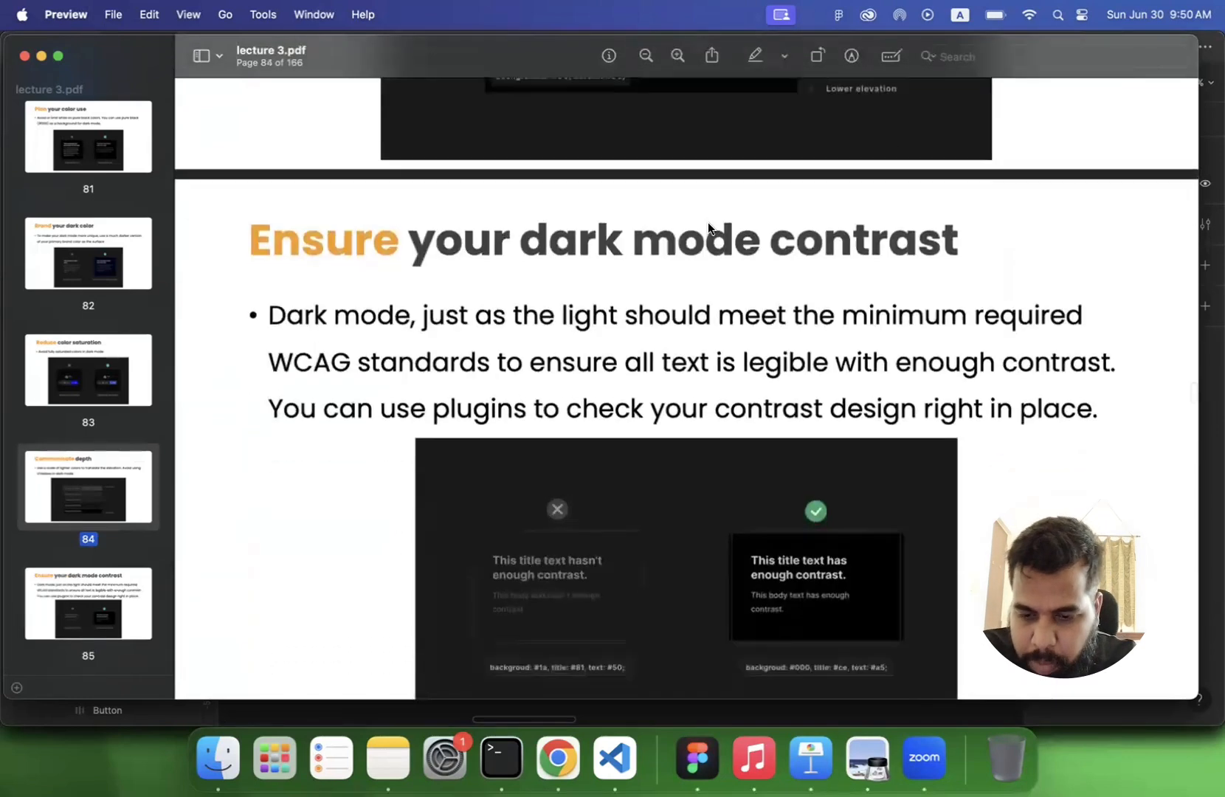
scroll(707, 226, down, 2)
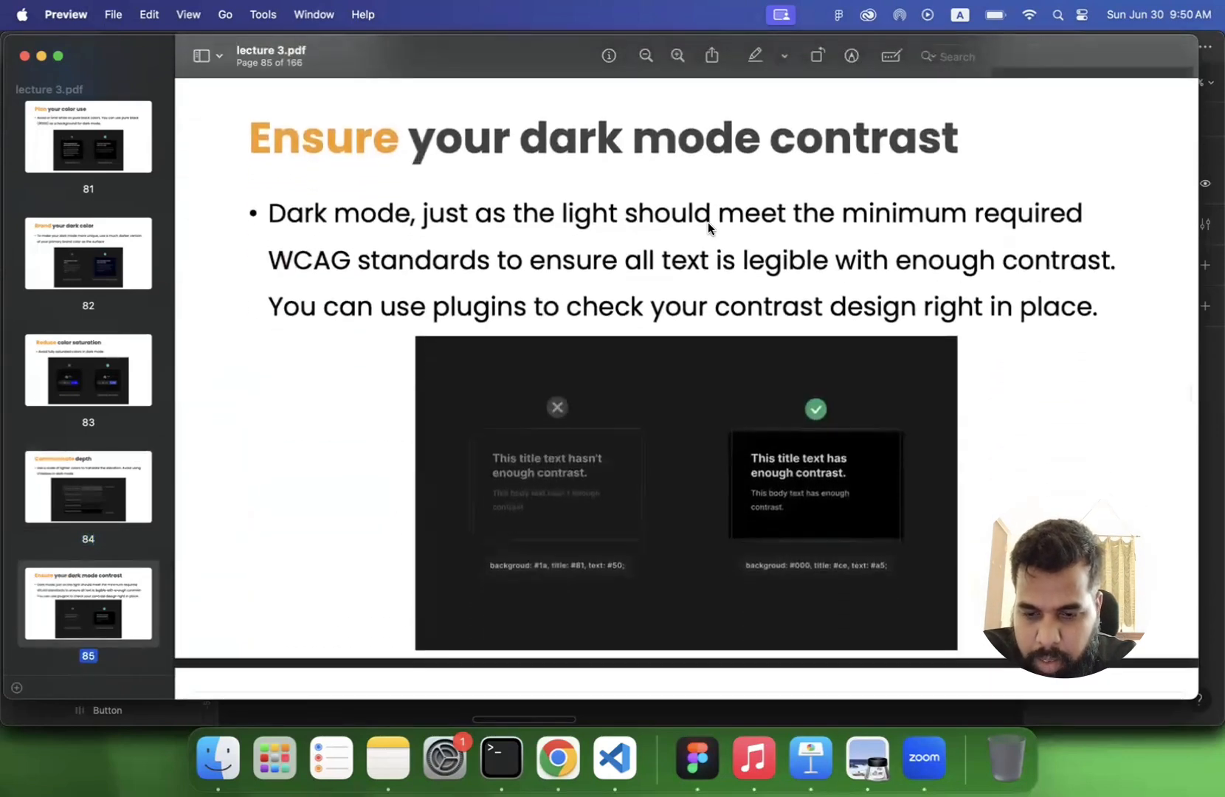
scroll(707, 222, down, 1)
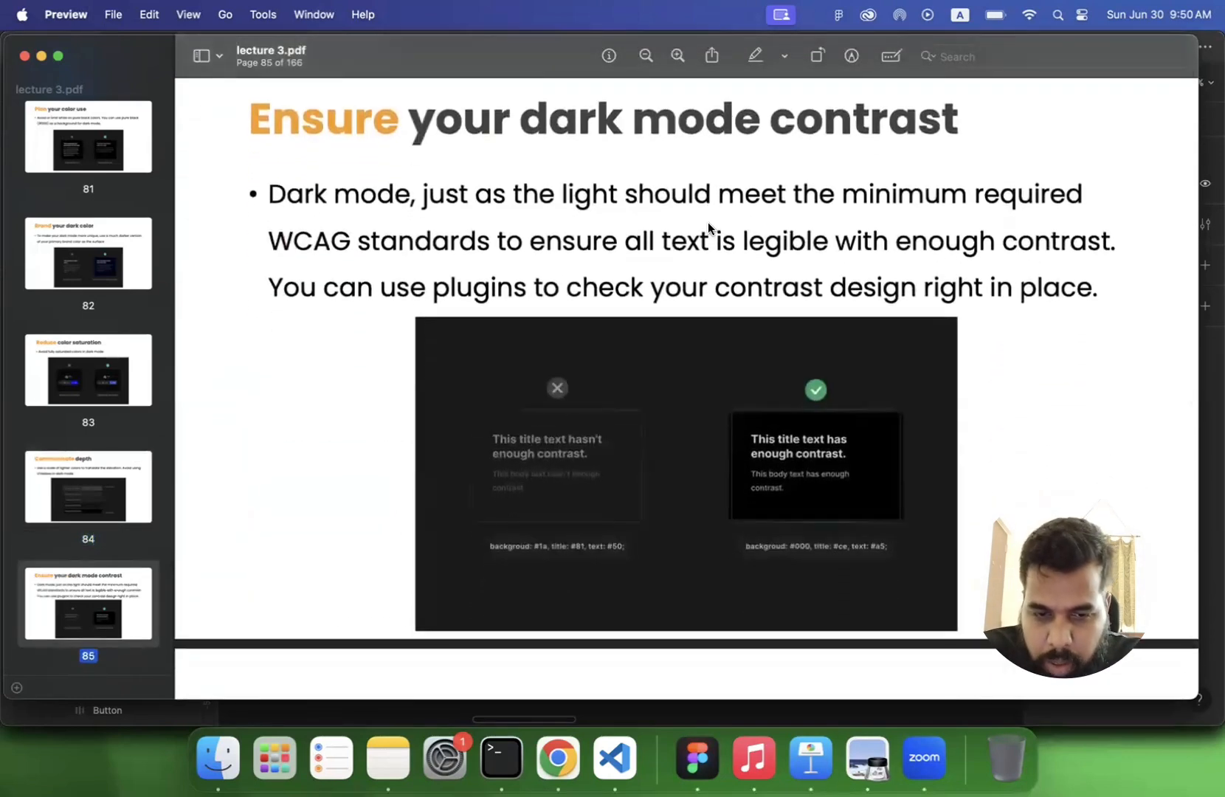
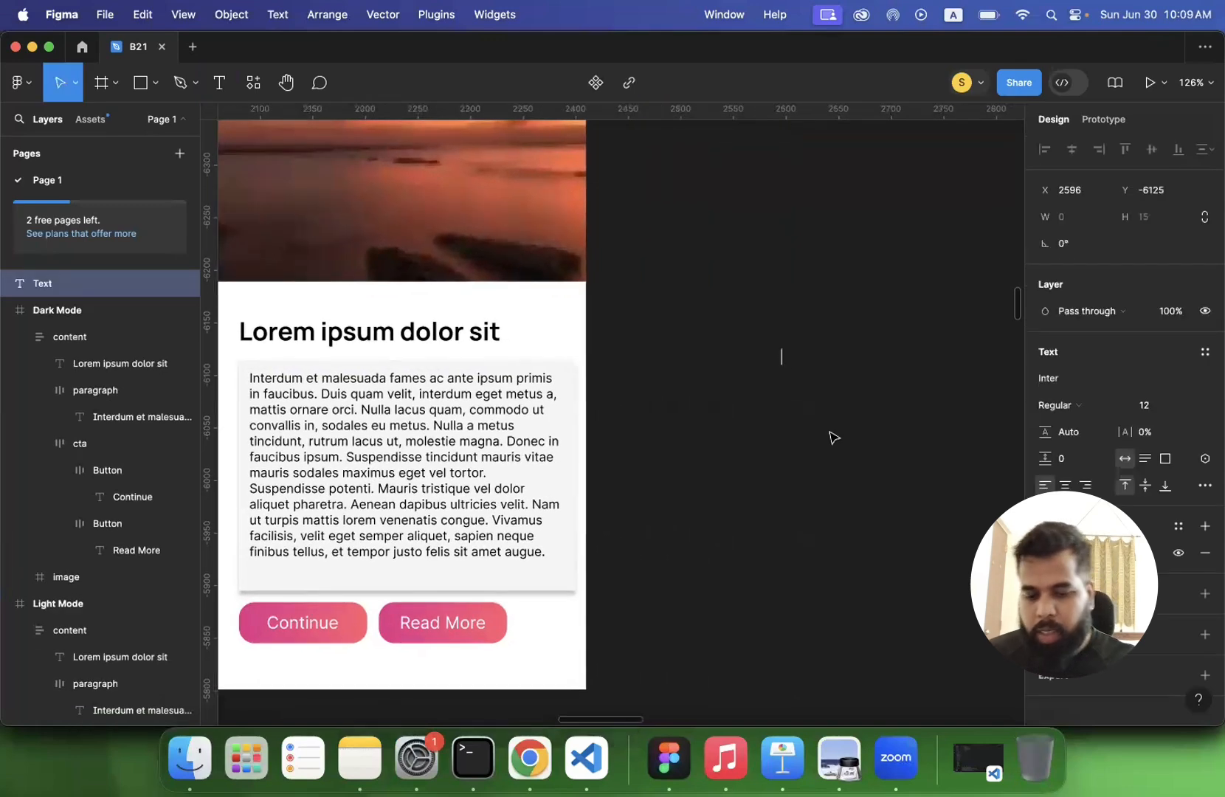
text(hghajdgasjhfgajh)
key(super+a)
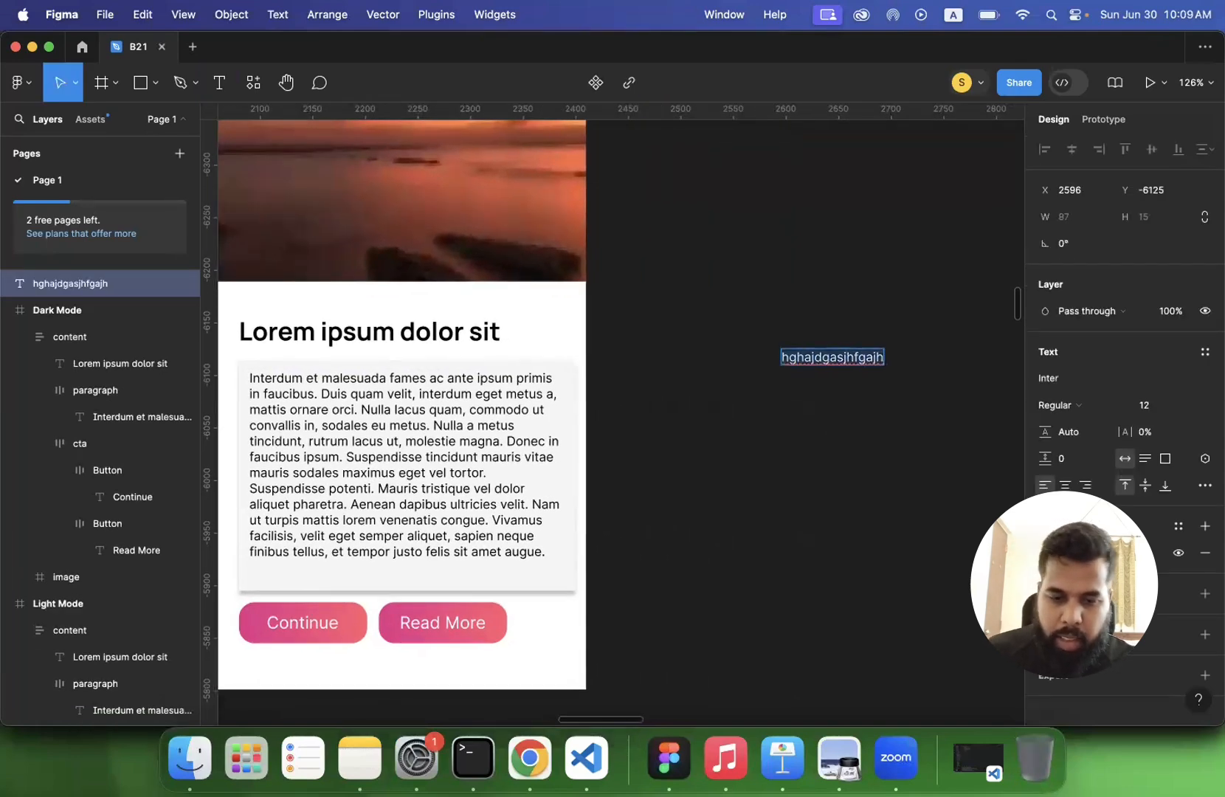
key(BackSpace)
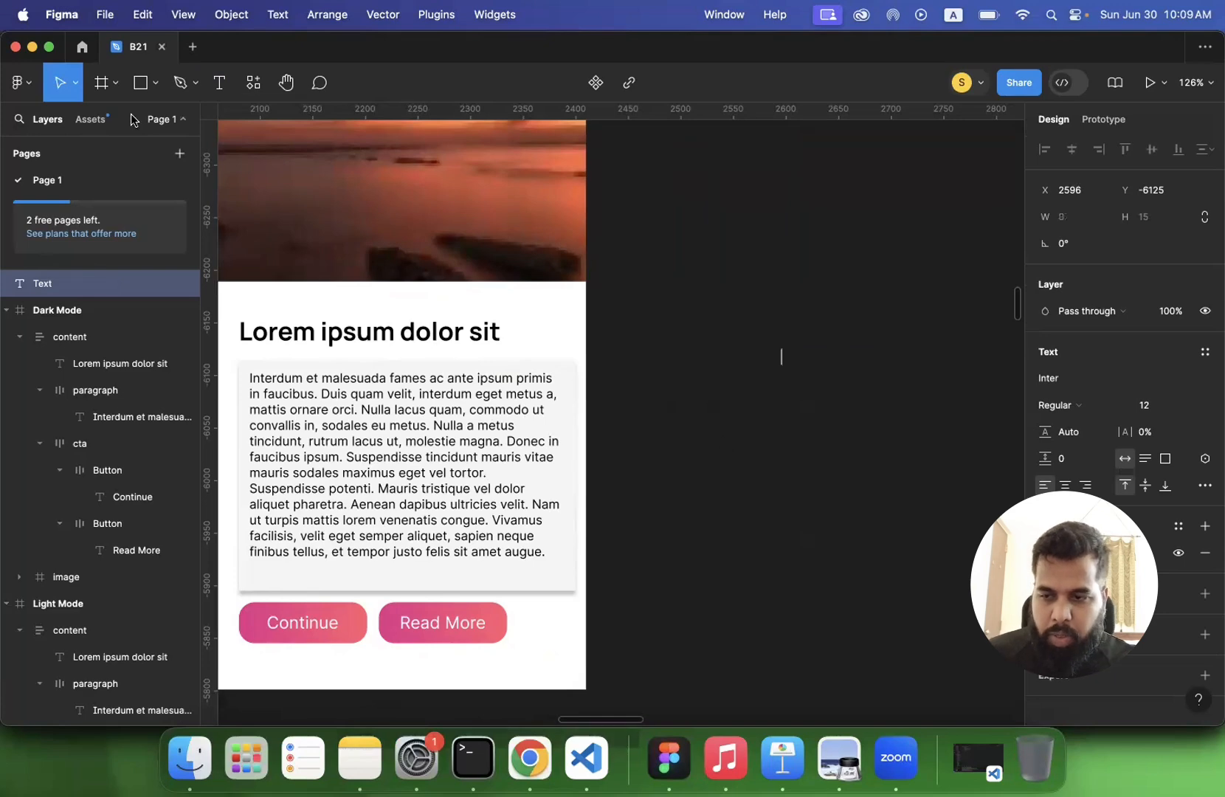
click(220, 83)
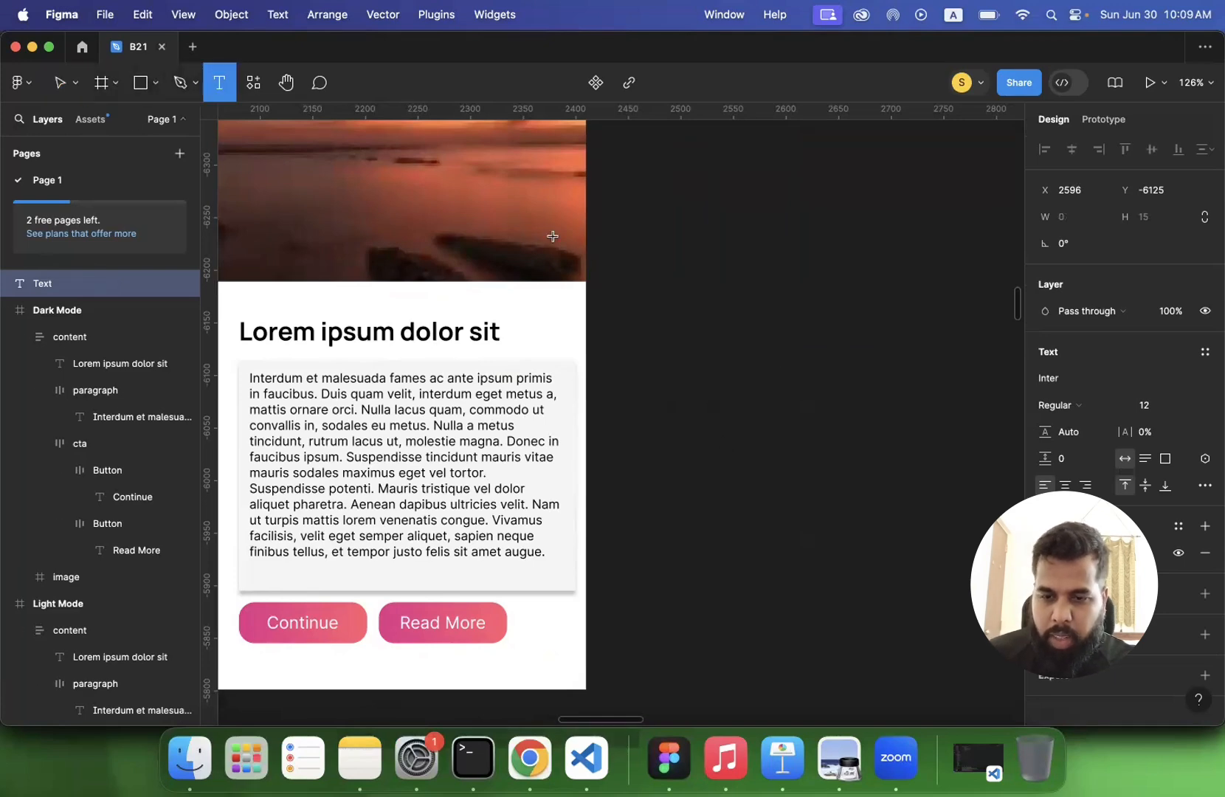
click(677, 279)
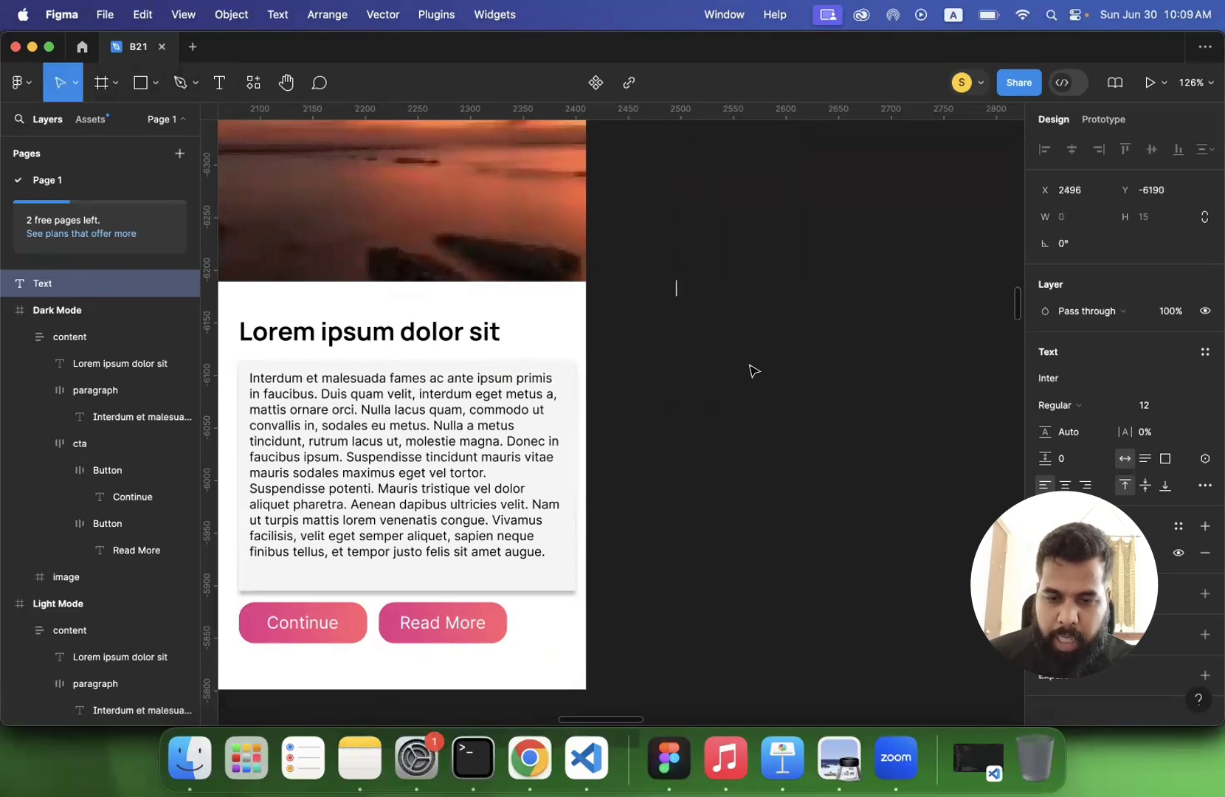
- Draw a fixed-size text box about 229 × 229 beside the light phone screen and fill it with several lines of placeholder characters
click(220, 85)
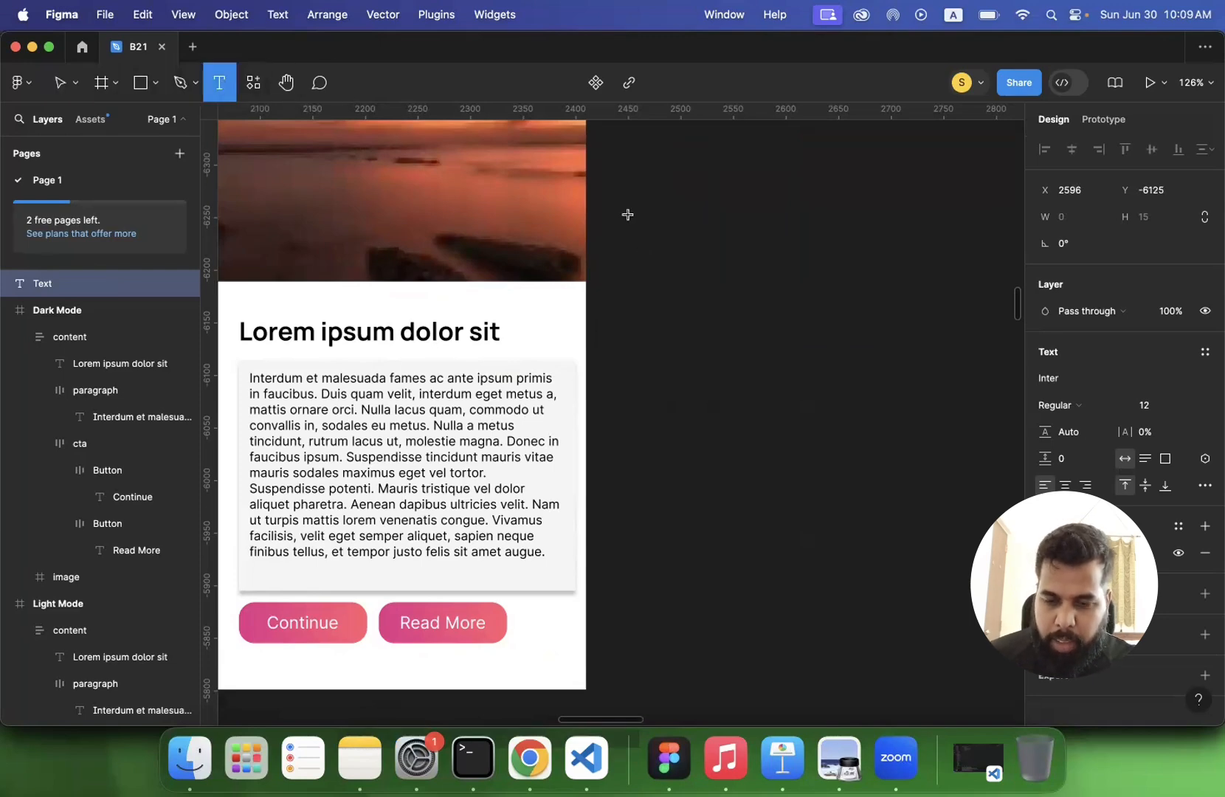
drag(628, 209, 869, 387)
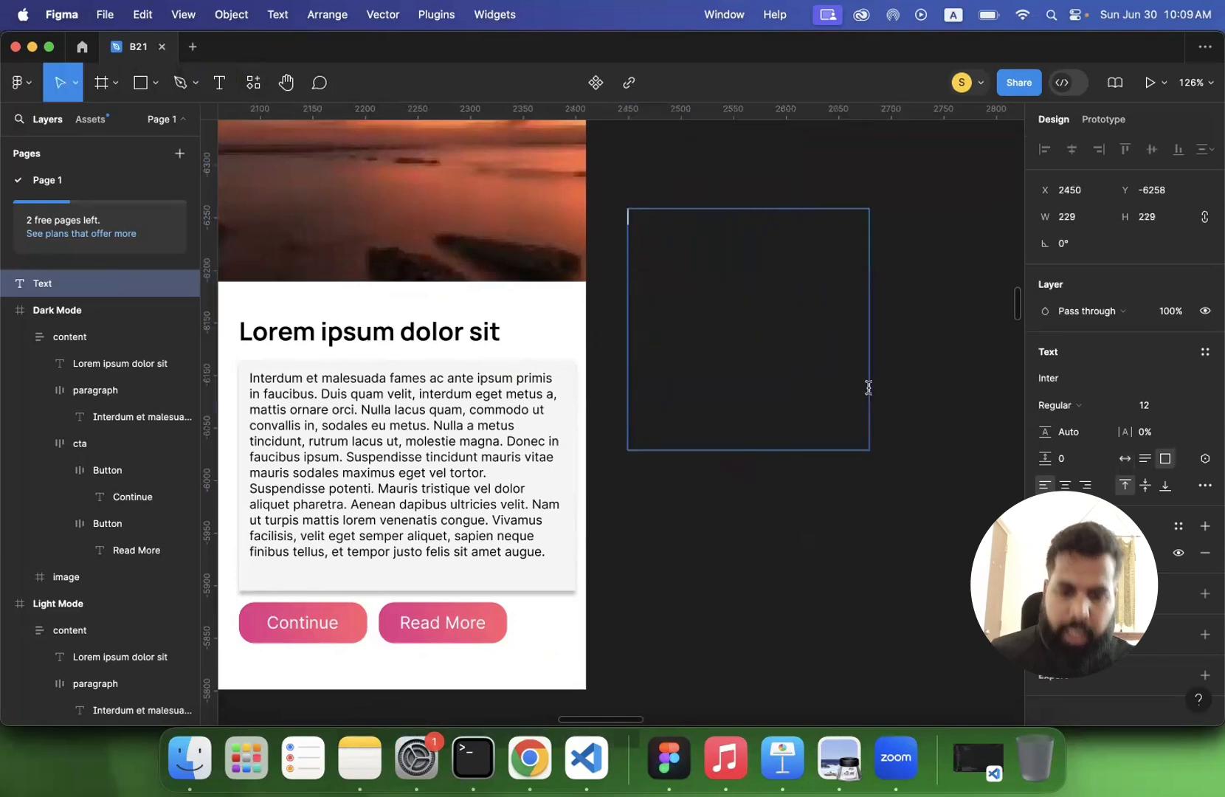
text(sfnslfndsjlfnbsdjg)
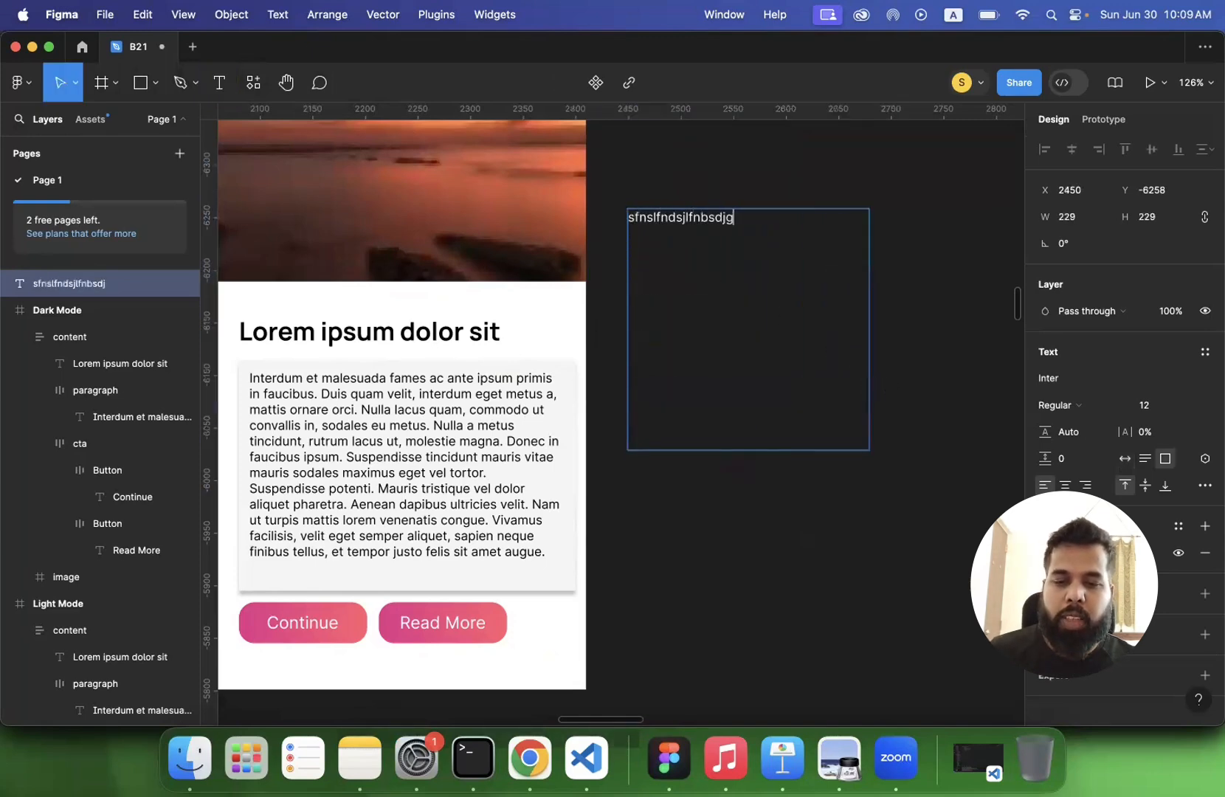
text(lbsdgjlbsjlsdgbsdjglsdgsd;jgbsdjlgbsd)
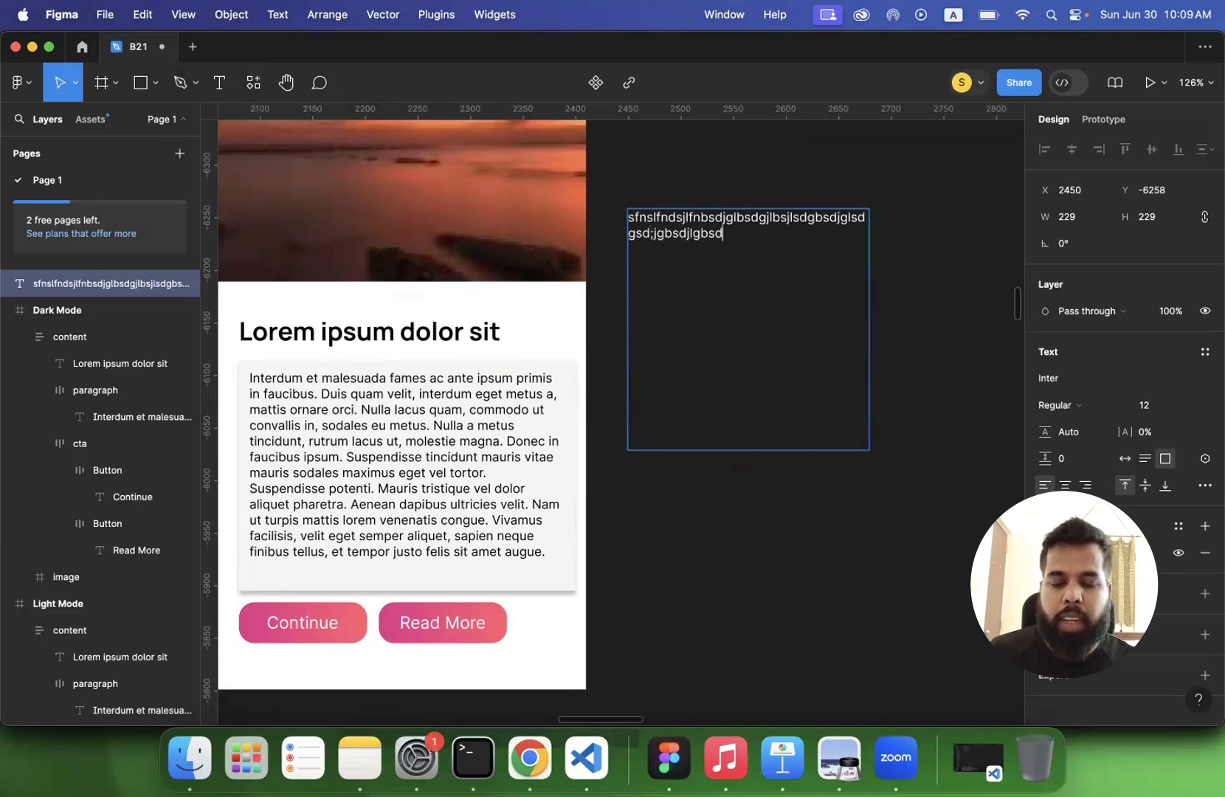
text(g;dsljbg;sdjgsdjkgbwugbuwigbuewigbewu)
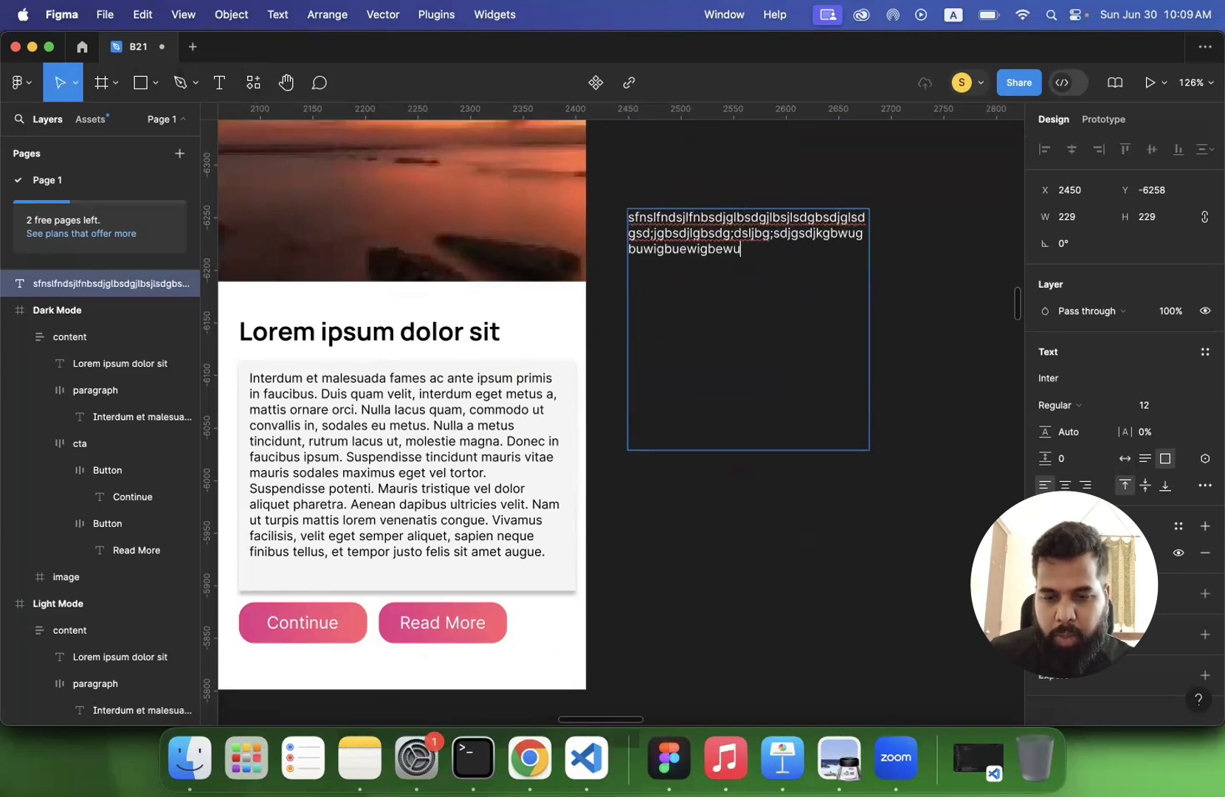
key(Escape)
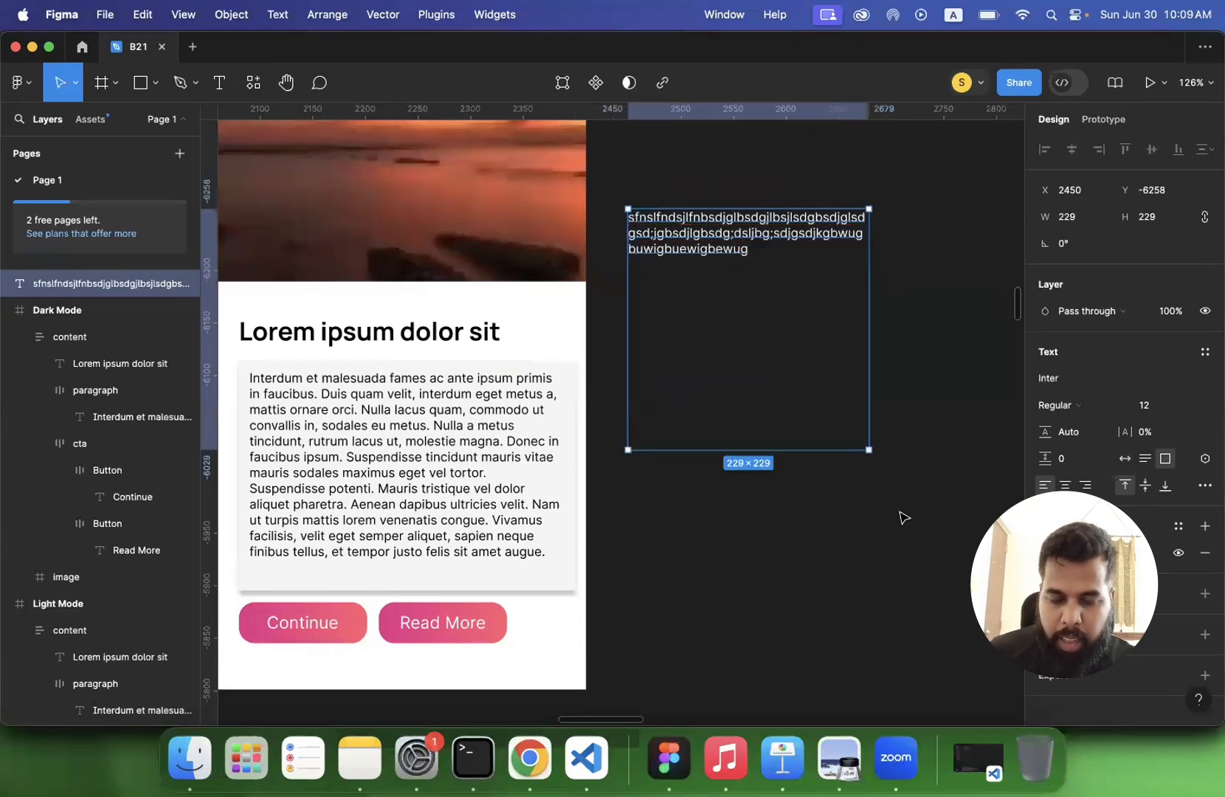
key(Escape)
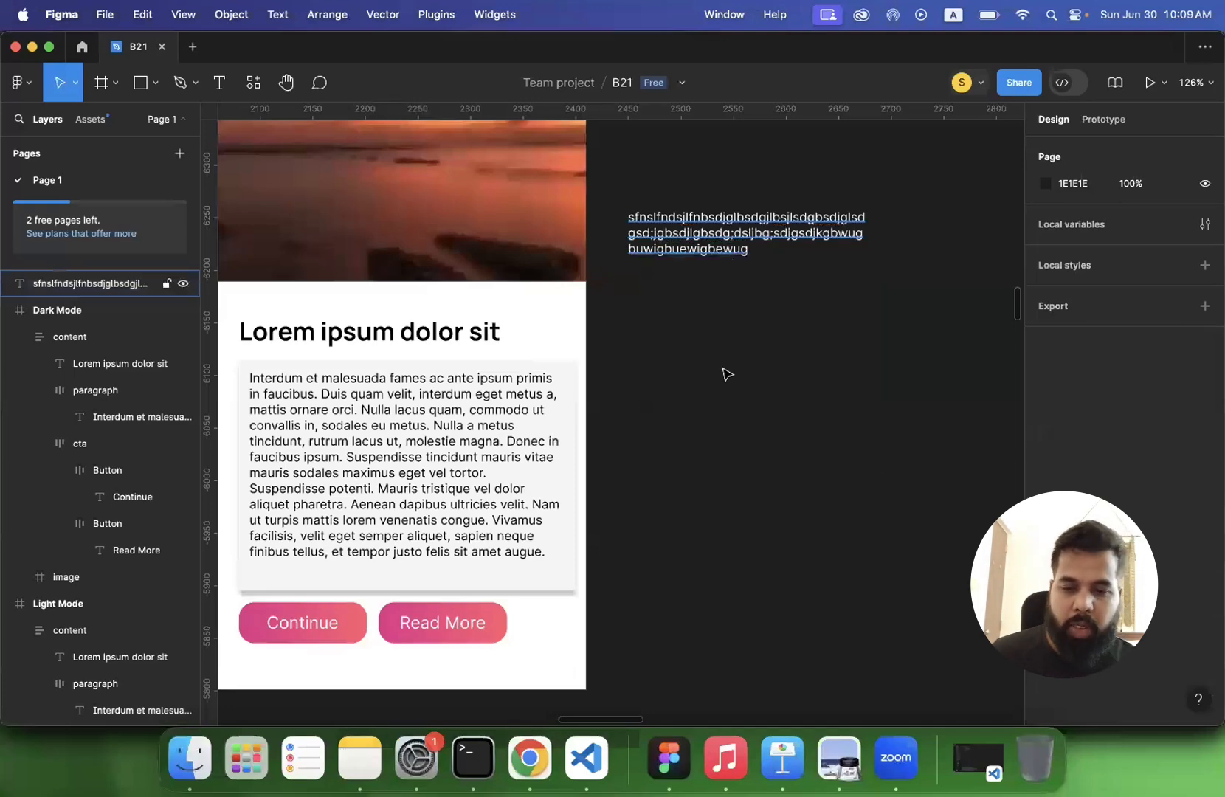
- Add an auto-width text layer above the text box and fill it with one long unbroken line of placeholder characters
click(219, 82)
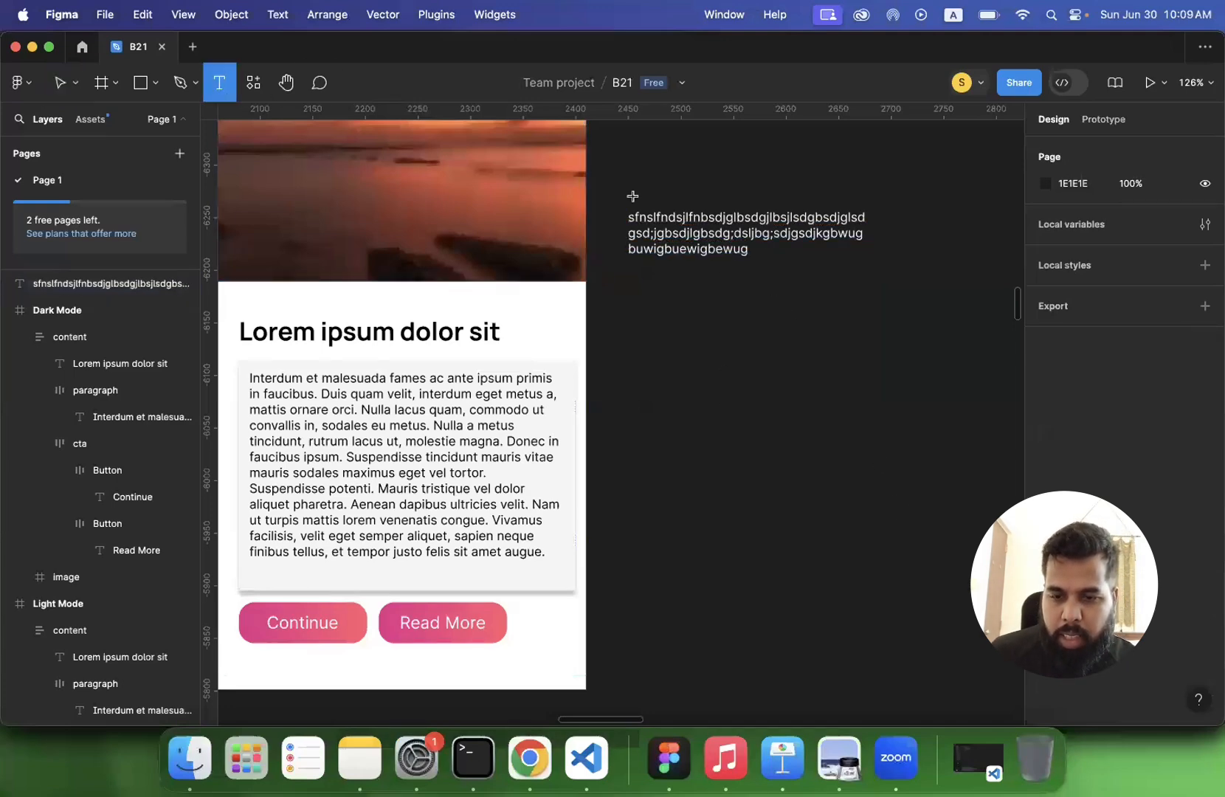
click(632, 159)
text(sdfjlsdg;hsdlgjdhsg;ljsdhgljsdghlj)
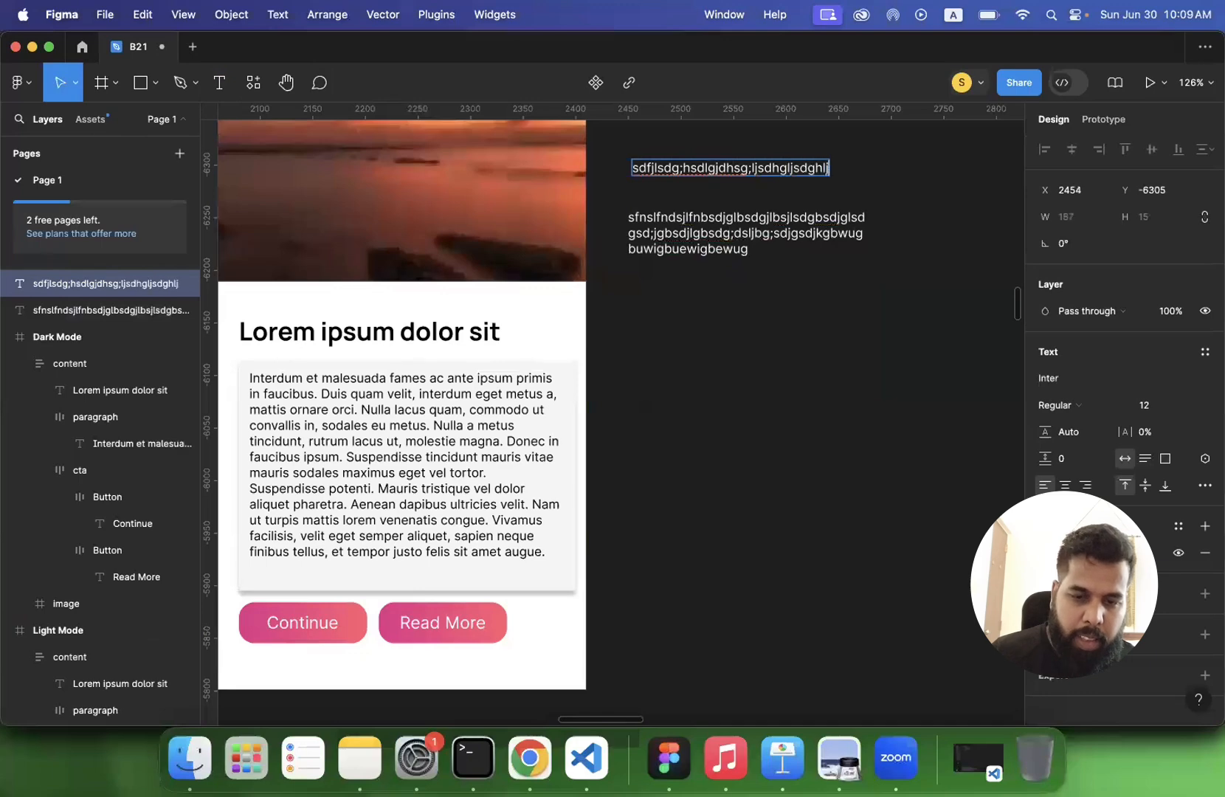
text(sdghdsjlg;hdlsjghldjsg;hdljghdl)
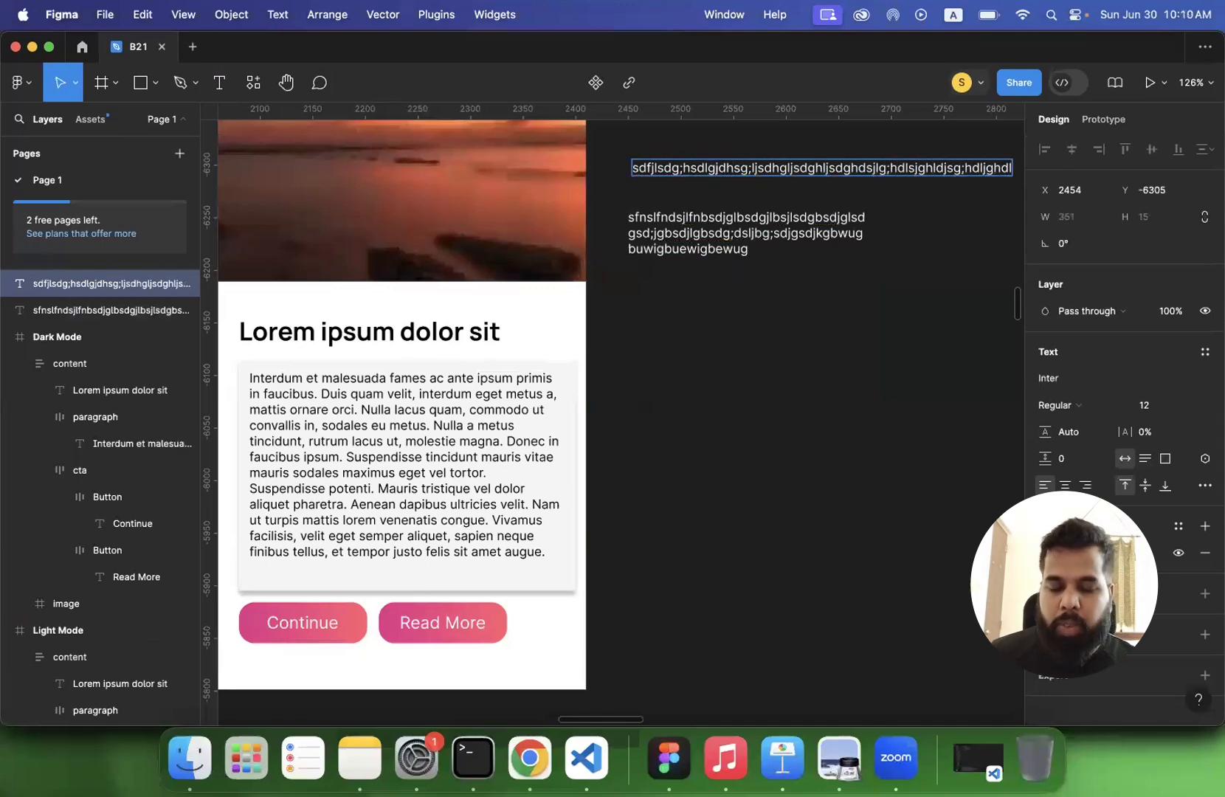
- Extend the boxed text with another line of placeholder characters, and delete the single-line text above it
click(632, 251)
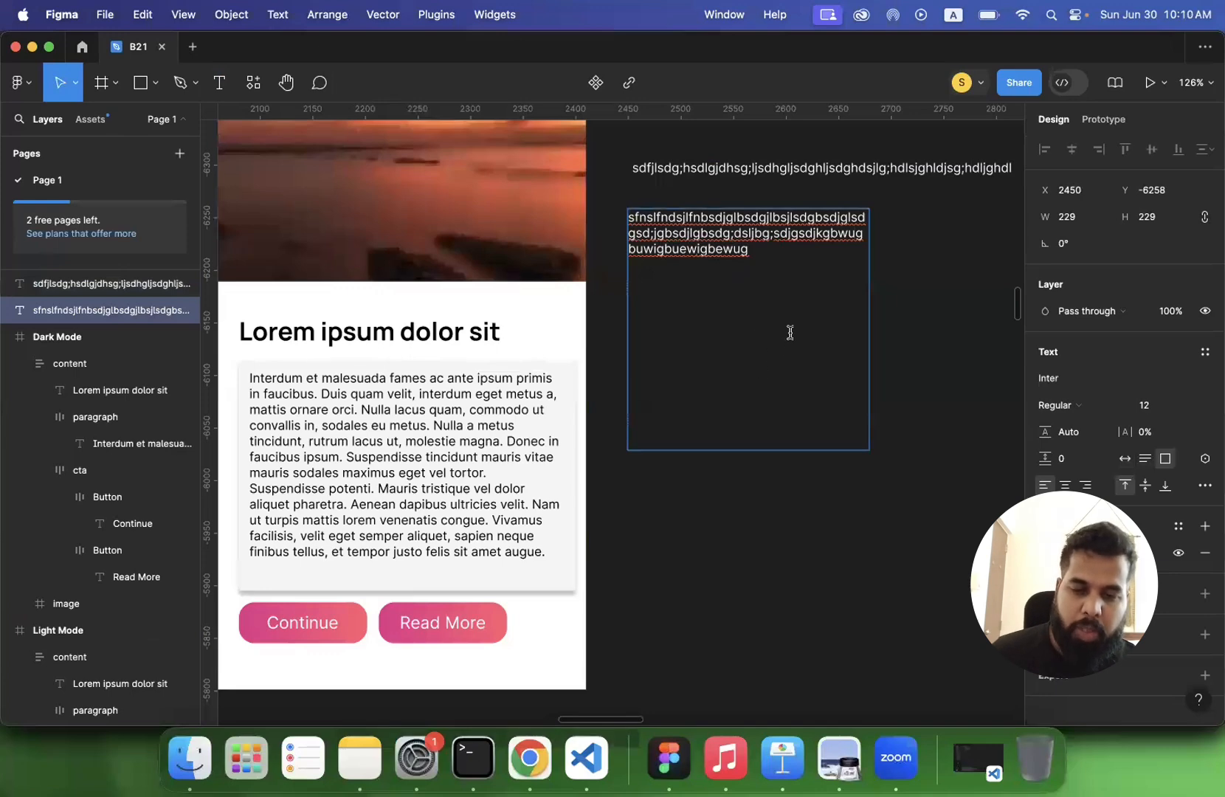
text(kjhdjksahdfjsahfjaskdhsajdhsajlfashfjlsah)
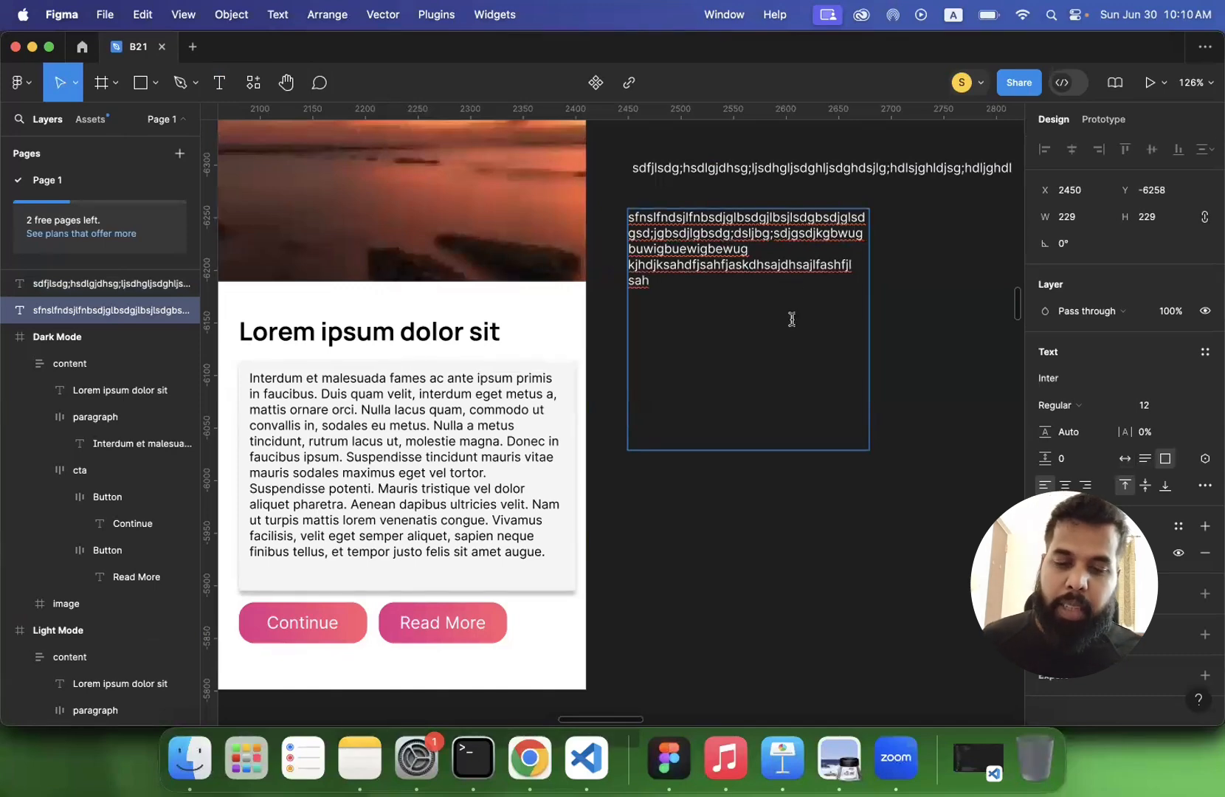
key(Escape)
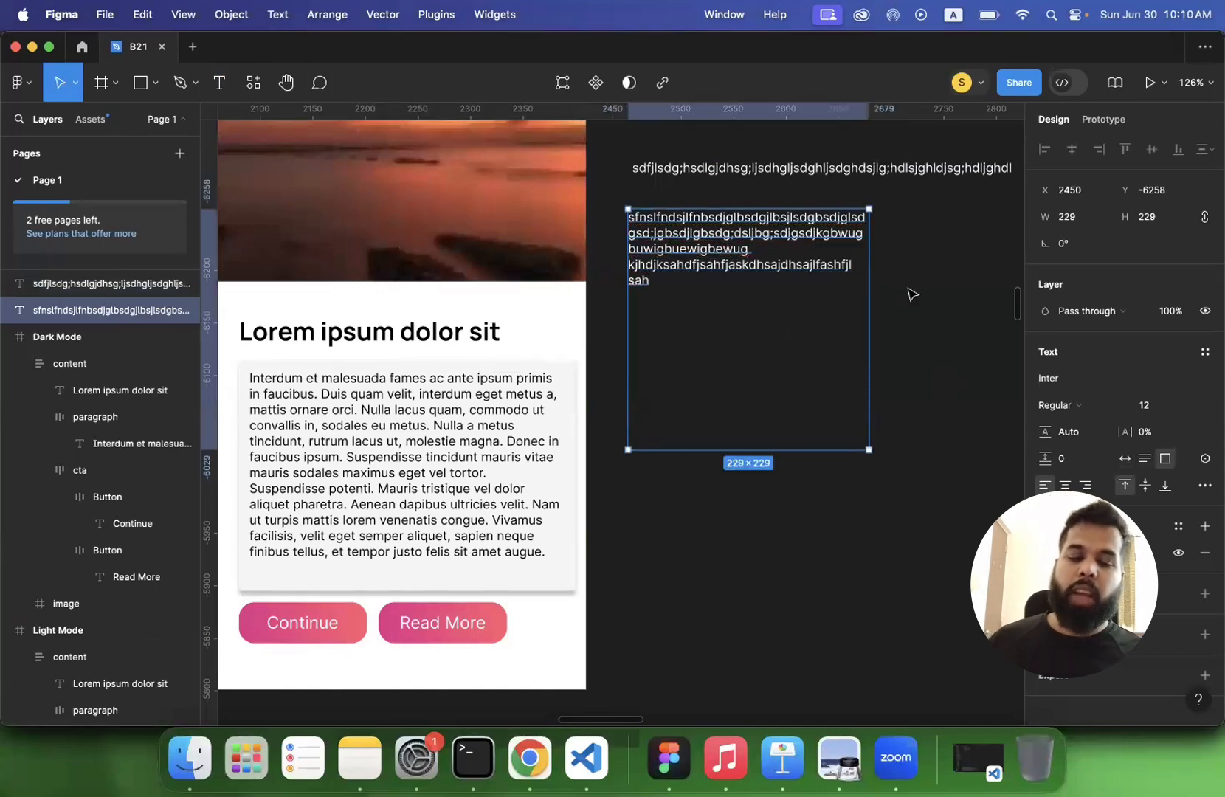
click(855, 168)
key(Delete)
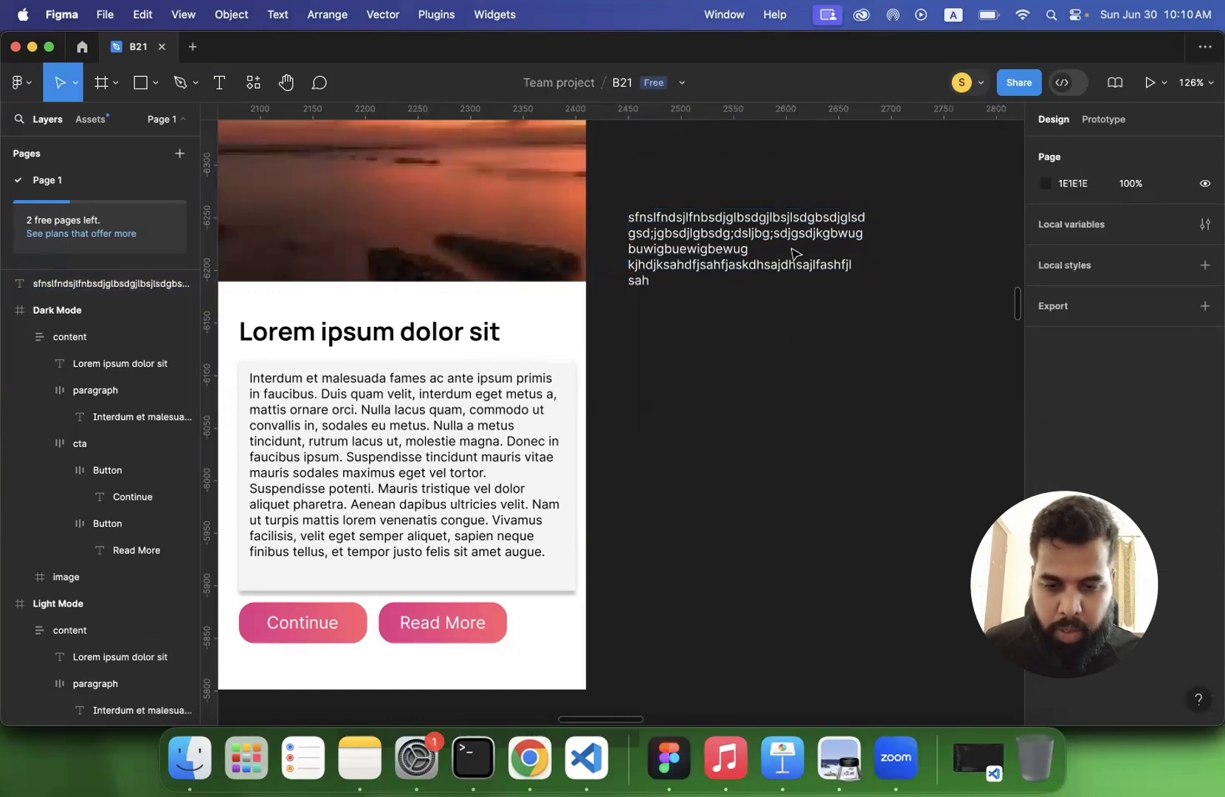
- Switch to Chrome and copy the Customizing Colors heading with its subtitle and introductory paragraph from the Tailwind CSS docs page
click(768, 231)
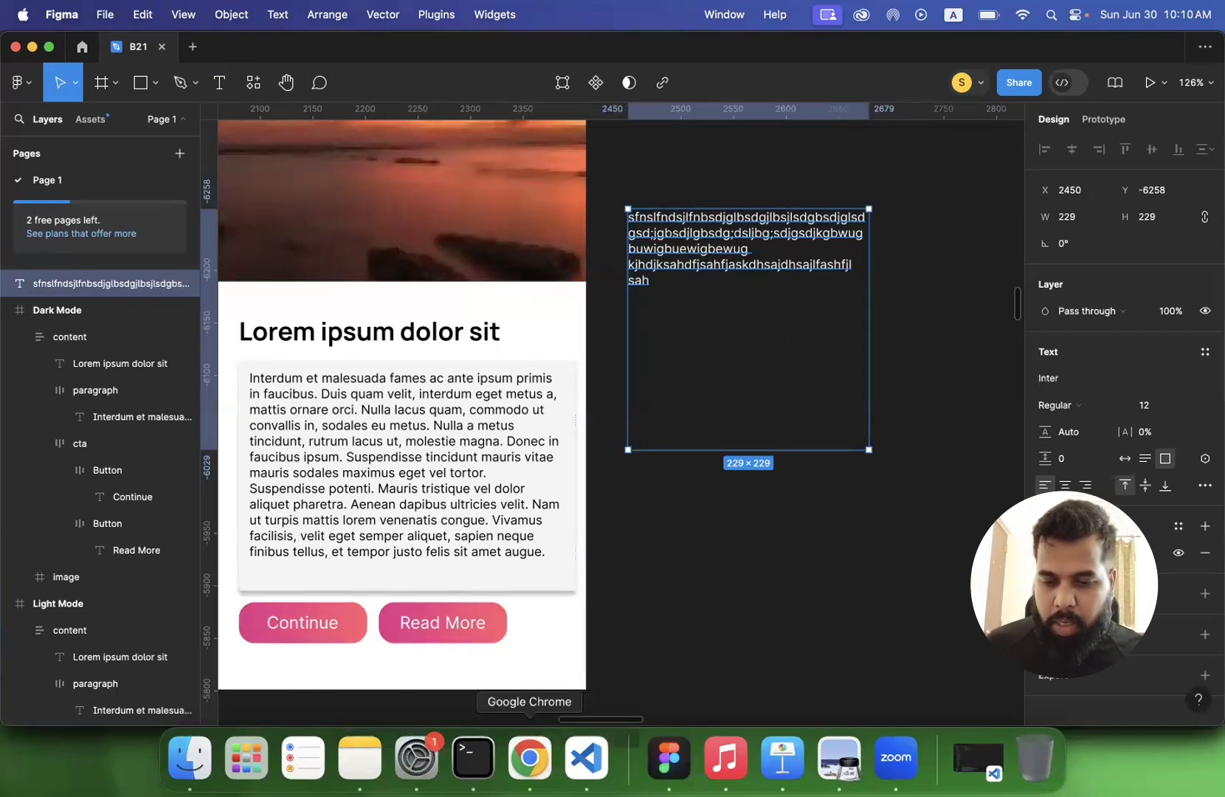
click(530, 758)
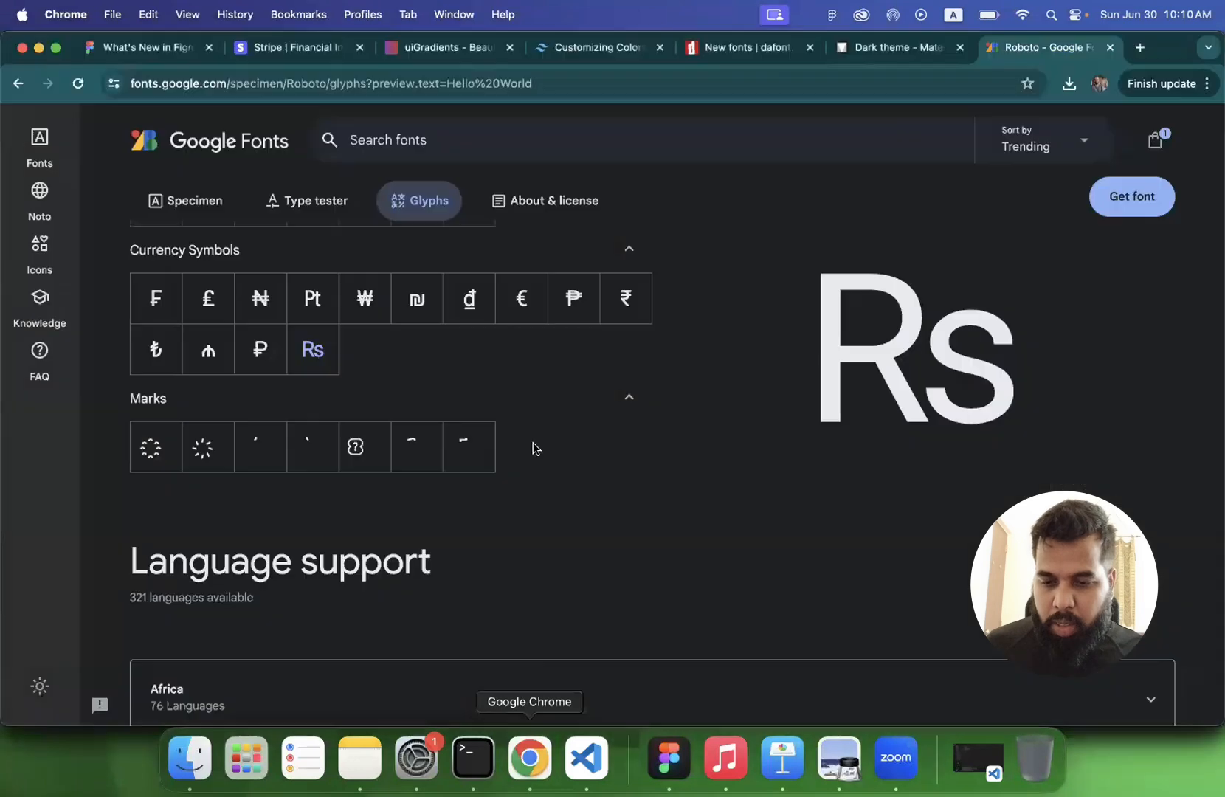
click(566, 48)
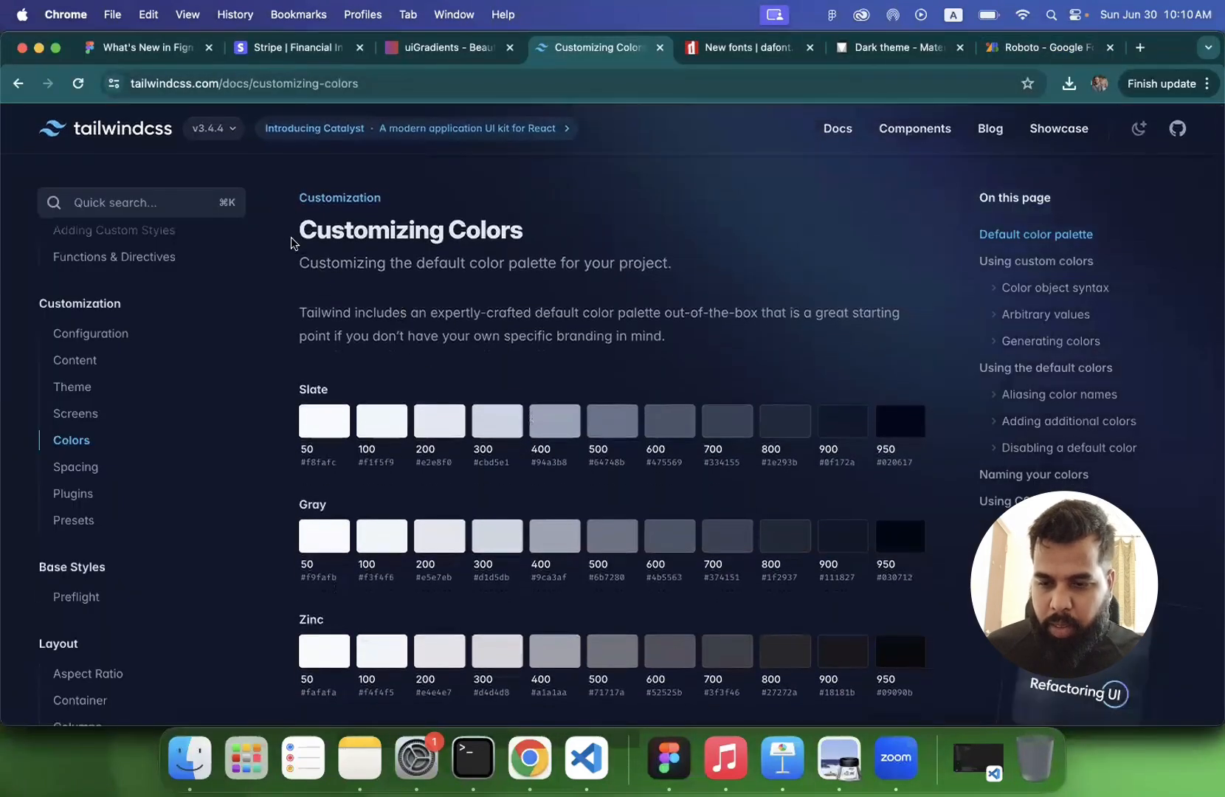
drag(298, 222, 678, 355)
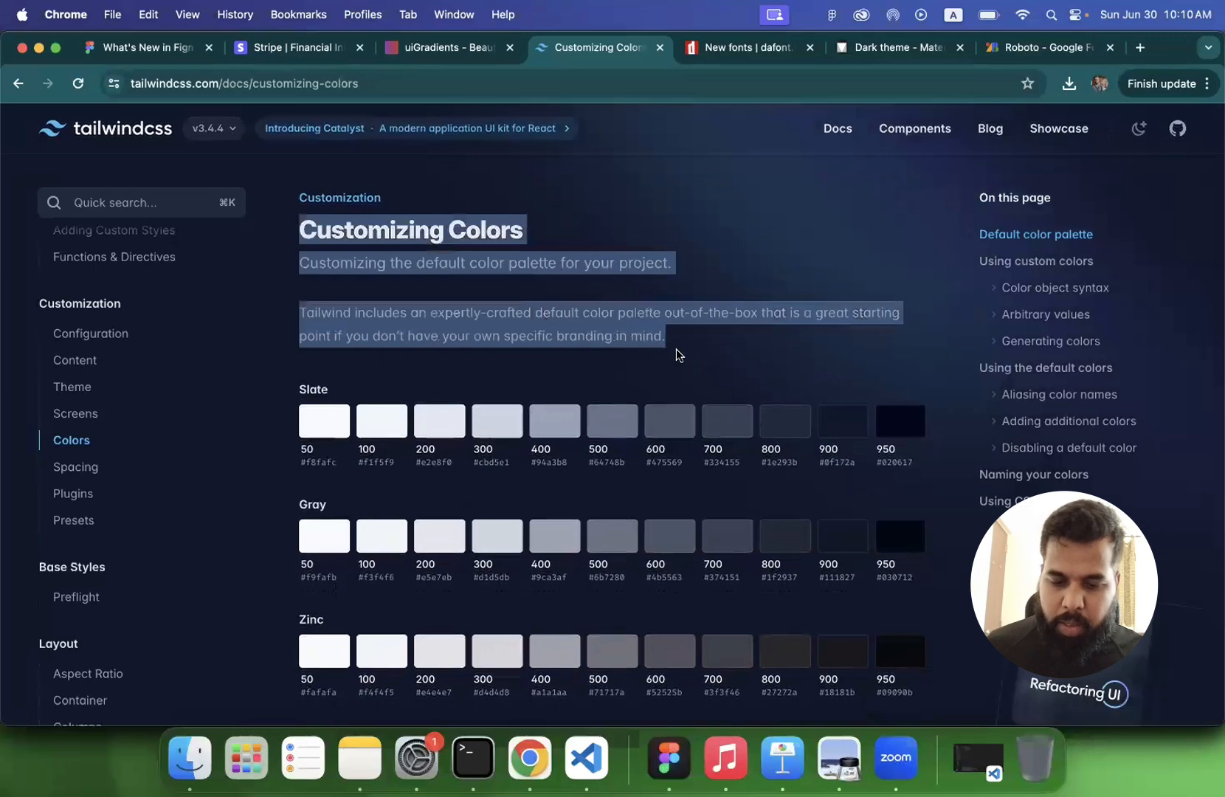
- Switch back to Figma, replace the box's placeholder text with the copied Tailwind text and widen the box to 600
click(669, 758)
double_click(710, 241)
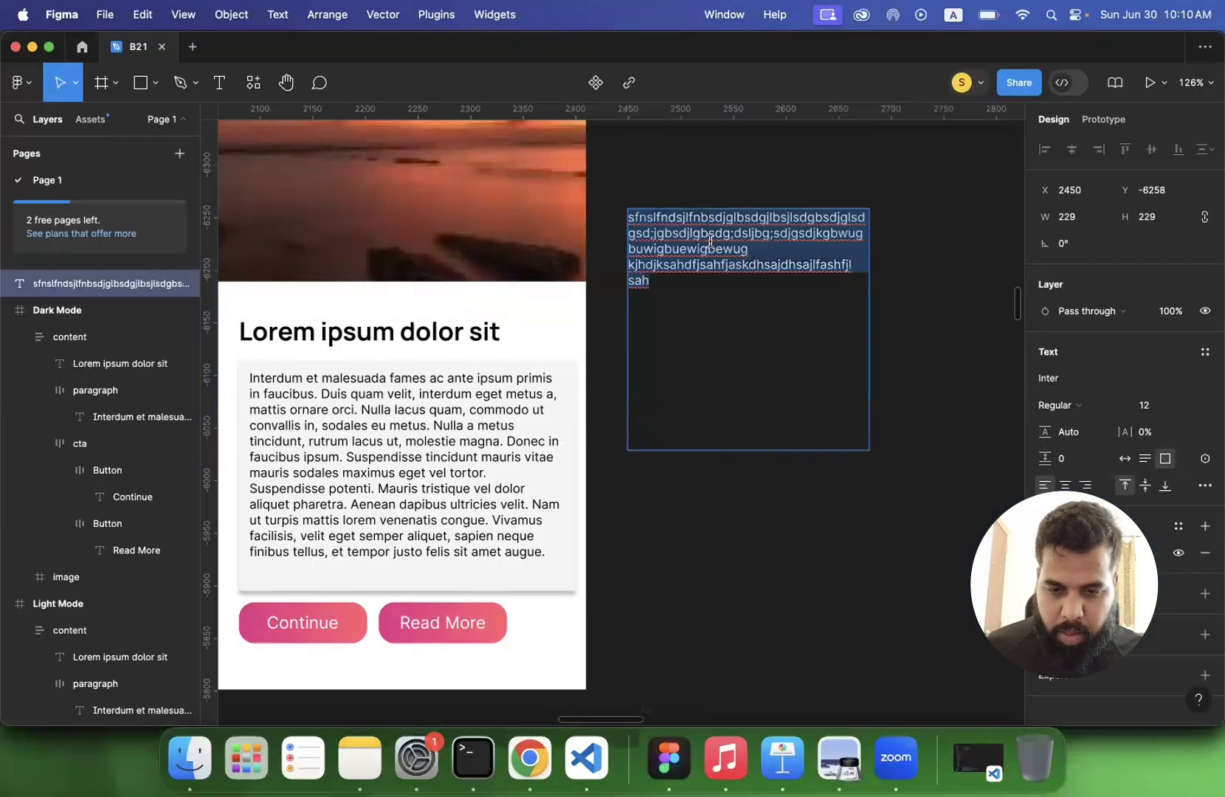
text(Customizing Colors Customizing the default color palette for your project. Default color palette Tailwind includes an expertly-crafted default color palette out-of-the-box that is a great starting point if you don’t have your own specific branding in mind.)
key(Escape)
scroll(834, 347, right, 4)
scroll(834, 346, up, 4)
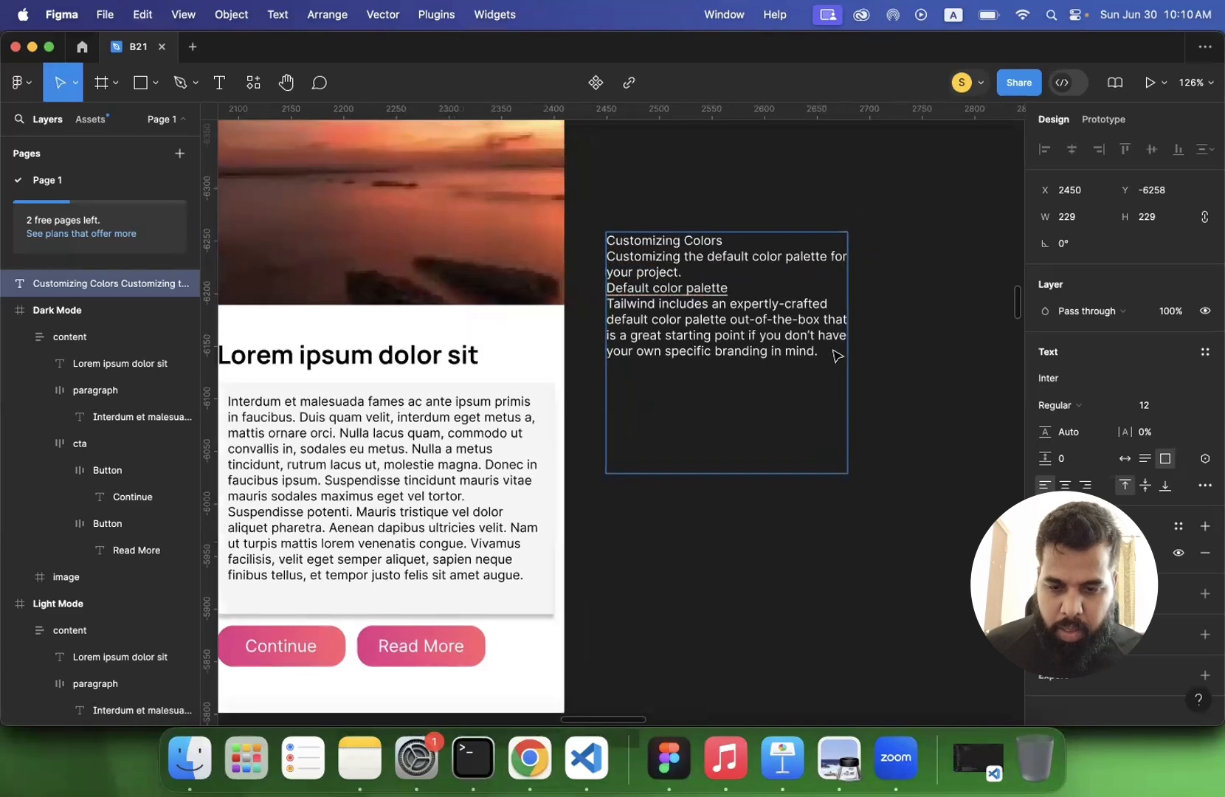
drag(810, 383, 1032, 399)
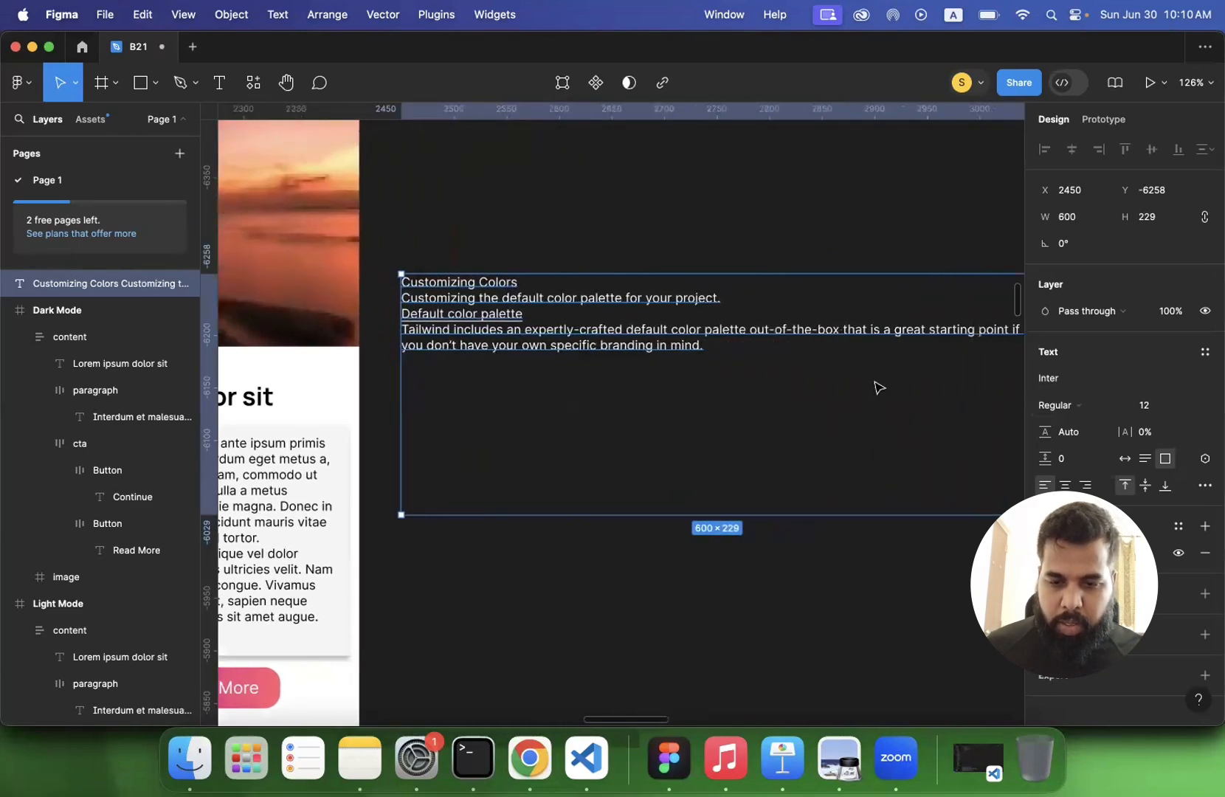
scroll(528, 319, right, 3)
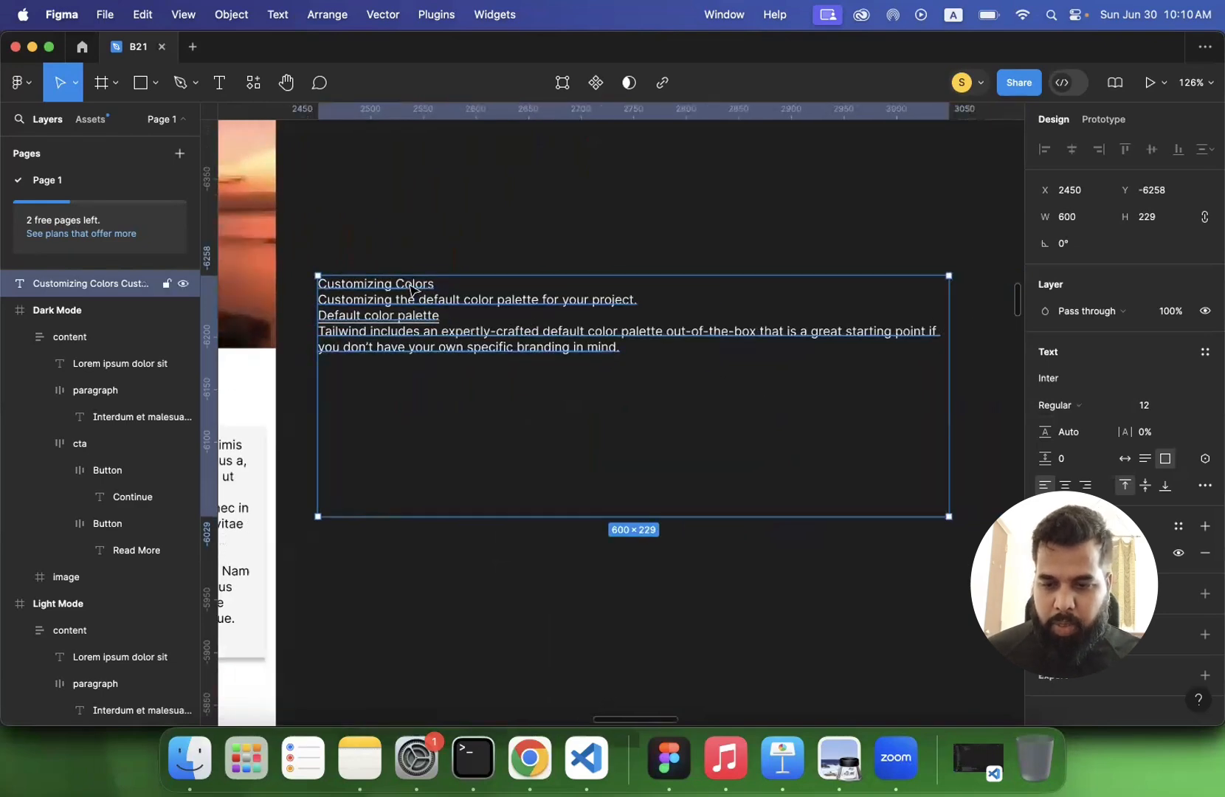
- Set the font size of the Customizing Colors line in the text box to 32
double_click(408, 283)
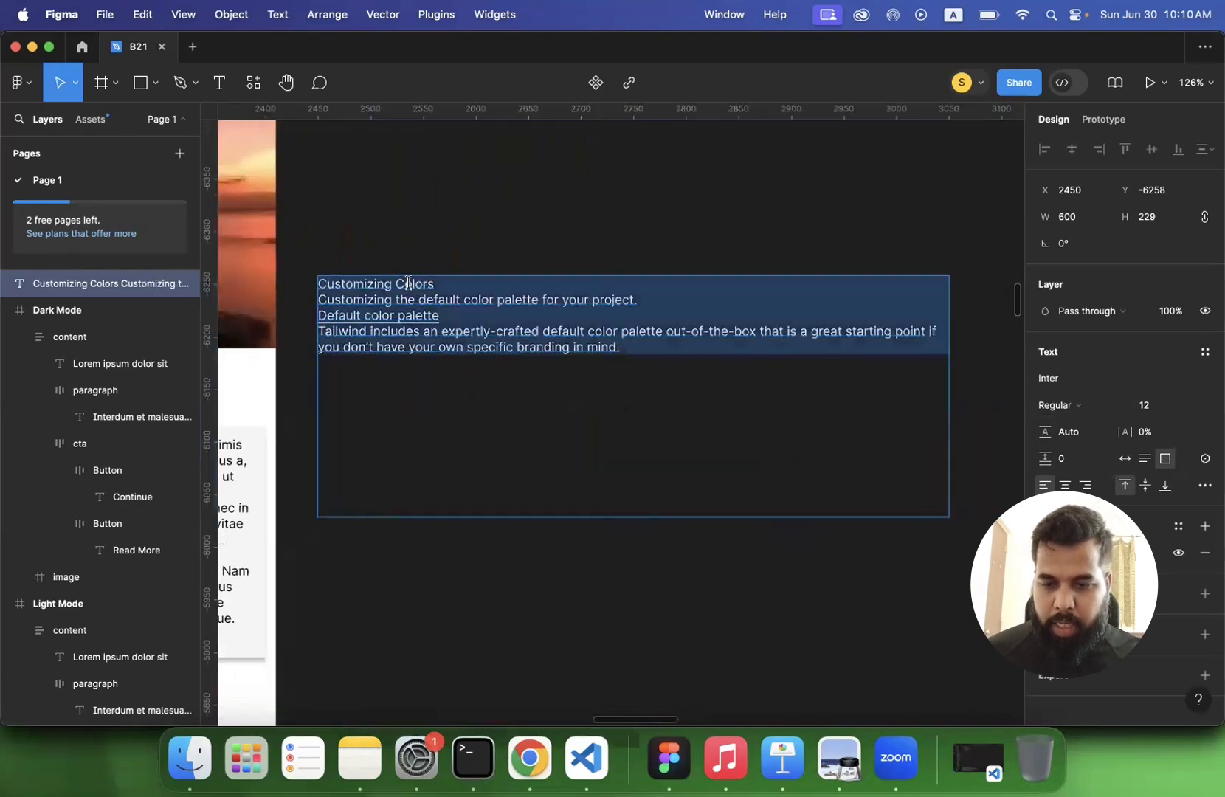
click(1191, 411)
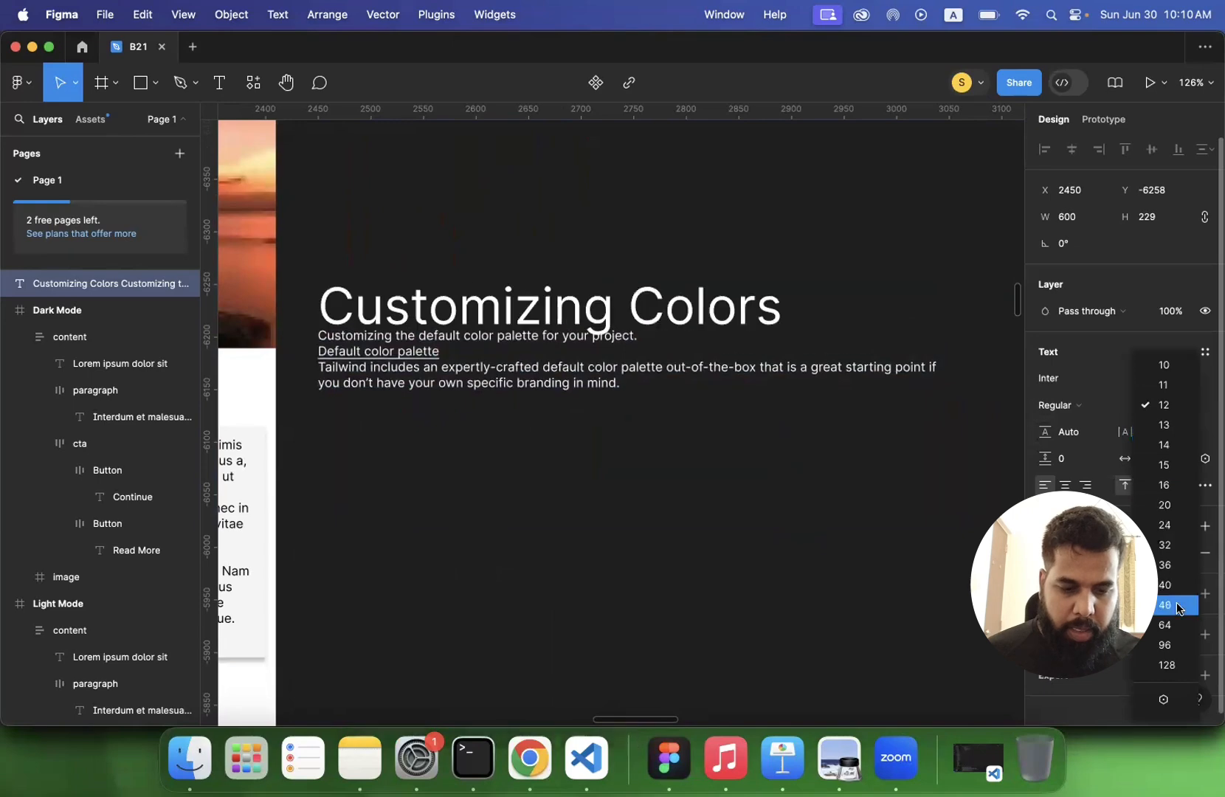
click(1168, 546)
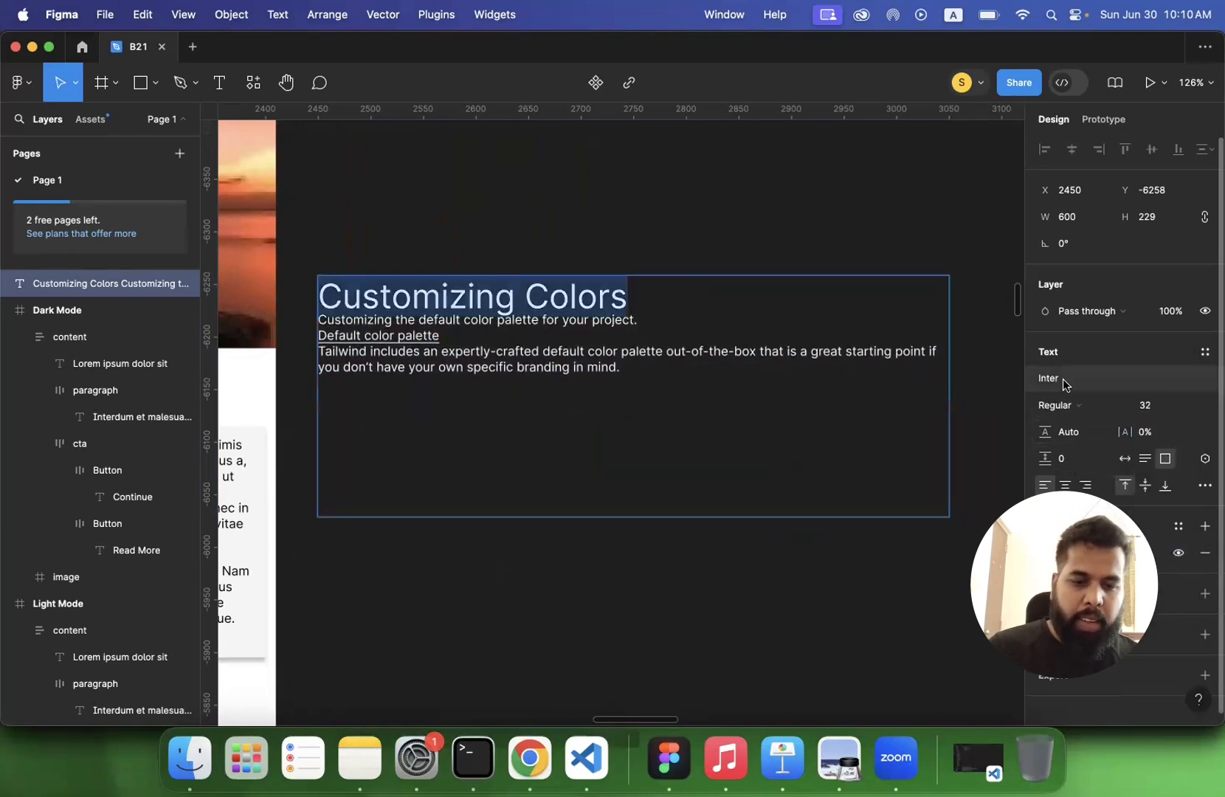
- Preview other typefaces from the font list on the Customizing Colors heading, such as Iowan Old Style and jsMath-cmbx10
click(1062, 379)
scroll(887, 551, down, 6)
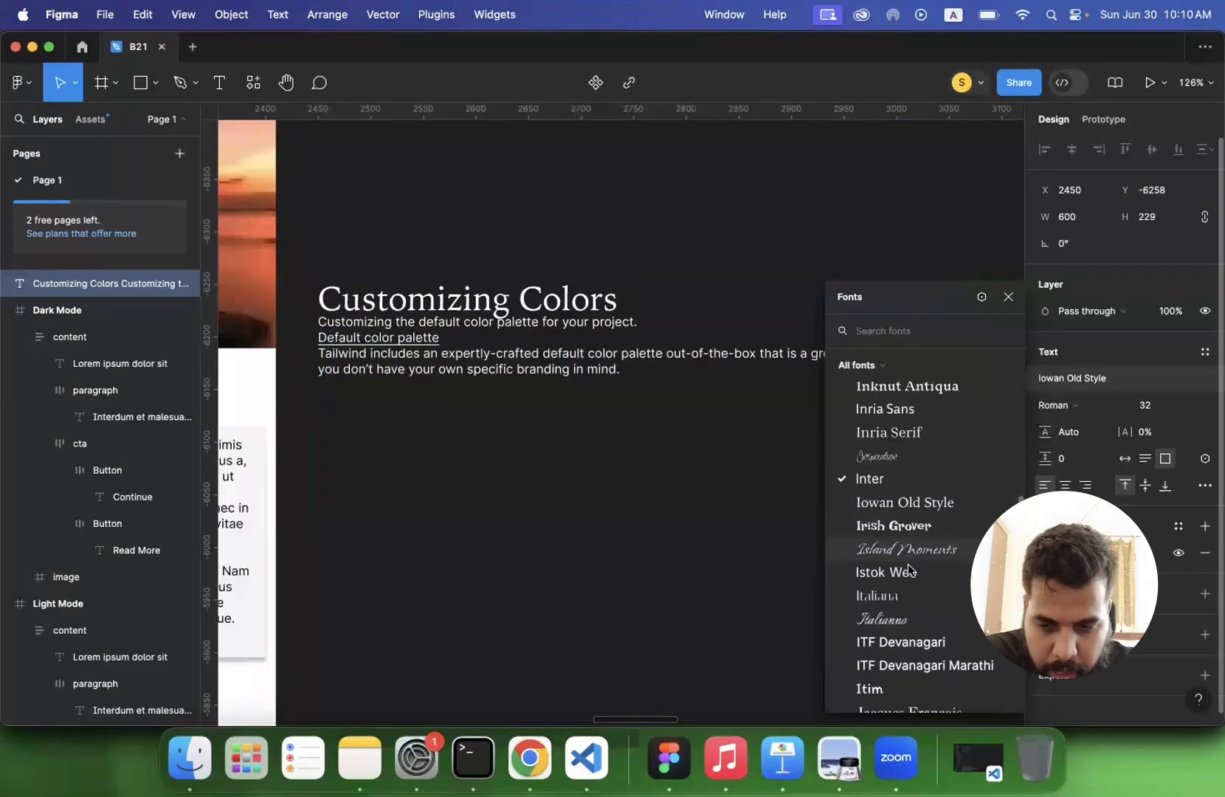
scroll(888, 603, down, 5)
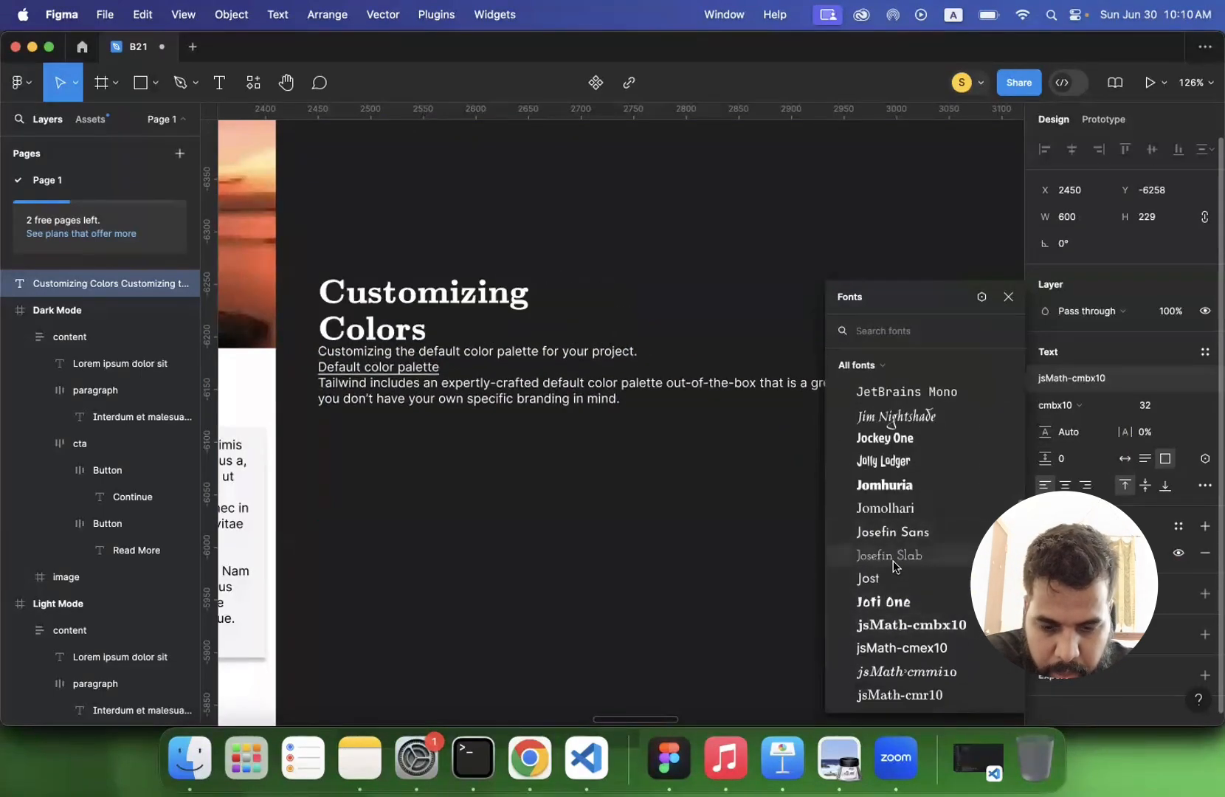
scroll(892, 557, up, 6)
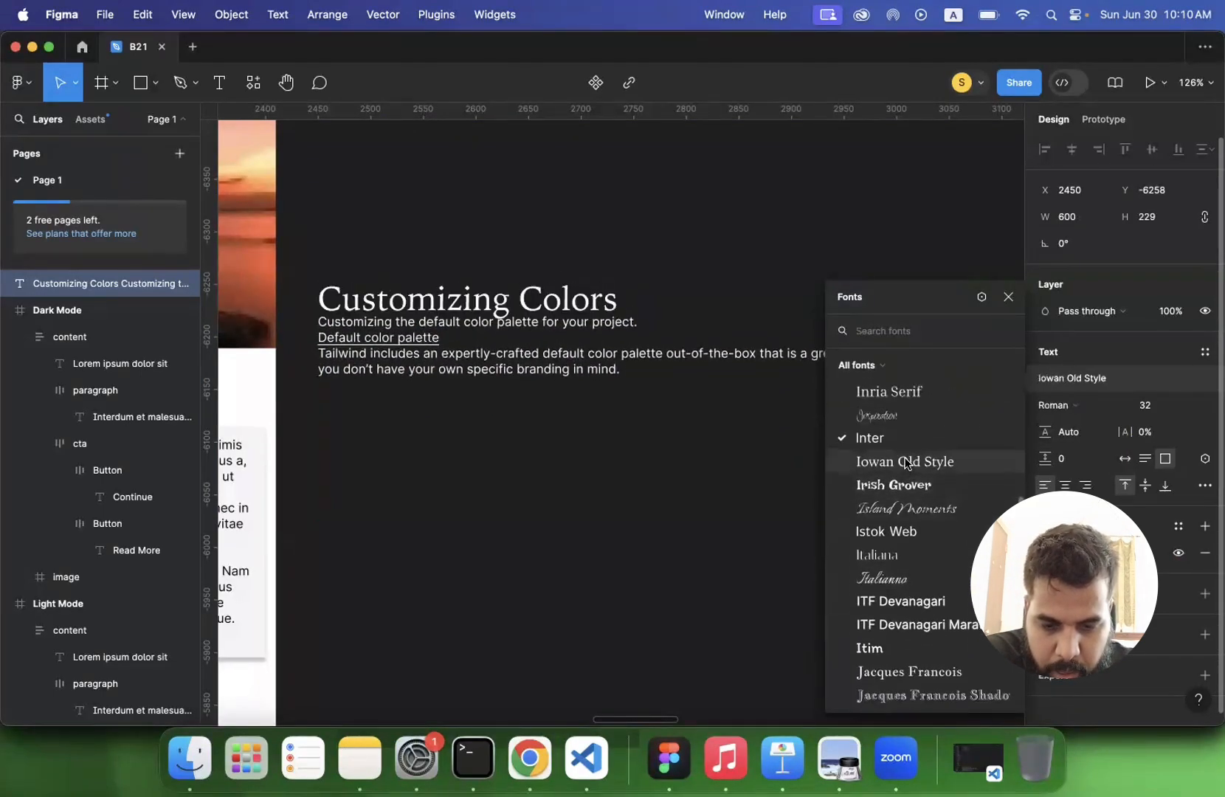
click(889, 455)
- Preview weights such as Thin on the Customizing Colors heading, and set the heading to Bold
click(1080, 404)
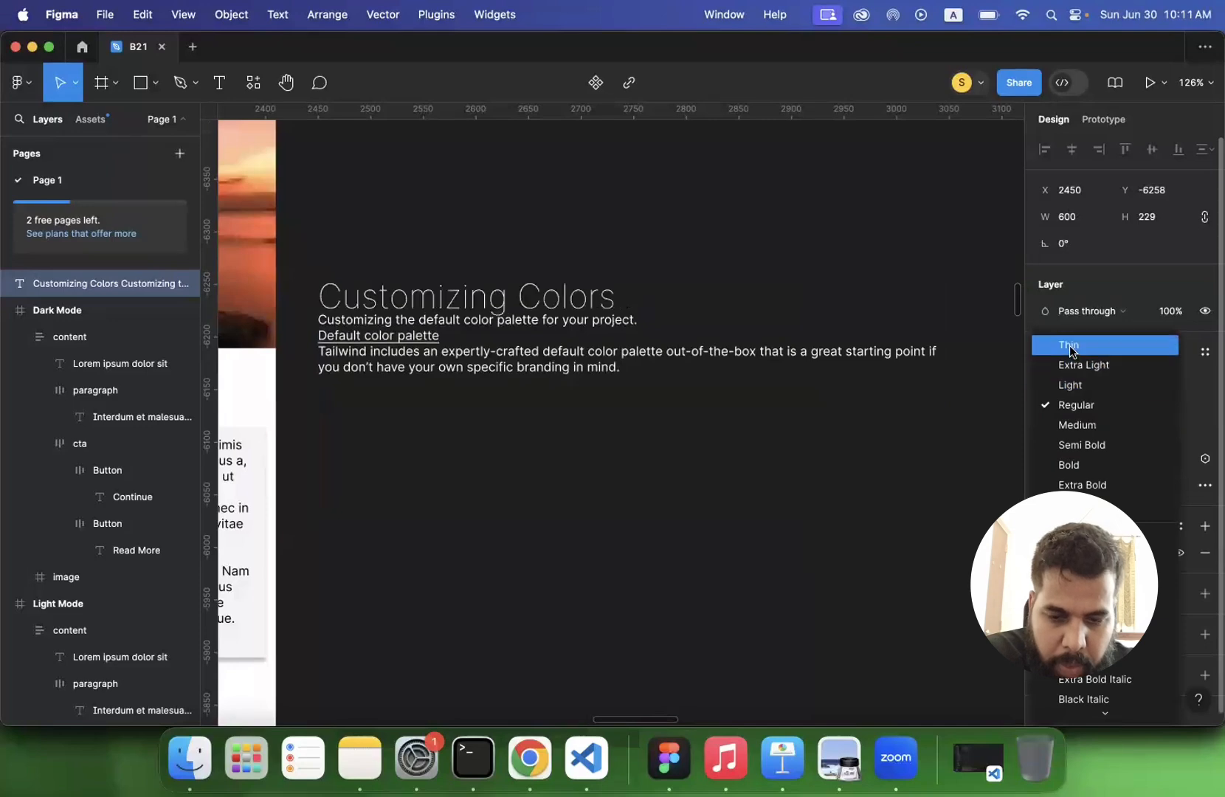
click(881, 505)
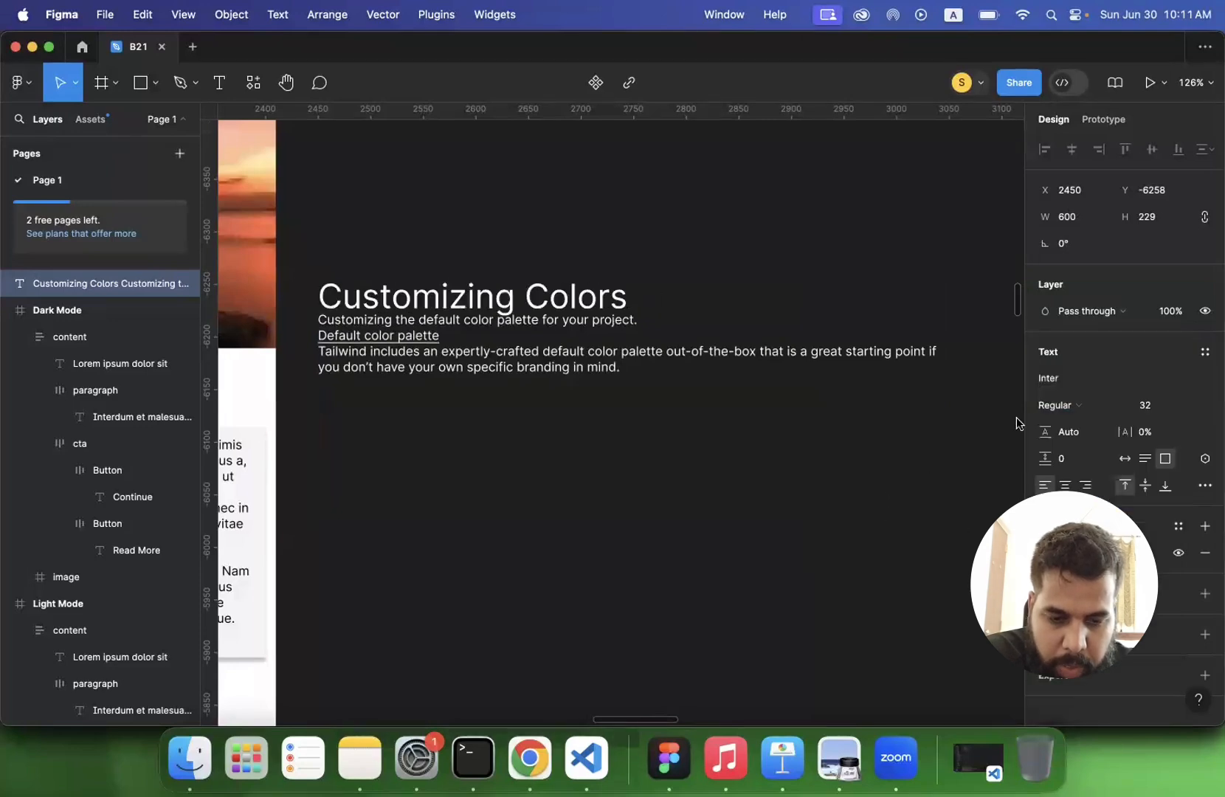
click(1056, 407)
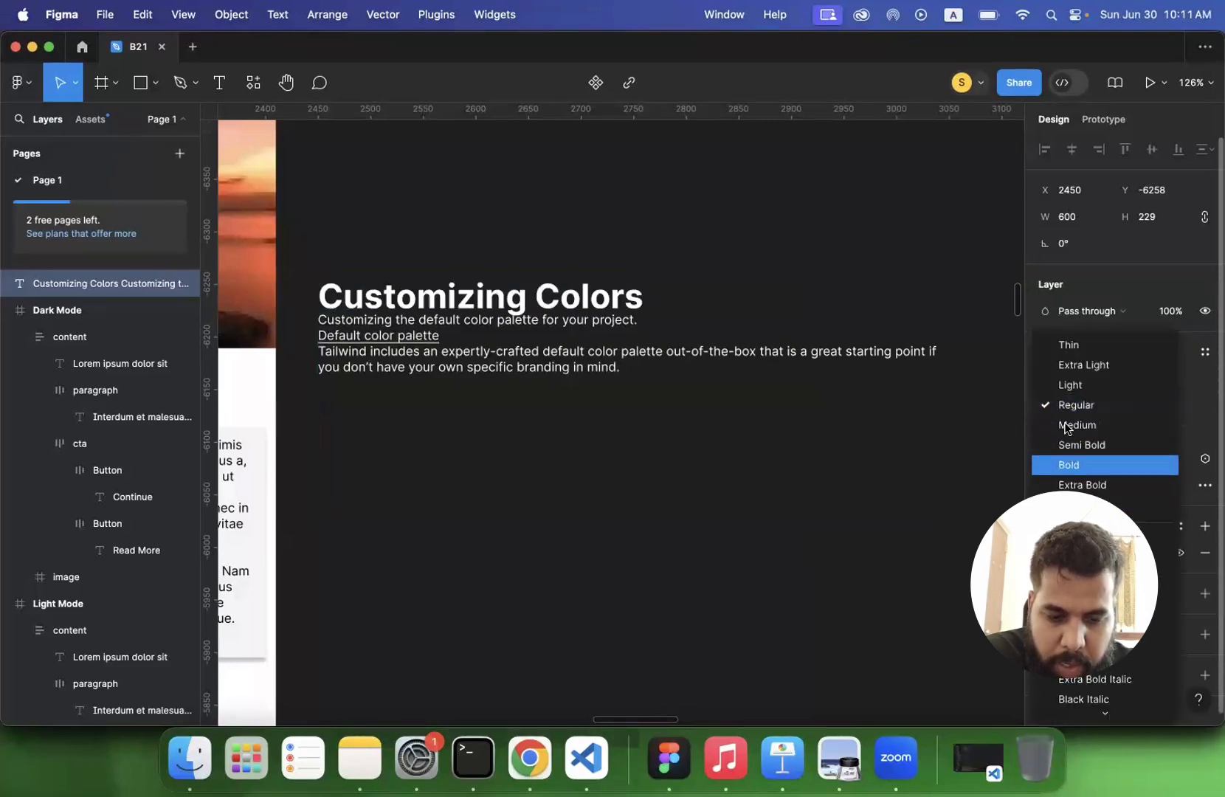
scroll(1067, 452, down, 1)
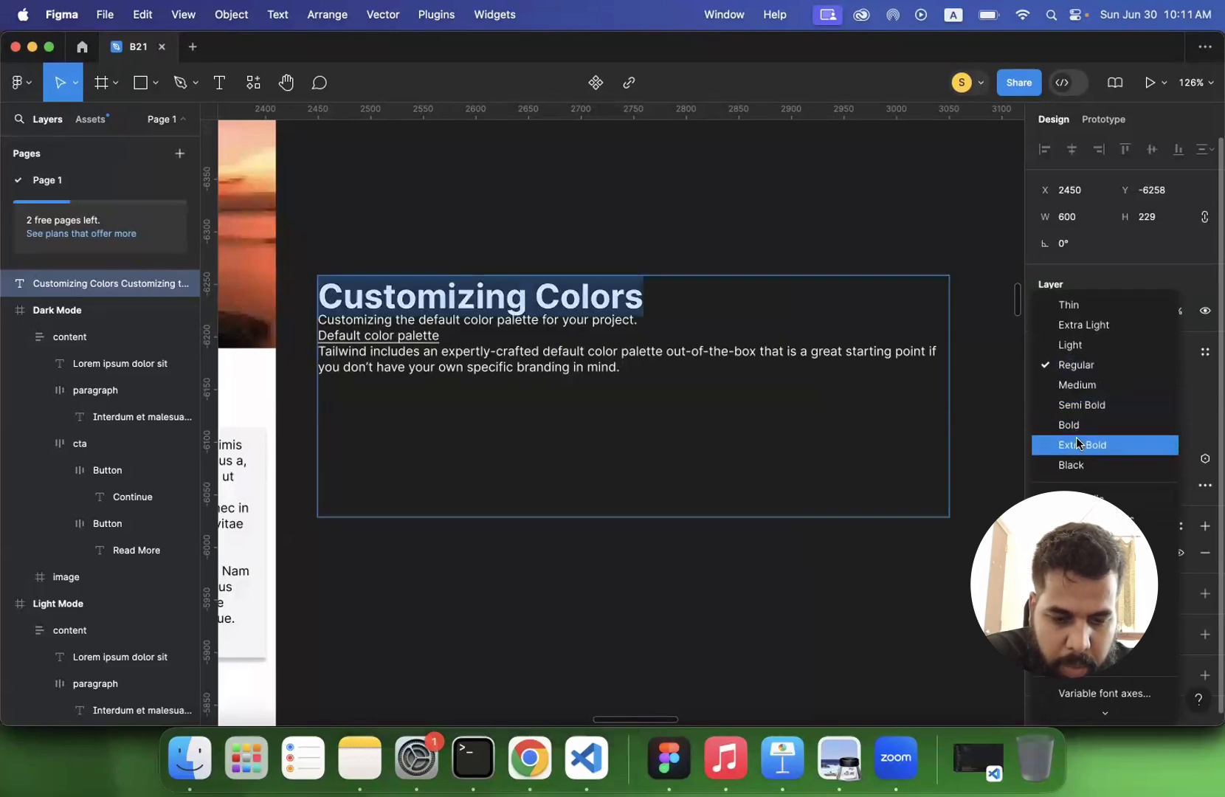
click(1076, 434)
- Set the subtitle "Customizing the default color palette for your project." to Semi Bold
triple_click(567, 320)
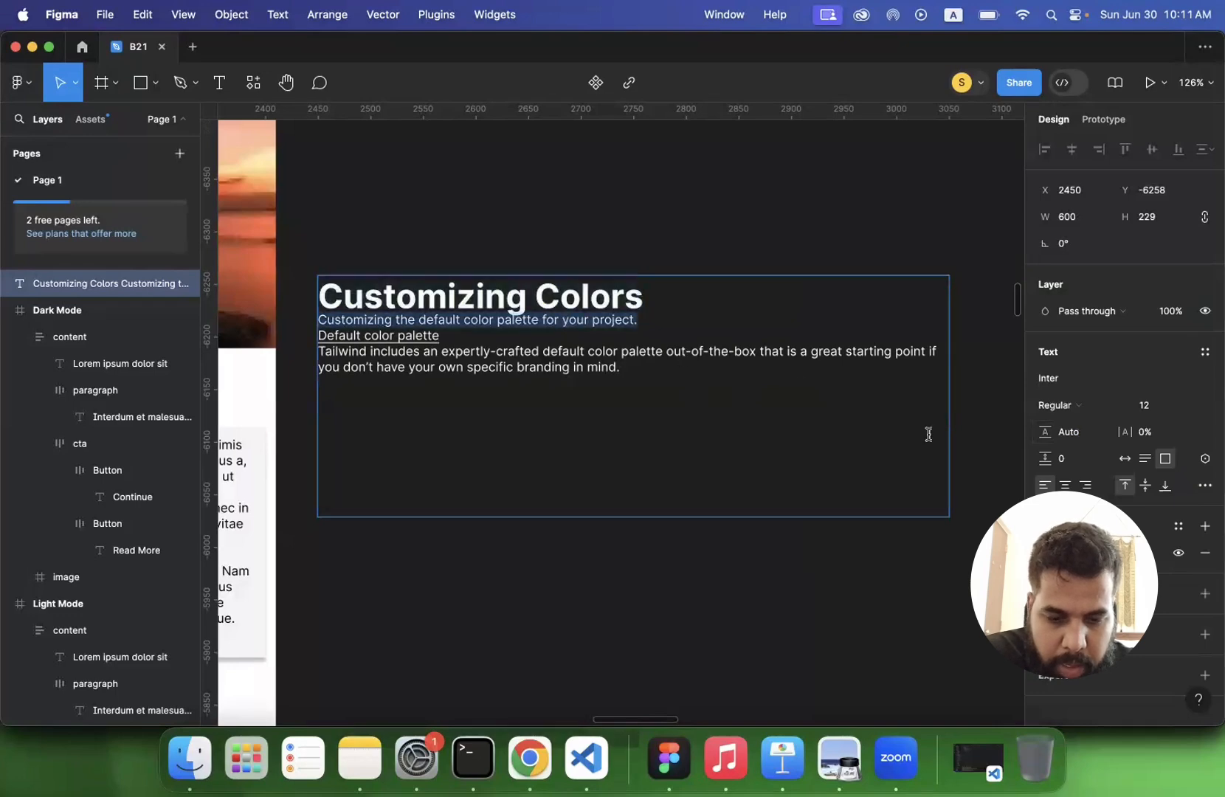
click(1073, 408)
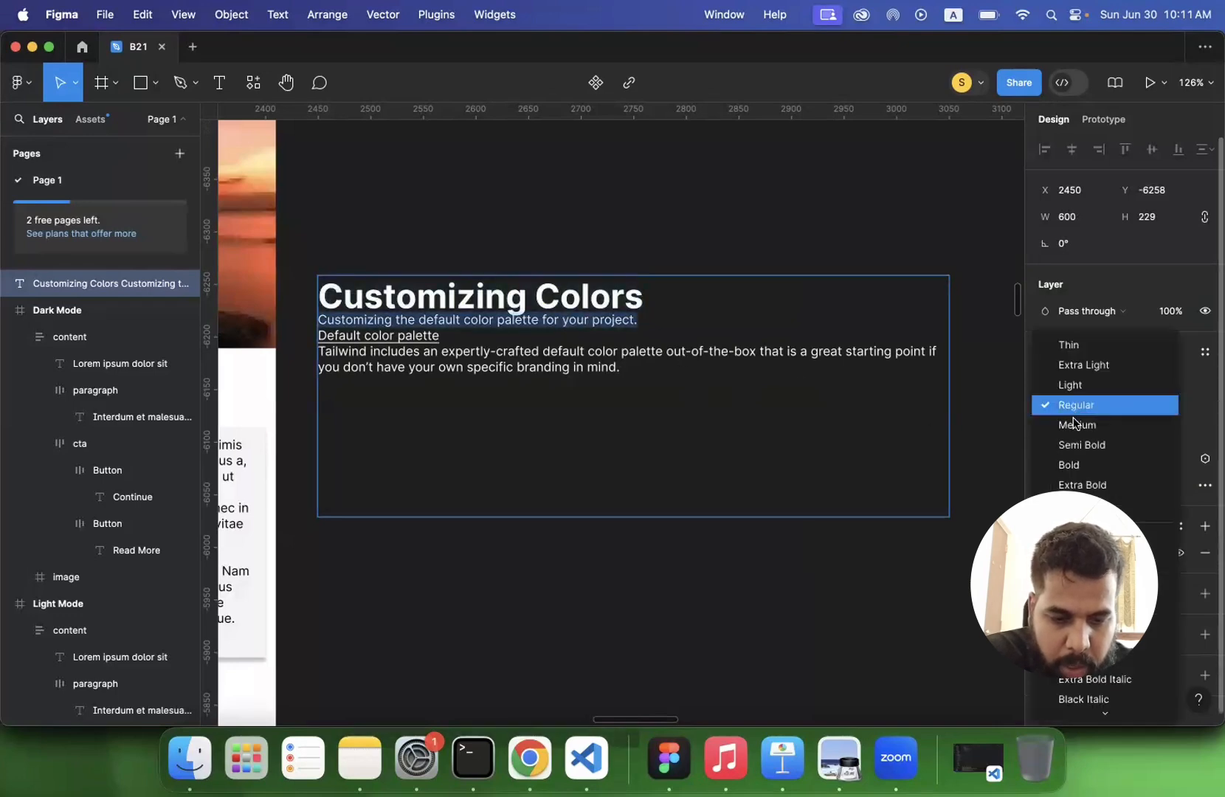
click(1076, 445)
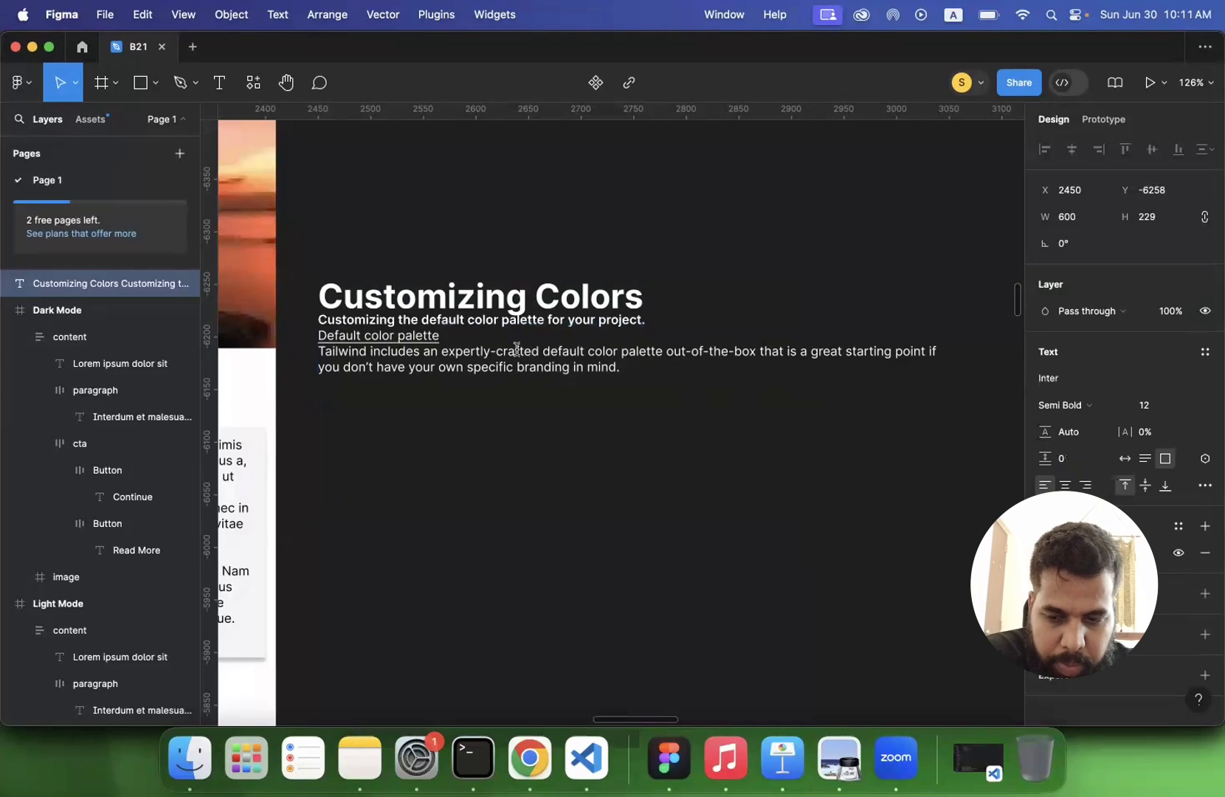
- Recolor the "Default color palette" line, trying dark blue 2B4B99 first and settling on light blue 00D1FF from the page's colors
click(442, 338)
key(shift+super+Left)
click(1046, 553)
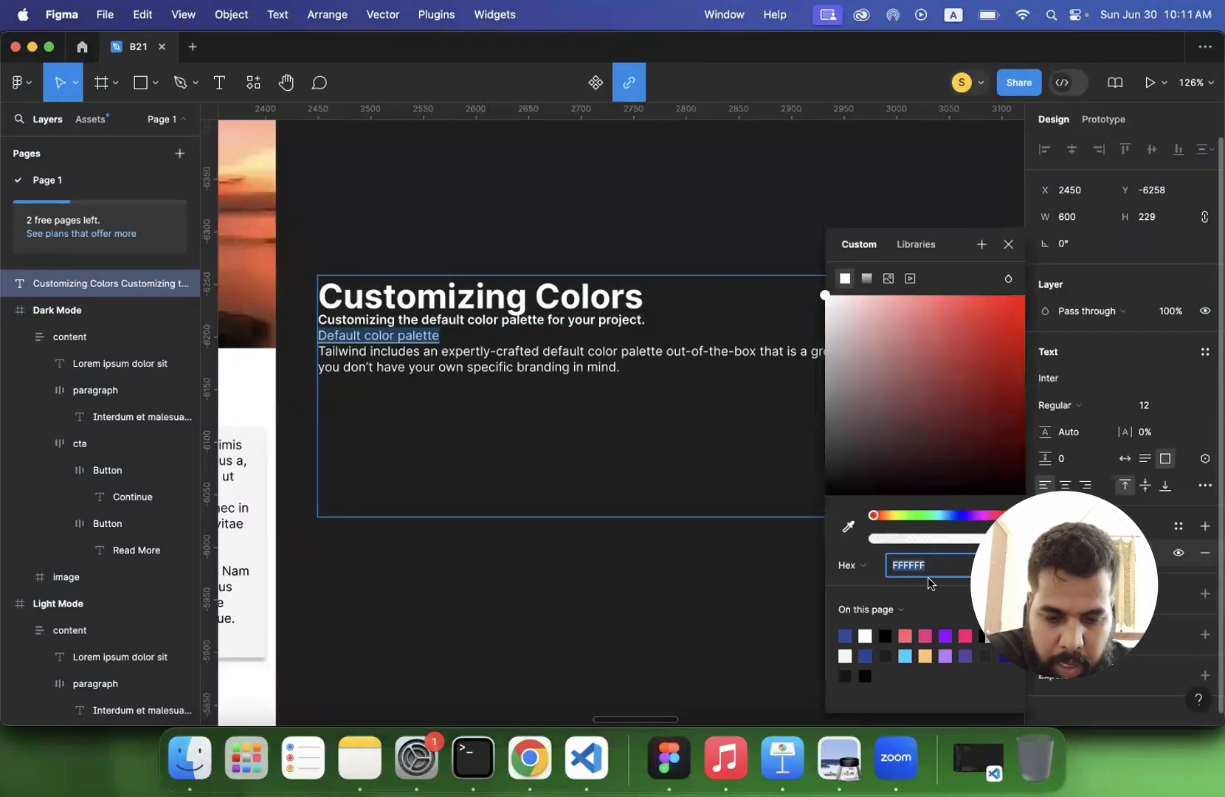
click(846, 635)
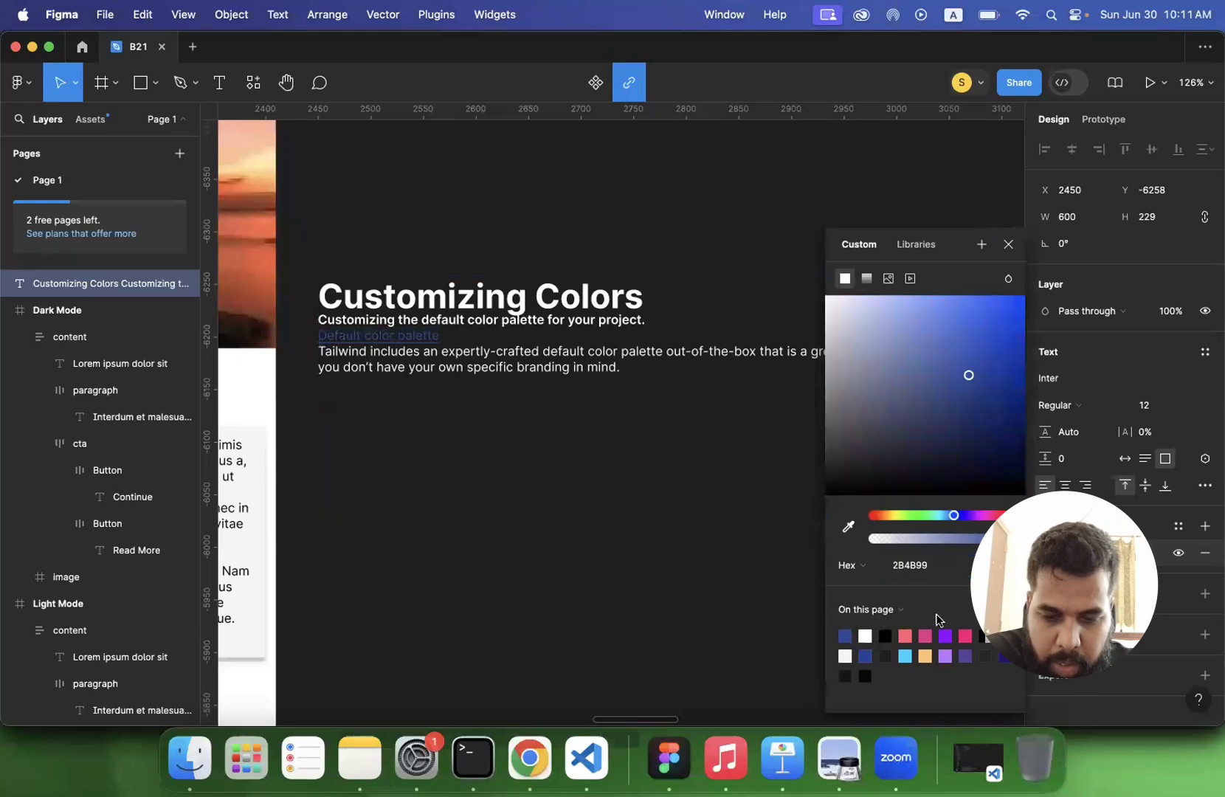
click(906, 654)
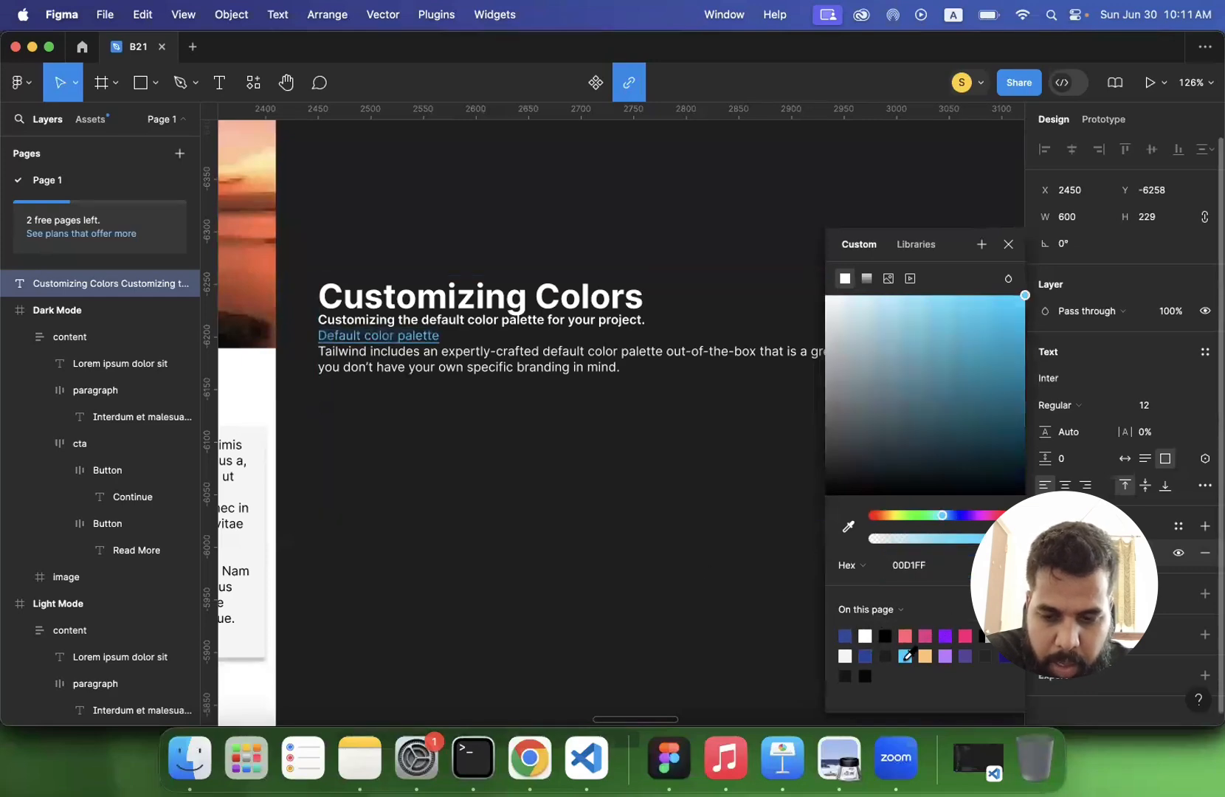
key(Escape)
- Adjust the line height of the Tailwind paragraph below the link line to about 122%
double_click(546, 359)
triple_click(546, 359)
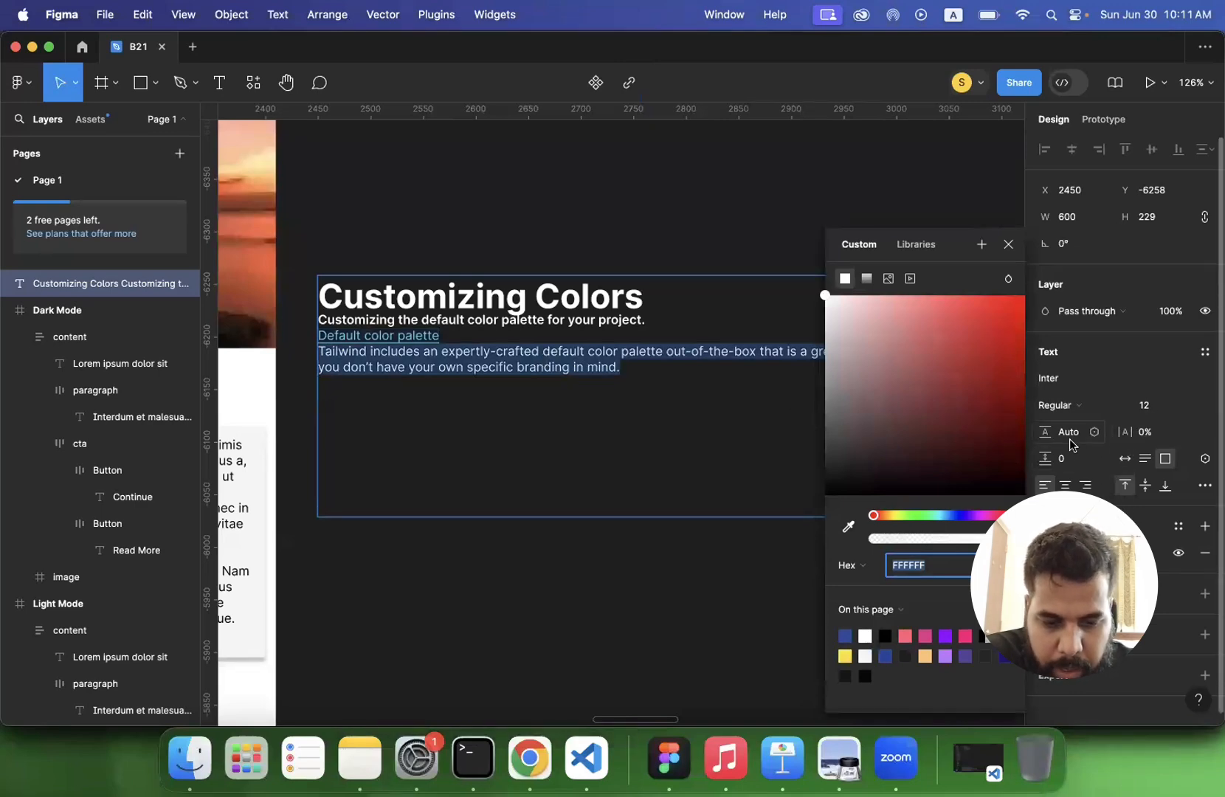
drag(1045, 432, 1144, 442)
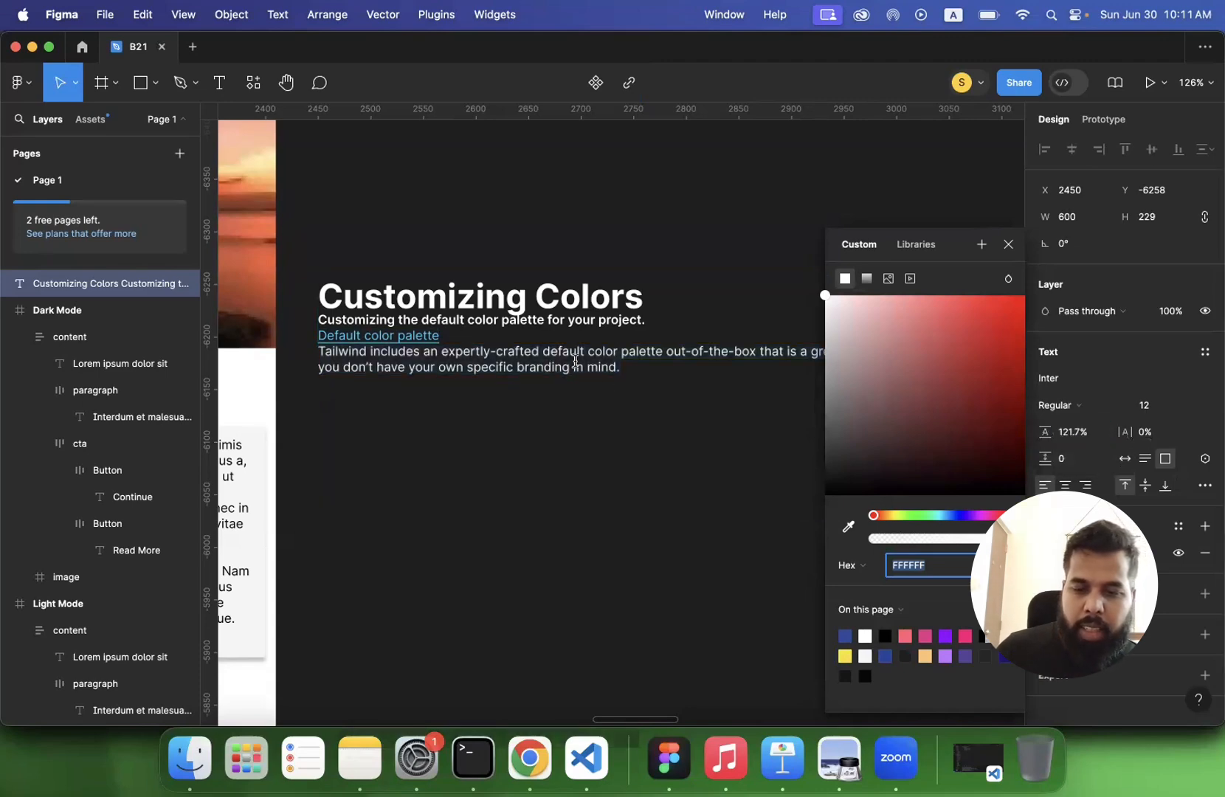
triple_click(576, 361)
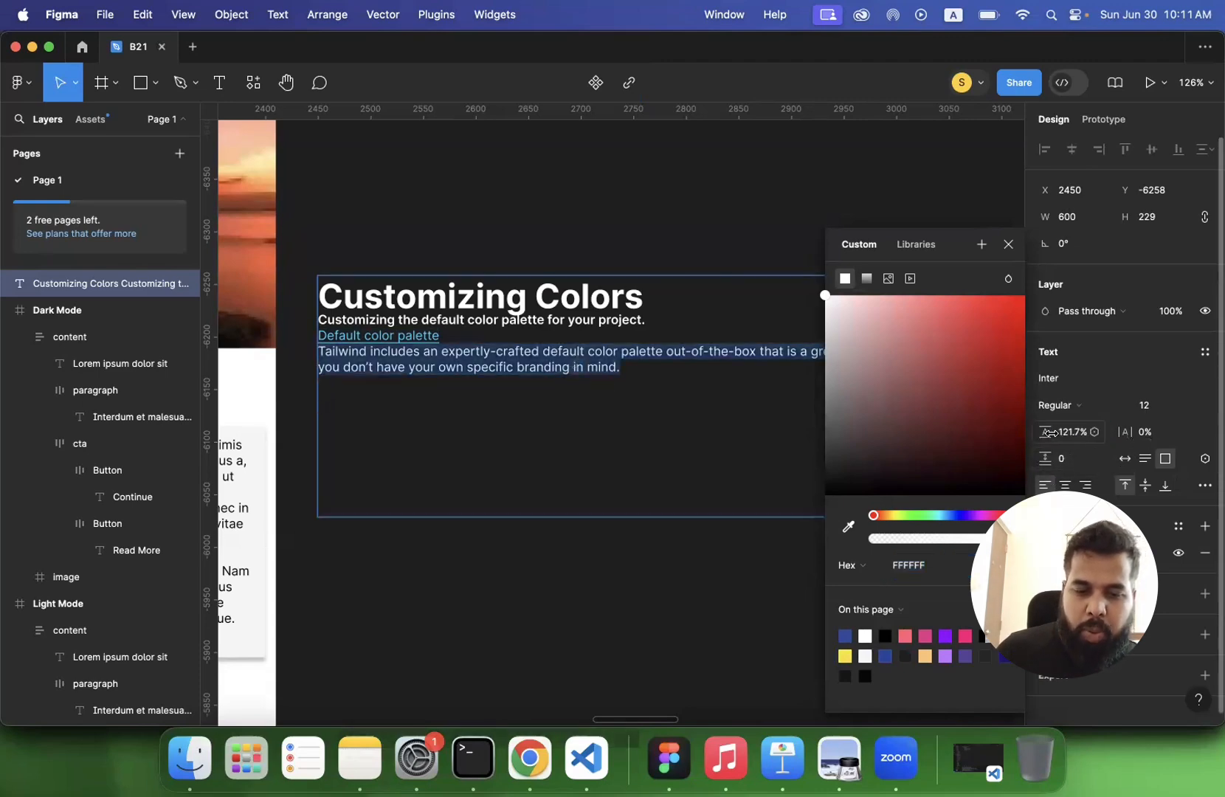
drag(1066, 434, 1071, 433)
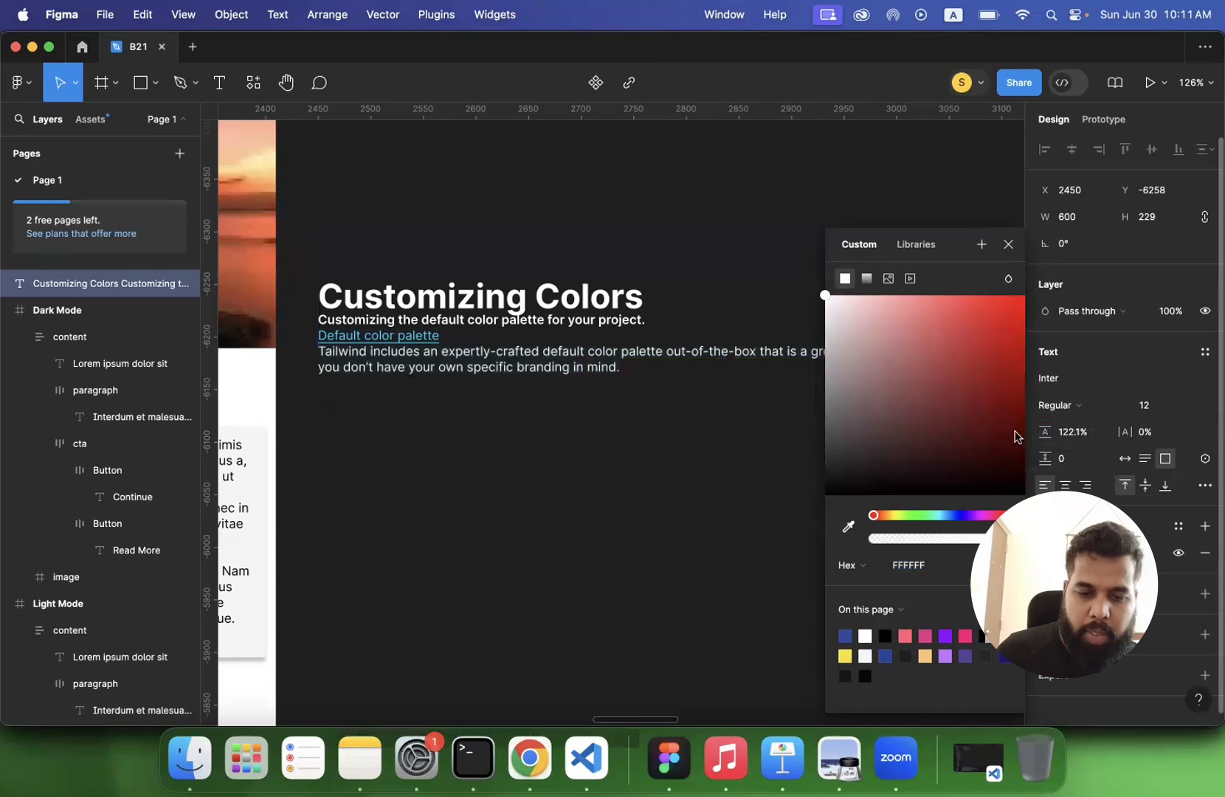
- Demonstrate tight and loose line spacing on the Tailwind paragraph with line heights of 100% and 300%
click(1063, 435)
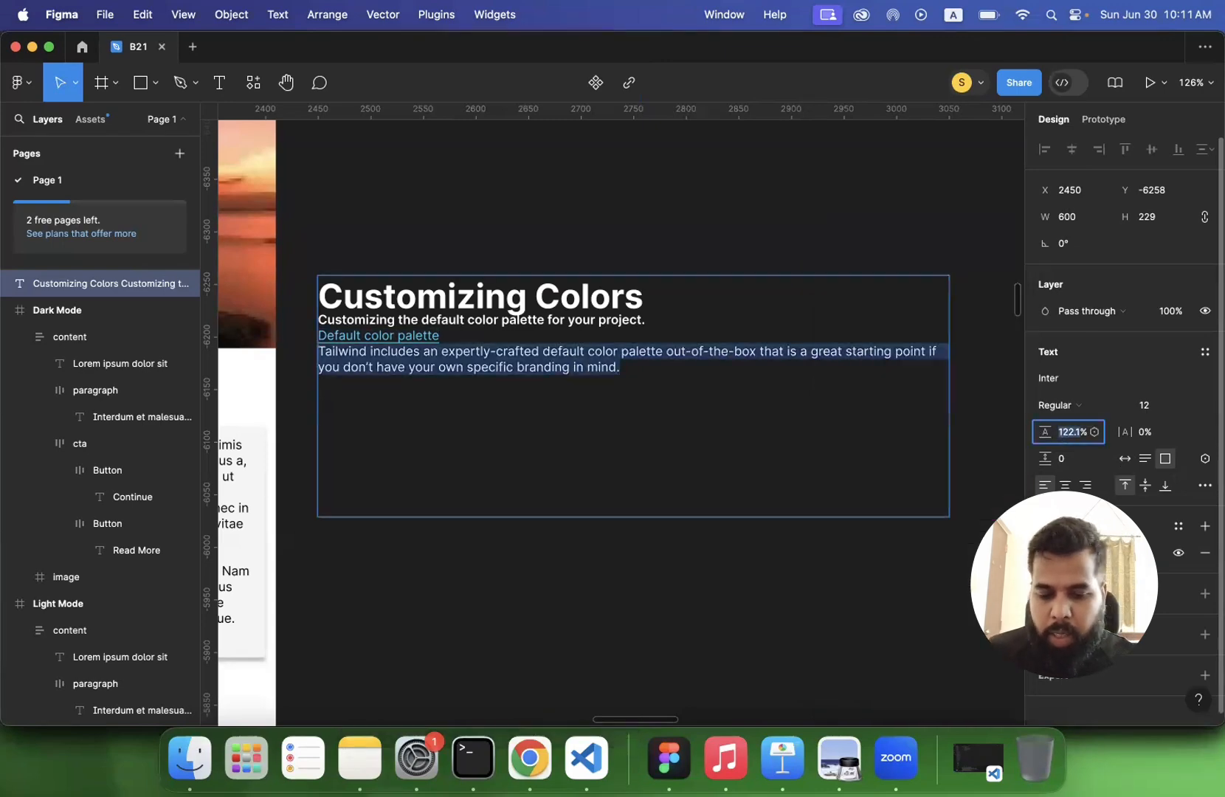
text(100%)
key(Return)
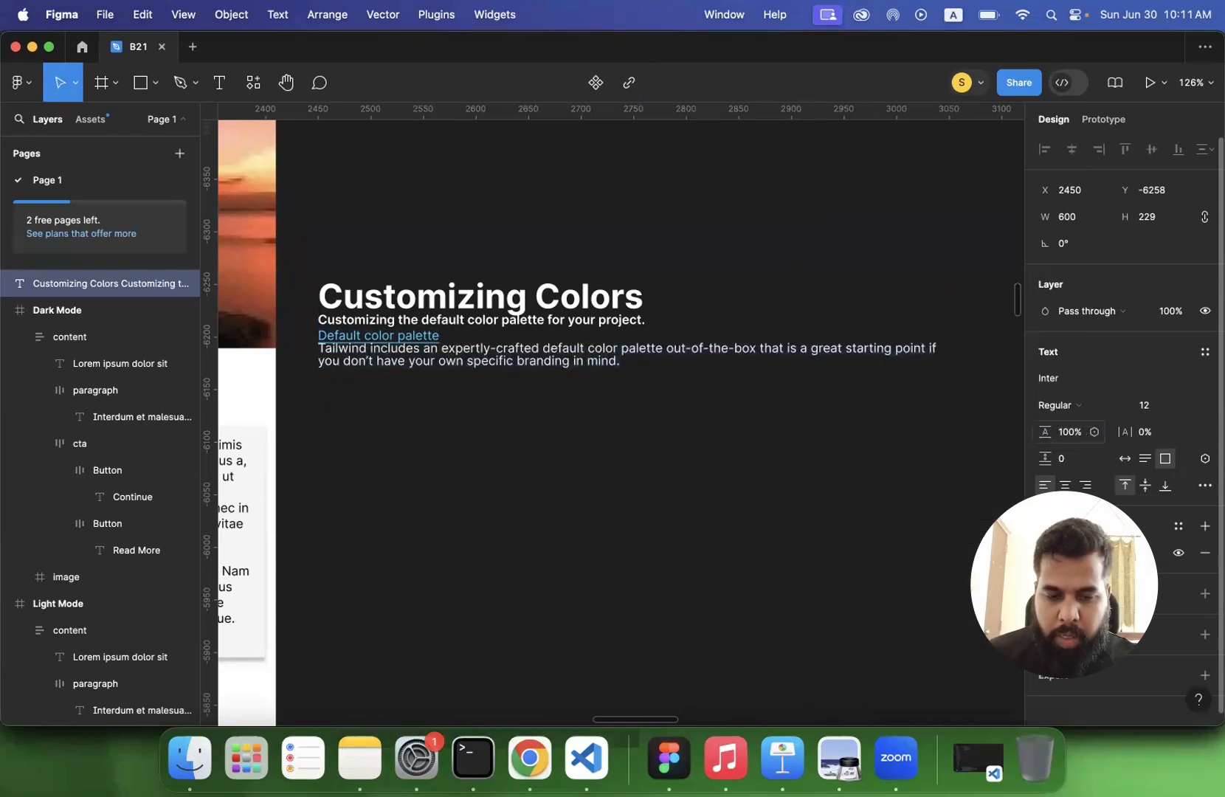
click(1063, 435)
text(300%)
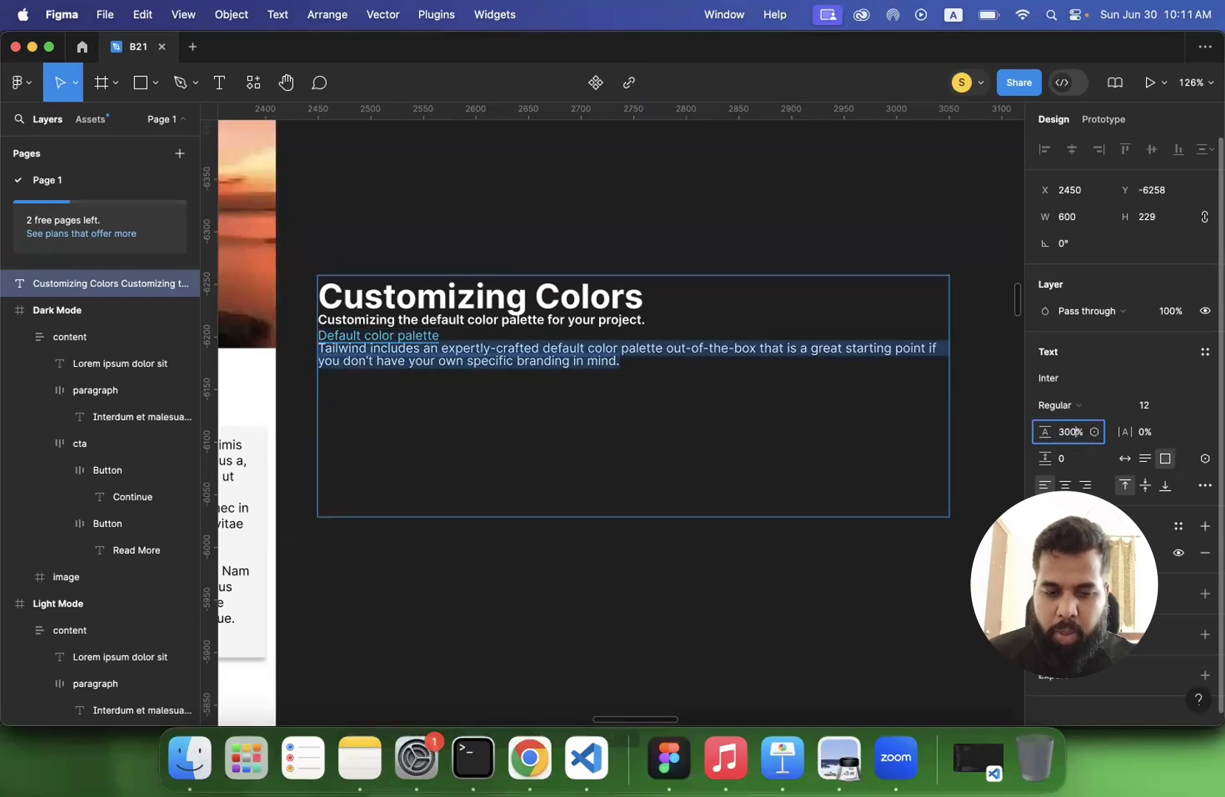
key(Return)
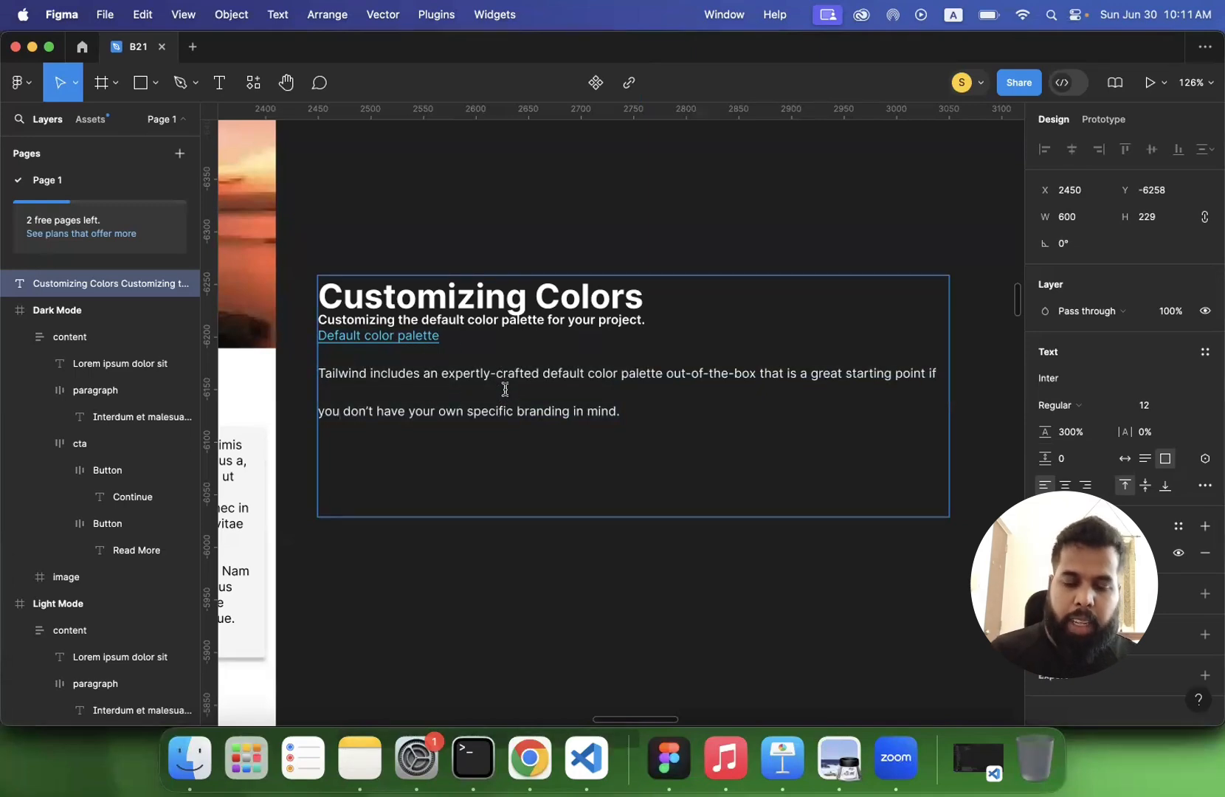
- Set the line height of all text in the box to 100%, trying a fixed value of 100 first
click(1065, 436)
text(100)
key(Return)
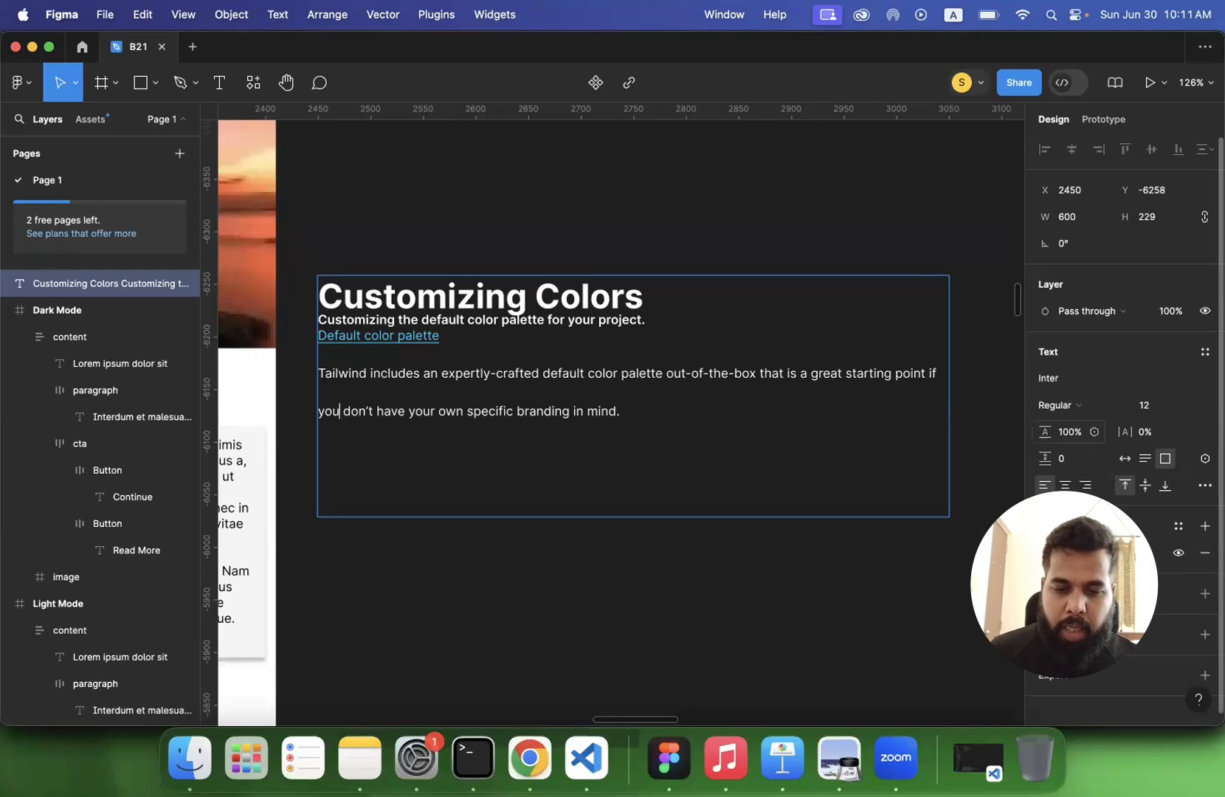
key(super+a)
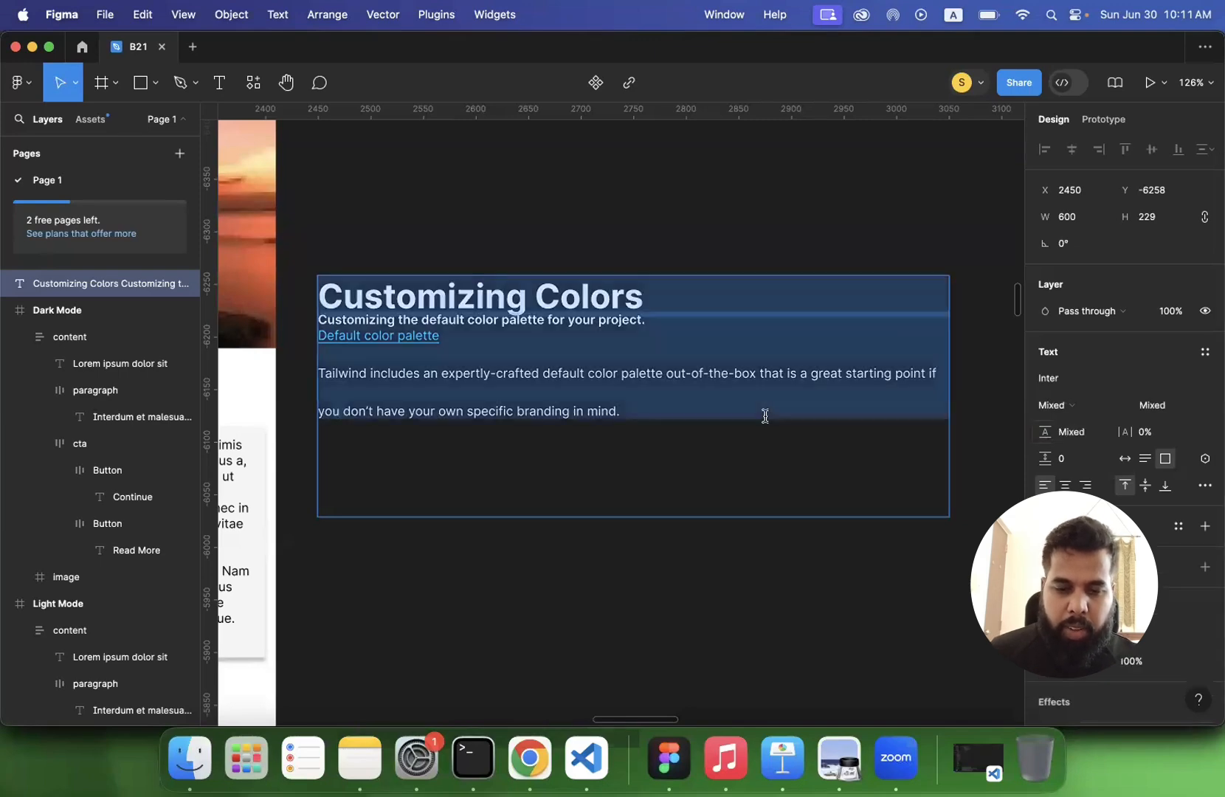
click(1063, 405)
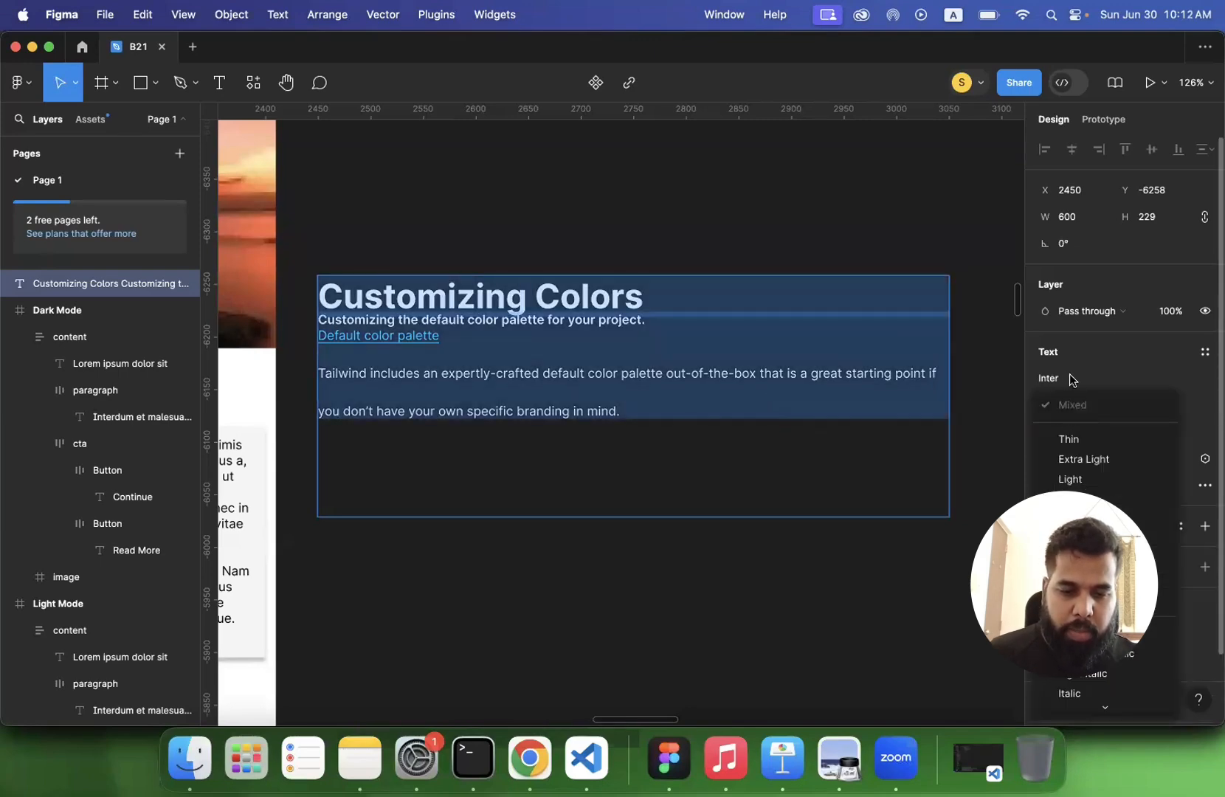
click(1070, 374)
click(1080, 431)
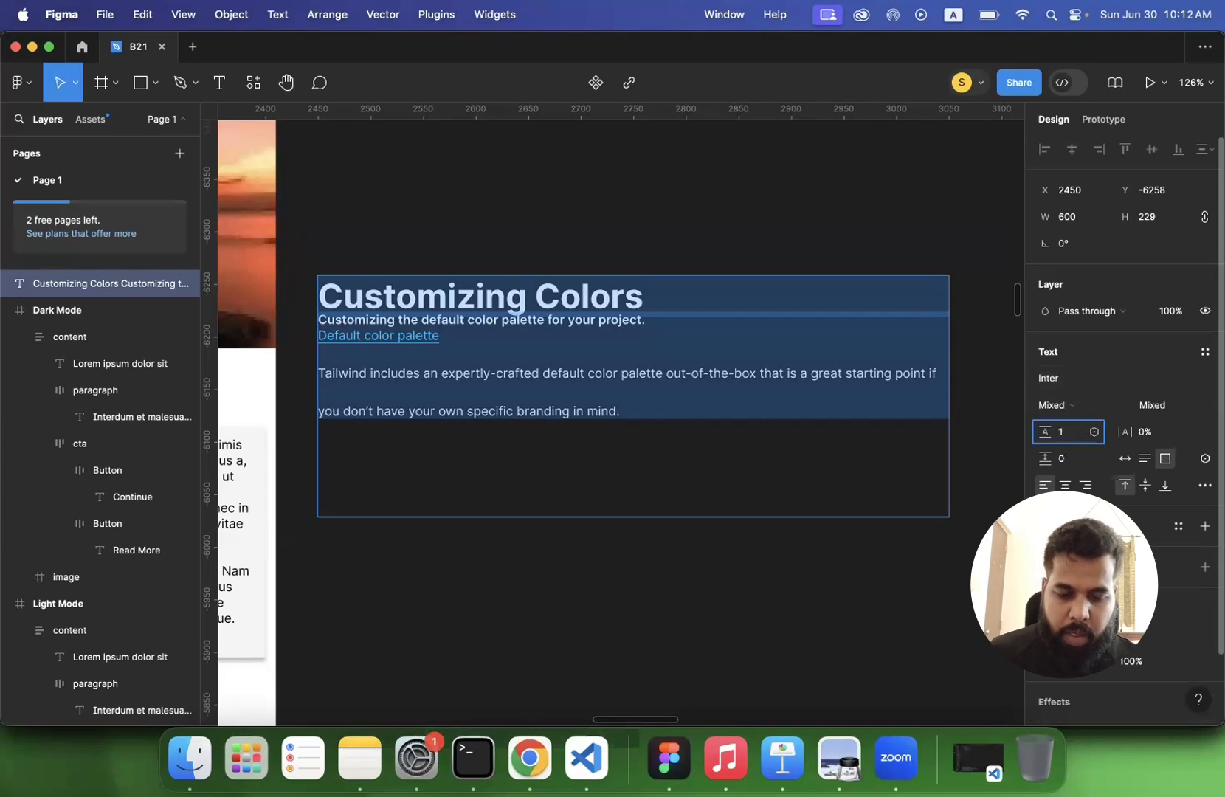
key(Return)
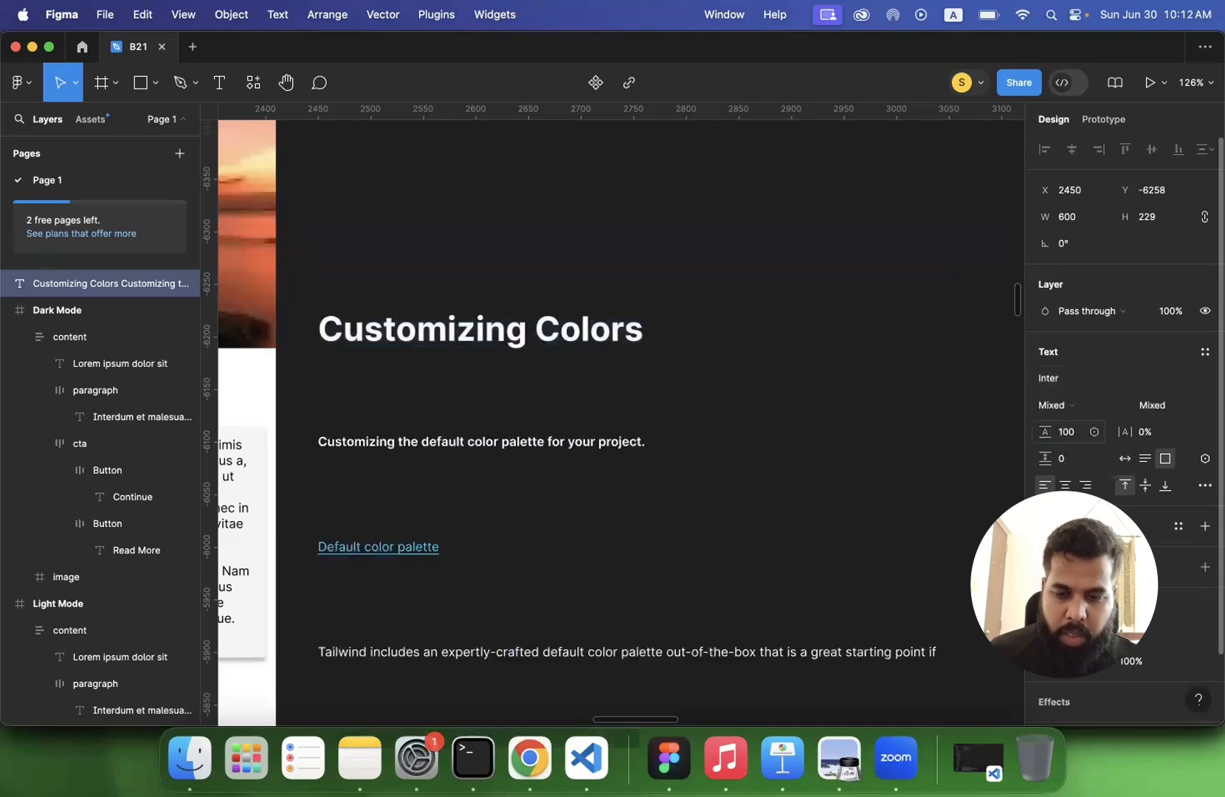
click(1074, 435)
text(%)
key(Return)
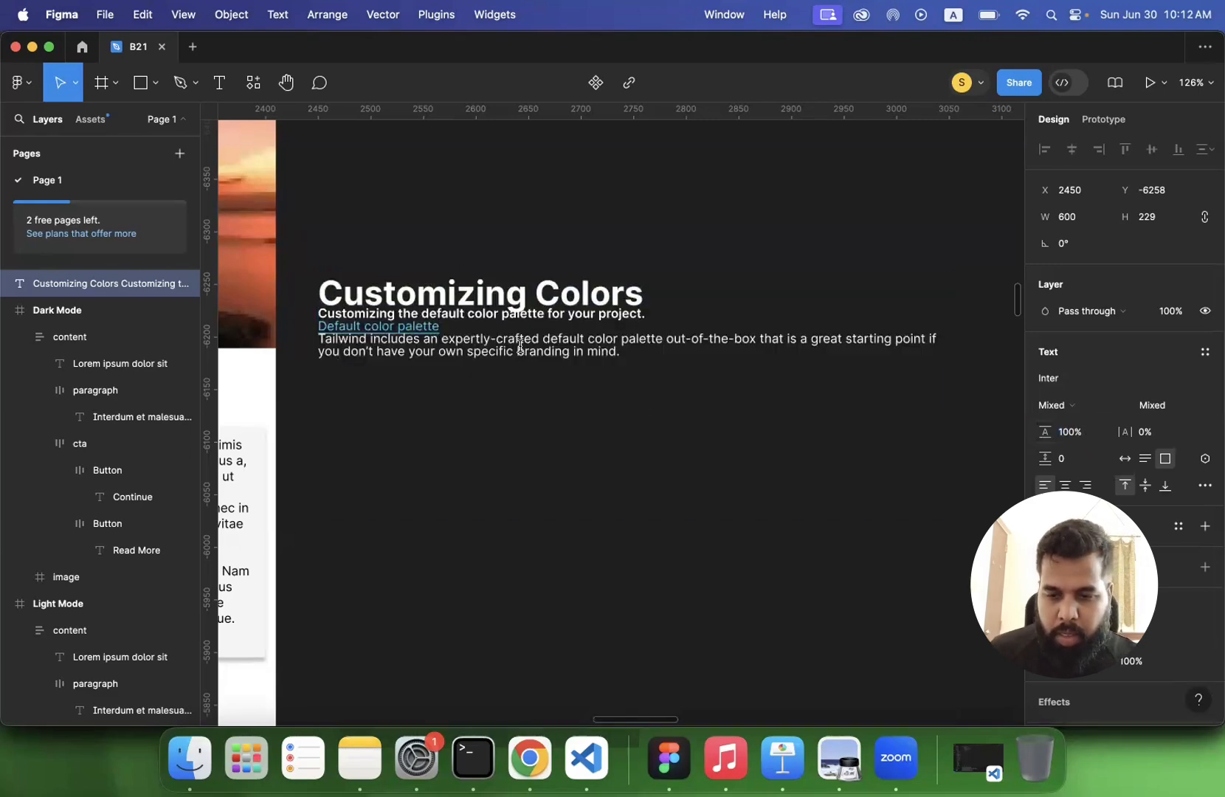
- Set the line height of all text in the box to Auto
click(1073, 435)
text(Auto)
key(Return)
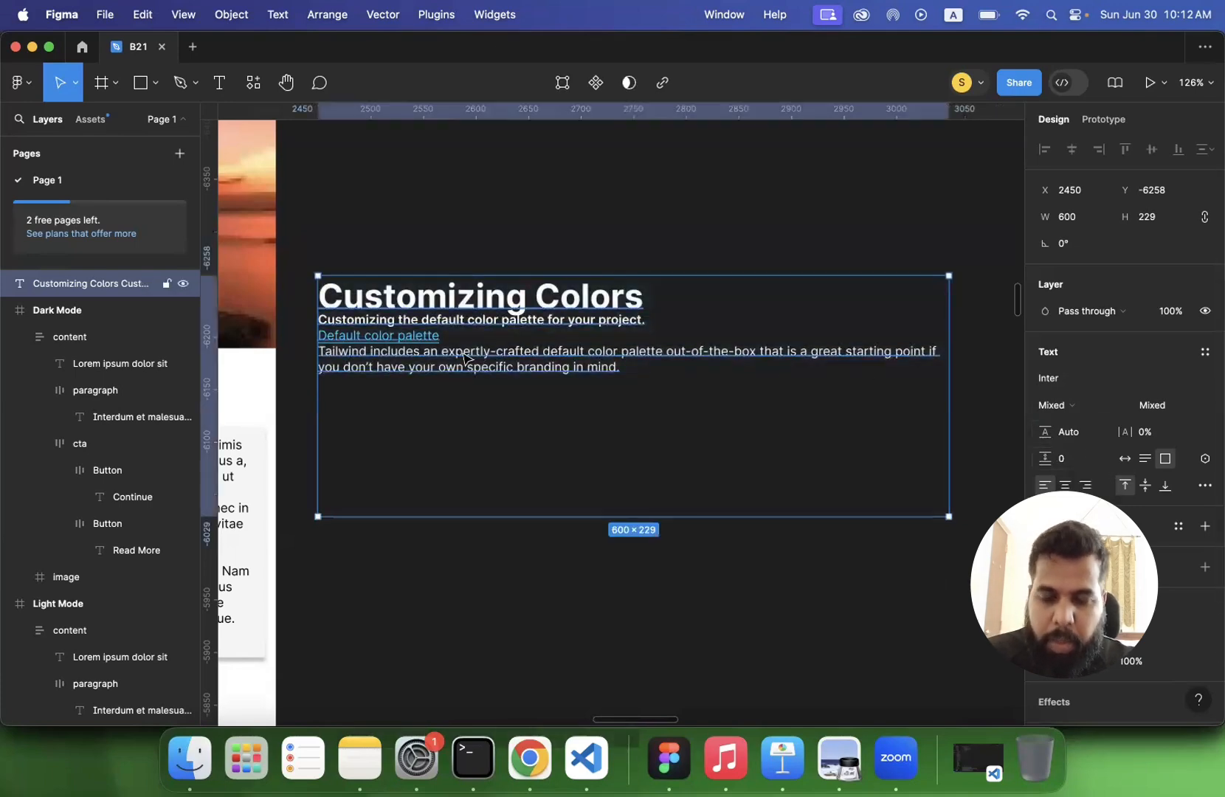
- Shrink the Customizing Colors text box to a height of about 107
click(459, 527)
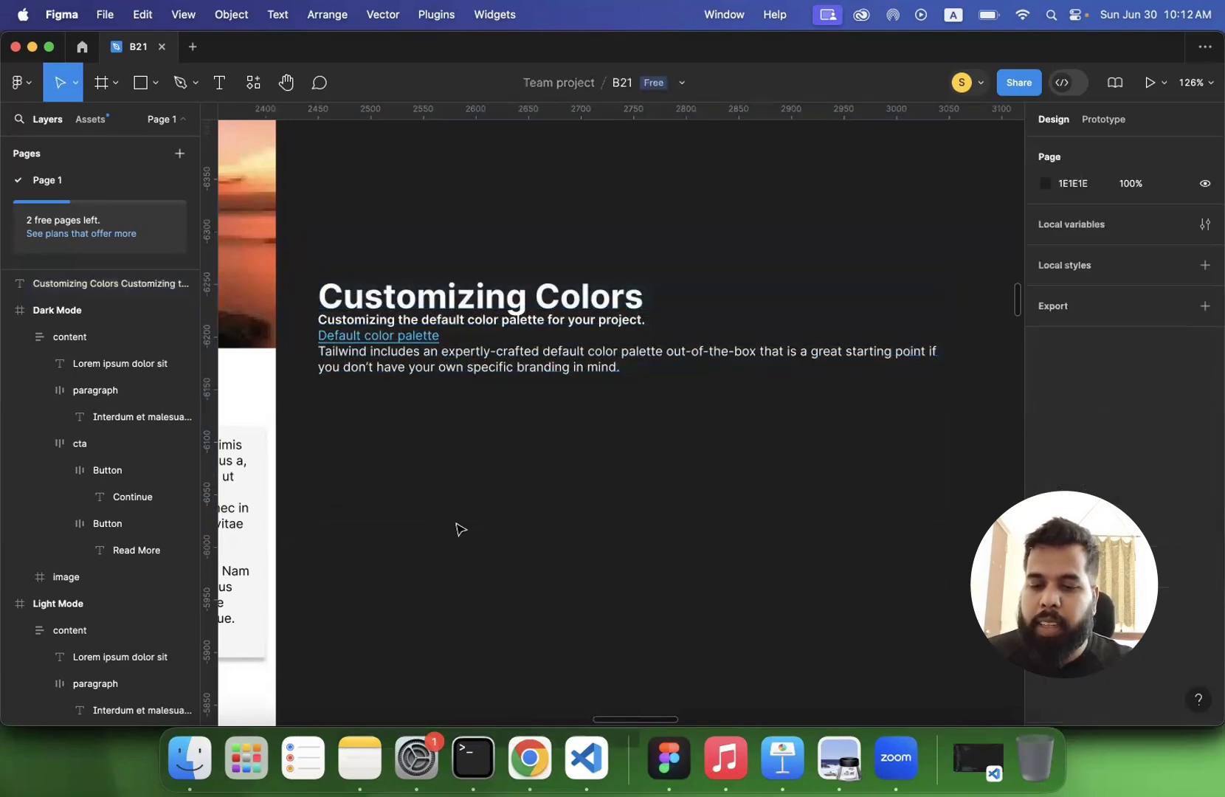
click(542, 359)
drag(567, 515, 566, 385)
click(570, 485)
click(580, 361)
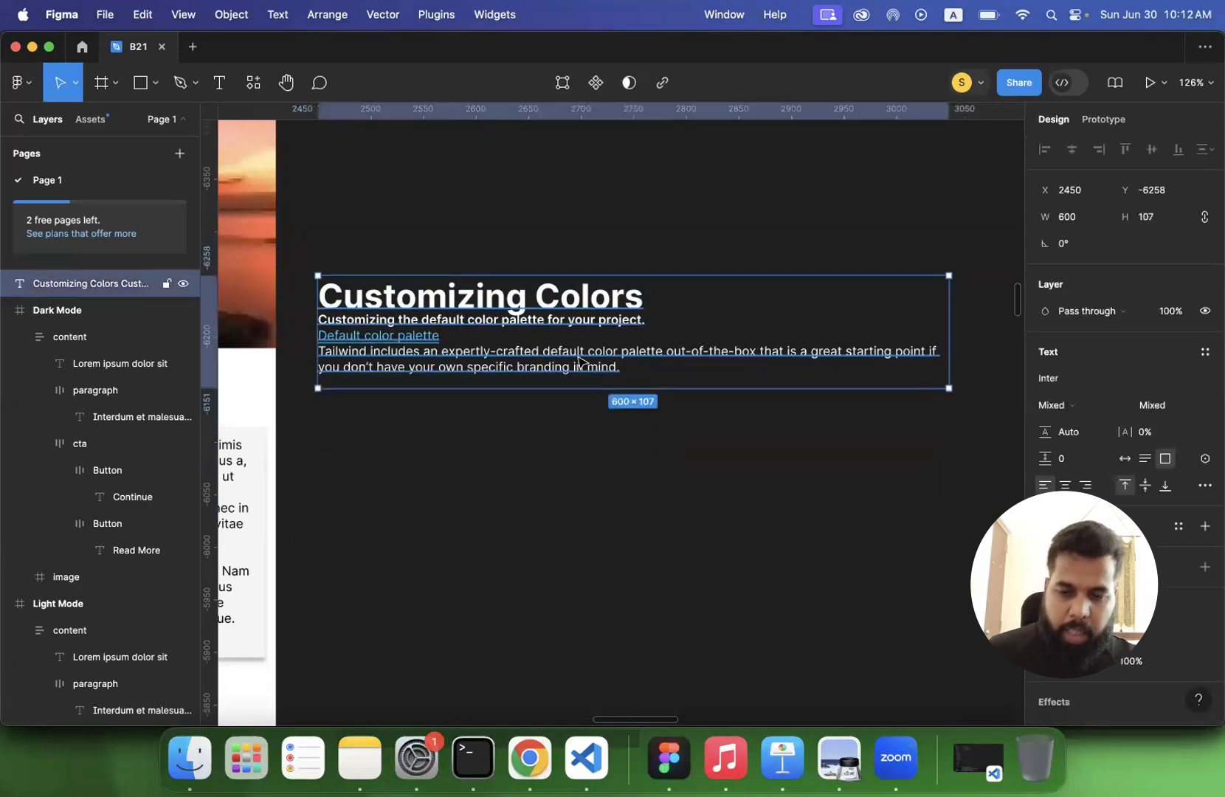
- Insert a blank line below the Customizing Colors heading and another below the subtitle
key(Return)
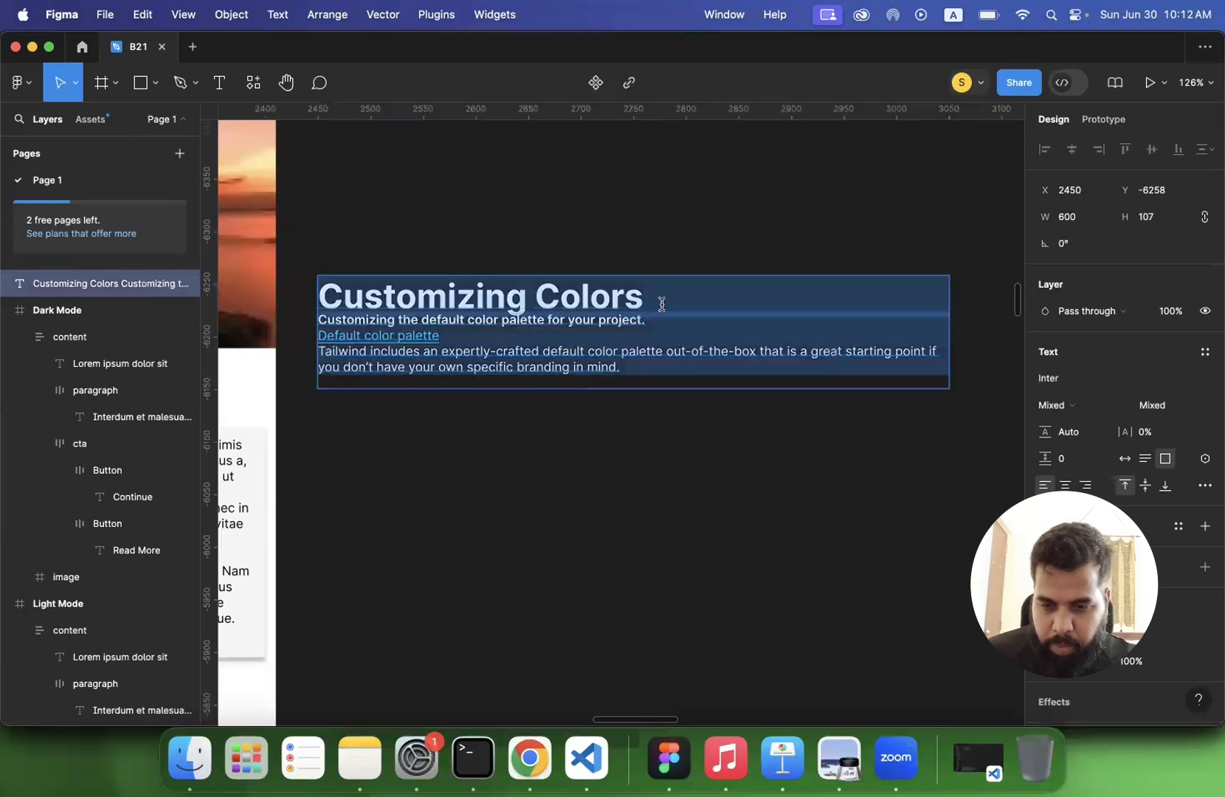
click(666, 298)
key(Return)
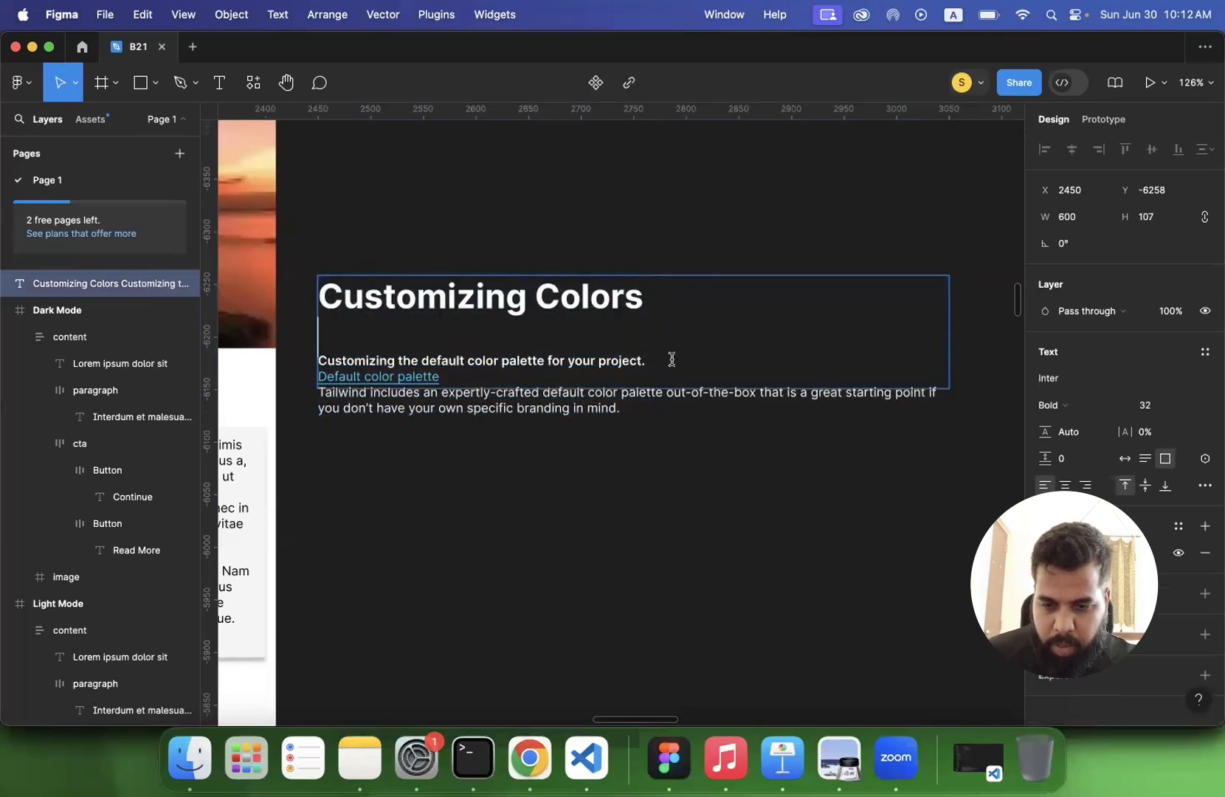
click(672, 359)
key(Return)
key(Escape)
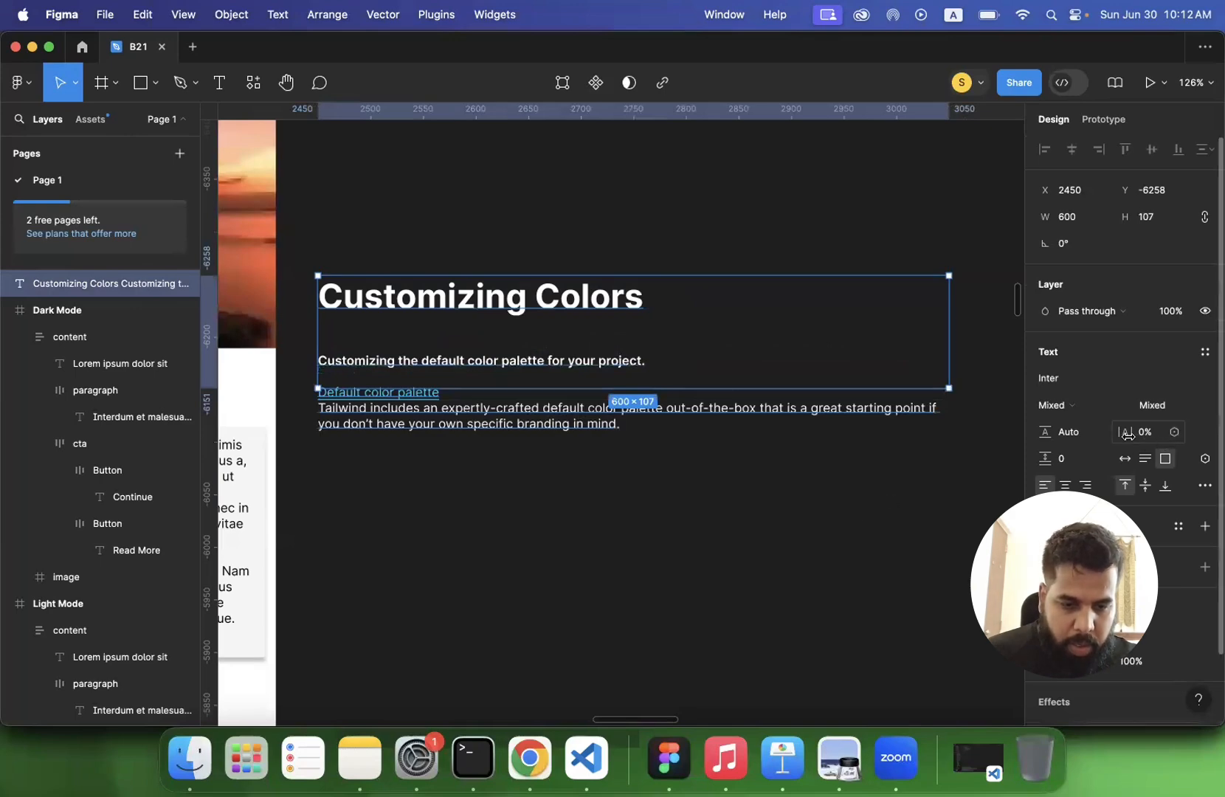
- Try adjusting the letter spacing of the Customizing Colors text box
mouse_move(1128, 436)
mouse_down()
mouse_move(1172, 438)
mouse_move(1100, 442)
mouse_move(1126, 445)
mouse_up()
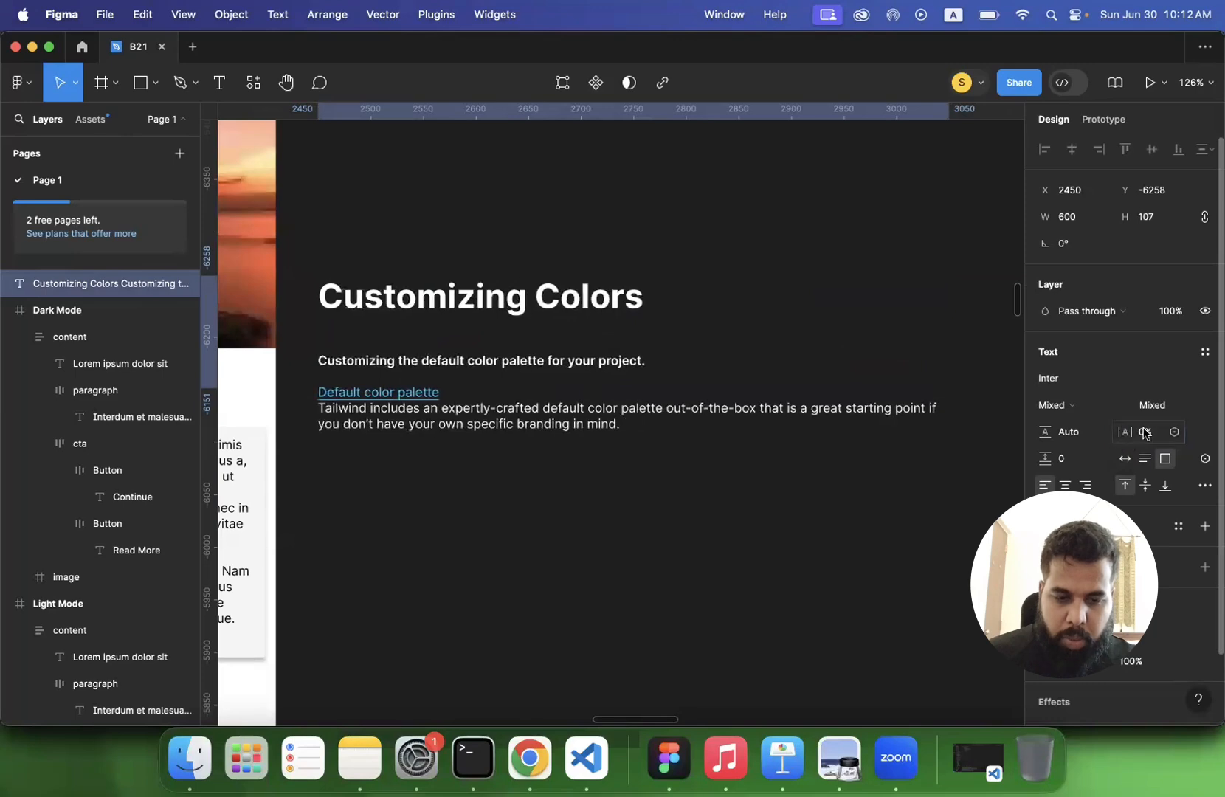
click(1144, 434)
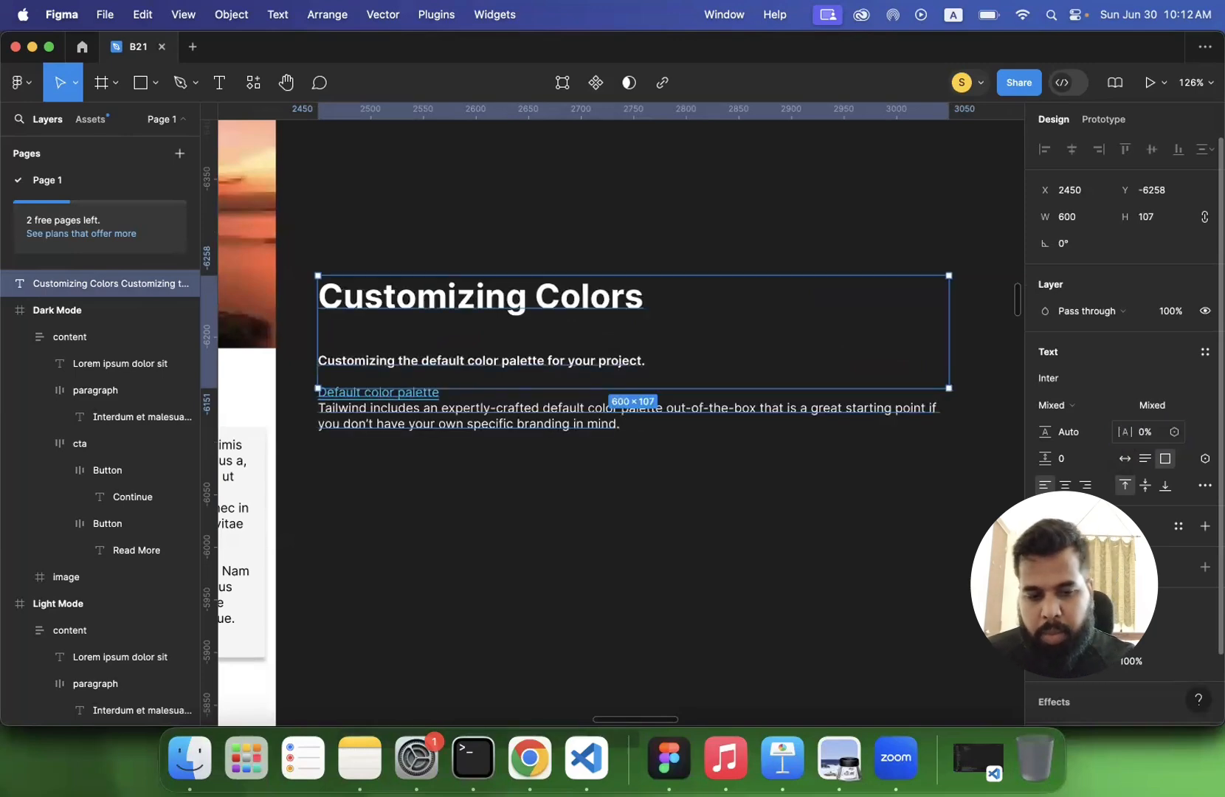
key(Escape)
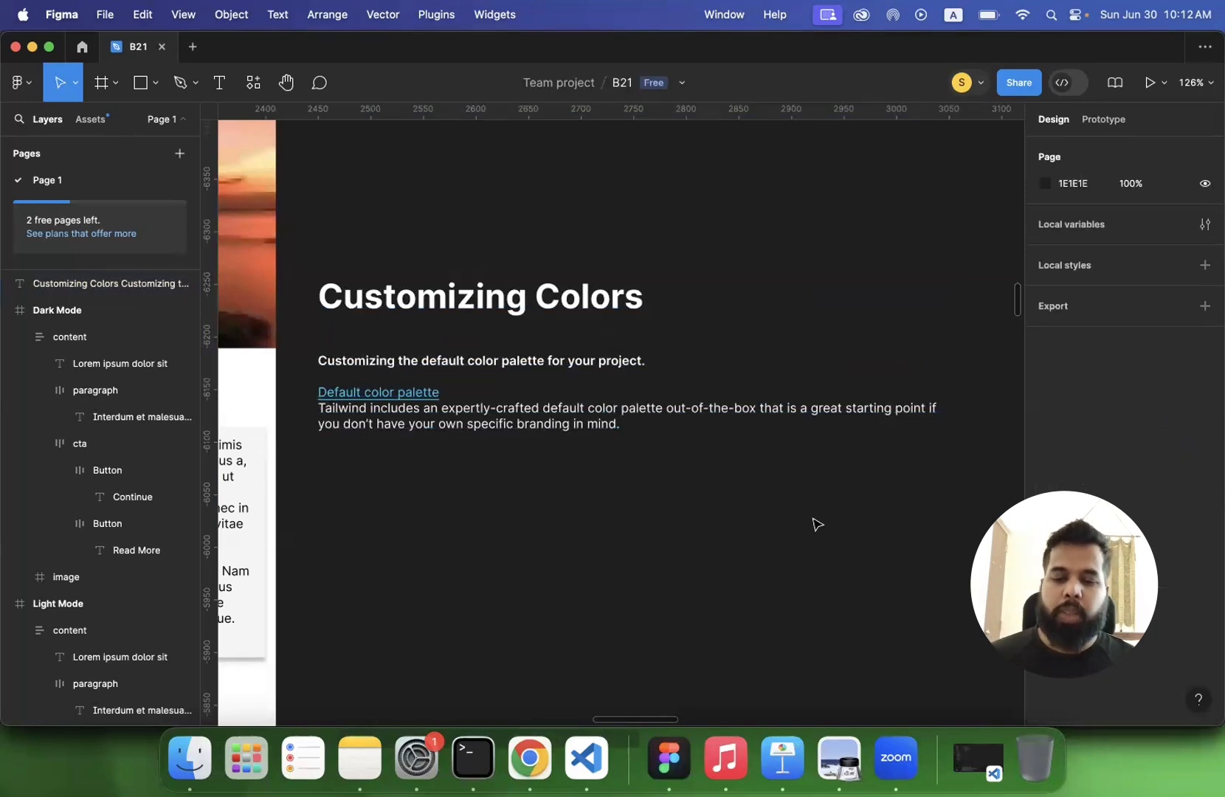
- Extend the Customizing Colors text box to a height of about 147 so it encloses the whole paragraph
click(567, 411)
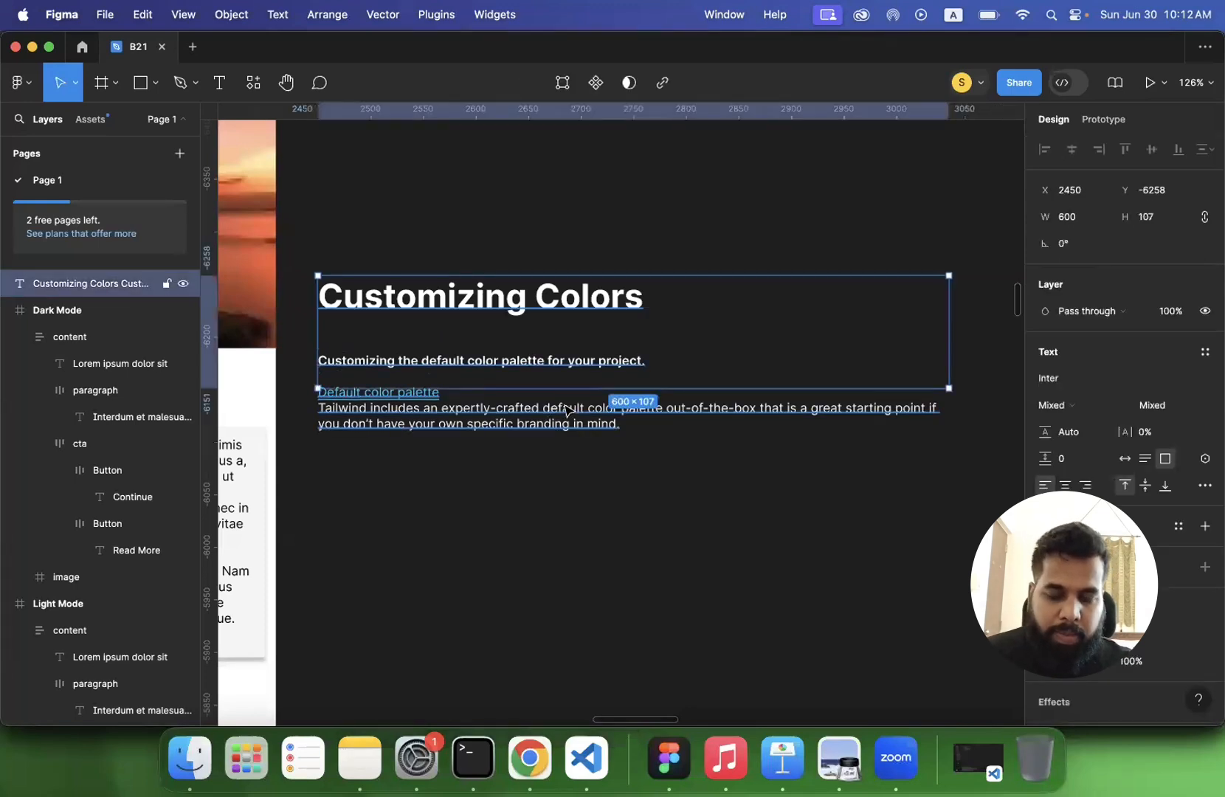
drag(602, 390, 602, 433)
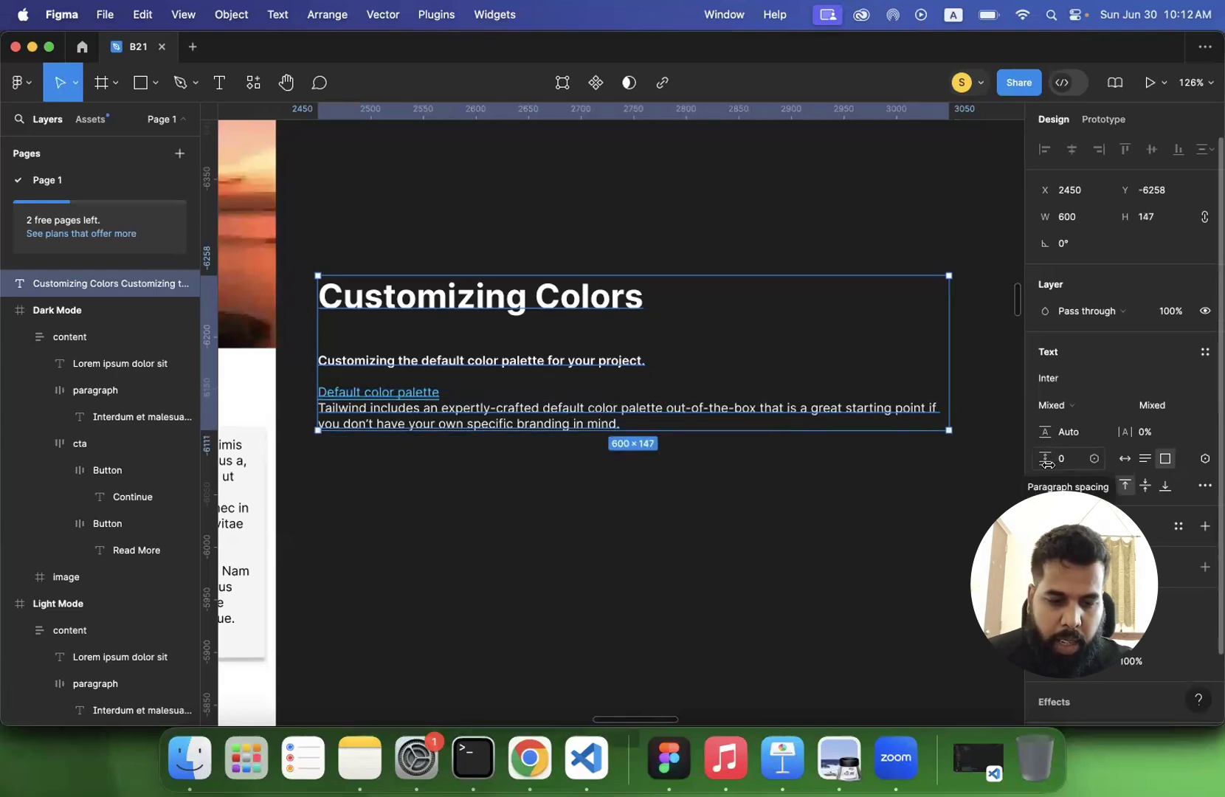
- Add two copies of the Tailwind paragraph below the original and extend the text box to a height of about 271
triple_click(464, 413)
key(super+c)
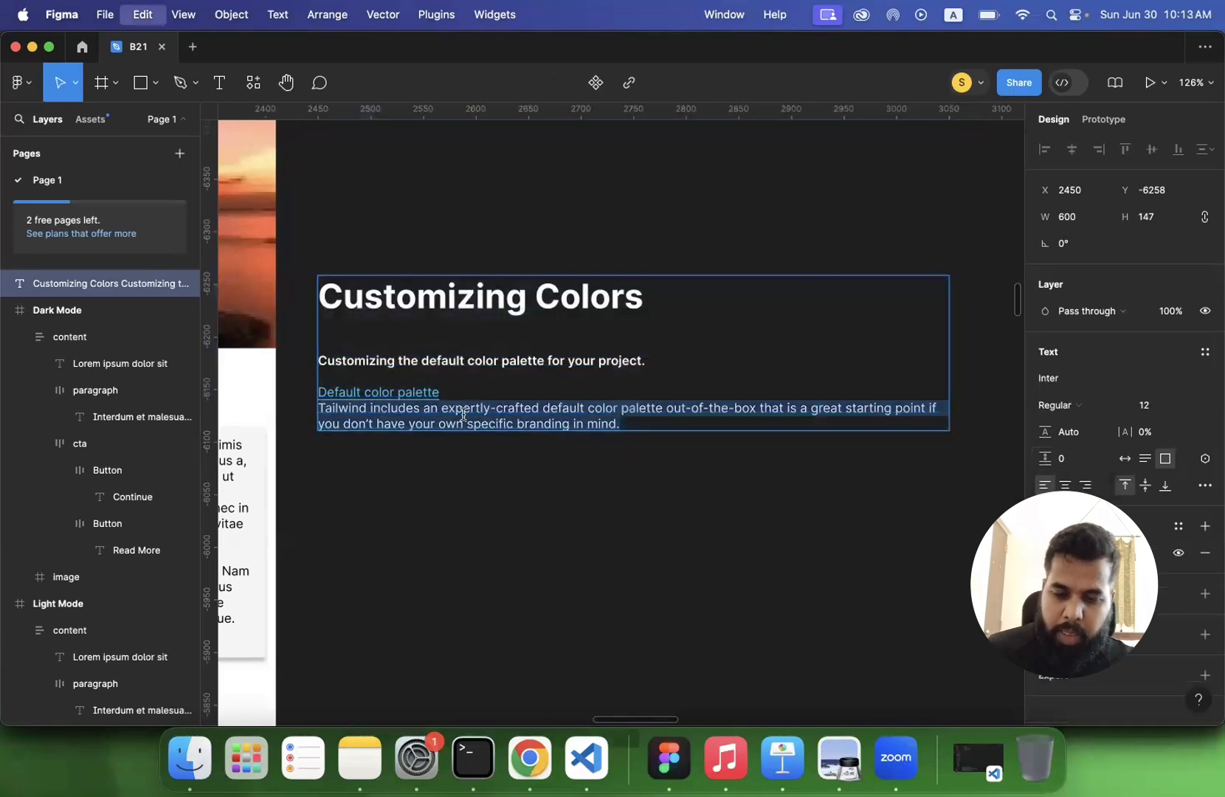
click(639, 426)
key(Return)
key(super+v)
key(Return)
key(super+v)
key(Escape)
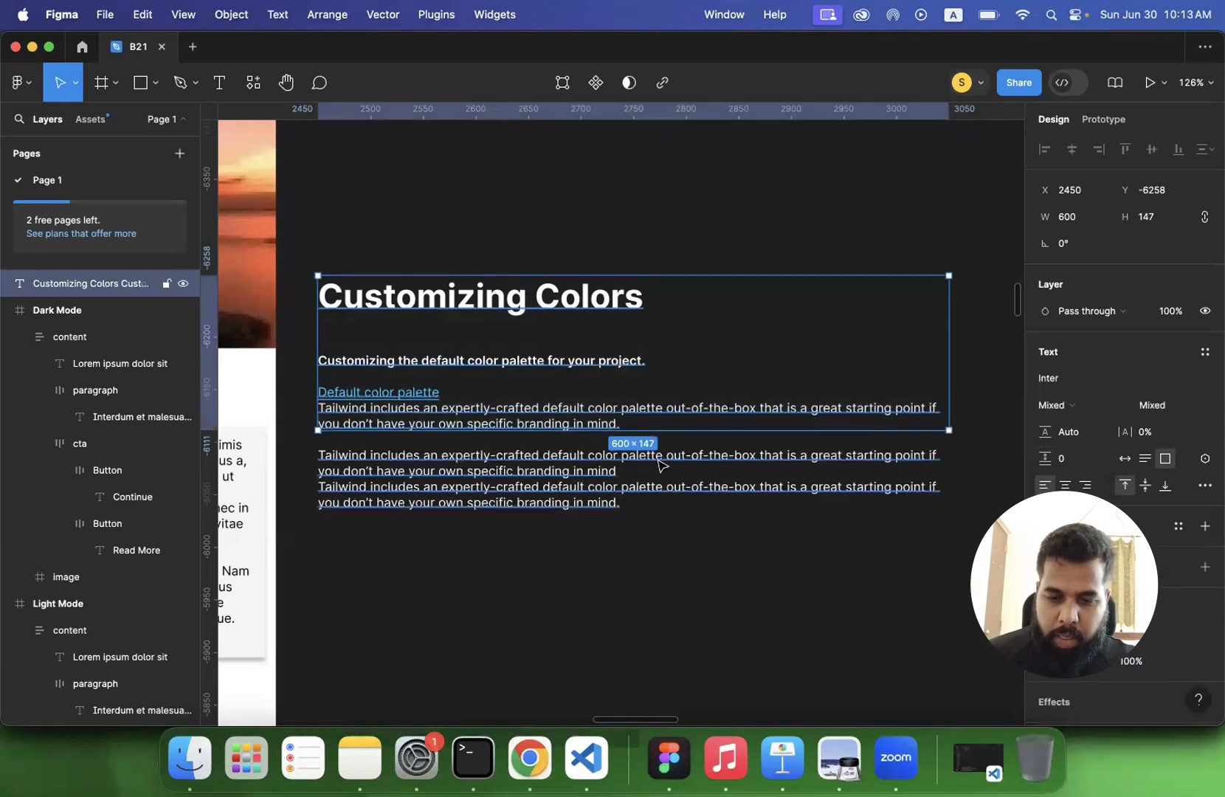
drag(649, 431, 652, 561)
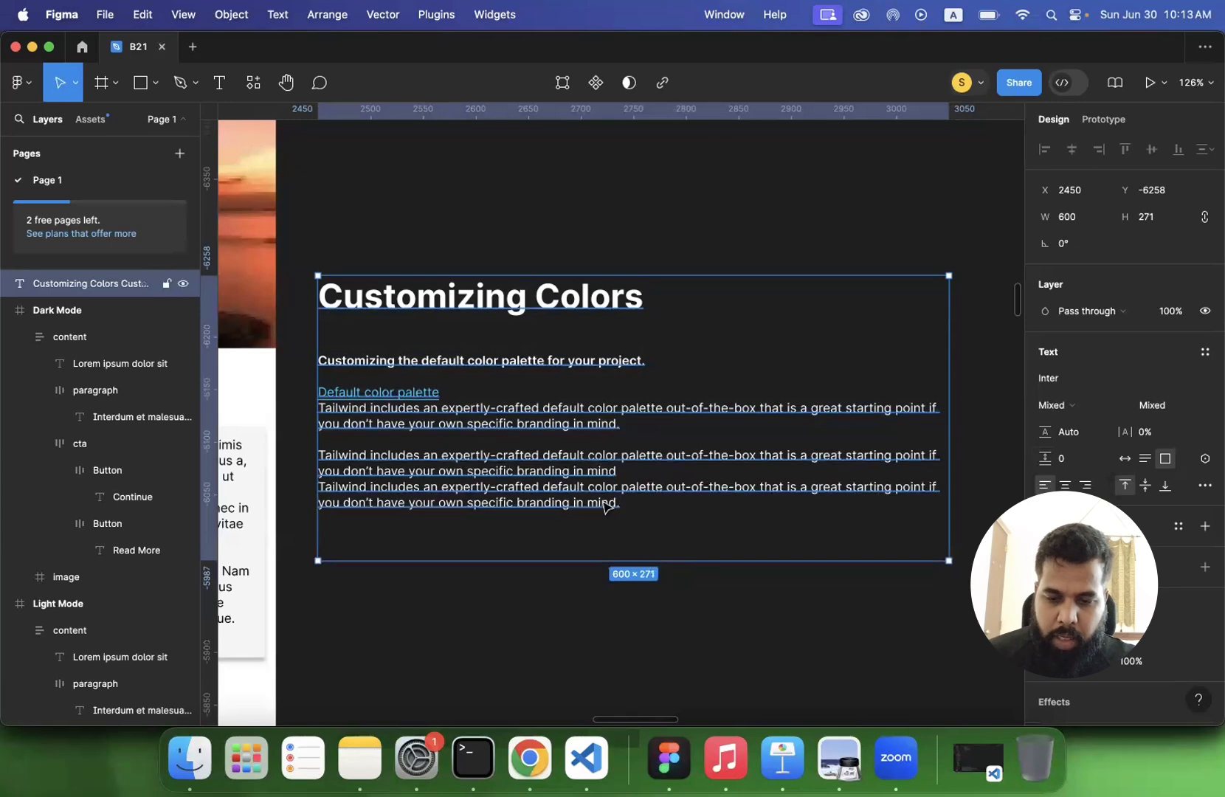
- Try a larger paragraph spacing on the Tailwind paragraphs and reset it to 0
key(Return)
drag(643, 502, 318, 410)
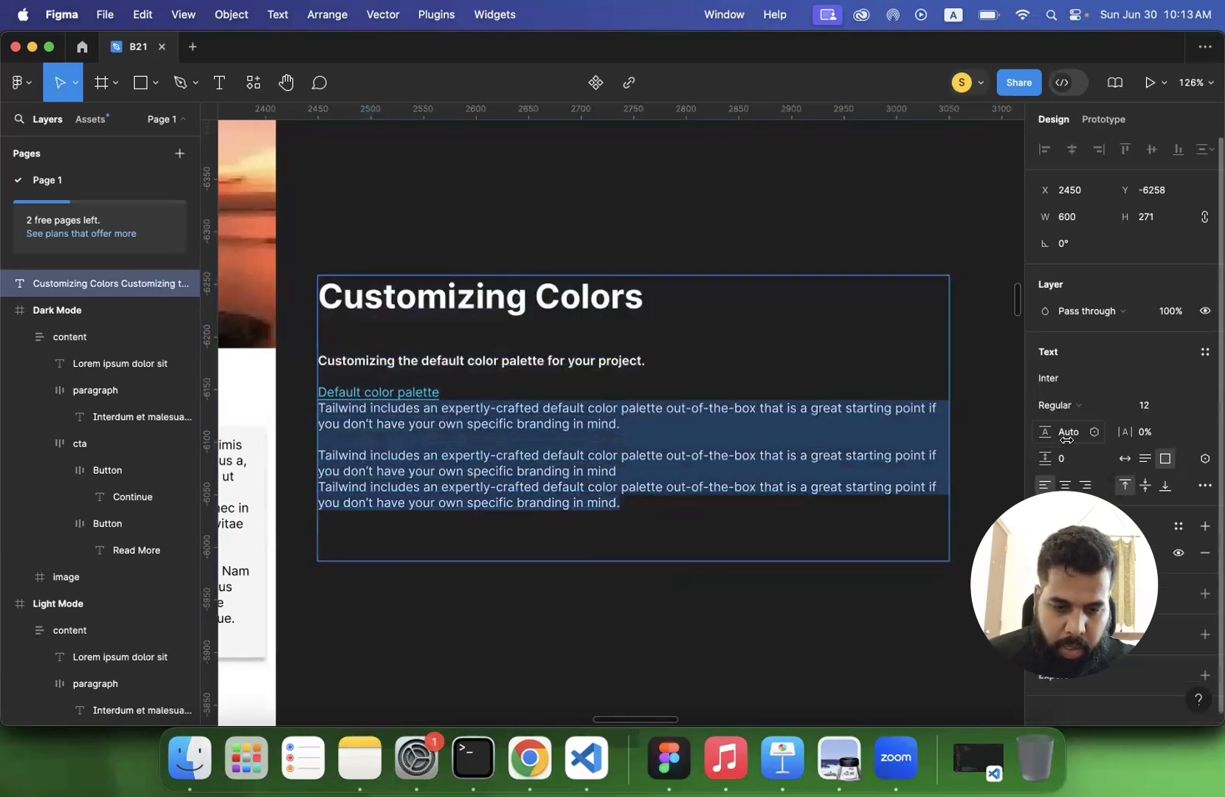
click(1042, 461)
mouse_move(1041, 461)
mouse_down()
mouse_move(1095, 466)
mouse_move(1039, 470)
mouse_up()
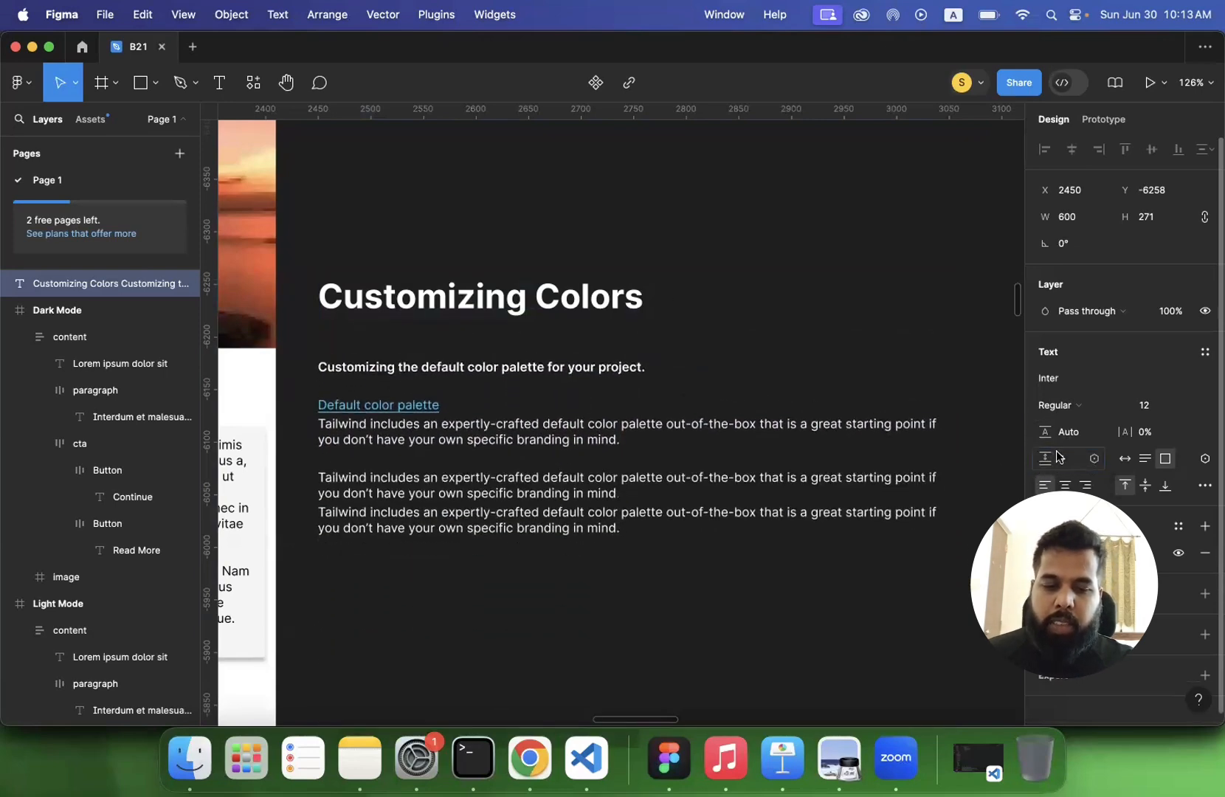
text(0)
key(Return)
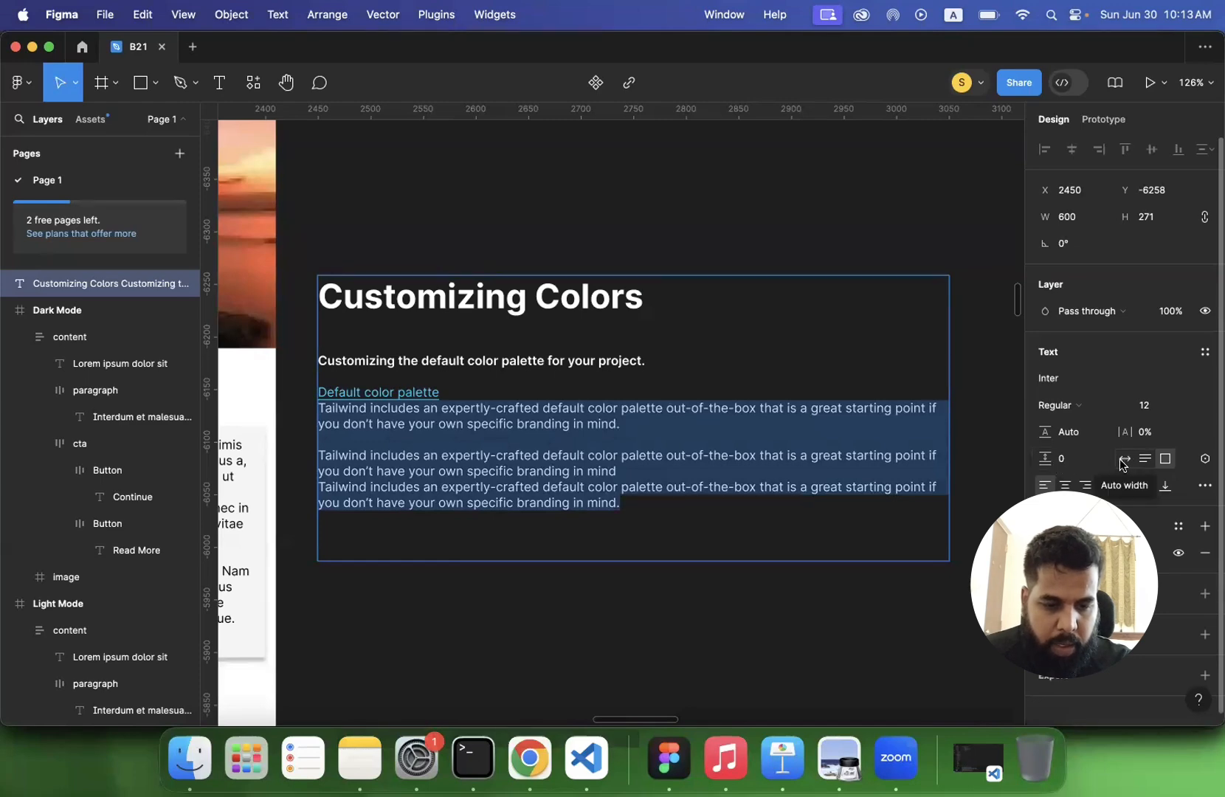
- Switch the Customizing Colors text box to auto width resizing
click(1122, 460)
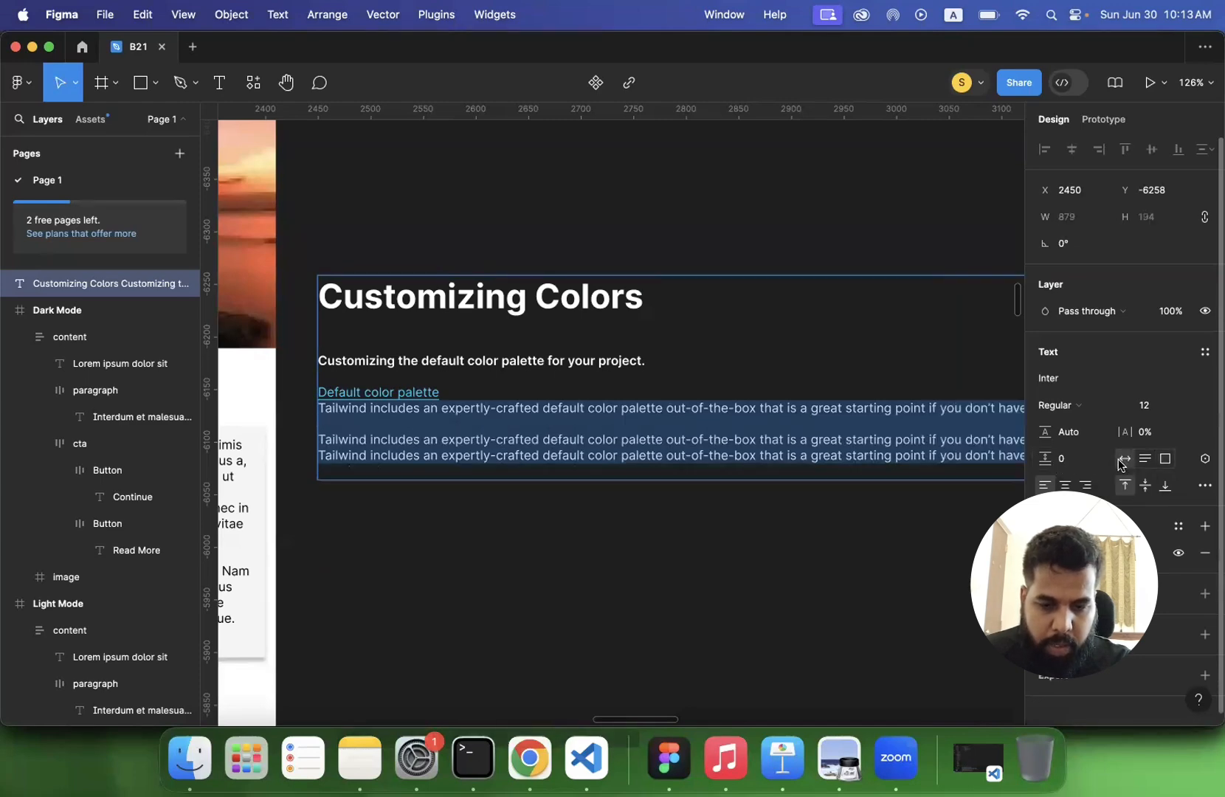
scroll(771, 583, down, 5)
scroll(771, 583, right, 5)
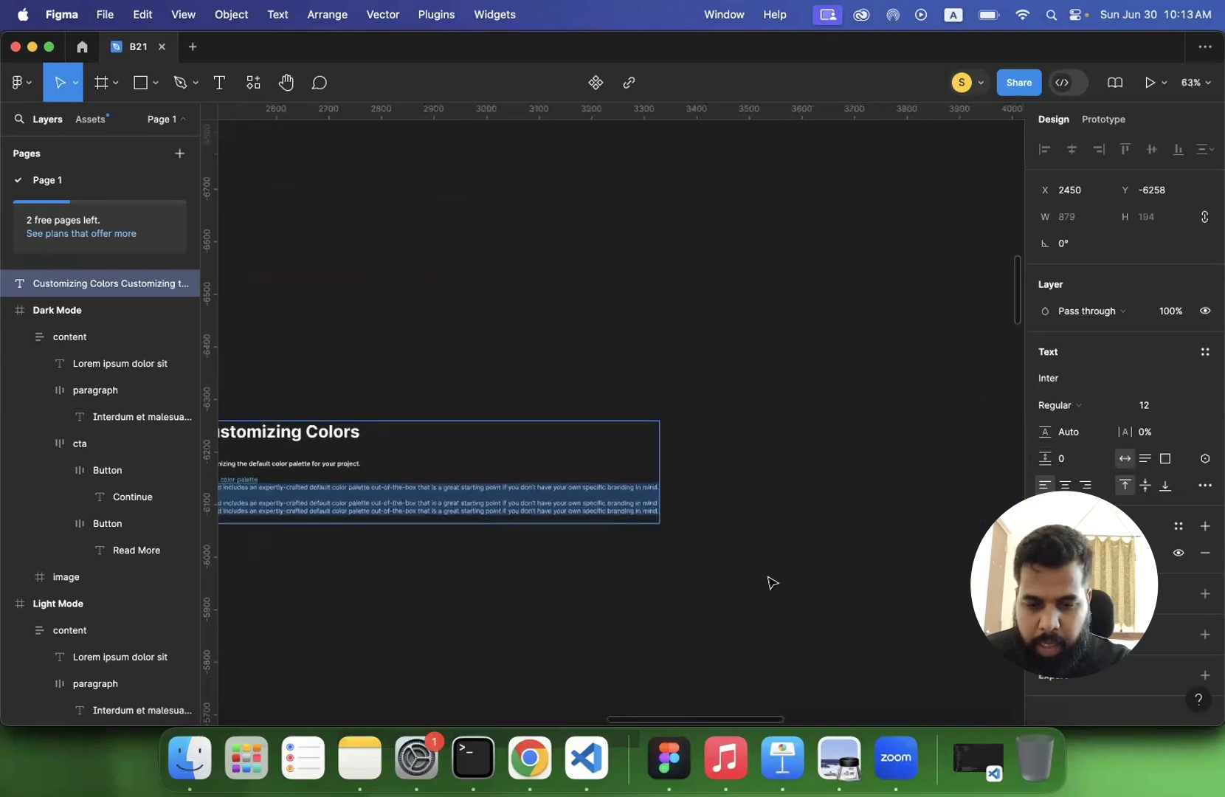
scroll(771, 582, left, 5)
scroll(771, 579, up, 2)
scroll(703, 514, up, 5)
scroll(702, 514, down, 1)
- Switch the Customizing Colors text box to auto height and narrow it to a width of about 462
click(1143, 463)
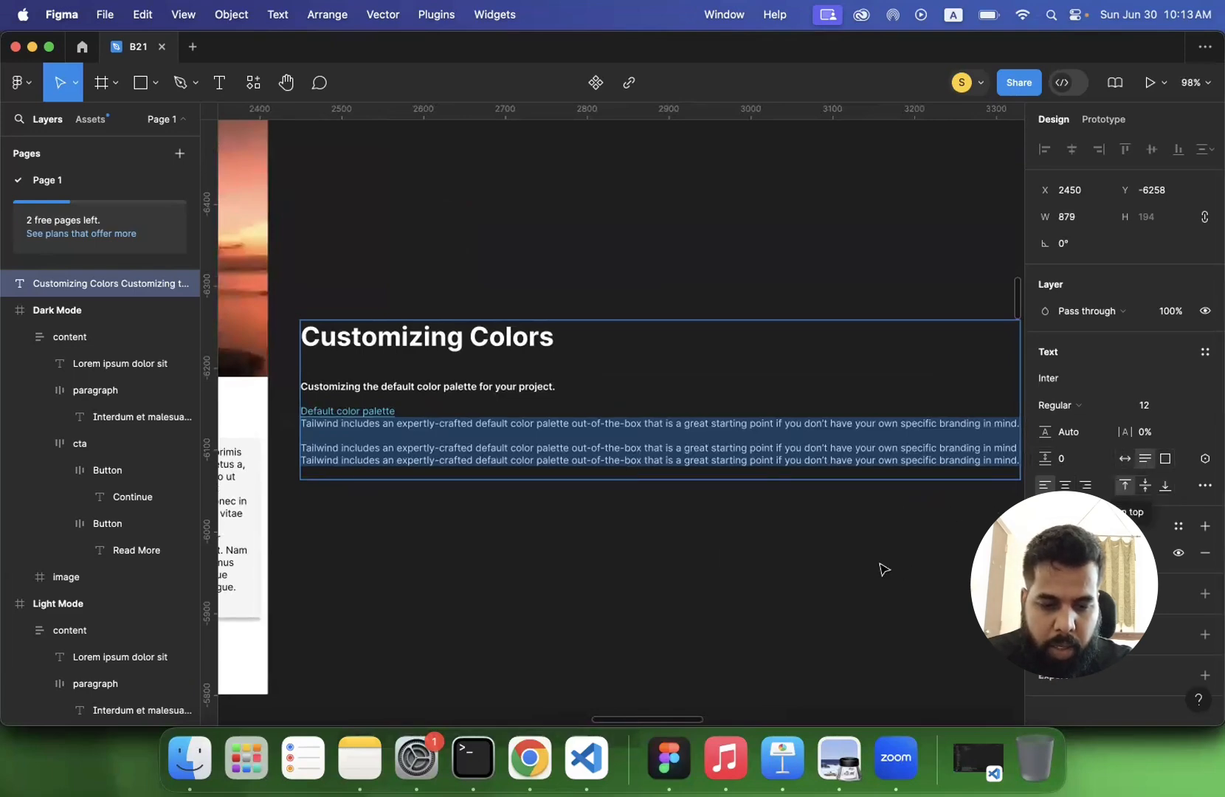
scroll(882, 566, down, 5)
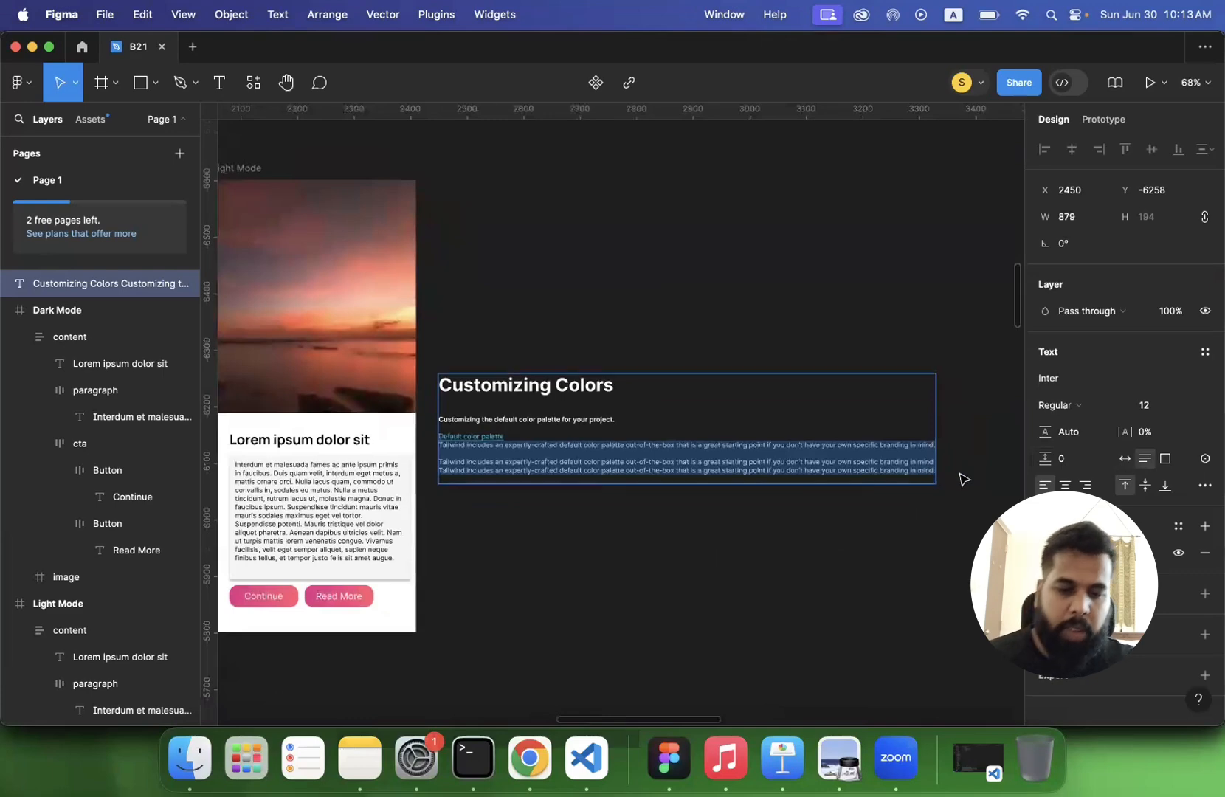
key(Escape)
drag(866, 440, 700, 438)
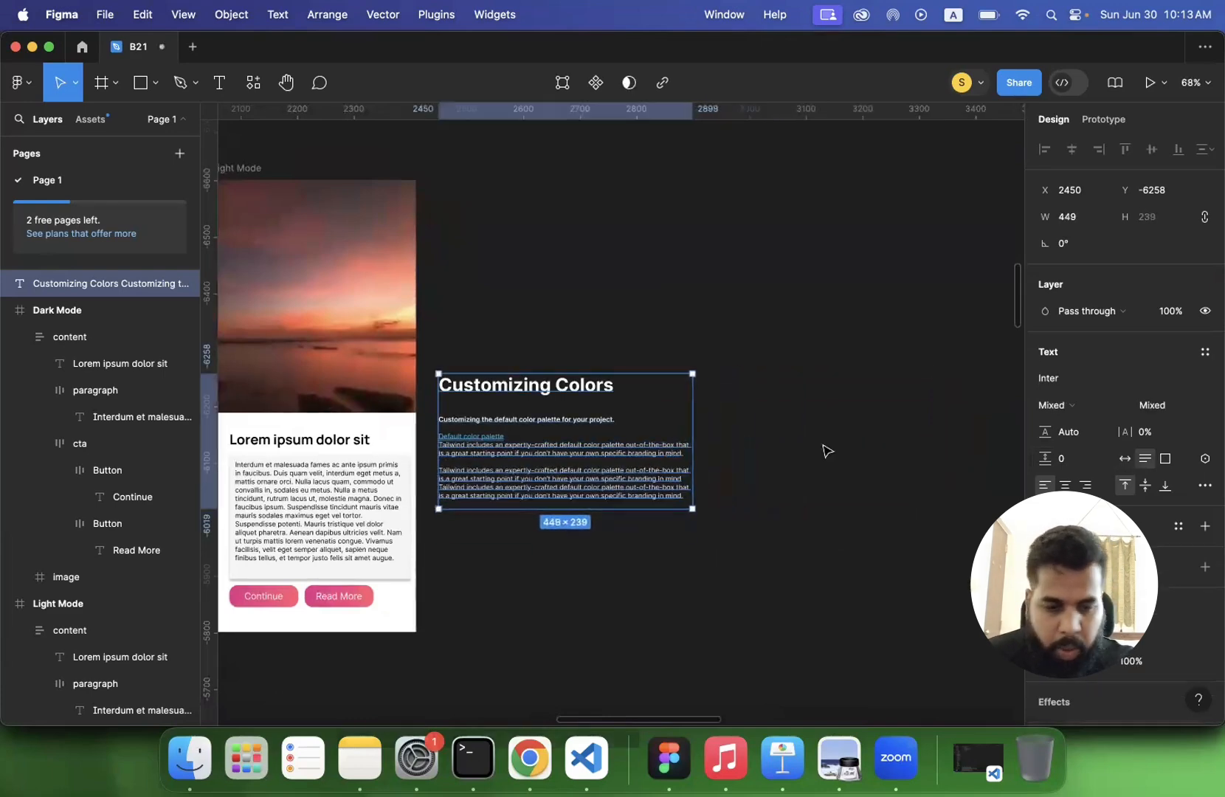
- Set the Customizing Colors text box to fixed size, and undo a trial change made to it
click(1165, 460)
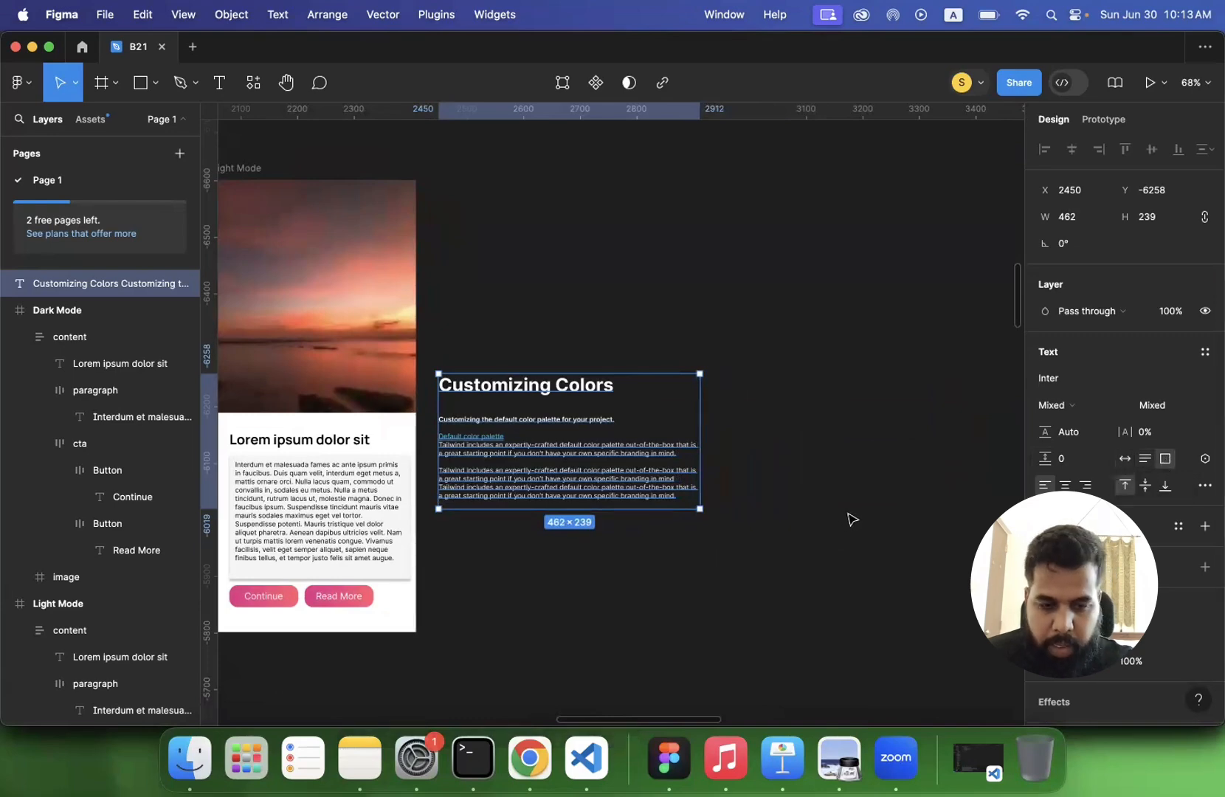
mouse_move(753, 480)
mouse_down()
mouse_move(855, 481)
mouse_move(749, 487)
mouse_up()
key(super+z)
- Select all the Tailwind paragraphs and try center and right text alignment
click(1044, 485)
double_click(478, 453)
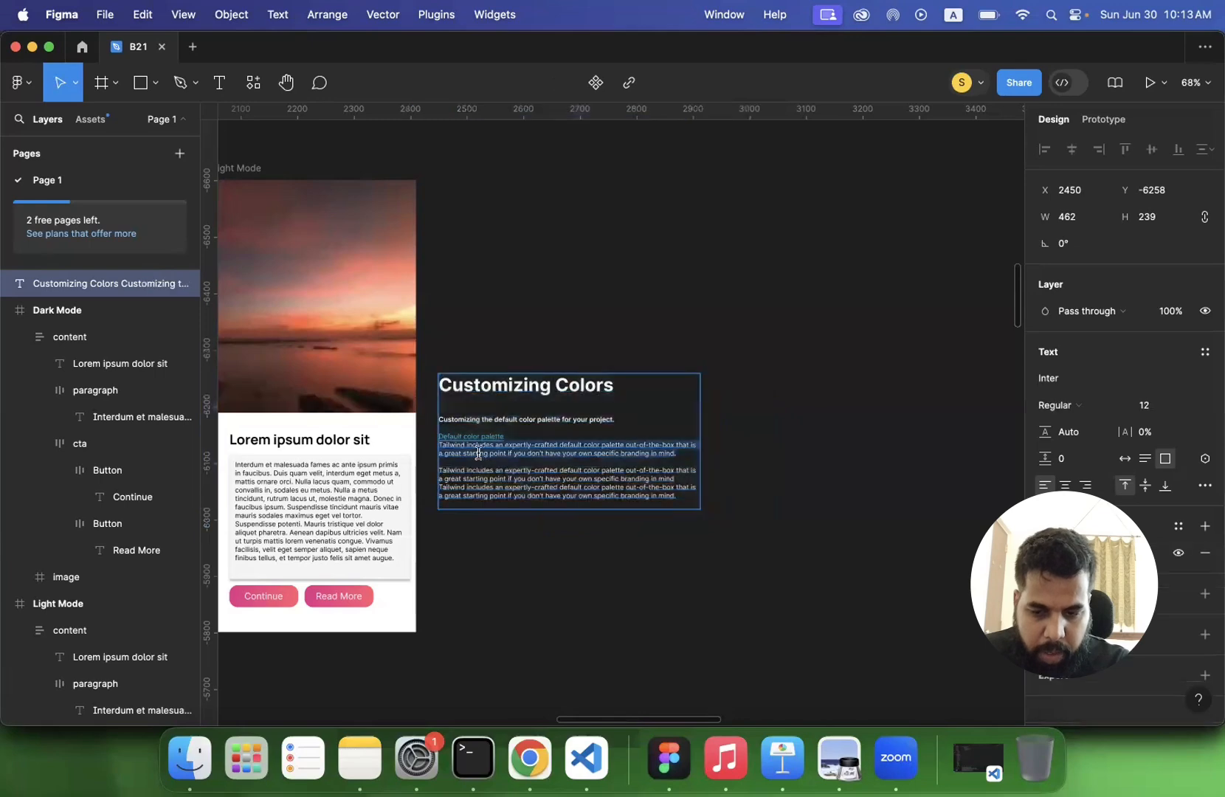
triple_click(494, 486)
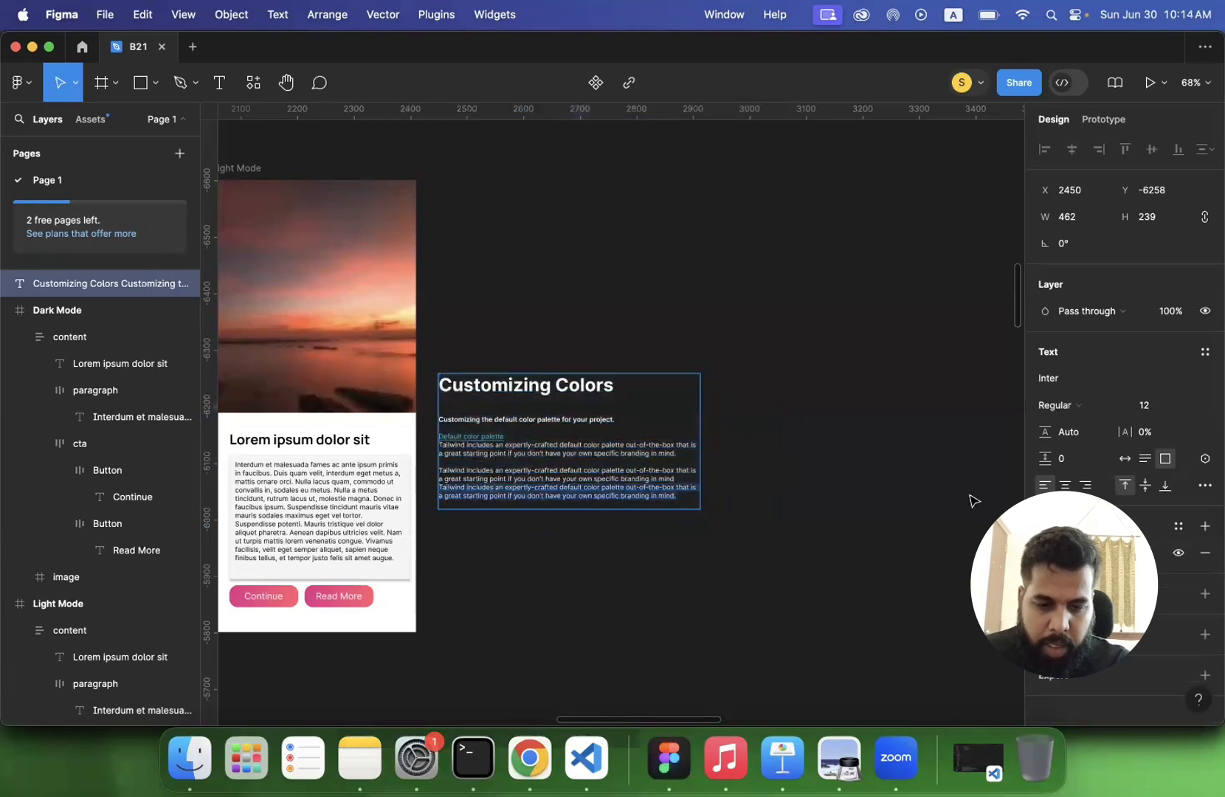
scroll(971, 502, up, 5)
triple_click(564, 466)
scroll(490, 447, left, 3)
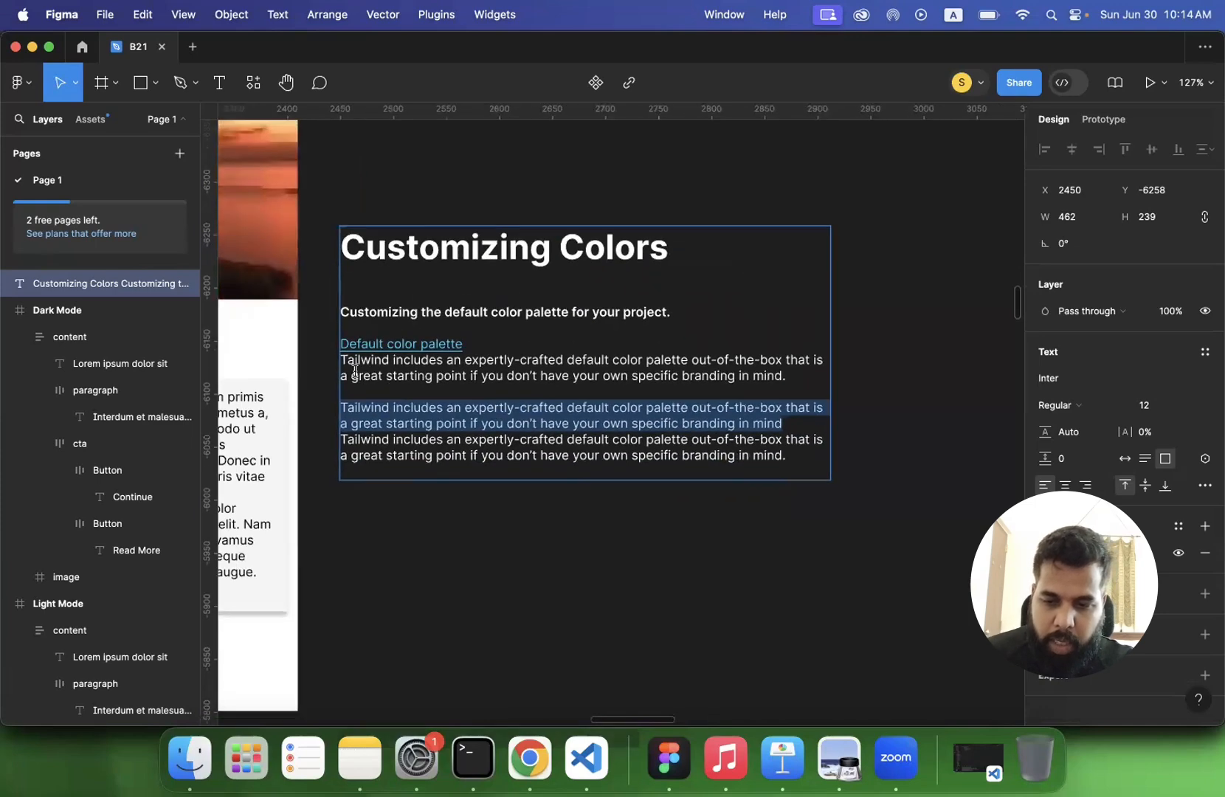
drag(342, 364, 800, 457)
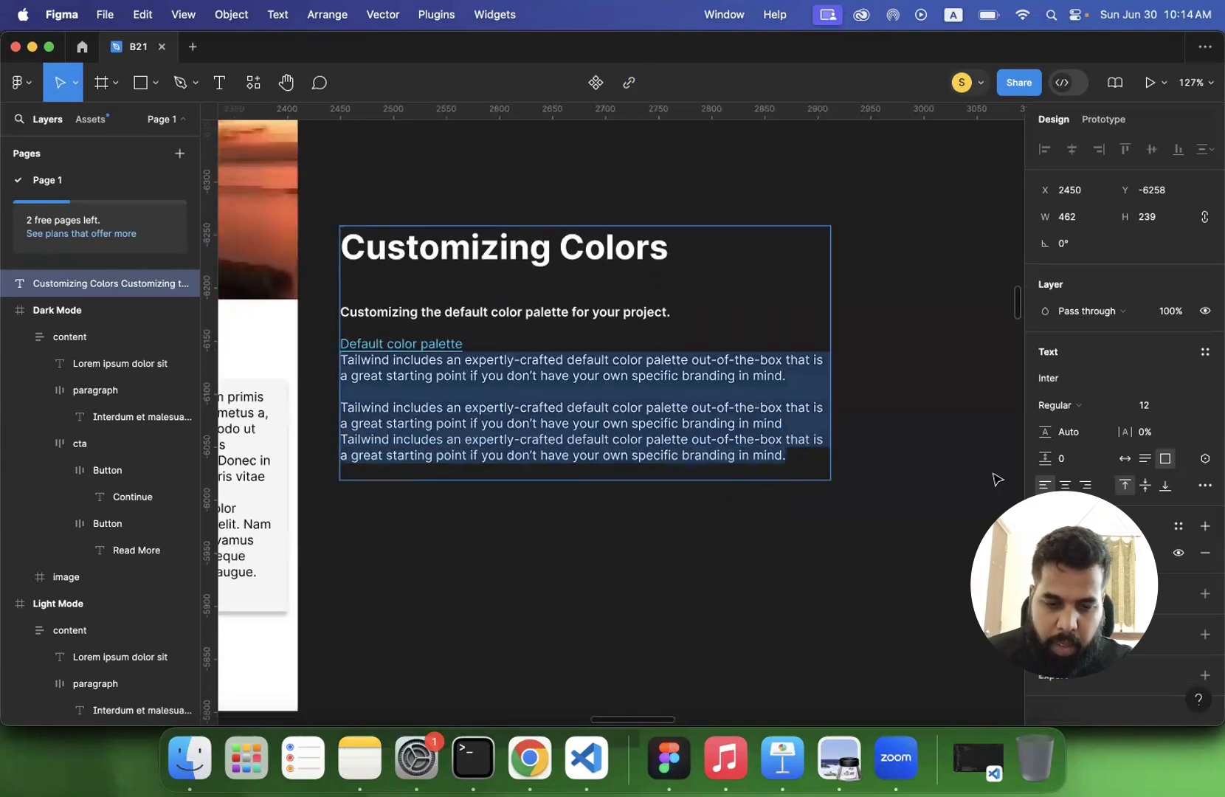
click(1064, 486)
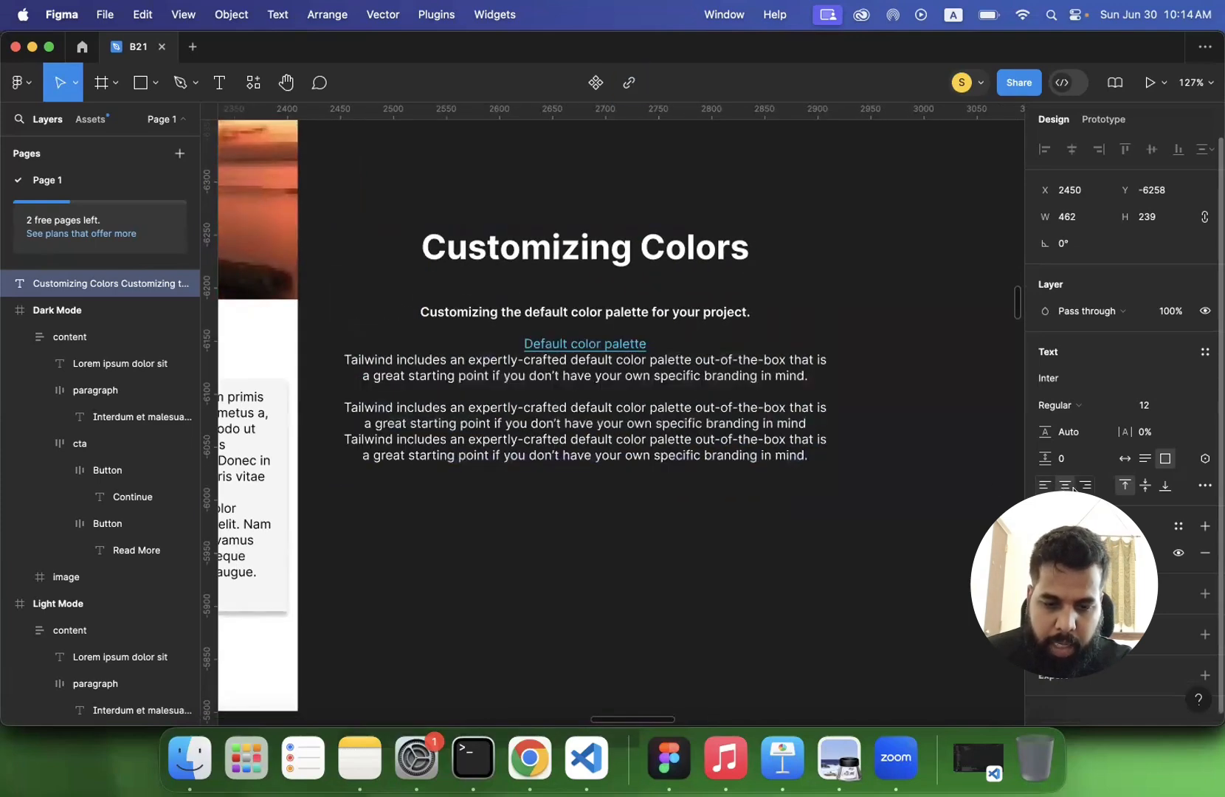
click(1087, 487)
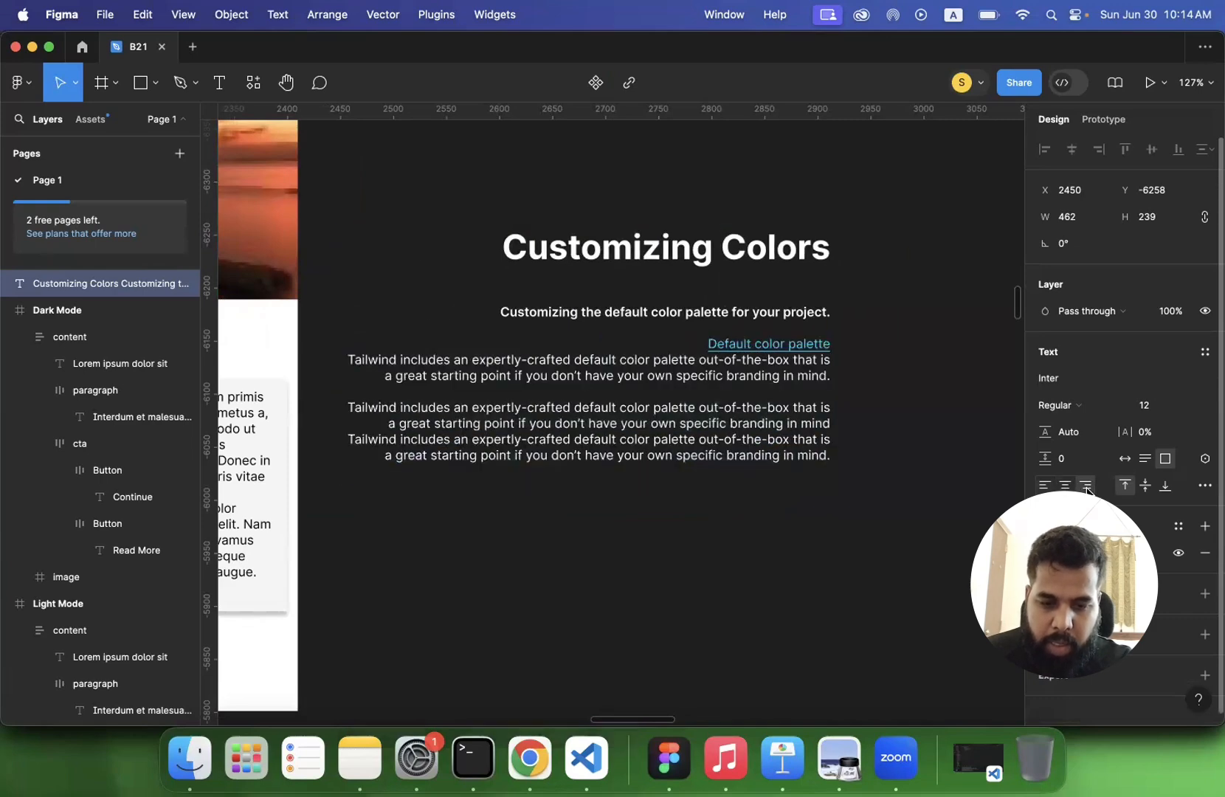
- Apply justified text alignment to the Customizing Colors text and close the type settings
click(1205, 486)
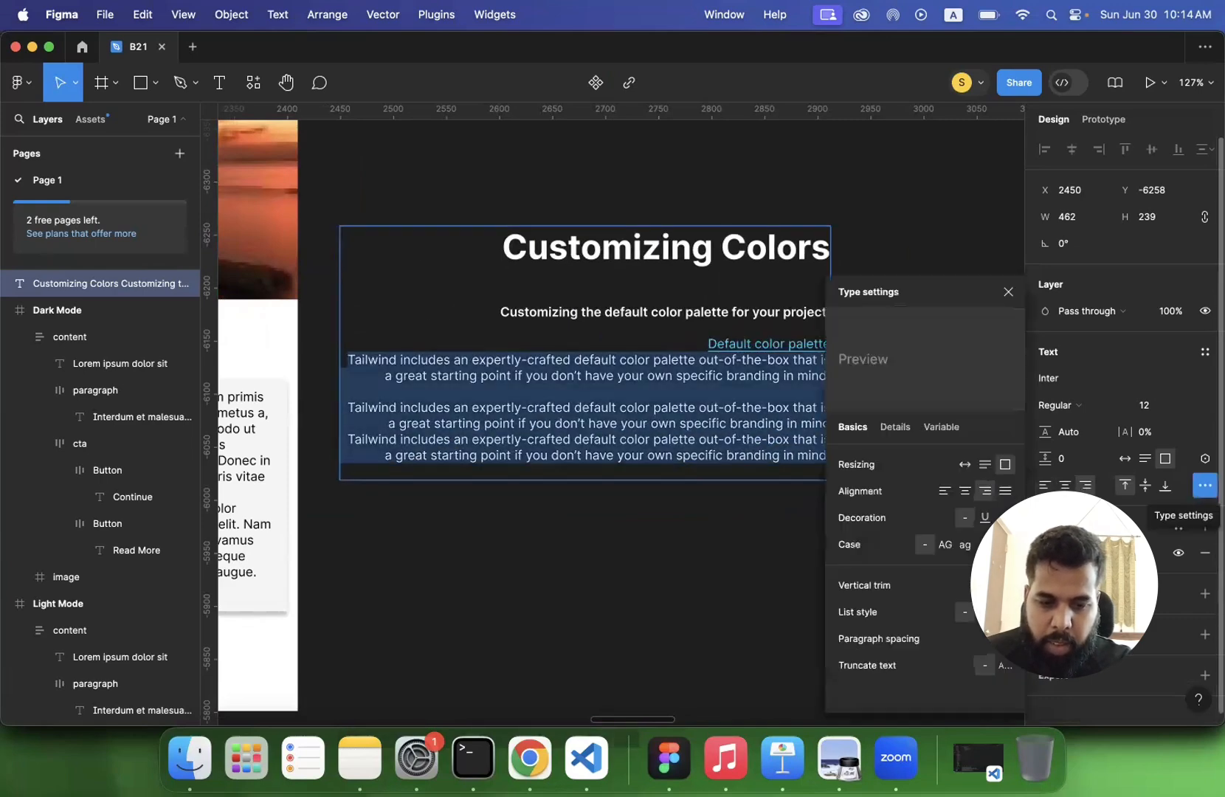
click(1007, 492)
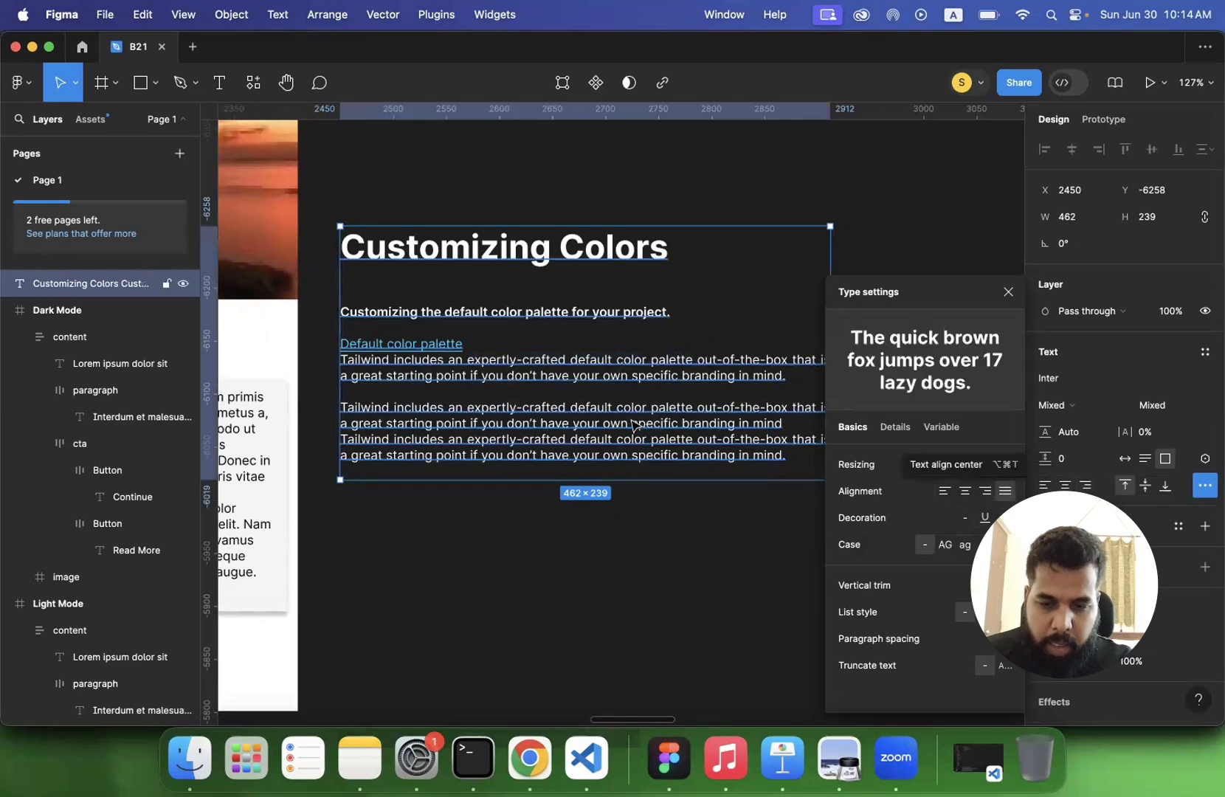
key(Escape)
click(531, 375)
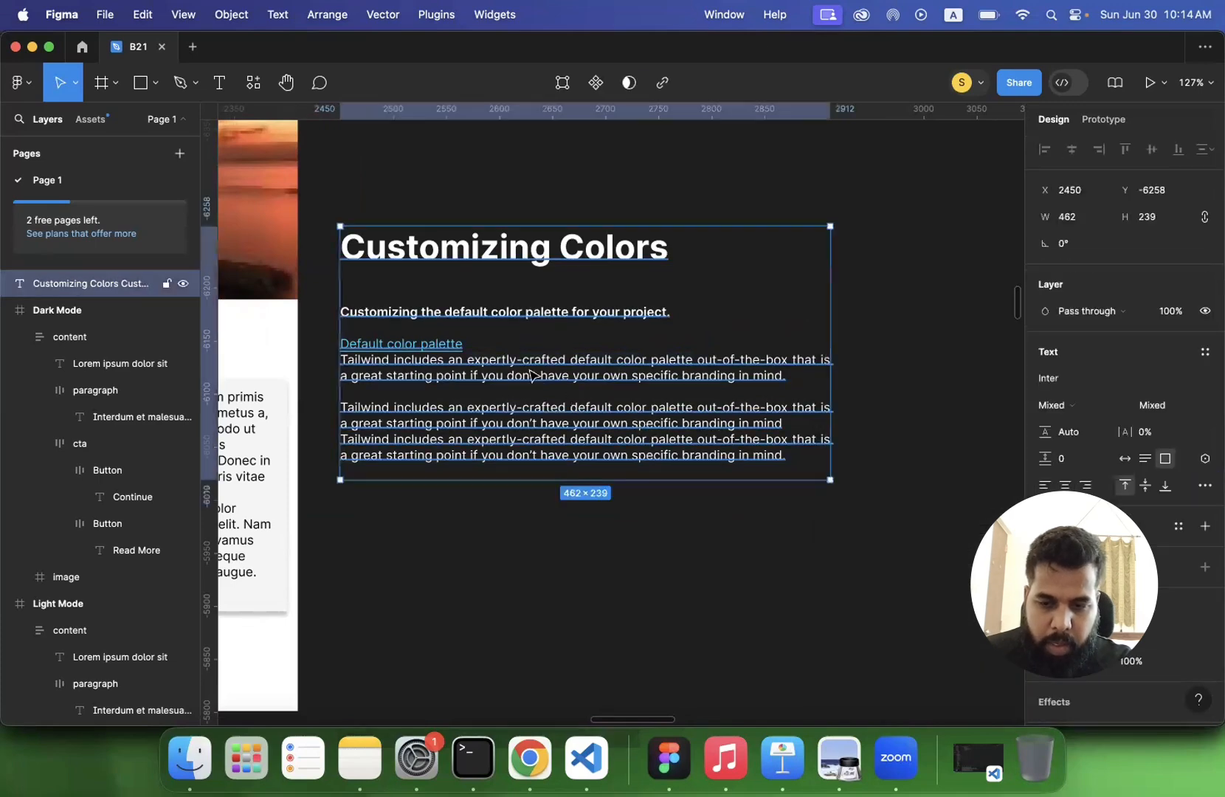
- Try top vertical alignment on the Customizing Colors text box, set it to middle, and deselect the box
click(1125, 486)
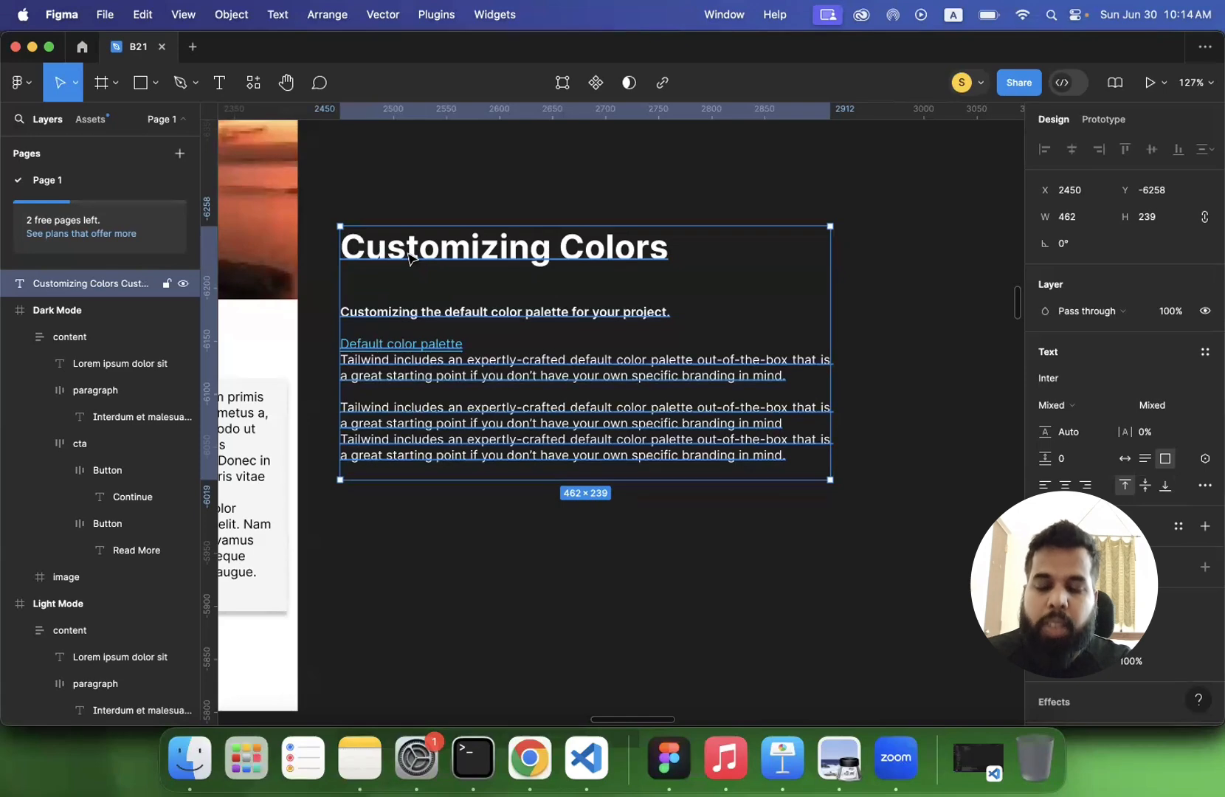
click(1146, 488)
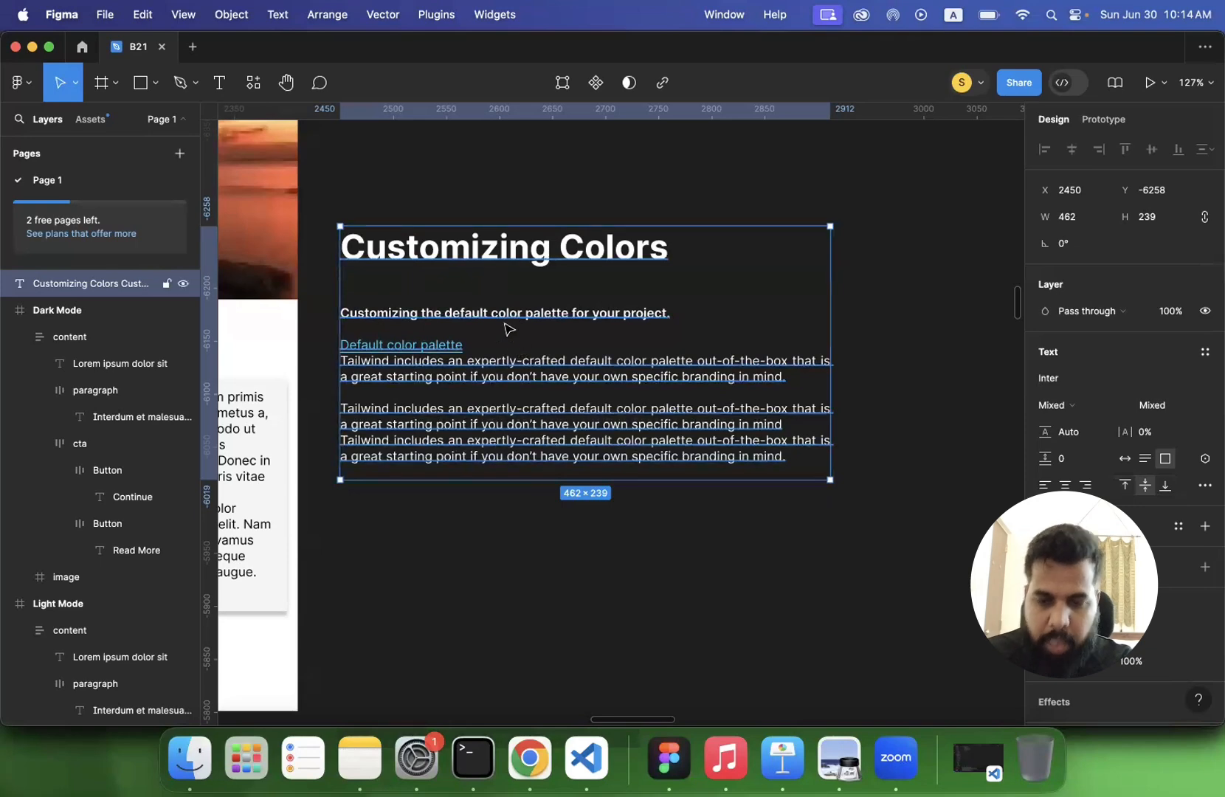
click(465, 508)
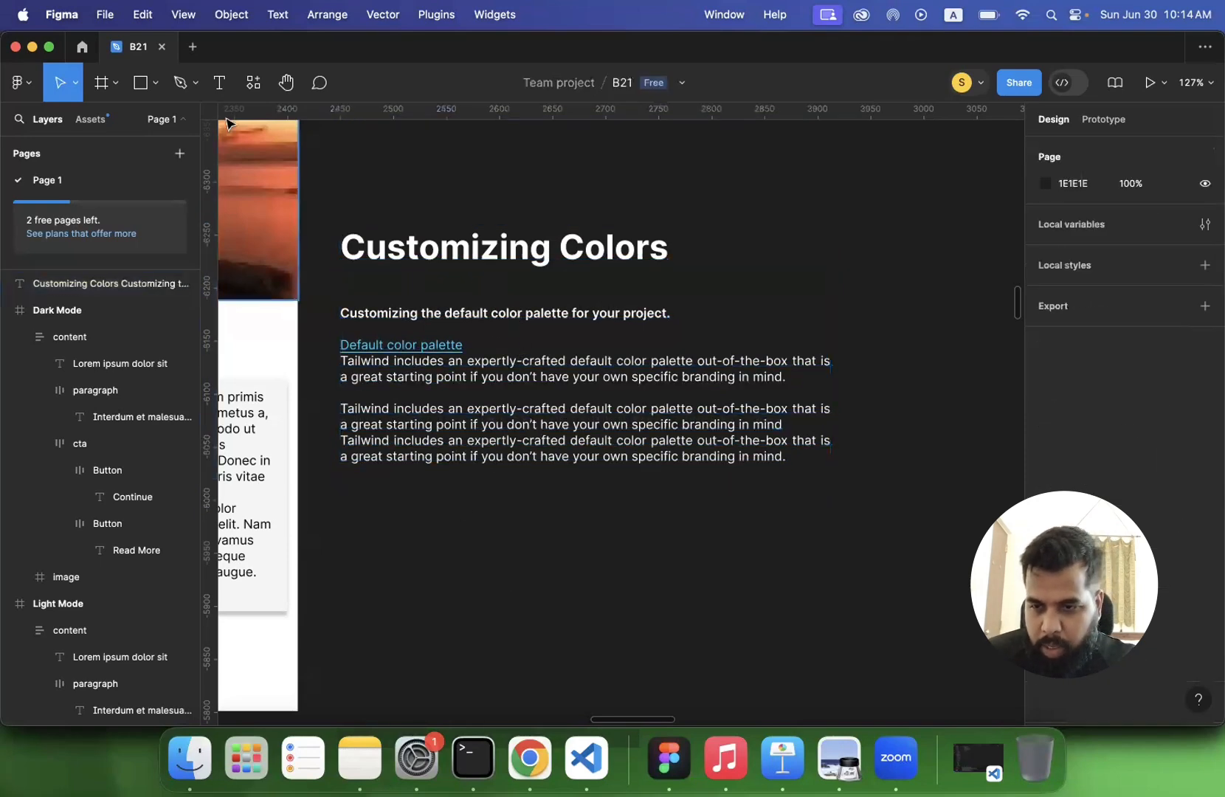
- Add a new text layer reading "Example" below the Tailwind paragraphs
click(196, 83)
click(220, 83)
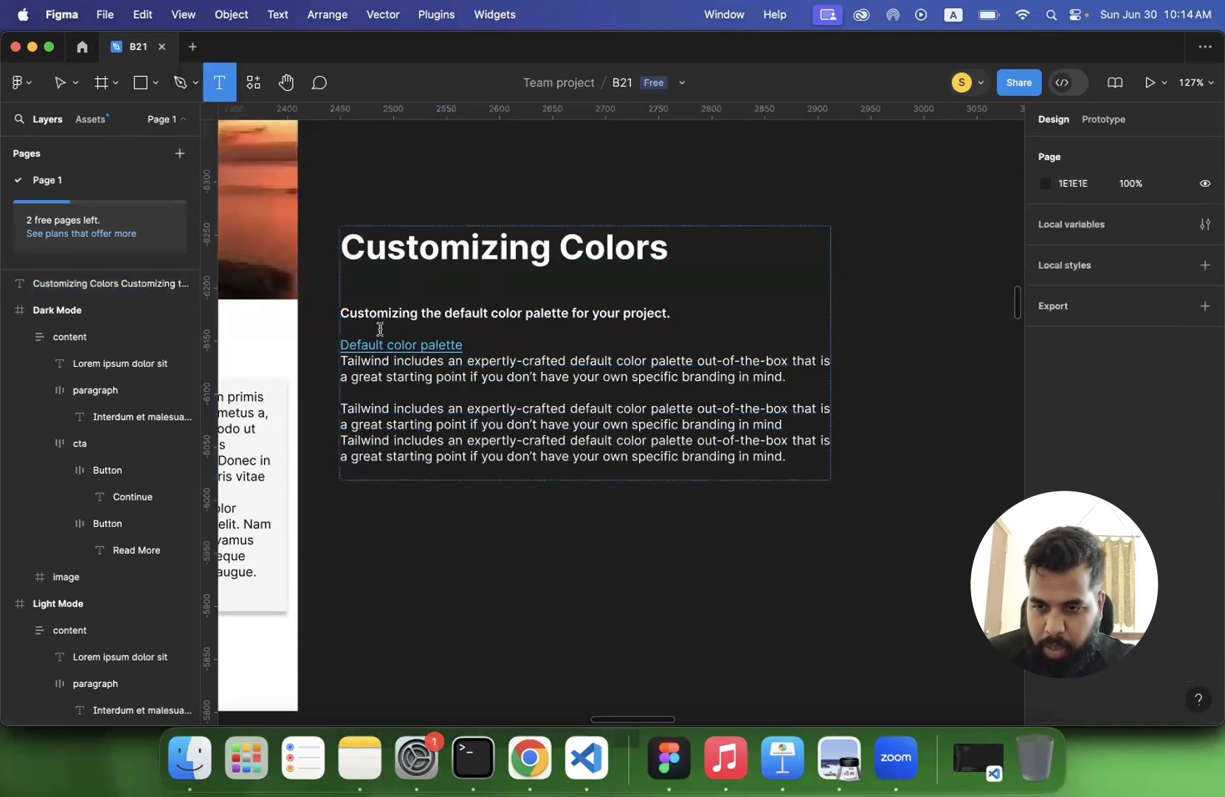
click(449, 509)
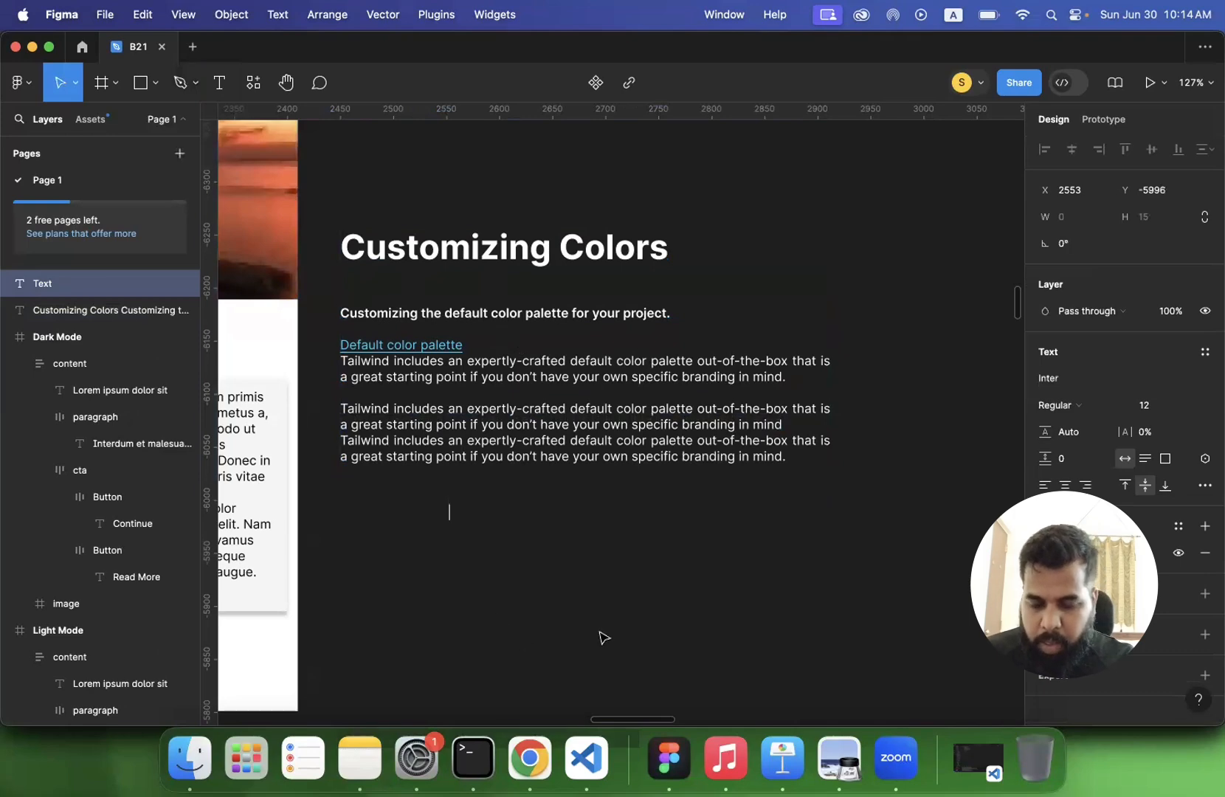
text(S)
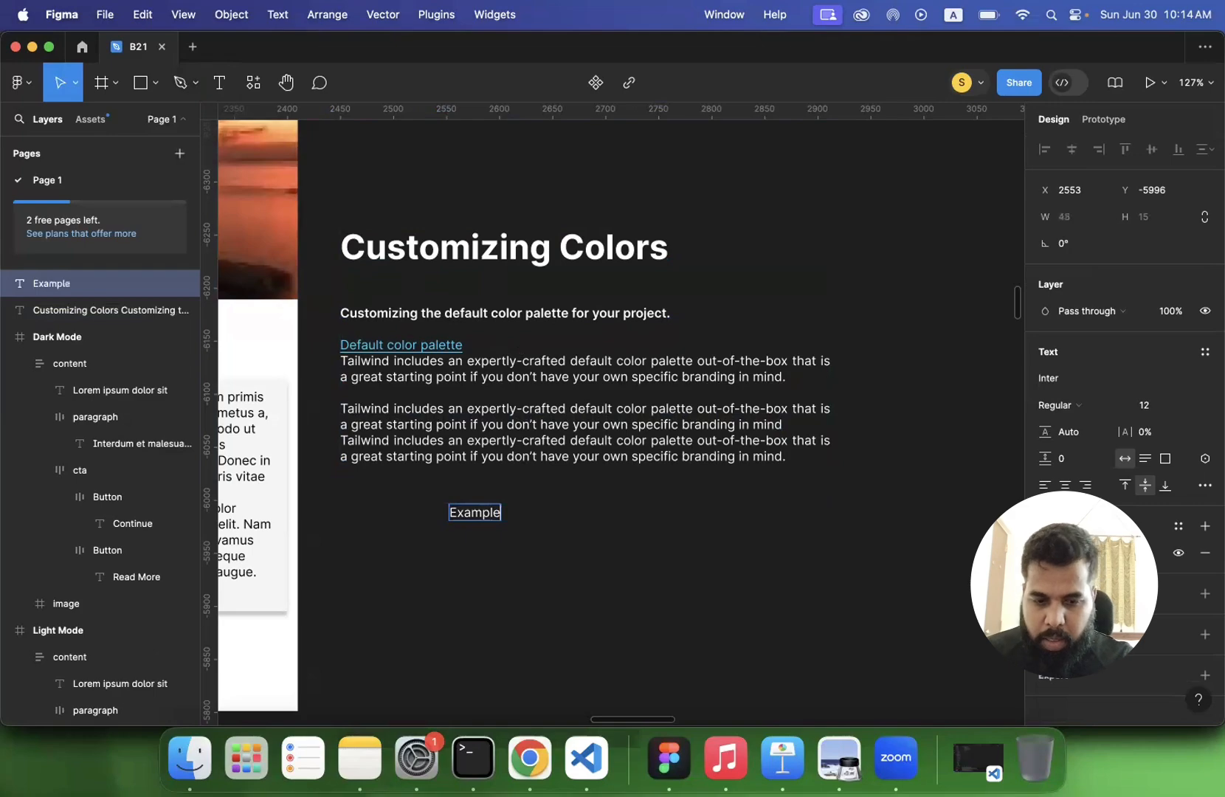
key(Escape)
- Try top vertical alignment on the Example text and set it to bottom
scroll(508, 585, up, 5)
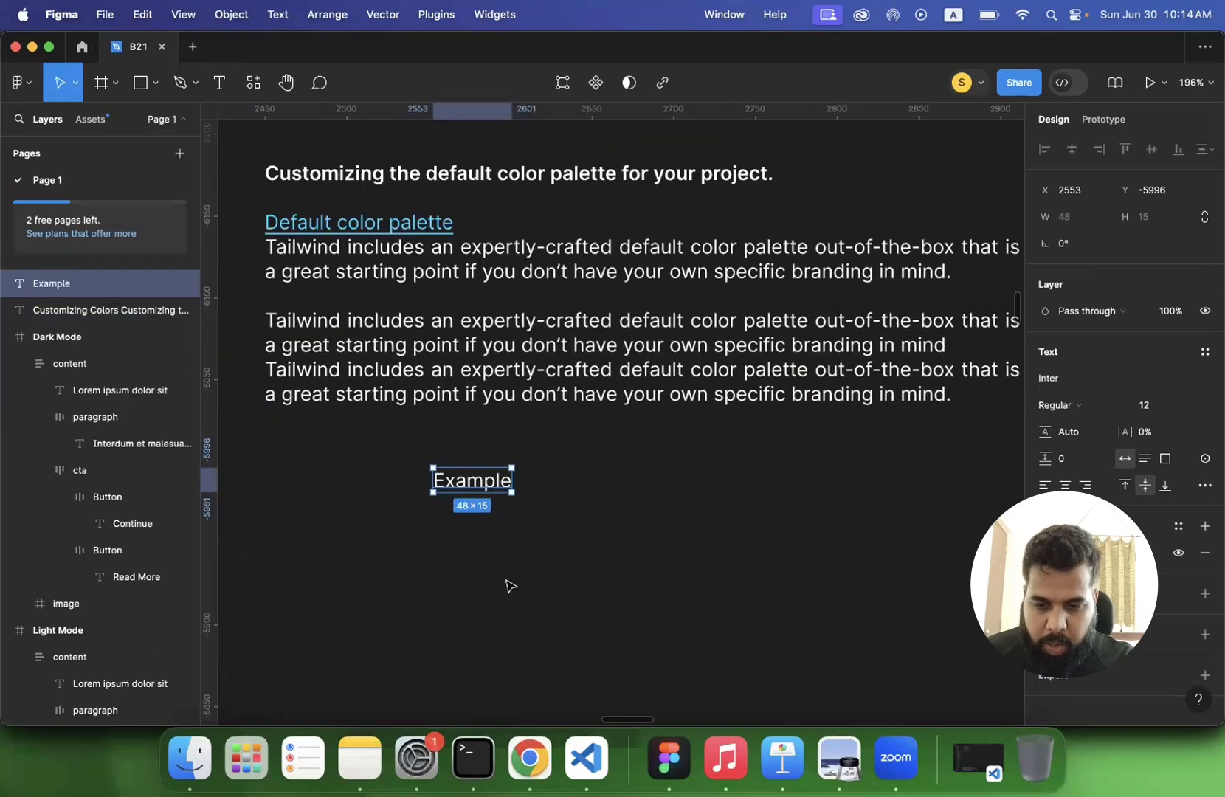
scroll(508, 585, up, 10)
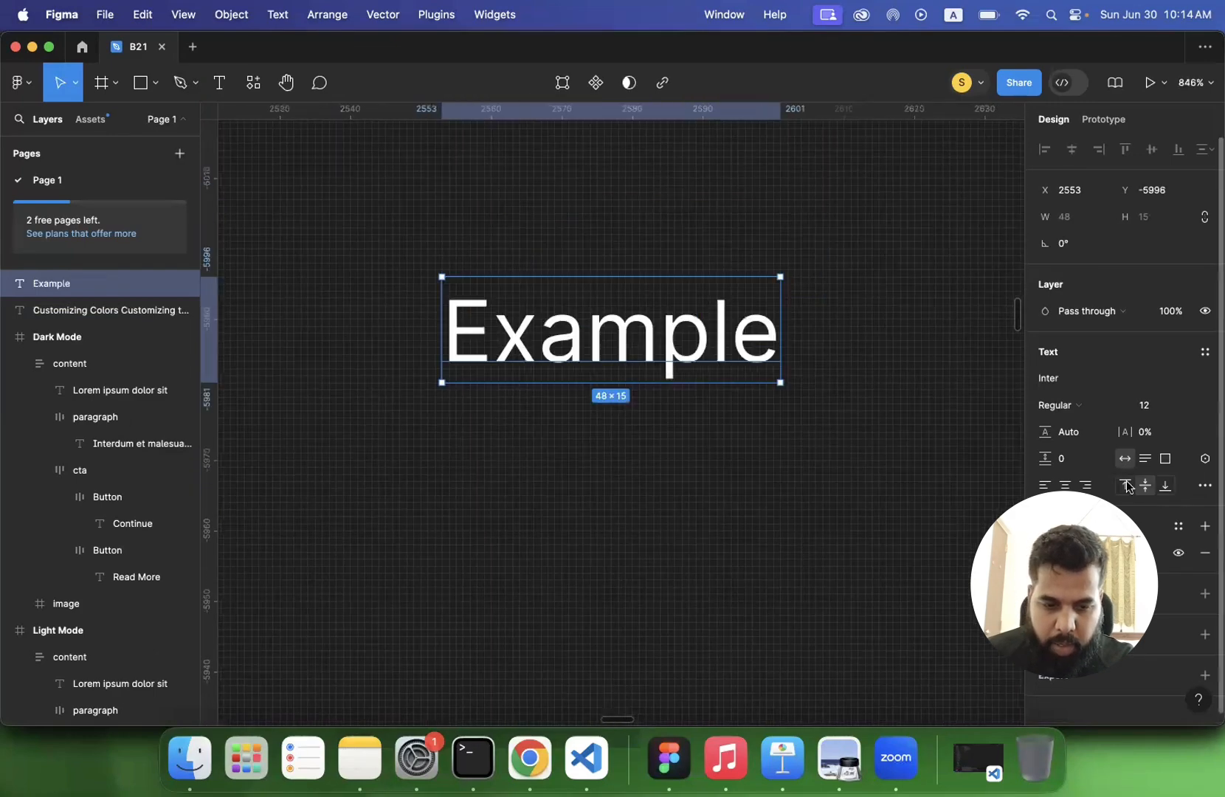
click(1127, 485)
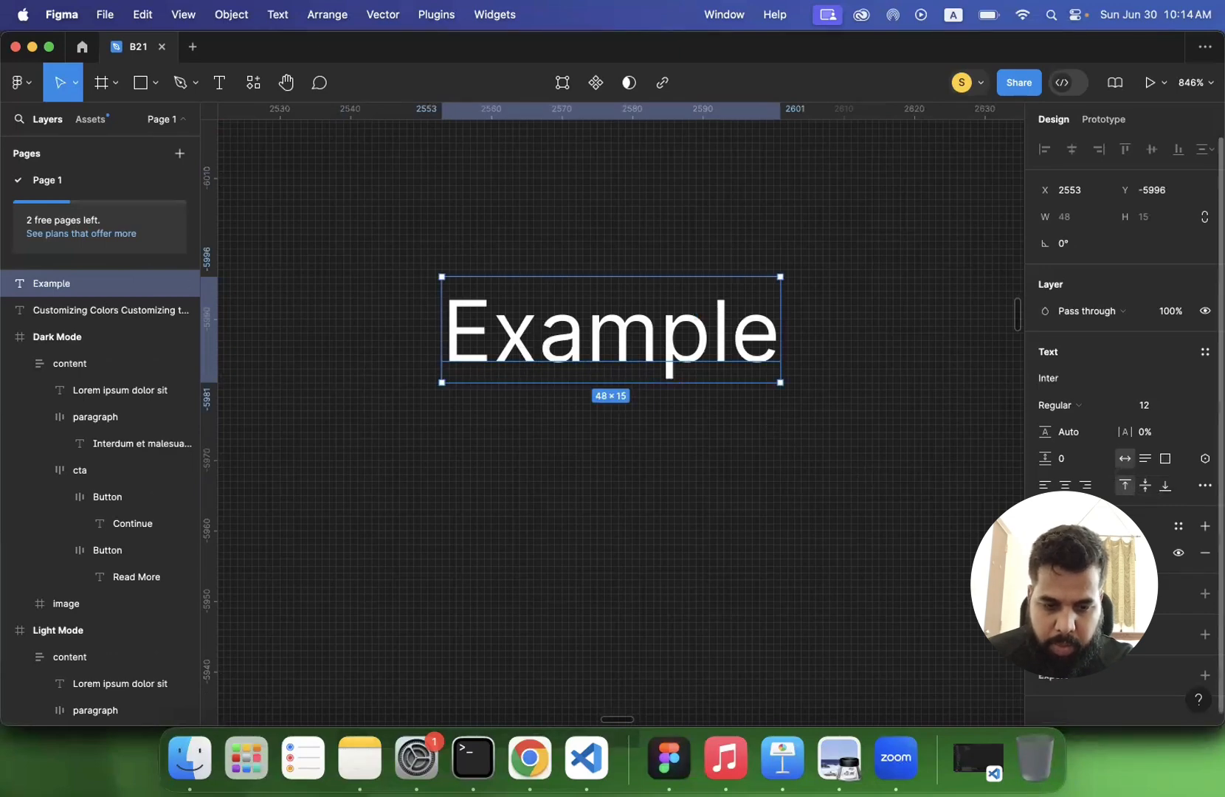
click(1166, 487)
- Wrap the Example text in a frame and enlarge the frame to about 173 by 71
scroll(635, 426, down, 5)
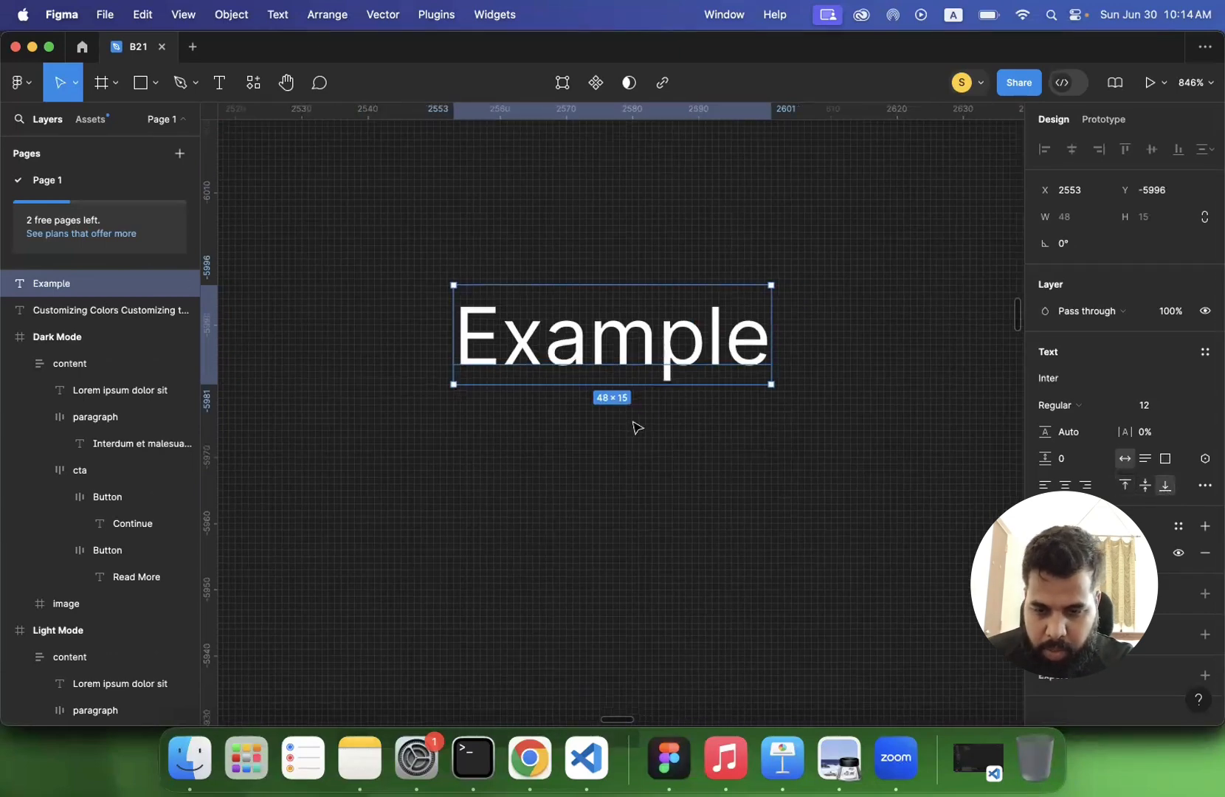
scroll(635, 426, down, 3)
click(528, 402)
click(633, 402)
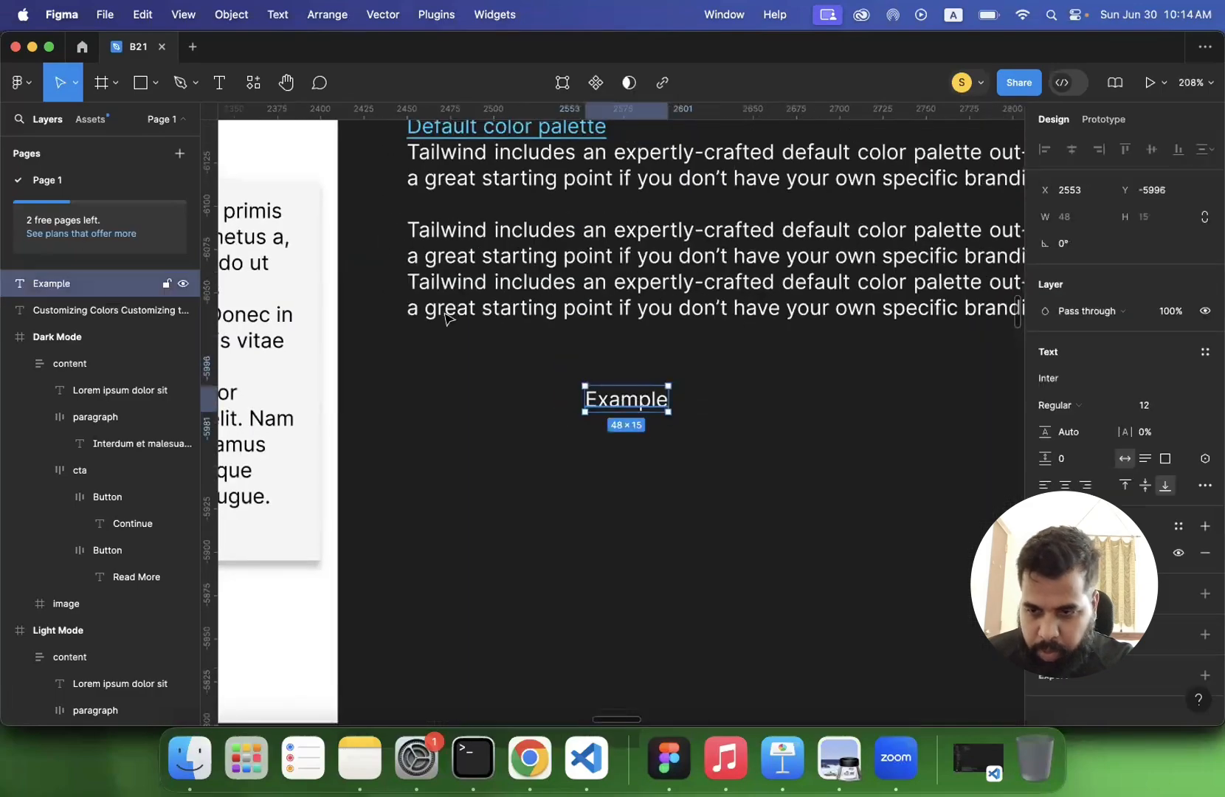
right_click(614, 403)
click(590, 403)
right_click(610, 402)
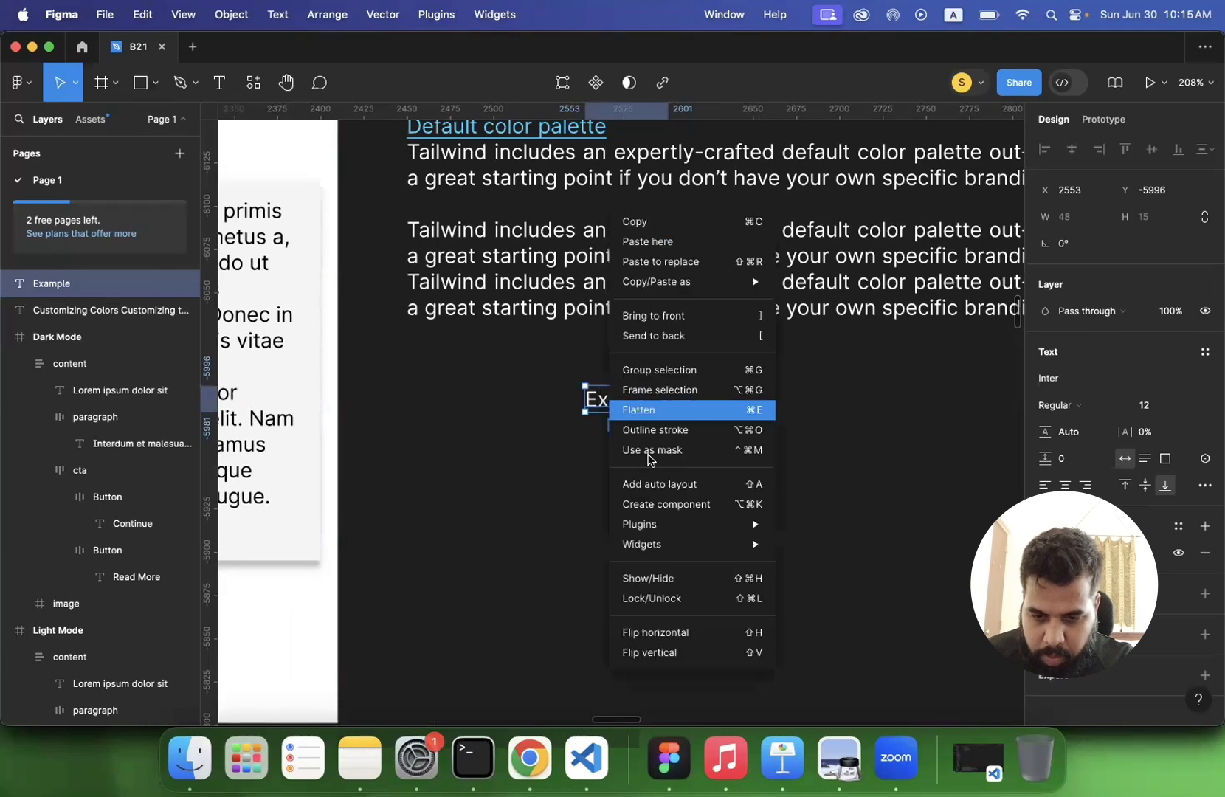
click(657, 389)
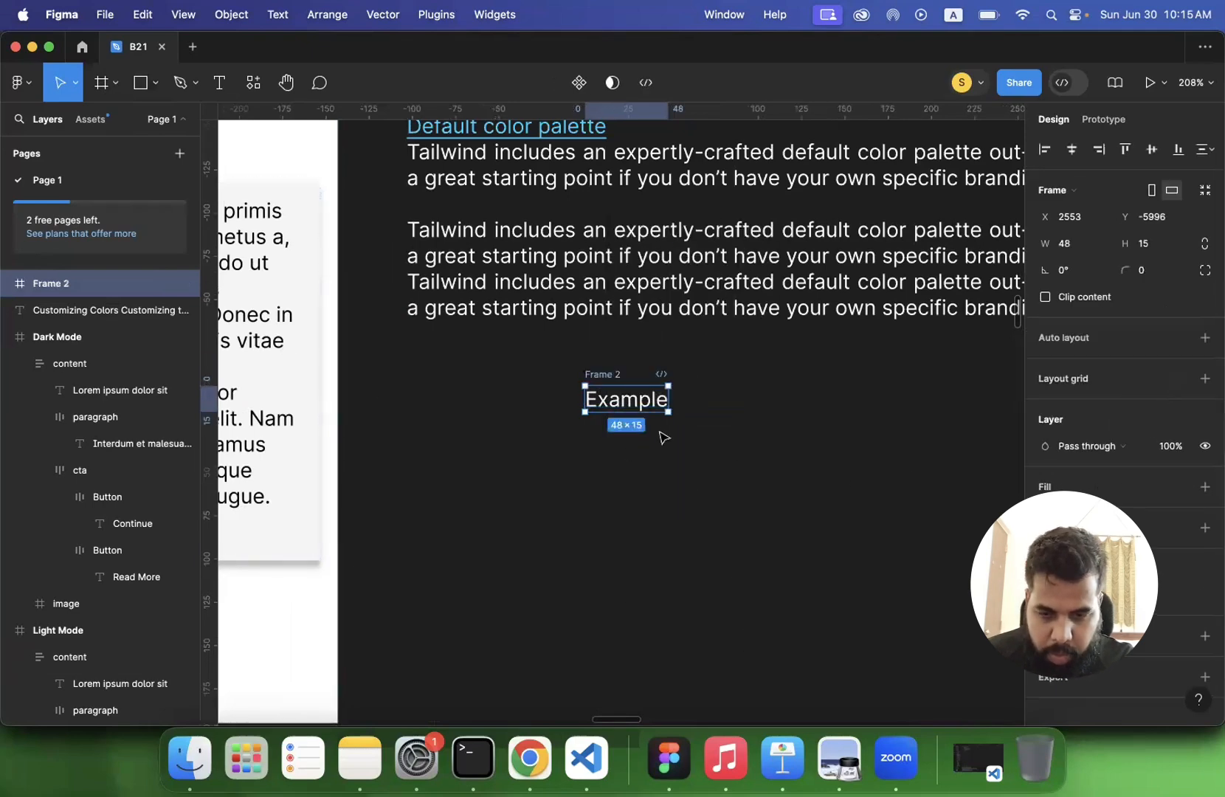
drag(666, 417, 884, 508)
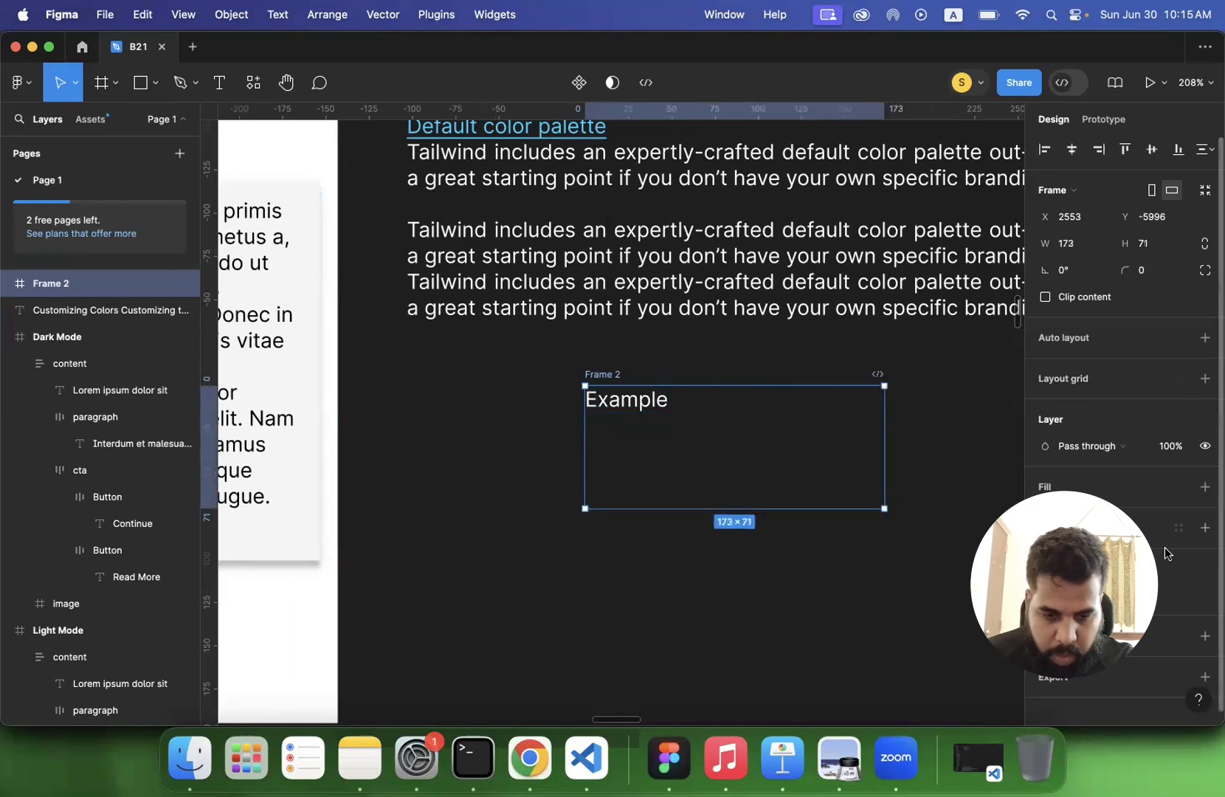
- Stretch the Example text box to about 48 by 58 and set its vertical alignment to bottom after trying top and middle
click(647, 402)
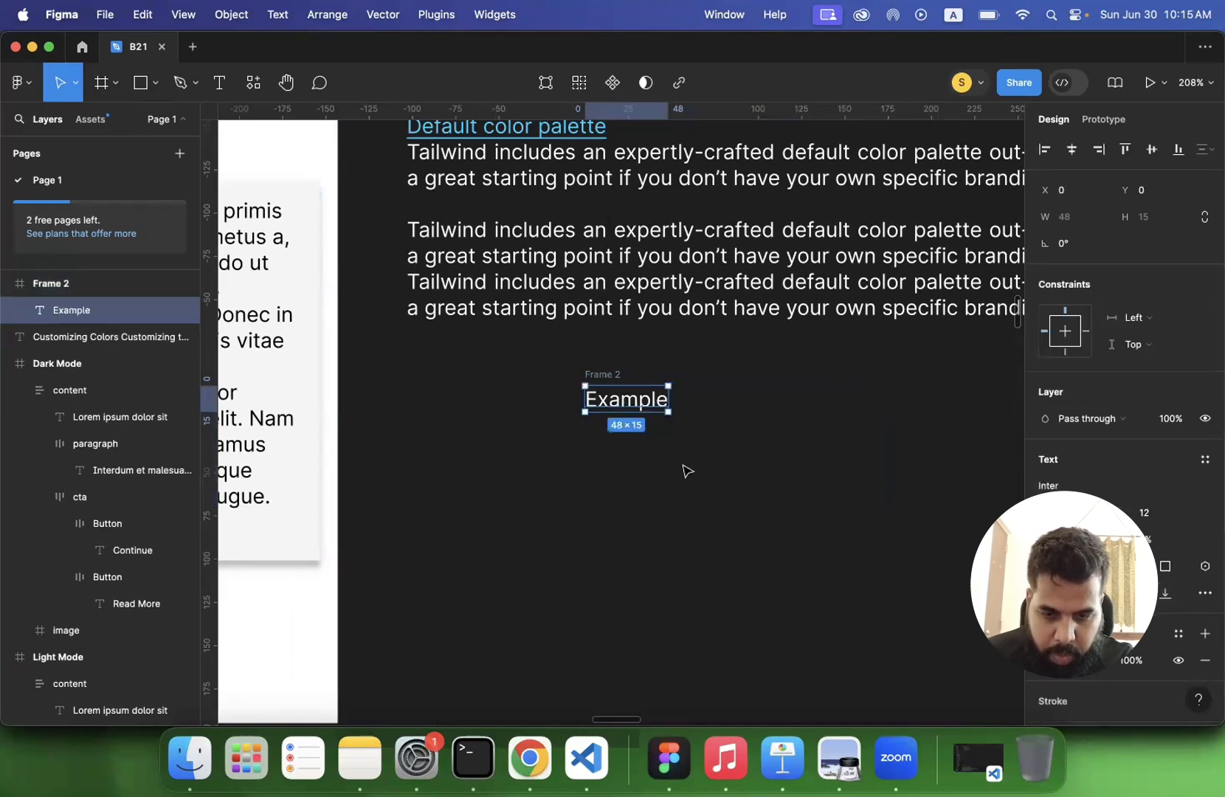
drag(631, 475, 631, 487)
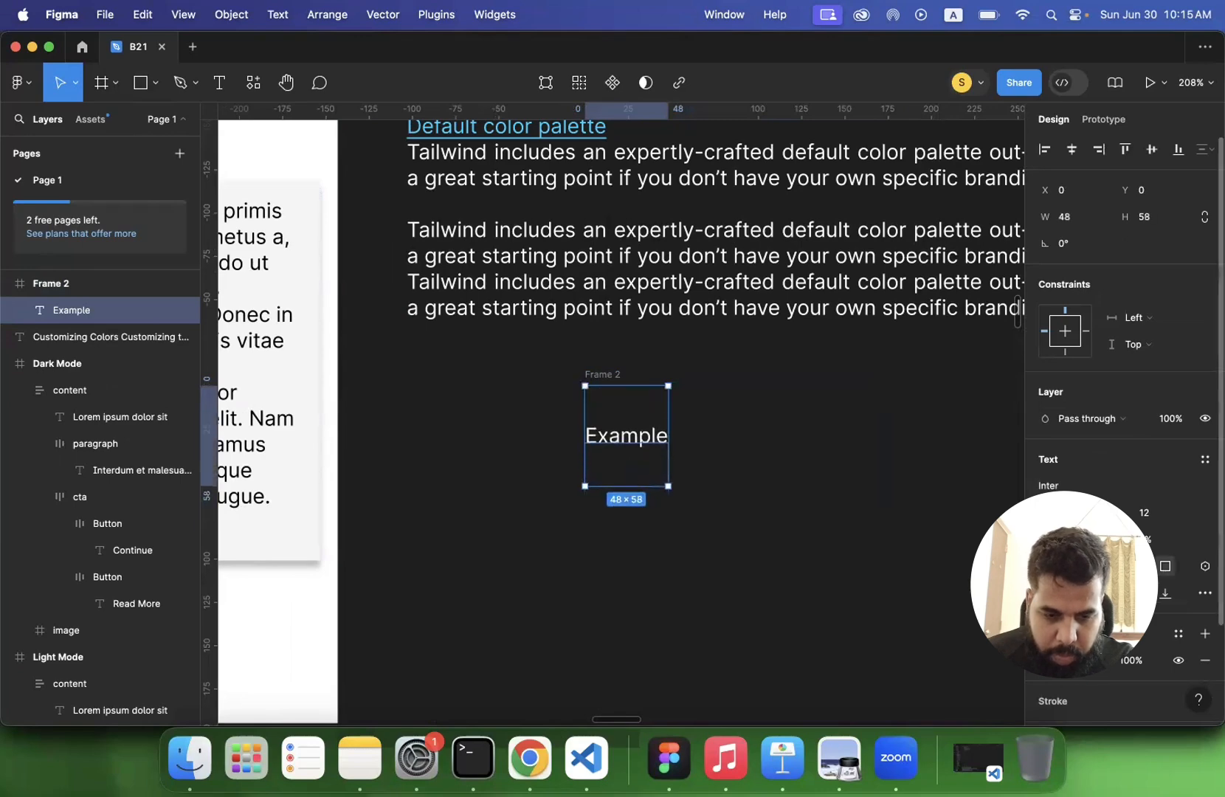
click(1126, 593)
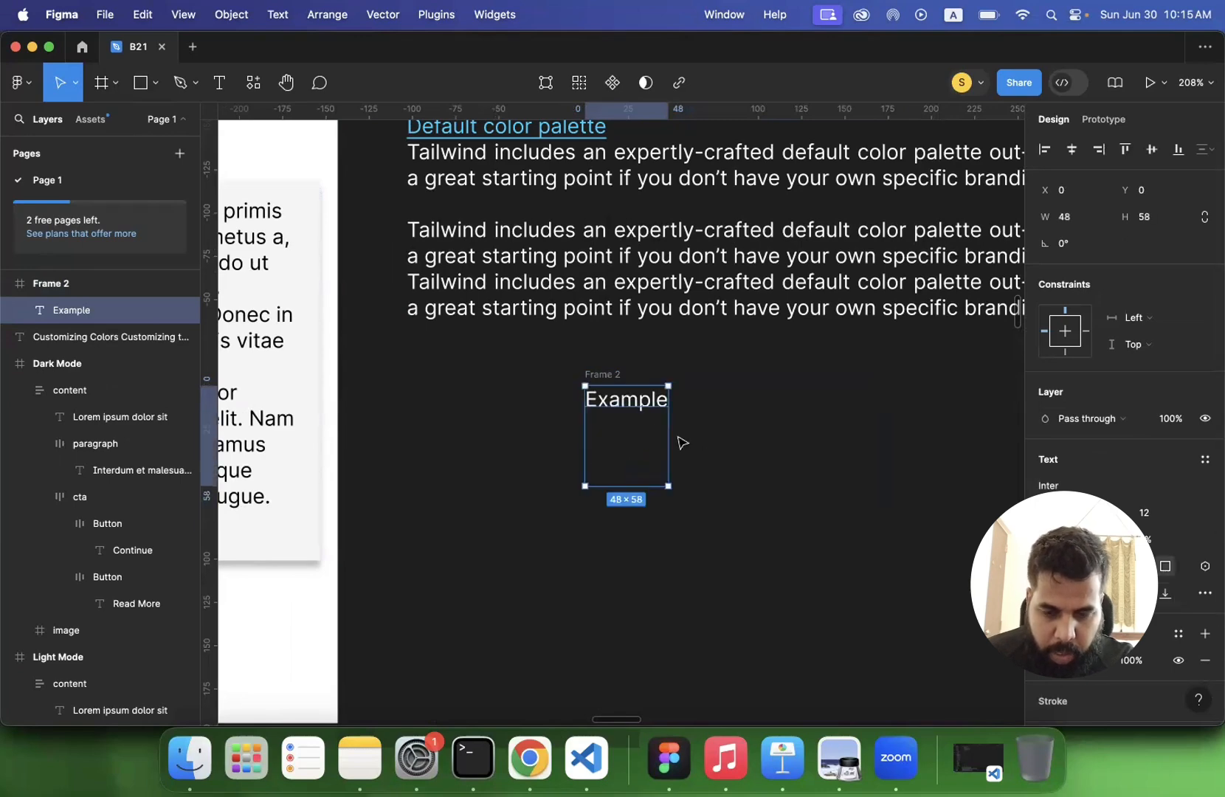
scroll(679, 440, up, 5)
scroll(679, 432, up, 1)
click(1146, 592)
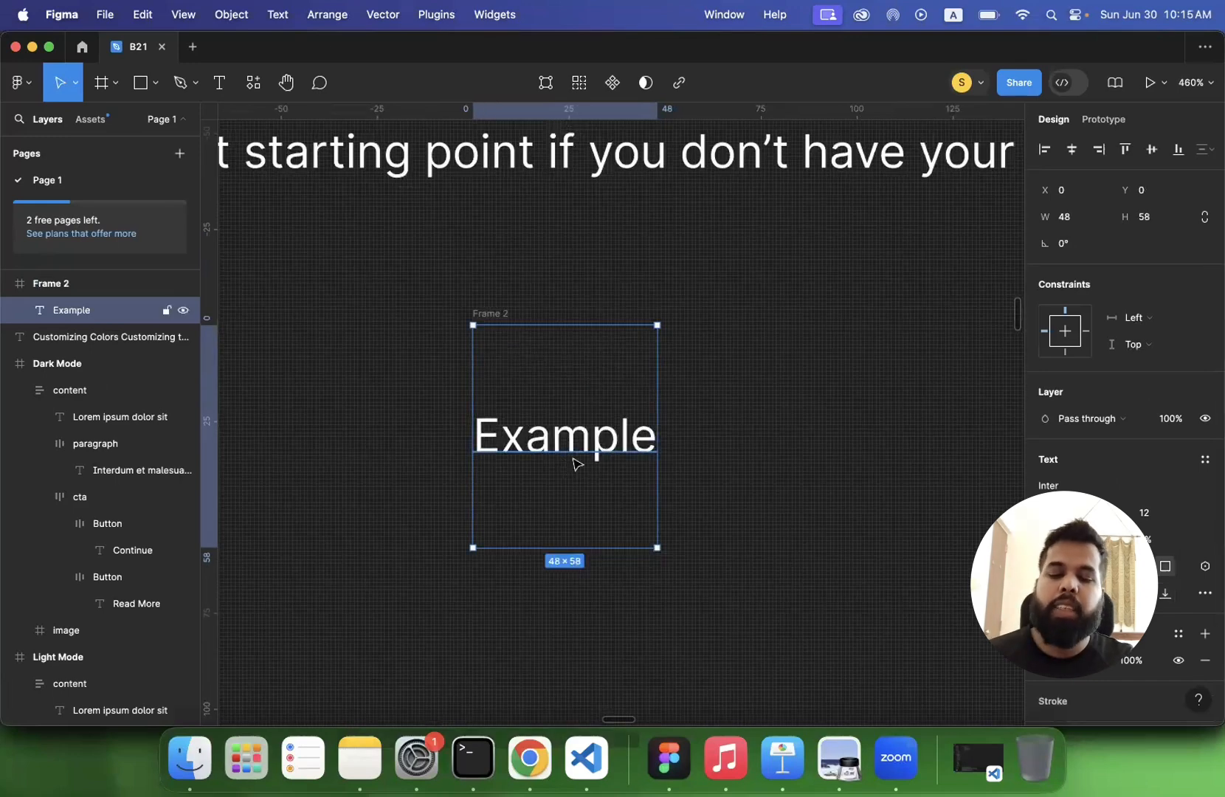
click(1165, 596)
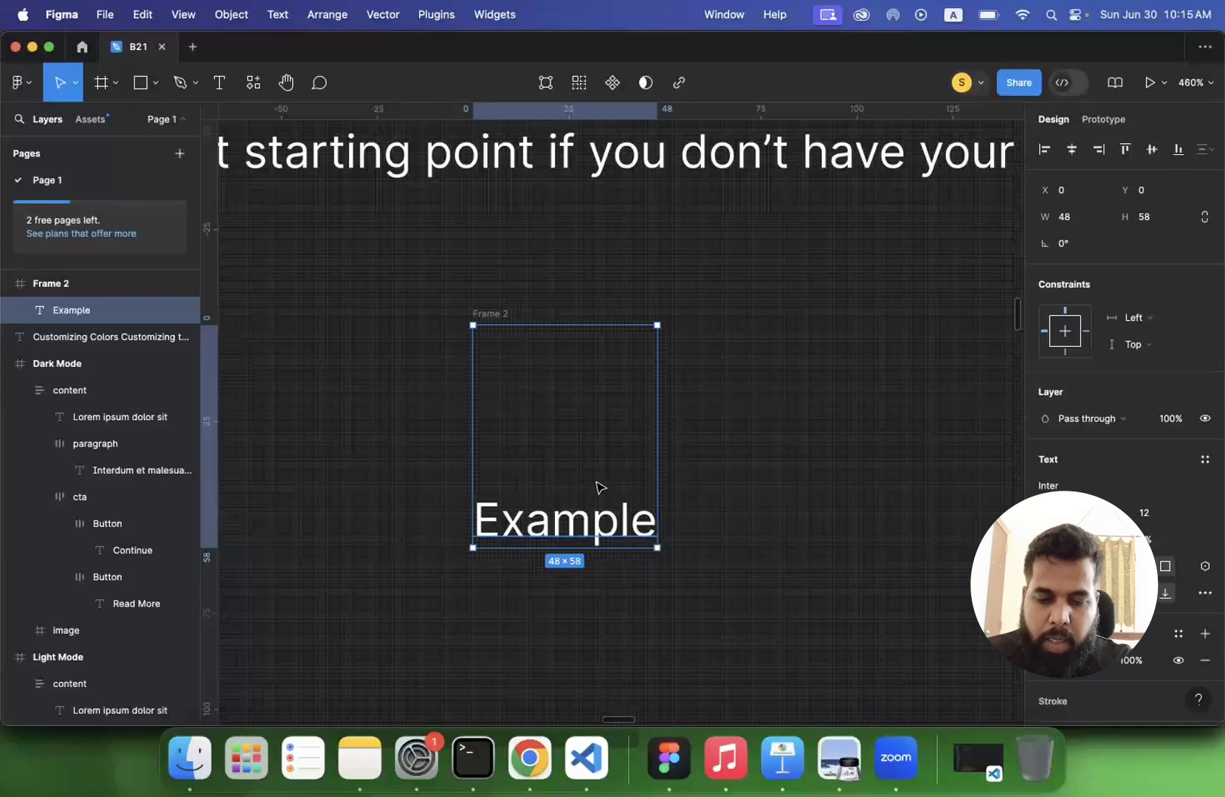
scroll(612, 487, down, 5)
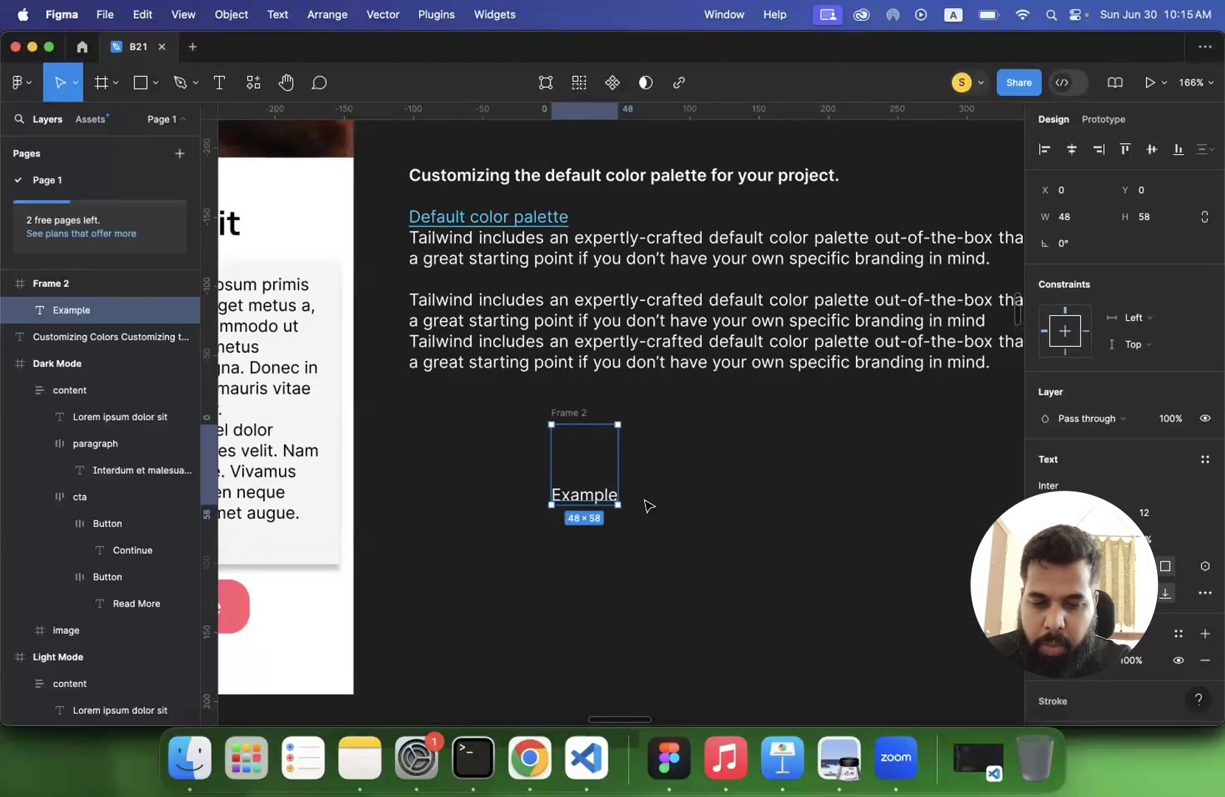
click(905, 558)
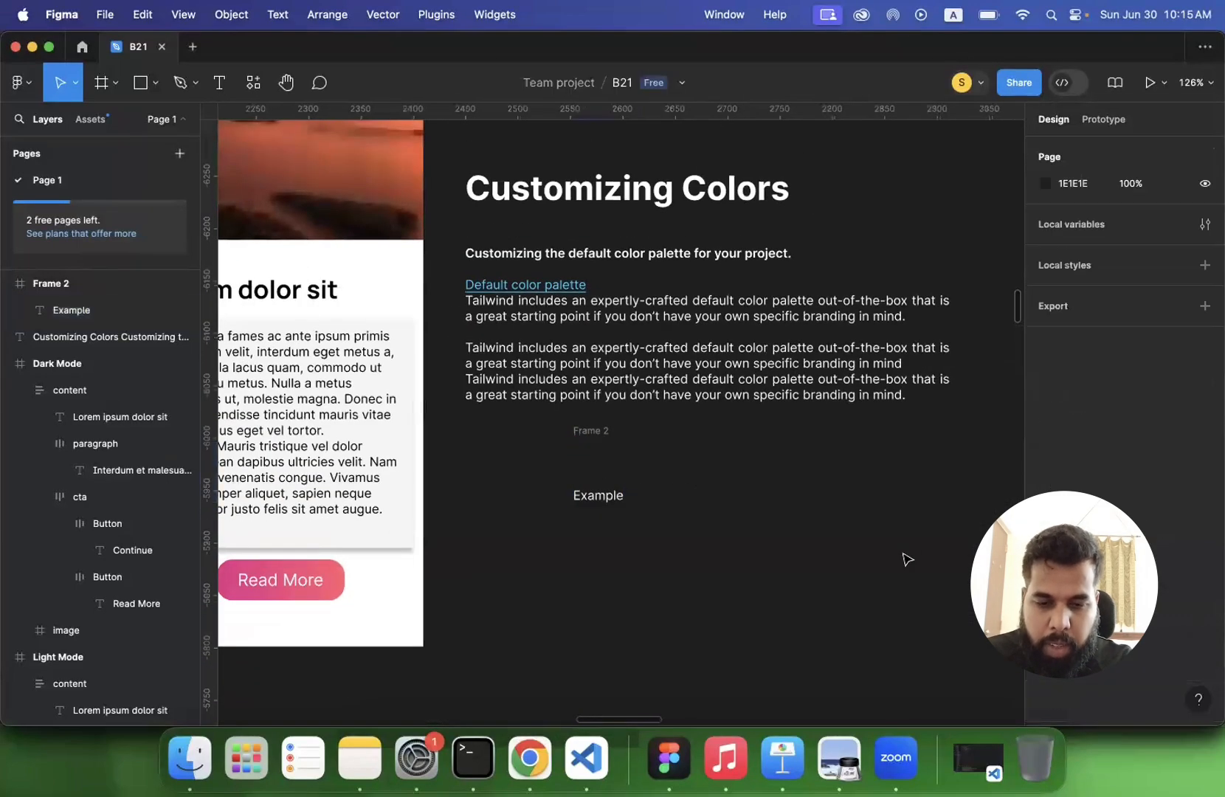
click(577, 433)
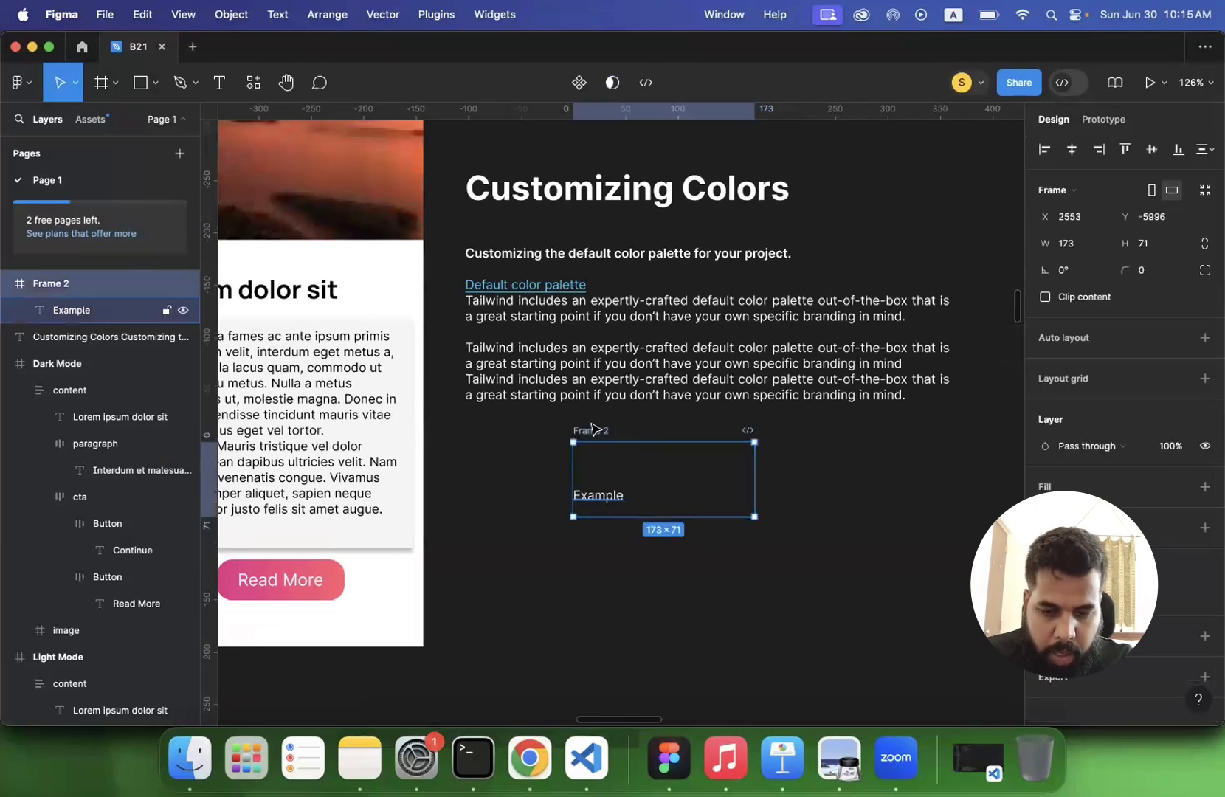
- Try strikethrough on the last Tailwind paragraph of the Customizing Colors text and set its decoration to underline
drag(603, 380, 604, 365)
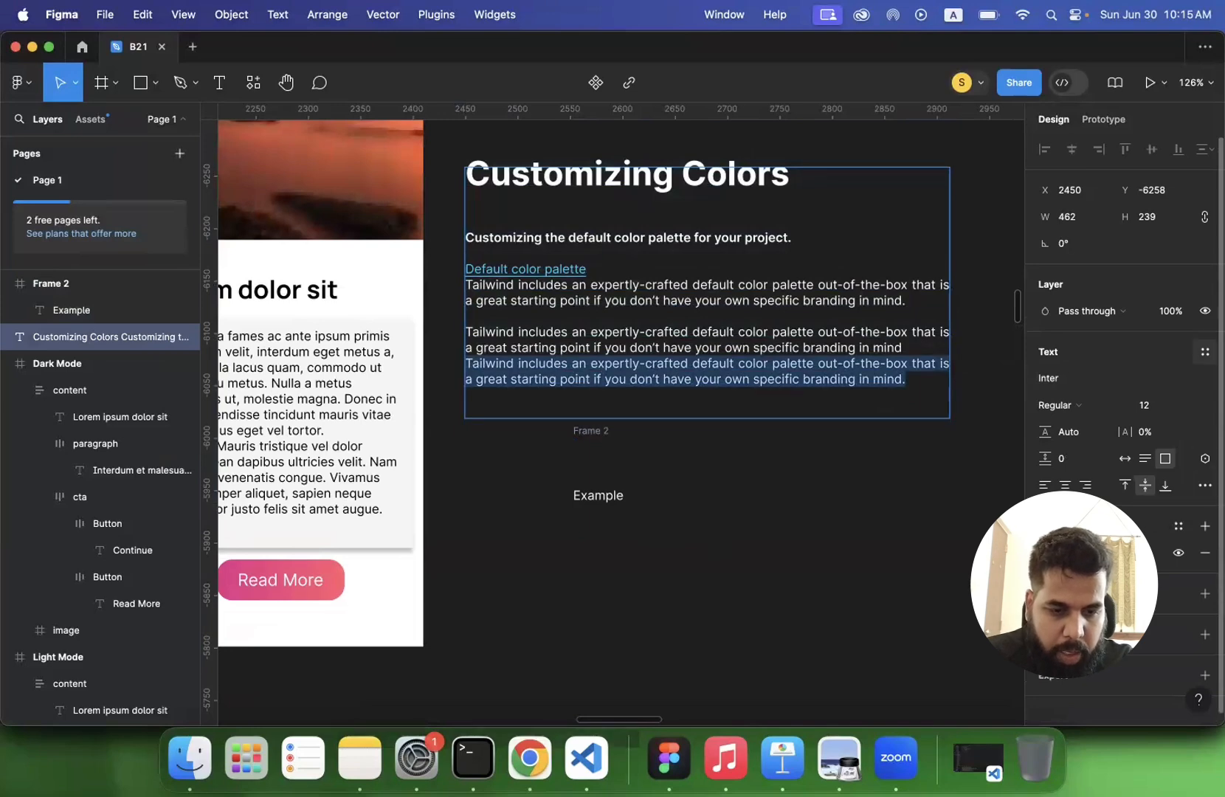
click(1205, 352)
click(1205, 352)
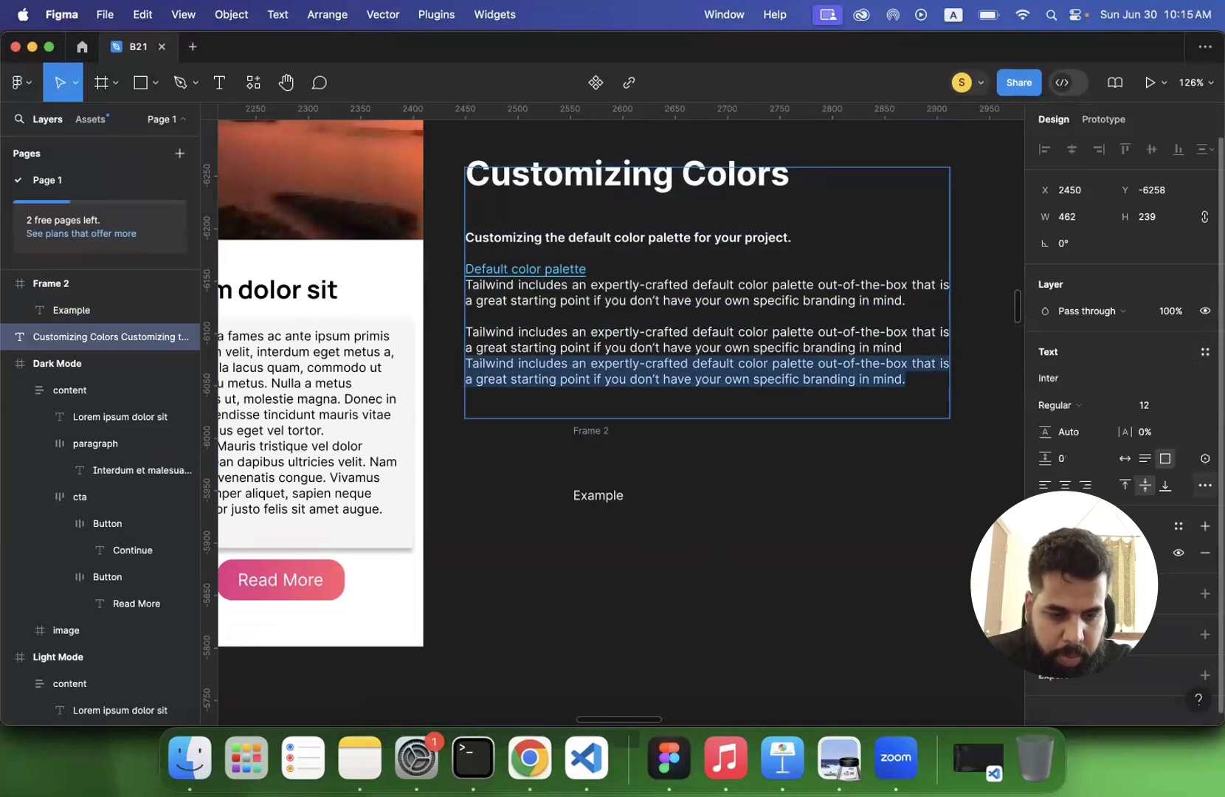
click(1205, 485)
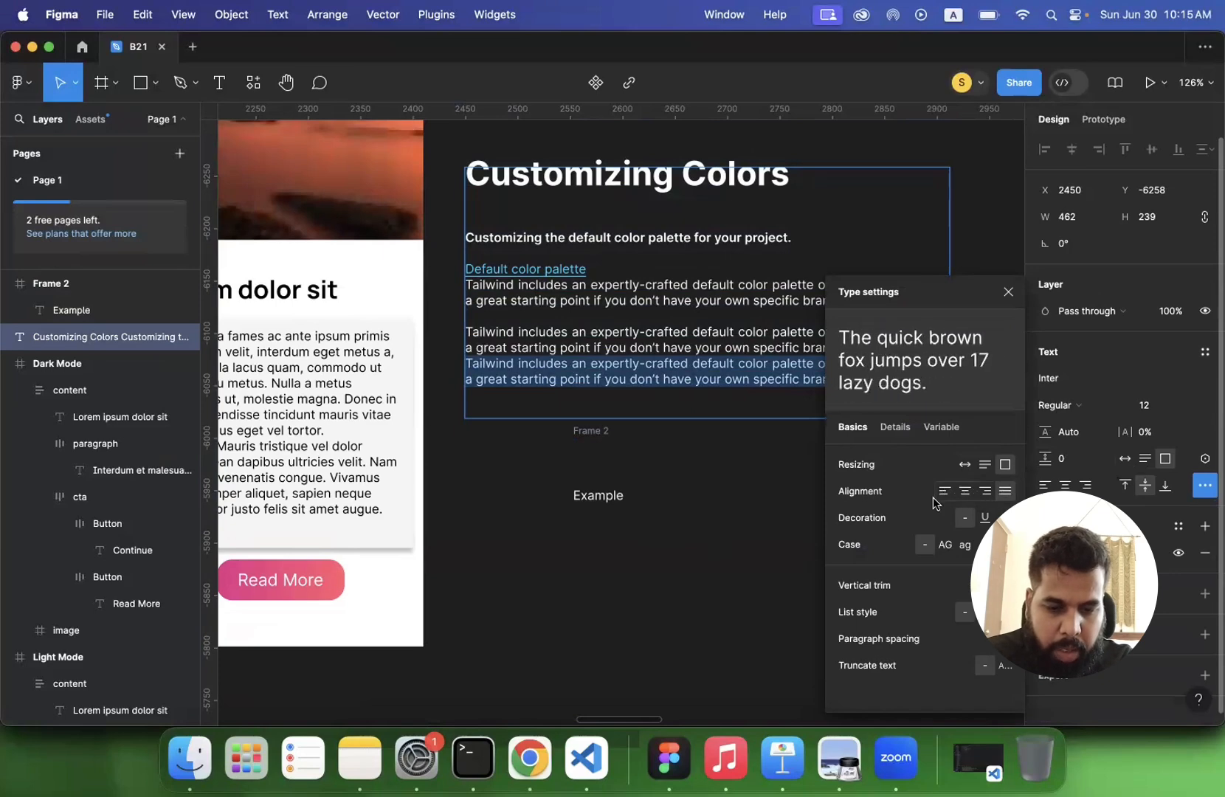
click(986, 518)
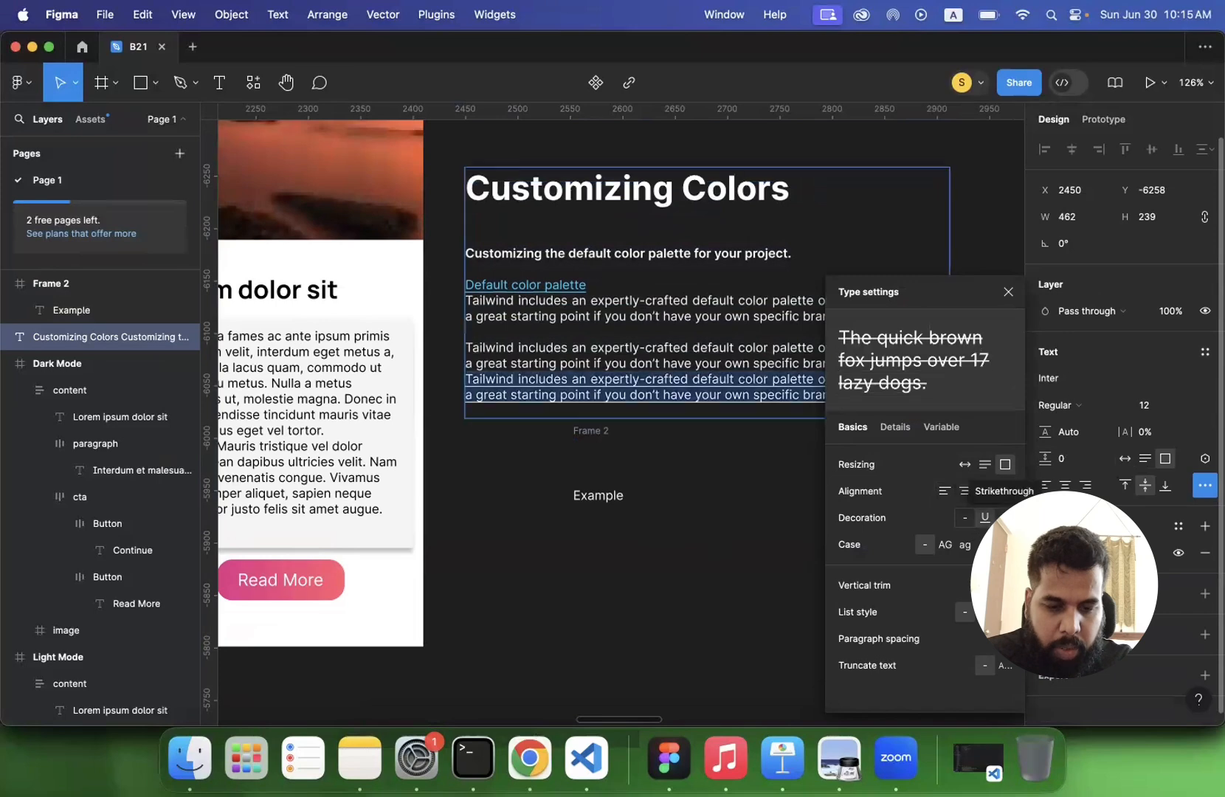
click(1004, 518)
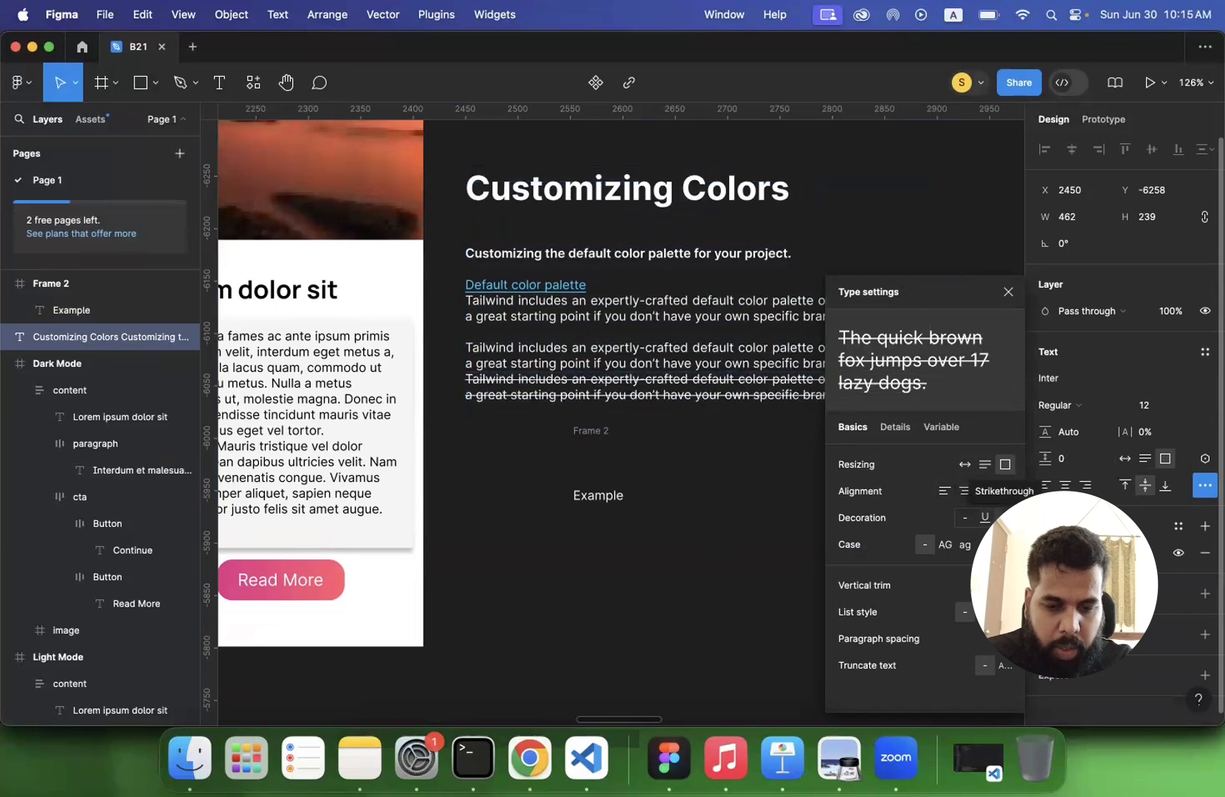
click(986, 518)
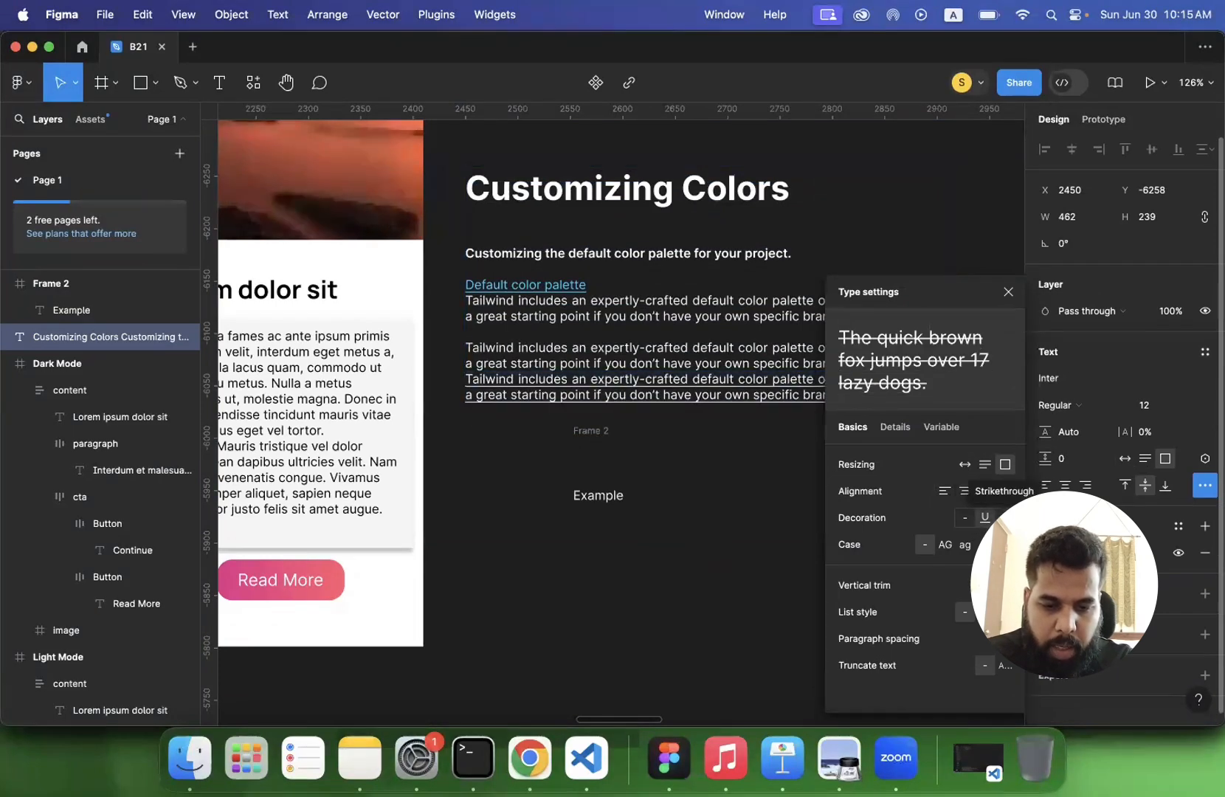
- Try uppercase, lowercase and title case on the last Tailwind paragraph and restore its case to as typed
click(946, 547)
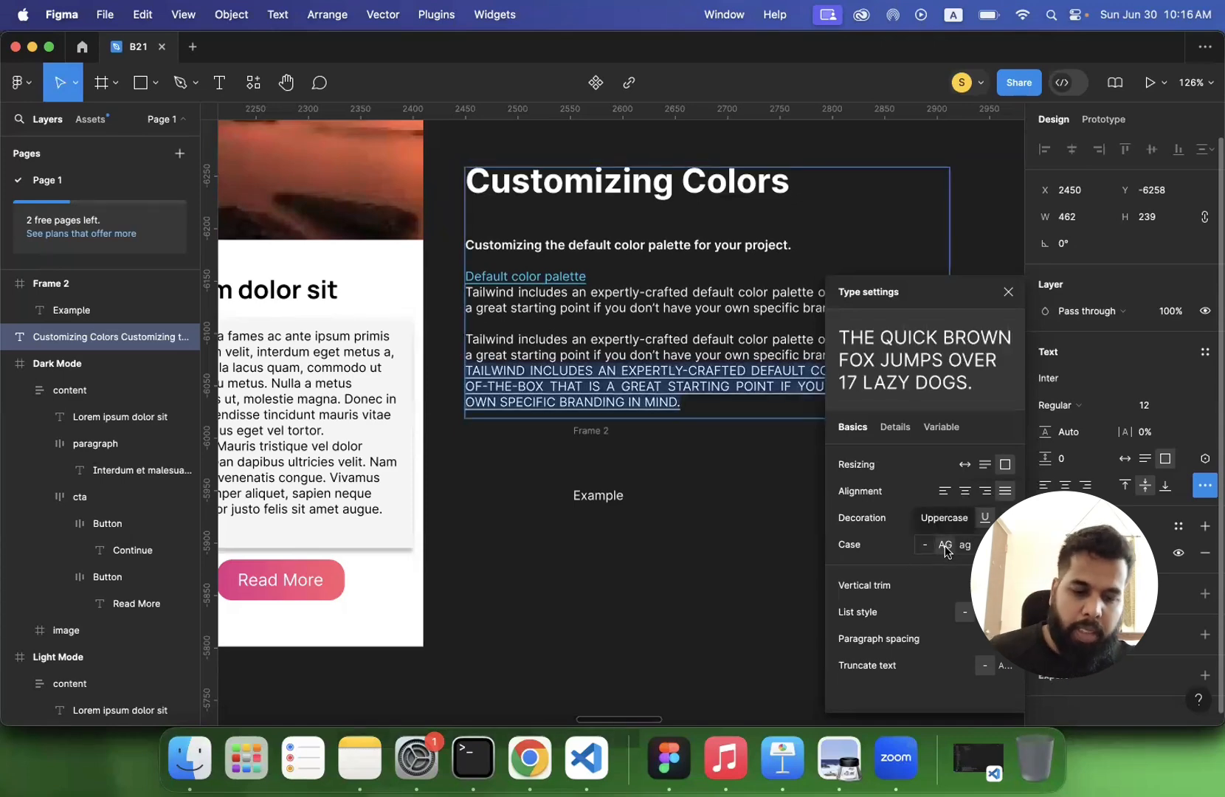
click(964, 547)
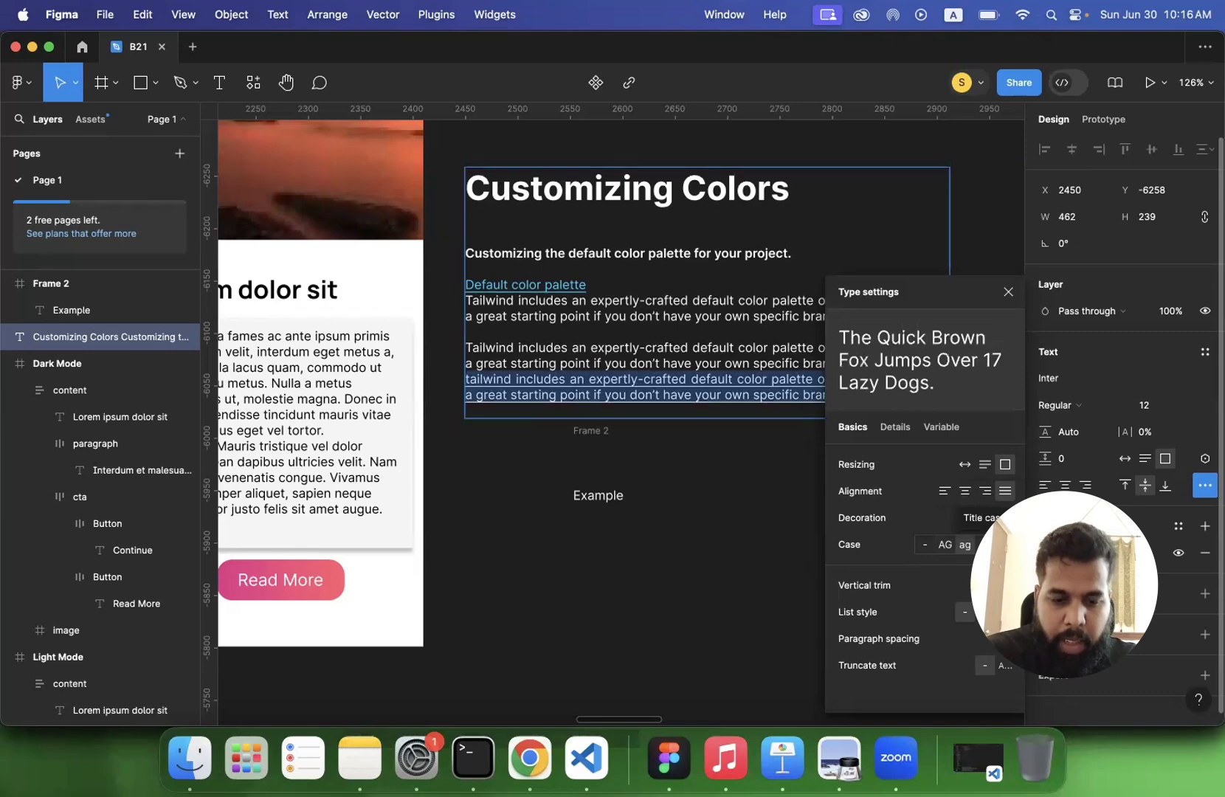
click(984, 544)
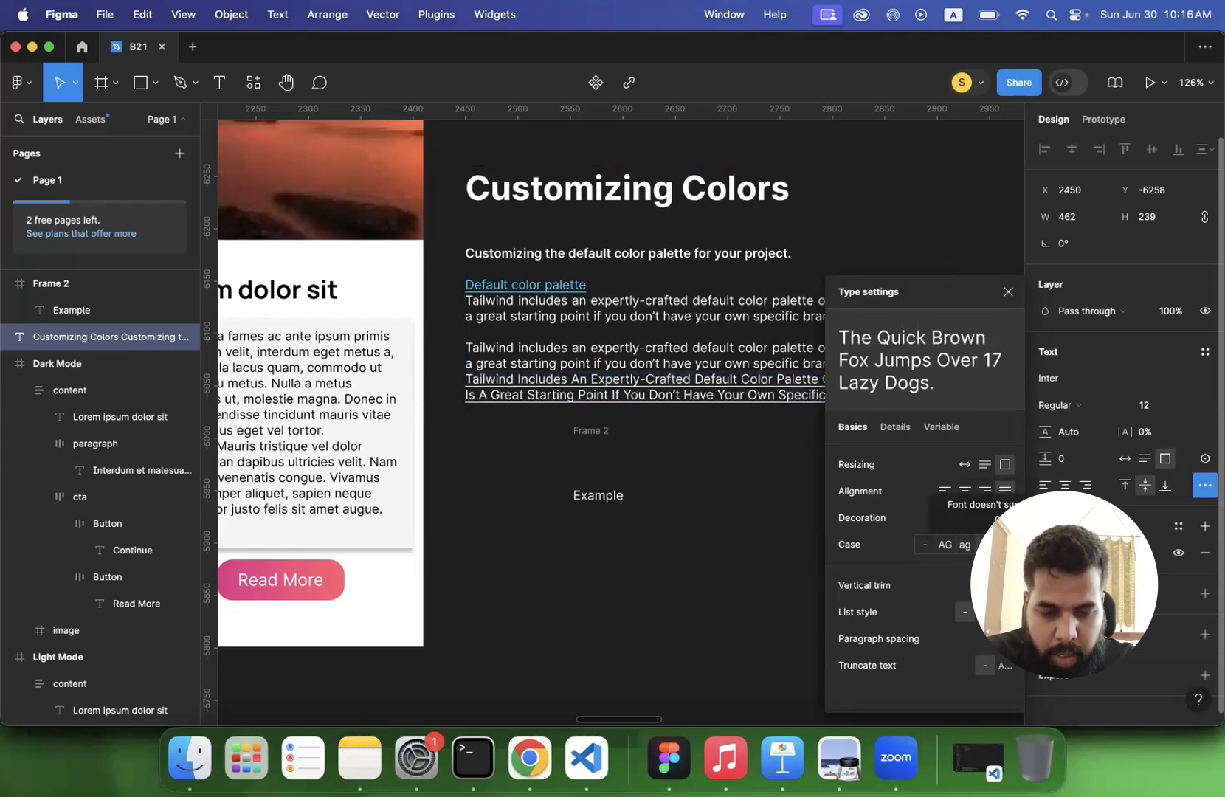
click(925, 545)
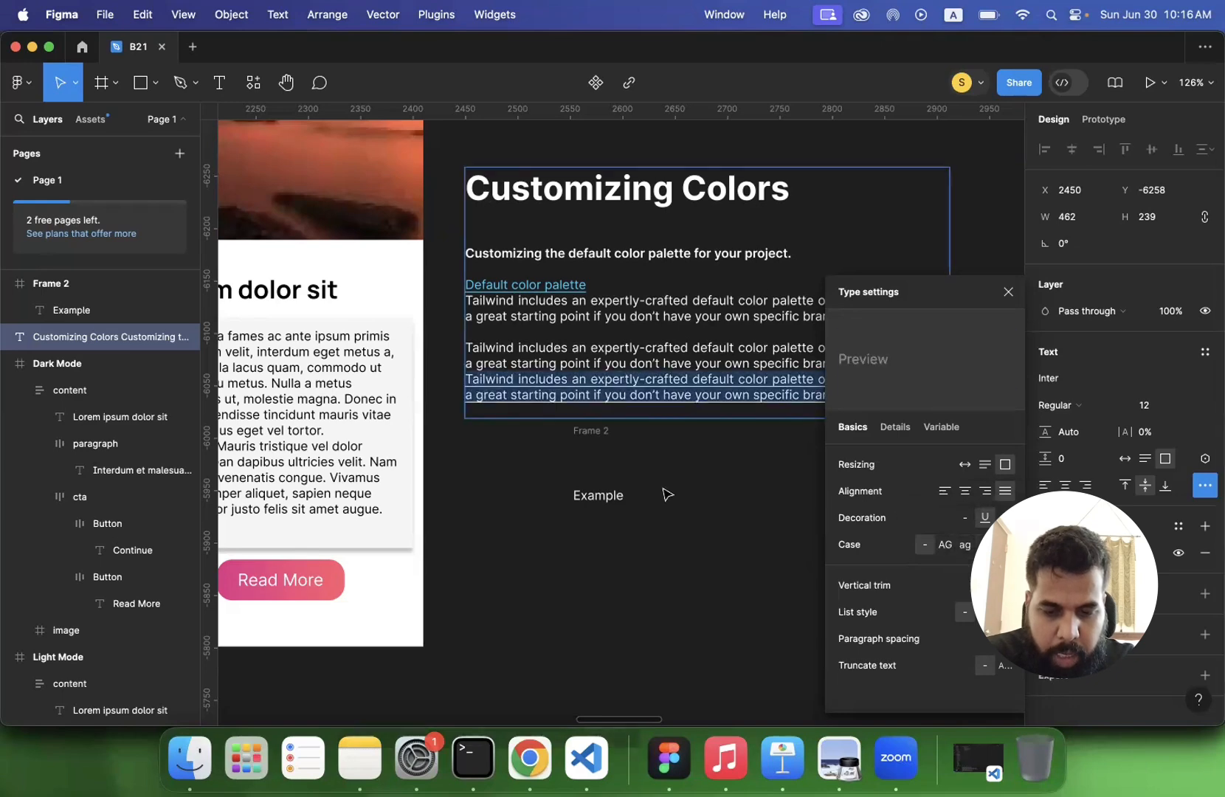
- Try cap-height vertical trim on the Customizing Colors text, comparing it repeatedly with standard, and restore the standard trim
scroll(676, 351, up, 10)
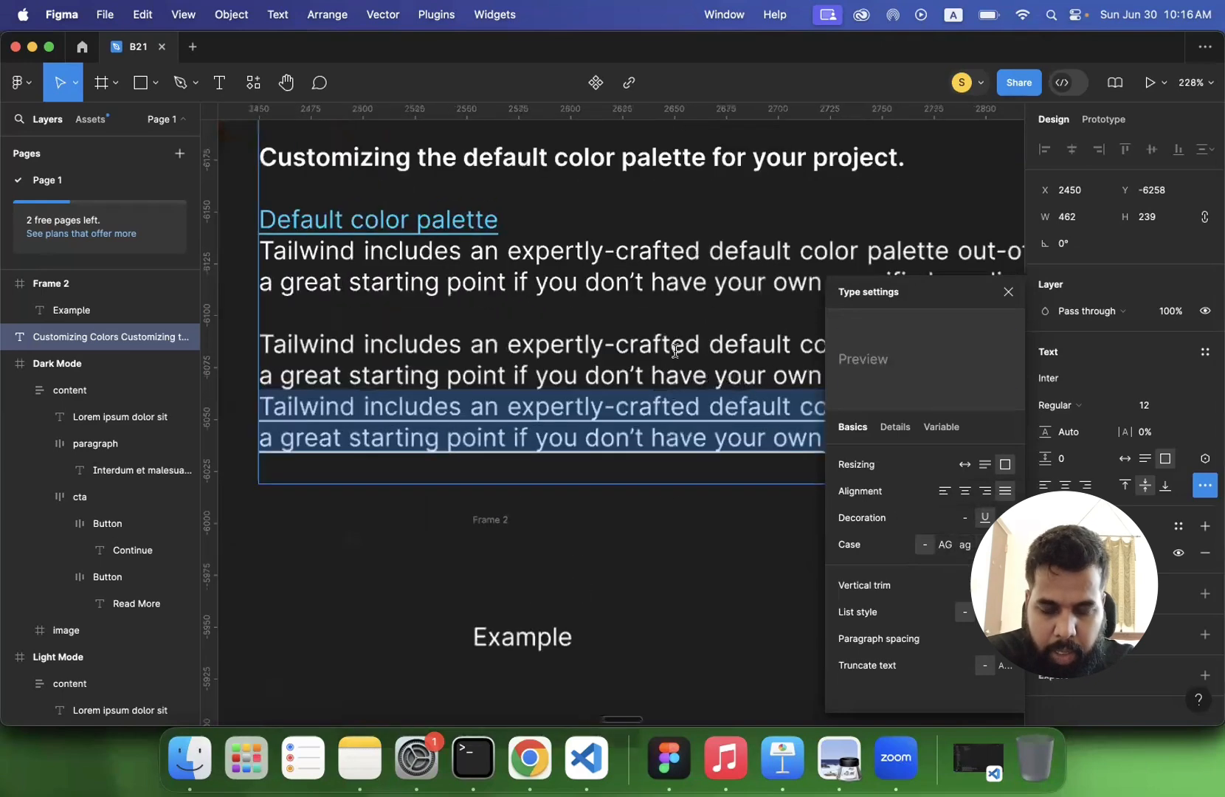
scroll(675, 351, right, 1)
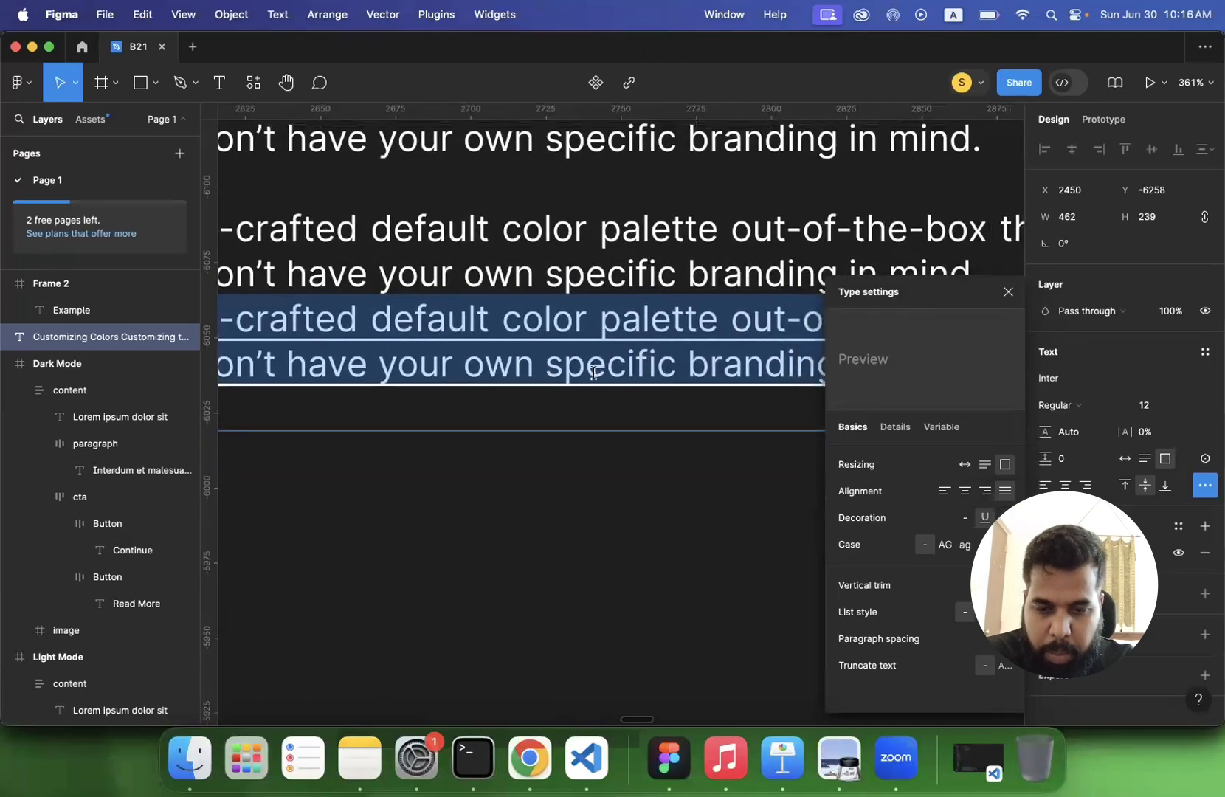
scroll(567, 381, up, 1)
scroll(295, 371, up, 3)
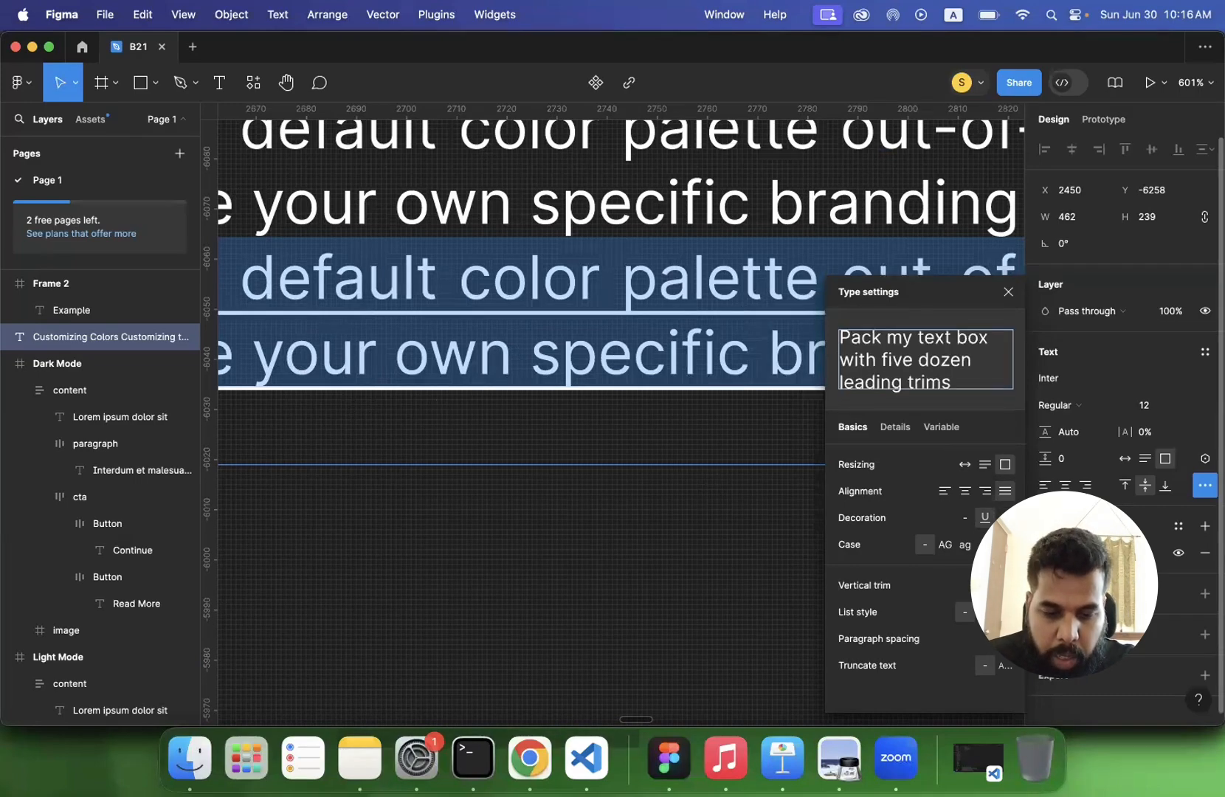
click(1006, 585)
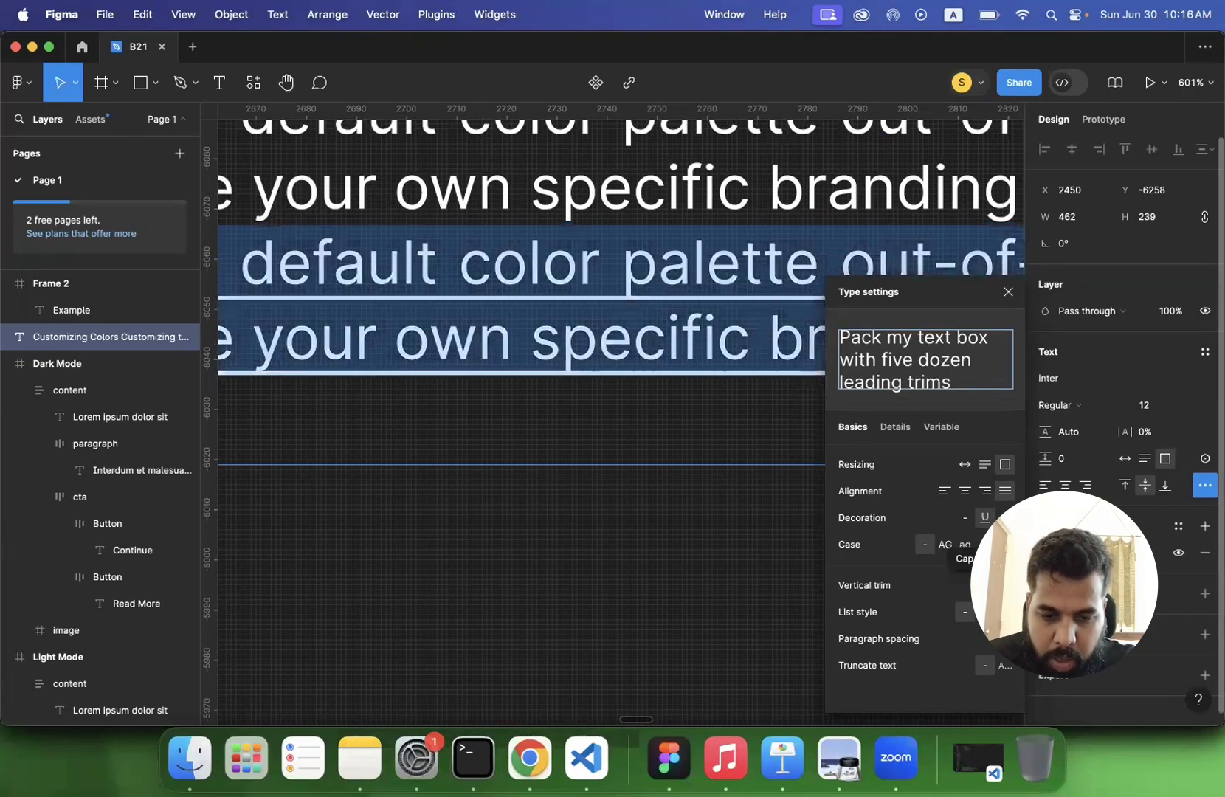
click(985, 586)
click(1005, 585)
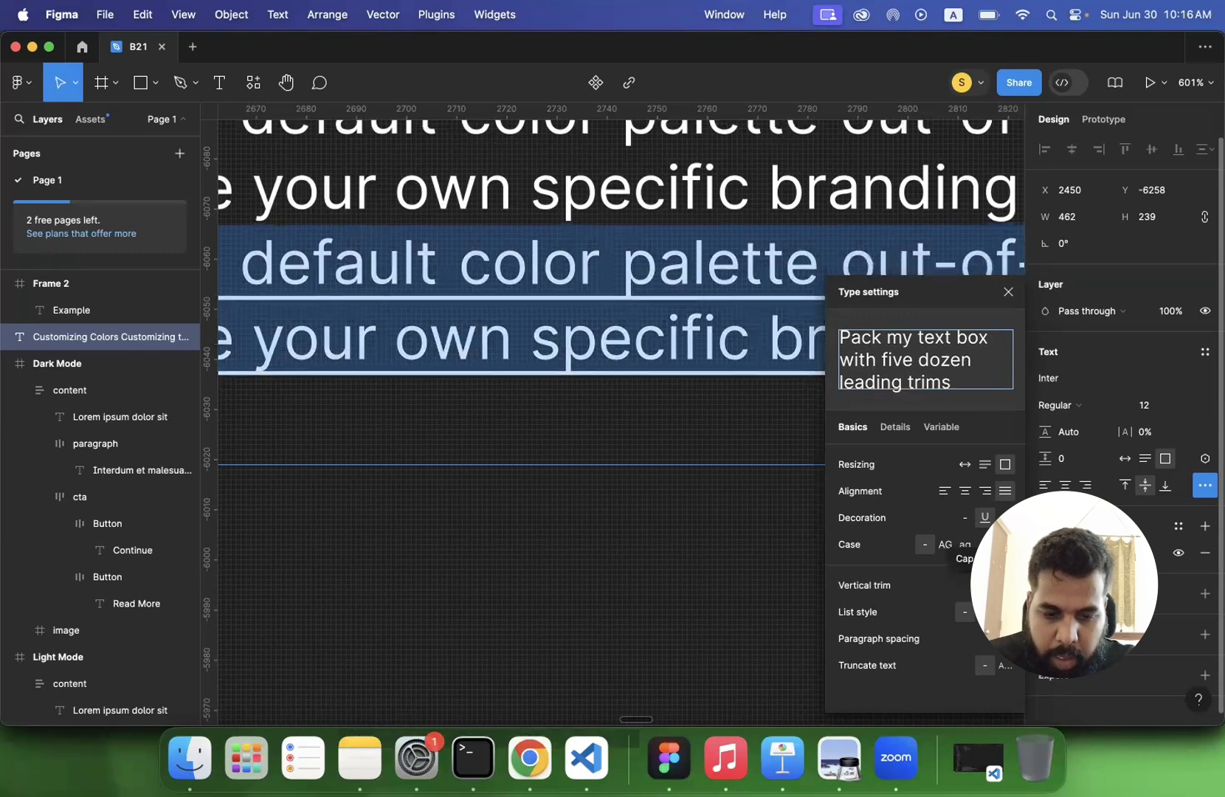
click(985, 585)
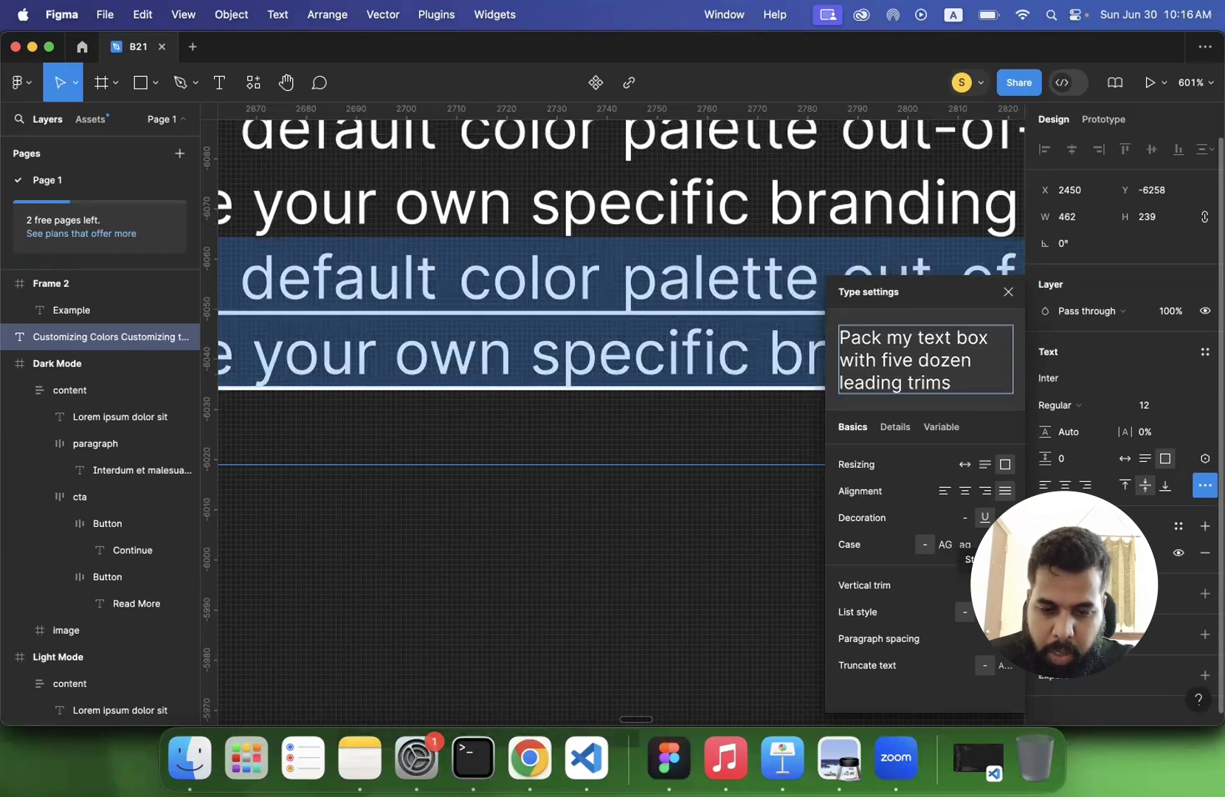
click(1005, 585)
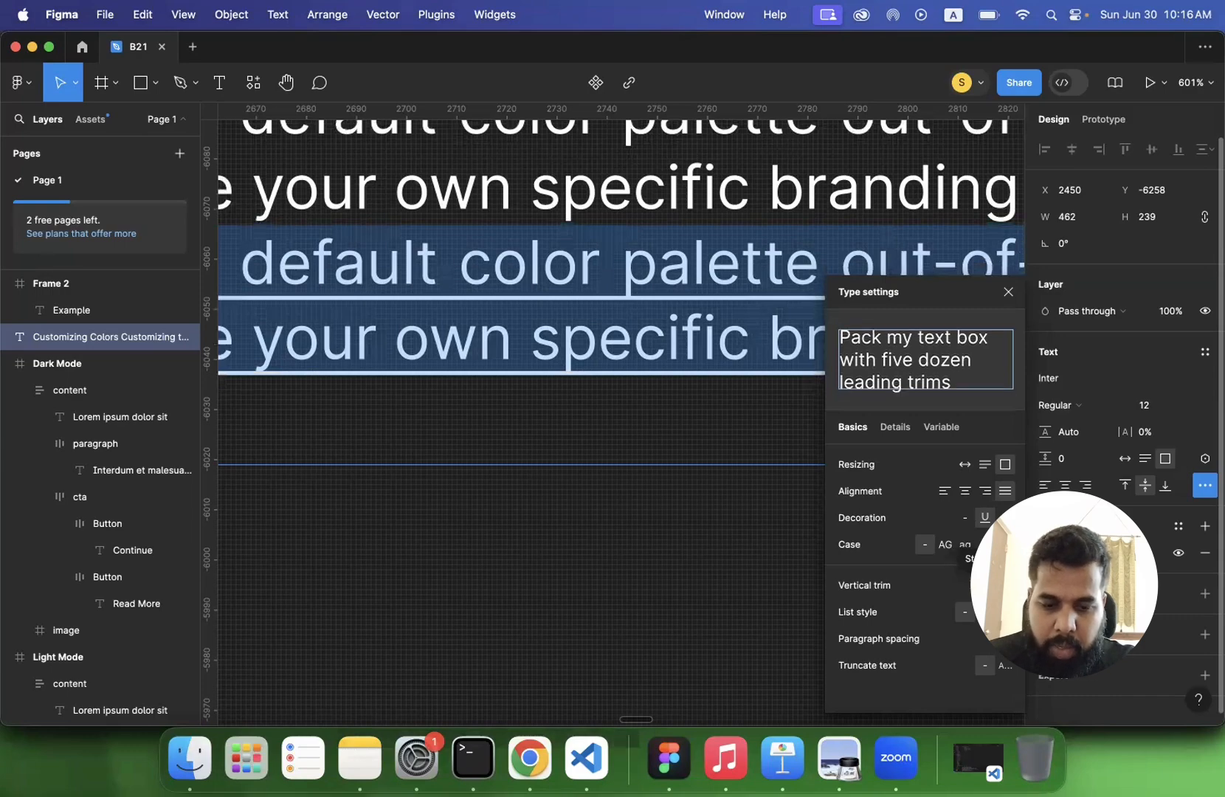
click(986, 586)
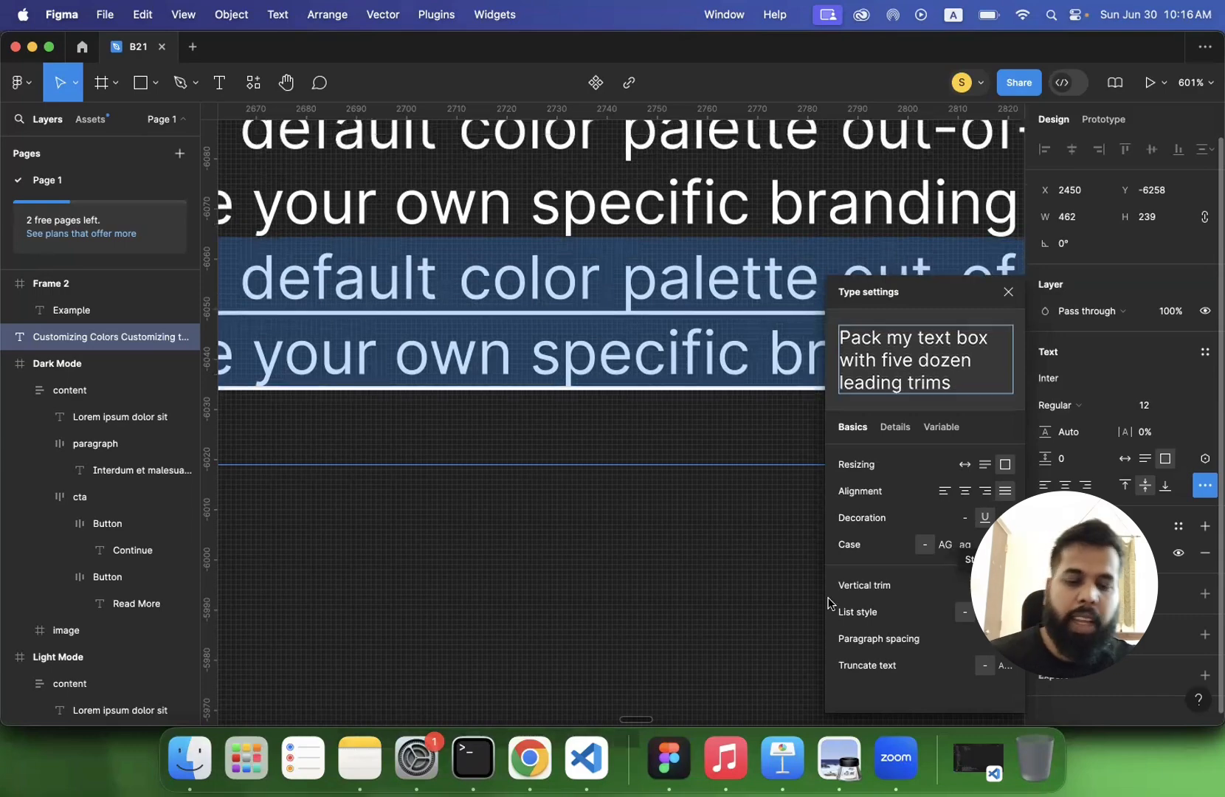
- Format all the Tailwind paragraphs below the Default color palette heading as a bulleted list
scroll(623, 531, down, 3)
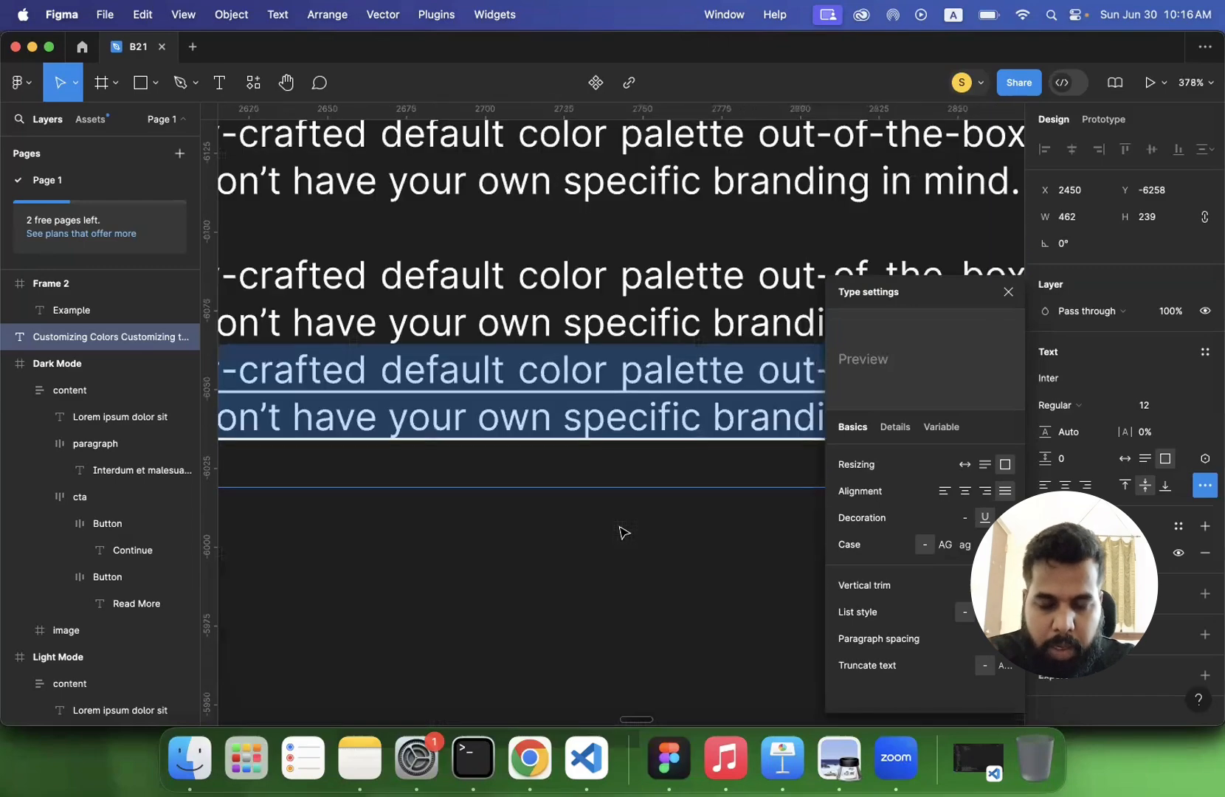
scroll(623, 531, down, 2)
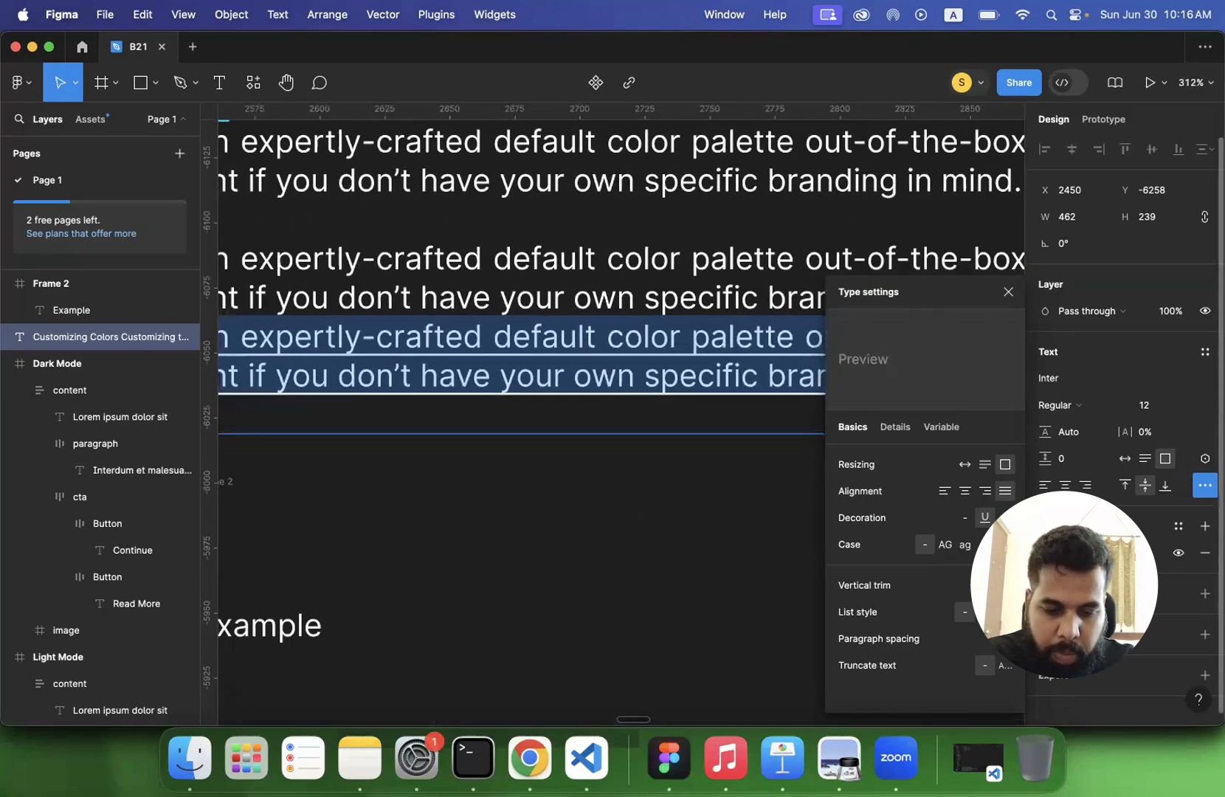
scroll(664, 542, down, 3)
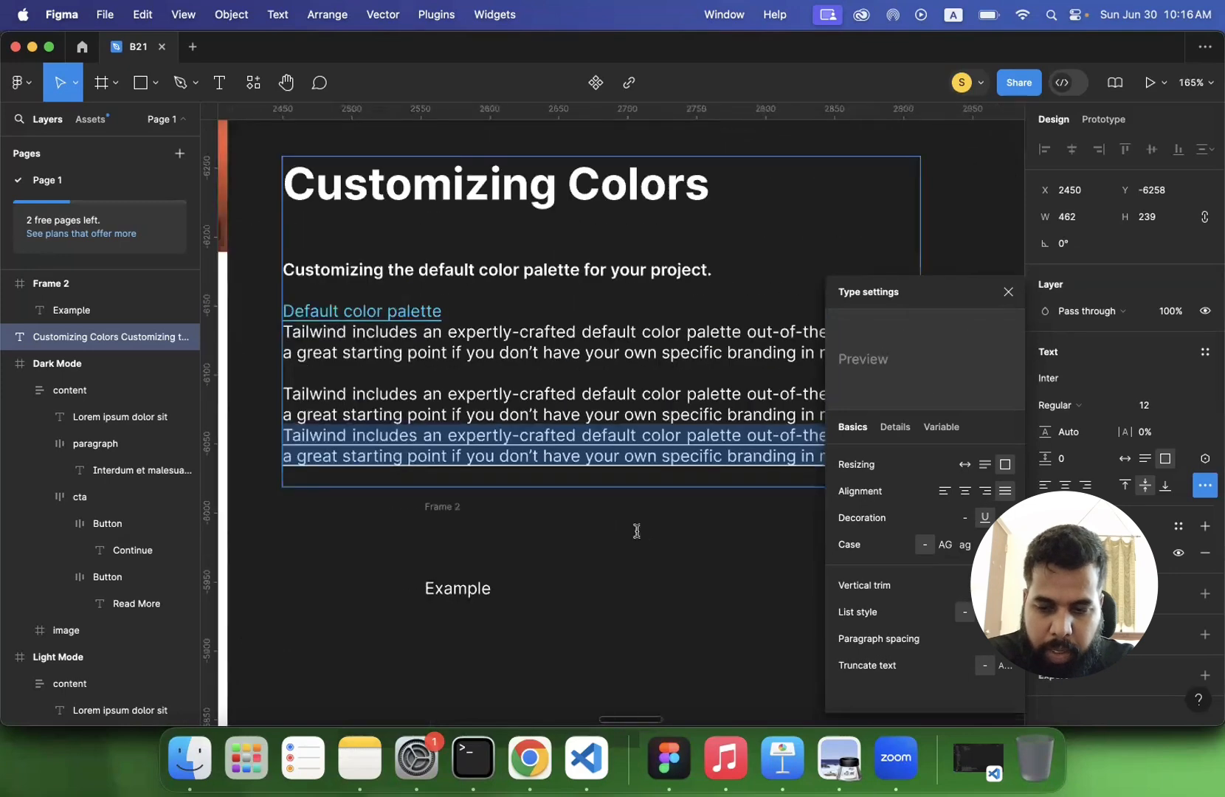
click(287, 332)
scroll(389, 369, down, 1)
scroll(389, 369, right, 1)
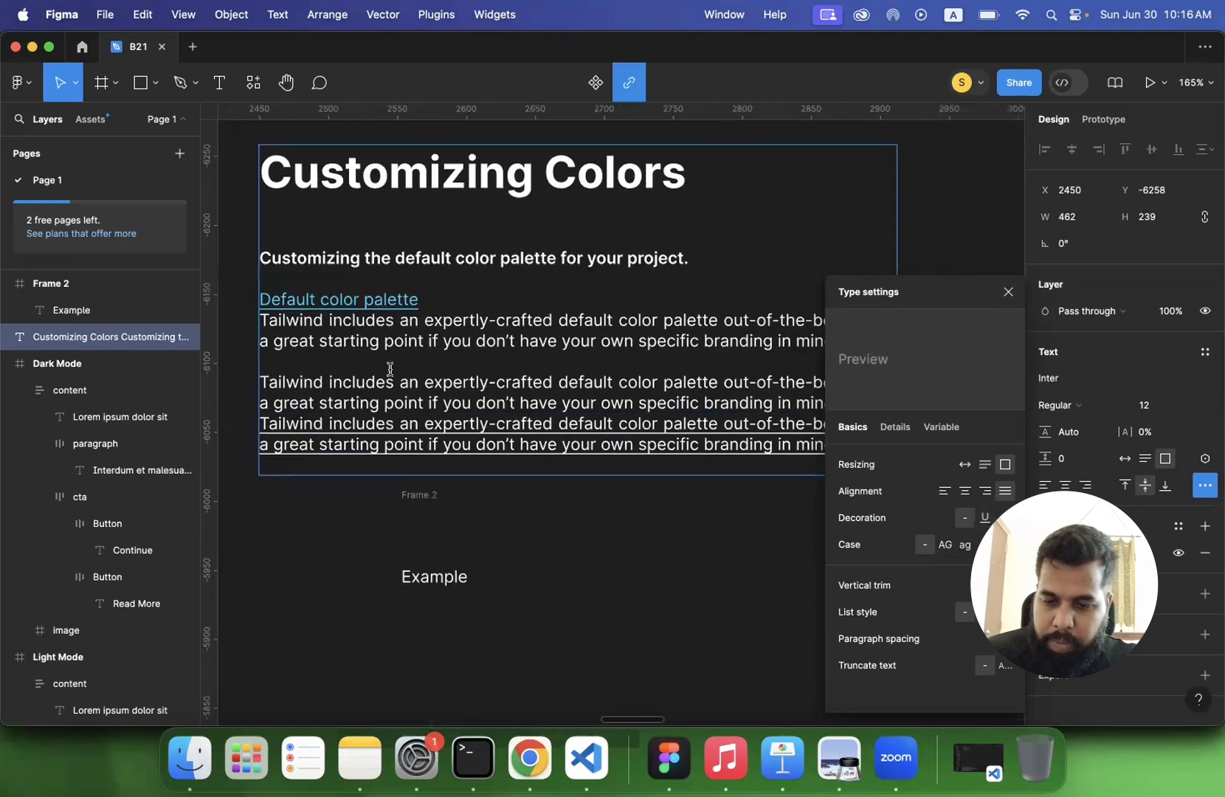
shift+click(780, 374)
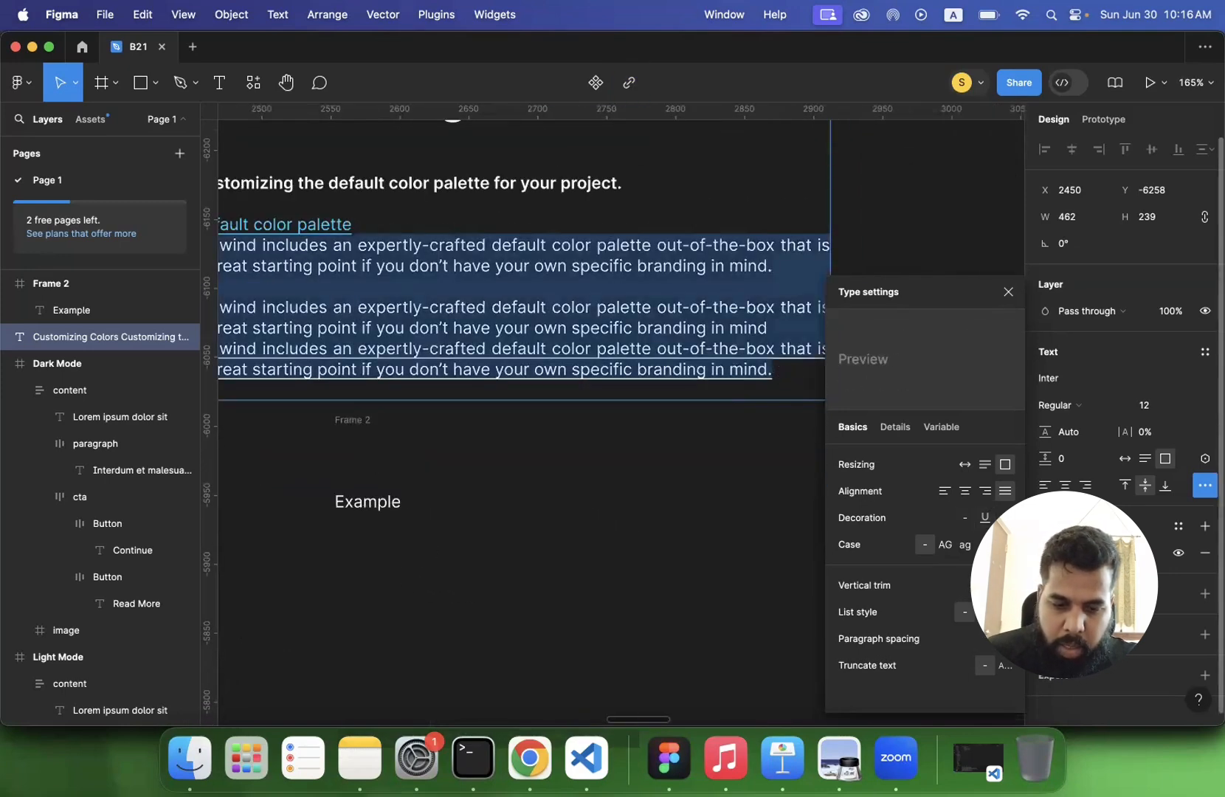
click(985, 612)
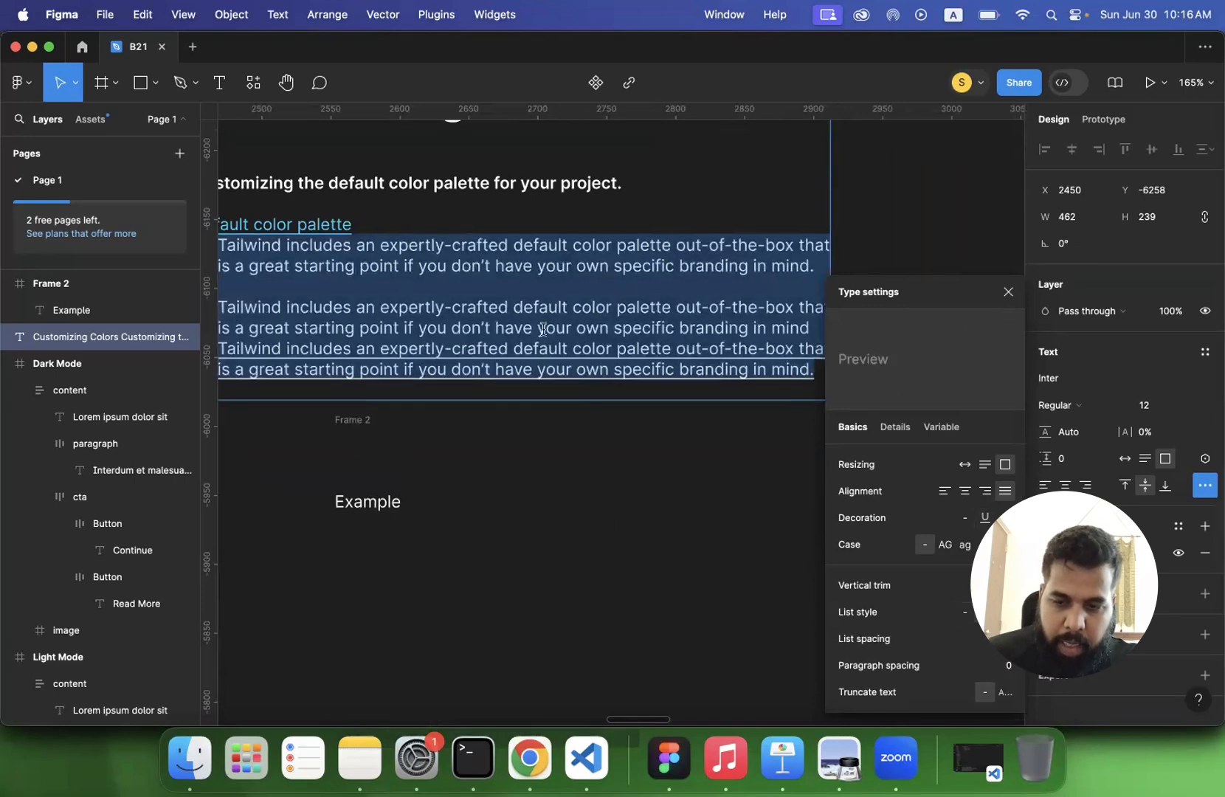
scroll(544, 330, left, 2)
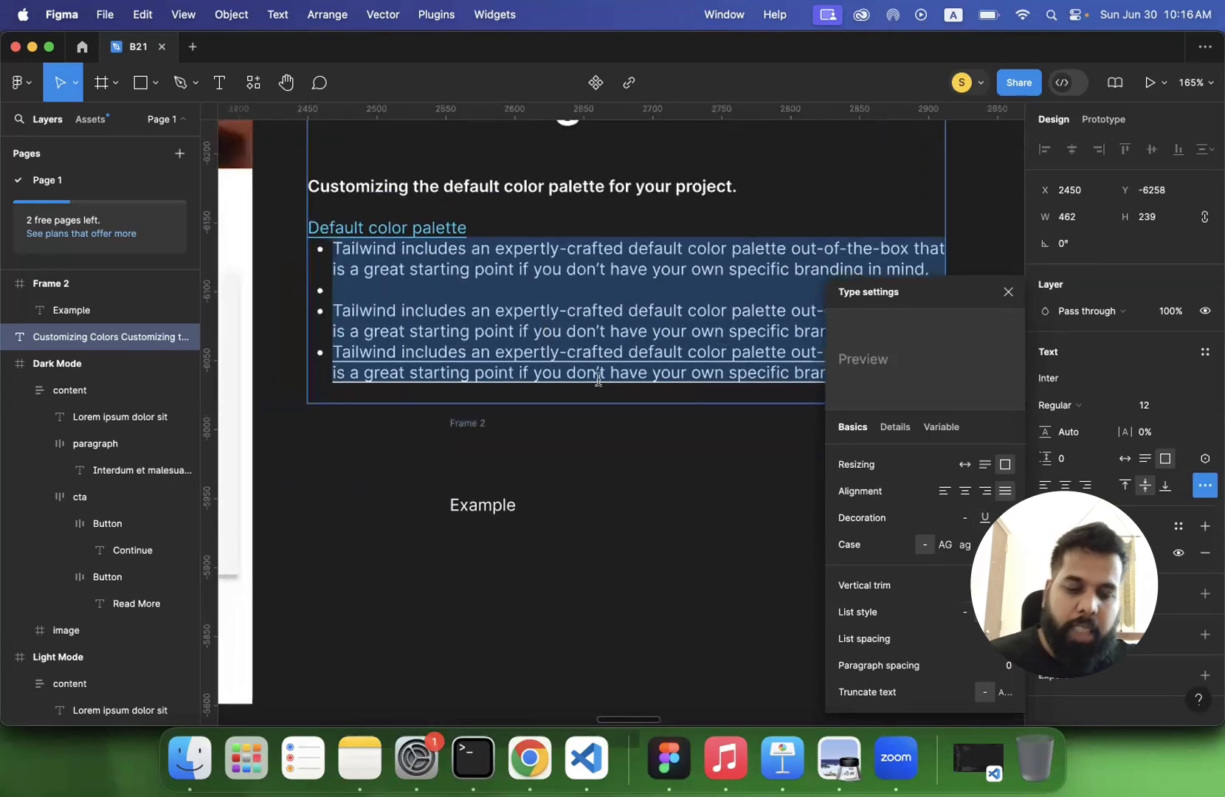
- Switch the Tailwind paragraphs between bulleted and numbered list styles, ending with the numbered list
click(1004, 612)
click(984, 611)
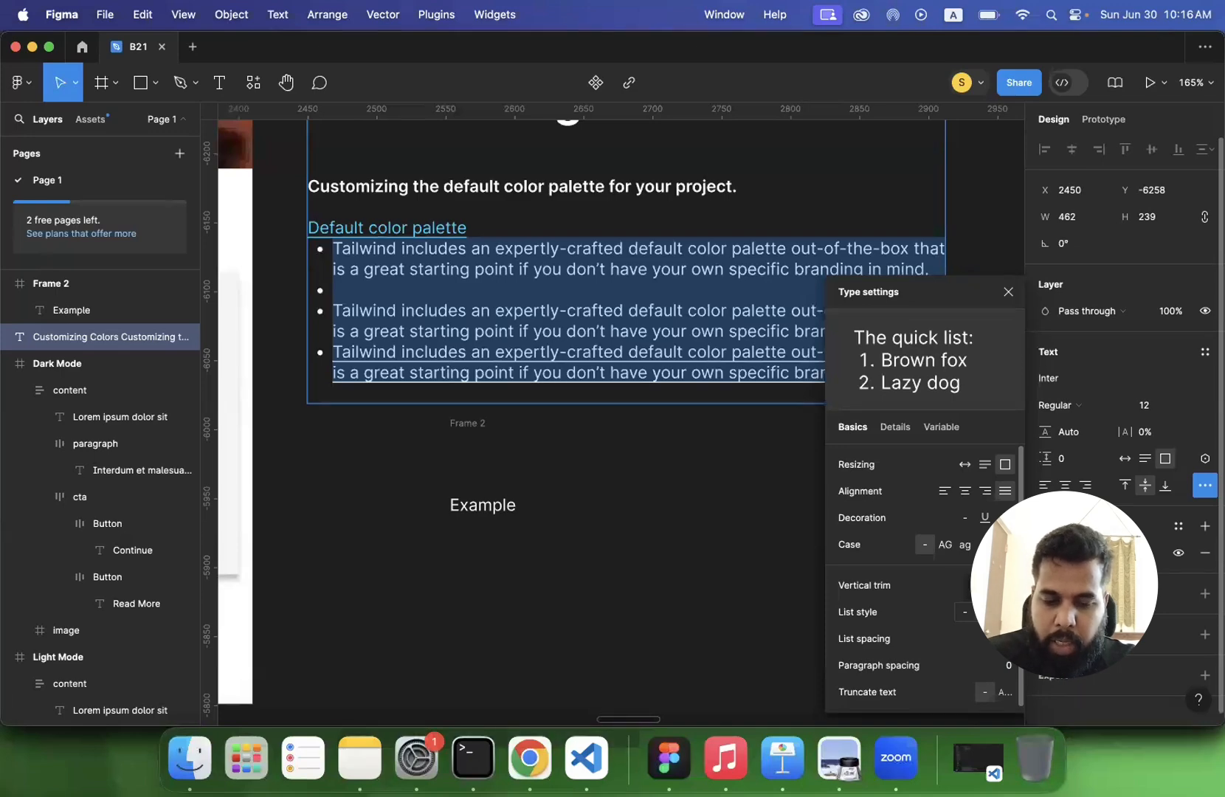
click(1004, 612)
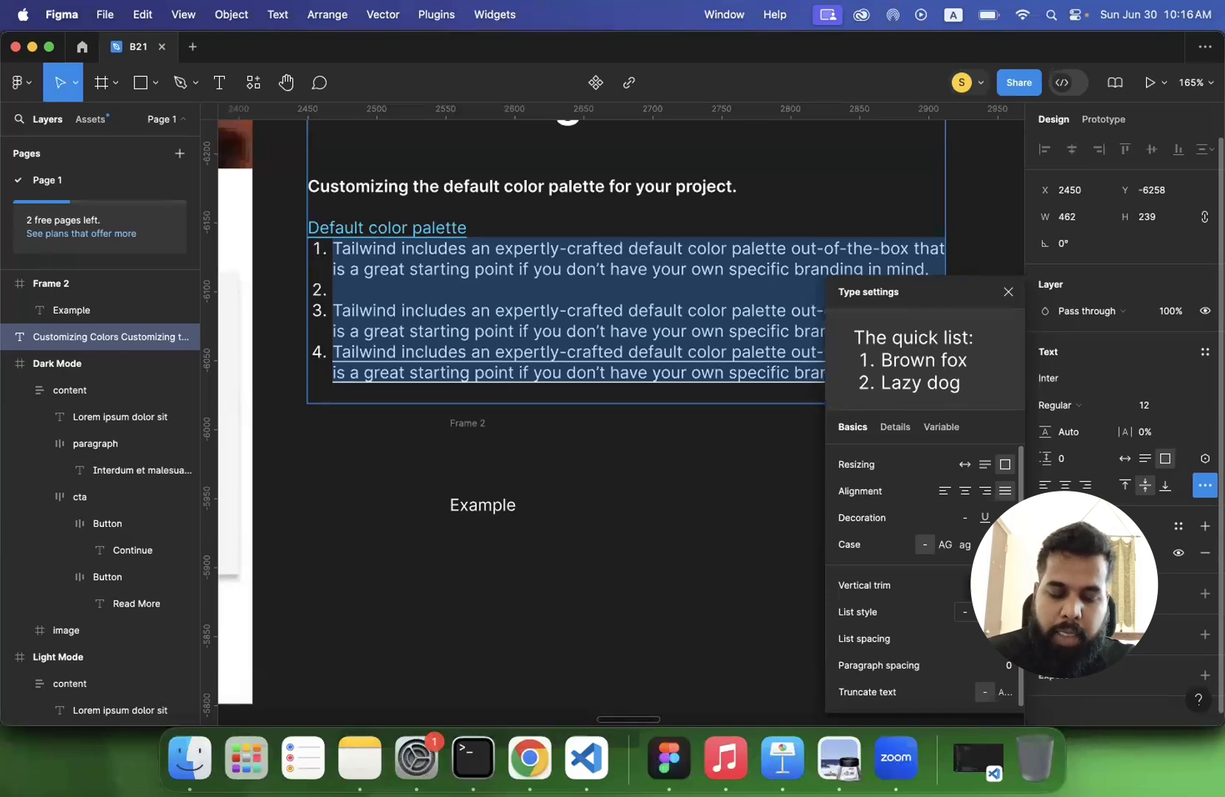
- Remove the list style from the Tailwind paragraphs and enable text truncation on the Customizing Colors text
click(966, 615)
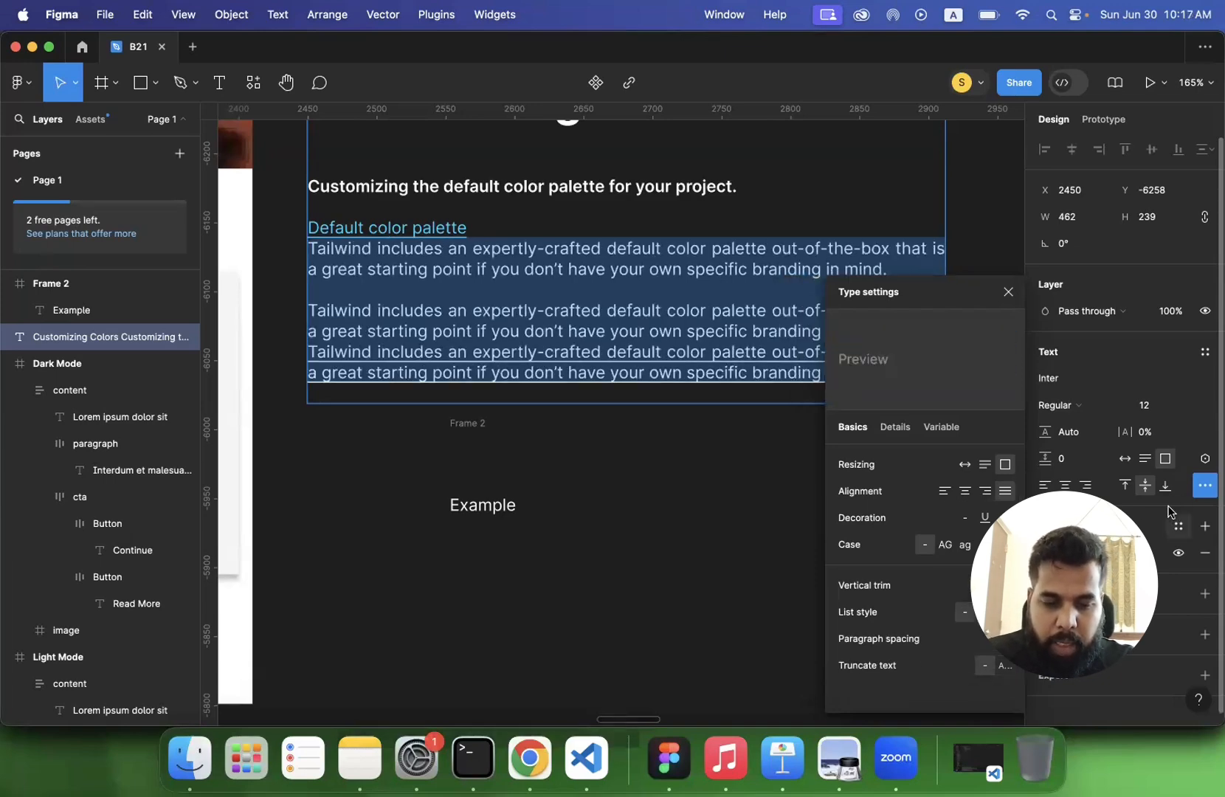
click(1008, 670)
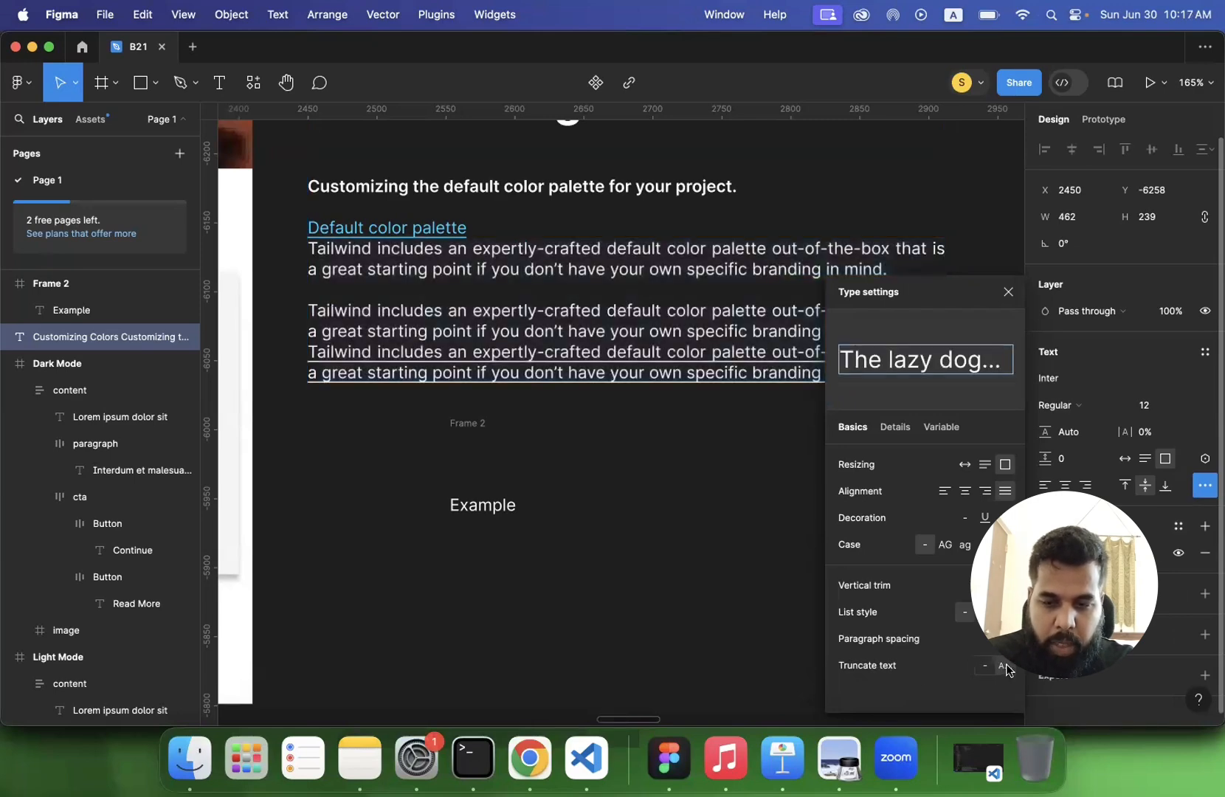
key(Escape)
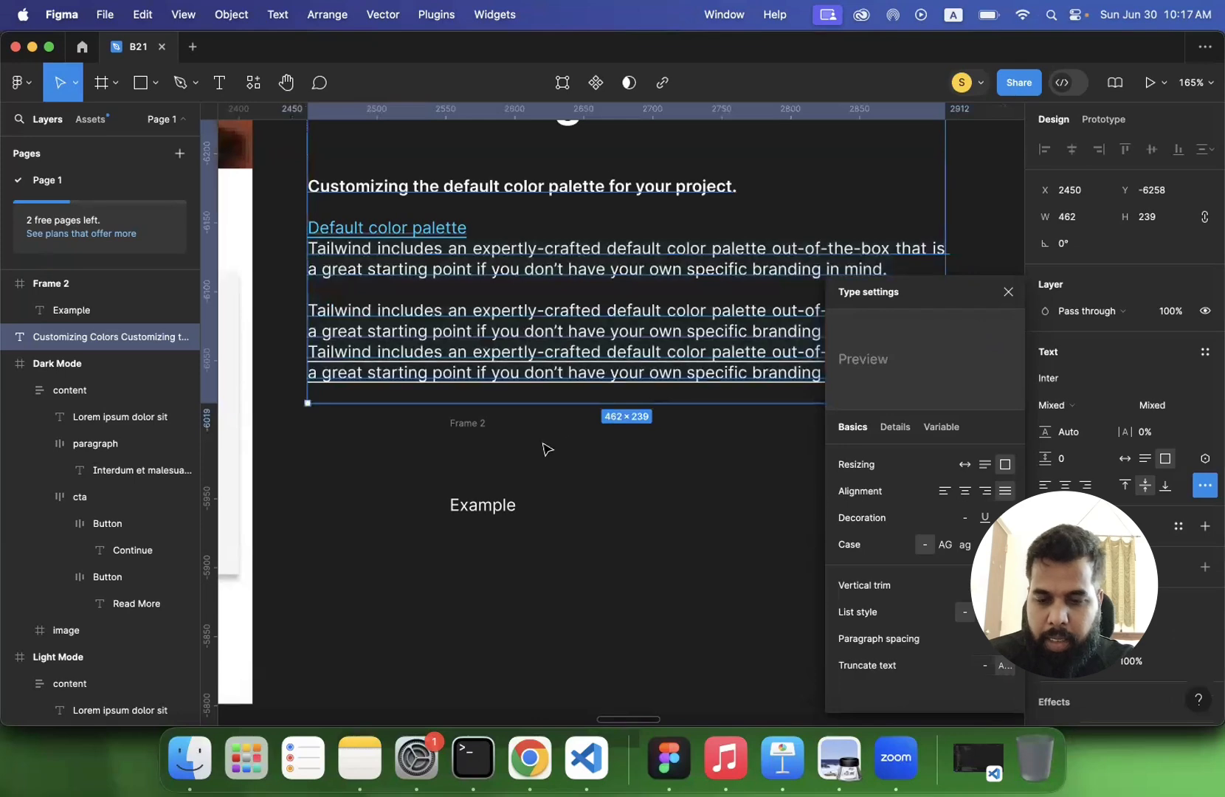
- Resize the Customizing Colors text box to 356 wide and 205 high so the truncation cuts off the last paragraphs
scroll(544, 446, down, 3)
scroll(582, 451, down, 2)
scroll(582, 451, left, 2)
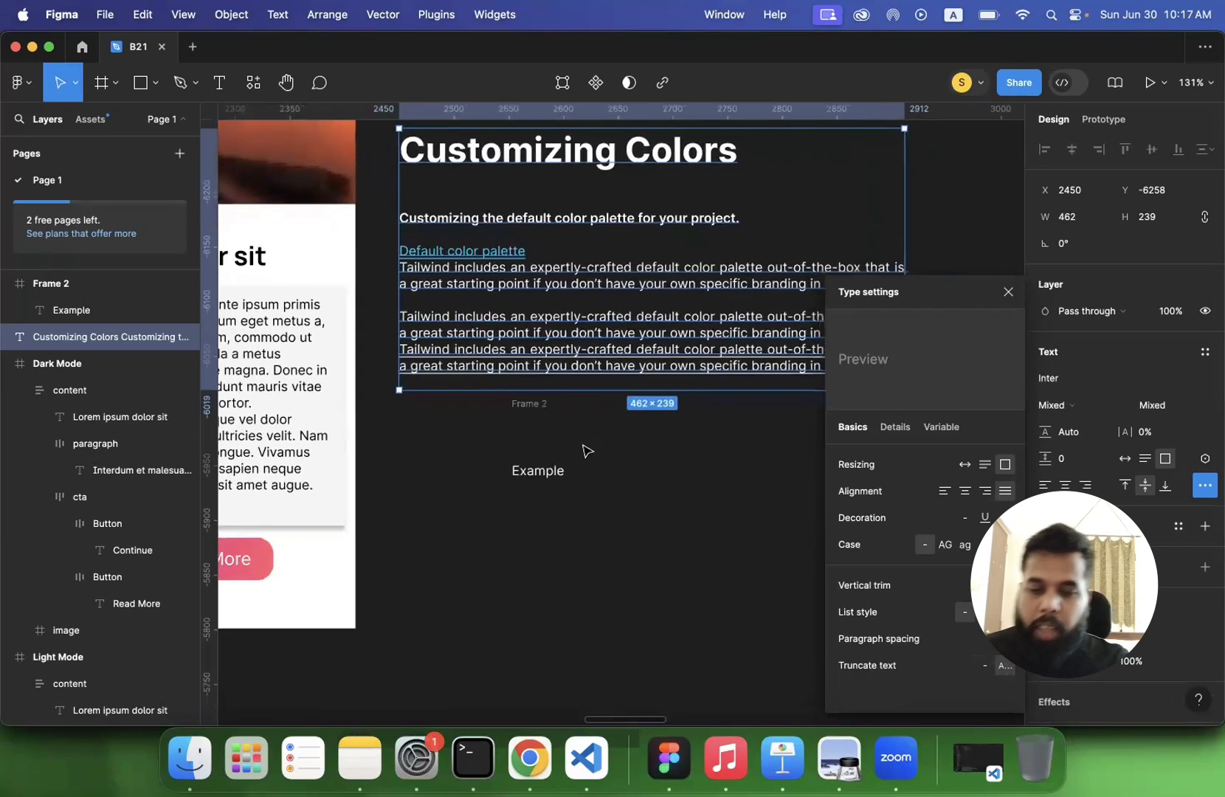
scroll(591, 405, right, 3)
drag(826, 296, 707, 298)
click(672, 462)
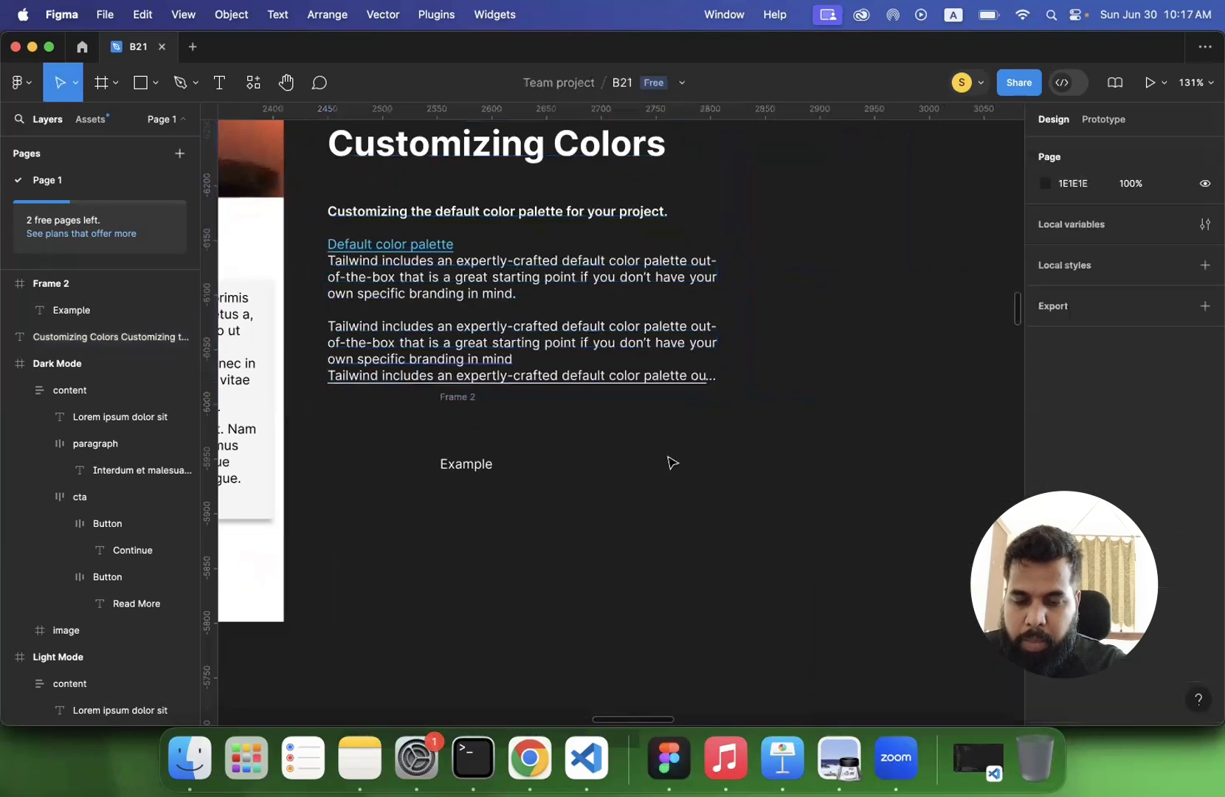
scroll(596, 410, down, 5)
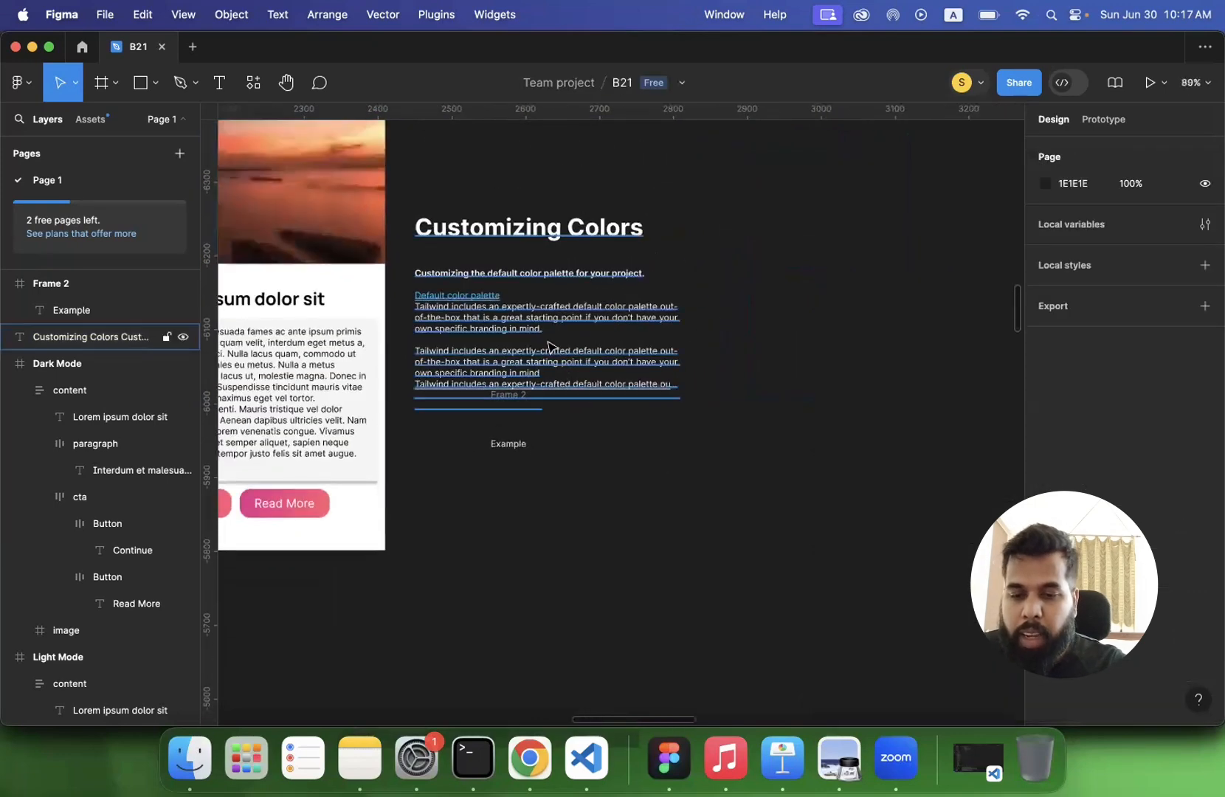
click(555, 357)
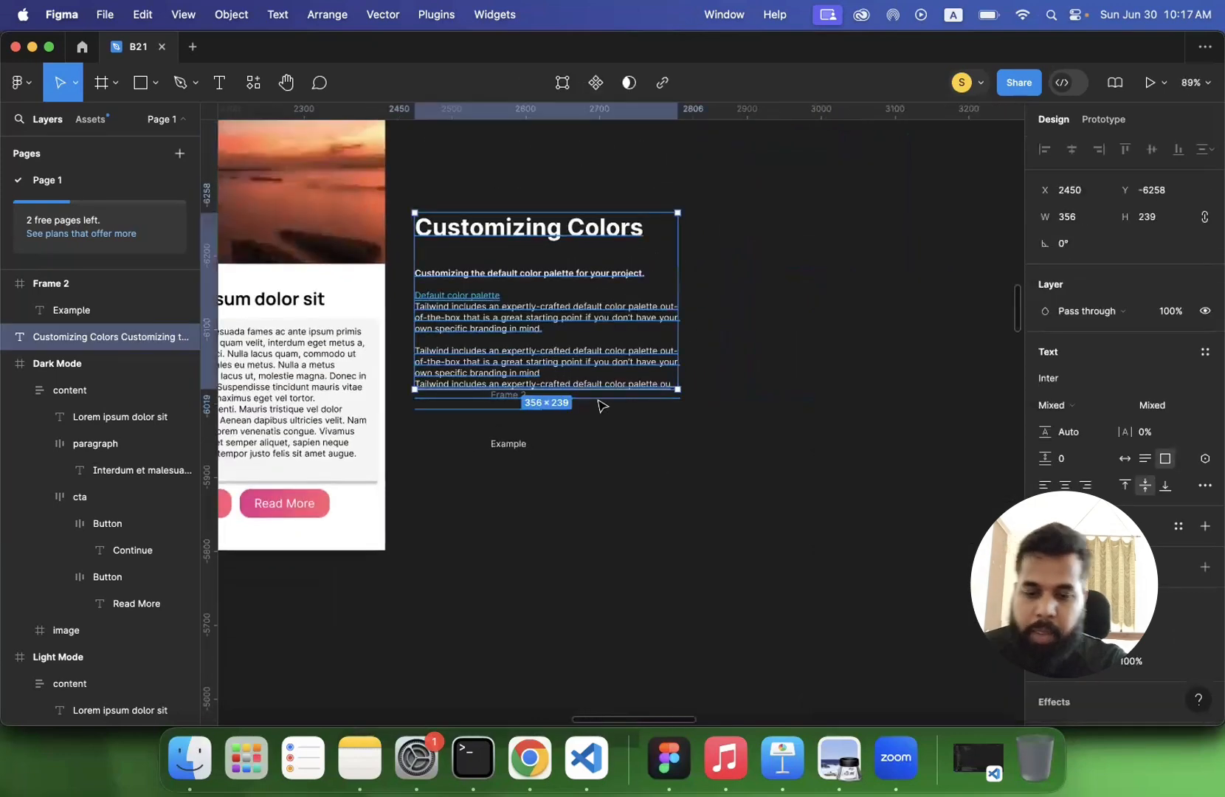
mouse_move(595, 390)
mouse_down()
mouse_move(598, 481)
mouse_move(591, 365)
mouse_up()
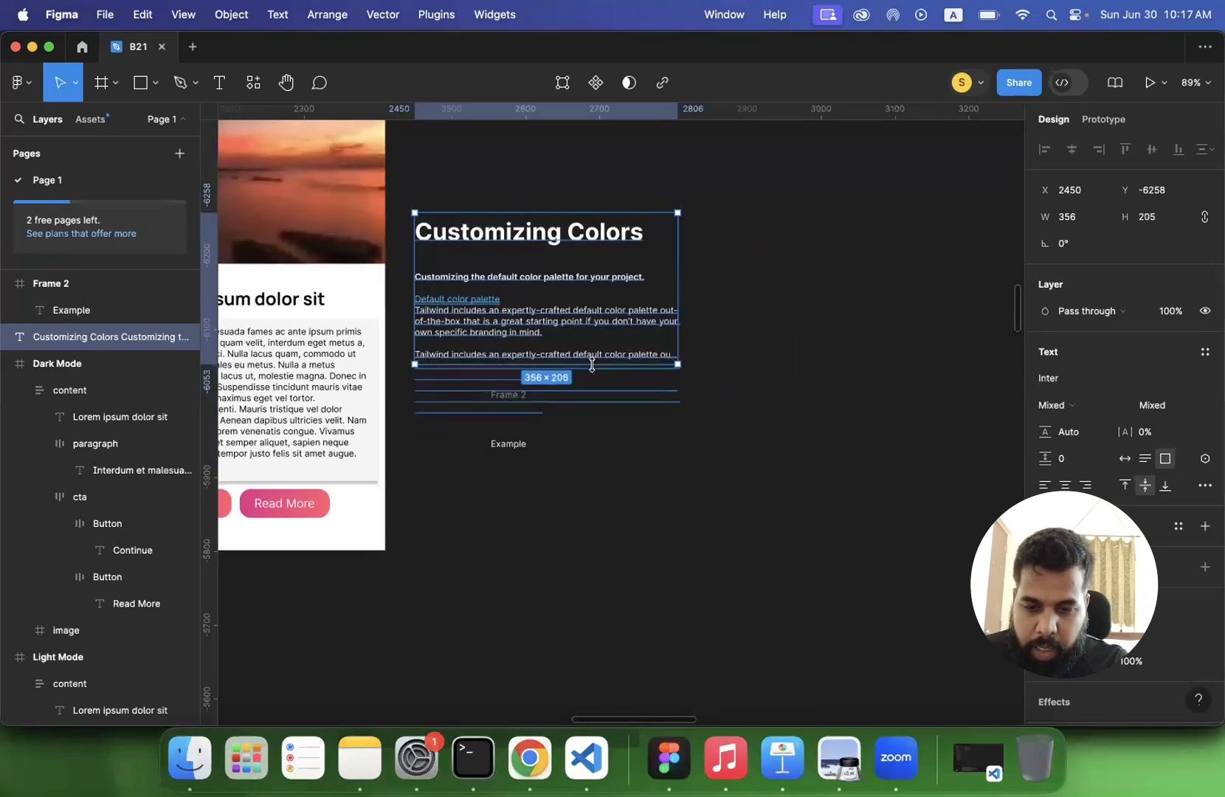
- Compare the Customizing Colors text with truncation off and back on, inspecting the ellipsis at the end of the last line
click(1204, 485)
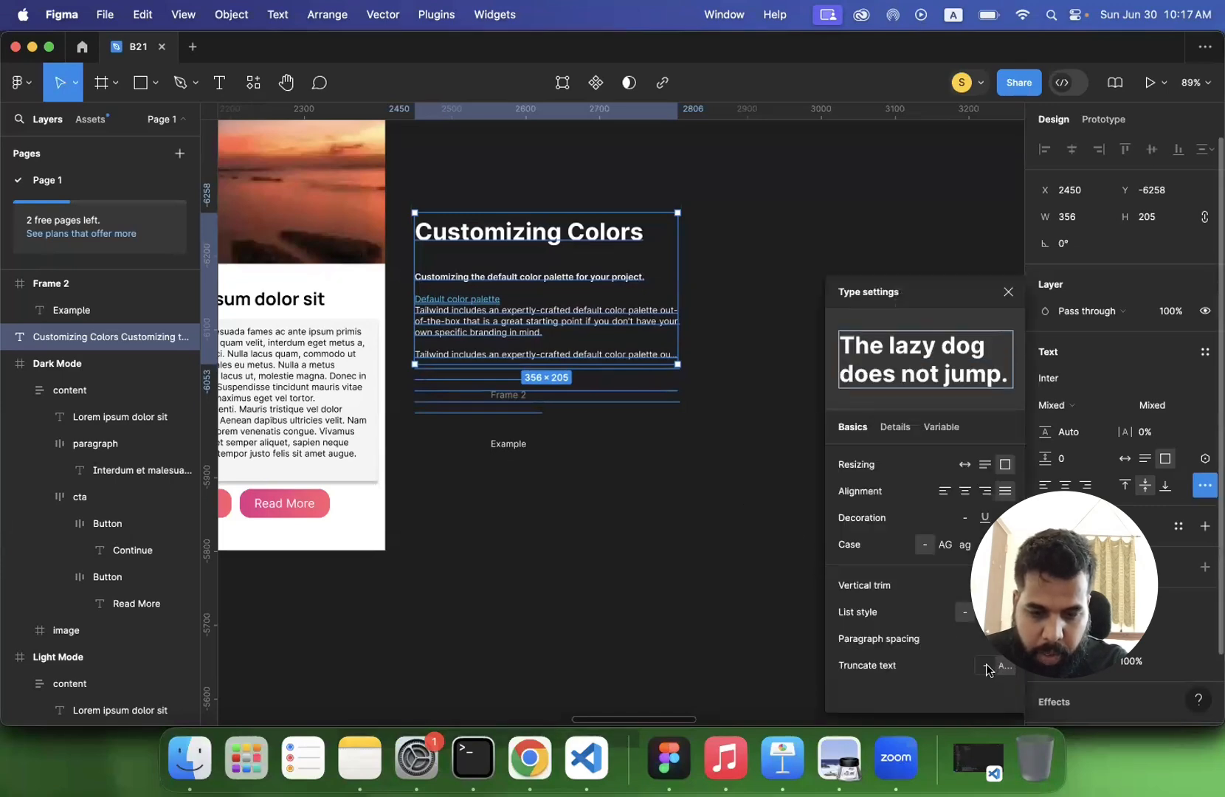
scroll(514, 444, up, 2)
scroll(515, 444, up, 5)
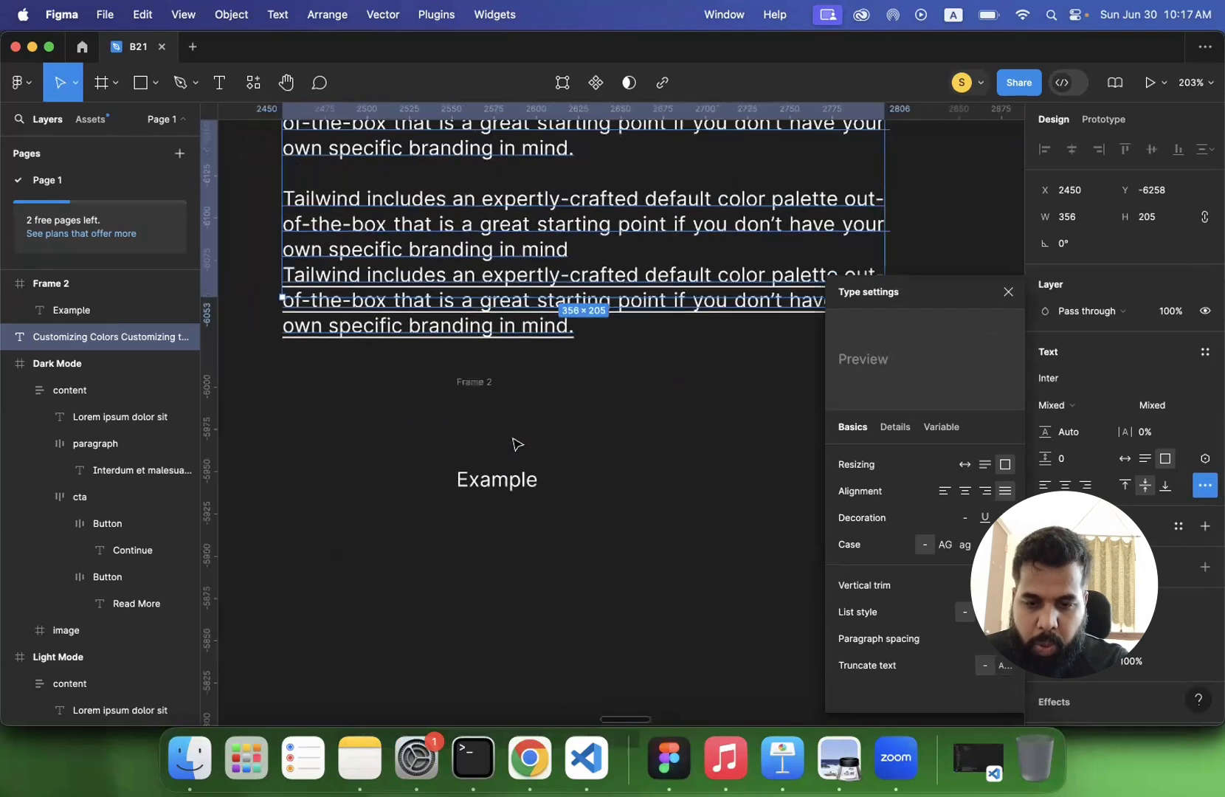
scroll(515, 443, left, 2)
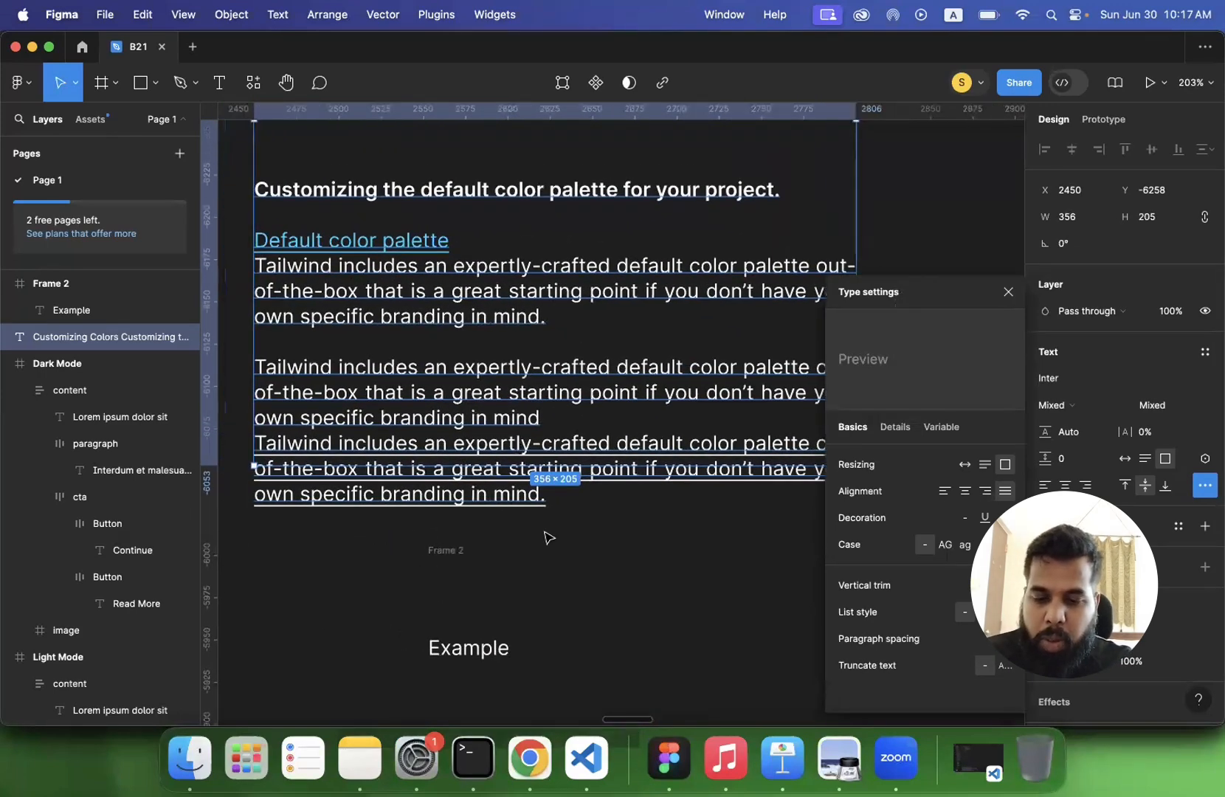
scroll(547, 536, down, 3)
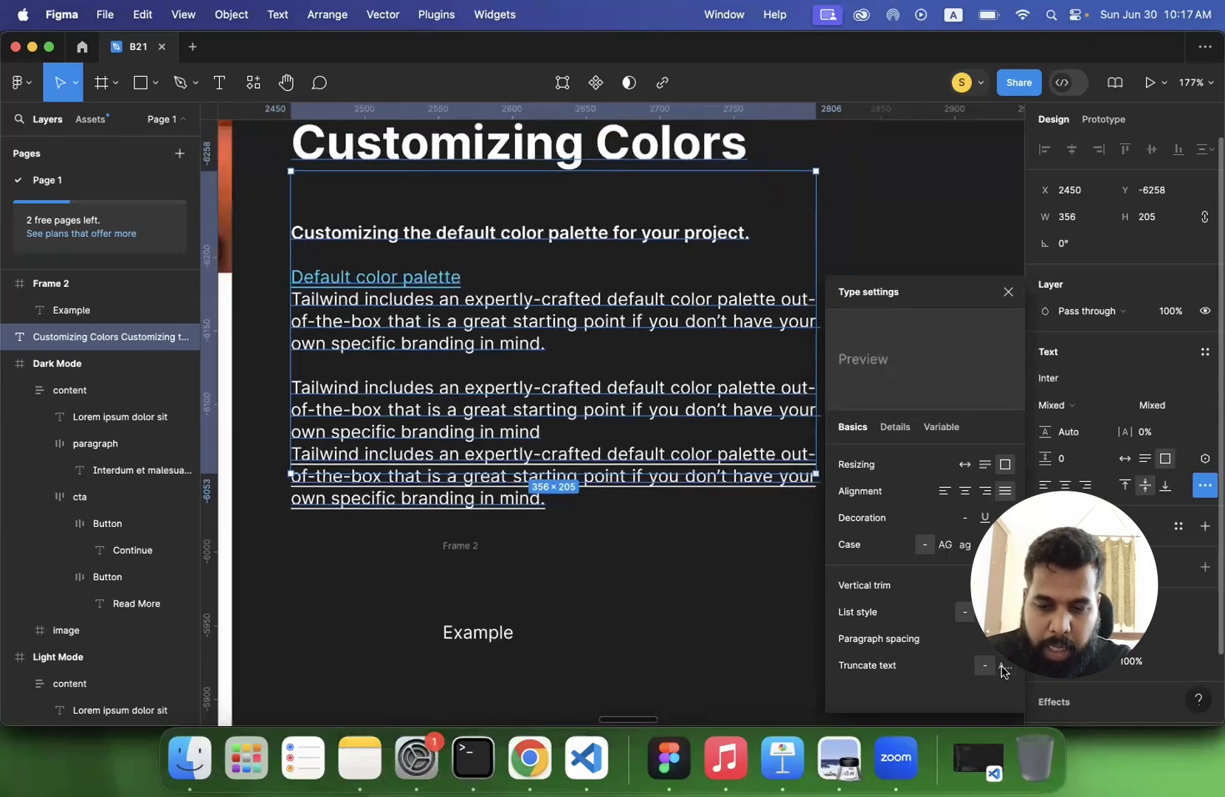
click(1004, 668)
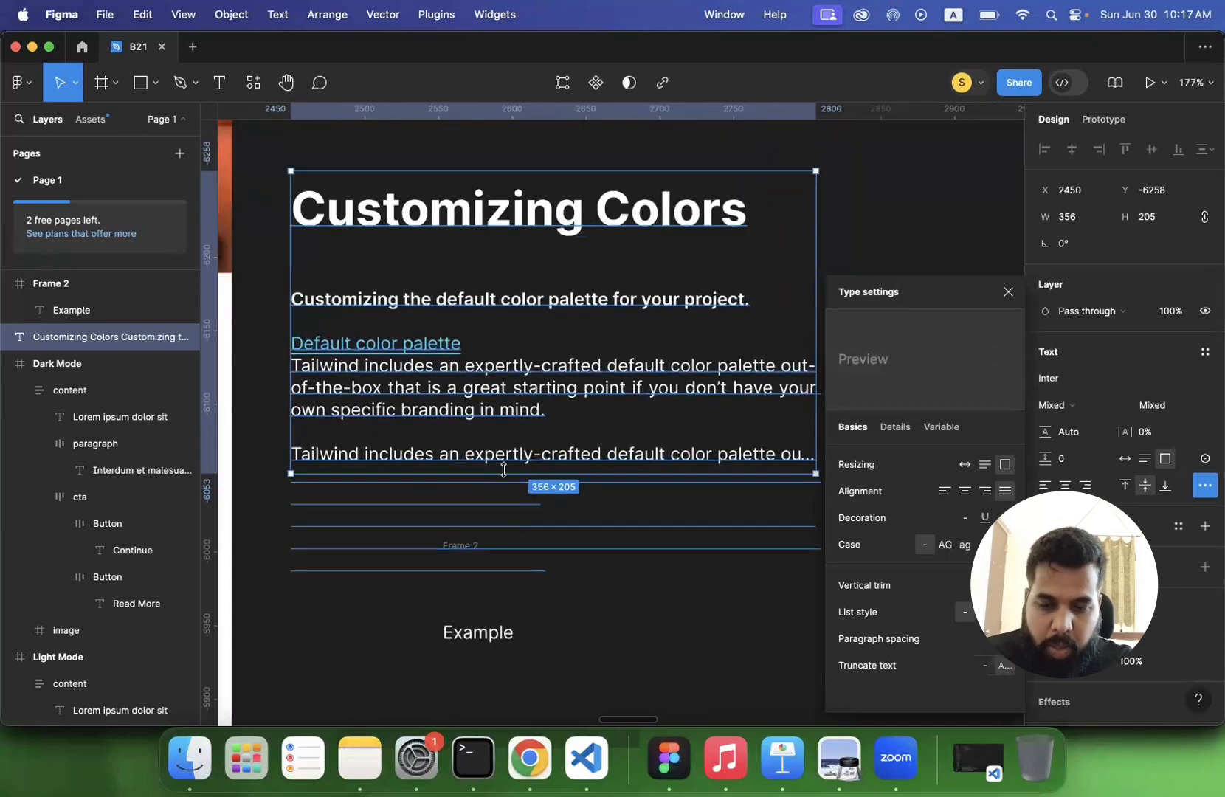
scroll(644, 466, right, 5)
scroll(644, 466, up, 5)
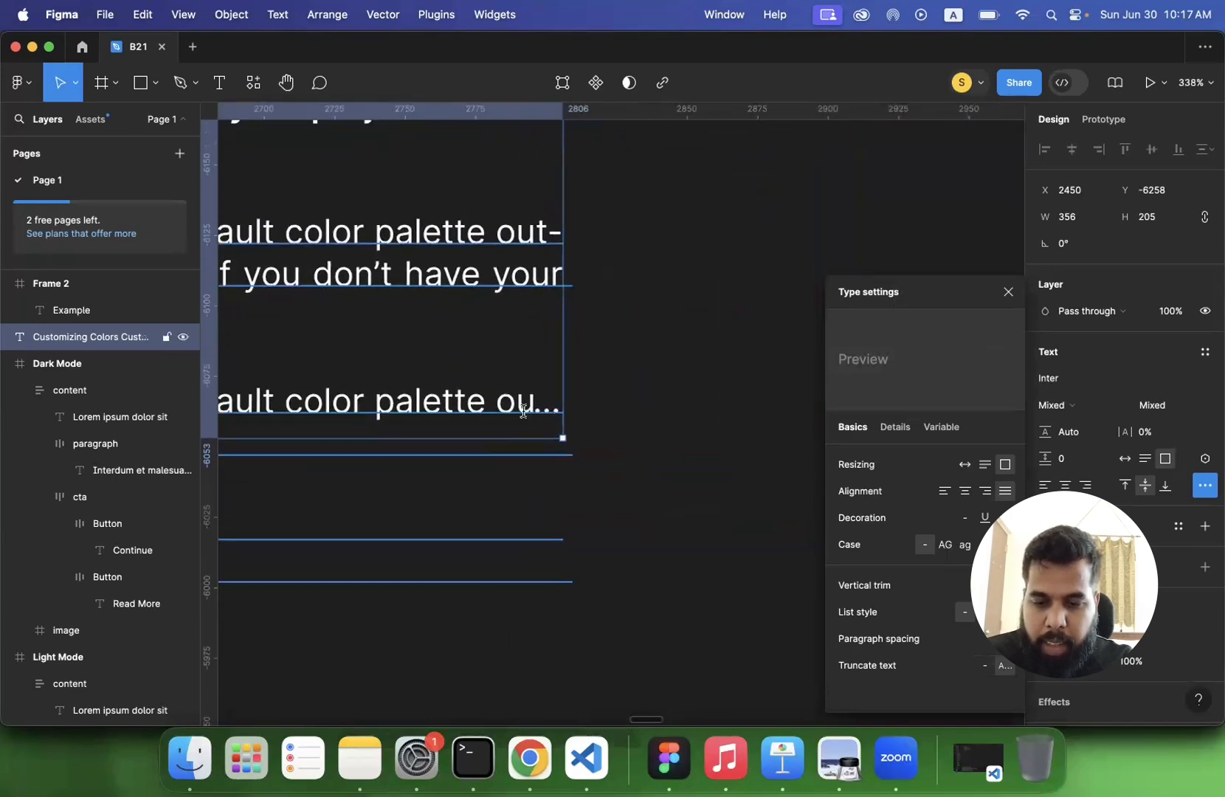
triple_click(537, 412)
key(Escape)
key(Escape)
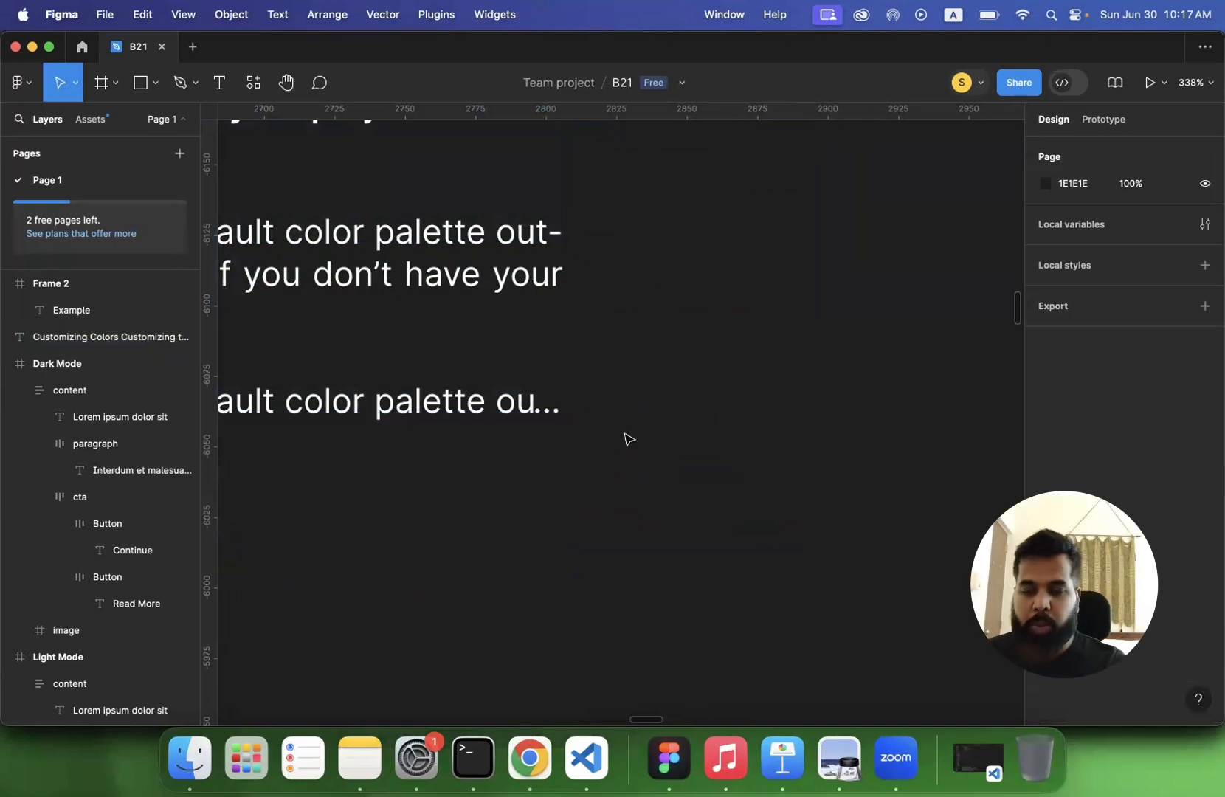
scroll(626, 439, down, 10)
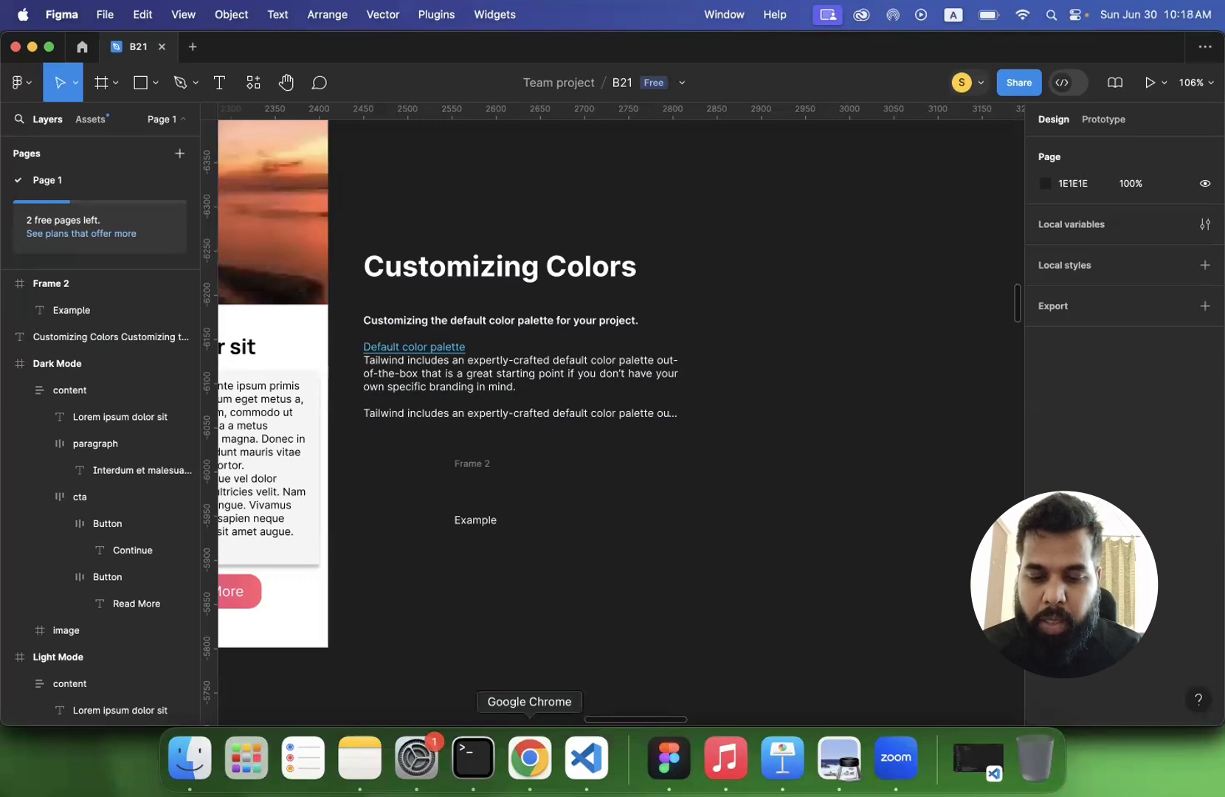
- Switch to lecture 3.pdf in Preview and read the slide on letter spacing and alignment
click(530, 758)
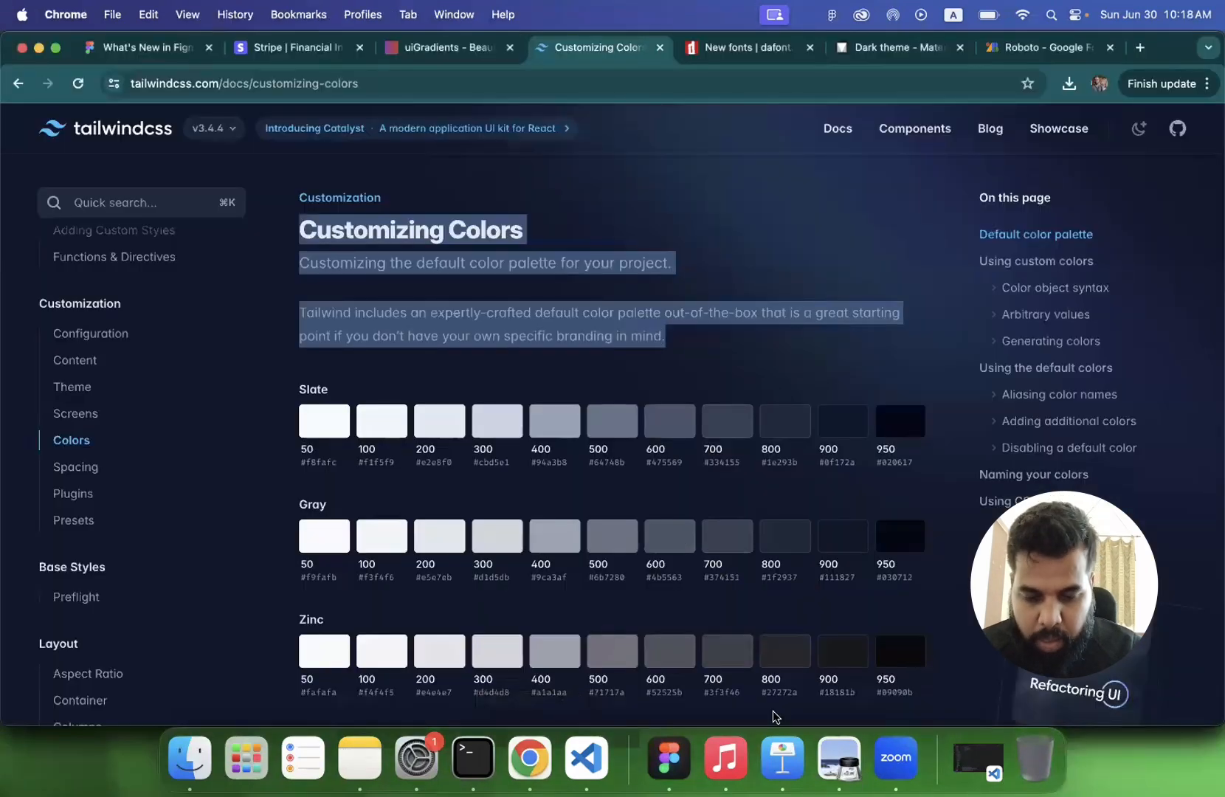
click(836, 759)
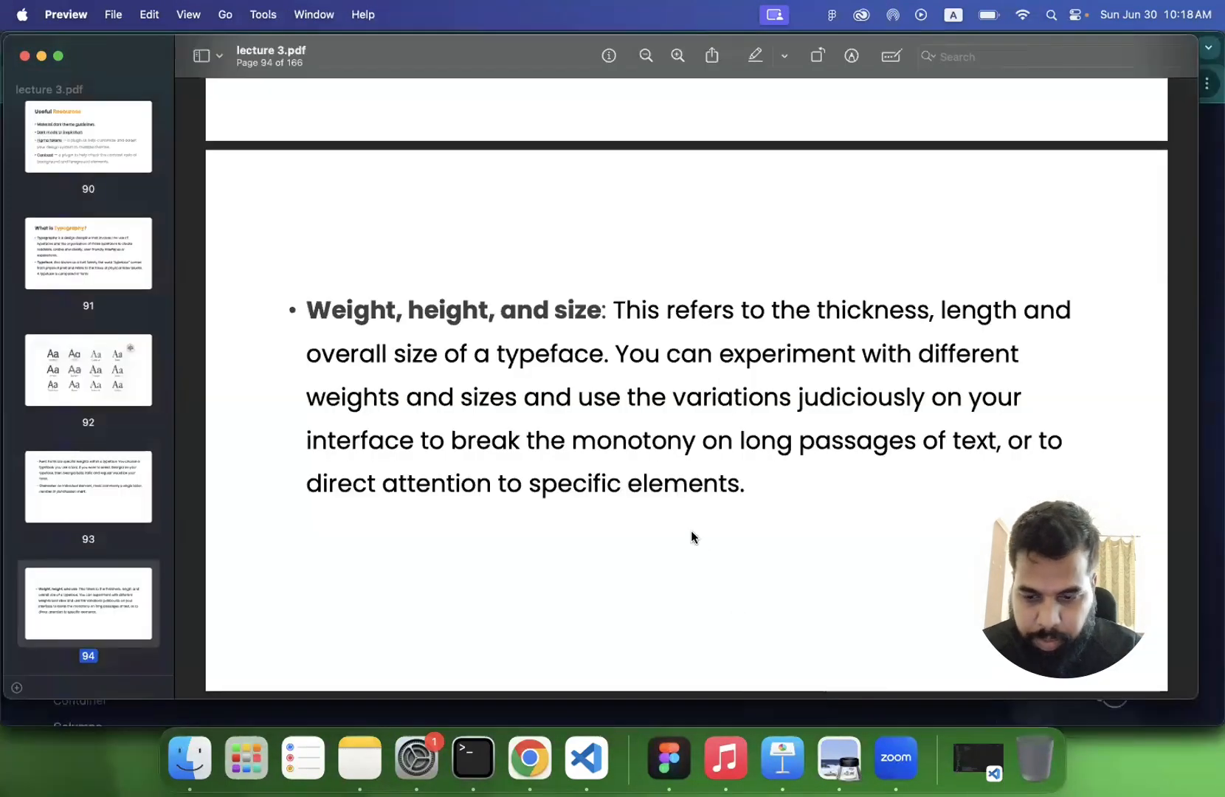
scroll(691, 530, down, 10)
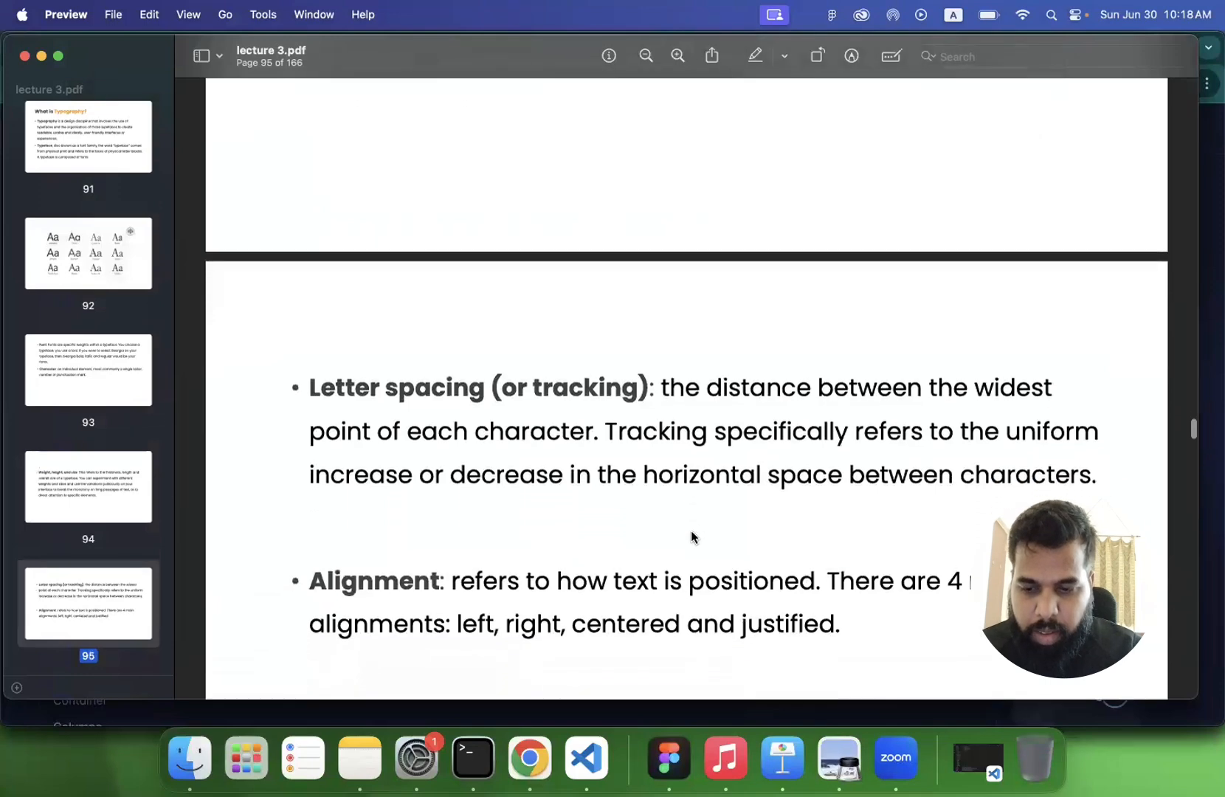
scroll(691, 530, down, 3)
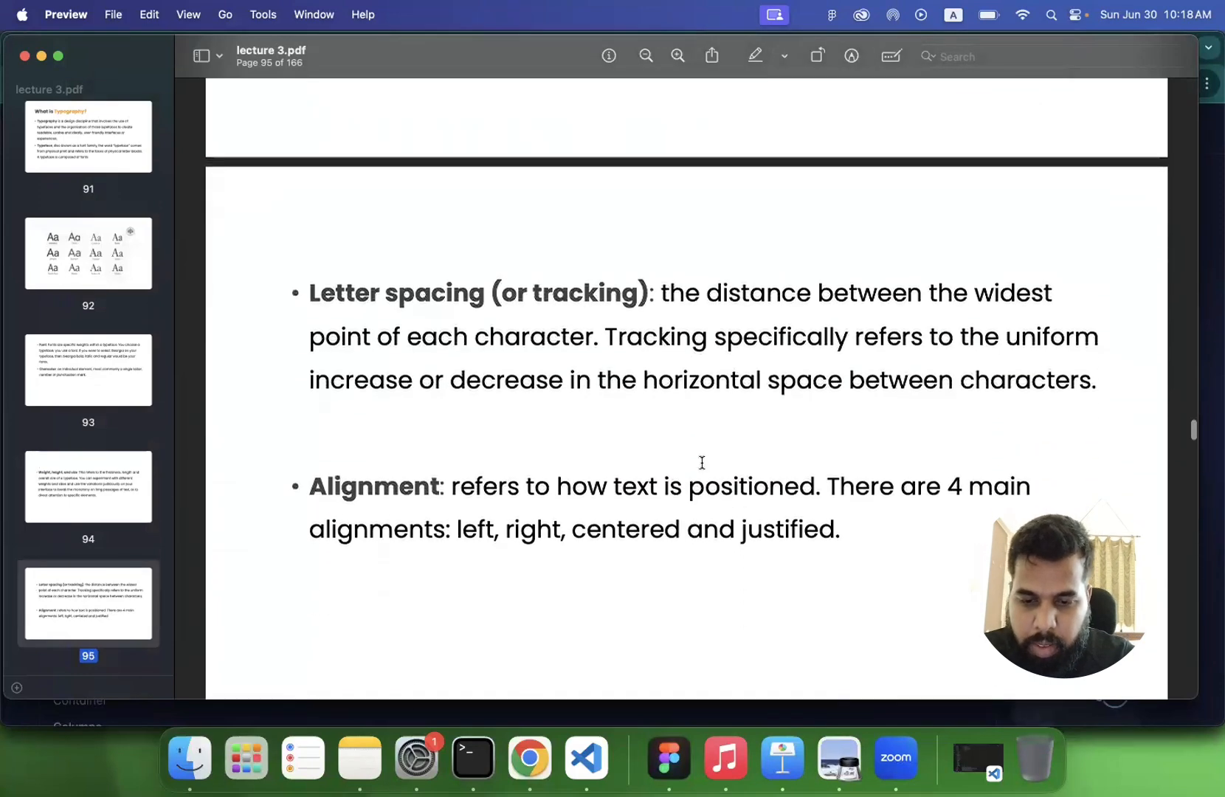
scroll(701, 461, up, 2)
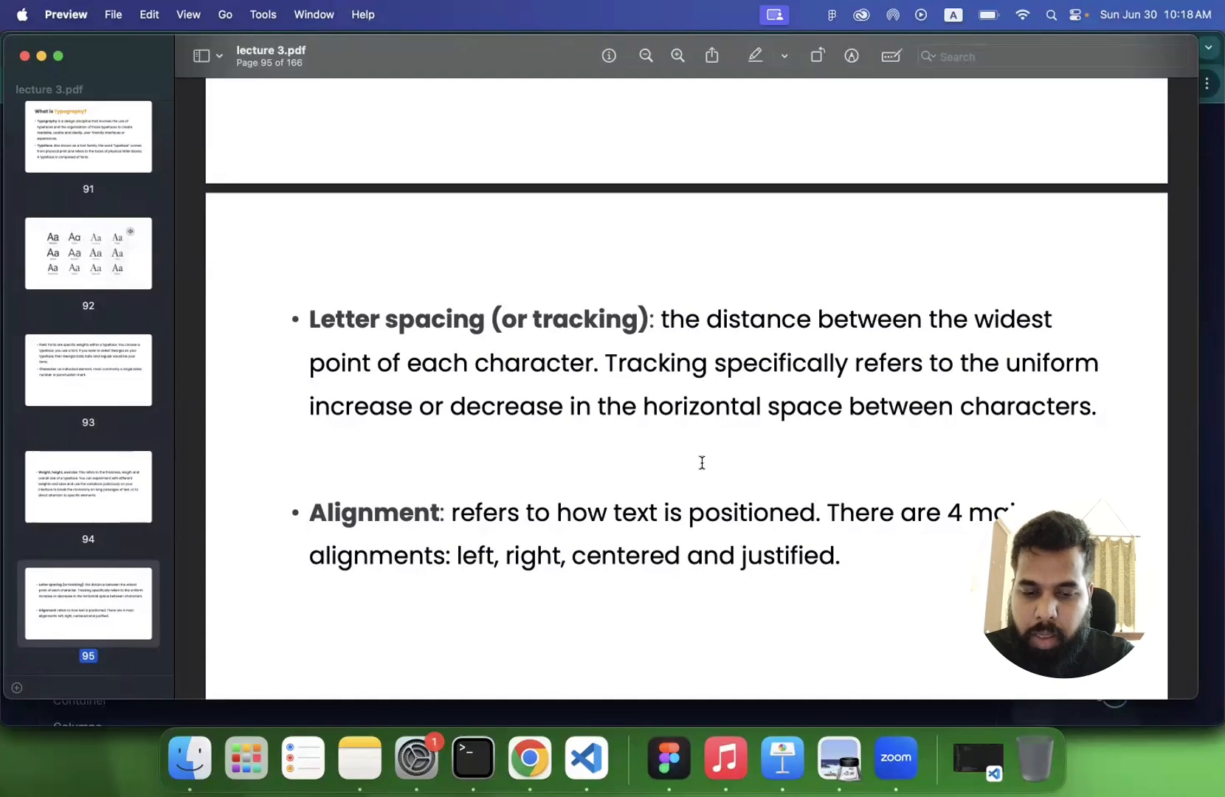
- Switch to Figma, try a different letter spacing on the first Tailwind paragraph and undo the change
click(669, 758)
click(574, 363)
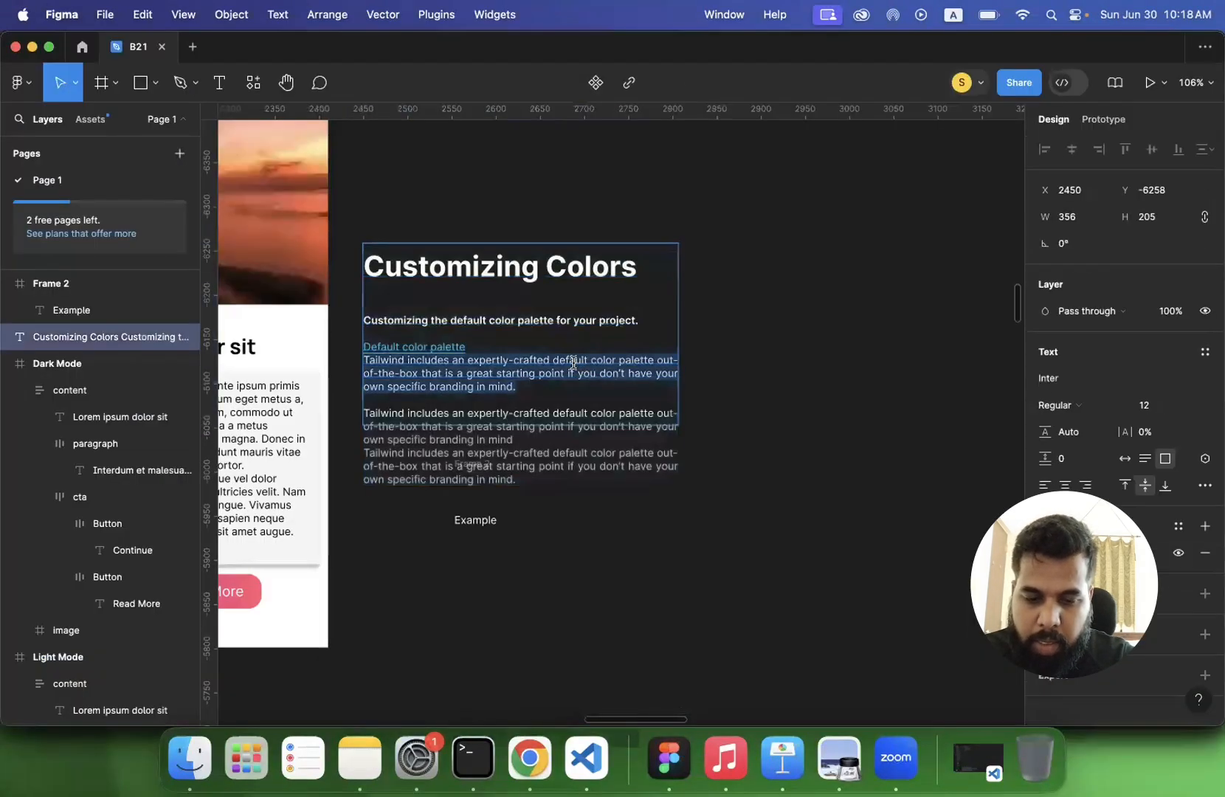
drag(1129, 436, 1135, 435)
key(super+z)
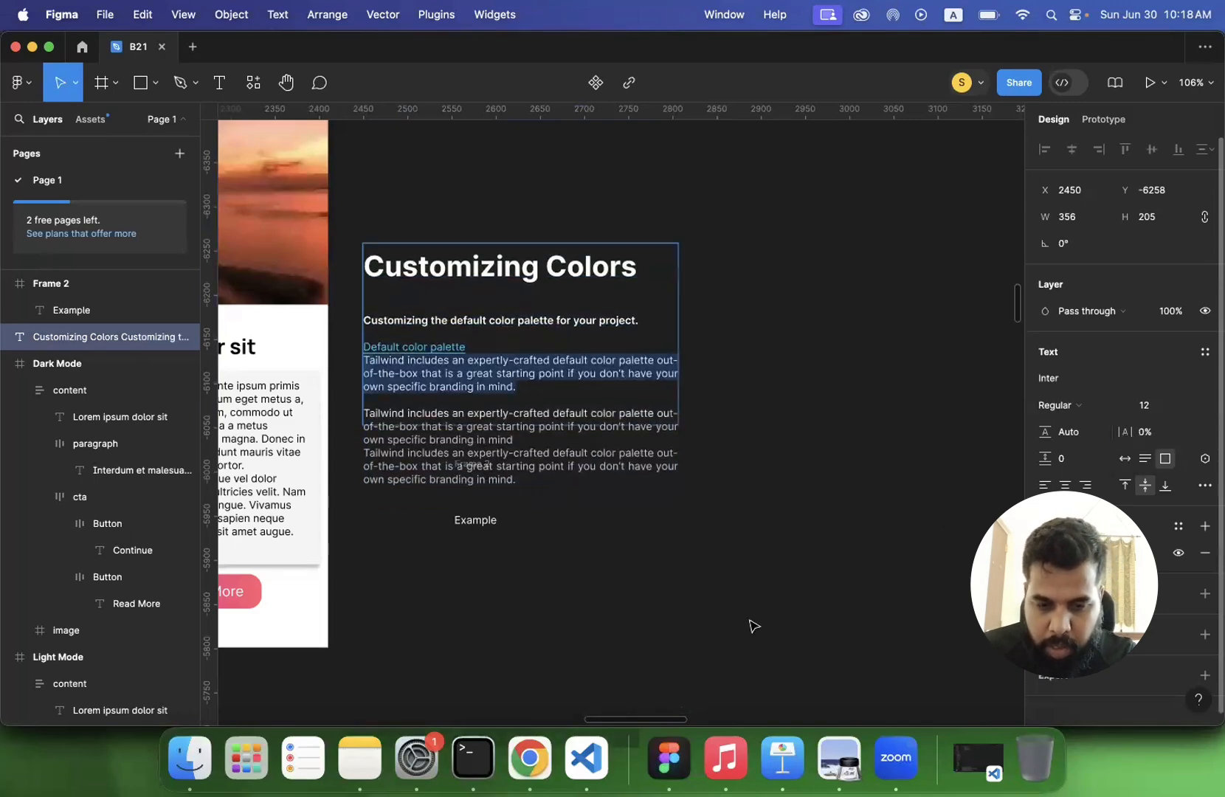
- Return to lecture 3.pdf in Preview and read the definition of the four main text alignments
click(842, 763)
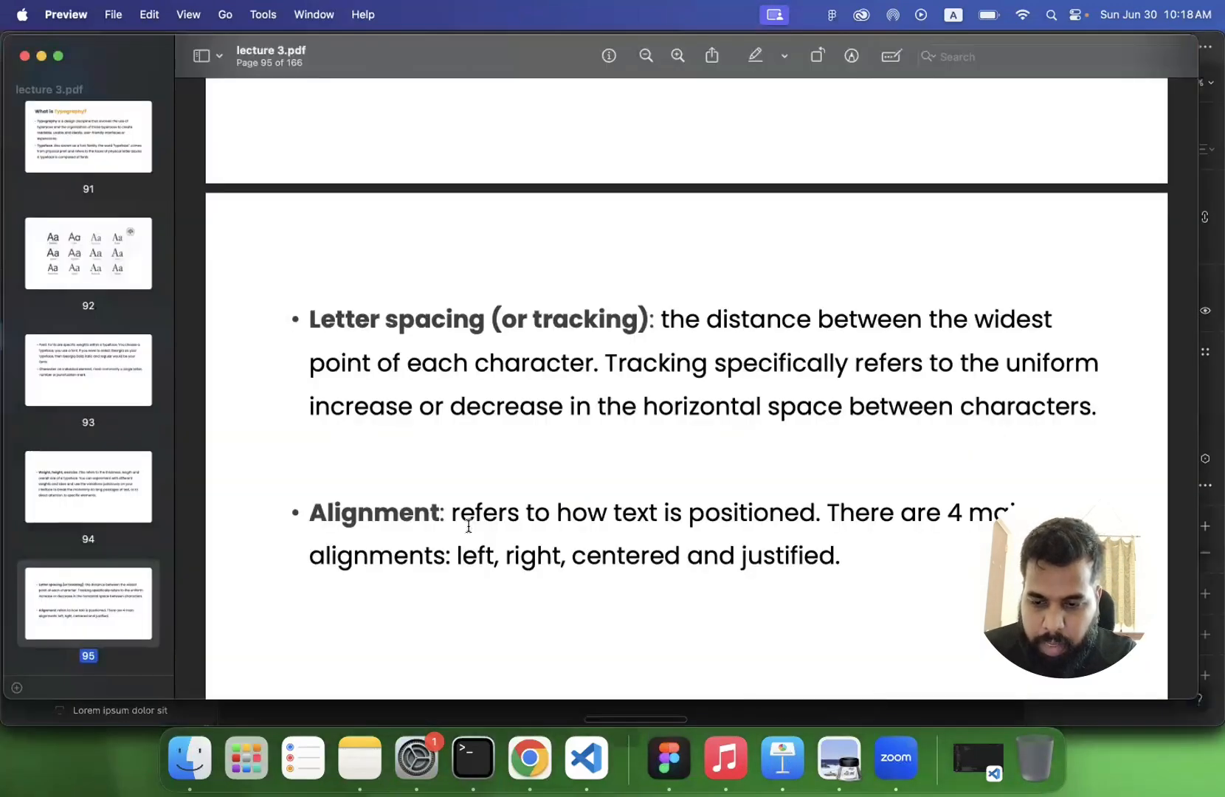
scroll(465, 525, down, 2)
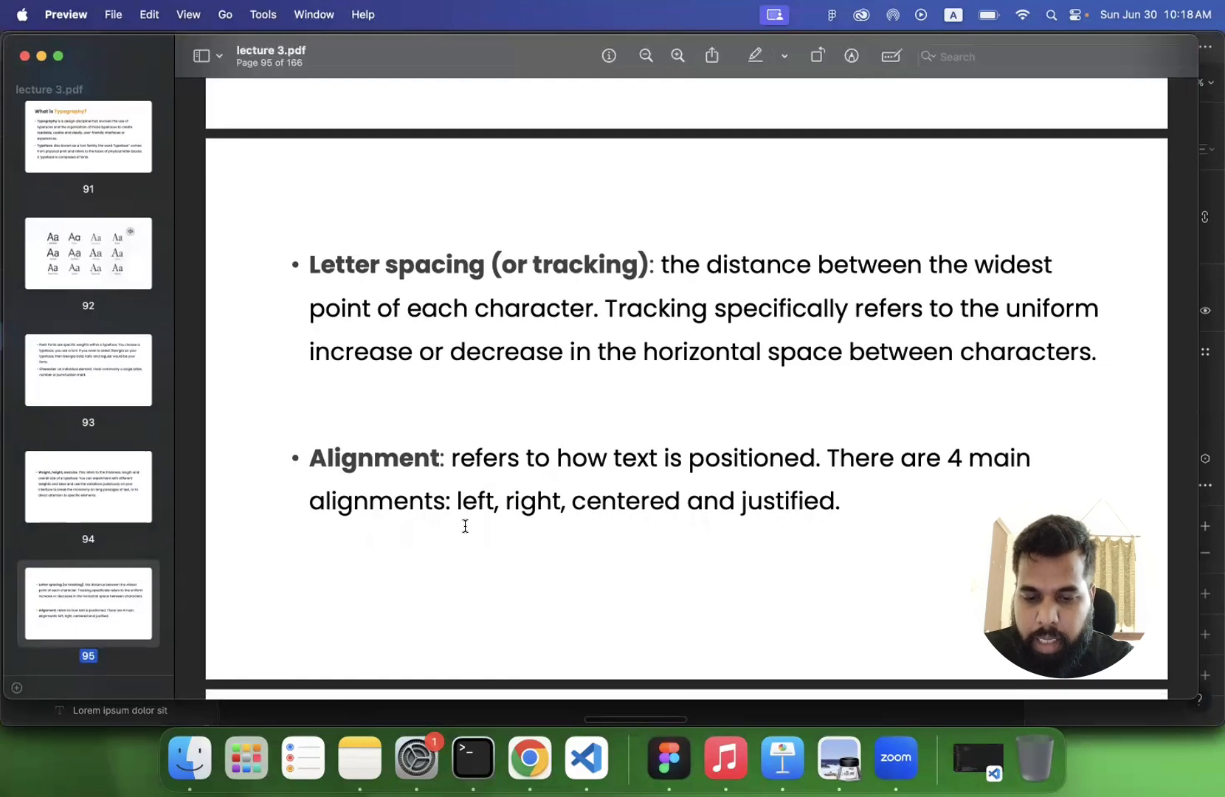
scroll(666, 535, down, 5)
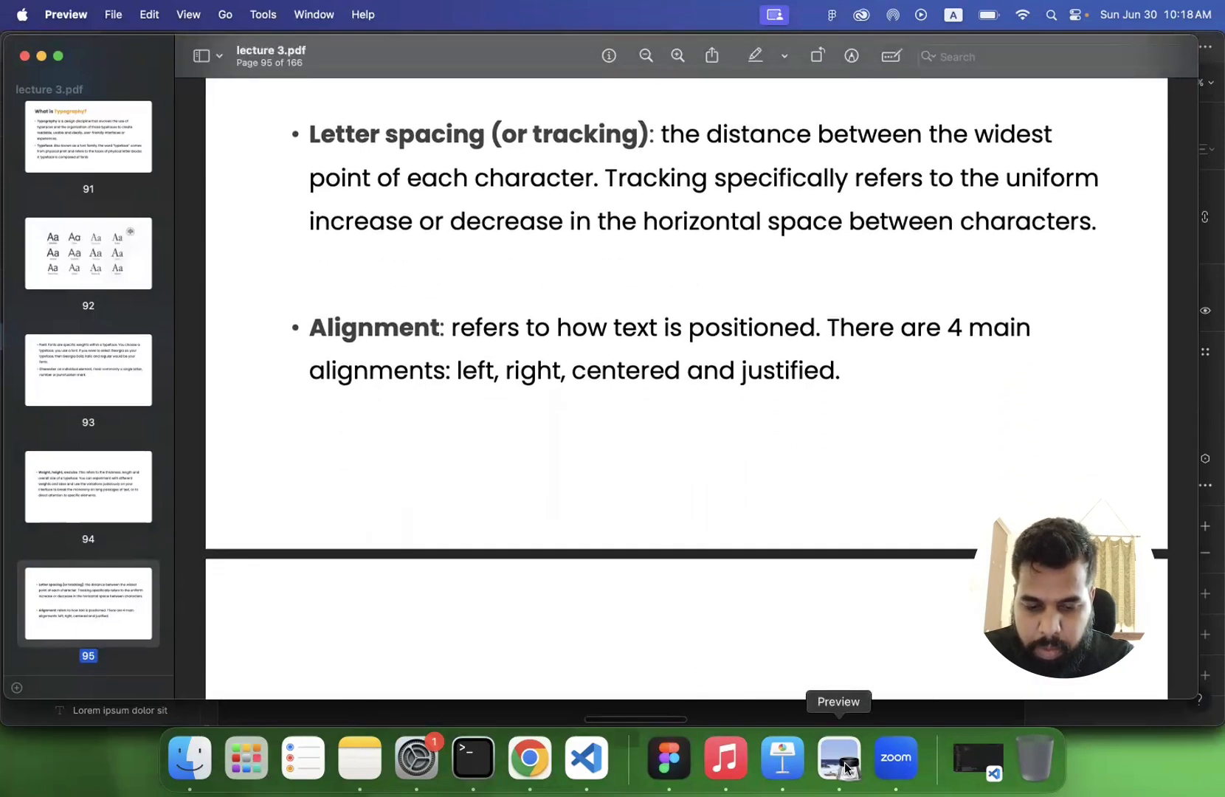
- Switch to Figma and show the alignment options, including justified, in the type settings of the selected Tailwind paragraph
click(668, 758)
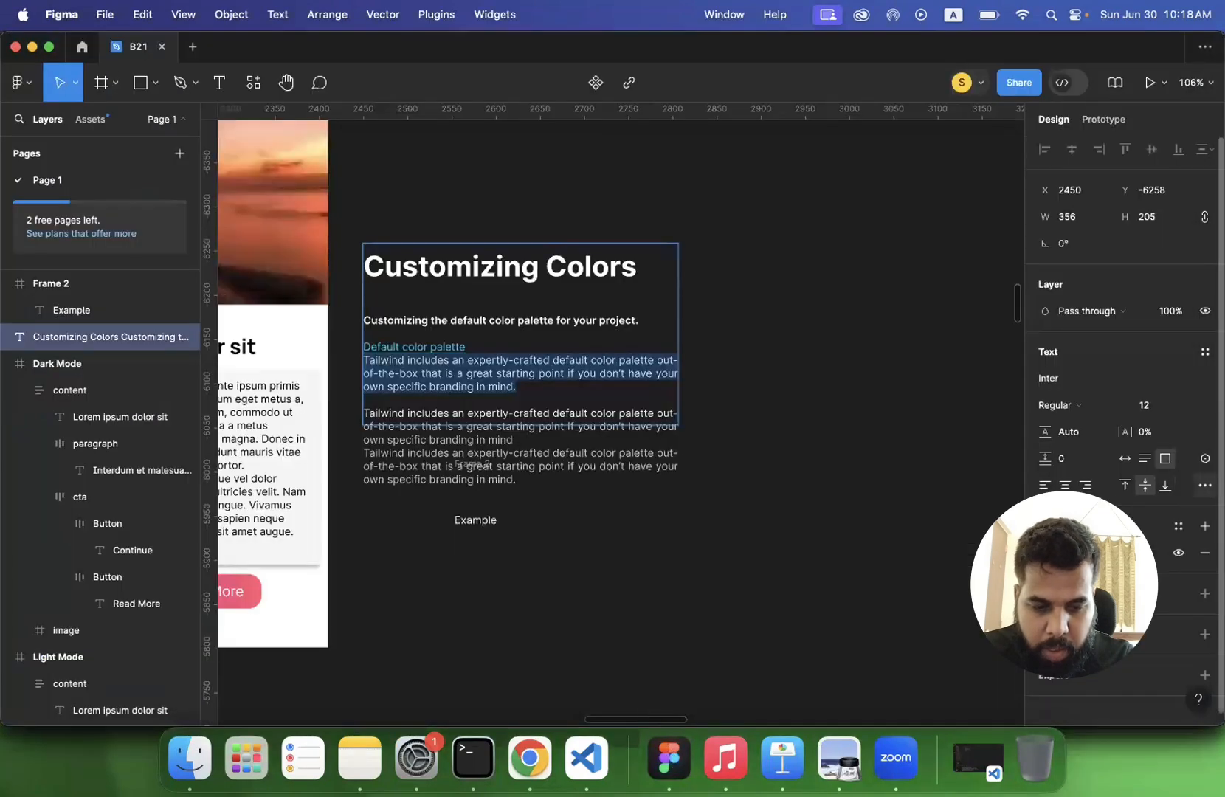
click(1204, 485)
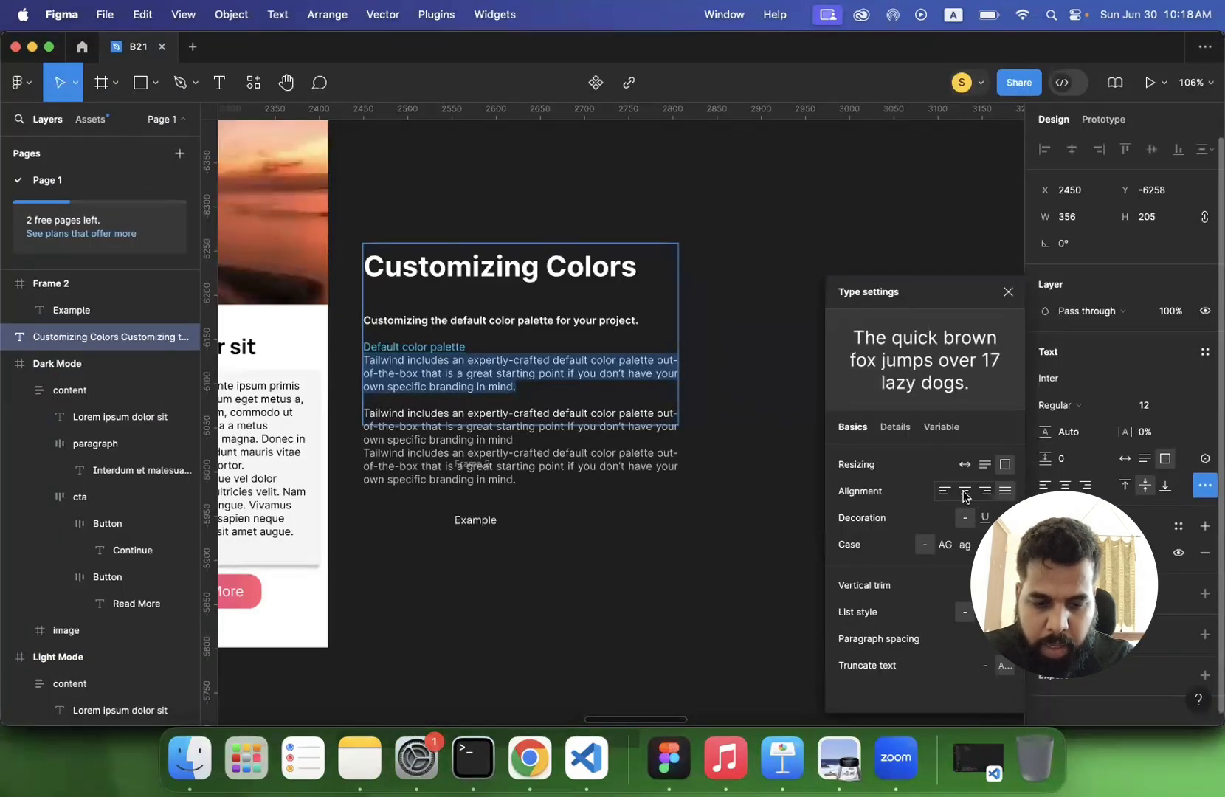
click(1005, 491)
click(945, 545)
- Switch to lecture 3.pdf in Preview and read the Typography Principles section through the slide on minimizing the number of fonts
click(839, 759)
scroll(656, 579, down, 10)
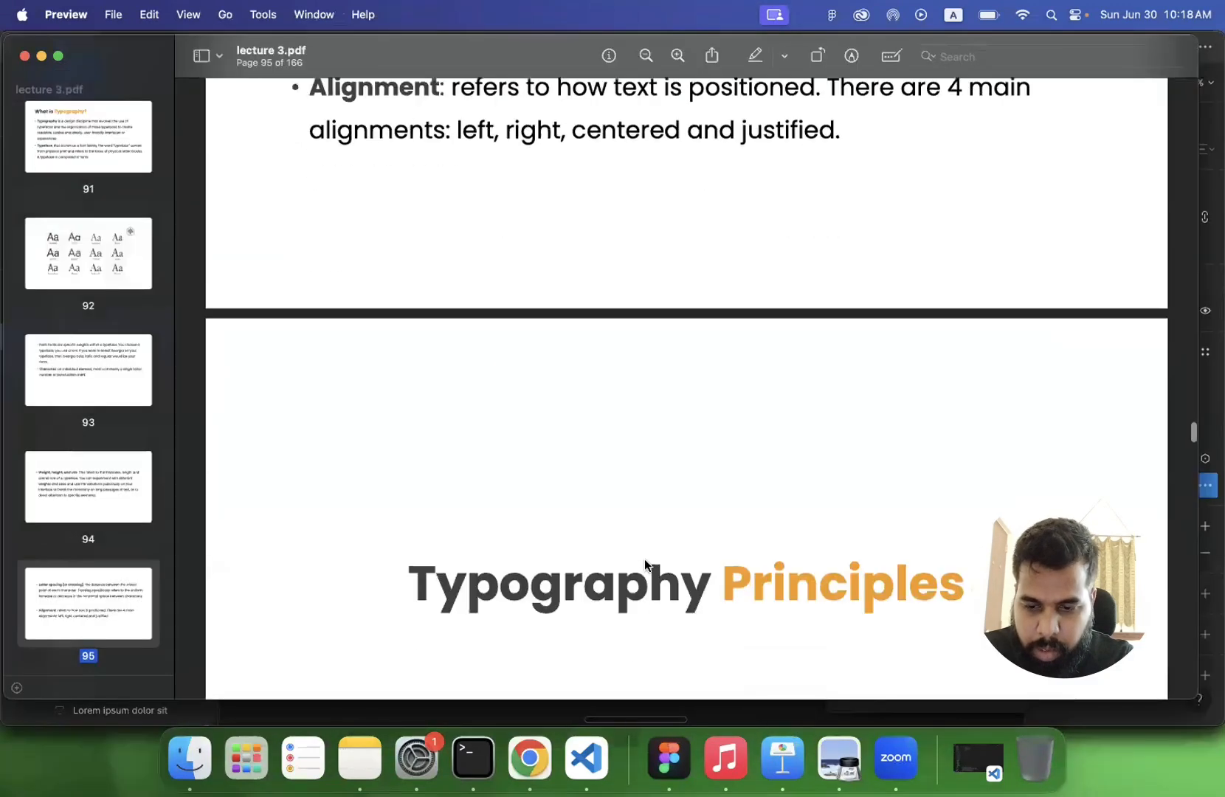
scroll(645, 565, down, 6)
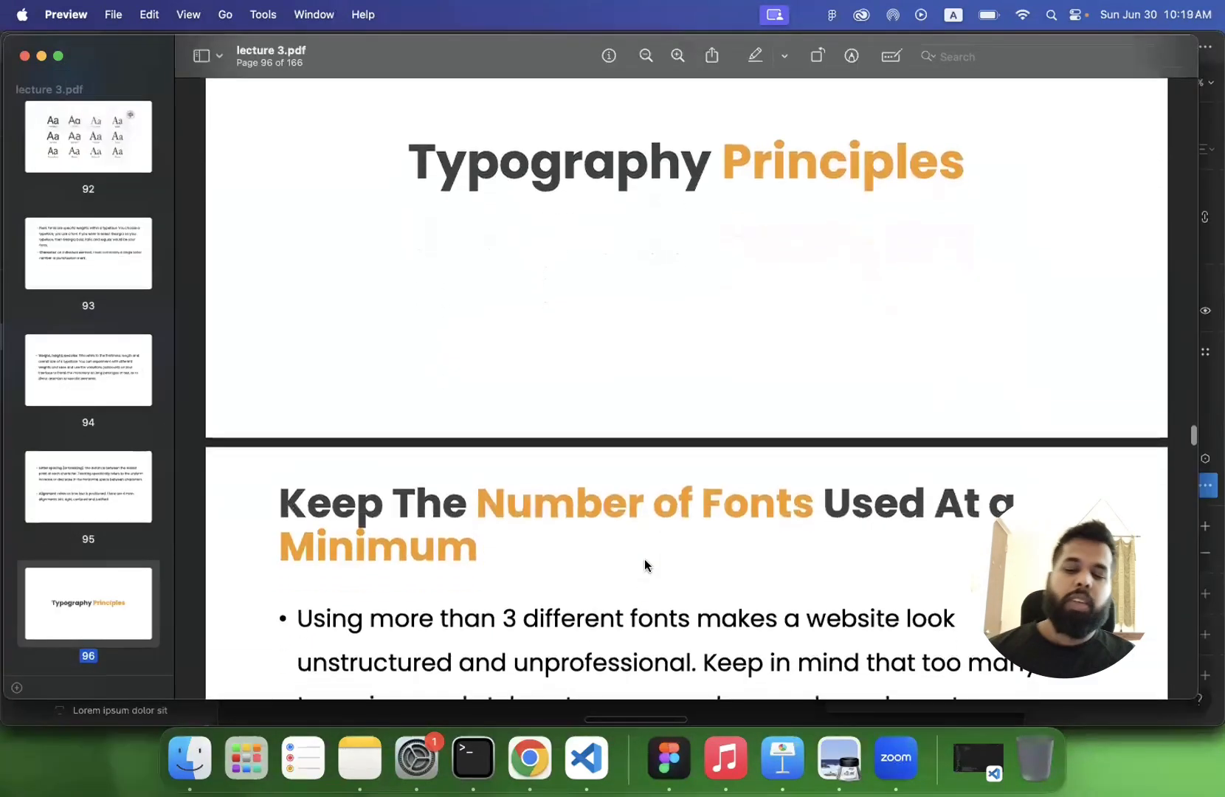
scroll(645, 565, up, 5)
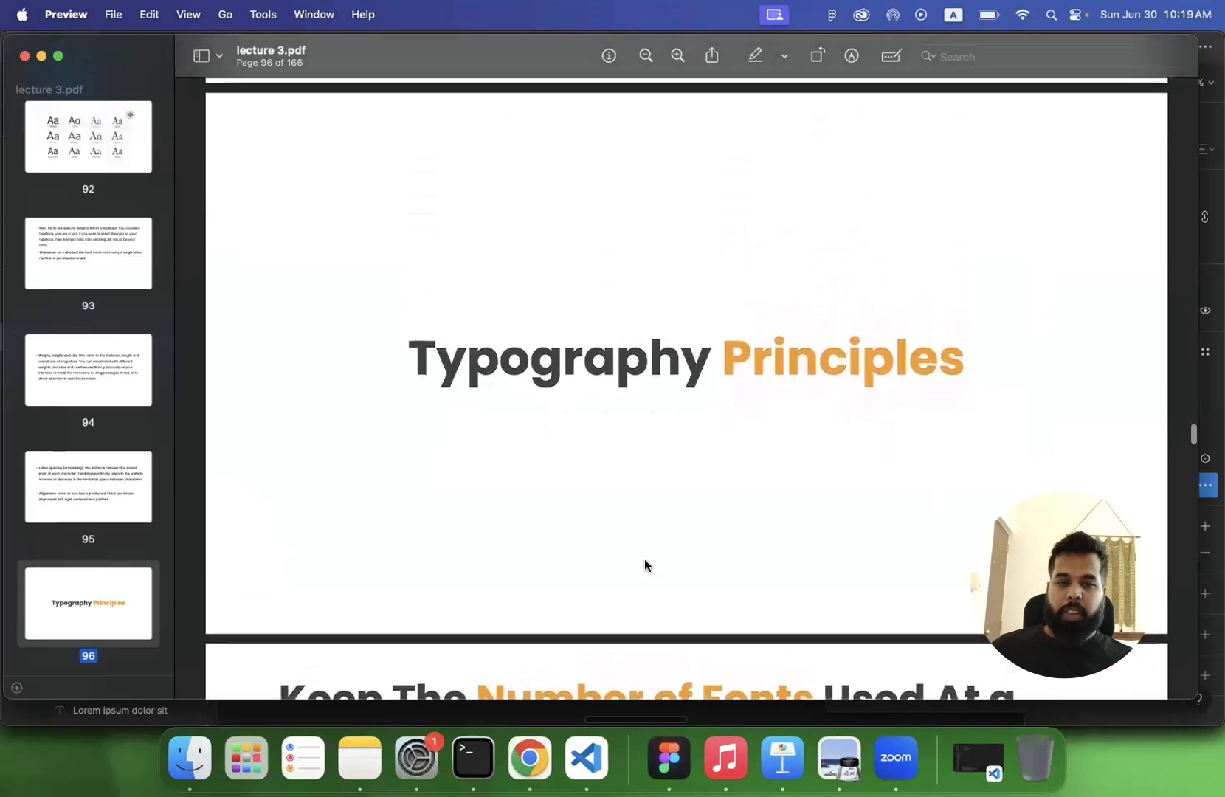
scroll(644, 566, down, 1)
scroll(644, 566, up, 4)
scroll(644, 565, down, 5)
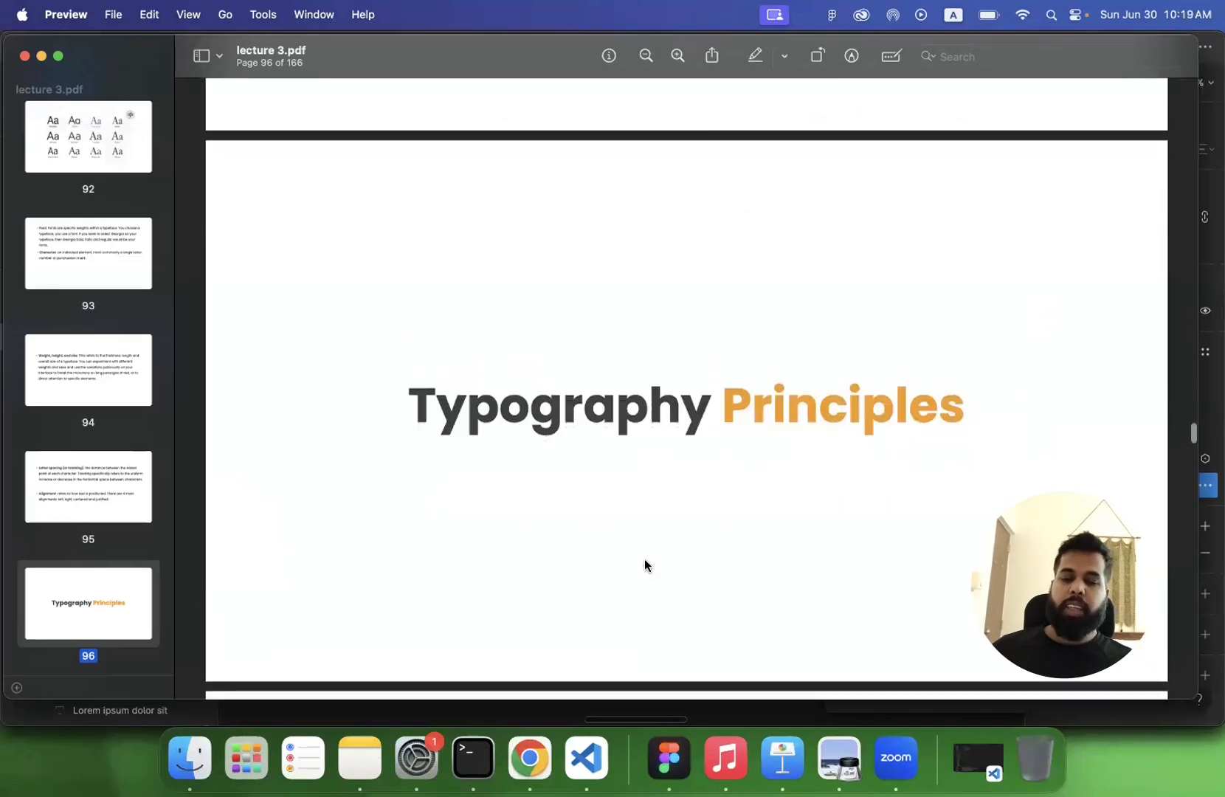
scroll(645, 561, down, 4)
scroll(644, 561, up, 3)
scroll(645, 561, down, 6)
scroll(645, 561, down, 3)
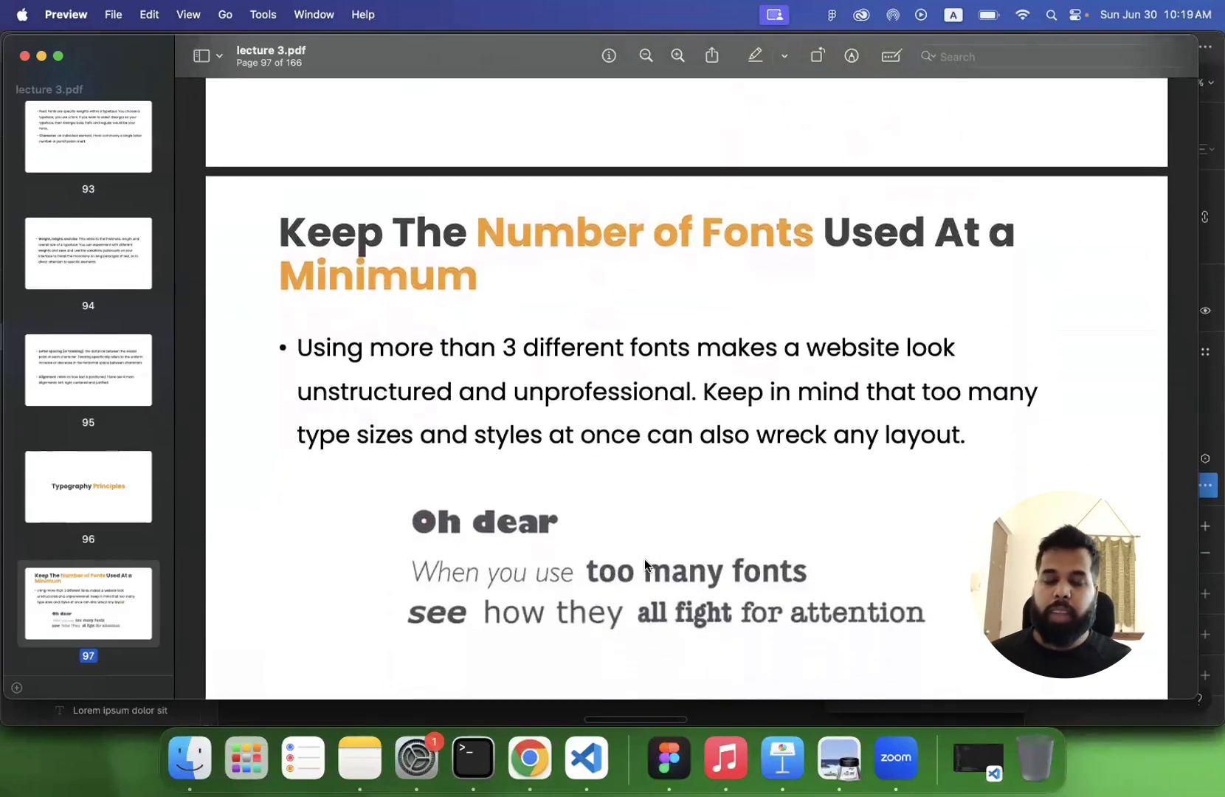
scroll(644, 558, down, 1)
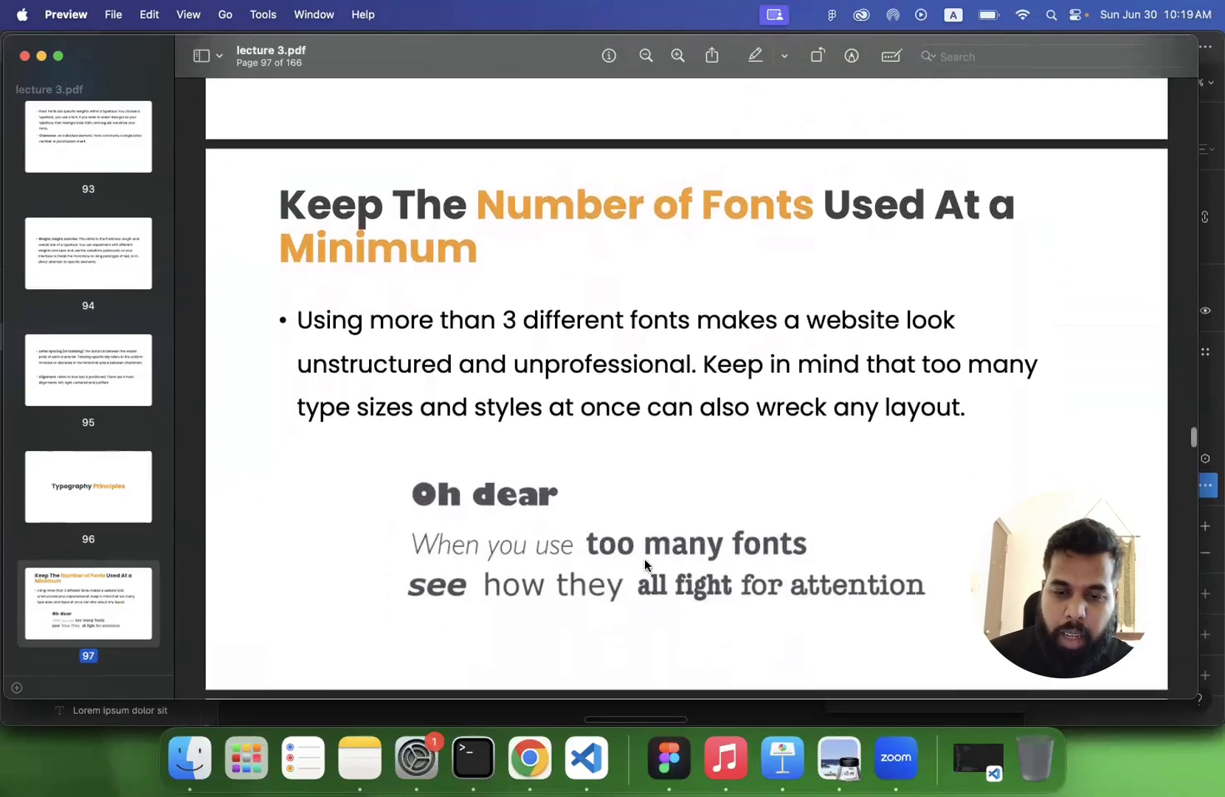
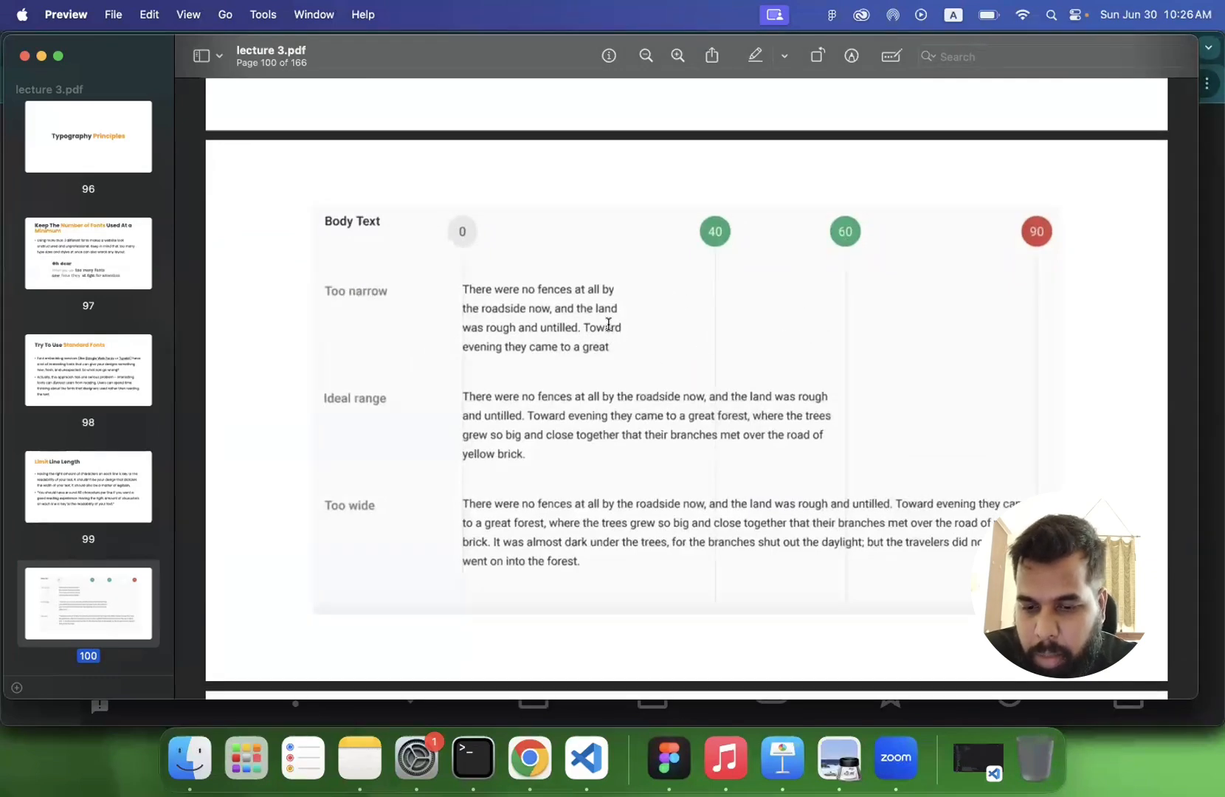
- Read the body text line-length chart and the slide recommending 30–40 characters per line for mobile devices
scroll(763, 331, up, 3)
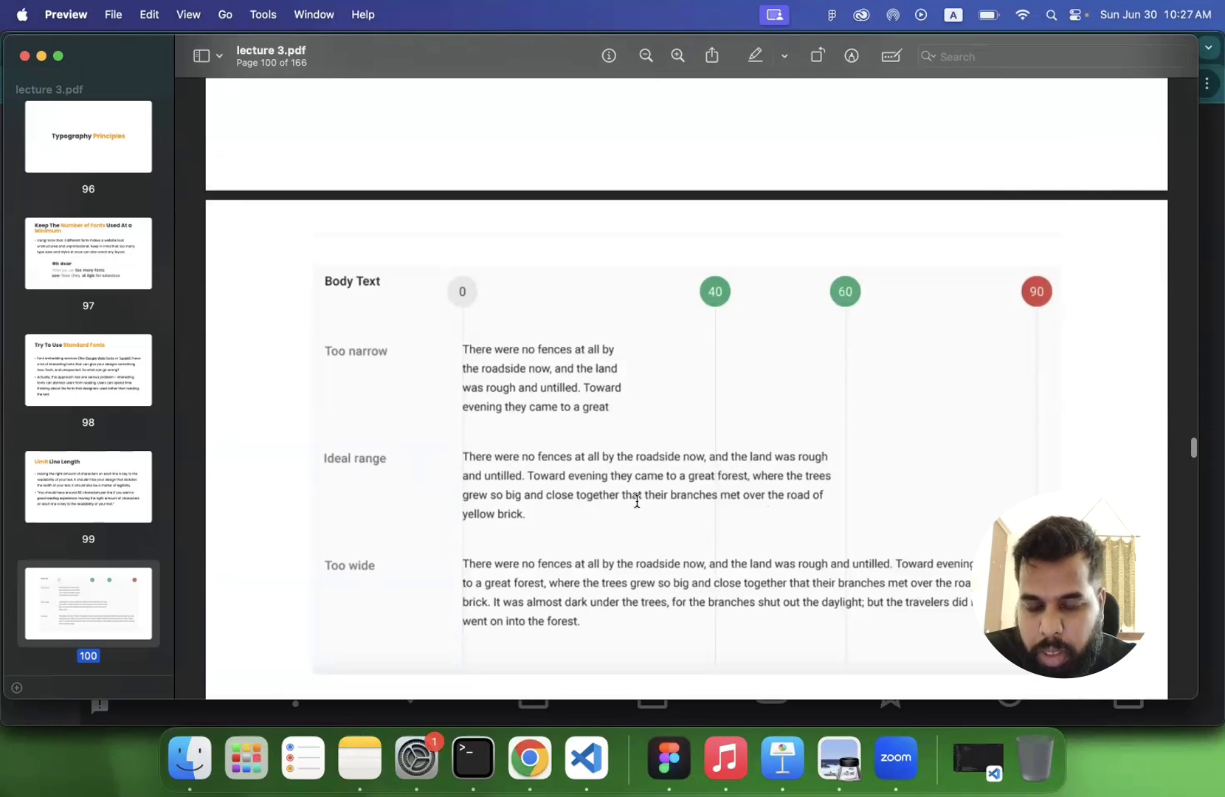
scroll(638, 501, down, 1)
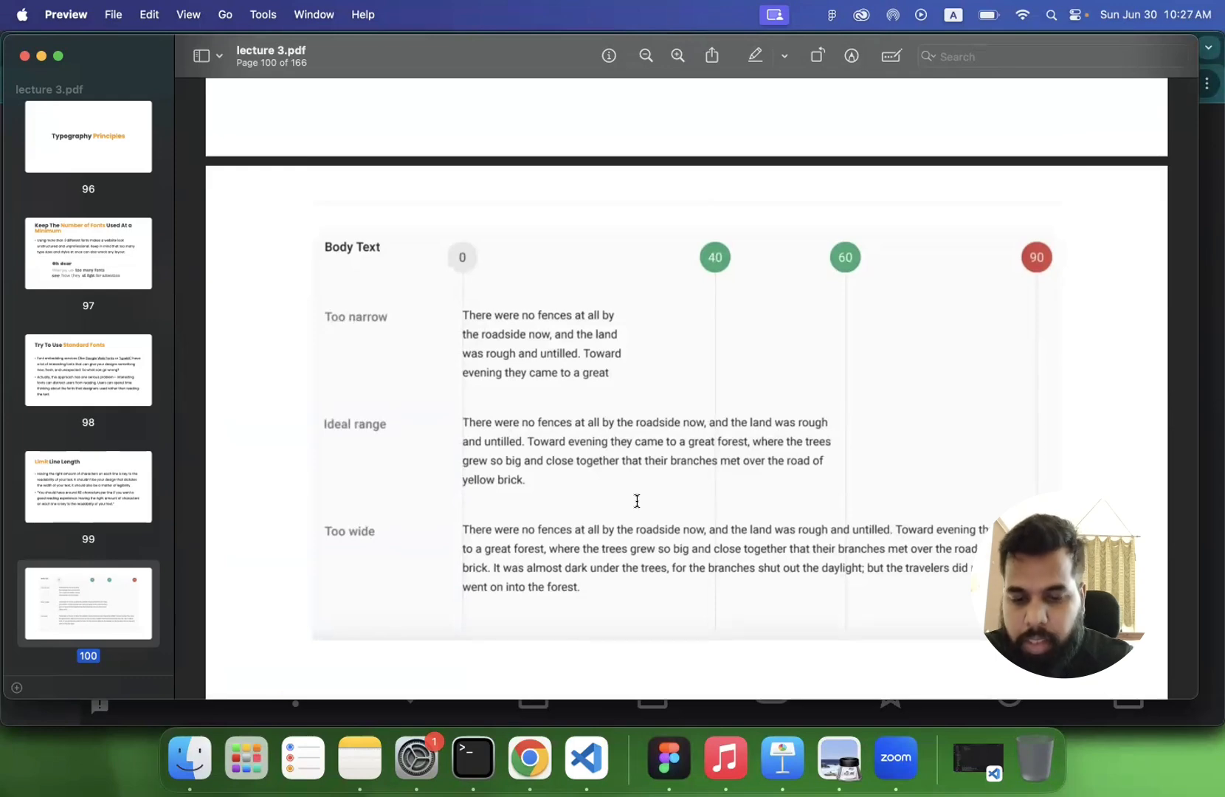
scroll(638, 501, down, 10)
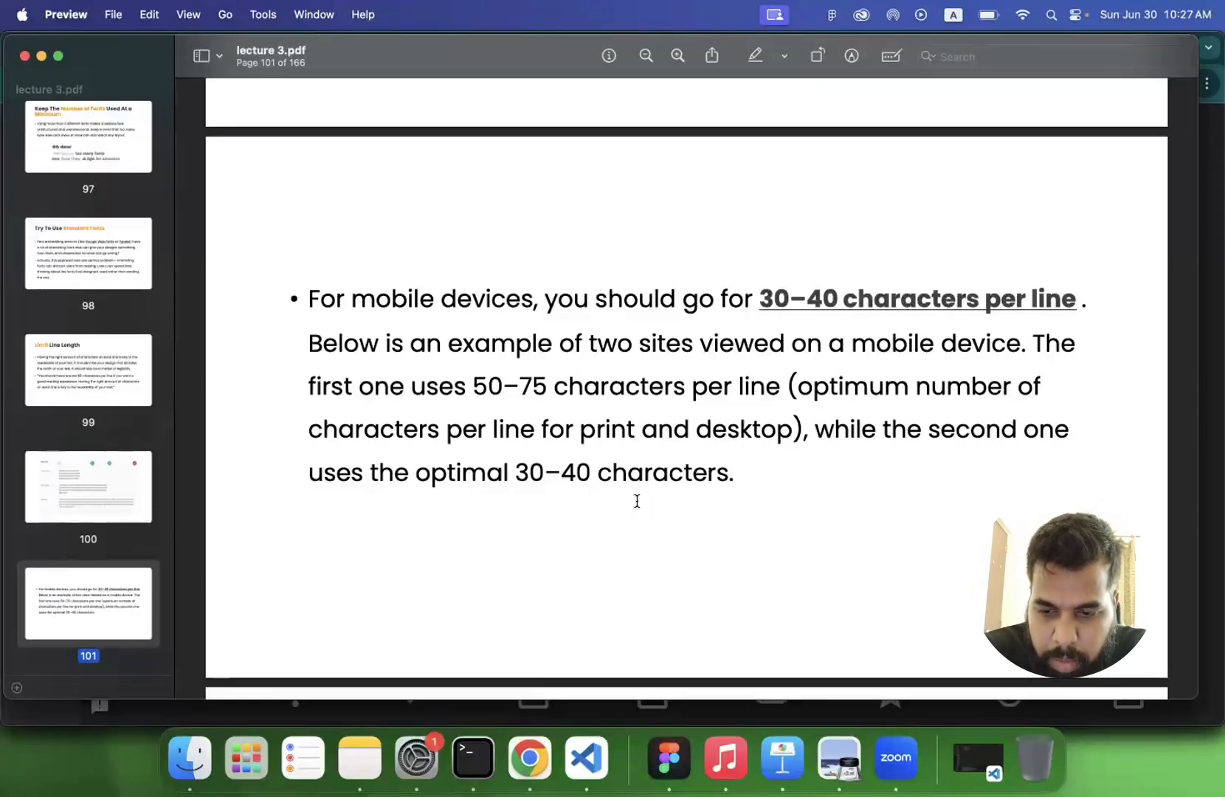
scroll(637, 501, down, 2)
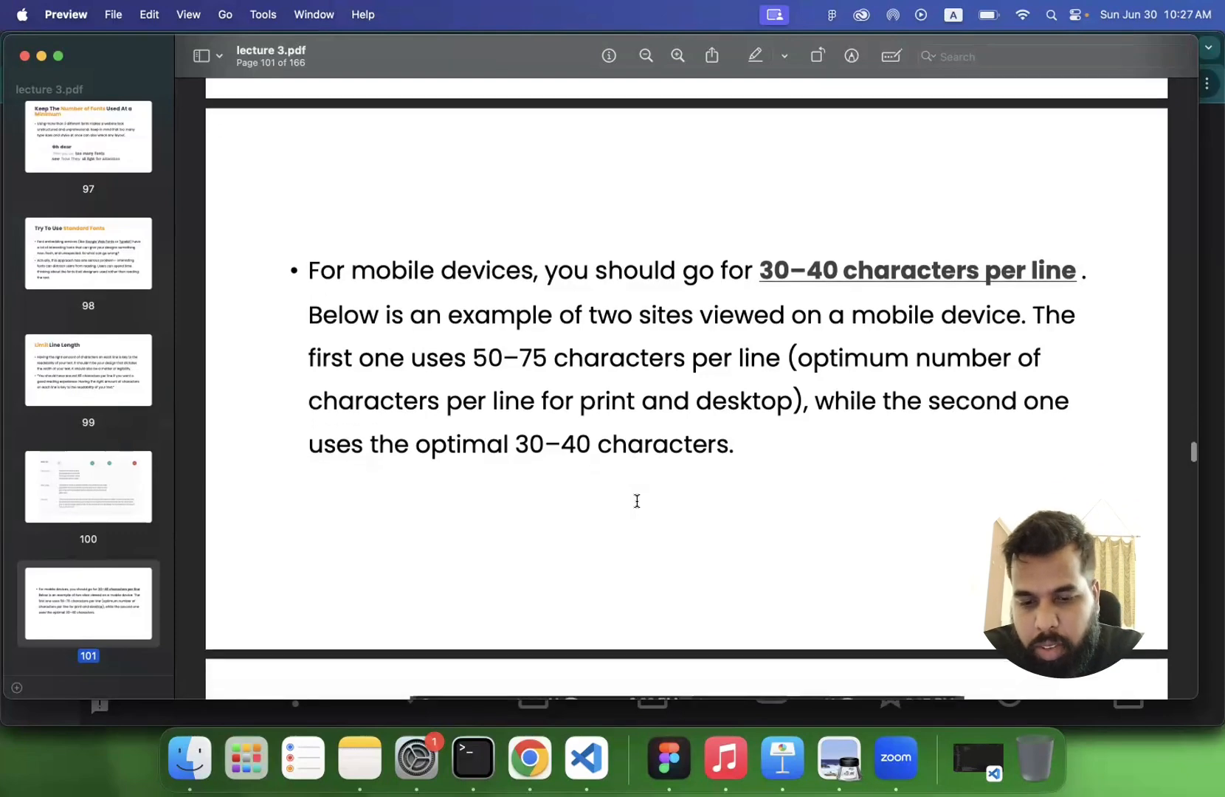
scroll(637, 501, down, 1)
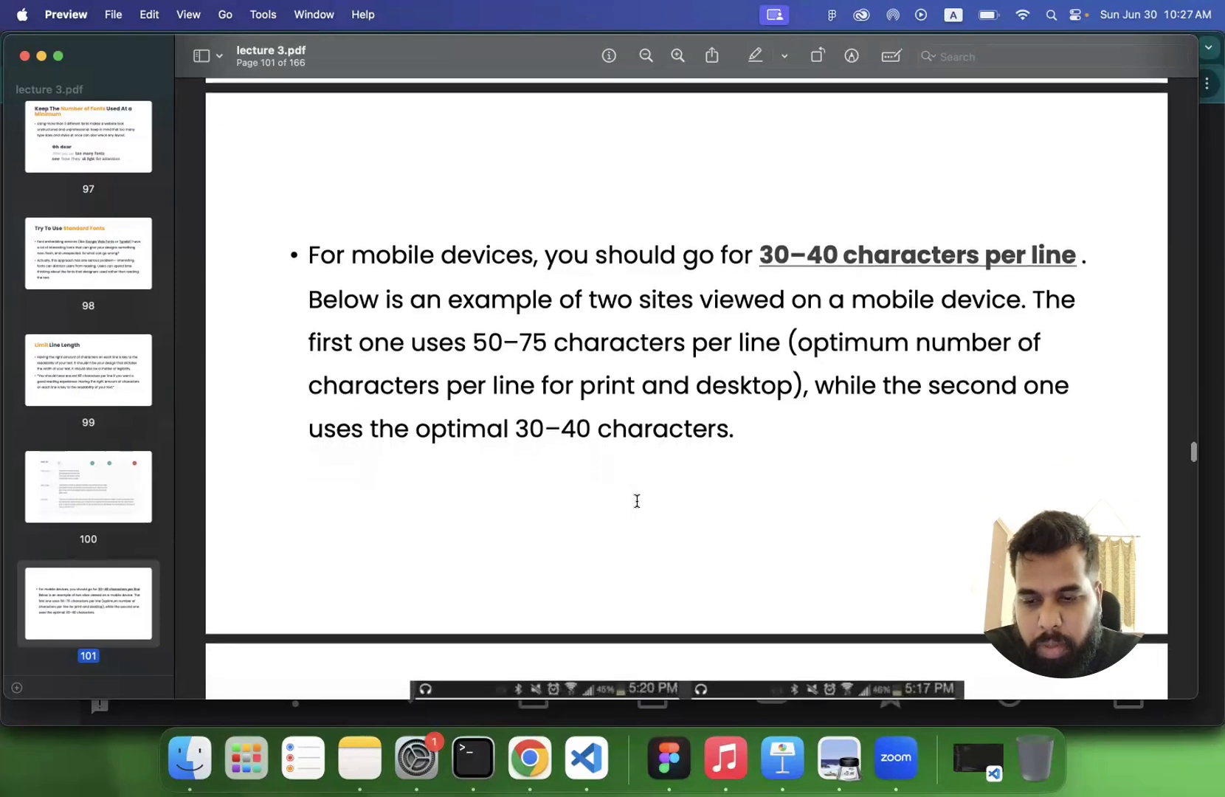
scroll(636, 502, down, 1)
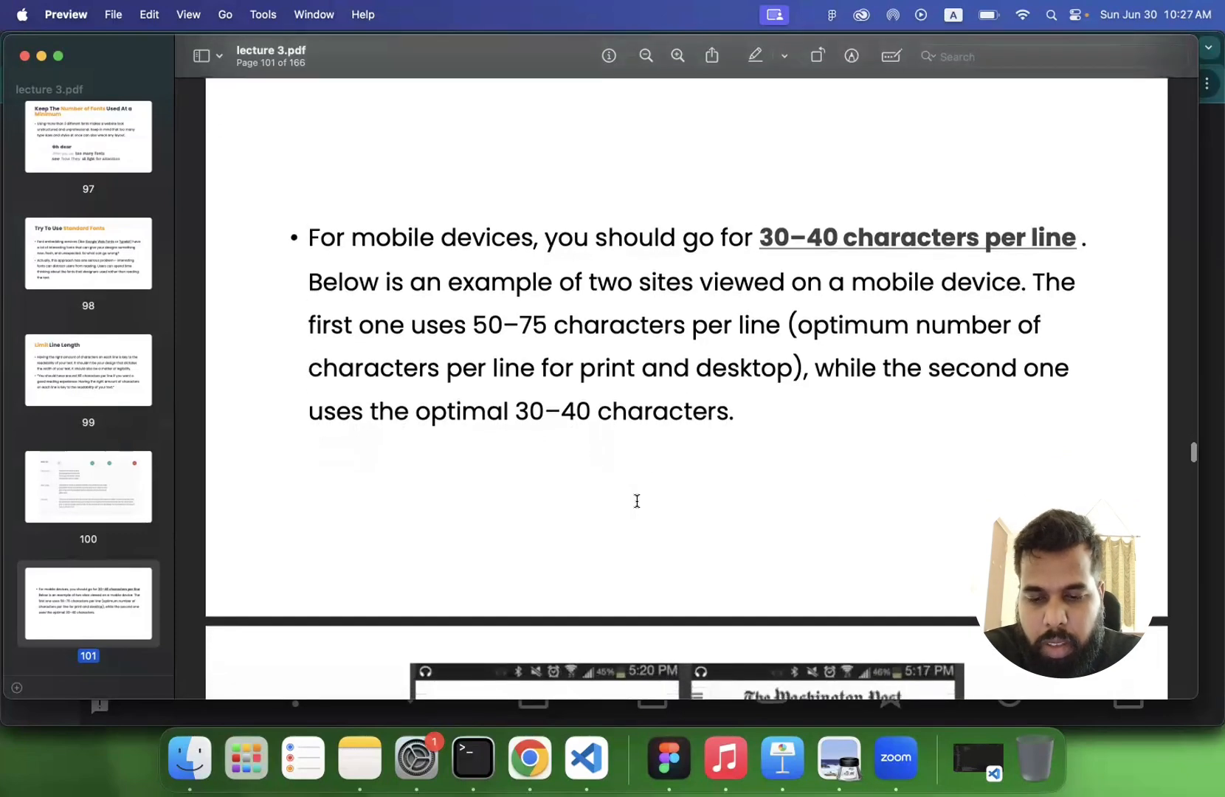
scroll(637, 501, down, 10)
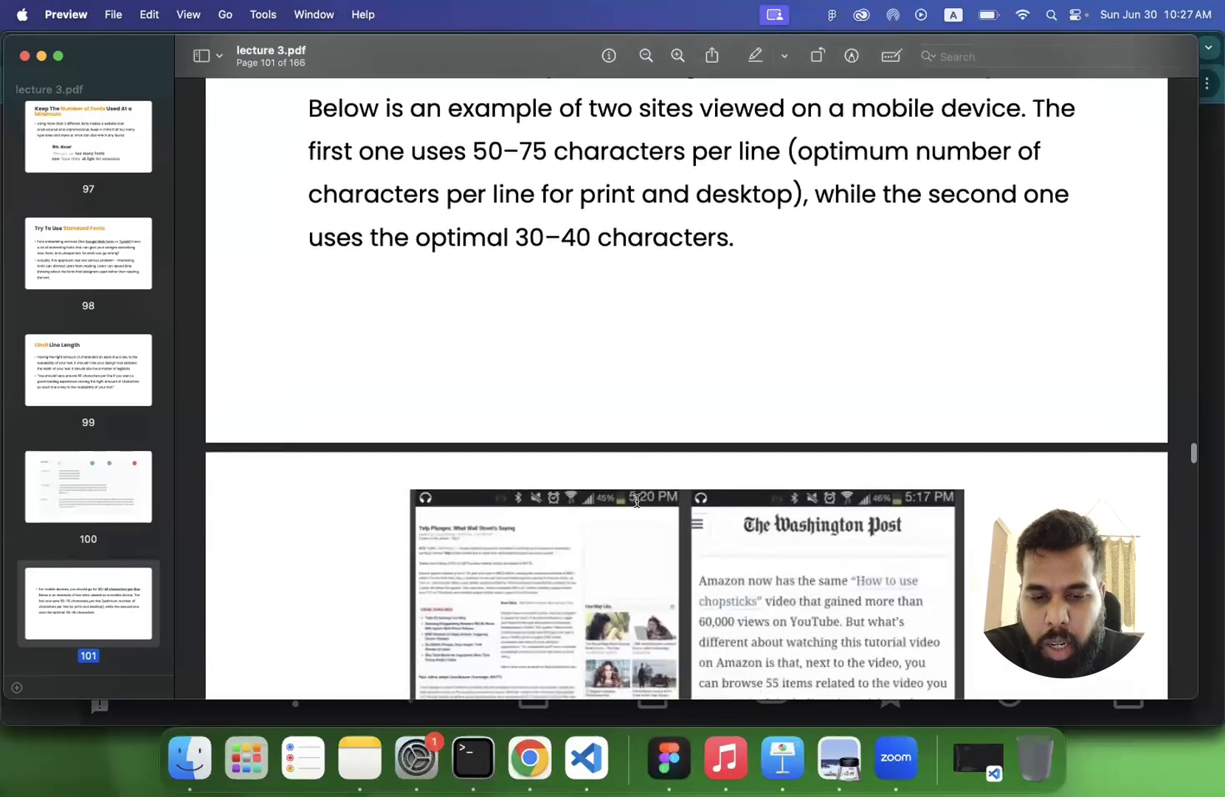
scroll(637, 501, down, 5)
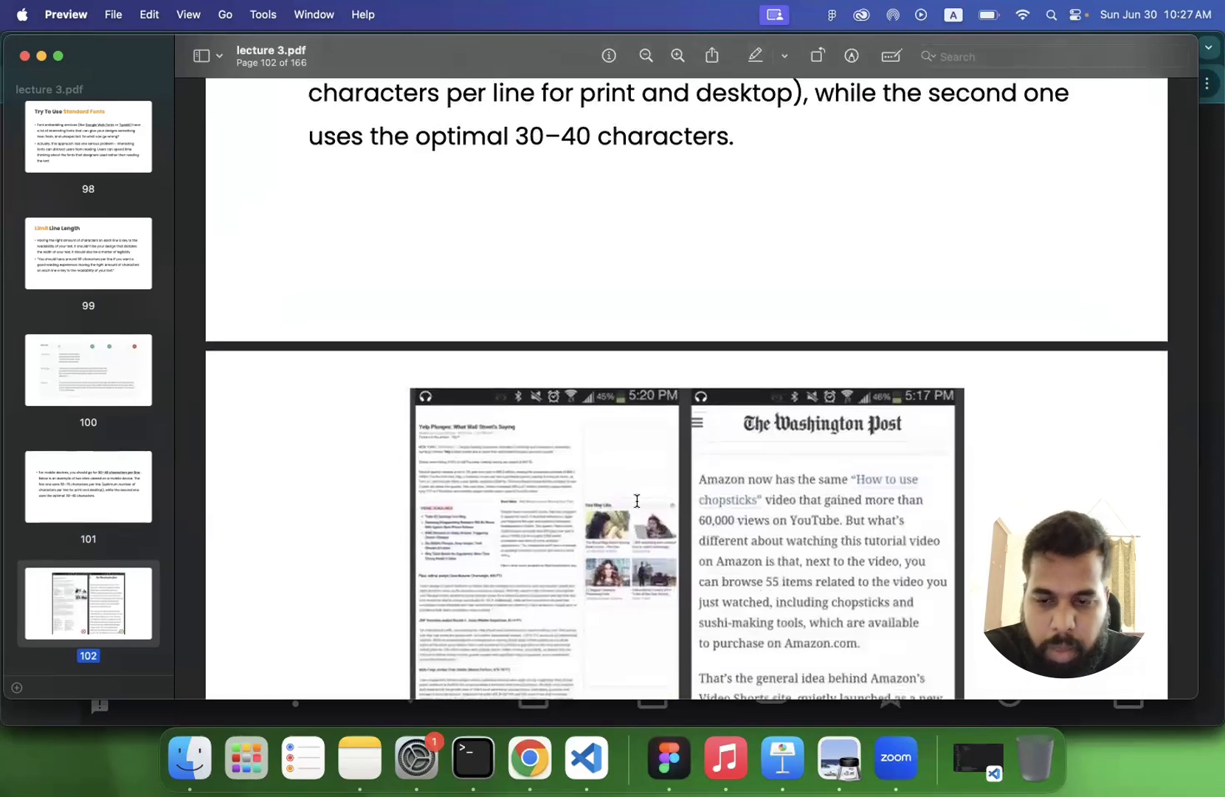
scroll(637, 501, down, 6)
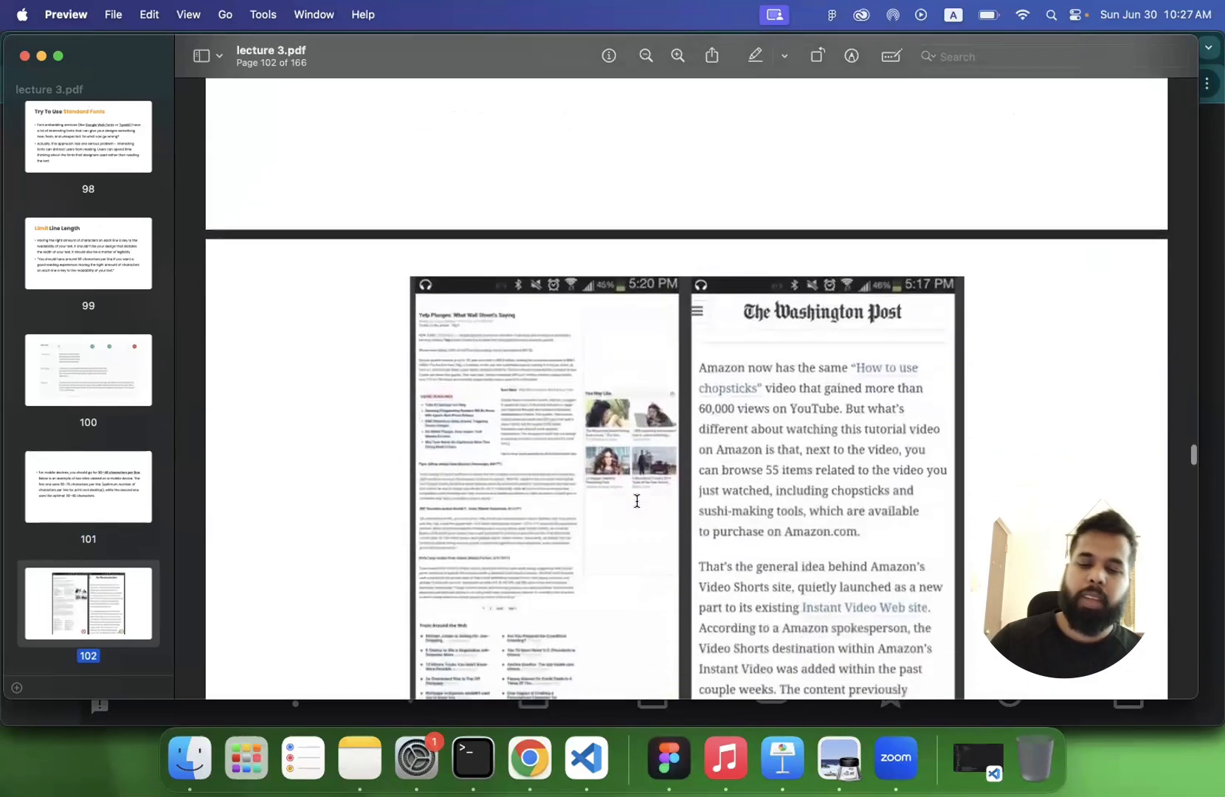
- Compare the two mobile site examples on page 102 and read the slide on choosing a typeface that works well in various sizes
scroll(485, 449, down, 3)
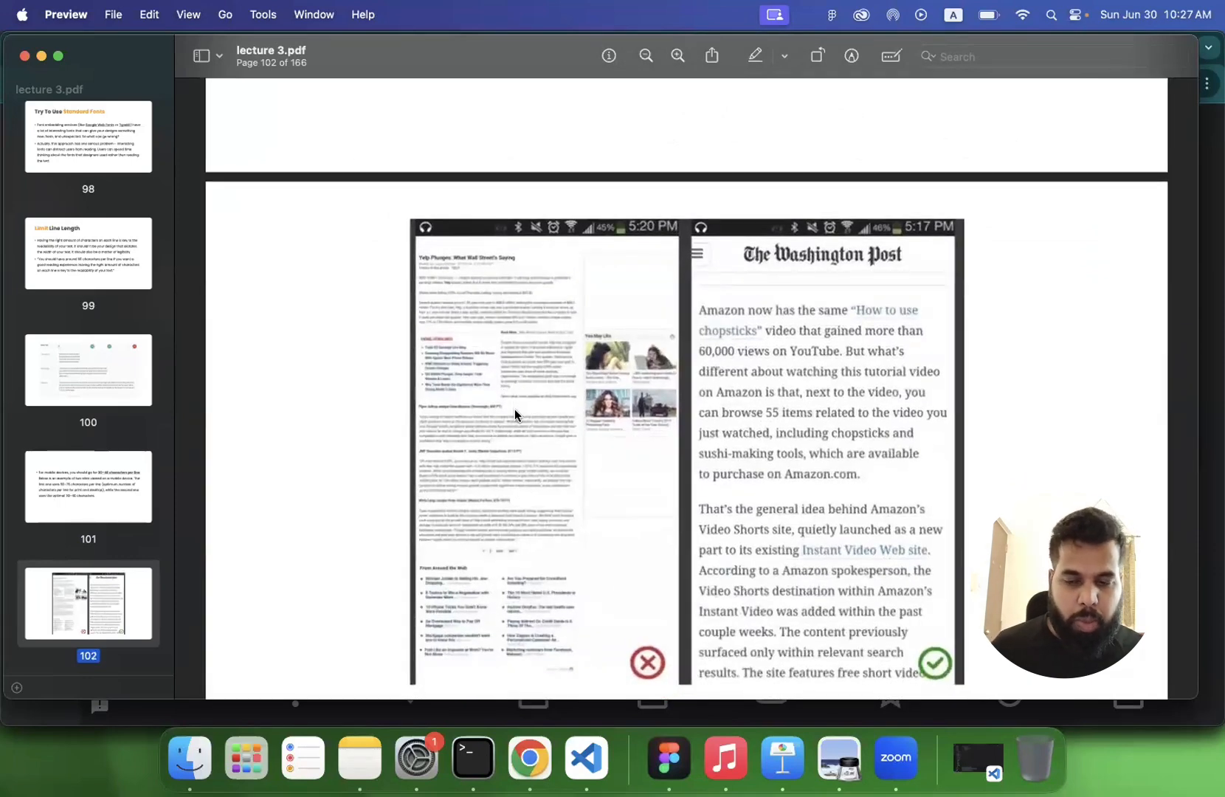
scroll(513, 408, up, 5)
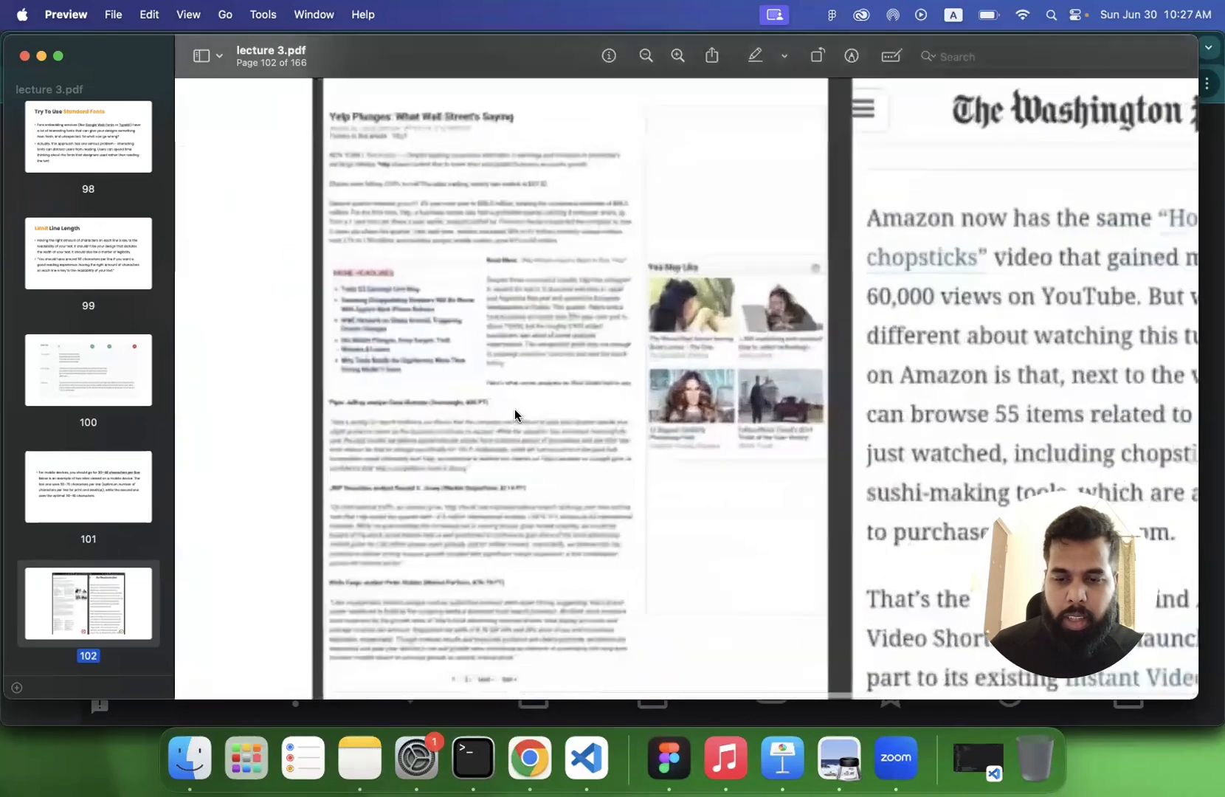
scroll(514, 409, up, 2)
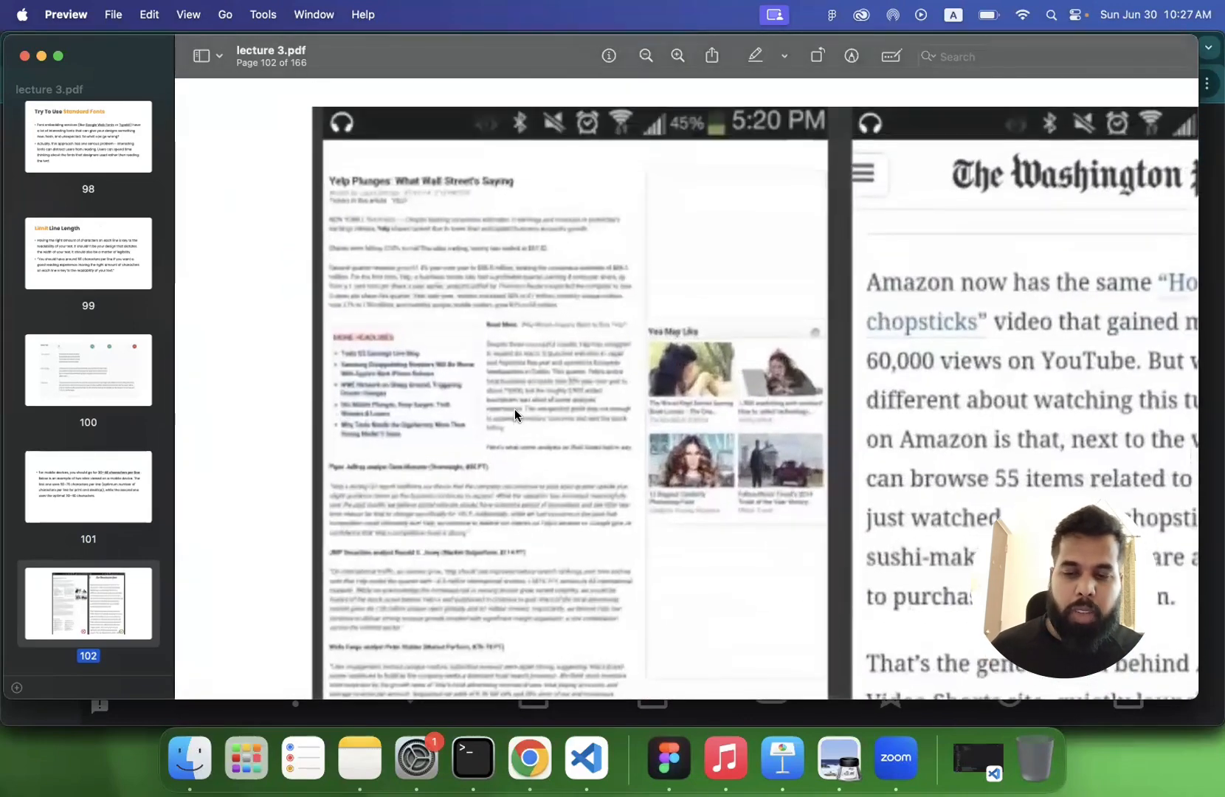
scroll(513, 409, down, 5)
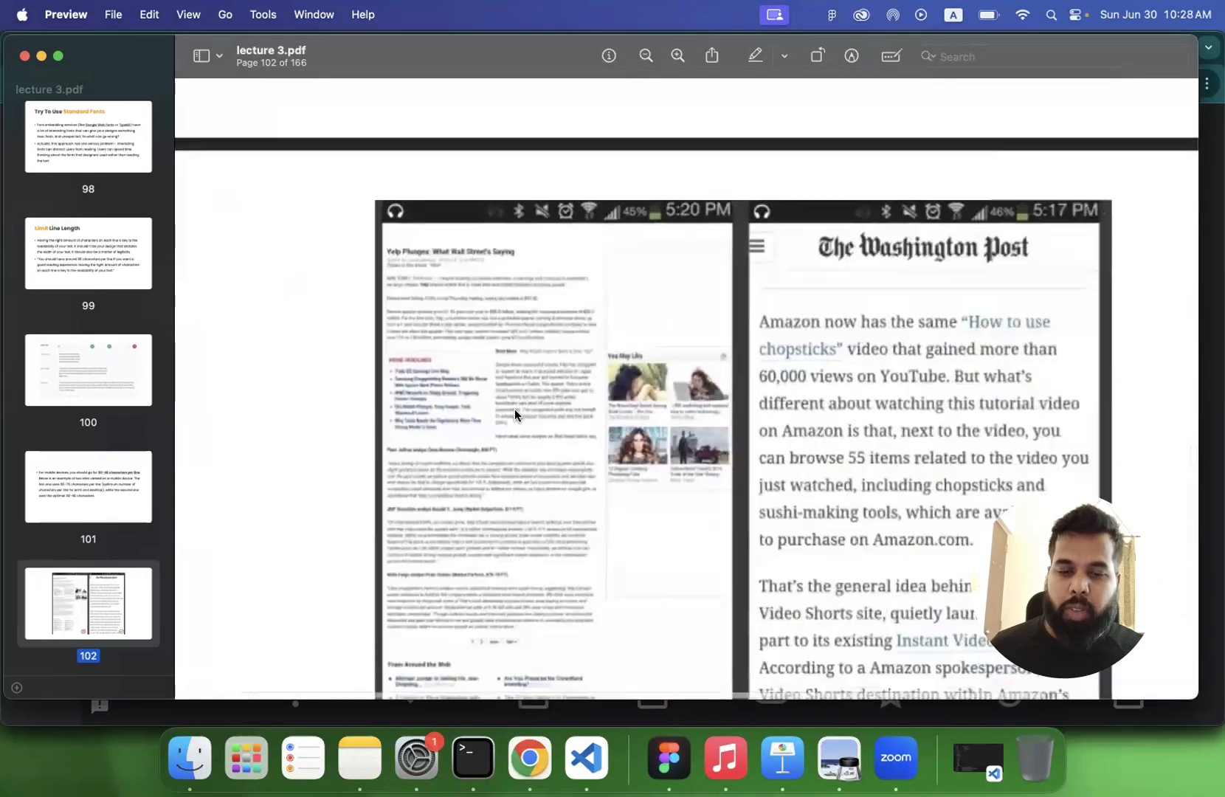
scroll(515, 415, down, 1)
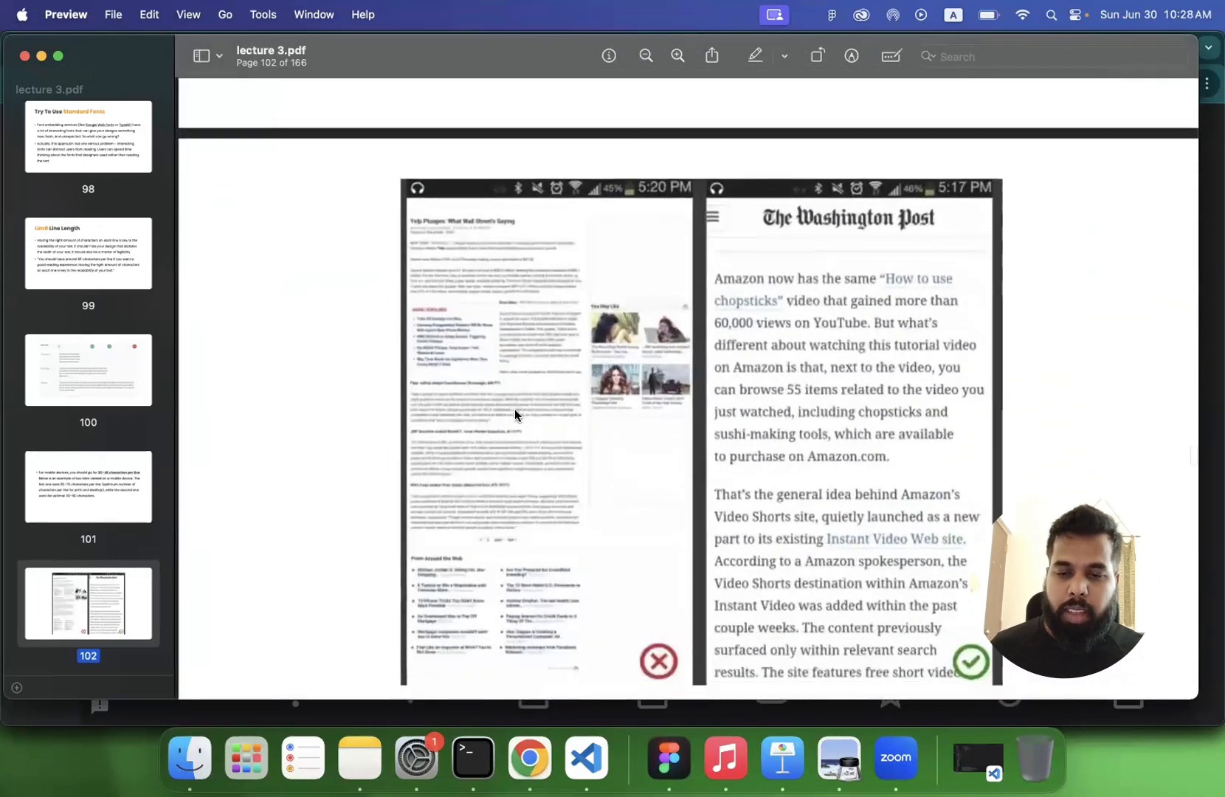
scroll(515, 413, down, 5)
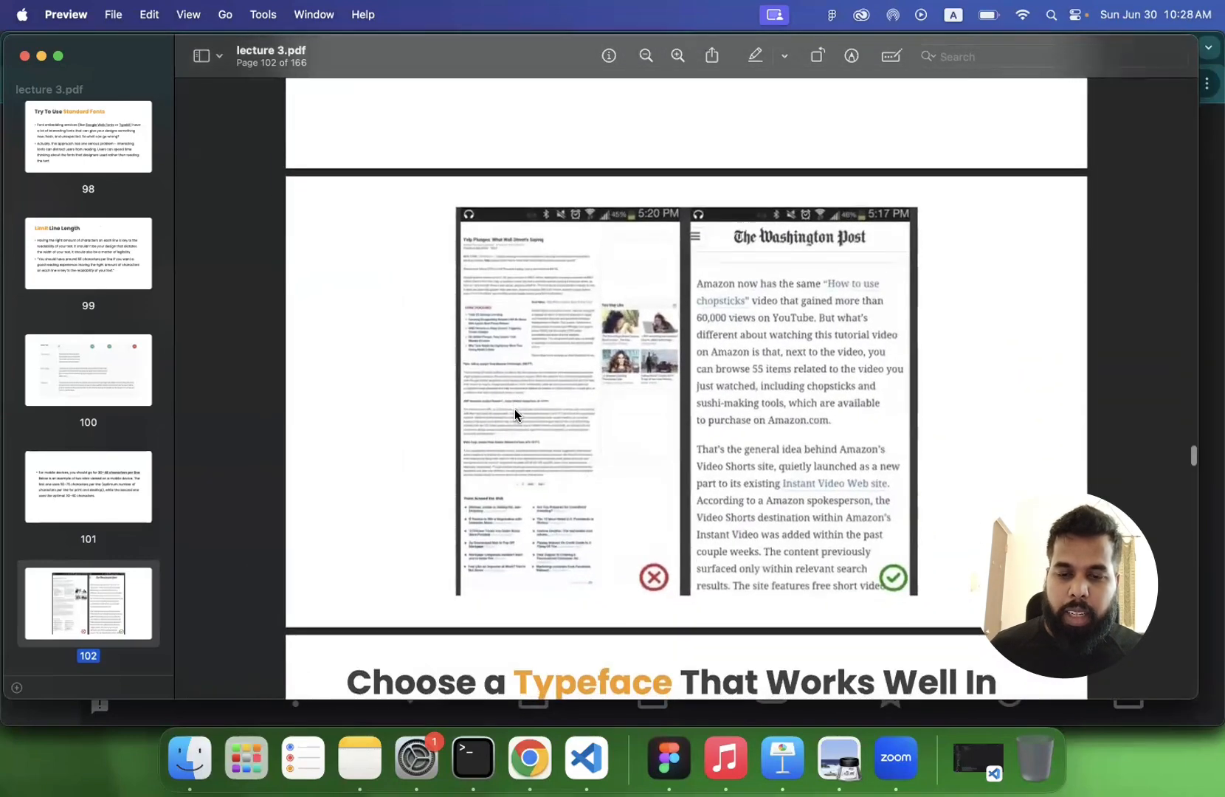
scroll(515, 413, up, 4)
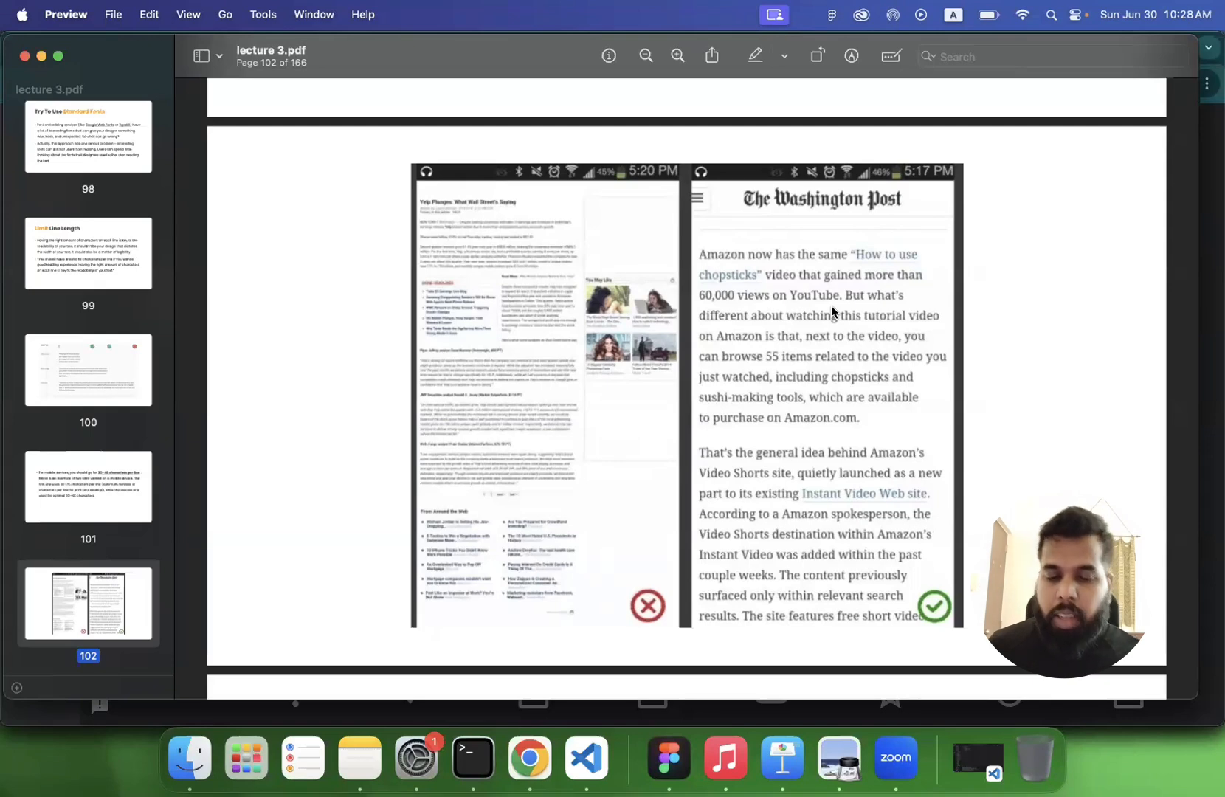
scroll(769, 436, down, 3)
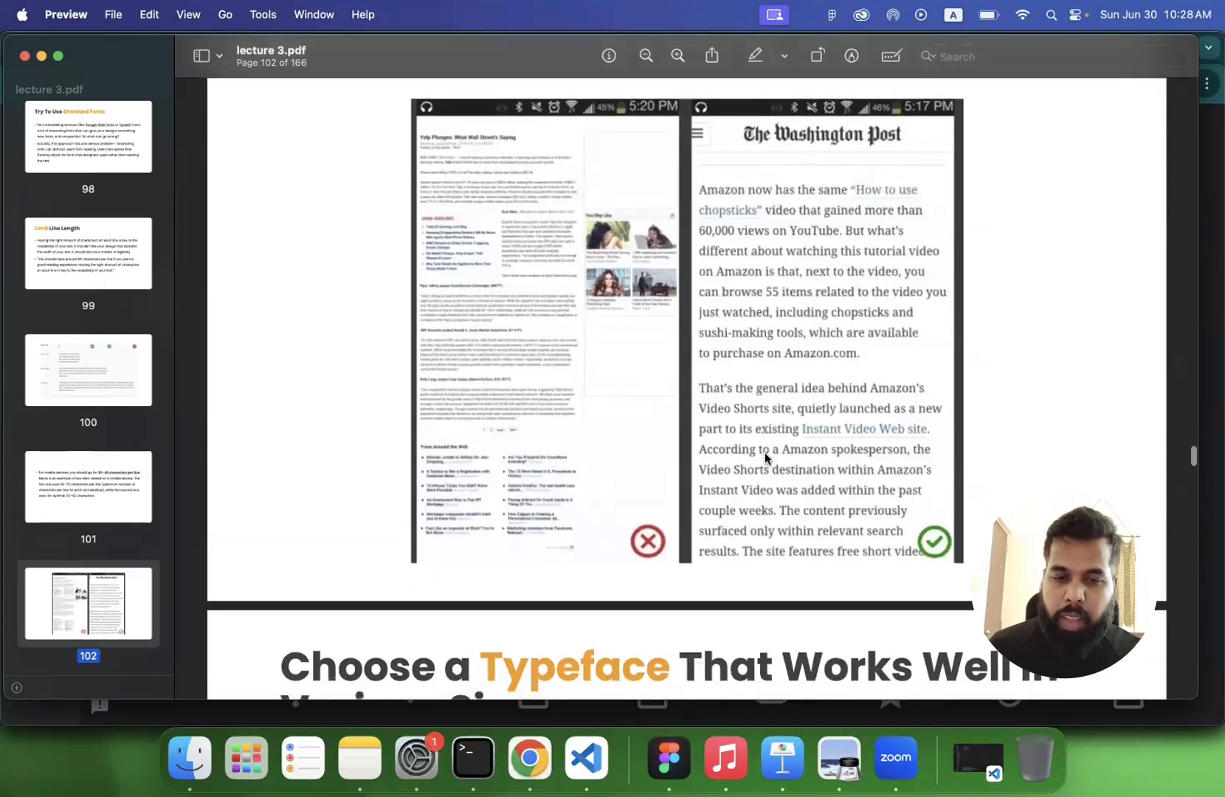
scroll(765, 457, up, 2)
scroll(765, 458, down, 6)
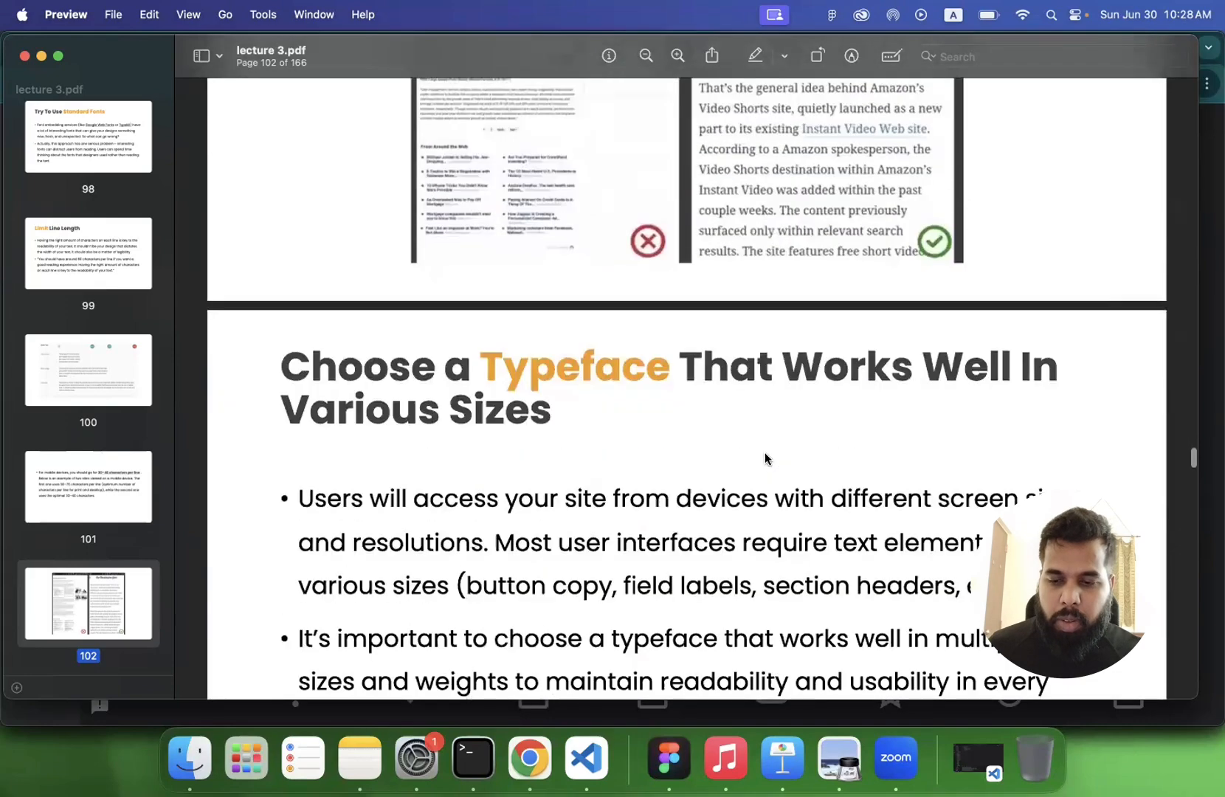
scroll(765, 457, down, 6)
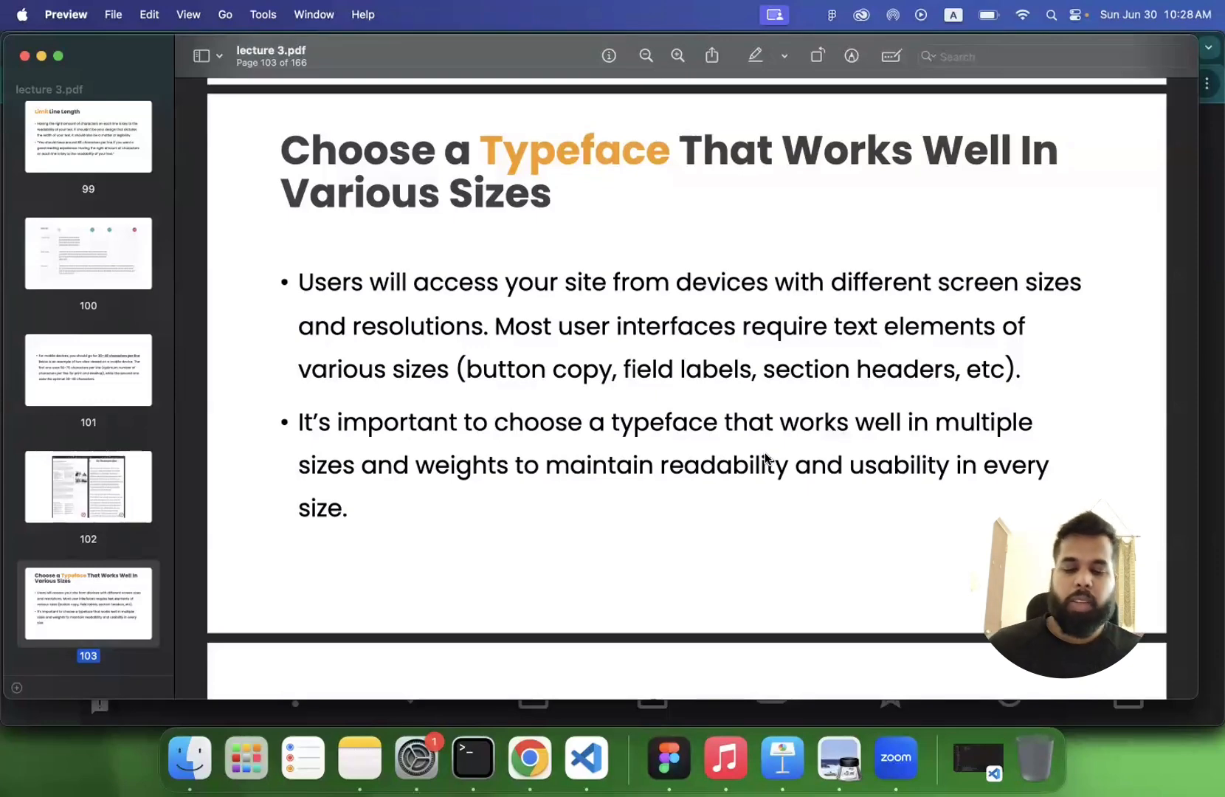
- Switch to Chrome and show the Google Fonts icons page in device emulation, with the developer tools docked beside the page
click(550, 772)
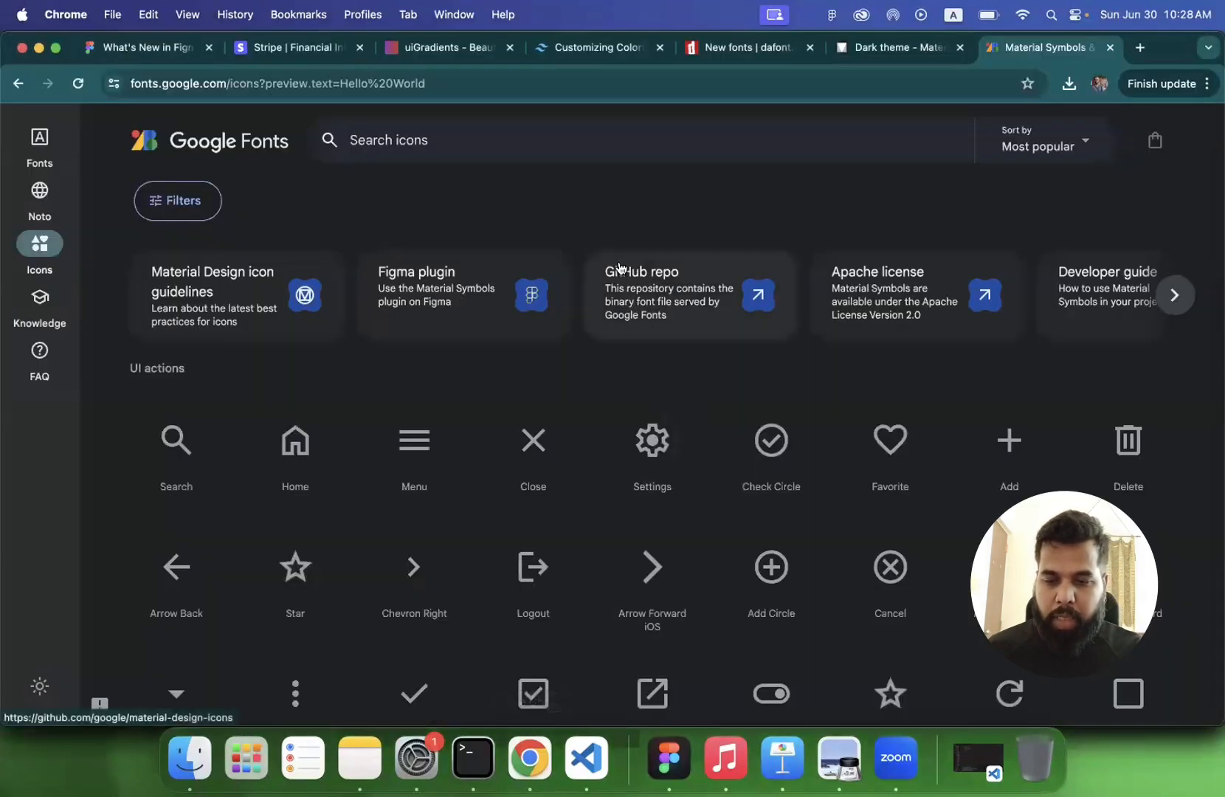
right_click(610, 214)
click(635, 480)
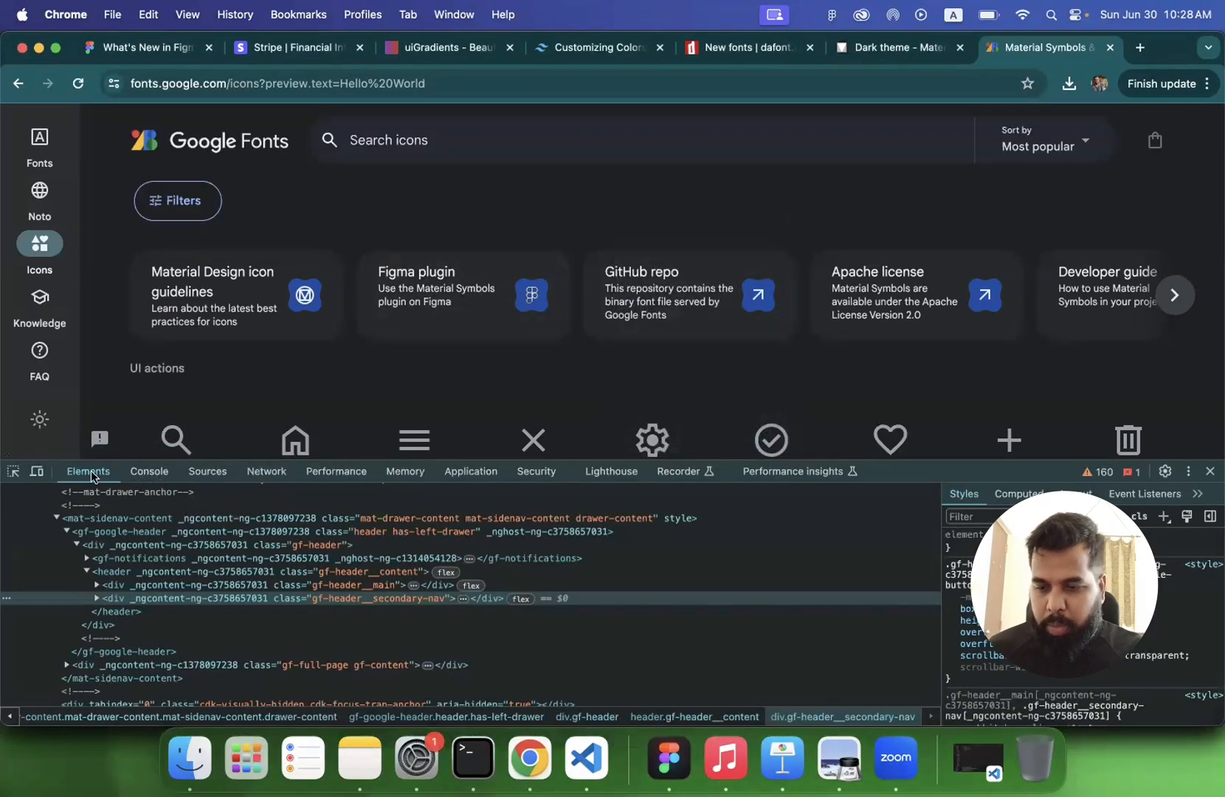
click(37, 471)
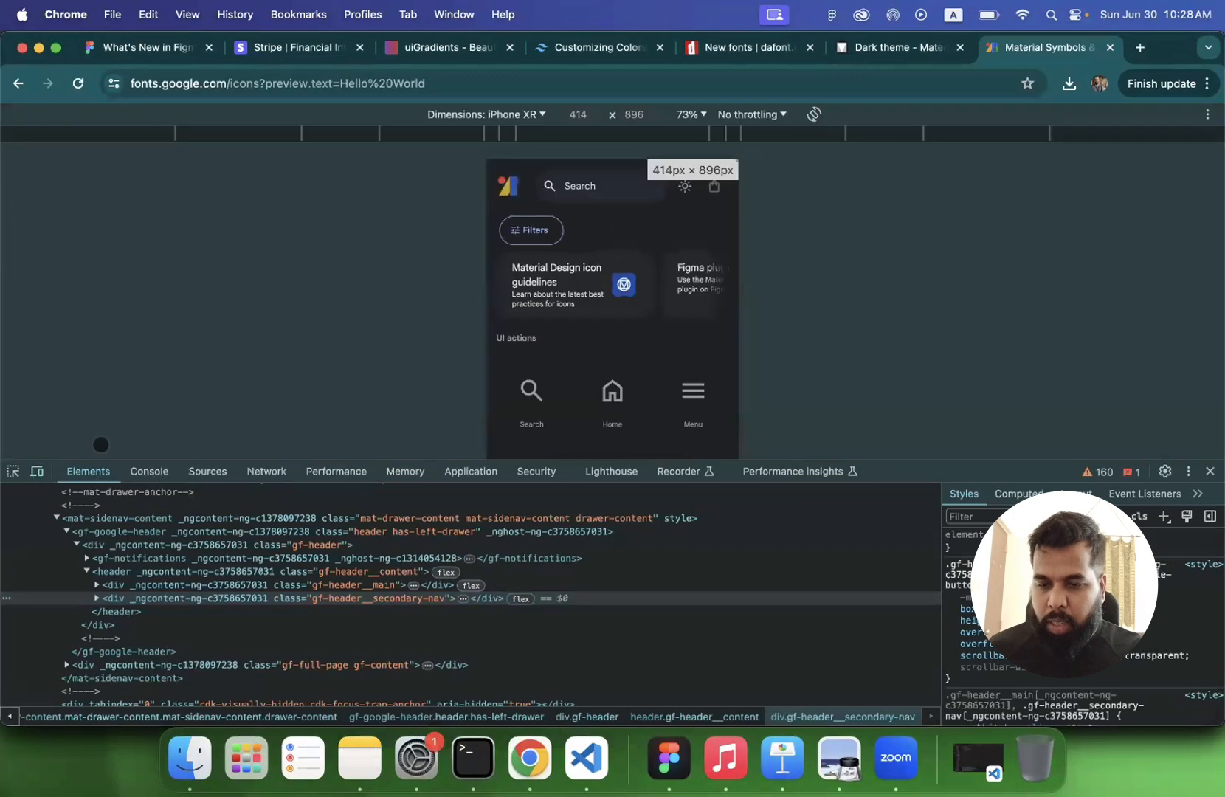
click(1189, 473)
click(1202, 500)
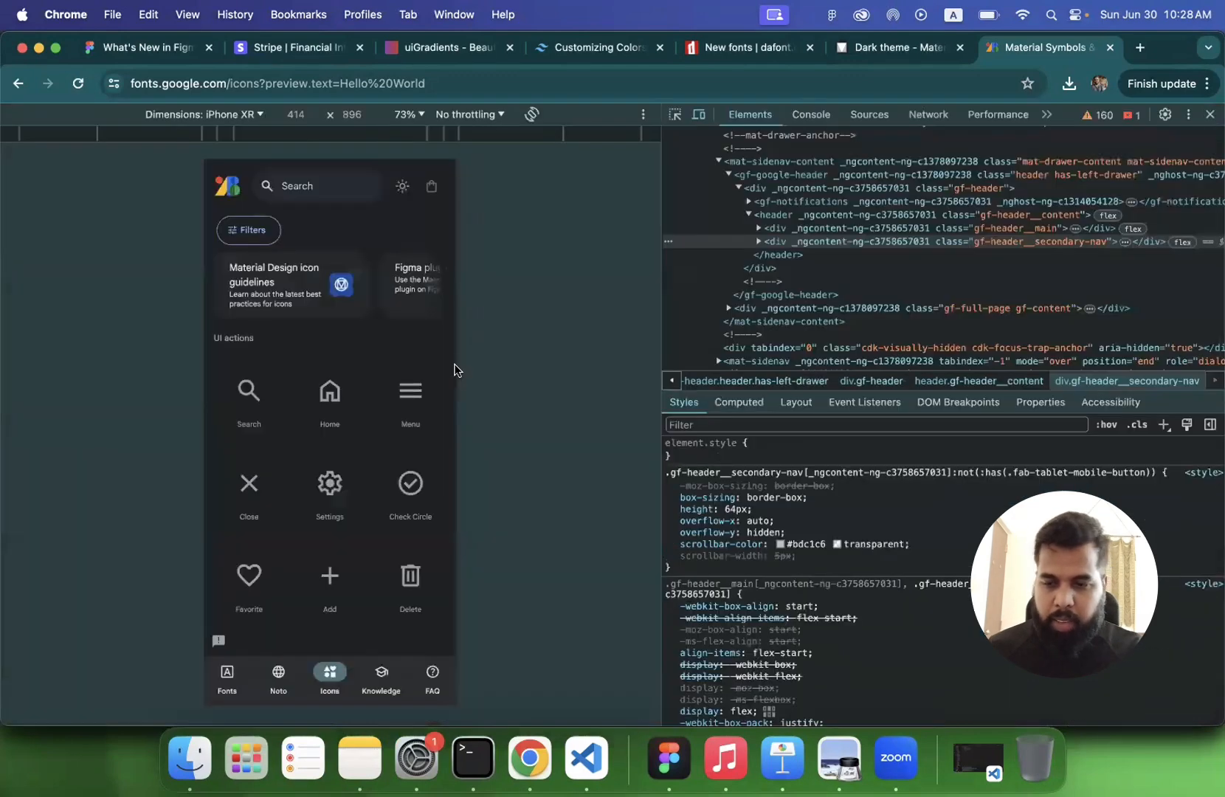
- View the mobile layout, widen the viewport to about 1031 px using Responsive dimensions, and close the developer tools
scroll(333, 441, down, 10)
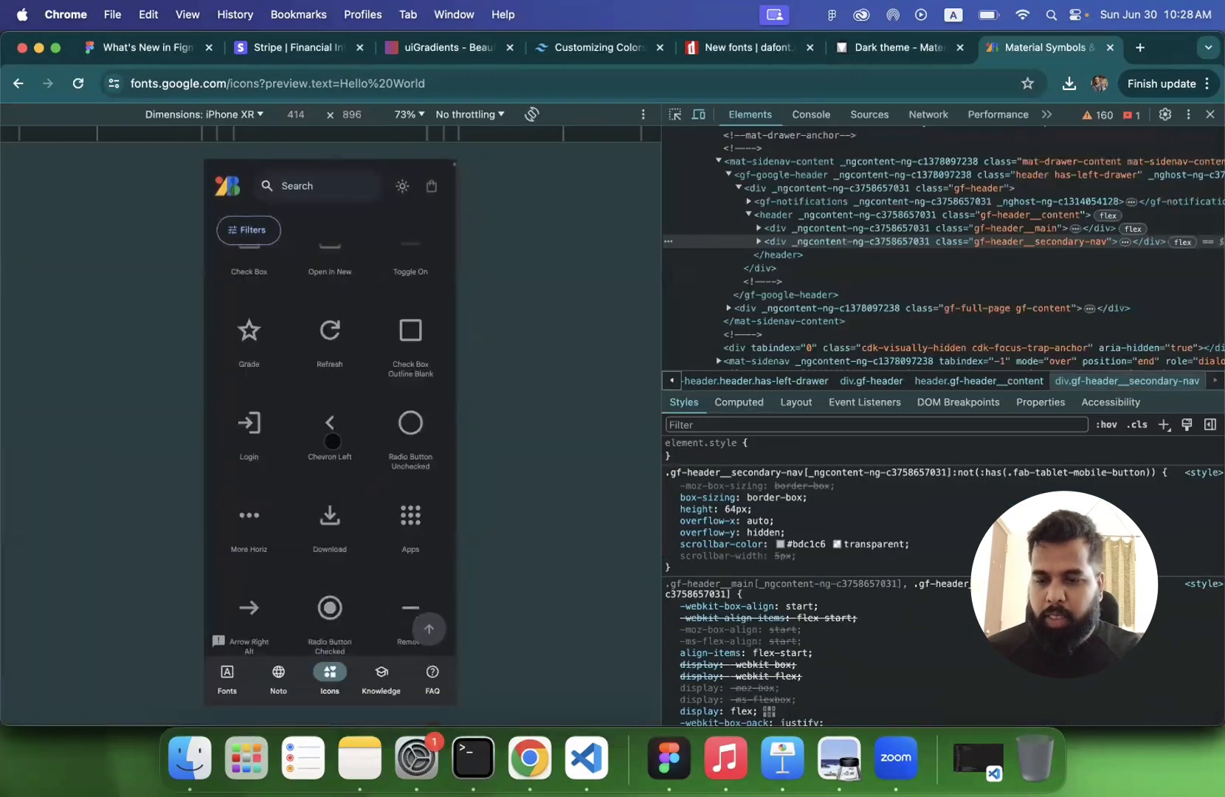
scroll(333, 441, up, 10)
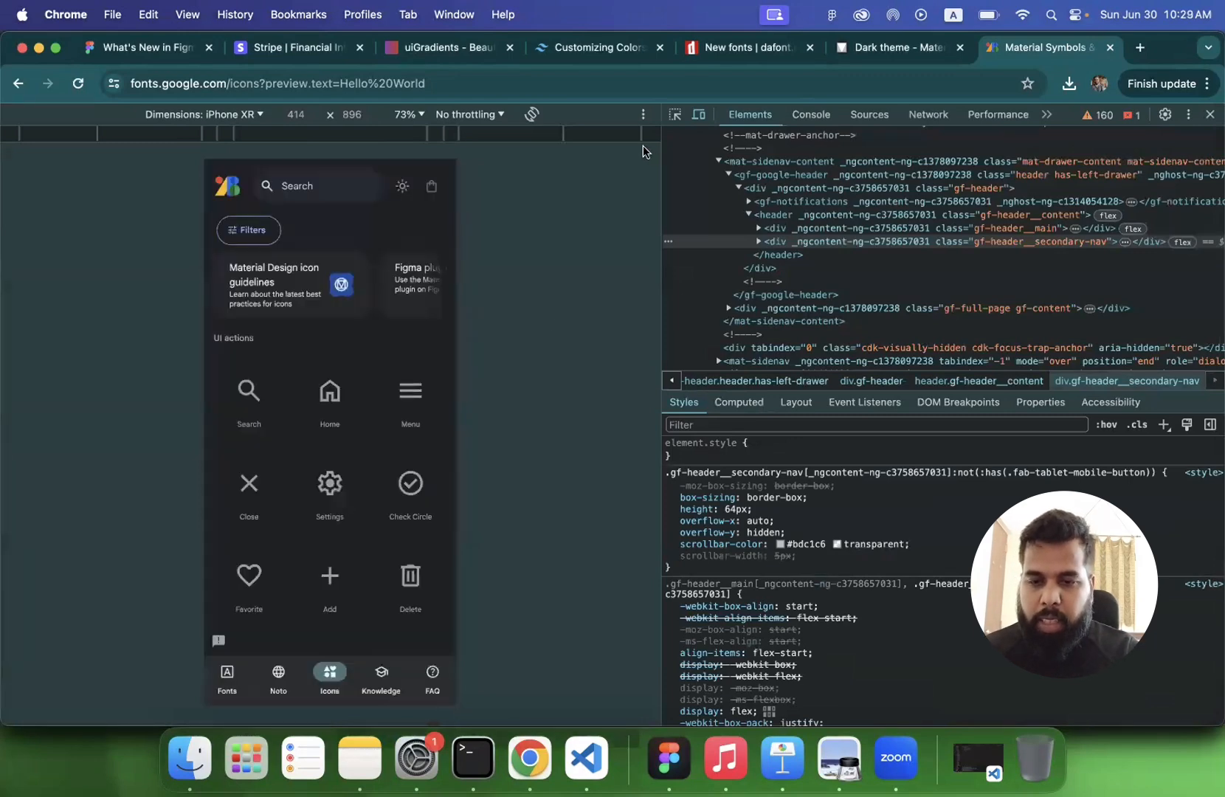
click(259, 115)
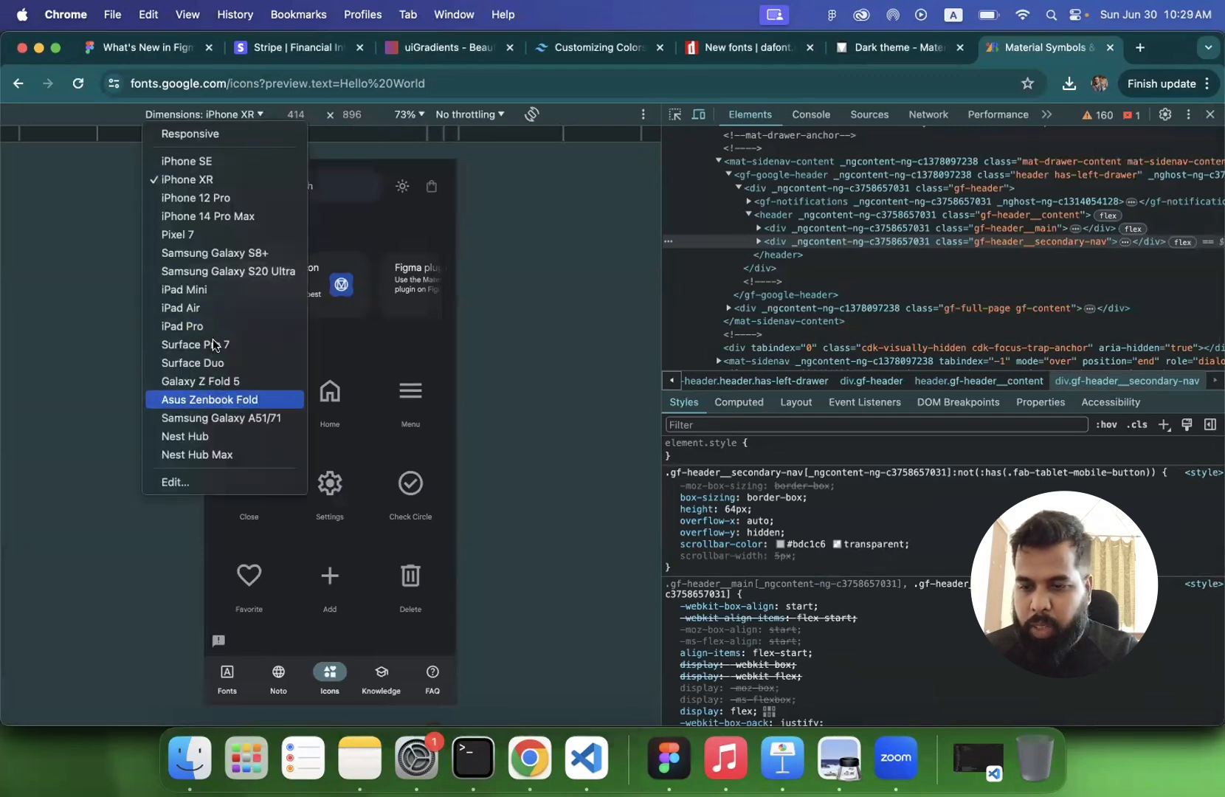
click(193, 133)
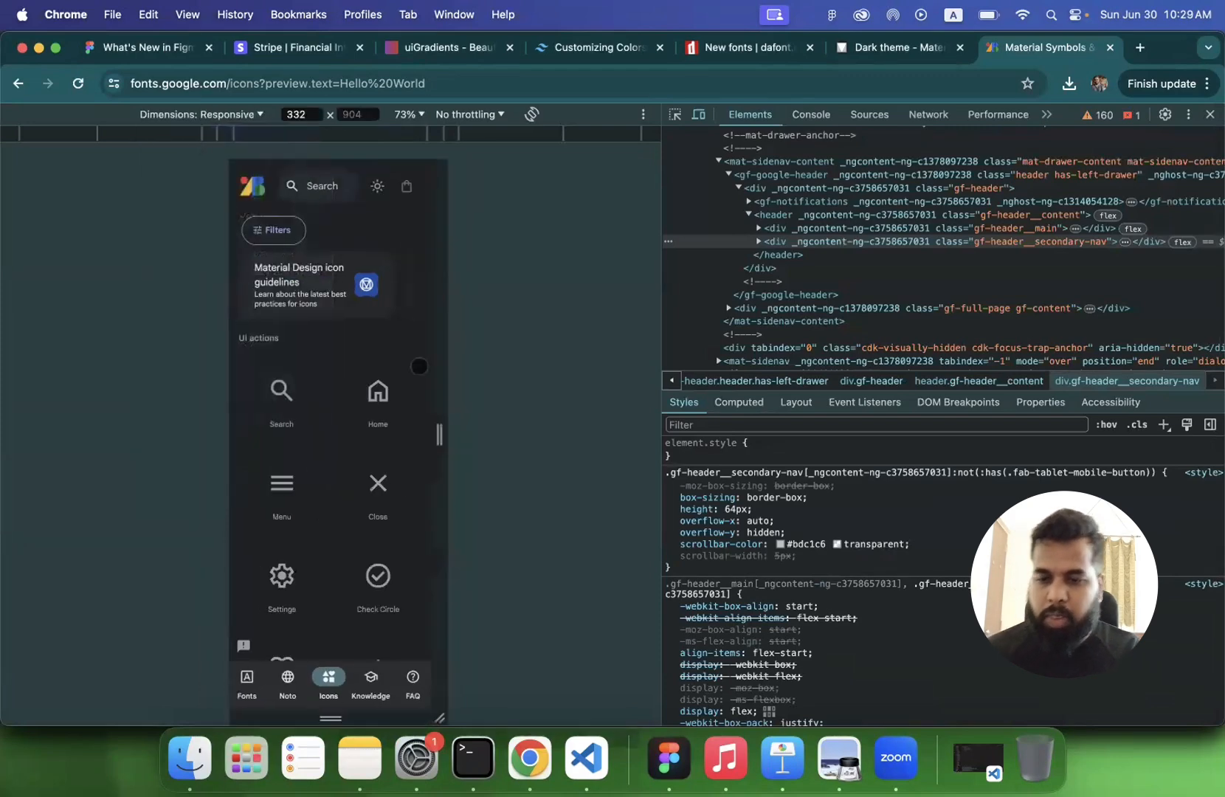
drag(441, 514, 653, 514)
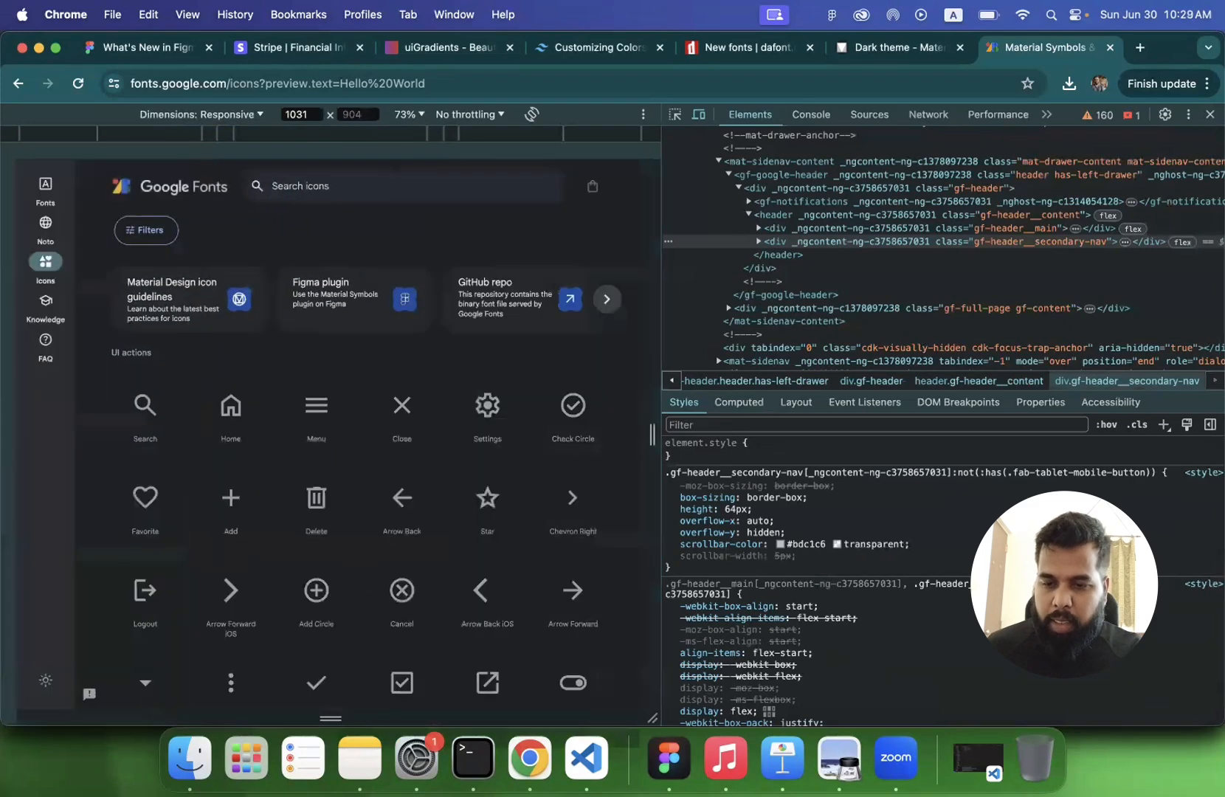
key(super+alt+i)
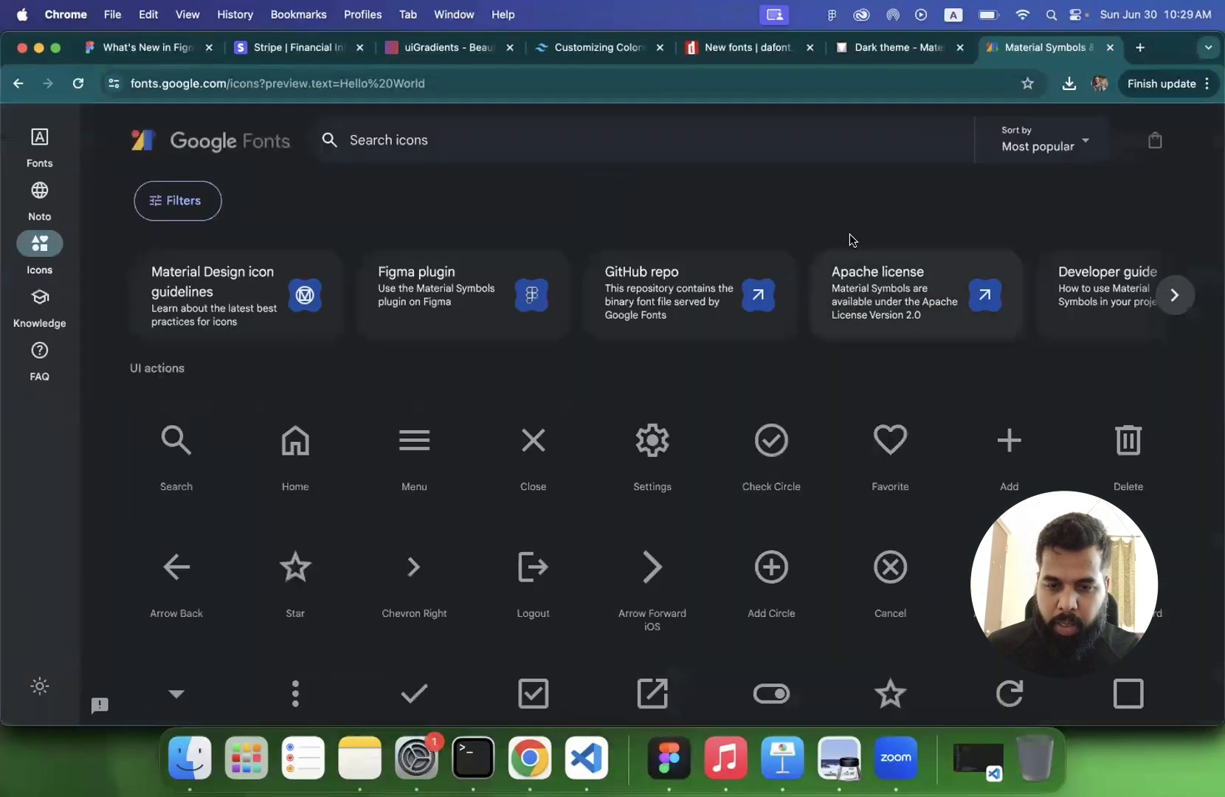
- Enlarge the Google Fonts icons page beyond 200%, look through the adapted layout and reset the page zoom
key(super+equal)
key(super+equal)
key(super+equal)
key(super+equal)
key(super+equal)
key(super+equal)
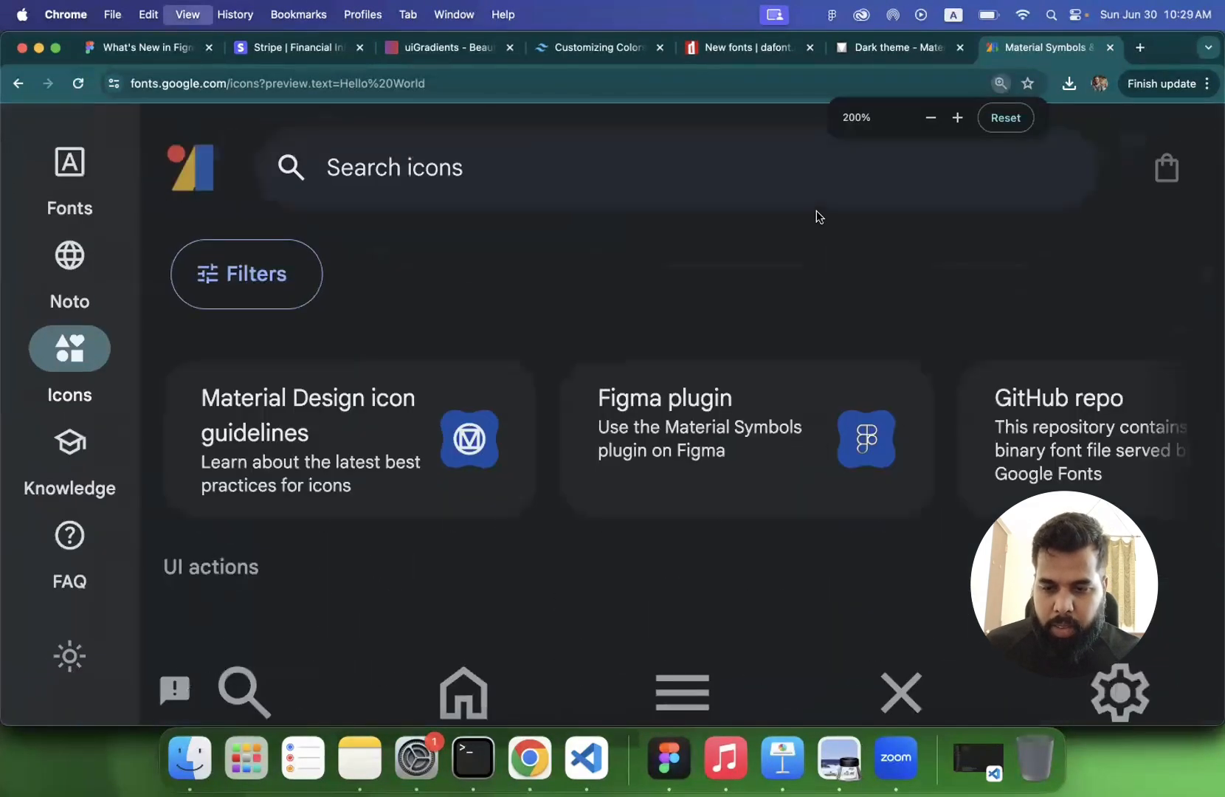
scroll(708, 341, down, 5)
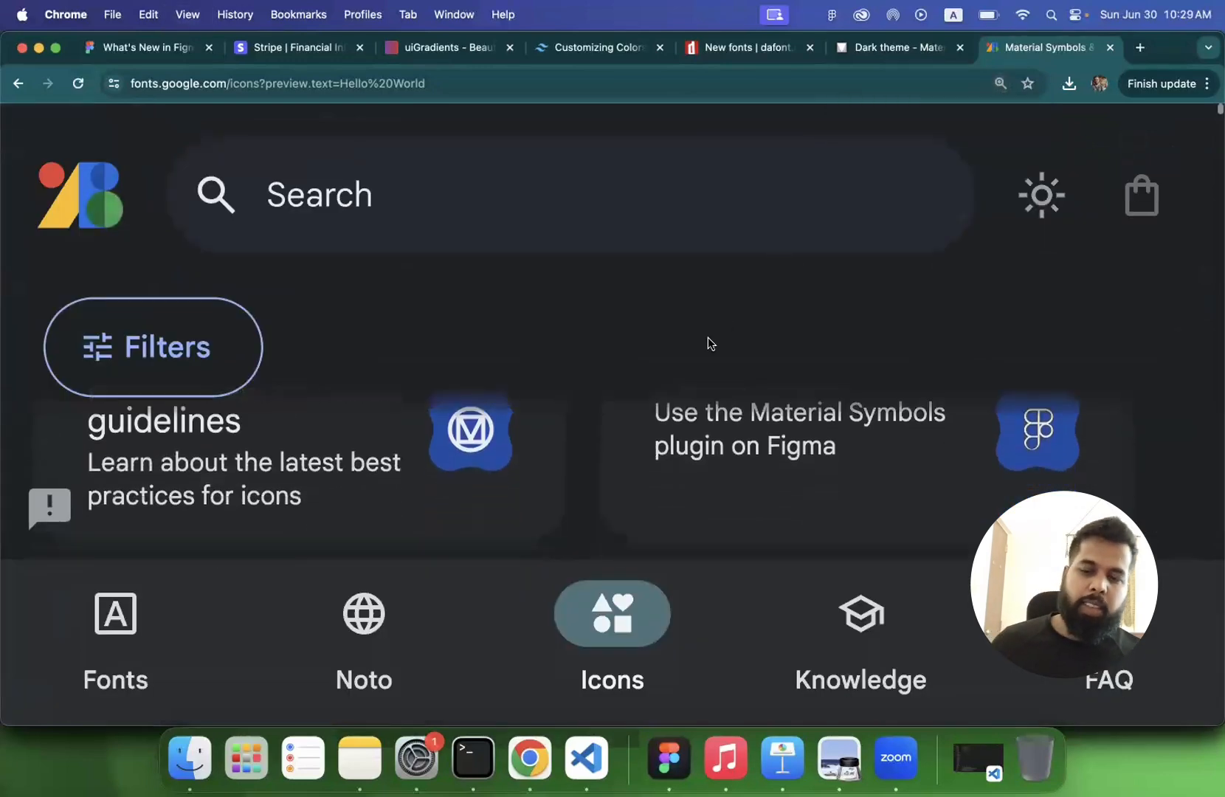
scroll(709, 342, down, 5)
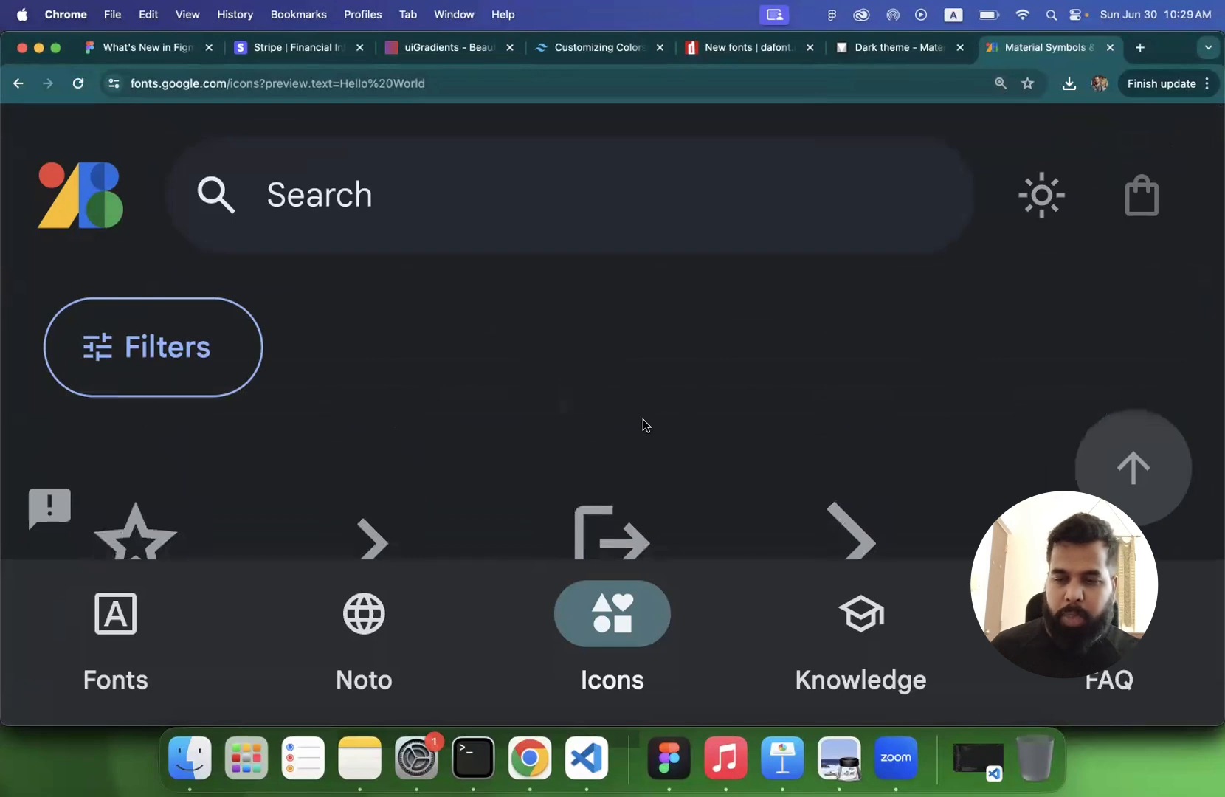
scroll(645, 423, down, 2)
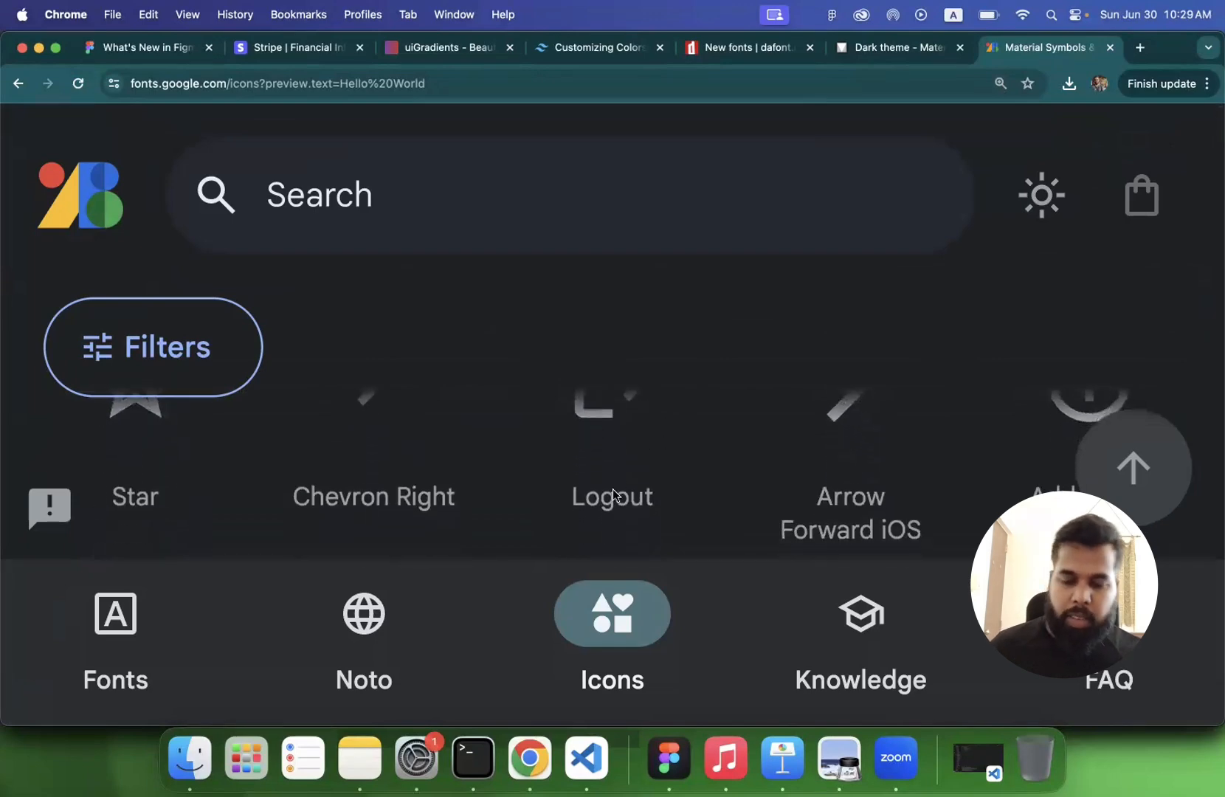
scroll(613, 488, down, 3)
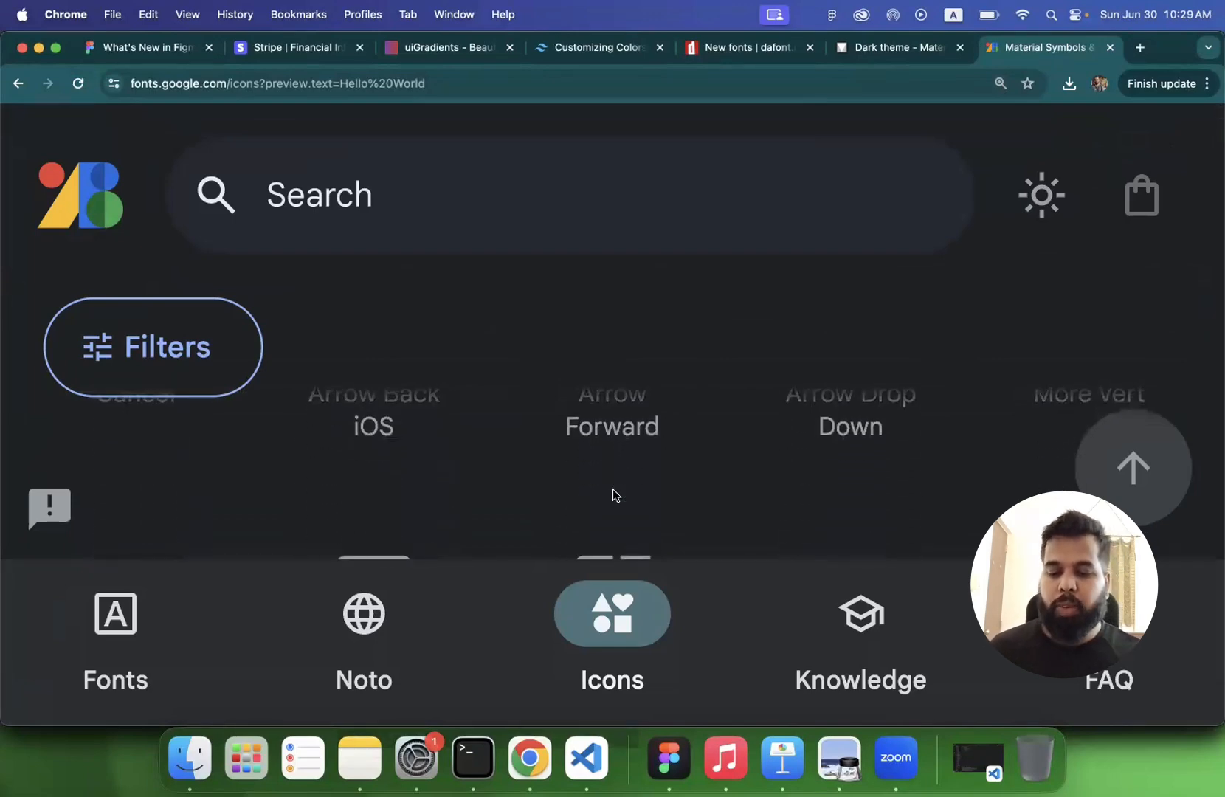
key(super+0)
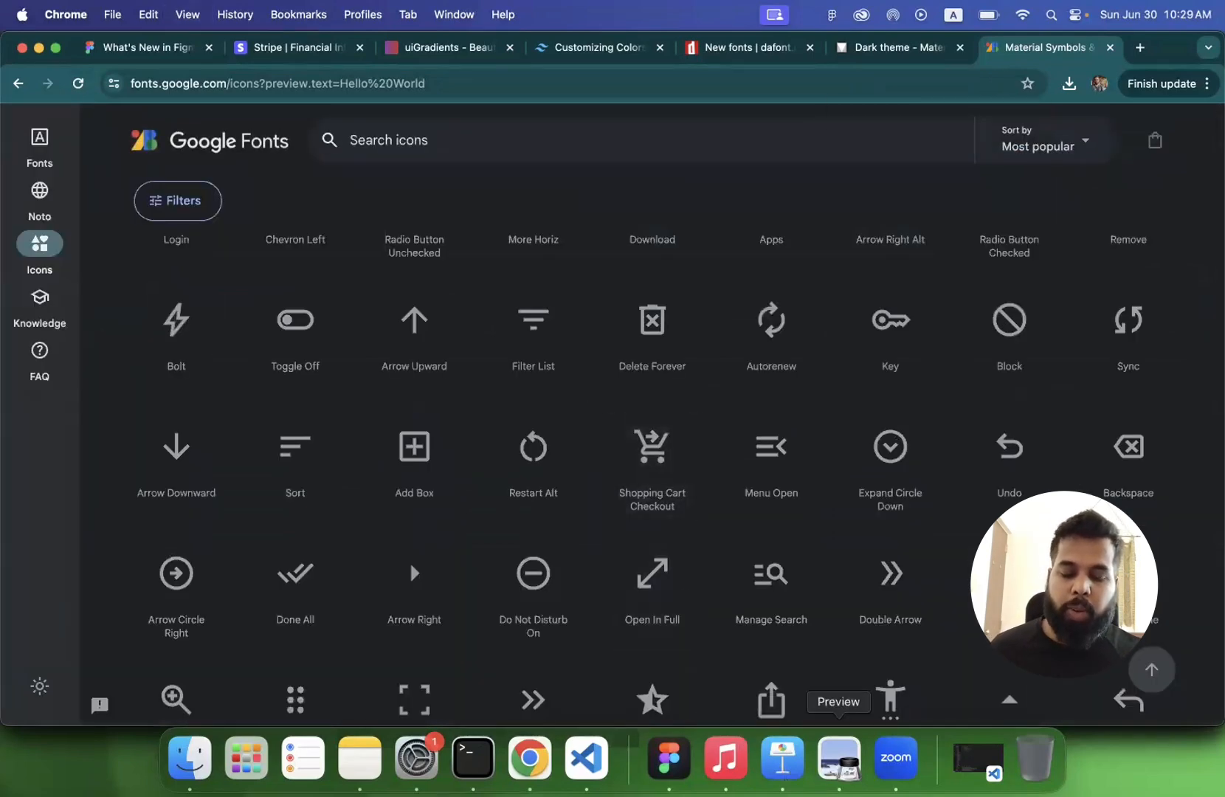
- Switch to Preview and read the slide on typefaces for various sizes and the type scale example on page 104
click(839, 757)
scroll(697, 549, down, 2)
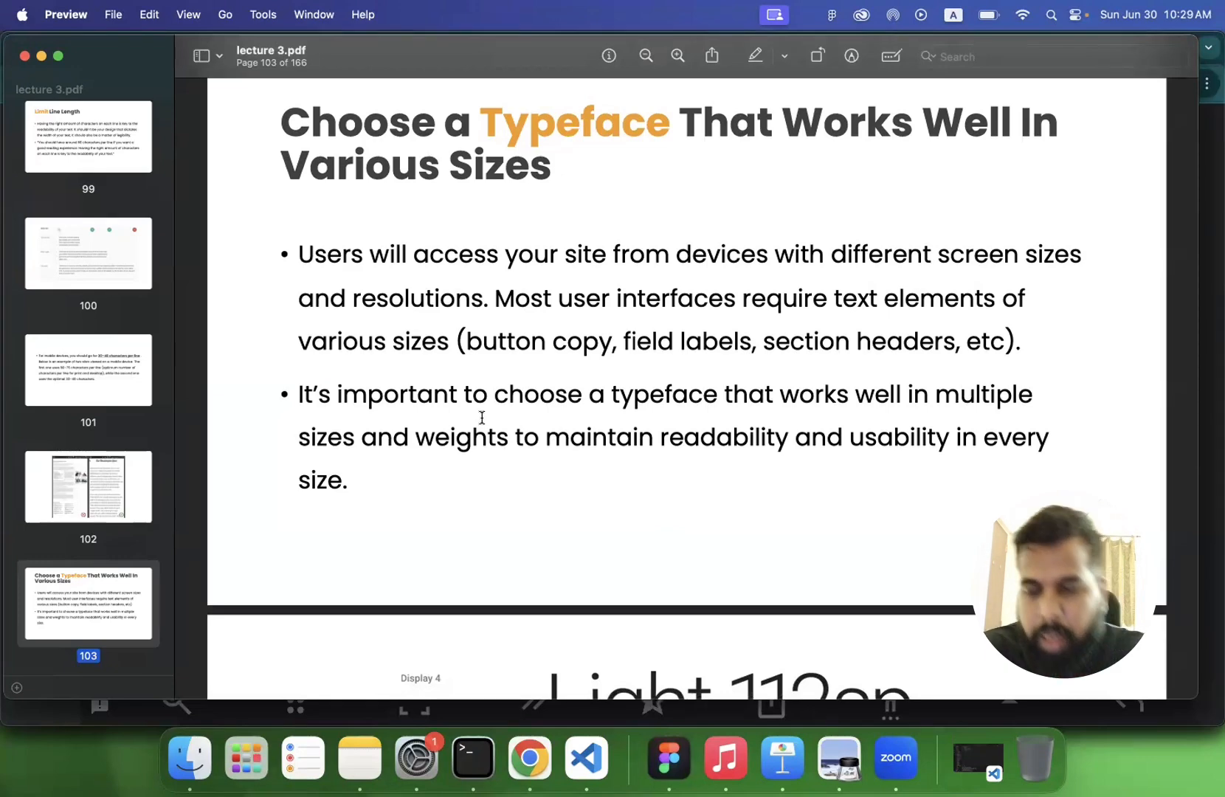
scroll(481, 418, down, 1)
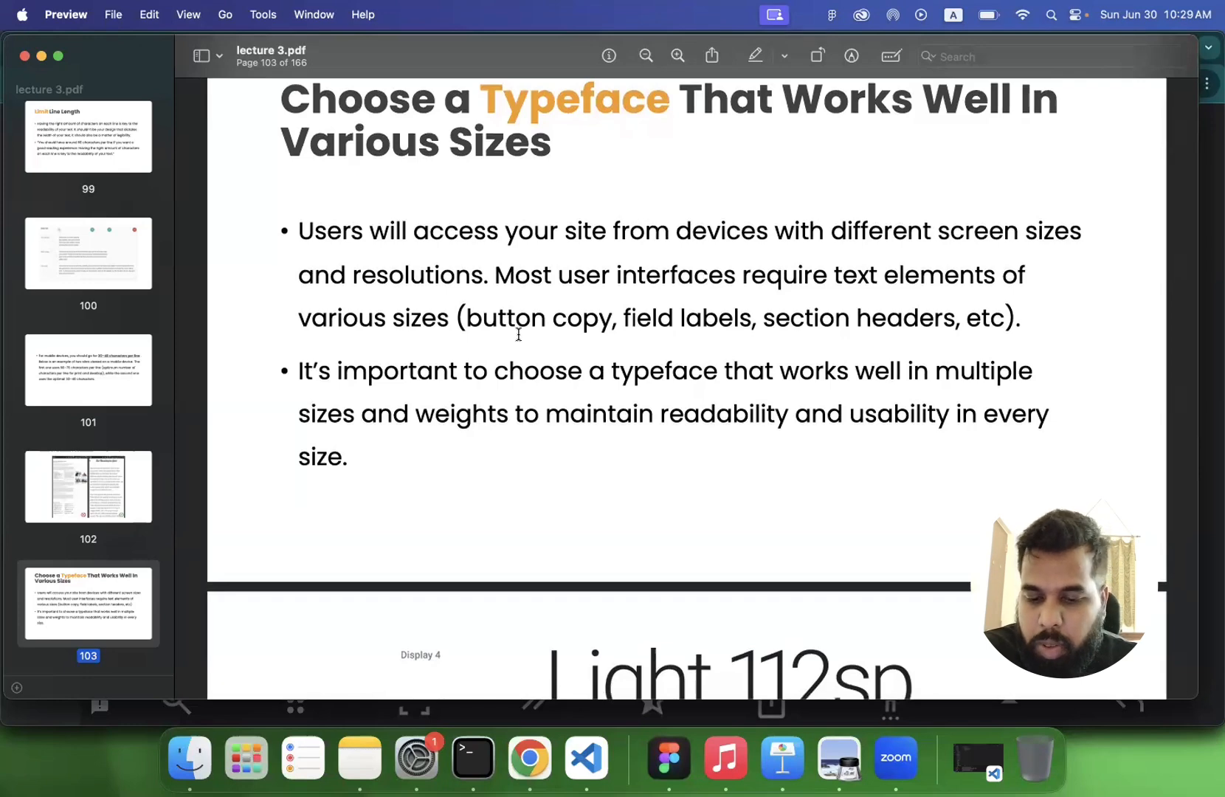
scroll(549, 448, down, 10)
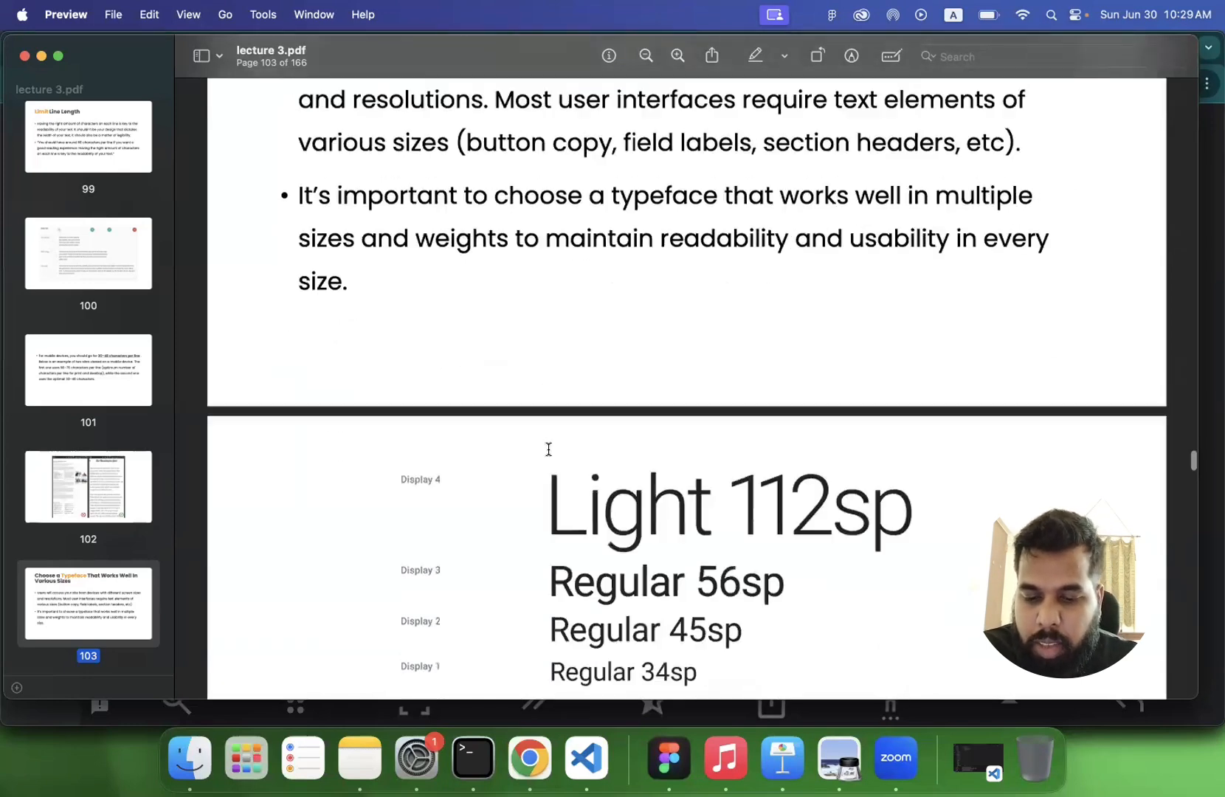
scroll(549, 449, down, 3)
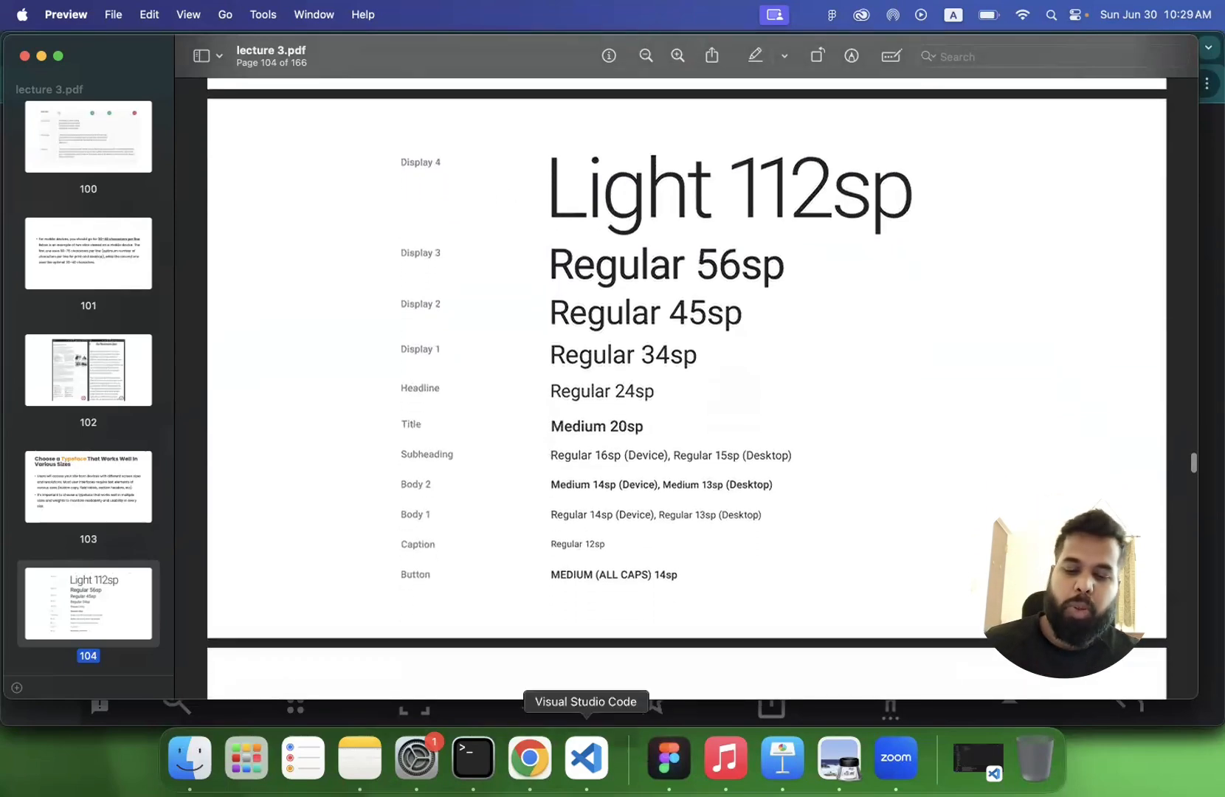
- Switch to Chrome, search for "type-scale" in a new tab and open the Typescale website
click(530, 758)
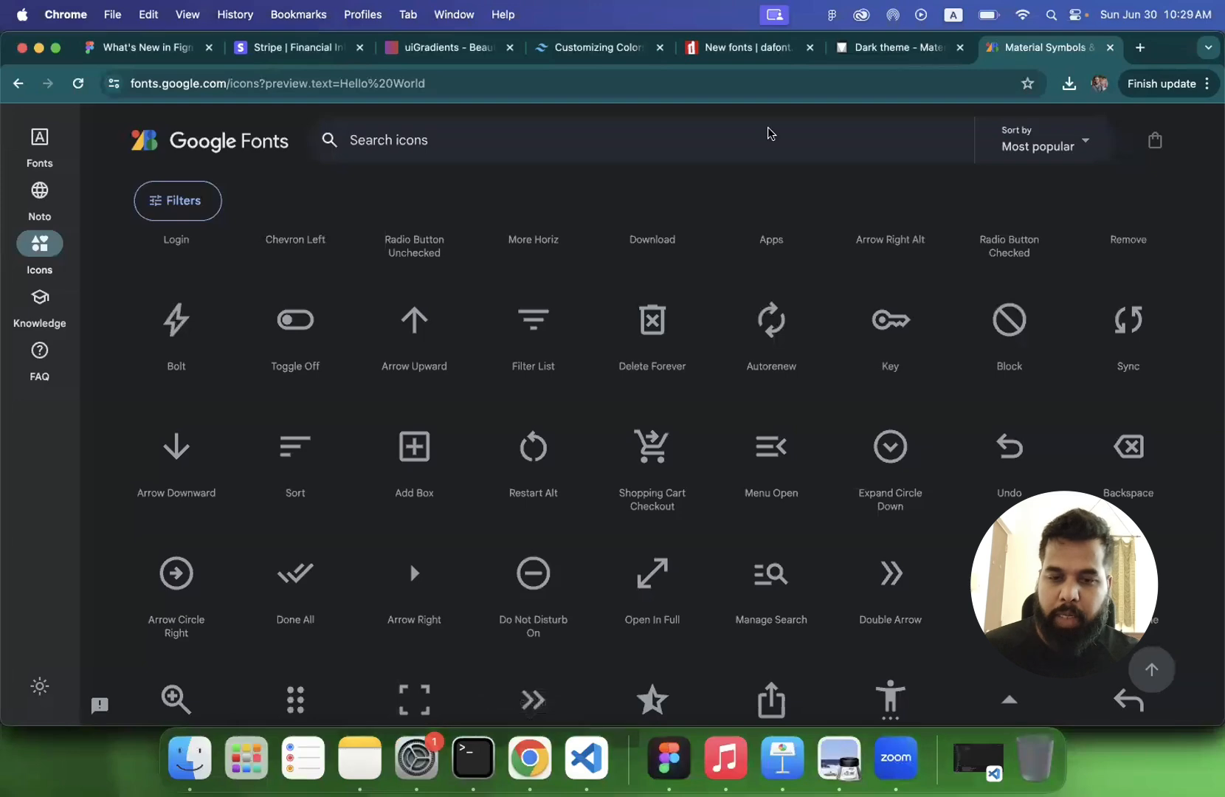
click(1140, 48)
text(ty)
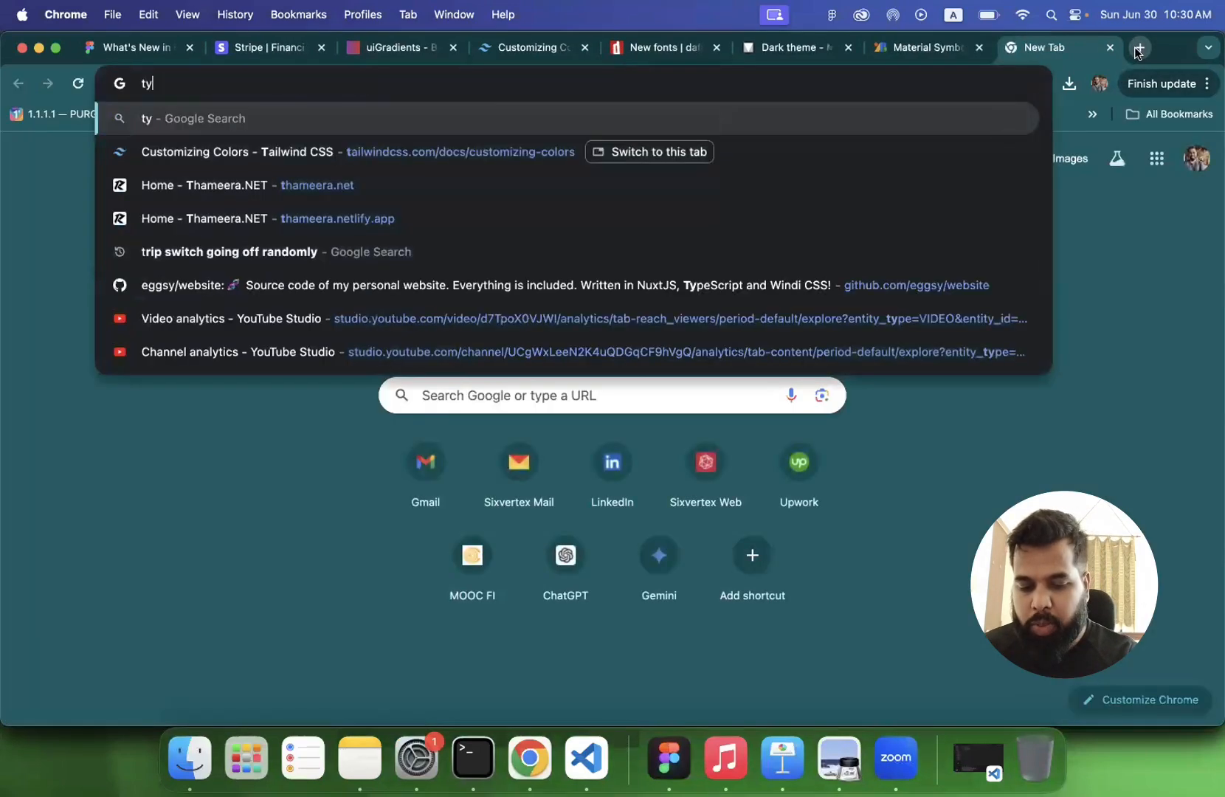
text(pe-scale)
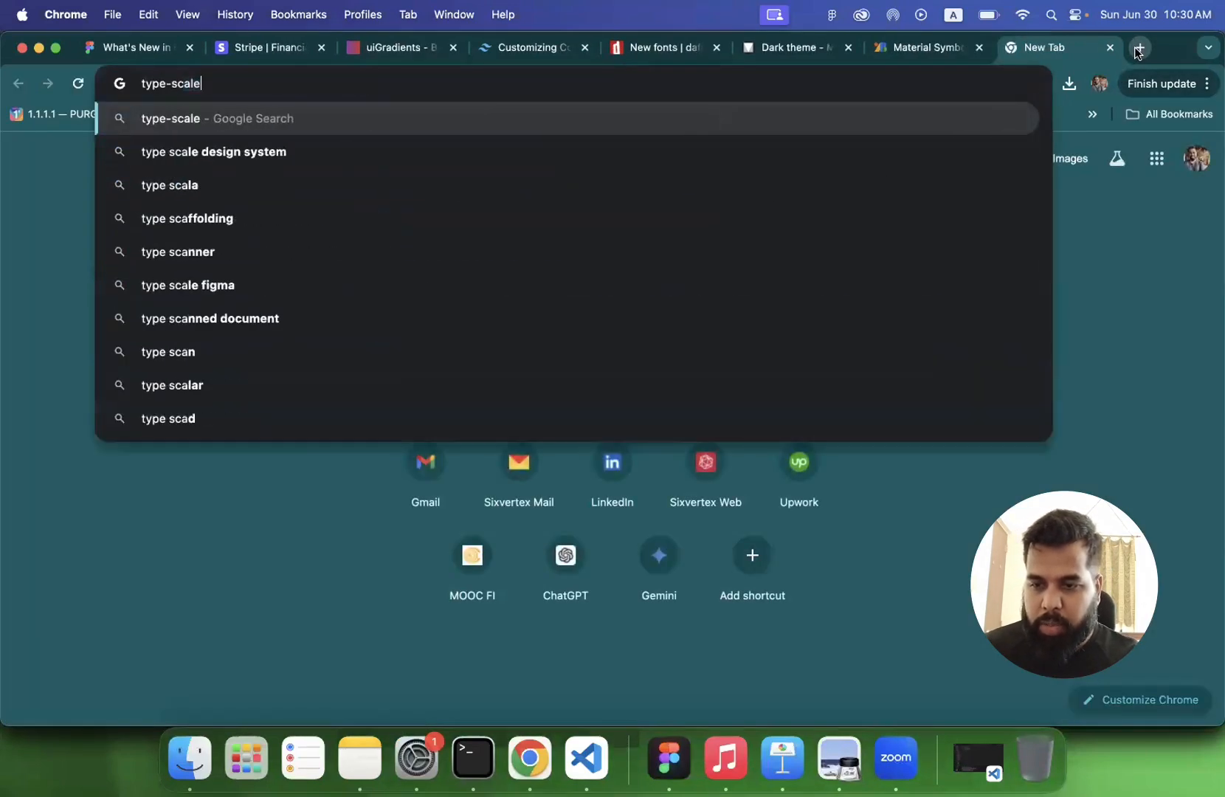
key(Return)
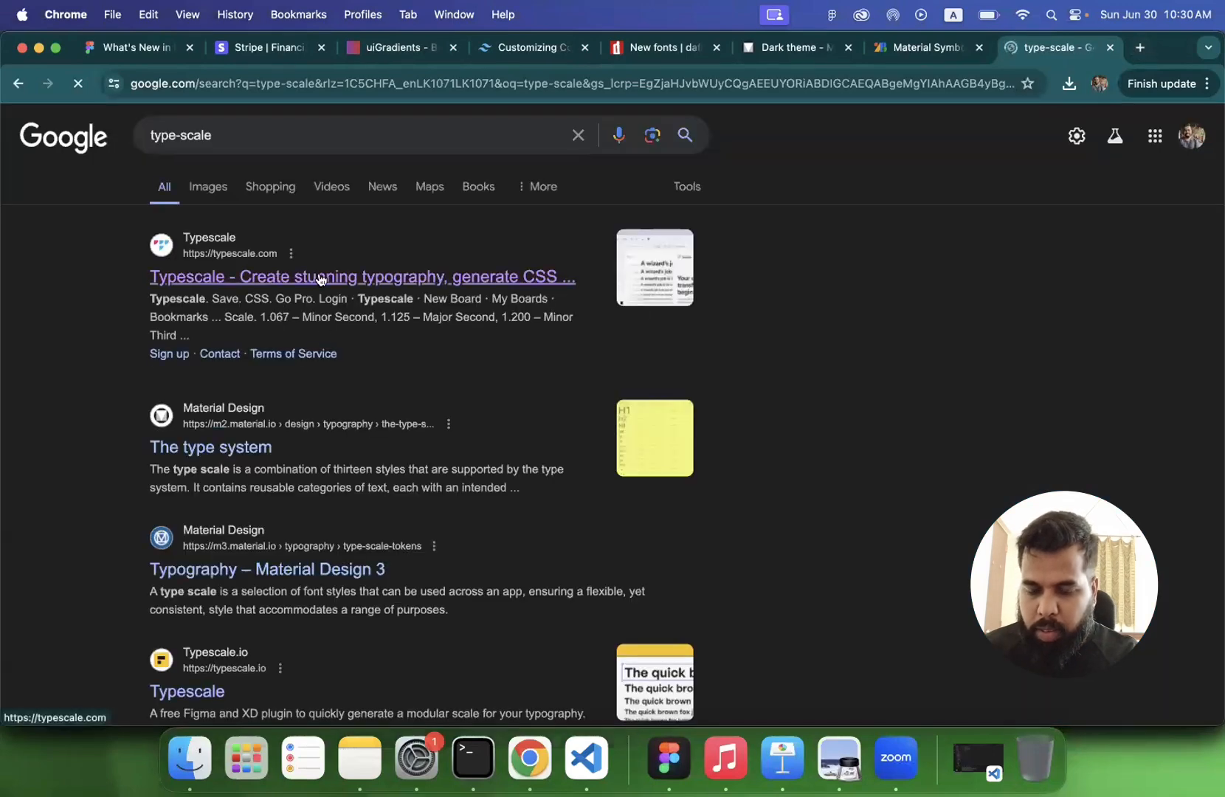
click(322, 278)
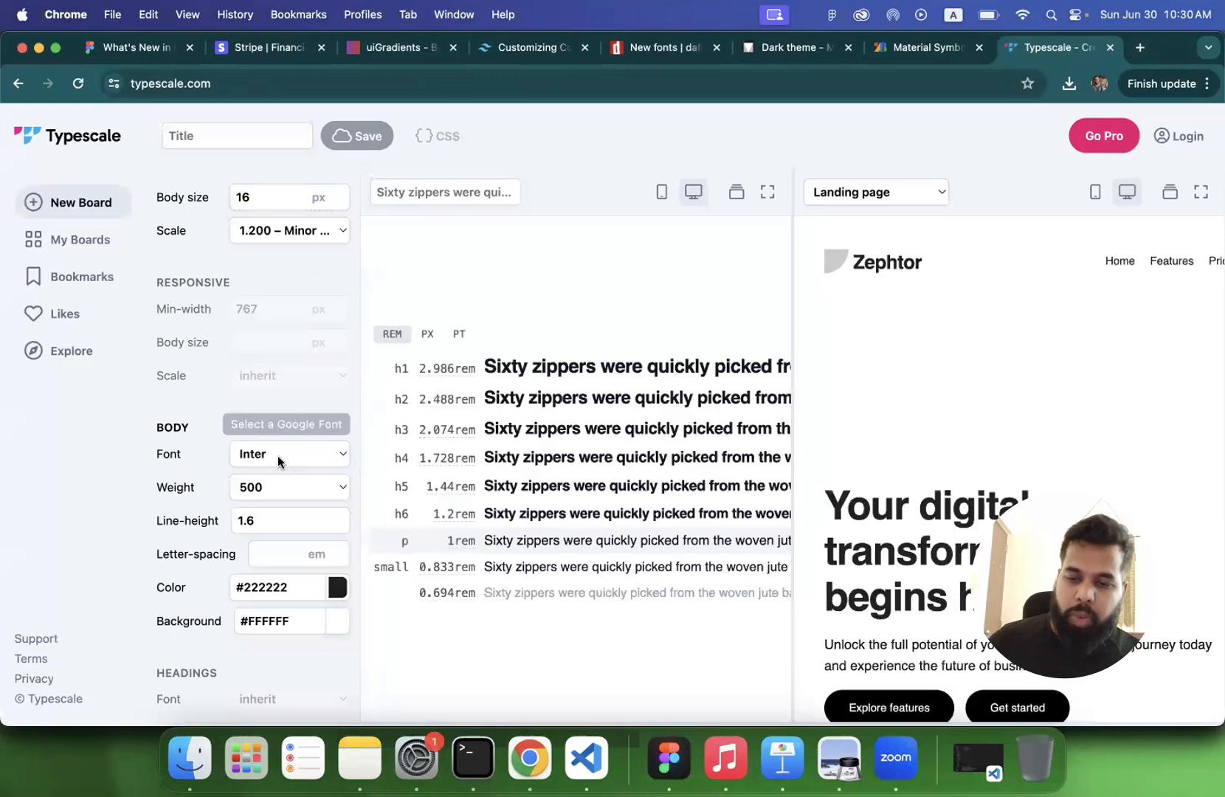
- Set the Typescale board's body font to Poppins and its body size to 14 px
click(279, 462)
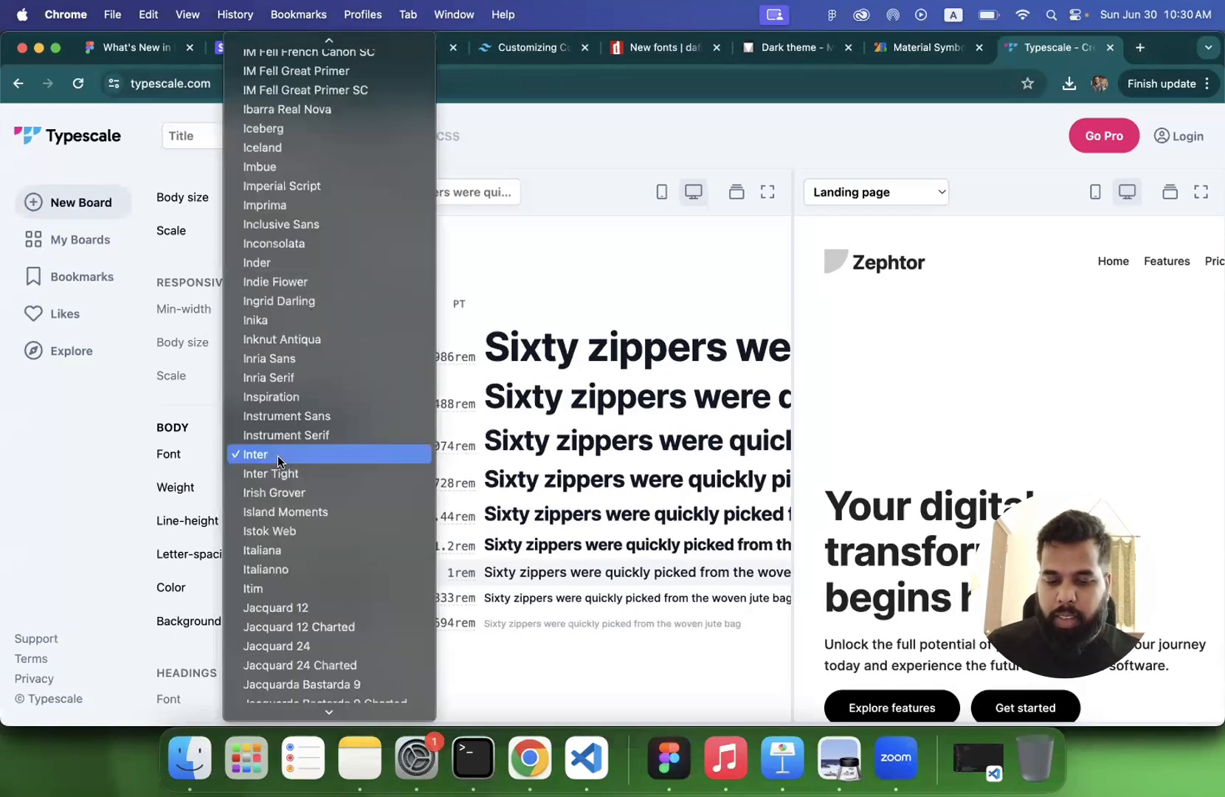
text(pop)
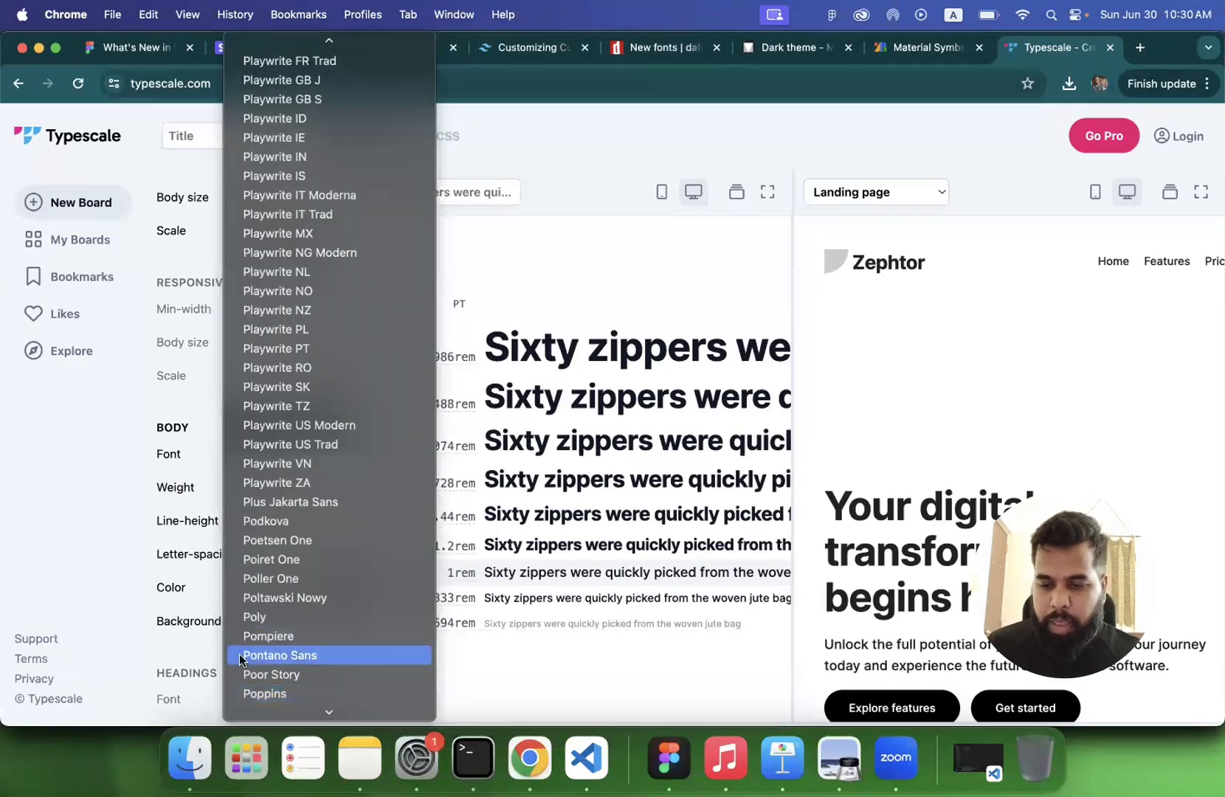
click(259, 694)
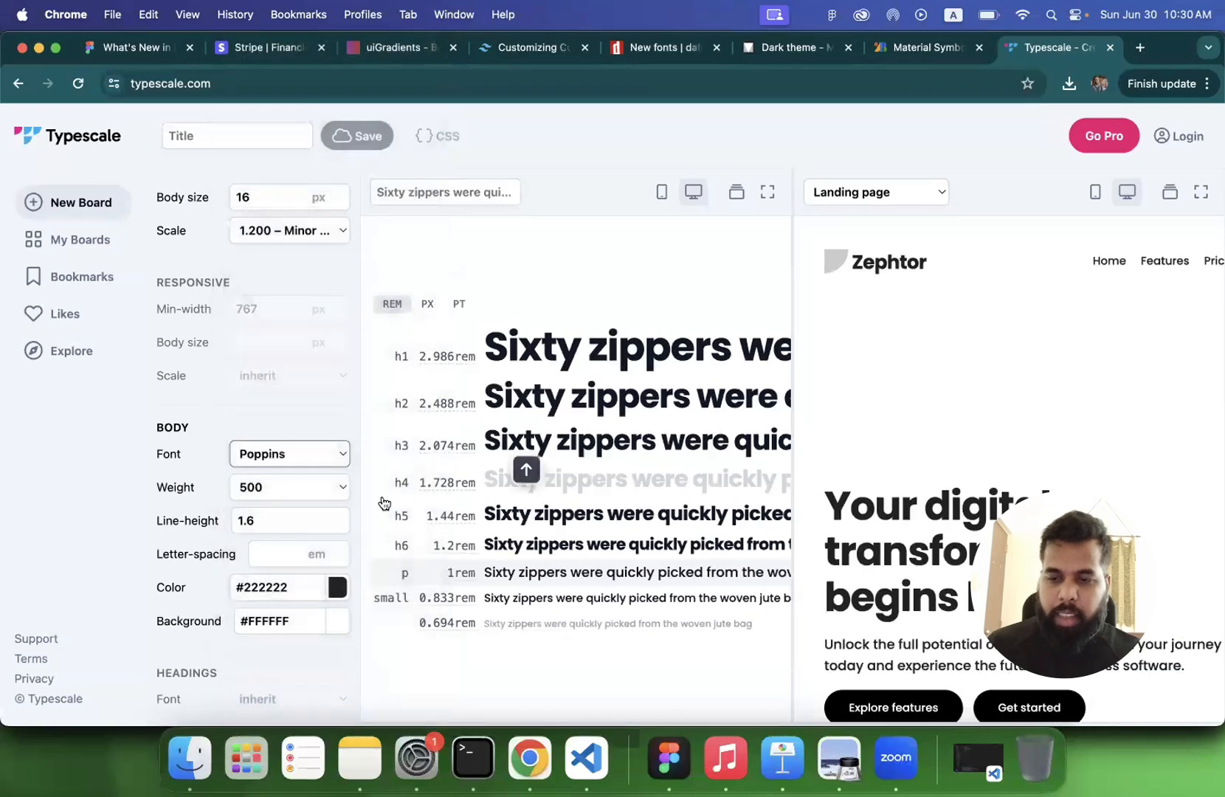
double_click(268, 197)
text(14)
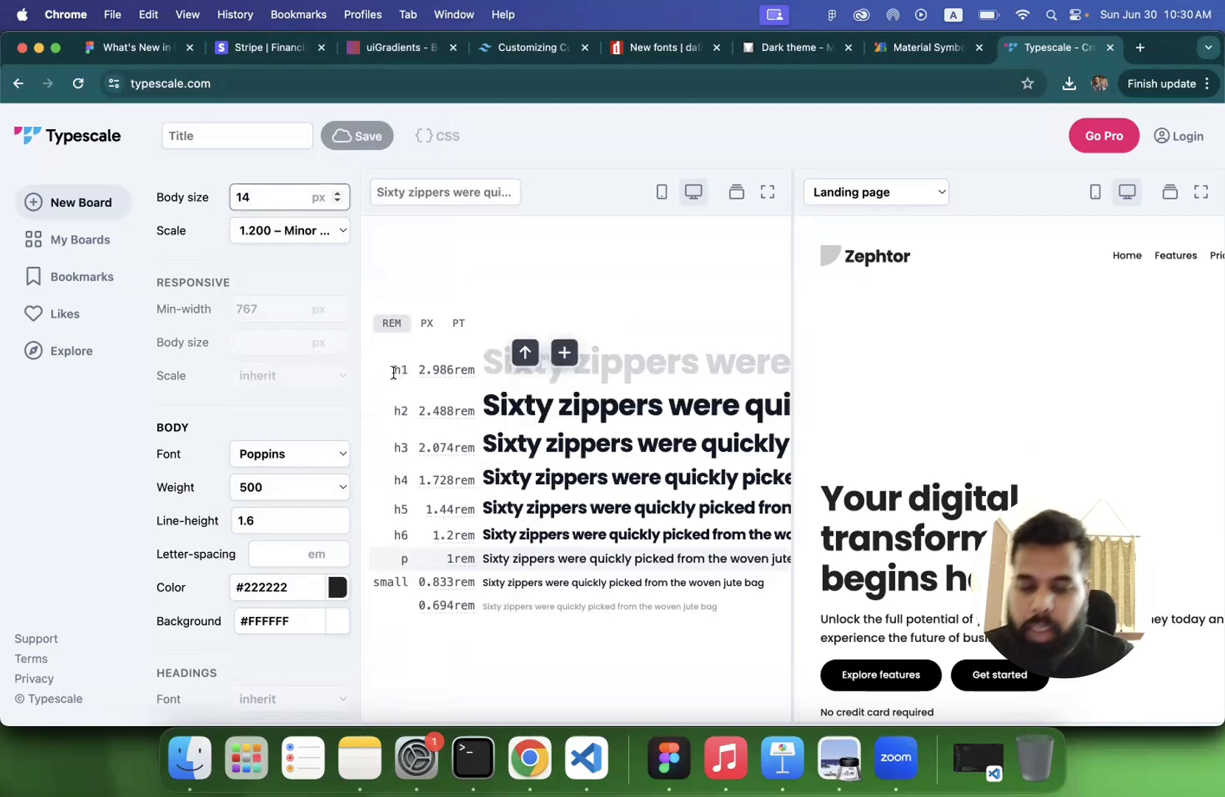
- Look through the landing page preview in the desktop layout and in the mobile layout
scroll(903, 535, down, 5)
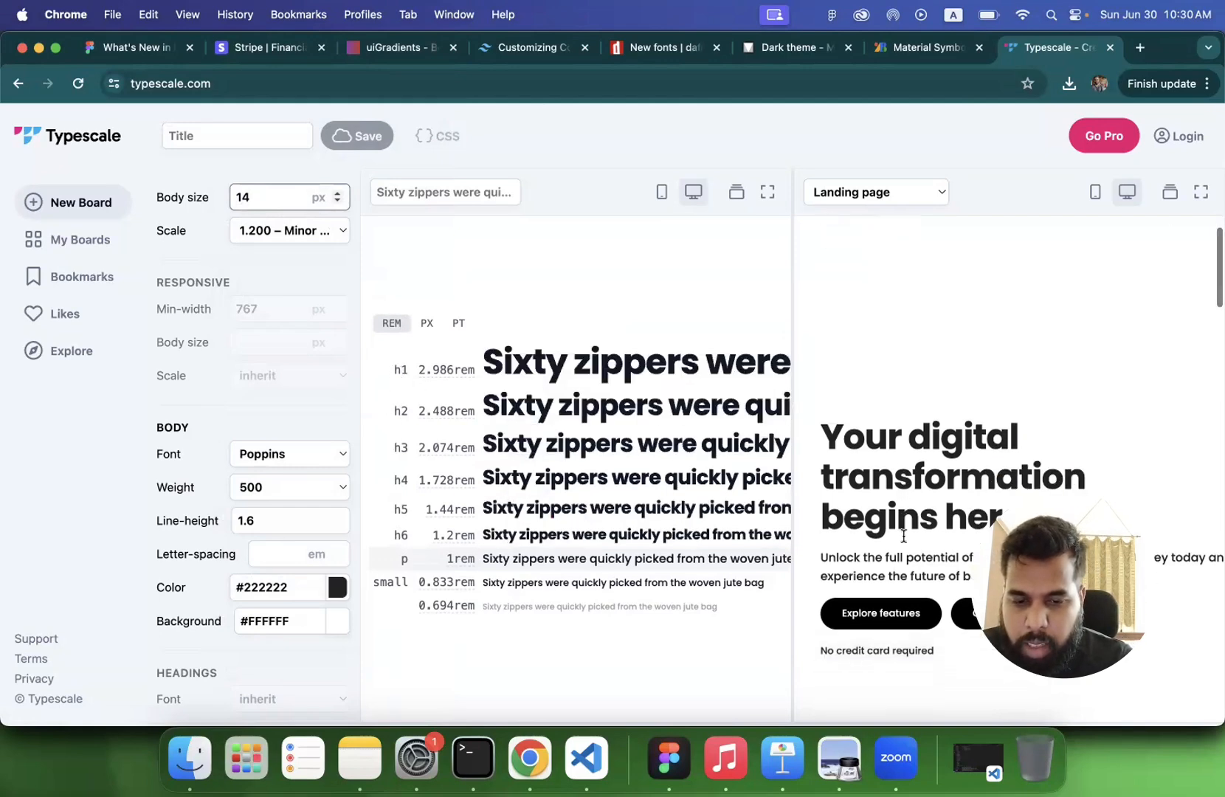
scroll(902, 535, down, 4)
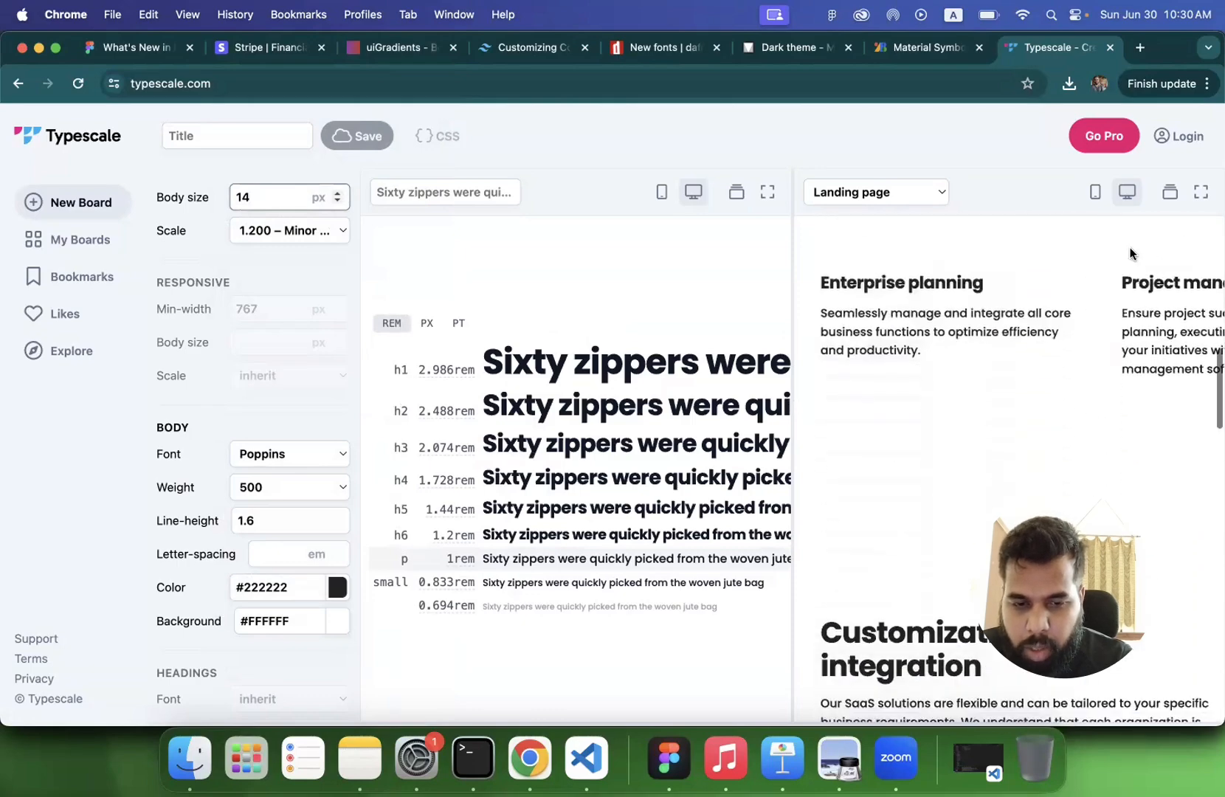
click(1095, 192)
scroll(961, 435, down, 8)
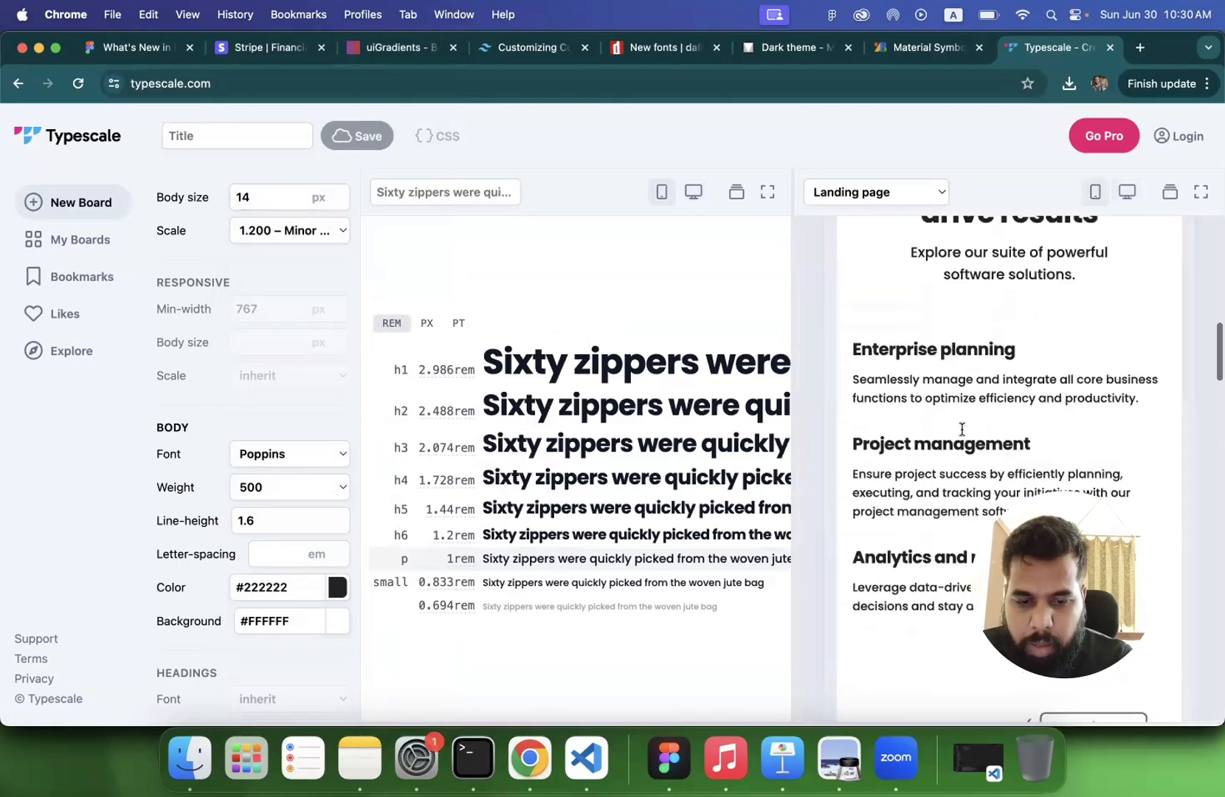
scroll(961, 435, down, 3)
scroll(938, 443, up, 12)
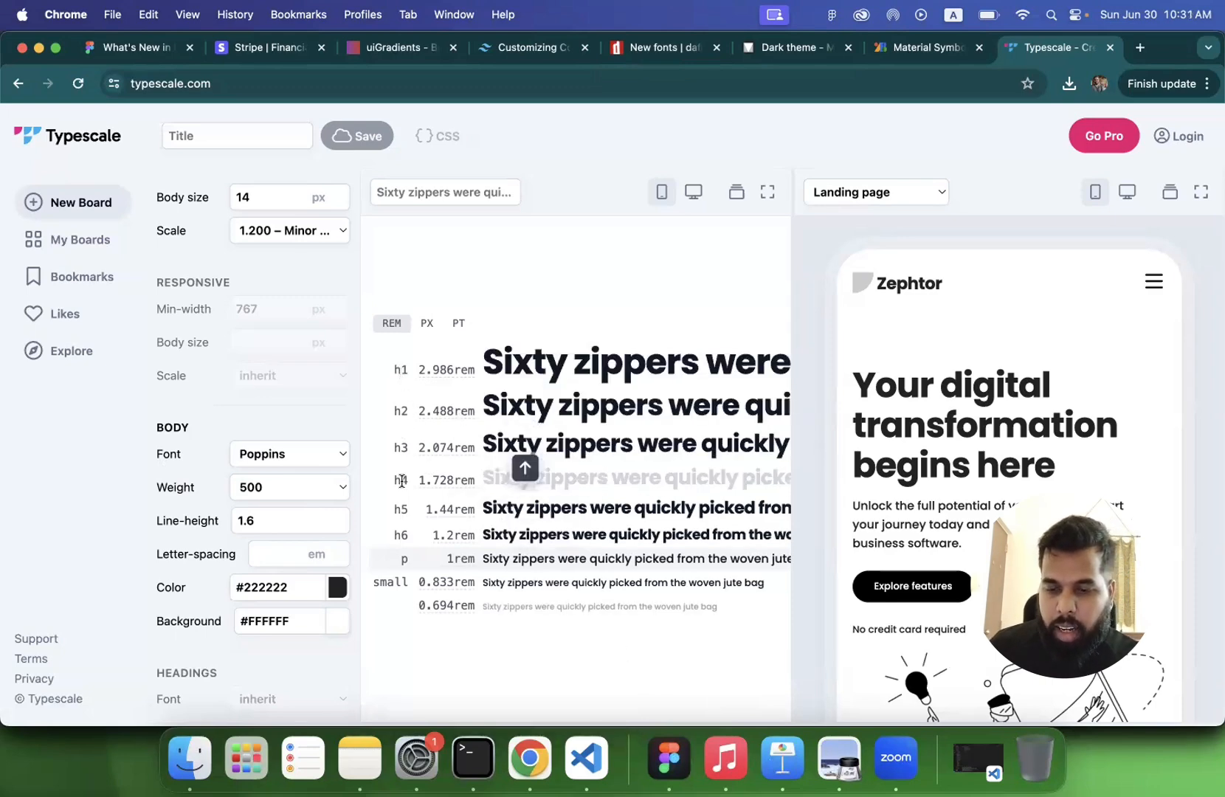
double_click(253, 197)
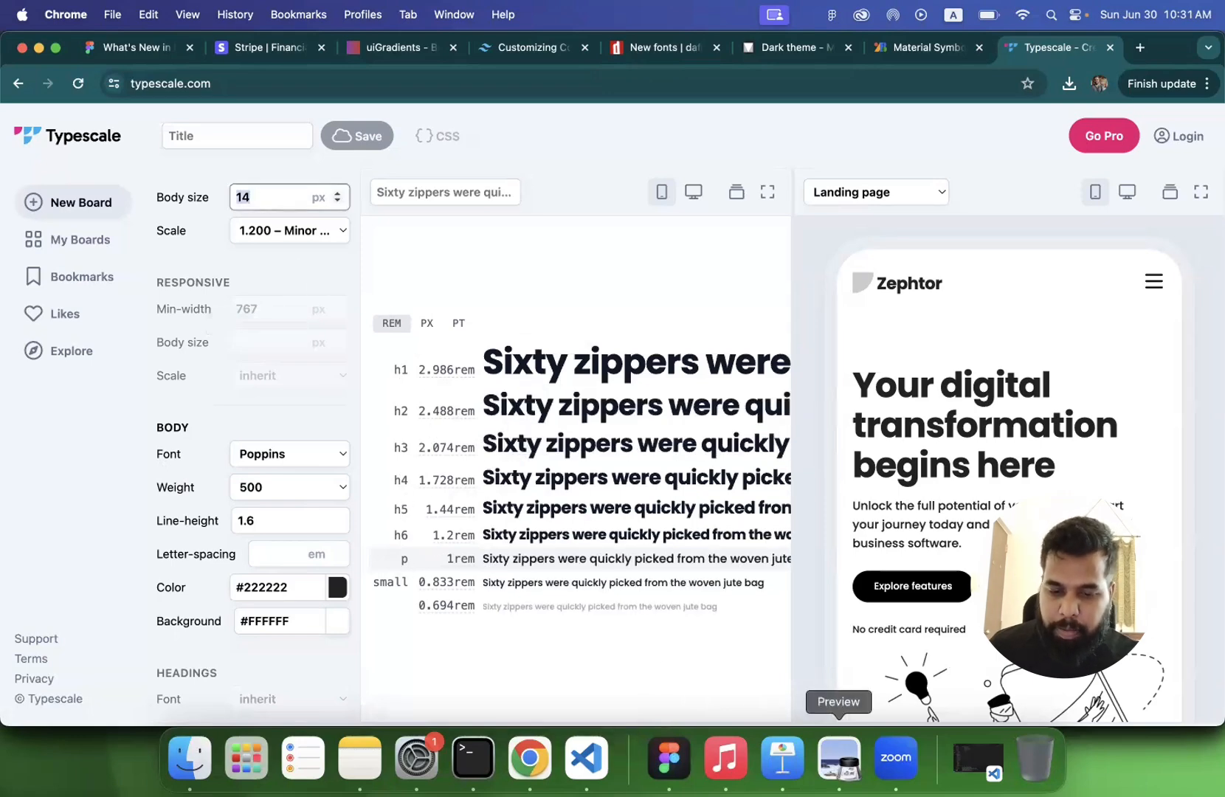
- Switch back to Preview and show the "Avoid All Caps" slide on page 105
click(839, 757)
scroll(696, 546, down, 10)
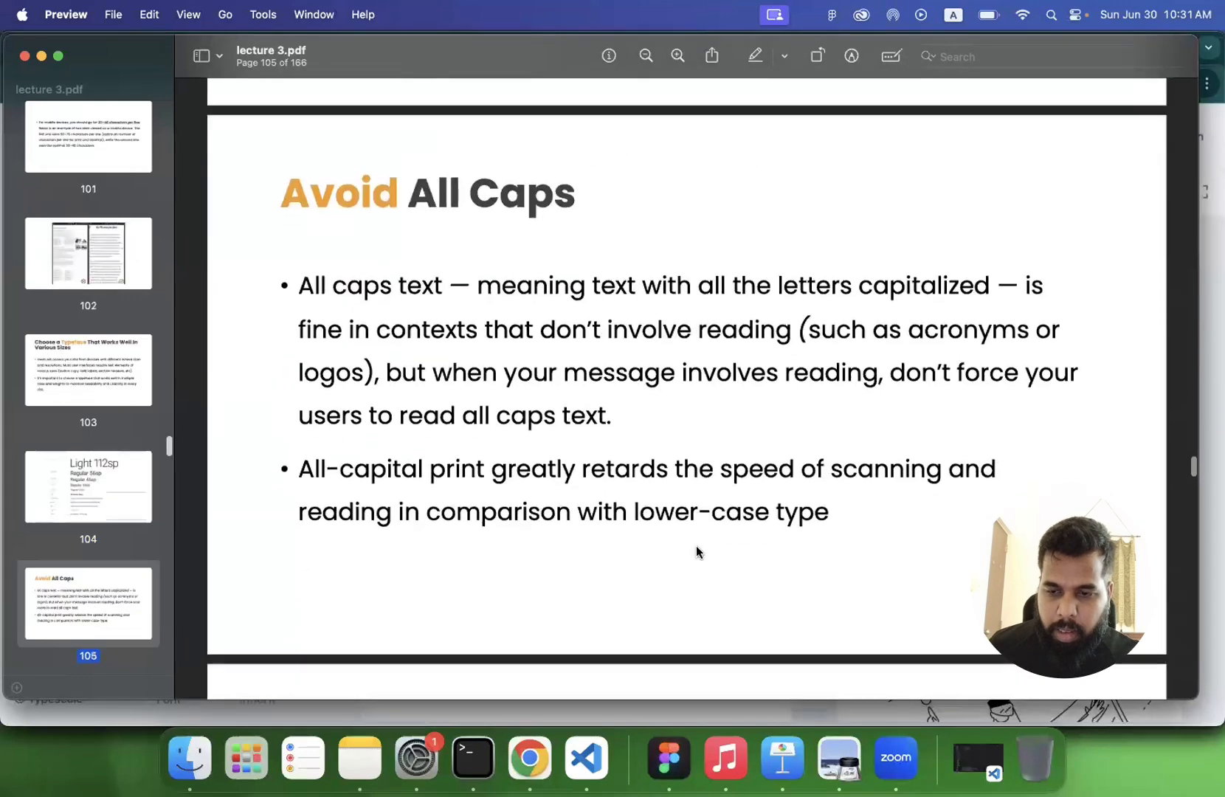
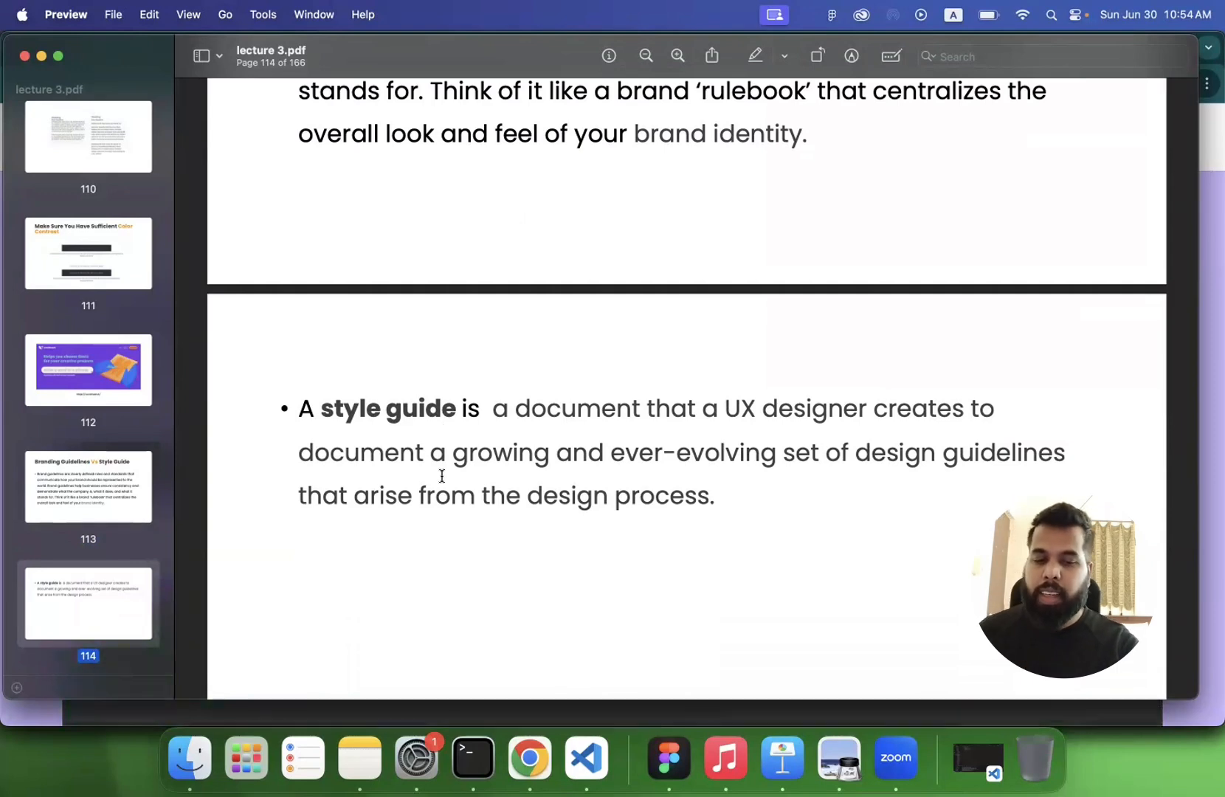
- Switch to Chrome and close the last three open tabs, up to and including the mail tab
scroll(465, 490, up, 3)
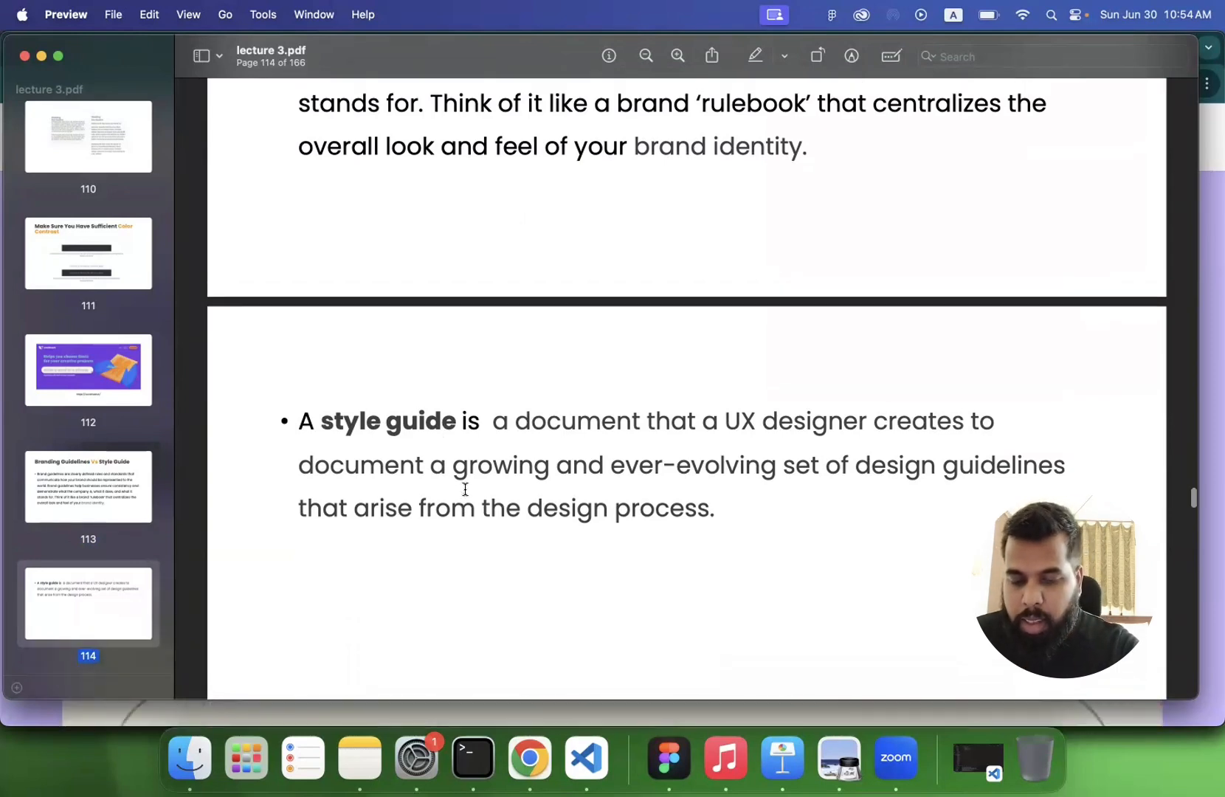
click(532, 745)
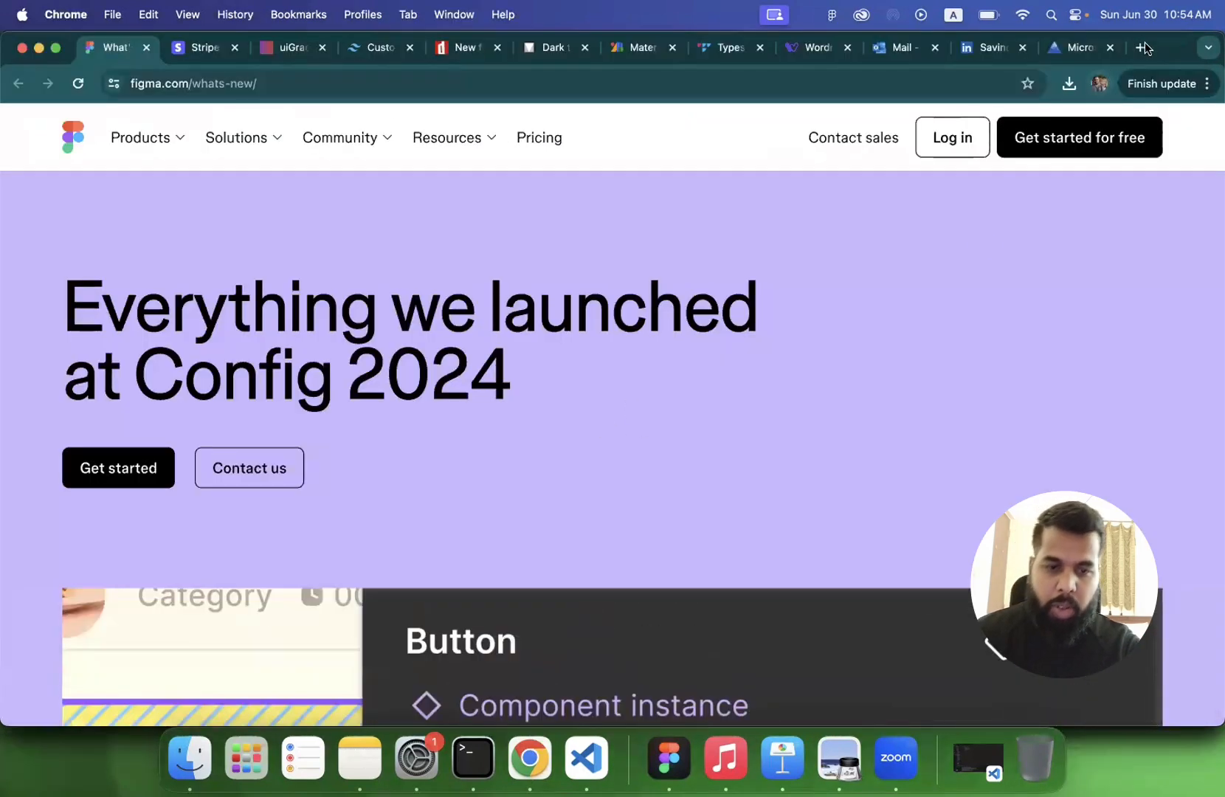
click(1110, 47)
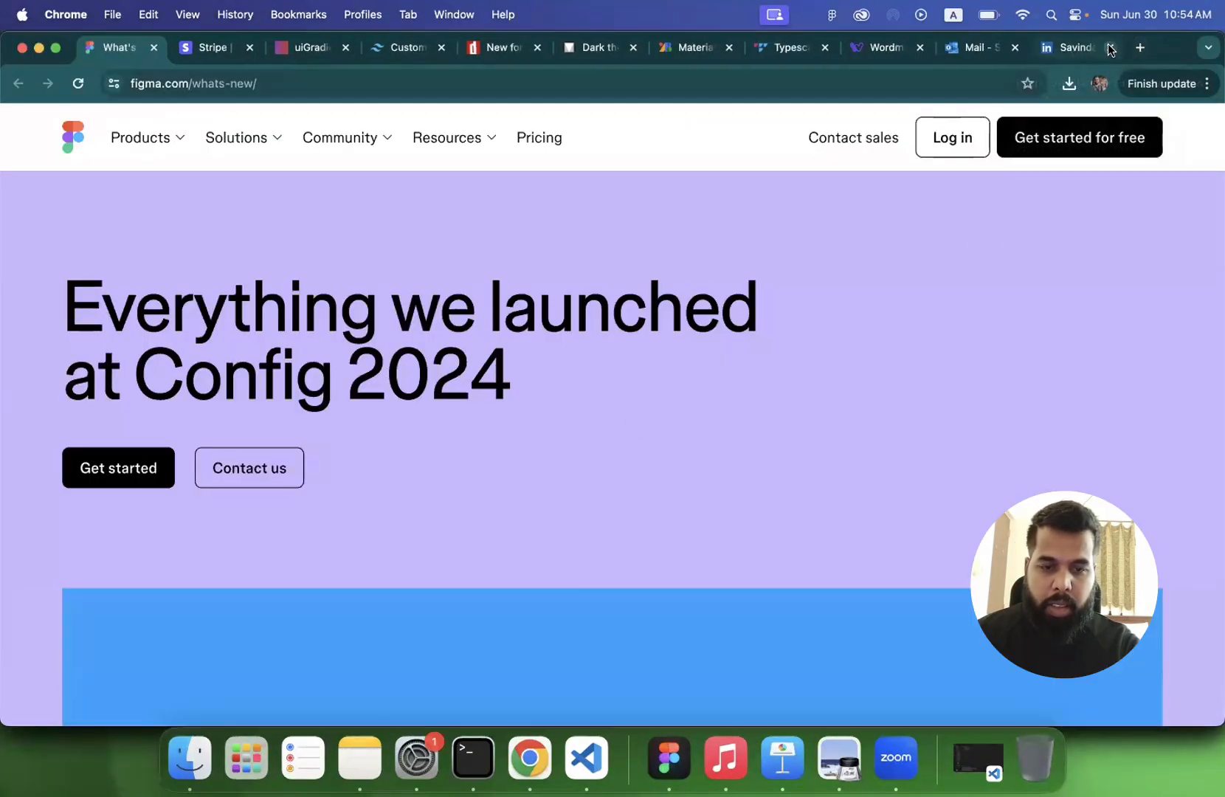
click(1110, 47)
click(1110, 47)
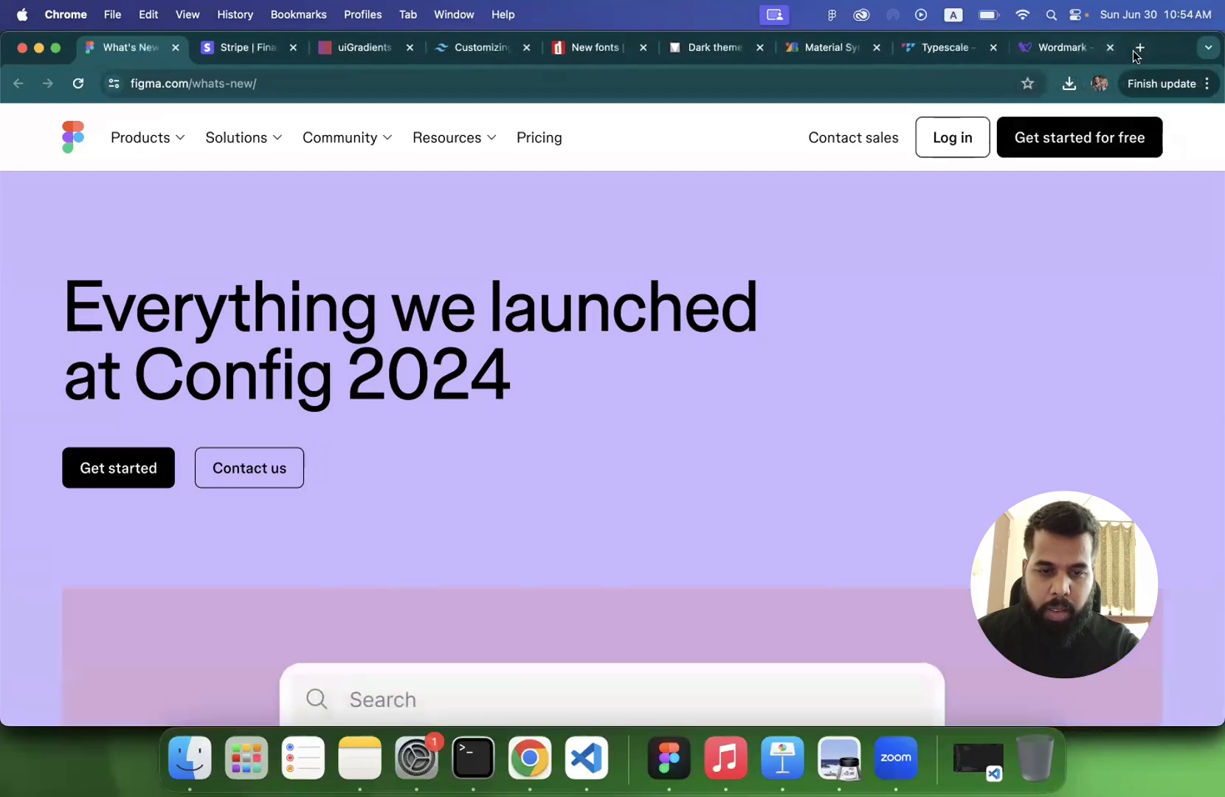
- Search Google for "coka cola branding guidelines" in a new tab
click(1140, 47)
text(co)
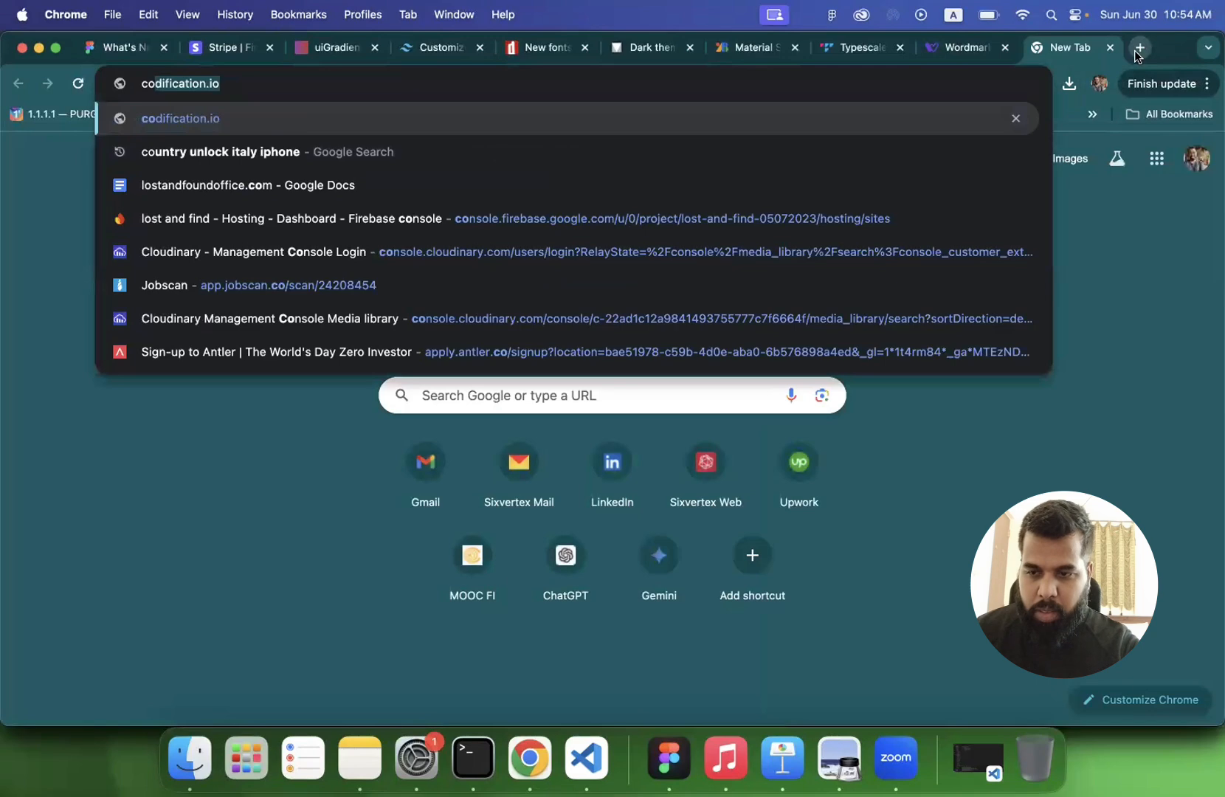
text(ka cola b)
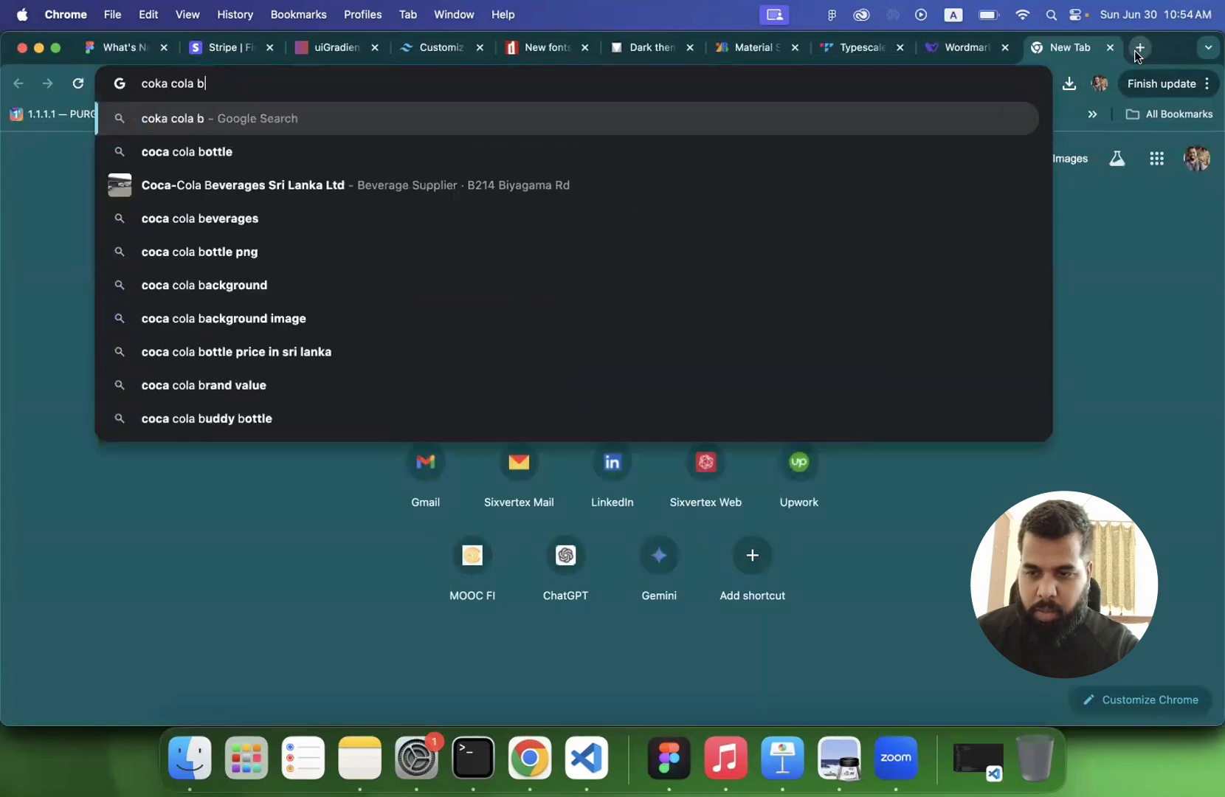
text(randing)
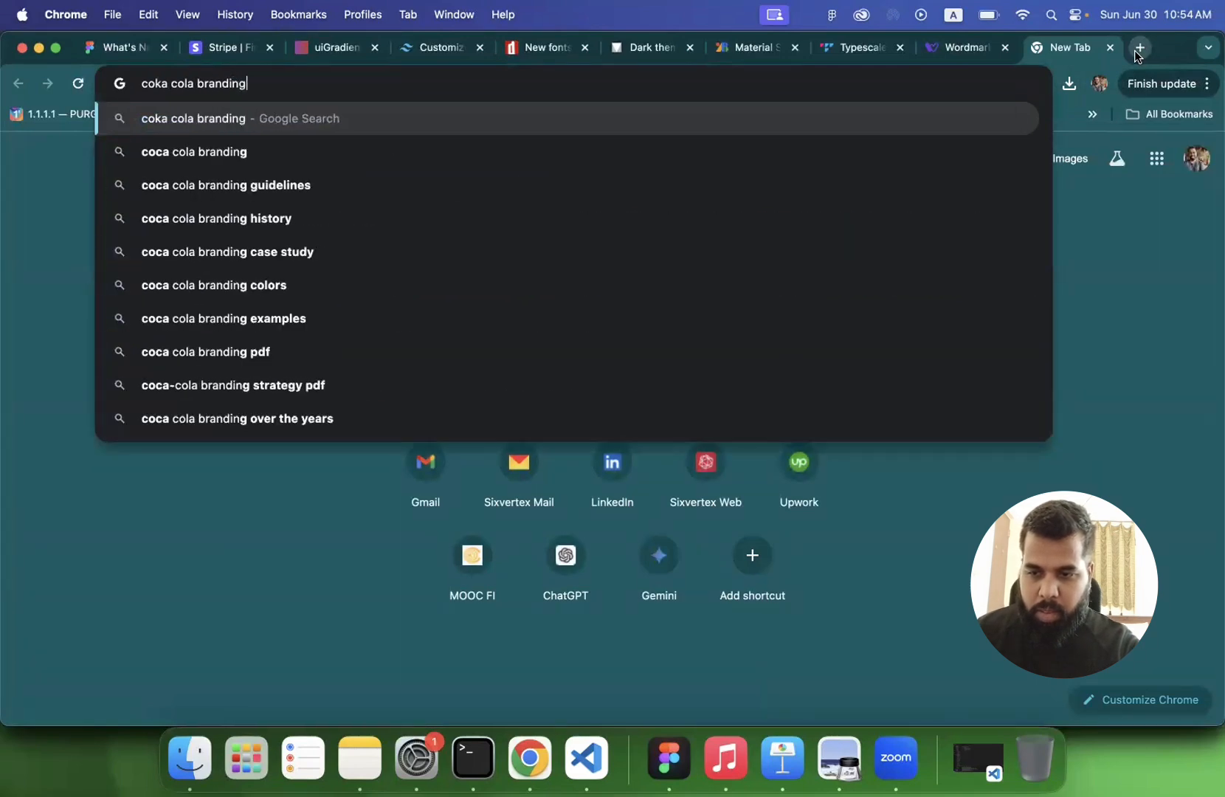
text( guidelines)
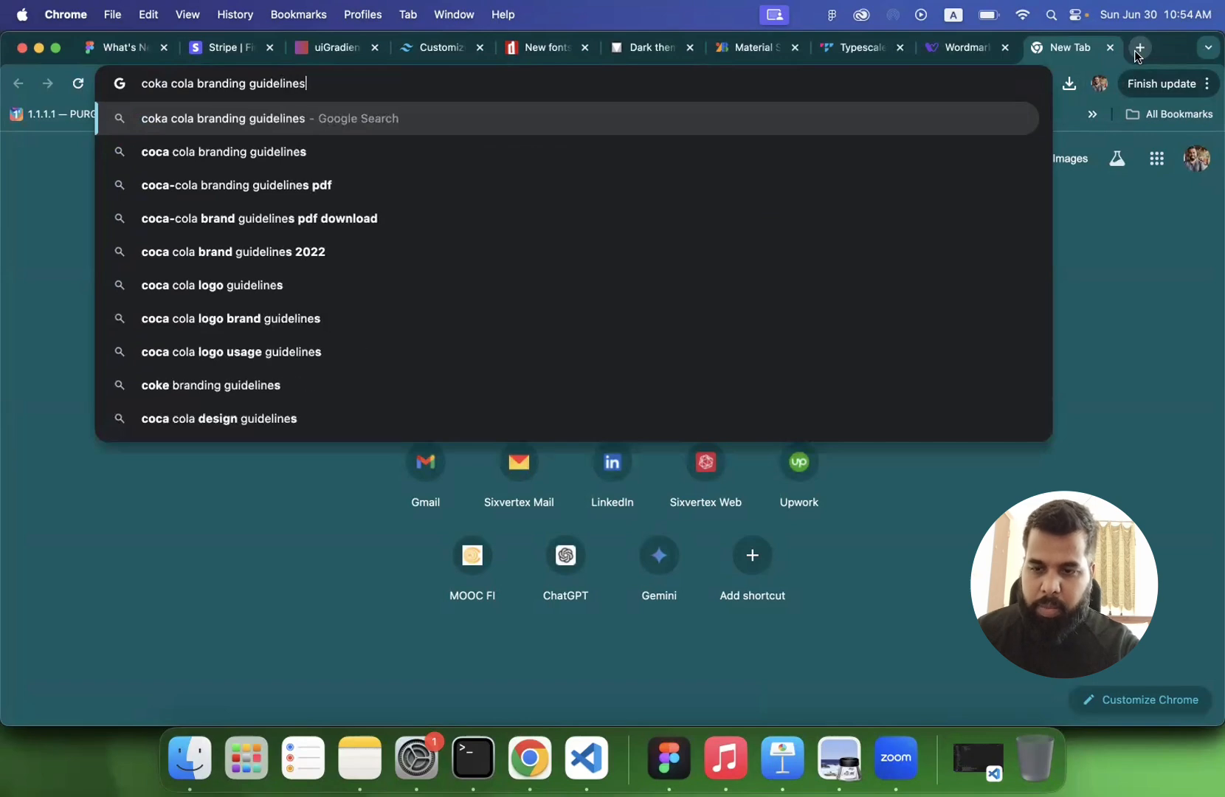
key(Return)
- Open the search result "The Coca-Cola Foundation Visual Identity (2021)" in a new tab and show it
scroll(320, 399, down, 2)
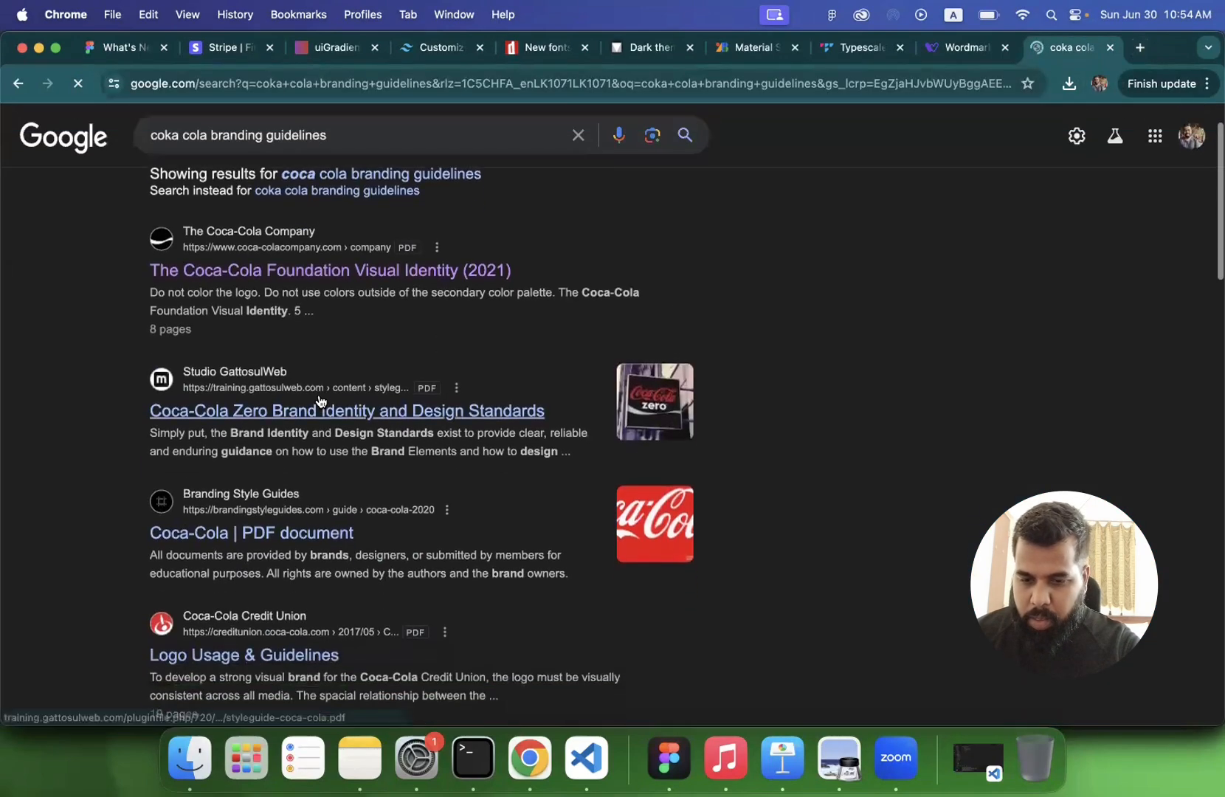
right_click(391, 264)
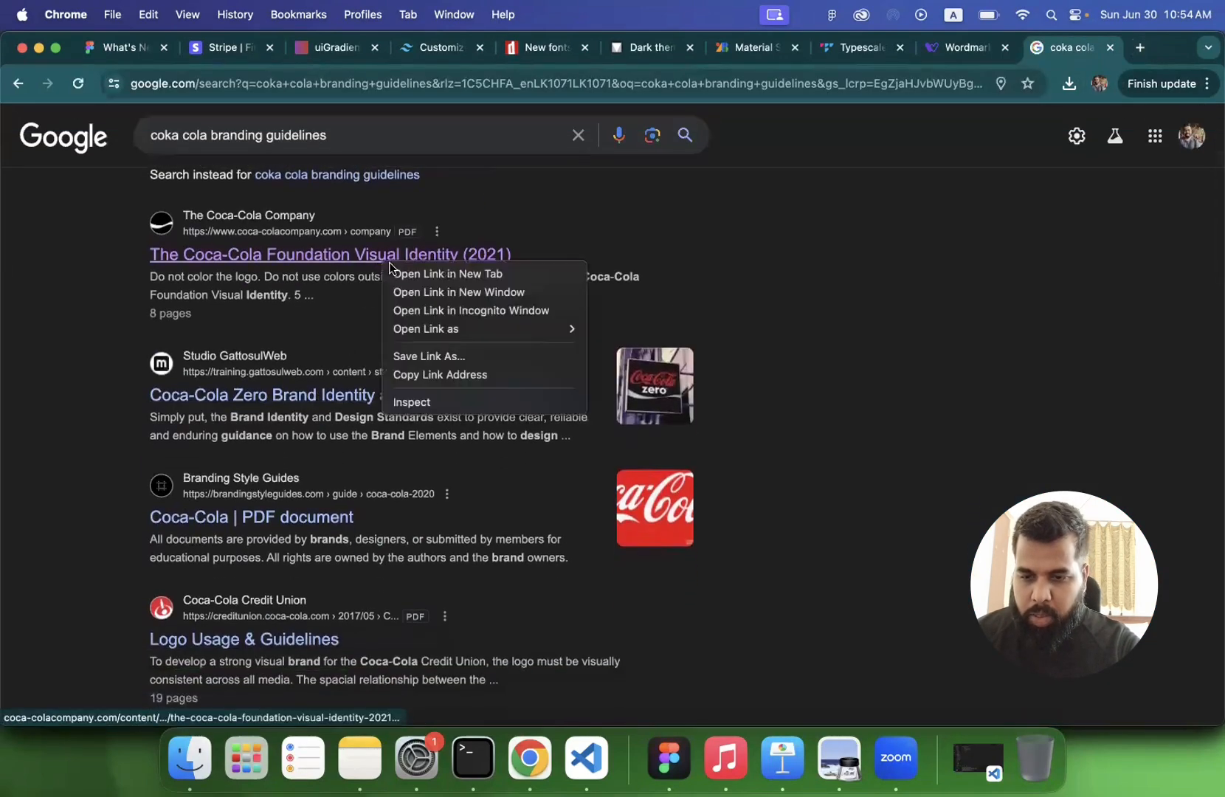
click(414, 274)
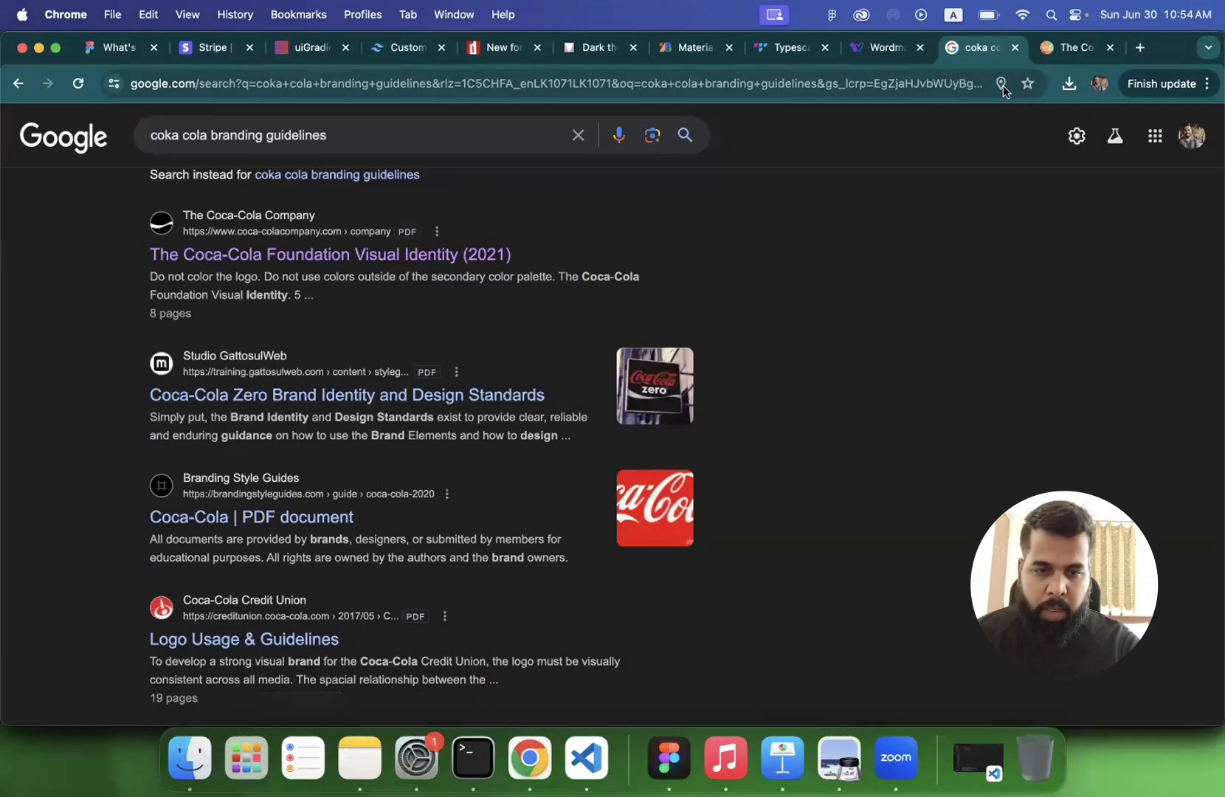
click(1066, 52)
- Look through the primary and secondary logo page and the color palette page of the Coca-Cola Foundation guidelines
scroll(458, 342, down, 10)
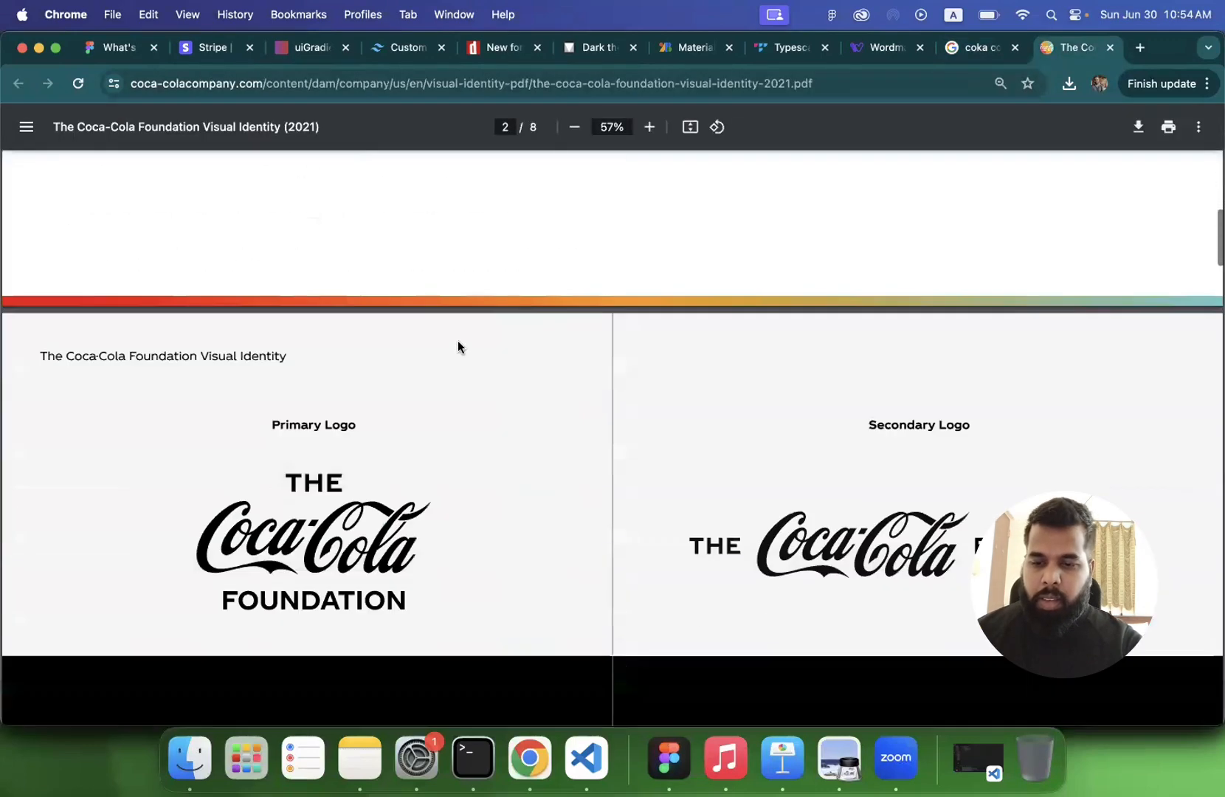
scroll(458, 342, up, 3)
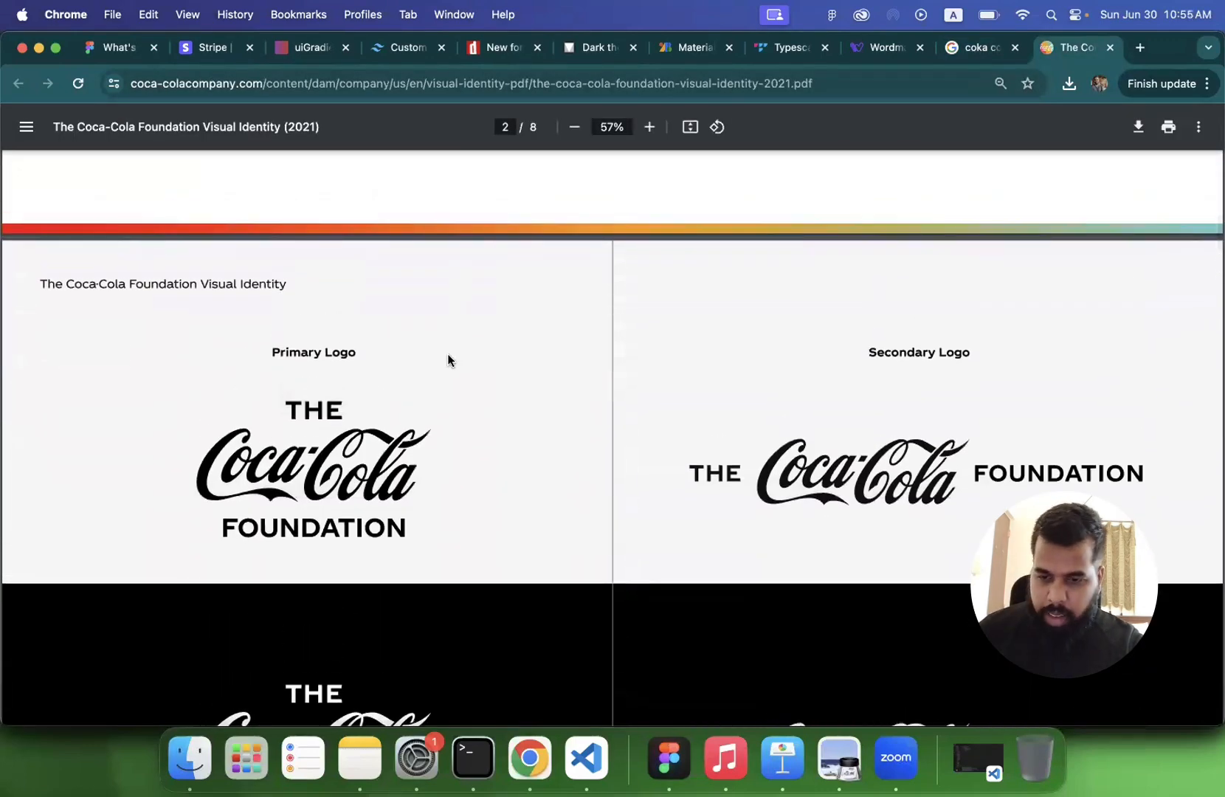
scroll(448, 357, down, 3)
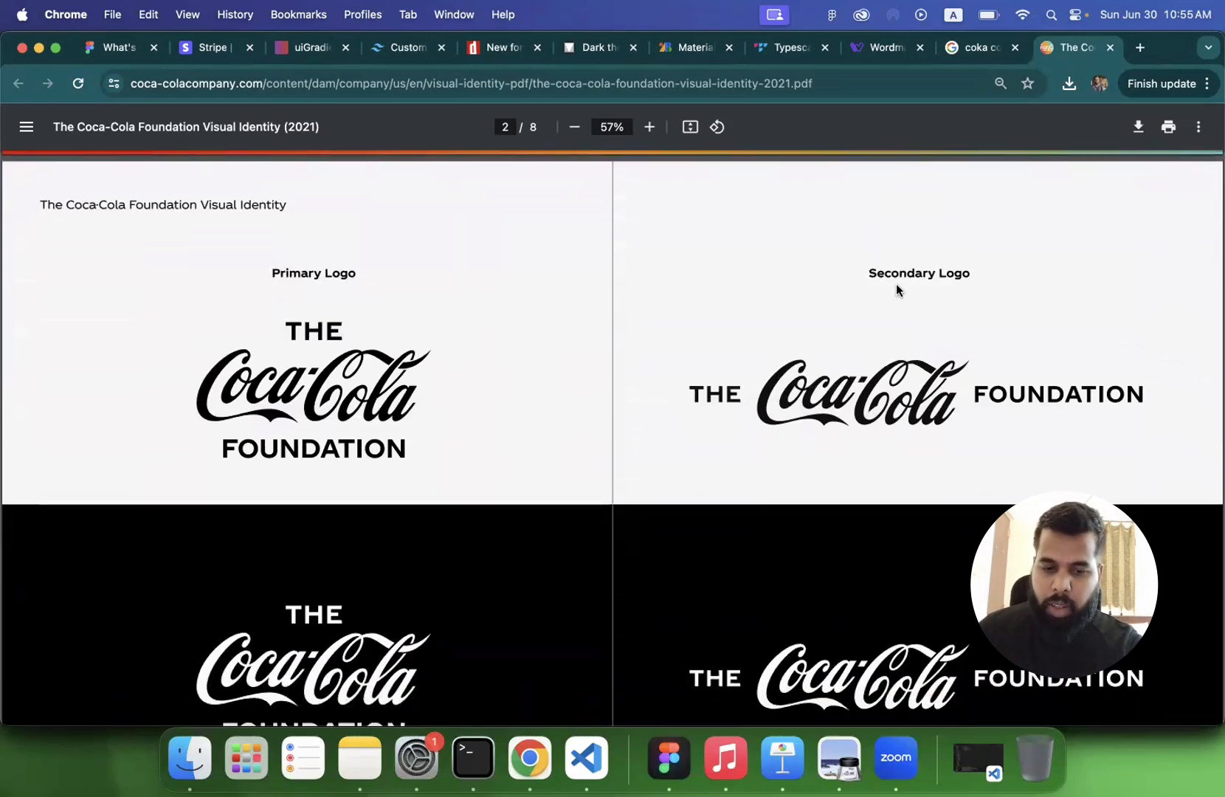
scroll(899, 284, down, 10)
scroll(711, 378, down, 15)
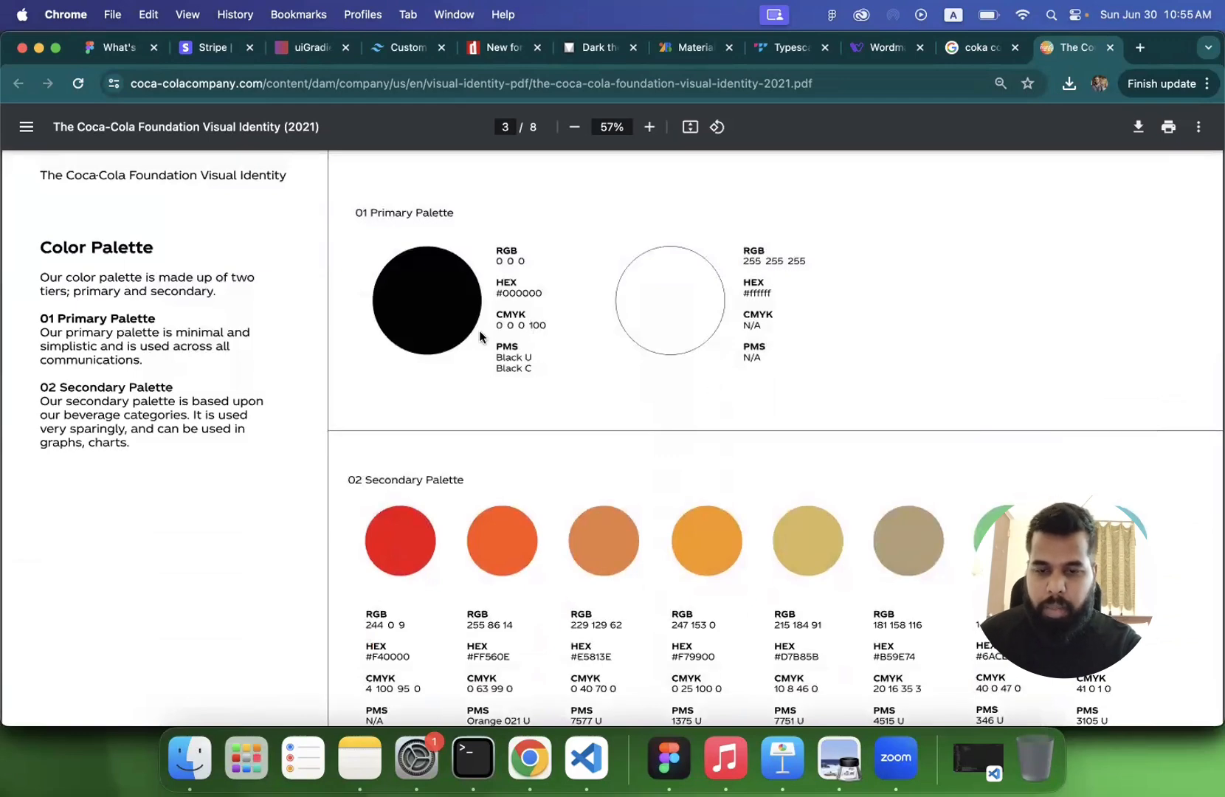
scroll(579, 362, down, 2)
scroll(579, 361, down, 2)
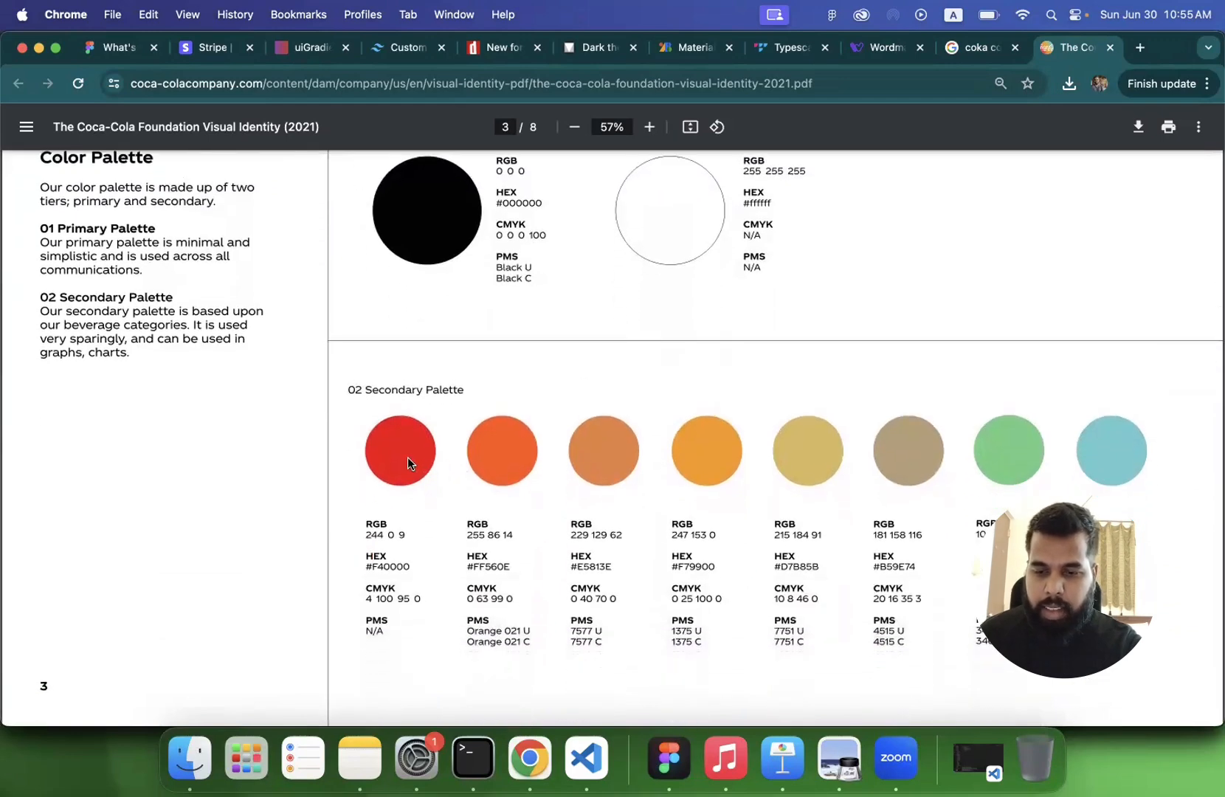
scroll(591, 460, down, 4)
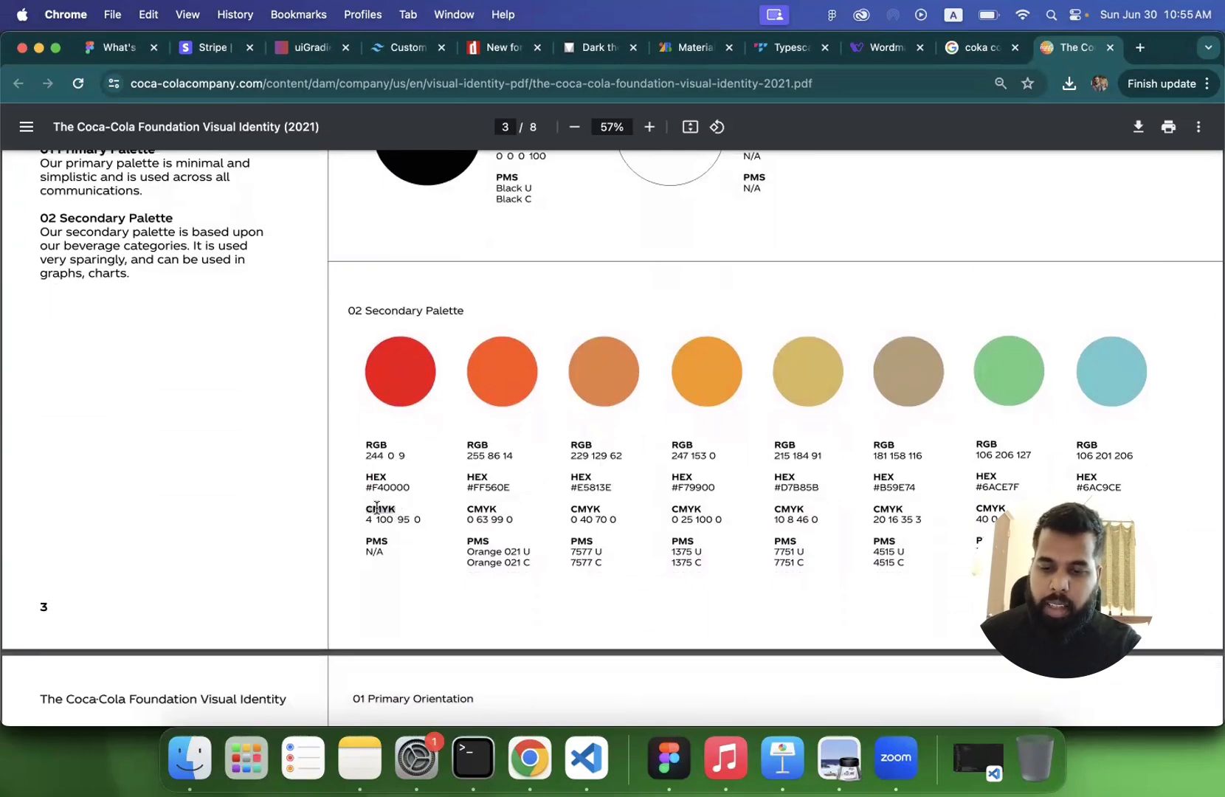
scroll(554, 520, down, 1)
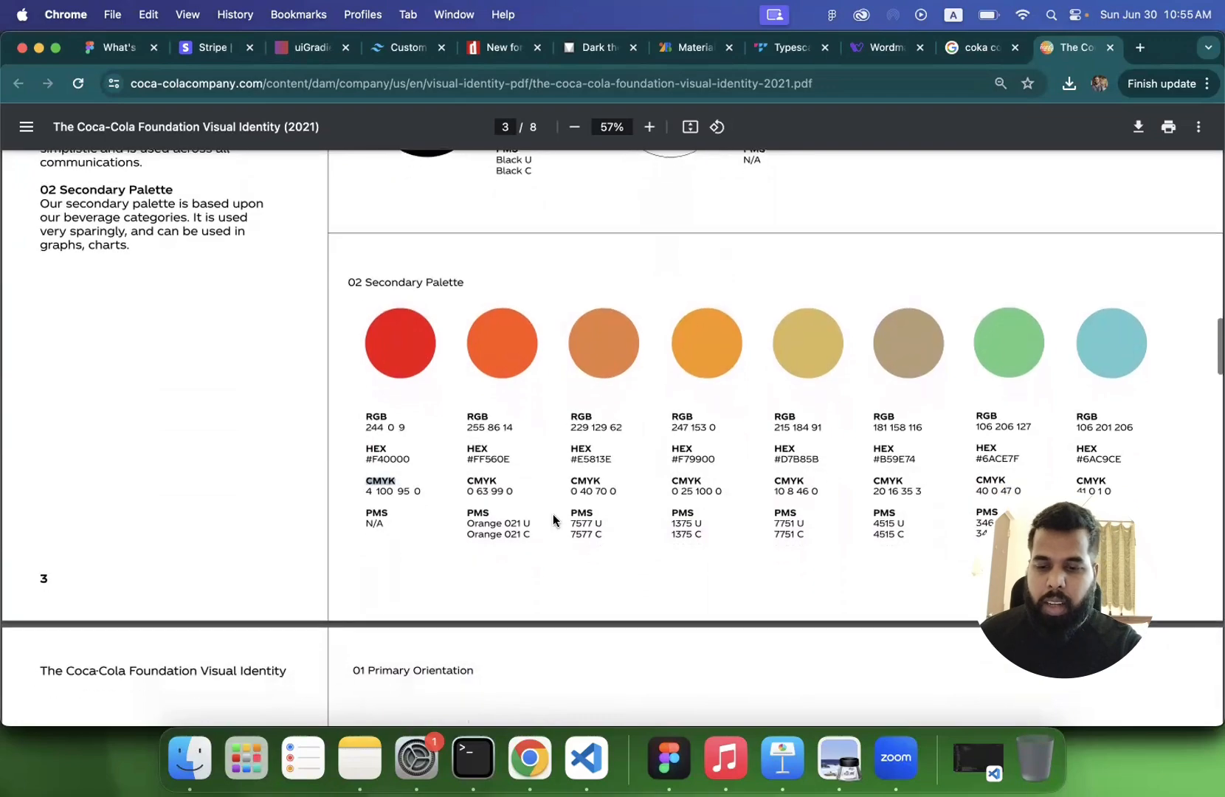
scroll(553, 521, up, 4)
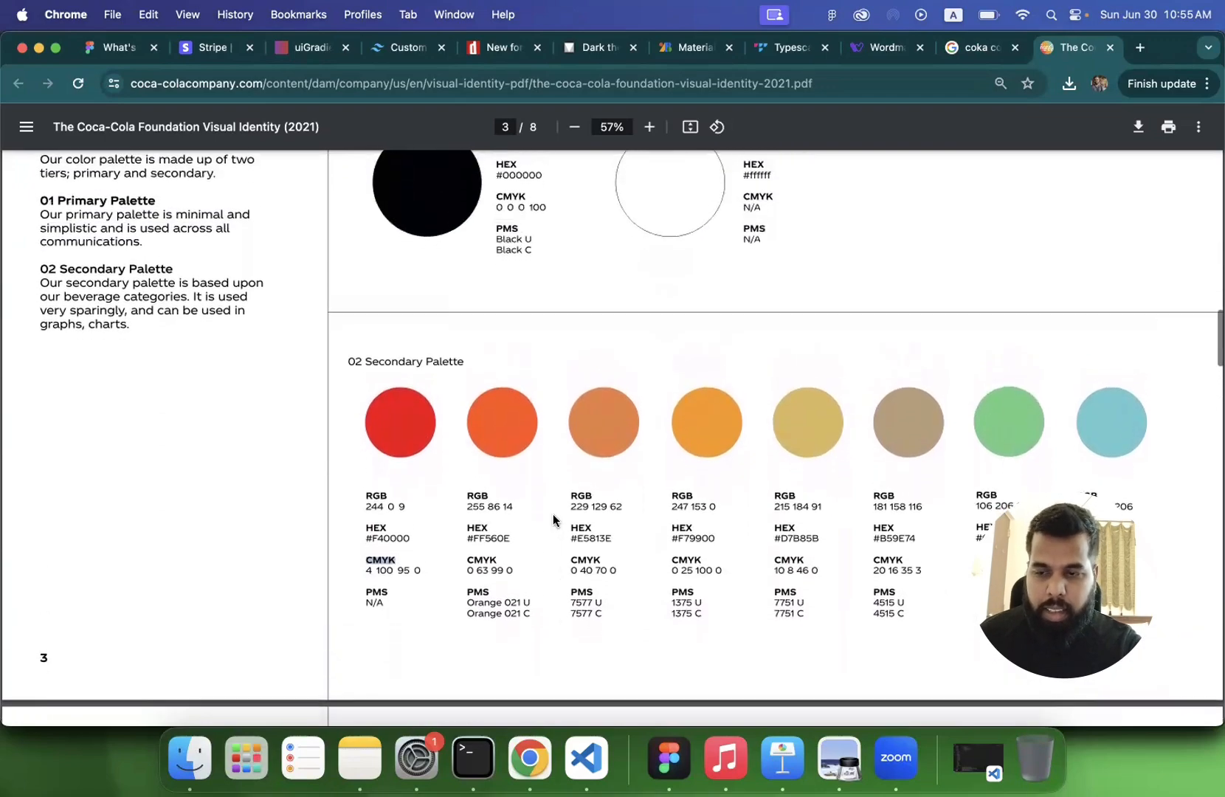
- Examine the color bar orientation rules and the color "Don'ts" in the Coca-Cola Foundation guidelines
scroll(553, 520, down, 20)
scroll(553, 520, down, 12)
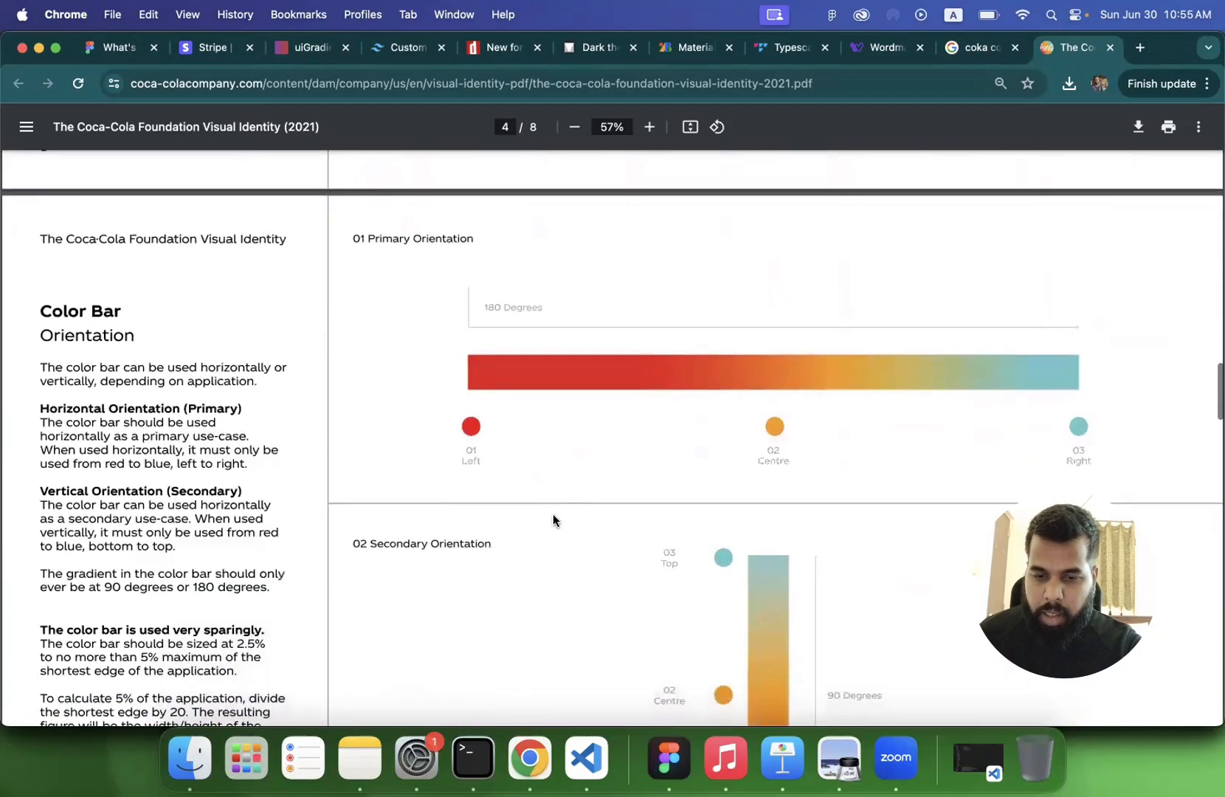
scroll(553, 521, down, 5)
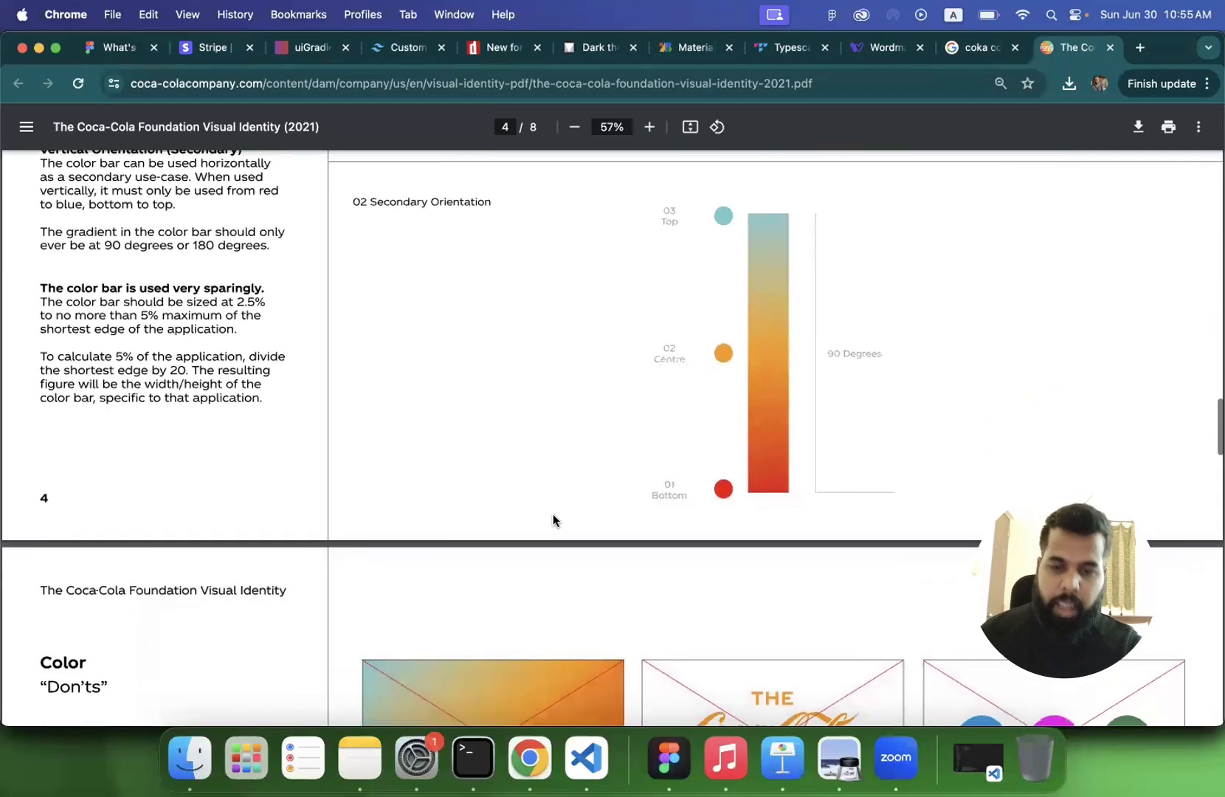
scroll(554, 520, down, 1)
scroll(554, 521, down, 8)
scroll(554, 514, down, 5)
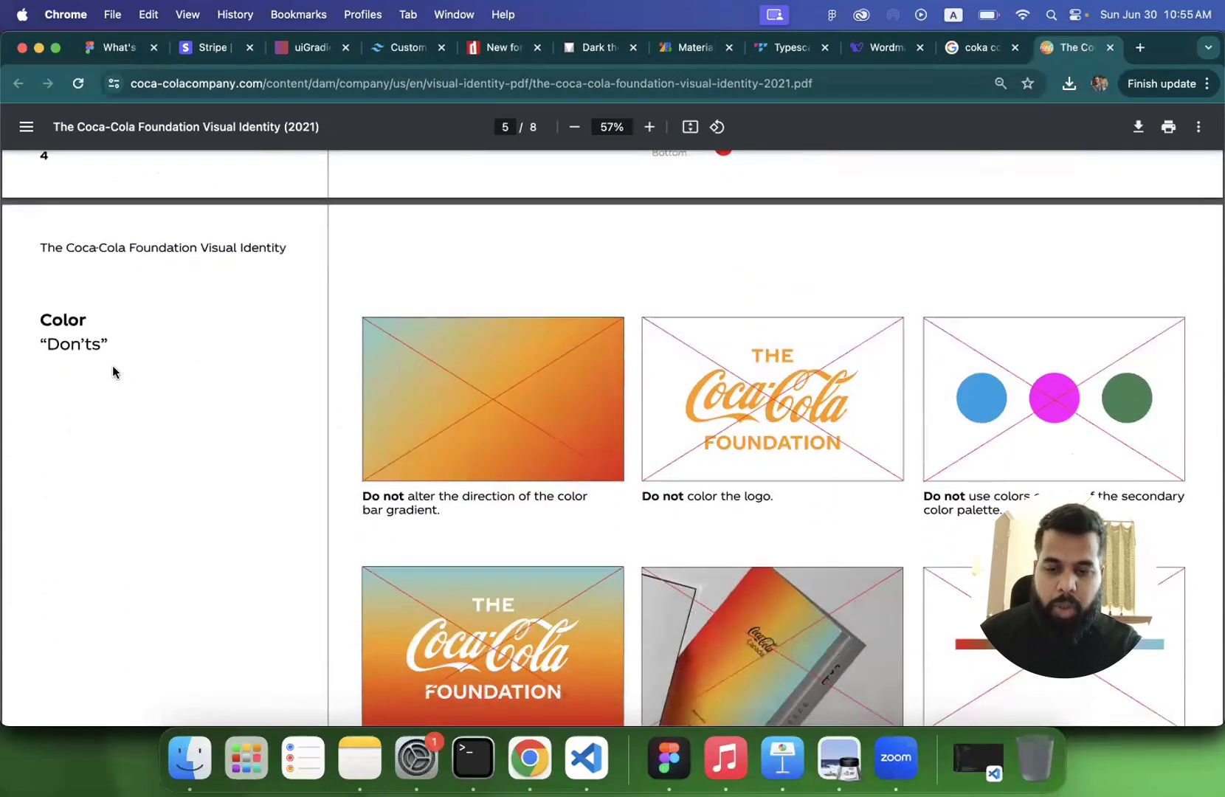
scroll(516, 411, down, 4)
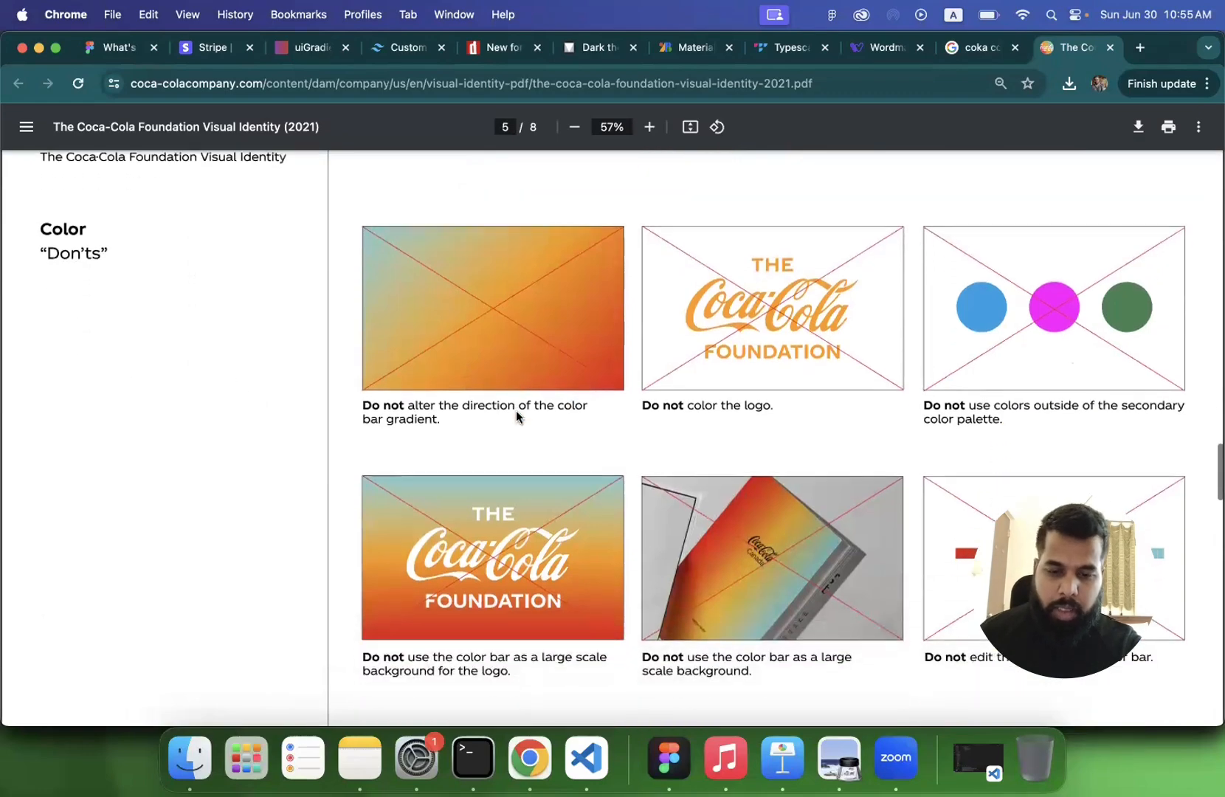
- Review the TCCC Unity font usage page and the logo "Don'ts" page of the Coca-Cola Foundation guidelines
scroll(516, 411, down, 20)
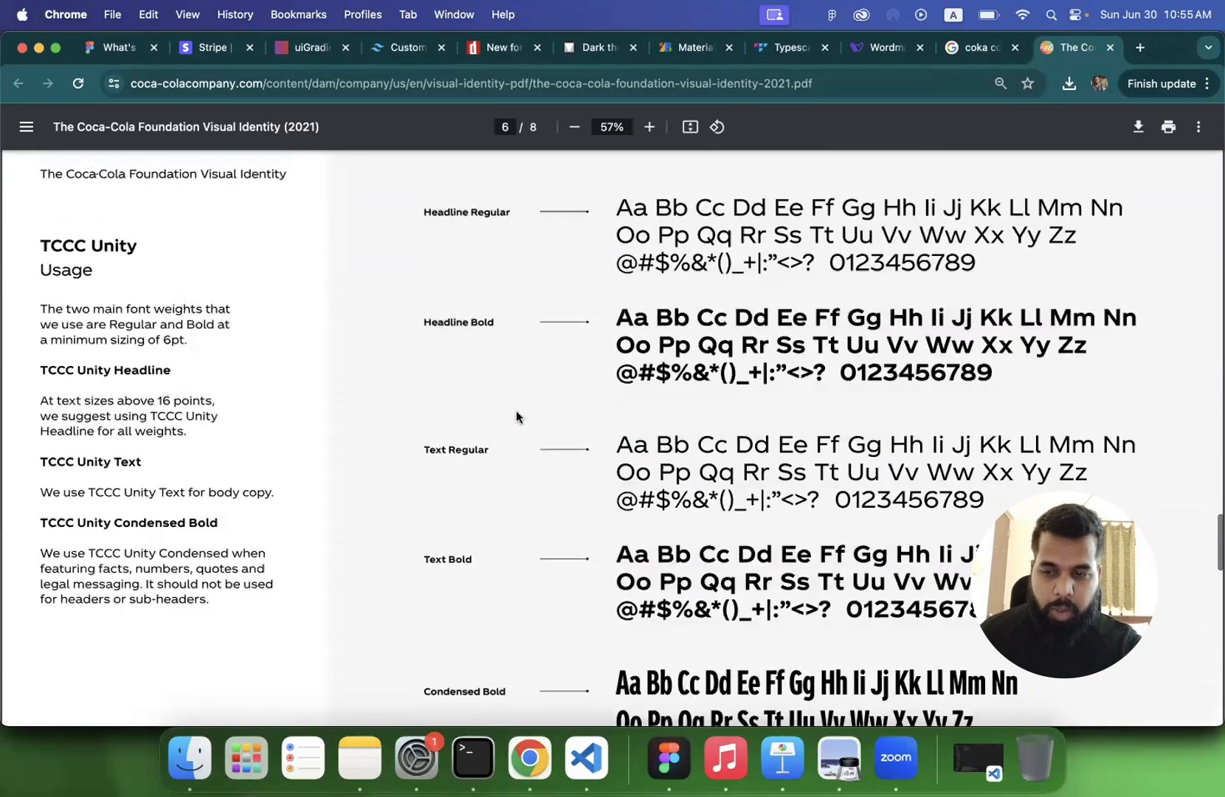
scroll(516, 410, up, 4)
scroll(516, 411, down, 1)
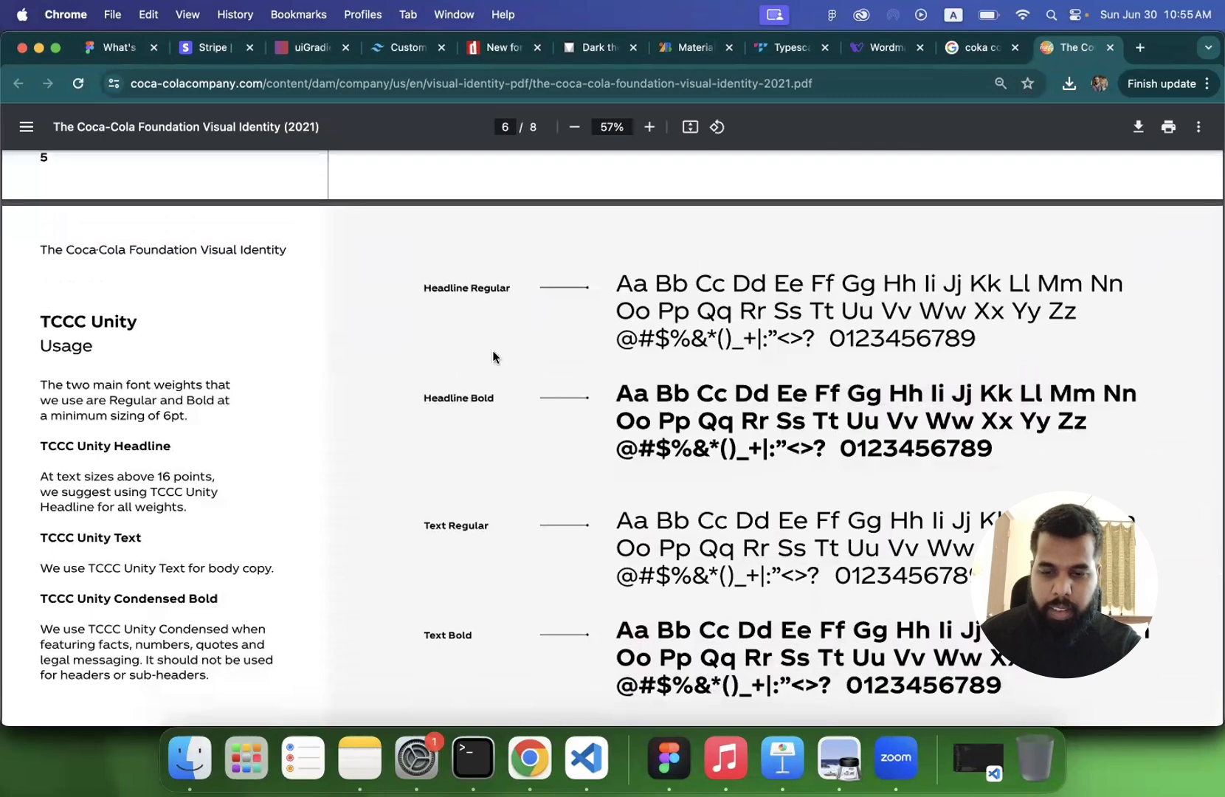
scroll(606, 411, down, 2)
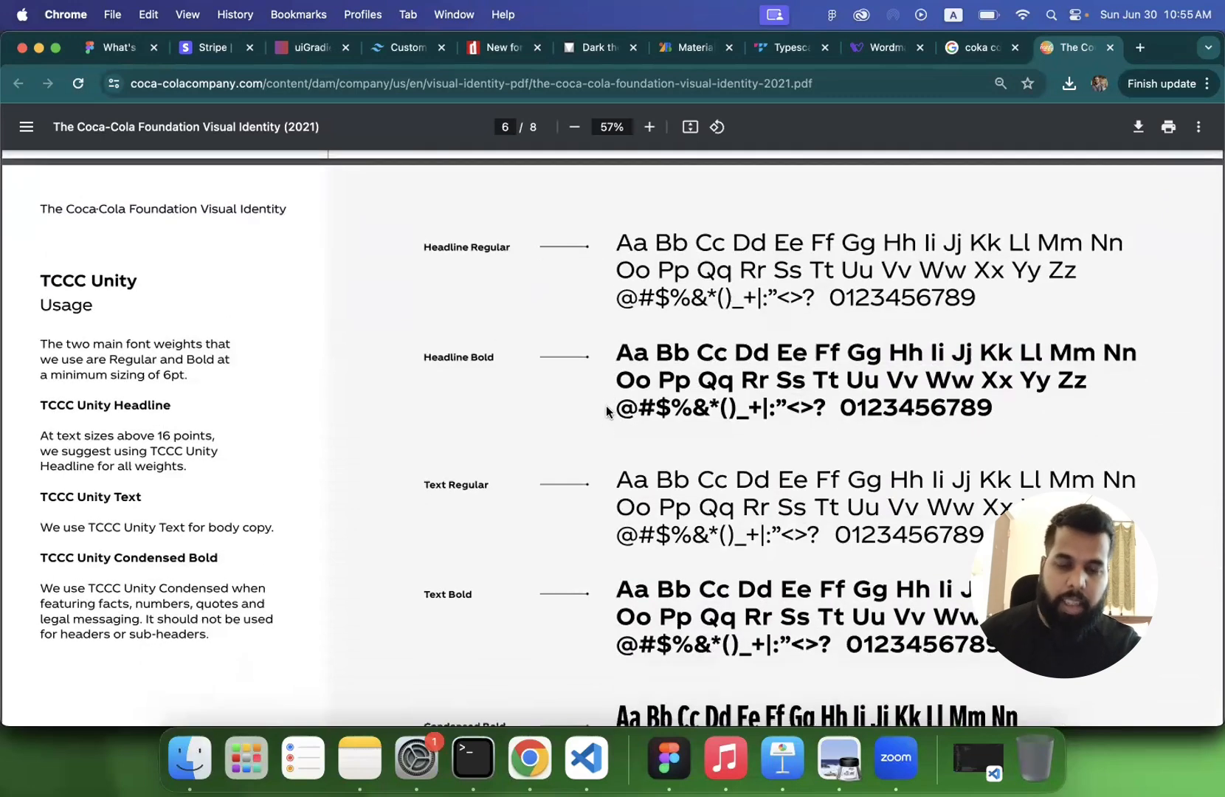
scroll(565, 409, down, 2)
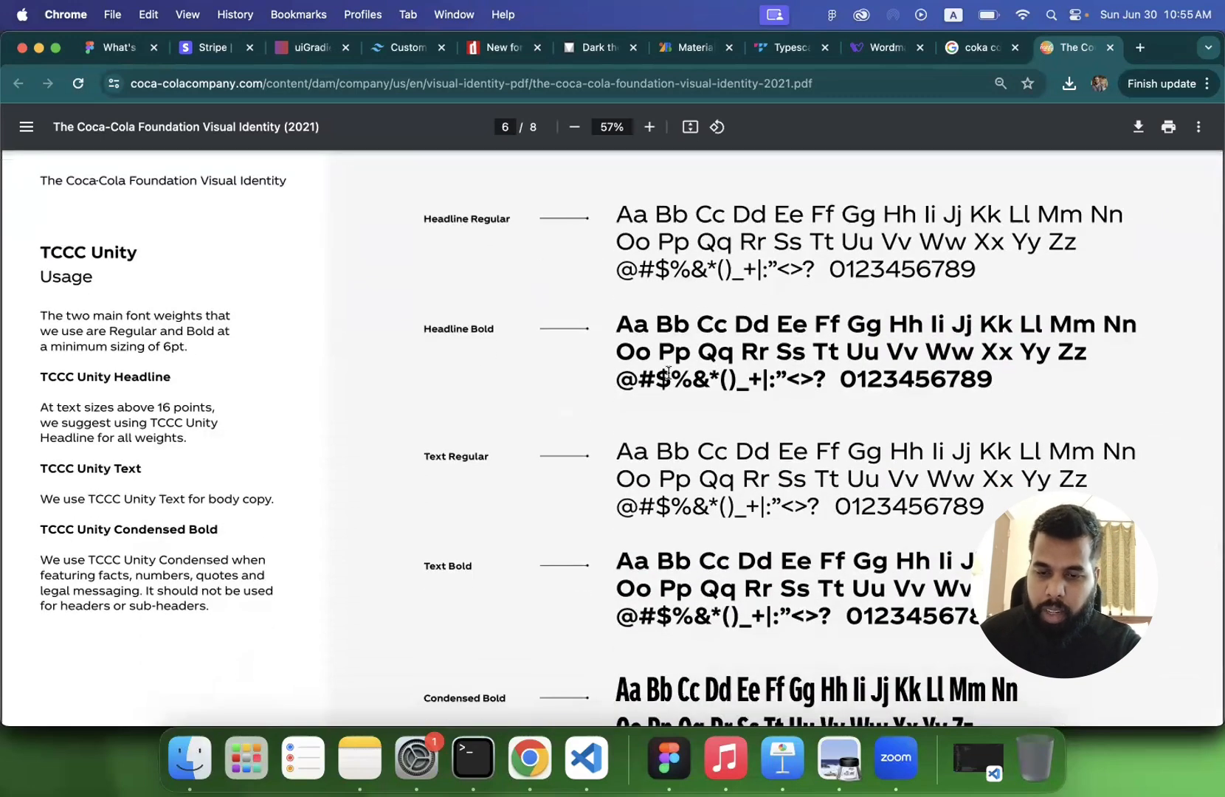
scroll(648, 450, down, 10)
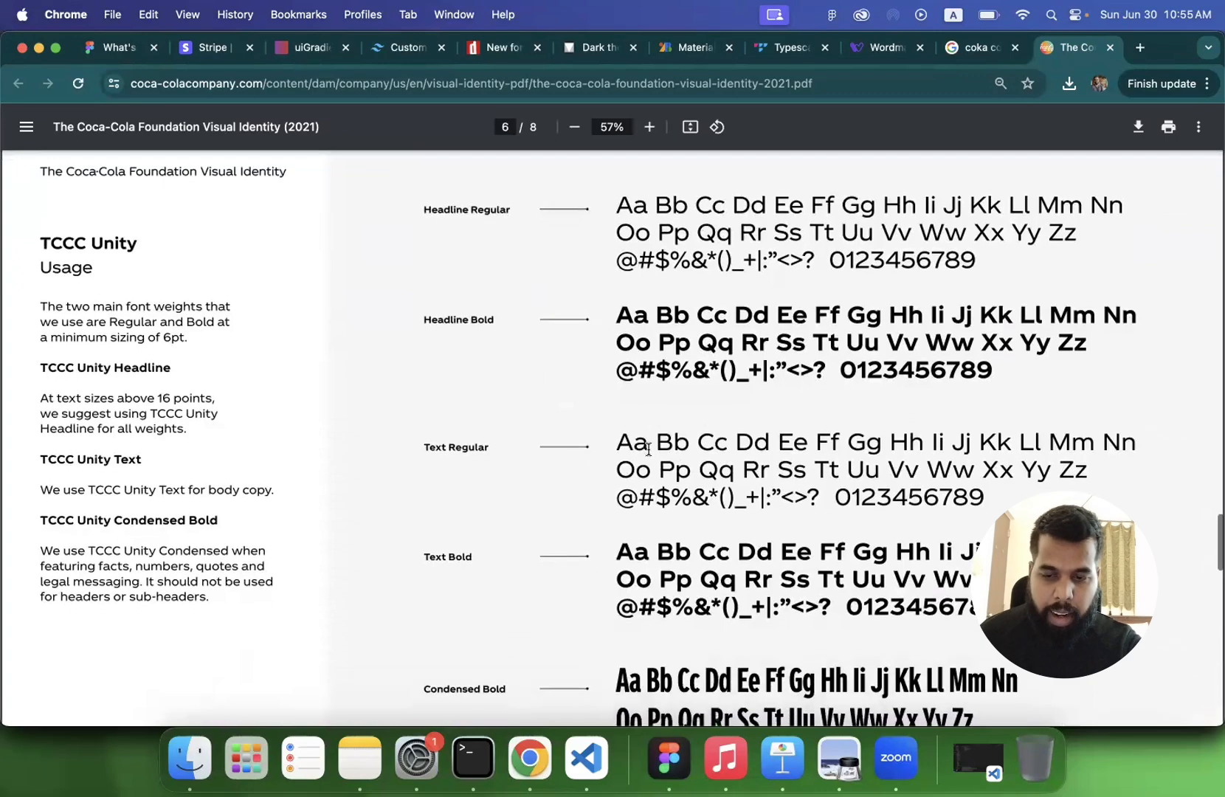
scroll(647, 447, down, 6)
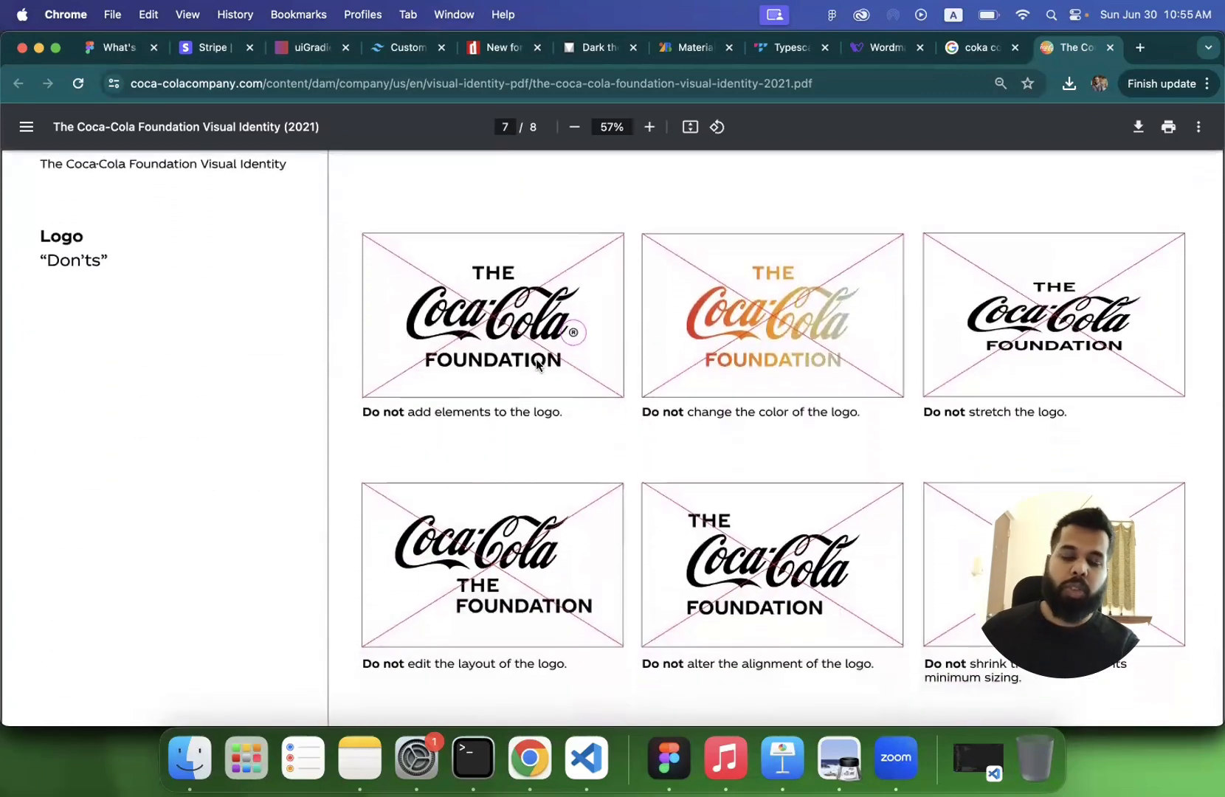
scroll(506, 360, down, 15)
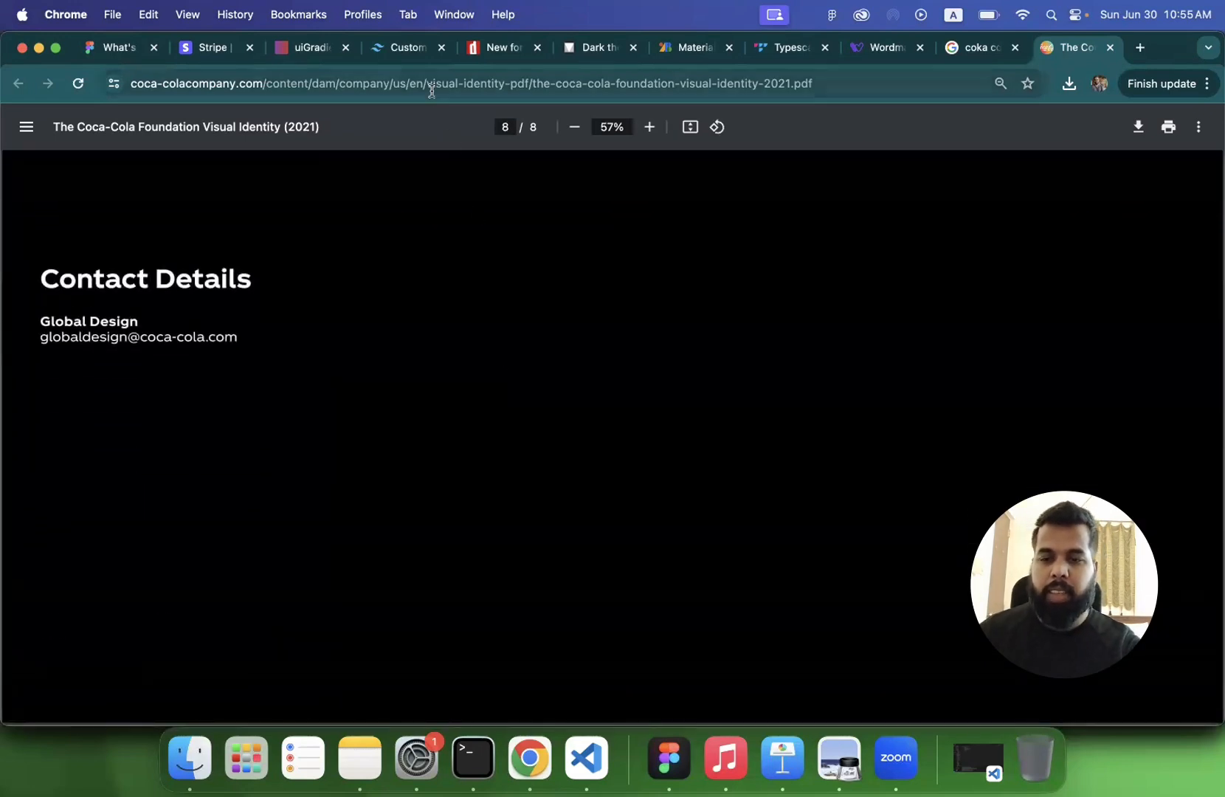
- Search for "apple branding guidelines" in the current tab and open the Apple Identity Guidelines PDF
click(433, 87)
text(apple bra)
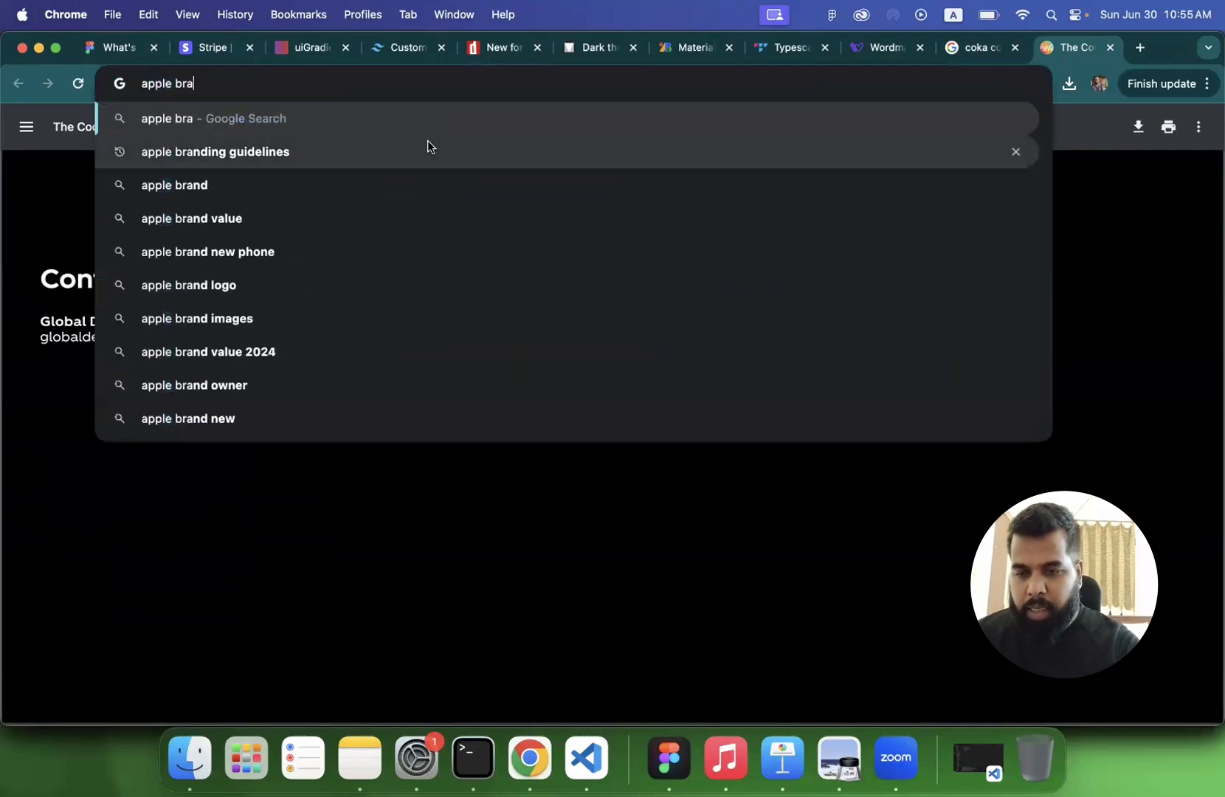
click(427, 146)
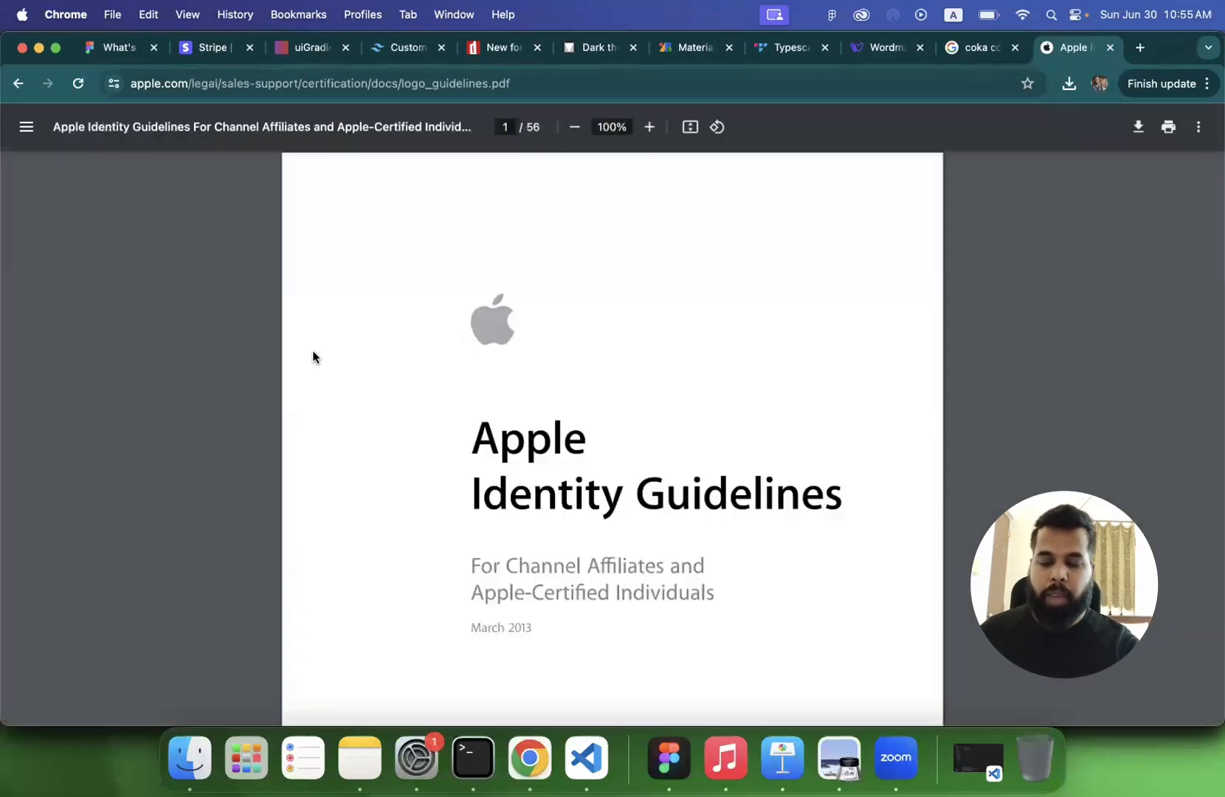
- Look through the opening pages of the Apple Identity Guidelines up to the channel signature configurations and "Choosing a Configuration"
scroll(316, 361, down, 15)
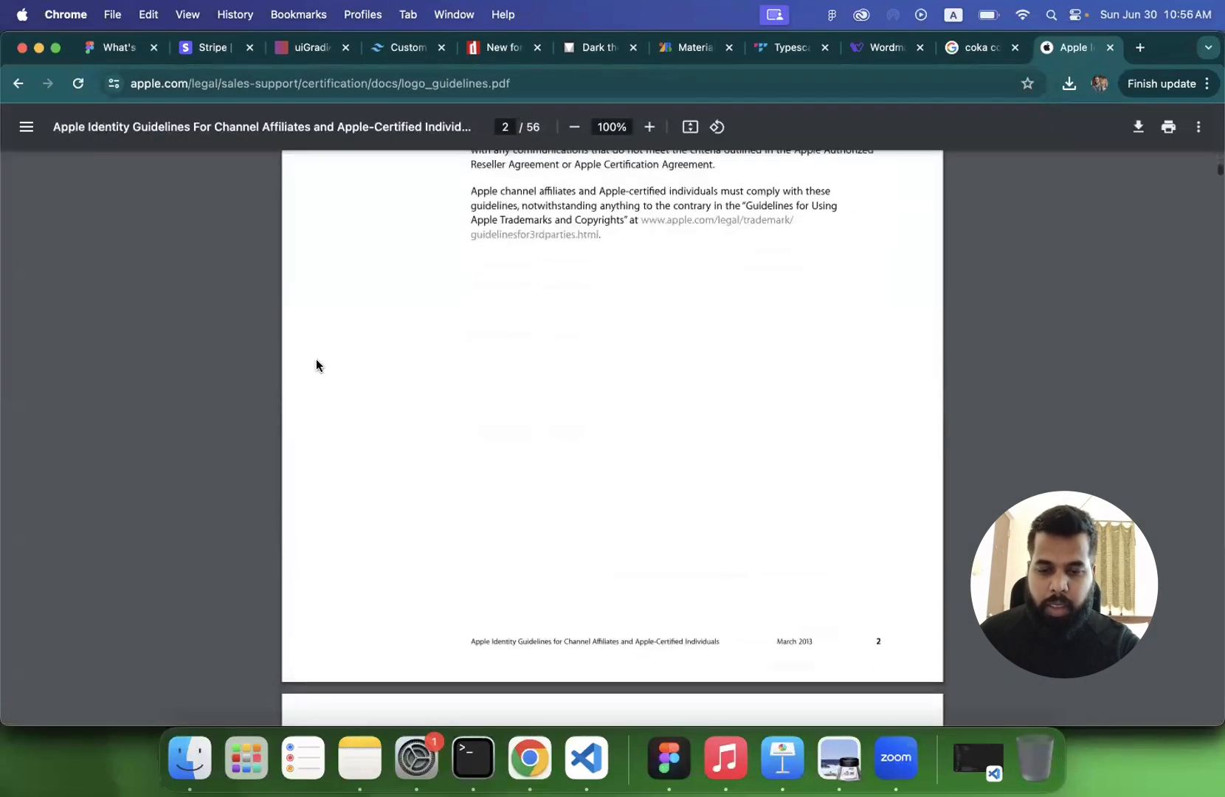
scroll(316, 360, down, 20)
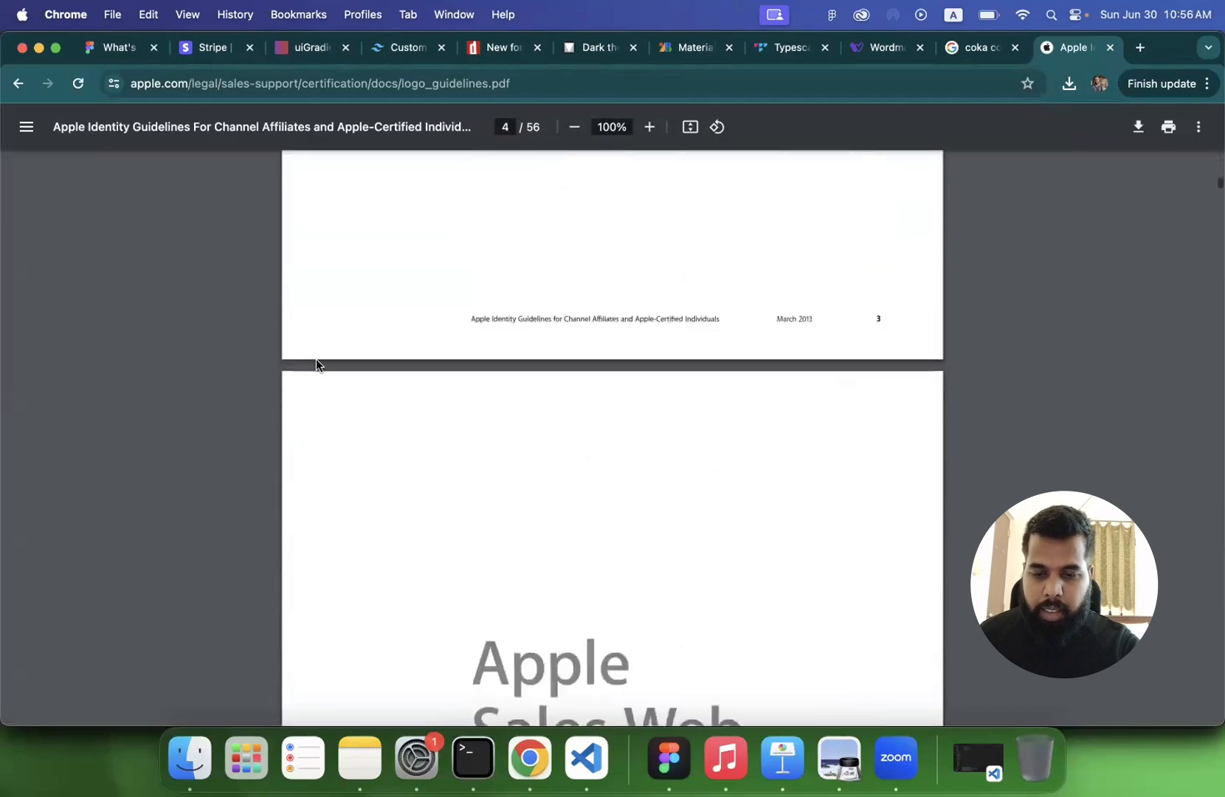
scroll(316, 366, down, 15)
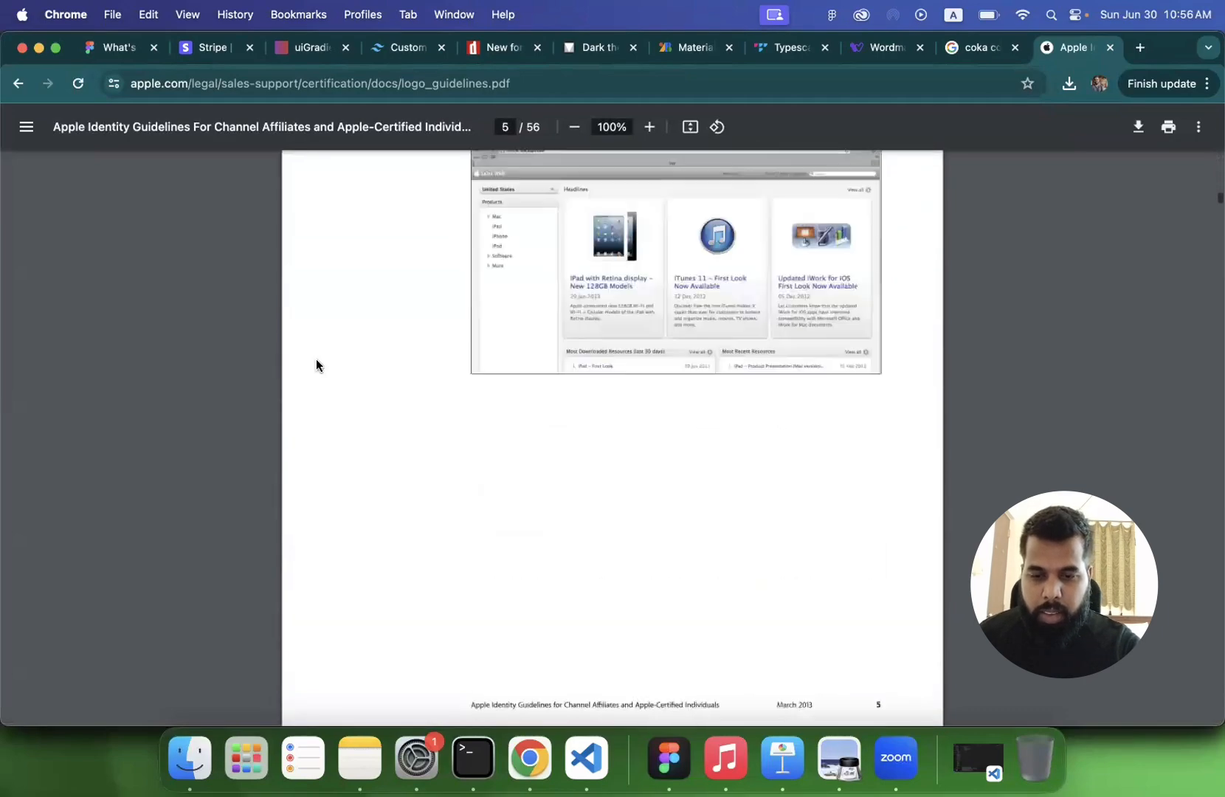
scroll(316, 365, down, 20)
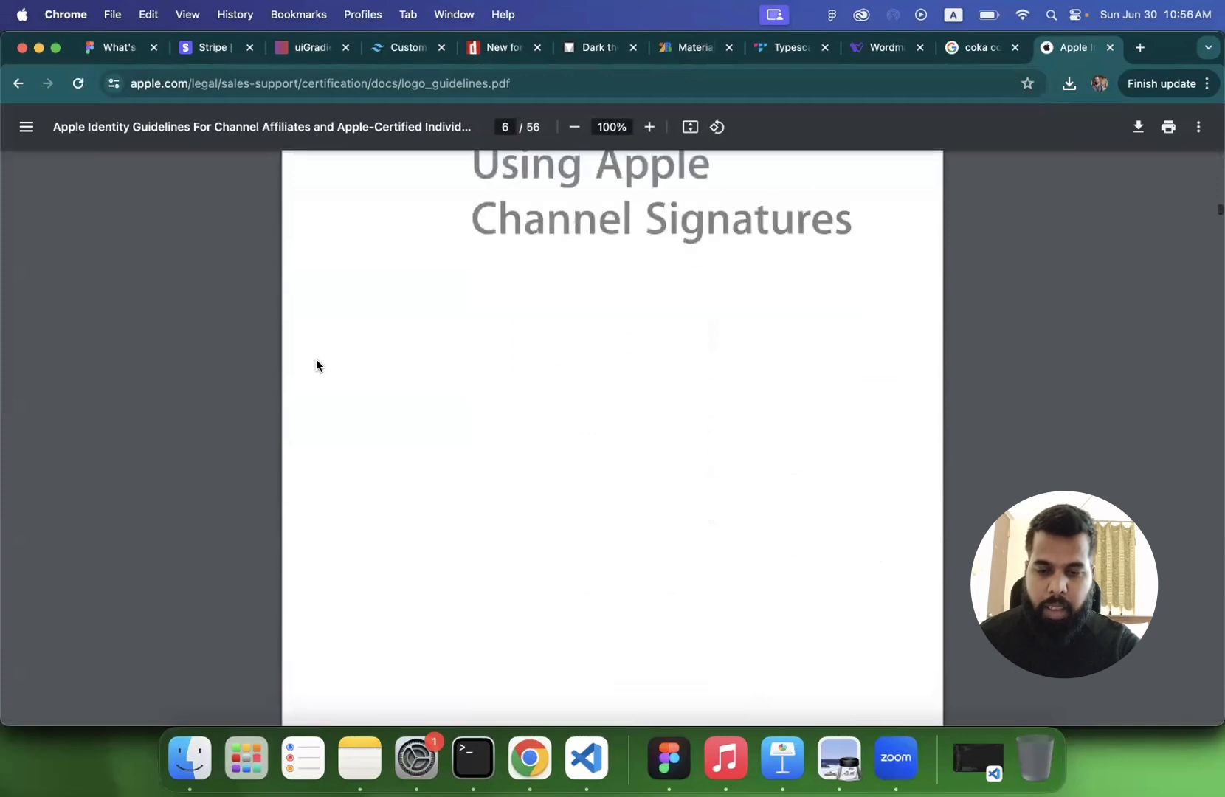
scroll(316, 361, down, 15)
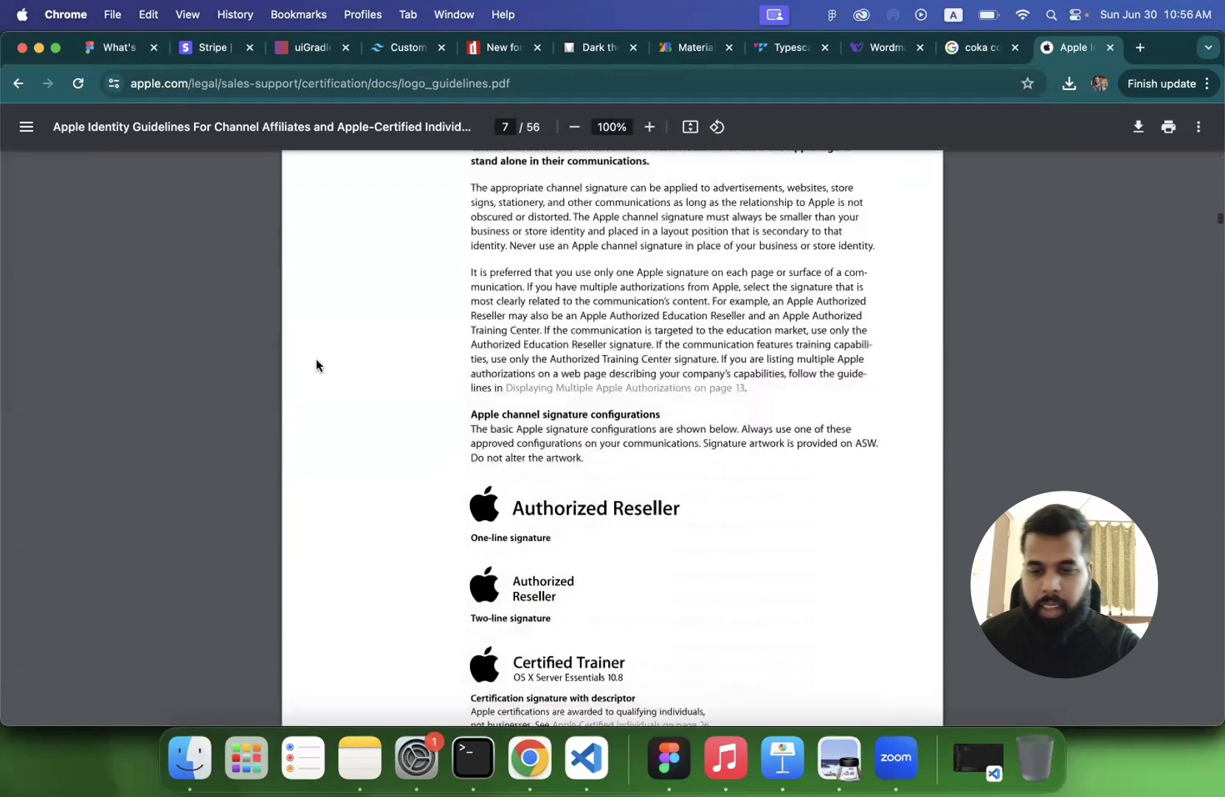
scroll(316, 362, down, 3)
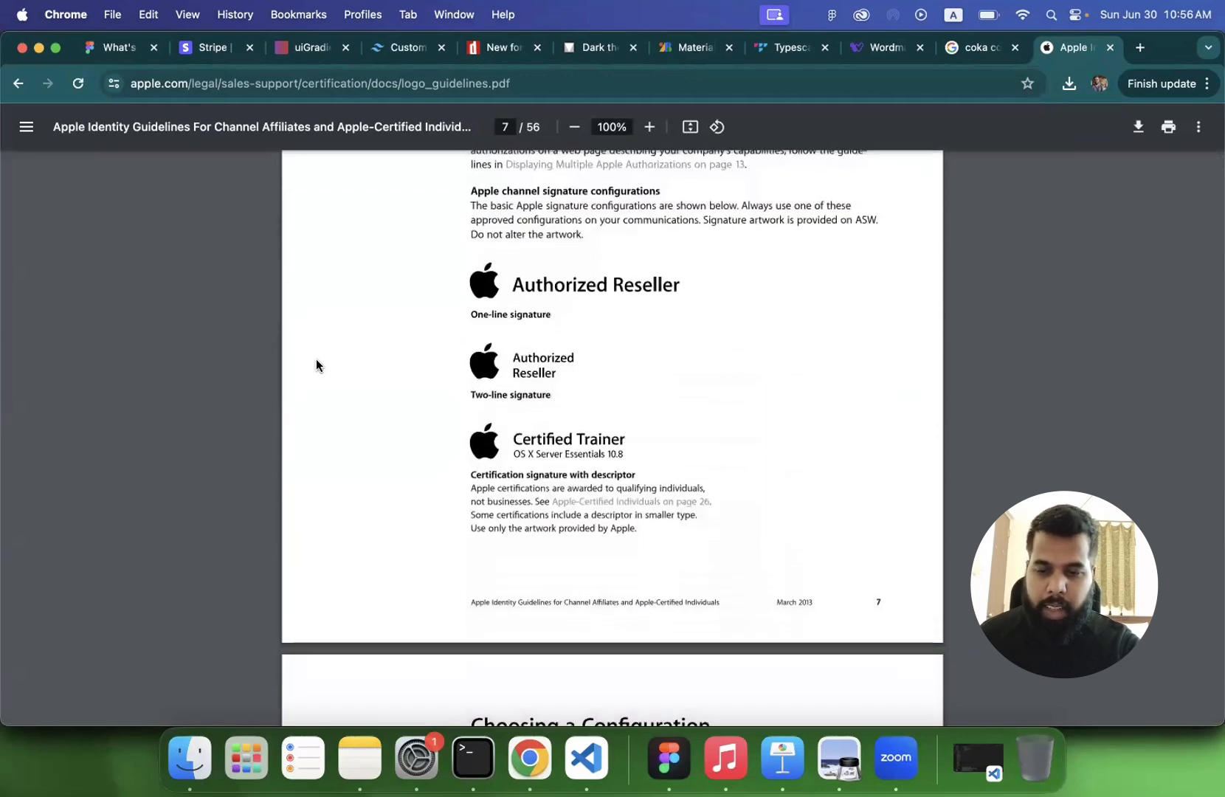
scroll(509, 370, down, 10)
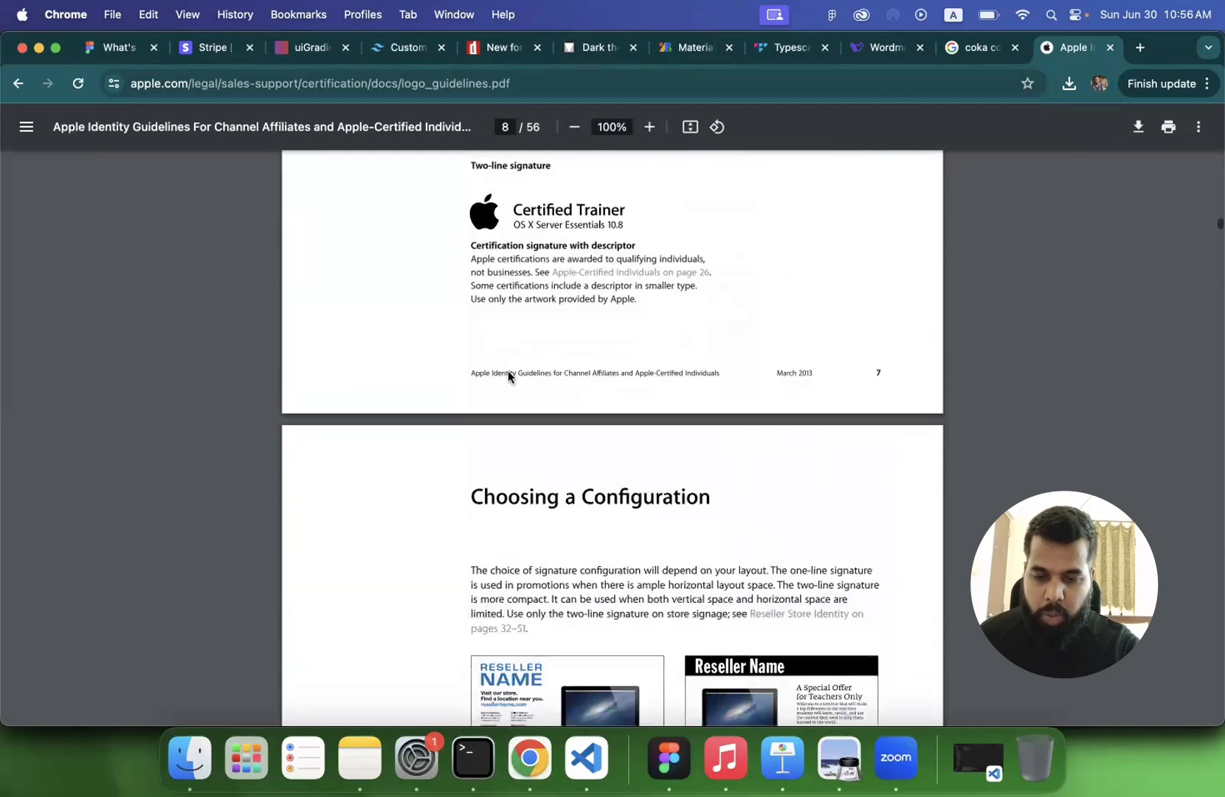
scroll(764, 349, up, 5)
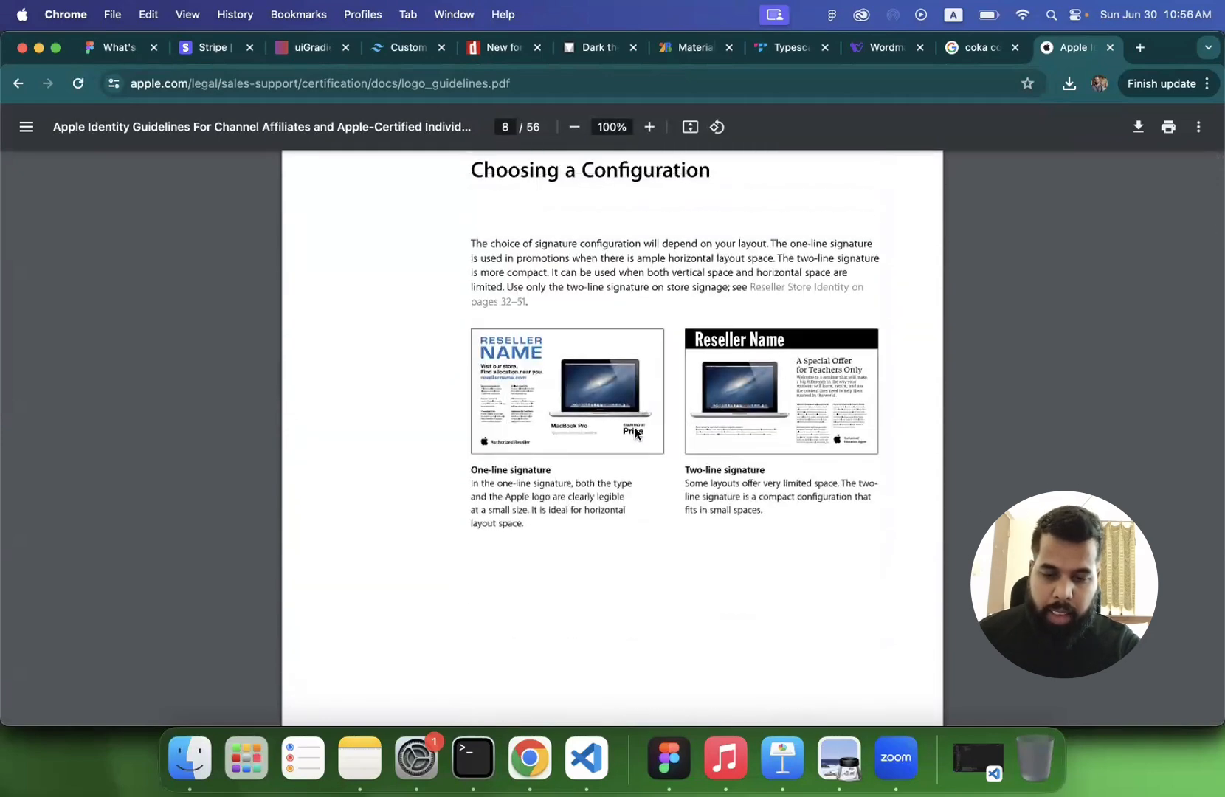
- Examine the signature color rules and the "Minimum Clear Space and Minimum Size" page of the Apple guidelines up close
scroll(627, 424, down, 15)
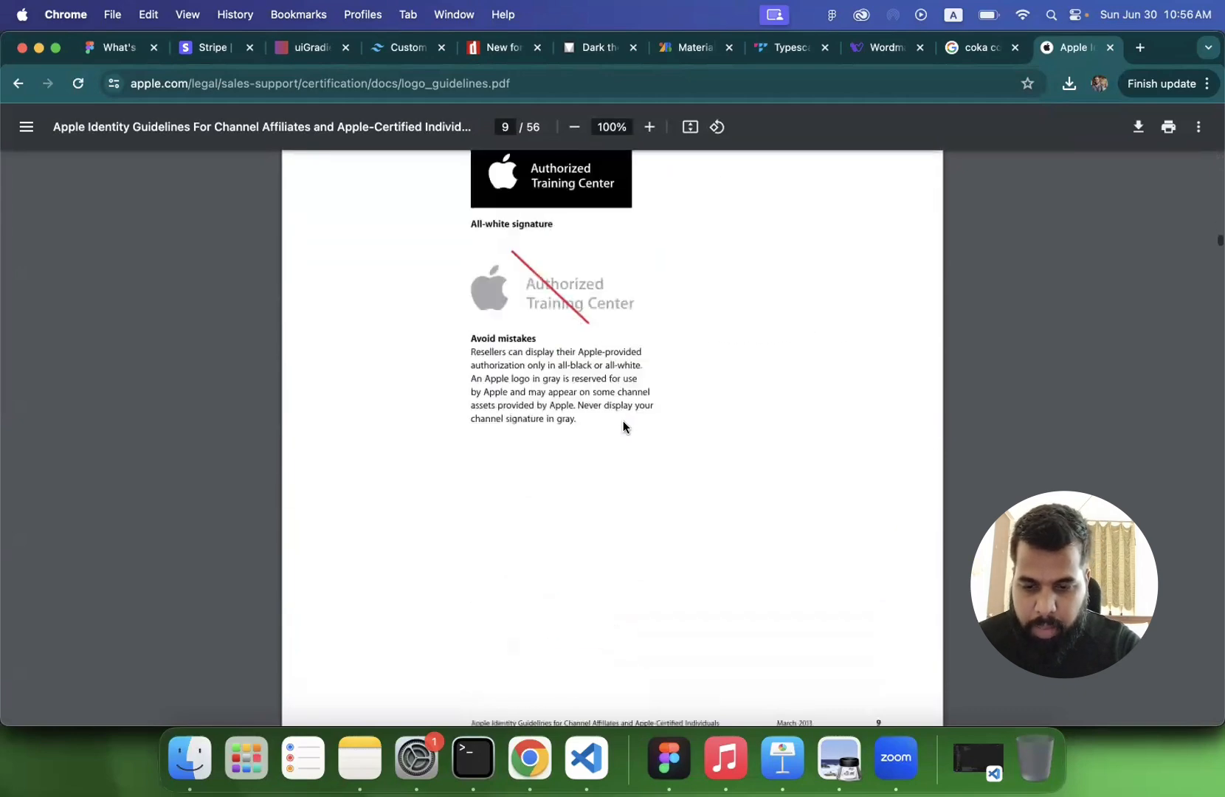
scroll(617, 463, down, 15)
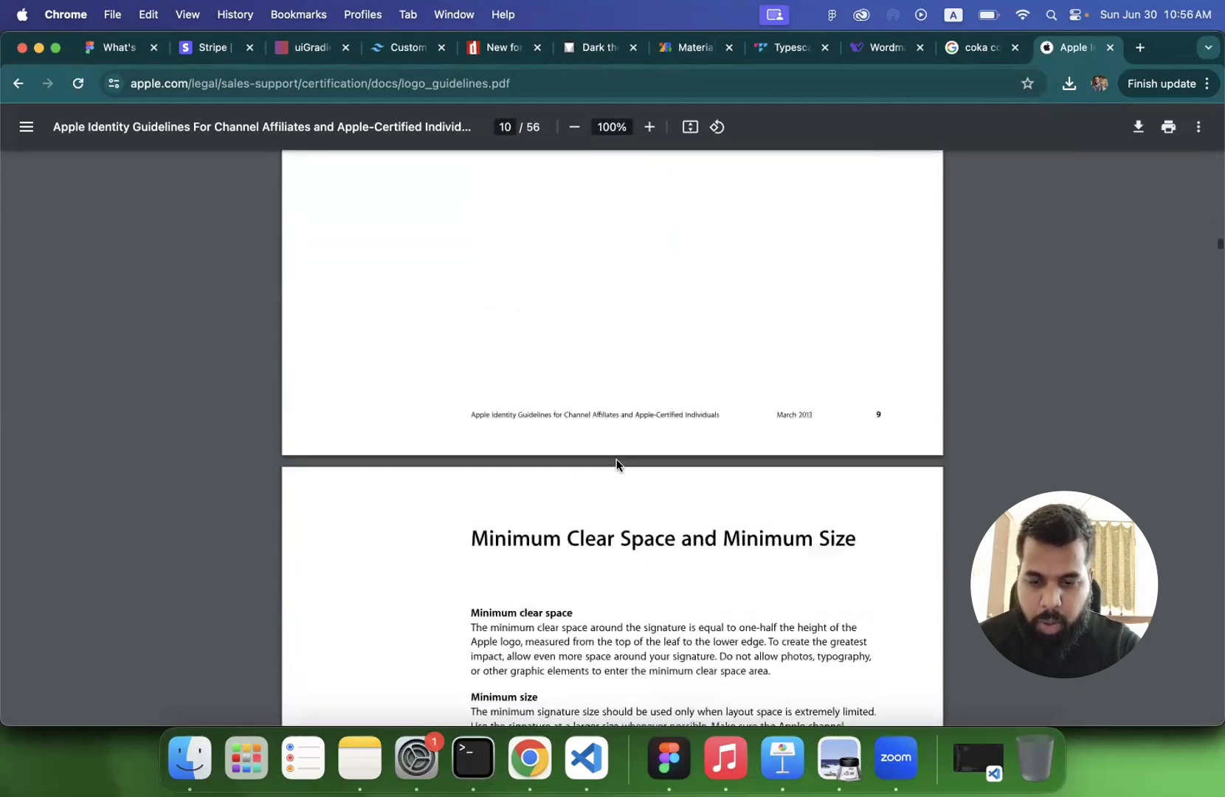
scroll(616, 464, up, 10)
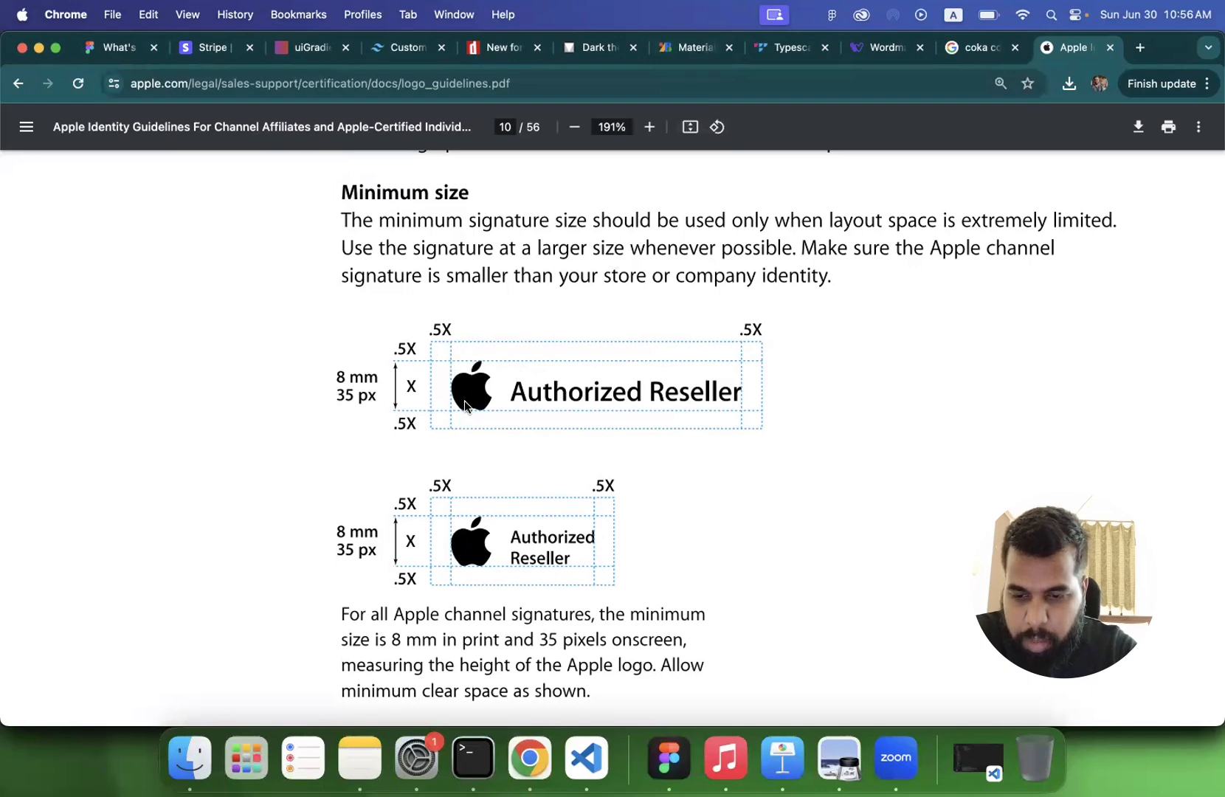
scroll(452, 383, down, 20)
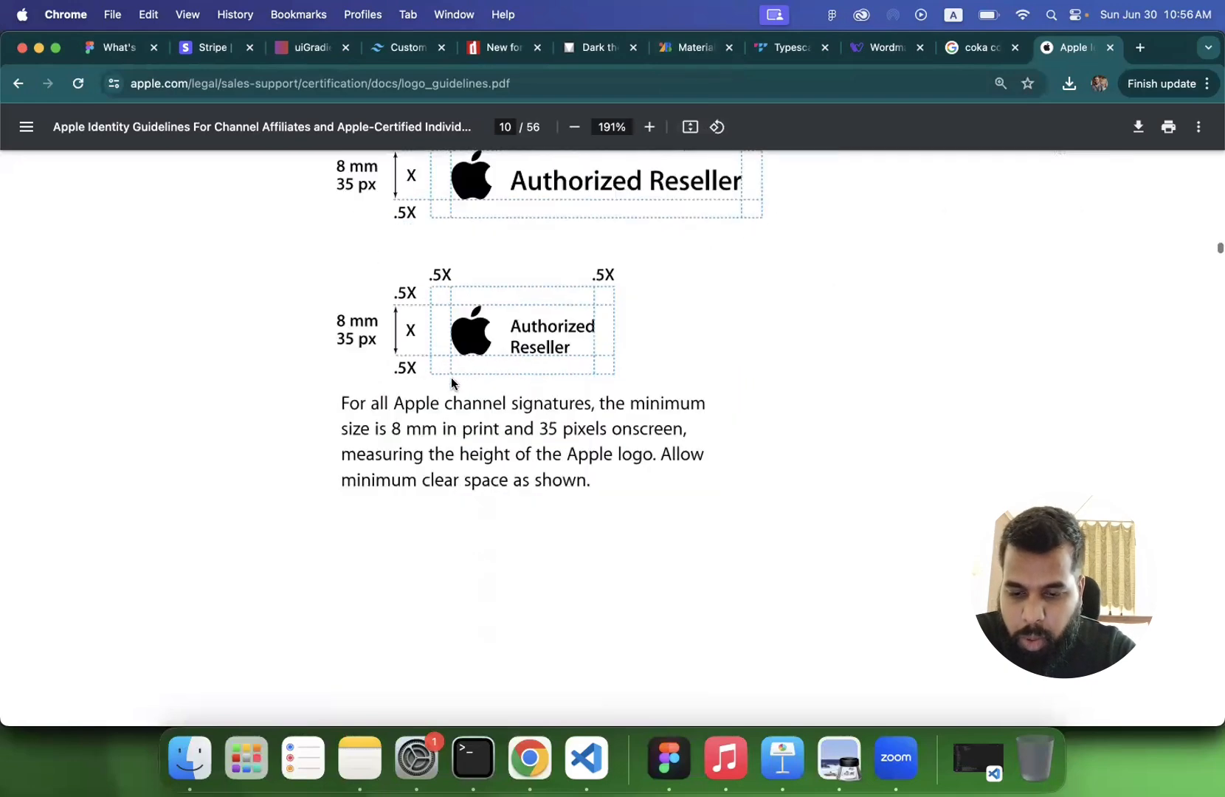
- Review the Typography, "Avoid Signature Mistakes" and multiple authorizations pages of the Apple guidelines
scroll(451, 377, down, 5)
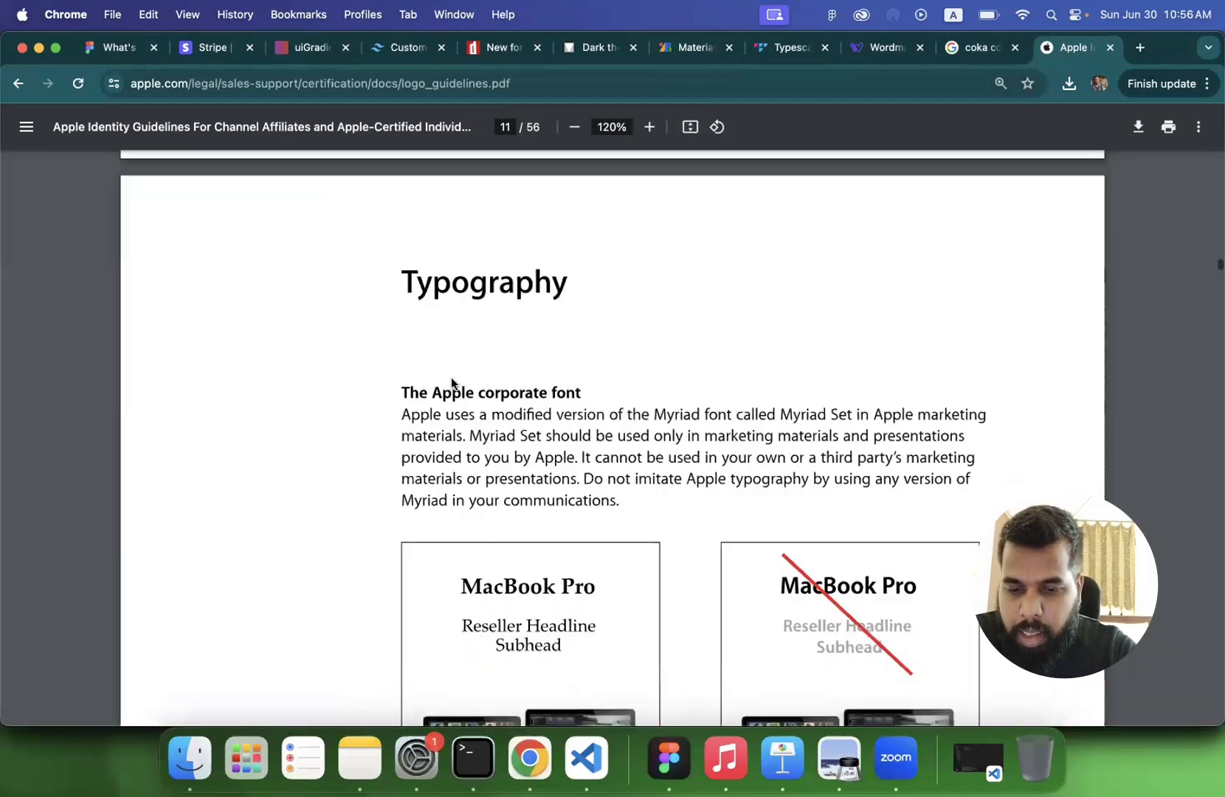
scroll(451, 377, down, 10)
scroll(452, 383, down, 12)
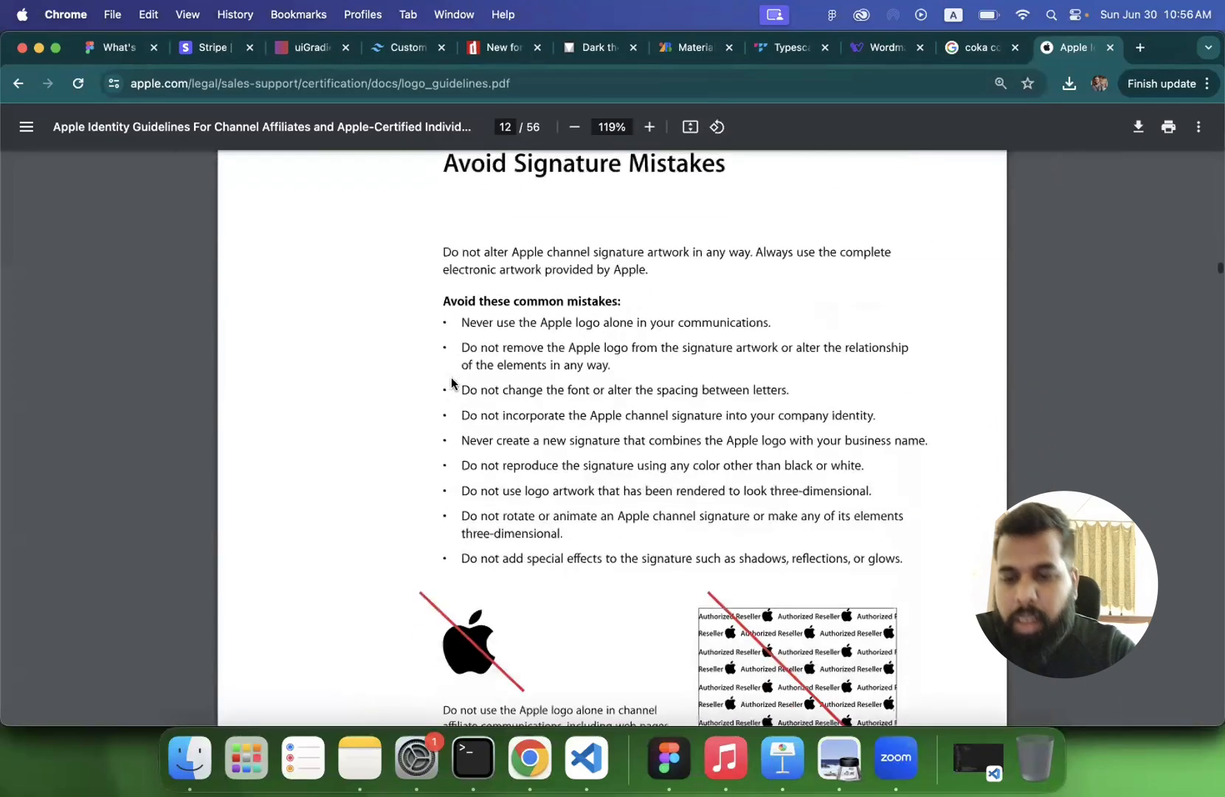
scroll(451, 382, down, 15)
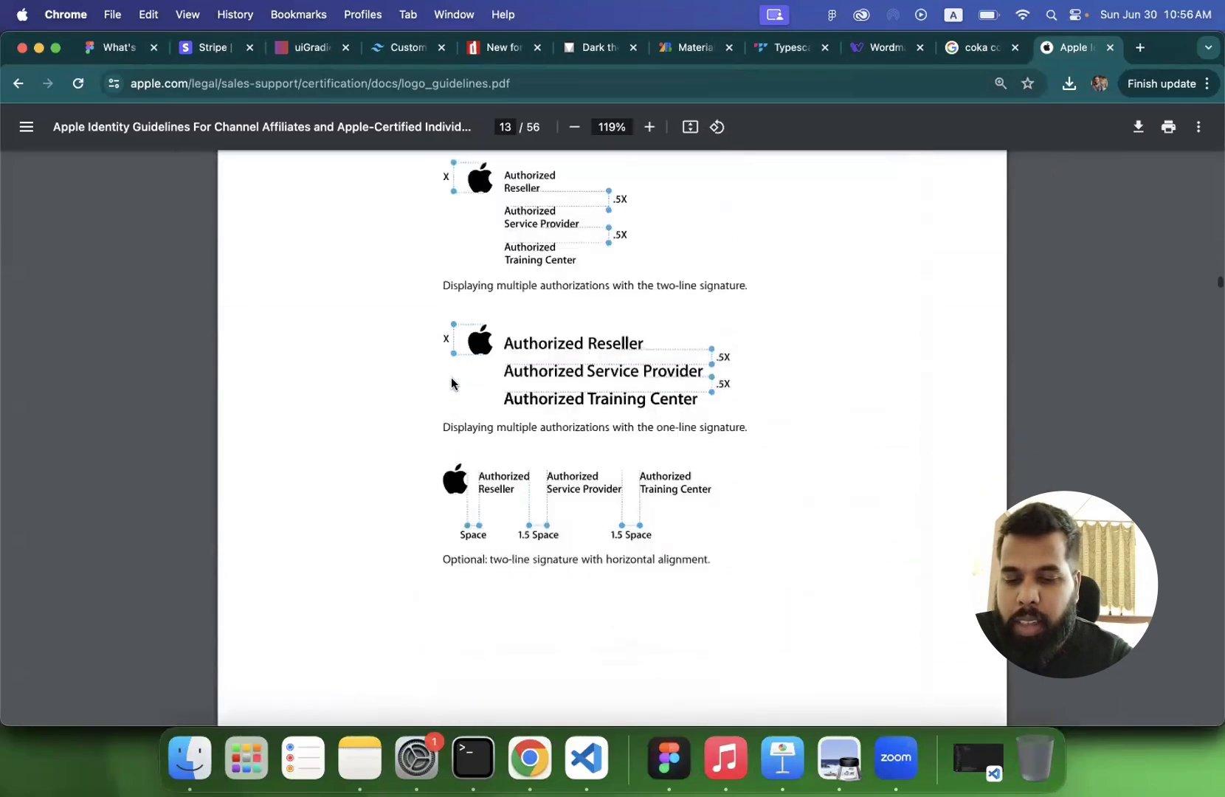
scroll(452, 382, down, 3)
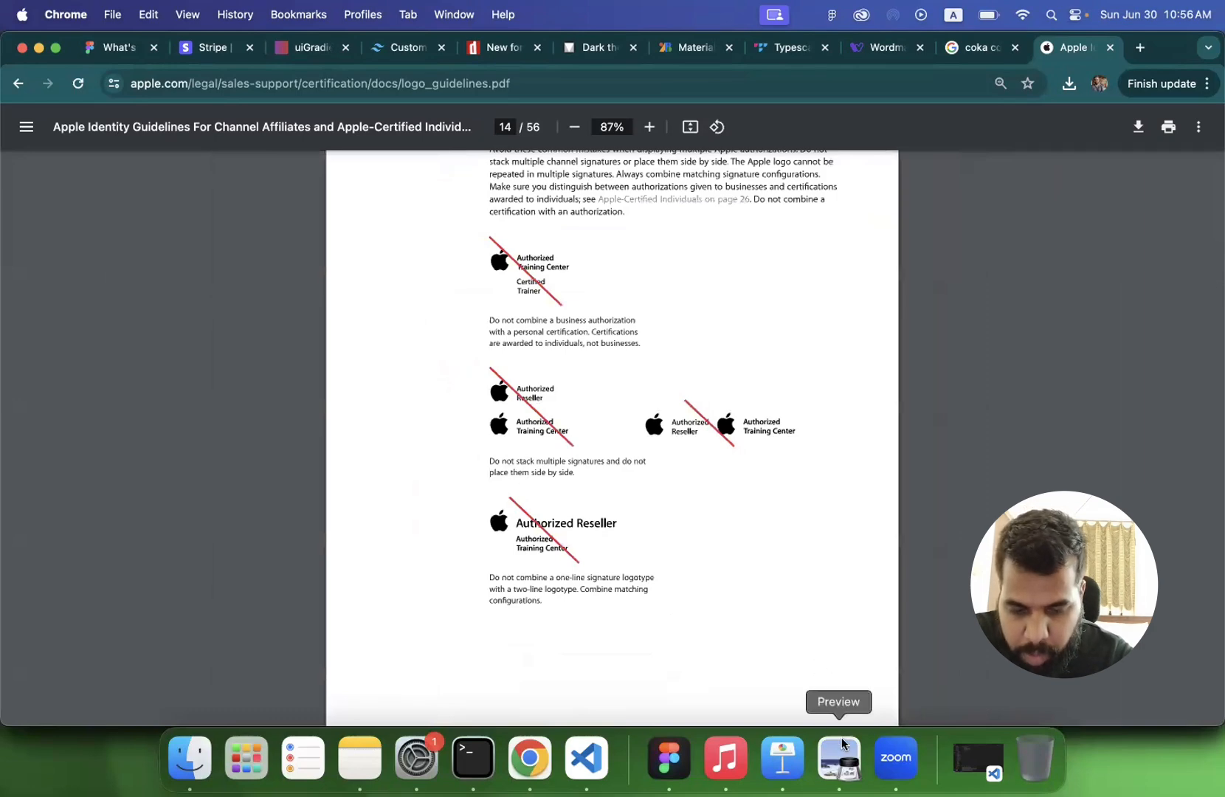
- Switch to lecture 3.pdf in Preview and review the "Branding Guidelines Vs Style Guide" slide and the style guide definition
click(668, 758)
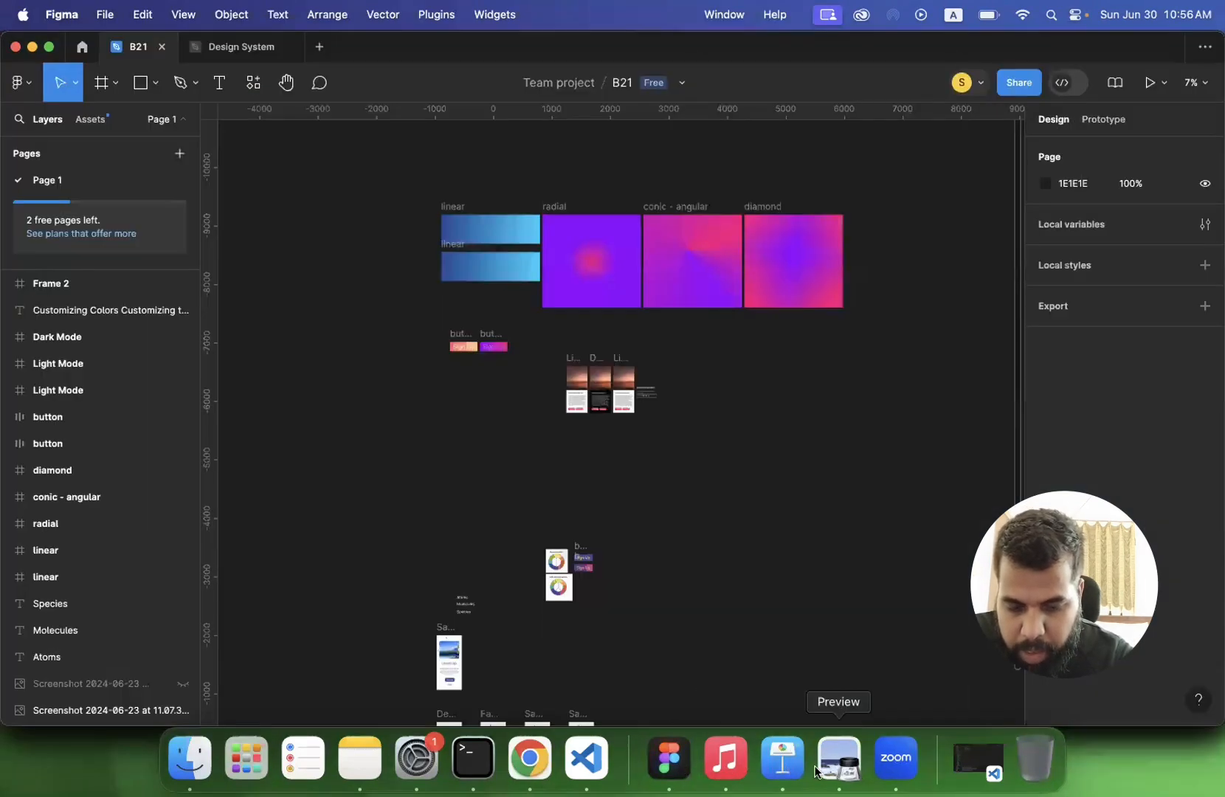
click(839, 761)
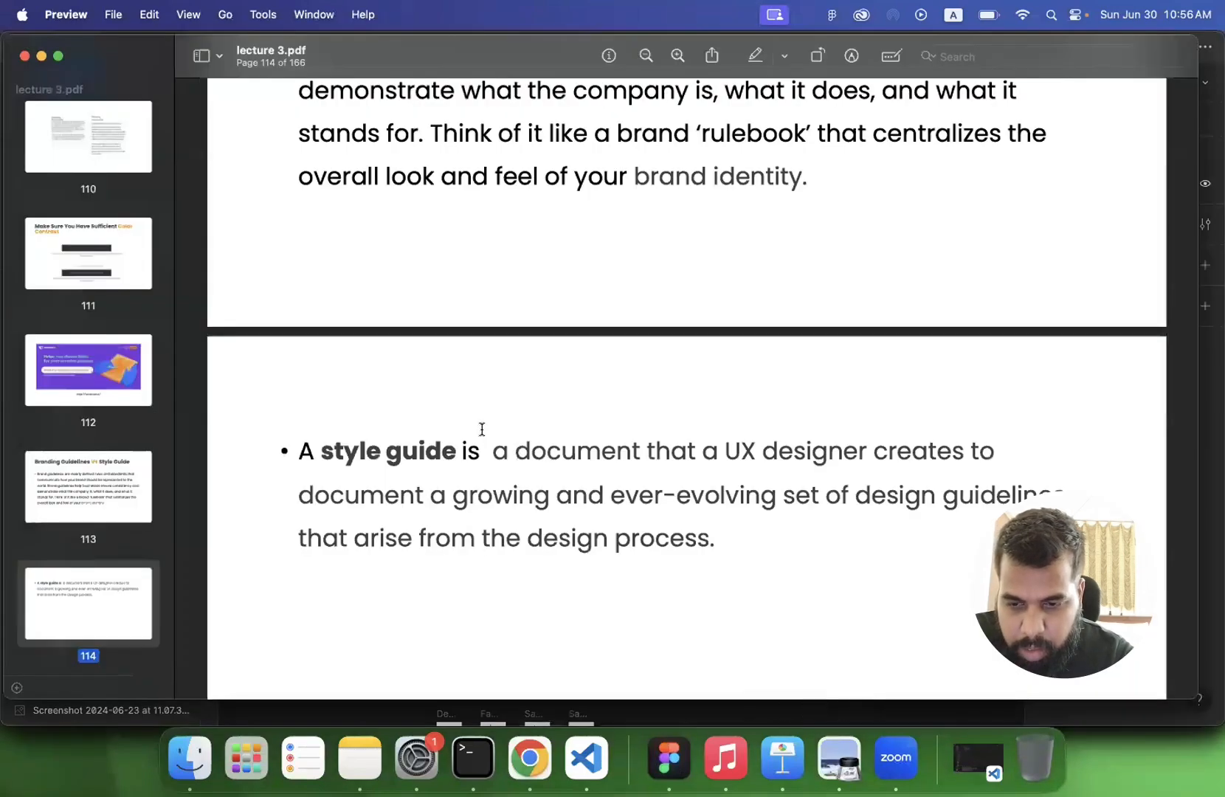
scroll(482, 429, up, 5)
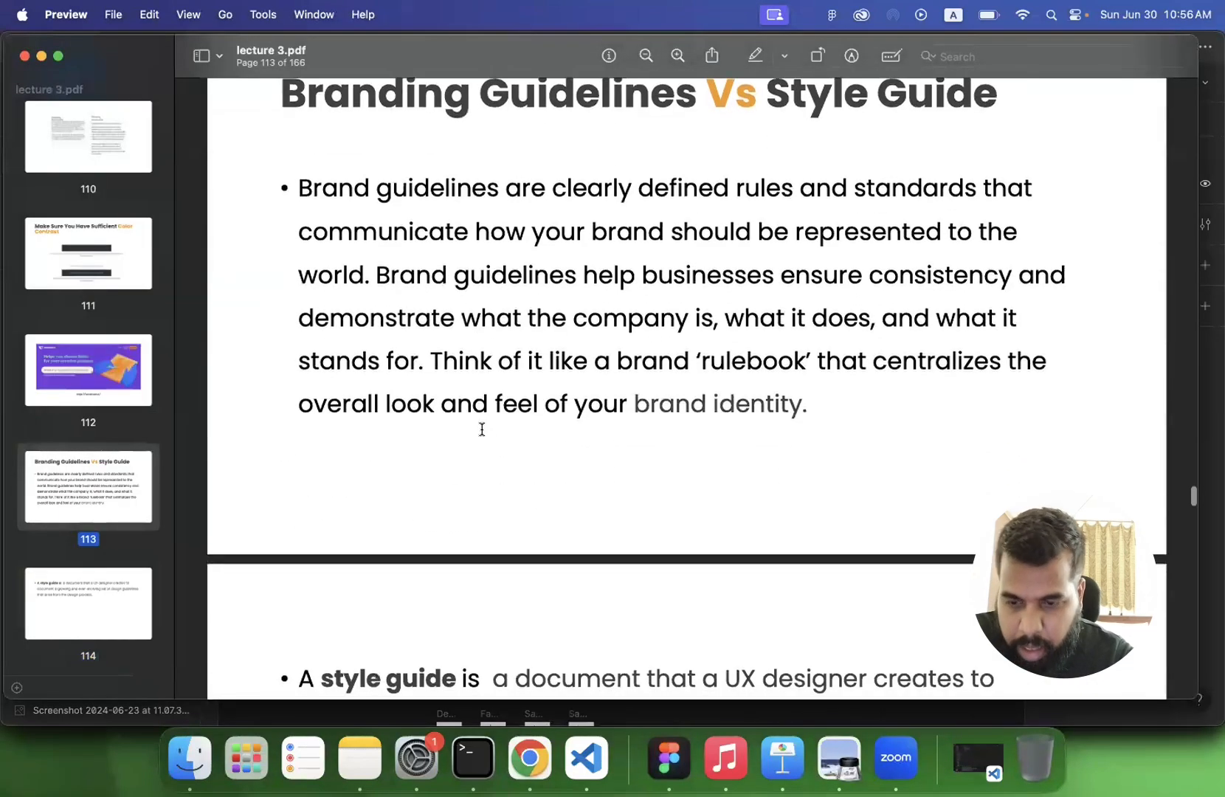
scroll(482, 429, down, 3)
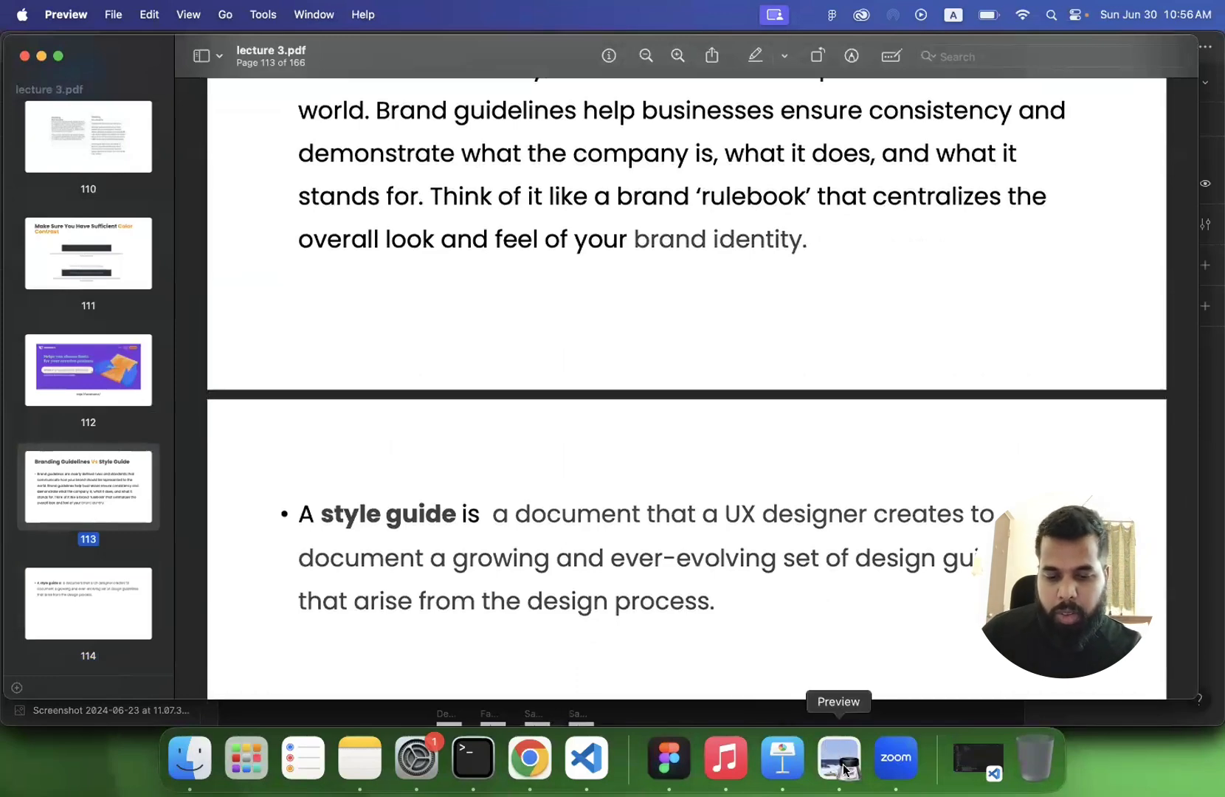
- Switch to Figma, open the Design System file and look over the components on its Atoms page
click(669, 764)
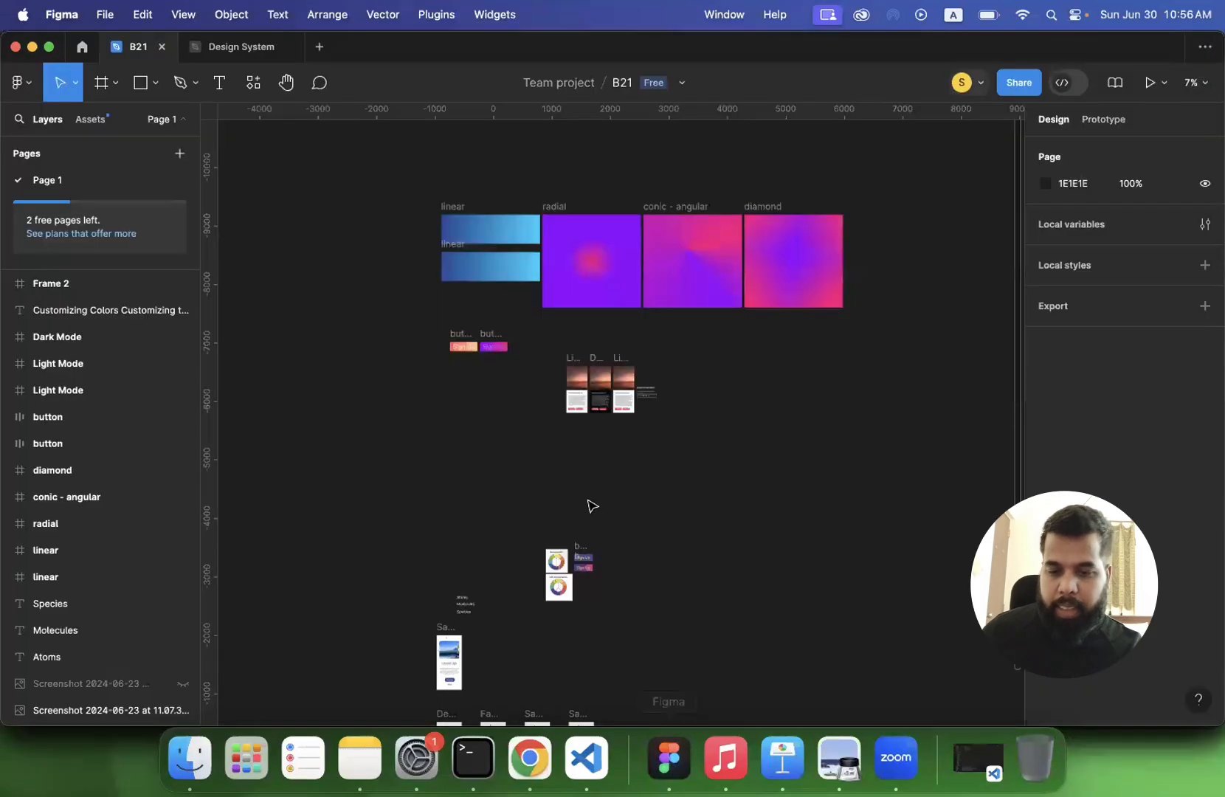
click(229, 46)
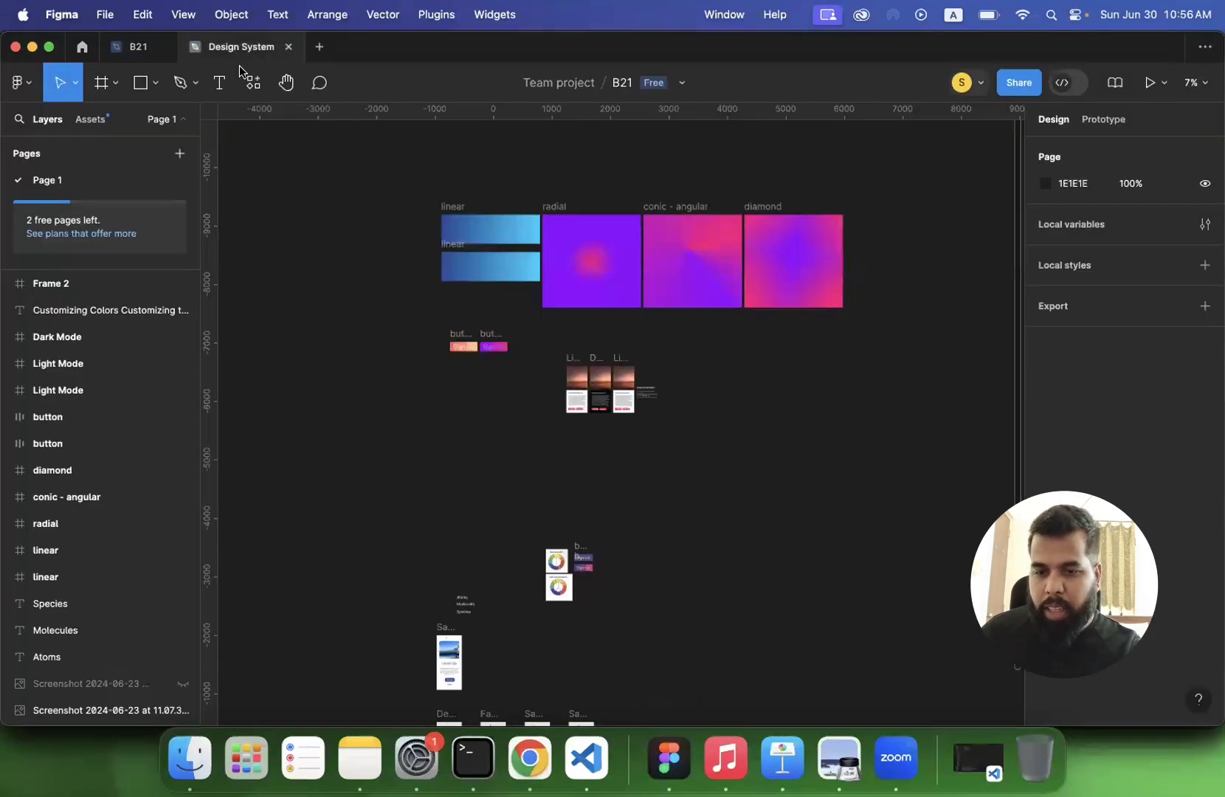
scroll(268, 375, up, 5)
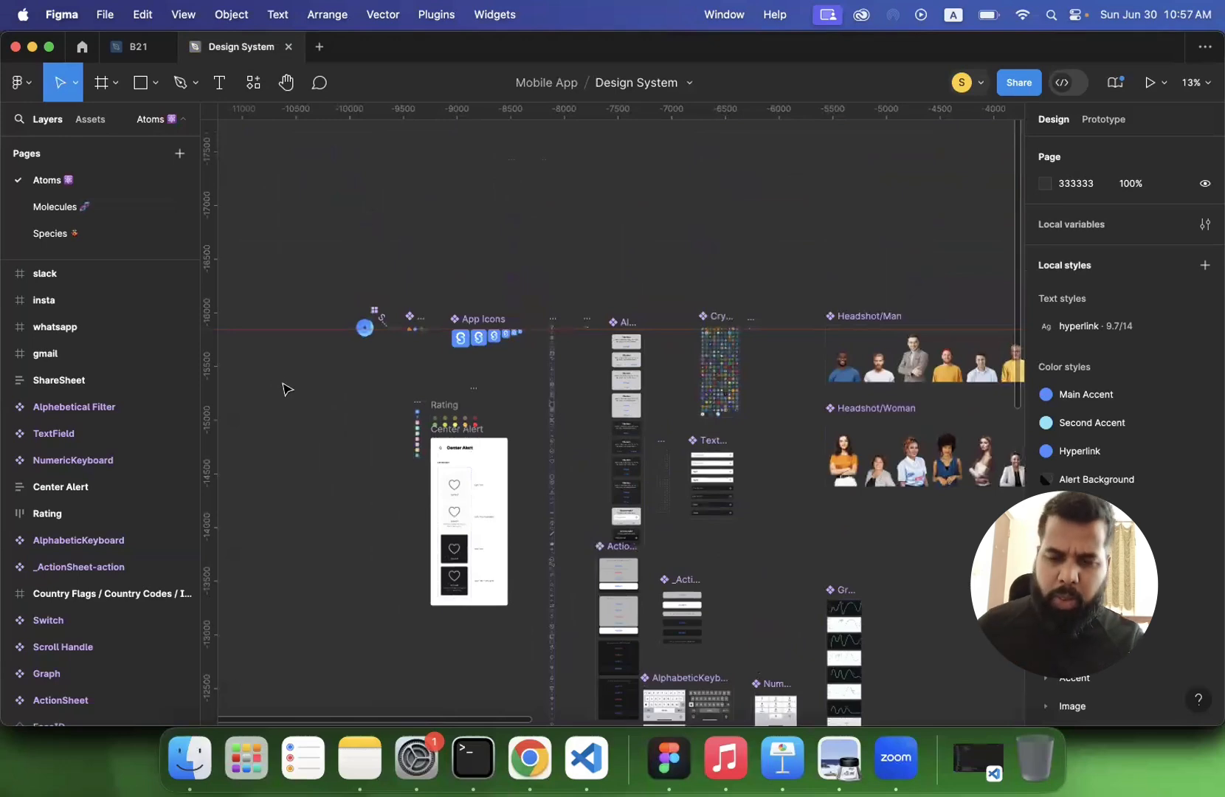
scroll(283, 389, up, 2)
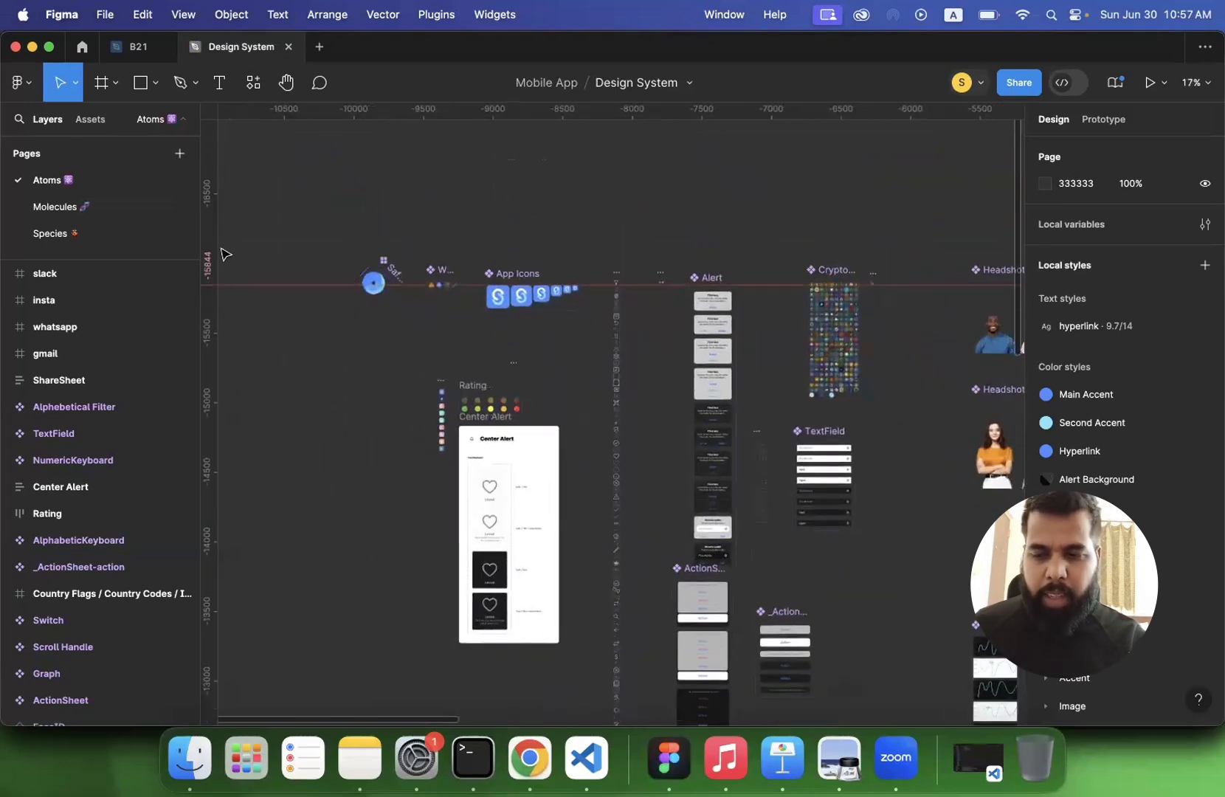
click(239, 281)
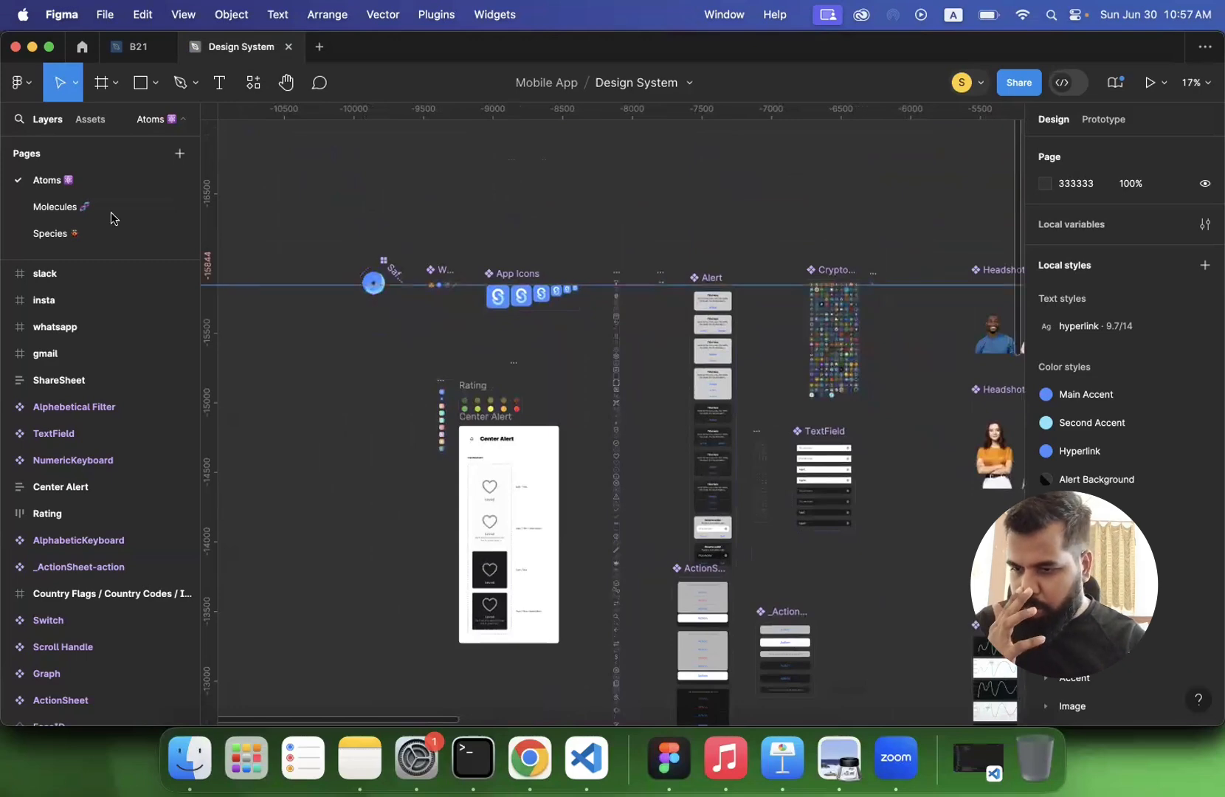
- View the Molecules page of the Design System file, then look over the app screens on the Species page
click(53, 208)
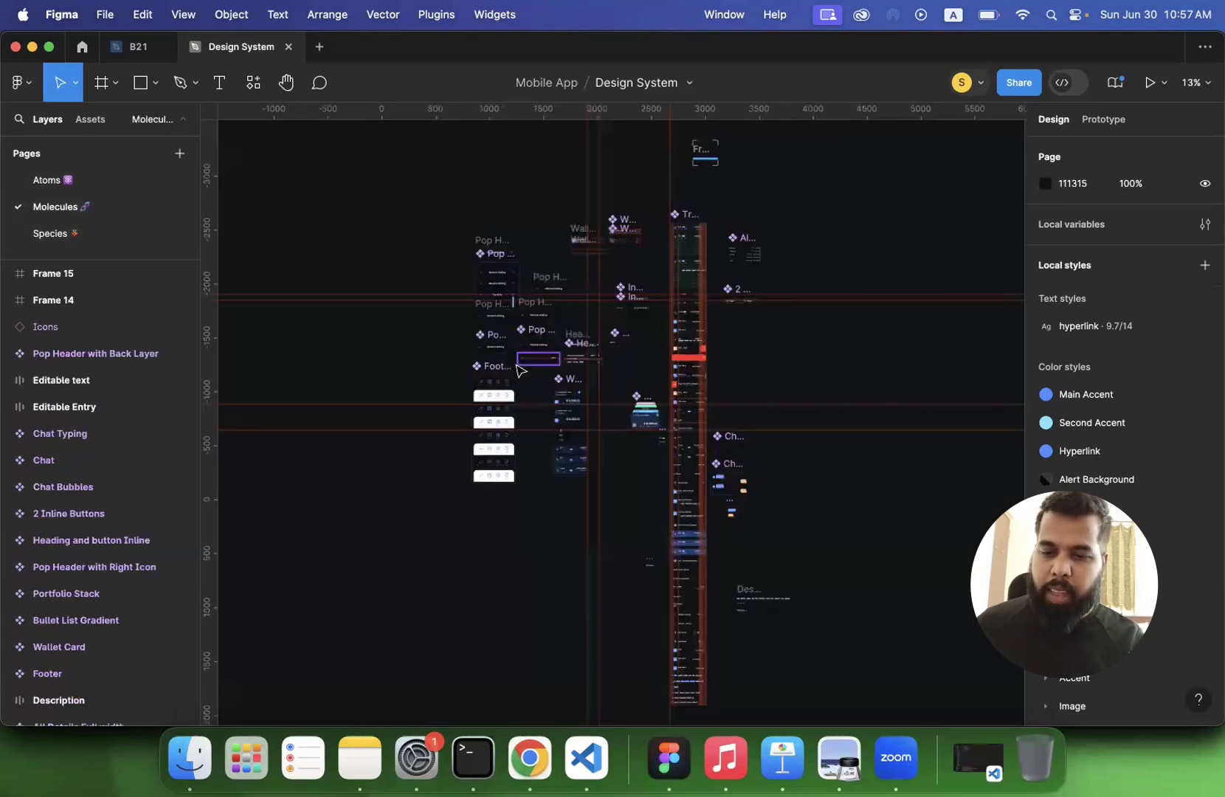
scroll(518, 369, up, 10)
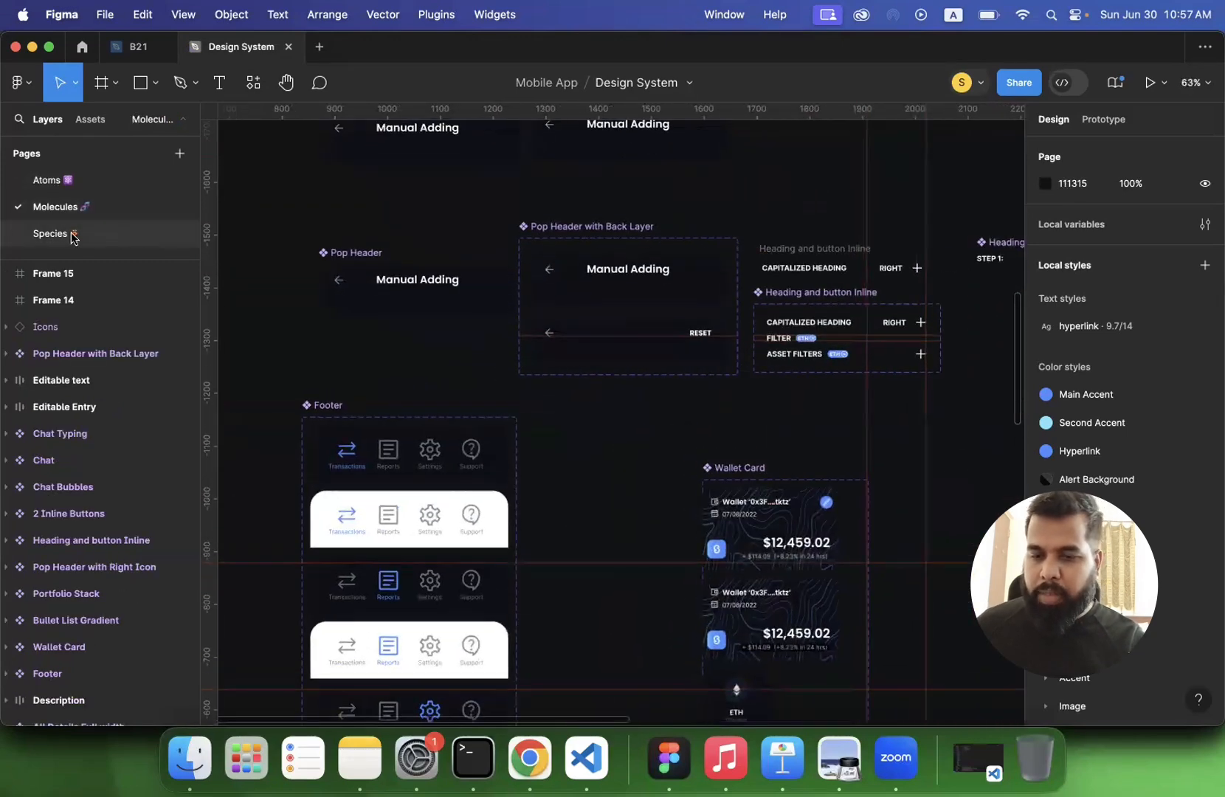
click(72, 234)
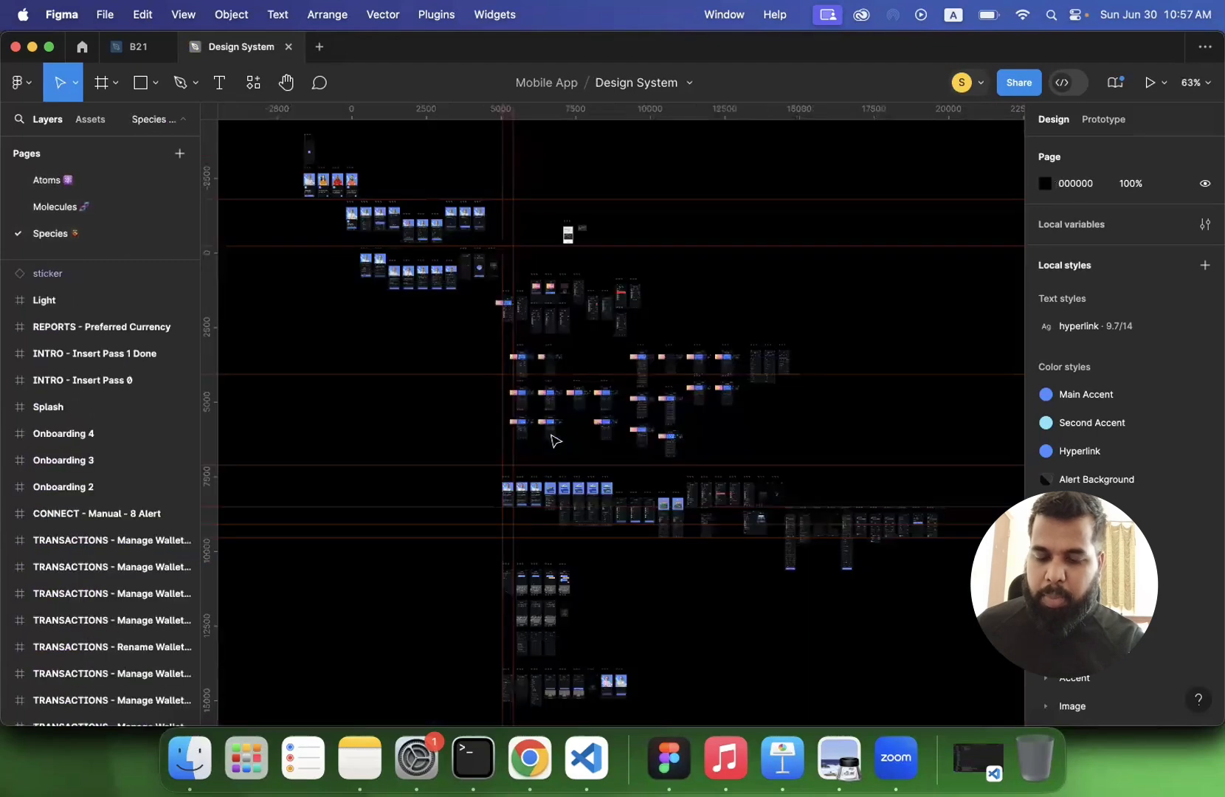
scroll(425, 319, up, 3)
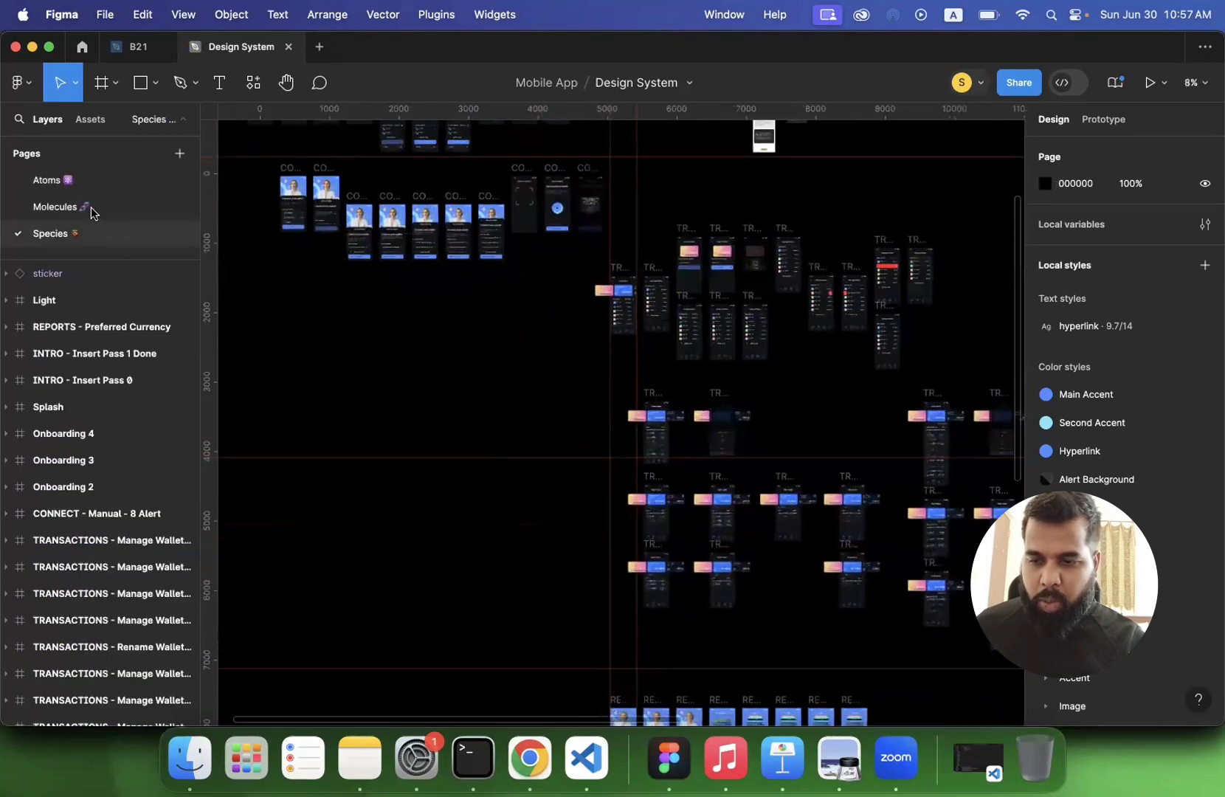
- Return to the Atoms page and examine its app icons, rating, icon set and alert components
click(64, 188)
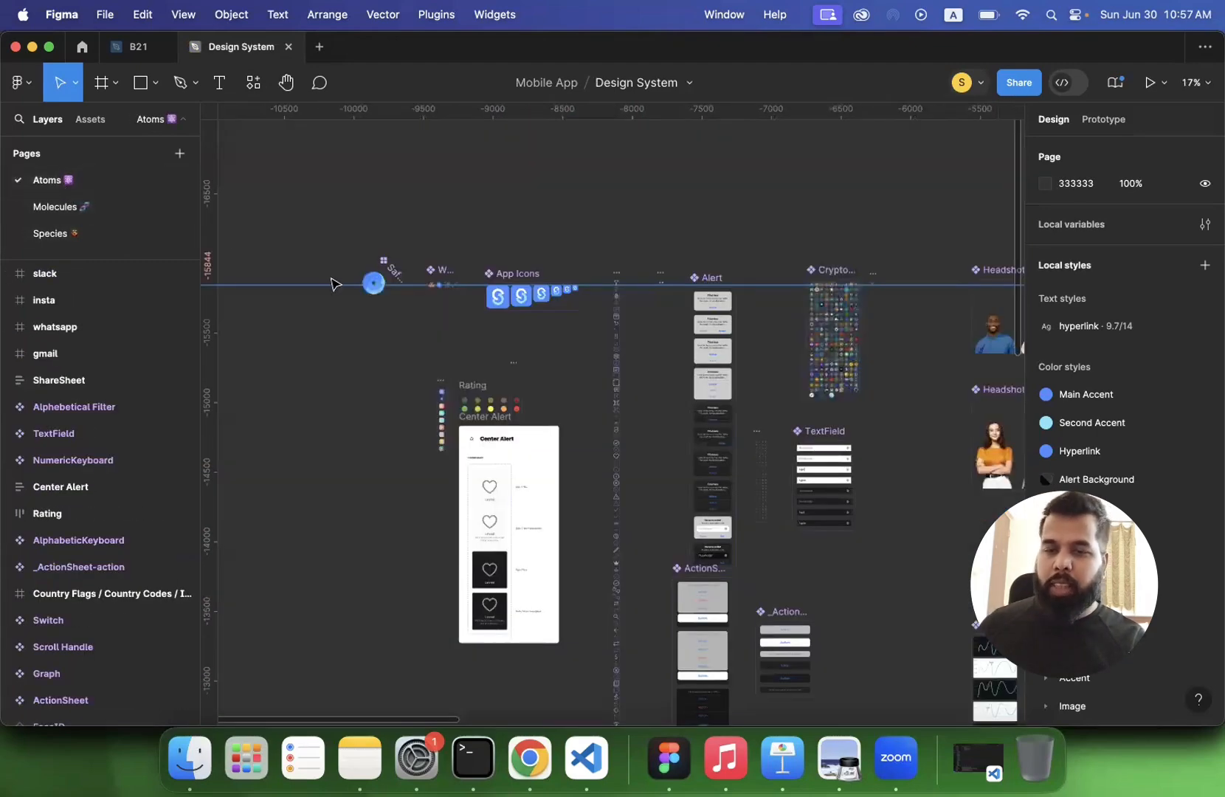
scroll(338, 398, down, 3)
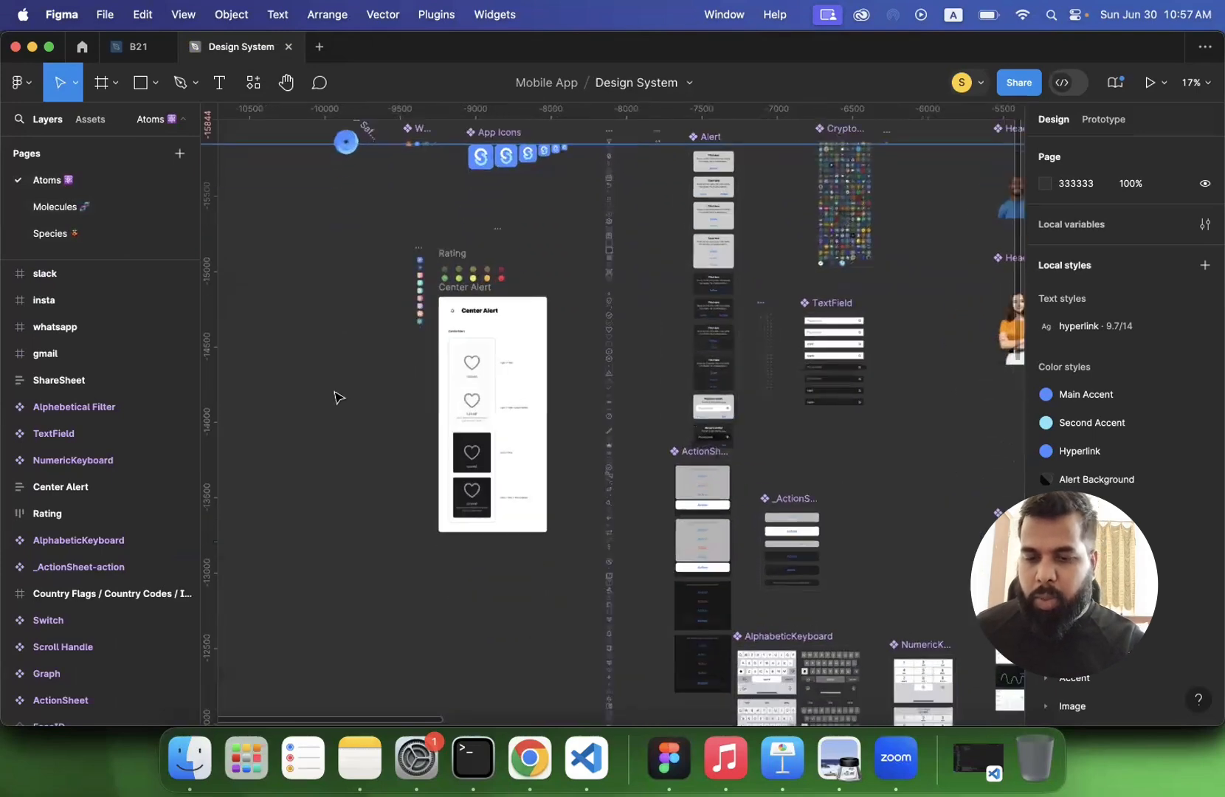
scroll(338, 398, up, 3)
scroll(338, 398, up, 4)
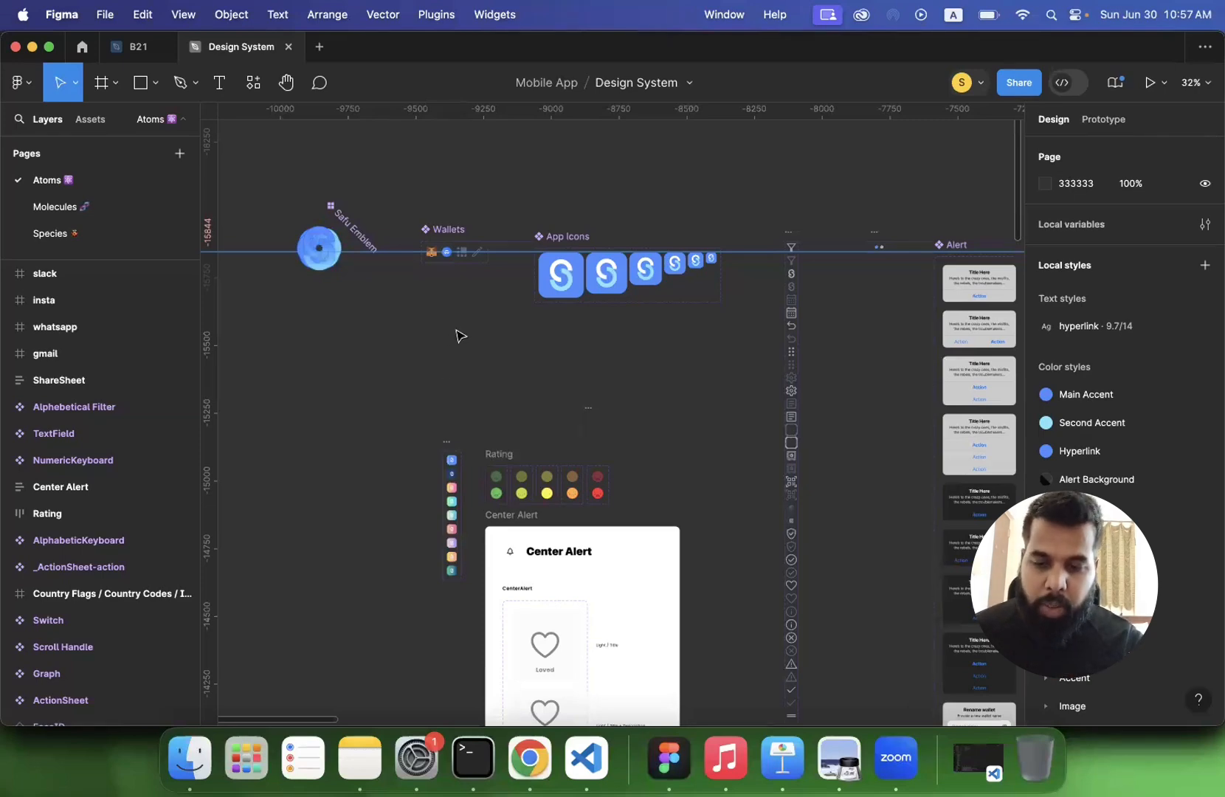
scroll(459, 337, down, 5)
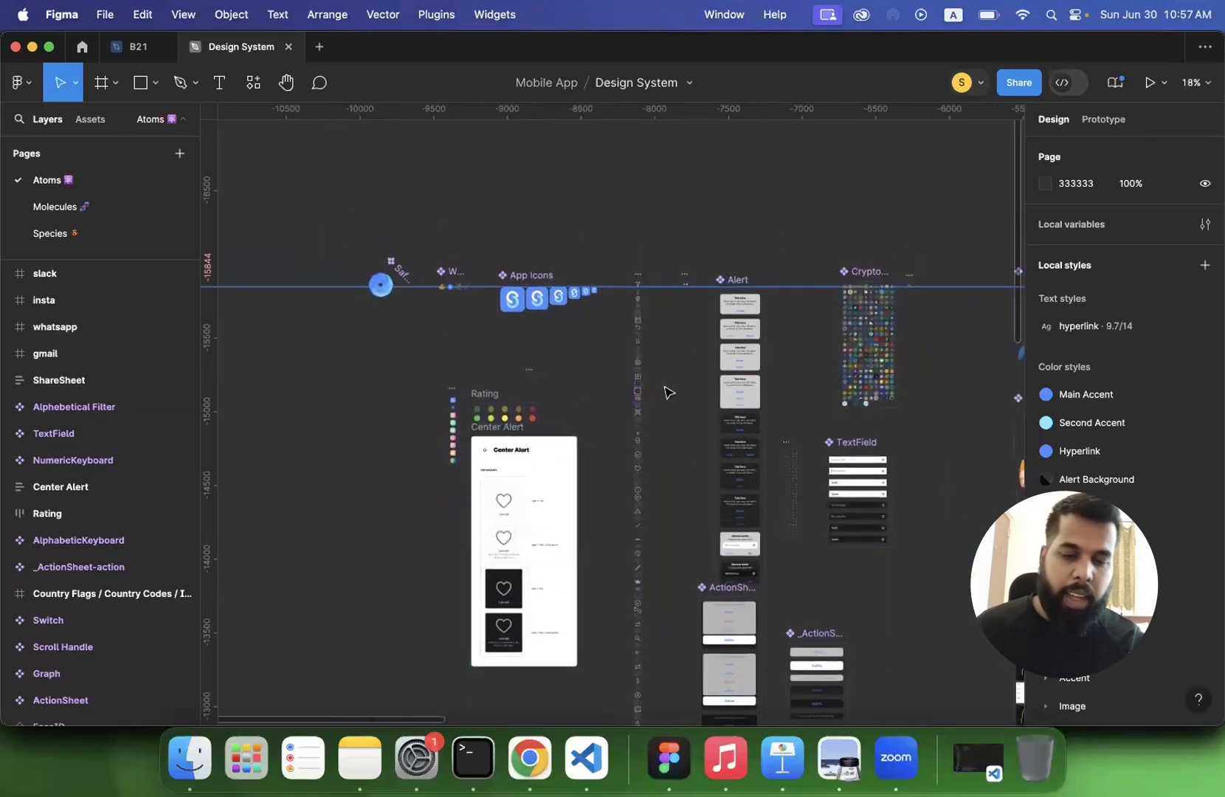
scroll(667, 392, up, 5)
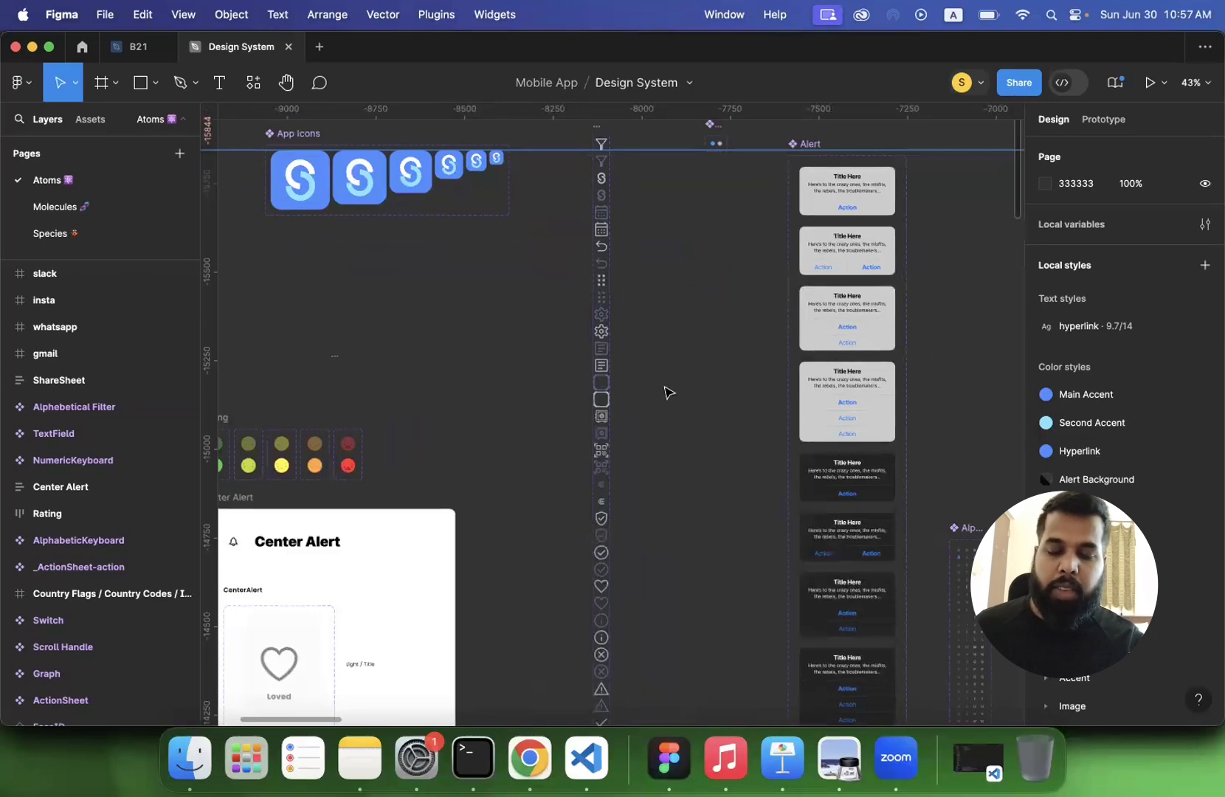
scroll(520, 345, down, 3)
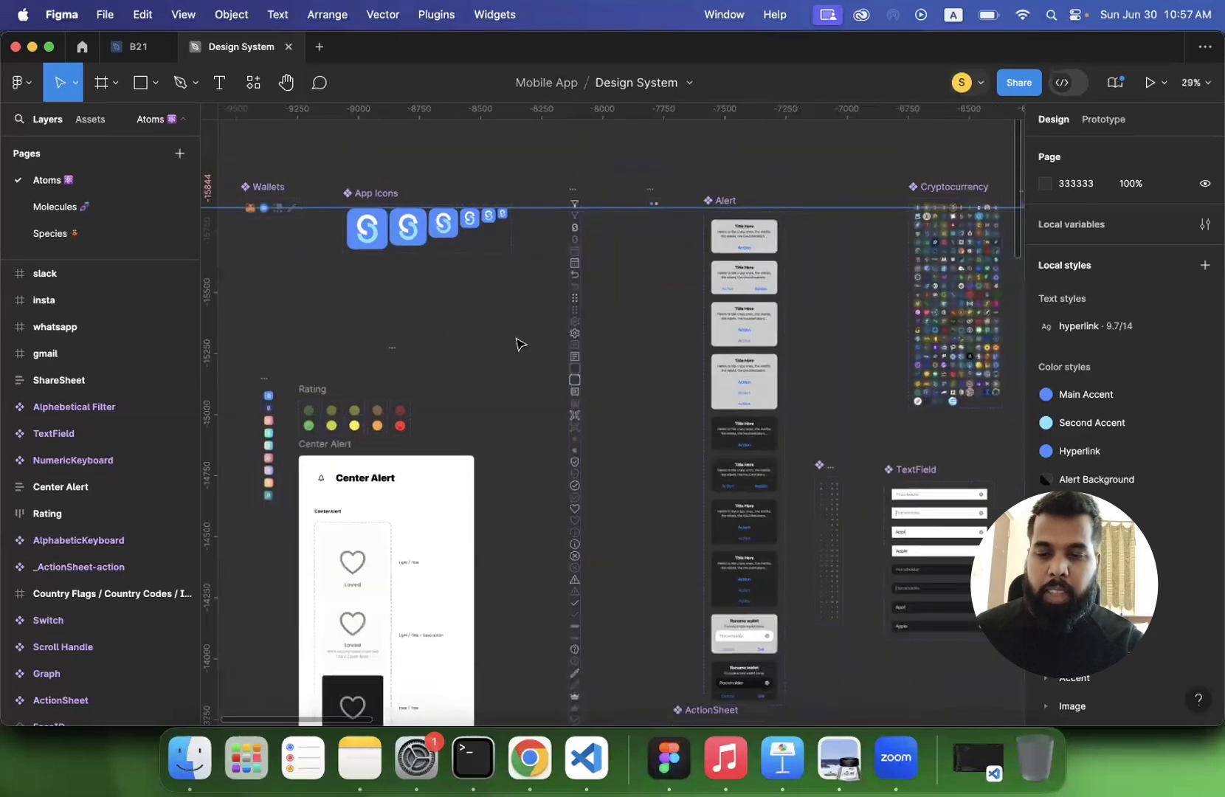
- Inspect the 167x app icon on the Atoms page and locate the screen showing that icon above the onboarding screens on the Species page
click(376, 246)
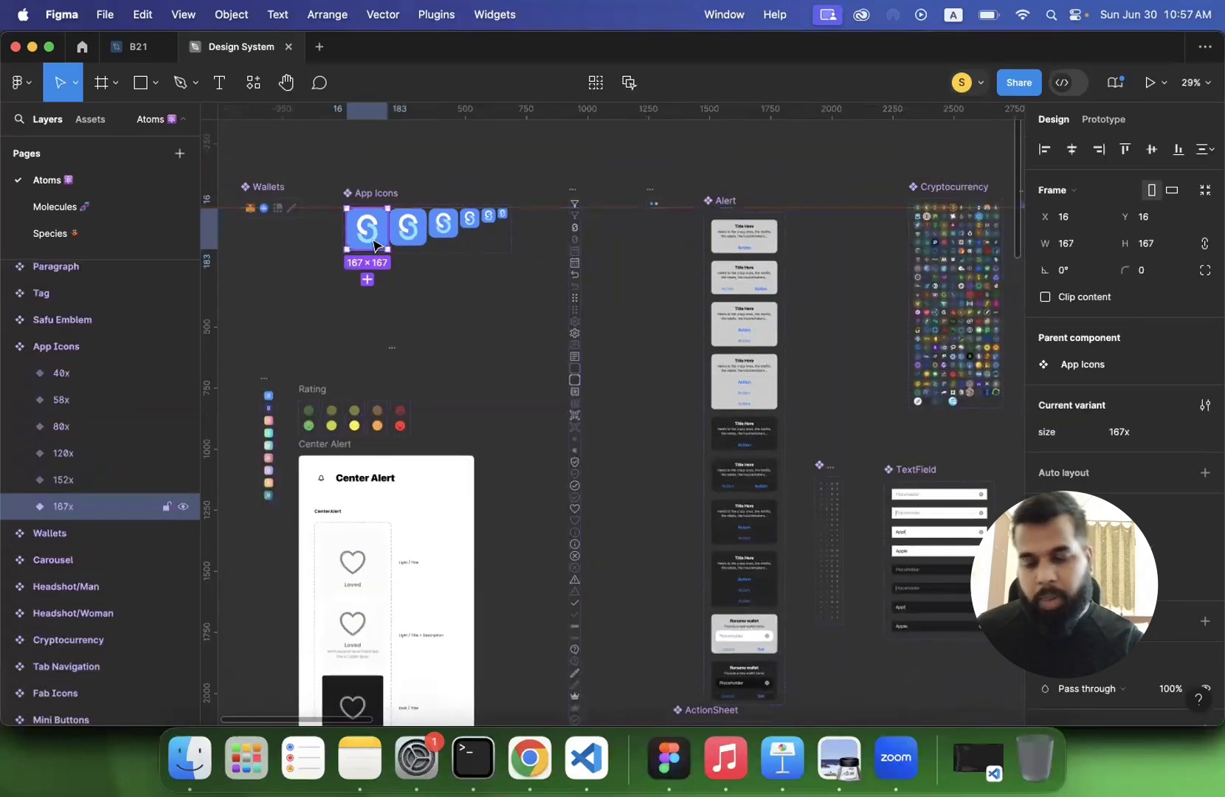
key(shift+2)
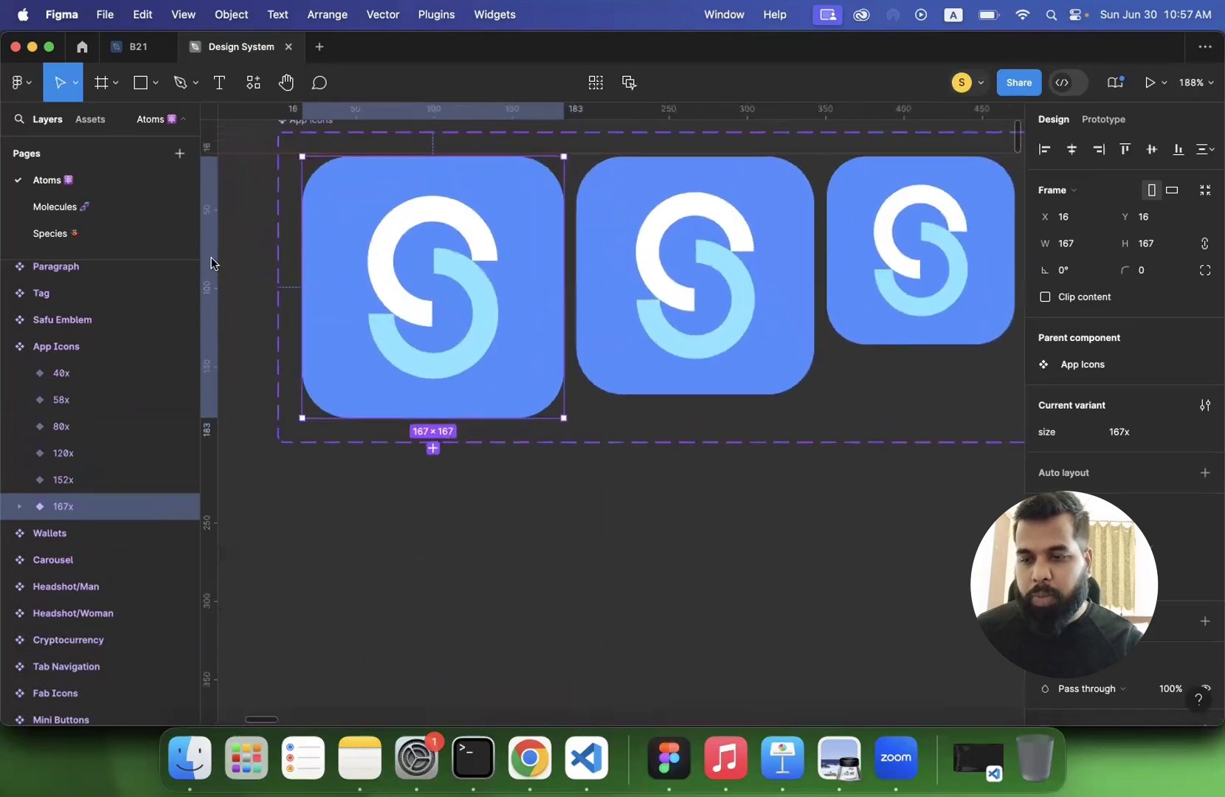
click(70, 234)
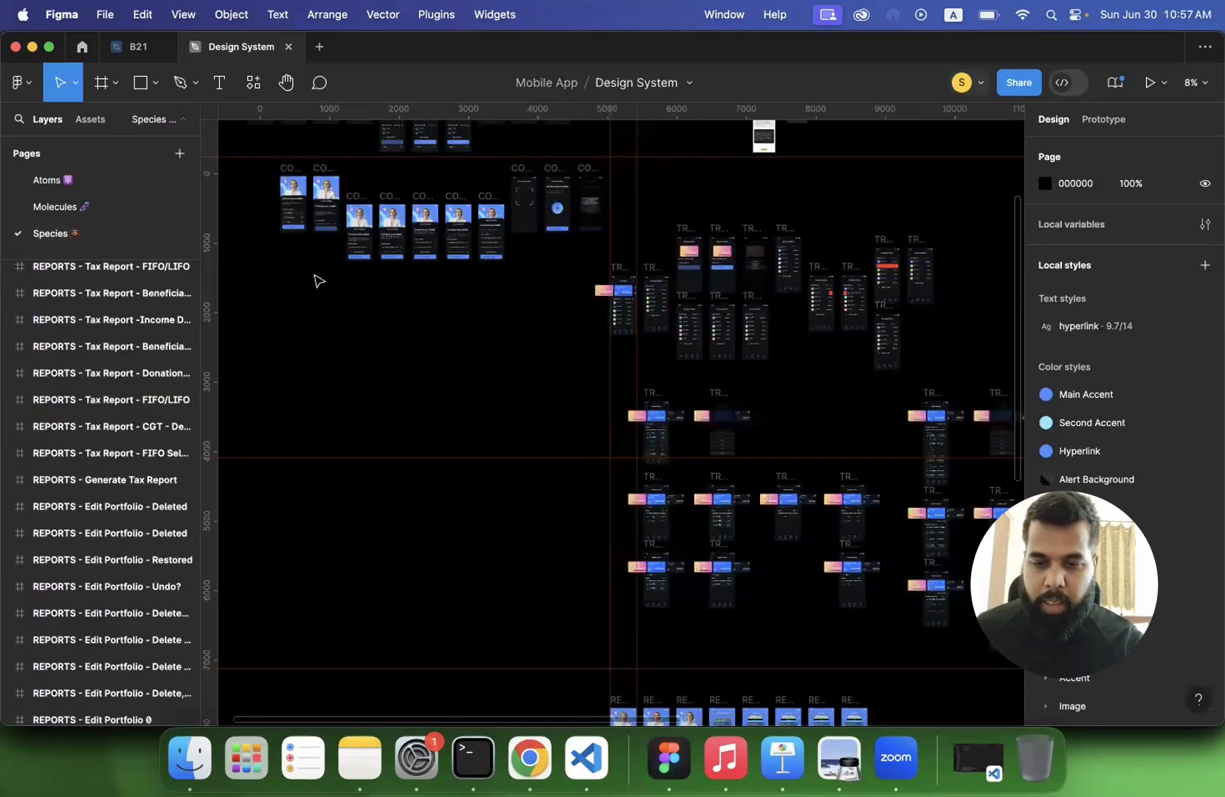
scroll(539, 339, up, 5)
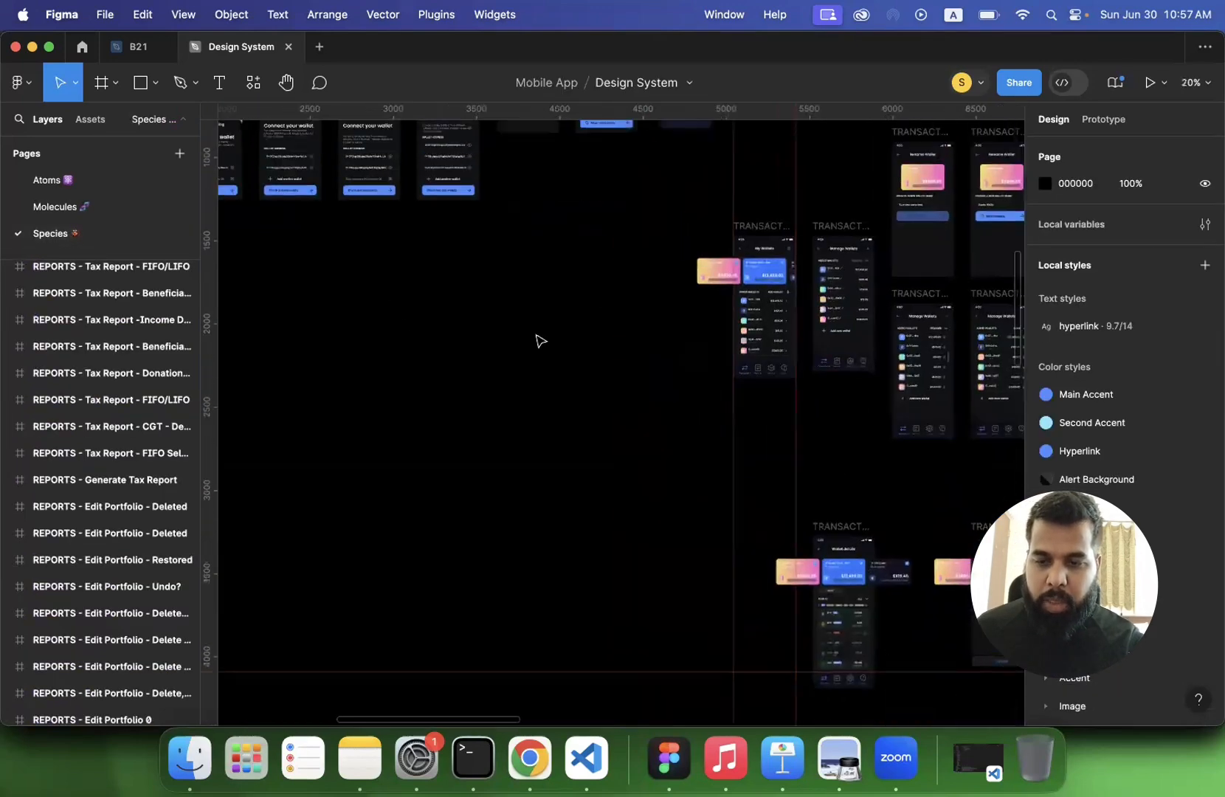
scroll(539, 340, left, 10)
scroll(538, 339, up, 6)
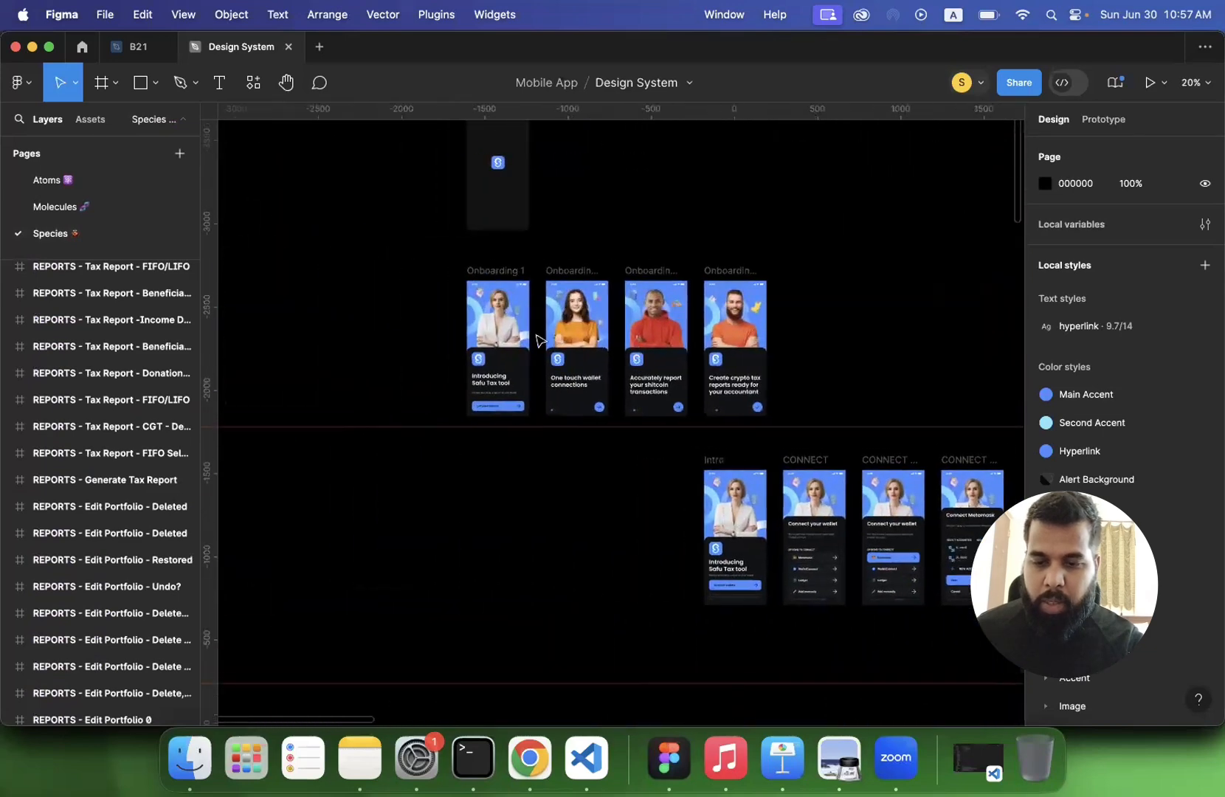
scroll(384, 277, up, 5)
scroll(384, 277, up, 5)
scroll(383, 277, right, 3)
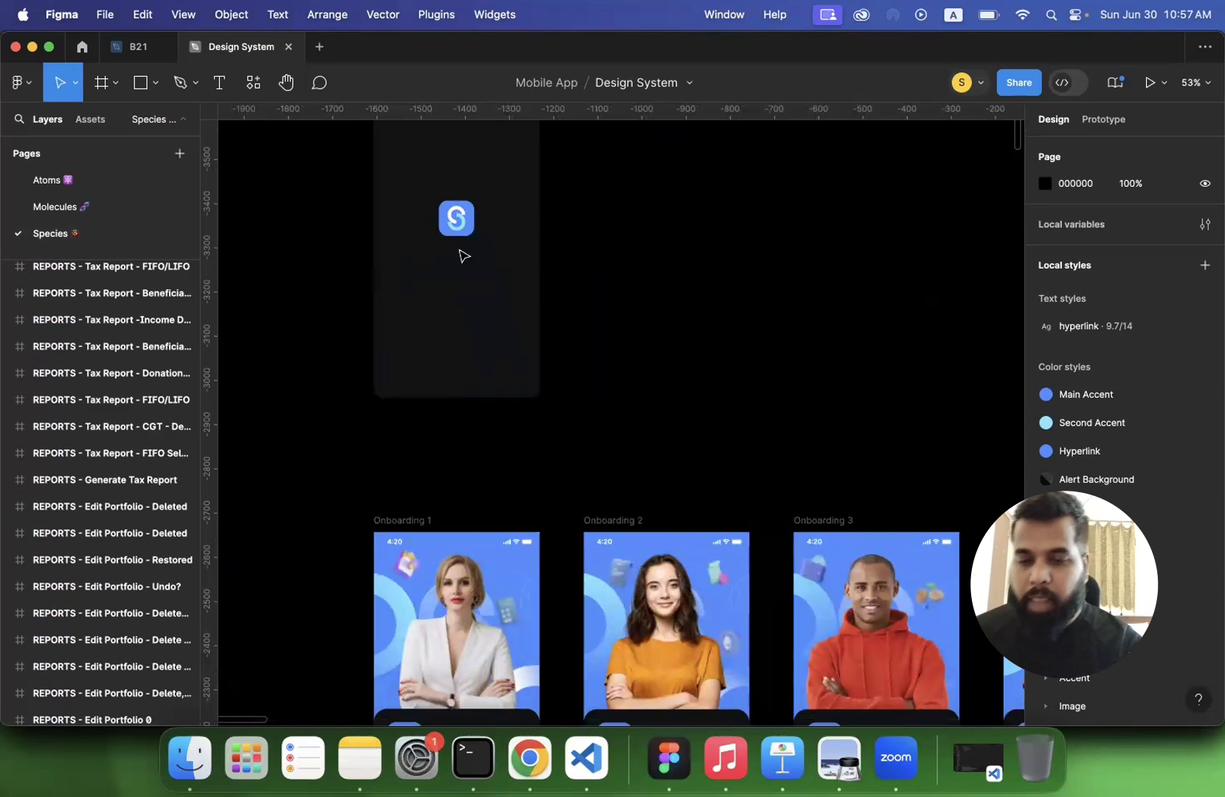
- Examine the app icon on the onboarding screens and select its instance on the Onboarding 2 screen
scroll(463, 255, down, 5)
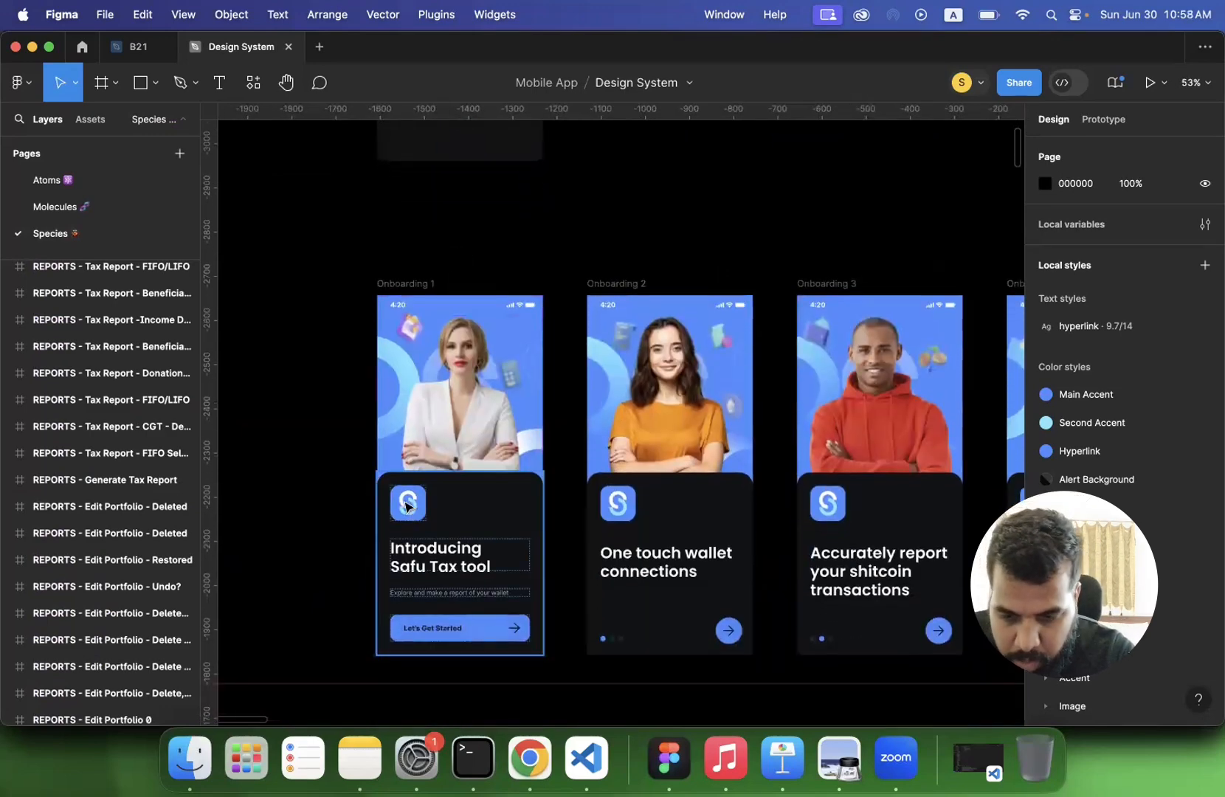
scroll(406, 507, up, 5)
scroll(406, 508, up, 3)
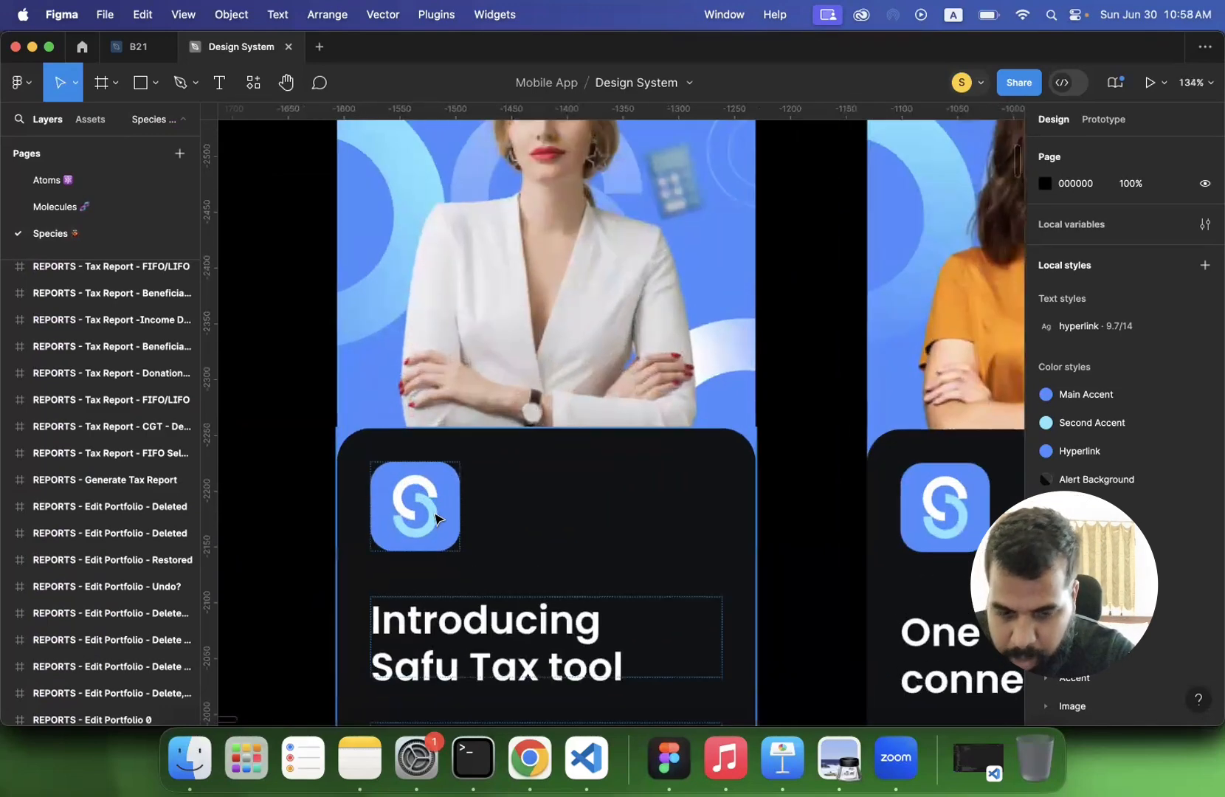
click(984, 526)
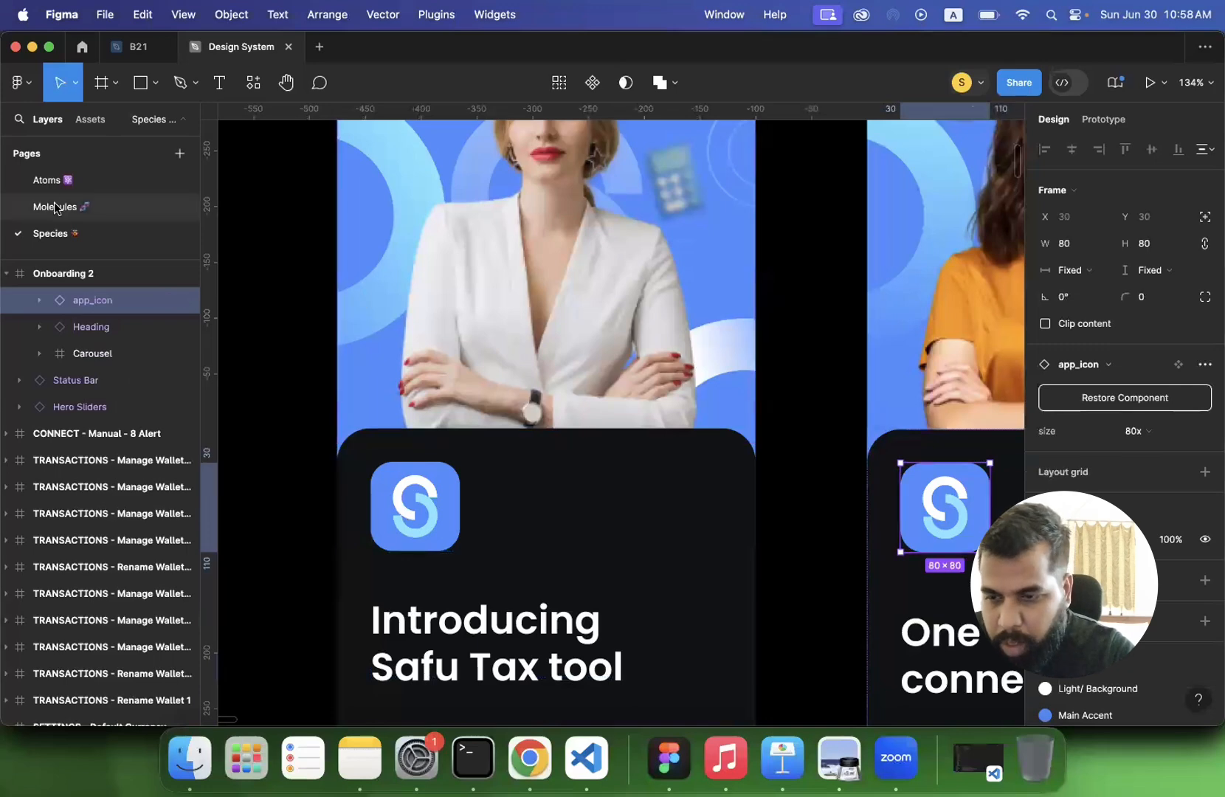
- Recolor the blue background of the whole App Icons component set on the Atoms page with the Success color style from the State group
click(46, 181)
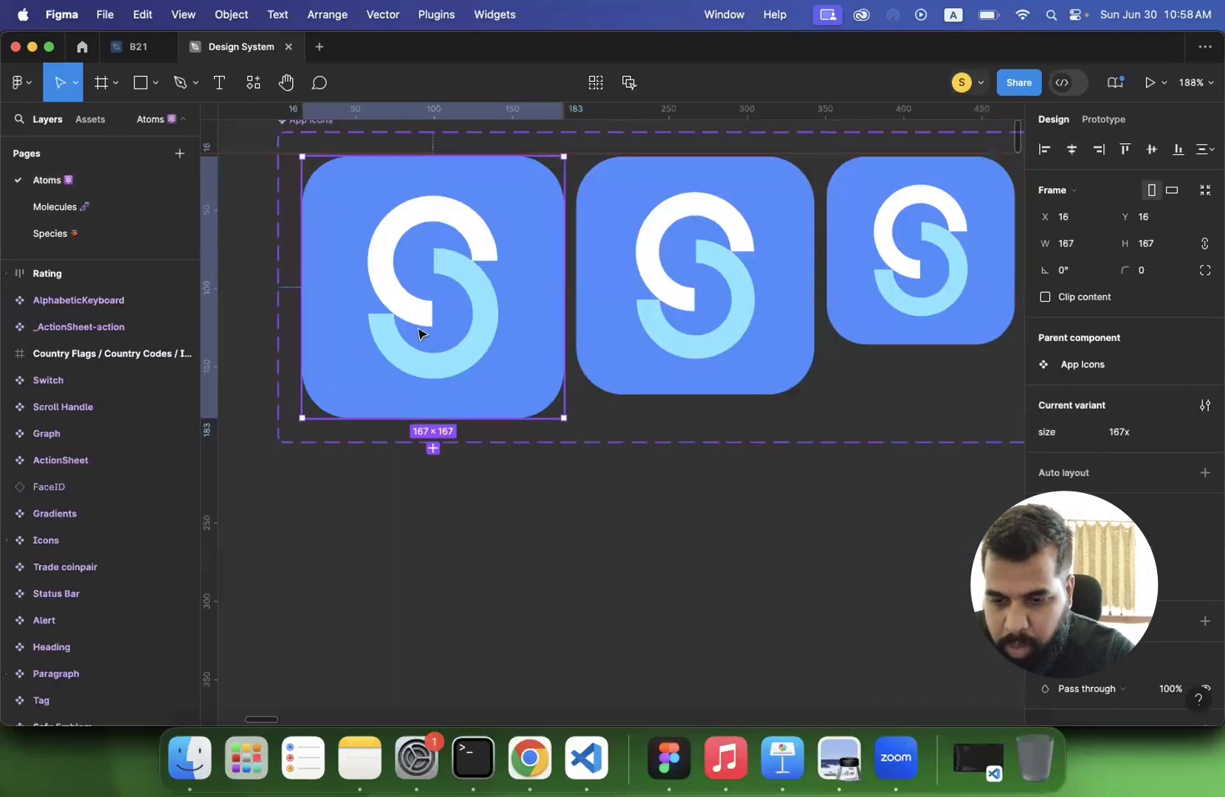
scroll(640, 394, down, 5)
click(544, 256)
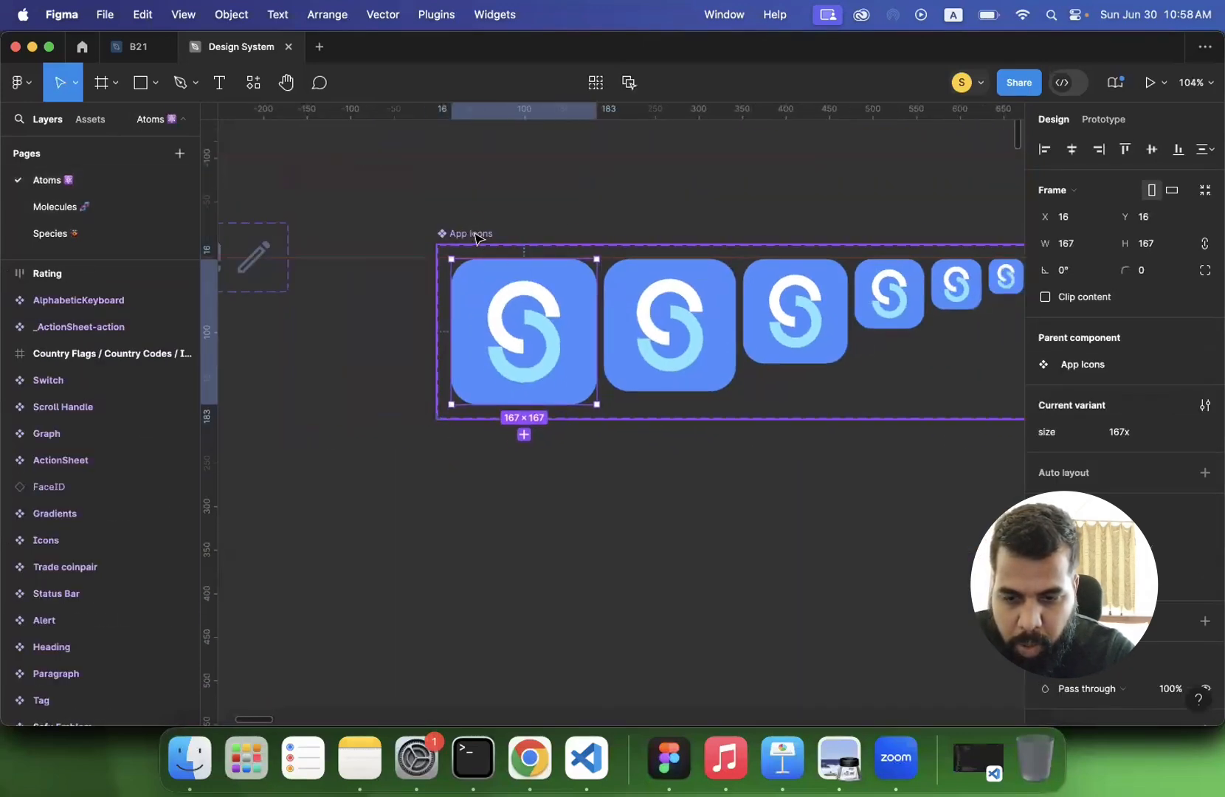
scroll(1122, 333, down, 4)
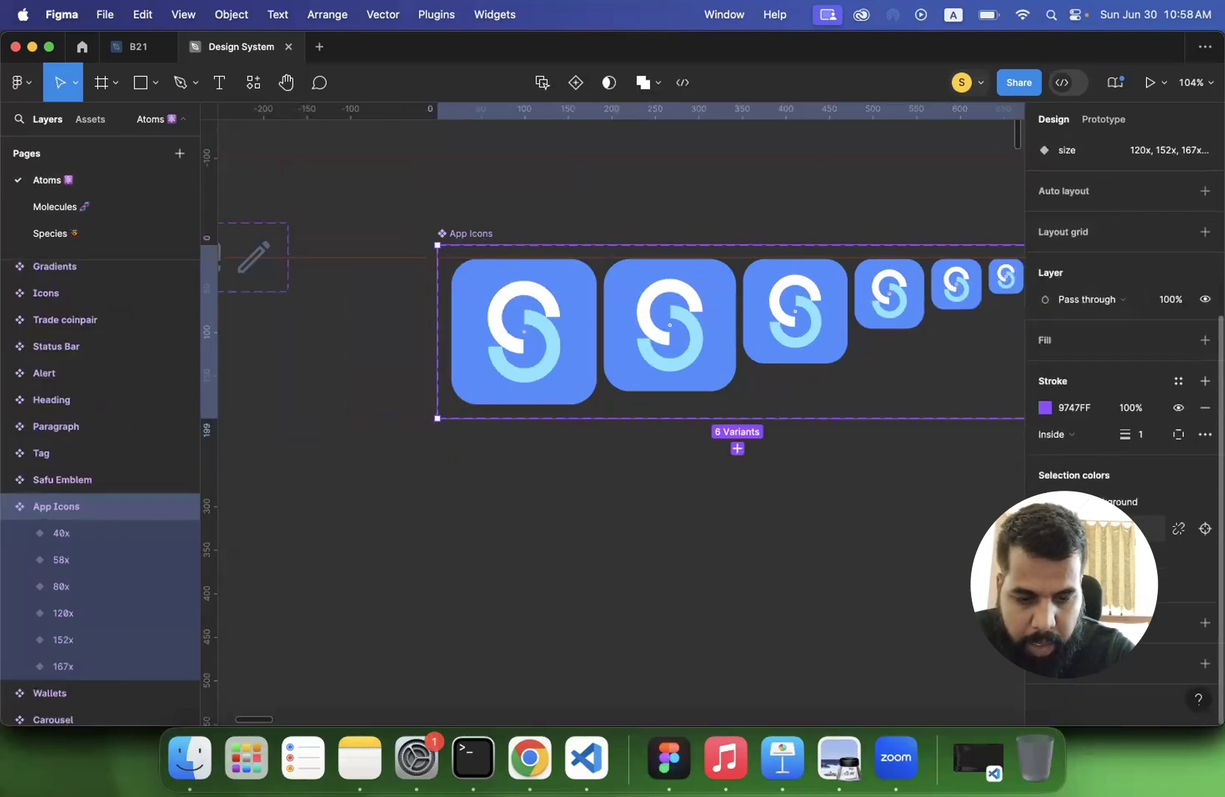
click(1073, 529)
scroll(945, 575, down, 10)
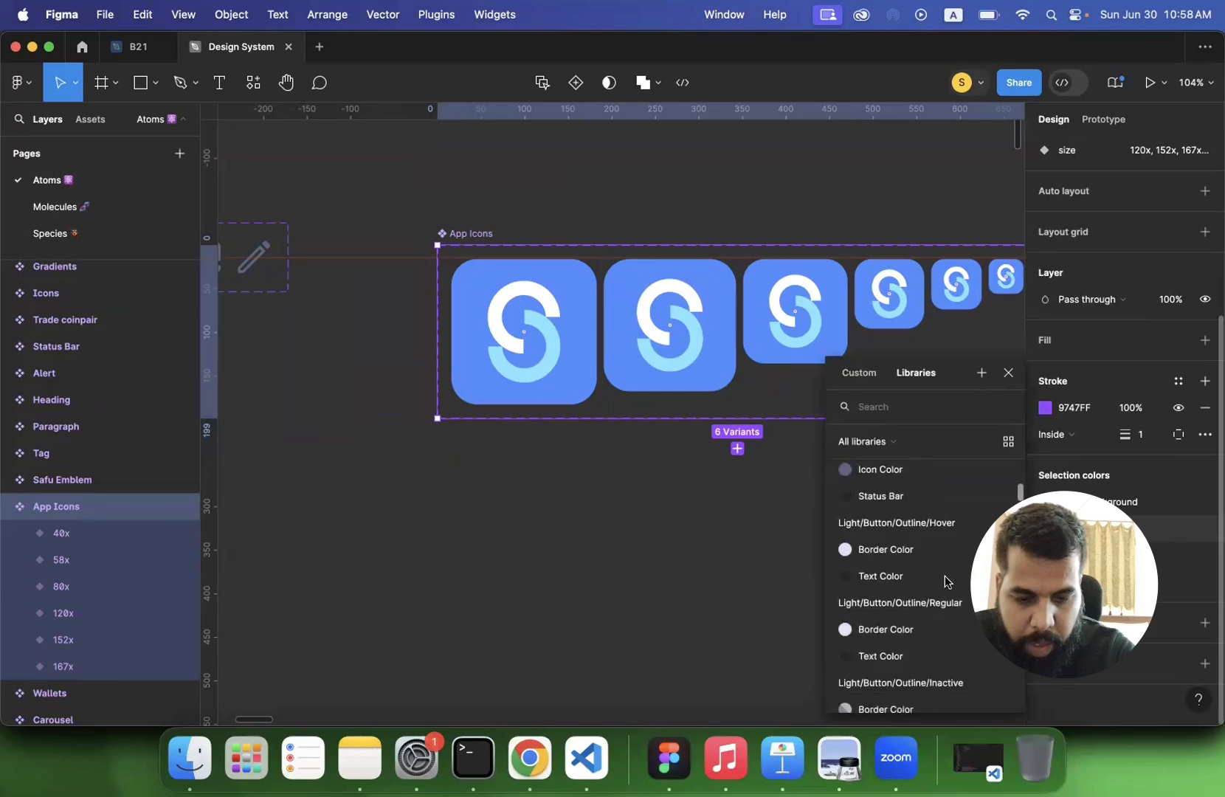
scroll(897, 613, down, 10)
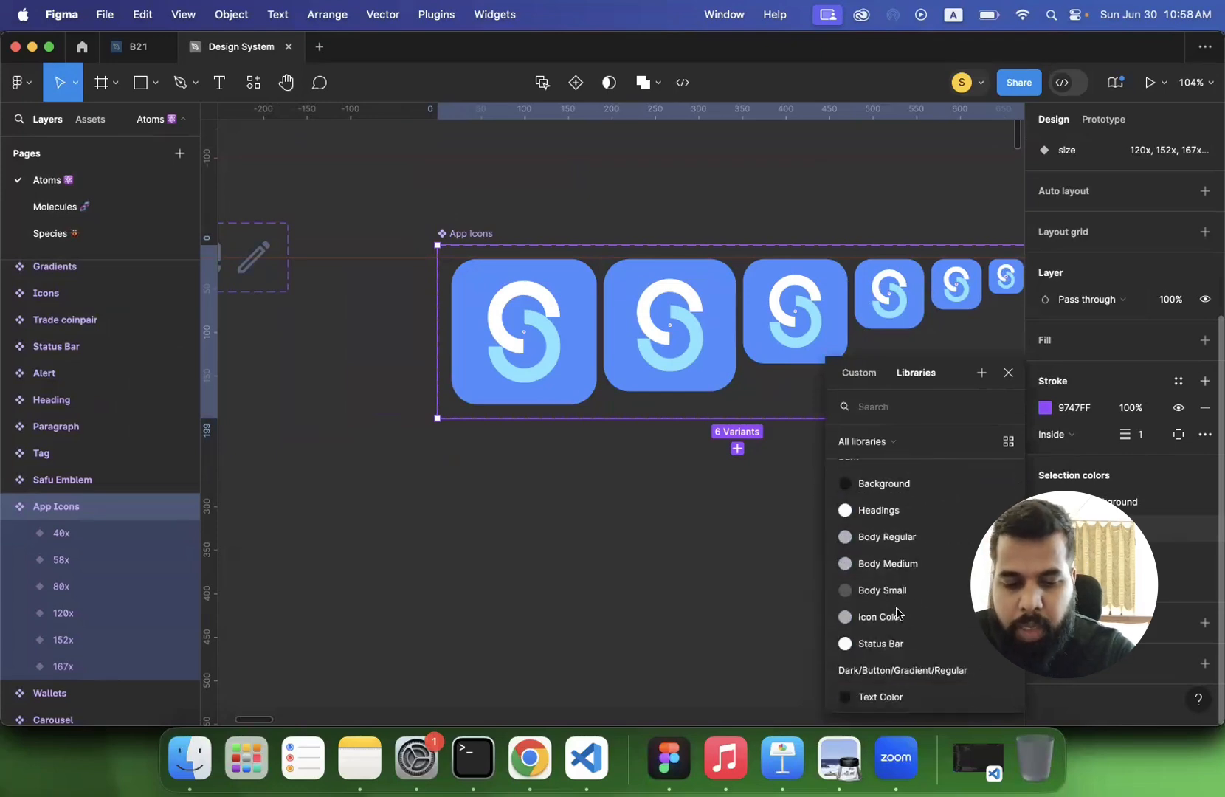
scroll(897, 613, down, 10)
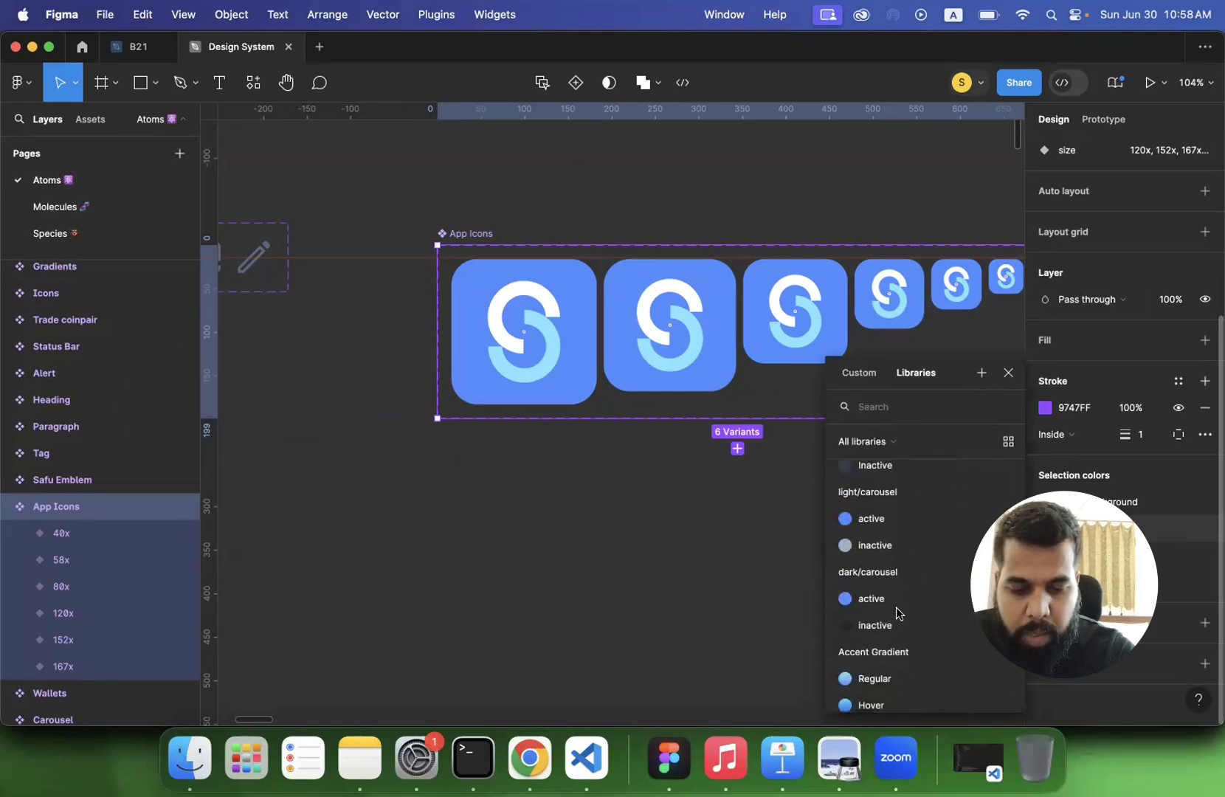
scroll(896, 608, down, 1)
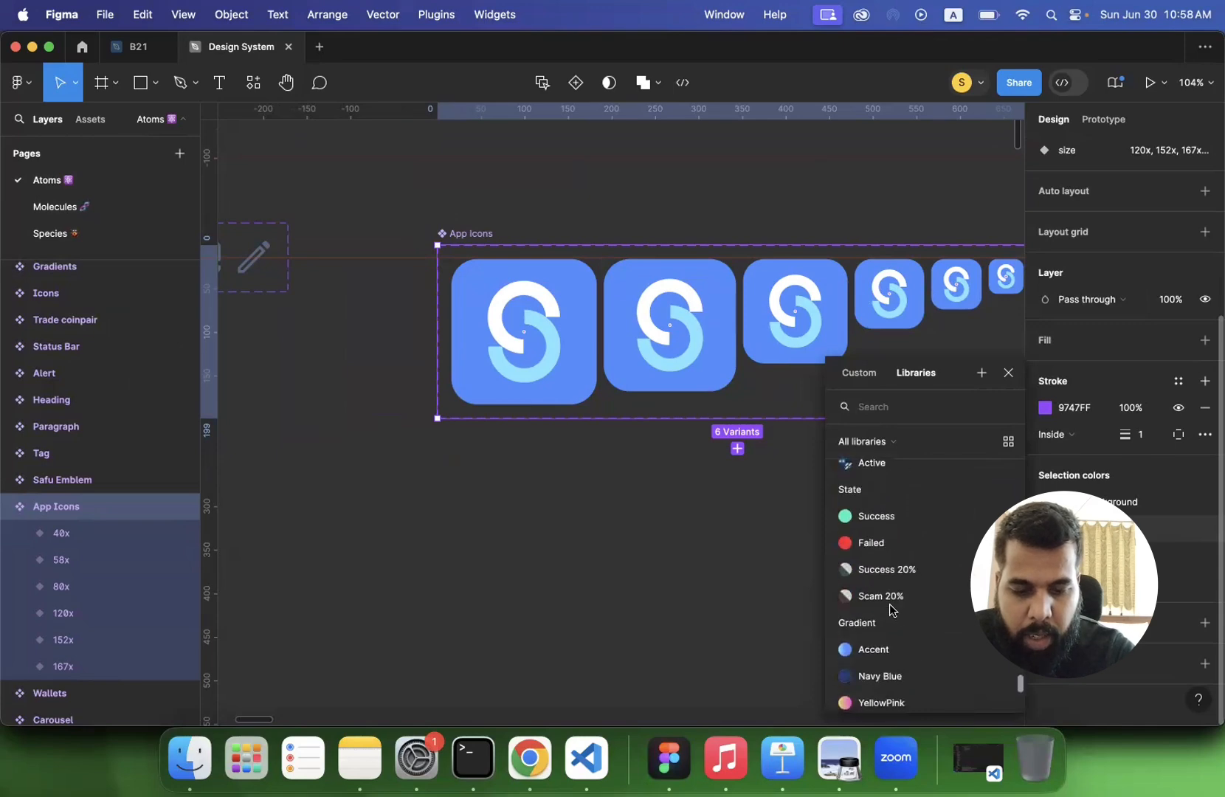
click(846, 516)
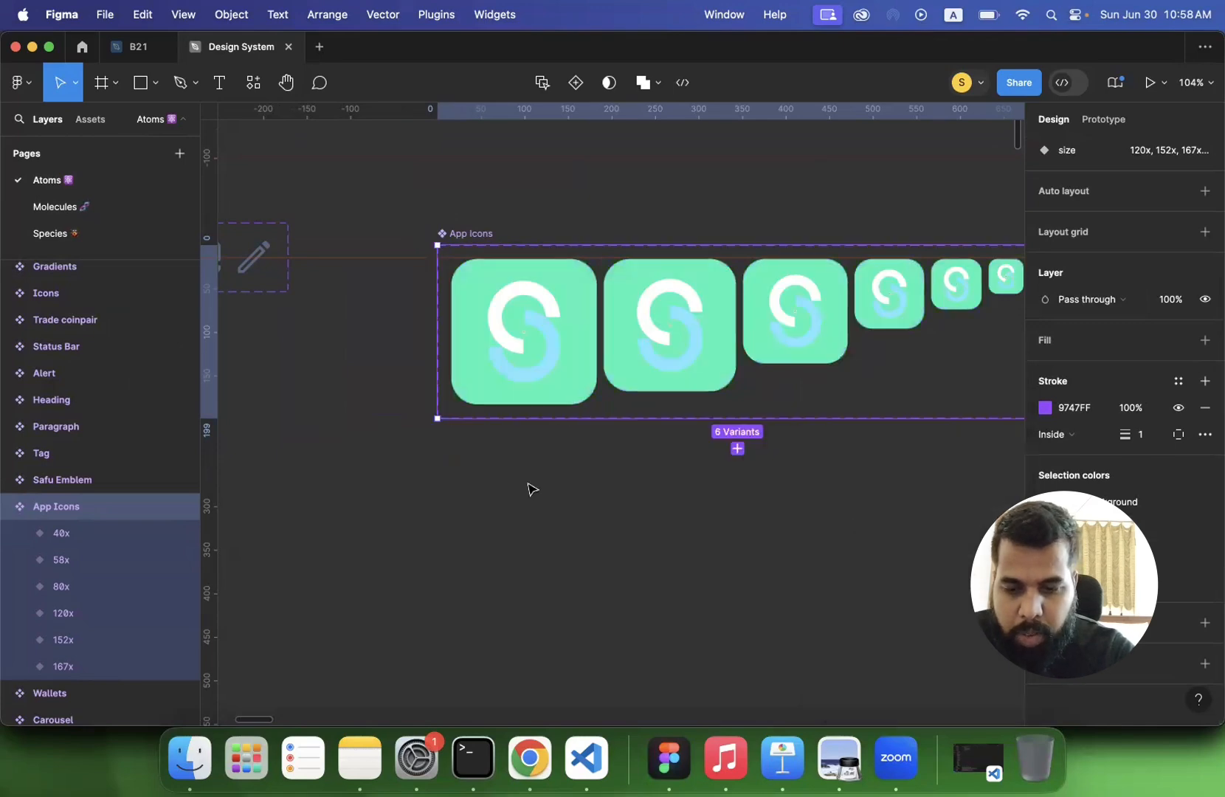
- Check the app icon instance on the Species page and look over the header and footer components on the Molecules page
click(63, 238)
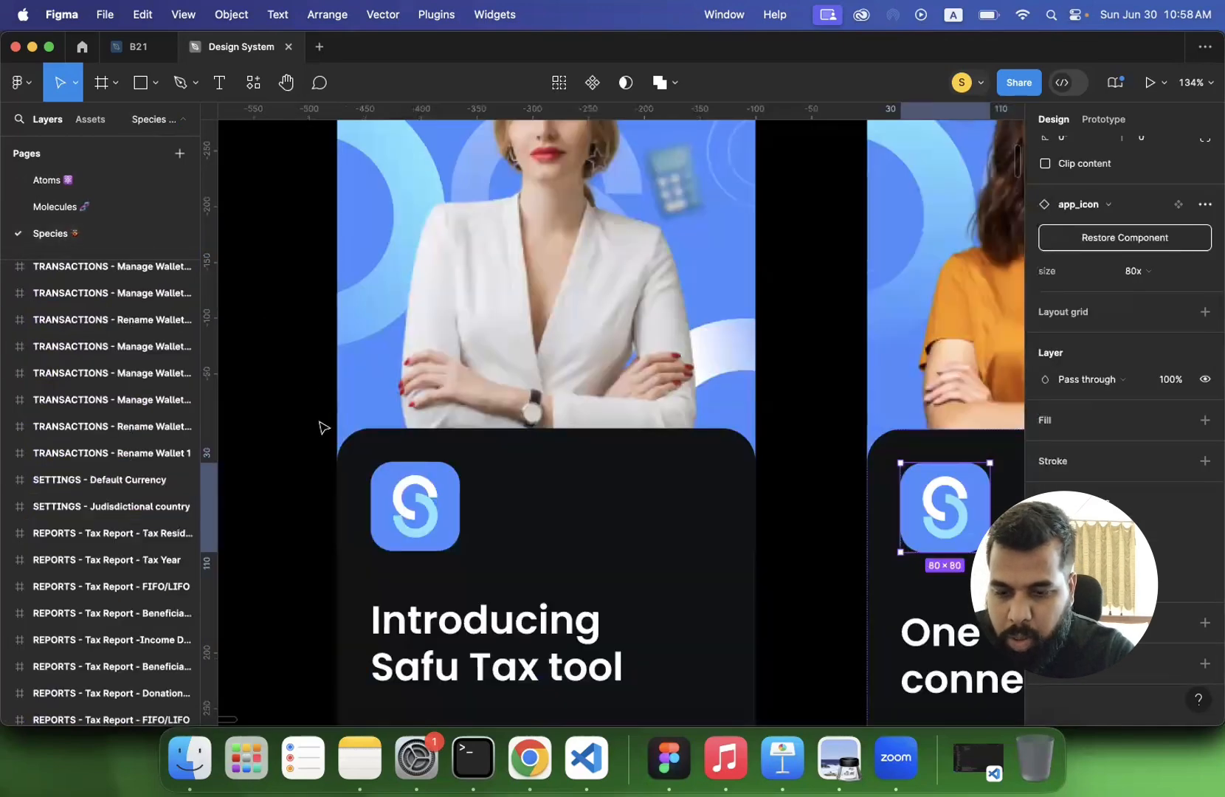
click(77, 206)
scroll(417, 373, up, 10)
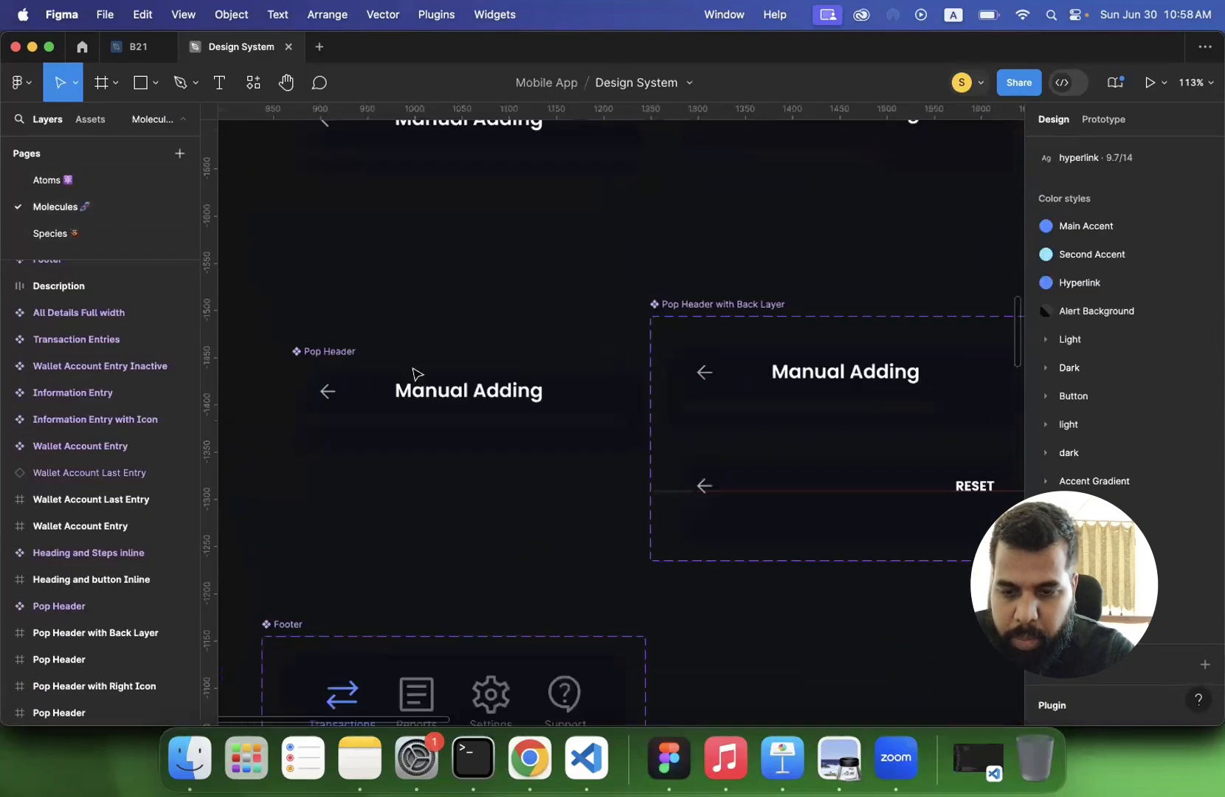
scroll(416, 373, down, 6)
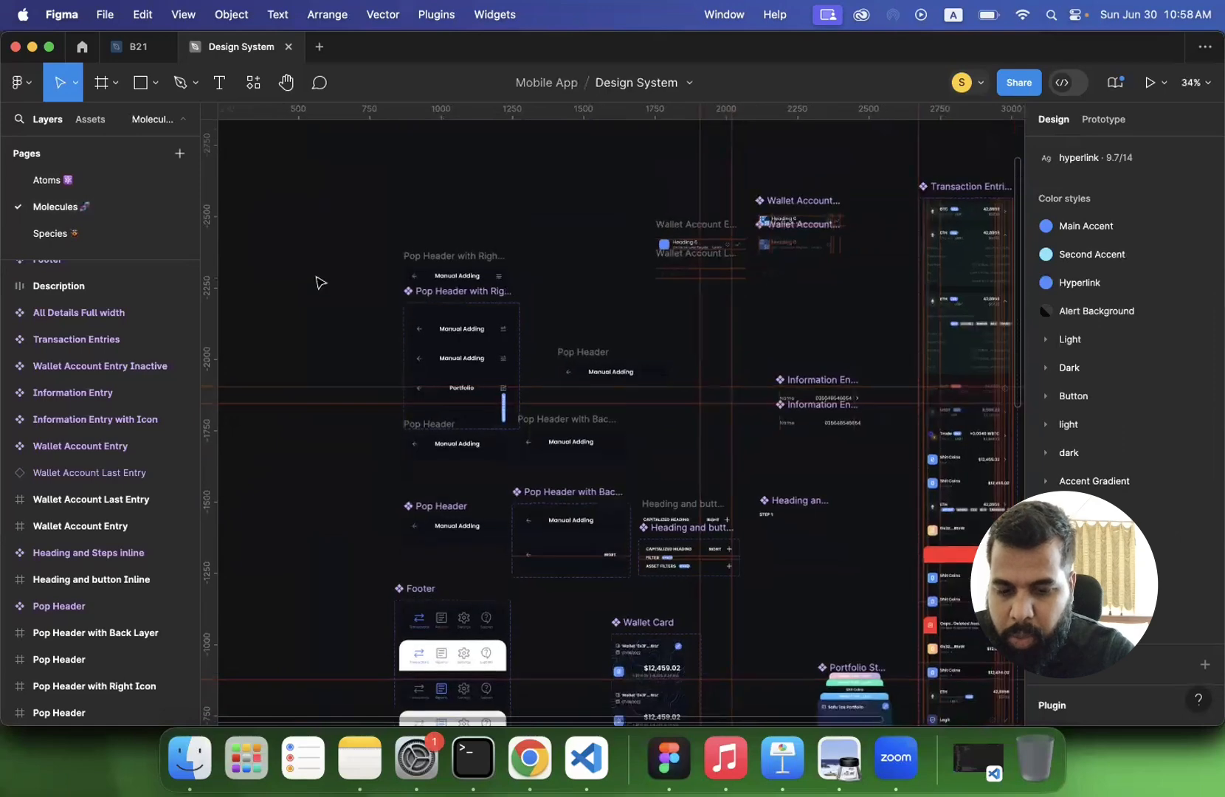
click(59, 180)
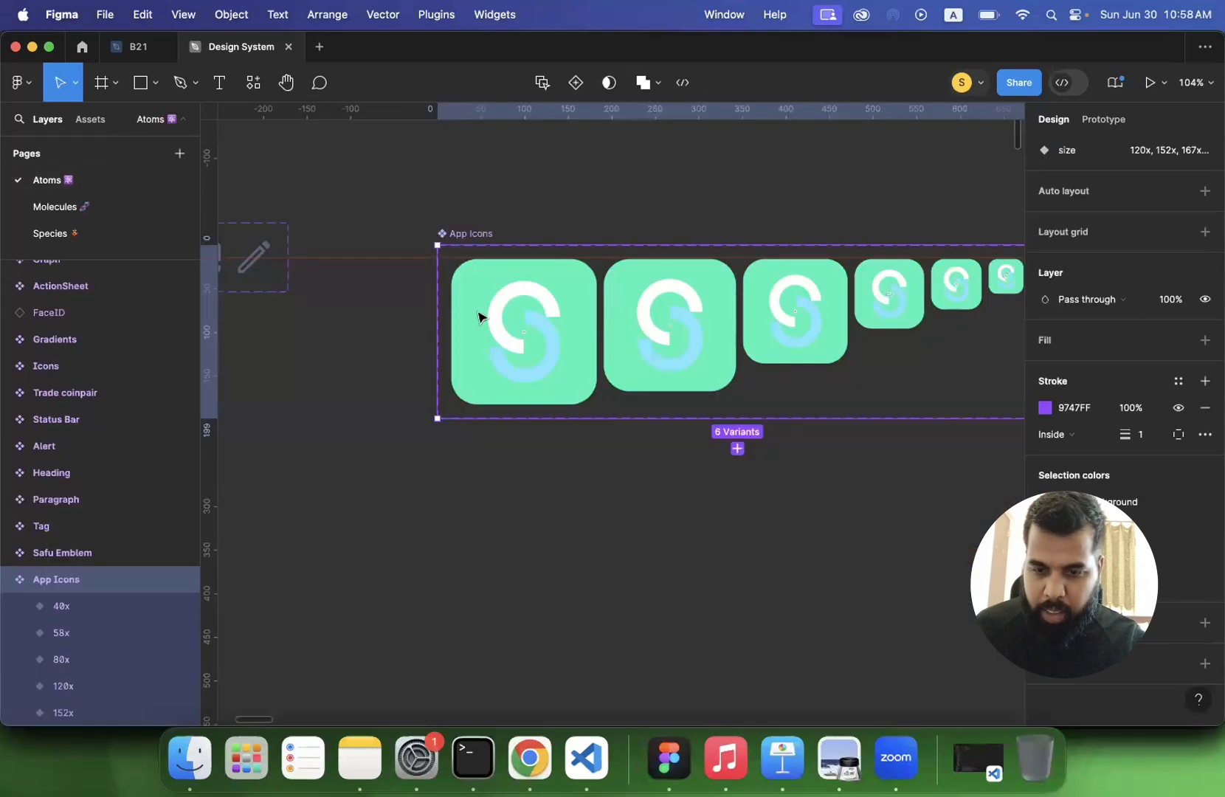
click(459, 215)
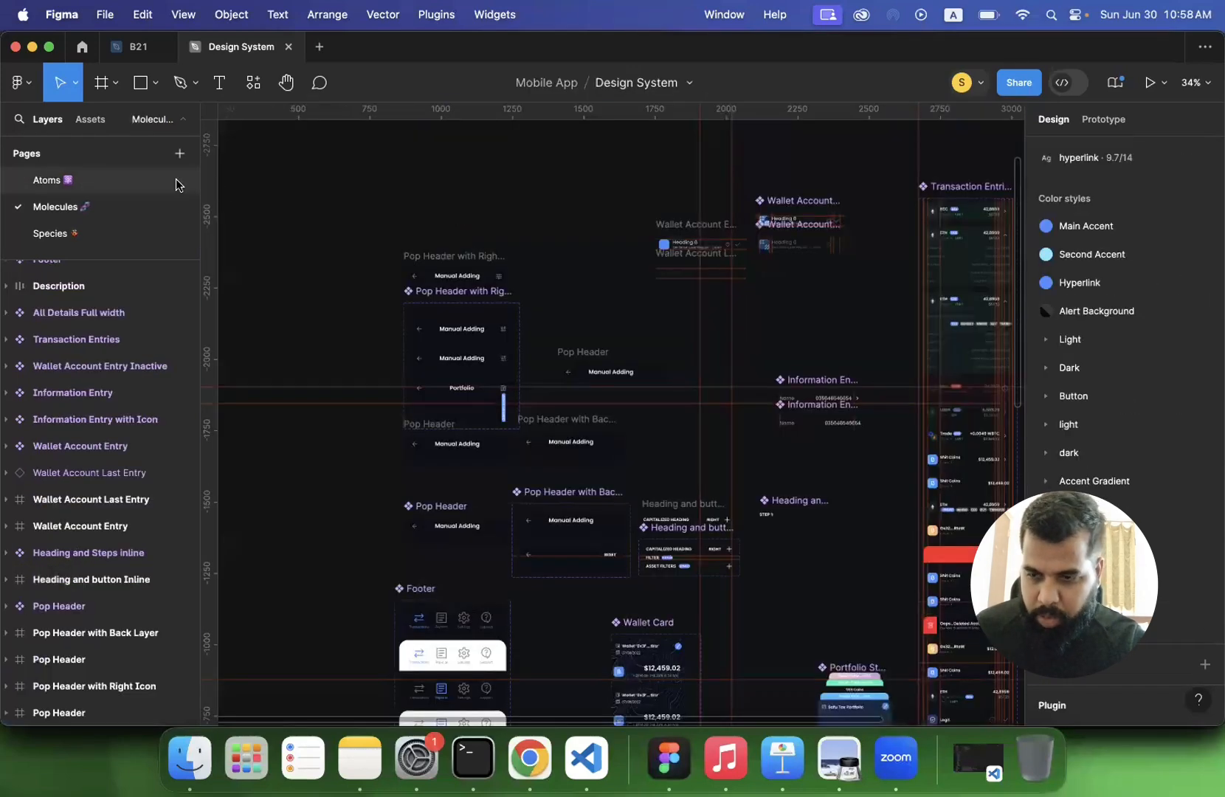
- Change the App Icons component set's green background on the Atoms page to the blue Regular color style and deselect the set
click(105, 179)
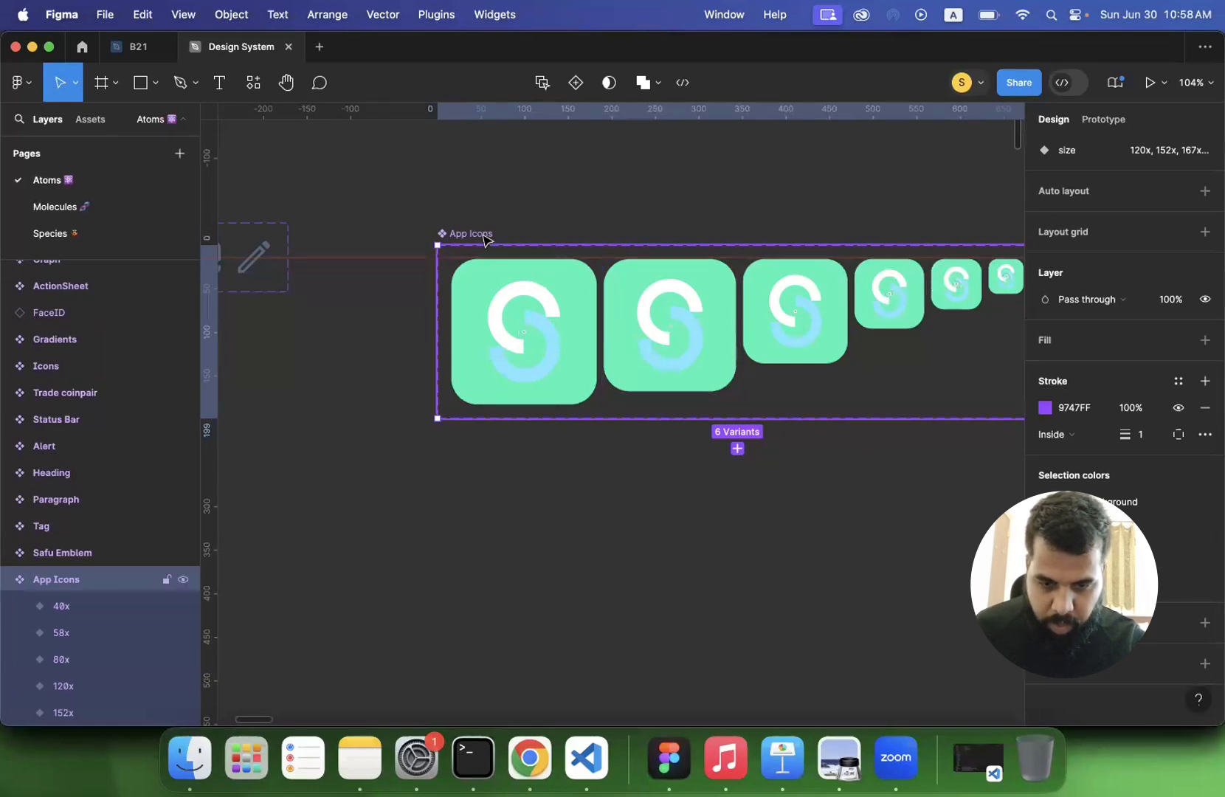
click(1091, 555)
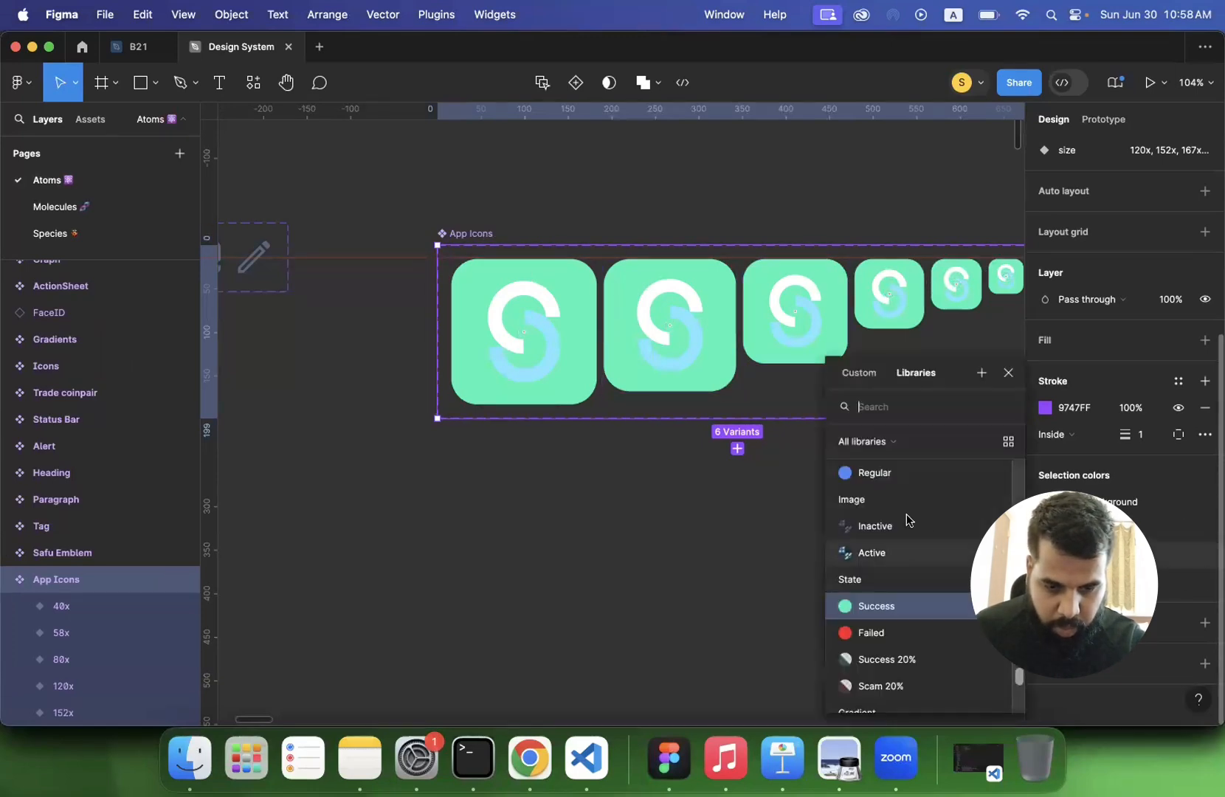
click(880, 482)
click(702, 534)
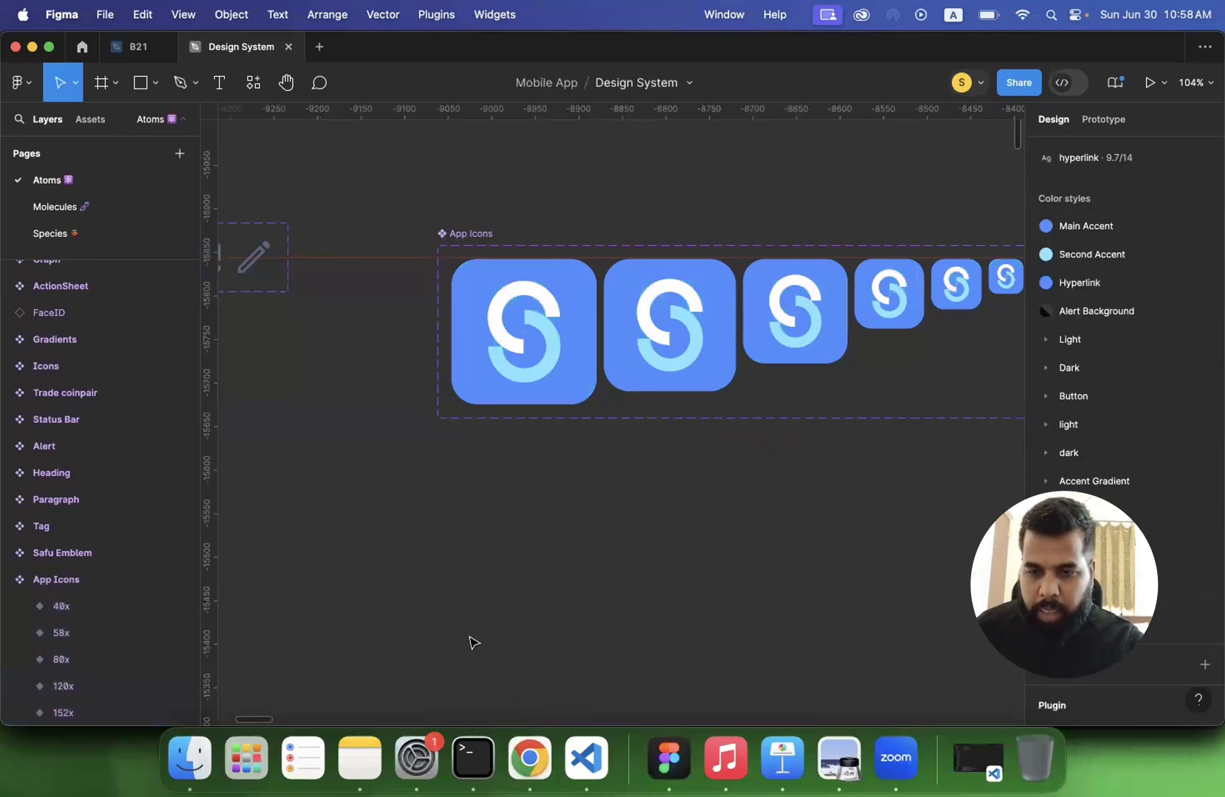
- Switch to lecture 3.pdf in Preview and read from the style guide definition on to the "Why is it important for any product?" slide
scroll(470, 643, down, 5)
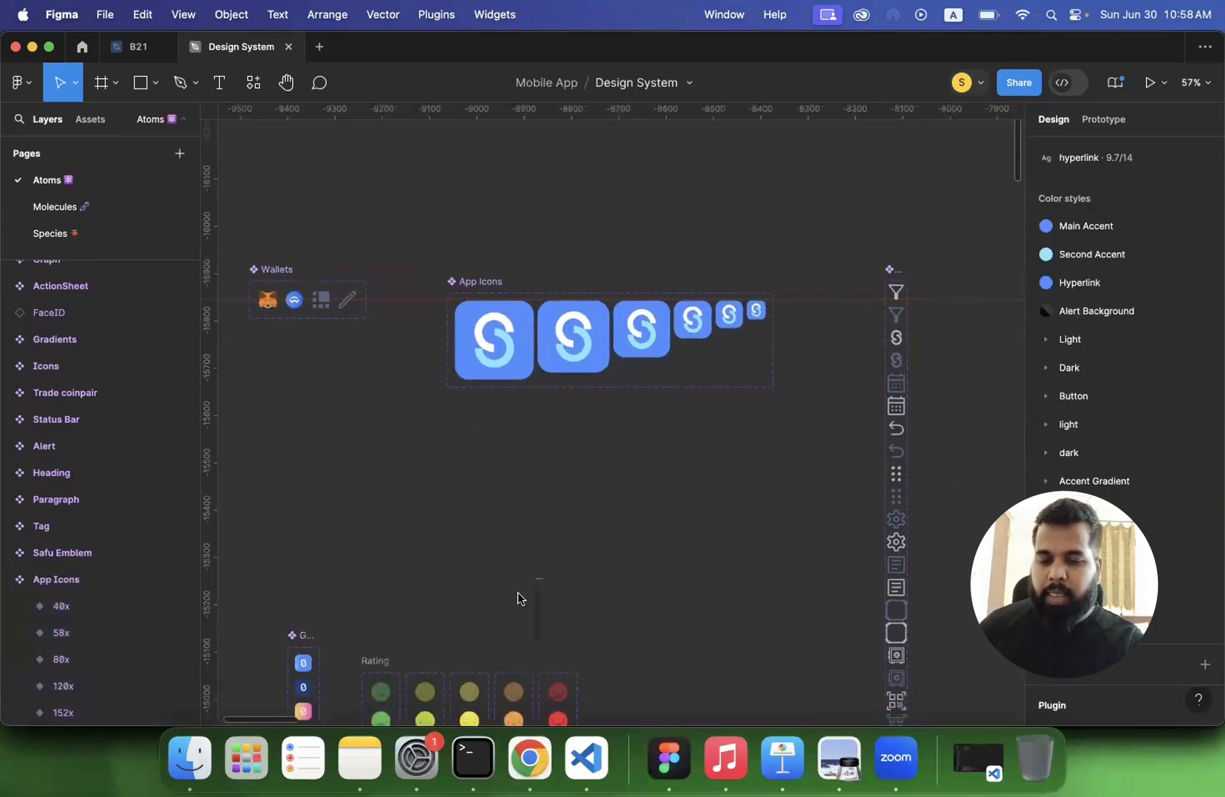
click(841, 760)
scroll(590, 506, down, 5)
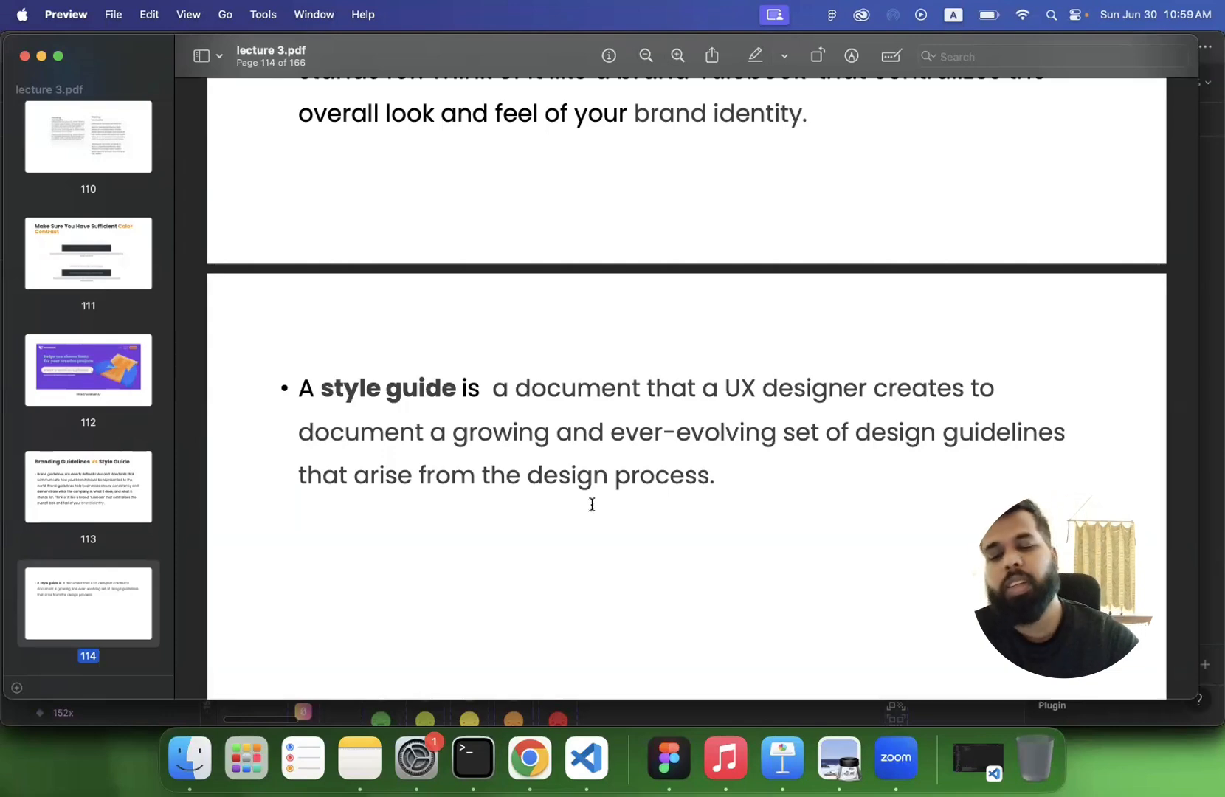
scroll(592, 505, down, 2)
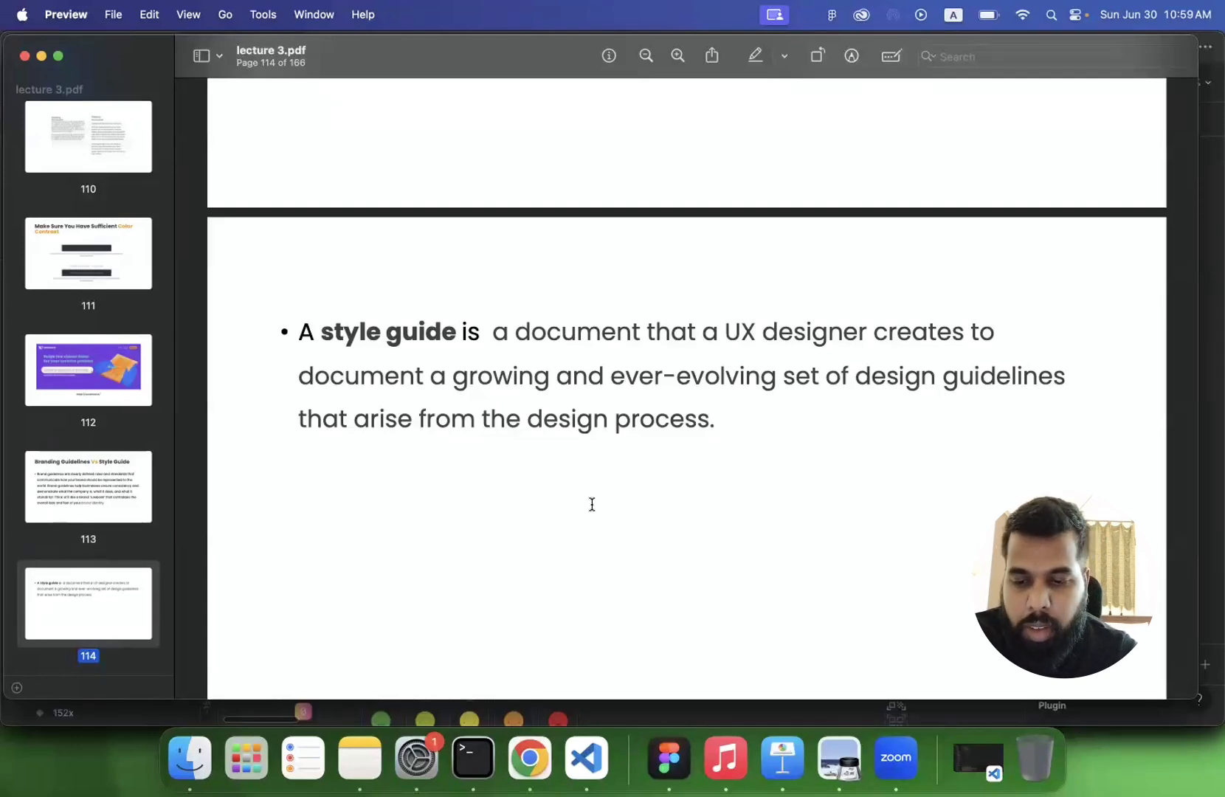
scroll(592, 504, down, 15)
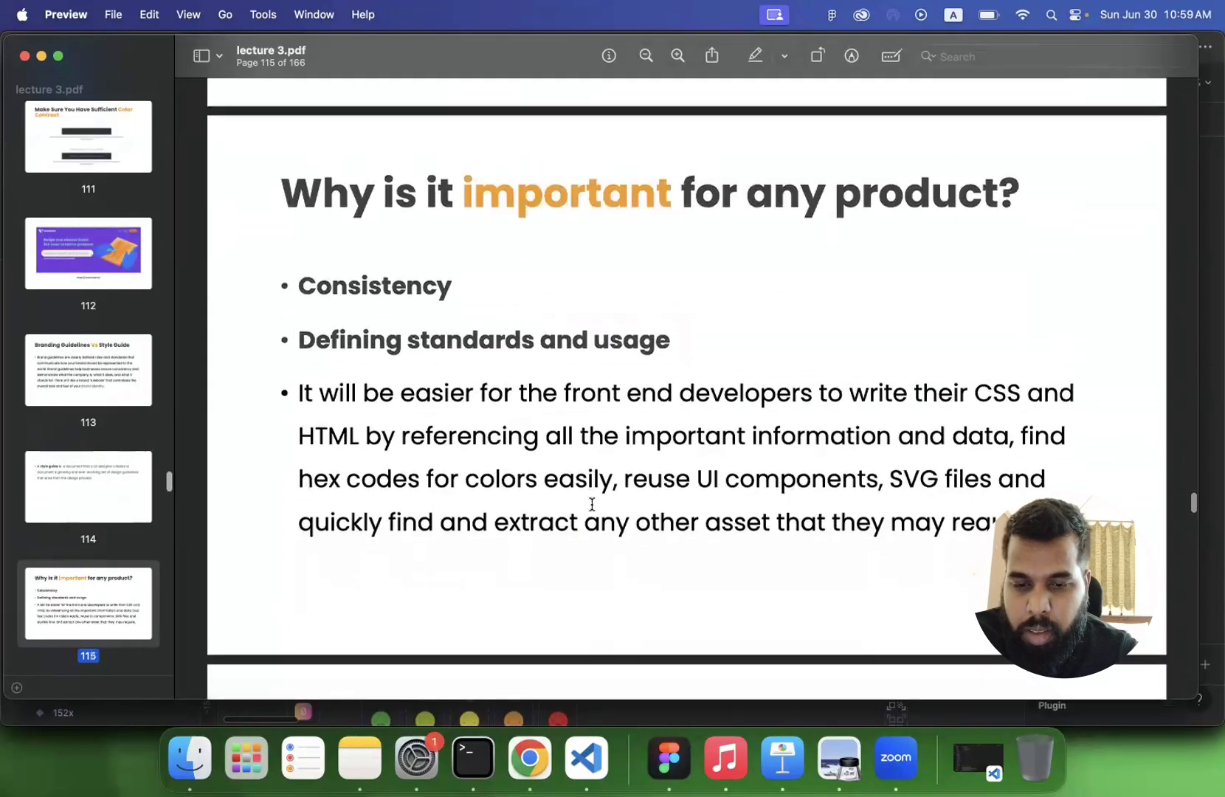
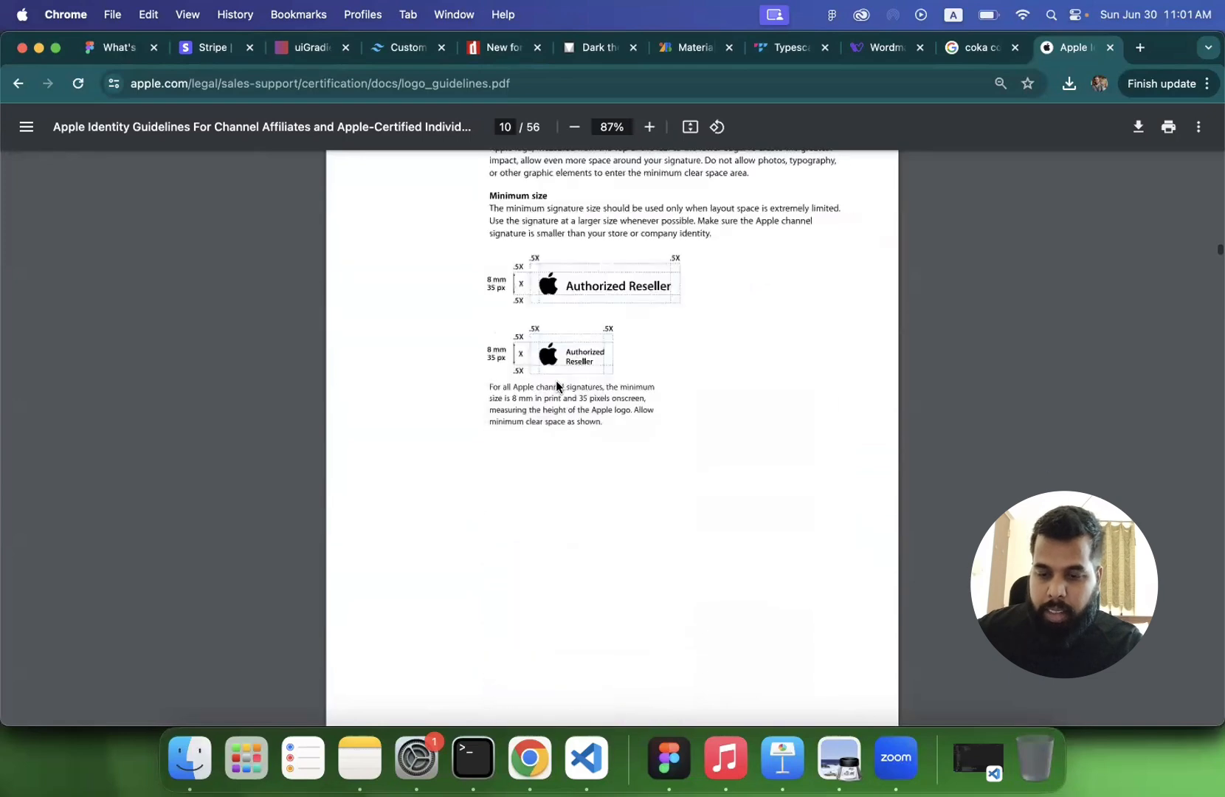
- Examine the minimum-size signature rules in the Apple guidelines up close, and switch to the lecture slides in Preview
scroll(556, 380, up, 1)
scroll(553, 298, up, 2)
scroll(553, 297, up, 3)
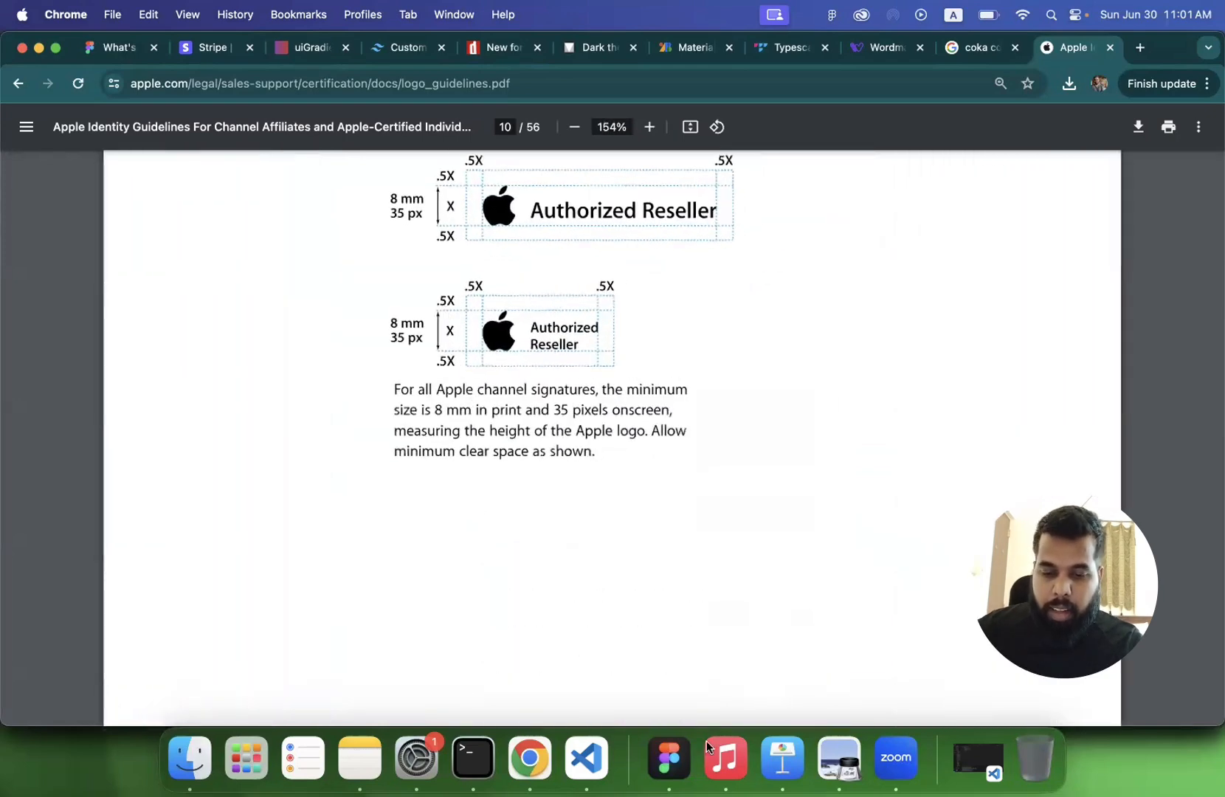
click(840, 760)
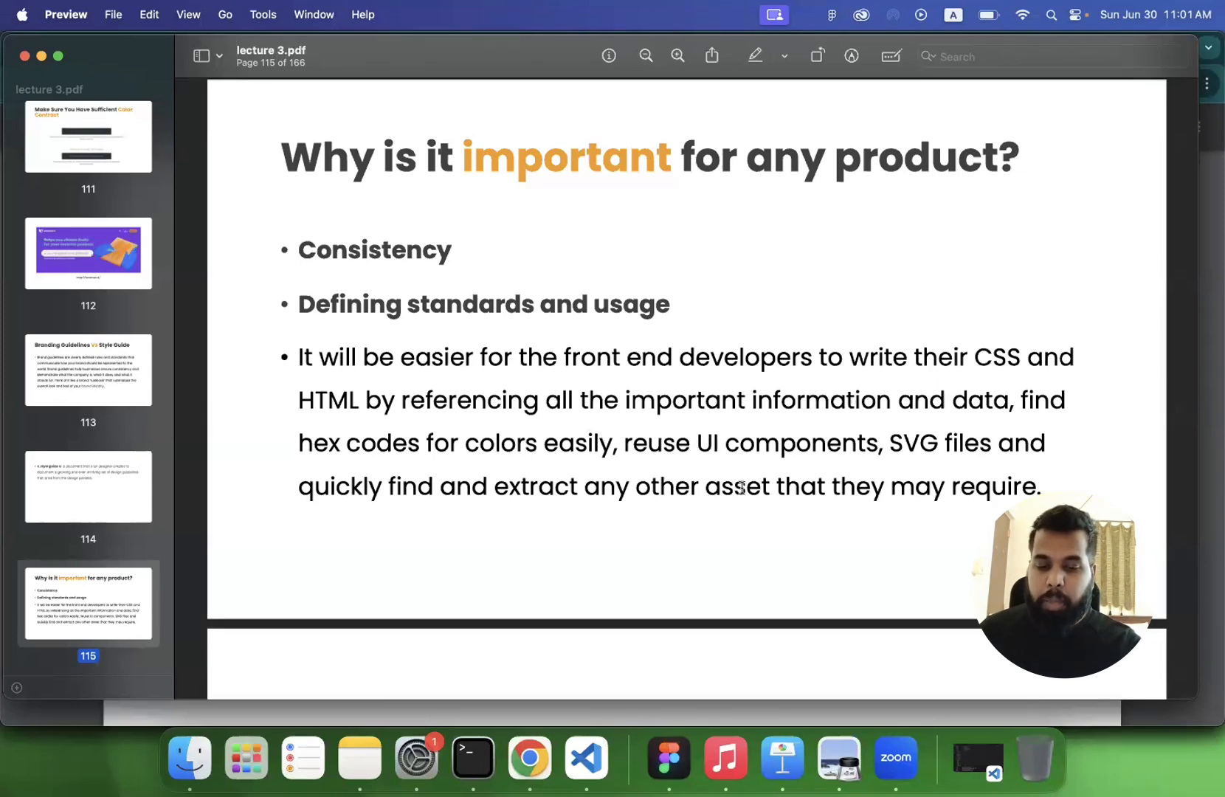
- Switch to the design system file in Figma and examine the Onboarding 1 screen on the Species page
click(669, 757)
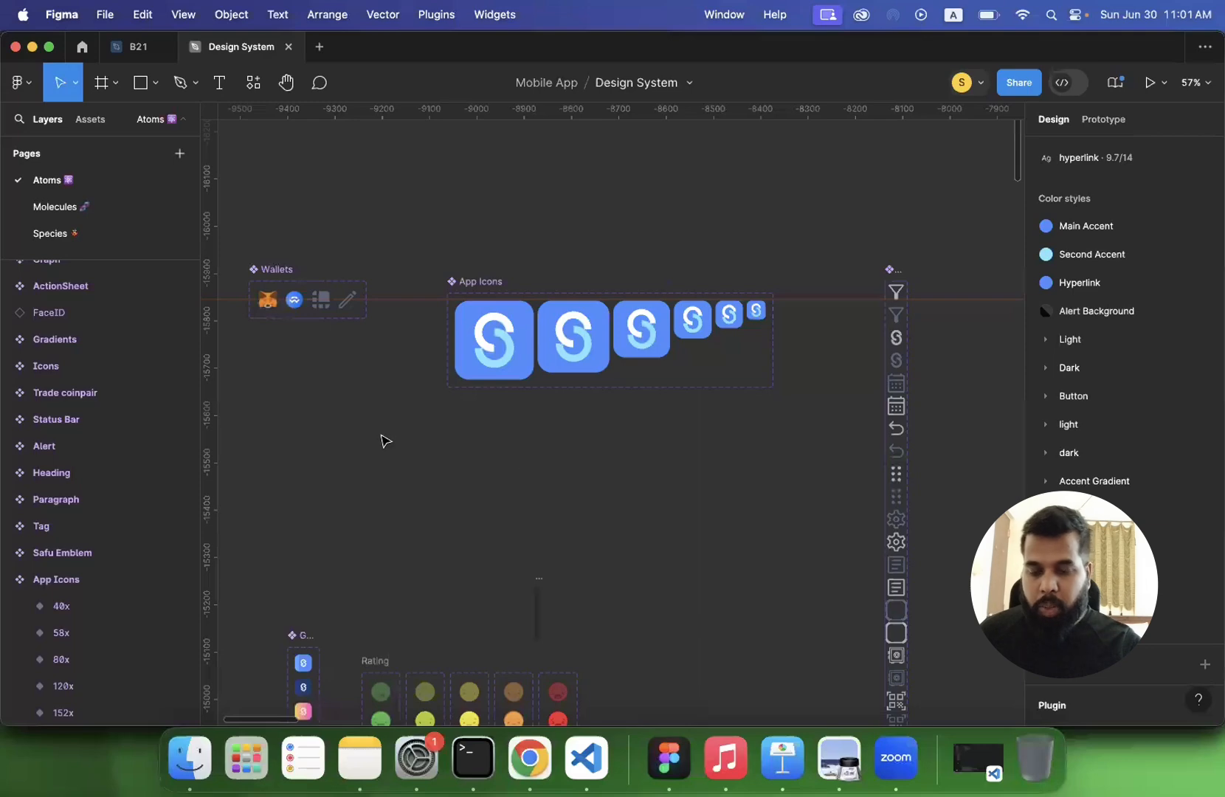
scroll(382, 441, down, 5)
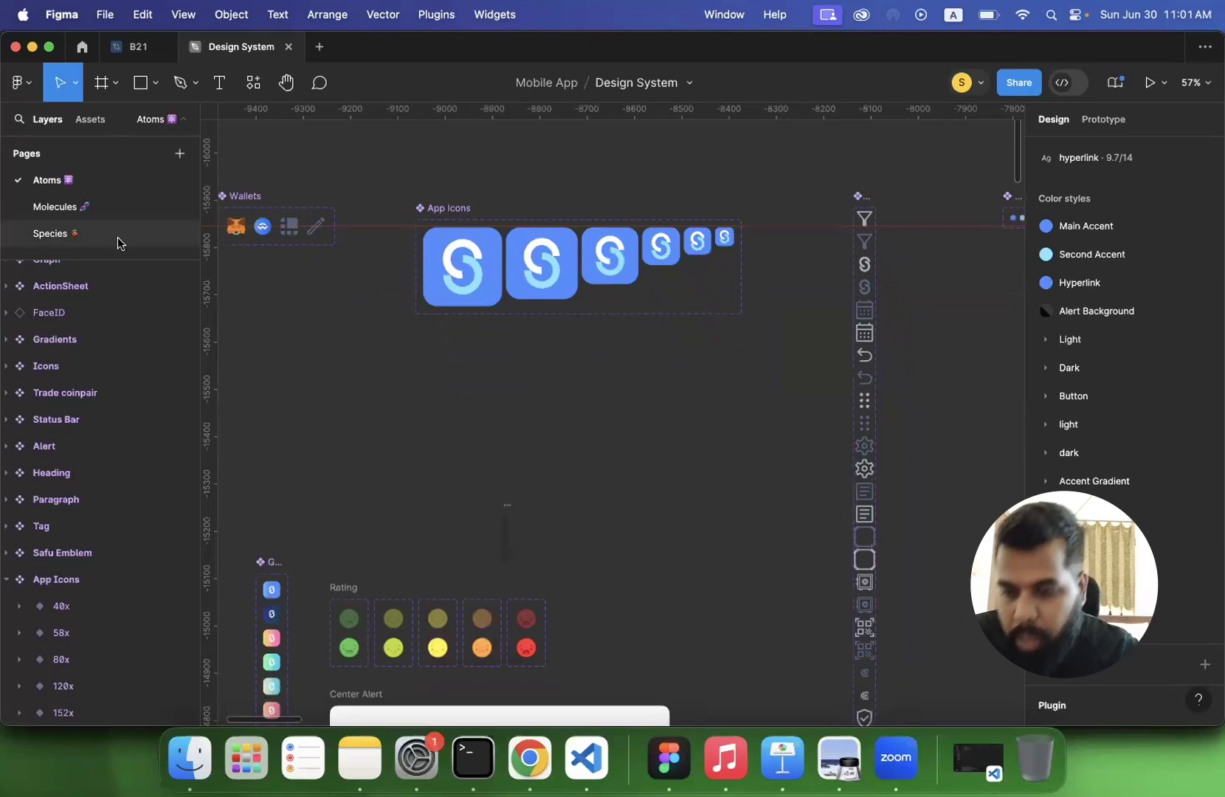
click(53, 233)
scroll(626, 353, down, 5)
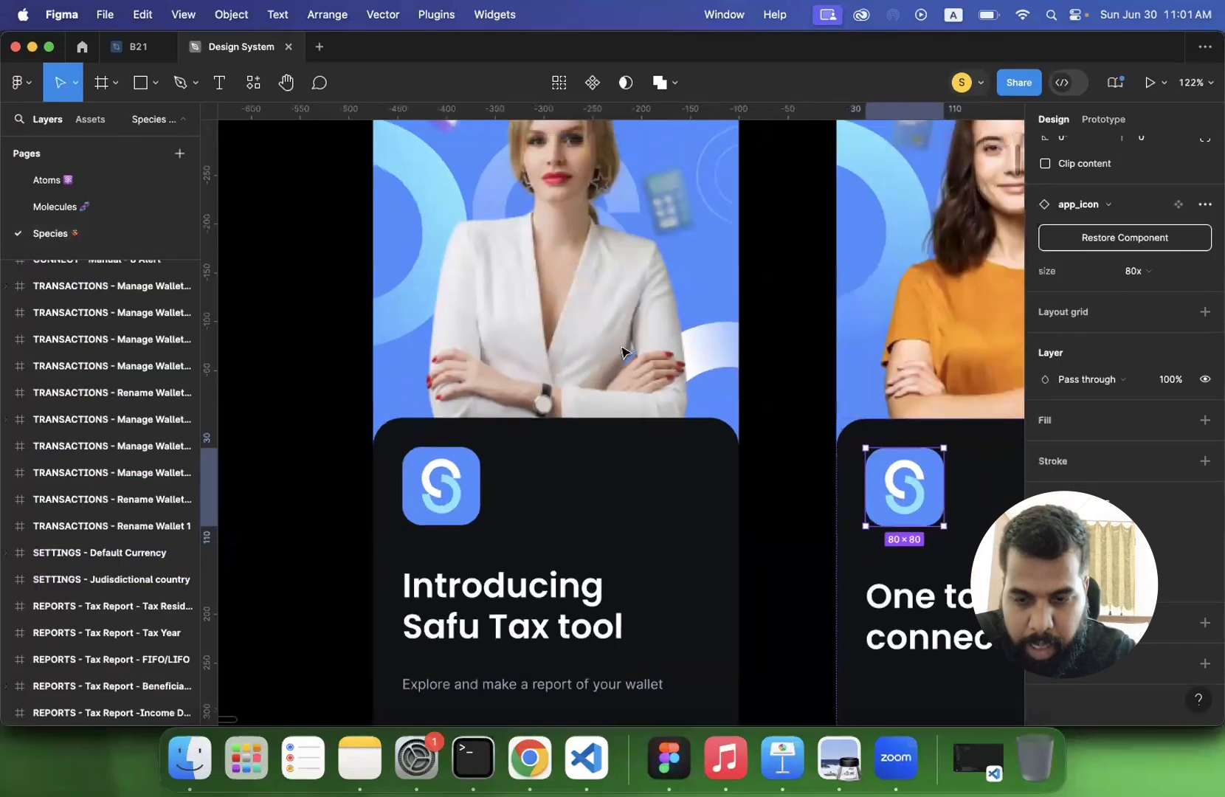
scroll(622, 353, down, 3)
scroll(633, 347, down, 5)
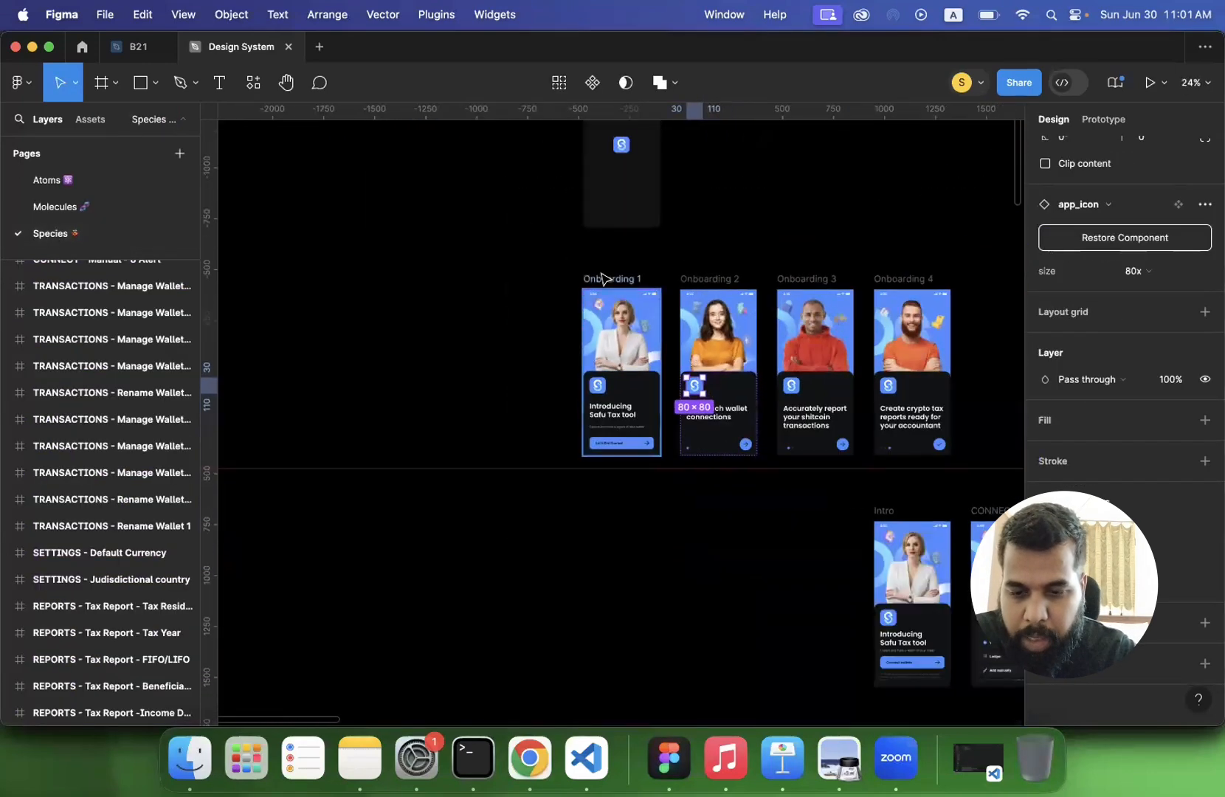
click(604, 282)
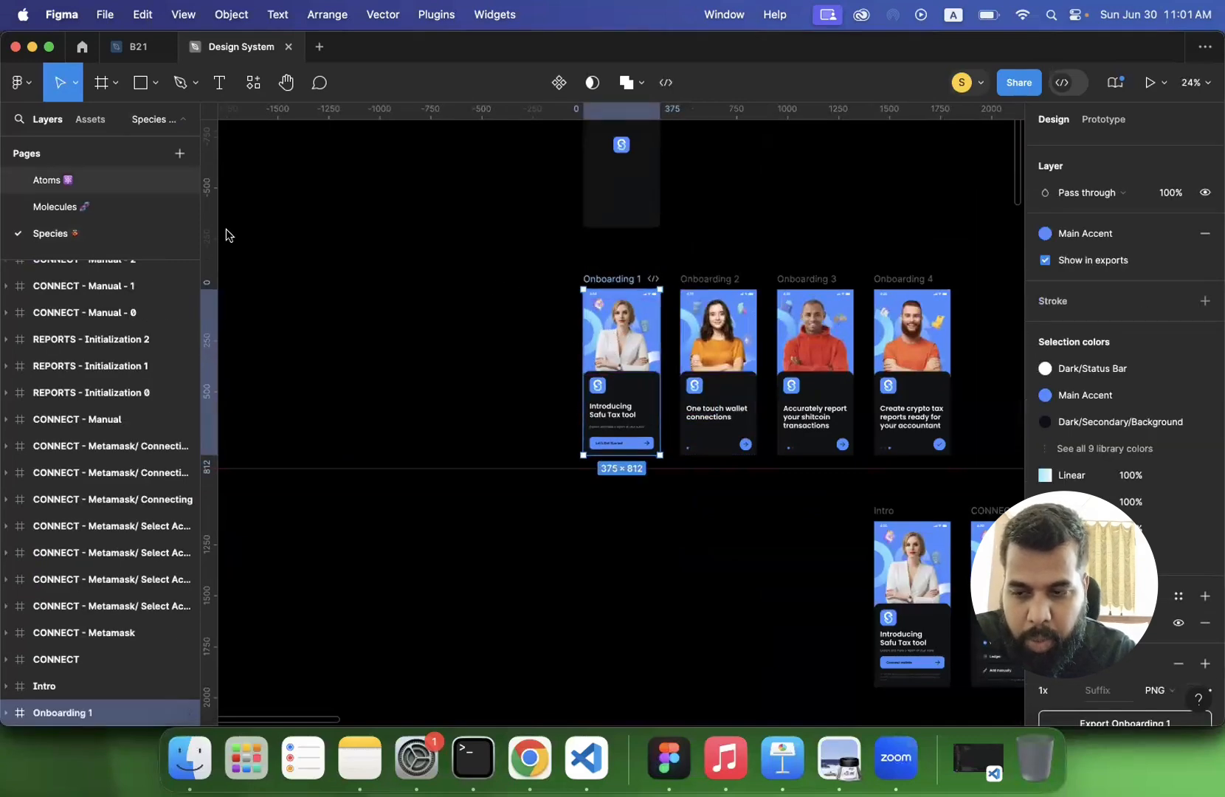
- Return to the Atoms page and select the 167x variant of the App Icons component
click(46, 180)
scroll(360, 335, up, 5)
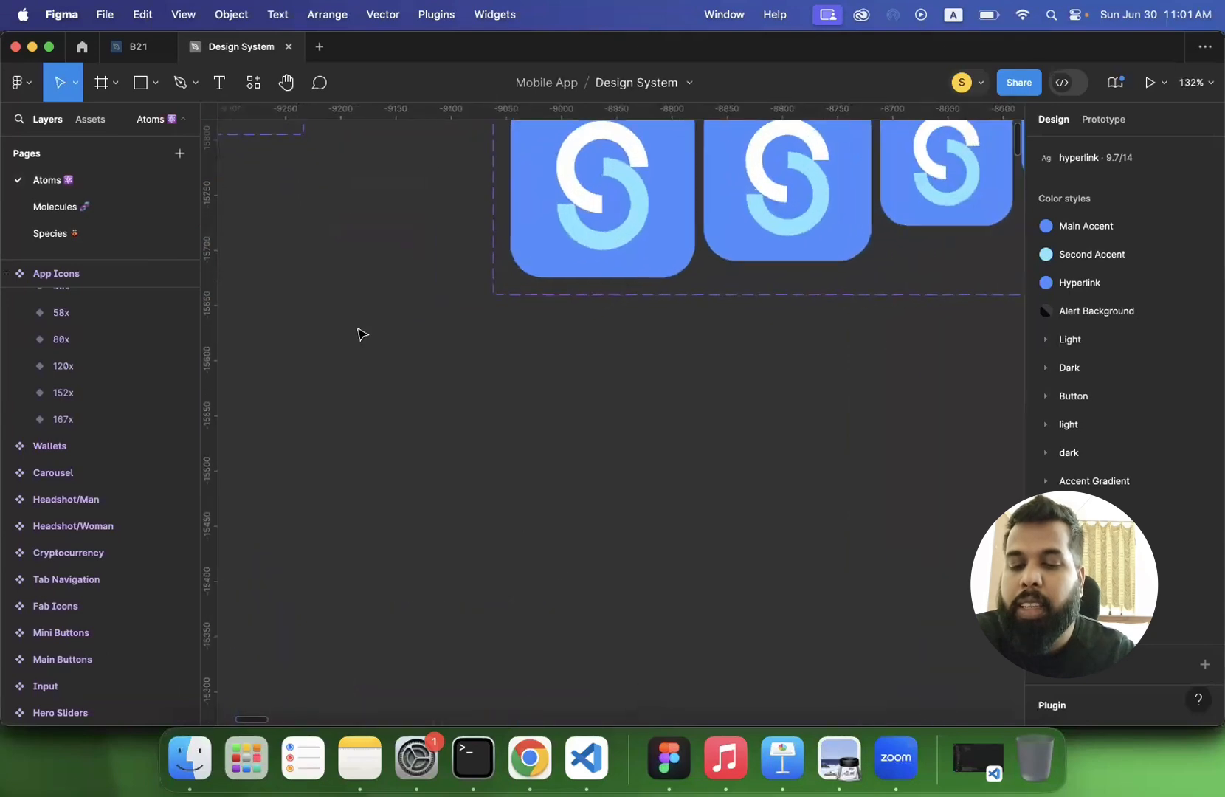
click(411, 439)
scroll(410, 438, down, 5)
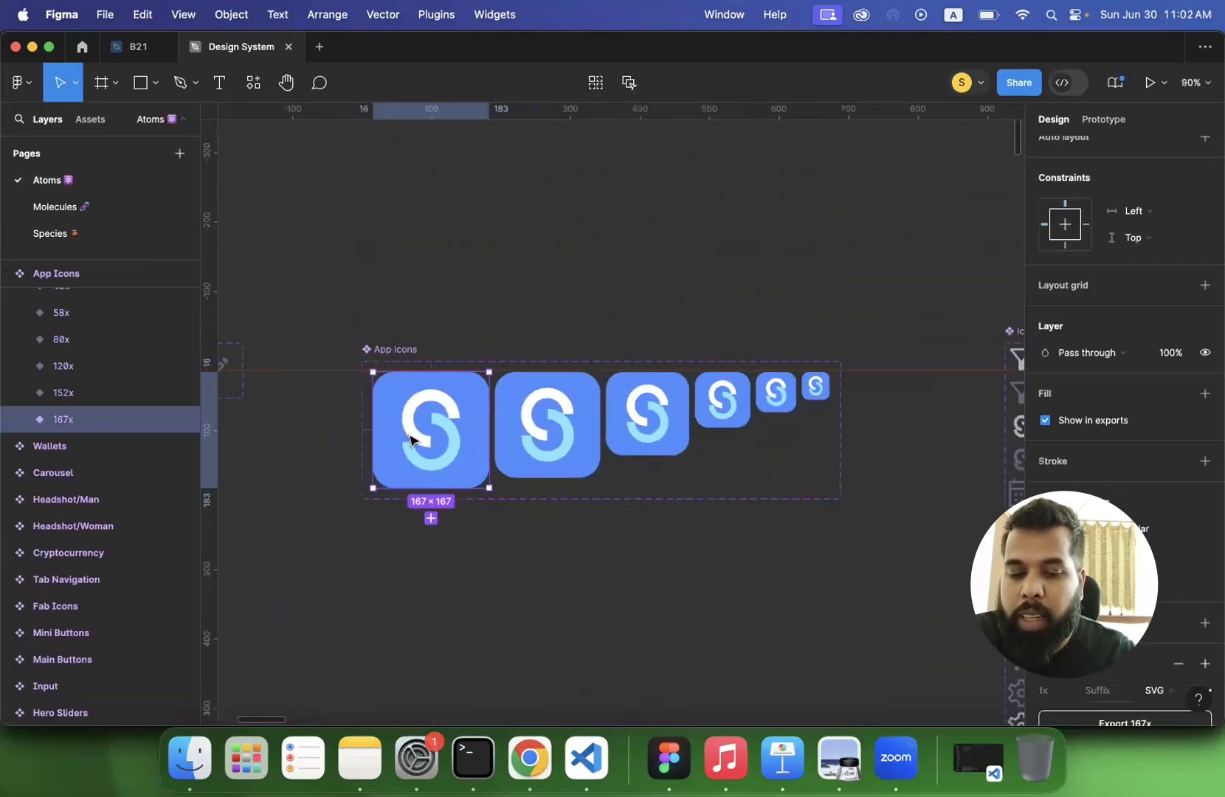
- Look over the icon, rating and alert components on the Atoms page and select variant 3 of the Gradients component
scroll(947, 470, down, 5)
scroll(946, 471, right, 1)
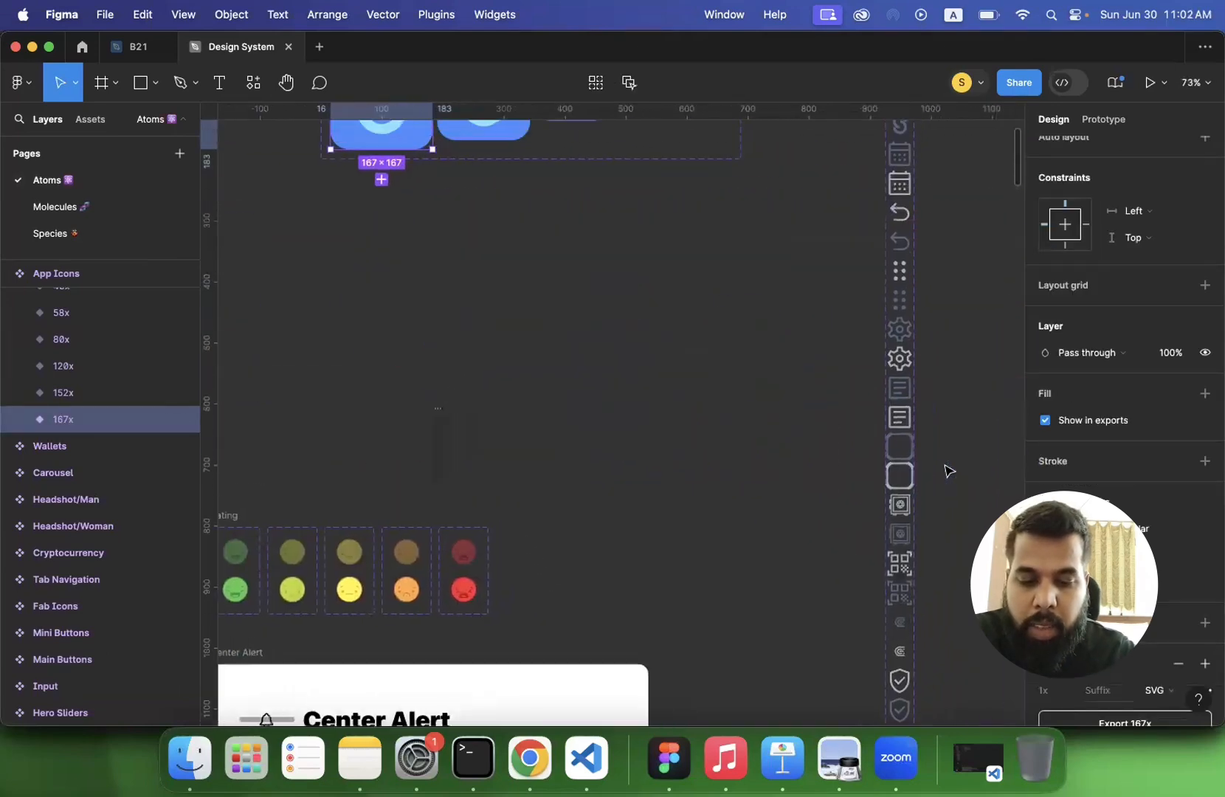
scroll(947, 470, down, 5)
scroll(484, 423, down, 3)
scroll(484, 423, right, 2)
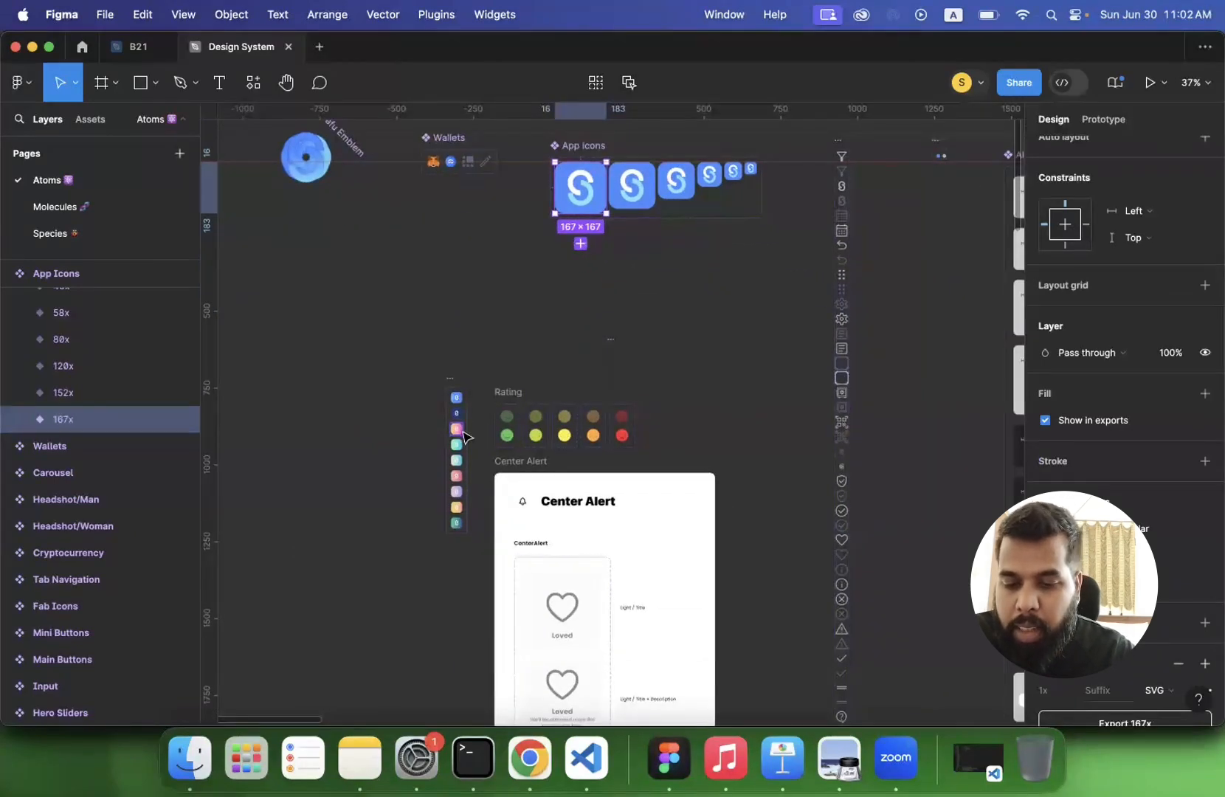
scroll(464, 437, up, 10)
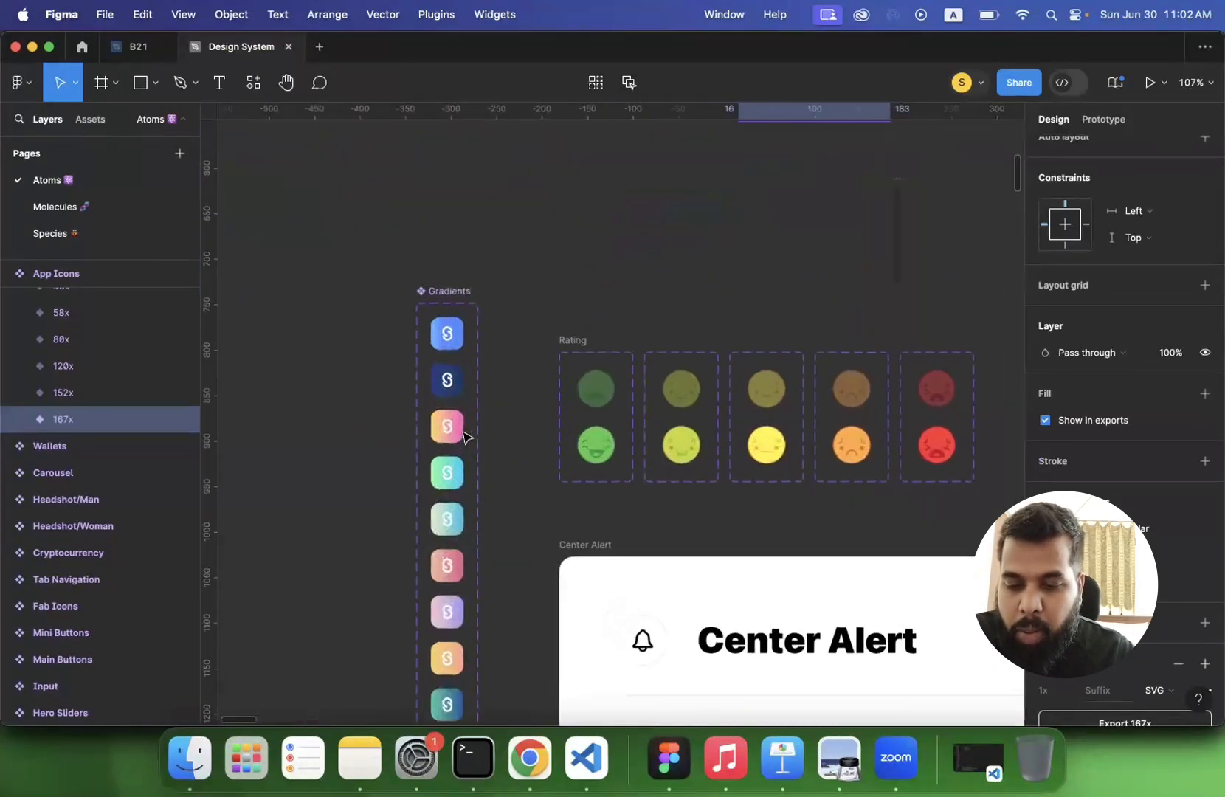
click(451, 432)
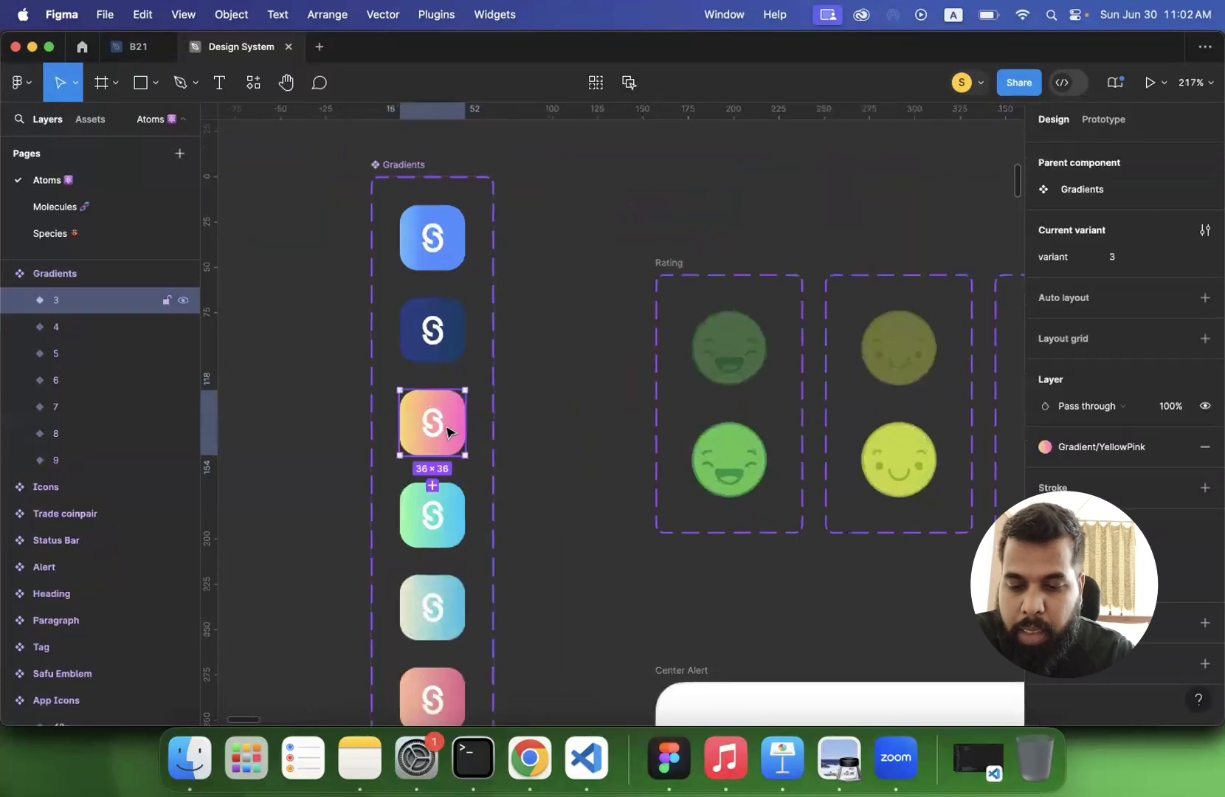
- Inspect the CSS layout and style code of gradient variant 3 in Dev Mode, and return to design mode with nothing selected
click(1067, 83)
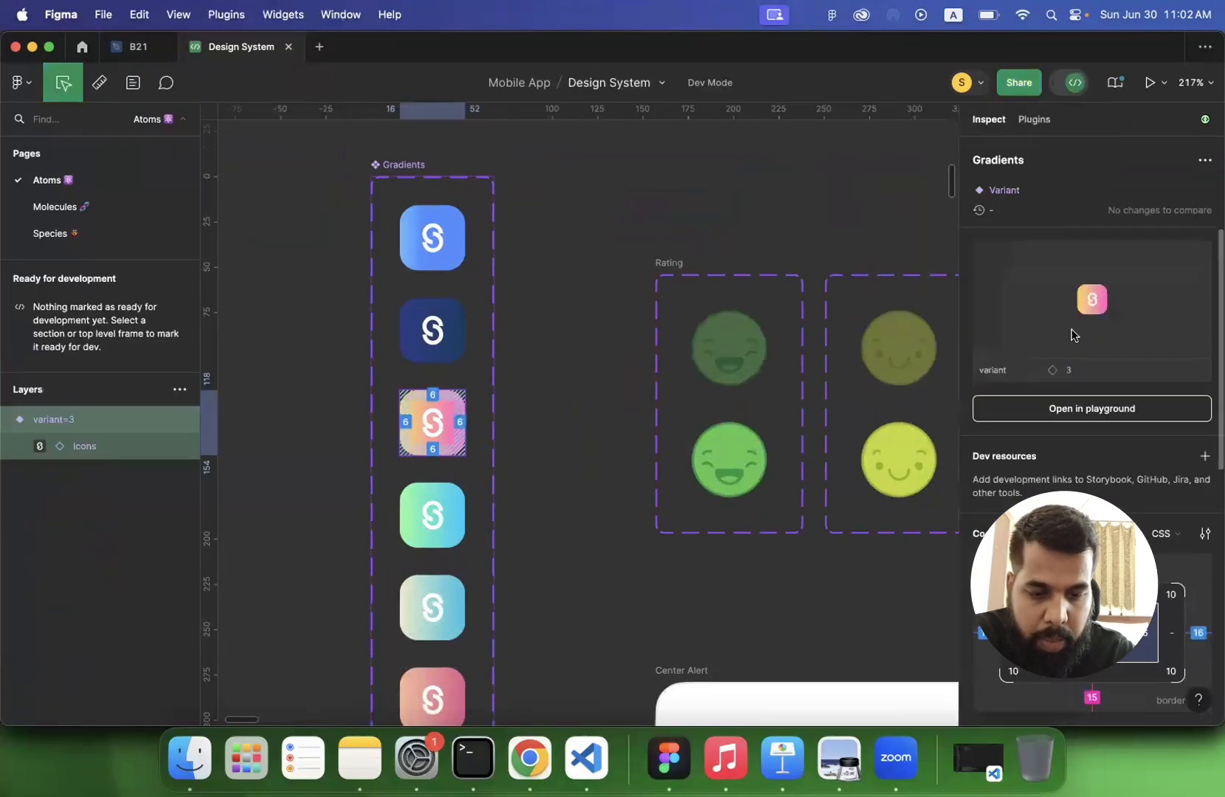
scroll(1067, 484, down, 5)
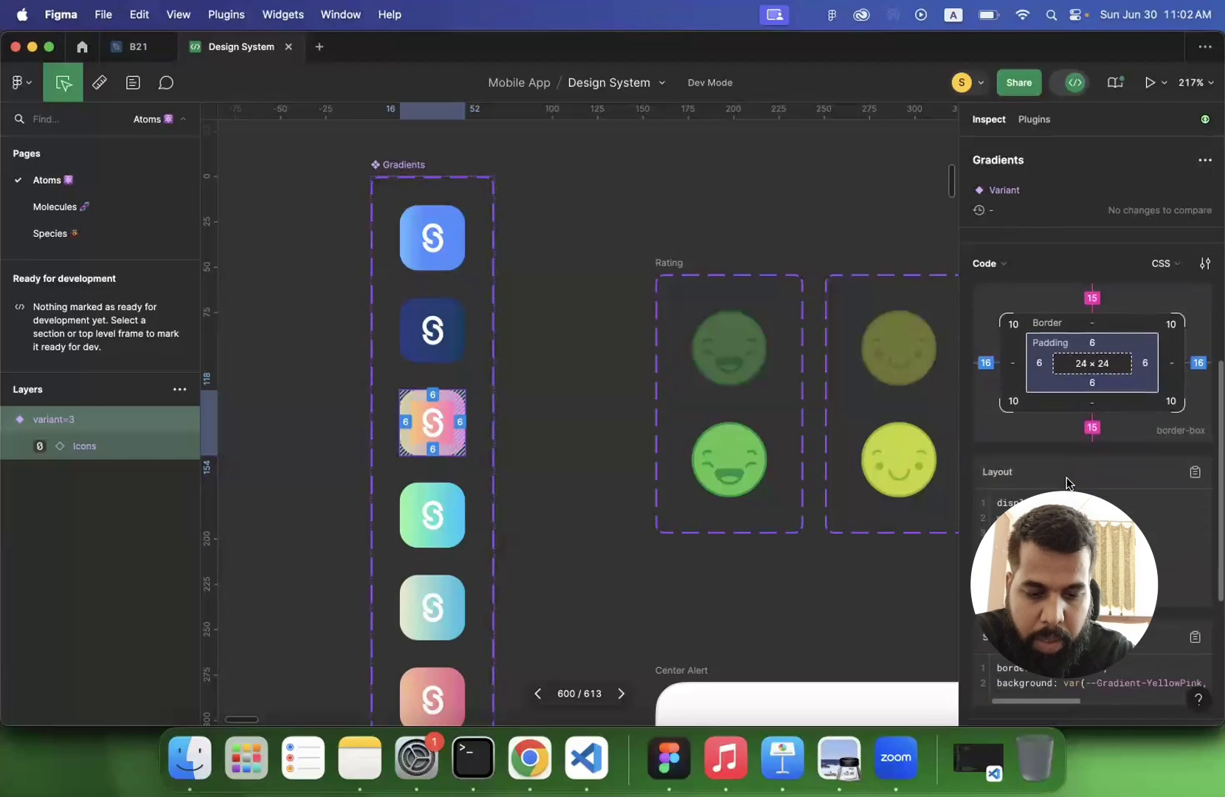
scroll(1055, 451, down, 5)
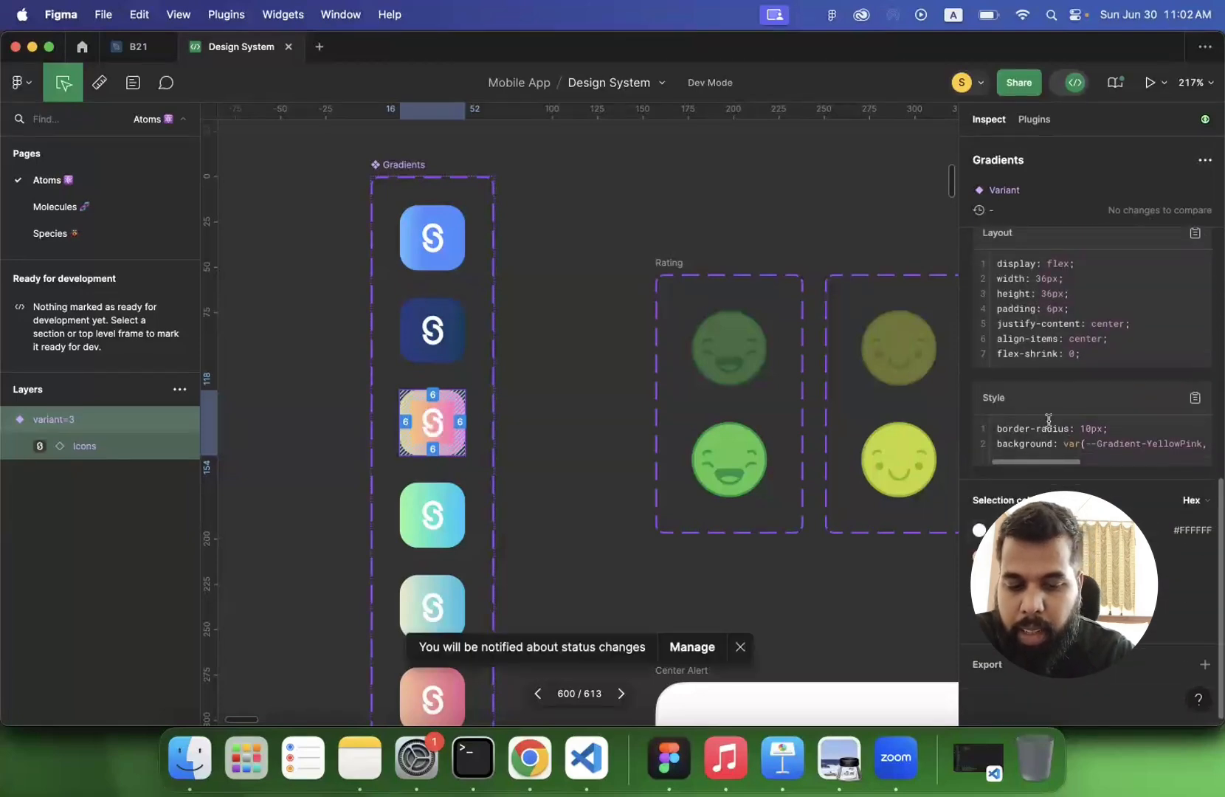
scroll(1055, 295, up, 10)
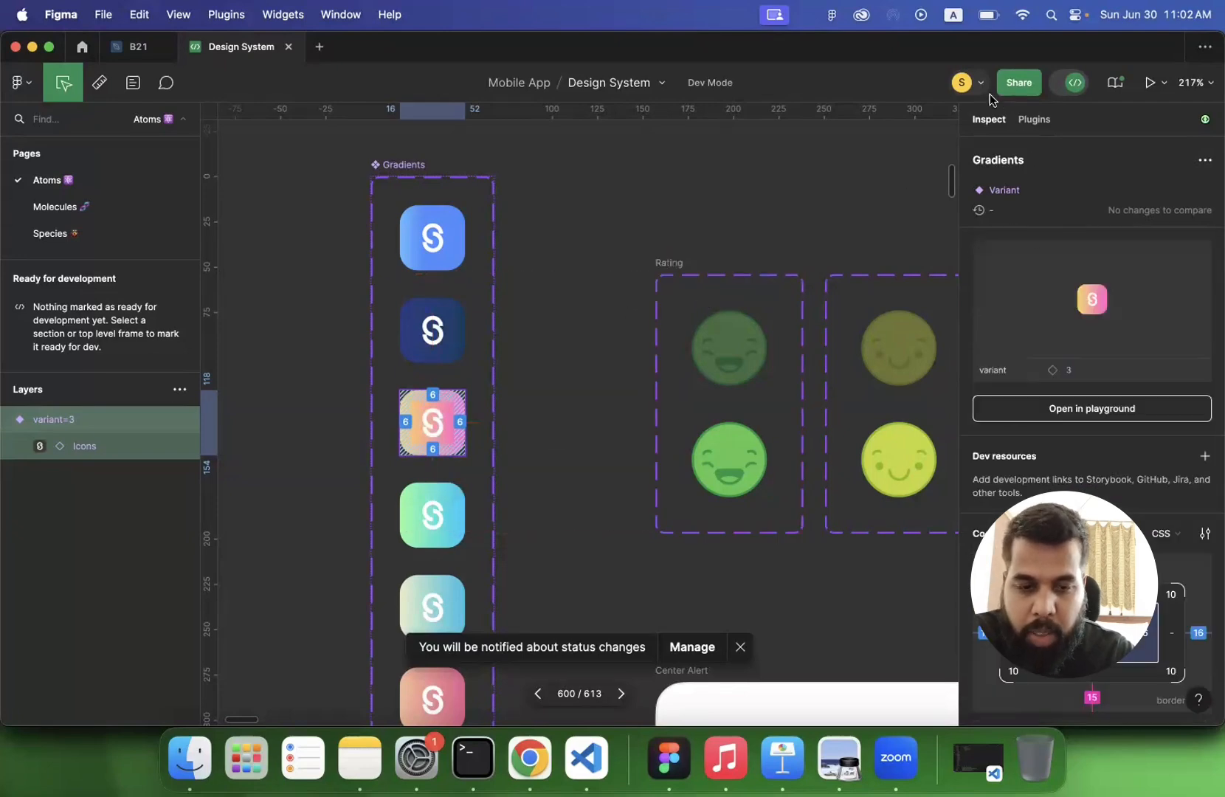
click(1056, 83)
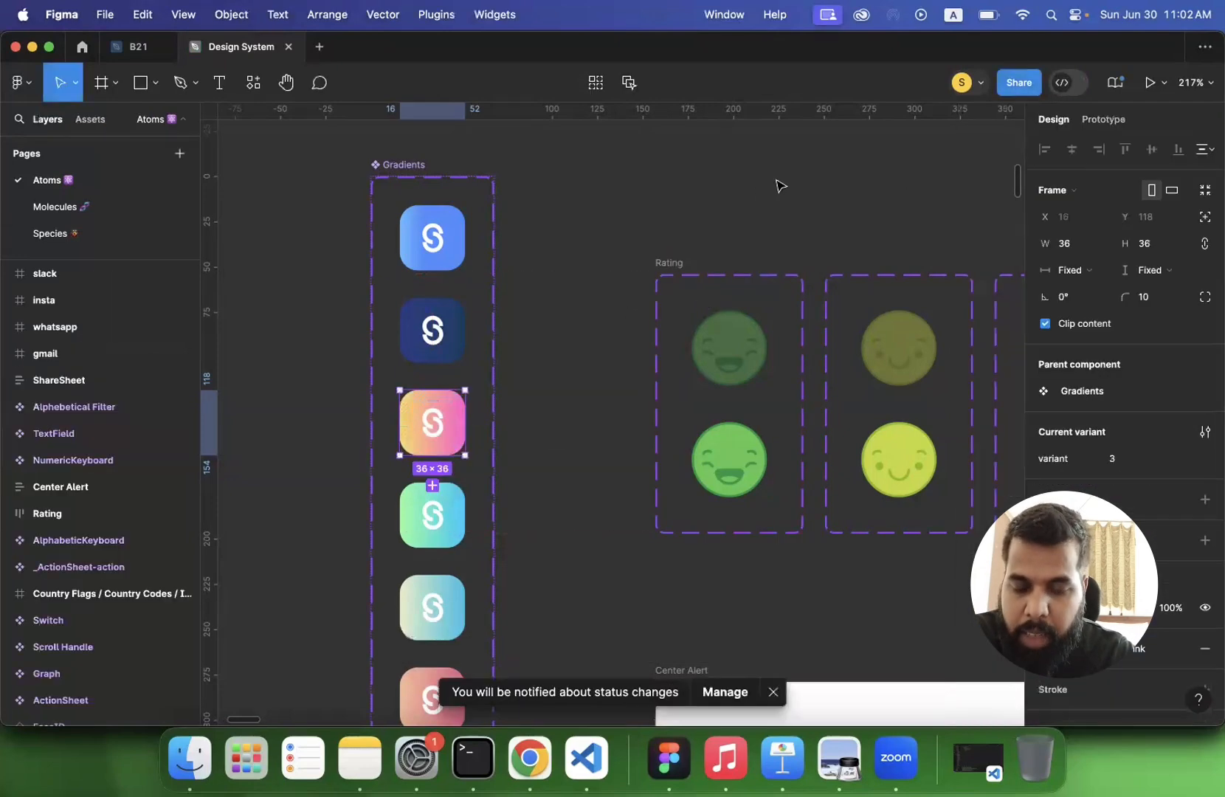
click(656, 203)
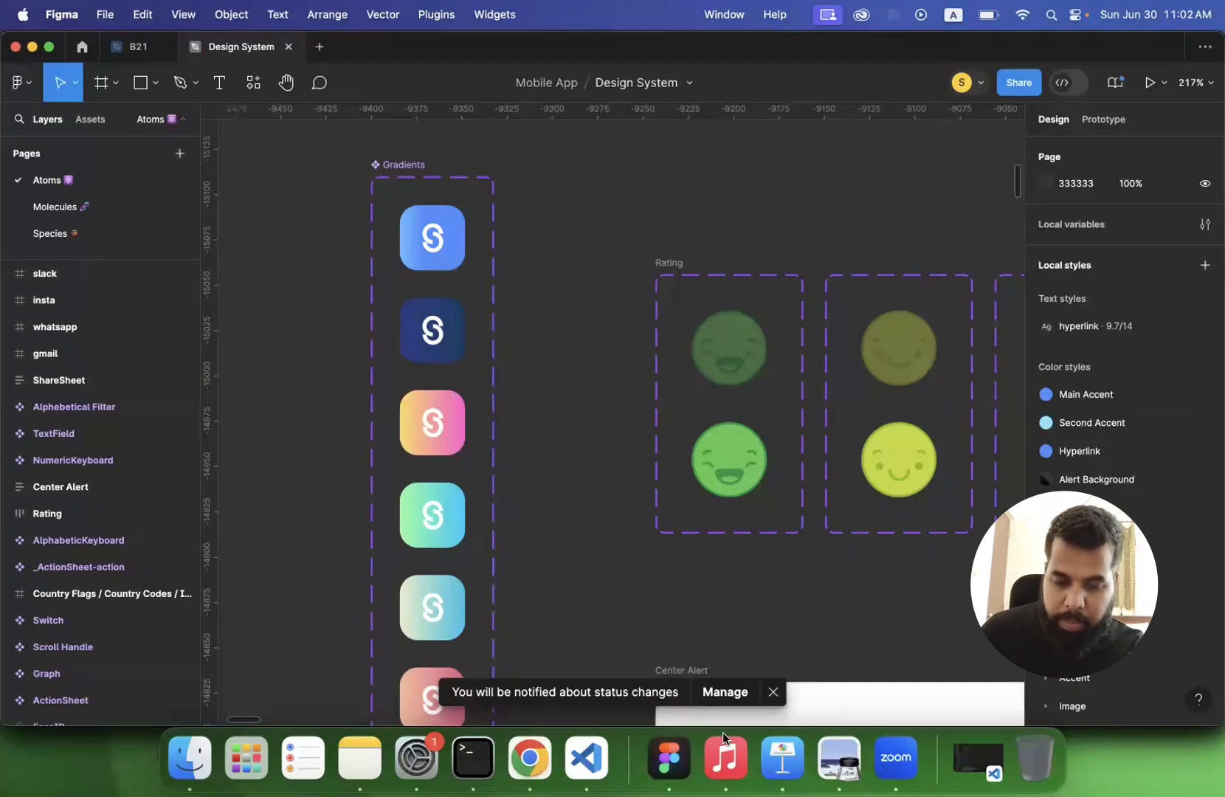
- Switch to lecture 3.pdf in Preview and read the slides on why style guides are important for any product
click(852, 771)
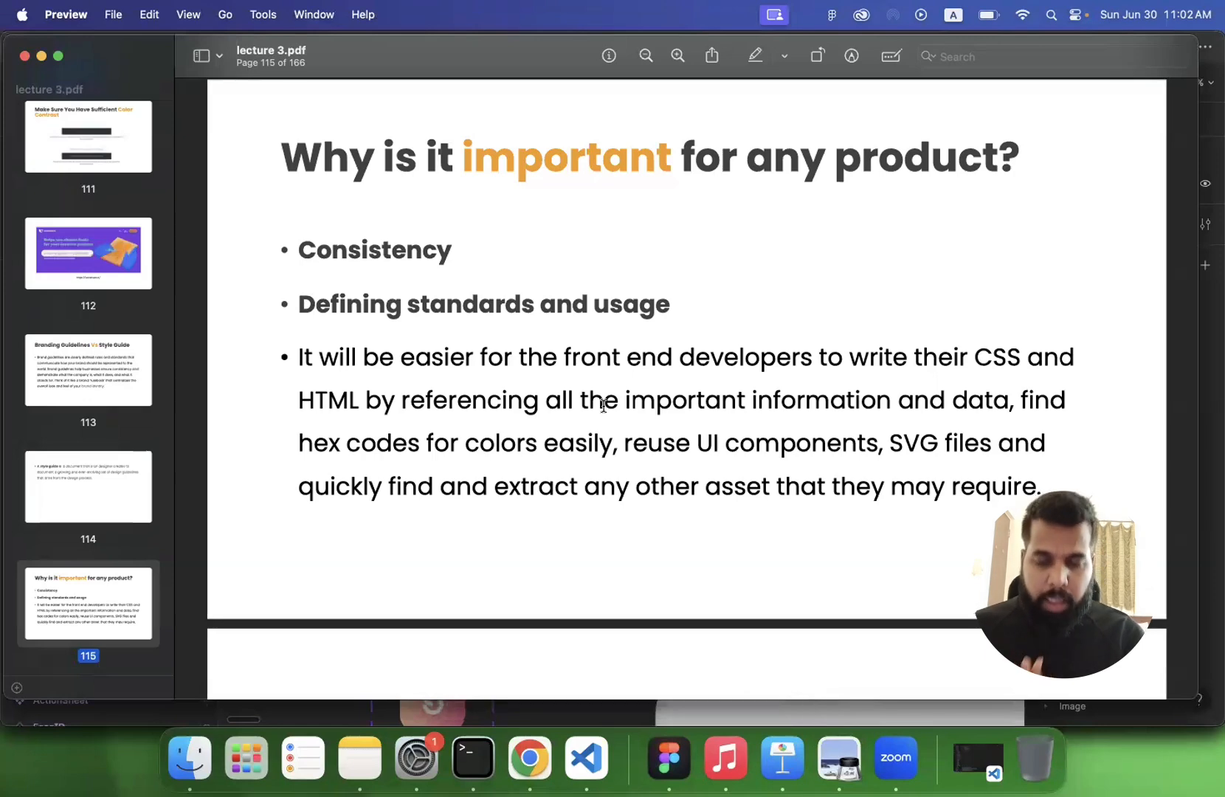
scroll(604, 405, down, 10)
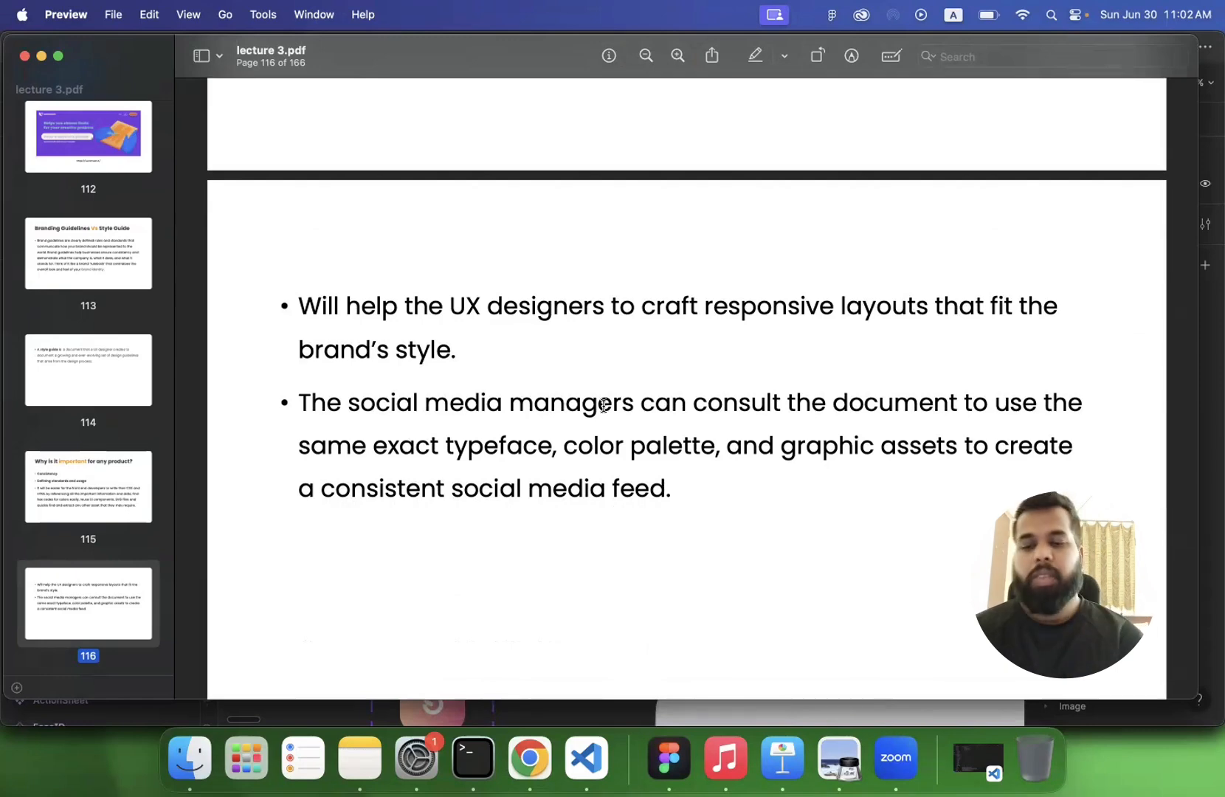
scroll(483, 326, down, 3)
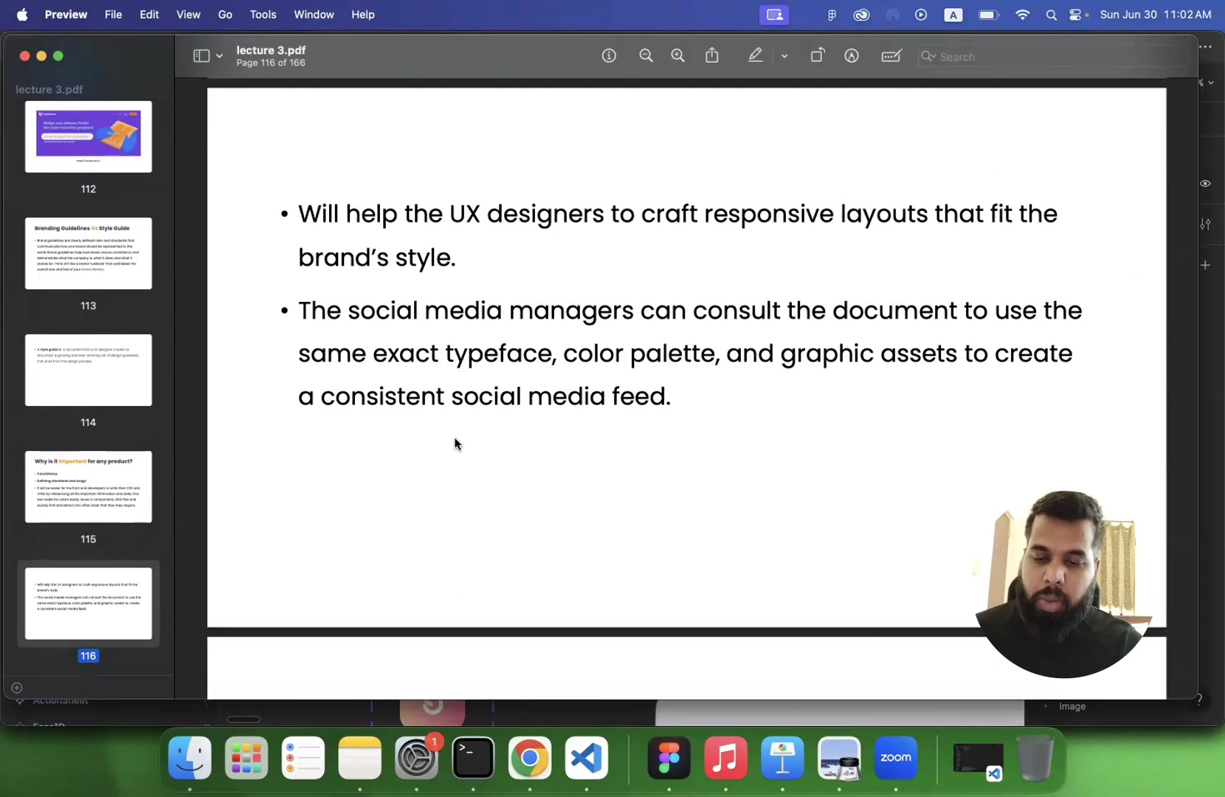
scroll(455, 441, down, 3)
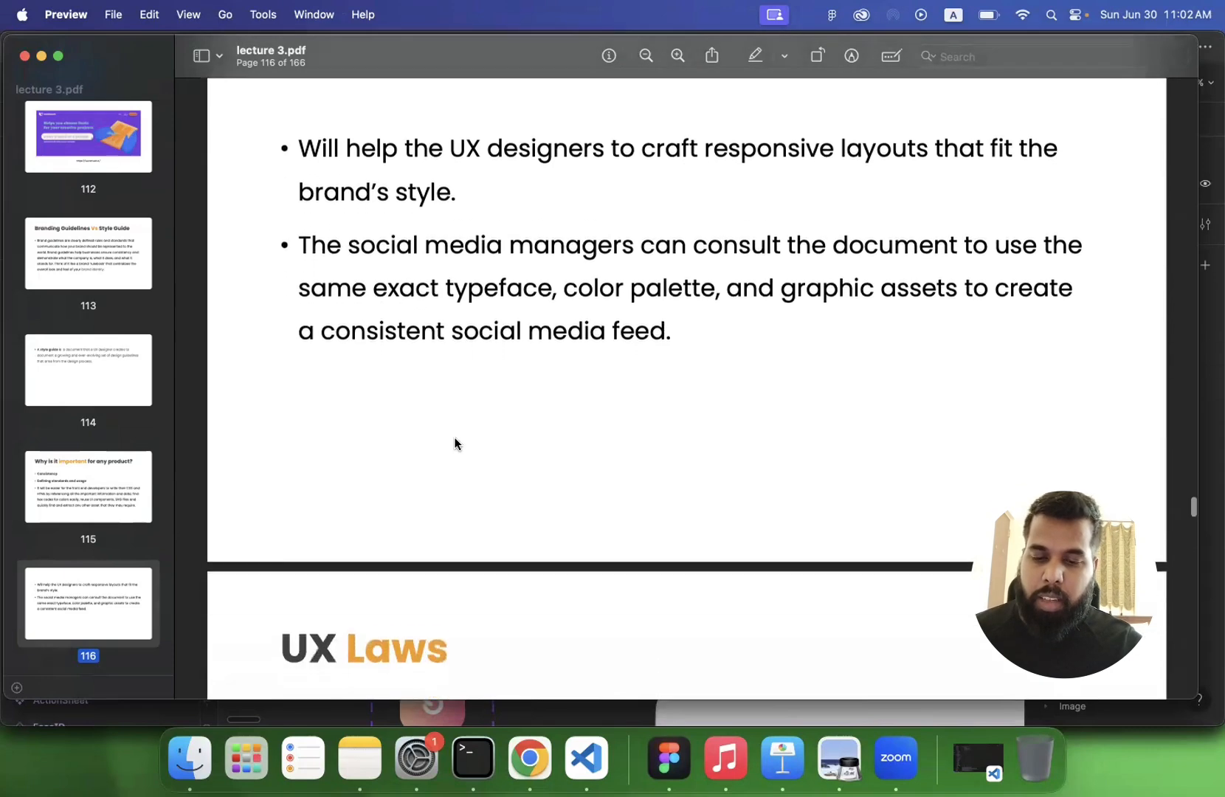
scroll(455, 442, down, 2)
- Review the slides from Branding Guidelines Vs Style Guide through to the UX Laws introduction
scroll(455, 441, up, 5)
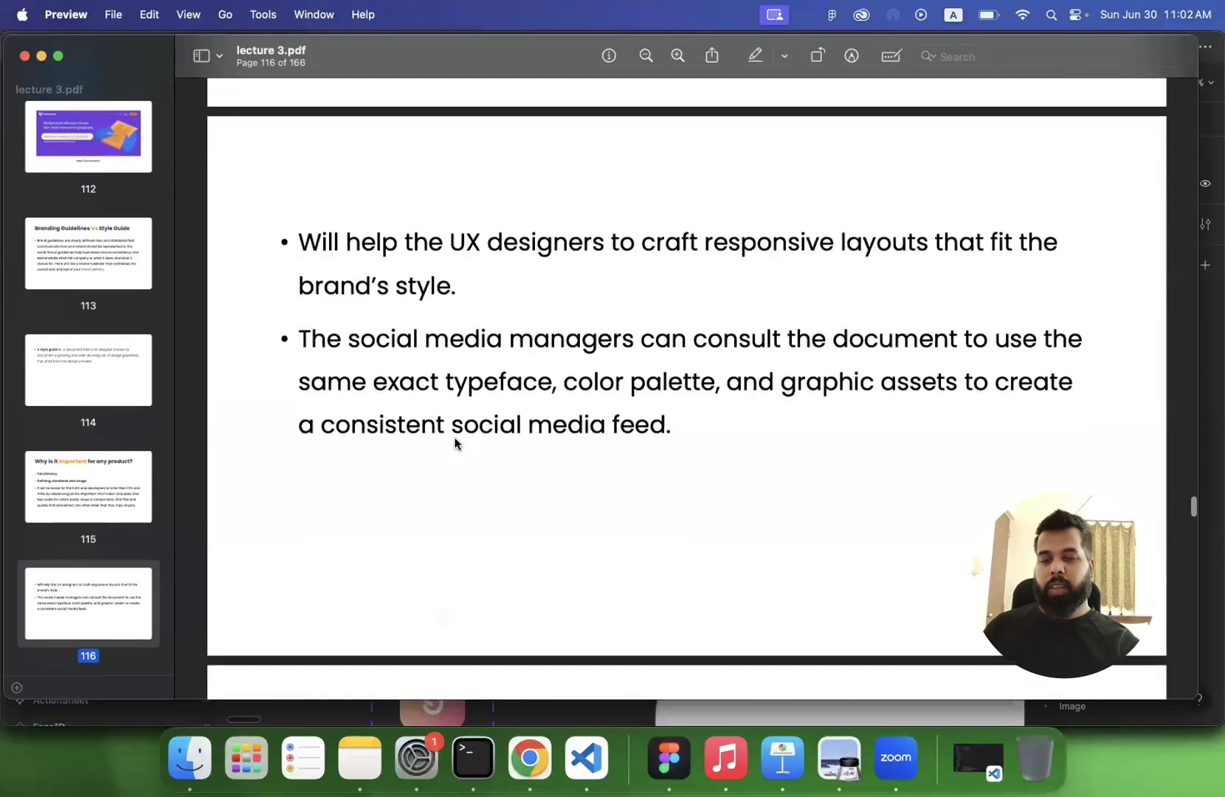
scroll(454, 441, up, 20)
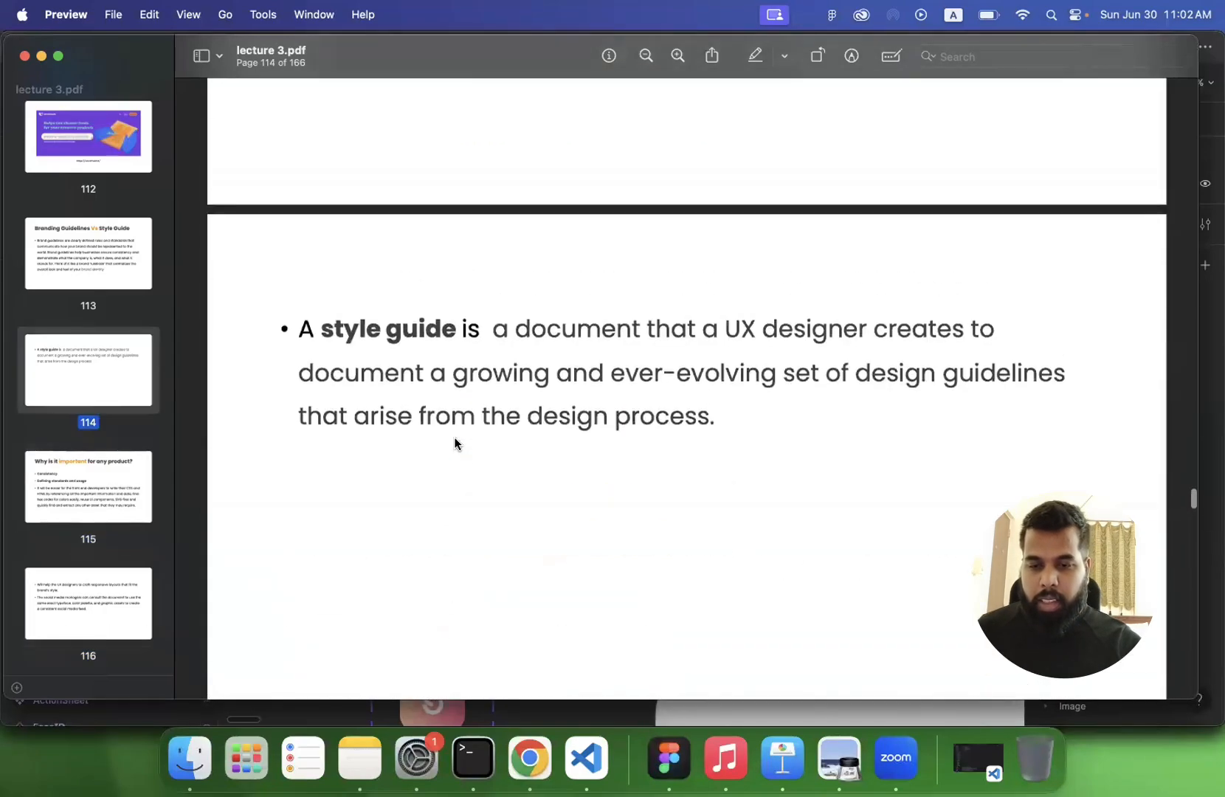
scroll(455, 442, up, 10)
scroll(455, 441, down, 10)
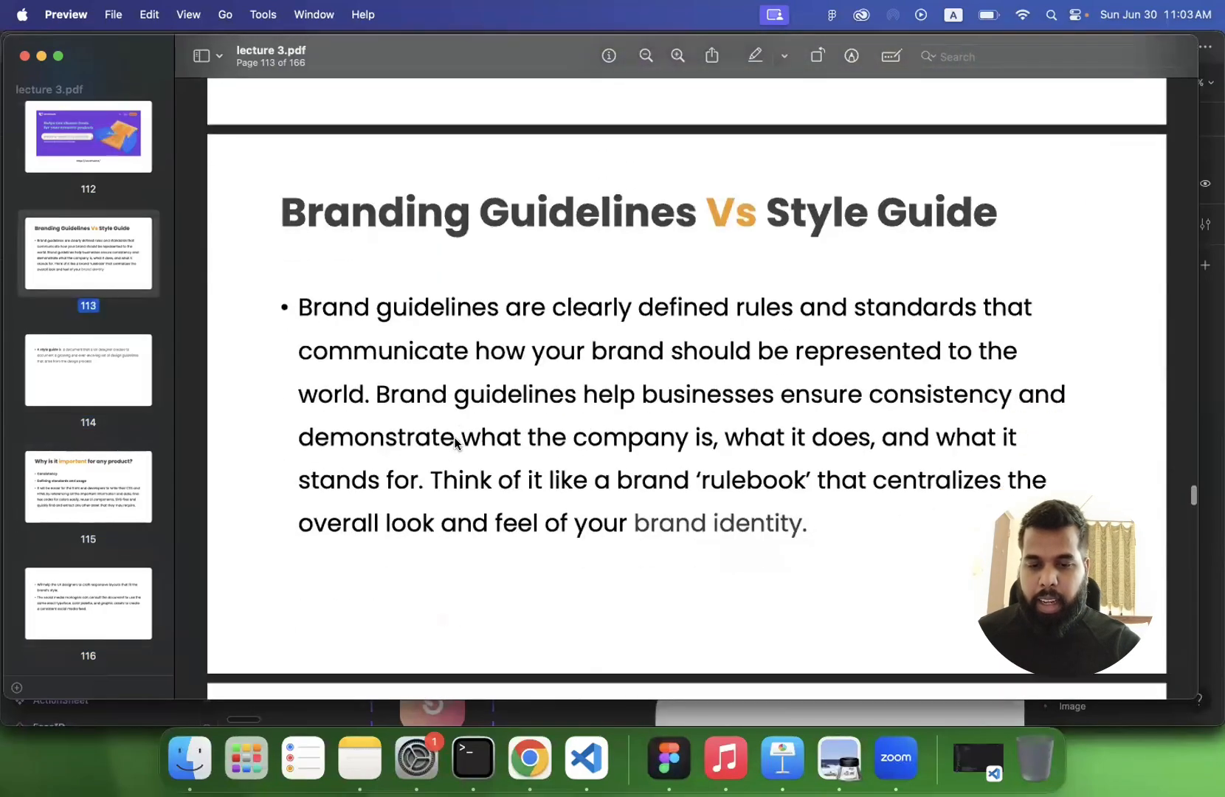
scroll(455, 441, down, 15)
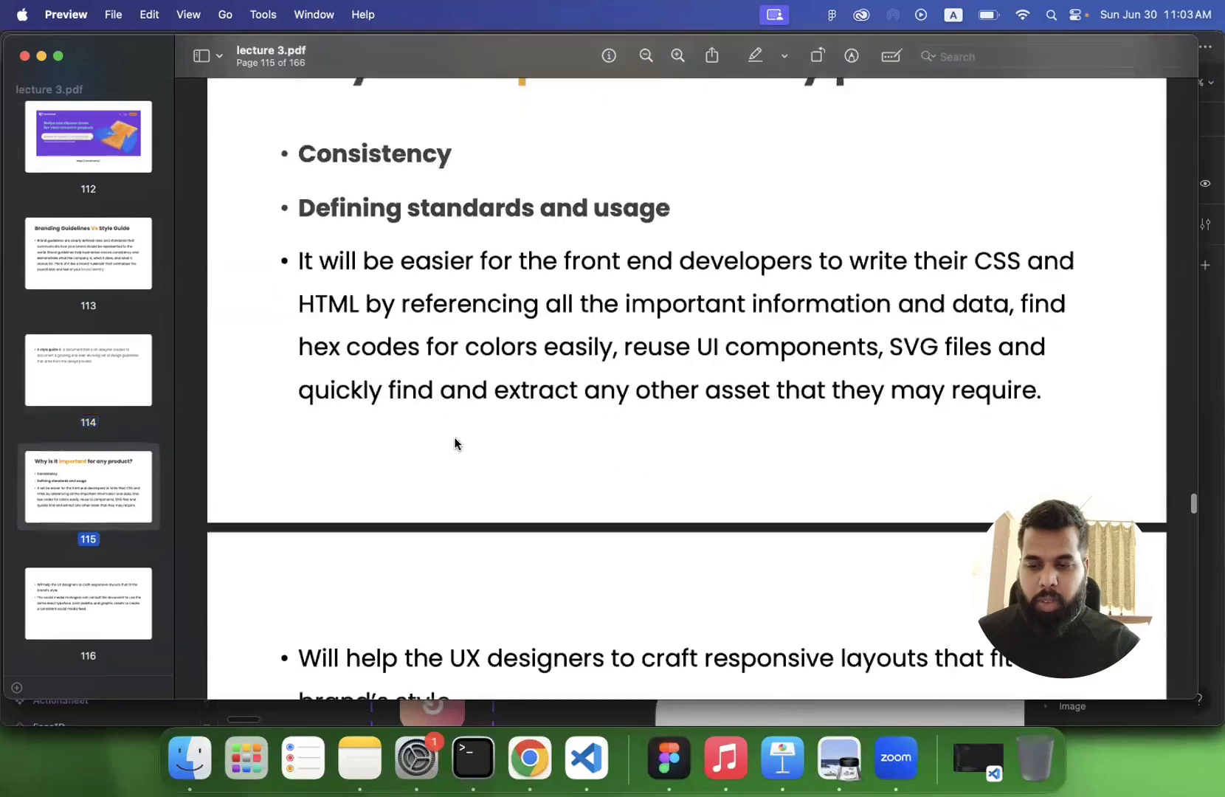
scroll(455, 441, down, 15)
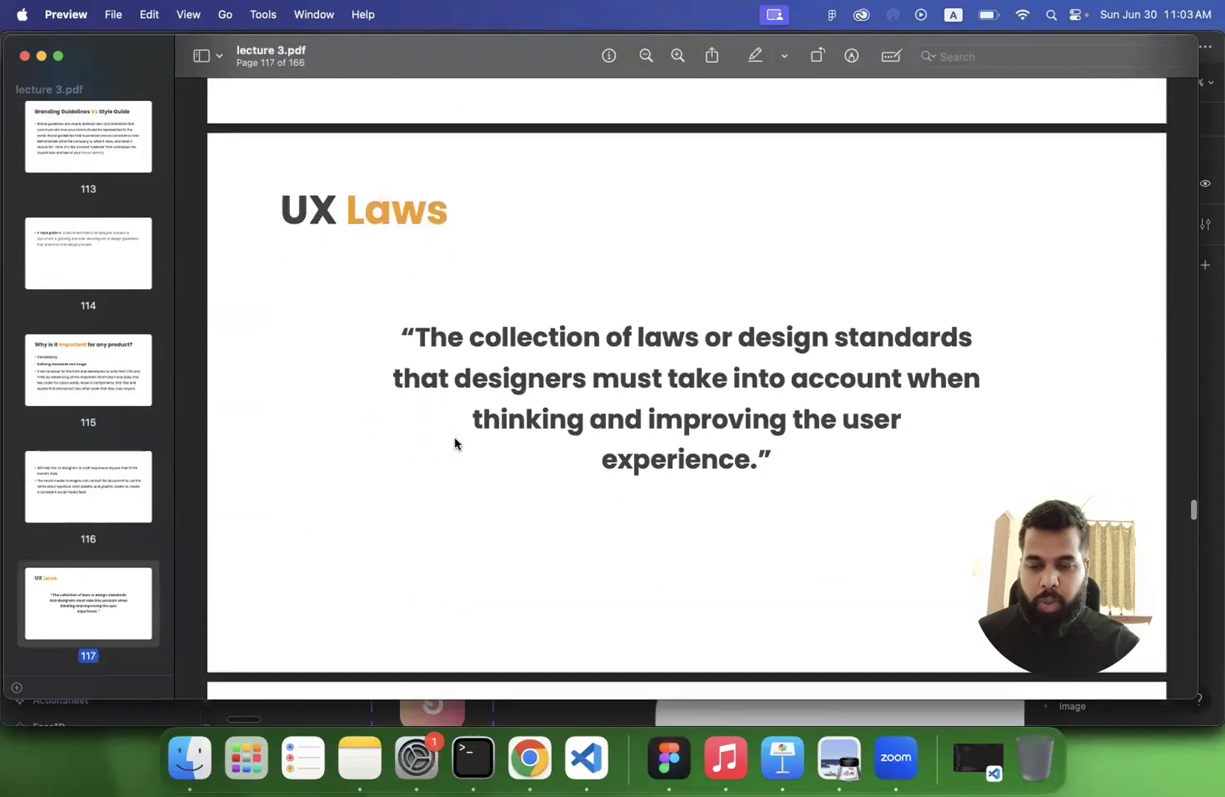
- Skim the page thumbnails of the coming UX law slides, and go back to the "Why is it important for any product?" slide
scroll(93, 605, down, 20)
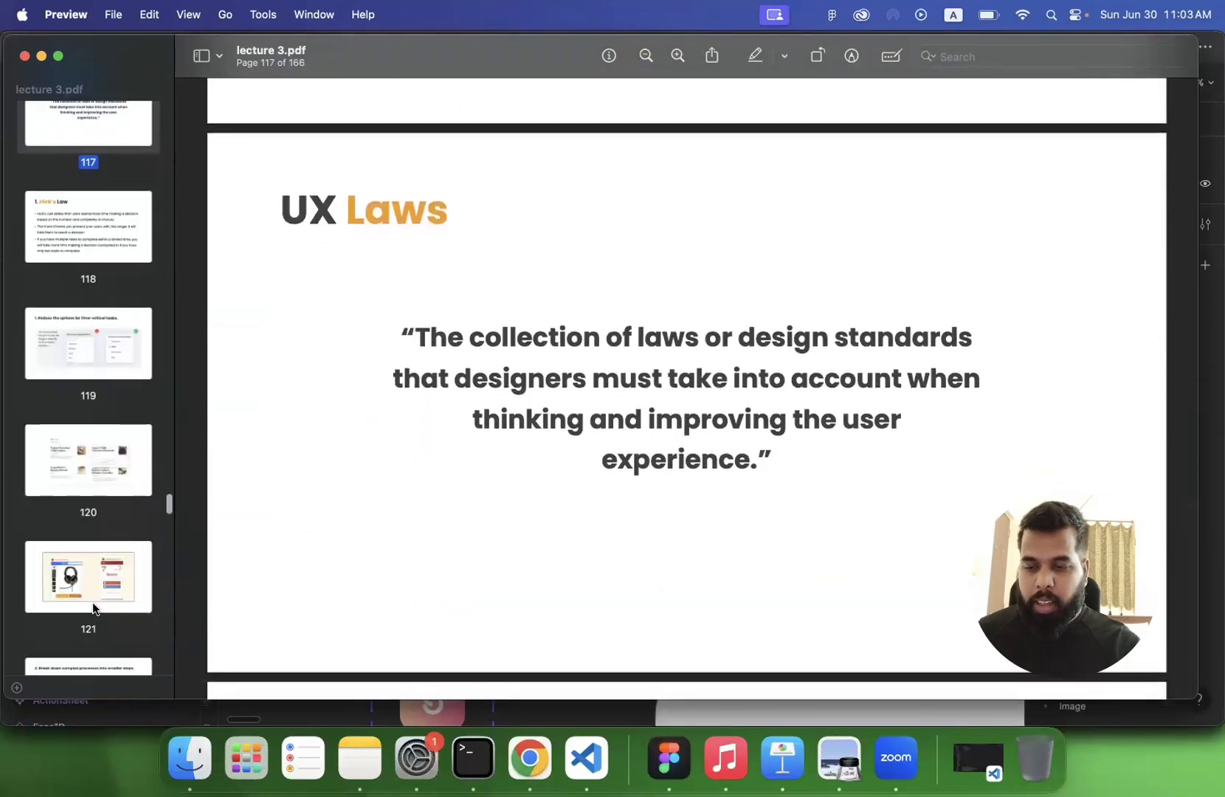
scroll(91, 602, down, 8)
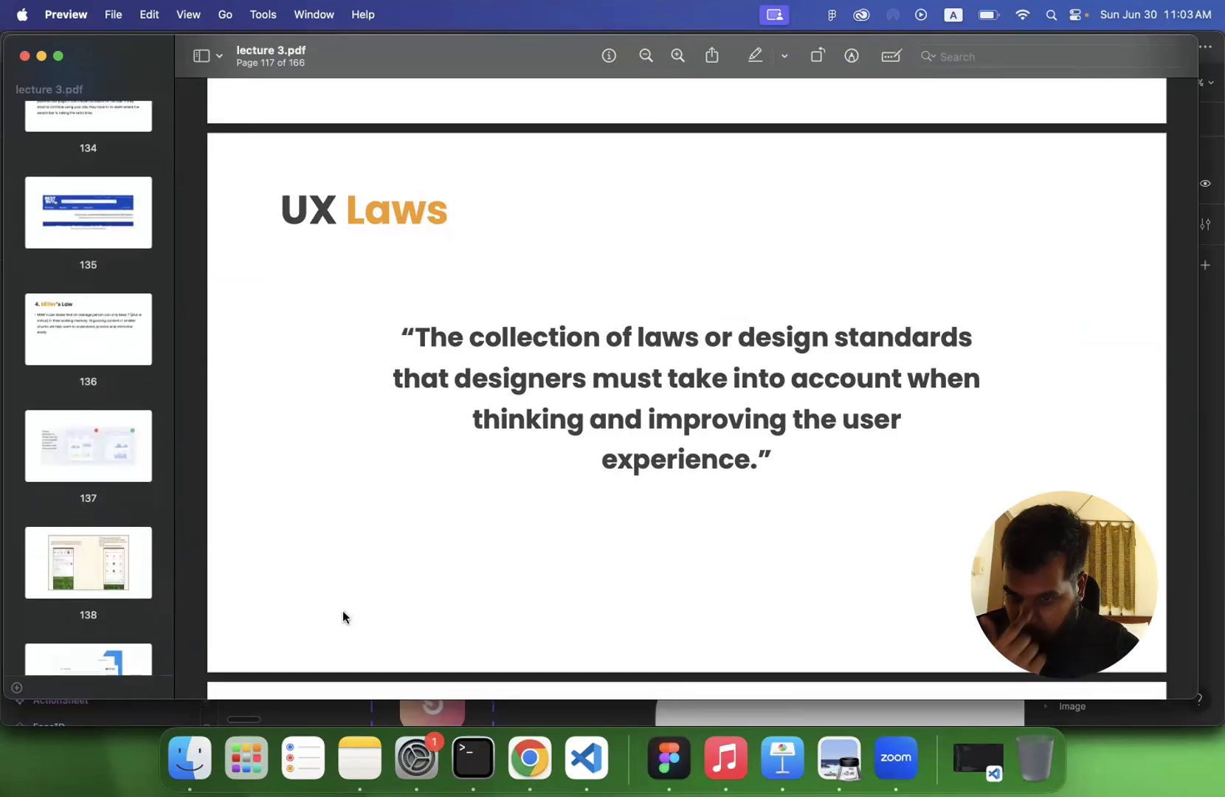
scroll(381, 555, up, 8)
scroll(381, 555, up, 6)
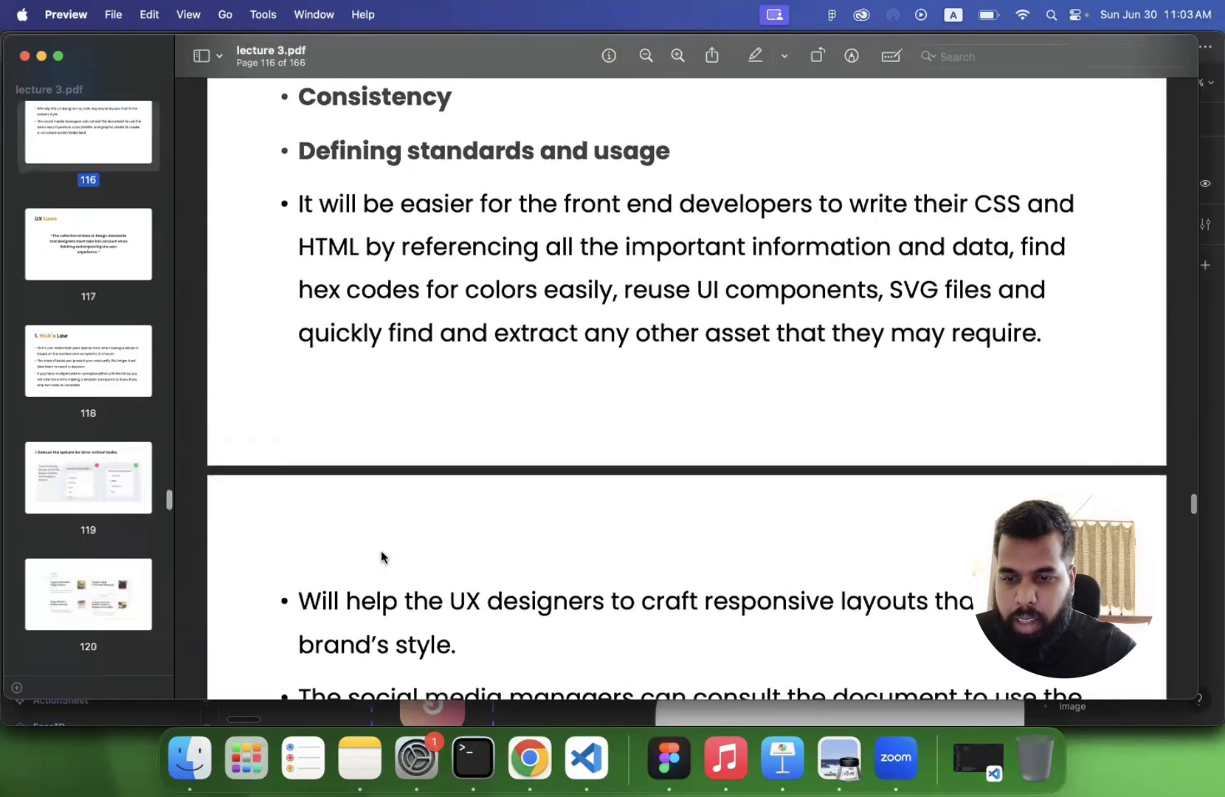
scroll(374, 421, up, 4)
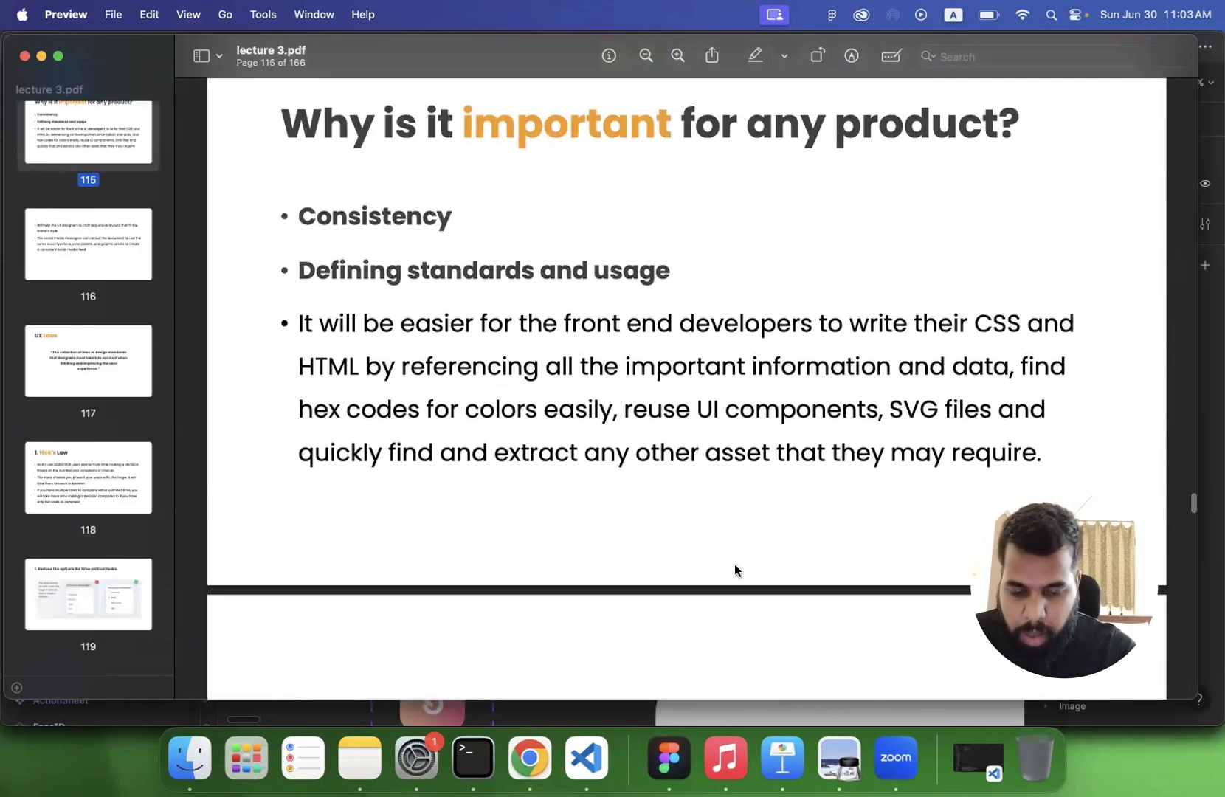
- Switch to Chrome and bring up the tab with the Coca-Cola brand guideline search results
click(526, 758)
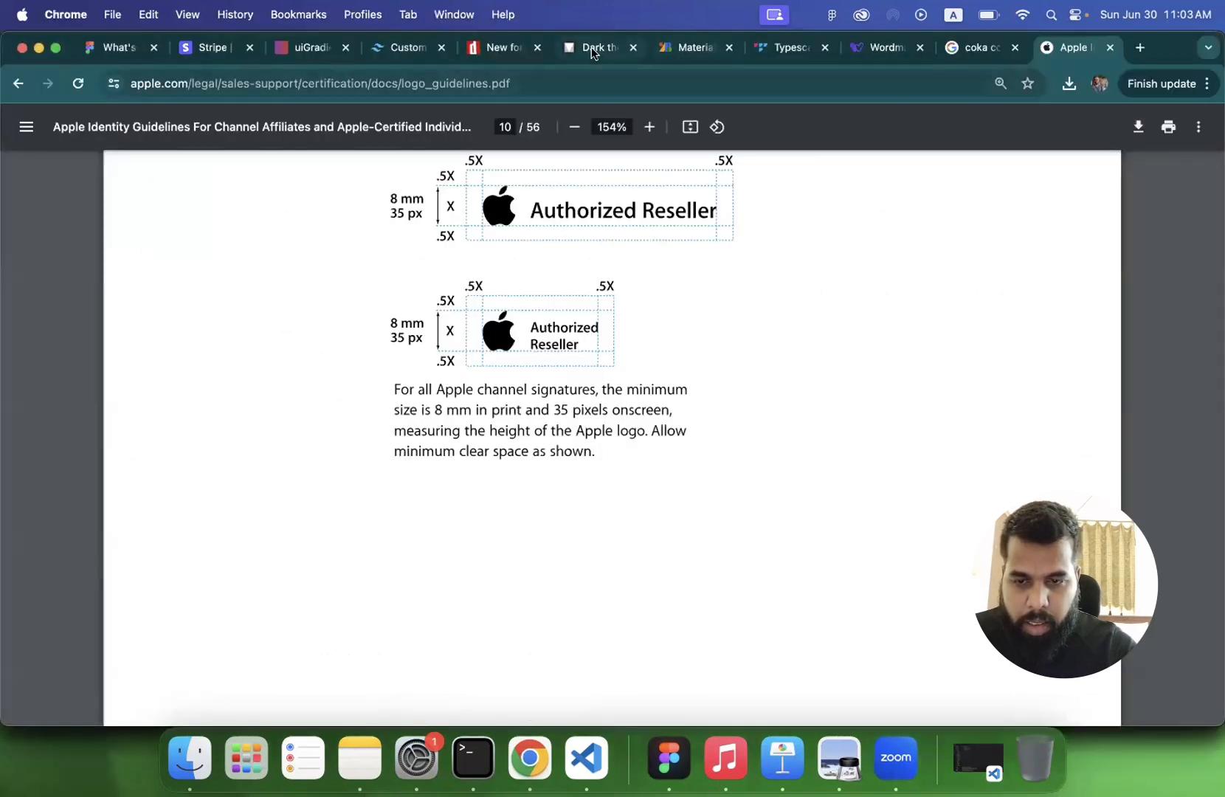
click(985, 62)
click(962, 90)
text(figma c)
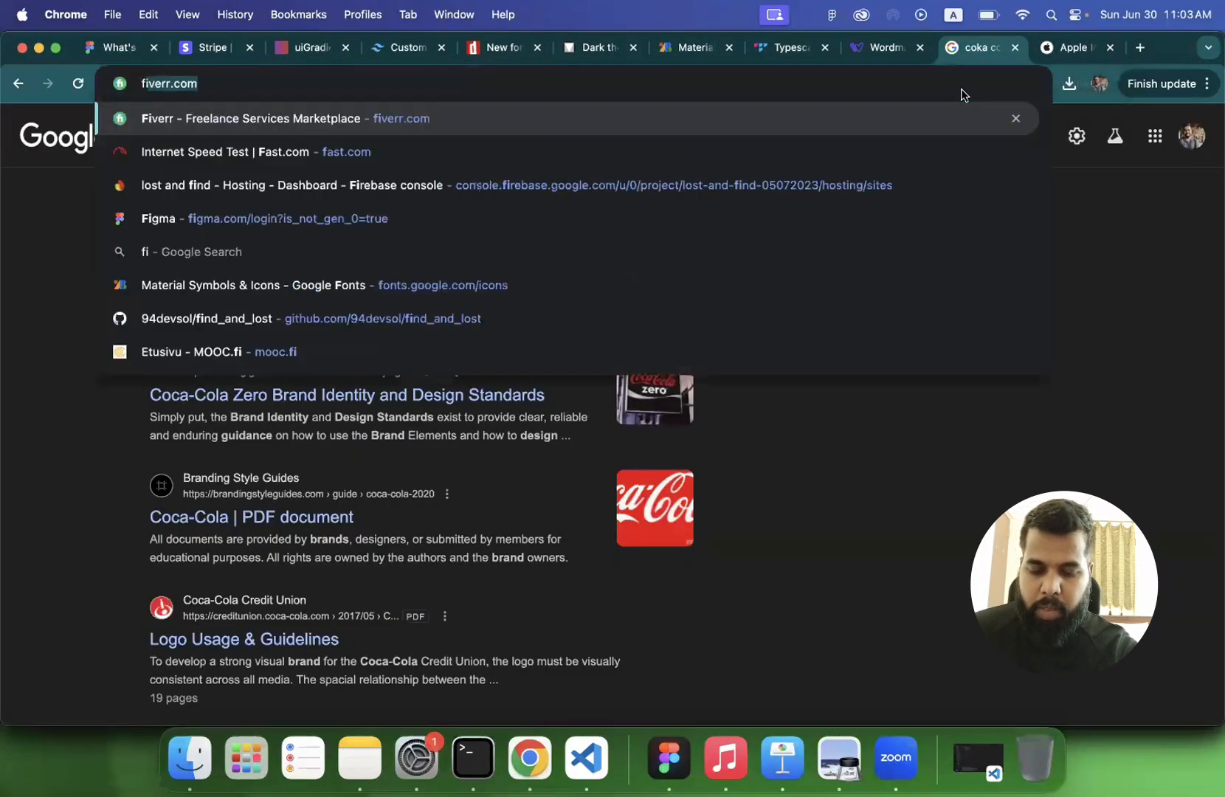
text(om)
key(BackSpace)
text(n)
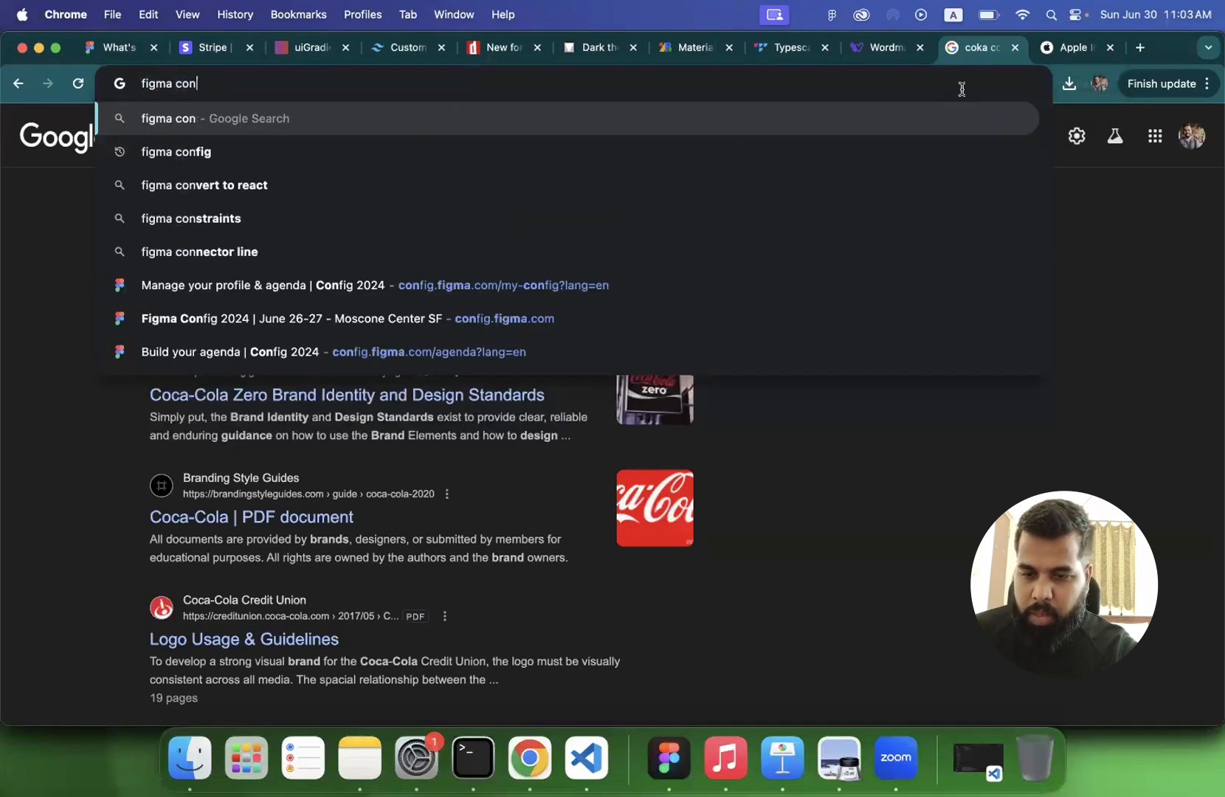
text(g)
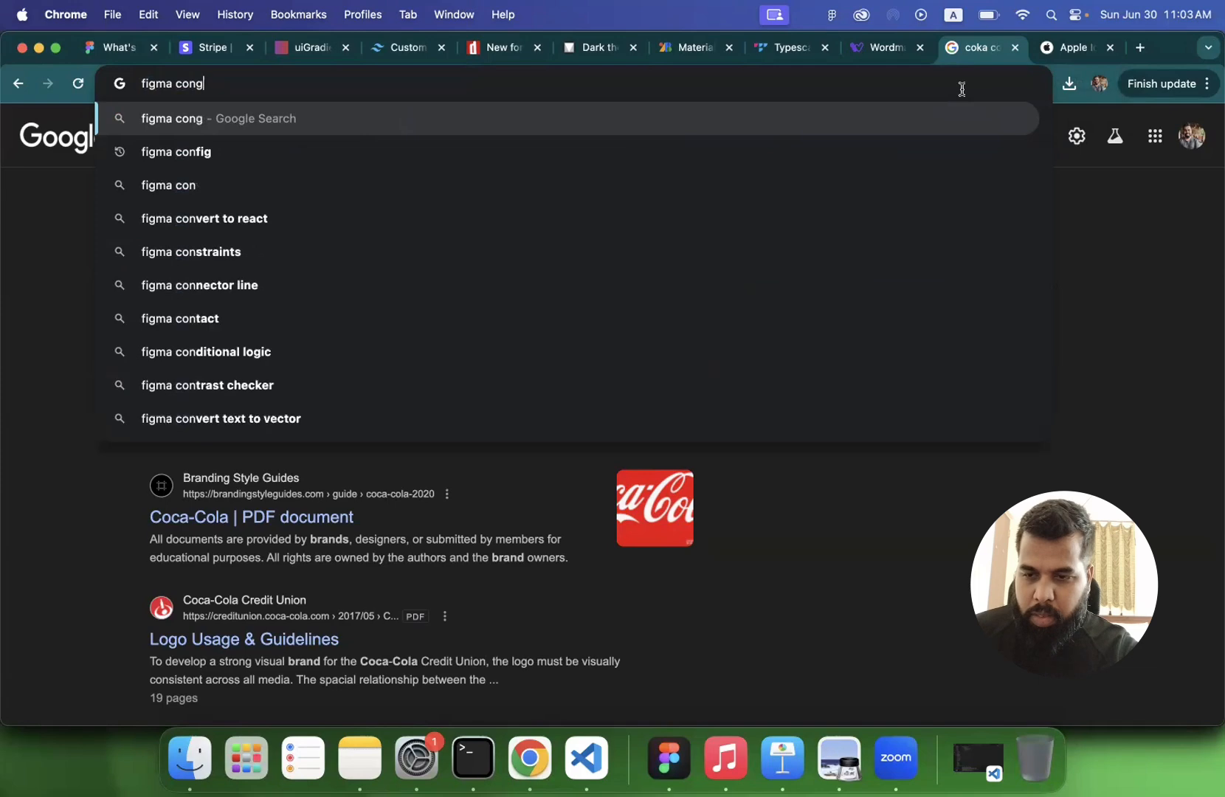
key(BackSpace)
key(super+a)
- Load Figma's What's New page at figma.com/whats-new in the current tab
text(fig,)
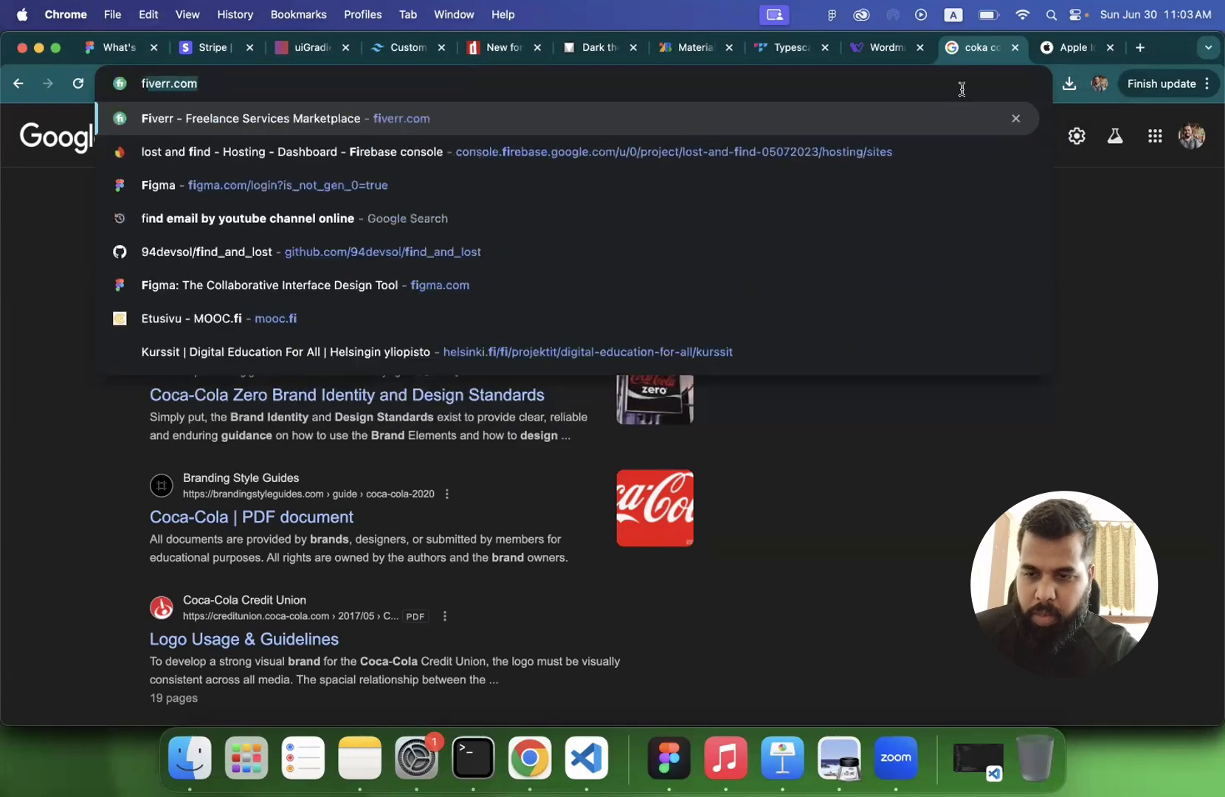
key(BackSpace)
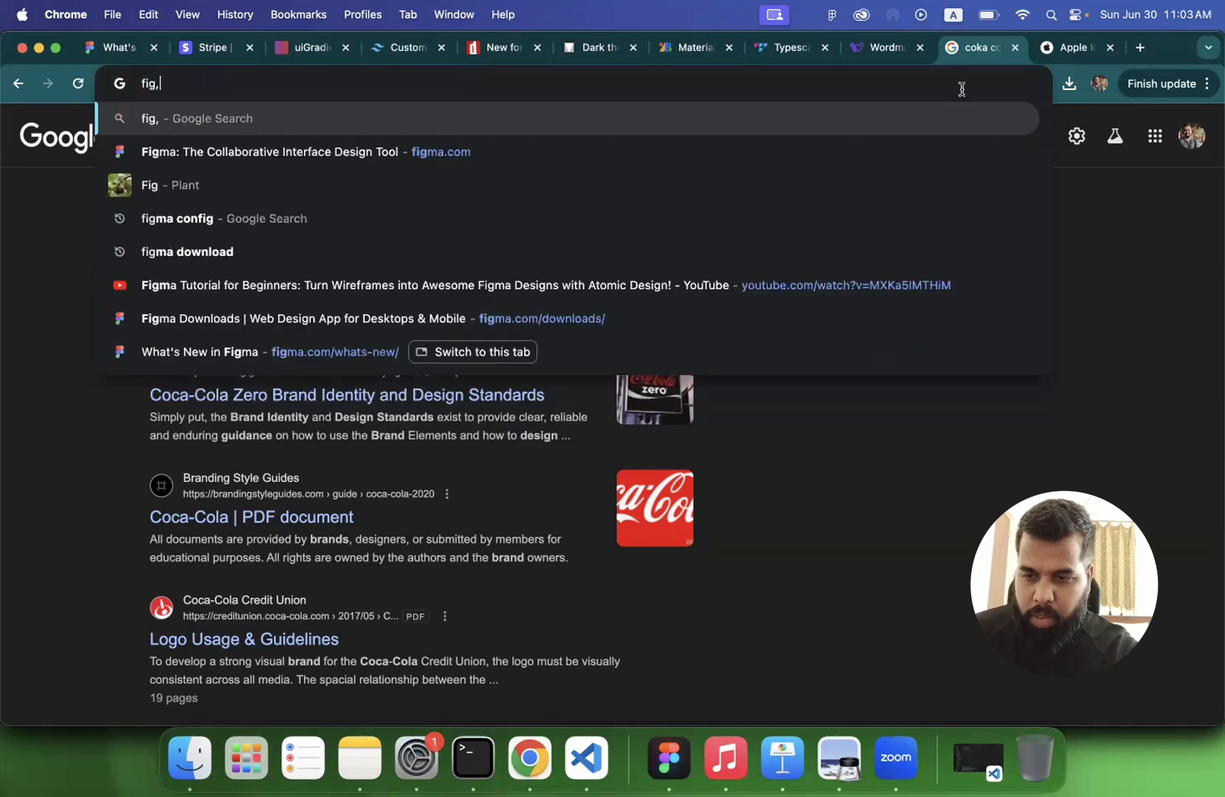
text(,)
key(BackSpace)
text(ma.com)
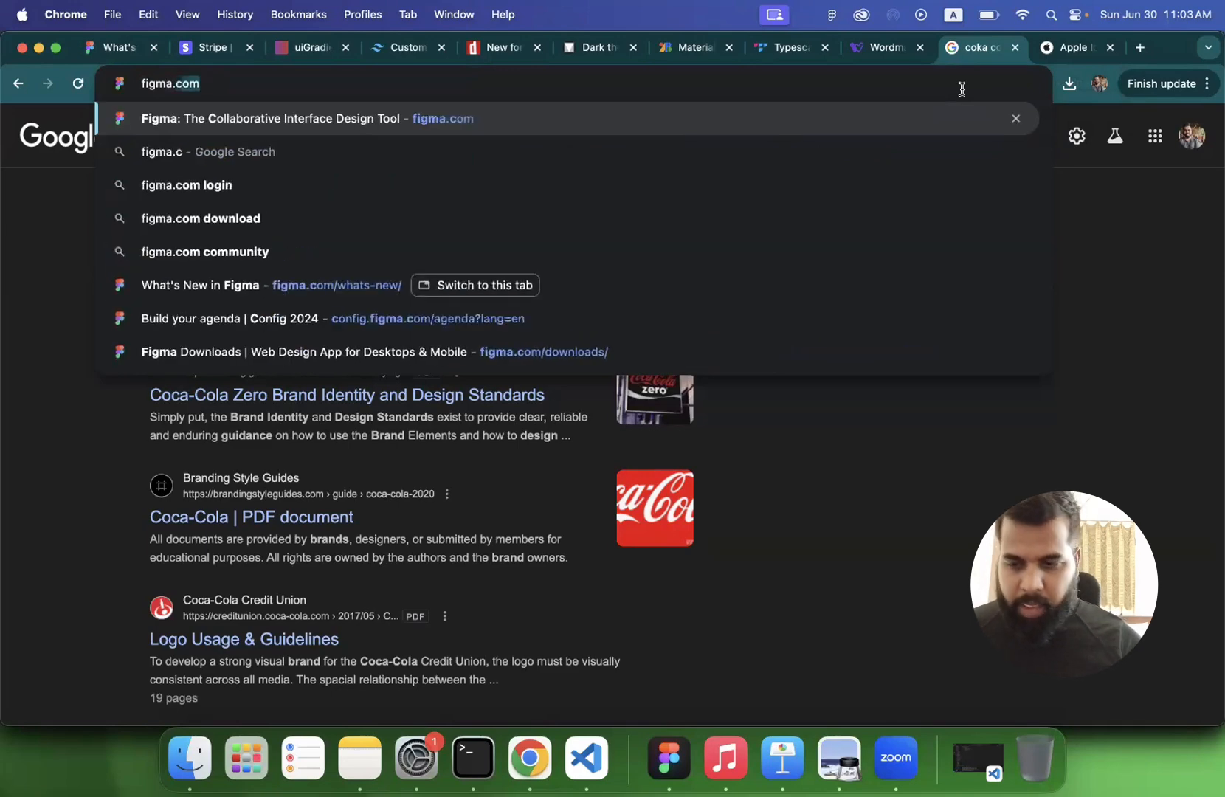
key(Down)
key(Down)
key(Down)
key(Down)
key(Down)
key(Return)
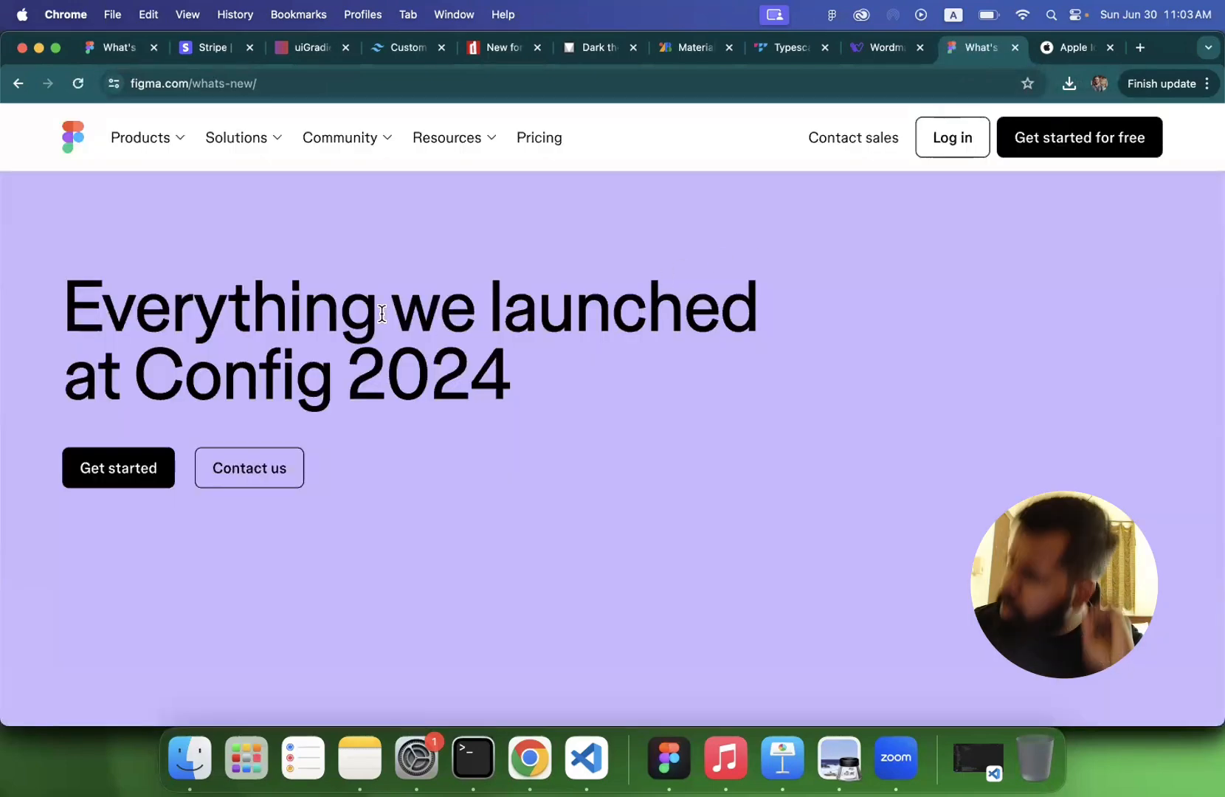
- Read the Config 2024 launch announcements and the Figma AI section, including visual search, first drafts and layer renaming
scroll(382, 313, down, 1)
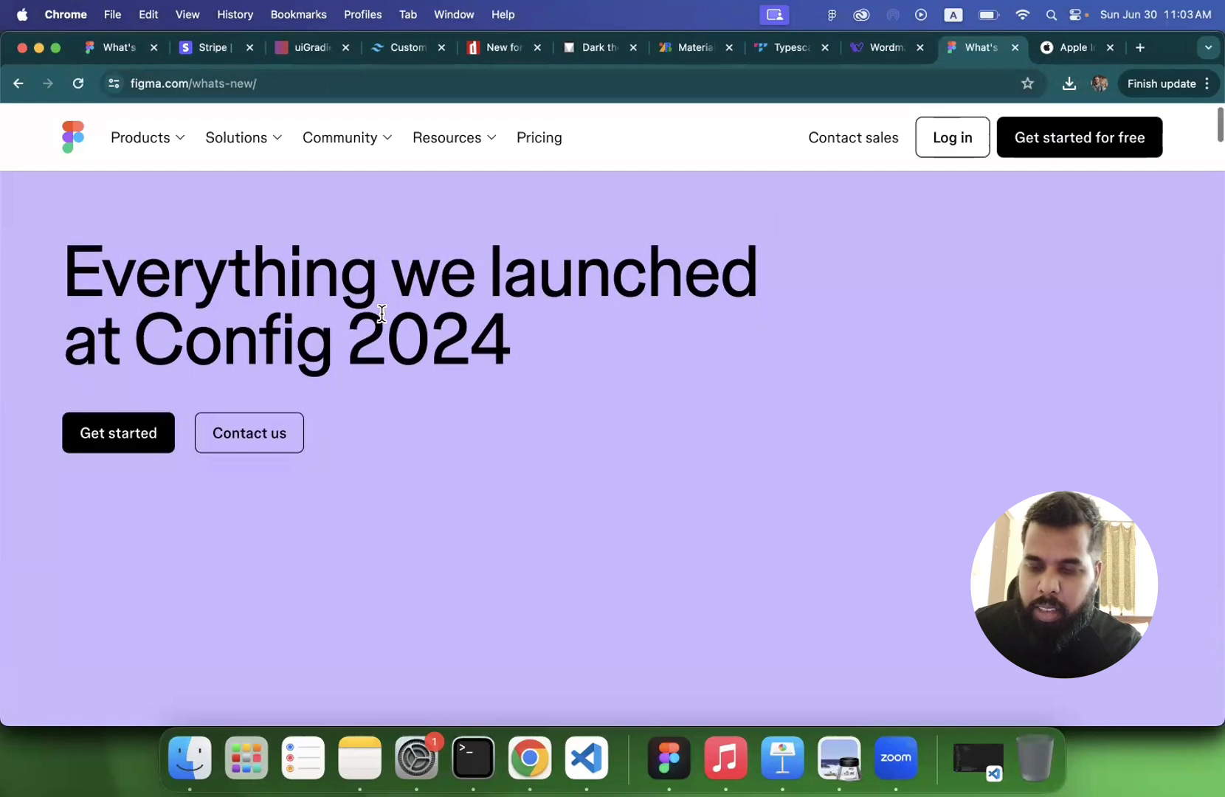
scroll(380, 317, down, 1)
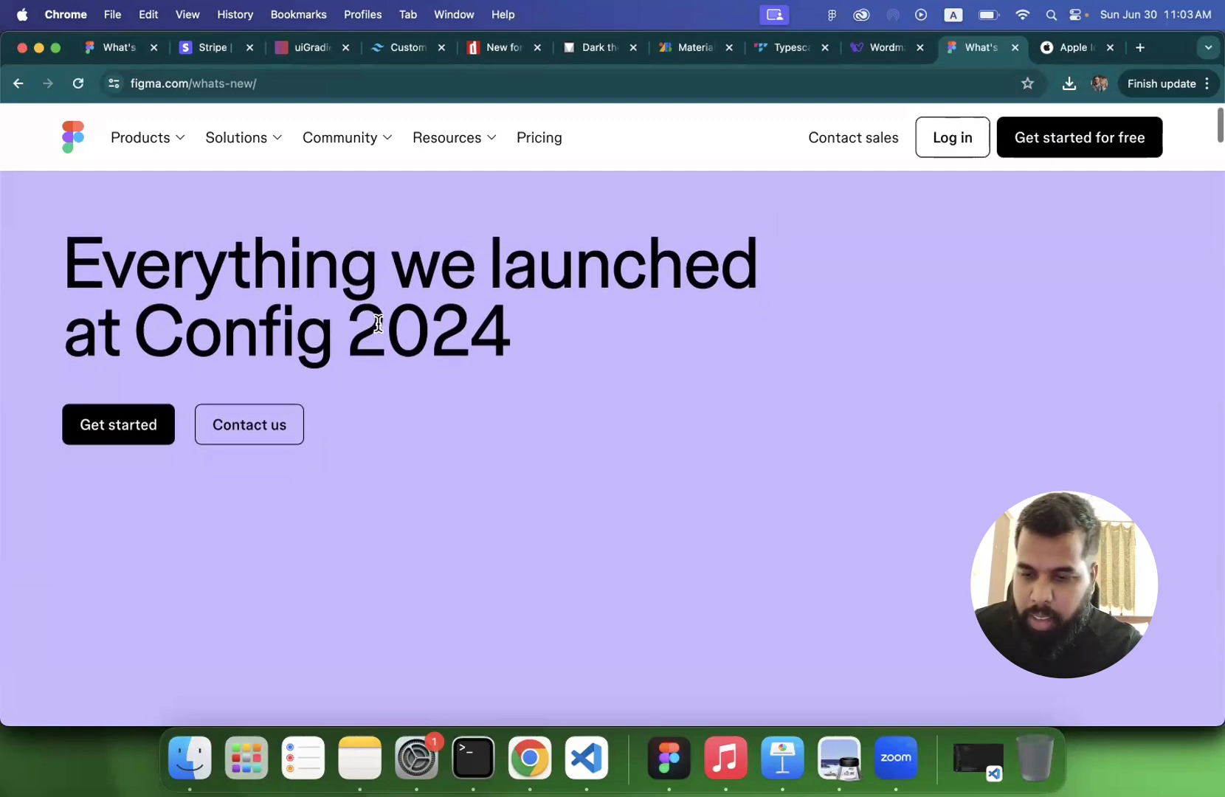
scroll(380, 325, down, 12)
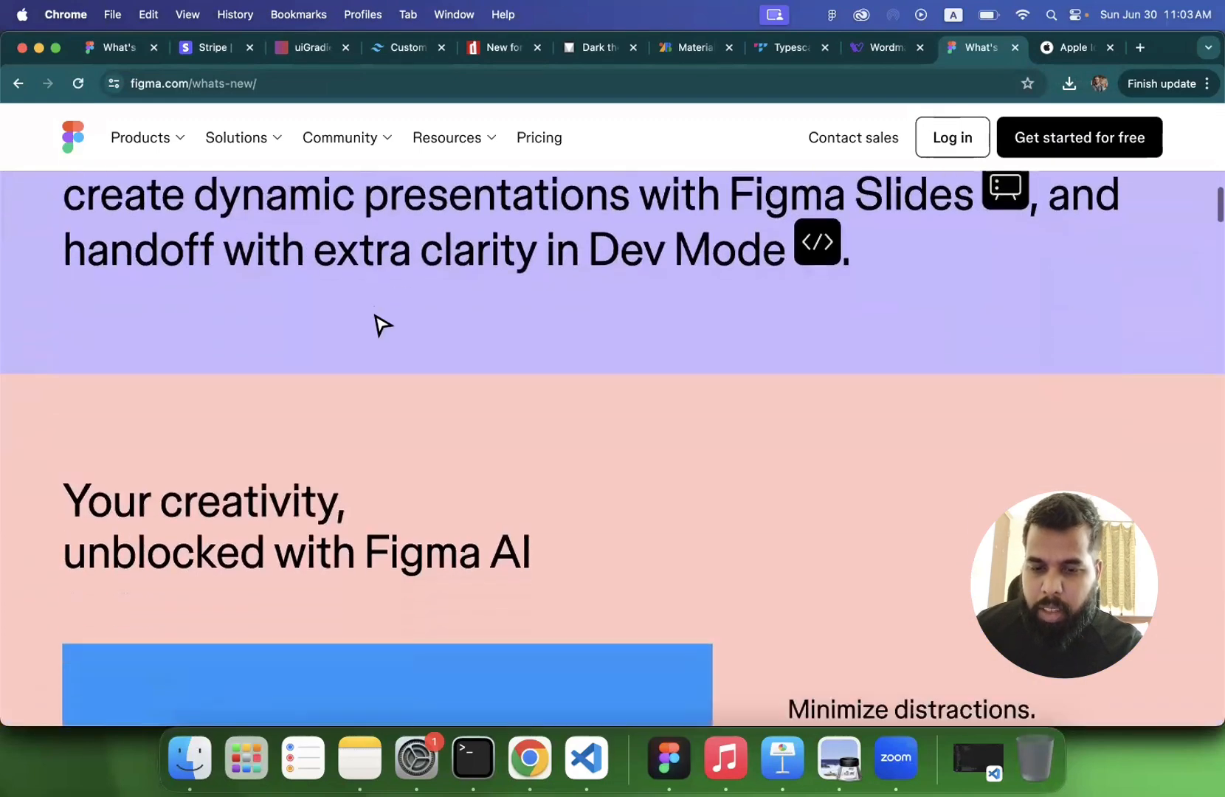
scroll(367, 384, down, 5)
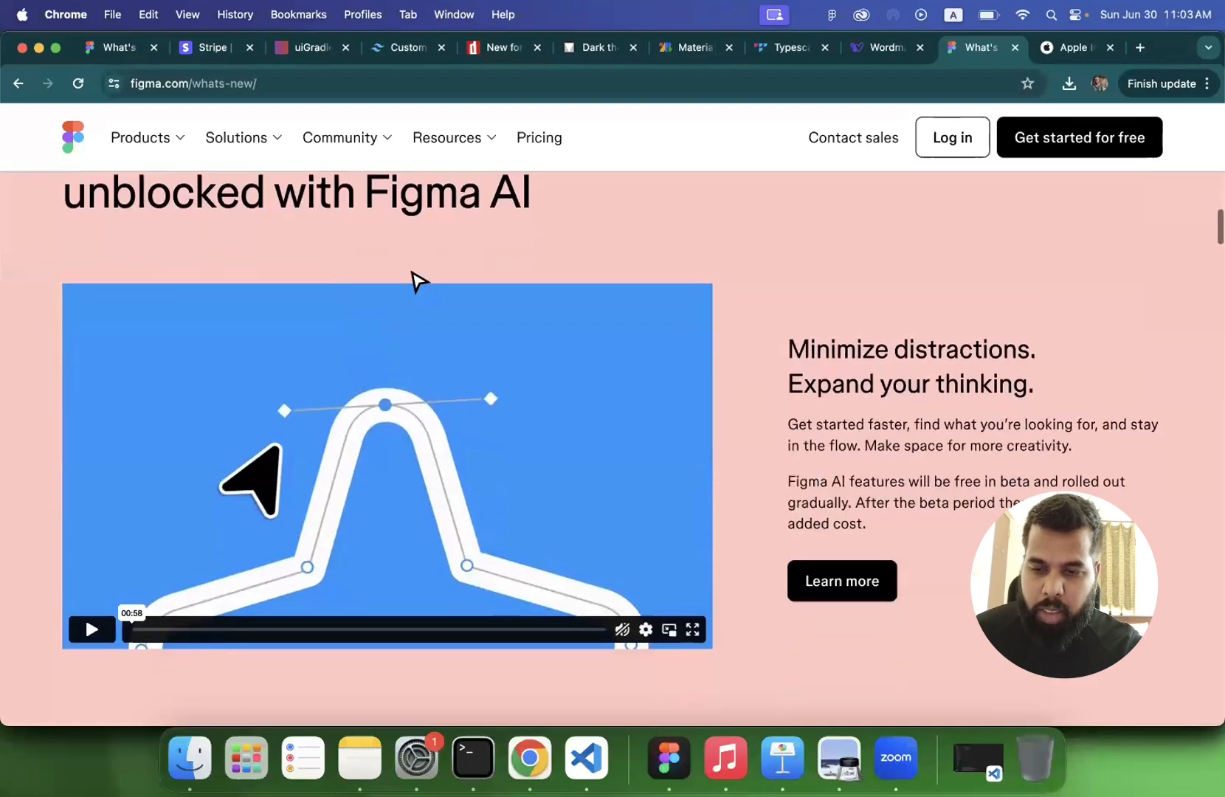
scroll(418, 282, up, 3)
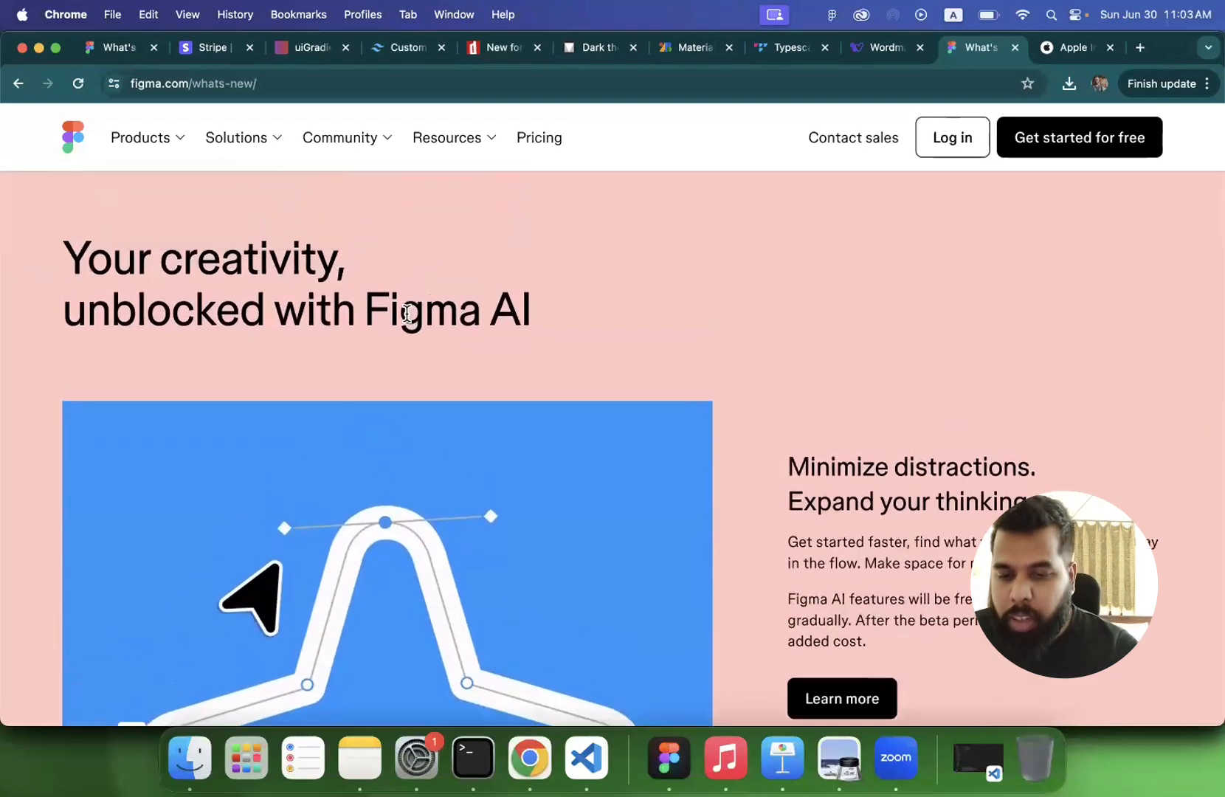
scroll(409, 332, down, 1)
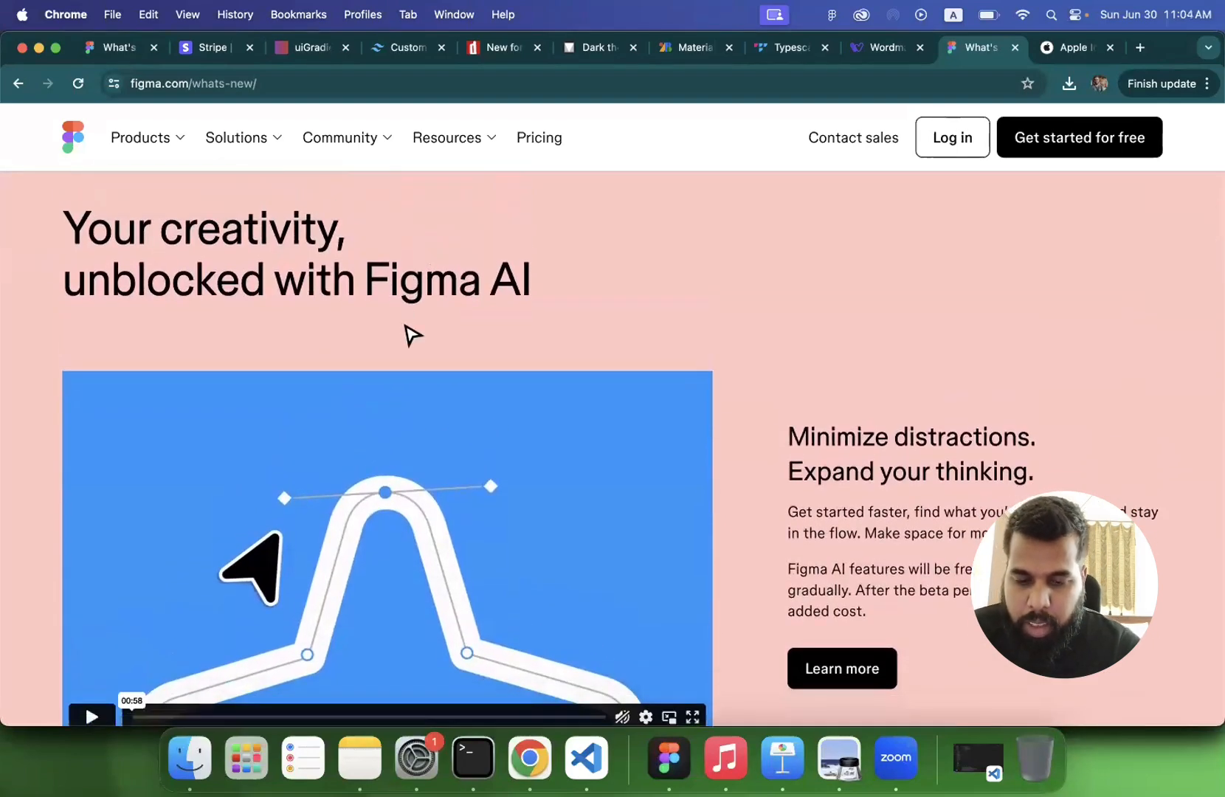
scroll(411, 334, down, 1)
scroll(760, 428, down, 2)
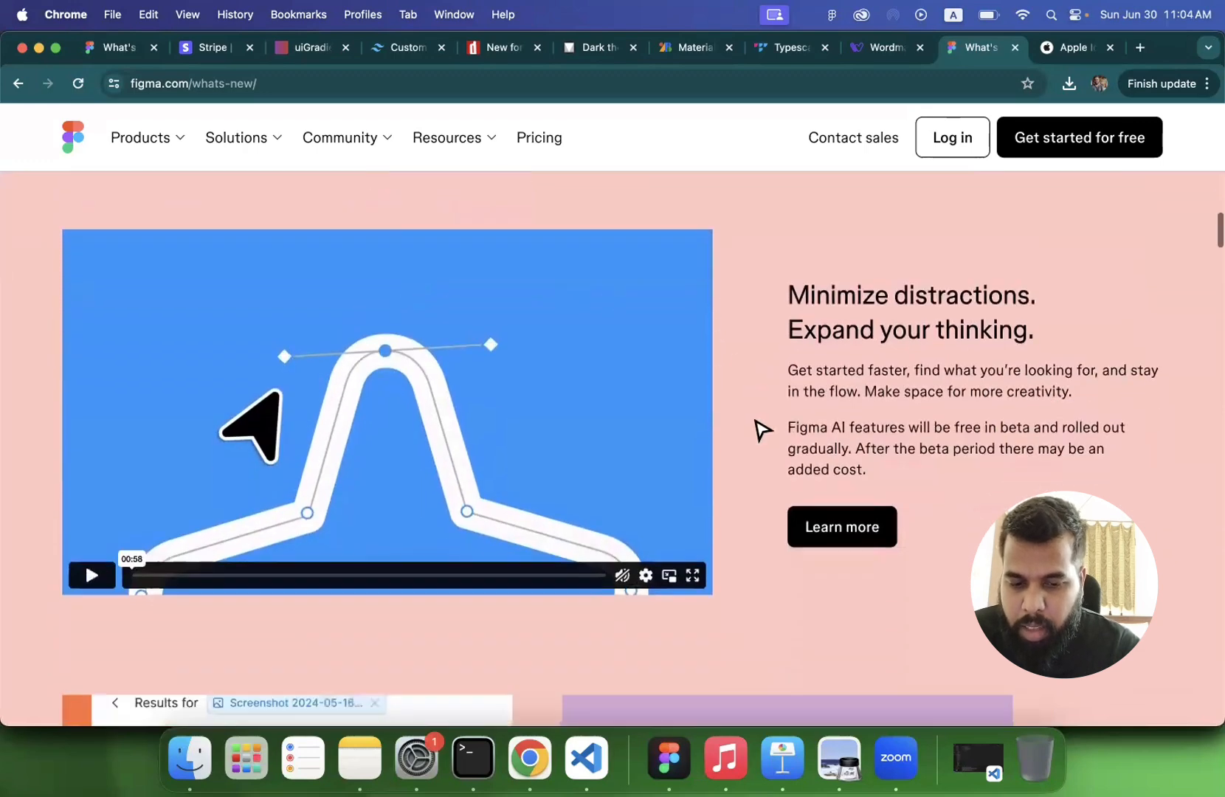
scroll(760, 428, down, 10)
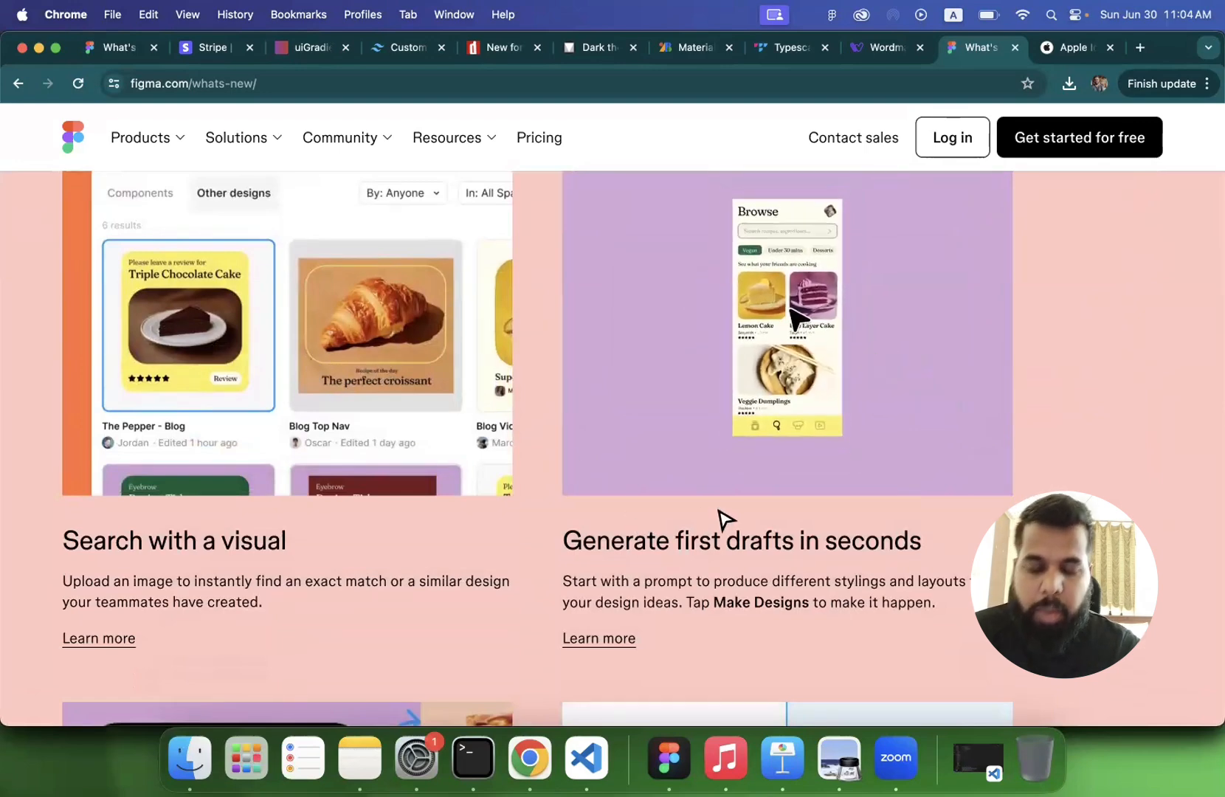
scroll(726, 520, down, 5)
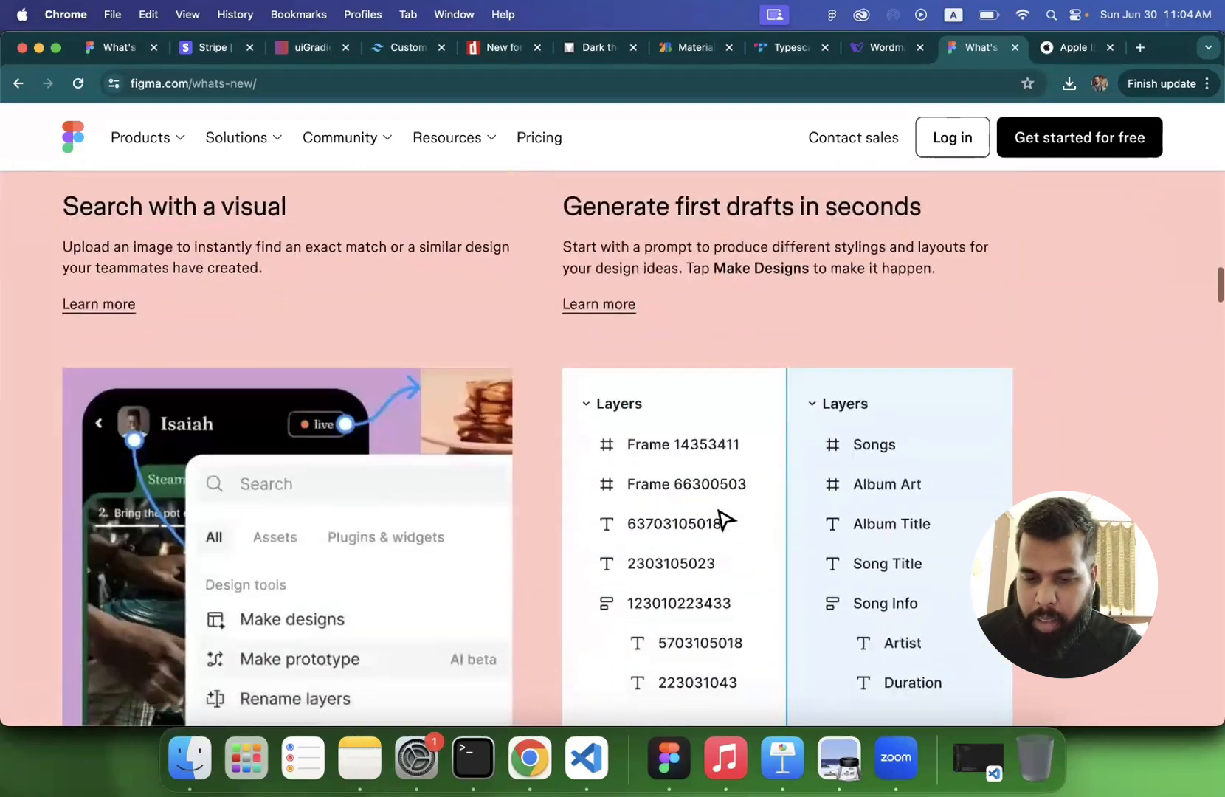
- View the UI3 redesigned editor preview and compare it with the current editor in the Figma app, returning to the web page
scroll(726, 520, down, 12)
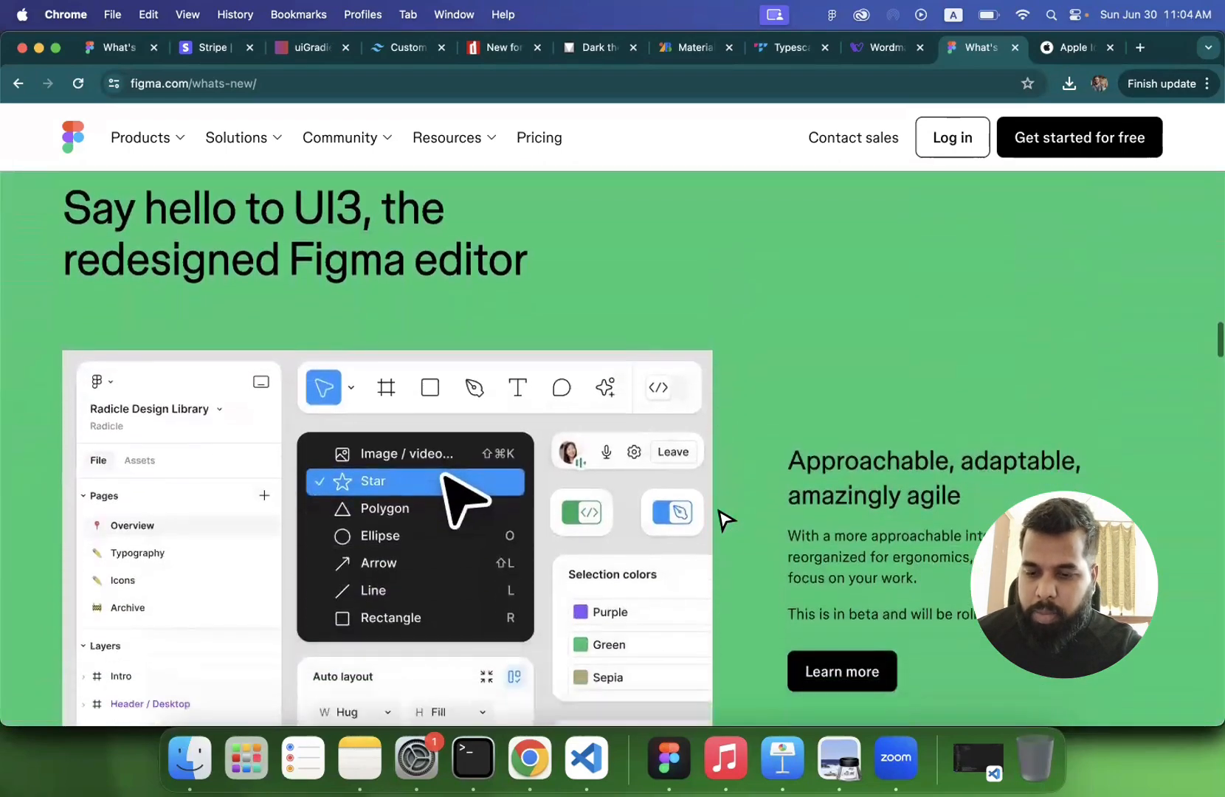
scroll(726, 521, down, 2)
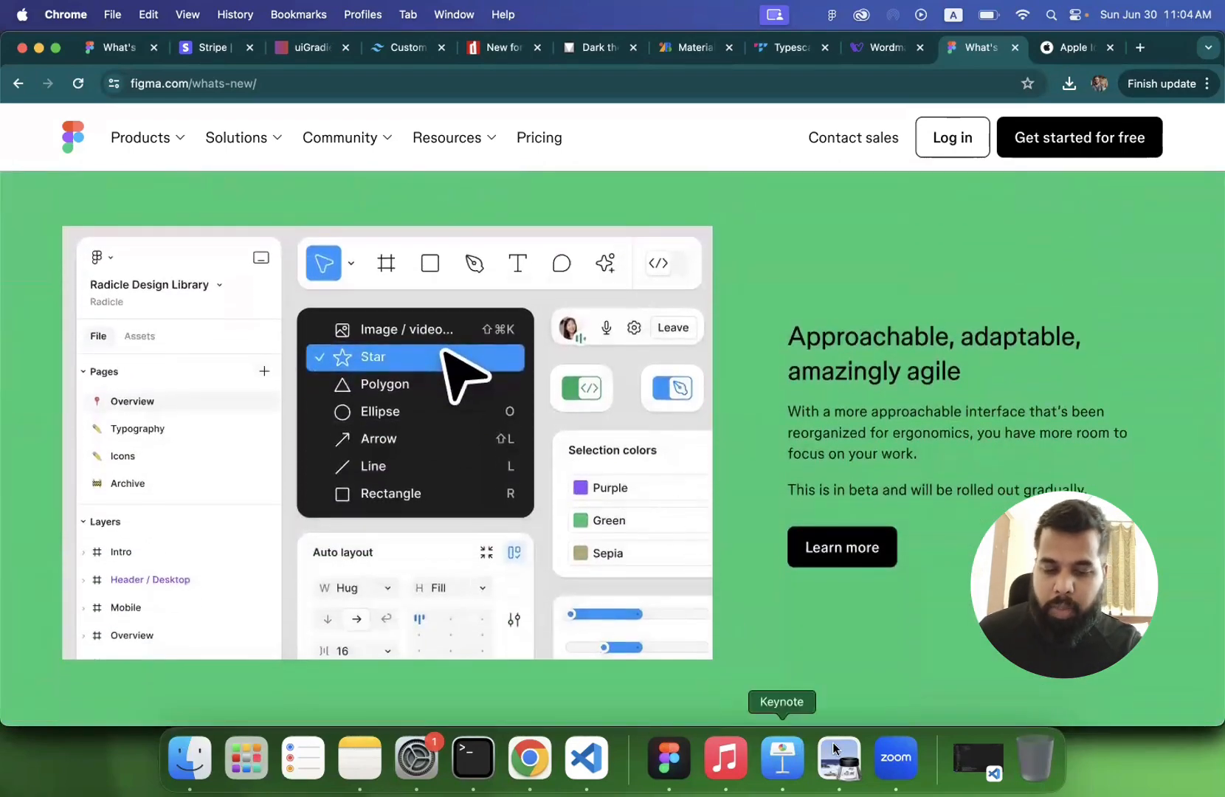
click(669, 756)
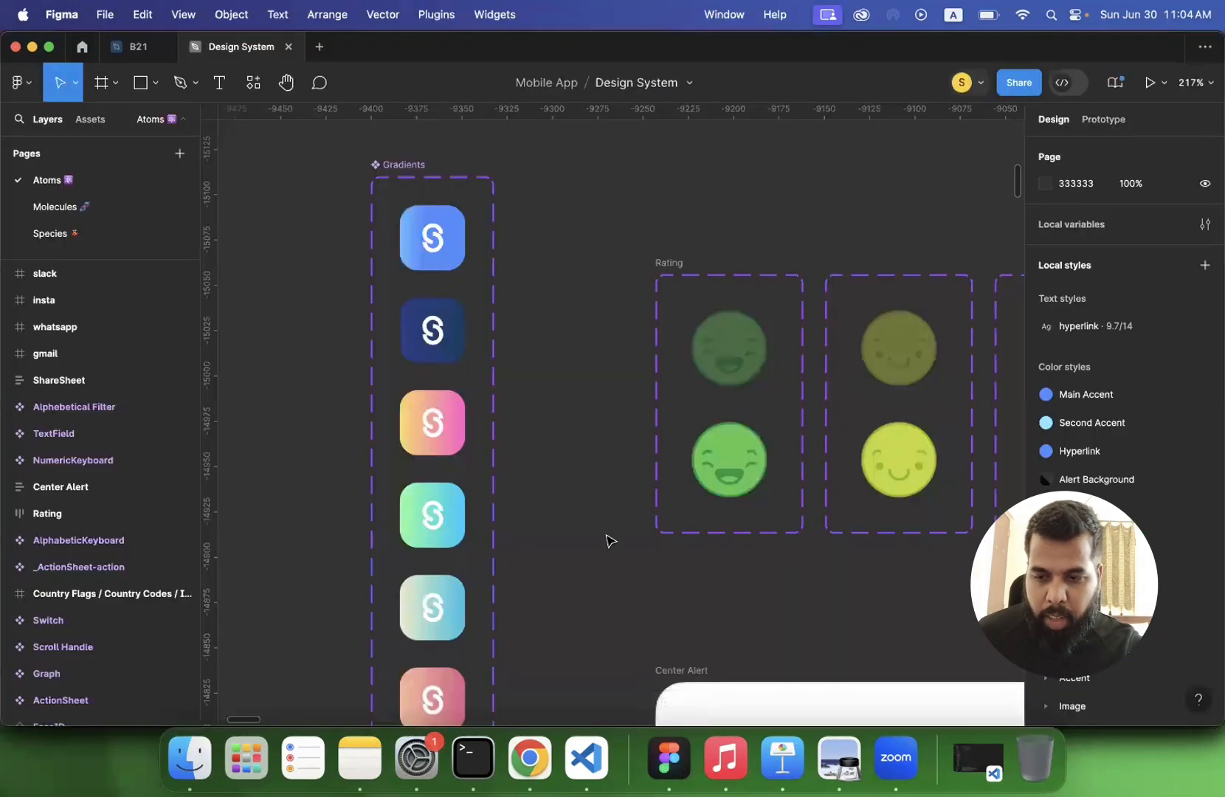
click(536, 762)
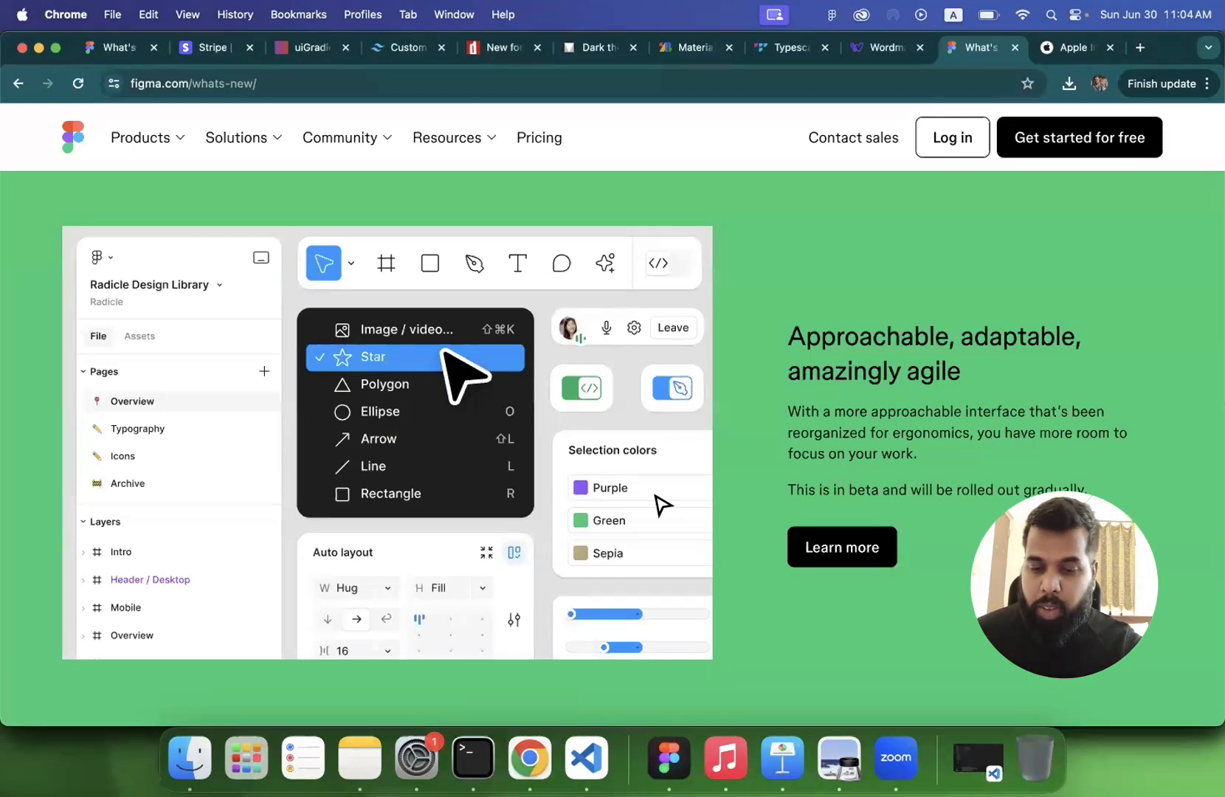
- Review the Dev Mode and Code Connect section and the remaining announcements down to the page footer, pointing out the page address
scroll(663, 505, down, 5)
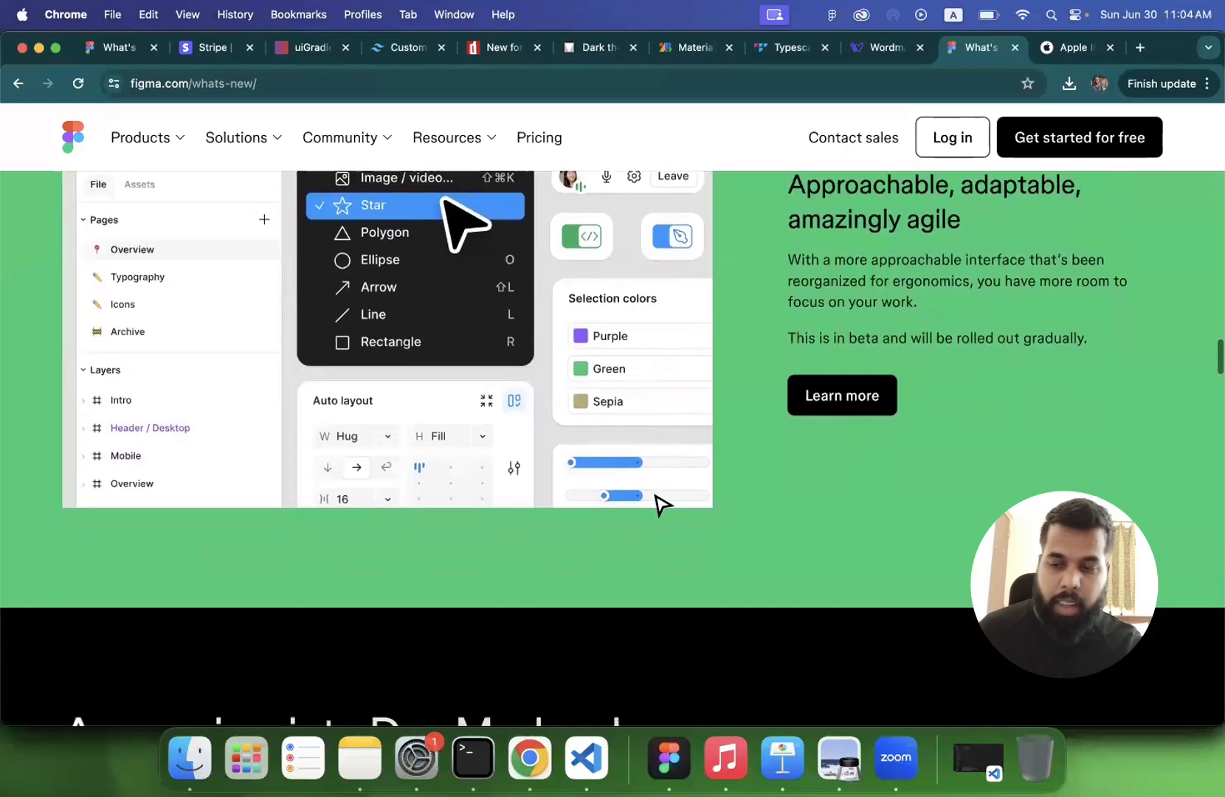
scroll(659, 504, down, 5)
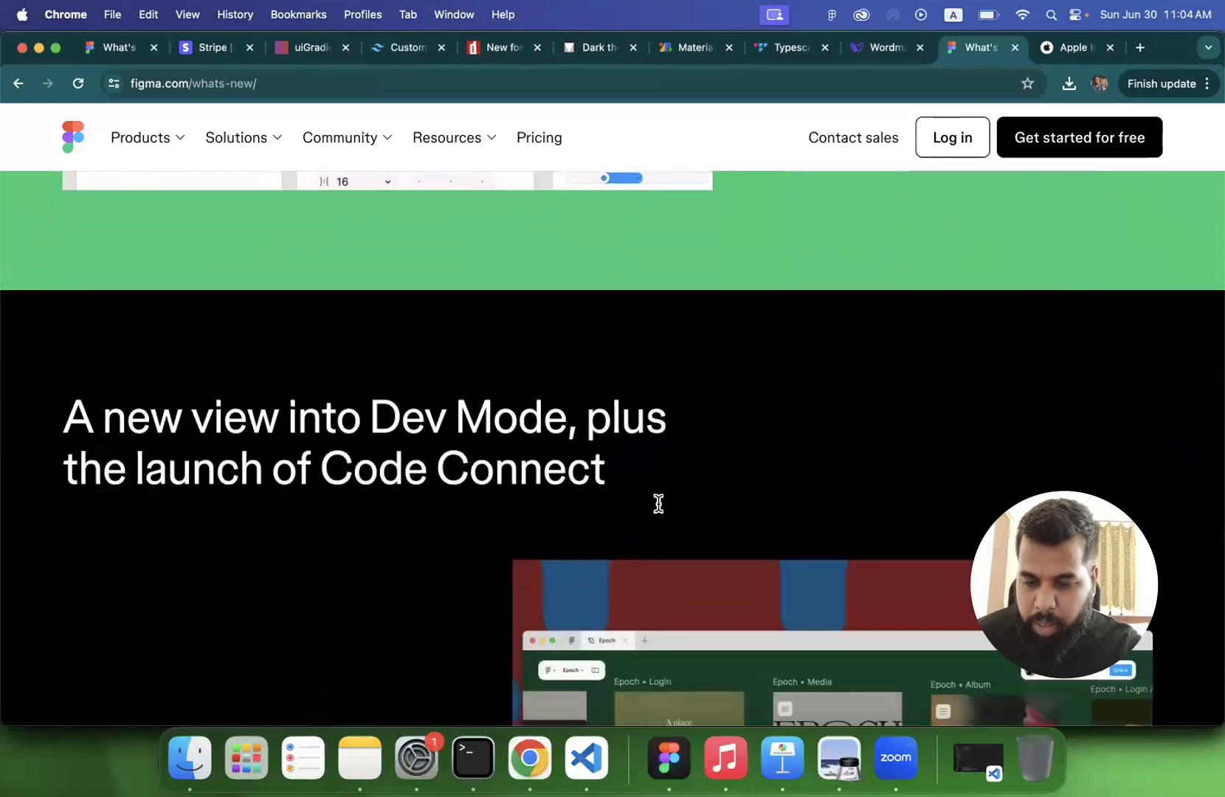
scroll(405, 483, up, 2)
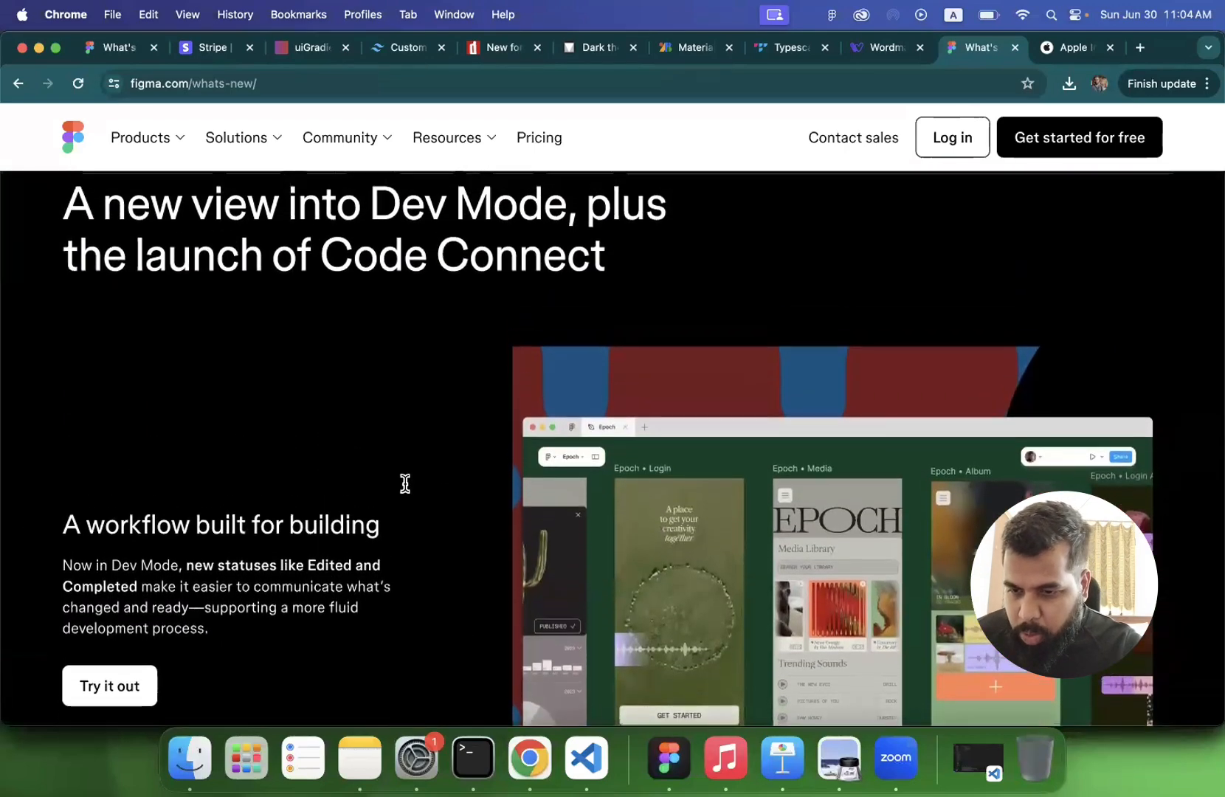
scroll(405, 483, down, 15)
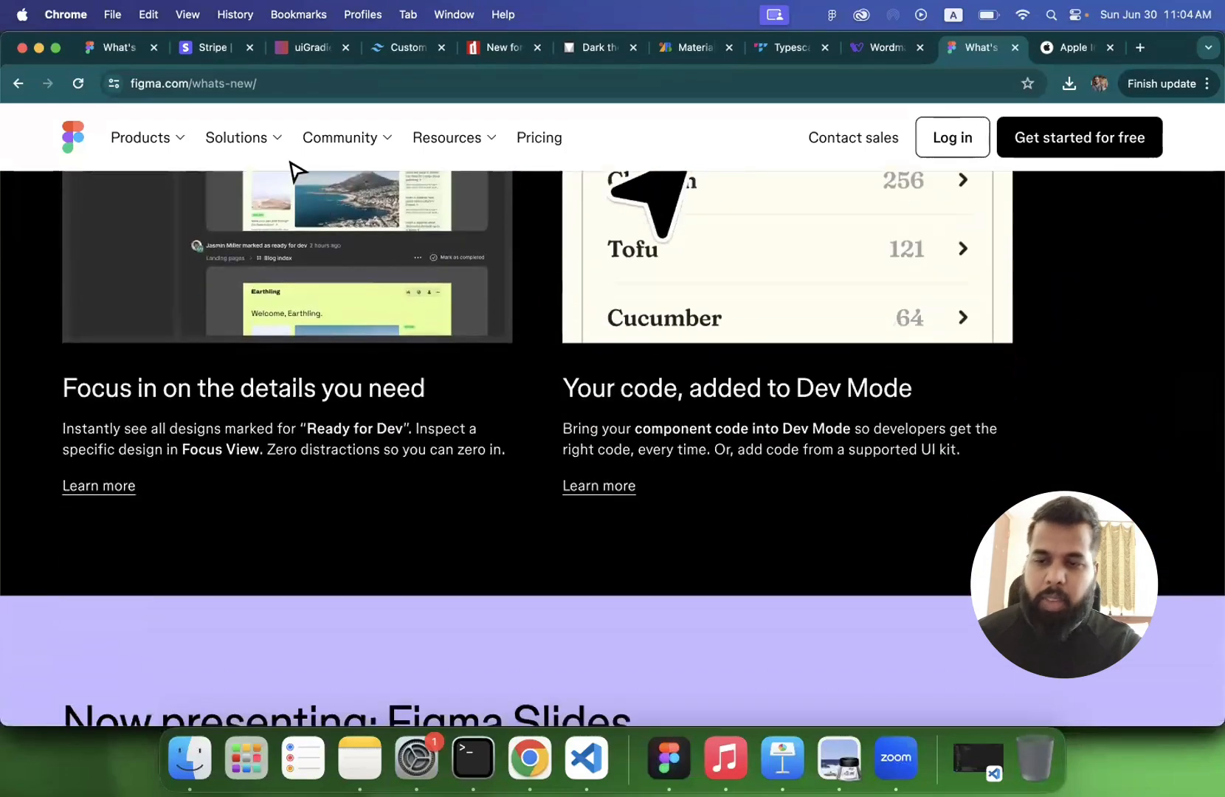
click(260, 84)
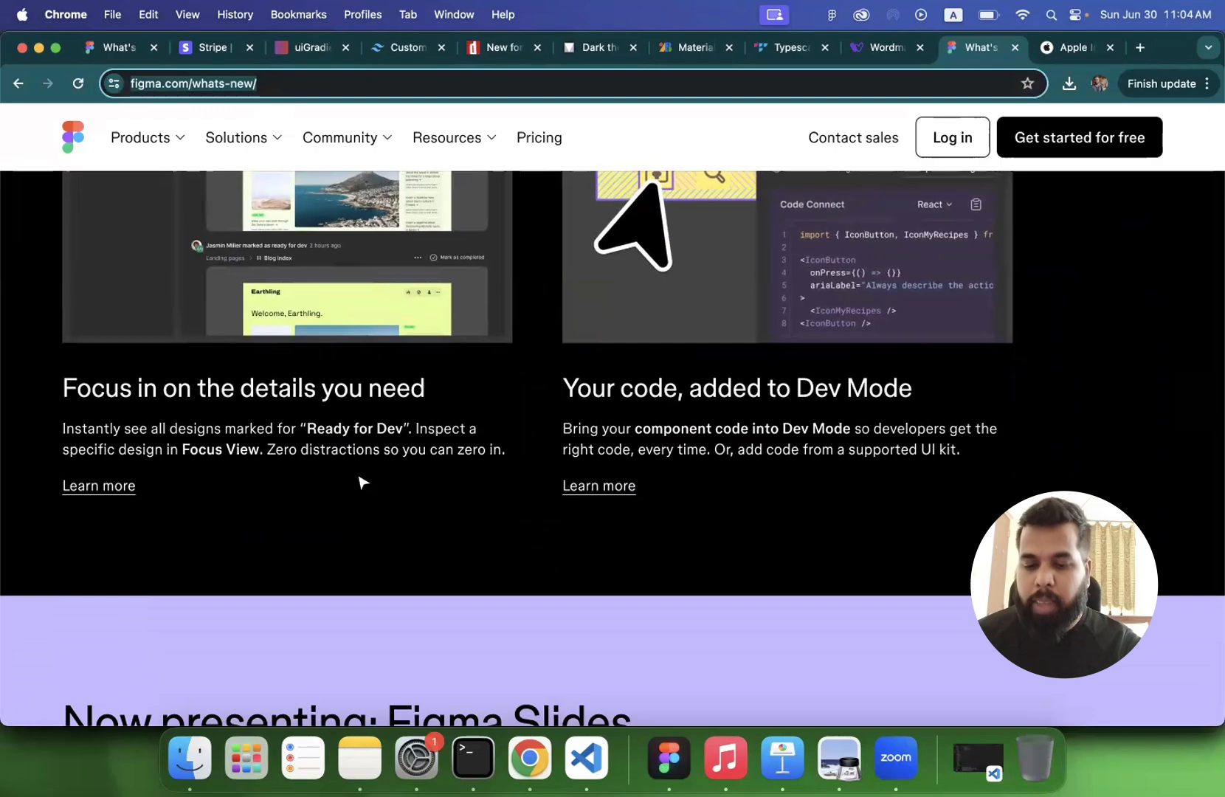
scroll(357, 480, down, 15)
scroll(360, 538, down, 10)
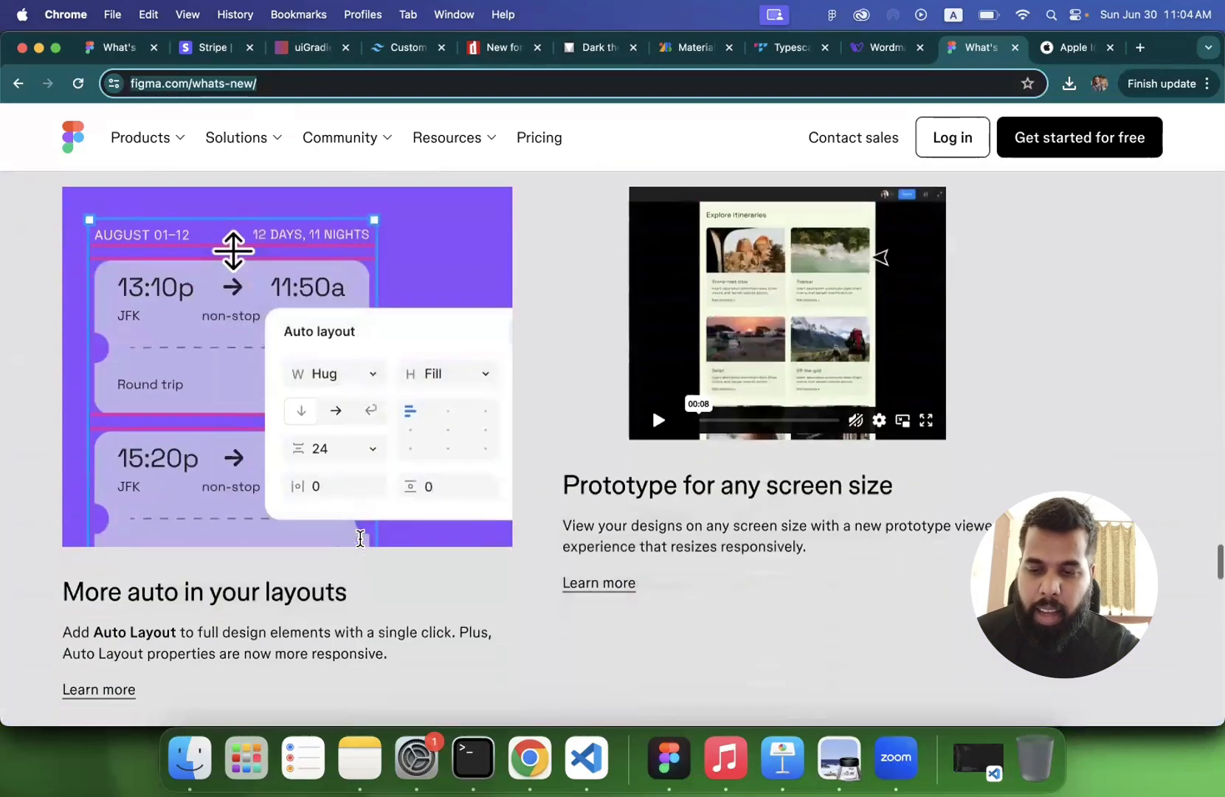
scroll(361, 539, down, 3)
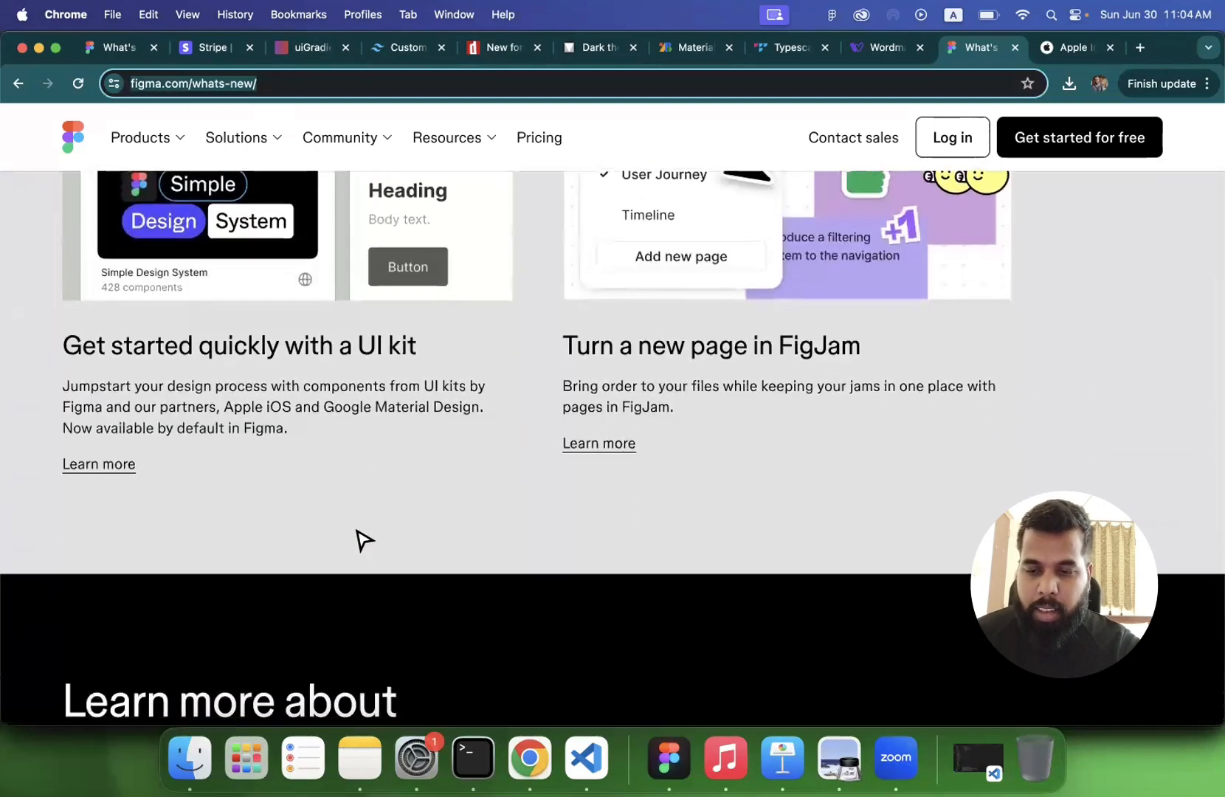
scroll(364, 540, down, 20)
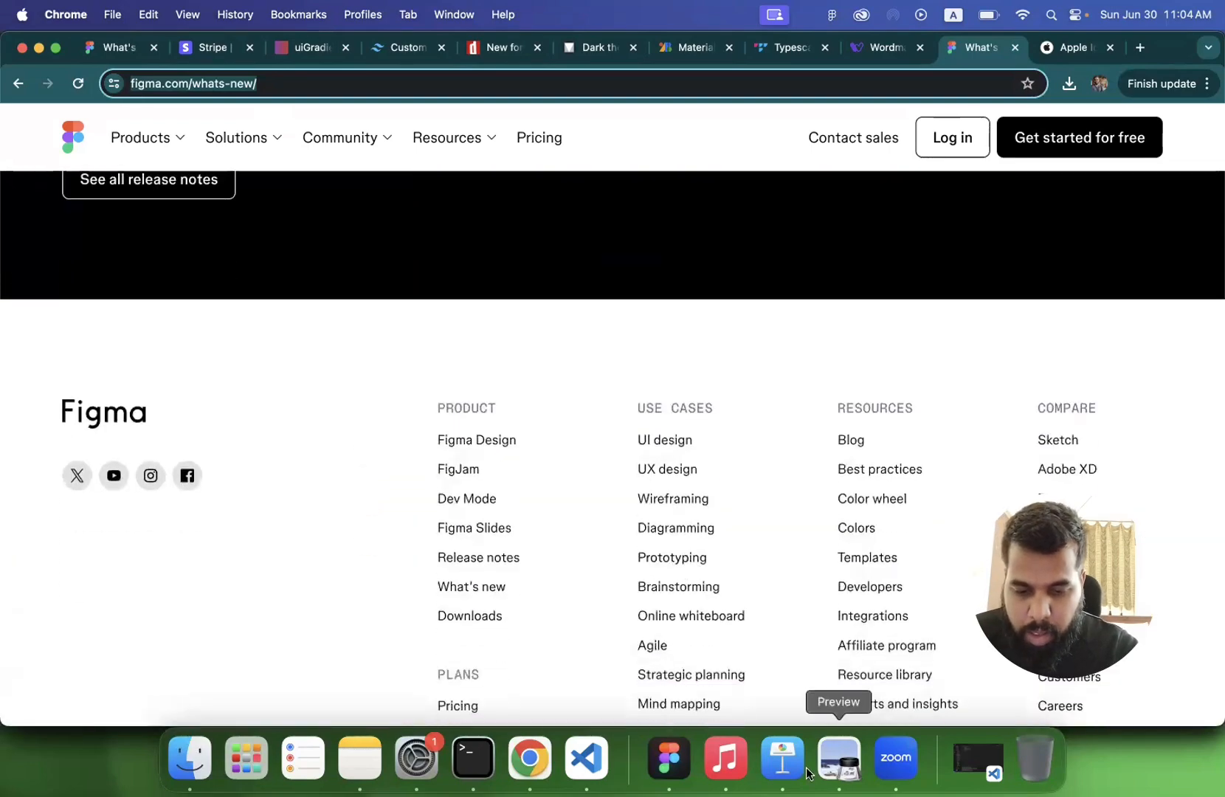
- Switch to the Figma app and show the whole canvas of the B21 file
click(669, 760)
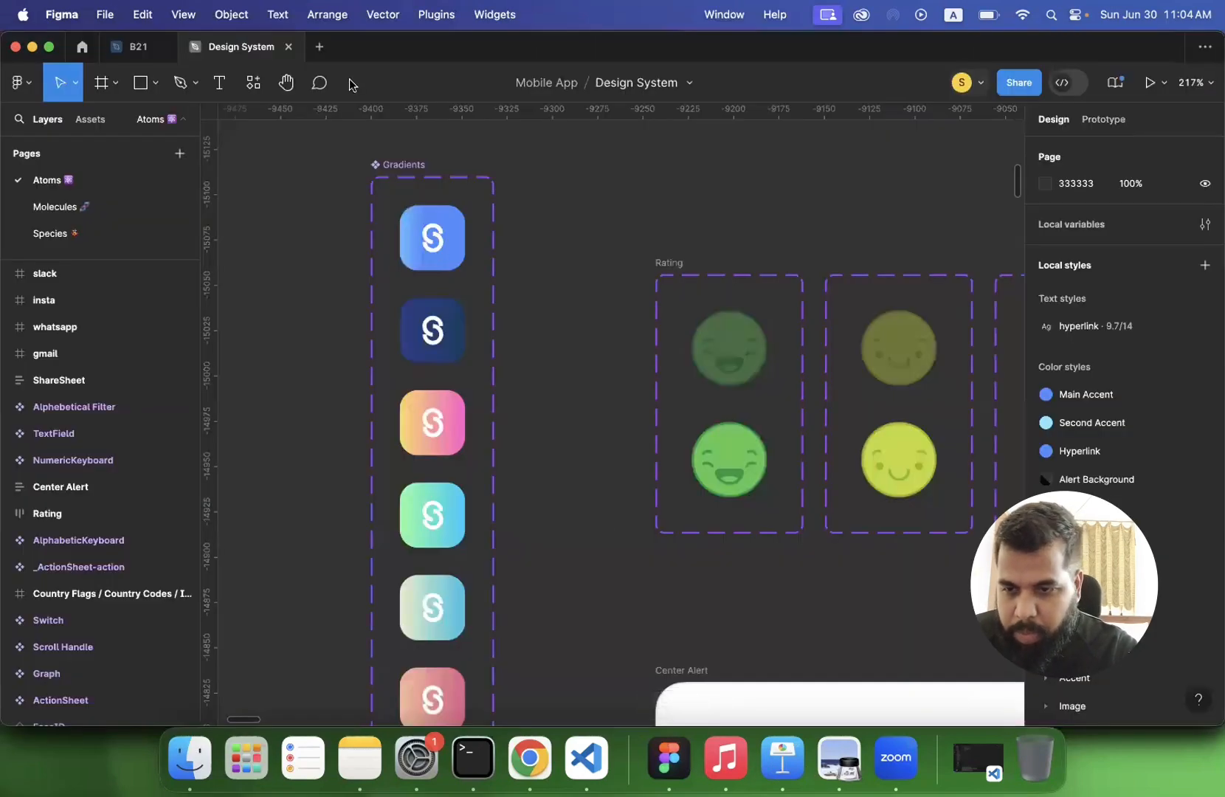
click(136, 48)
scroll(436, 387, down, 5)
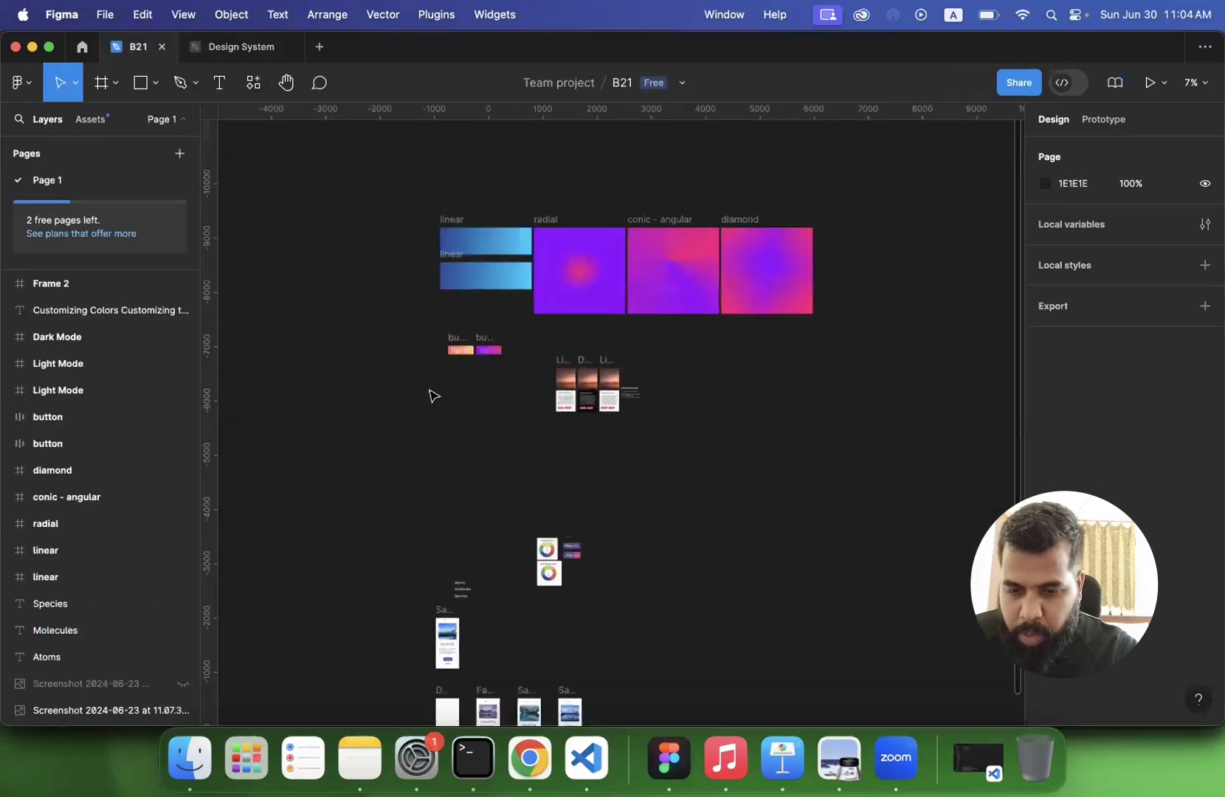
- Open lecture 4.pdf from the ICITB folder on the Desktop in Finder
click(205, 758)
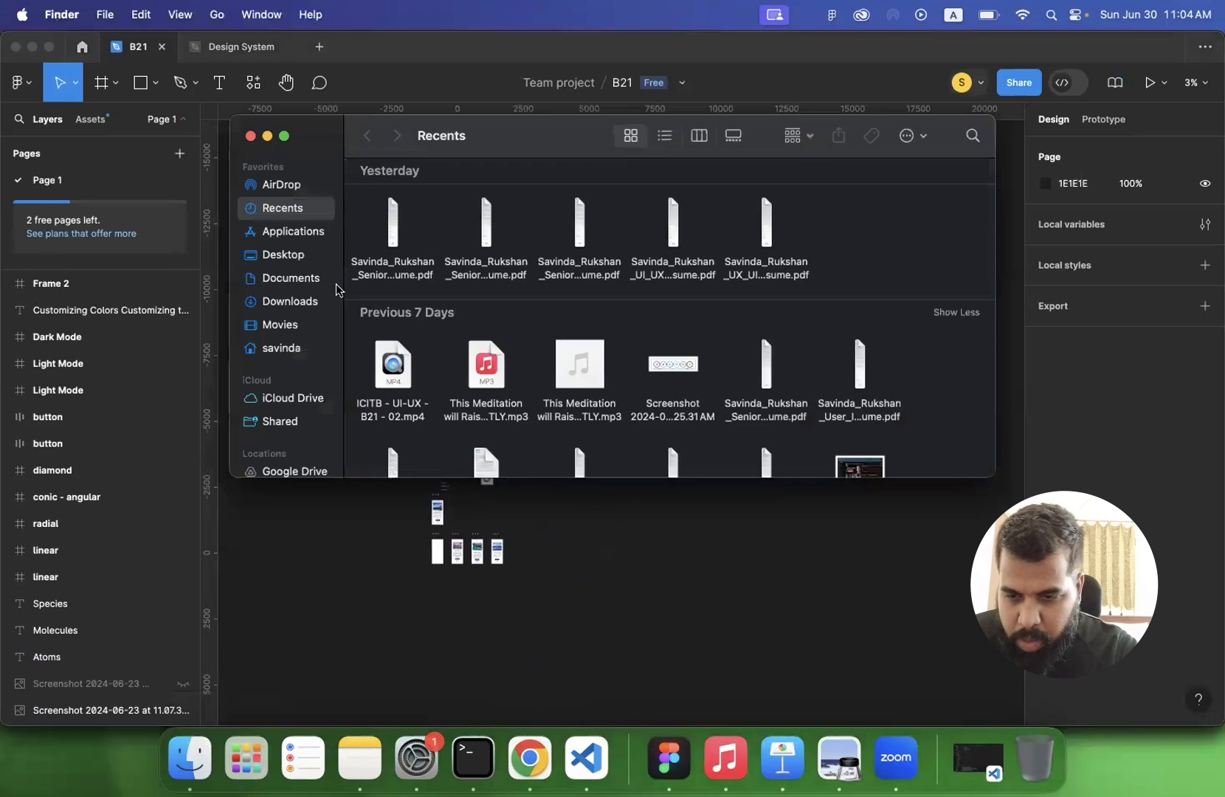
click(277, 255)
scroll(549, 333, down, 10)
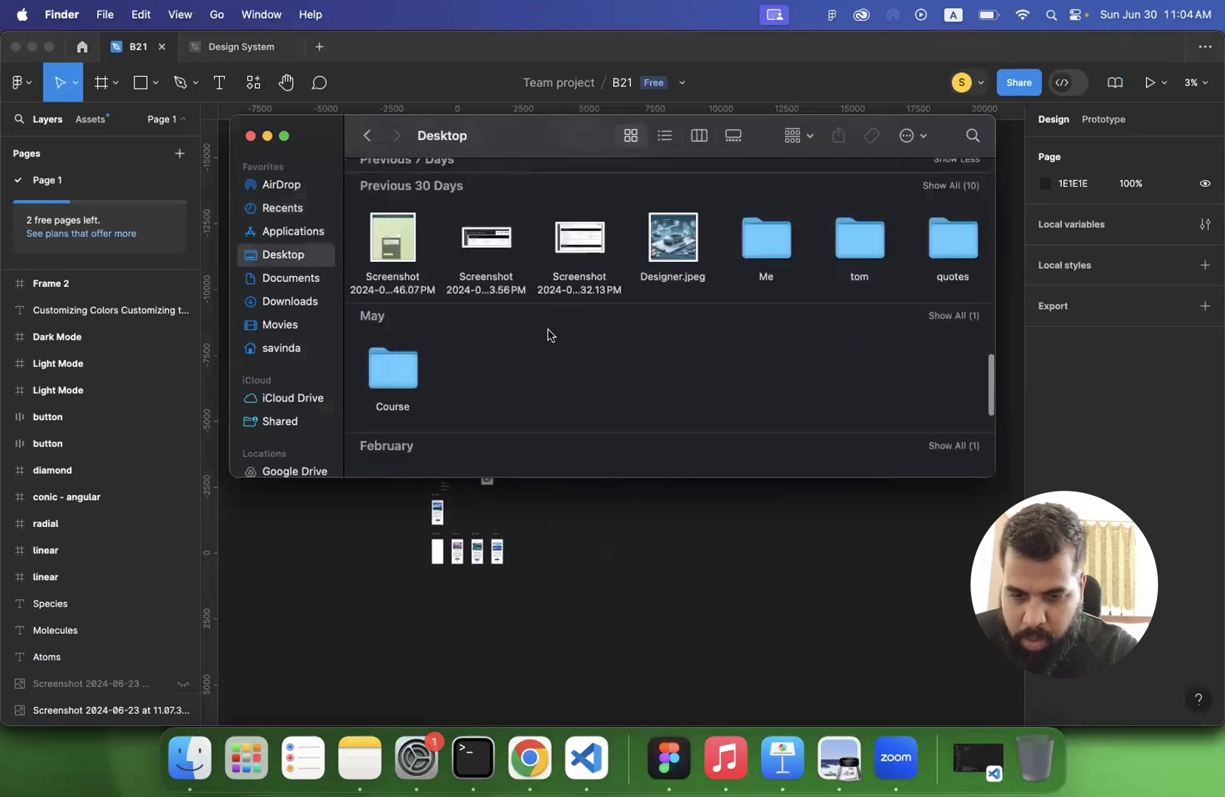
scroll(777, 251, up, 5)
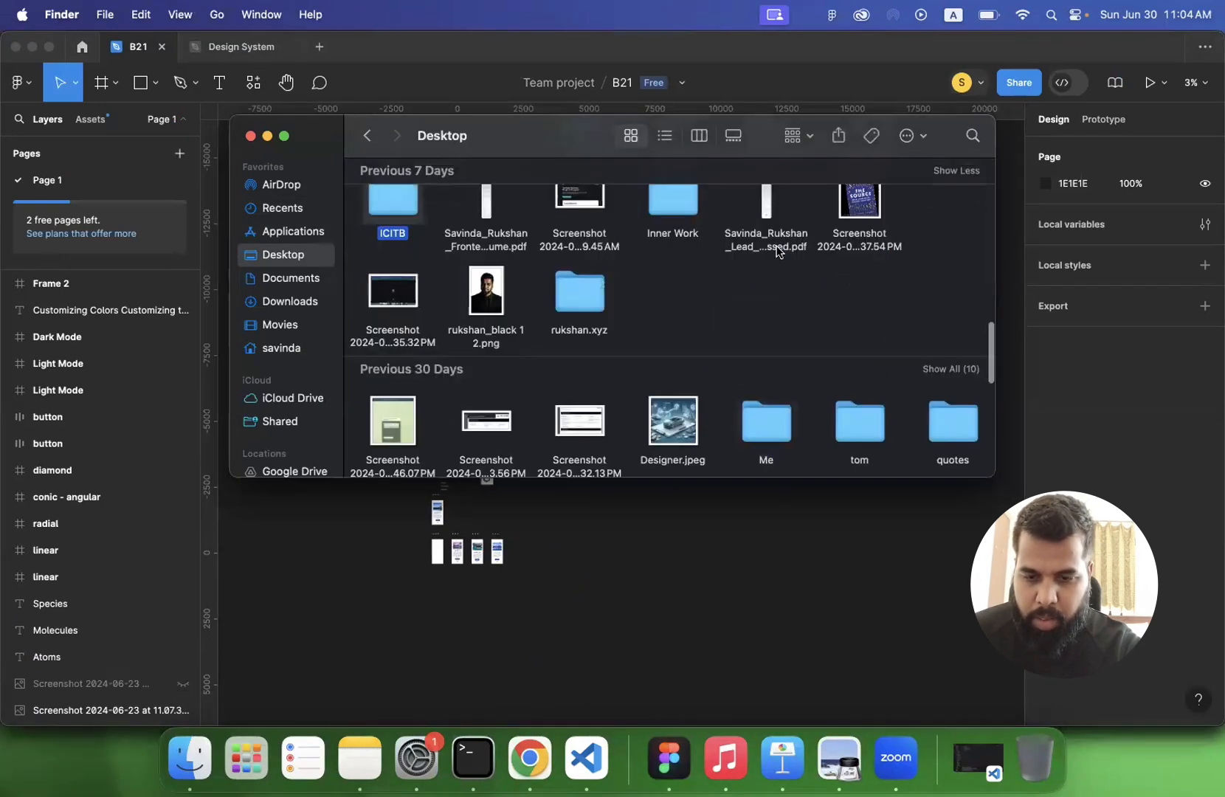
double_click(394, 201)
scroll(531, 325, down, 5)
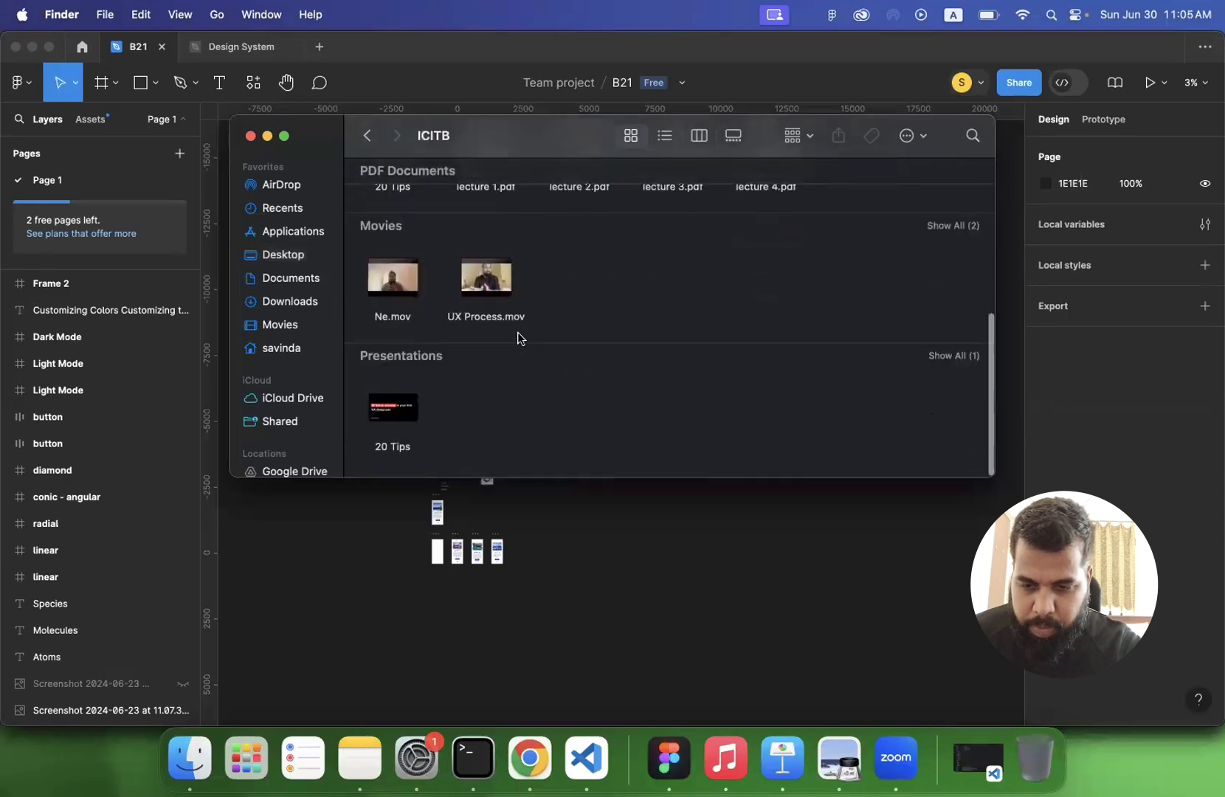
scroll(569, 303, up, 5)
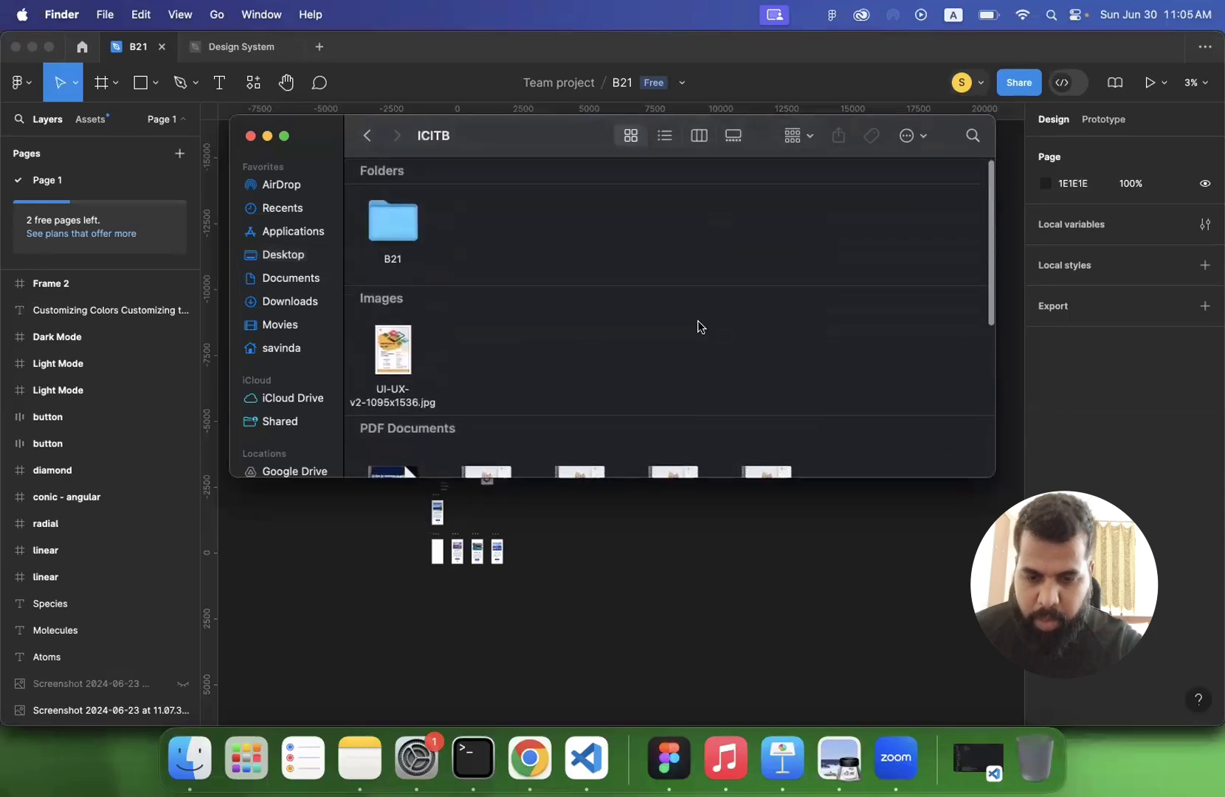
scroll(700, 325, down, 1)
double_click(769, 440)
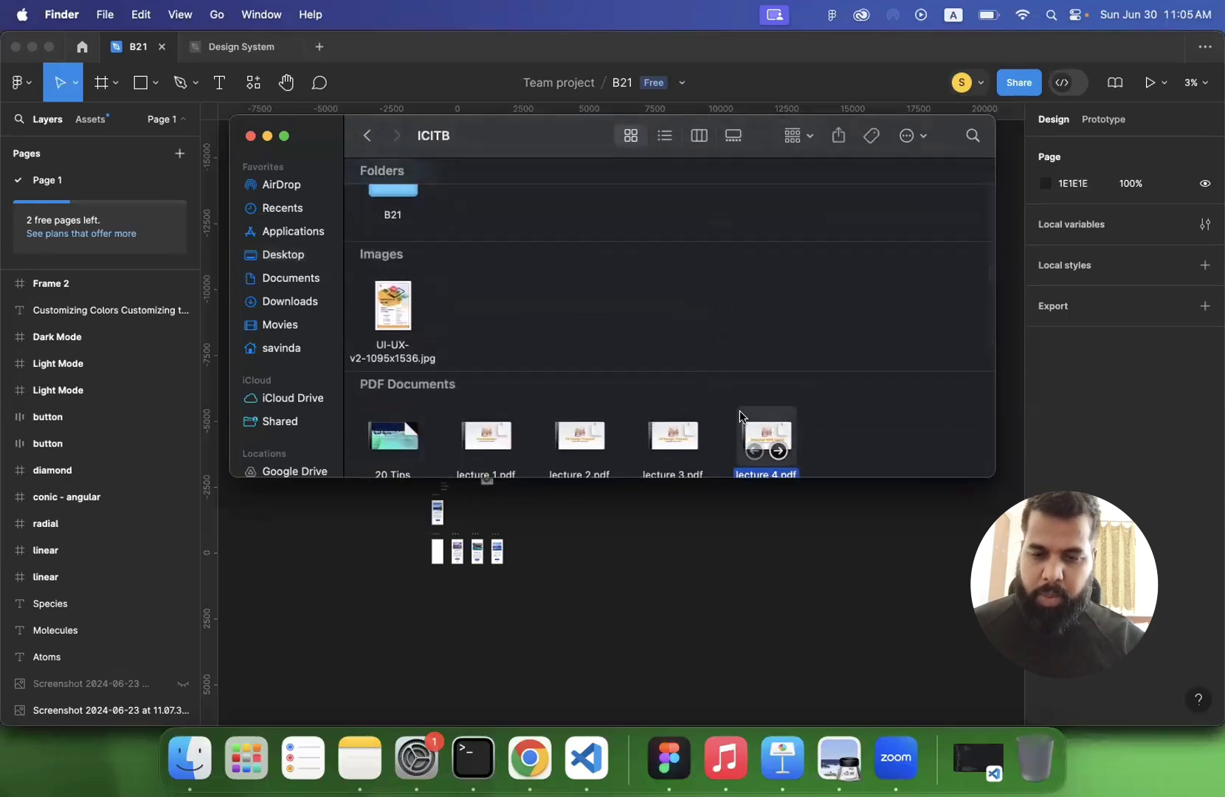
- View the UX Process (Part 2) and UI Design with Figma topic slides of lecture 4.pdf
scroll(347, 226, up, 10)
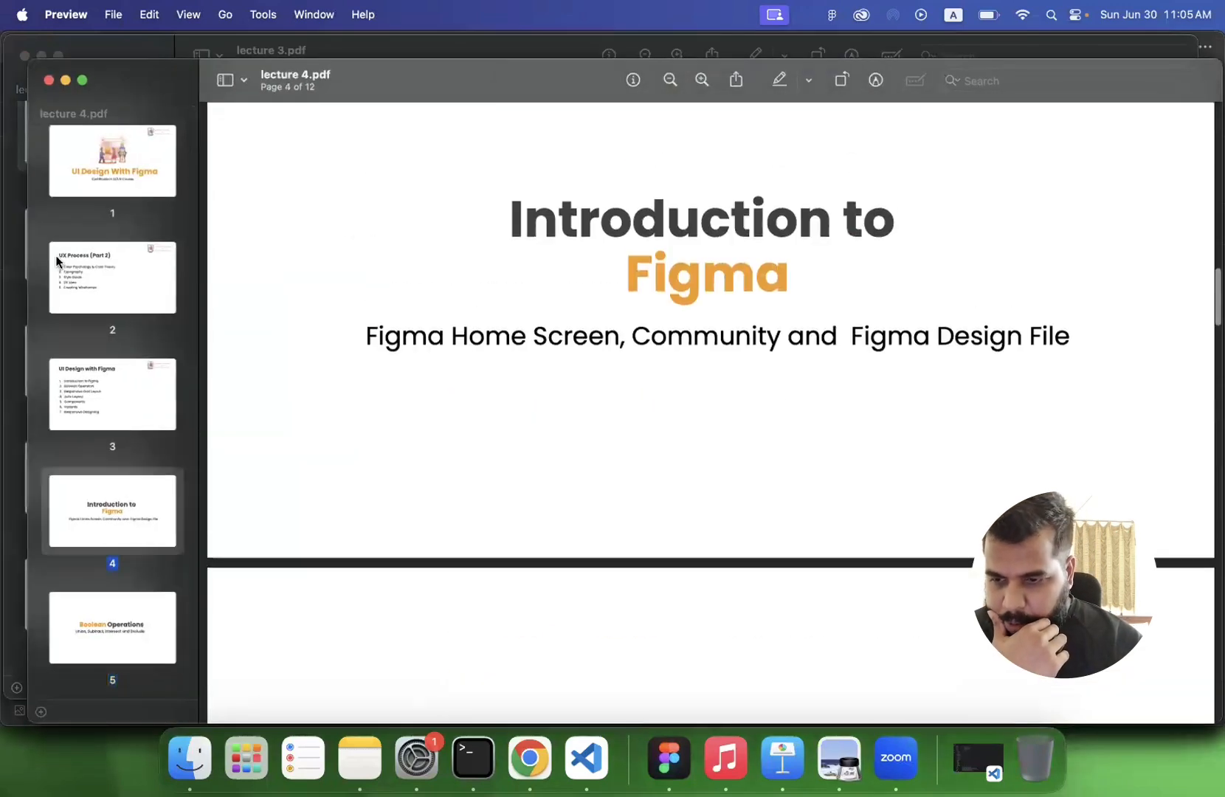
click(66, 258)
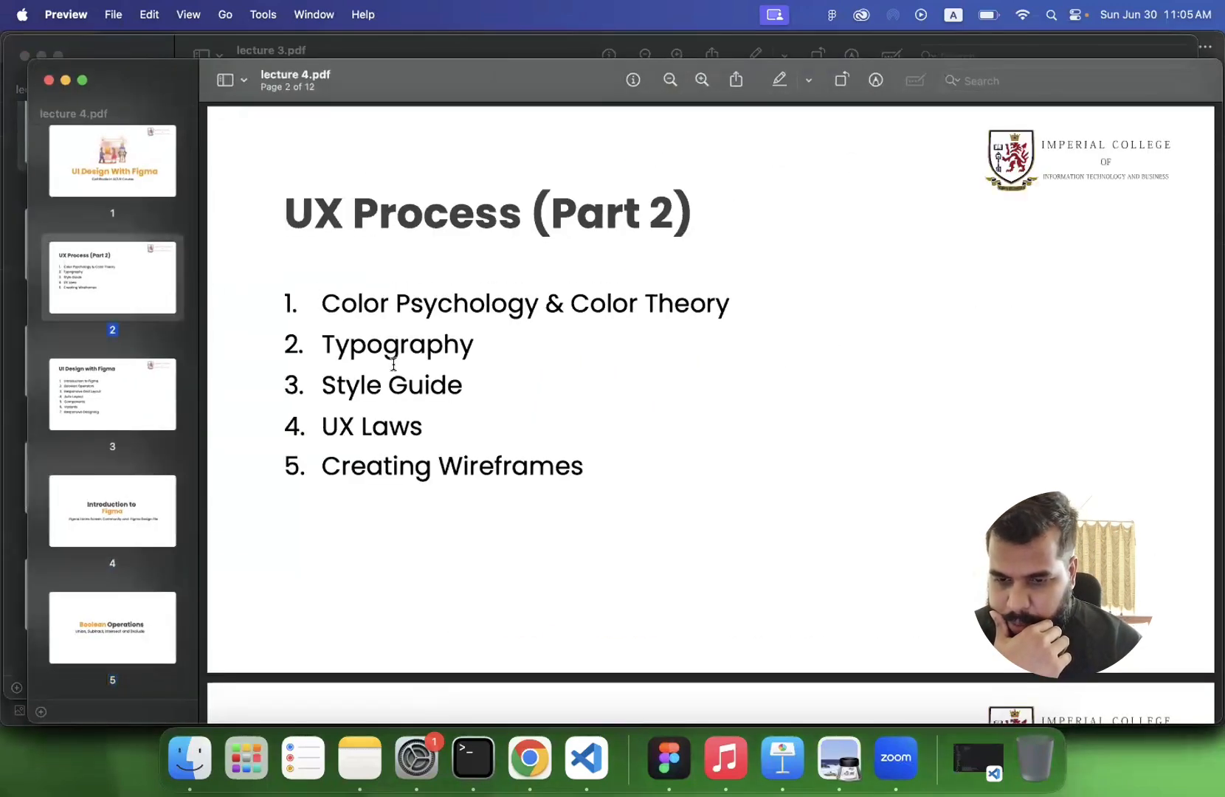
click(118, 395)
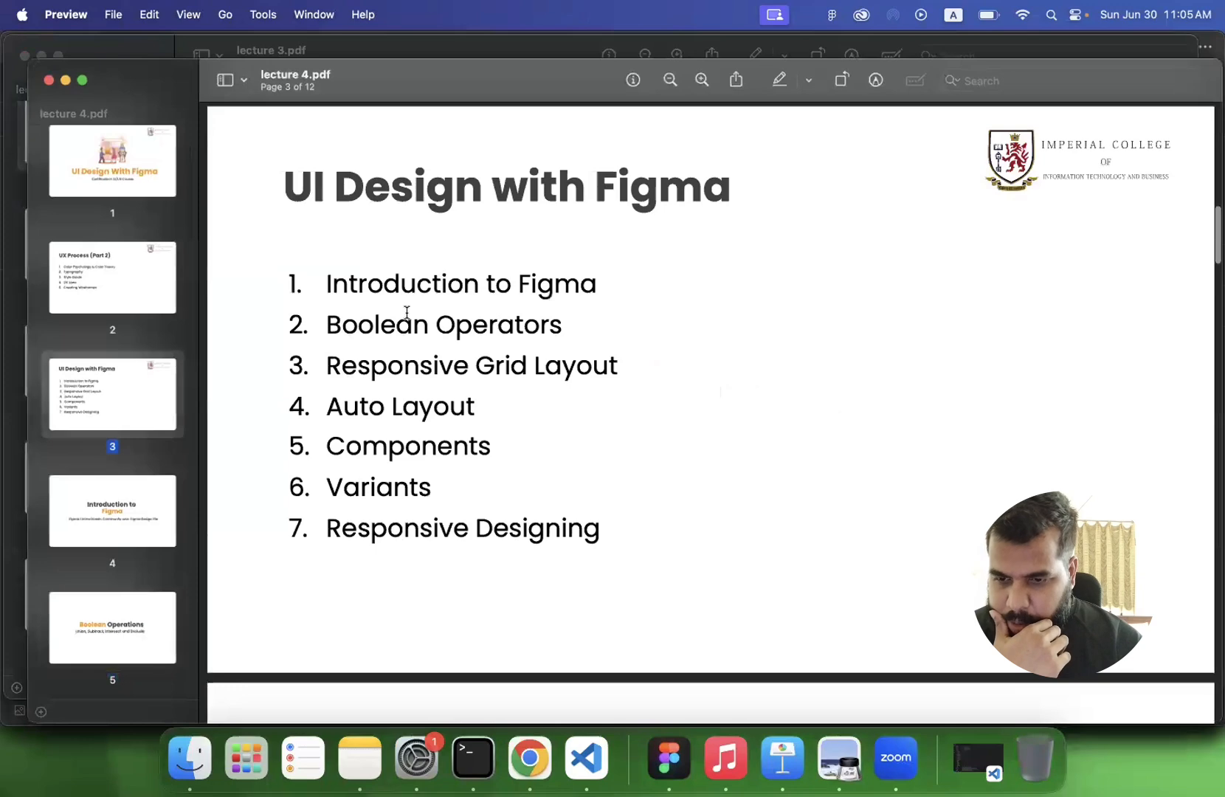
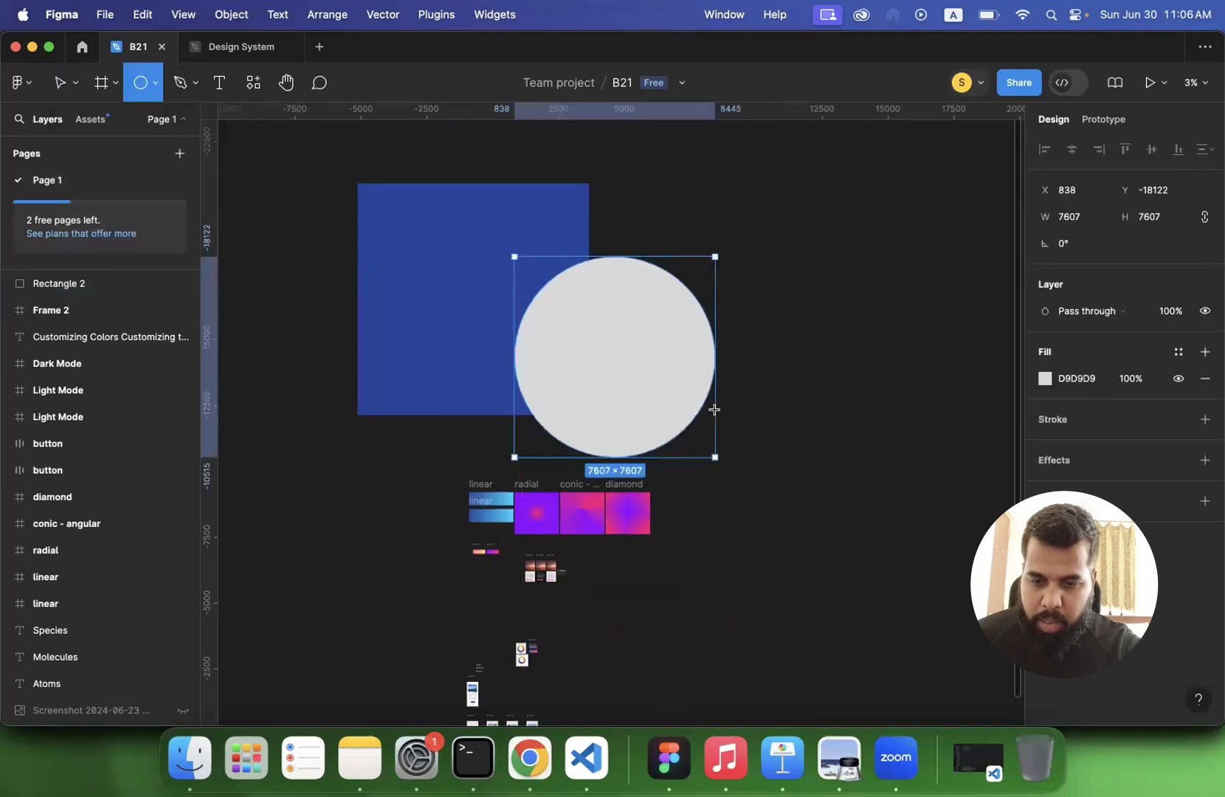
- Draw a circle about 8366 × 8366 overlapping the blue square and fill it with the page's yellow F6E51A
drag(656, 367, 617, 339)
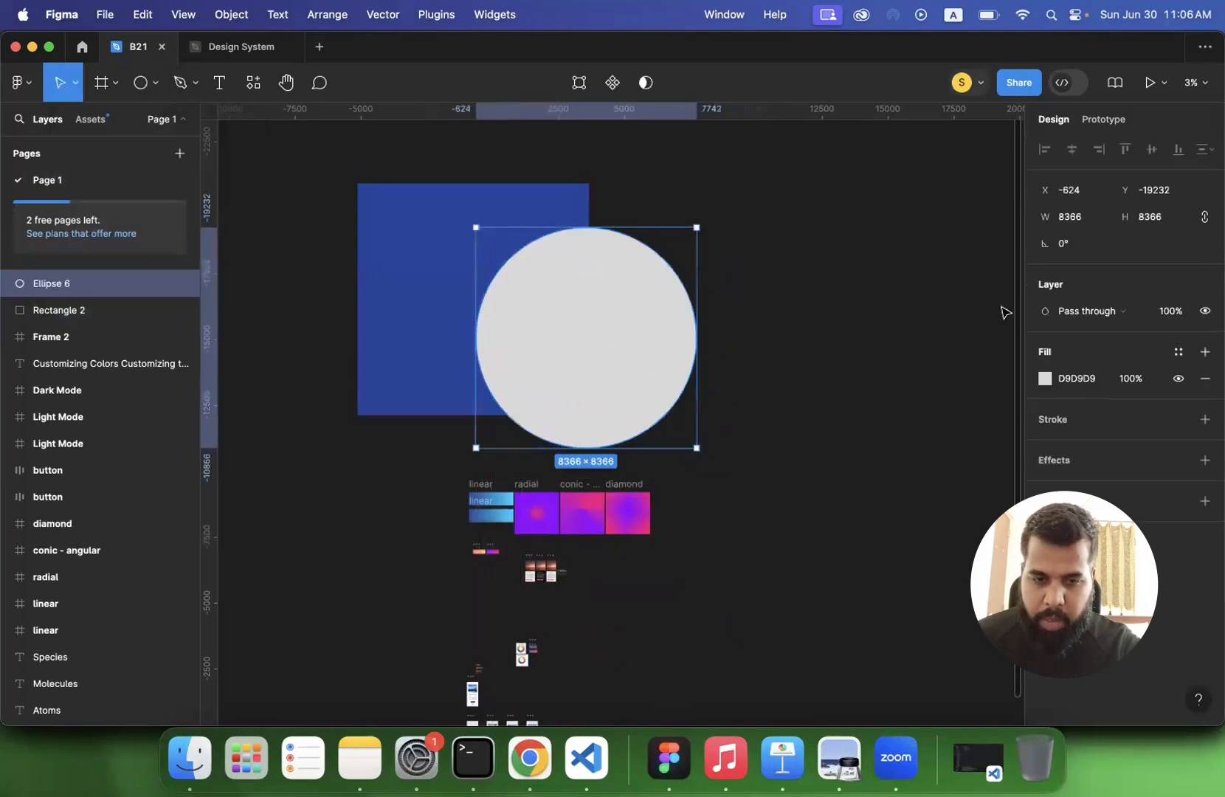
click(1045, 380)
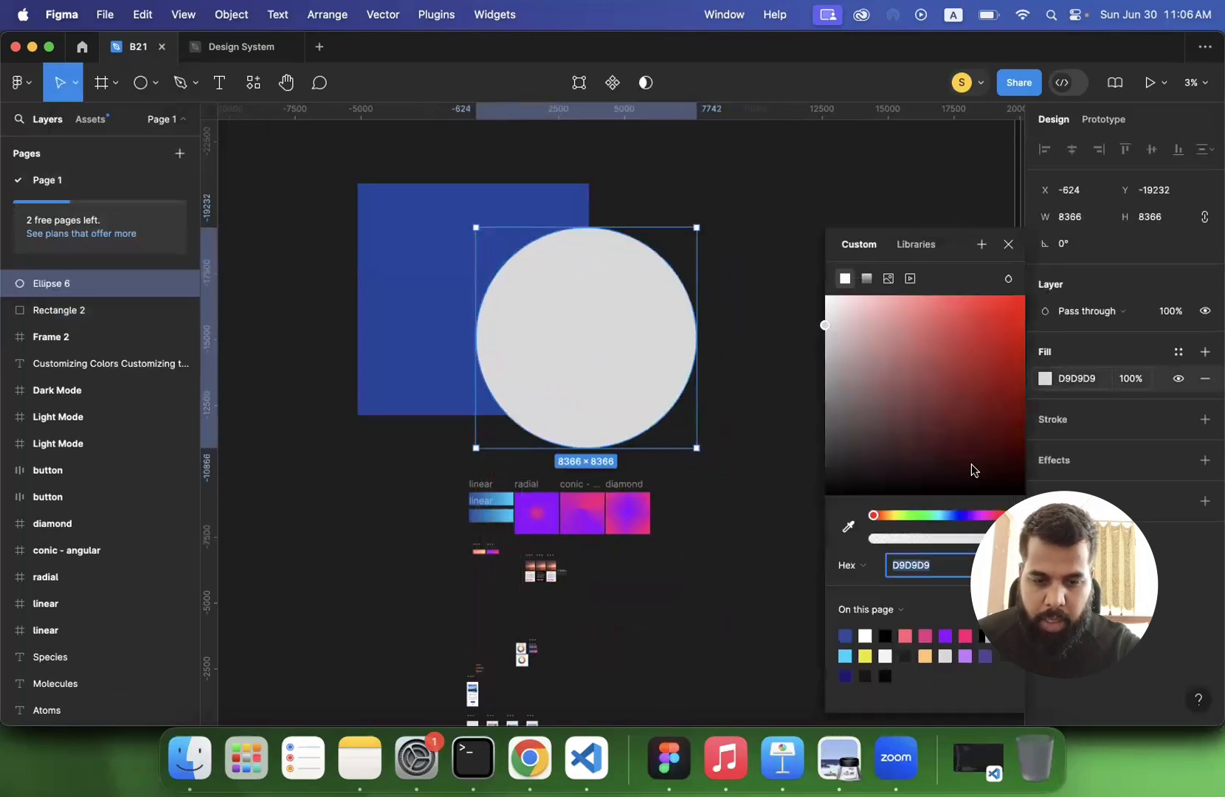
click(866, 655)
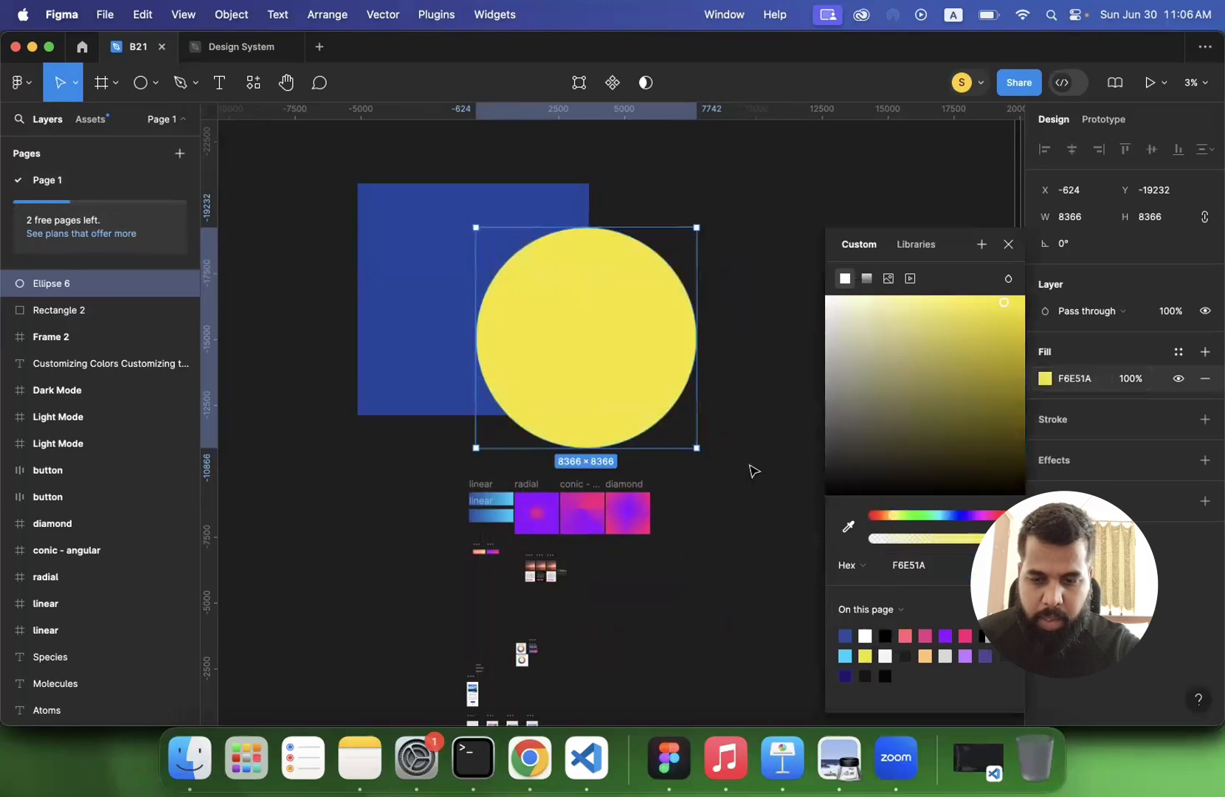
click(751, 467)
scroll(751, 467, up, 2)
scroll(752, 467, down, 4)
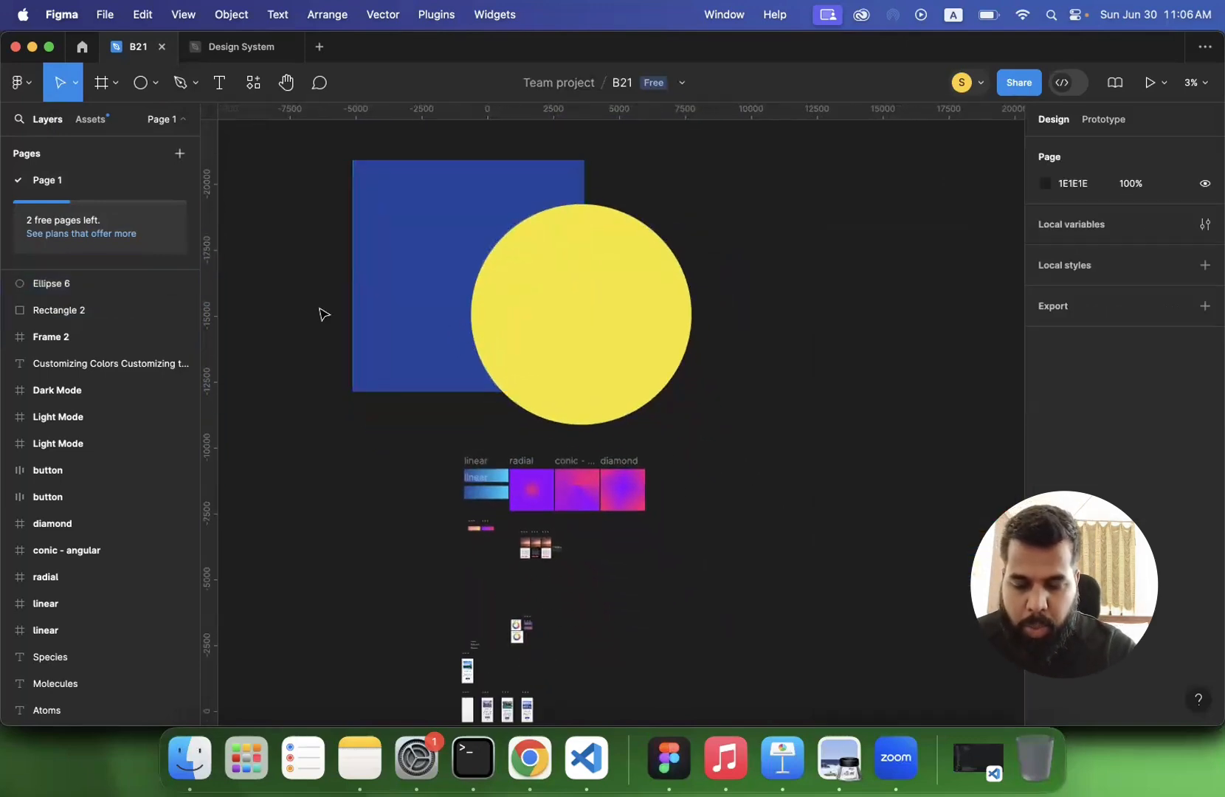
- Try the Union operation on the blue square and yellow circle, undoing it each time
drag(294, 175, 749, 391)
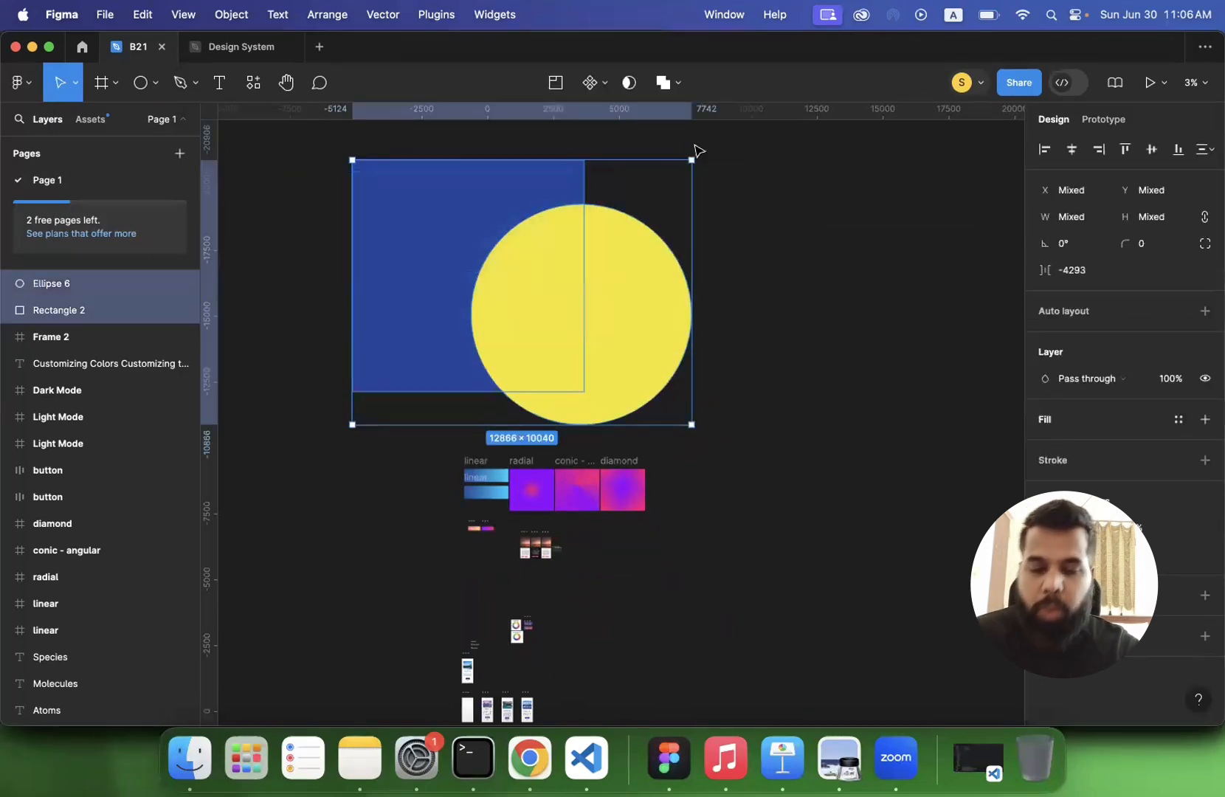
click(677, 86)
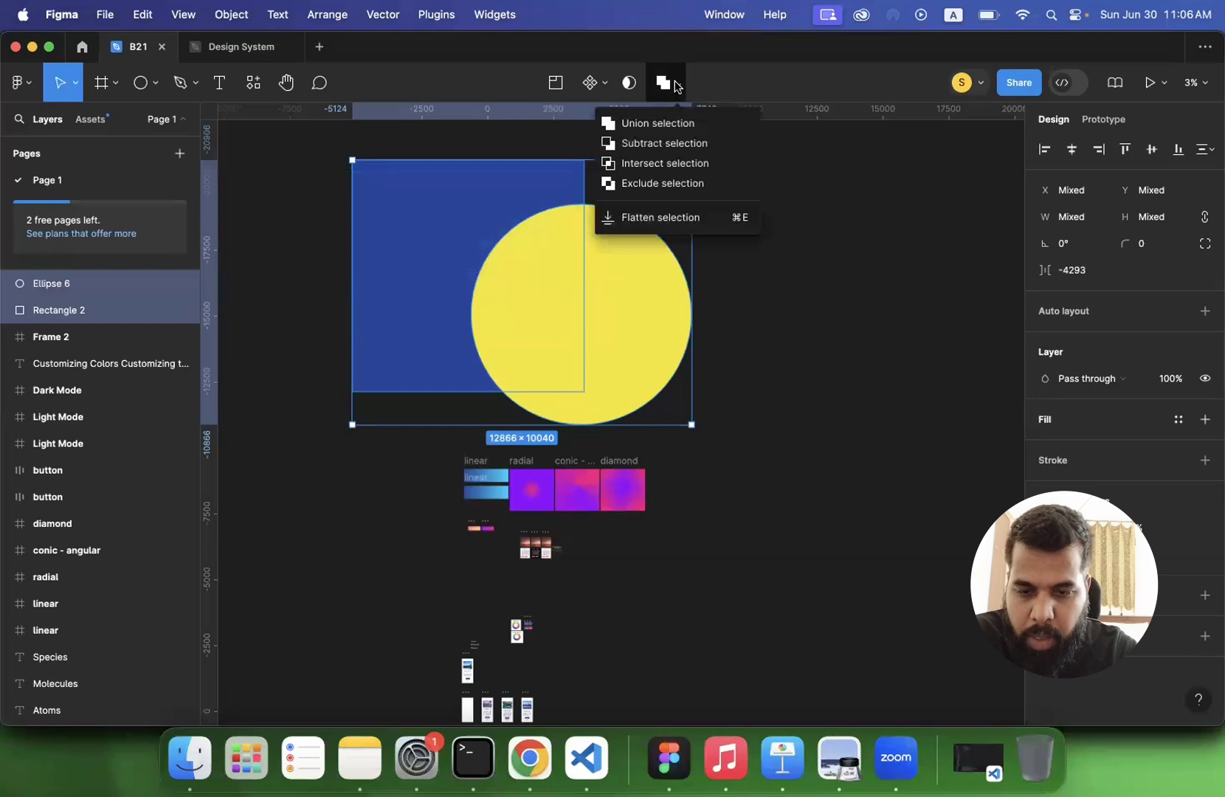
click(674, 124)
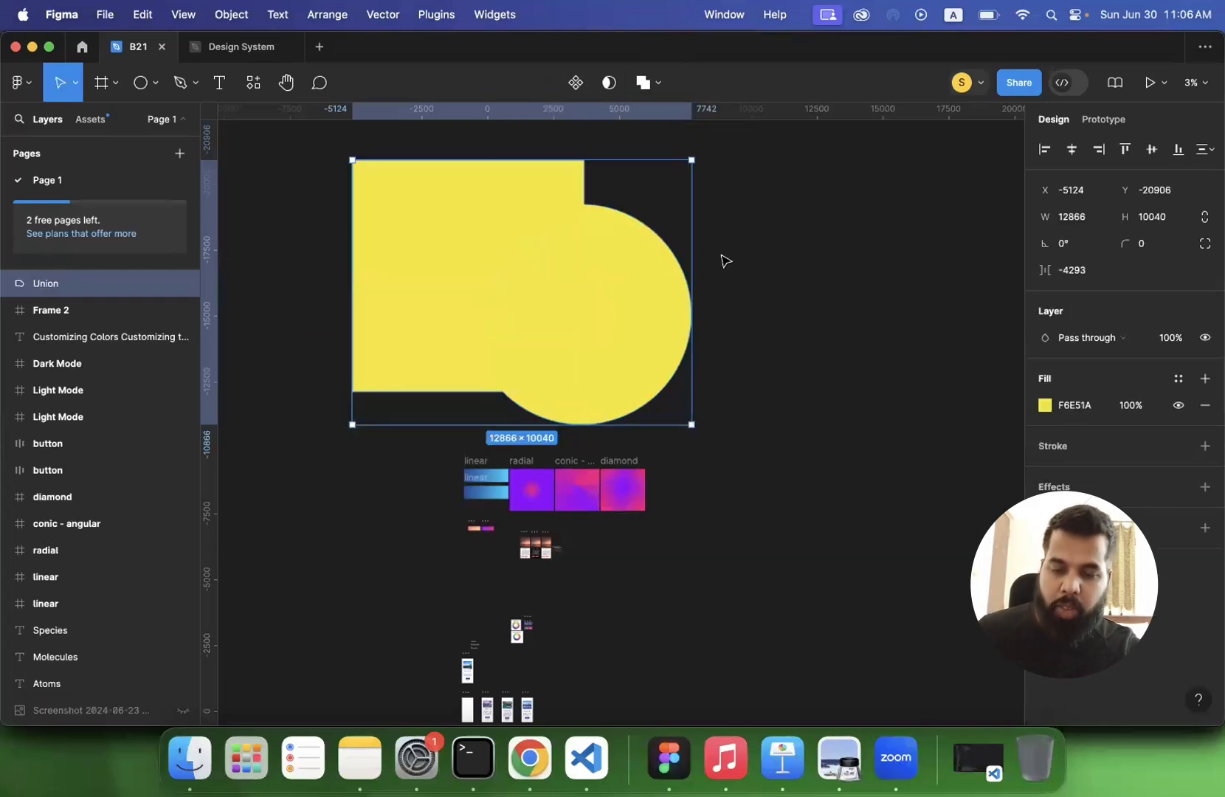
key(super+z)
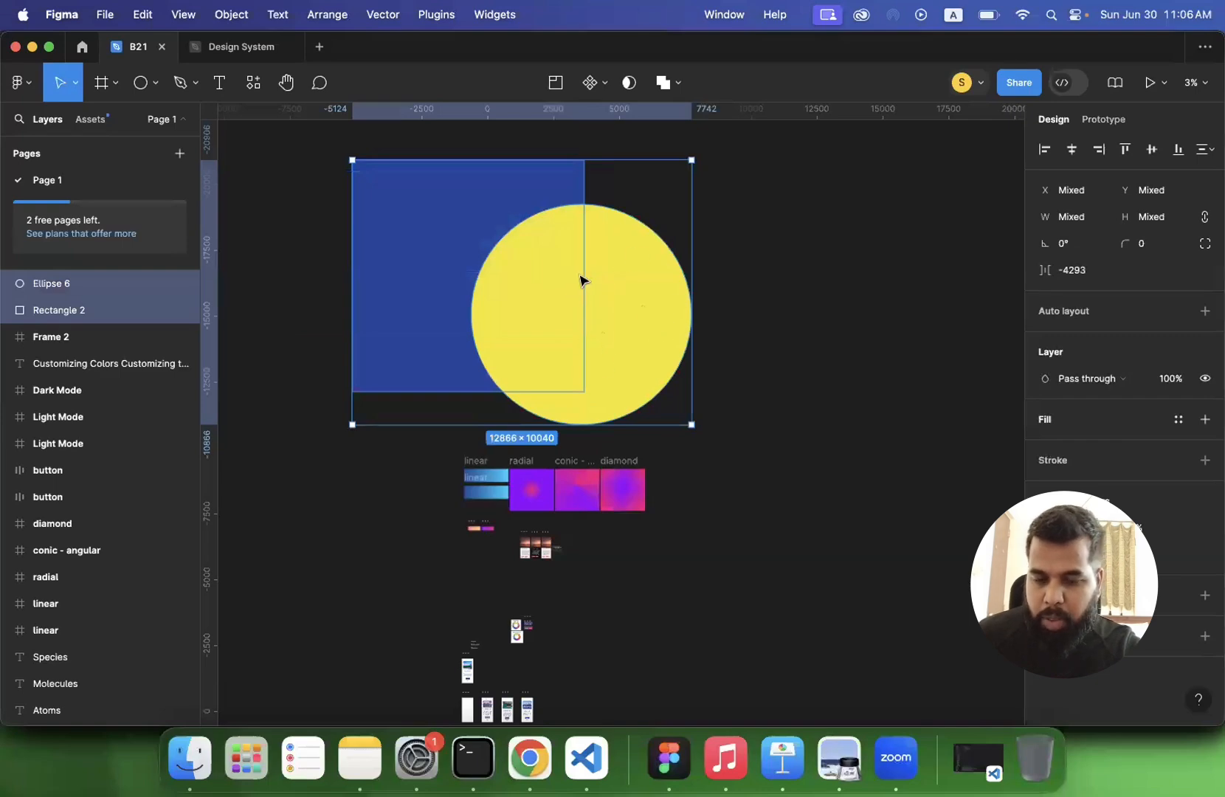
click(663, 82)
click(683, 121)
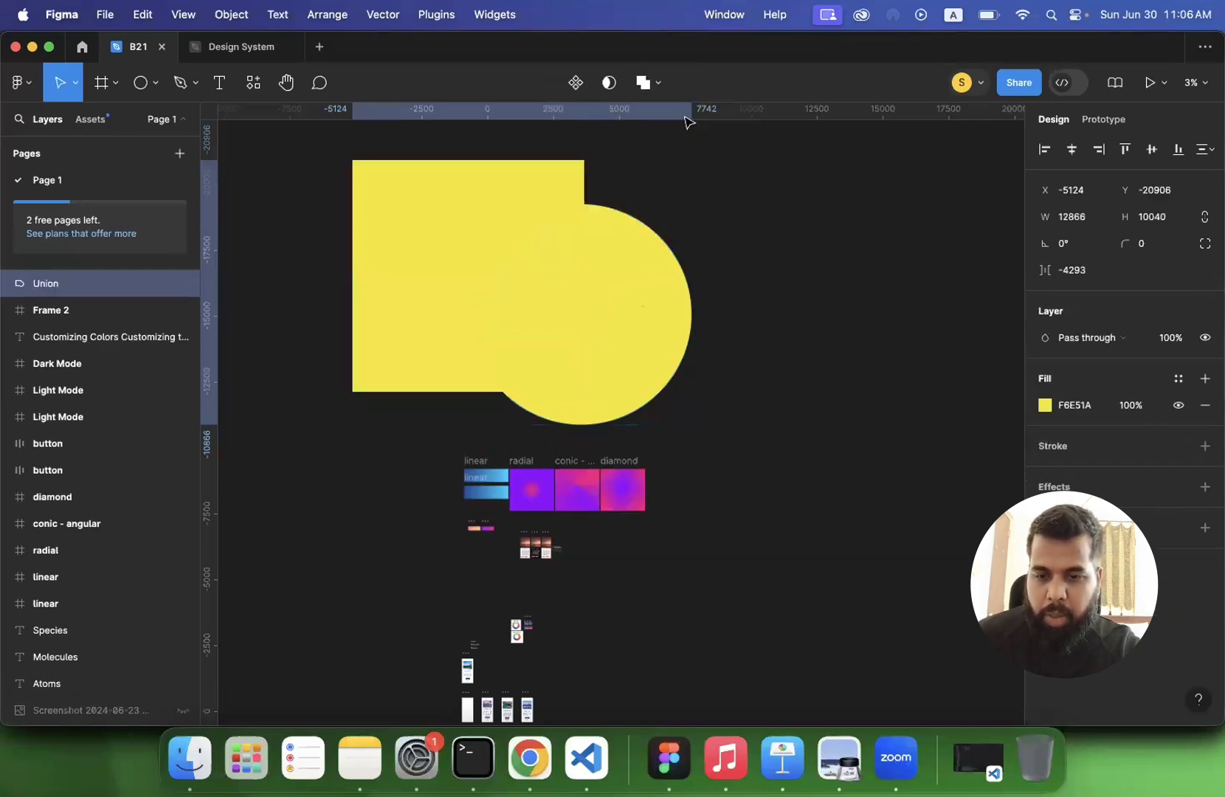
key(super+z)
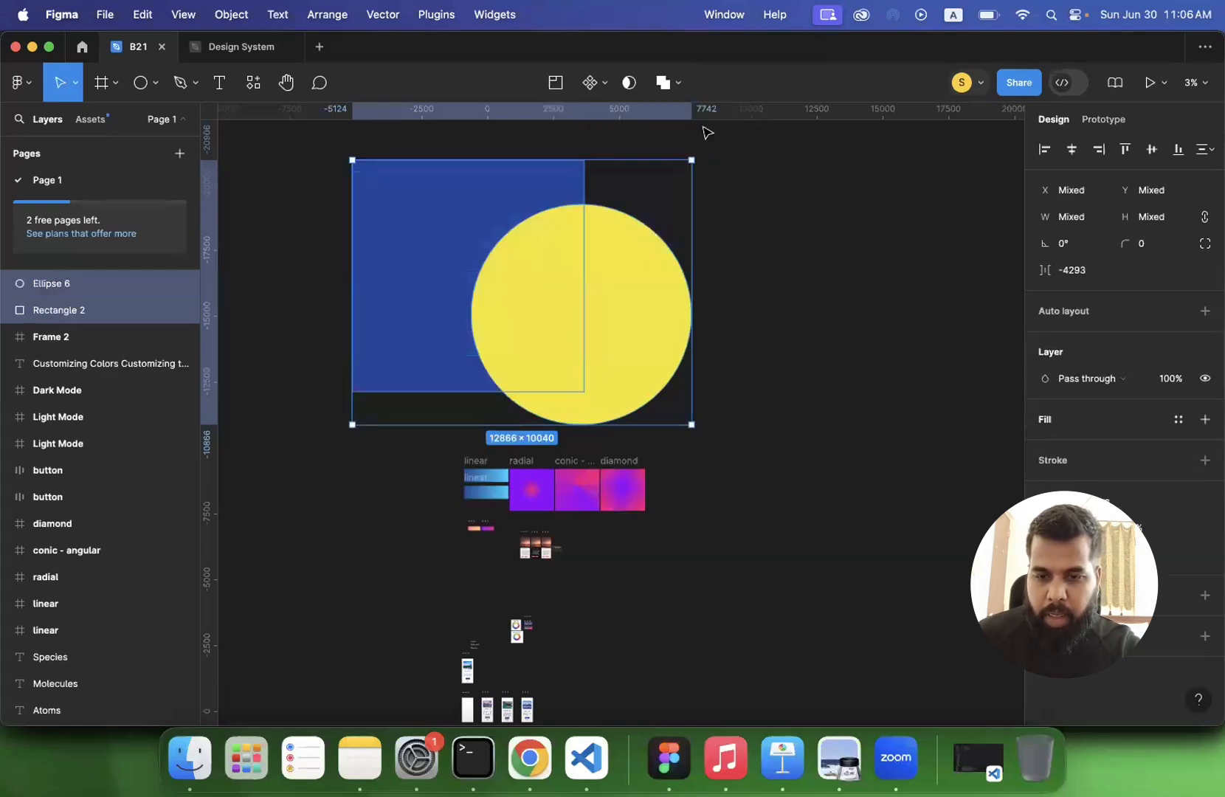
- Try subtracting the yellow circle from the blue square, undoing it each time
click(678, 83)
click(678, 147)
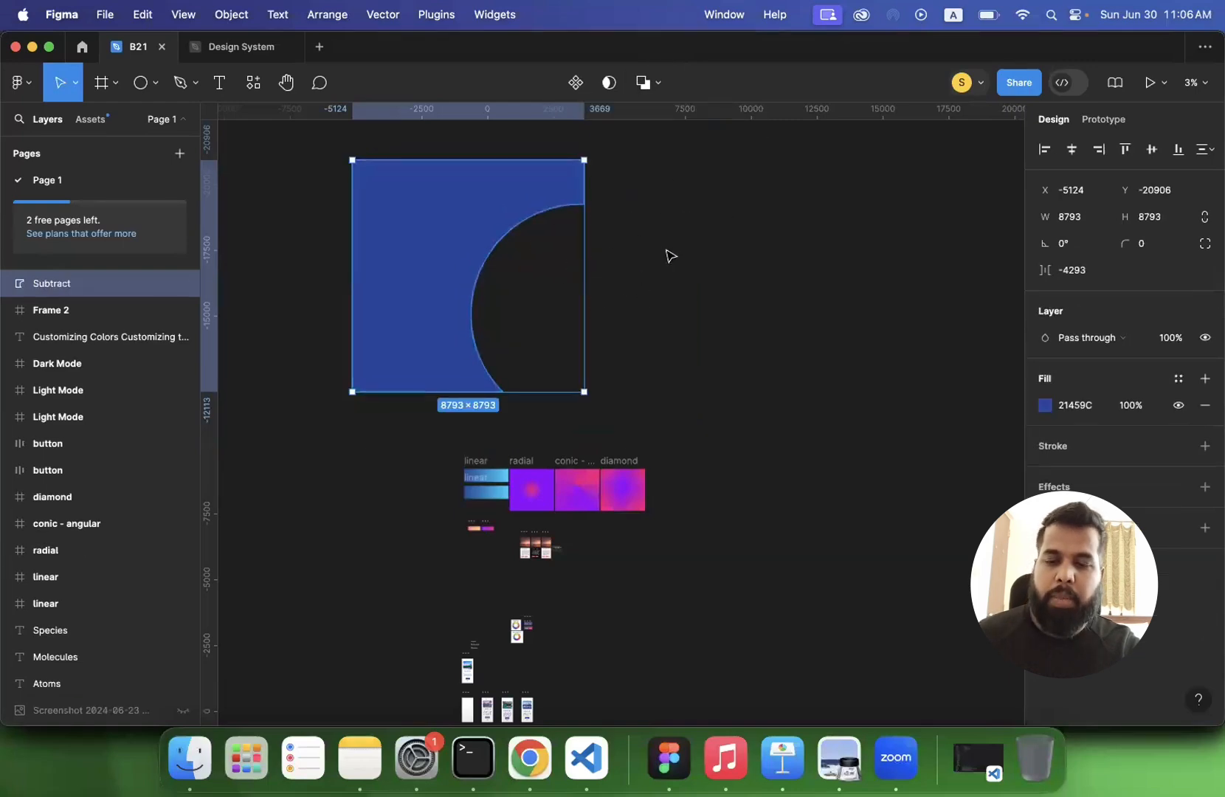
key(super+z)
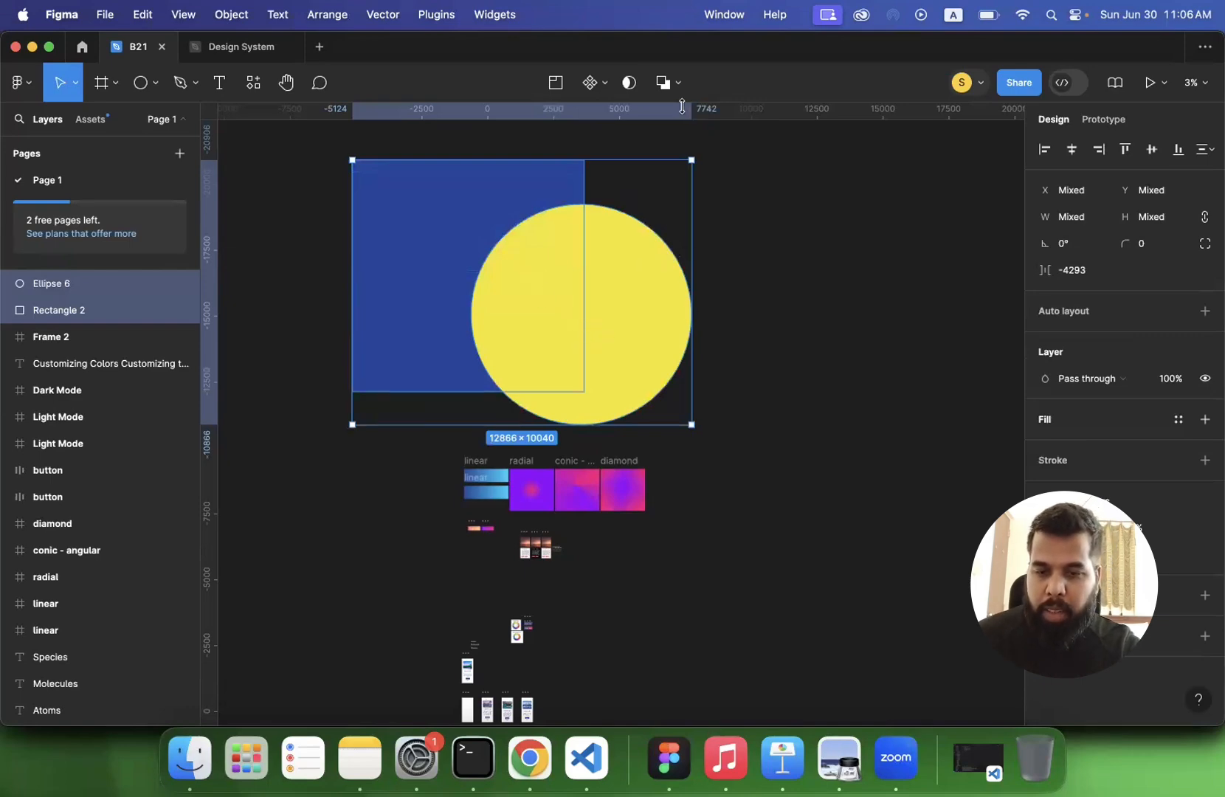
click(678, 82)
click(684, 140)
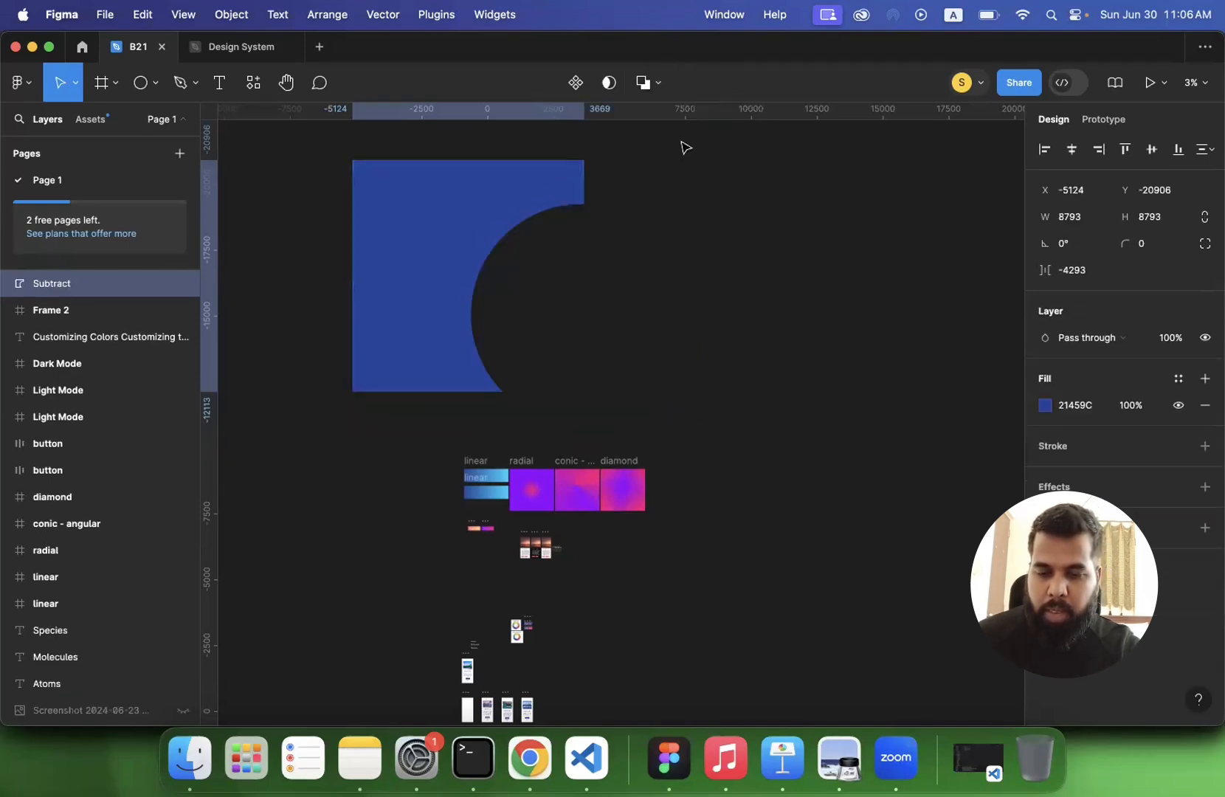
key(super+z)
- Try the Intersect operation on the blue square and yellow circle, undoing it each time
click(678, 83)
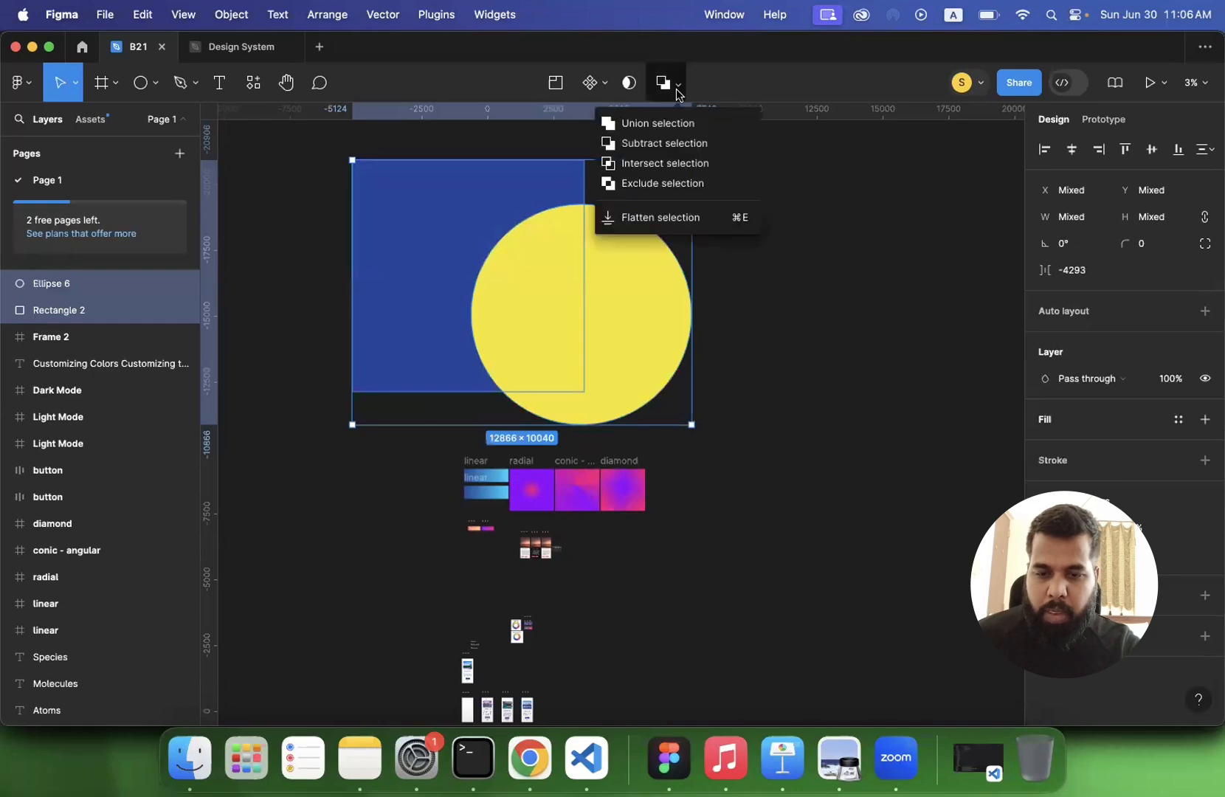
click(668, 164)
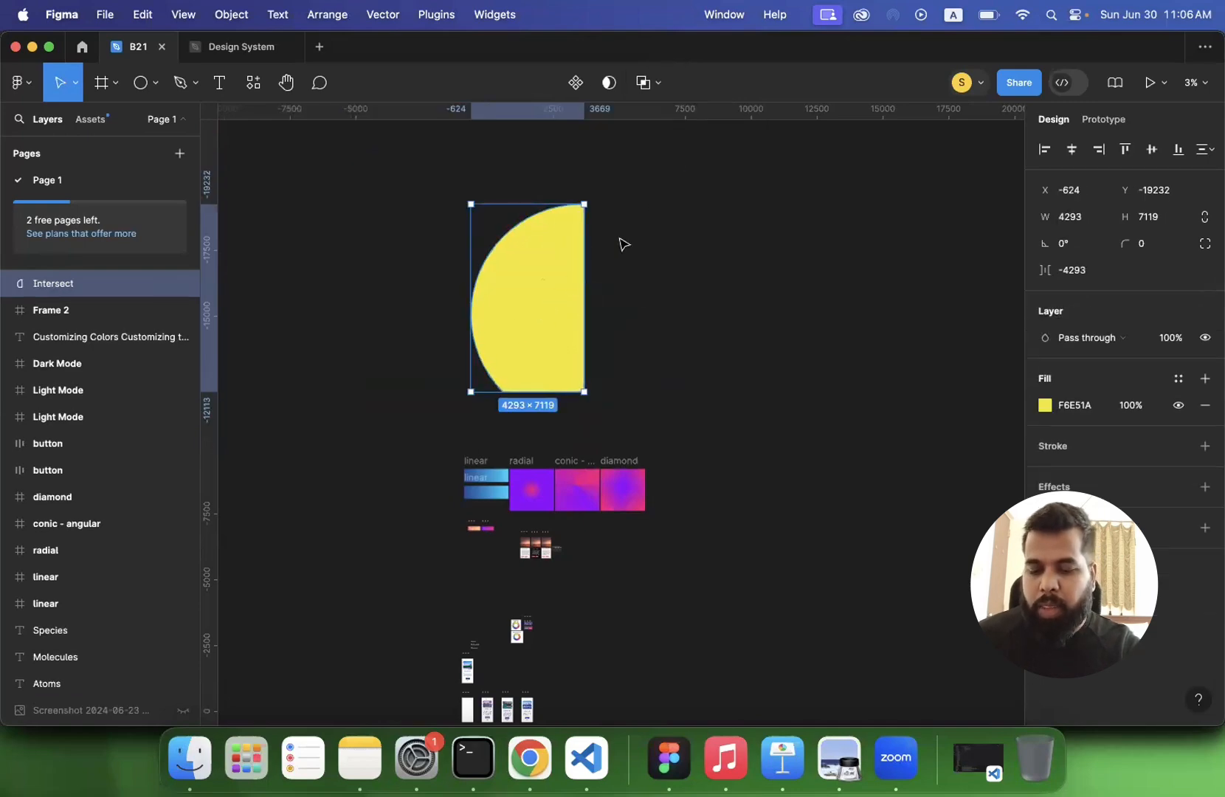
key(super+z)
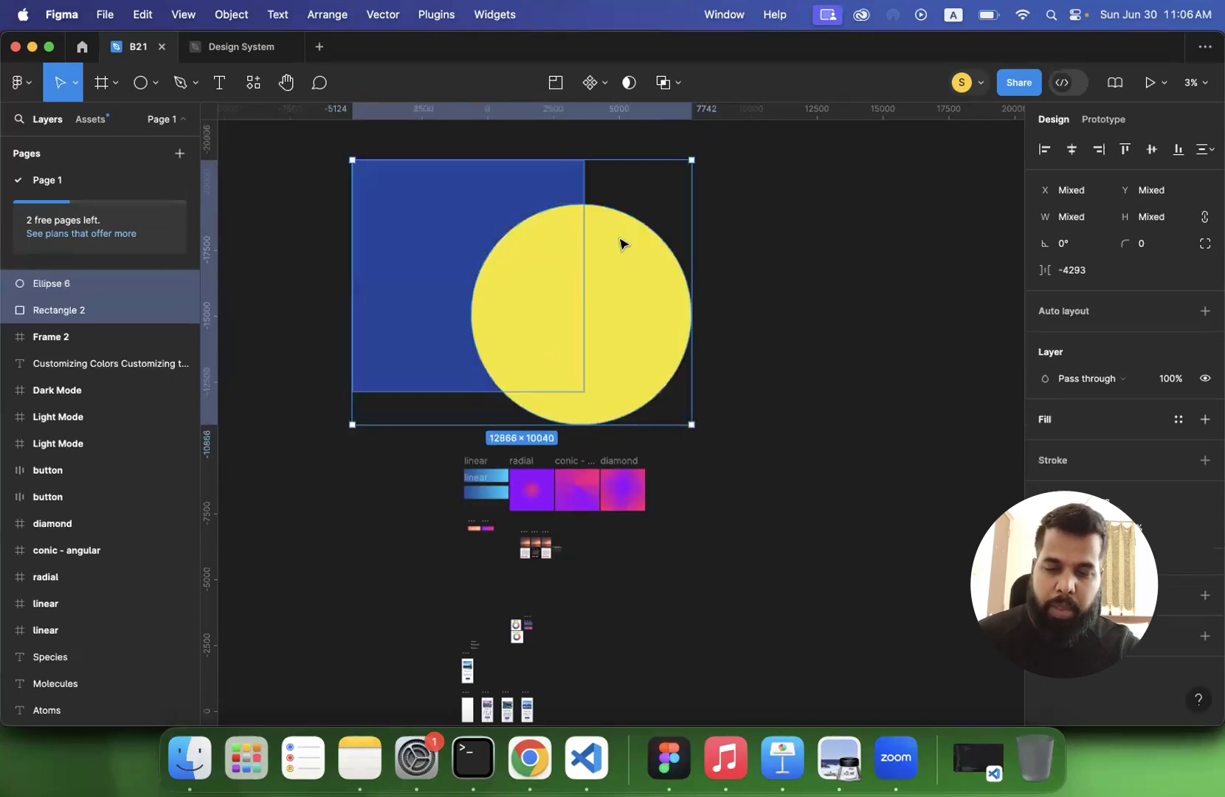
click(676, 83)
click(659, 161)
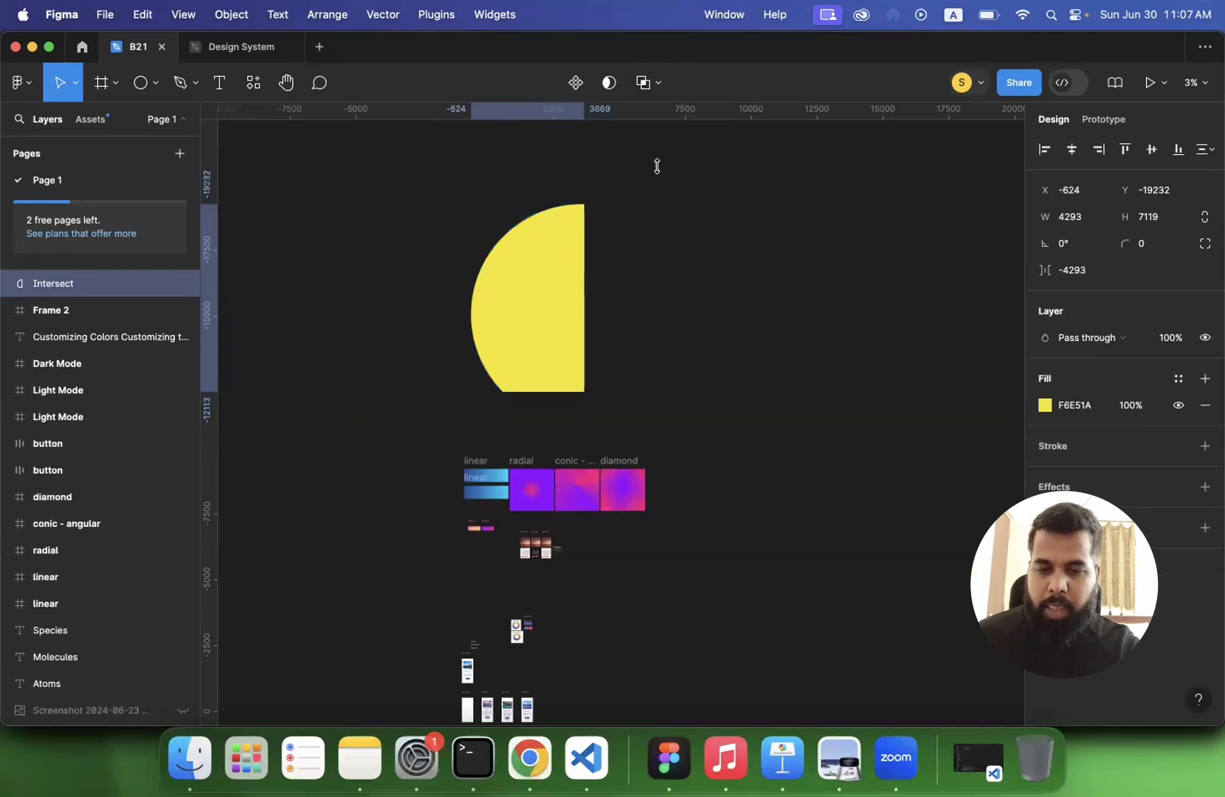
key(super+z)
- Try the Exclude operation on the square and circle, undo it and clear the selection
click(677, 83)
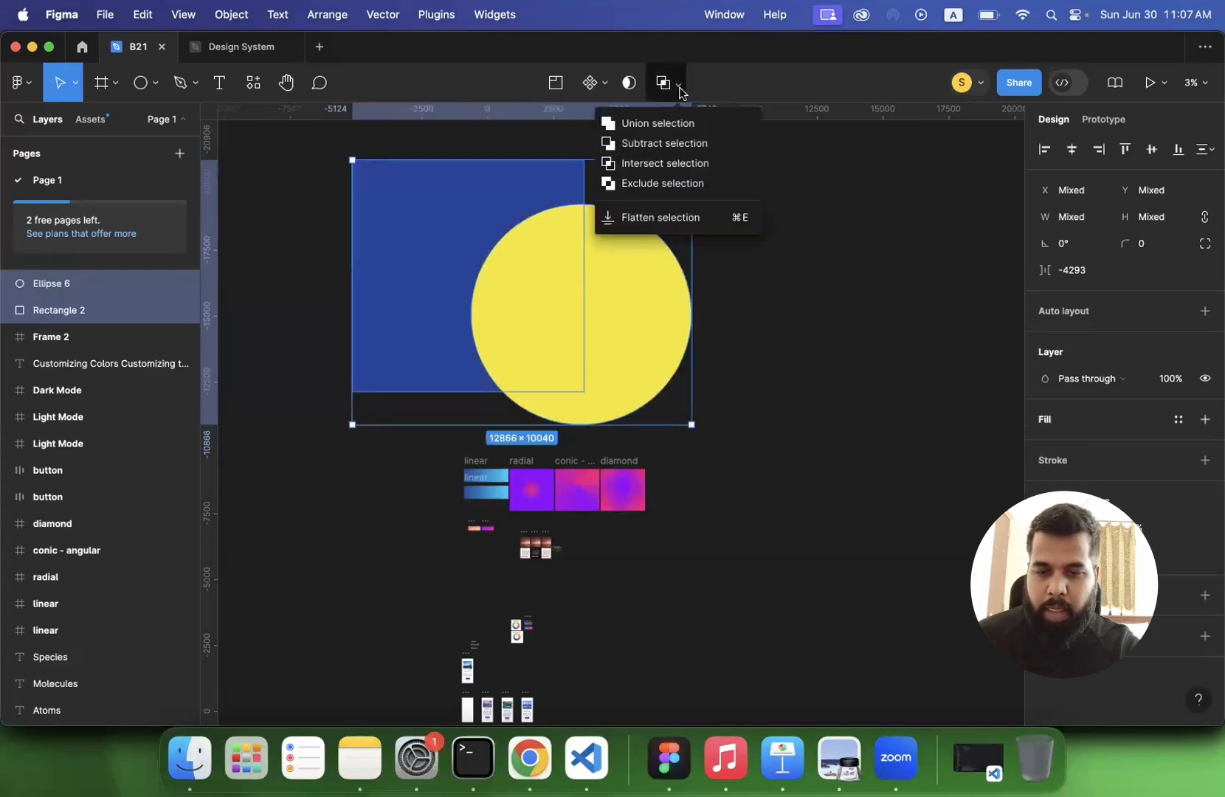
click(673, 183)
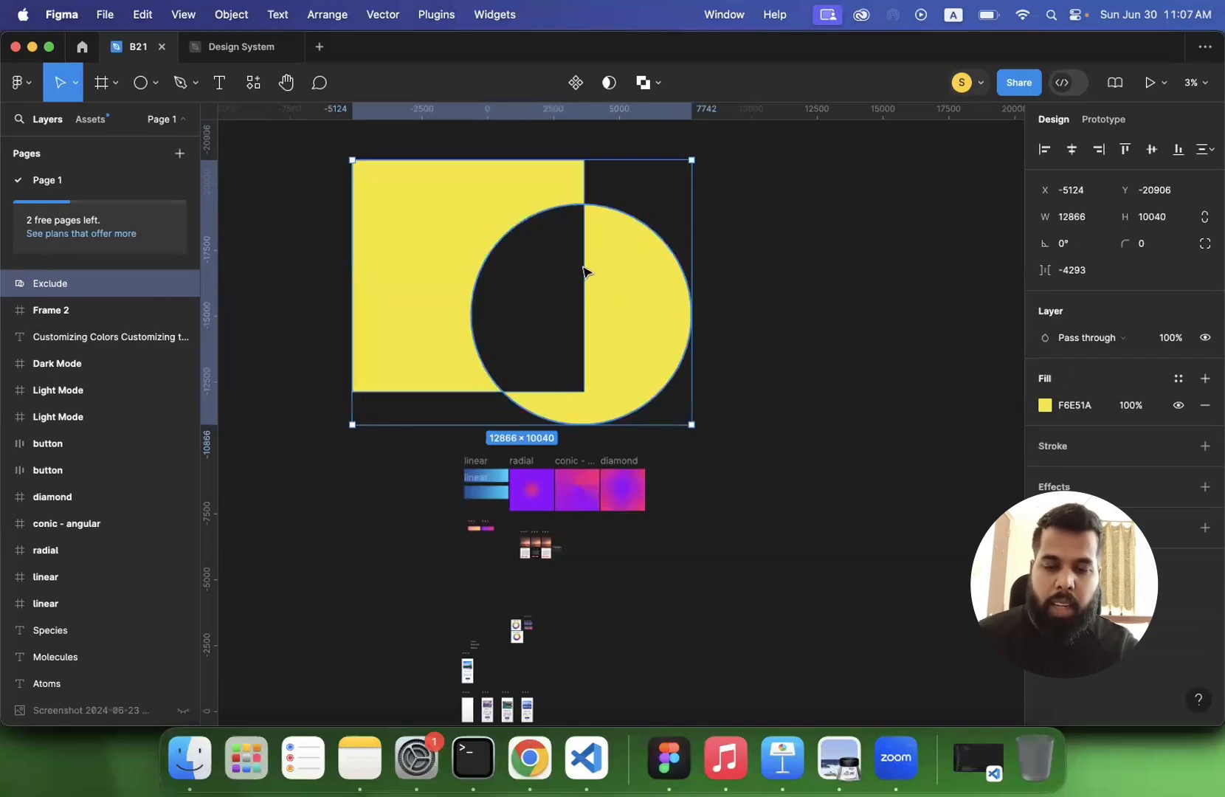
key(super+z)
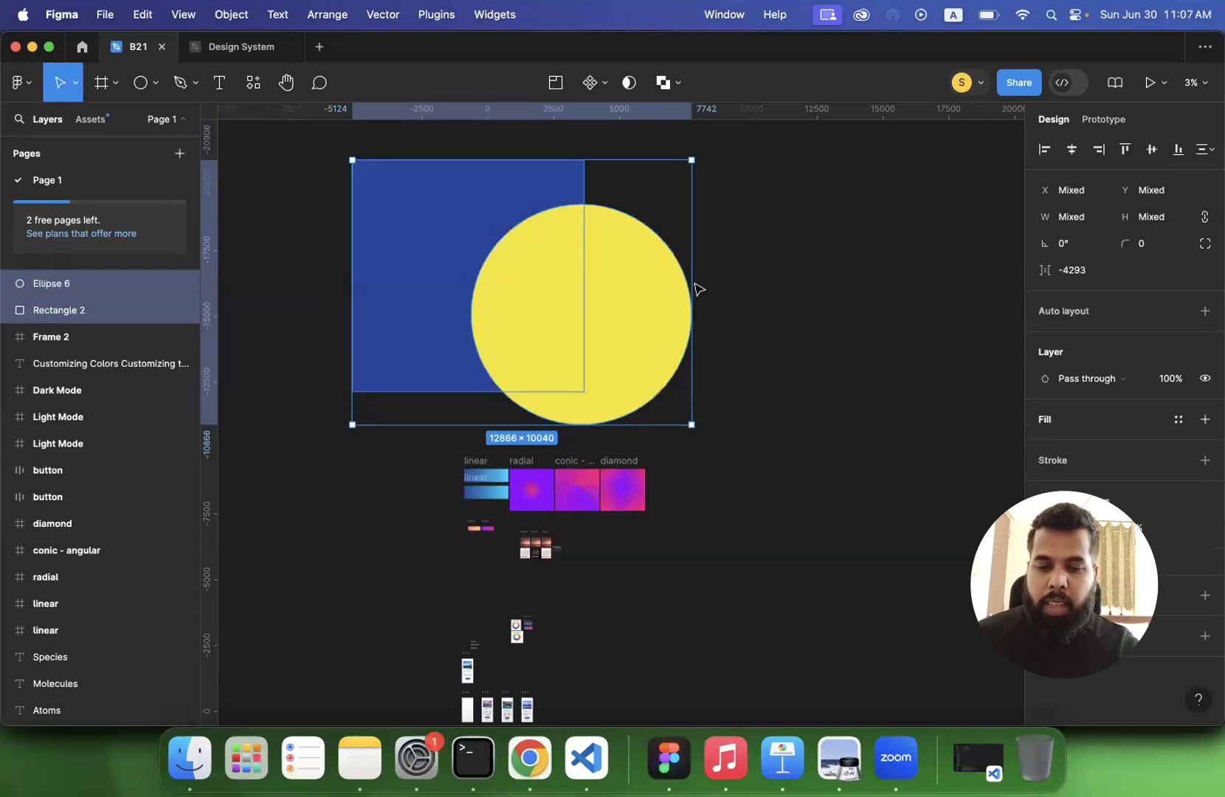
click(779, 304)
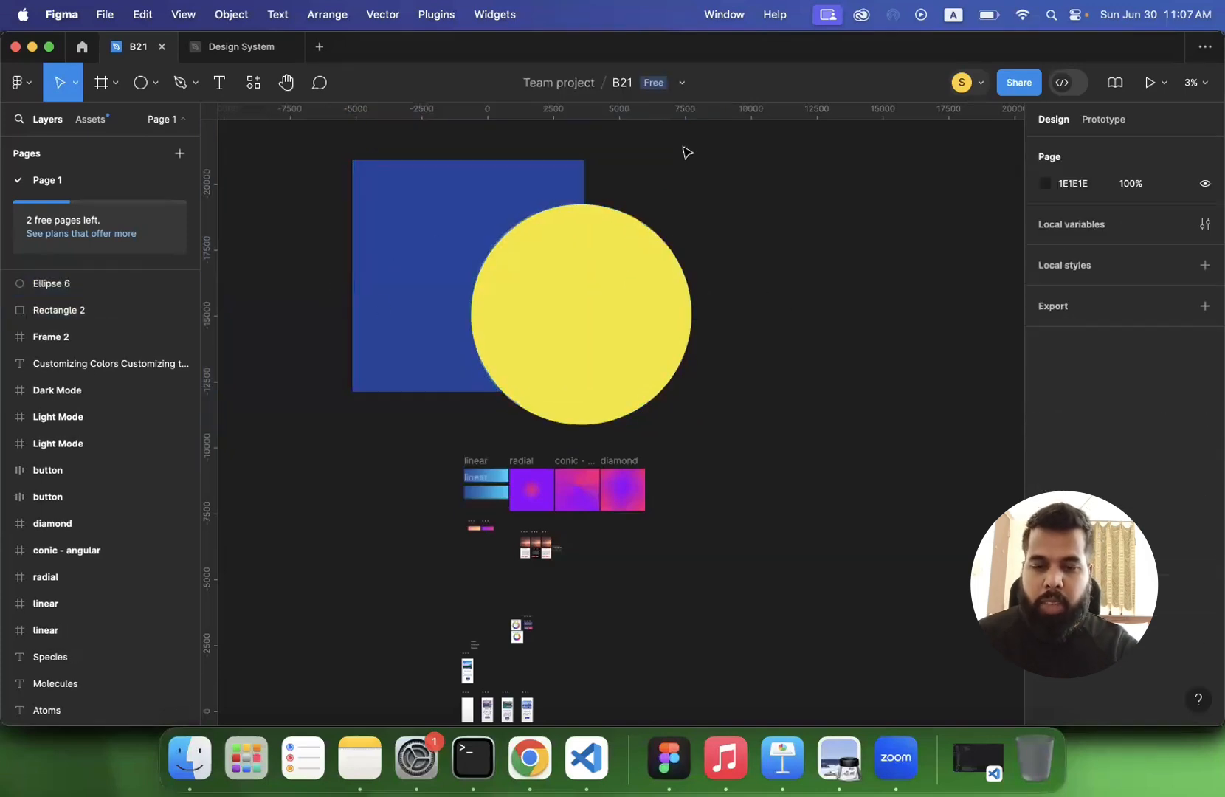
- Flatten the blue square and yellow circle into a single vector and scale it down to about 11103 × 8664
drag(332, 225, 759, 363)
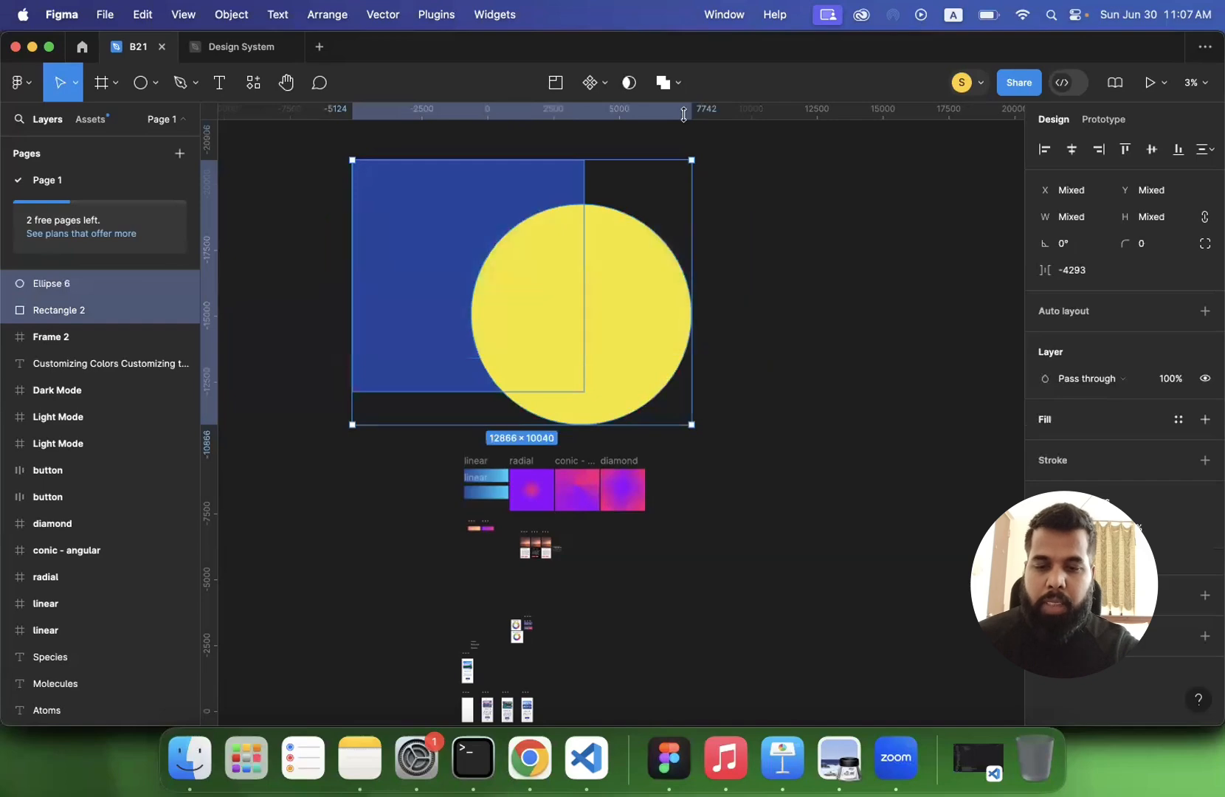
click(679, 87)
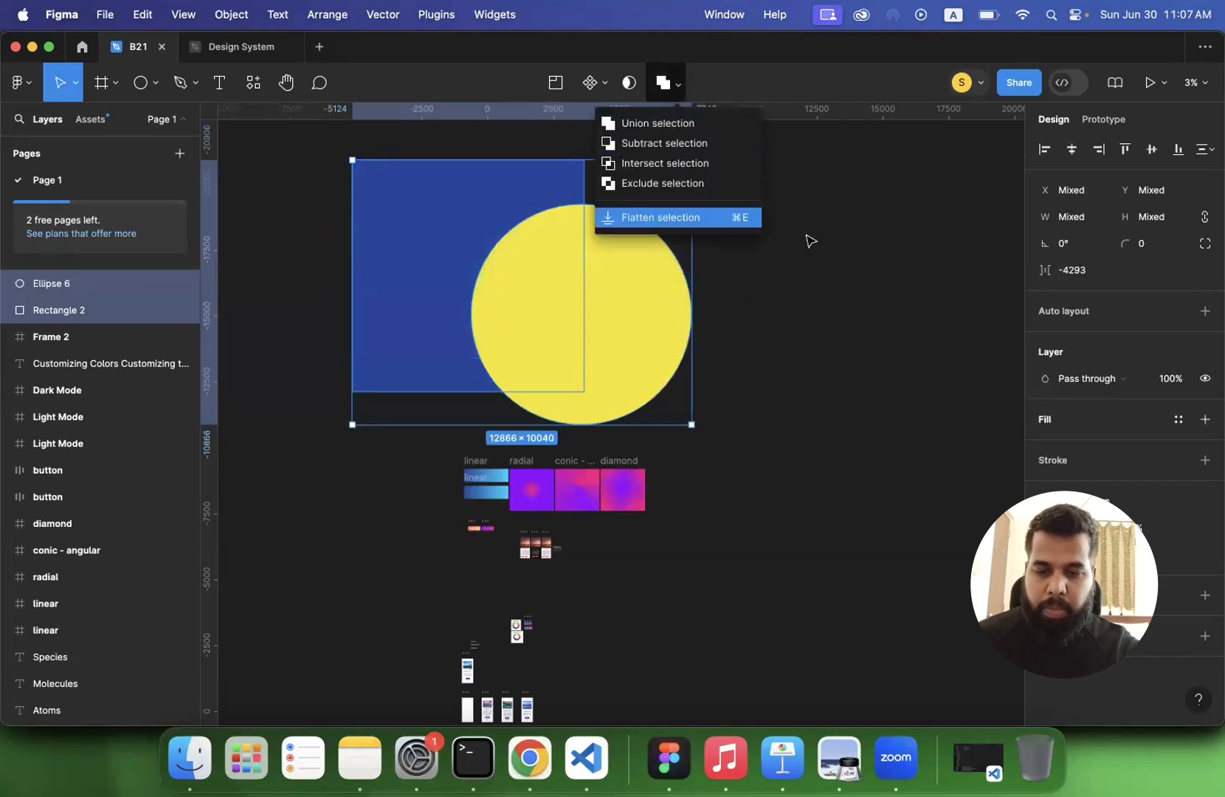
click(693, 220)
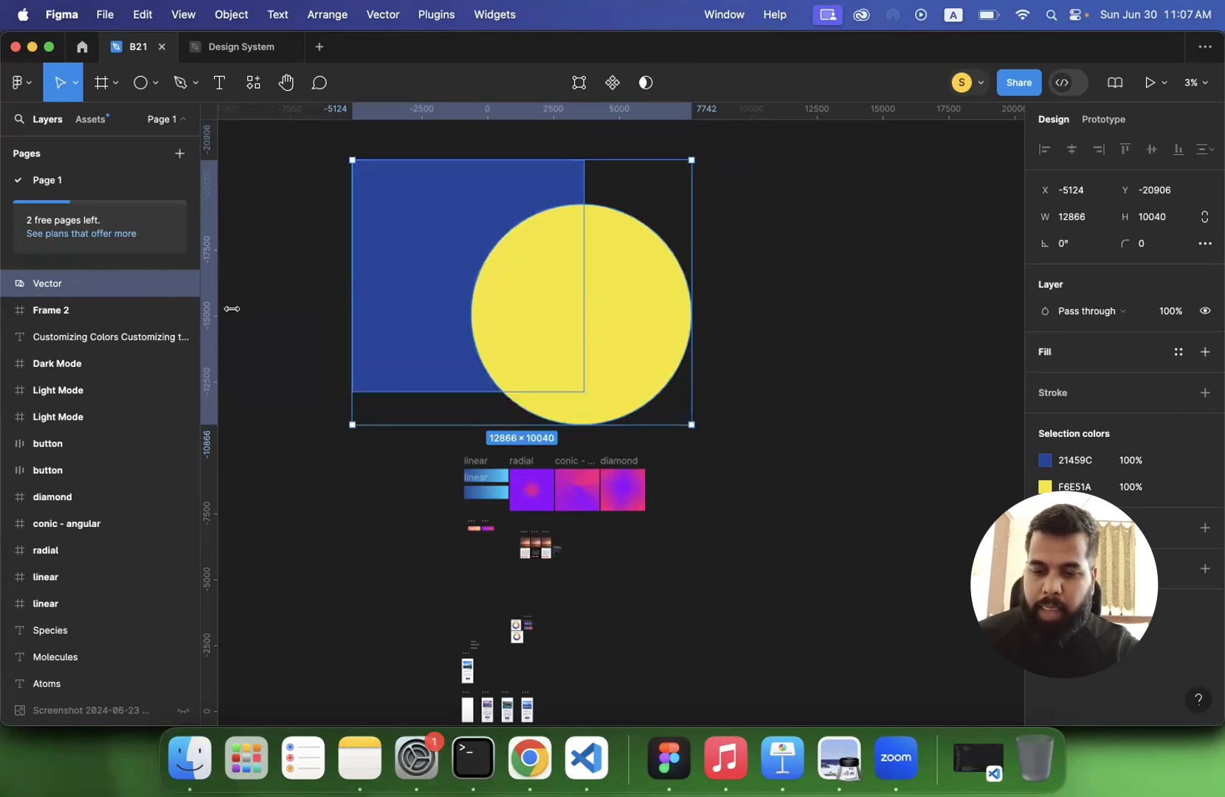
drag(687, 423, 630, 346)
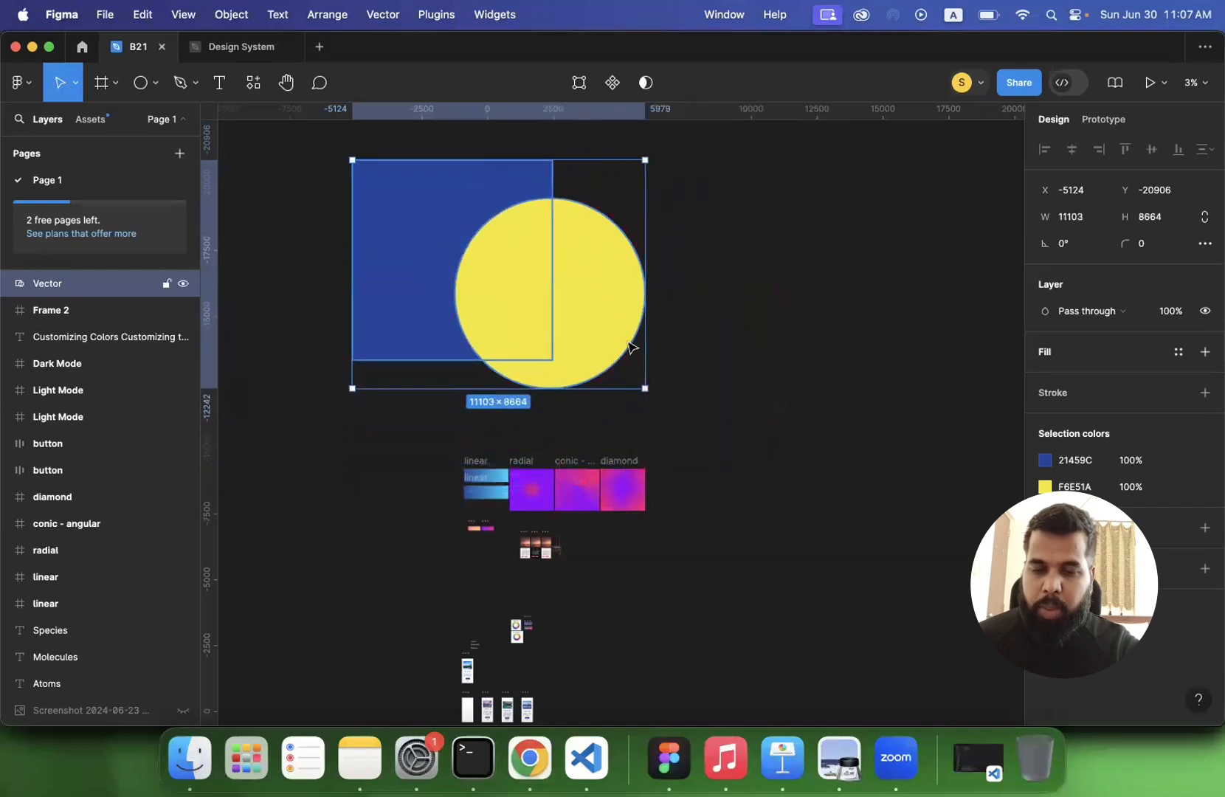
- Try stretching the yellow circle's rightmost anchor point outward in vector editing, undo it and leave the editing mode
double_click(598, 312)
click(645, 294)
drag(647, 295, 768, 295)
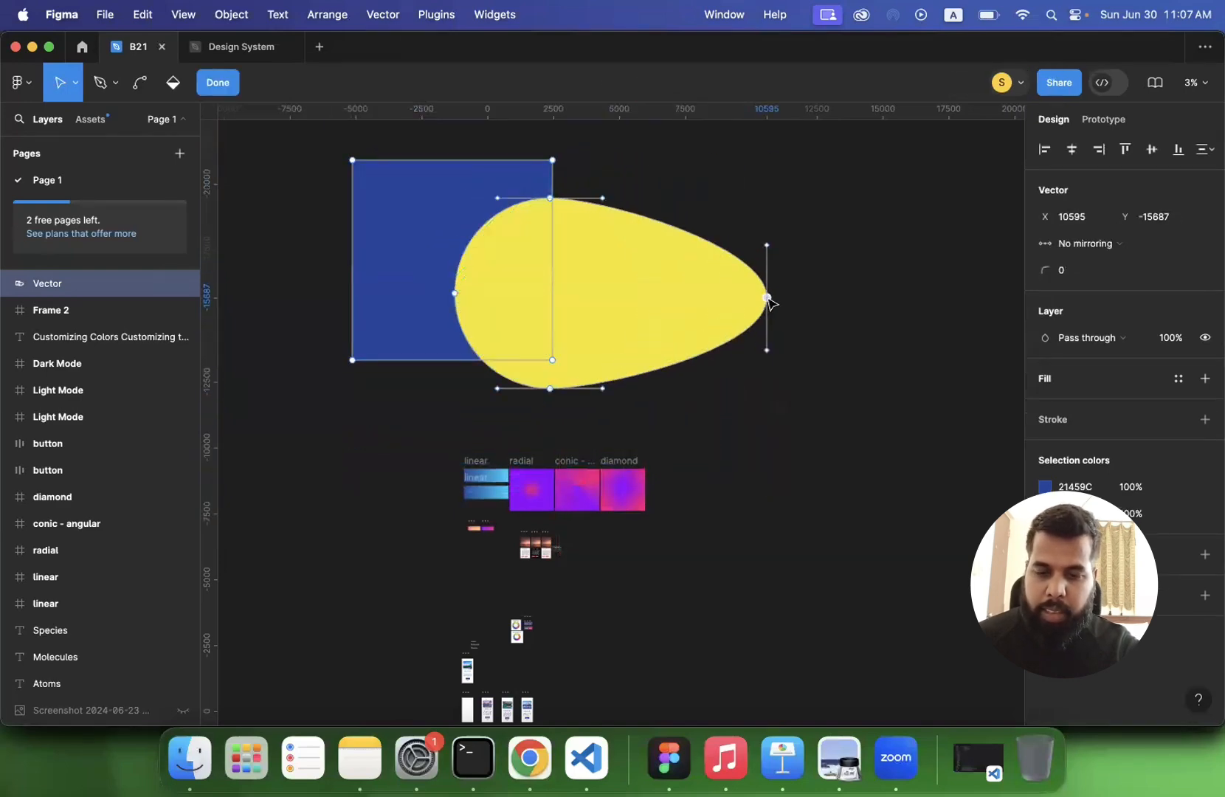
key(super+z)
key(Escape)
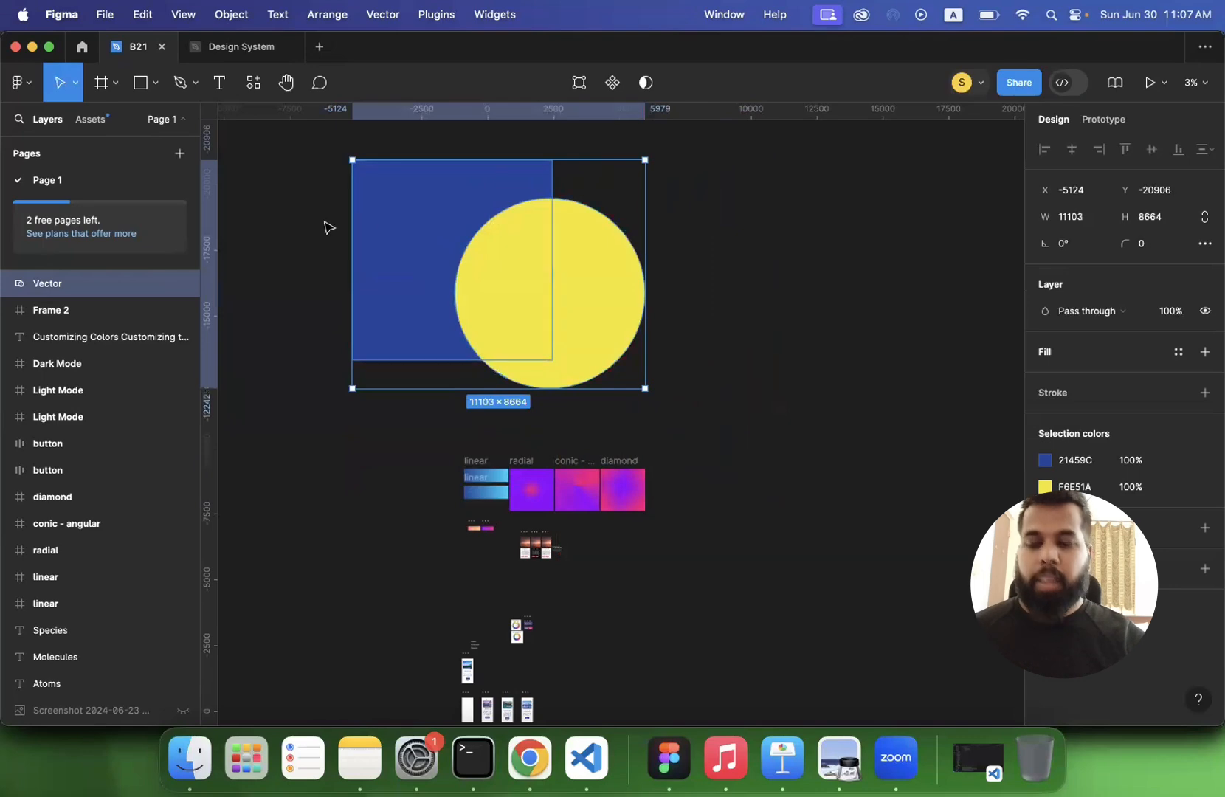
click(295, 214)
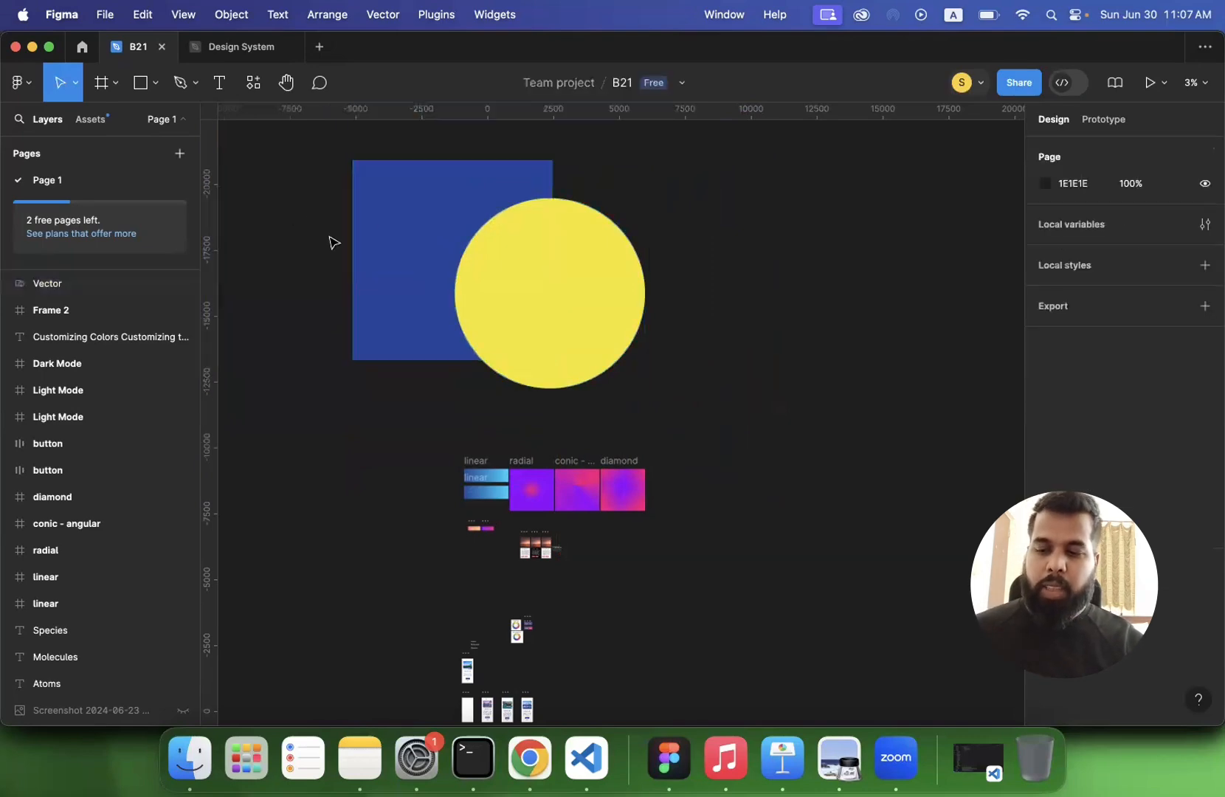
- Undo the resizing and flattening of the square and circle and clear the selection
key(super+z)
key(Return)
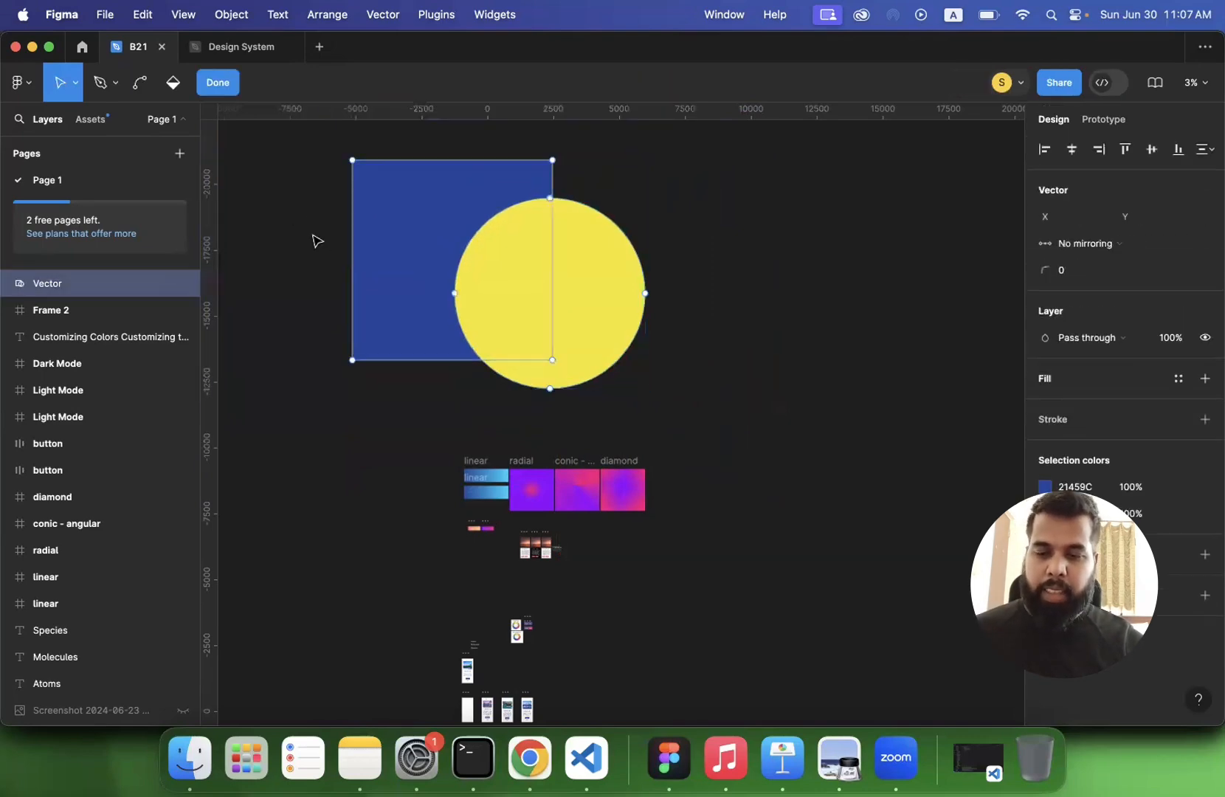
key(Escape)
key(super+z)
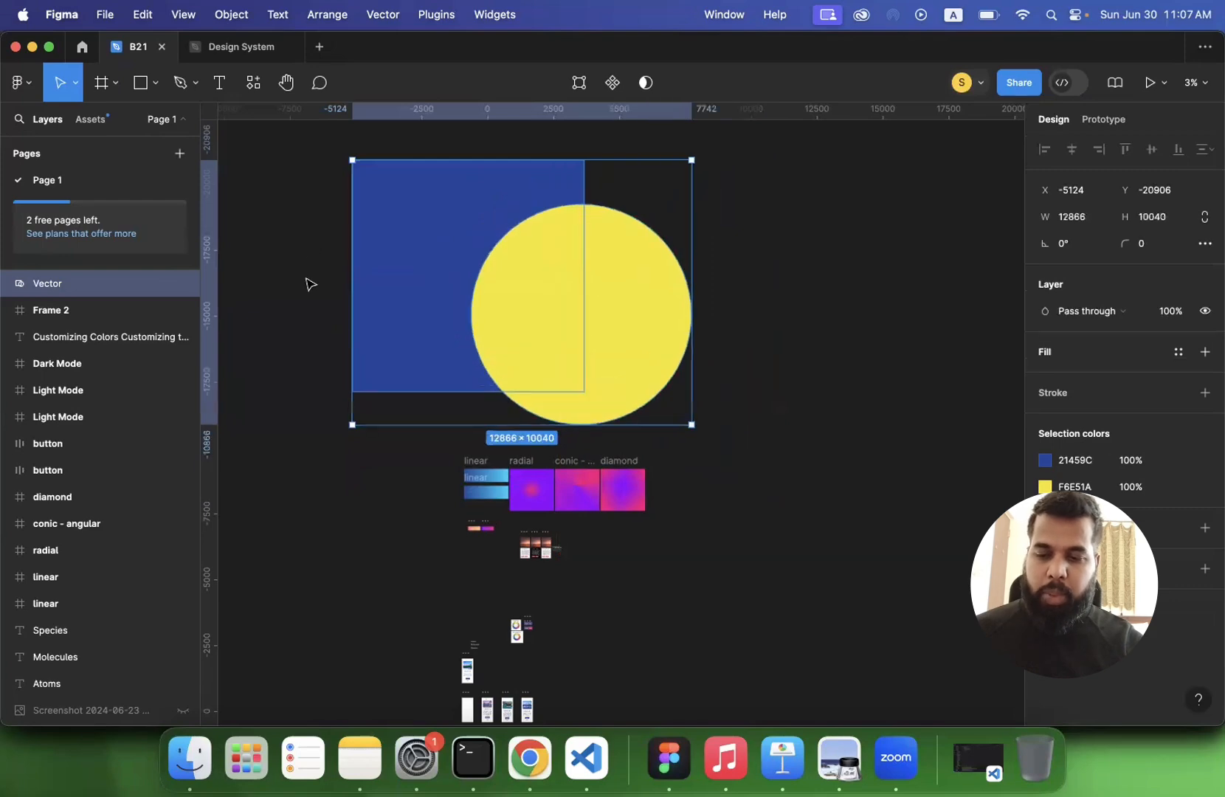
key(super+z)
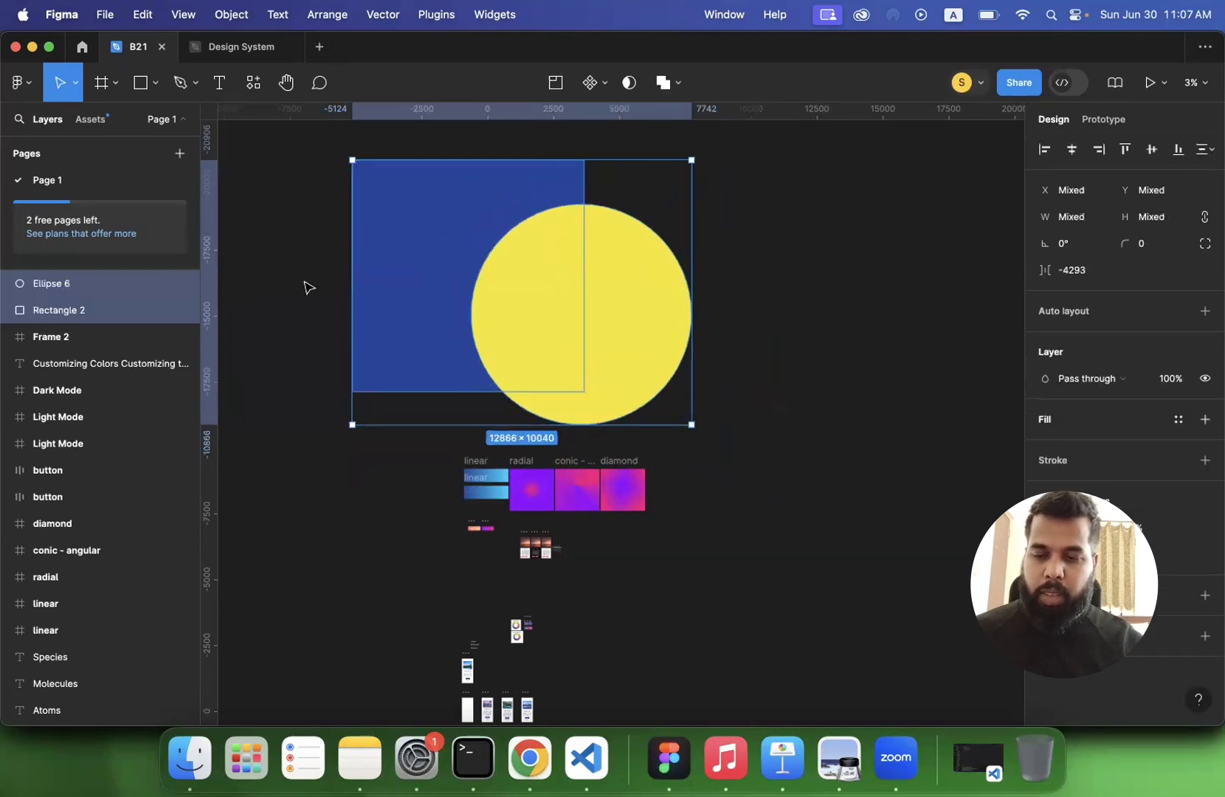
click(302, 345)
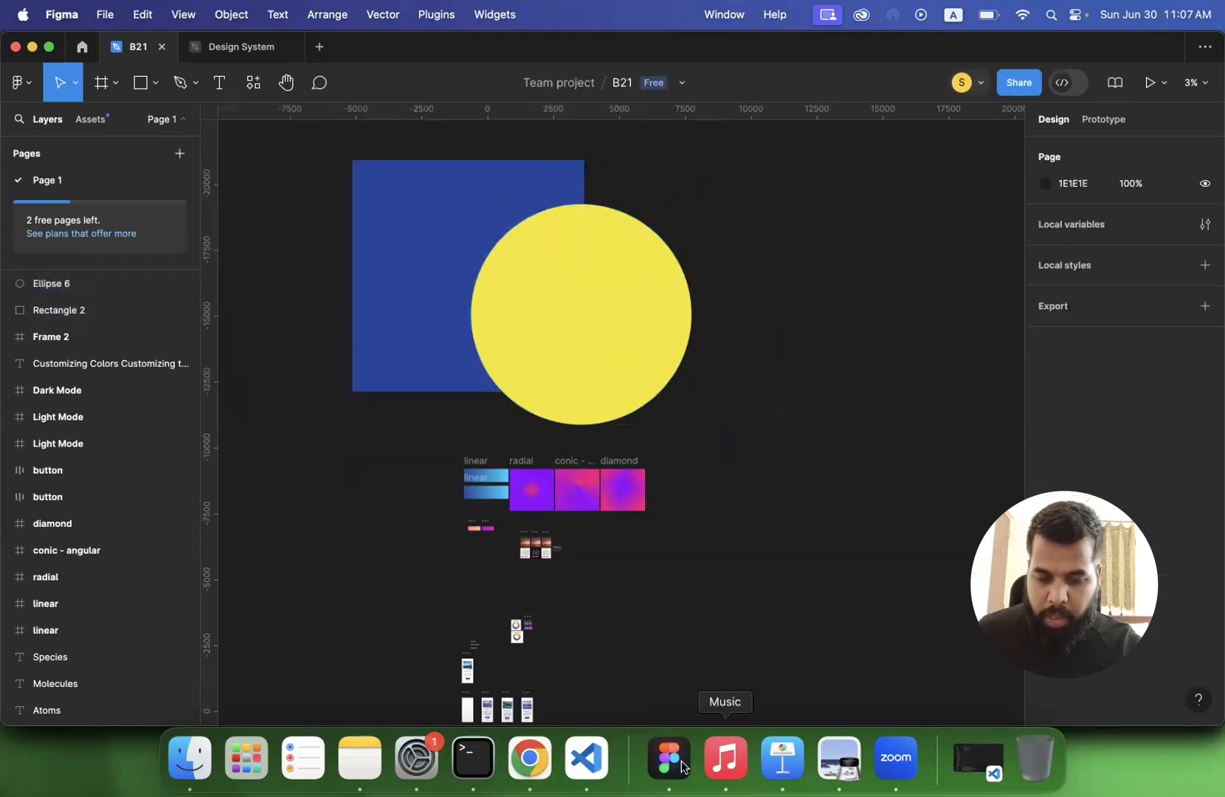
- Switch to lecture 4.pdf in Preview and view the Responsive Grid Layout slide
click(855, 768)
scroll(709, 443, down, 10)
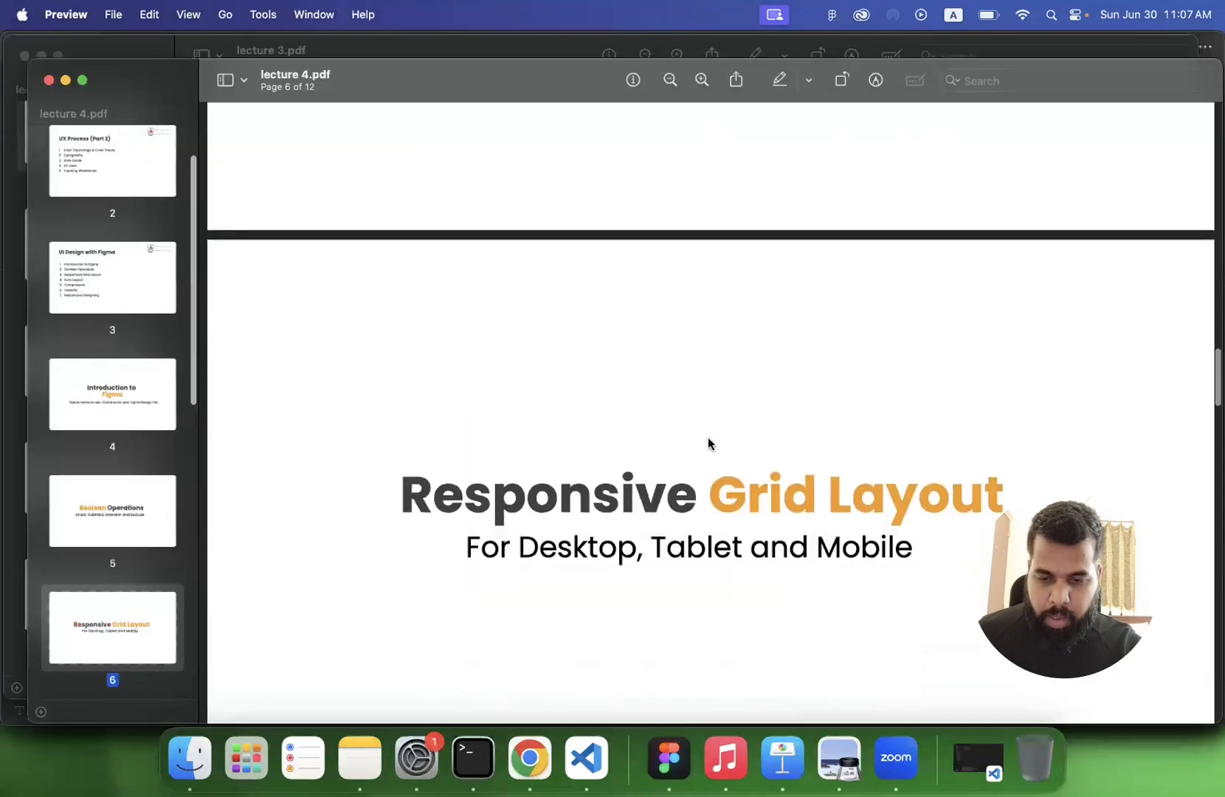
scroll(709, 443, up, 1)
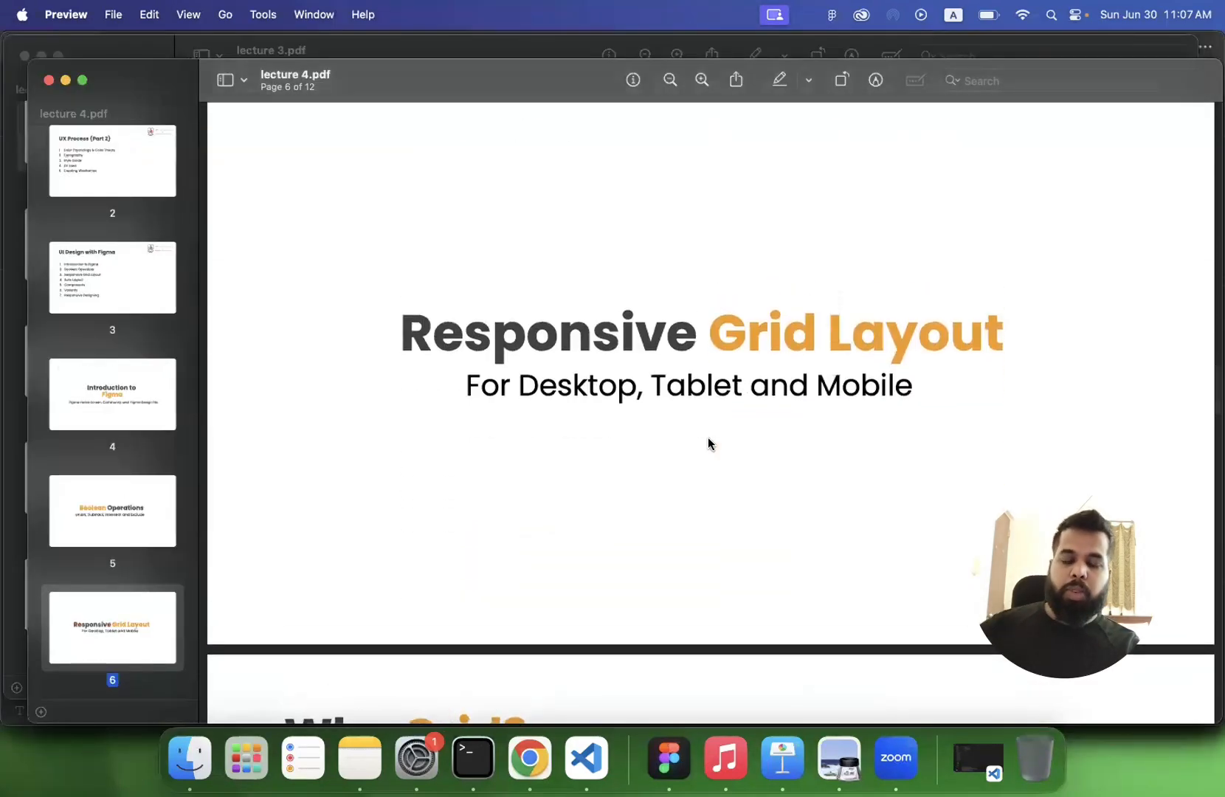
scroll(709, 443, down, 1)
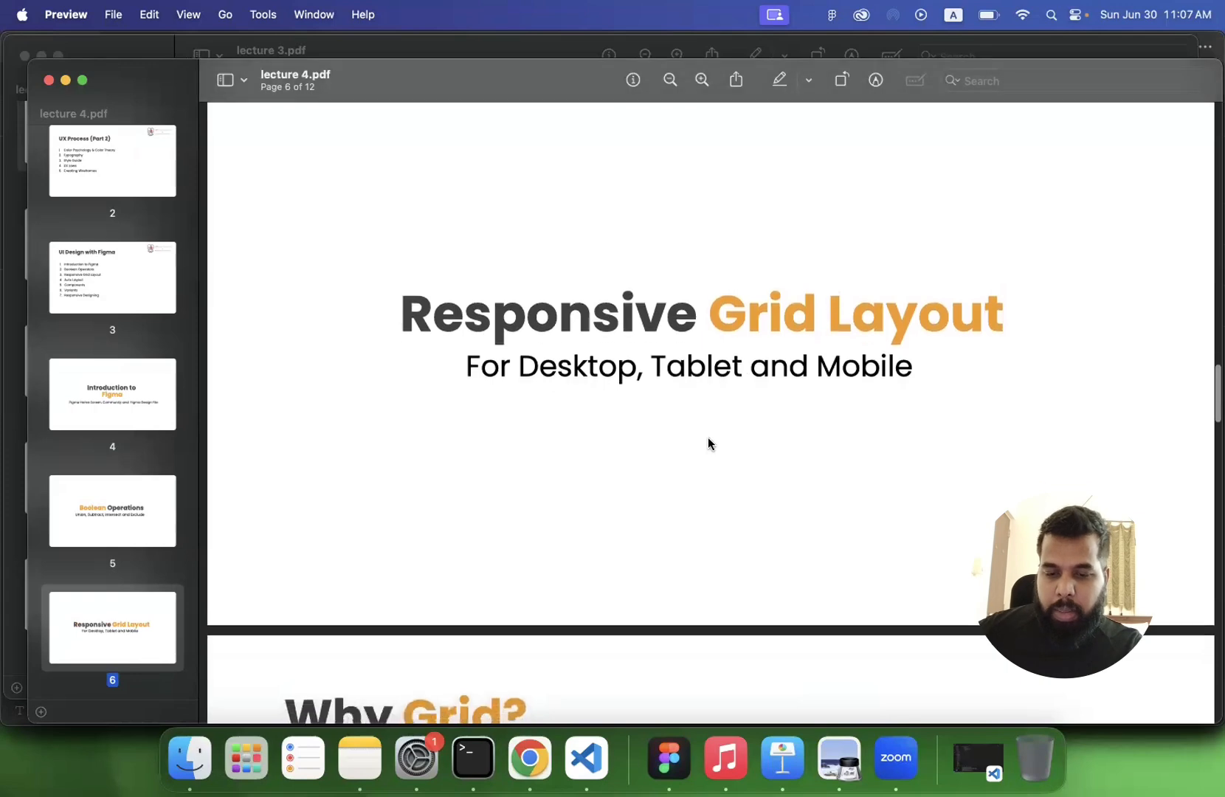
- Go to the Why Grid? slide and highlight its line about desktop, tablet and mobile container widths
scroll(709, 443, down, 12)
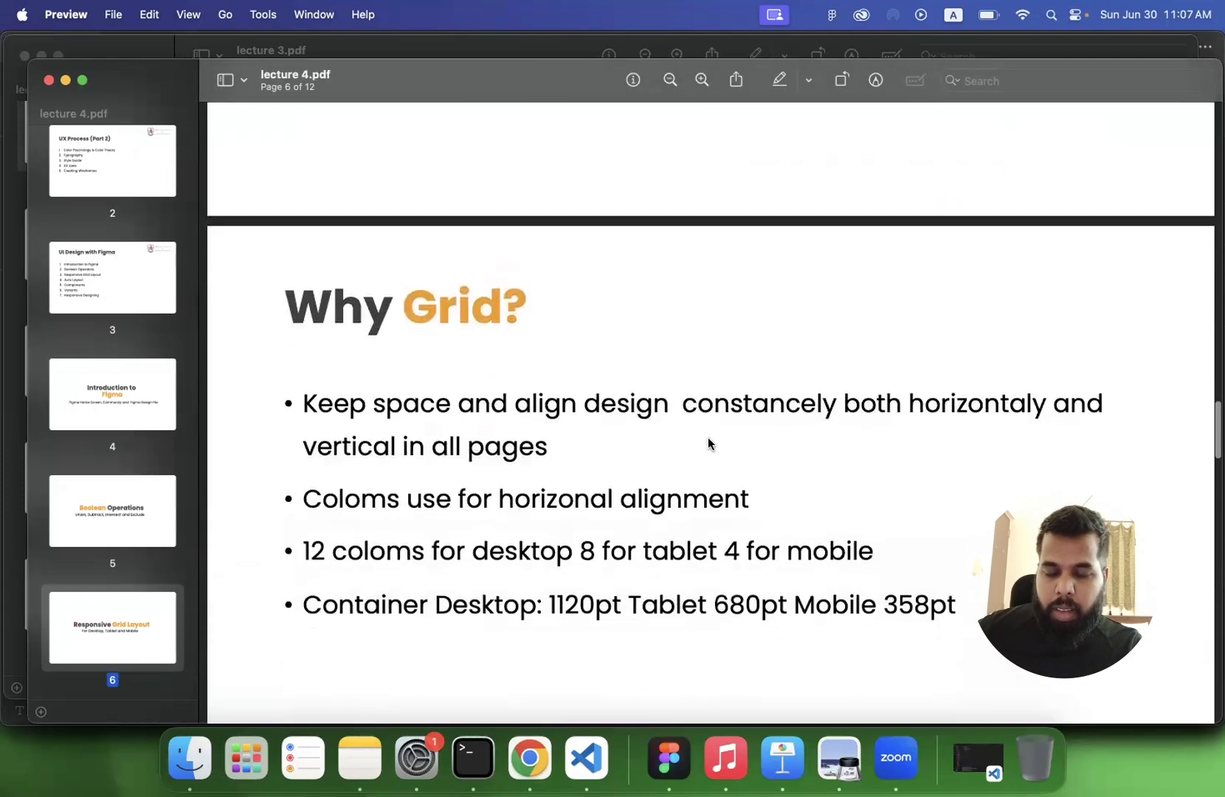
scroll(709, 443, down, 3)
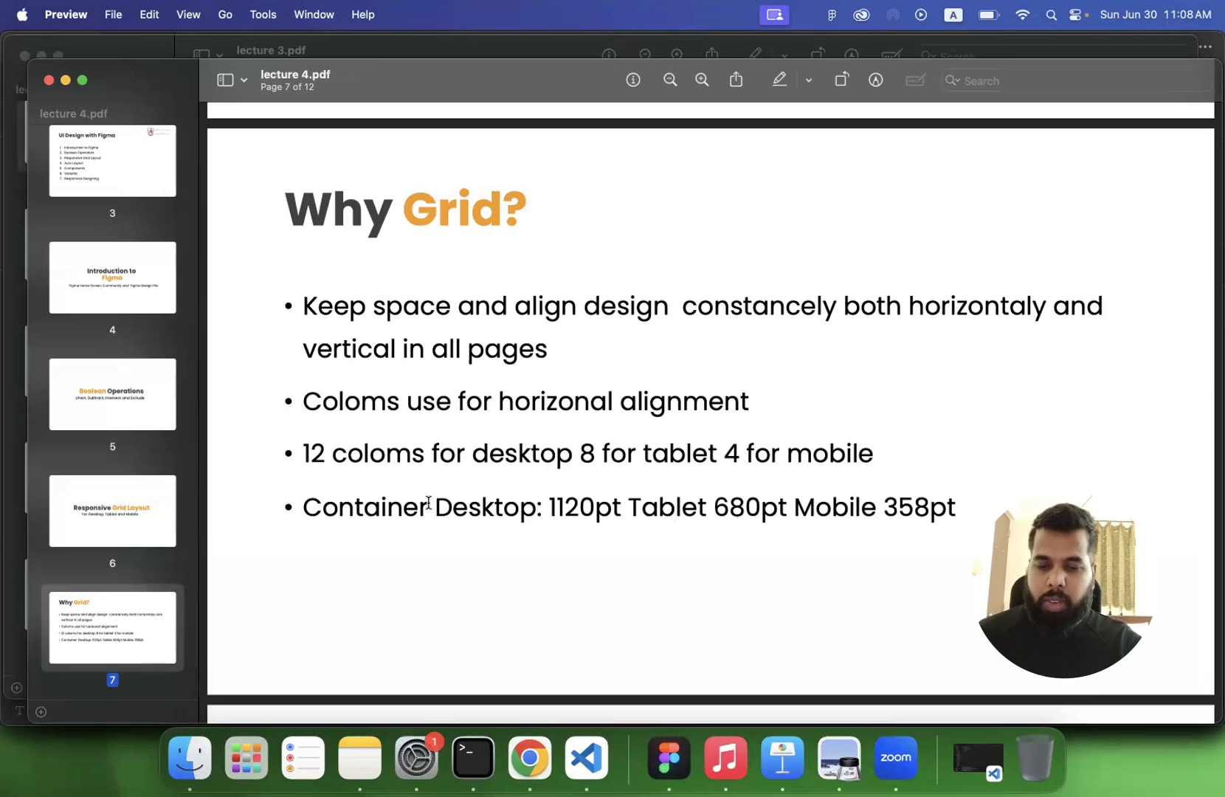
triple_click(343, 515)
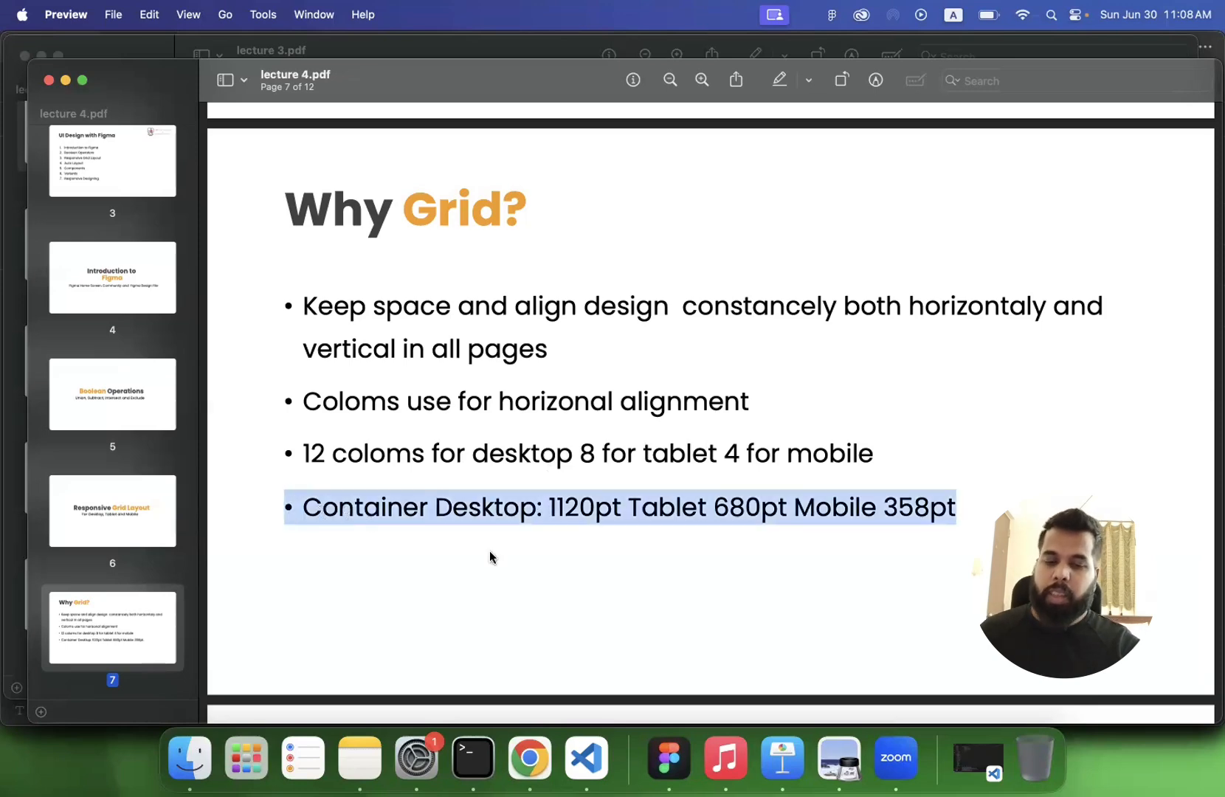
- Switch to Figma and add a frame from the 1440 × 1024 Desktop preset in the empty area above the blue square
click(669, 758)
scroll(569, 395, down, 3)
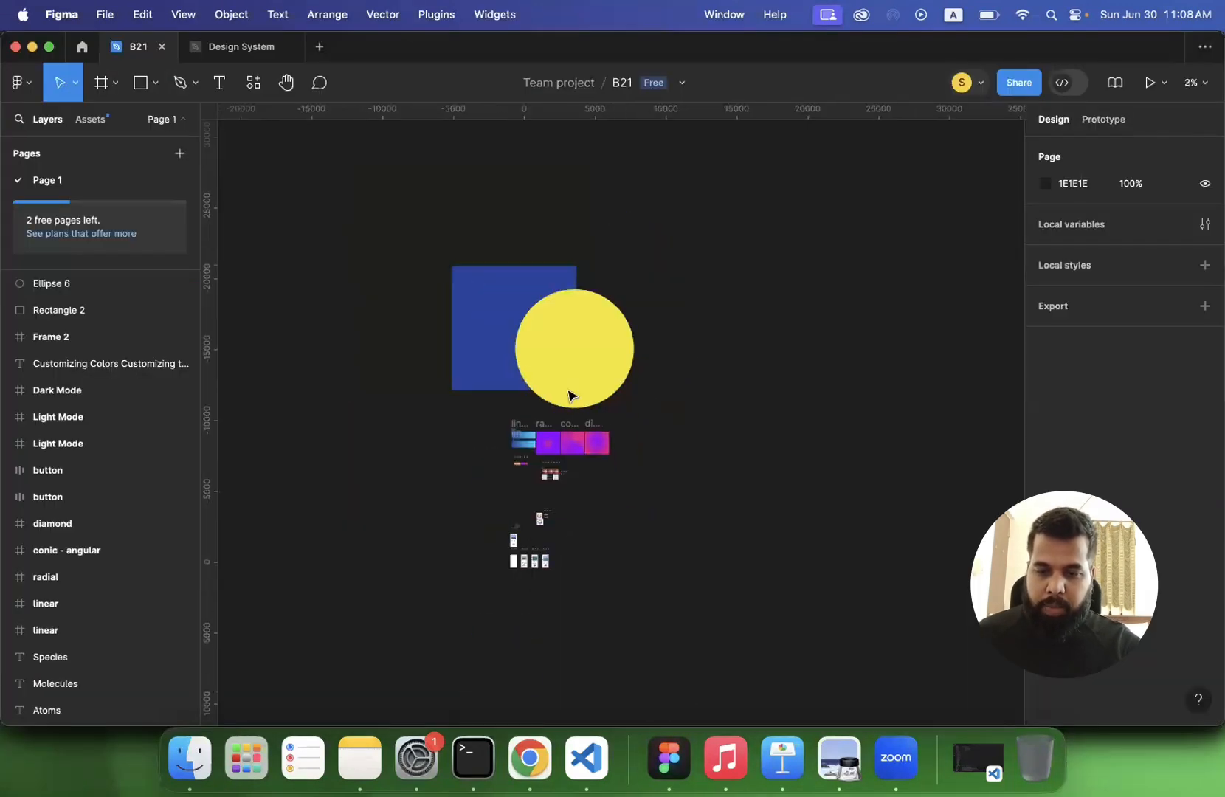
scroll(568, 395, up, 5)
click(108, 95)
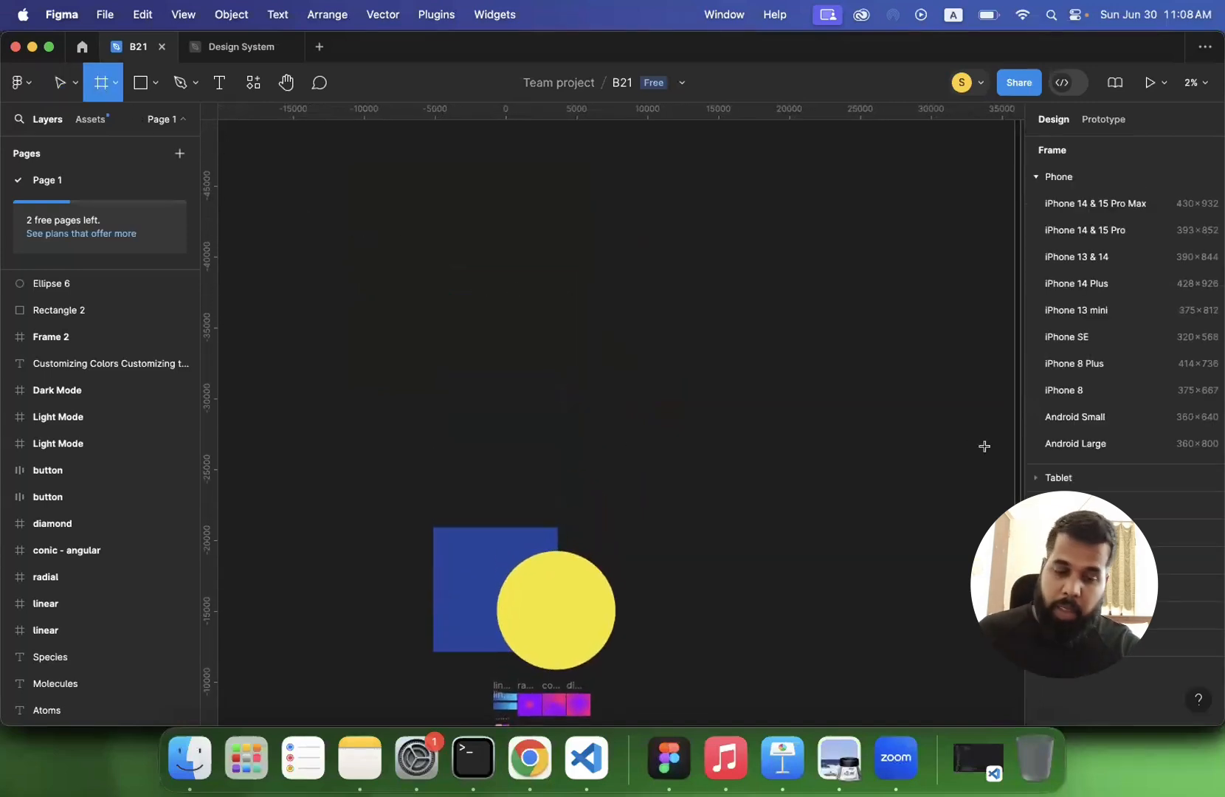
click(1063, 505)
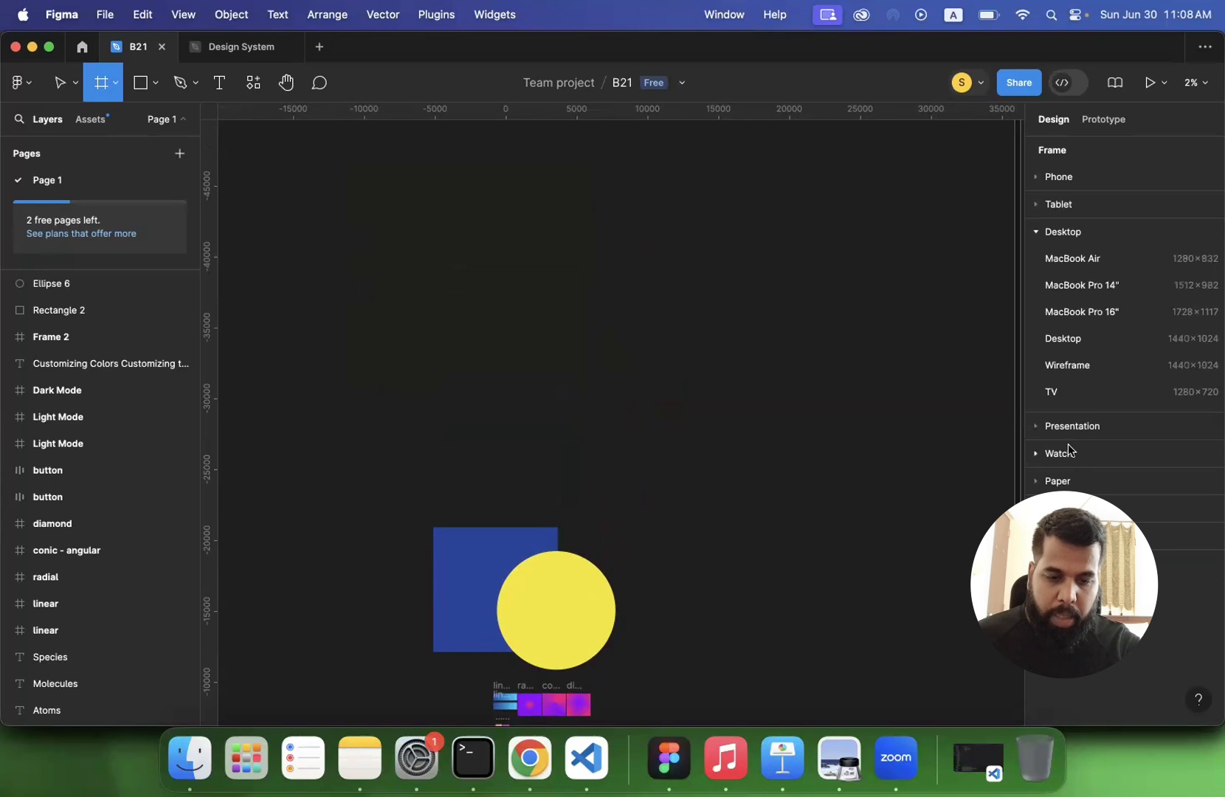
click(1067, 339)
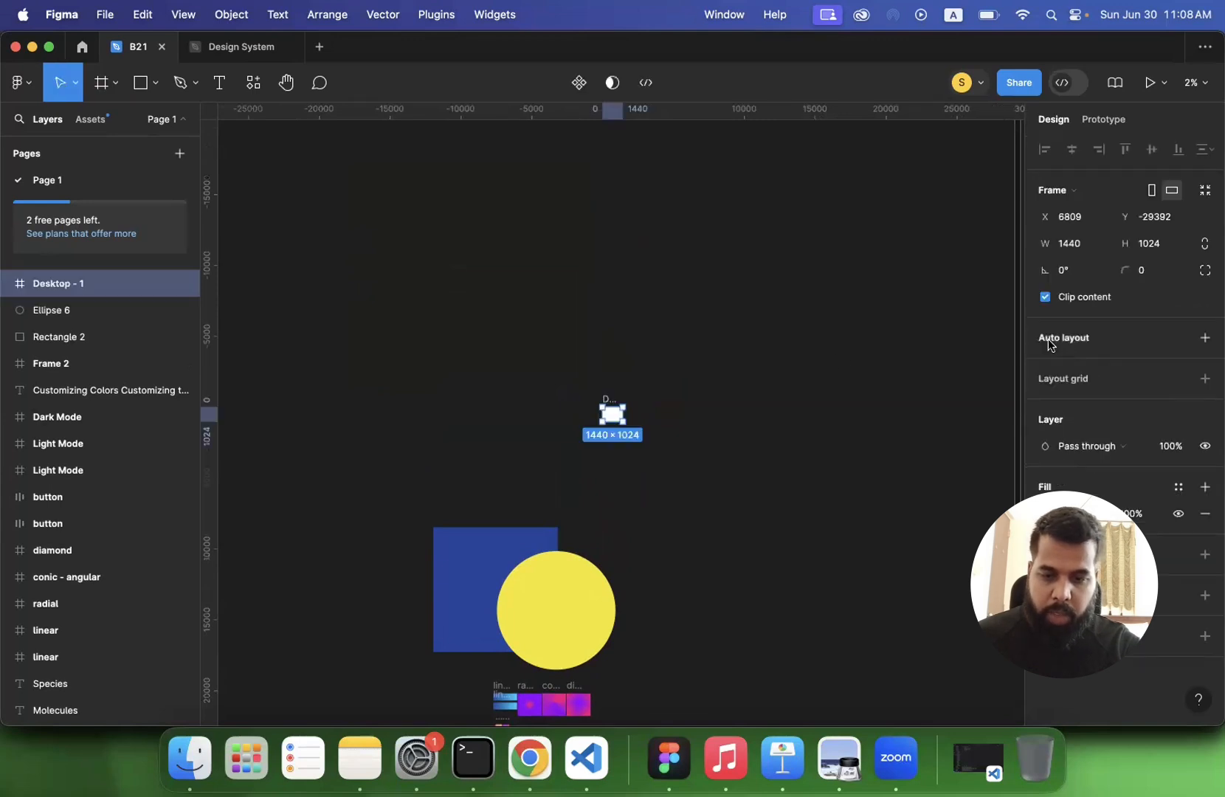
- Move the new desktop frame up and away to an empty part of the canvas and clear the selection
scroll(610, 386, up, 5)
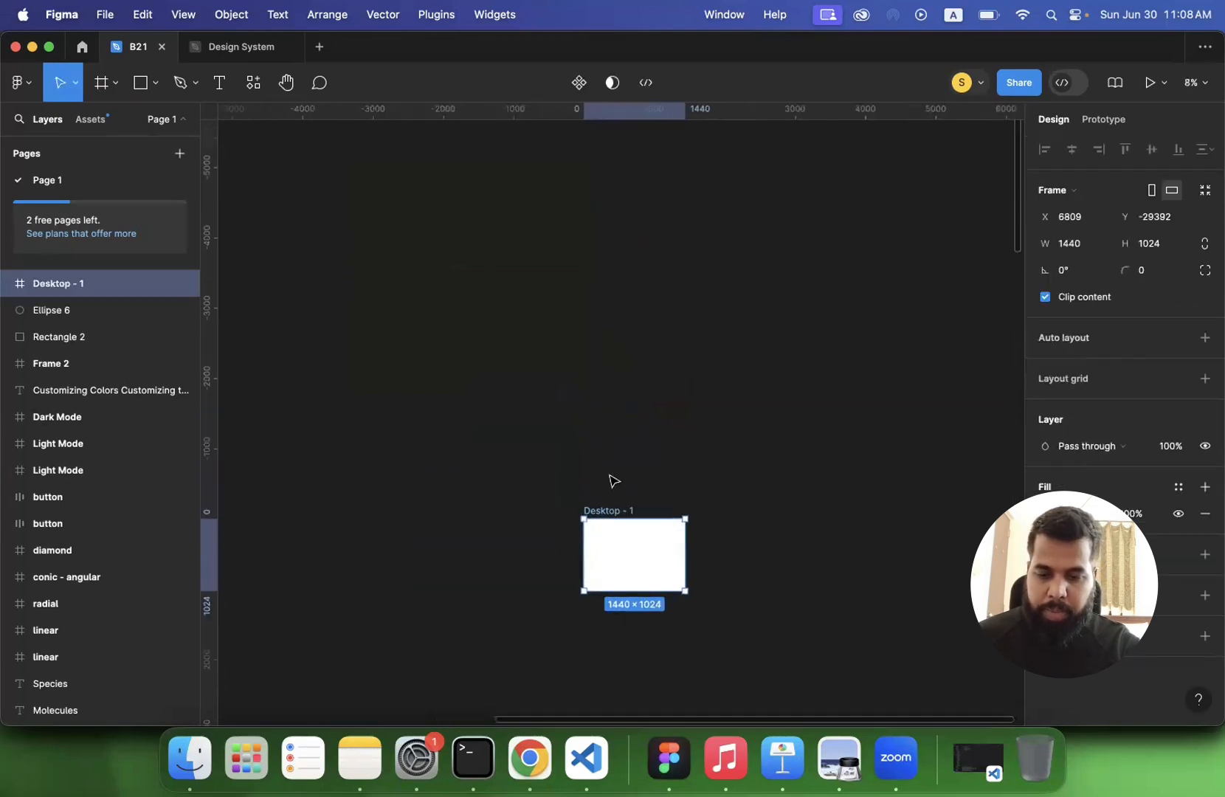
drag(606, 509, 324, 228)
scroll(319, 222, up, 5)
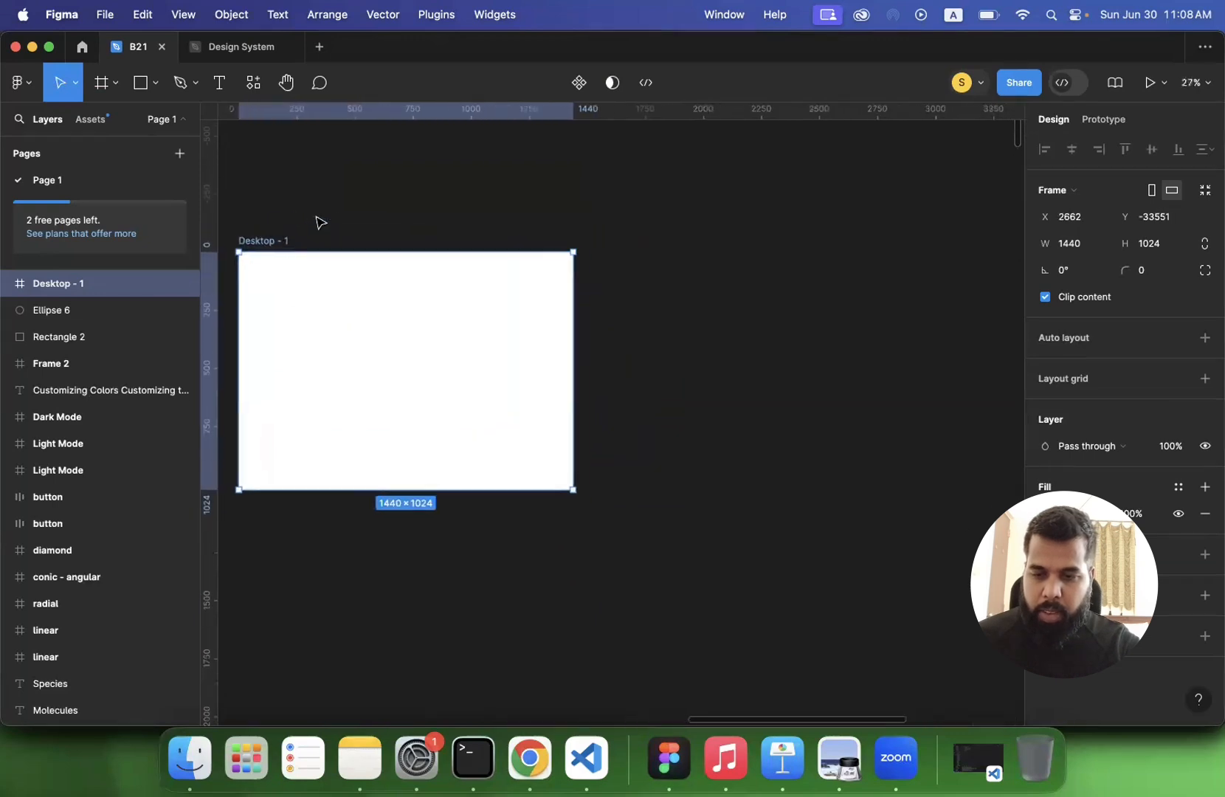
click(773, 304)
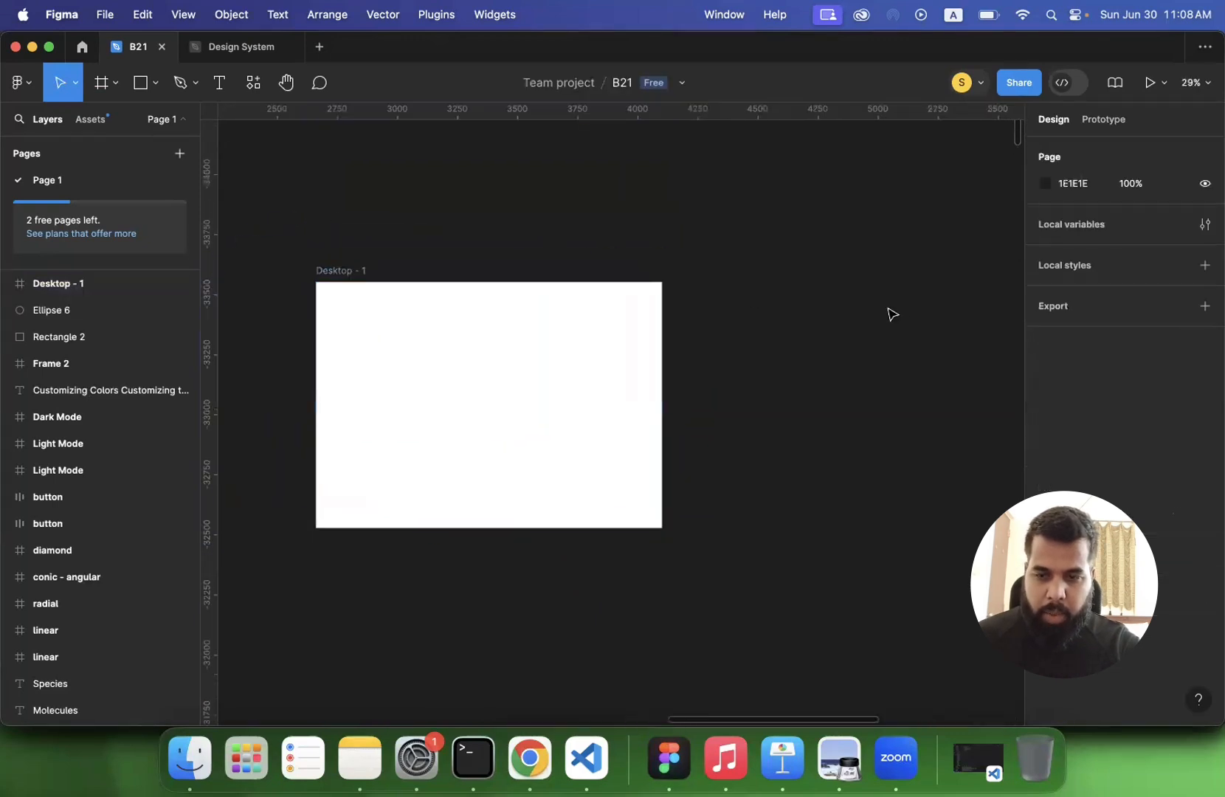
- Add an iPad Pro 11" frame (834 × 1194) beside the desktop frame and align their top edges
click(101, 87)
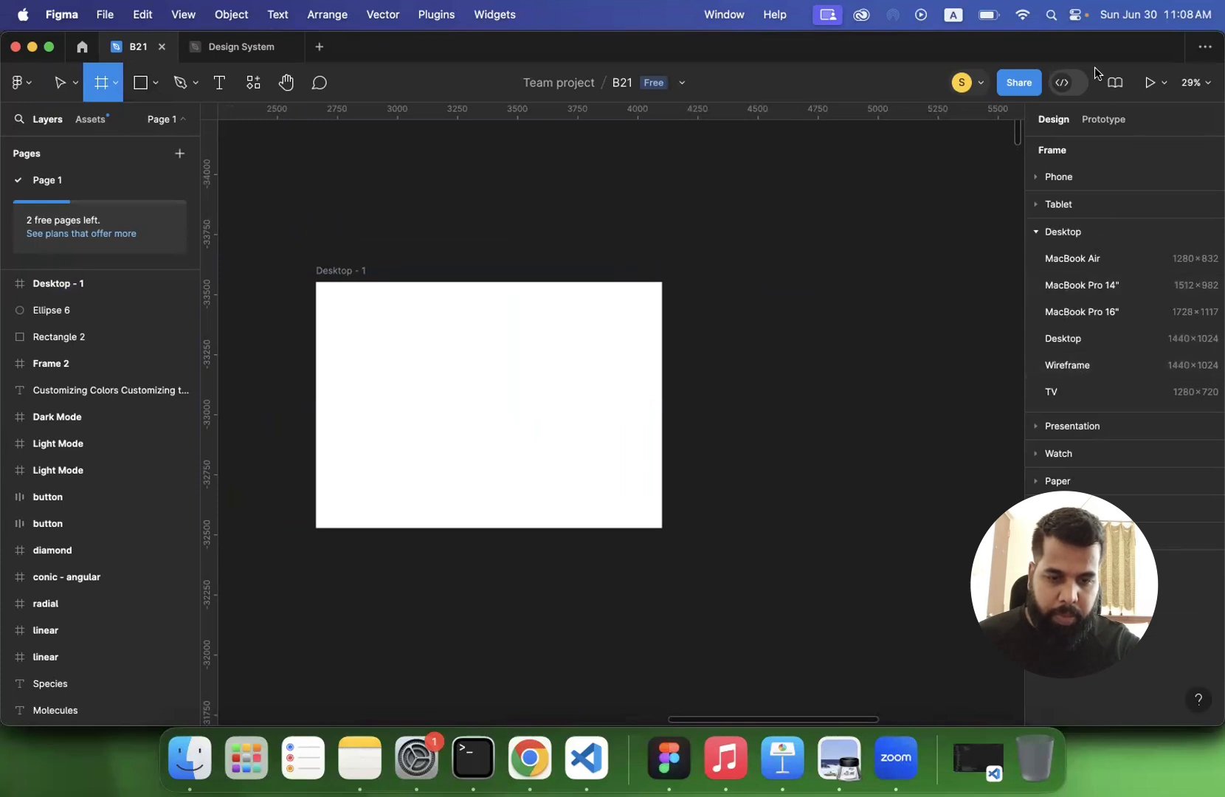
click(1044, 205)
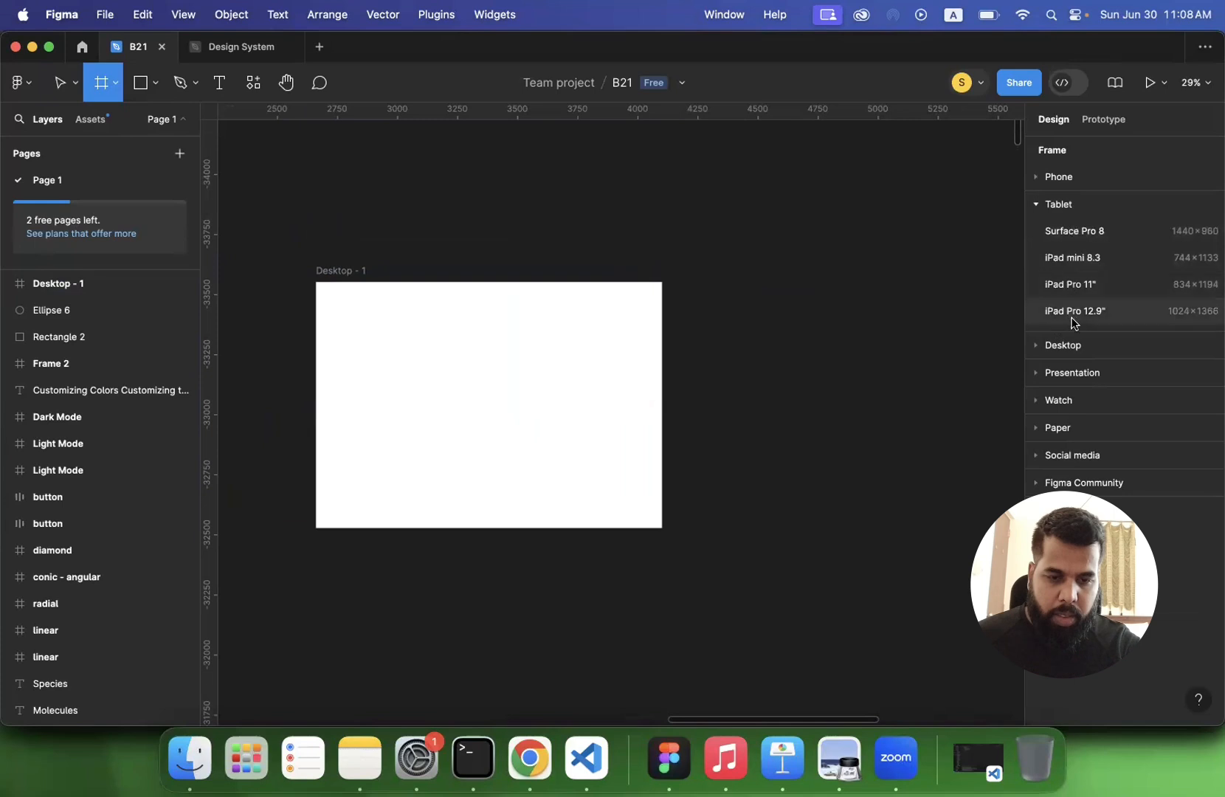
click(1085, 283)
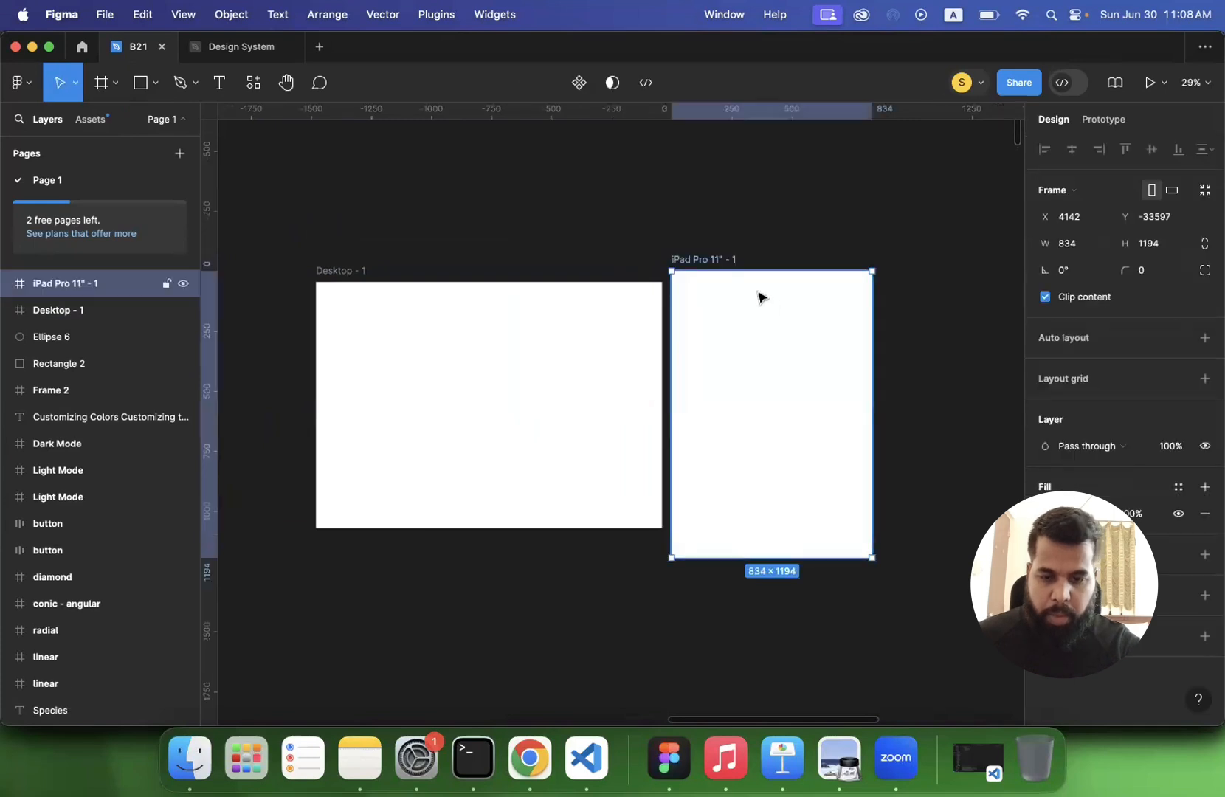
drag(707, 304, 703, 276)
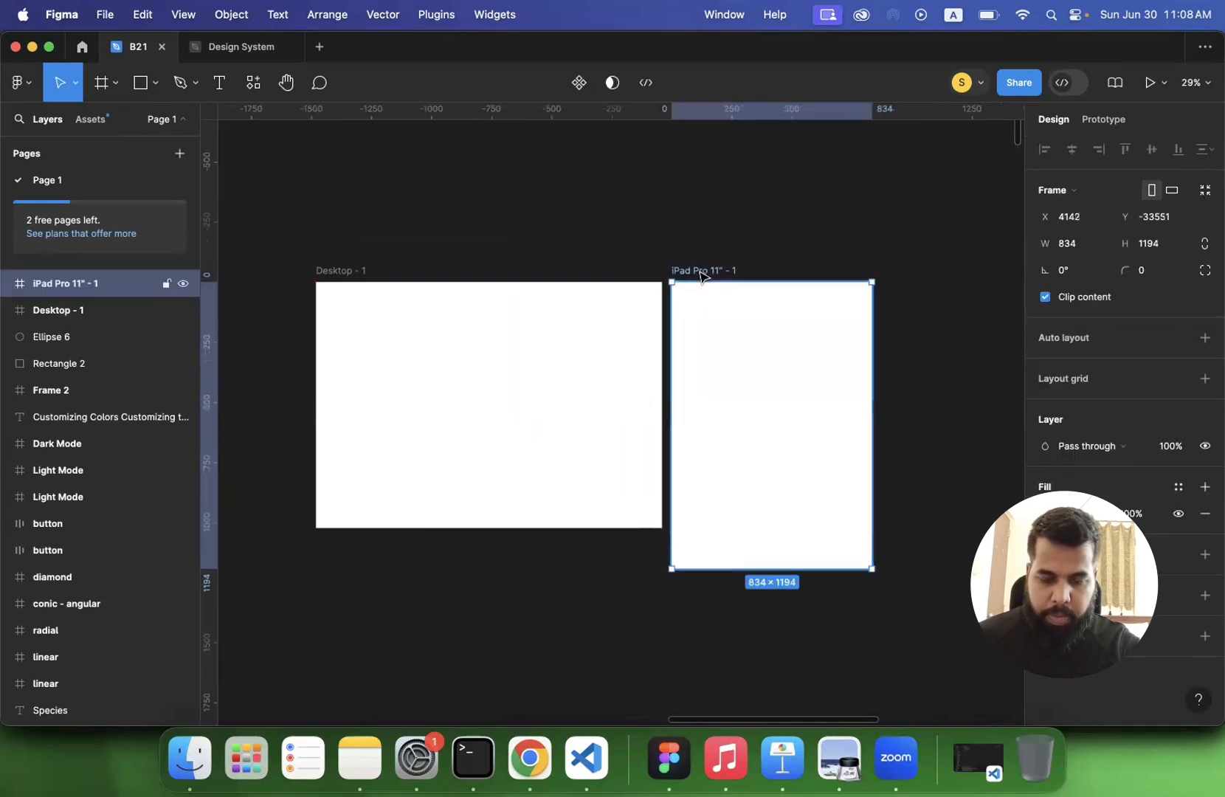
- Rename the iPad Pro 11" frame as Tablet and deselect it
double_click(703, 277)
key(BackSpace)
text(Tablet)
key(Return)
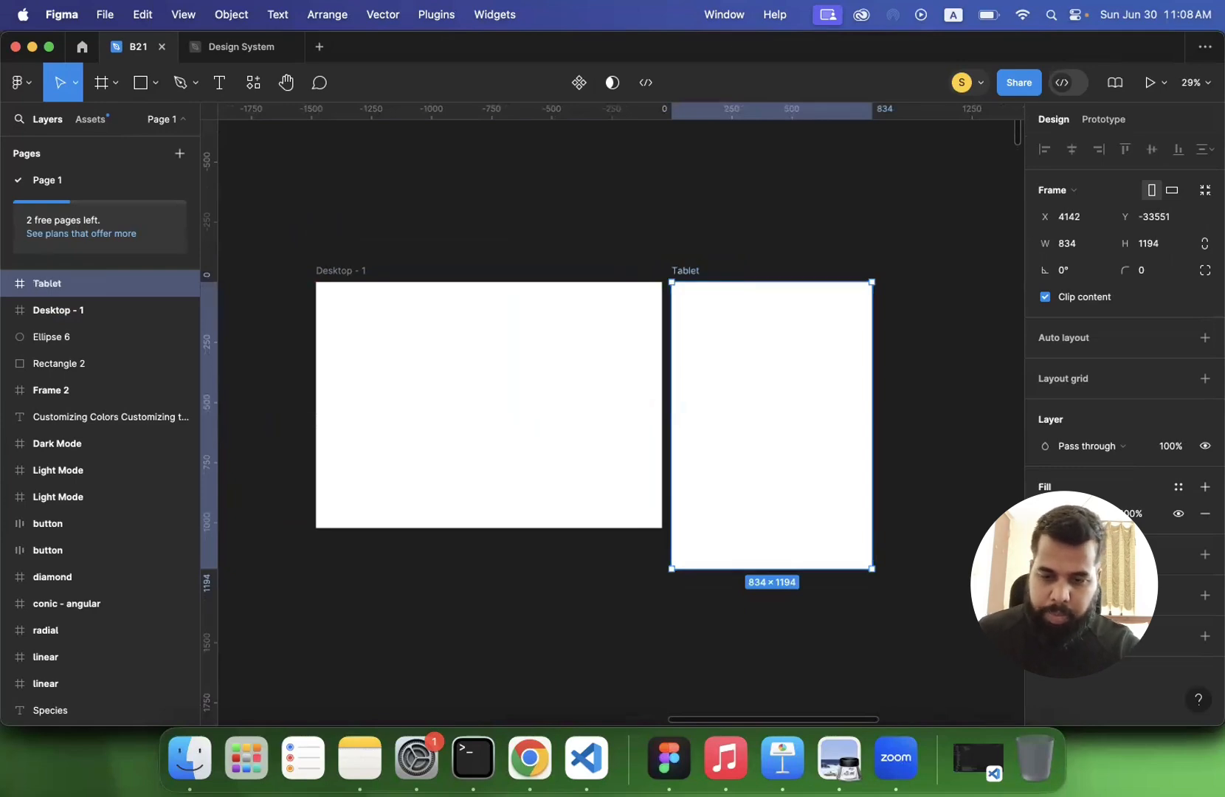
click(763, 260)
- Add an Android Large frame (360 × 800) beside the Tablet frame and align their top edges
click(101, 82)
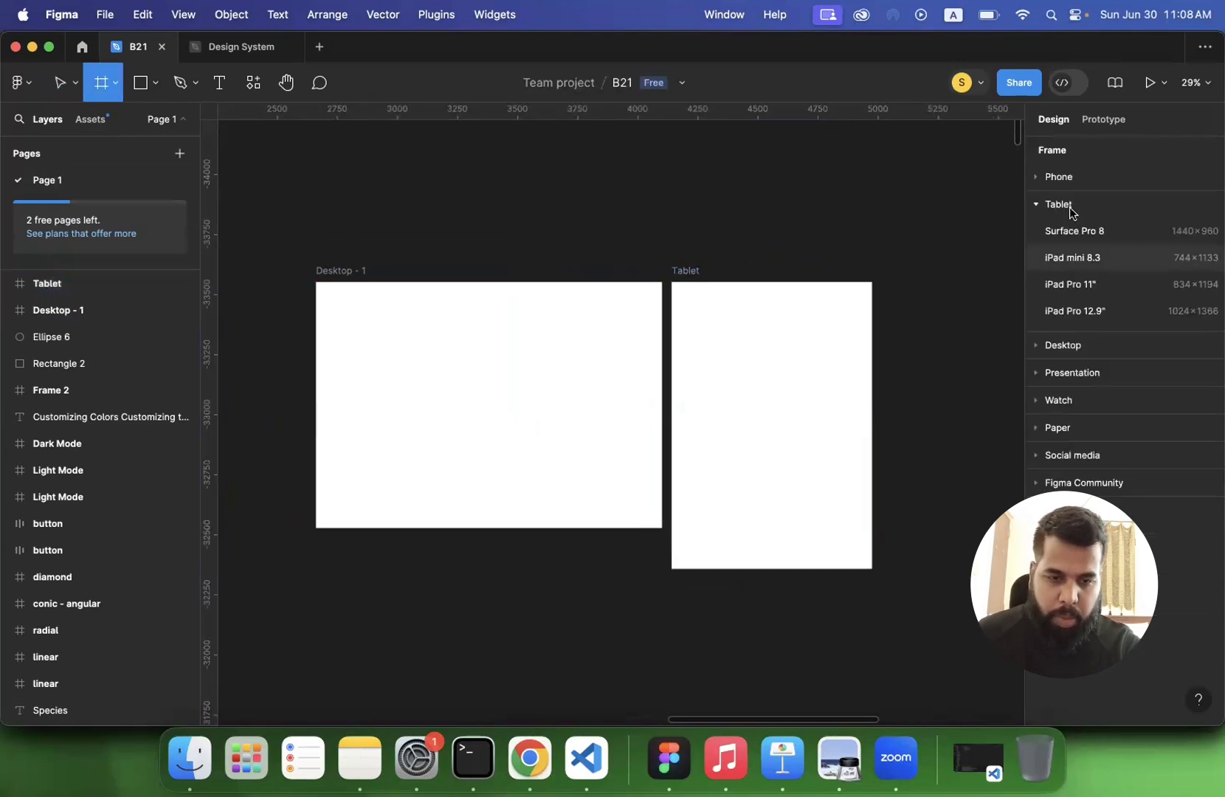
click(1057, 179)
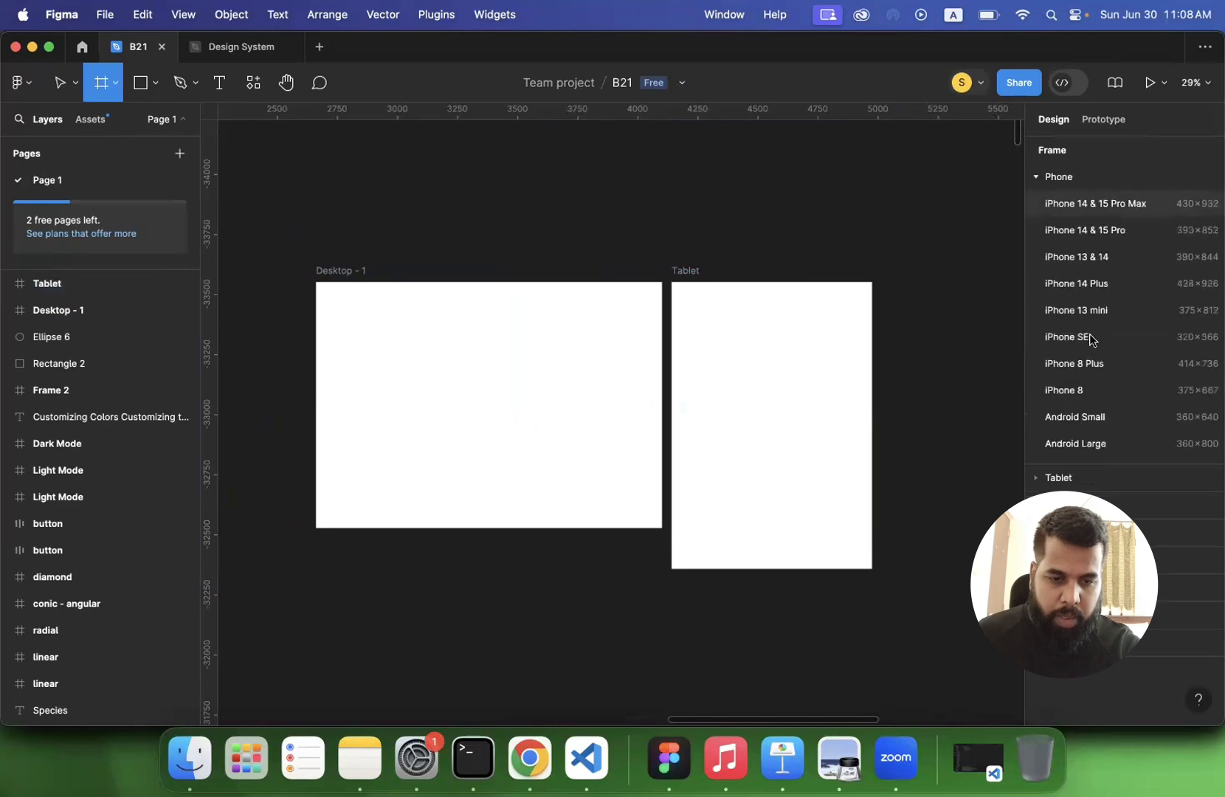
click(1082, 446)
drag(922, 306, 923, 275)
- Rename the Android Large frame as Phone and deselect it
double_click(922, 272)
text(Rhone)
key(Return)
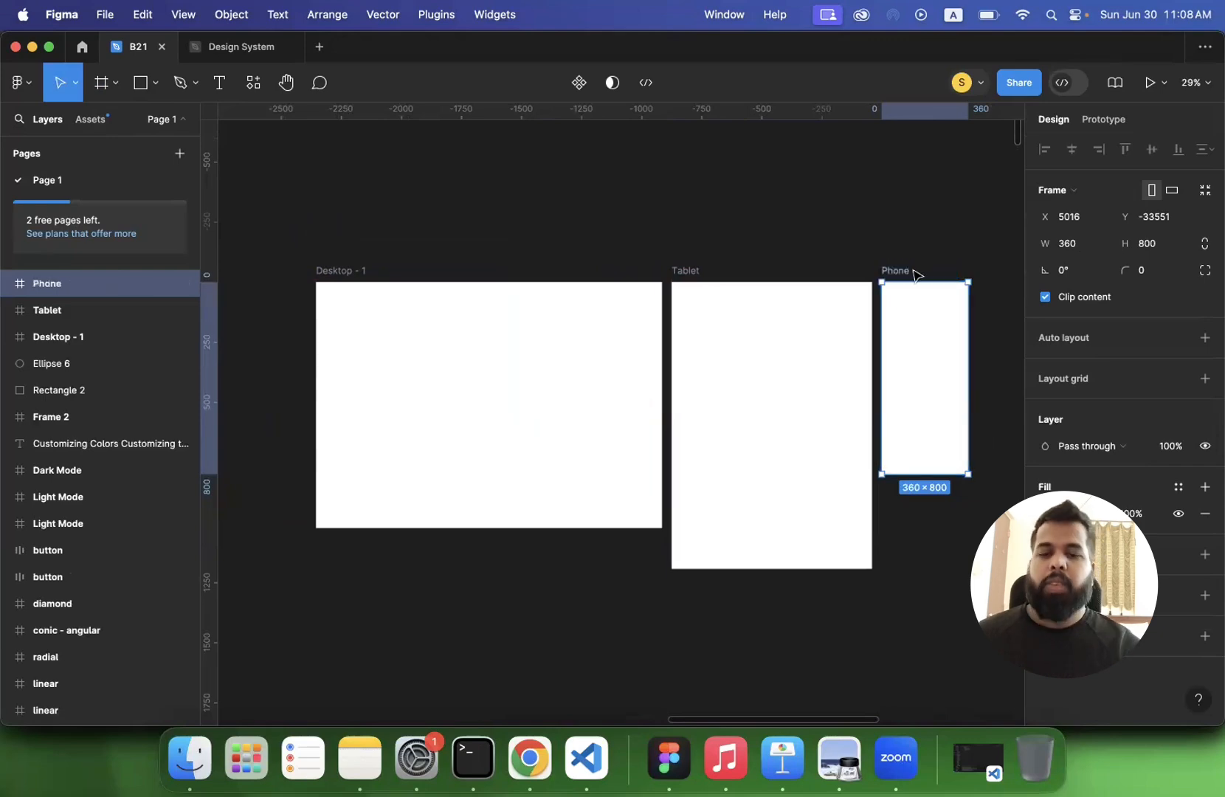
click(707, 214)
- Rename the 1440 × 1024 desktop frame as Dekstop
double_click(336, 271)
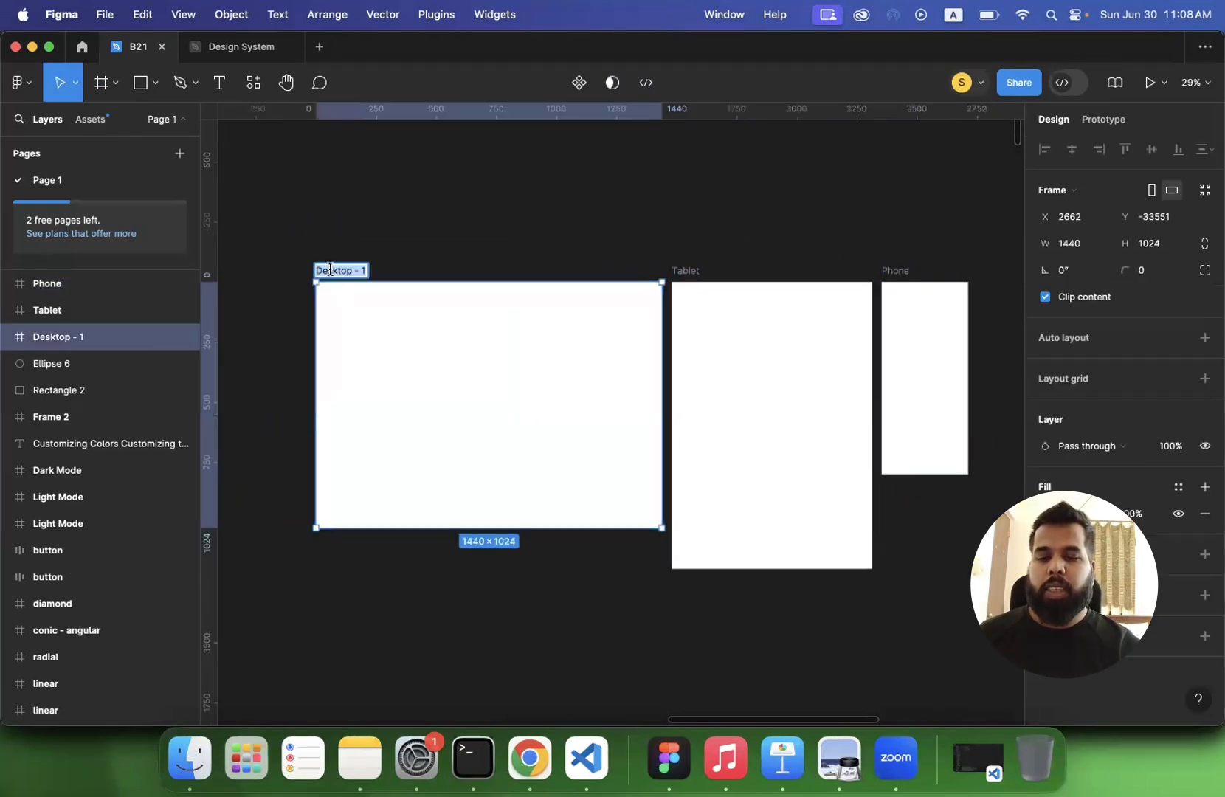
text(Dekstop)
key(Return)
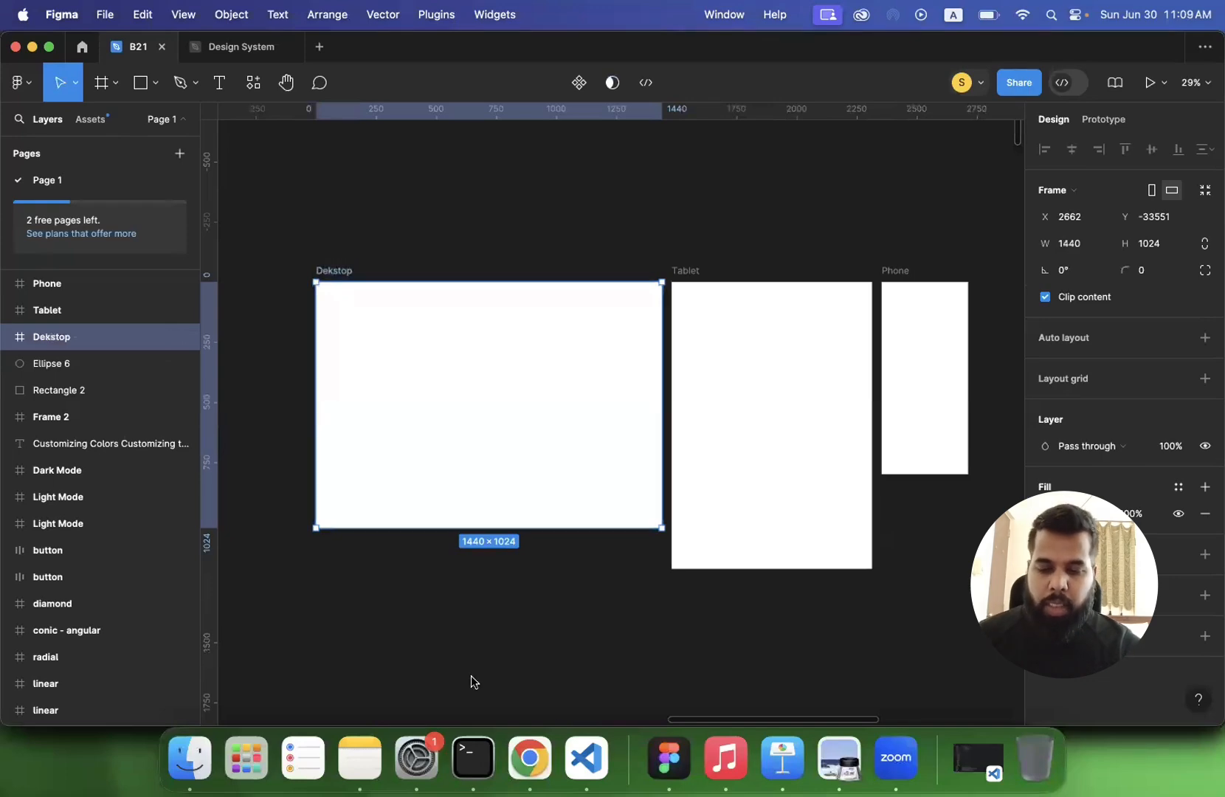
- Check the column counts and container widths on the Why Grid? slide in Preview and return to Figma
click(840, 759)
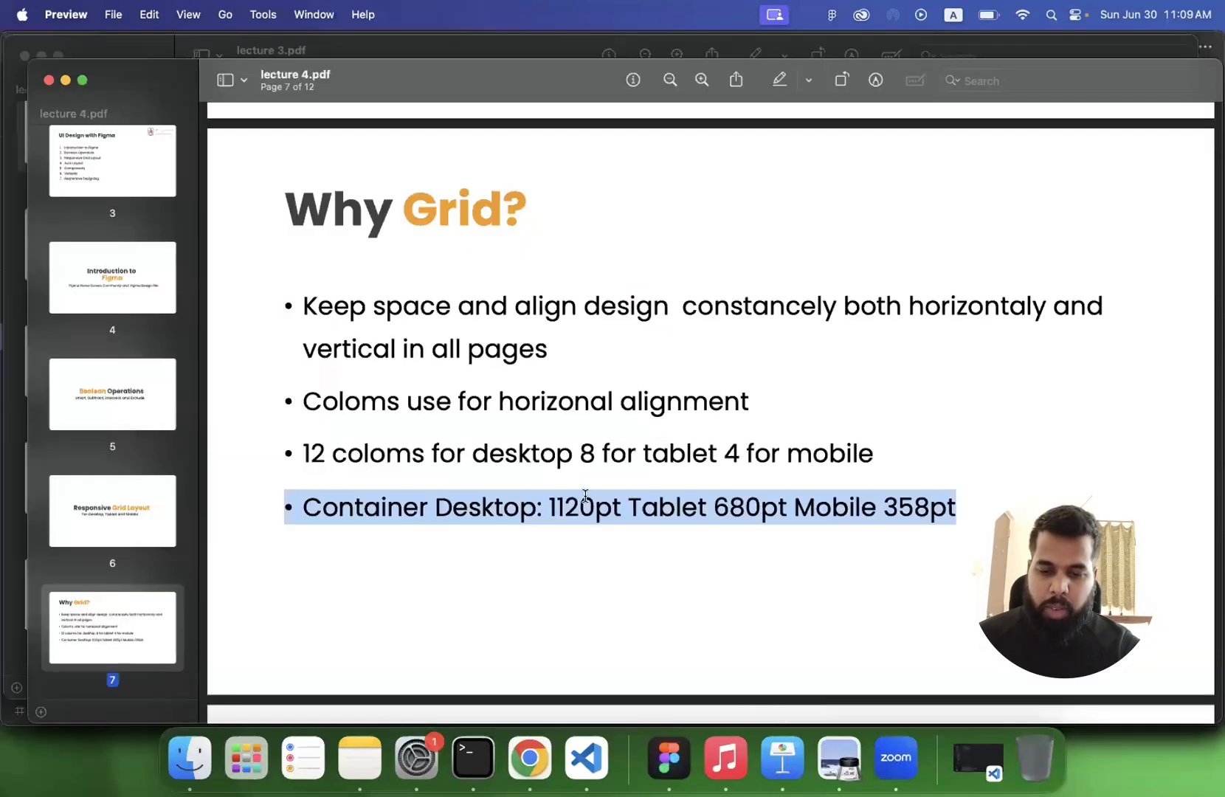
triple_click(552, 509)
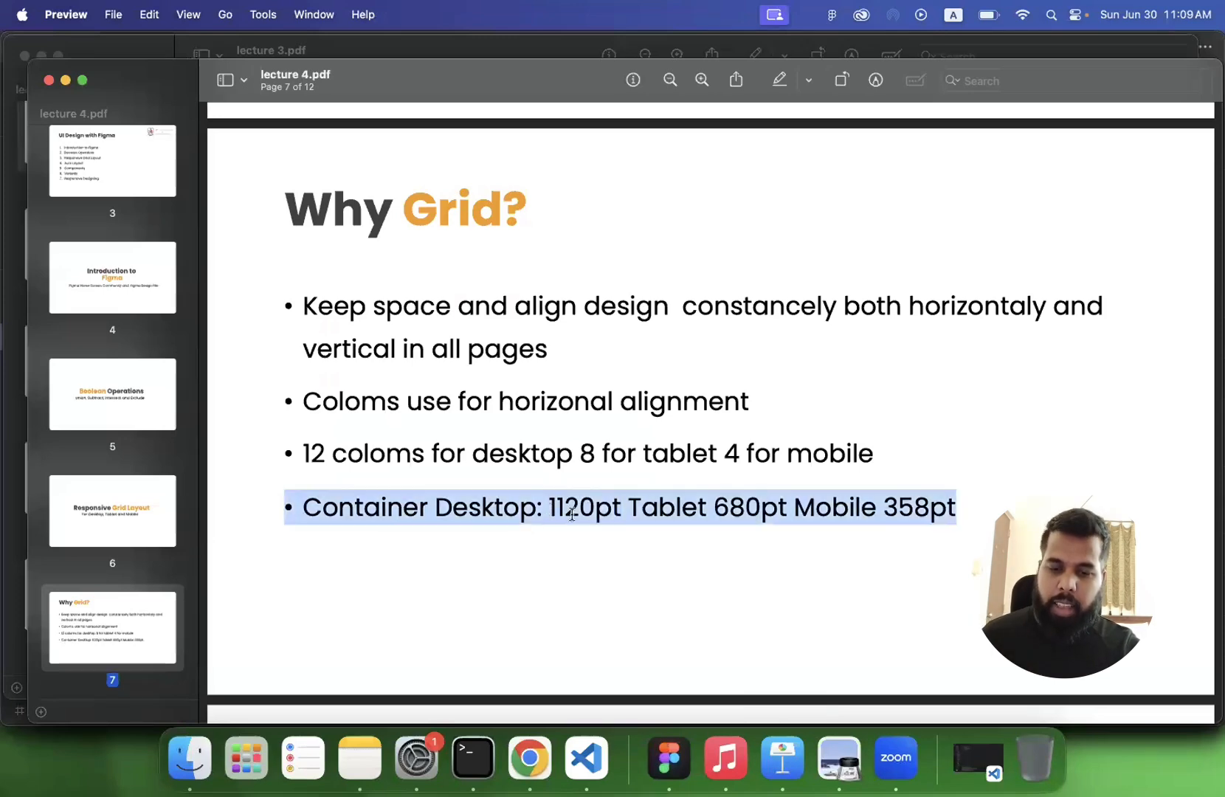
click(673, 771)
click(102, 86)
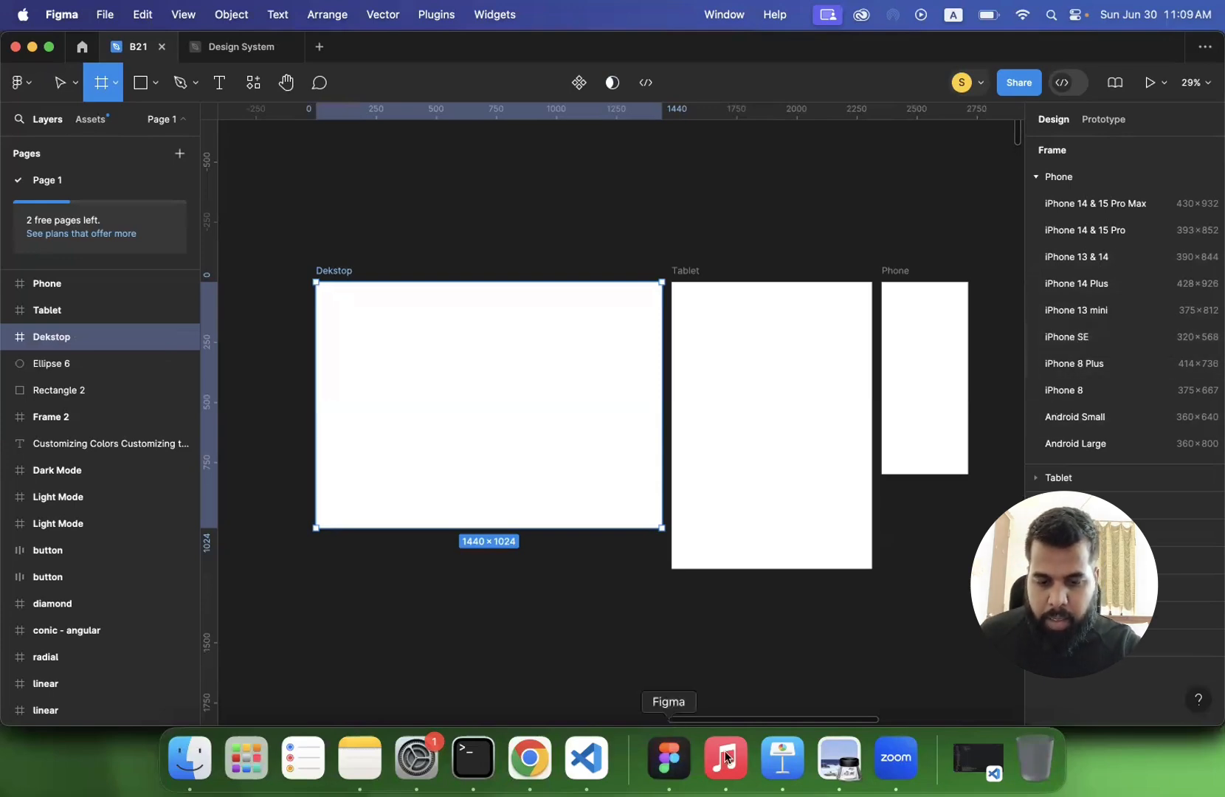
click(839, 756)
scroll(633, 469, up, 1)
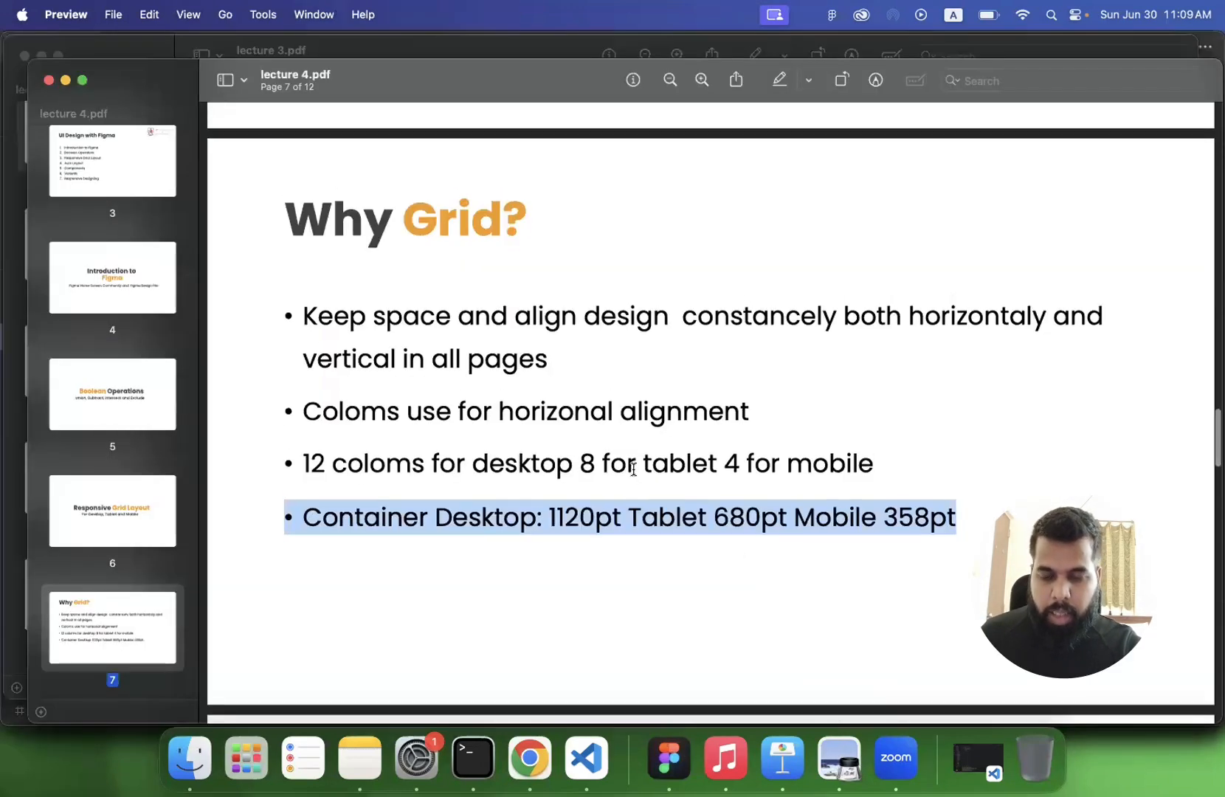
scroll(633, 468, down, 1)
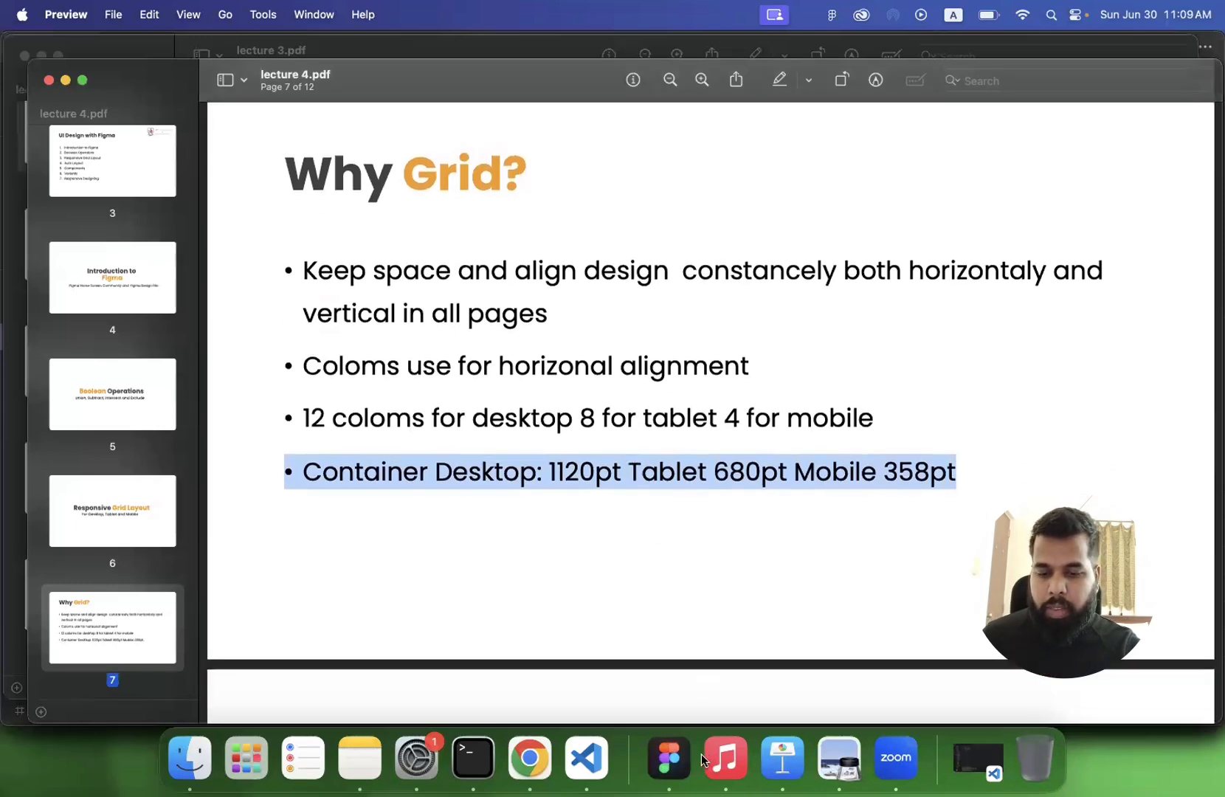
click(670, 761)
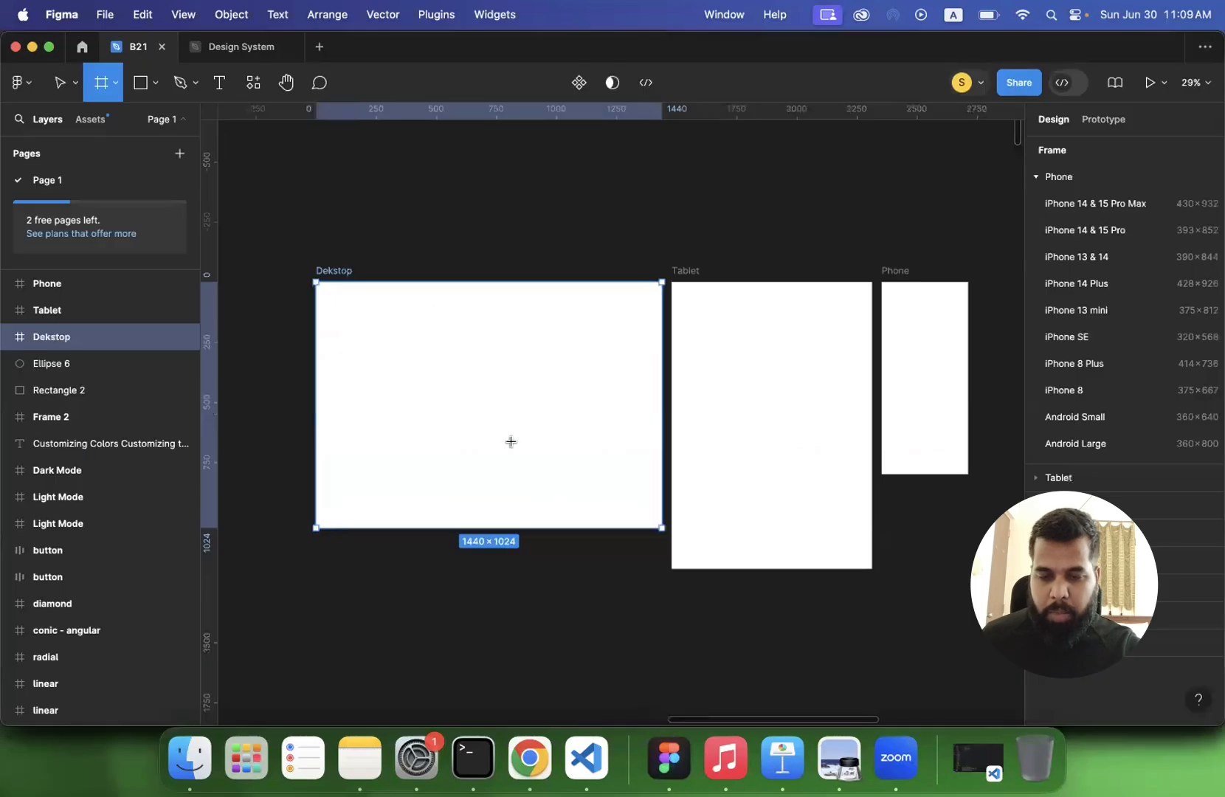
click(367, 244)
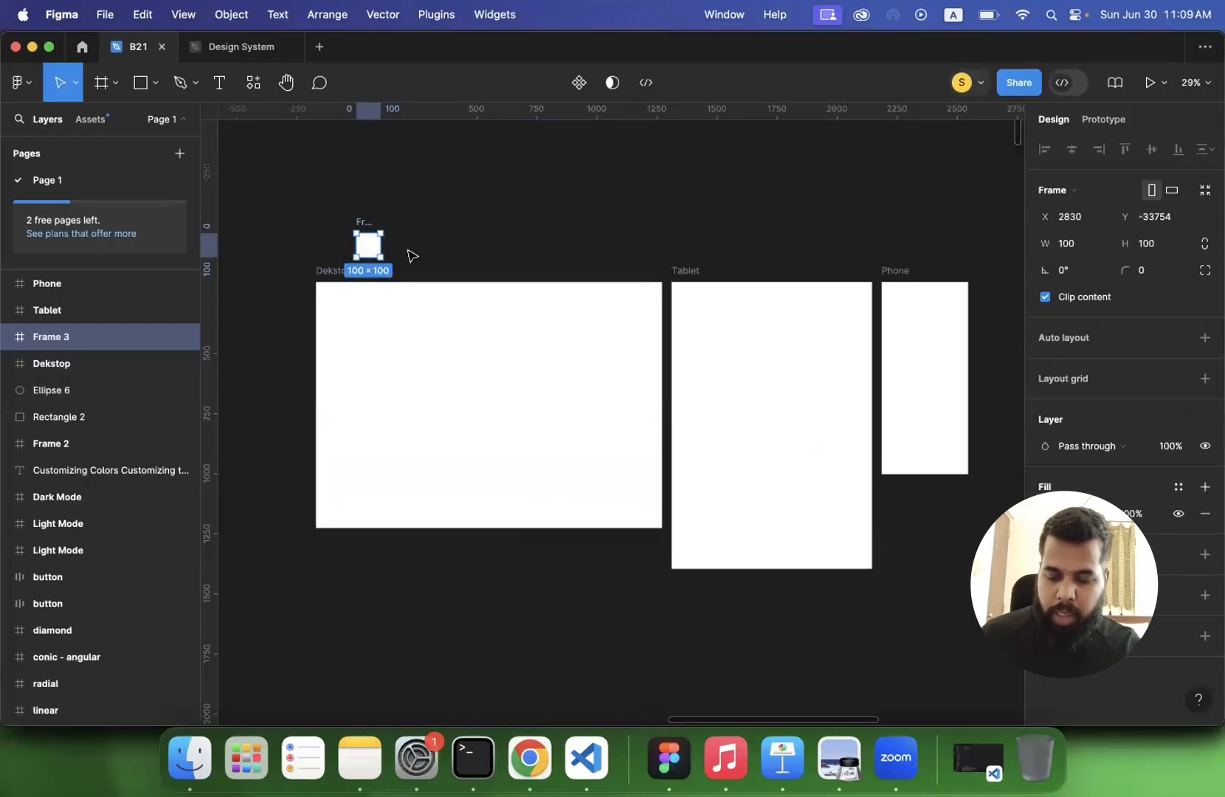
key(super+z)
key(Escape)
- Add a layout grid to the Dekstop frame
click(329, 270)
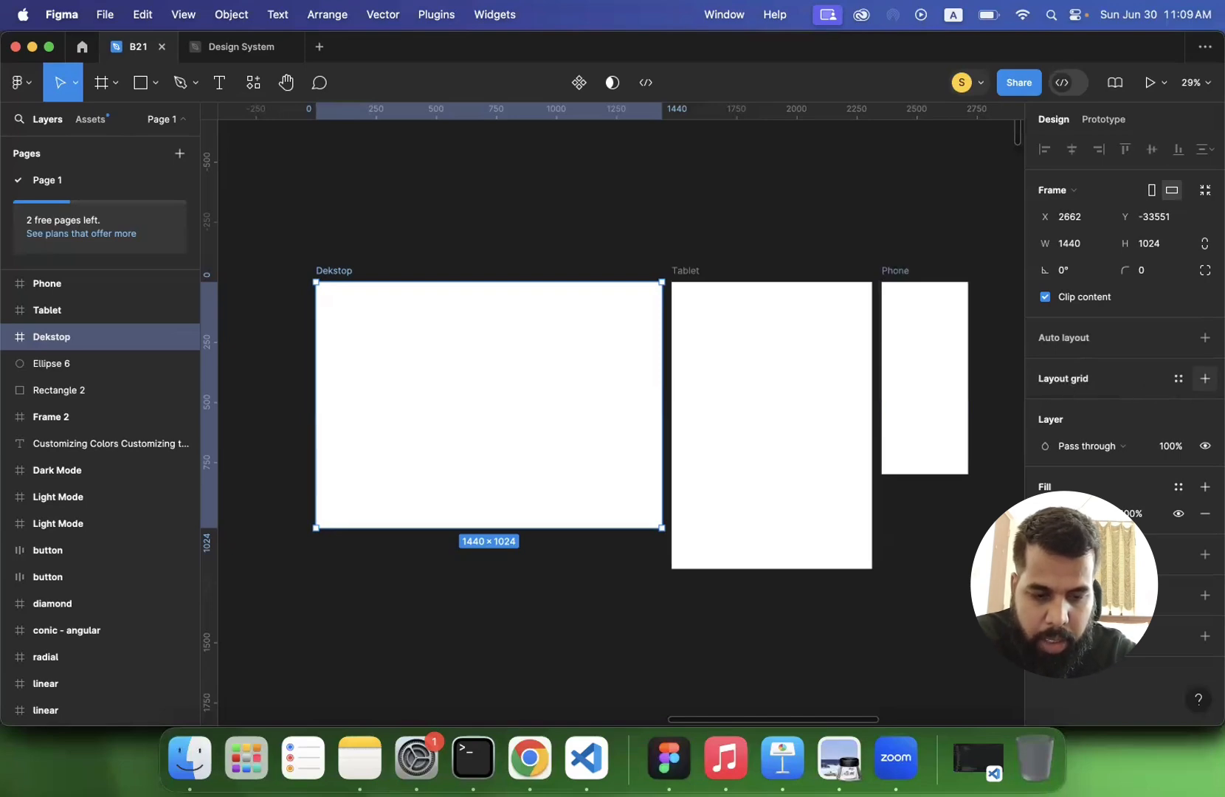
click(1205, 379)
scroll(520, 378, up, 3)
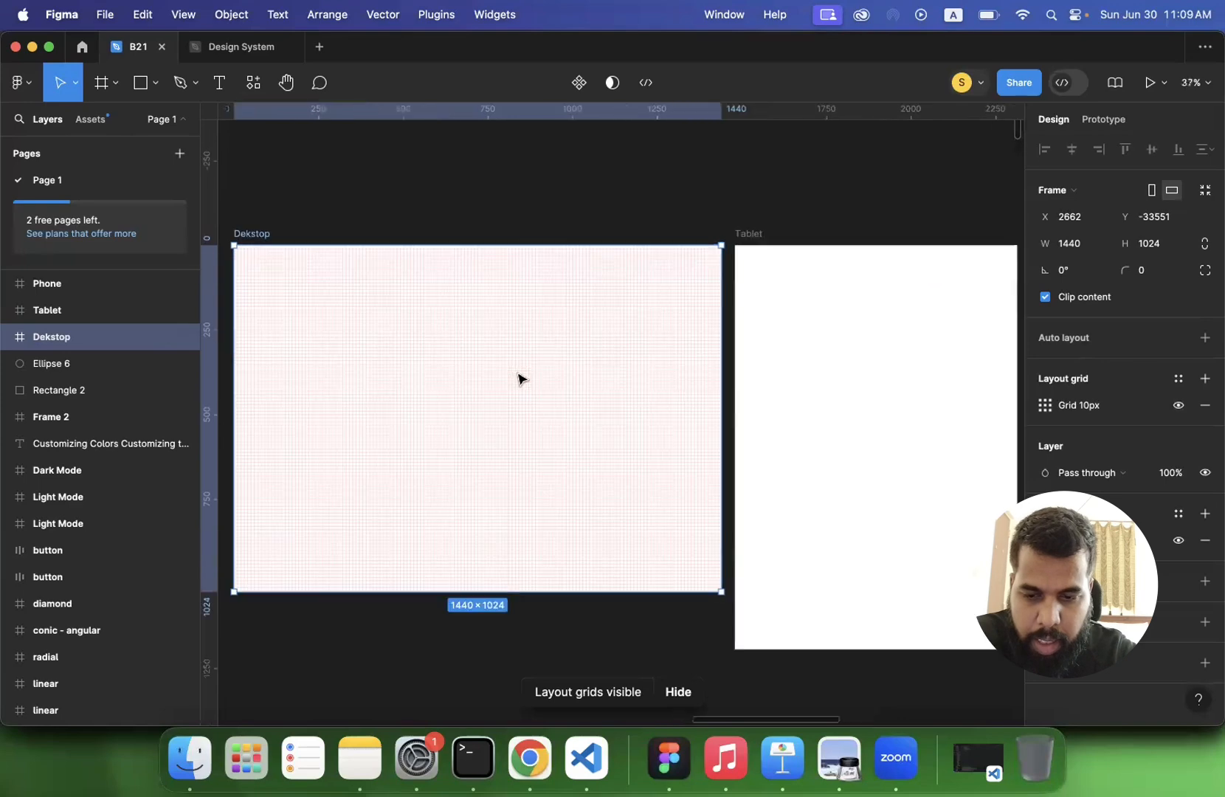
scroll(521, 379, up, 3)
scroll(1074, 431, left, 2)
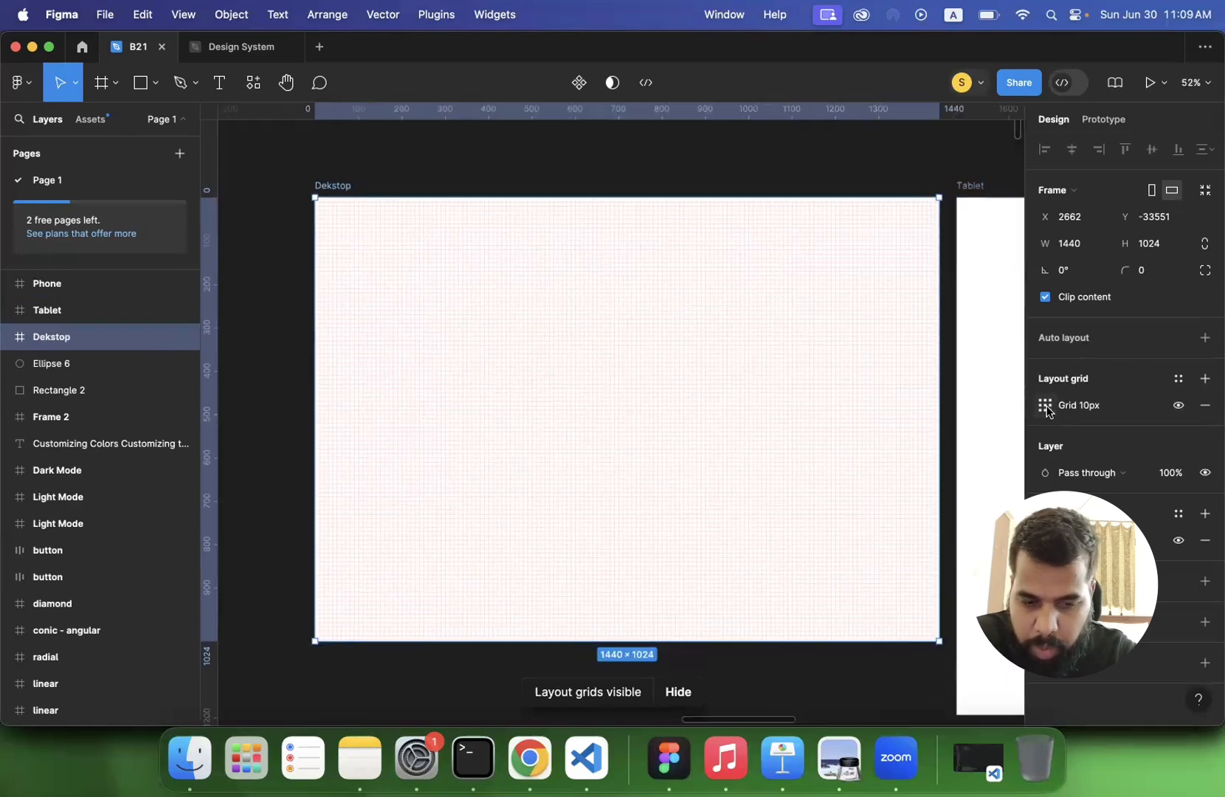
- Change the Dekstop frame's layout grid to columns with a count of 12
click(1046, 405)
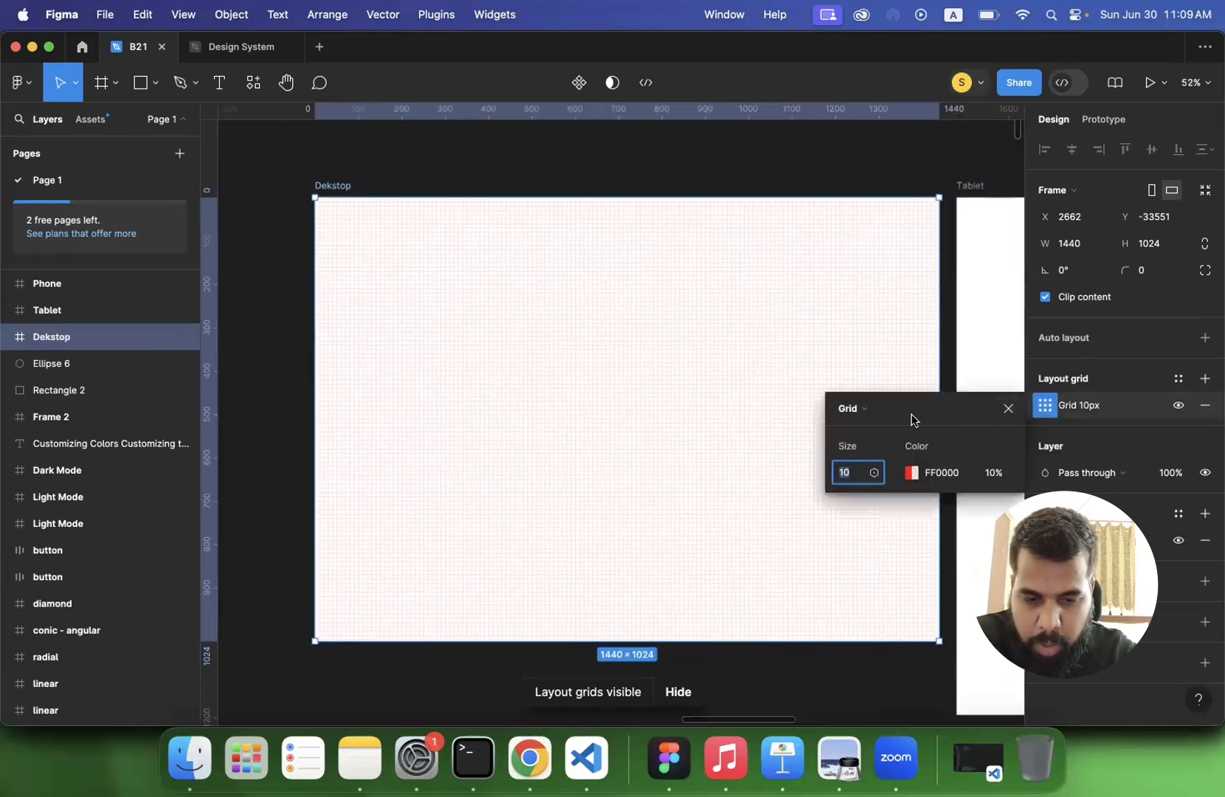
click(872, 408)
click(878, 428)
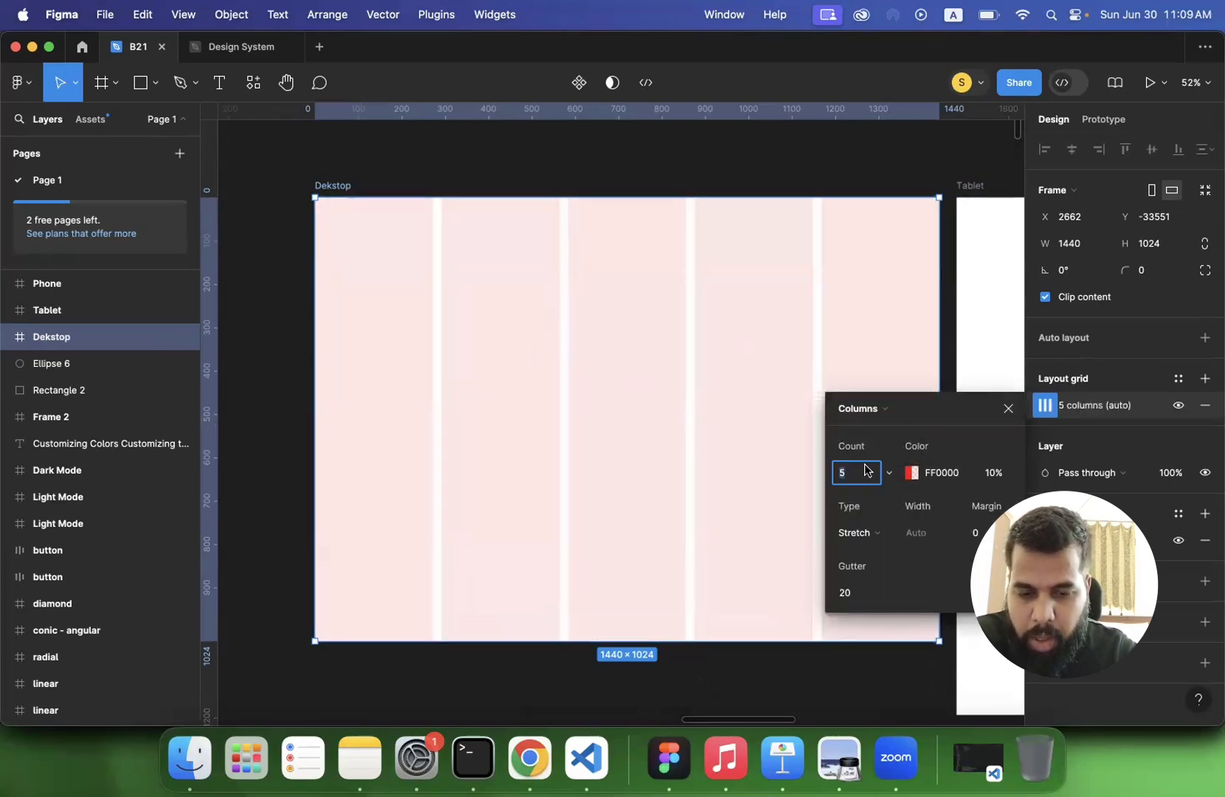
text(12)
key(Return)
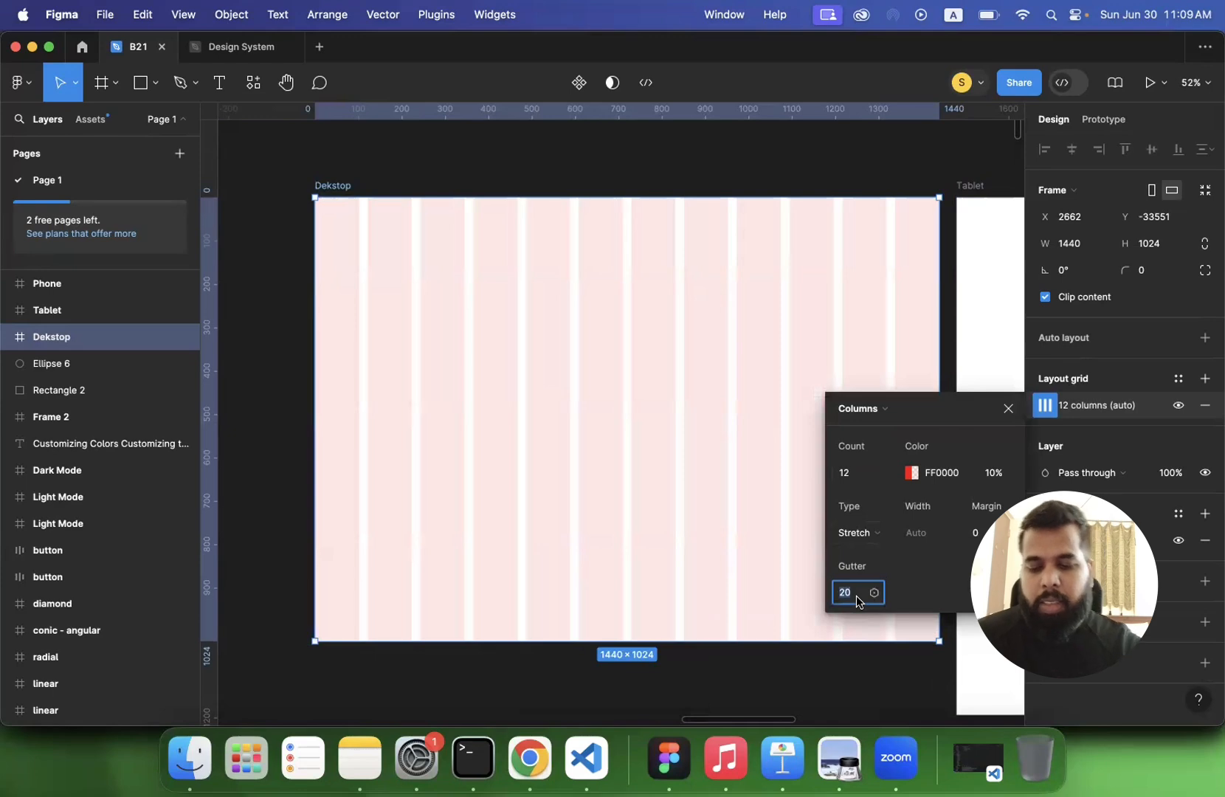
- Try a gutter of 60 on the Dekstop frame's column grid and undo it
text(60)
key(Return)
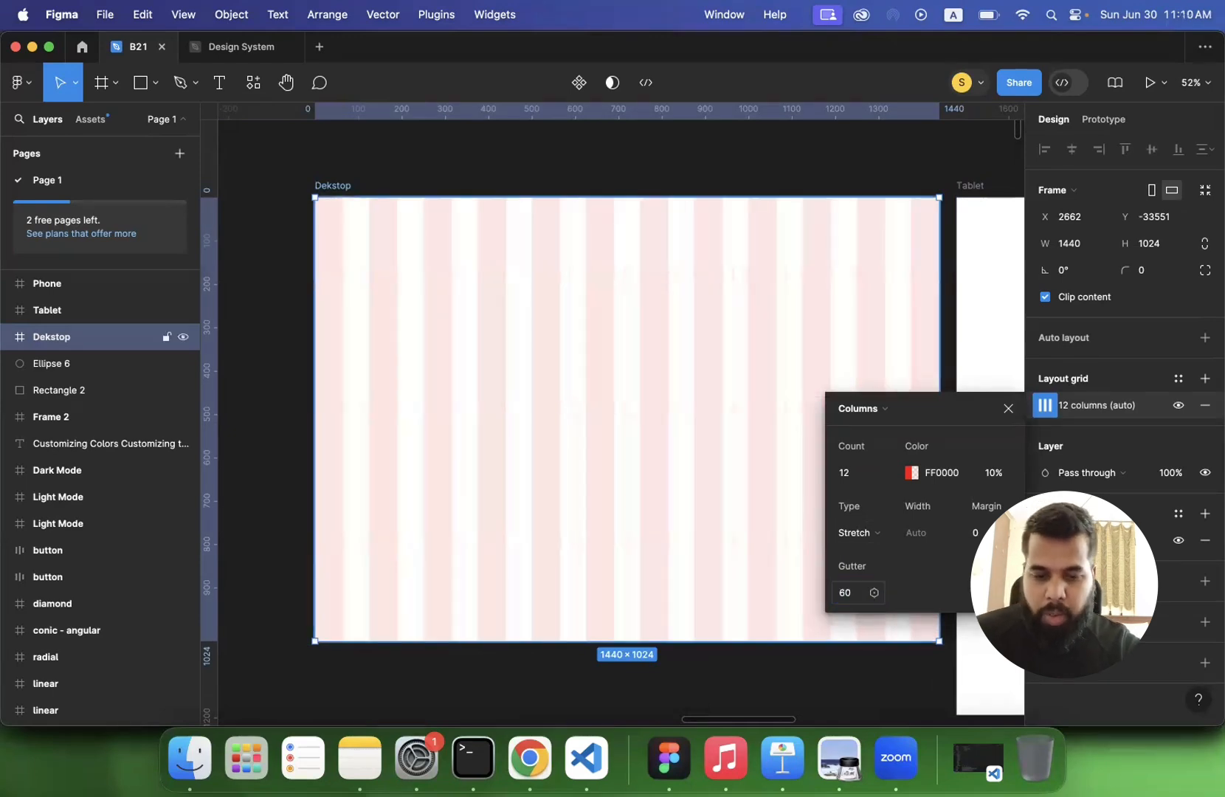
key(super+z)
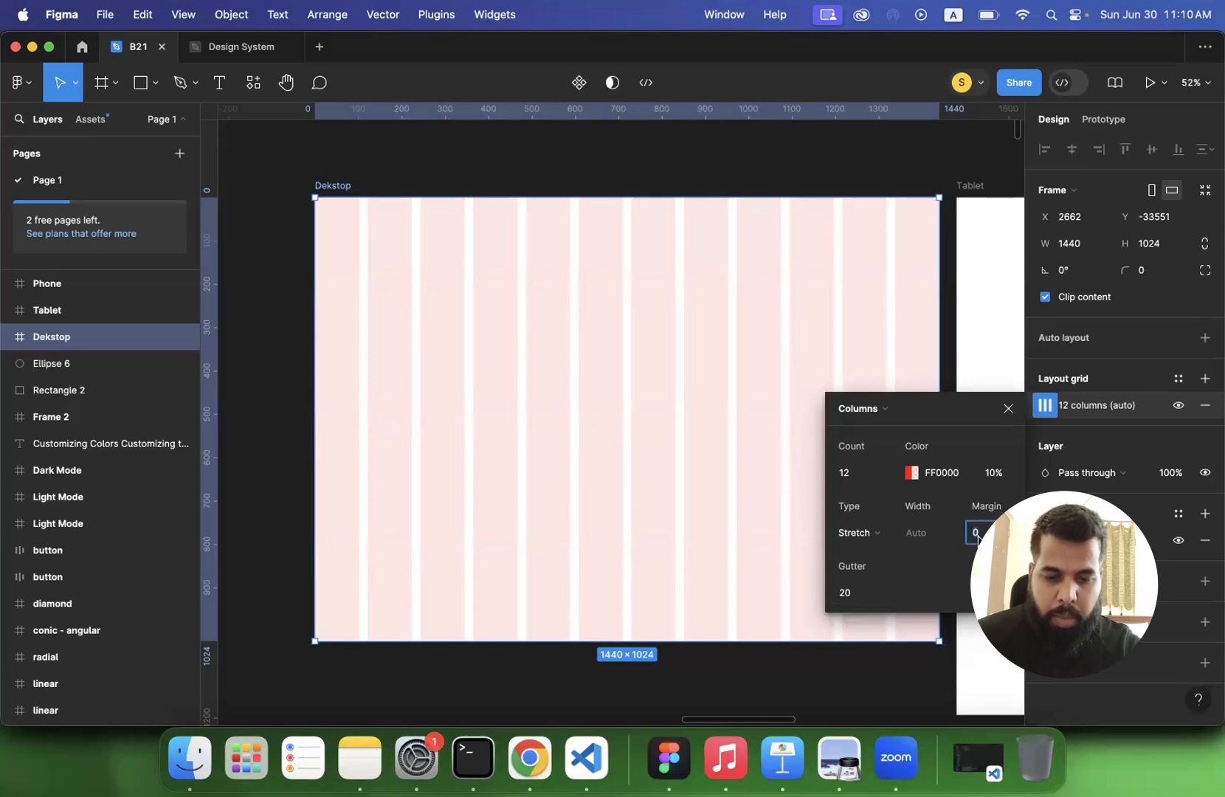
- Set the margin of the Dekstop frame's 12-column grid to 30
text(30)
key(Return)
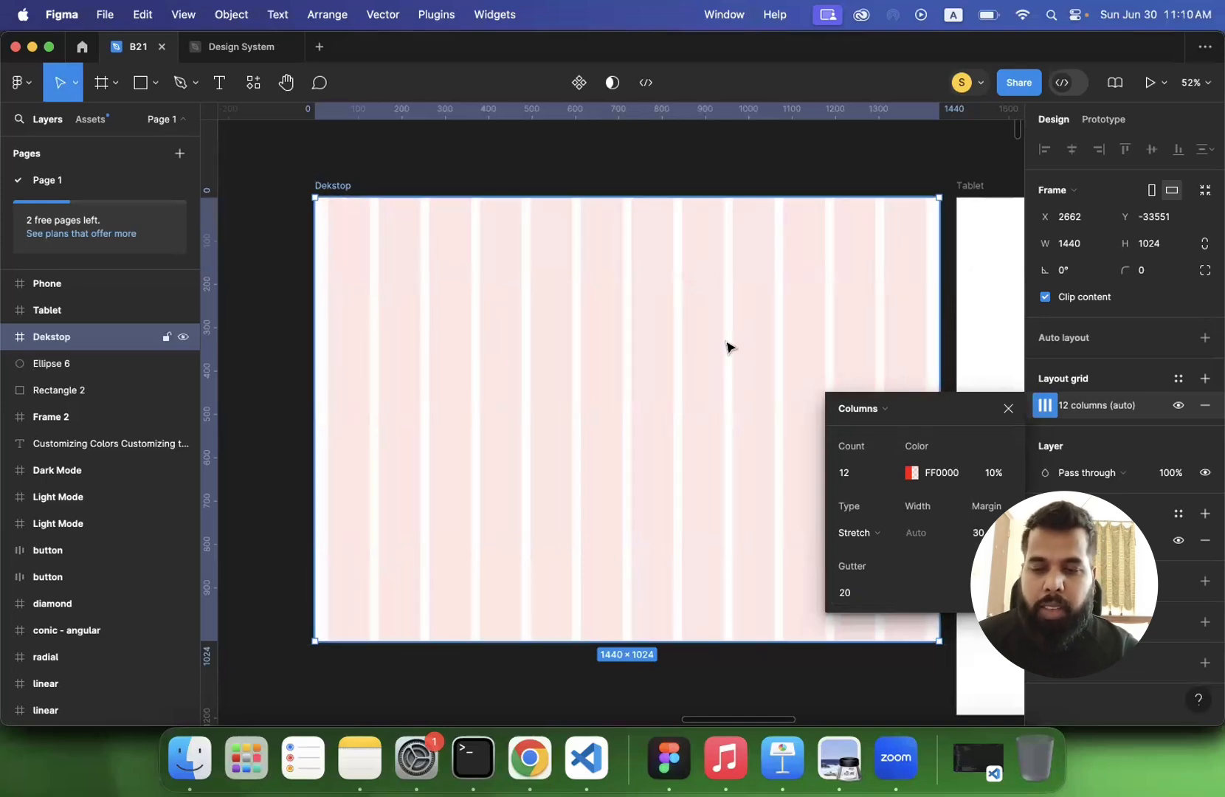
click(268, 334)
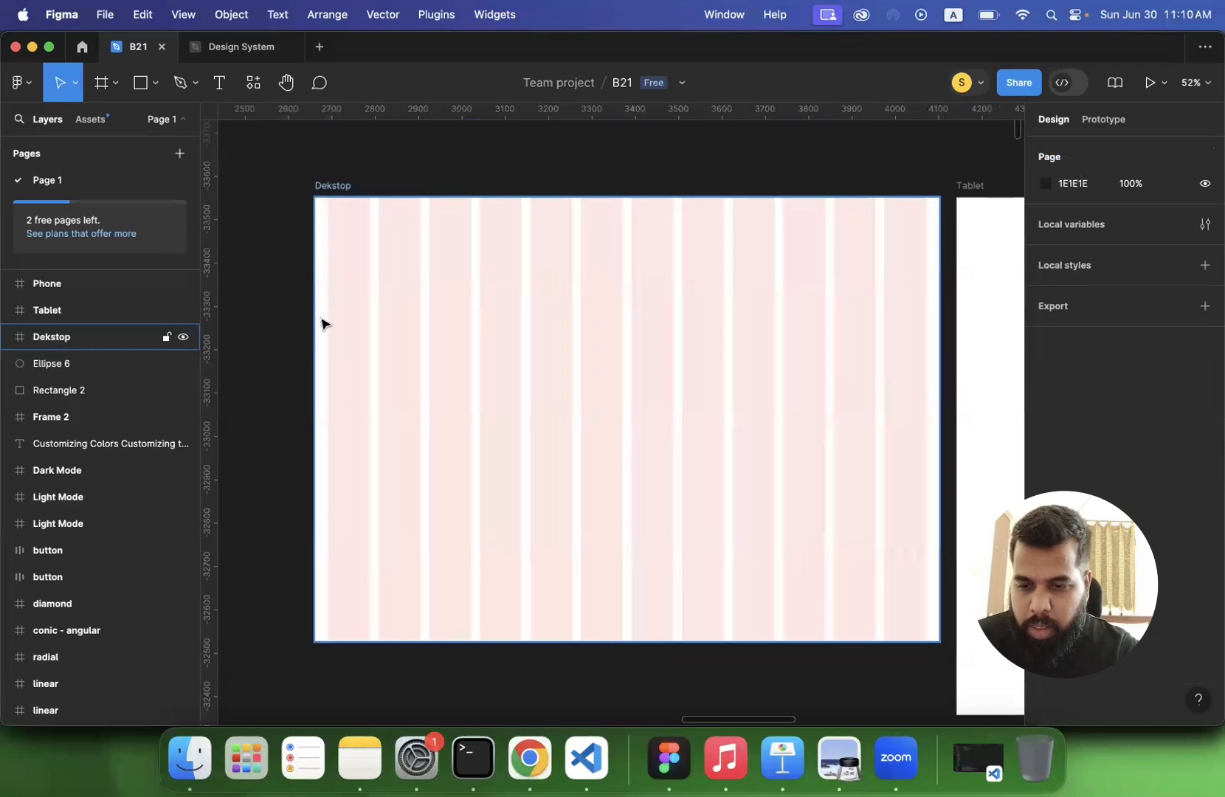
scroll(321, 324, up, 5)
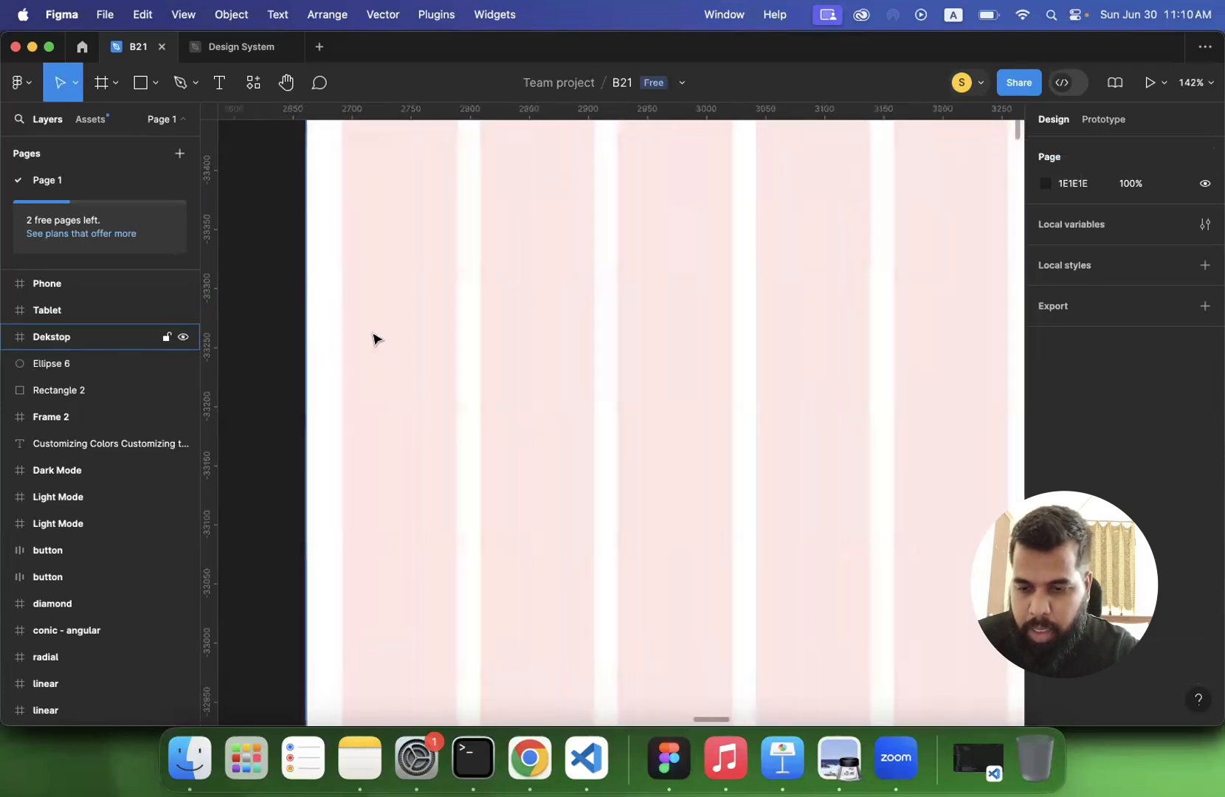
scroll(325, 336, right, 6)
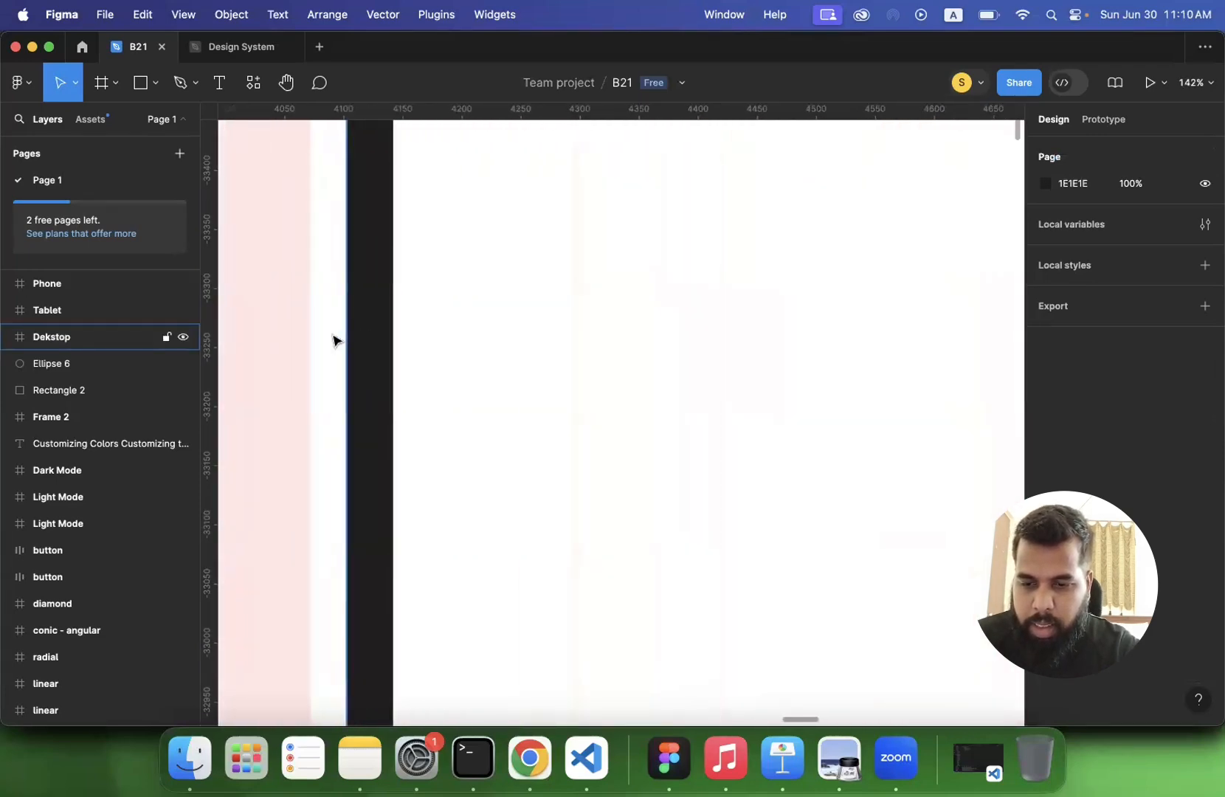
scroll(354, 339, down, 10)
scroll(336, 341, left, 2)
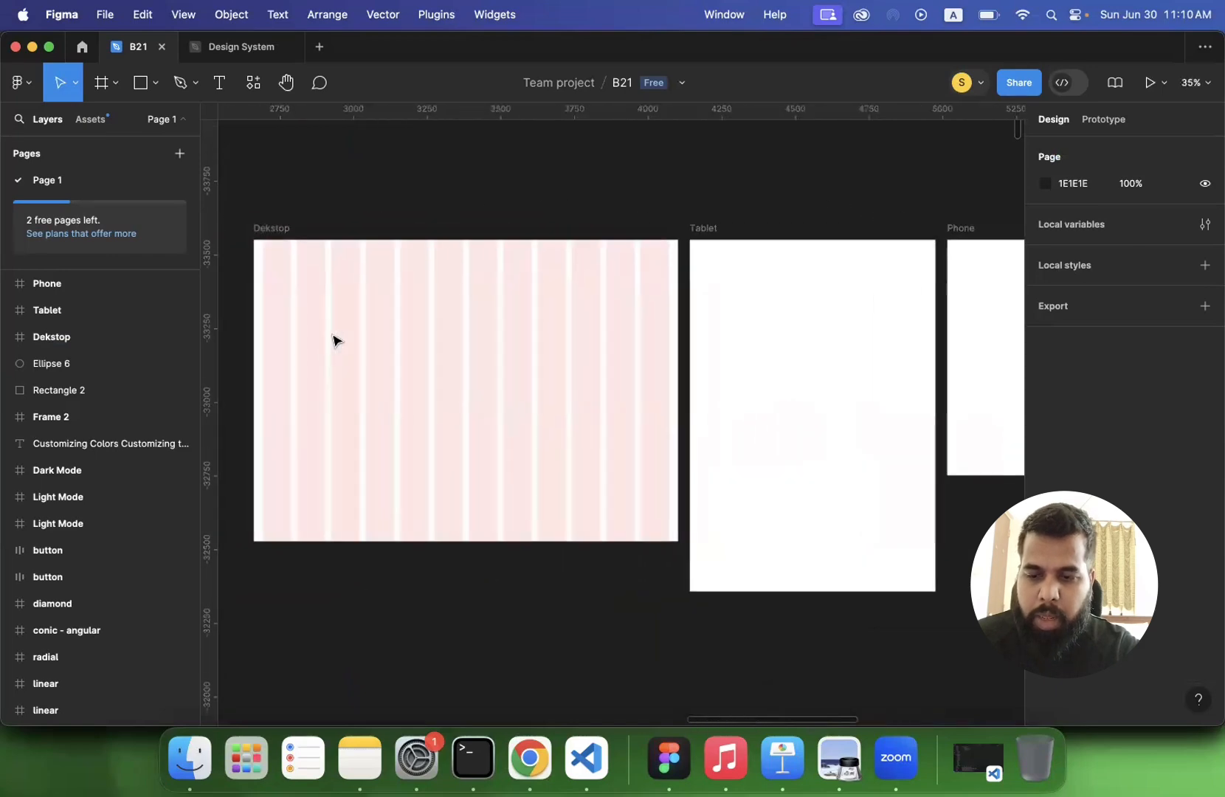
click(279, 345)
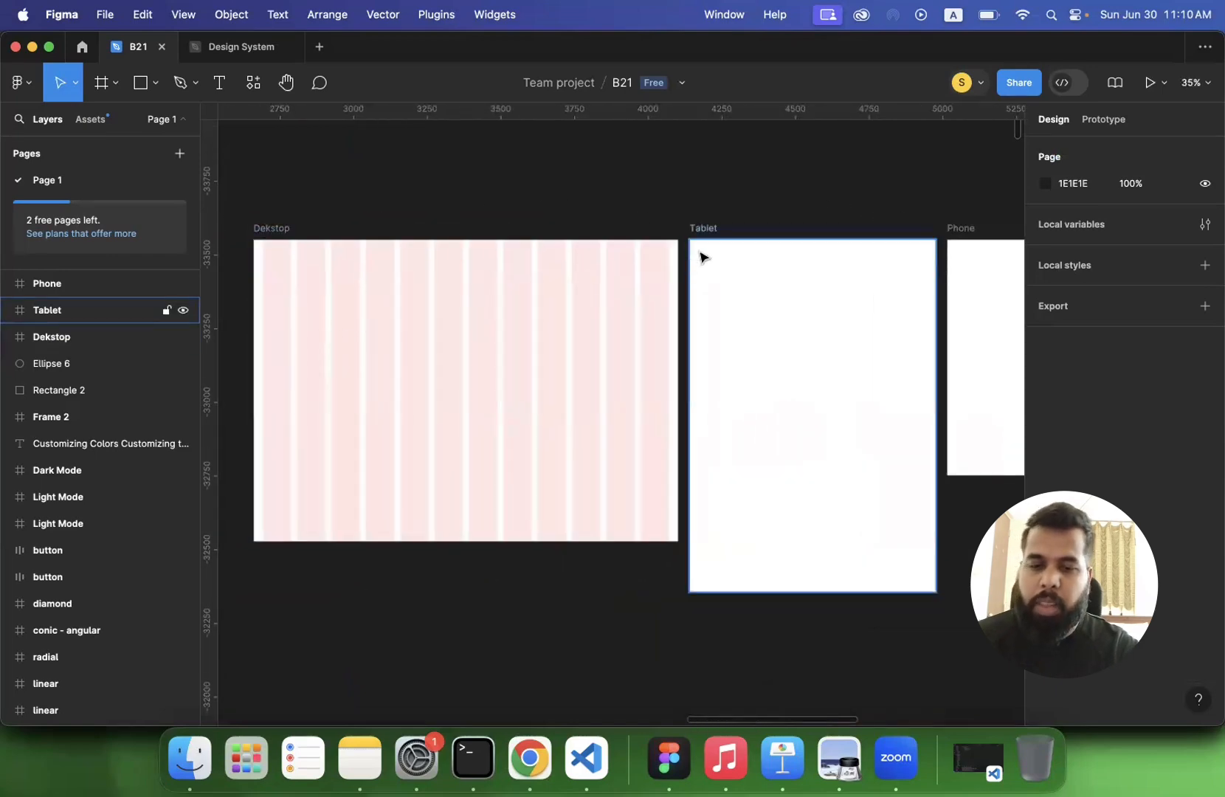
- Add a layout grid to the Tablet frame and change it to columns with a count of 8
click(711, 232)
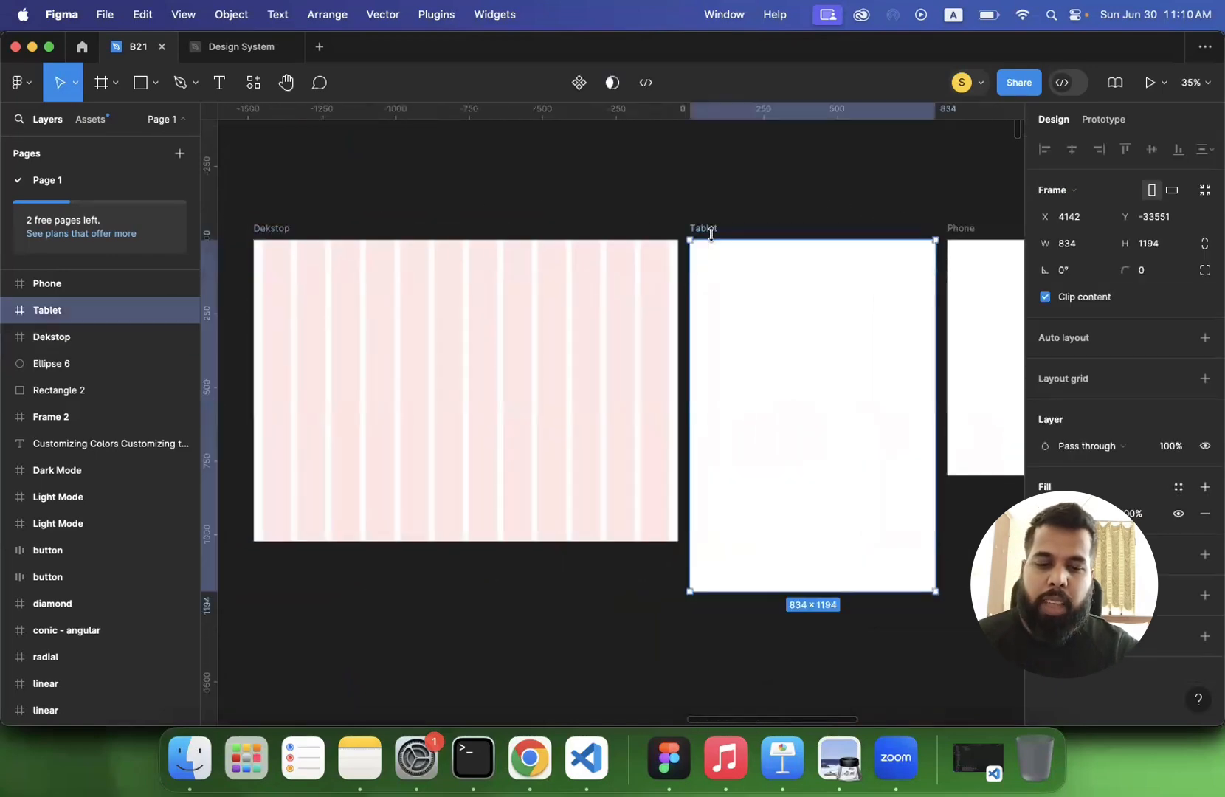
click(1206, 379)
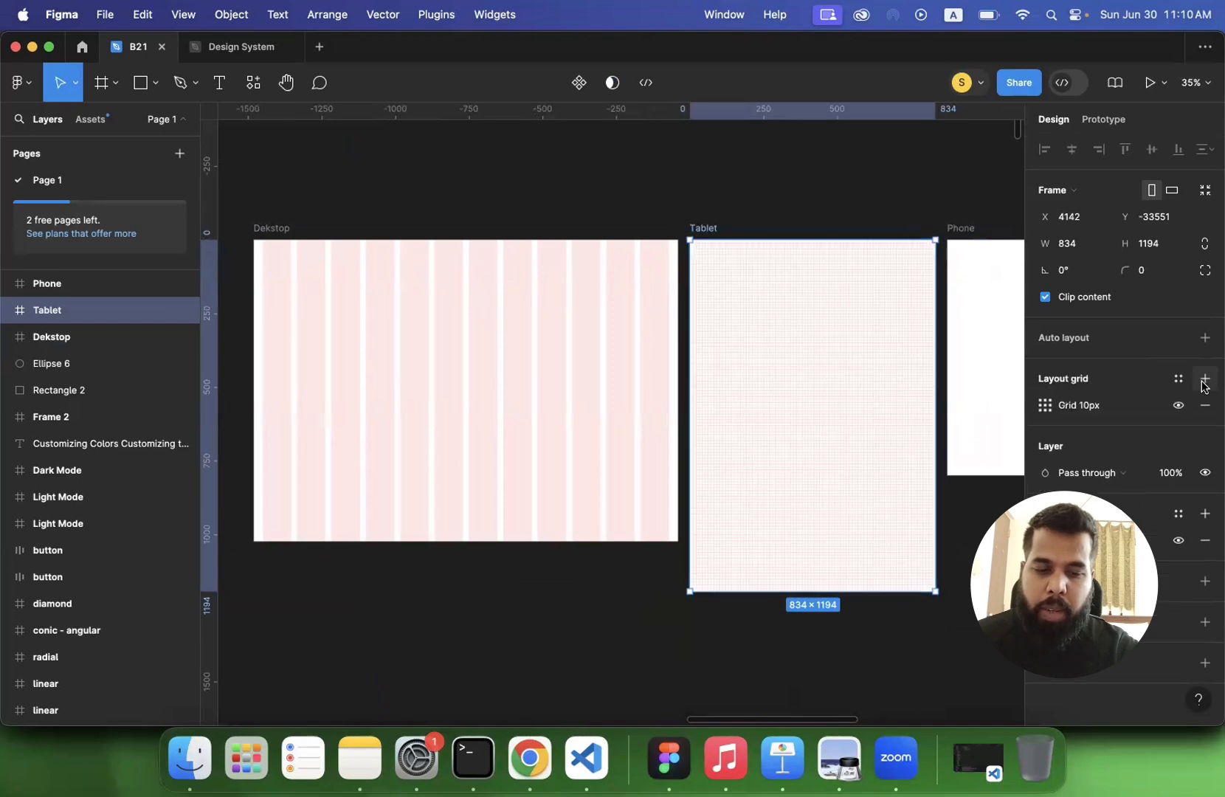
click(1056, 410)
click(878, 411)
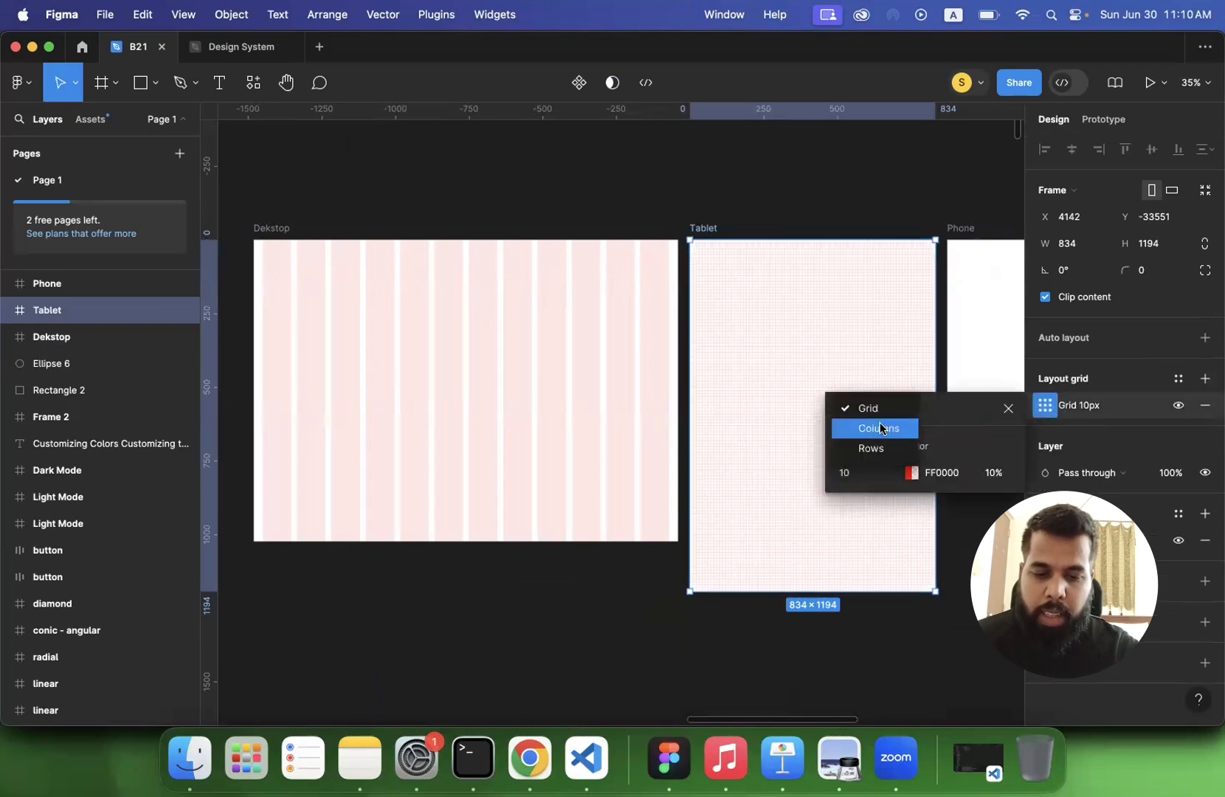
click(879, 428)
click(856, 476)
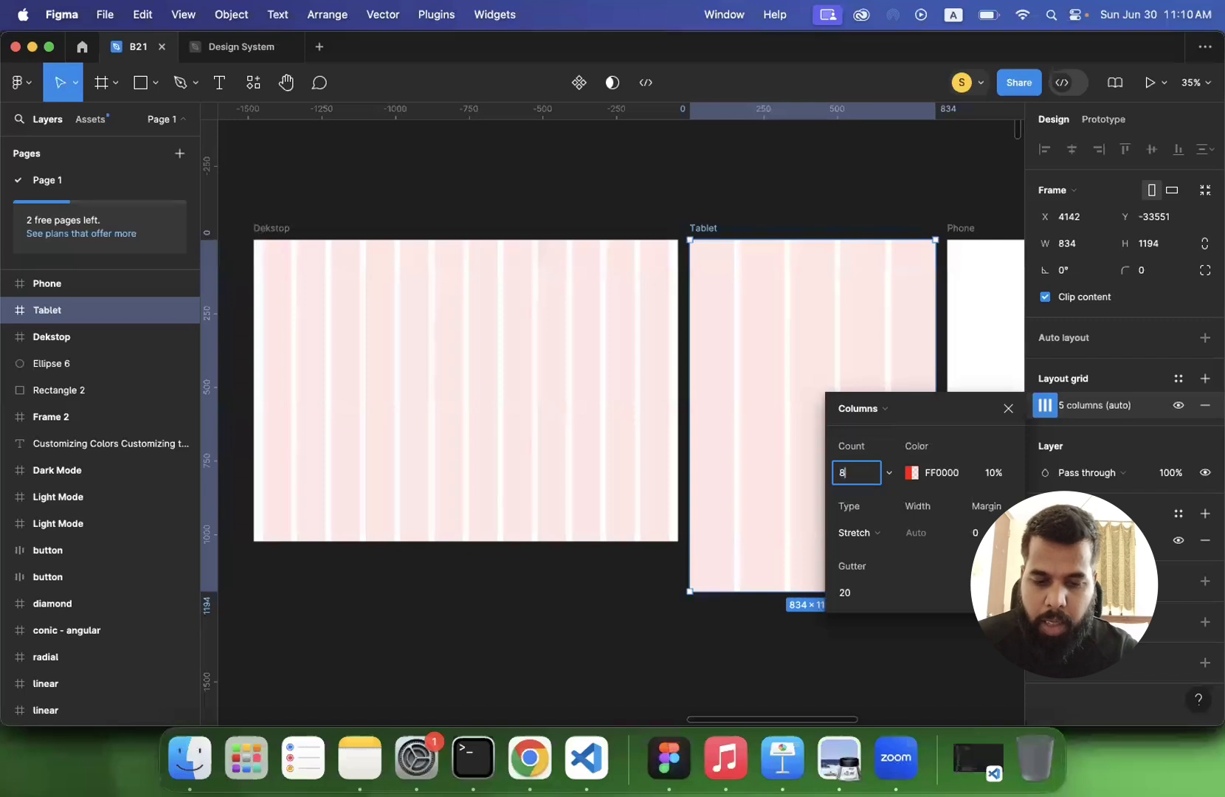
text(8)
key(Return)
- Set the margin of the Tablet frame's column grid to 30
click(982, 533)
text(3)
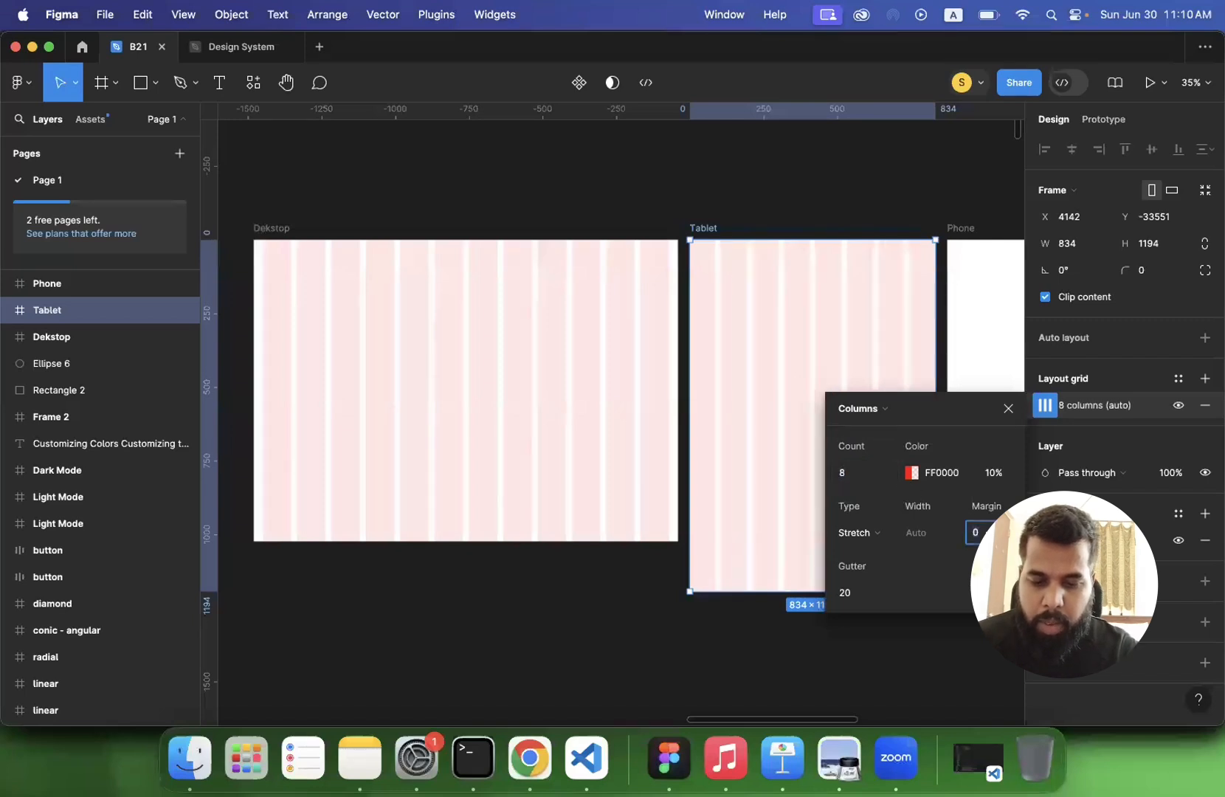
text(0)
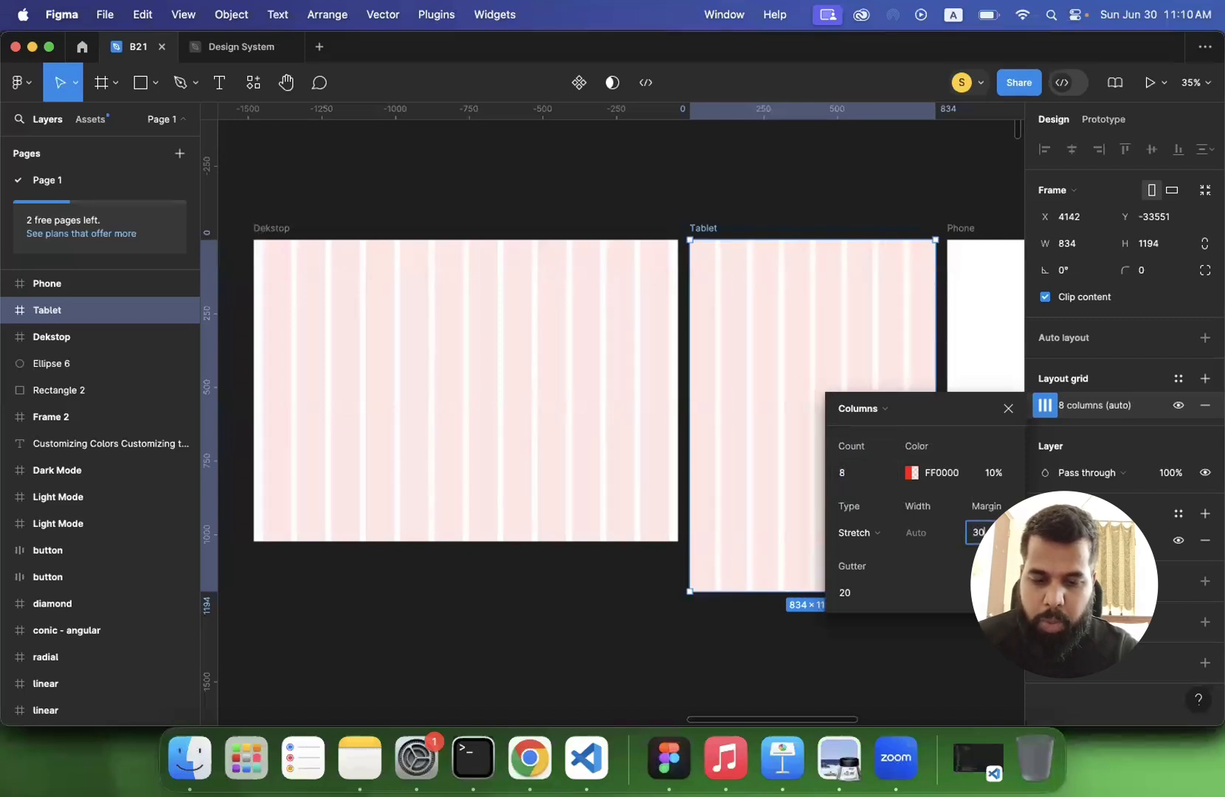
key(Return)
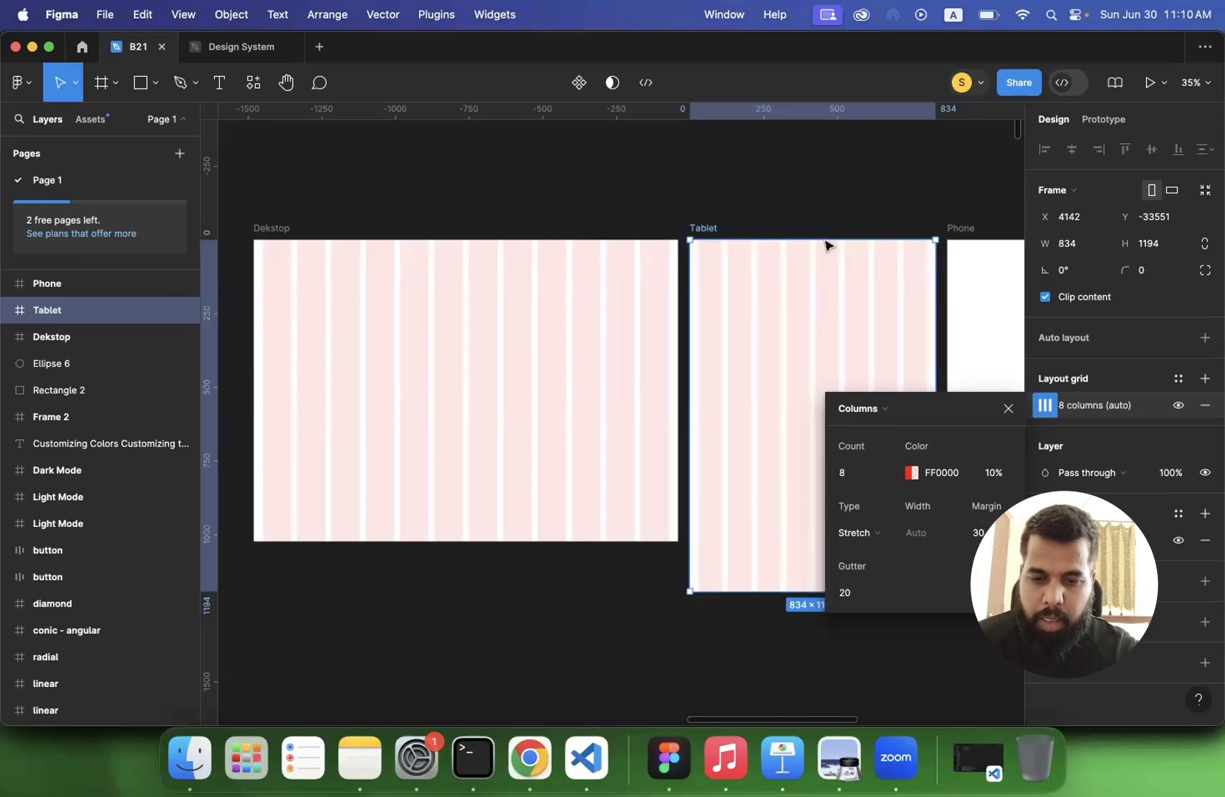
click(801, 211)
scroll(801, 211, up, 5)
scroll(803, 213, down, 5)
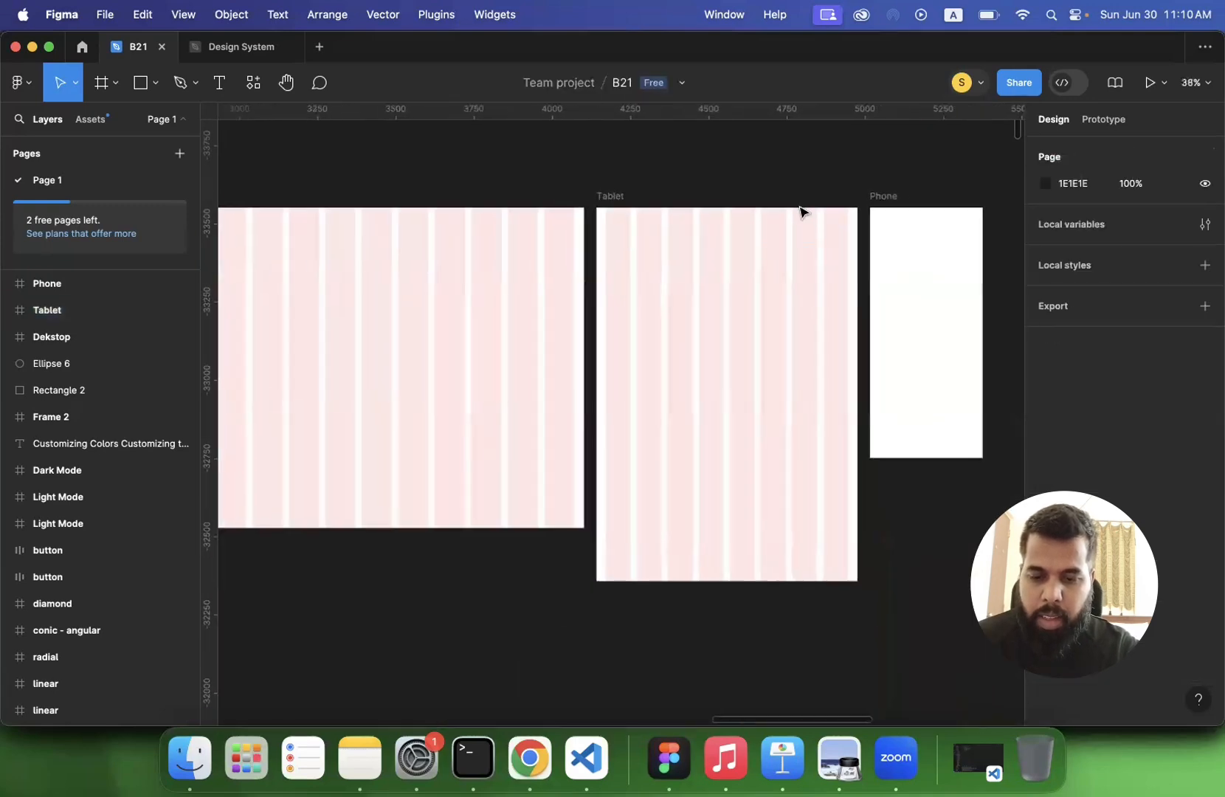
- Add a layout grid to the Phone frame and change it to columns with a count of 4
scroll(801, 211, right, 2)
click(722, 220)
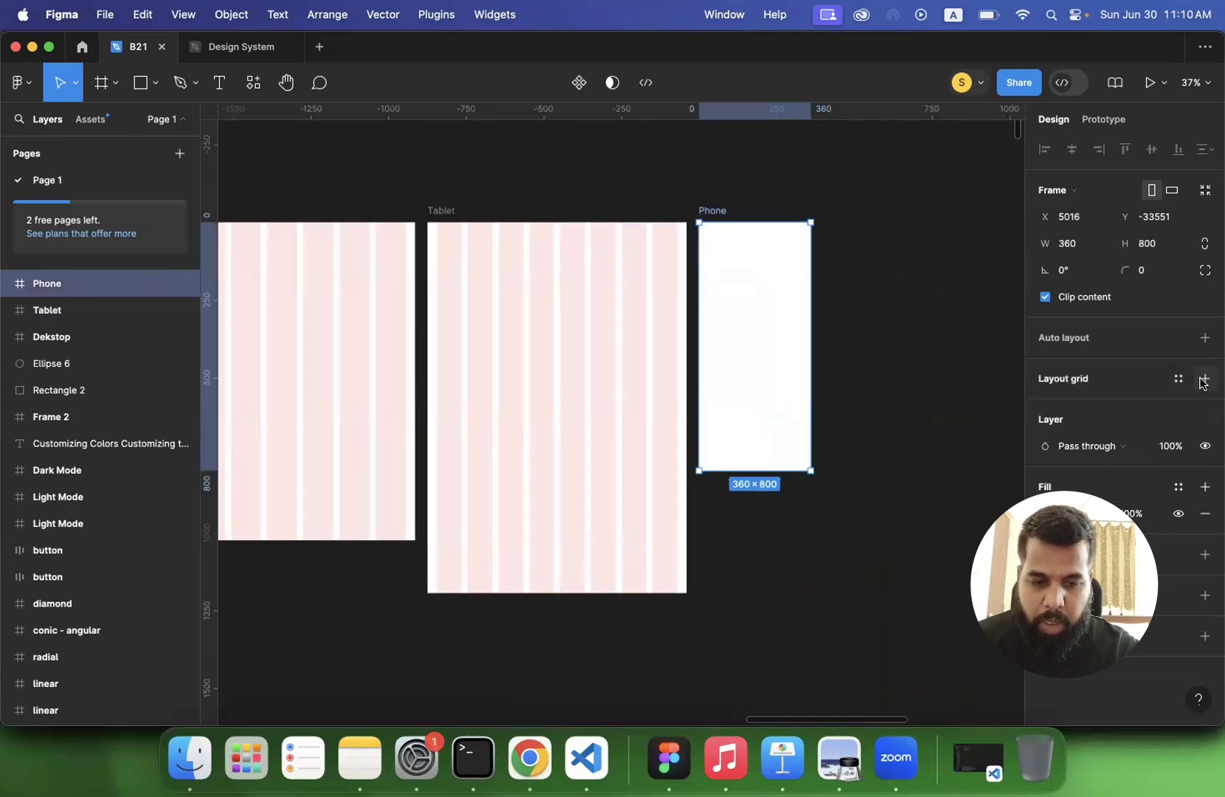
click(1205, 379)
click(1047, 405)
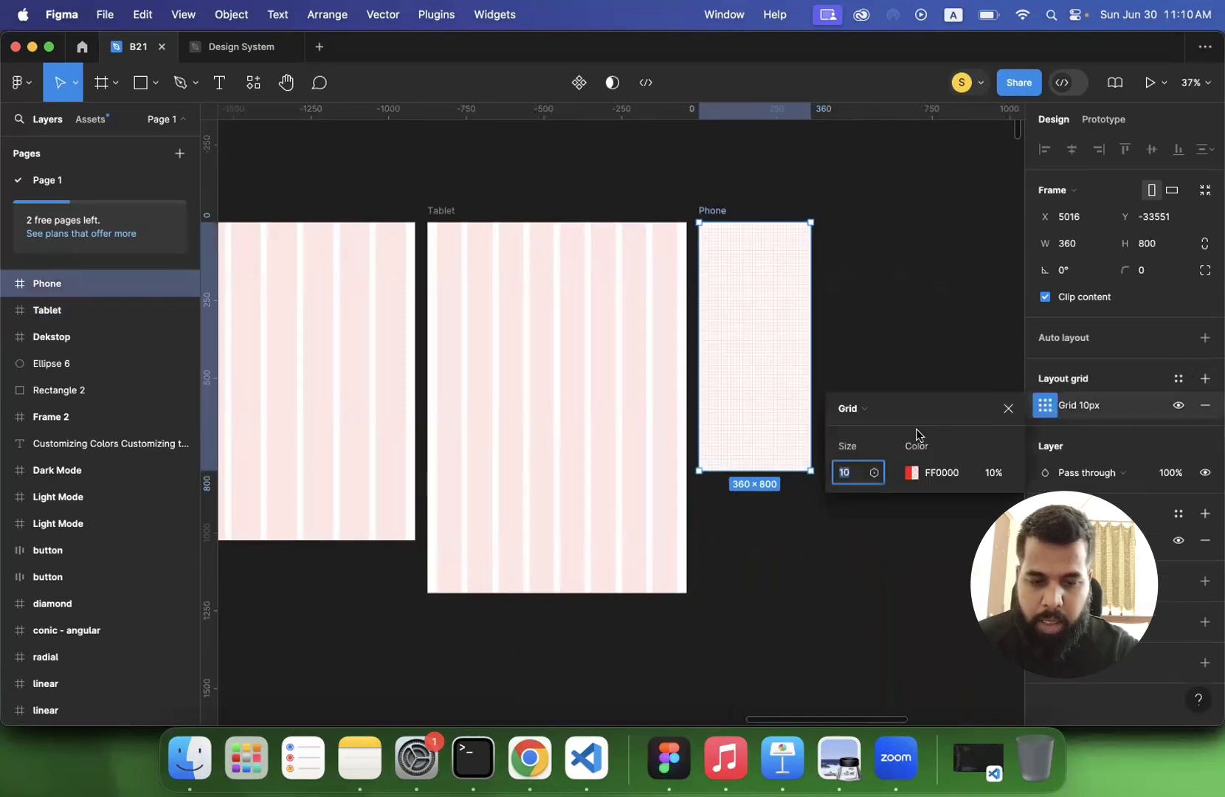
click(859, 409)
click(864, 425)
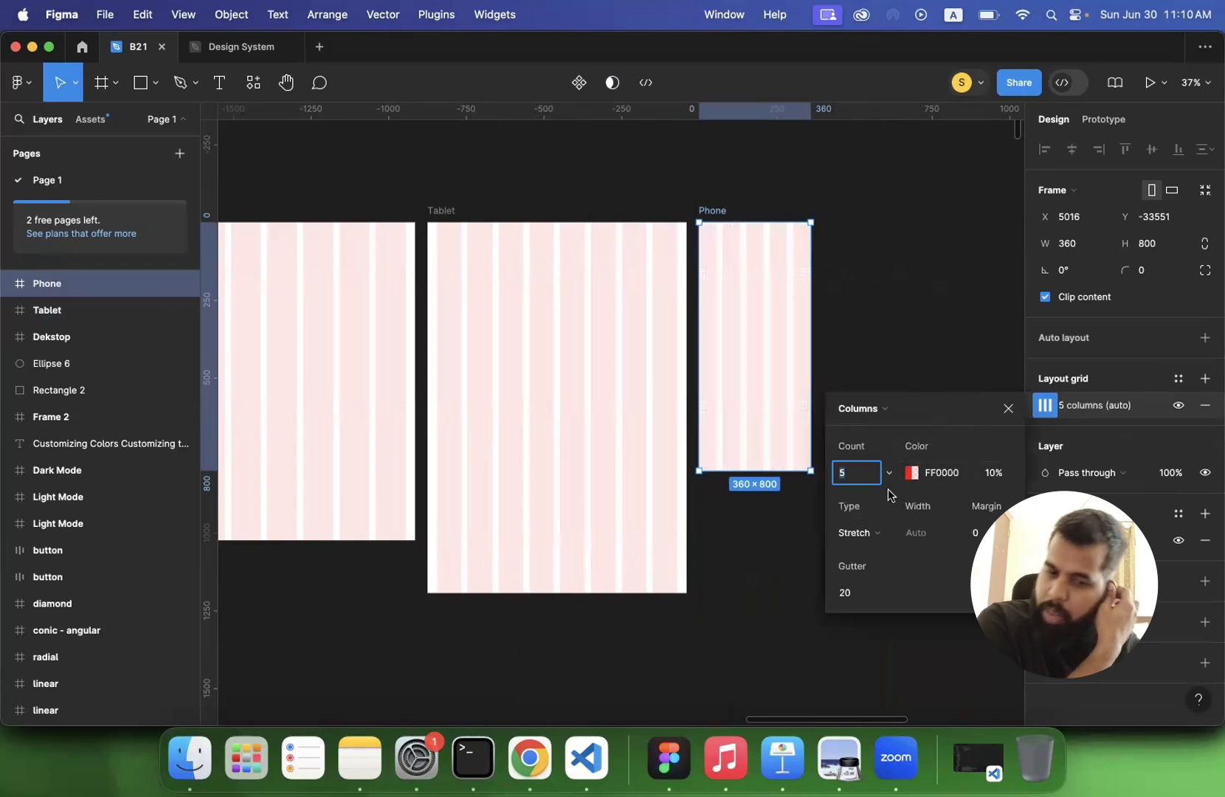
text(4)
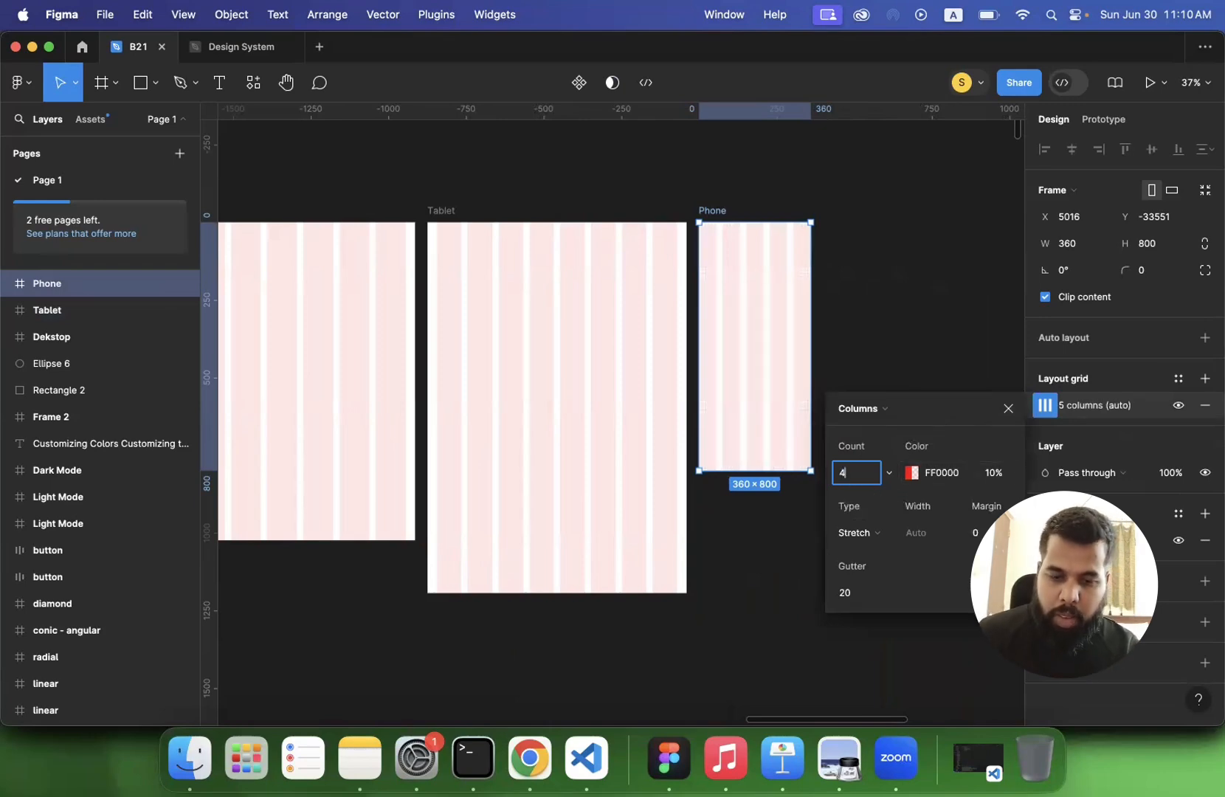
- Set the margin of the Phone frame's column grid to 30
click(974, 532)
text(30)
key(Return)
click(871, 349)
scroll(872, 349, left, 1)
scroll(872, 355, left, 3)
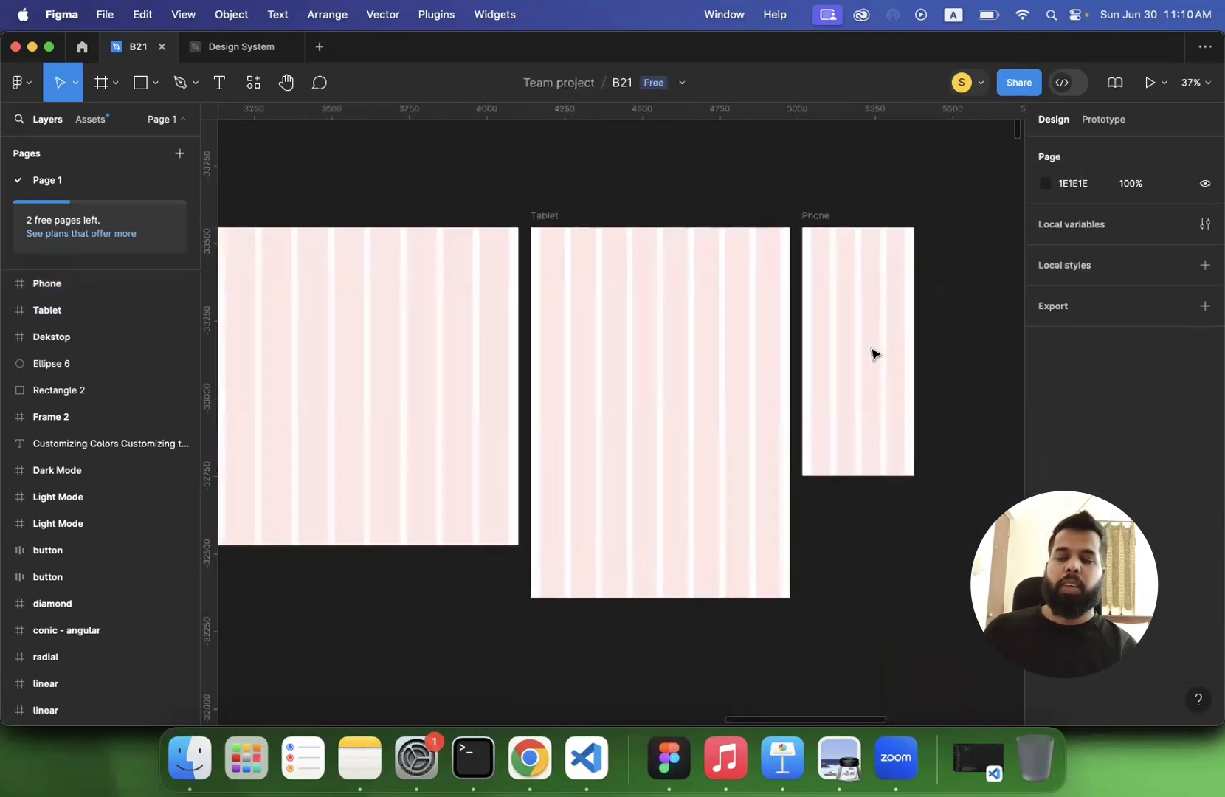
- Draw a rectangle about 300 × 117 in the upper part of the Phone frame, spanning all four grid columns between the margins
scroll(891, 354, up, 5)
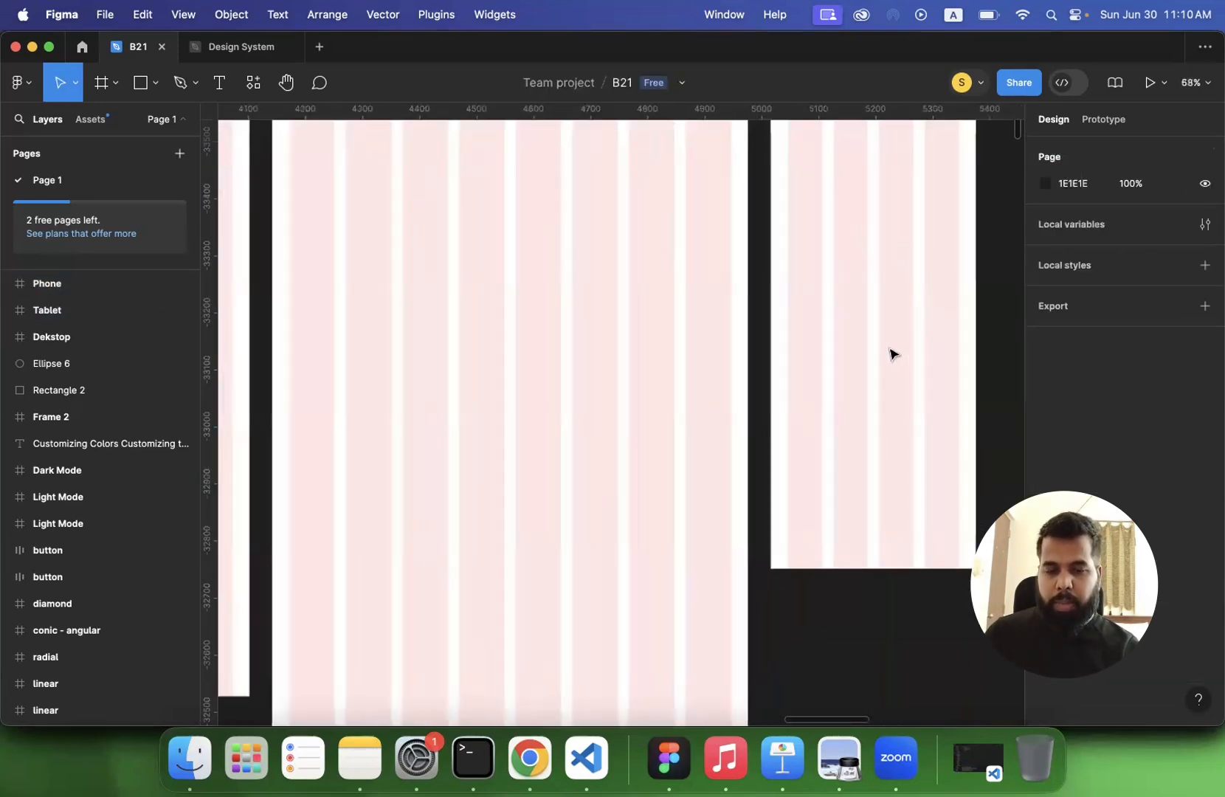
scroll(890, 352, down, 5)
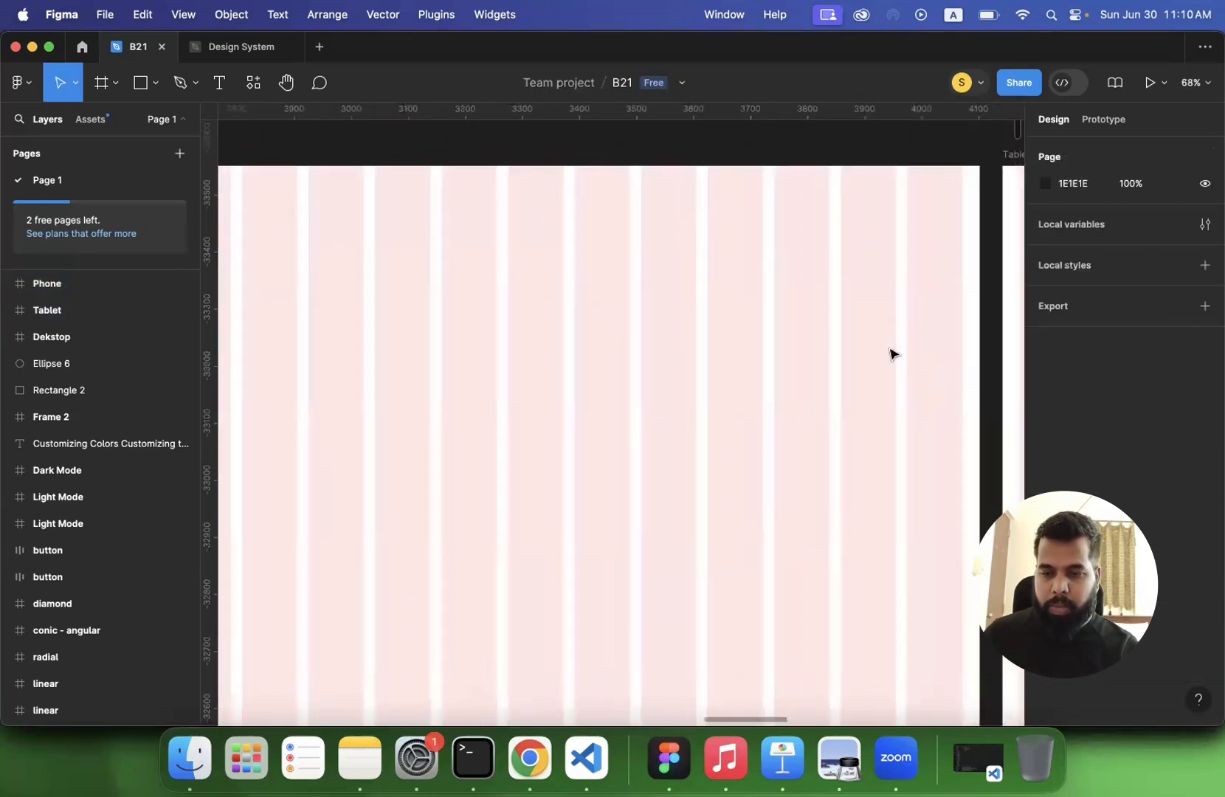
scroll(652, 307, up, 4)
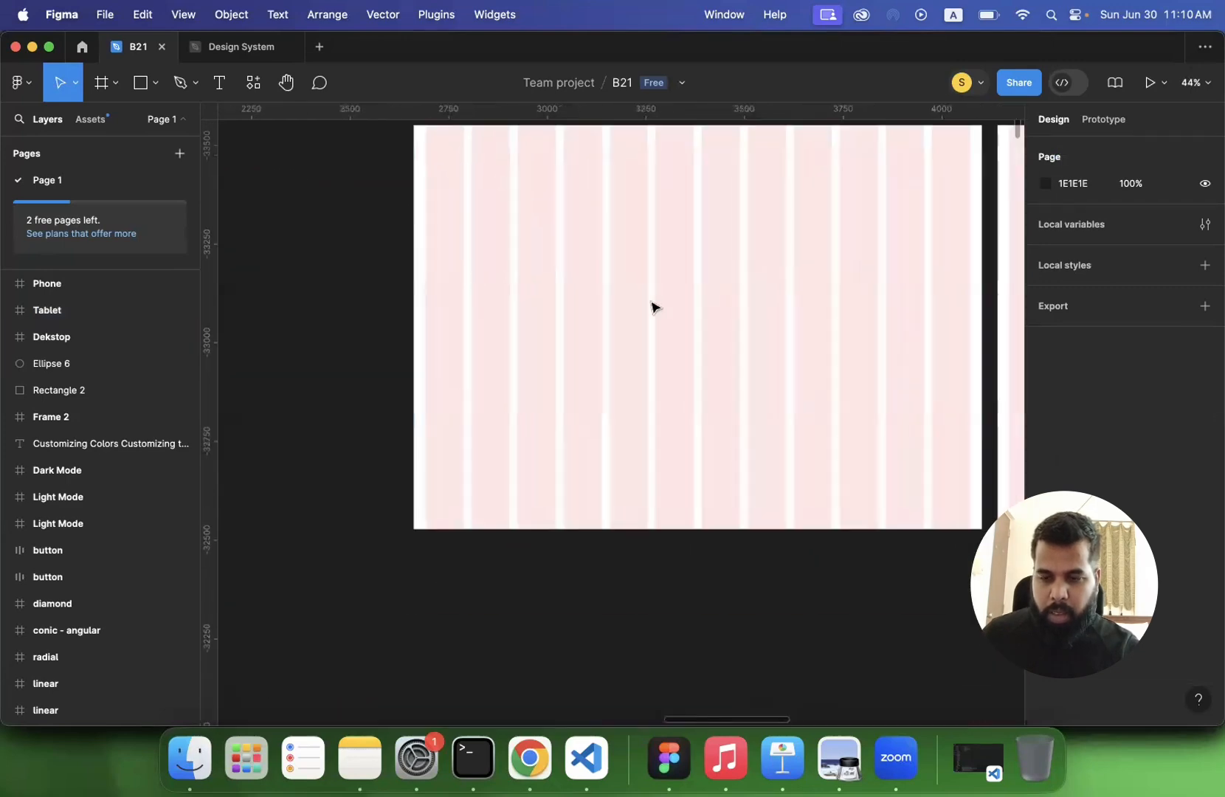
scroll(653, 307, down, 3)
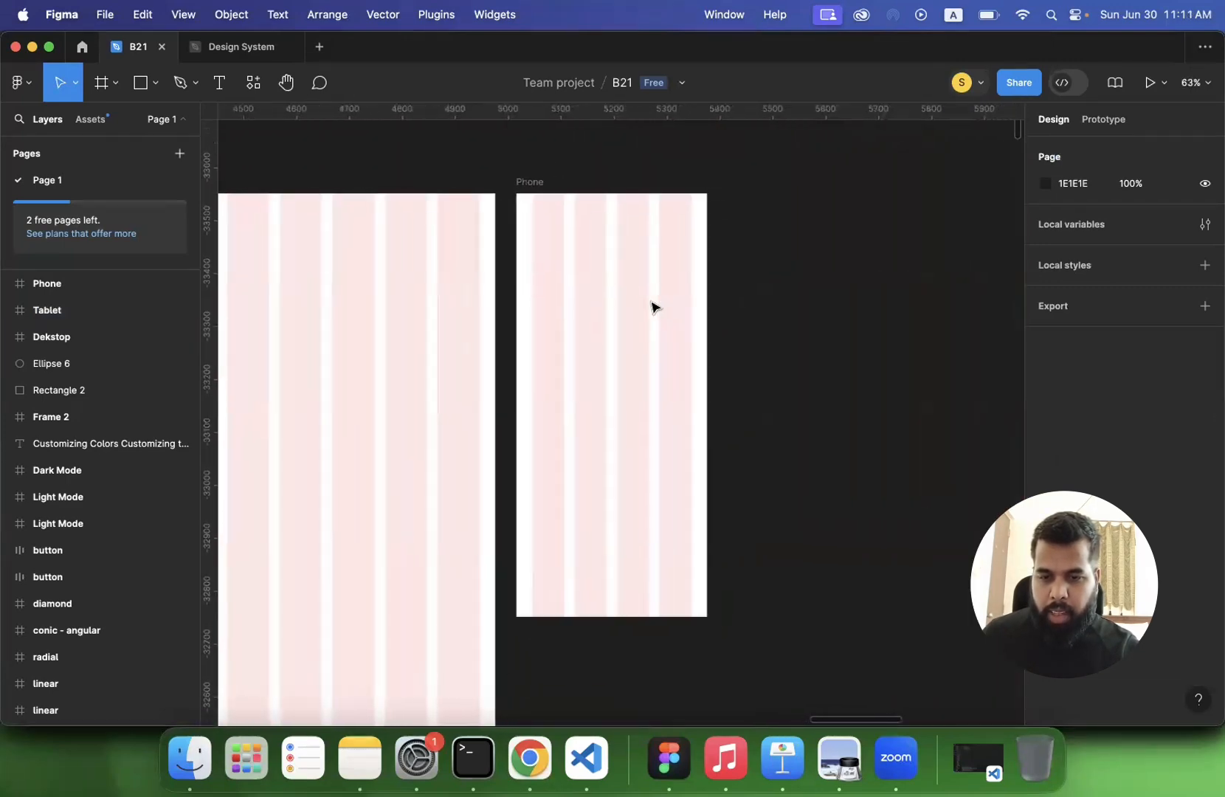
scroll(654, 306, up, 6)
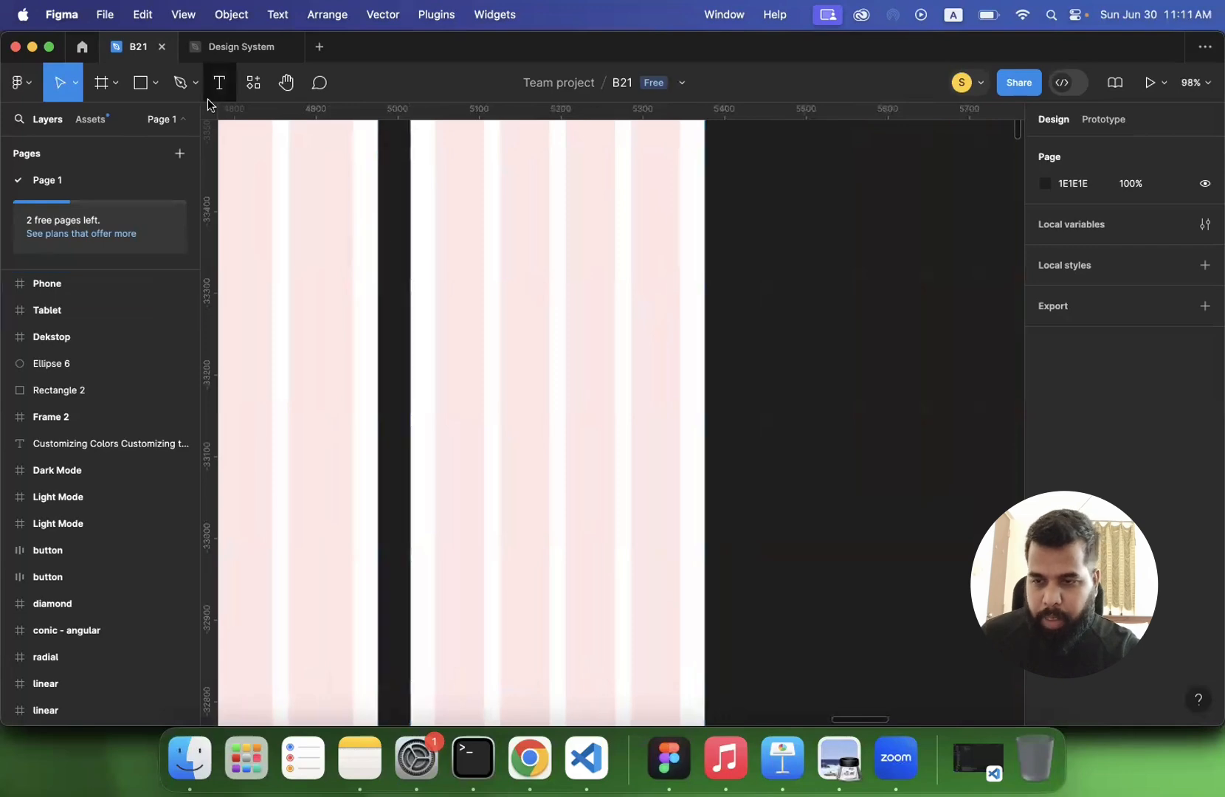
click(146, 91)
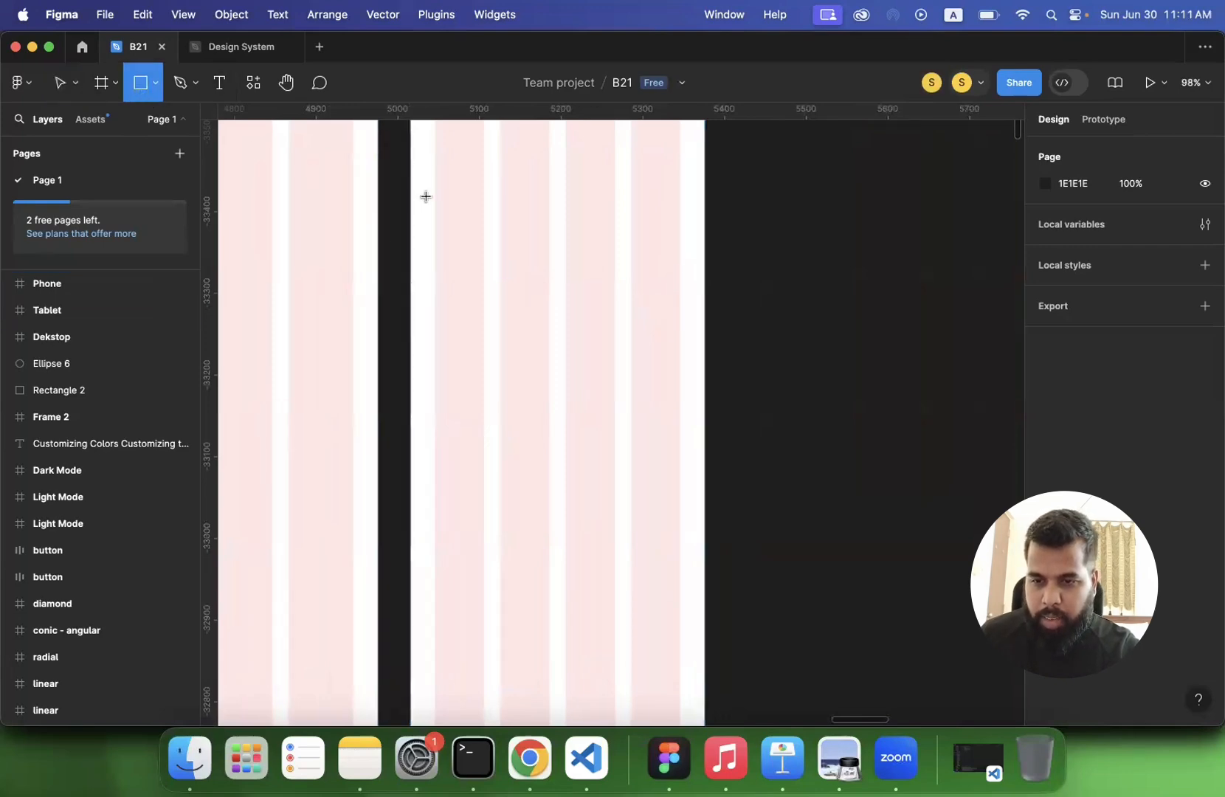
mouse_move(434, 196)
mouse_down()
mouse_move(615, 279)
mouse_move(678, 292)
mouse_up()
scroll(544, 278, up, 6)
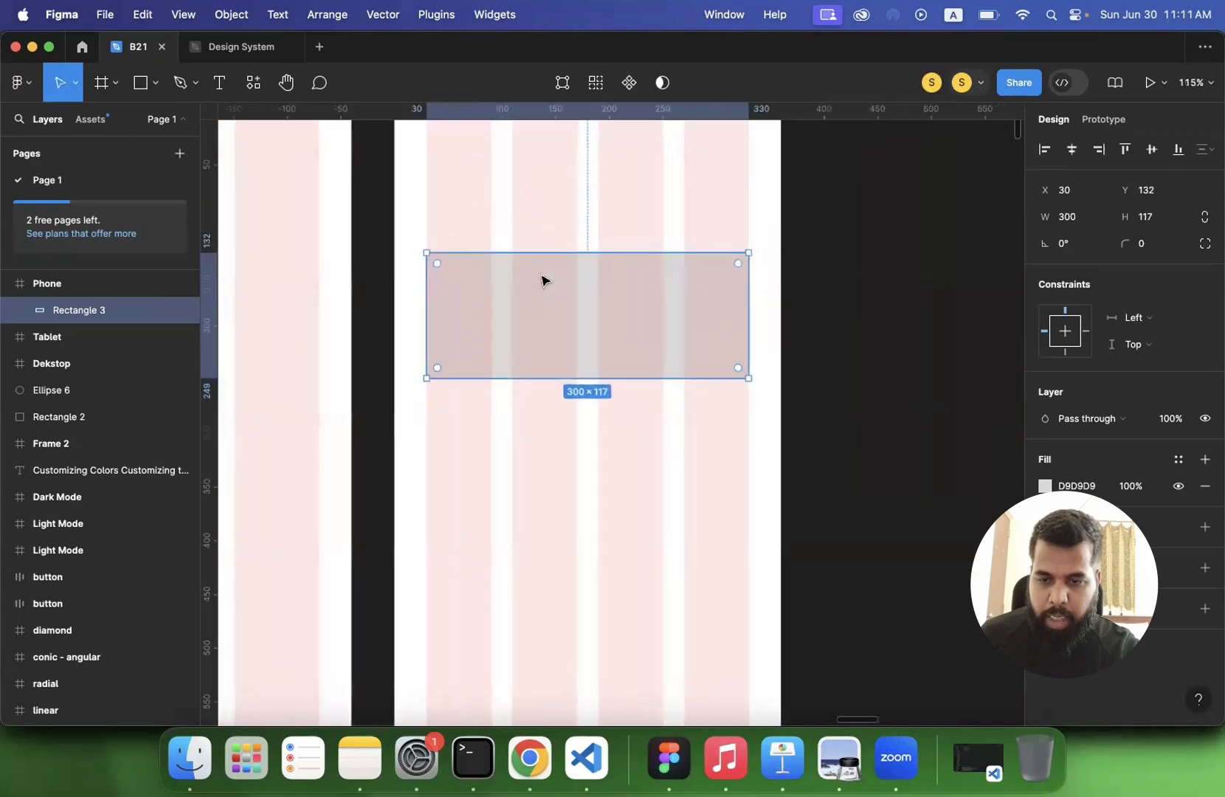
scroll(544, 280, up, 2)
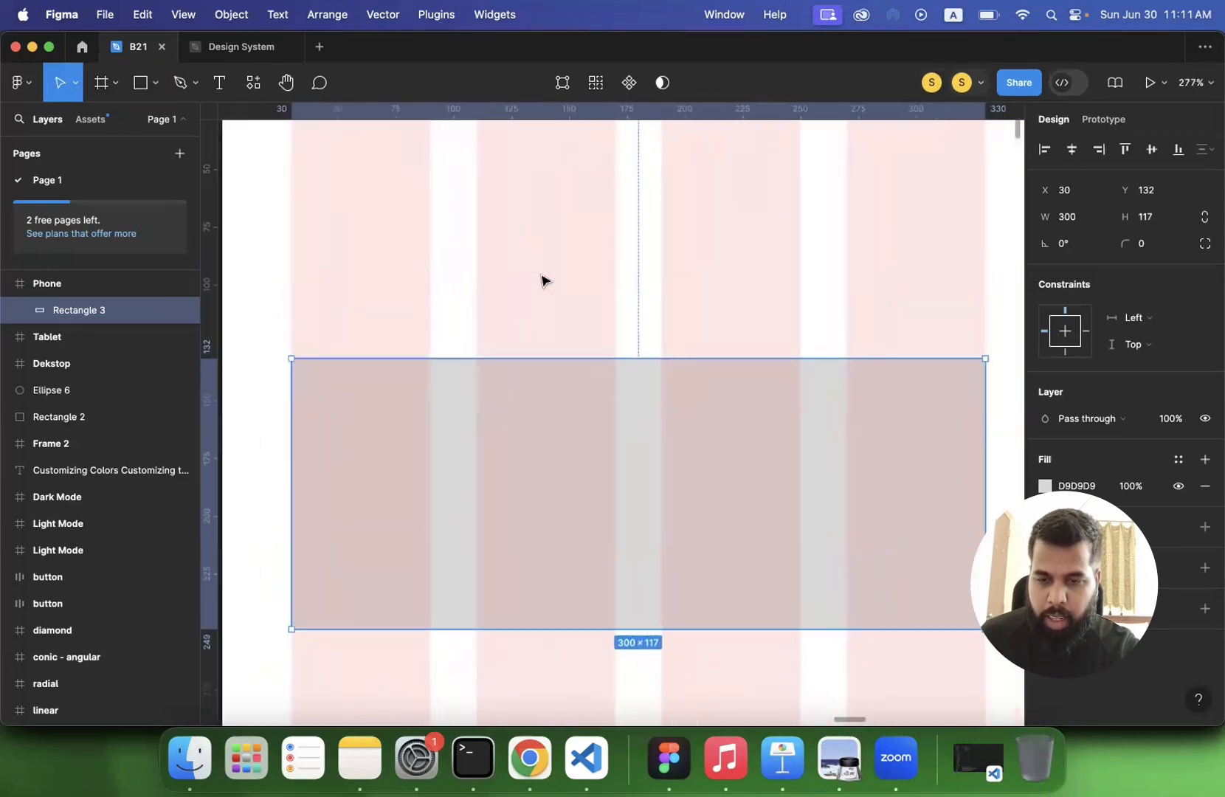
scroll(336, 359, down, 3)
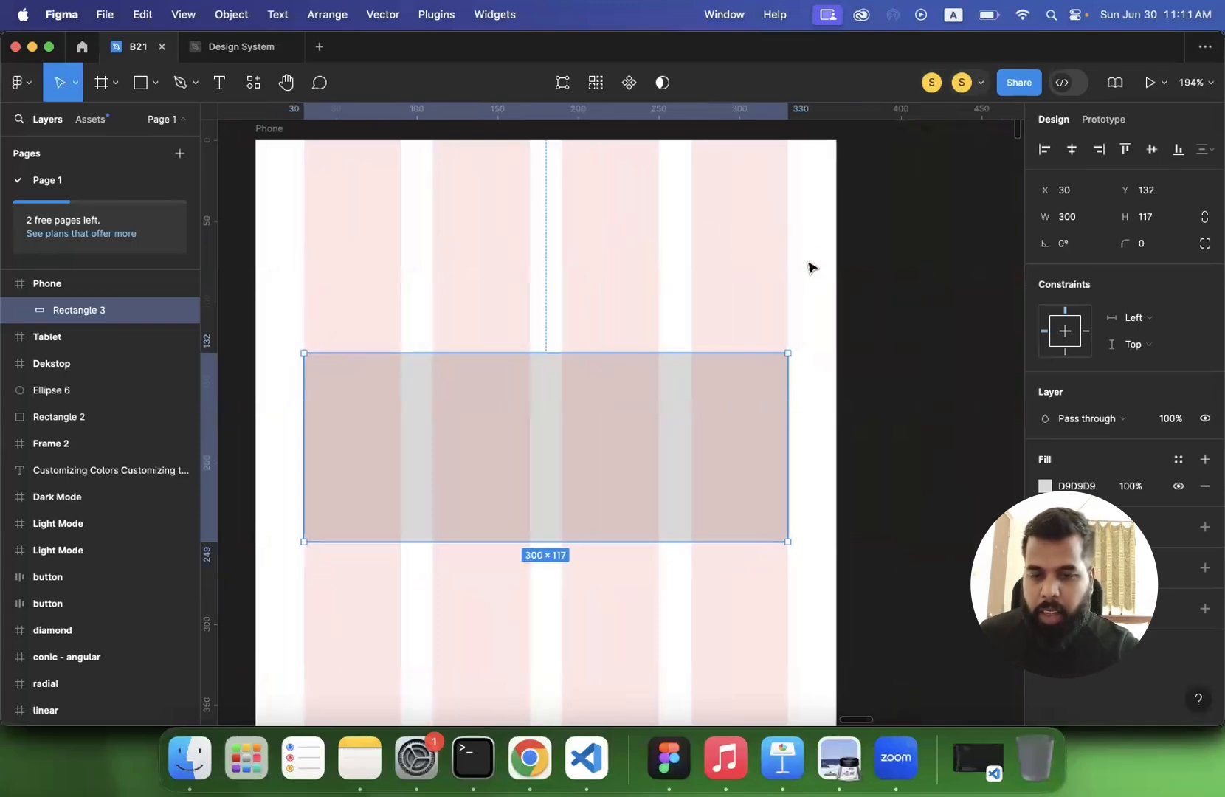
- Duplicate the rectangle in the Phone frame and place the copy directly below it at X 30, Y 271
scroll(809, 266, down, 3)
scroll(810, 266, down, 2)
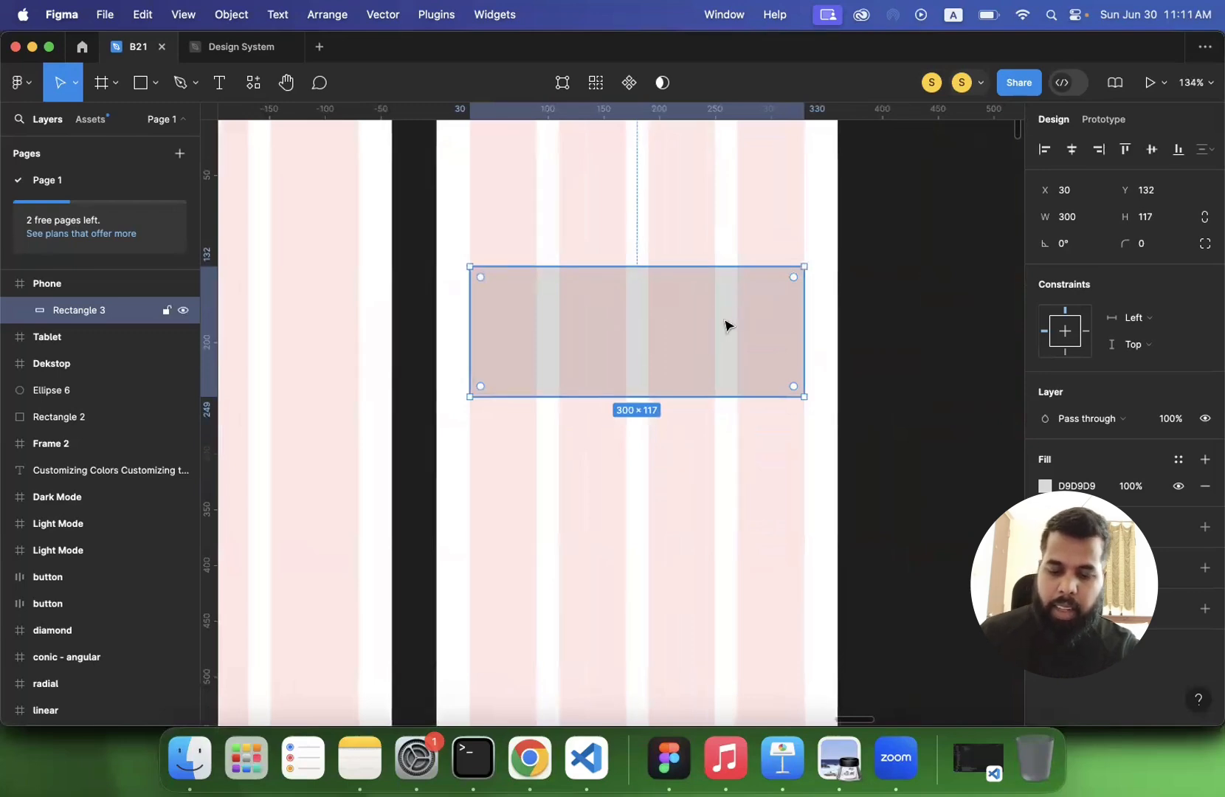
key(super+d)
drag(700, 309, 656, 468)
scroll(686, 464, up, 5)
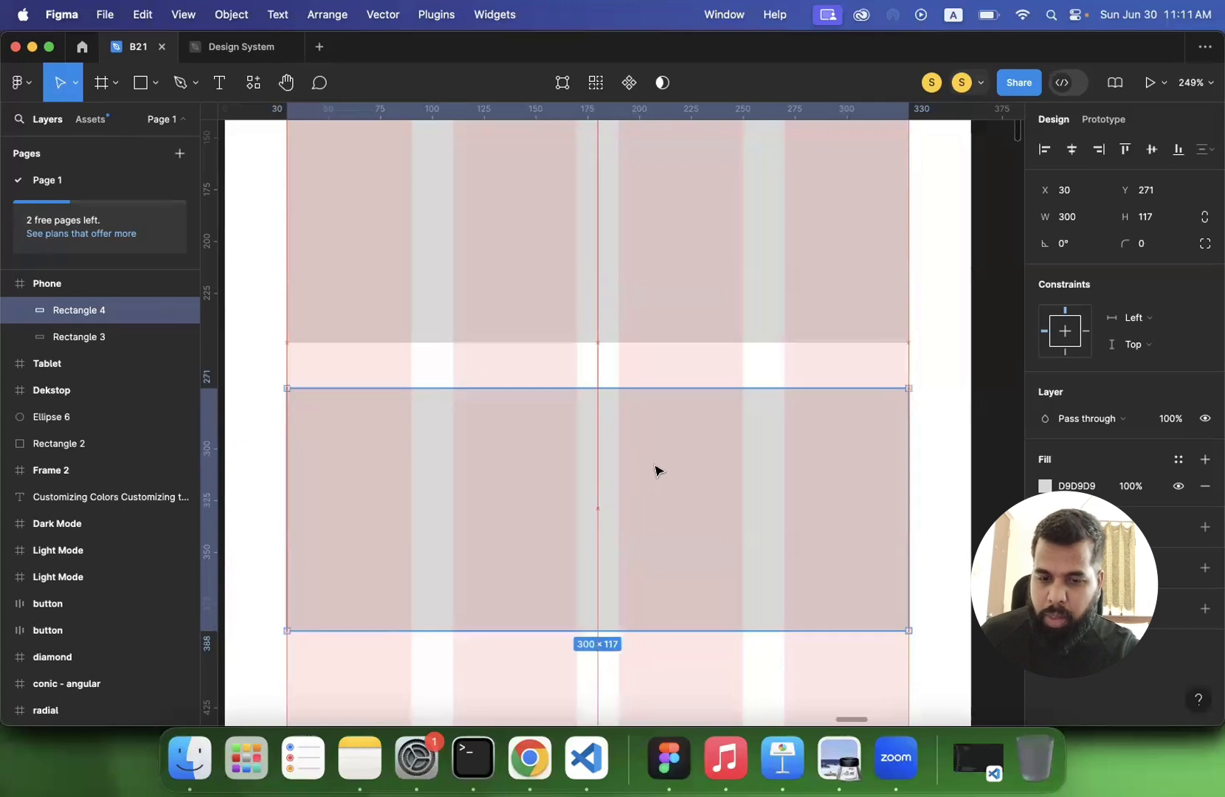
scroll(657, 469, down, 5)
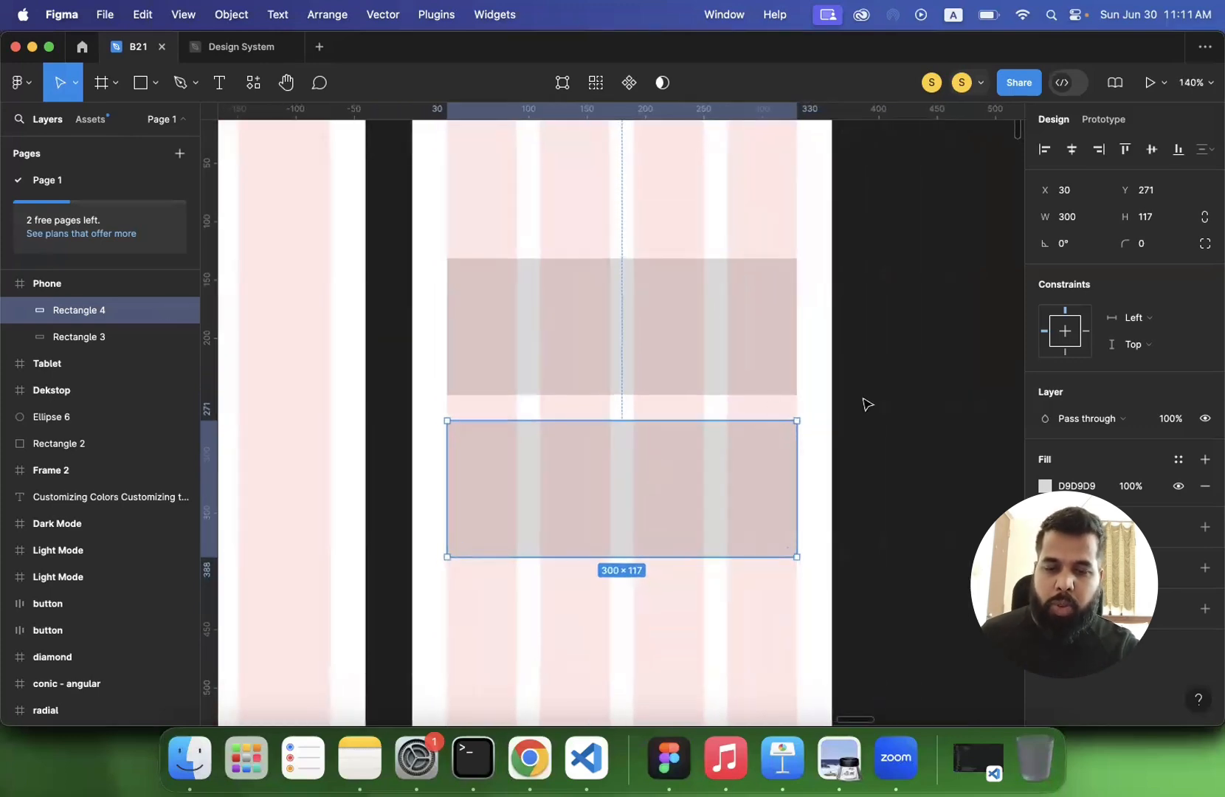
scroll(865, 405, down, 4)
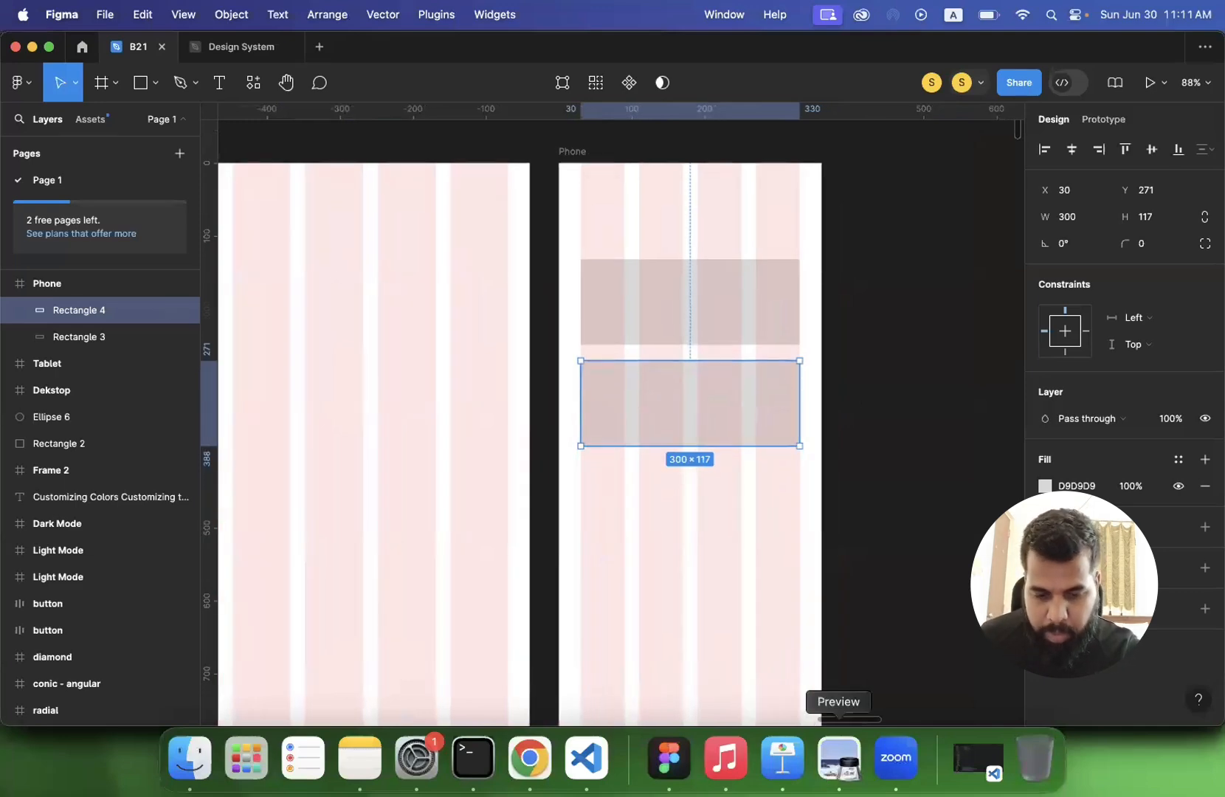
- Check the Auto Layout slide of lecture 4.pdf in Preview and return to Figma
click(843, 774)
scroll(652, 521, down, 10)
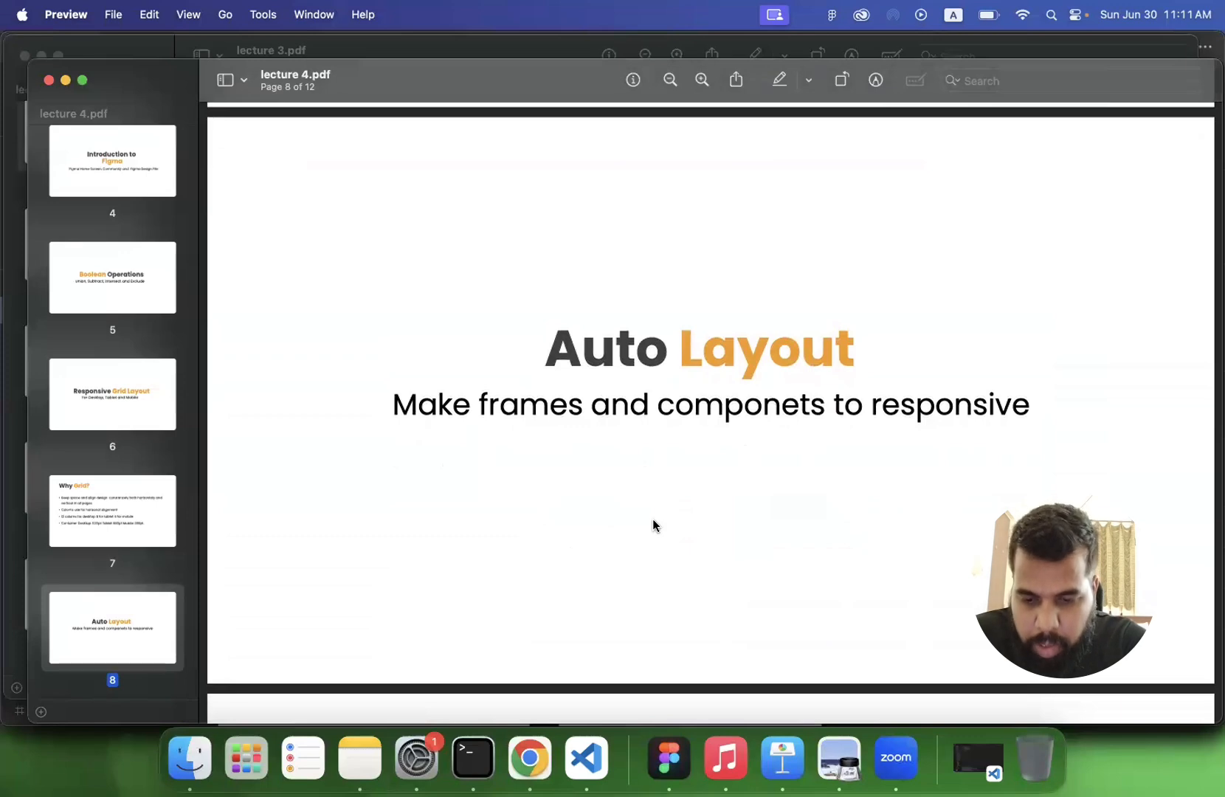
scroll(652, 519, down, 3)
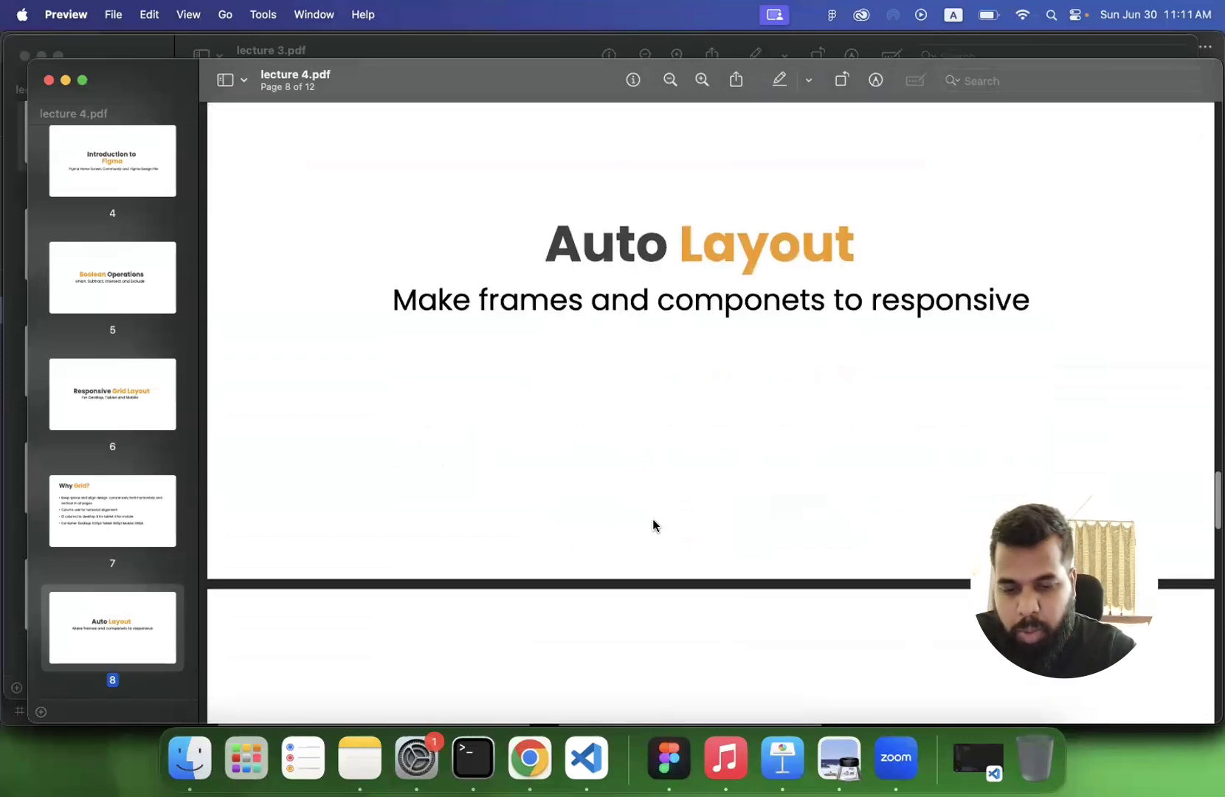
click(668, 758)
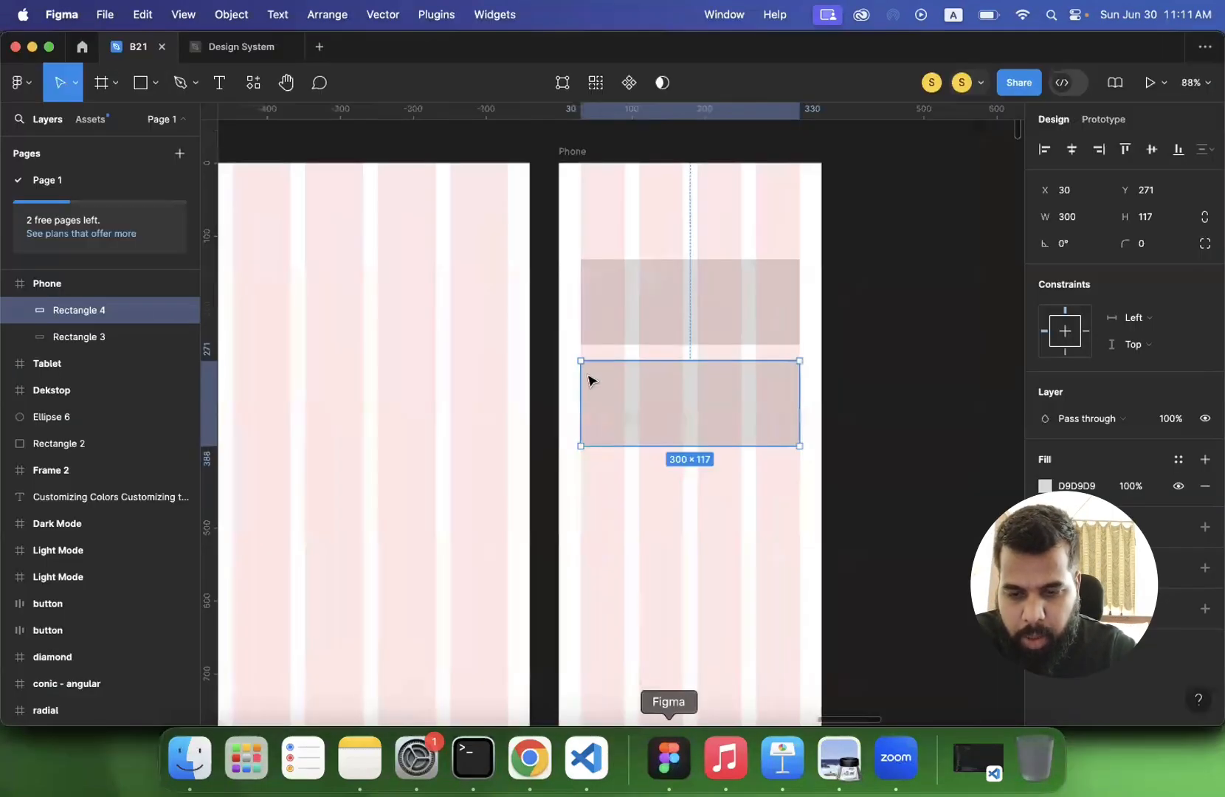
- Draw a square of about 196 × 196 on the empty canvas above the Dekstop frame
scroll(587, 374, down, 3)
scroll(591, 380, left, 7)
scroll(591, 380, up, 4)
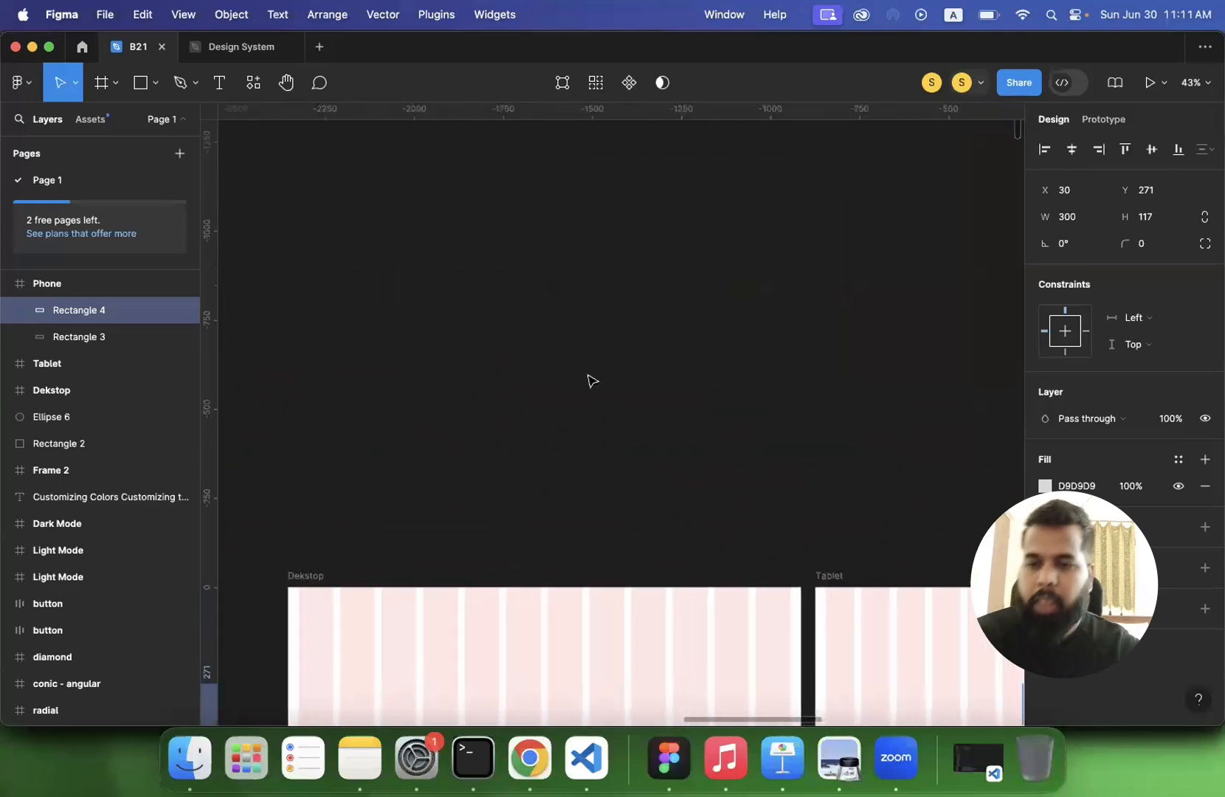
click(140, 83)
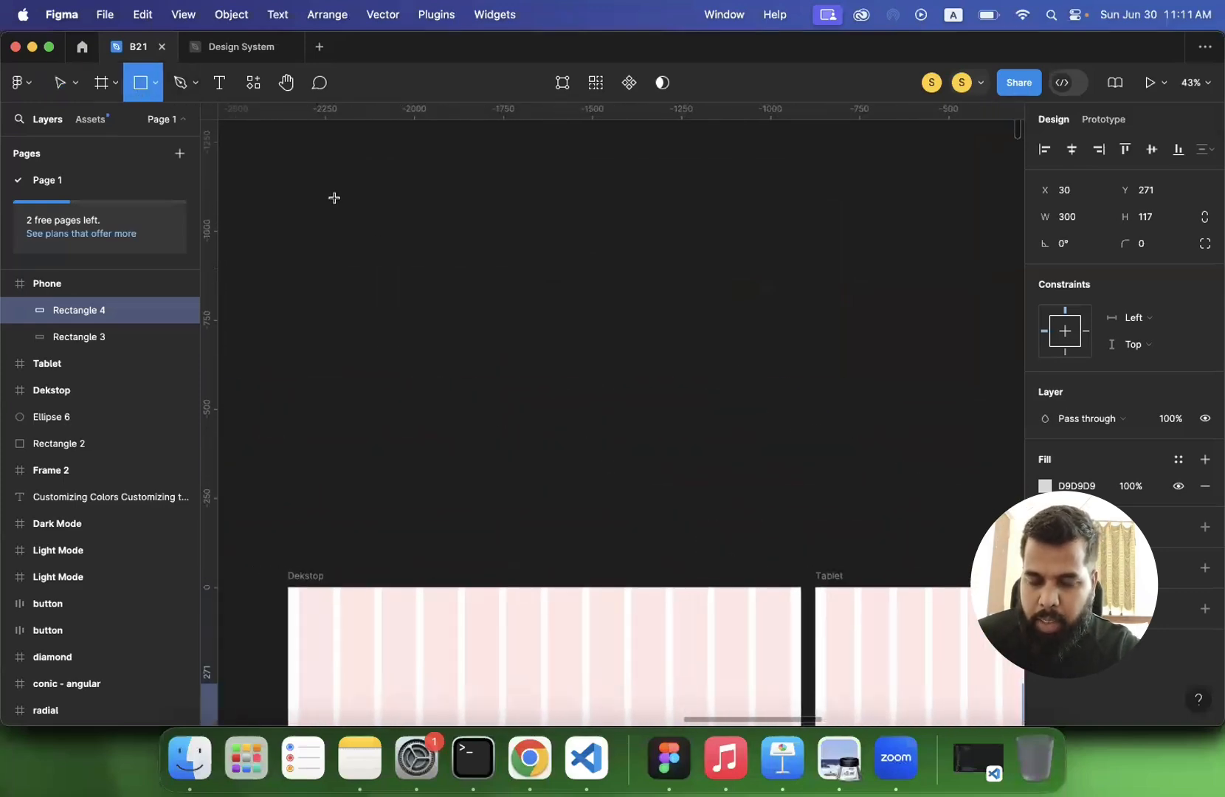
mouse_move(335, 198)
mouse_down()
mouse_move(431, 295)
mouse_move(429, 272)
mouse_up()
key(ctrl+z)
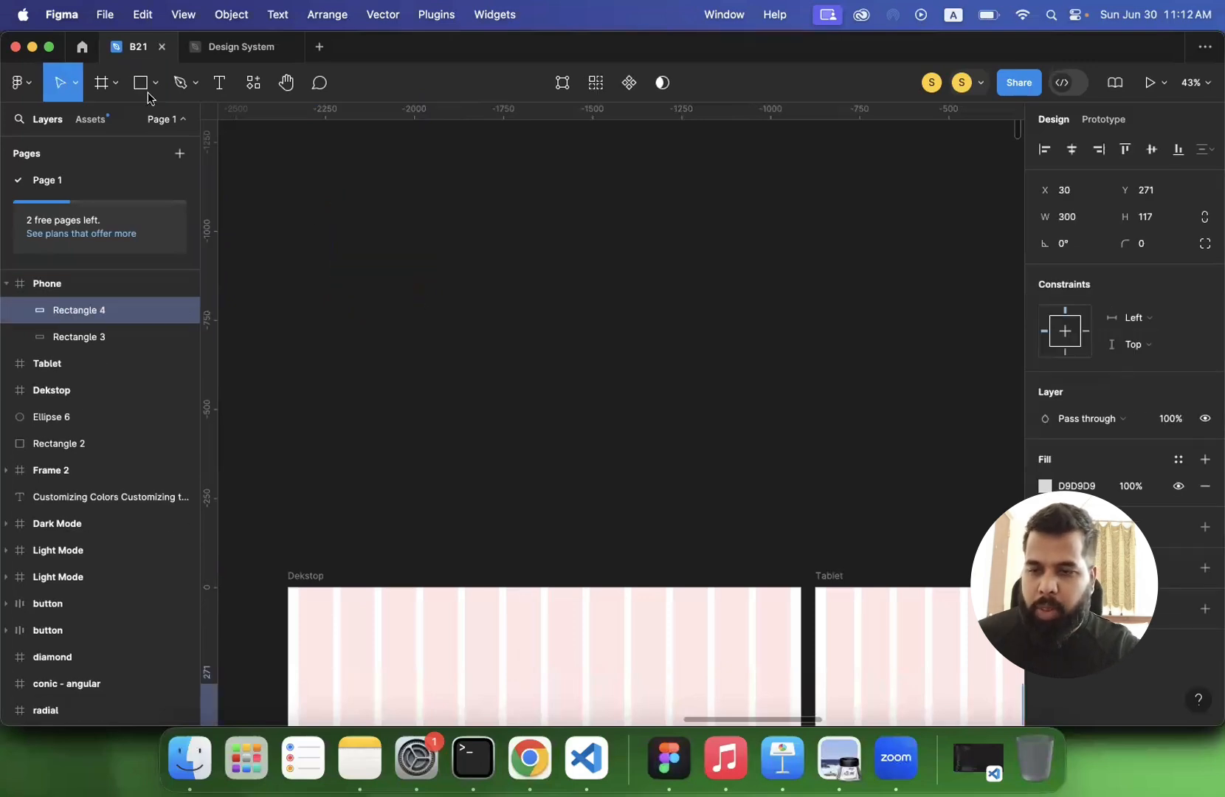
click(142, 85)
drag(317, 189, 389, 258)
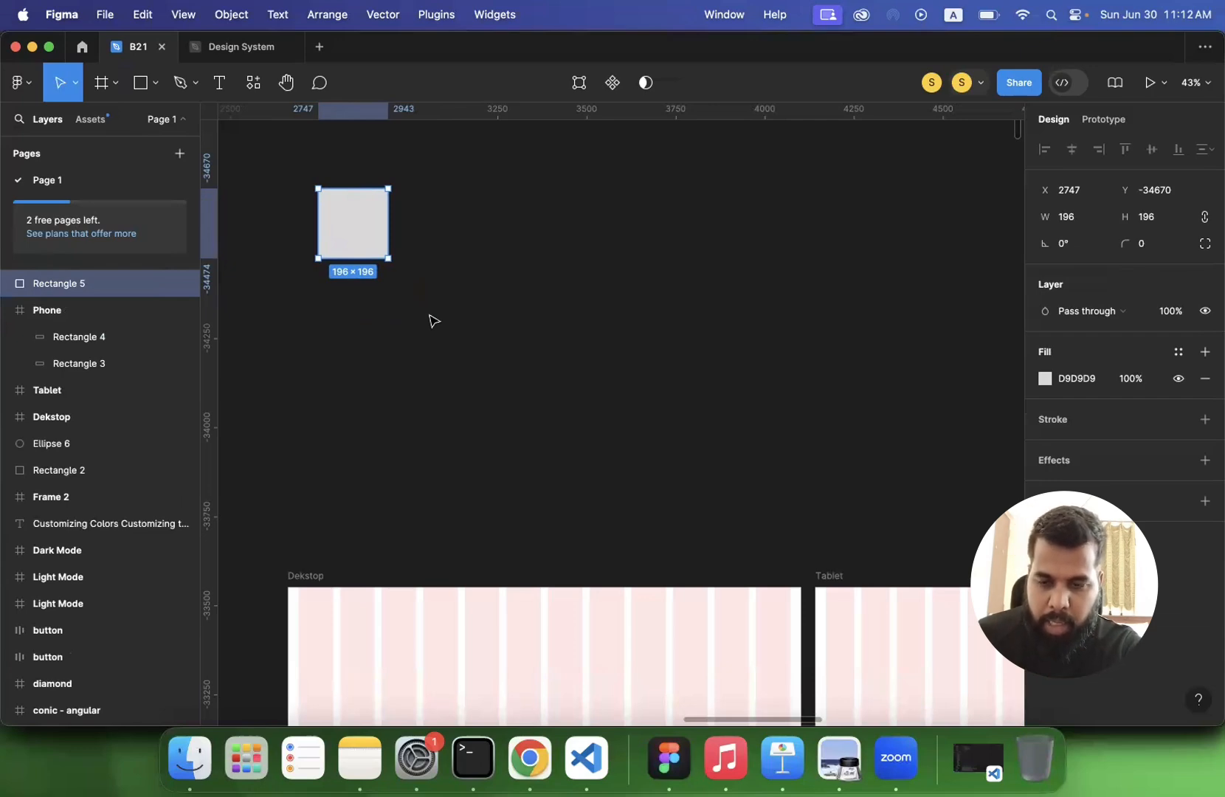
- Duplicate the square five times in place
key(super+d)
key(super+d)
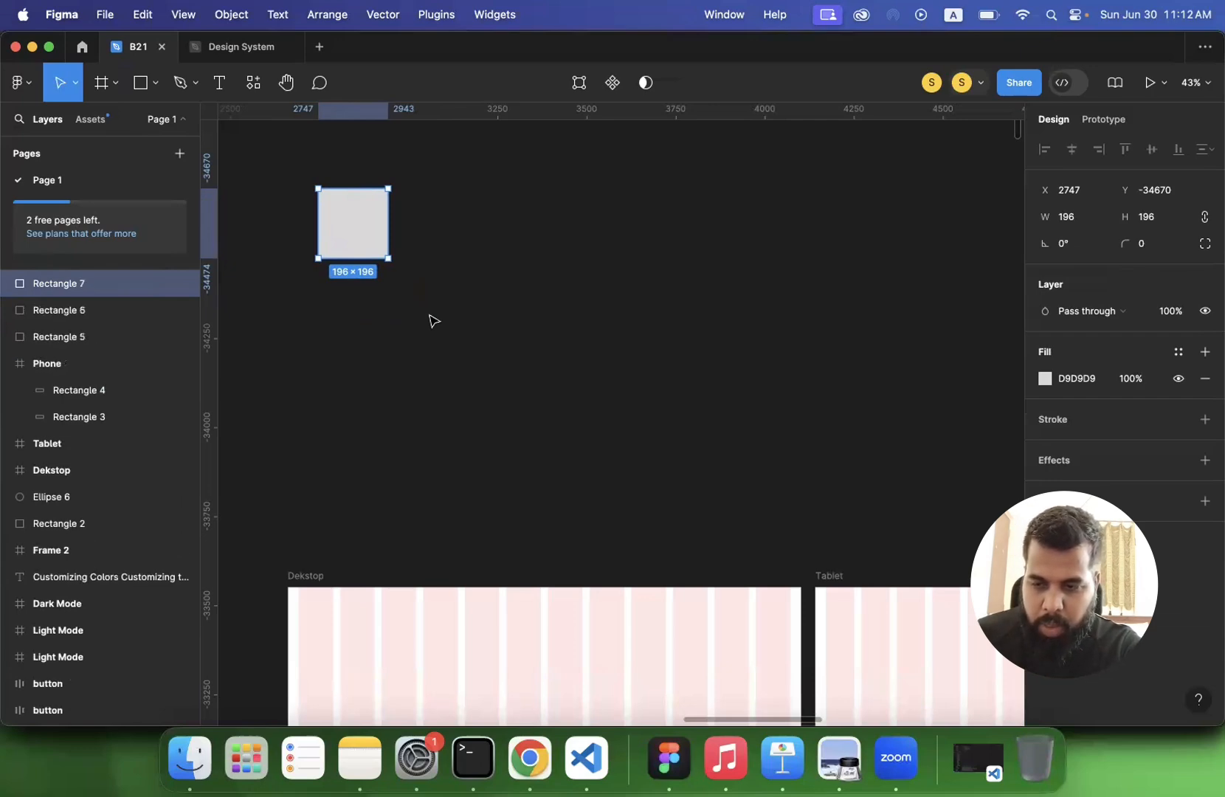
key(super+d)
key(super+d)
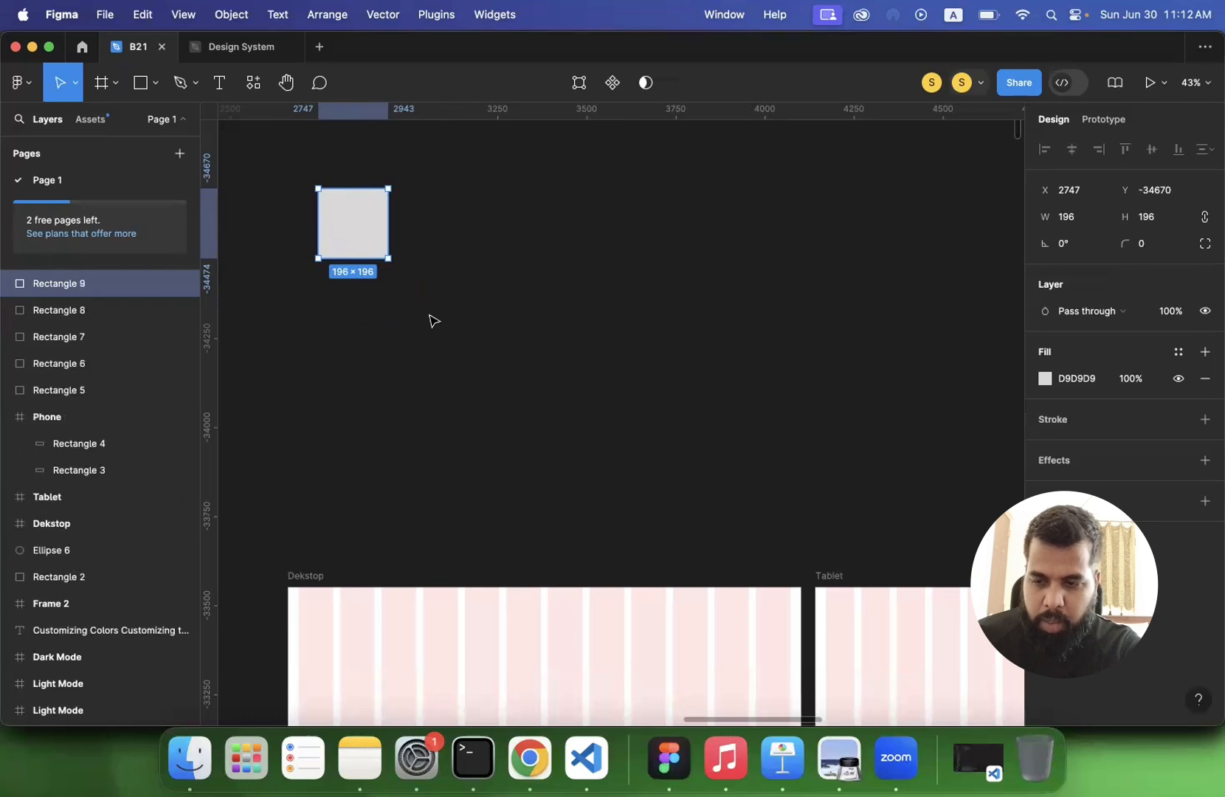
key(super+d)
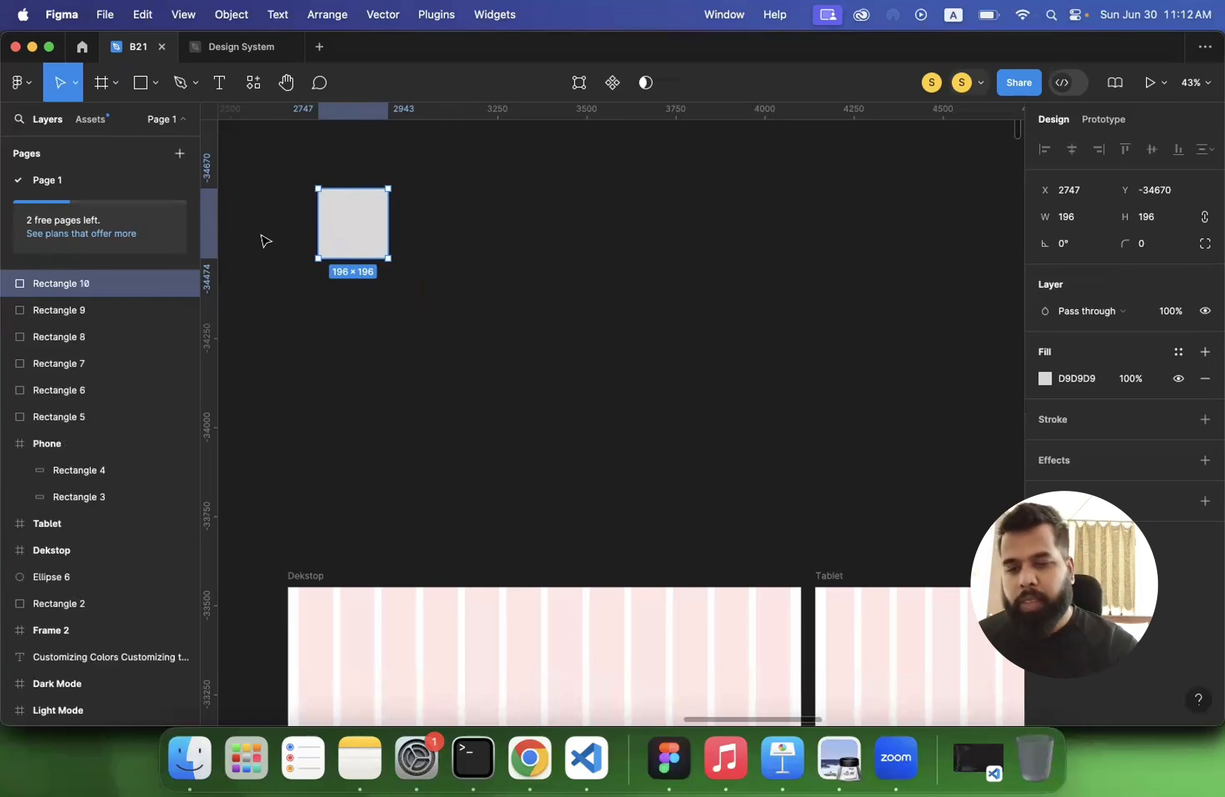
- Select all six stacked squares and wrap them in a frame
click(278, 182)
drag(289, 160, 476, 329)
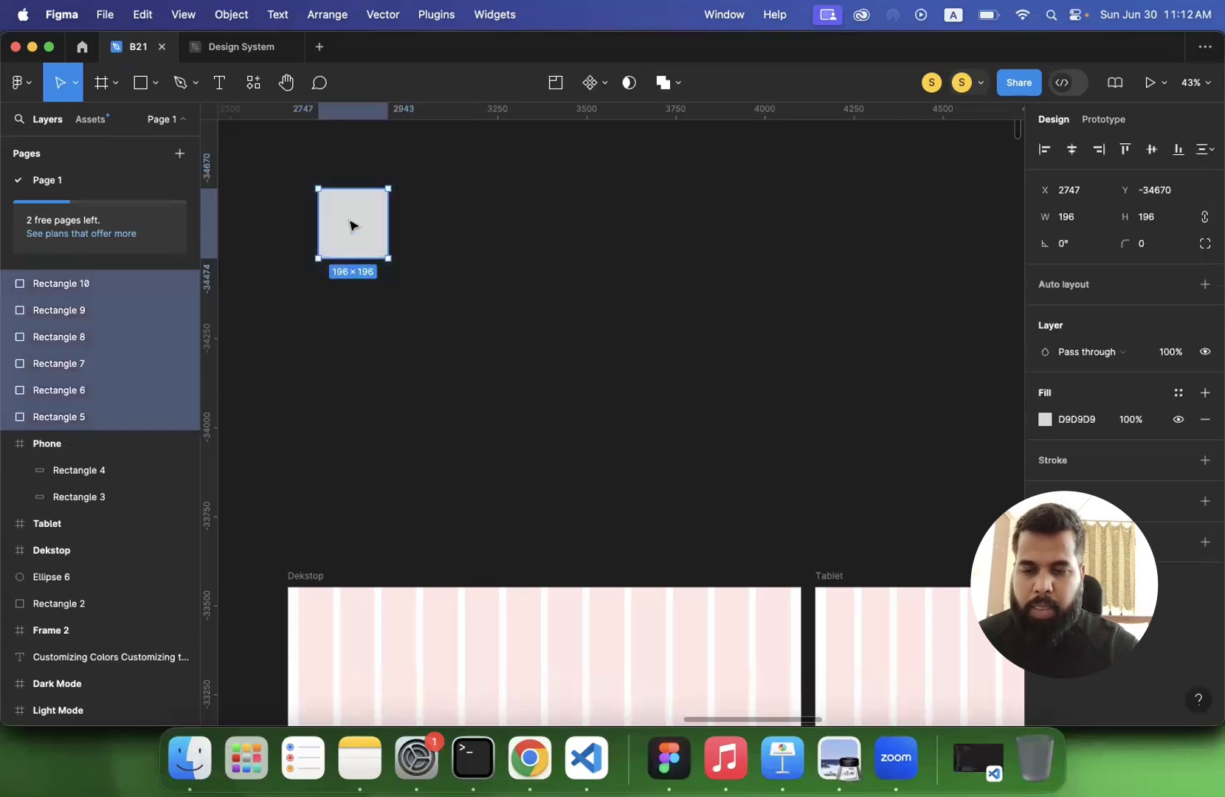
right_click(349, 225)
mouse_move(399, 255)
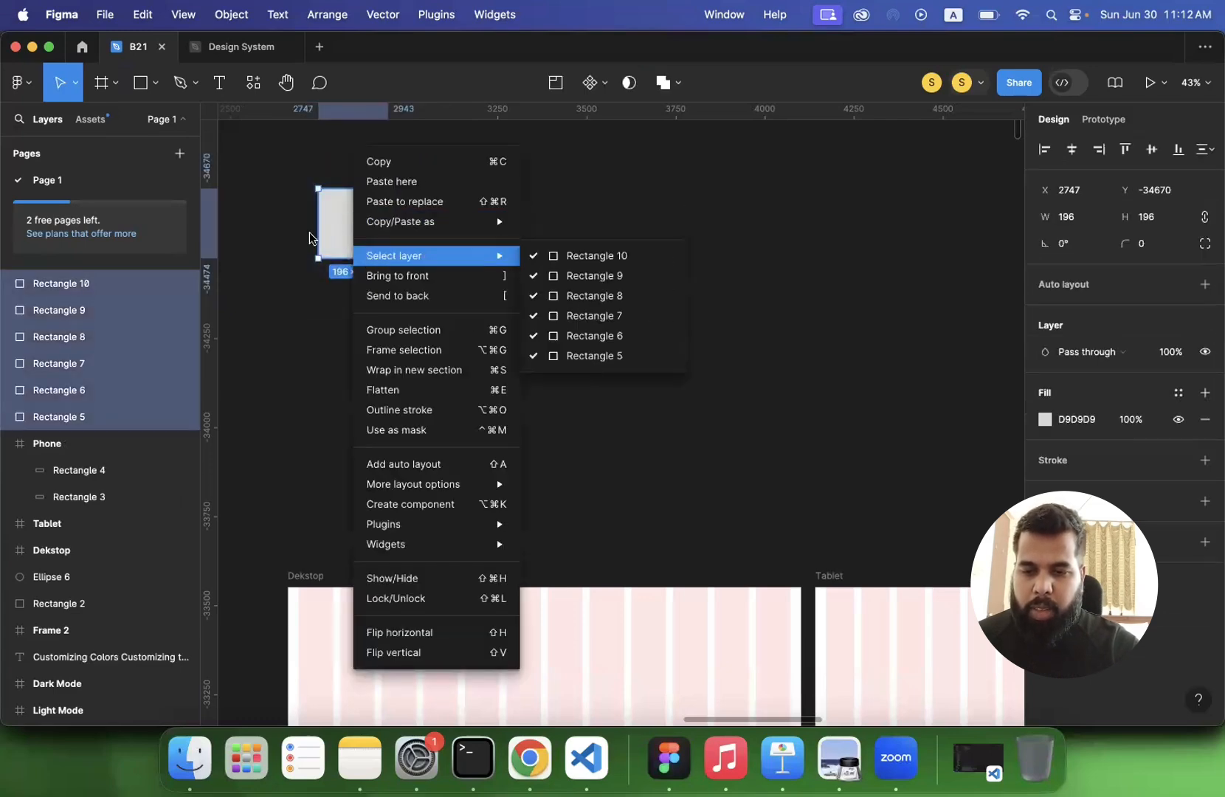
click(279, 207)
drag(278, 174, 488, 326)
right_click(343, 211)
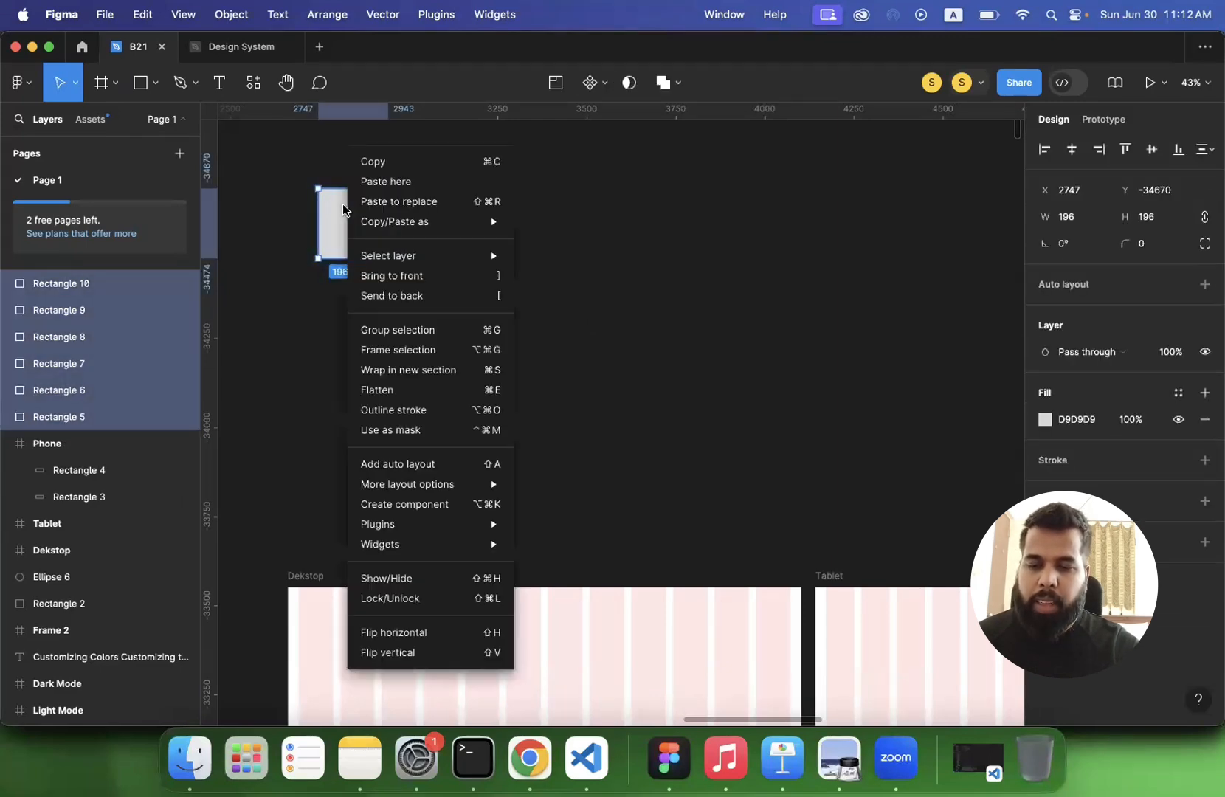
click(391, 350)
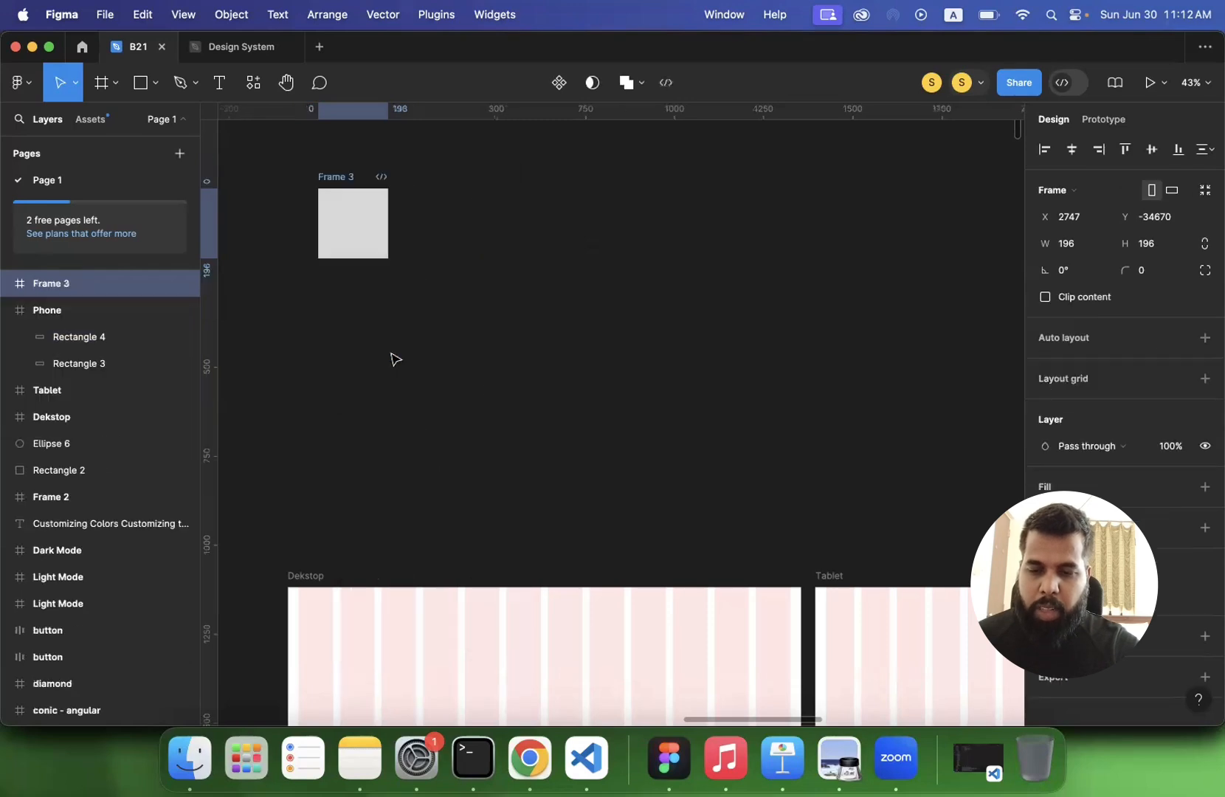
- Rename the frame around the stacked squares as auto layout
double_click(56, 285)
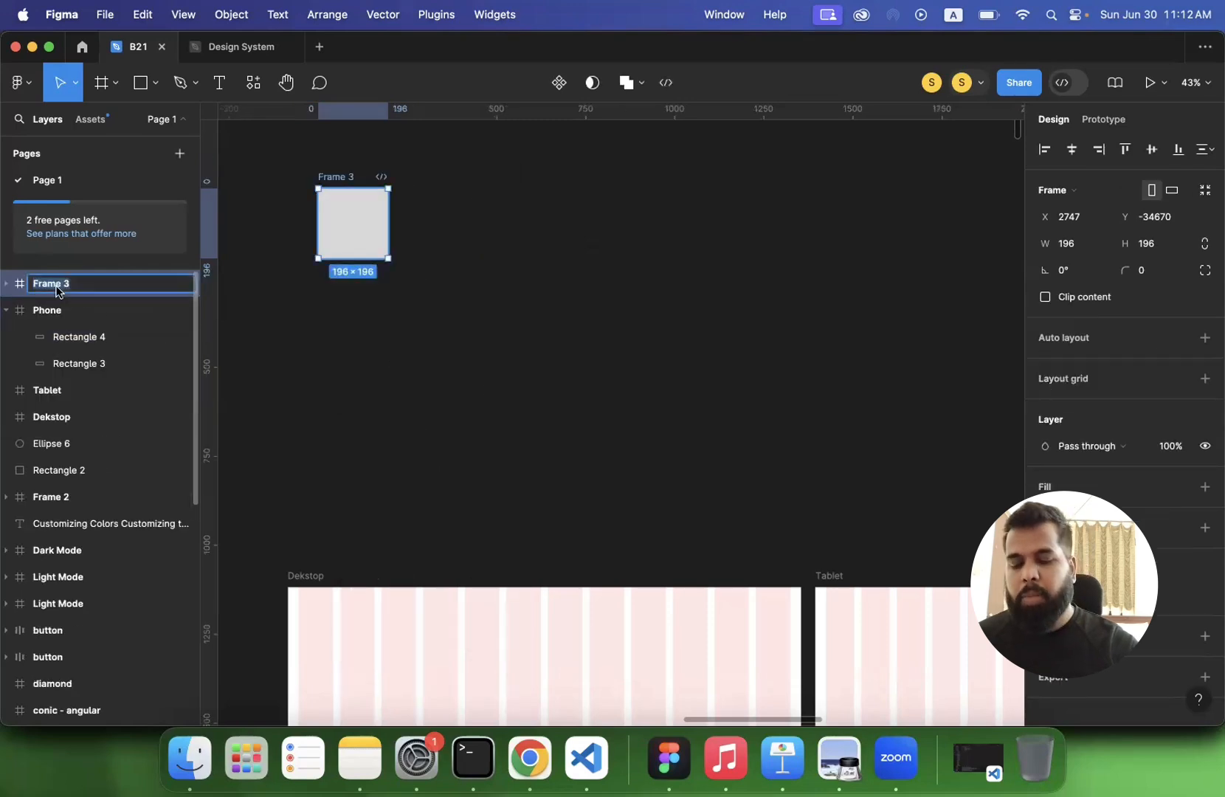
text(auto layout)
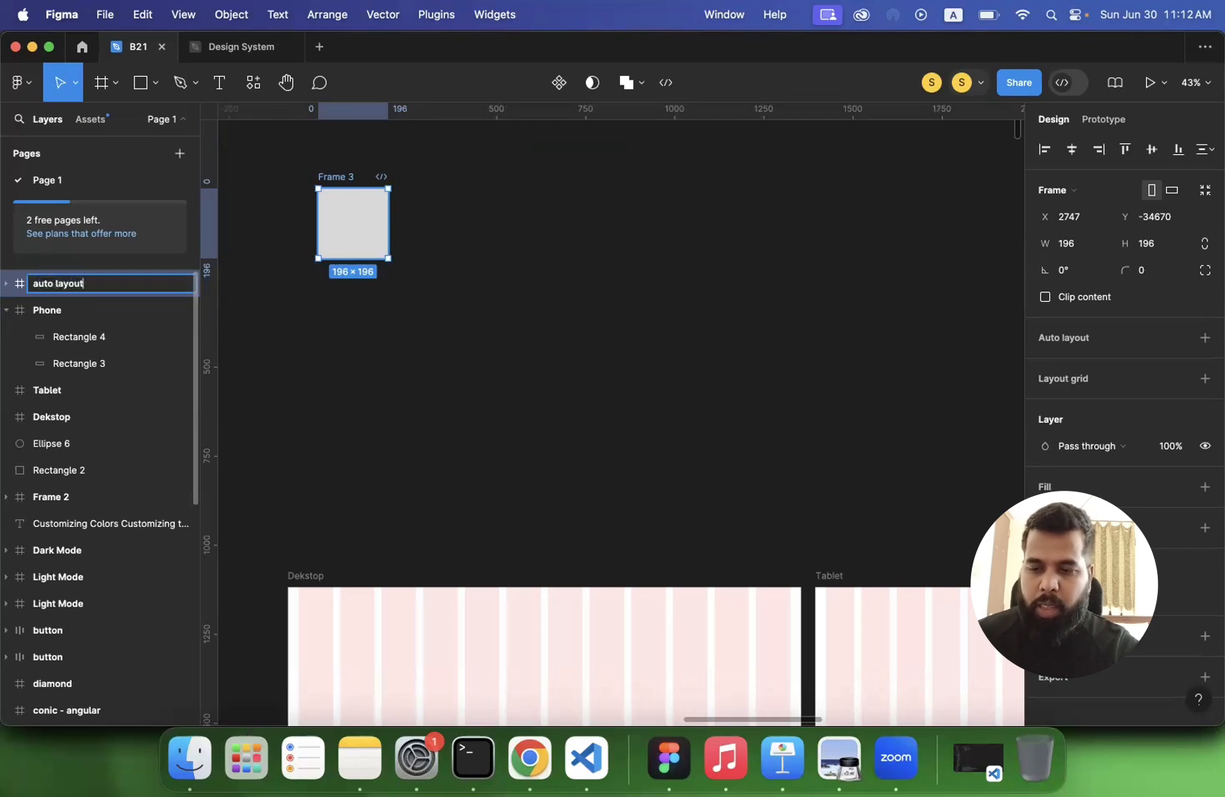
key(Return)
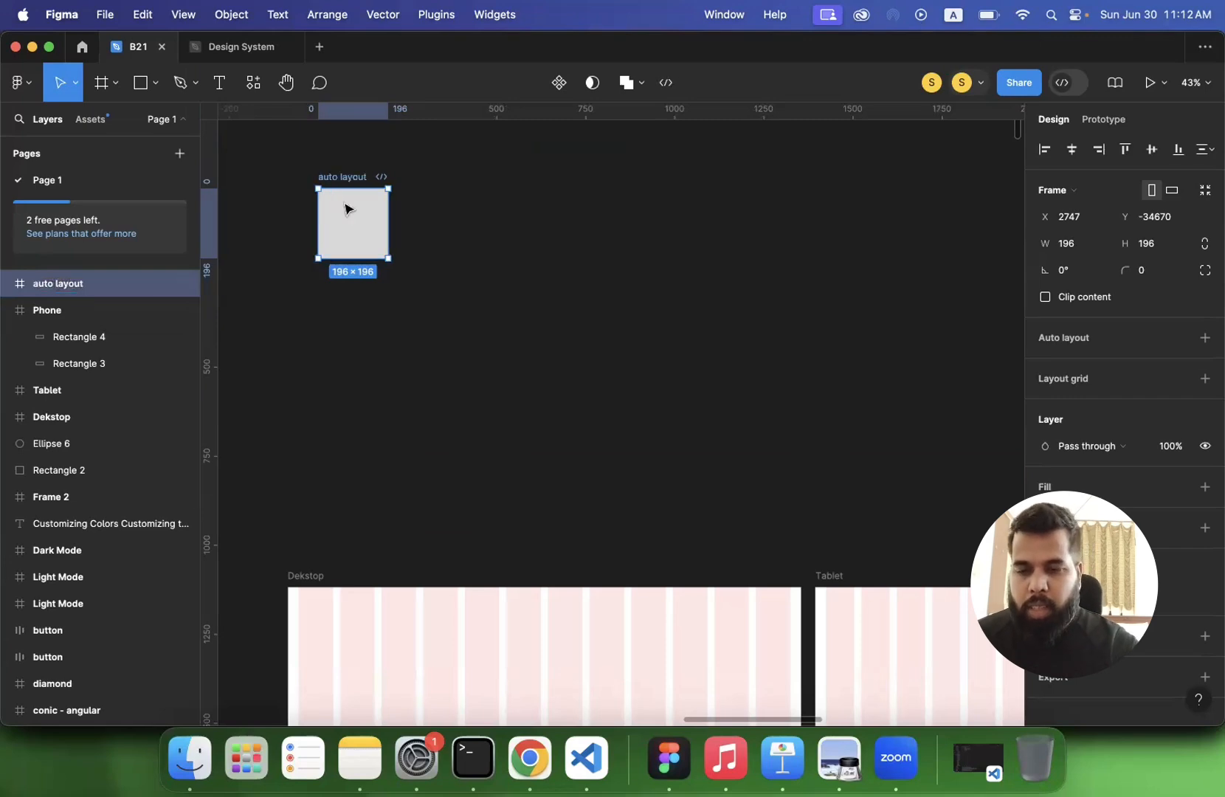
- Apply Auto Layout to the frame holding the stacked squares
scroll(357, 188, up, 2)
scroll(356, 188, up, 1)
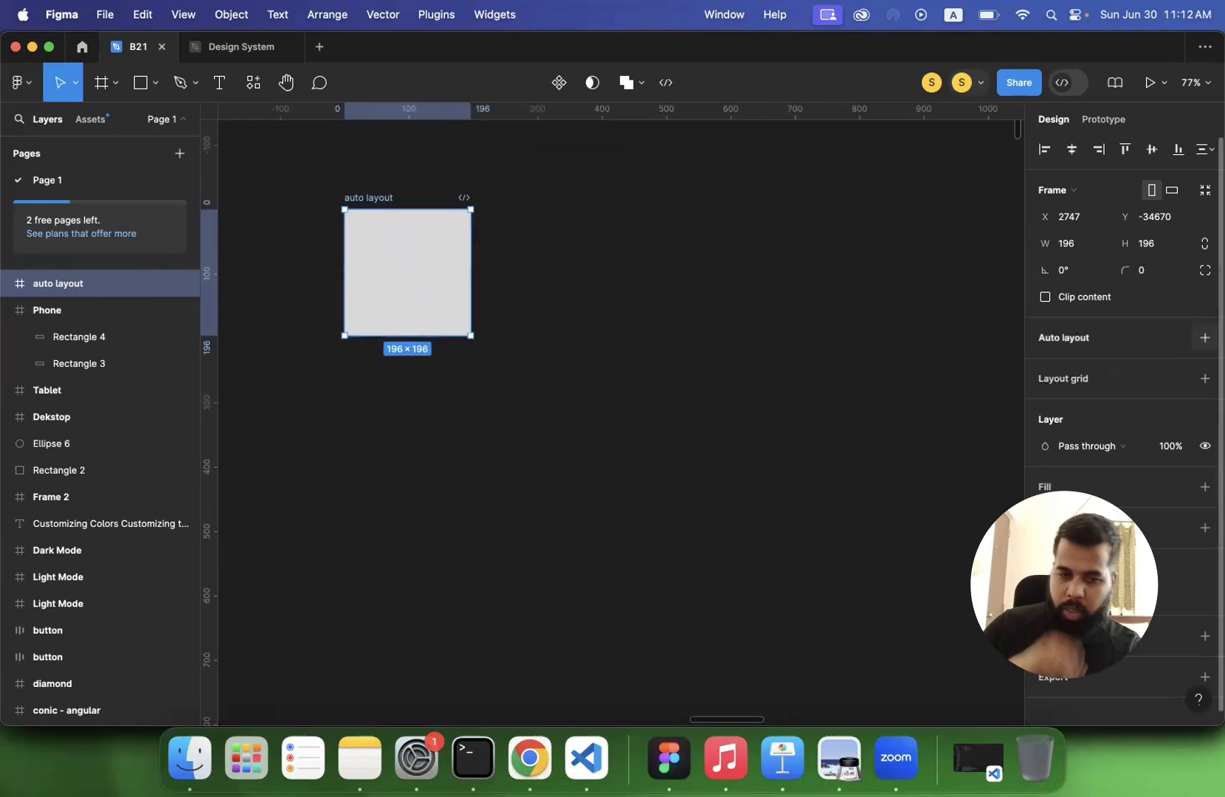
click(1205, 339)
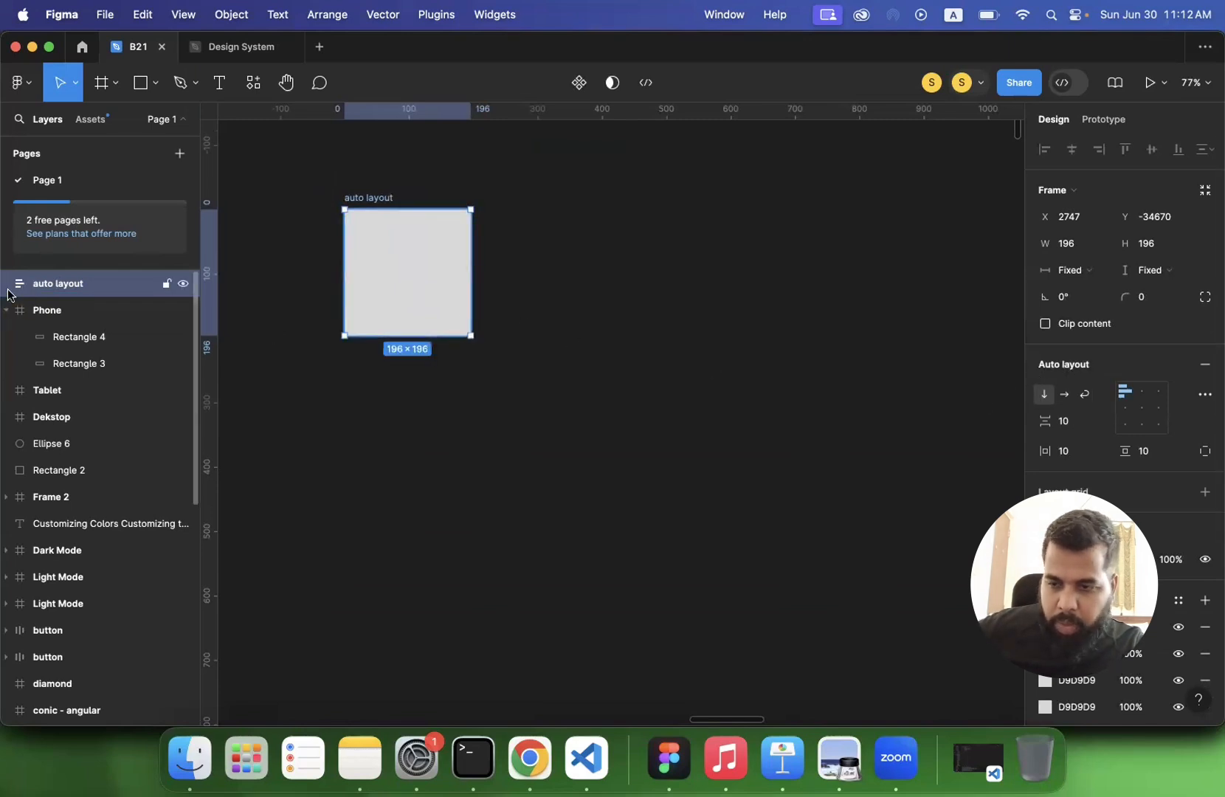
click(316, 285)
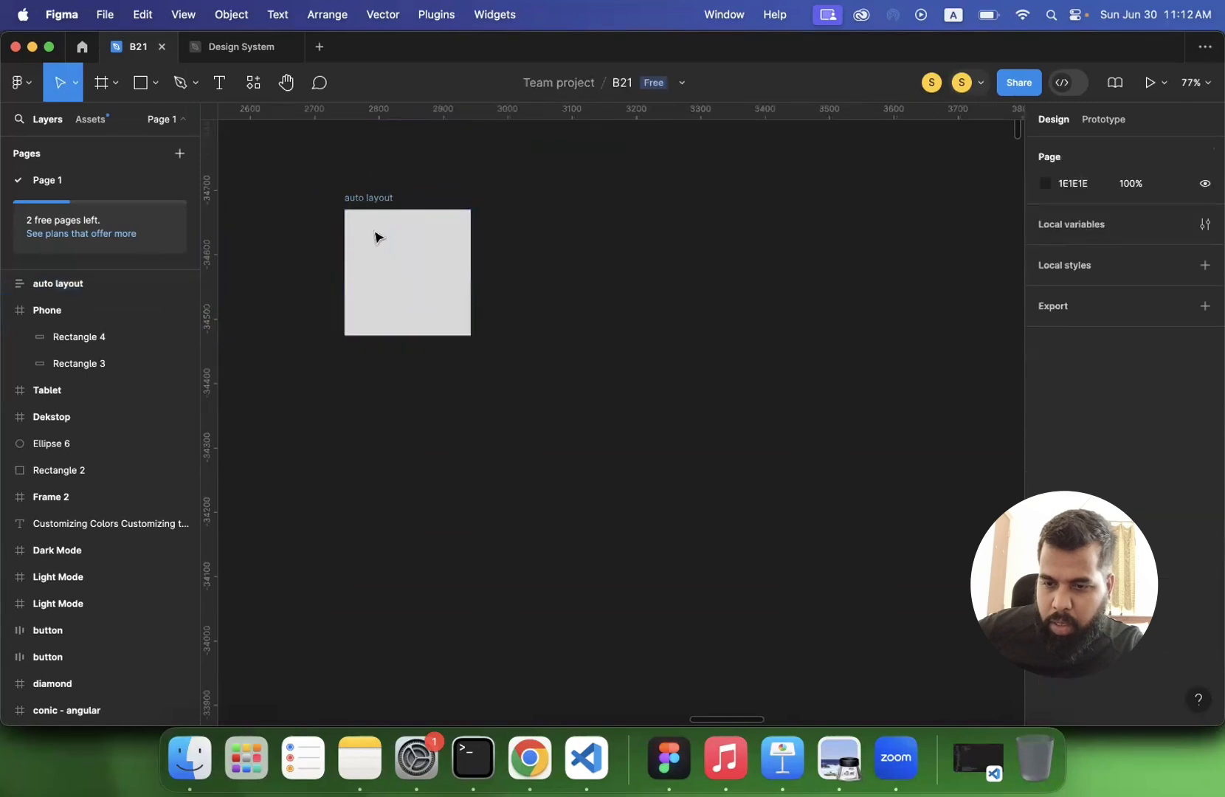
click(397, 259)
- Undo the Auto Layout and the renaming of the frame with the stacked squares
key(super+z)
key(super+z)
key(super+z)
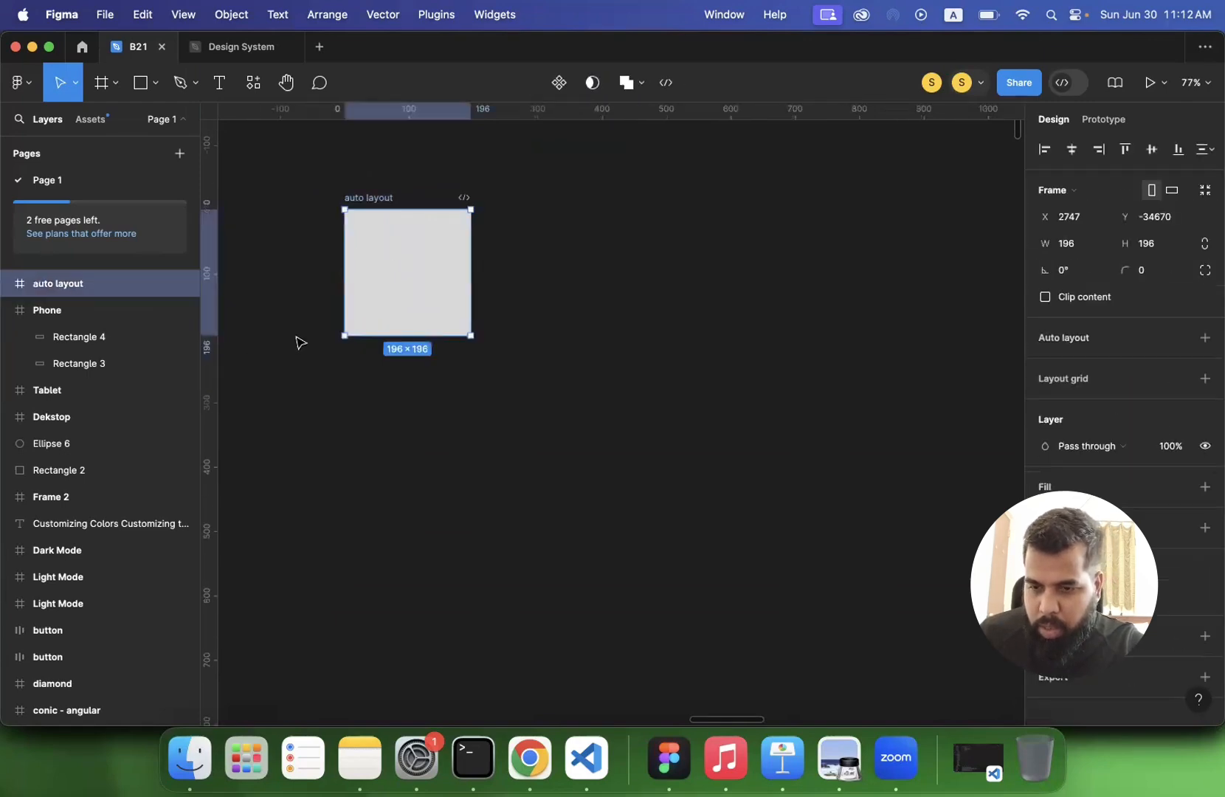
key(super+z)
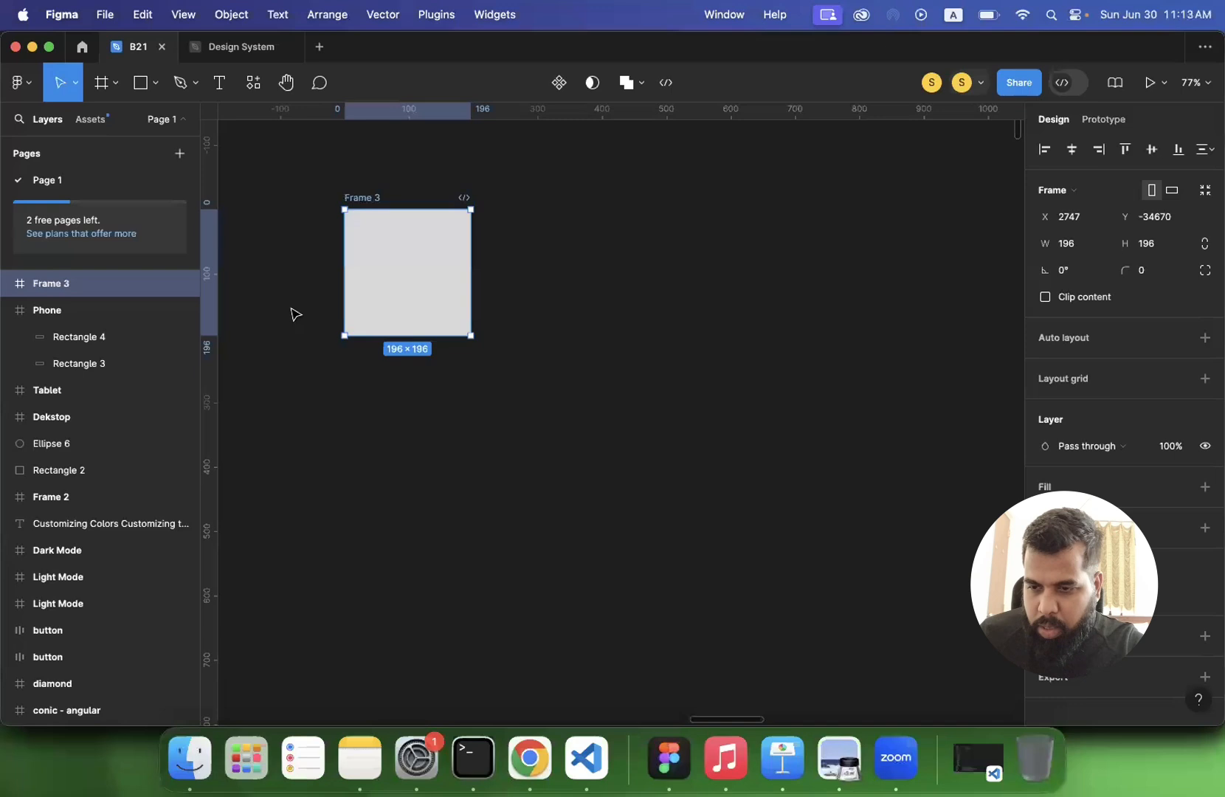
- Delete the six stacked squares and the emptied Frame 3 that held them
click(7, 284)
click(64, 307)
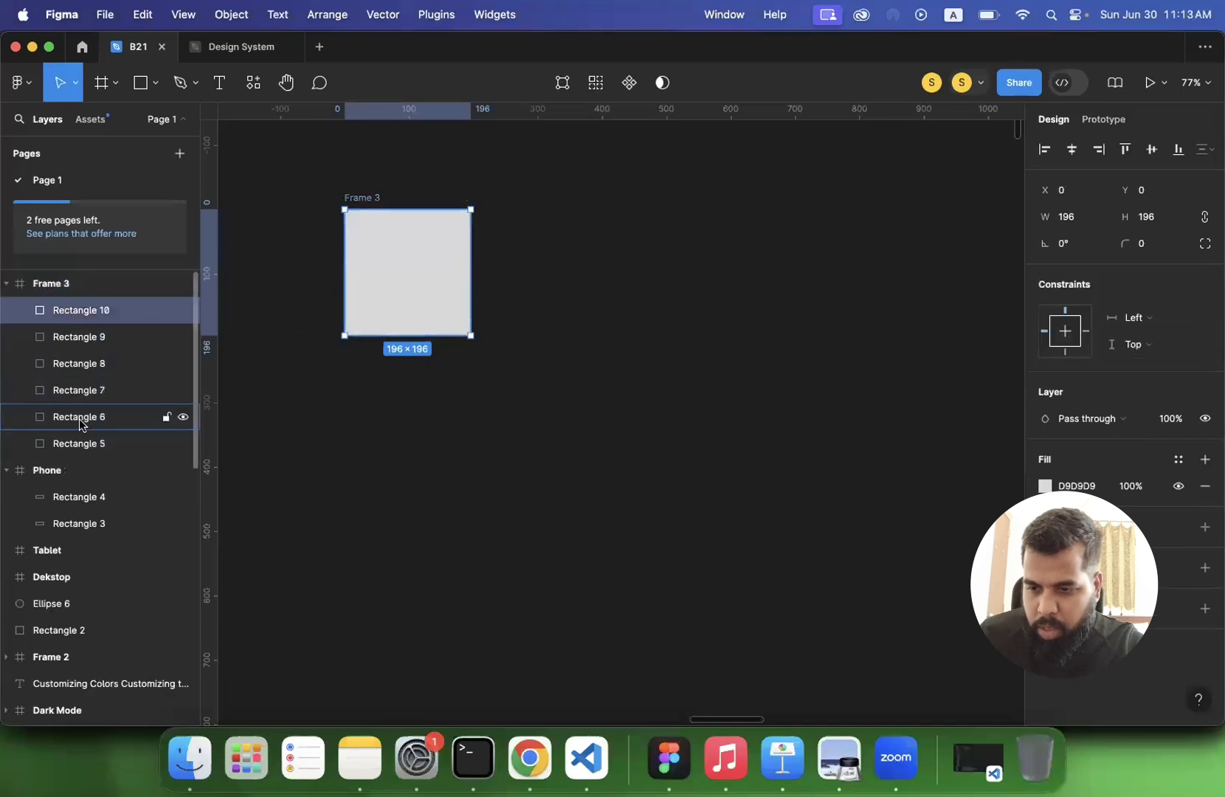
shift+click(79, 443)
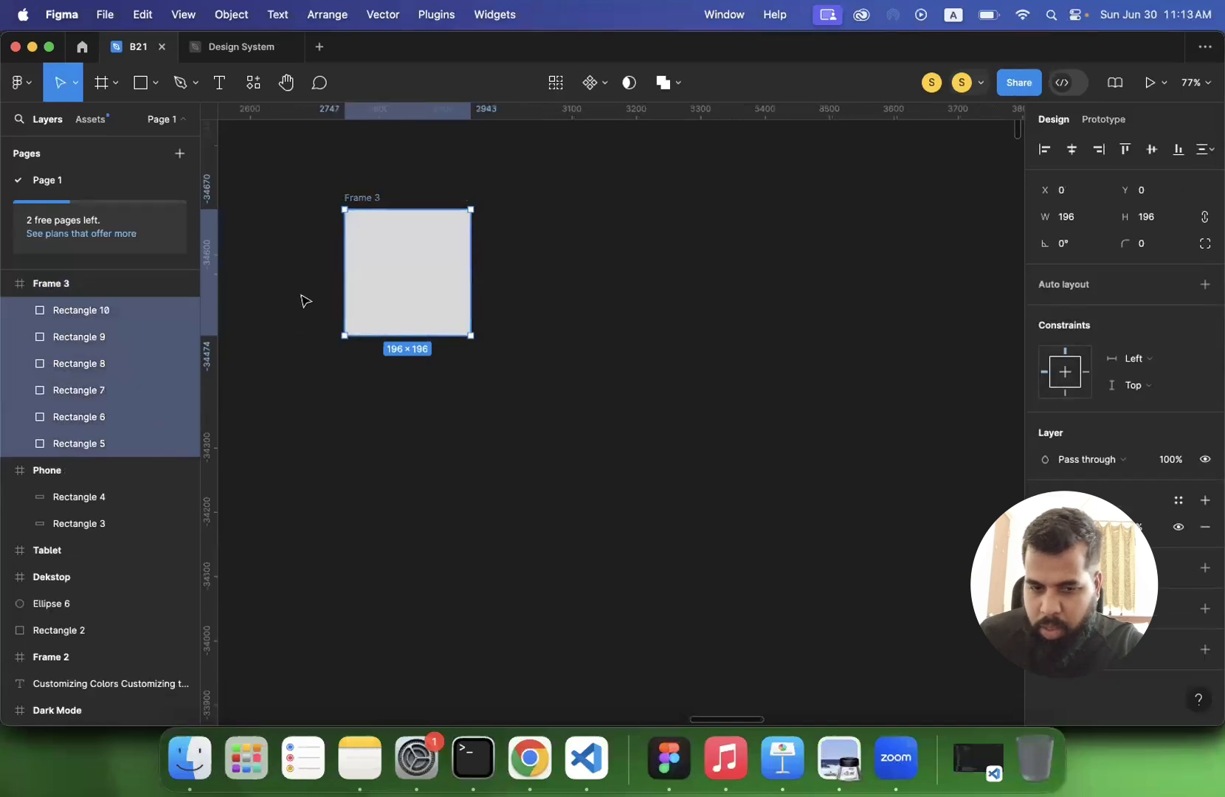
key(Delete)
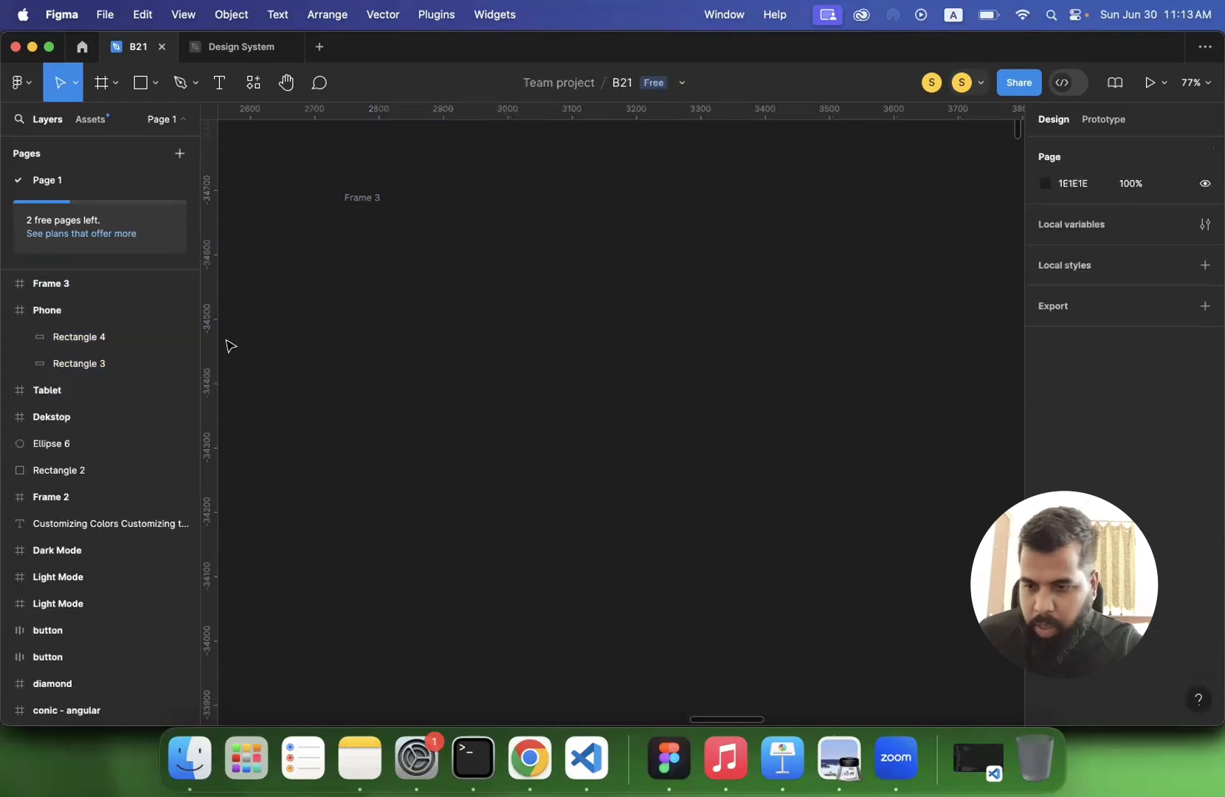
click(53, 284)
key(Delete)
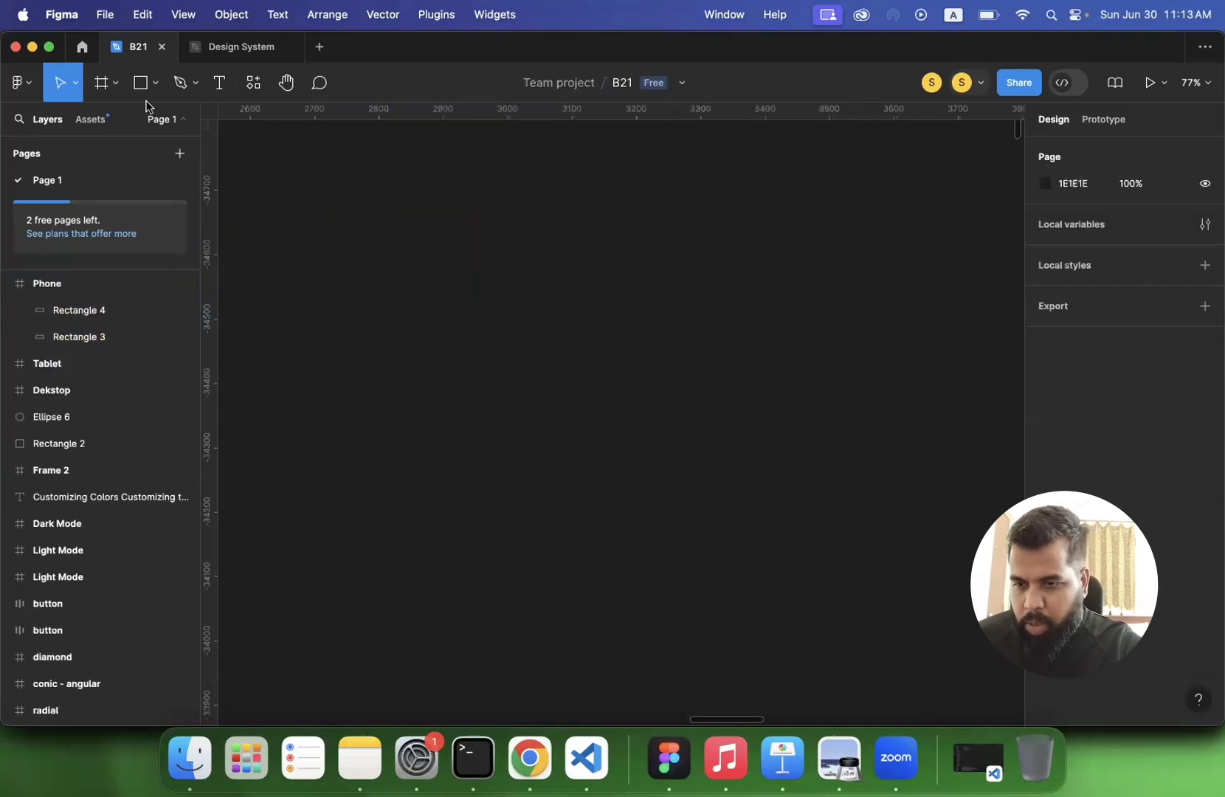
- Draw a frame of about 145 × 145 on the empty canvas and rename it item
click(96, 93)
drag(330, 195, 423, 288)
double_click(349, 184)
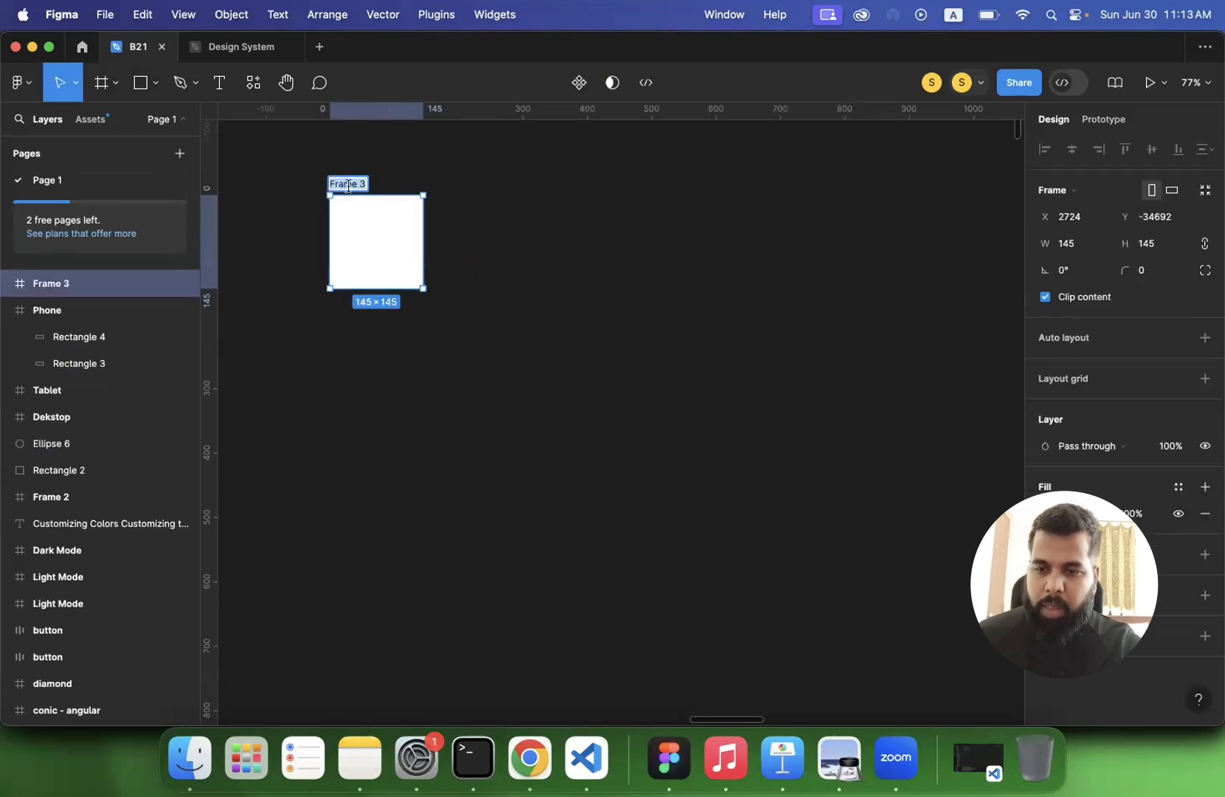
text(item)
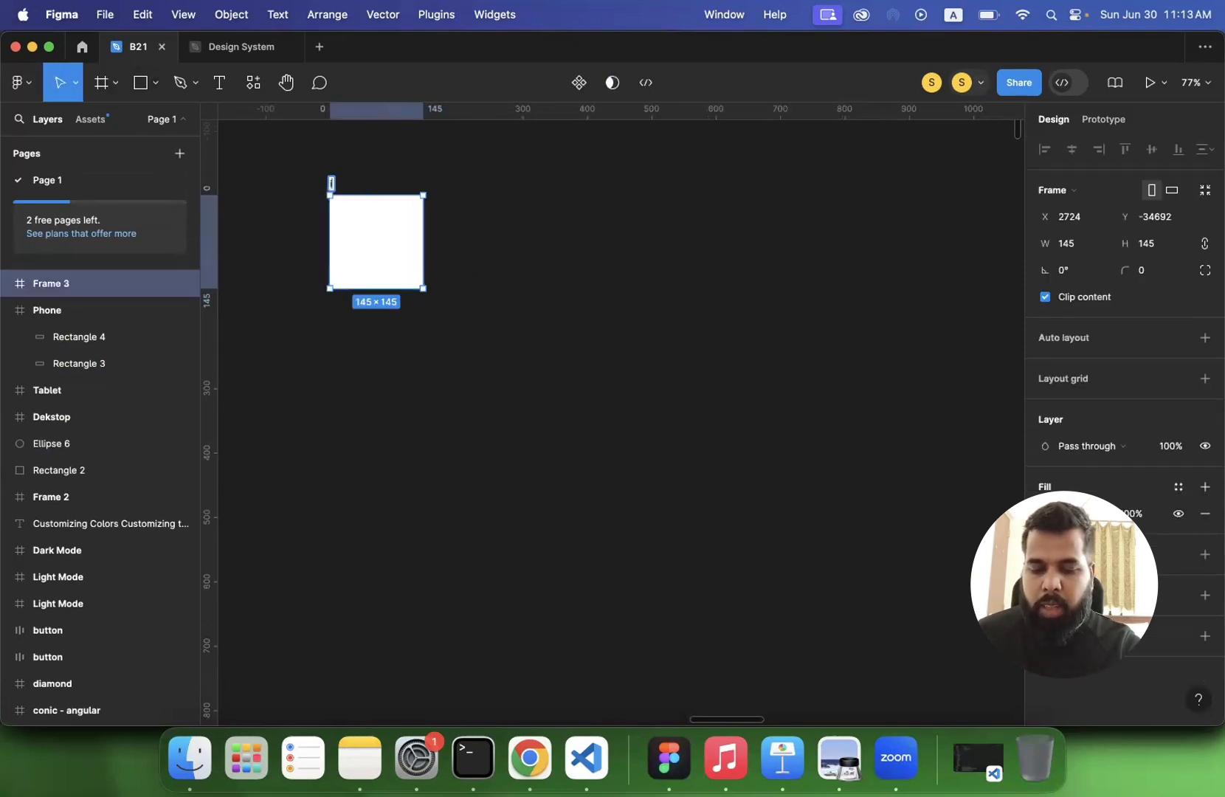
key(Return)
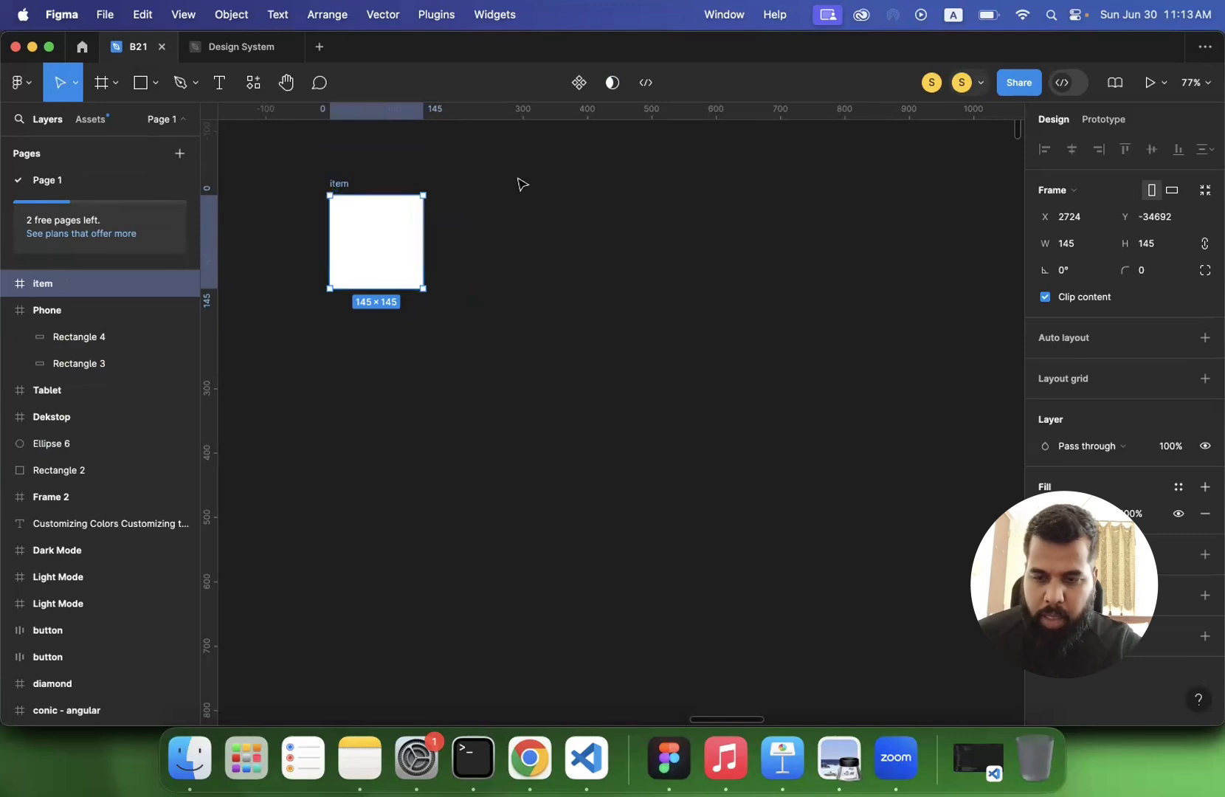
- Duplicate the item frame five times to form a horizontal row of six frames
key(super+d)
key(super+d)
key(super+d)
key(super+d)
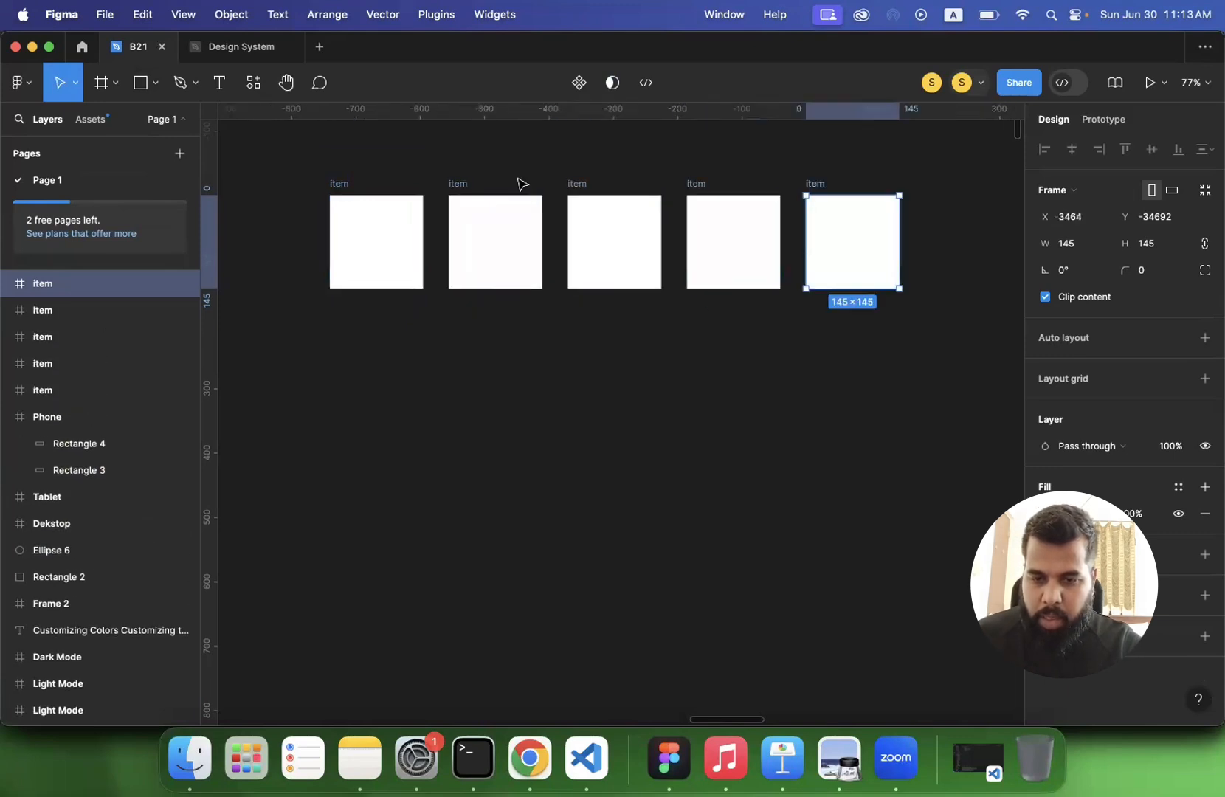
key(super+d)
click(490, 362)
- Shift the fourth and sixth item frames slightly to the left so the gaps in the row are uneven
scroll(490, 362, down, 5)
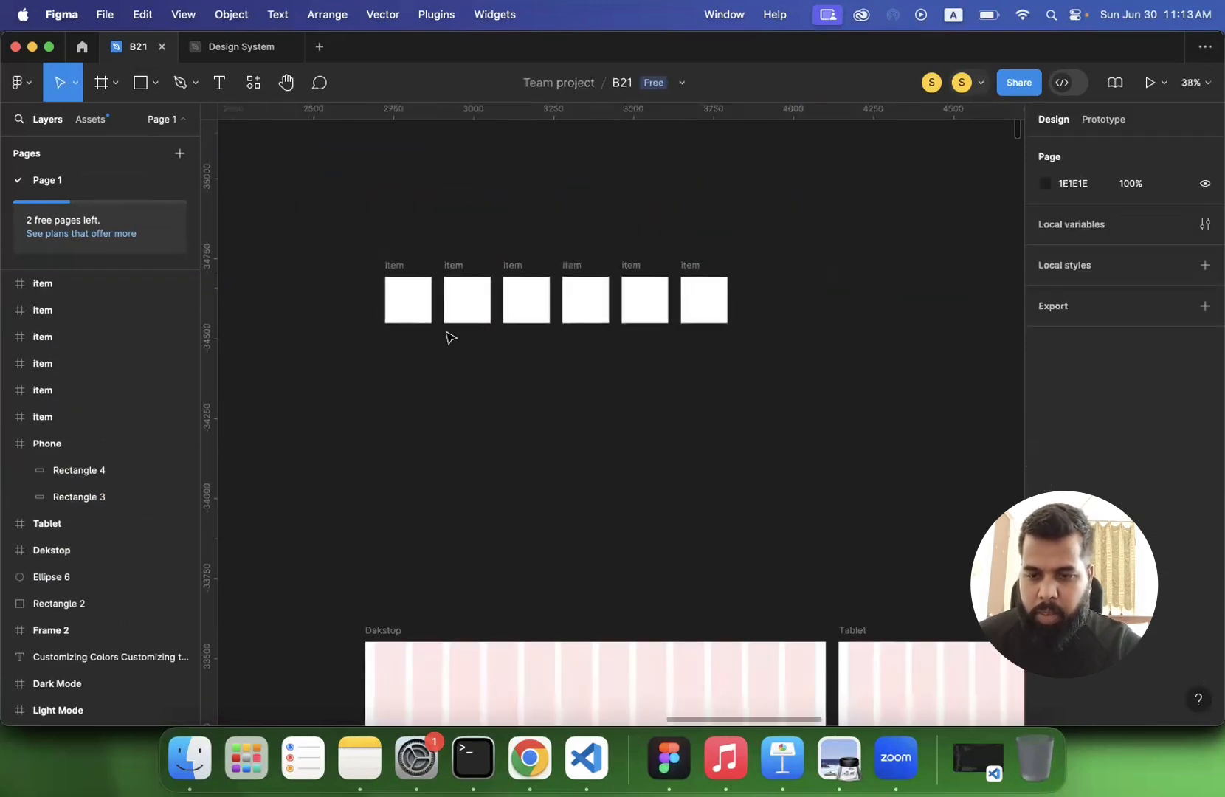
drag(345, 227, 847, 435)
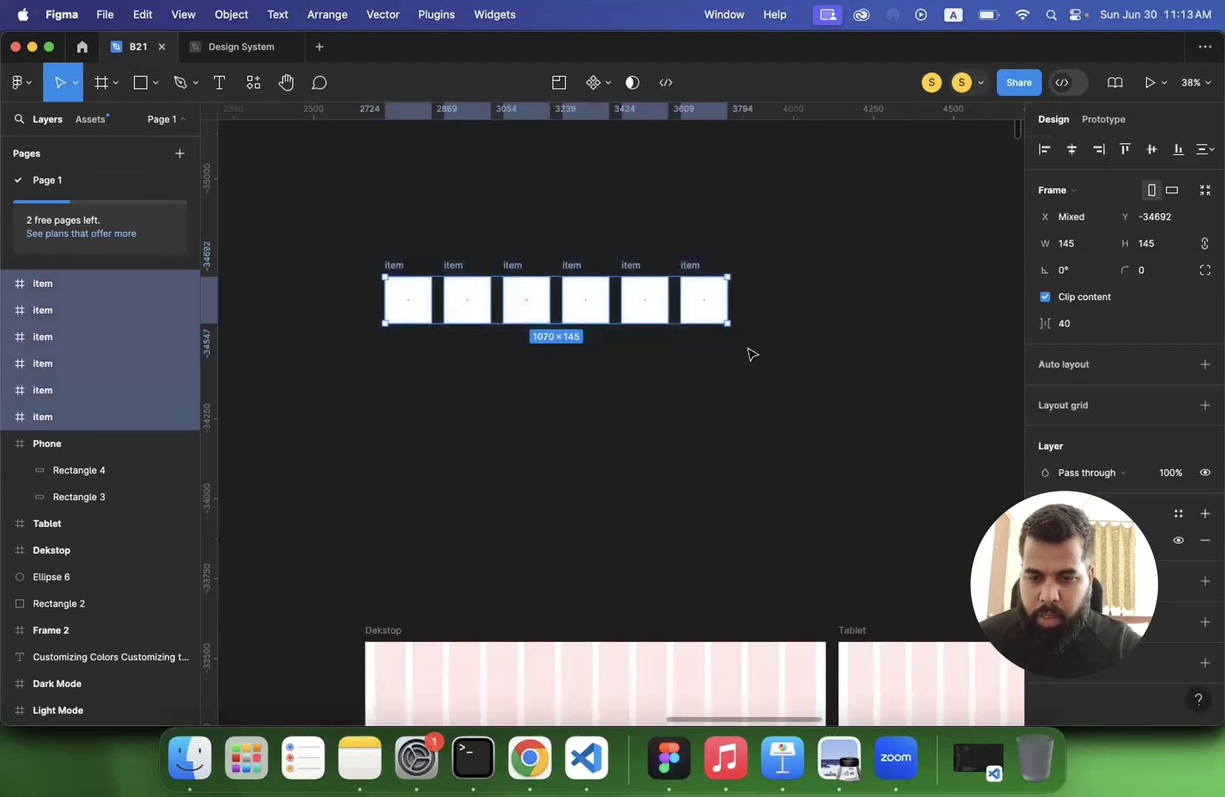
click(703, 408)
scroll(686, 361, up, 5)
click(731, 205)
drag(713, 203, 712, 203)
scroll(710, 205, left, 2)
drag(603, 241, 589, 244)
click(596, 424)
scroll(598, 424, down, 3)
scroll(596, 423, down, 1)
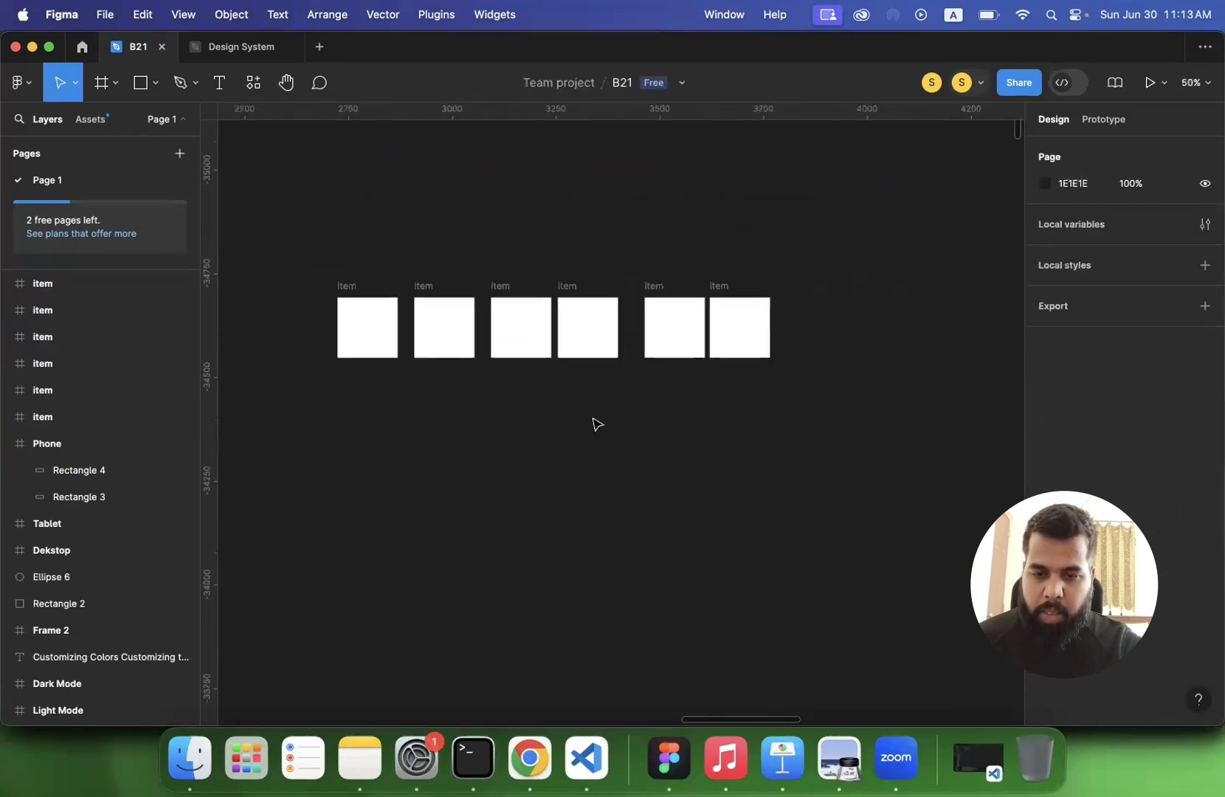
- Wrap the six item frames in a new parent frame and rename it auto layout
drag(318, 248, 864, 441)
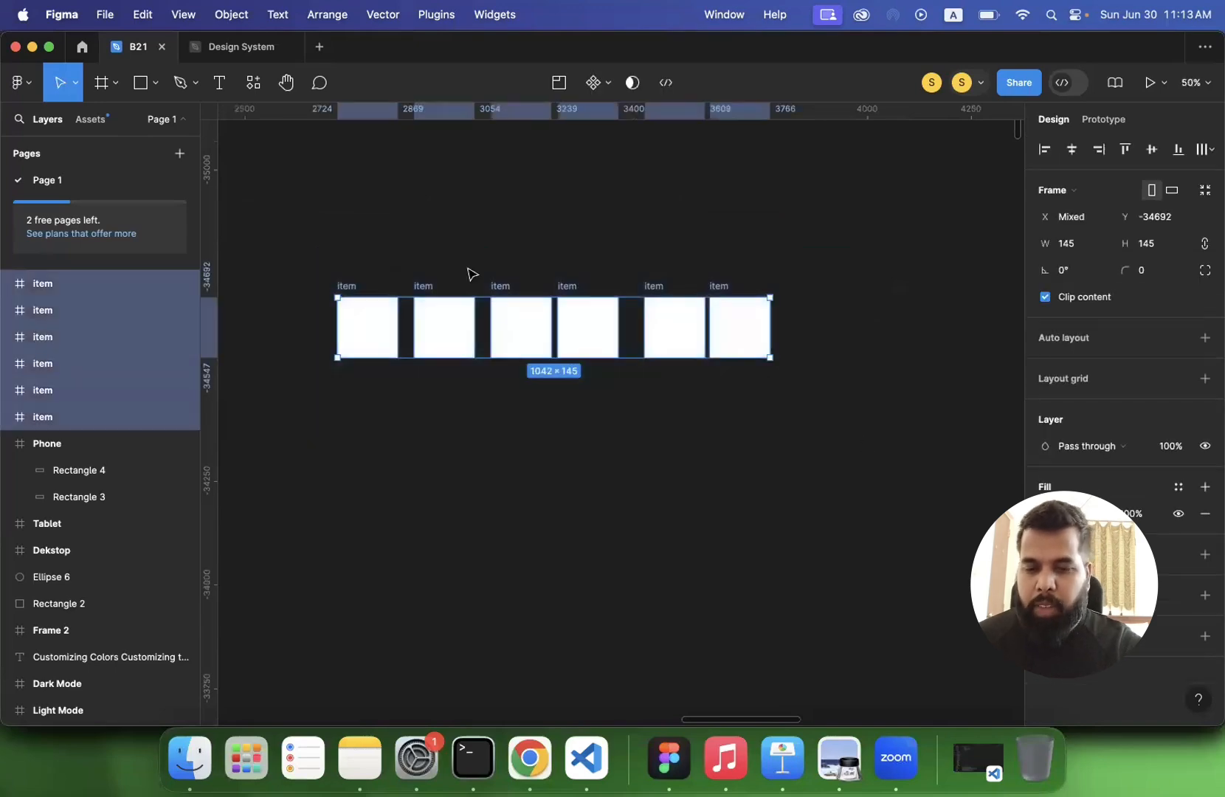
right_click(379, 334)
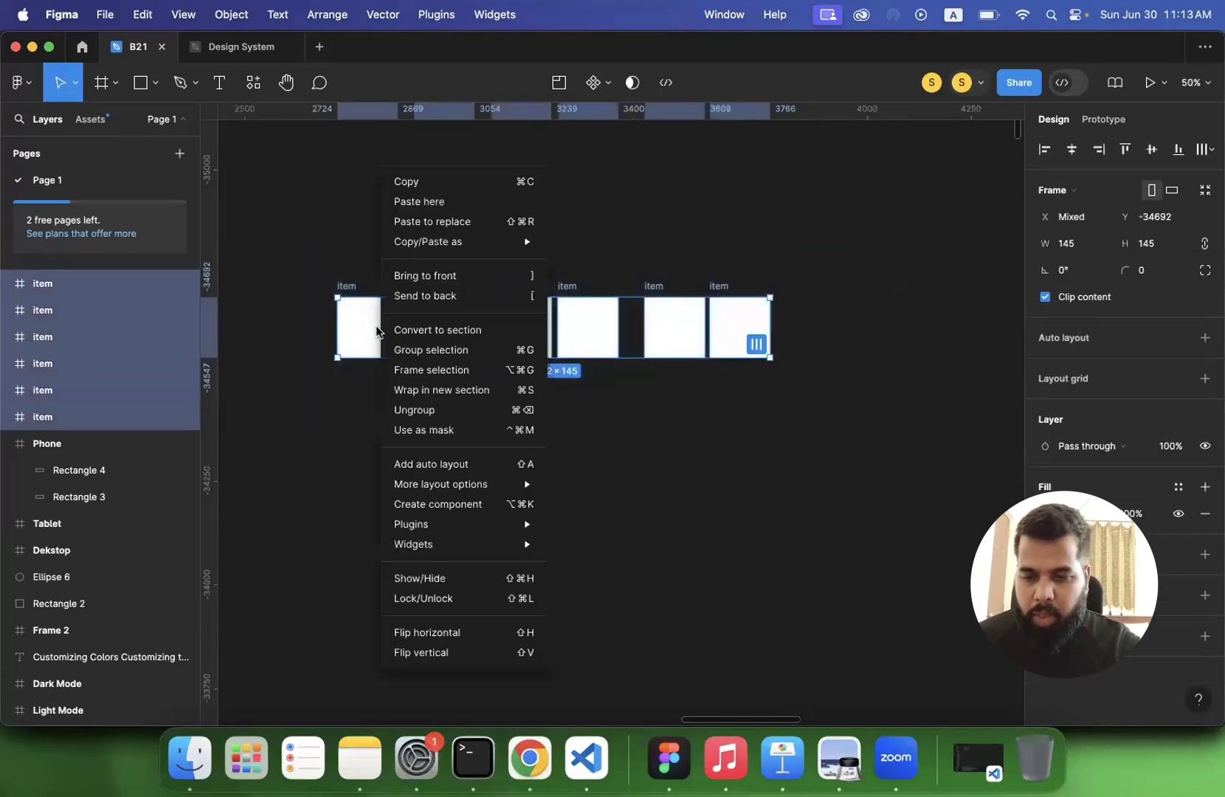
click(424, 367)
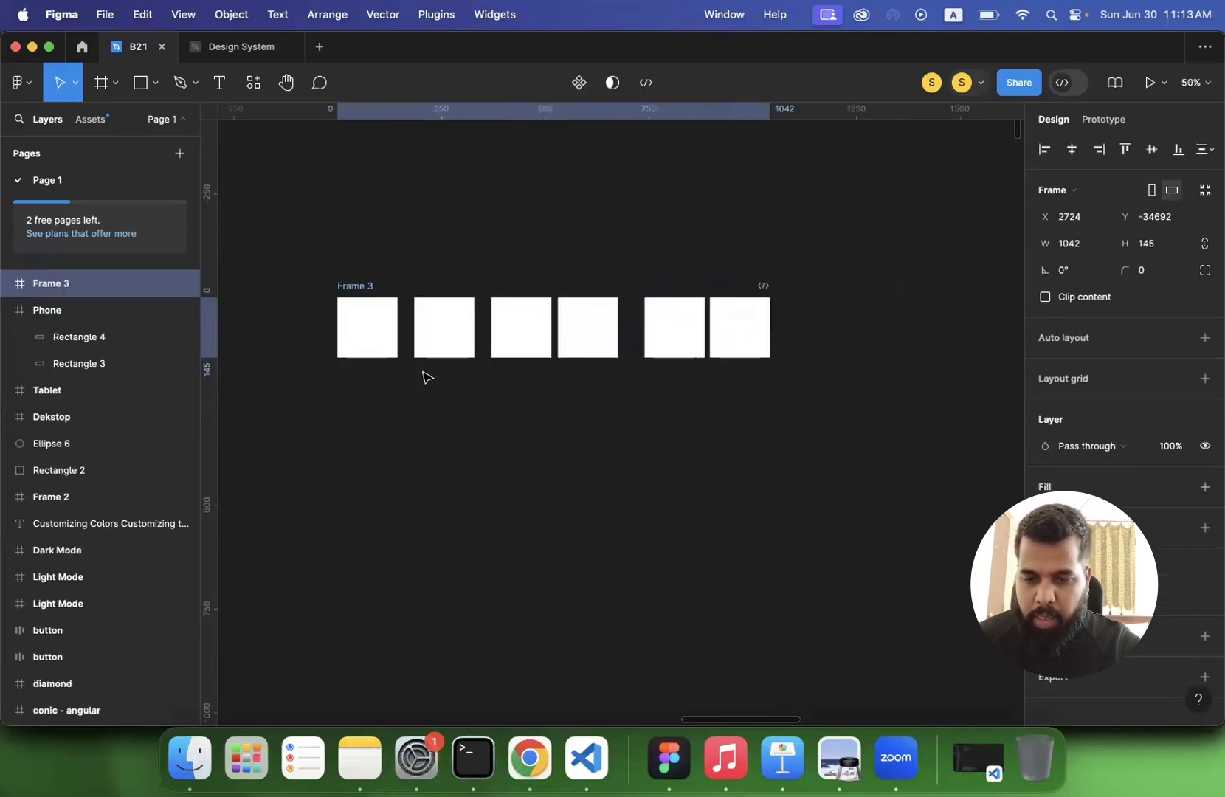
double_click(347, 287)
text(a)
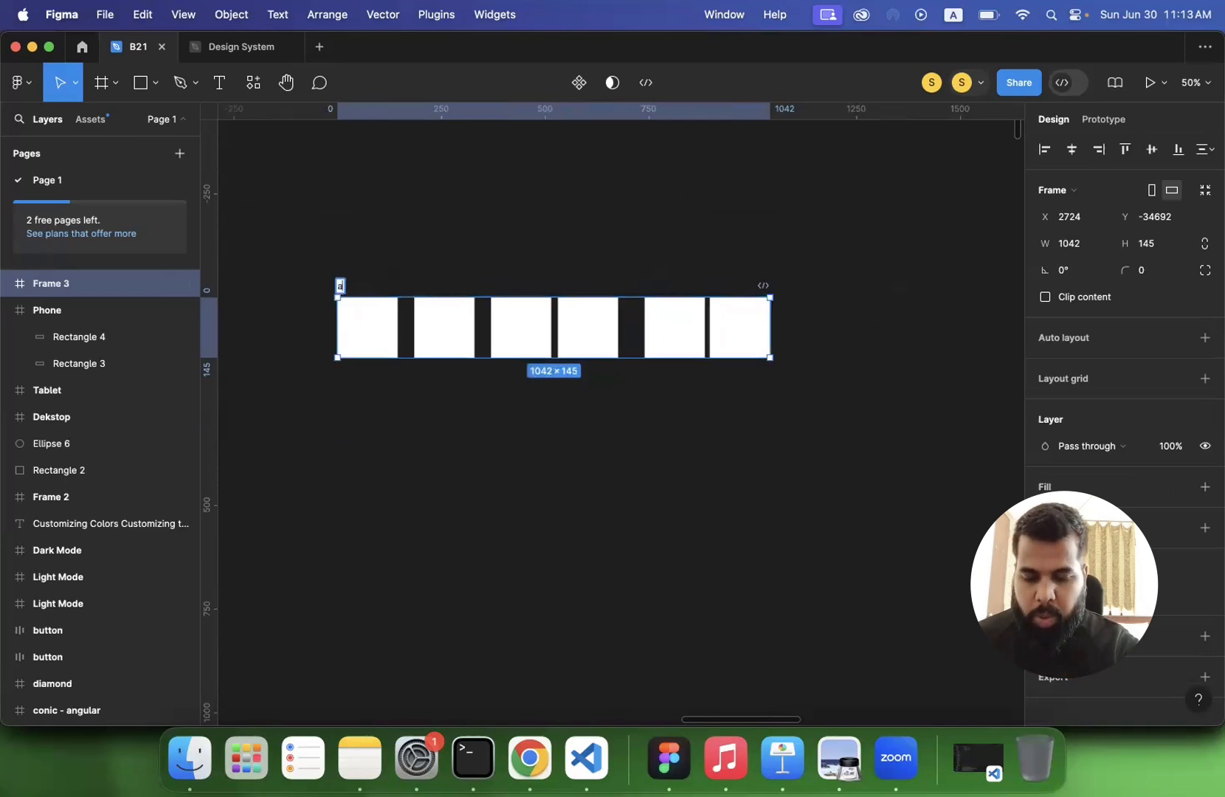
text(uto layout)
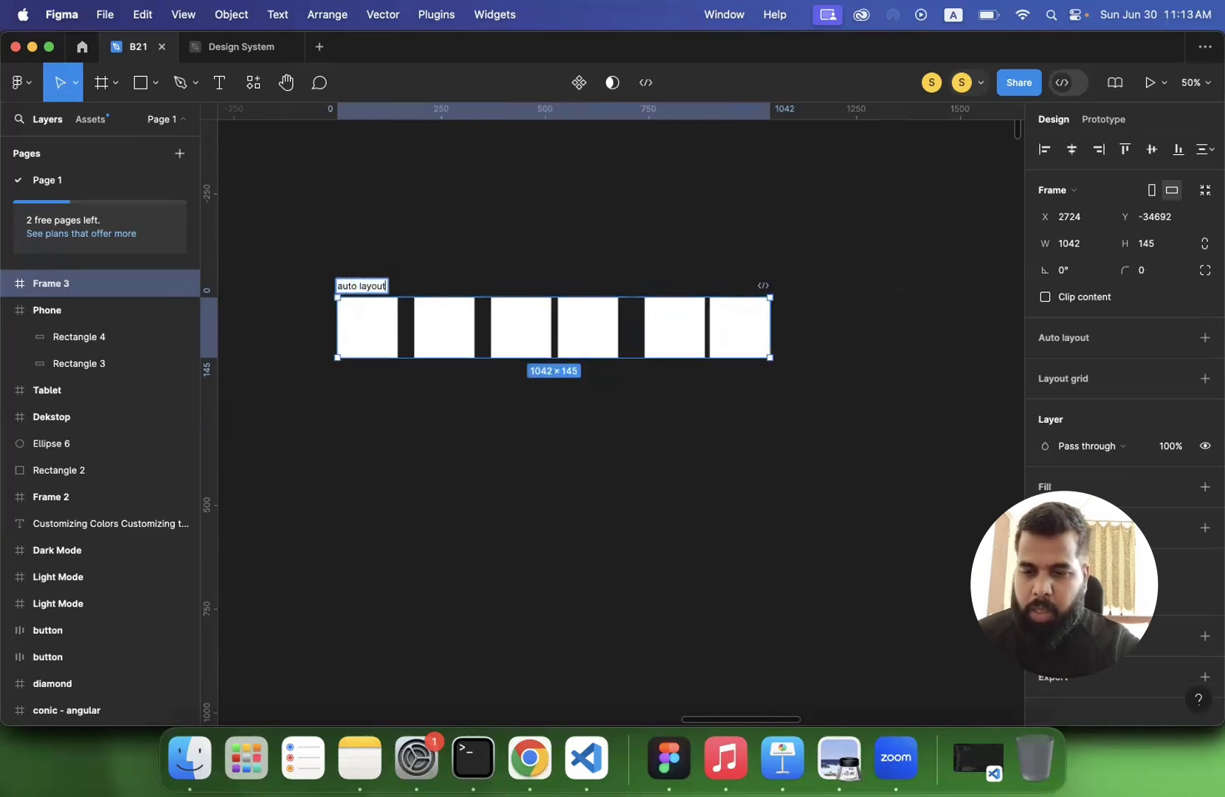
key(Return)
- Apply Auto Layout to the auto layout frame, switching its direction to vertical and back to horizontal
click(1205, 337)
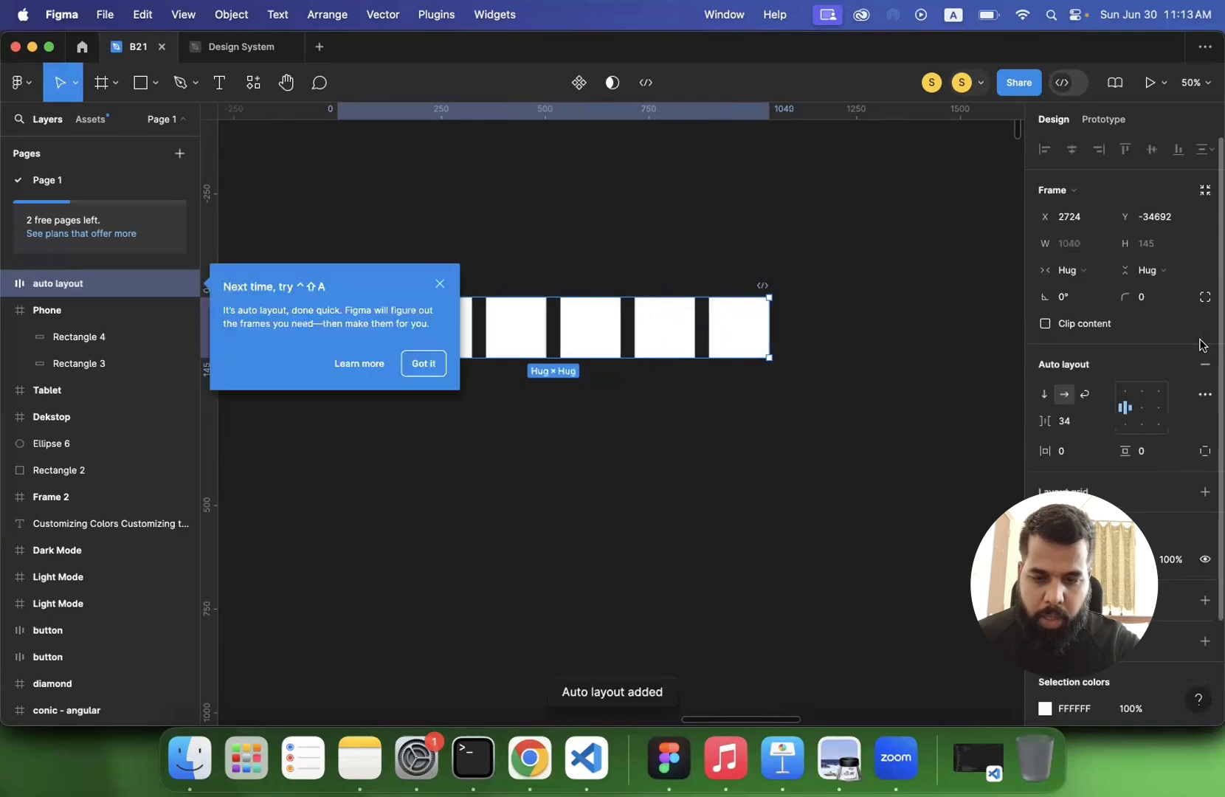
click(438, 283)
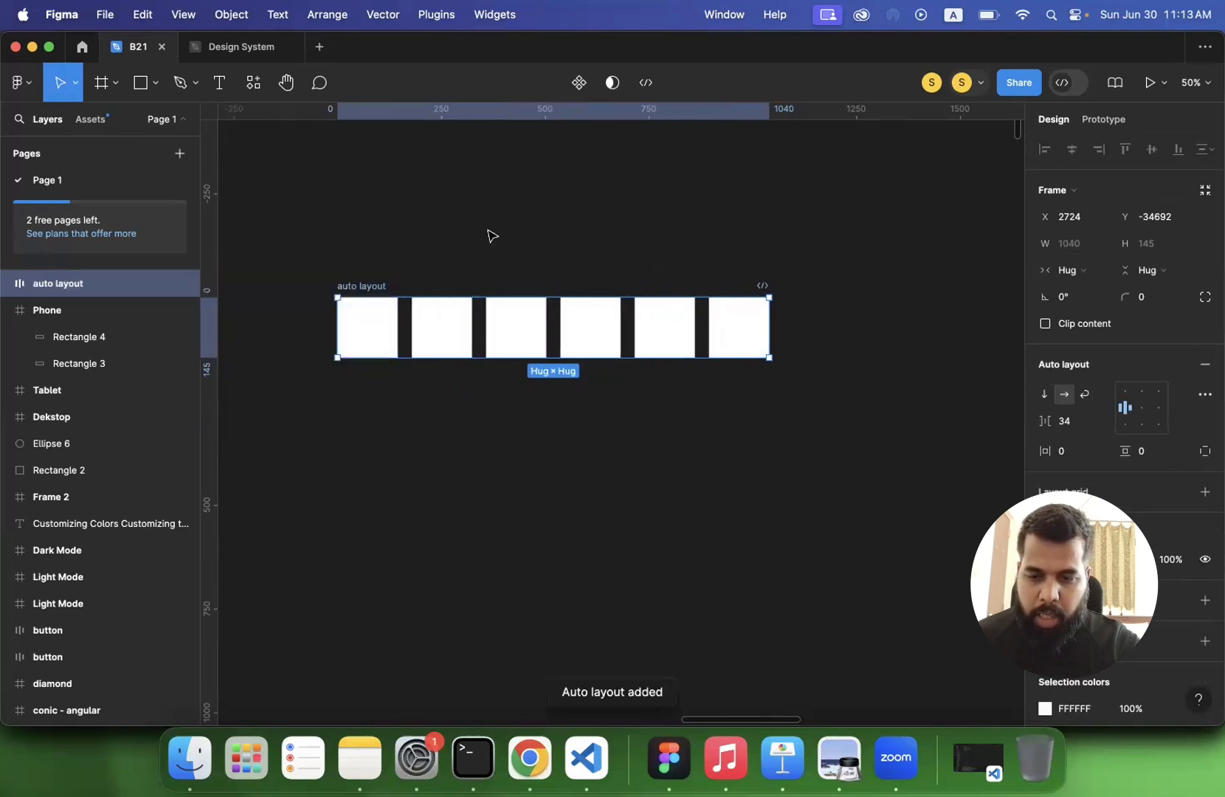
scroll(493, 232, down, 2)
scroll(493, 232, left, 1)
scroll(493, 232, up, 3)
scroll(502, 226, down, 2)
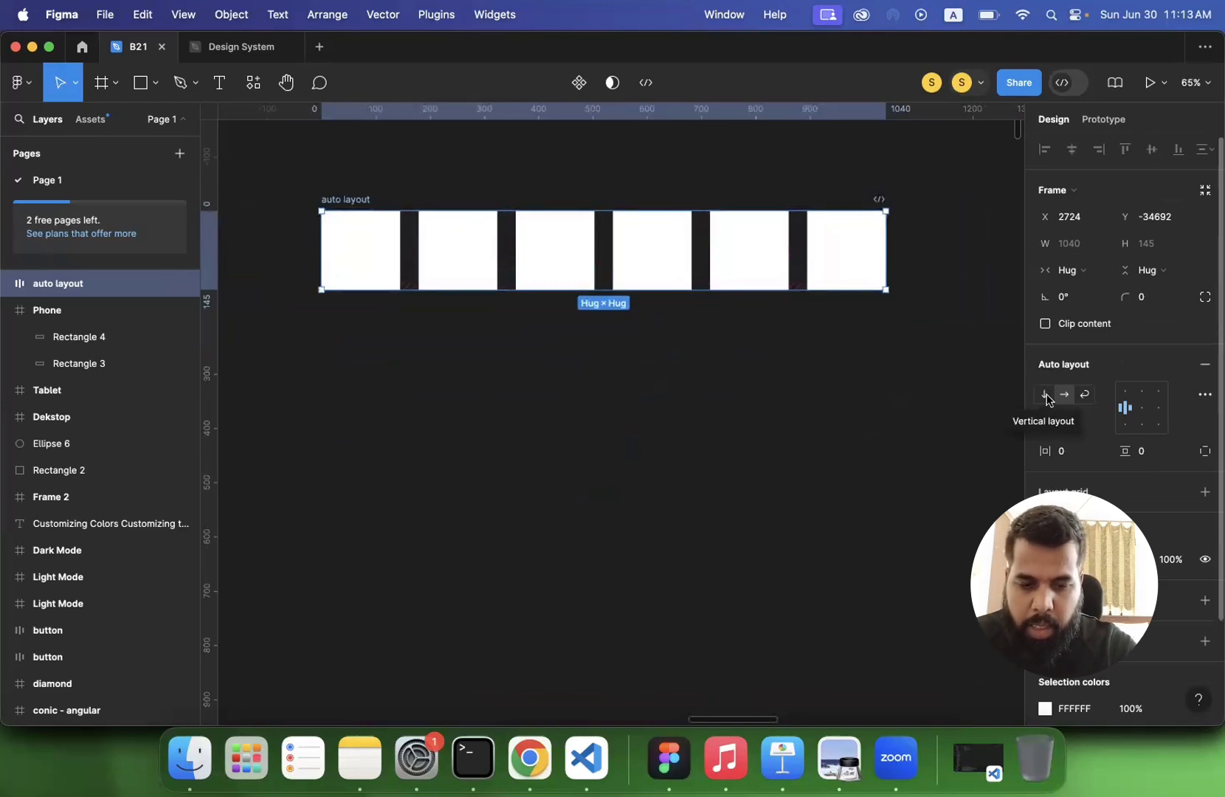
click(1046, 396)
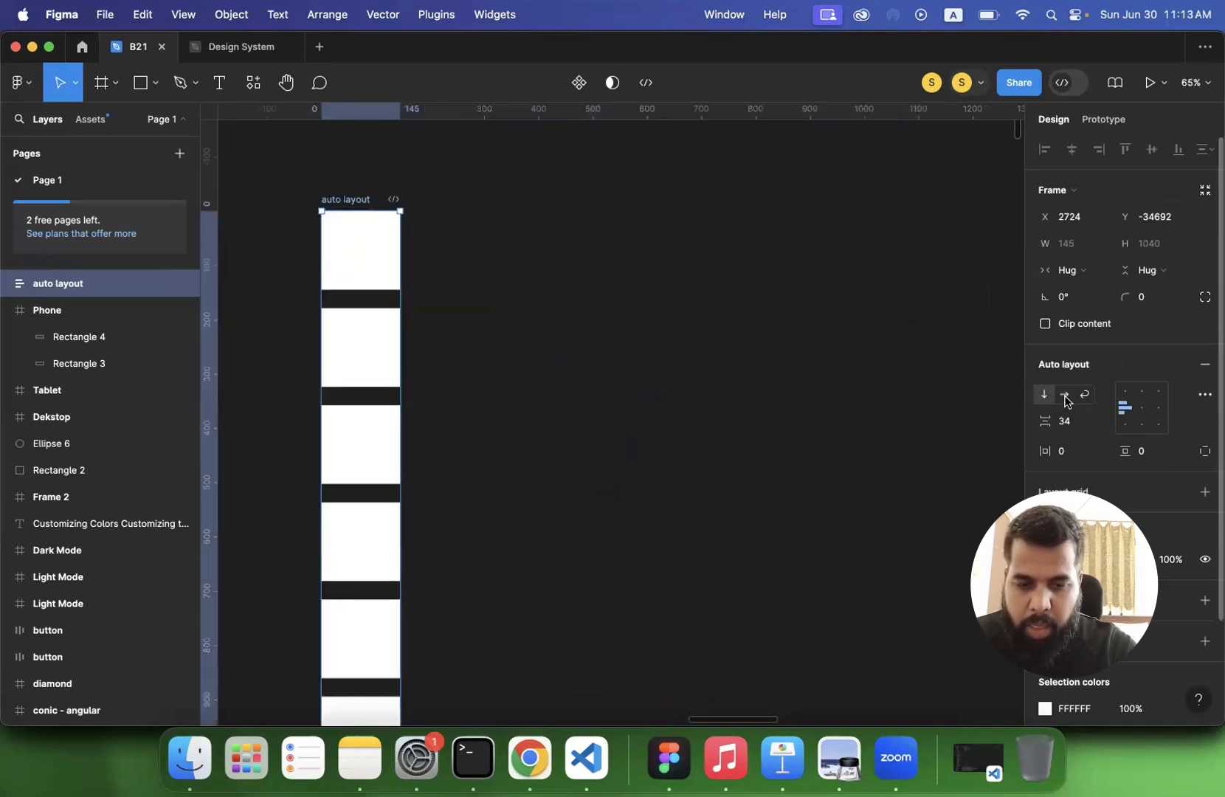
click(1064, 395)
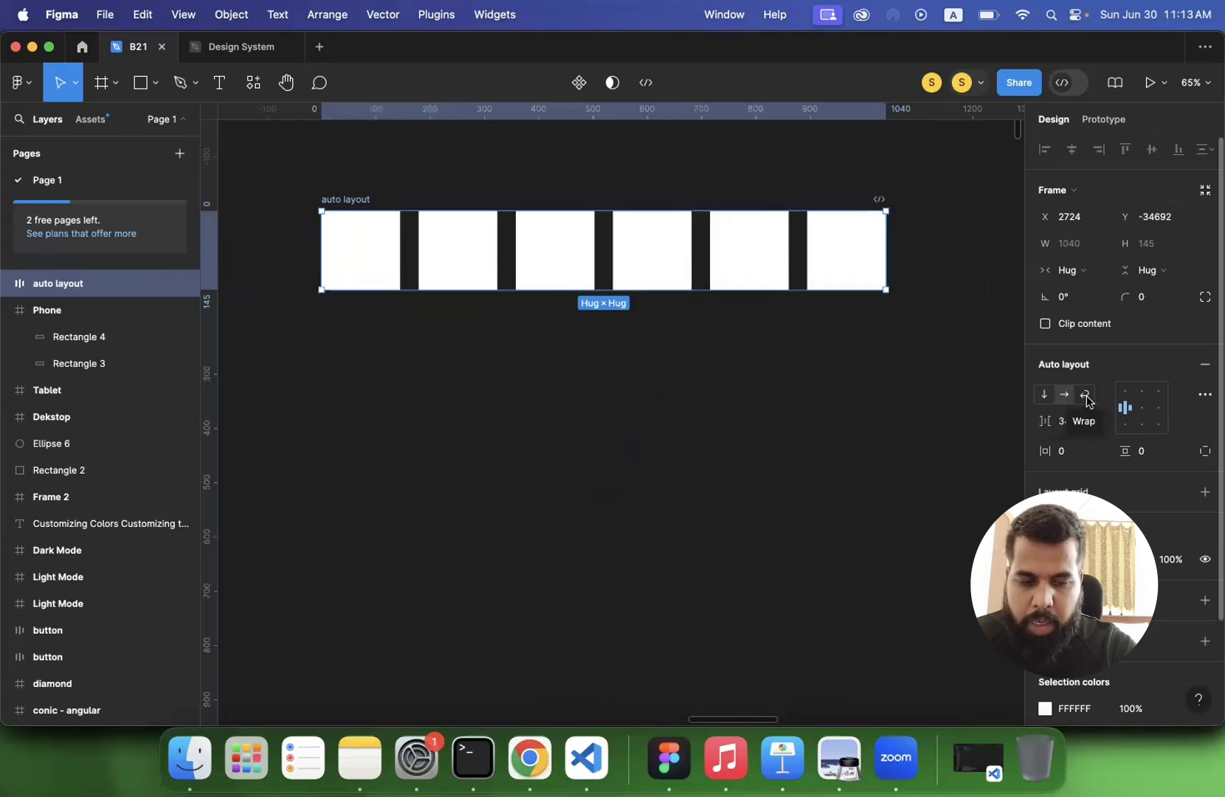
- Set the auto layout frame to wrap and narrow it to about 503 wide, giving two rows of three items
click(1088, 397)
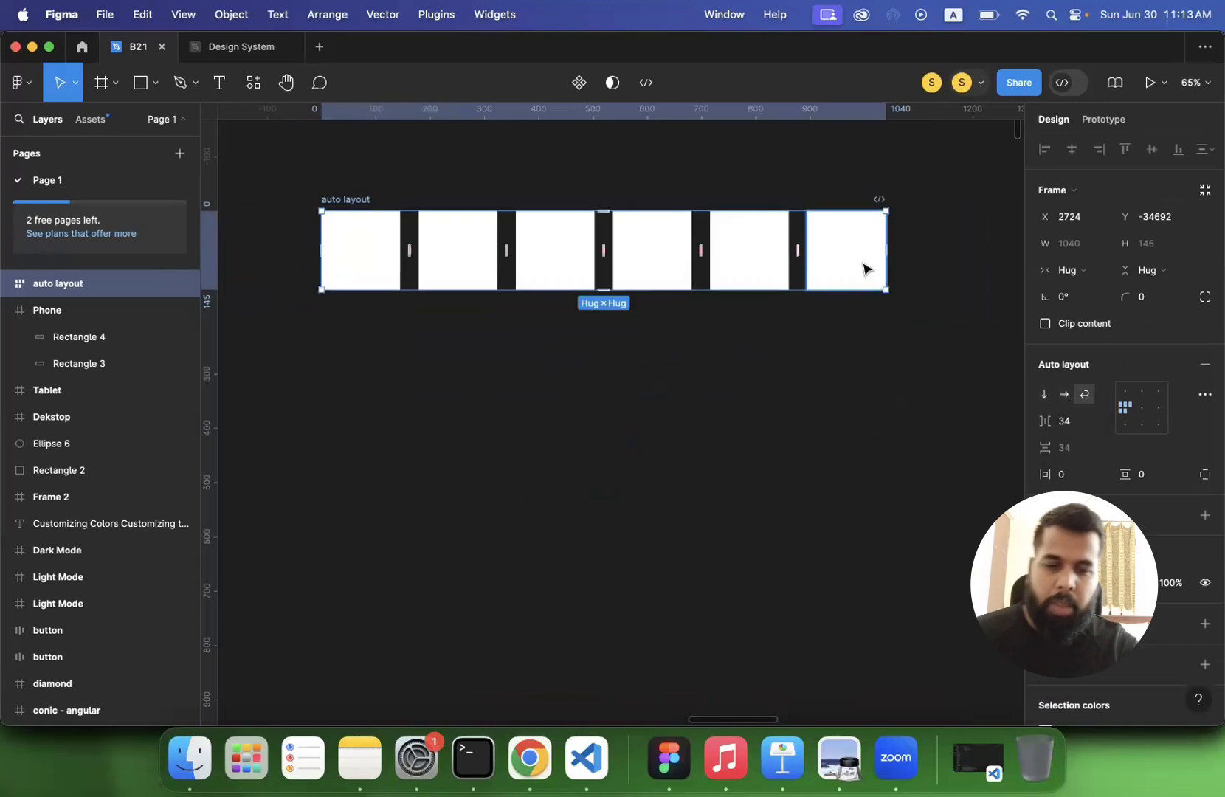
drag(834, 253, 593, 273)
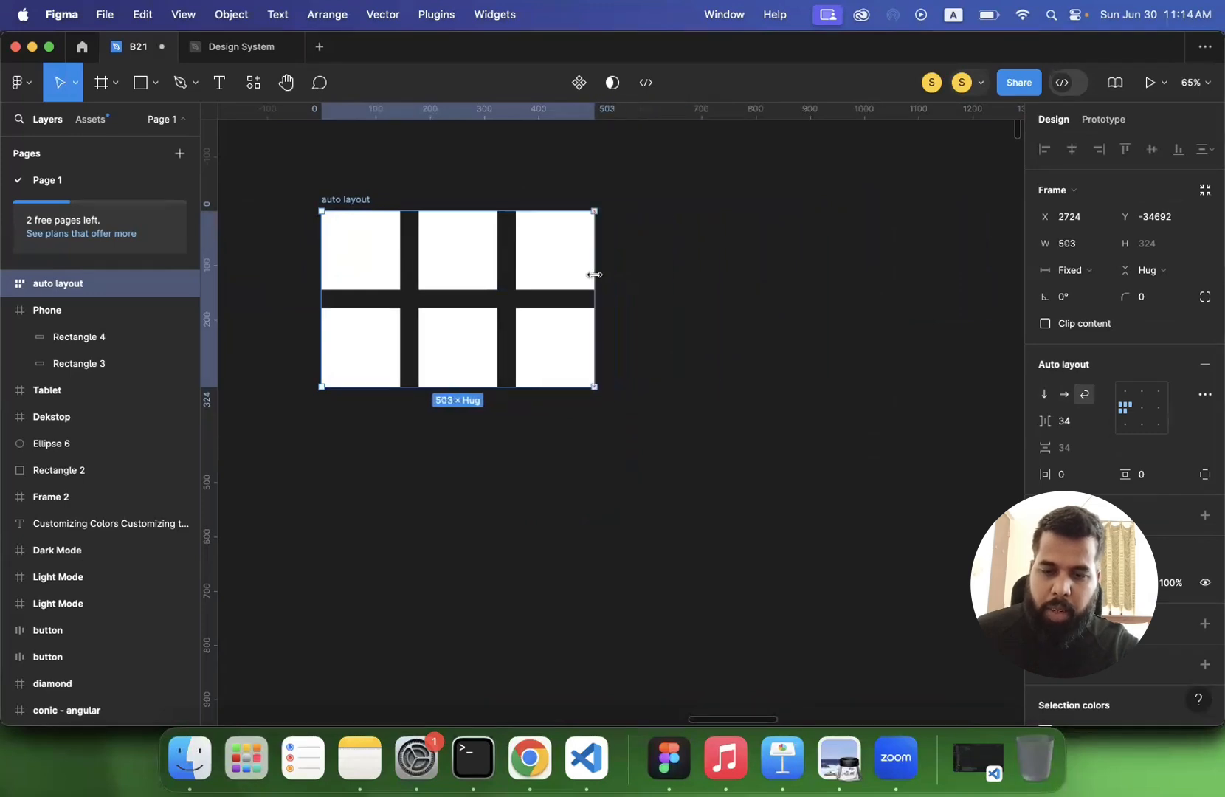
click(693, 303)
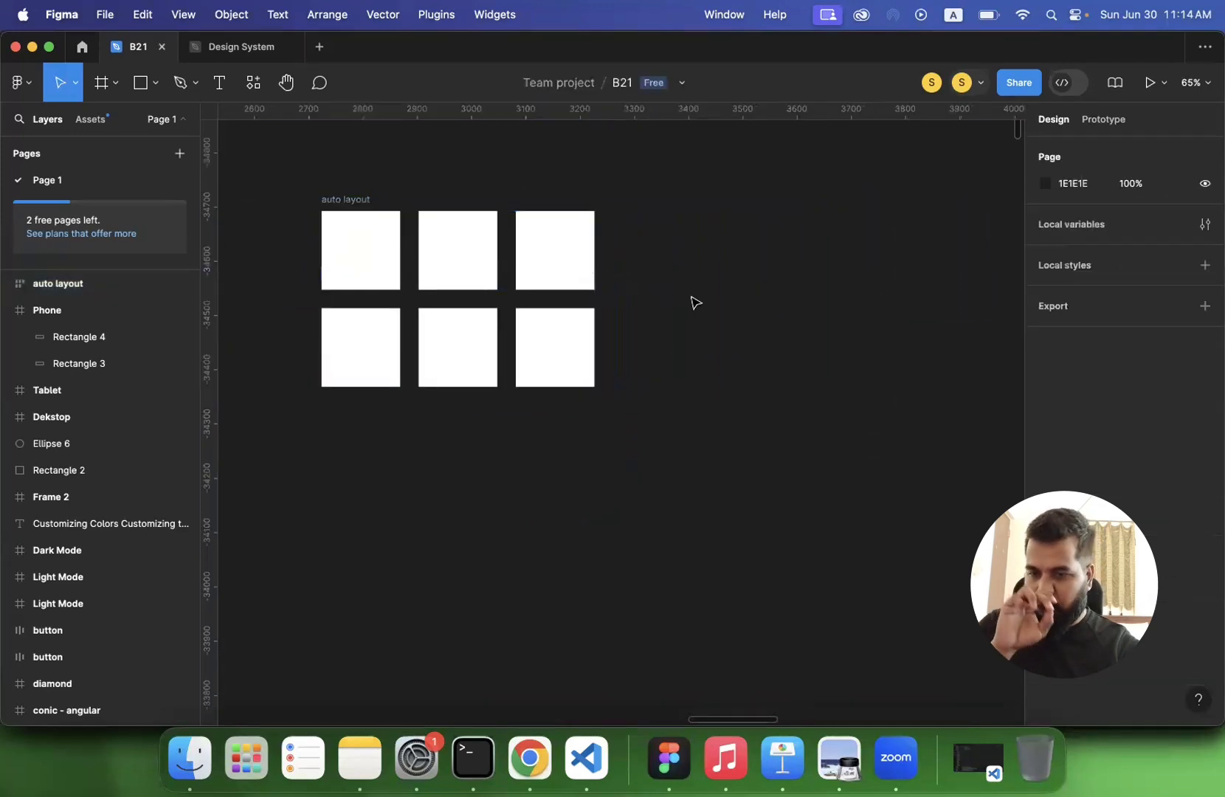
- Switch to the Dance Battle file and examine the Mobile, Tab and Desktop frames on its Landing Page
scroll(530, 280, down, 5)
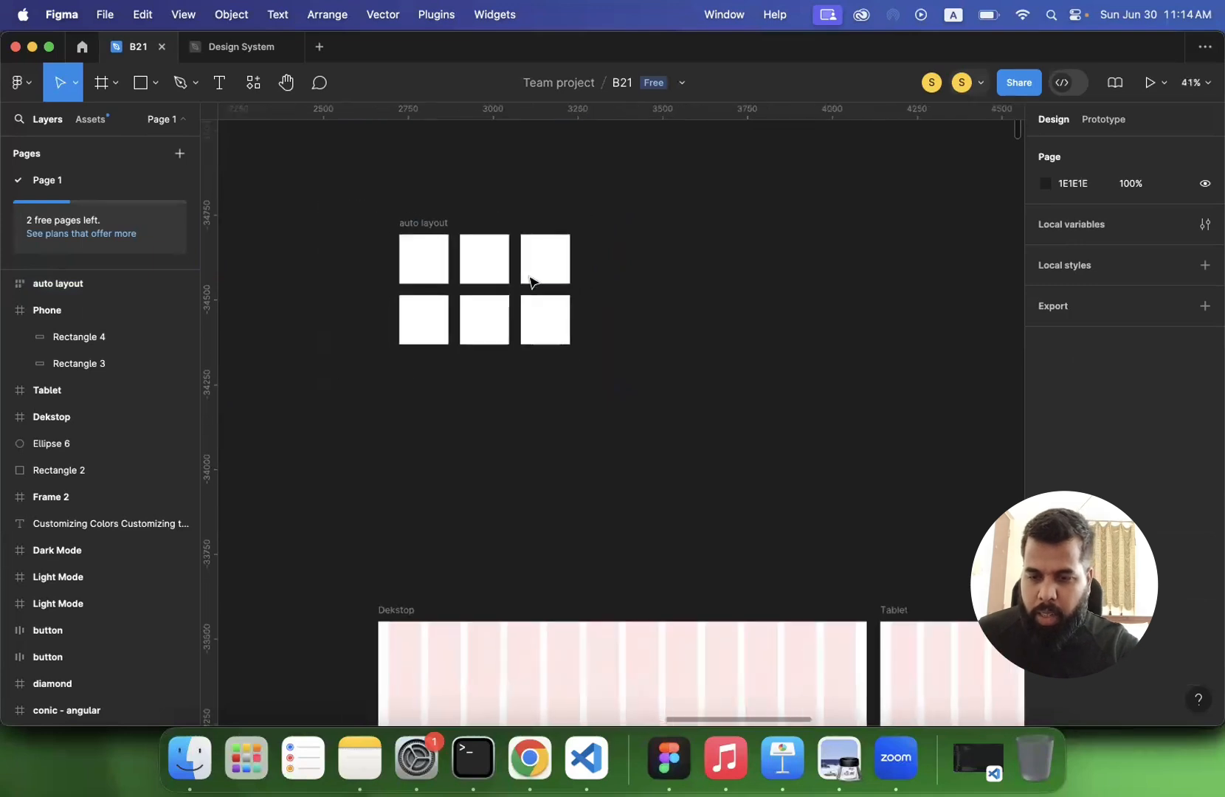
scroll(531, 280, down, 2)
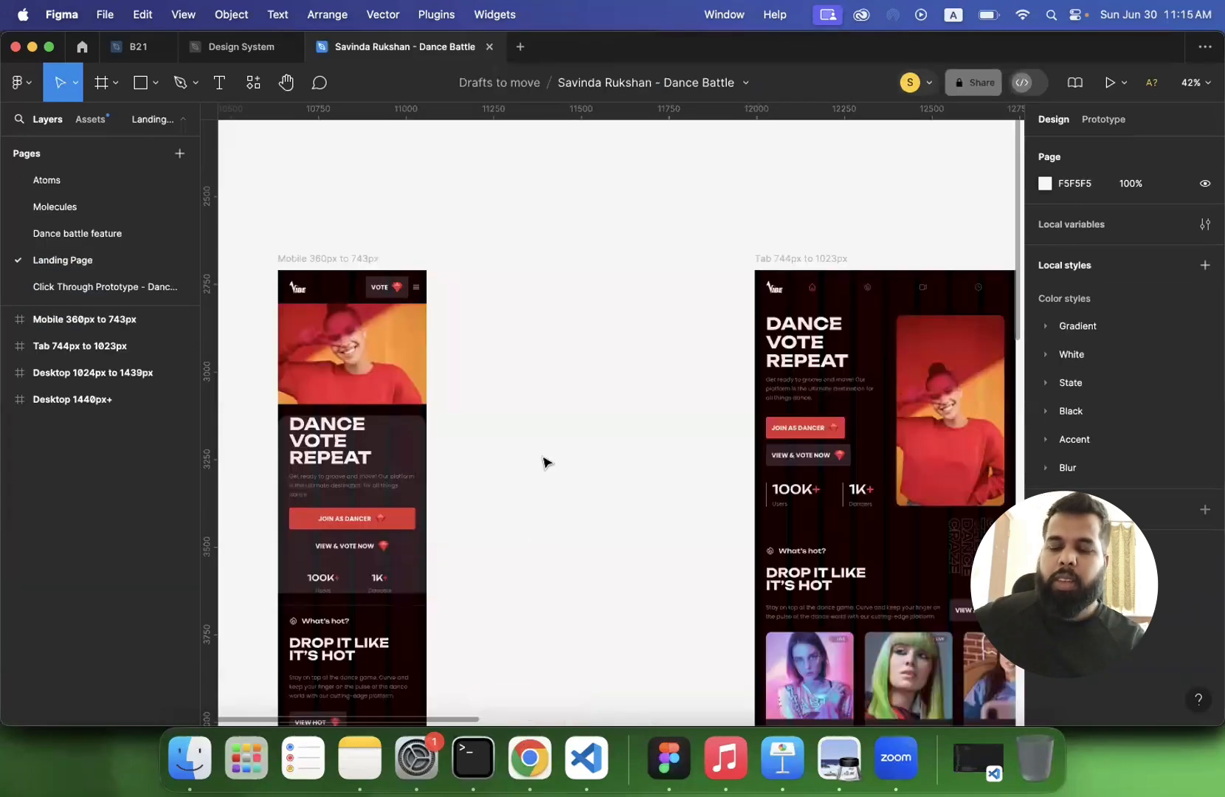
scroll(544, 461, left, 2)
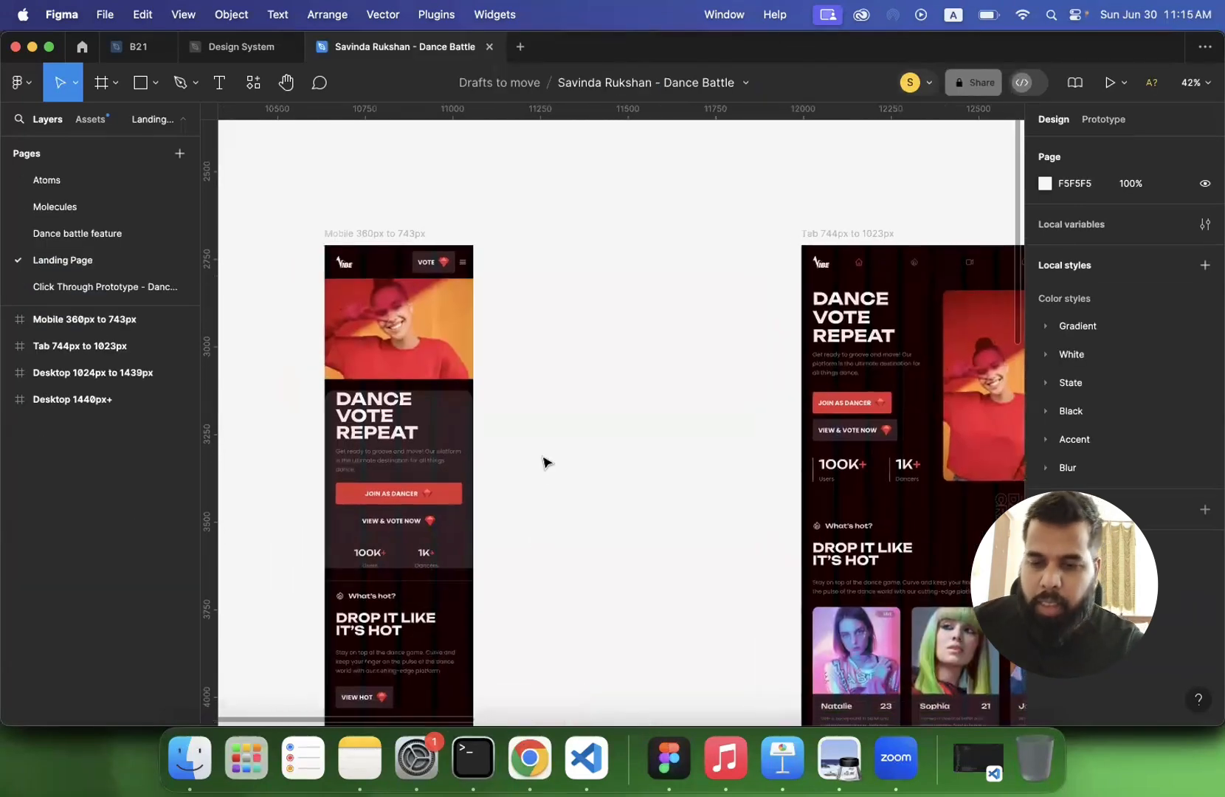
scroll(544, 463, down, 3)
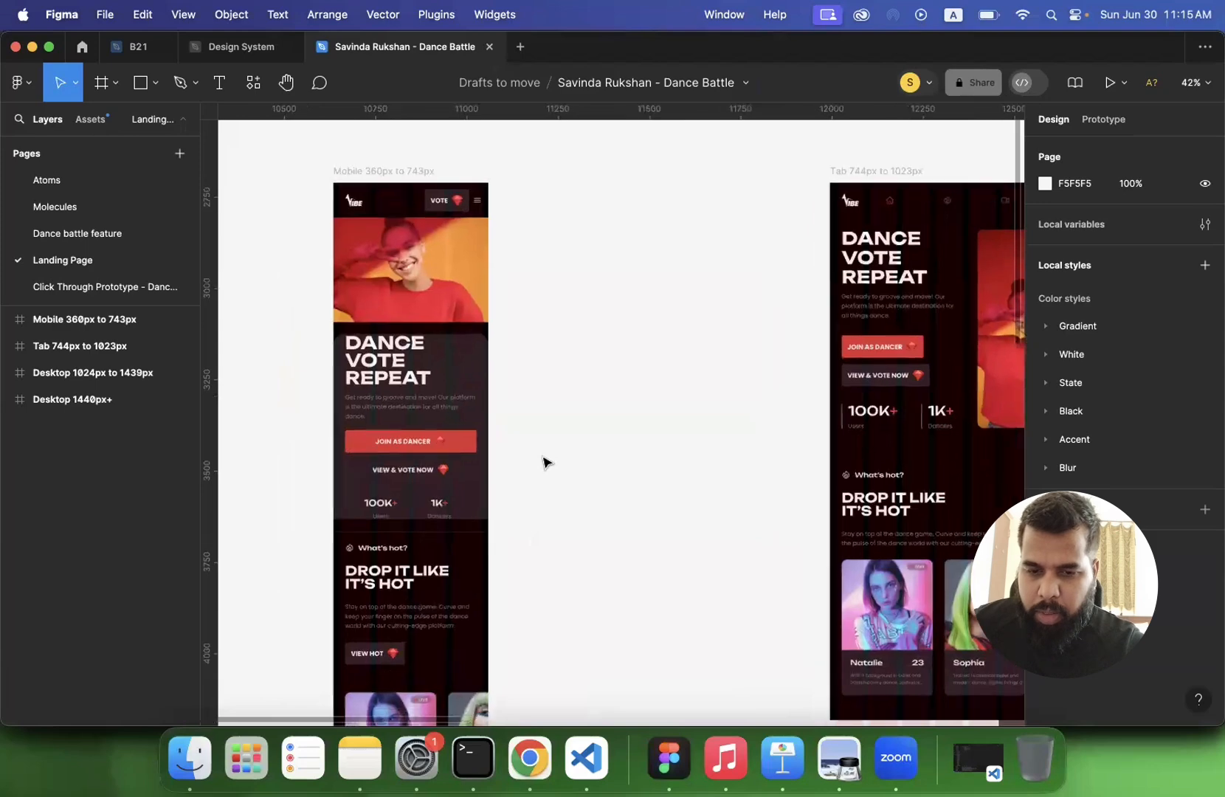
scroll(543, 462, up, 5)
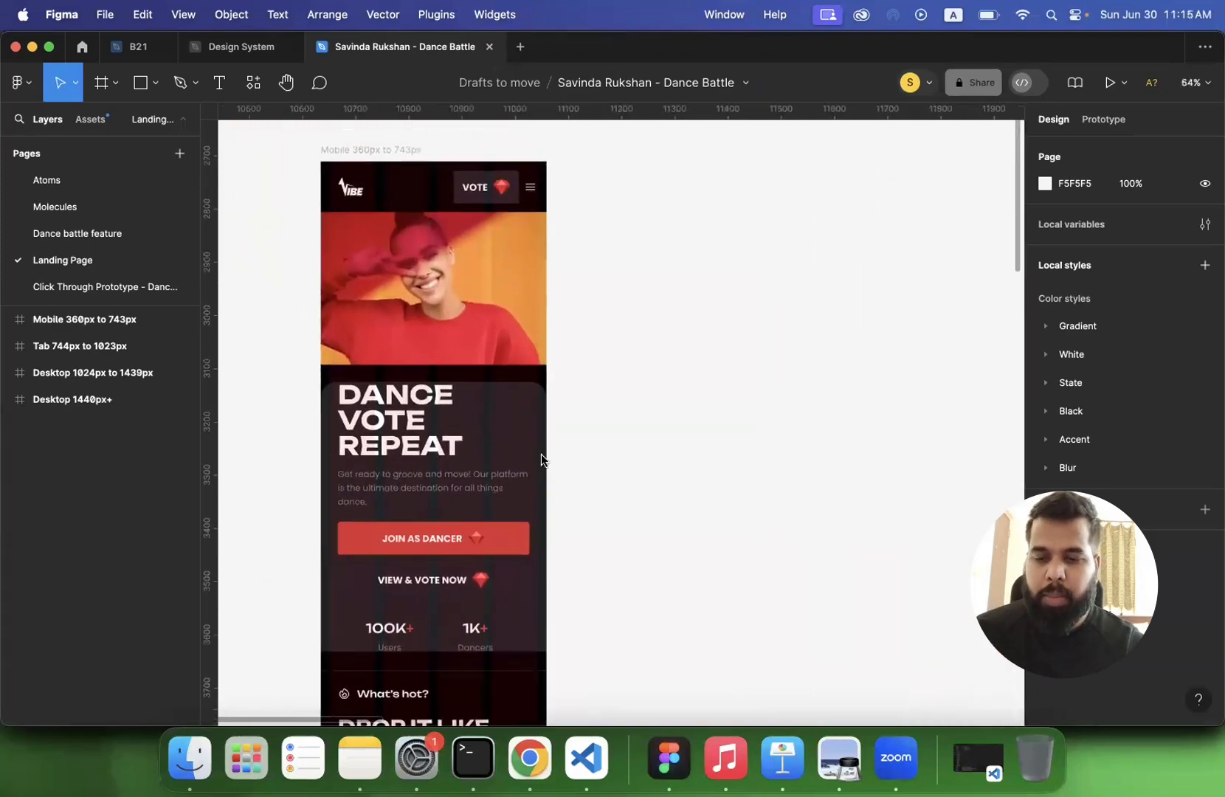
scroll(541, 454, down, 5)
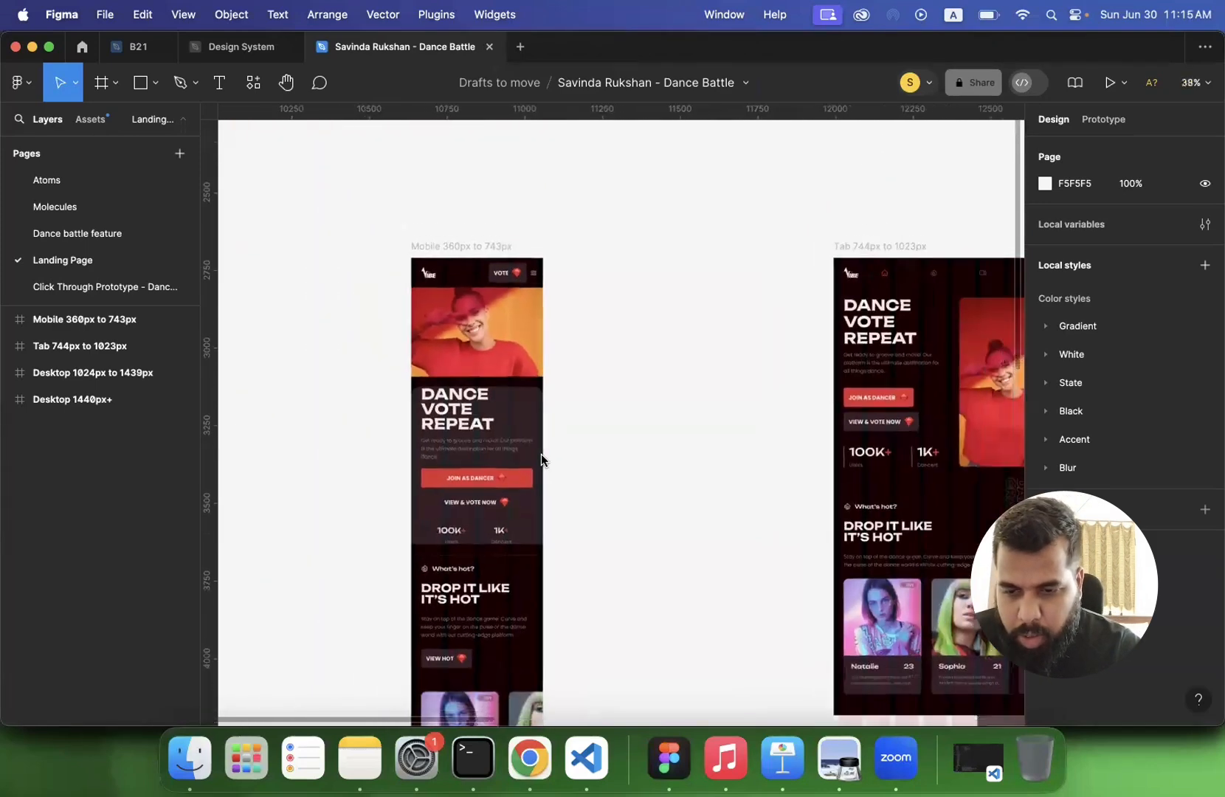
scroll(541, 454, down, 3)
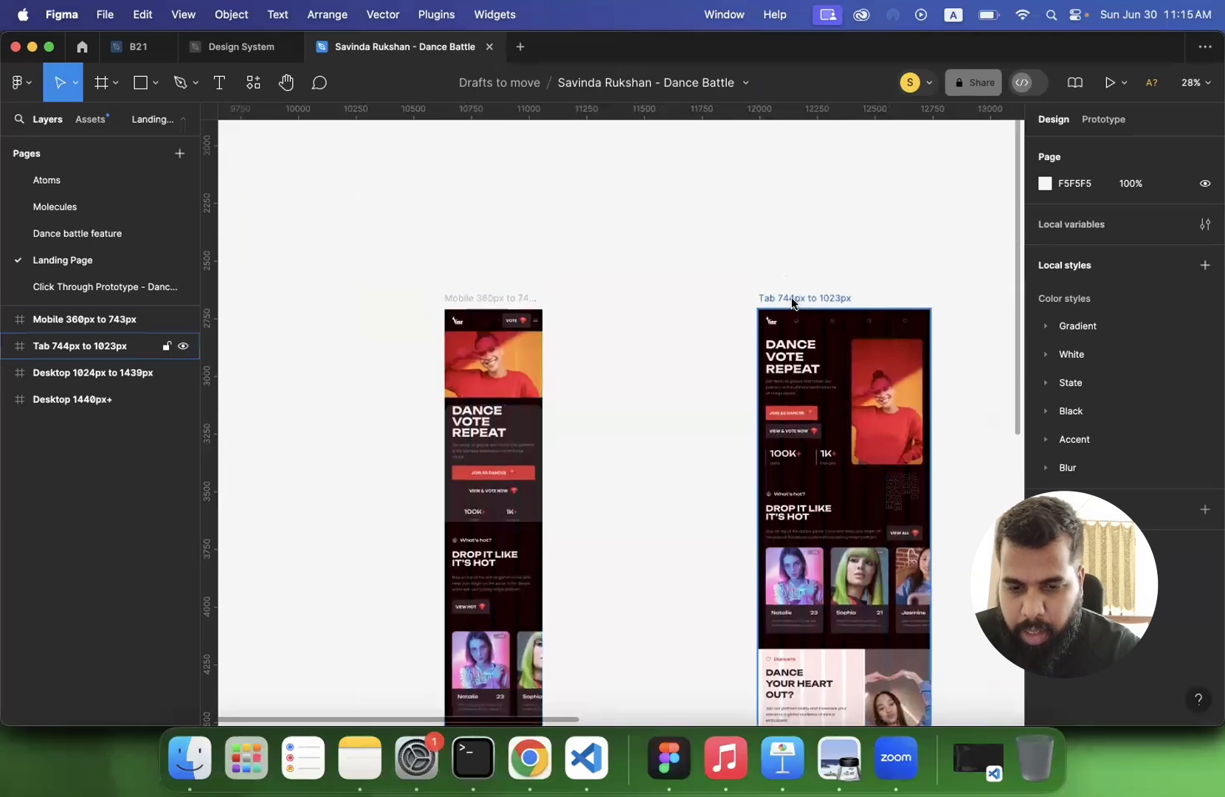
scroll(792, 303, right, 8)
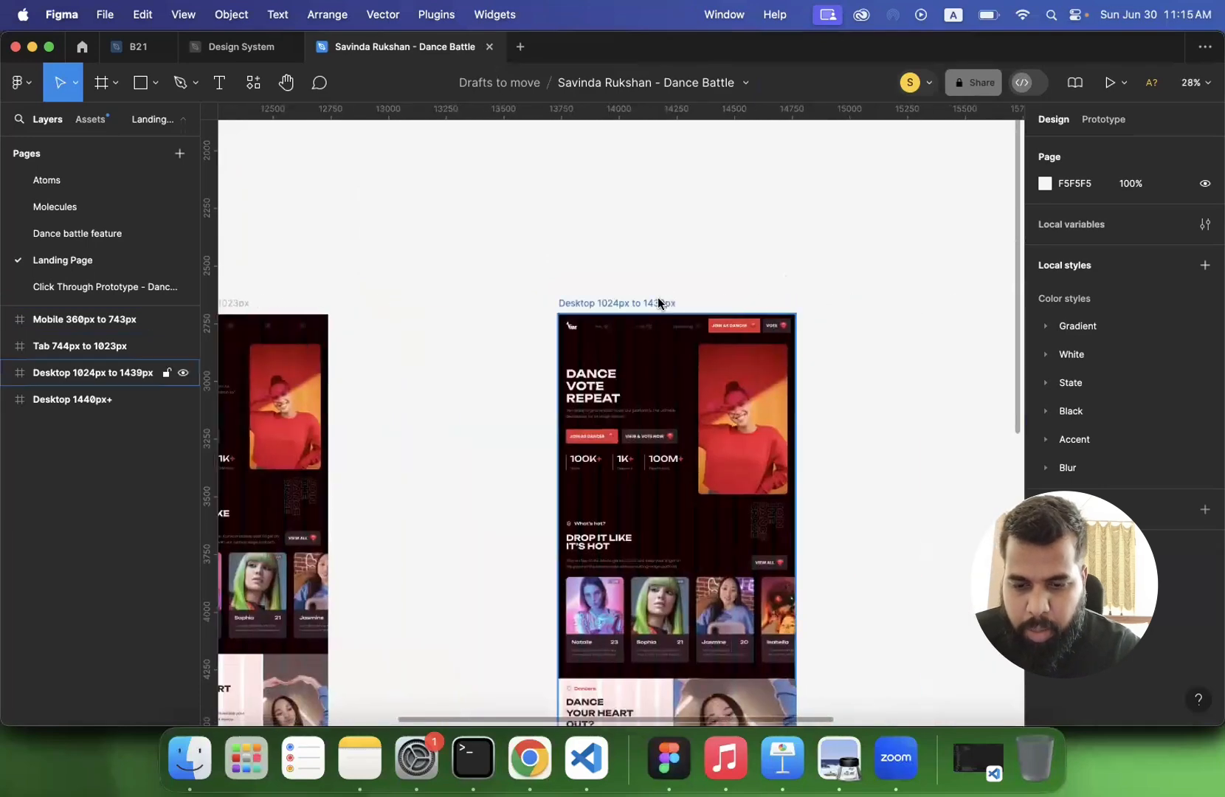
scroll(659, 302, left, 5)
scroll(658, 297, left, 5)
- Try widening the Mobile 360px to 743px frame from its right edge, and undo the resize
click(479, 235)
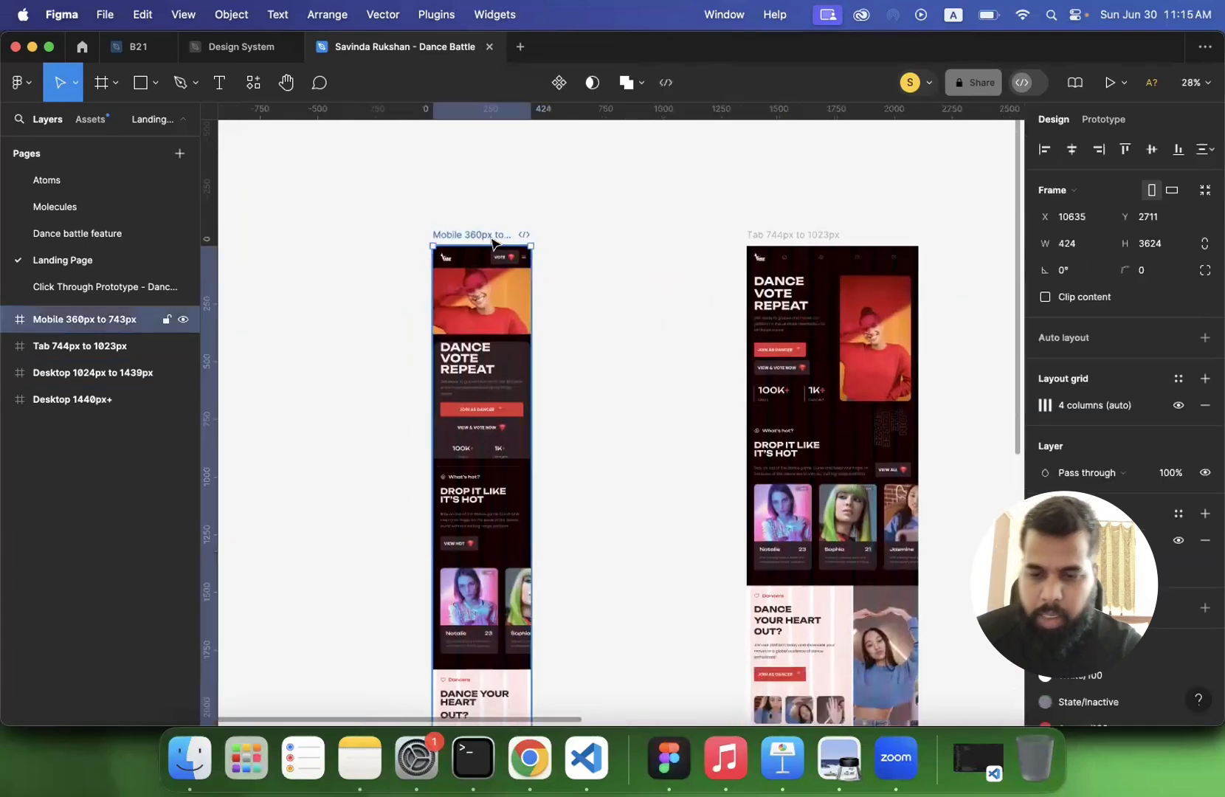
drag(533, 307, 582, 318)
key(super+z)
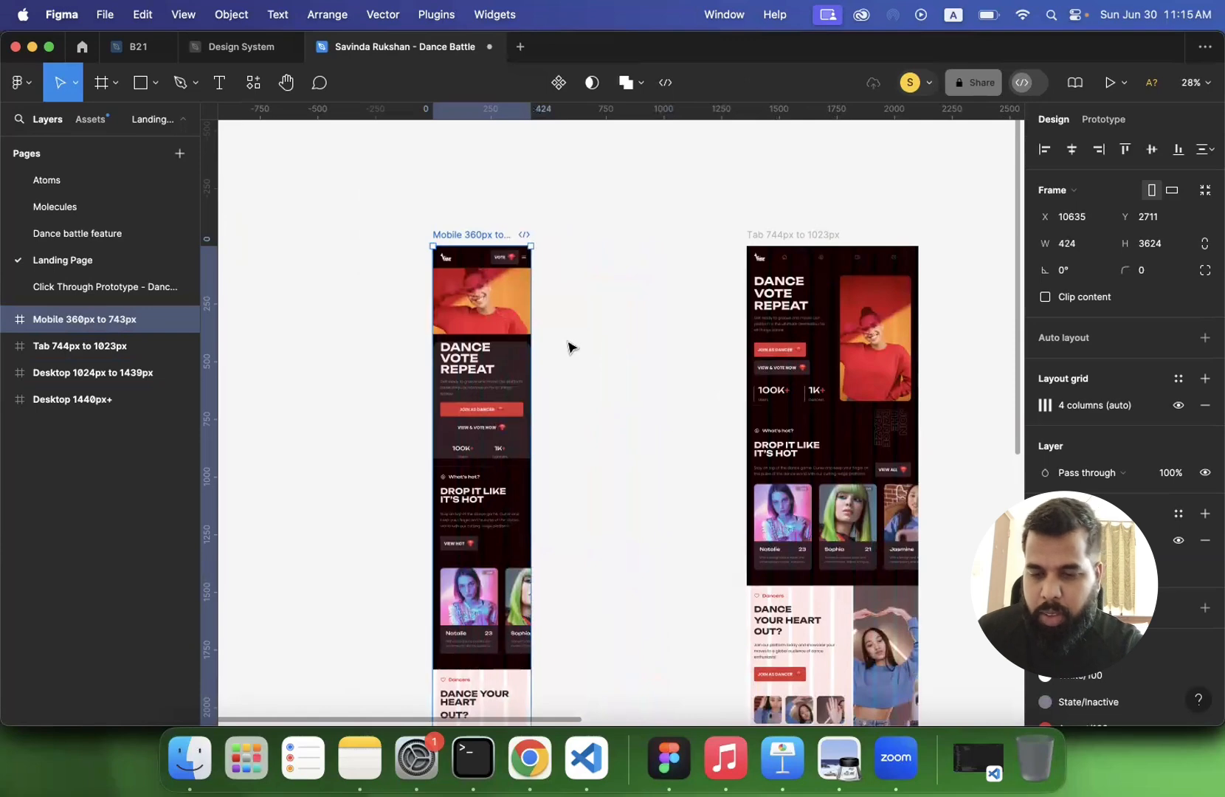
- Examine the sections of the mobile landing page up close and compare them with the Tab 744px to 1023px frame
scroll(568, 347, down, 3)
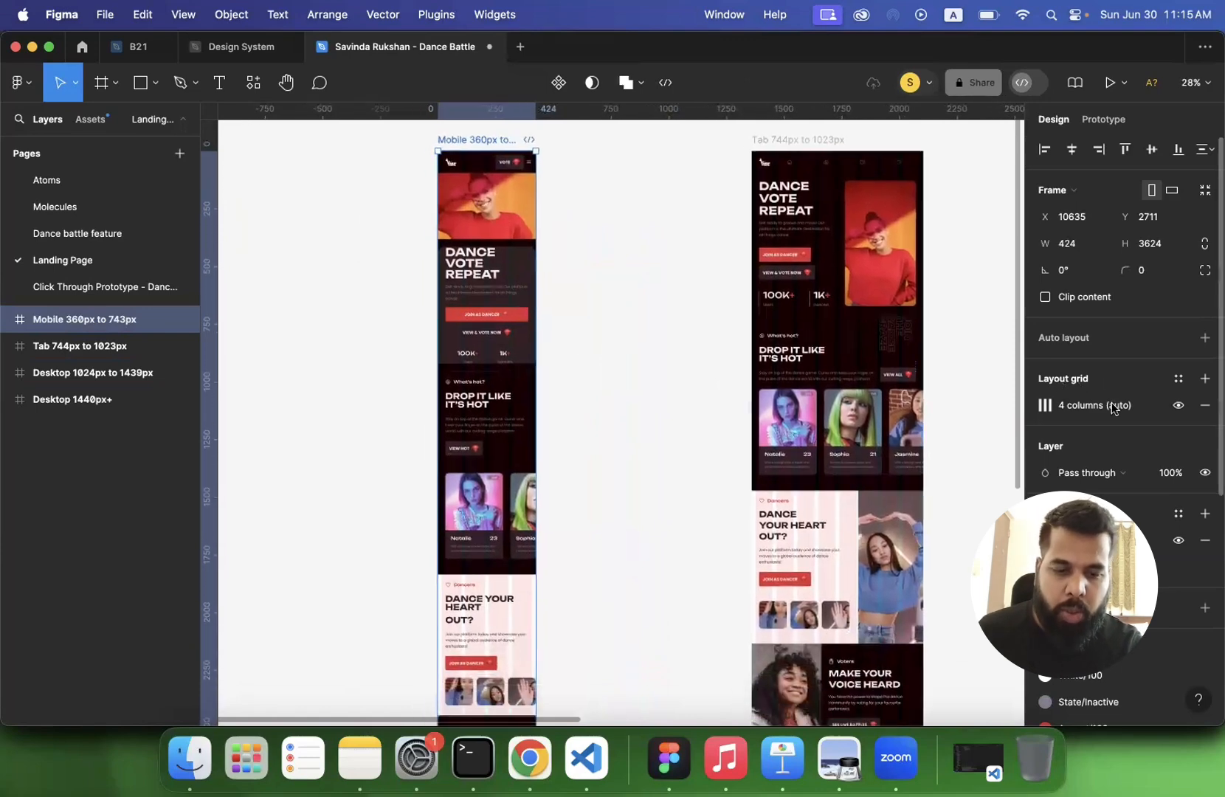
click(607, 356)
scroll(517, 343, down, 2)
scroll(519, 345, up, 5)
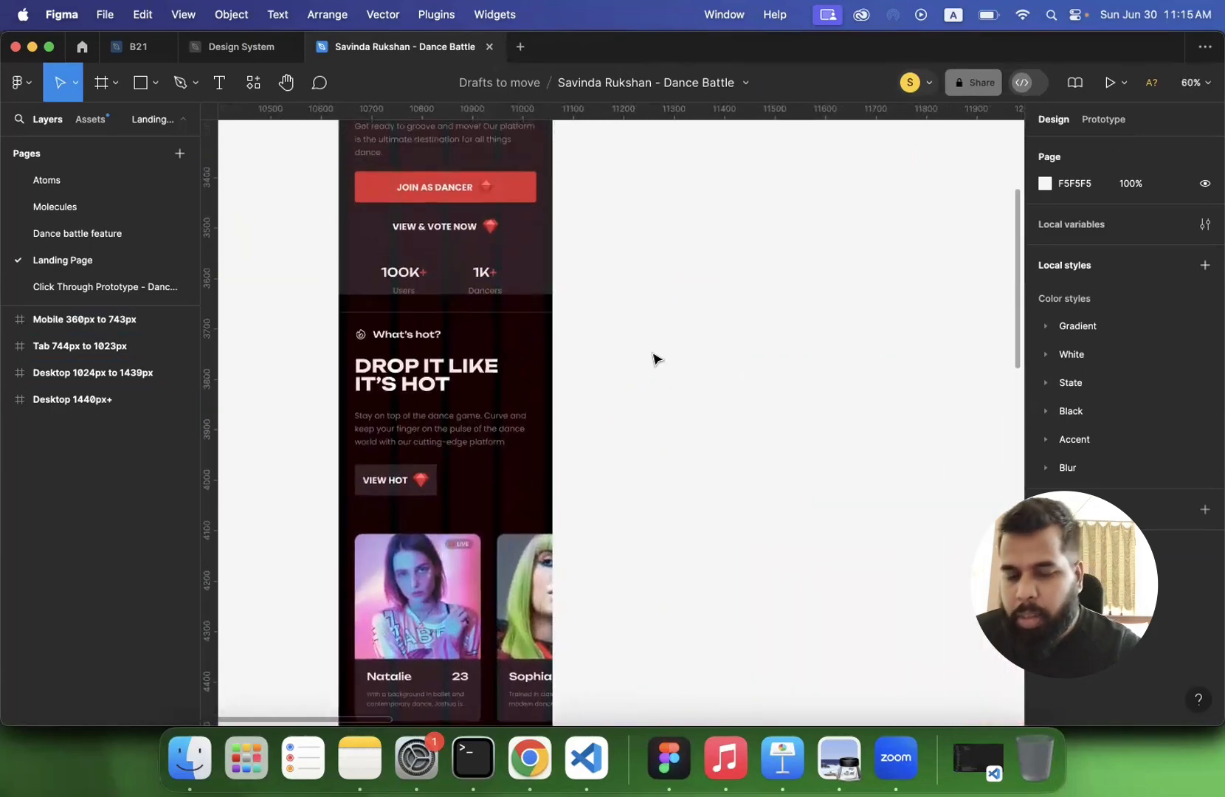
scroll(653, 355, up, 5)
scroll(653, 355, right, 6)
scroll(653, 358, down, 3)
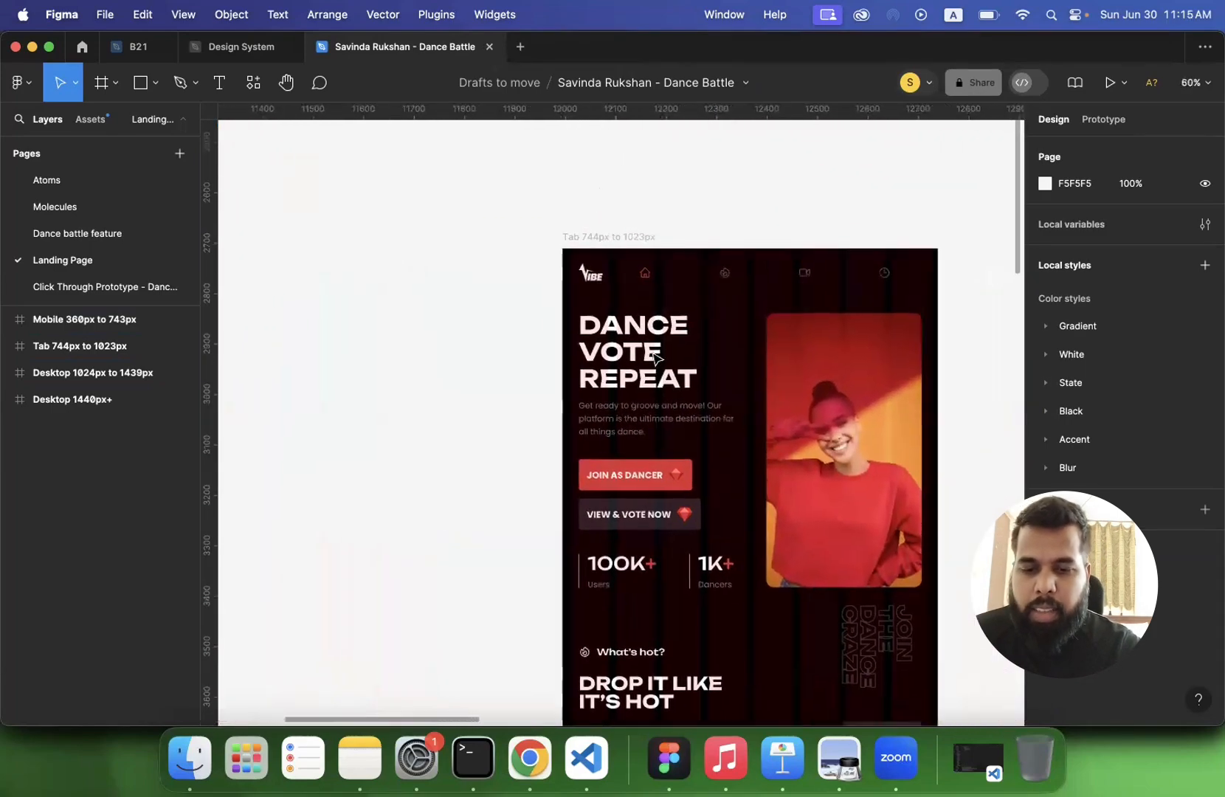
- Try resizing the Tab 744px to 1023px frame from its left edge, and undo the change
click(624, 271)
drag(589, 330, 456, 354)
key(super+z)
click(457, 285)
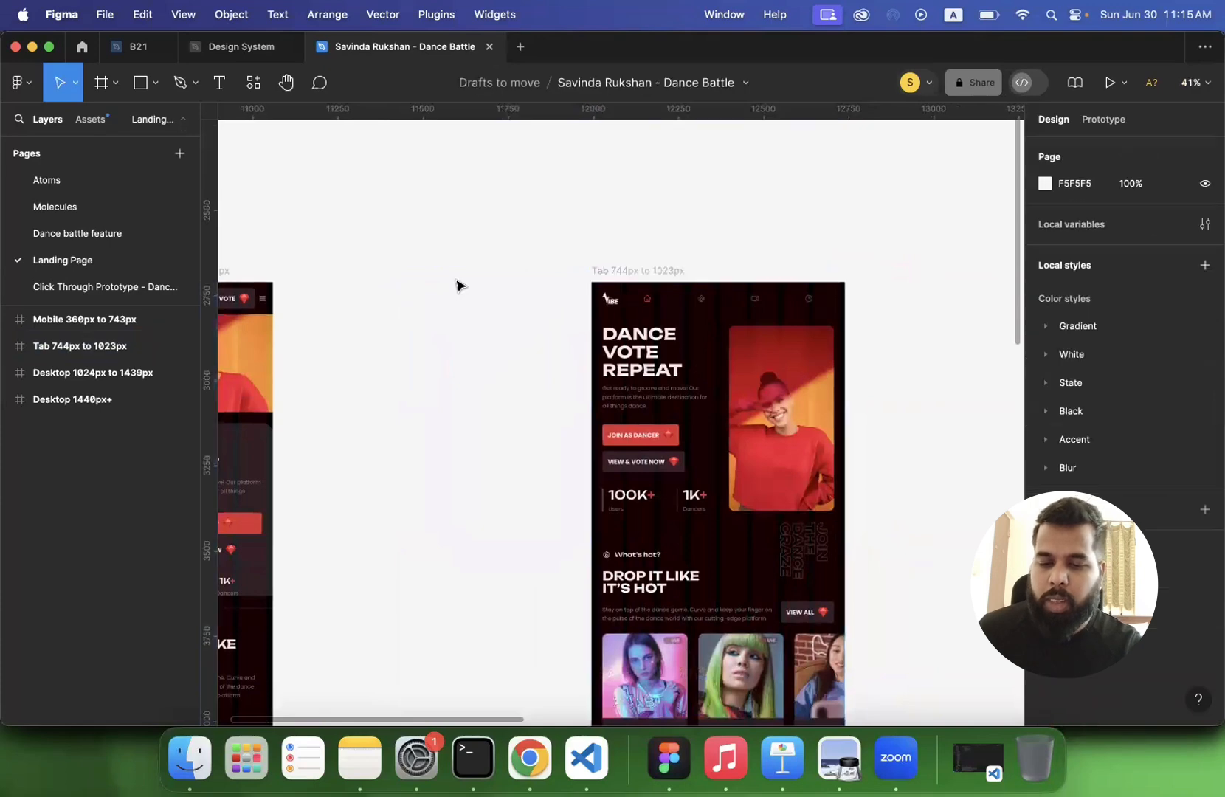
- Compare the Mobile, Tab and Desktop landing page frames side by side, and return to the B21 file
scroll(457, 286, down, 5)
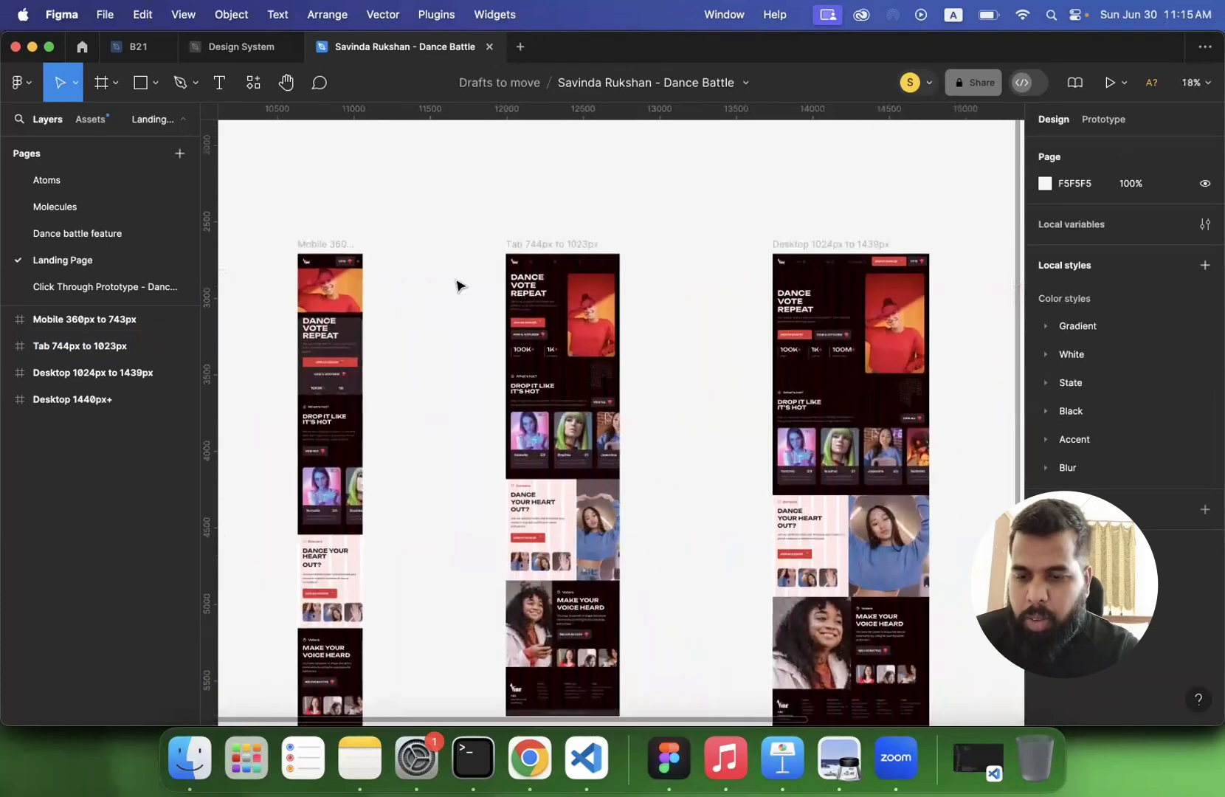
click(306, 246)
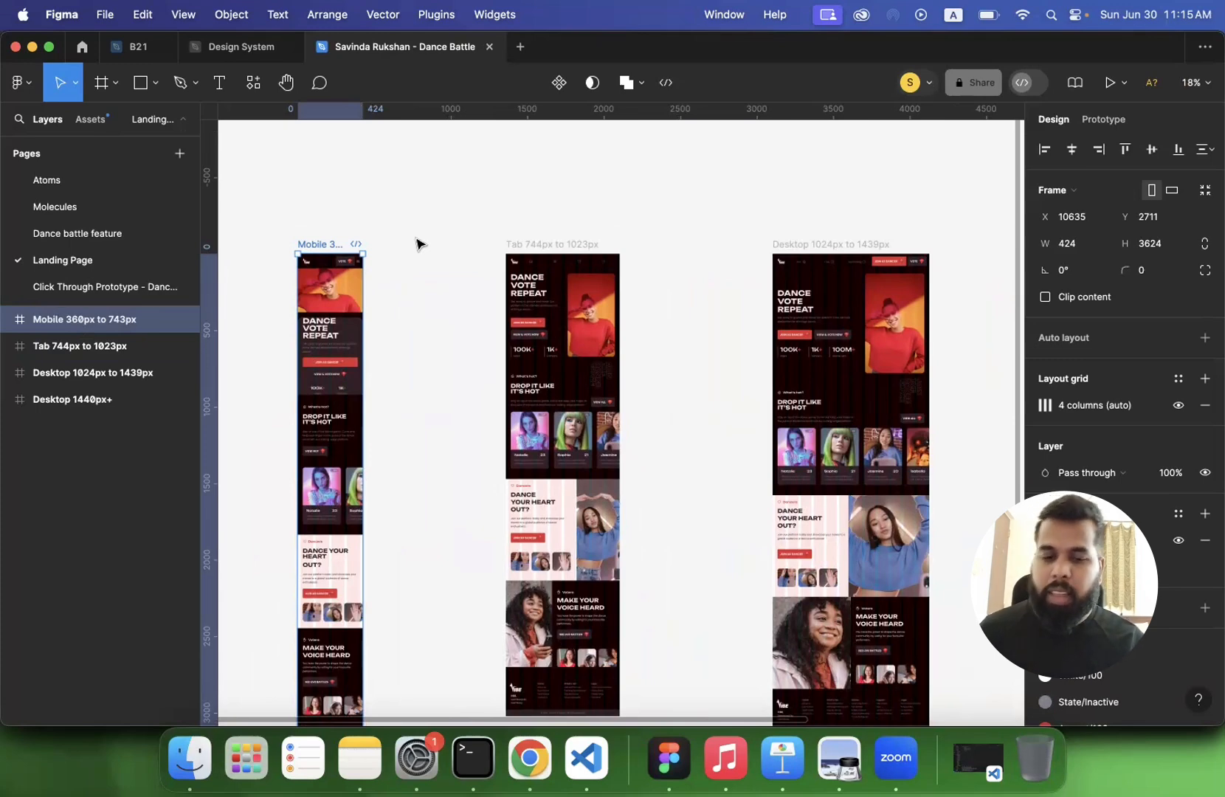
click(432, 225)
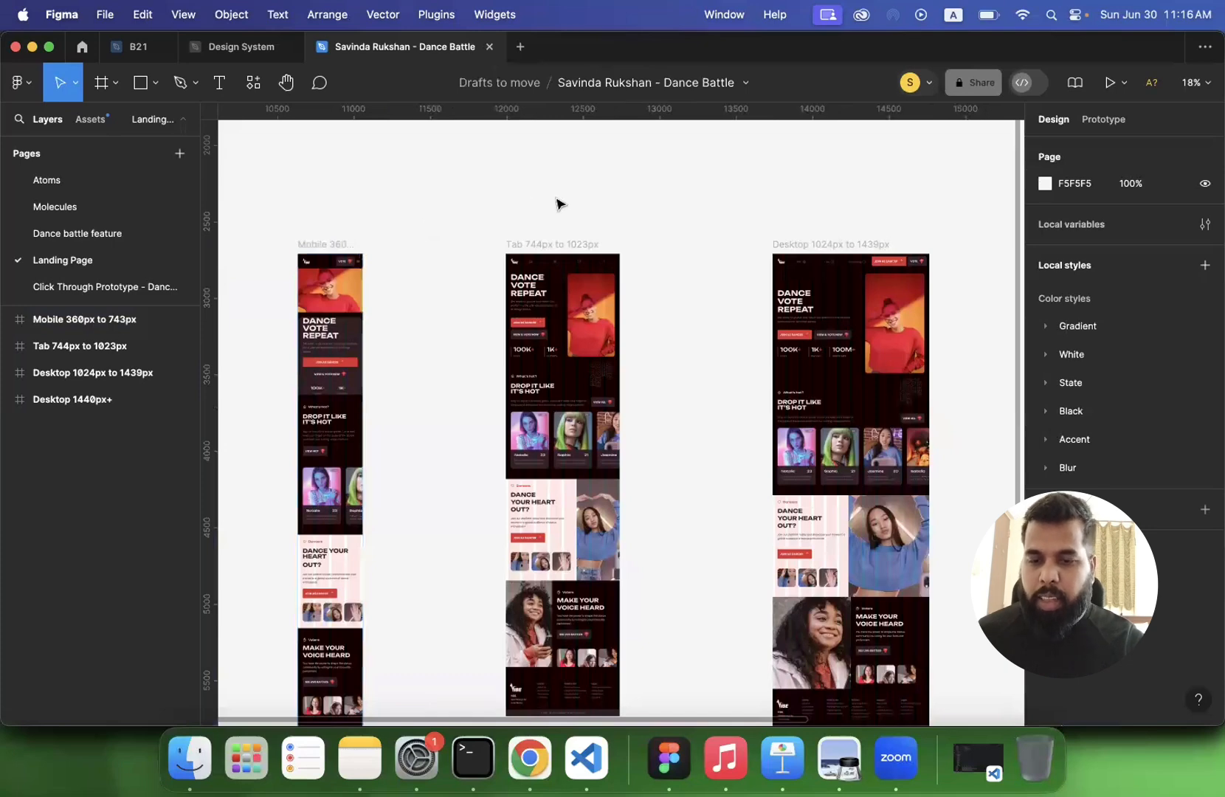
scroll(555, 202, up, 5)
click(240, 48)
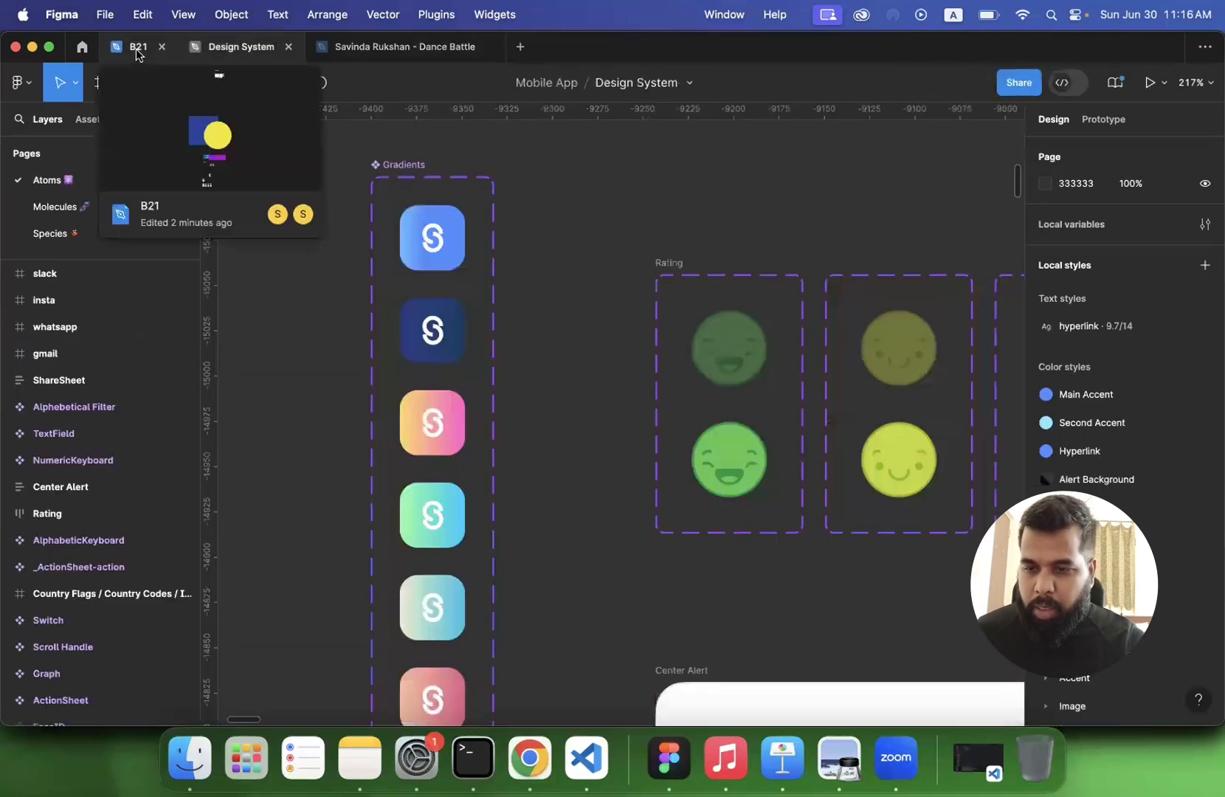
click(137, 48)
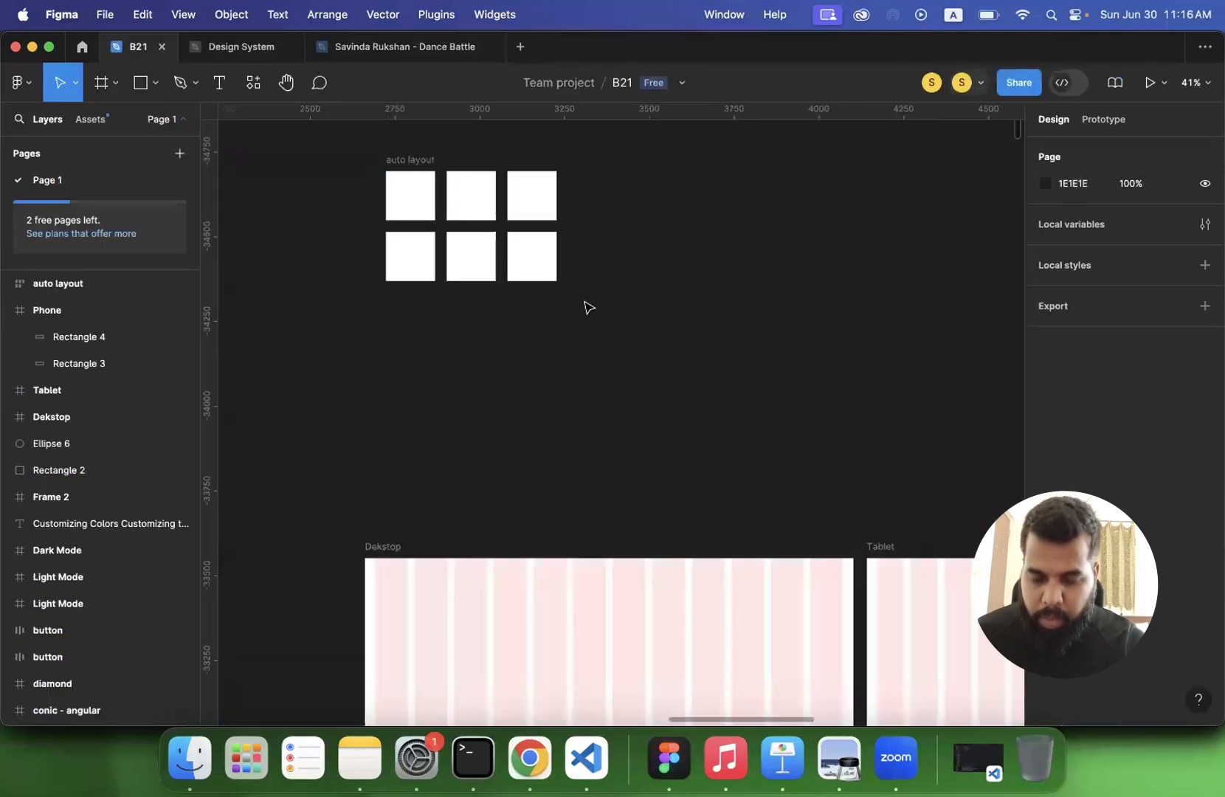
- Switch to Preview and show the Auto Layout slide on page 8 of lecture 4.pdf
click(842, 760)
scroll(605, 440, down, 1)
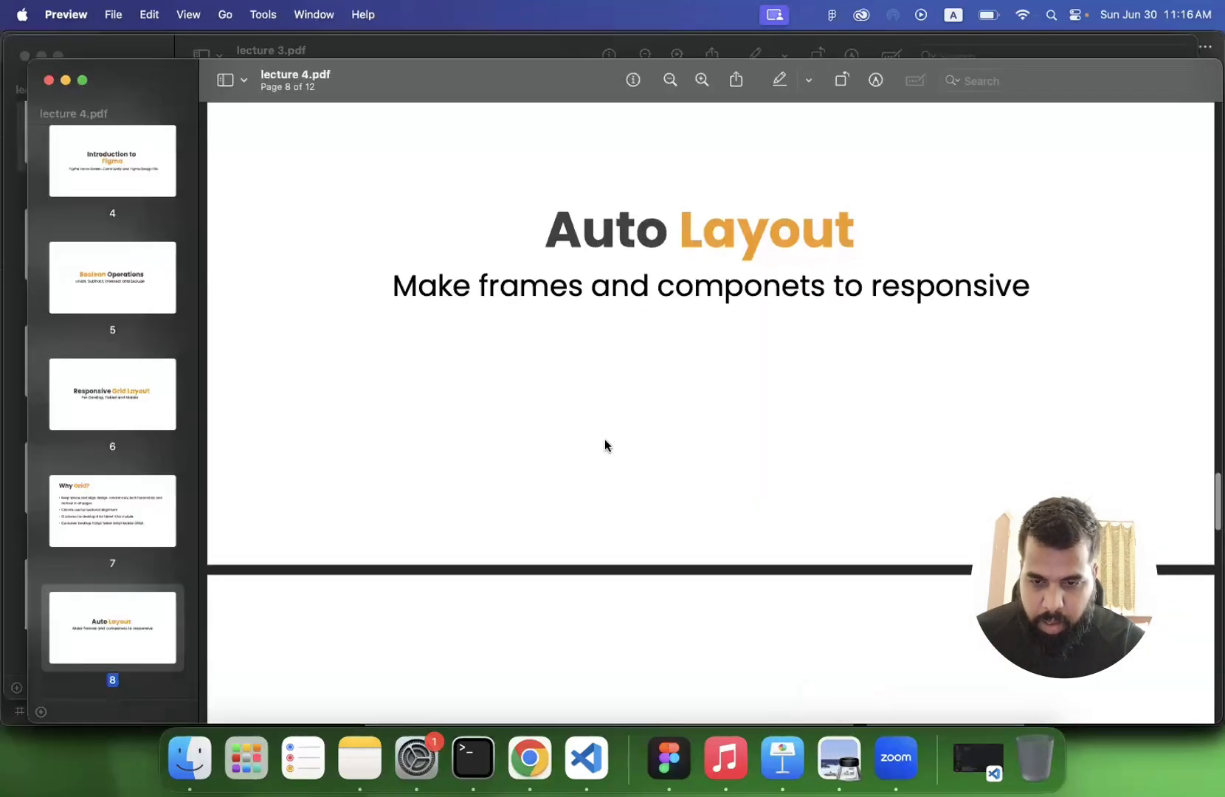
scroll(606, 440, up, 4)
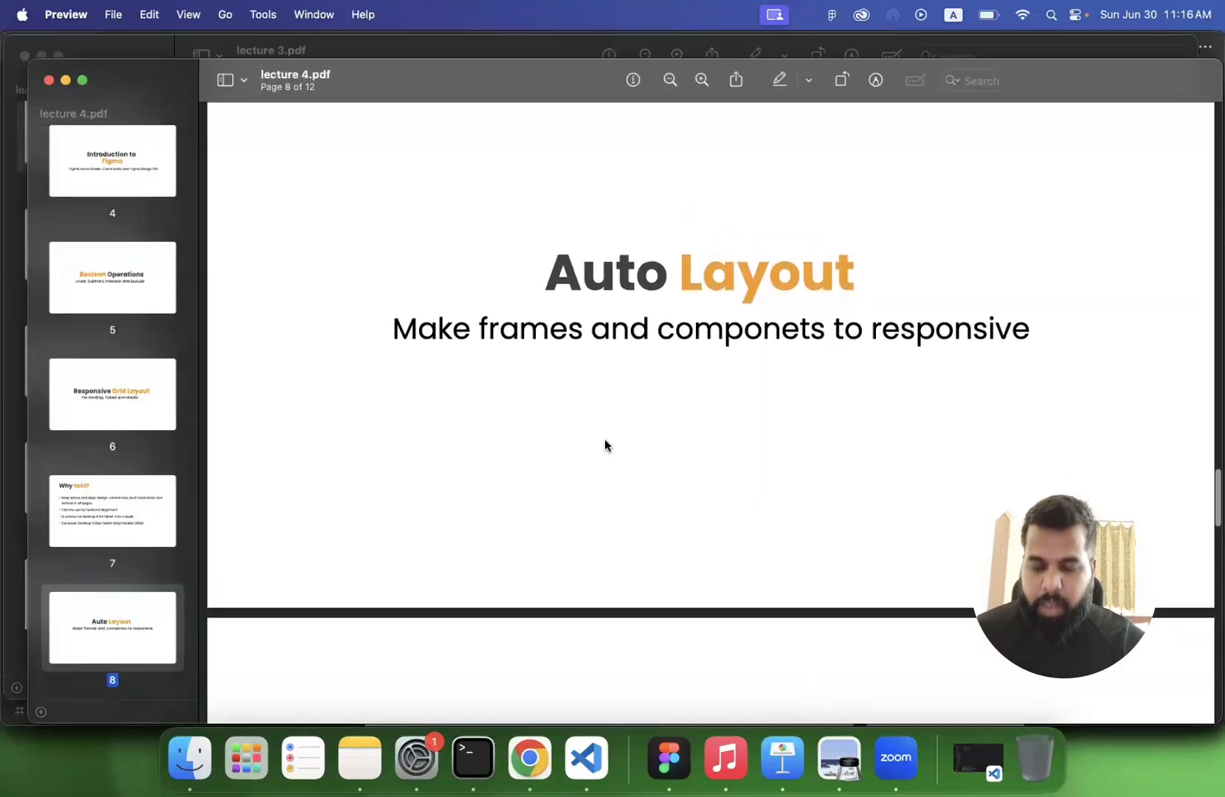
scroll(605, 441, up, 2)
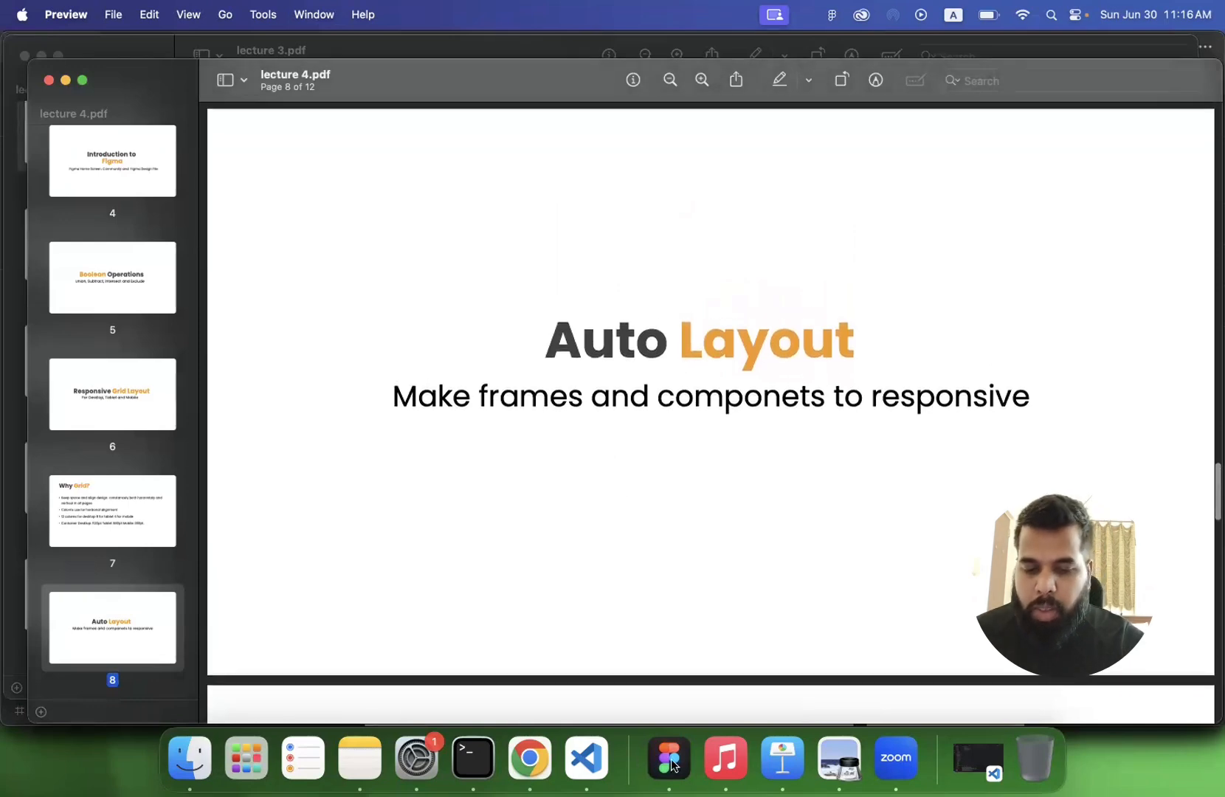
- Show the Components slide on page 9 of lecture 4.pdf, and switch back to the B21 file in Figma
scroll(613, 379, down, 3)
scroll(613, 380, down, 8)
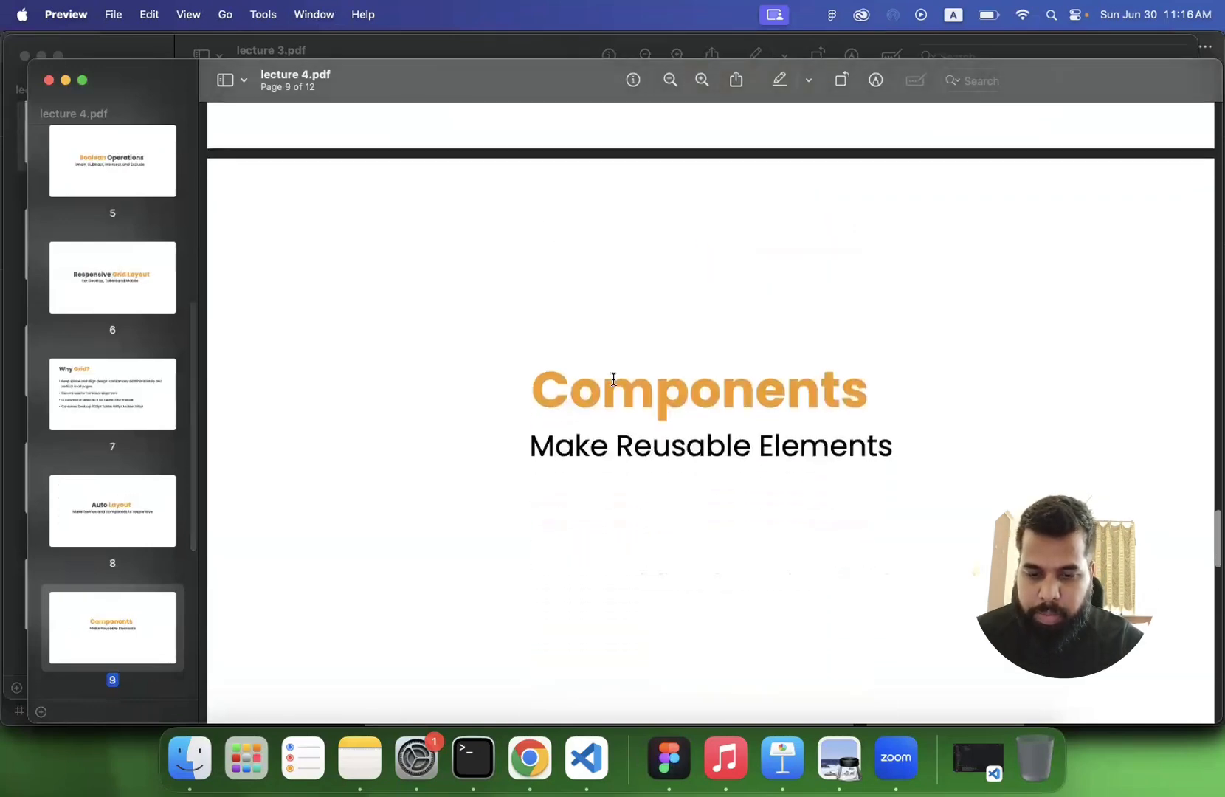
scroll(613, 379, up, 3)
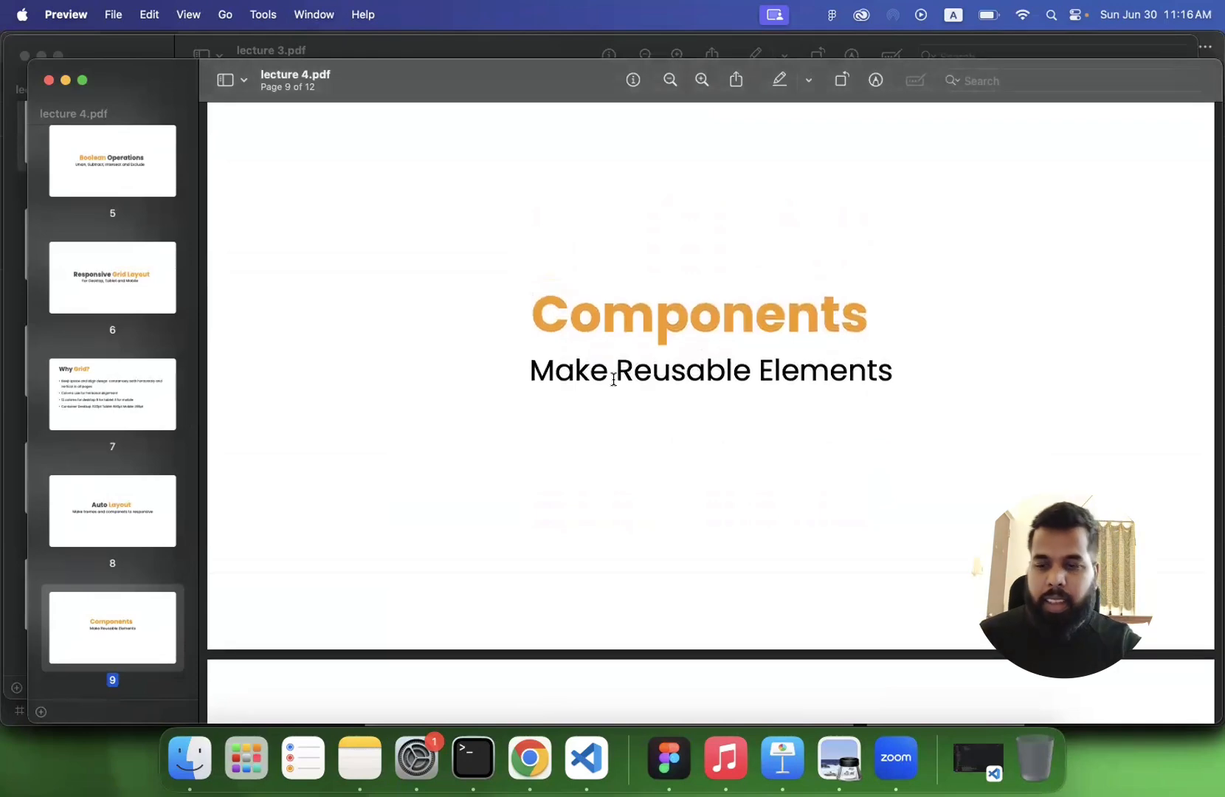
click(669, 758)
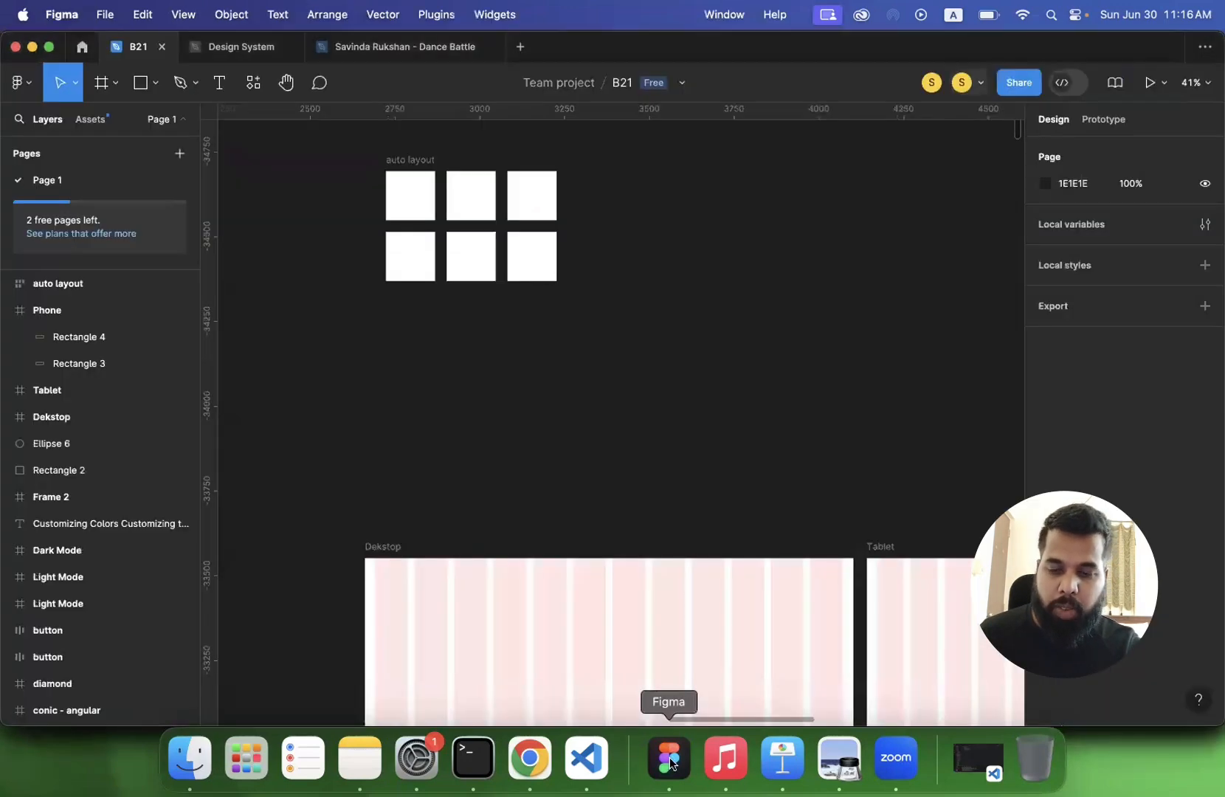
- Start a text layer on the empty canvas above the auto layout frame and set its font size to 64
scroll(579, 290, up, 5)
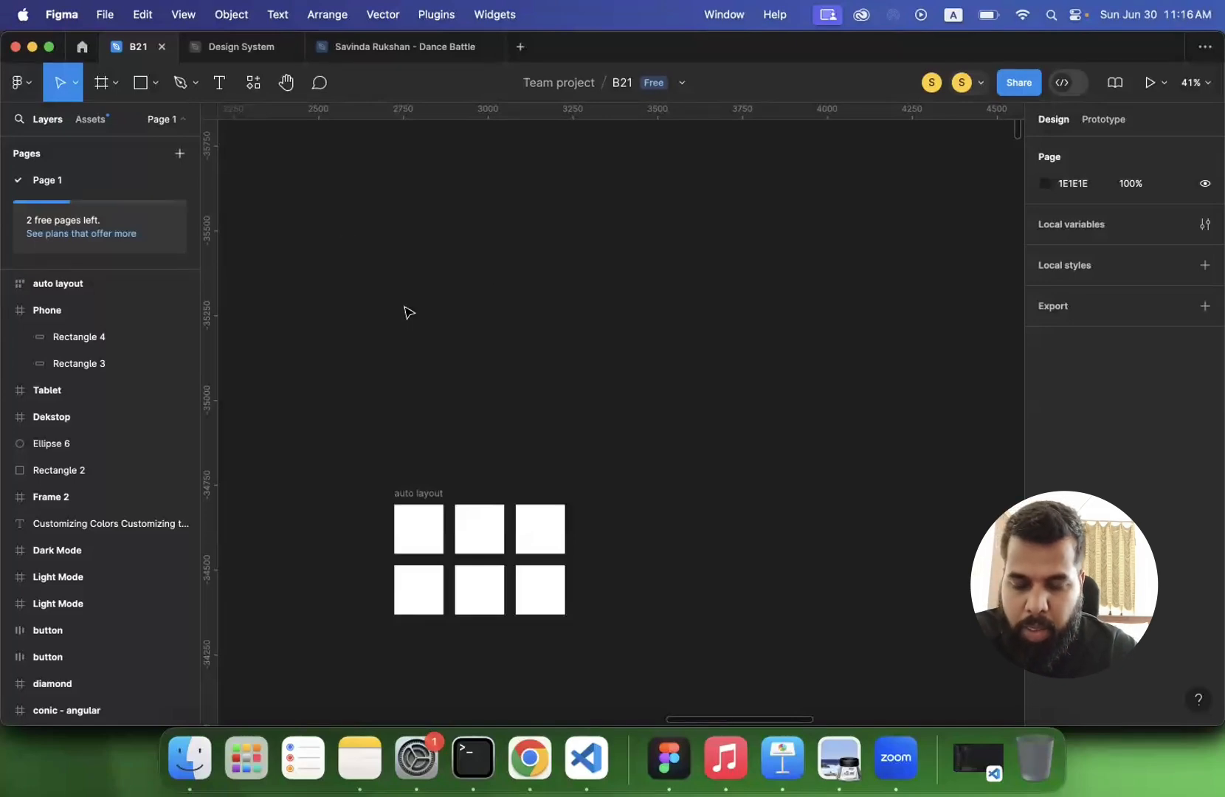
scroll(412, 362, up, 3)
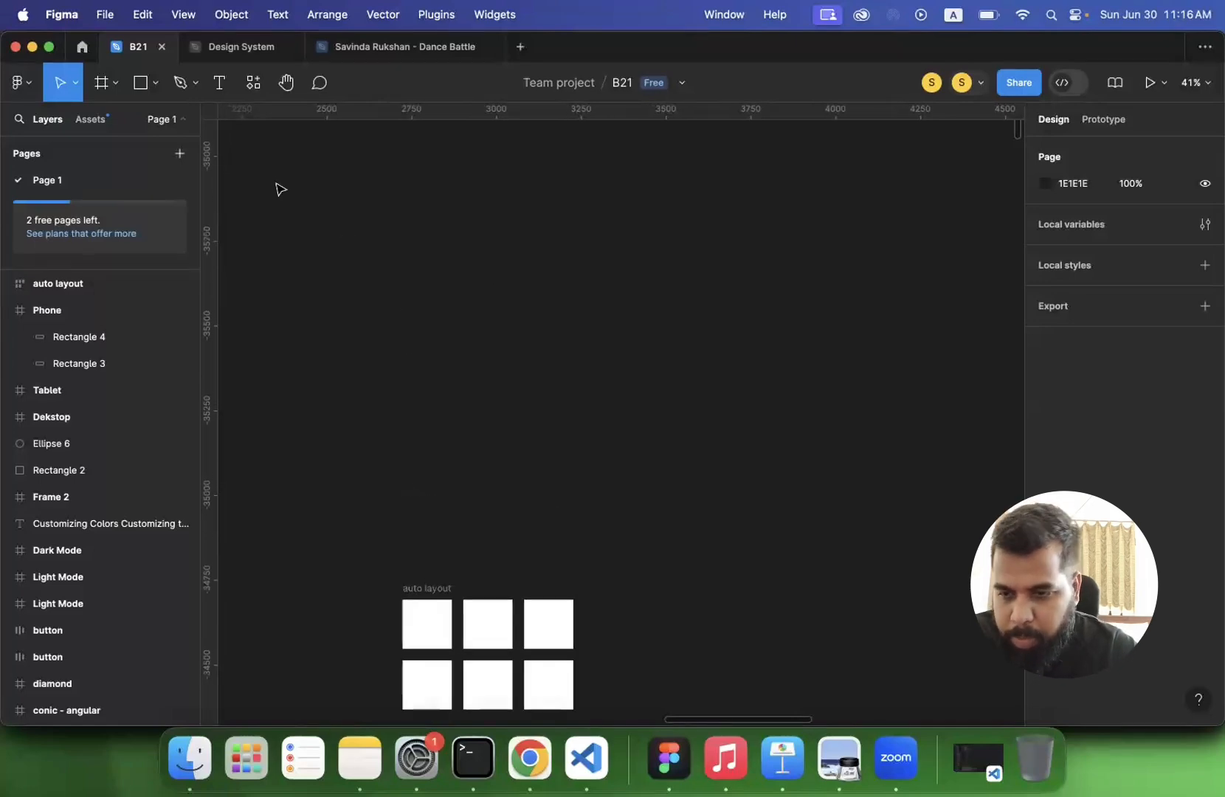
click(220, 84)
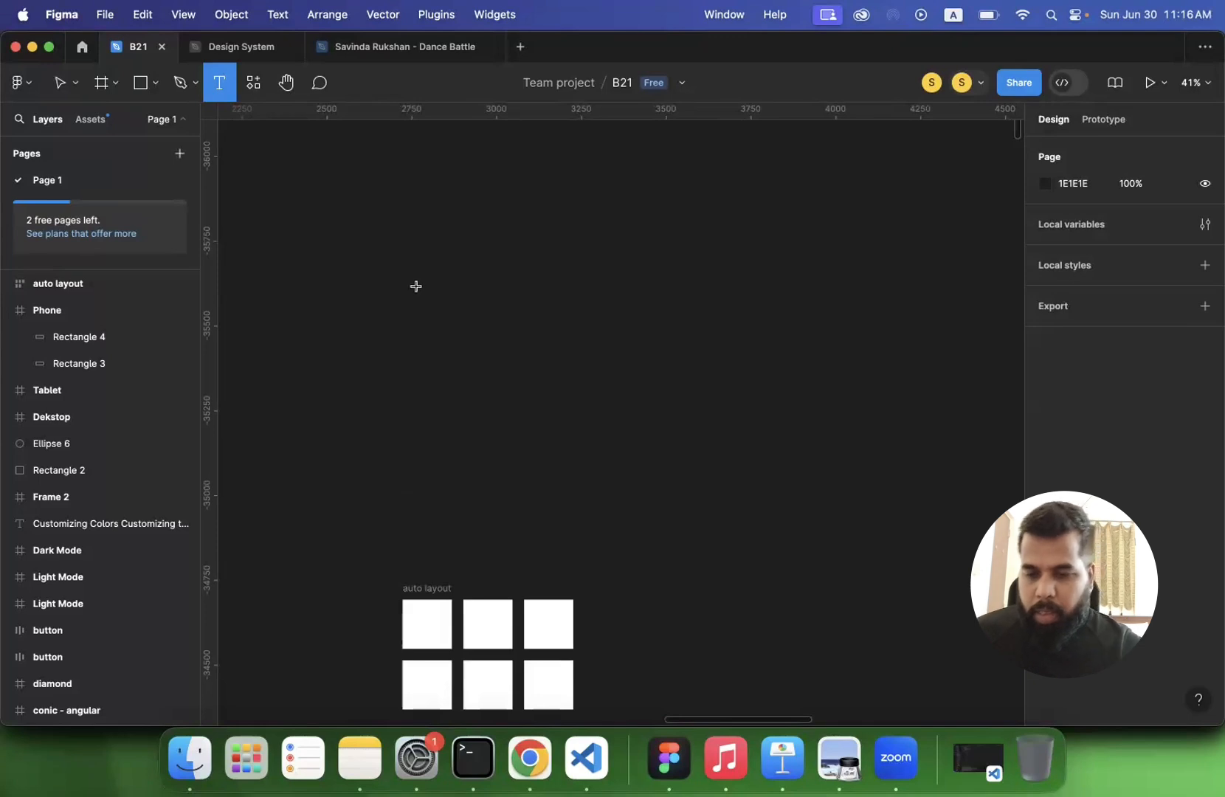
scroll(441, 303, up, 3)
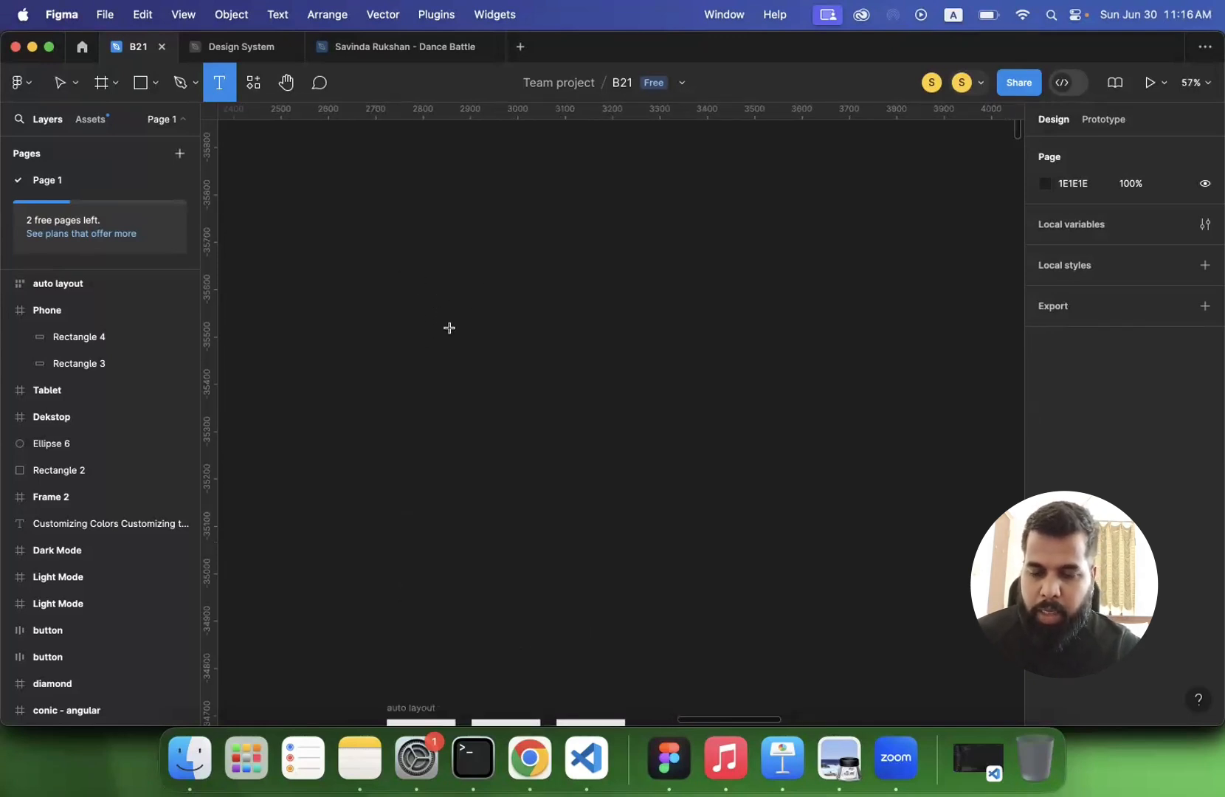
click(444, 359)
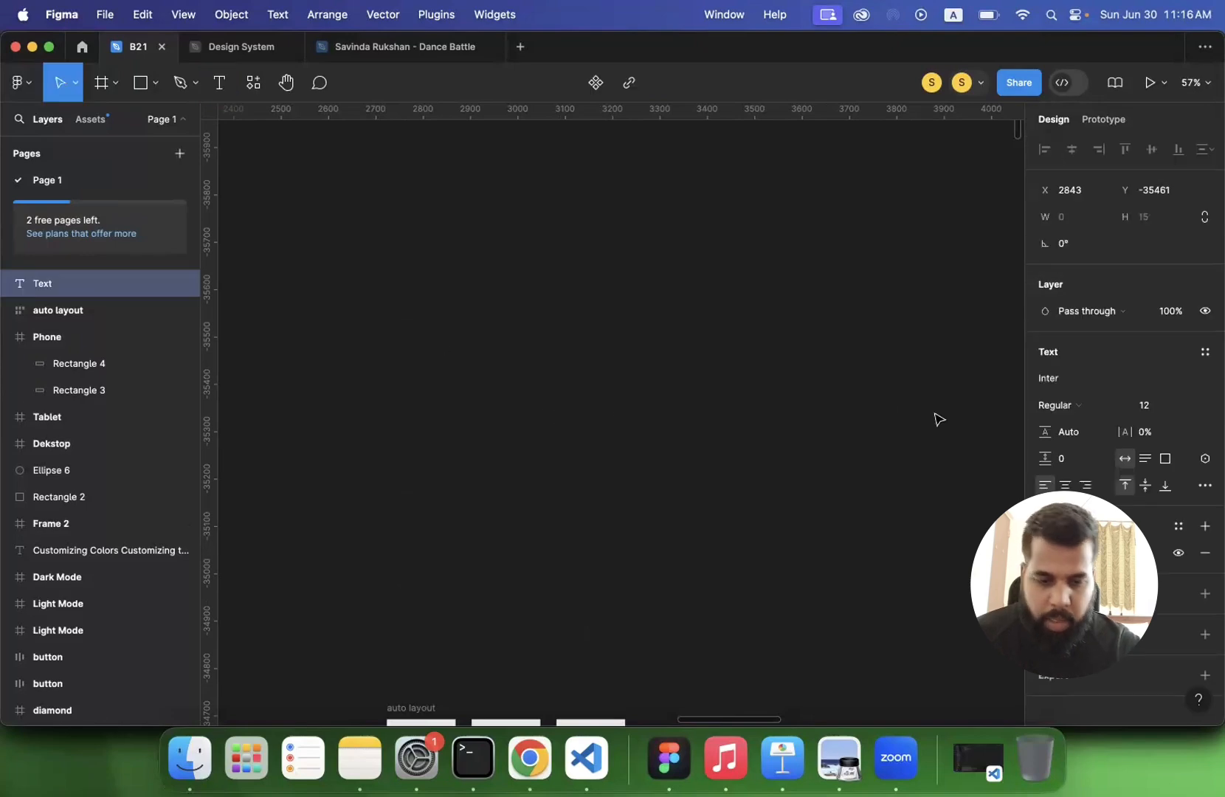
click(1189, 413)
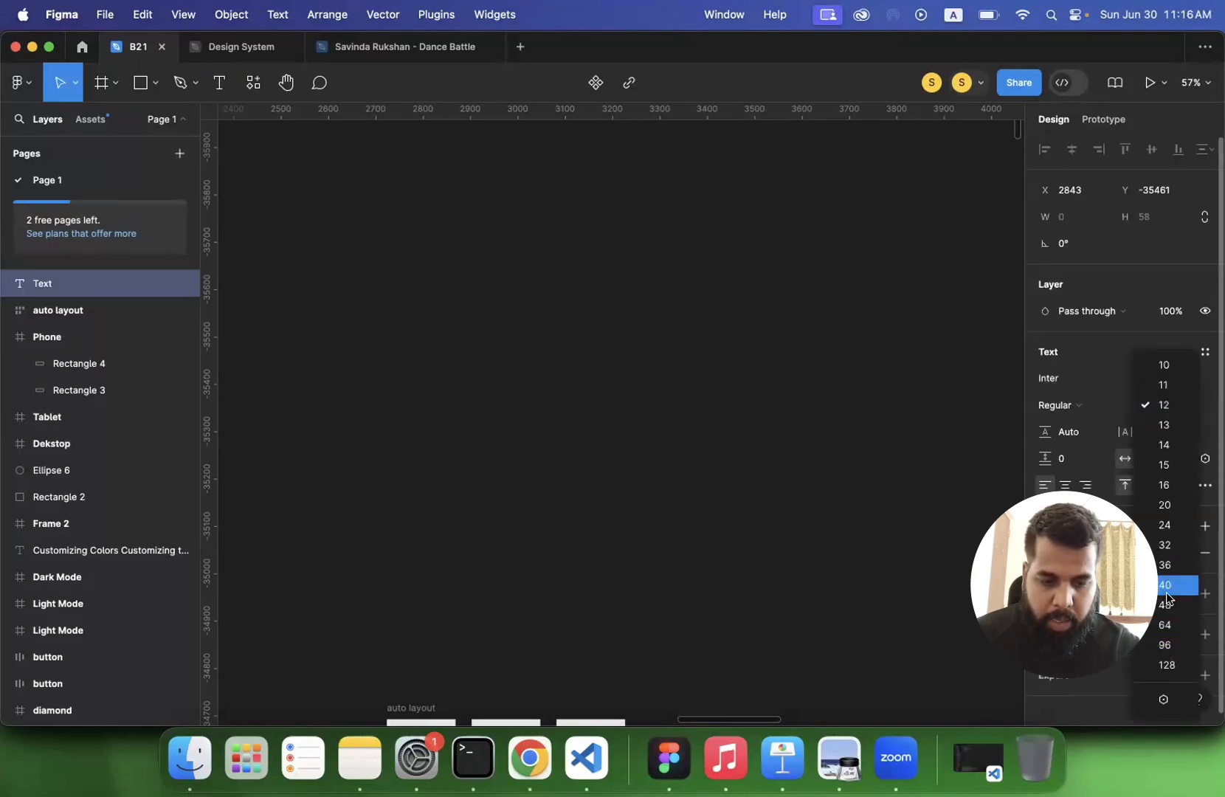
click(1166, 626)
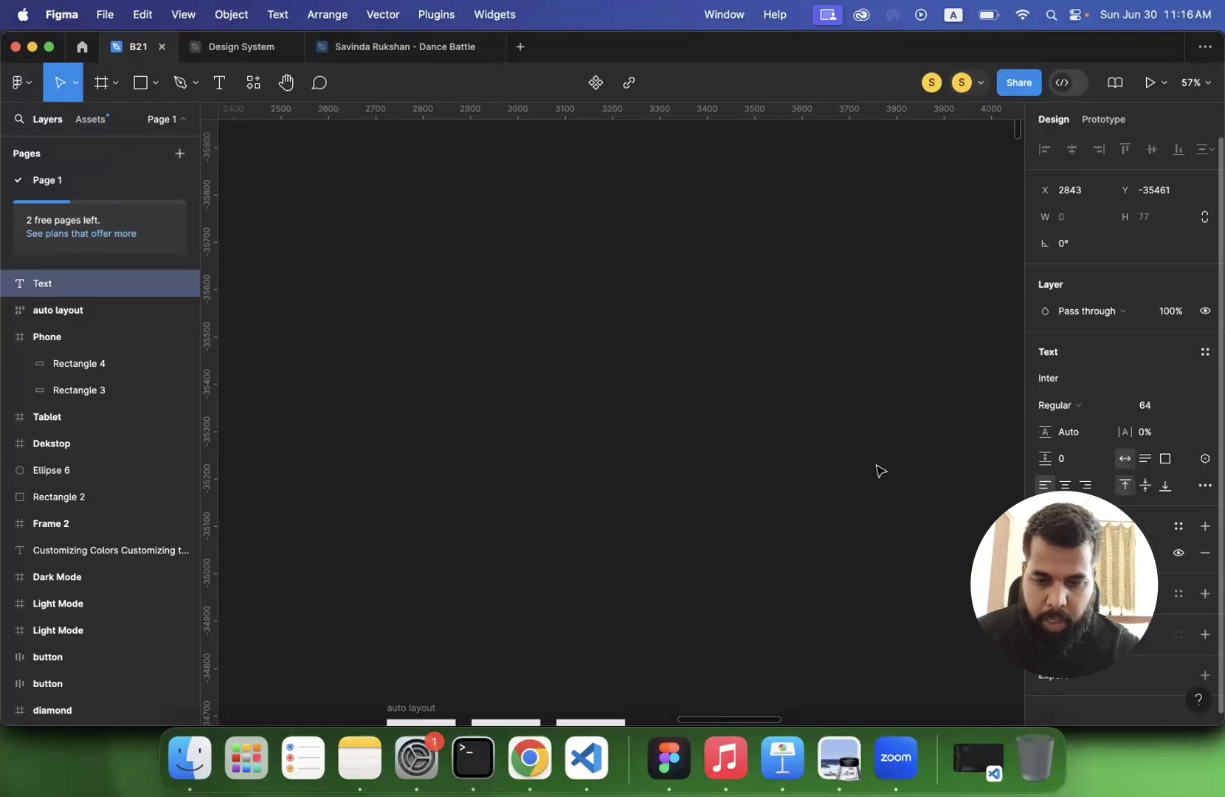
- Enter "Sign Up" as the content of the new text layer
text(Su)
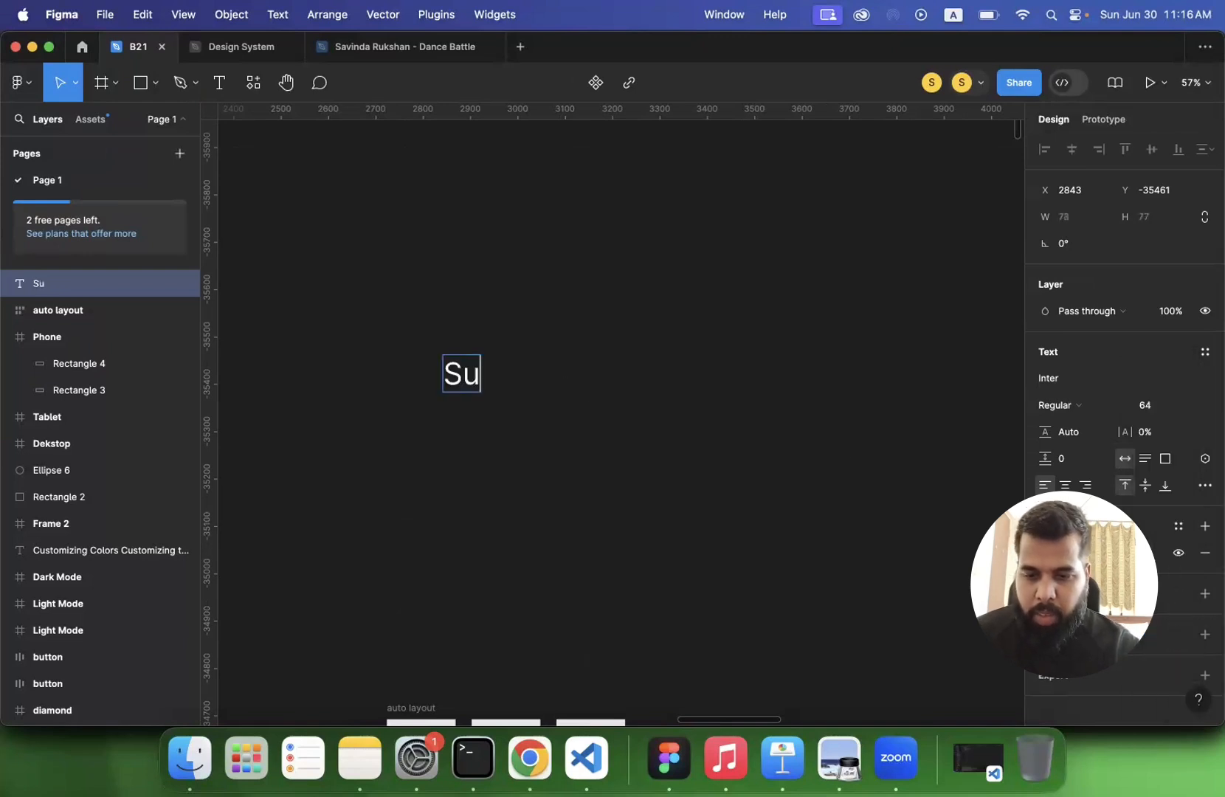
key(BackSpace)
text(ign Y)
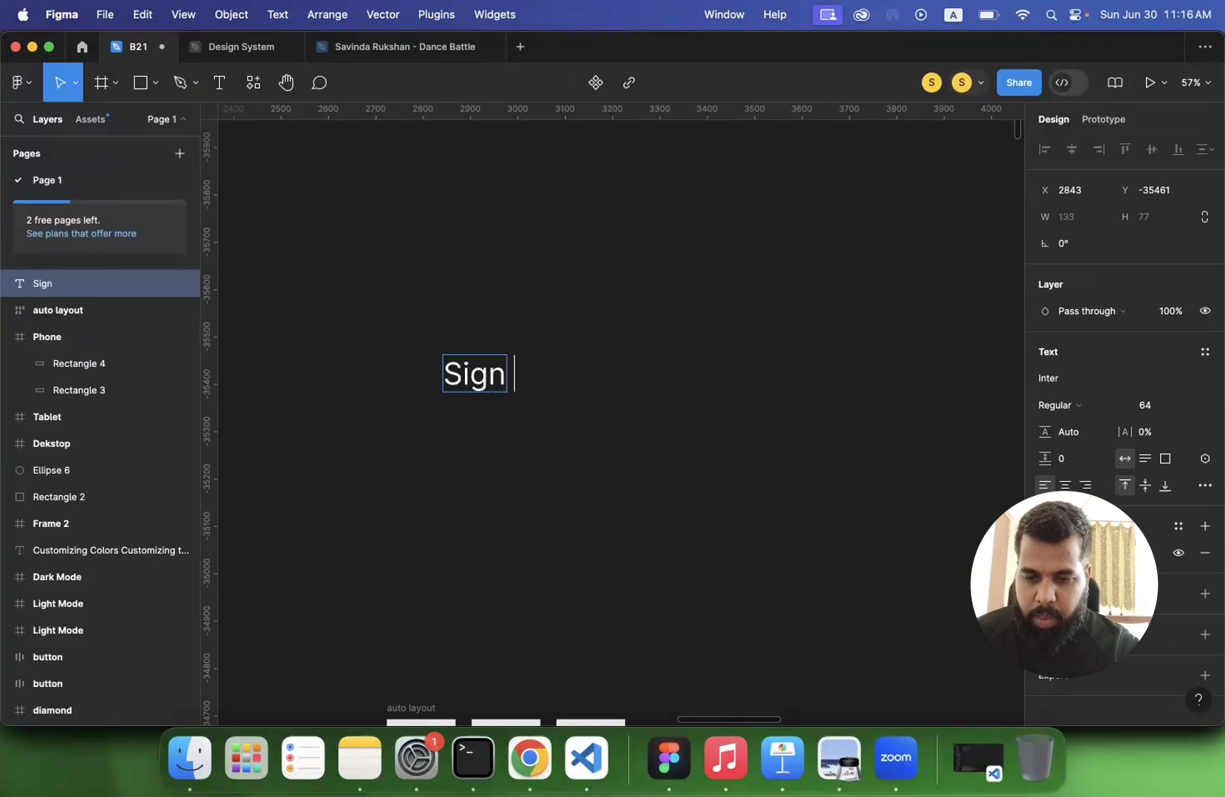
key(BackSpace)
key(BackSpace)
text(Up)
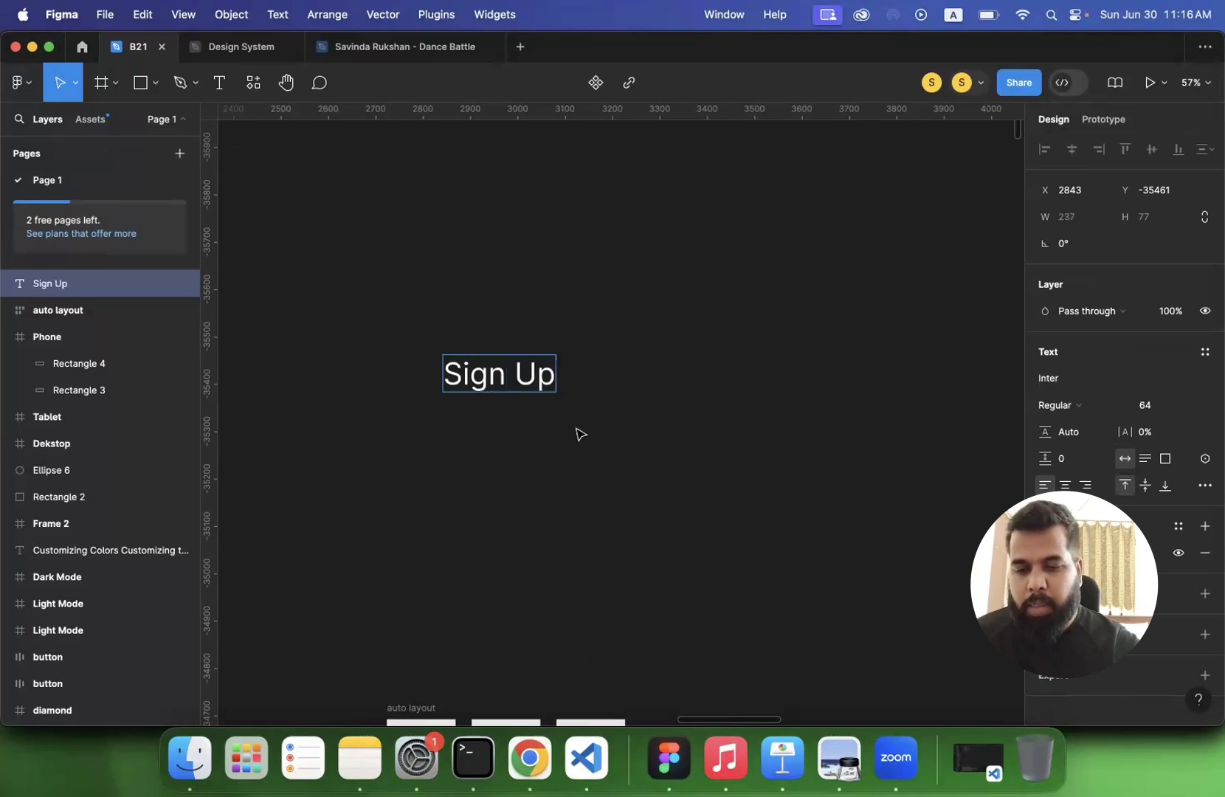
key(Escape)
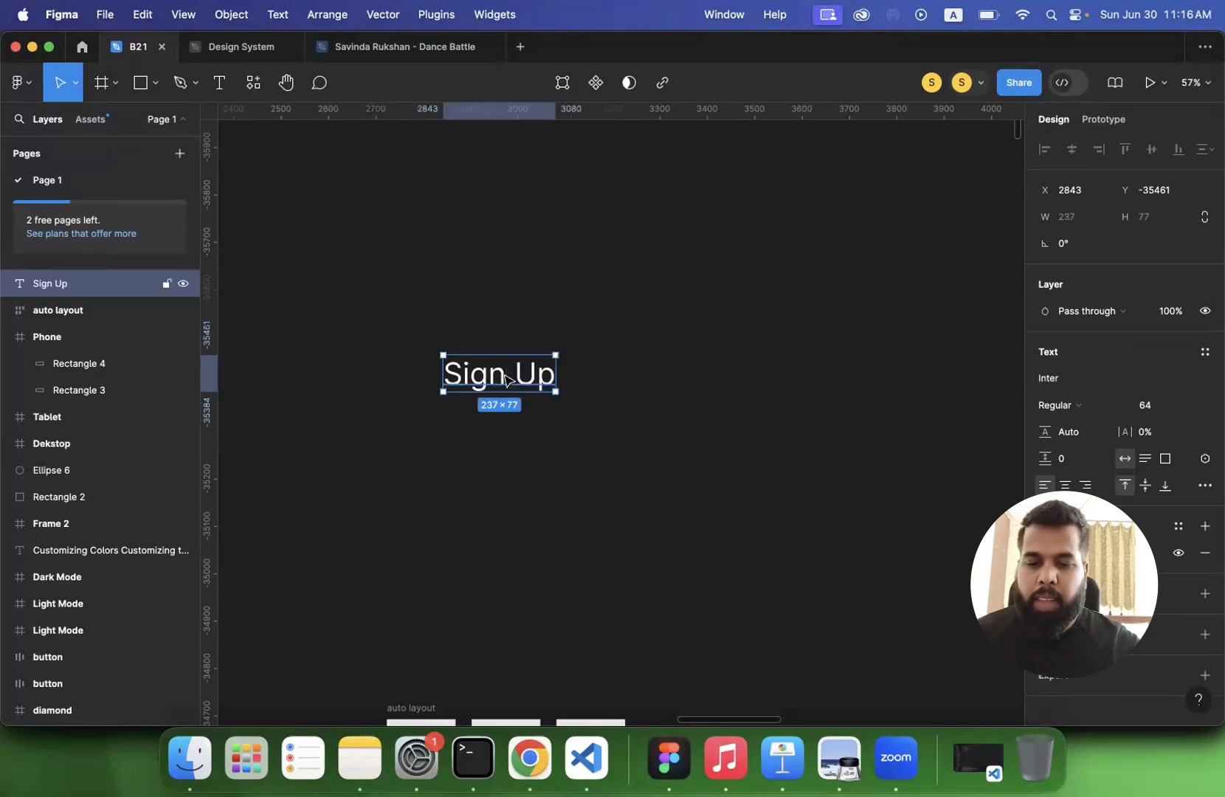
- Wrap the Sign Up text in a frame and rename the frame as button
right_click(506, 380)
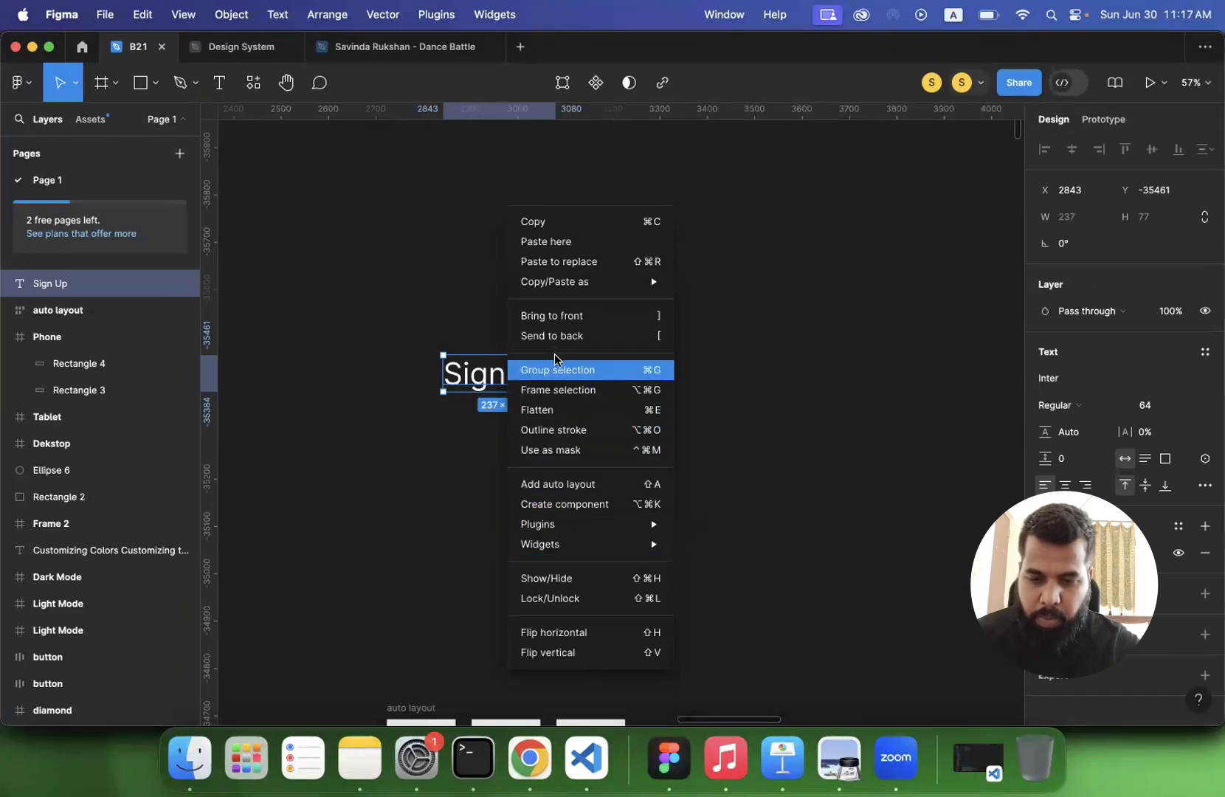
click(560, 397)
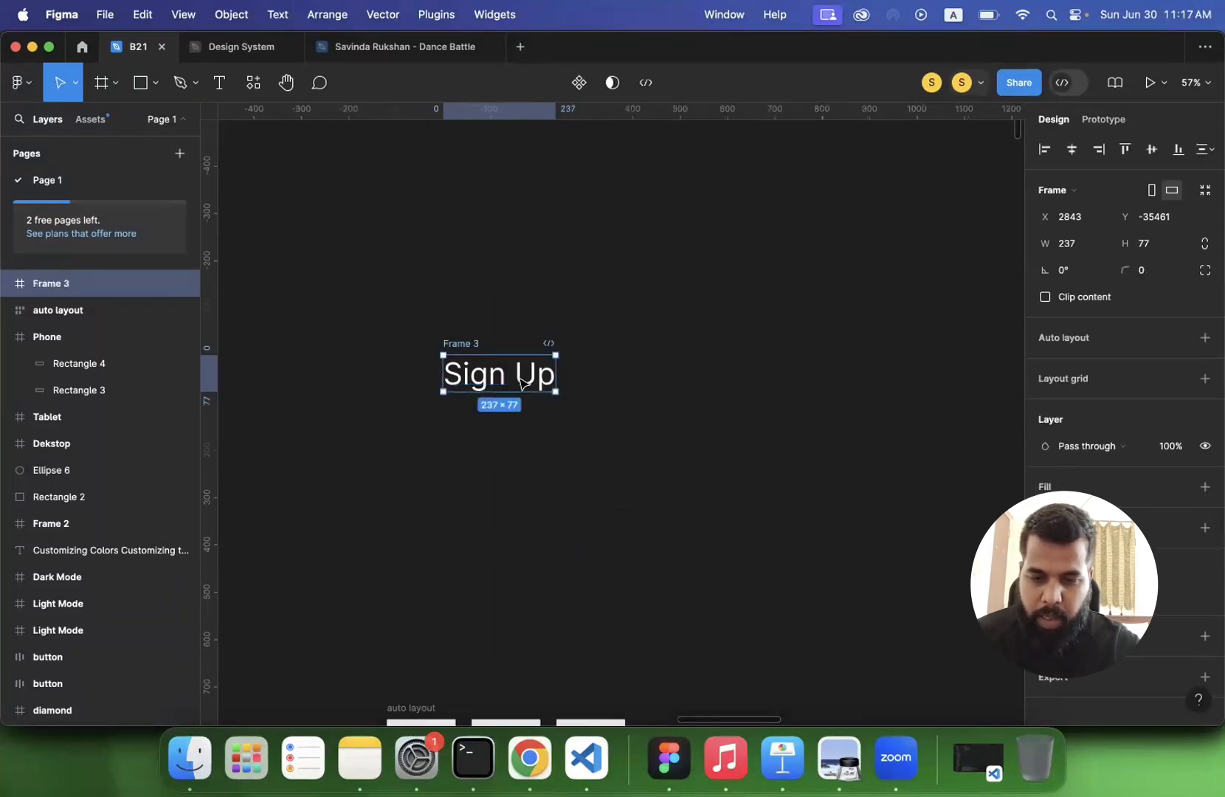
double_click(45, 285)
text(button)
key(Return)
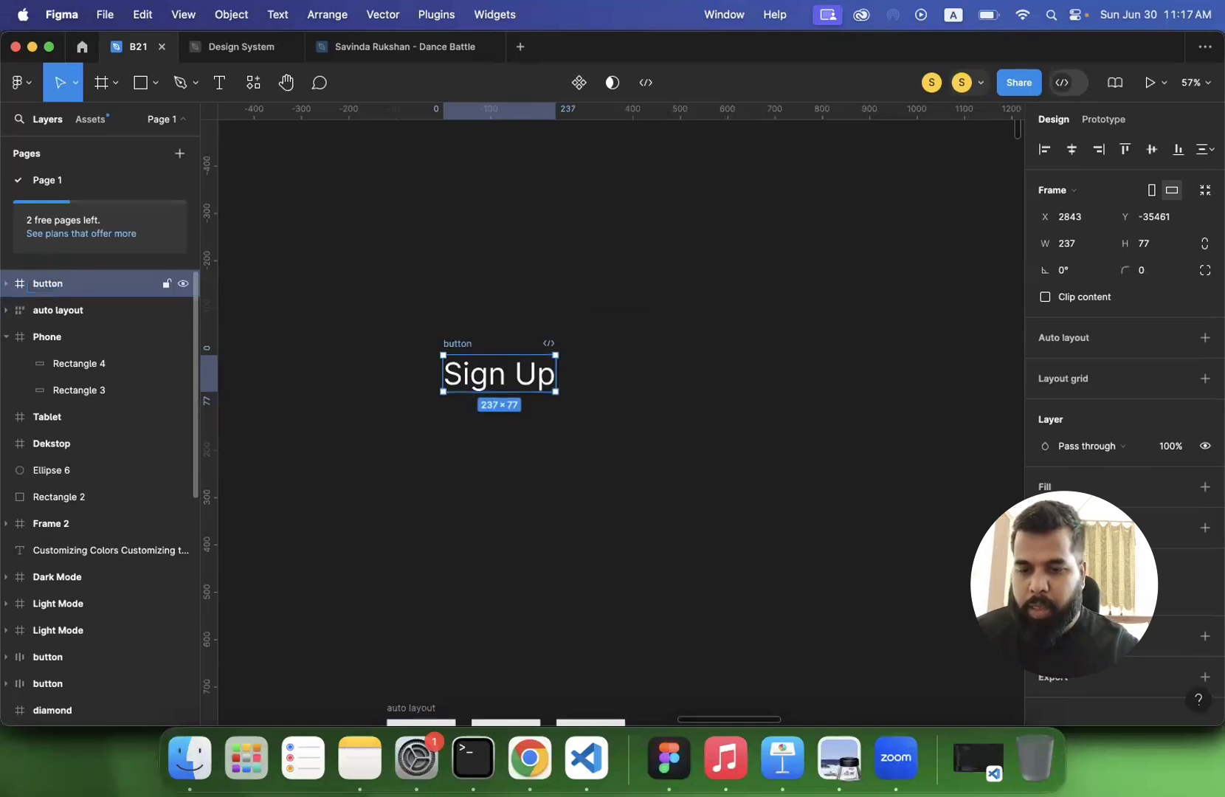
- Add auto layout to the button frame and give it a linear gradient fill
click(1205, 337)
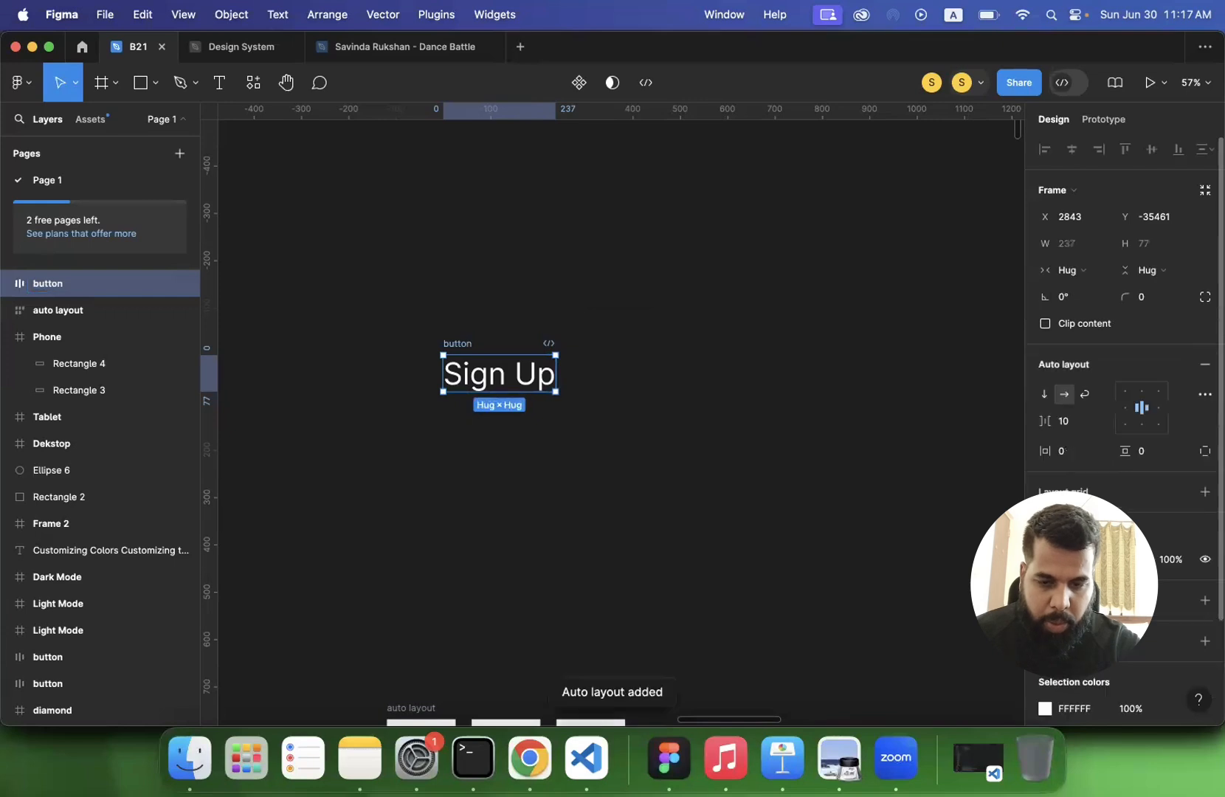
click(1068, 455)
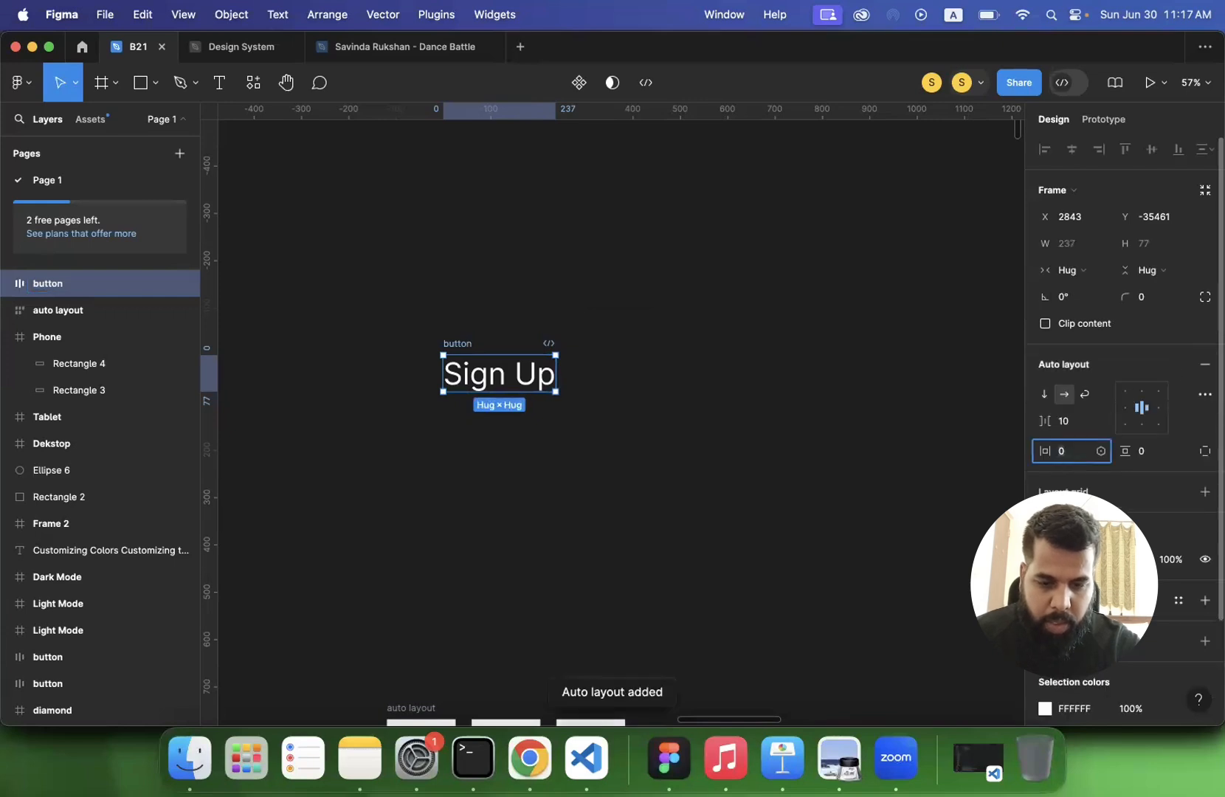
scroll(1068, 455, down, 2)
click(1205, 507)
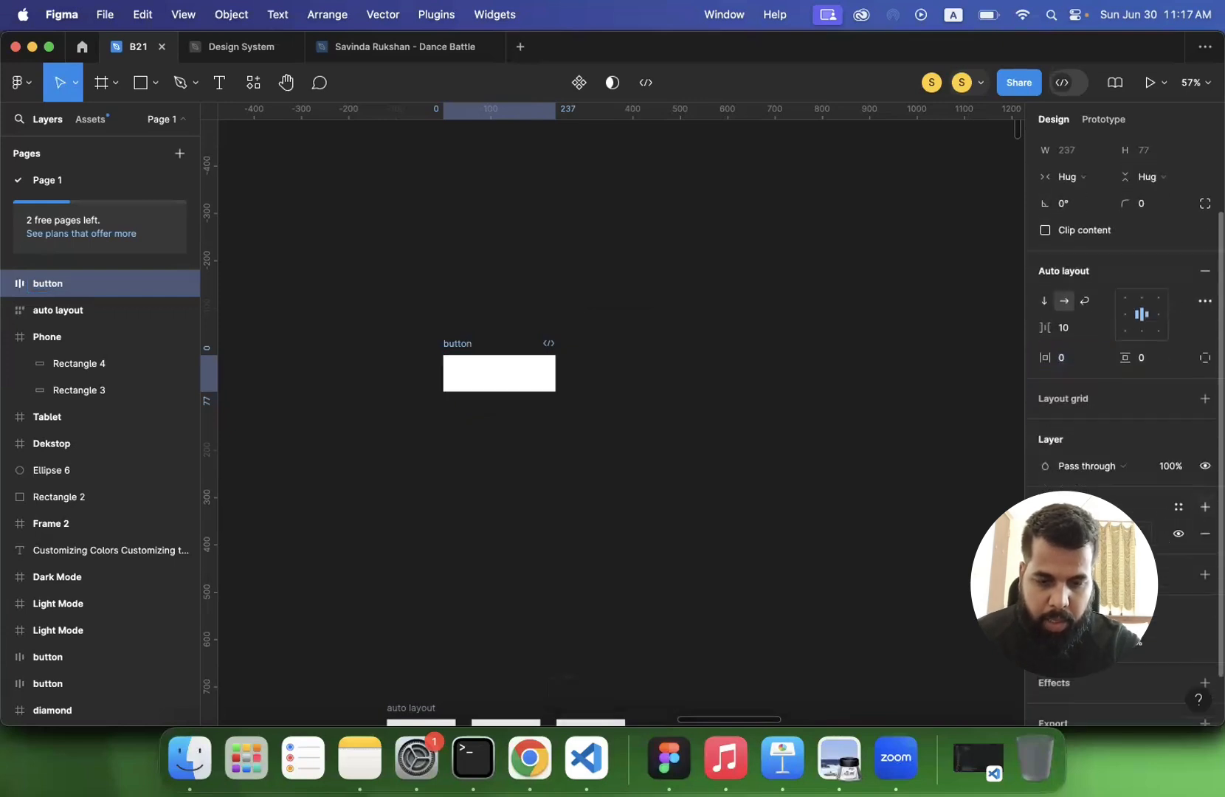
click(1046, 534)
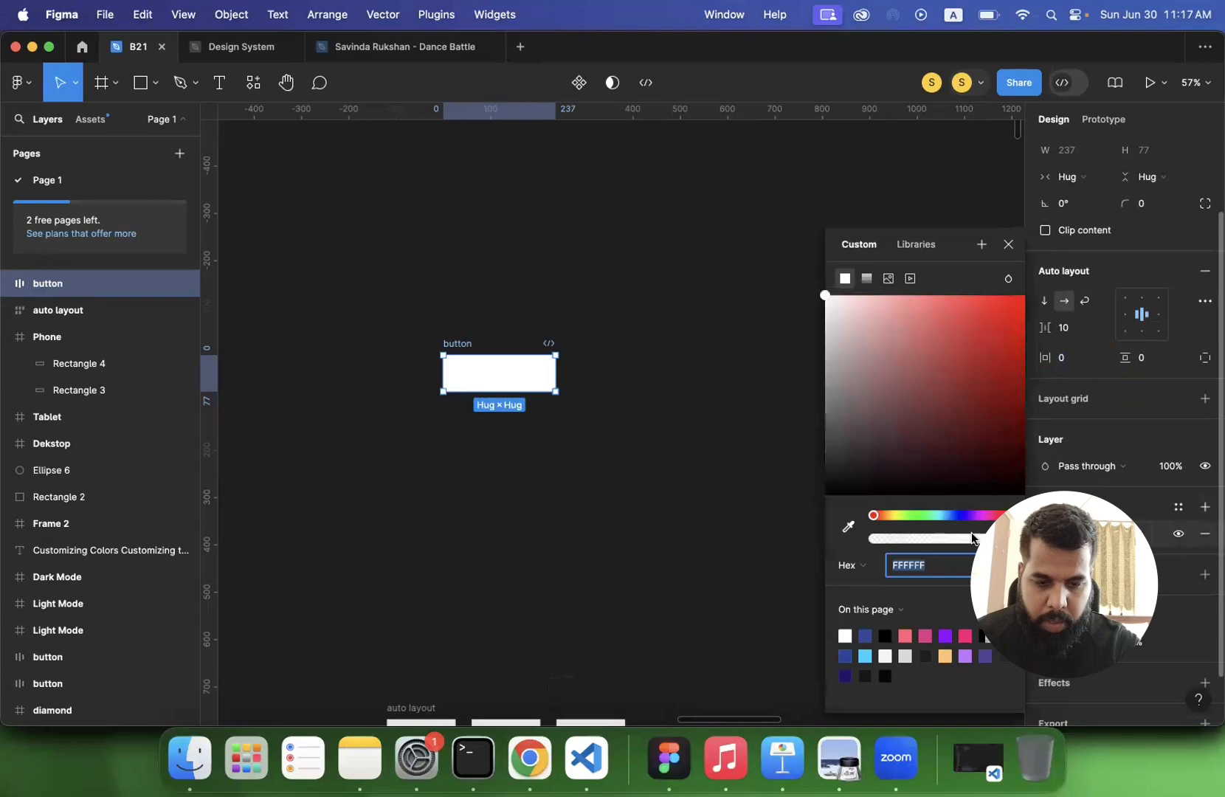
click(865, 278)
click(876, 315)
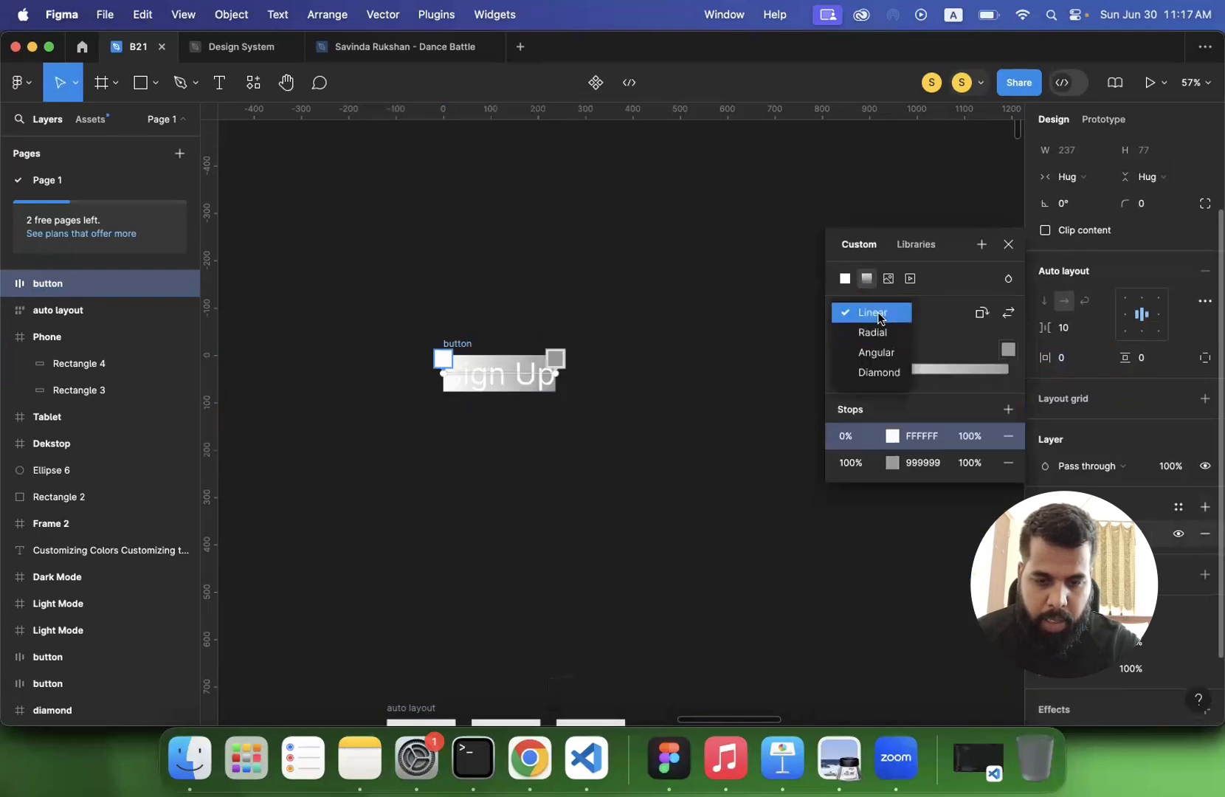
click(878, 319)
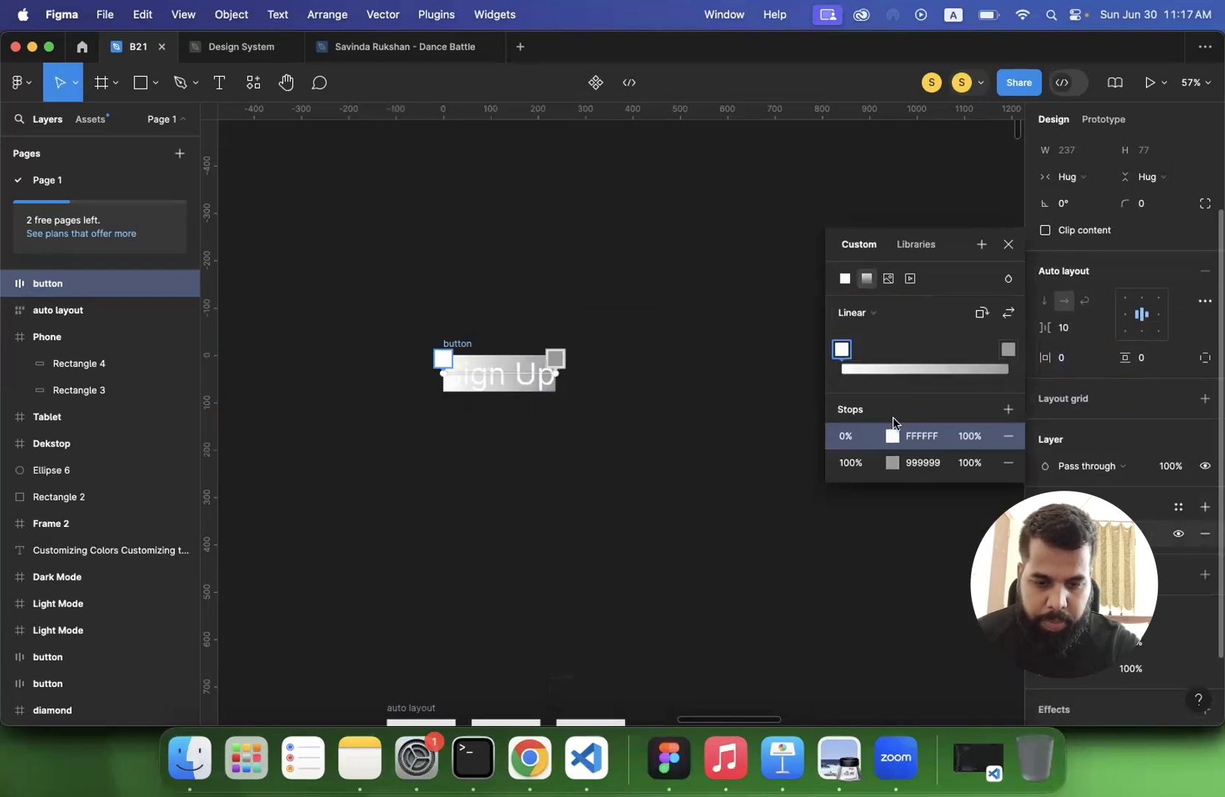
- Color the button gradient's 0% stop FF5F6D and its 100% stop E23388 using the page's existing colors
click(892, 436)
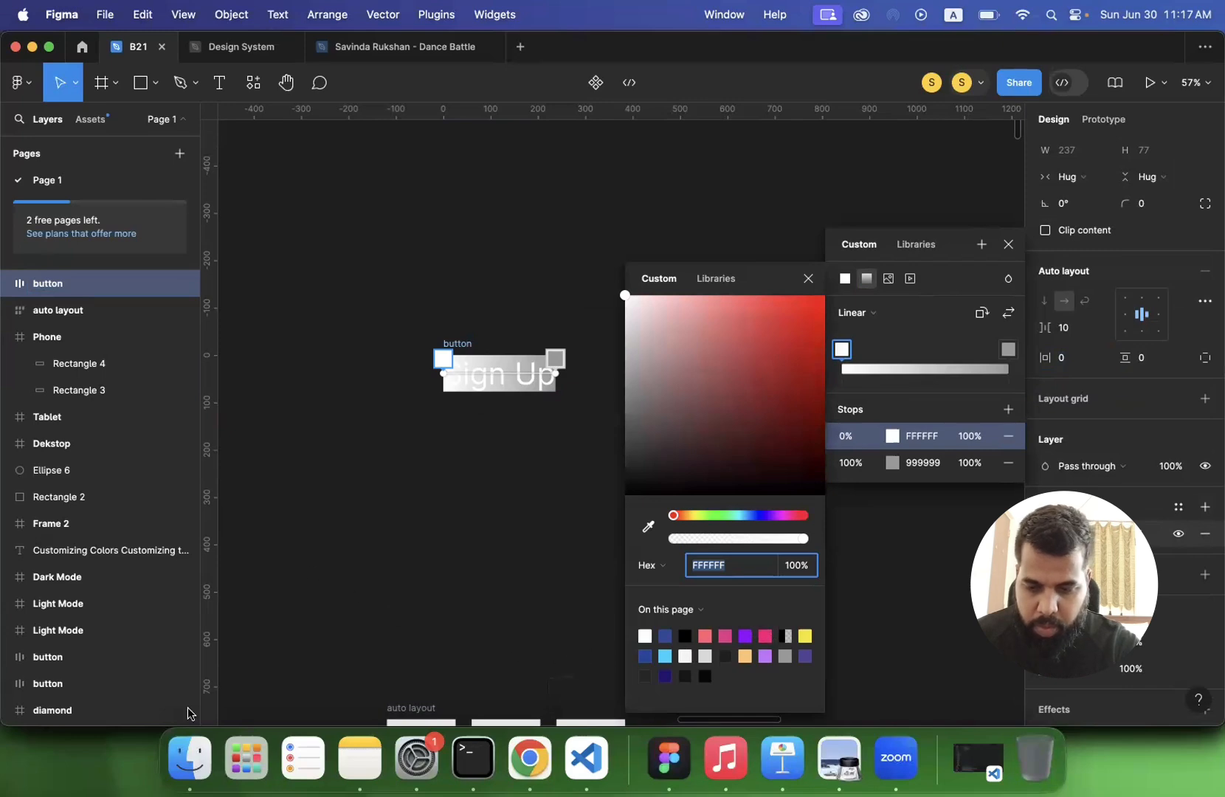
click(706, 637)
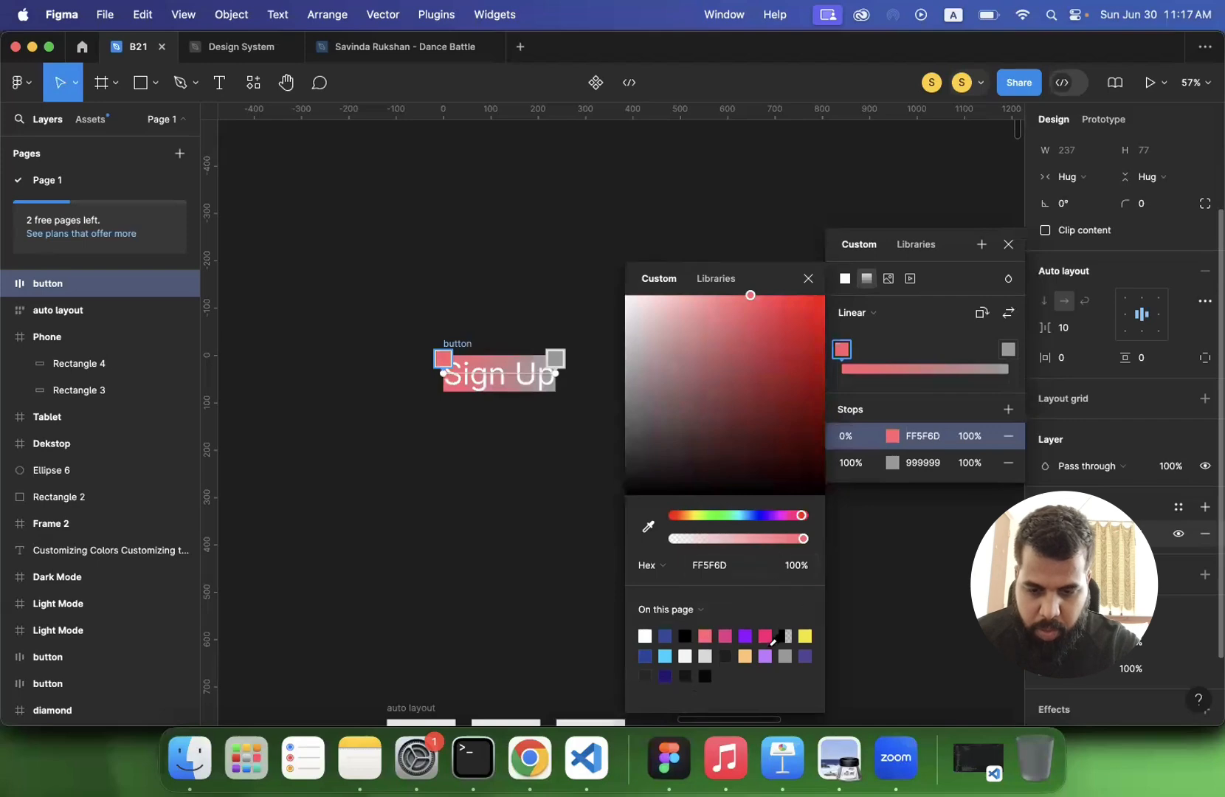
click(894, 464)
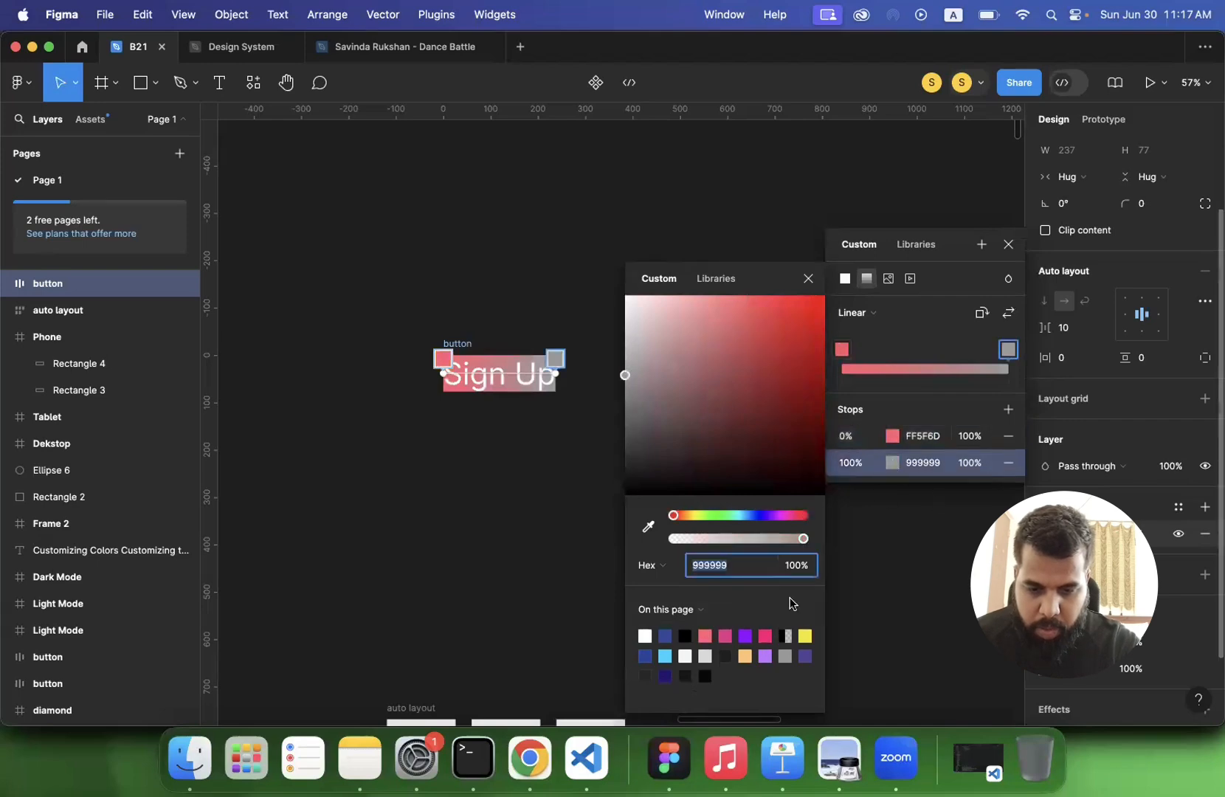
click(727, 632)
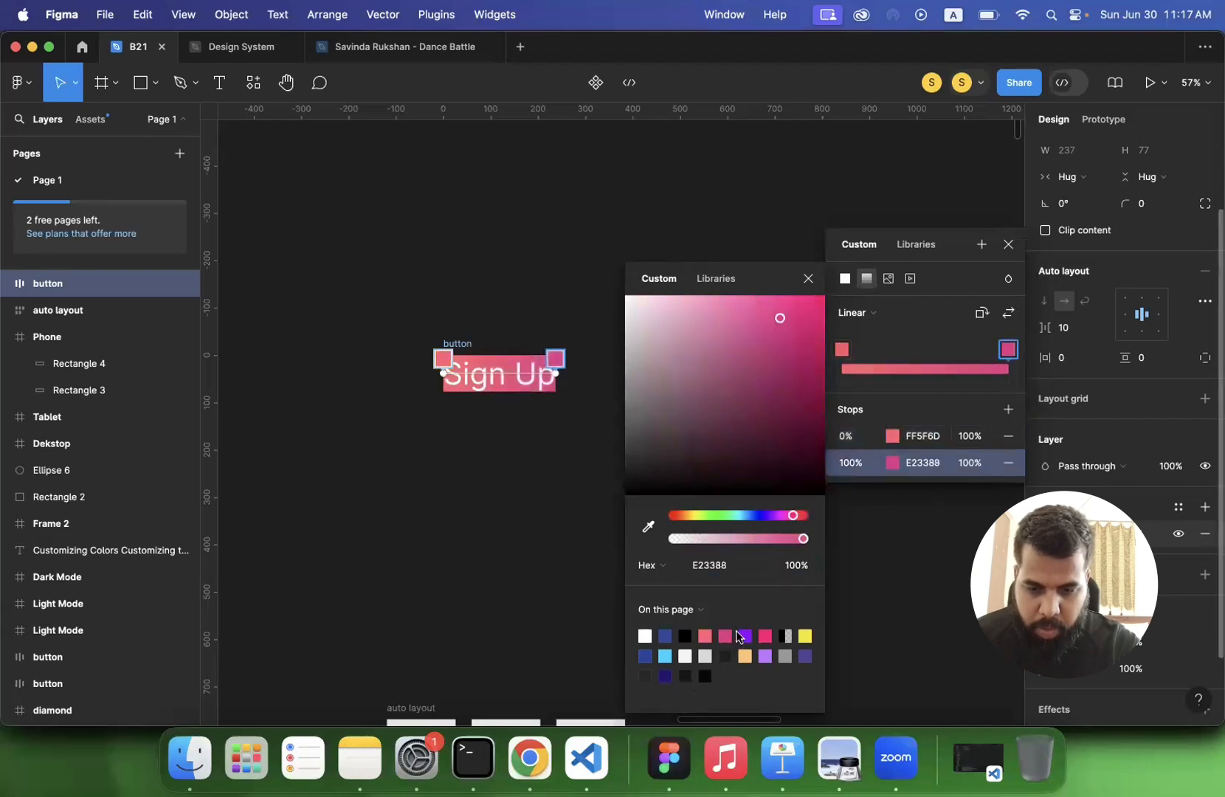
- Set the button gradient's 0% stop to purple C274FF and its 100% stop to the page's coral color
click(437, 361)
click(767, 654)
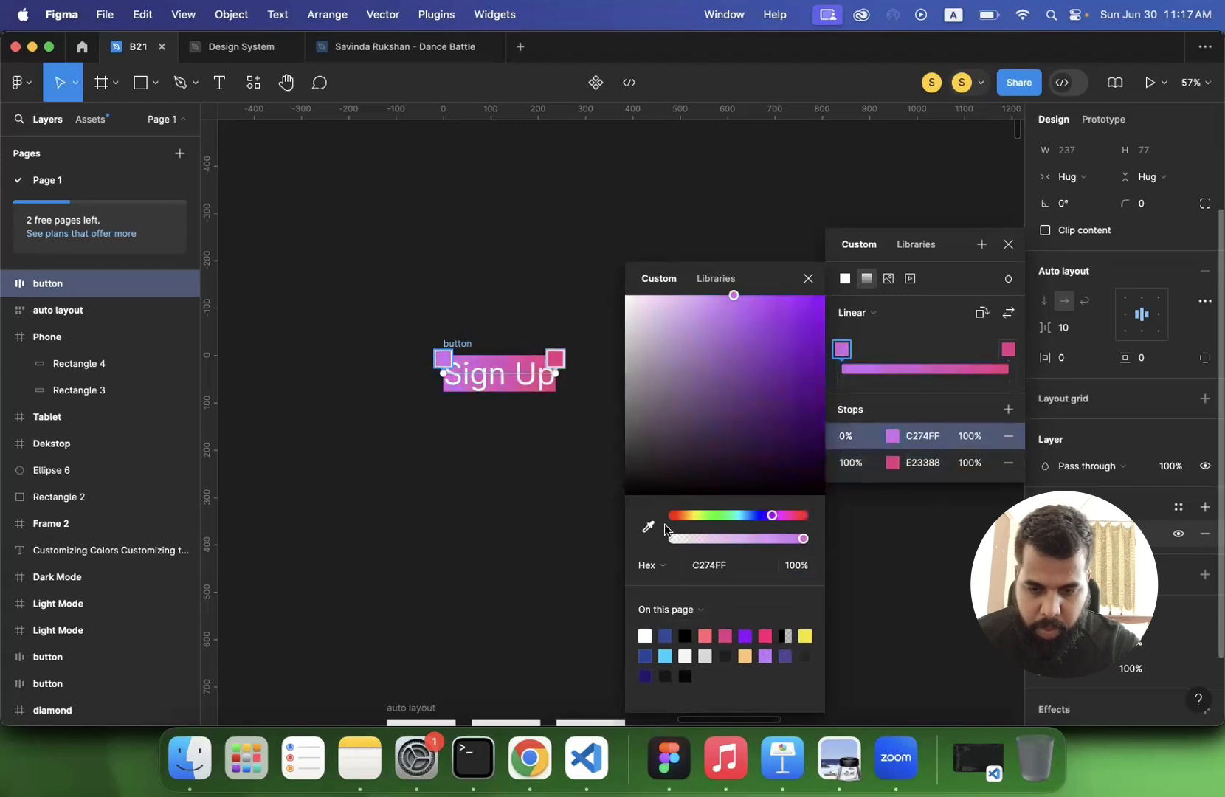
click(556, 359)
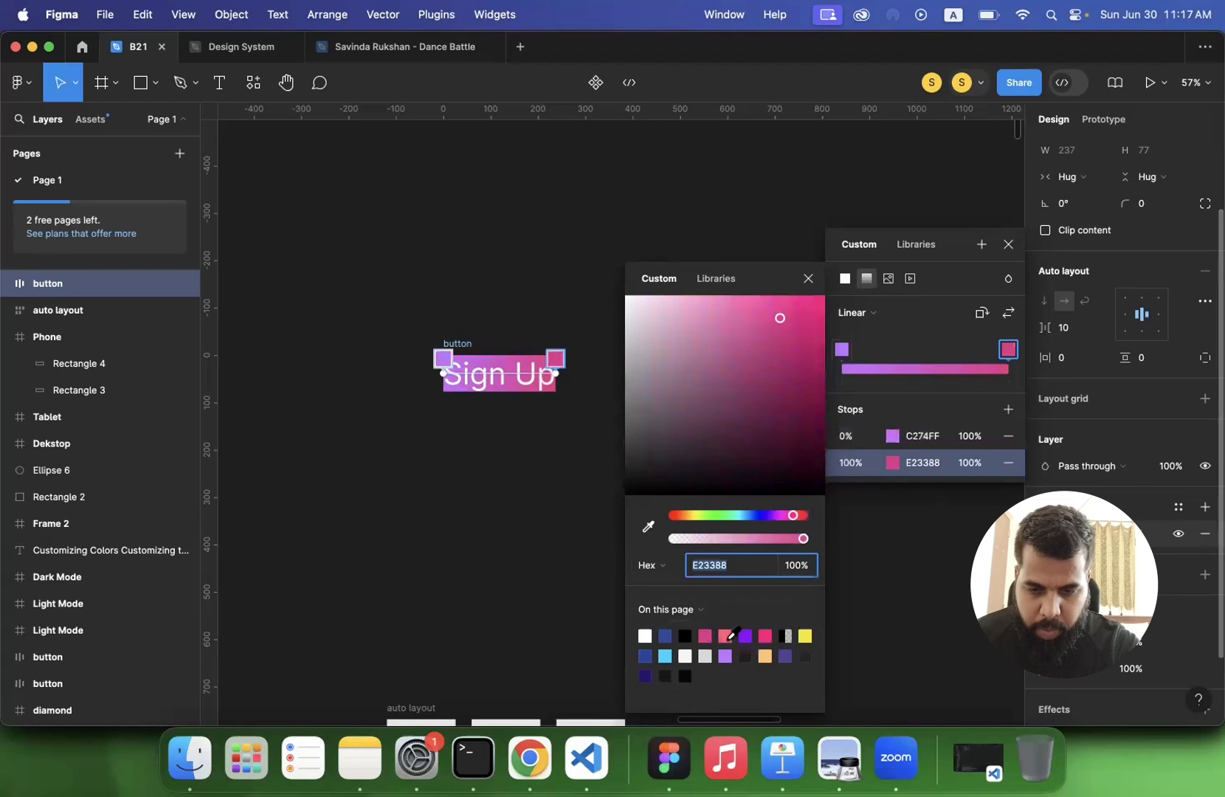
click(727, 635)
click(528, 540)
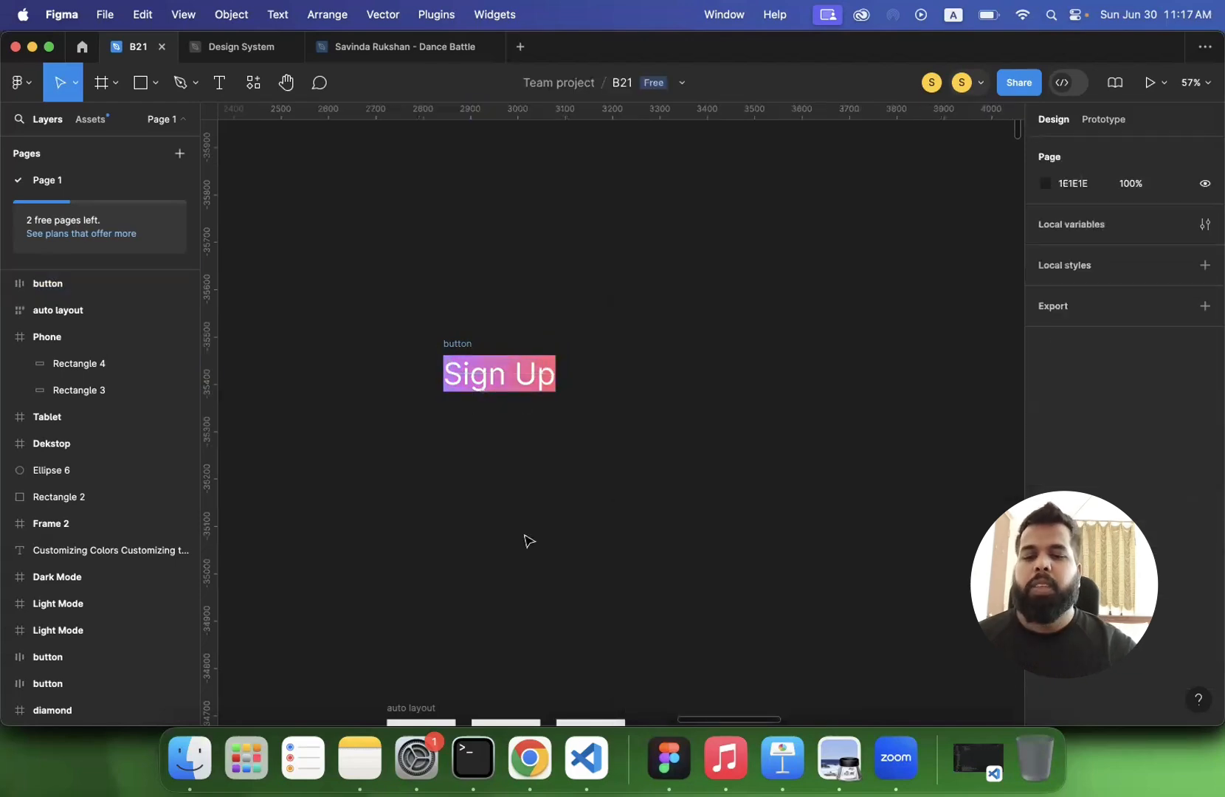
- Set the button frame's horizontal auto layout padding to 30
scroll(528, 539, up, 5)
scroll(527, 539, up, 3)
click(436, 286)
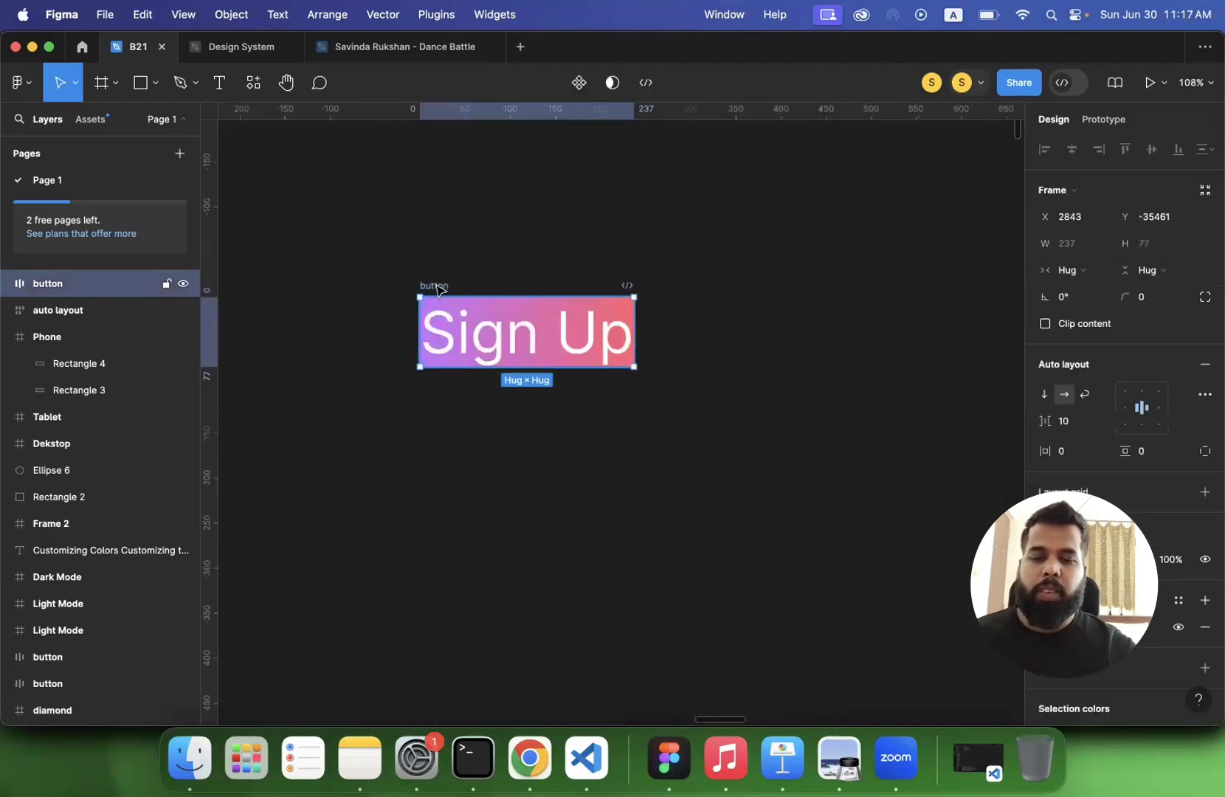
click(1080, 457)
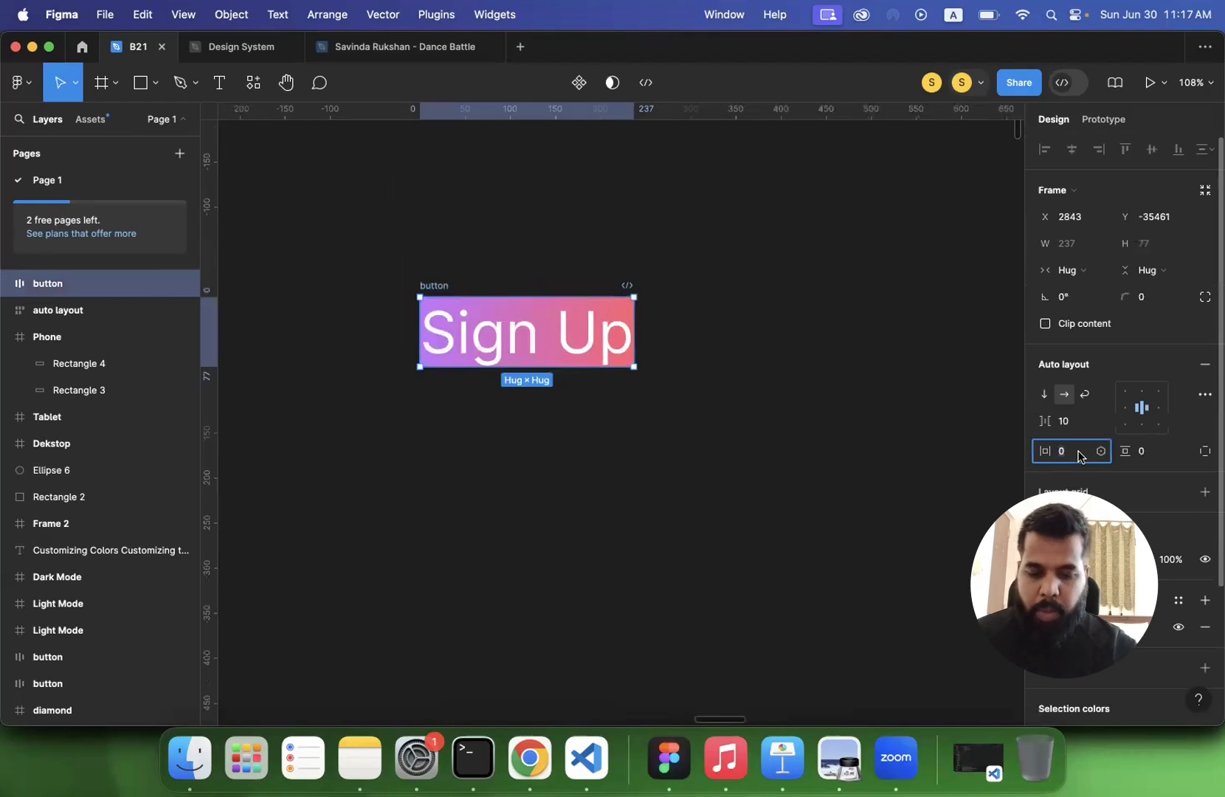
text(30)
key(Return)
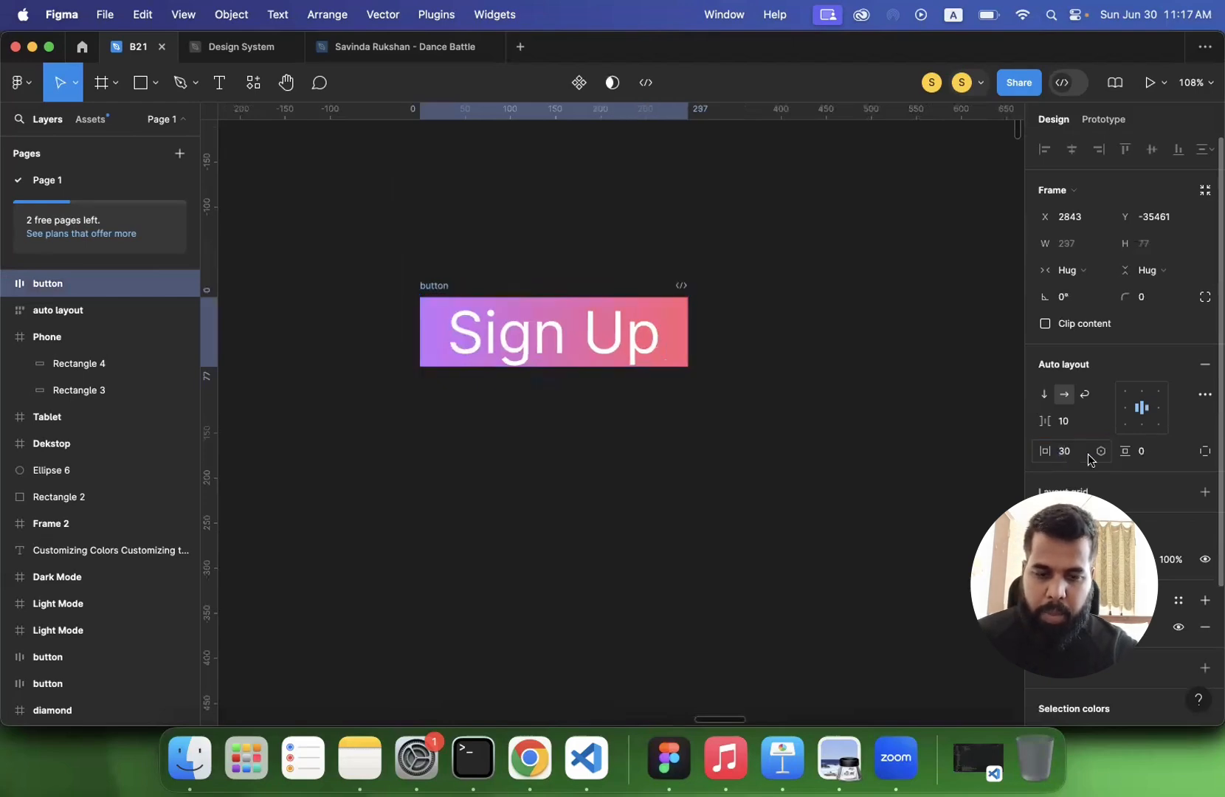
- Set the button frame's vertical auto layout padding to 10, and increase it to 15
click(1155, 452)
text(10)
key(Return)
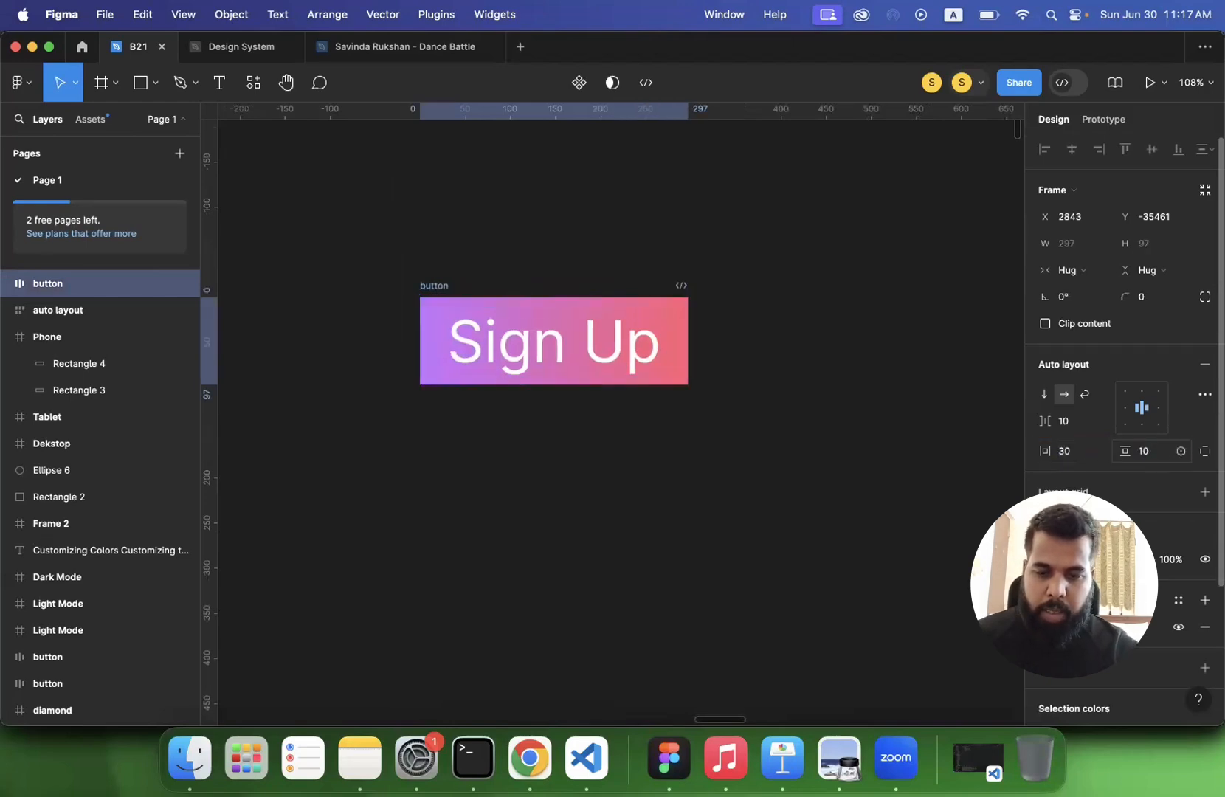
click(1144, 452)
text(15)
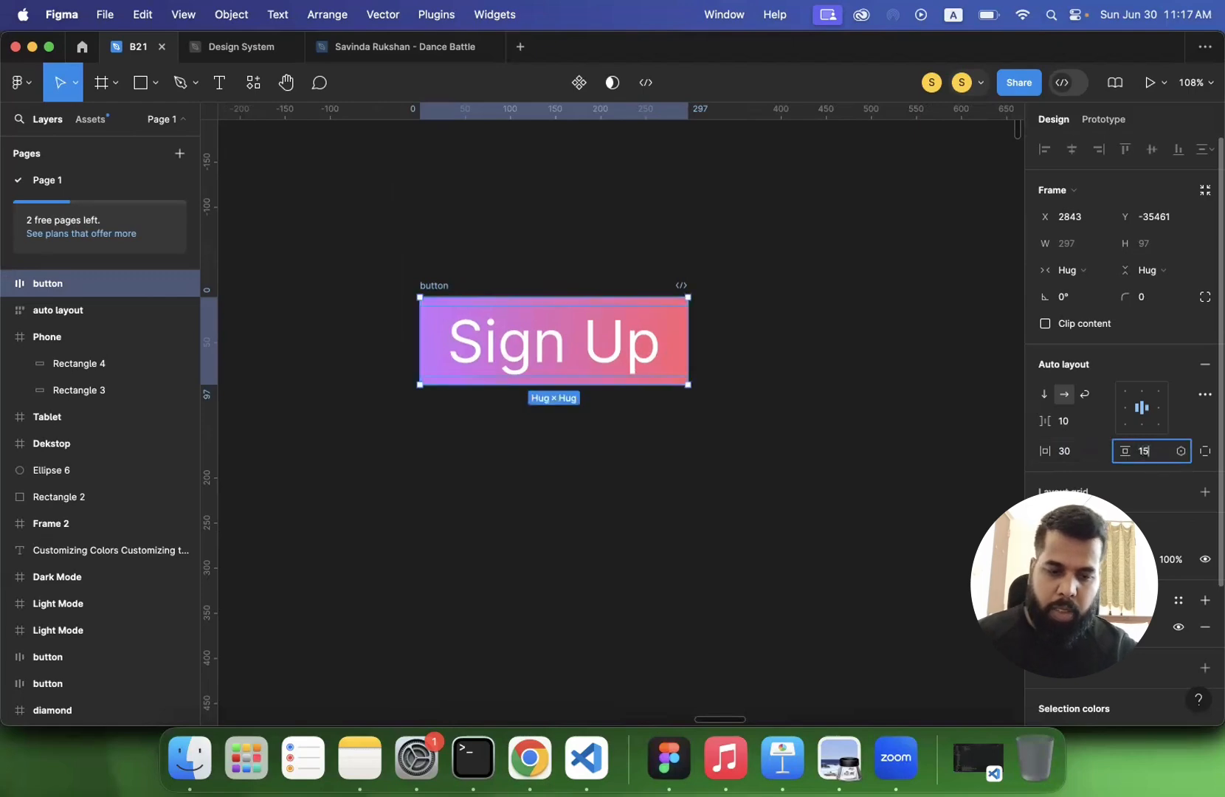
key(Return)
- Round the button frame's corners with a radius of 40, and increase the radius to 100
click(1157, 299)
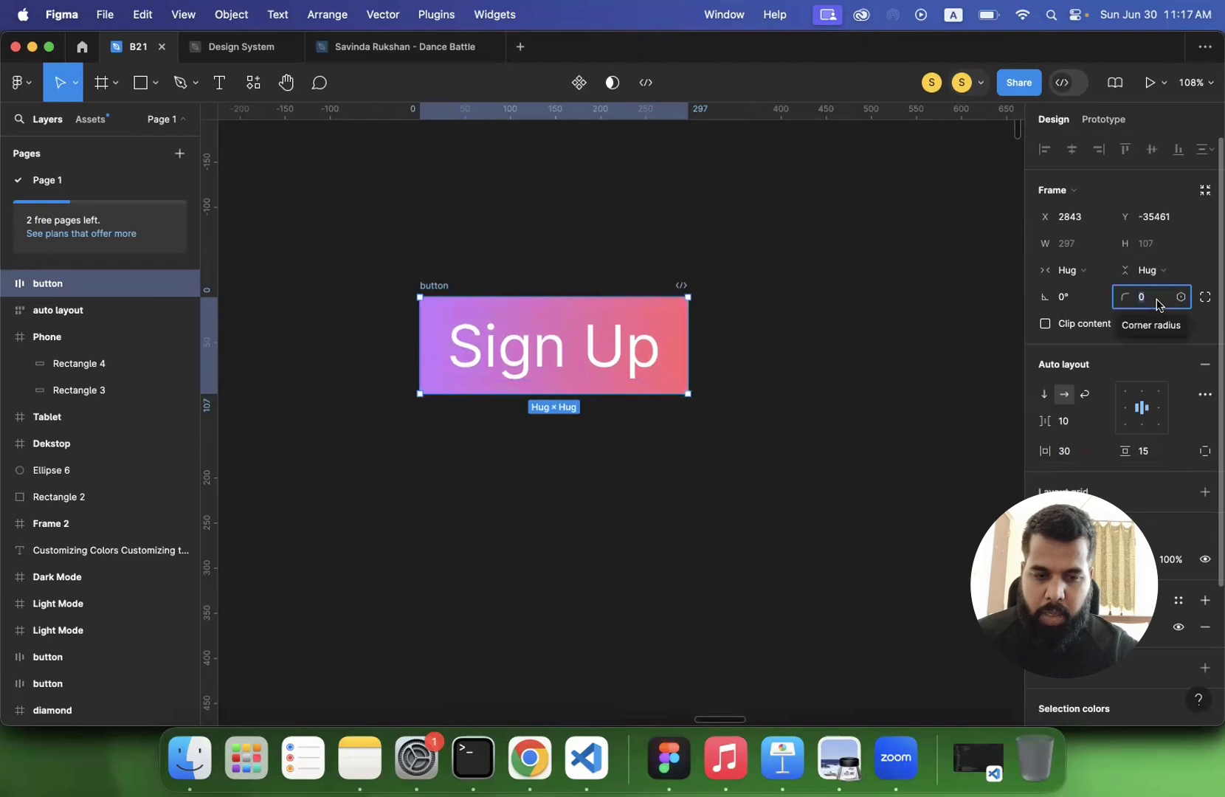
text(40)
key(Return)
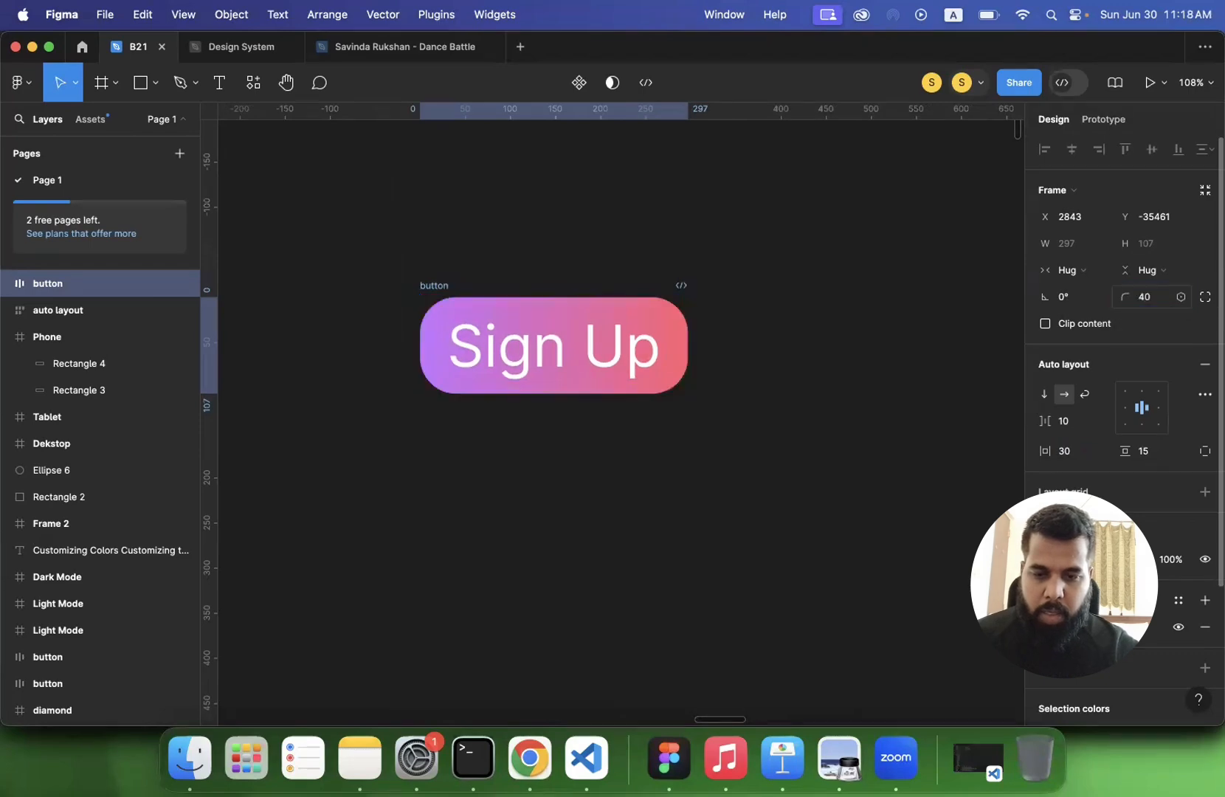
click(1161, 301)
text(100)
key(Return)
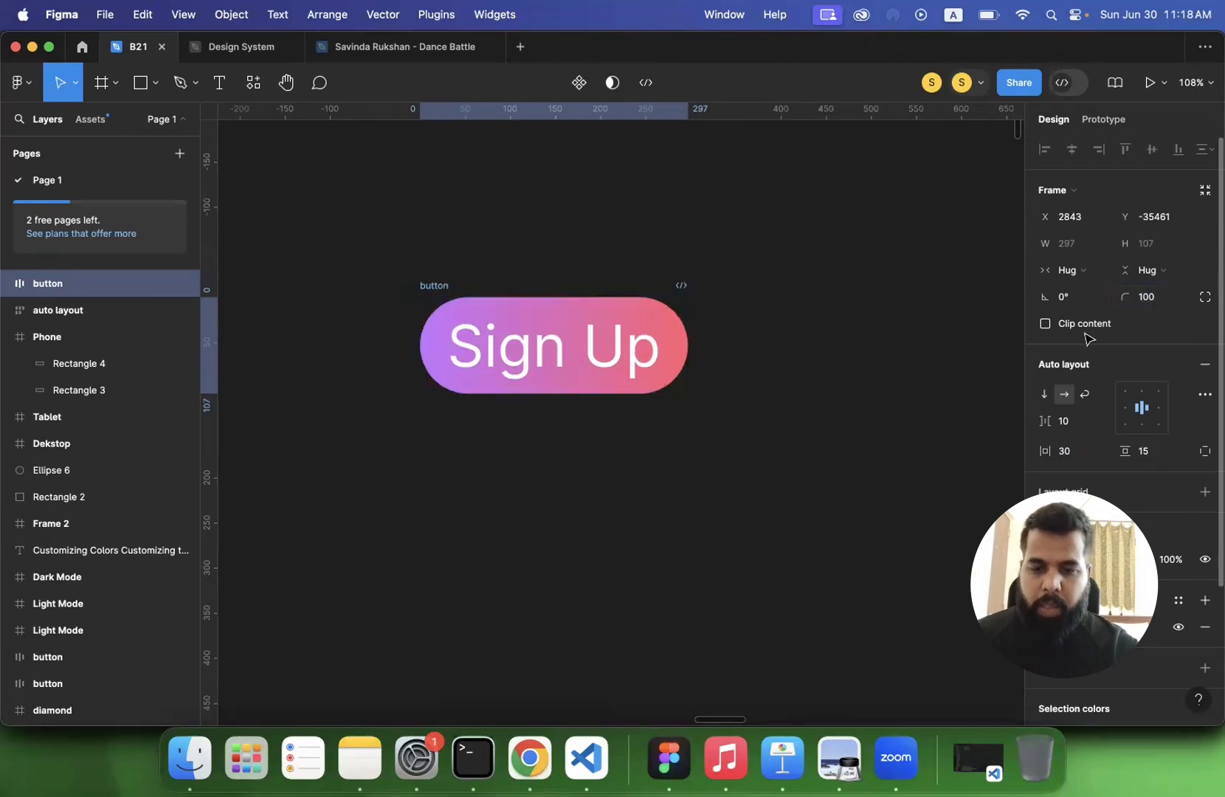
click(783, 368)
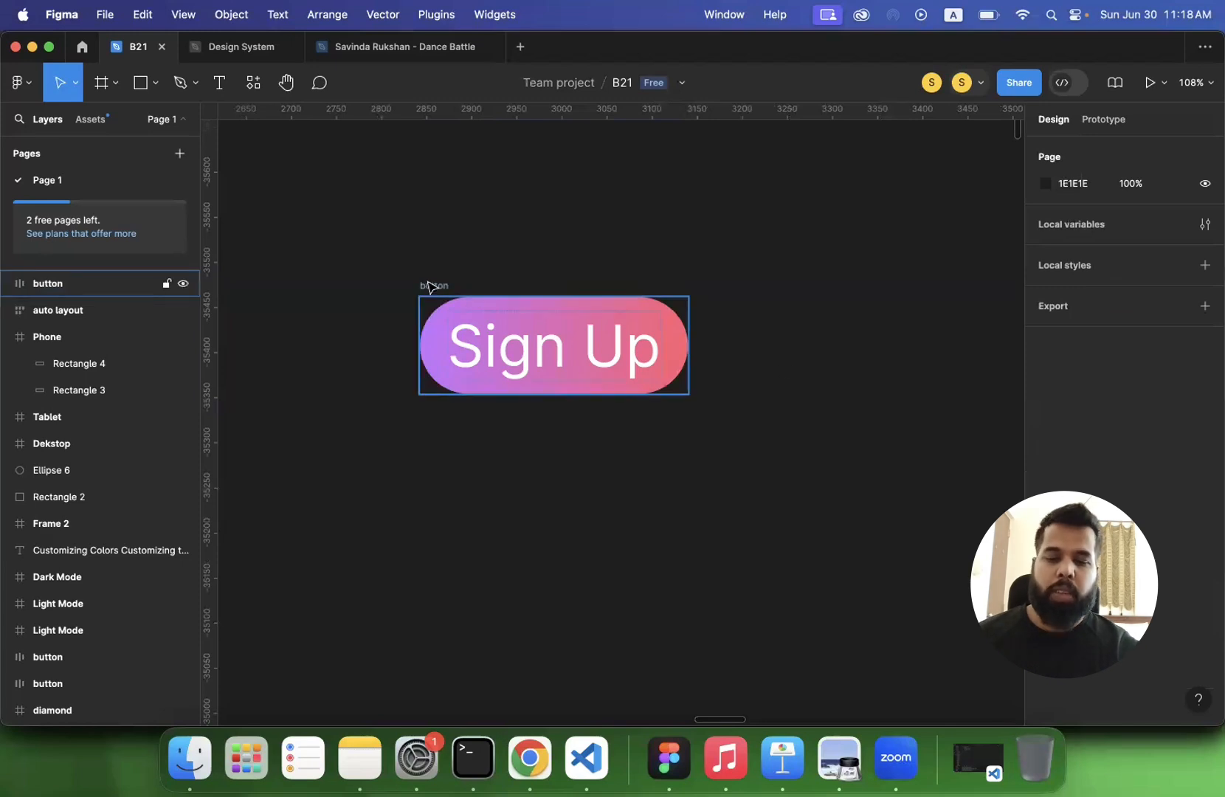
- Set the Sign Up button frame's horizontal auto layout padding to 45
click(426, 285)
click(1065, 460)
text(45)
key(Return)
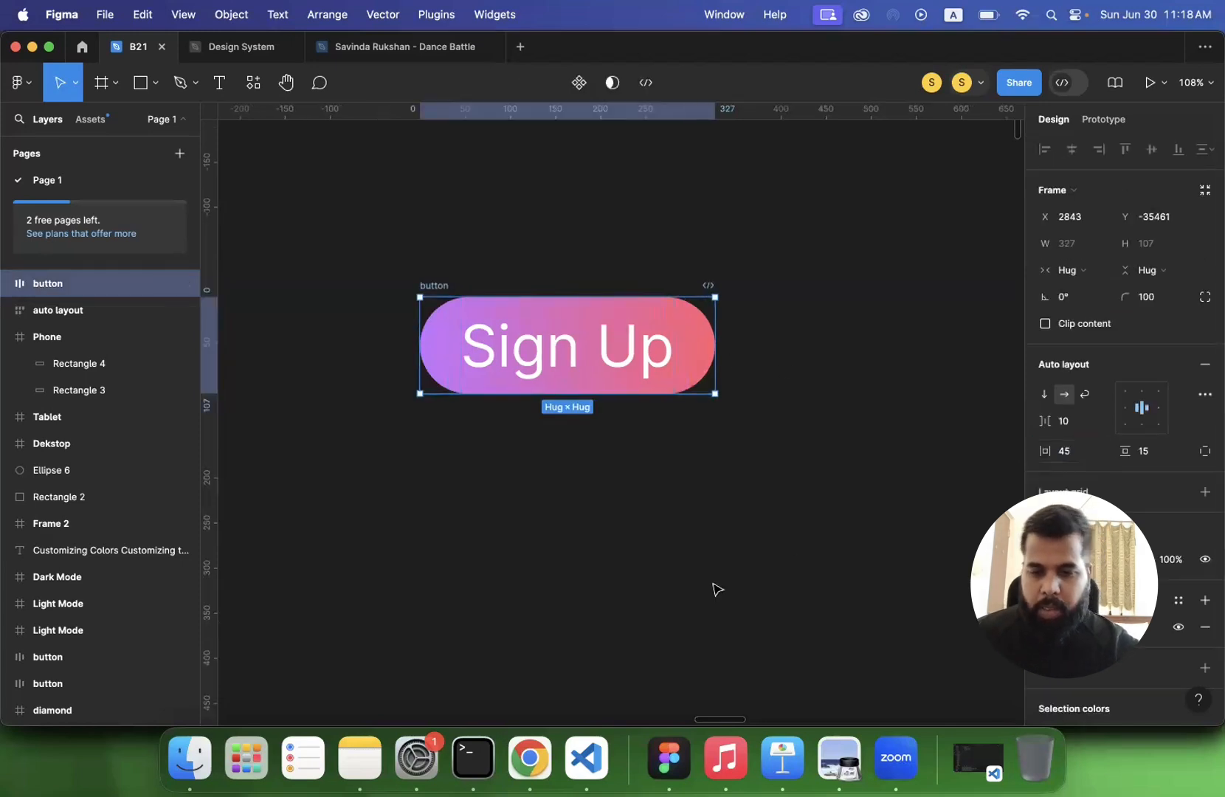
click(678, 575)
- Draw a square about 77 × 77 near the upper-left corner of the Dekstop frame
scroll(599, 500, down, 2)
scroll(599, 500, right, 2)
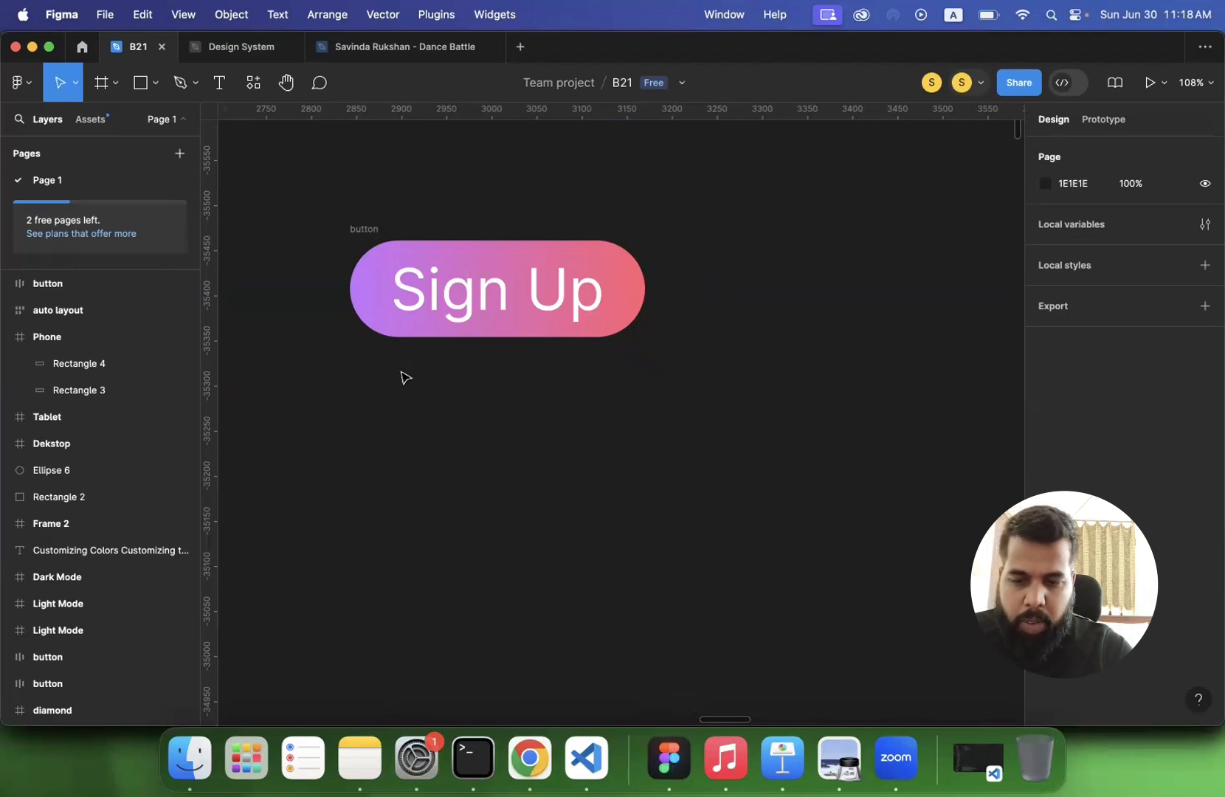
scroll(402, 375, down, 10)
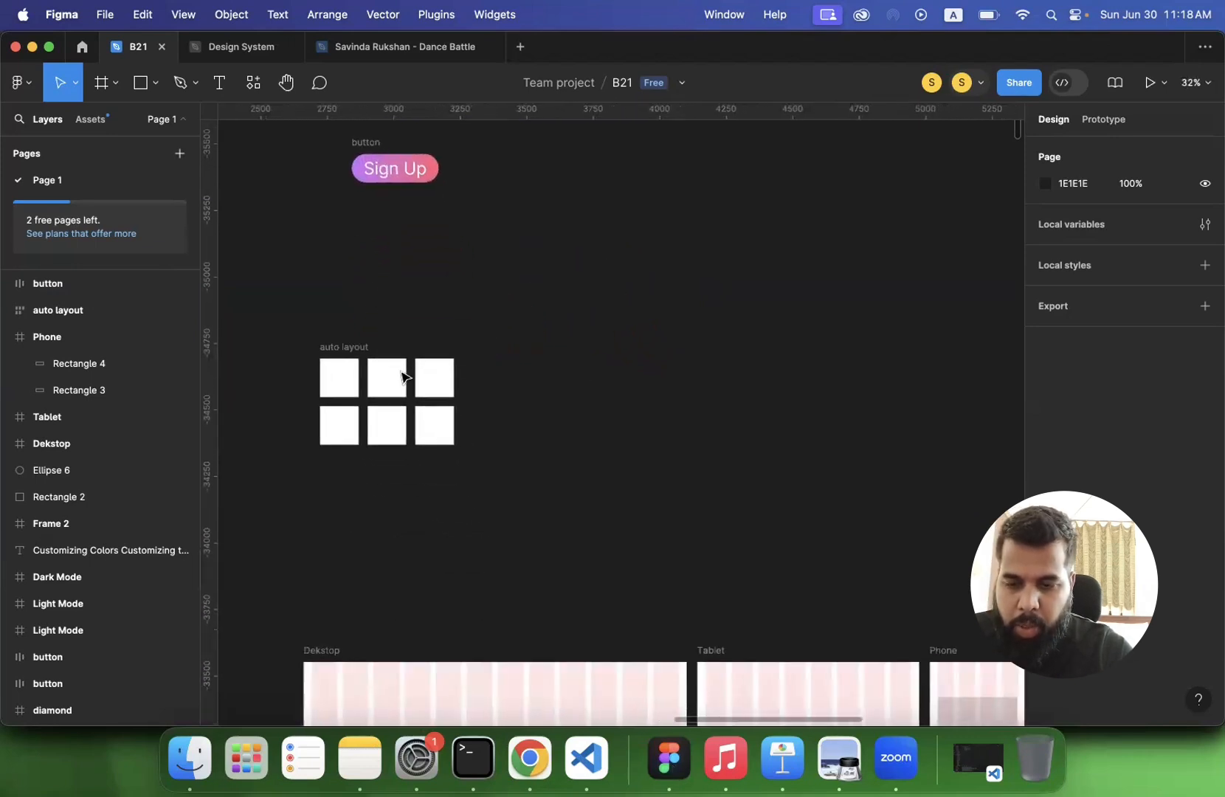
scroll(402, 376, down, 3)
scroll(402, 375, down, 5)
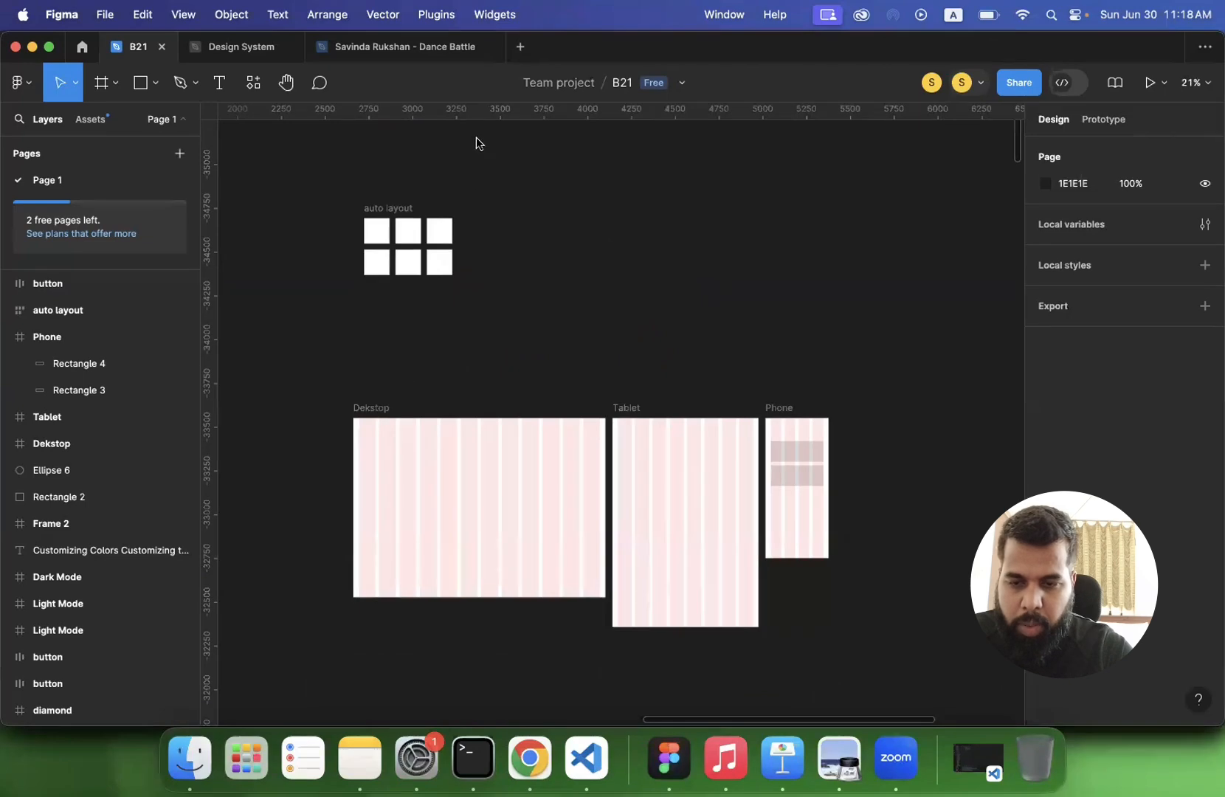
scroll(317, 457, up, 3)
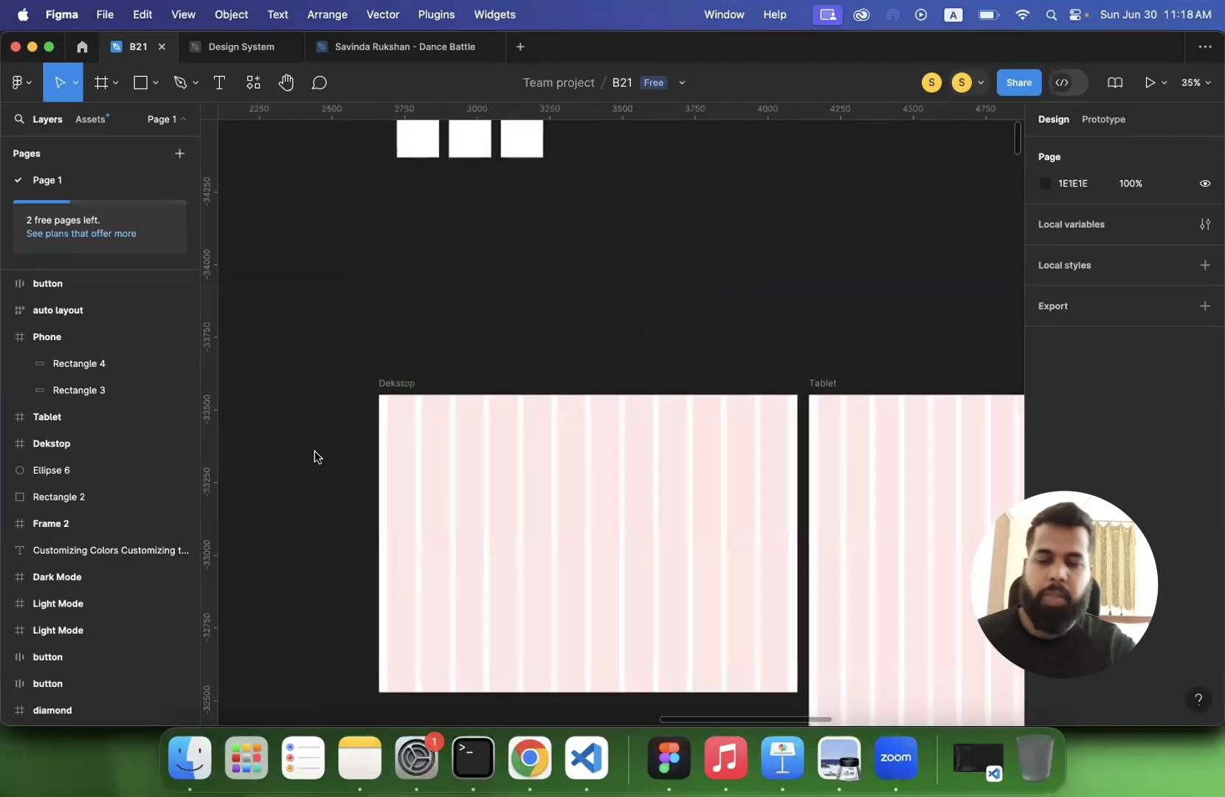
click(390, 425)
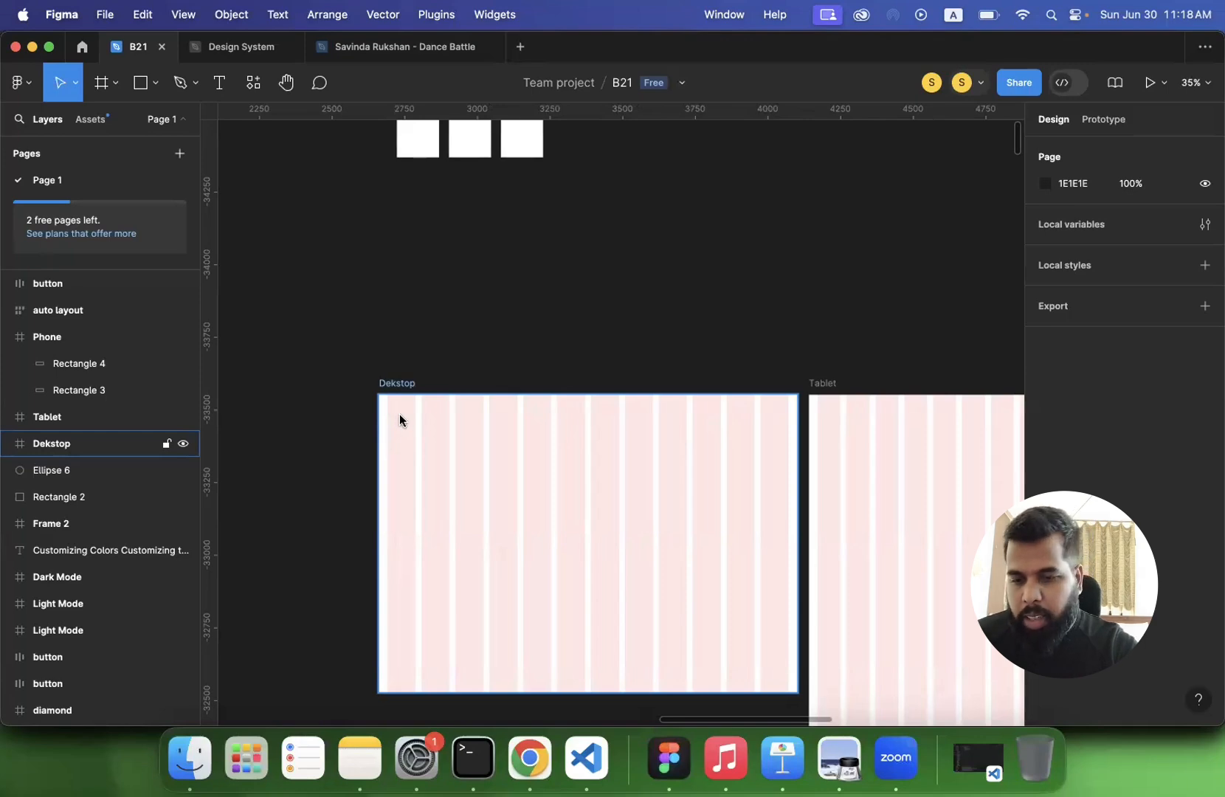
click(321, 318)
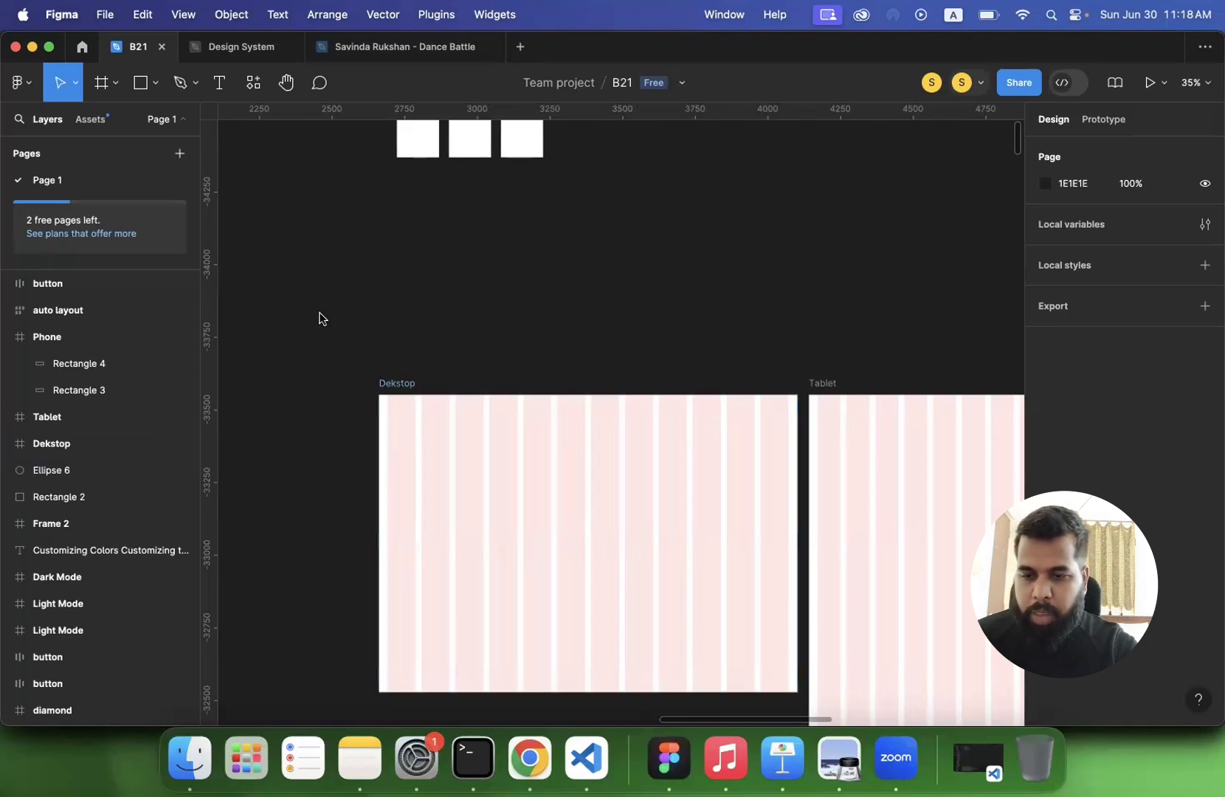
click(103, 84)
scroll(451, 438, up, 5)
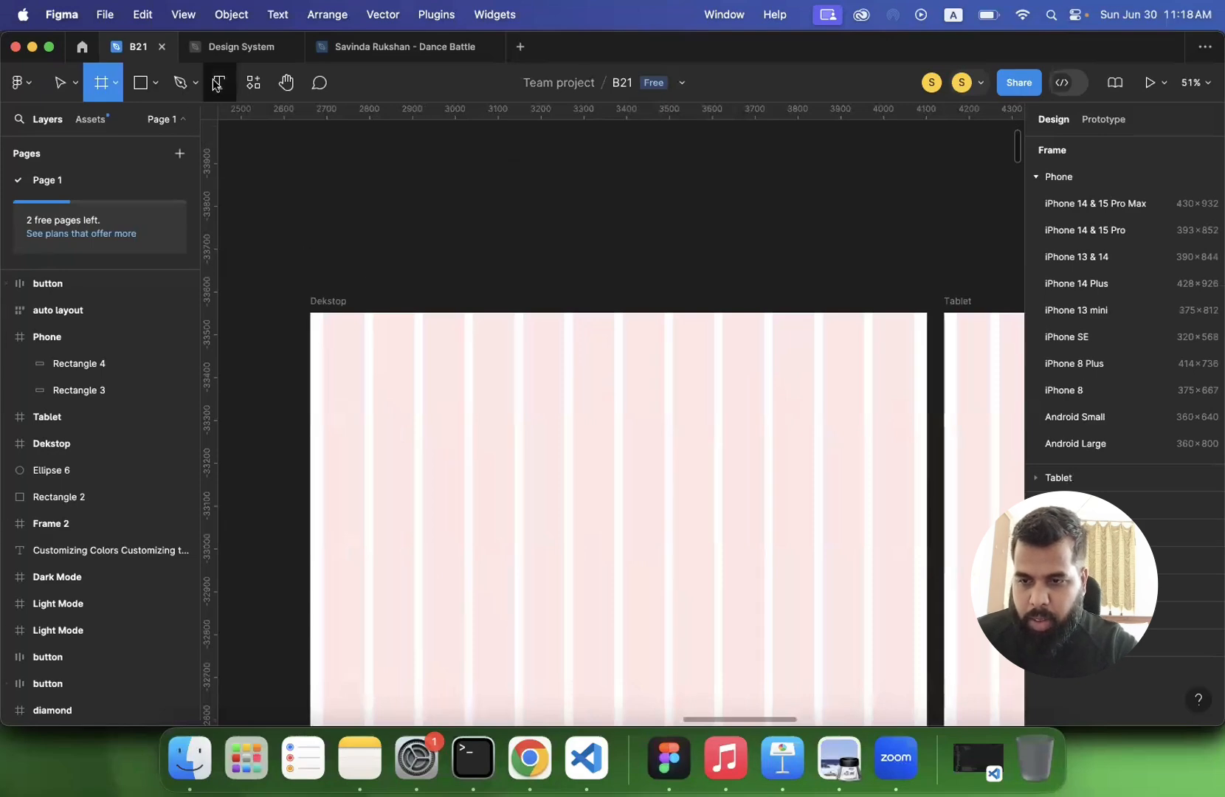
click(141, 86)
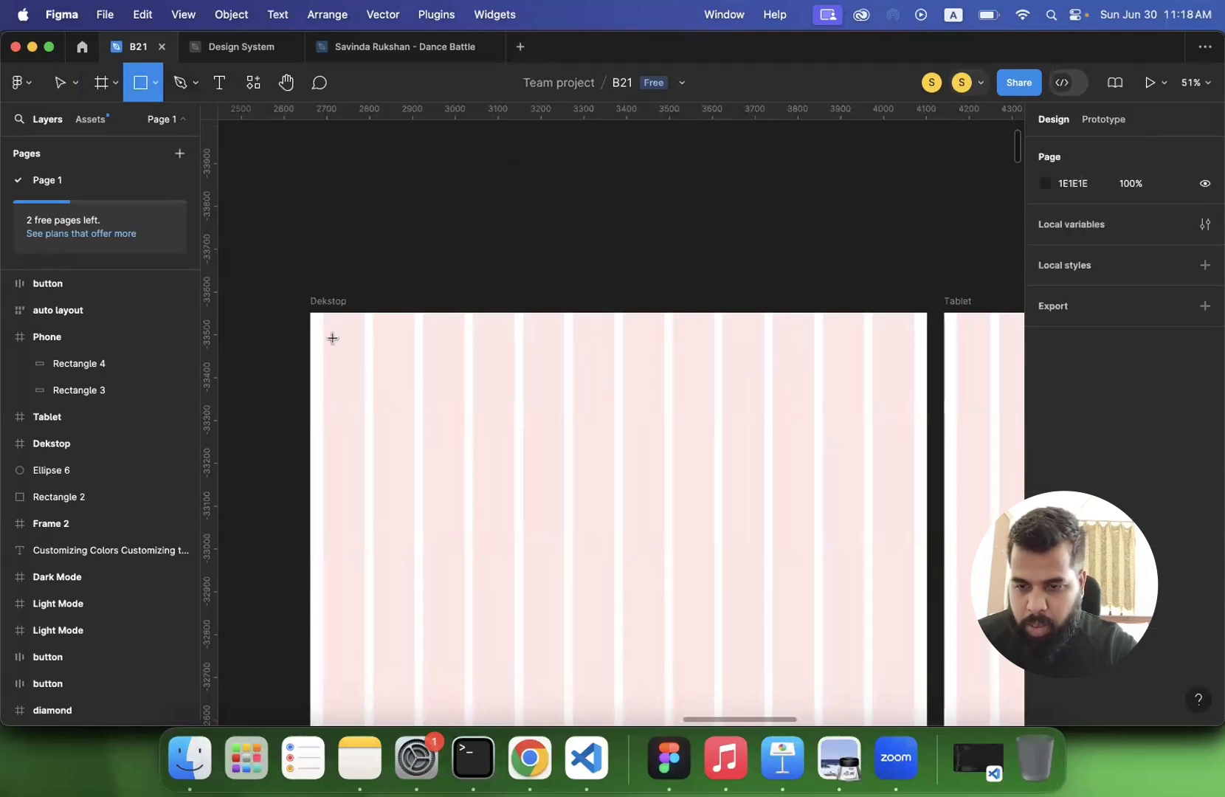
mouse_move(332, 332)
mouse_down()
mouse_move(366, 367)
mouse_move(348, 258)
mouse_move(346, 351)
mouse_up()
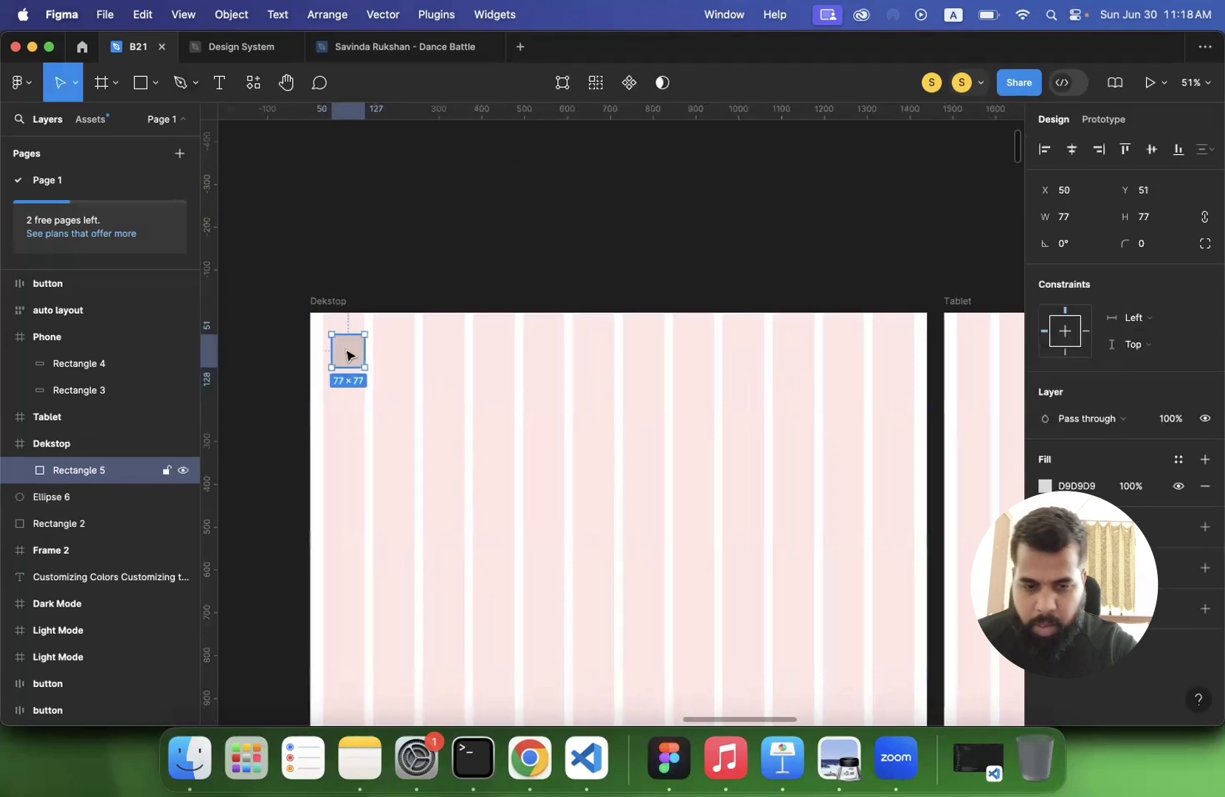
- Fill the square in the Dekstop frame with black 000000 and move it up to about Y 39
click(1046, 487)
drag(962, 446, 1025, 495)
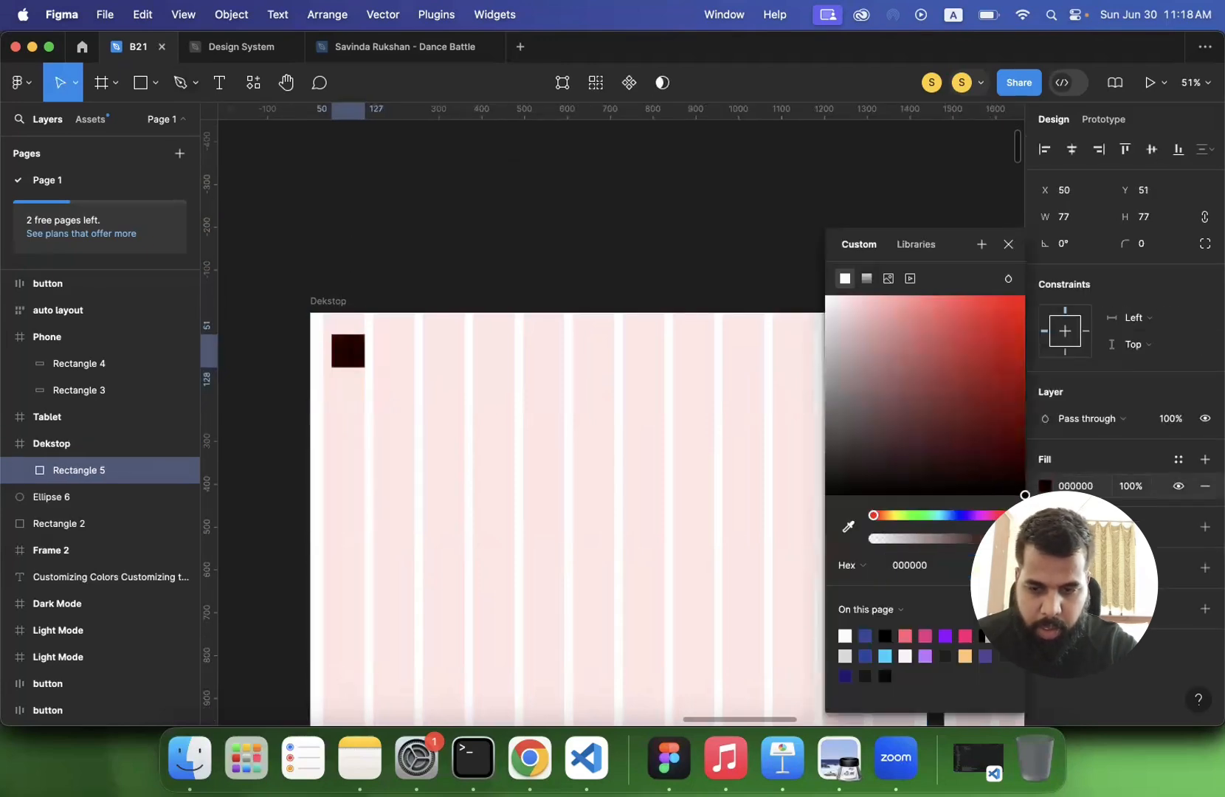
drag(354, 362, 353, 357)
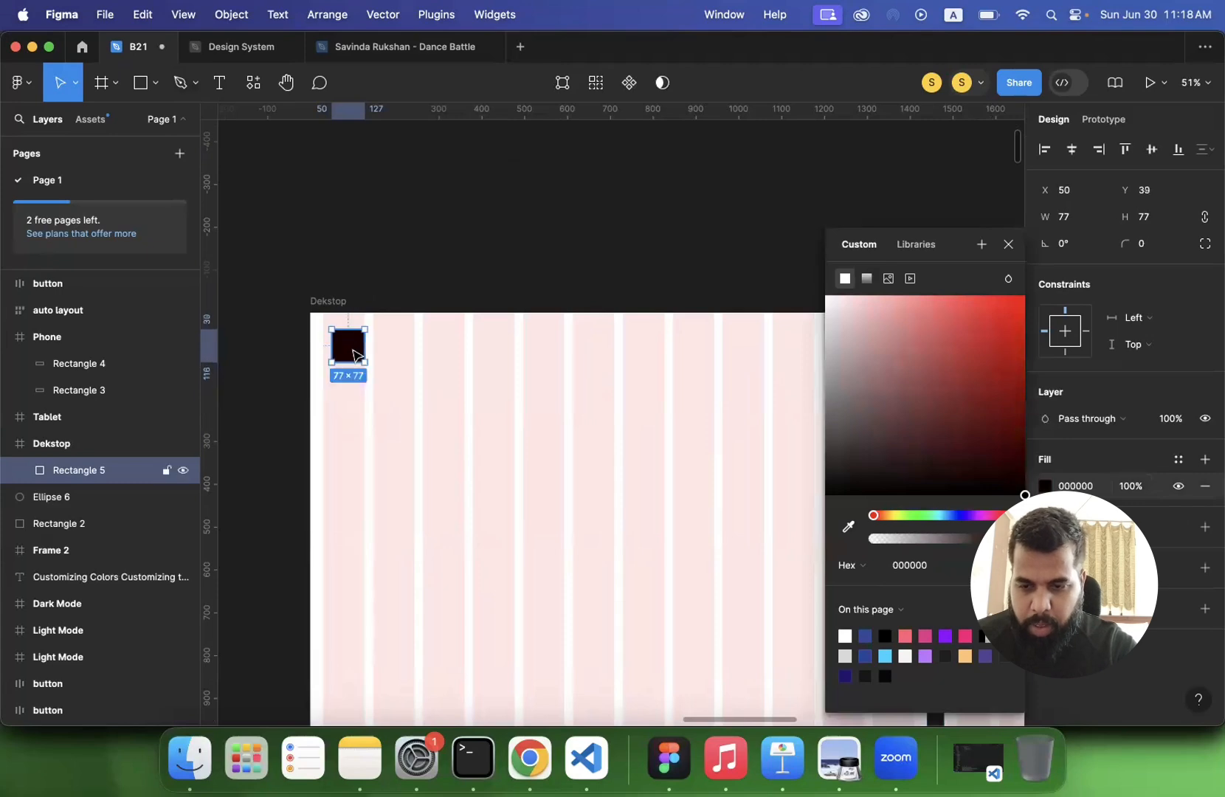
click(478, 296)
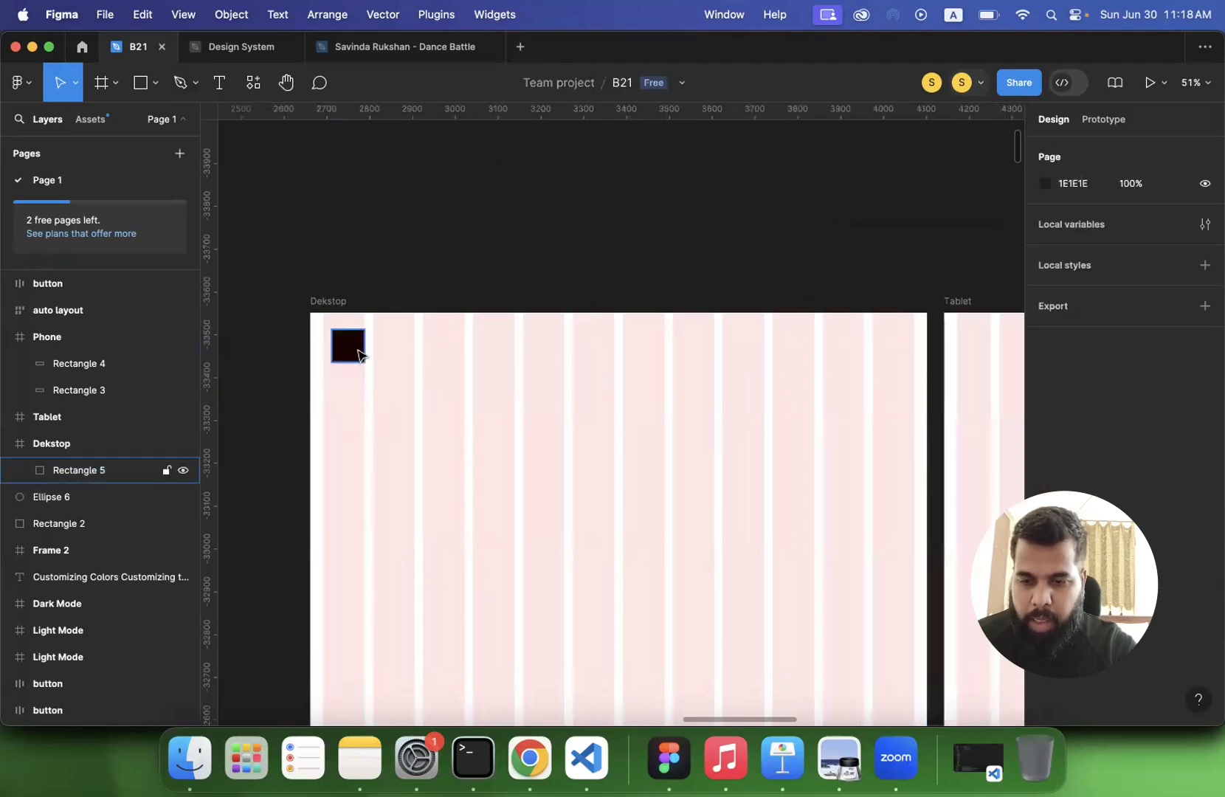
click(349, 345)
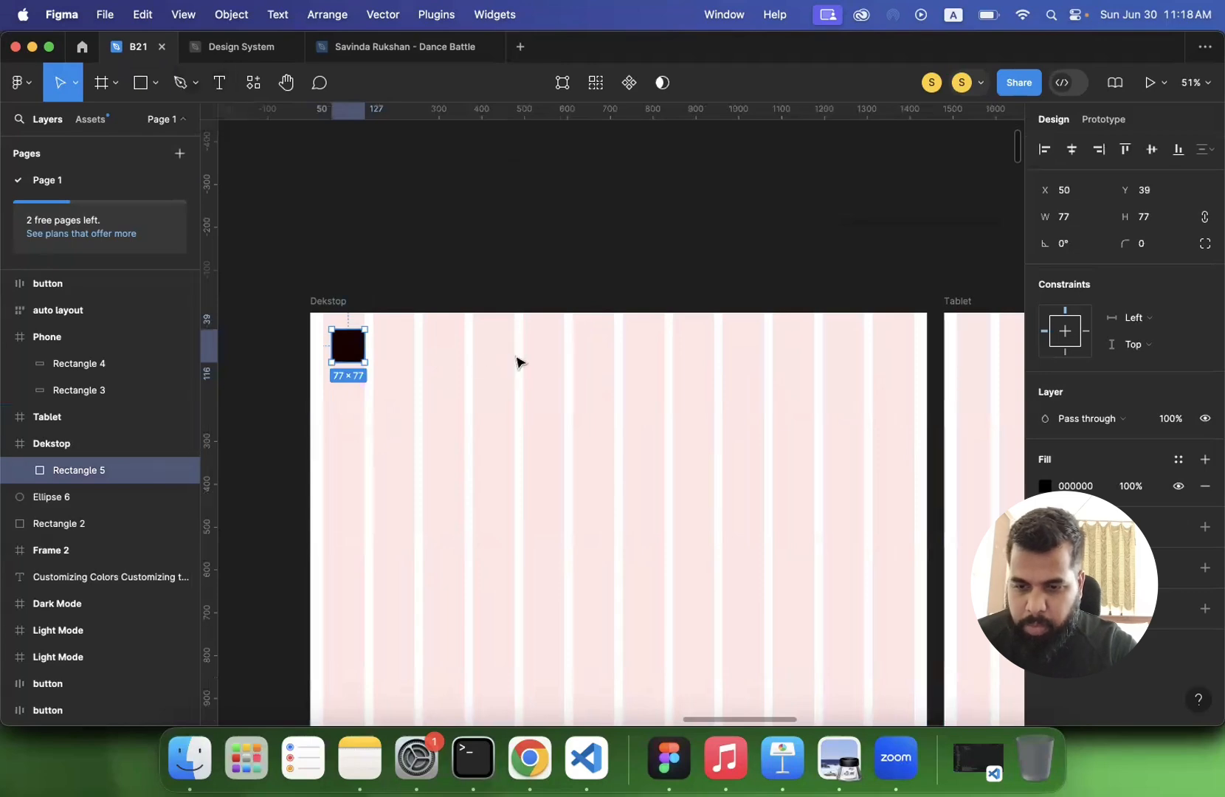
- Add a text layer reading "Home" just right of the black square in the Dekstop frame
click(219, 83)
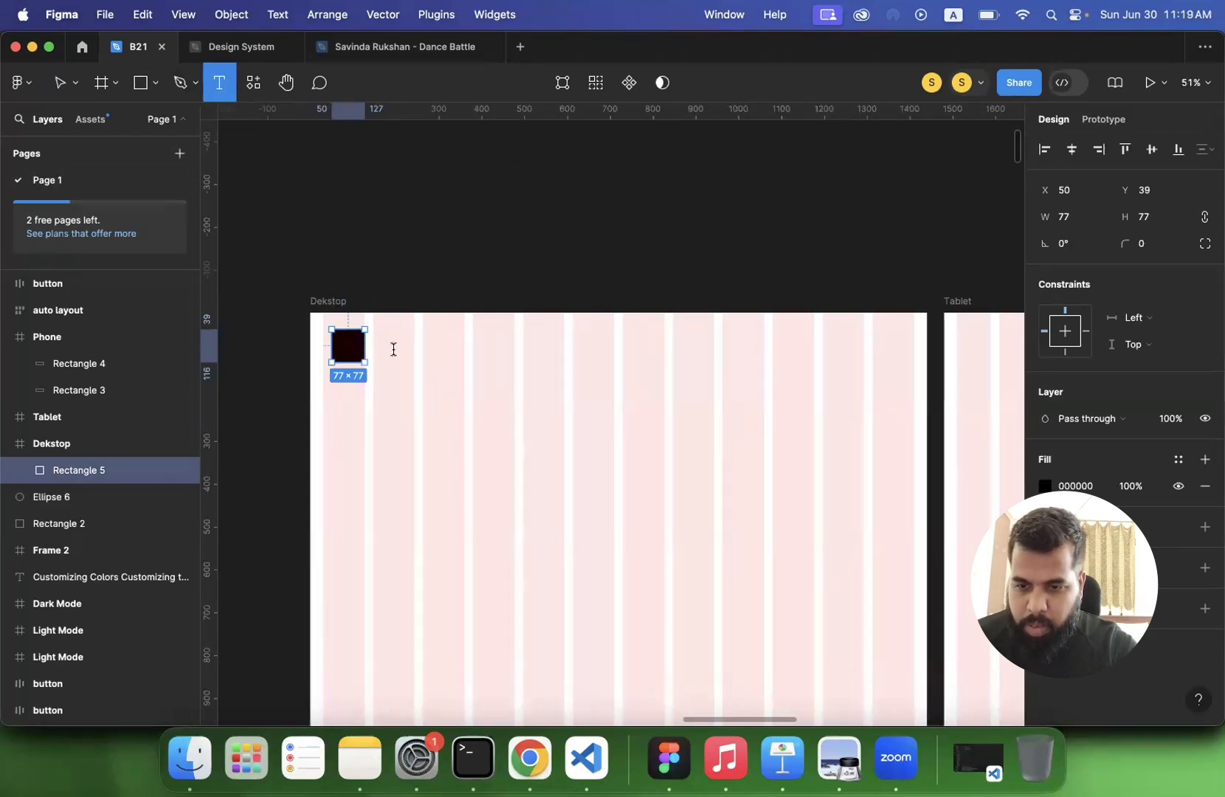
click(394, 348)
text(Home)
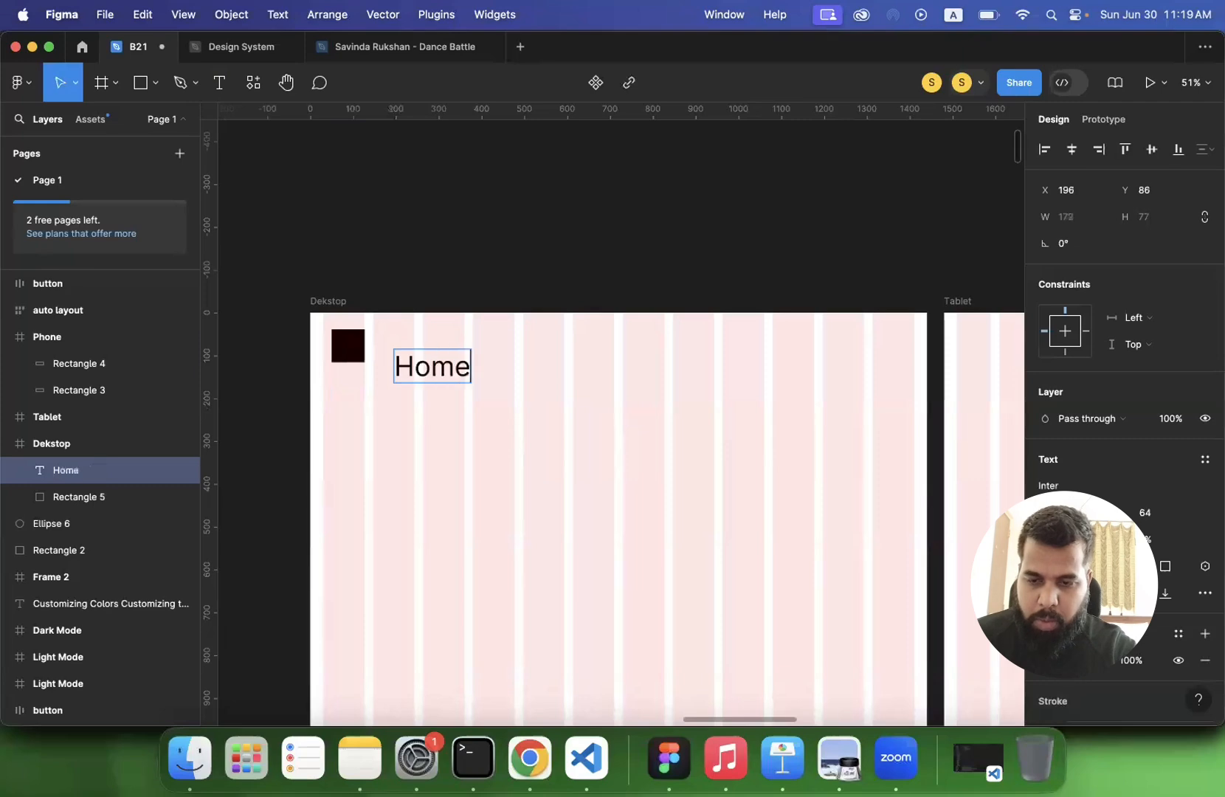
key(Escape)
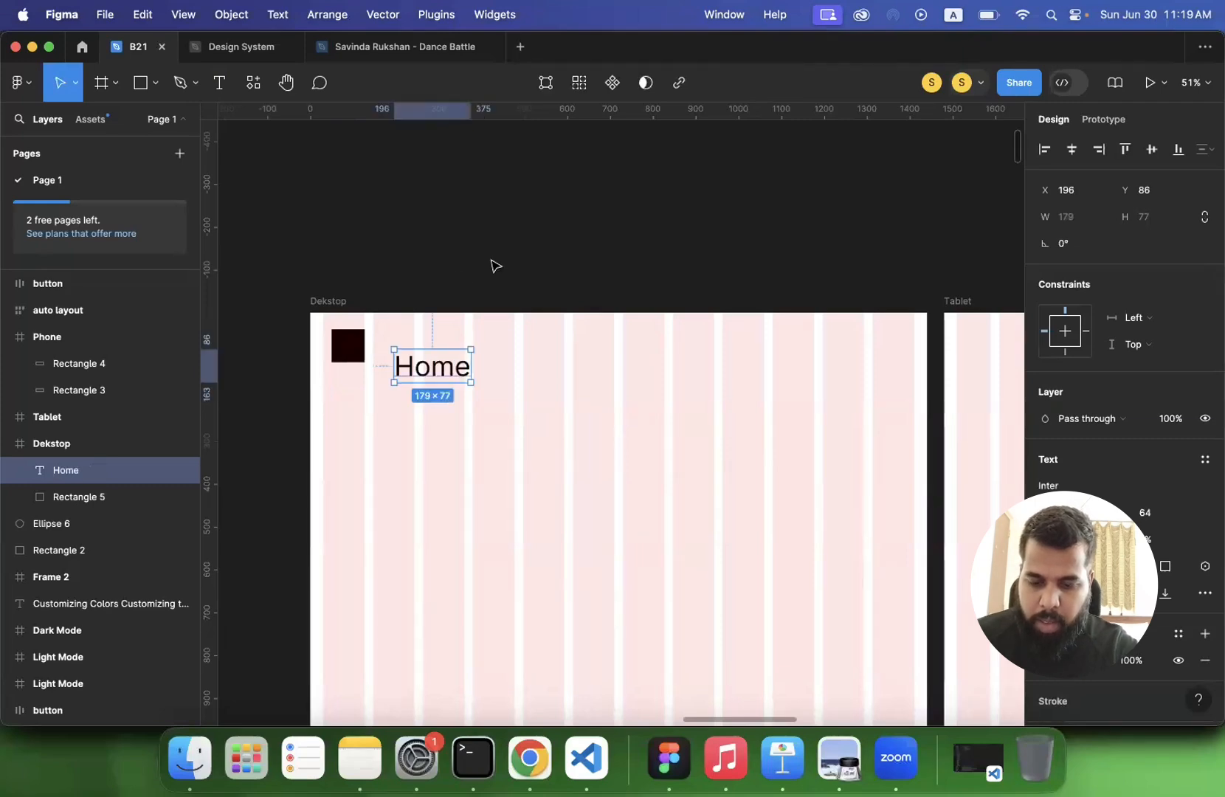
- Duplicate the Home text, place the copy to its right at about X 566, and change its wording to "About"
key(super+d)
drag(452, 360, 604, 364)
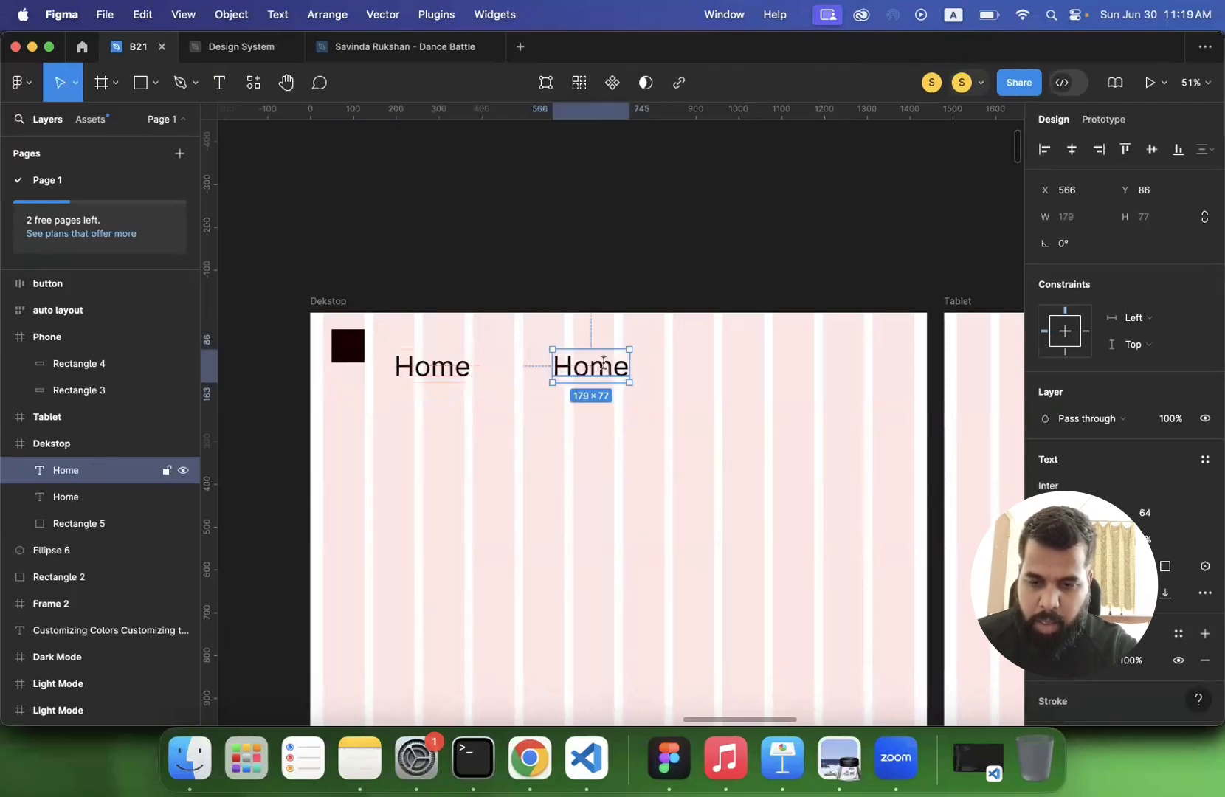
key(Return)
text(B)
key(BackSpace)
text(About)
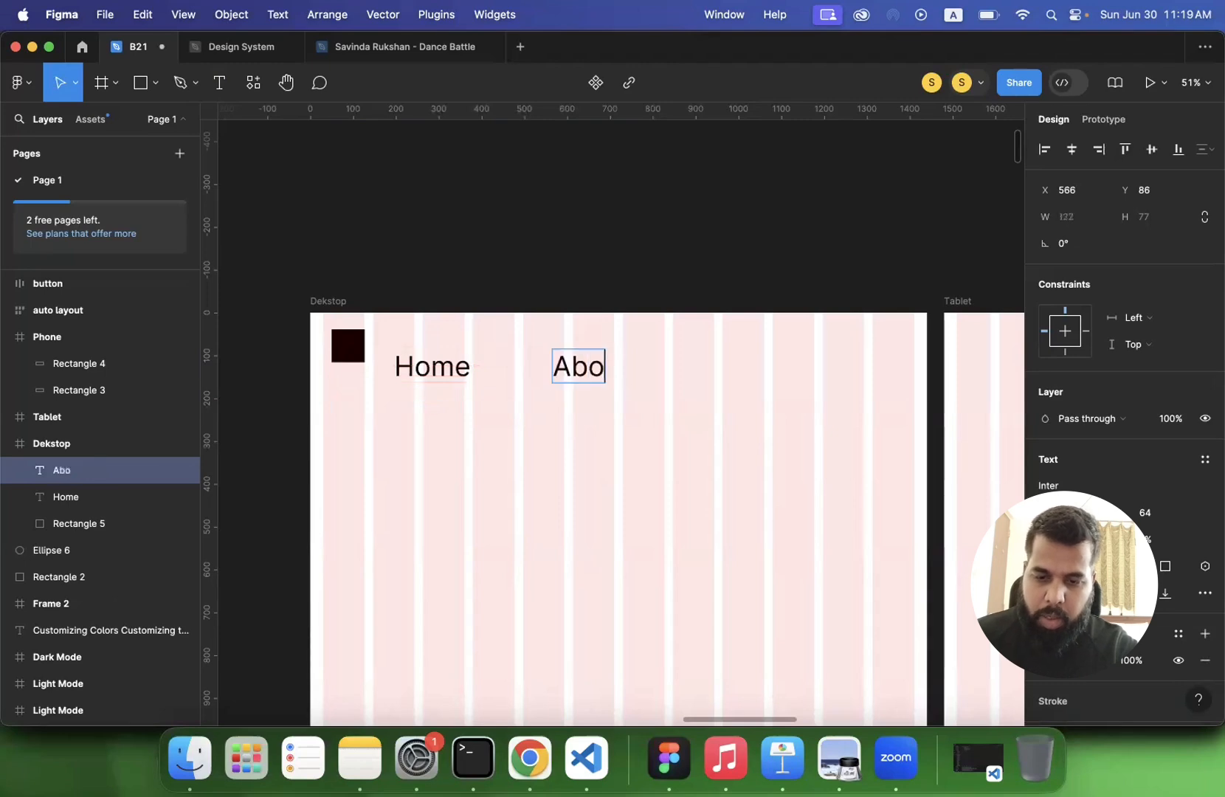
key(Escape)
- Wrap the black square and the Home and About texts in a frame and add auto layout to it
drag(321, 328, 686, 424)
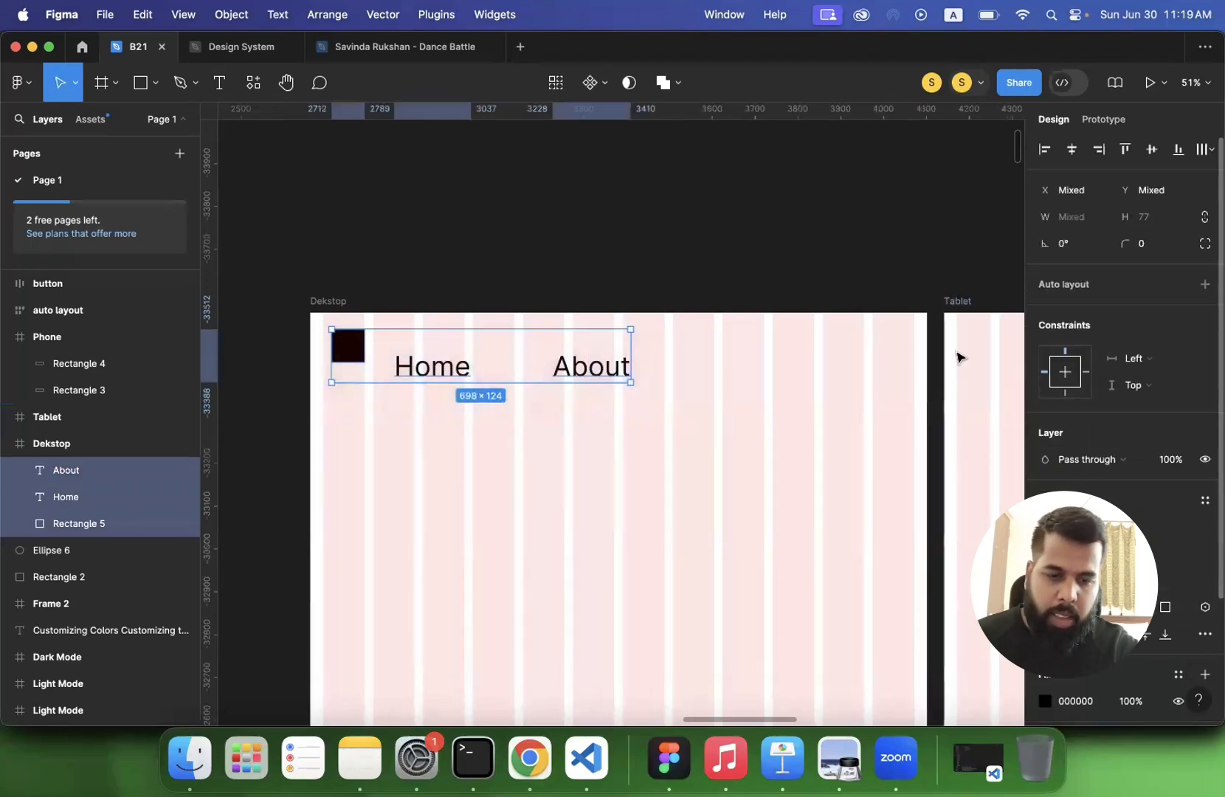
right_click(67, 477)
click(122, 349)
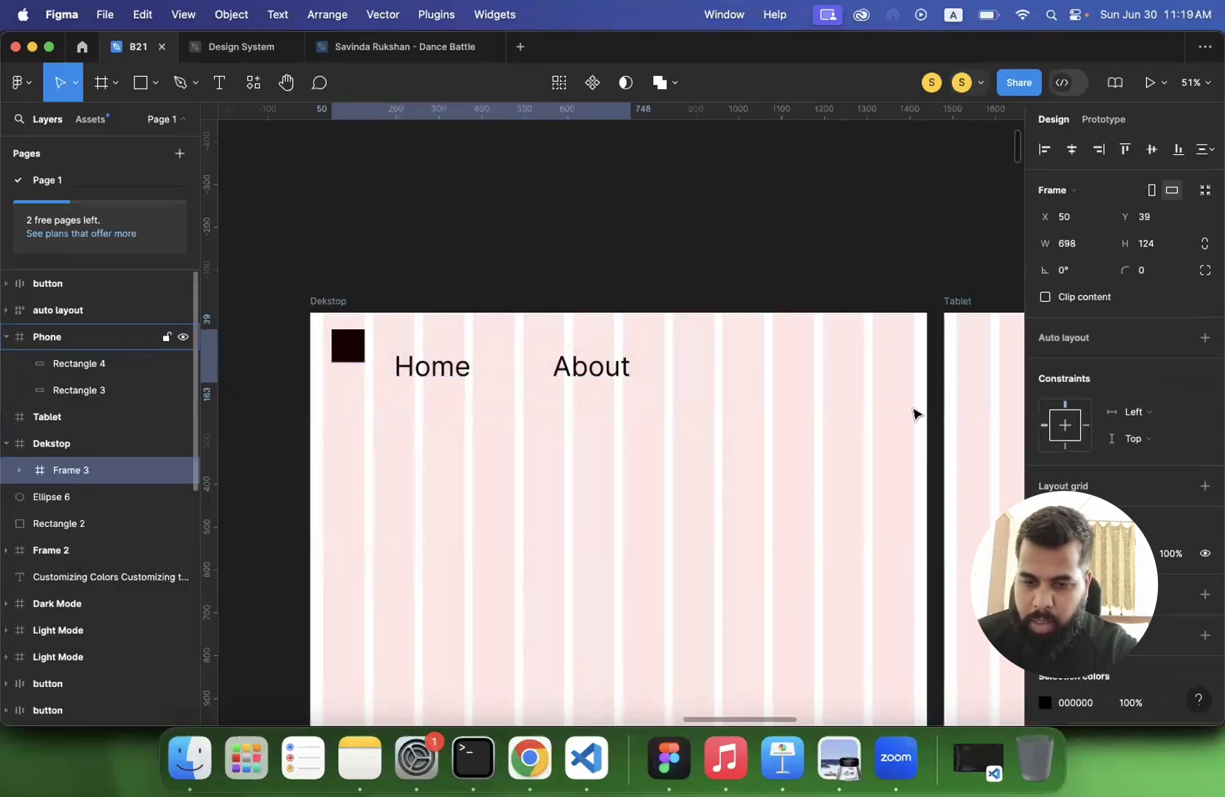
click(1205, 338)
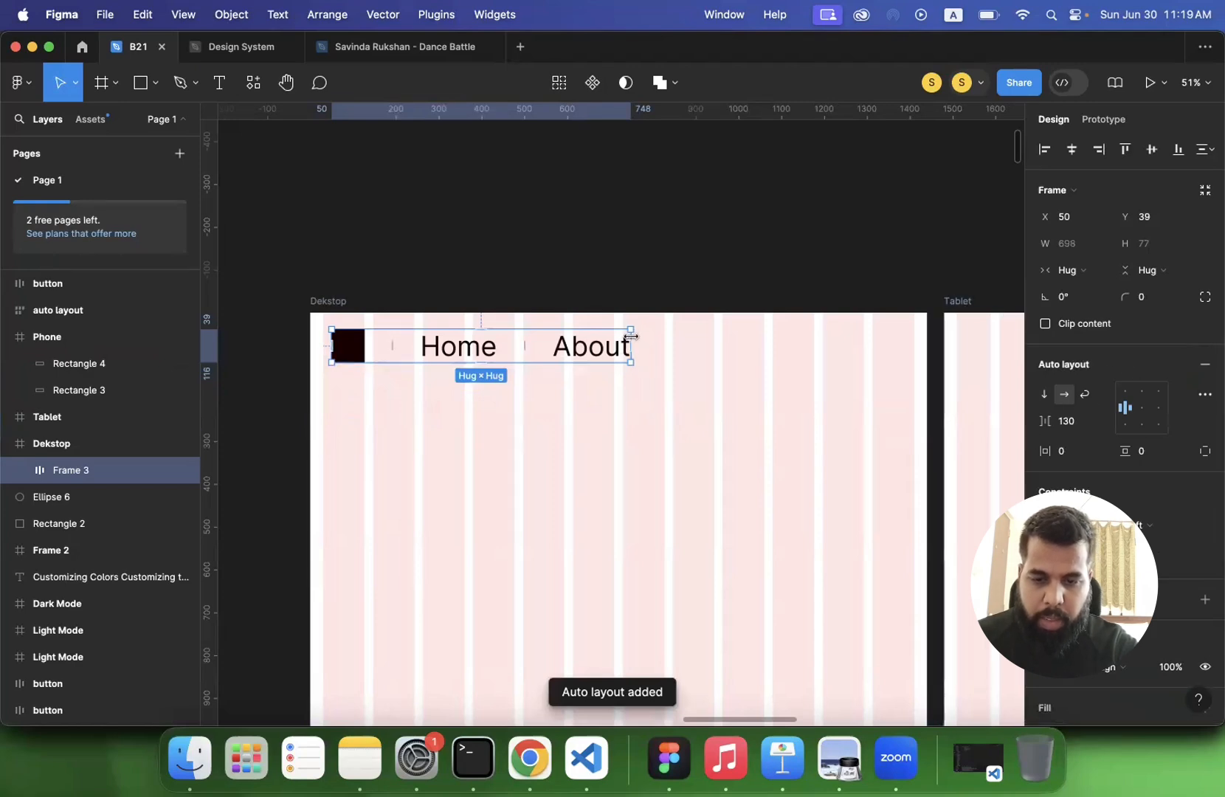
- Try widening the navigation bar frame to about 1243 and undo the resize
drag(631, 336, 864, 342)
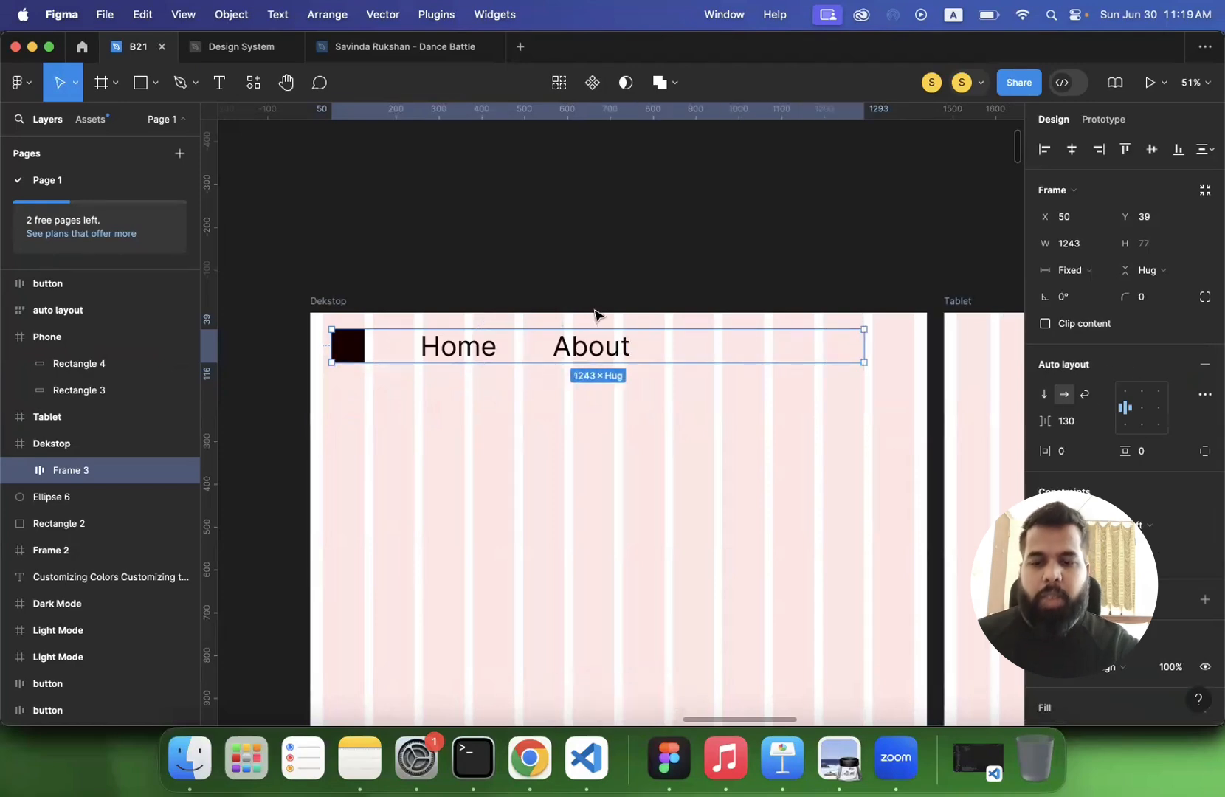
key(super+z)
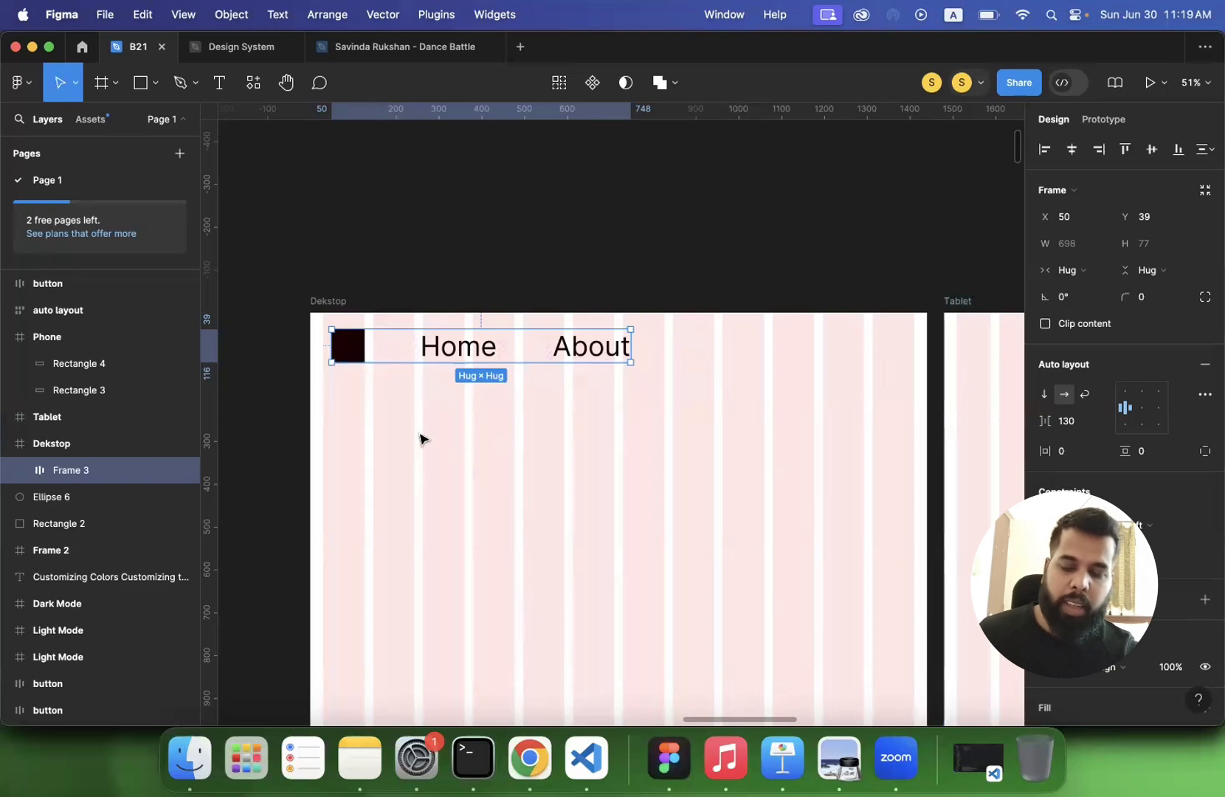
scroll(391, 413, down, 5)
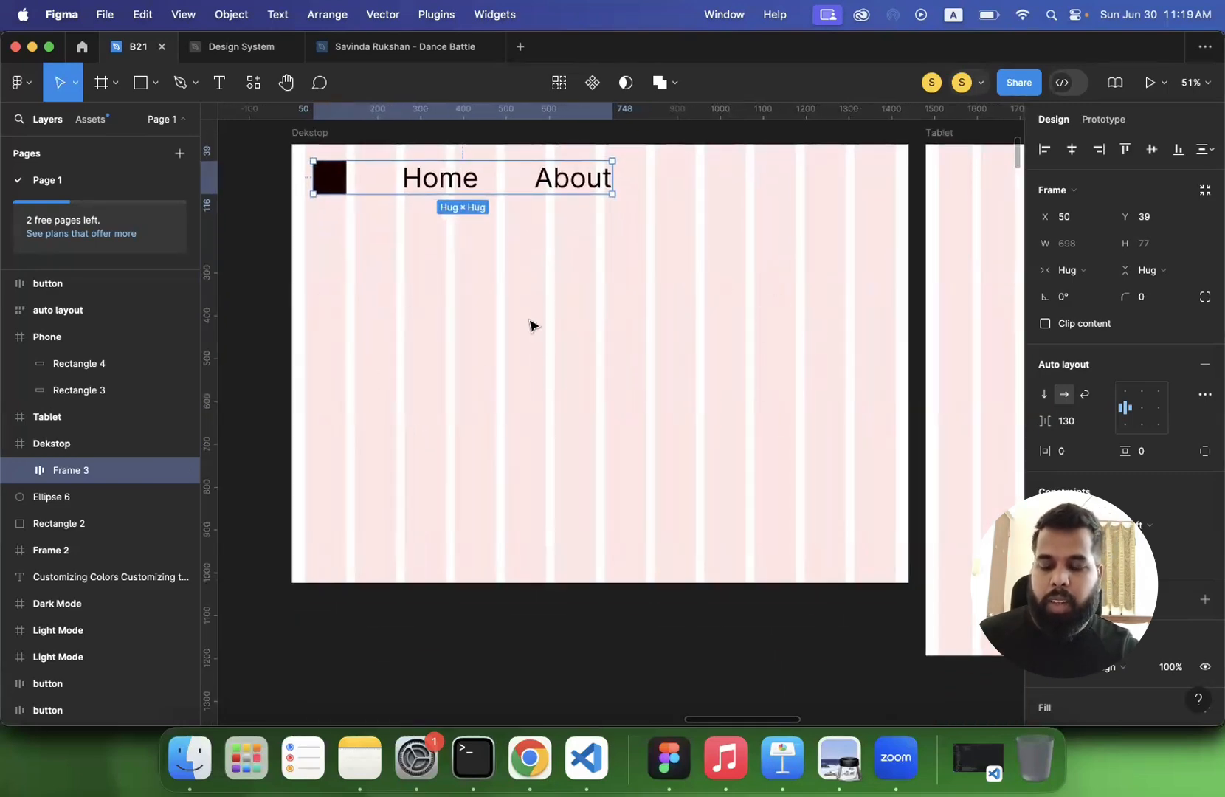
scroll(530, 325, down, 5)
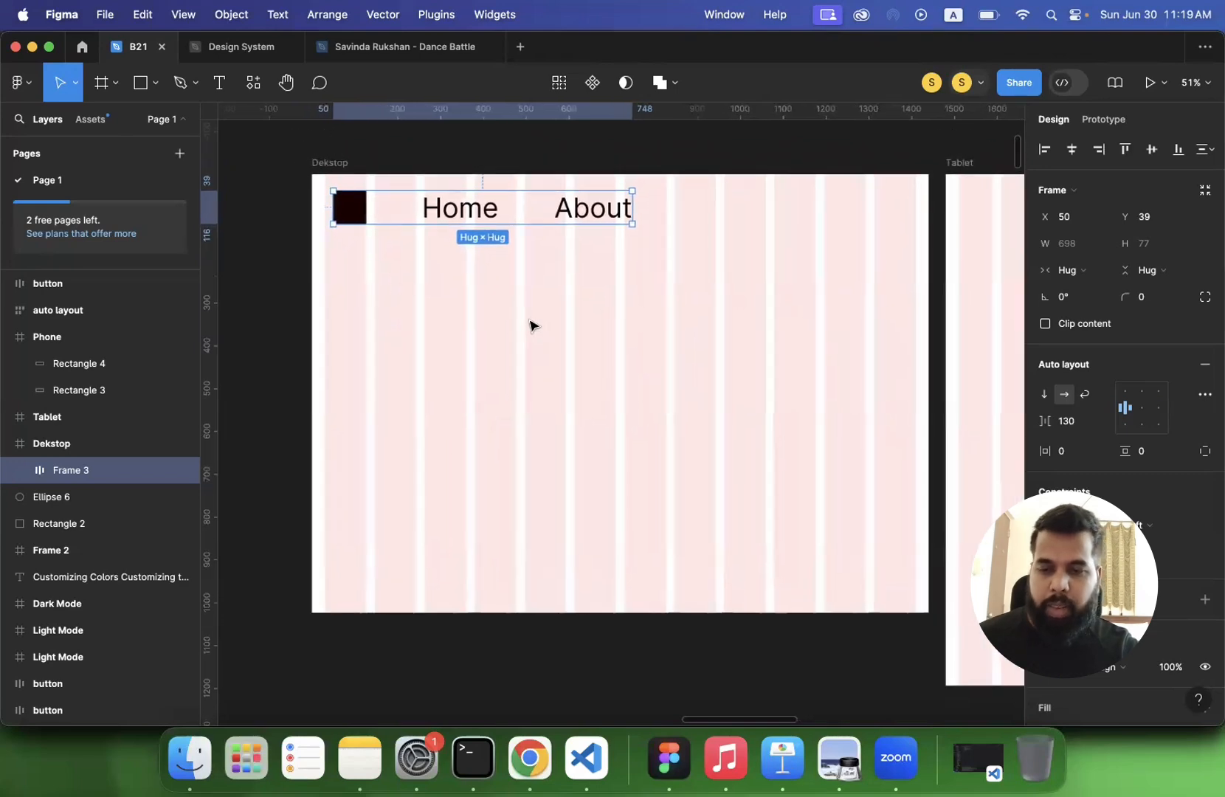
scroll(530, 325, down, 2)
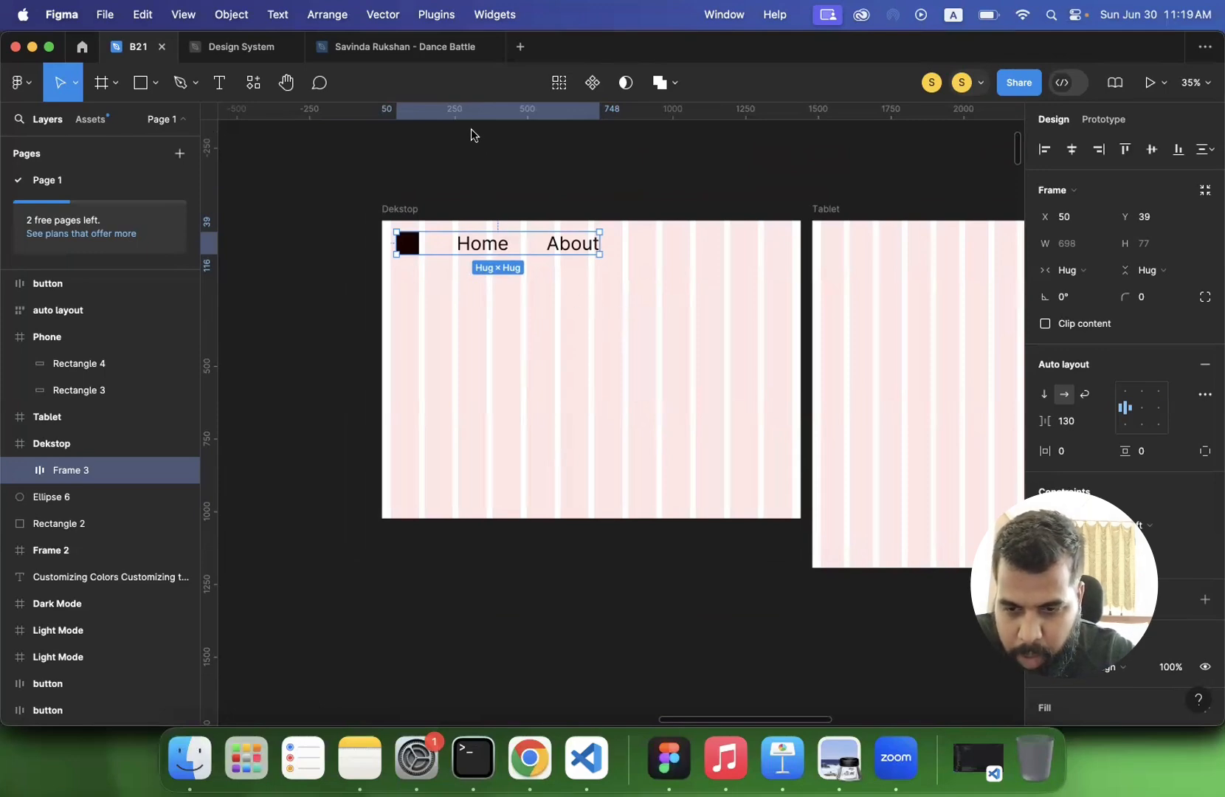
- Open the Sign Up text inside the gradient button for editing
click(314, 325)
scroll(421, 318, down, 5)
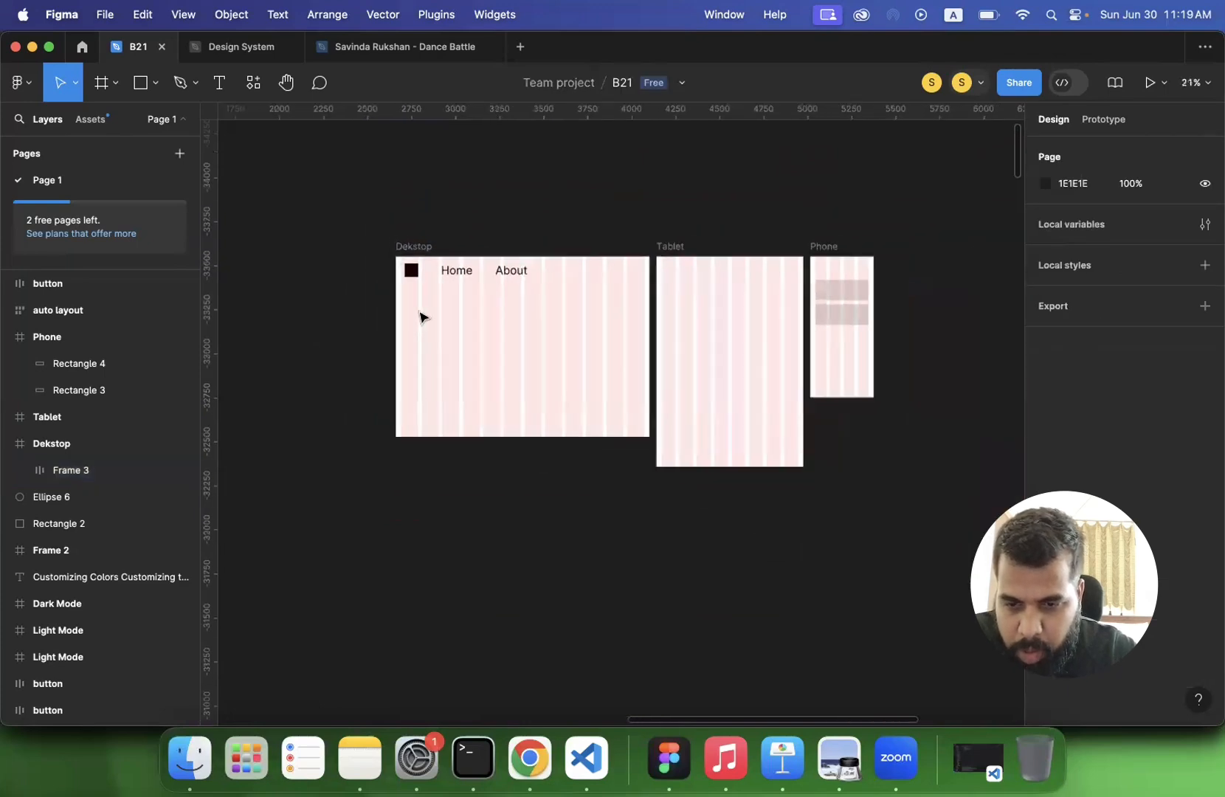
scroll(423, 314, up, 5)
scroll(424, 313, up, 5)
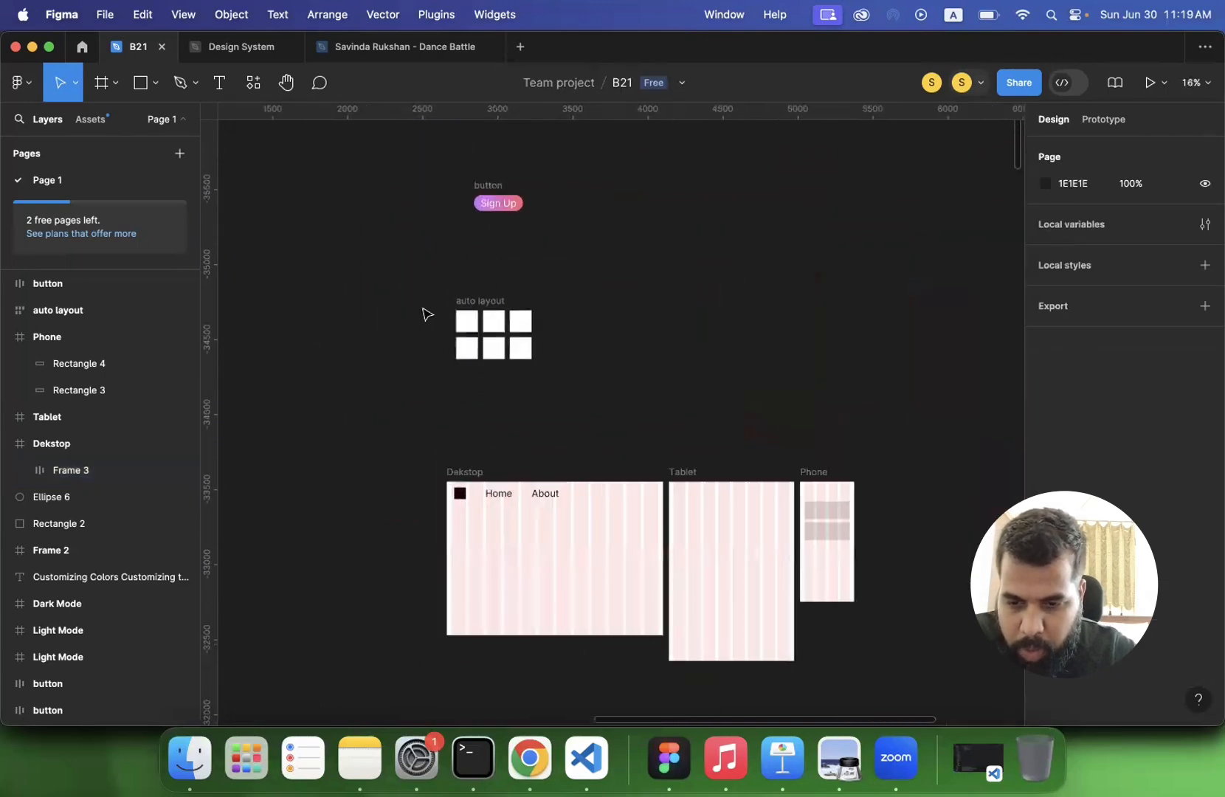
scroll(425, 313, up, 10)
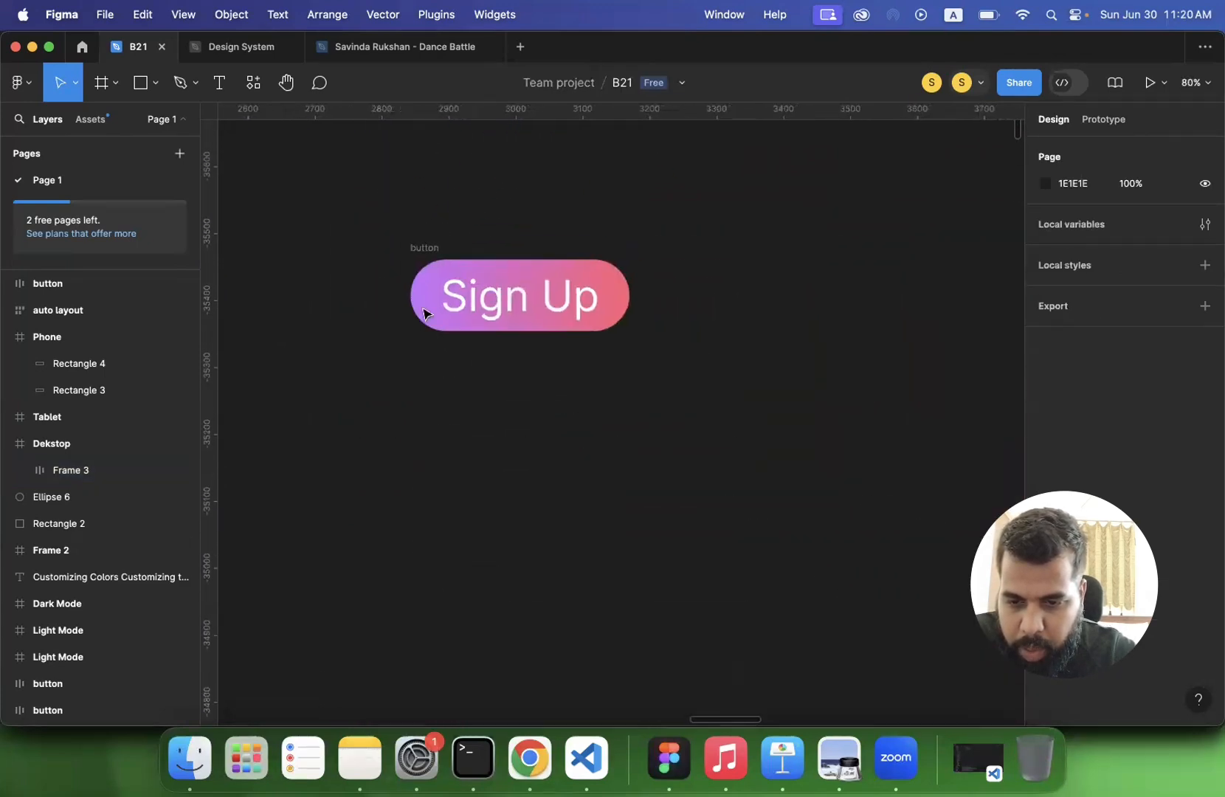
click(417, 264)
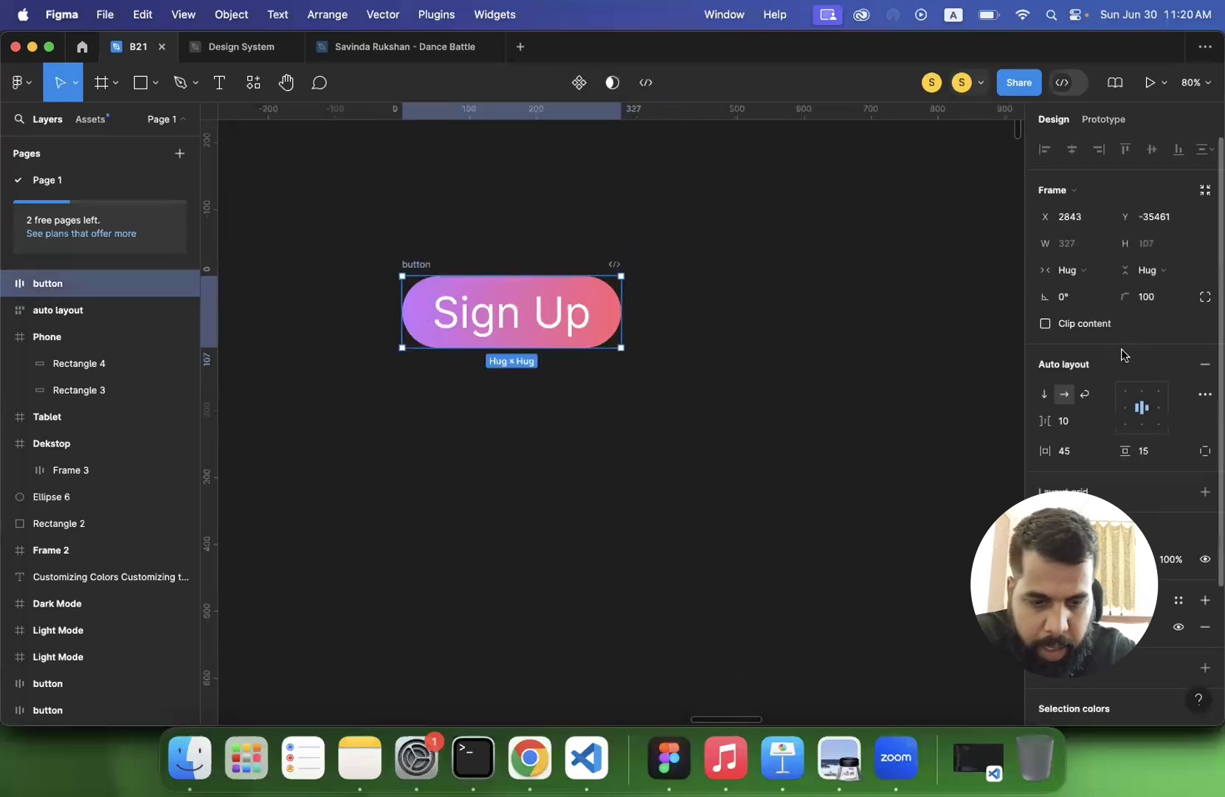
double_click(509, 308)
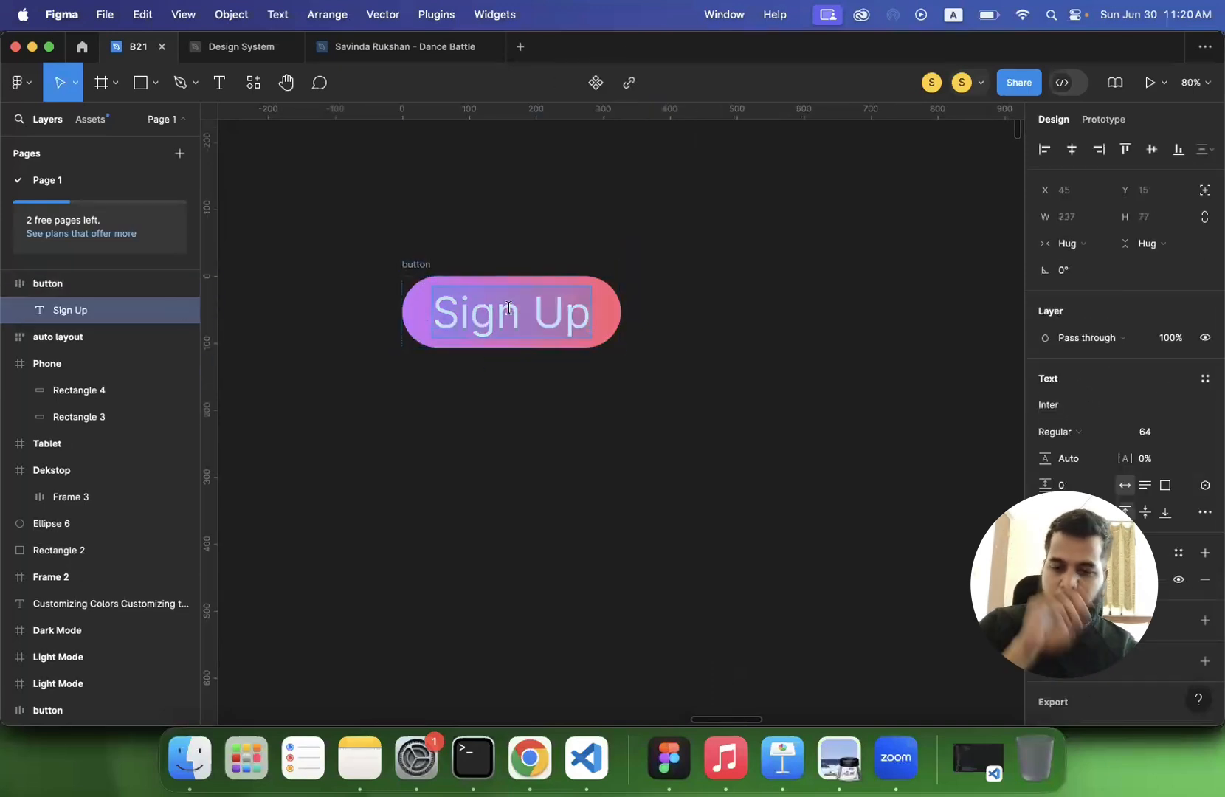
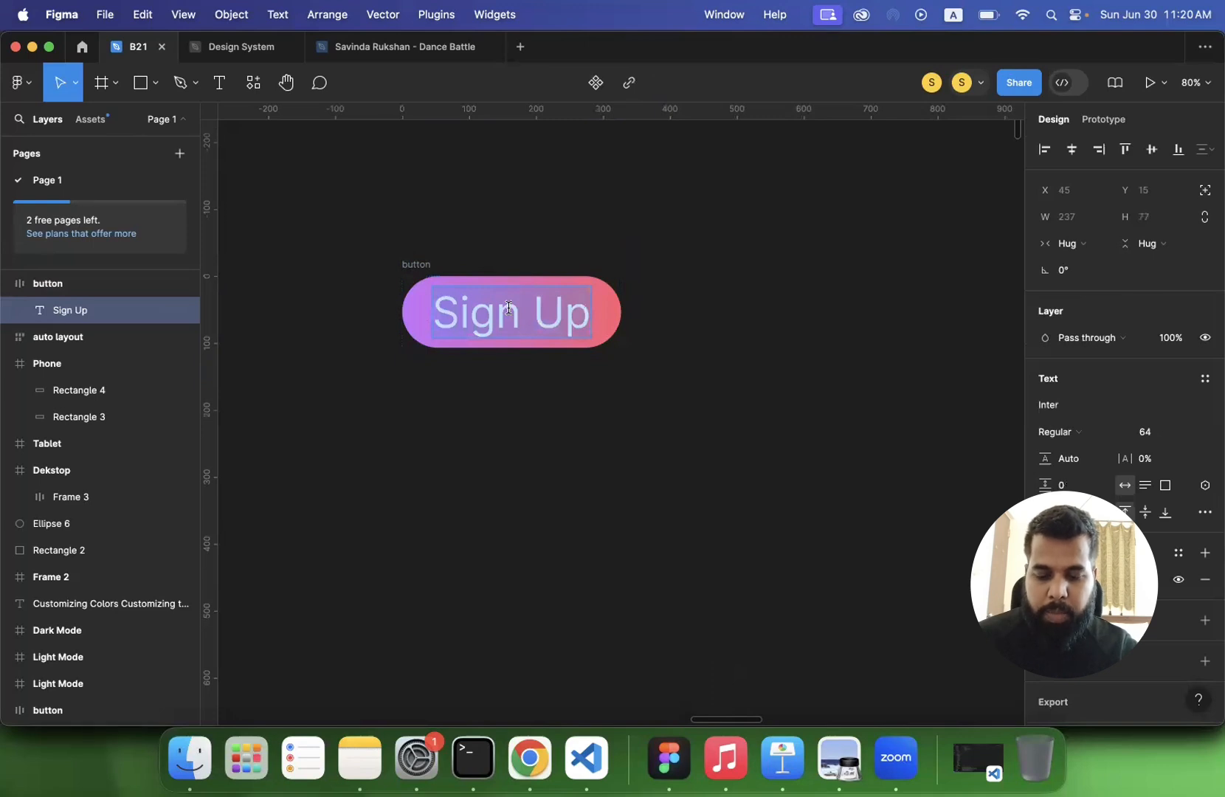
- Try replacing the gradient button's label with "Open", extend it to "Open bhabhsakdakdbask", and undo the text changes
text(Open)
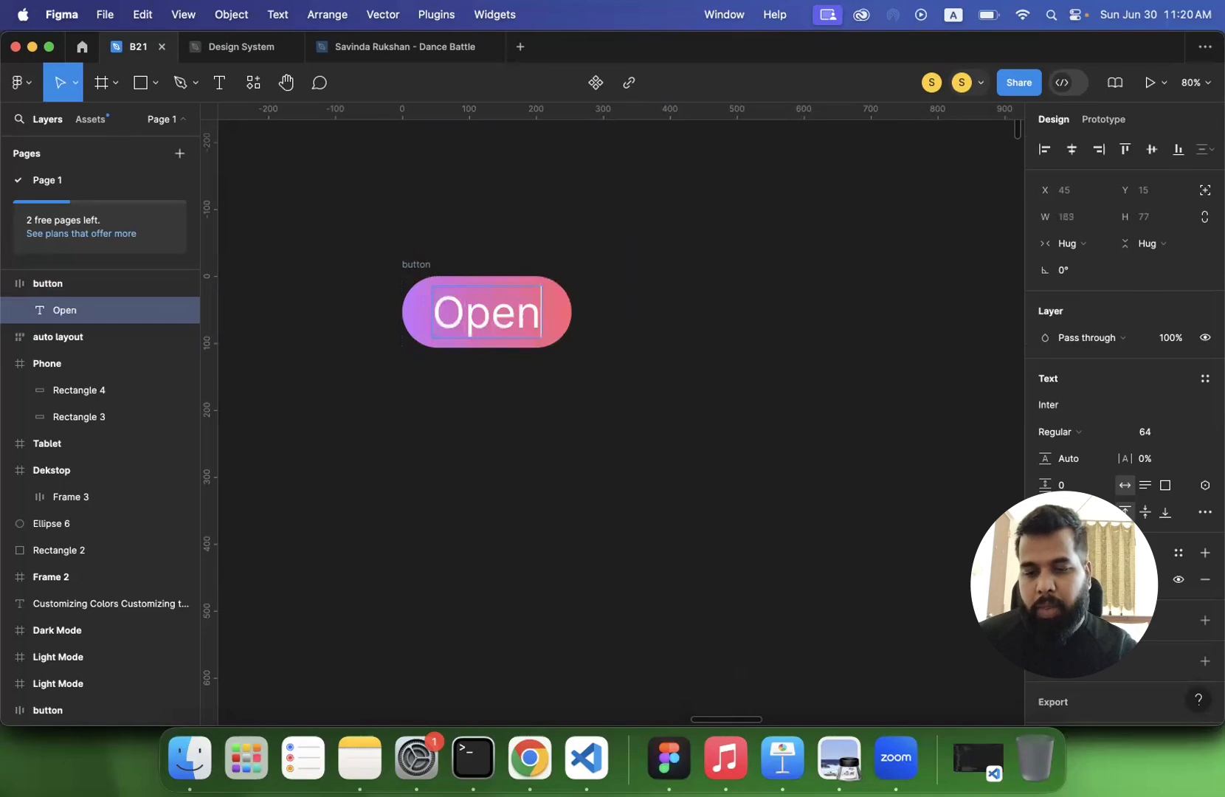
text( bhabhsakdakdbask)
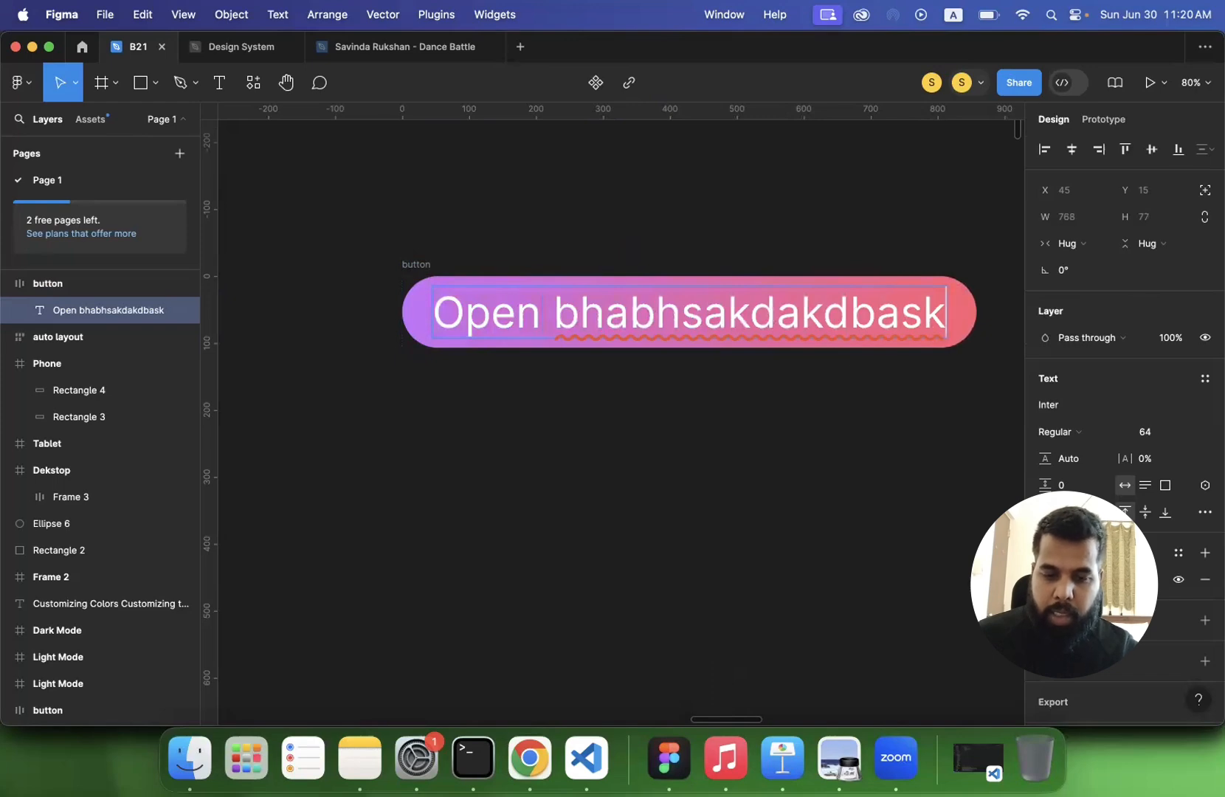
key(alt+BackSpace)
key(BackSpace)
key(super+z)
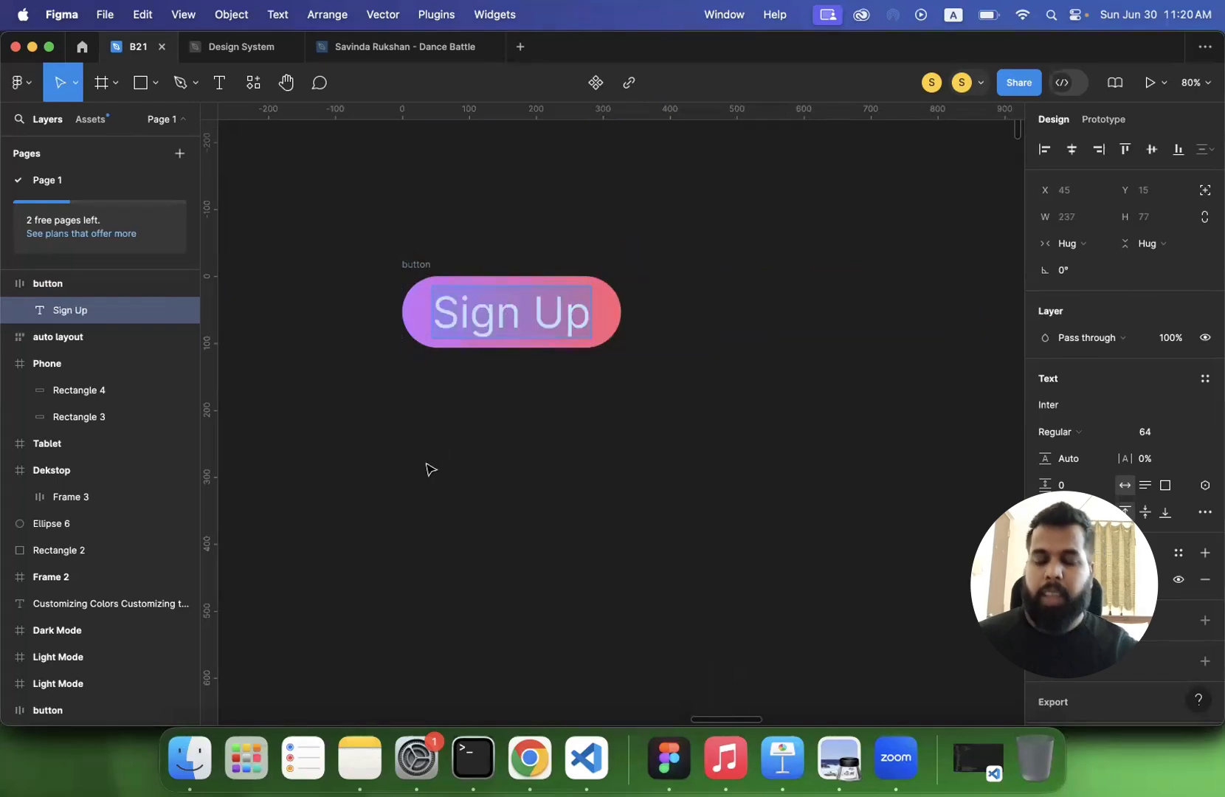
key(Escape)
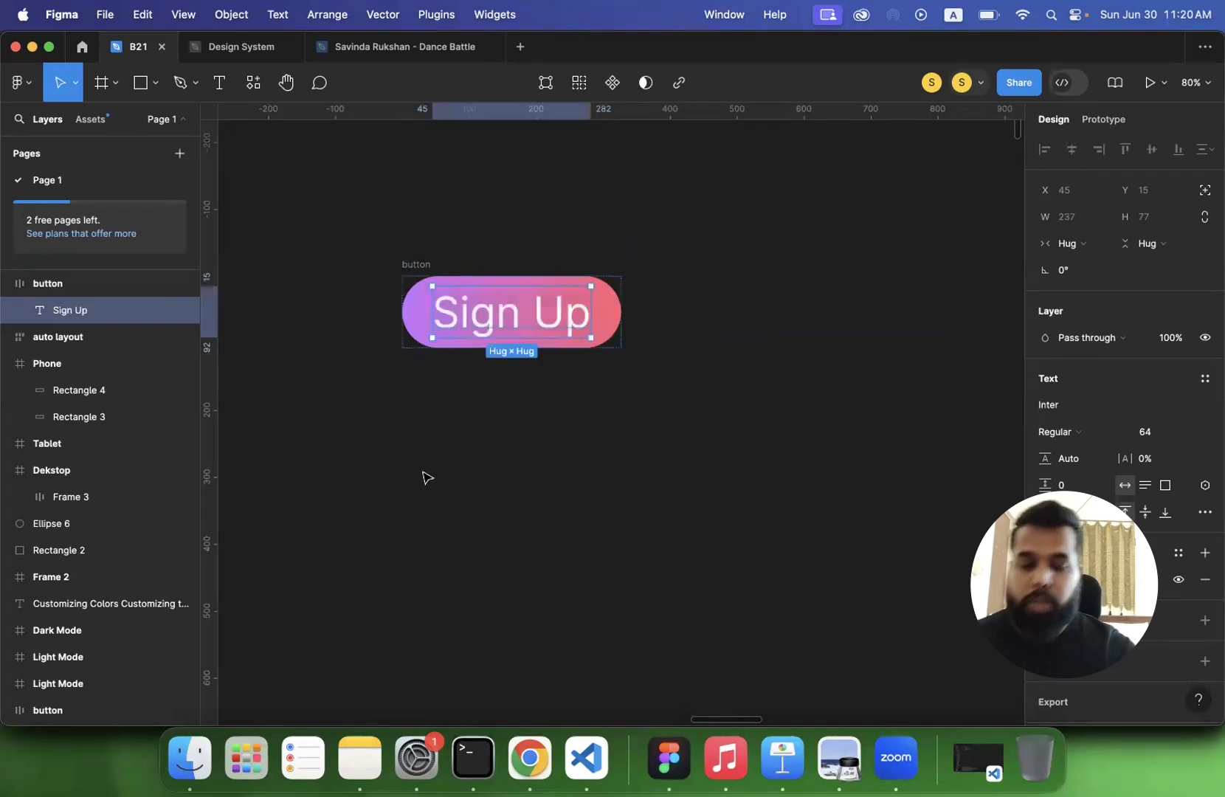
click(385, 431)
click(405, 273)
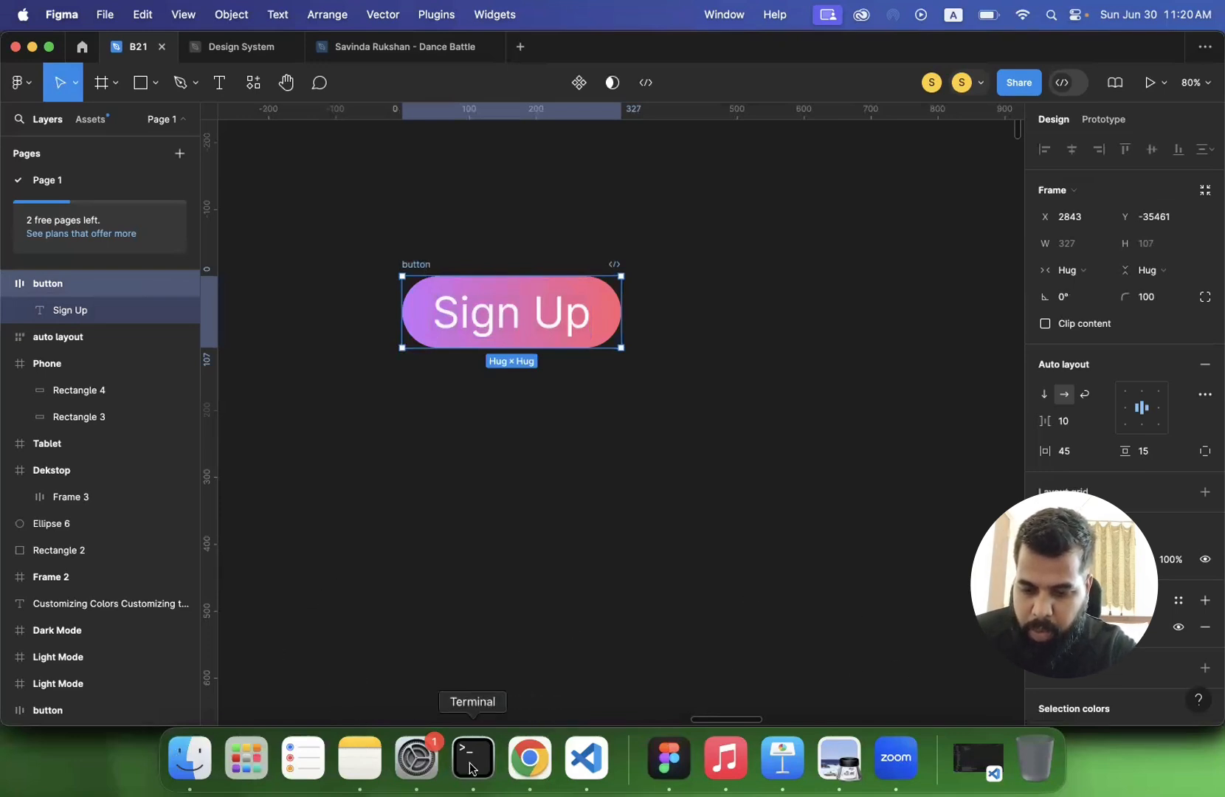
- Switch to Chrome to examine the buttons on Figma's What's New page, and return to Figma
click(530, 760)
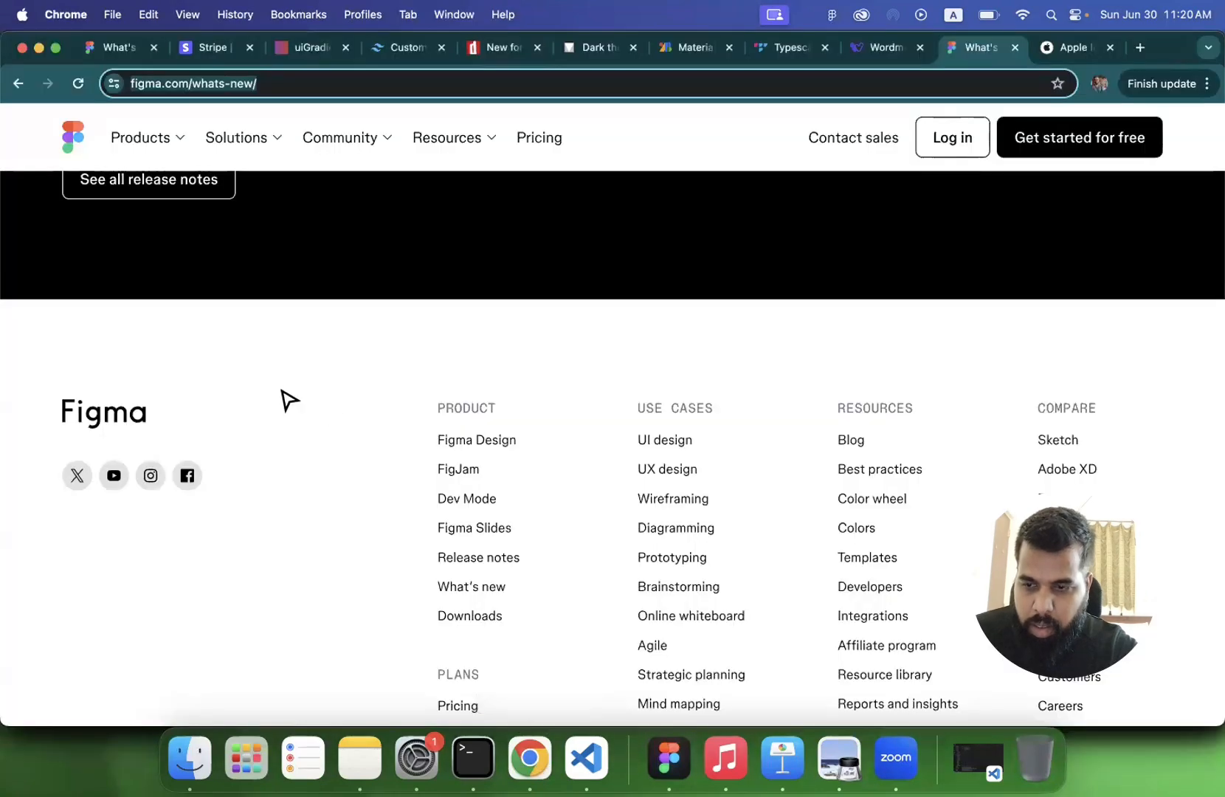
scroll(287, 399, up, 10)
scroll(287, 398, up, 10)
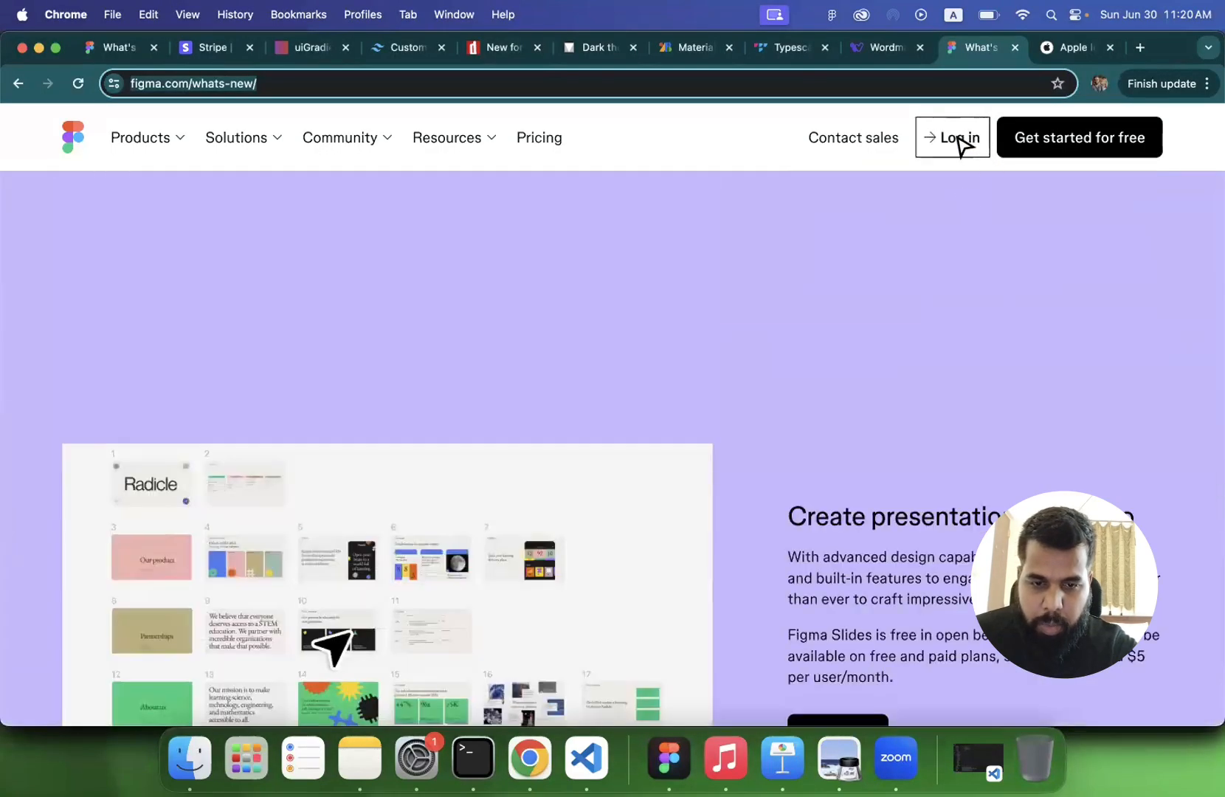
scroll(937, 240, up, 15)
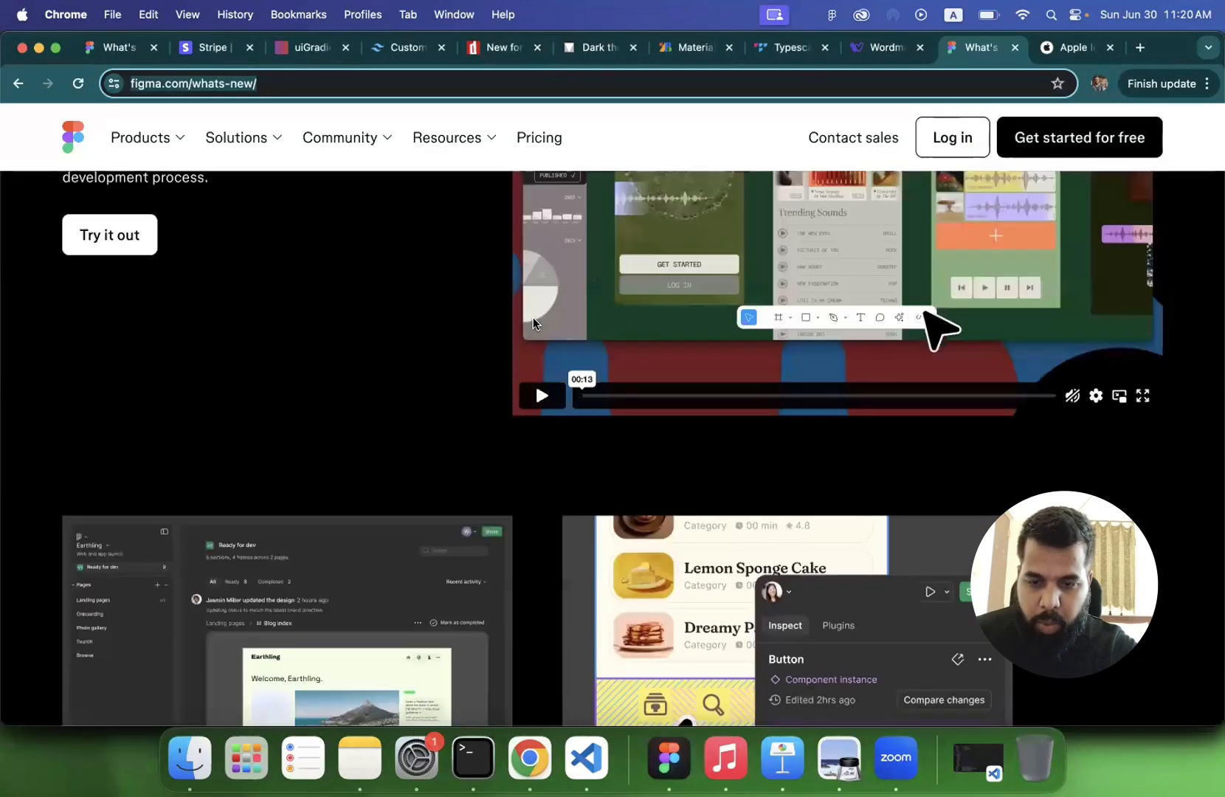
scroll(533, 318, up, 20)
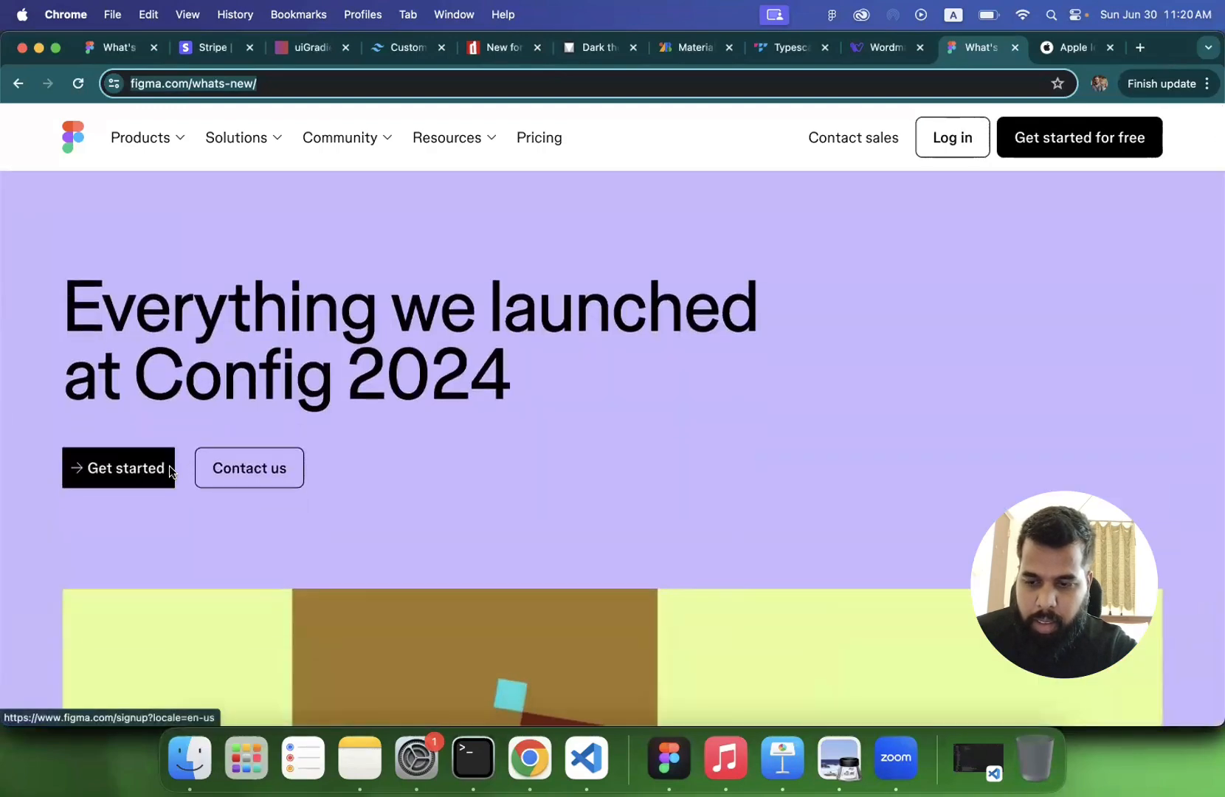
click(669, 756)
- Duplicate the gradient Sign Up button frame and rename the copy "hover"
click(522, 435)
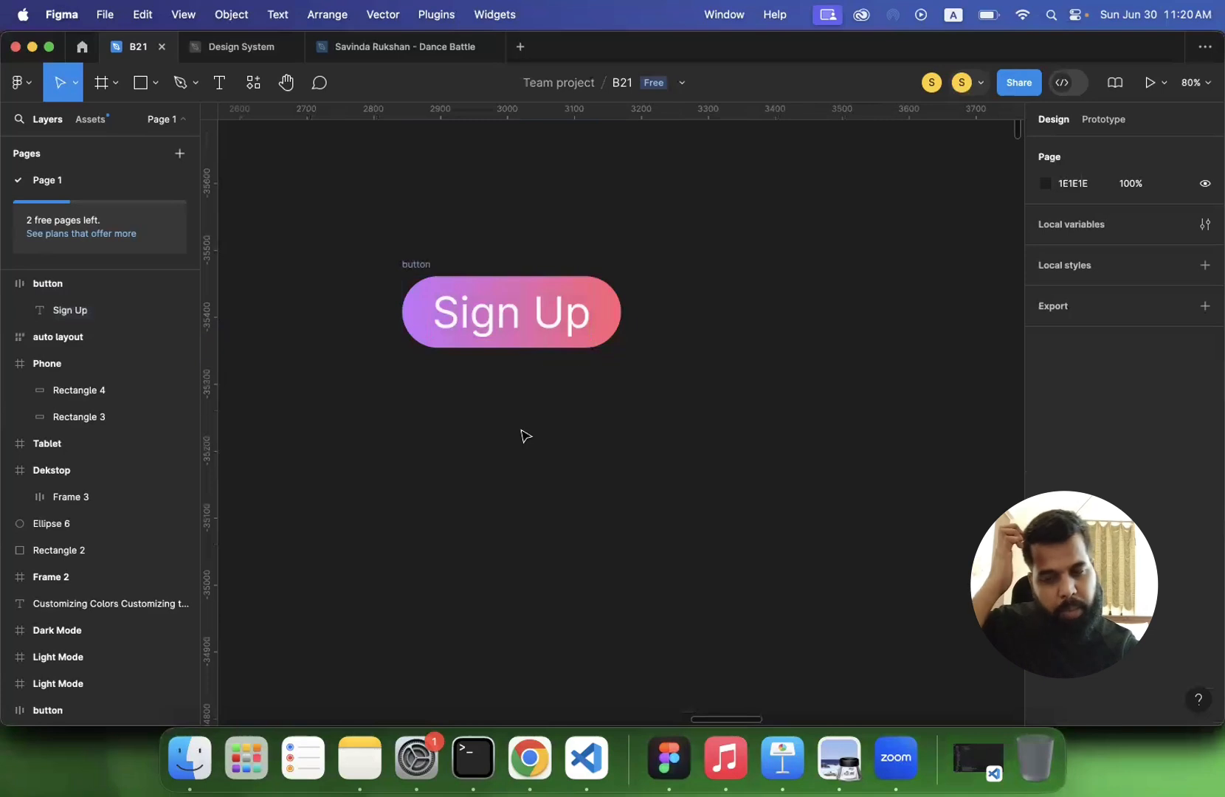
click(417, 272)
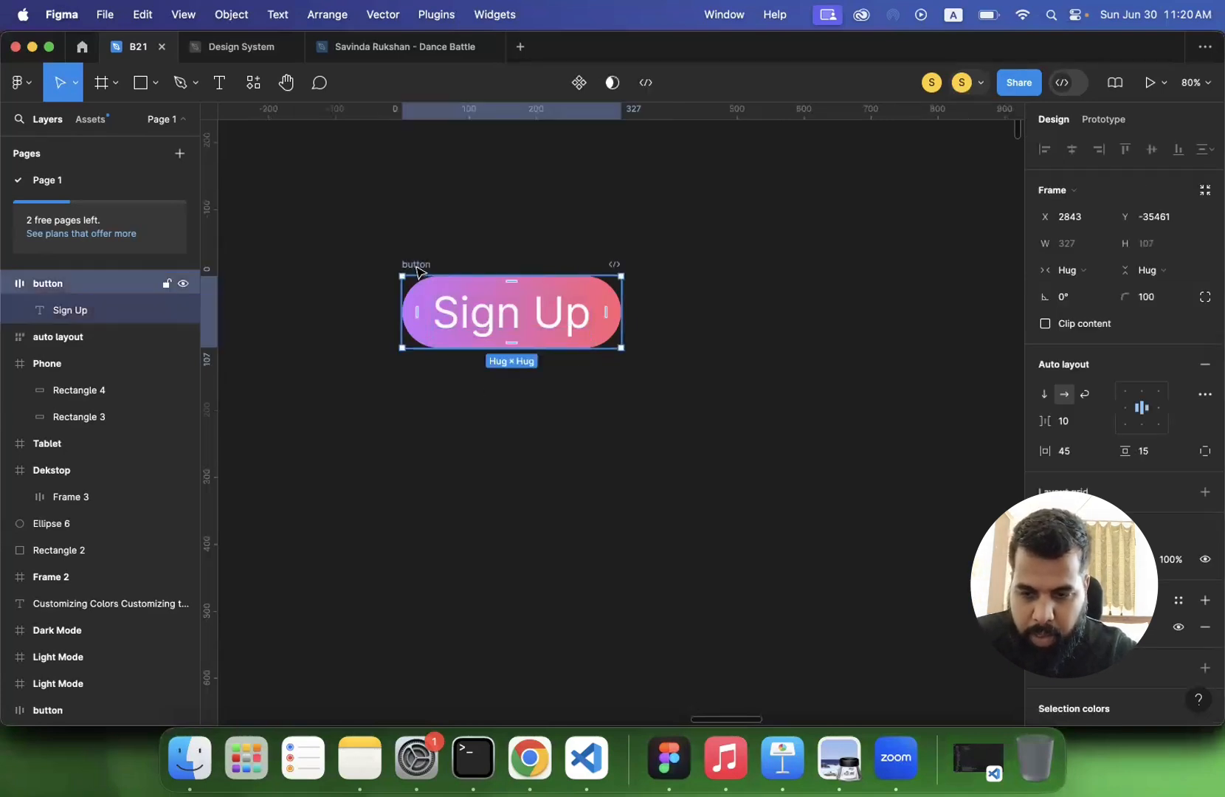
click(447, 265)
click(430, 269)
key(super+d)
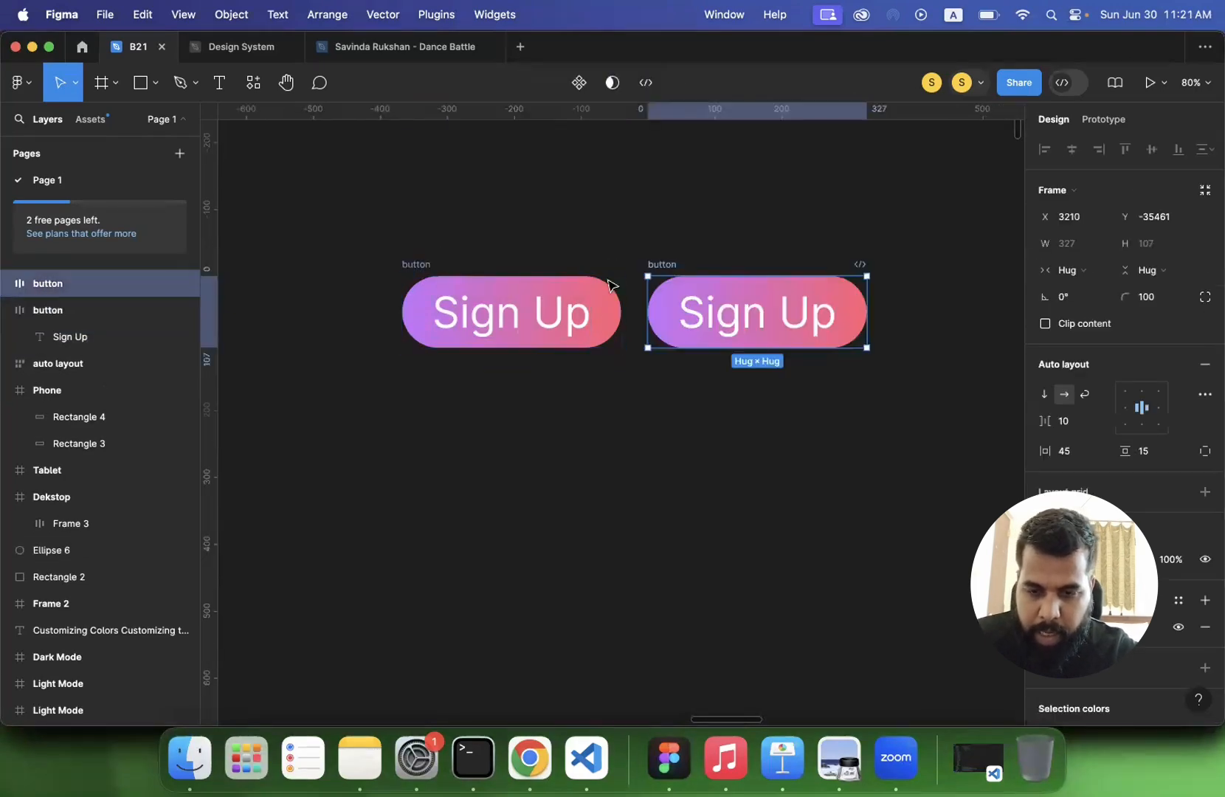
double_click(664, 265)
text(hove)
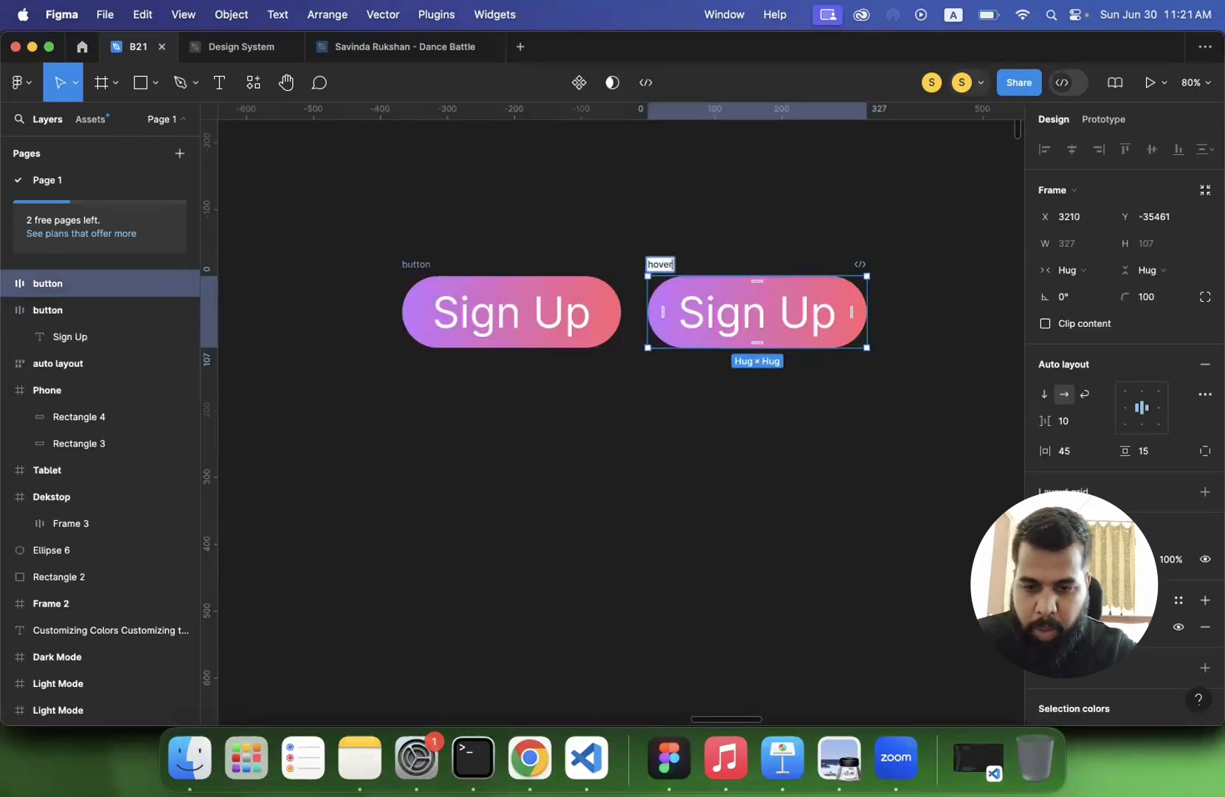
text(r)
key(Return)
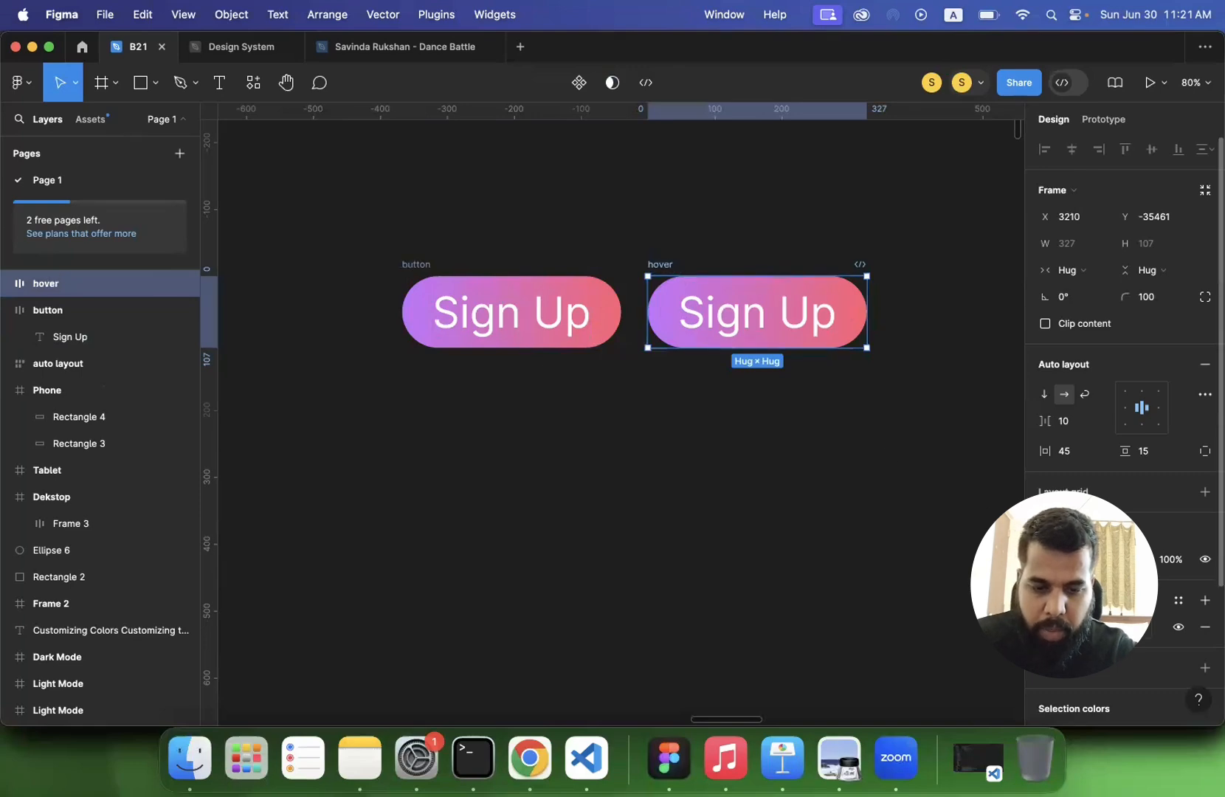
- Deepen the hover button's linear gradient, setting its 0% stop to A430FF and its 100% stop to FF3B4C
click(1046, 628)
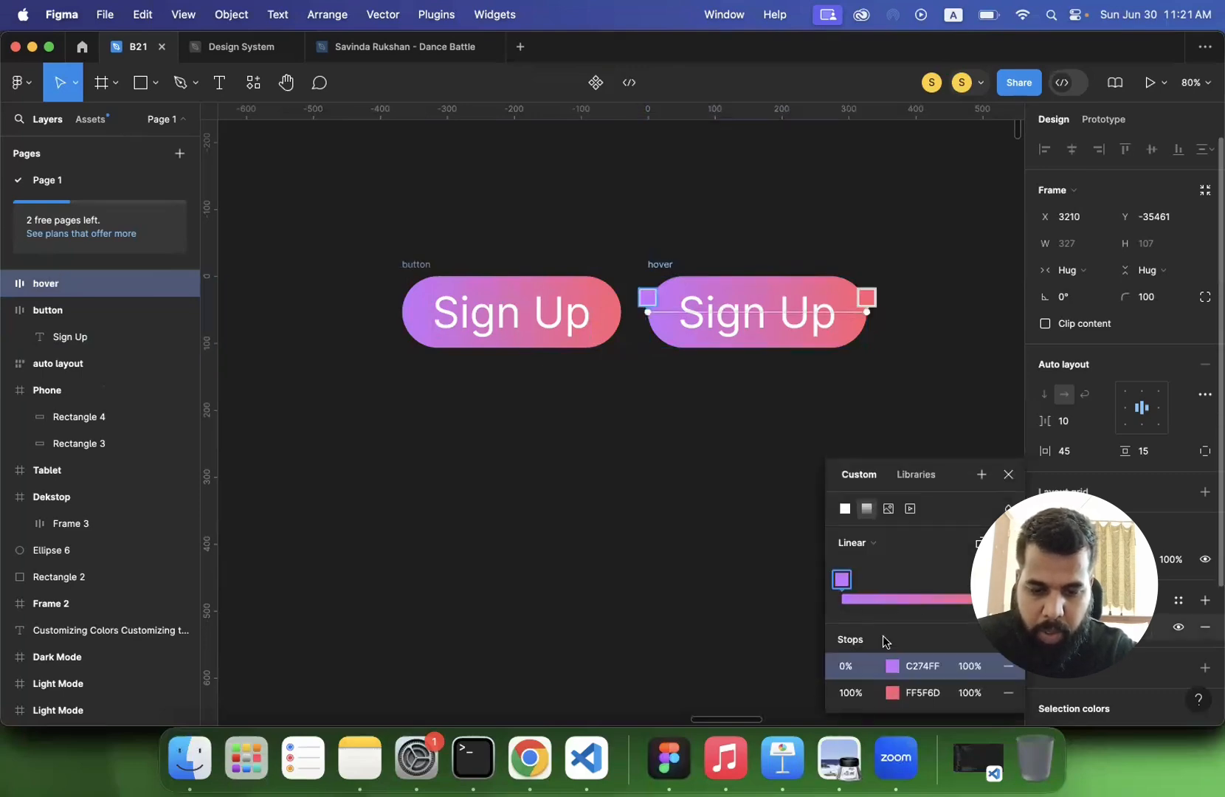
click(893, 667)
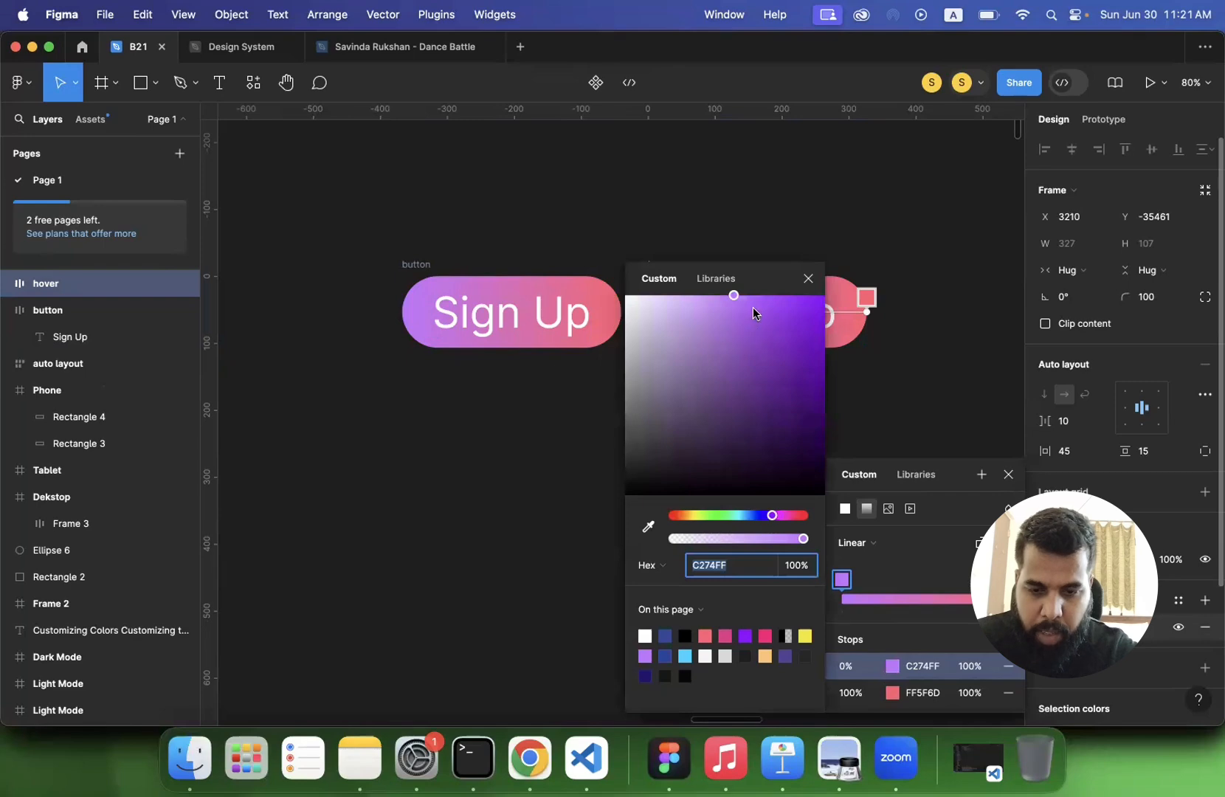
drag(753, 293, 779, 295)
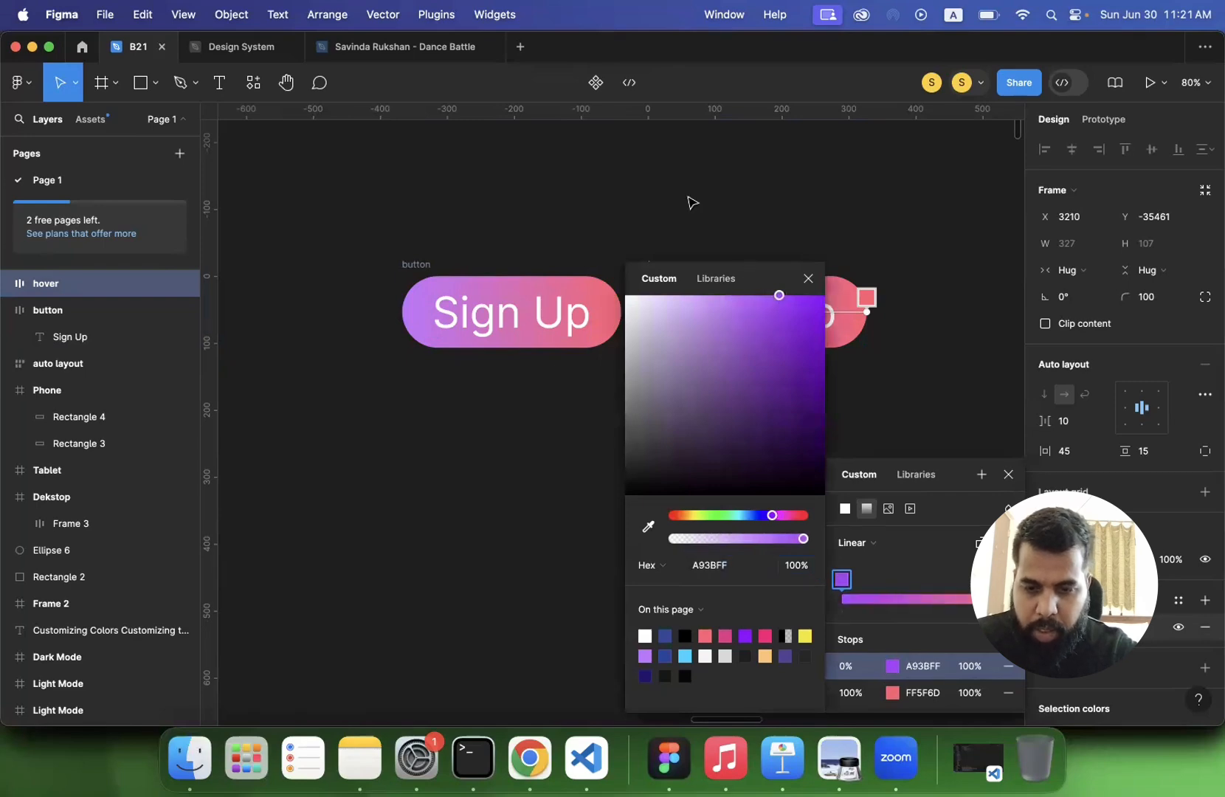
scroll(692, 203, right, 5)
drag(779, 295, 787, 295)
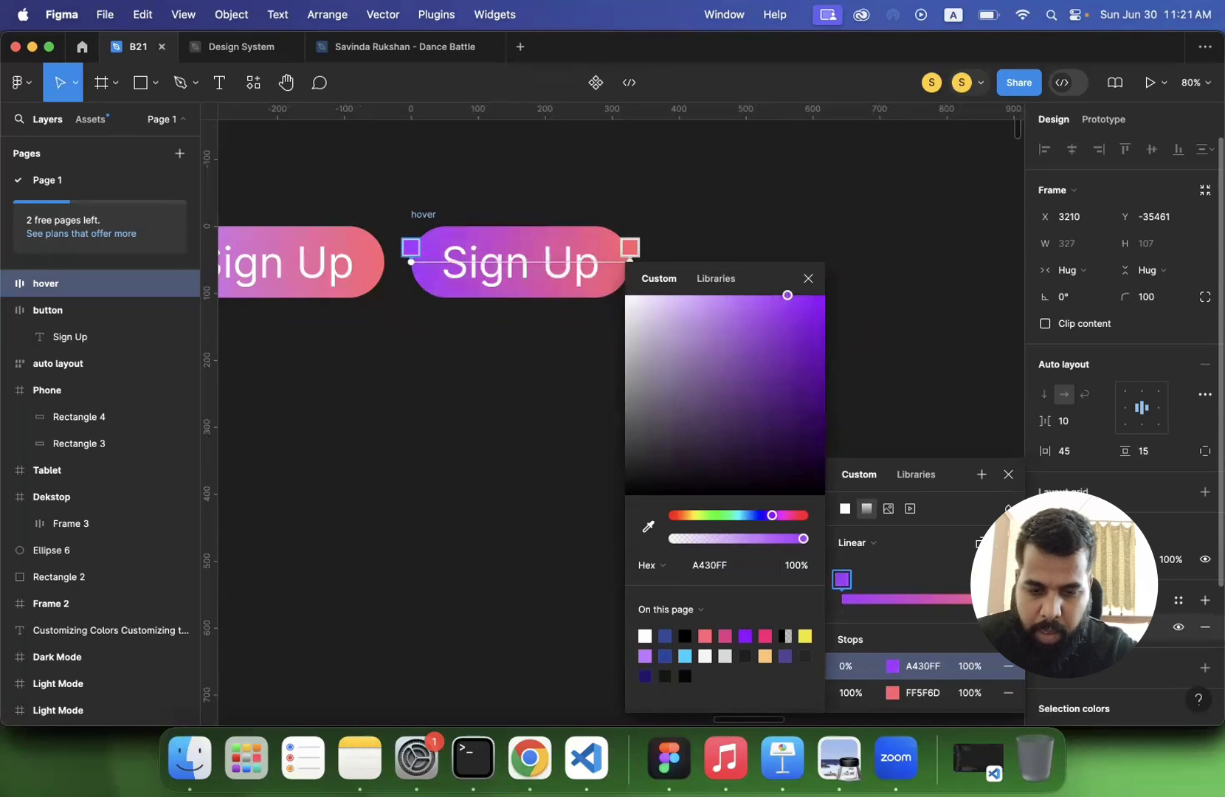
click(900, 691)
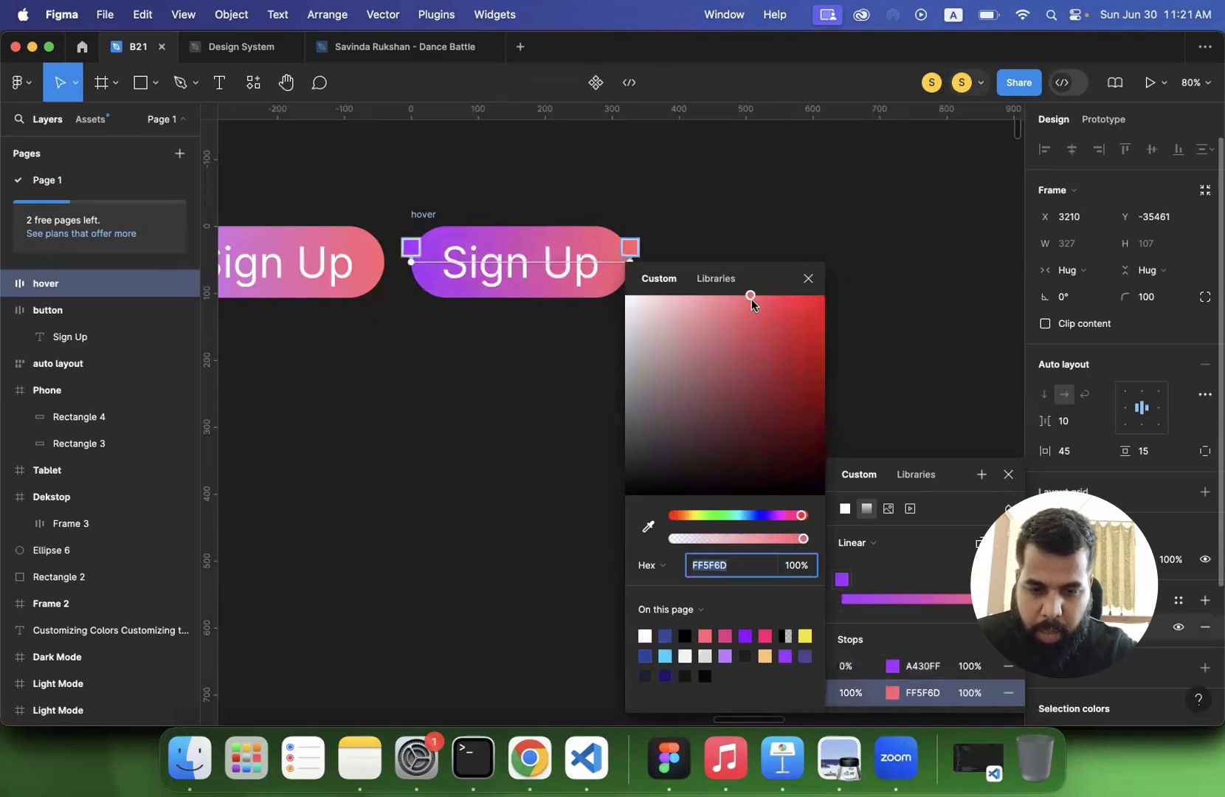
drag(754, 296, 779, 297)
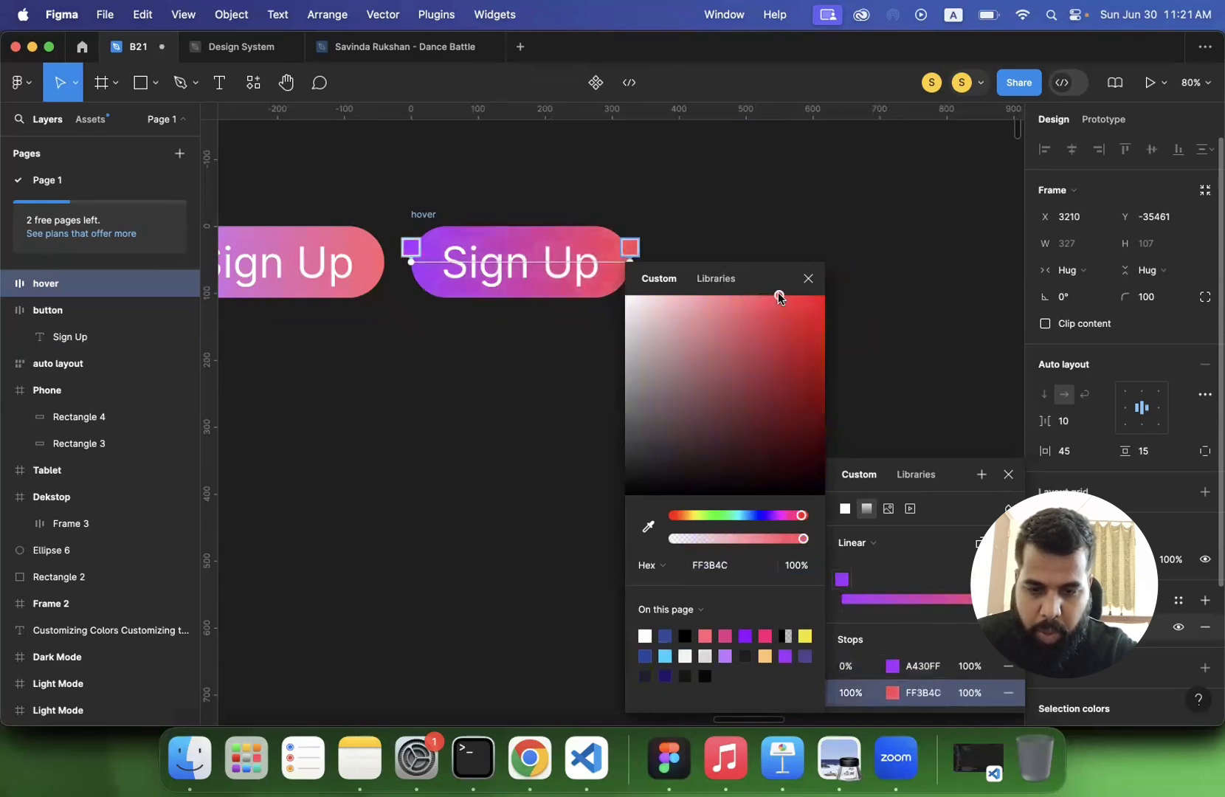
click(531, 381)
scroll(530, 381, left, 5)
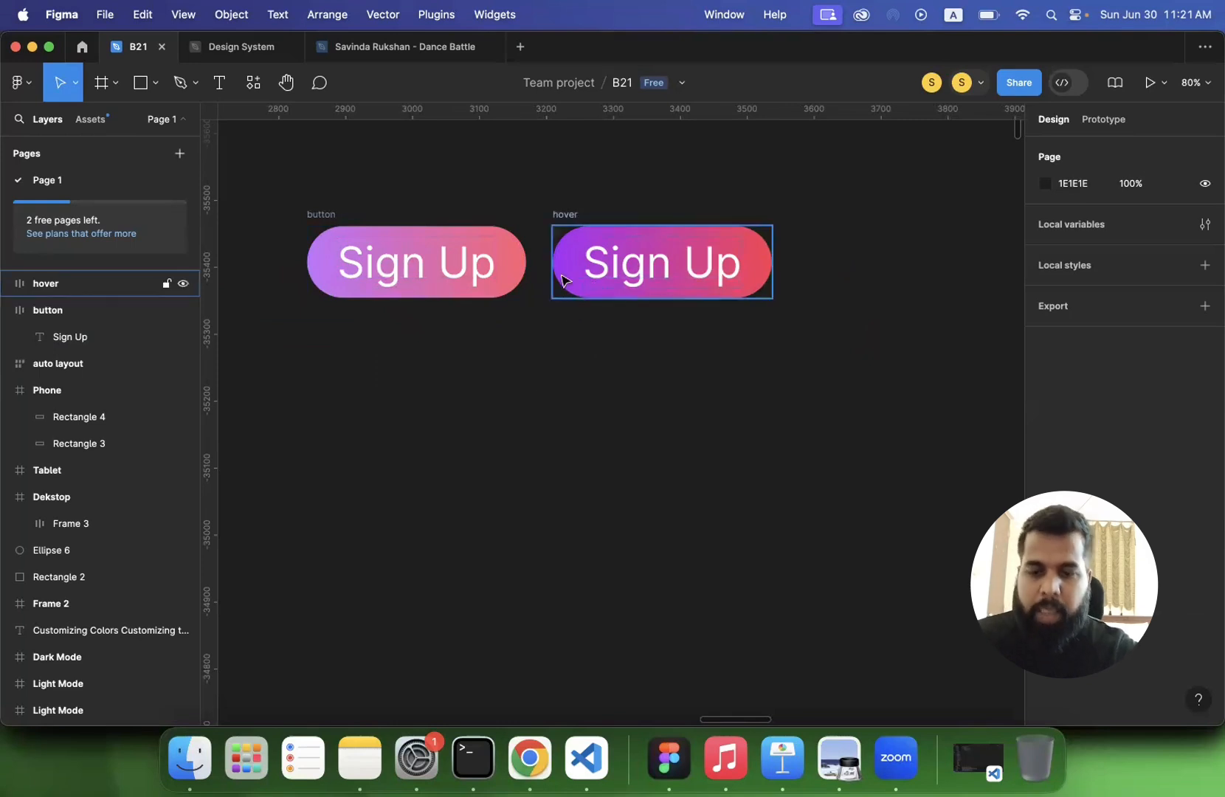
- Duplicate the hover button frame and rename the copy "inactive"
click(566, 215)
key(super+d)
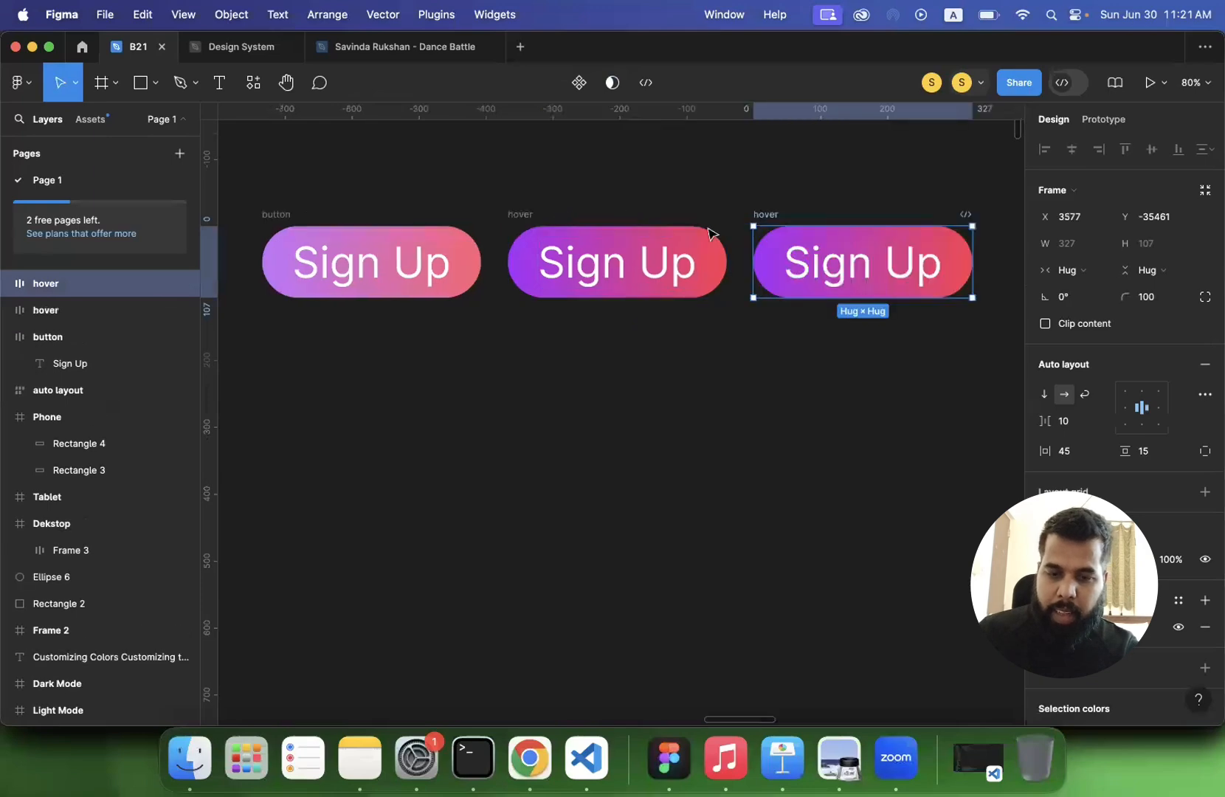
double_click(768, 211)
text(inac)
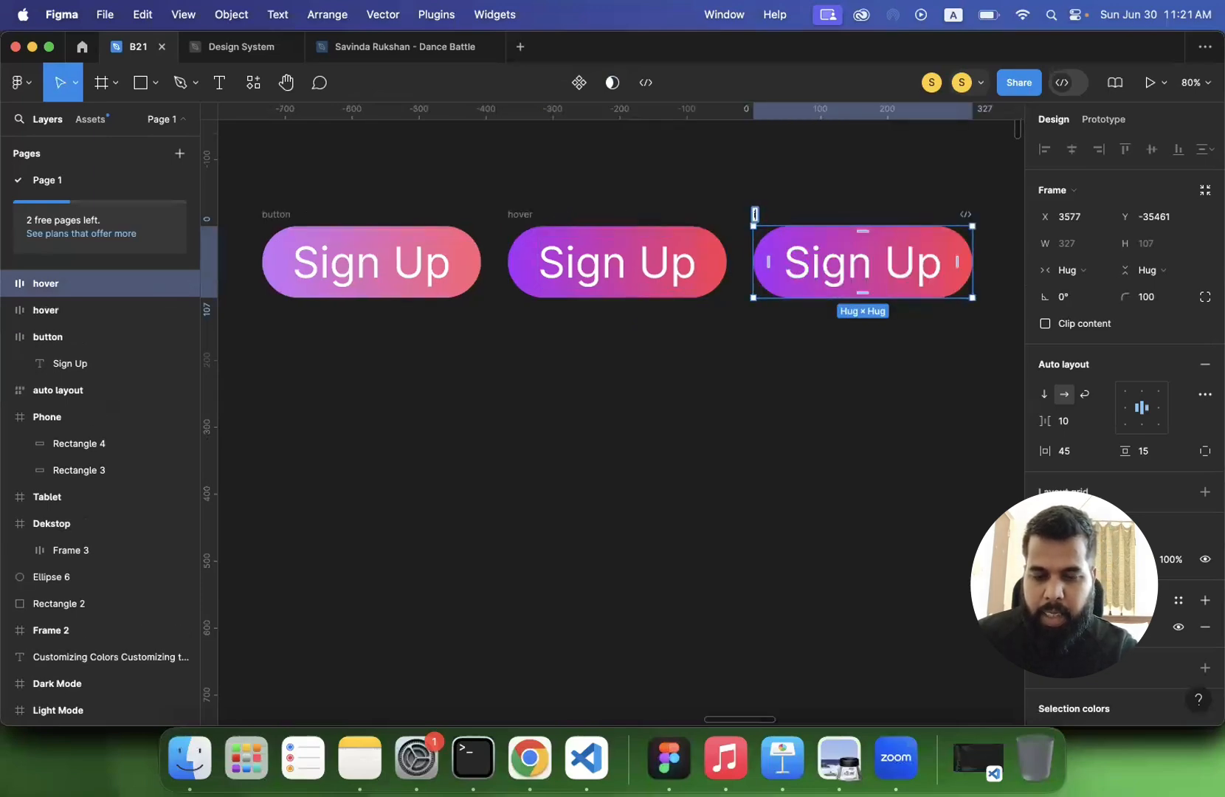
text(tive)
key(Return)
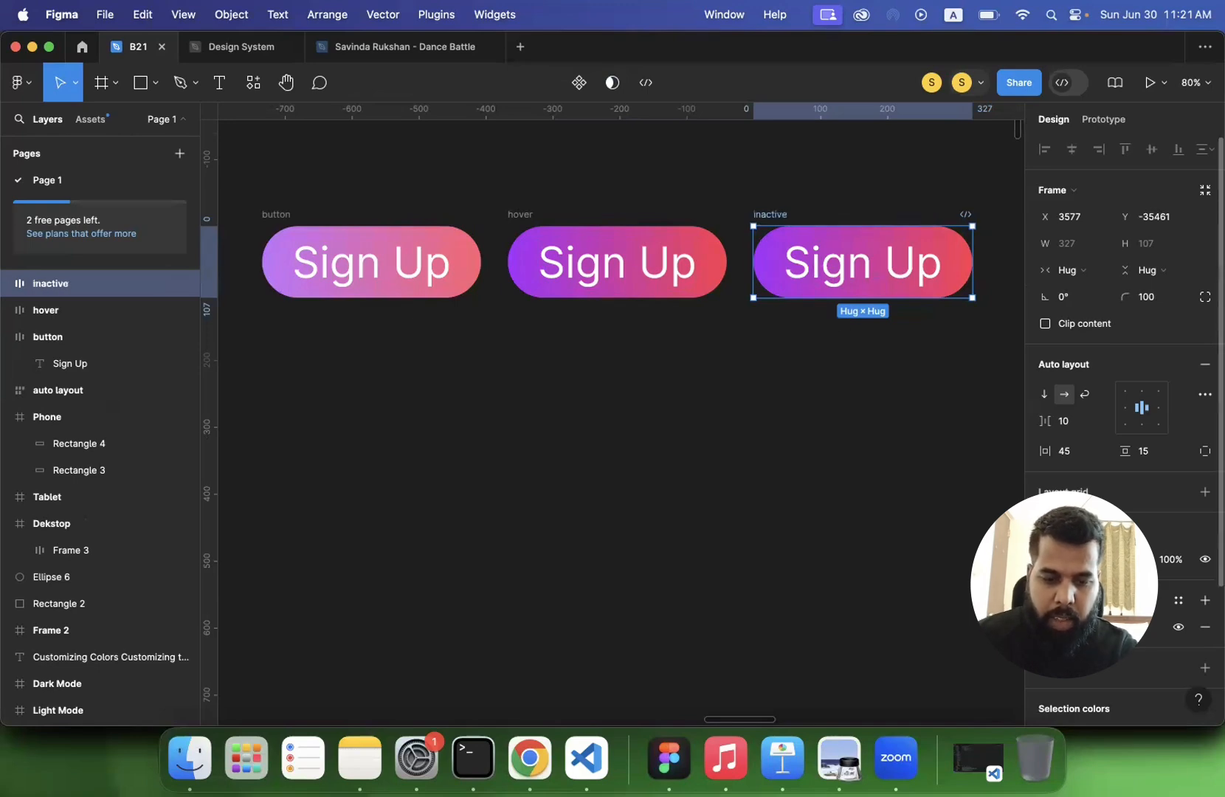
- Set the opacity of both gradient stops in the inactive button's fill to 50%
click(1052, 627)
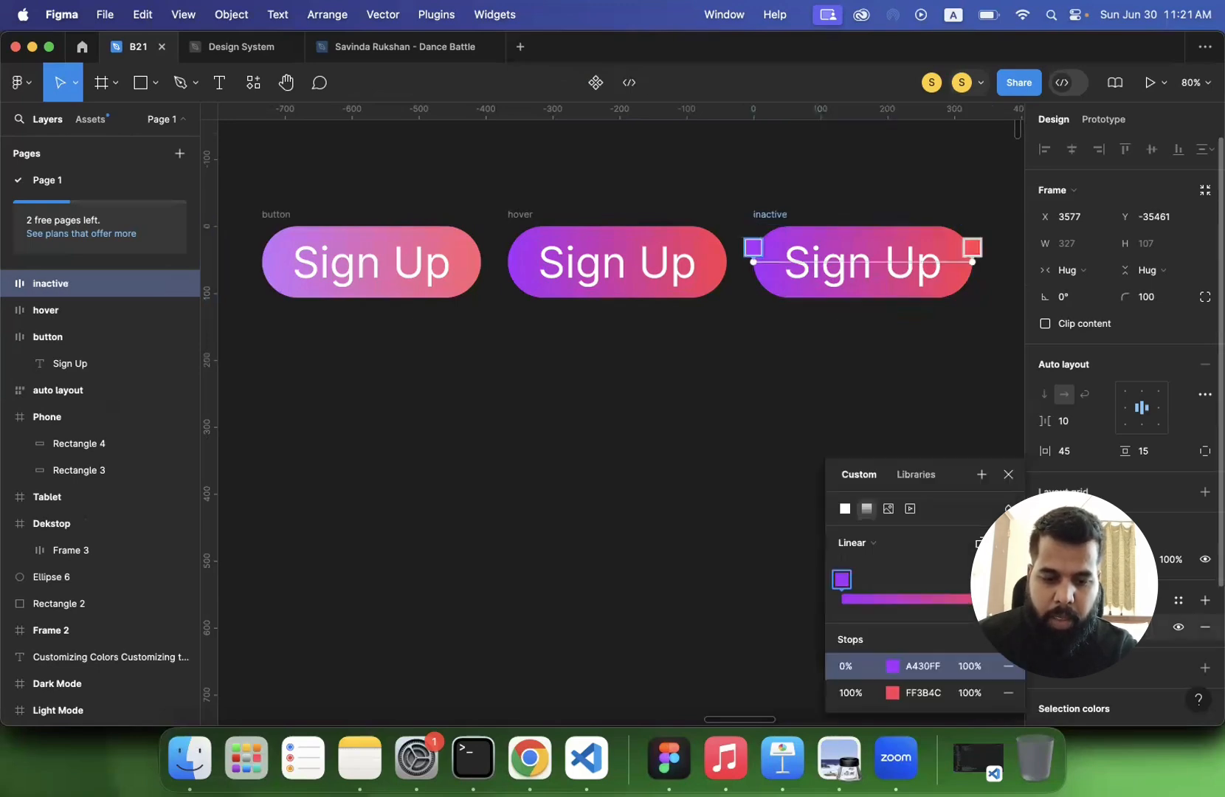
click(964, 671)
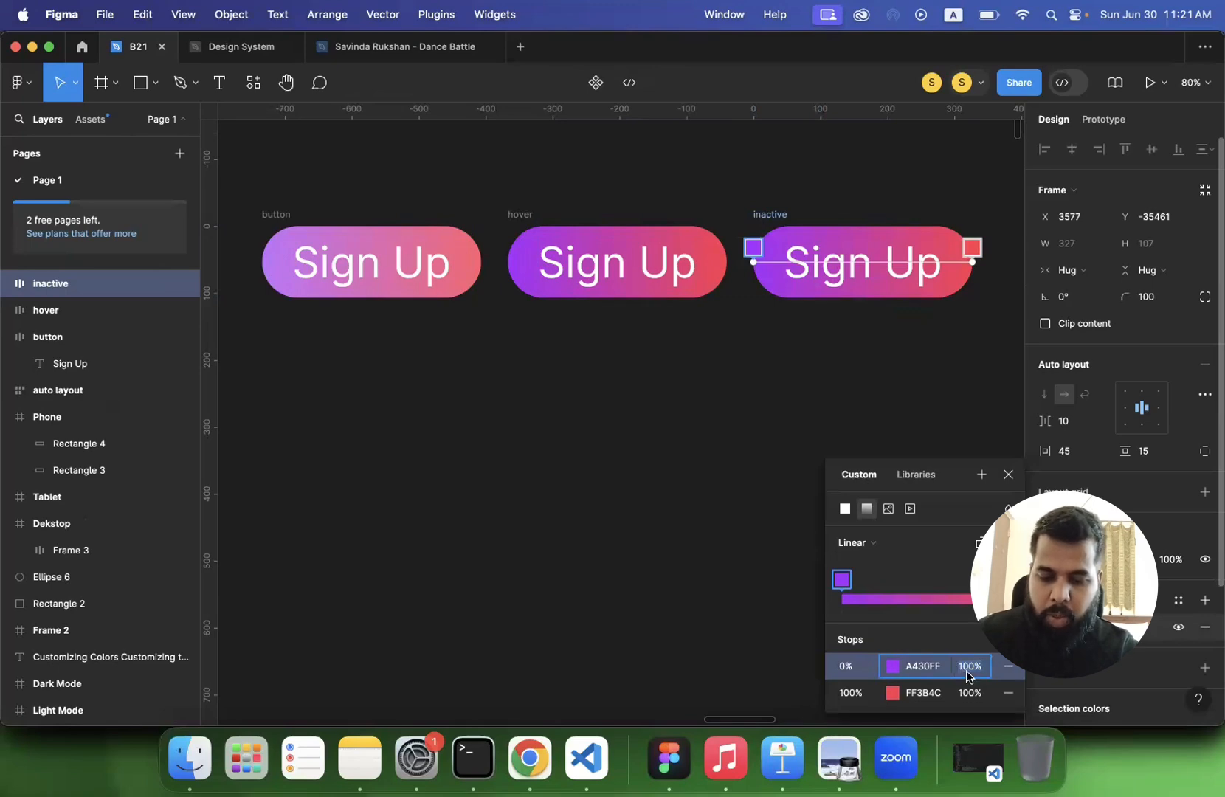
text(50)
key(Return)
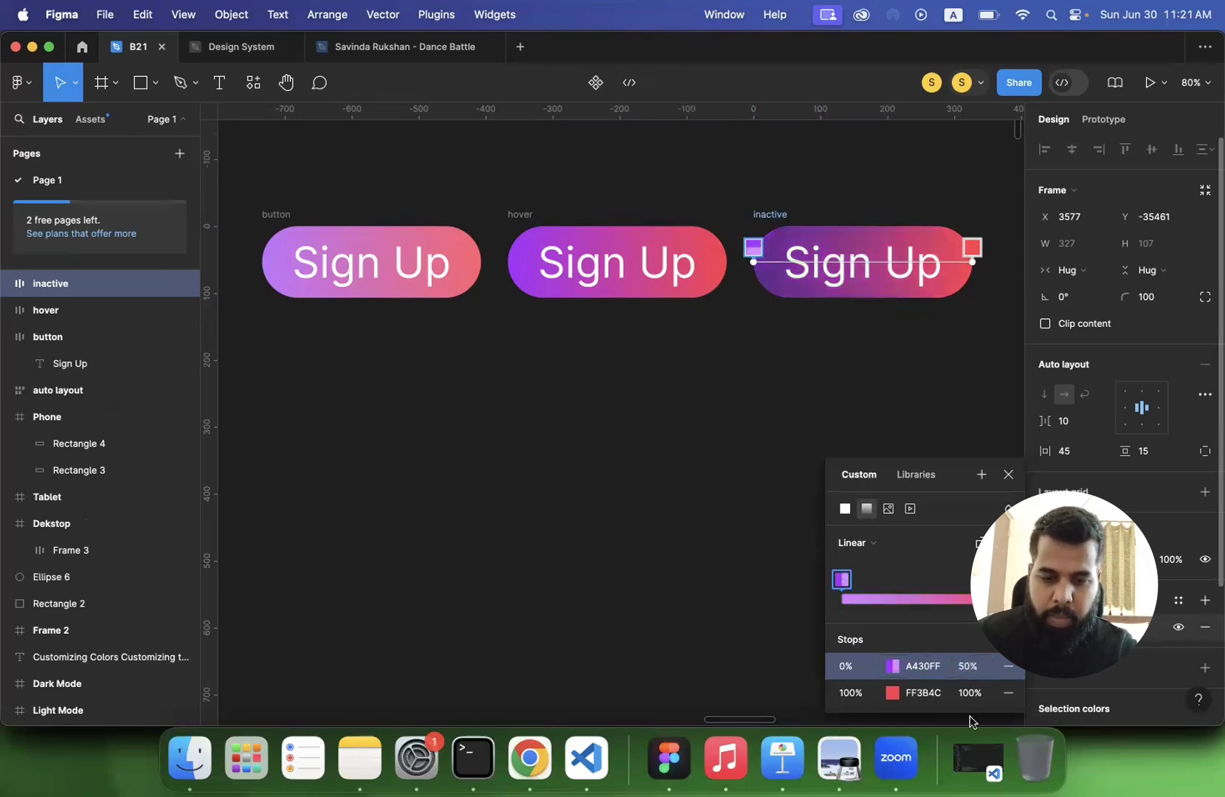
click(969, 692)
text(50)
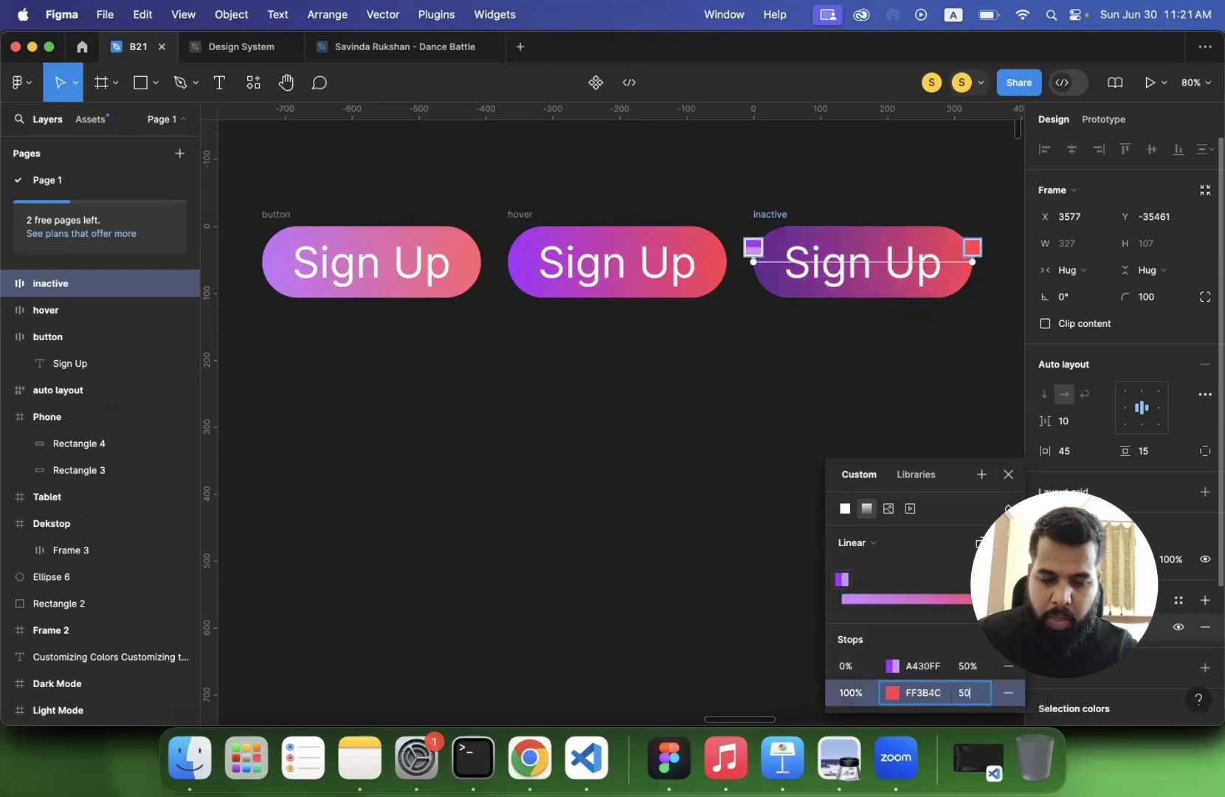
key(Return)
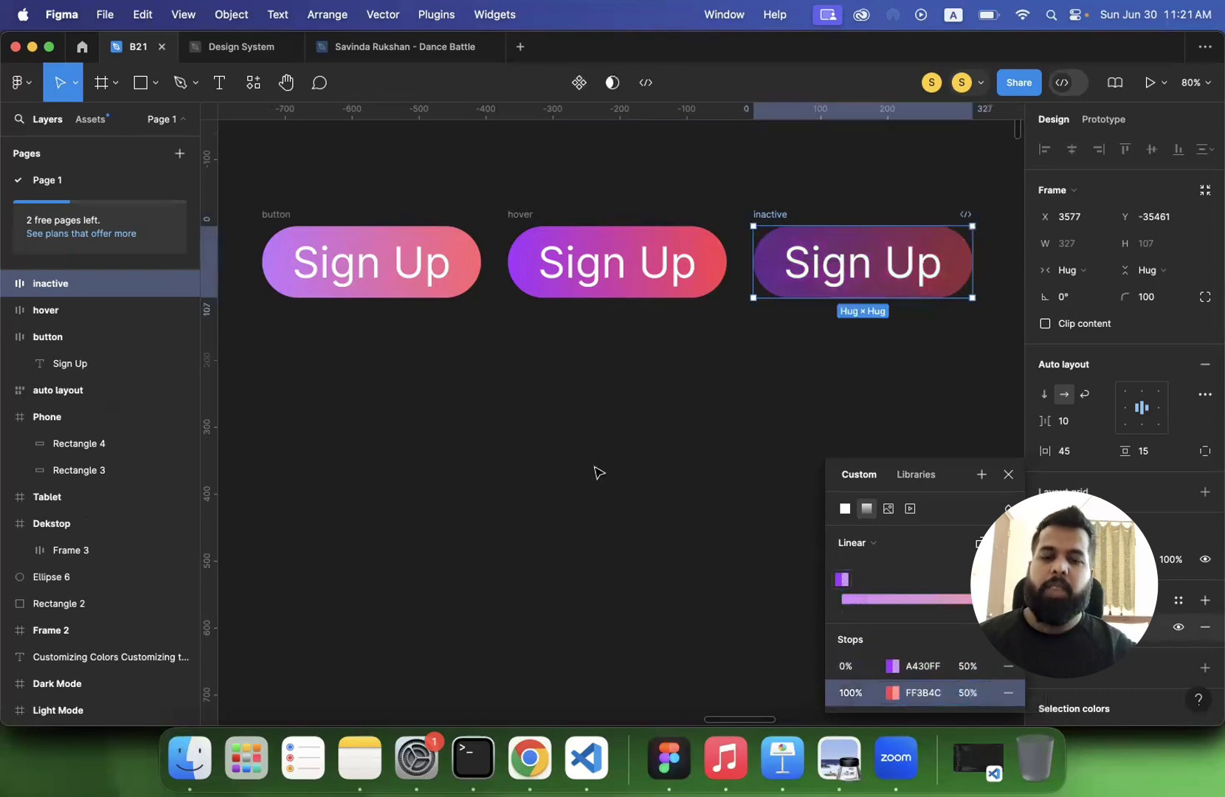
click(598, 472)
- Set the layer opacity of the whole inactive button frame to 50%
scroll(600, 469, down, 3)
click(754, 340)
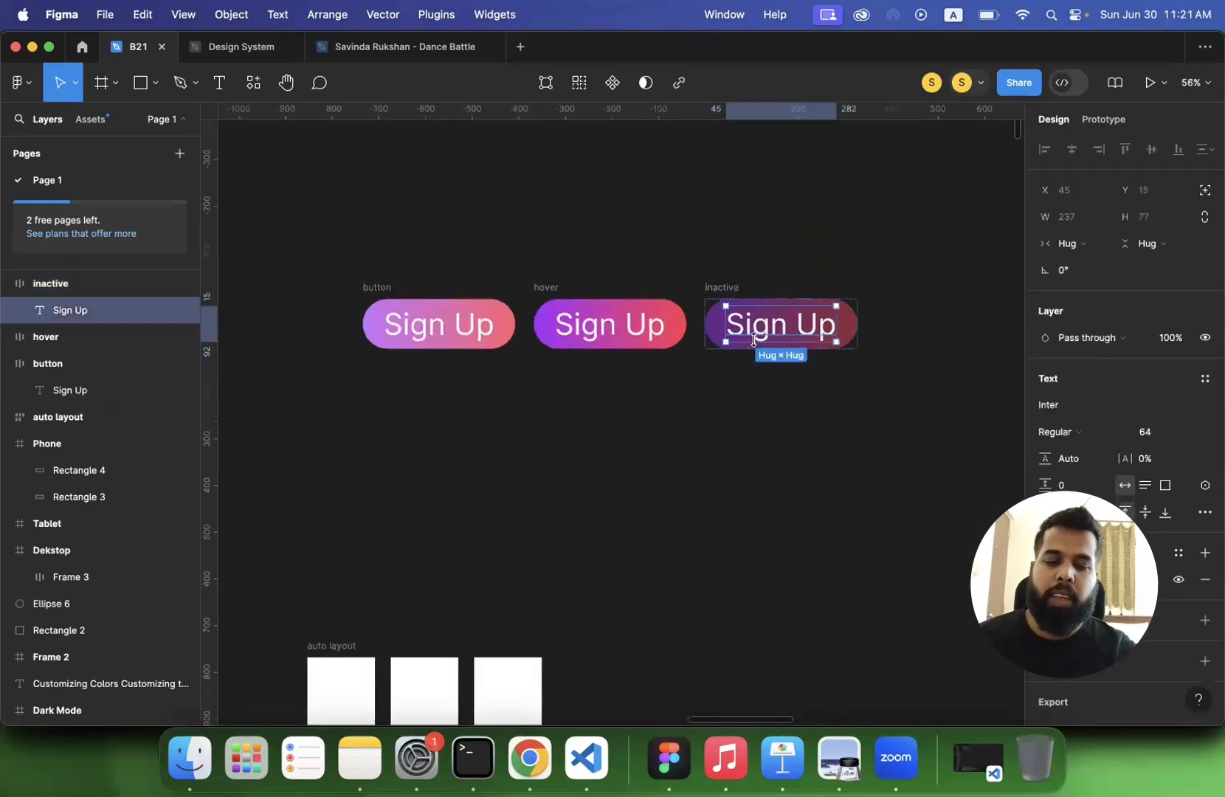
click(762, 301)
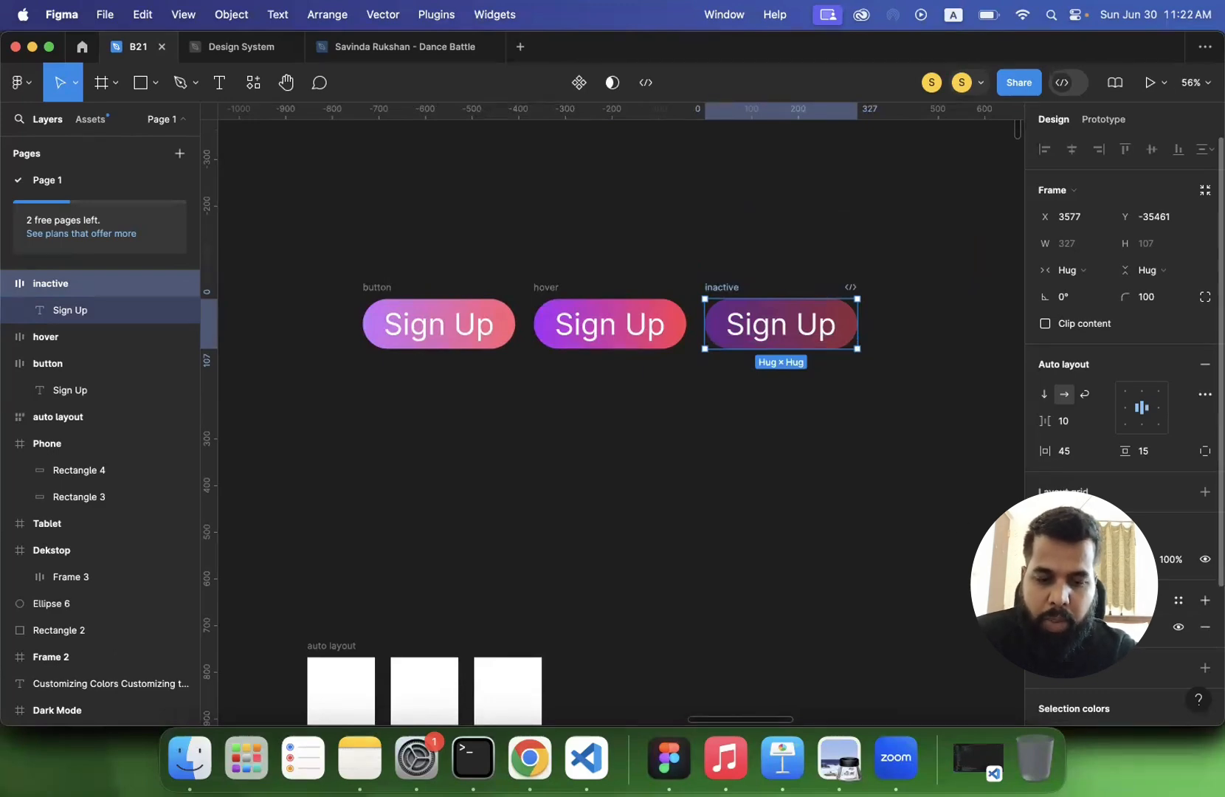
click(1164, 562)
text(50)
key(Return)
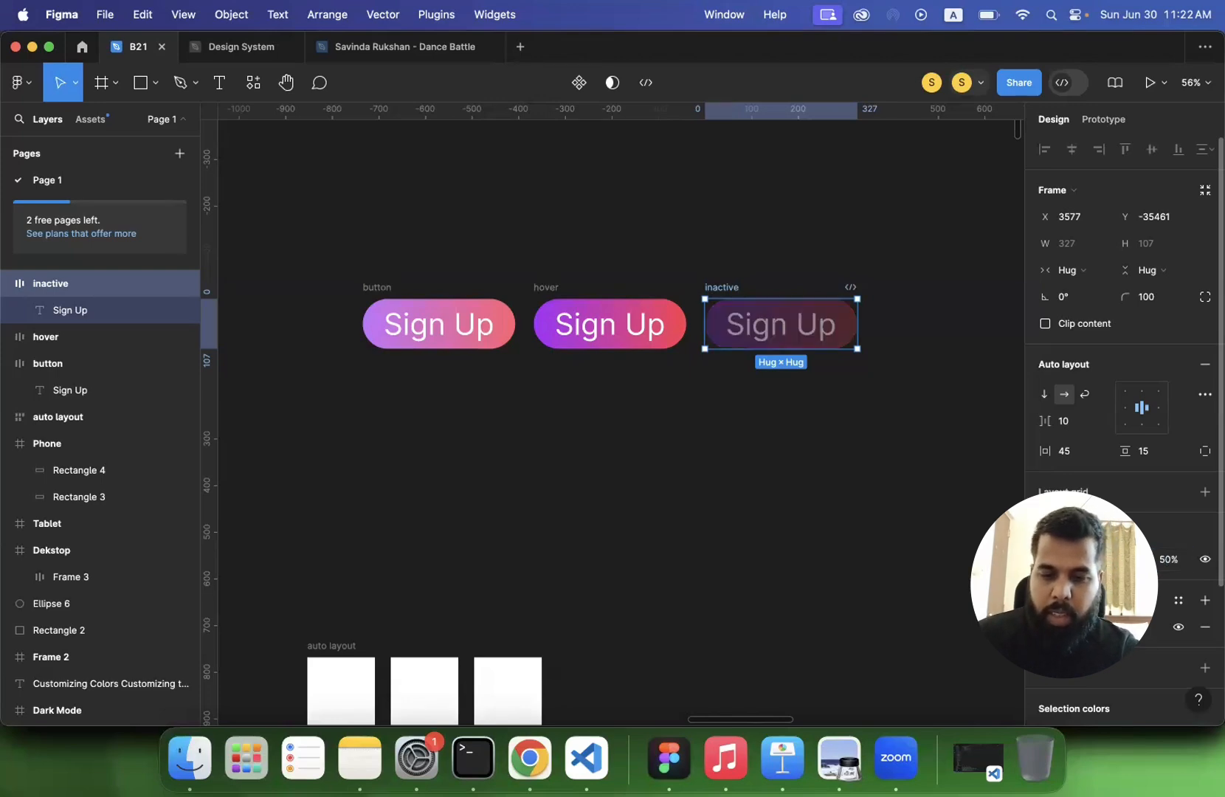
click(613, 481)
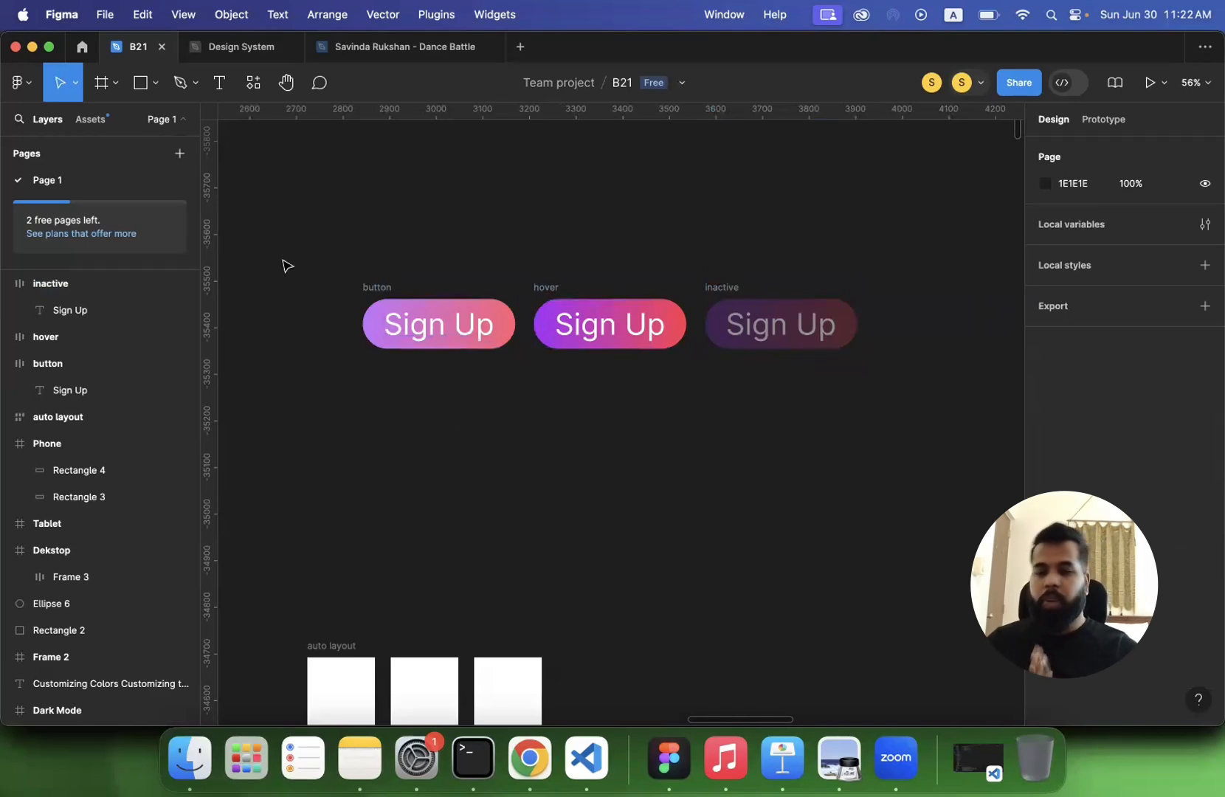
- Combine the button, hover and inactive frames into a single component and rename it "Button"
drag(299, 251, 907, 419)
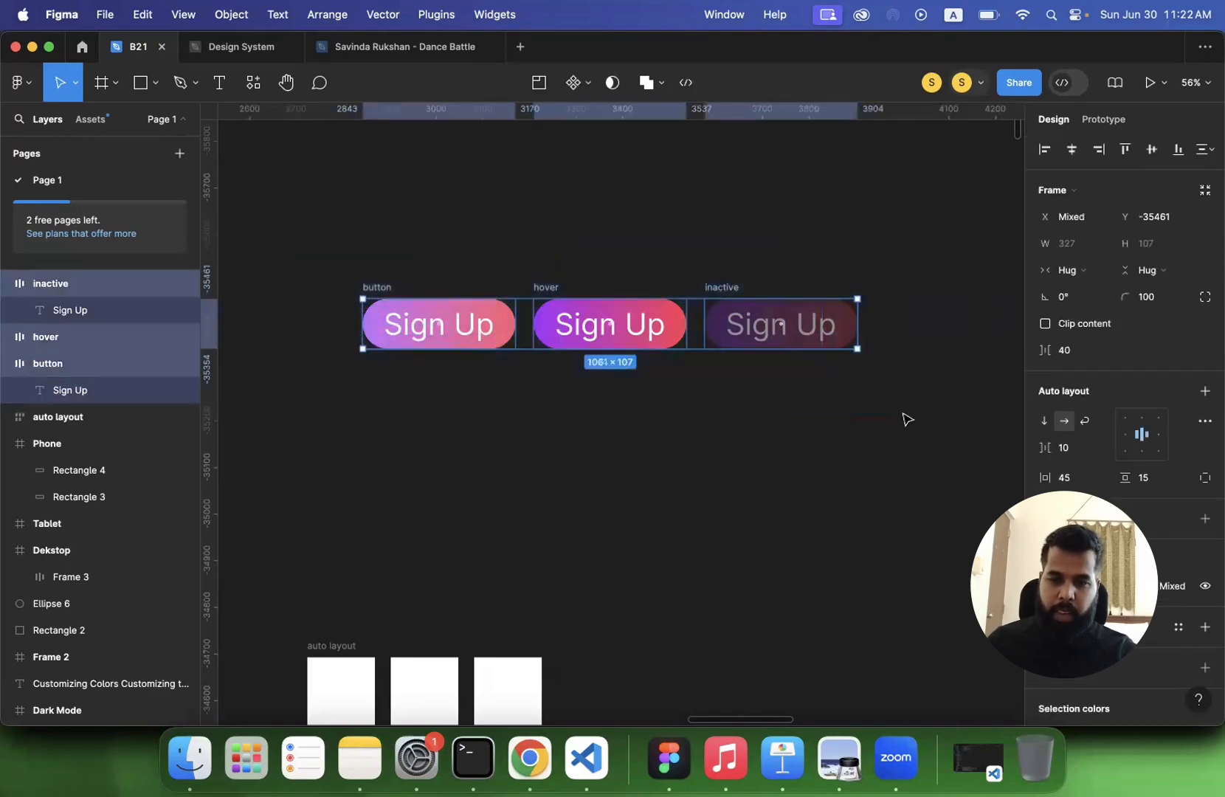
click(589, 84)
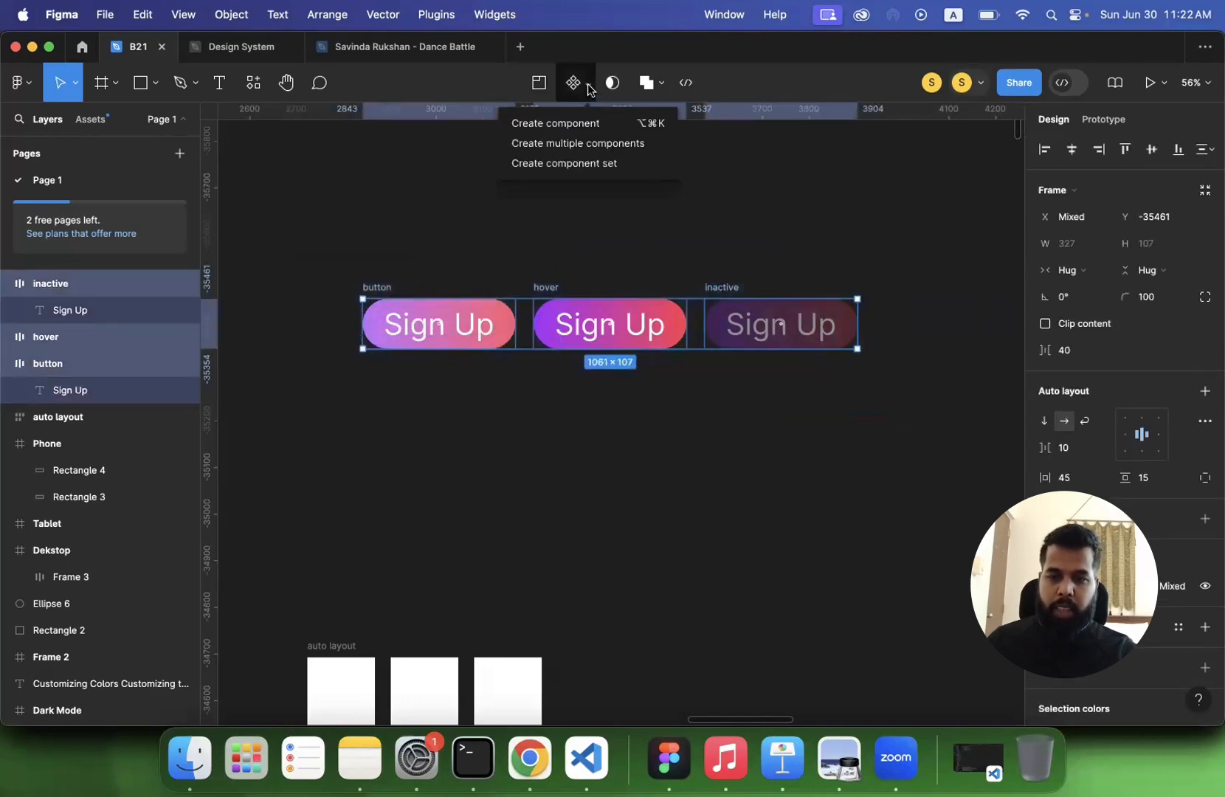
click(574, 127)
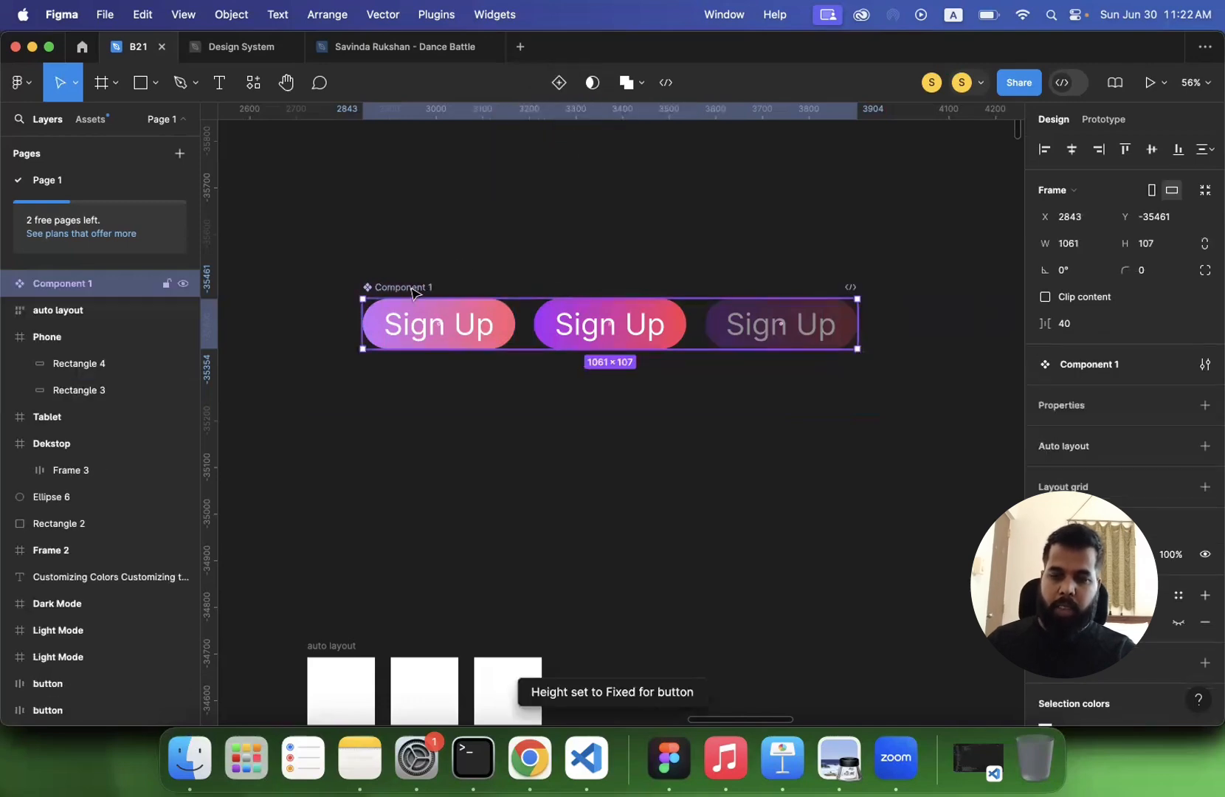
double_click(411, 287)
text(Button)
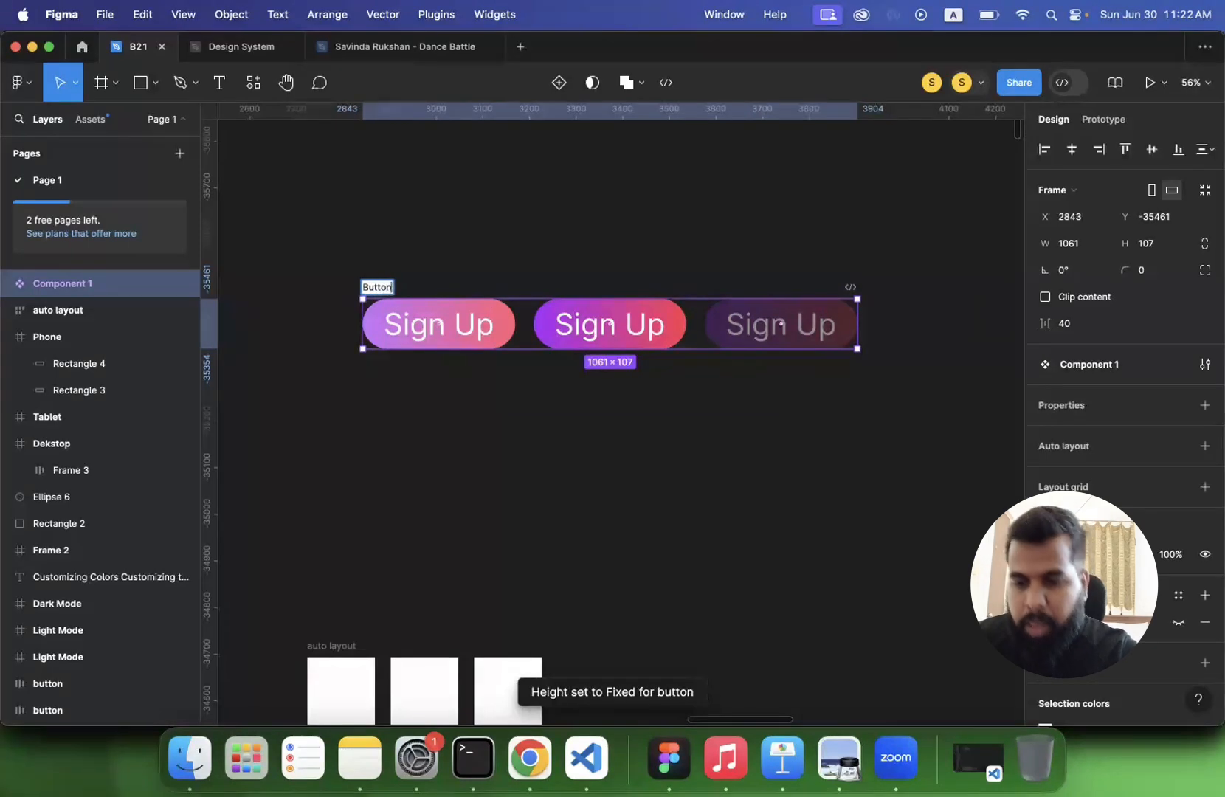
key(Return)
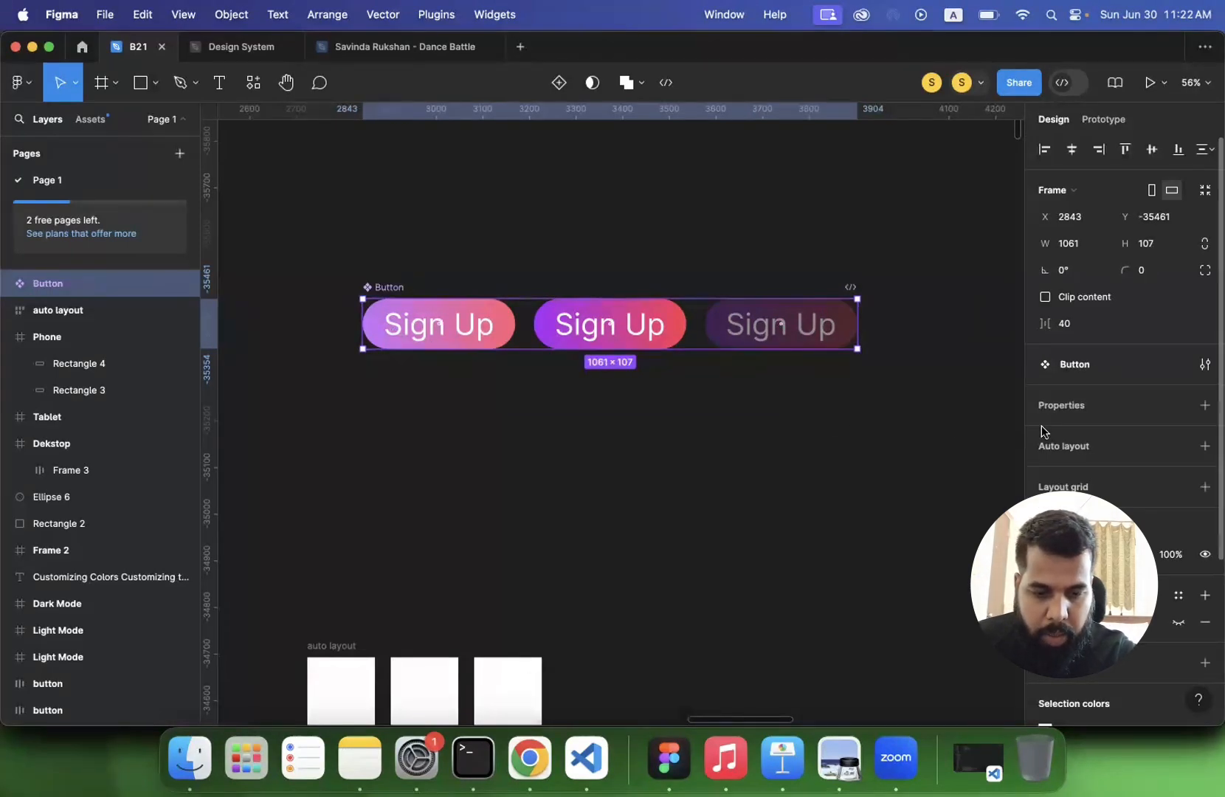
- Examine the layers nested inside the Button component
click(5, 284)
click(20, 310)
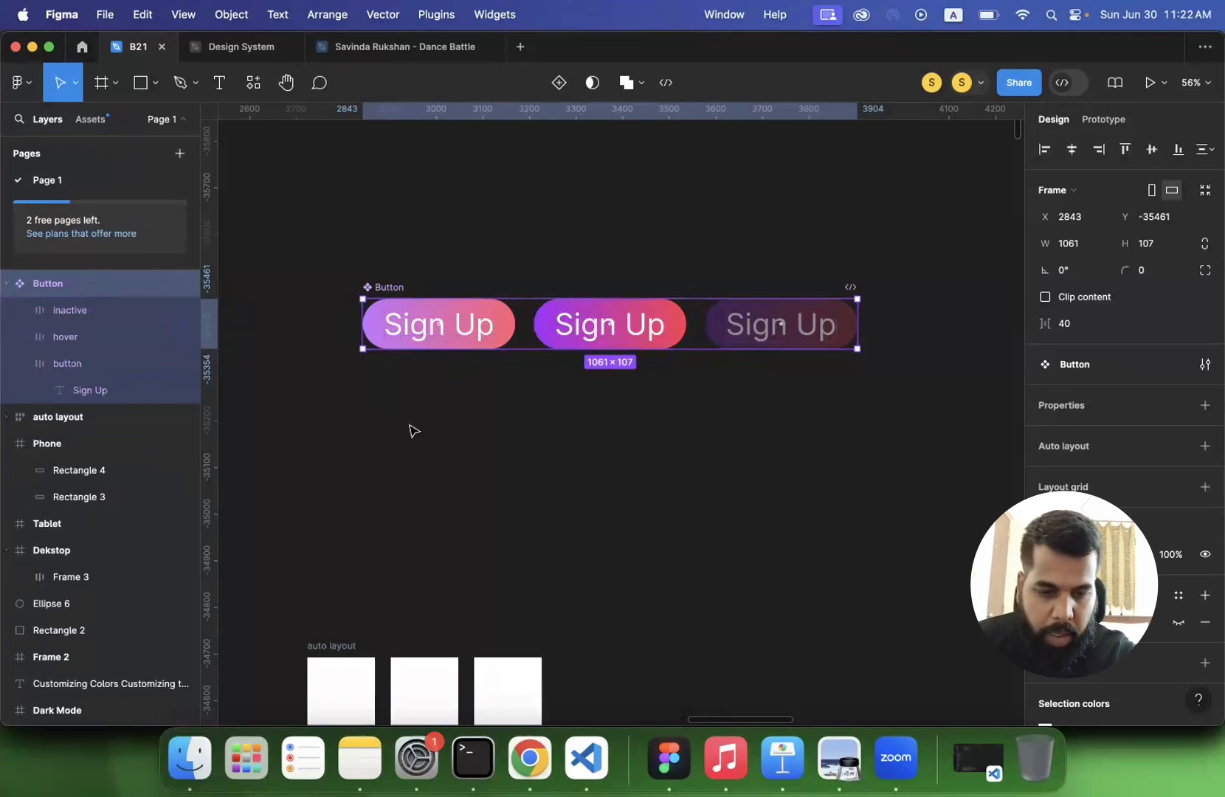
click(520, 377)
click(395, 288)
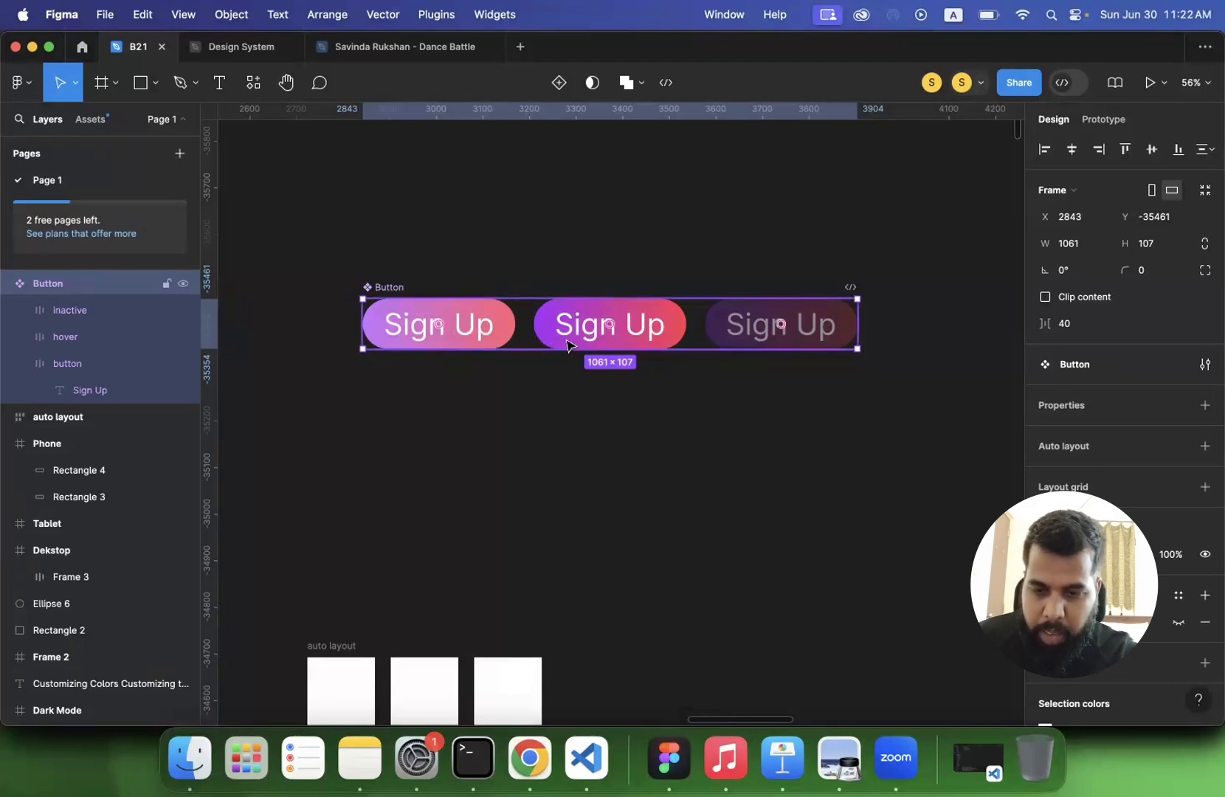
click(473, 262)
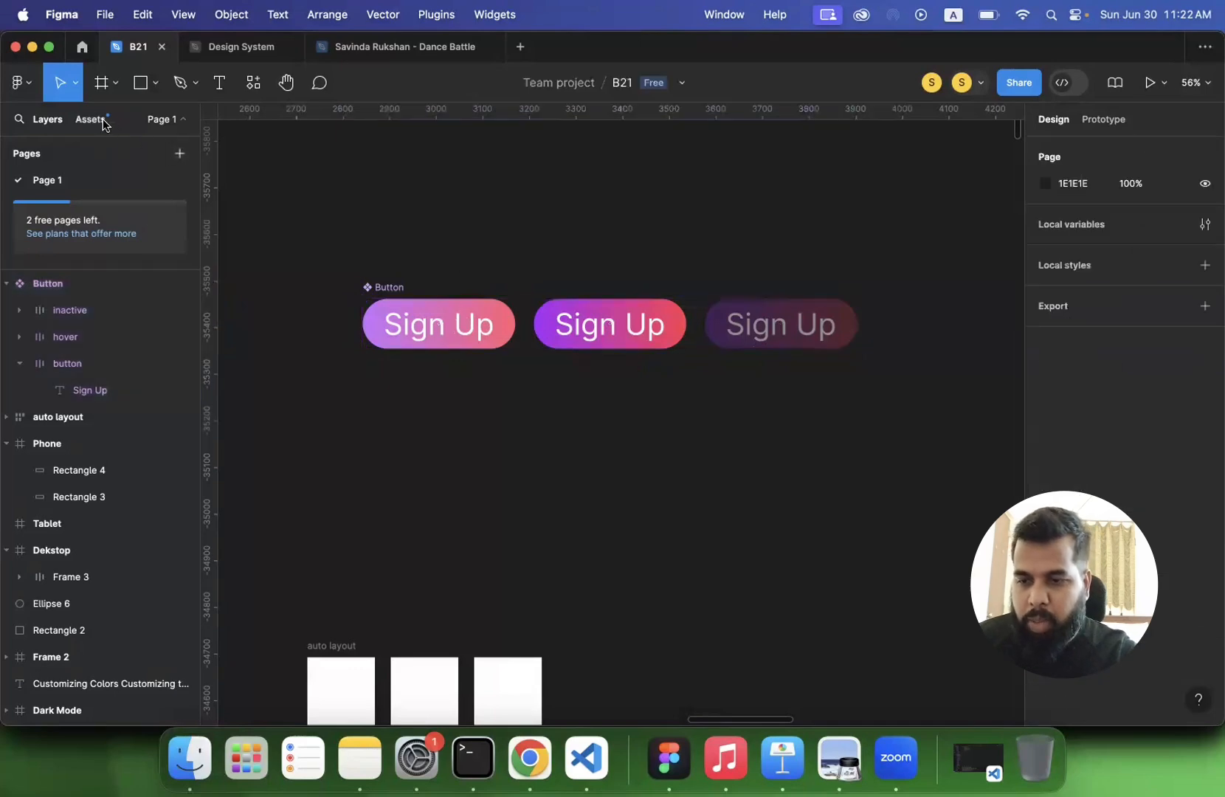
- Place an instance of the Button component from the local components above the original
click(90, 119)
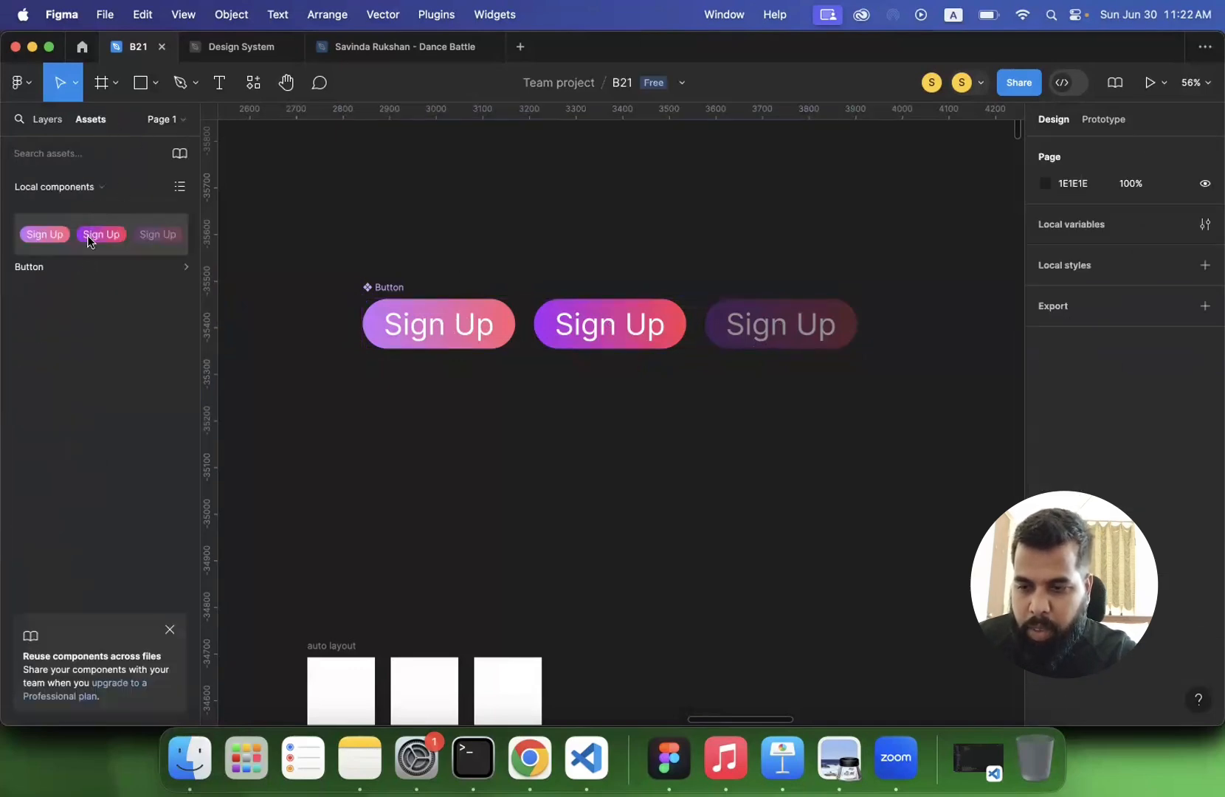
drag(93, 235, 536, 189)
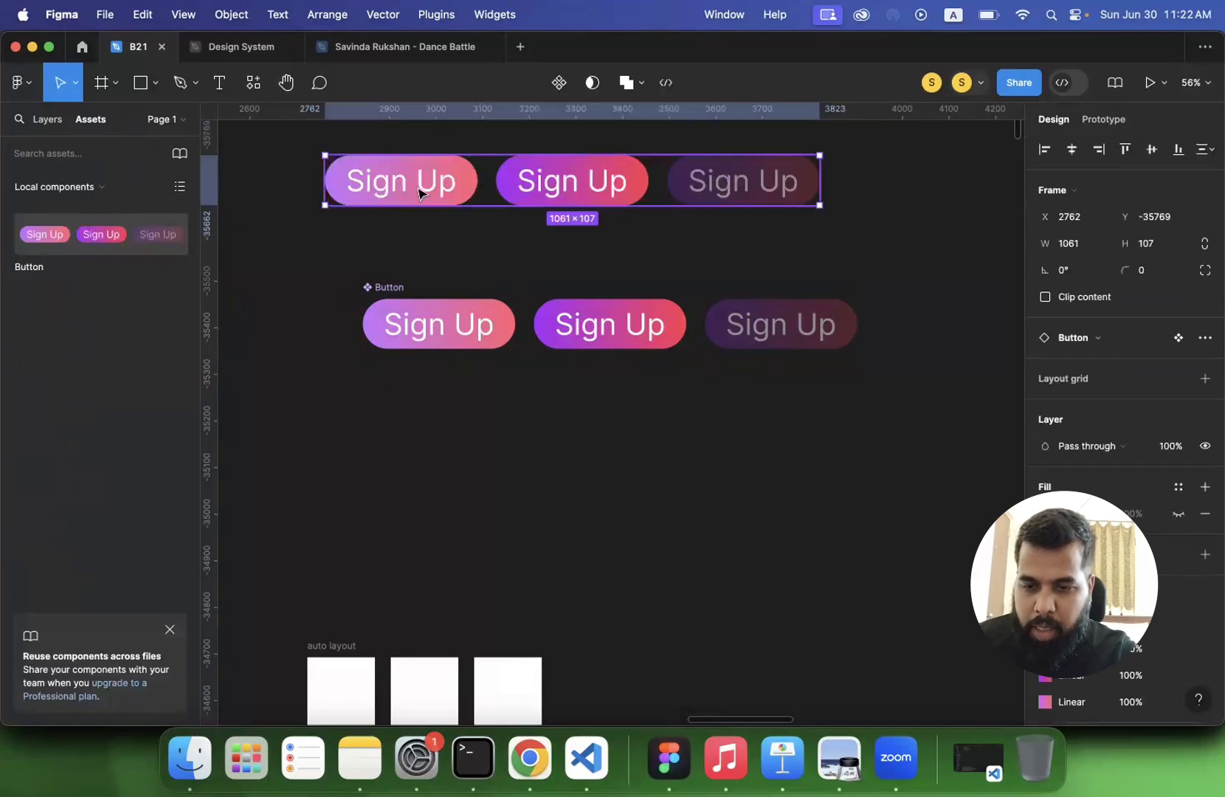
click(450, 188)
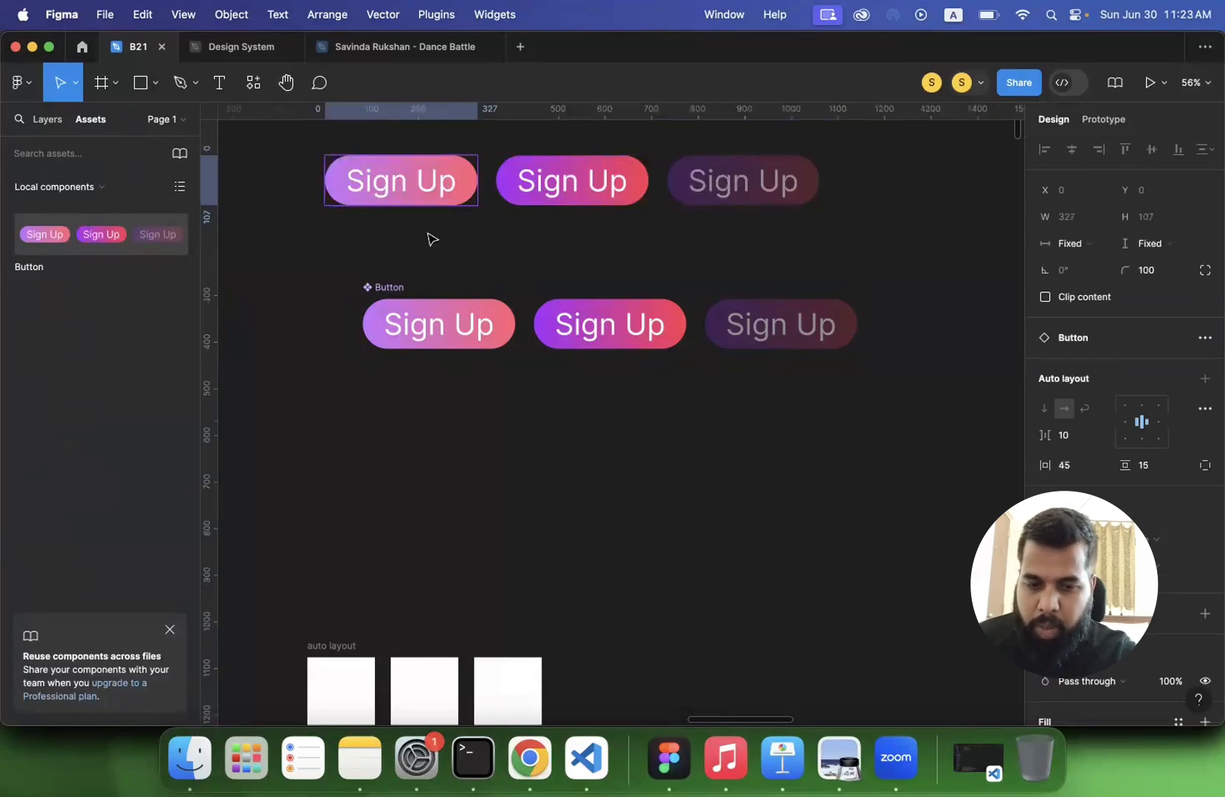
click(323, 247)
- Try to isolate a single state by deleting the hover button inside the instance, then the rest of the instance
click(549, 194)
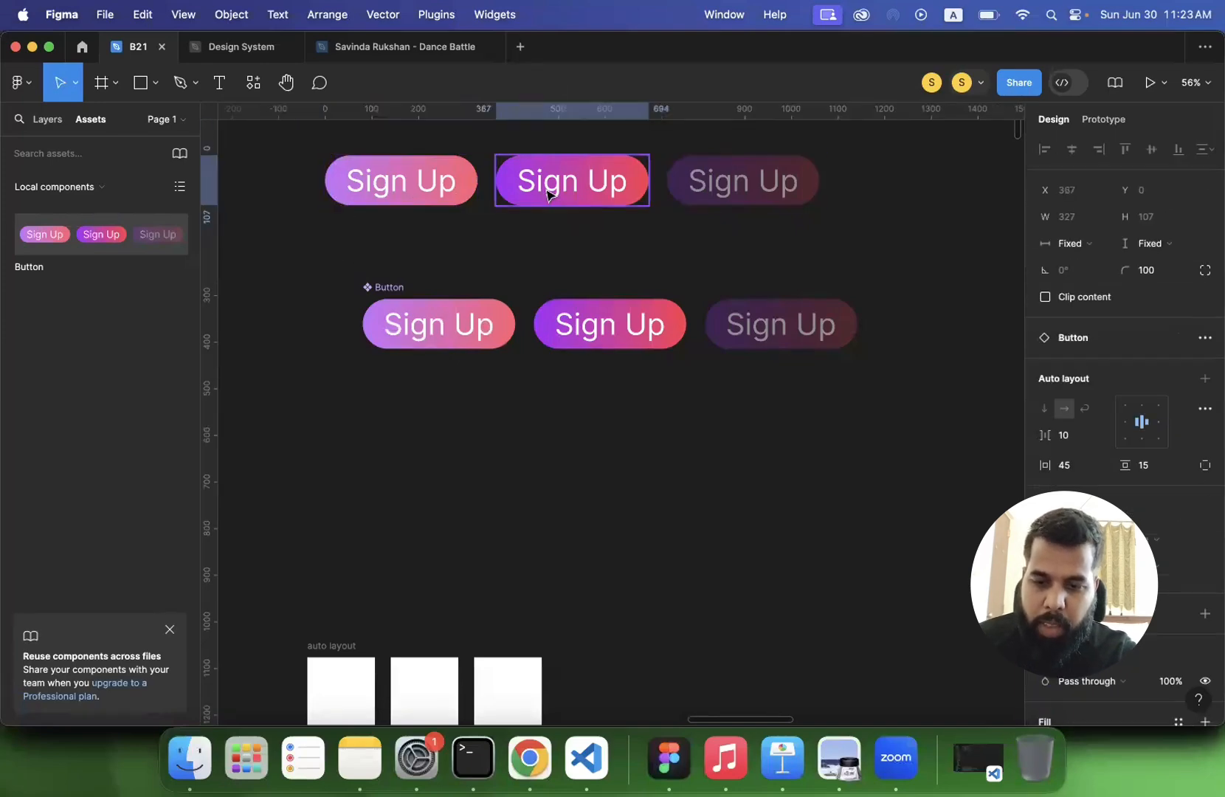
key(Delete)
click(717, 191)
click(720, 191)
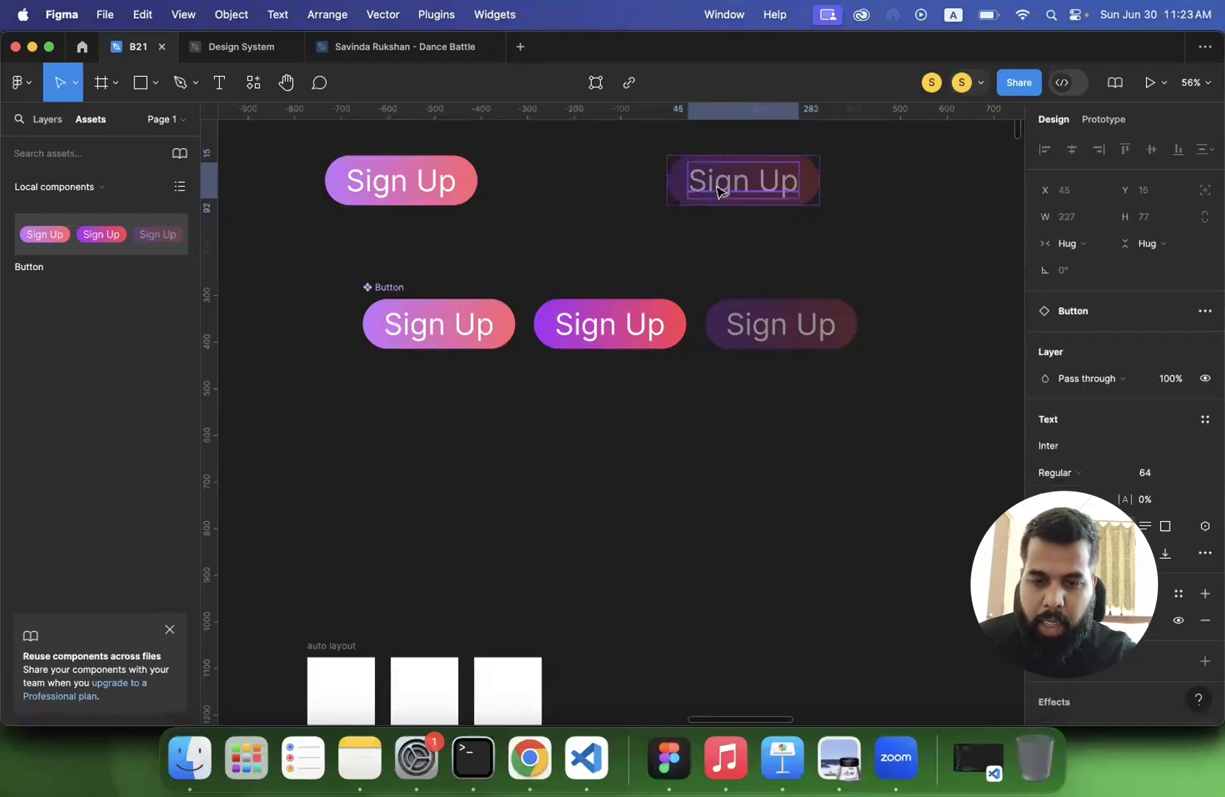
click(517, 230)
scroll(432, 220, down, 3)
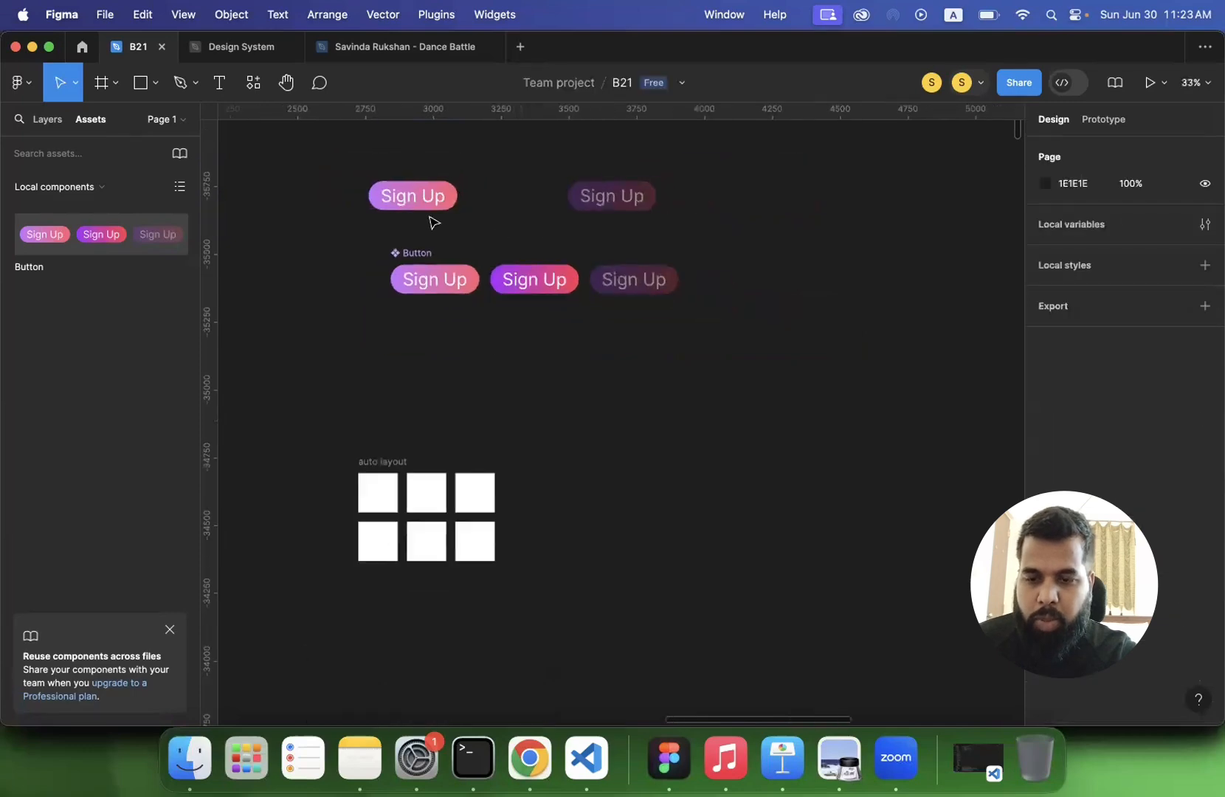
click(406, 193)
key(Delete)
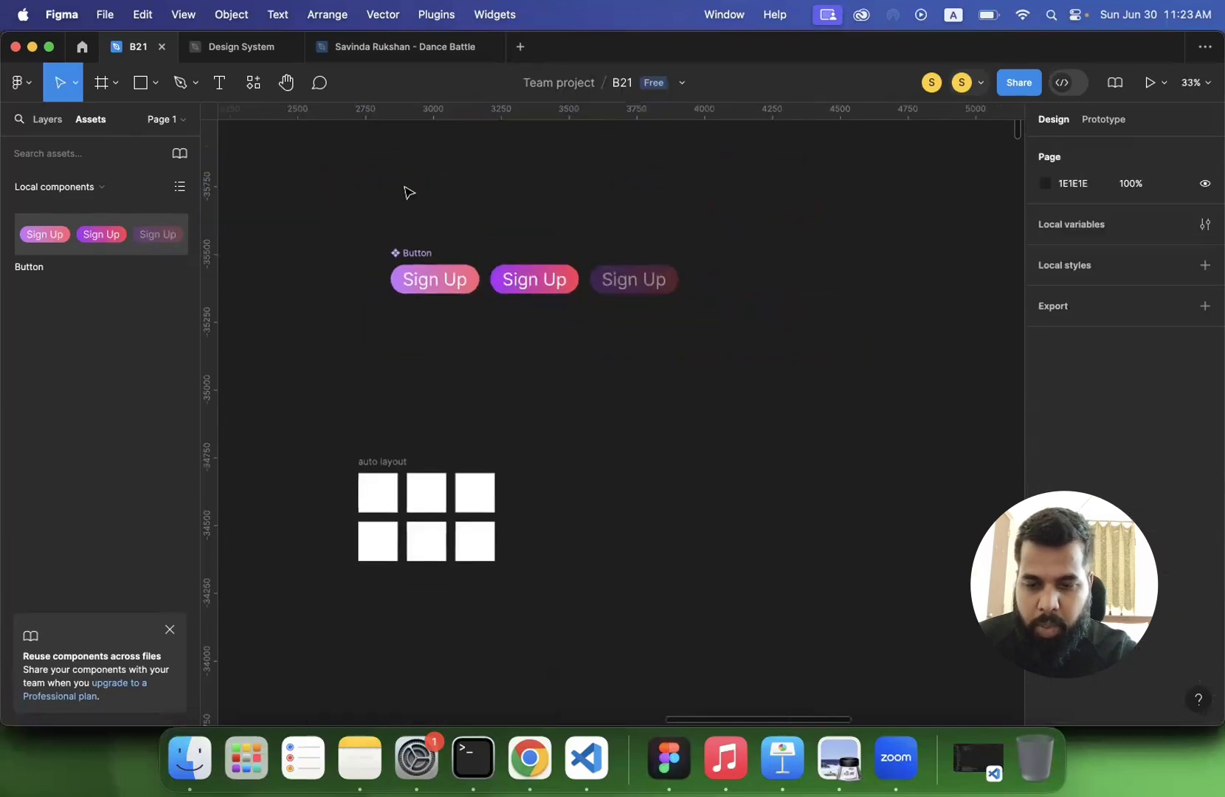
- Undo the instance edits, the placed instance, the component rename and the single component's creation
click(422, 280)
key(super+z)
key(super+z)
key(super+z)
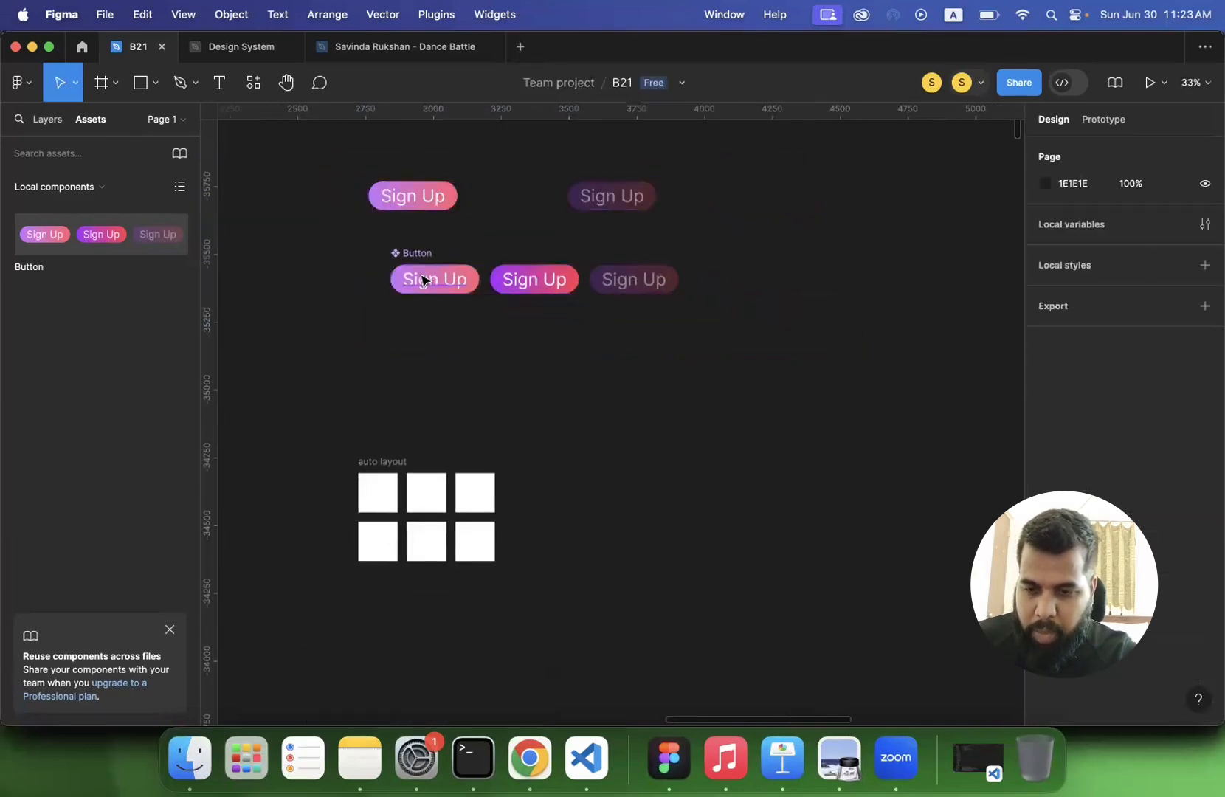
key(super+z)
key(super+z)
key(super+z)
key(super+z)
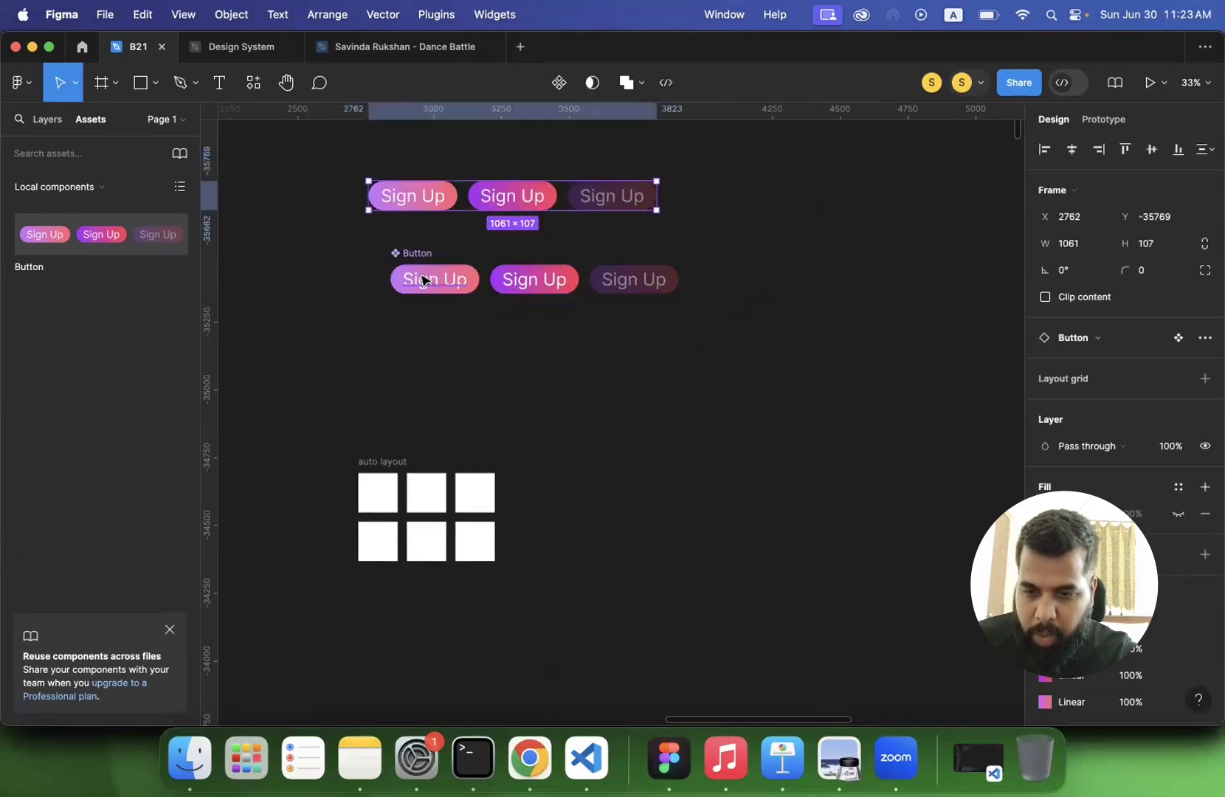
key(super+z)
key(super+z)
key(super+z)
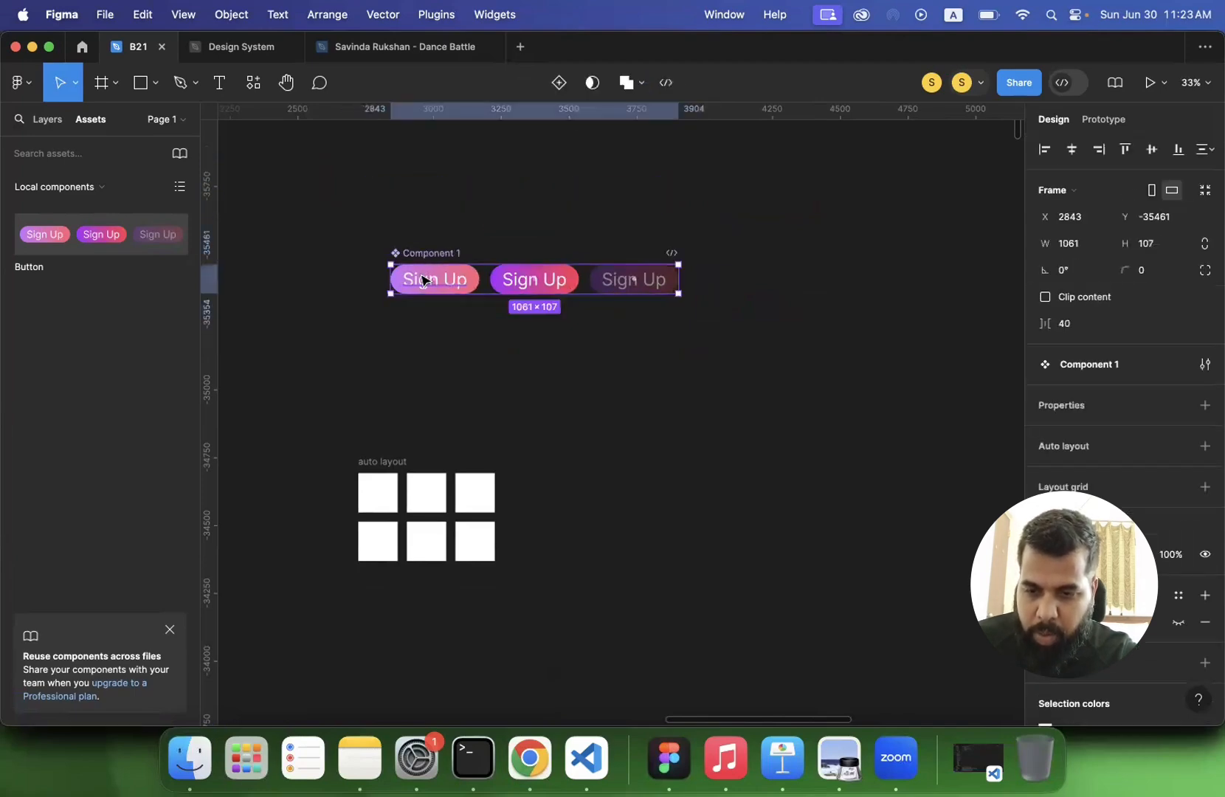
- Create a component set from the separate button, hover and inactive frames
click(343, 220)
drag(342, 207, 708, 346)
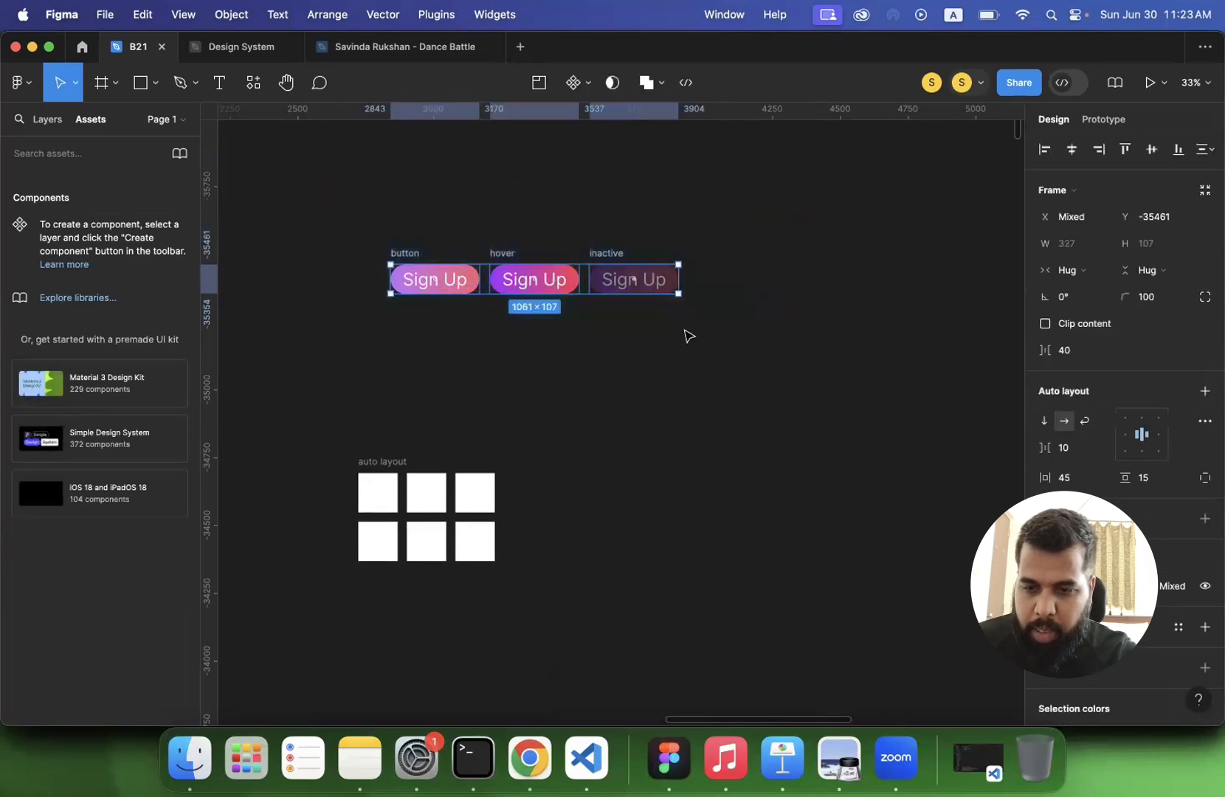
click(47, 118)
click(588, 84)
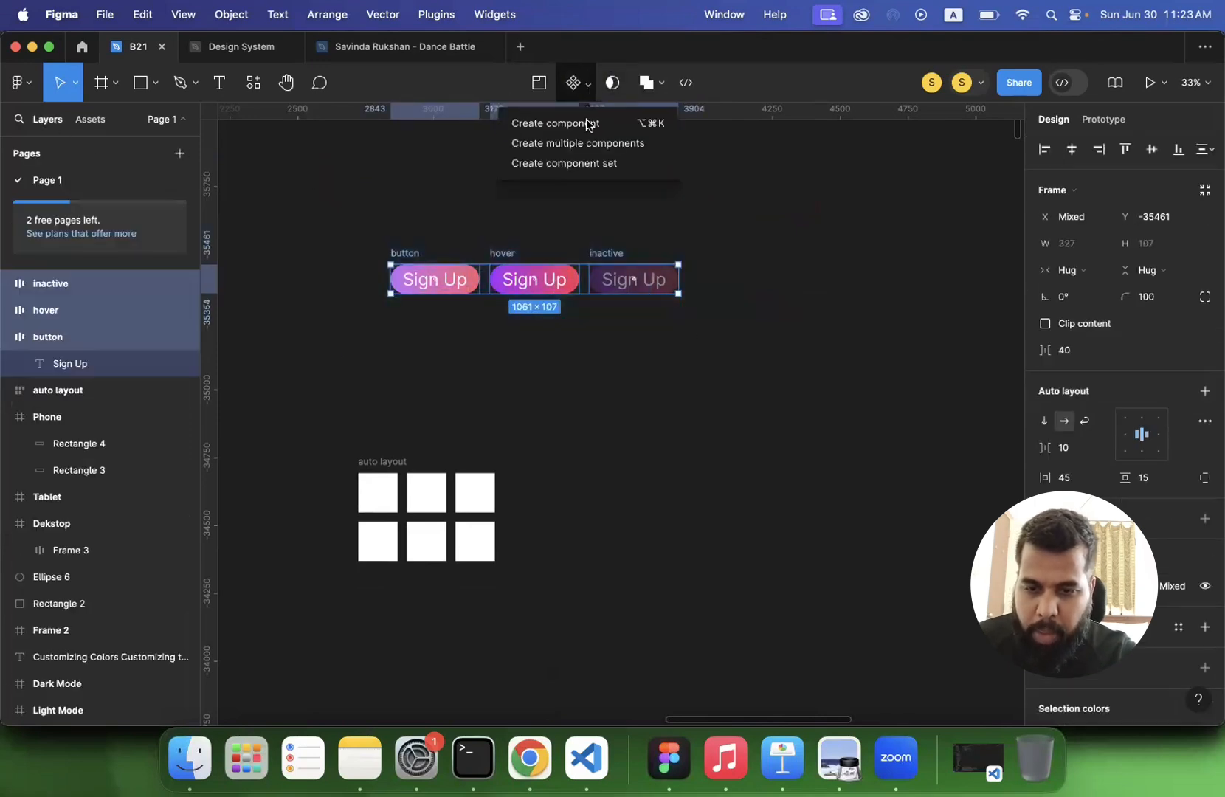
click(575, 163)
scroll(447, 244, up, 1)
scroll(448, 243, up, 2)
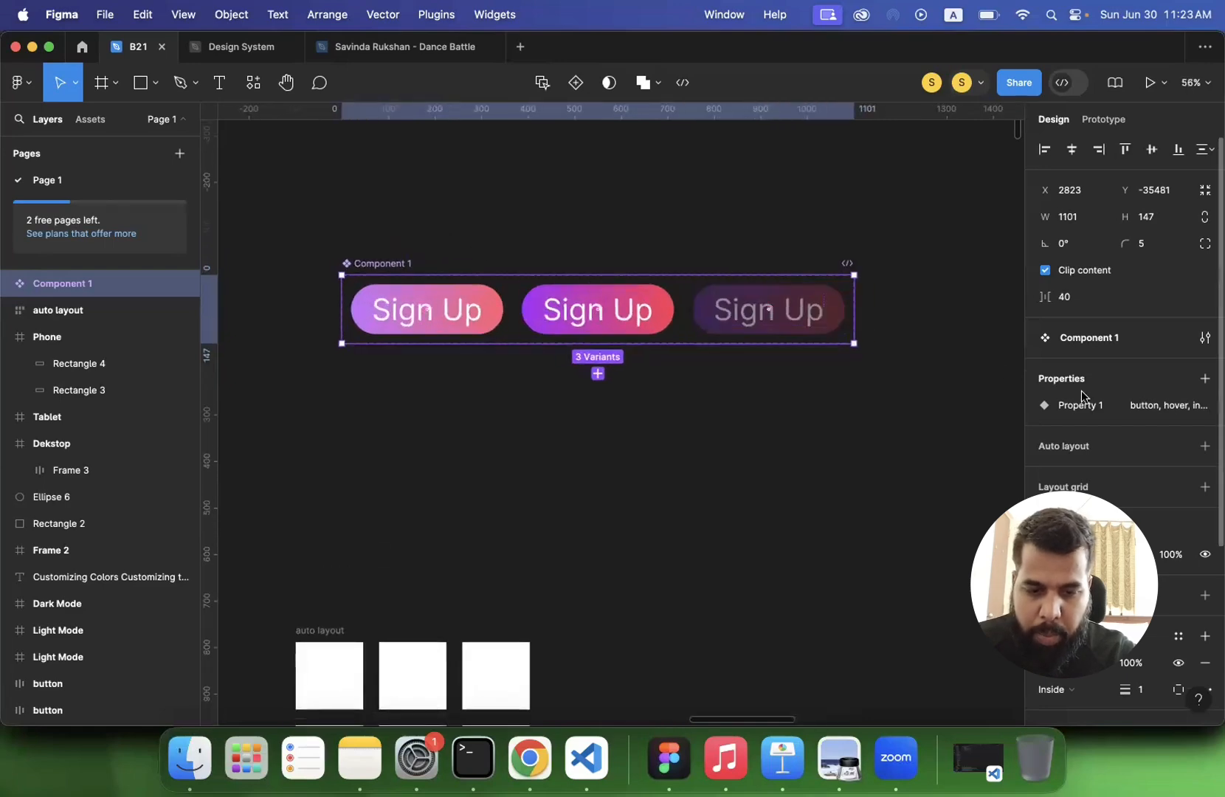
- Expand the new component set's layers and rename the set "button"
click(7, 284)
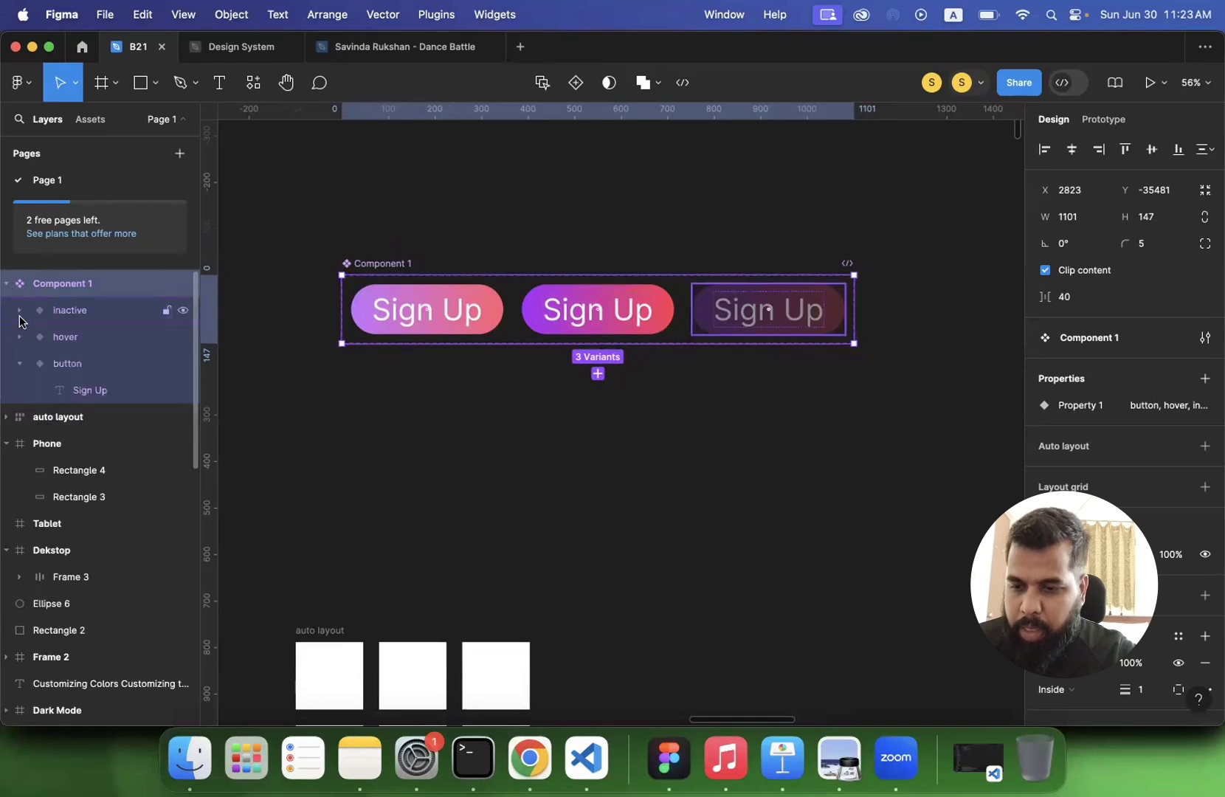
click(19, 364)
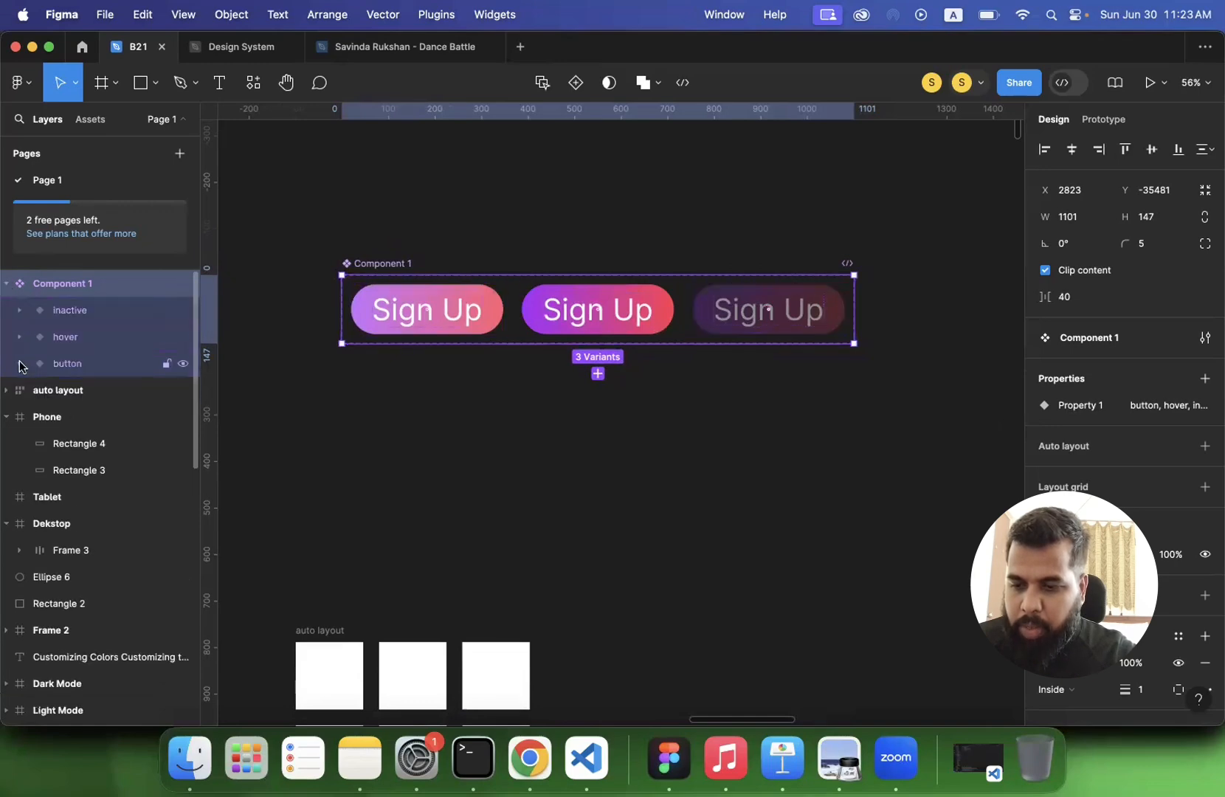
double_click(381, 264)
text(u)
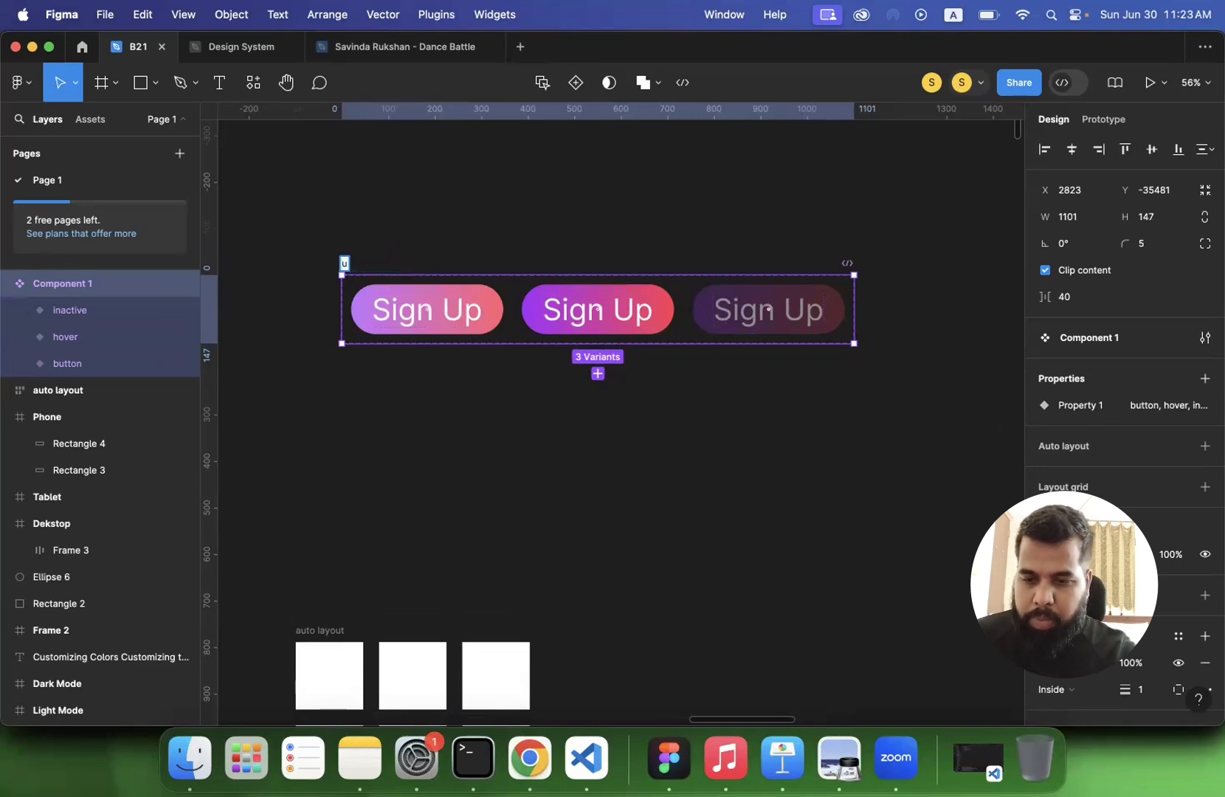
text(ttton)
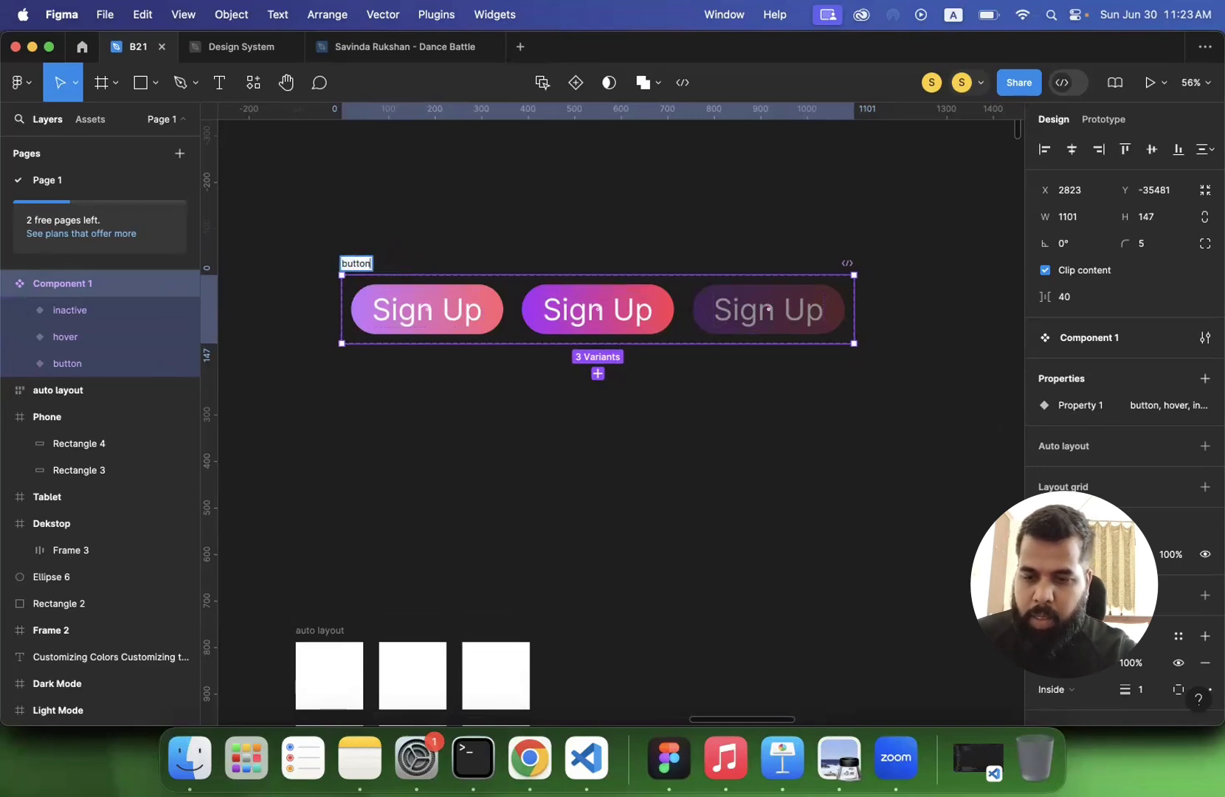
key(Return)
- Go through the inactive and hover variants and set the first variant's Property 1 value to "default"
click(96, 313)
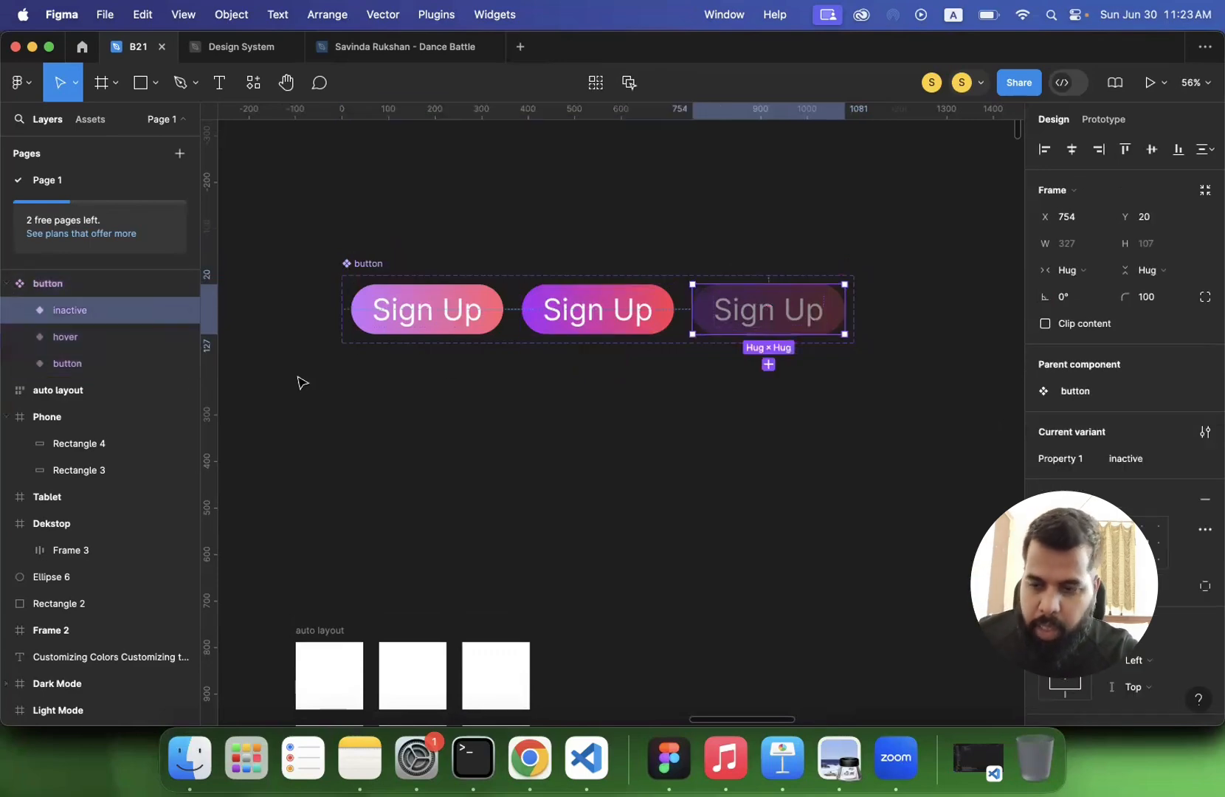
click(83, 339)
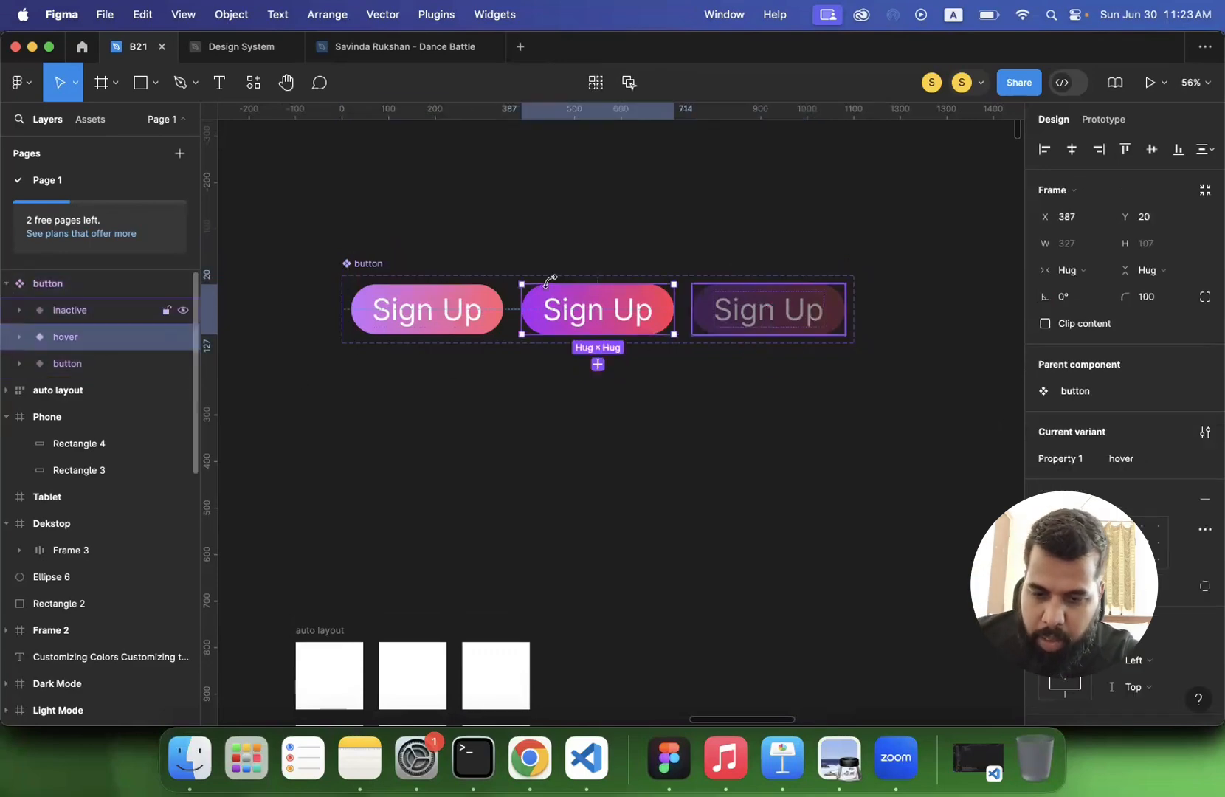
click(71, 364)
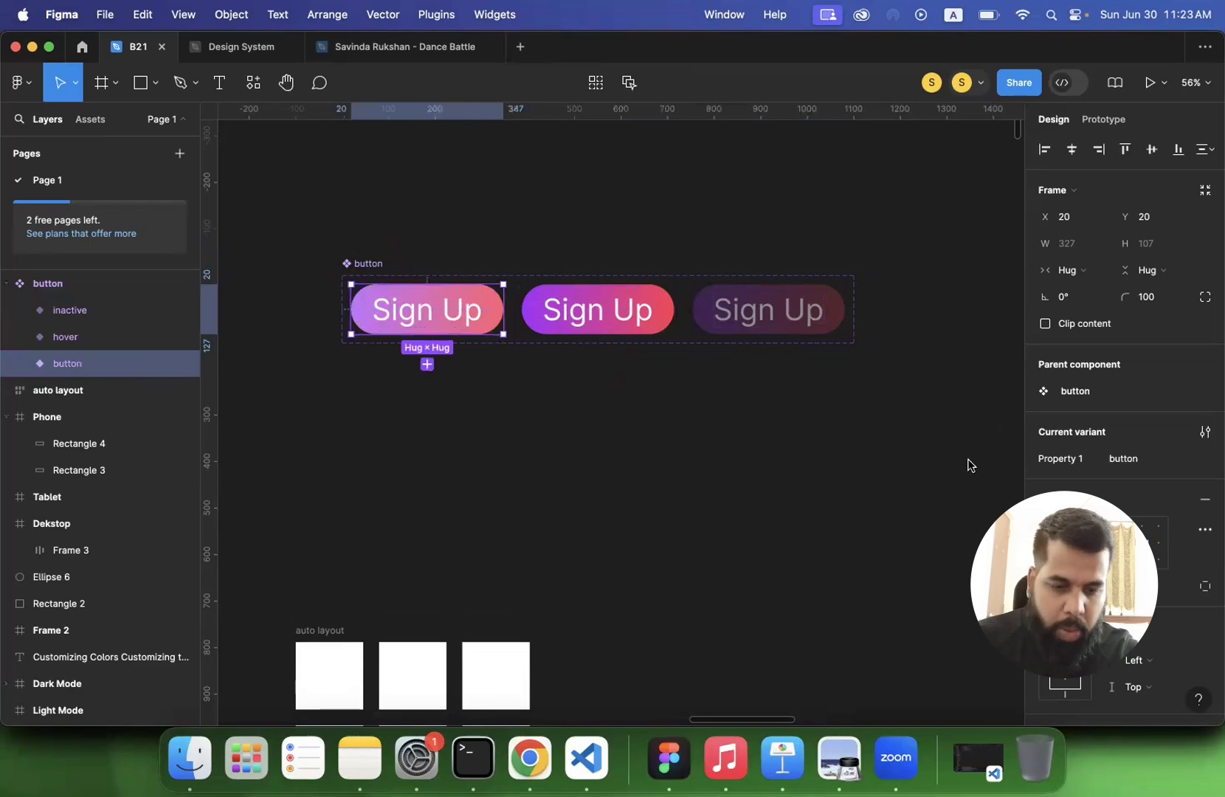
click(1124, 462)
text(default)
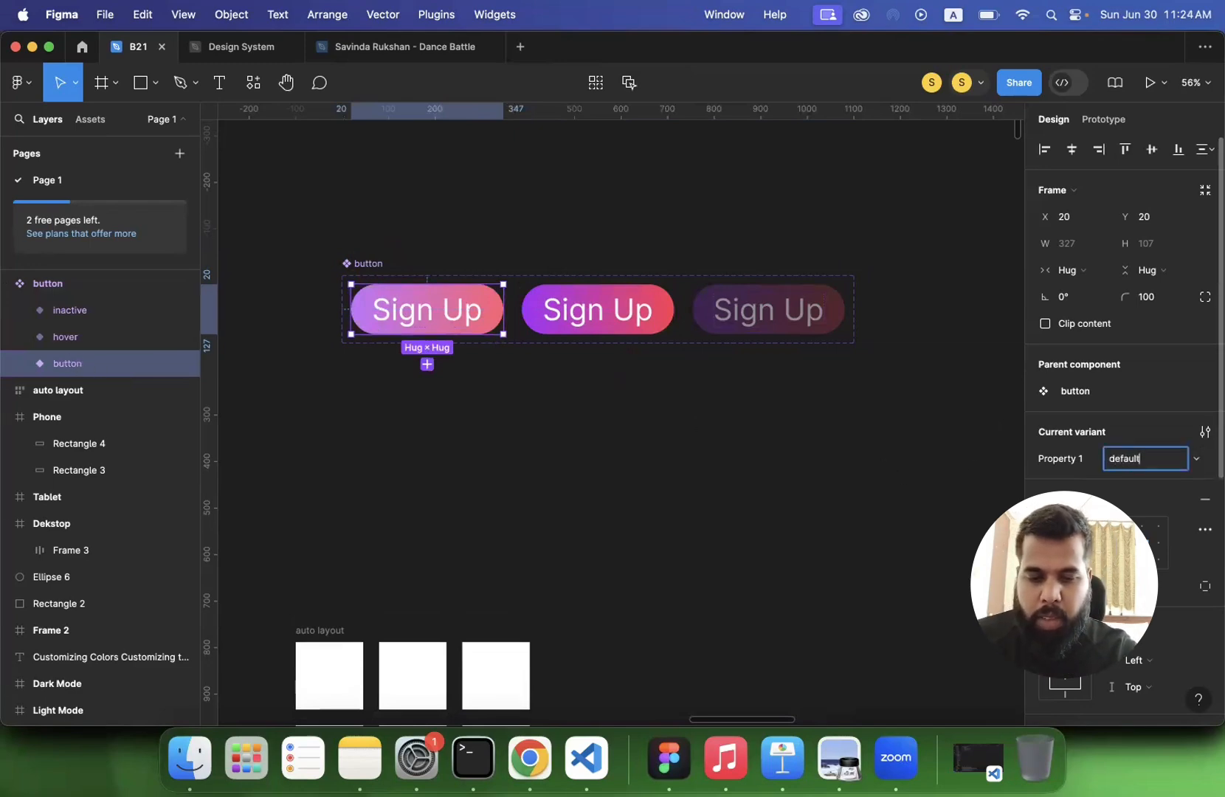
key(Return)
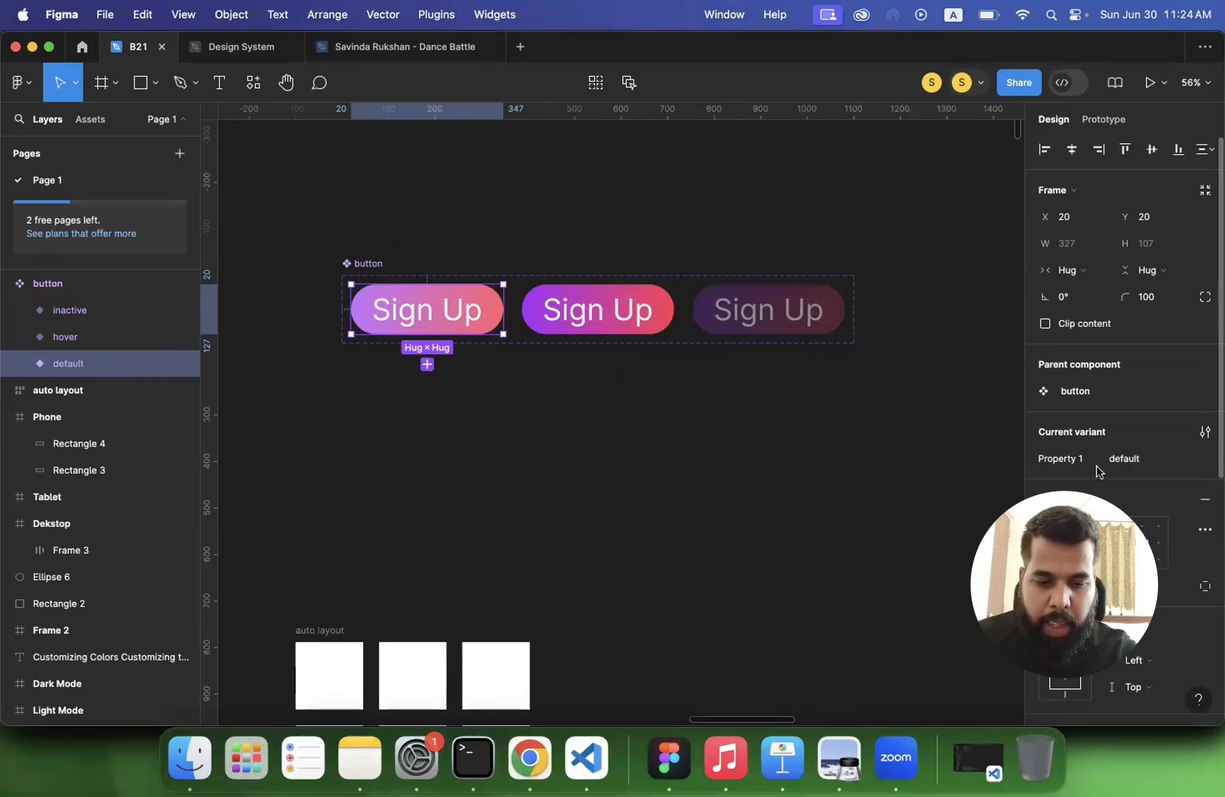
- Rename the button component set's variant property Property 1 to "state"
click(70, 285)
double_click(1072, 406)
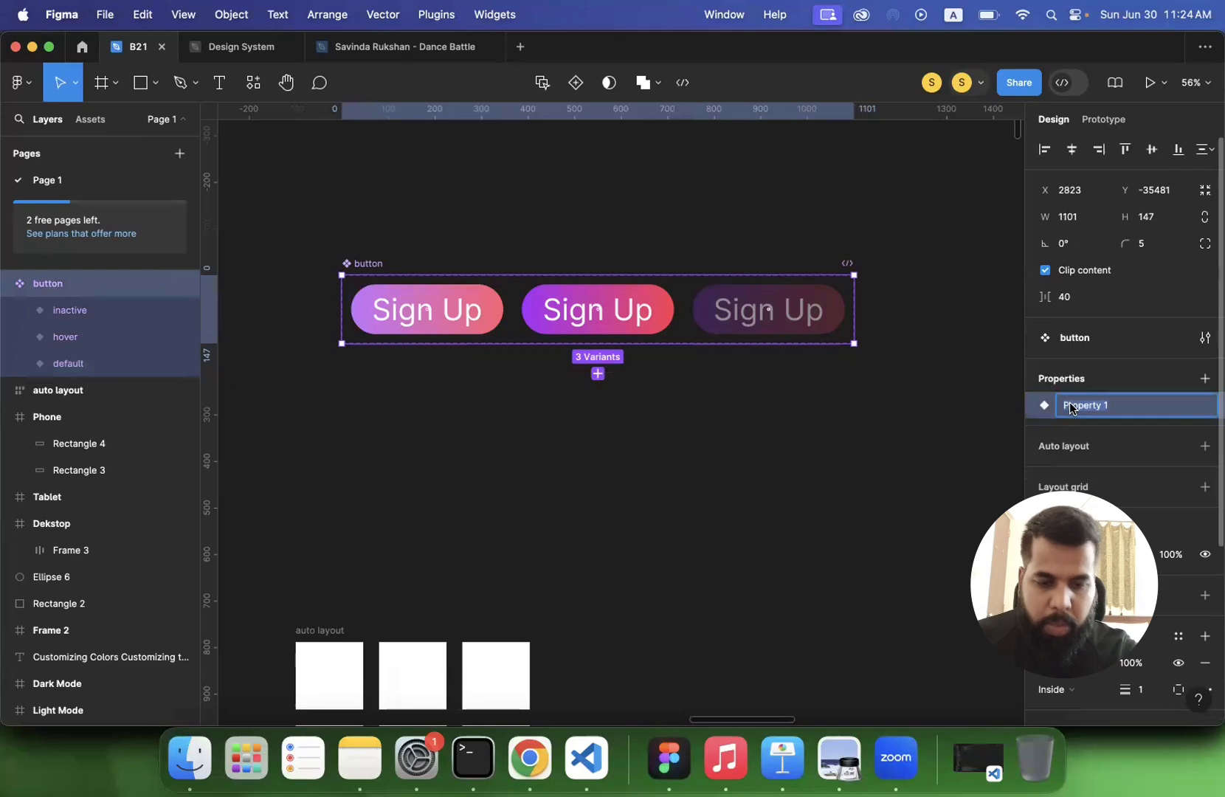
text(sta)
key(Return)
click(493, 443)
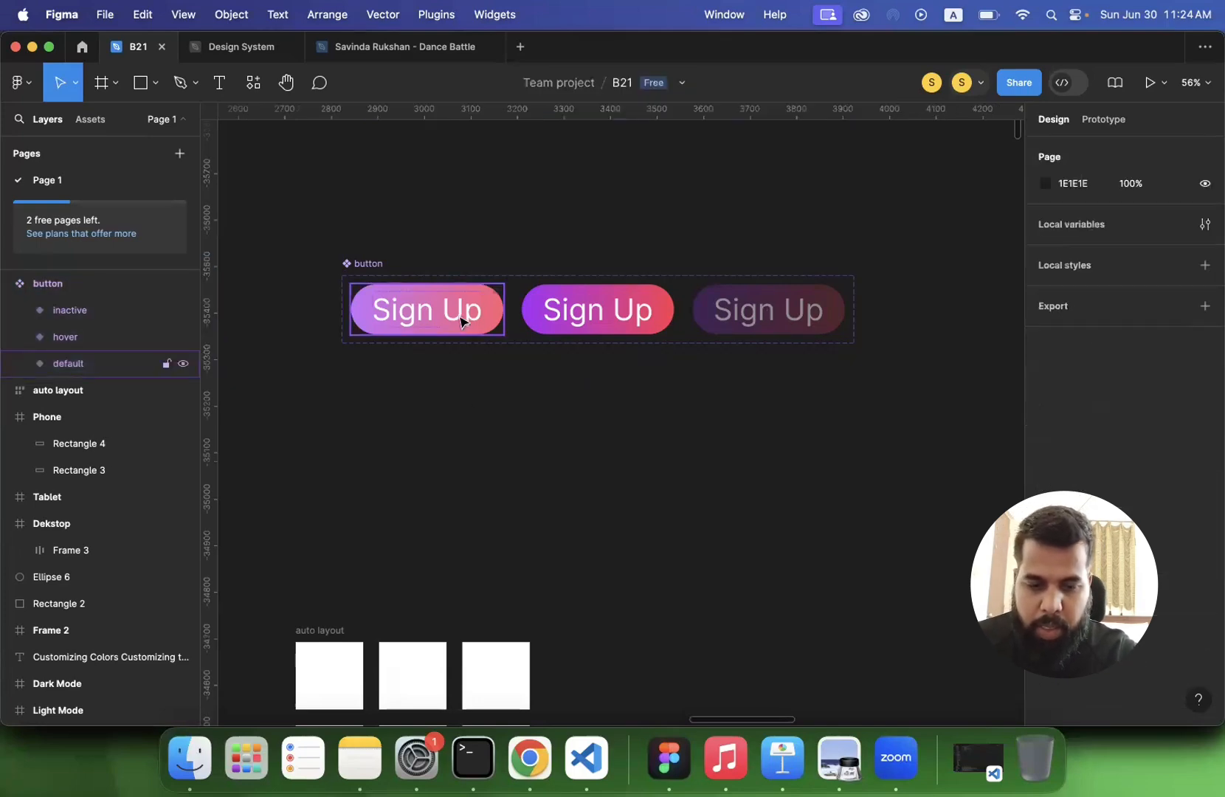
- Check the state value of each variant in the button component set
click(443, 310)
click(598, 314)
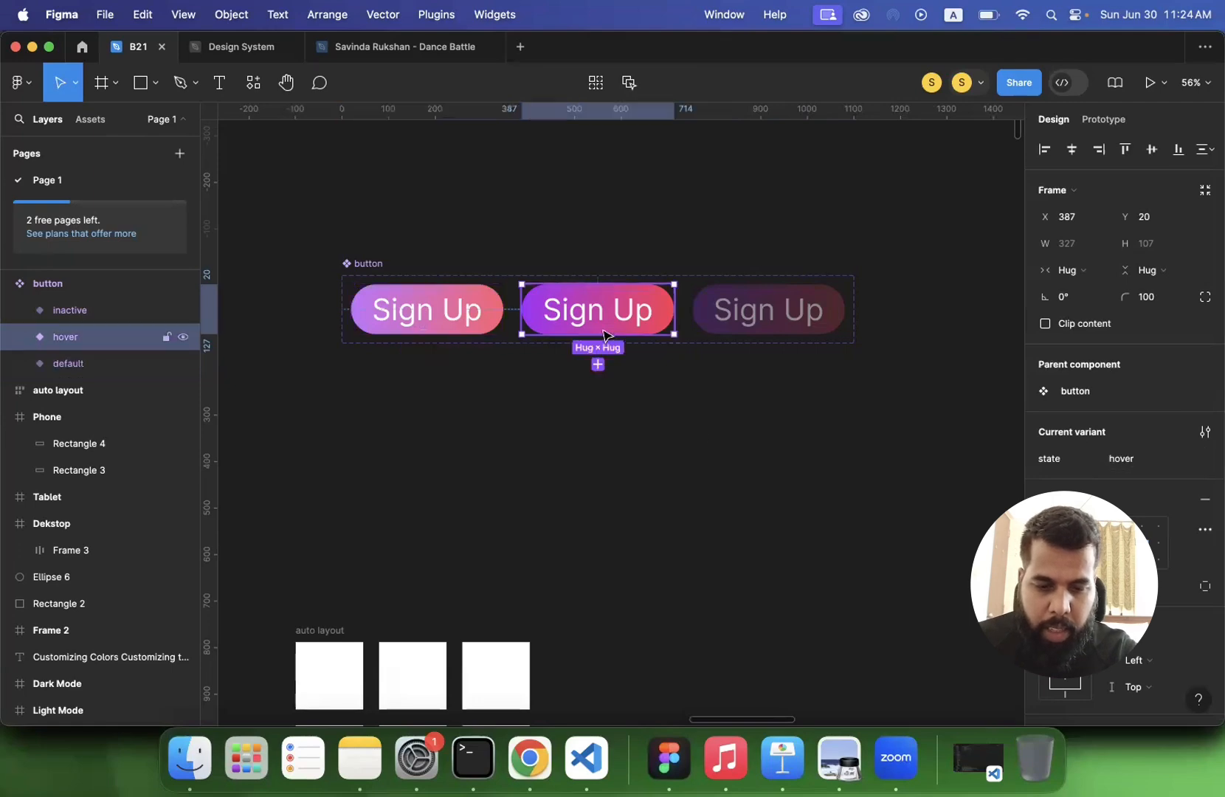
click(768, 310)
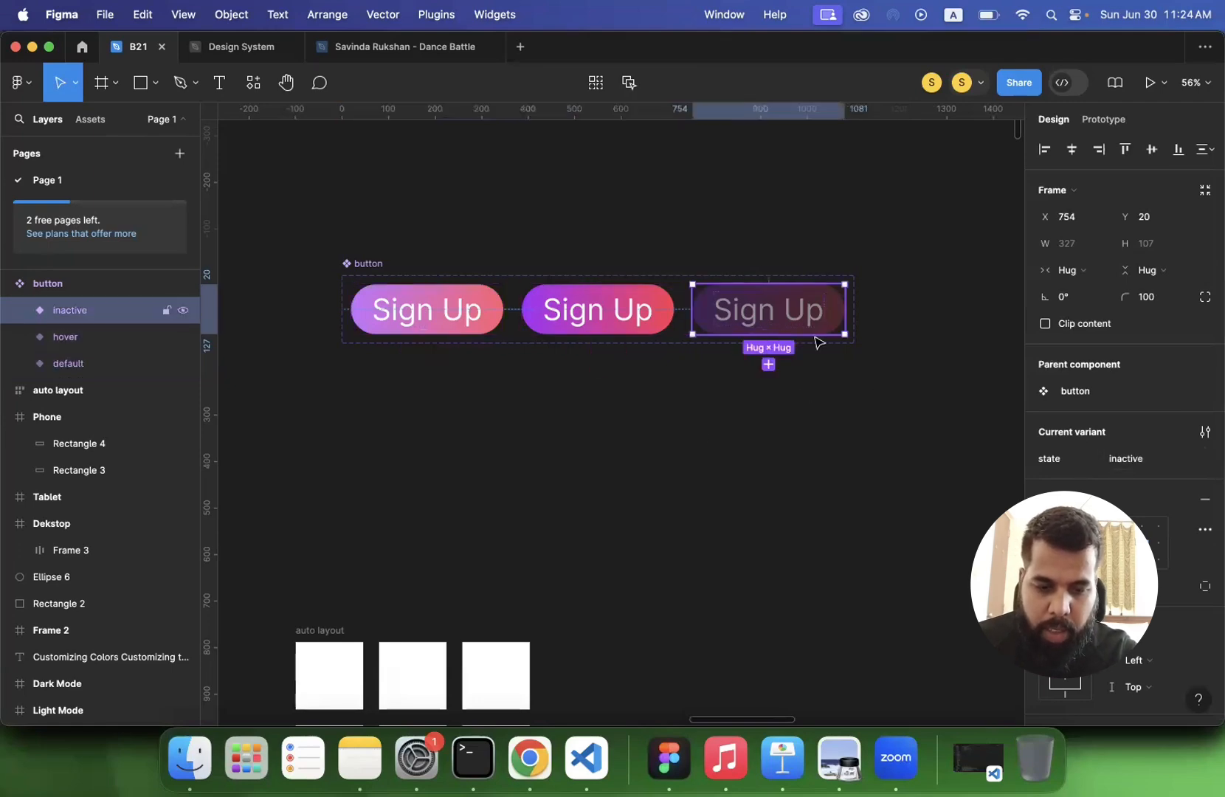
click(711, 406)
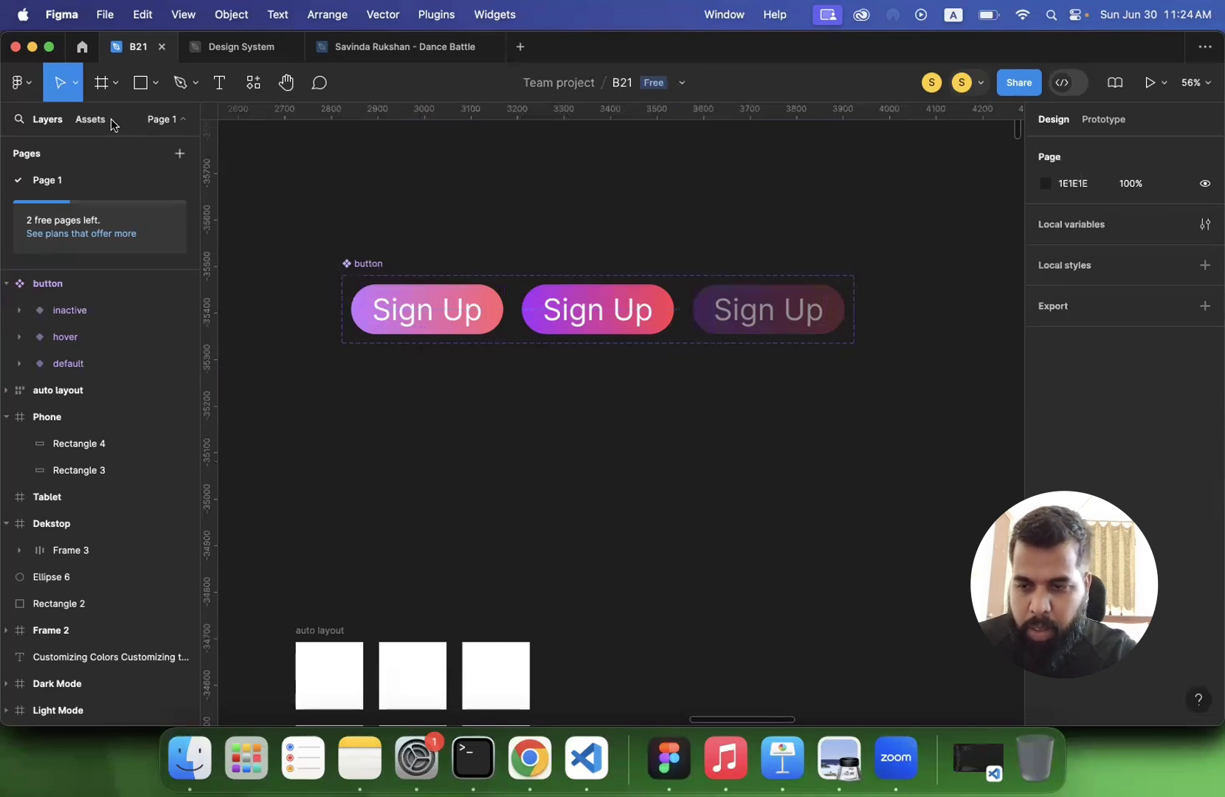
- Place an instance of the local button component on the empty canvas above the auto layout frame
click(90, 118)
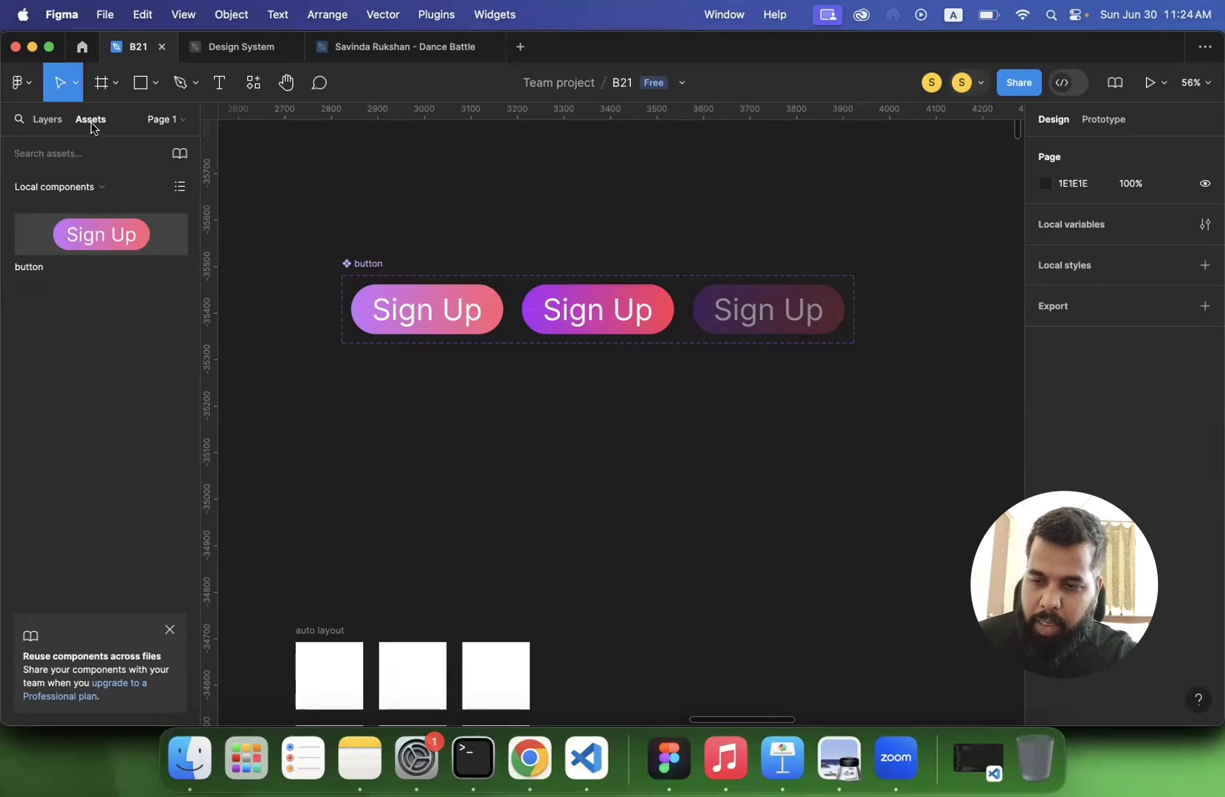
scroll(284, 389, down, 5)
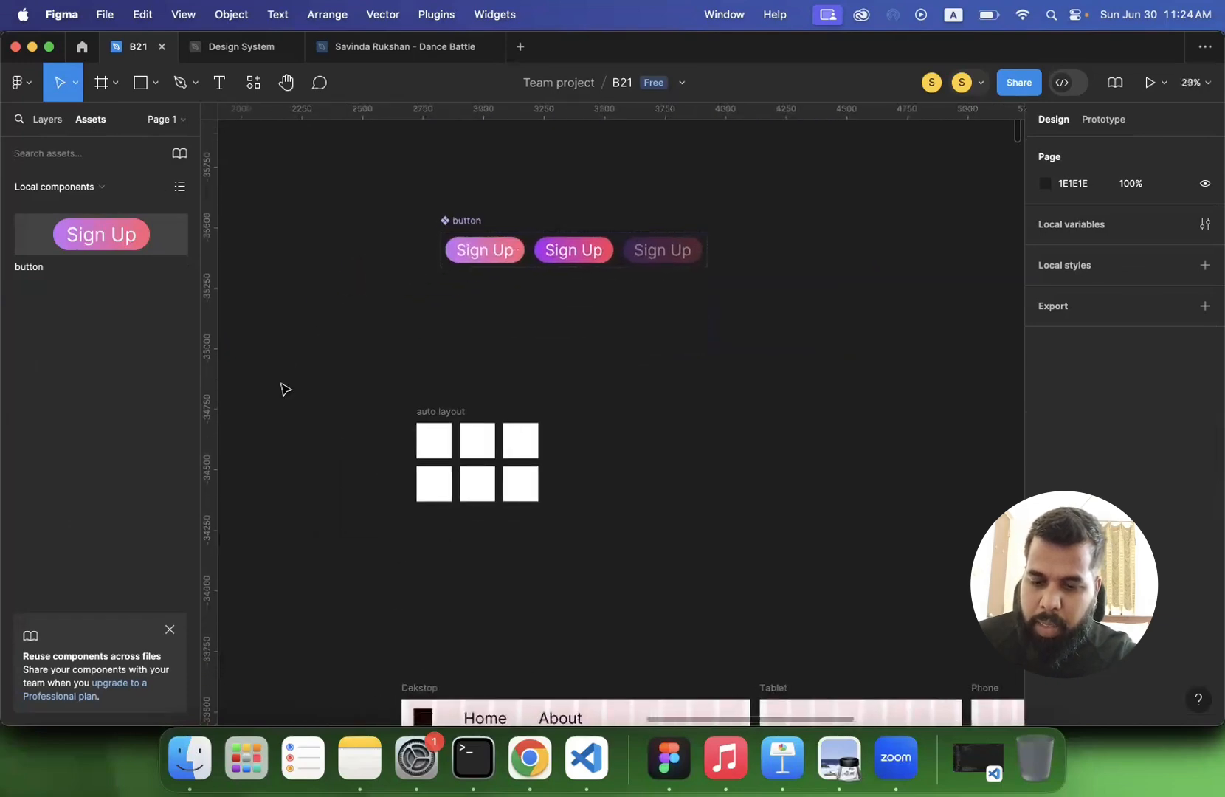
scroll(284, 389, up, 6)
drag(82, 238, 273, 274)
drag(410, 376, 651, 446)
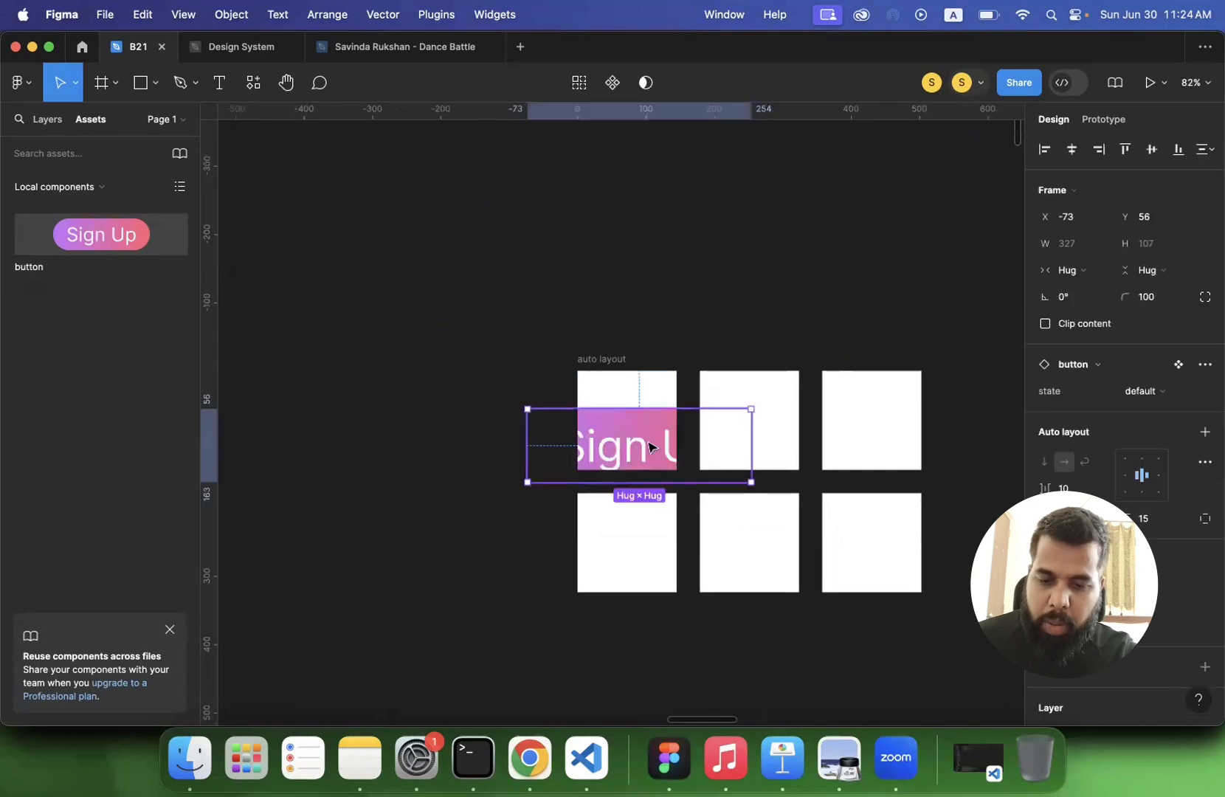
right_click(651, 447)
click(418, 392)
drag(618, 446, 537, 218)
scroll(507, 322, up, 3)
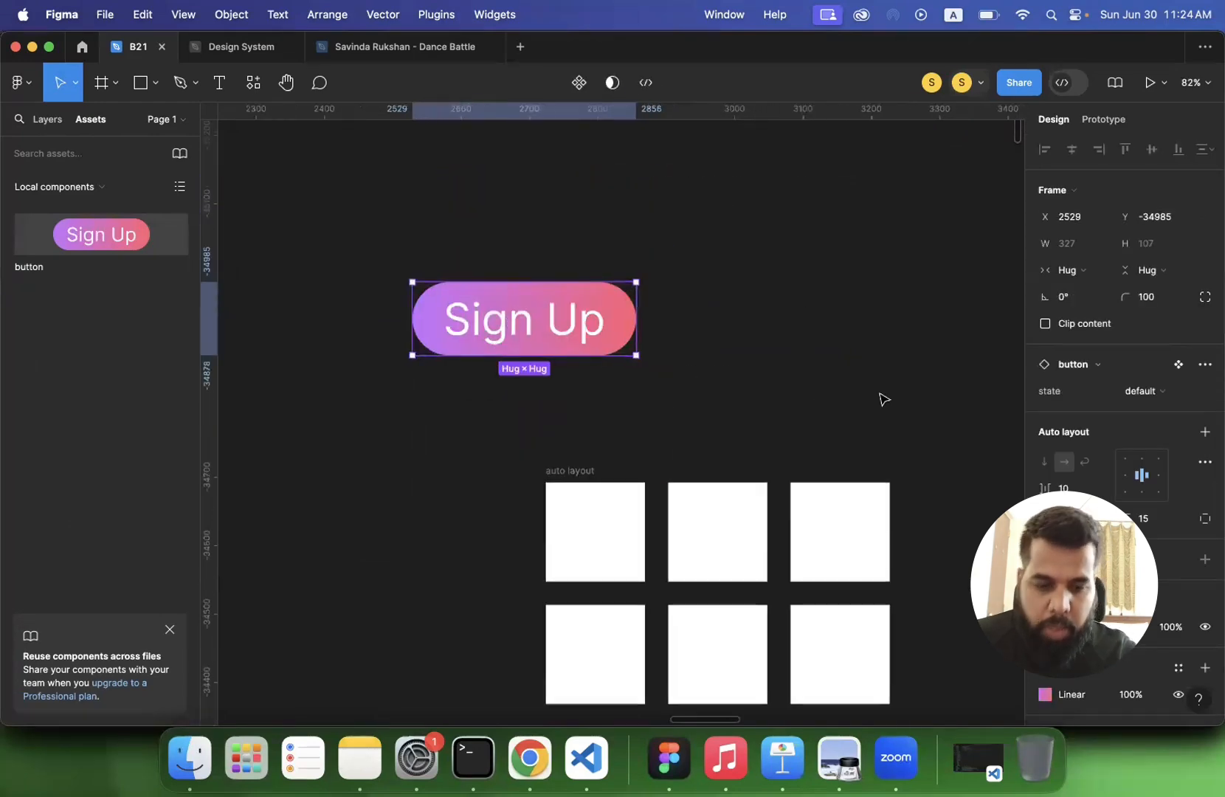
- Switch the placed button instance's state to hover and inactive, and set it back to default
click(1151, 395)
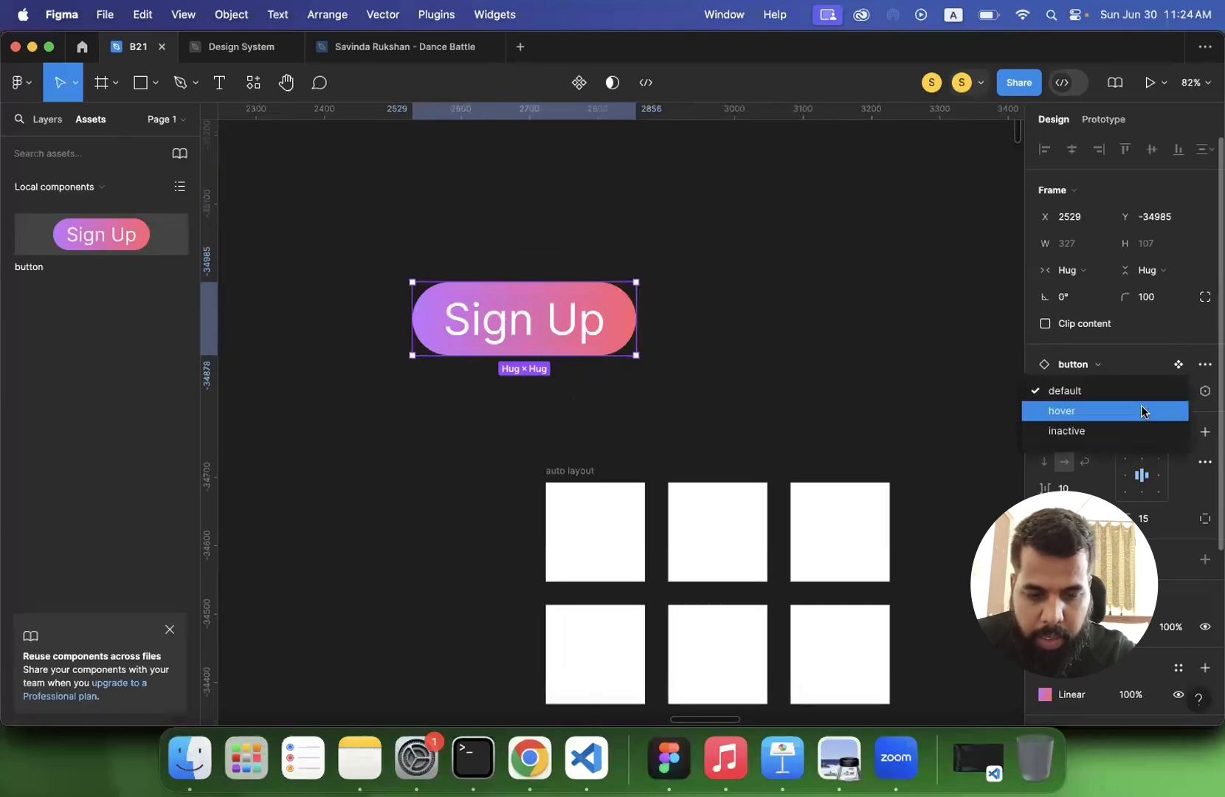
click(877, 348)
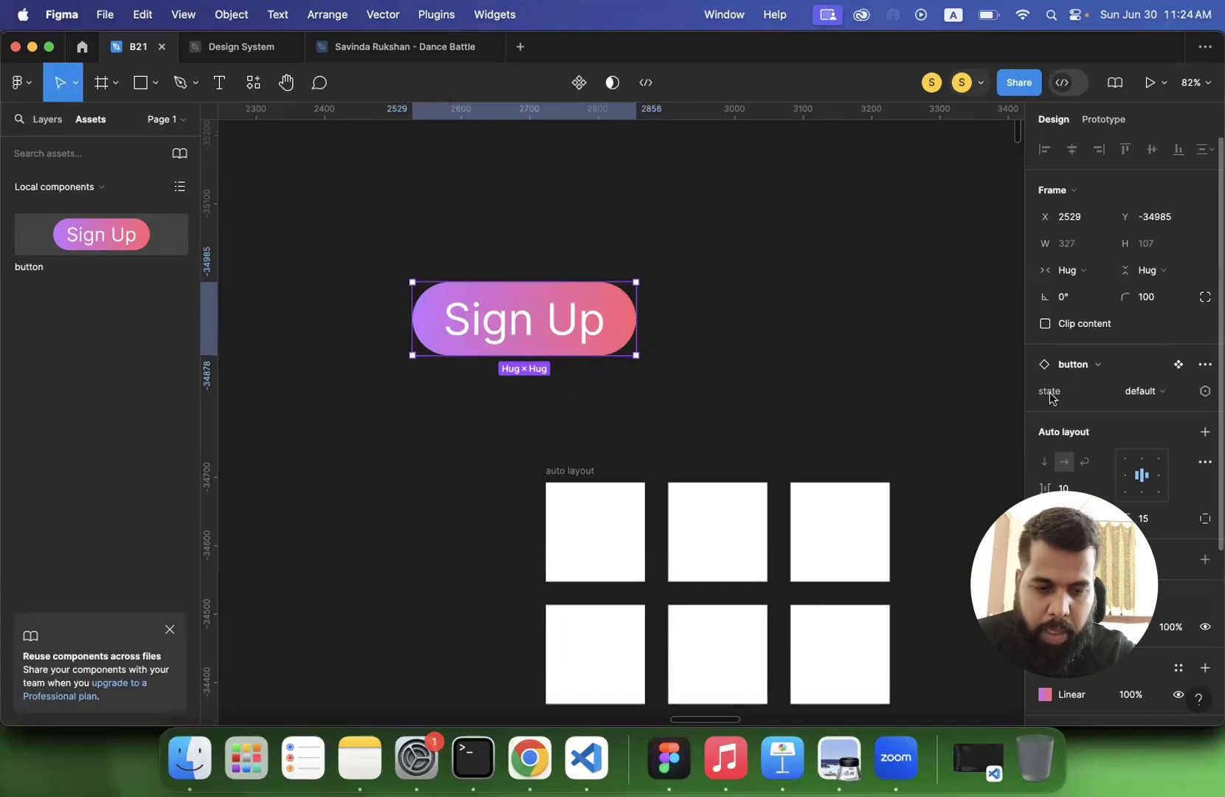
click(1142, 396)
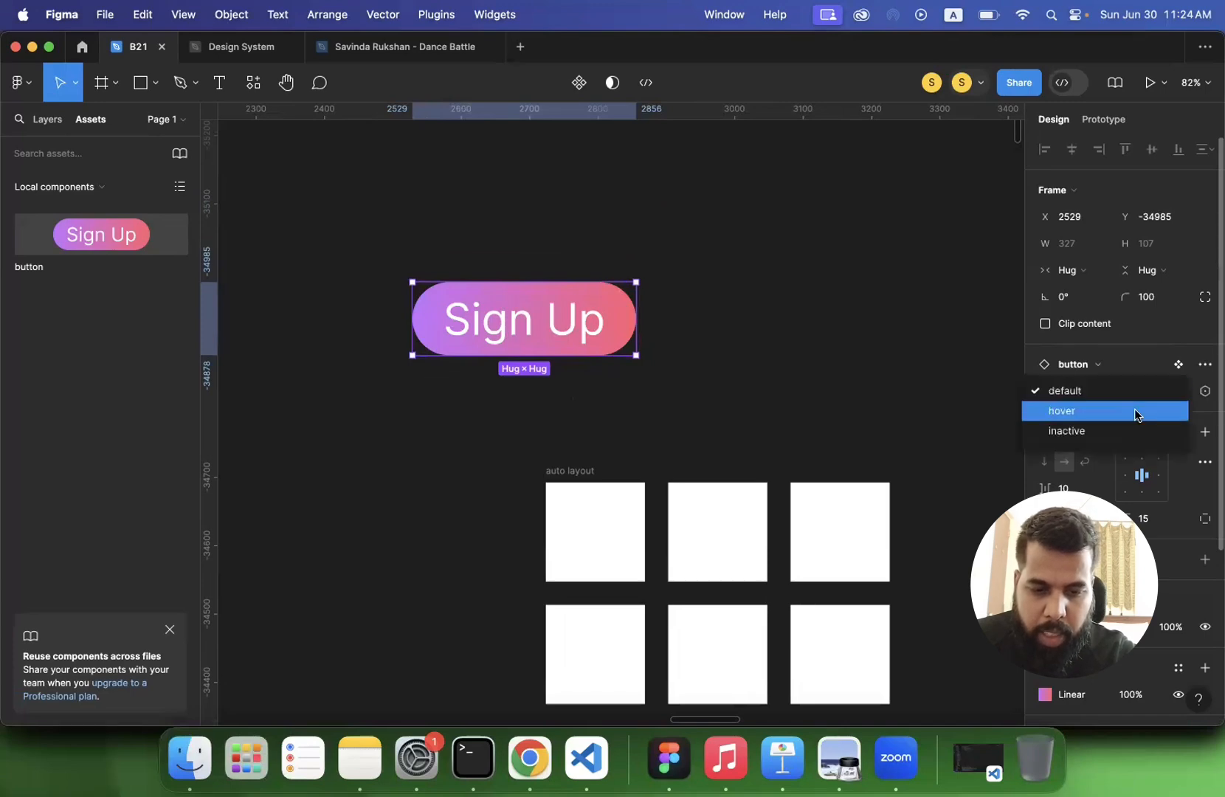
click(1139, 412)
click(1173, 403)
click(1157, 414)
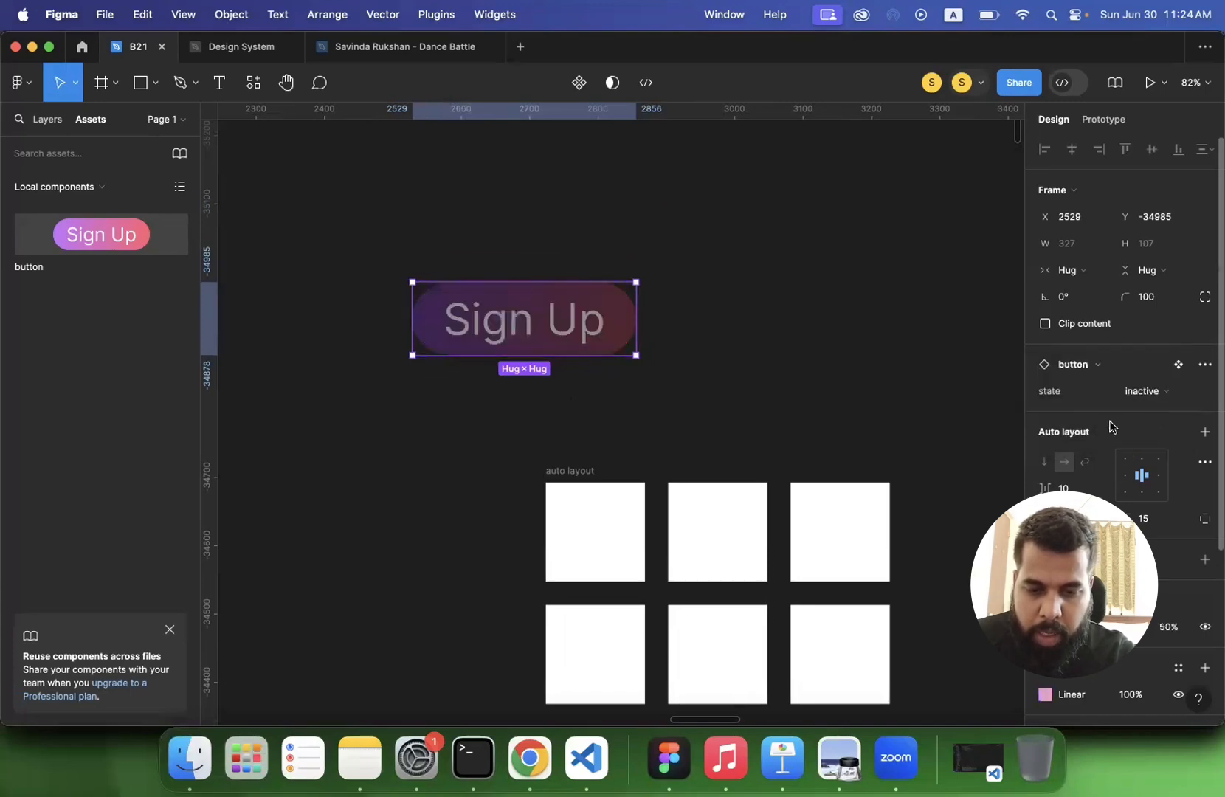
click(806, 369)
click(526, 317)
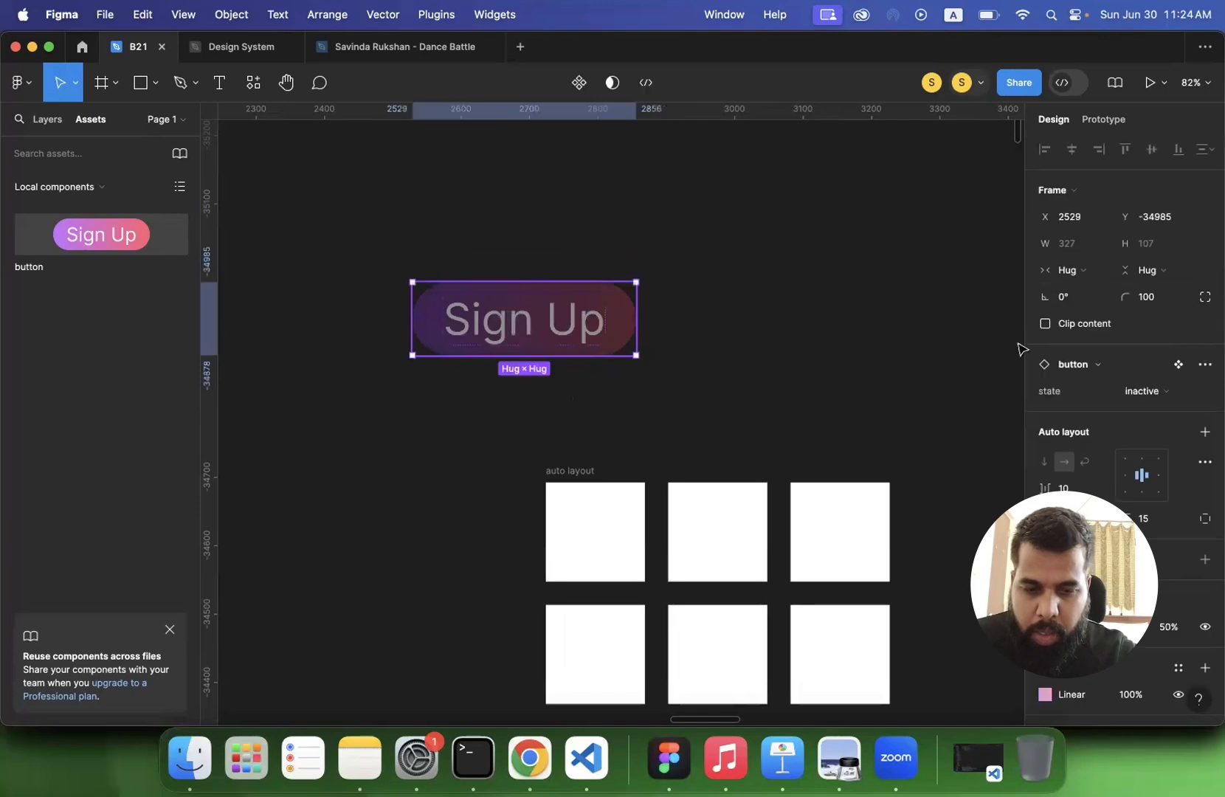
click(1135, 386)
click(1091, 345)
click(790, 337)
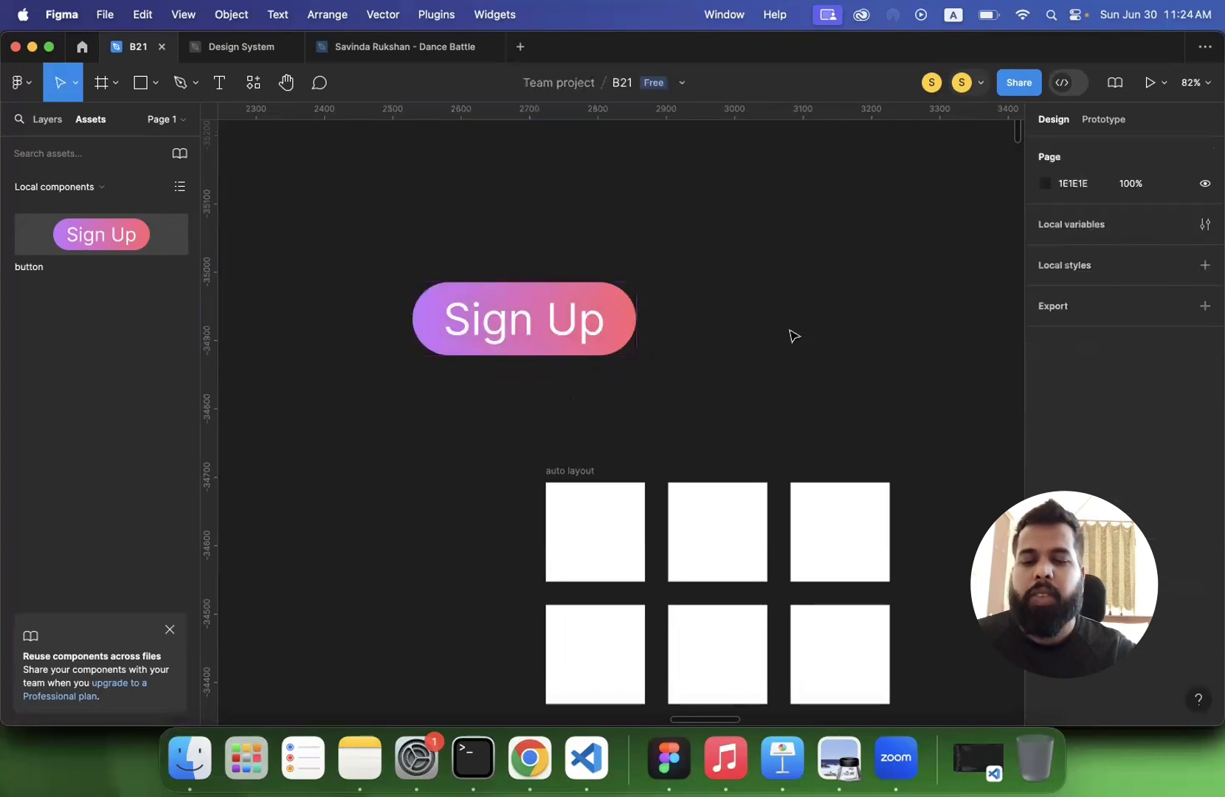
- Move the Sign Up button instance directly beneath the default variant of the button component set
scroll(791, 337, down, 5)
scroll(790, 330, right, 4)
scroll(789, 331, up, 2)
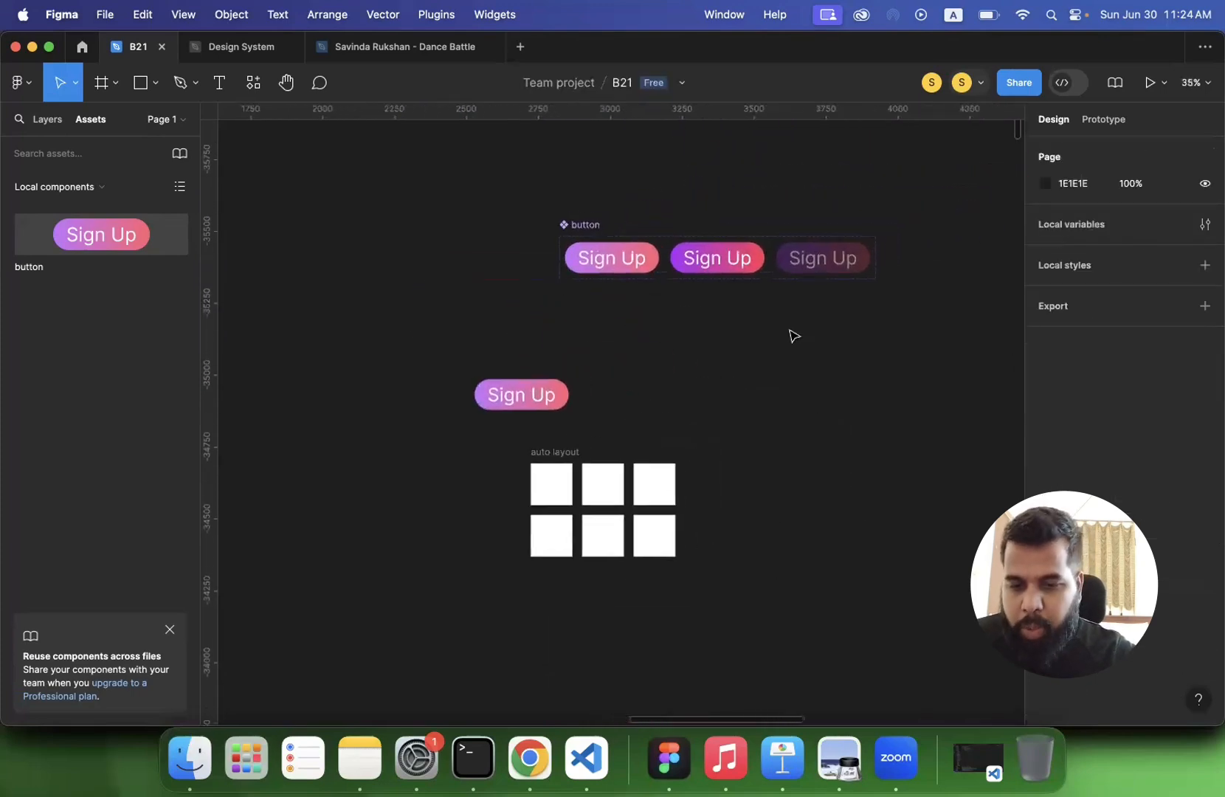
drag(532, 392, 612, 304)
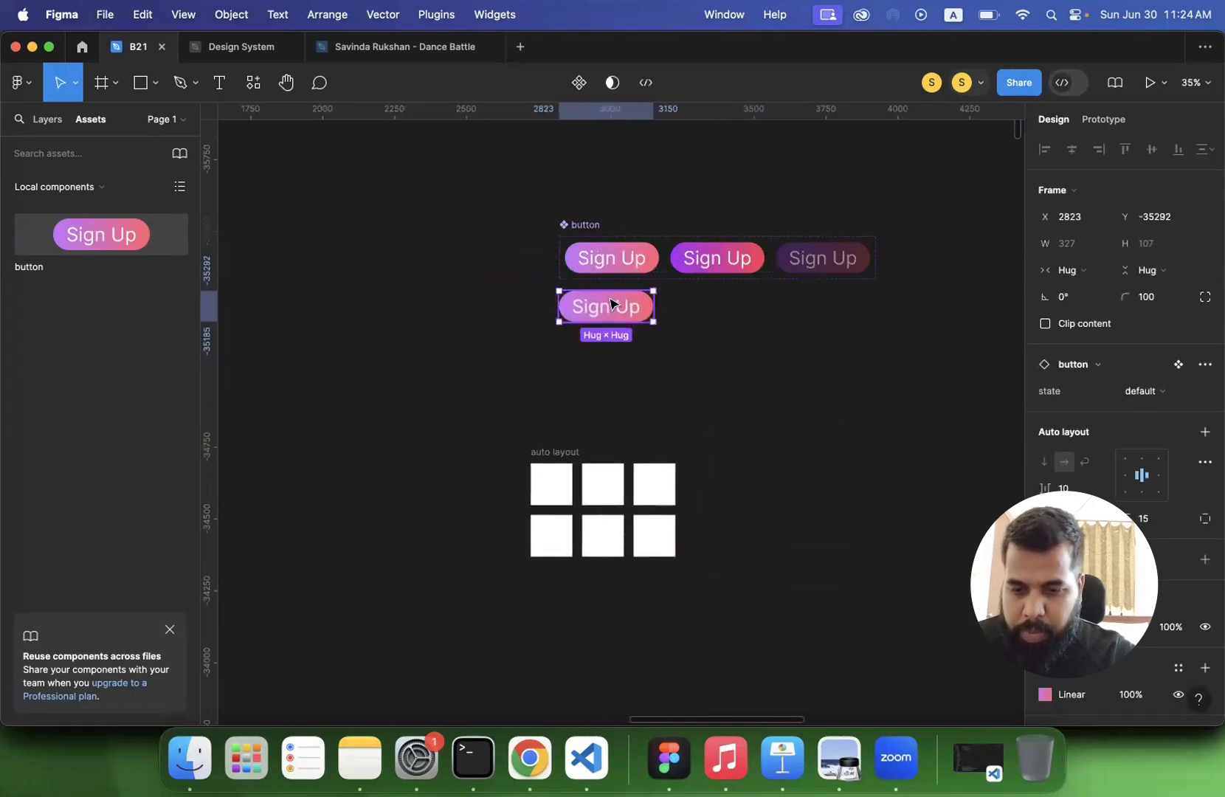
click(605, 392)
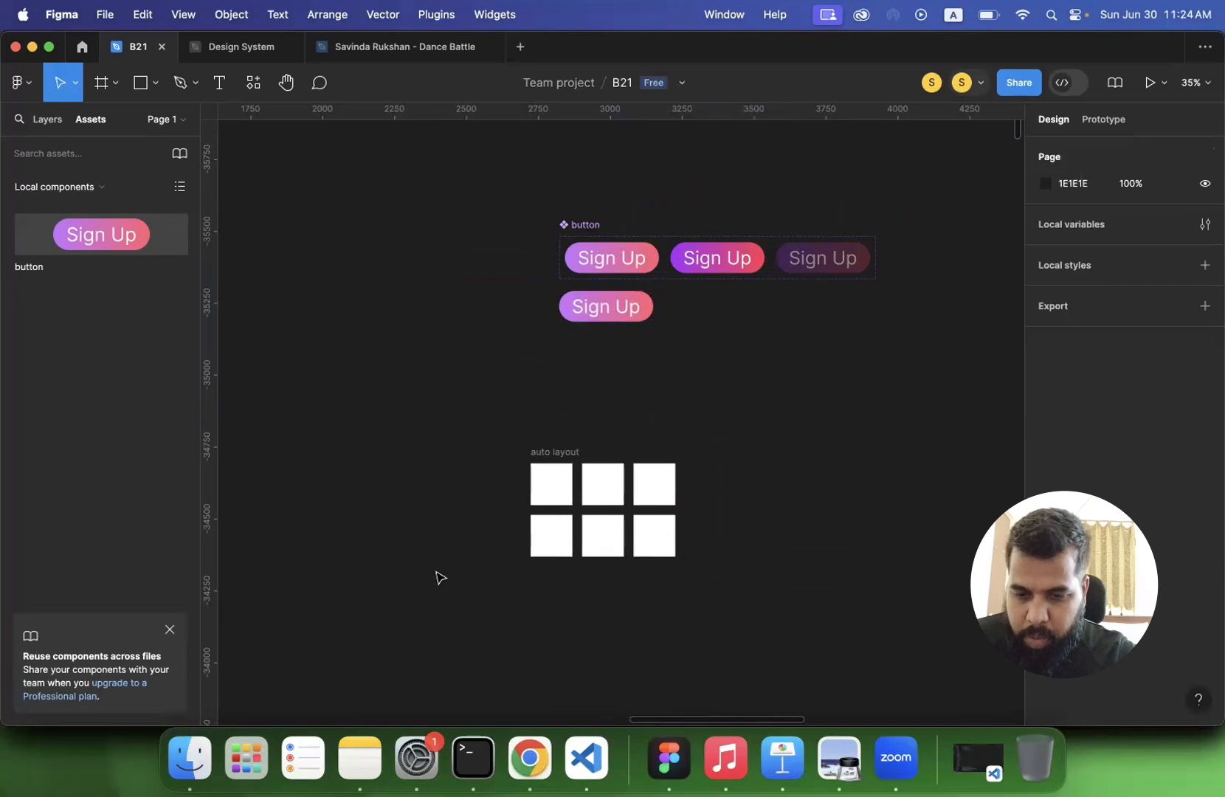
- Look over the page's earlier artwork, from the button component set down to the row of phone screens
scroll(437, 578, down, 3)
scroll(438, 577, down, 1)
scroll(437, 578, down, 3)
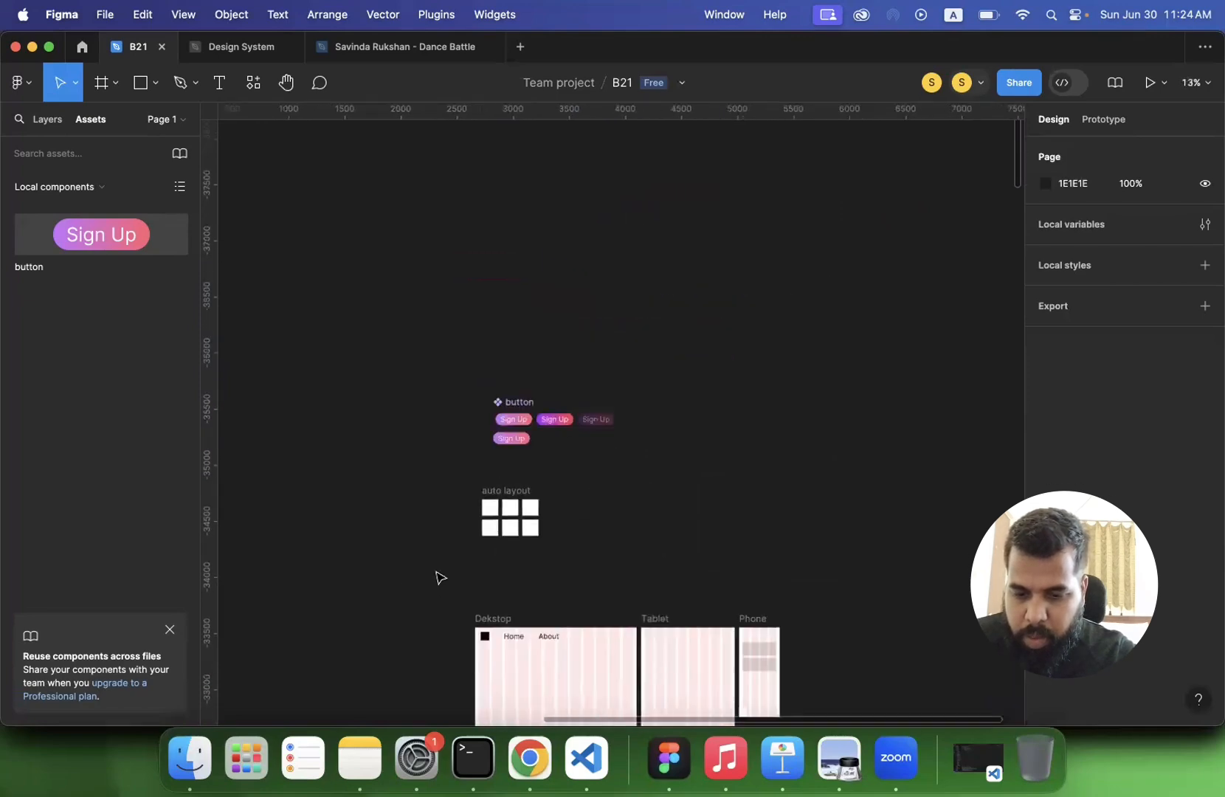
scroll(437, 578, down, 7)
scroll(443, 570, left, 3)
scroll(446, 571, down, 2)
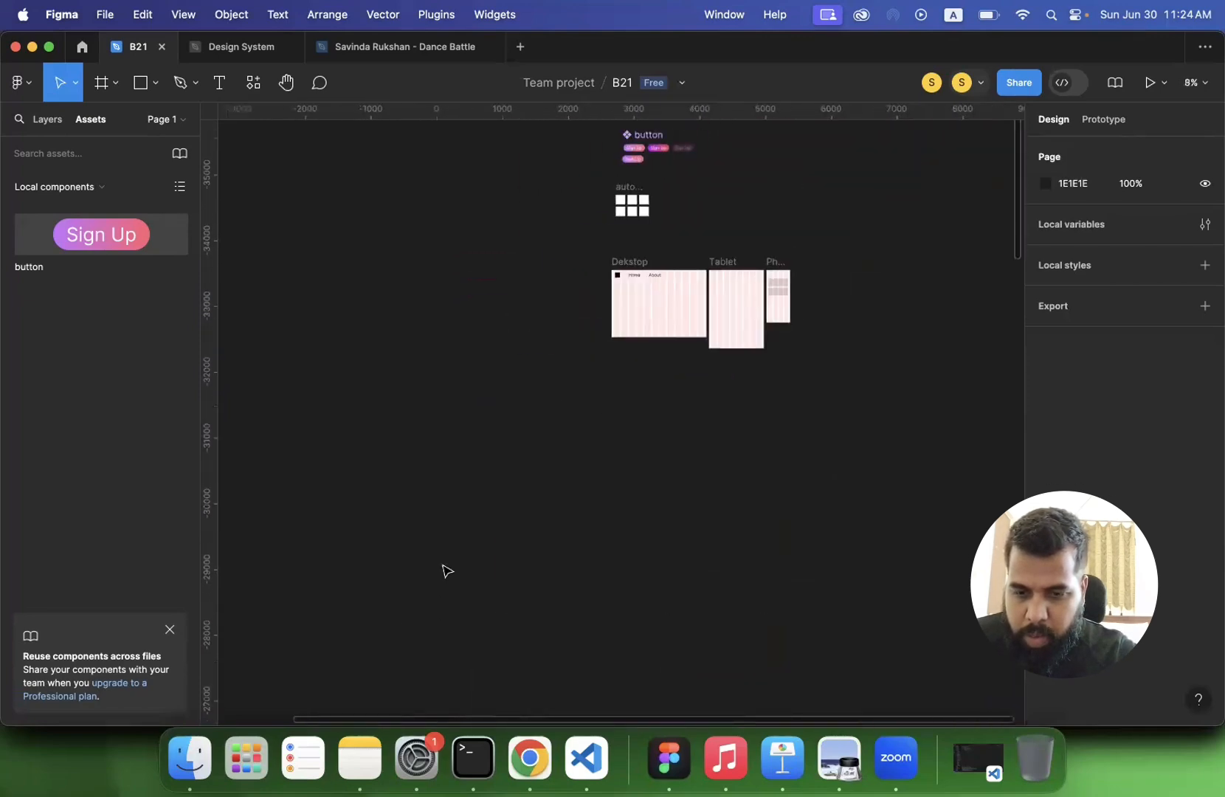
scroll(447, 570, down, 3)
scroll(446, 571, left, 1)
scroll(446, 571, down, 4)
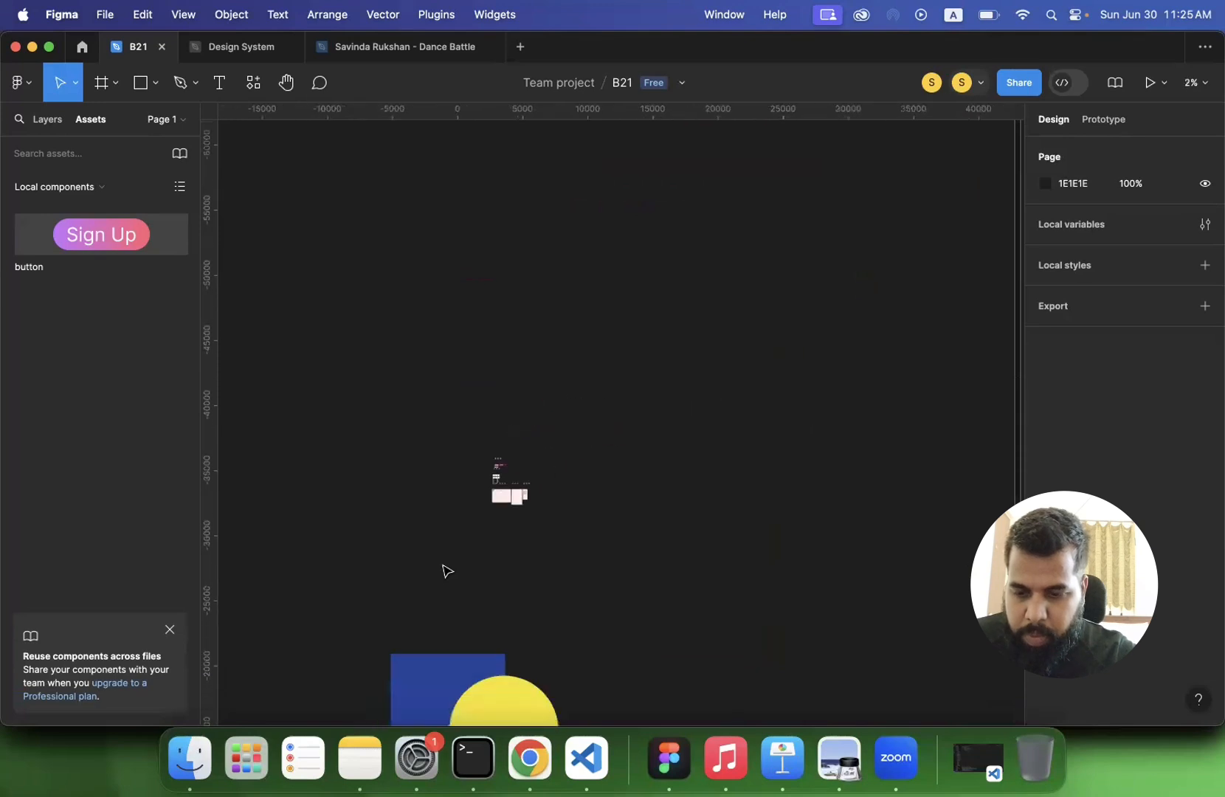
scroll(446, 570, down, 8)
scroll(446, 570, left, 2)
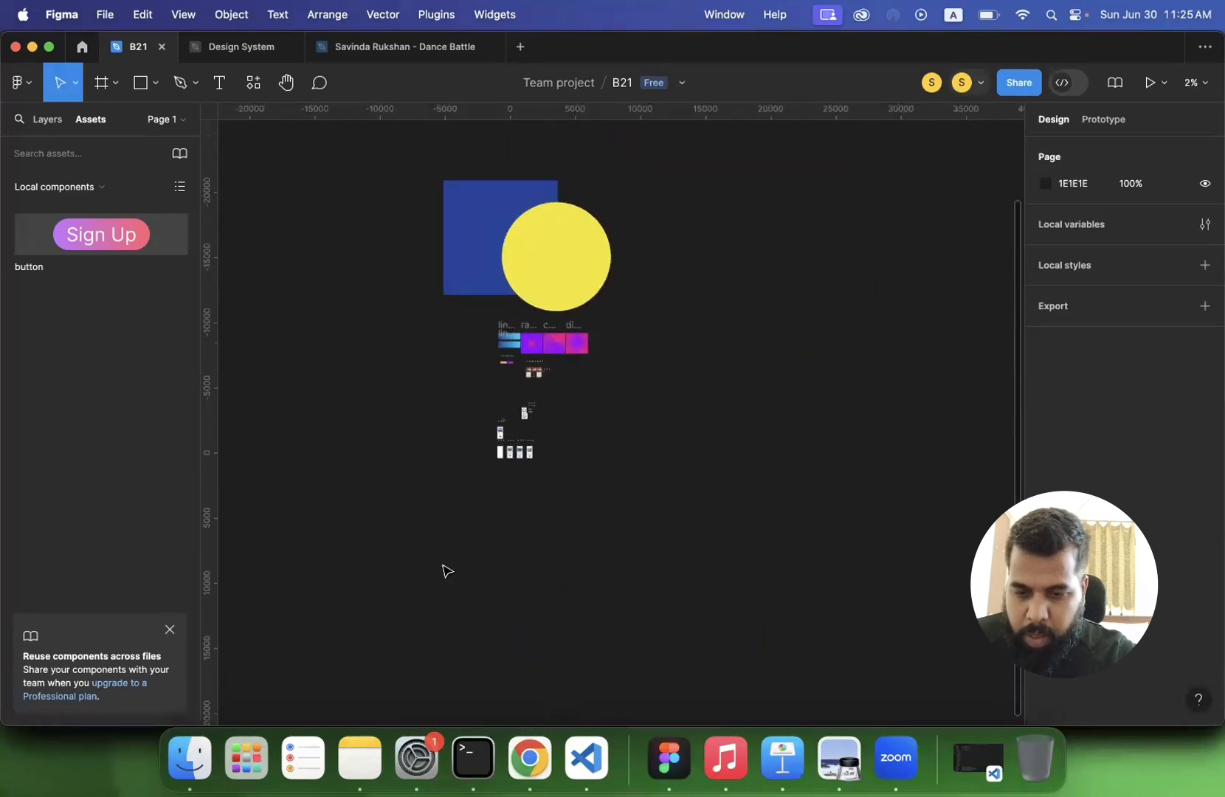
scroll(598, 426, up, 10)
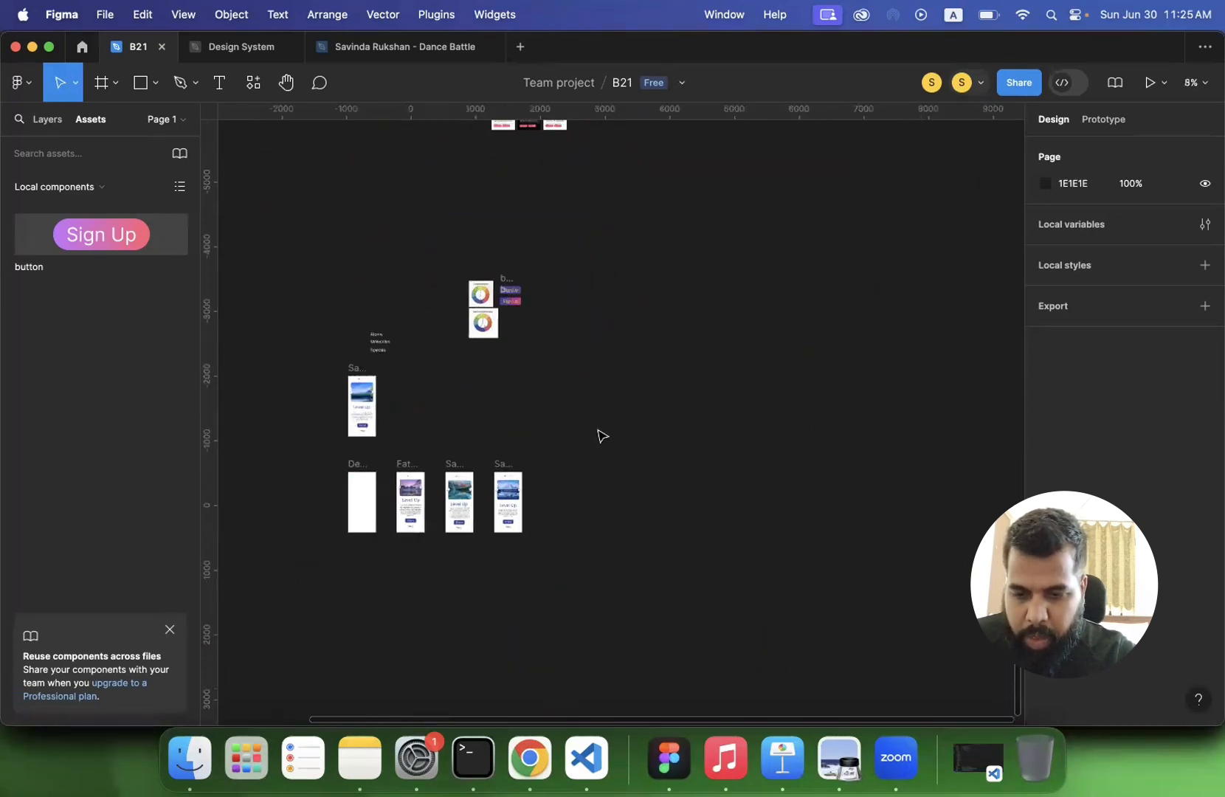
scroll(599, 434, up, 5)
scroll(601, 435, right, 3)
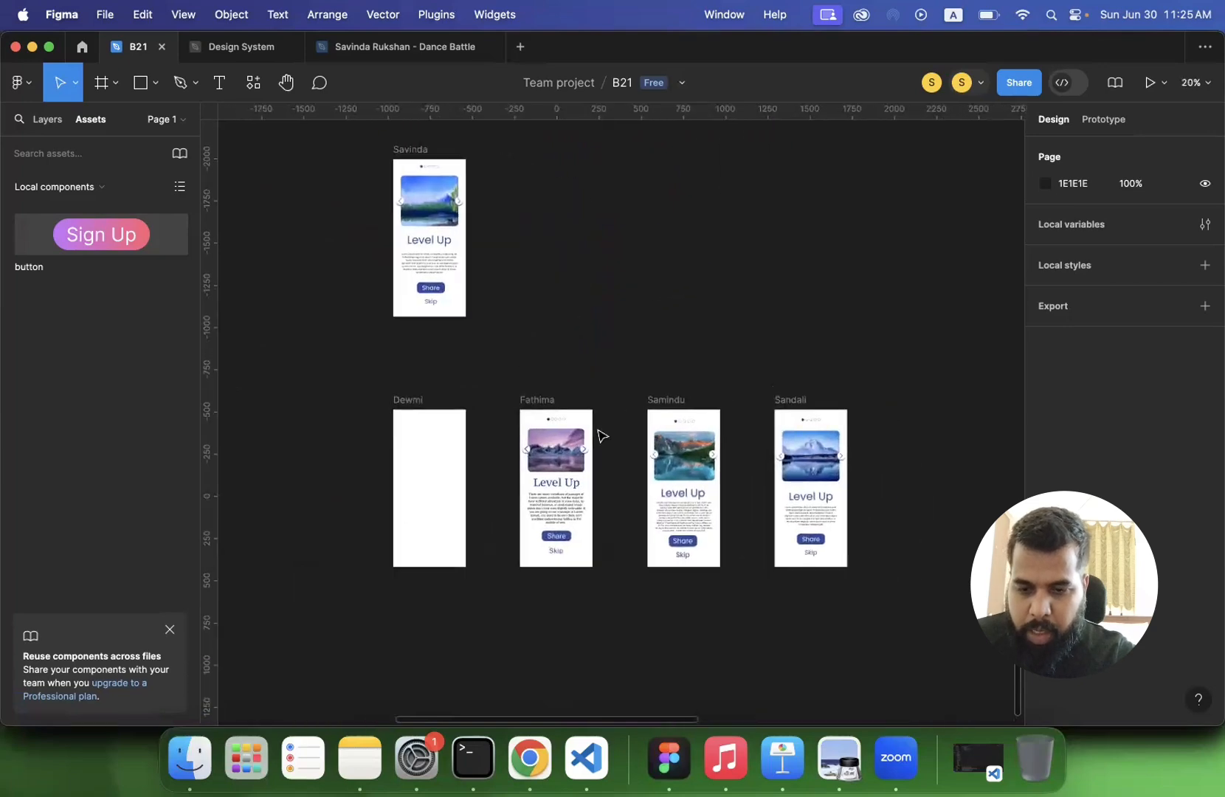
scroll(599, 433, up, 3)
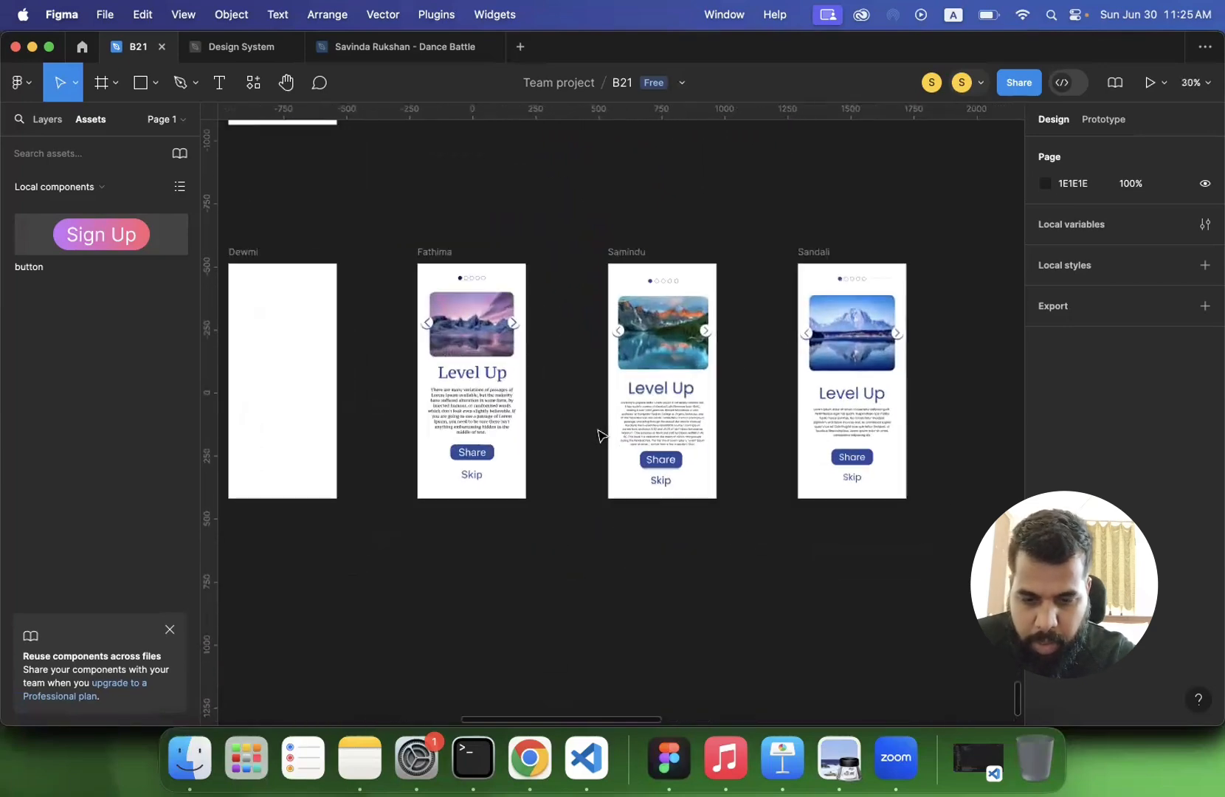
- Examine the Level Up heading and compare the layouts of the participants' phone screens
click(490, 385)
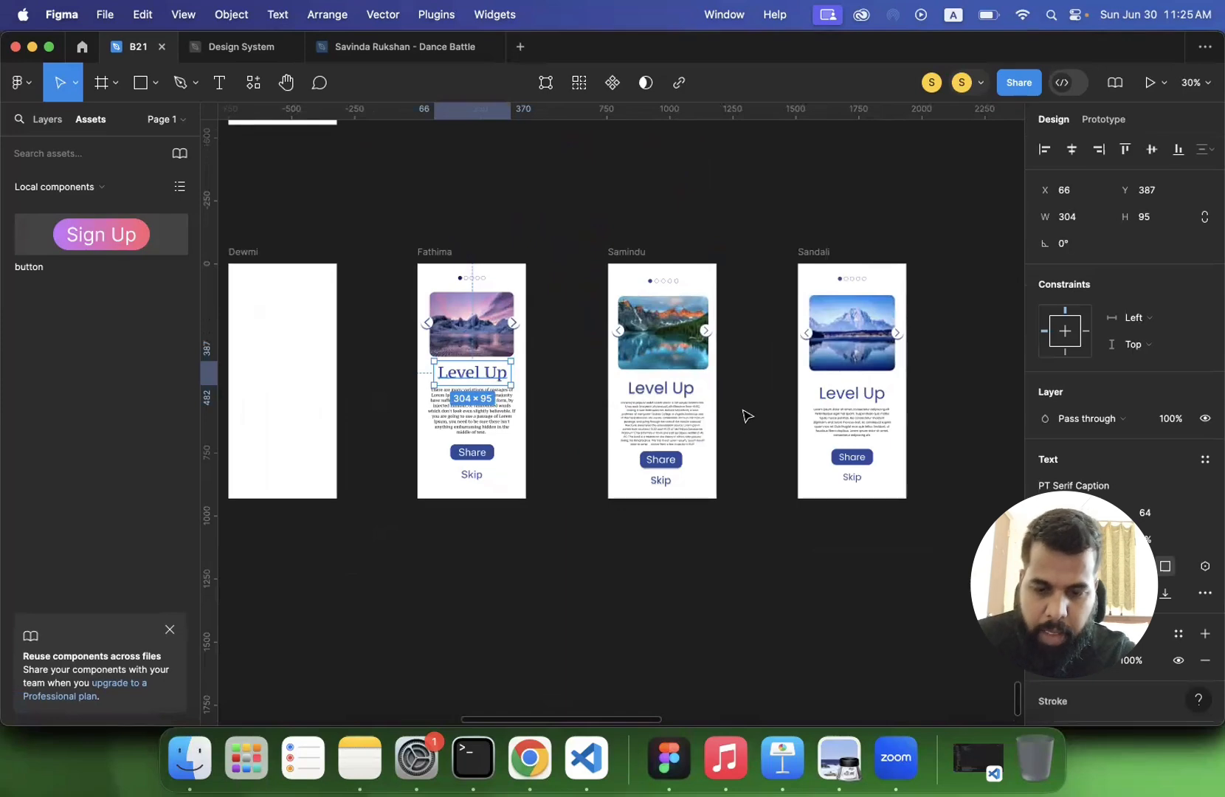
scroll(738, 443, left, 3)
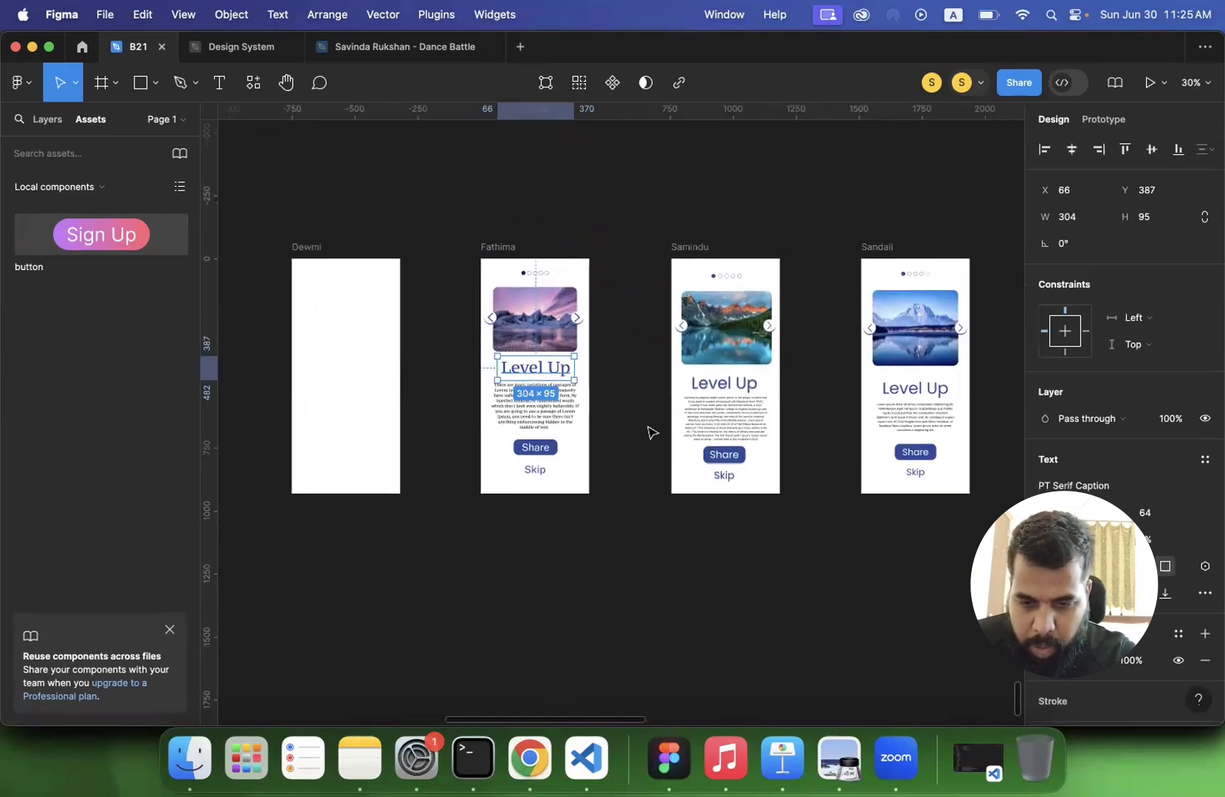
scroll(651, 431, up, 2)
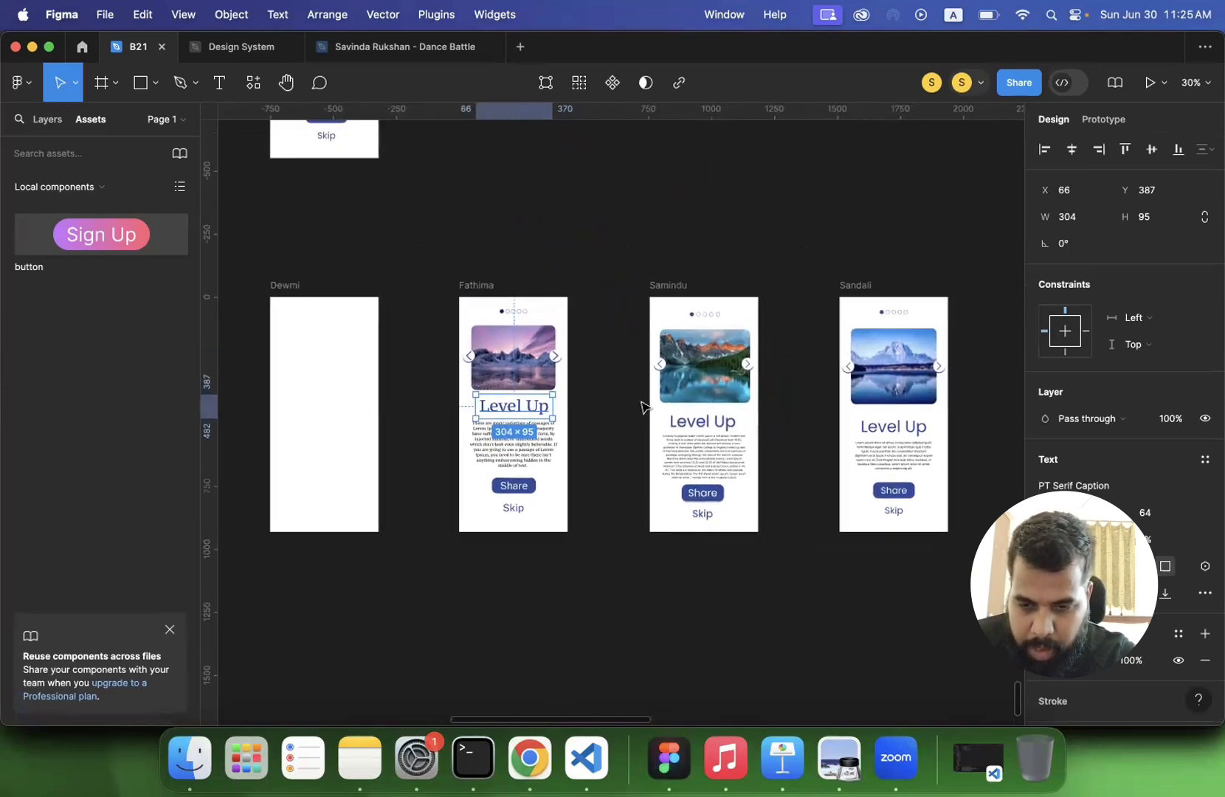
scroll(644, 406, right, 2)
scroll(795, 420, left, 2)
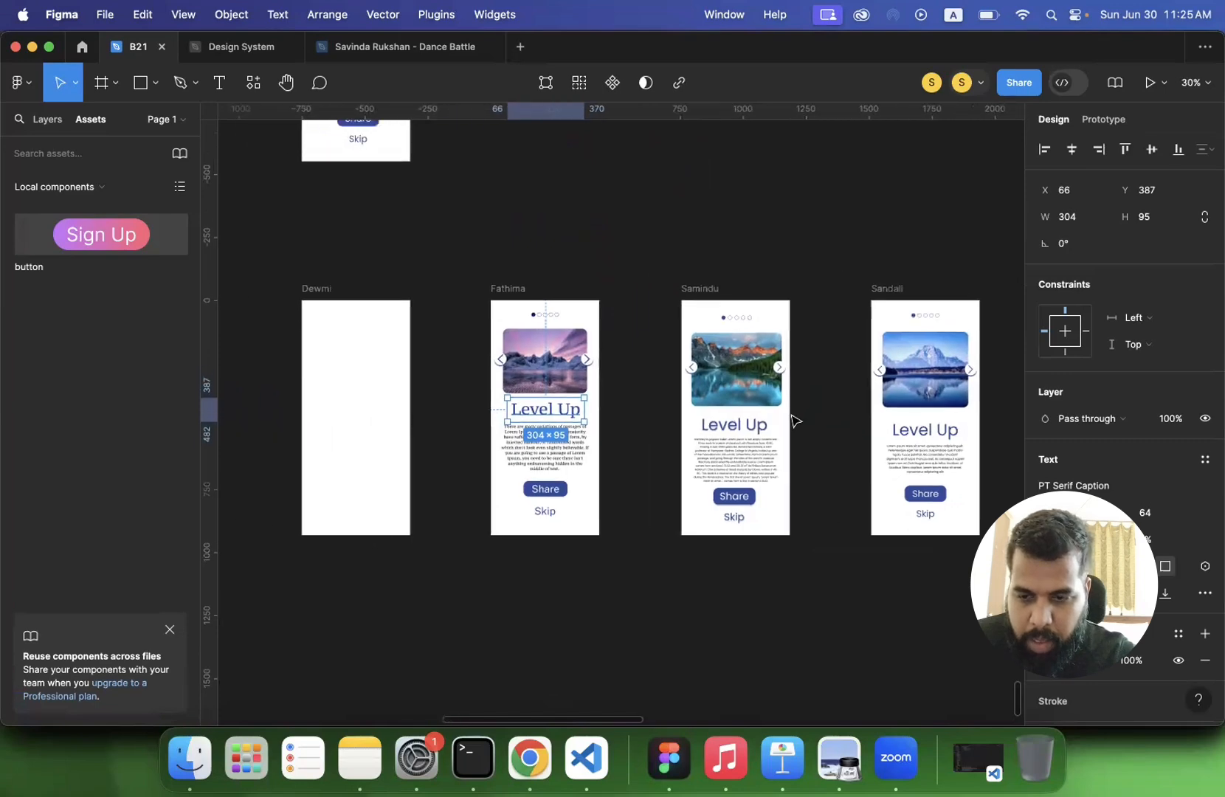
scroll(795, 421, up, 6)
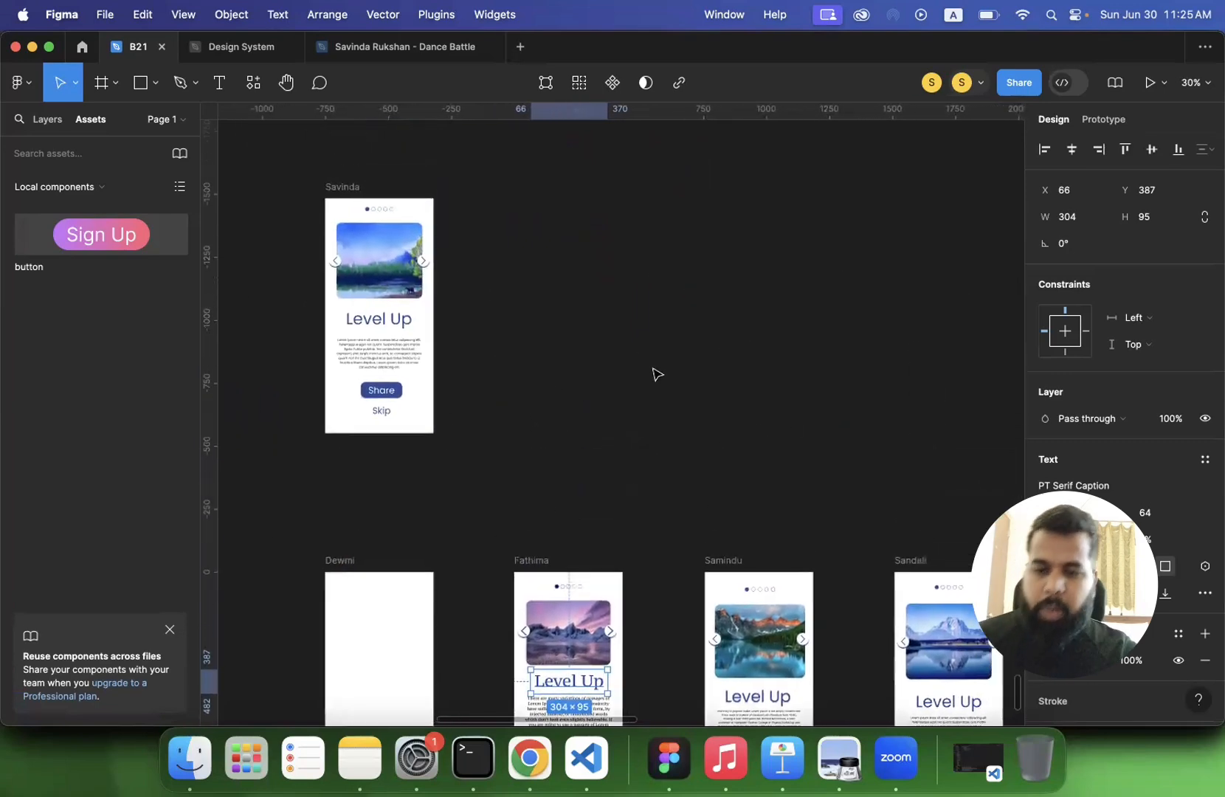
scroll(652, 375, down, 3)
scroll(653, 375, right, 2)
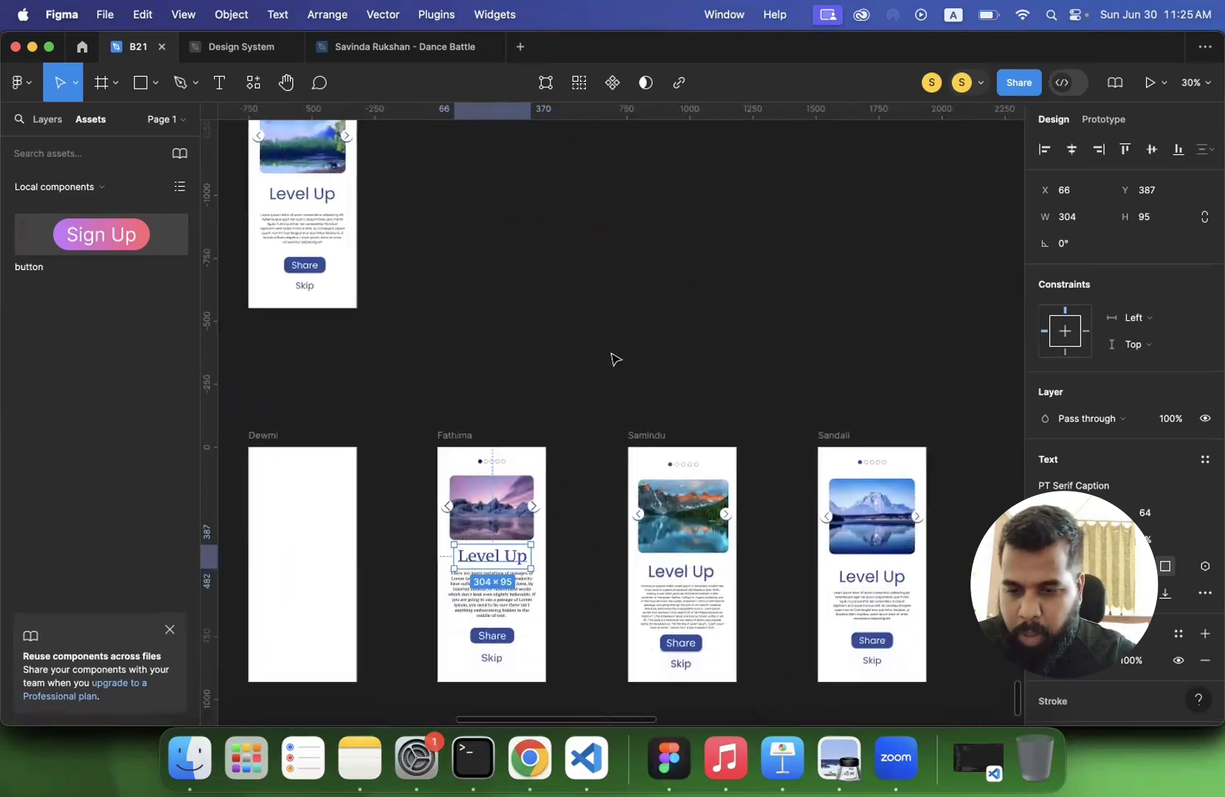
scroll(612, 359, down, 5)
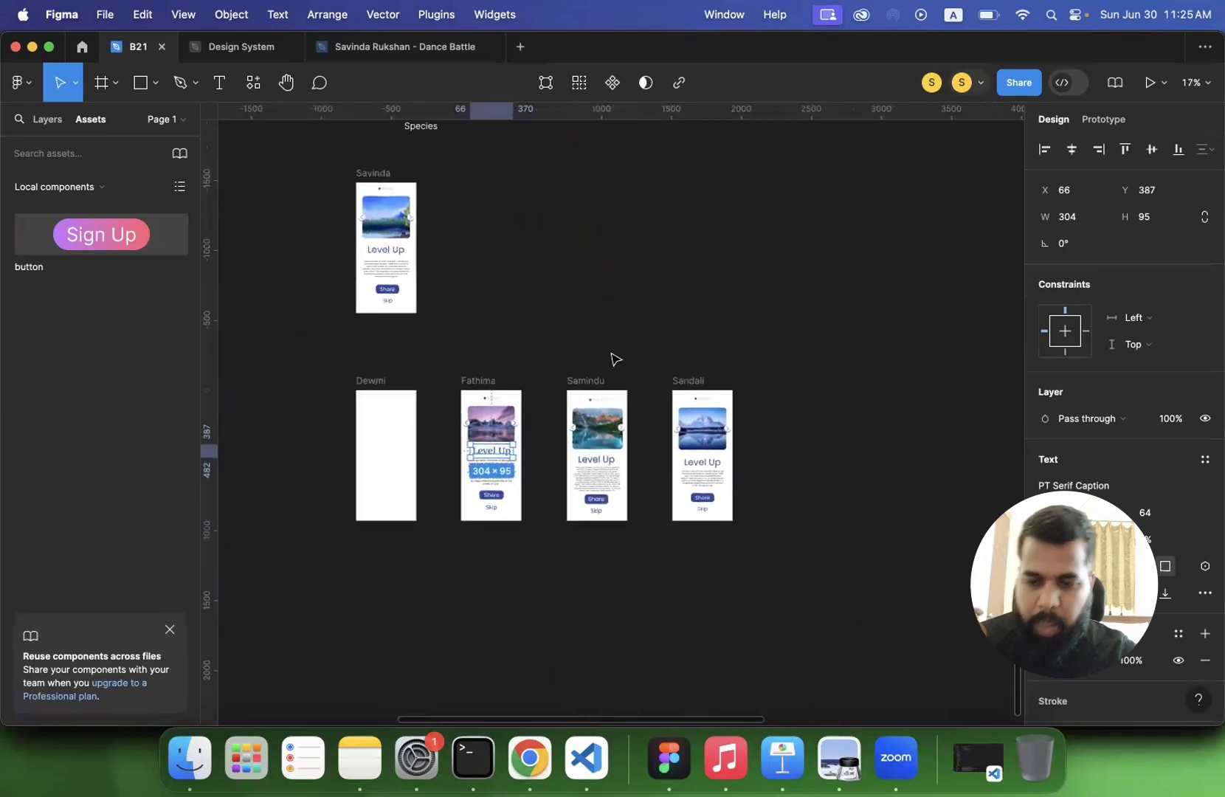
scroll(613, 360, down, 3)
scroll(613, 359, down, 5)
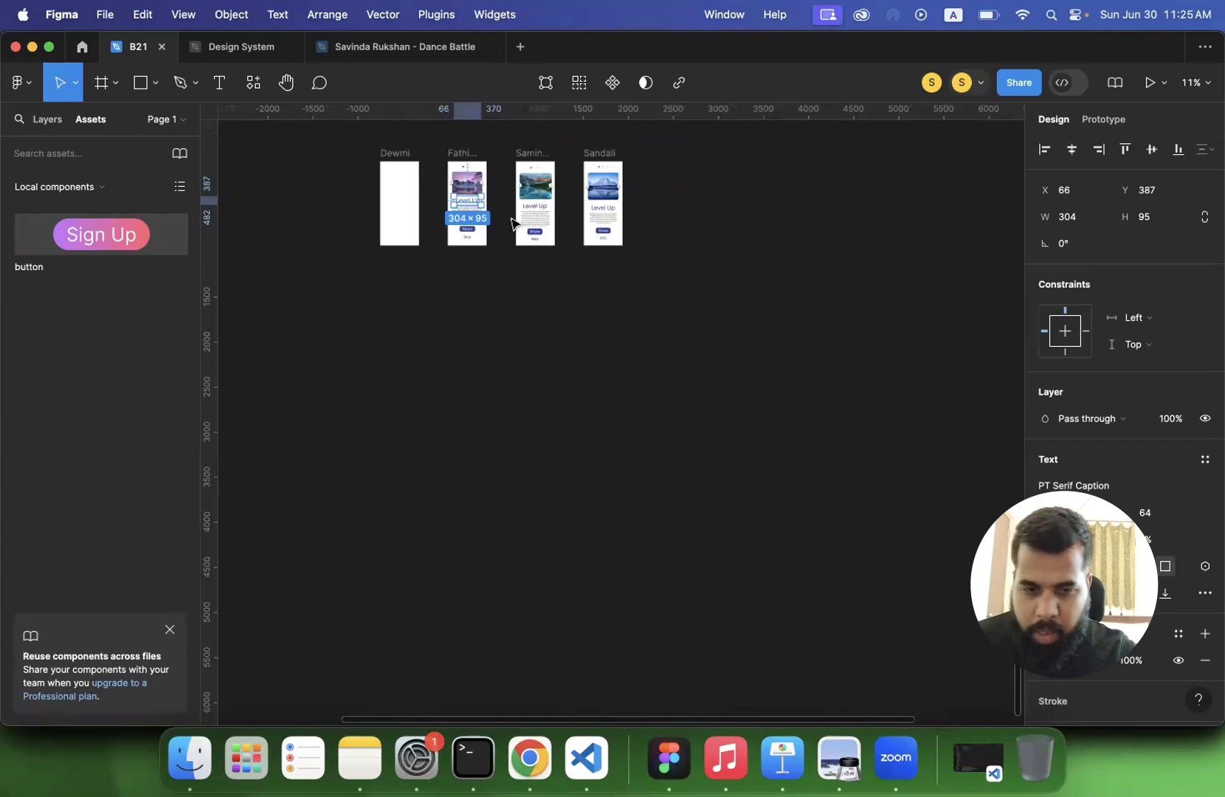
- Check who is present in the file and briefly follow the other collaborator's view
click(982, 84)
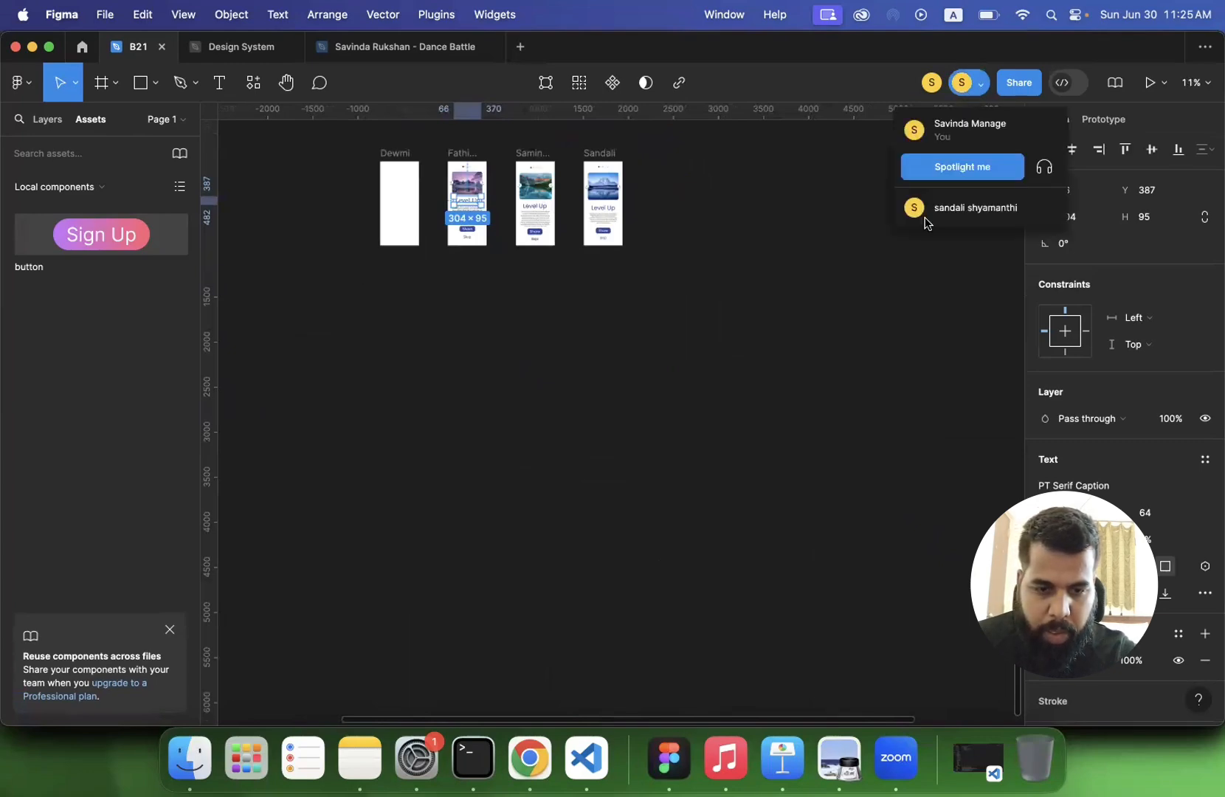
click(877, 262)
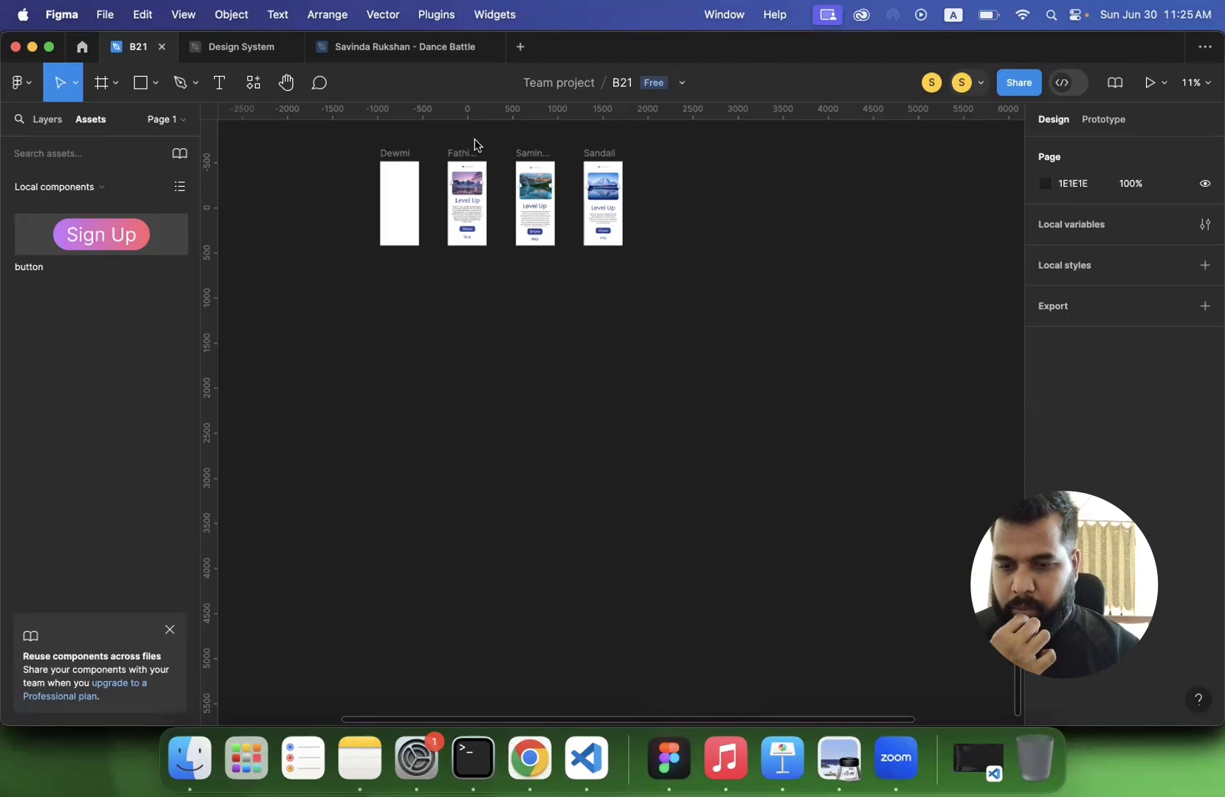
click(974, 84)
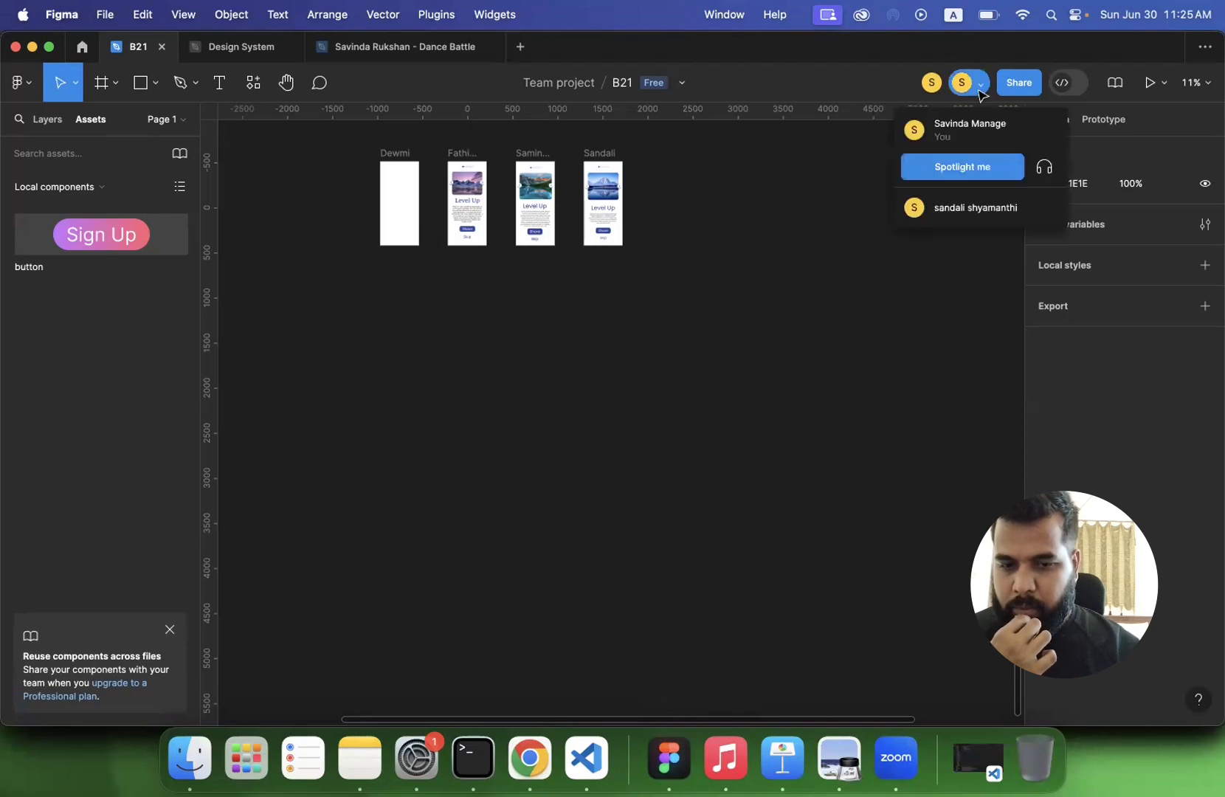
click(754, 183)
click(932, 84)
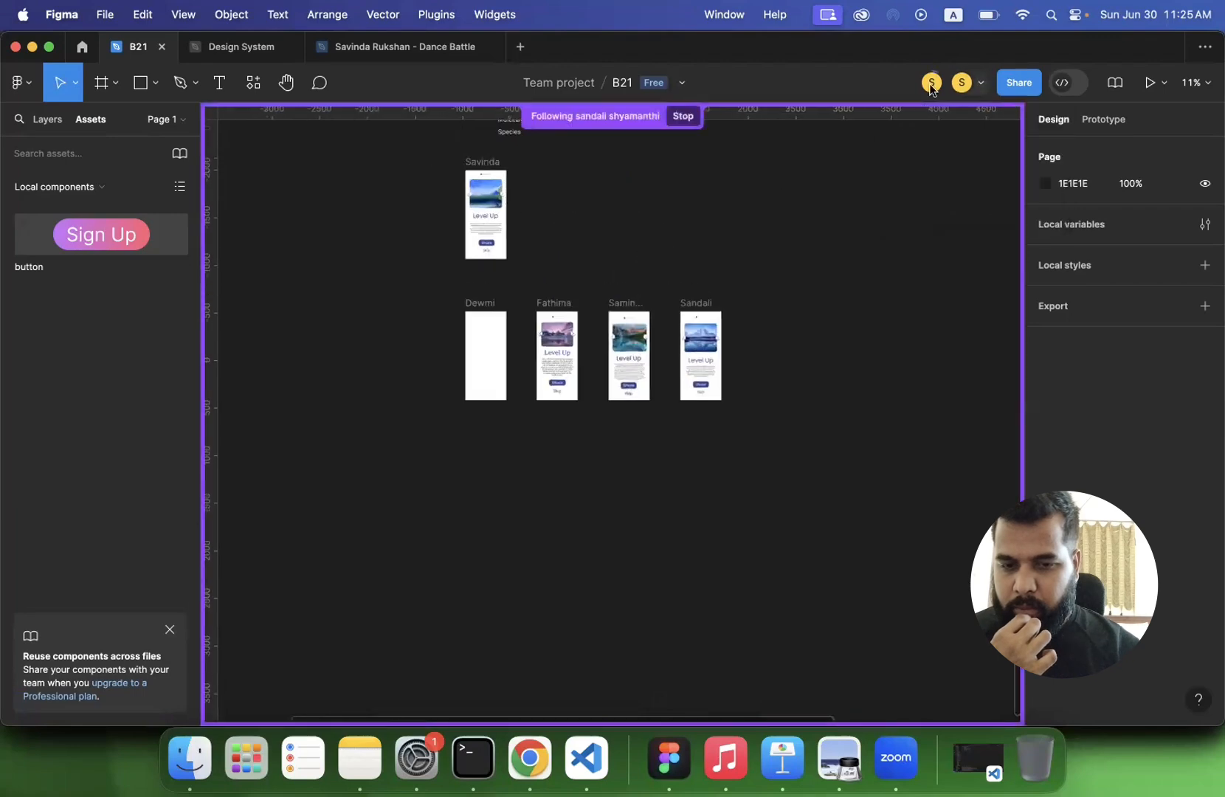
scroll(673, 230, down, 10)
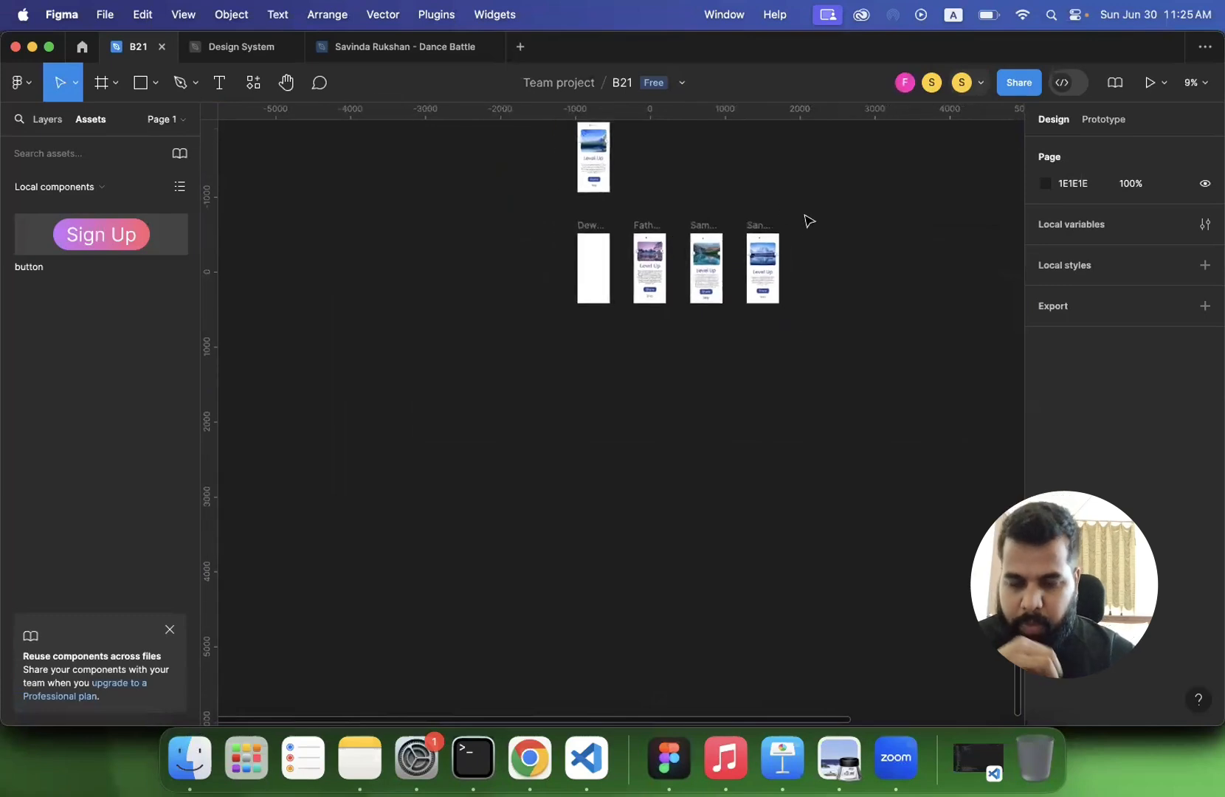
- Duplicate the three participants' finished Level Up phone frames directly beneath the originals
scroll(809, 221, up, 5)
scroll(809, 220, right, 5)
scroll(809, 221, down, 5)
scroll(809, 220, right, 2)
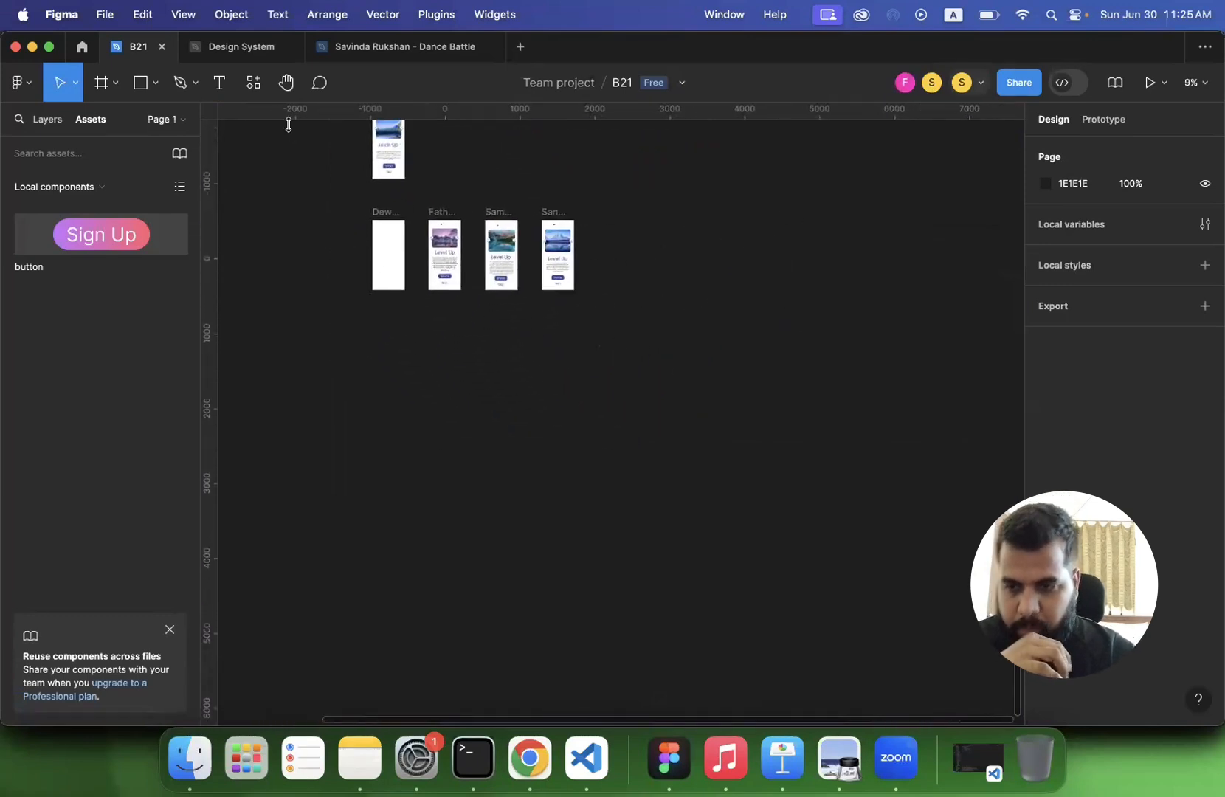
click(101, 83)
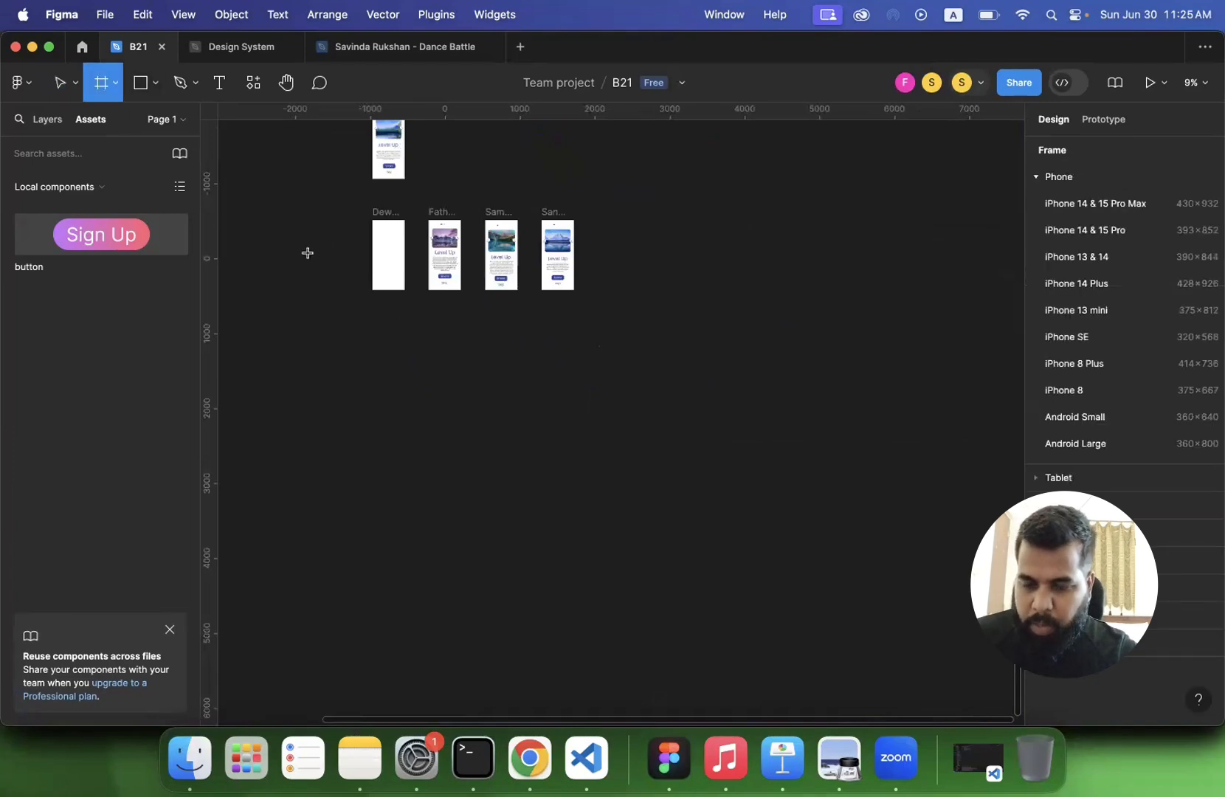
key(v)
drag(422, 204, 588, 378)
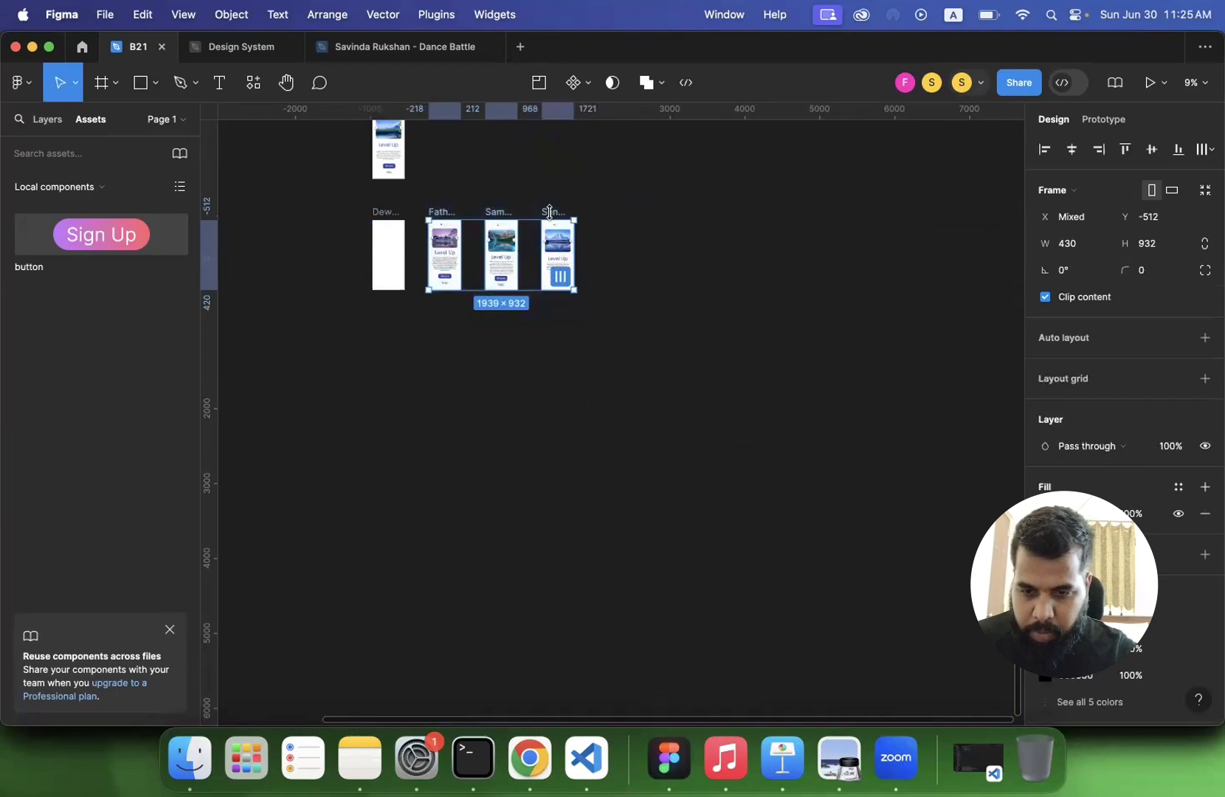
drag(554, 214, 555, 308)
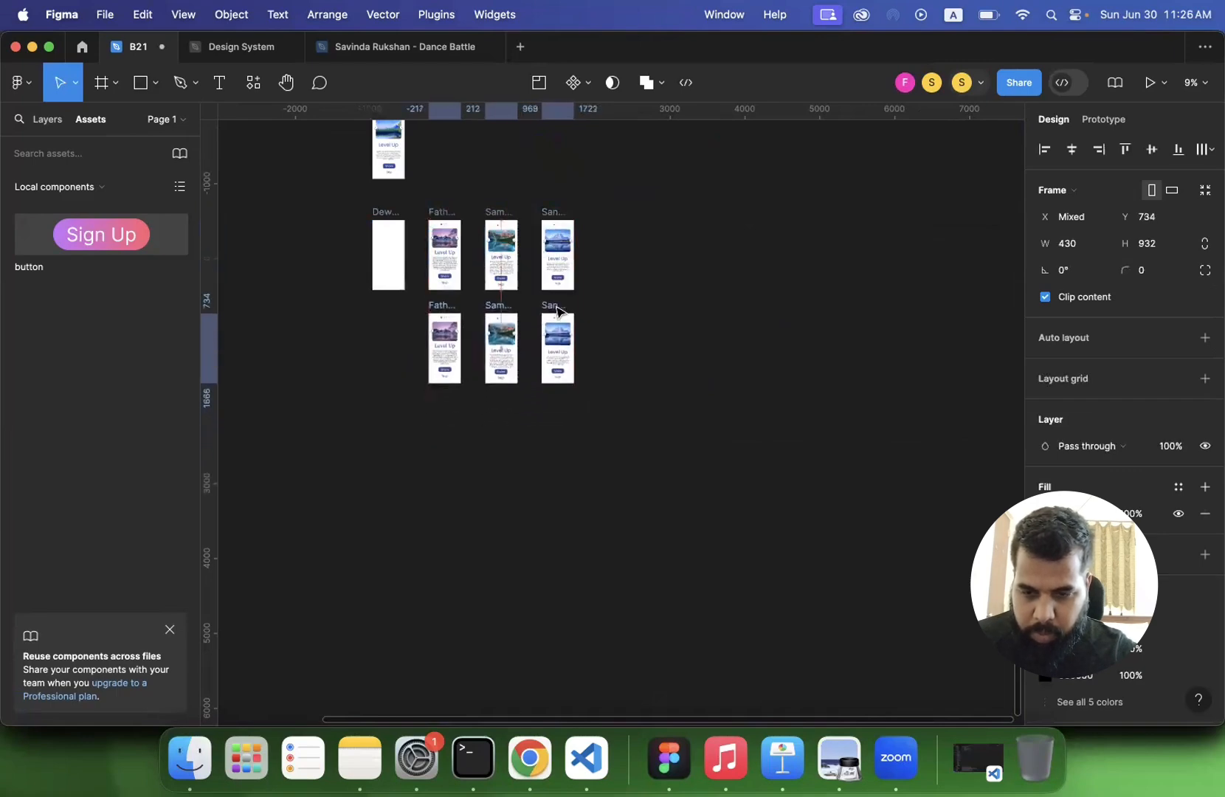
- Delete all contents from the three duplicated phone frames, leaving only blank frames
double_click(443, 344)
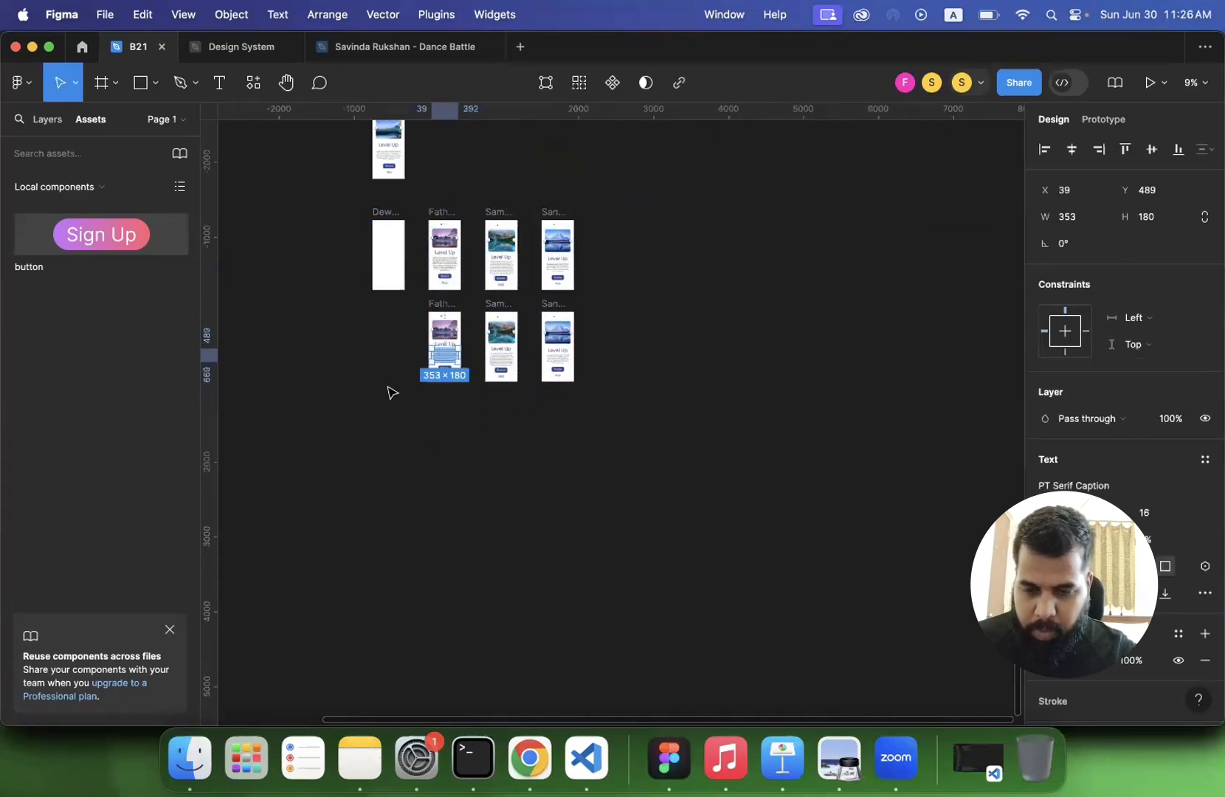
scroll(391, 391, up, 5)
drag(526, 161, 609, 354)
key(Delete)
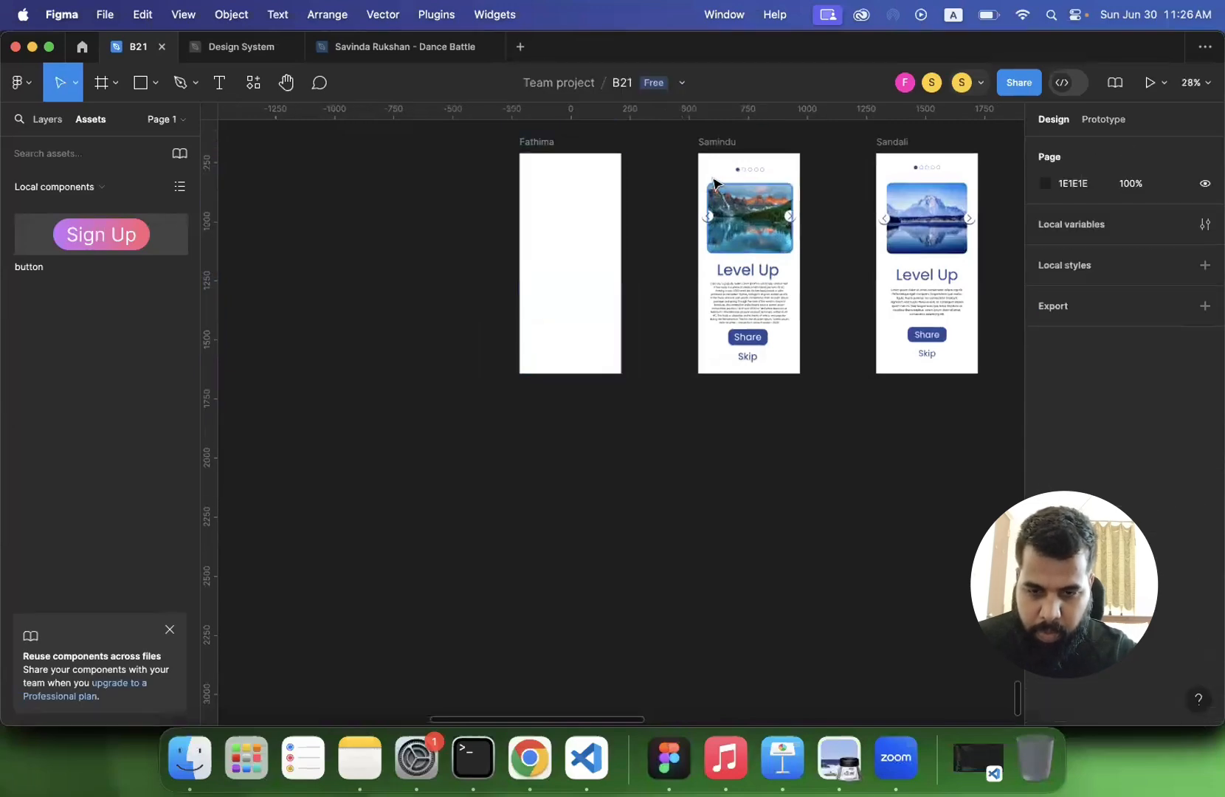
drag(703, 161, 790, 377)
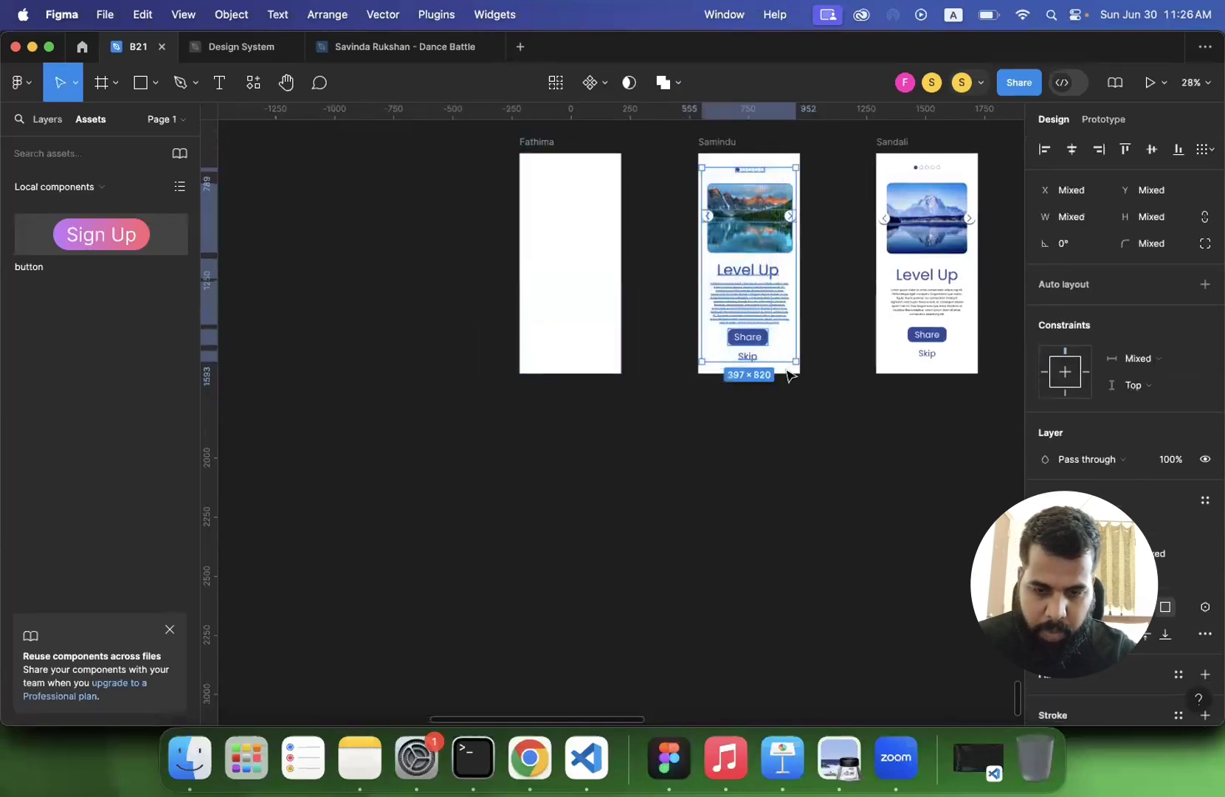
key(Delete)
drag(879, 158, 964, 360)
key(Delete)
- Check which collaborators are present in the file and look over the blank frames
scroll(795, 447, down, 3)
scroll(795, 447, right, 3)
click(984, 83)
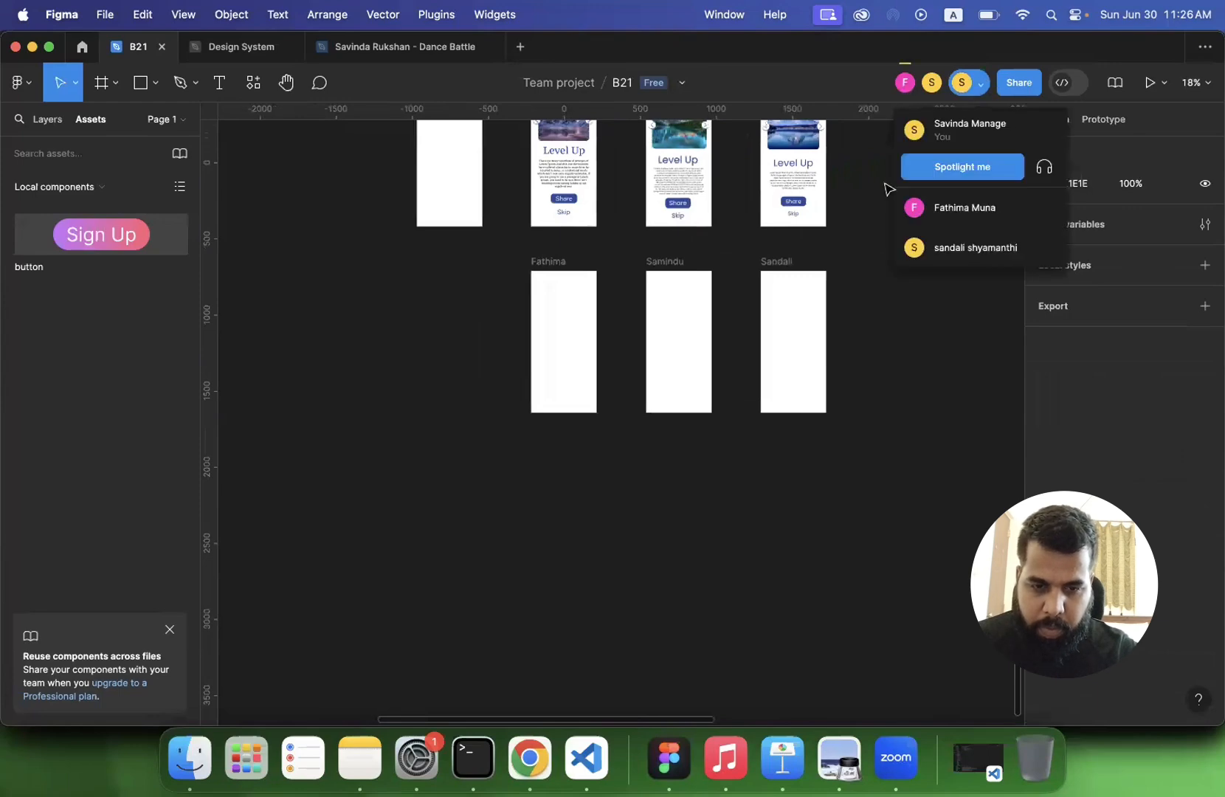
click(863, 344)
scroll(539, 356, up, 5)
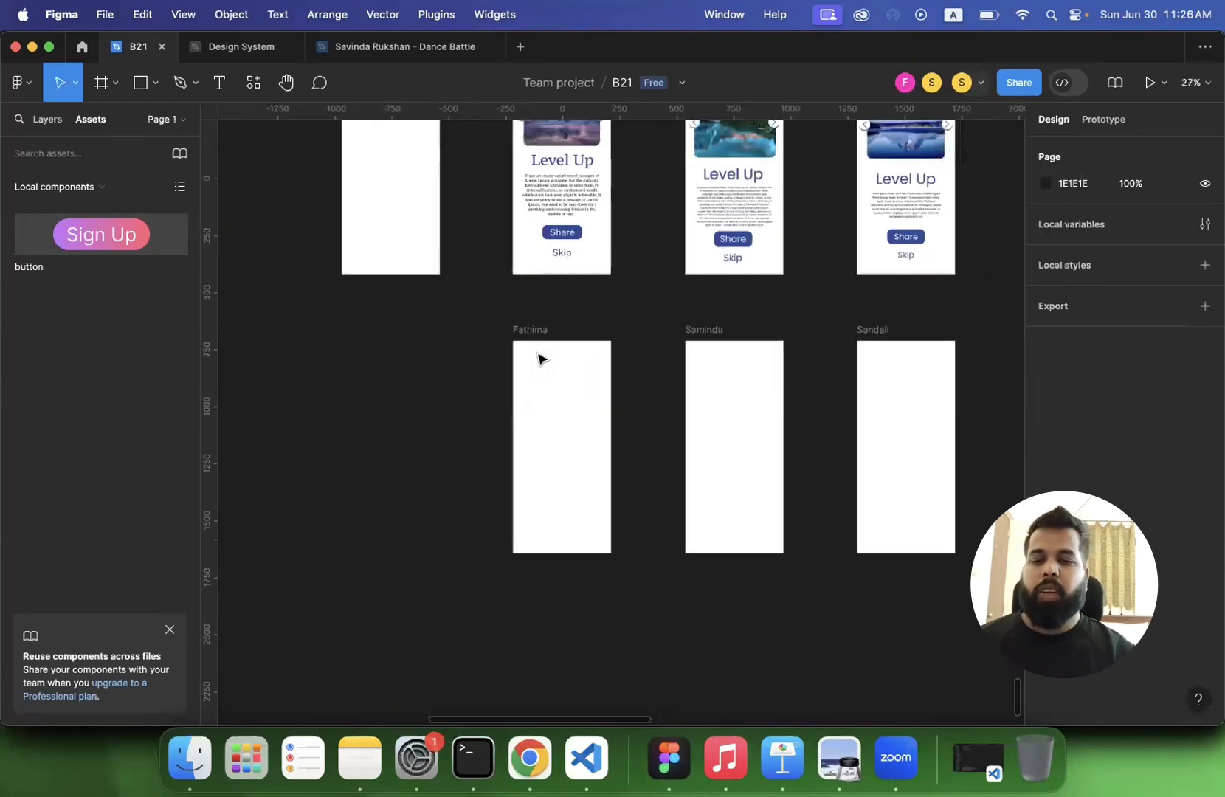
scroll(506, 328, down, 5)
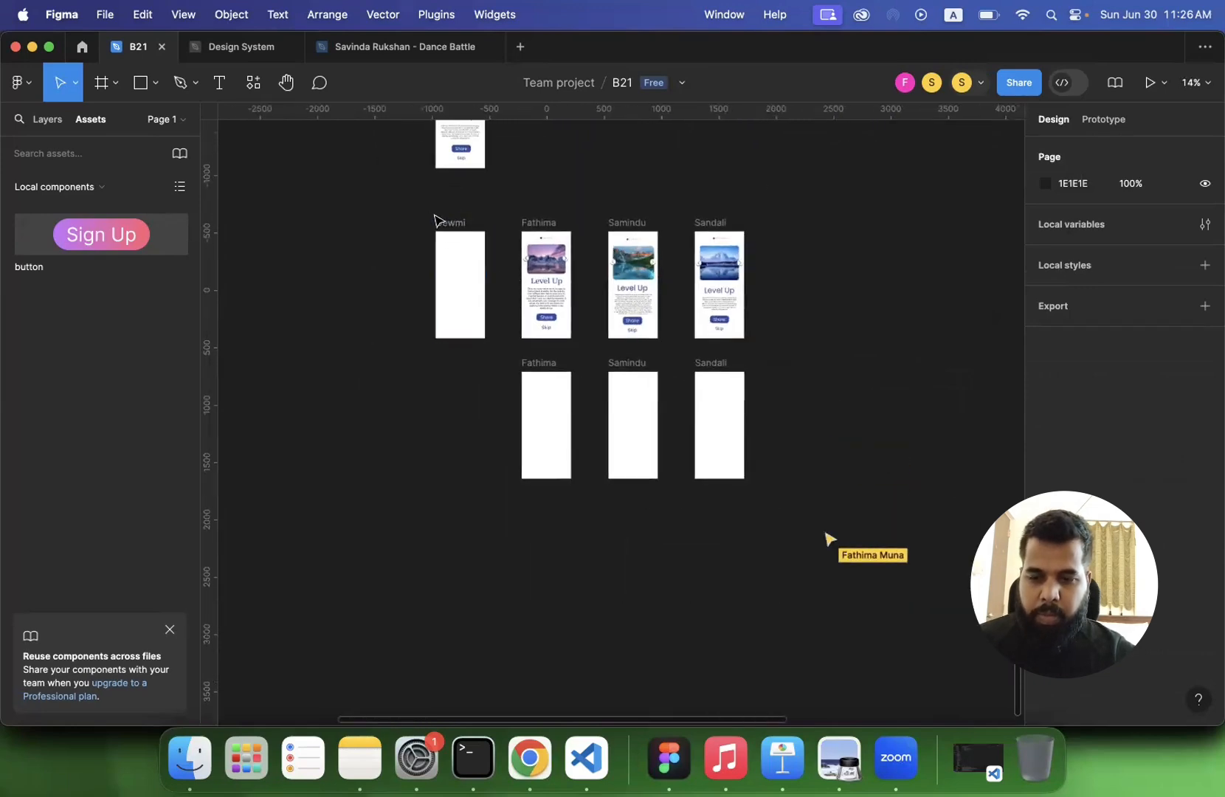
- Move the original row of four phone frames up and to the right, clear of the blank copies
drag(416, 207, 733, 325)
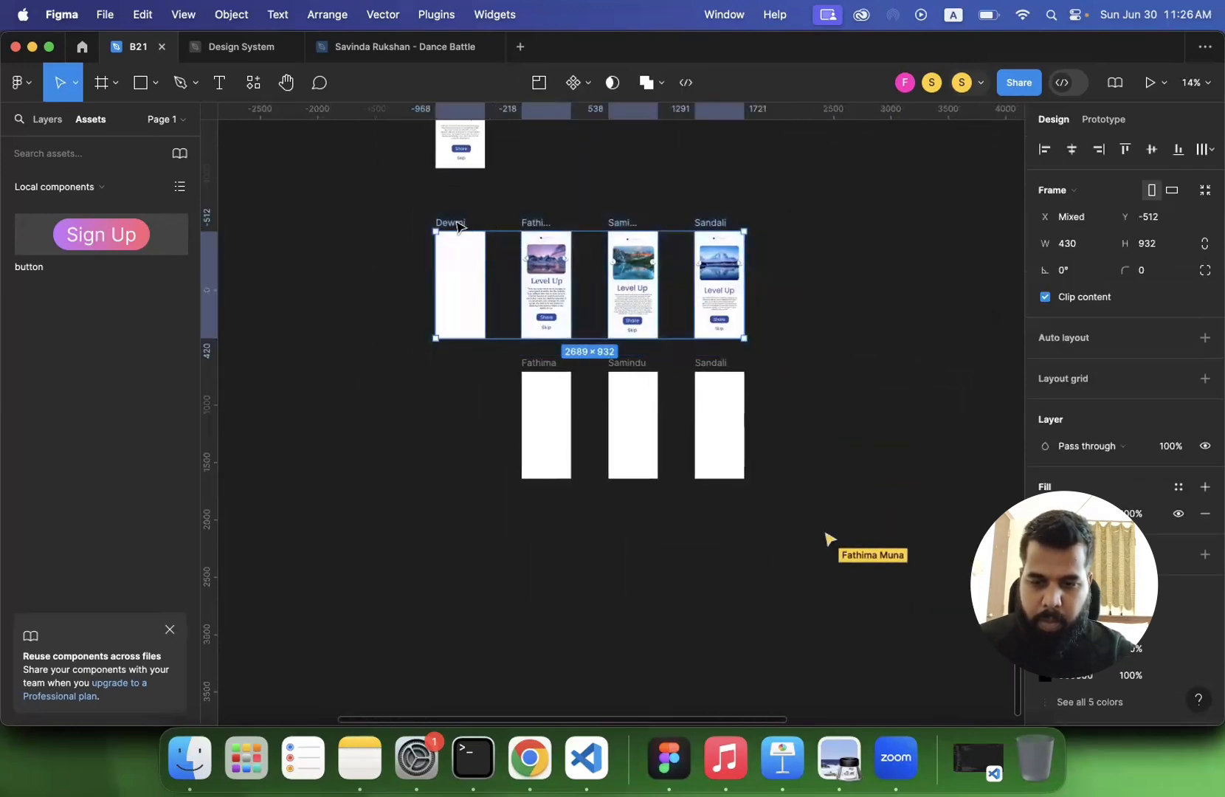
drag(748, 216, 764, 192)
scroll(568, 205, up, 1)
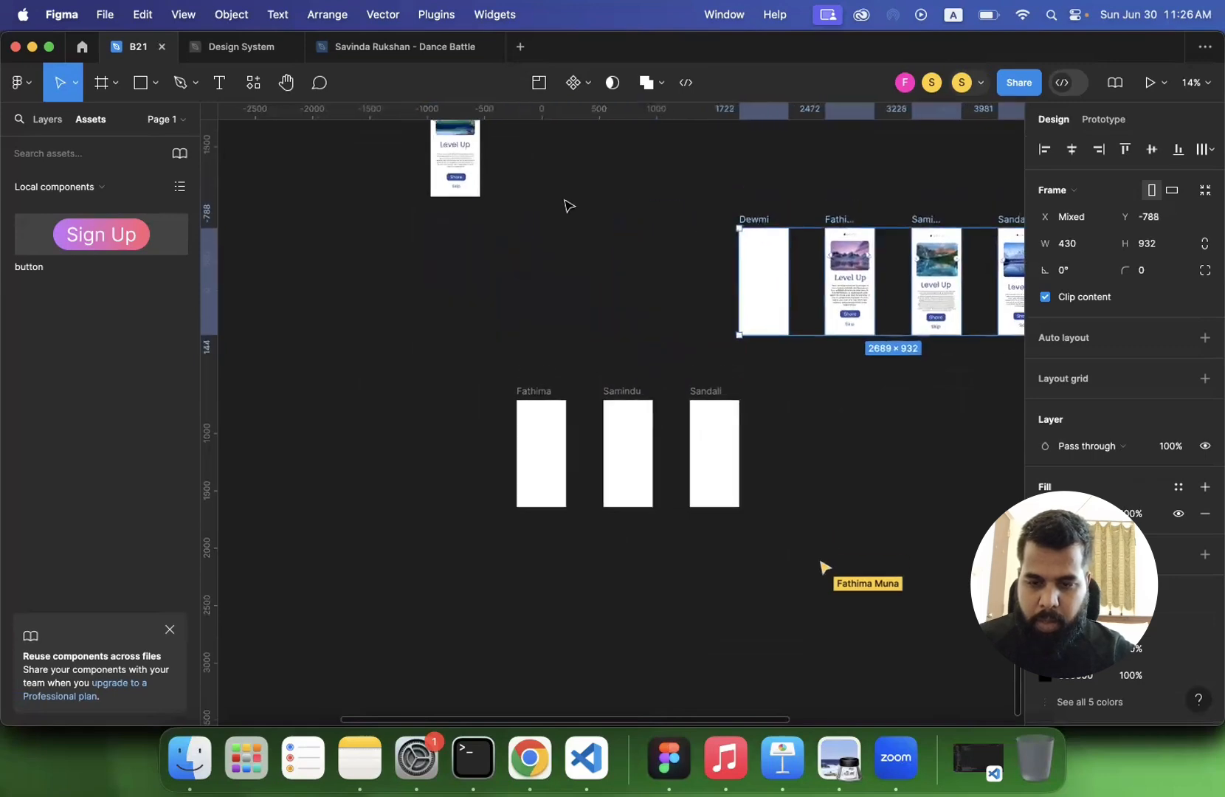
- Rename the blank phone frame at the start of the moved row with the instructor's first name
click(751, 238)
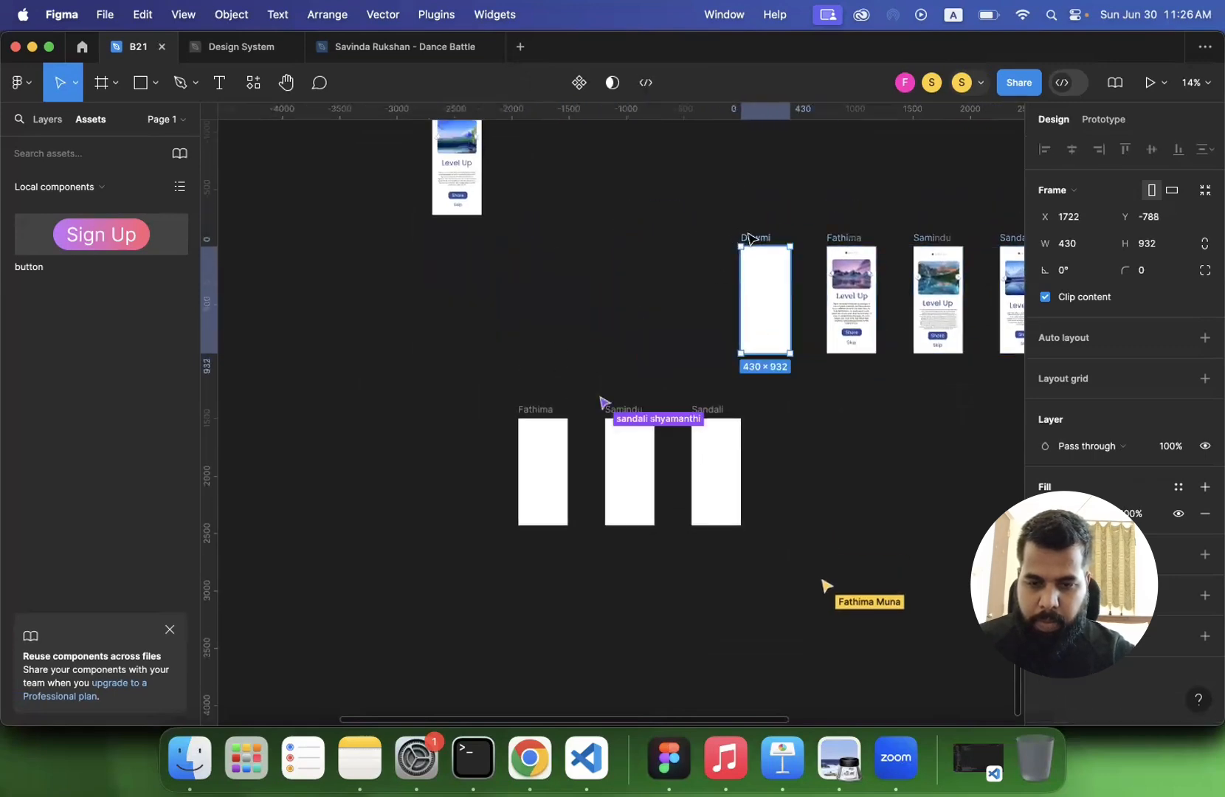
double_click(756, 238)
text(Savinda)
key(Return)
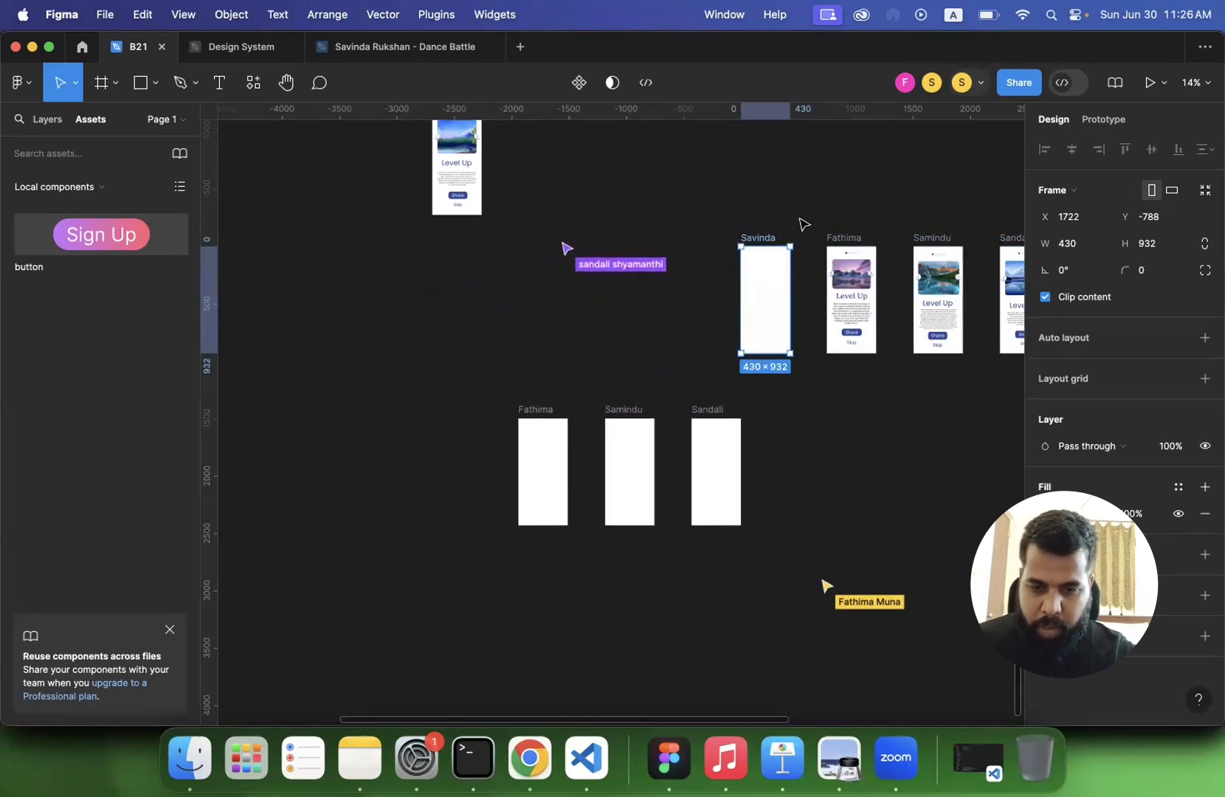
- Move the instructor's blank frame directly above the first frame in the row of blank participant frames
drag(772, 243, 549, 269)
scroll(550, 269, up, 5)
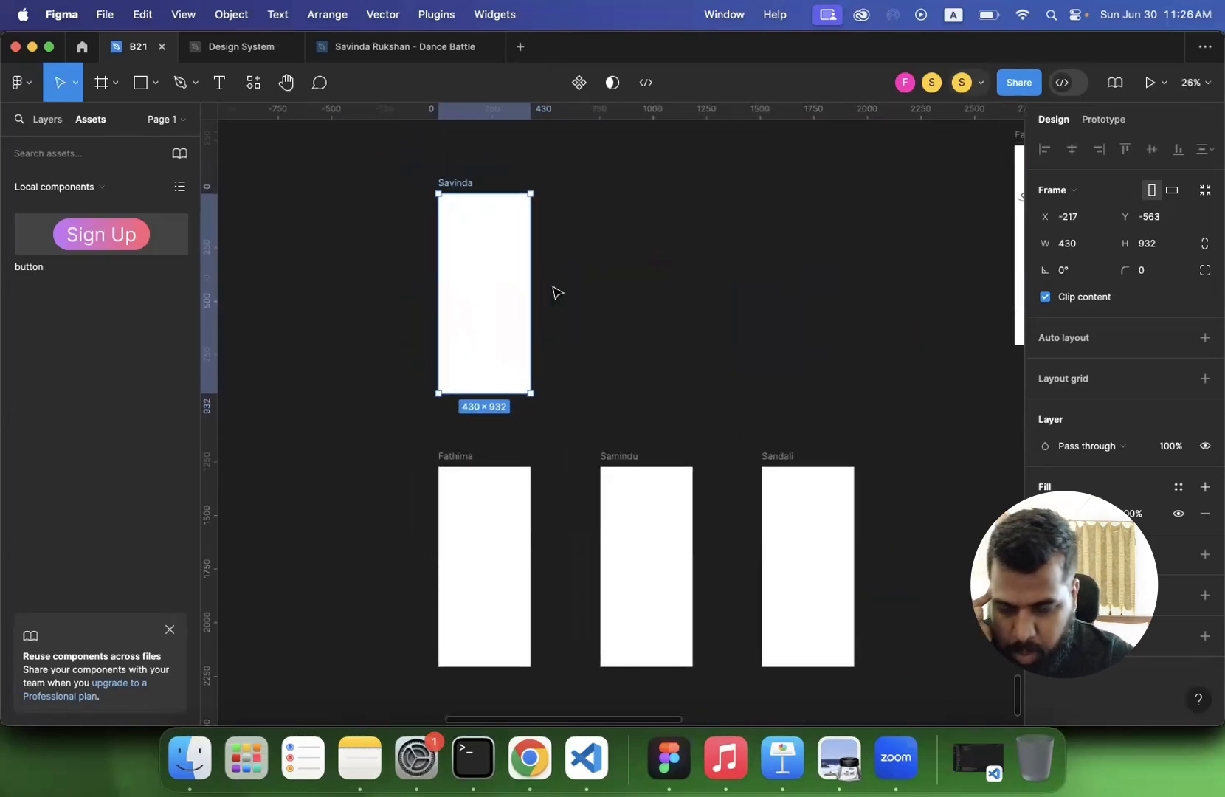
scroll(578, 297, down, 1)
click(543, 292)
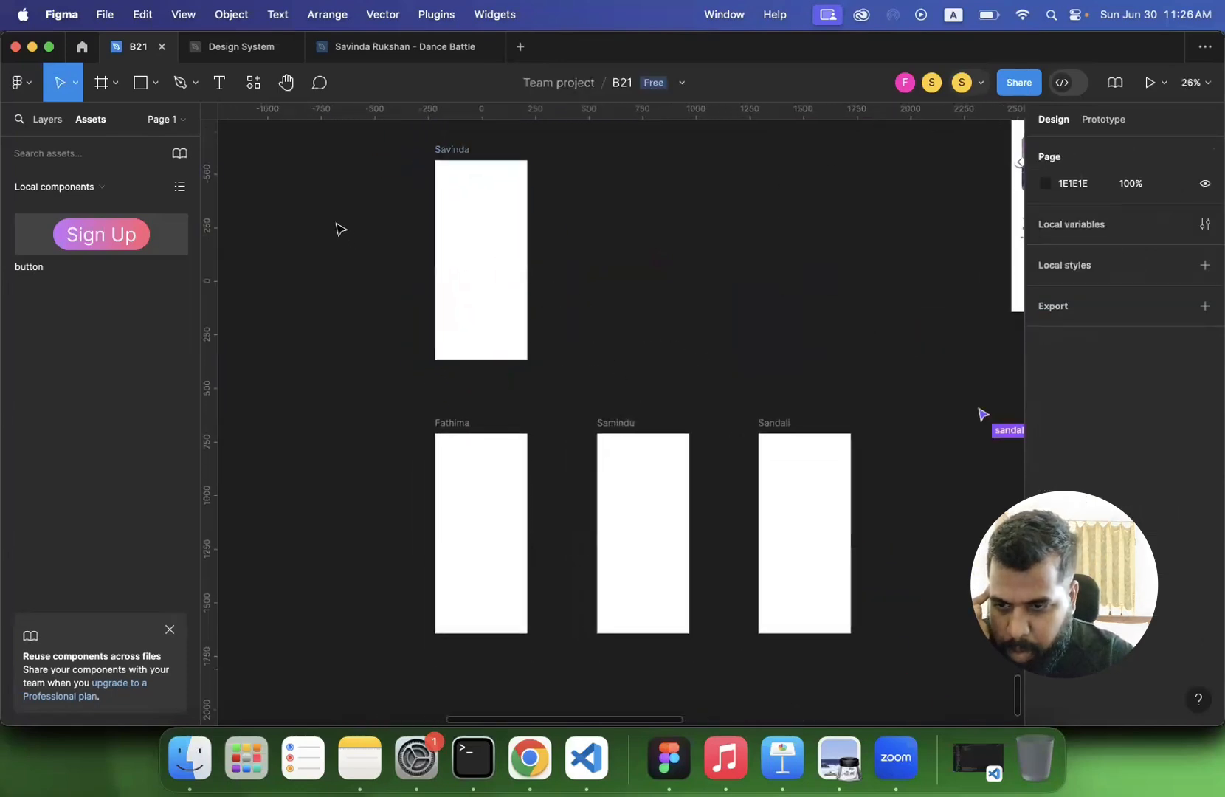
- Add the text "Sign Up" at font size 96 on the canvas just right of the instructor's blank frame
click(220, 83)
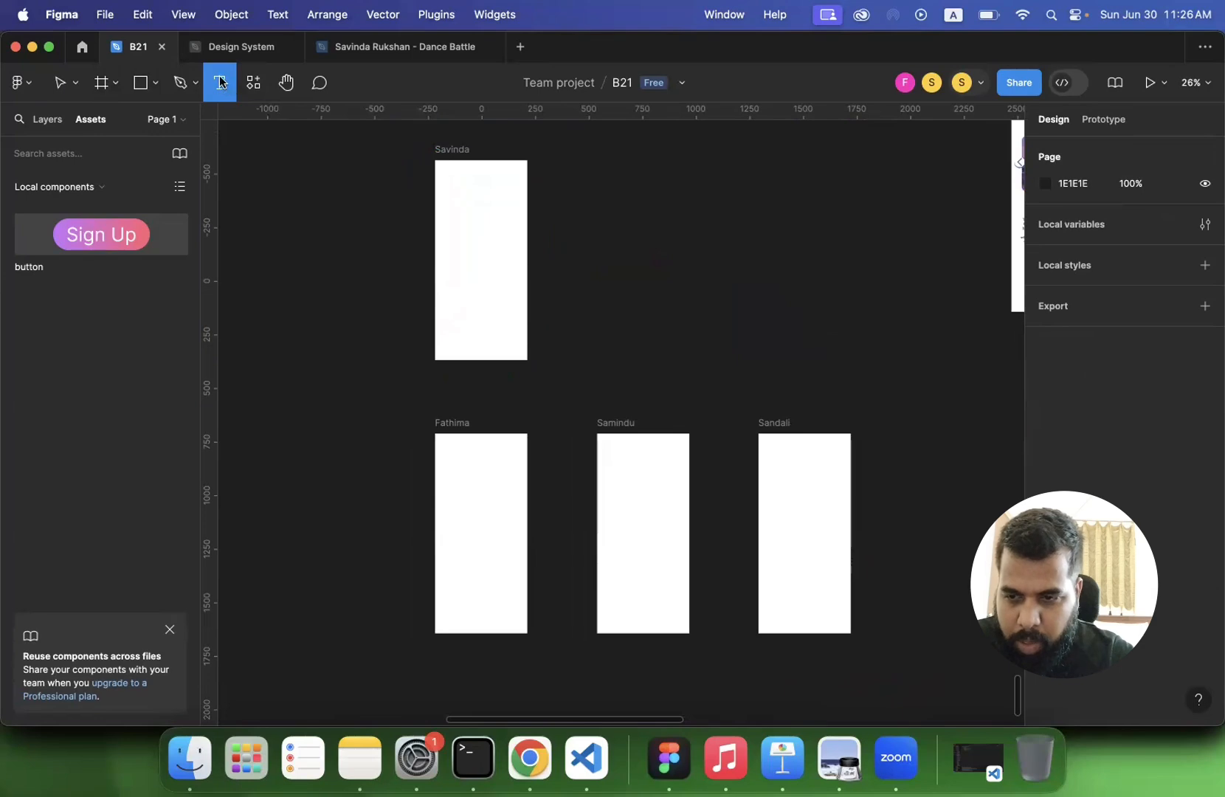
click(559, 264)
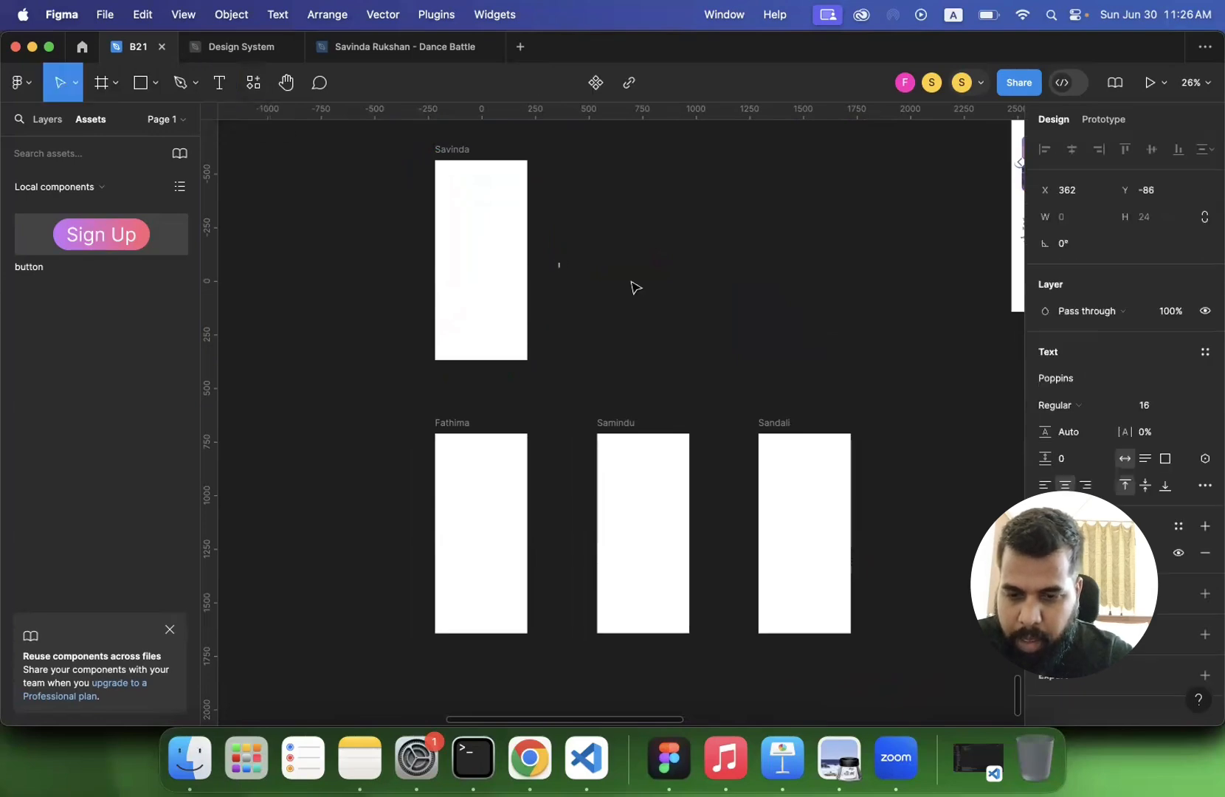
click(1188, 410)
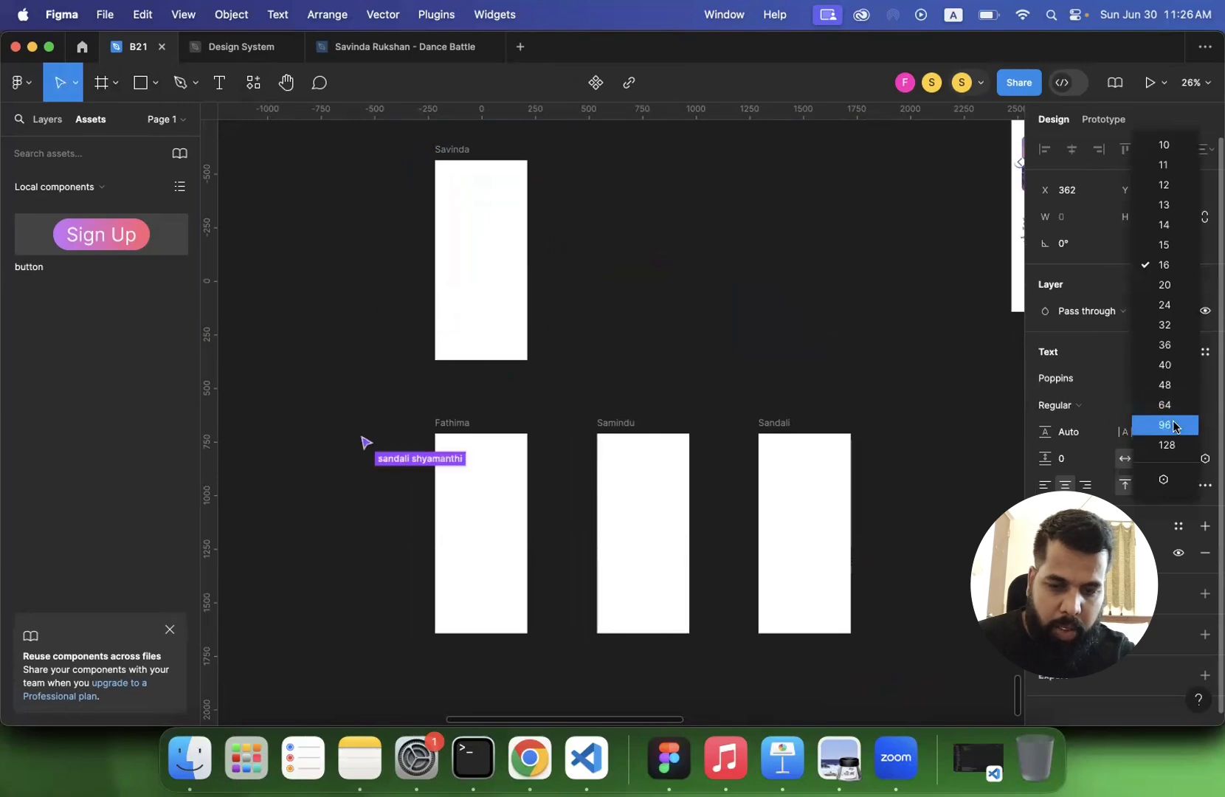
click(1181, 426)
text(S)
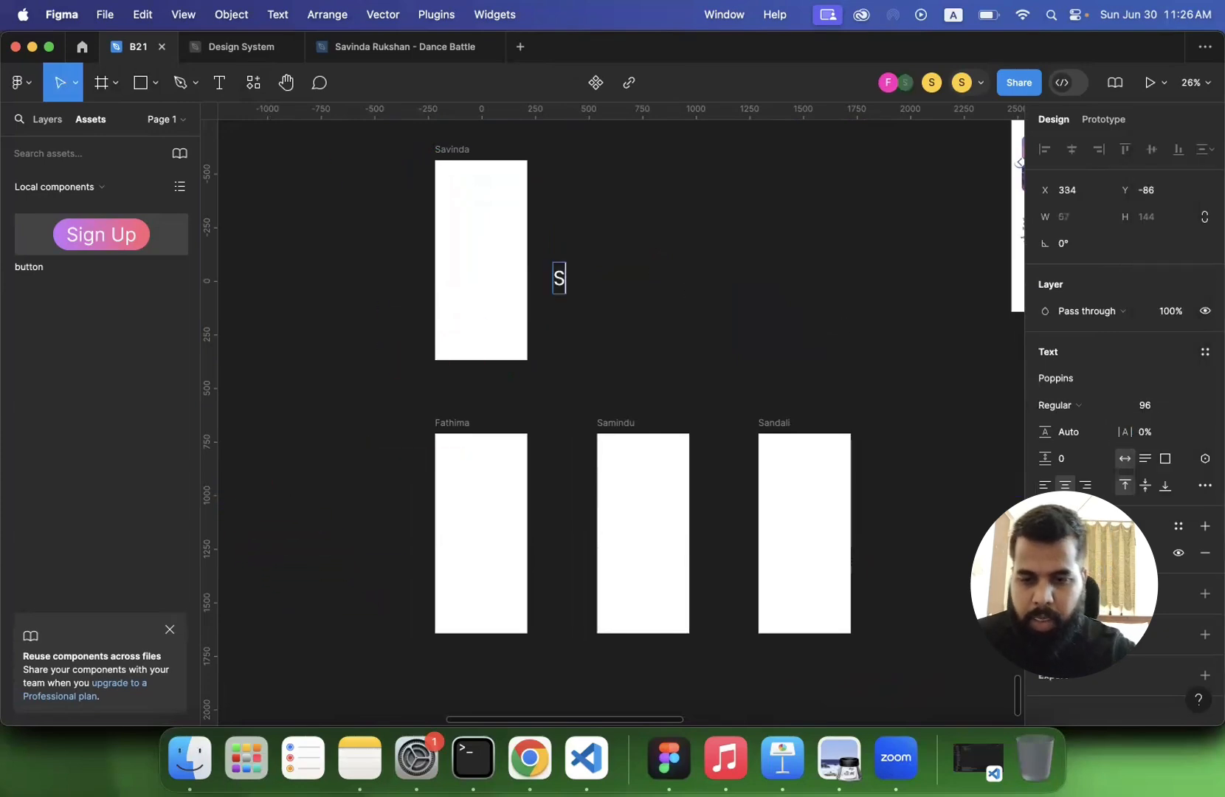
text(ign Up)
key(Escape)
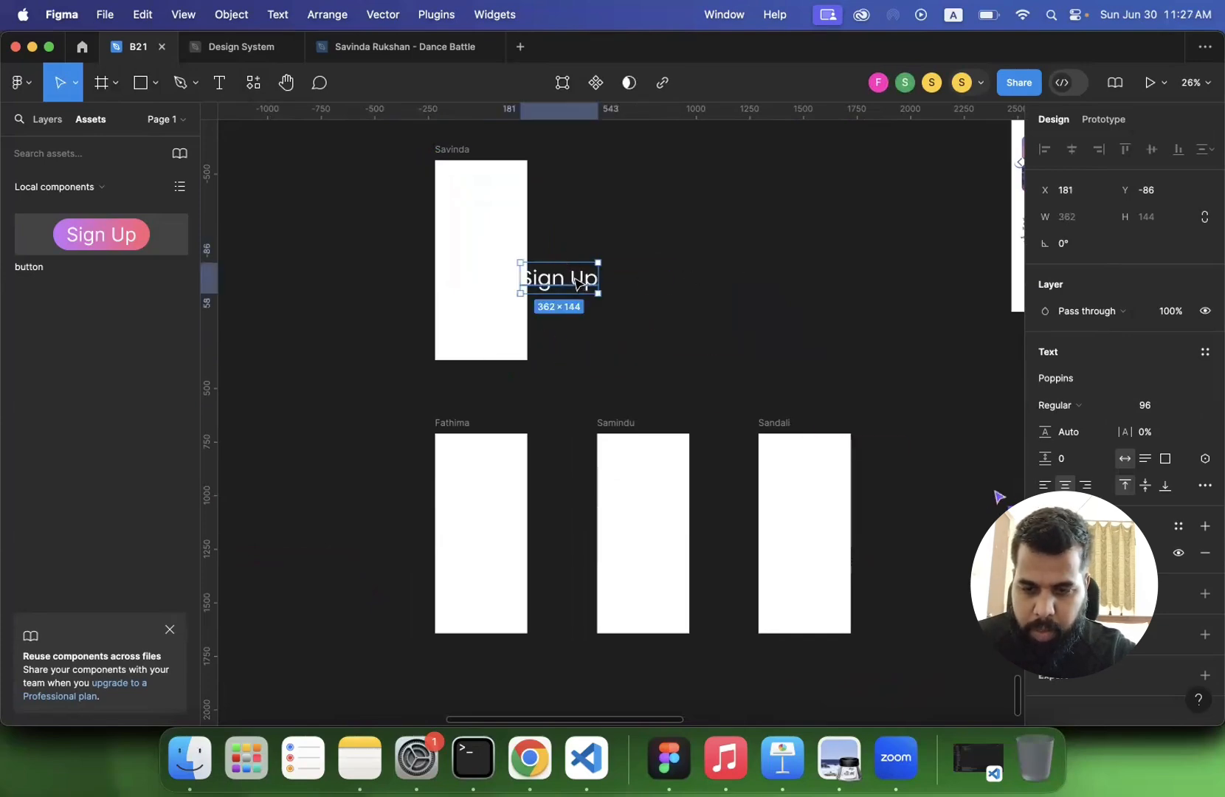
drag(580, 284, 611, 274)
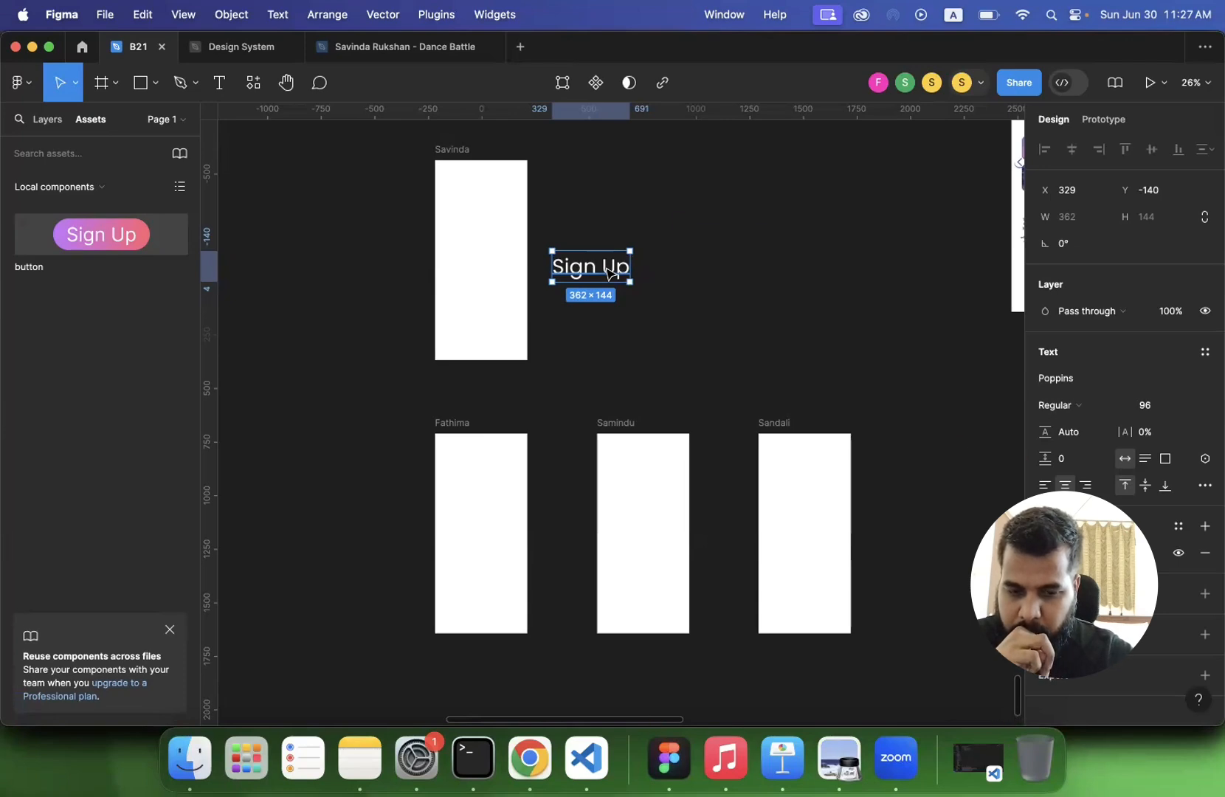
- Check which collaborators are present in the file and survey their work around the blank frames
click(982, 85)
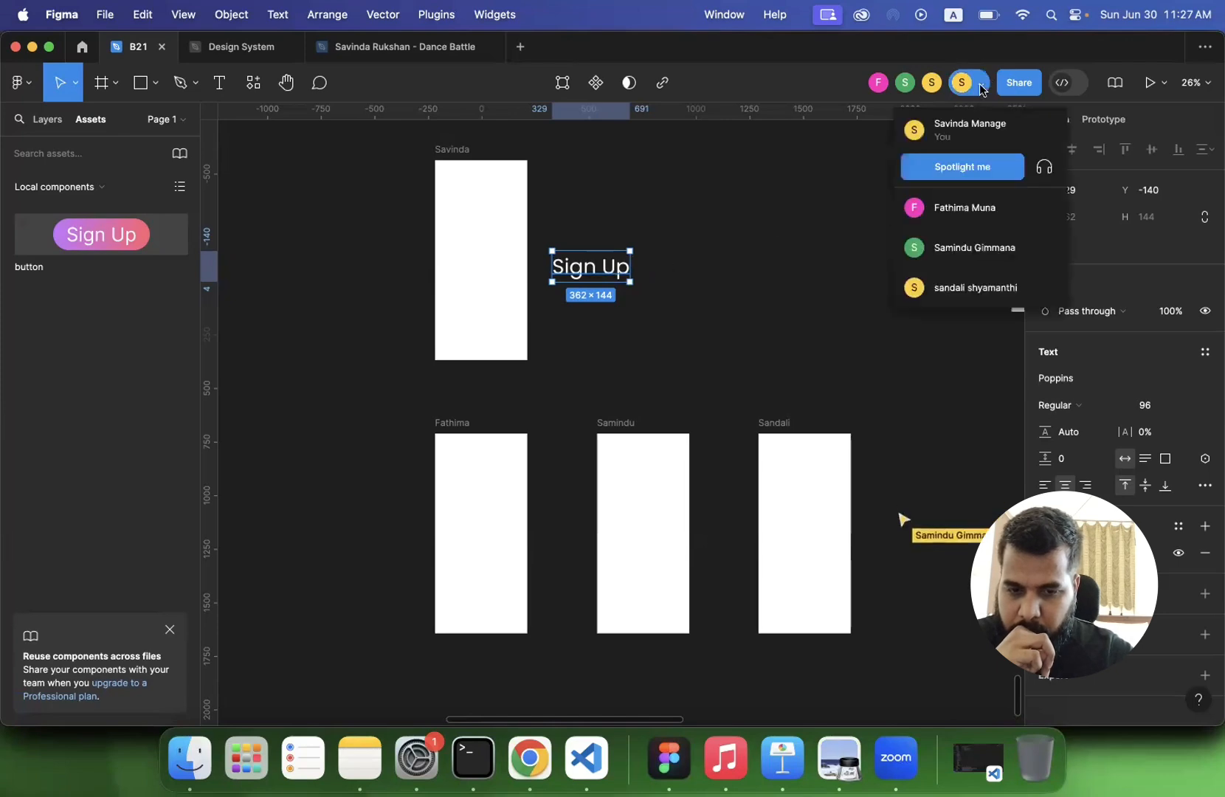
click(982, 85)
click(706, 248)
scroll(707, 248, right, 5)
scroll(707, 248, down, 2)
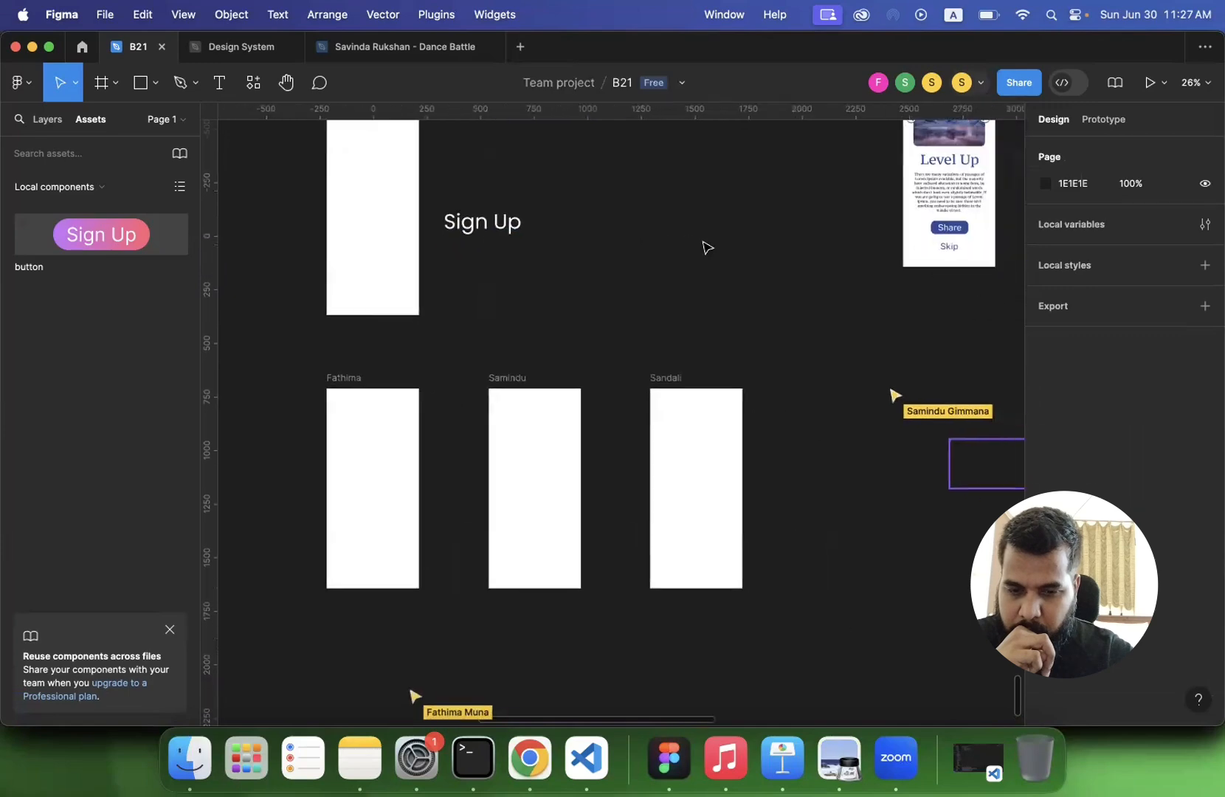
scroll(706, 248, left, 1)
scroll(707, 248, down, 2)
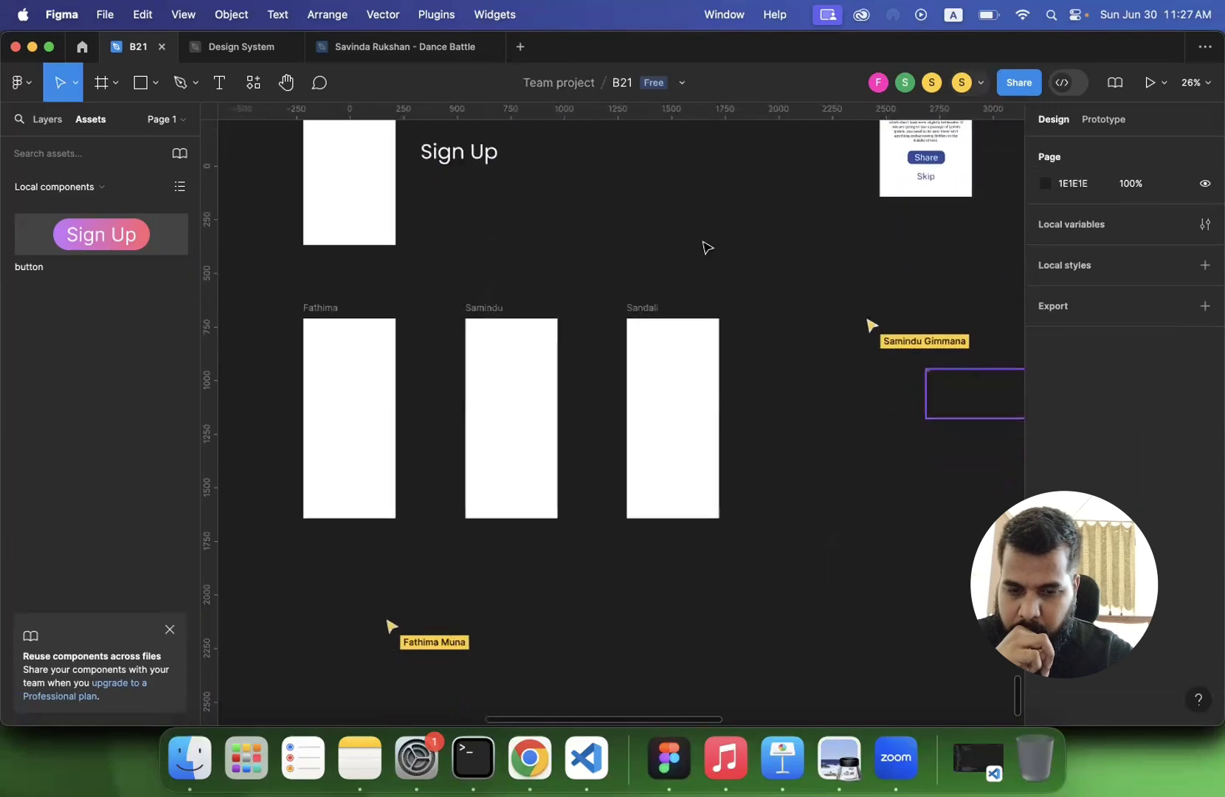
scroll(707, 248, down, 2)
scroll(618, 293, up, 4)
scroll(618, 293, left, 2)
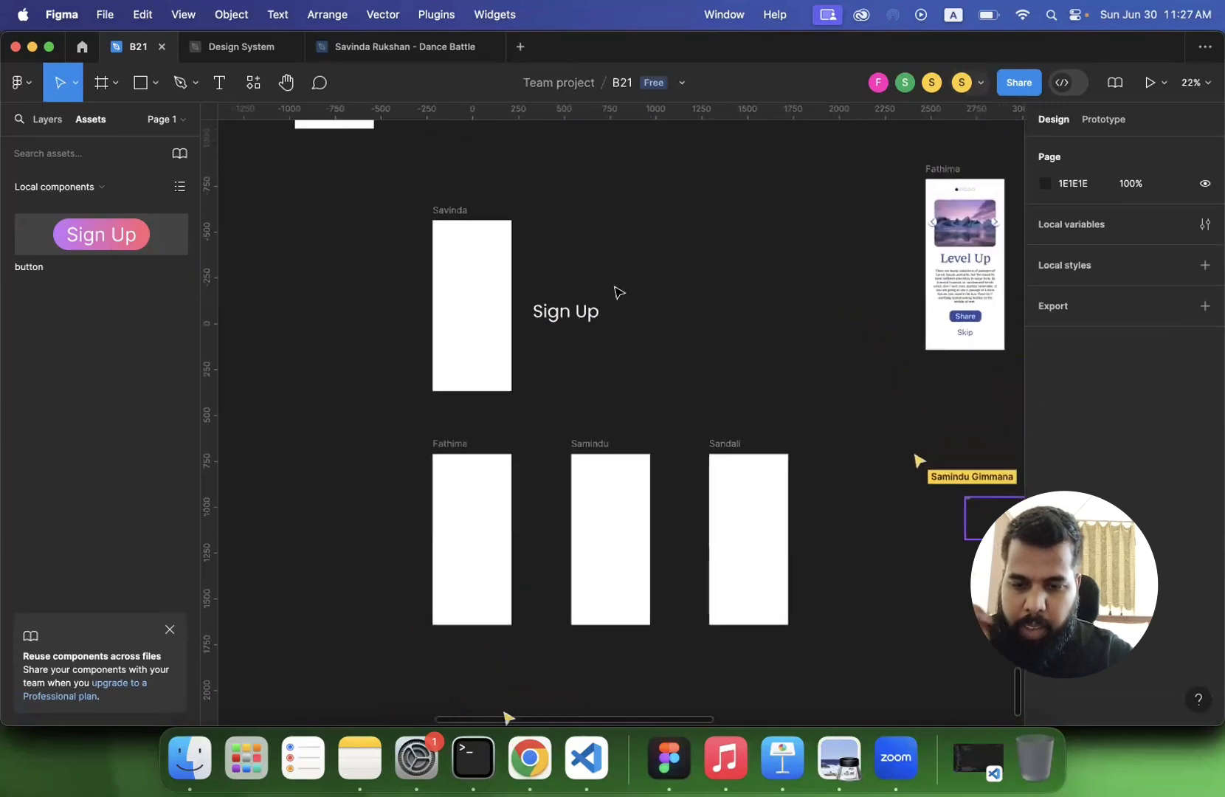
click(595, 311)
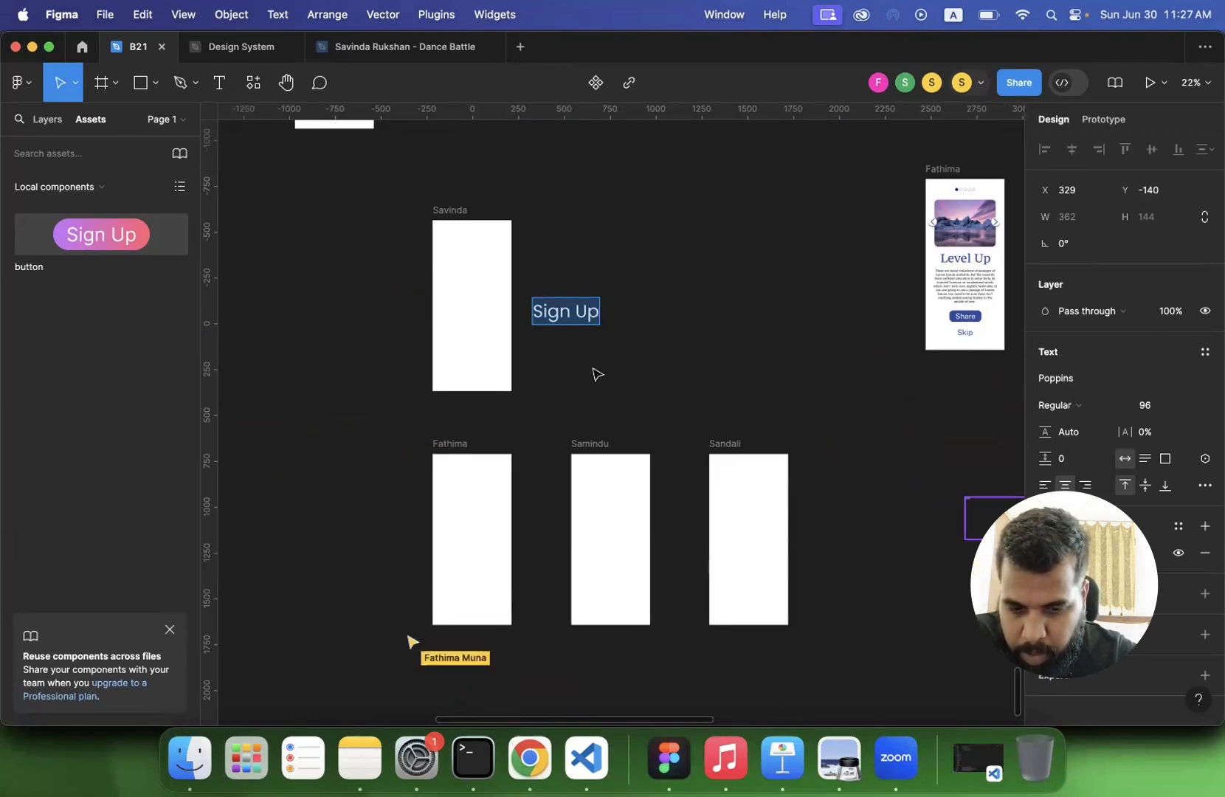
scroll(598, 371, down, 2)
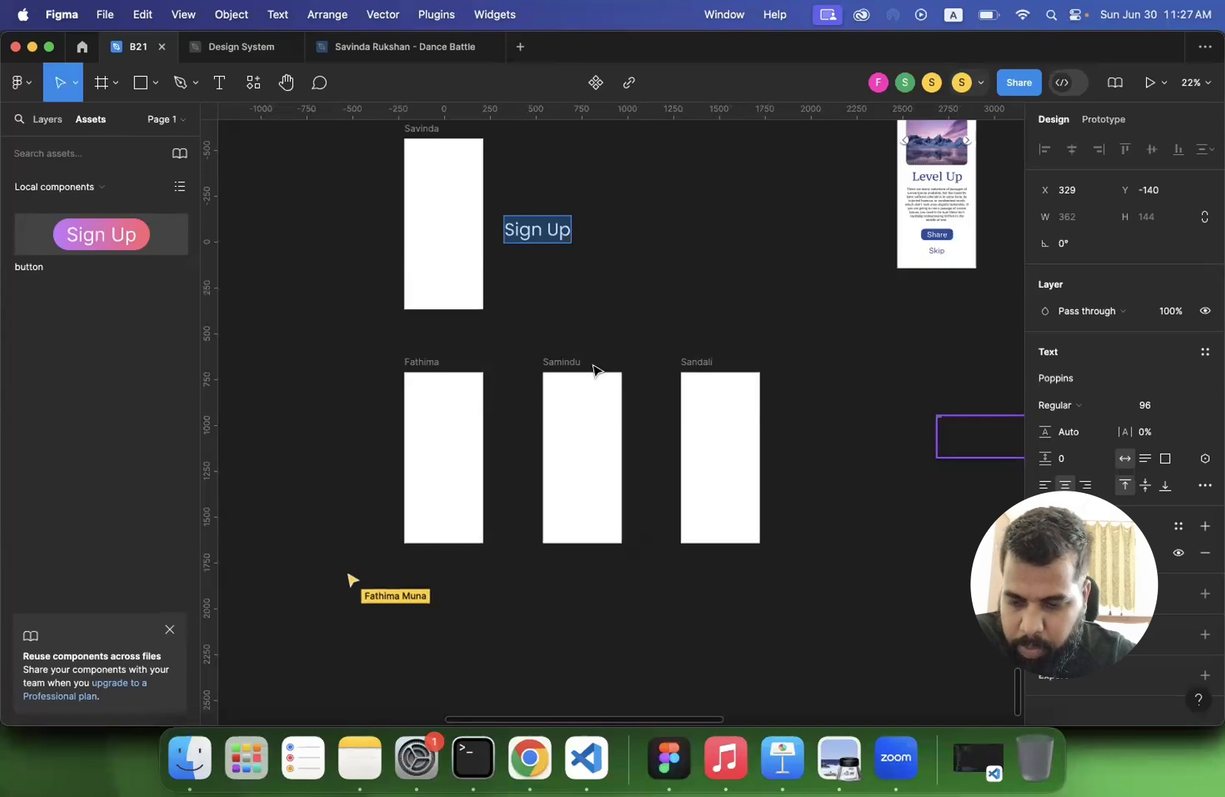
scroll(598, 370, up, 2)
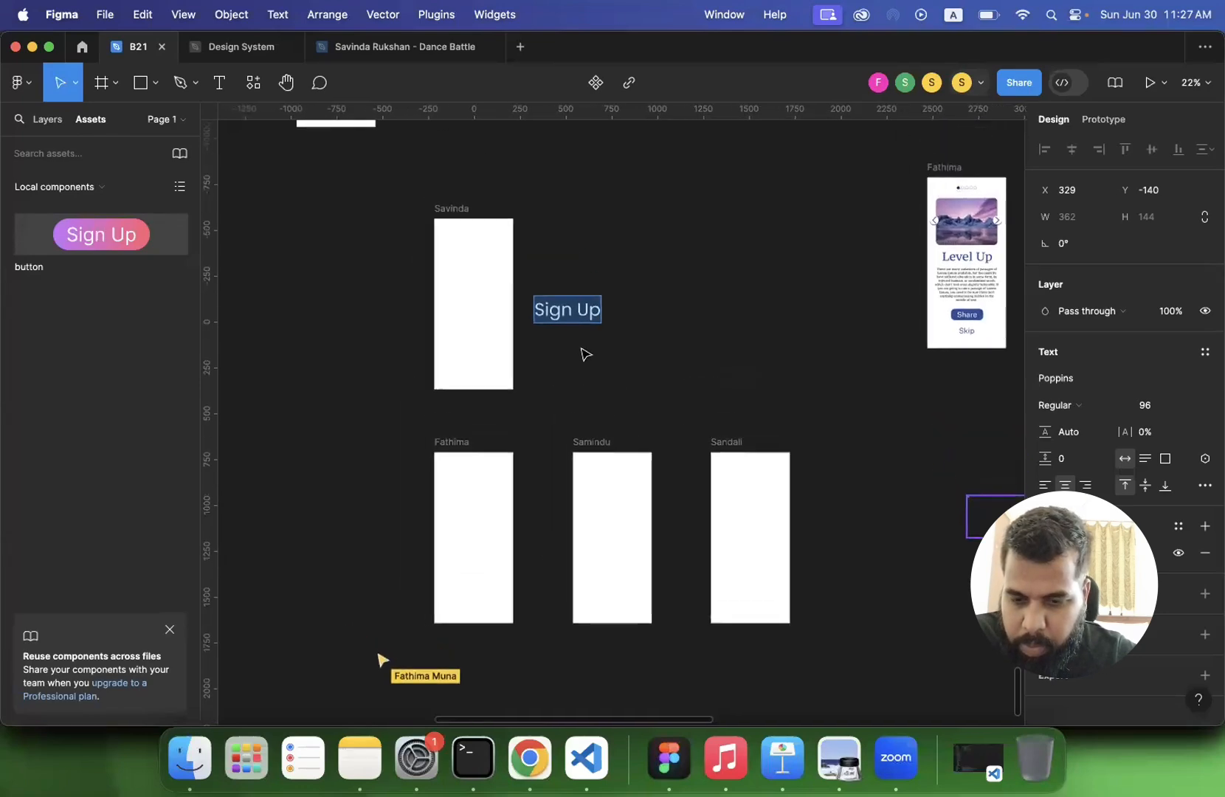
key(Escape)
click(569, 373)
scroll(570, 373, down, 1)
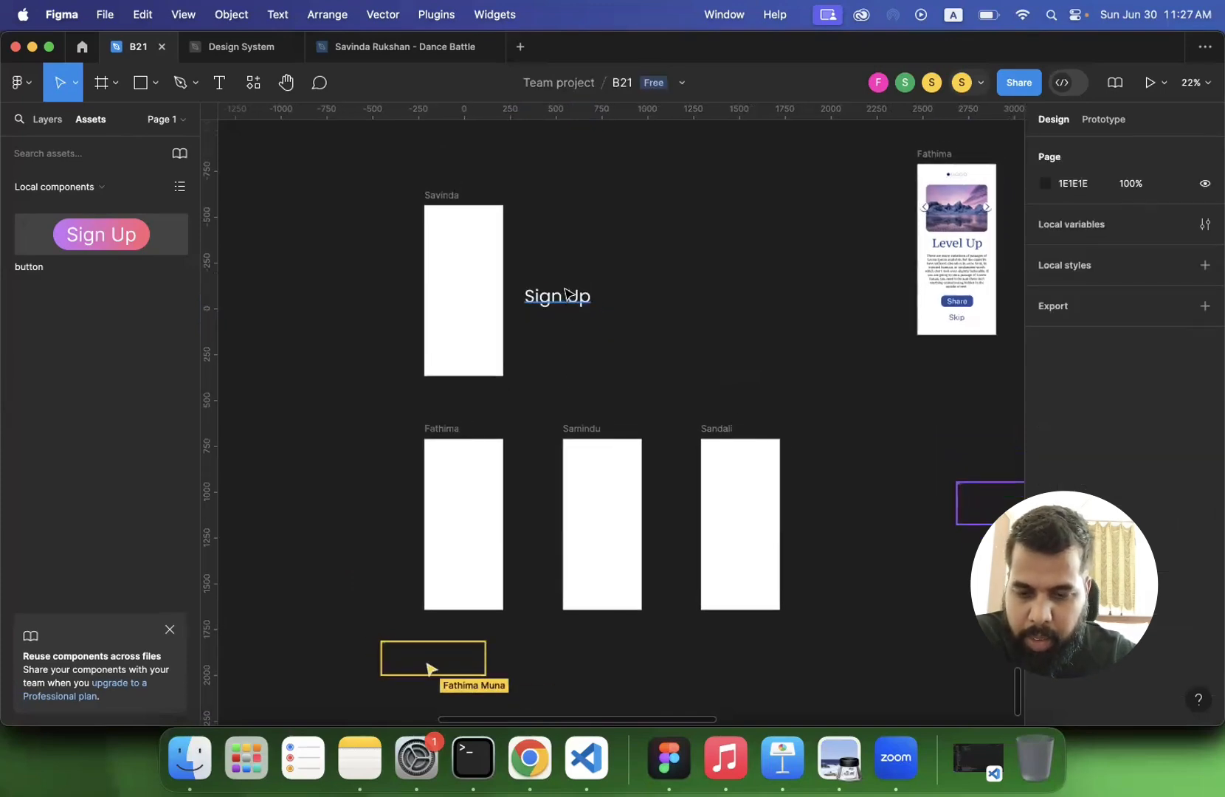
- Wrap the Sign Up text beside the instructor's blank frame in a frame of its own
click(568, 294)
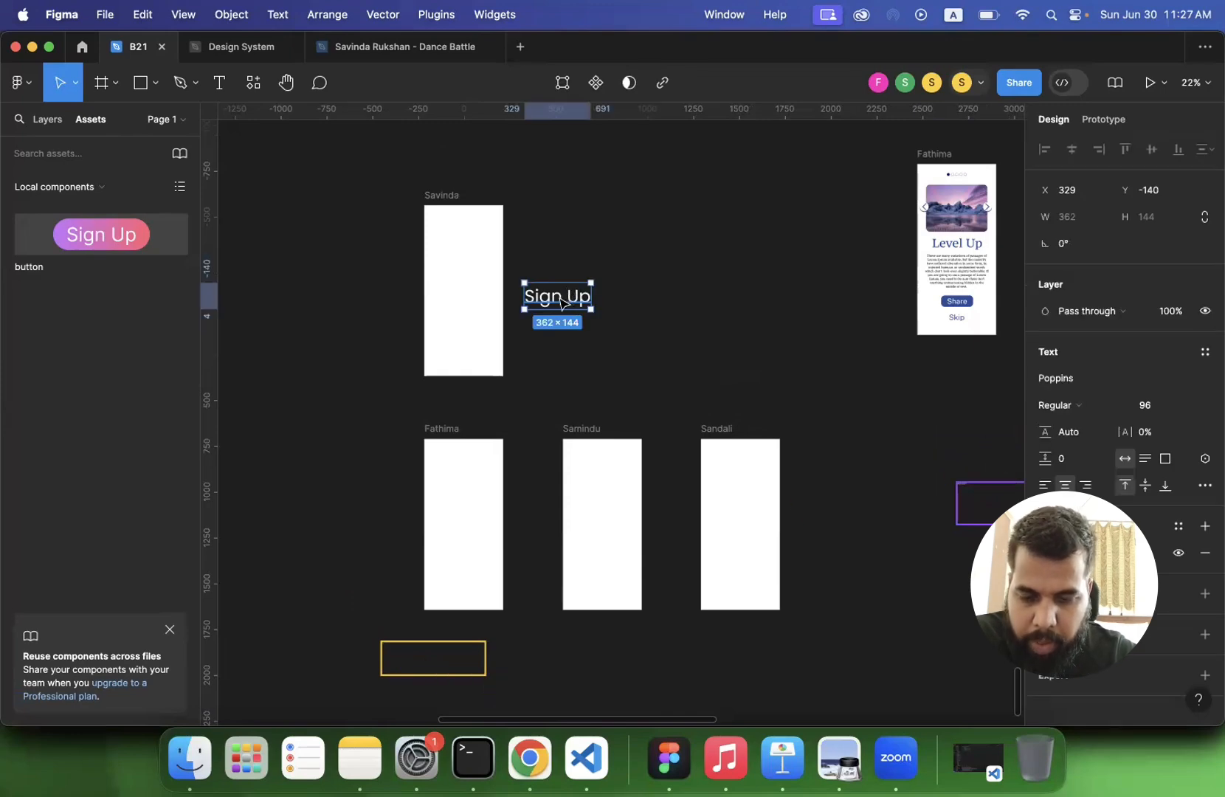
right_click(562, 302)
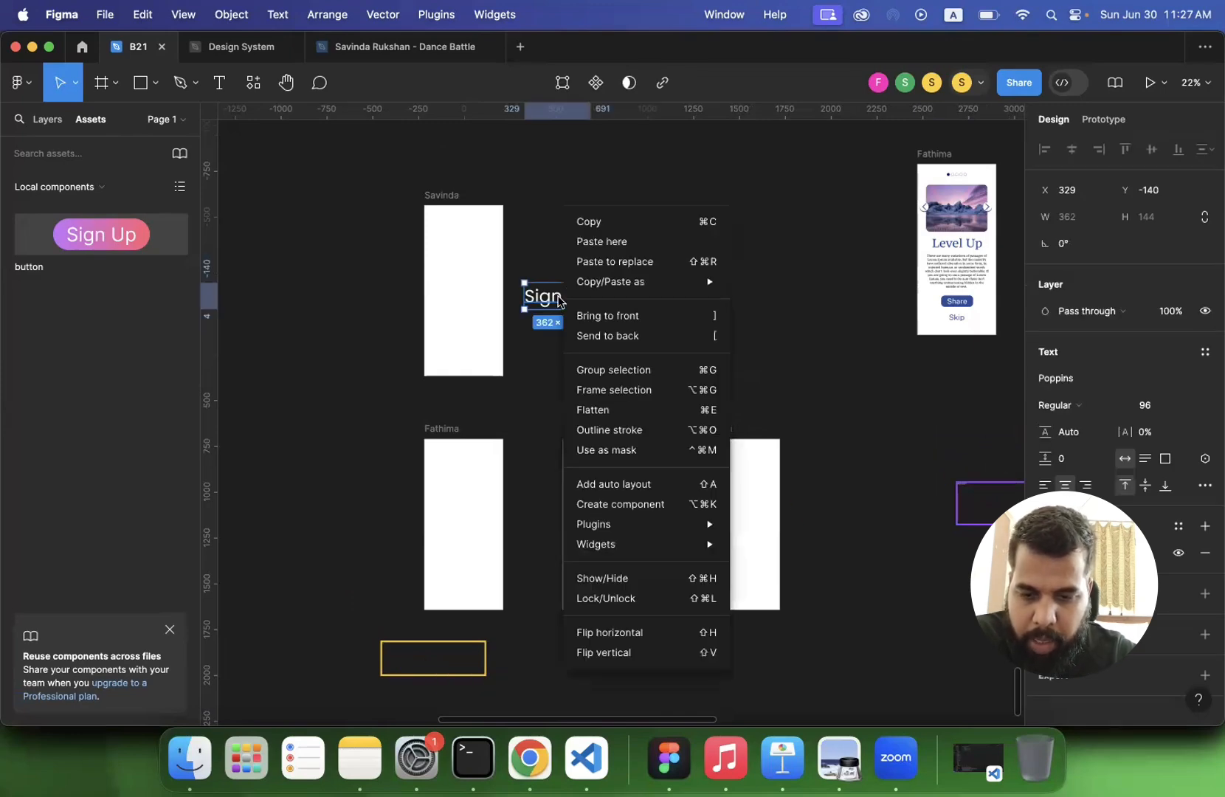
click(589, 390)
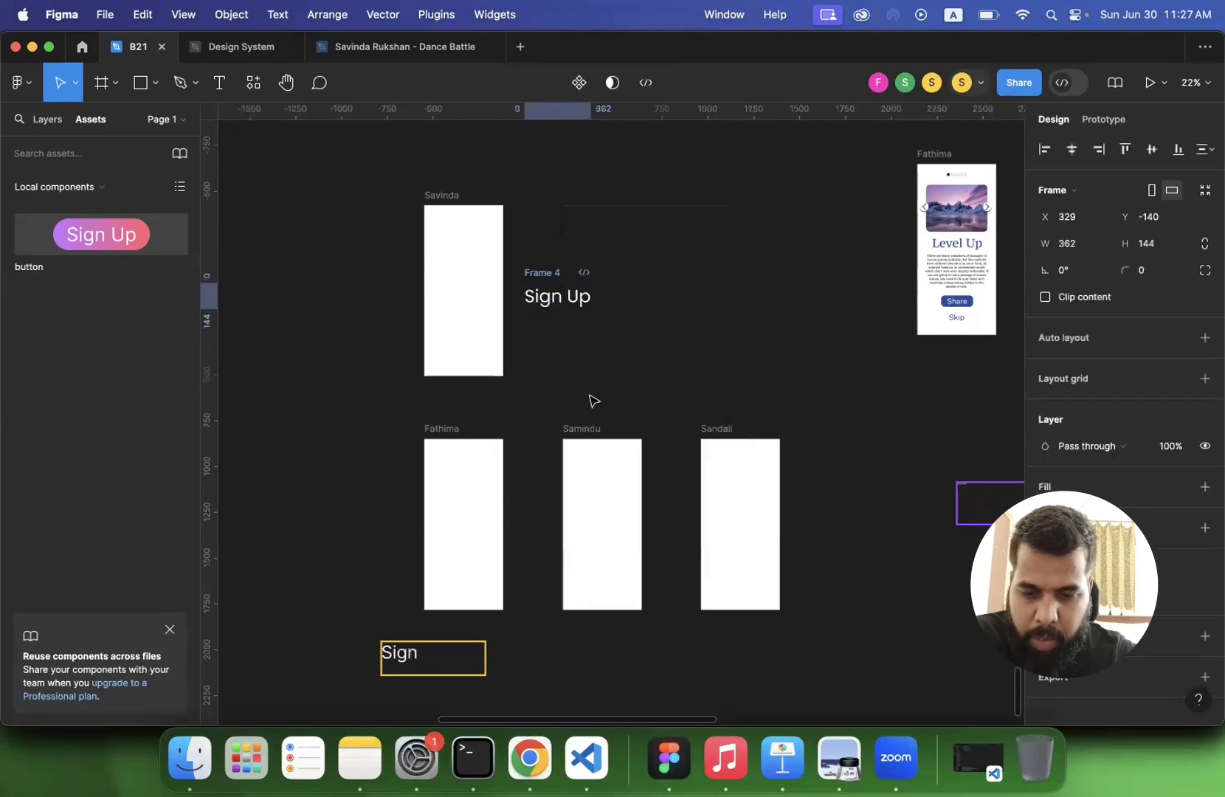
- Rename the instructor's Sign Up frame to "button-" followed by the instructor's first name in lowercase
click(46, 120)
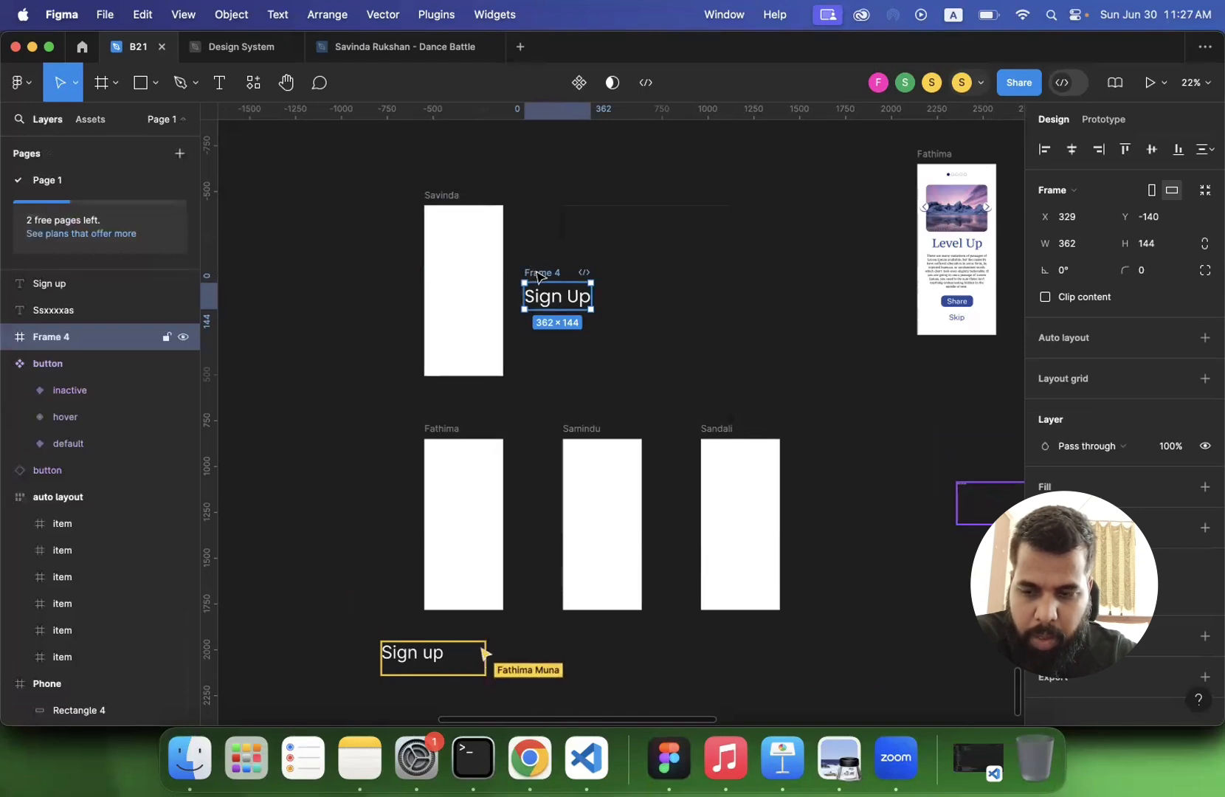
double_click(540, 274)
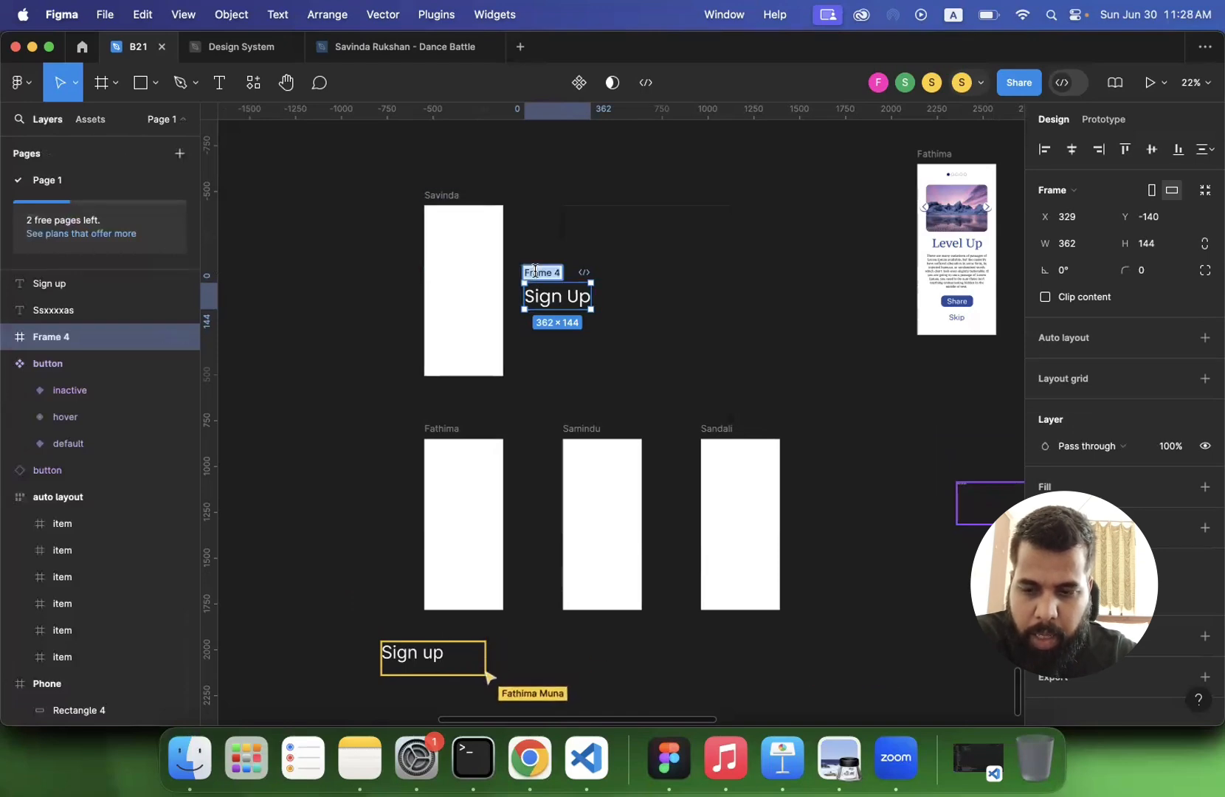
text(button-savinda)
key(Return)
click(678, 243)
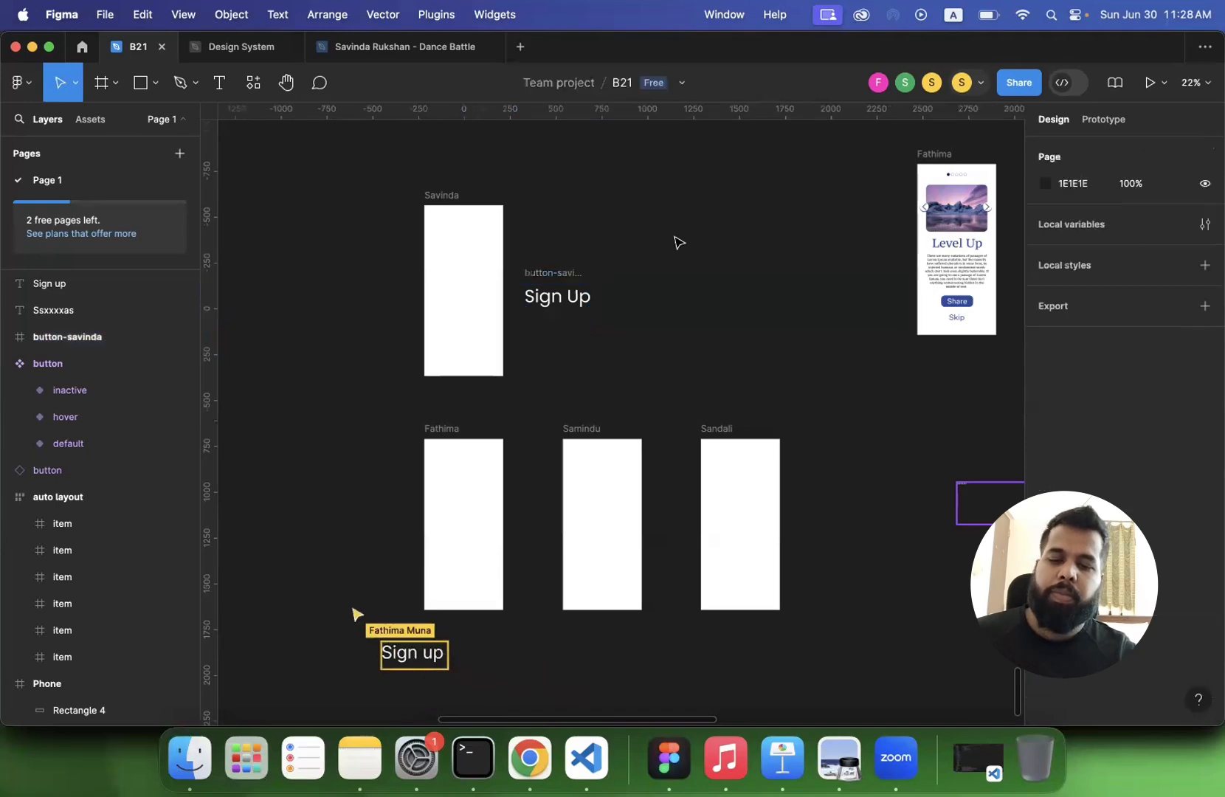
- Check the font size chosen for the Sign Up text inside the instructor's button frame
click(555, 274)
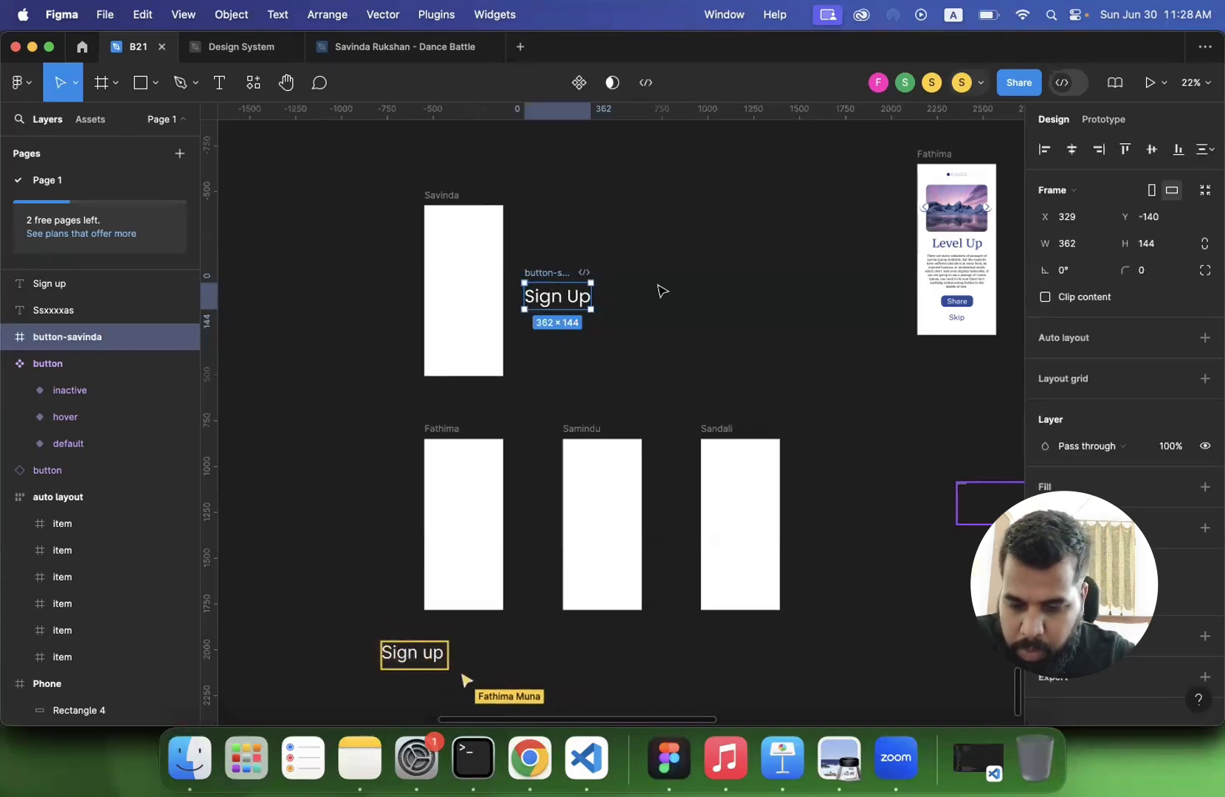
scroll(662, 290, down, 3)
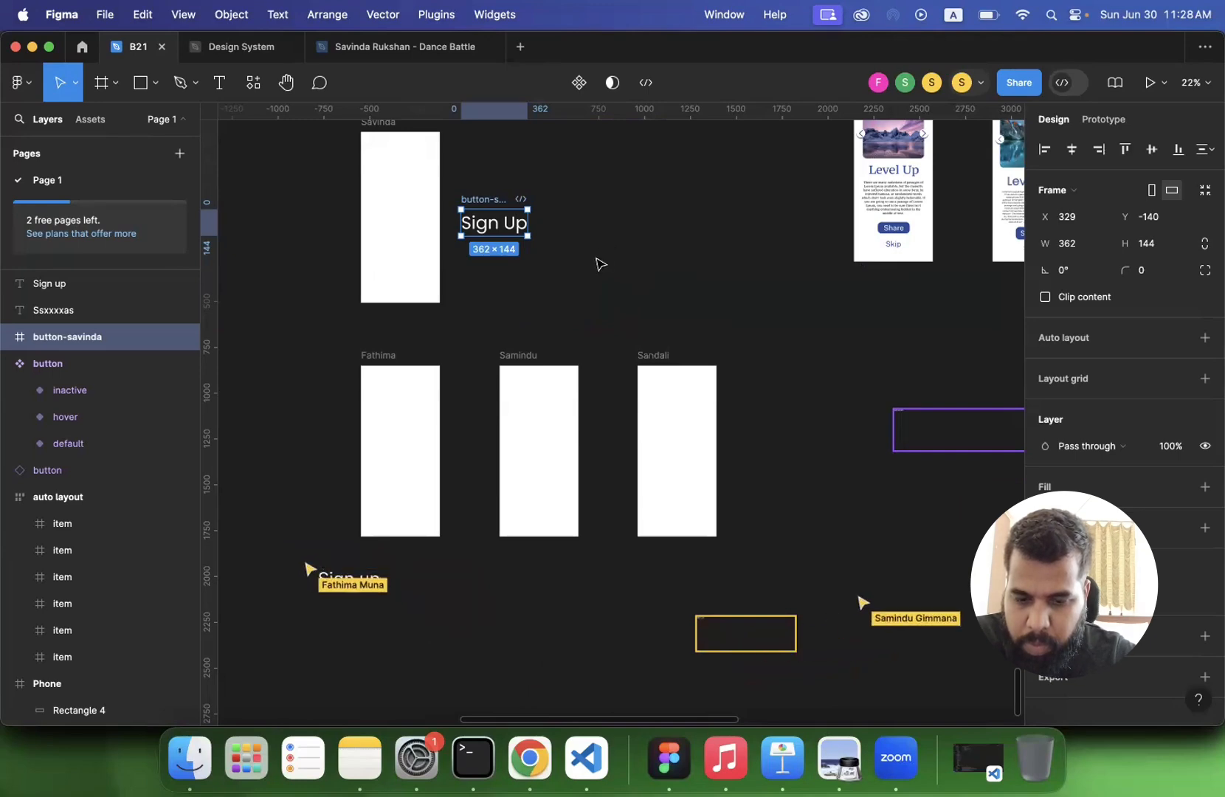
scroll(600, 263, down, 3)
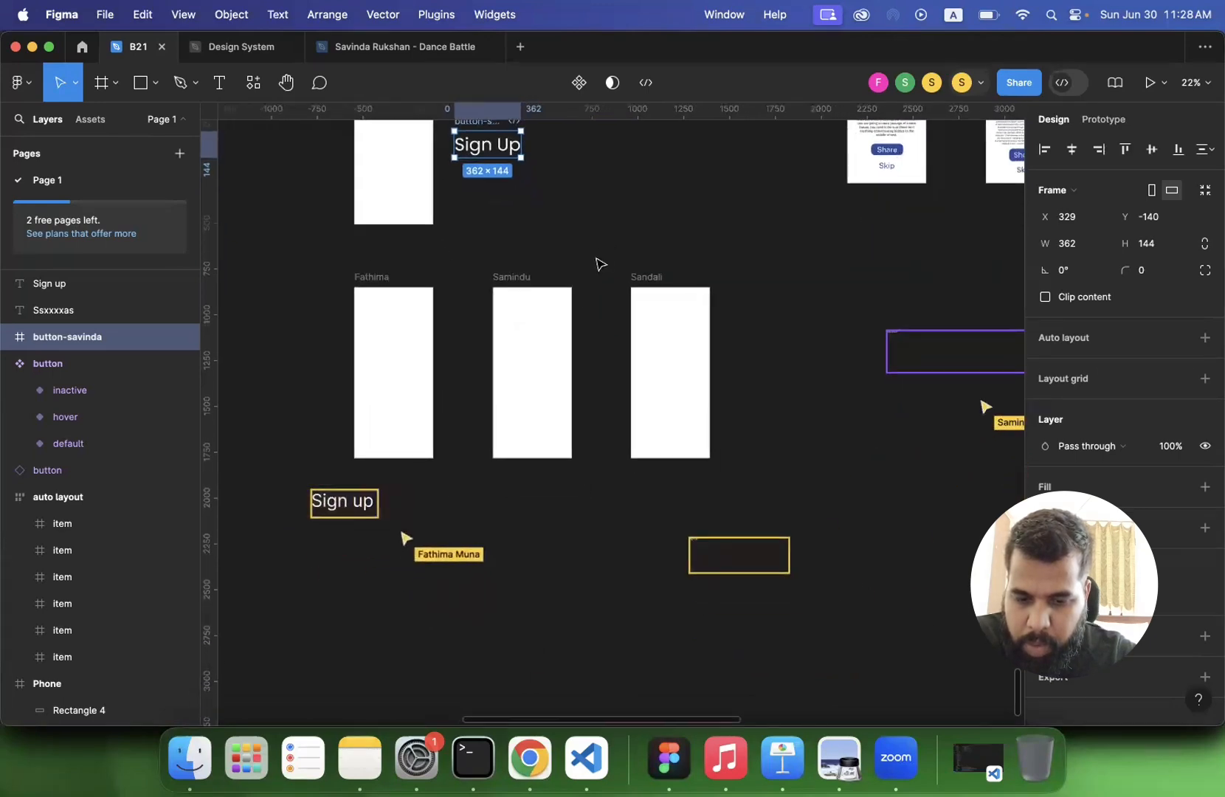
scroll(637, 345, up, 2)
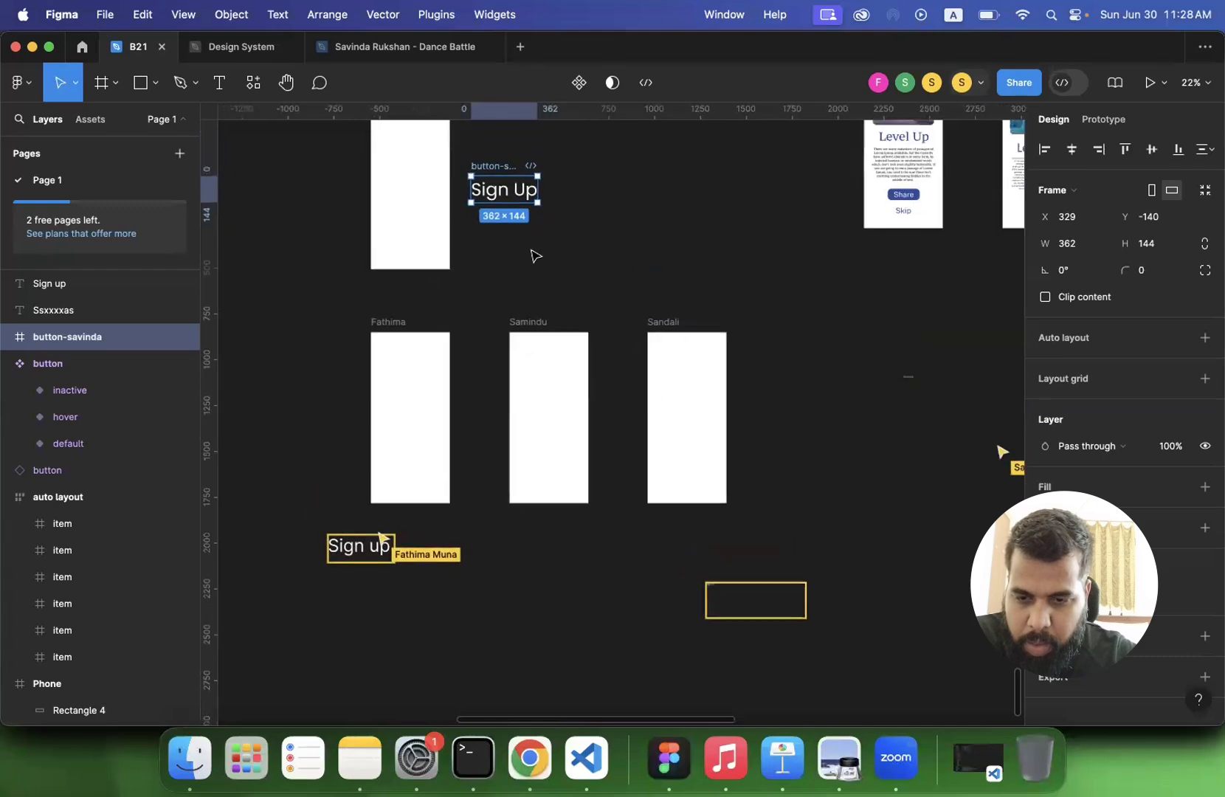
double_click(496, 197)
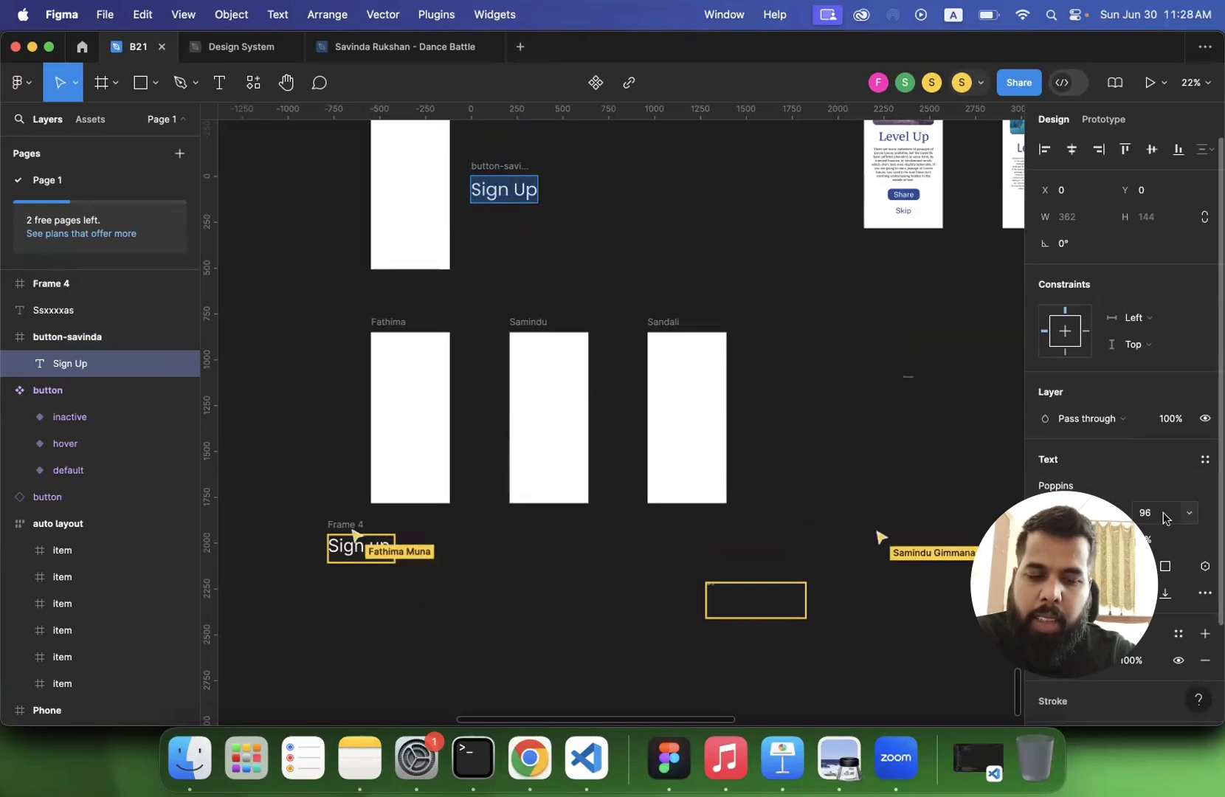
scroll(1175, 522, down, 3)
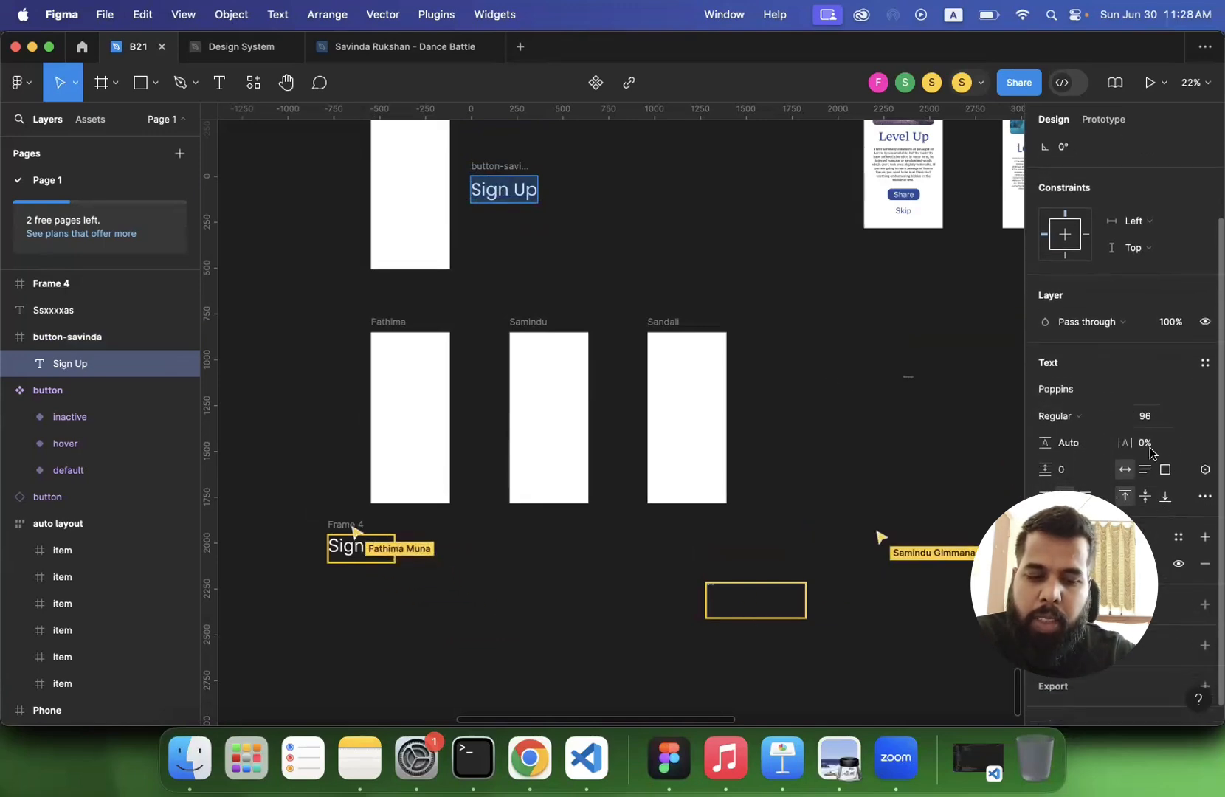
click(1192, 418)
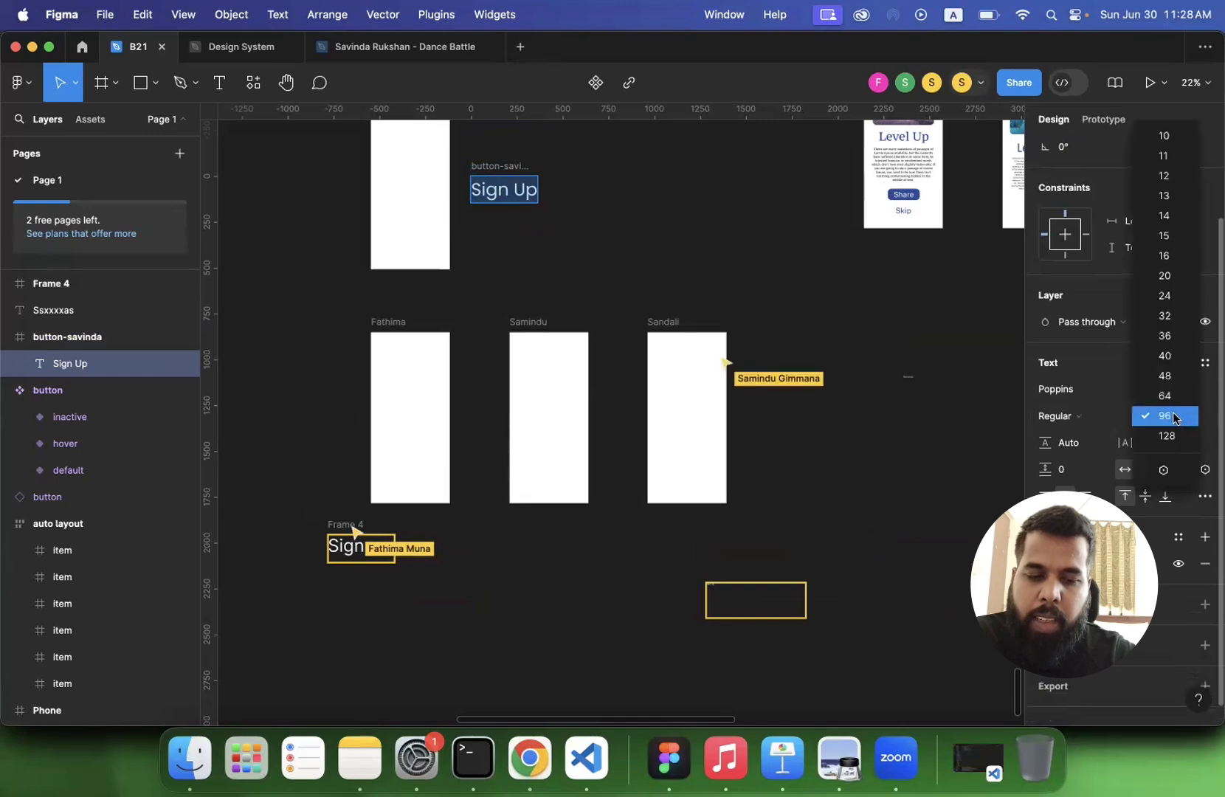
click(1176, 418)
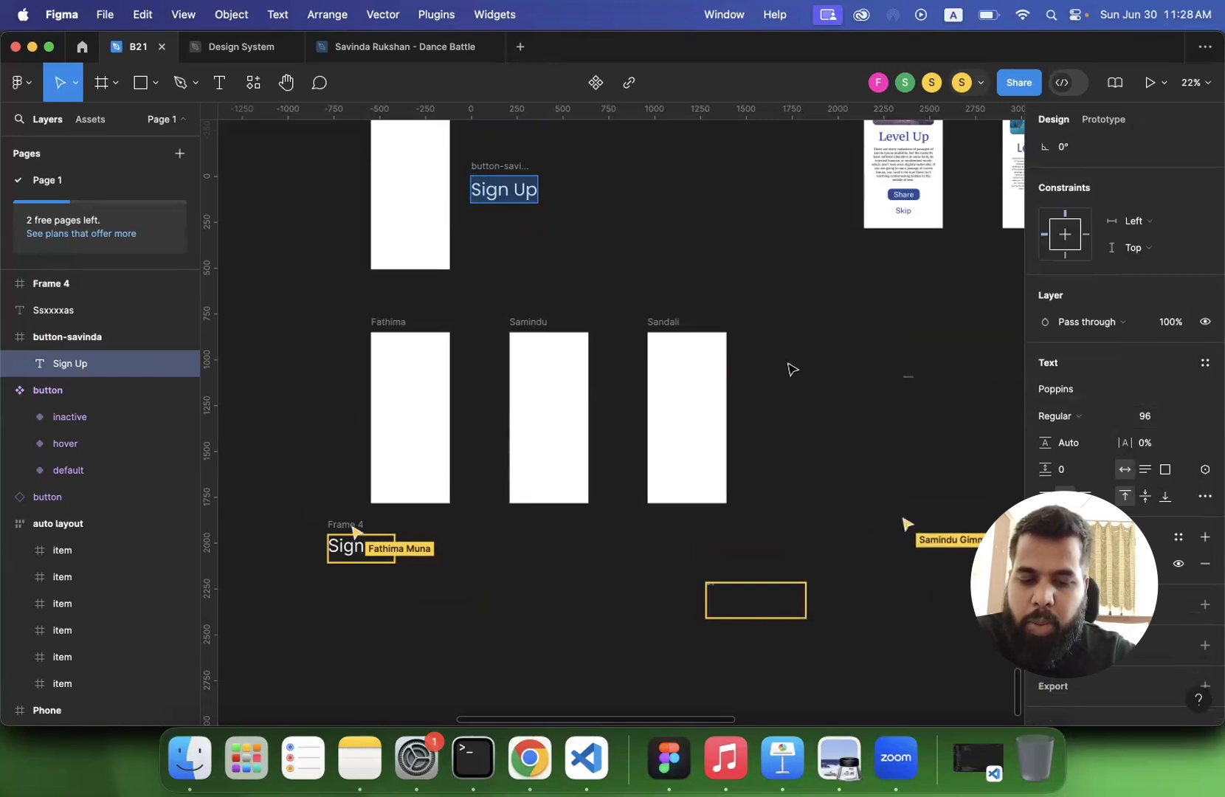
- Inspect the participants' Sign Up texts and the empty text box around the row of blank frames
scroll(792, 369, down, 3)
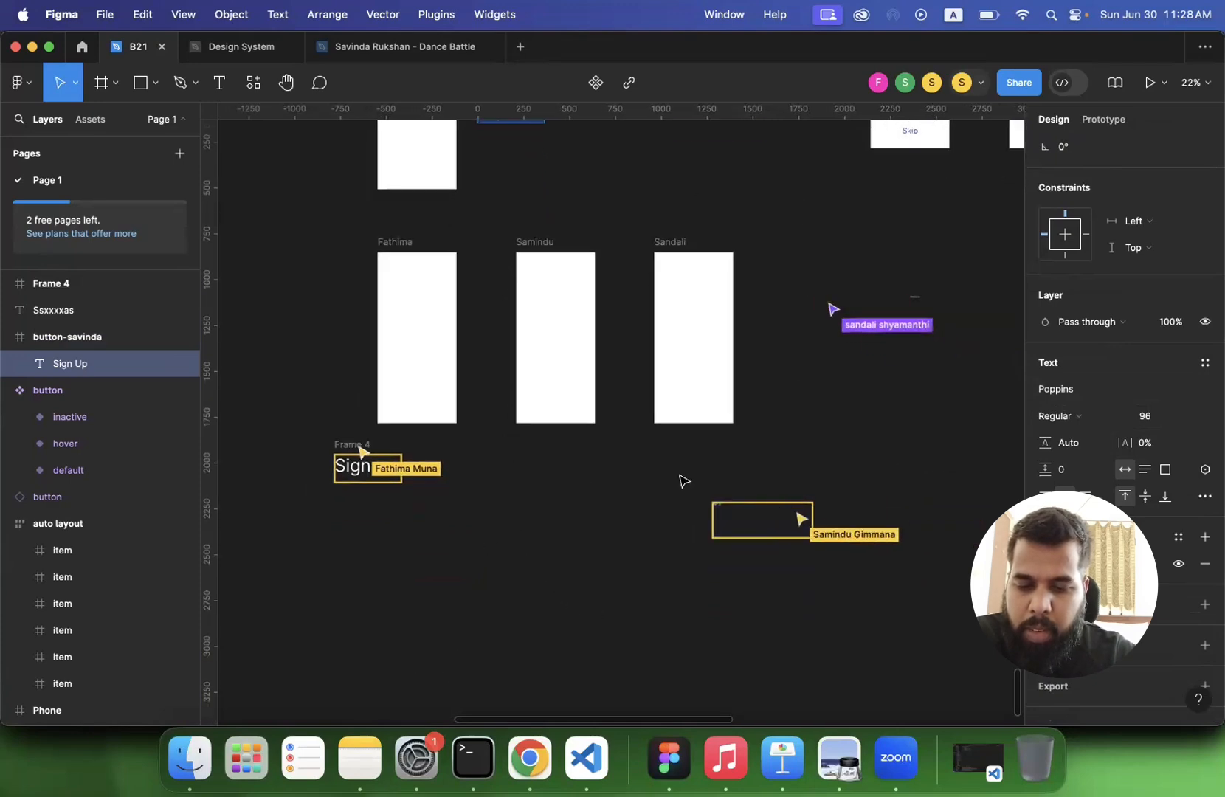
scroll(680, 478, up, 2)
scroll(680, 480, up, 4)
scroll(662, 440, left, 2)
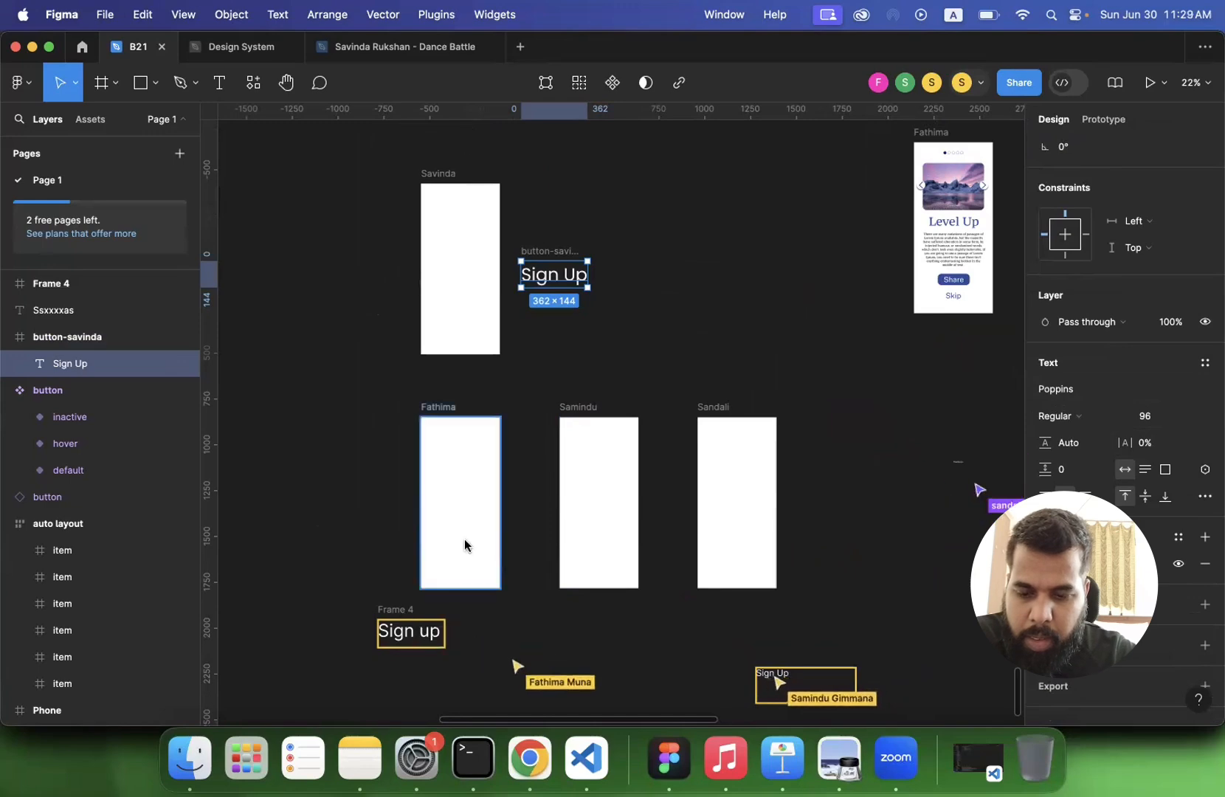
scroll(402, 640, down, 5)
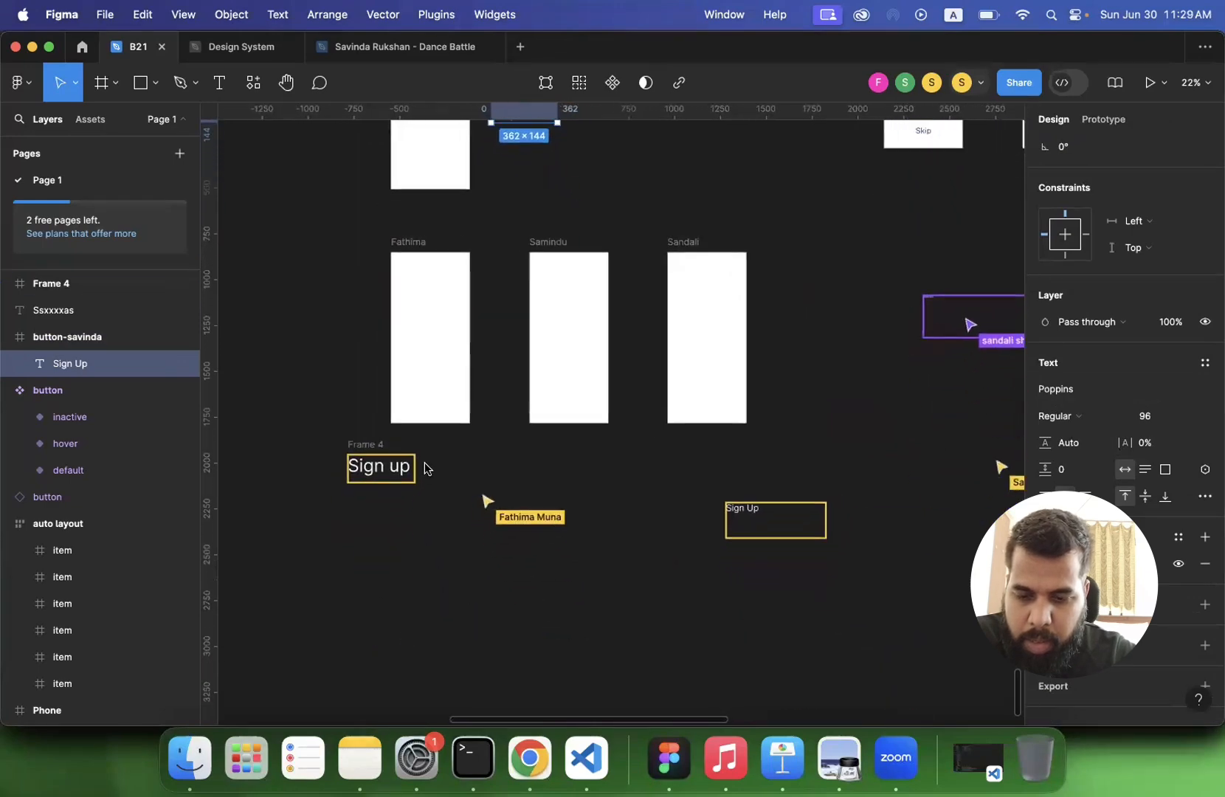
scroll(532, 470, down, 2)
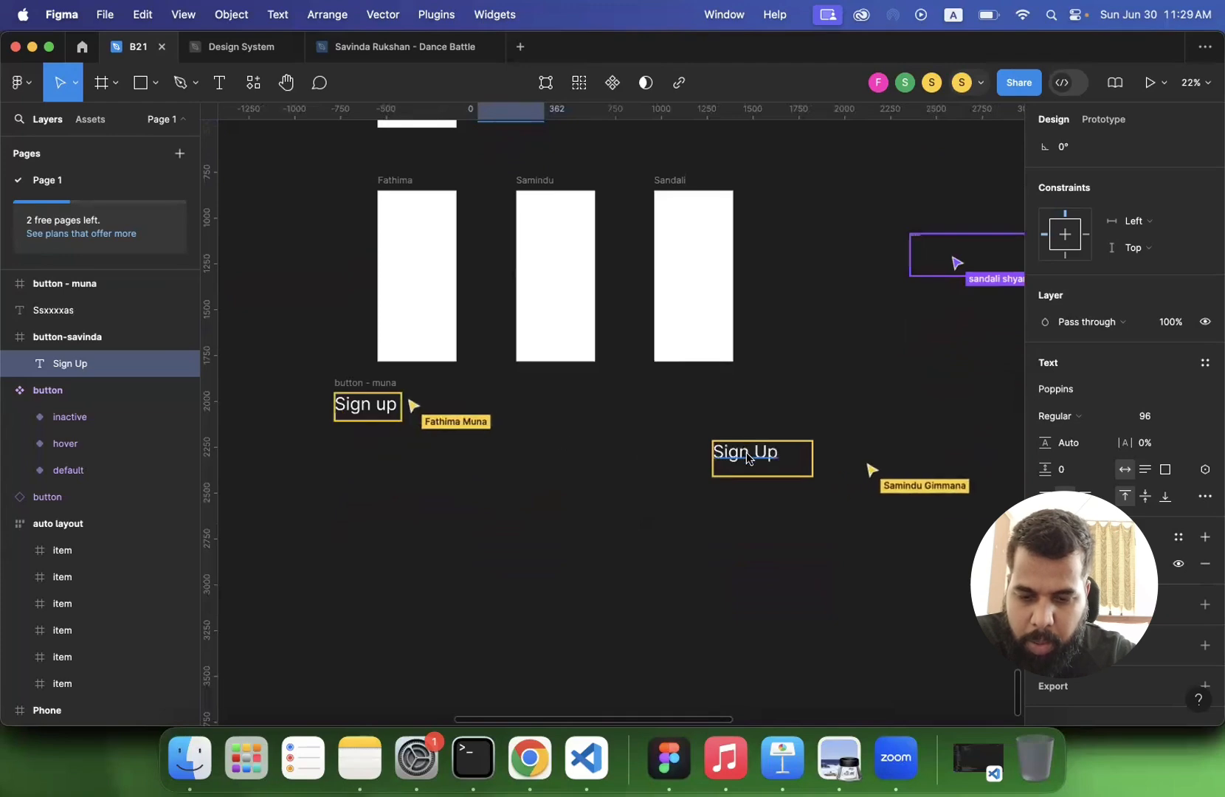
click(749, 449)
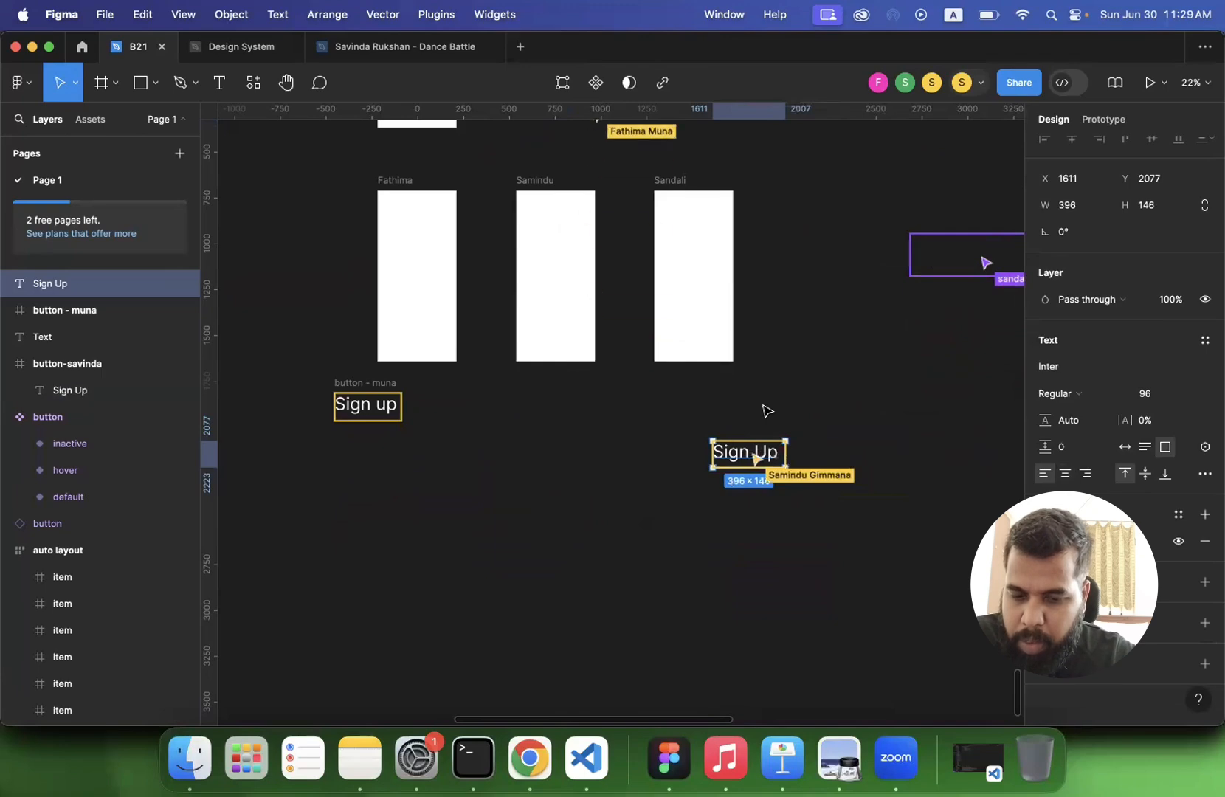
scroll(766, 410, right, 5)
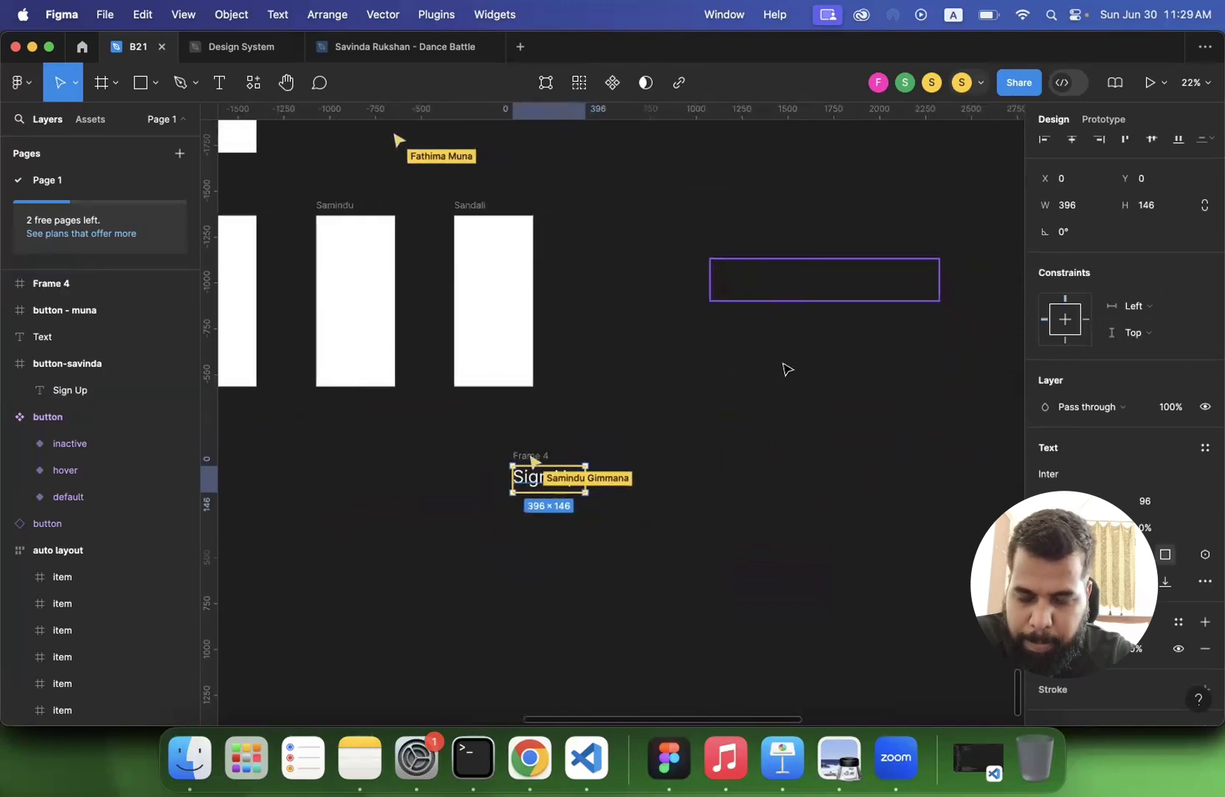
click(714, 279)
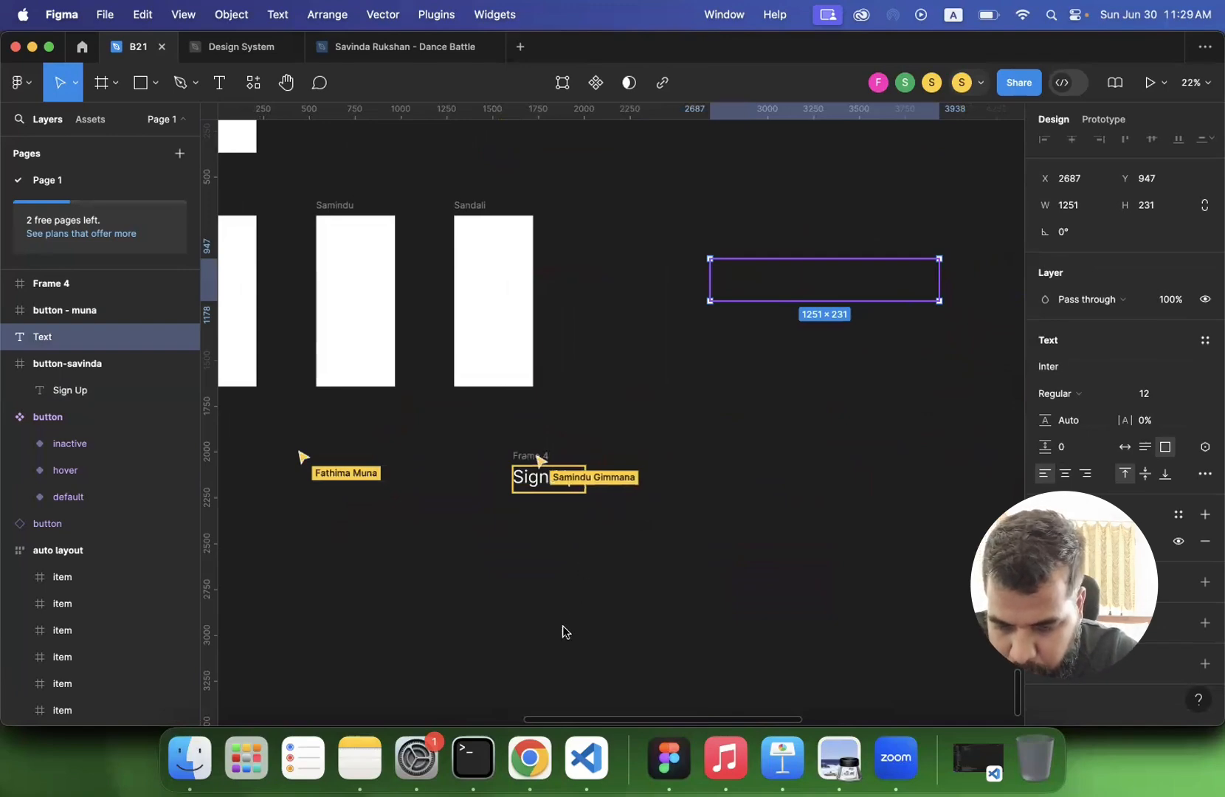
key(Escape)
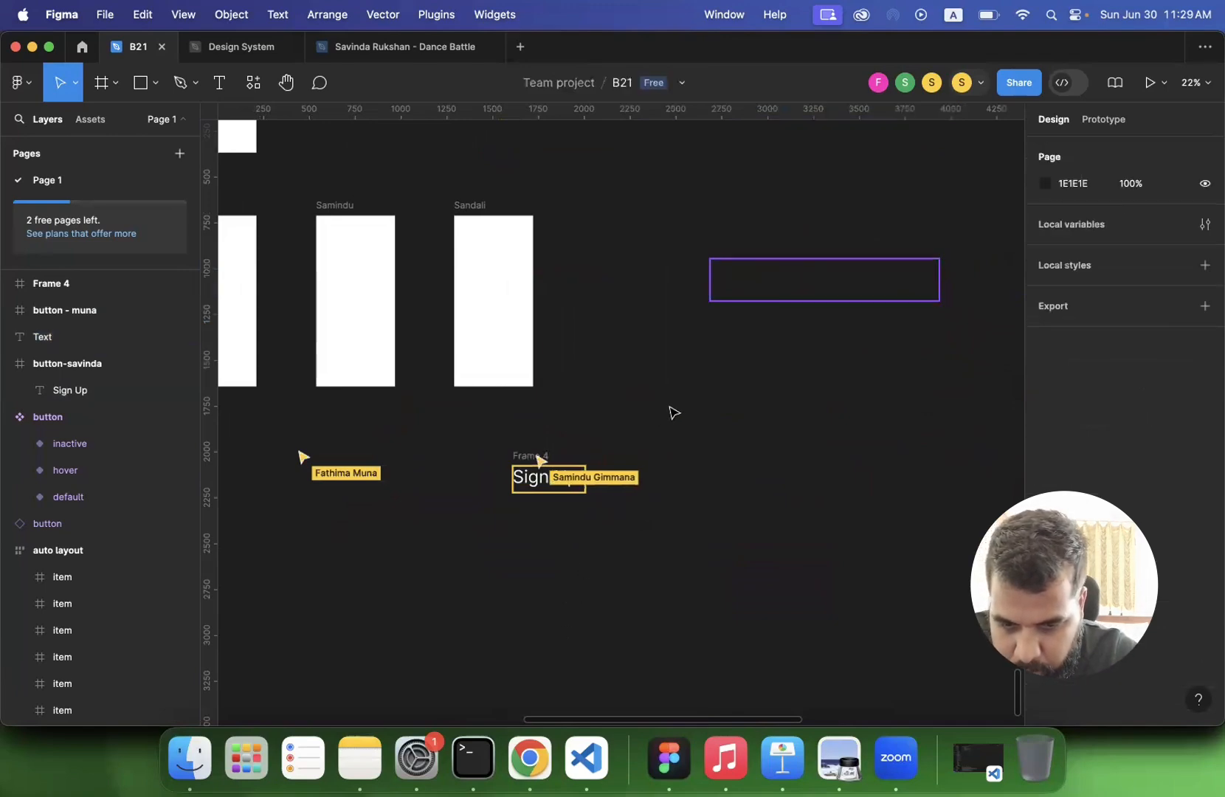
- Survey the whole practice area to compare the participants' progress on framing and naming their Sign Up texts
scroll(673, 412, left, 5)
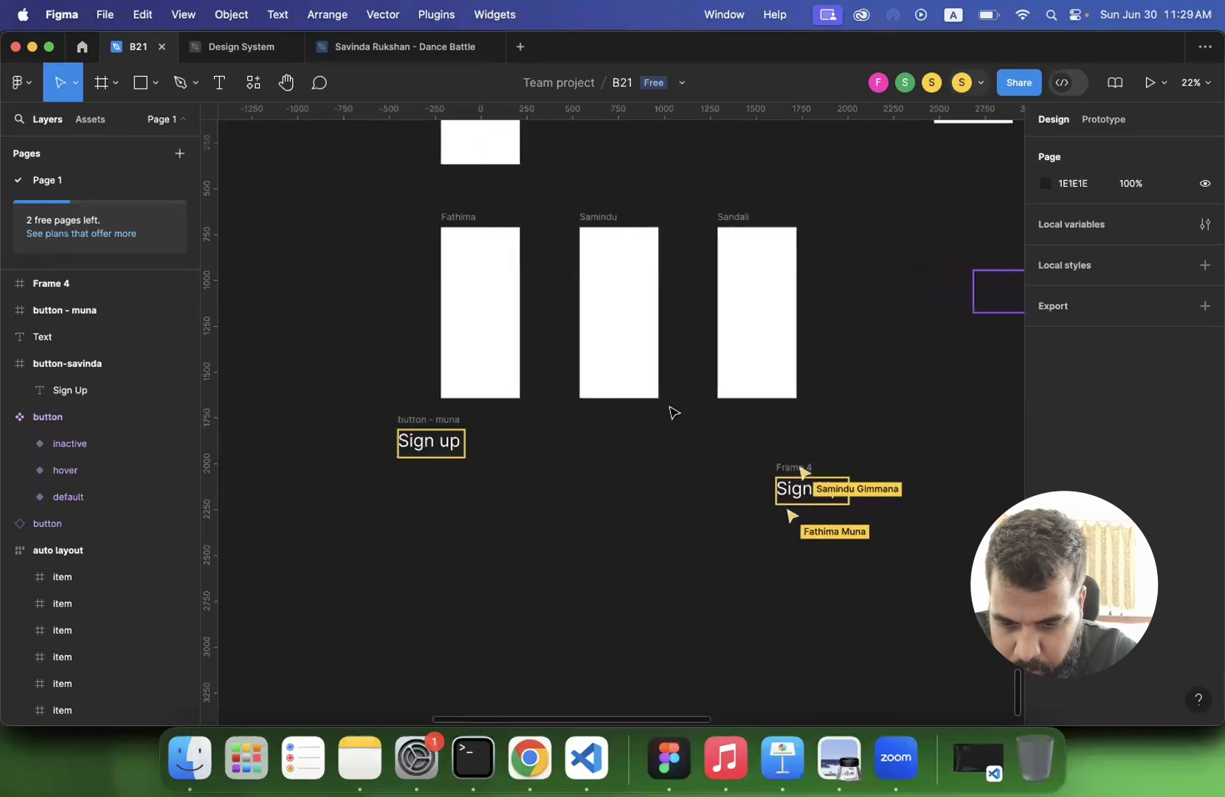
scroll(674, 412, down, 2)
scroll(673, 412, right, 2)
scroll(673, 412, right, 3)
scroll(673, 412, up, 1)
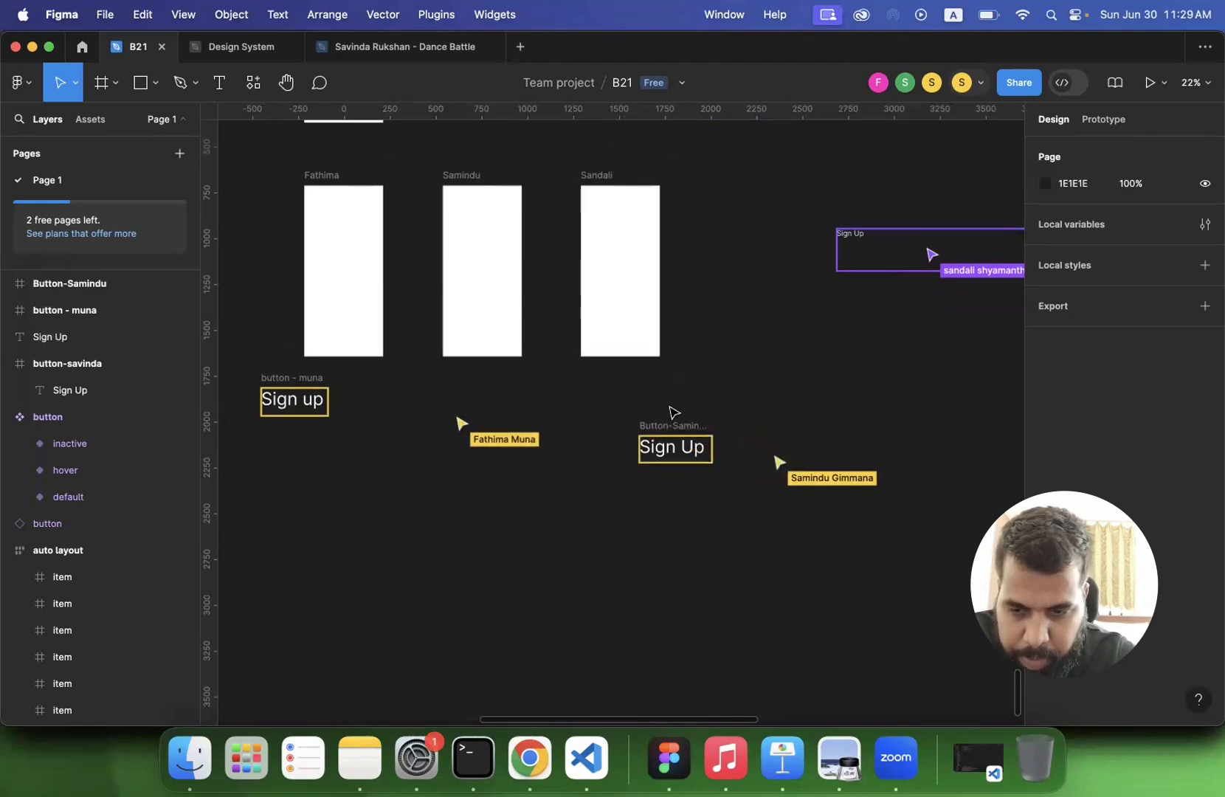
scroll(673, 412, up, 2)
scroll(673, 412, left, 2)
scroll(673, 411, down, 5)
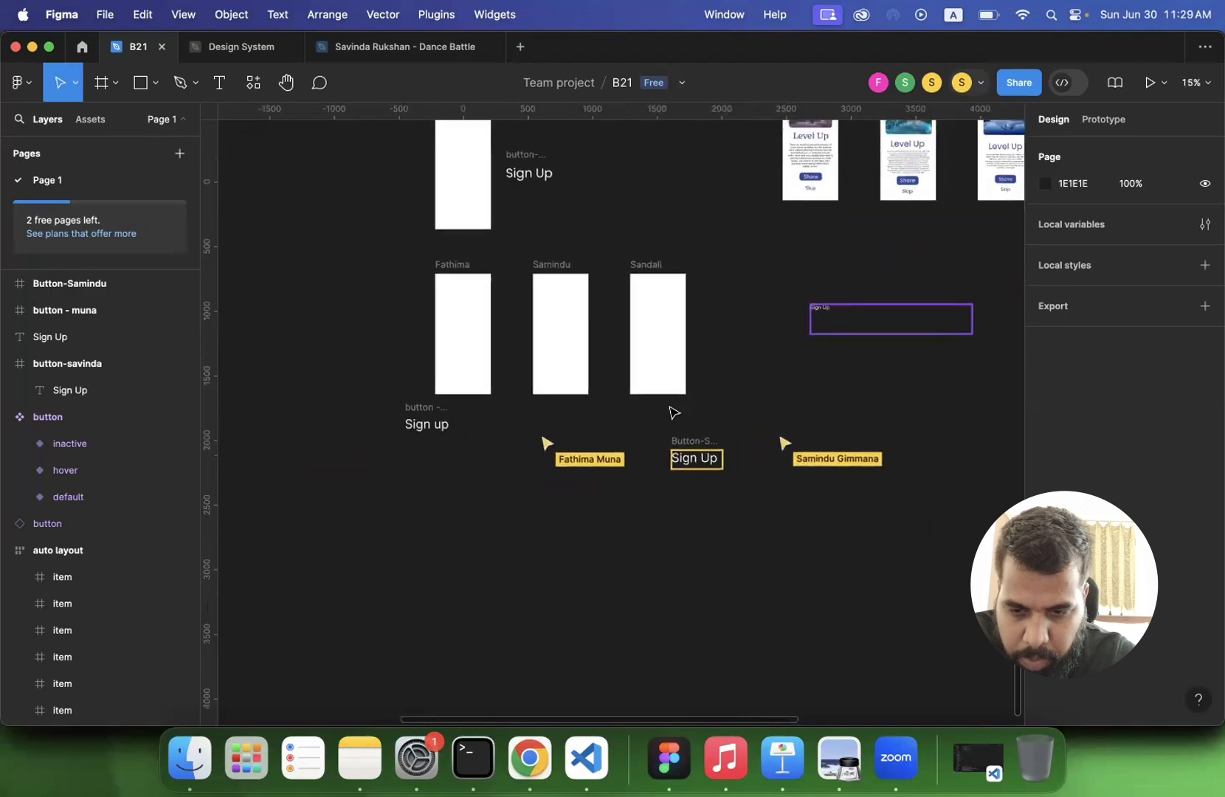
scroll(673, 412, down, 1)
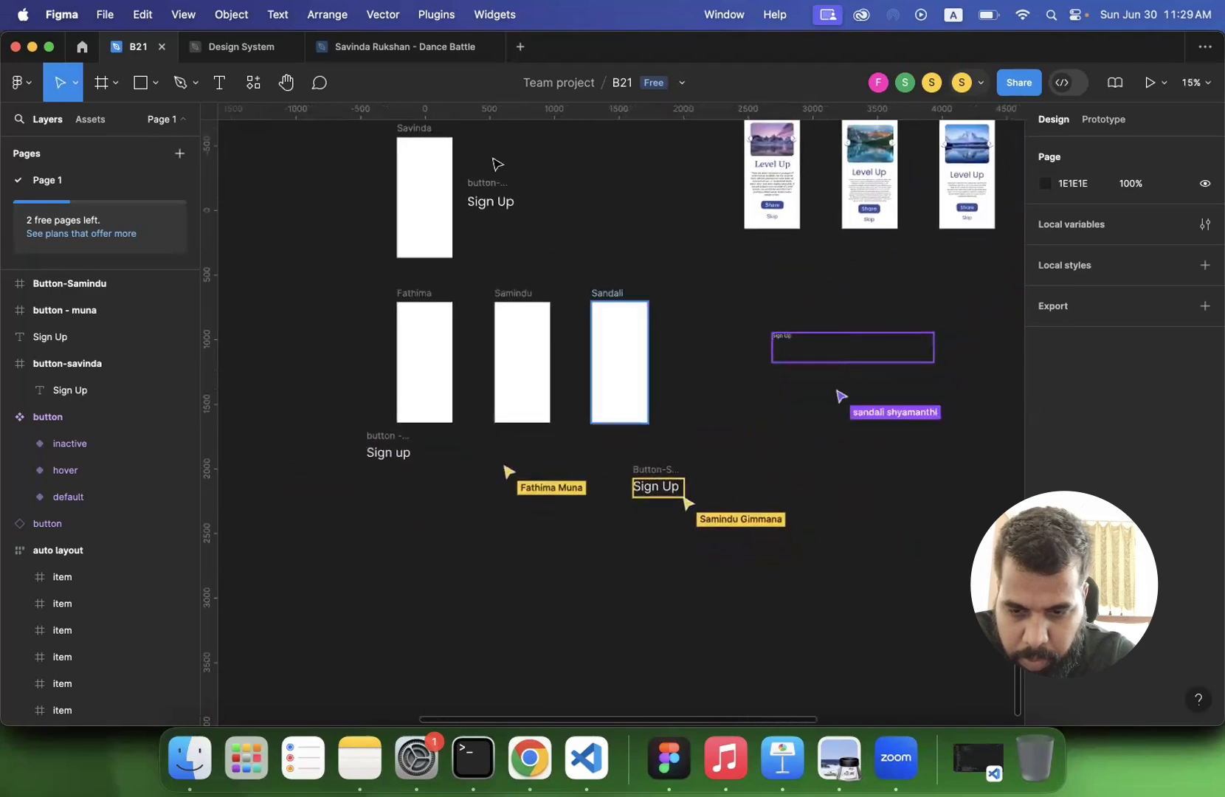
- Review the button frames' names, the framing options for the unframed Sign Up text, and the name field of the newly framed one
click(487, 181)
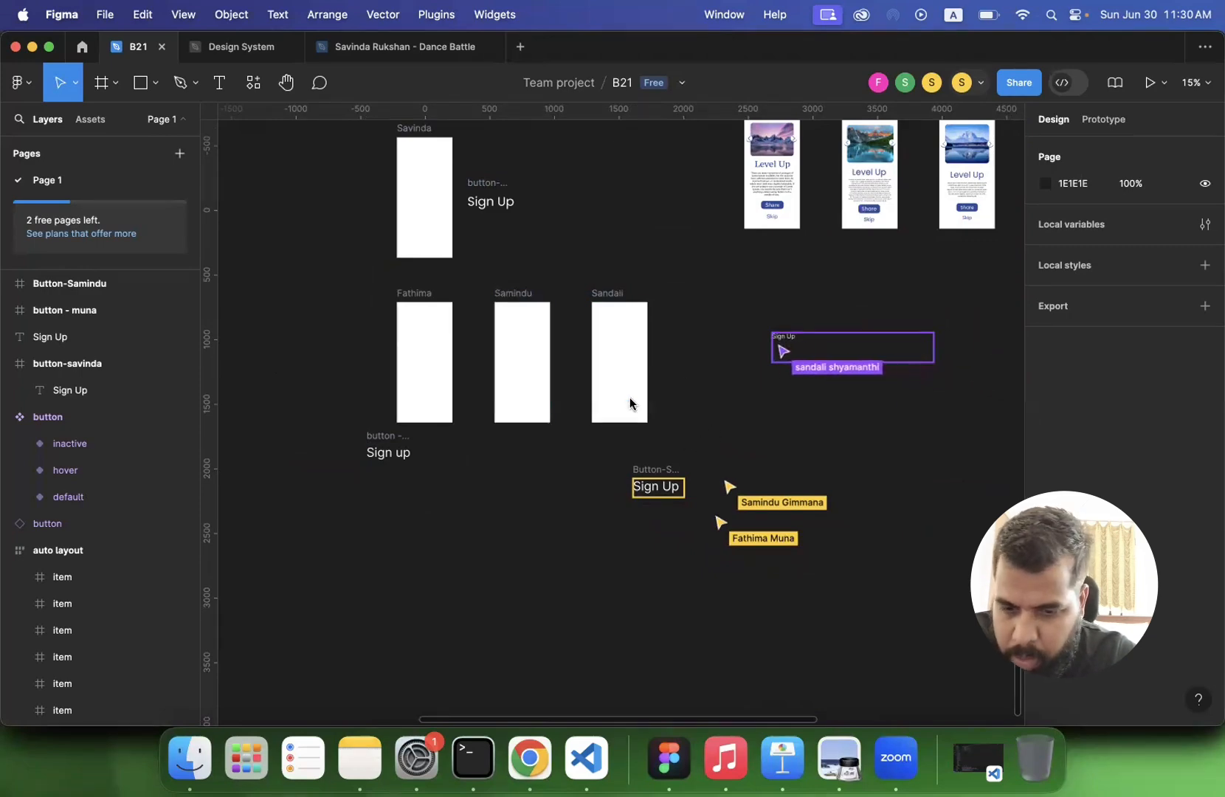
click(378, 441)
click(653, 471)
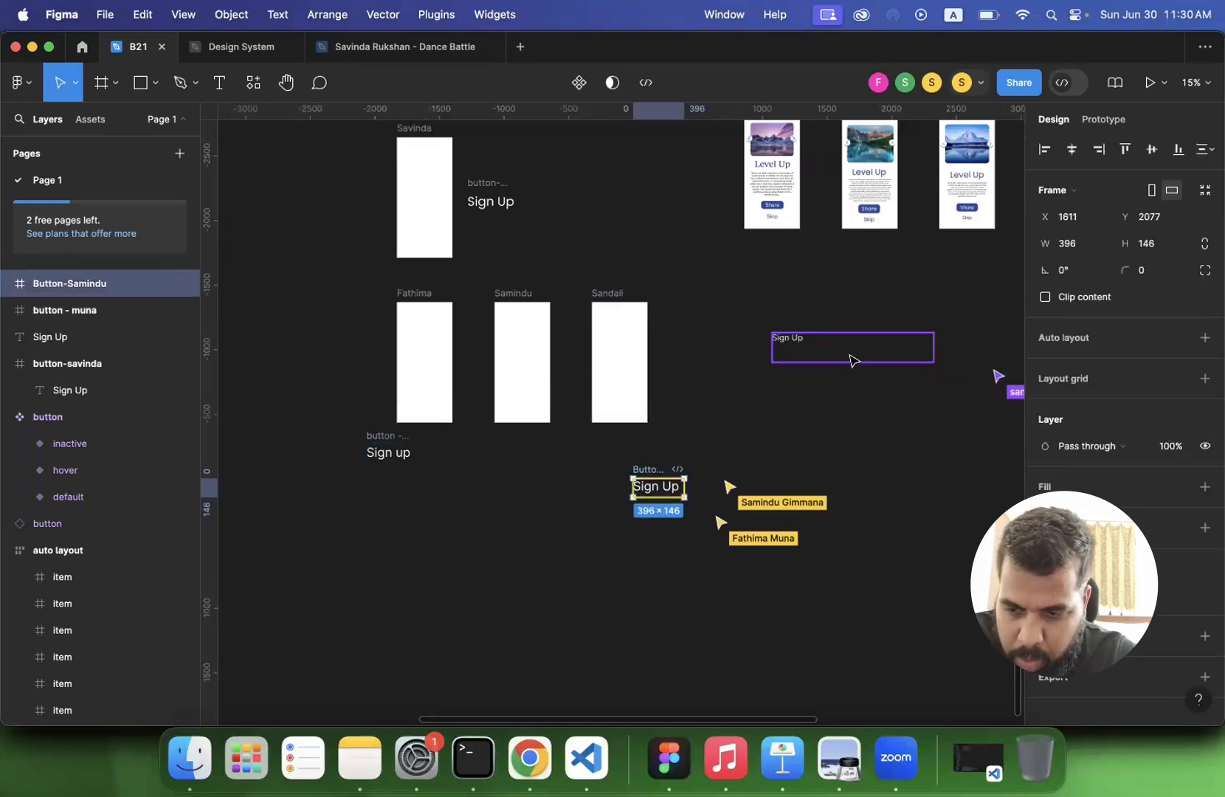
click(799, 344)
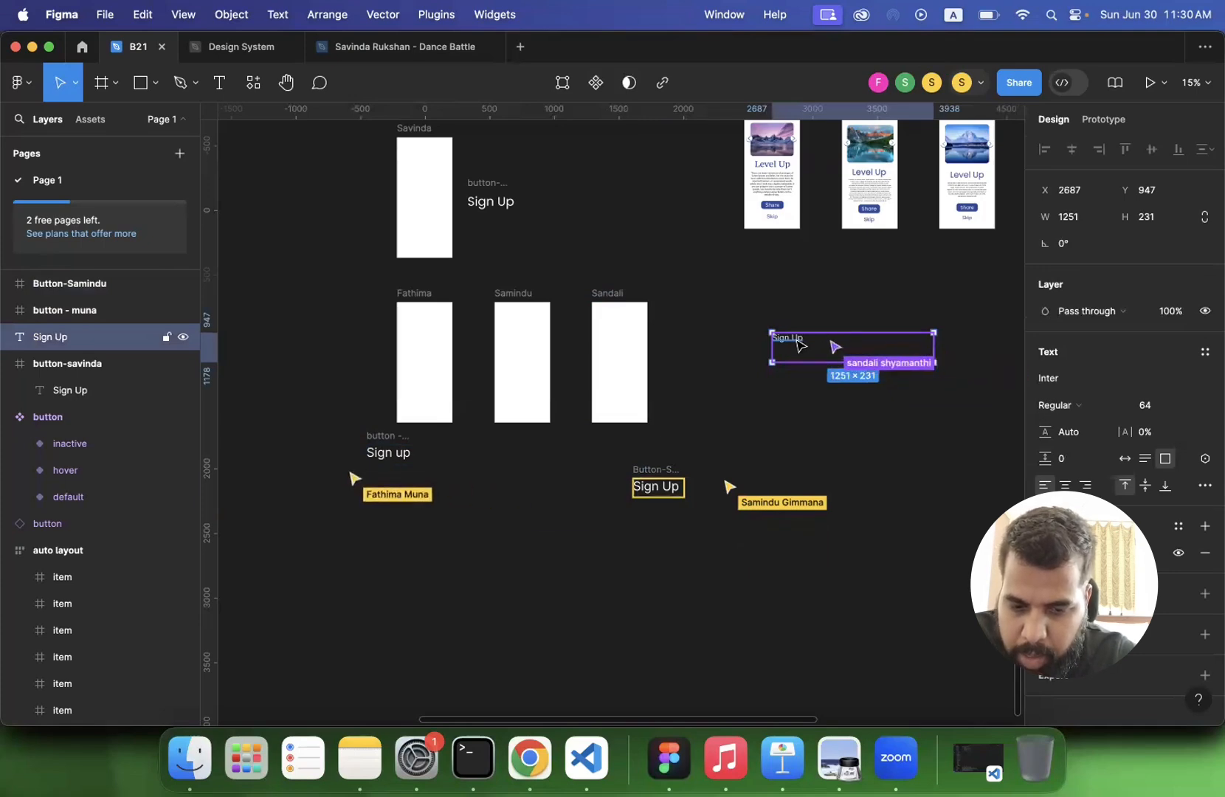
right_click(798, 344)
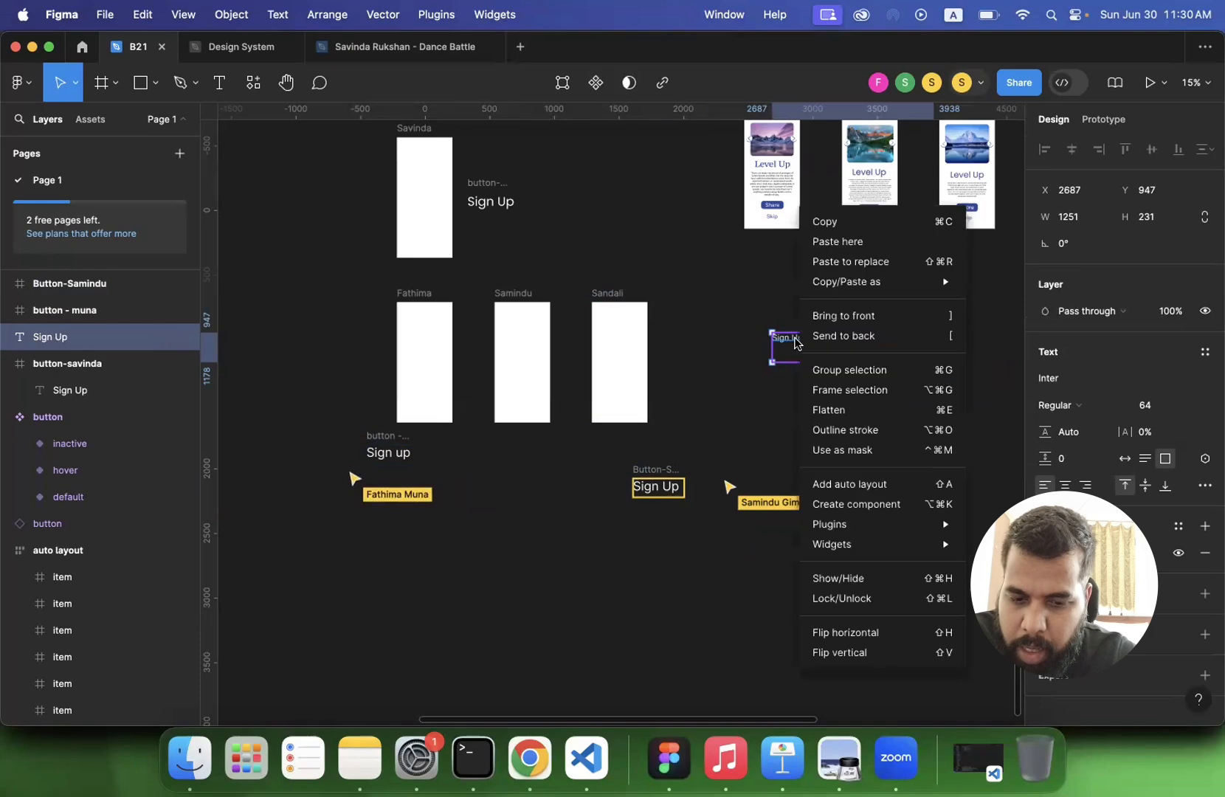
click(742, 367)
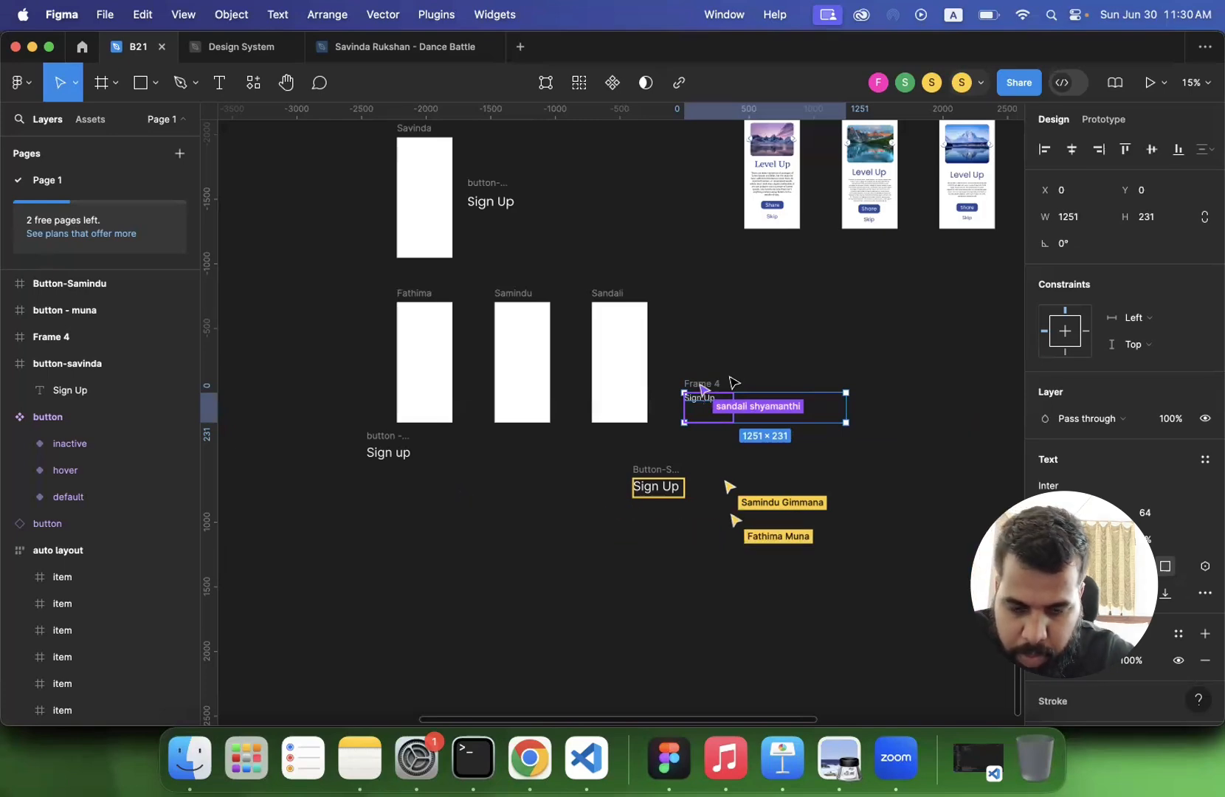
click(485, 183)
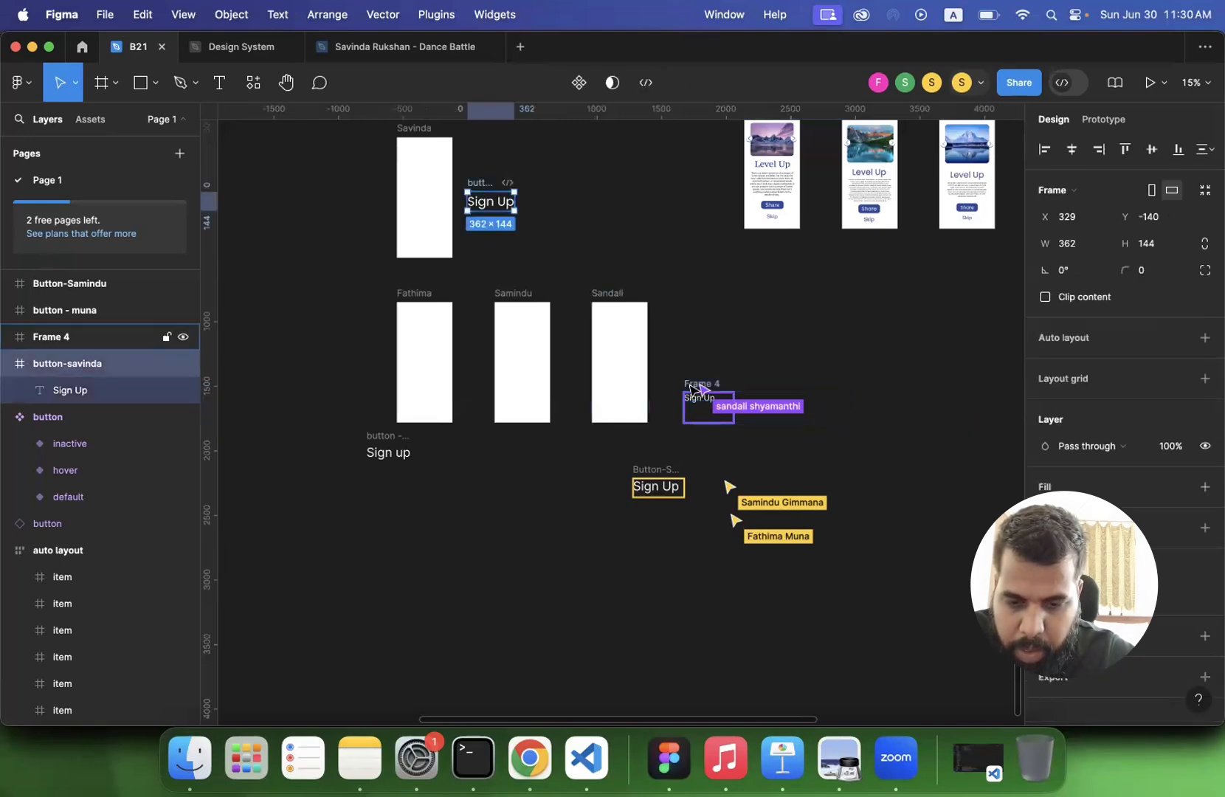
double_click(688, 382)
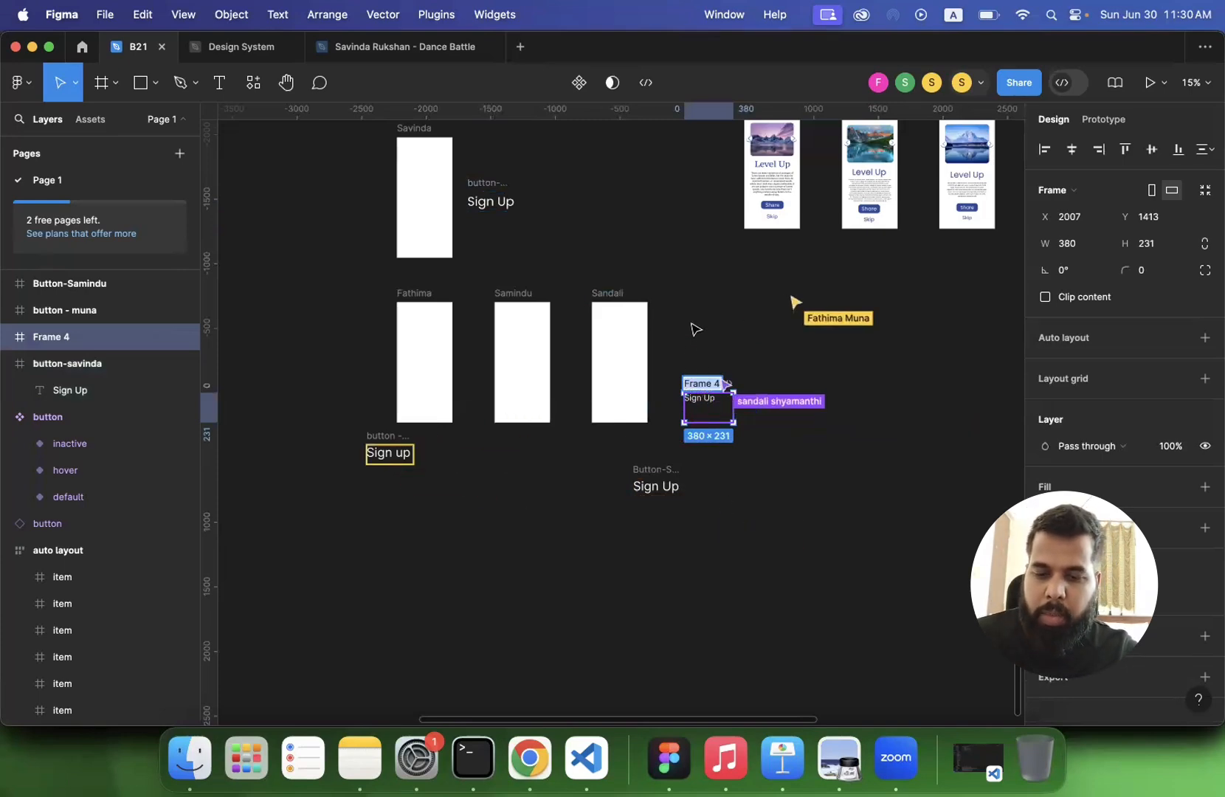
- Give the instructor's Sign Up button frame a solid blue fill, 2B4B99, from the colours on this page
click(484, 194)
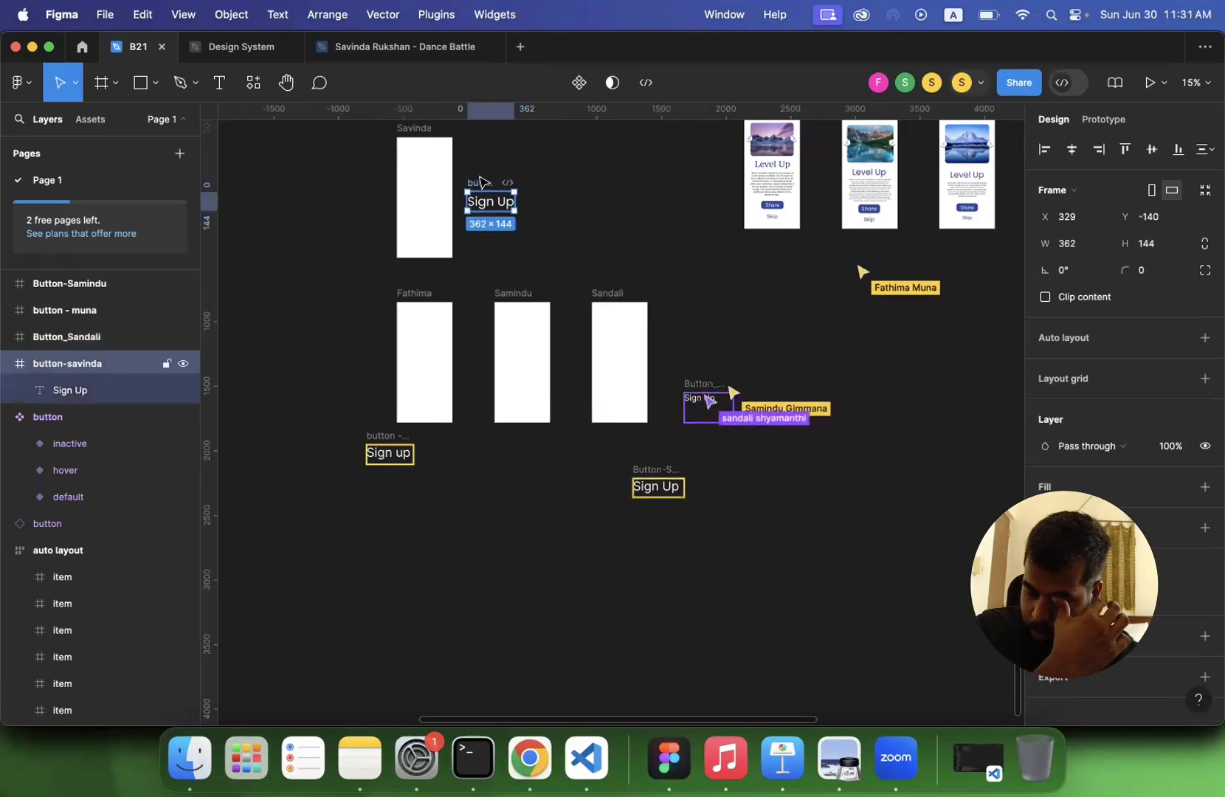
scroll(1146, 510, down, 1)
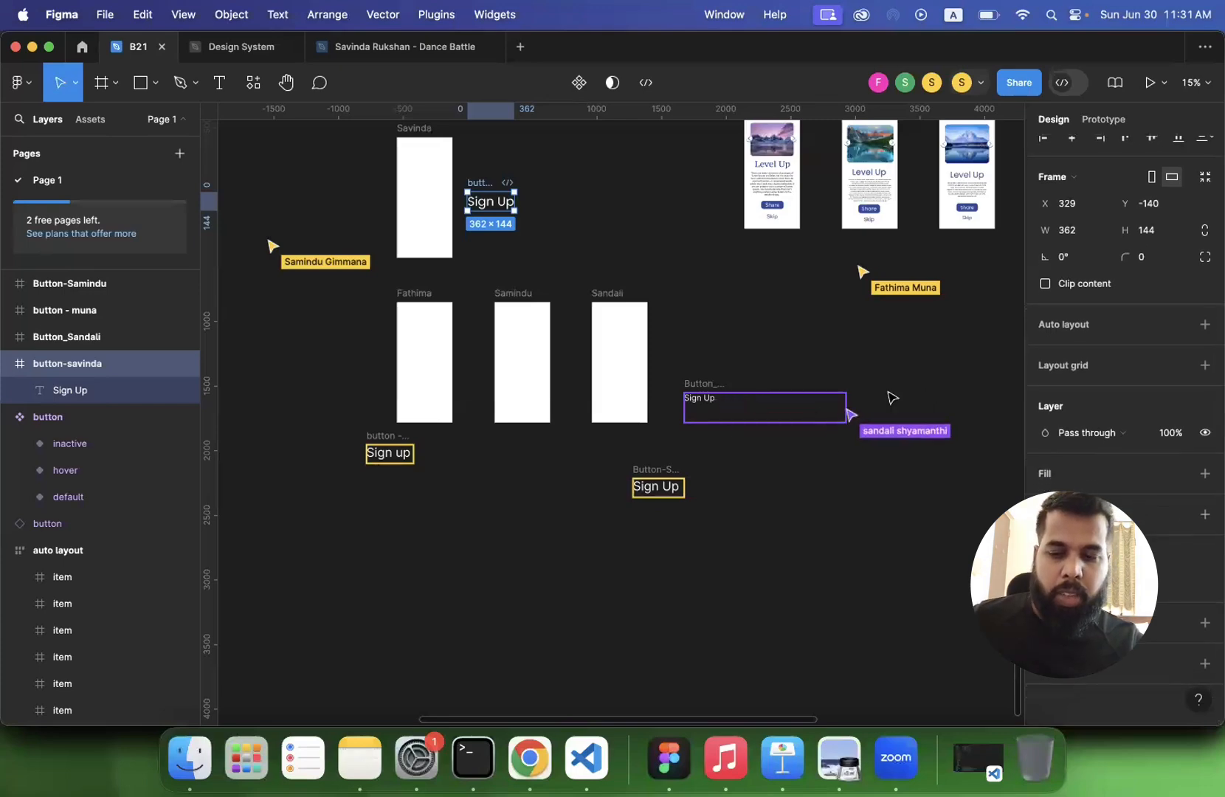
scroll(500, 331, up, 5)
scroll(496, 325, up, 1)
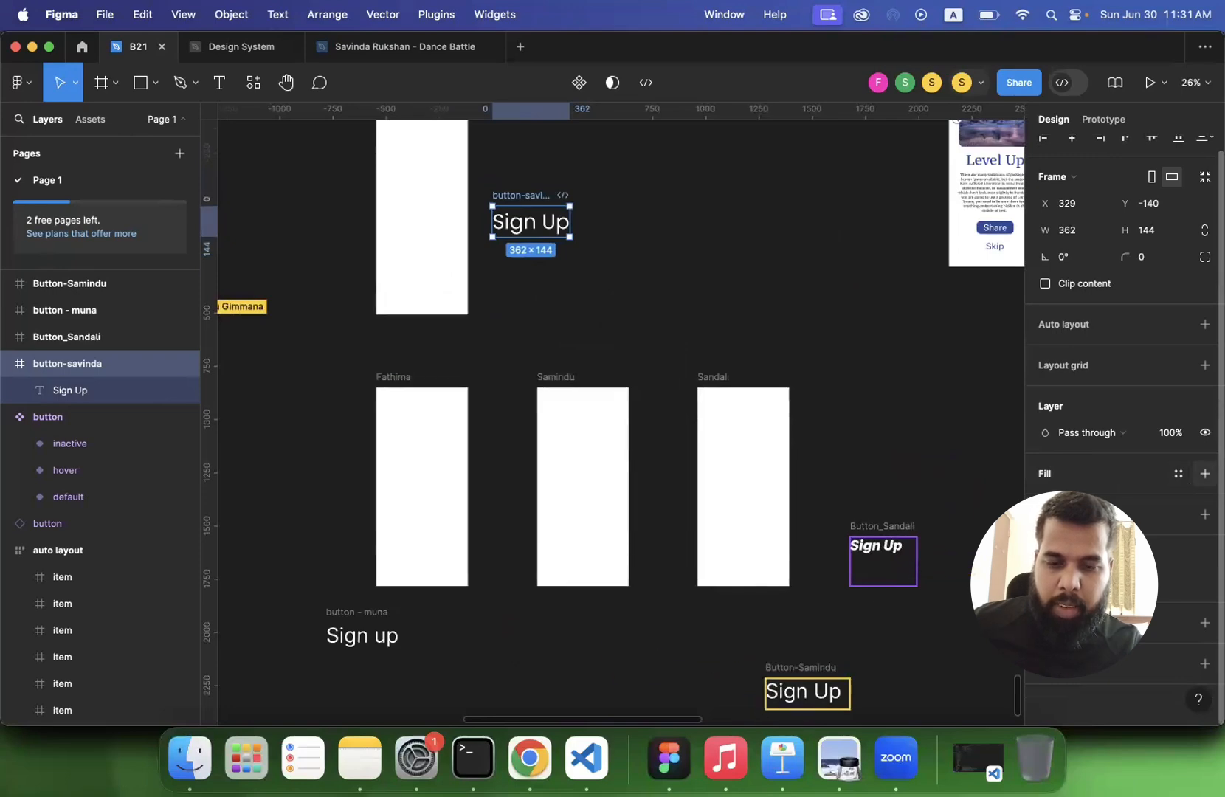
click(1205, 473)
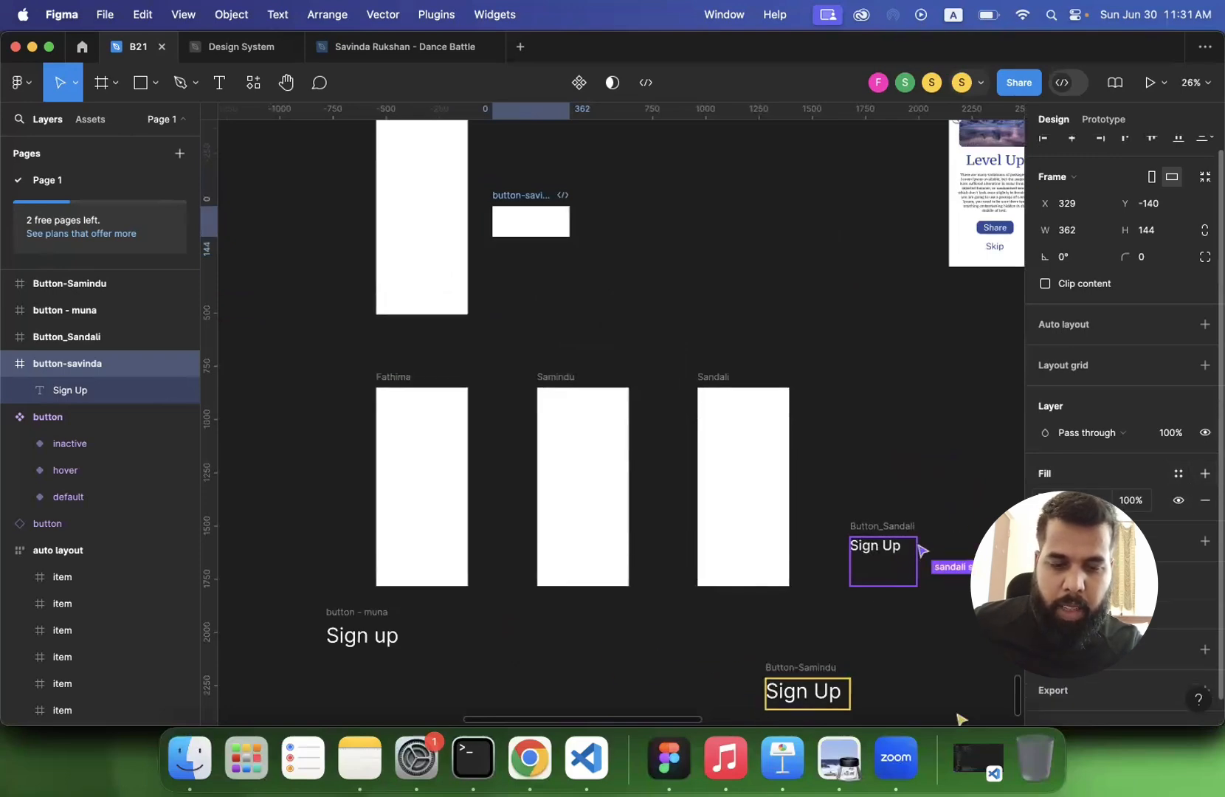
click(1046, 501)
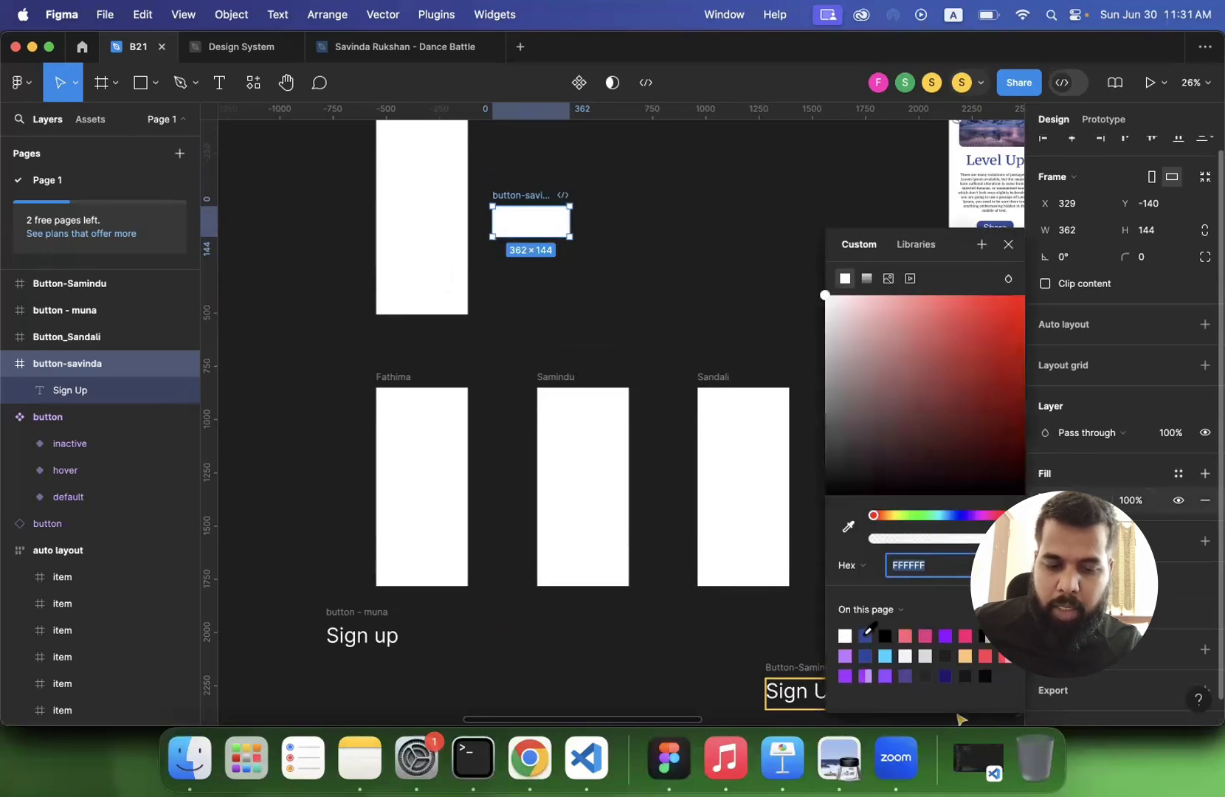
click(866, 635)
click(1003, 441)
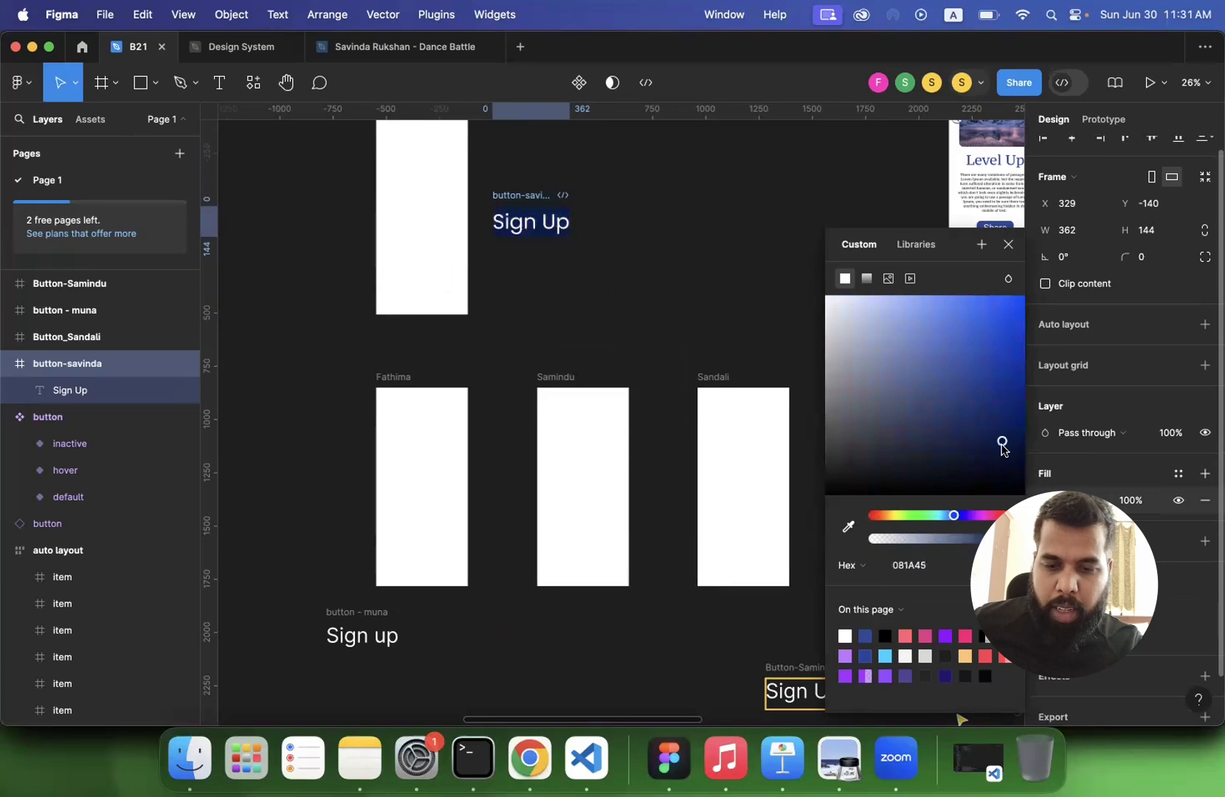
click(870, 632)
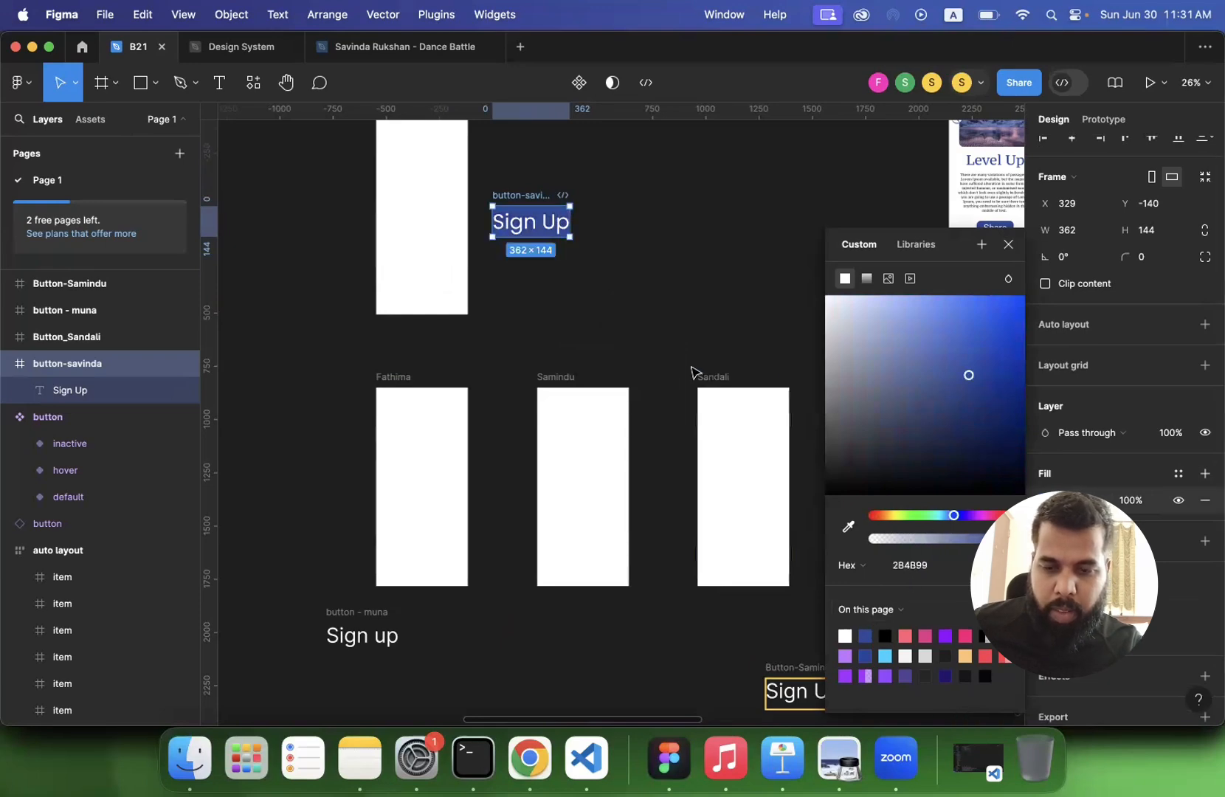
click(652, 320)
scroll(653, 320, down, 3)
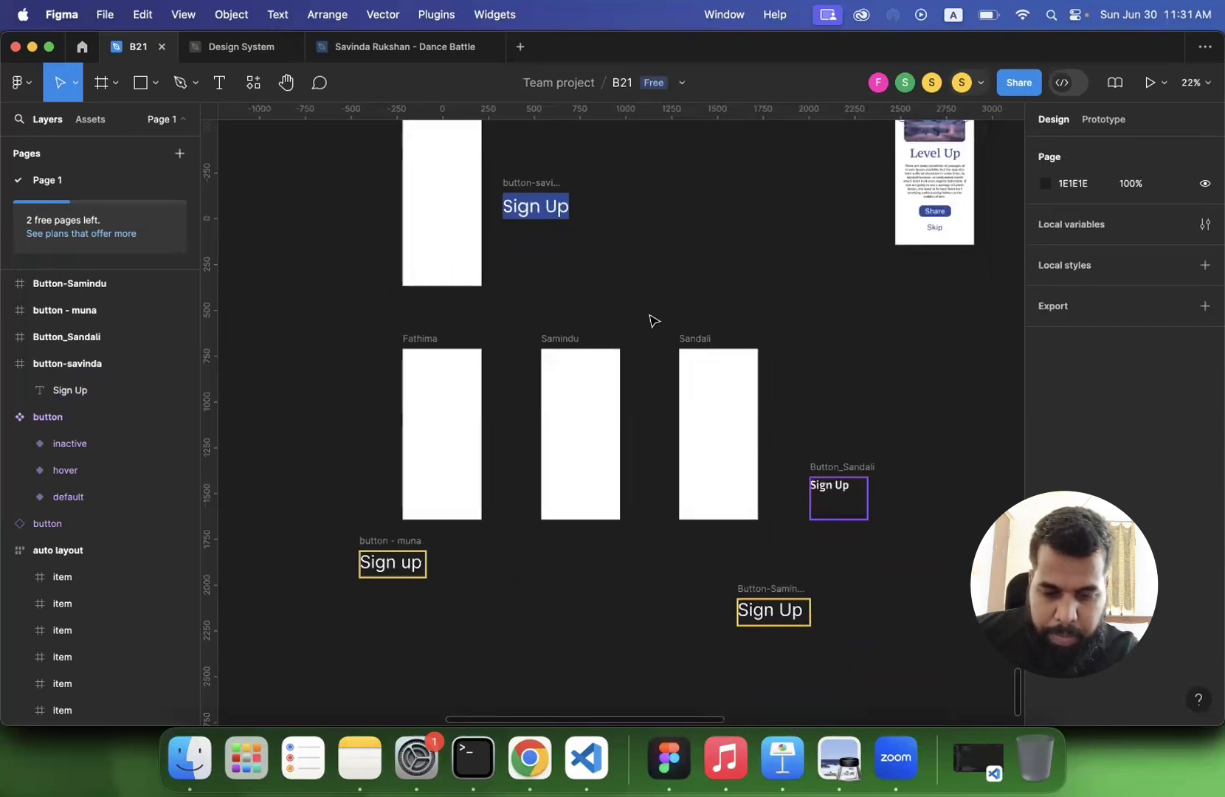
- Compare the participants' button fills with the instructor's and check the fill of the frame beside the row of blank frames
click(530, 182)
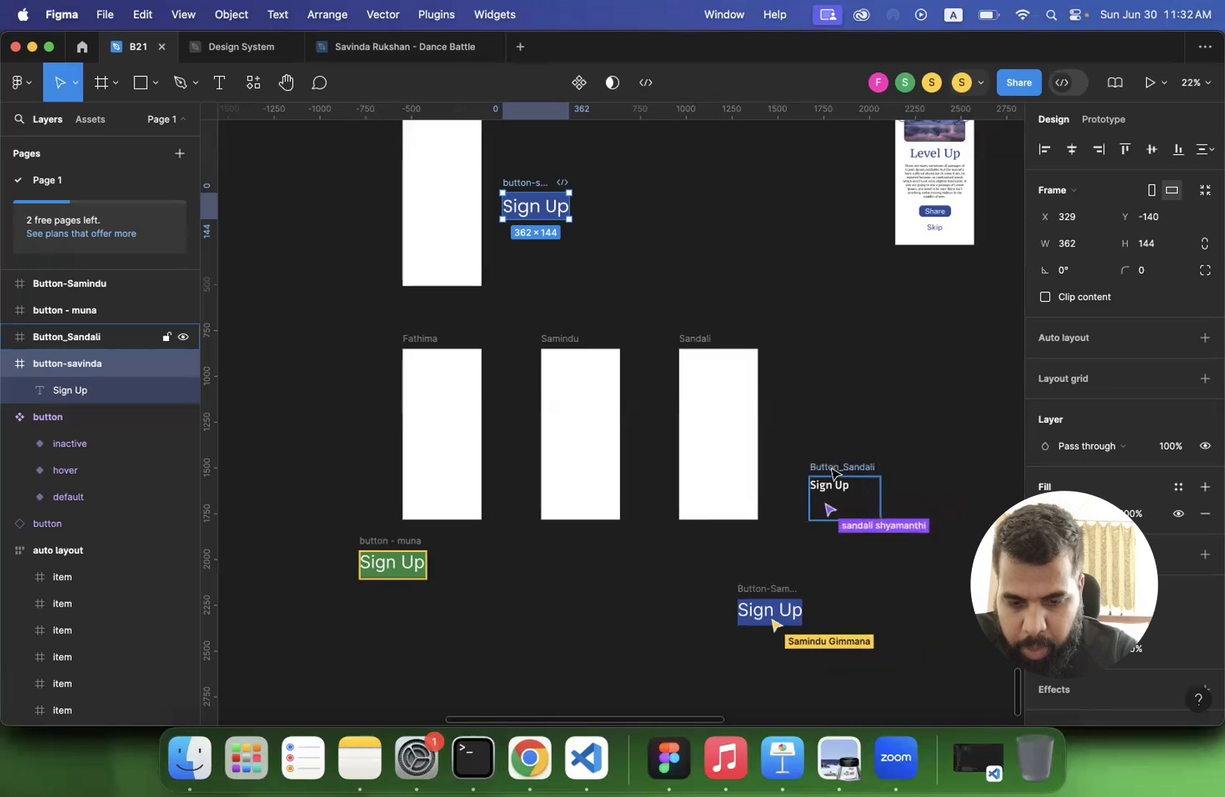
click(842, 471)
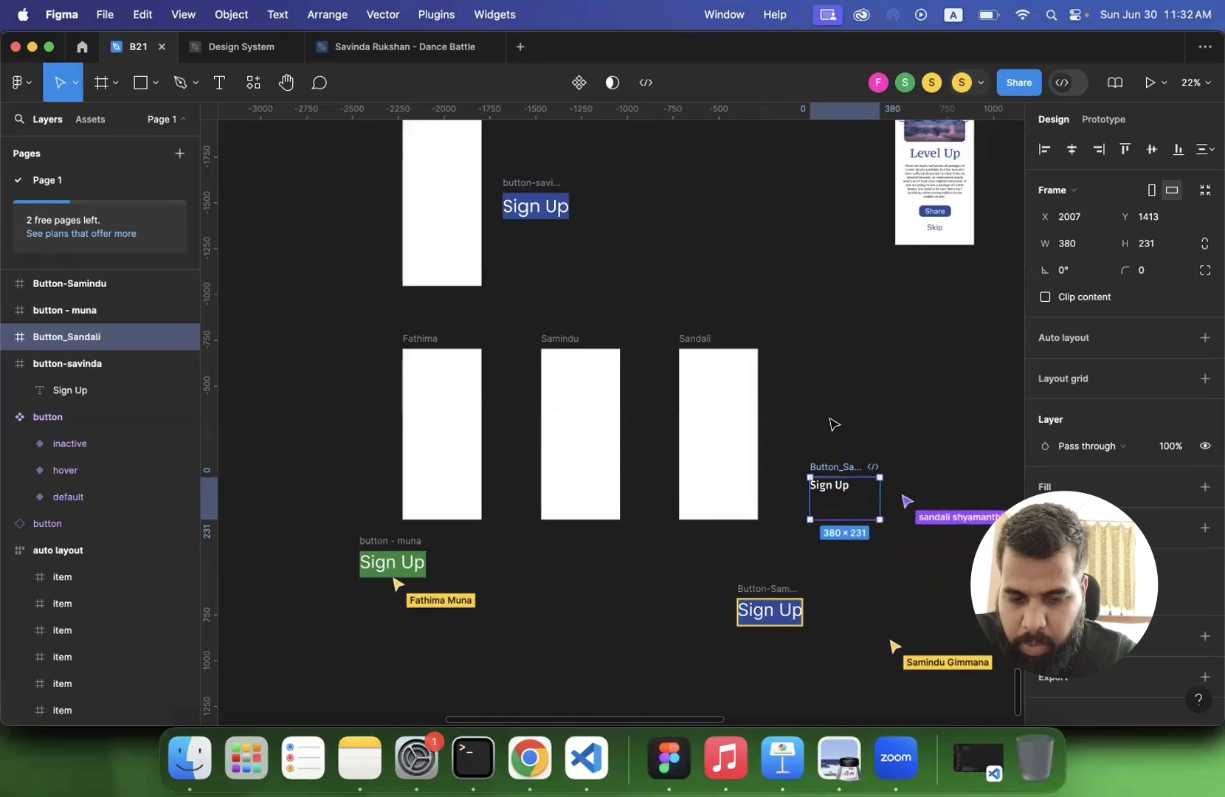
click(831, 441)
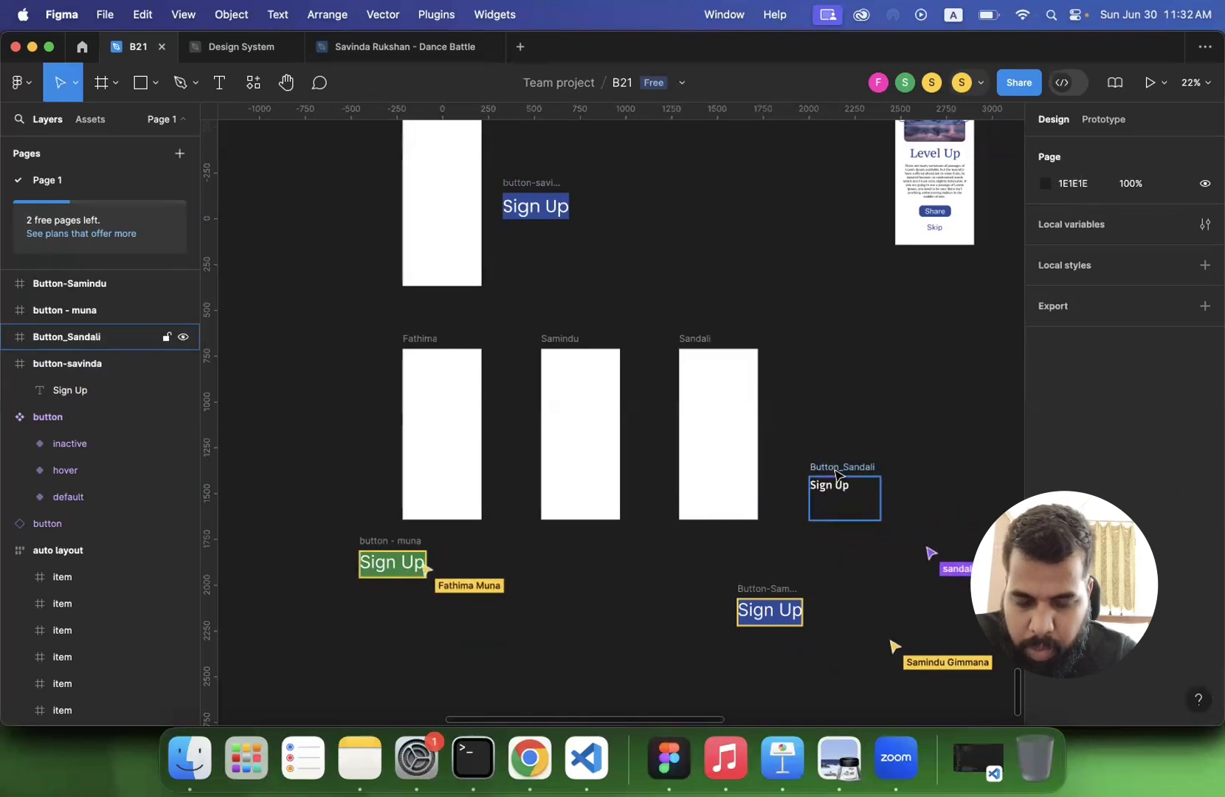
scroll(838, 474, up, 3)
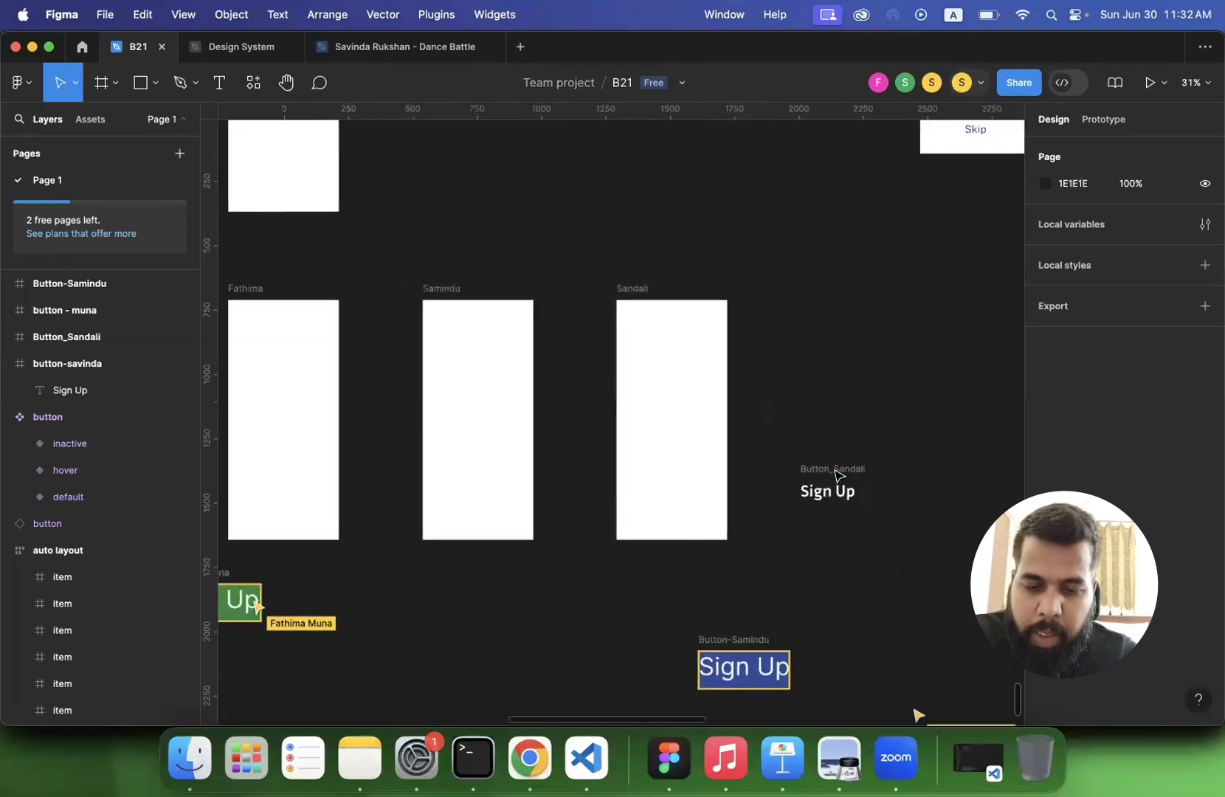
click(837, 474)
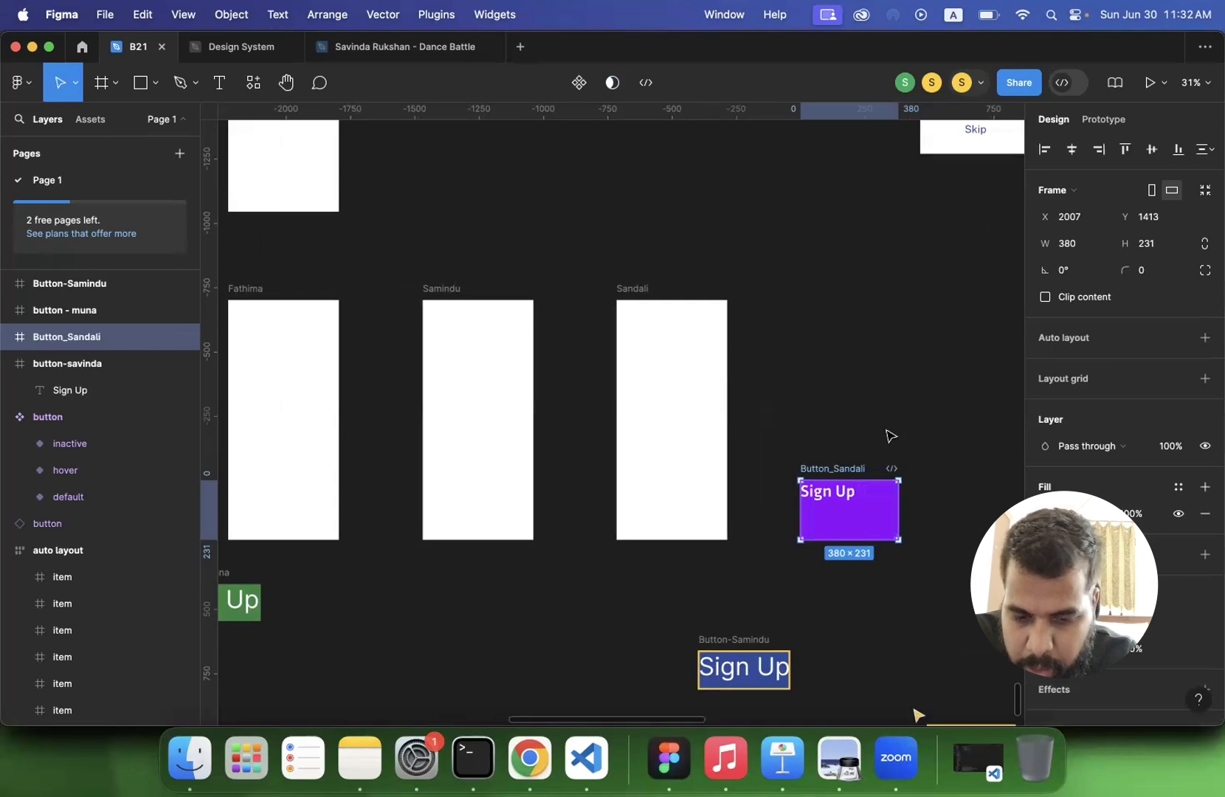
scroll(891, 436, down, 5)
scroll(890, 436, up, 1)
scroll(891, 436, right, 1)
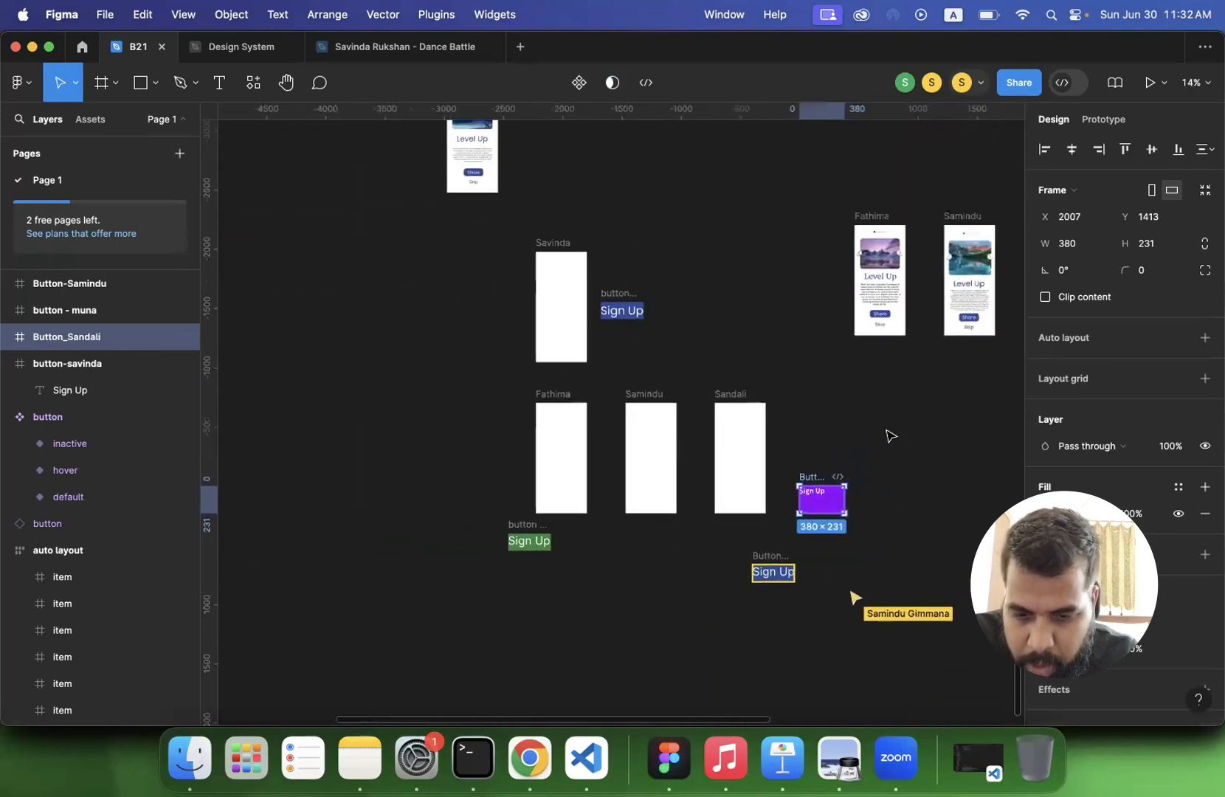
- Add auto layout to the instructor's blue Sign Up button frame
click(618, 298)
scroll(735, 338, up, 4)
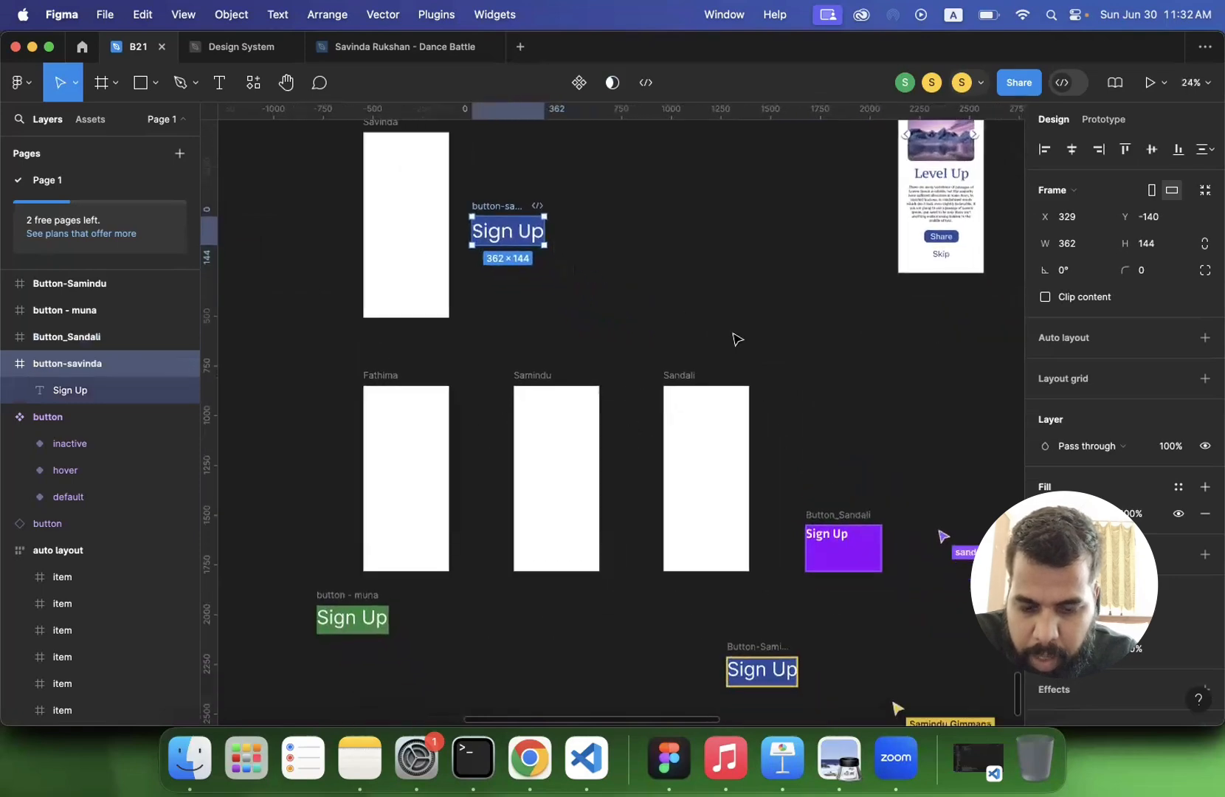
scroll(738, 339, right, 1)
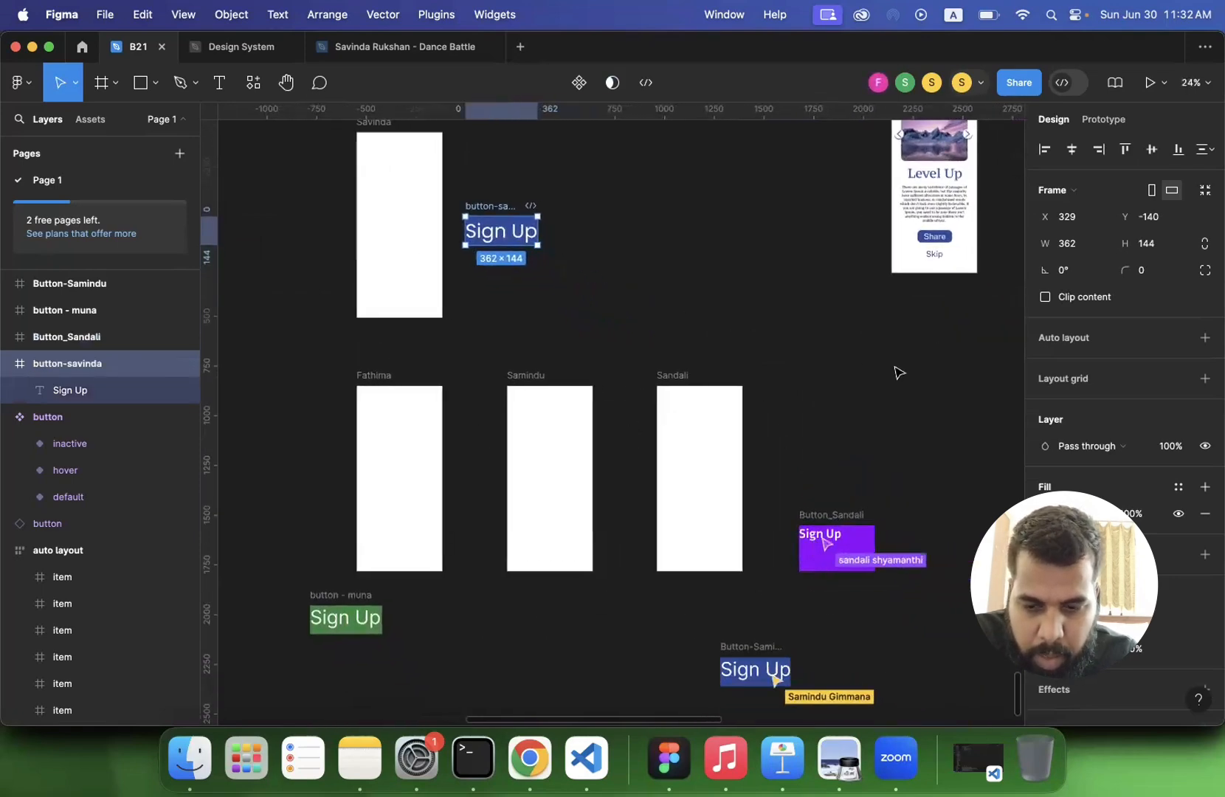
click(1203, 339)
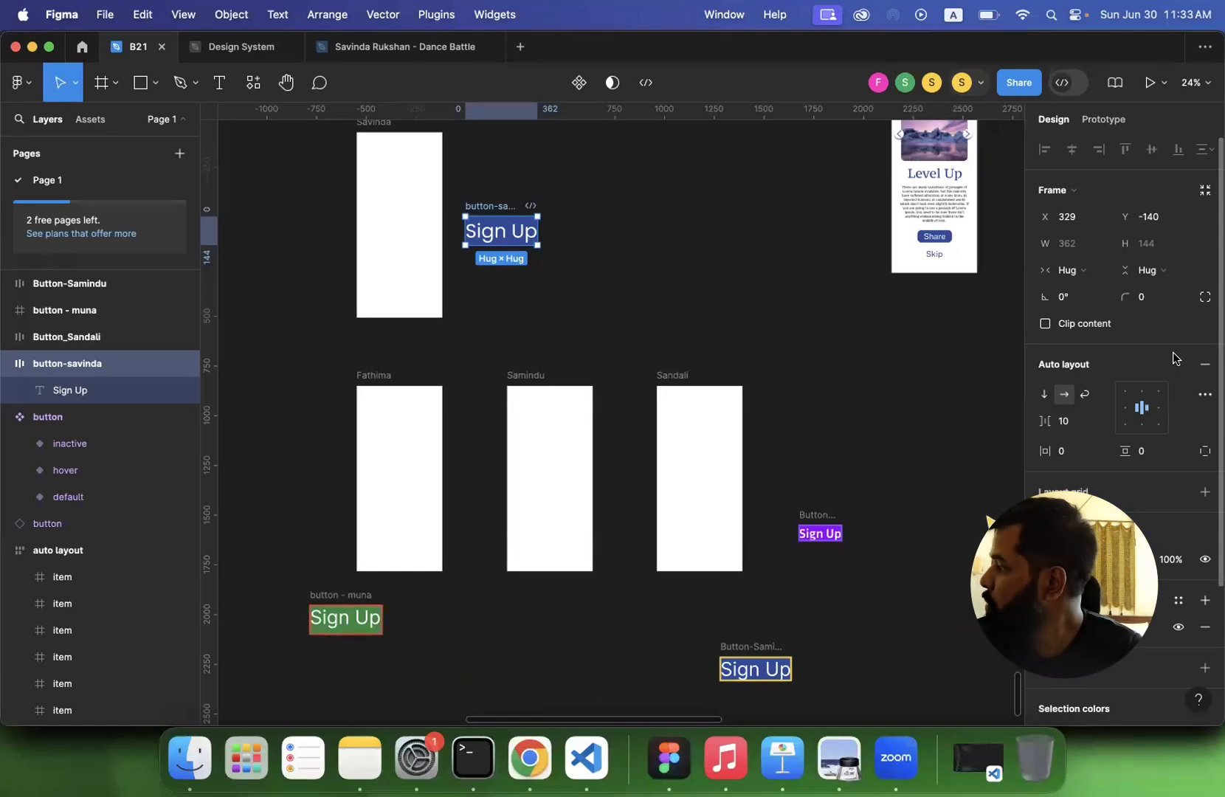
- Set the instructor's button padding to 30 horizontally and 10 vertically
click(1067, 453)
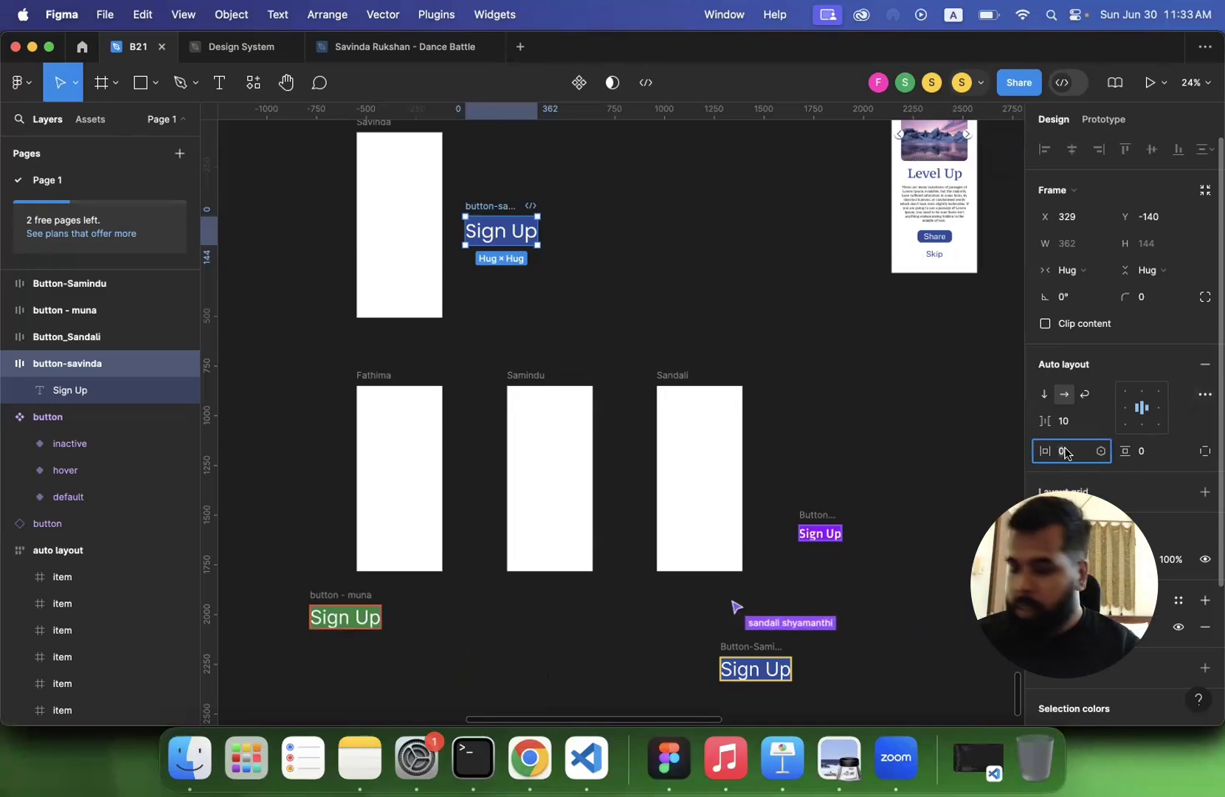
text(30)
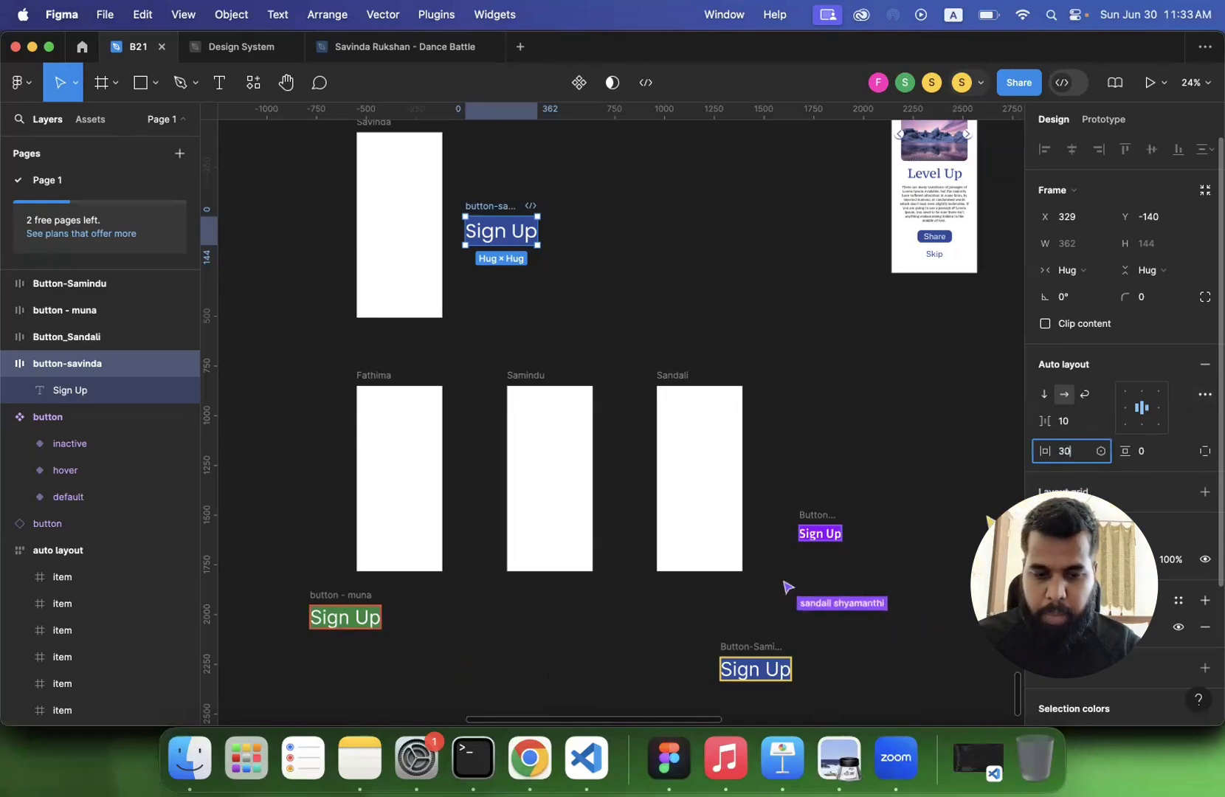
key(Return)
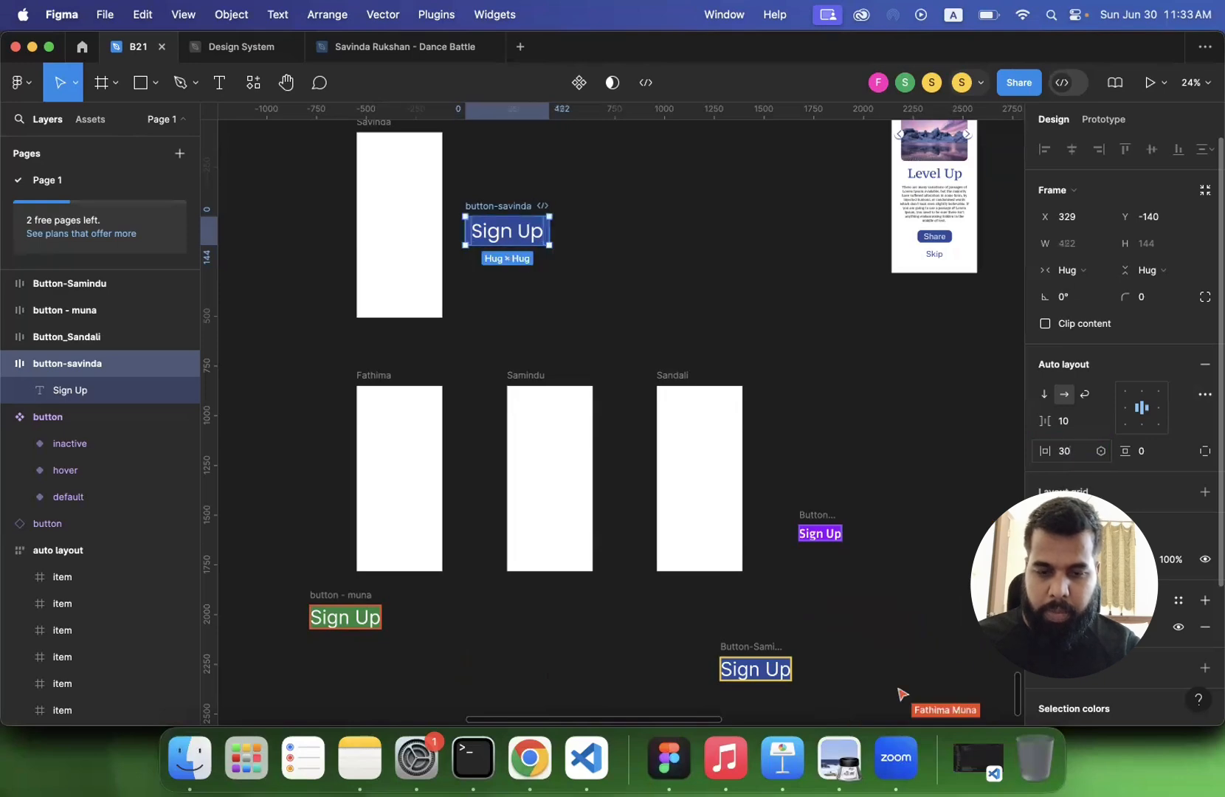
click(1156, 458)
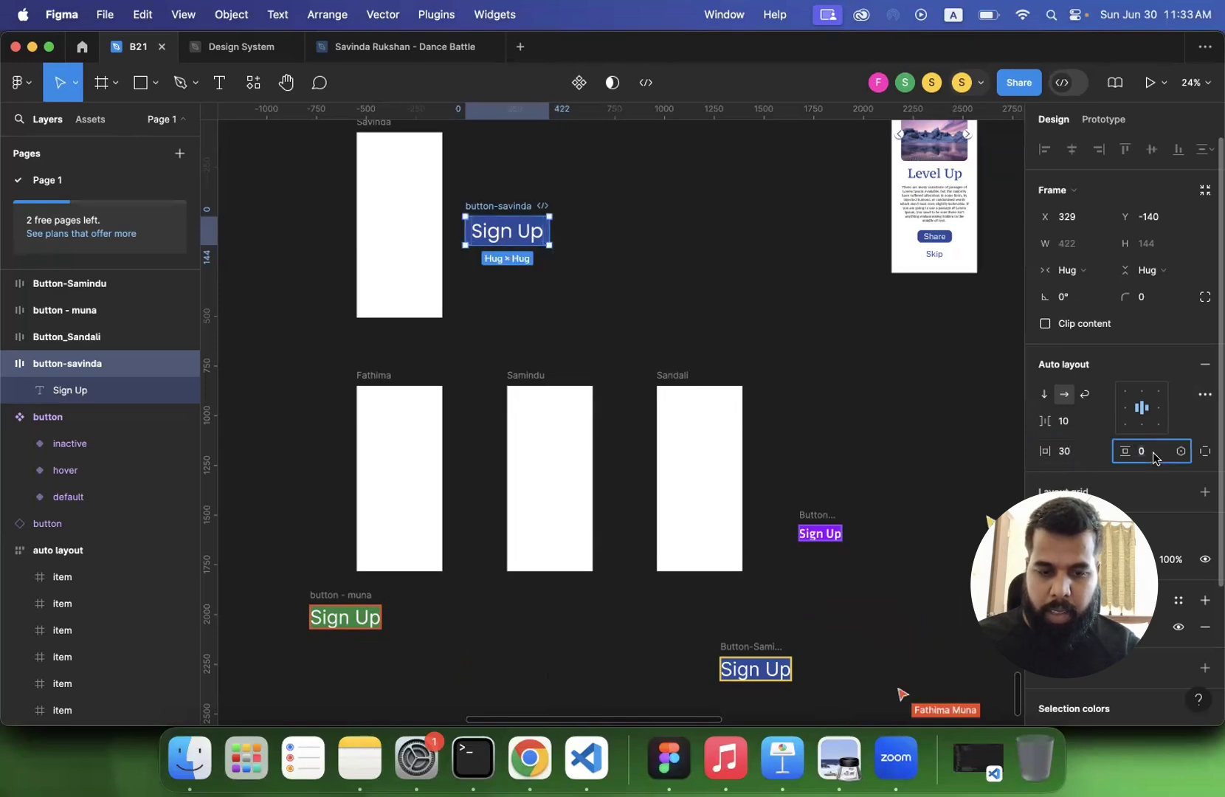
key(Return)
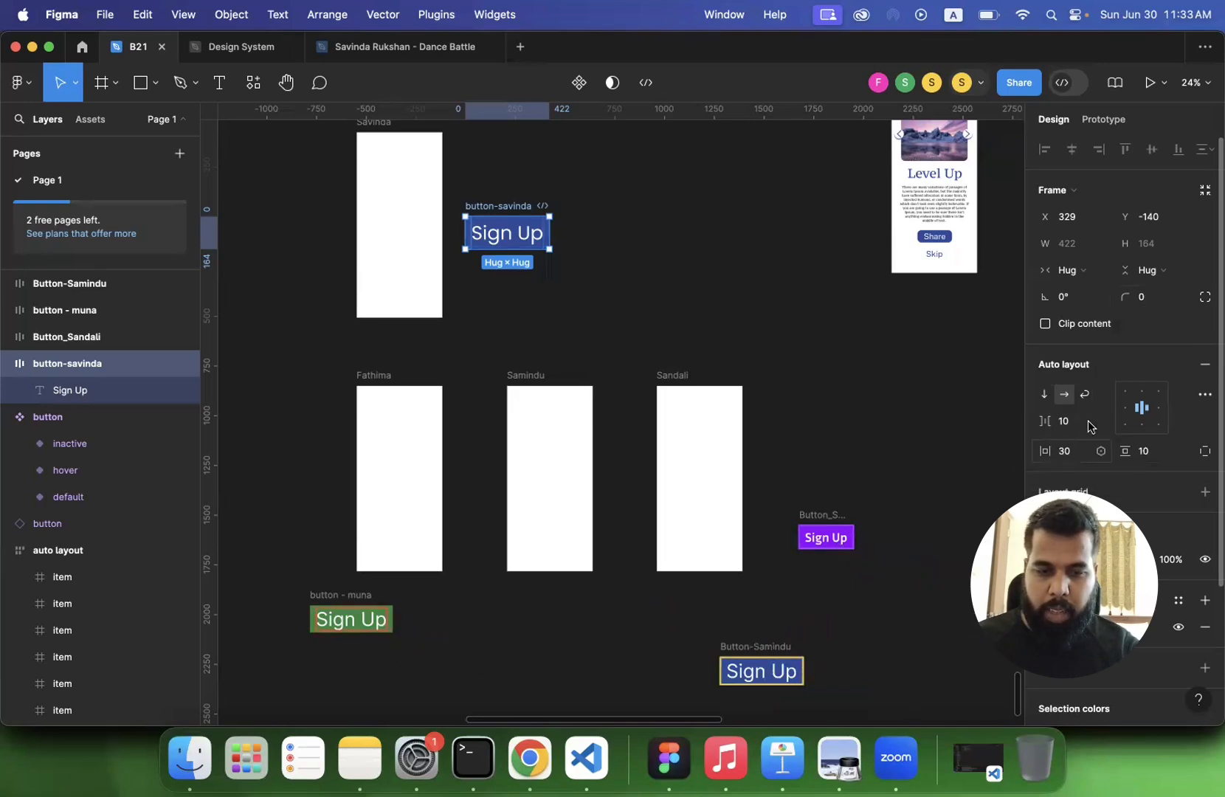
- Try a corner radius of 10 on the instructor's button frame, and settle on 15
click(1143, 297)
text(1)
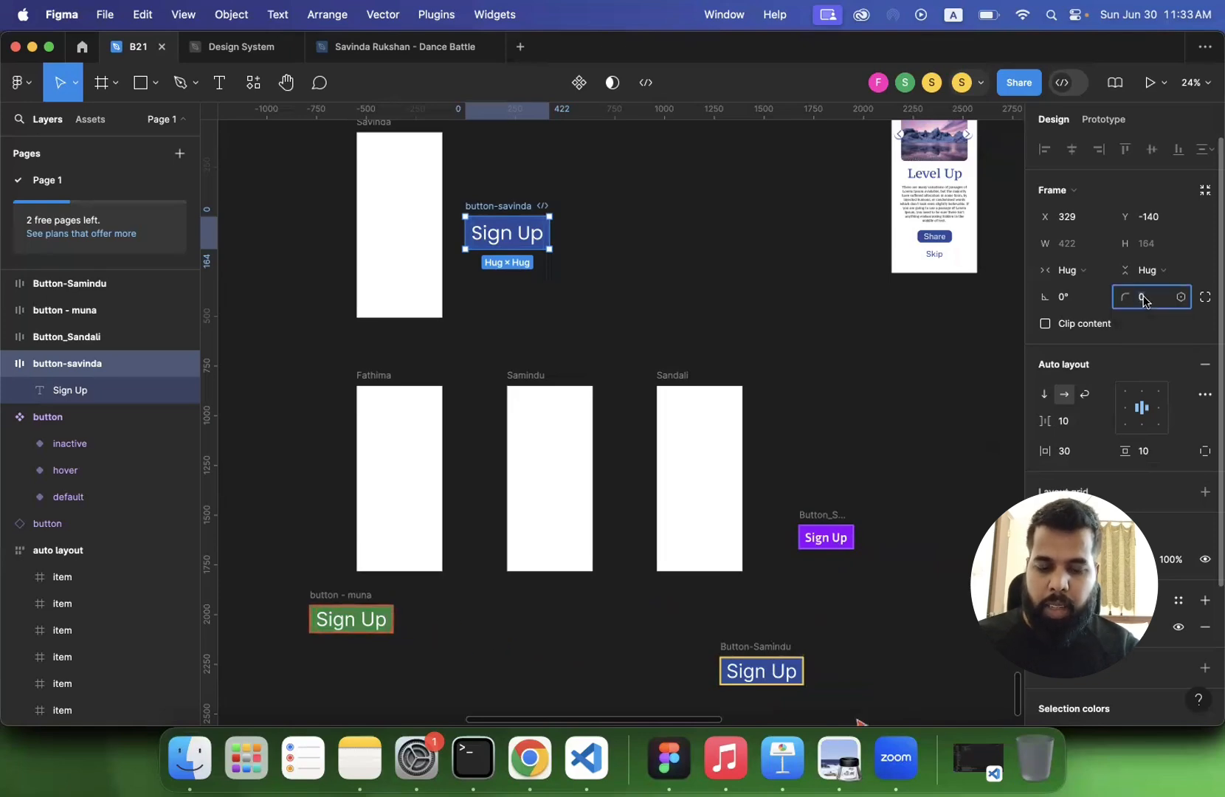
text(0)
key(Return)
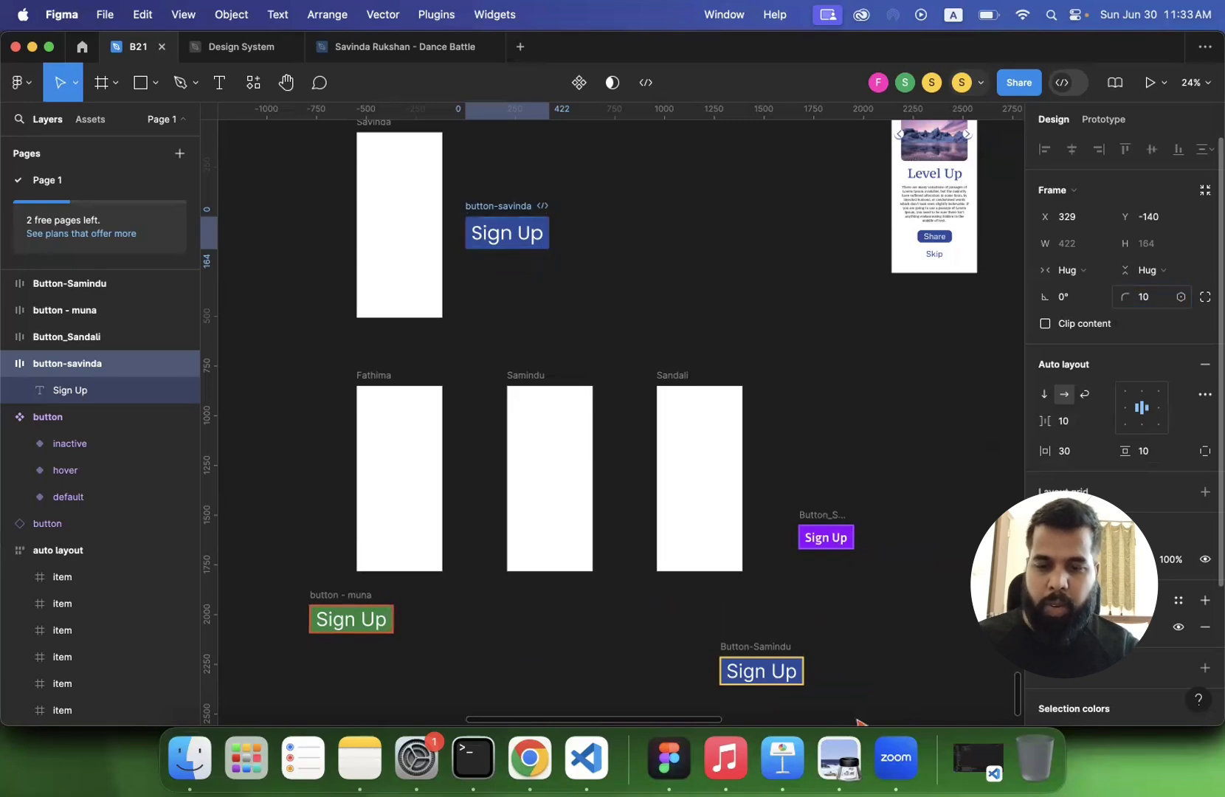
click(1150, 296)
text(15)
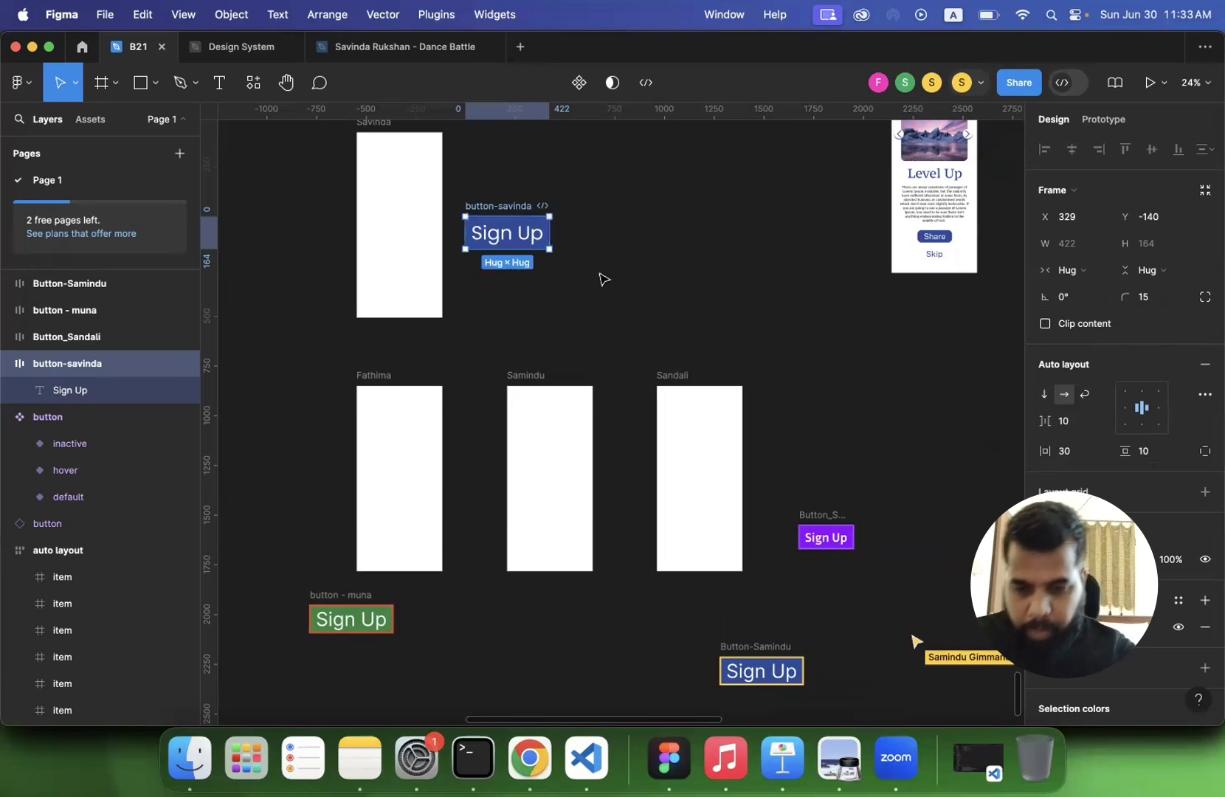
click(603, 276)
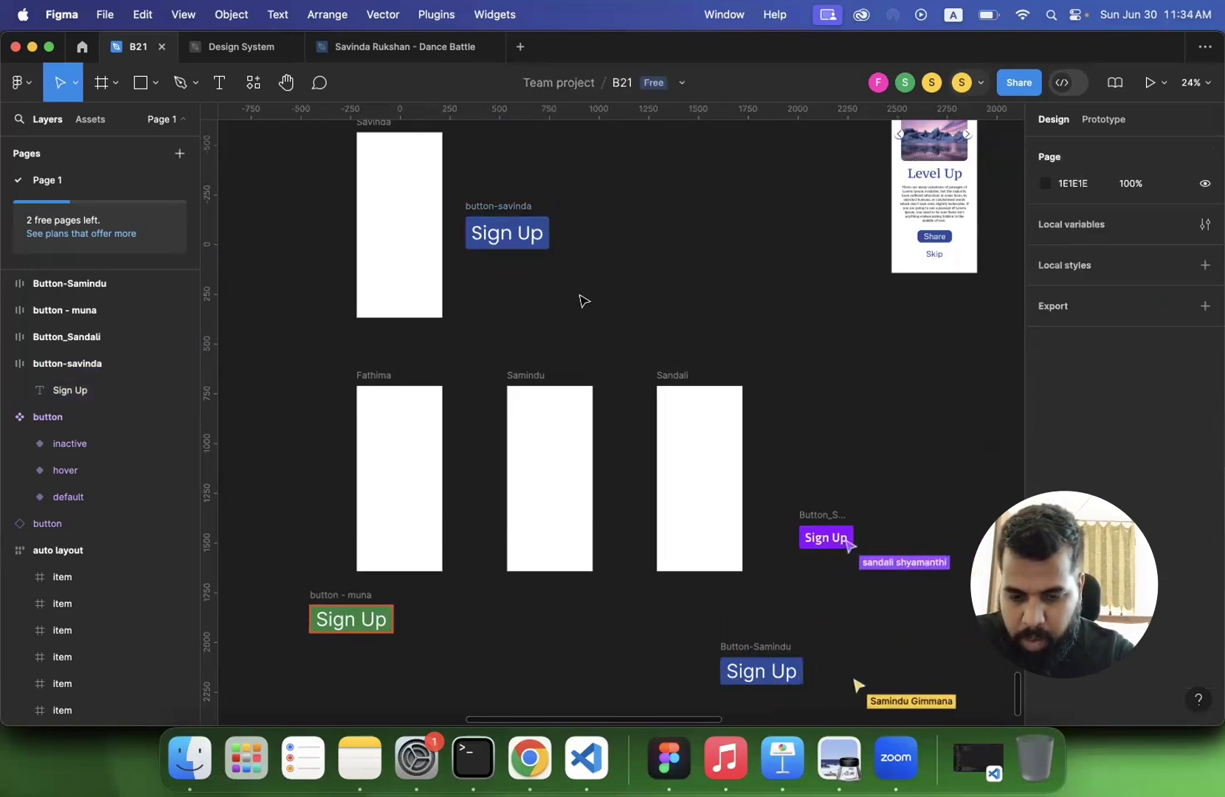
- Replace the Sign Up text in the instructor's blue button with "Get Started"
scroll(584, 301, up, 2)
scroll(584, 301, left, 1)
scroll(584, 301, down, 1)
scroll(583, 301, down, 1)
scroll(584, 302, left, 1)
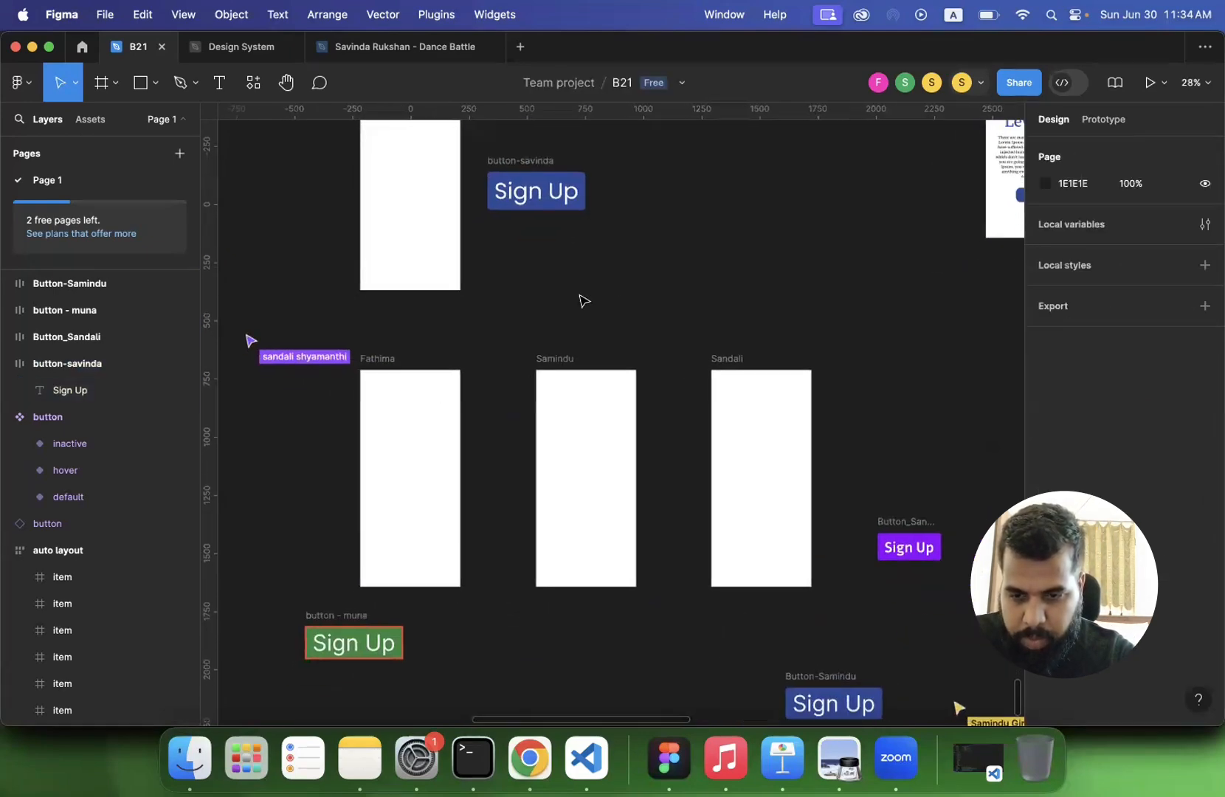
scroll(584, 302, up, 1)
scroll(583, 301, right, 1)
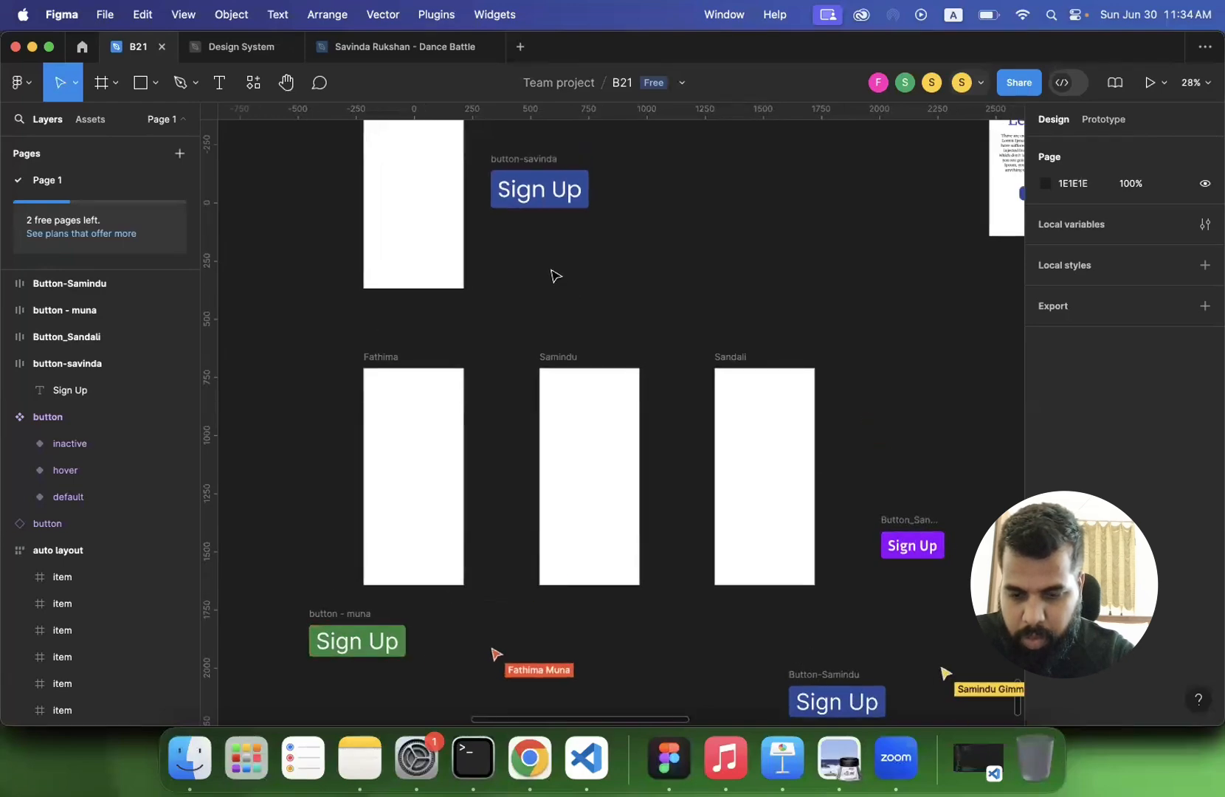
click(541, 200)
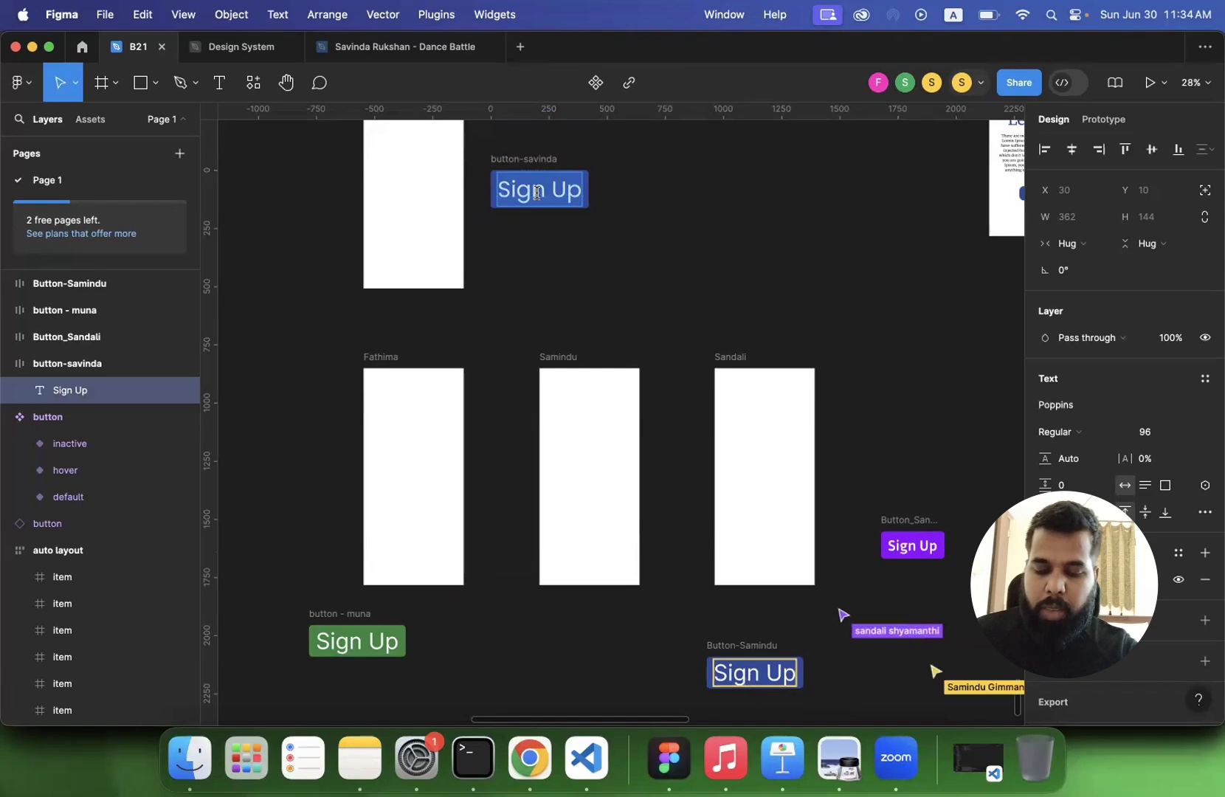
text(Get)
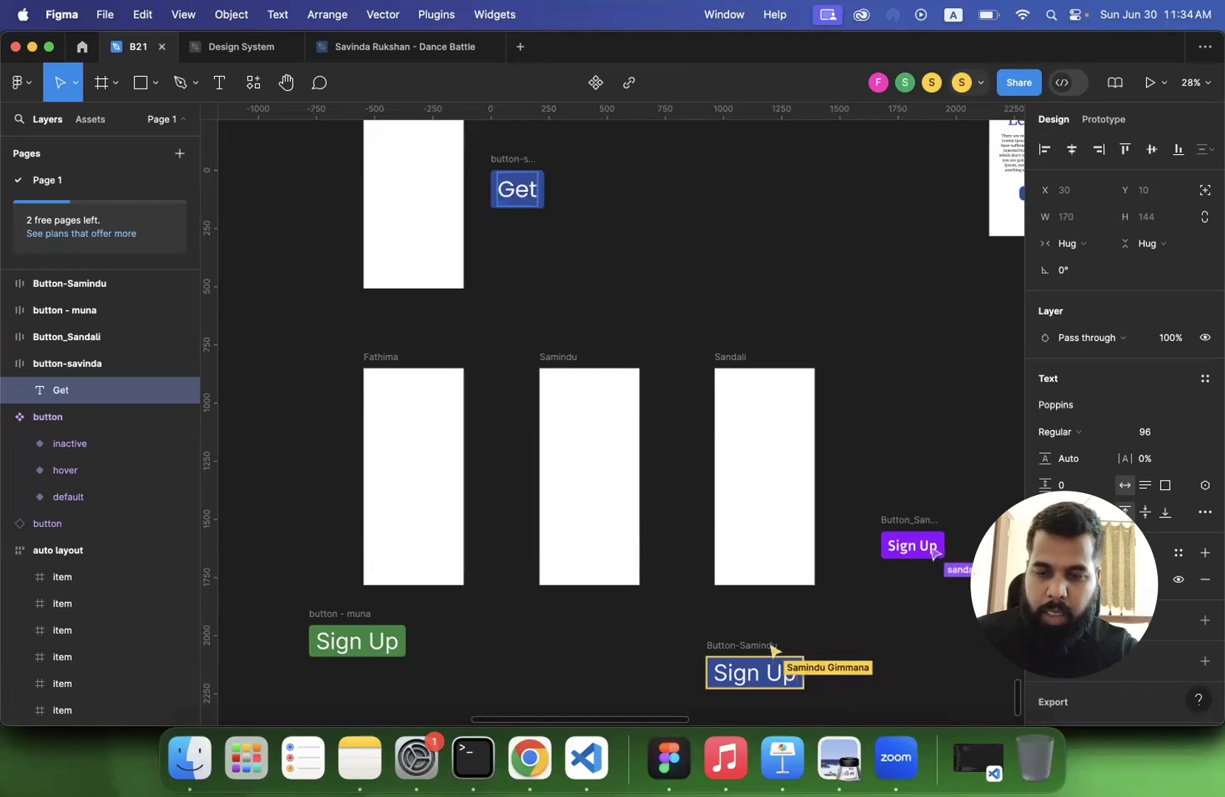
text( Started)
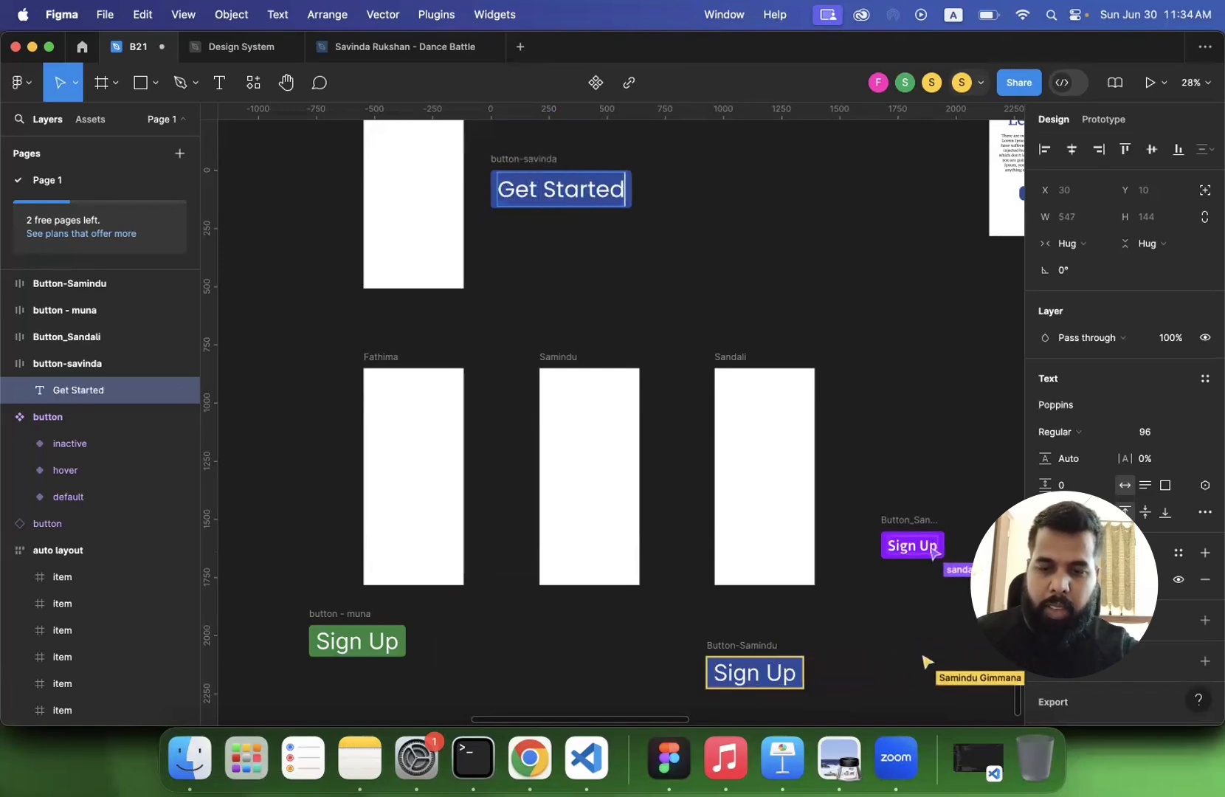
key(Escape)
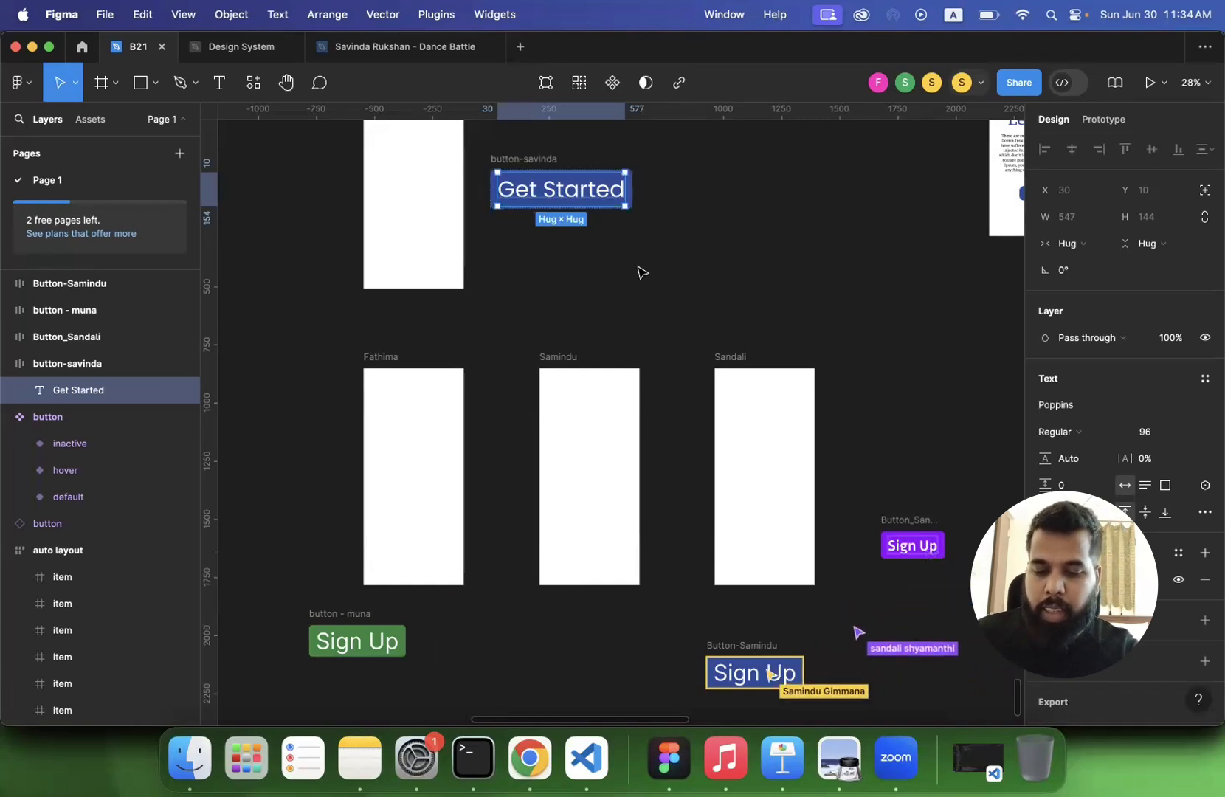
click(683, 276)
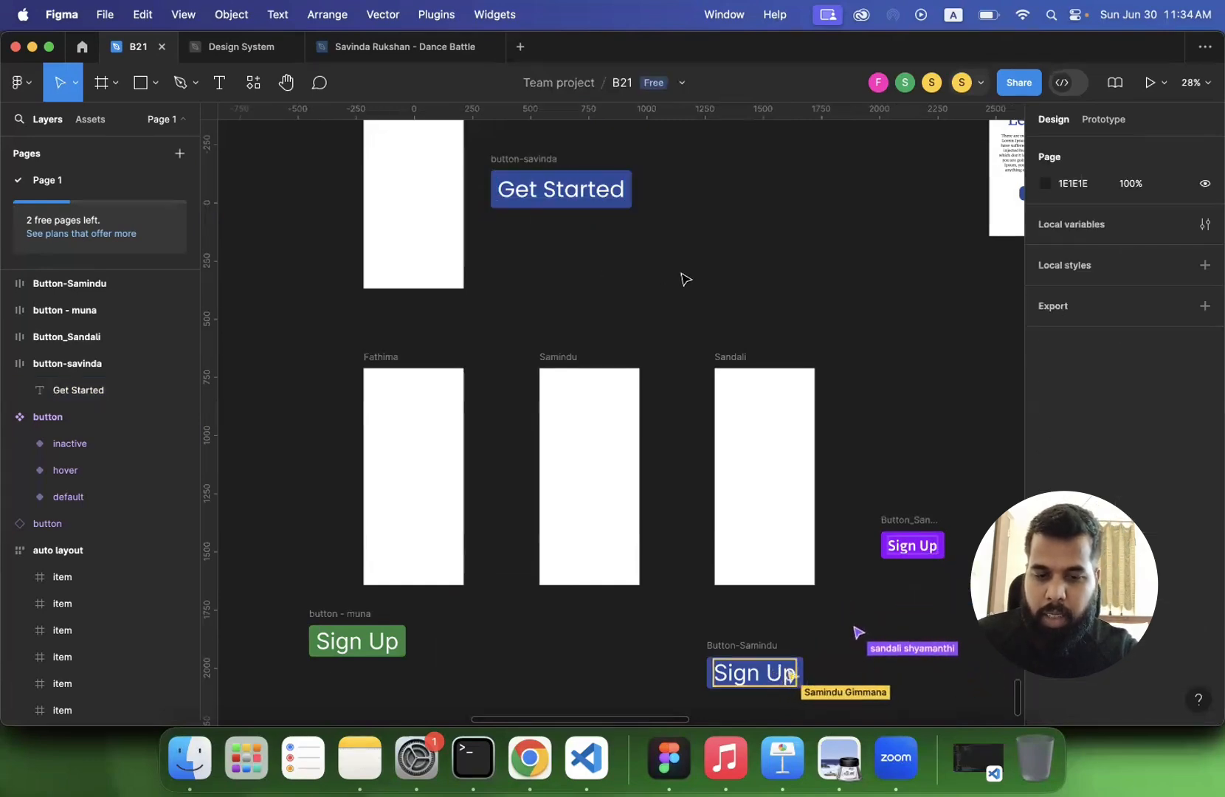
- Check the auto layout and sizing settings of the instructor's Get Started button frame
click(547, 183)
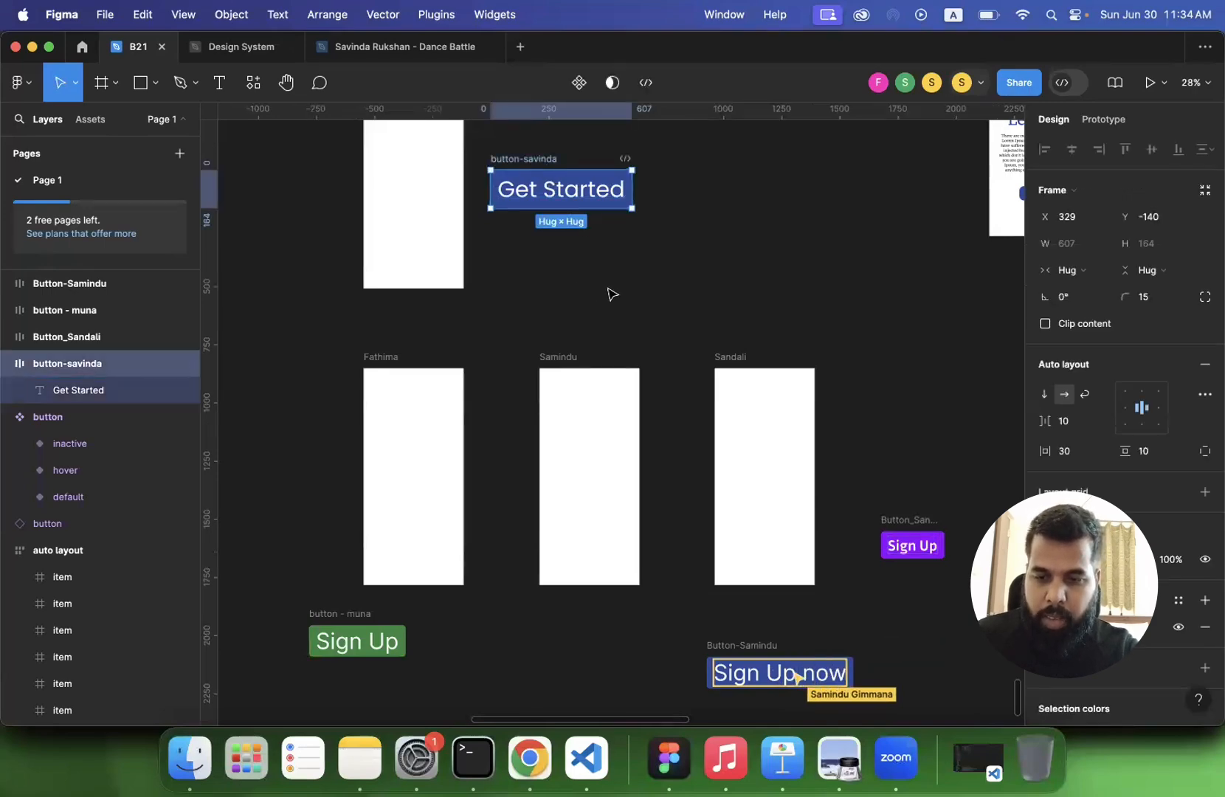
click(611, 294)
click(111, 363)
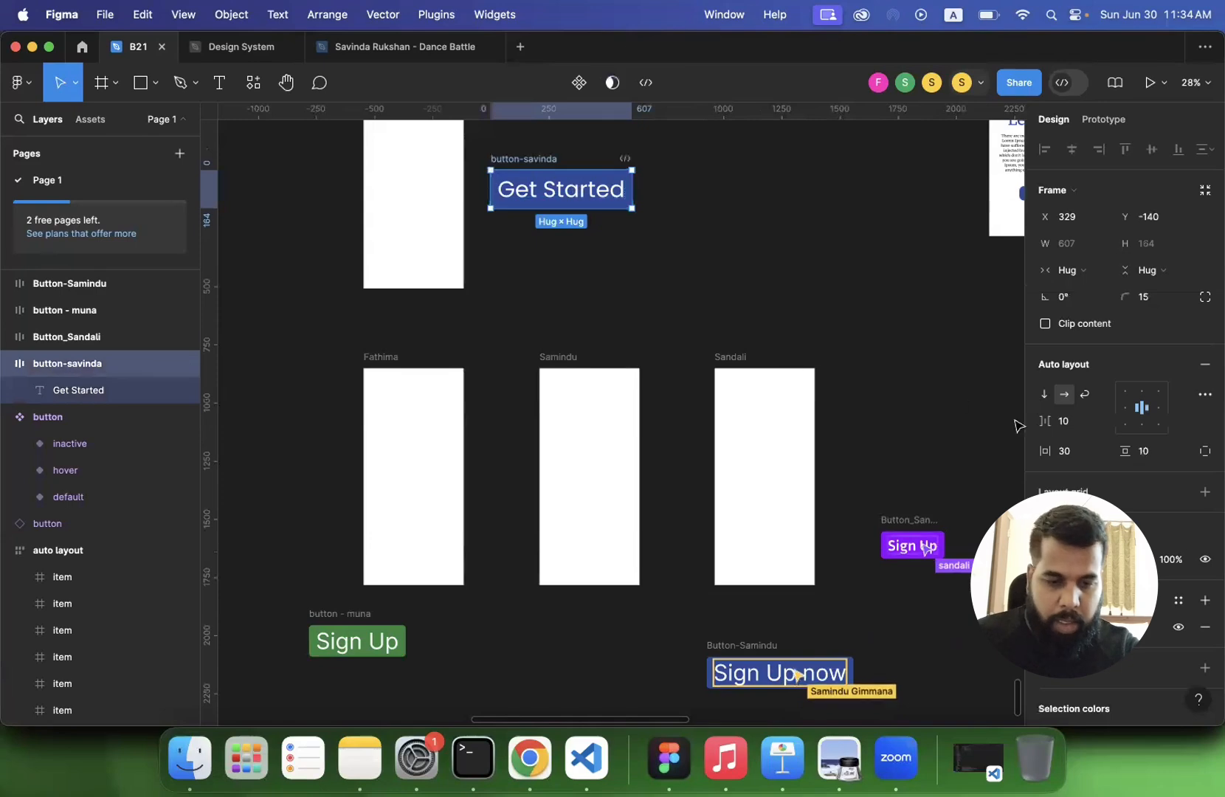
- Duplicate the instructor's blue Get Started button frame beside the original
scroll(1122, 443, down, 1)
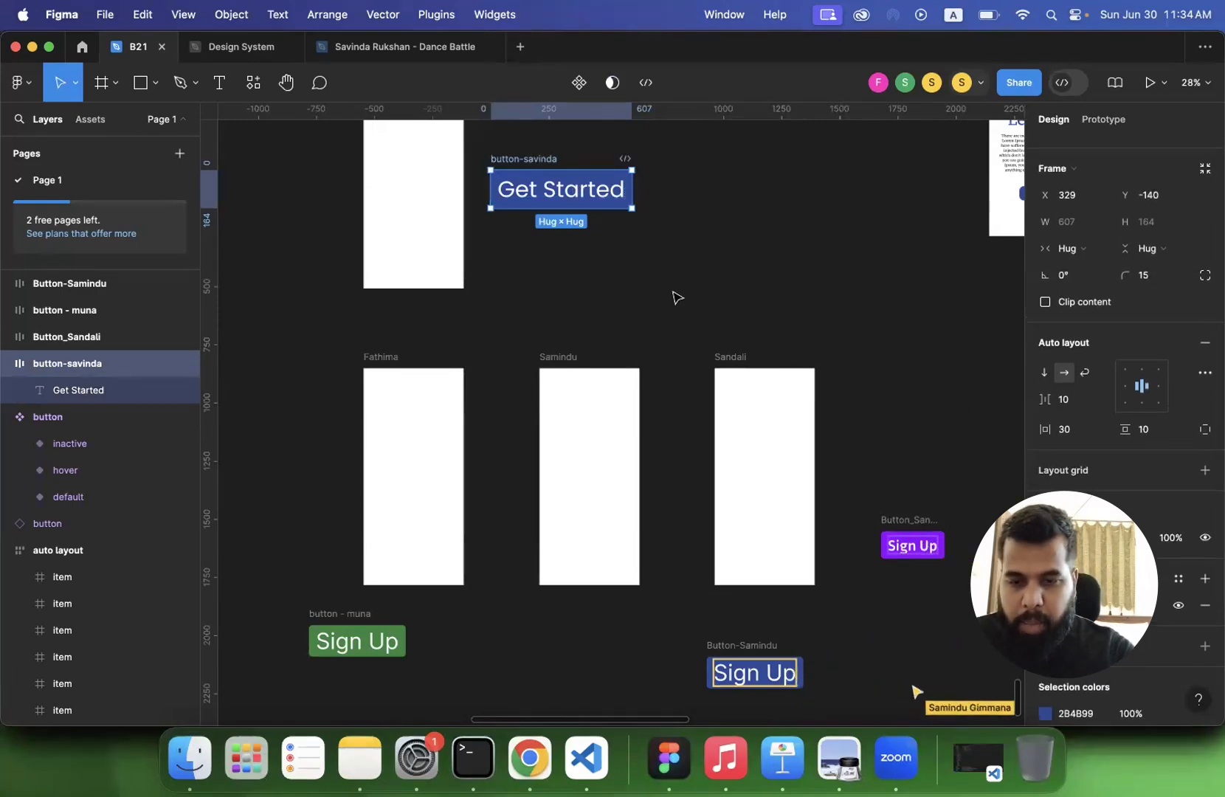
scroll(677, 298, up, 2)
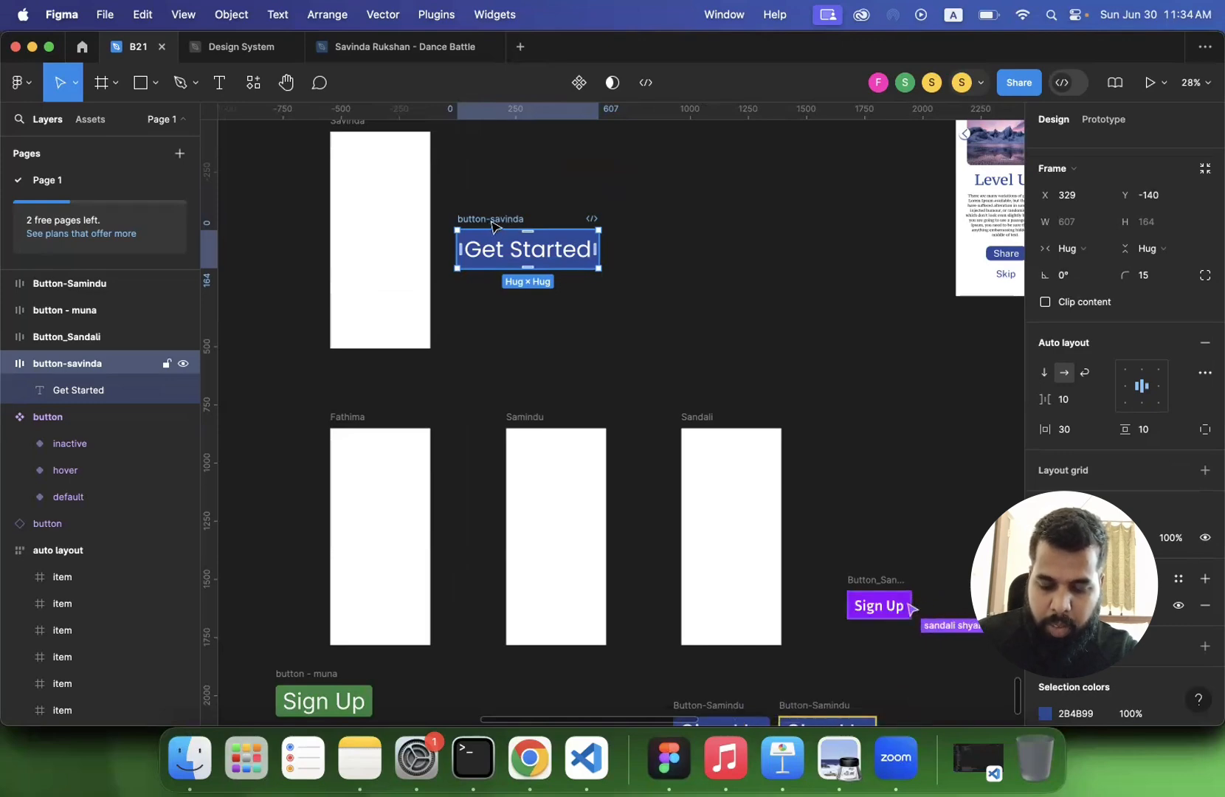
key(super+d)
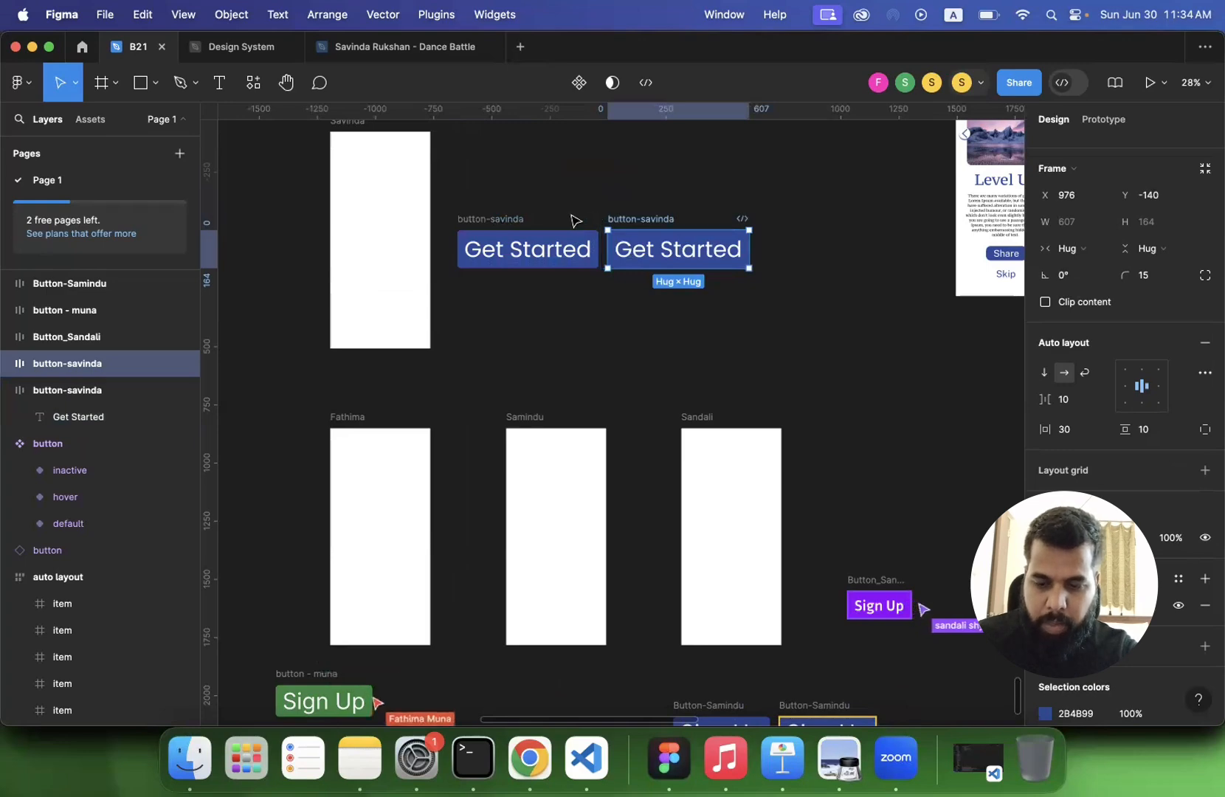
scroll(575, 221, down, 2)
scroll(576, 221, left, 2)
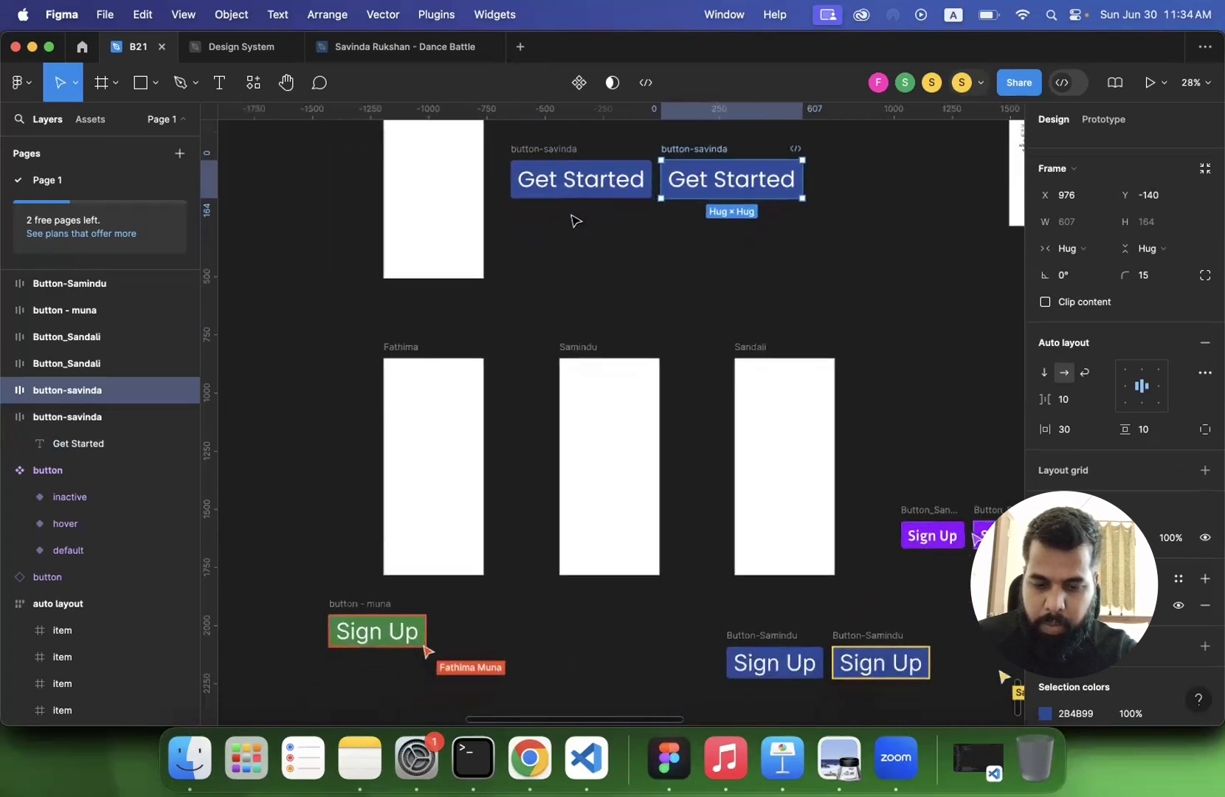
scroll(604, 238, right, 3)
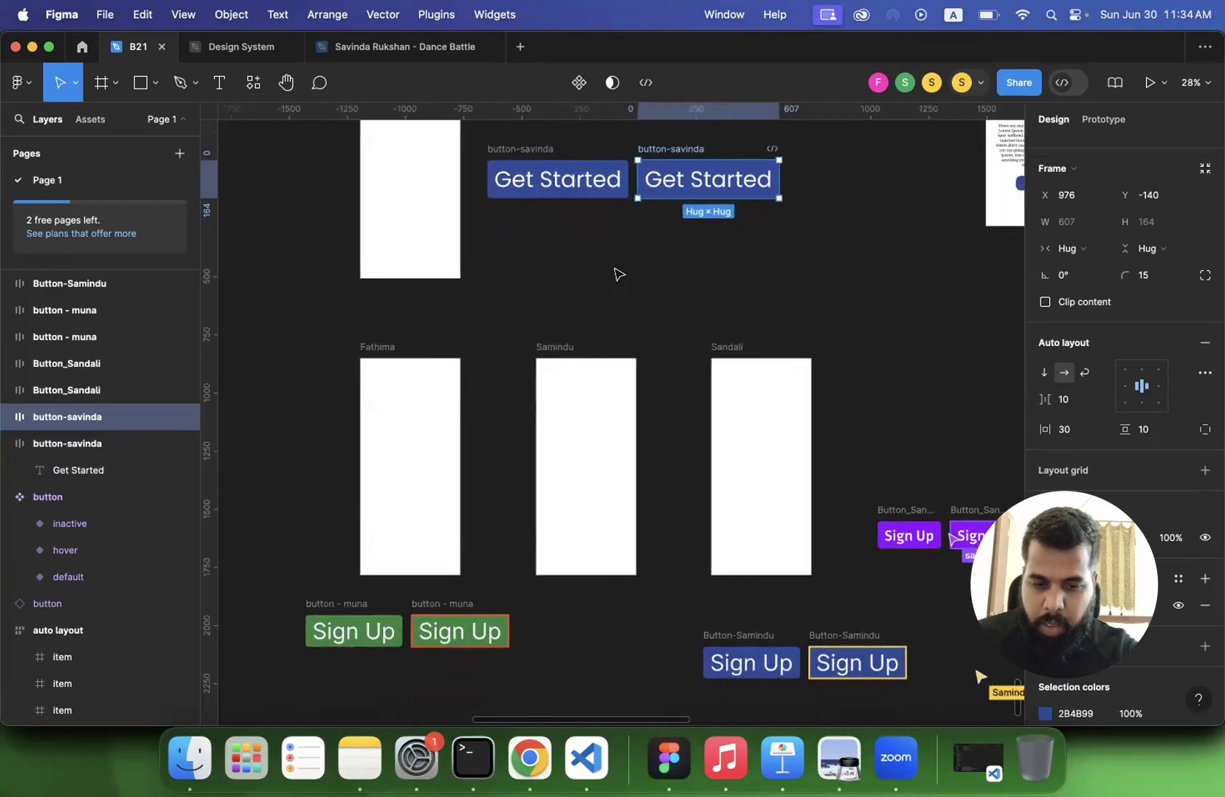
- Add the prefix "deafult-" to the layer name of the original Get Started button
scroll(621, 273, up, 1)
click(500, 175)
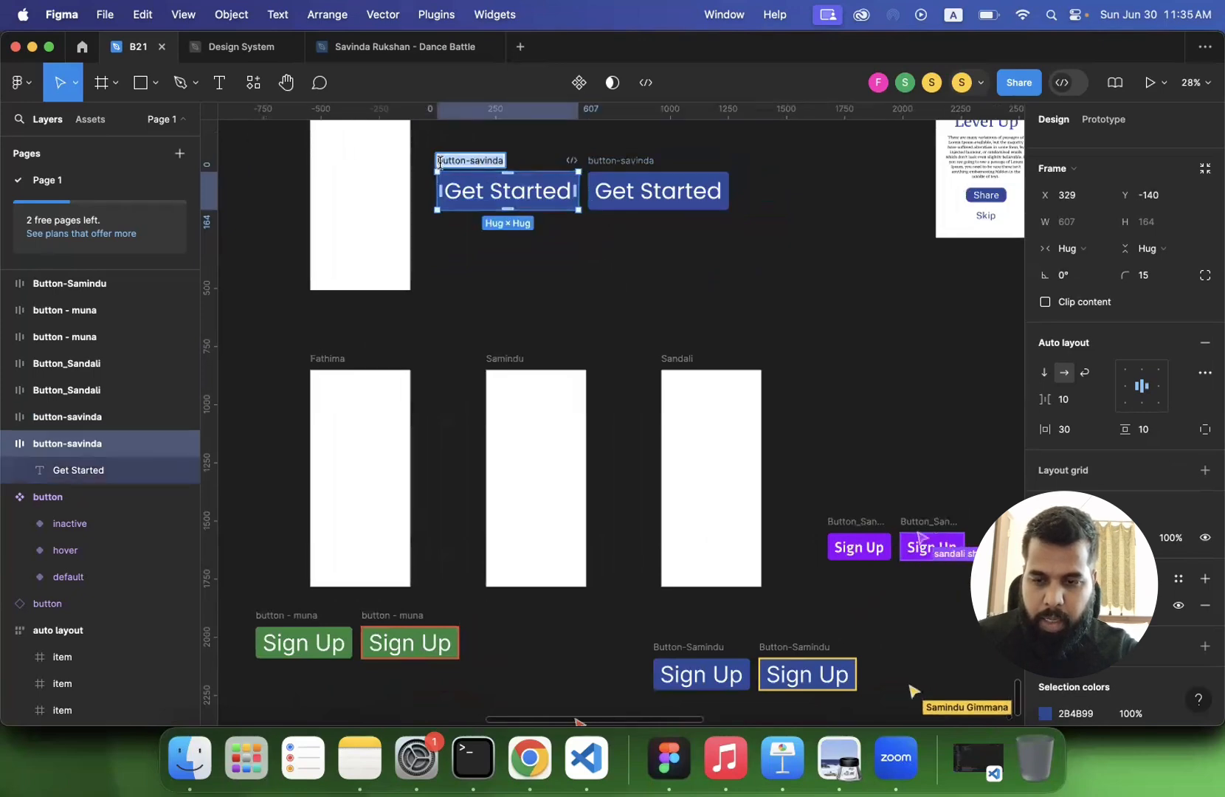
text(deafult-)
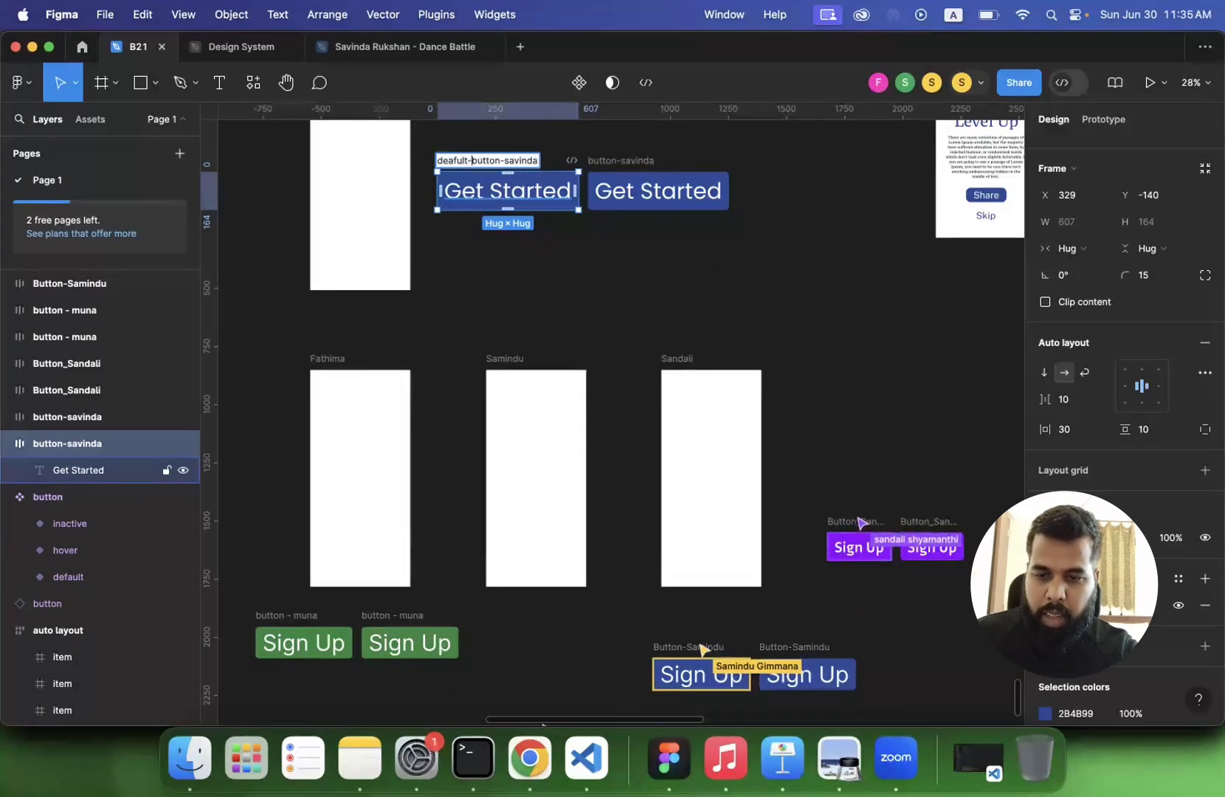
key(Return)
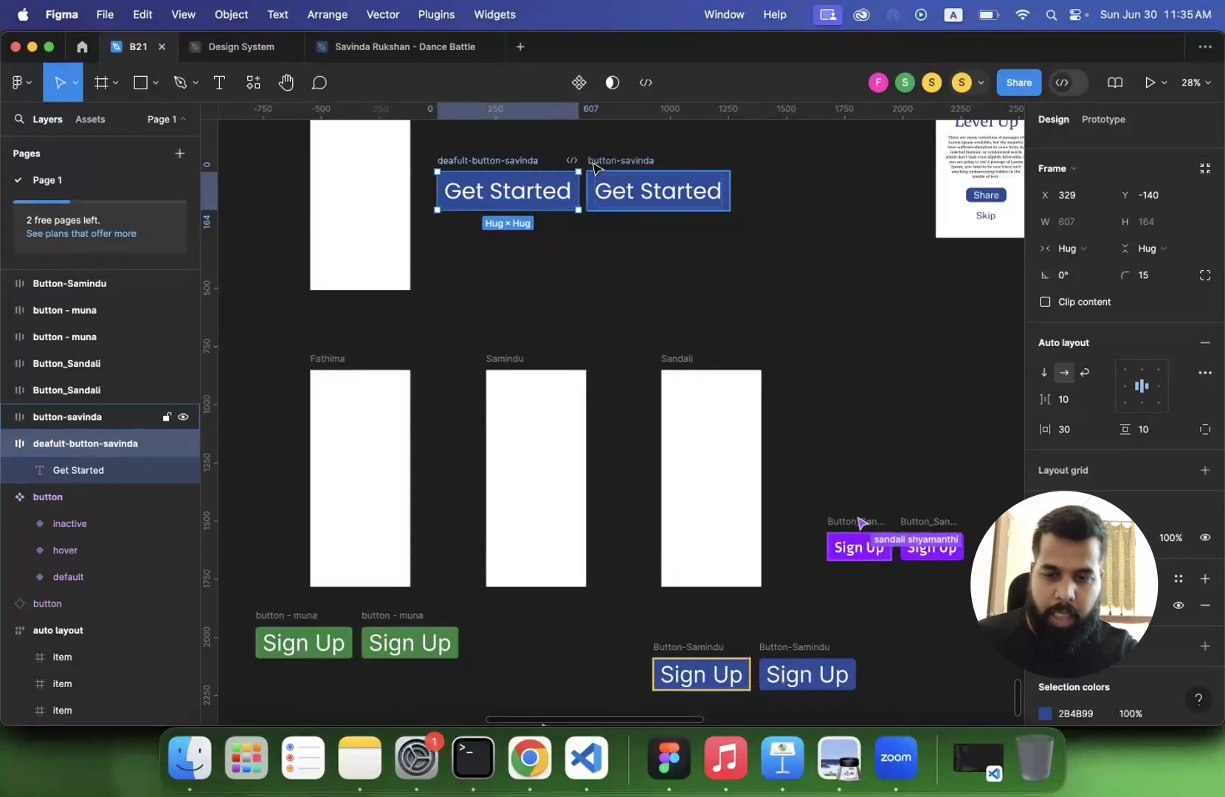
- Add the prefix "hover-" to the layer name of the duplicated Get Started button
click(597, 171)
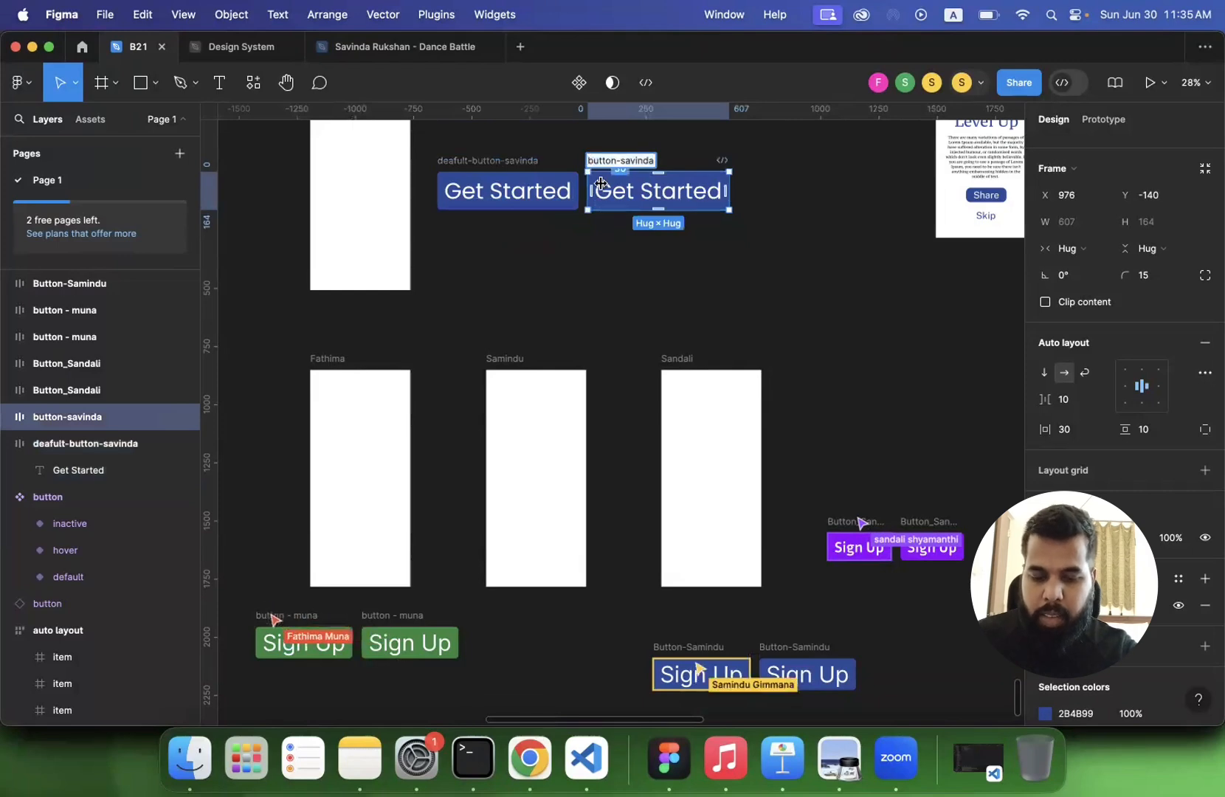
key(Left)
text(hover-)
key(Return)
click(588, 301)
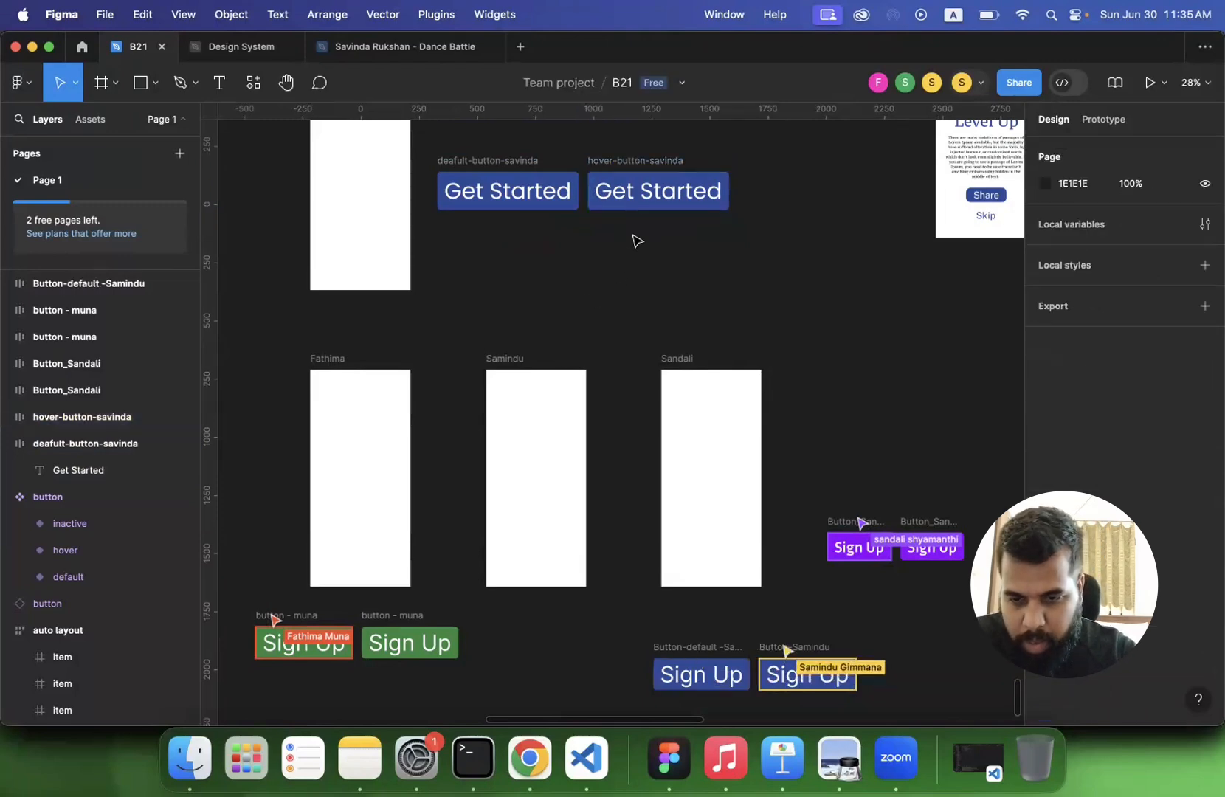
- Darken the hover Get Started button's fill to the deep blue 082875
click(631, 191)
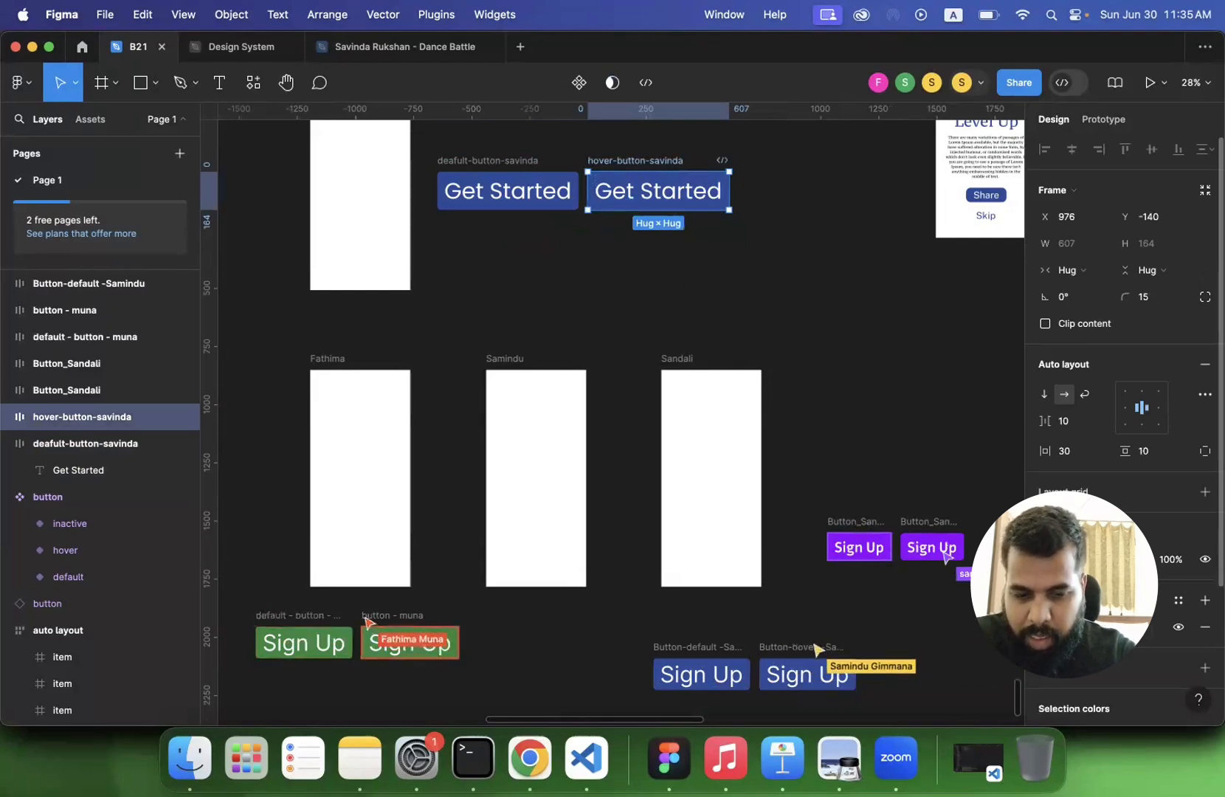
click(1045, 627)
drag(989, 410, 1012, 411)
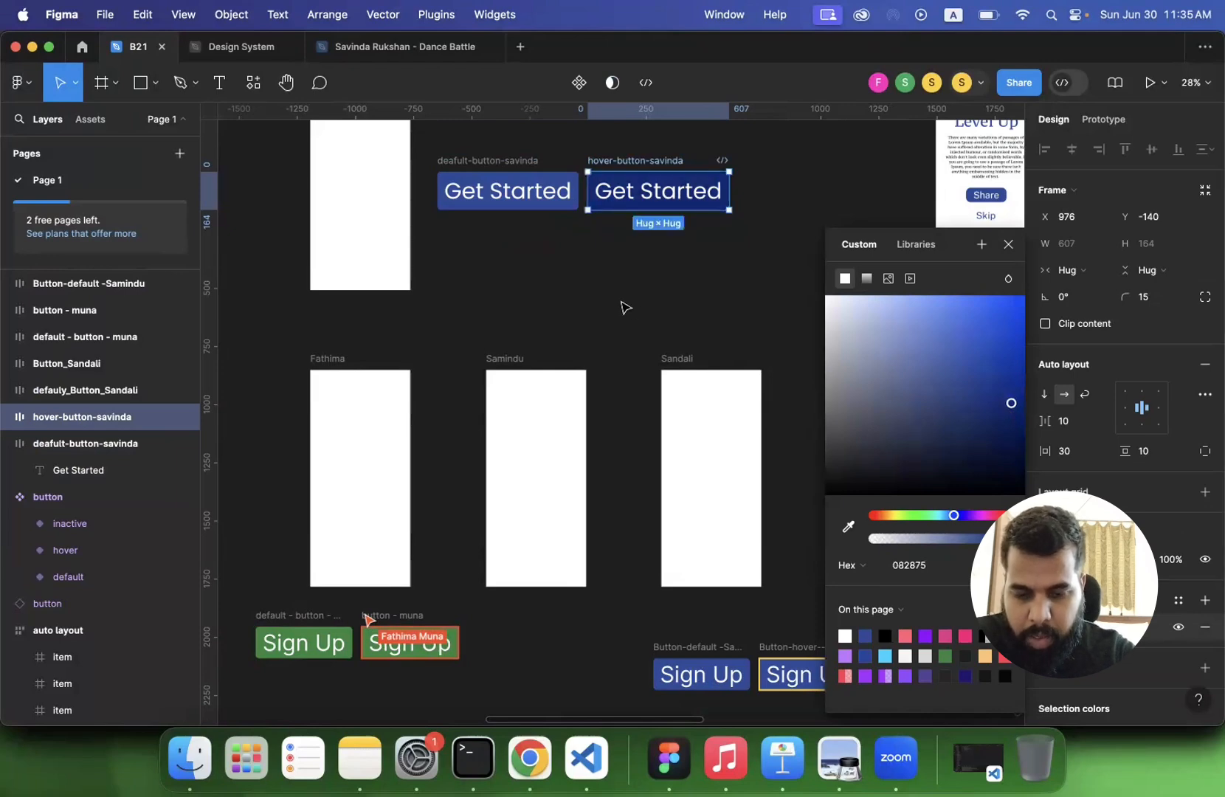
click(624, 304)
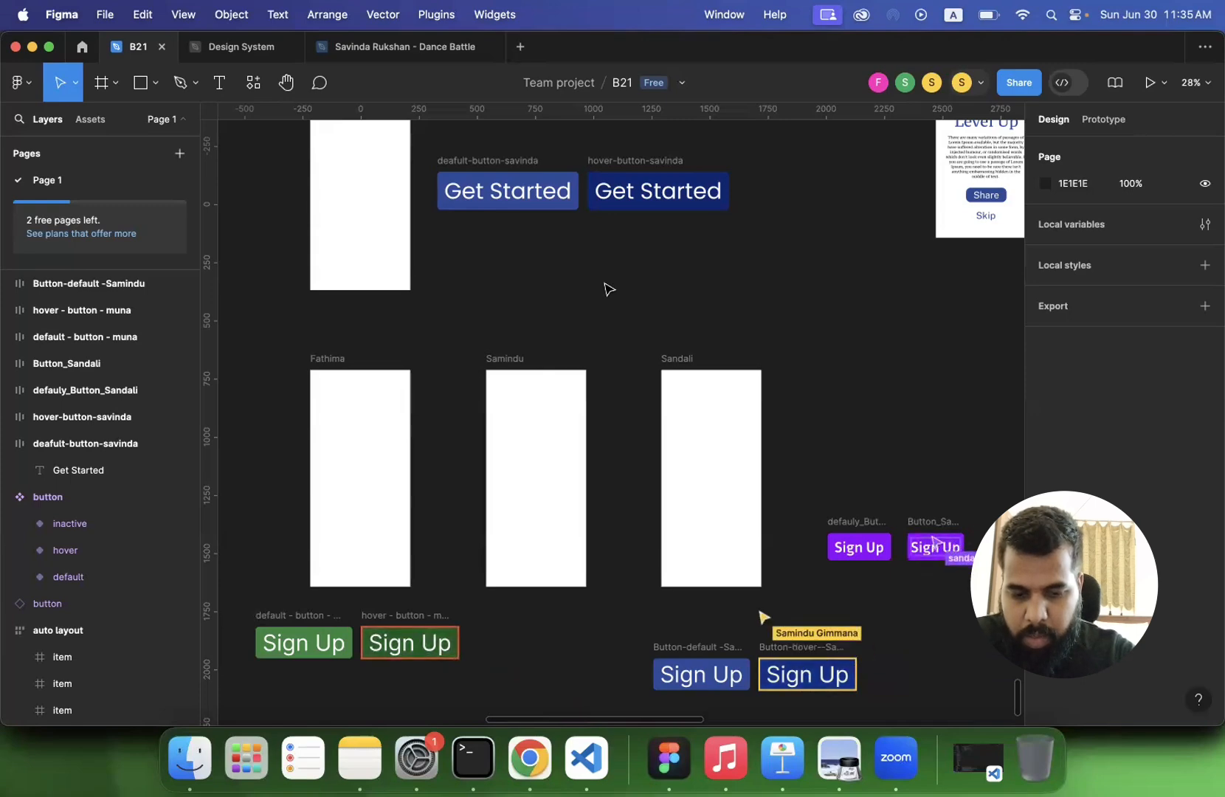
scroll(605, 289, up, 2)
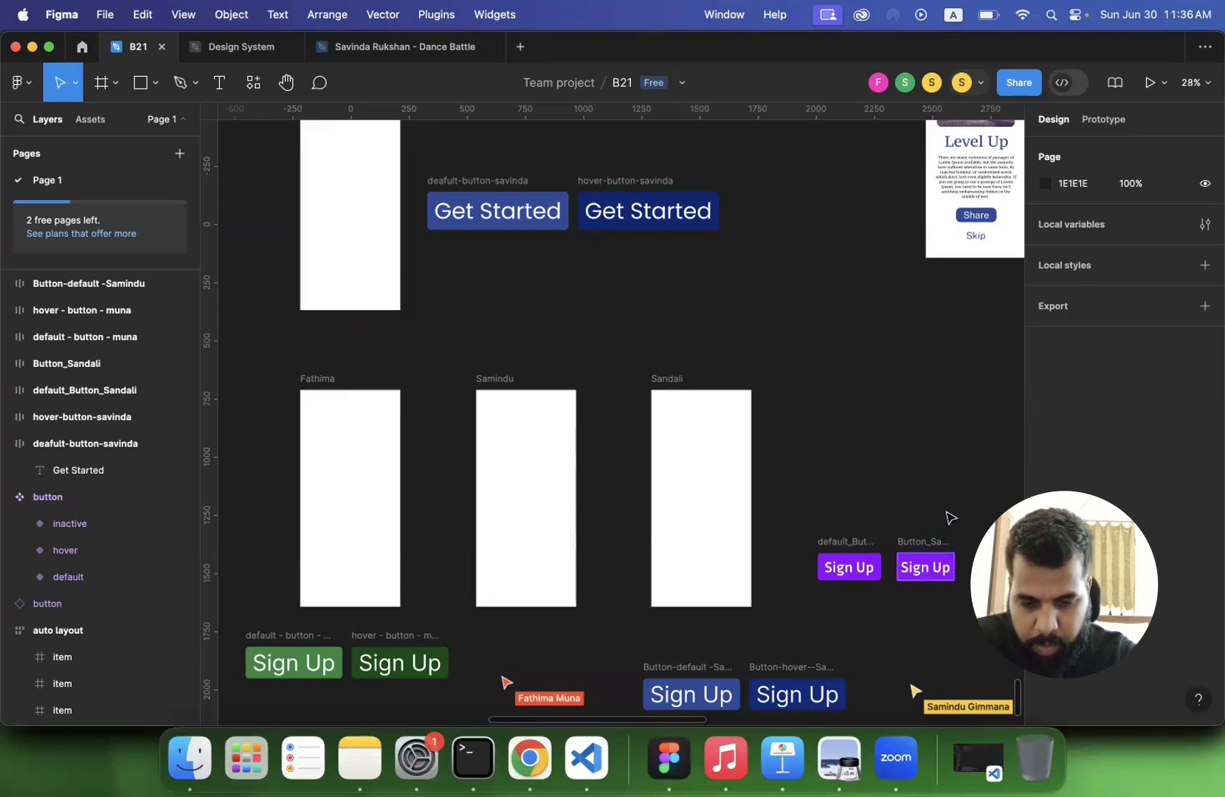
click(932, 543)
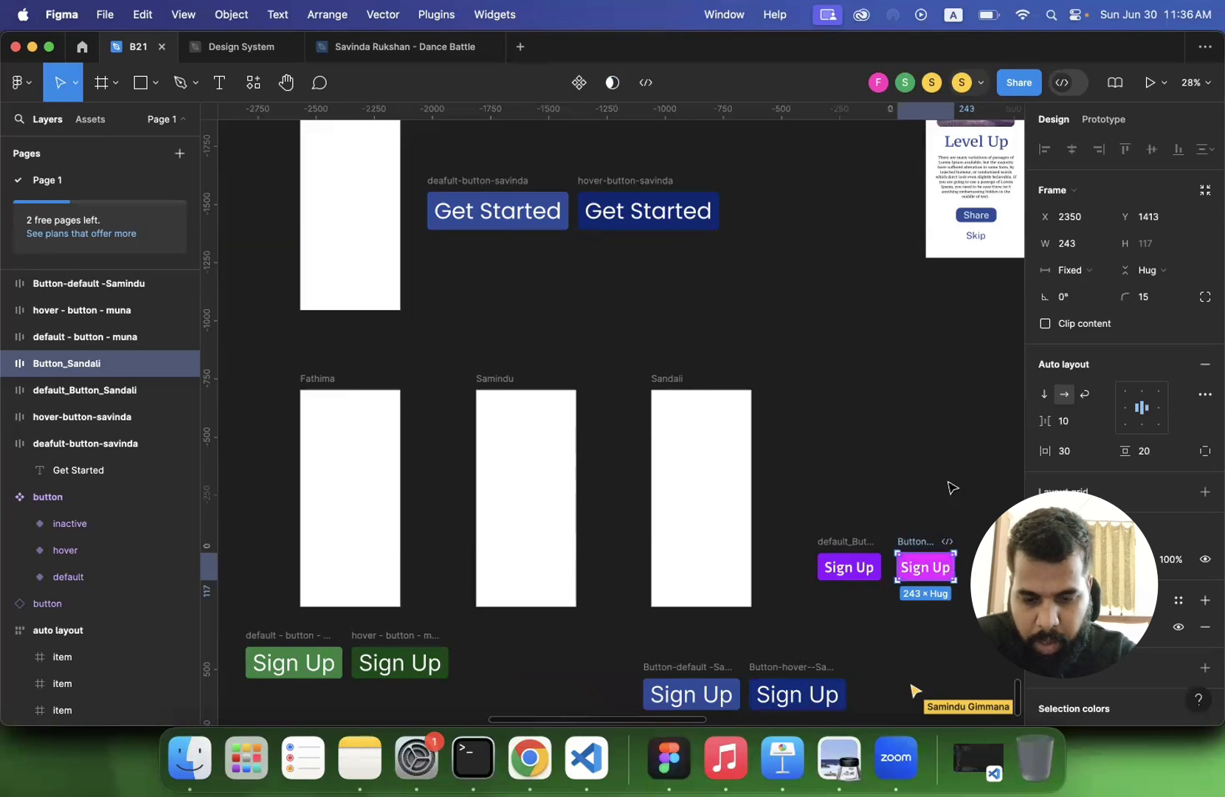
click(903, 437)
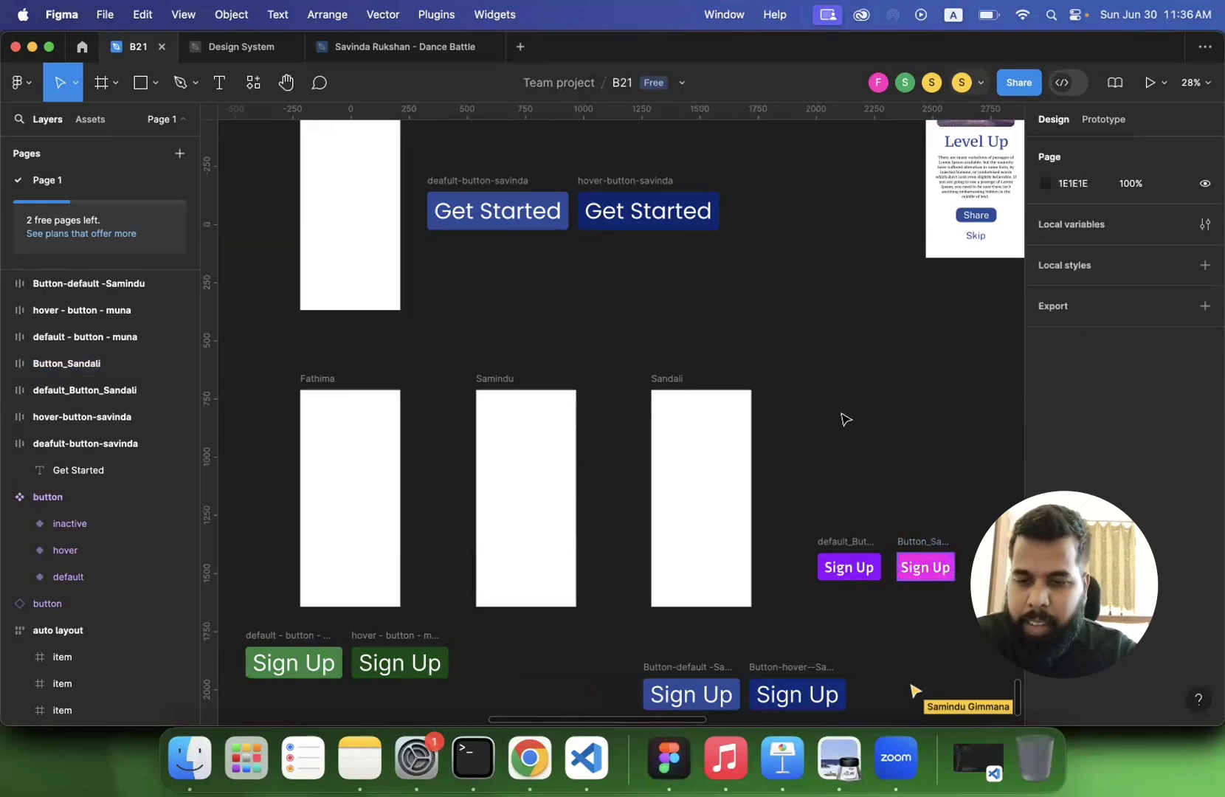
- Combine the instructor's default and hover Get Started buttons into a component set
scroll(846, 419, up, 1)
scroll(846, 419, left, 1)
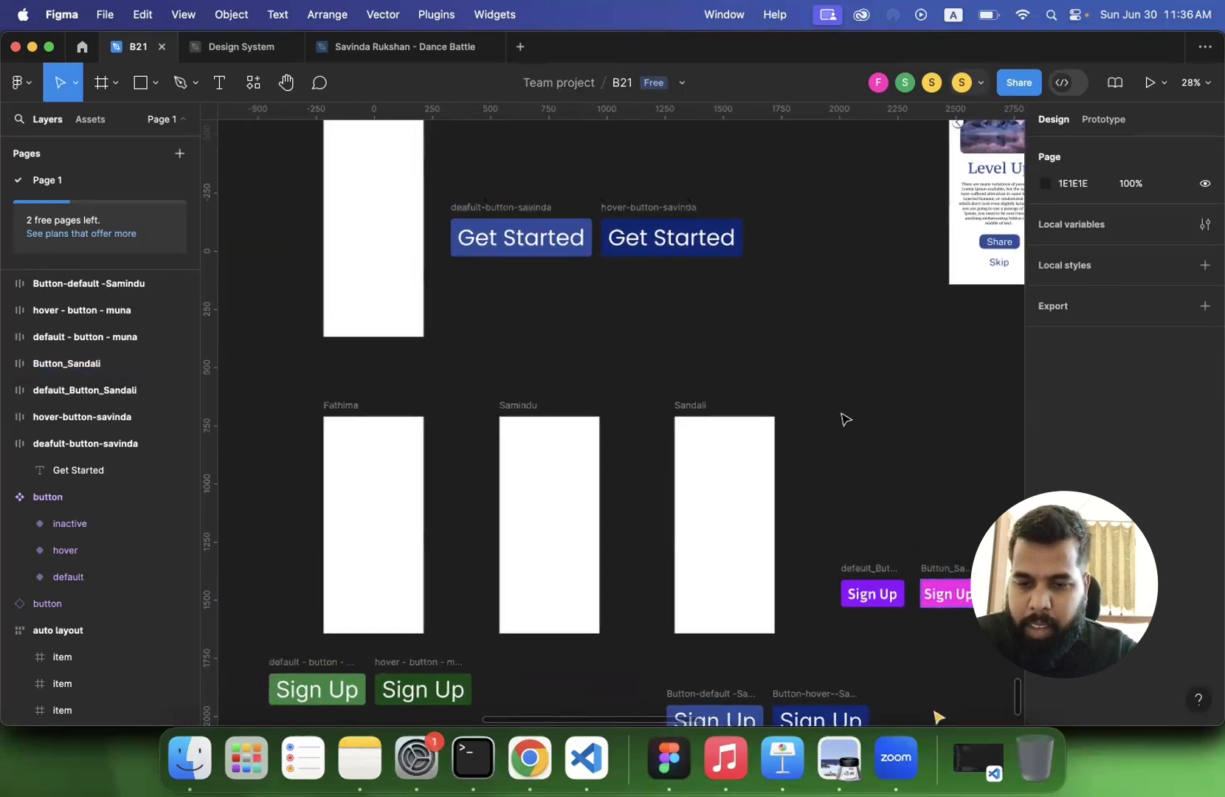
drag(435, 183, 767, 293)
click(442, 194)
drag(440, 193, 791, 304)
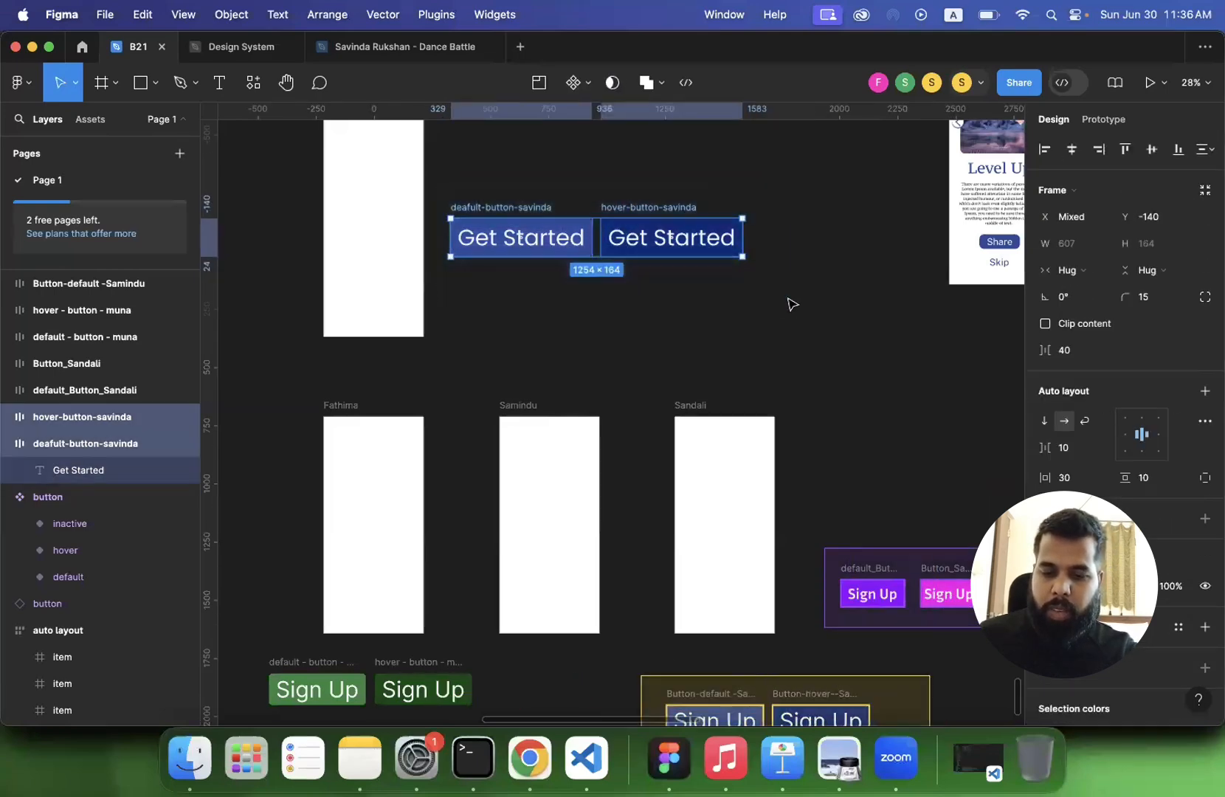
scroll(791, 304, down, 3)
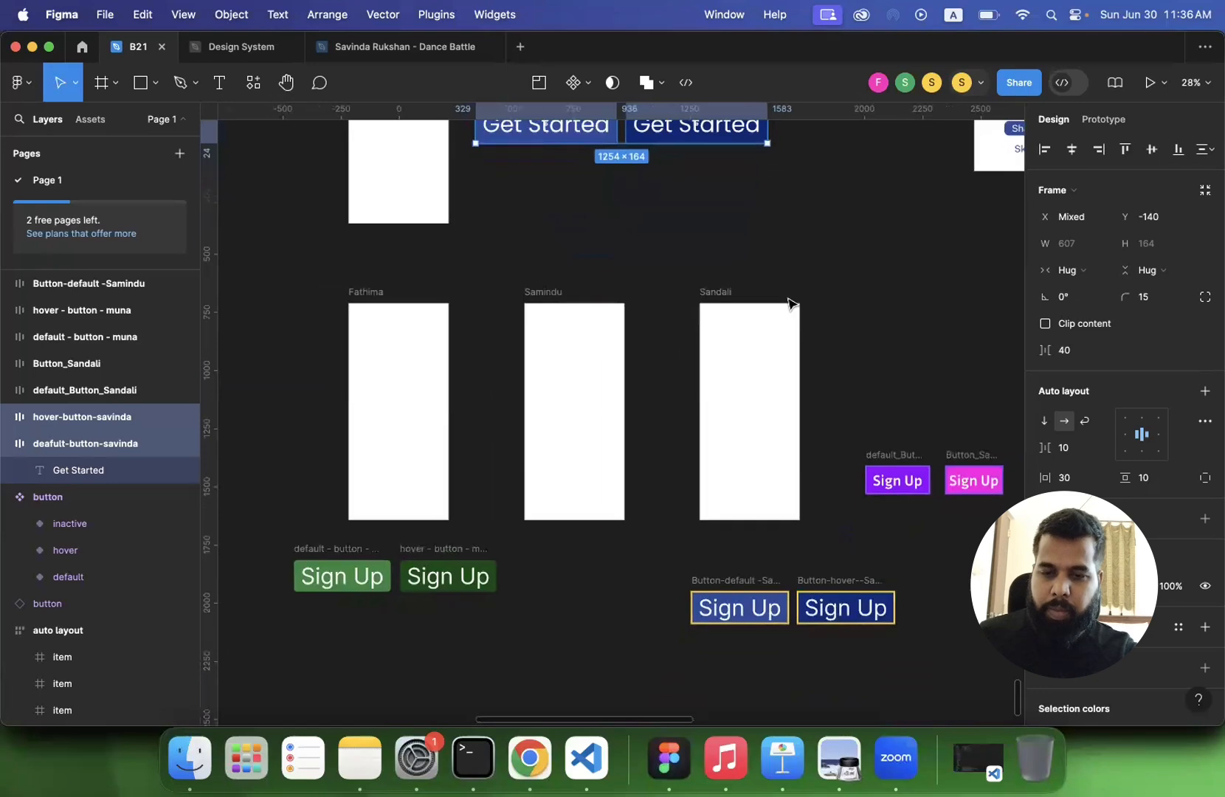
scroll(791, 304, up, 2)
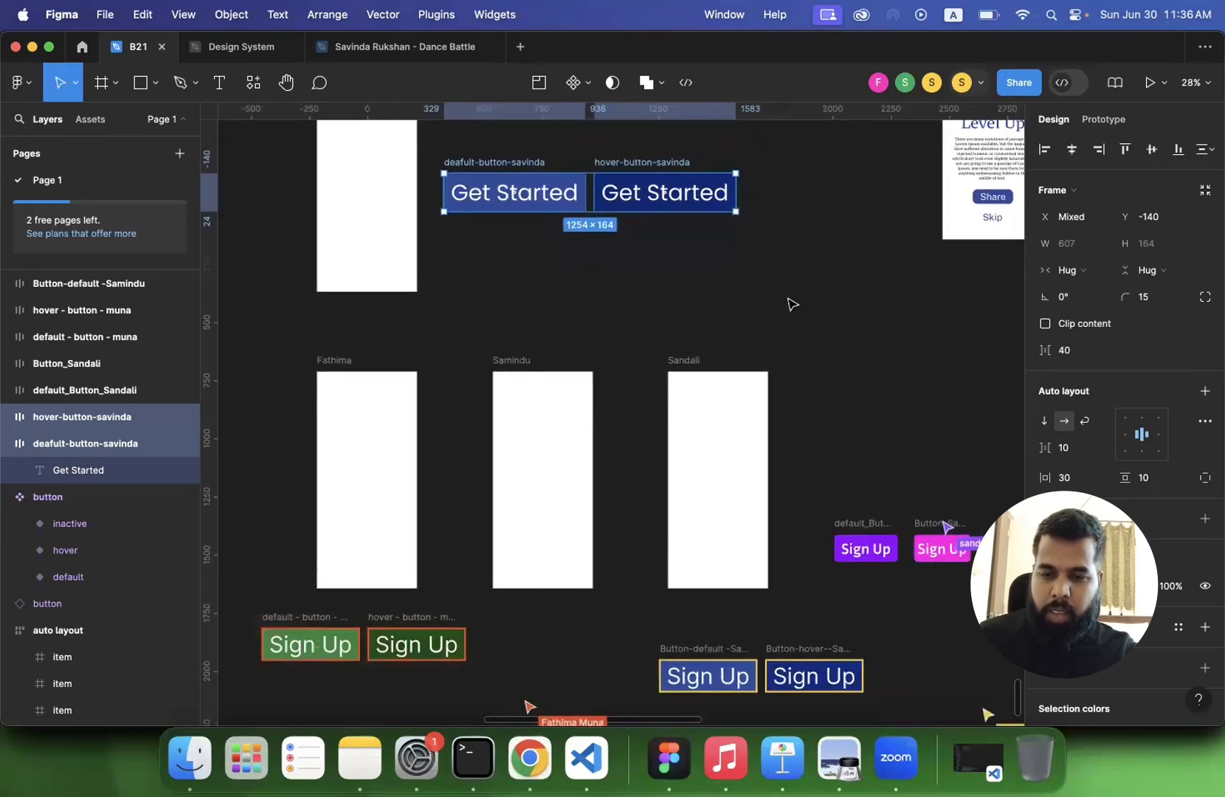
click(589, 83)
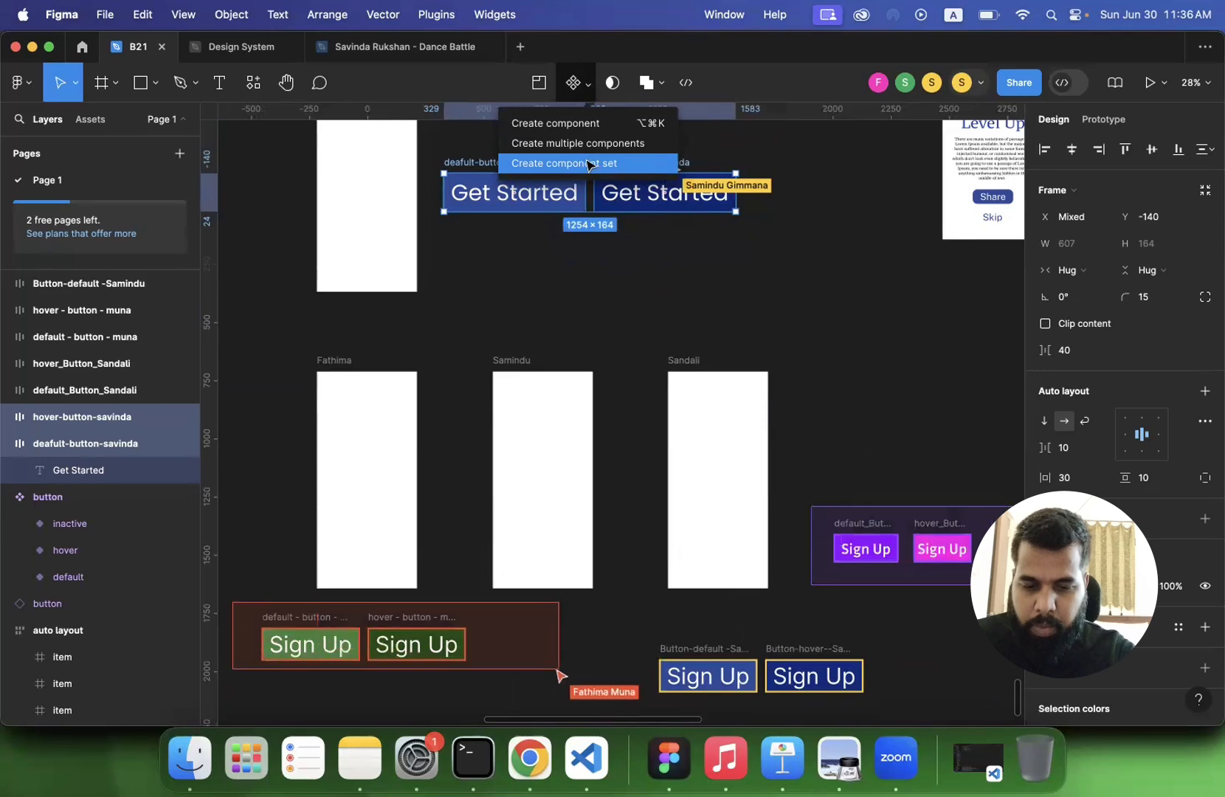
click(589, 163)
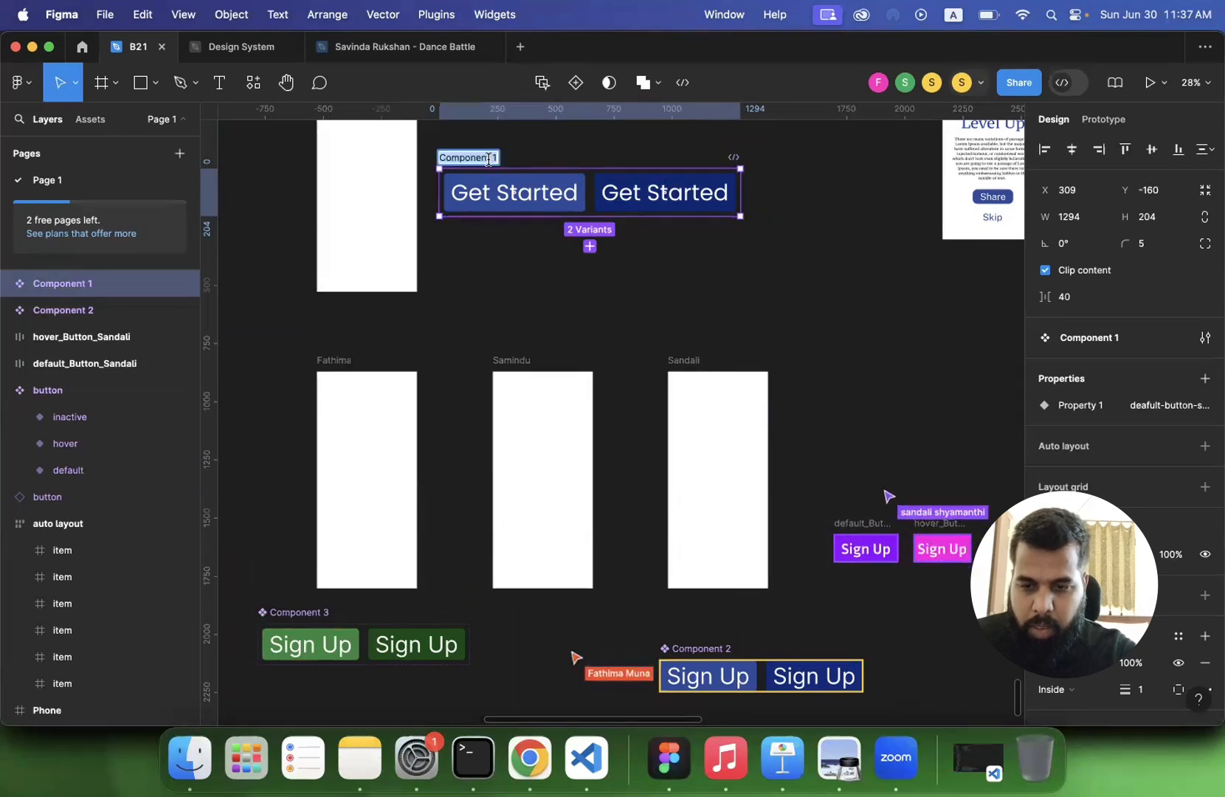
- Rename the new Get Started component set to "button - " followed by the instructor's first name
click(535, 160)
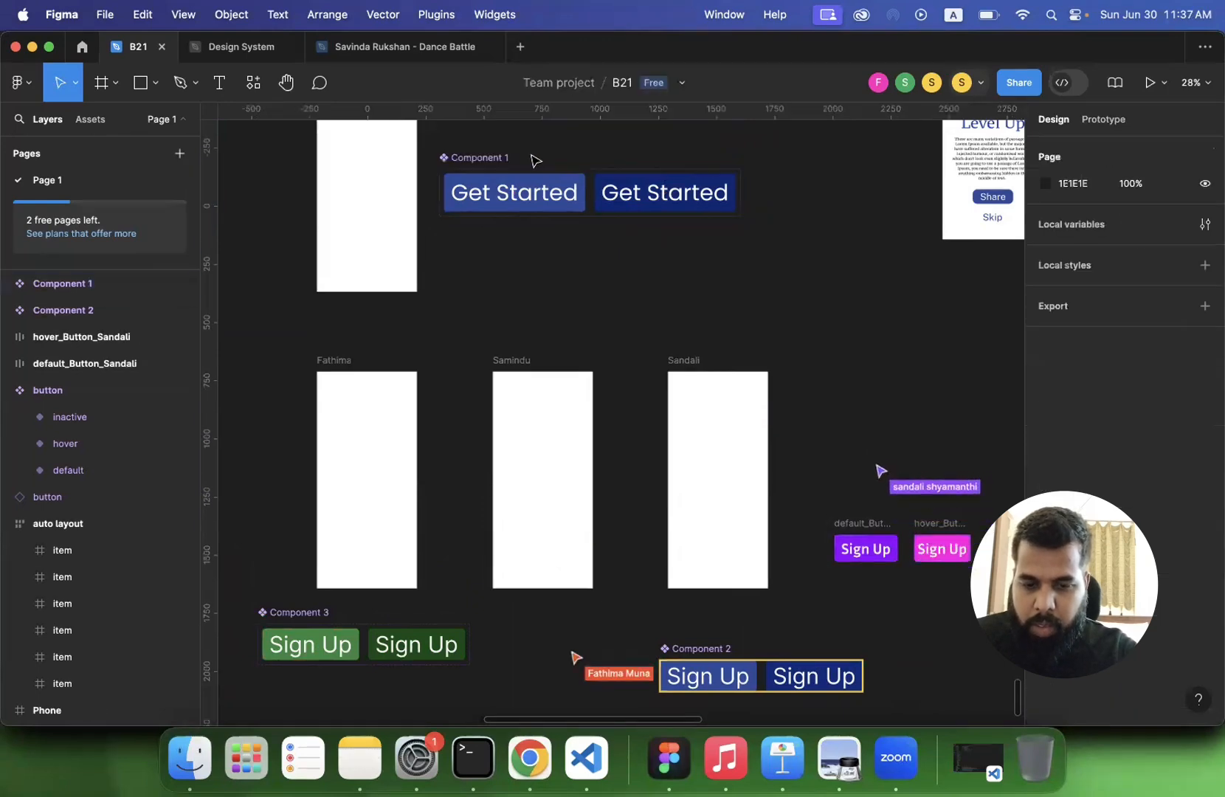
click(480, 158)
double_click(486, 158)
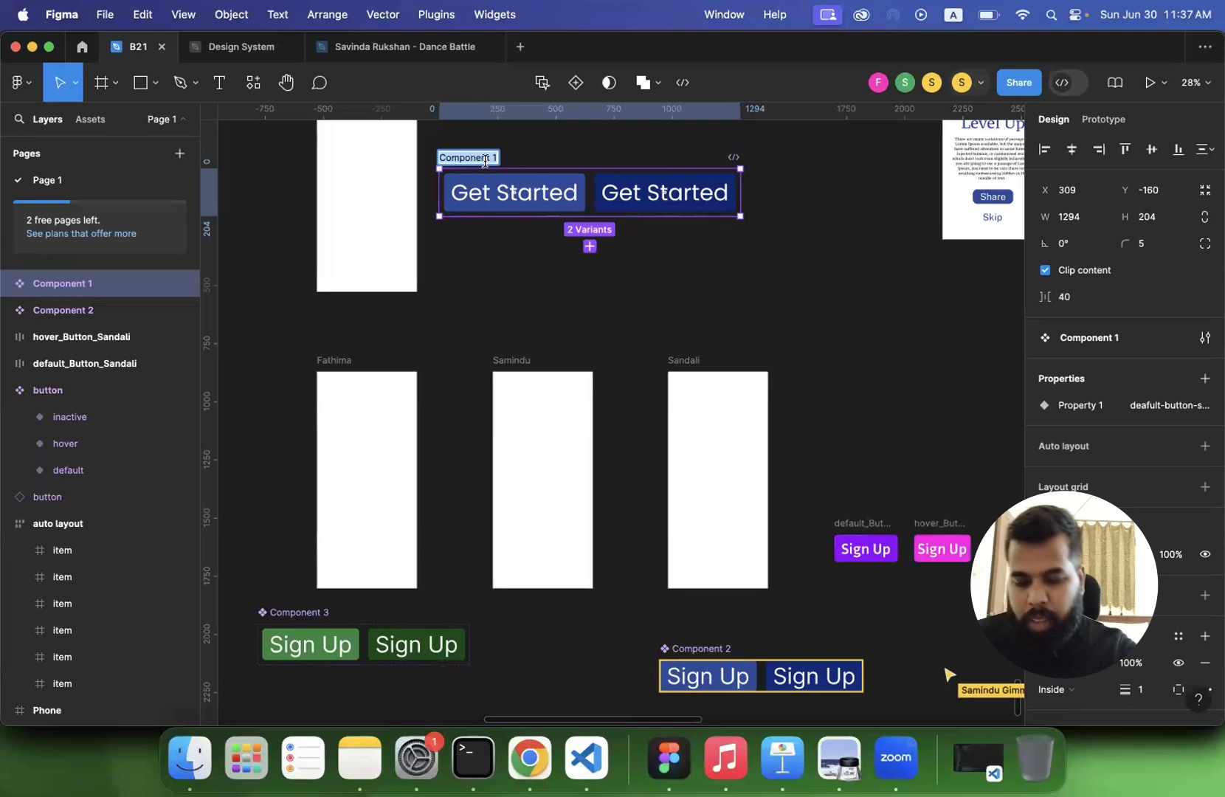
text(button - savin)
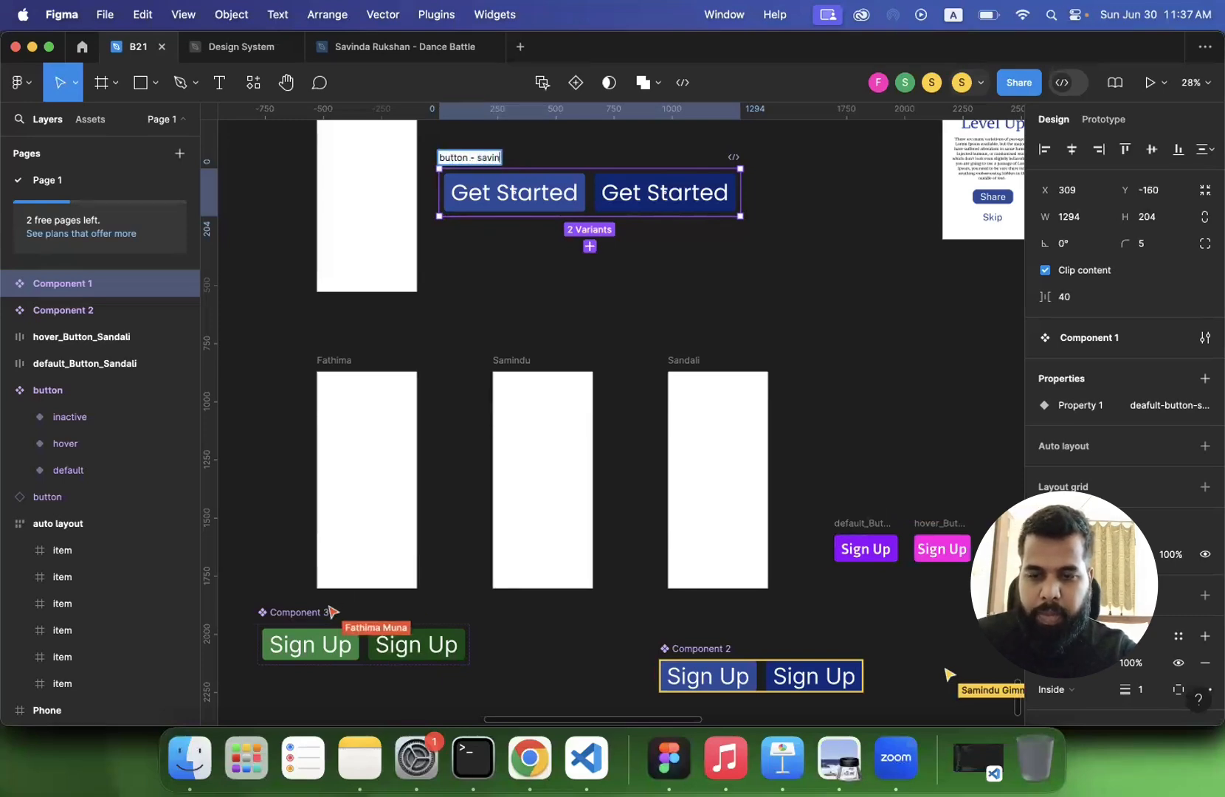
text(da)
key(Return)
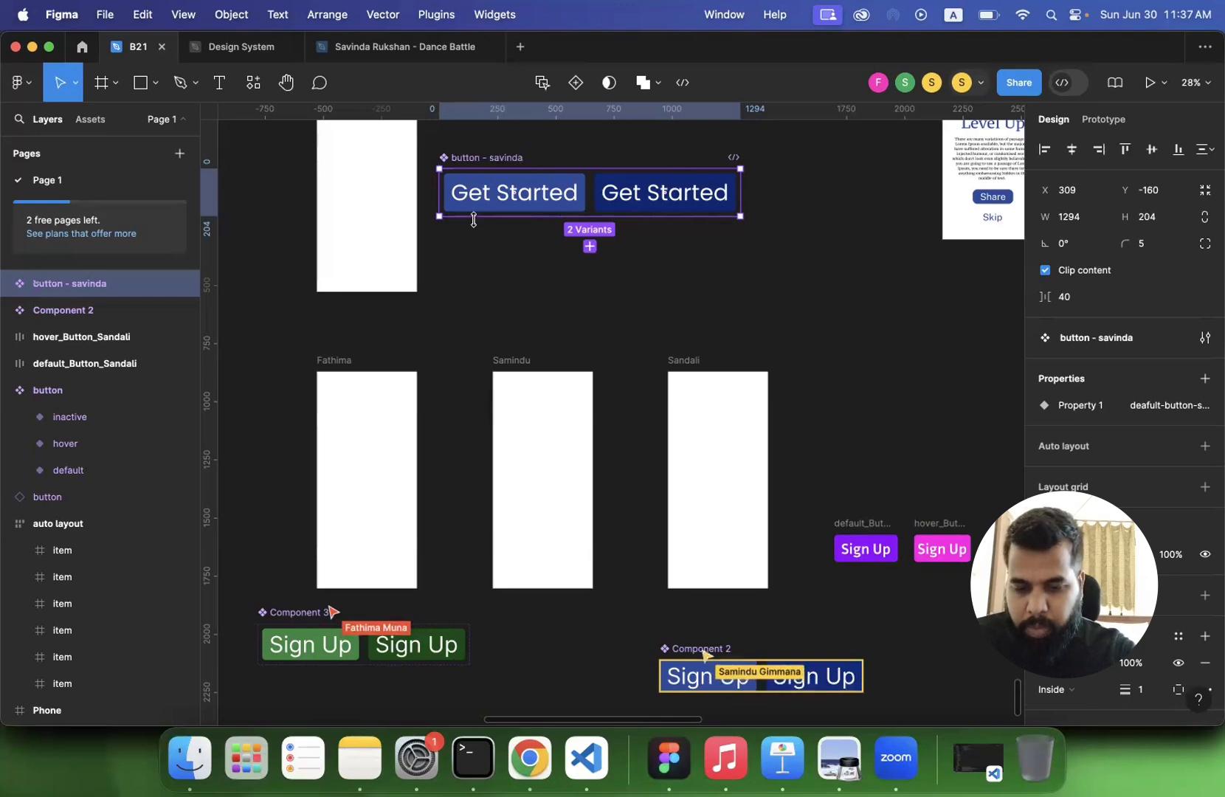
click(478, 263)
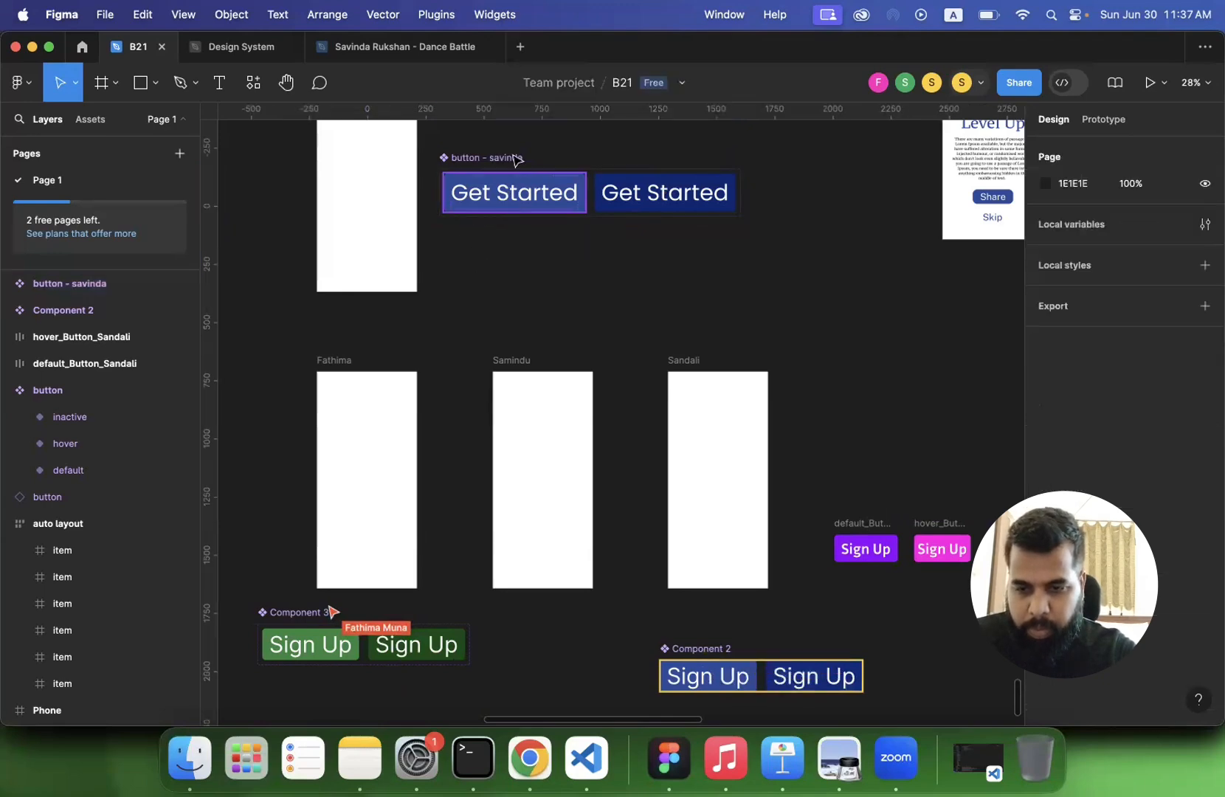
click(514, 160)
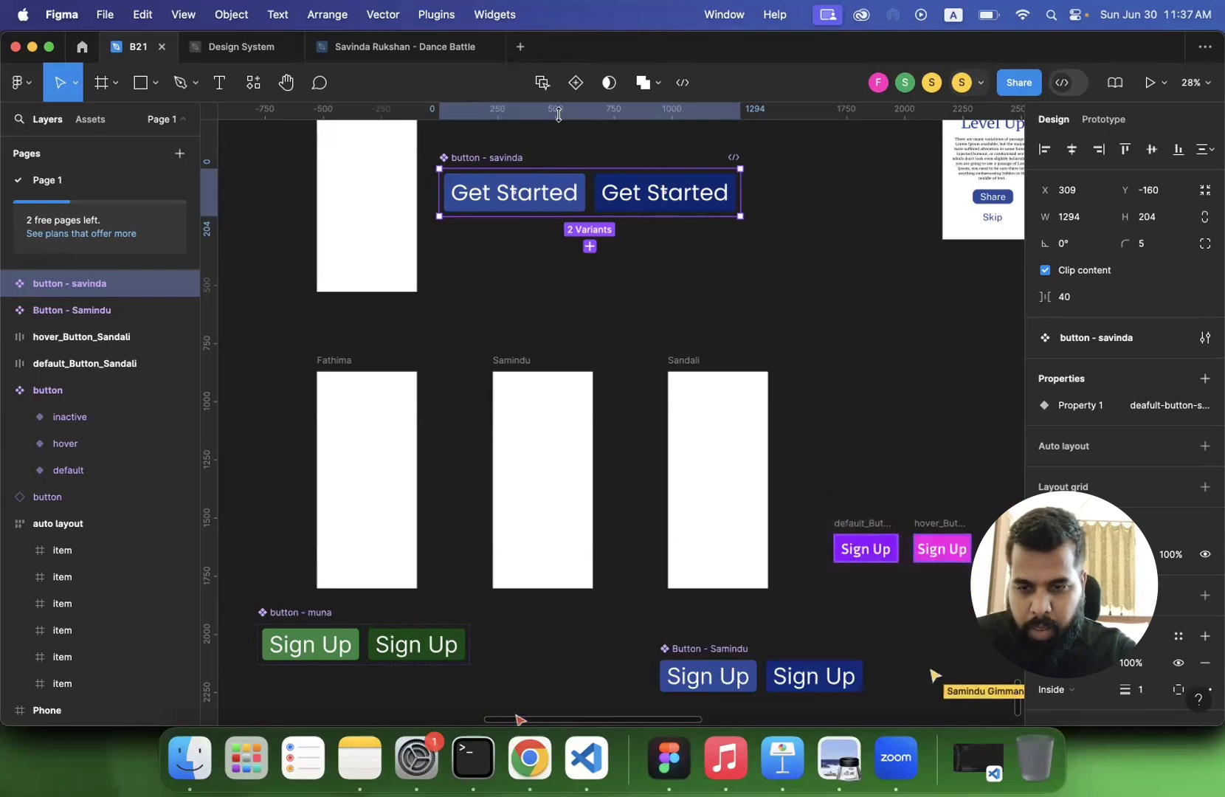
click(527, 304)
click(500, 164)
click(485, 265)
click(411, 284)
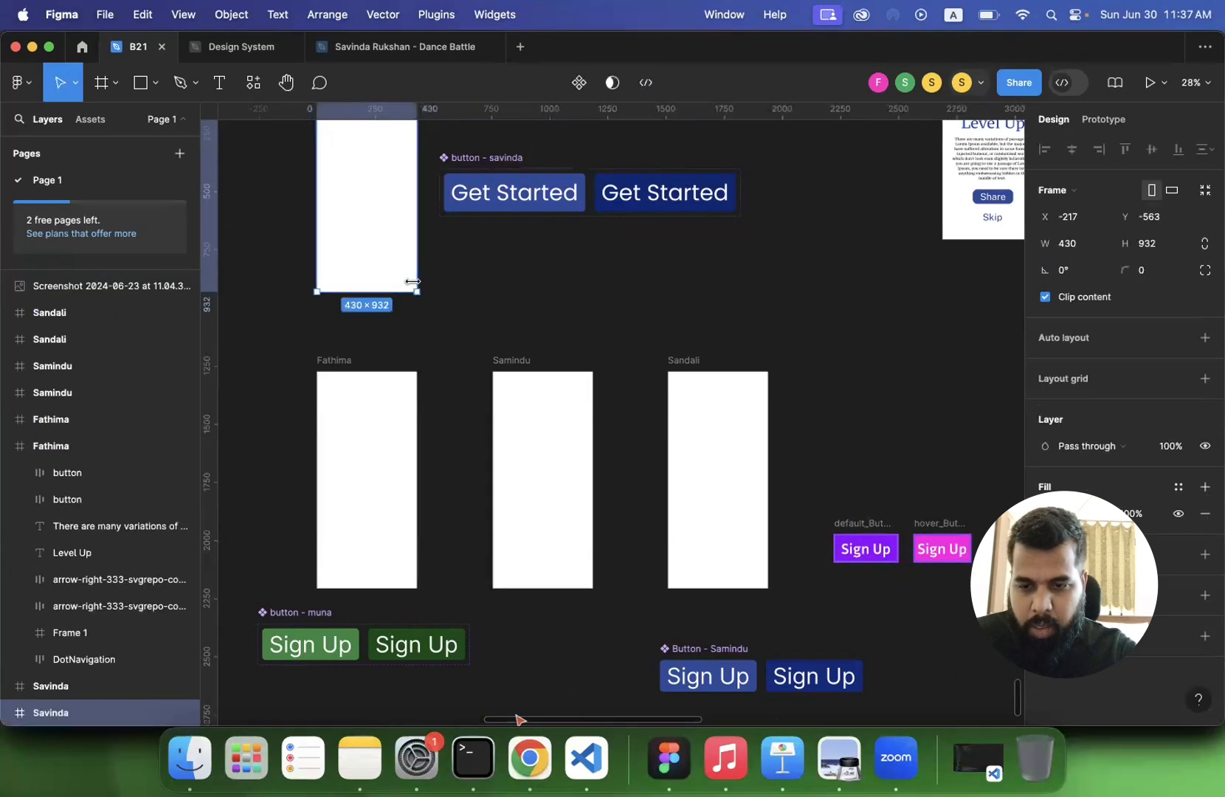
drag(818, 487, 977, 587)
click(576, 82)
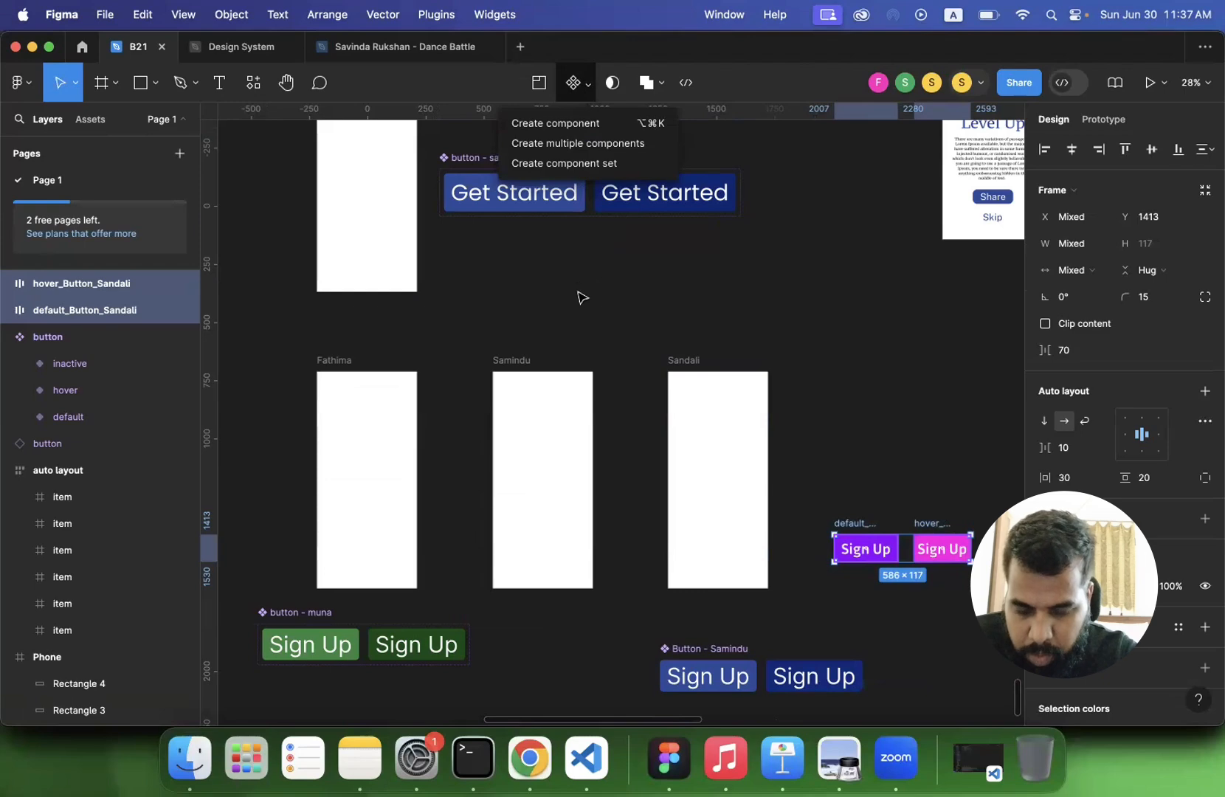
key(XF86AudioRaiseVolume)
key(XF86AudioLowerVolume)
key(XF86AudioLowerVolume)
key(XF86AudioLowerVolume)
key(XF86AudioLowerVolume)
key(XF86AudioLowerVolume)
key(XF86AudioLowerVolume)
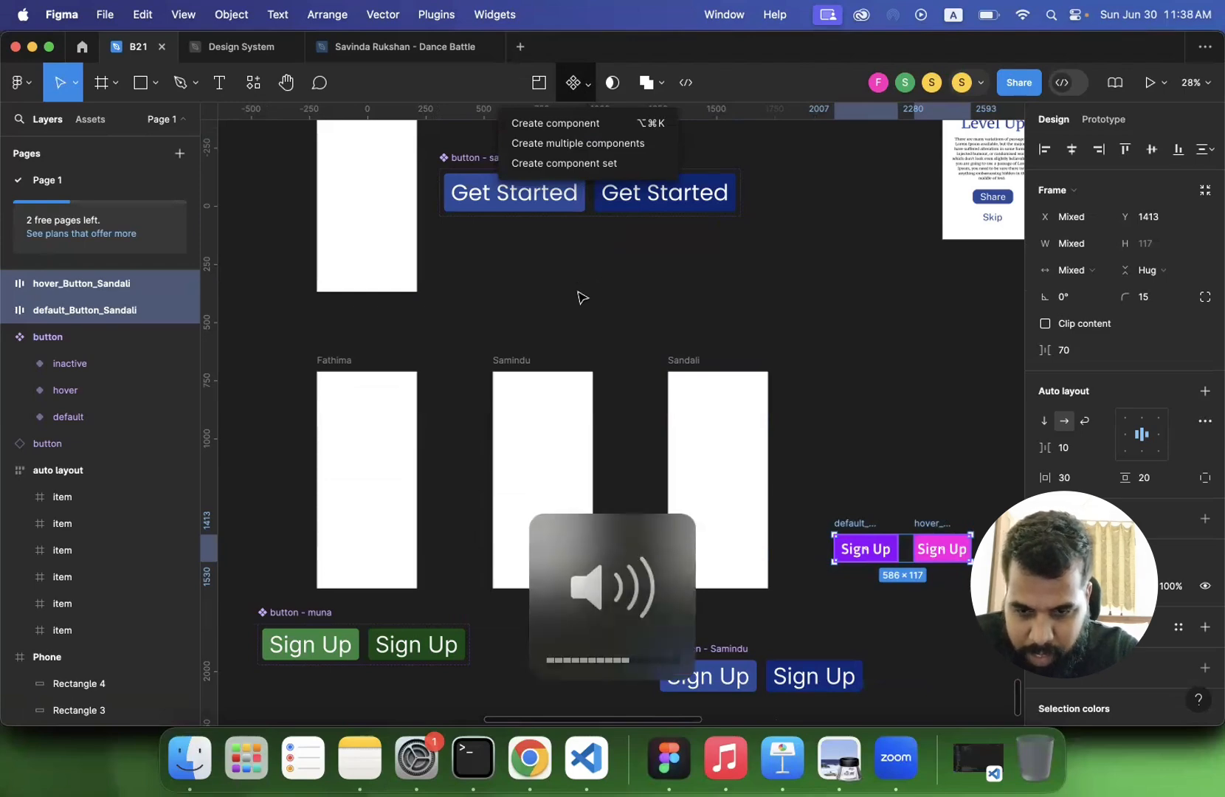
click(819, 397)
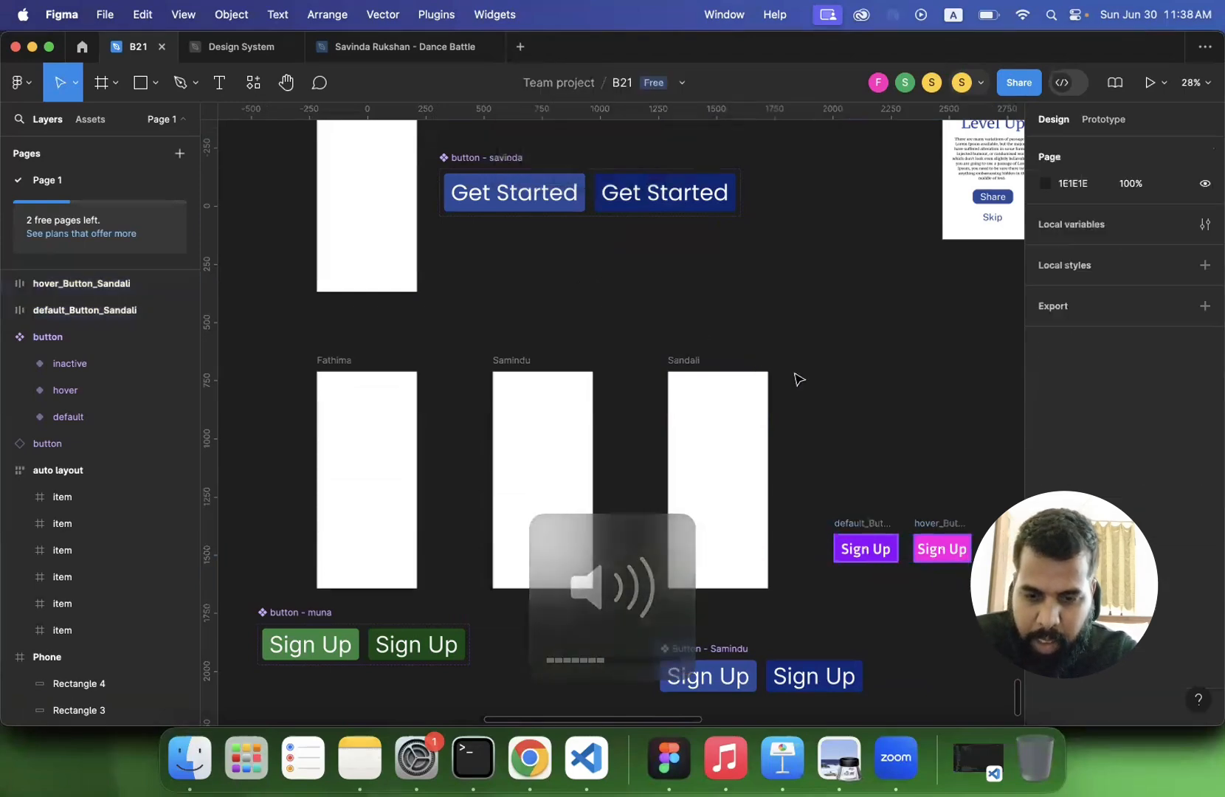
- Select the participant's purple default and pink hover Sign Up buttons and bring up the component creation options
drag(798, 482, 976, 609)
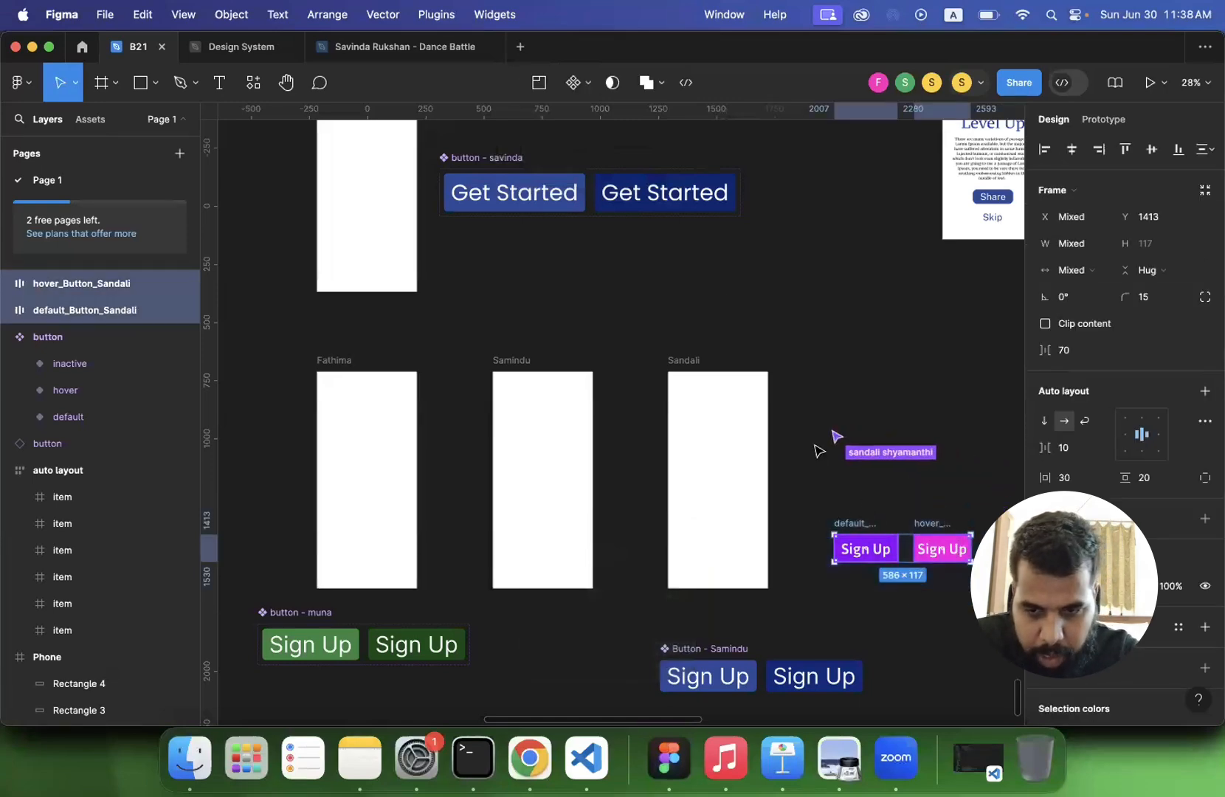
click(587, 87)
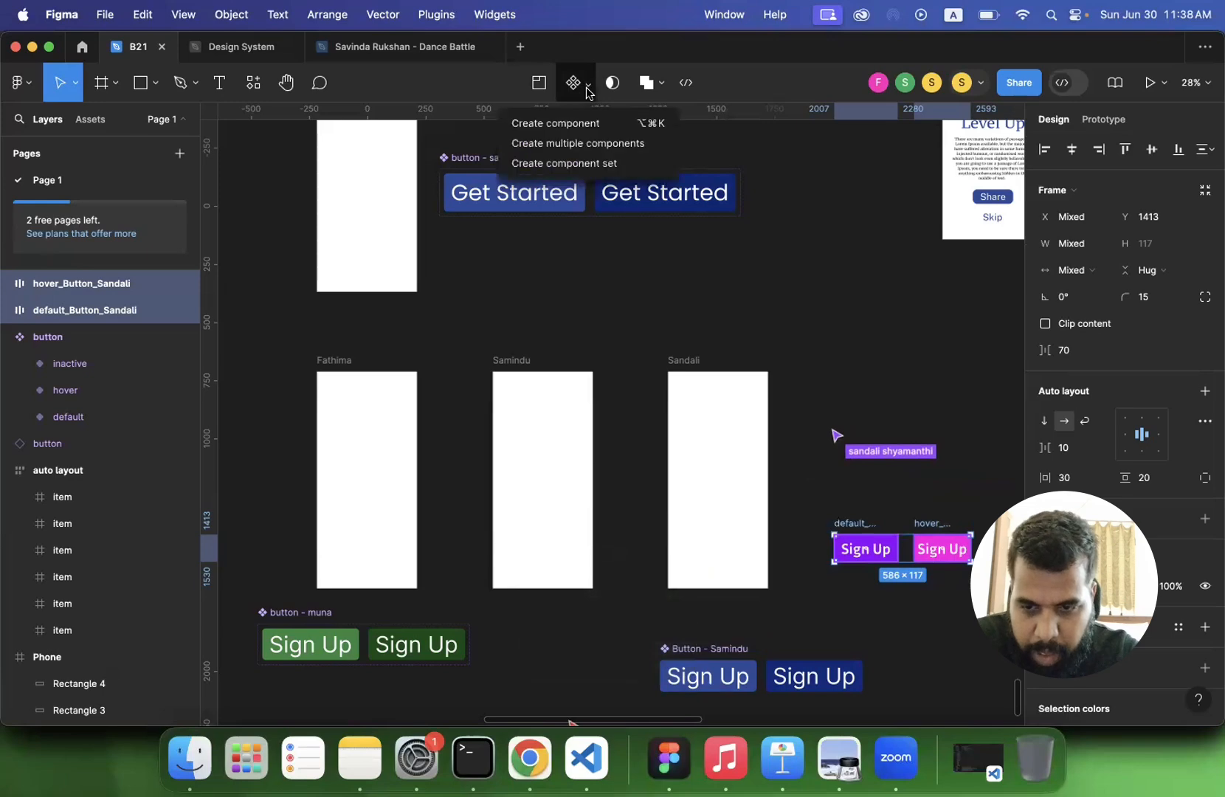
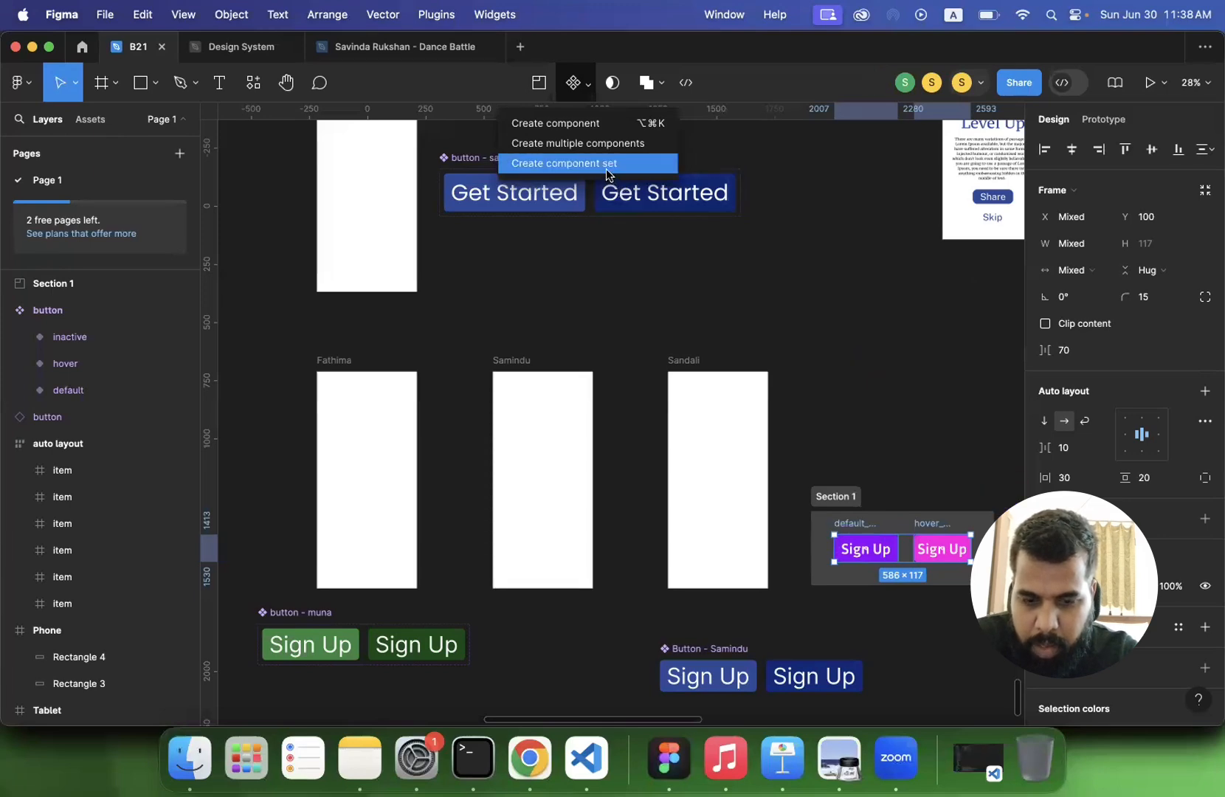
click(826, 422)
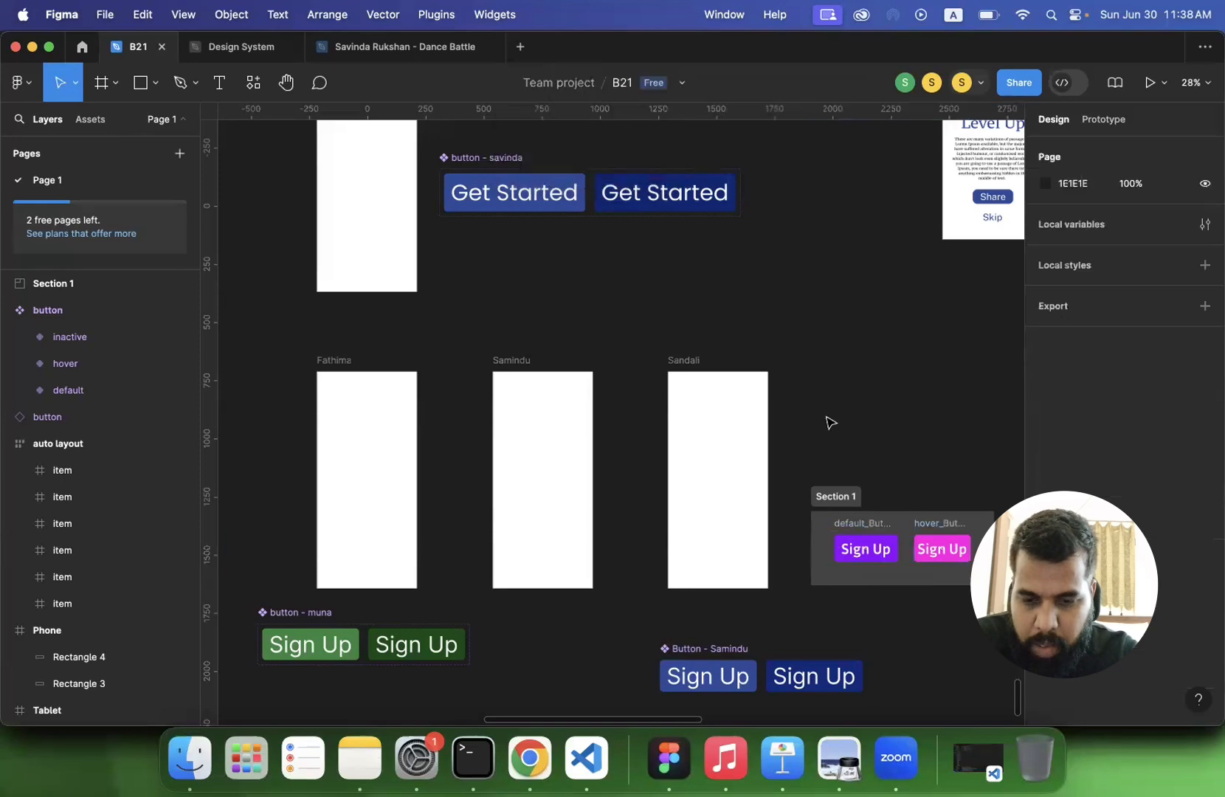
click(859, 533)
scroll(878, 441, down, 1)
scroll(879, 441, up, 5)
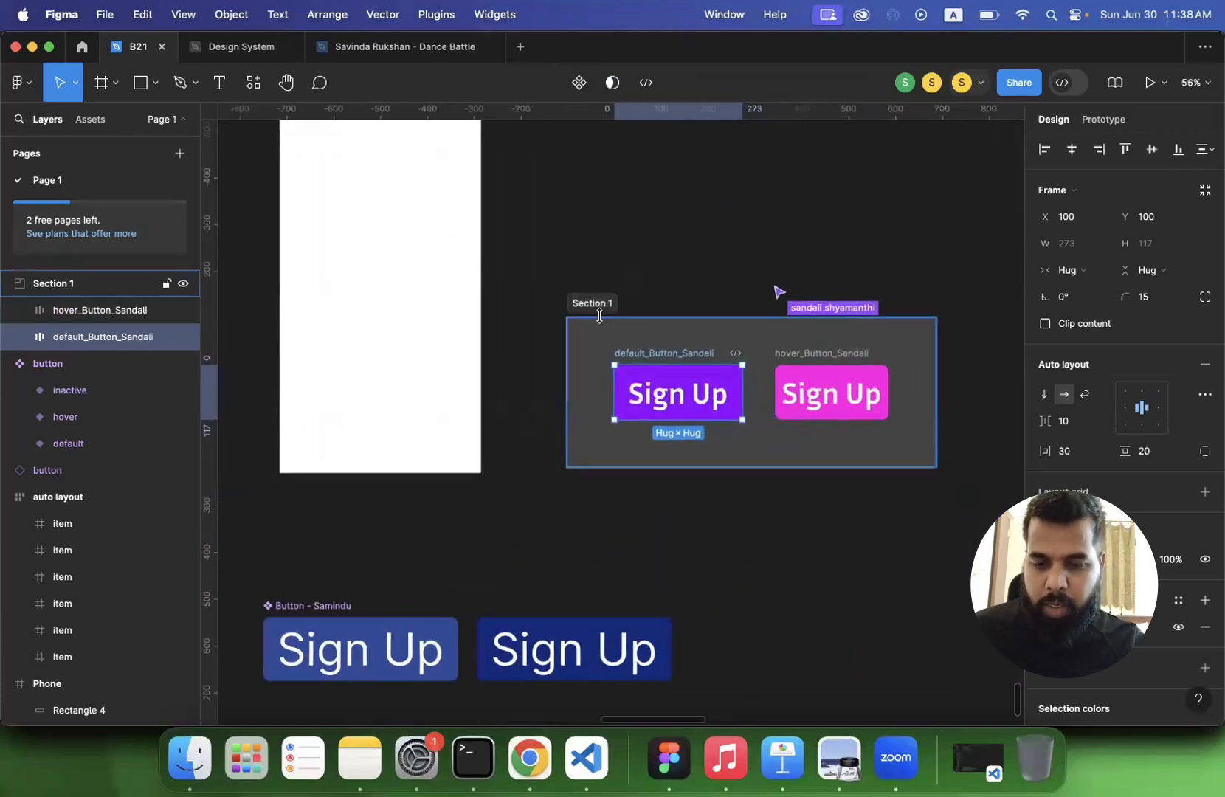
click(602, 318)
key(super+z)
key(super+z)
key(super+z)
key(super+z)
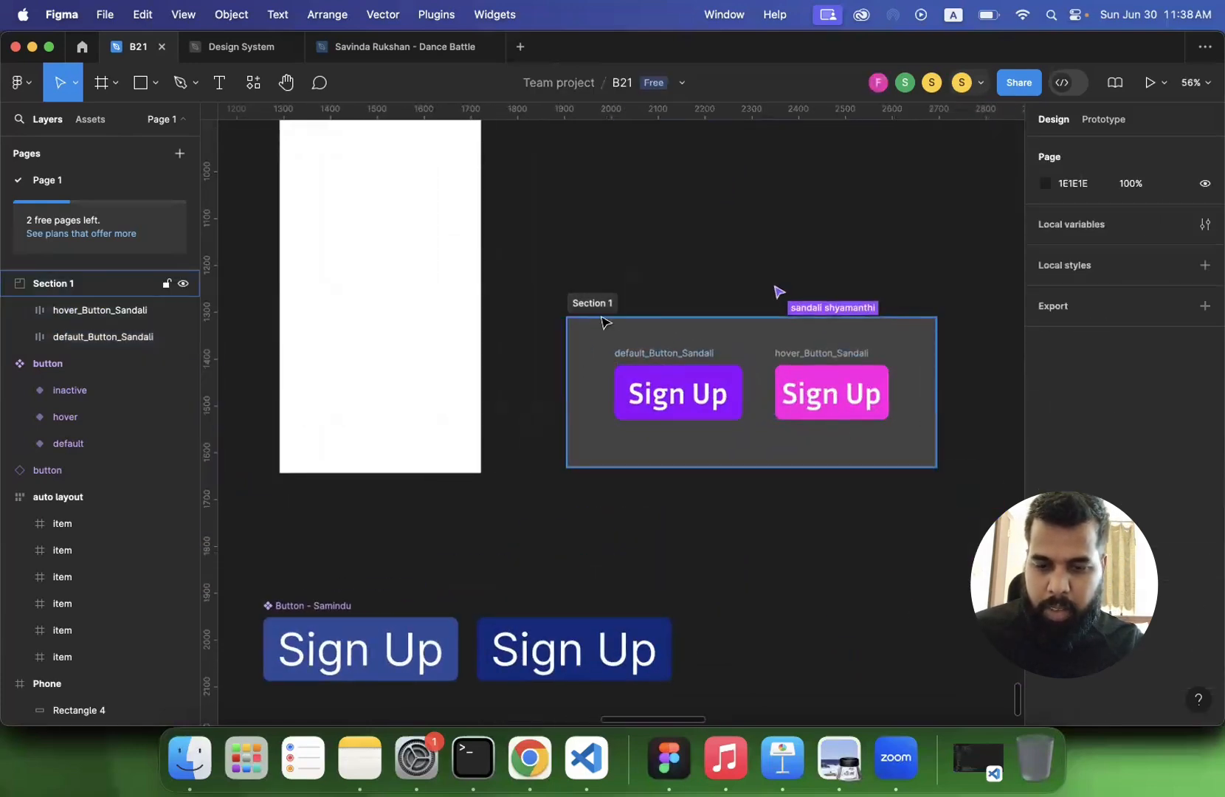
key(super+z)
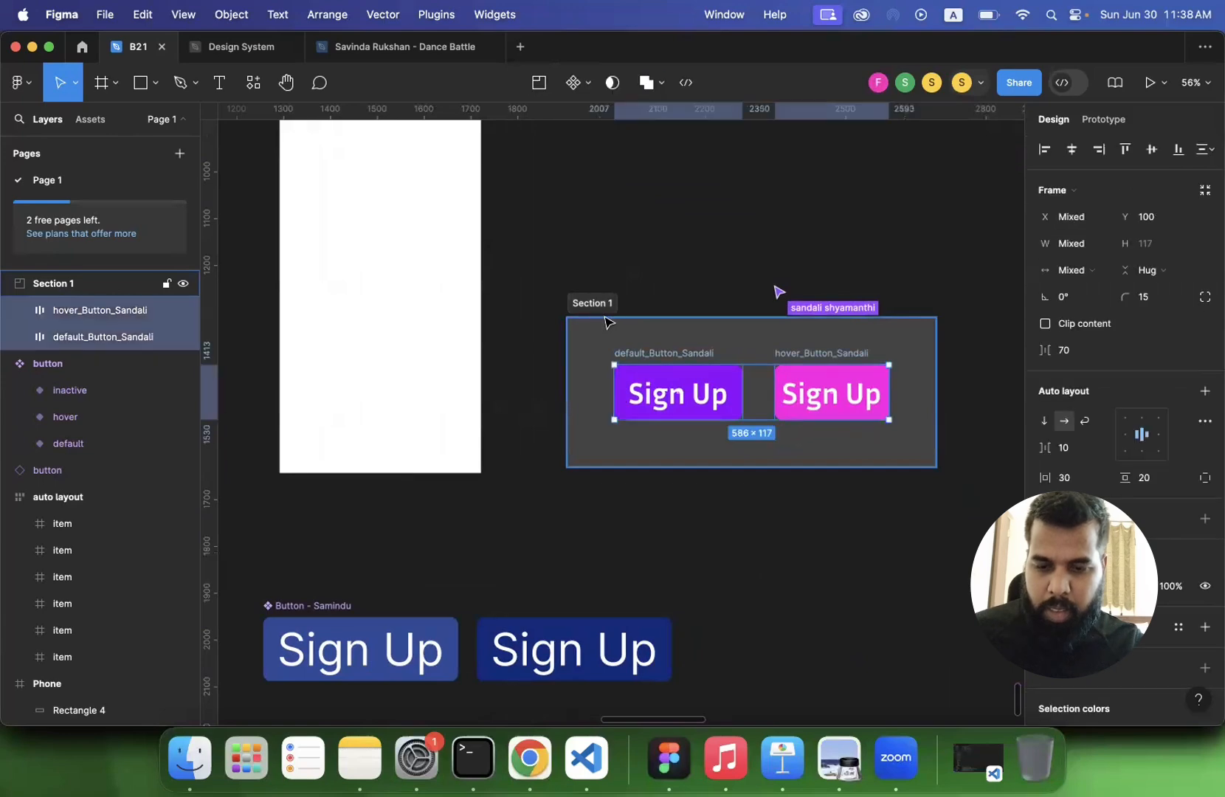
- Select the purple and pink Sign Up buttons in Section 1 and show the component creation options including Create component set
click(599, 347)
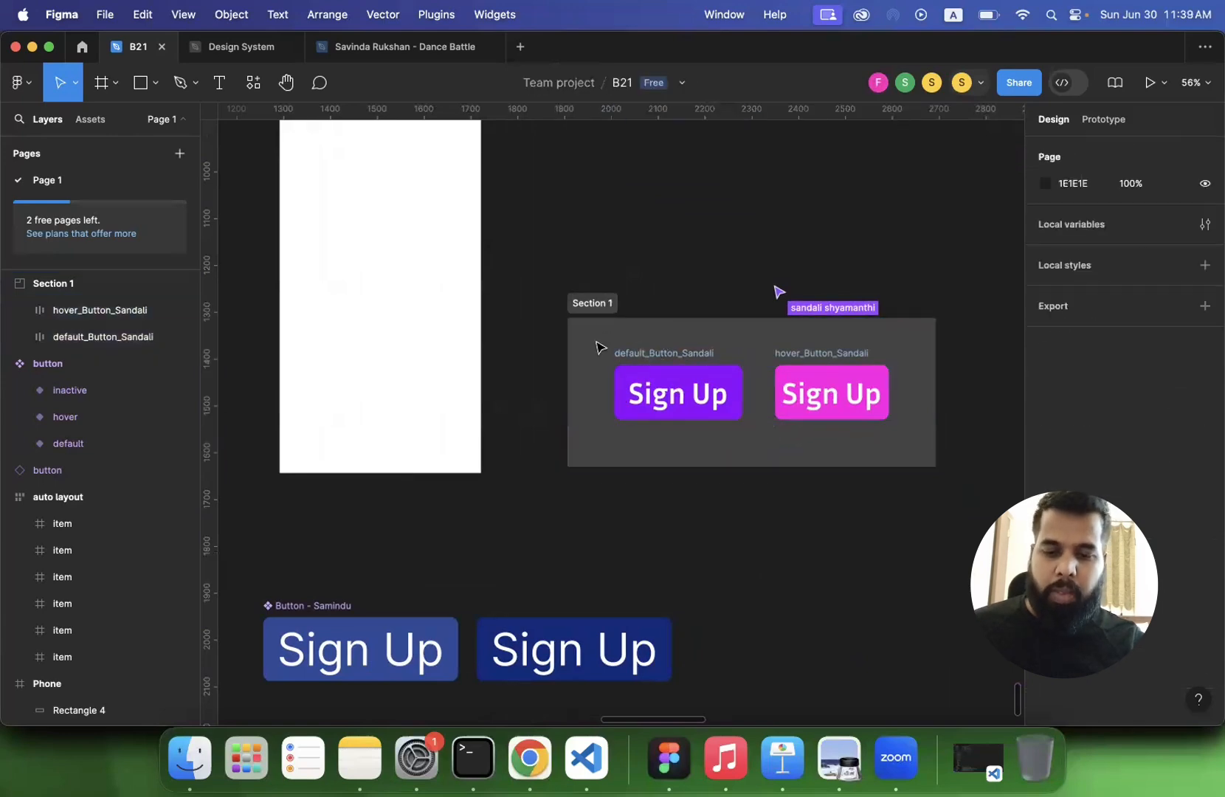
drag(590, 338, 910, 449)
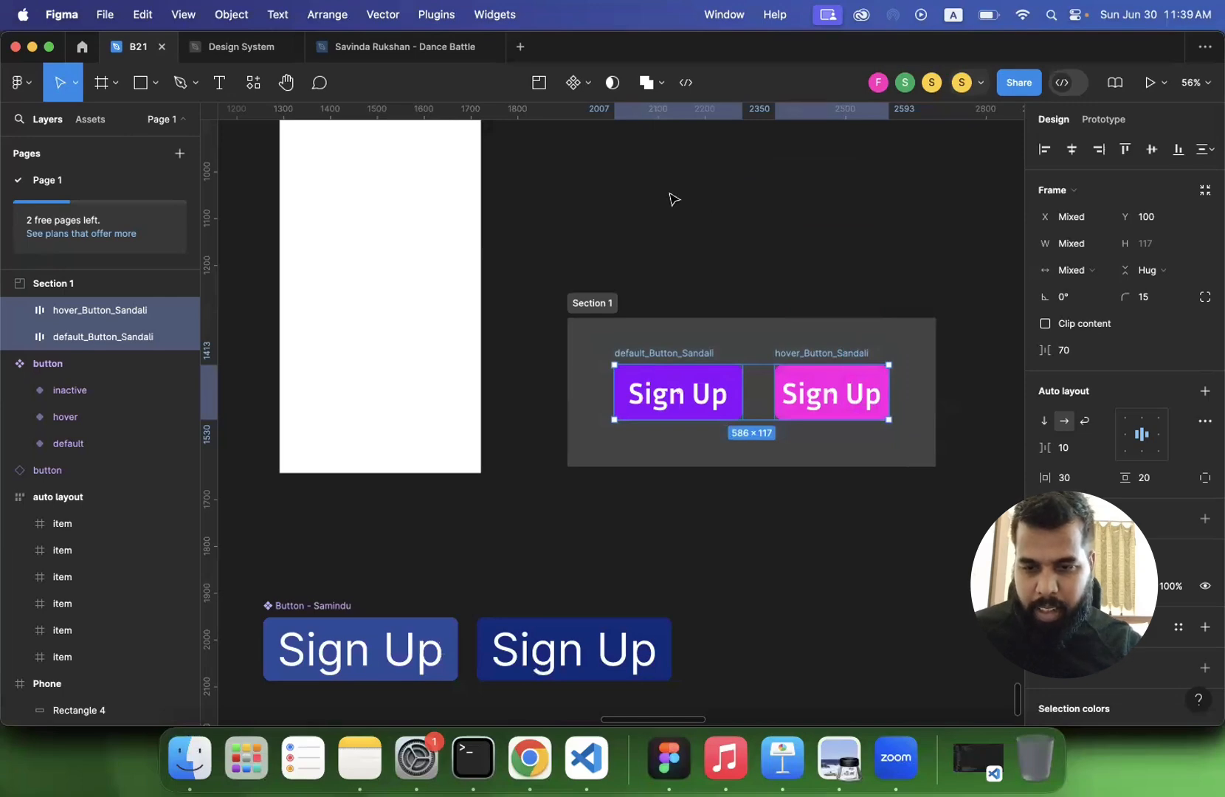
click(592, 87)
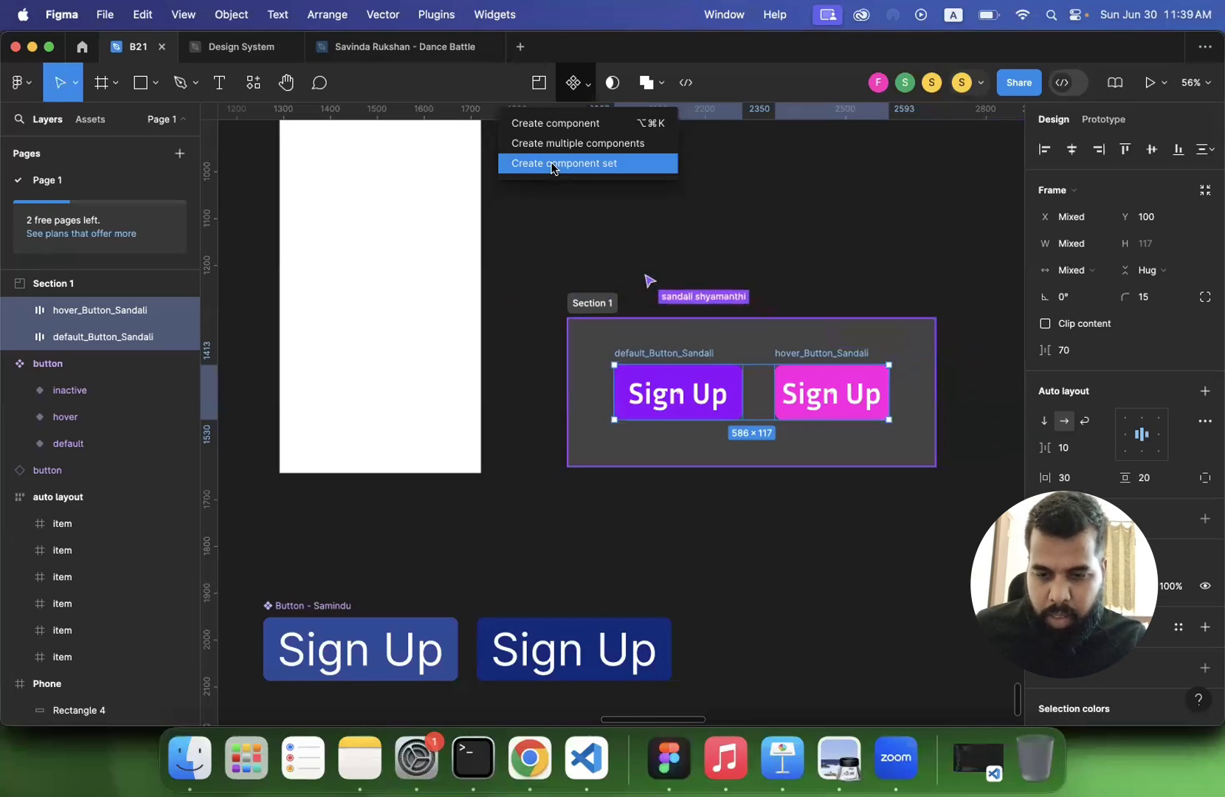
click(694, 291)
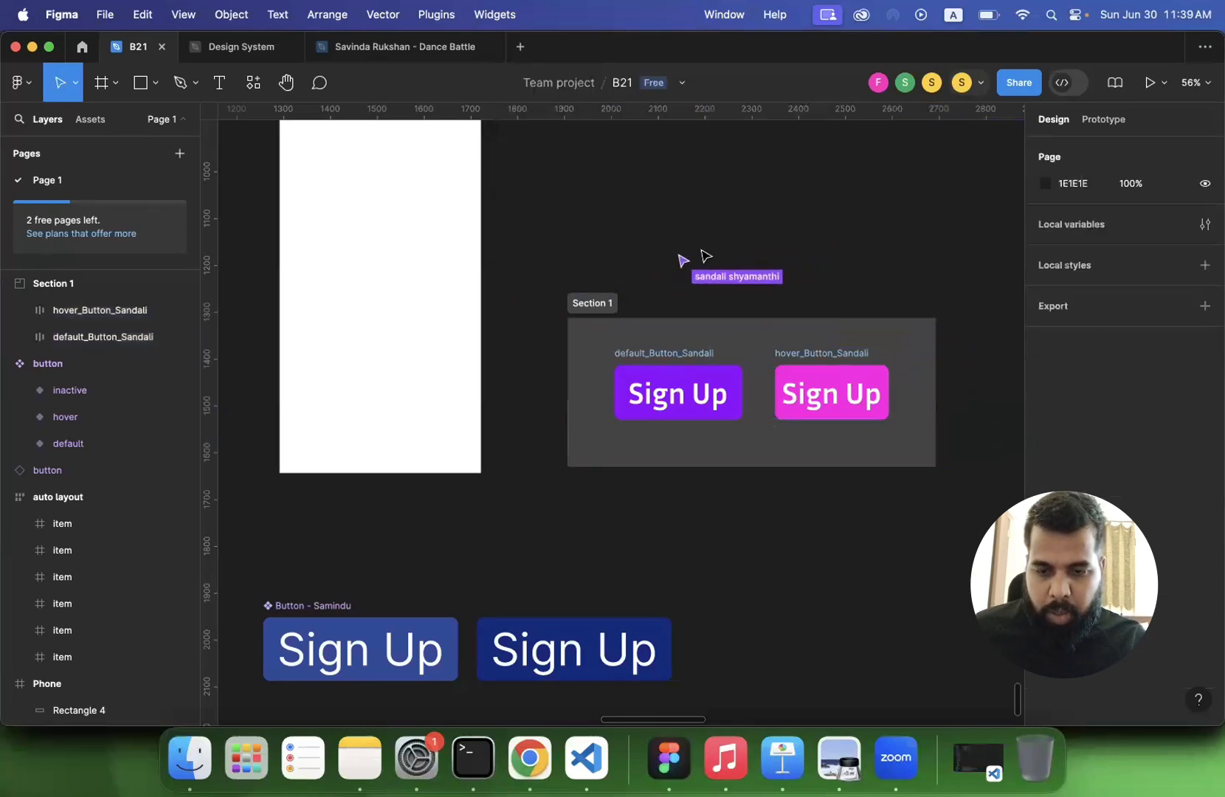
- Move the purple default and pink hover Sign Up buttons out of Section 1 and delete the emptied section
click(659, 361)
shift+click(831, 361)
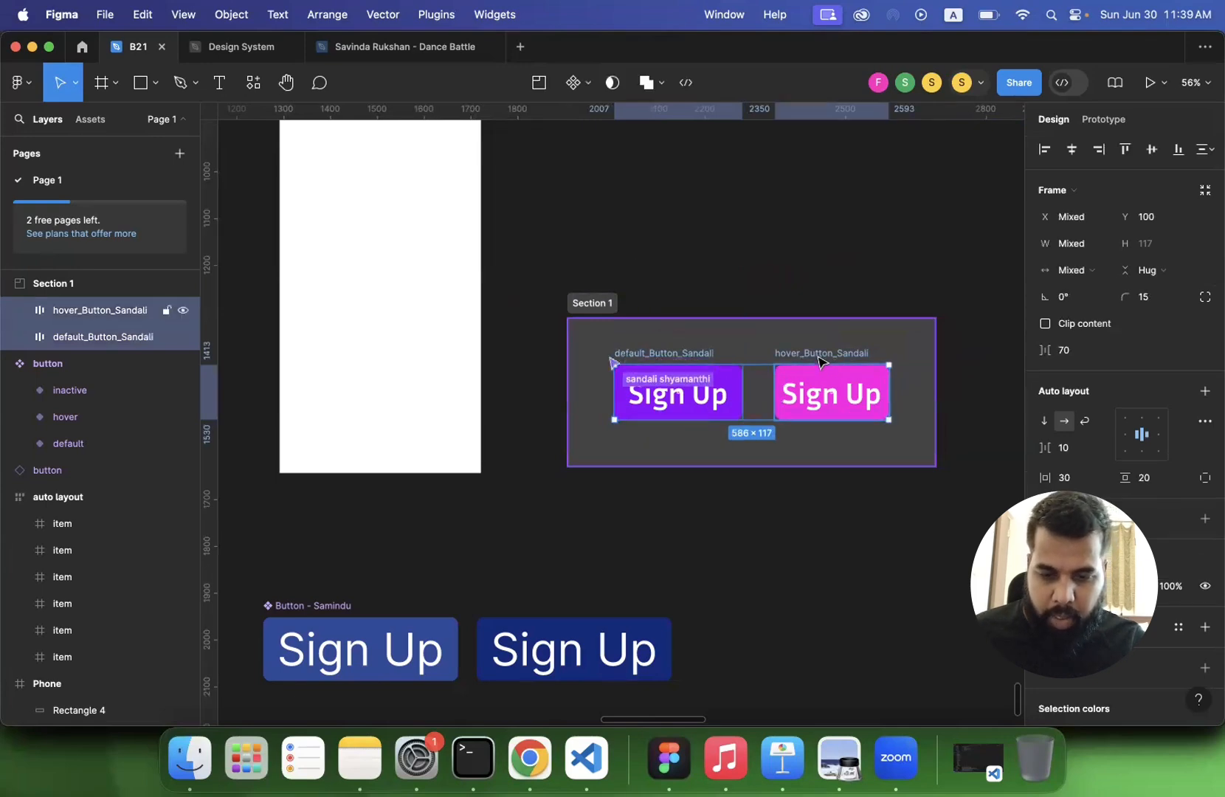
shift+click(711, 354)
click(710, 355)
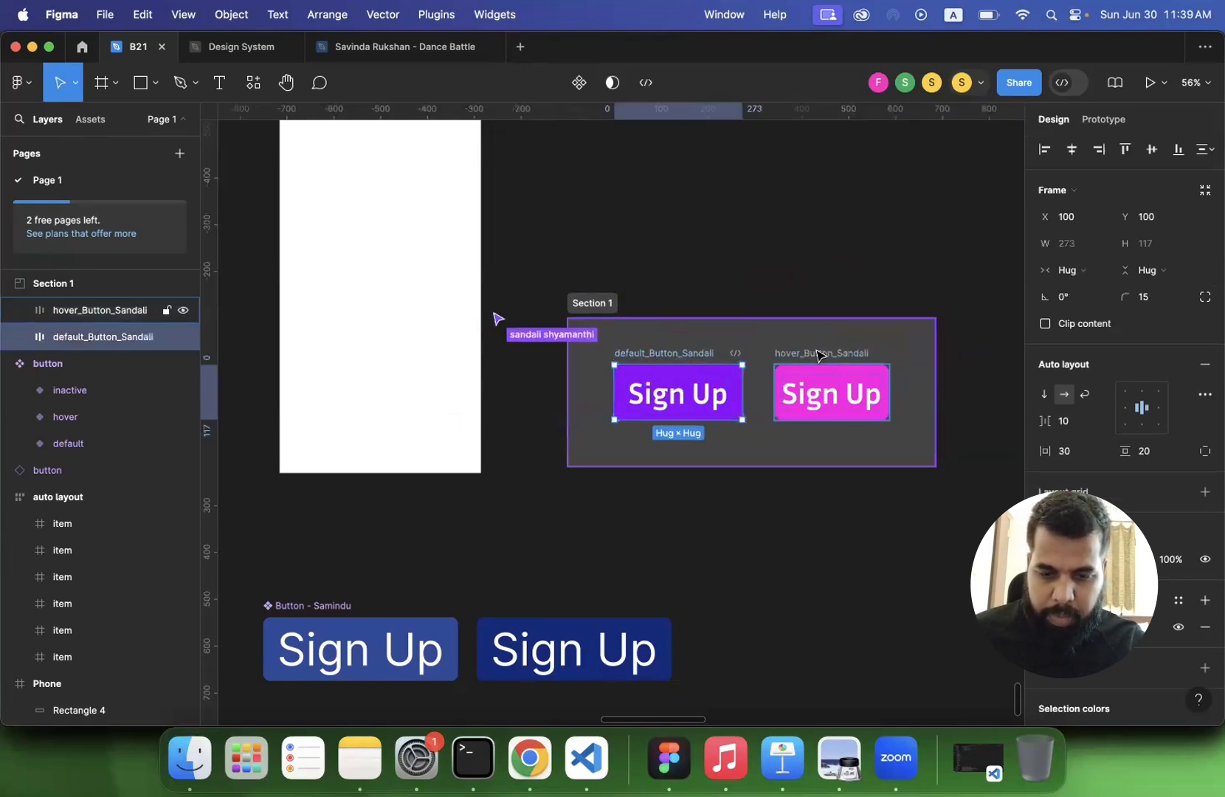
shift+click(814, 355)
drag(815, 359, 788, 183)
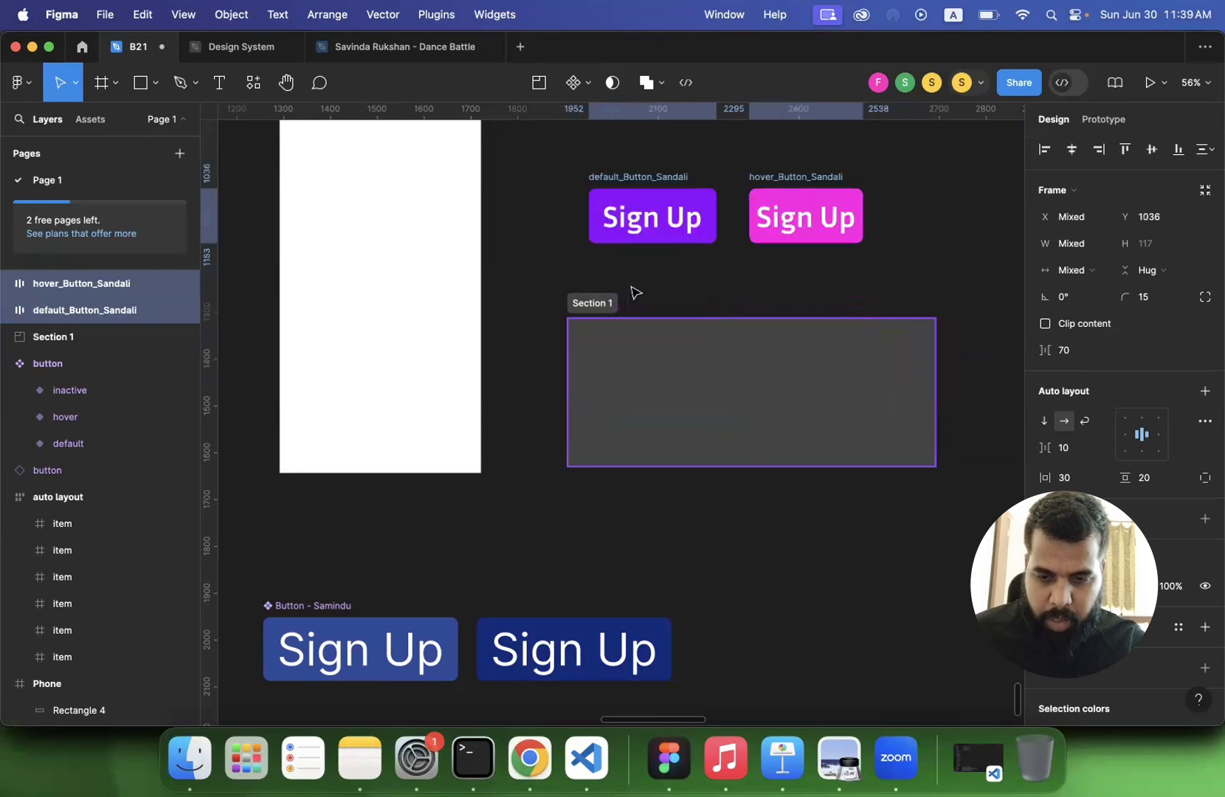
click(603, 310)
key(Delete)
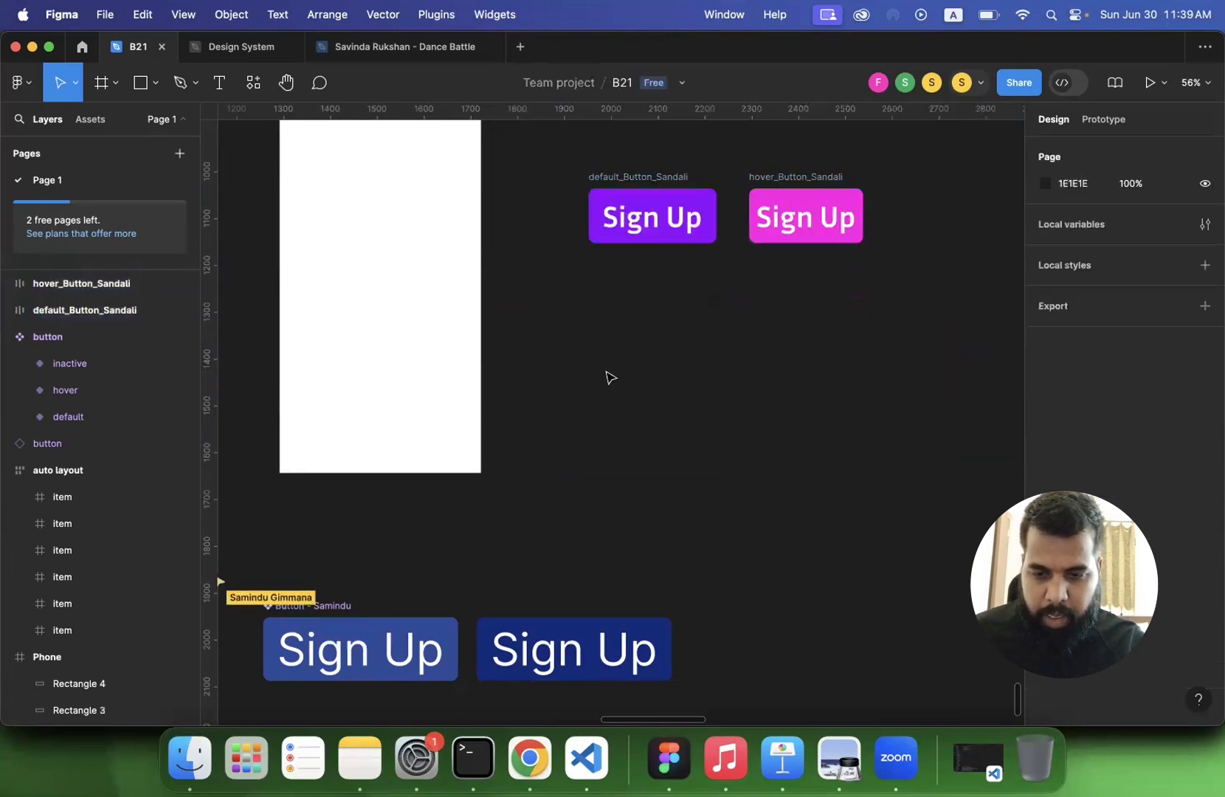
- Combine the purple and pink Sign Up buttons into a component set
scroll(610, 375, up, 3)
drag(547, 259, 896, 391)
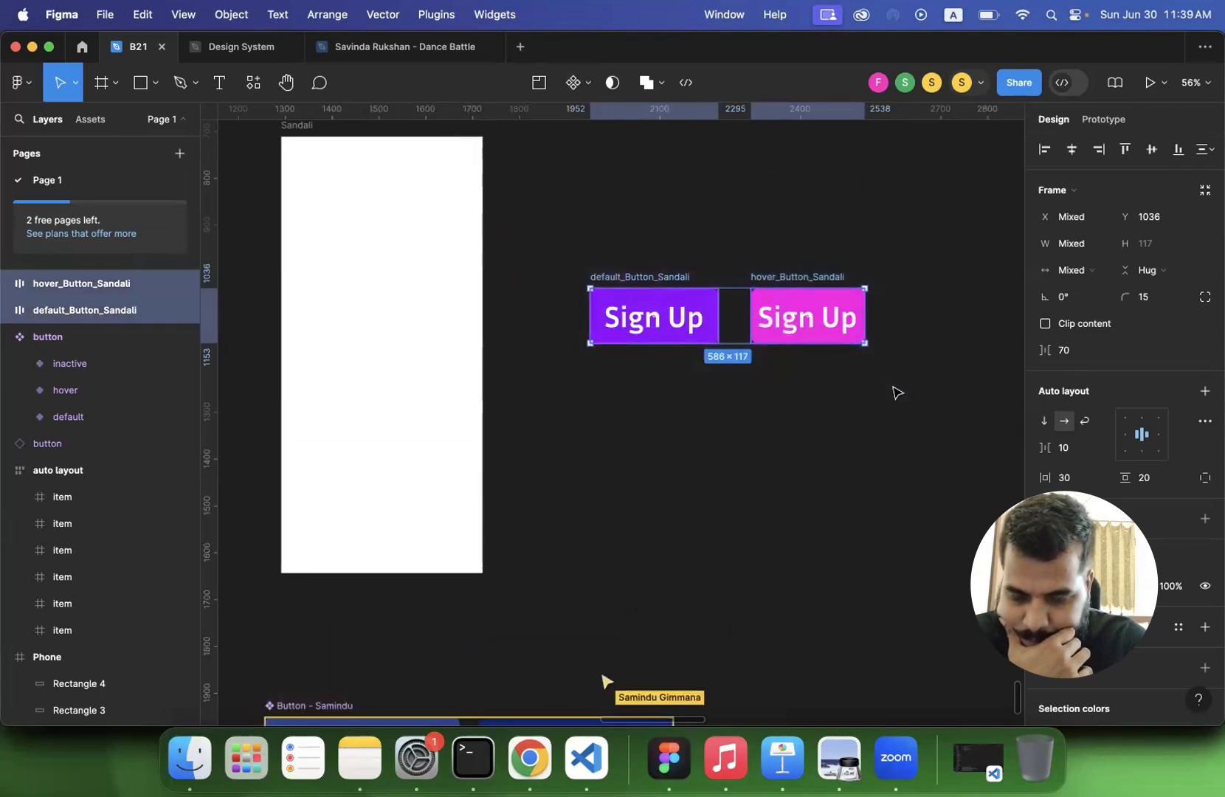
key(super+alt+k)
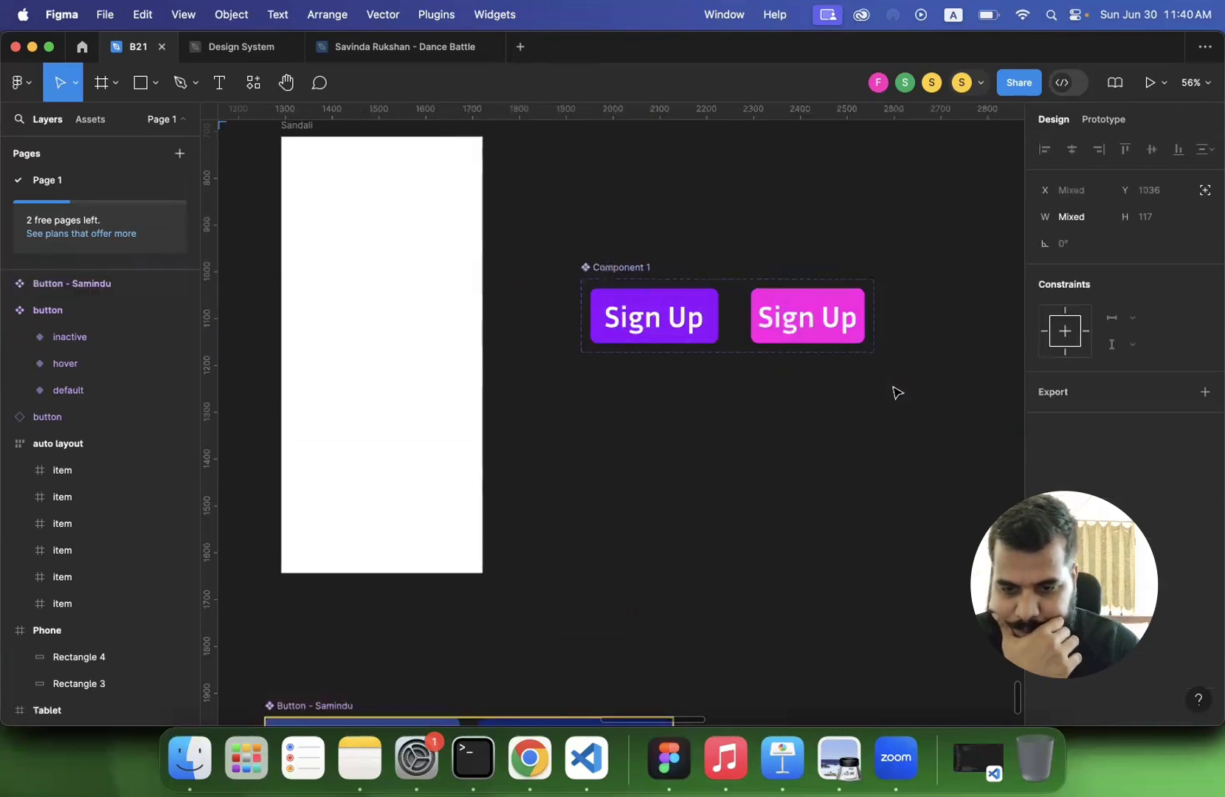
- Examine the participants' Sign Up component sets placed around their blank frames
scroll(712, 415, down, 5)
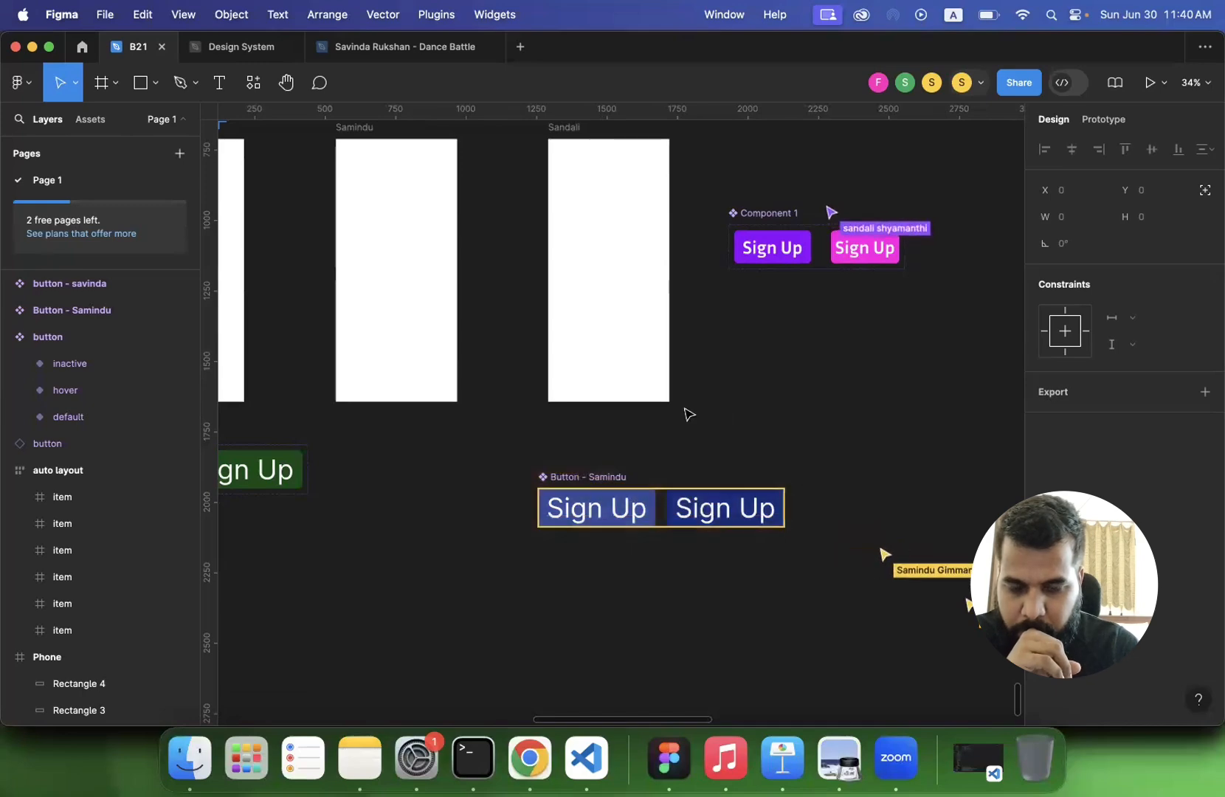
scroll(667, 415, left, 3)
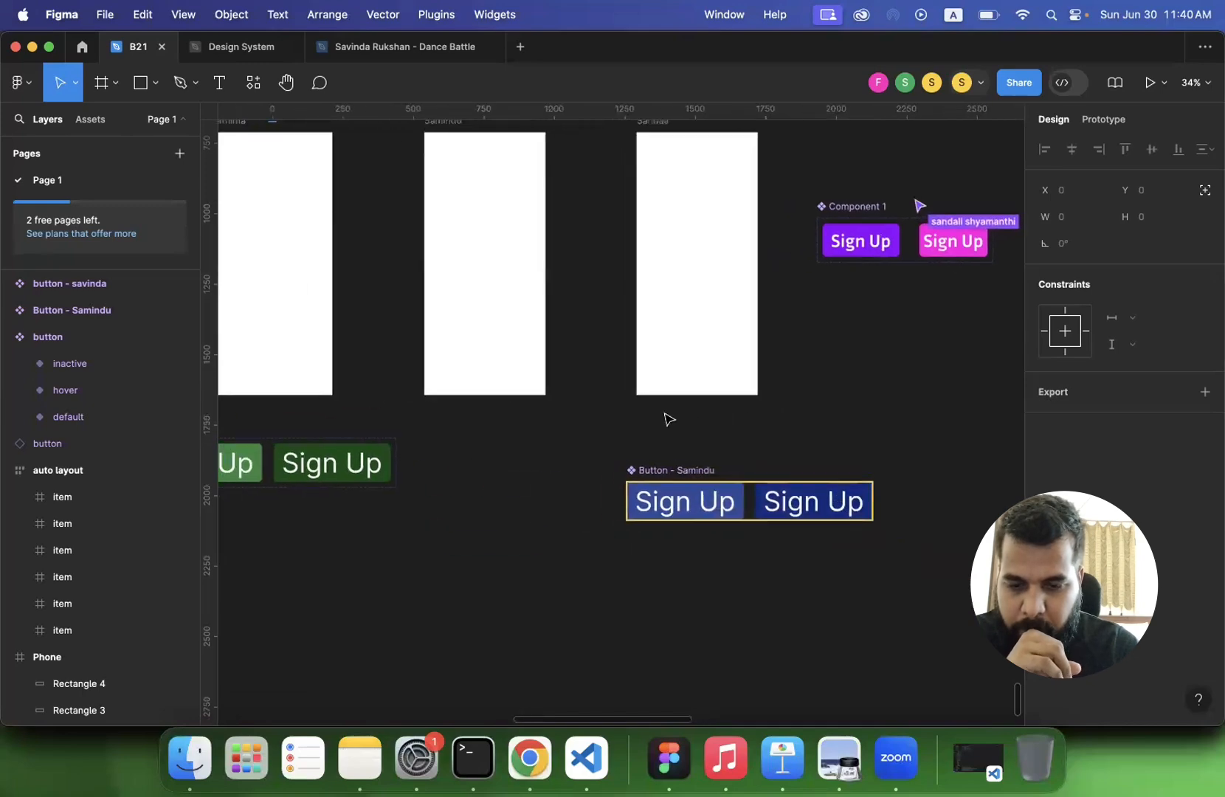
scroll(667, 419, down, 2)
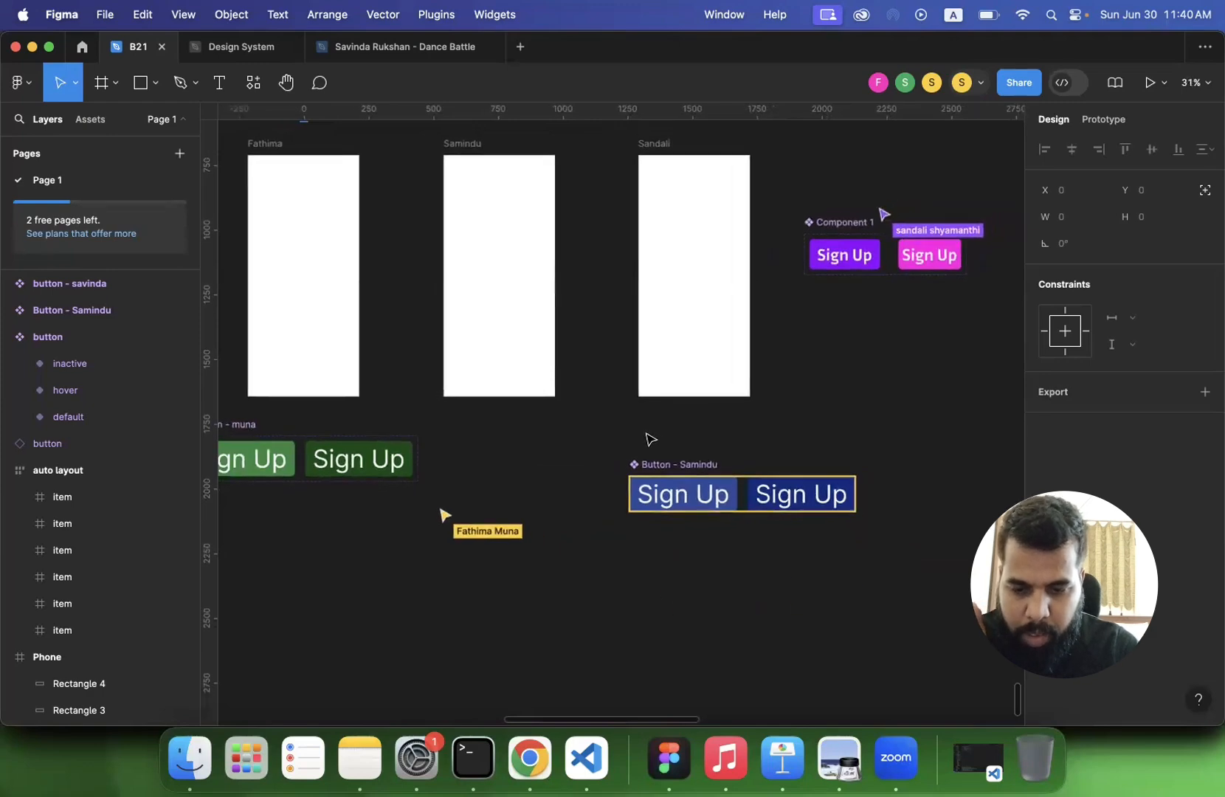
scroll(649, 438, left, 2)
scroll(649, 439, left, 3)
scroll(649, 438, up, 3)
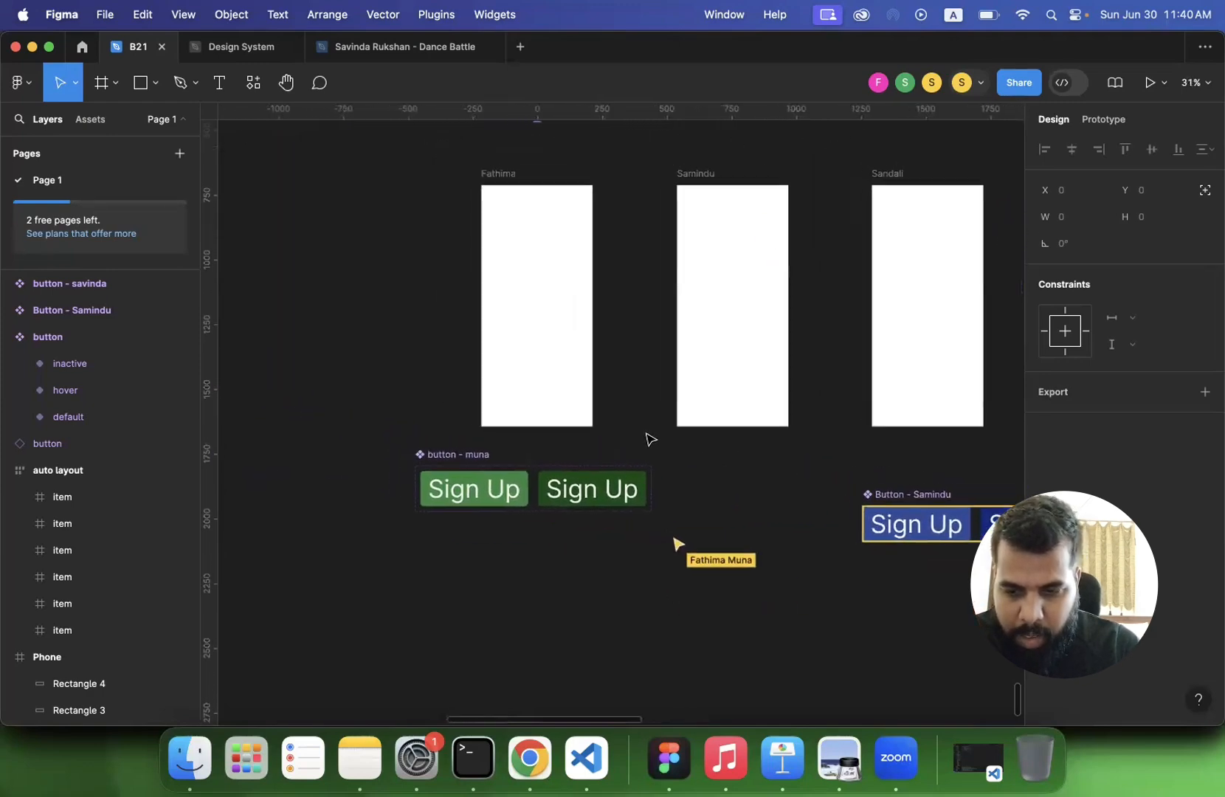
scroll(648, 439, right, 5)
scroll(648, 439, up, 1)
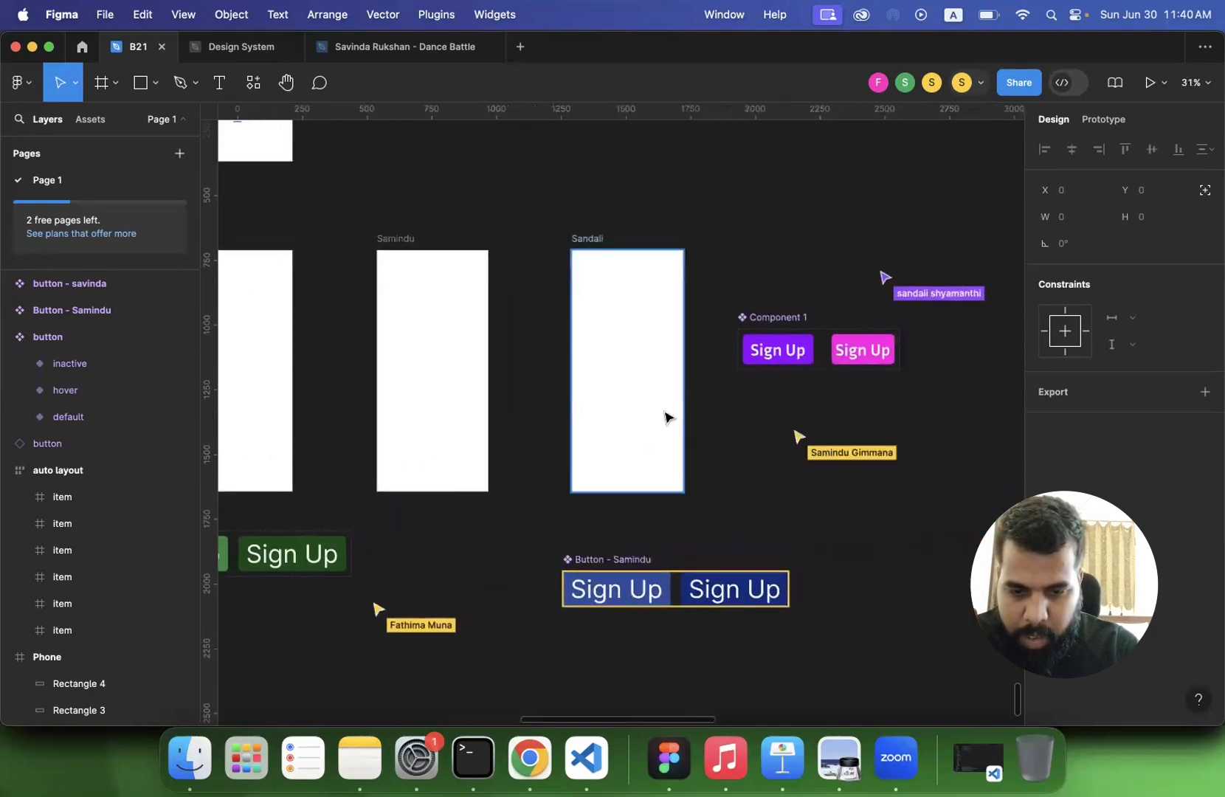
- Open the name of the purple and pink Sign Up component set for editing on the canvas
click(775, 317)
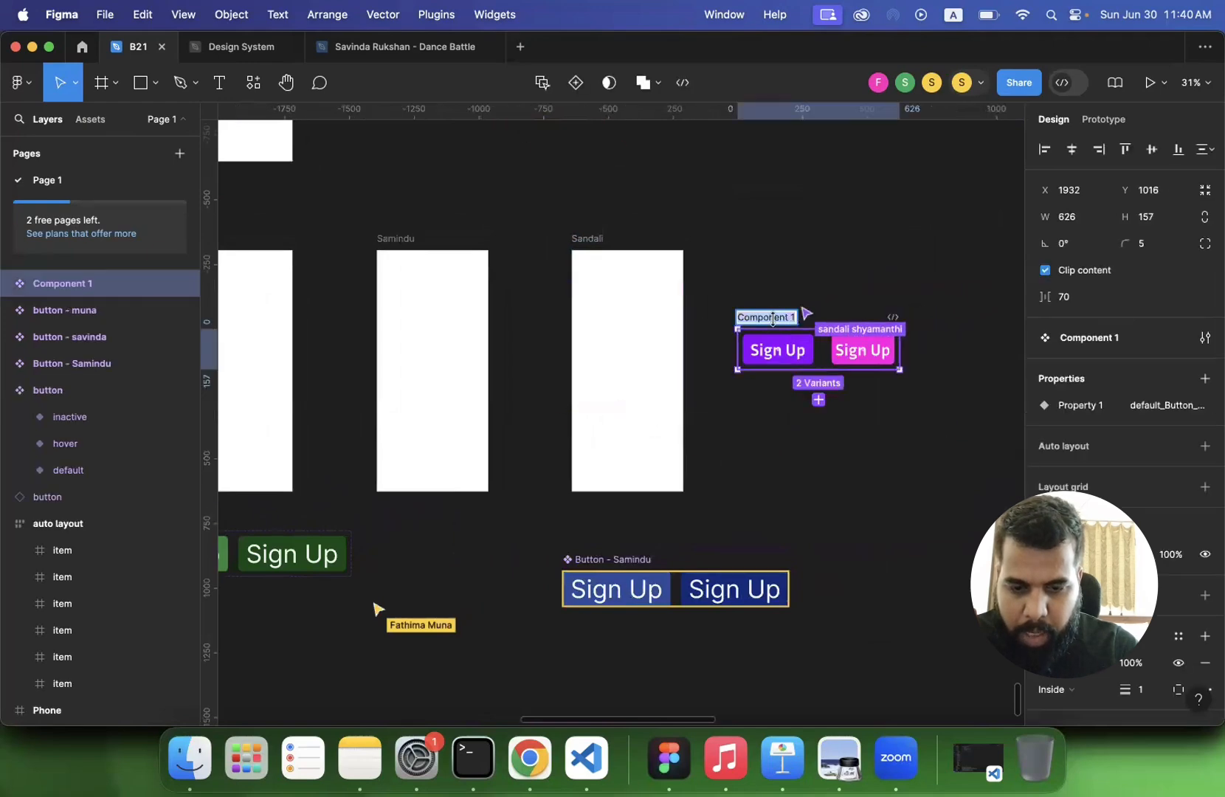
click(742, 442)
click(775, 316)
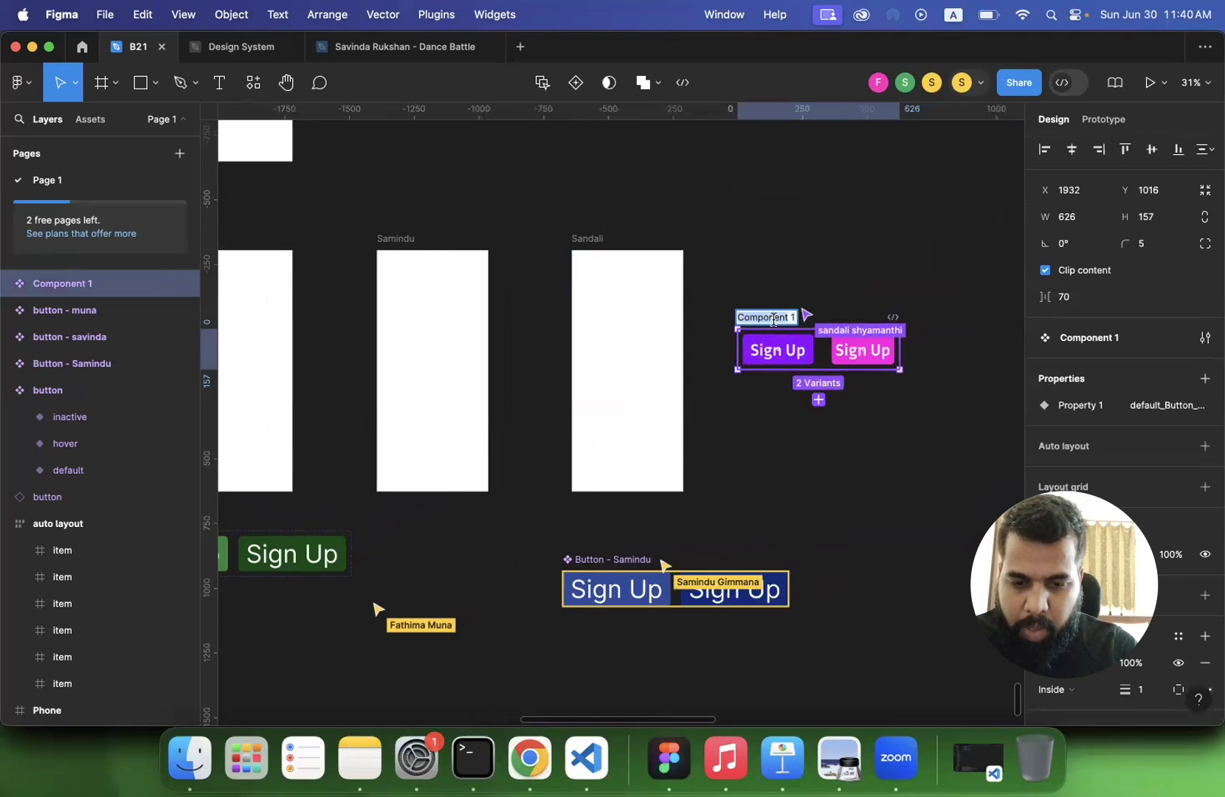
click(754, 437)
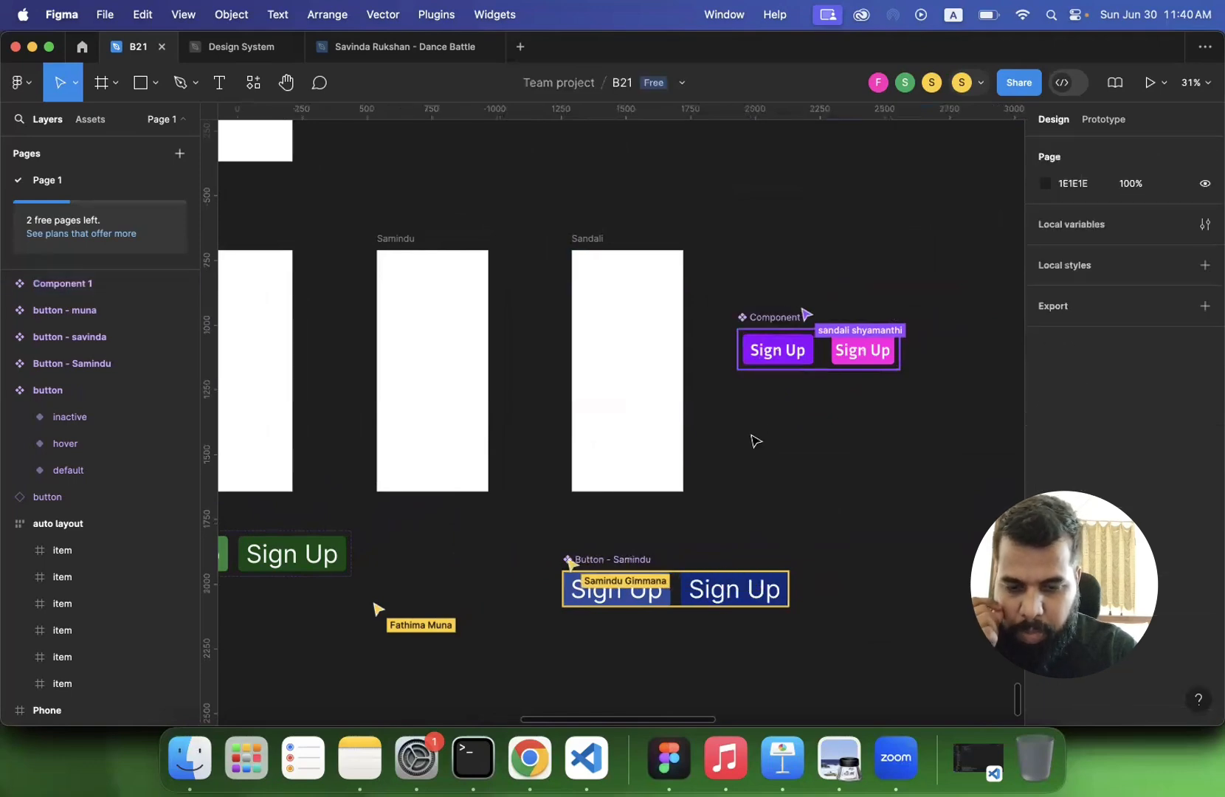
scroll(754, 441, up, 5)
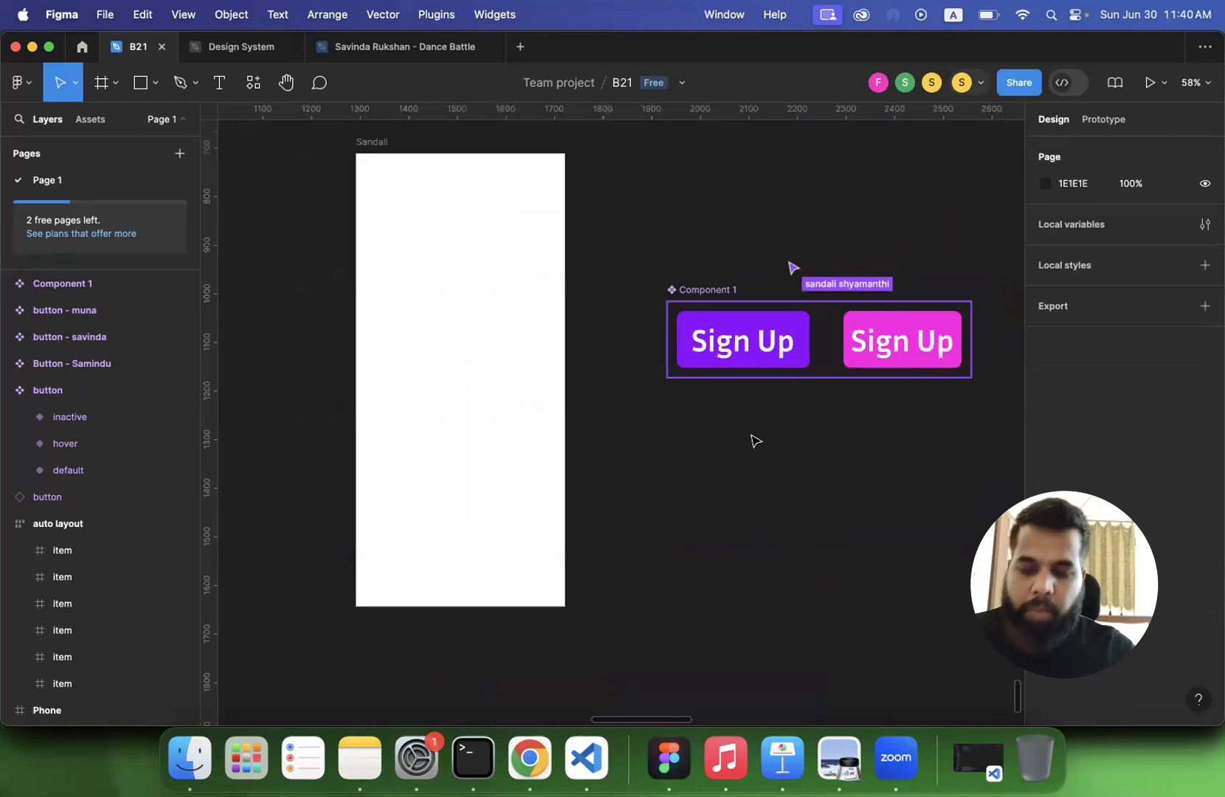
double_click(704, 290)
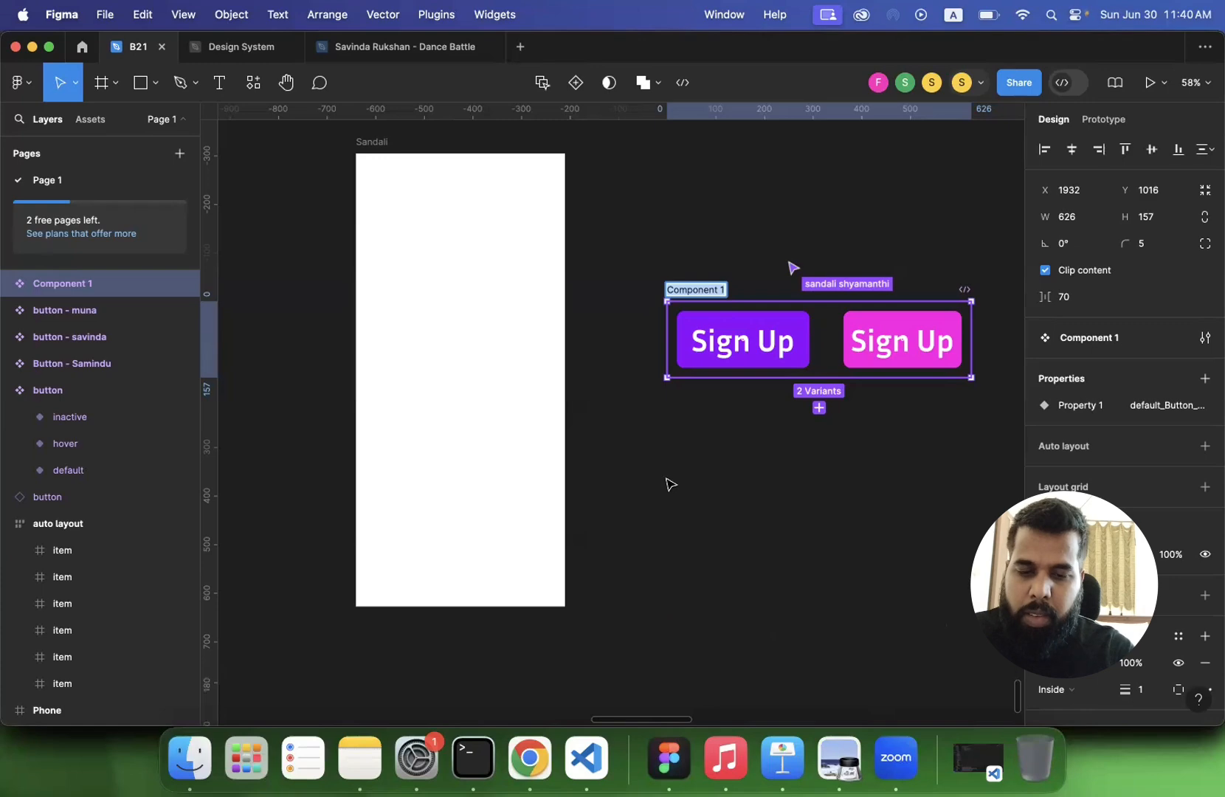
click(670, 483)
- Rename the variant property of the instructor's Get Started component set to "state"
scroll(671, 484, down, 6)
scroll(671, 484, left, 1)
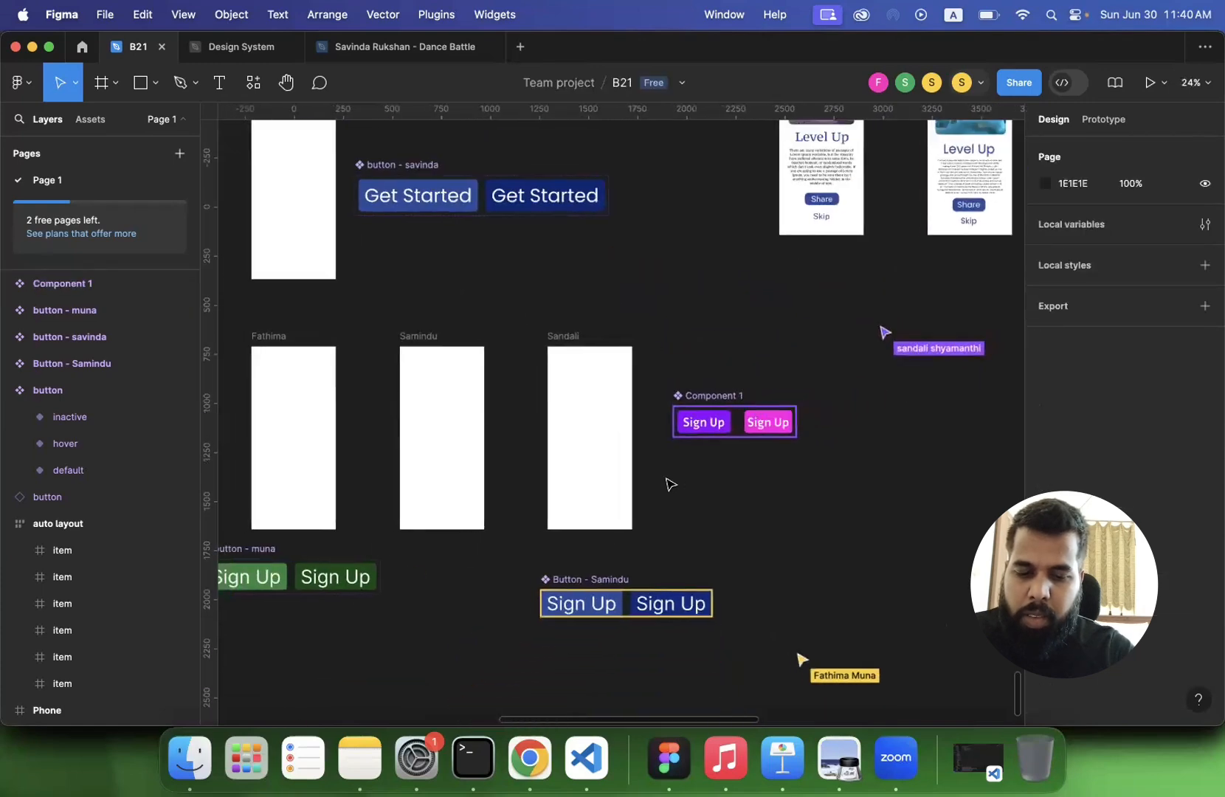
scroll(670, 483, left, 3)
scroll(670, 484, right, 3)
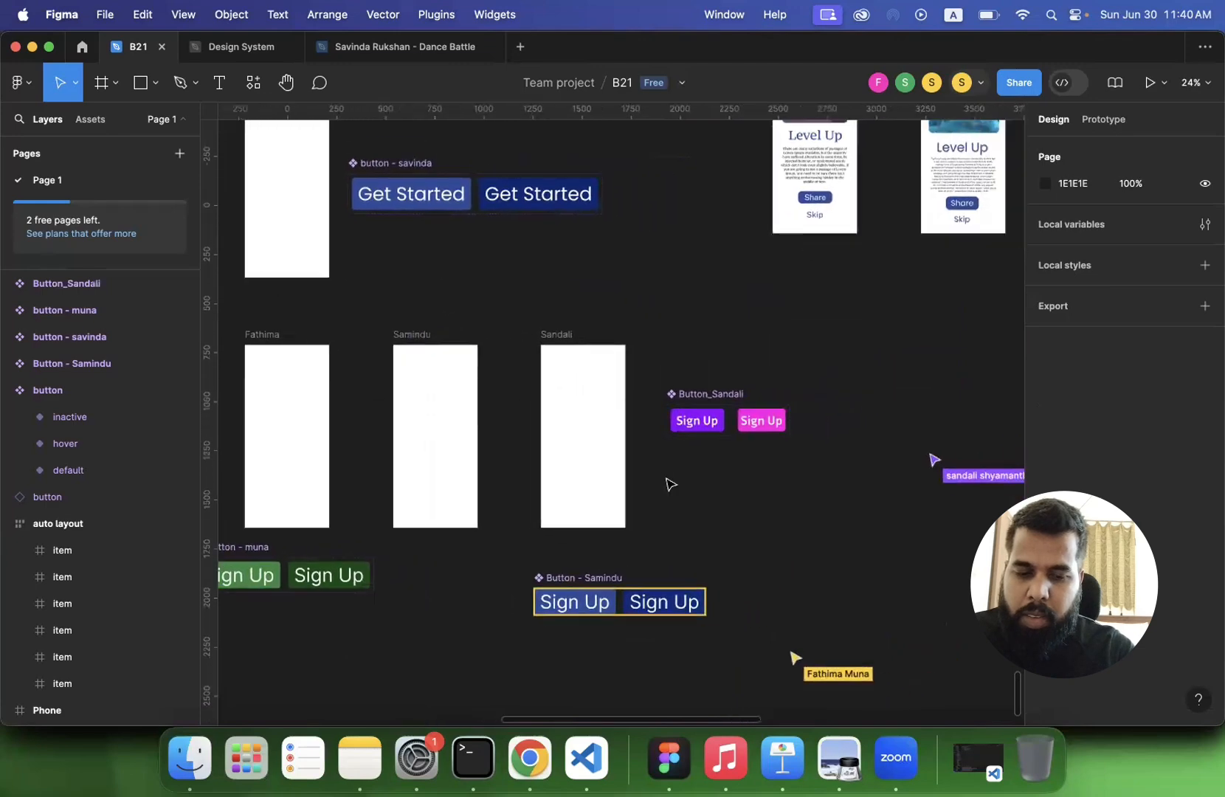
scroll(671, 484, left, 10)
scroll(670, 483, up, 5)
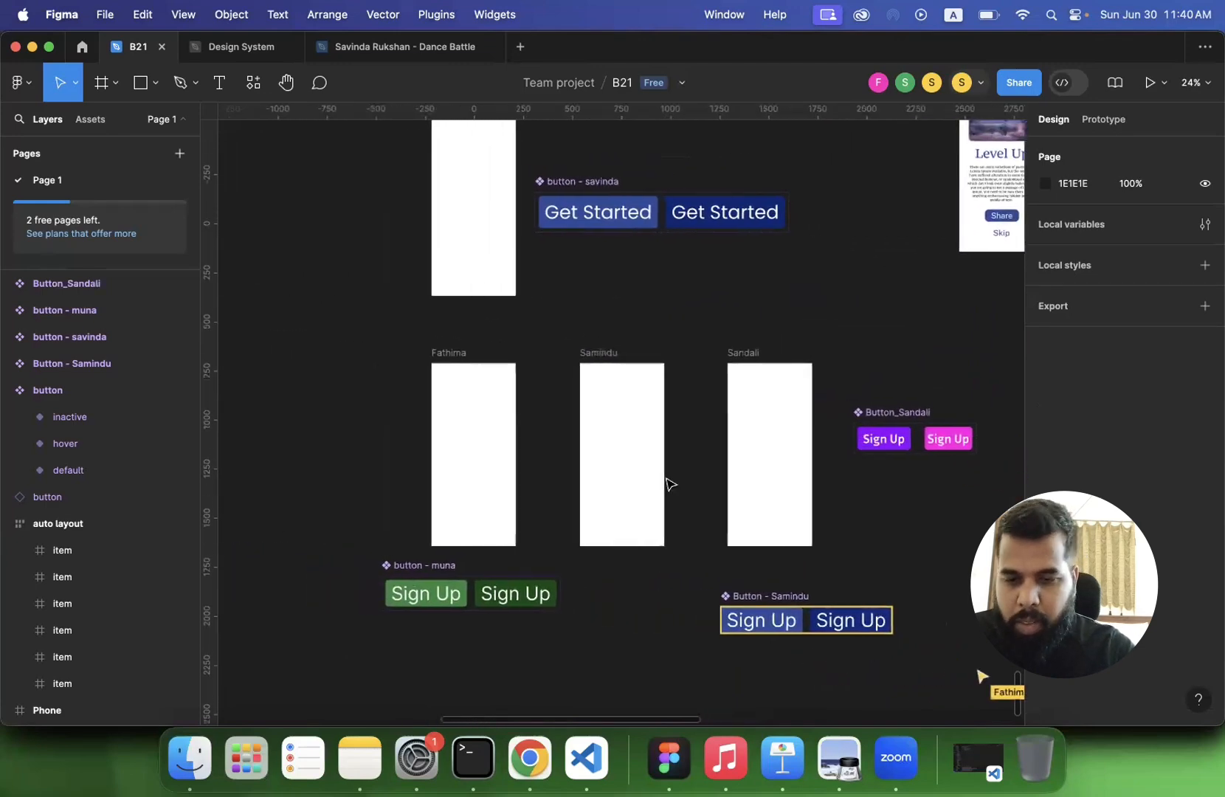
click(610, 260)
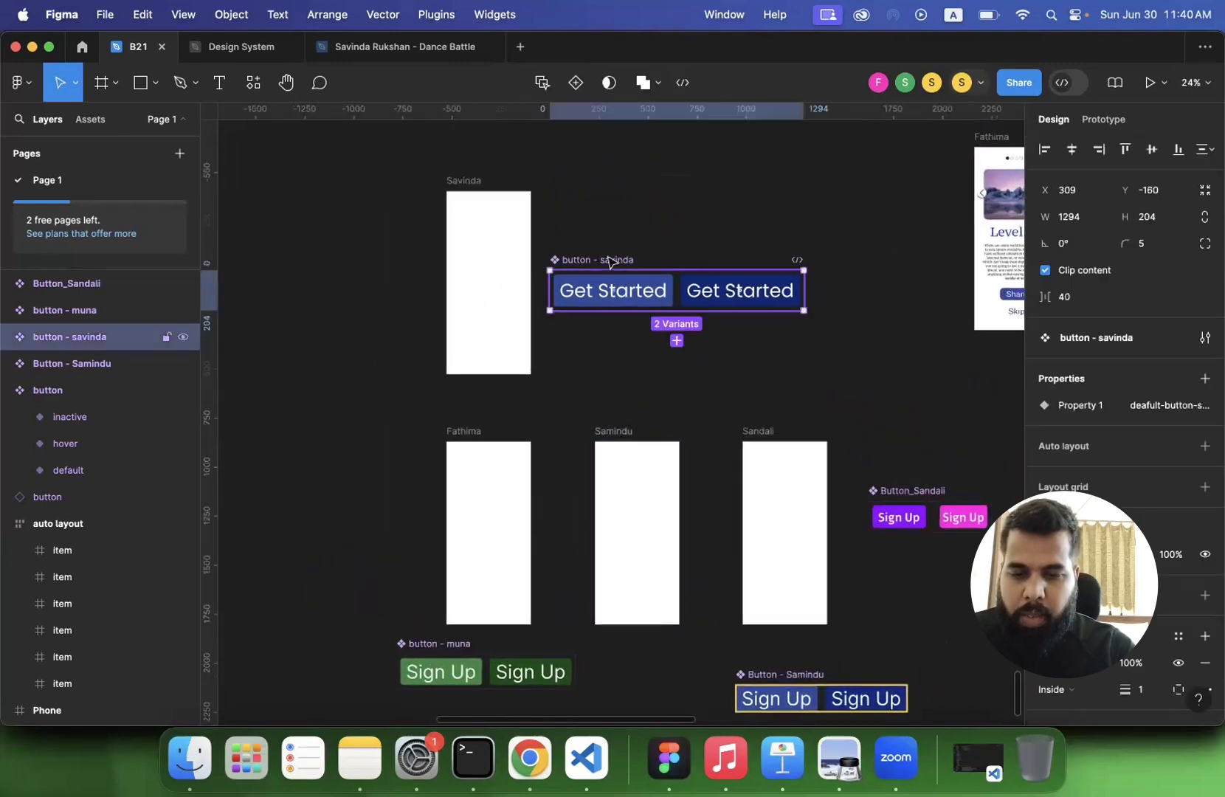
mouse_move(1071, 411)
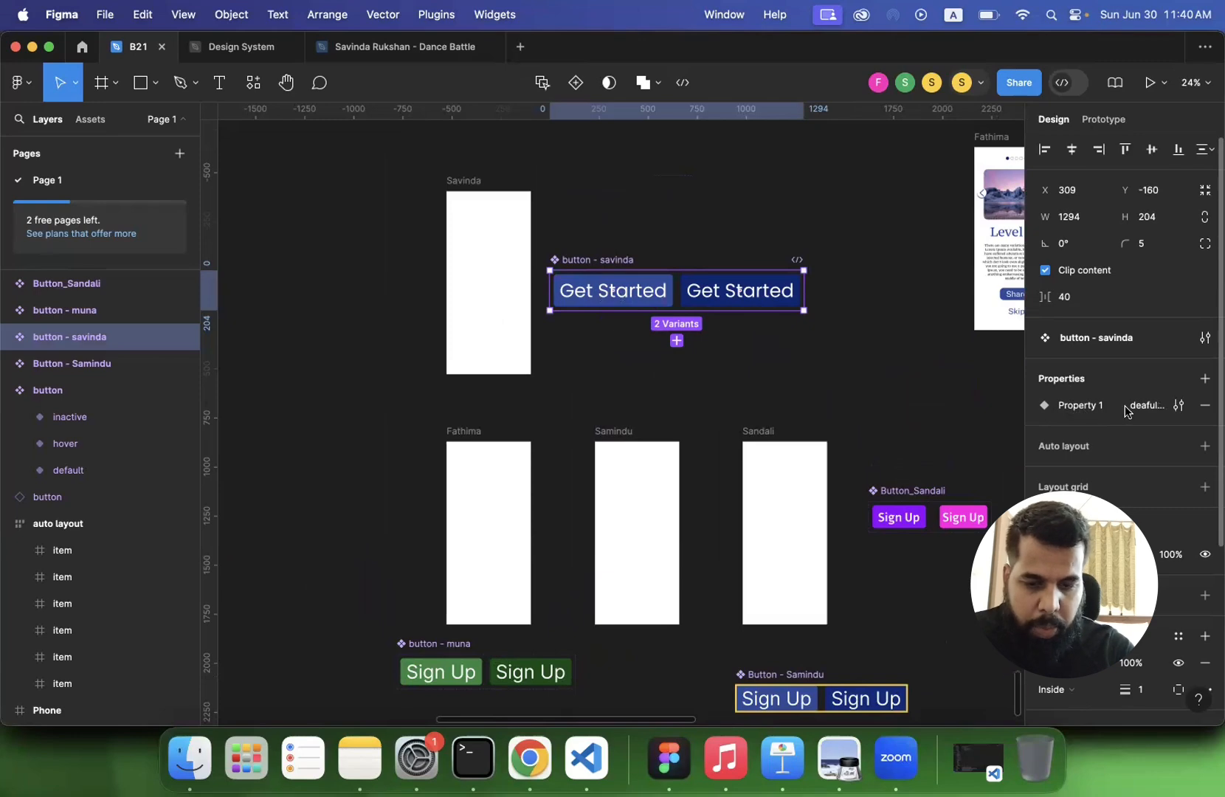
double_click(1067, 406)
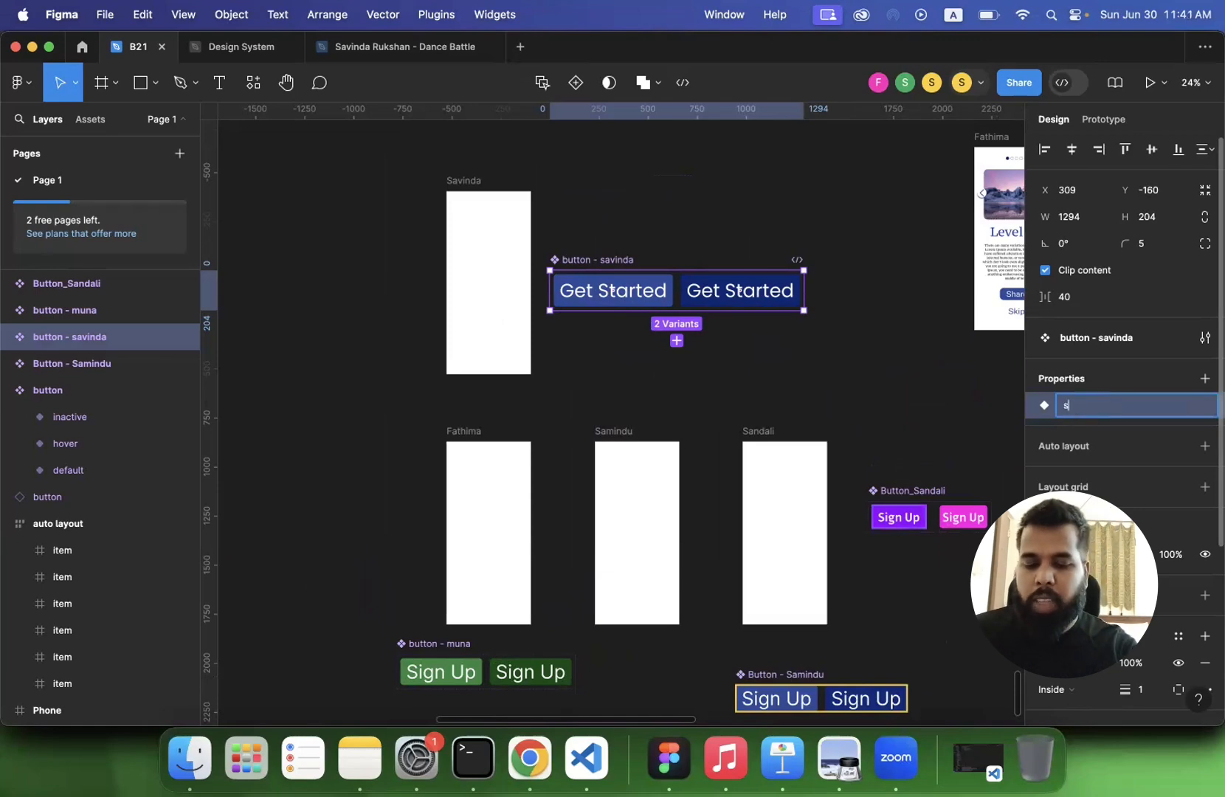
key(Return)
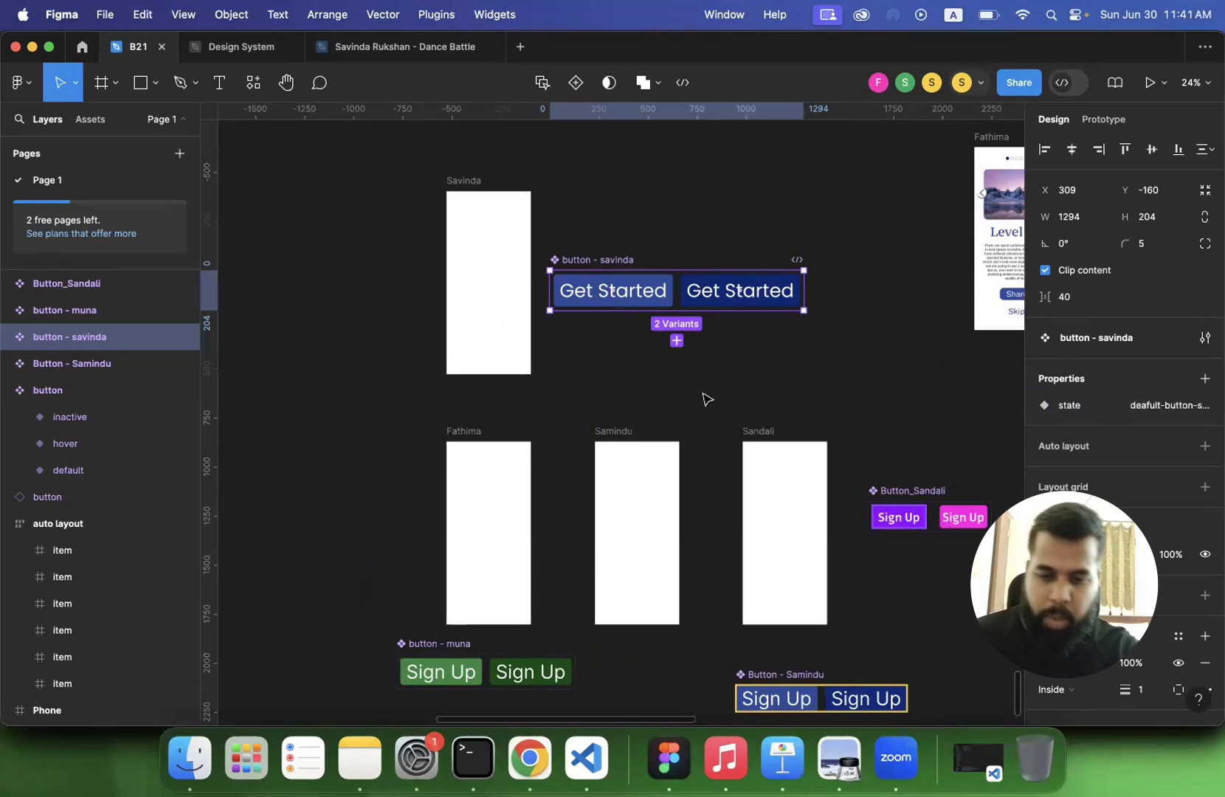
- Open the Get Started set's state property name for editing, and inspect the properties of the green and blue Sign Up sets
scroll(708, 400, down, 2)
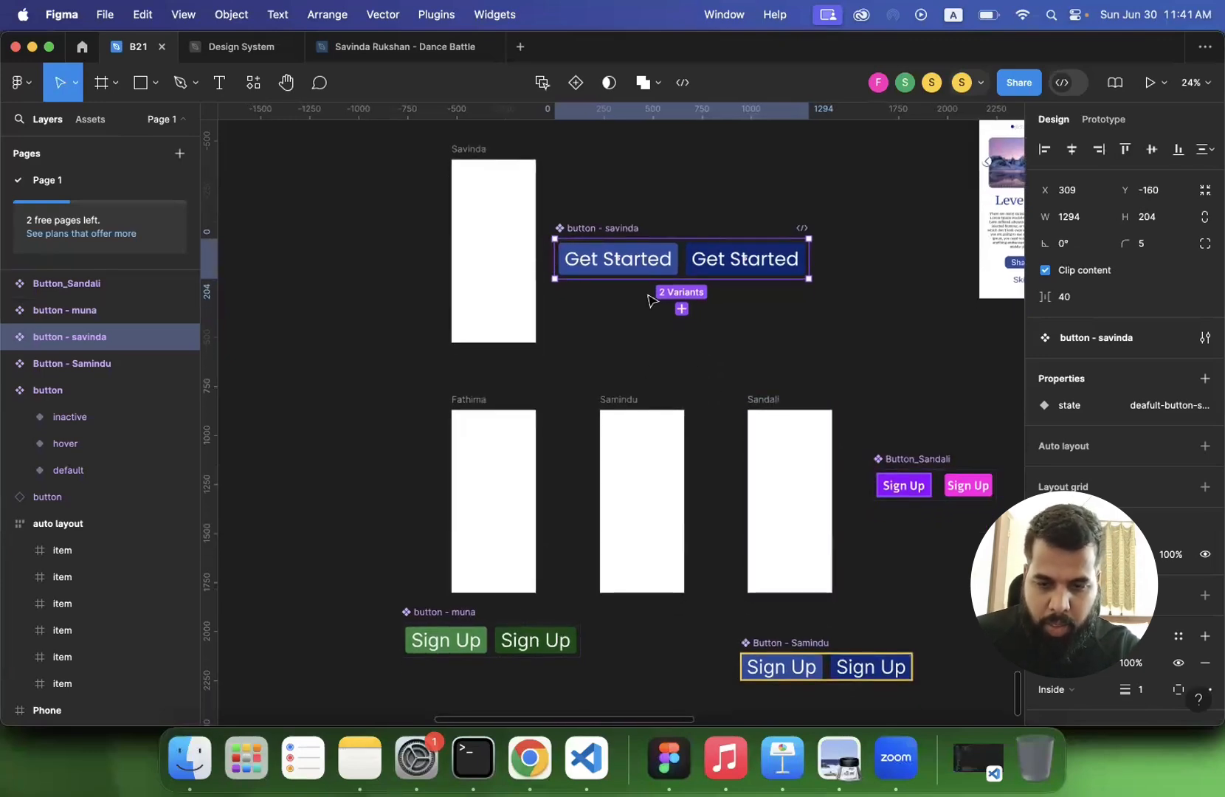
double_click(1069, 407)
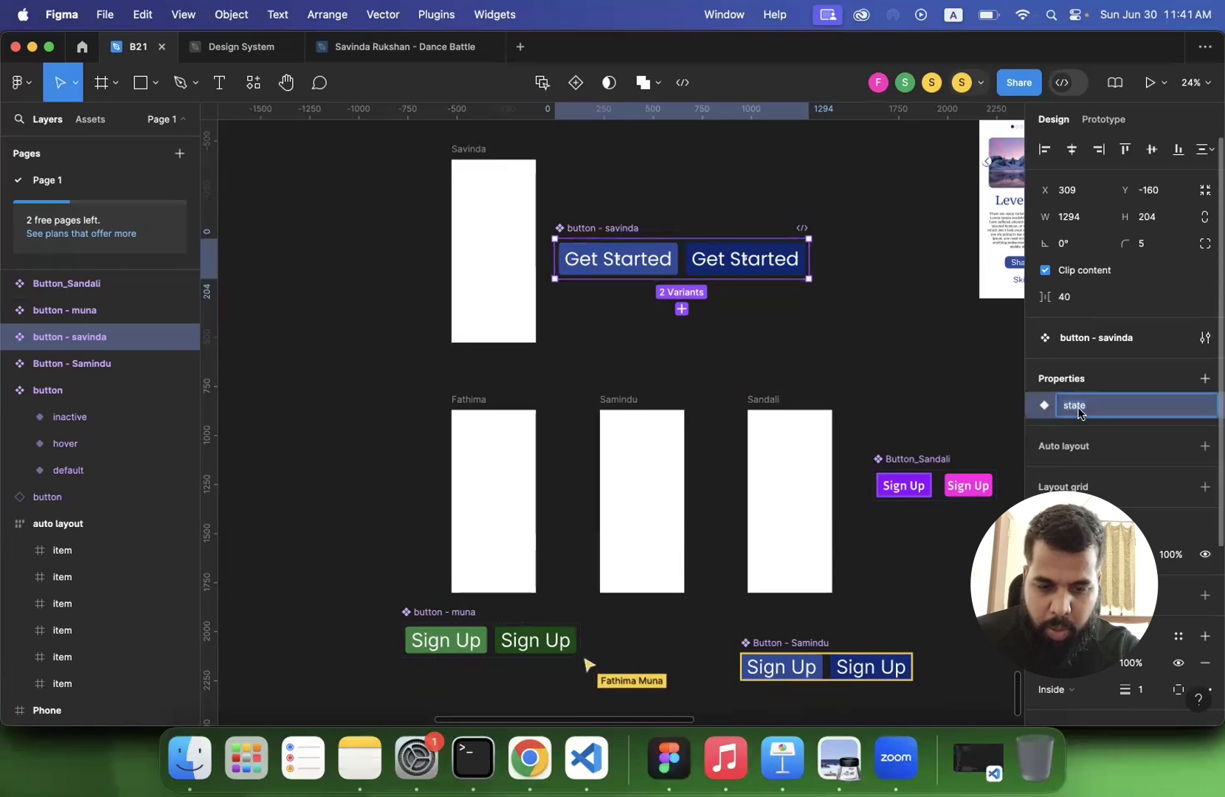
click(439, 613)
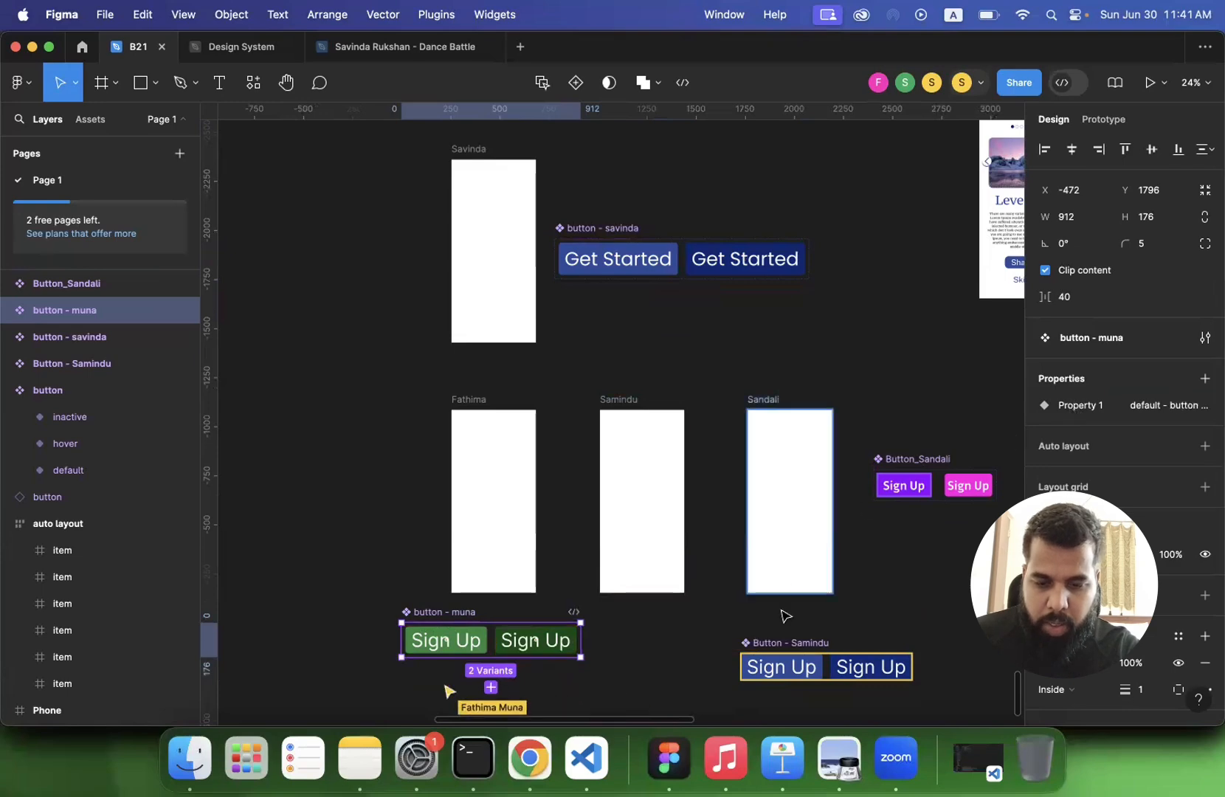
click(791, 644)
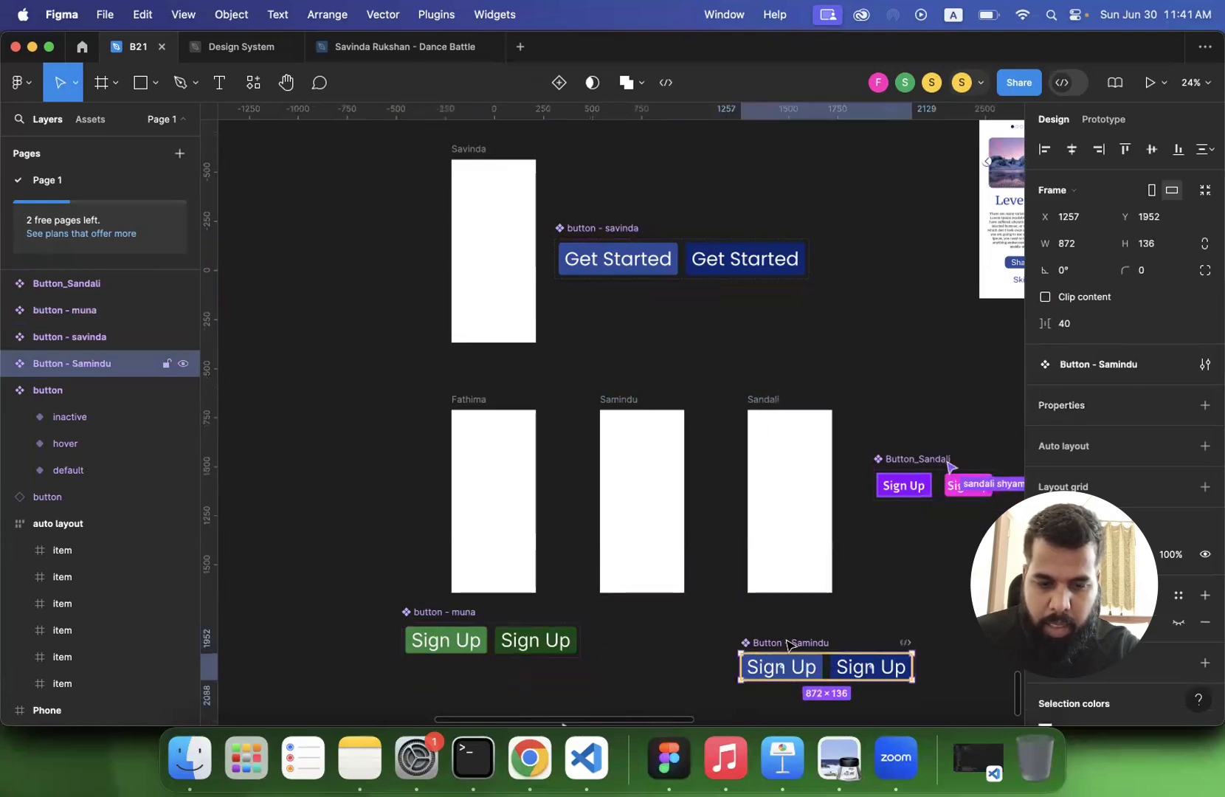
- Check which property types can be created for the blue Sign Up set, and inspect the purple and pink set's properties
click(1205, 405)
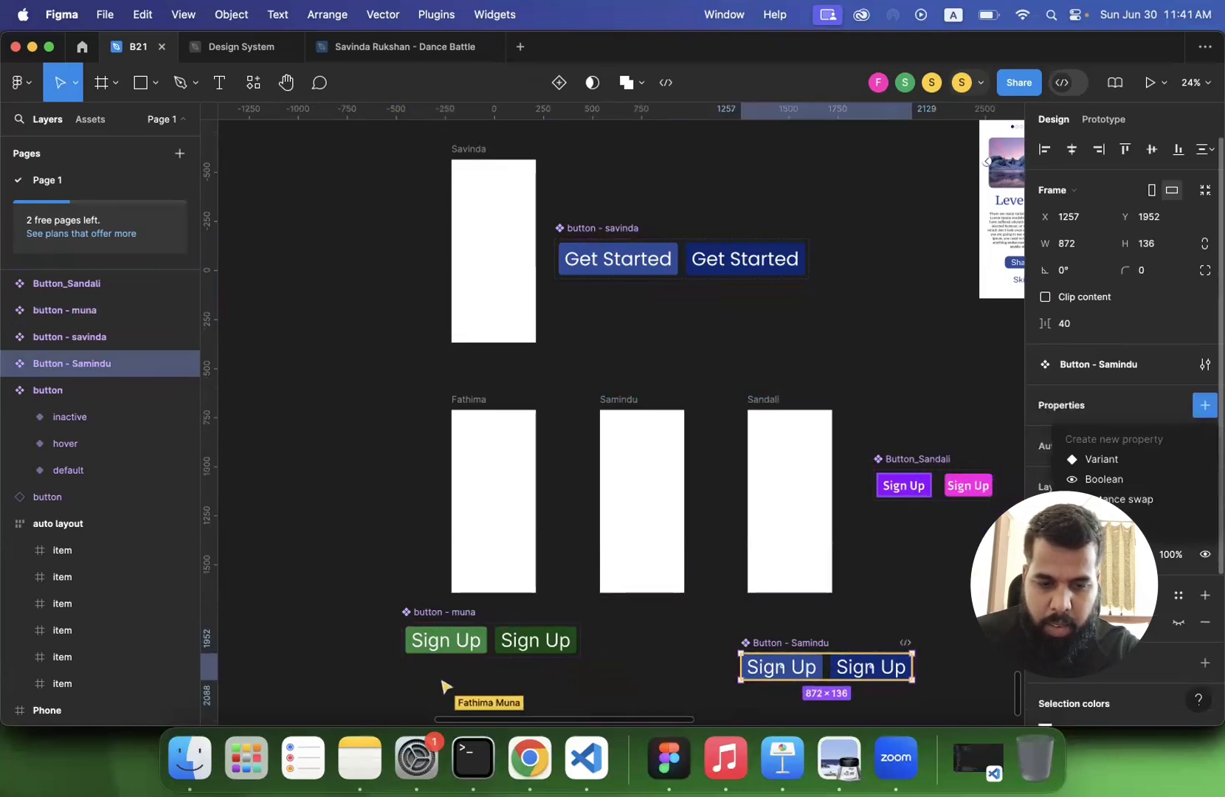
click(938, 532)
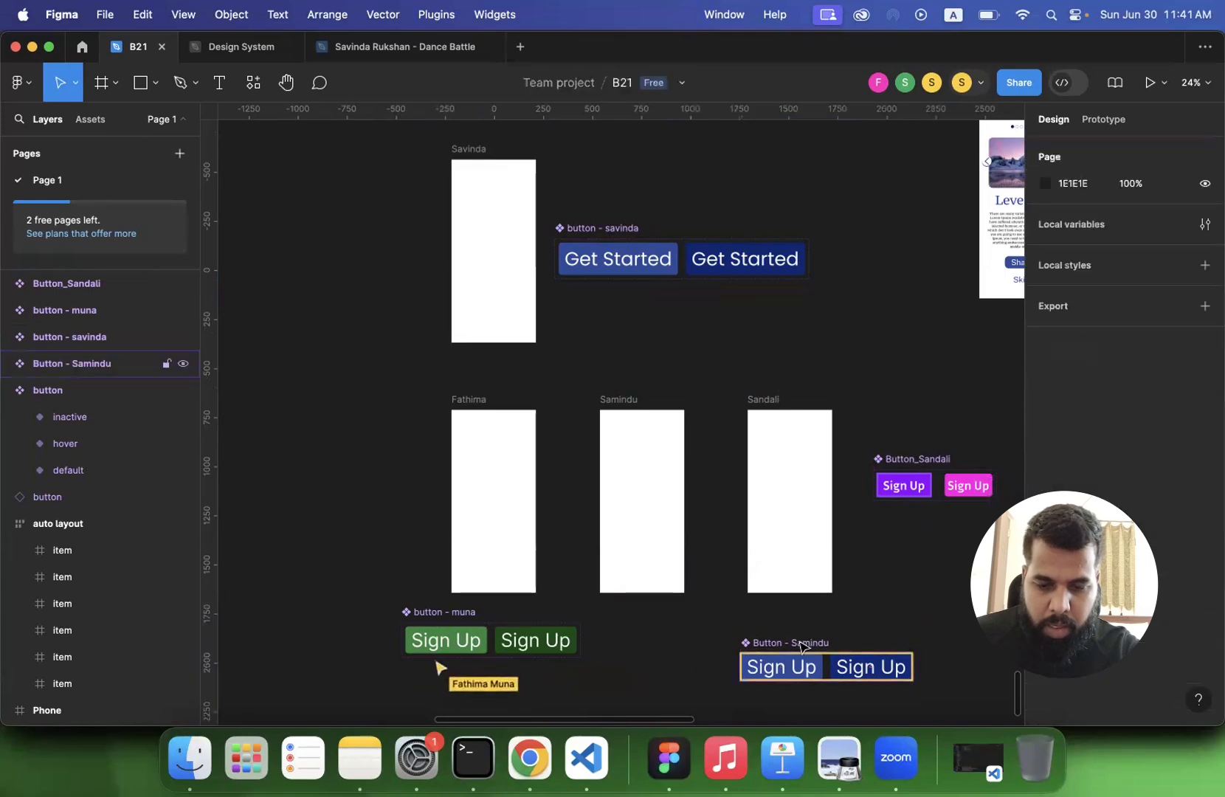
click(803, 645)
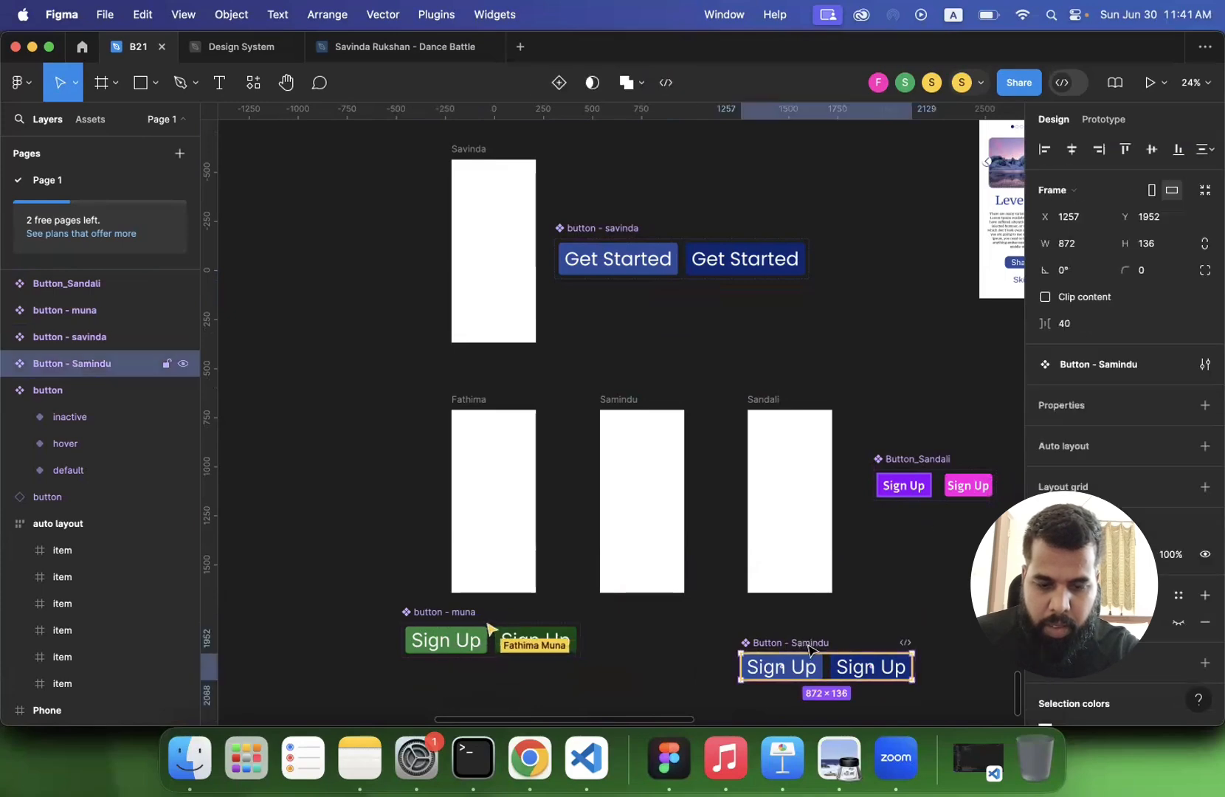
scroll(809, 649, down, 3)
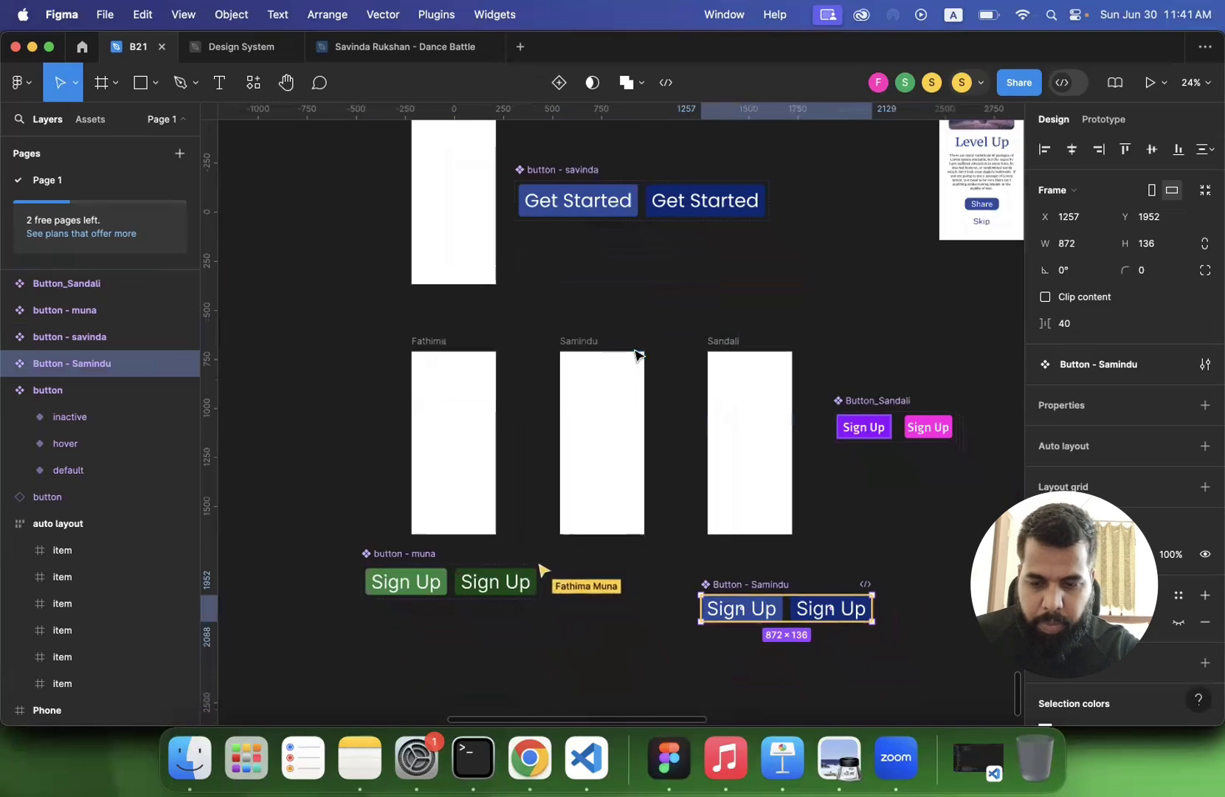
click(881, 403)
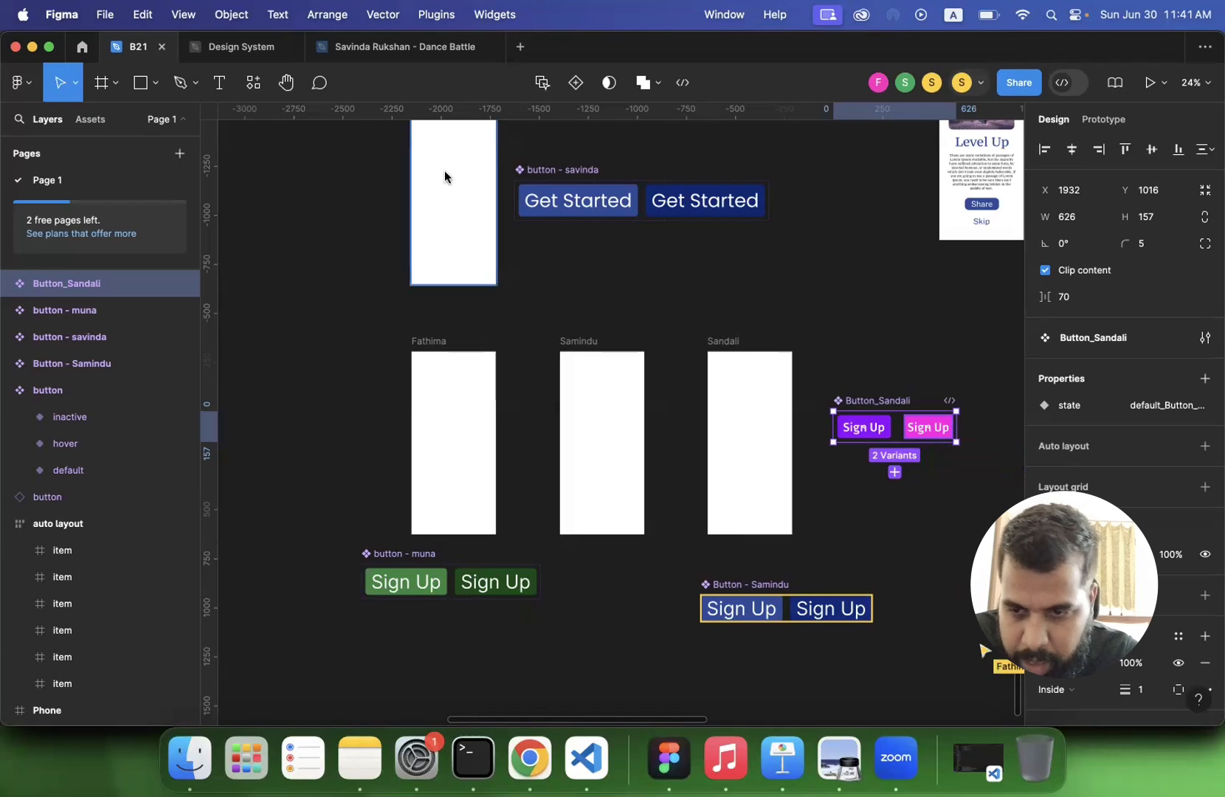
- Find the gradient Sign Up "button" component set above the auto layout example and inspect its state property
scroll(369, 295, down, 5)
scroll(367, 298, up, 15)
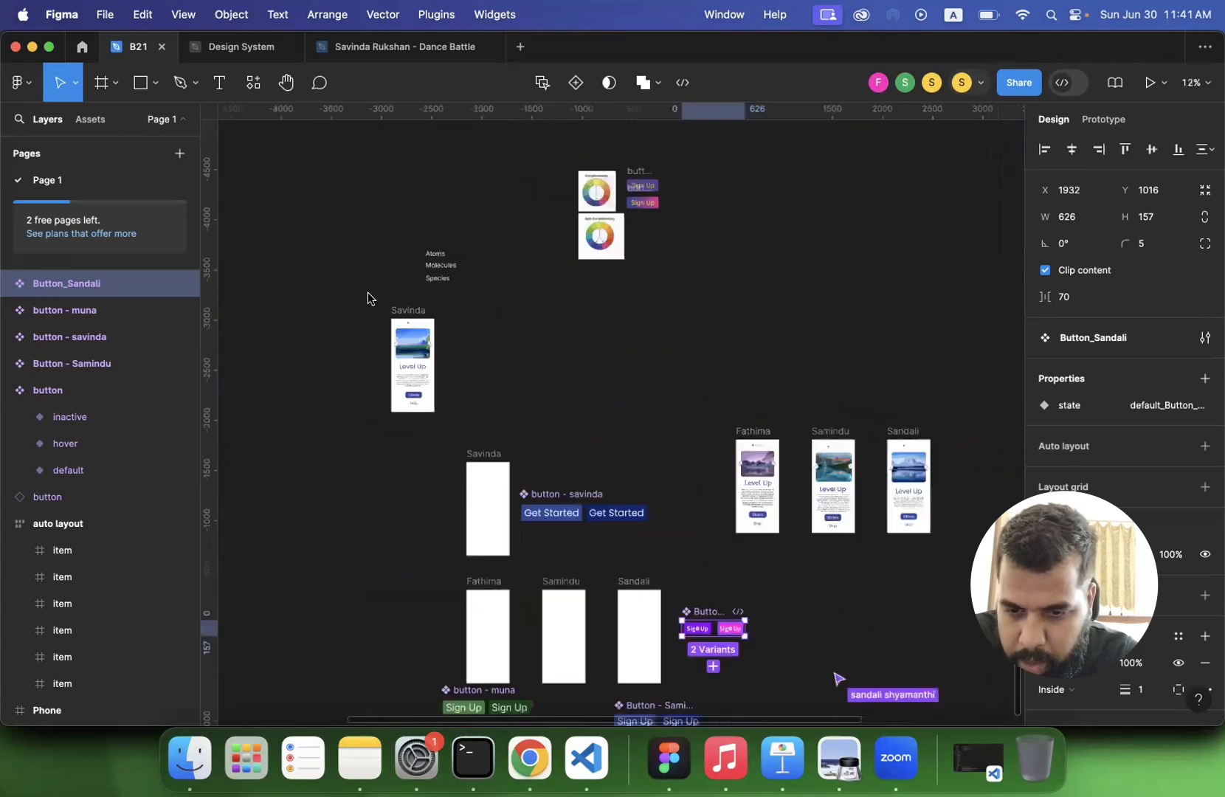
scroll(368, 298, down, 10)
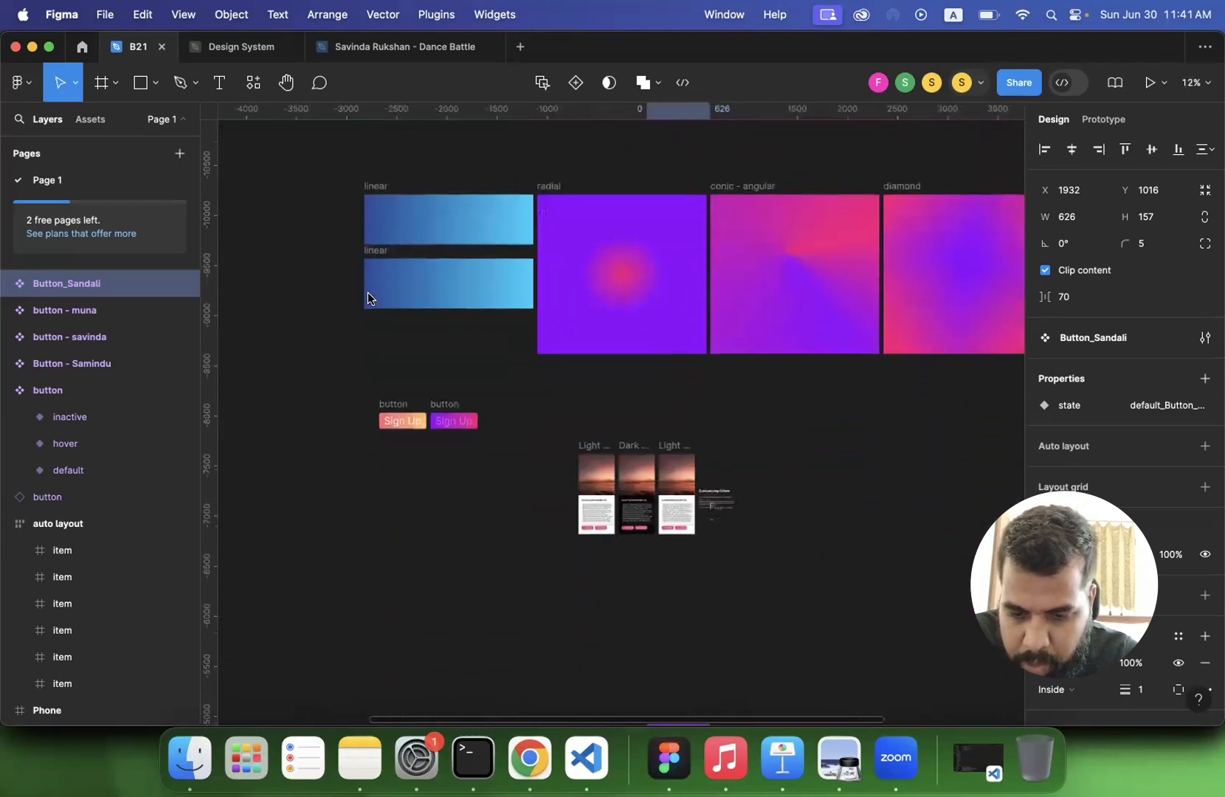
scroll(368, 298, down, 3)
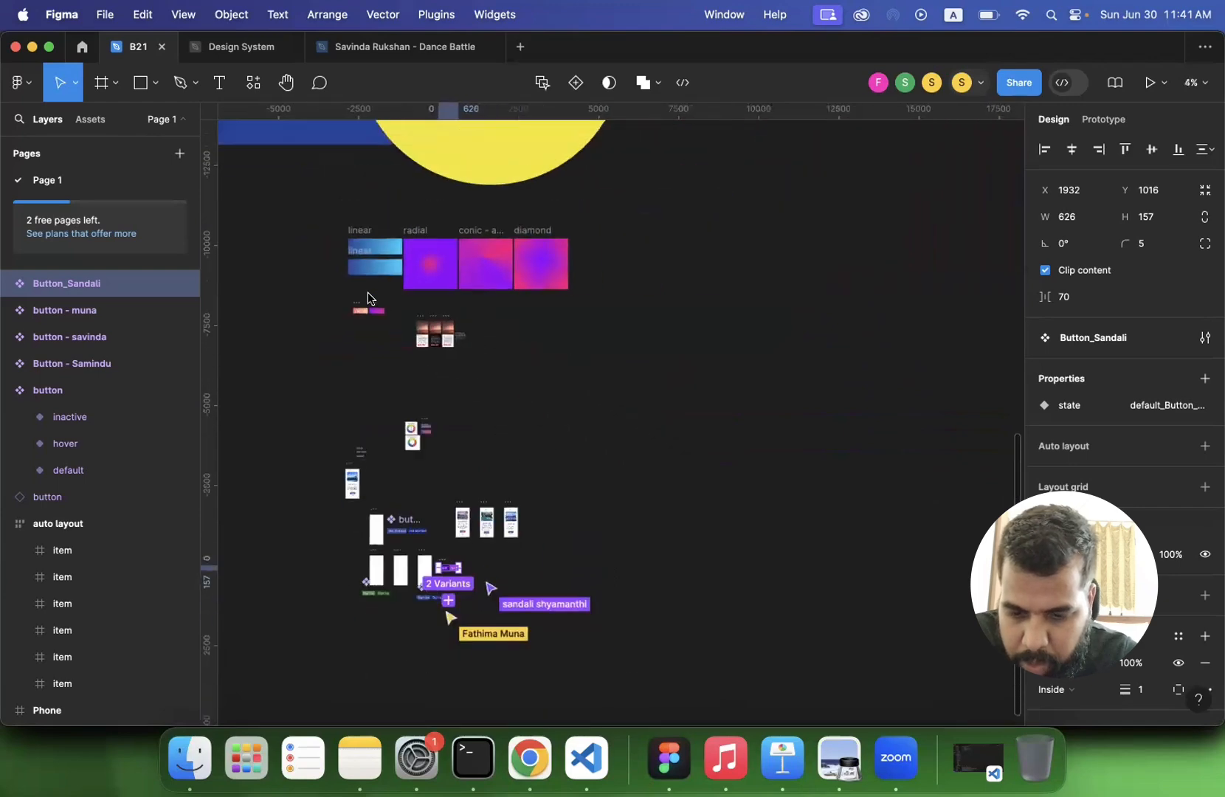
scroll(368, 299, down, 5)
scroll(367, 298, up, 15)
scroll(368, 299, down, 2)
scroll(368, 298, left, 8)
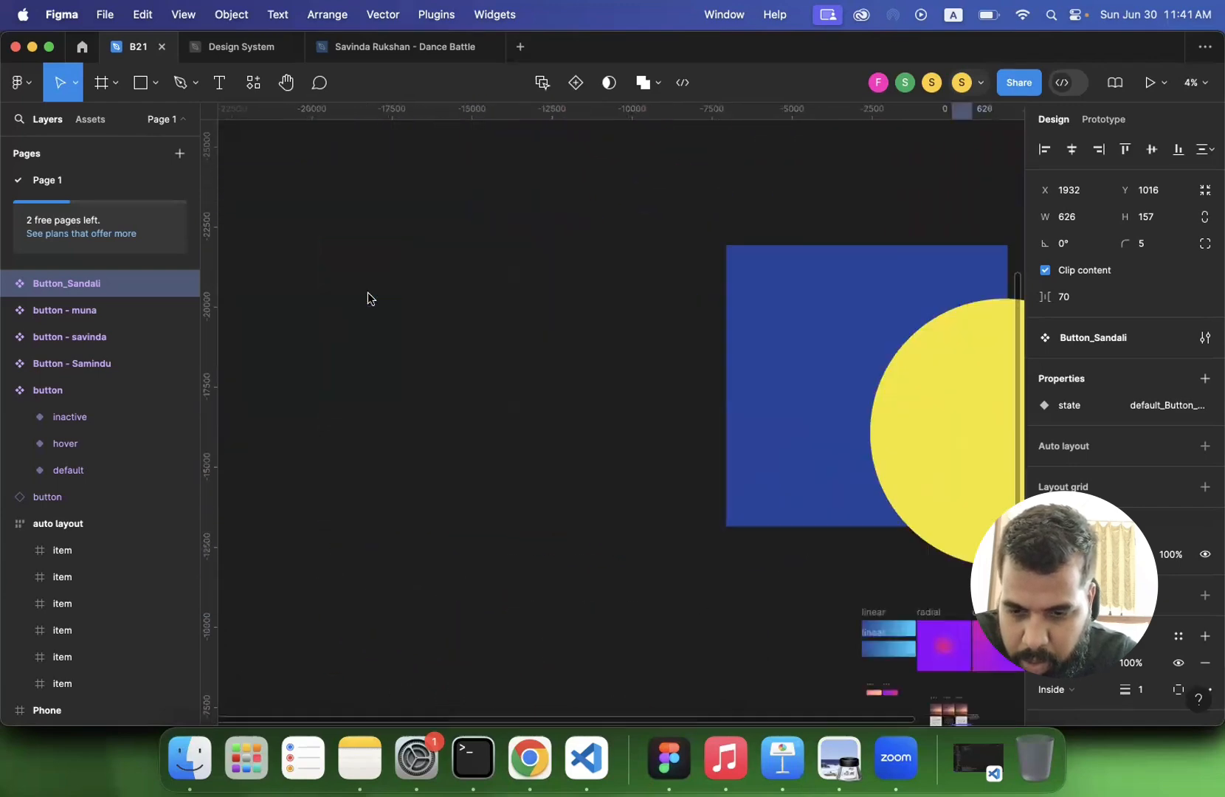
scroll(368, 298, right, 2)
scroll(367, 299, down, 3)
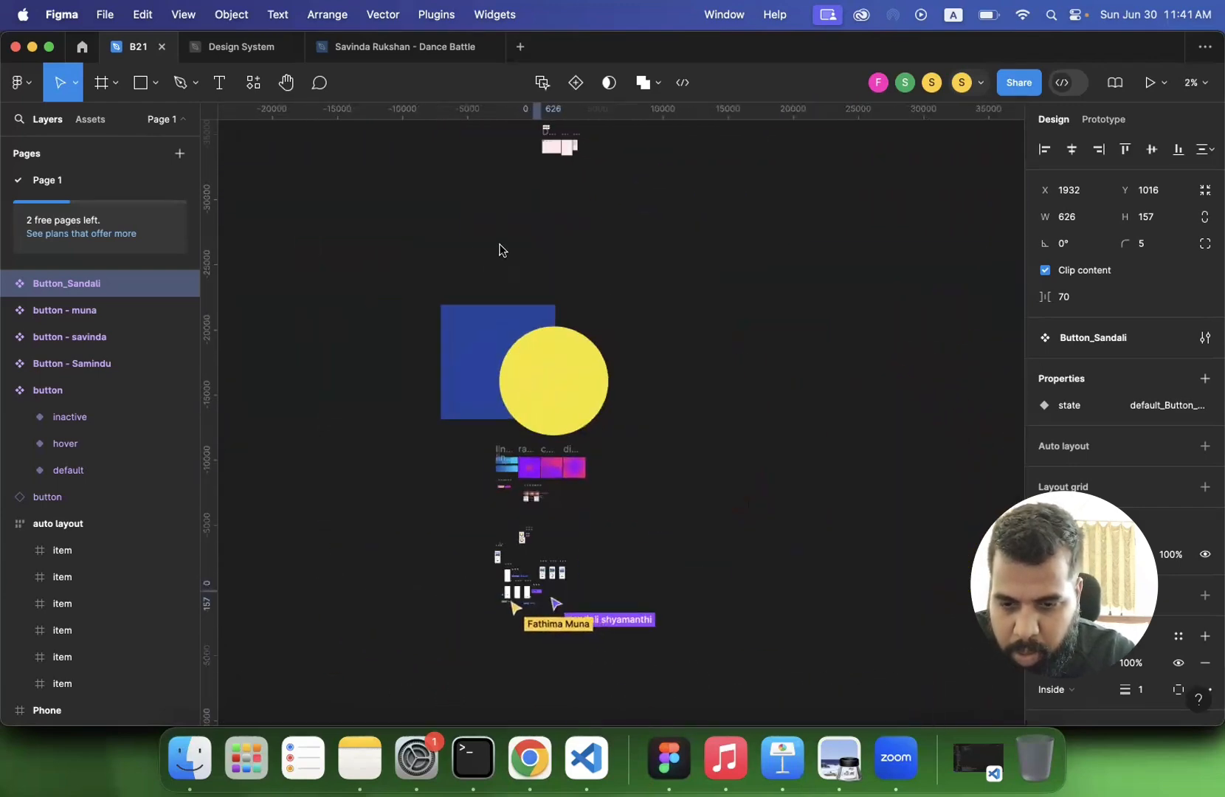
scroll(499, 249, up, 4)
scroll(499, 249, right, 1)
scroll(499, 249, up, 10)
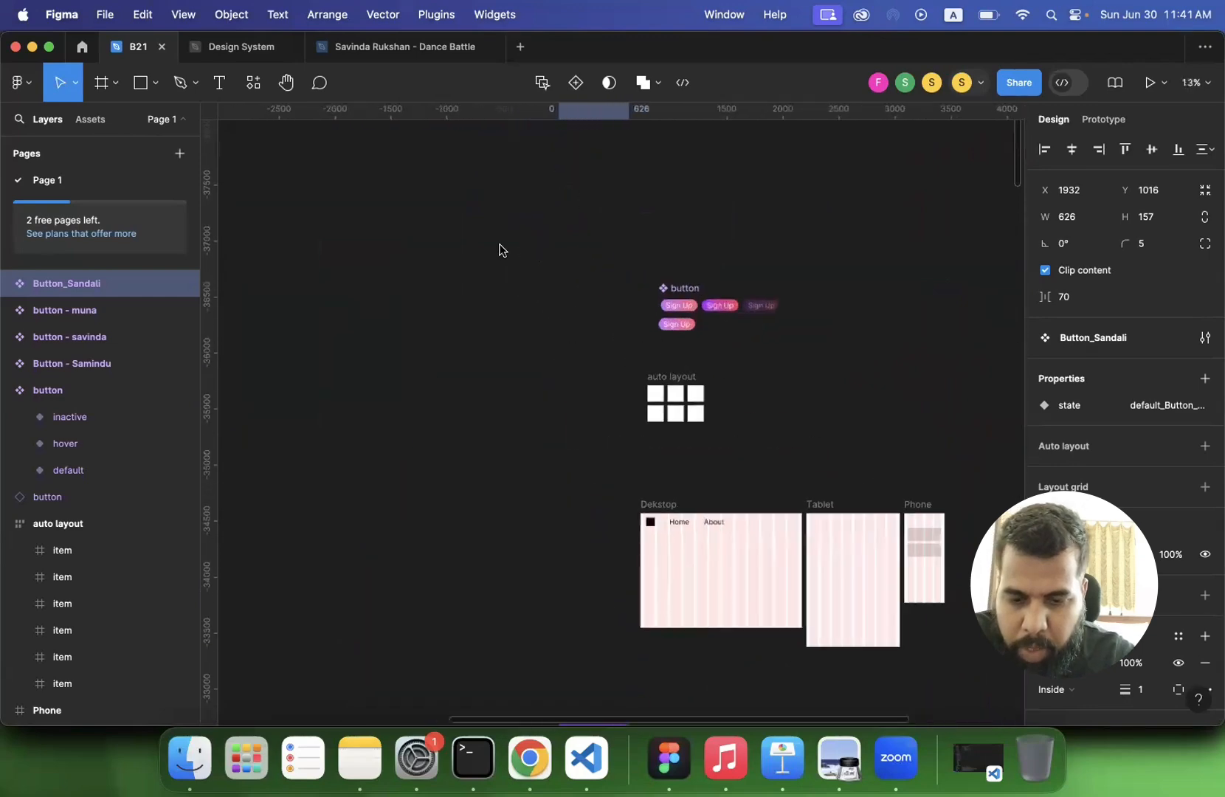
scroll(499, 249, down, 2)
scroll(499, 249, left, 1)
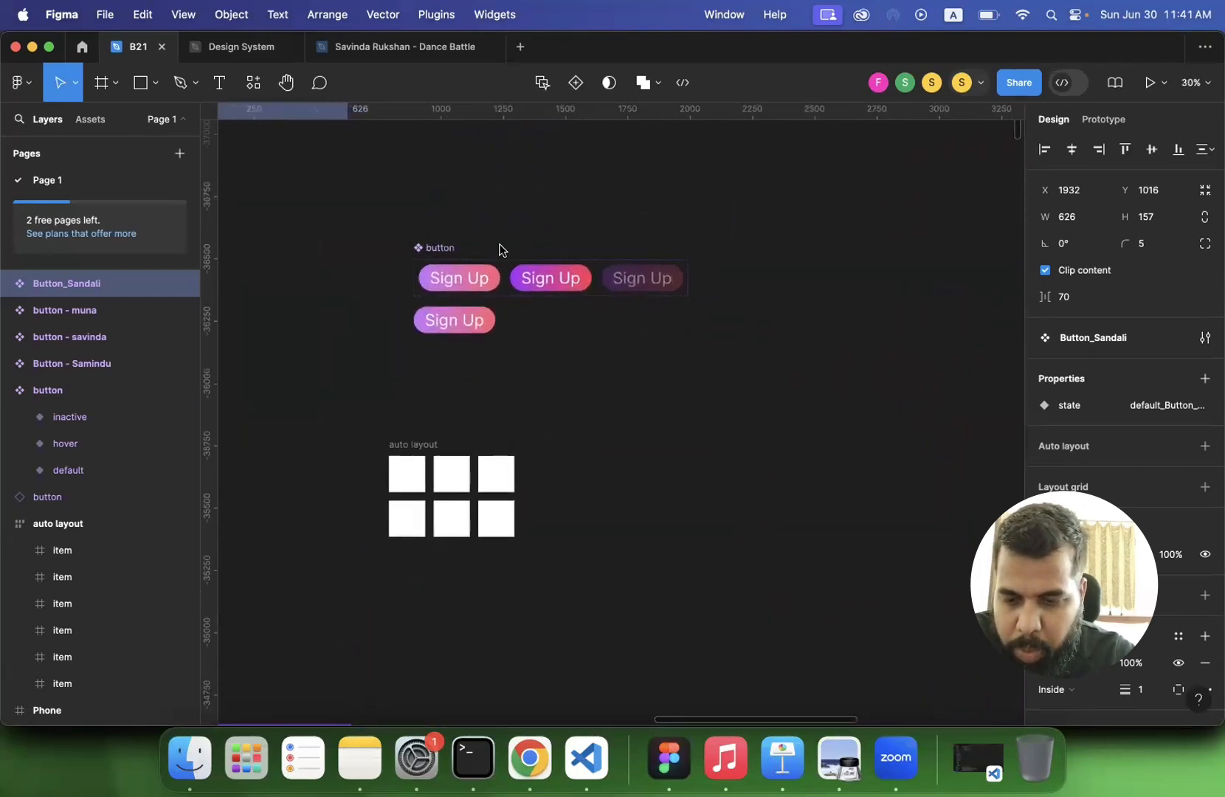
click(433, 248)
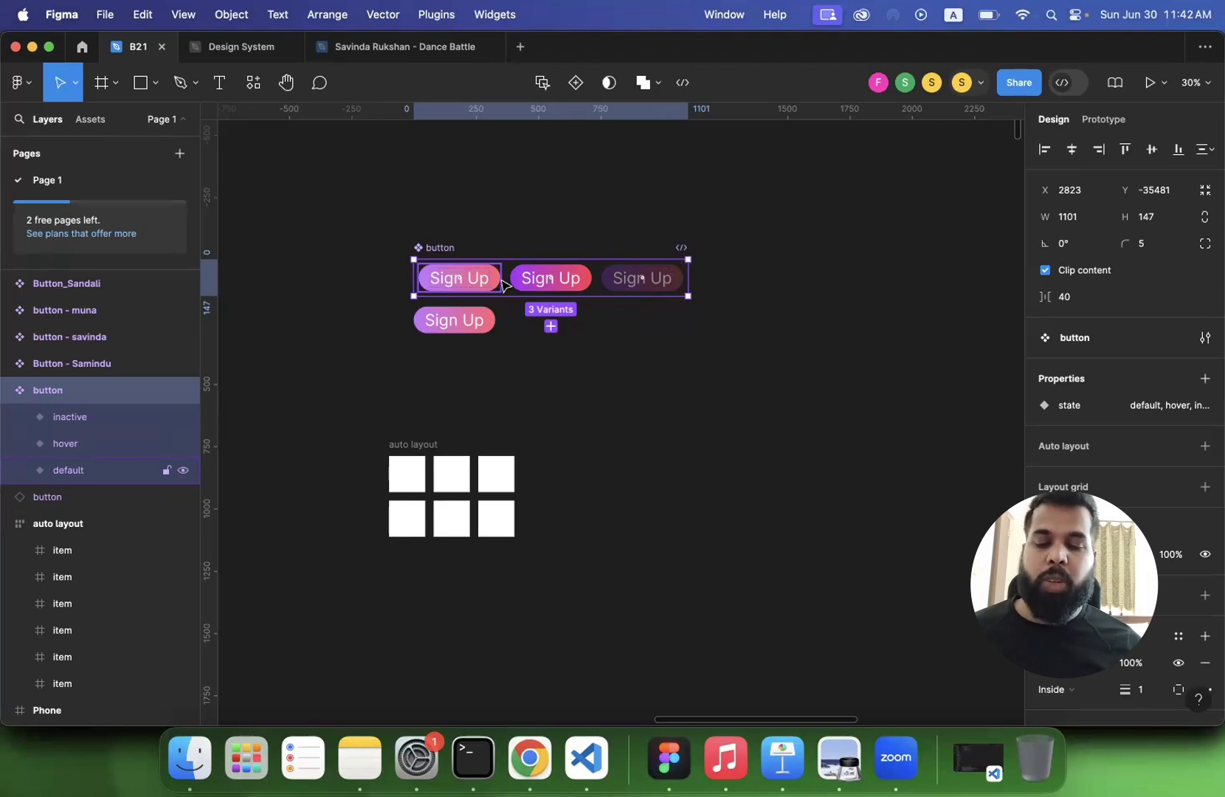
click(450, 238)
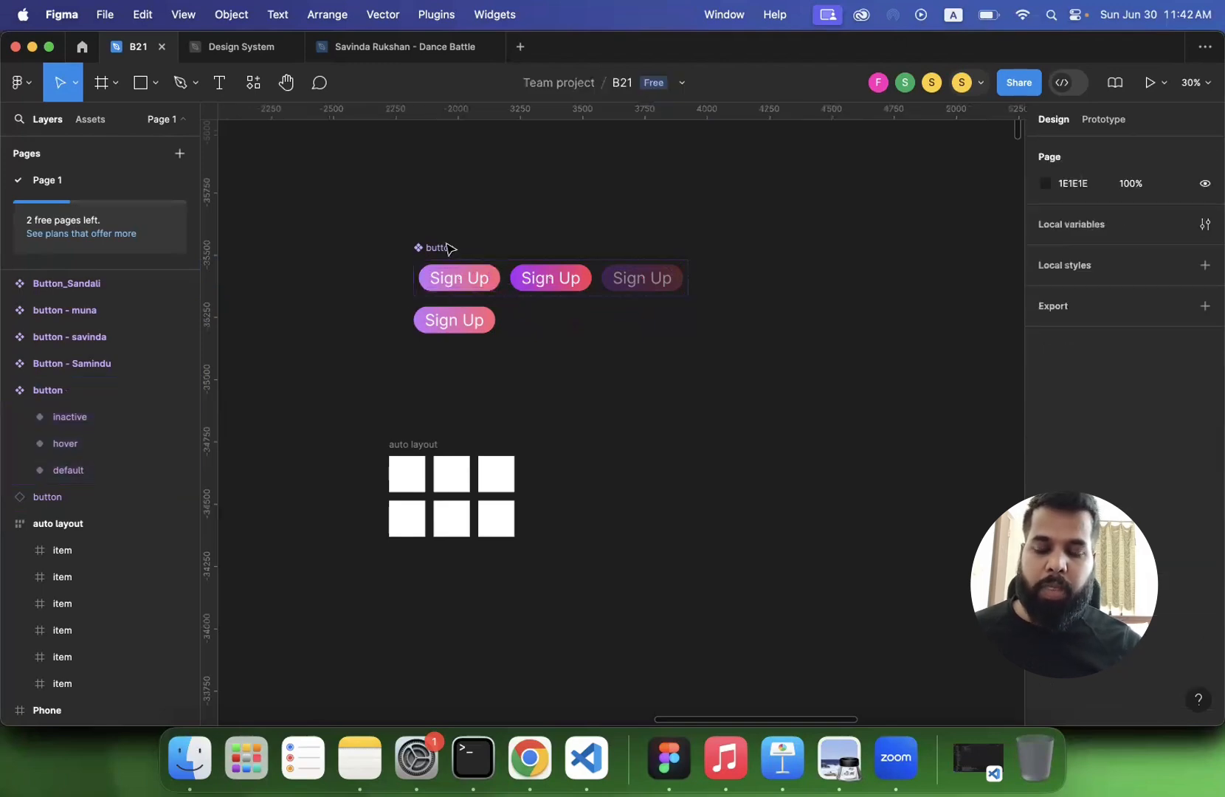
- Return to the participants' frames and open the name of the blue Sign Up component set on the canvas
scroll(447, 244, down, 3)
scroll(446, 244, down, 6)
scroll(446, 247, down, 20)
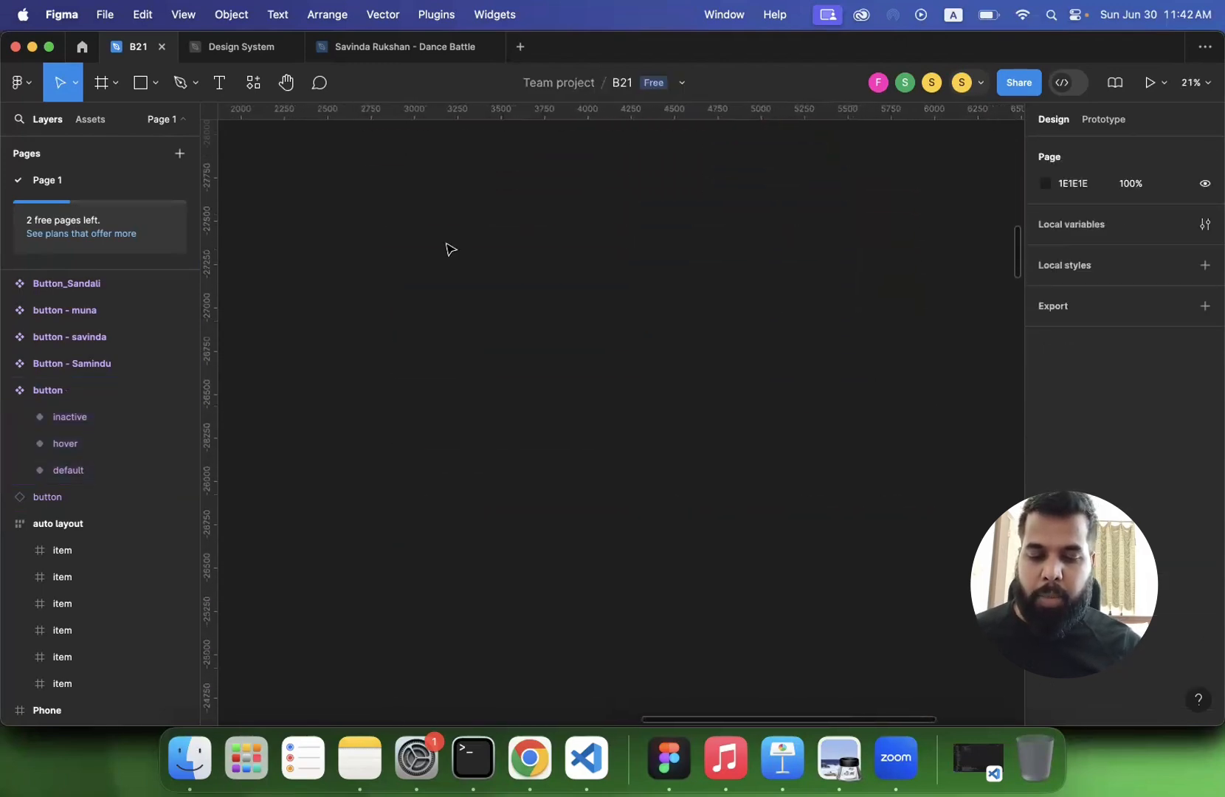
scroll(449, 249, down, 5)
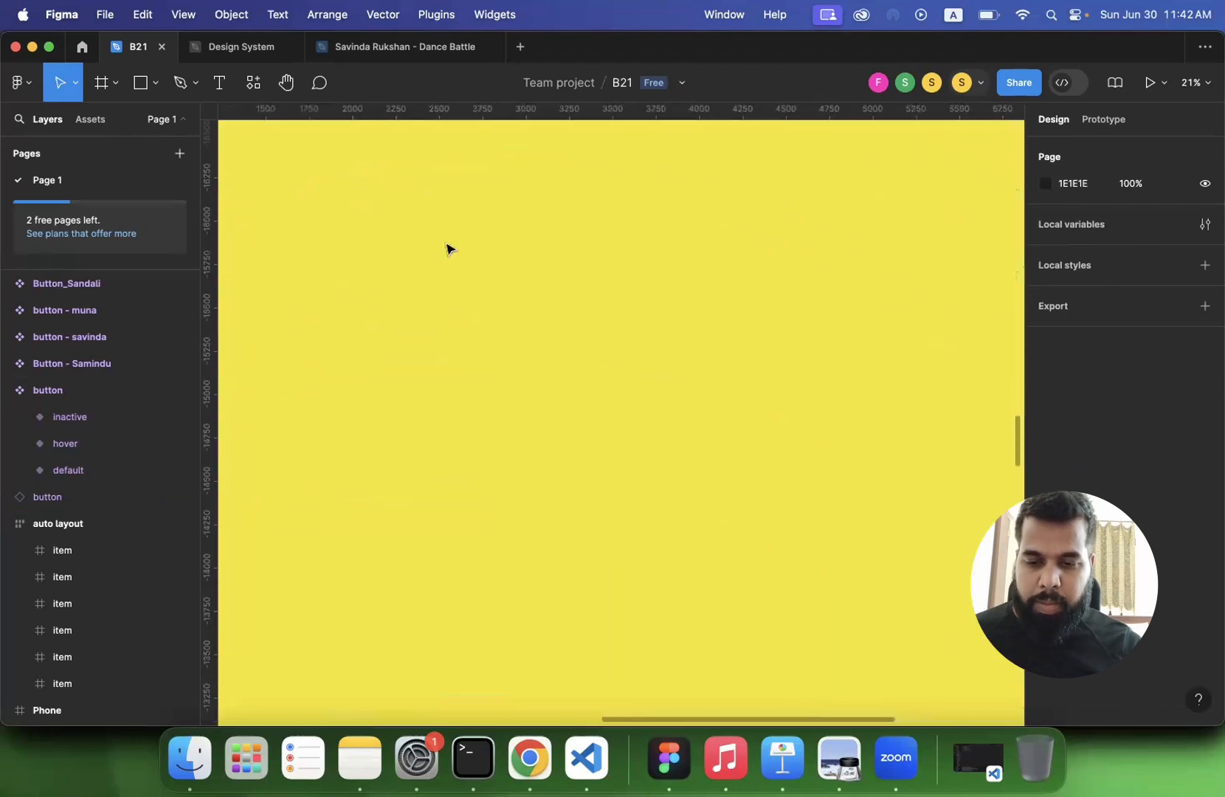
scroll(459, 237, down, 5)
scroll(476, 225, down, 5)
scroll(478, 224, down, 10)
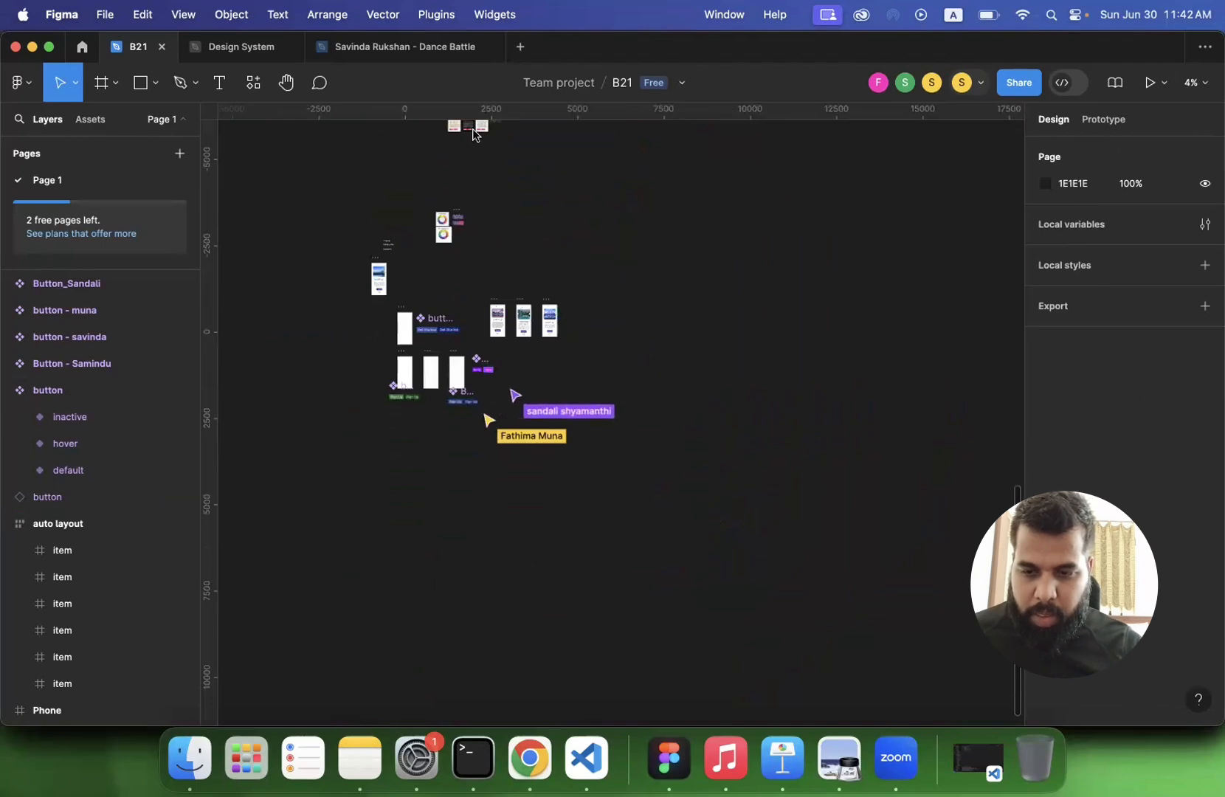
scroll(445, 365, up, 5)
scroll(444, 365, up, 5)
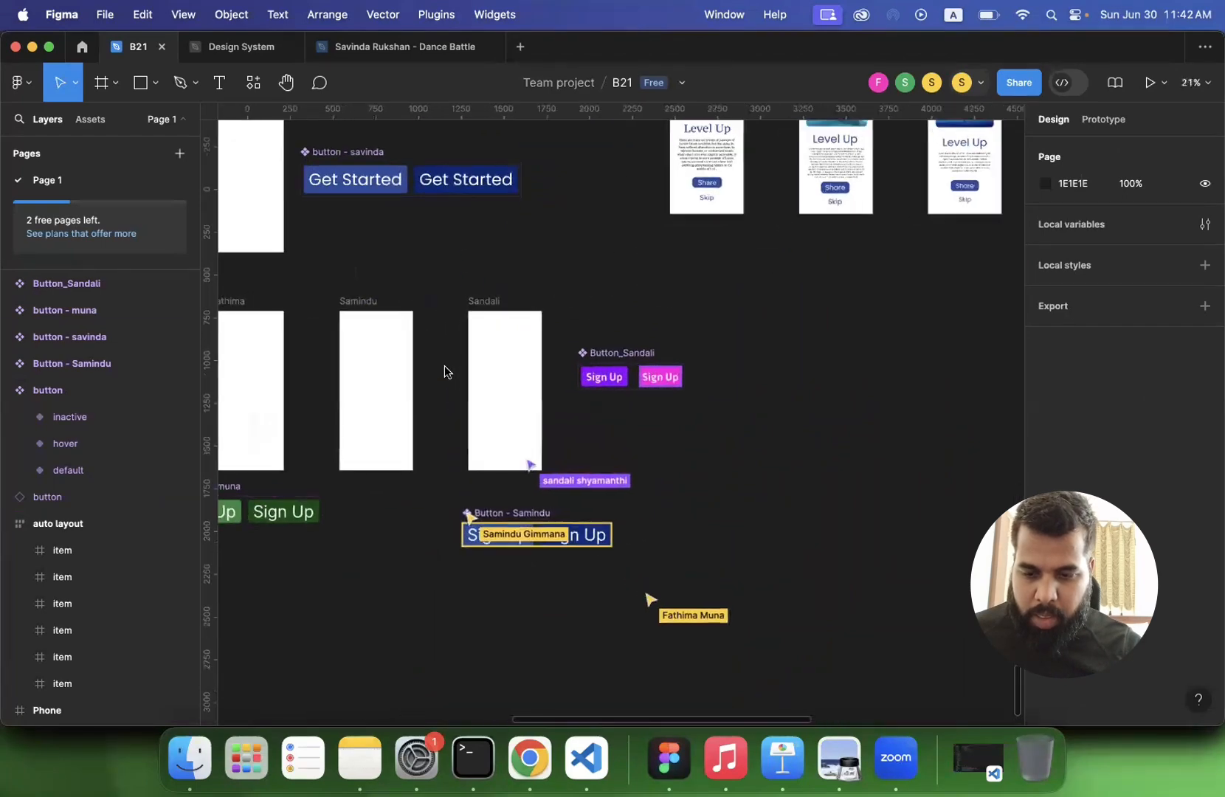
scroll(547, 414, left, 1)
scroll(548, 414, up, 1)
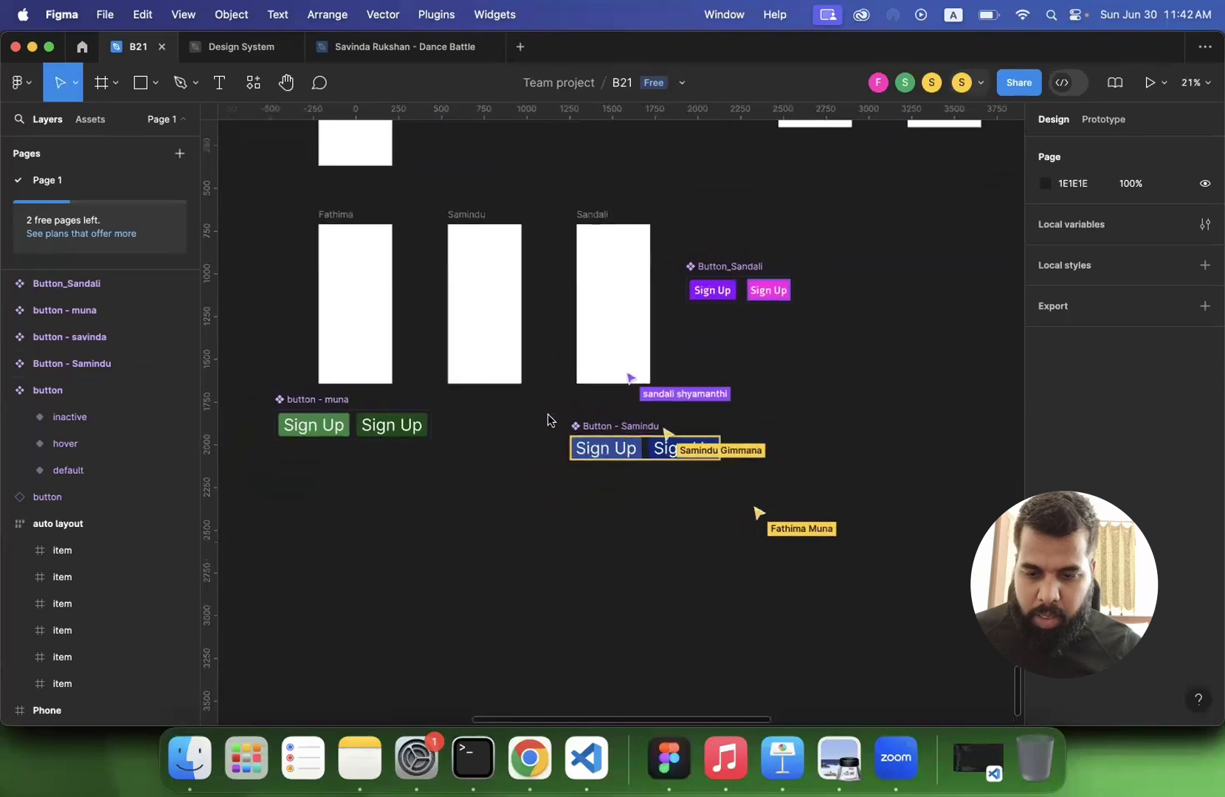
double_click(588, 430)
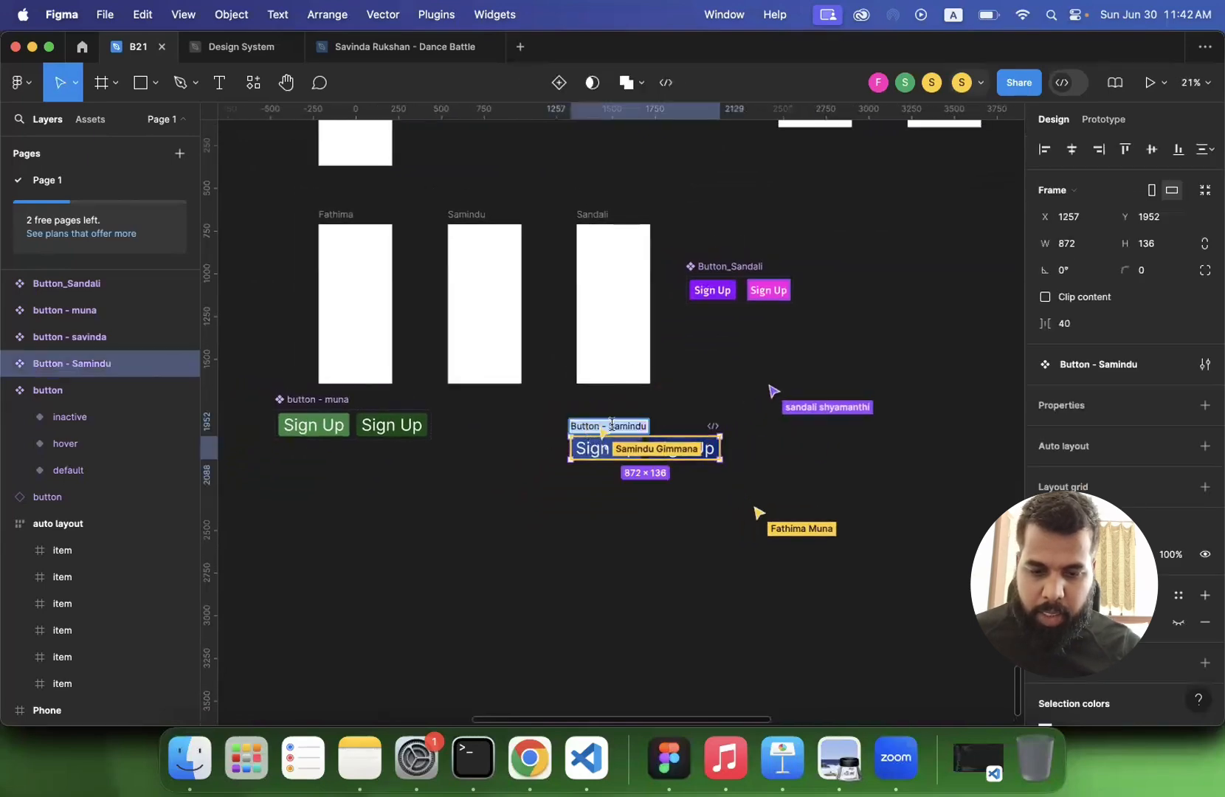
click(881, 449)
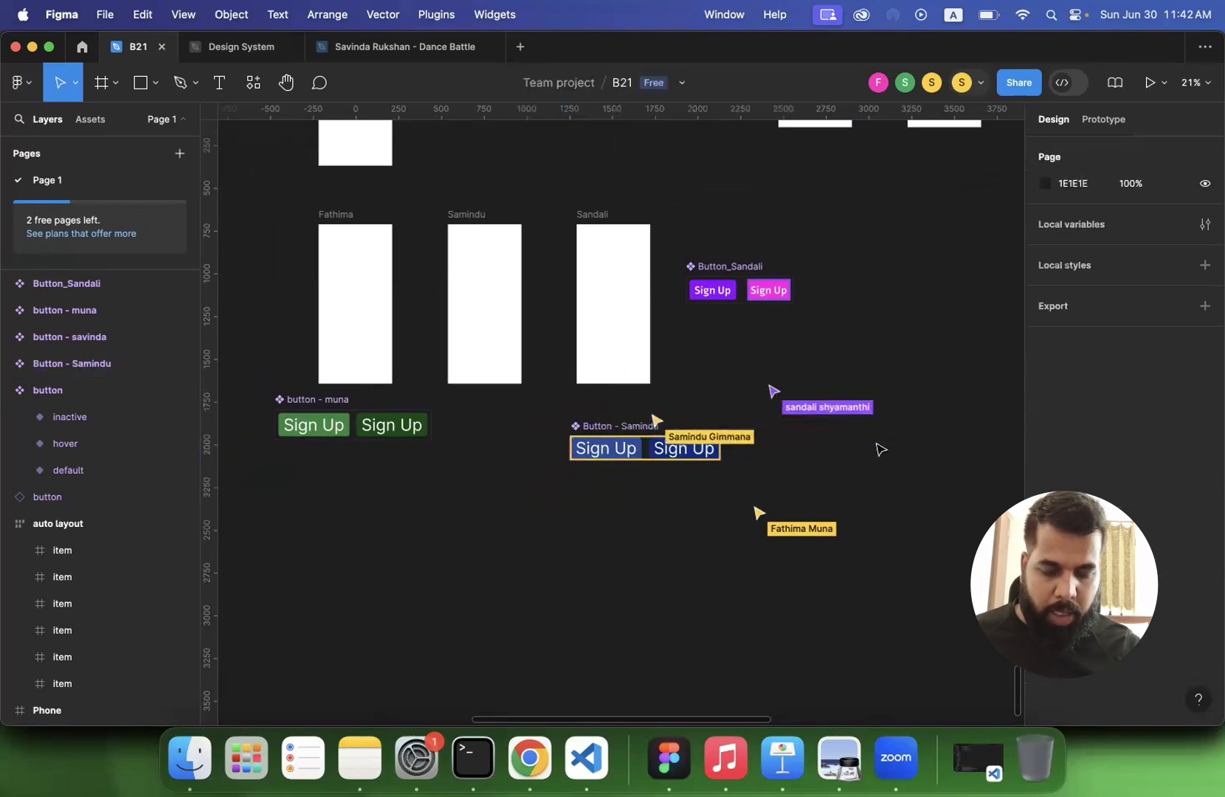
- Inspect the properties of the Get Started component set and of the purple and pink Sign Up set
scroll(702, 467, up, 5)
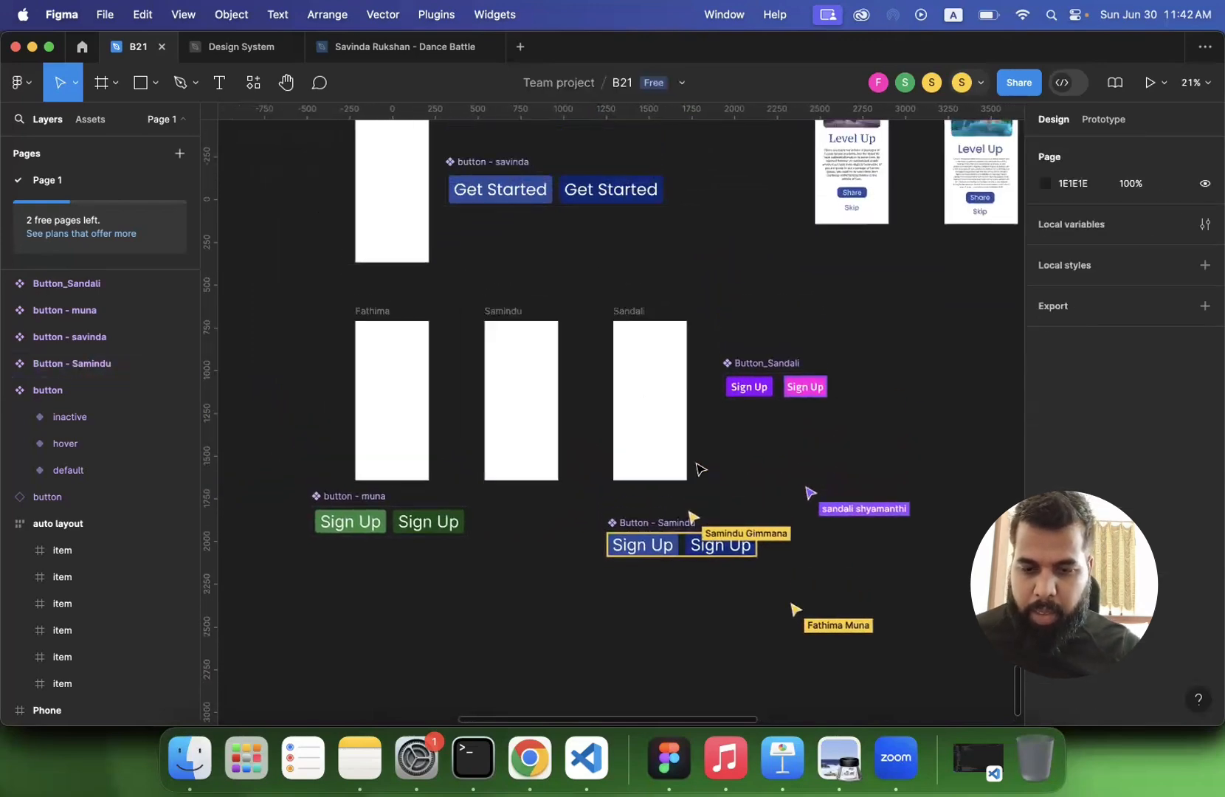
scroll(701, 467, up, 3)
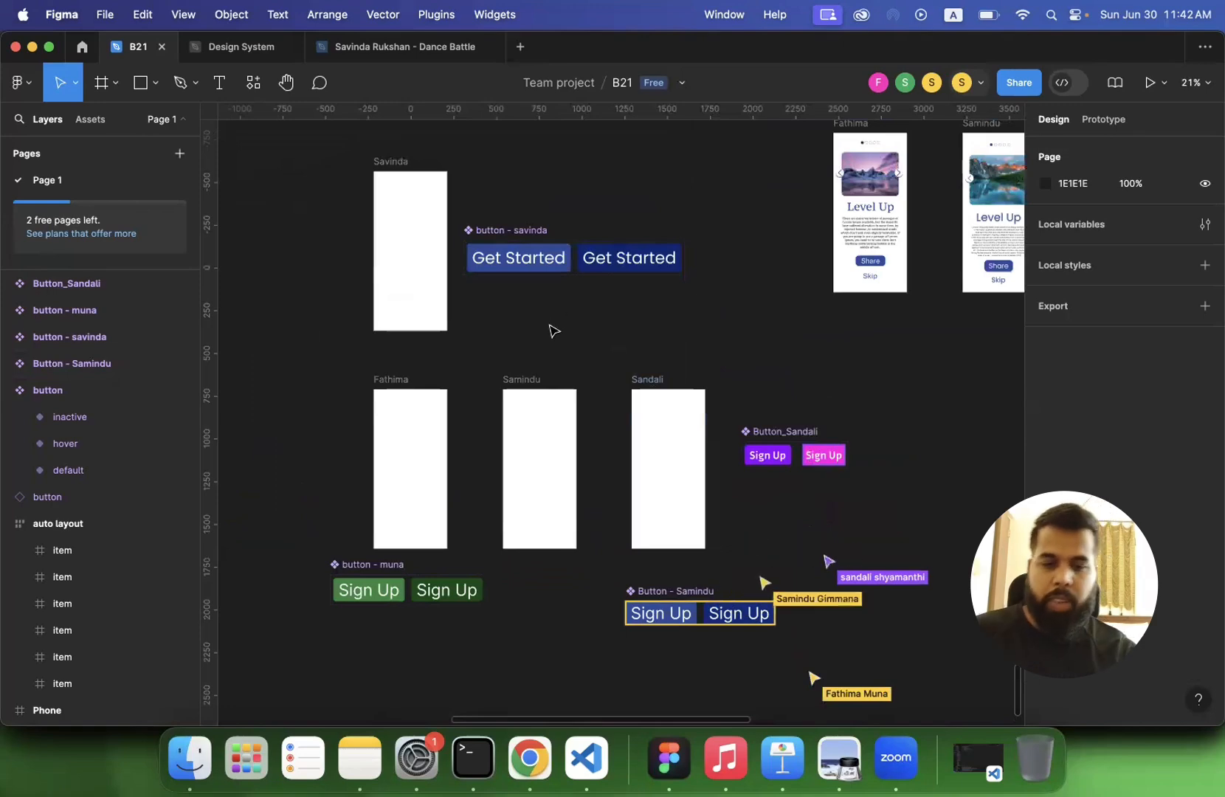
scroll(553, 330, up, 3)
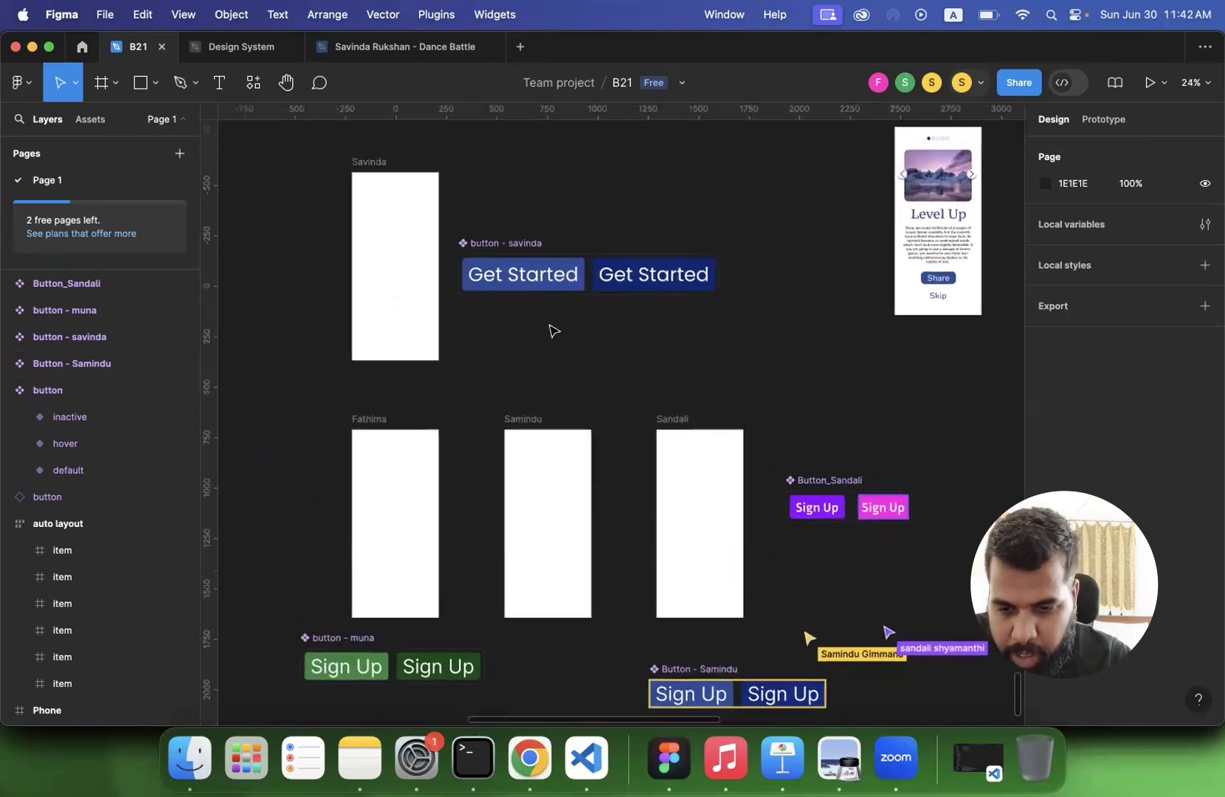
click(526, 247)
scroll(552, 342, down, 5)
scroll(552, 342, right, 3)
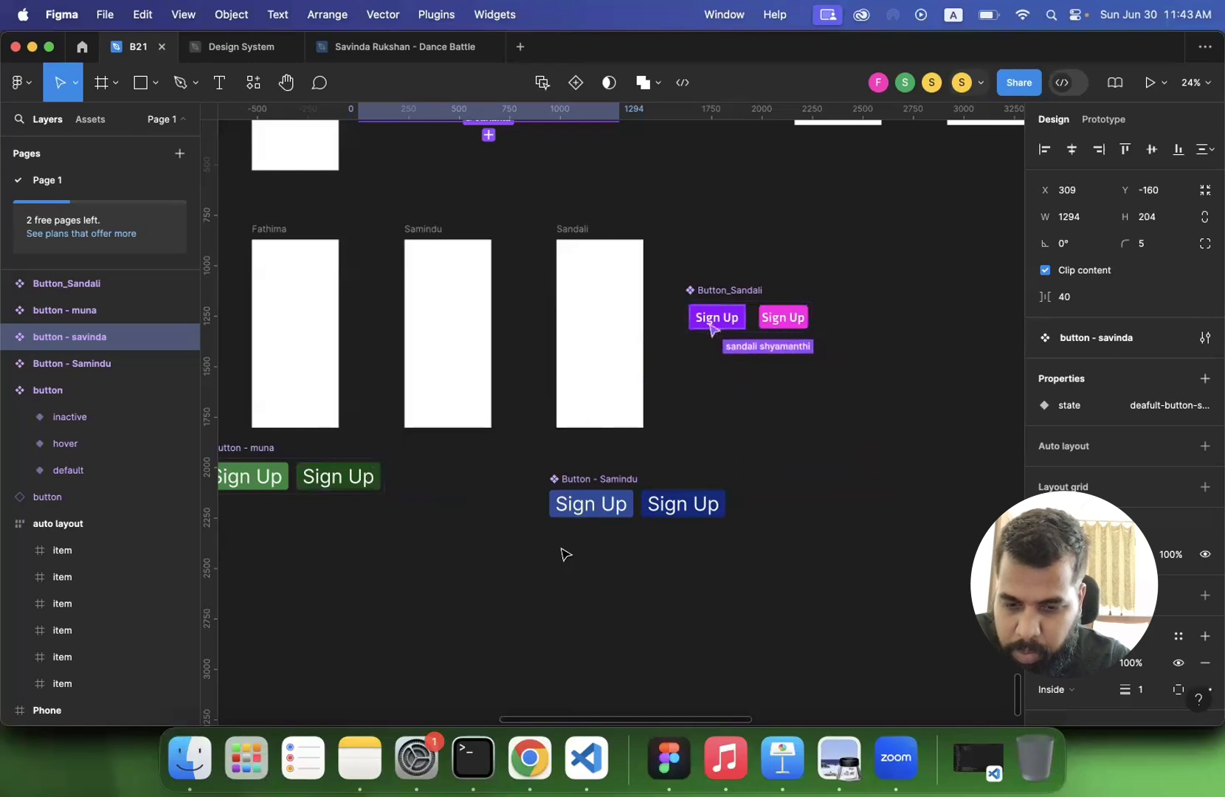
scroll(476, 524, left, 5)
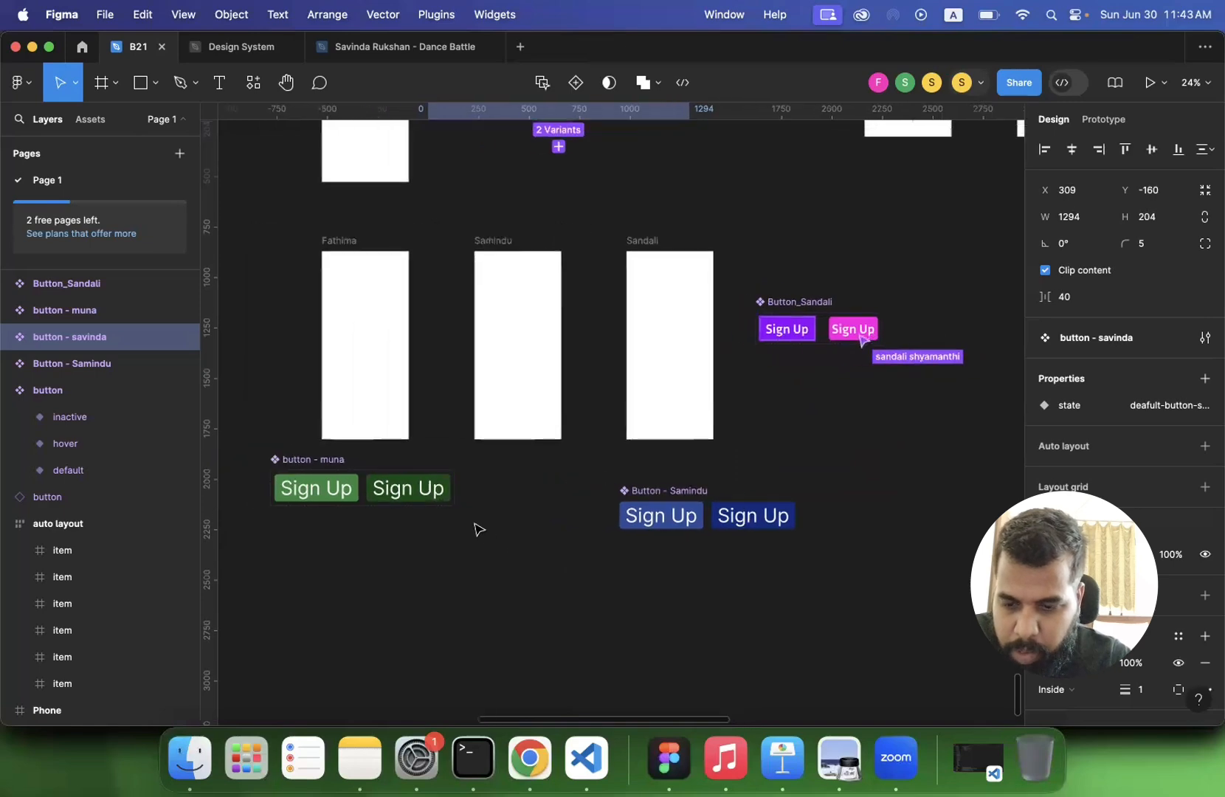
click(399, 464)
scroll(698, 329, right, 5)
click(705, 326)
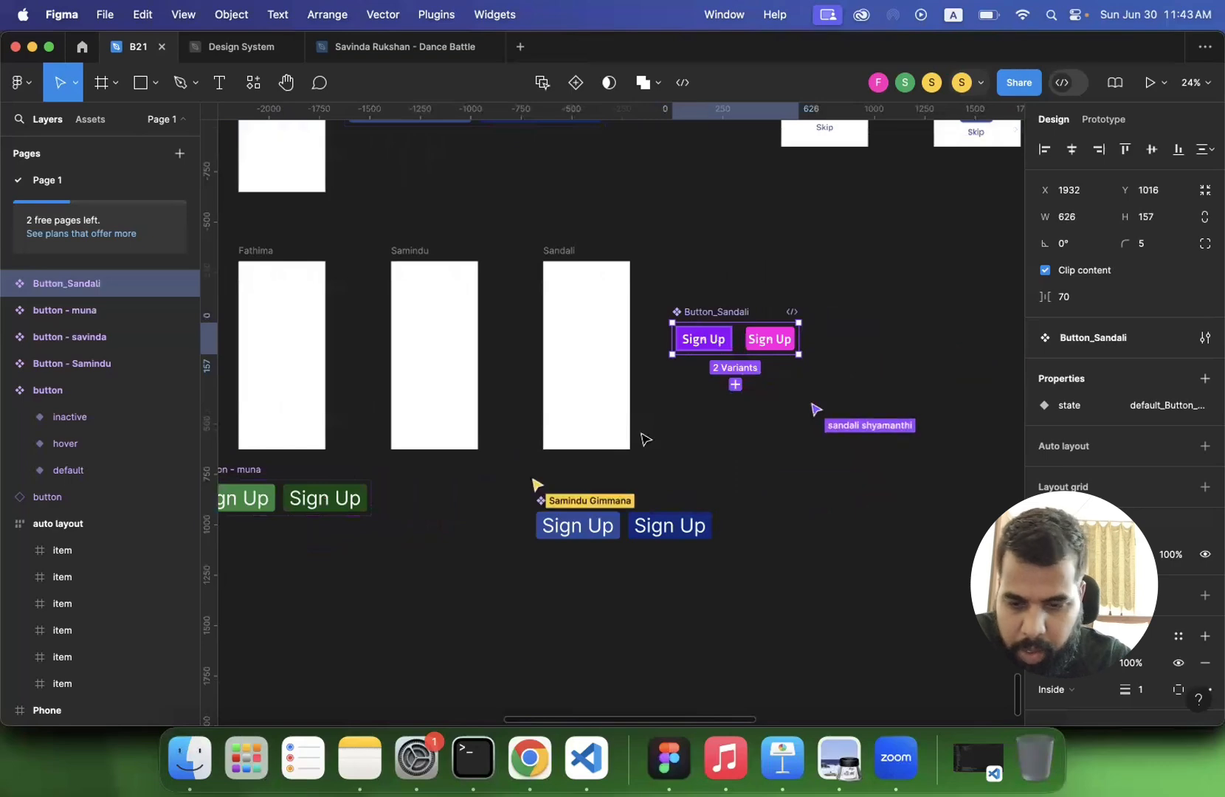
- Look over the green, blue, and purple and pink Sign Up sets placed around the blank frames
scroll(644, 439, up, 5)
scroll(645, 439, left, 5)
scroll(644, 440, down, 10)
scroll(644, 439, right, 3)
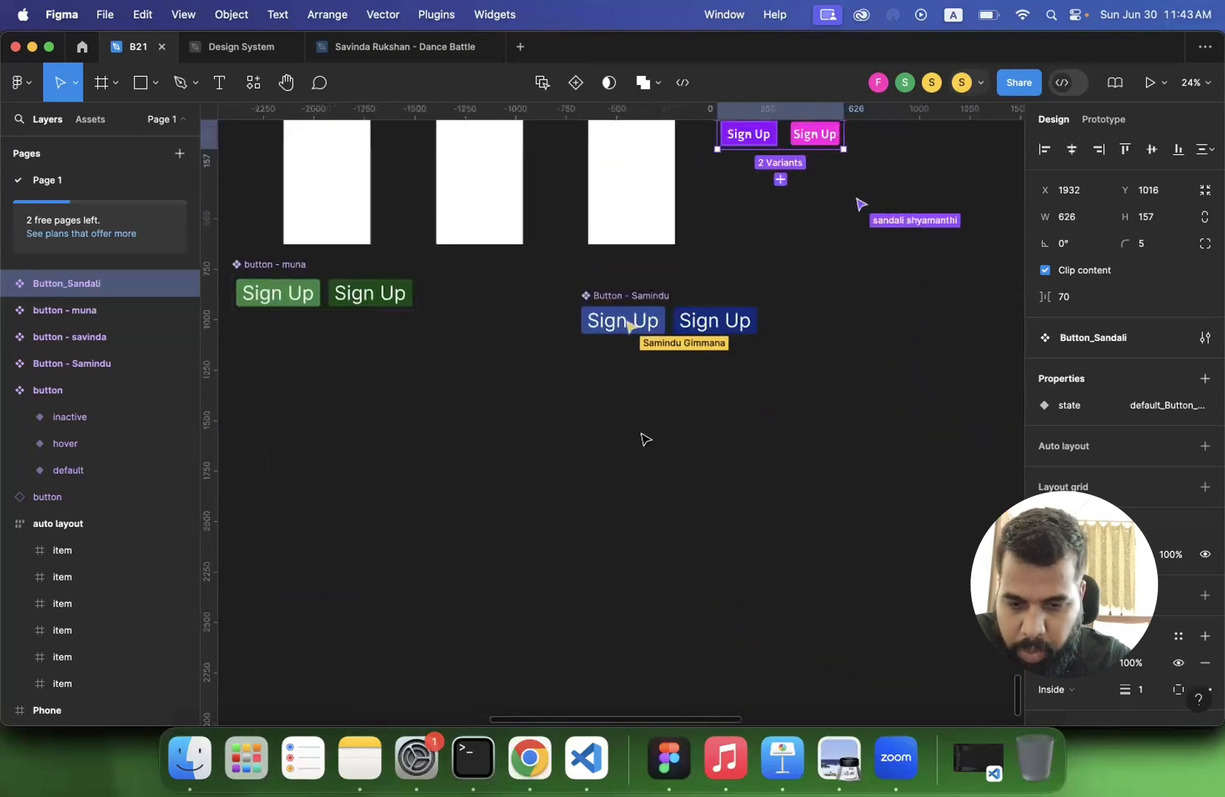
scroll(644, 439, up, 2)
scroll(645, 439, left, 1)
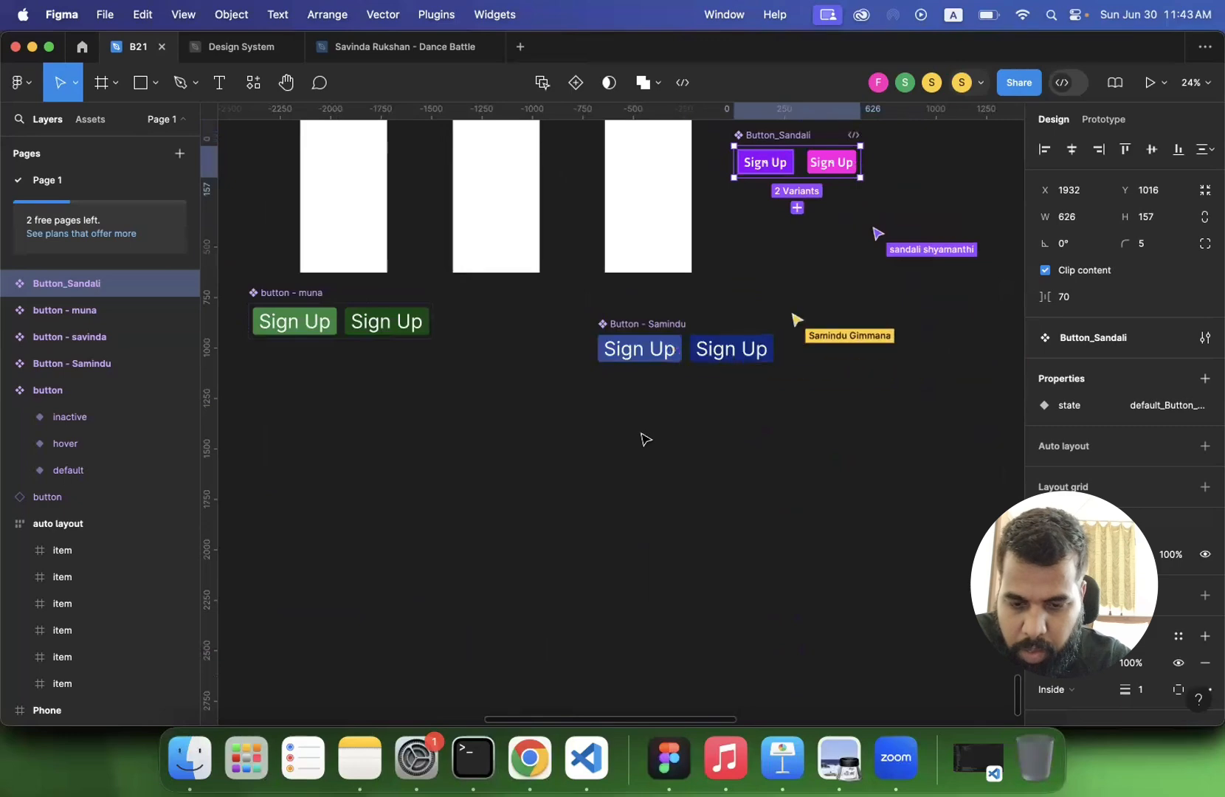
scroll(645, 439, up, 1)
scroll(644, 439, up, 9)
scroll(645, 439, left, 3)
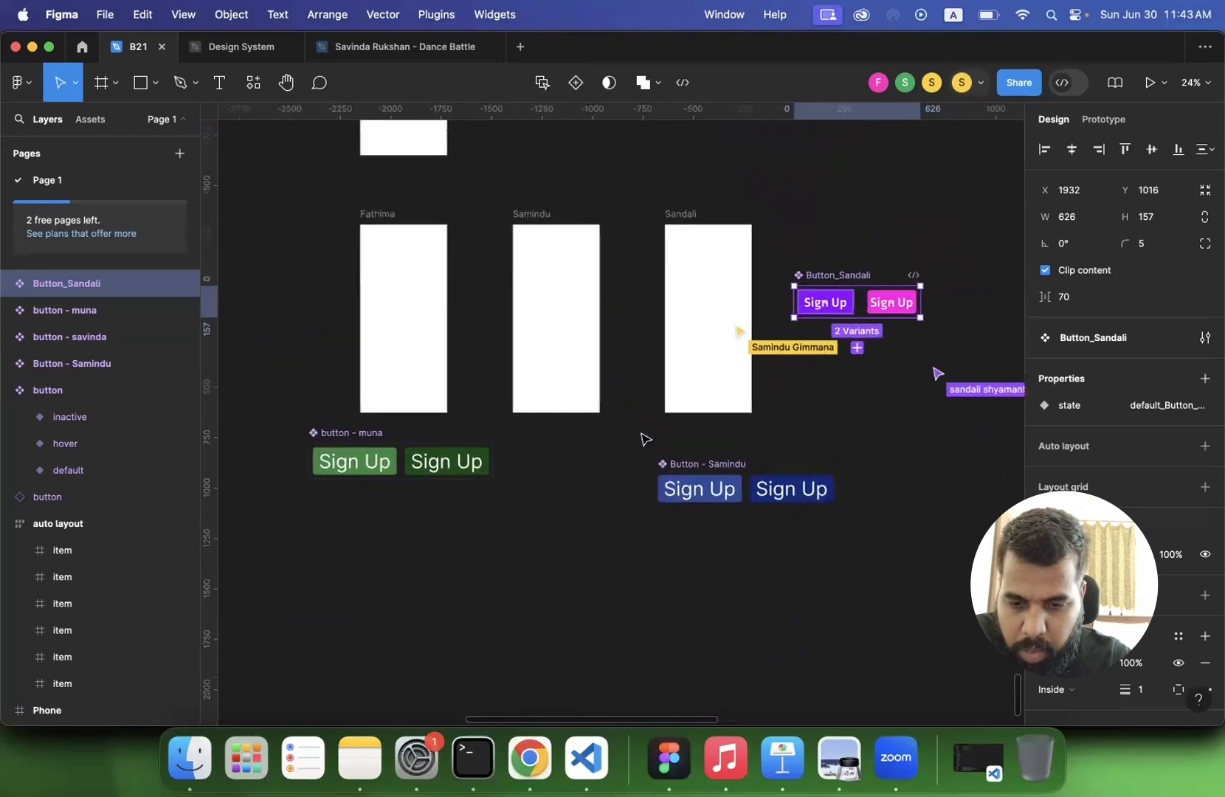
- Open the Get Started set's state property name for editing, and add auto layout to the set
click(565, 252)
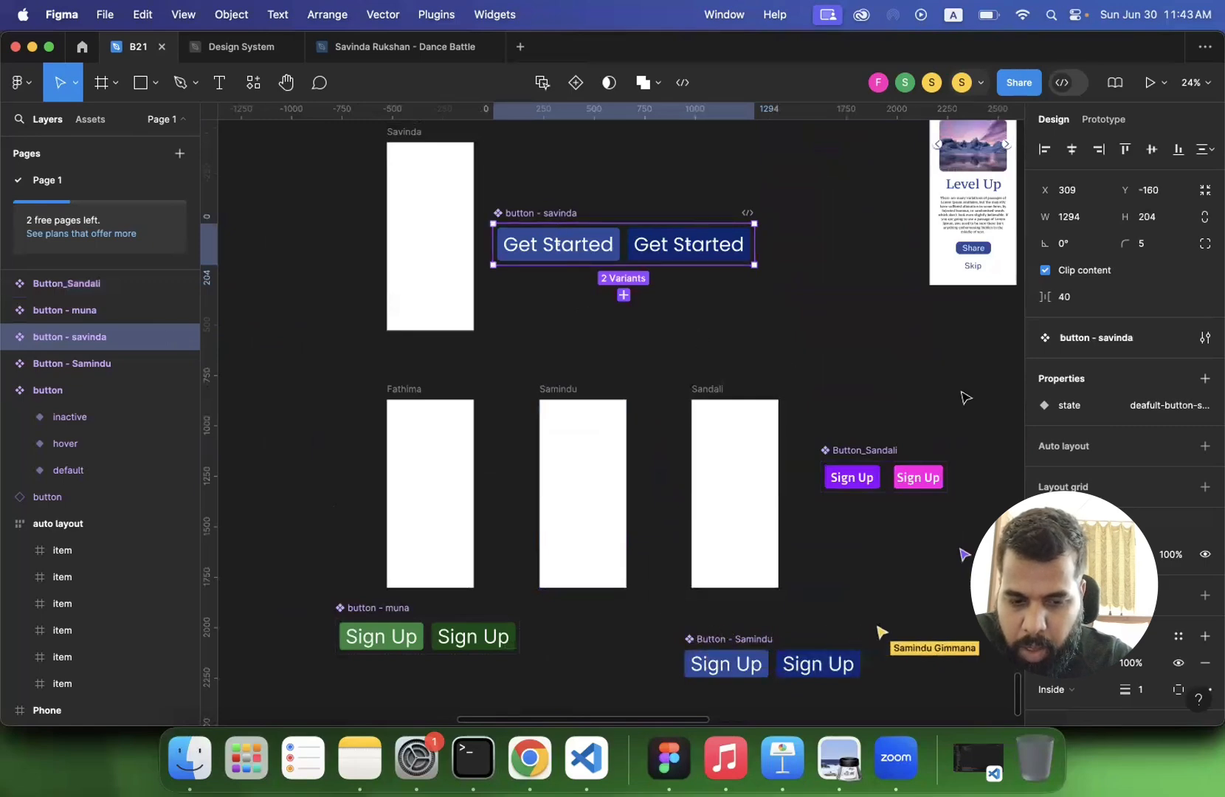
click(557, 202)
click(548, 218)
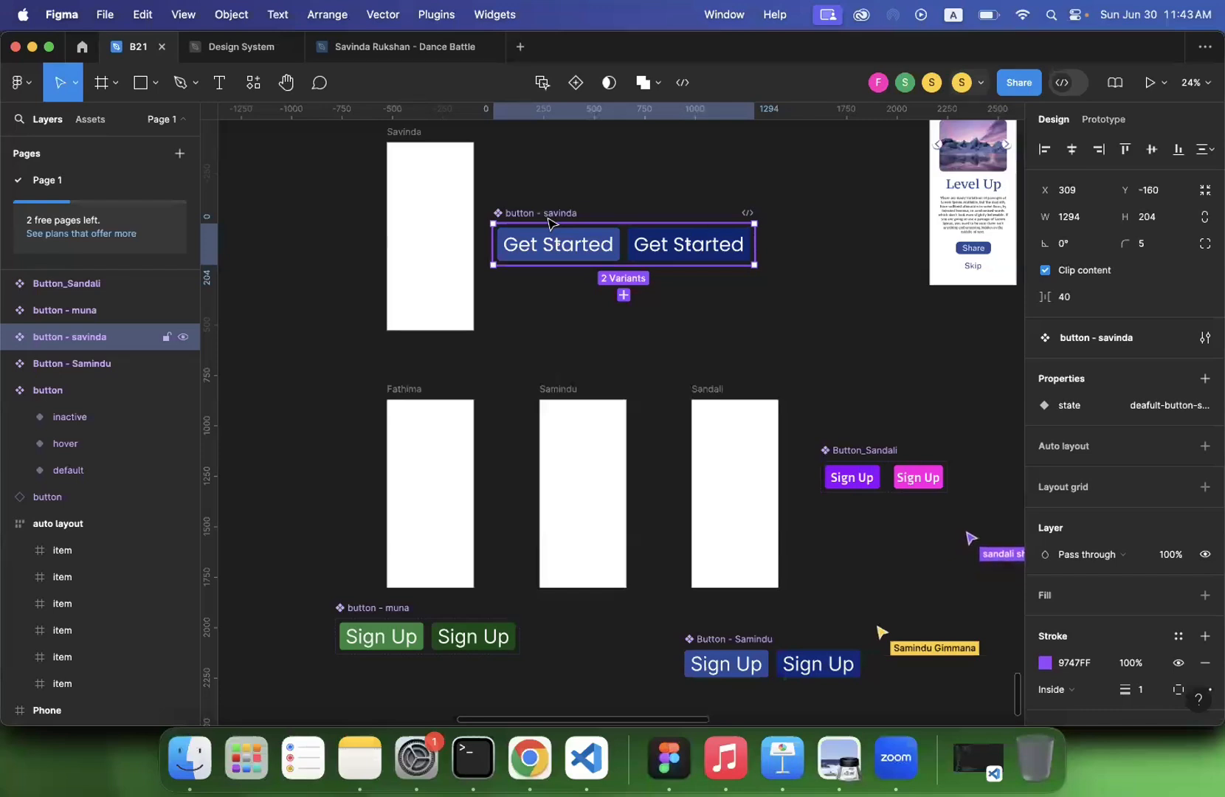
mouse_move(1092, 417)
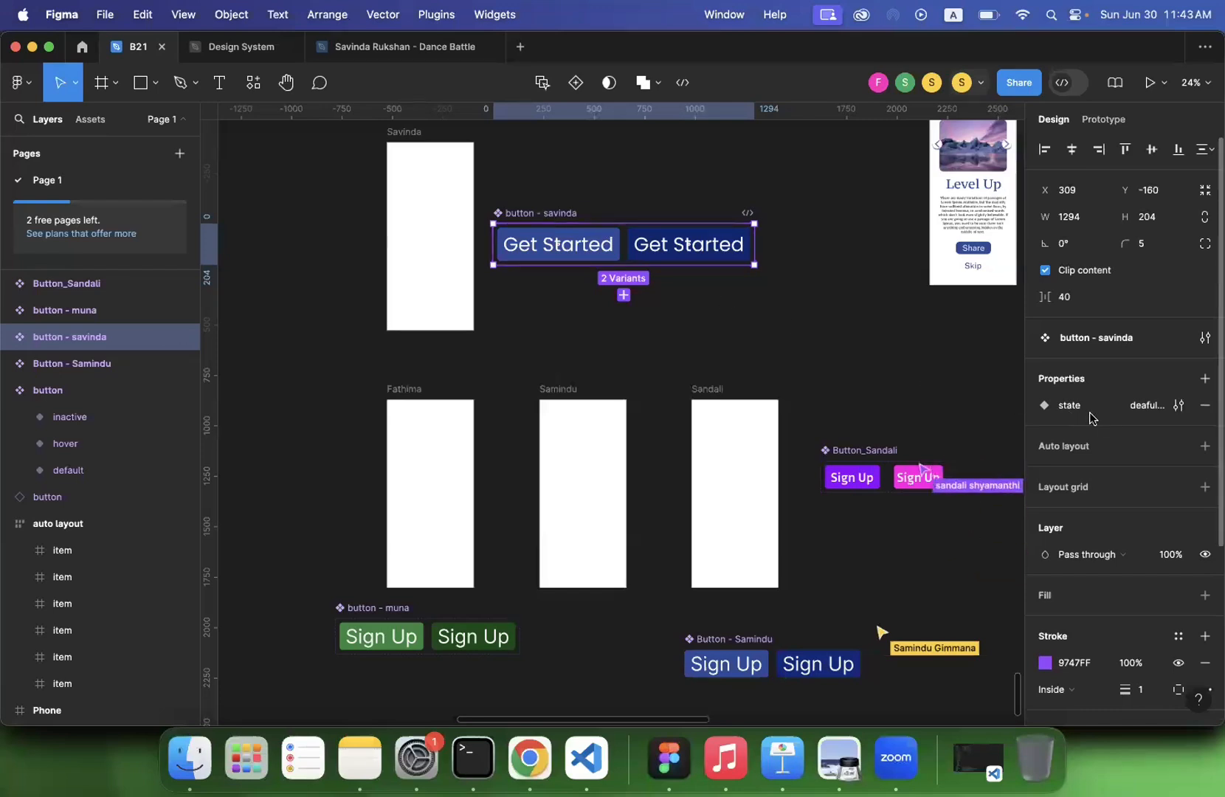
double_click(1148, 412)
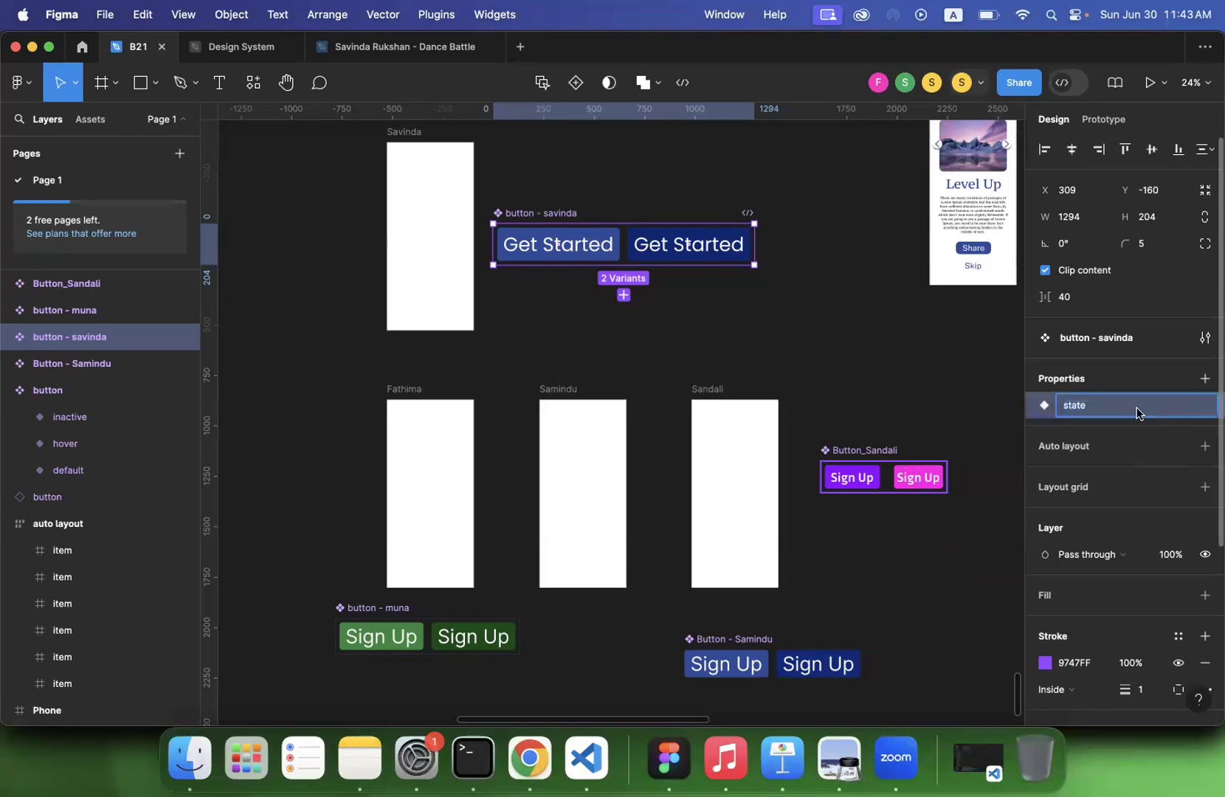
click(1056, 442)
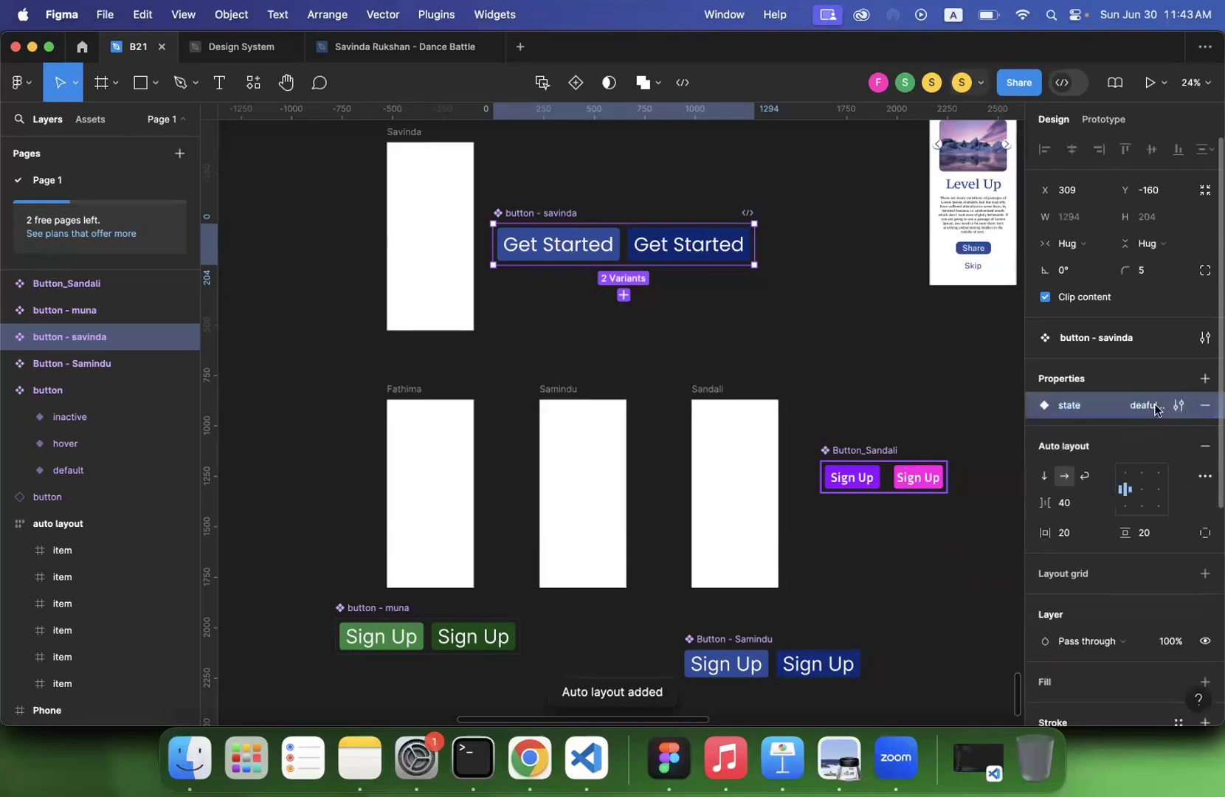
- Rename the Get Started set's two state property values to default and hover
click(1179, 406)
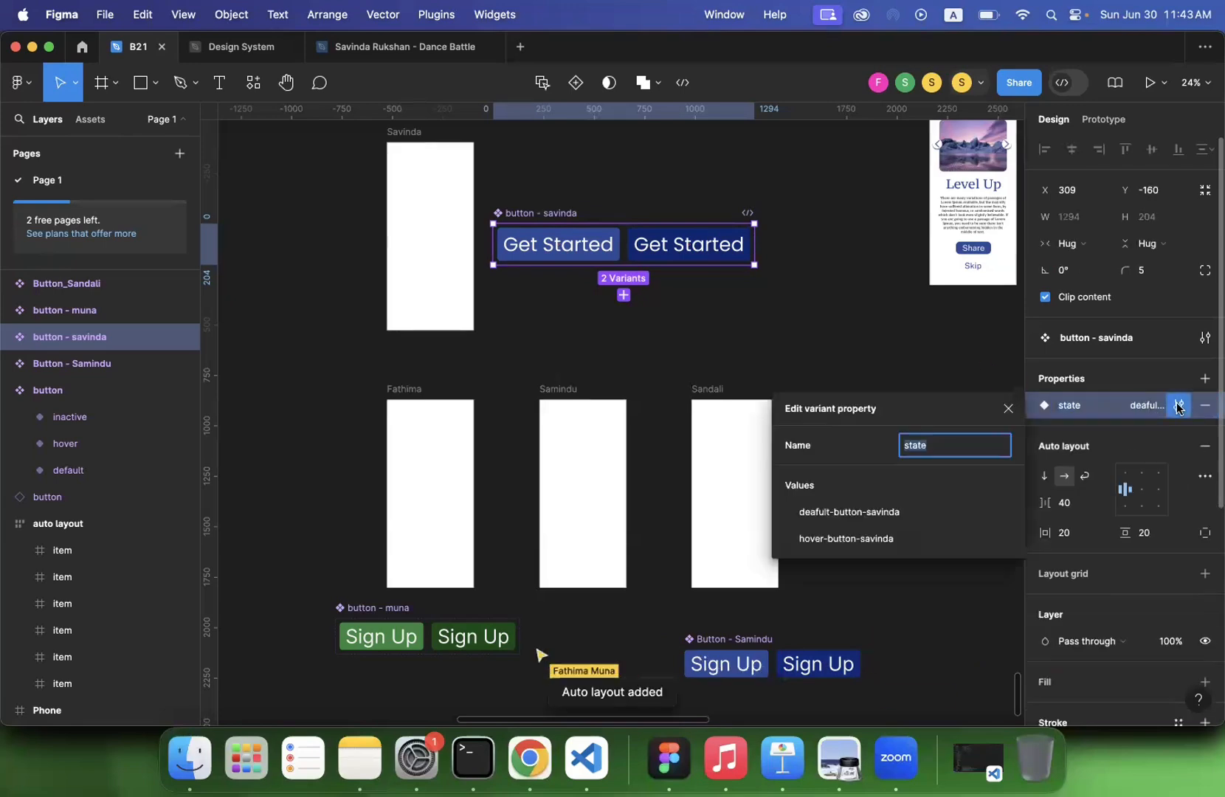
double_click(854, 515)
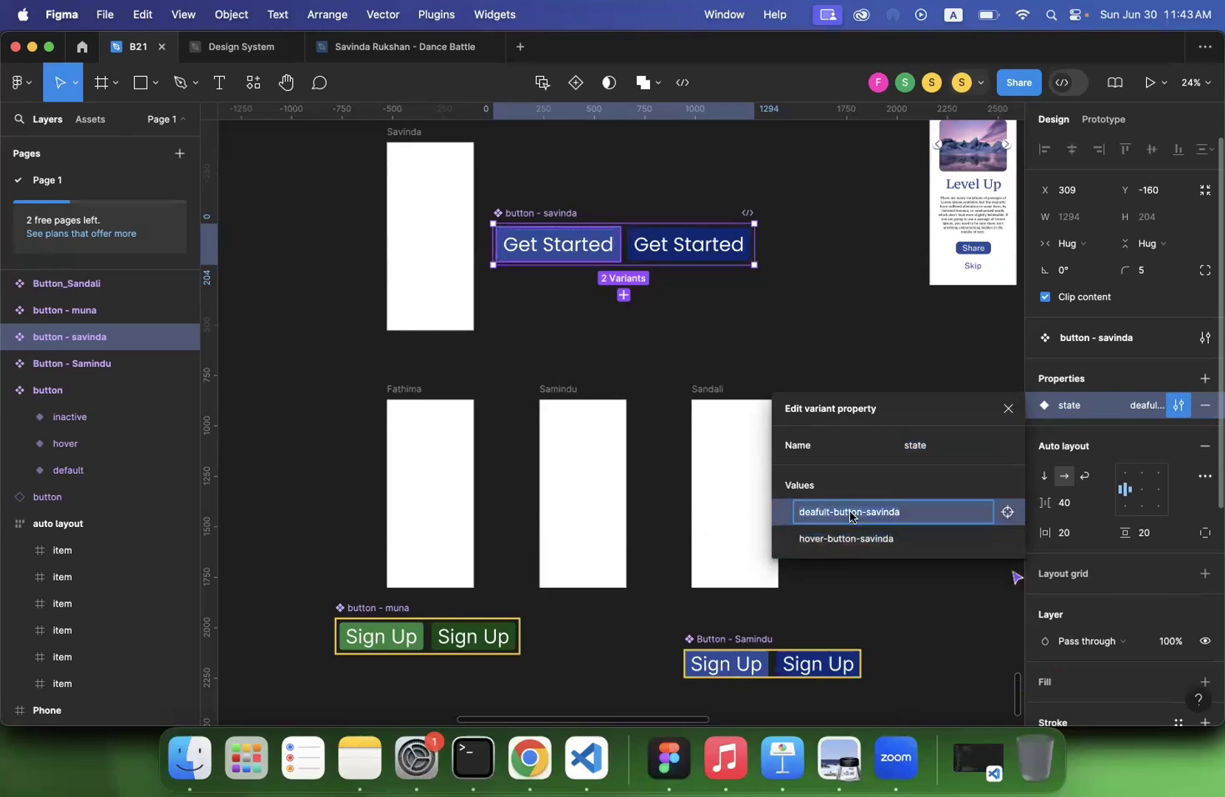
double_click(850, 540)
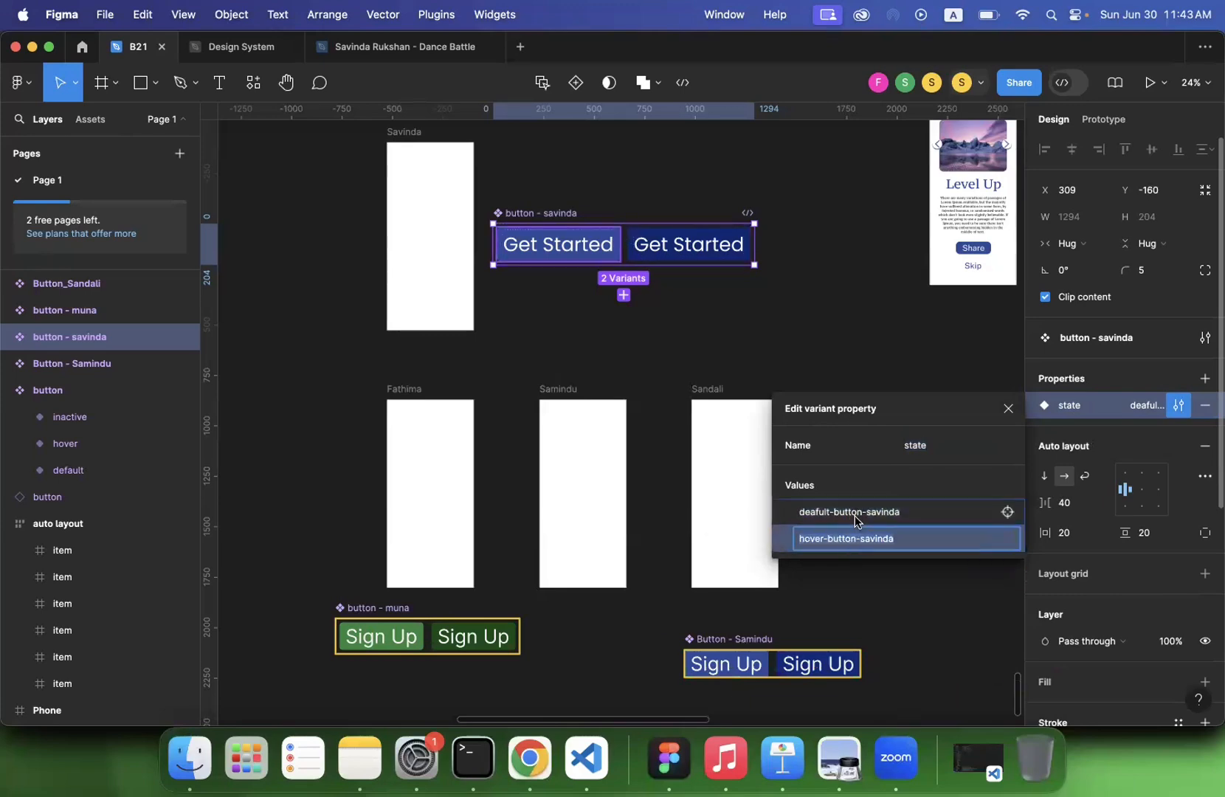
double_click(855, 515)
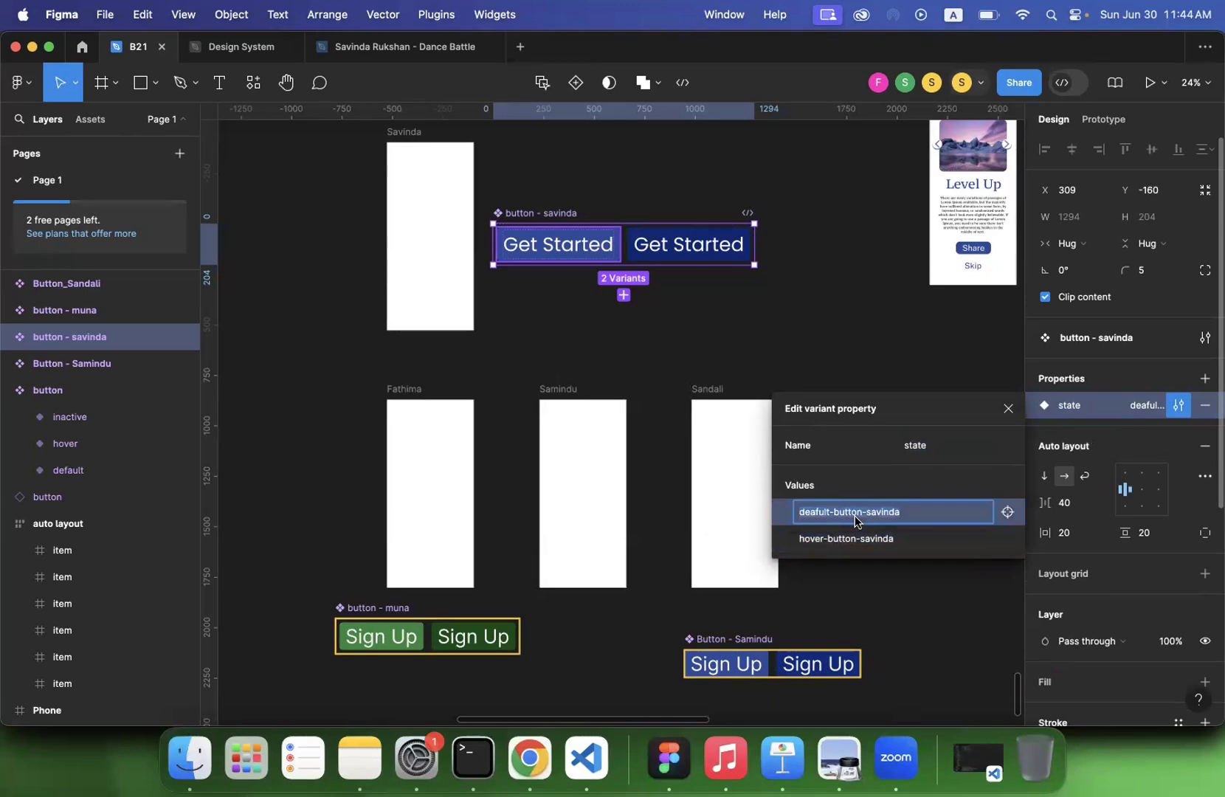
text(default)
key(Return)
click(861, 542)
double_click(864, 544)
text(hover)
key(Return)
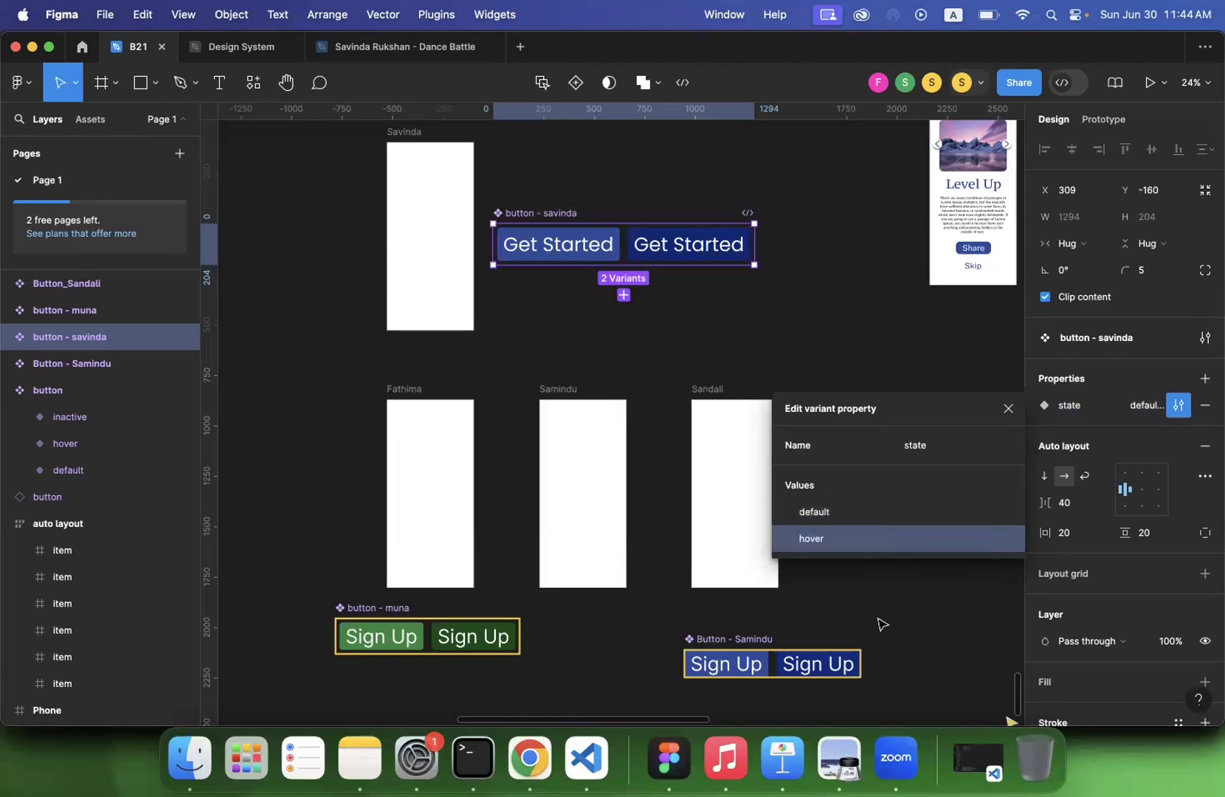
click(1008, 409)
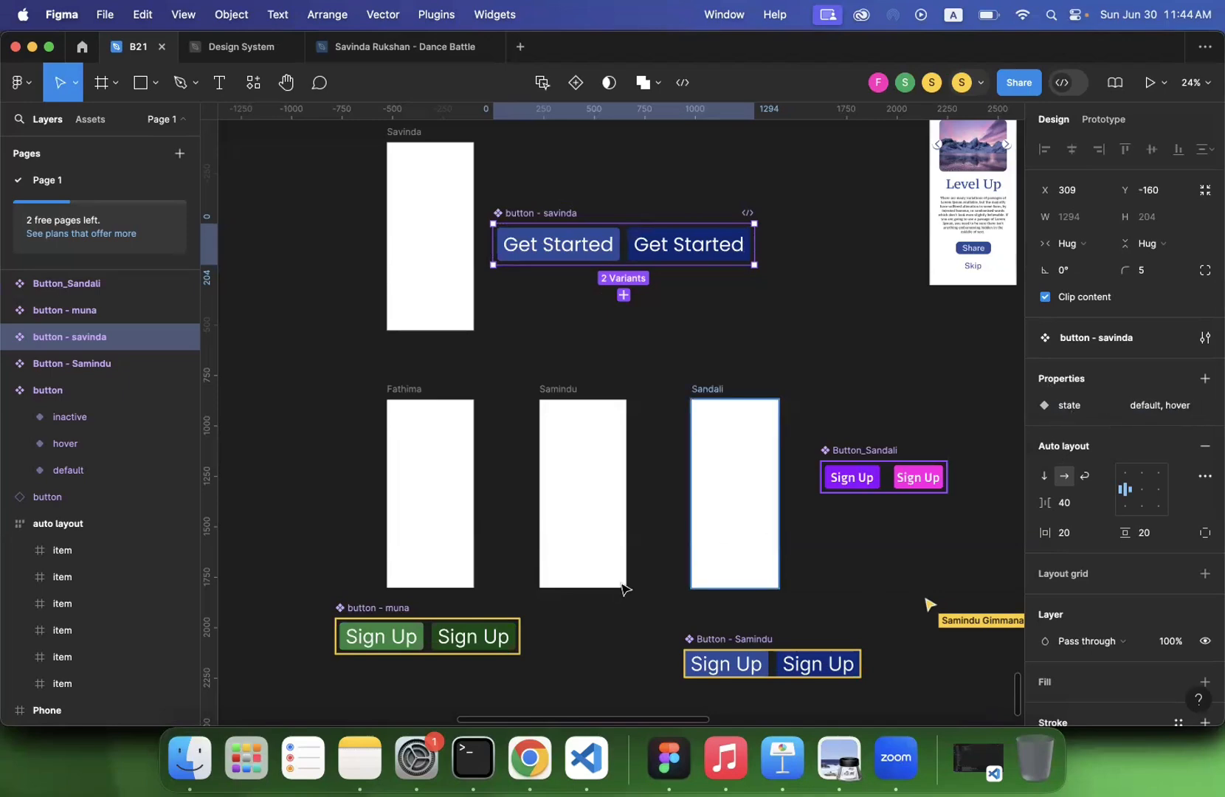
- Set the second value of the green Sign Up set's state property to hover
click(391, 608)
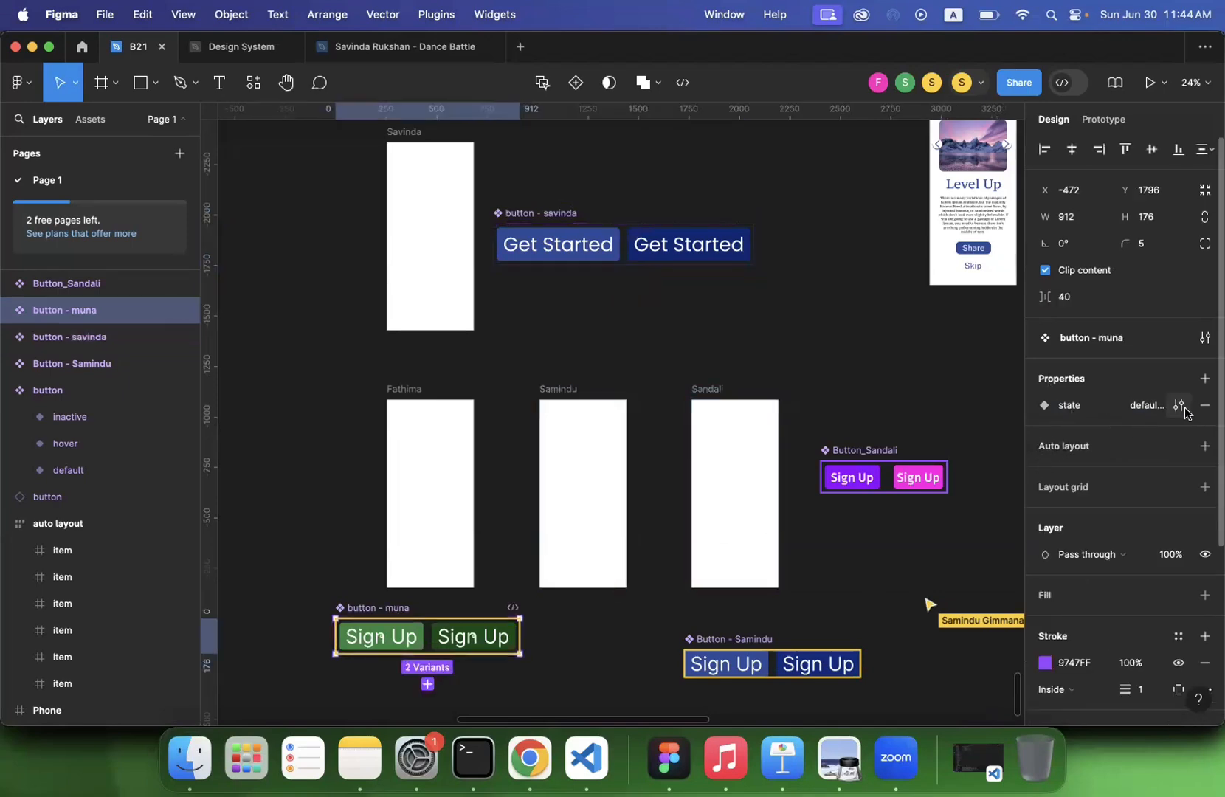
mouse_move(1182, 410)
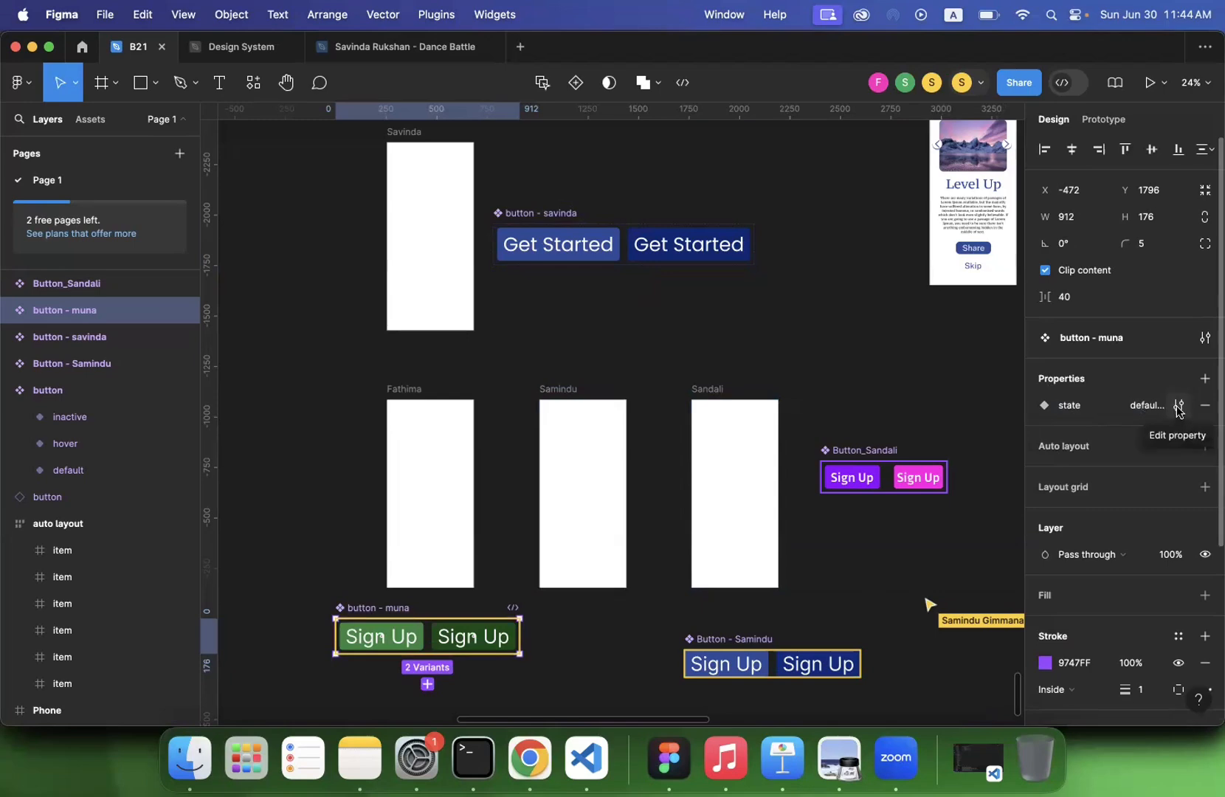
click(1179, 408)
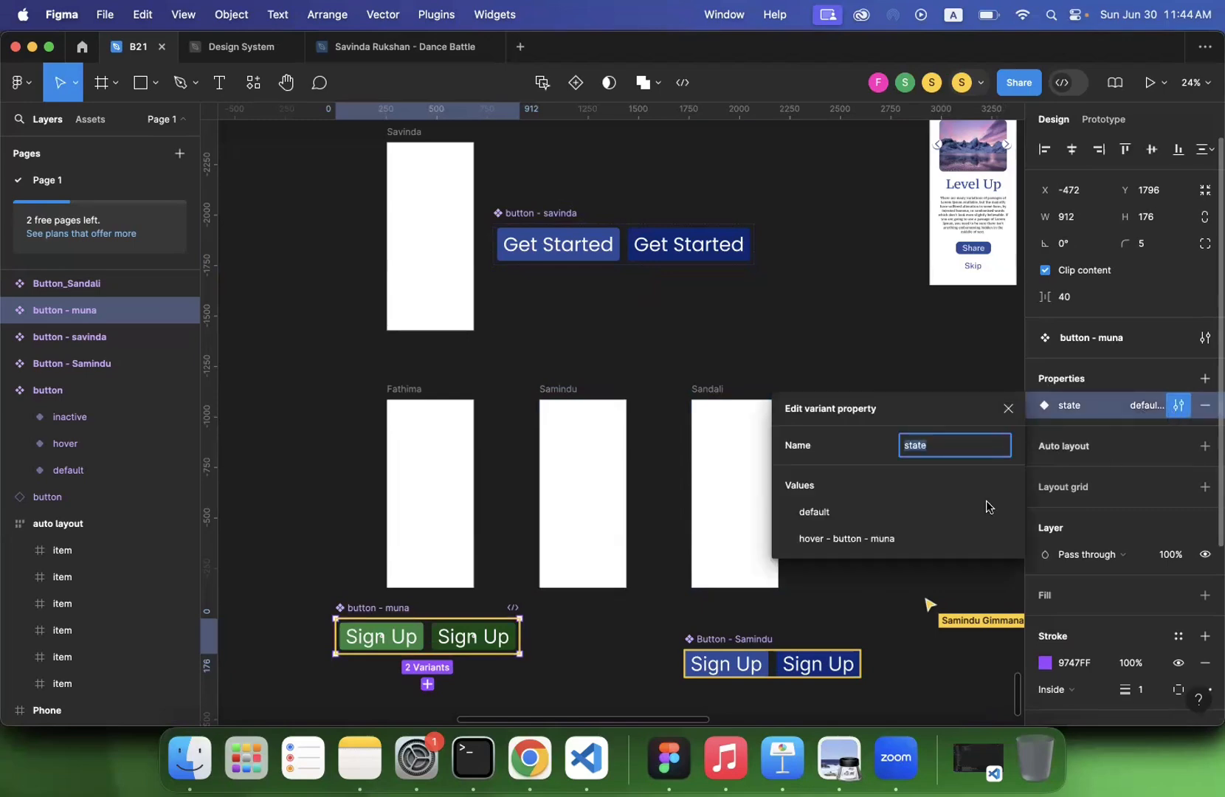
double_click(884, 547)
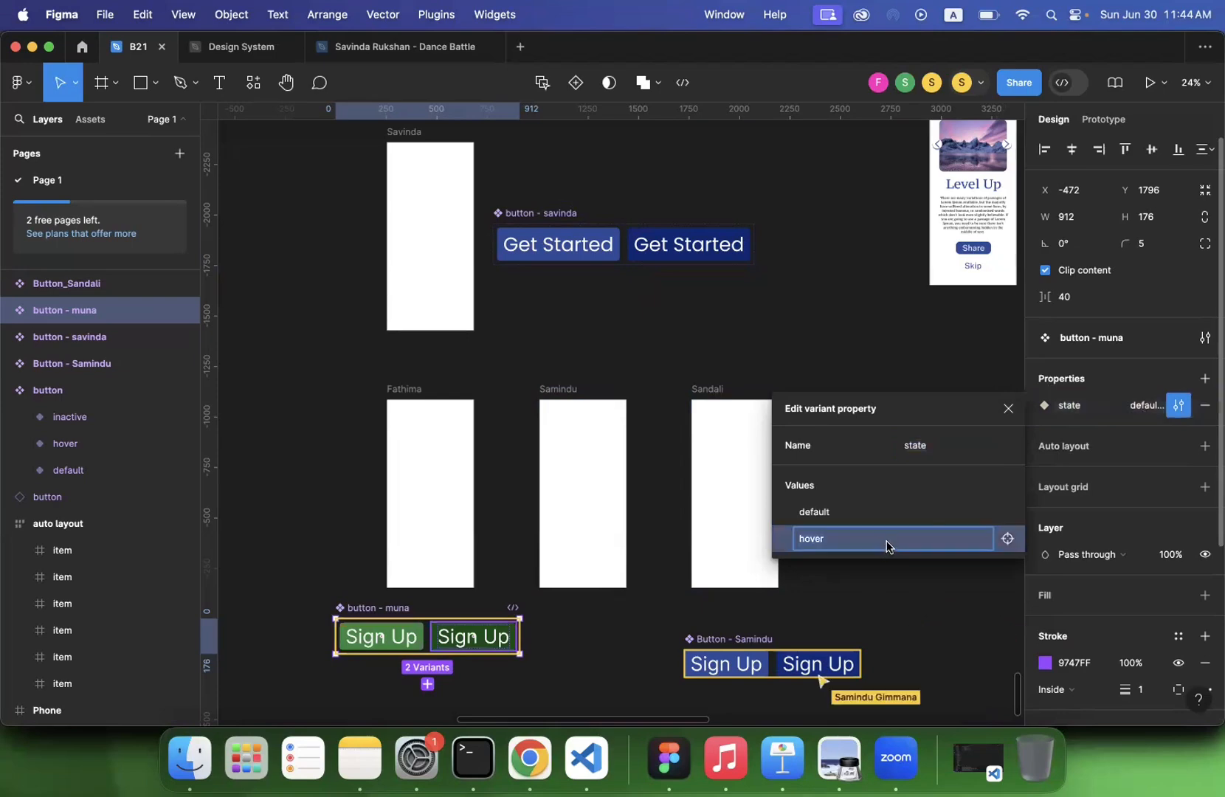
click(1008, 410)
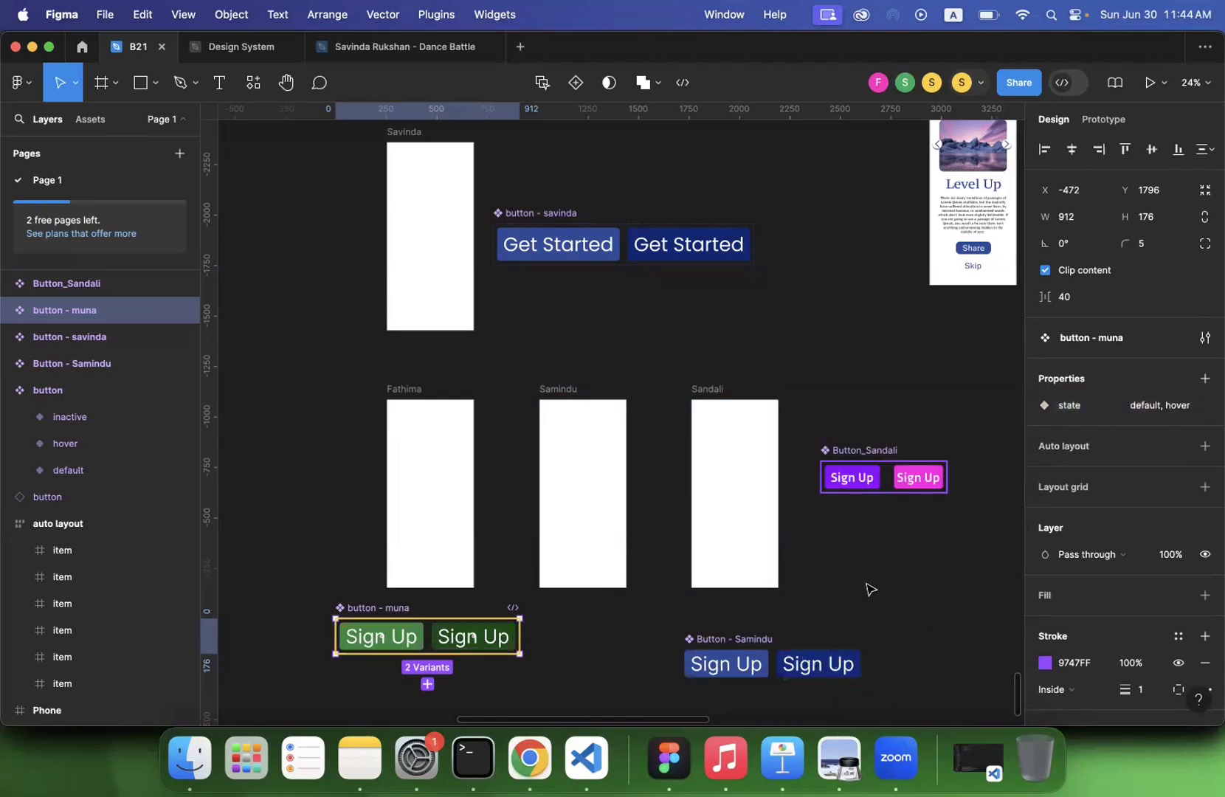
- Check the properties of the blue Sign Up set and the state values of the purple and pink Sign Up set
click(770, 638)
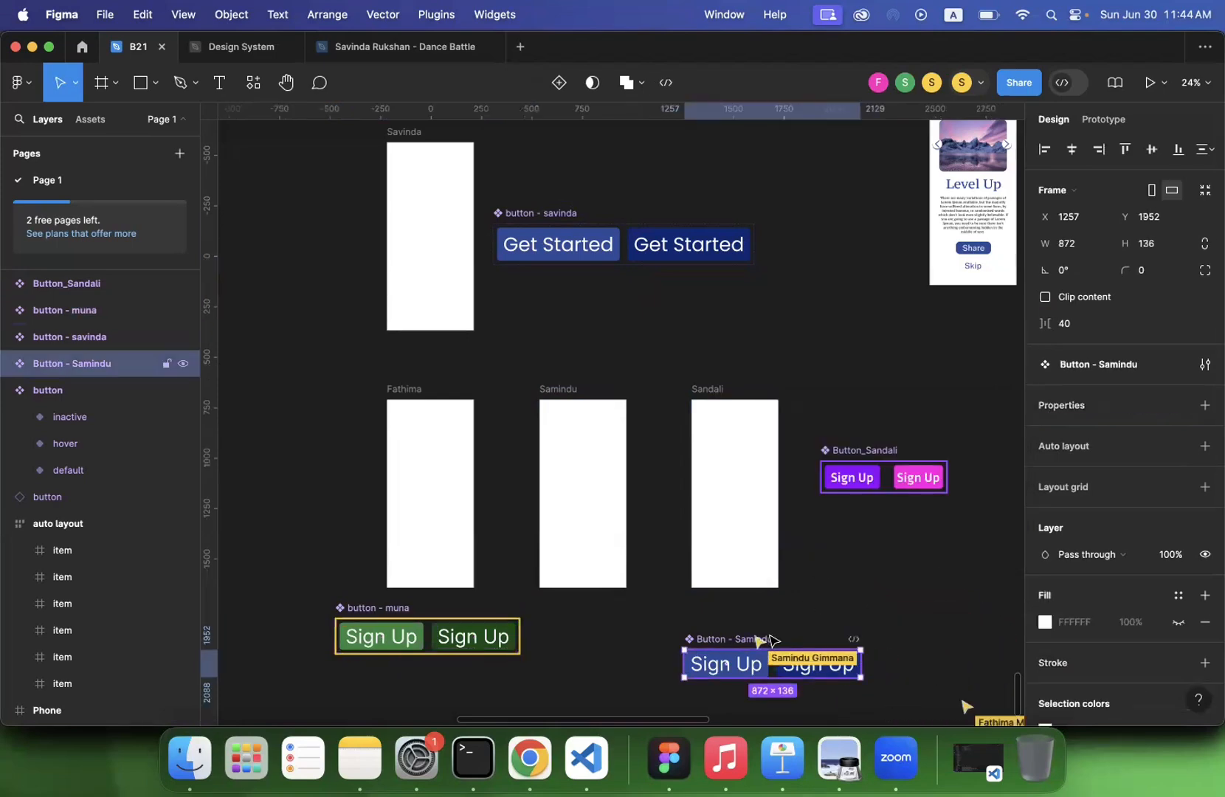
click(862, 451)
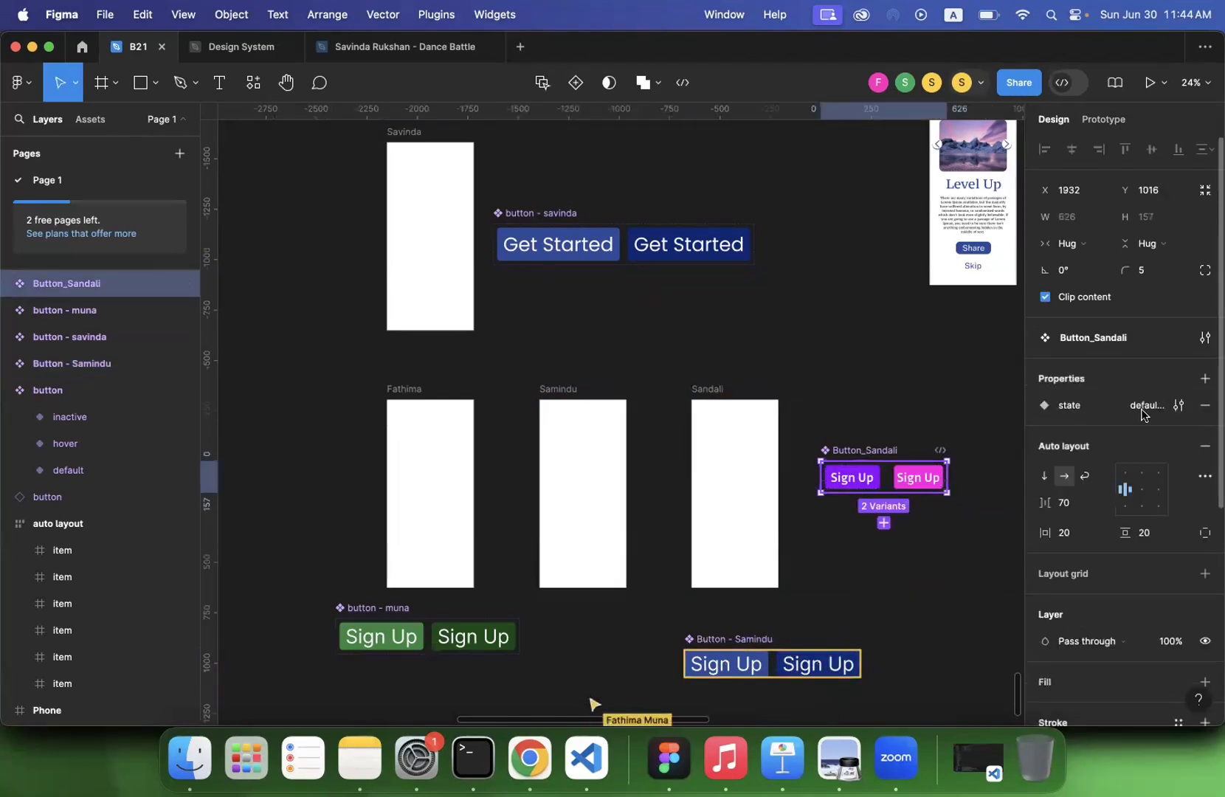
click(1179, 407)
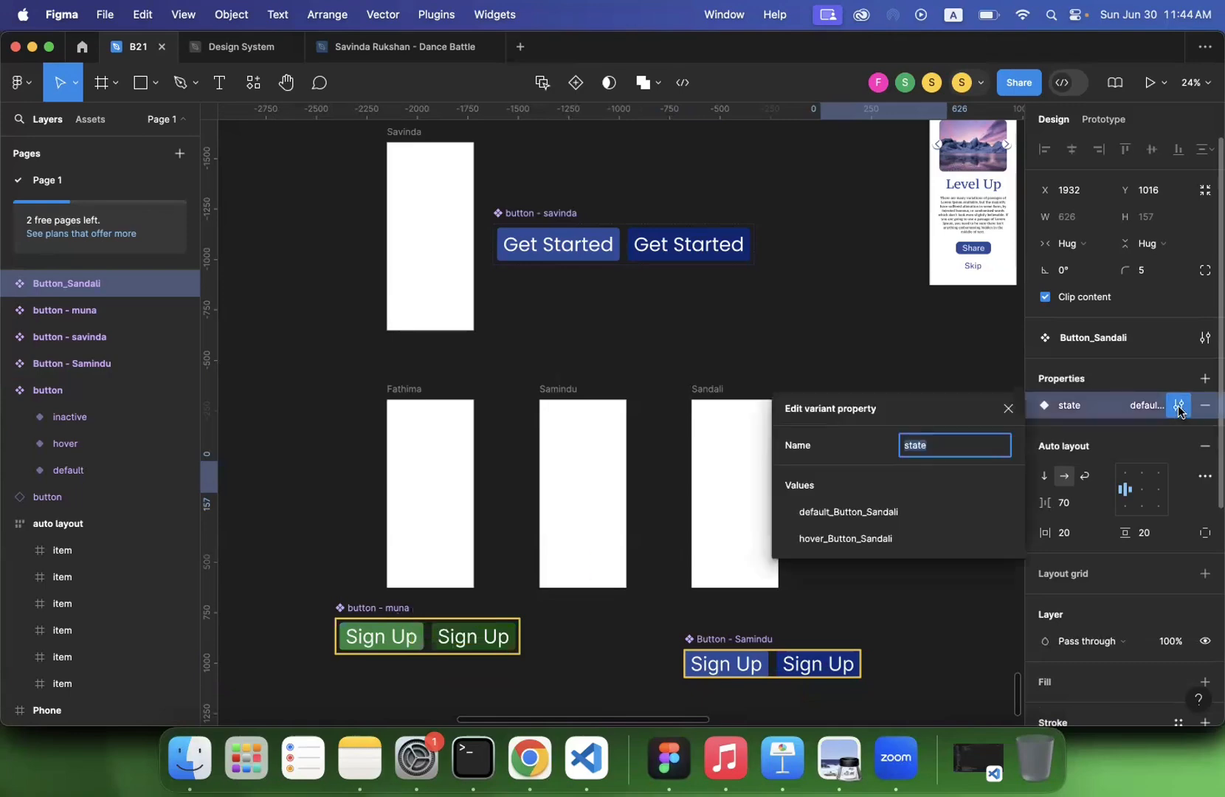
click(890, 514)
click(884, 541)
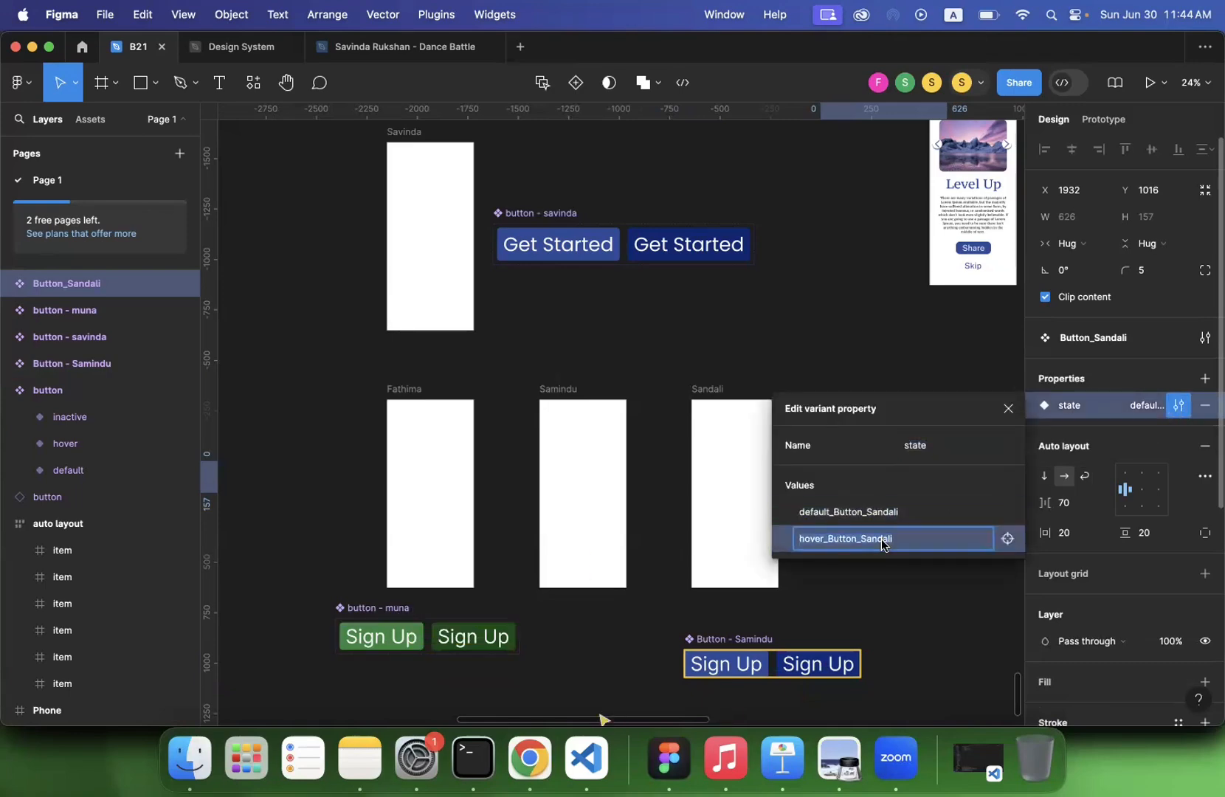
click(877, 514)
click(875, 539)
click(1008, 409)
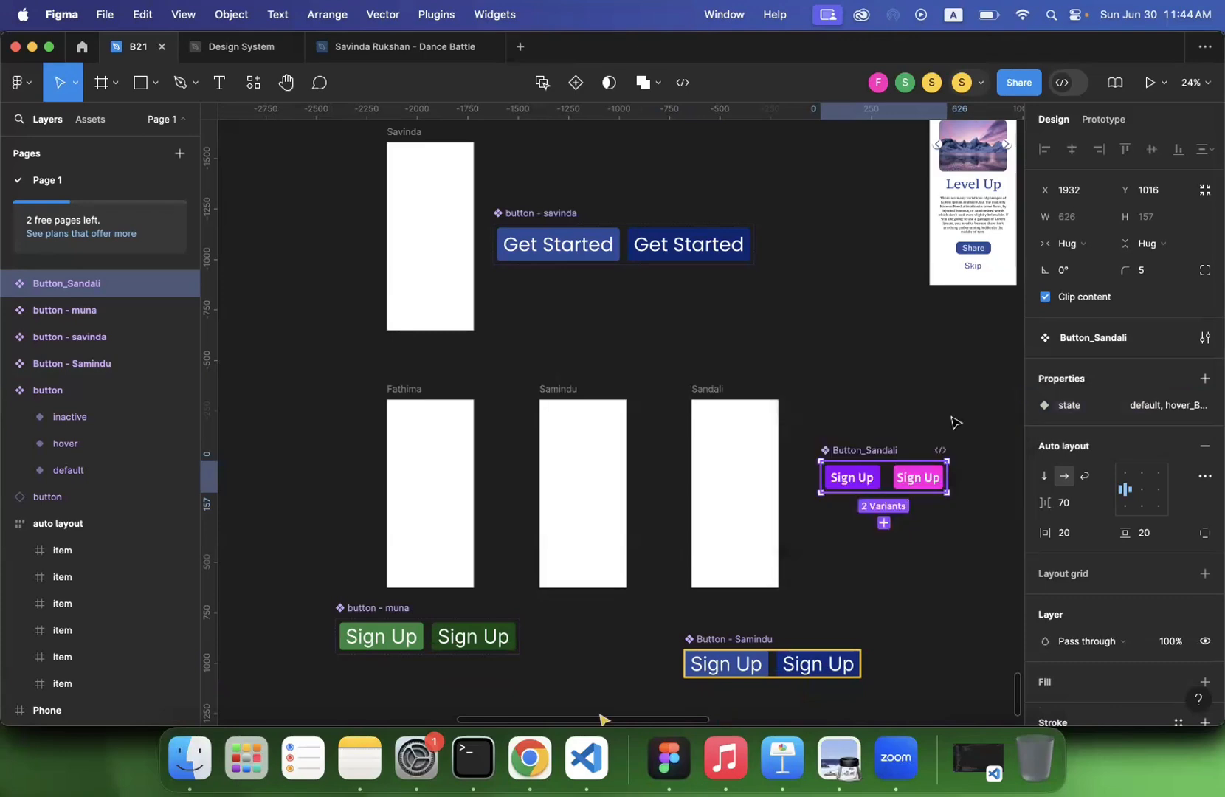
click(910, 408)
- Place an instance of the Get Started button from the local components below its component set, at about X 349, Y 205
scroll(854, 389, up, 3)
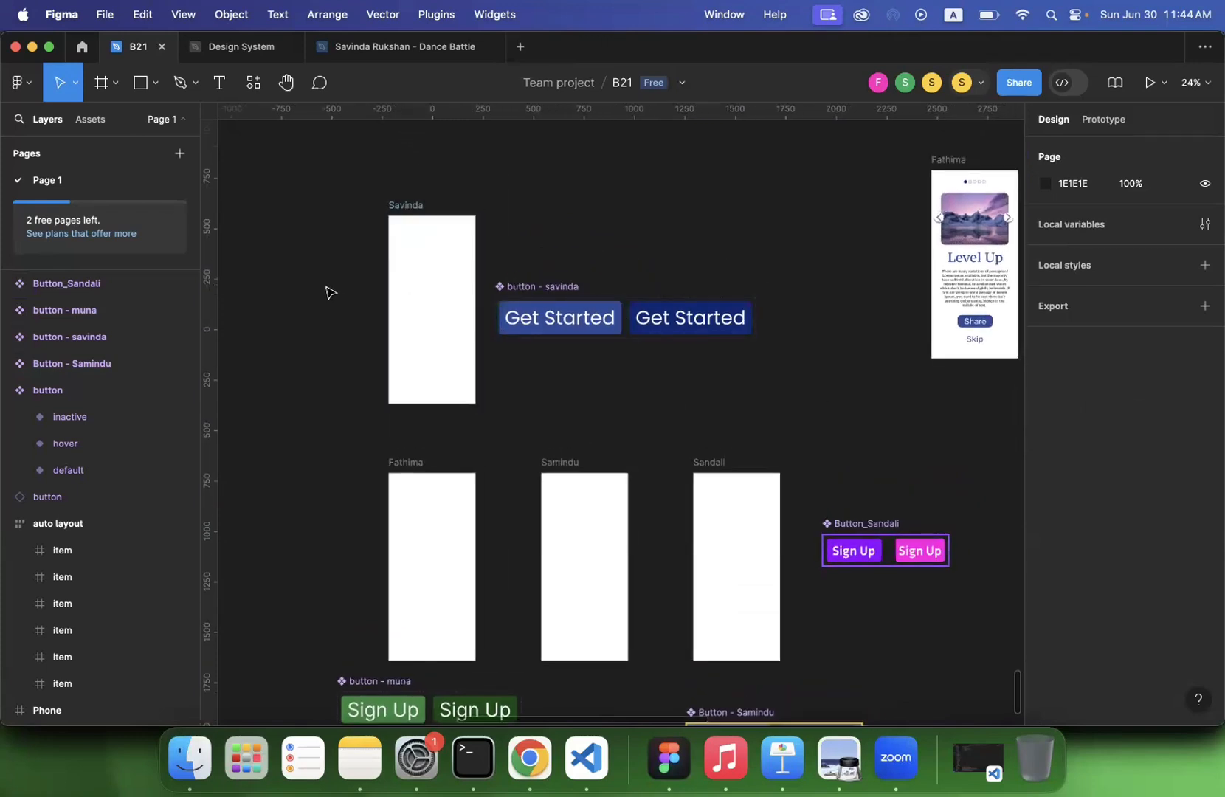
click(90, 120)
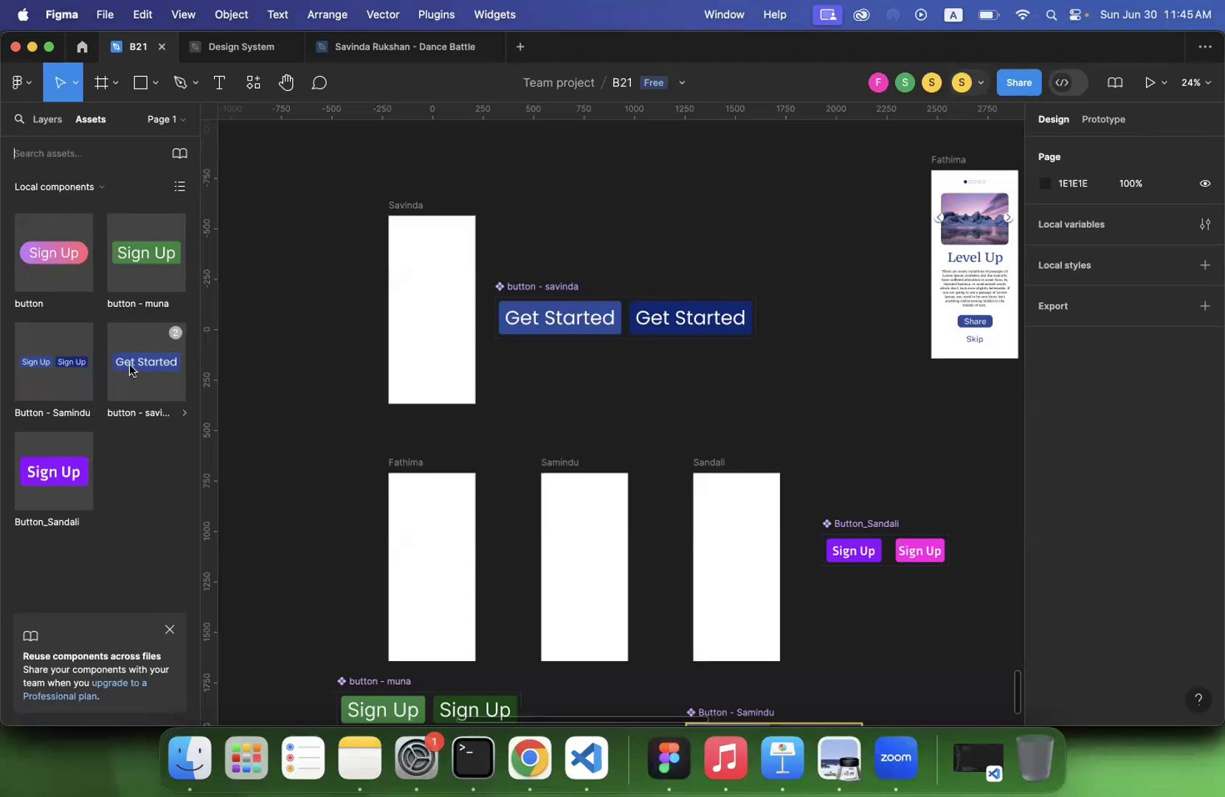
mouse_move(175, 340)
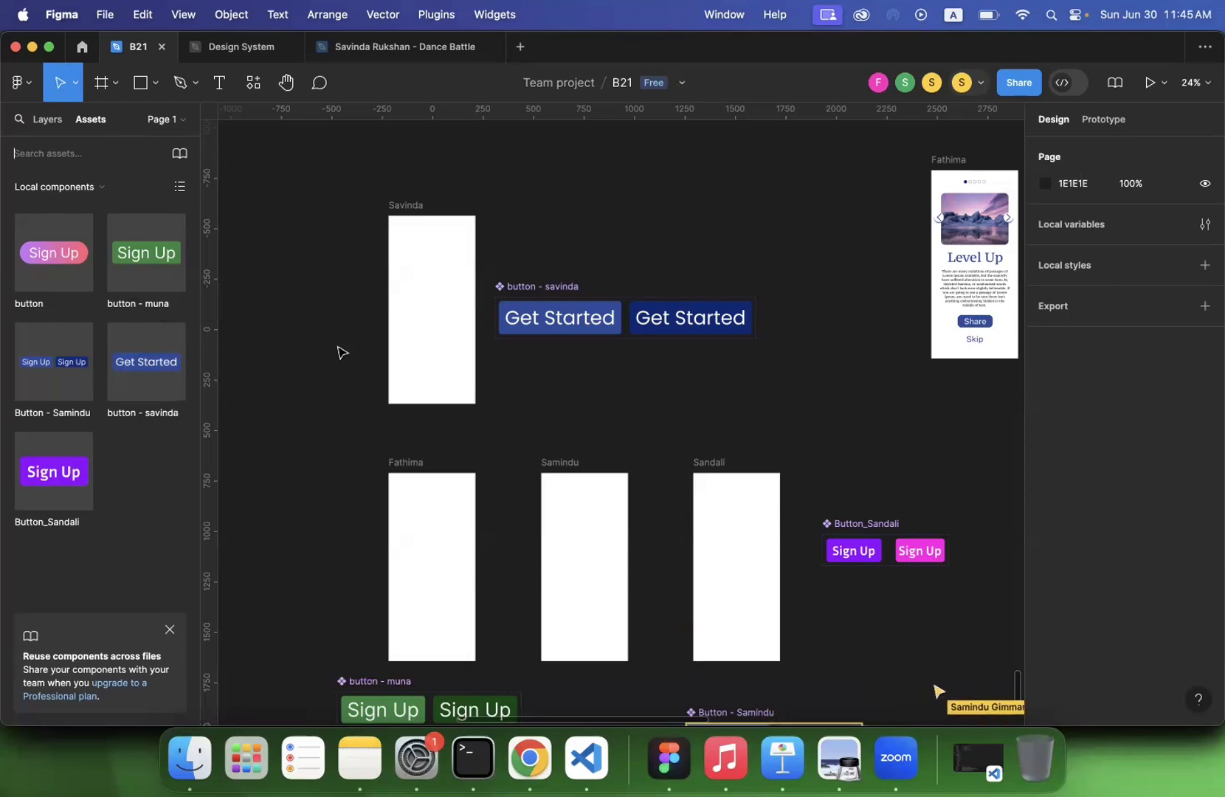
scroll(399, 339, up, 3)
drag(139, 366, 611, 421)
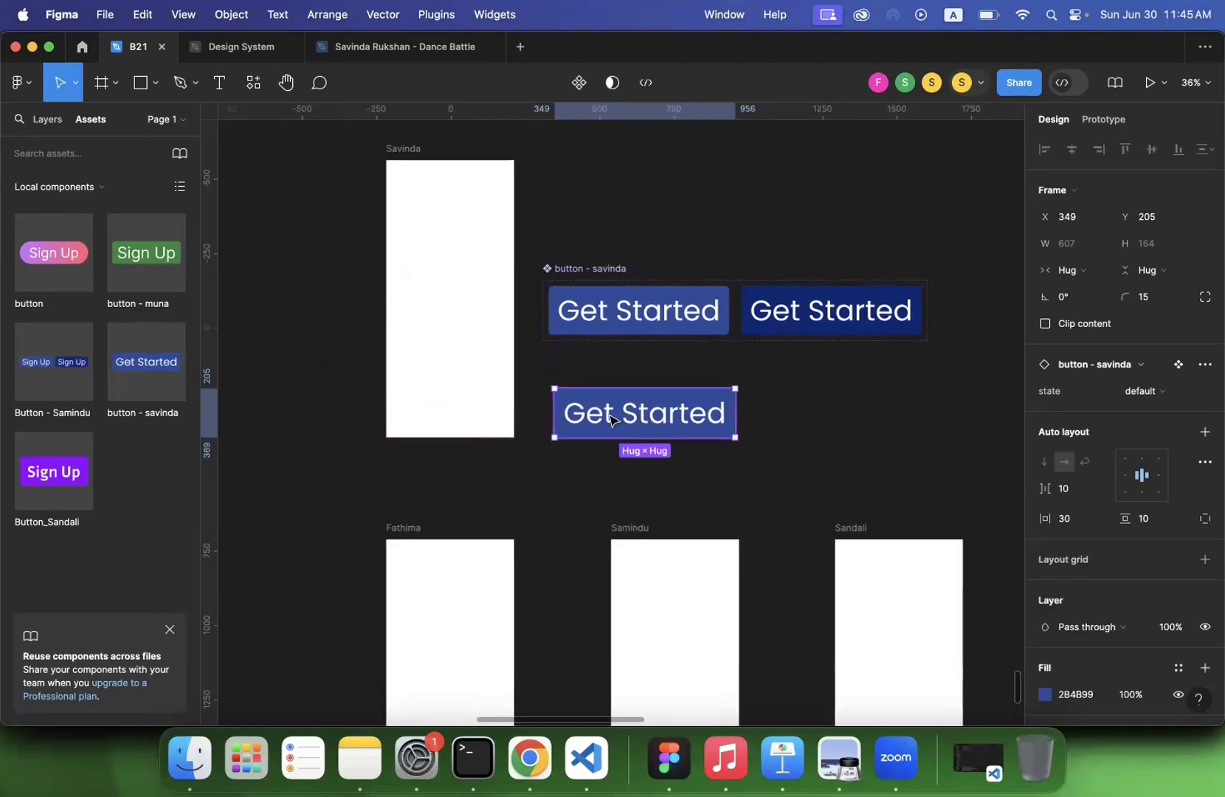
ctrl+scroll(611, 421, down, 5)
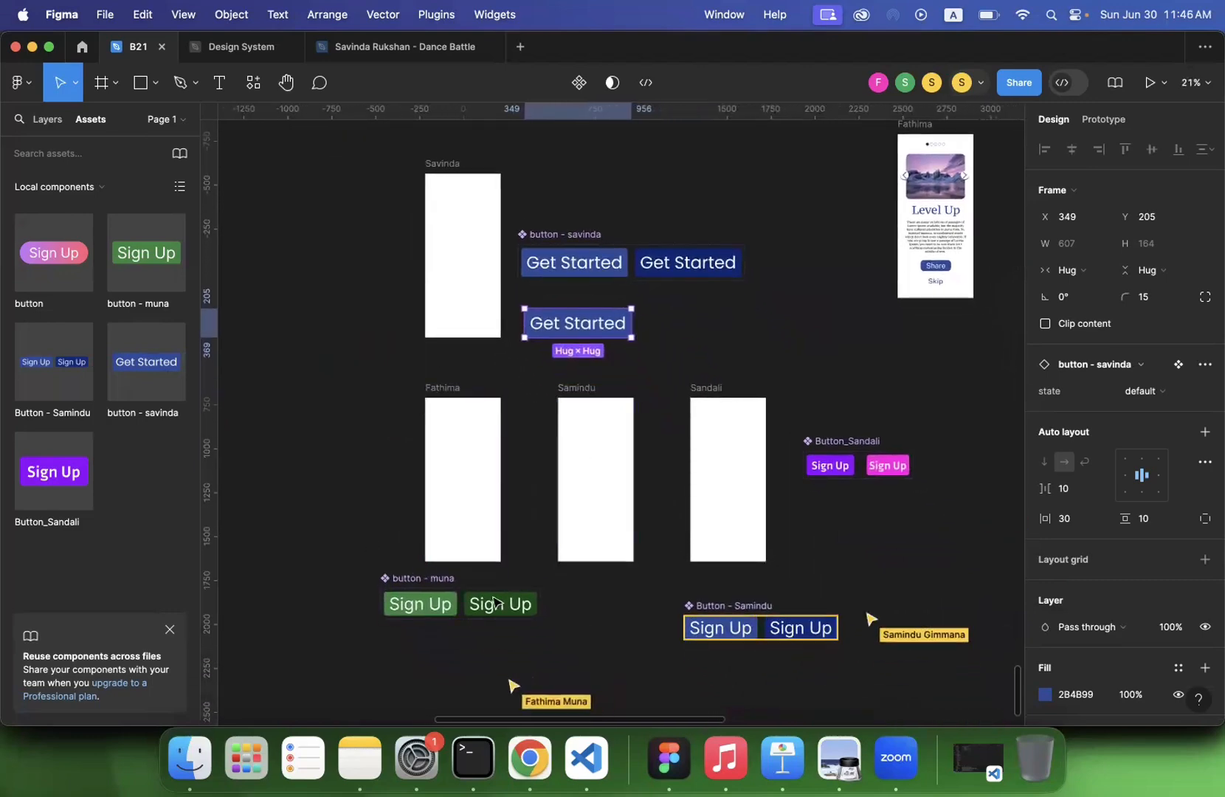
click(694, 658)
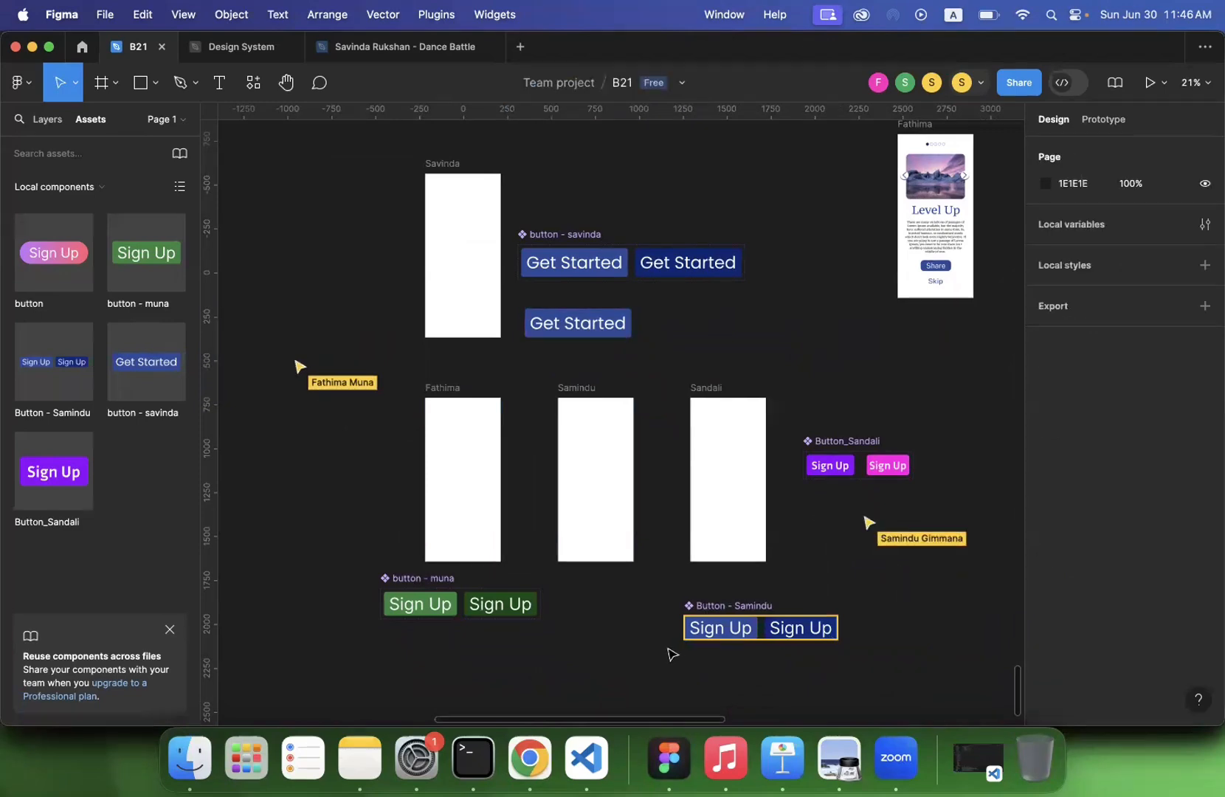
- Duplicate the Get Started component set and move the copy beside the blue Sign Up set, to about X 2581, Y 1748
scroll(670, 652, down, 2)
click(535, 190)
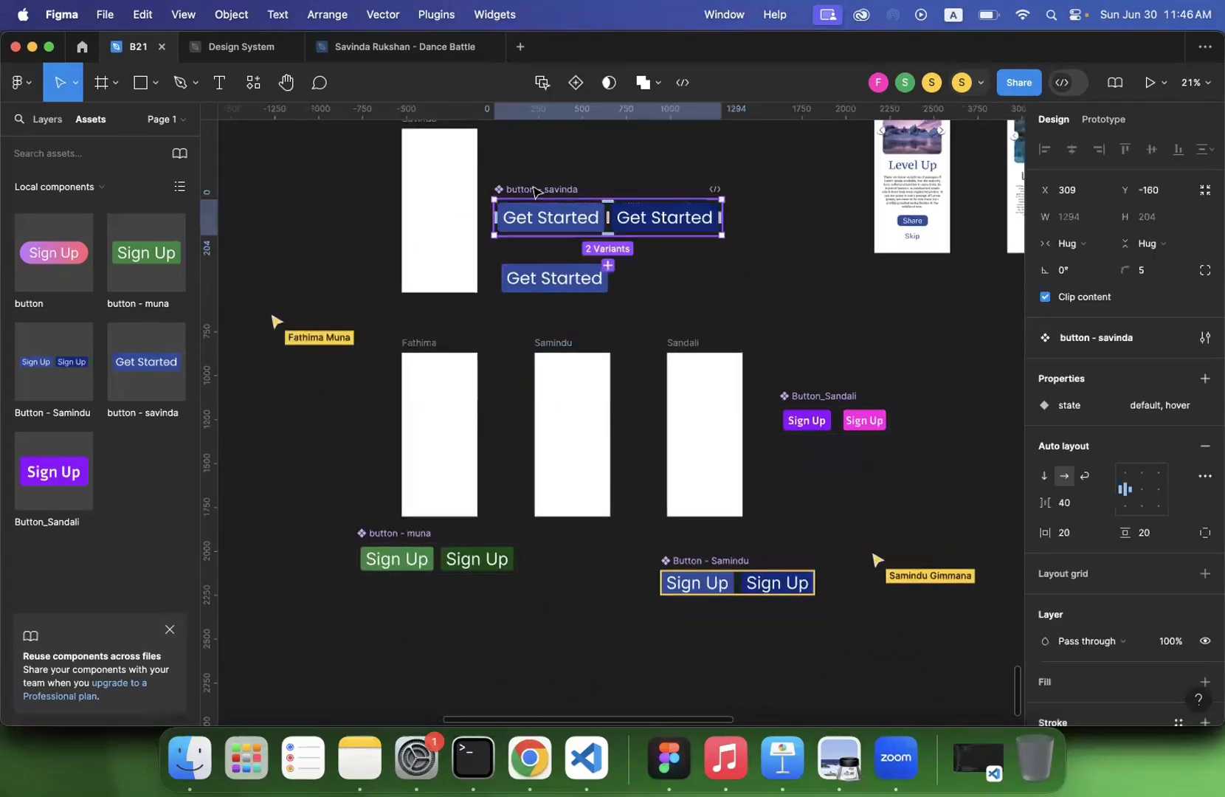
key(super+d)
scroll(599, 291, left, 3)
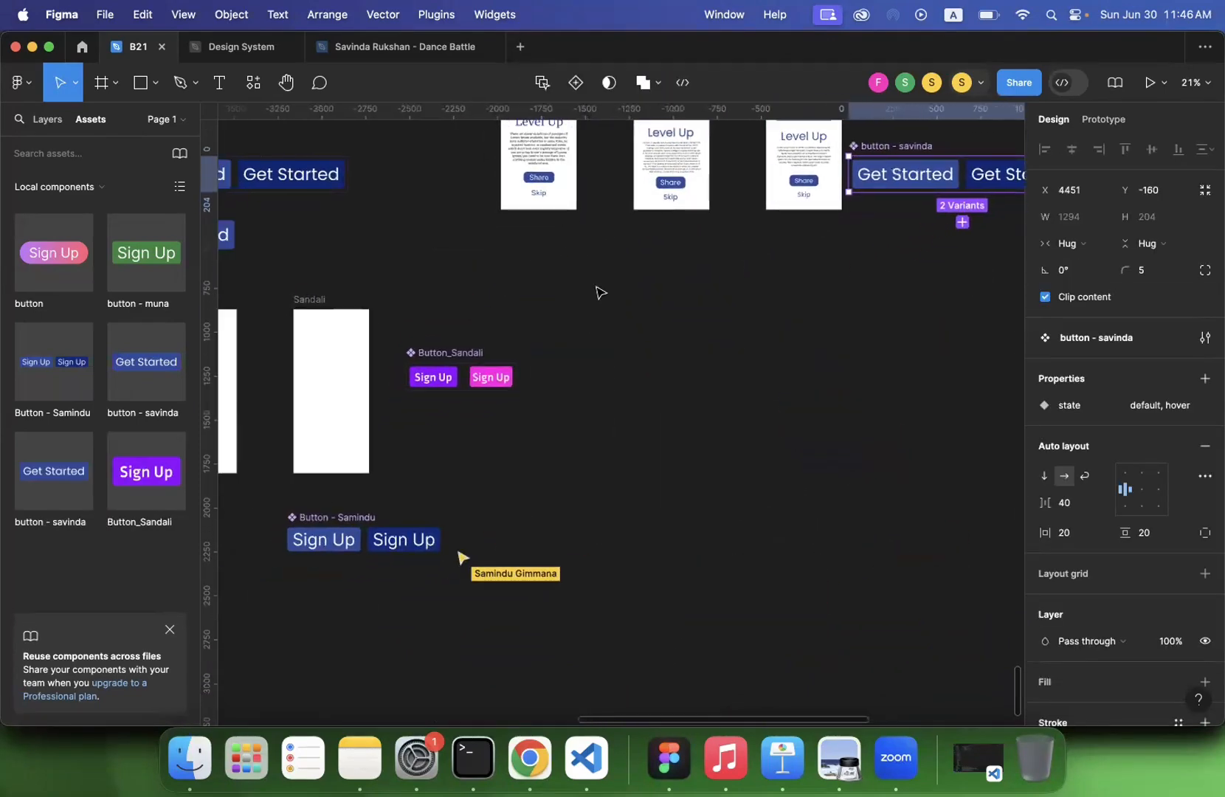
scroll(729, 301, down, 2)
scroll(934, 157, up, 2)
drag(937, 153, 606, 490)
- Rename the duplicated Get Started set as "button - " followed by the first name of the blue Sign Up set's owner
double_click(631, 488)
click(618, 487)
double_click(618, 487)
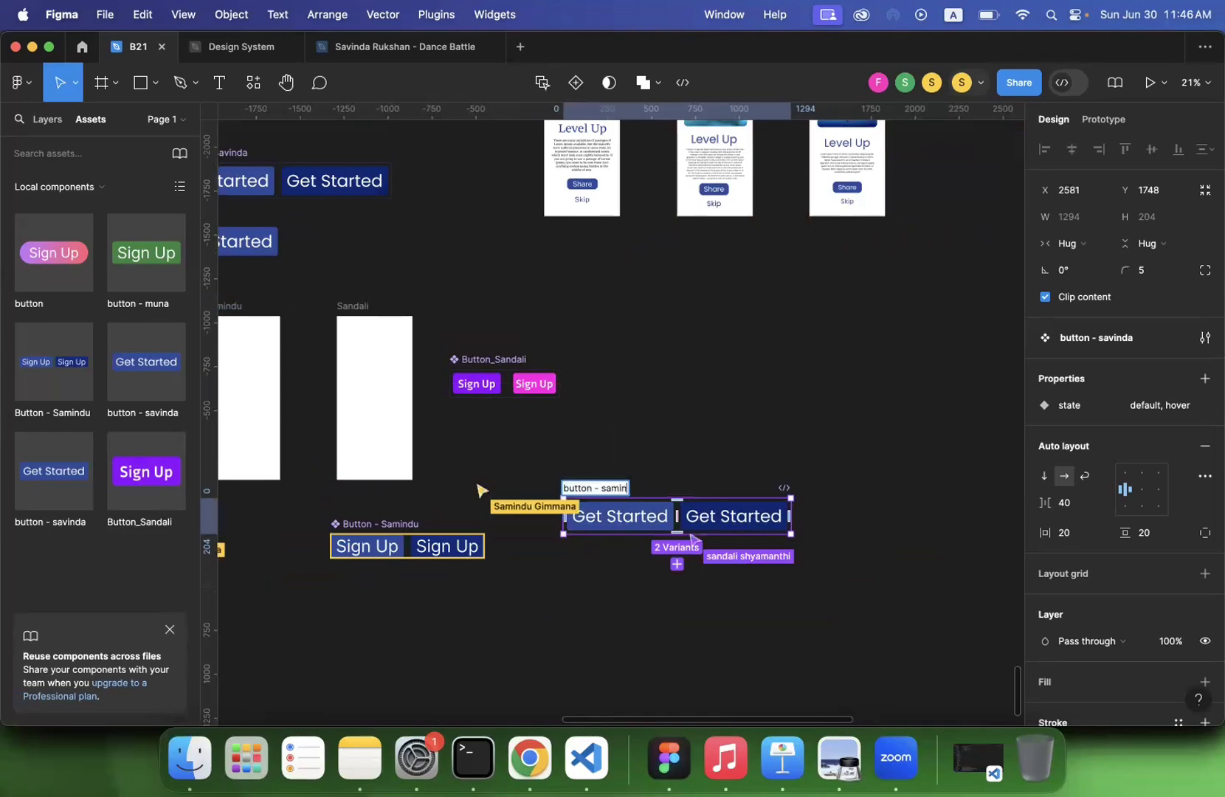
text(du)
key(Return)
key(Escape)
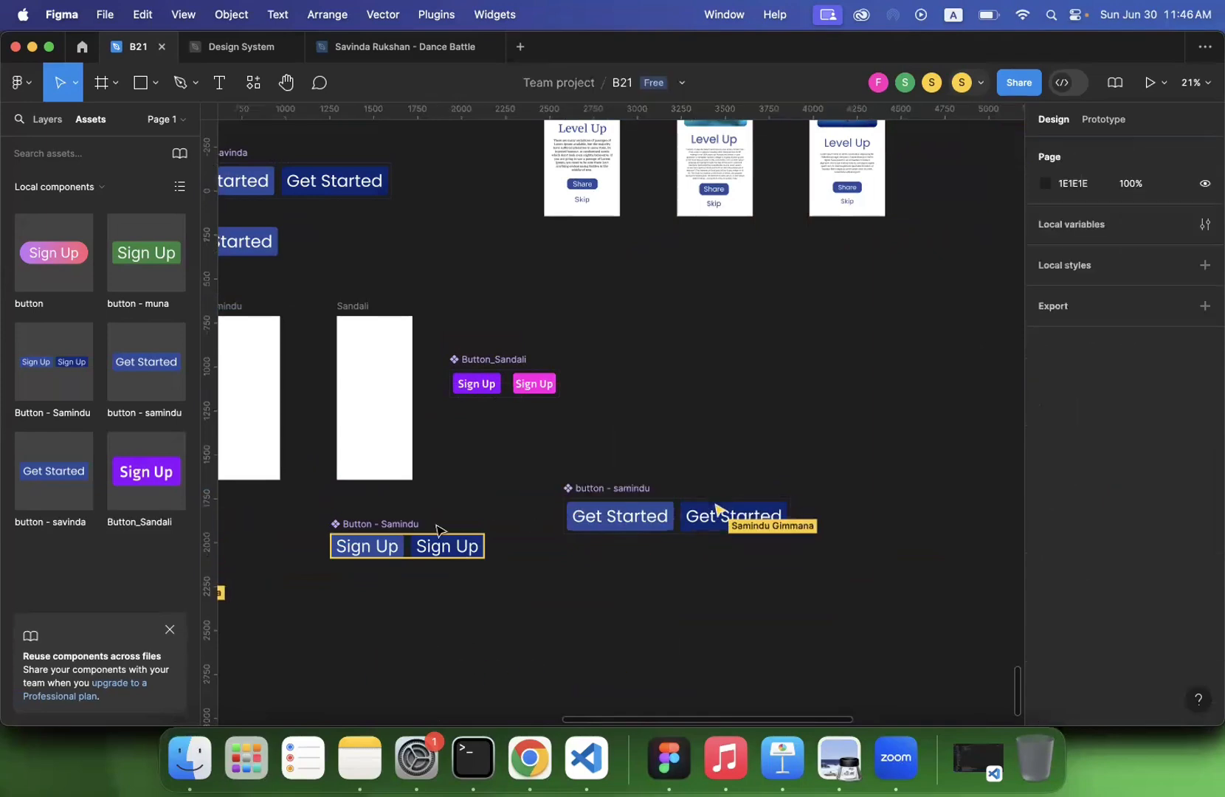
- Move the blue Sign Up component set down the canvas to about X 1224, Y 2730
drag(391, 524, 376, 671)
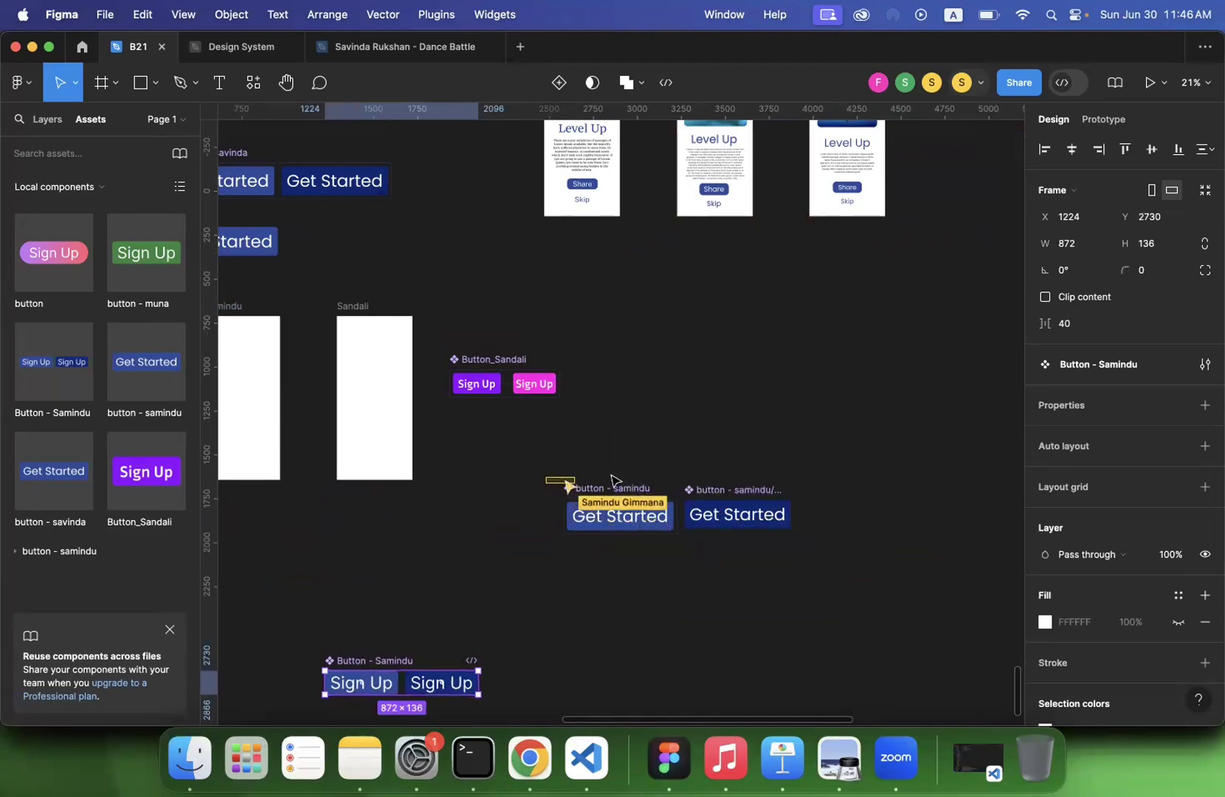
click(562, 479)
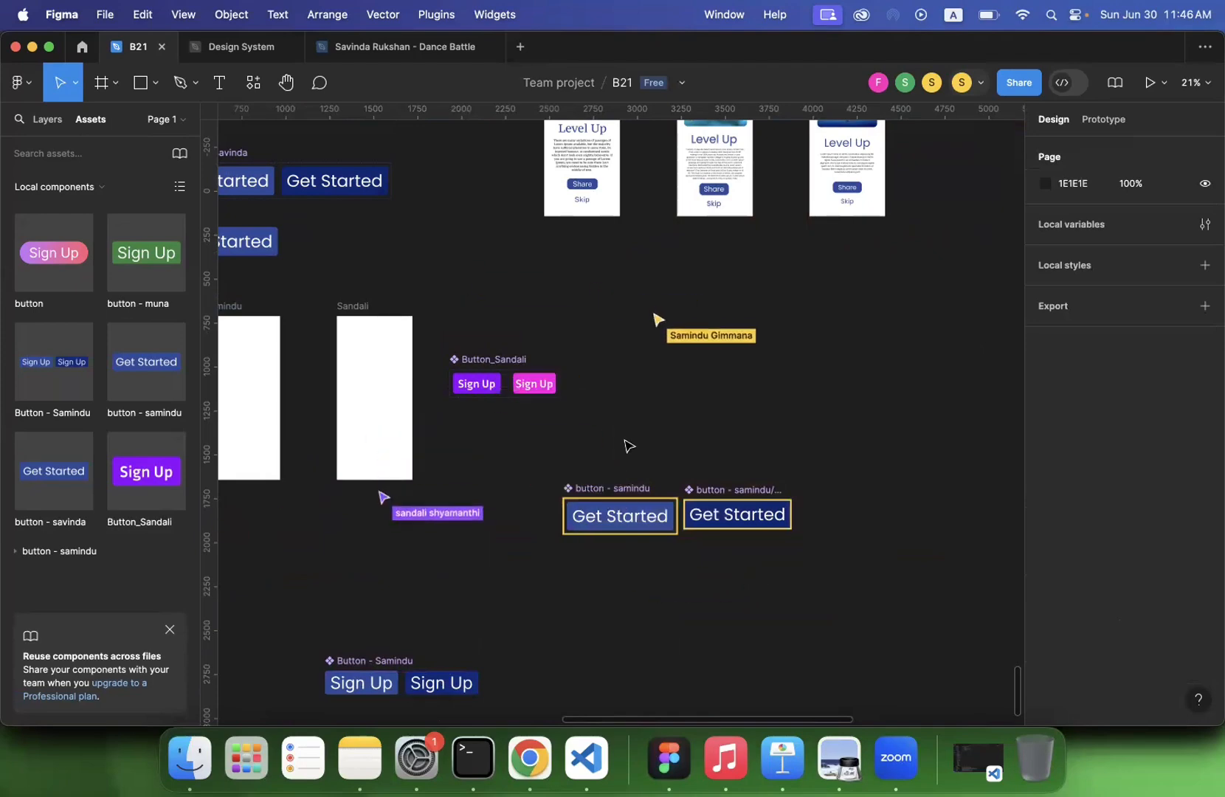
scroll(628, 446, down, 5)
scroll(628, 446, left, 3)
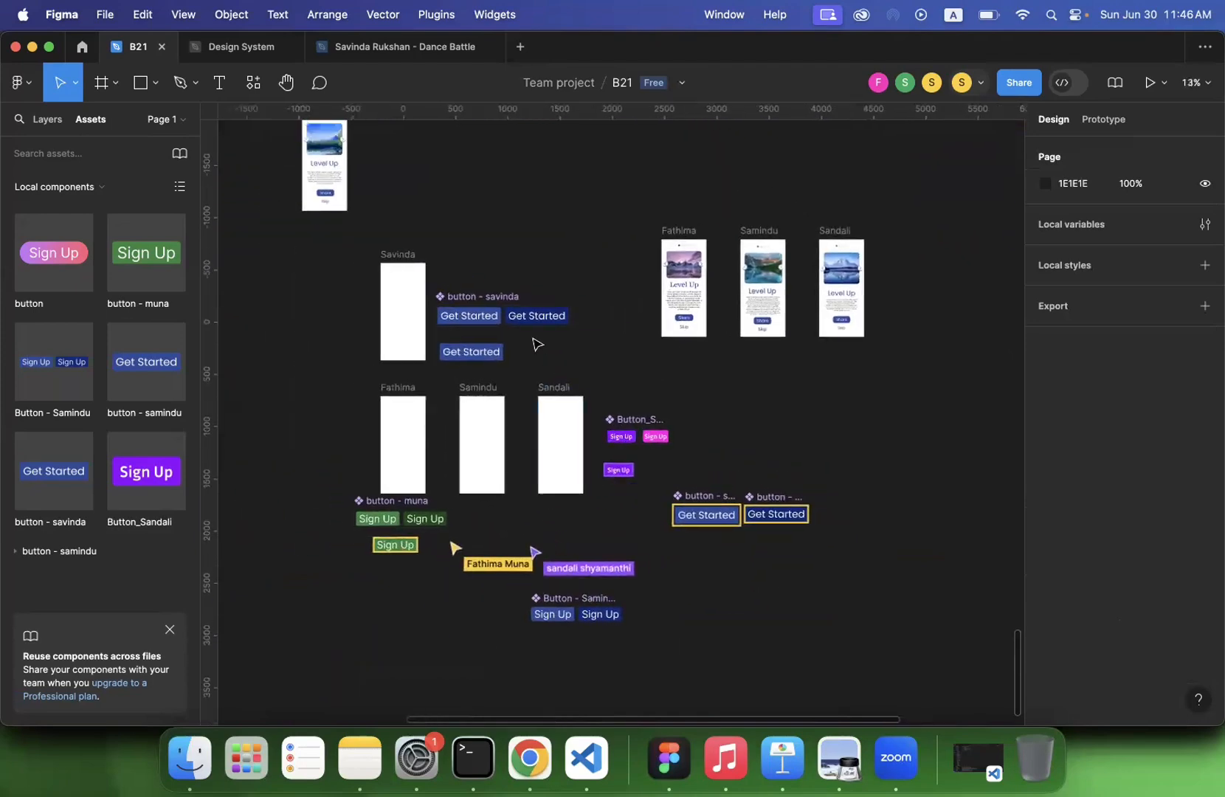
- Compare the original Get Started component set with the two separated parts of its duplicate
click(496, 298)
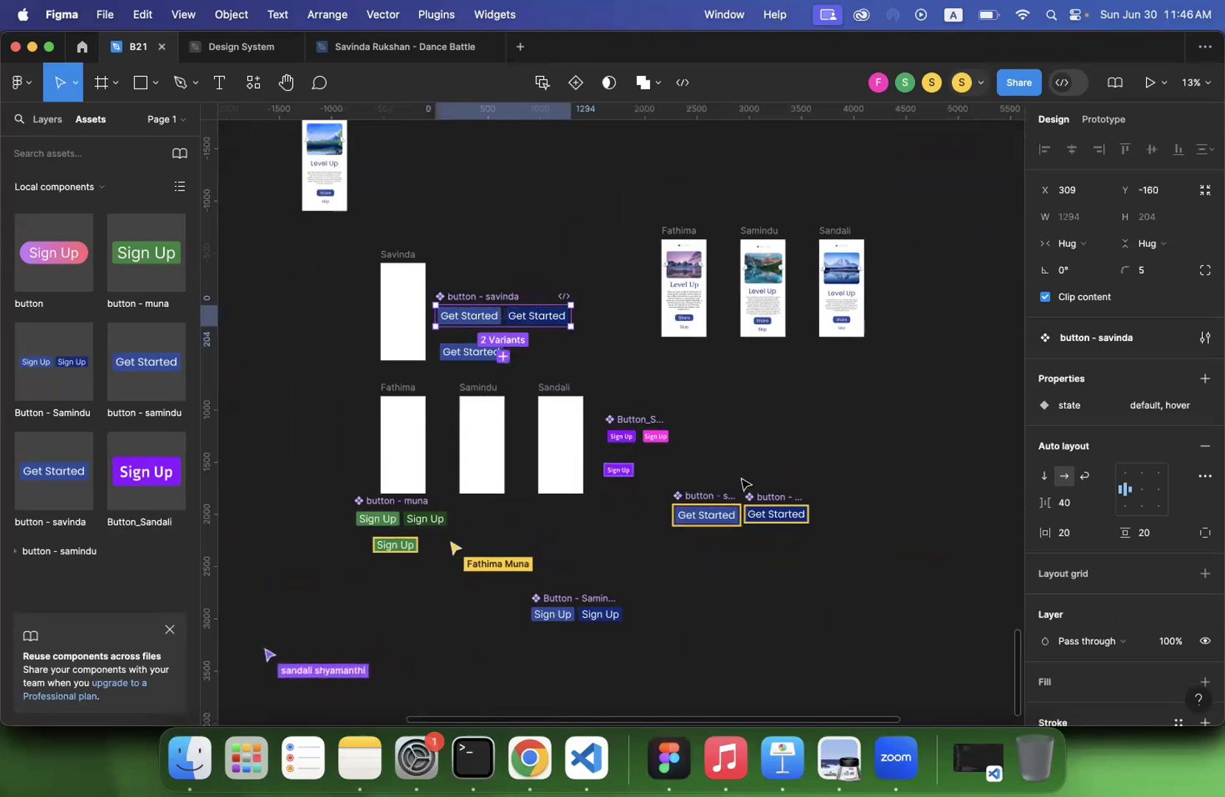
click(711, 491)
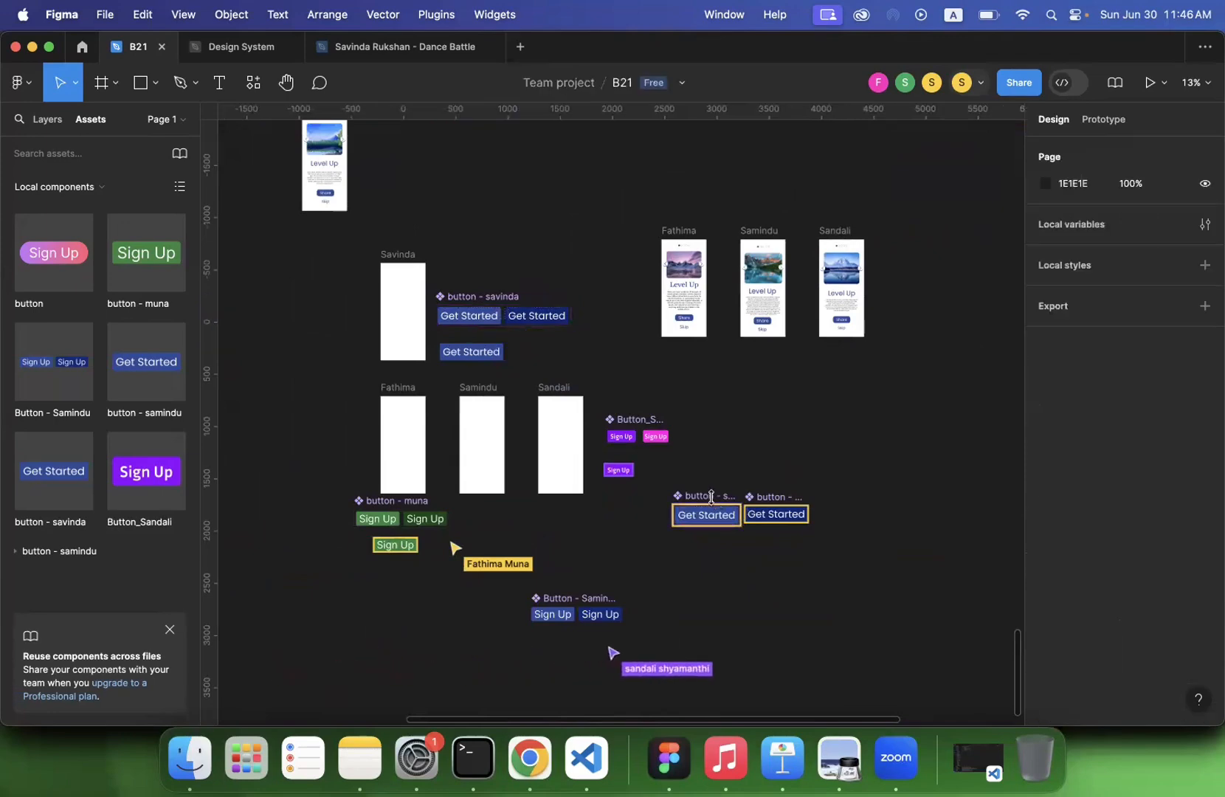
click(705, 495)
click(754, 496)
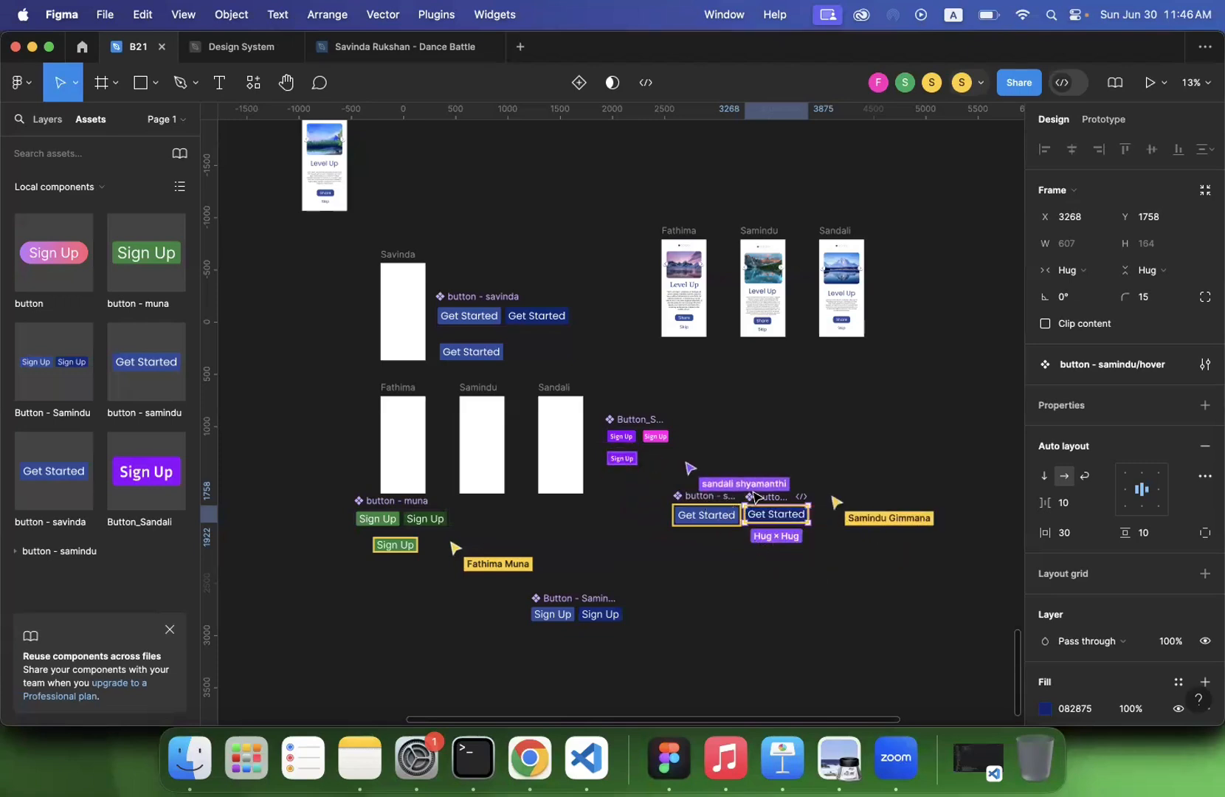
click(650, 518)
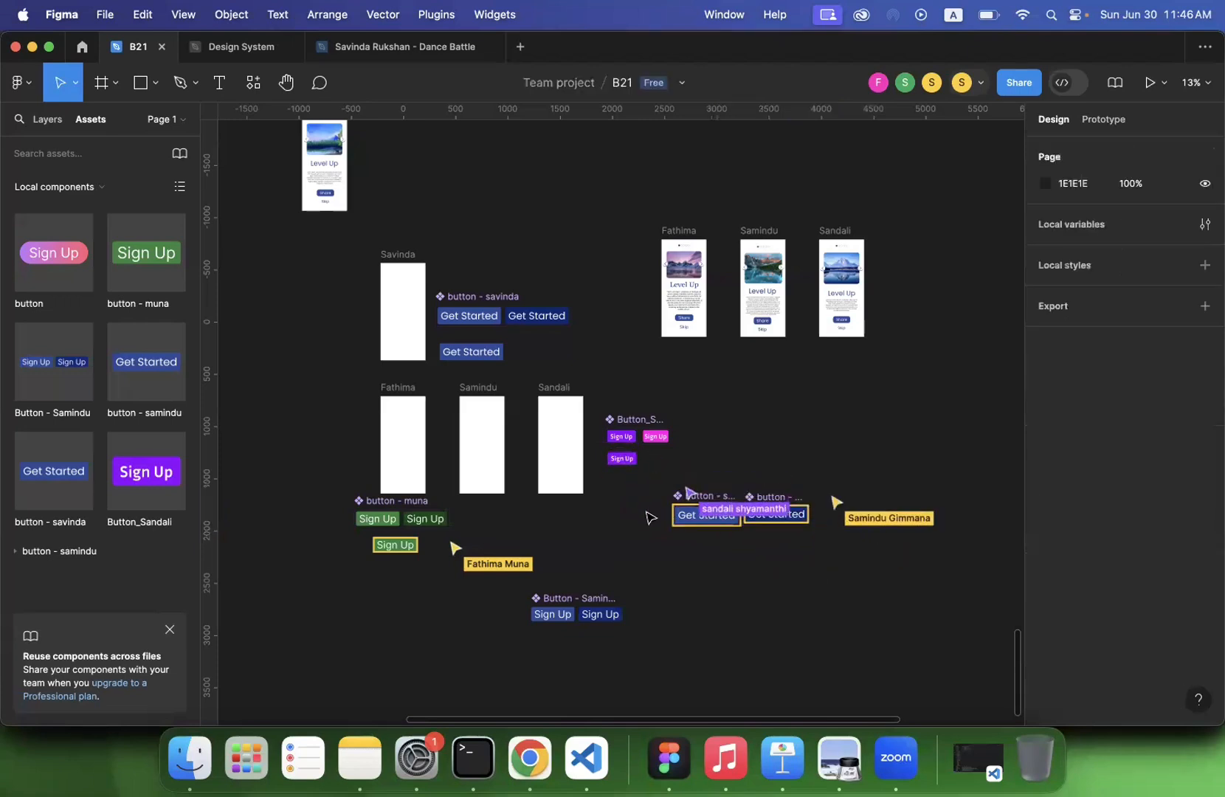
- Switch the Get Started instance between its hover and default states, finishing on default
scroll(650, 517, up, 5)
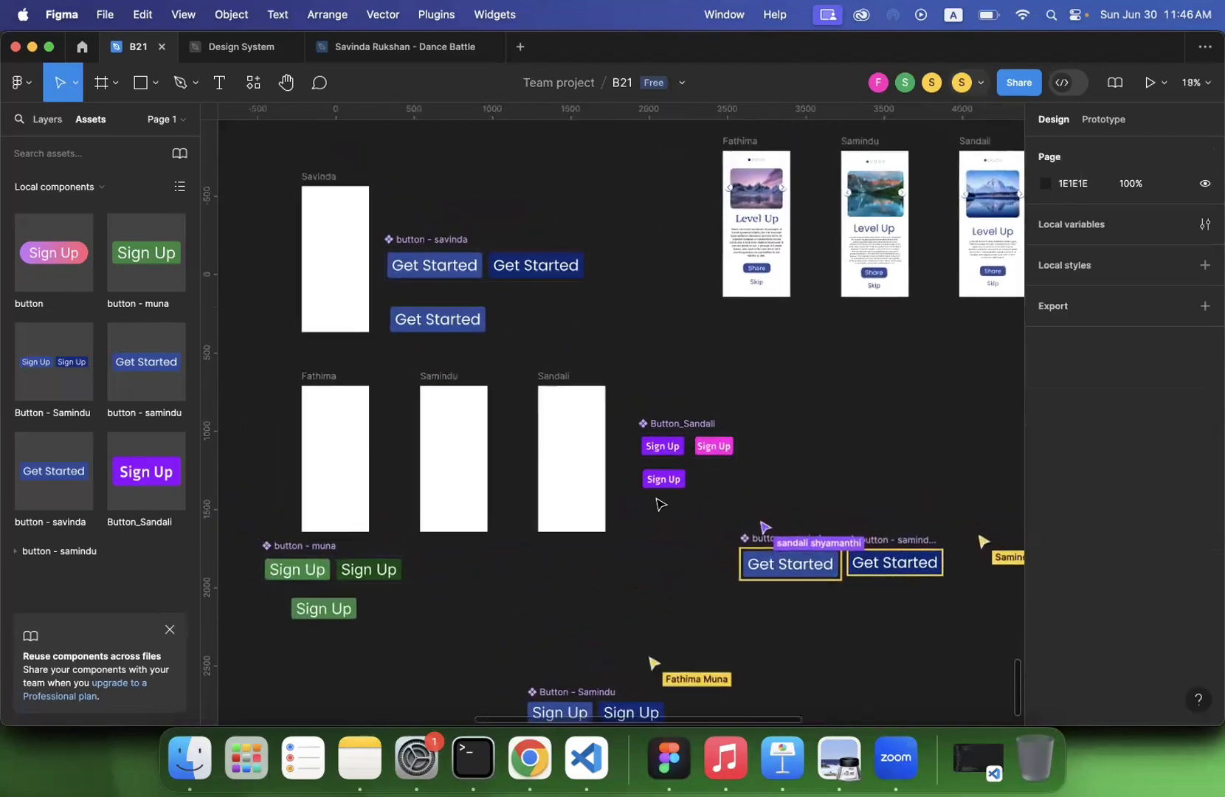
click(458, 325)
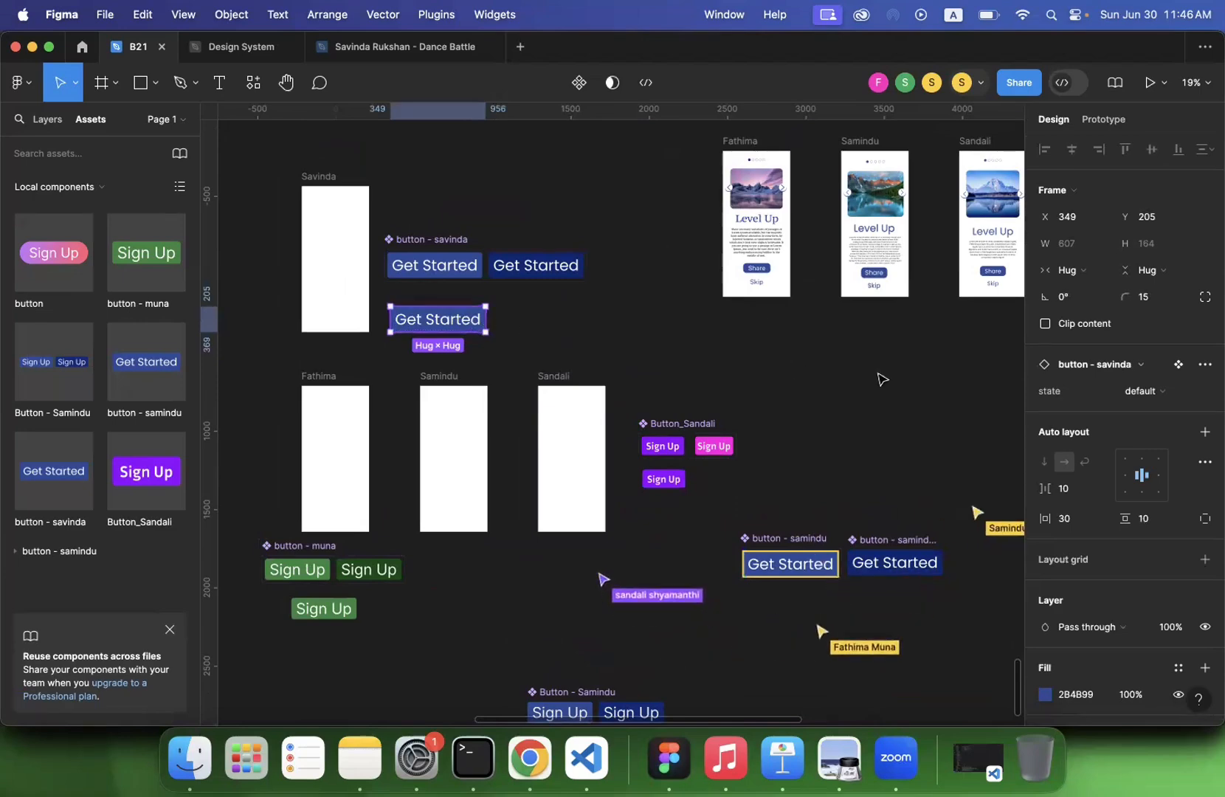
click(1147, 399)
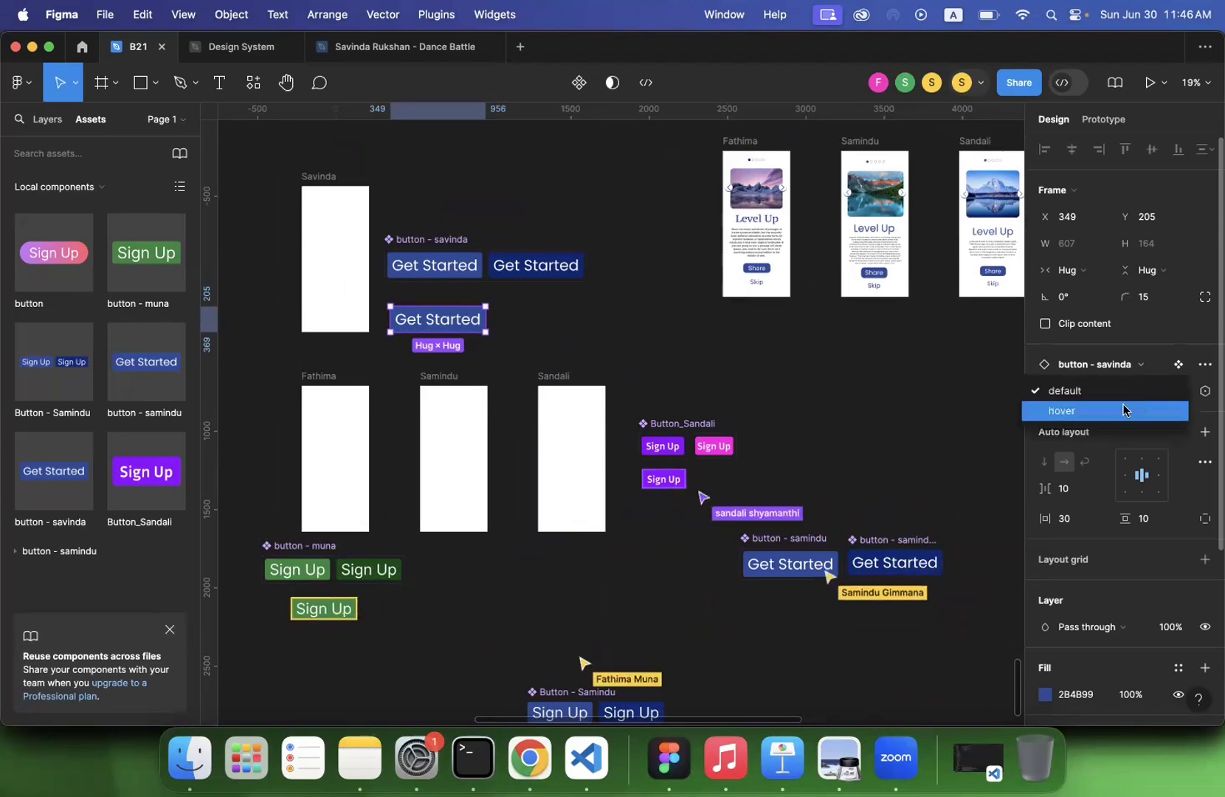
click(1123, 405)
click(1142, 396)
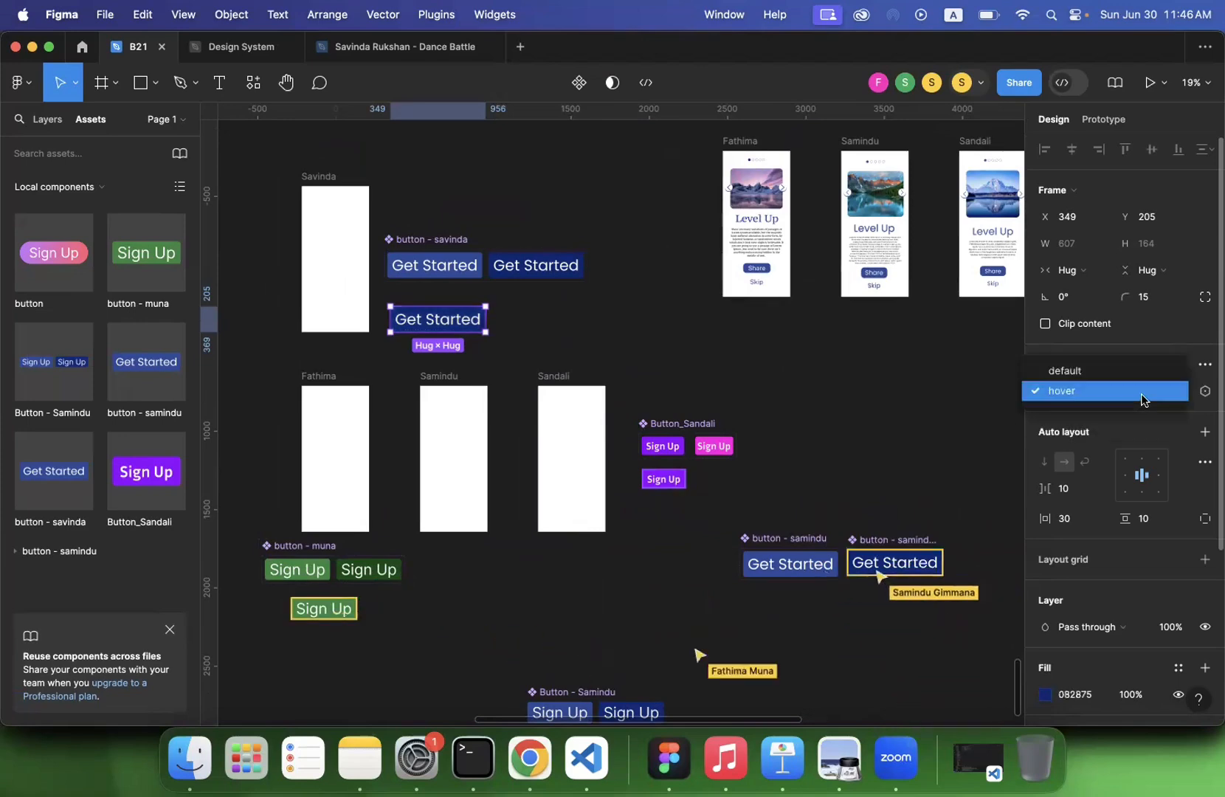
click(1096, 374)
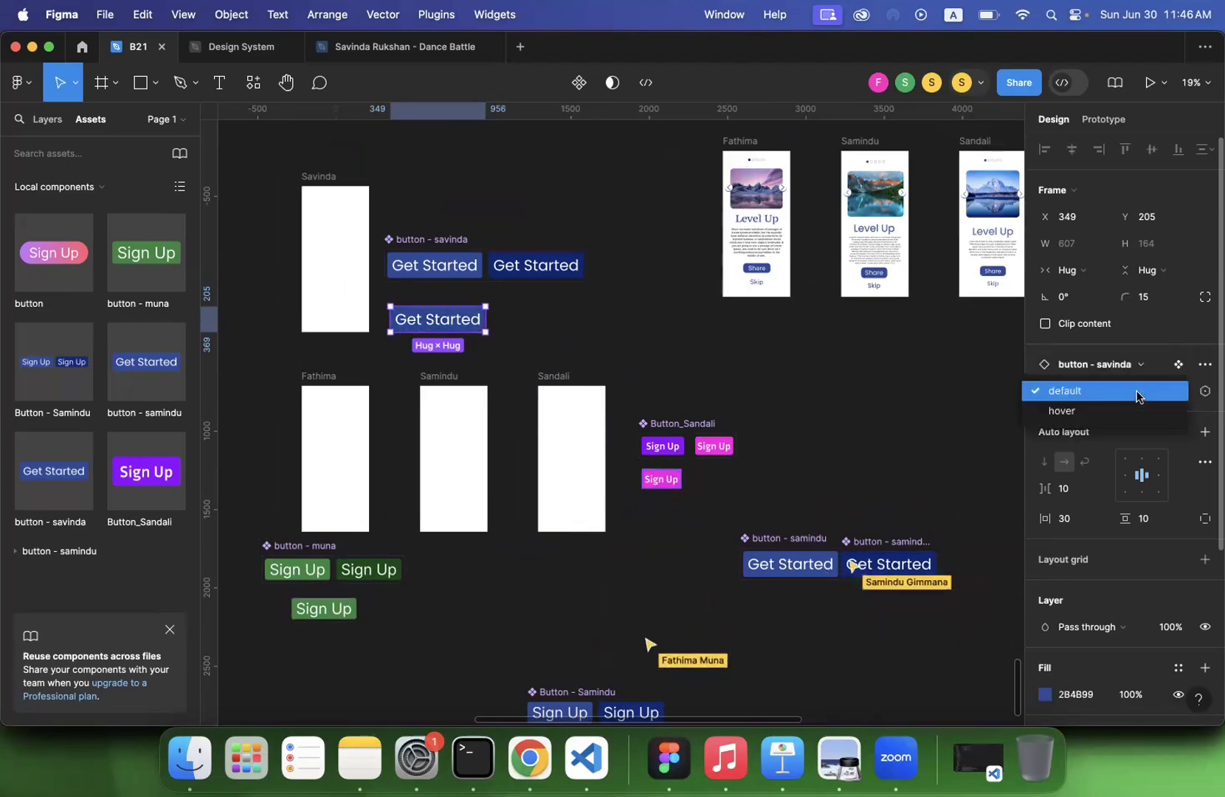
click(1136, 393)
click(1127, 410)
click(1140, 397)
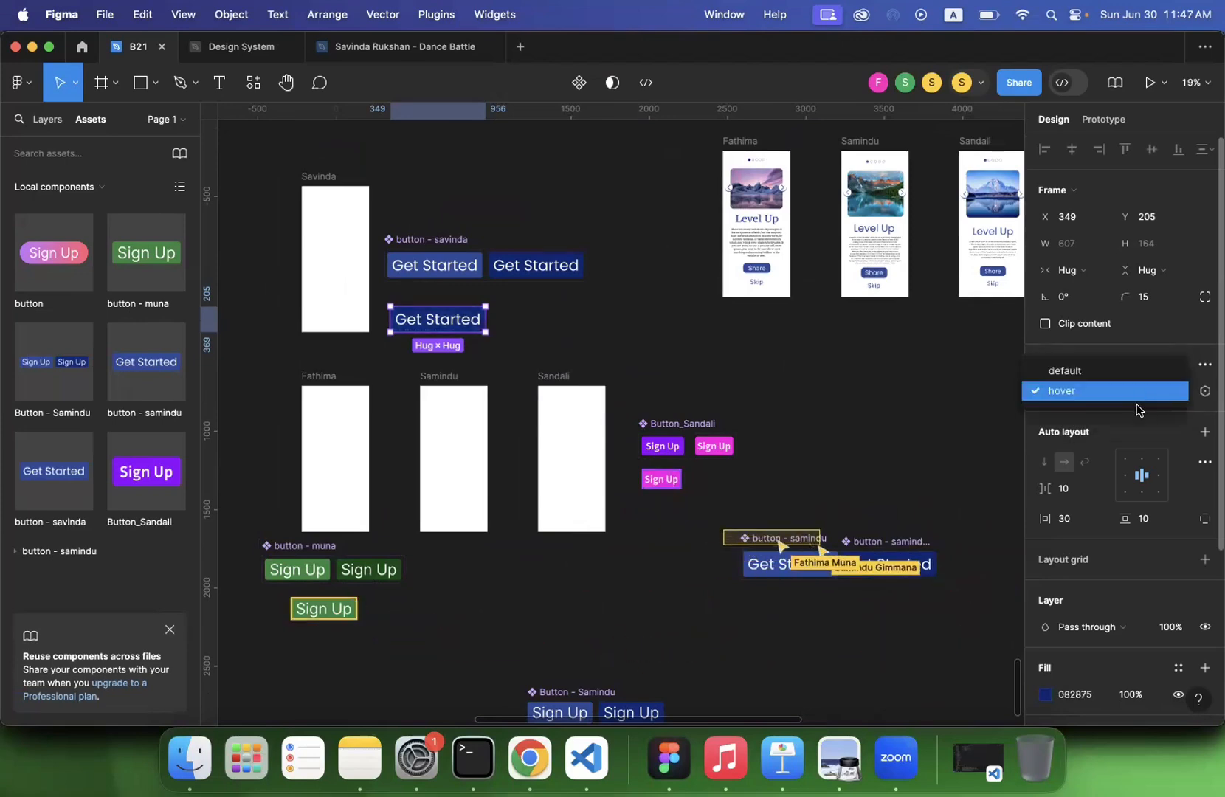
click(1109, 374)
- Compare the Get Started instance with its component set and the participants' button sets
click(810, 504)
scroll(809, 504, down, 3)
scroll(810, 505, right, 2)
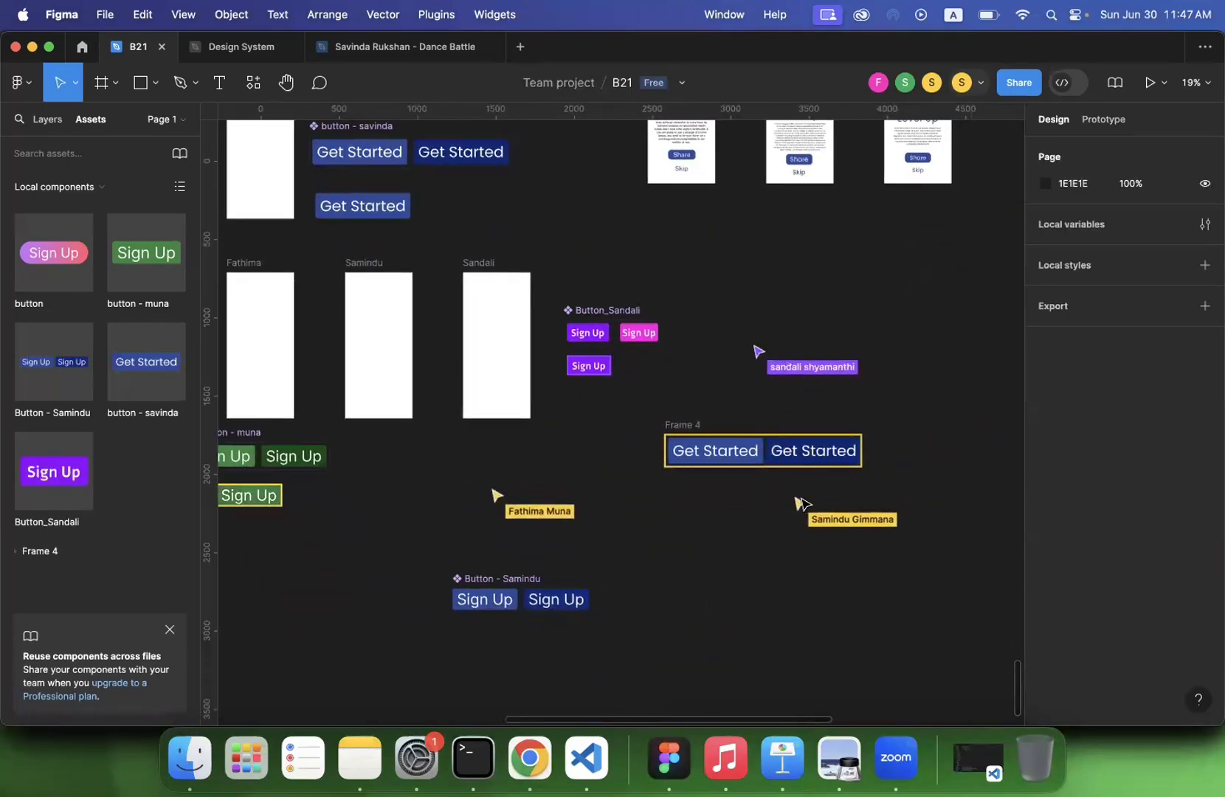
scroll(804, 504, up, 4)
scroll(805, 505, left, 5)
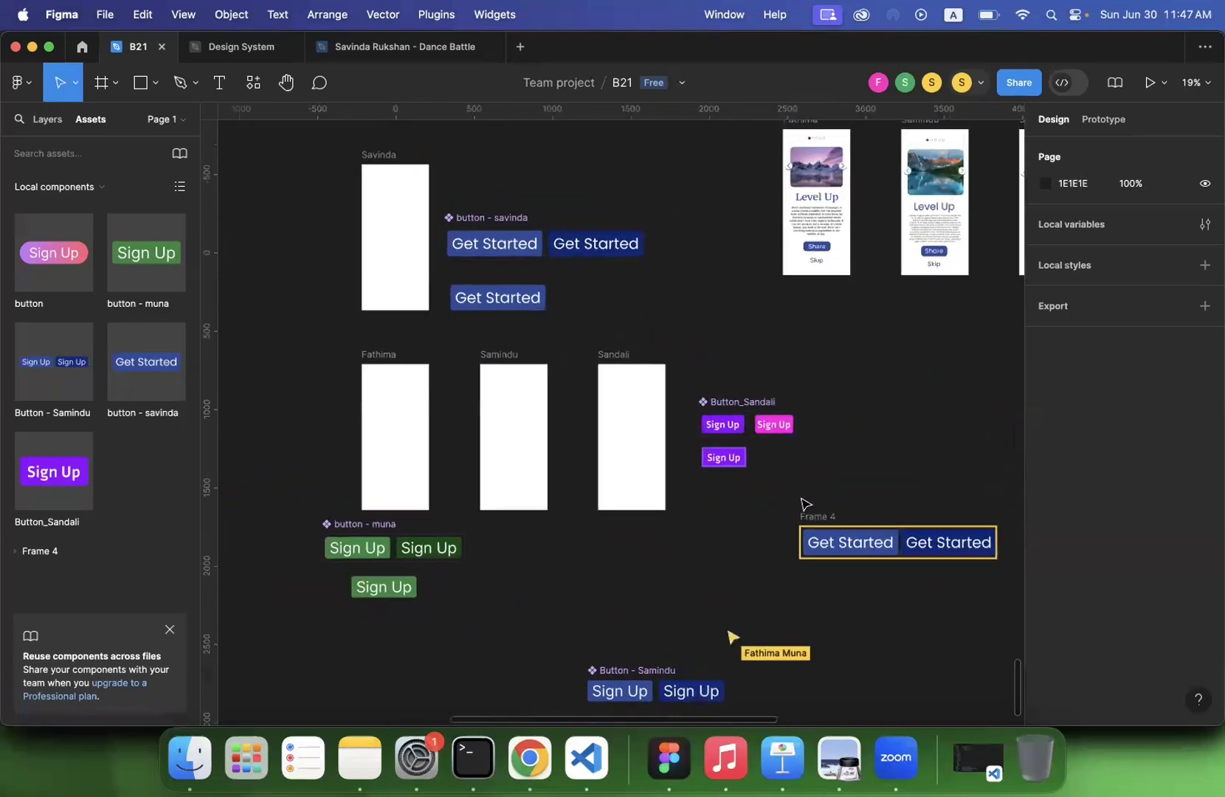
click(570, 325)
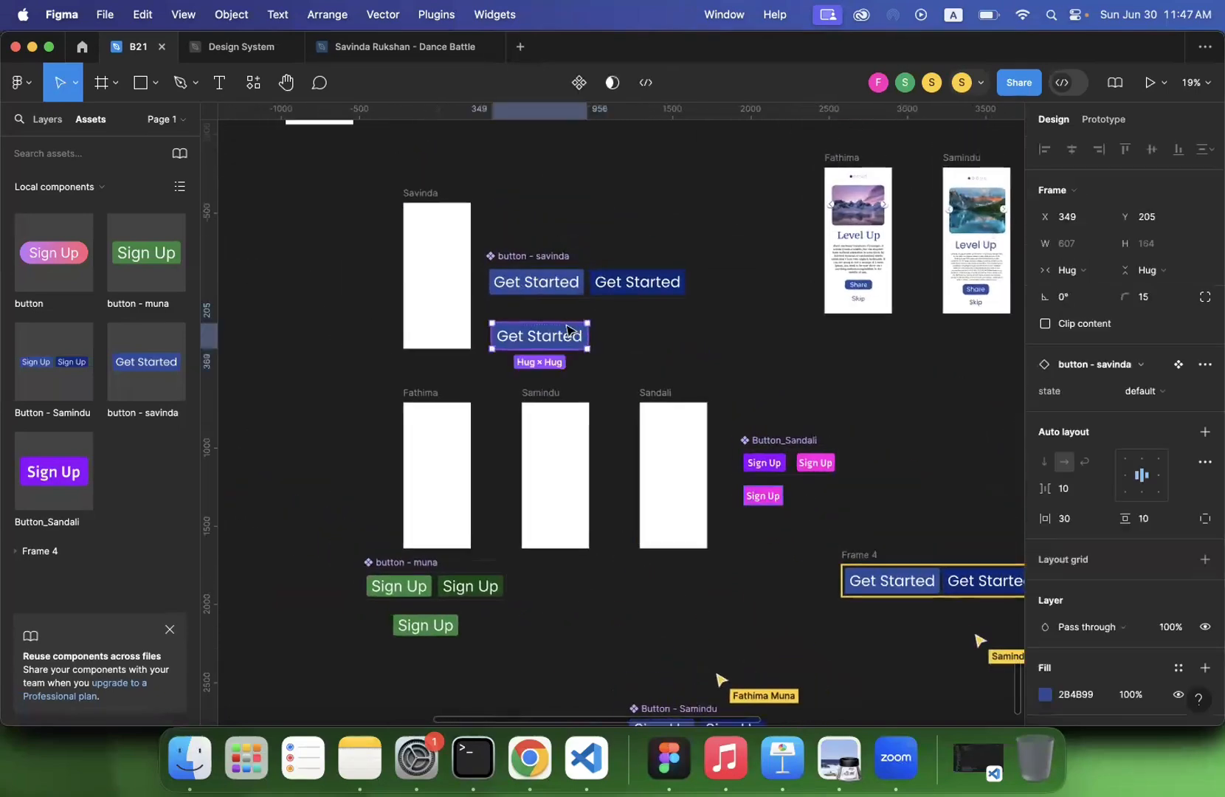
scroll(481, 544, down, 3)
scroll(481, 544, right, 2)
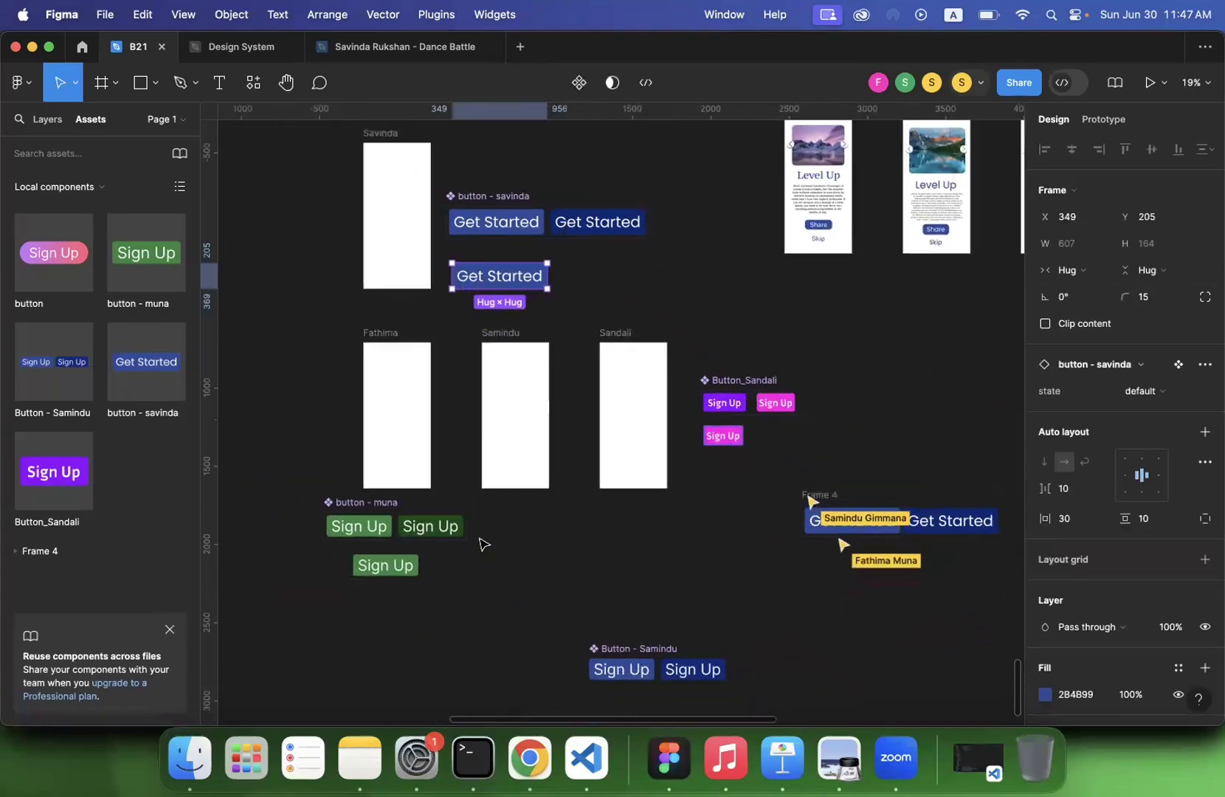
click(601, 295)
scroll(600, 297, up, 3)
scroll(599, 298, up, 10)
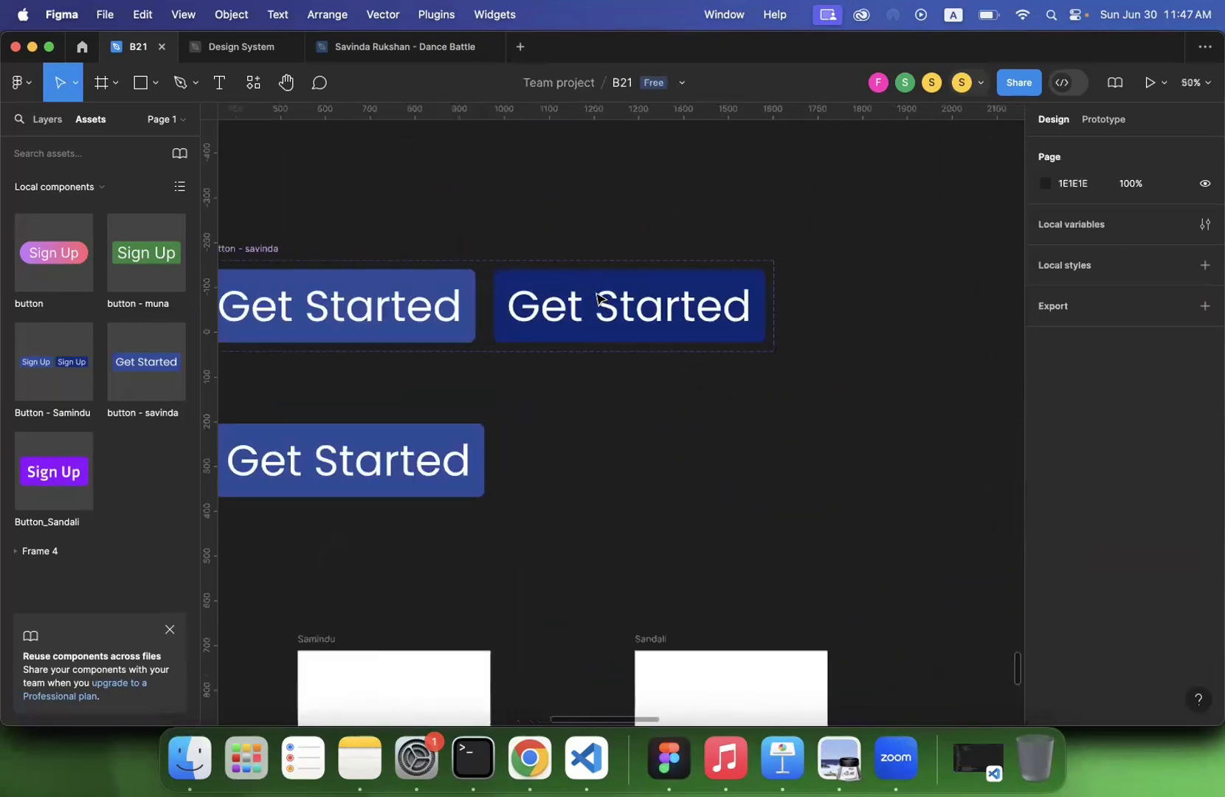
scroll(600, 298, down, 2)
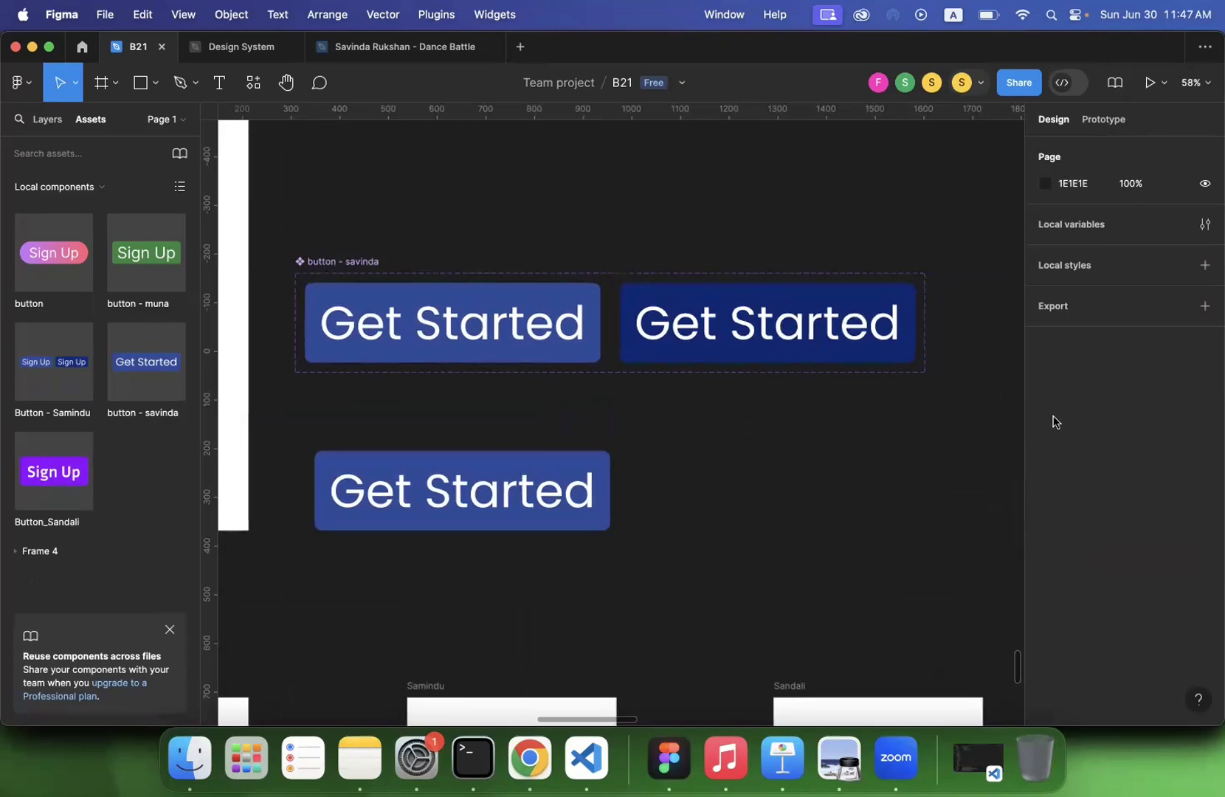
- Select the default variant in the original Get Started set and review the participants' buttons and frames around it
click(574, 336)
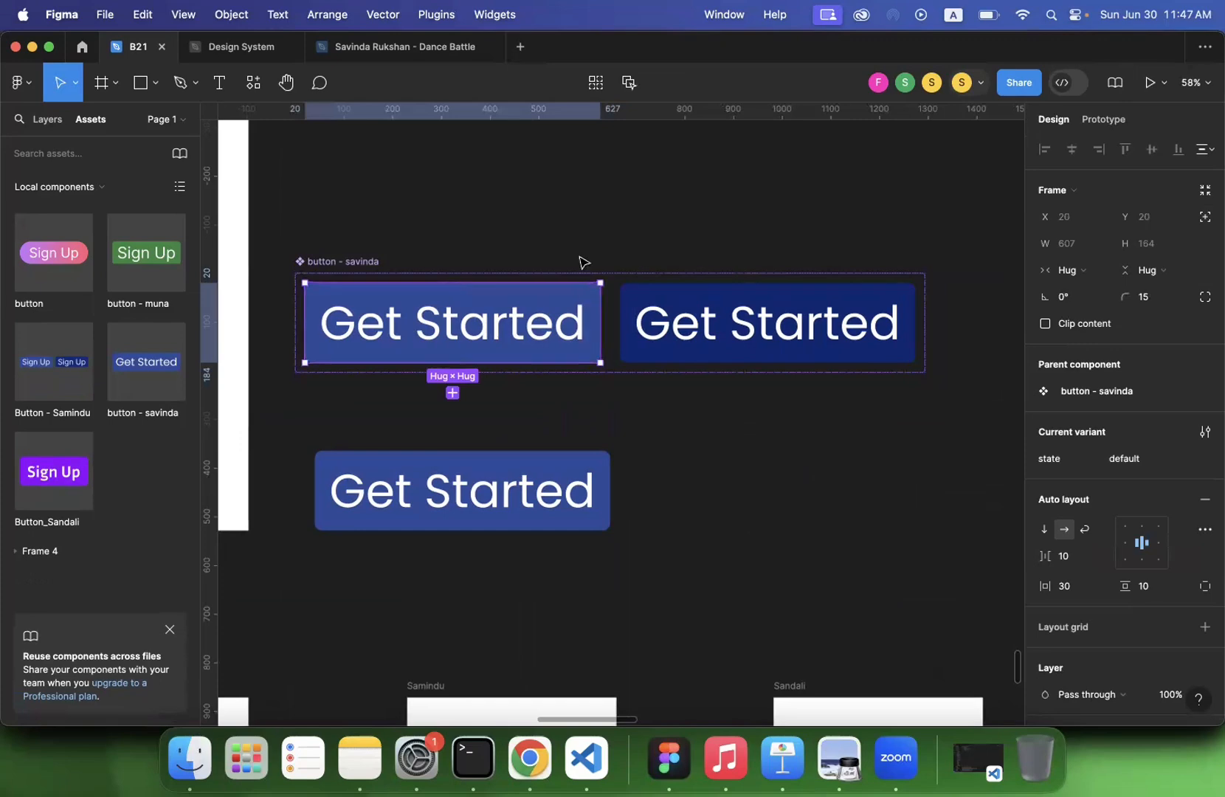
scroll(583, 262, down, 5)
scroll(583, 262, down, 3)
scroll(583, 262, left, 2)
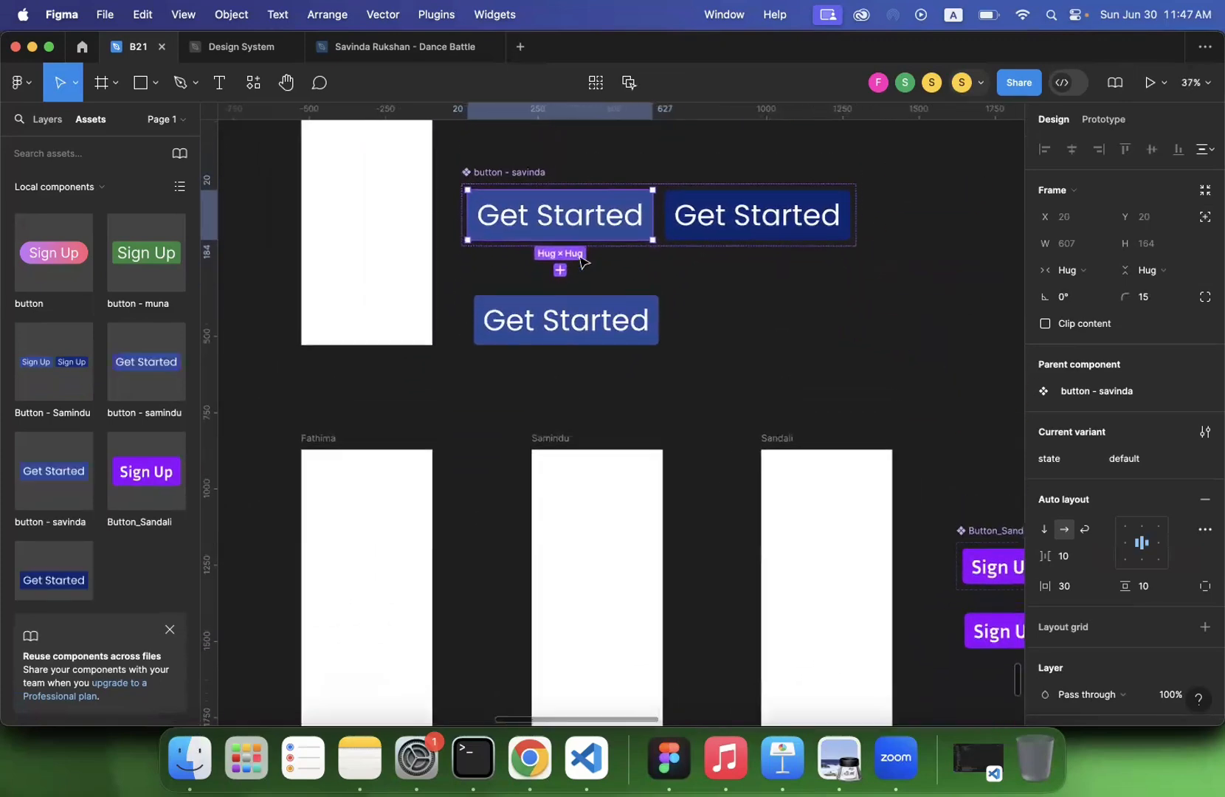
scroll(583, 262, down, 4)
scroll(583, 262, down, 3)
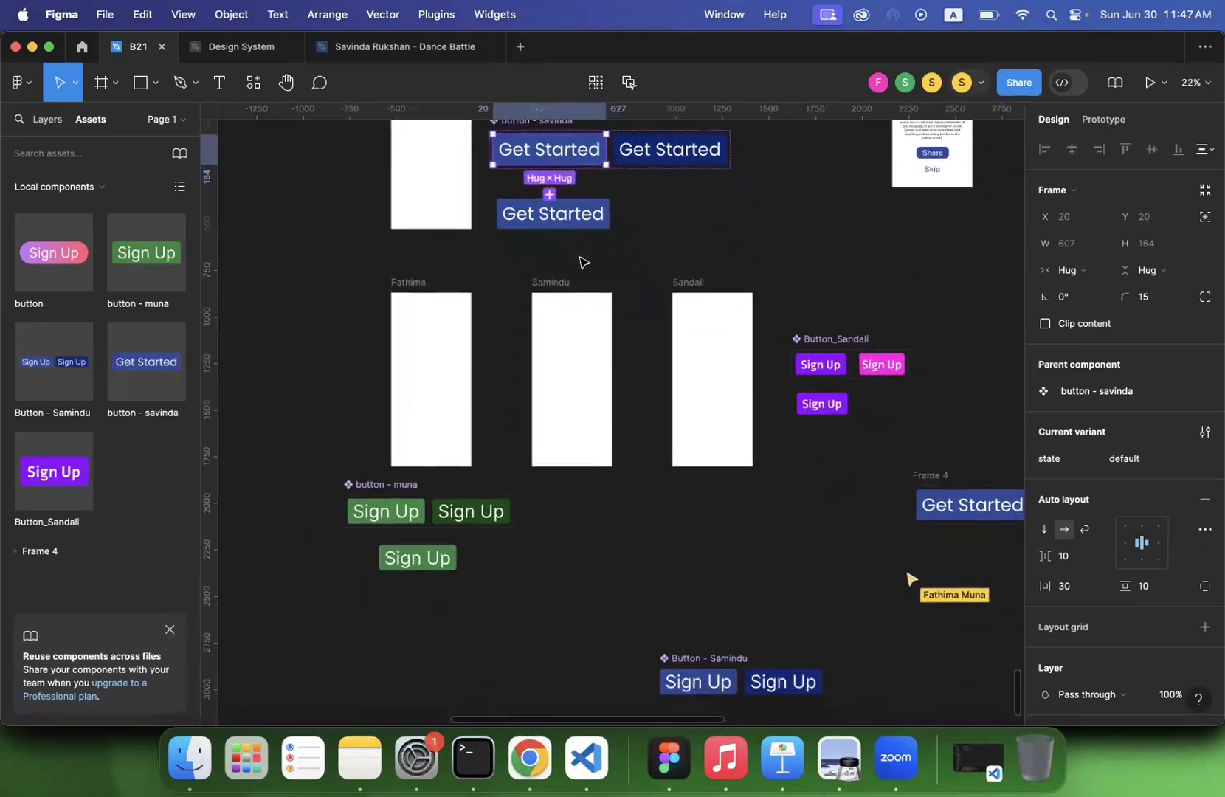
scroll(546, 332, up, 2)
scroll(547, 332, right, 1)
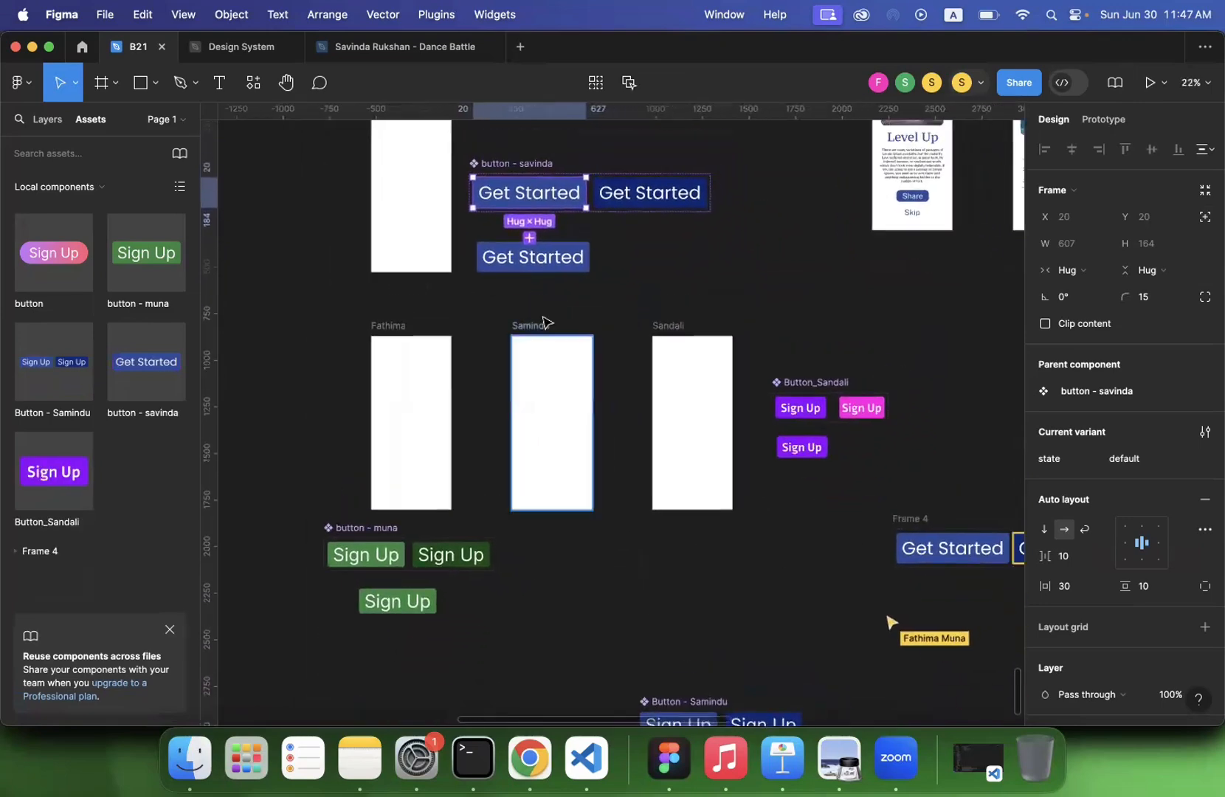
scroll(544, 322, up, 2)
scroll(543, 322, right, 2)
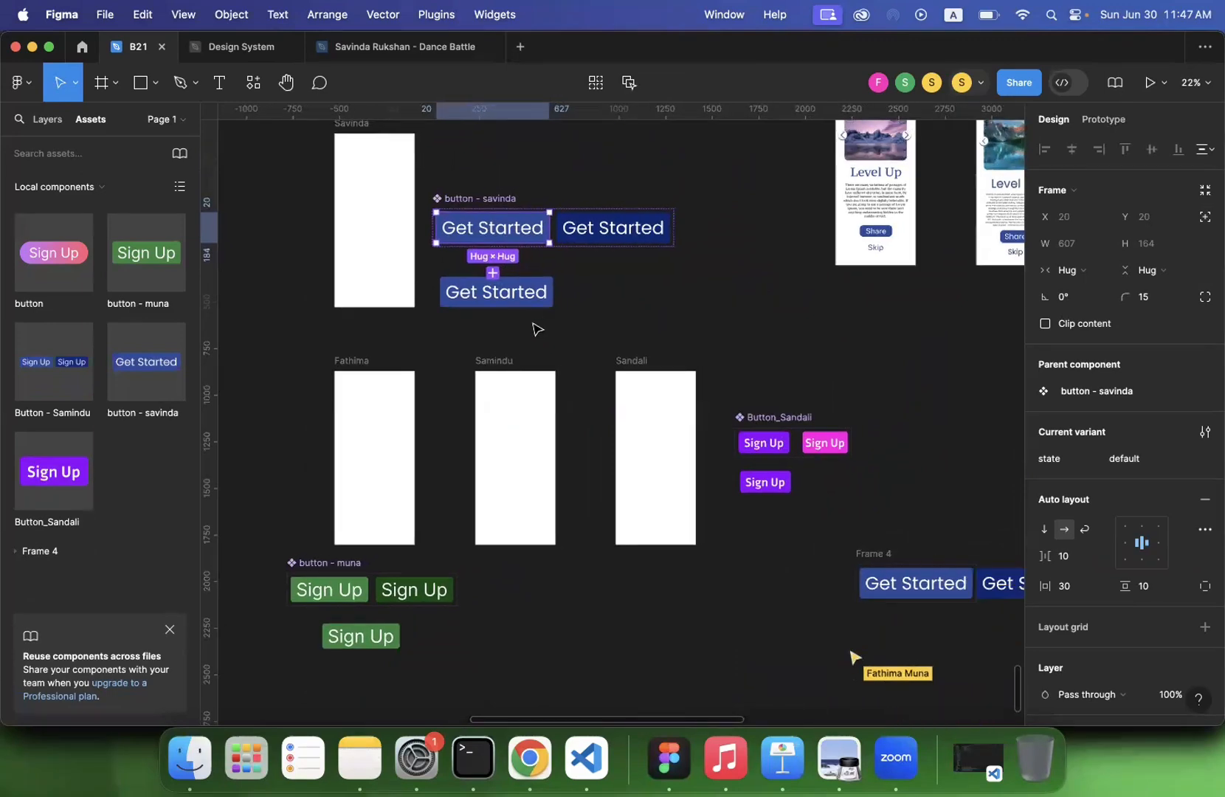
scroll(537, 328, down, 2)
scroll(536, 329, down, 3)
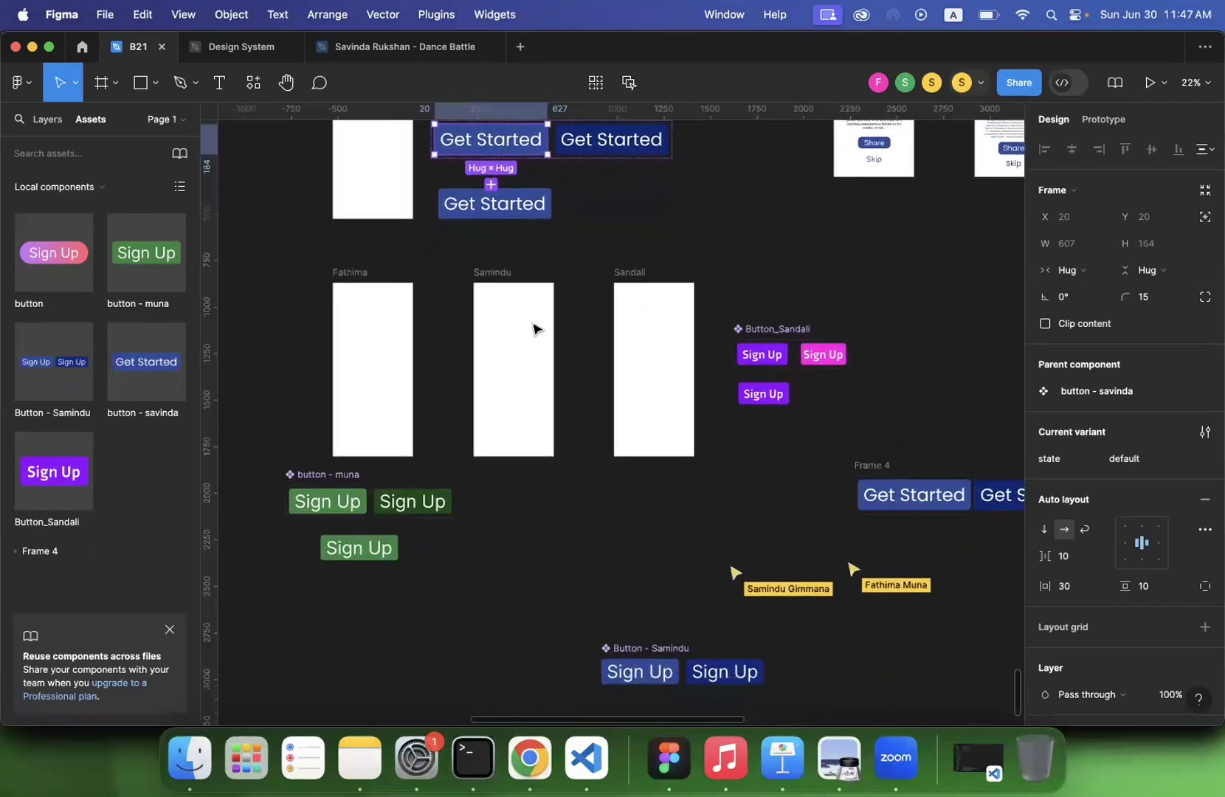
scroll(536, 328, up, 2)
scroll(536, 328, up, 2)
scroll(537, 328, up, 2)
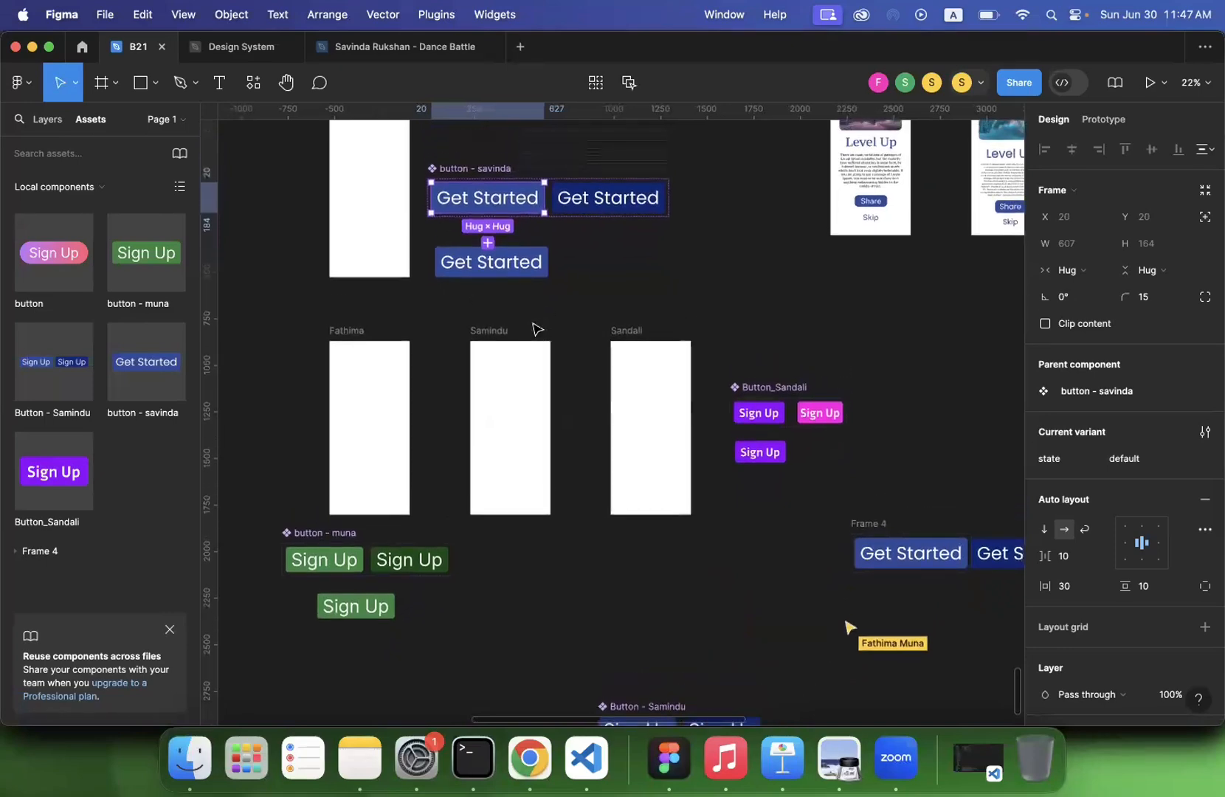
- Add a prototype interaction to the default Get Started variant with the While hovering trigger
click(1115, 118)
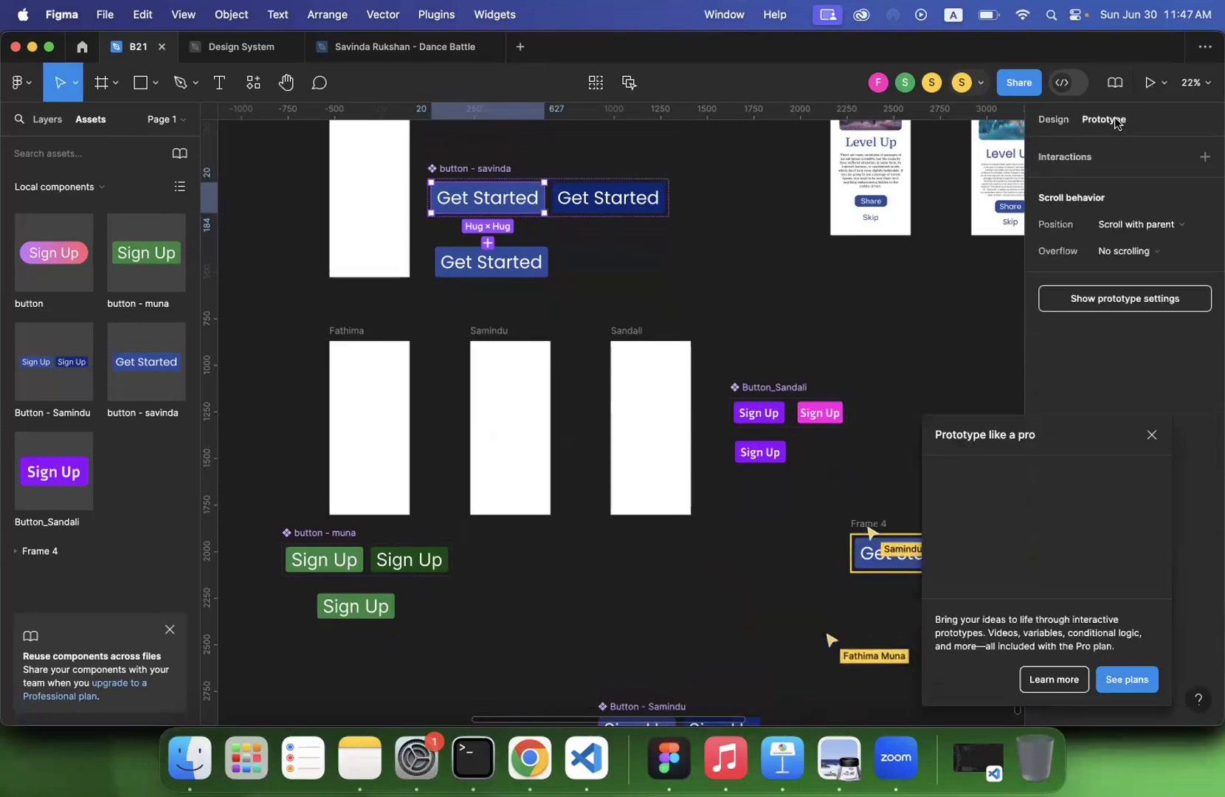
click(1153, 436)
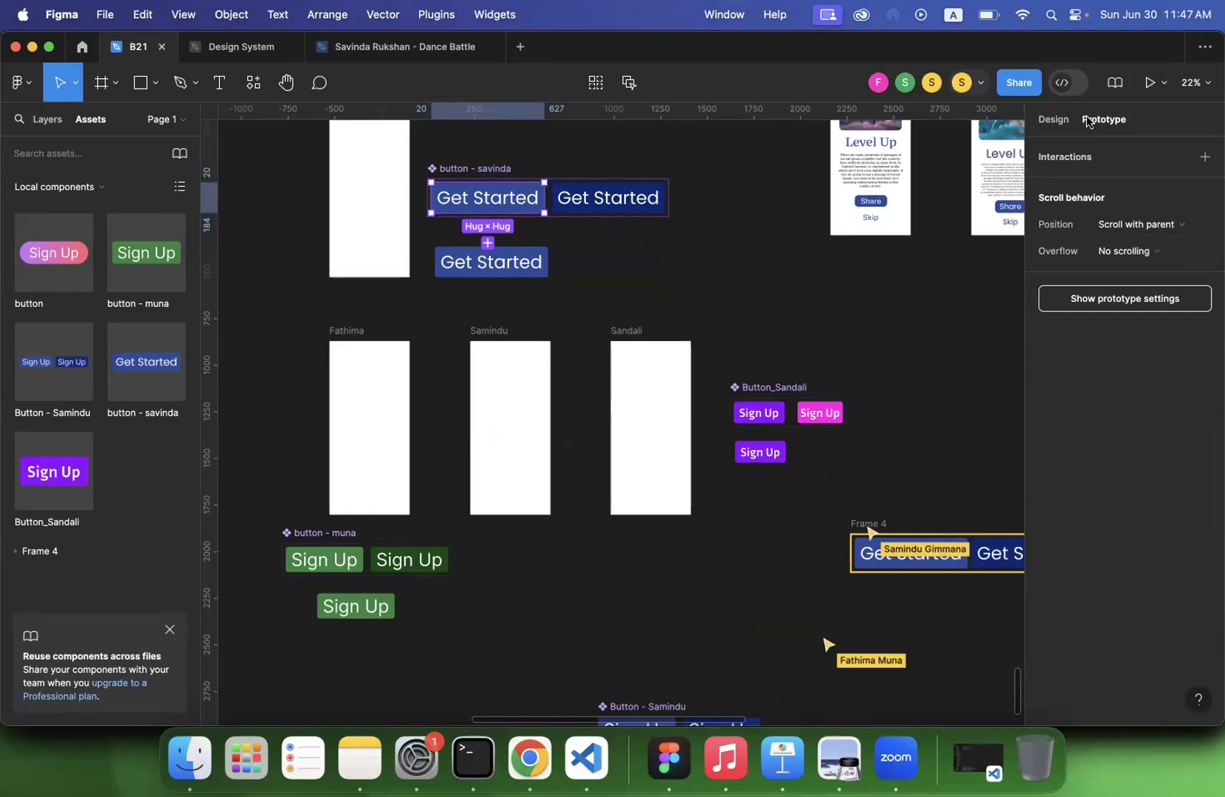
click(1054, 120)
click(1100, 120)
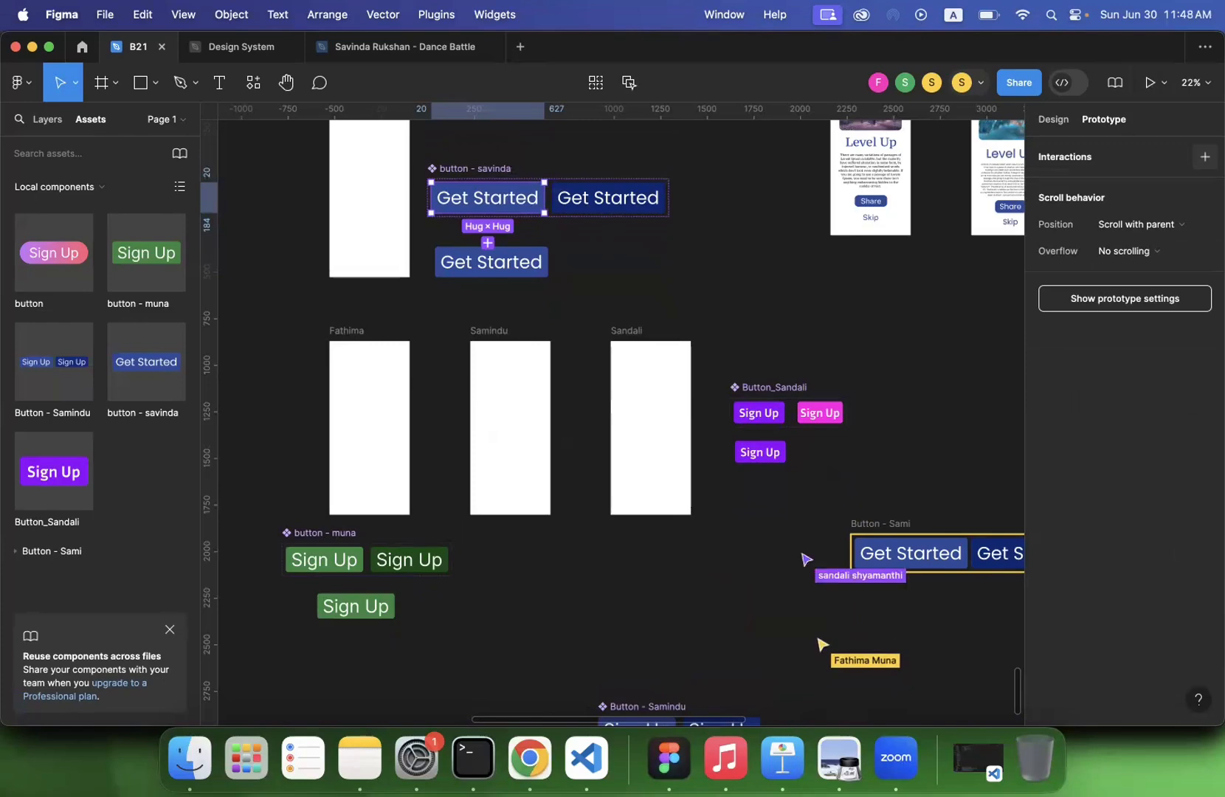
click(1206, 156)
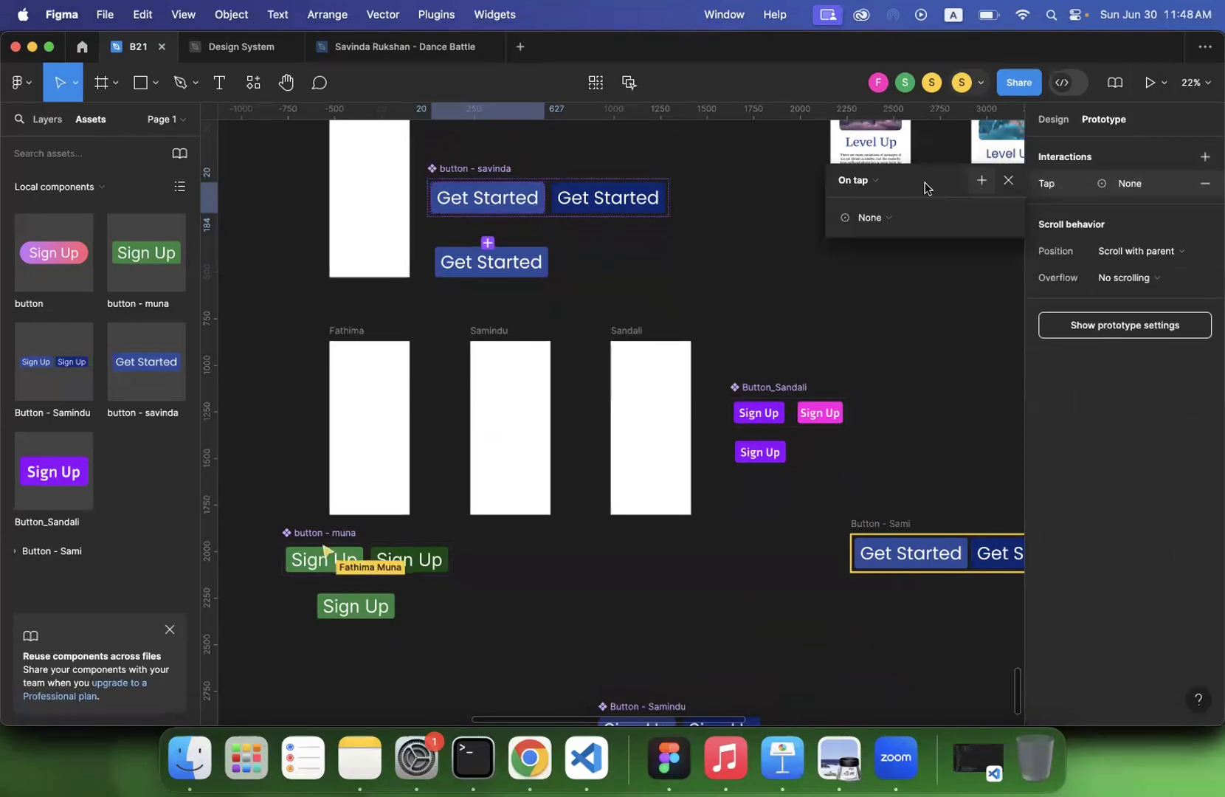
click(858, 182)
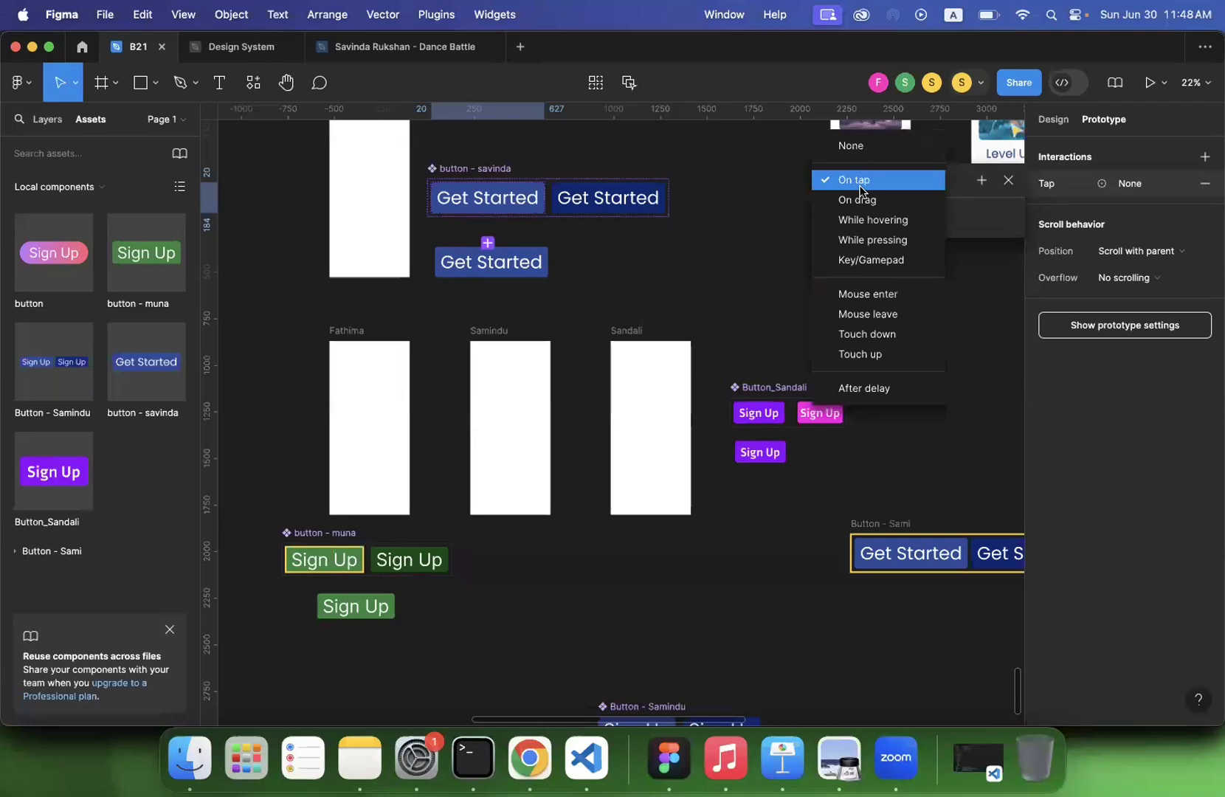
click(884, 222)
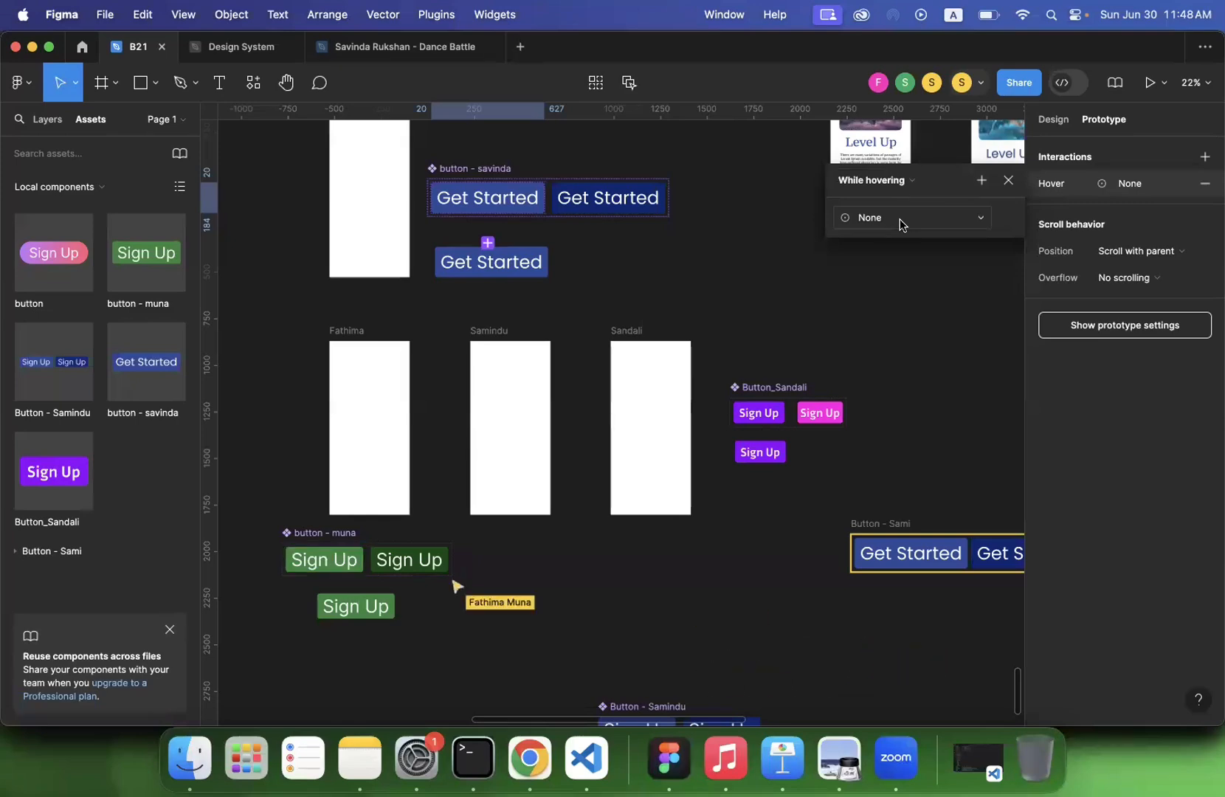
- Try to assign the Set variable action to the hover interaction
click(901, 217)
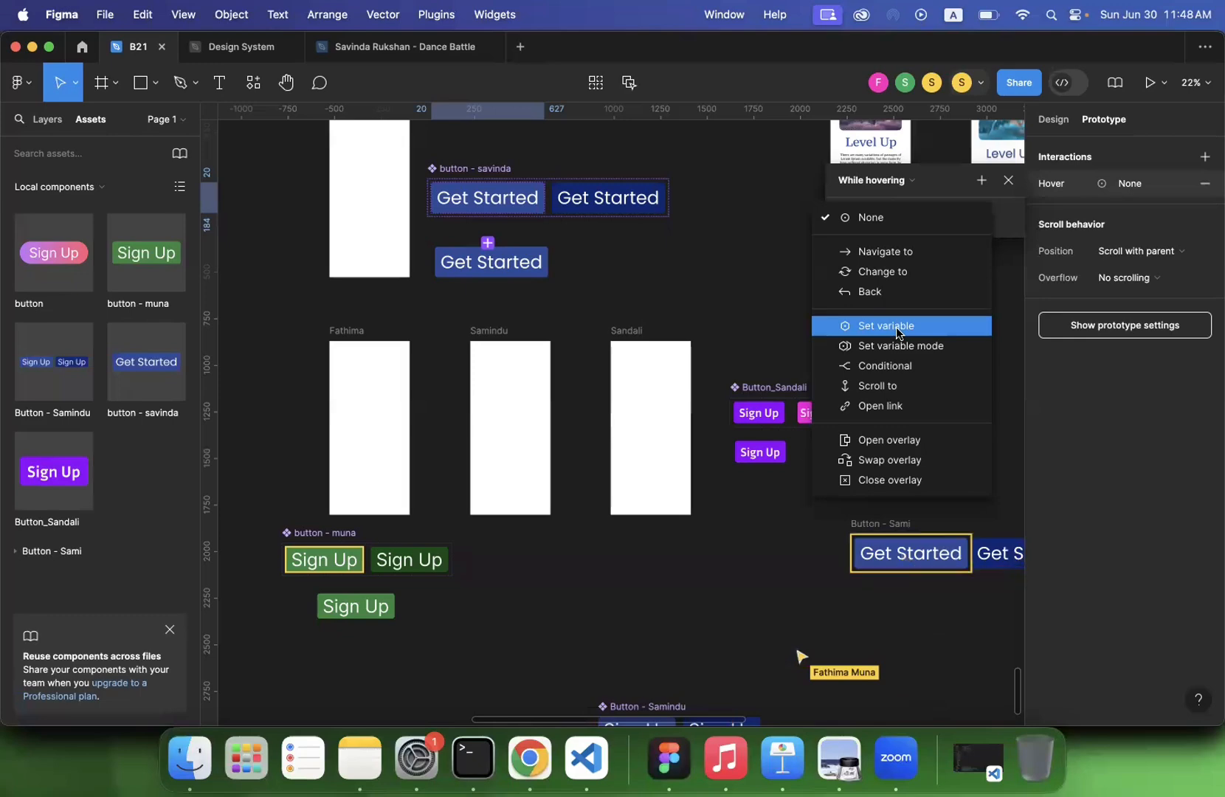
click(882, 328)
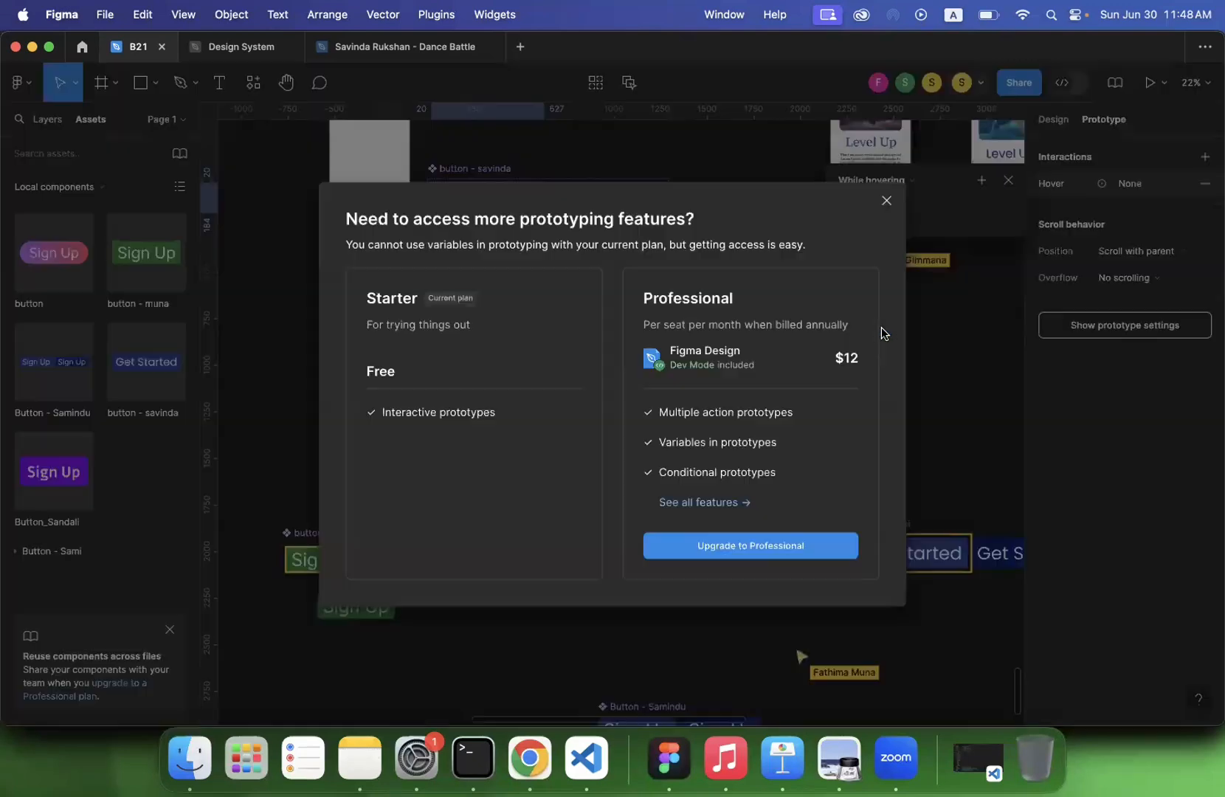
click(888, 201)
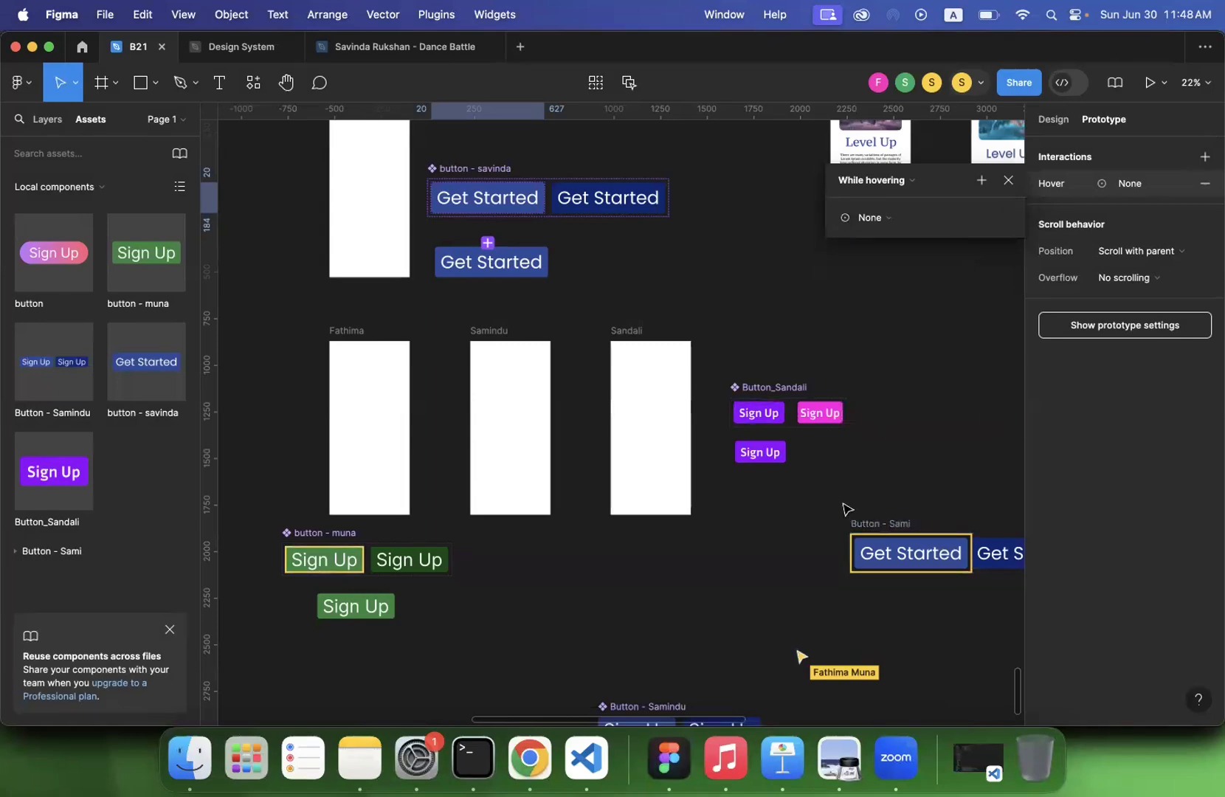
- Set the action of the default Get Started variant's hover interaction to Change to, and review the available actions
scroll(848, 509, down, 3)
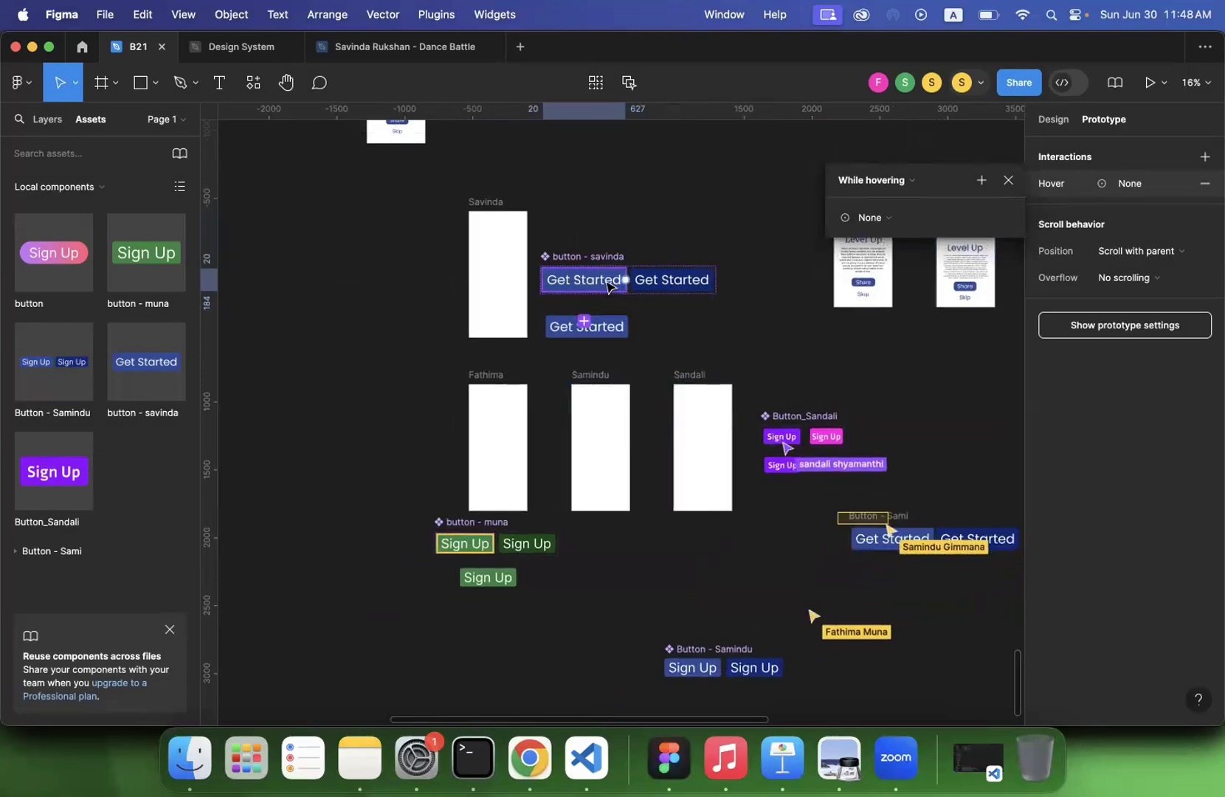
click(626, 279)
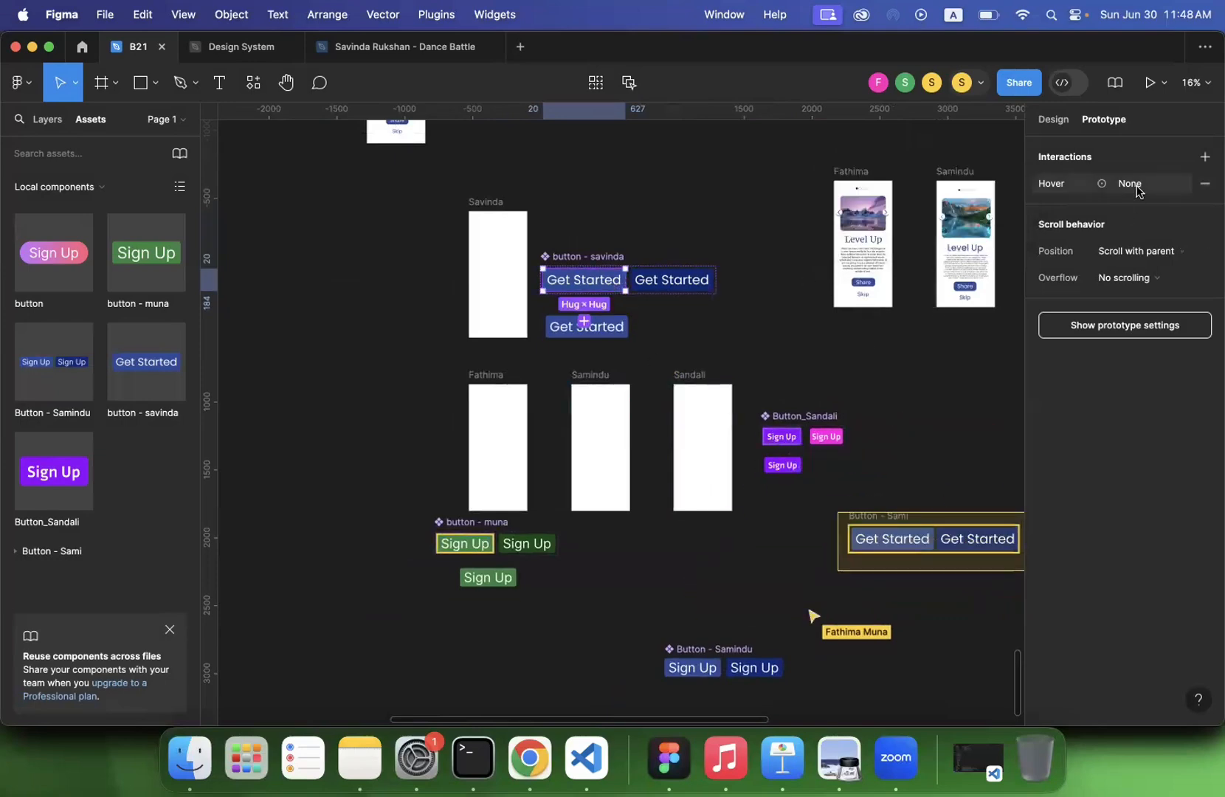
click(1137, 187)
click(899, 226)
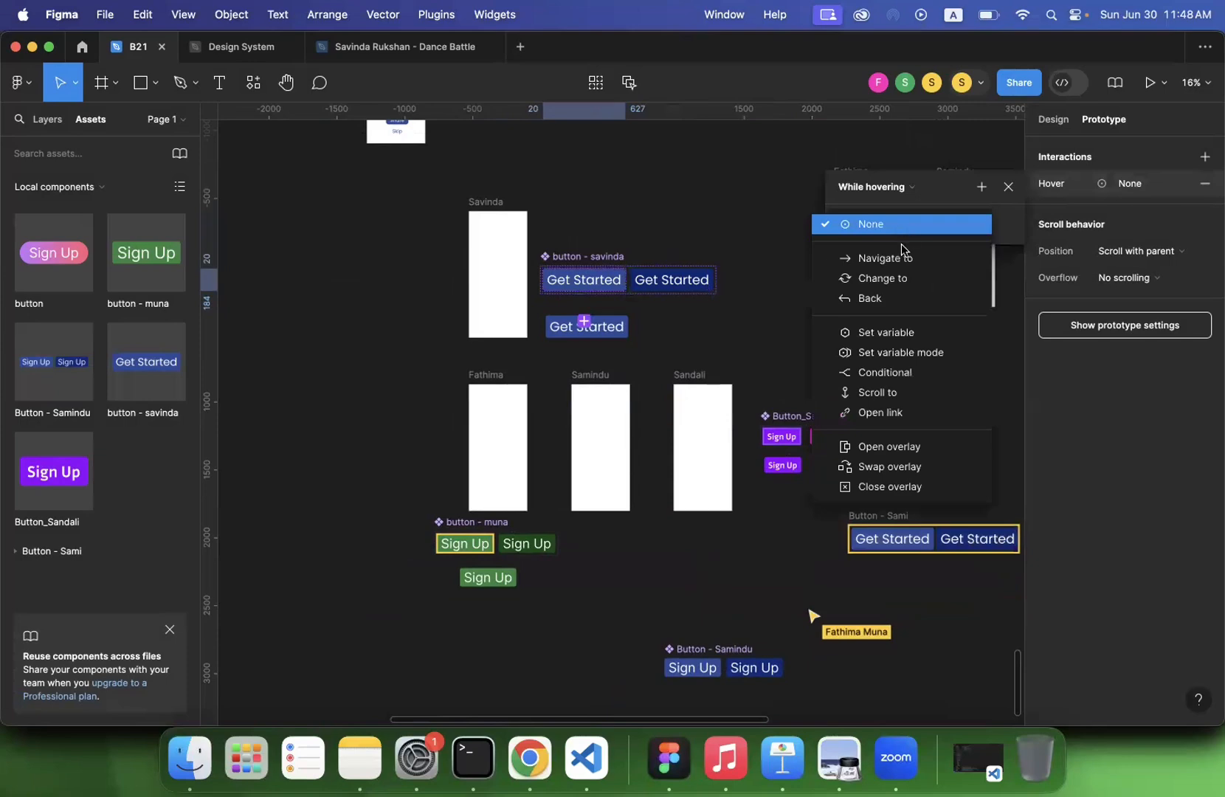
click(898, 286)
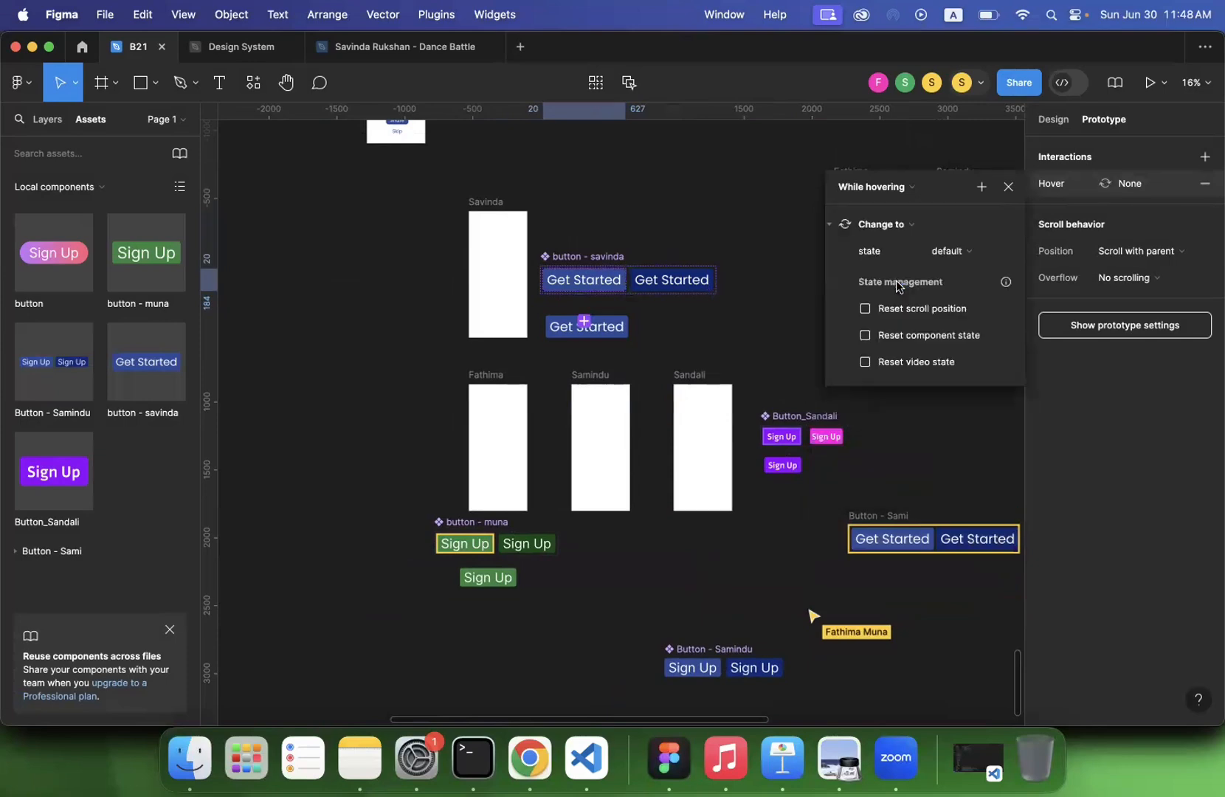
click(1009, 186)
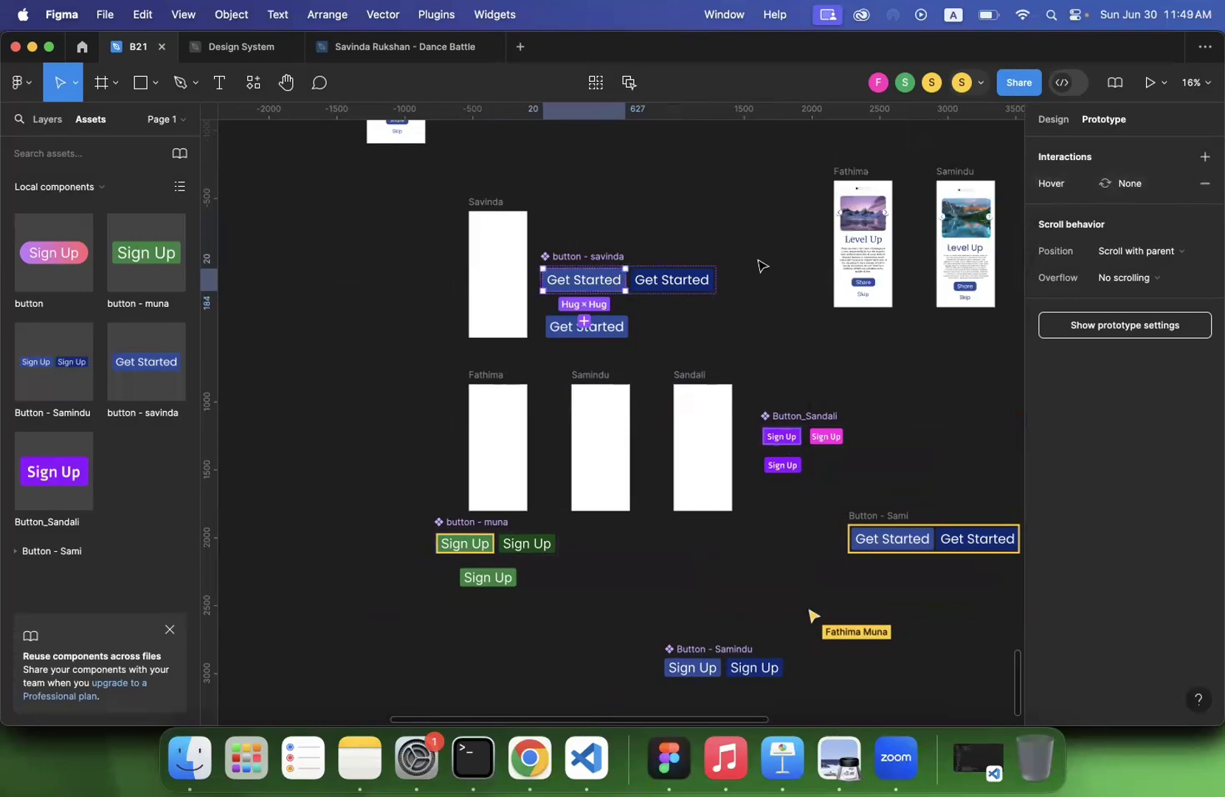
click(1125, 190)
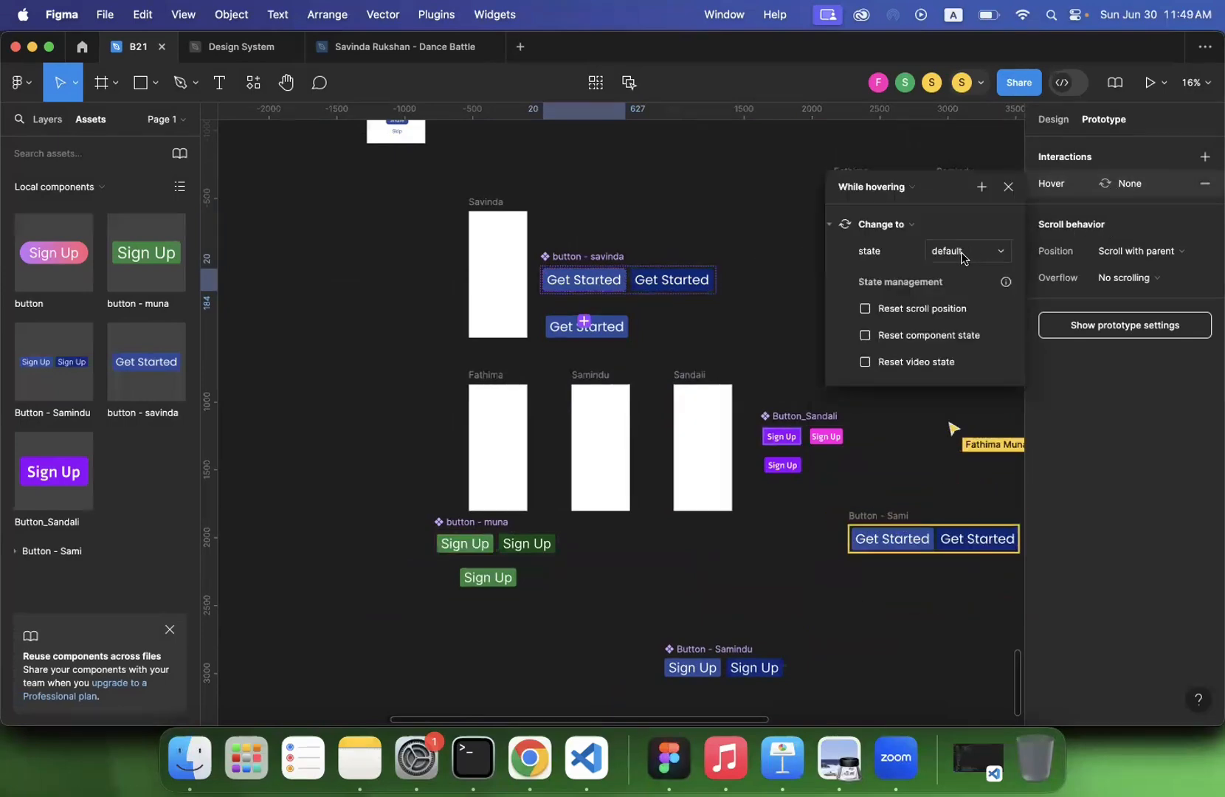
click(902, 226)
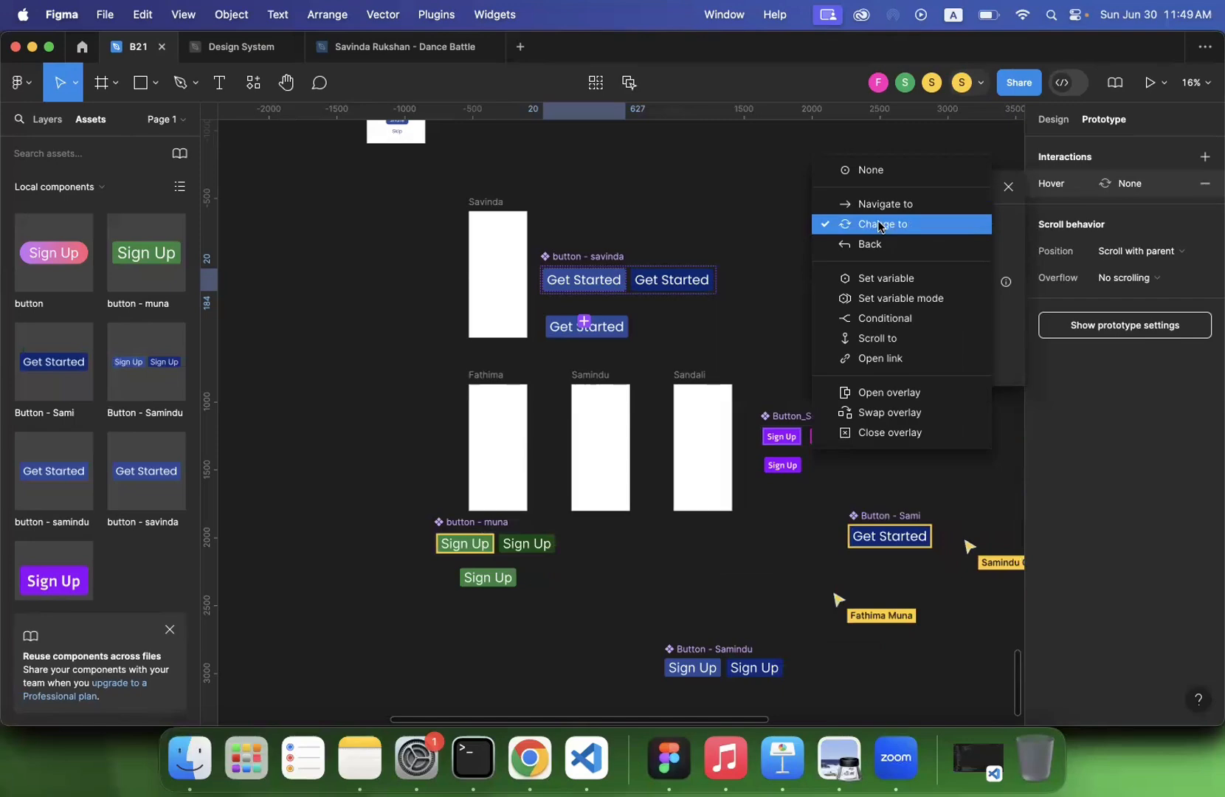
- Make the default Get Started variant's hover interaction change the state to hover with a Smart animate transition
click(881, 229)
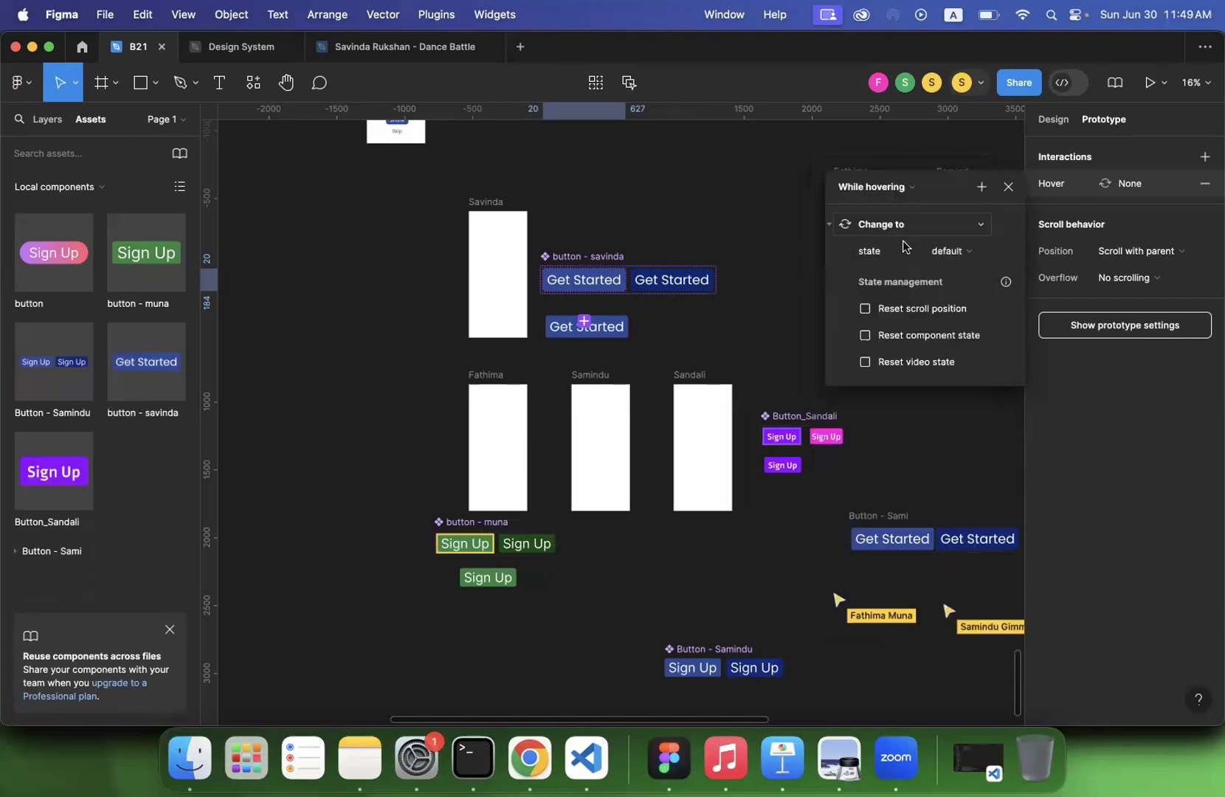
click(942, 255)
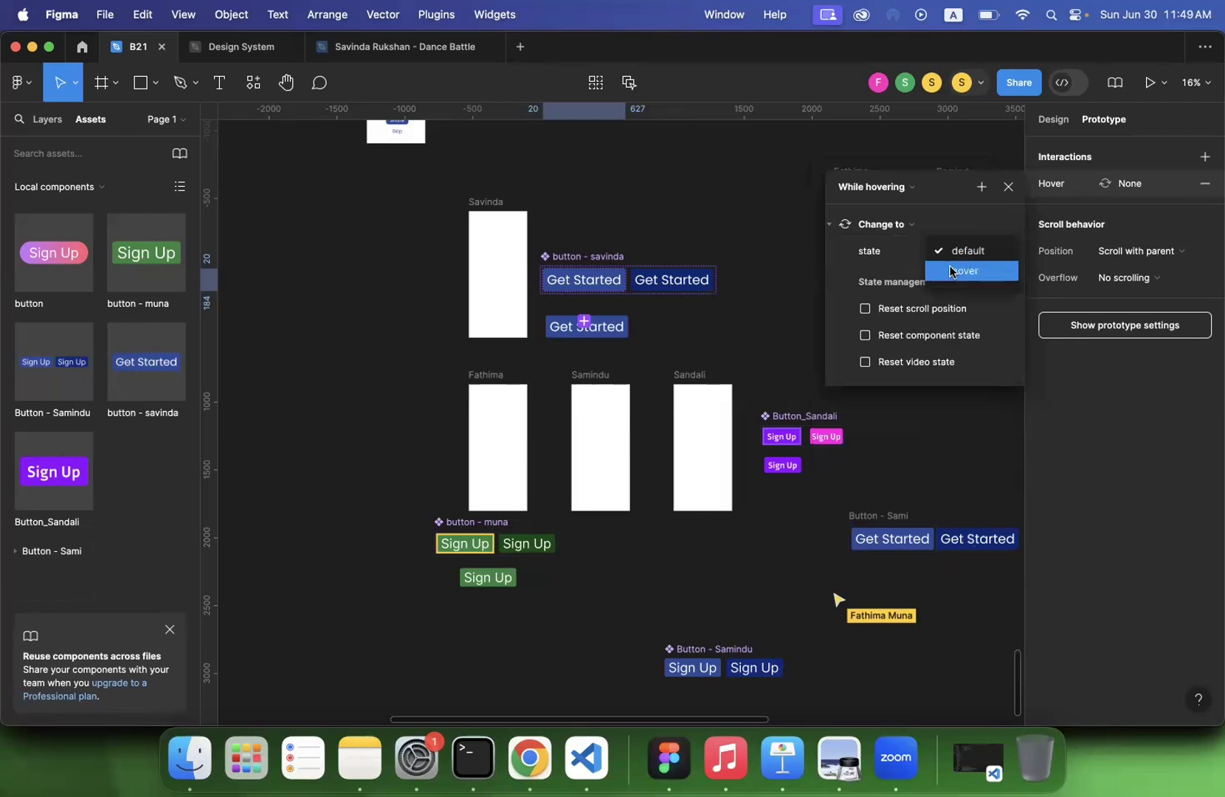
click(958, 272)
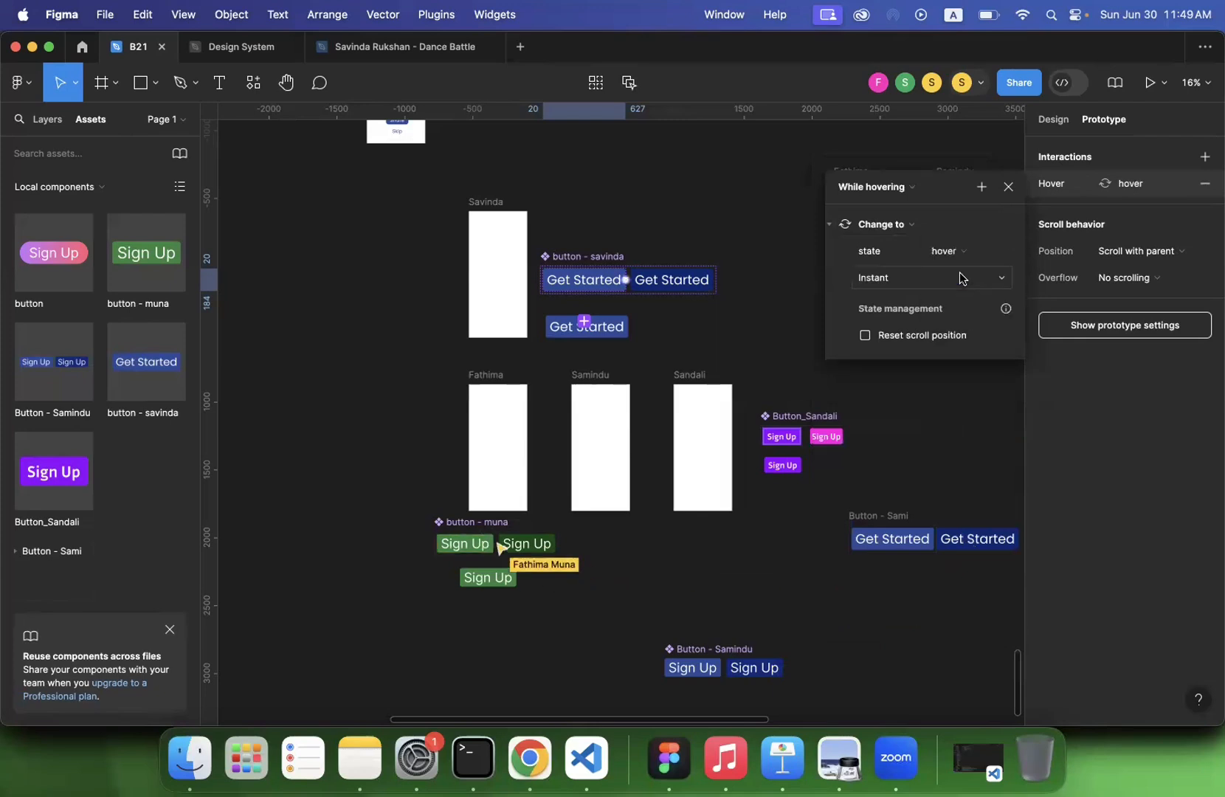
click(932, 281)
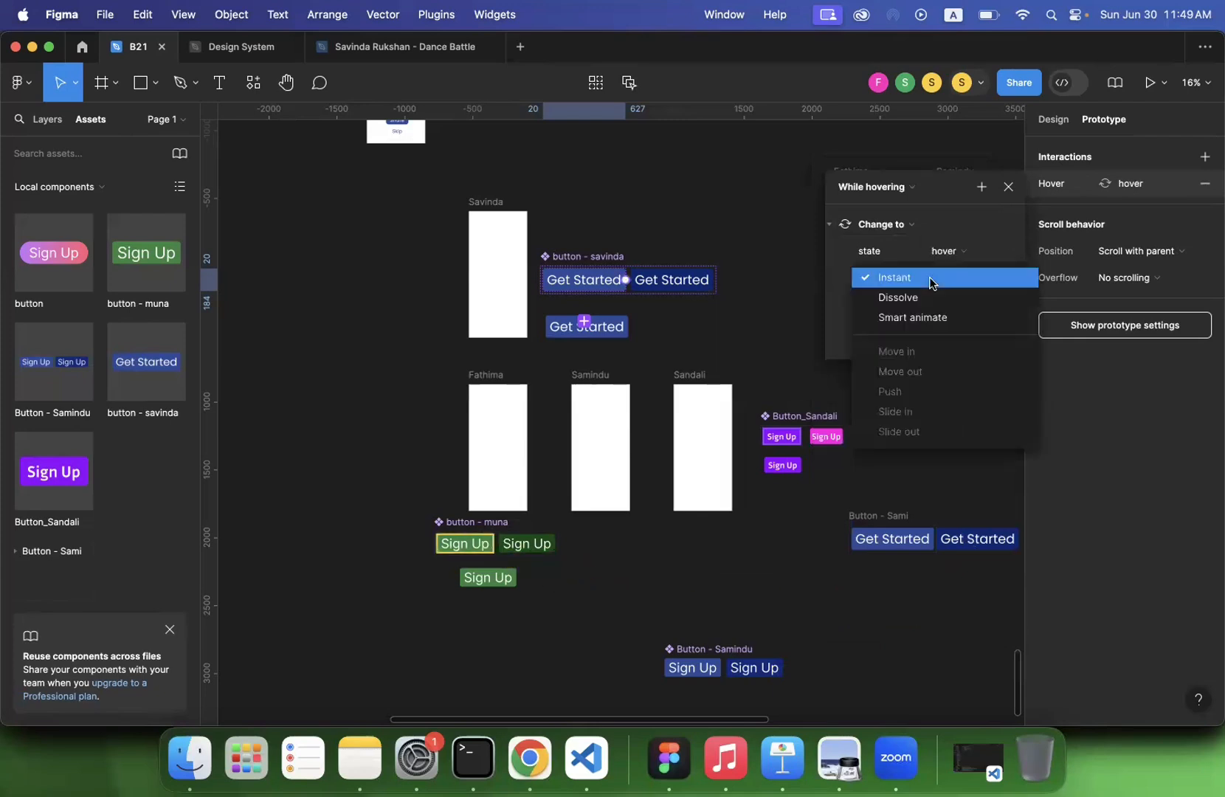
click(929, 318)
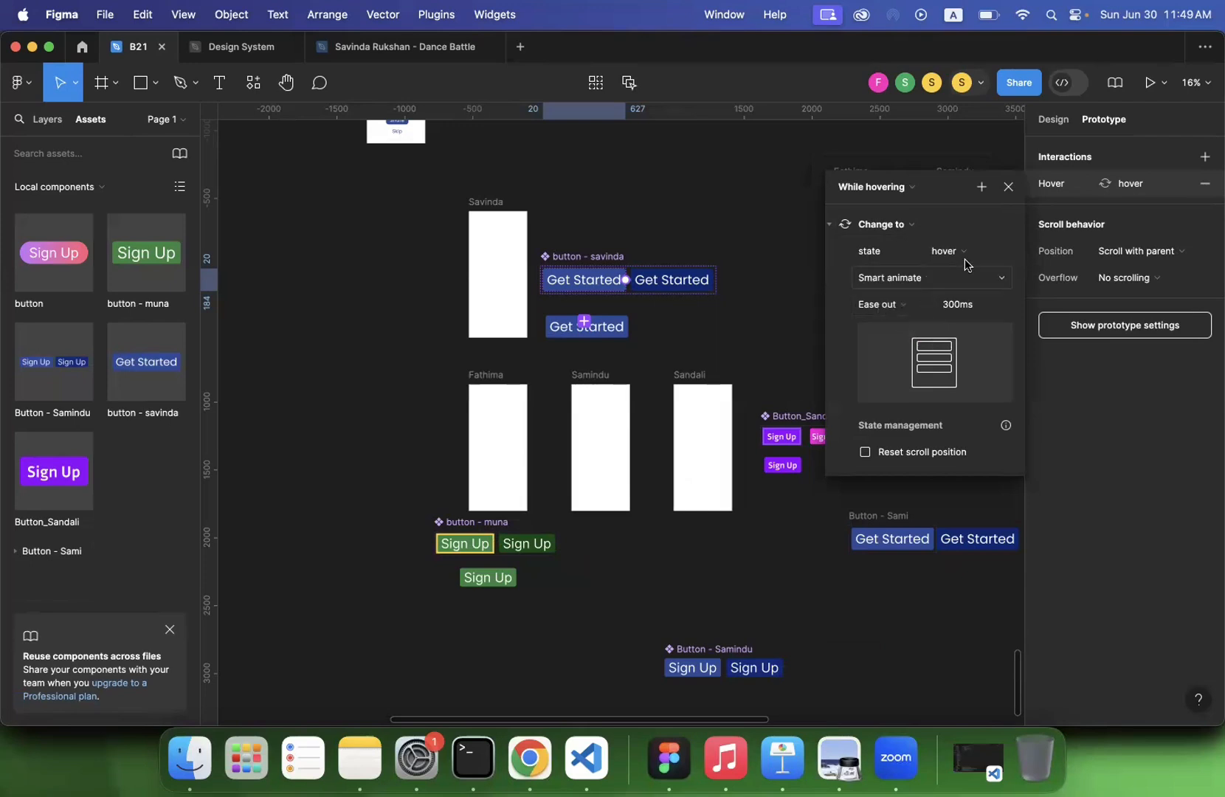
click(1007, 191)
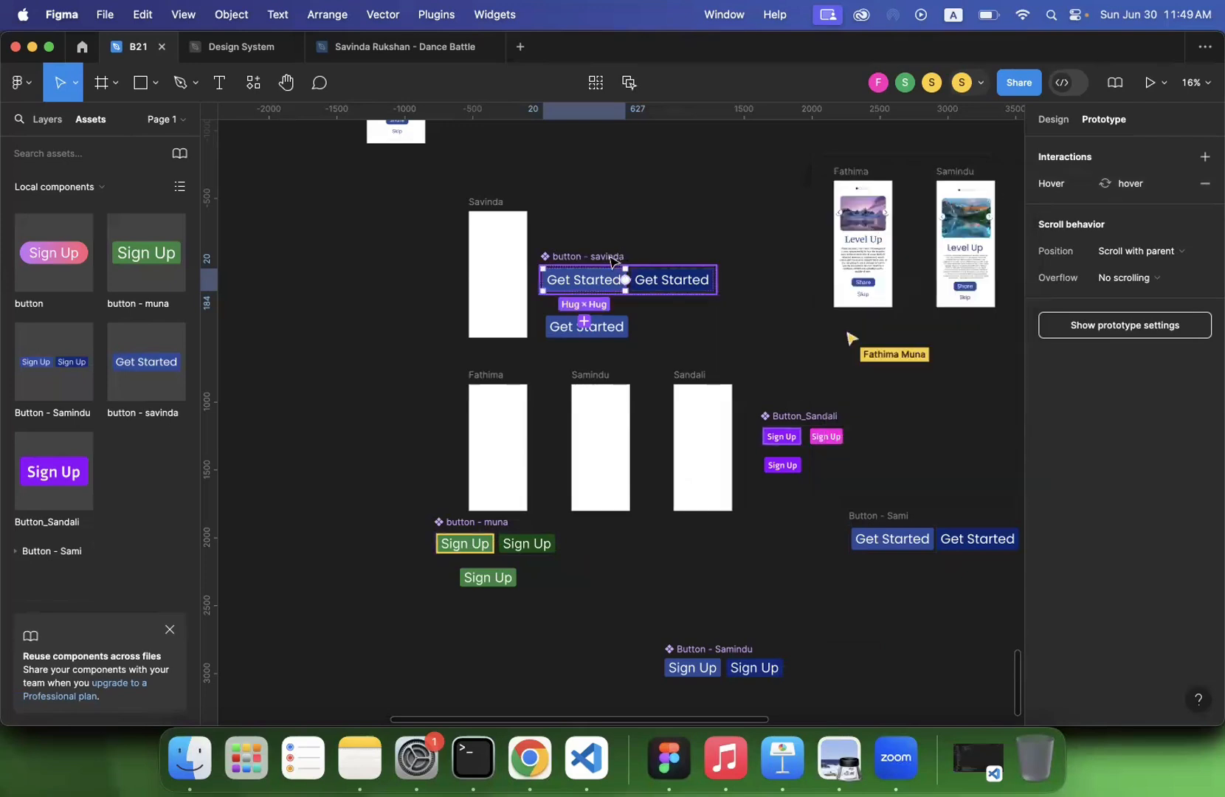
key(Escape)
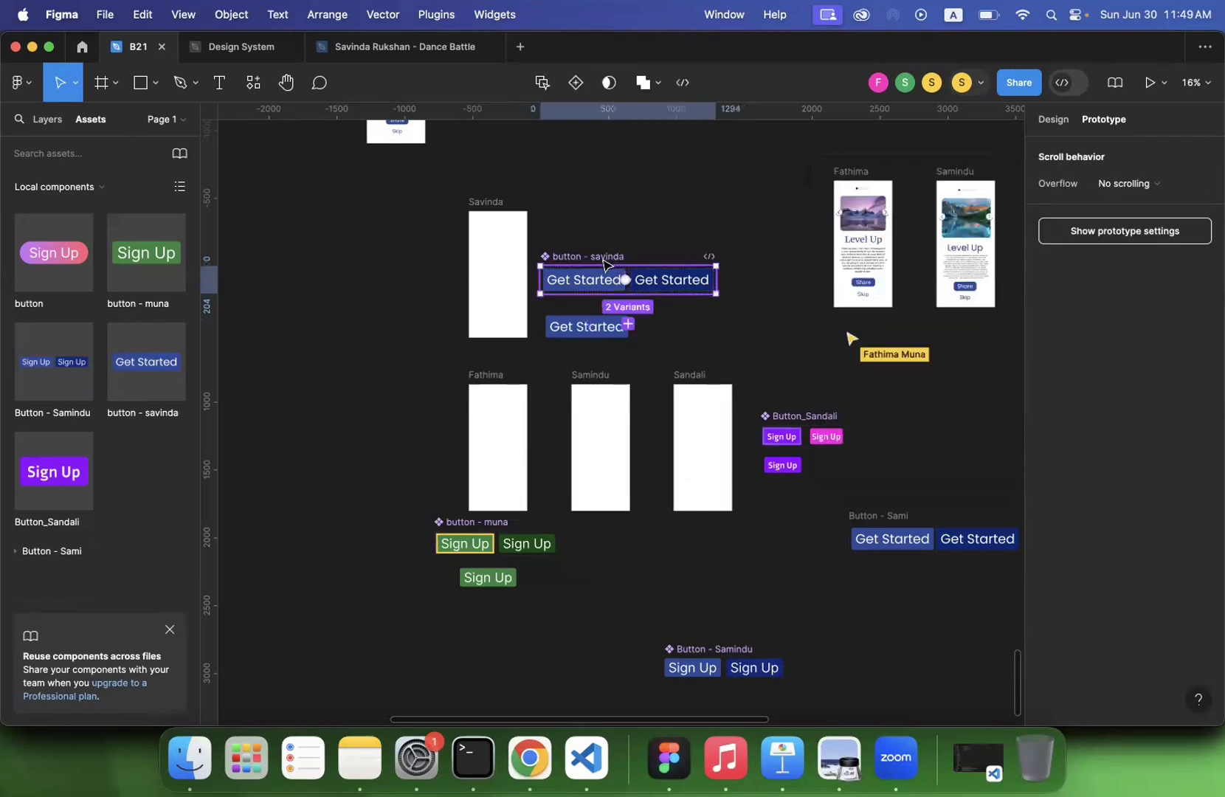
- Check the prototype in presentation mode and in the inline preview, closing each view
click(1149, 87)
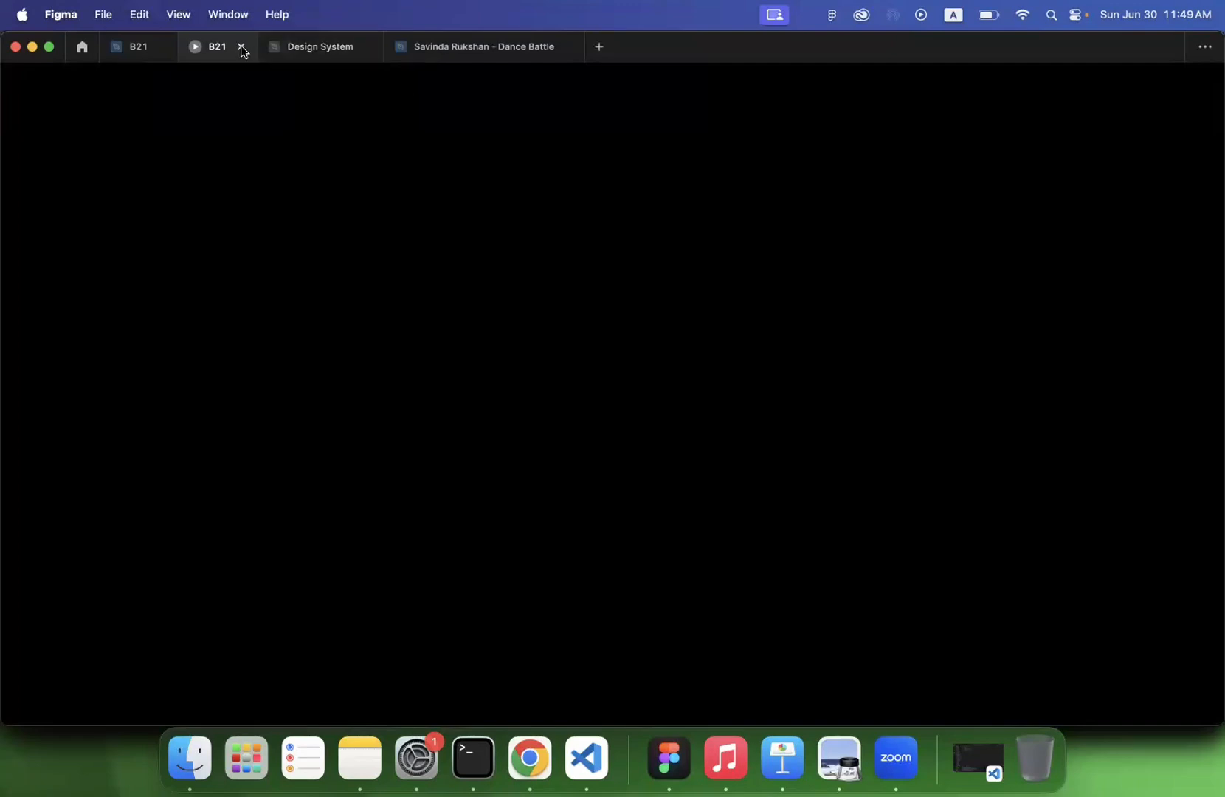
click(241, 46)
click(1162, 88)
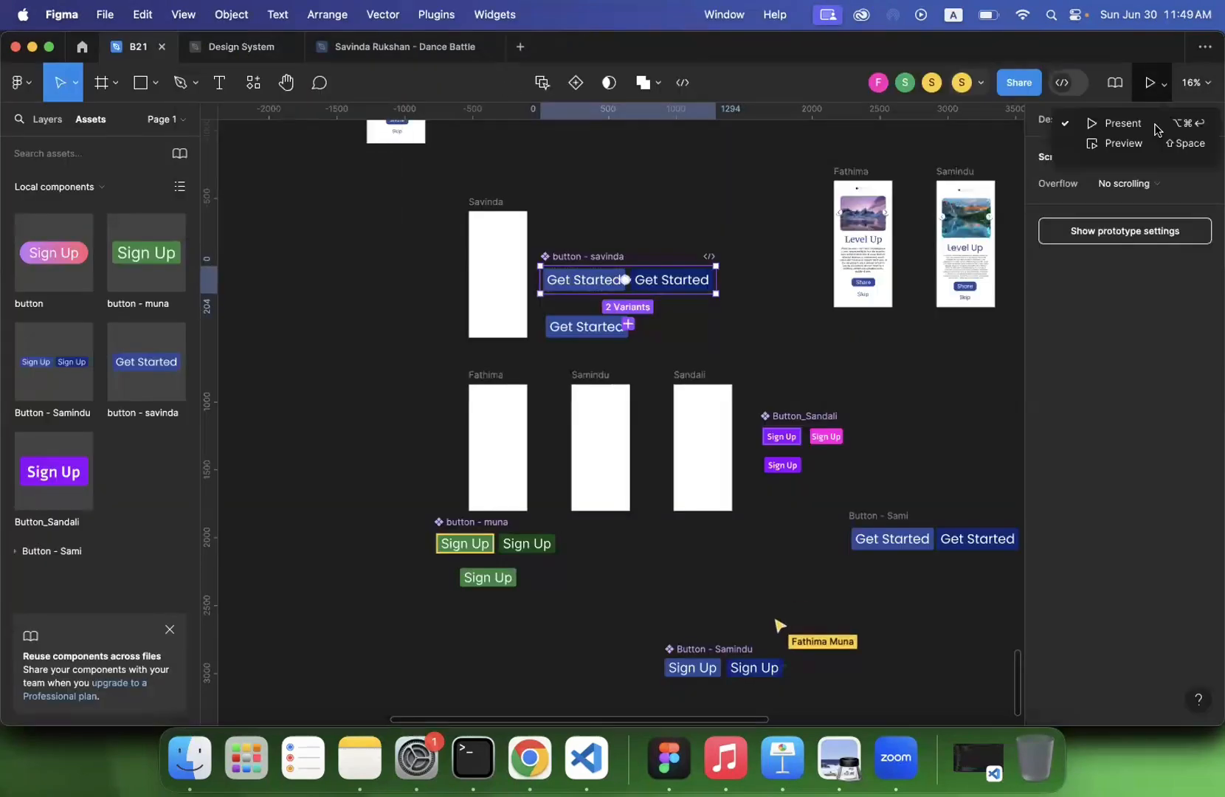
click(1111, 139)
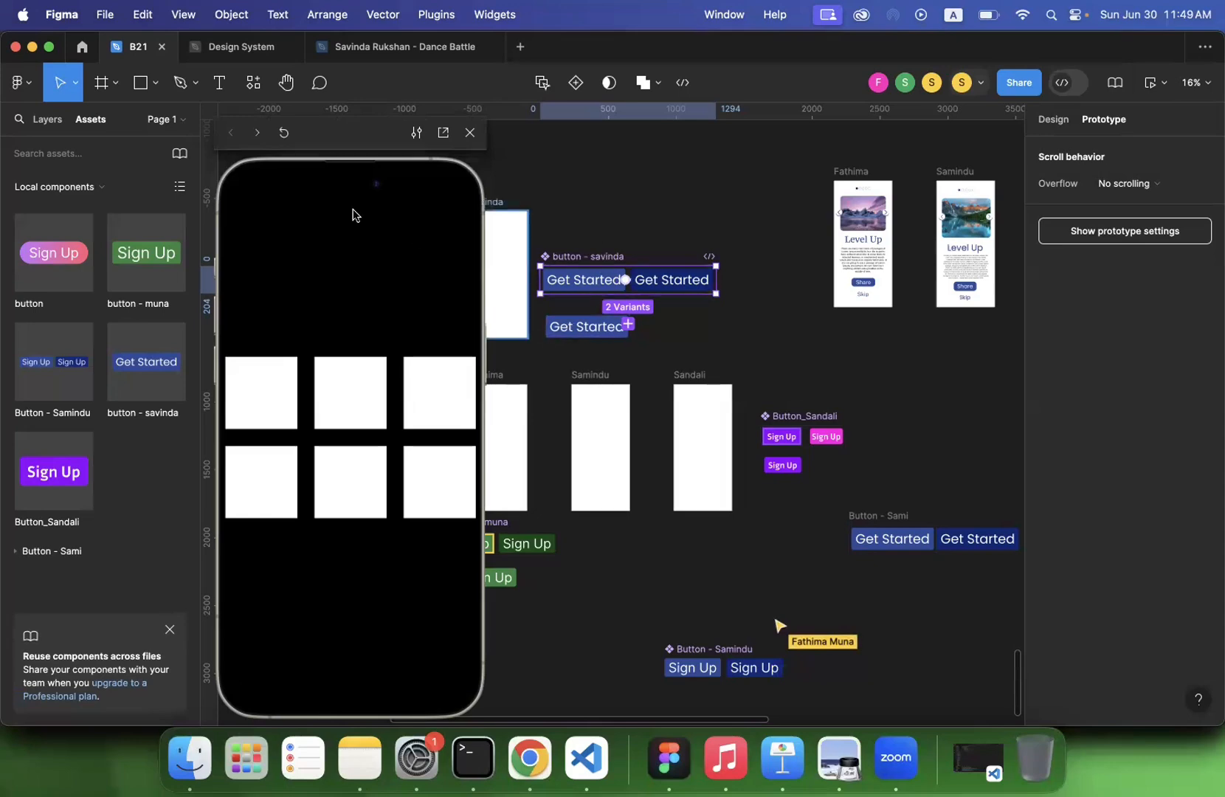
click(470, 132)
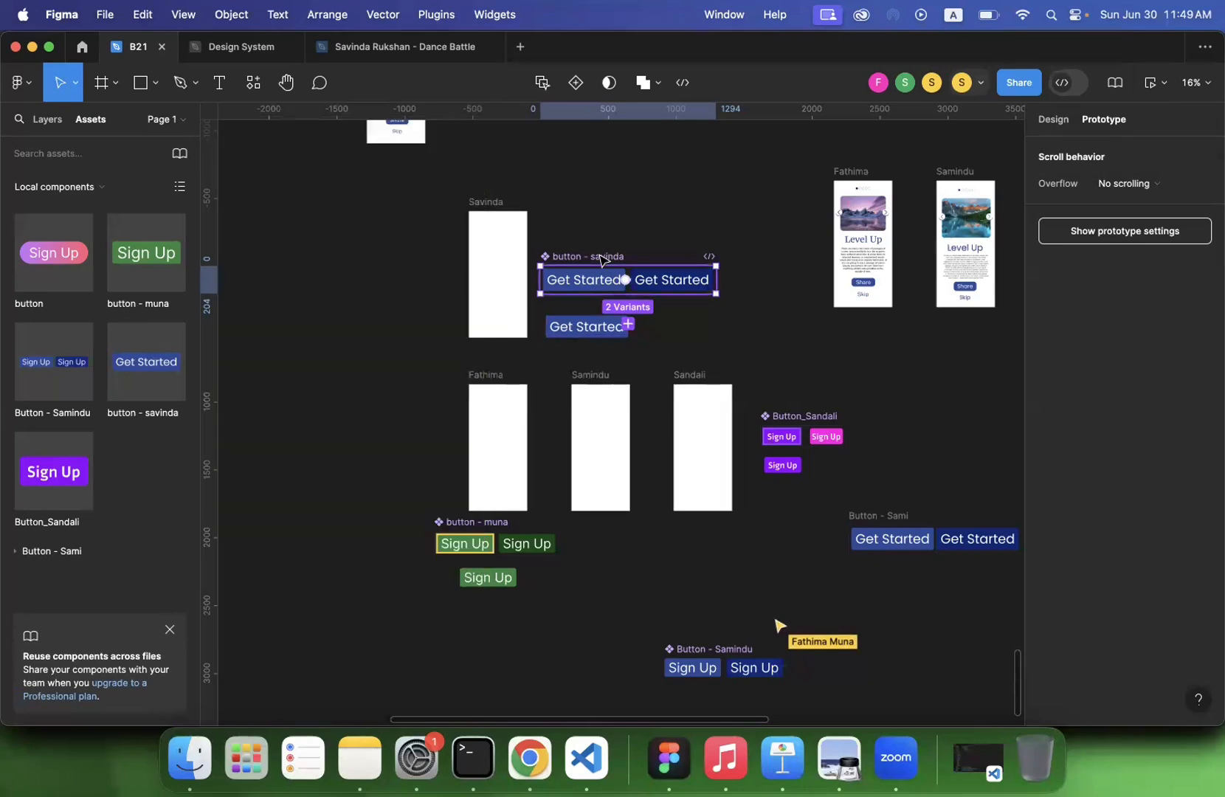
- Widen the blank frame beside the Get Started set to 1582 × 932 and place the Get Started instance at its center
click(585, 327)
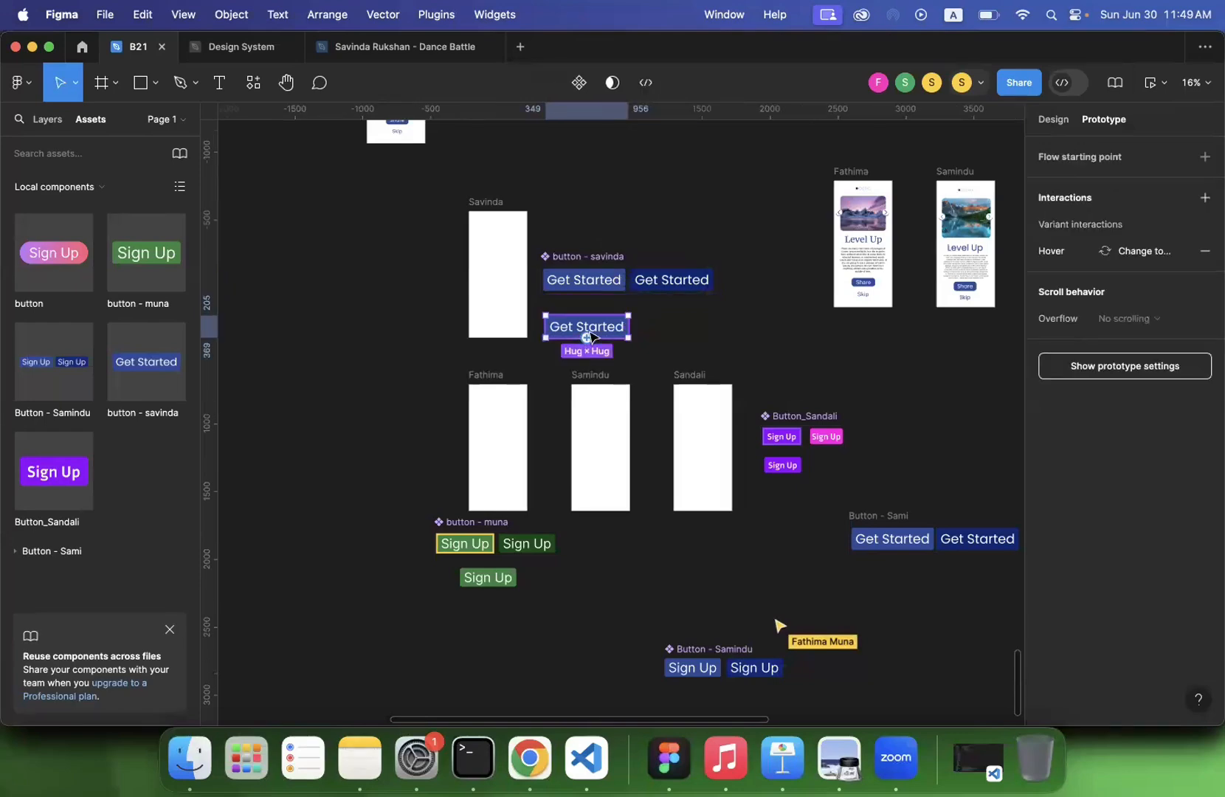
click(492, 216)
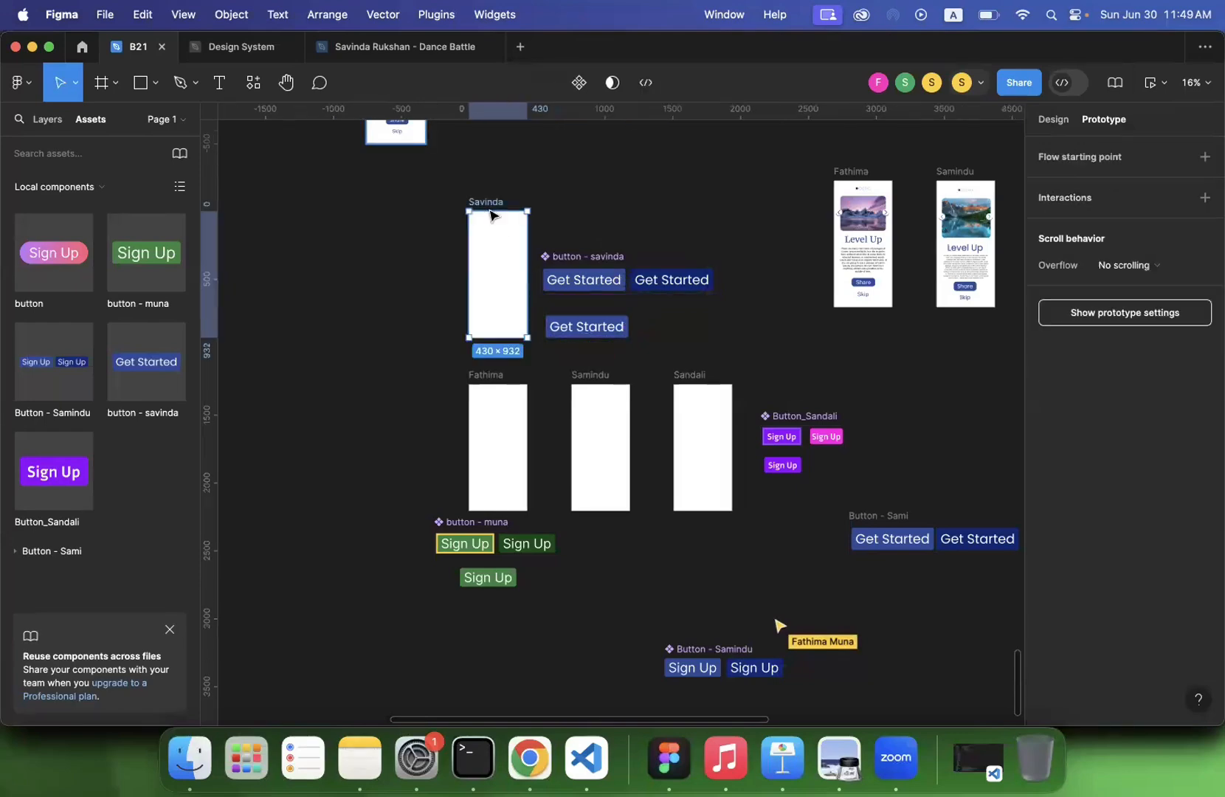
drag(464, 249, 312, 249)
drag(594, 327, 429, 279)
click(454, 243)
click(434, 286)
click(335, 203)
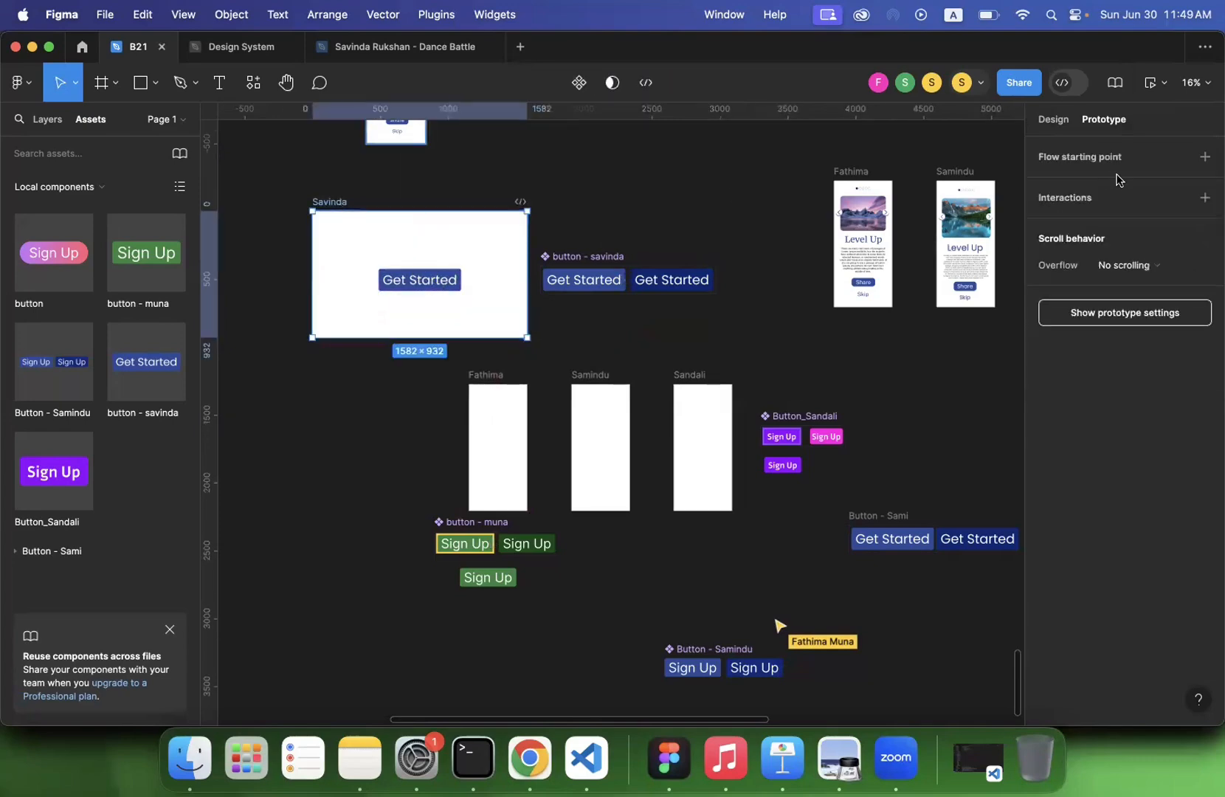
- Add a flow starting point to the widened frame and preview the hover effect on its Get Started button
click(1204, 156)
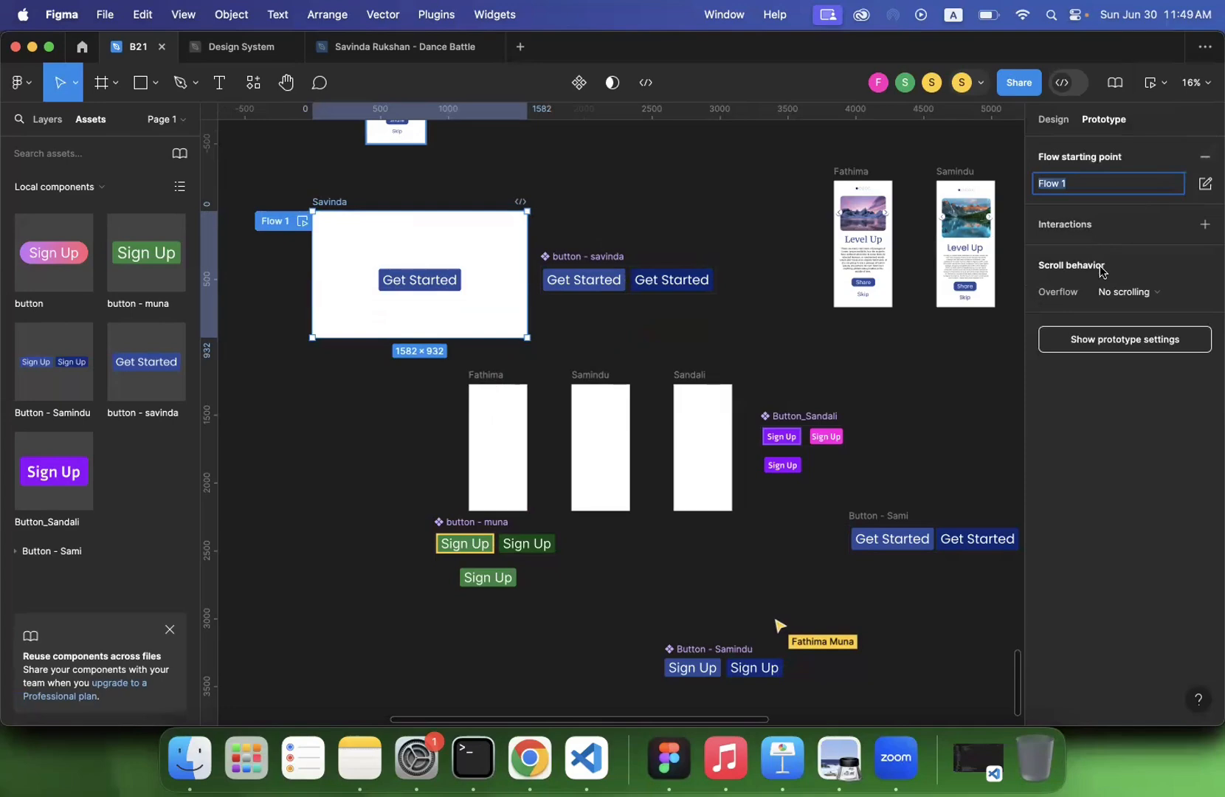
click(301, 222)
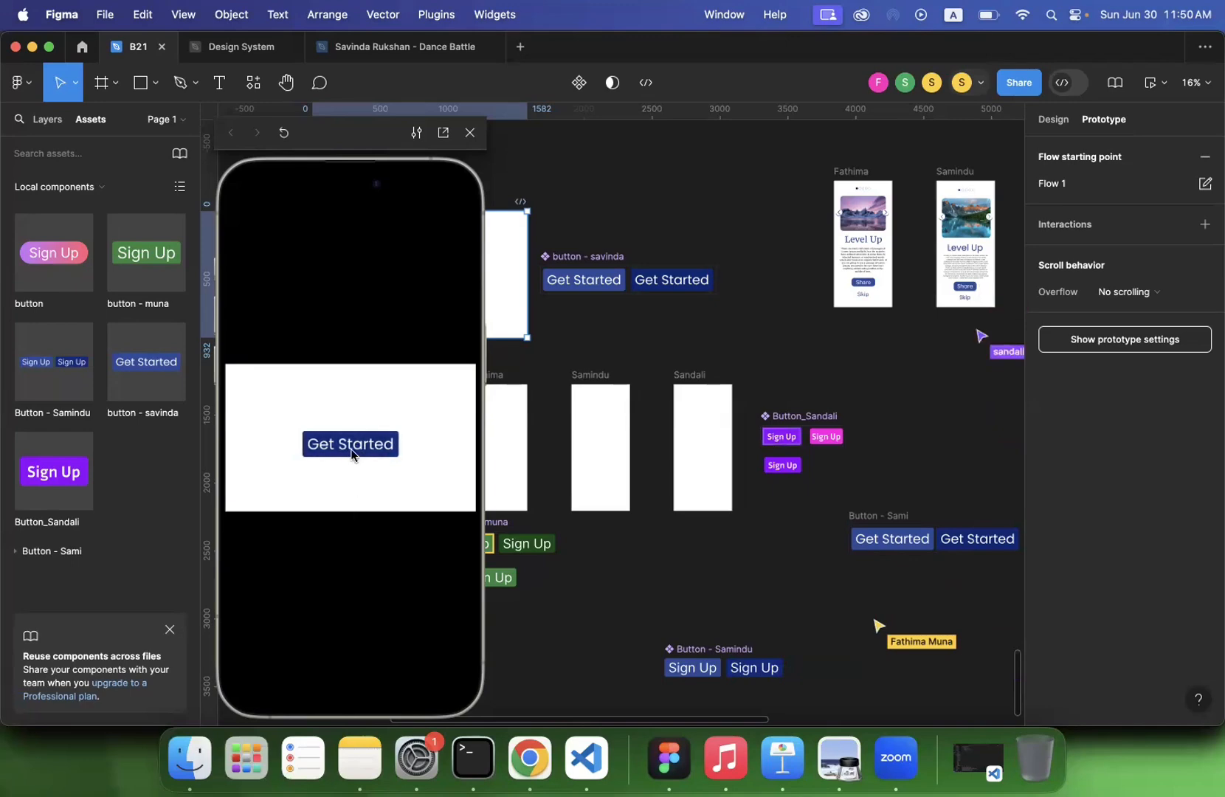
click(470, 135)
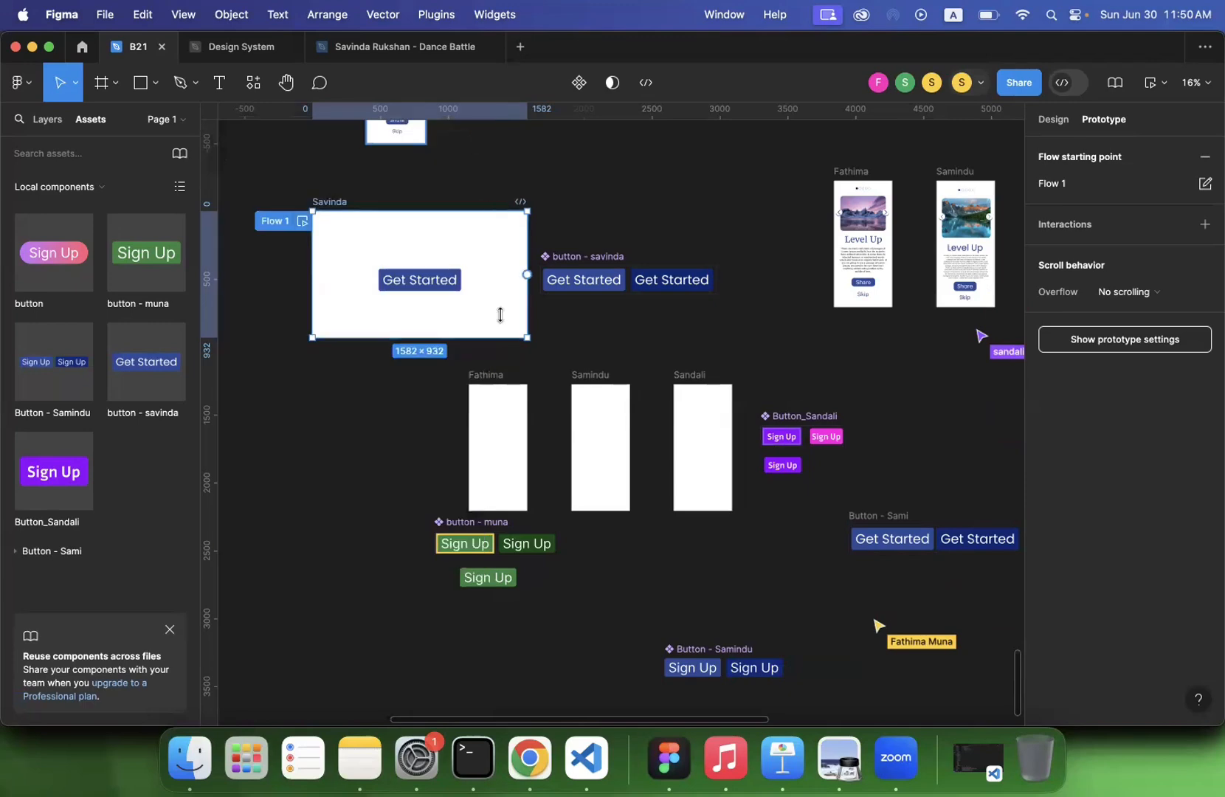
- Examine the participants' button sets and the prototype connections between their variants
click(369, 397)
scroll(369, 396, down, 3)
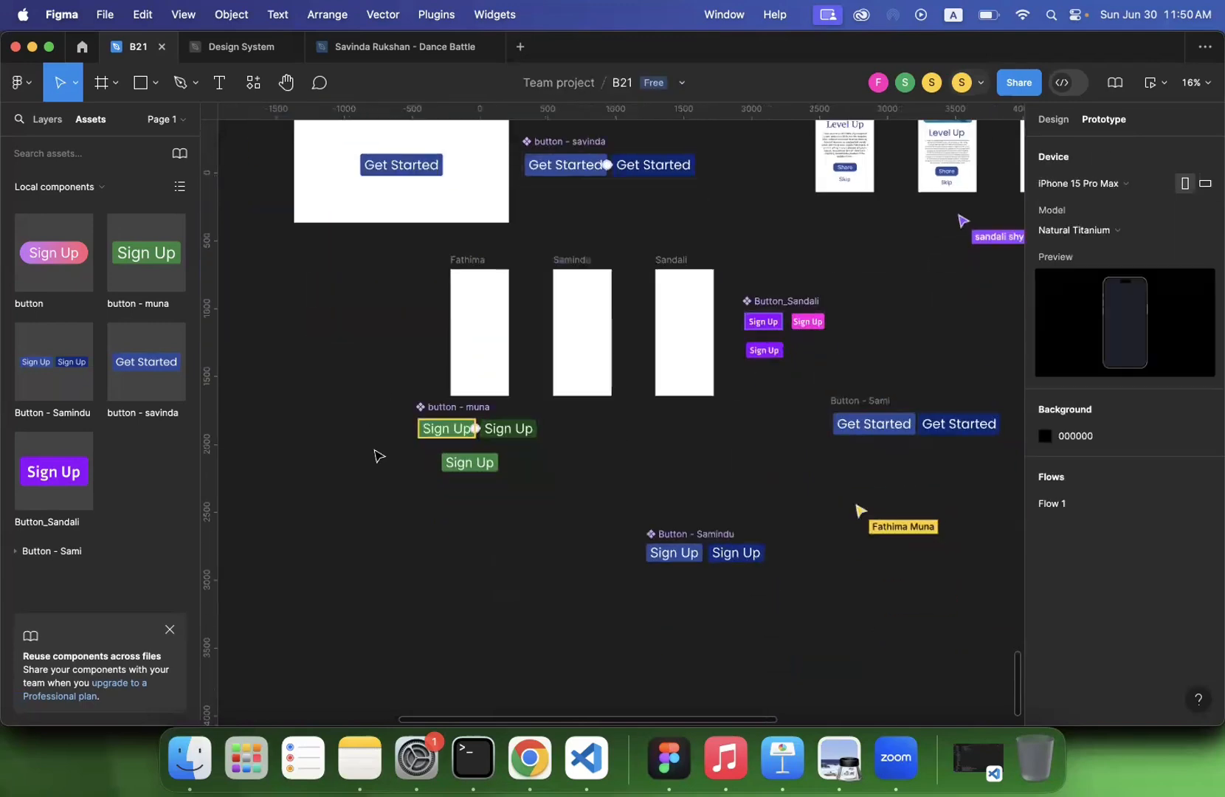
scroll(410, 491, up, 10)
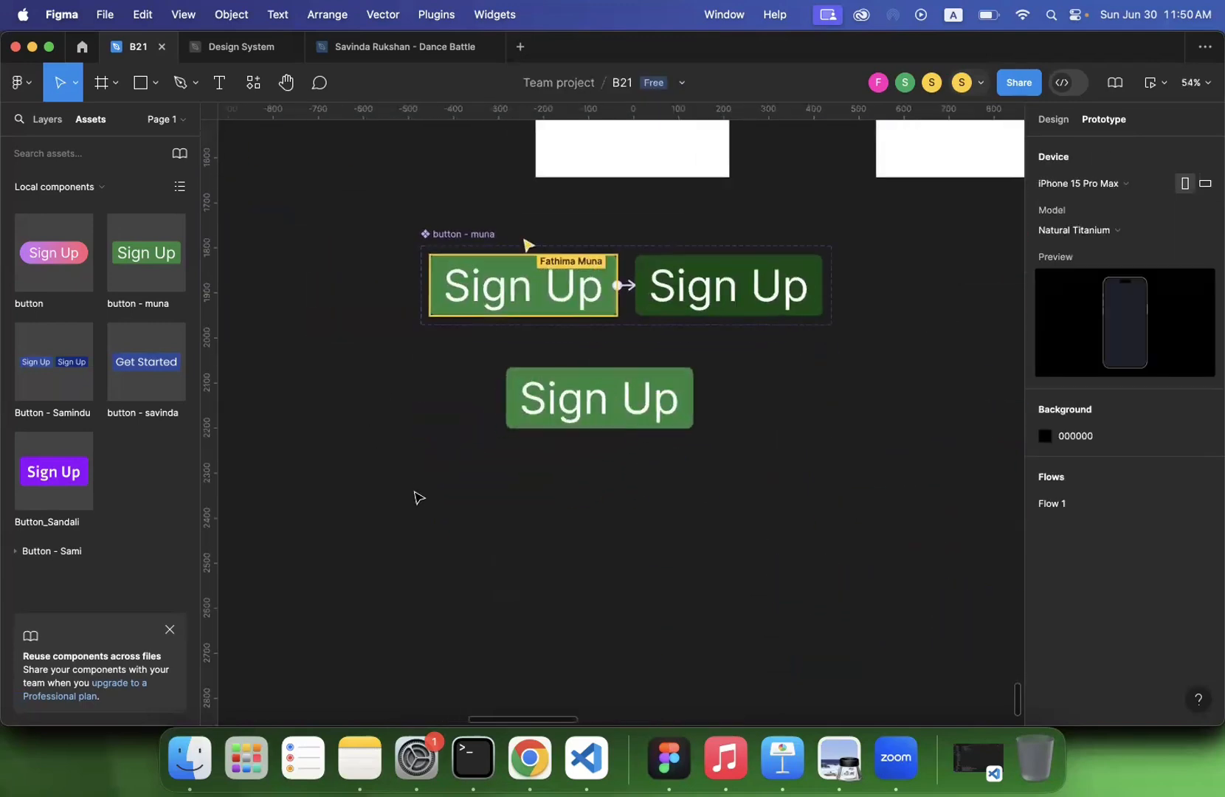
scroll(416, 496, up, 2)
scroll(415, 496, right, 2)
click(664, 366)
scroll(660, 365, up, 15)
scroll(662, 369, down, 1)
scroll(661, 367, down, 7)
scroll(661, 366, right, 8)
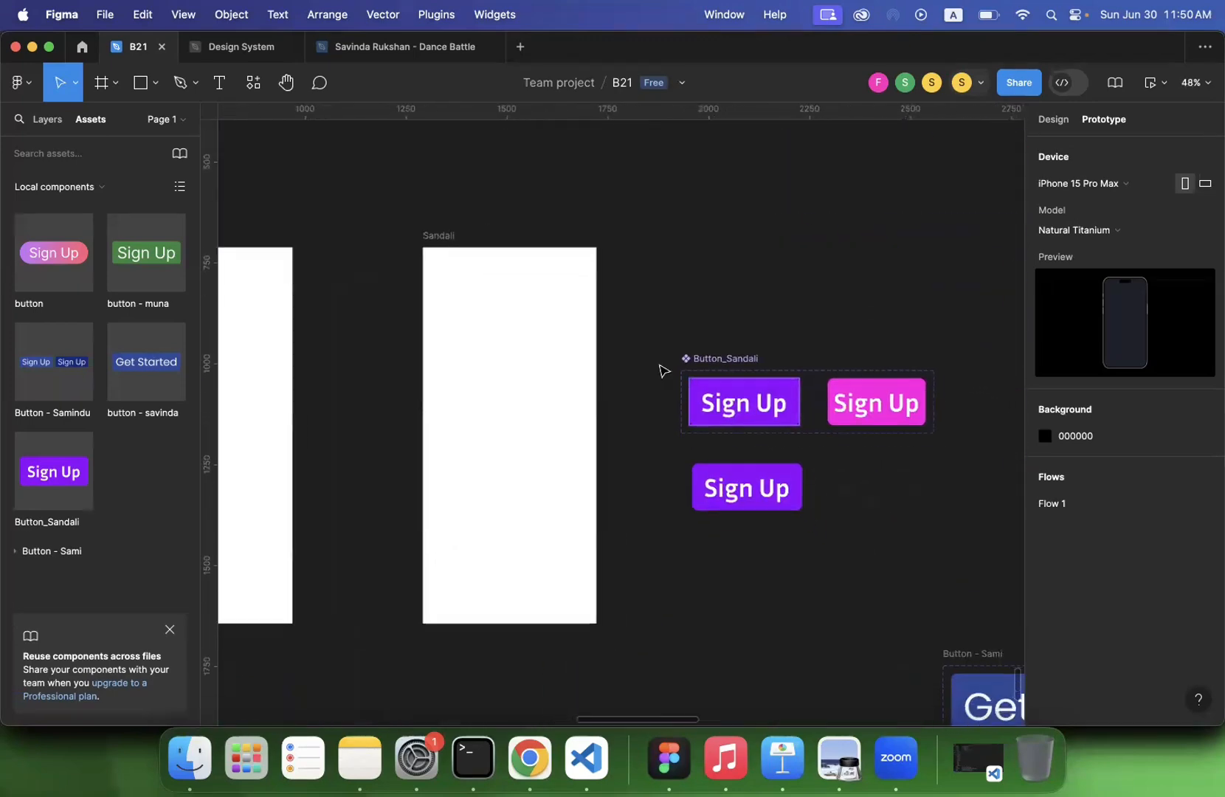
scroll(736, 411, down, 10)
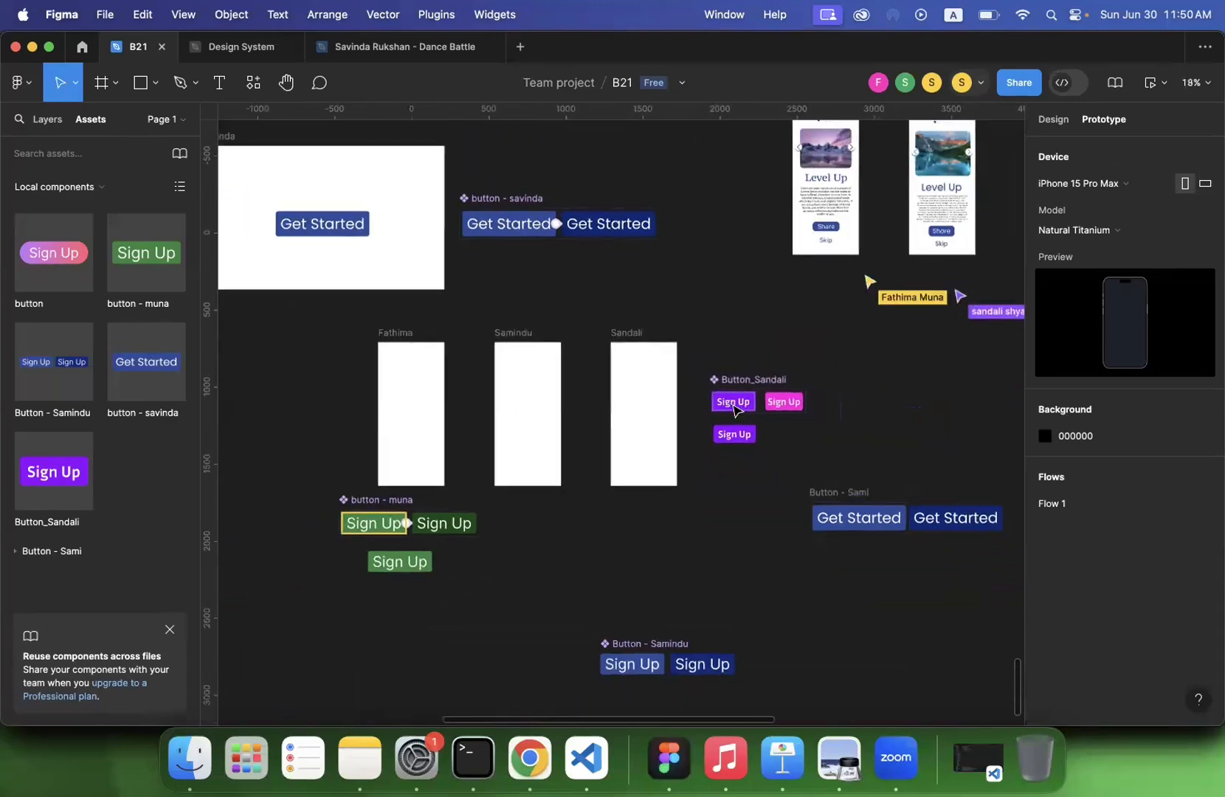
scroll(737, 411, right, 3)
scroll(737, 411, down, 2)
scroll(737, 411, up, 1)
scroll(737, 411, up, 5)
scroll(732, 410, left, 3)
scroll(733, 411, up, 3)
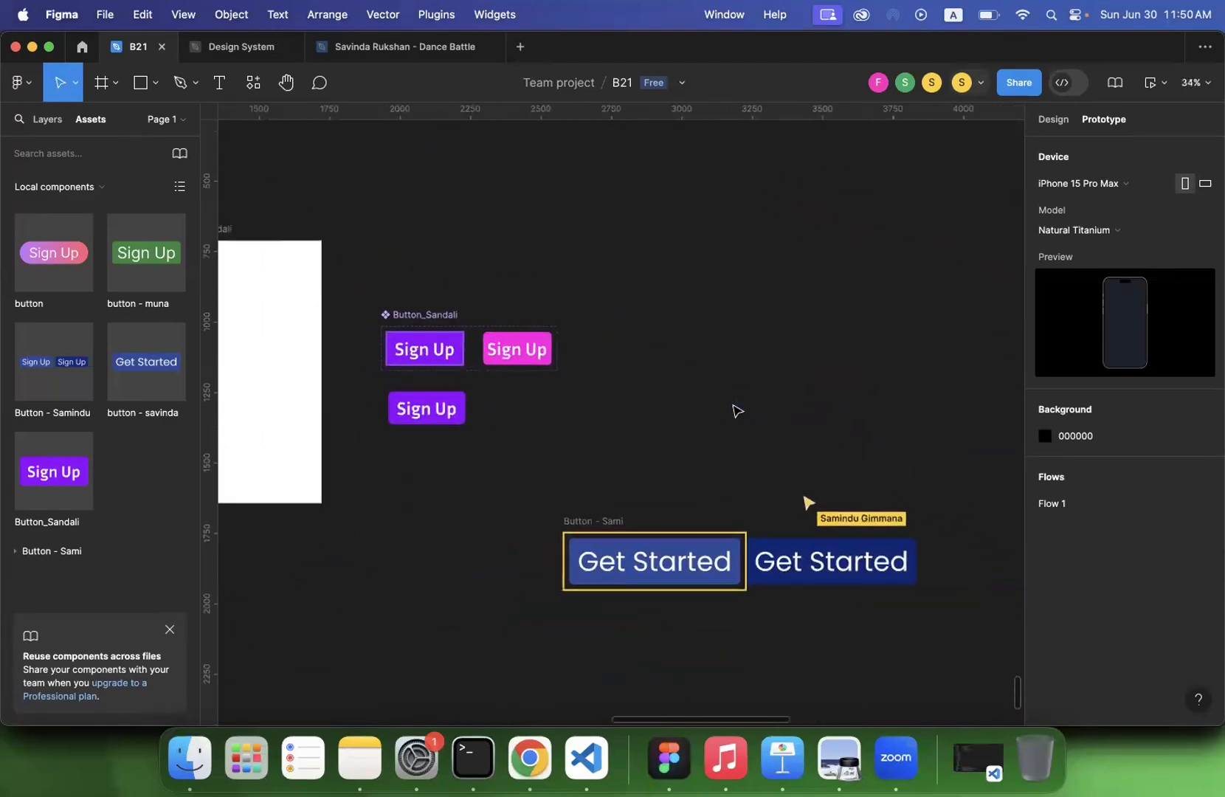
scroll(641, 439, up, 5)
scroll(641, 439, left, 7)
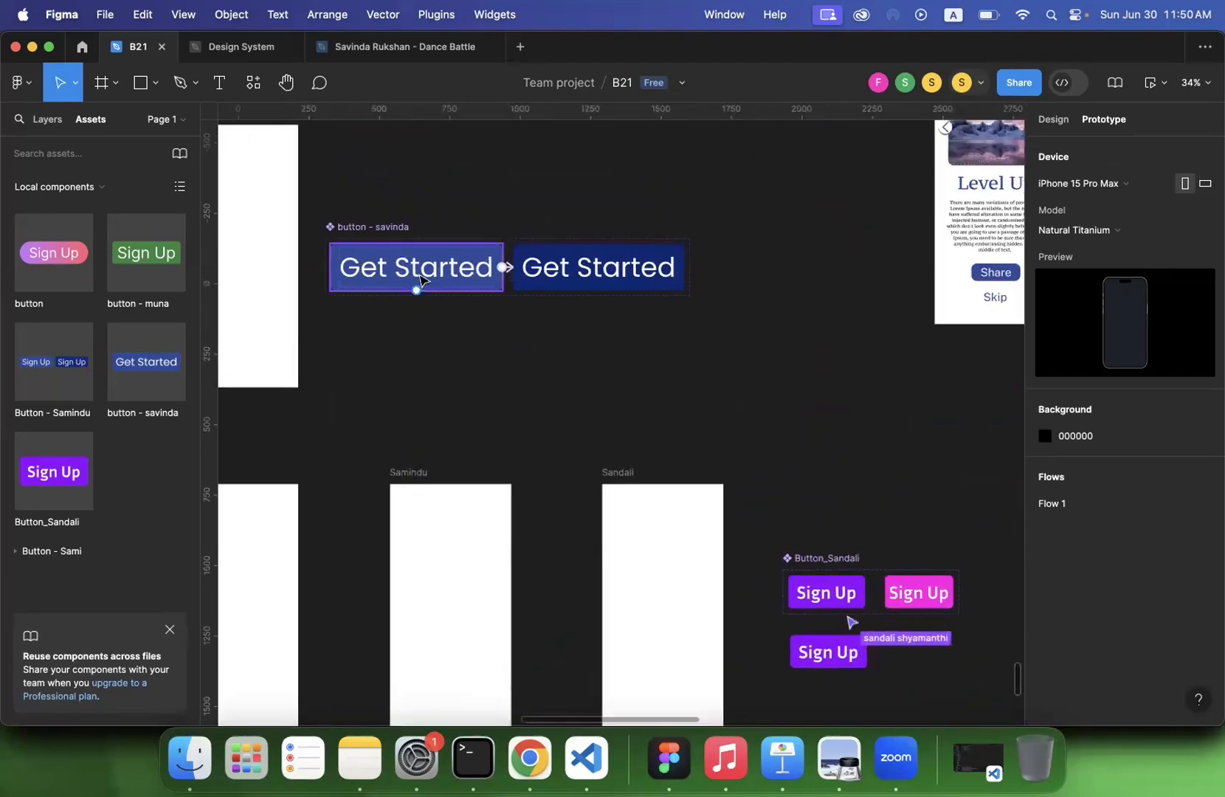
- Remove the hover interaction from the default Get Started variant and select that variant again
click(423, 280)
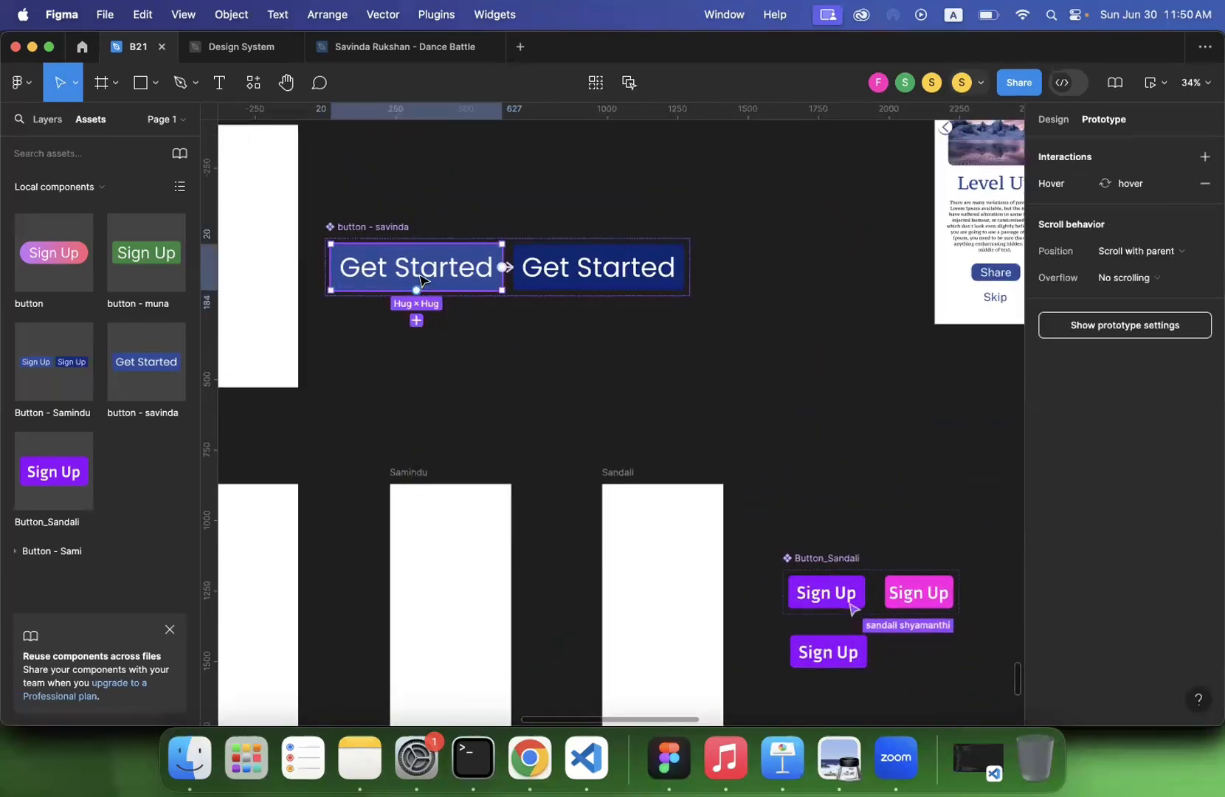
click(1204, 183)
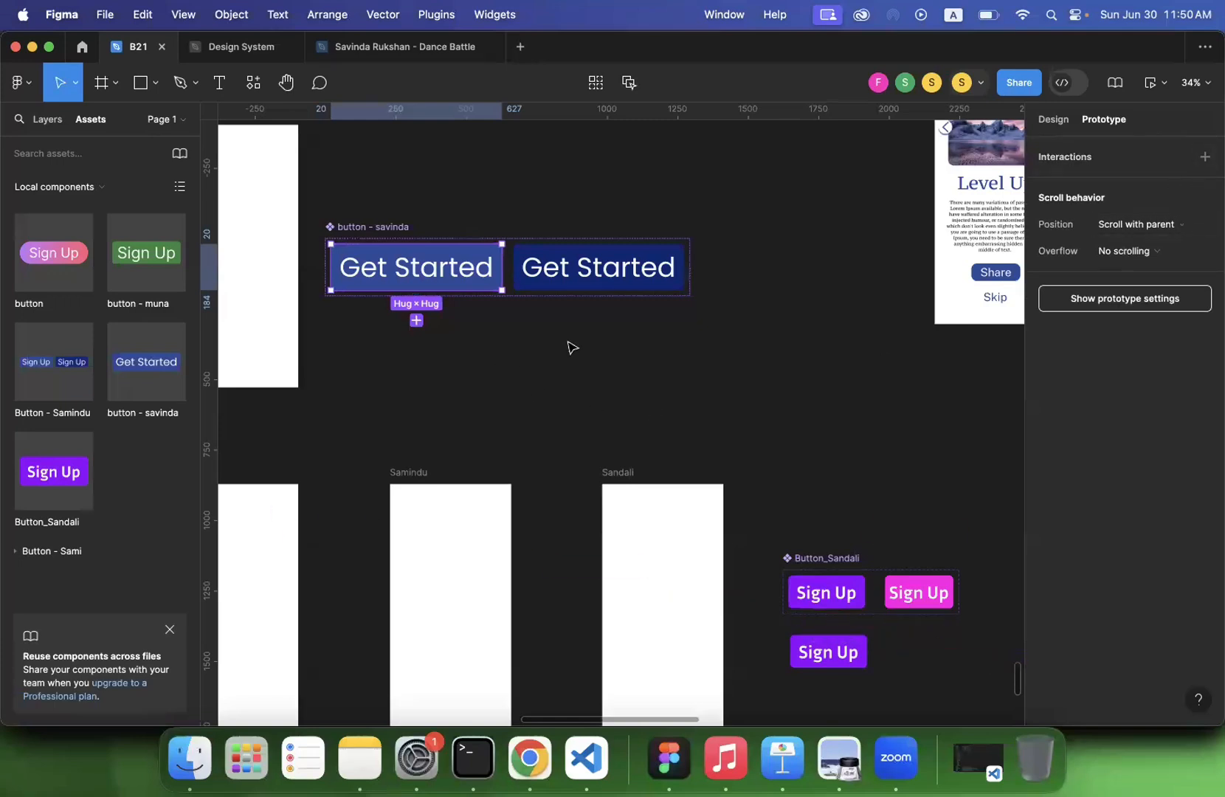
click(369, 228)
click(427, 284)
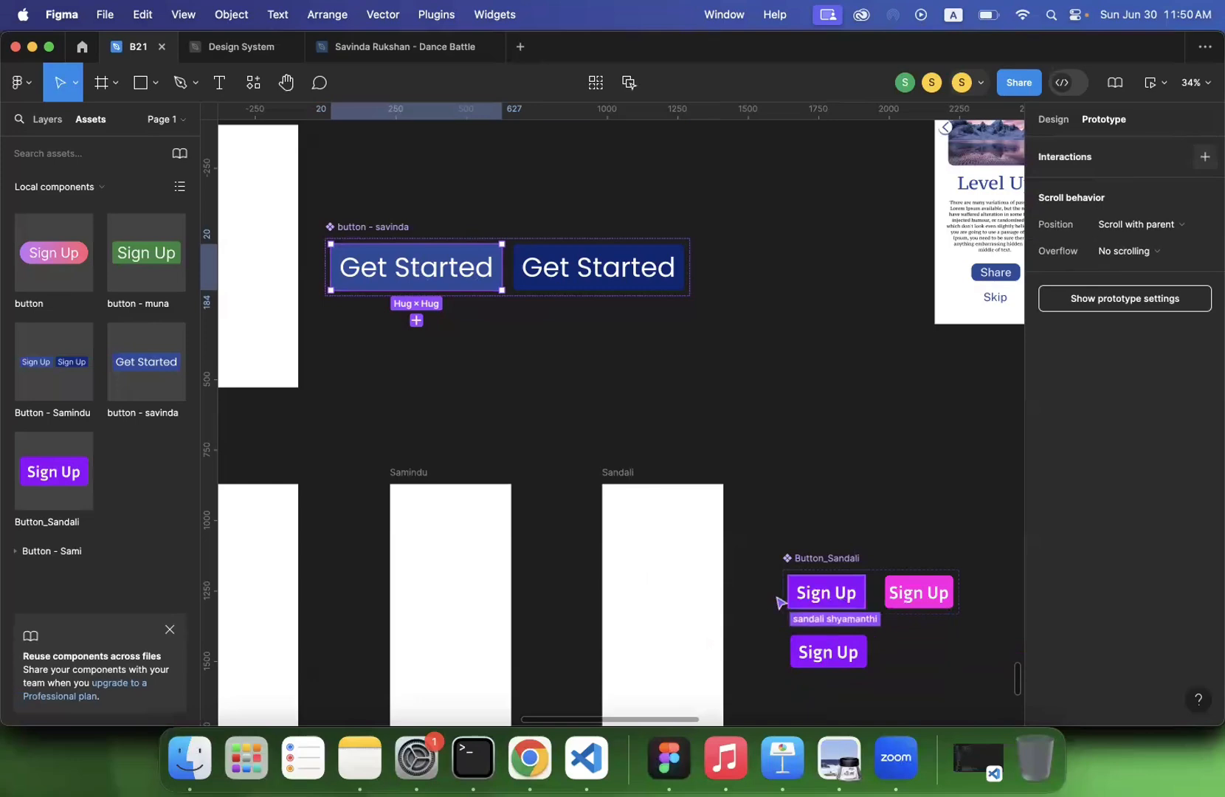
- Add a While hovering interaction to the default Get Started variant that uses Change to with the state set to hover
click(1205, 156)
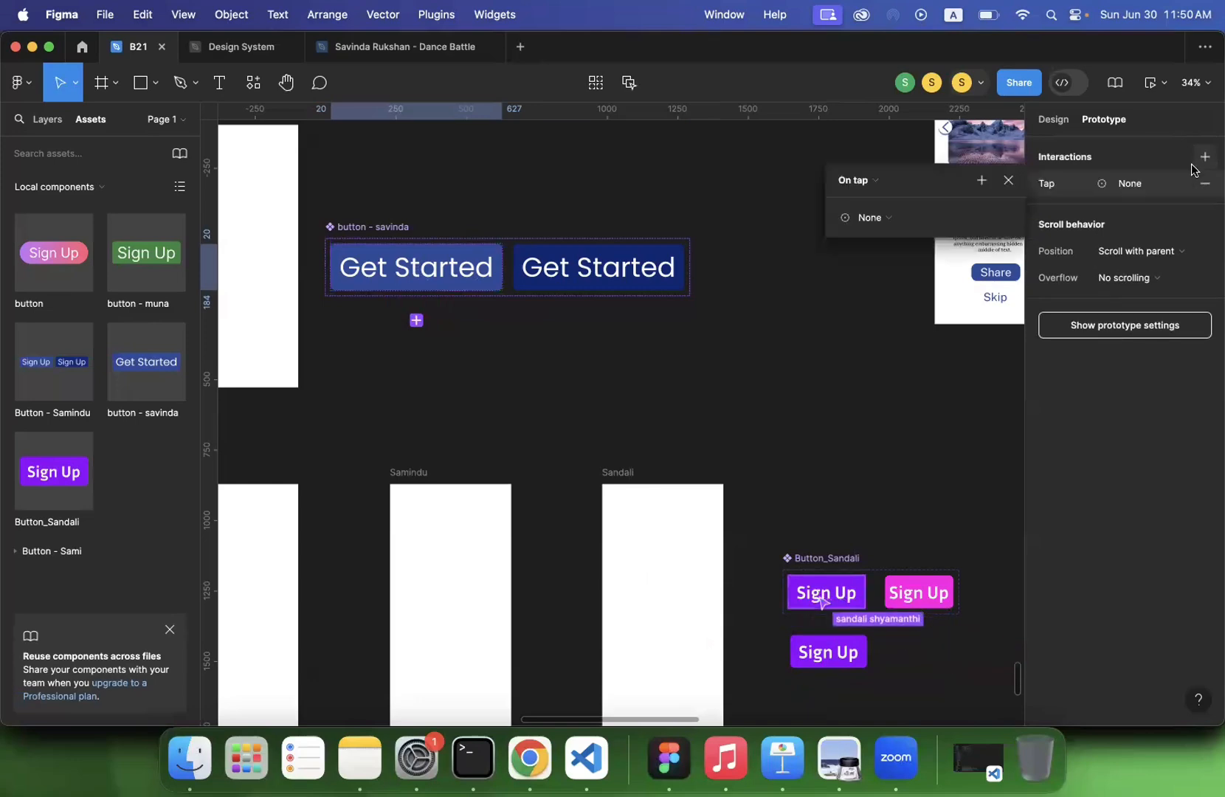
click(870, 186)
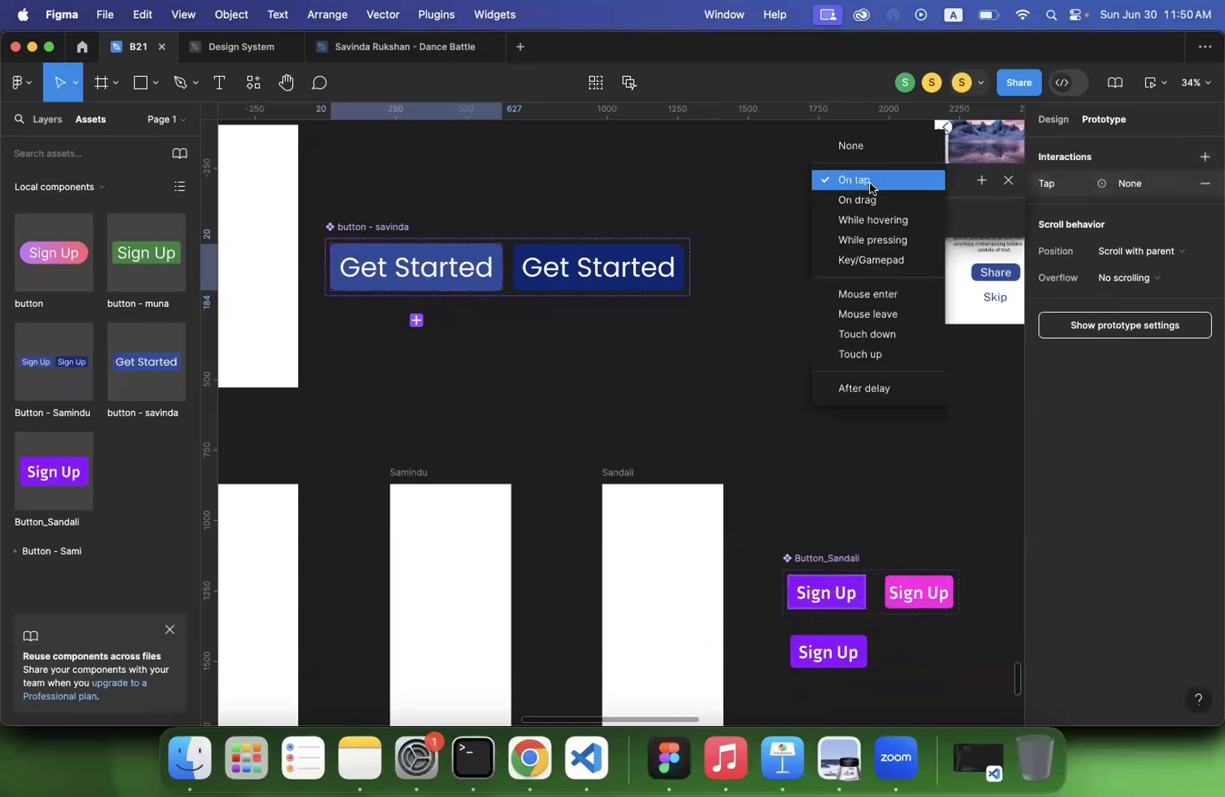
click(870, 220)
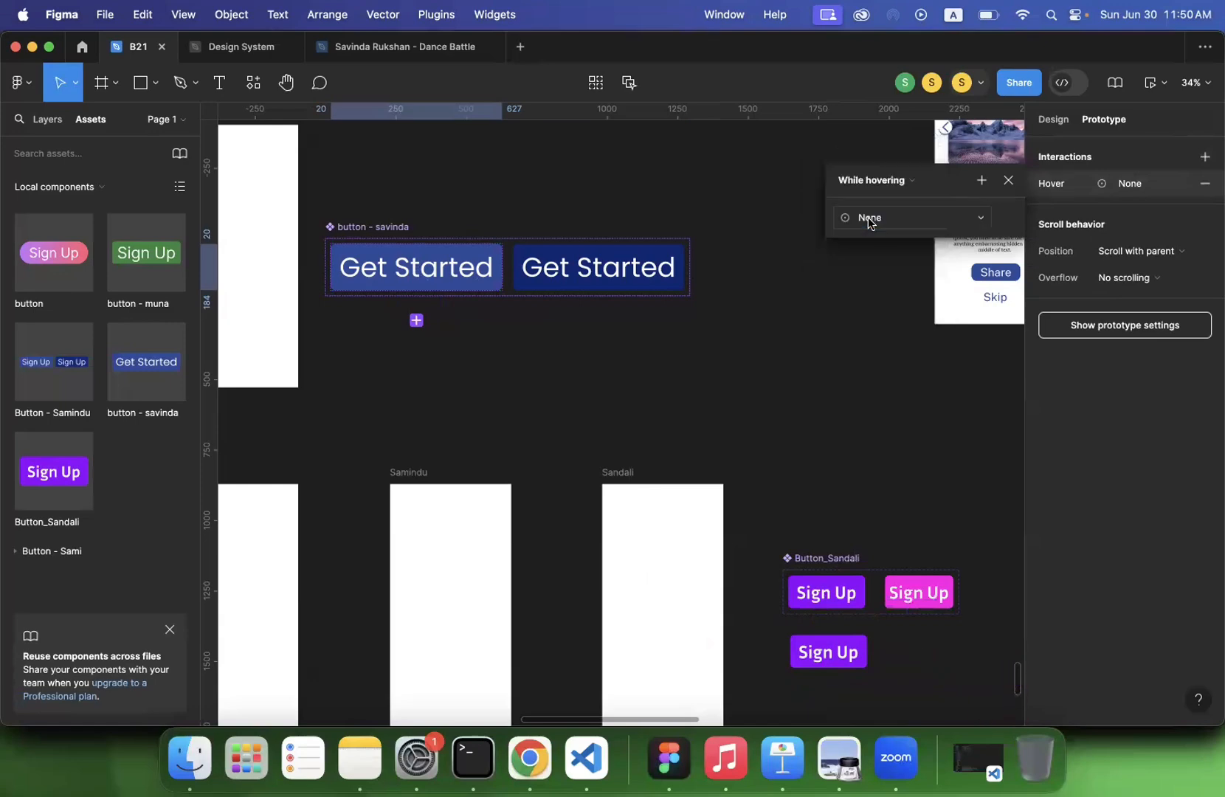
click(912, 216)
click(907, 273)
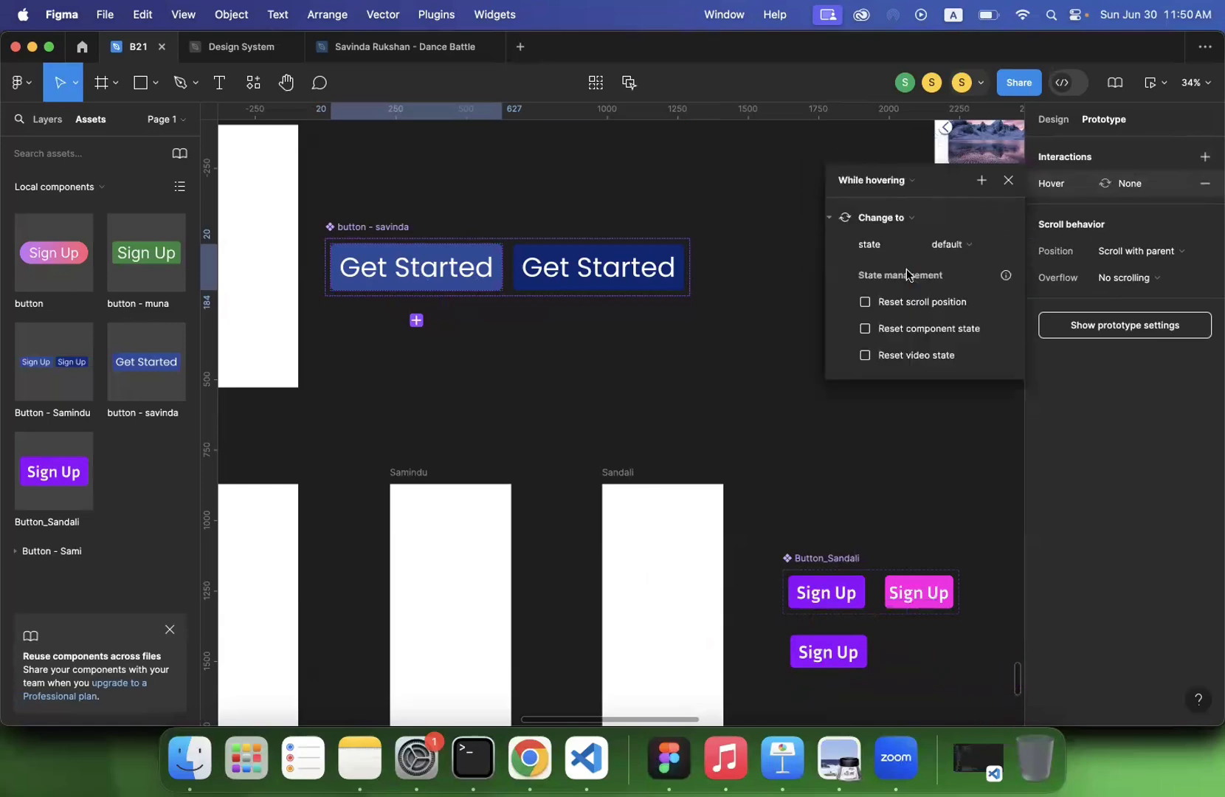
click(953, 249)
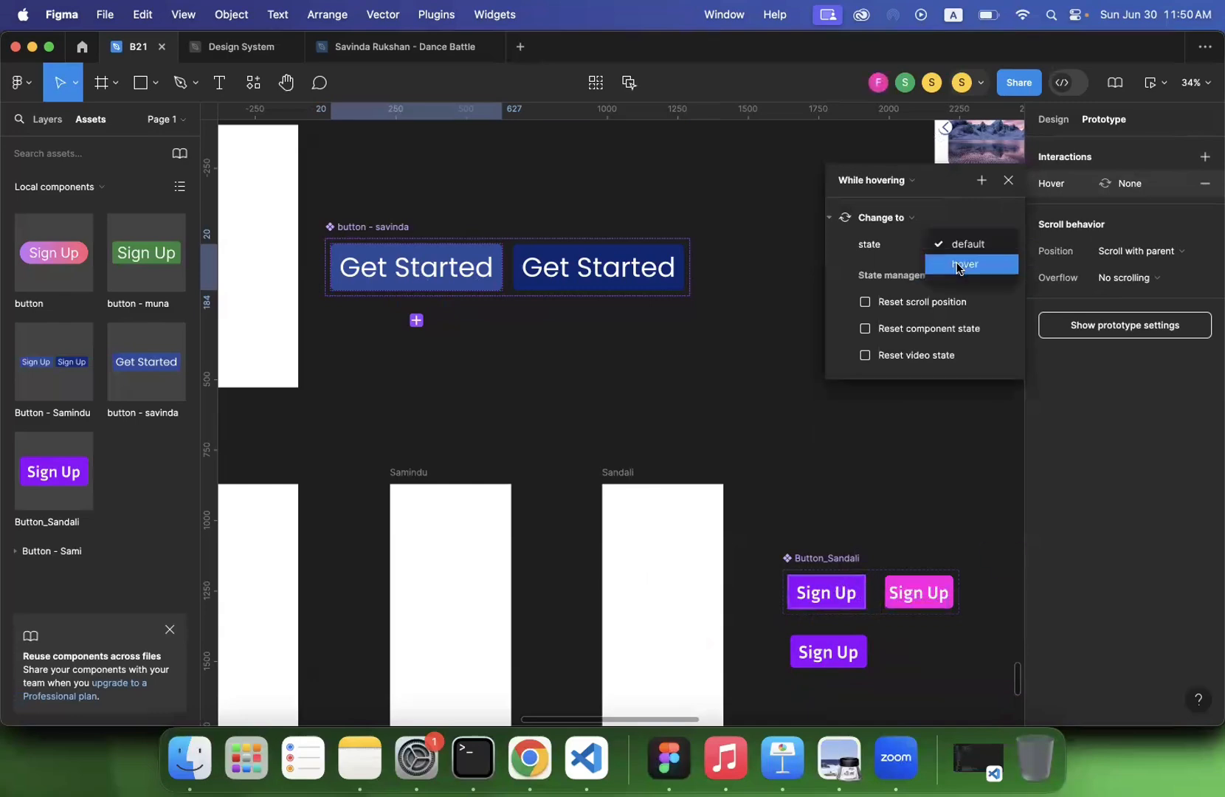
click(957, 265)
click(572, 329)
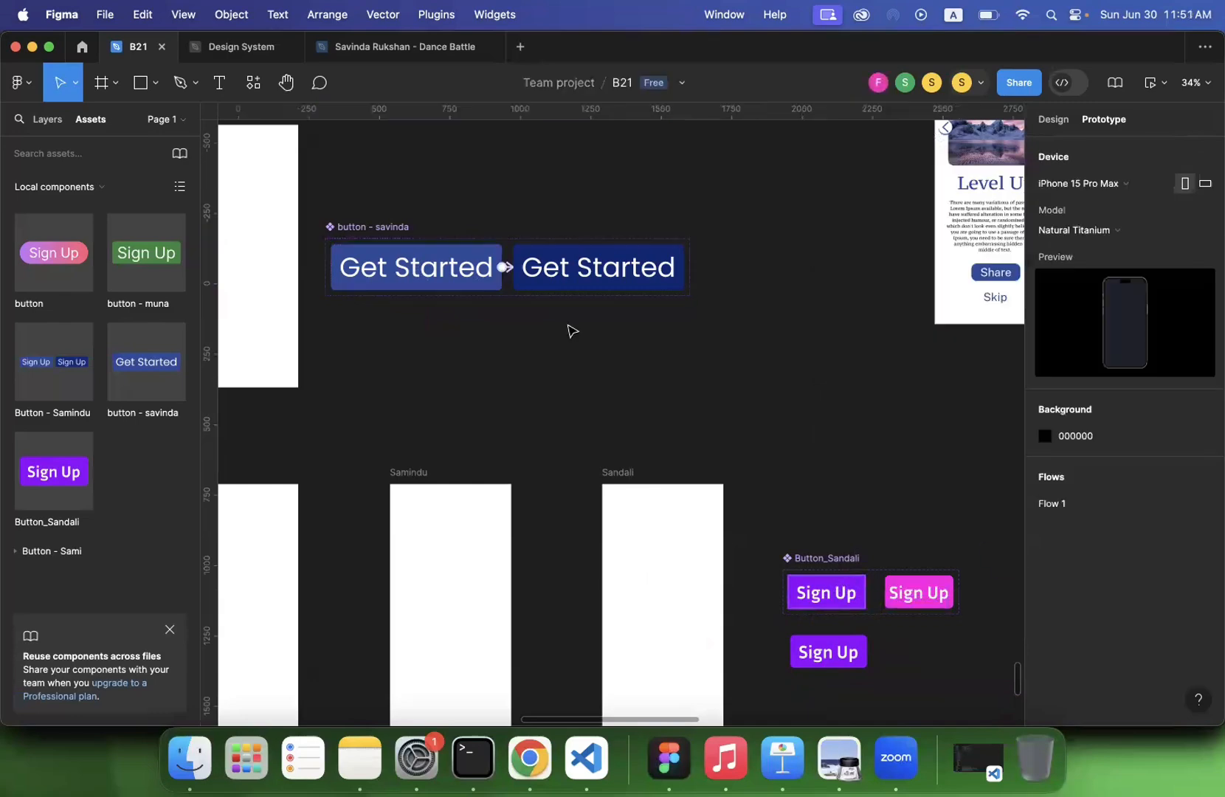
- Delete the widened demo frame together with the Get Started instance inside it
scroll(572, 329, down, 5)
scroll(572, 329, left, 5)
scroll(572, 330, down, 1)
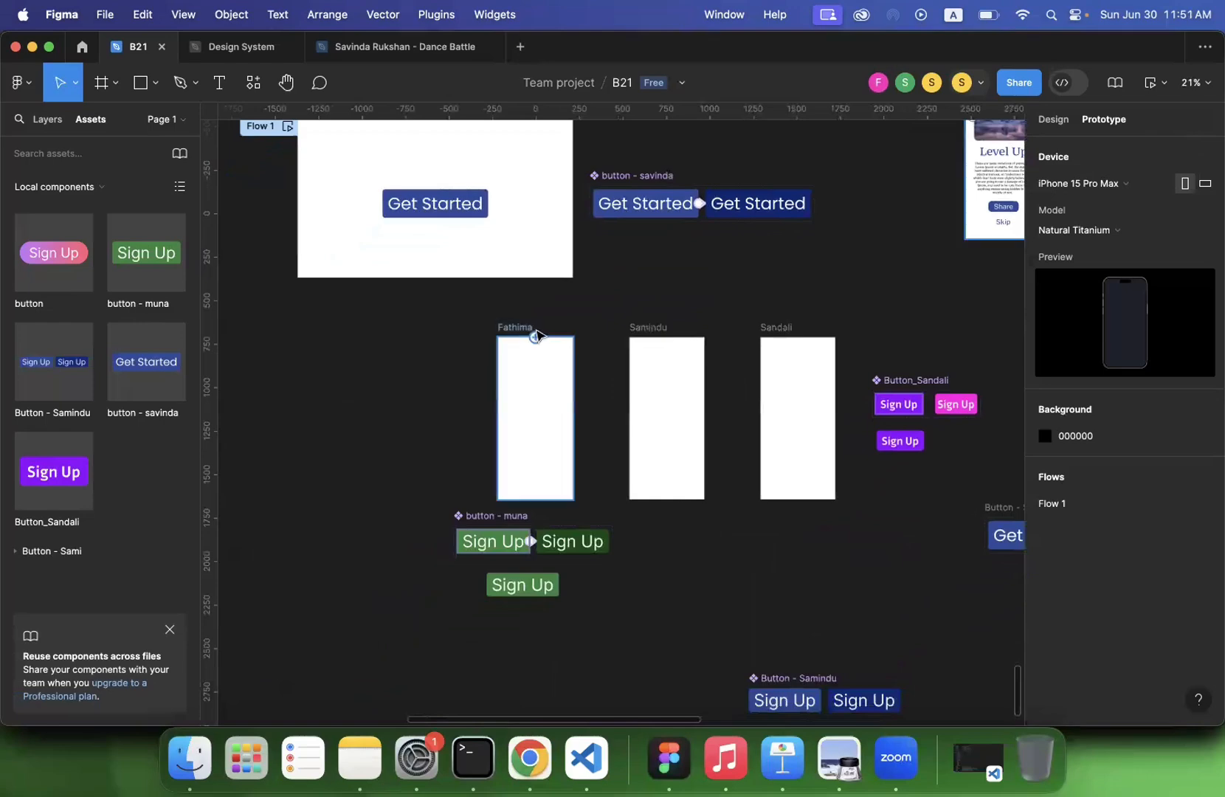
scroll(537, 331, up, 1)
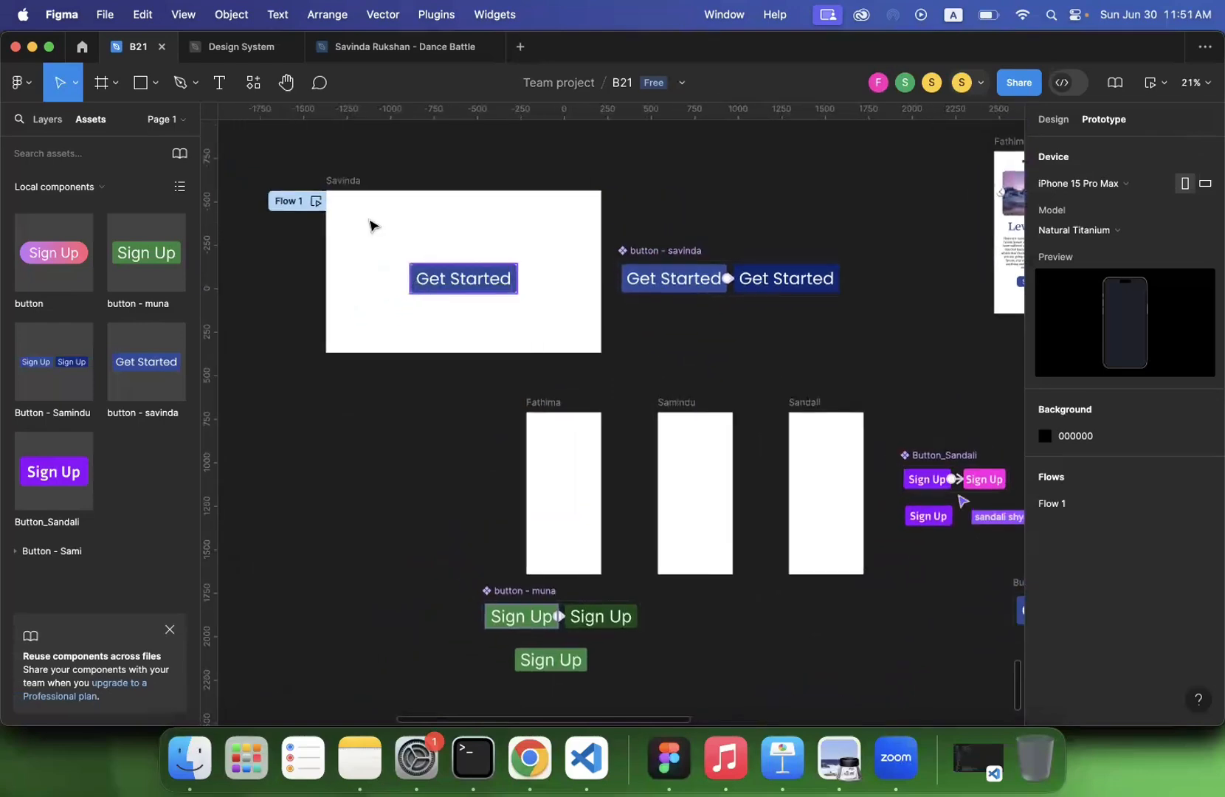
click(345, 181)
key(BackSpace)
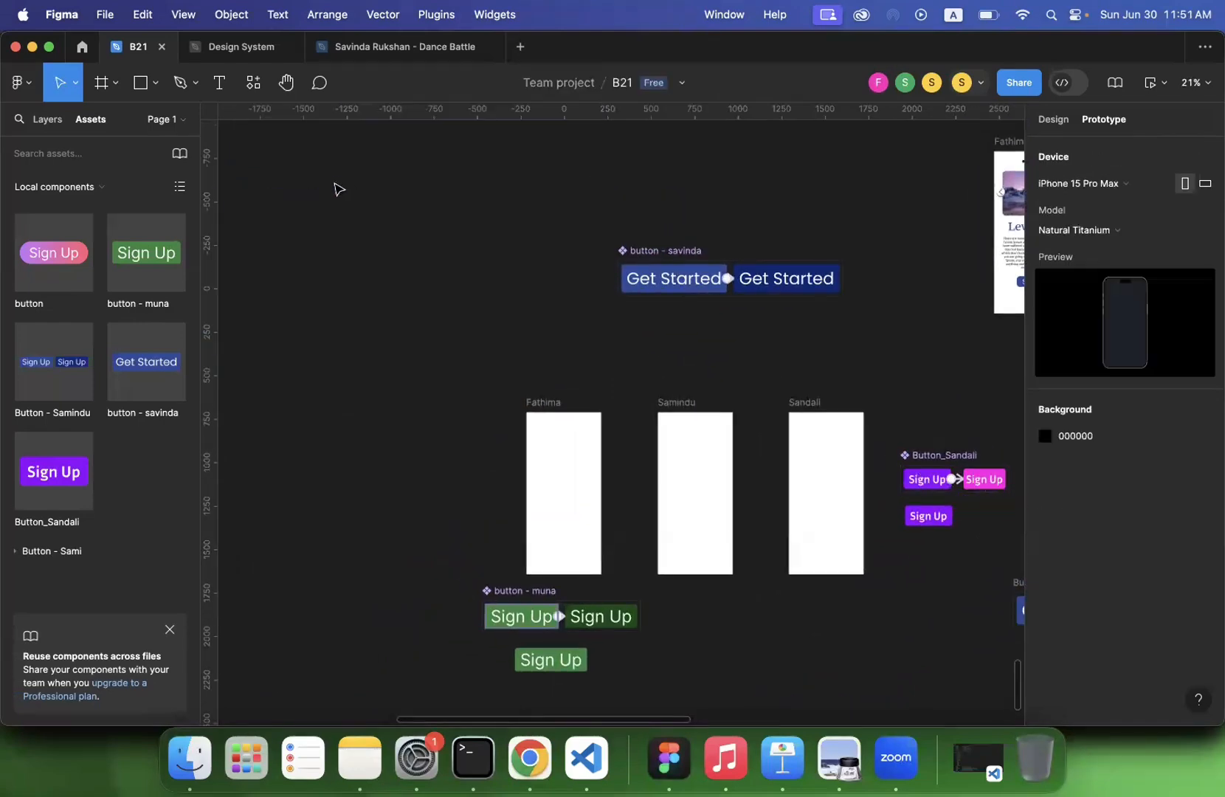
- Draw a frame about 1282 × 915 beside the Get Started component set and centre a Get Started instance inside it
click(103, 82)
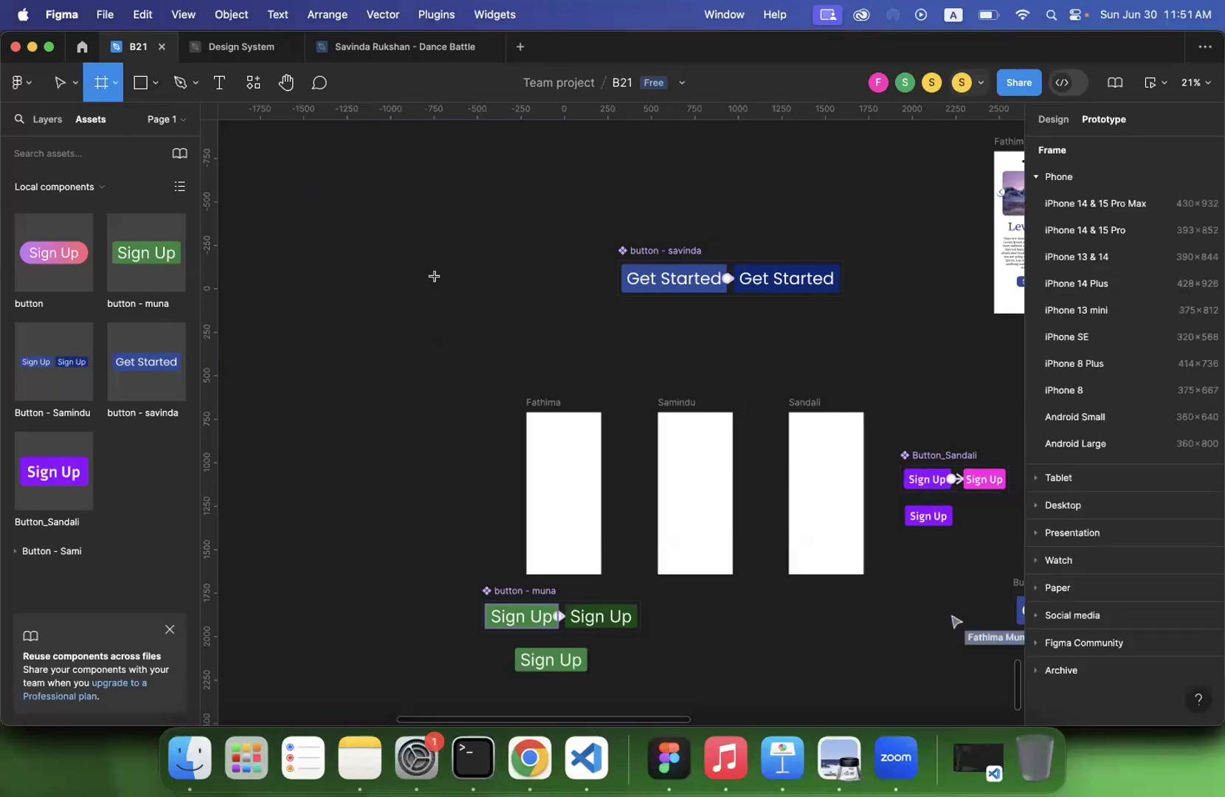
drag(377, 196, 602, 355)
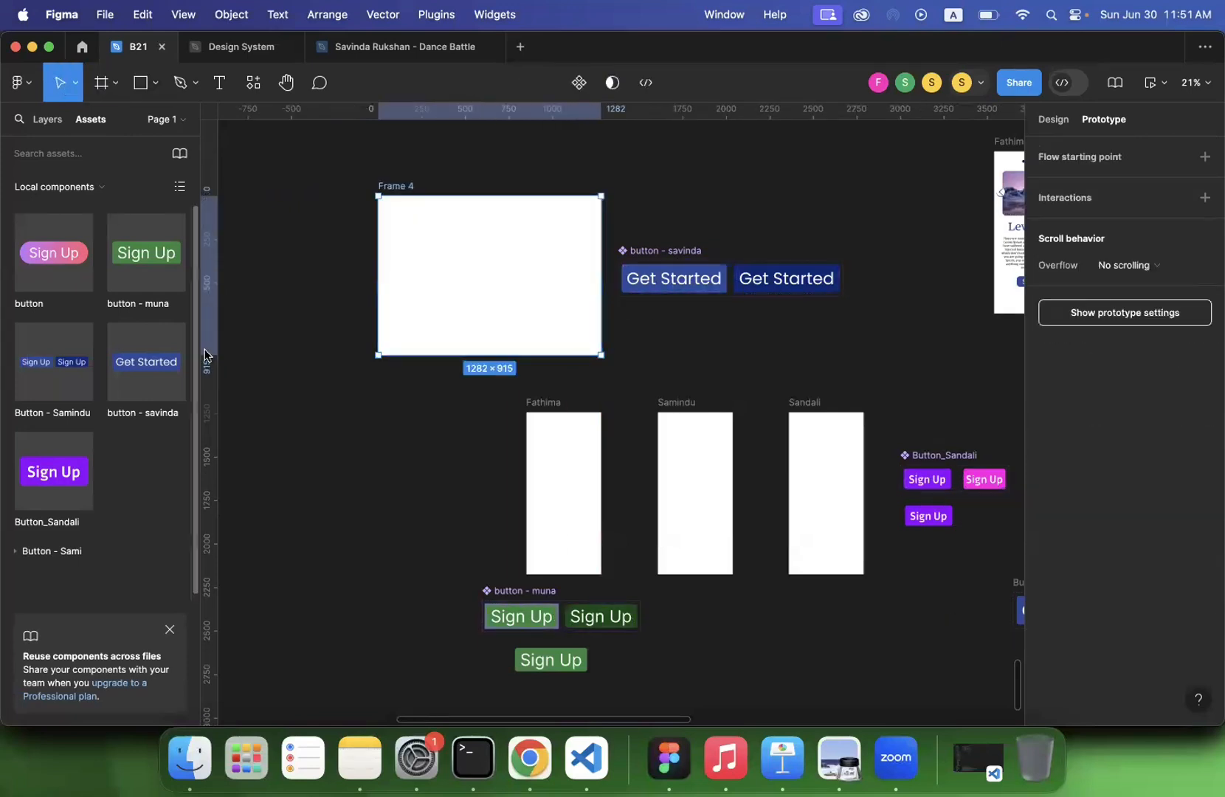
drag(149, 364, 493, 287)
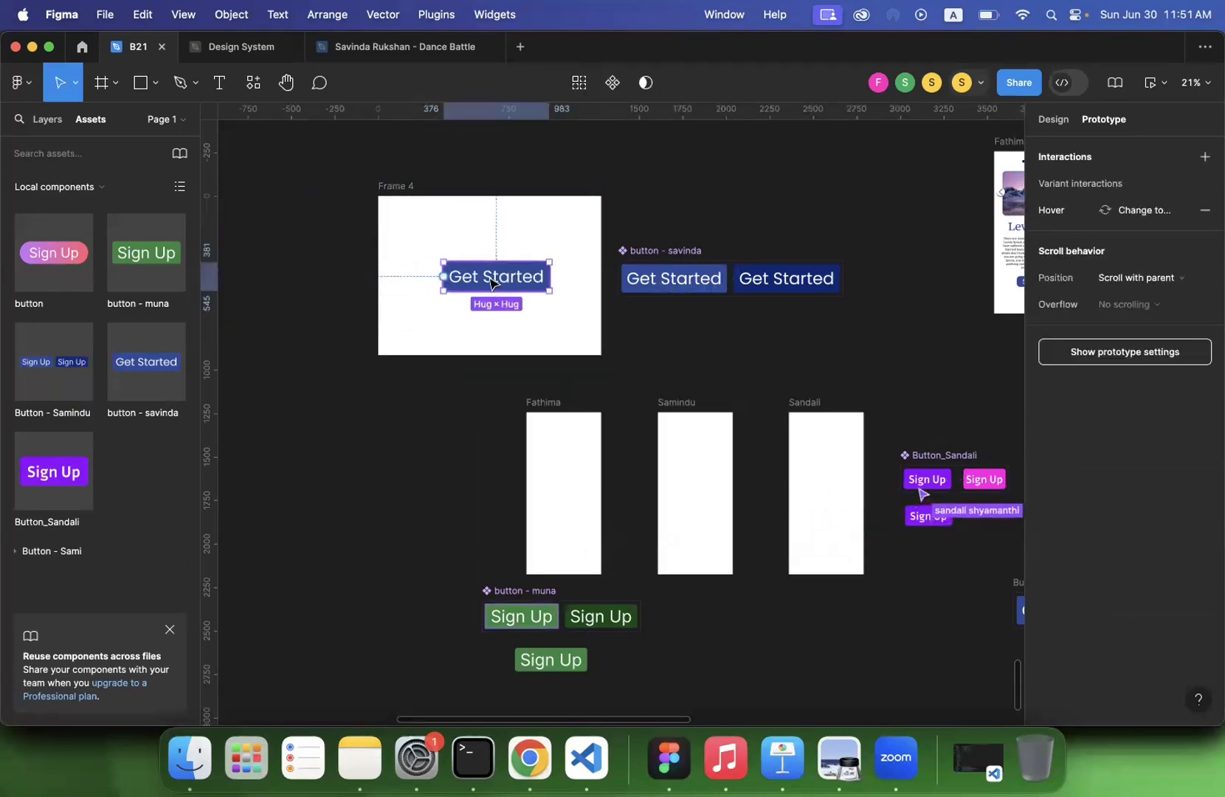
click(454, 346)
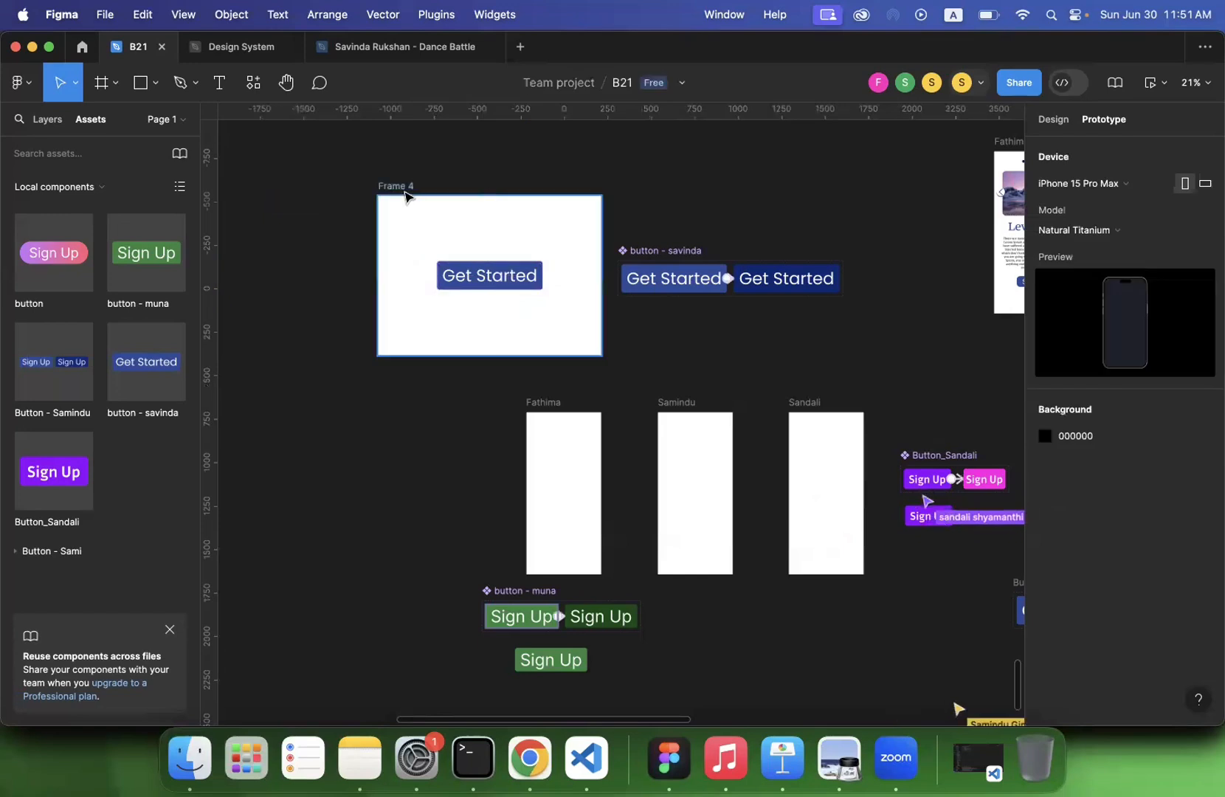
- Add a flow starting point to the new frame and preview the Get Started button's hover interaction
click(406, 187)
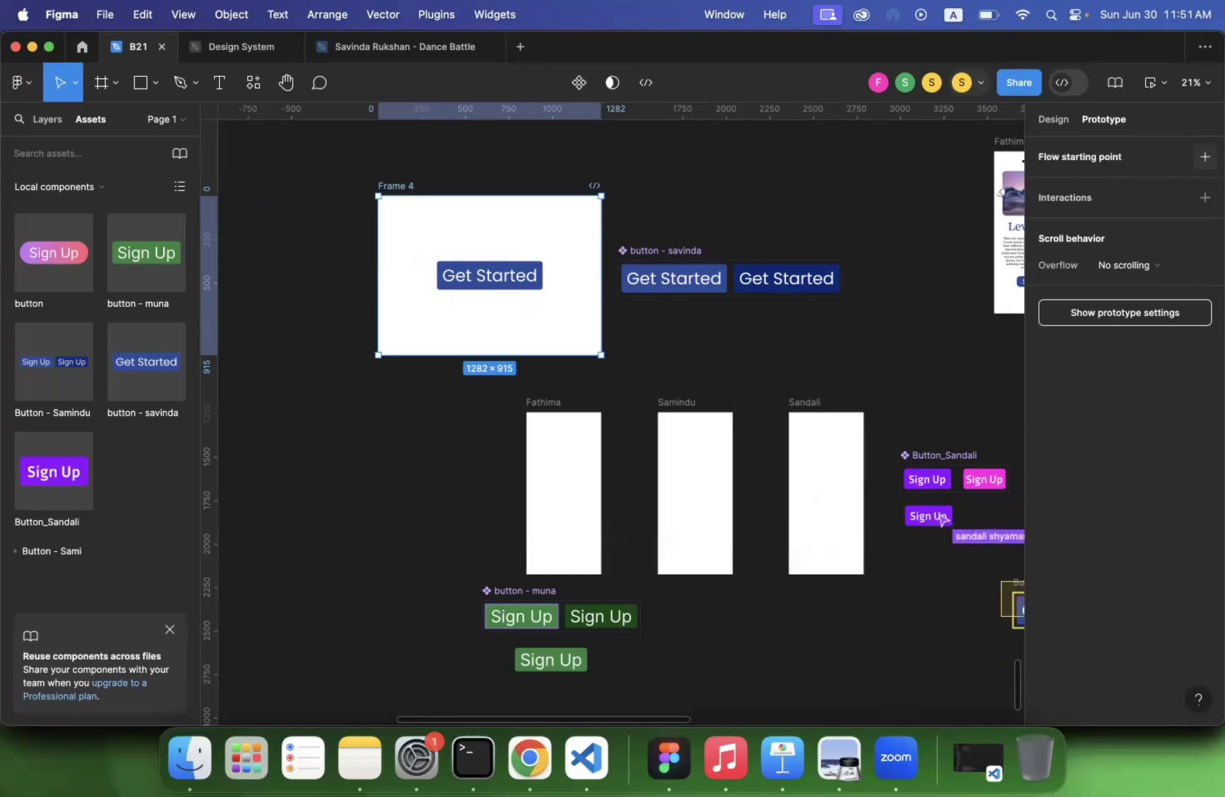
click(1204, 156)
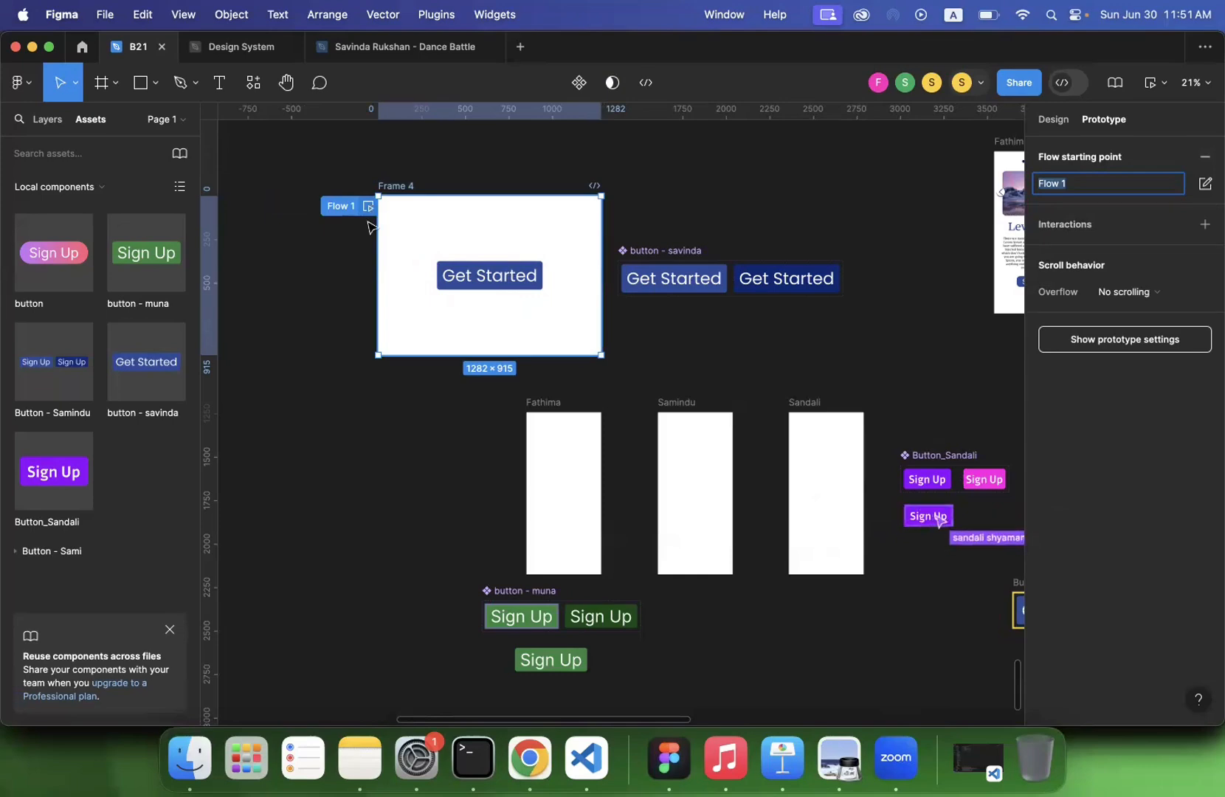
key(shift+2)
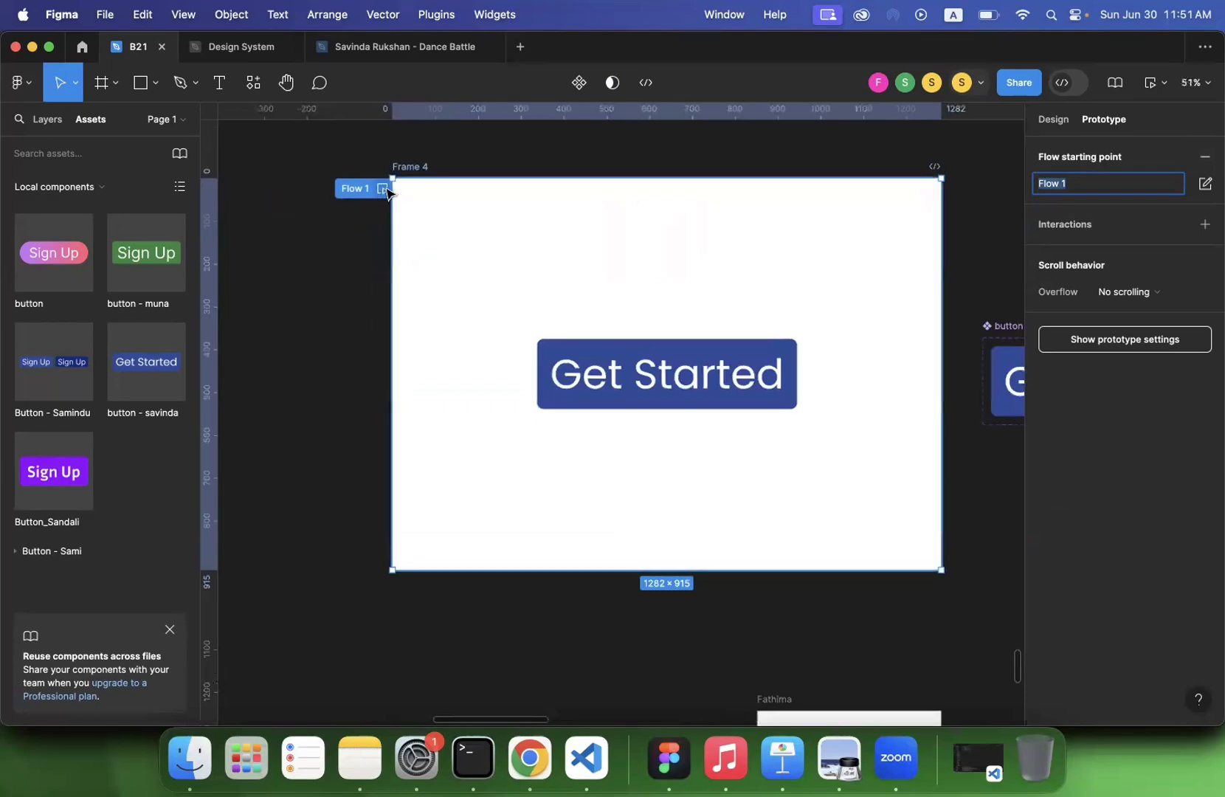
click(382, 188)
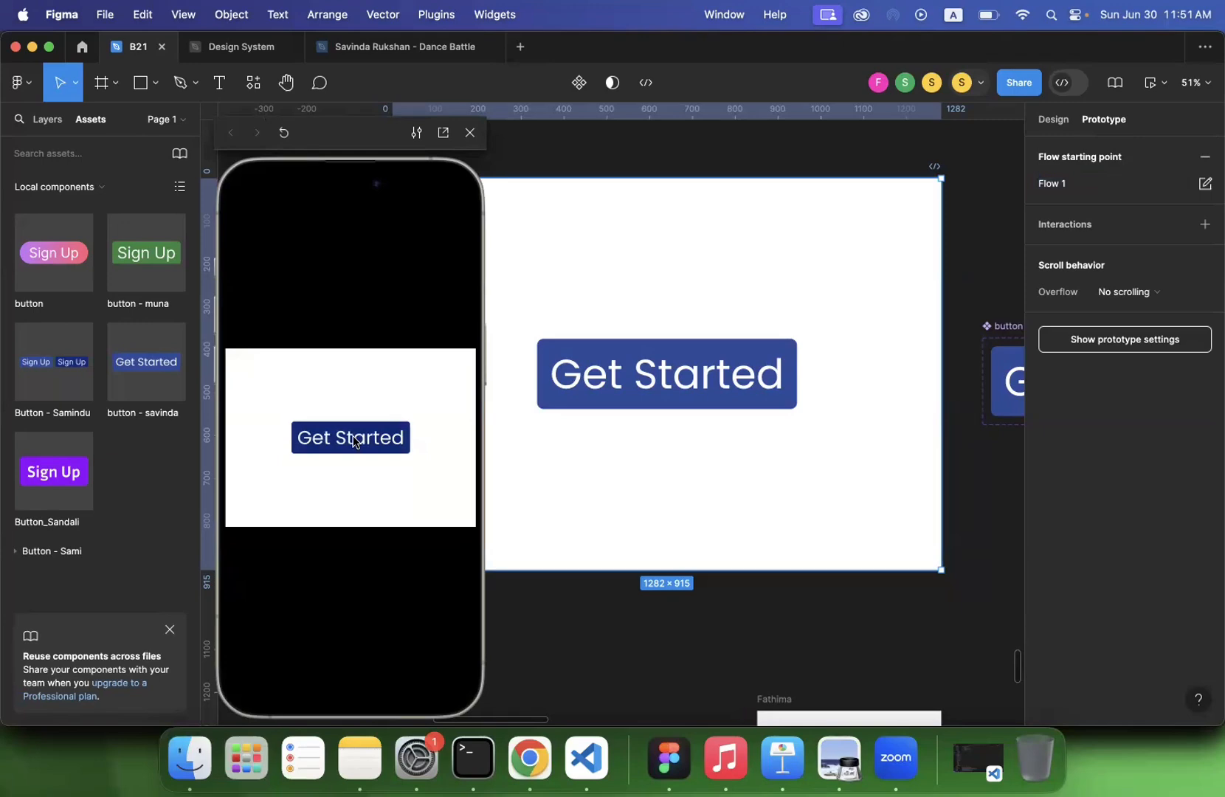
click(470, 132)
click(466, 336)
- Raise the computer's sound volume
scroll(466, 336, down, 3)
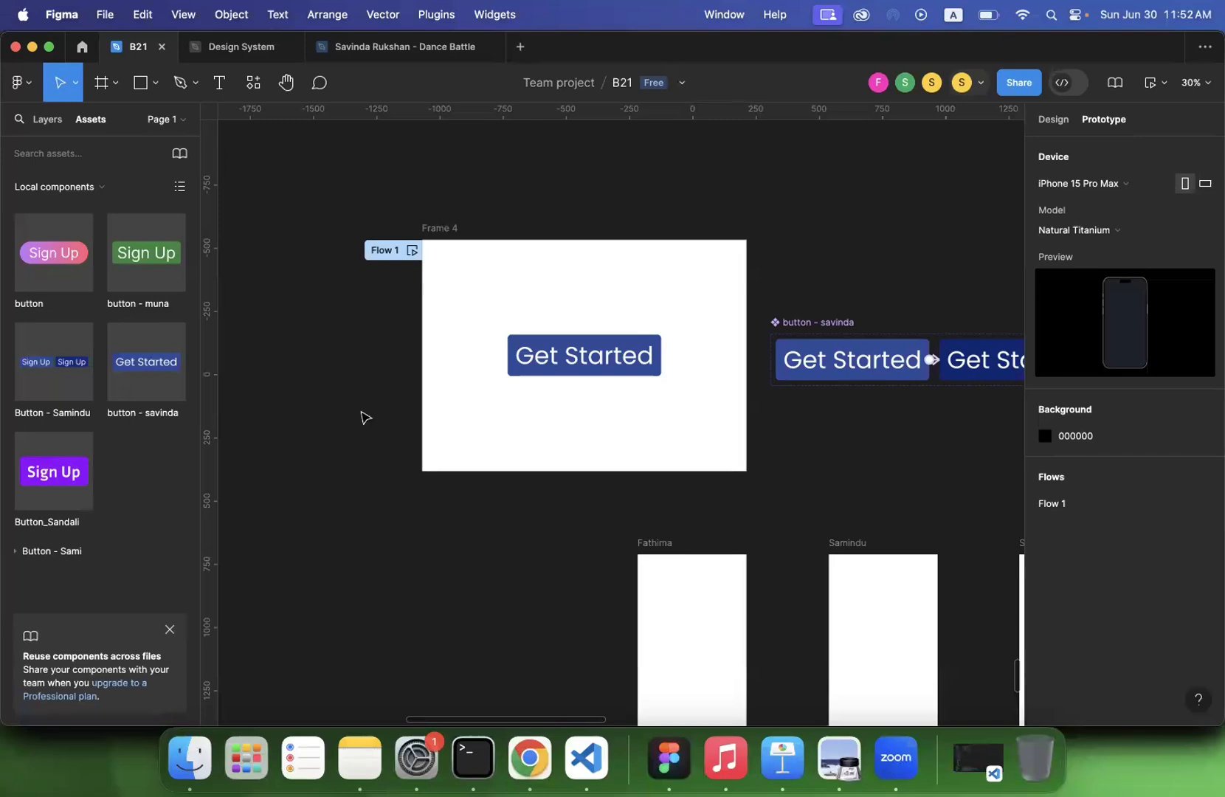
scroll(364, 417, down, 10)
scroll(364, 418, down, 2)
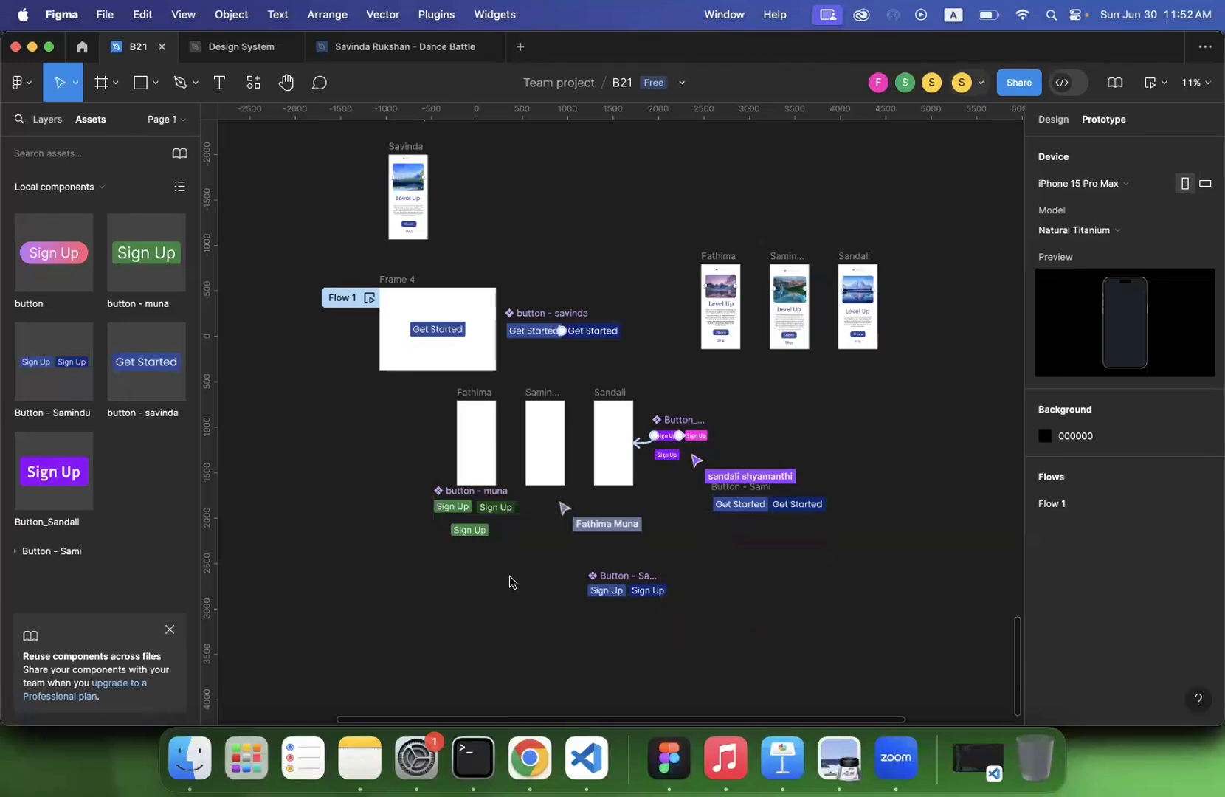
key(XF86AudioRaiseVolume)
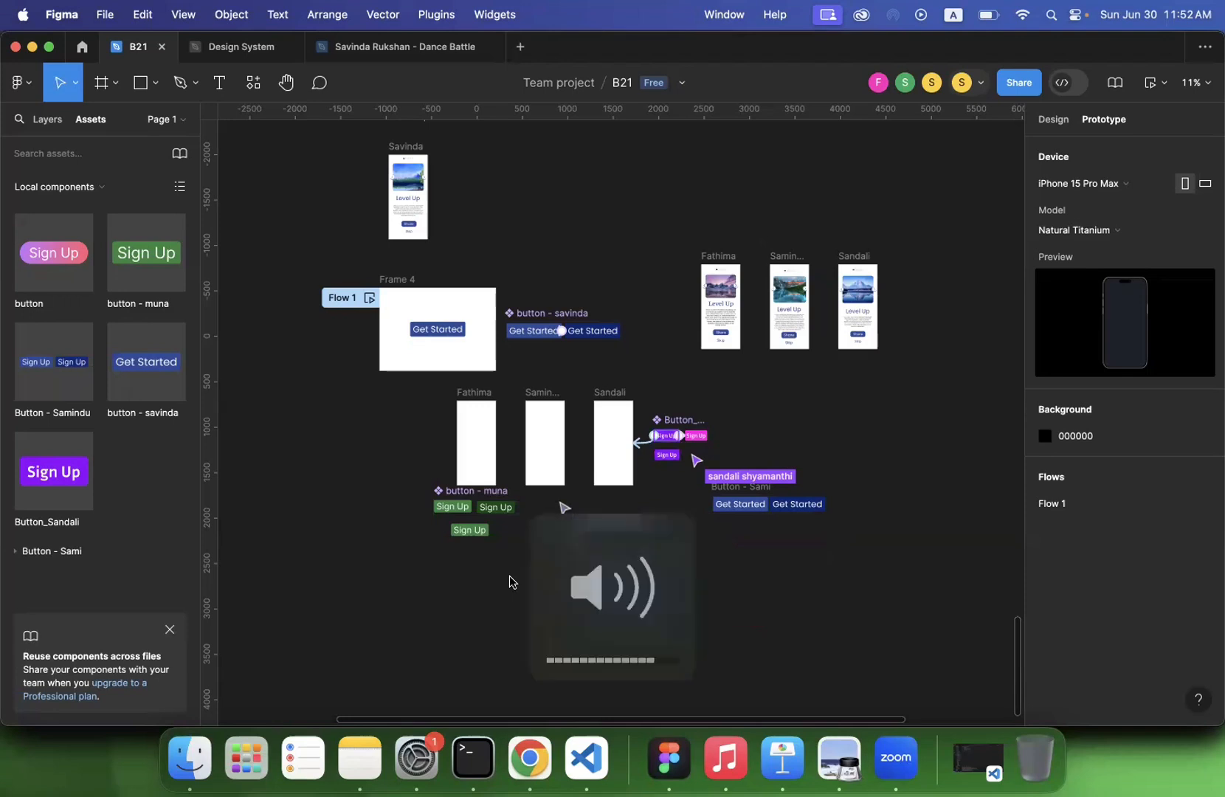
key(XF86AudioRaiseVolume)
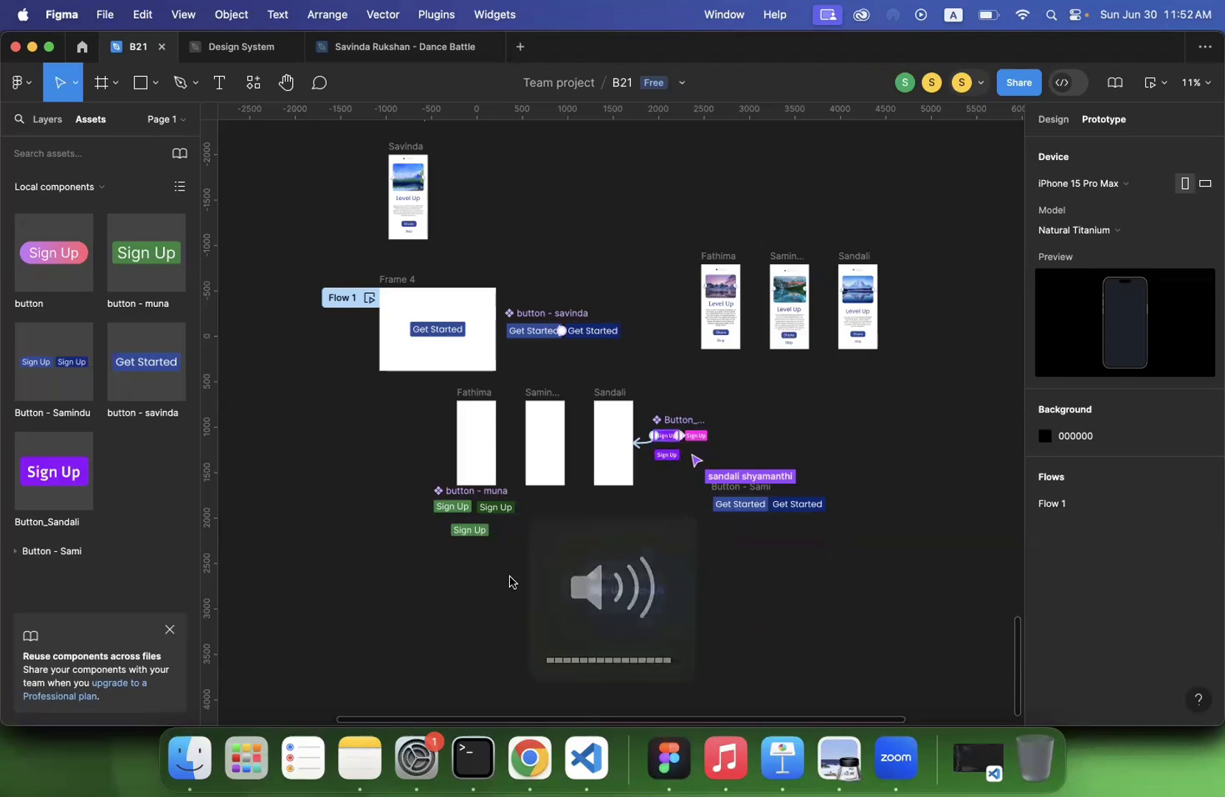
key(XF86AudioRaiseVolume)
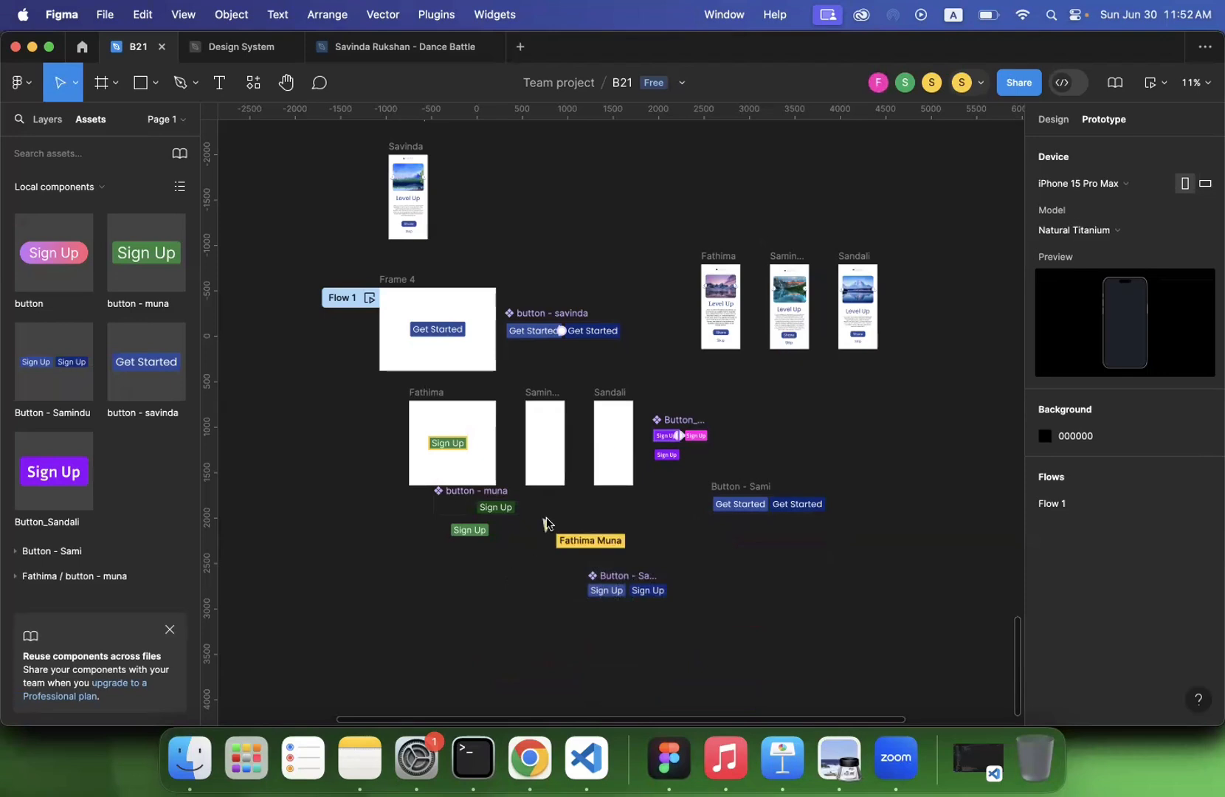
key(XF86AudioRaiseVolume)
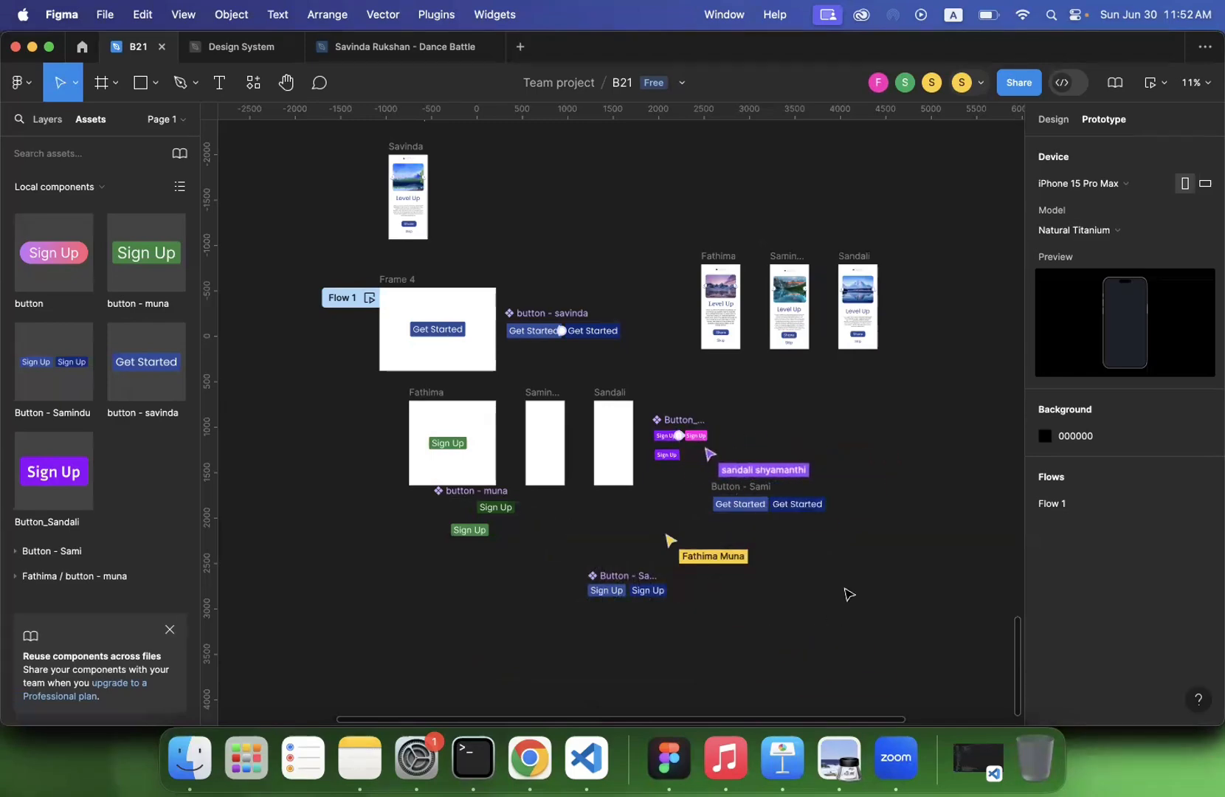
- Delete the plain frame holding two Get Started buttons below the purple and pink Sign Up set
scroll(849, 594, up, 3)
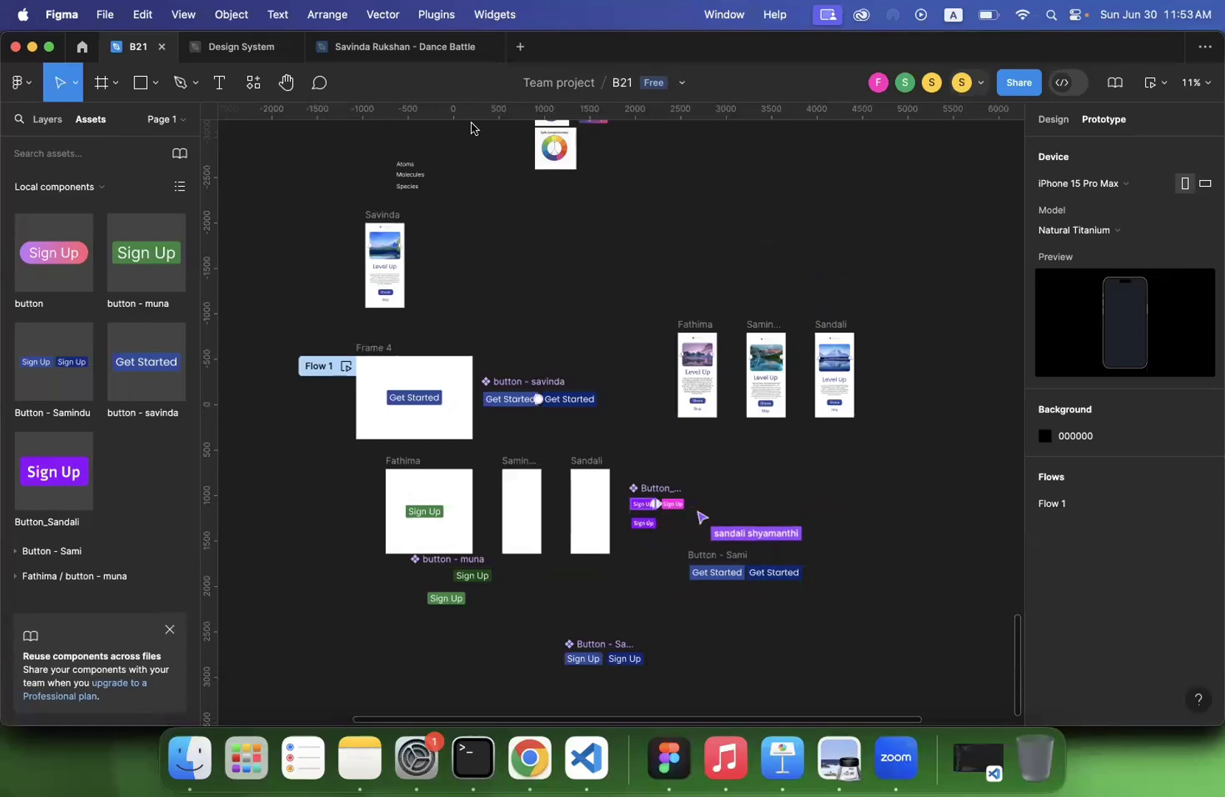
scroll(651, 523, down, 5)
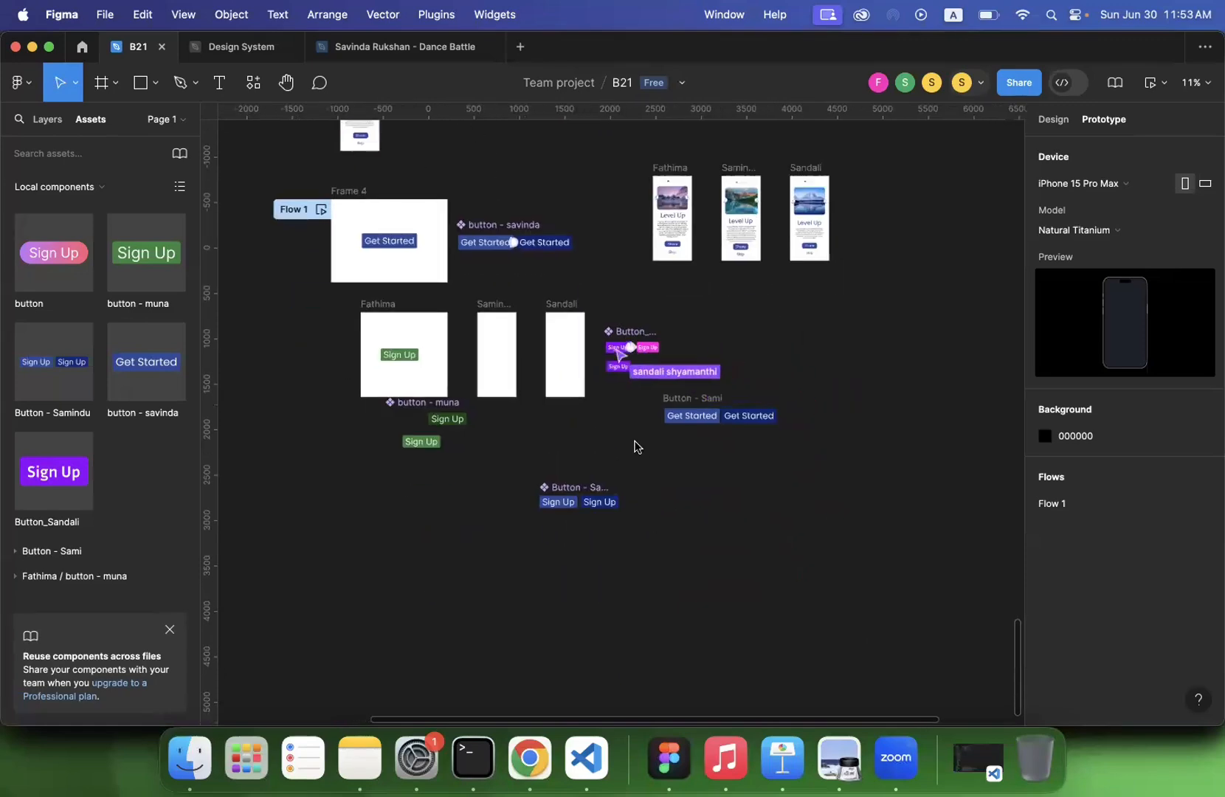
scroll(636, 443, up, 5)
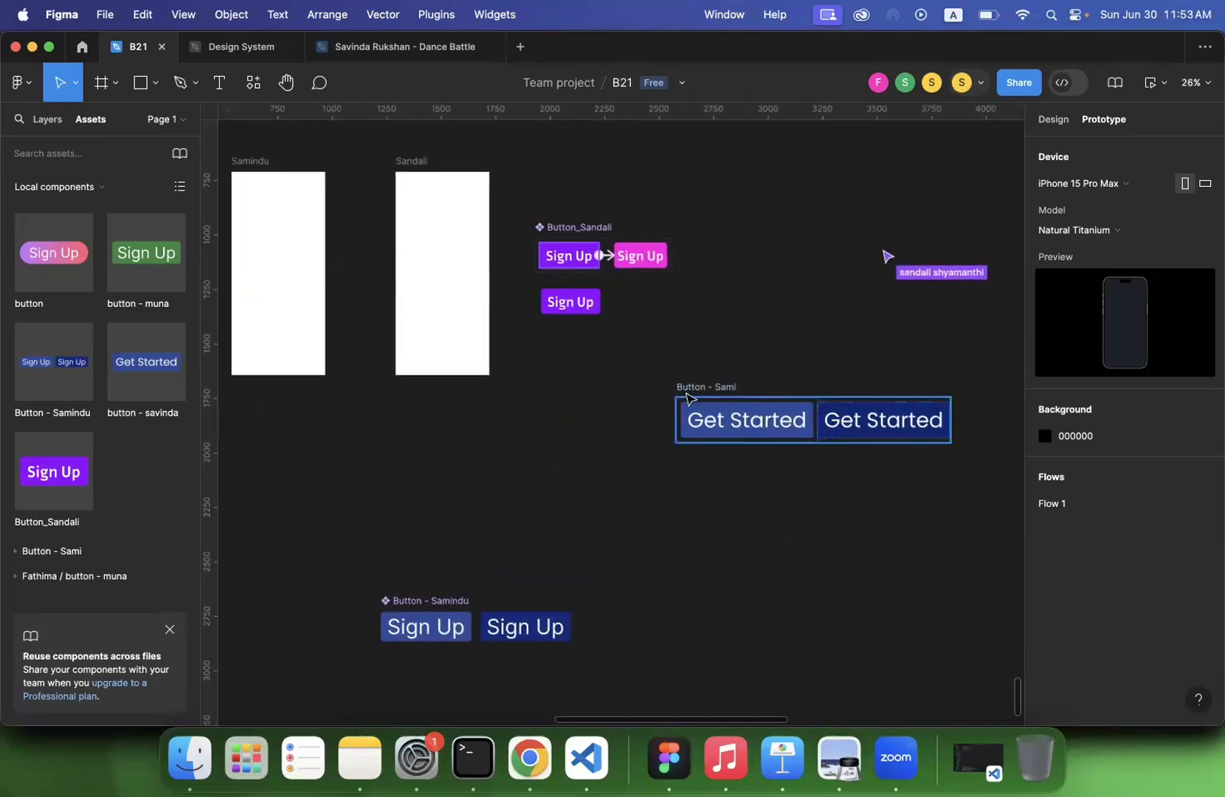
click(685, 393)
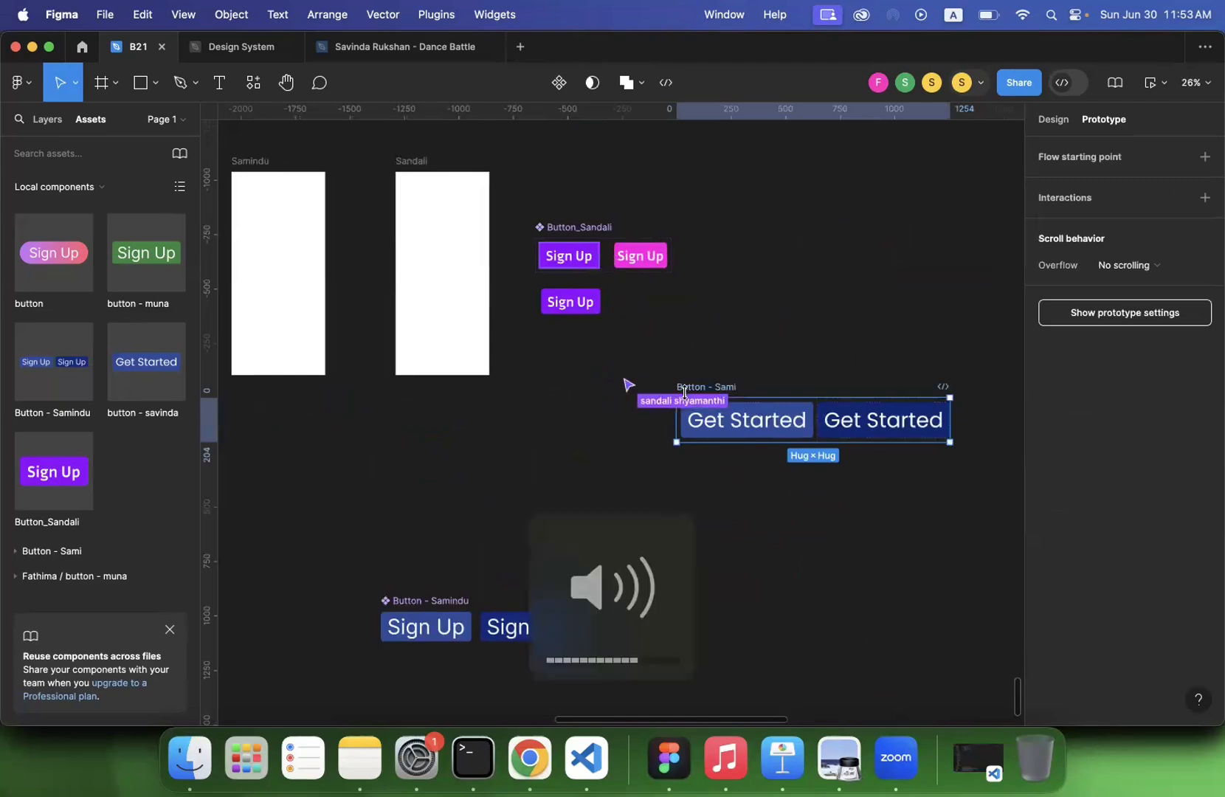
click(733, 362)
scroll(733, 362, down, 2)
scroll(733, 362, down, 1)
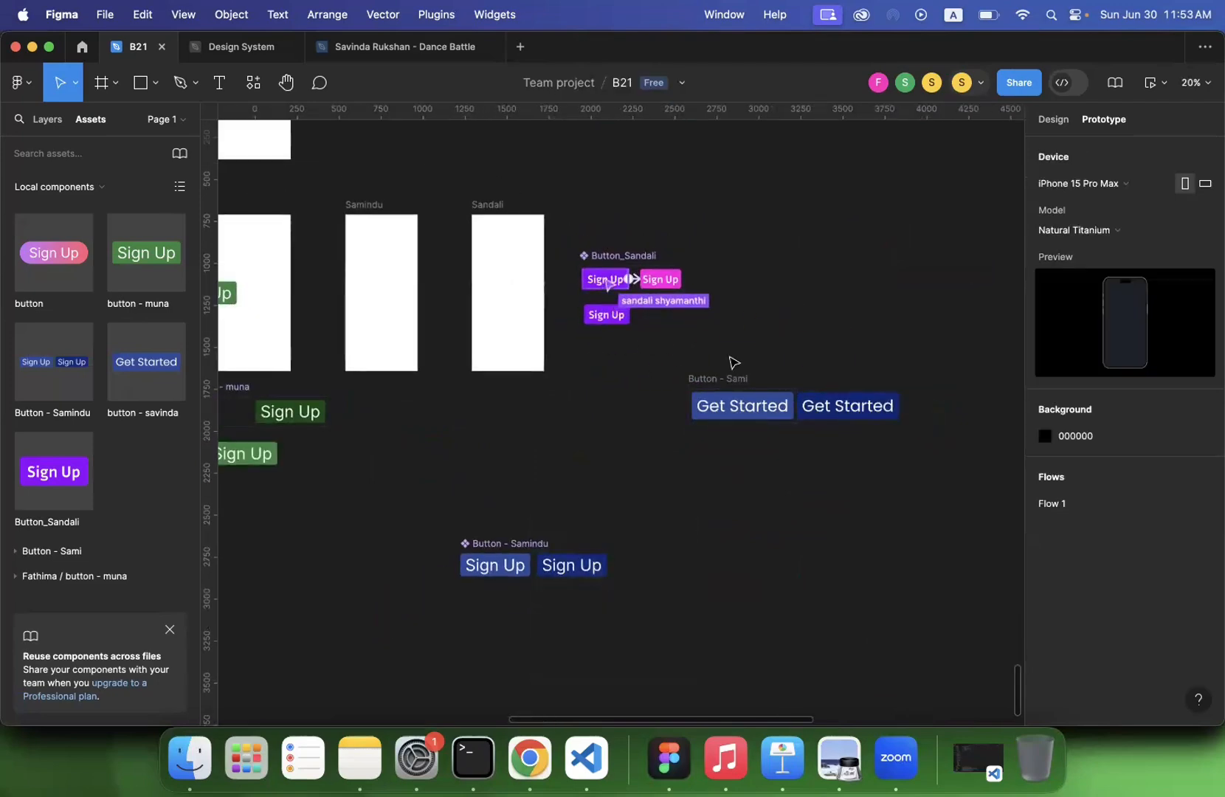
click(727, 379)
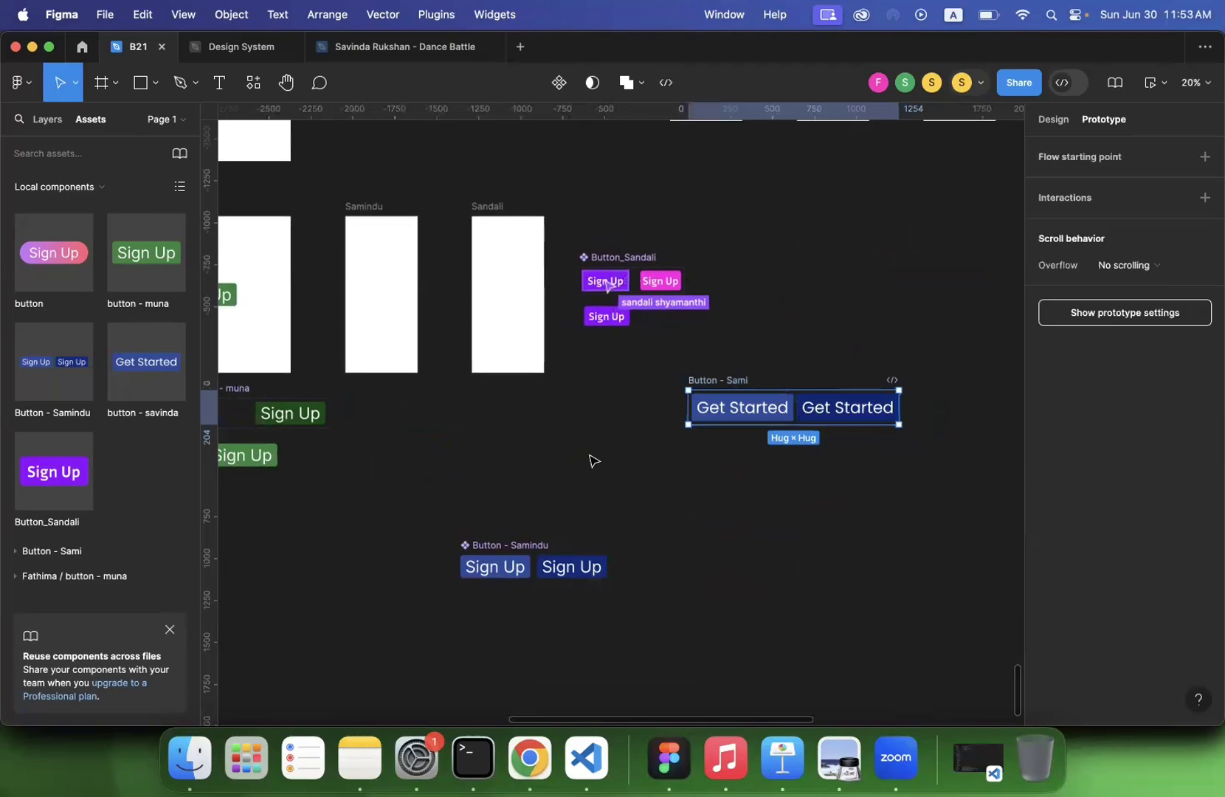
scroll(591, 461, left, 3)
scroll(591, 461, up, 2)
key(BackSpace)
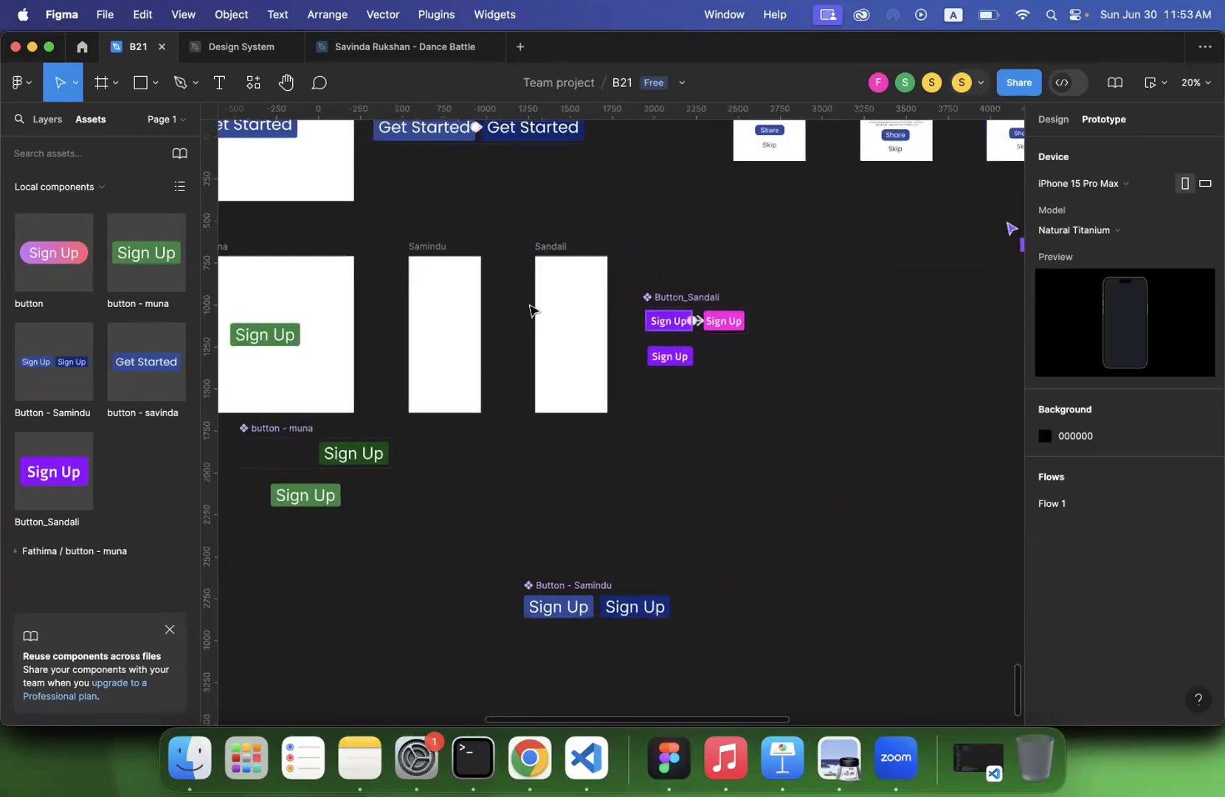
- Duplicate the Get Started component set and place the copy directly above the blue Sign Up set, aligned with its left edge
scroll(529, 310, up, 3)
scroll(529, 310, left, 1)
click(439, 214)
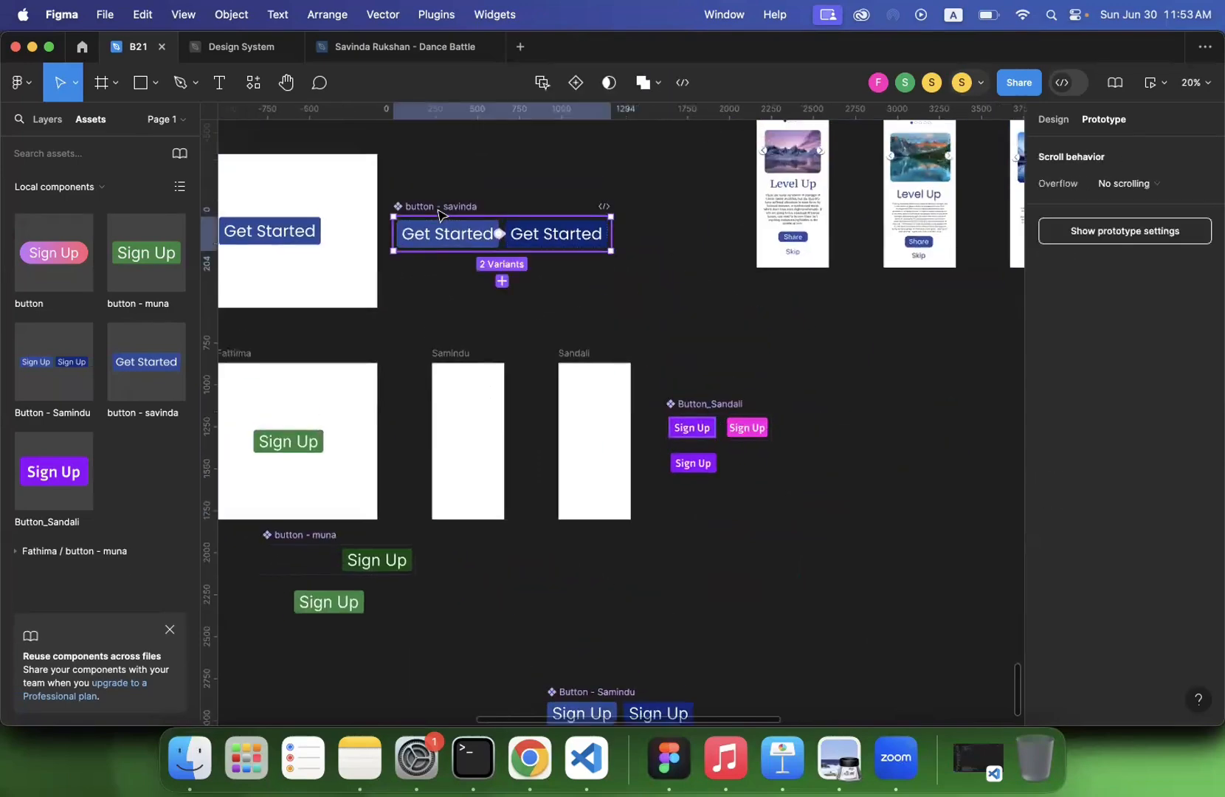
key(super+d)
drag(768, 234, 274, 609)
scroll(307, 581, left, 3)
scroll(307, 581, down, 2)
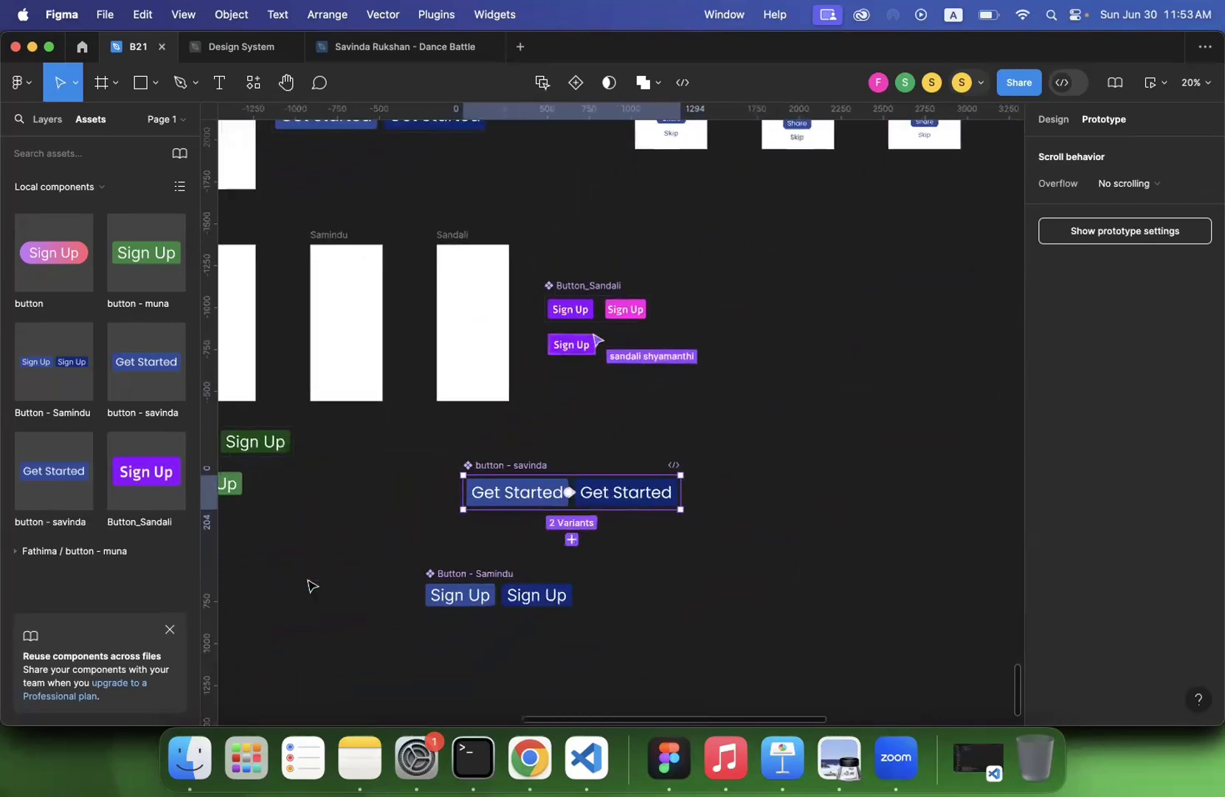
drag(478, 472, 434, 472)
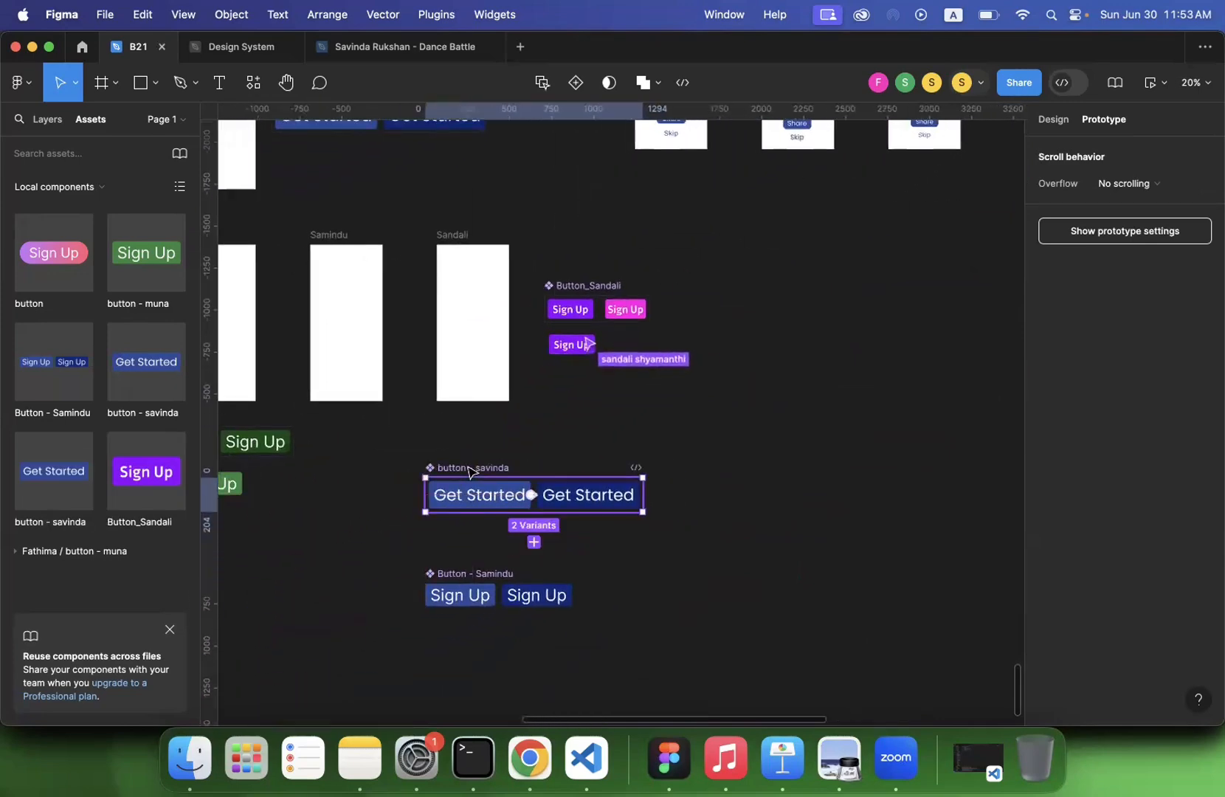
- Rename the duplicated Get Started set as "button - " followed by the participant's first name
double_click(485, 468)
text(button - sami)
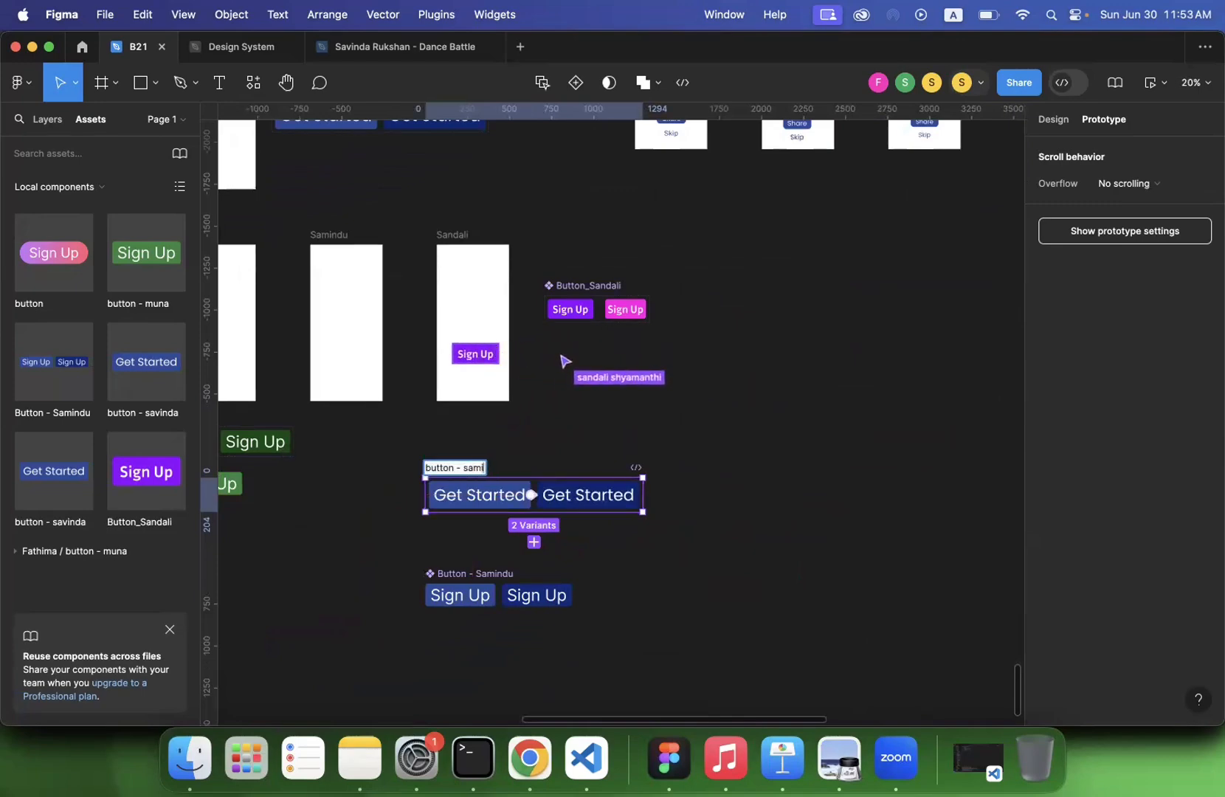
text(ndu)
key(Return)
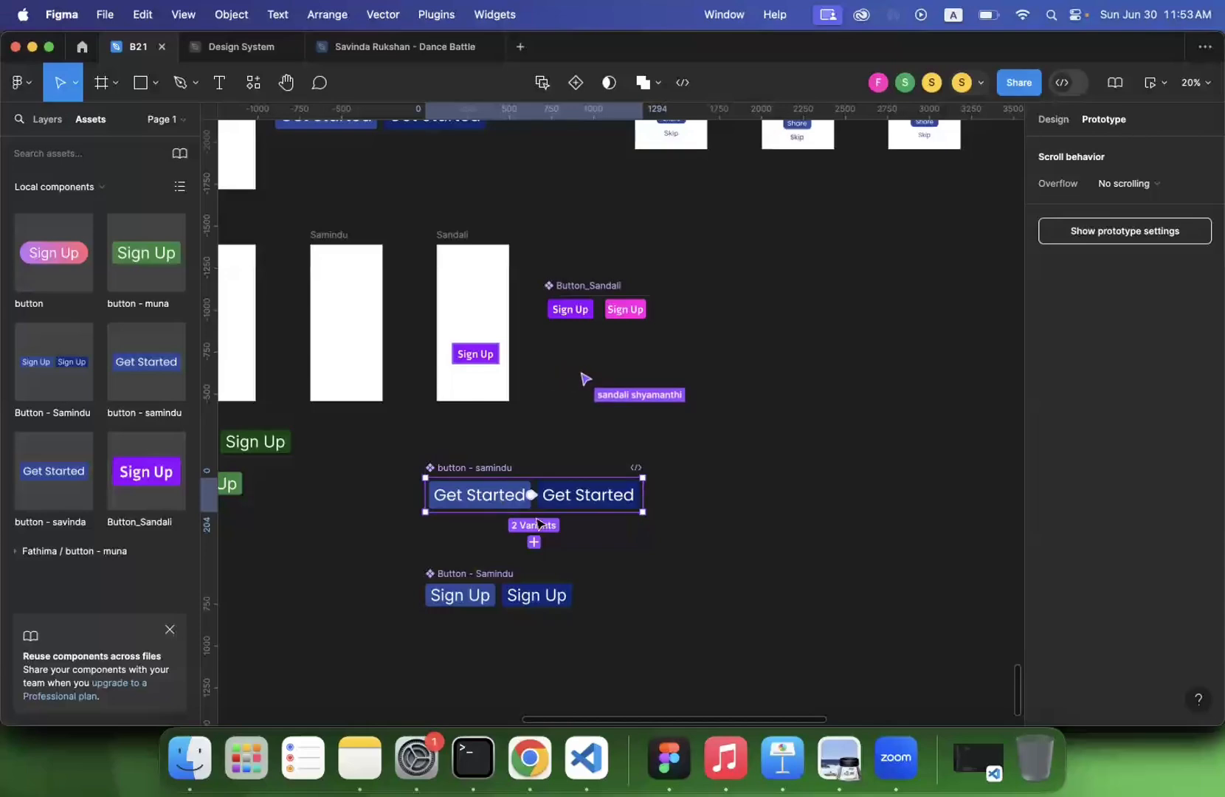
- Remove the While hovering interaction from the default variant of the duplicated Get Started set
scroll(548, 517, up, 5)
click(517, 458)
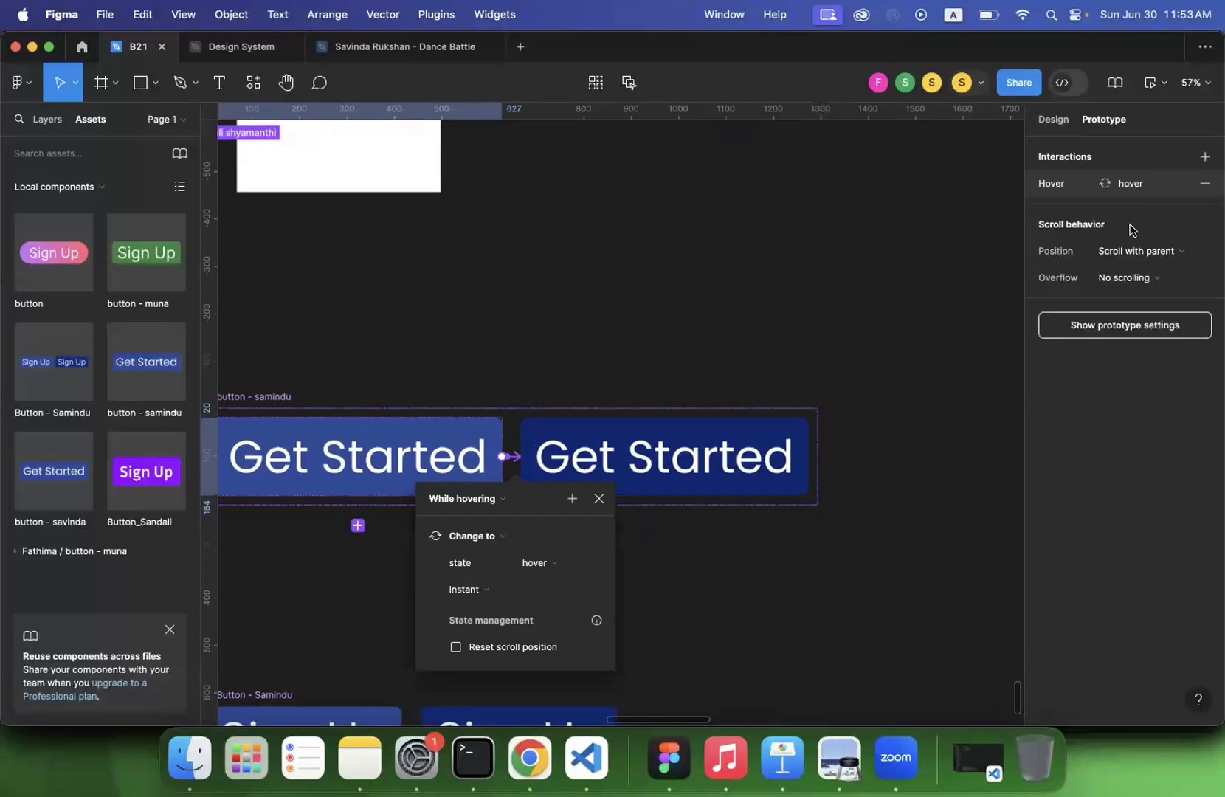
click(1205, 184)
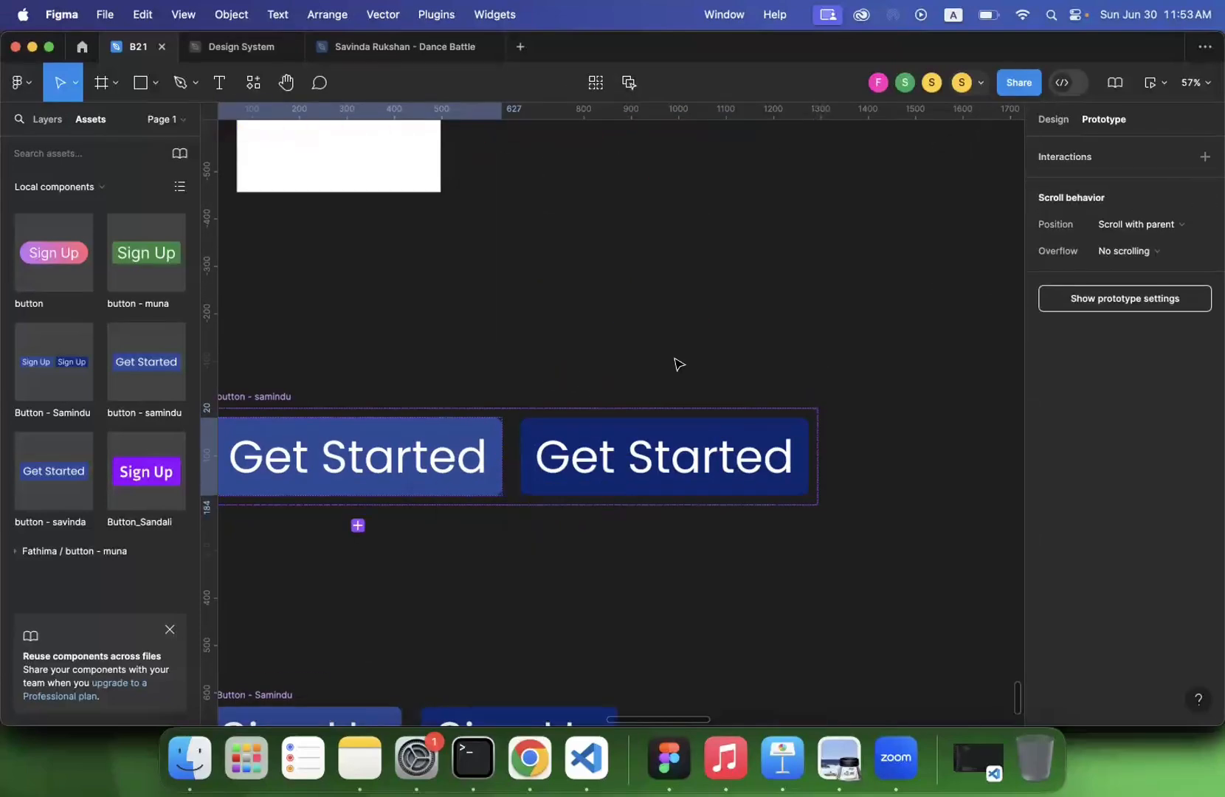
click(550, 356)
- Examine the design settings and state property of the duplicated Get Started set
scroll(547, 356, down, 3)
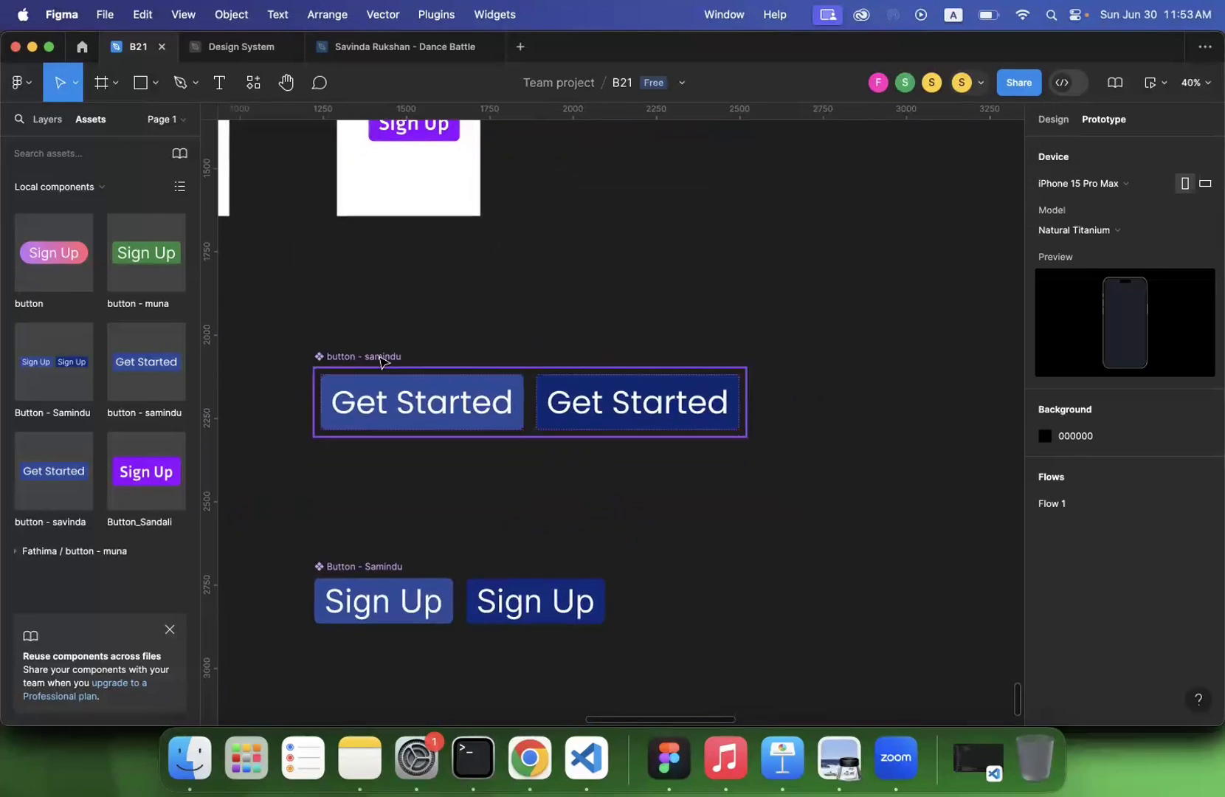
click(381, 358)
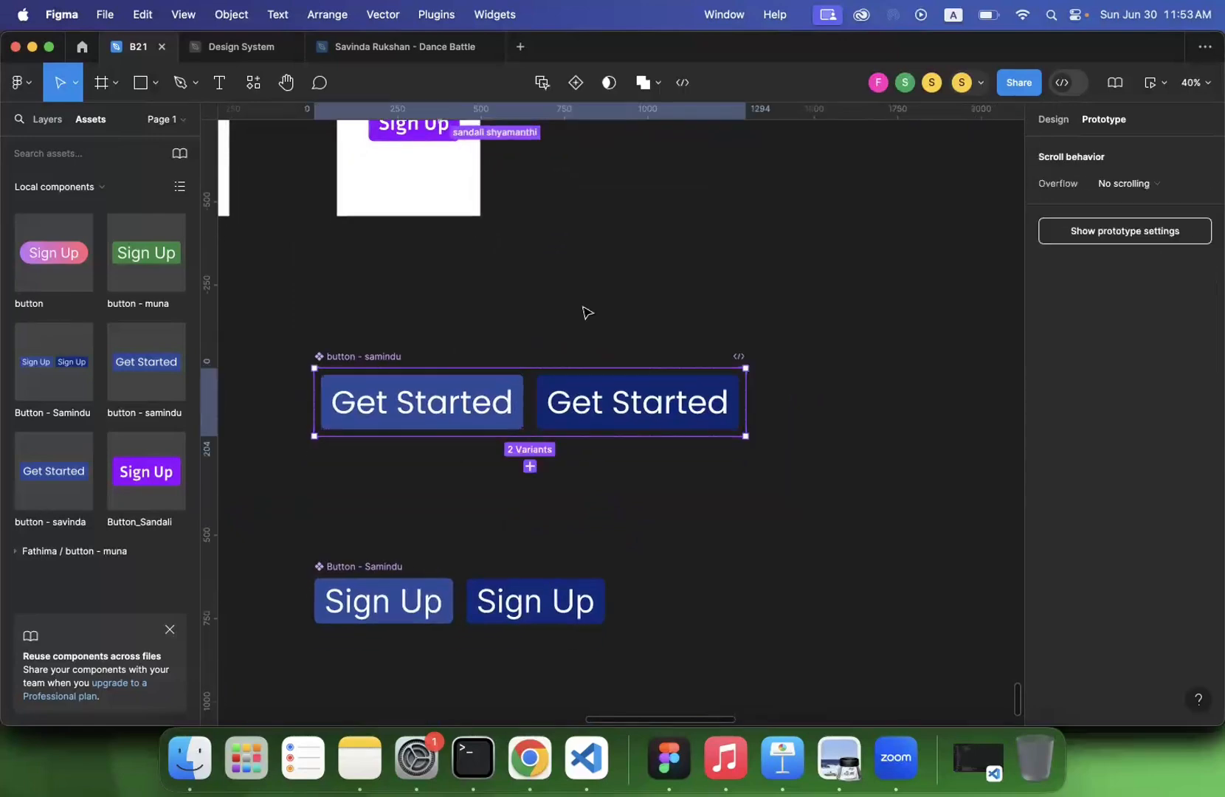
click(1055, 120)
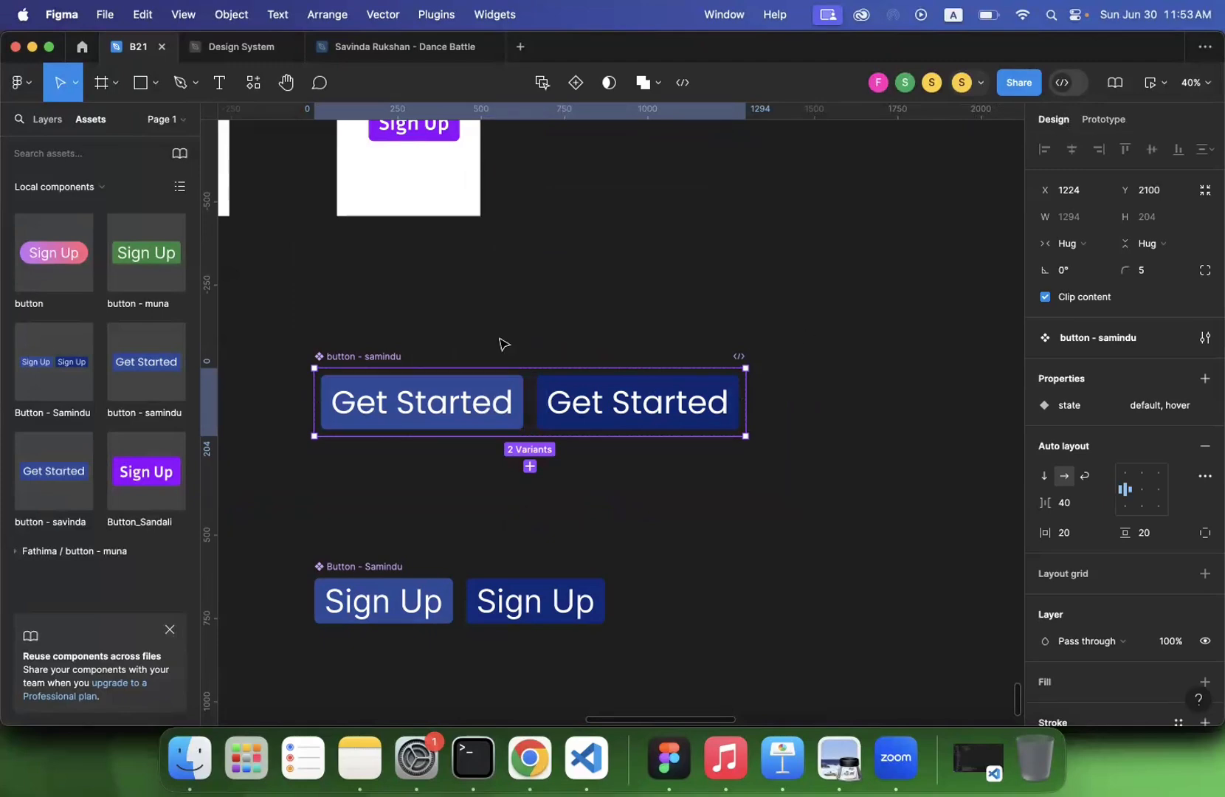
scroll(501, 344, down, 3)
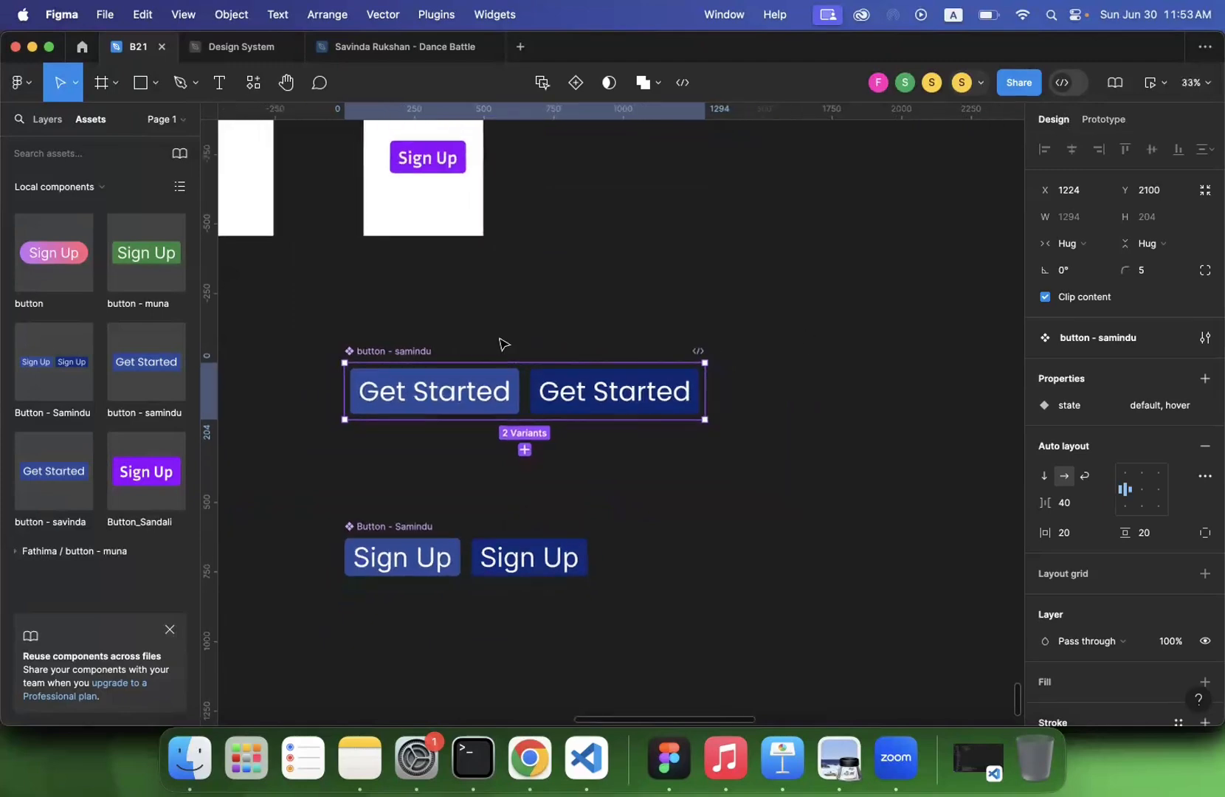
- Add a While hovering interaction to the default variant of the duplicated Get Started set, changing its state to hover
click(478, 401)
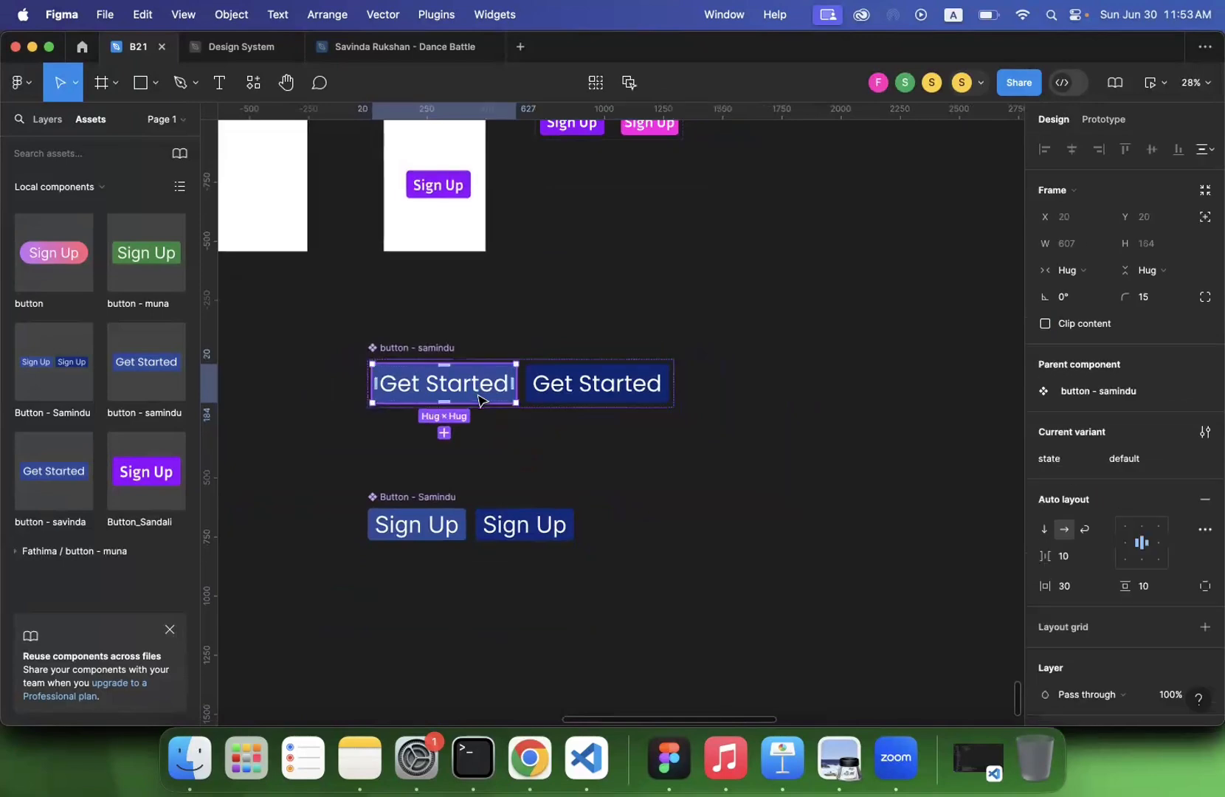
click(1095, 126)
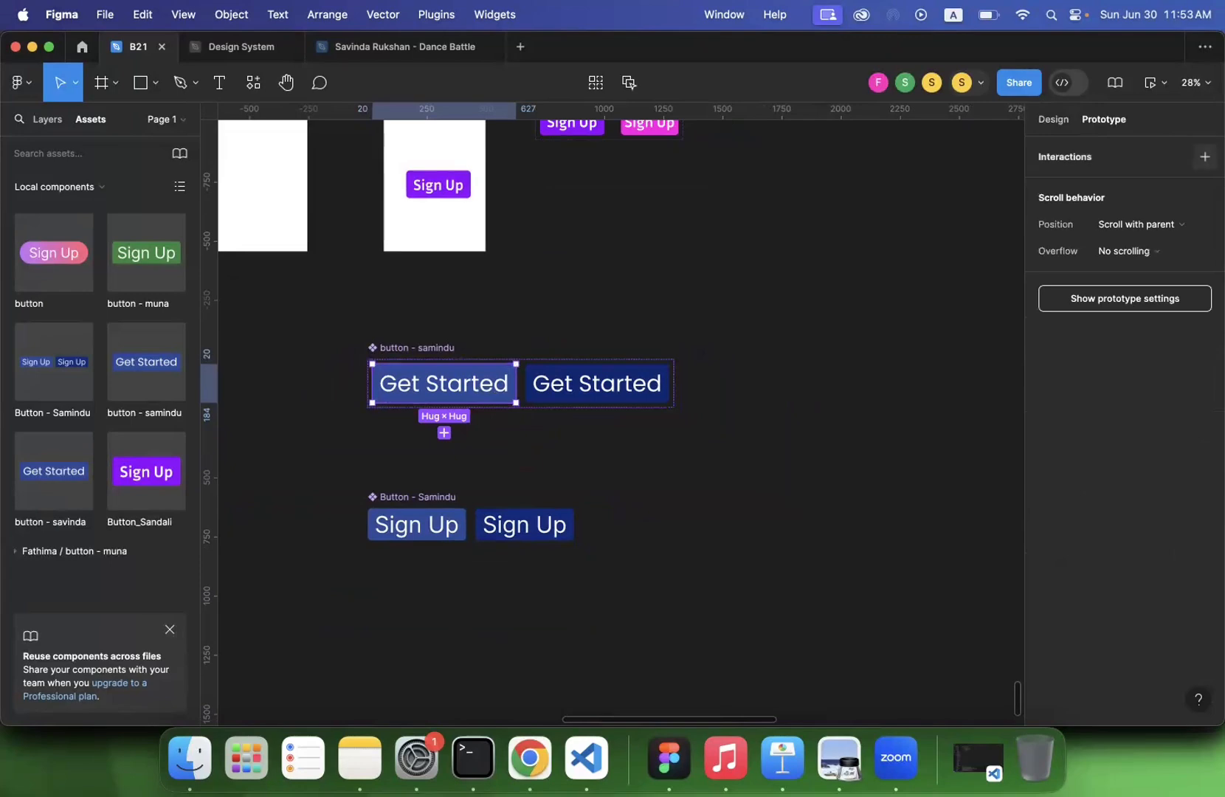
click(1204, 157)
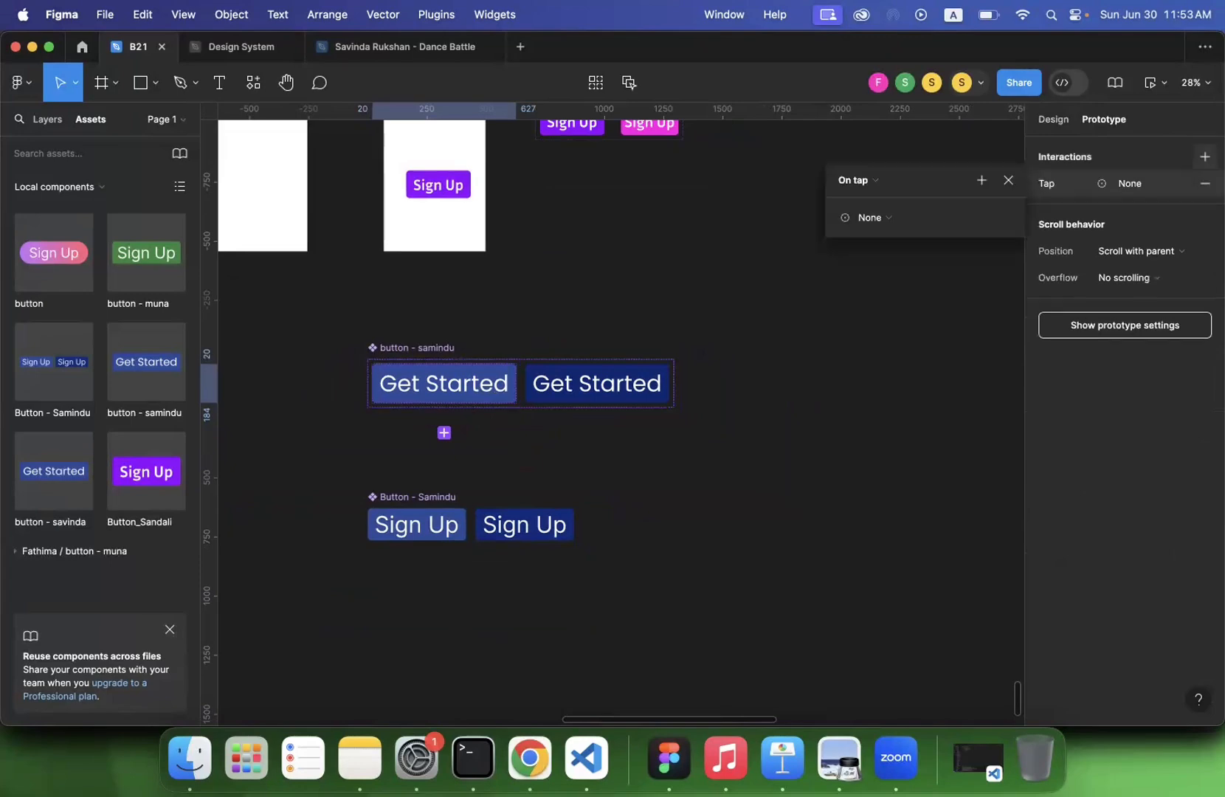
click(874, 187)
click(864, 220)
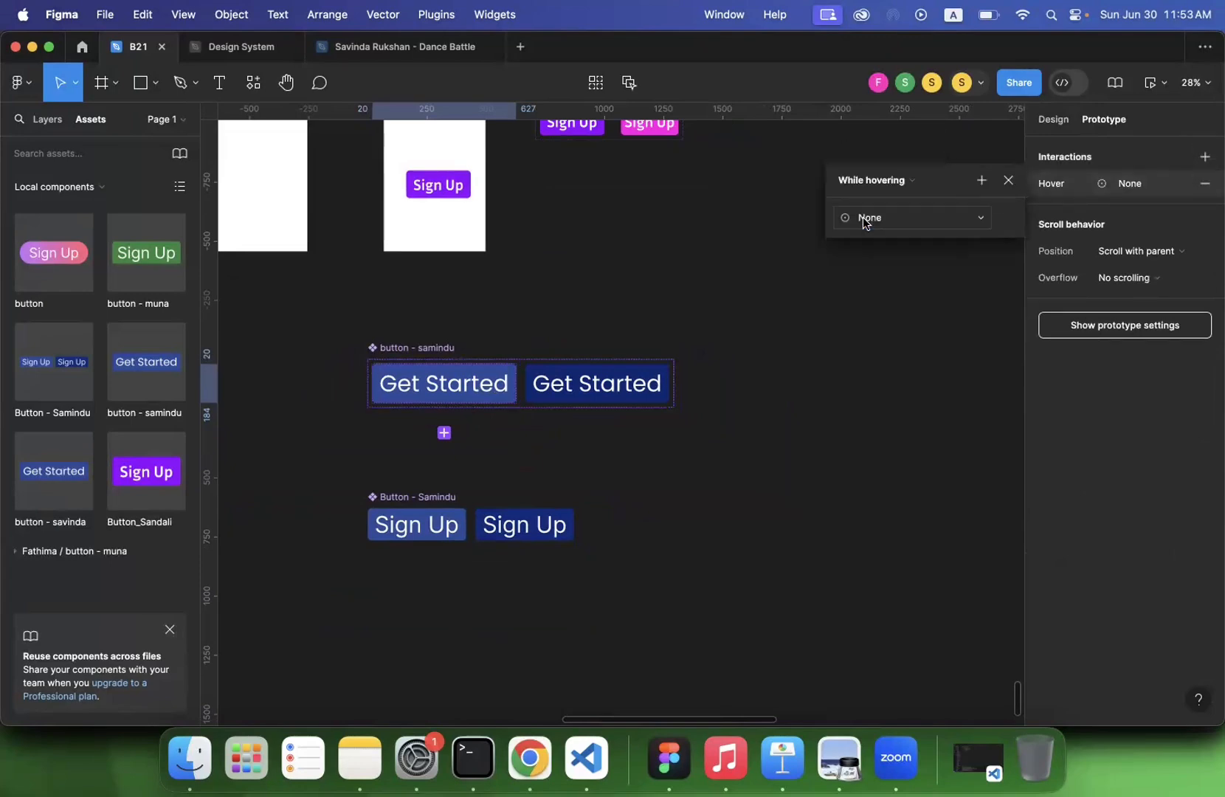
click(885, 219)
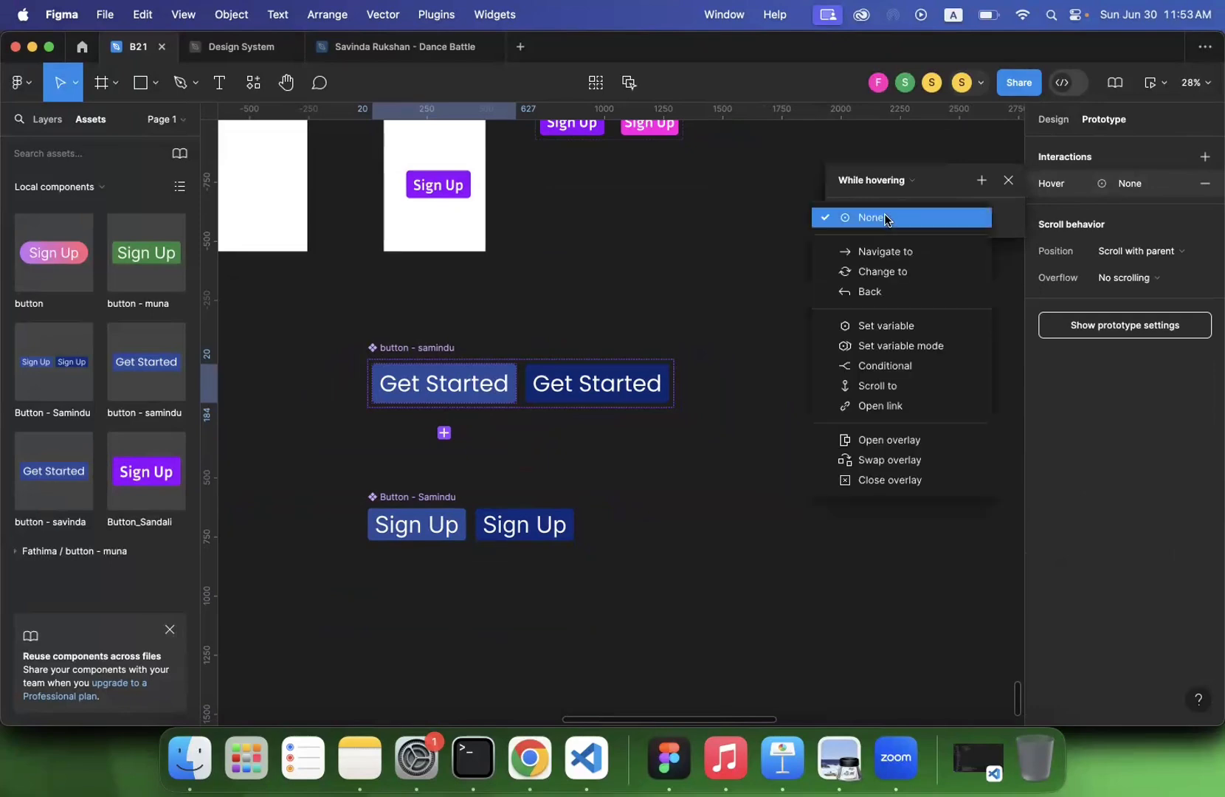
click(875, 271)
click(961, 245)
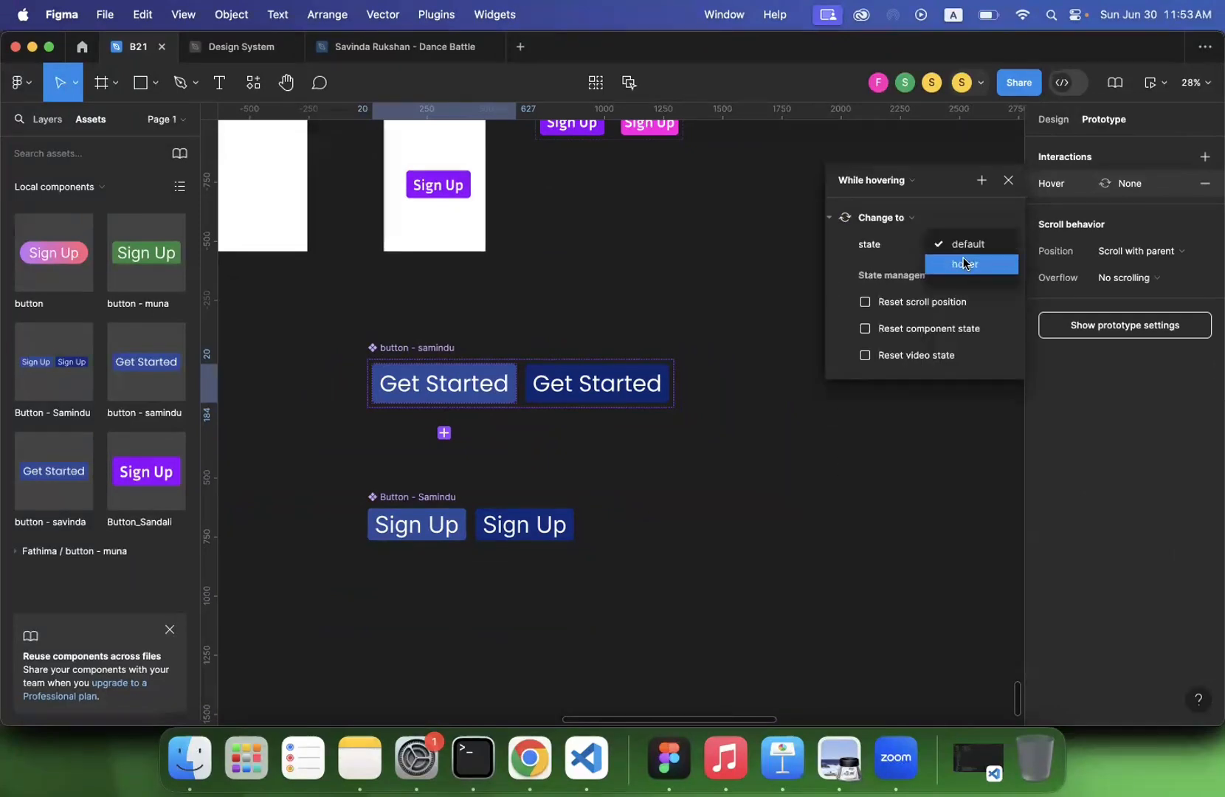
click(944, 263)
click(654, 304)
- Examine the participants' frames and the green Sign Up component set with its detached default button
scroll(654, 304, down, 3)
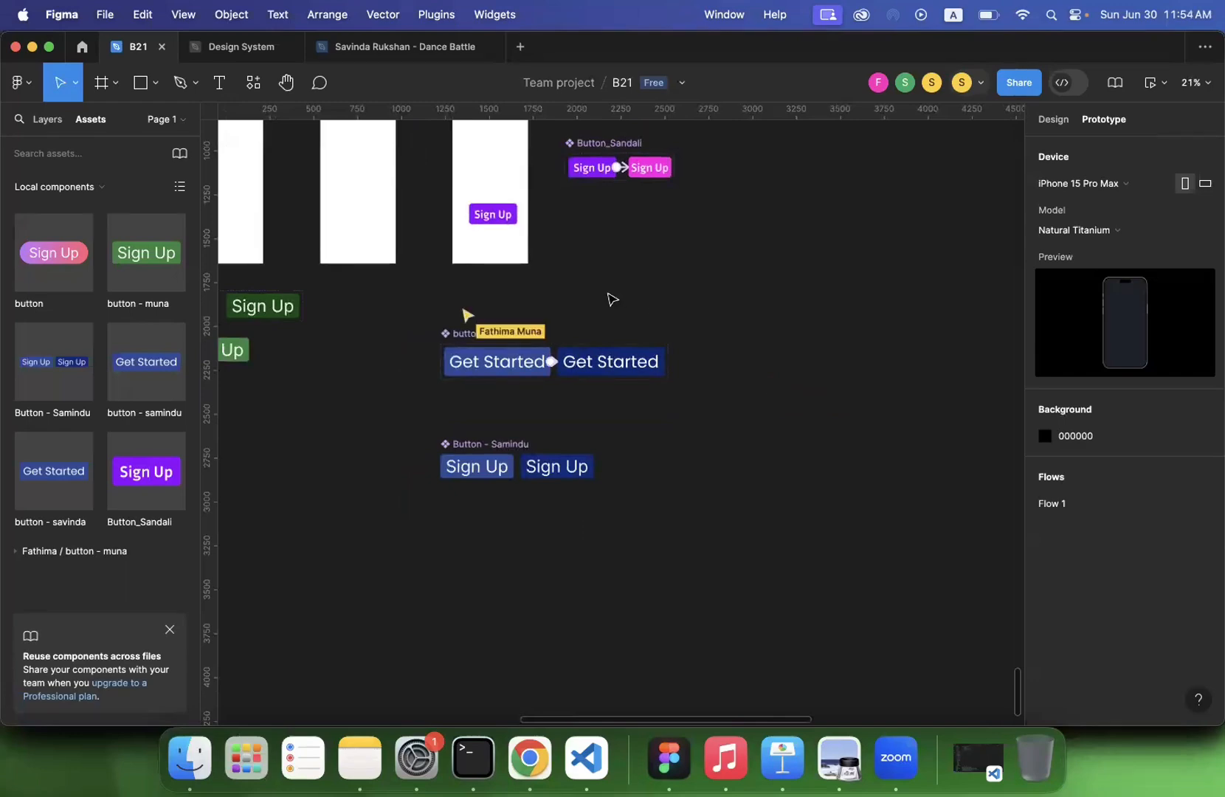
scroll(610, 299, left, 8)
scroll(609, 299, up, 4)
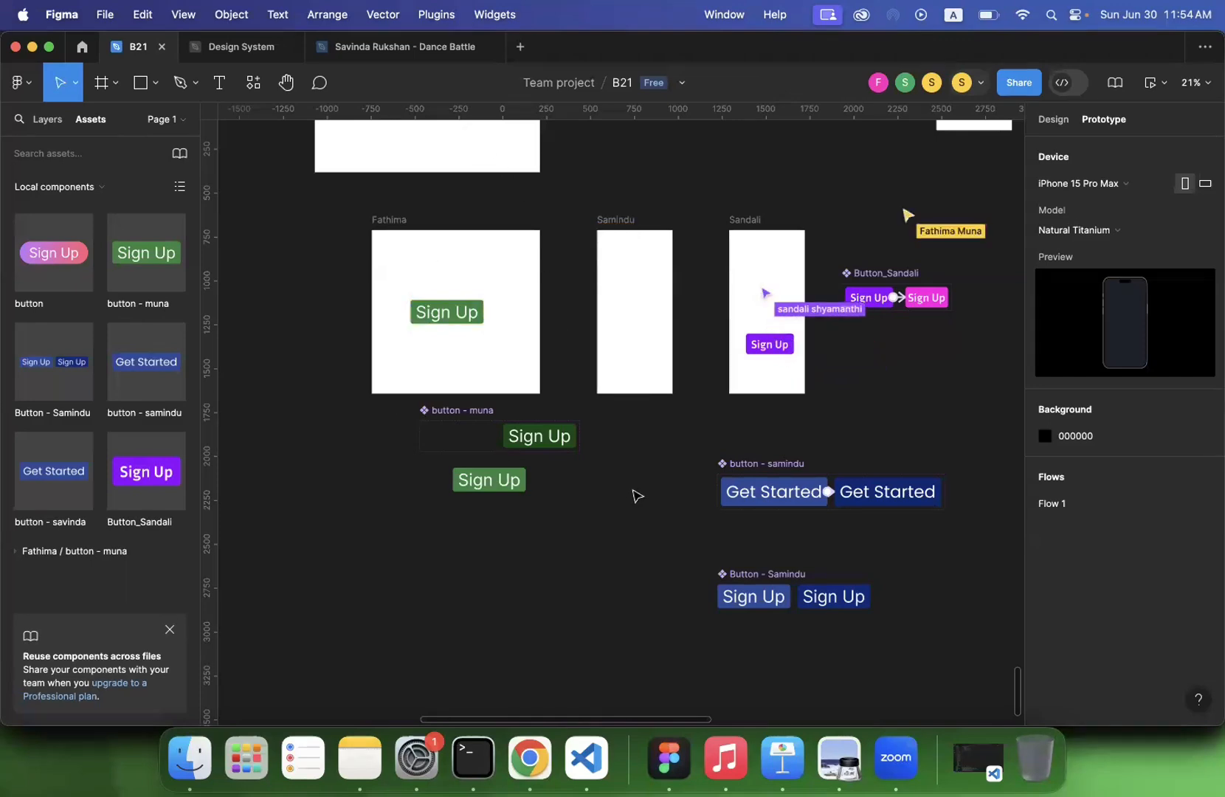
scroll(681, 496, up, 3)
scroll(680, 496, down, 3)
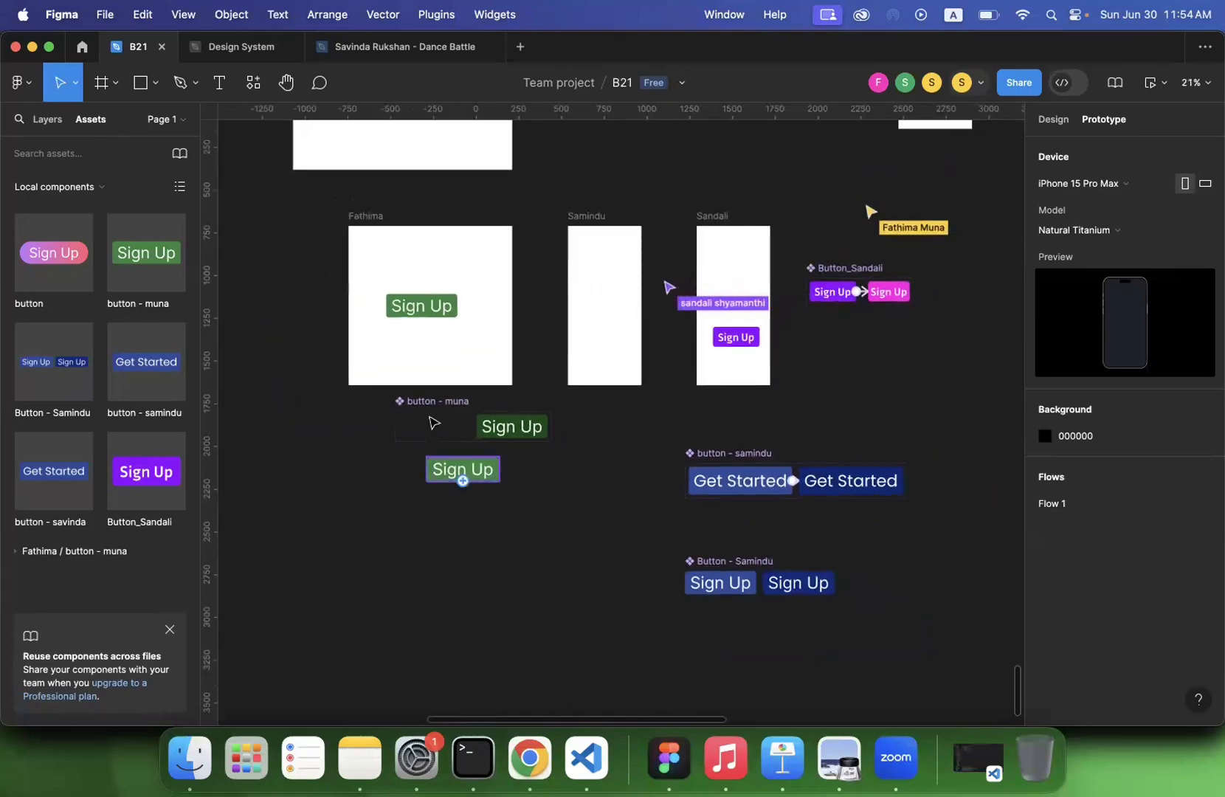
click(424, 403)
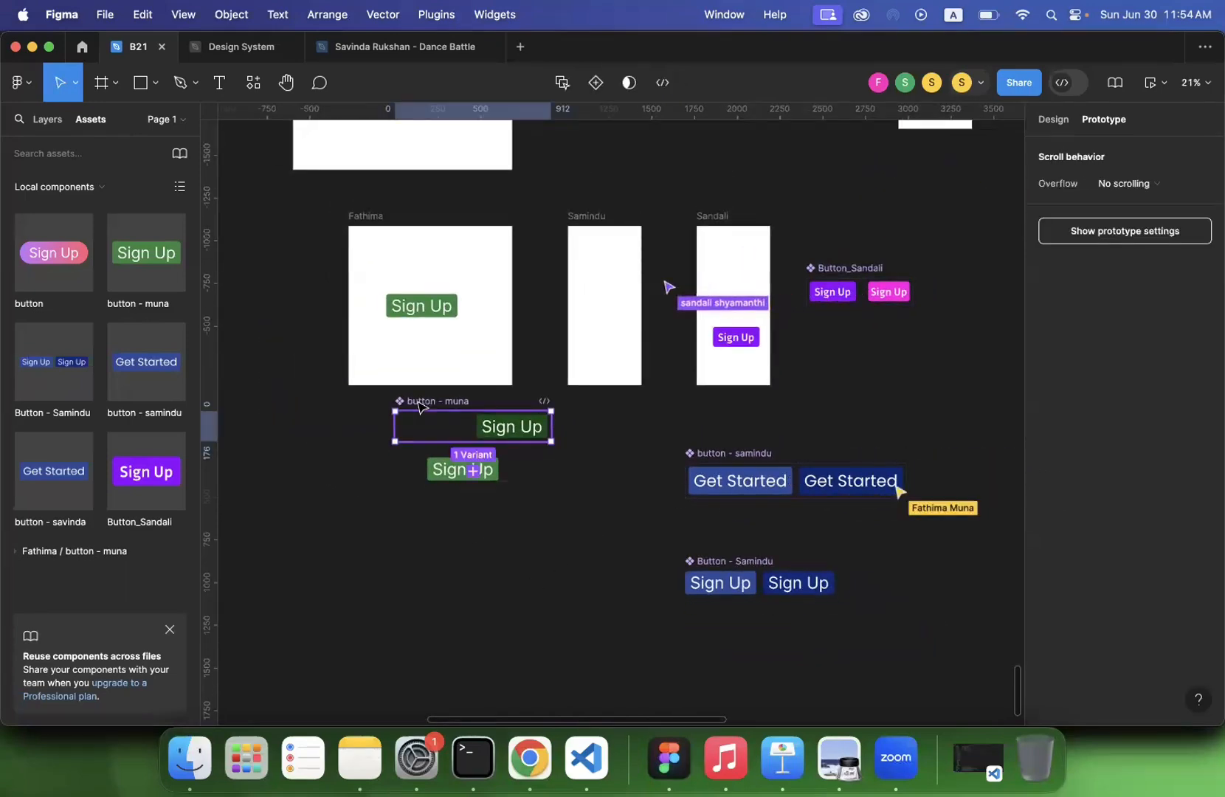
click(351, 471)
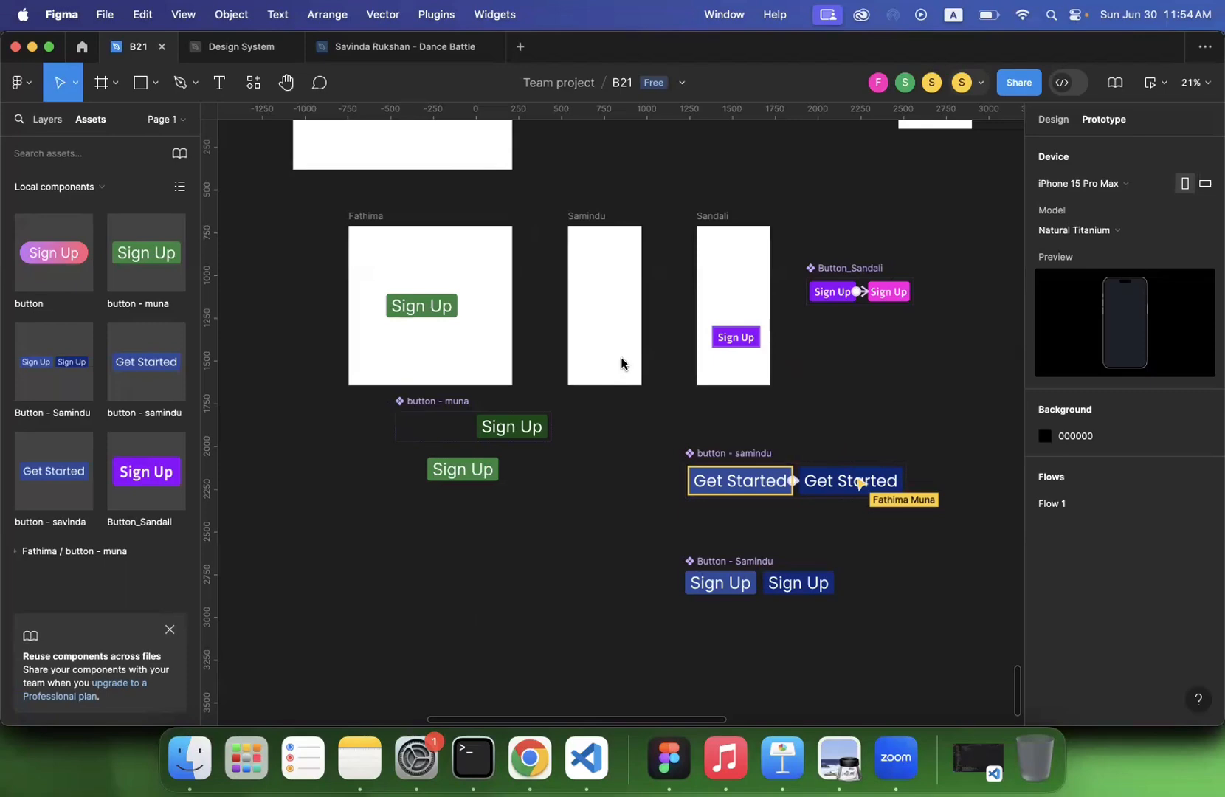
- Delete Frame 4, the white frame containing the Get Started instance beside the original Get Started set
scroll(426, 225, up, 2)
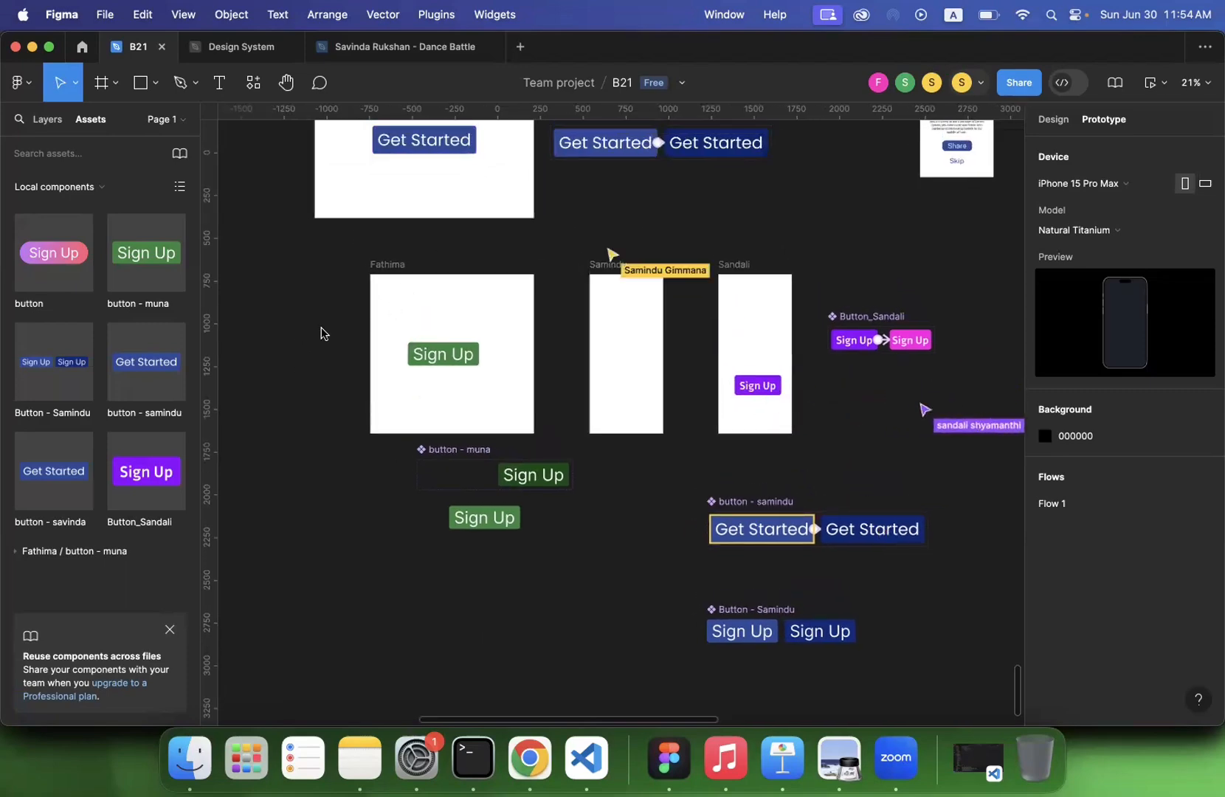
scroll(327, 336, up, 3)
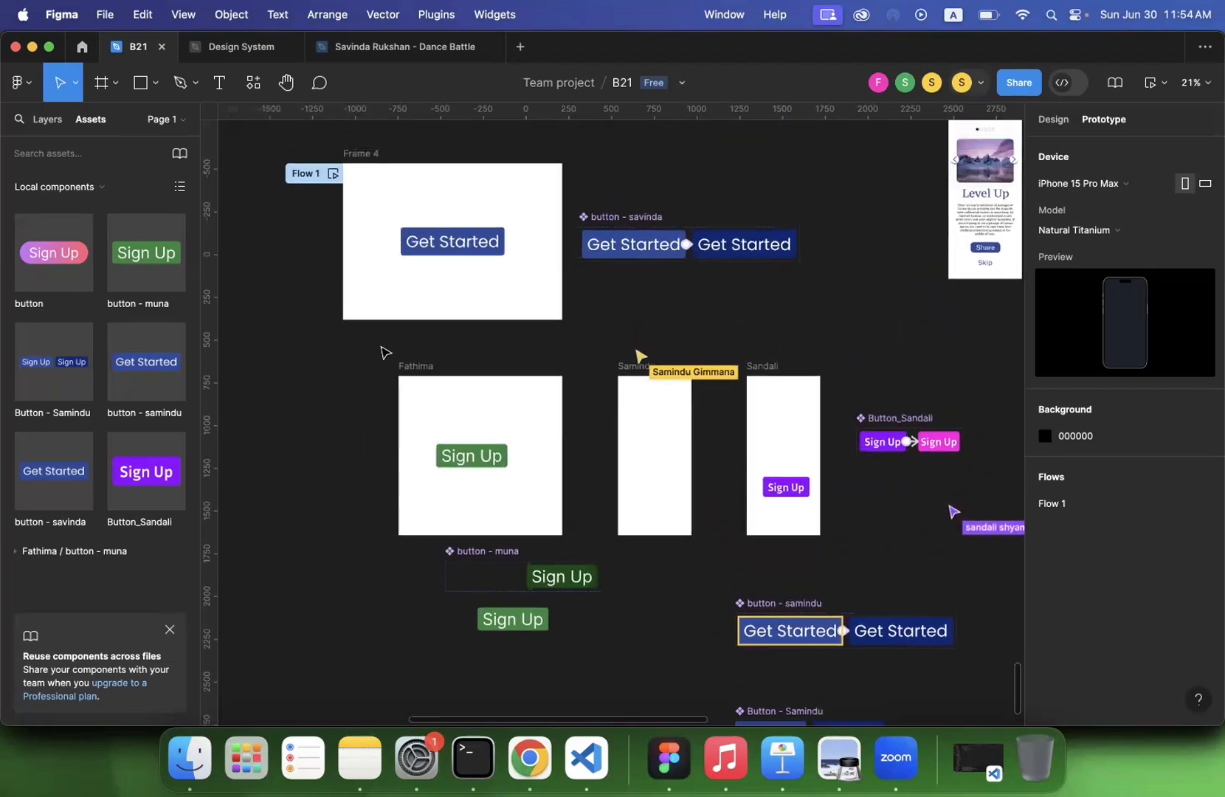
scroll(385, 352, up, 3)
click(351, 269)
key(Delete)
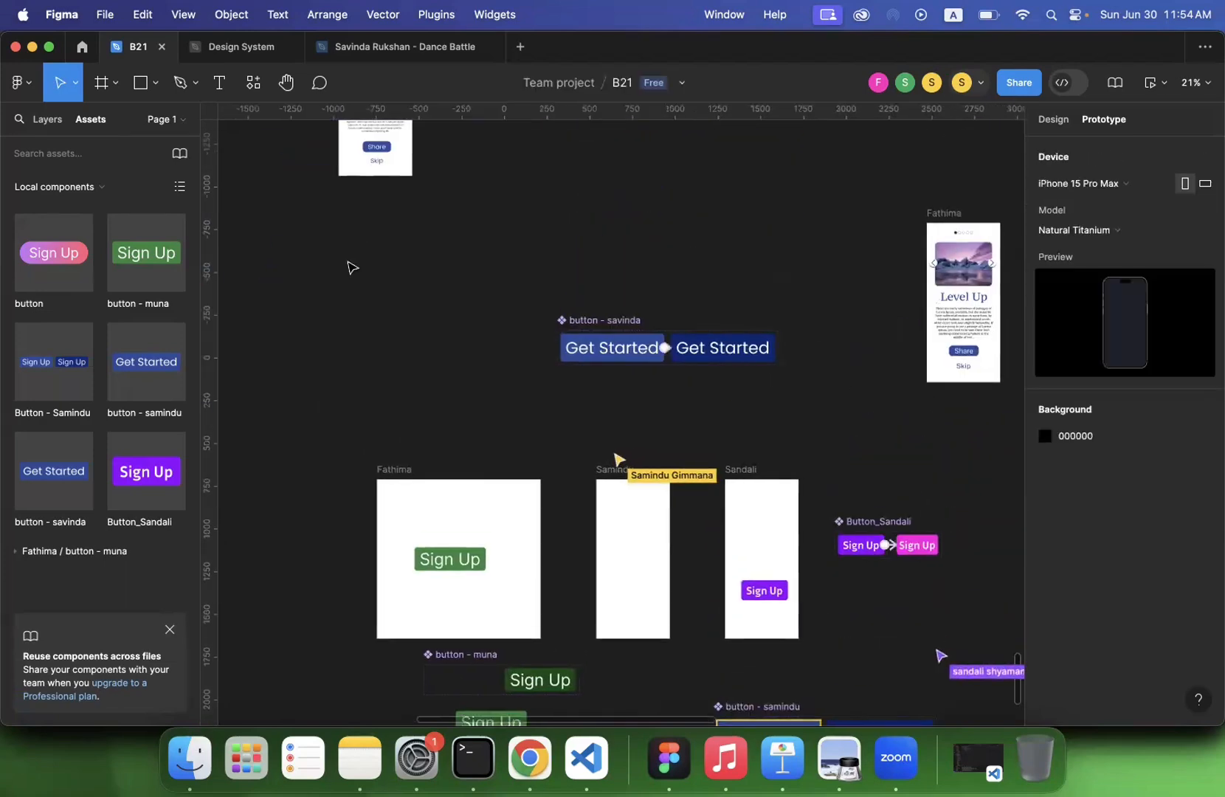
- Draw a frame of about 886 × 887 beside the original Get Started set and place a Get Started button instance inside it
click(103, 83)
drag(372, 257, 527, 409)
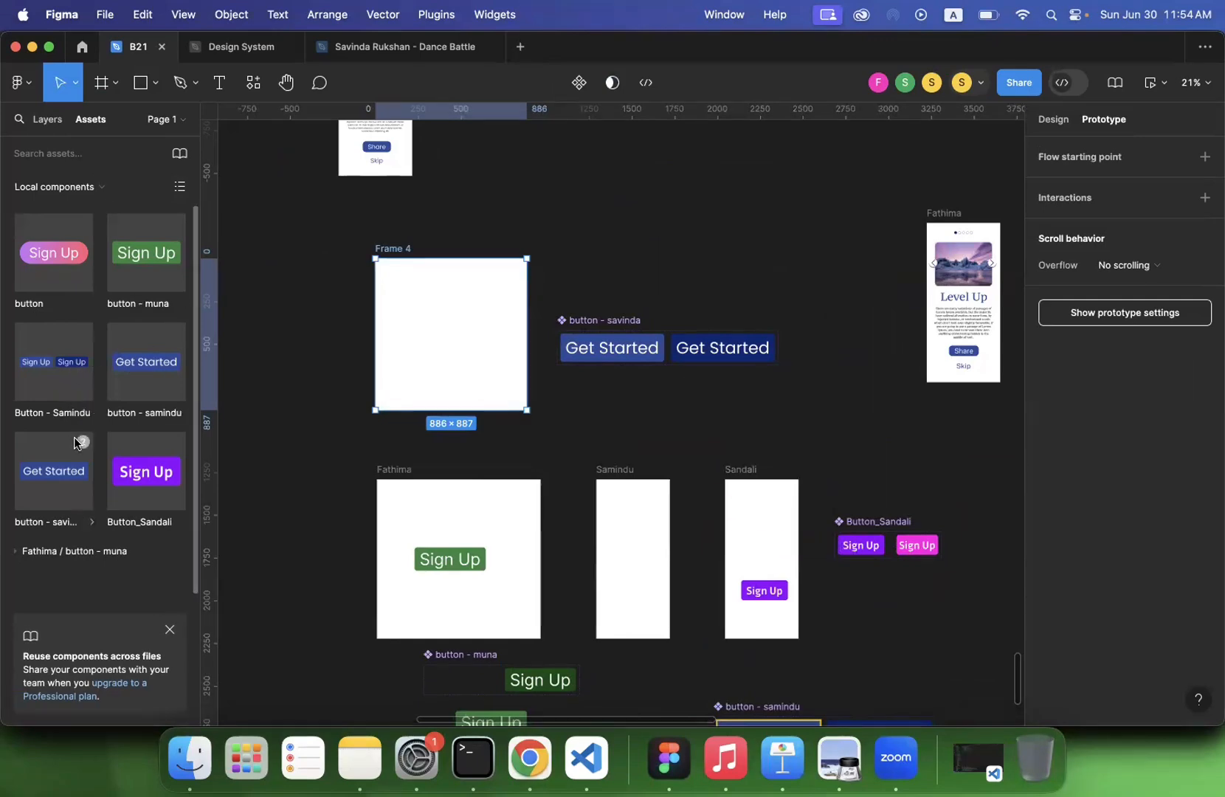
drag(48, 474, 448, 338)
- Add a flow starting point to the new frame and name the flow with the presenter's first name
click(404, 249)
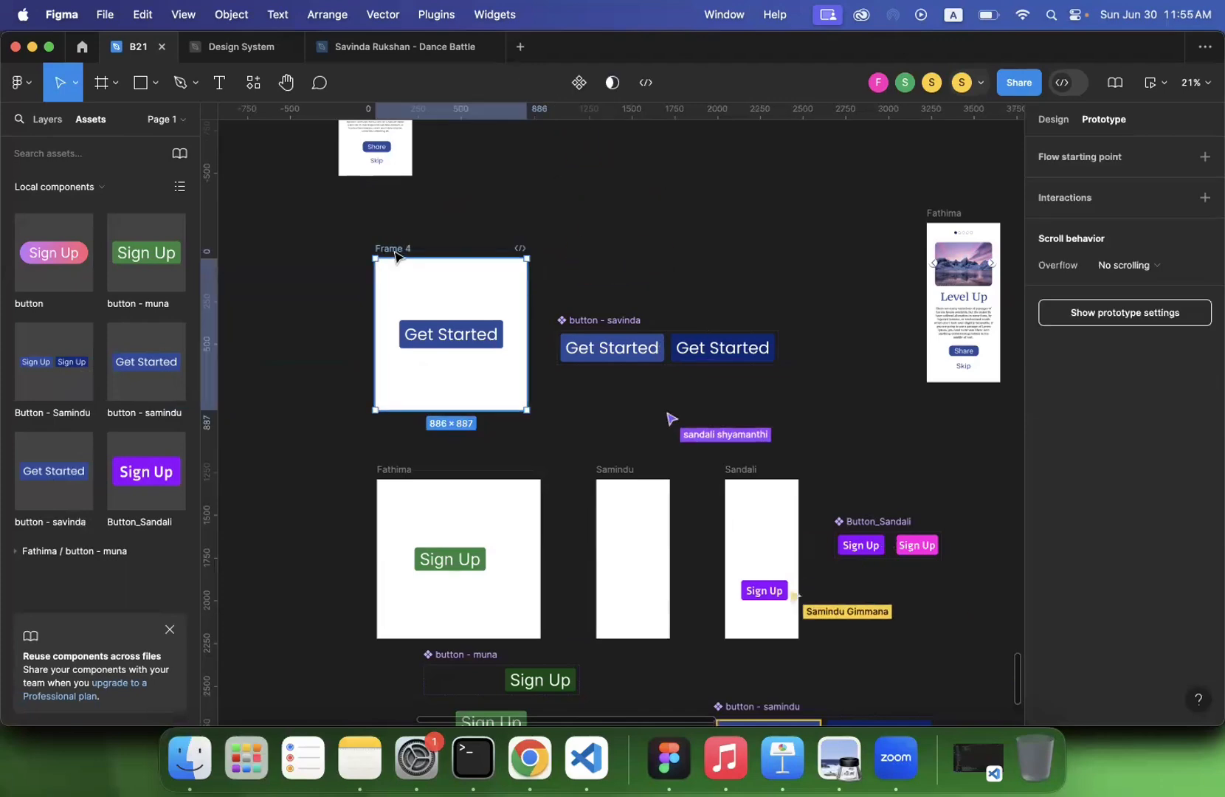
double_click(396, 250)
click(391, 279)
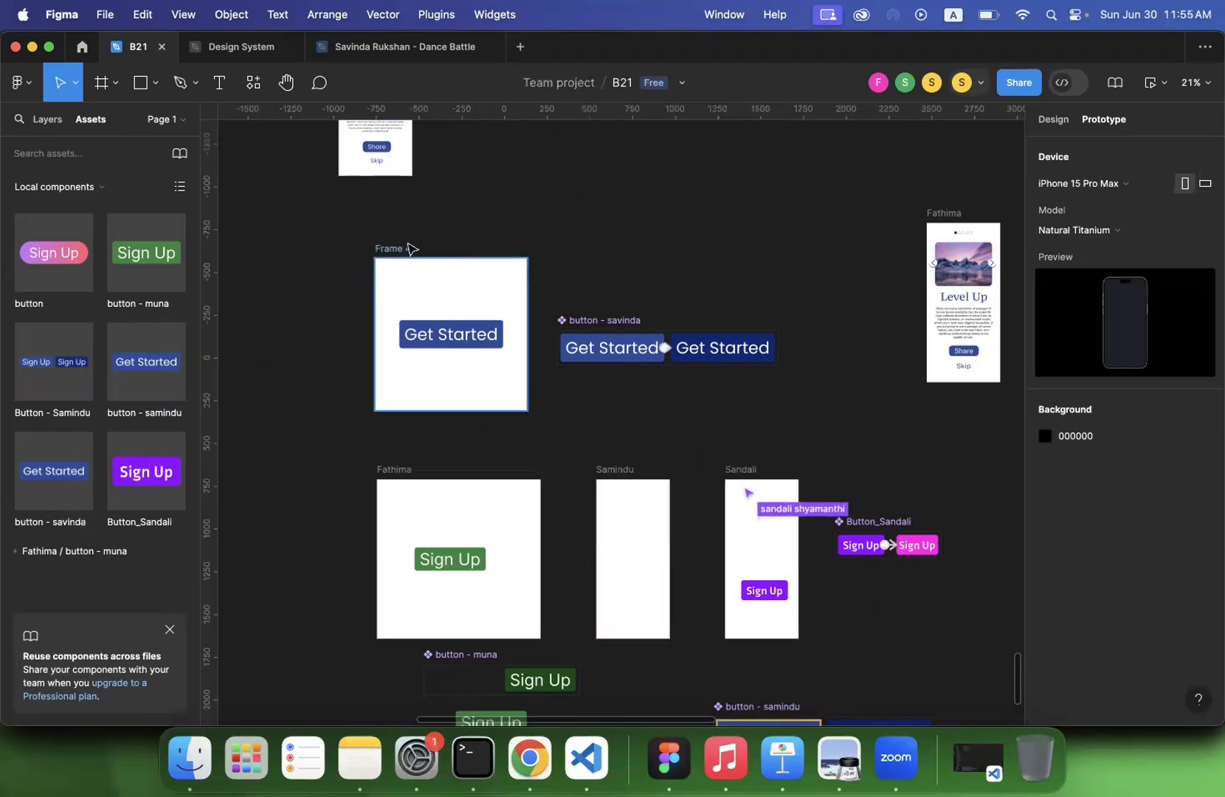
click(408, 249)
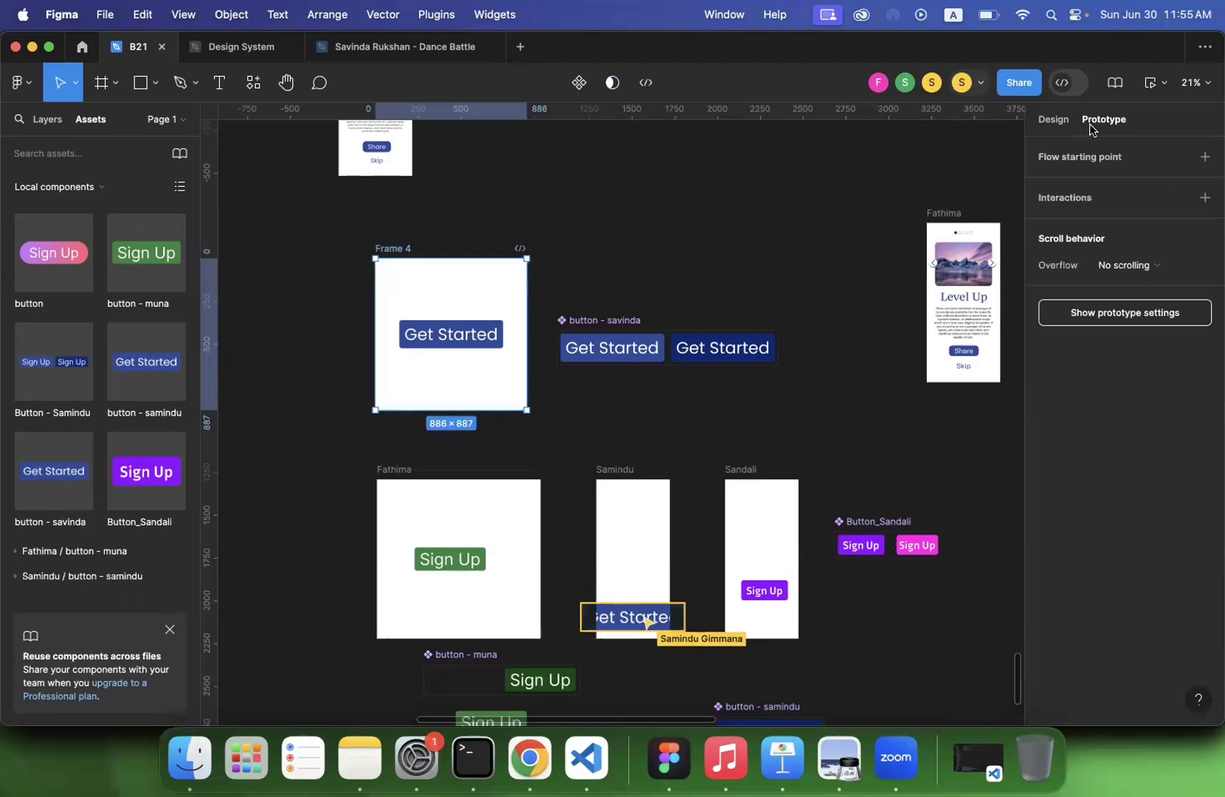
click(1203, 158)
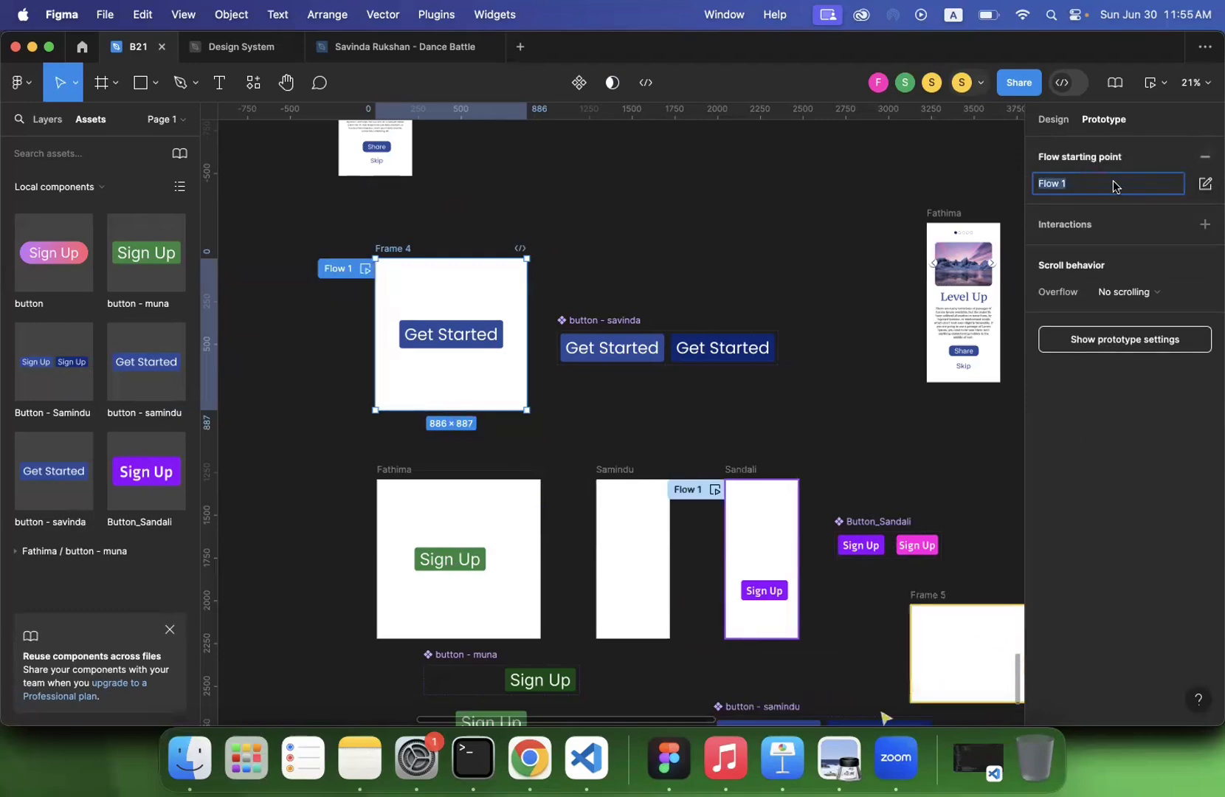
text(Savinda)
key(Return)
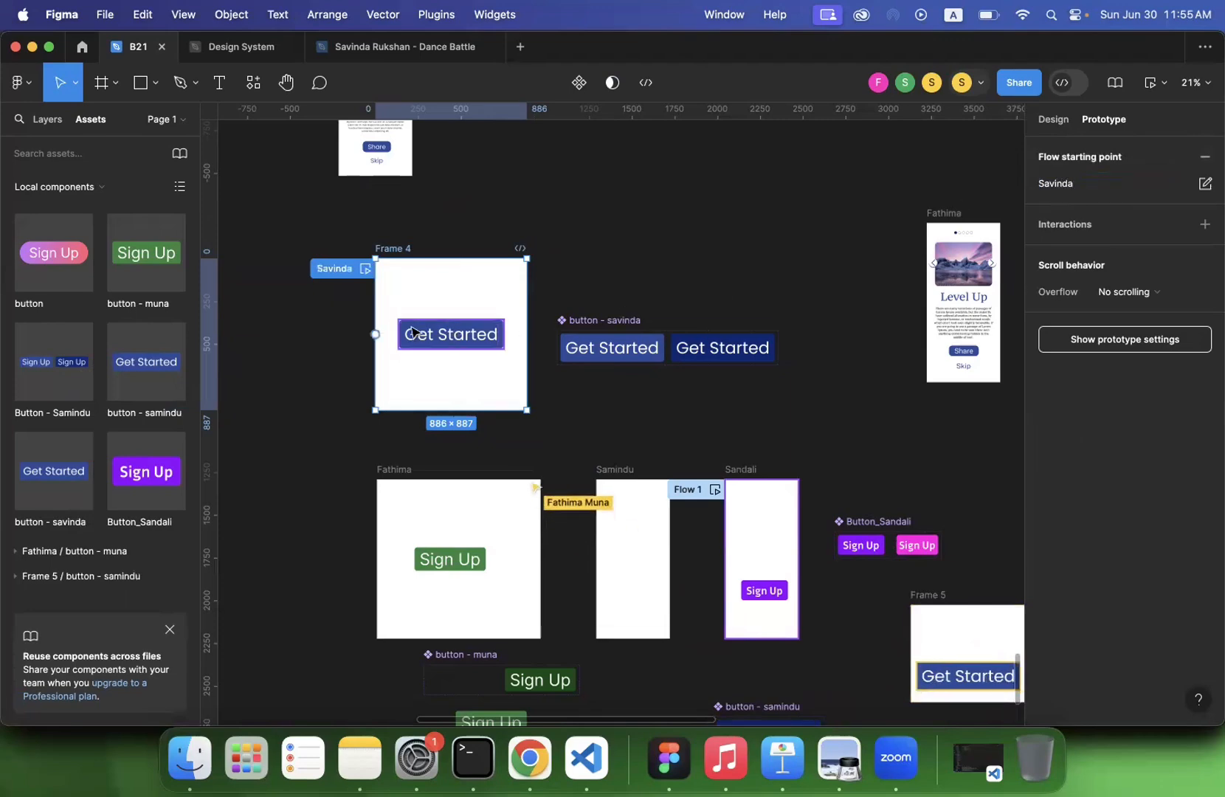
- Preview the flow starting at the new Get Started frame and close the preview
click(366, 270)
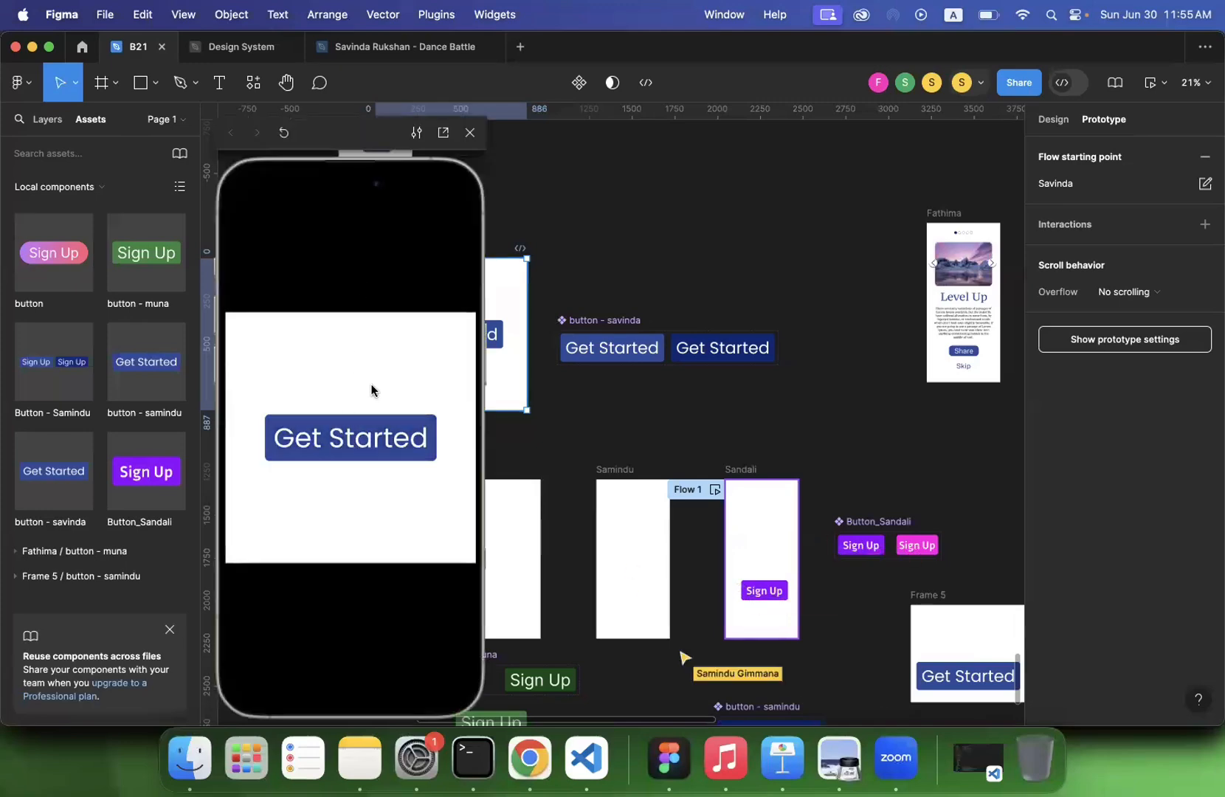
click(470, 133)
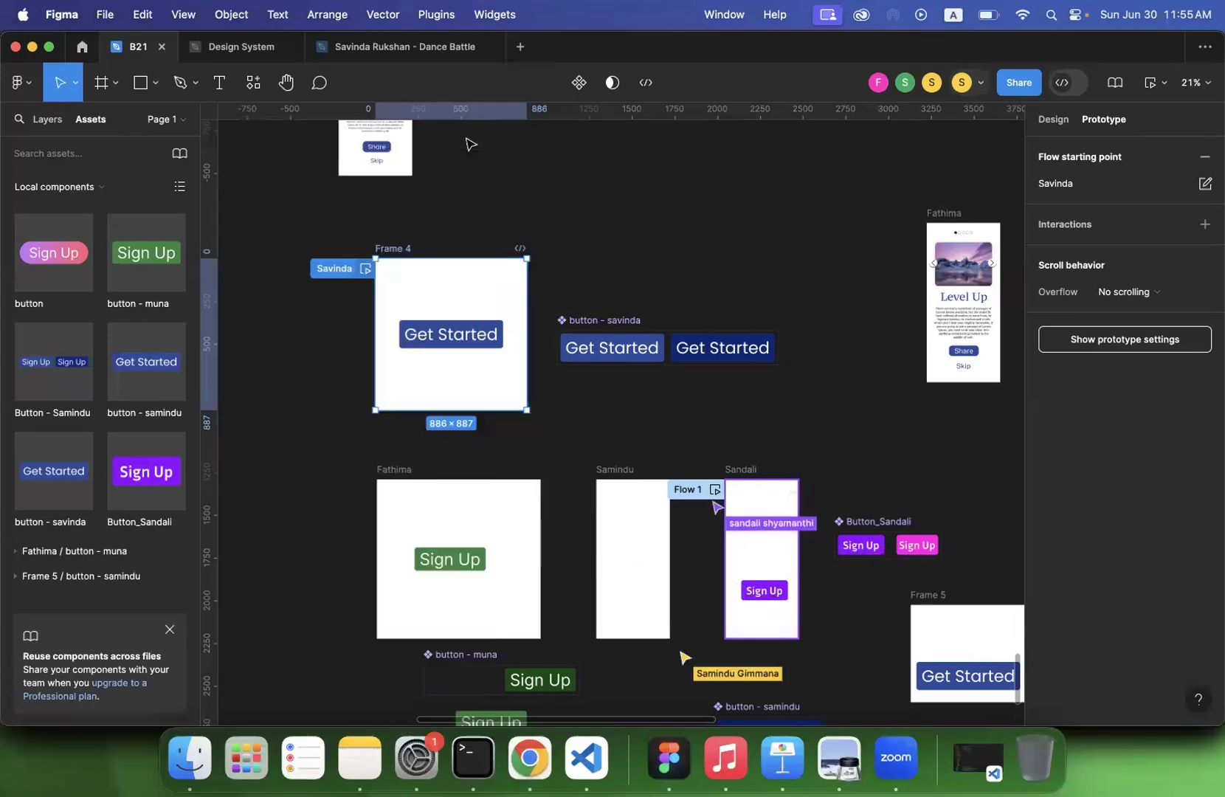
click(316, 477)
- Examine the design settings of the green Sign Up button inside the white participant frame
scroll(316, 478, down, 3)
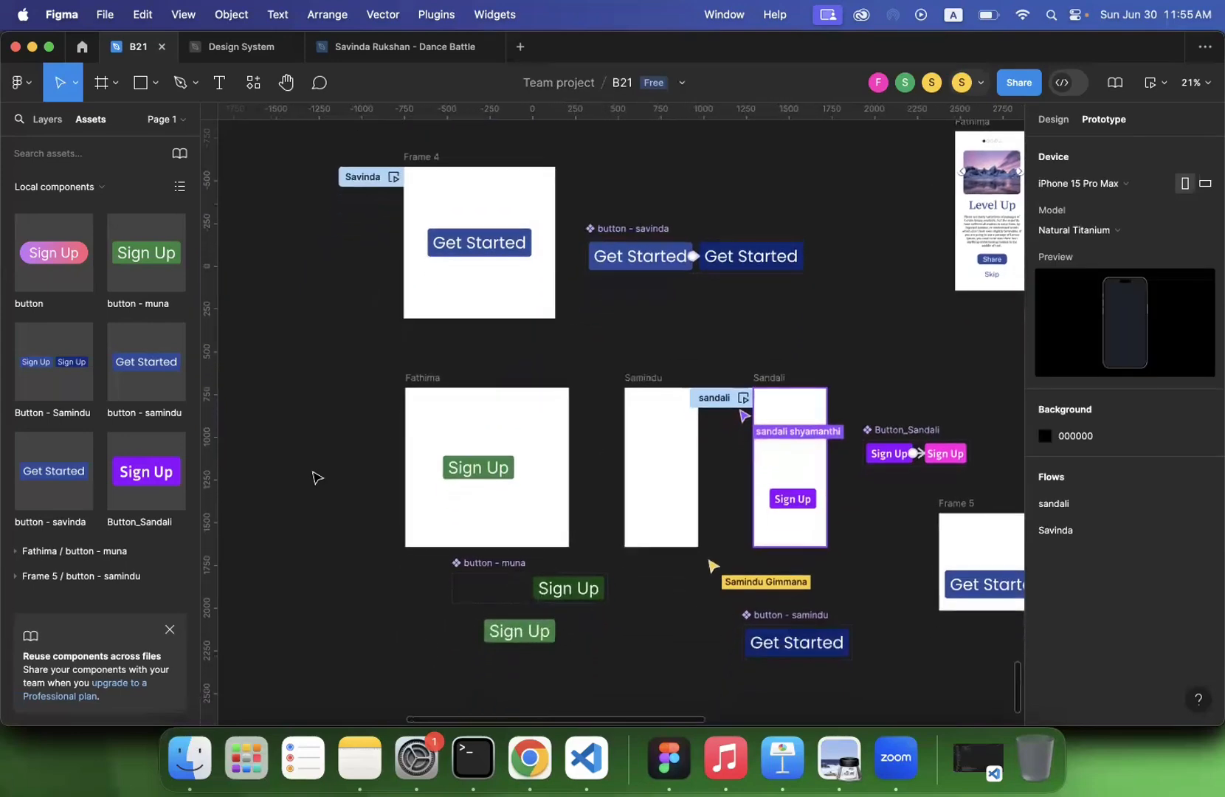
click(455, 475)
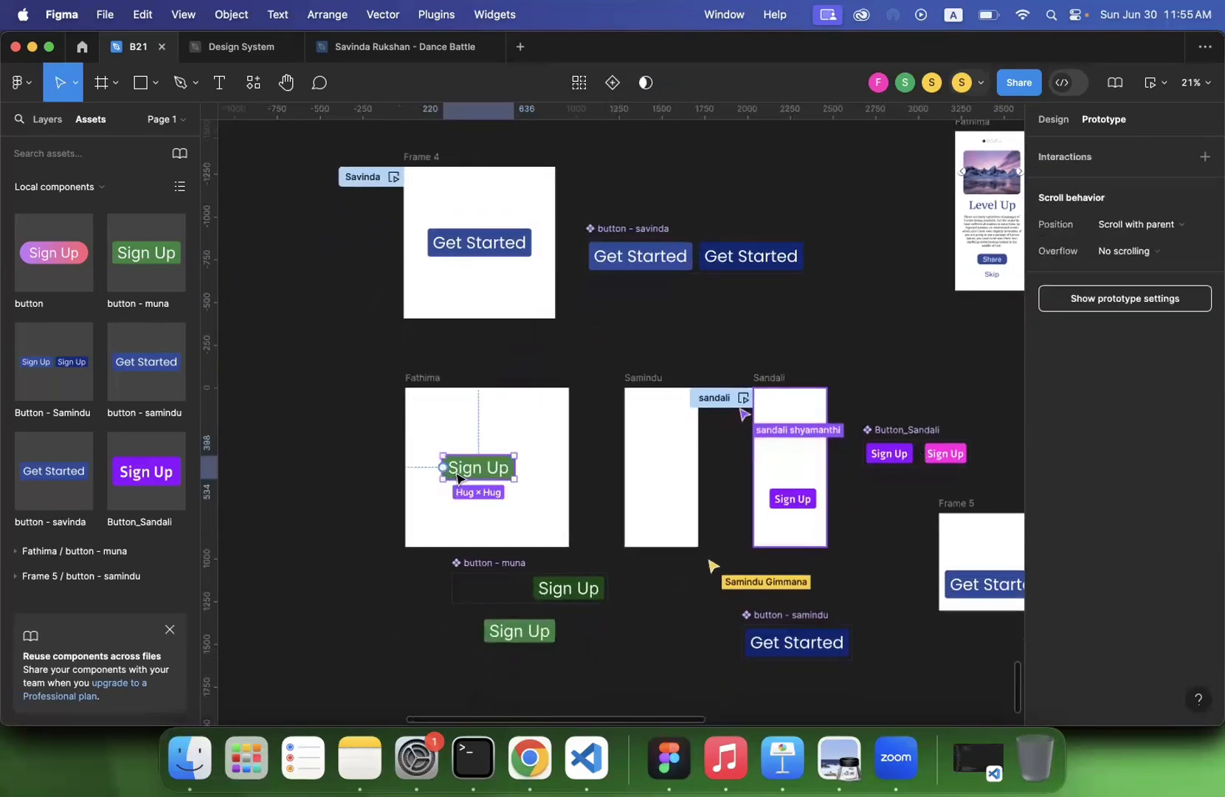
click(1055, 120)
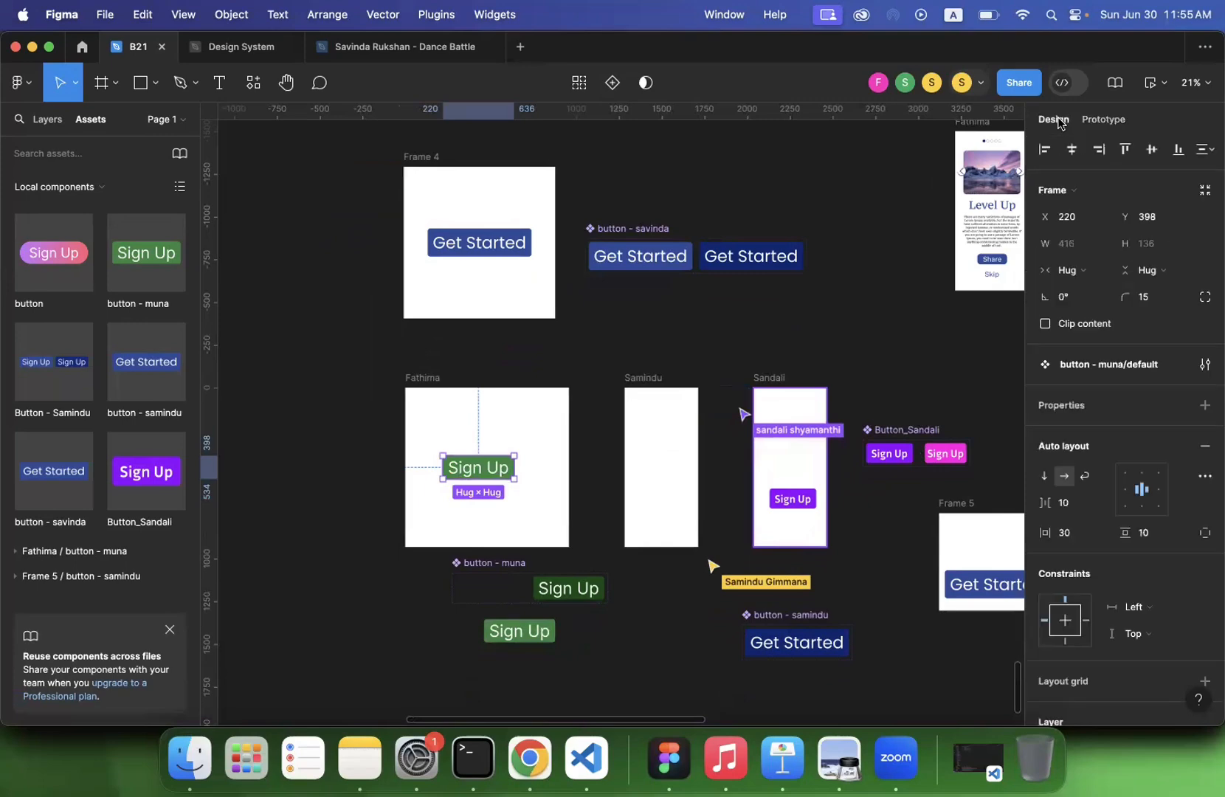
click(311, 414)
click(487, 474)
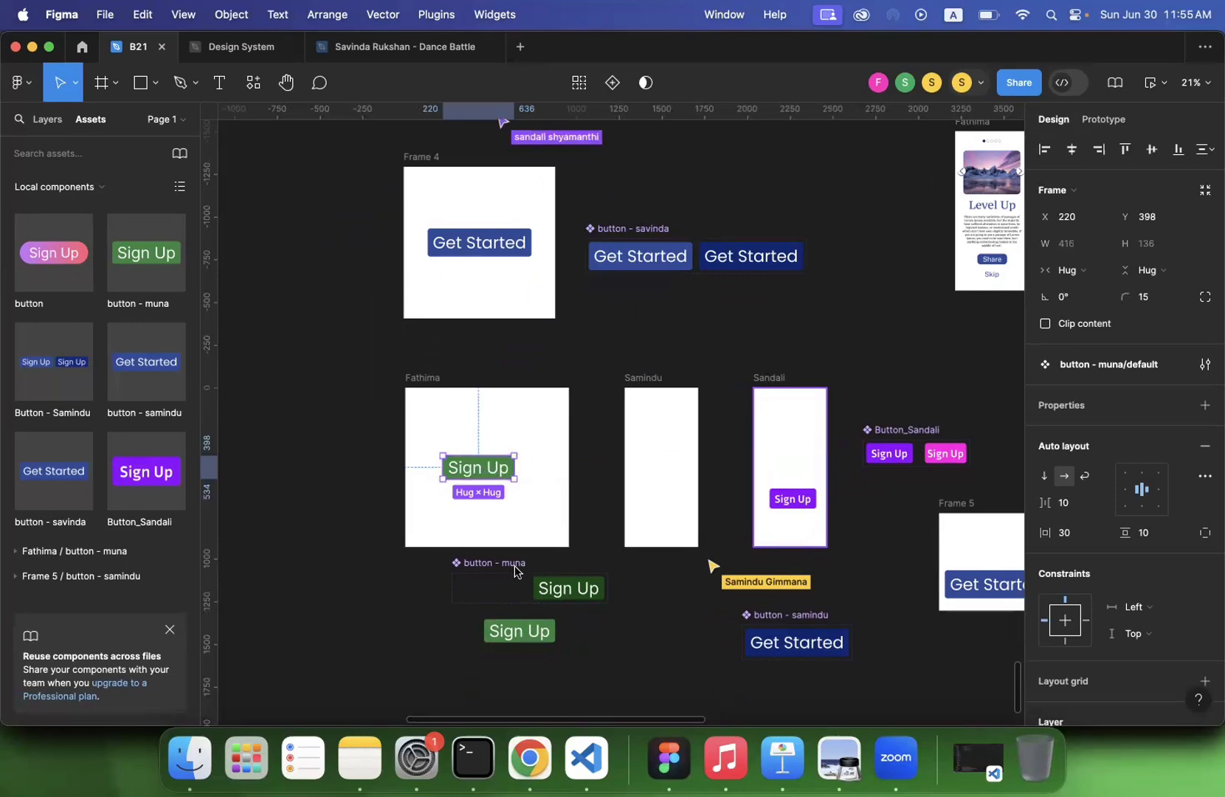
click(287, 354)
scroll(290, 353, down, 2)
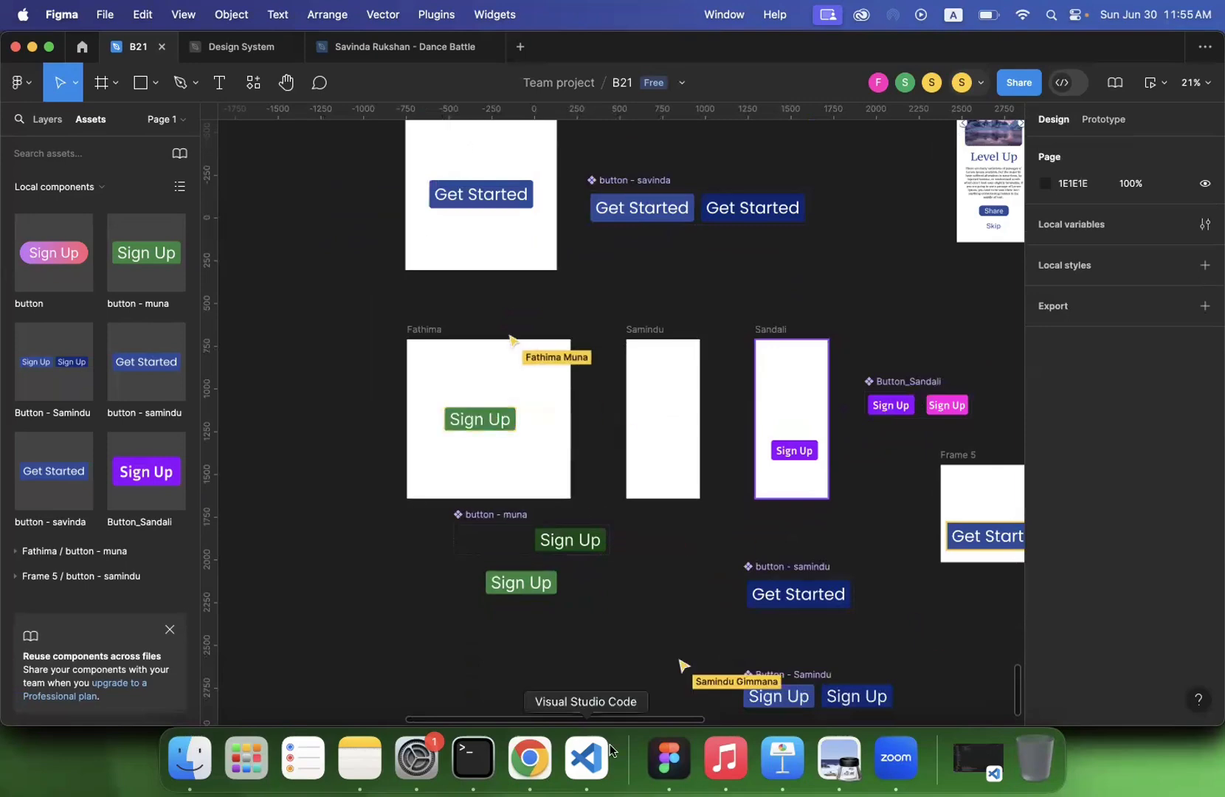
- Switch to Preview, review the slides of lecture 4.pdf from Variants back to the title page, and close the document
click(833, 767)
scroll(553, 329, down, 5)
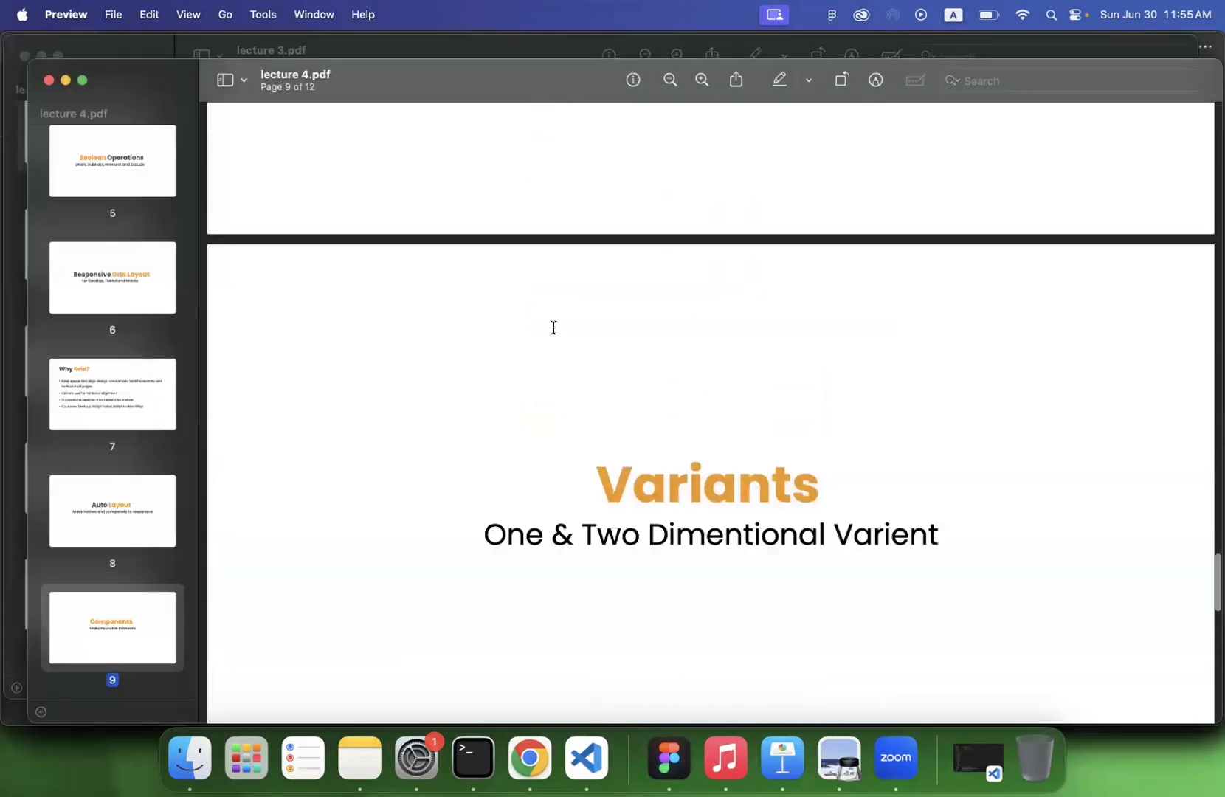
scroll(554, 328, down, 5)
scroll(553, 328, up, 6)
scroll(554, 329, down, 7)
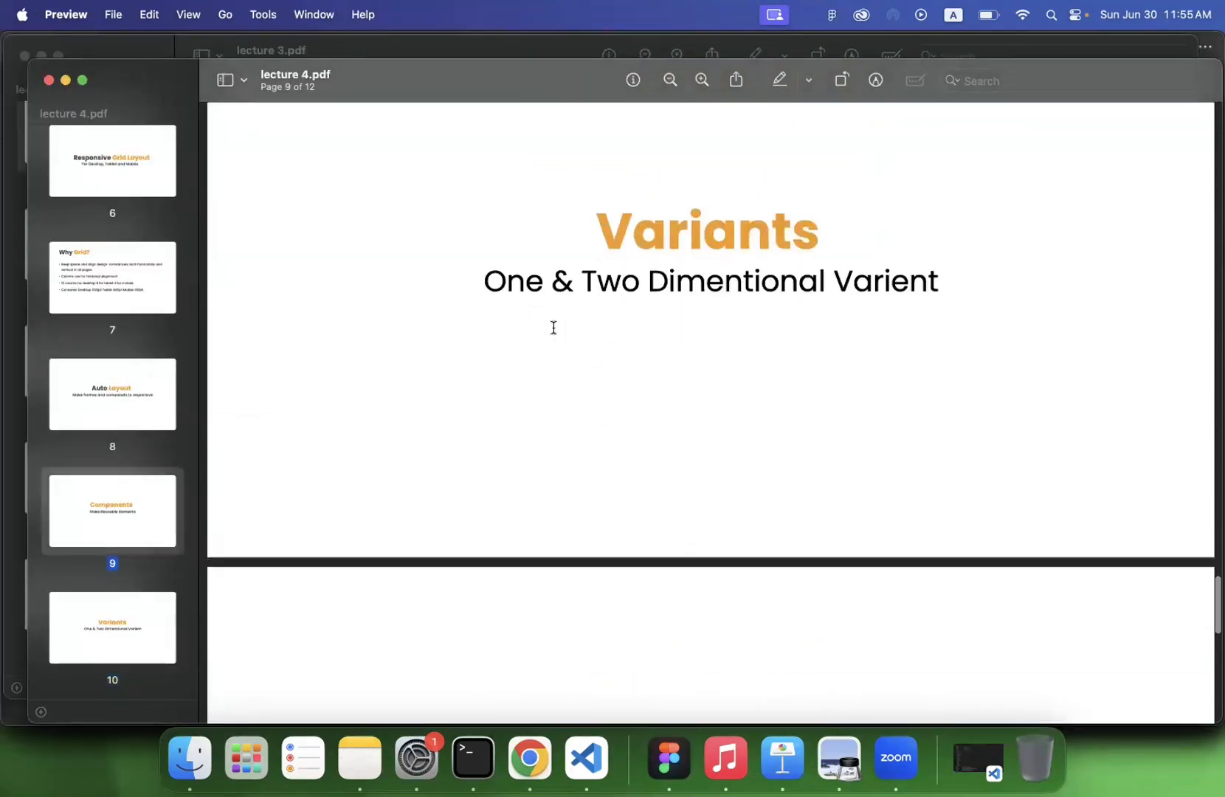
scroll(555, 328, down, 8)
scroll(555, 328, down, 8)
scroll(466, 285, up, 15)
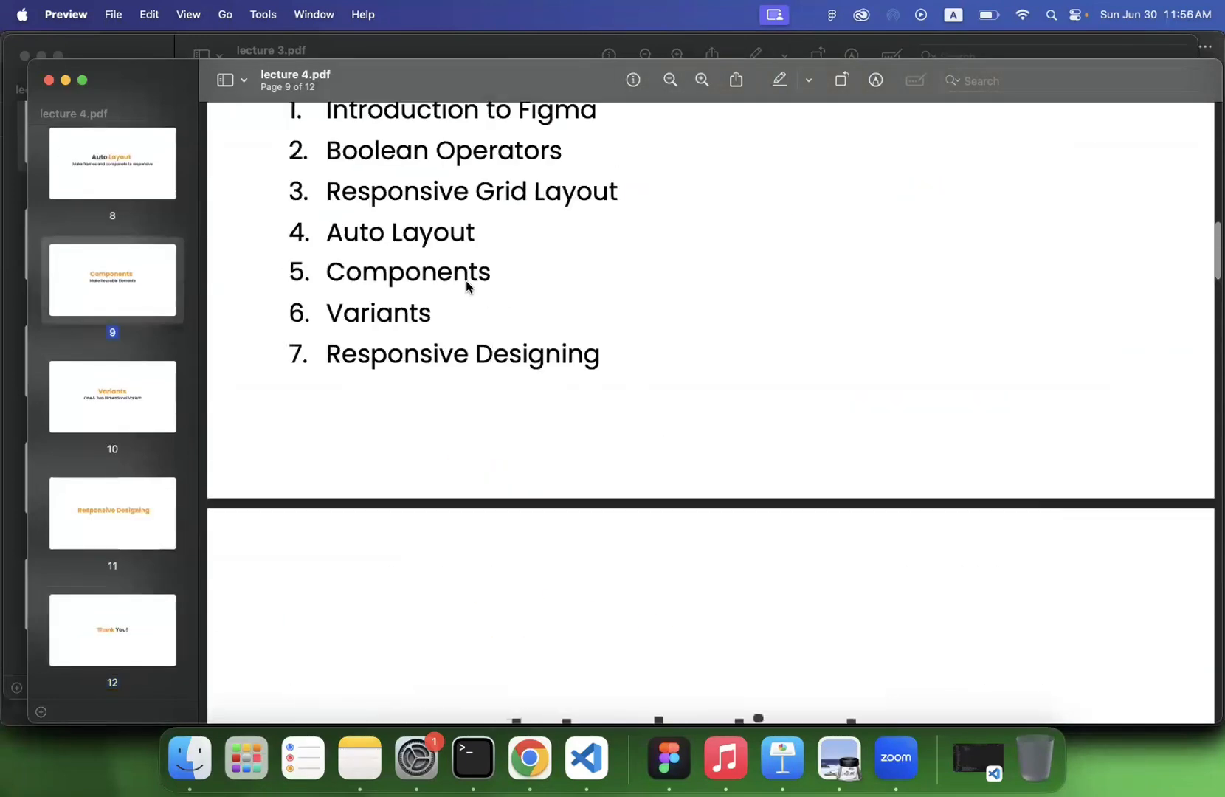
scroll(467, 286, up, 20)
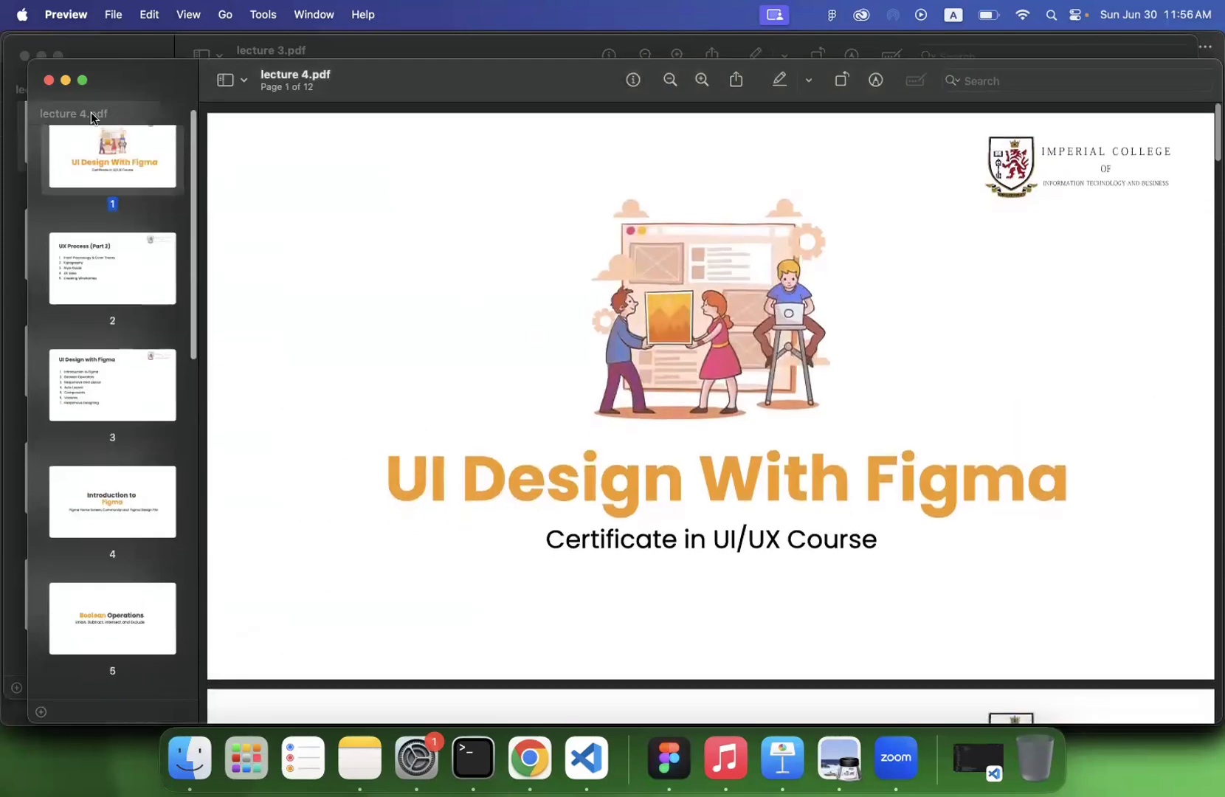
key(super+w)
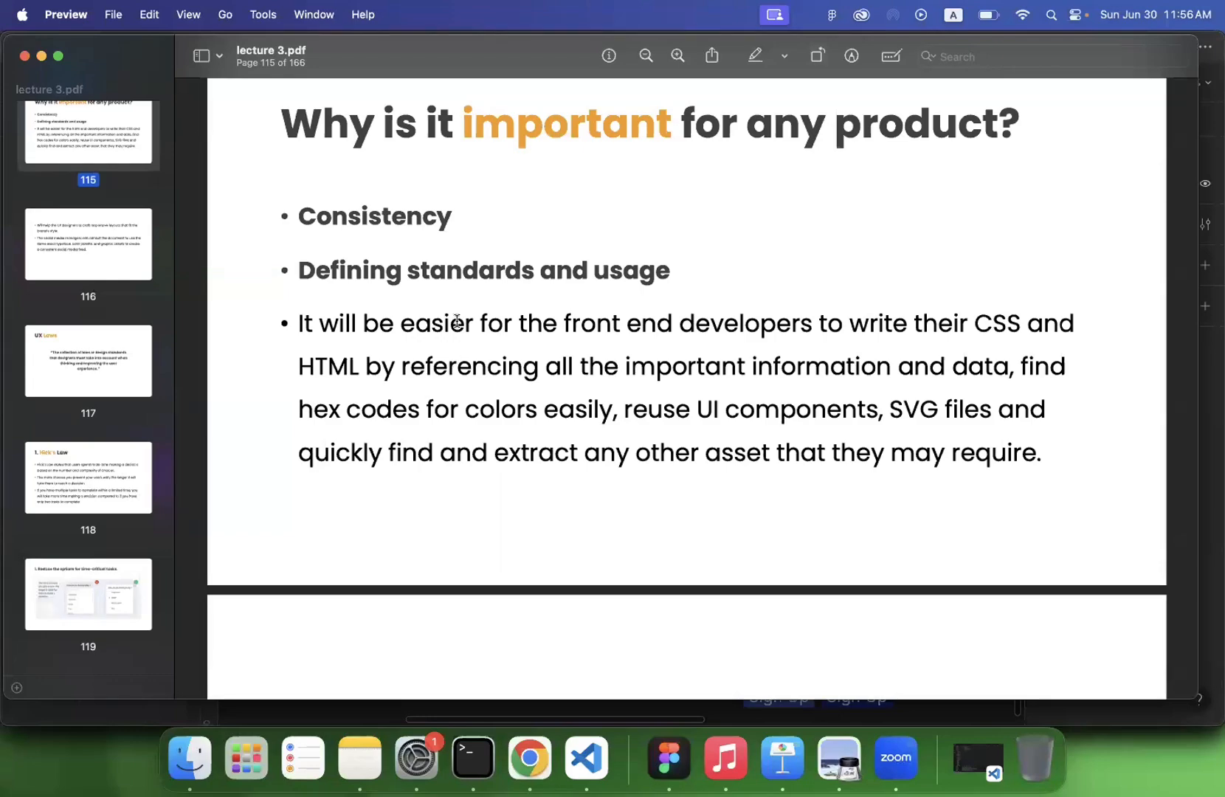
- Review the lecture 3.pdf slides from the importance of consistency and standards through the UX laws to the wireframing section
scroll(457, 322, up, 10)
scroll(456, 322, up, 4)
scroll(457, 322, down, 20)
scroll(457, 321, down, 12)
scroll(457, 320, down, 20)
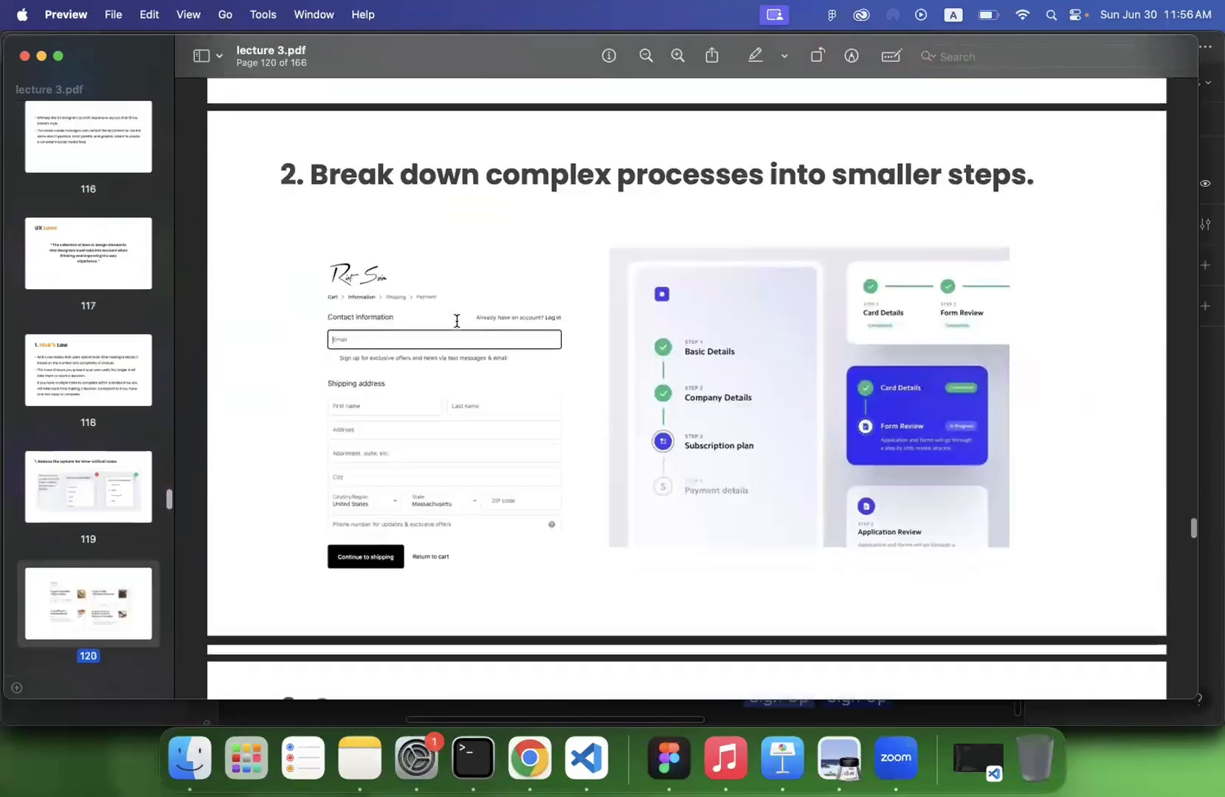
scroll(457, 320, down, 20)
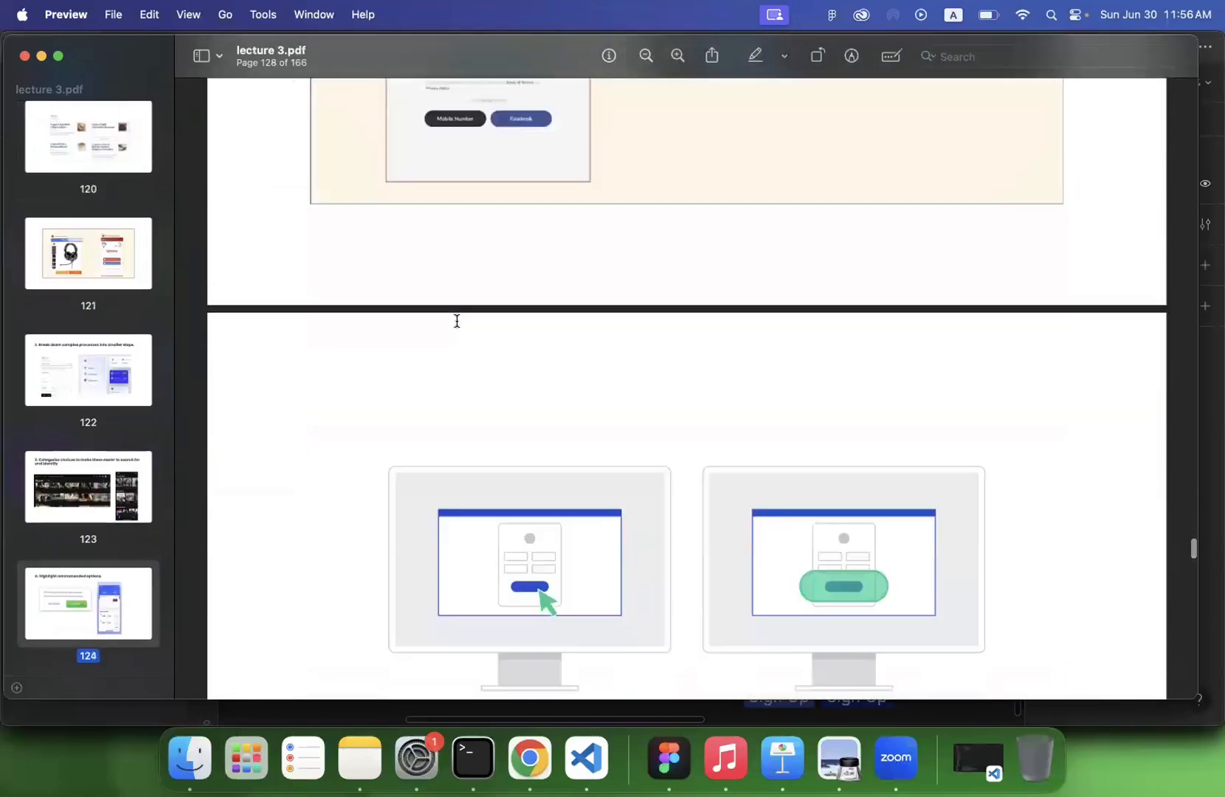
scroll(456, 320, down, 20)
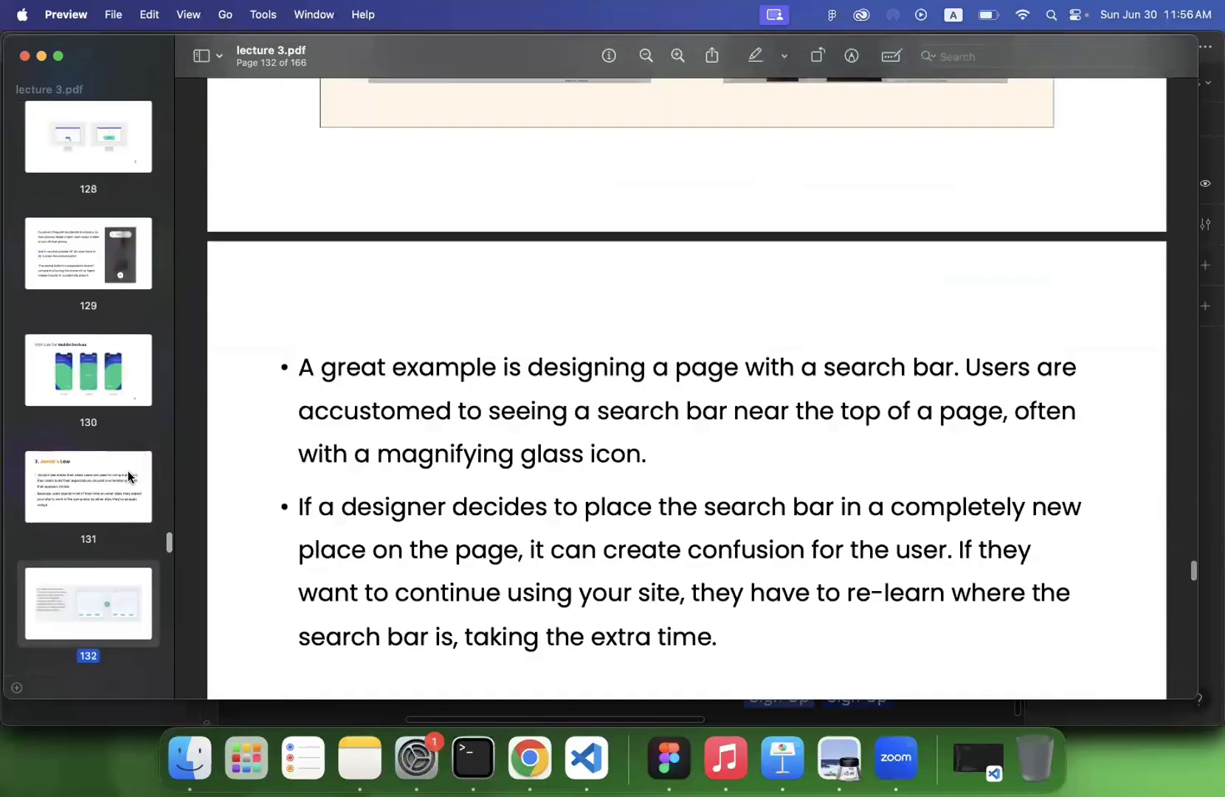
scroll(104, 540, down, 15)
scroll(104, 538, down, 20)
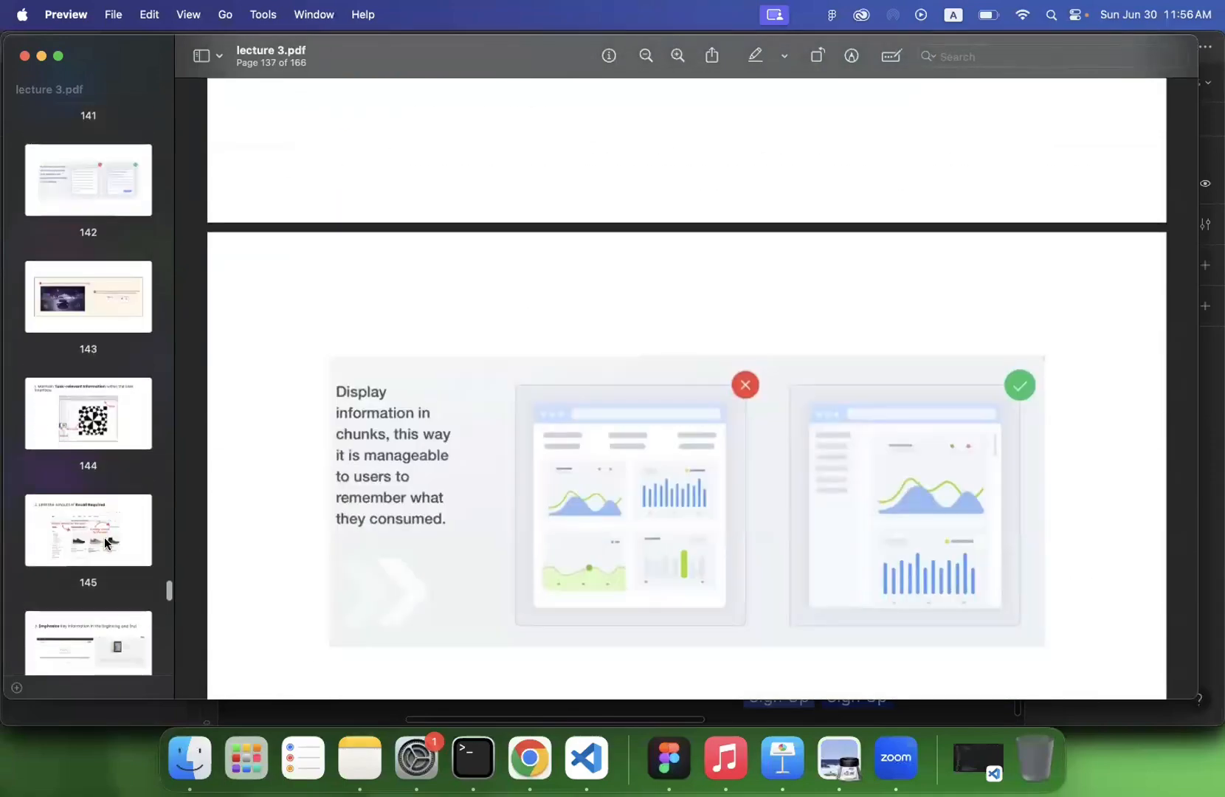
scroll(104, 537, down, 15)
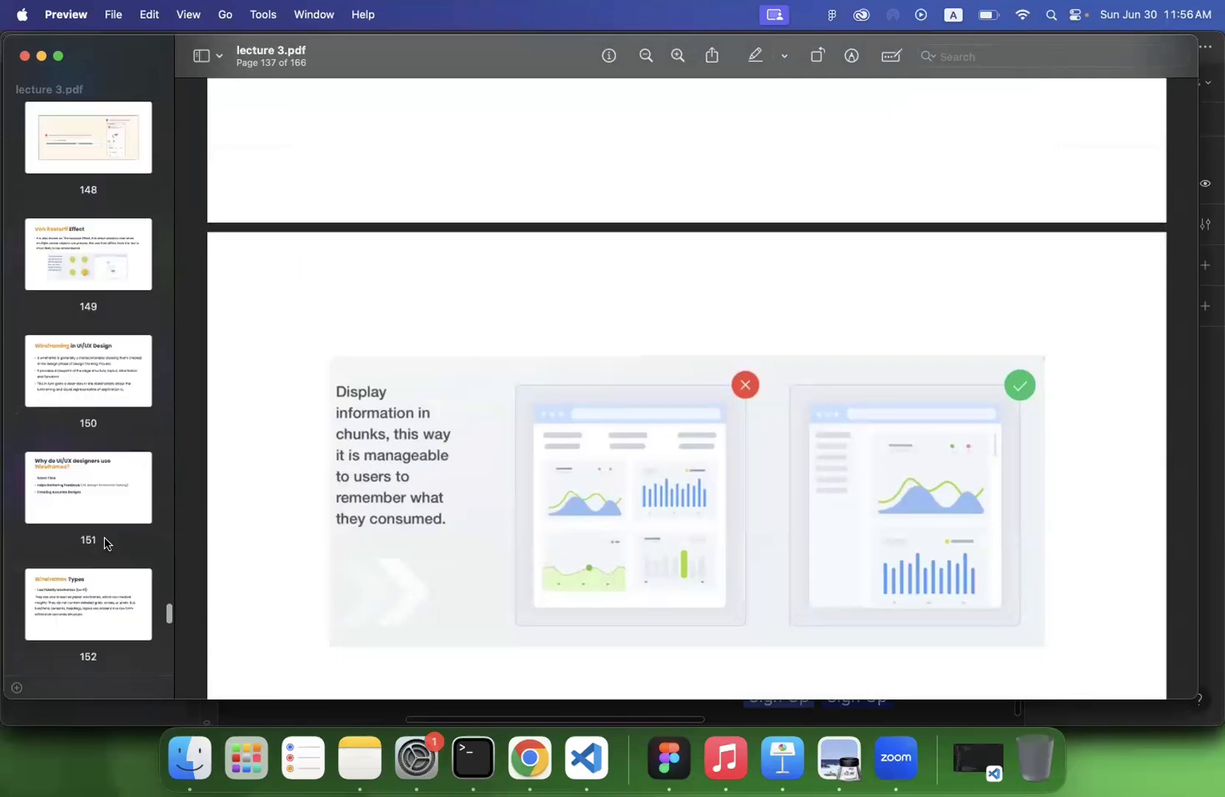
- View the slides on why designers use wireframes and the top reasons people uninstall apps, and minimize lecture 3.pdf
scroll(104, 537, up, 1)
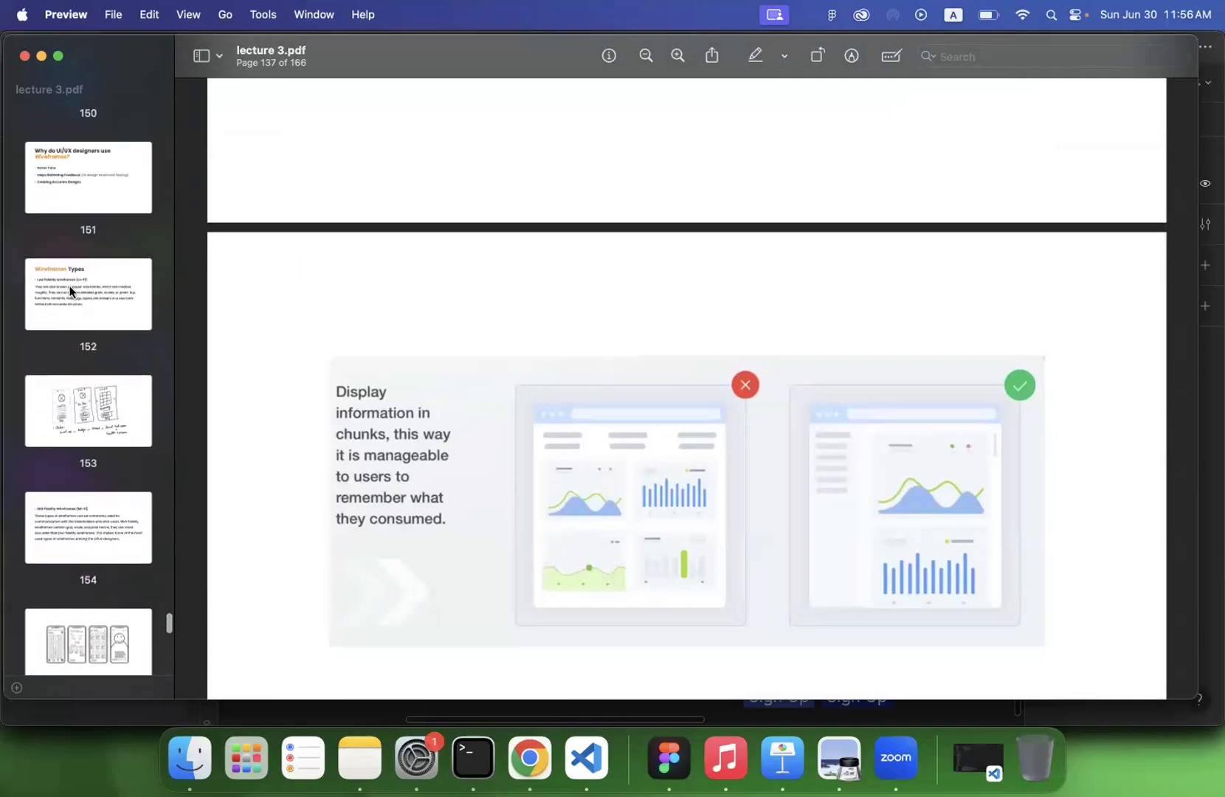
click(70, 150)
scroll(85, 299, down, 15)
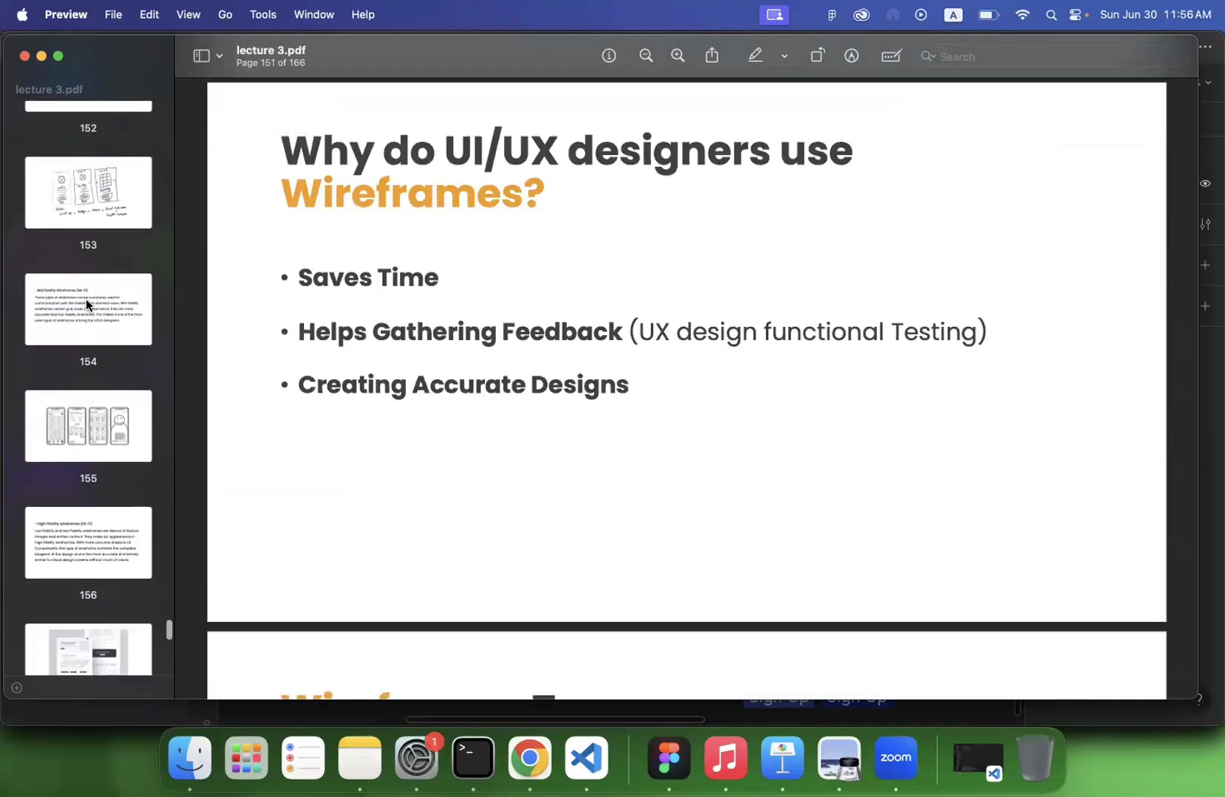
scroll(87, 304, down, 5)
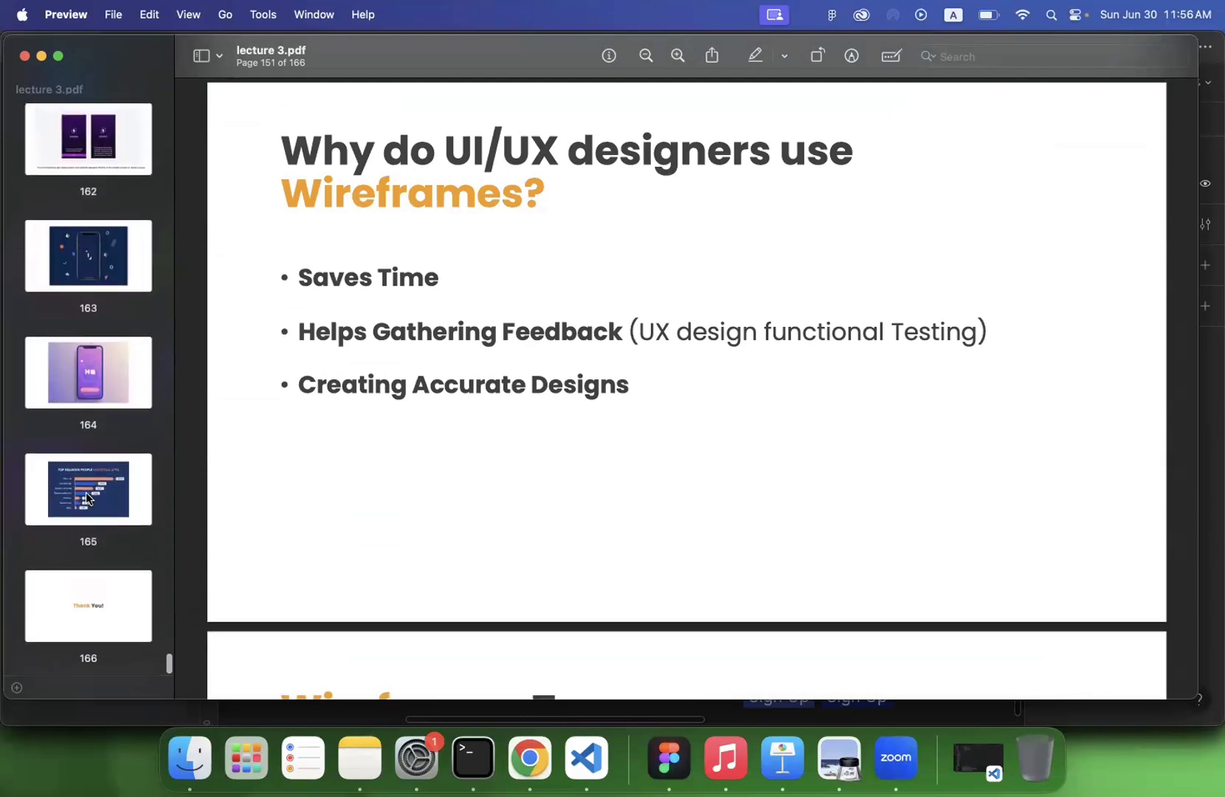
click(87, 497)
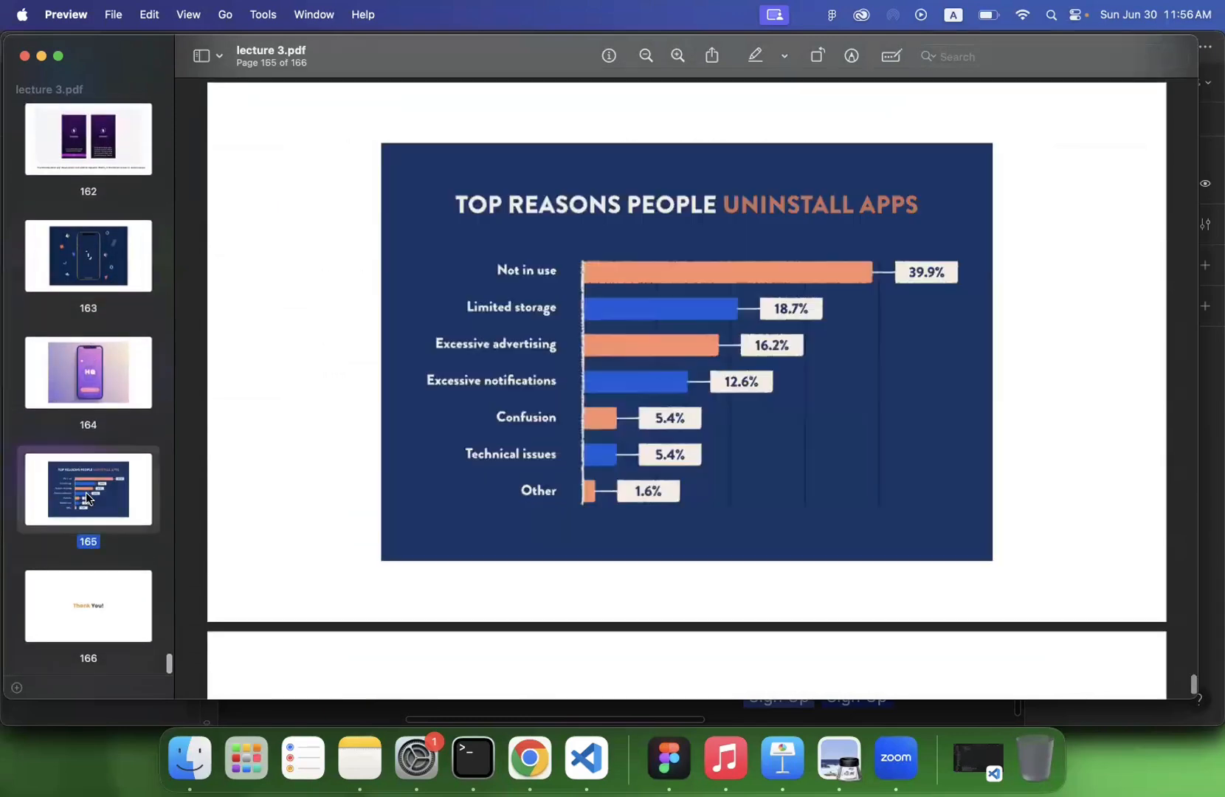
click(42, 57)
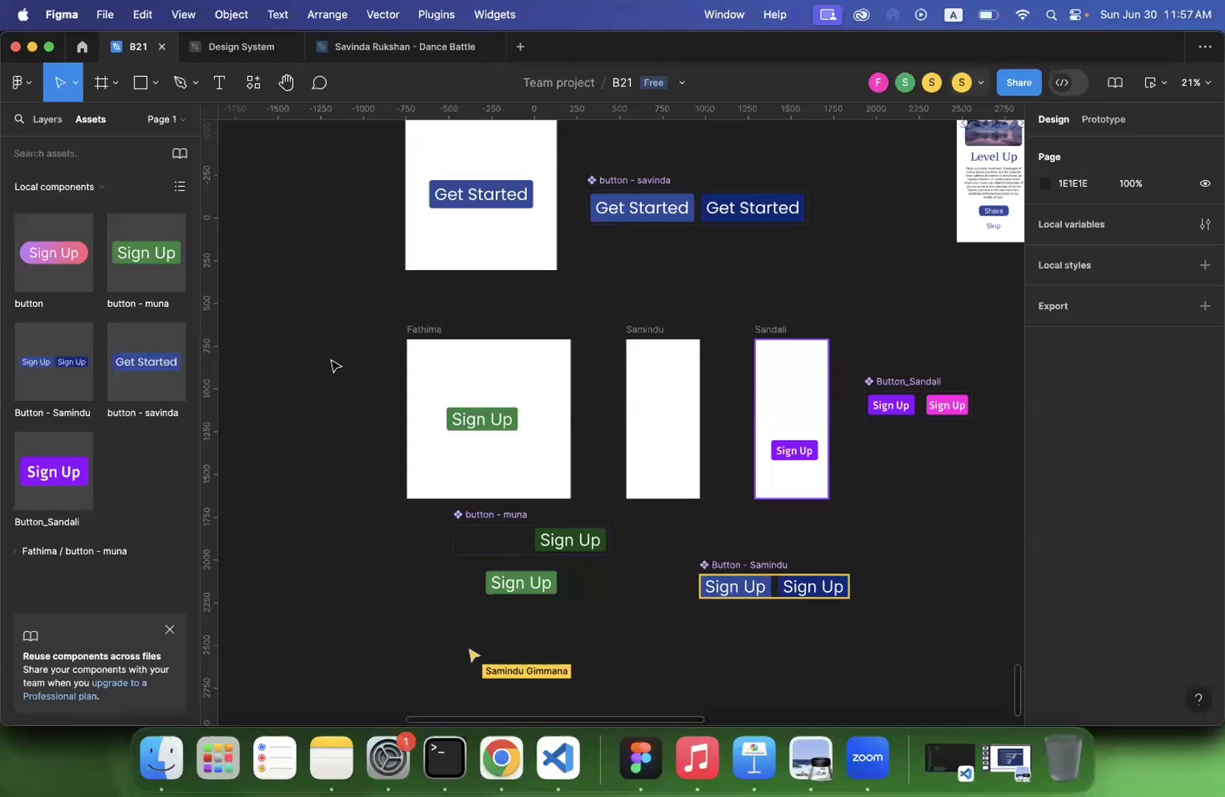
- Examine the participants' Level Up mobile screens in the B21 file, and return to the Get Started and Sign Up button frames
scroll(674, 299, up, 3)
scroll(674, 299, right, 2)
scroll(673, 298, up, 3)
scroll(674, 299, right, 3)
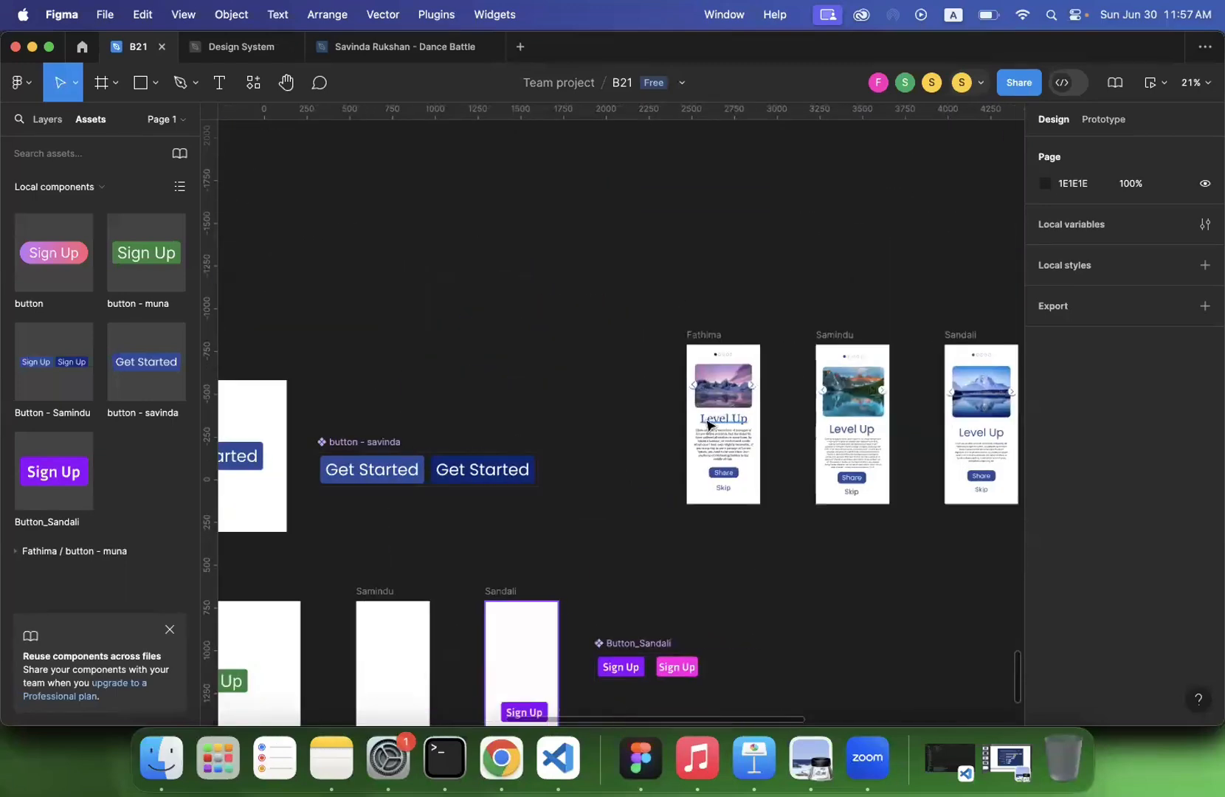
scroll(705, 421, up, 5)
scroll(707, 425, right, 3)
scroll(707, 424, down, 2)
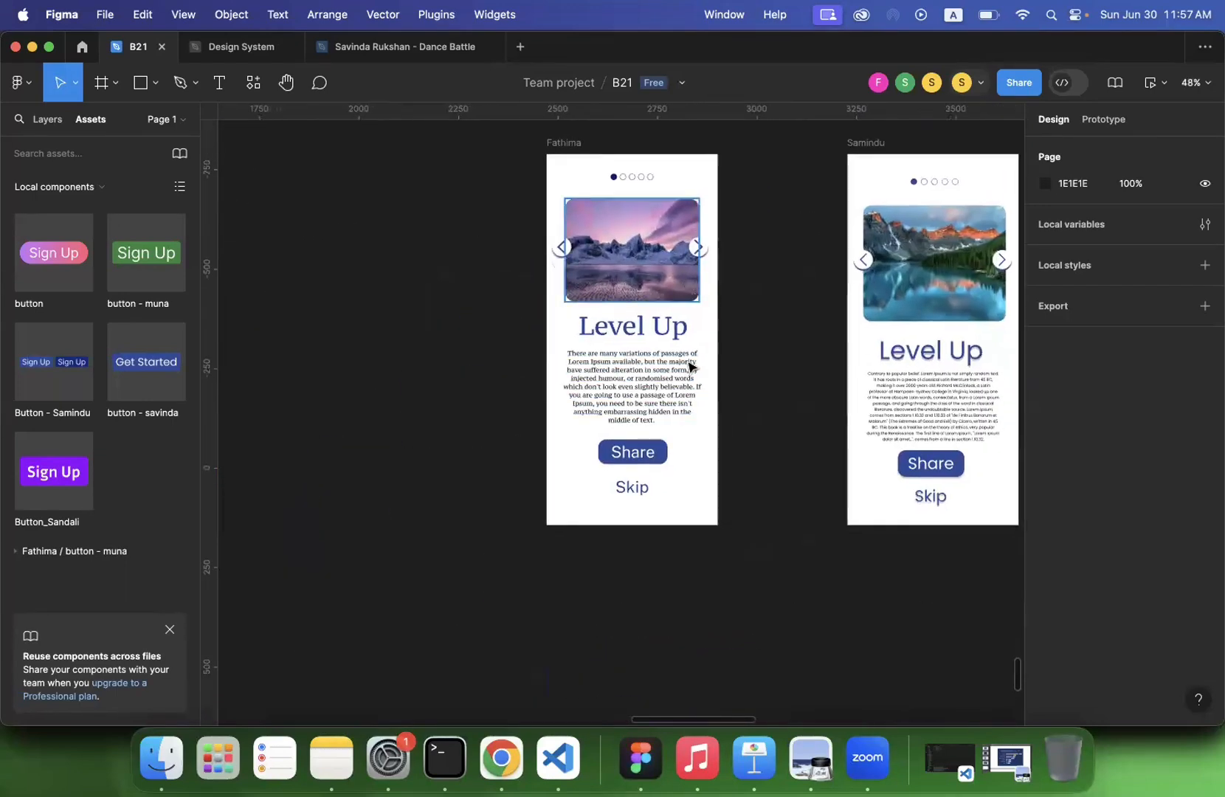
scroll(655, 377, right, 5)
scroll(655, 377, right, 1)
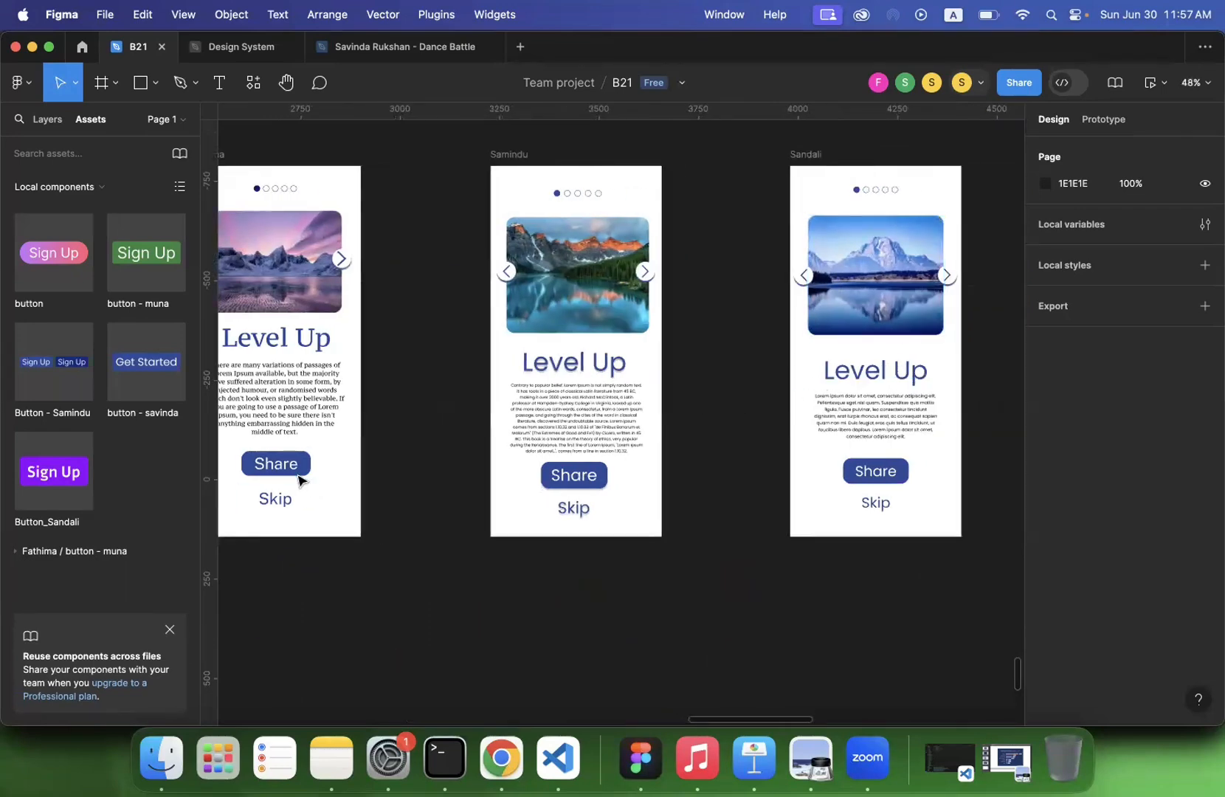
scroll(362, 510, left, 5)
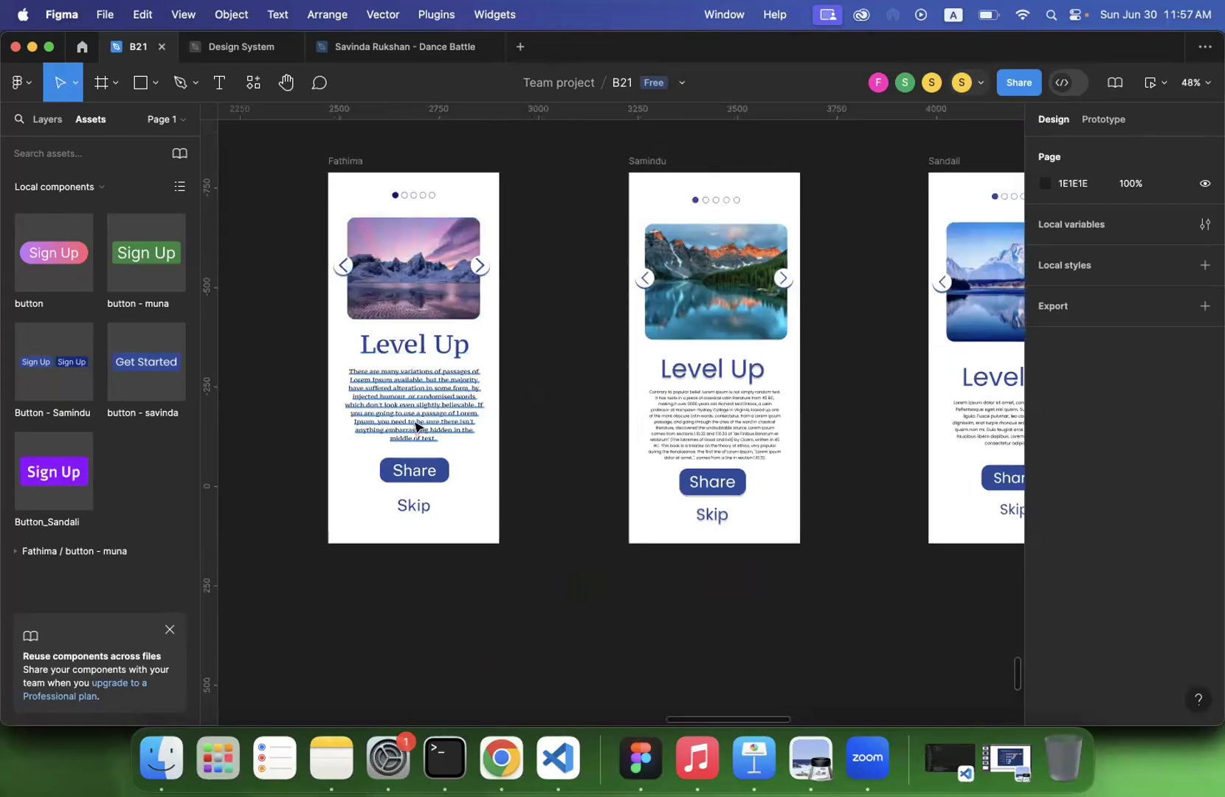
scroll(417, 427, down, 6)
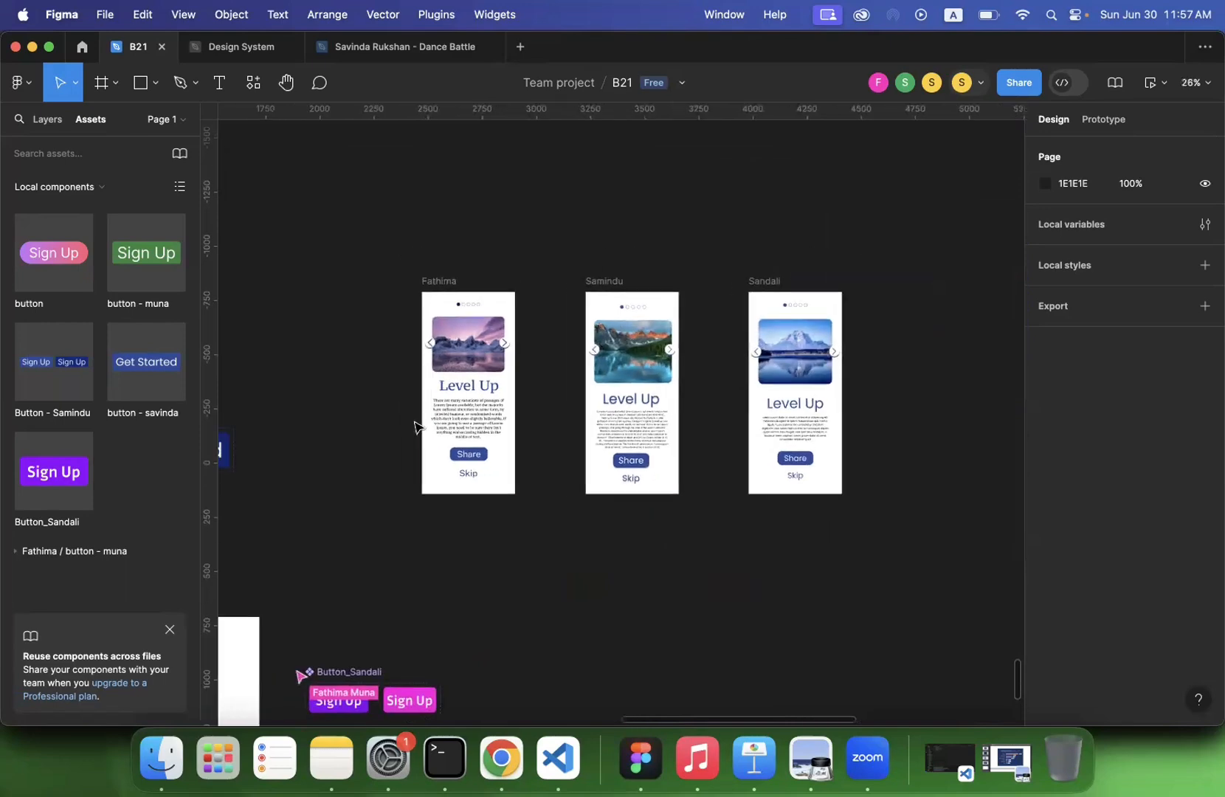
scroll(417, 426, left, 5)
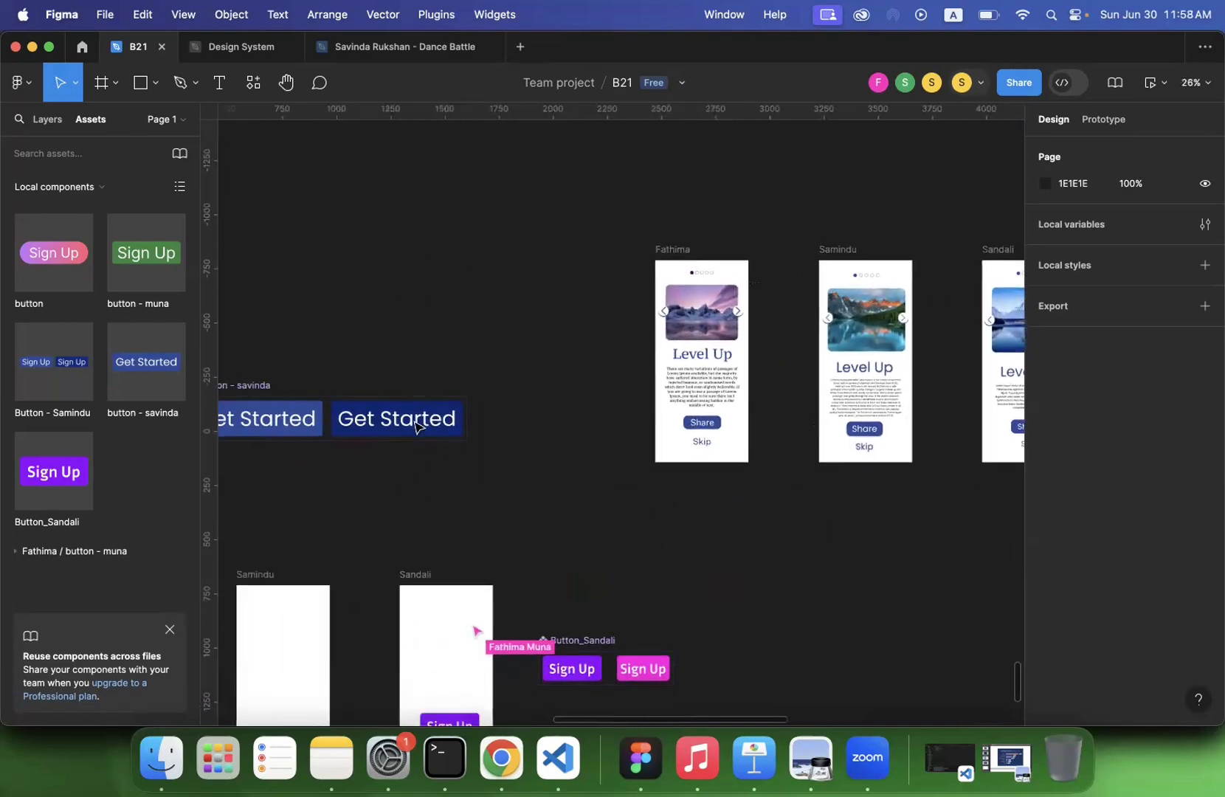
scroll(417, 427, left, 5)
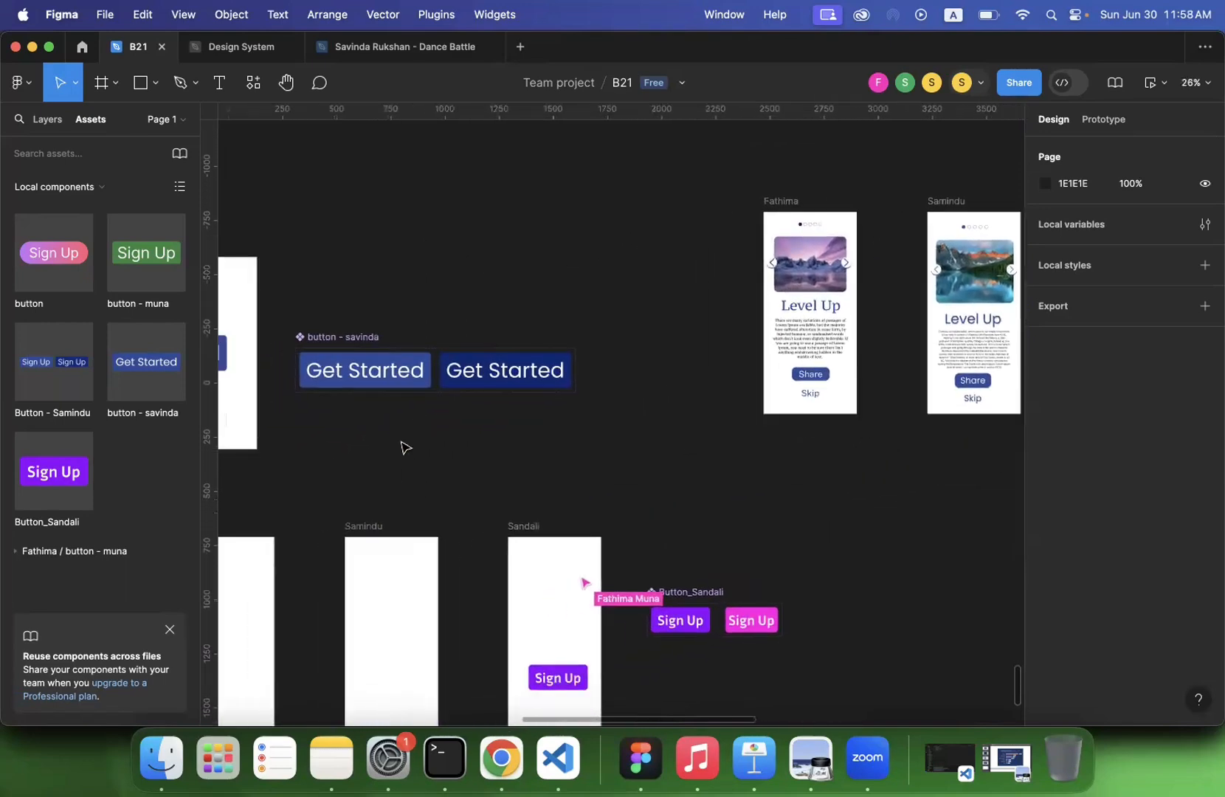
scroll(405, 447, left, 6)
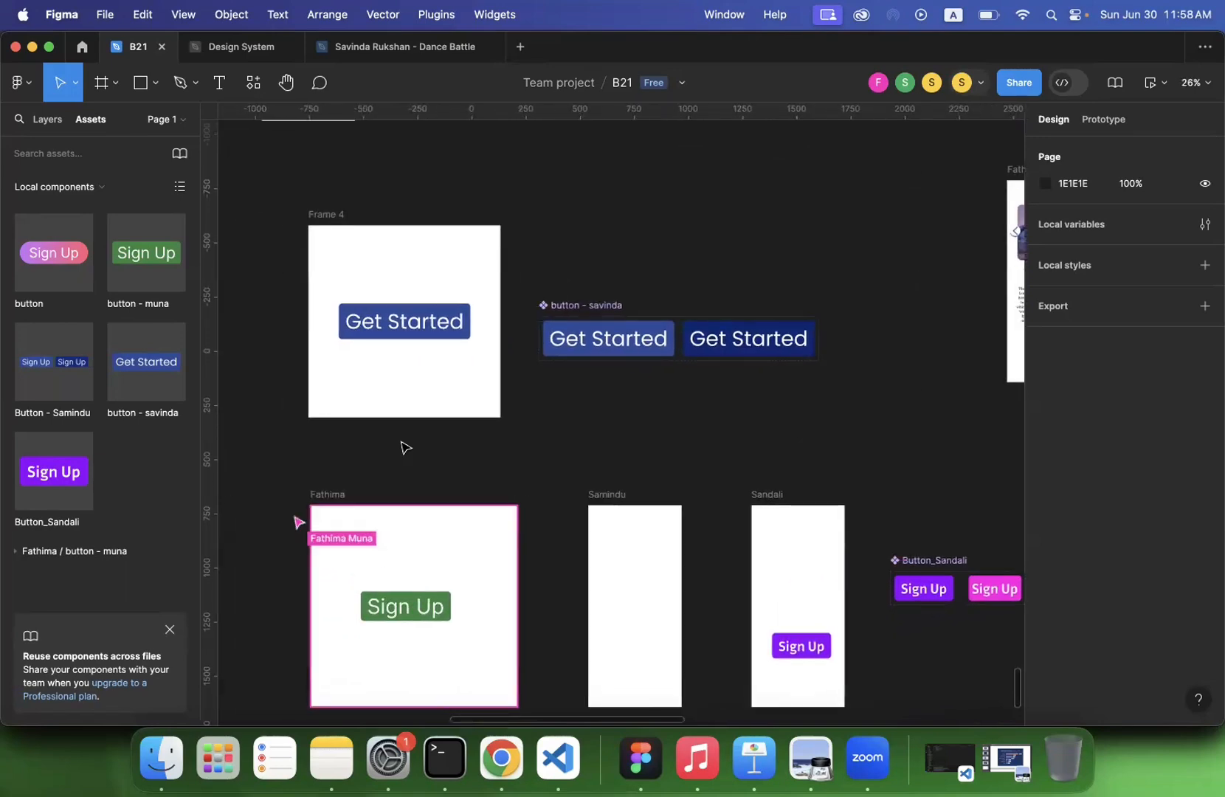